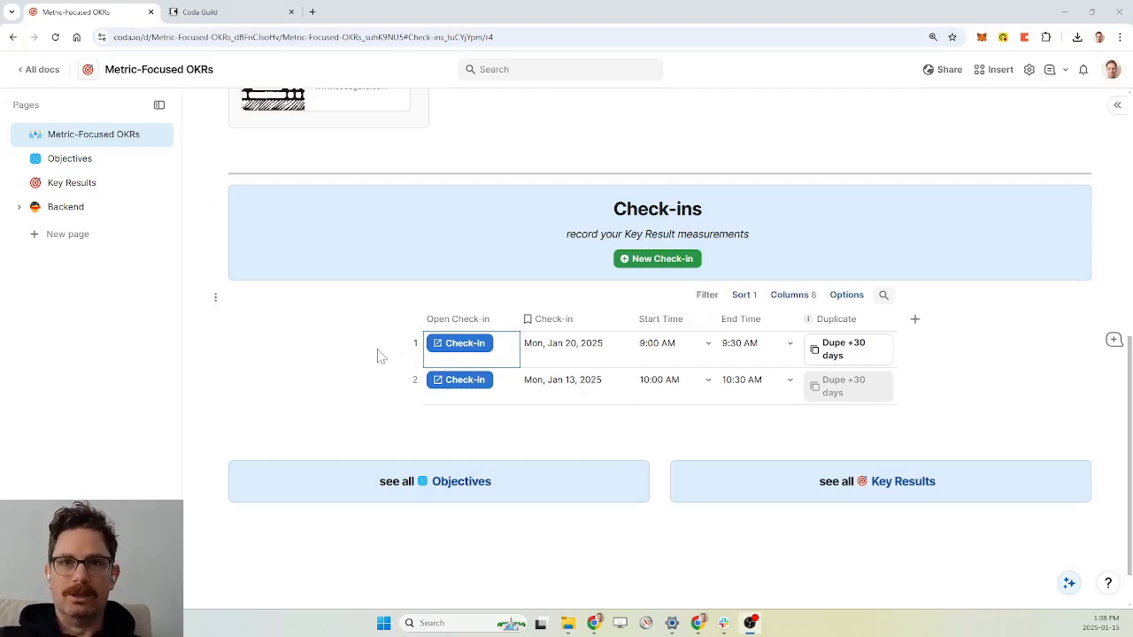
Step: Open the January 20, 2025 check-in and go to its OKR Checks table
left_click(459, 346)
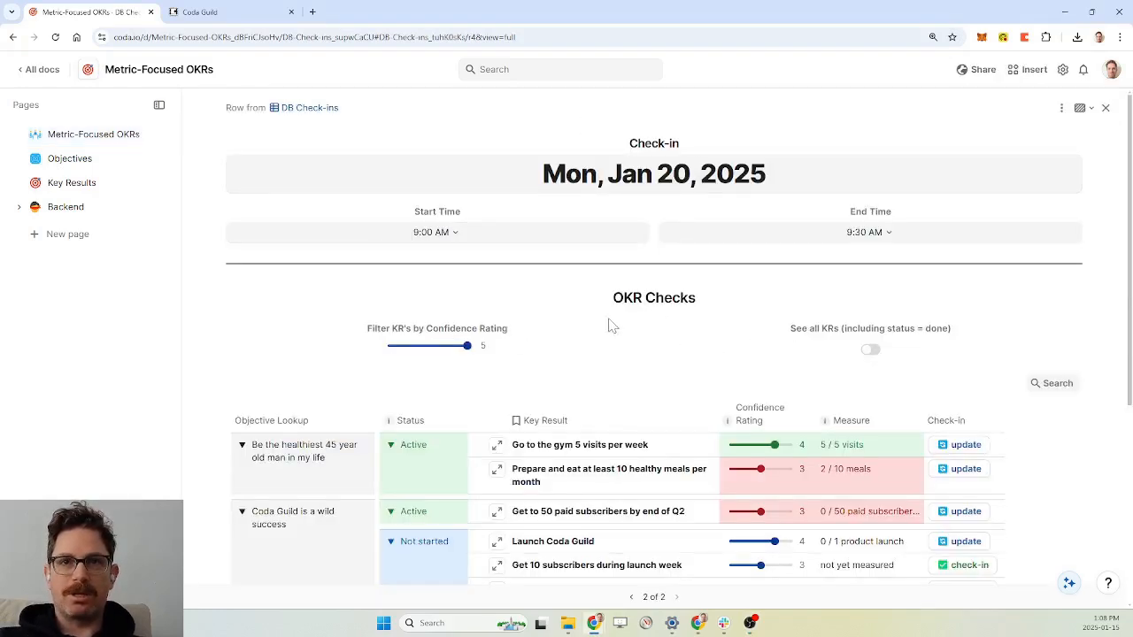
scroll(657, 330, "down", 3)
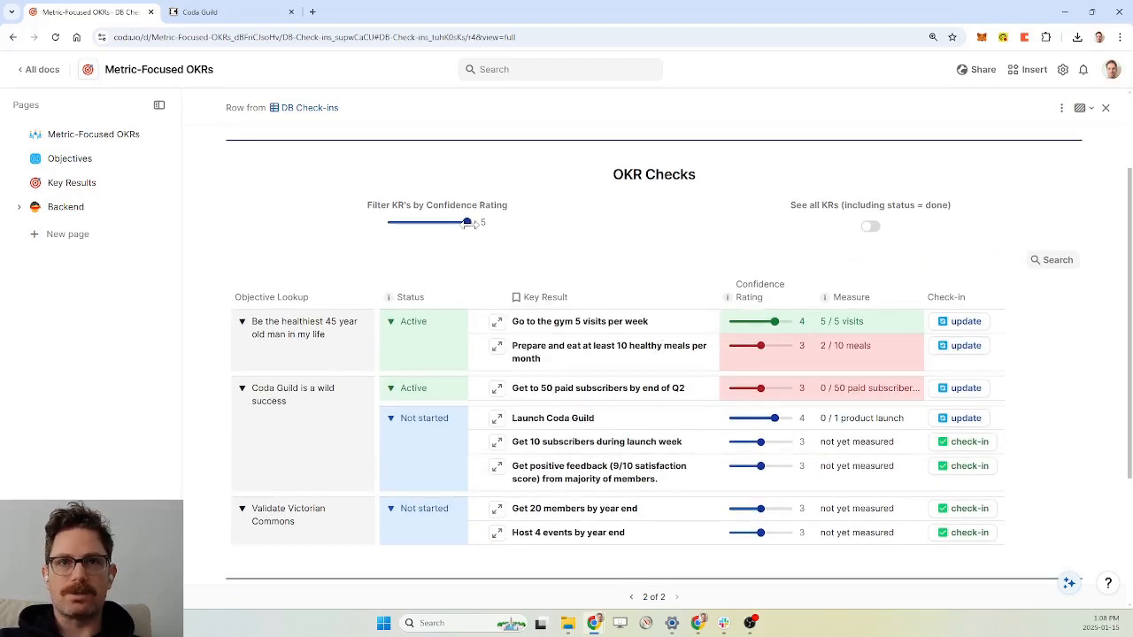
mouse_move(469, 223)
left_mouse_down()
mouse_move(395, 222)
mouse_move(471, 221)
left_mouse_up()
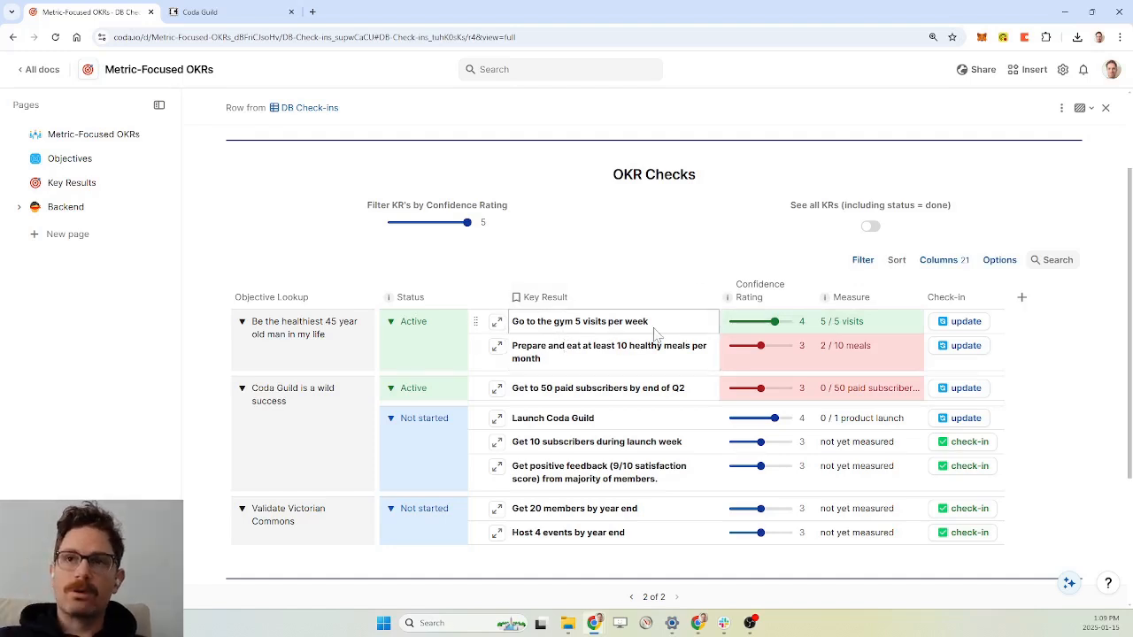
Step: Update the "Go to the gym 5 visits per week" key result with a measure of 2 and confidence rating of 3, and return to the check-in
left_click(963, 322)
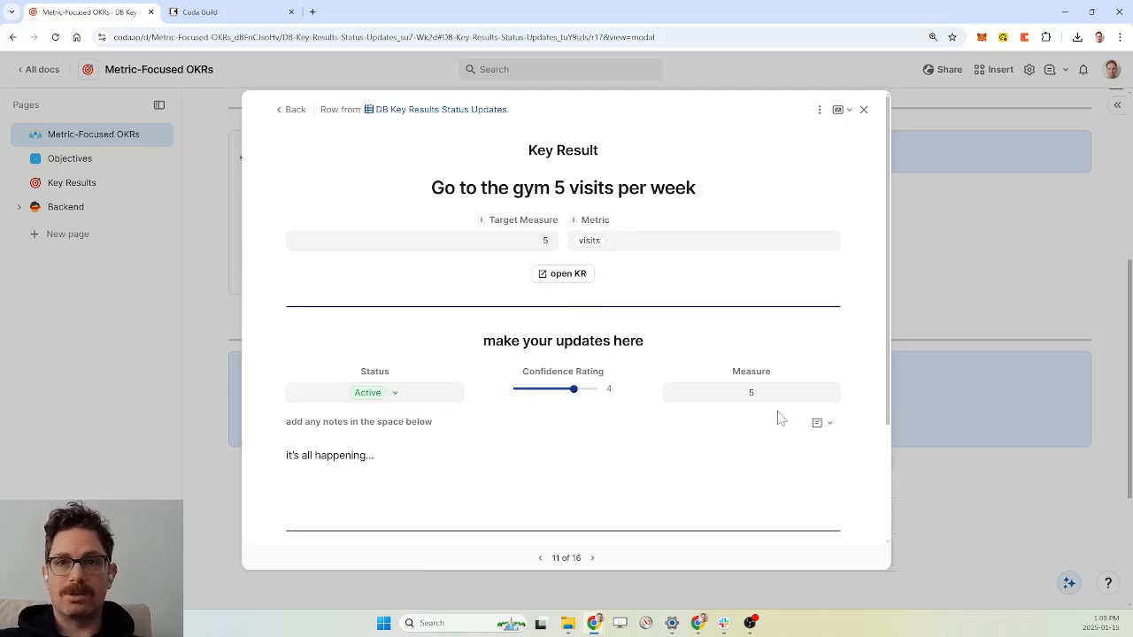
left_click(758, 393)
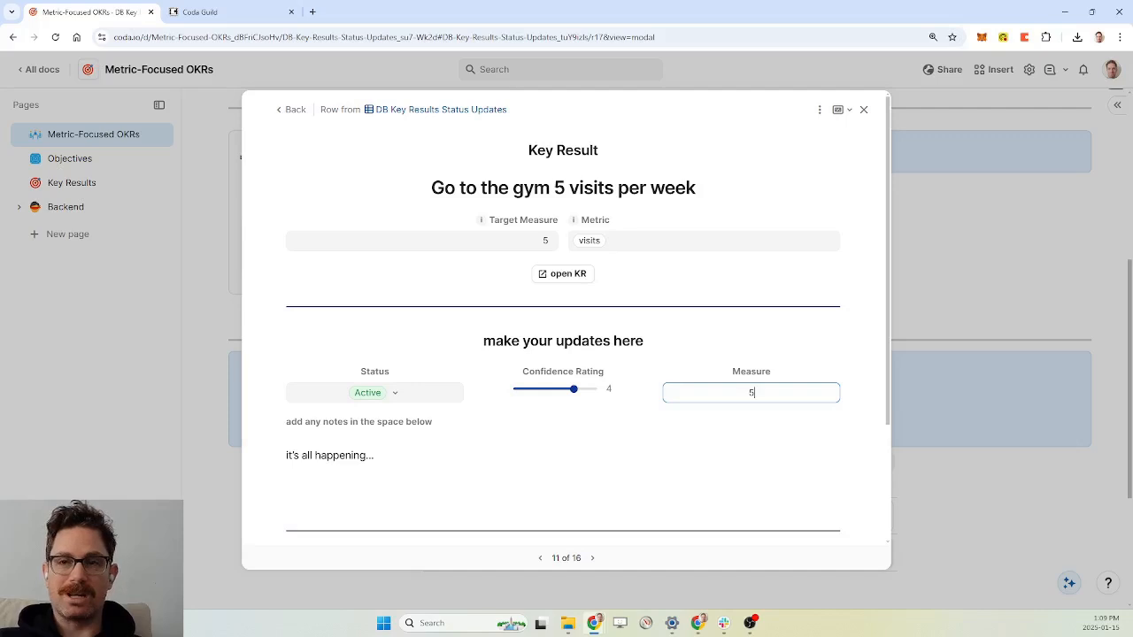
left_click(606, 438)
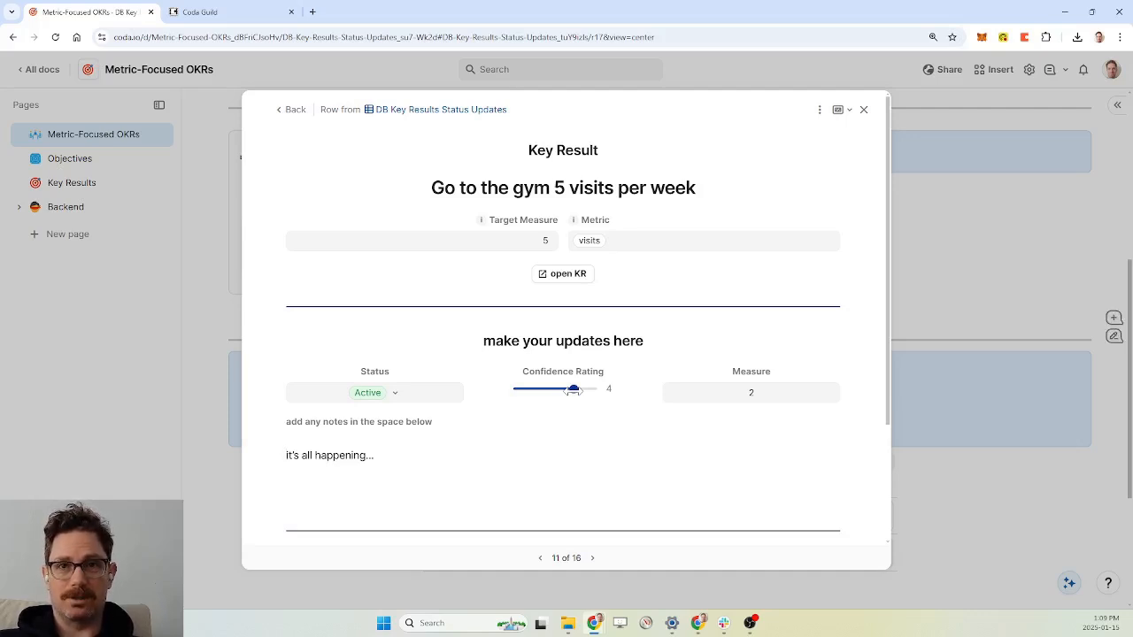
left_click_drag(573, 390, 552, 390)
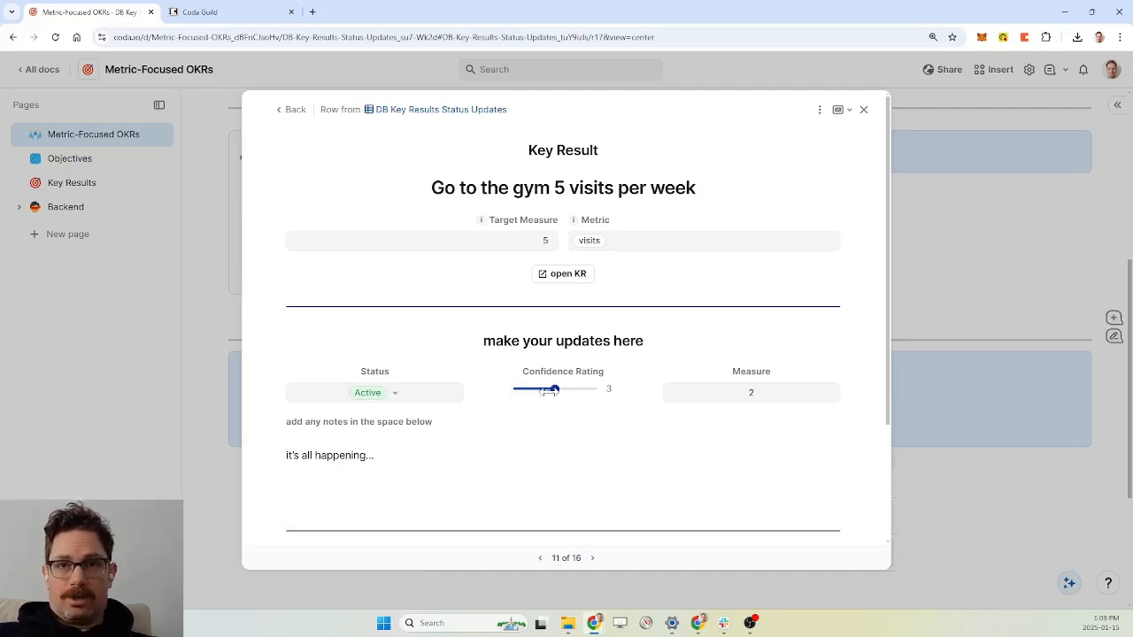
left_click(292, 111)
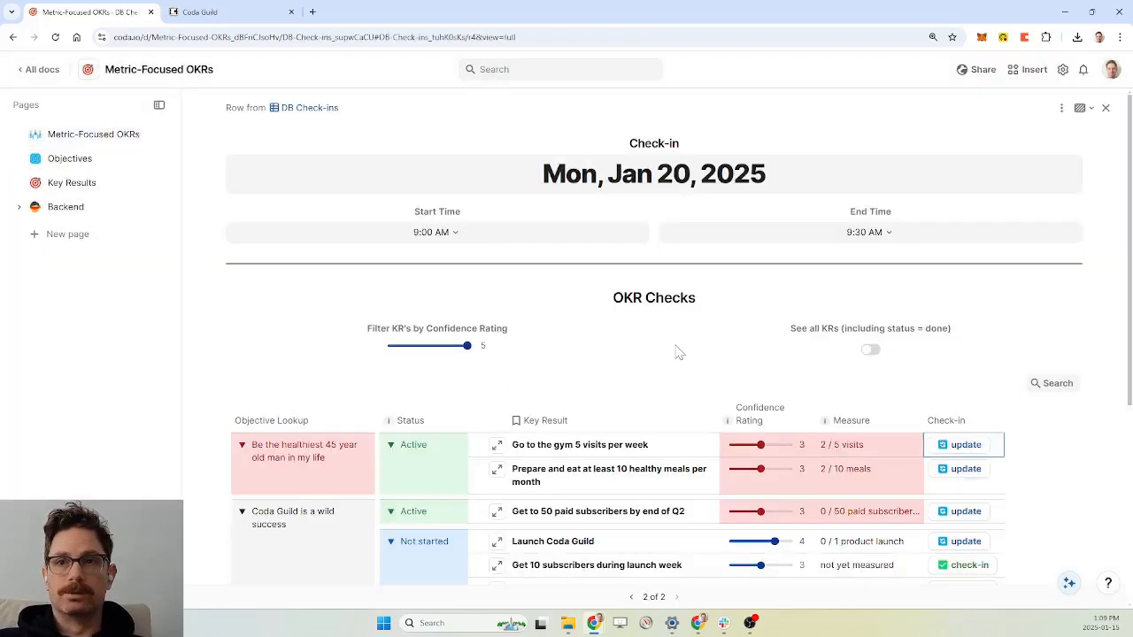
Step: Look over the subpages in the Backend section, including Settings and the database pages
scroll(677, 350, "down", 1)
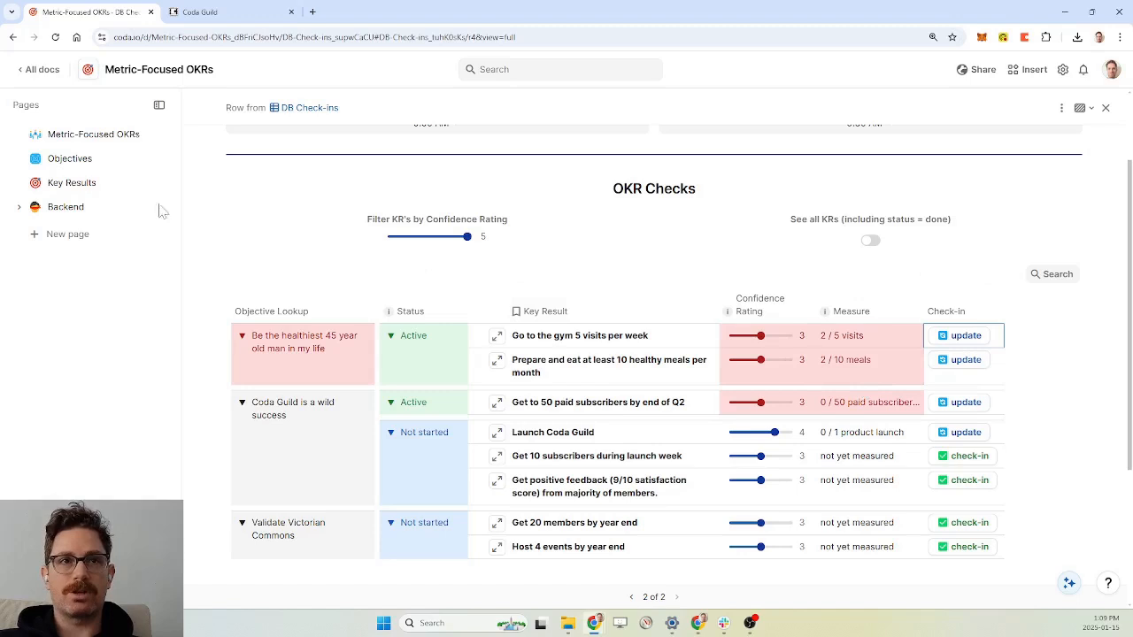
left_click(21, 209)
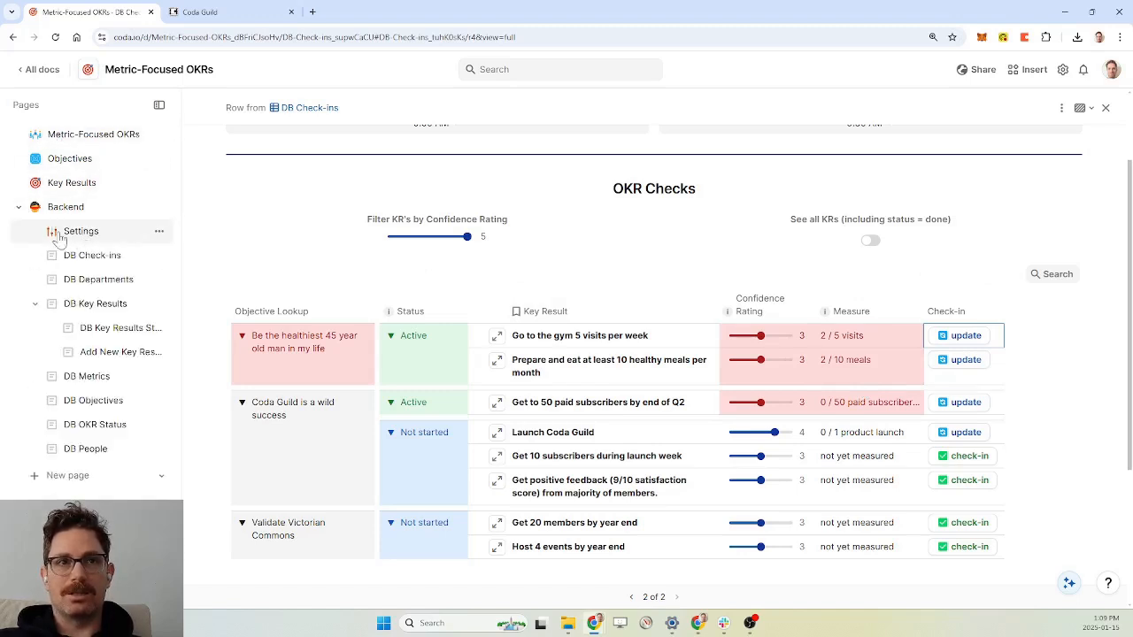
left_click(19, 207)
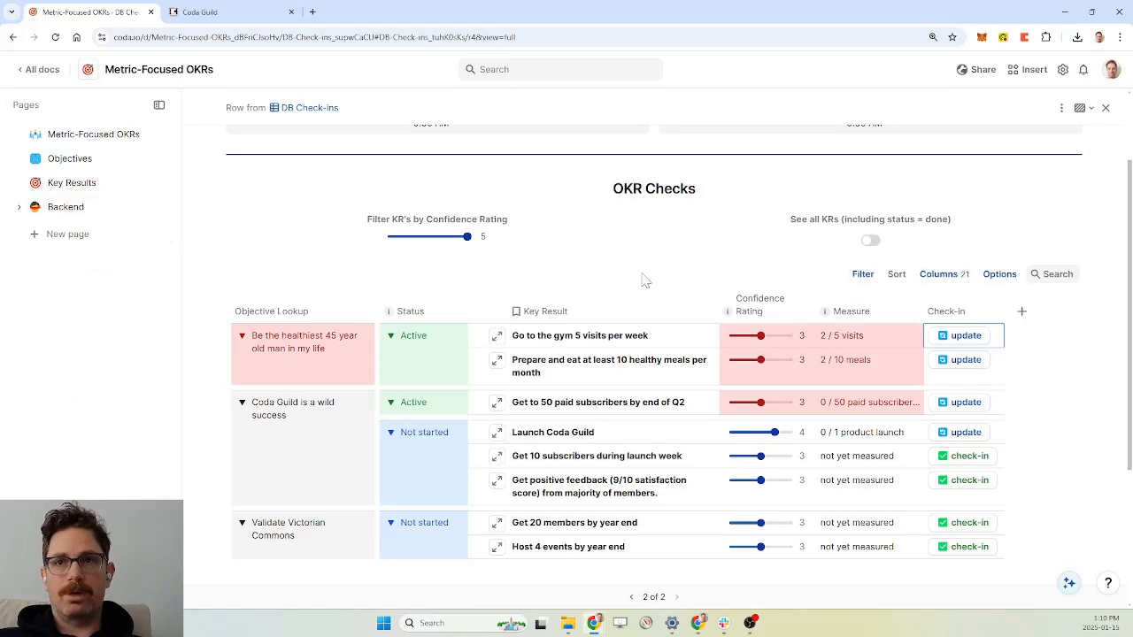
Step: Open the "Go to the gym 5 visits per week" key result's details and examine its KR Status Updates chart
scroll(683, 279, "up", 2)
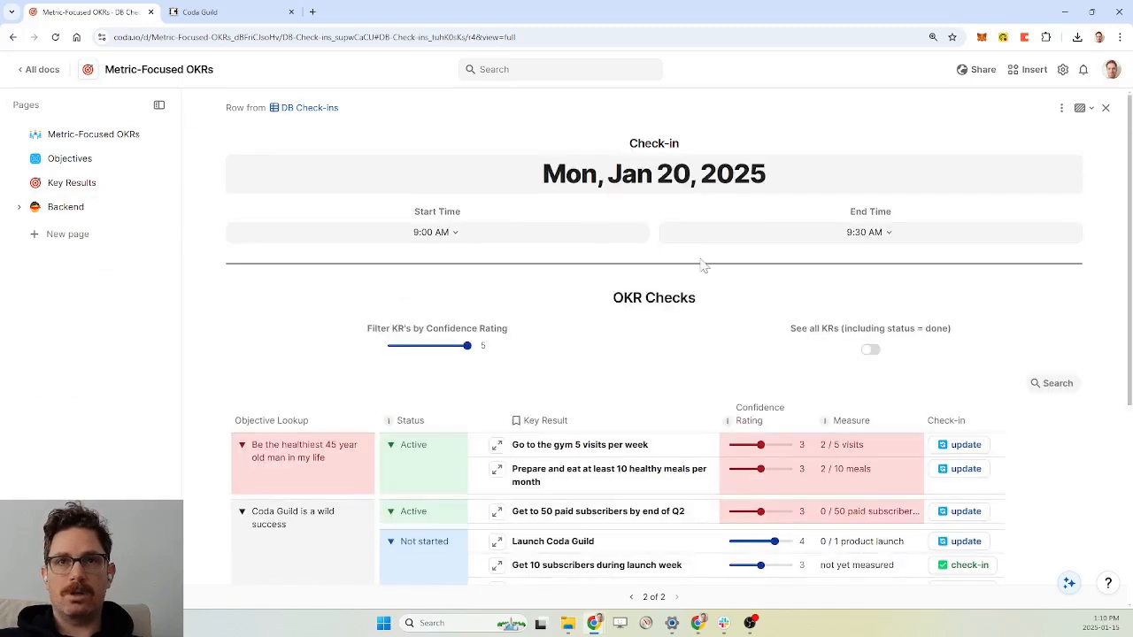
scroll(680, 243, "down", 2)
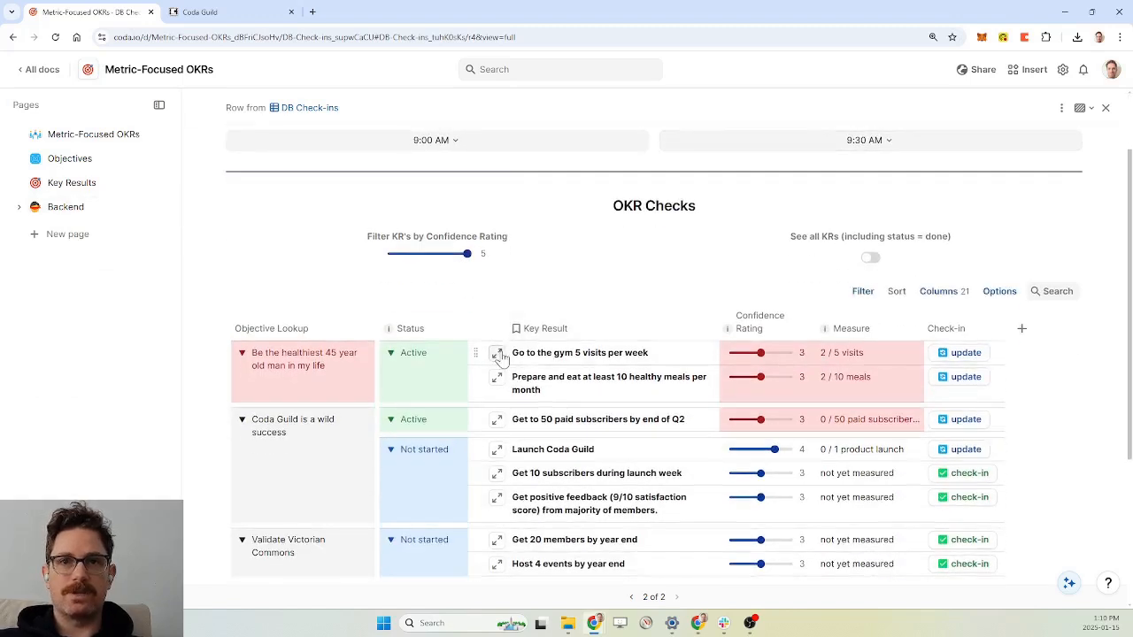
left_click(498, 351)
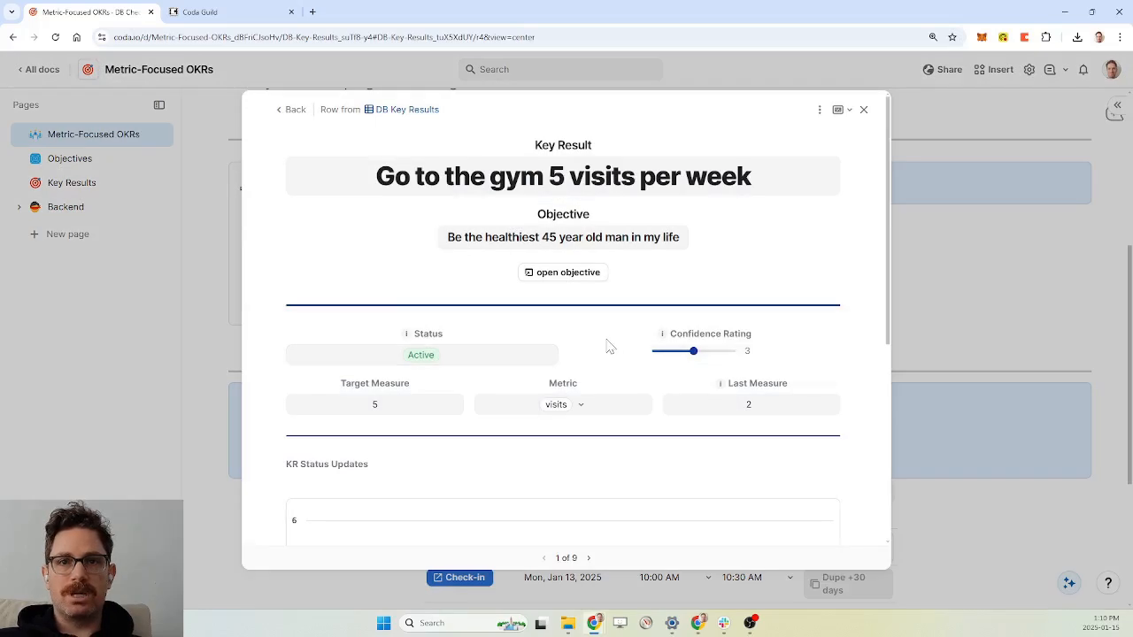
scroll(607, 346, "down", 3)
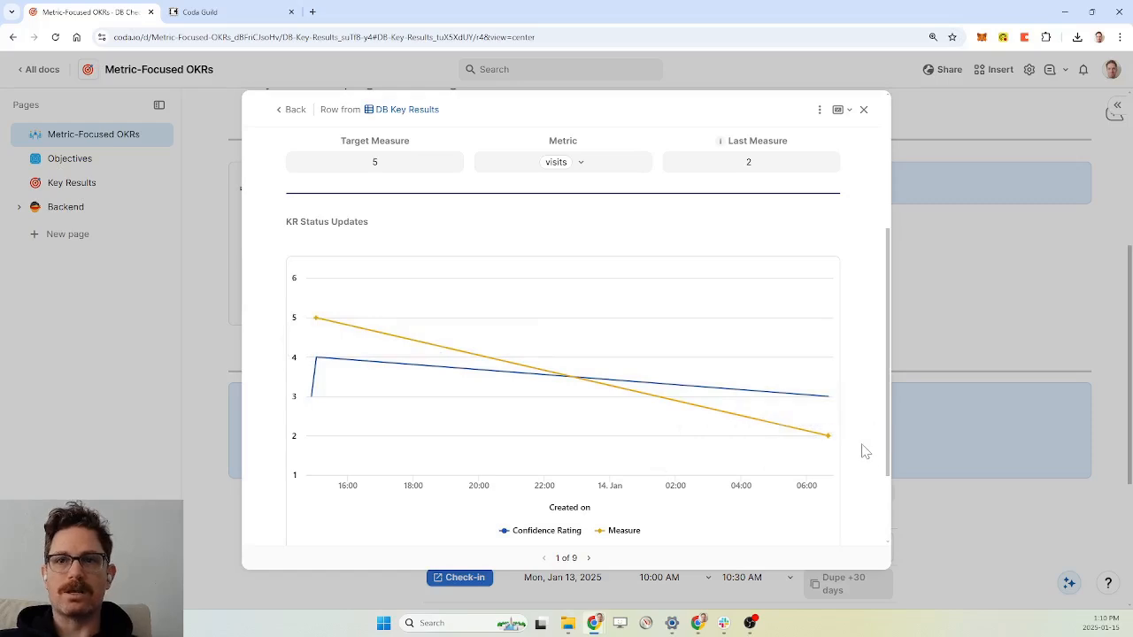
scroll(865, 451, "up", 1)
scroll(865, 451, "down", 1)
scroll(864, 451, "up", 1)
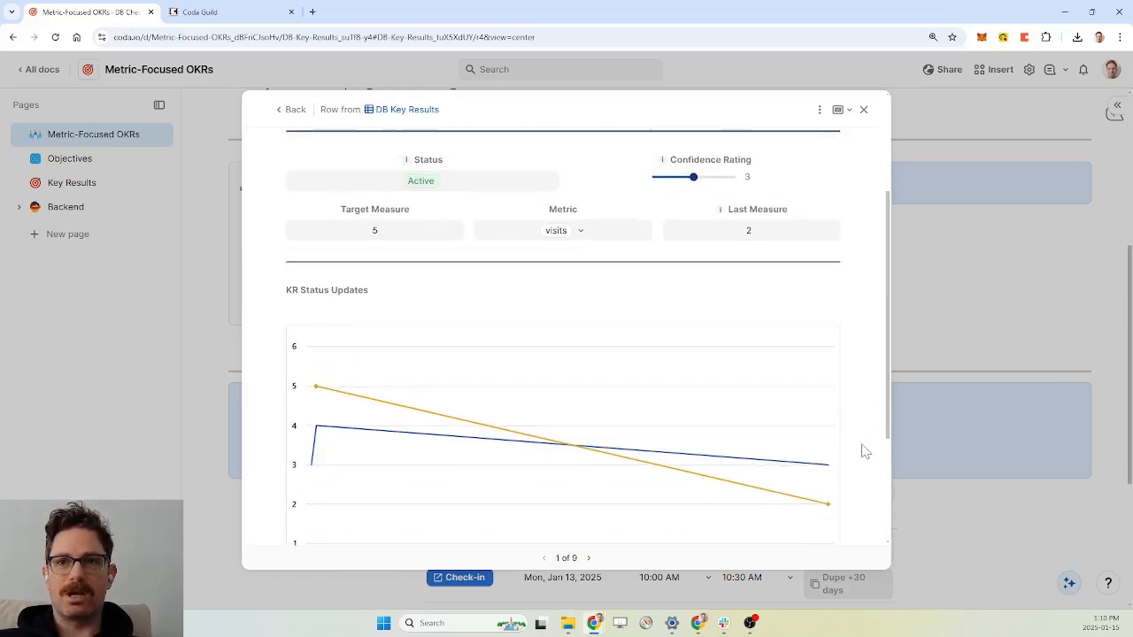
scroll(865, 451, "down", 1)
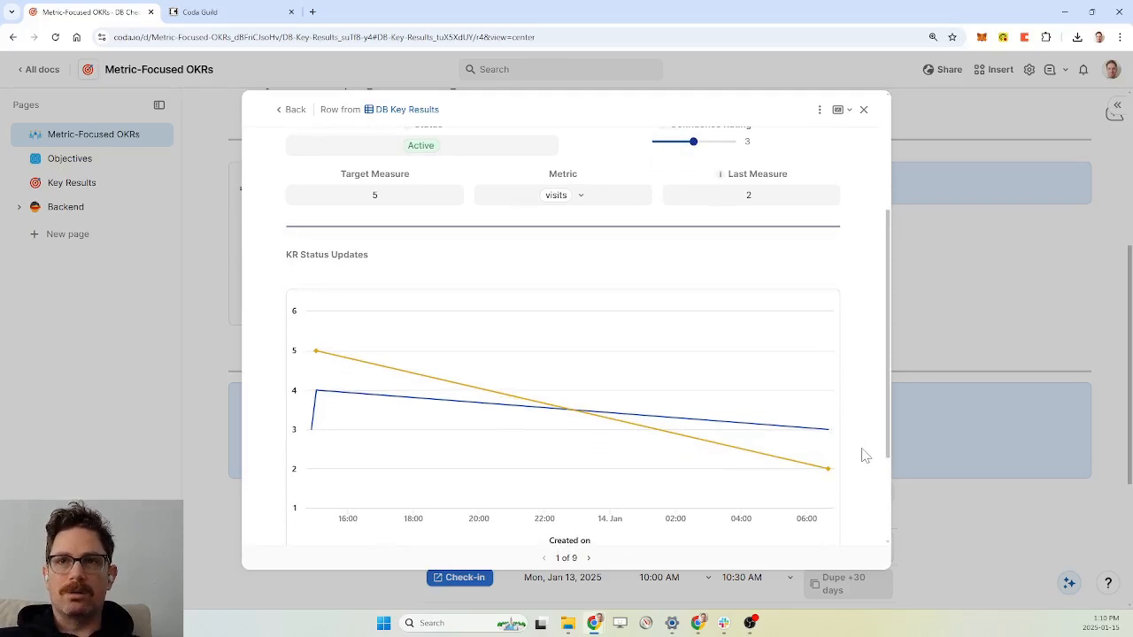
scroll(865, 455, "up", 3)
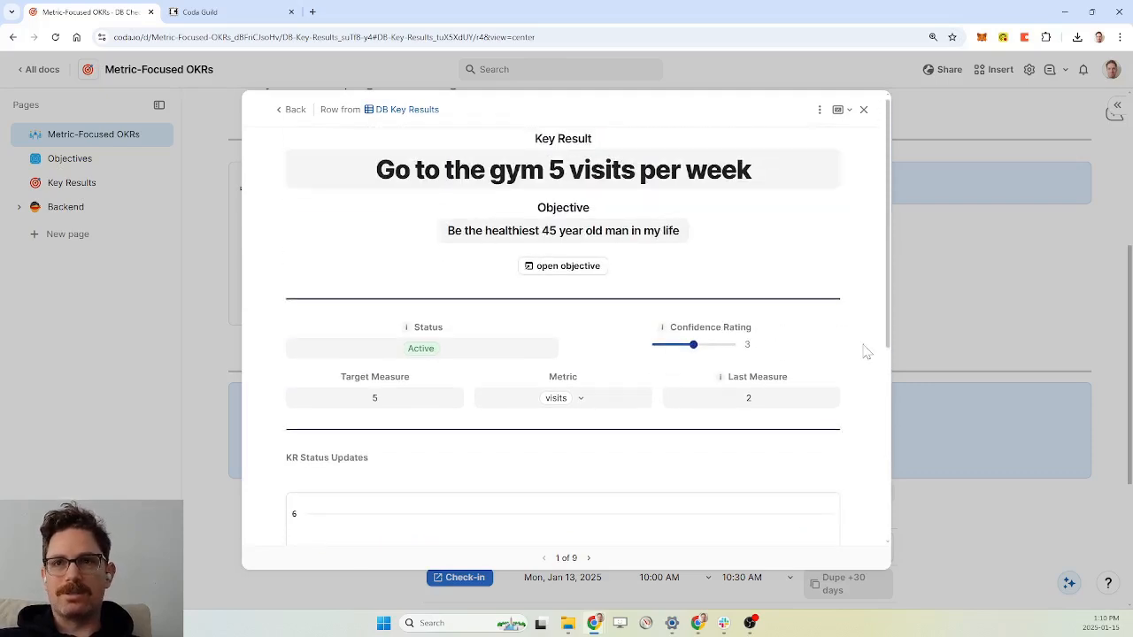
scroll(867, 354, "down", 3)
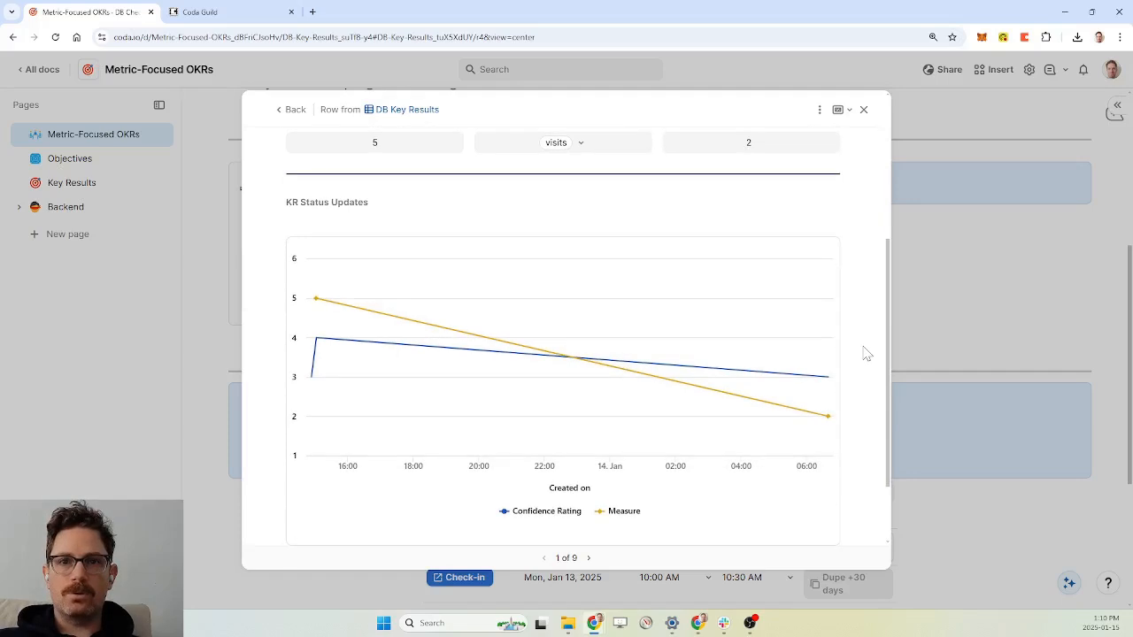
scroll(865, 352, "down", 1)
scroll(865, 351, "up", 4)
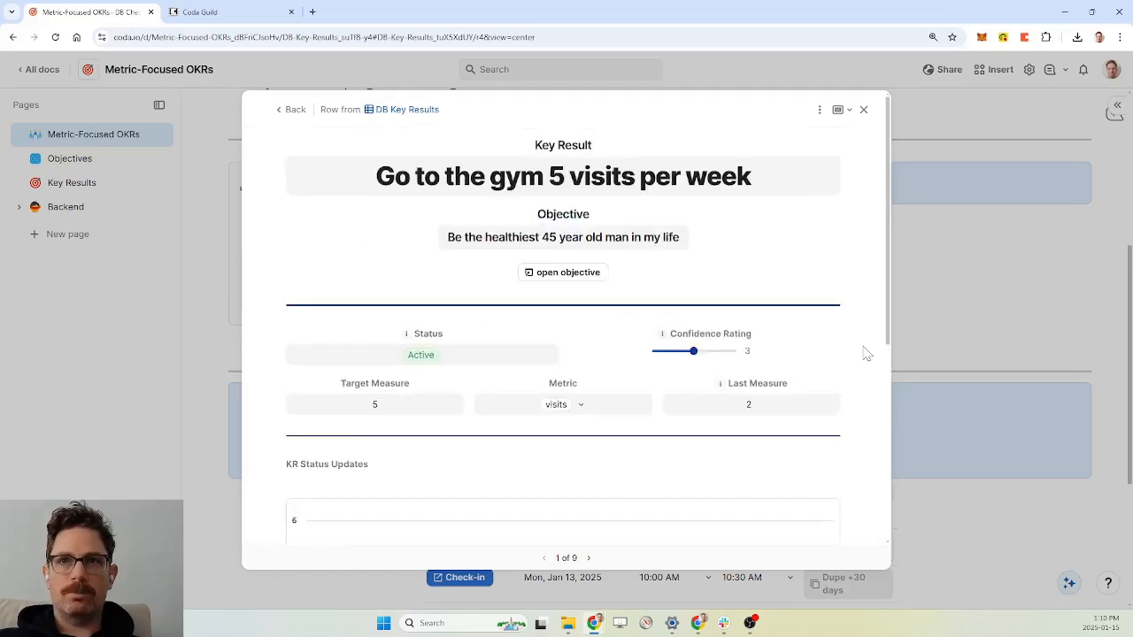
Step: Return to the Metric-Focused OKRs page, duplicate the January 20, 2025 check-in 30 days ahead, and view the duplicate
left_click(864, 110)
left_click(108, 134)
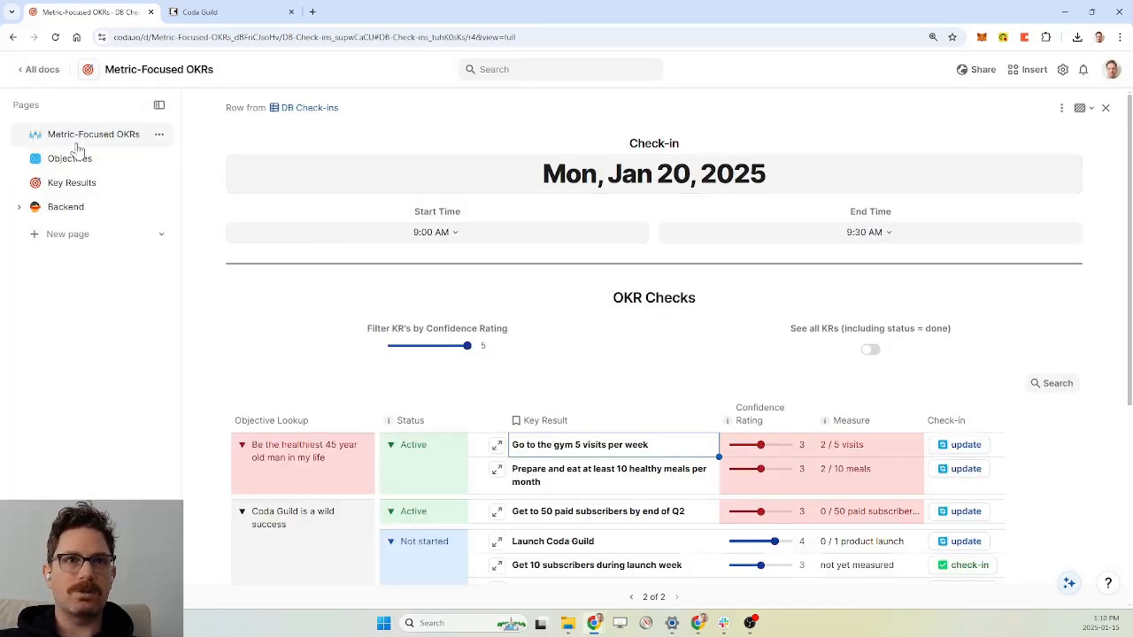
scroll(657, 397, "down", 1)
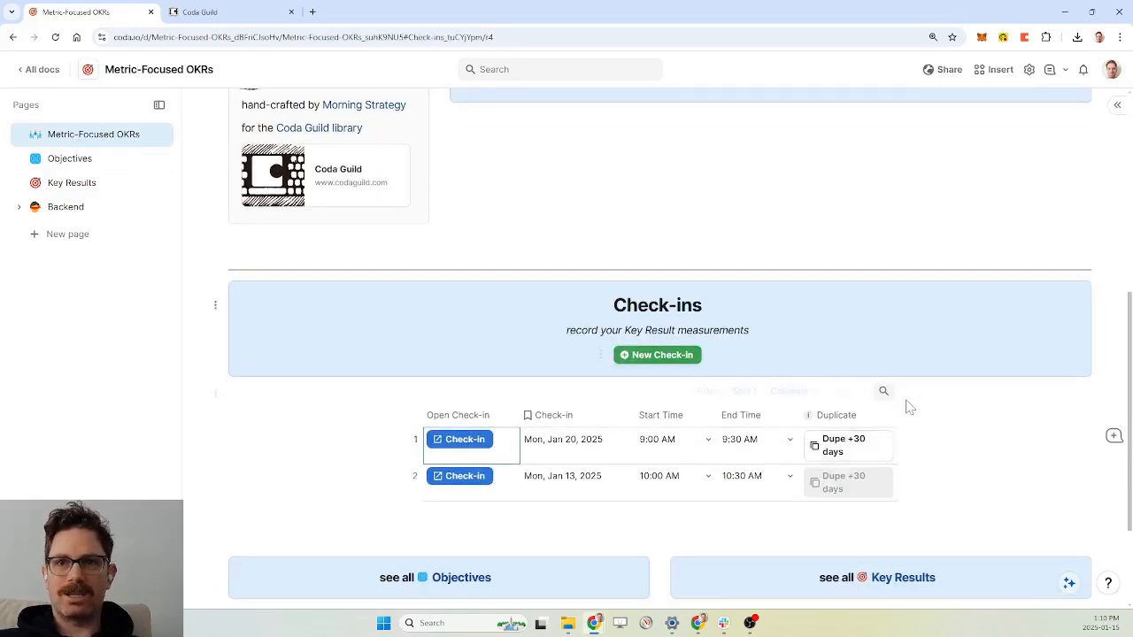
left_click(846, 450)
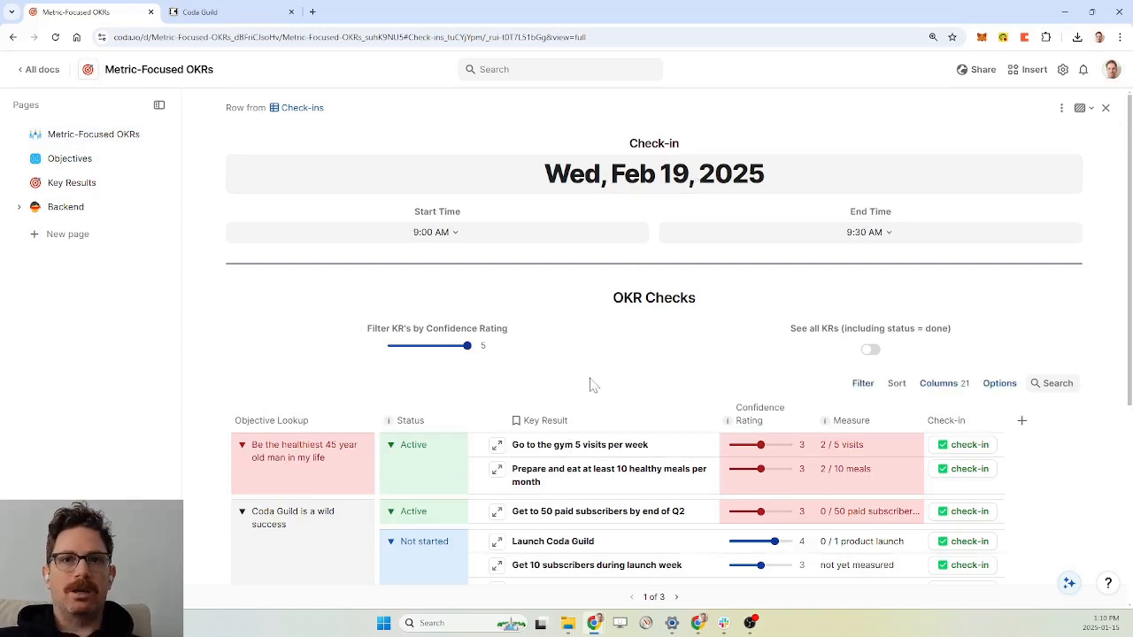
scroll(593, 386, "down", 2)
scroll(527, 361, "up", 2)
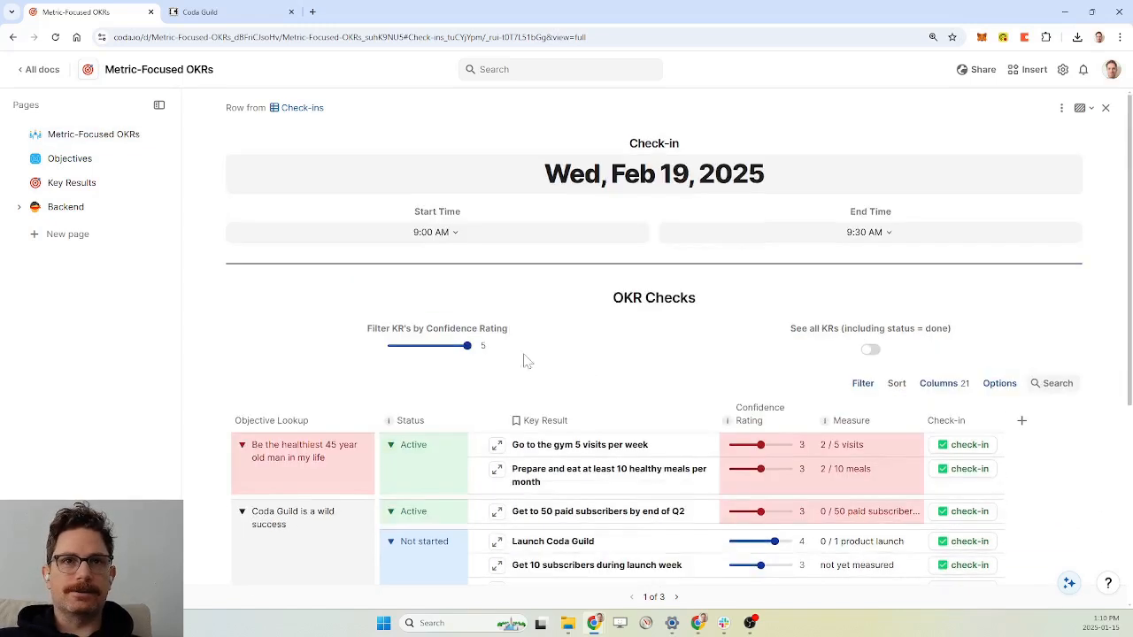
Step: Open the objective "Be the healthiest 45 year old man in my life" and review its average confidence, key results and notes
left_click(71, 158)
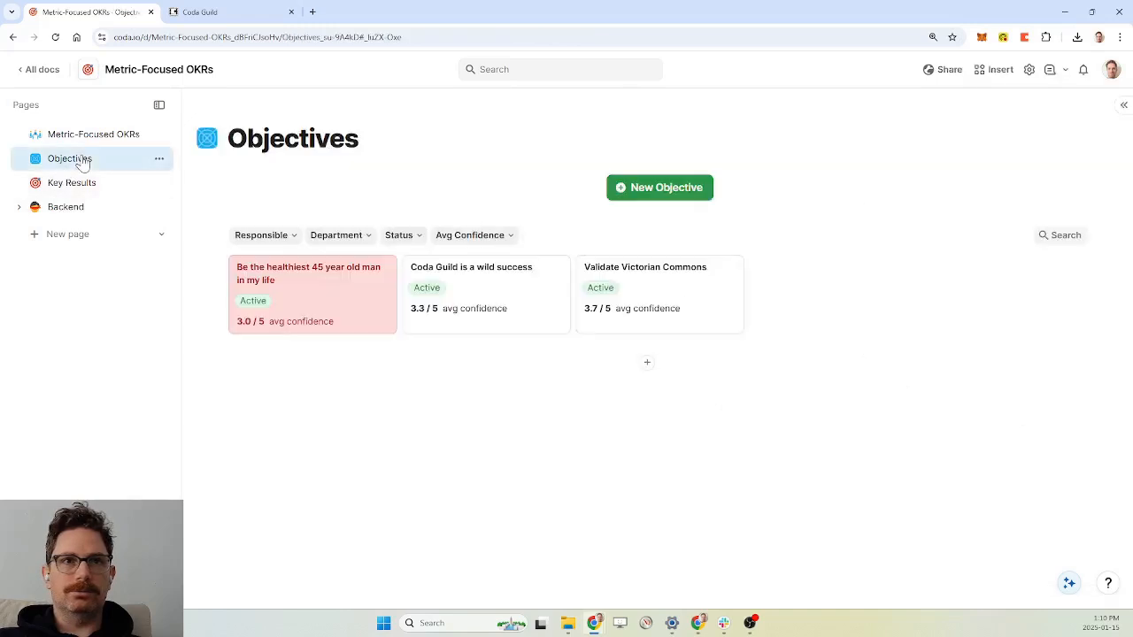
left_click(347, 295)
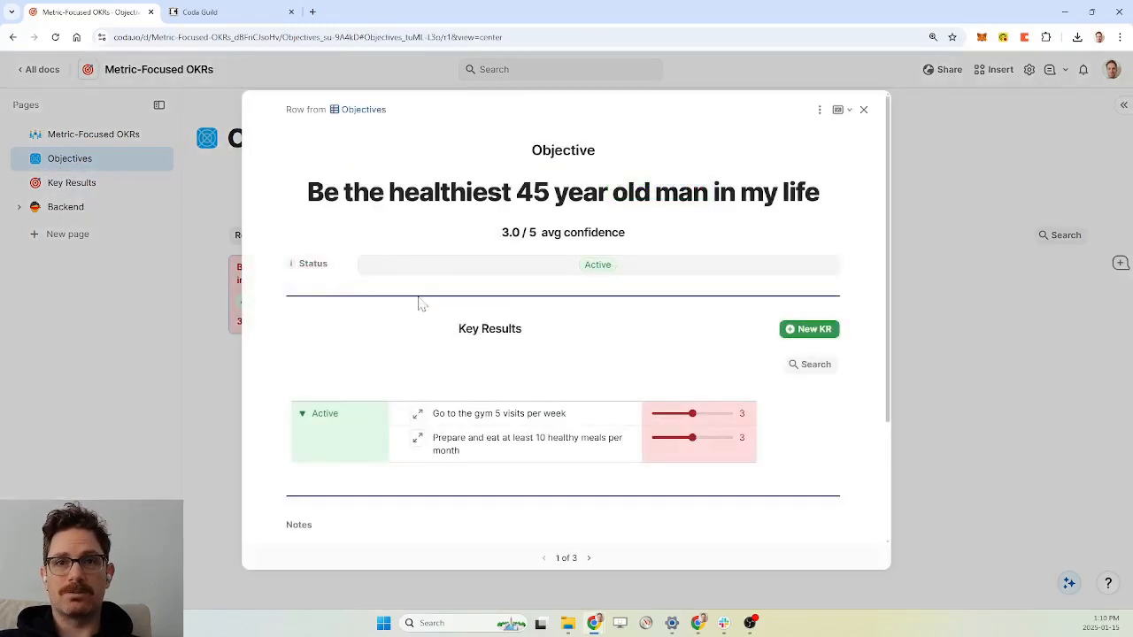
scroll(692, 328, "down", 1)
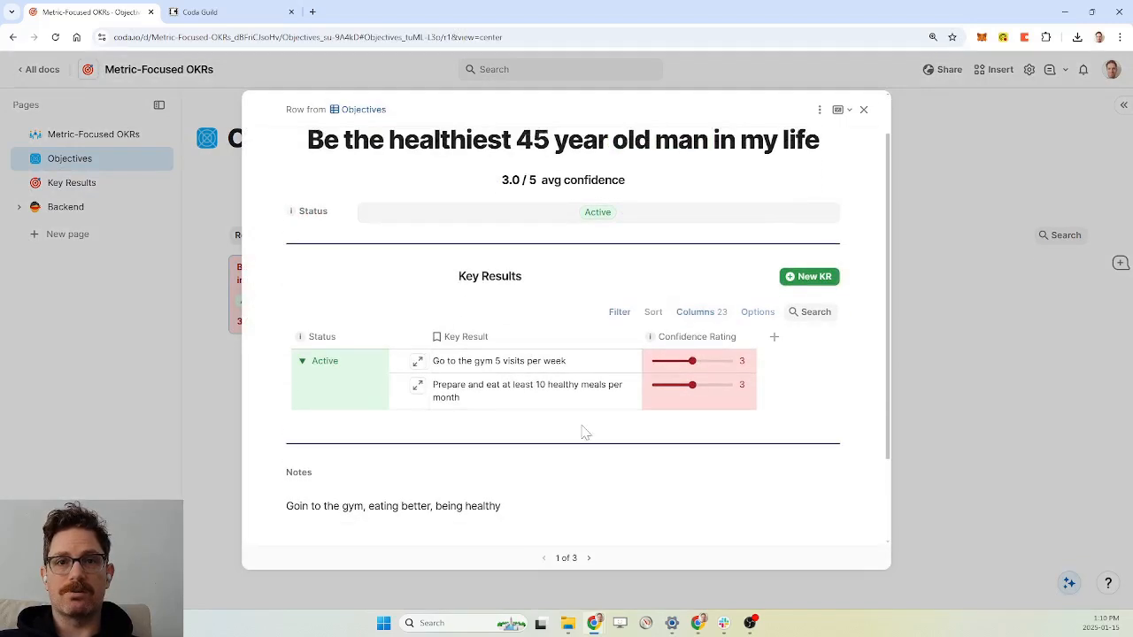
scroll(581, 433, "down", 2)
scroll(860, 228, "up", 3)
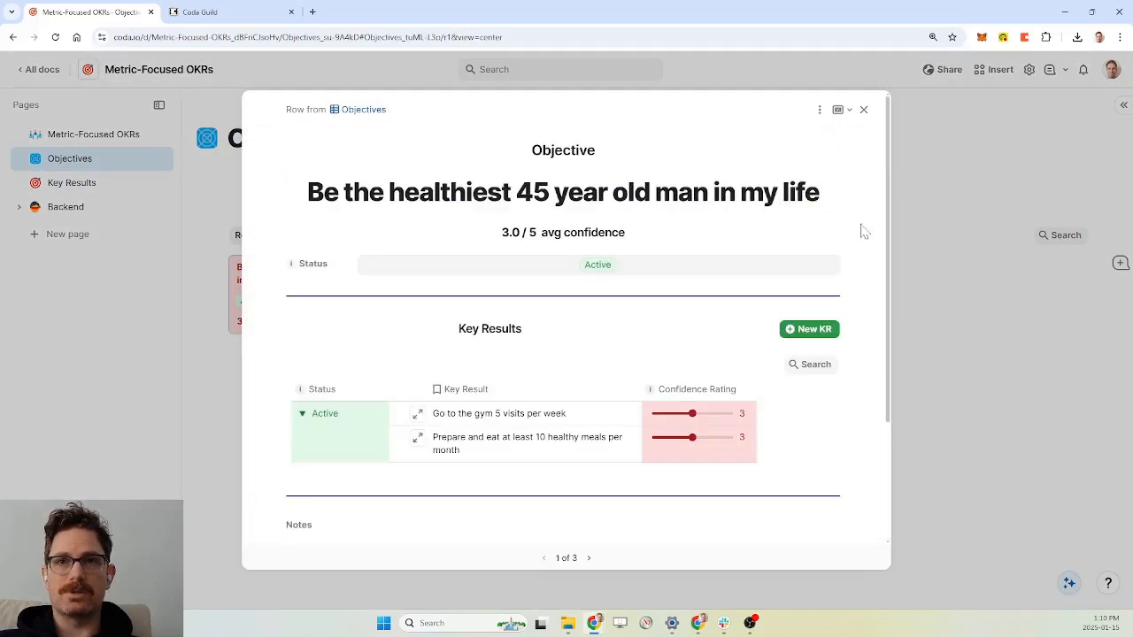
left_click(863, 110)
Step: Switch to the Coda Guild website and review its plans and pricing
scroll(753, 407, "down", 2)
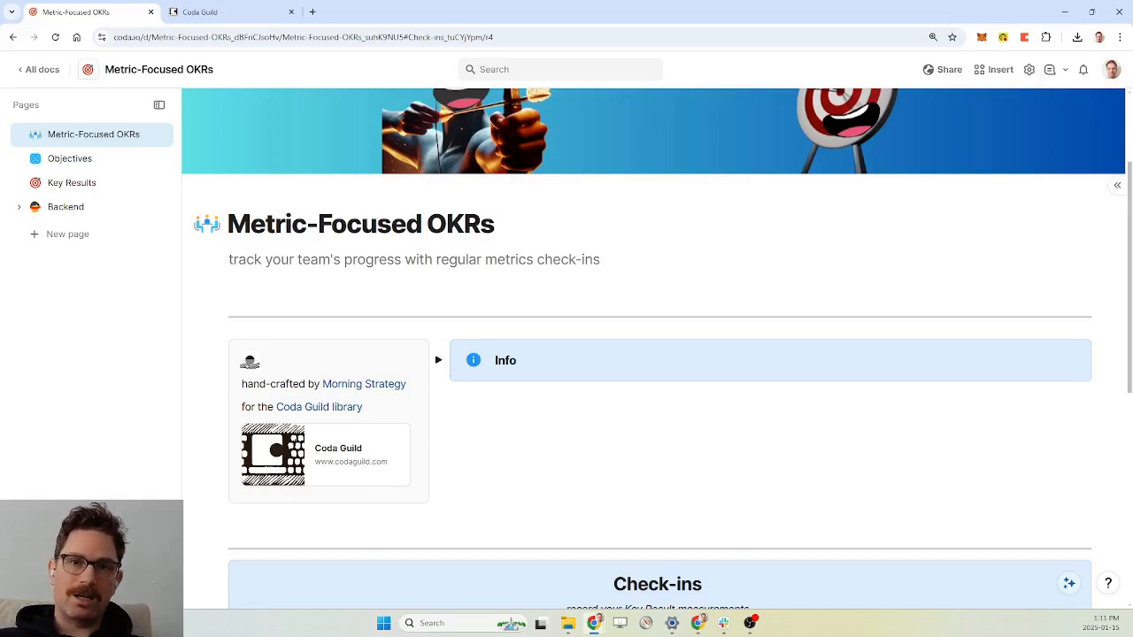
mouse_move(328, 411)
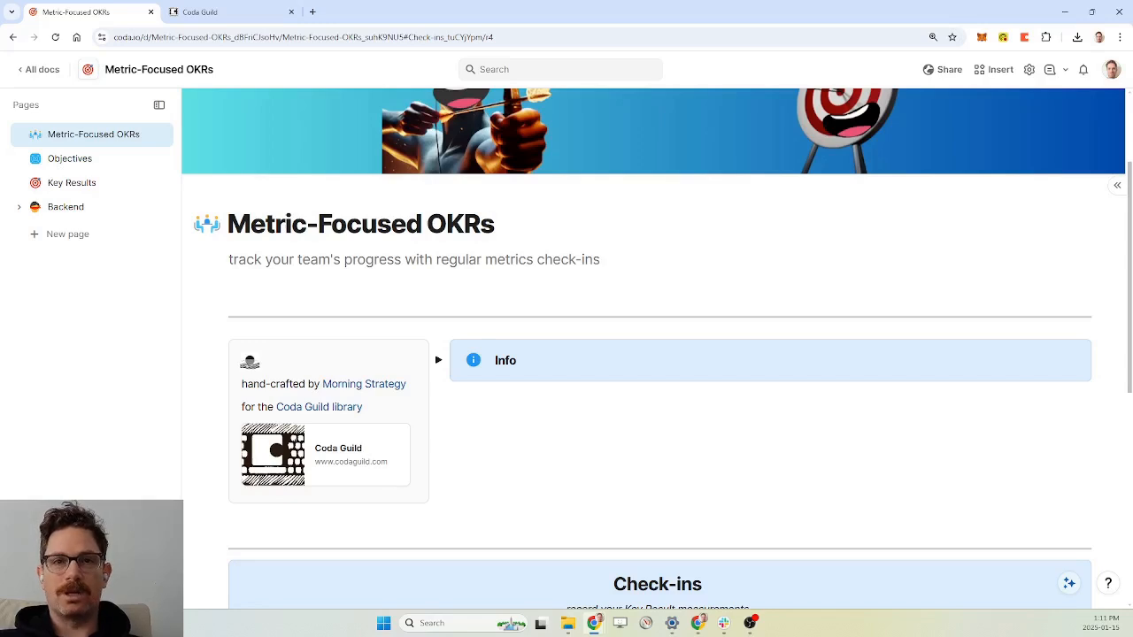
left_click(235, 12)
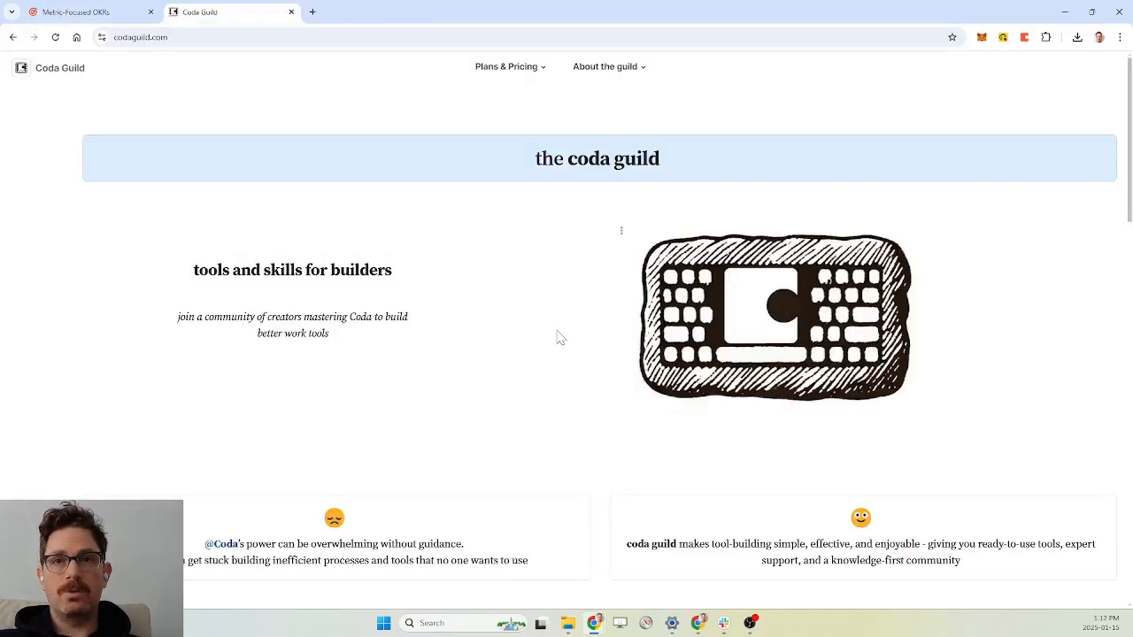
scroll(97, 354, "down", 5)
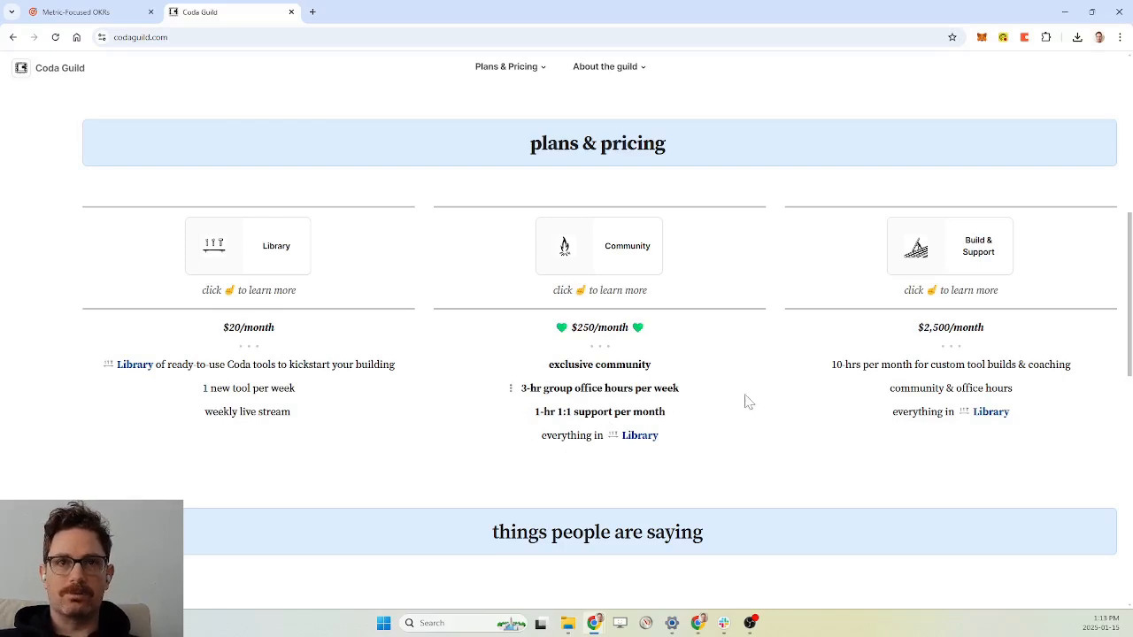
Step: Open the Library plan's page and browse the tools it offers
left_click(273, 257)
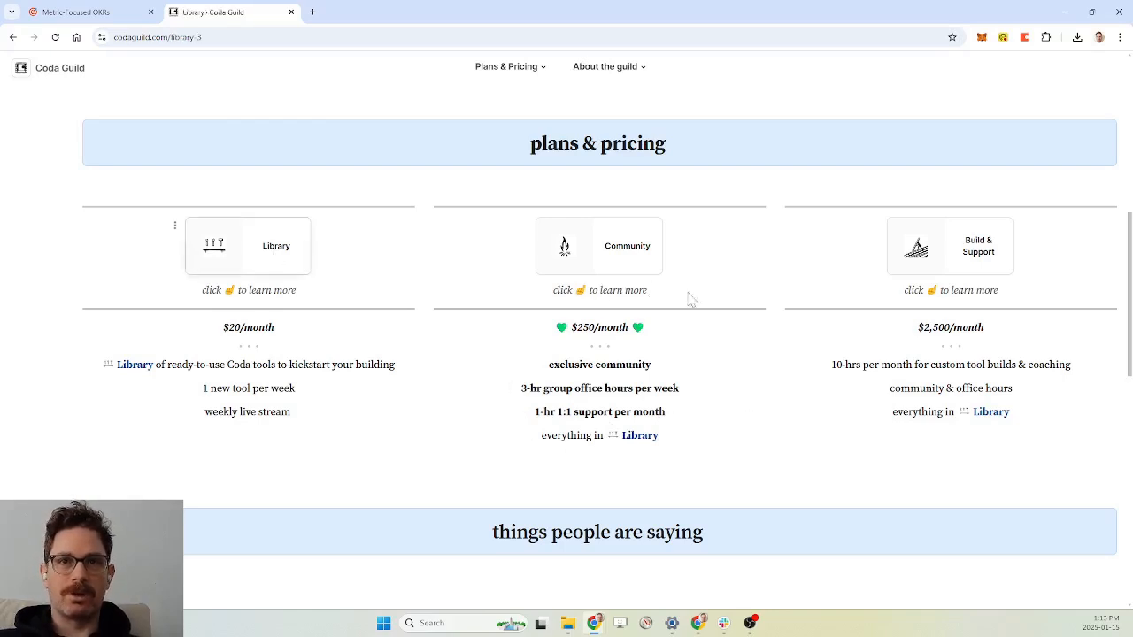
scroll(746, 317, "down", 15)
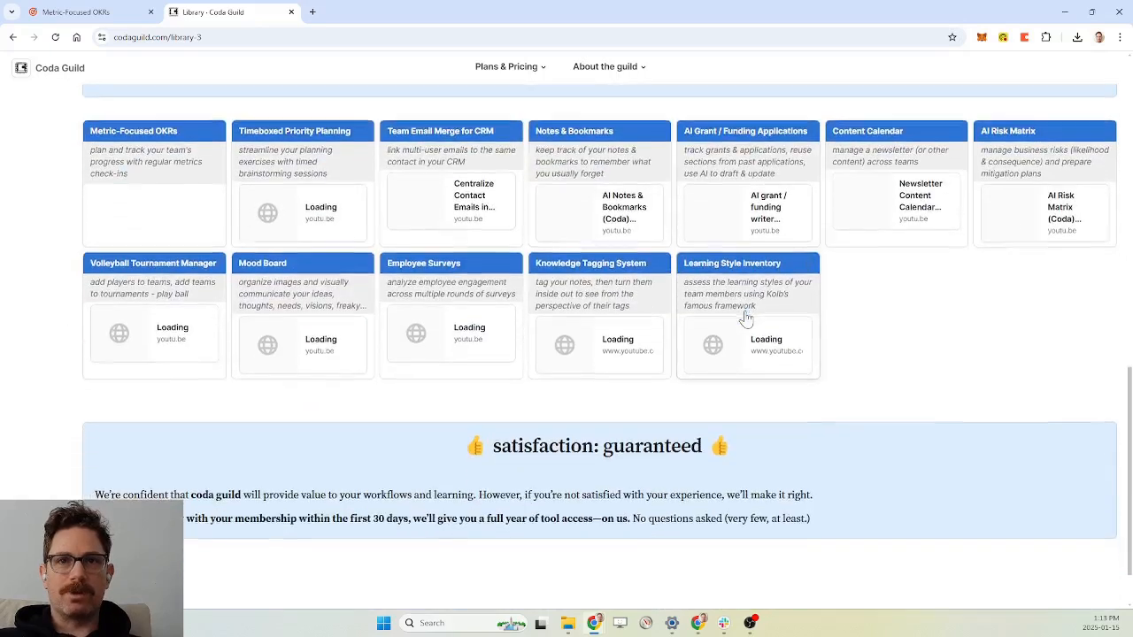
scroll(941, 346, "up", 1)
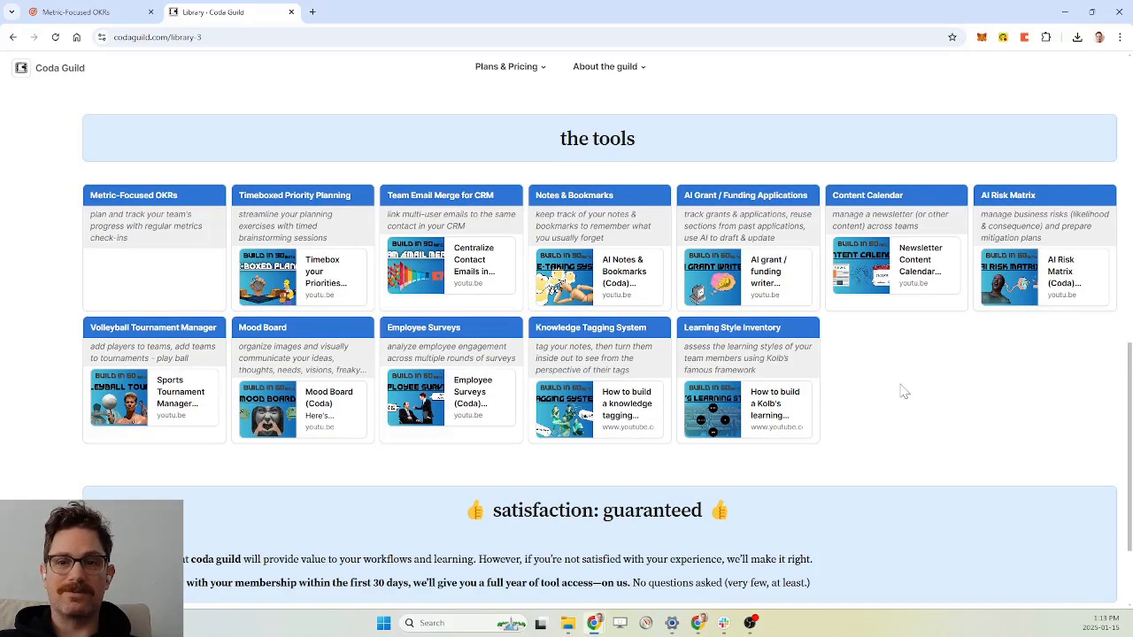
scroll(898, 404, "up", 1)
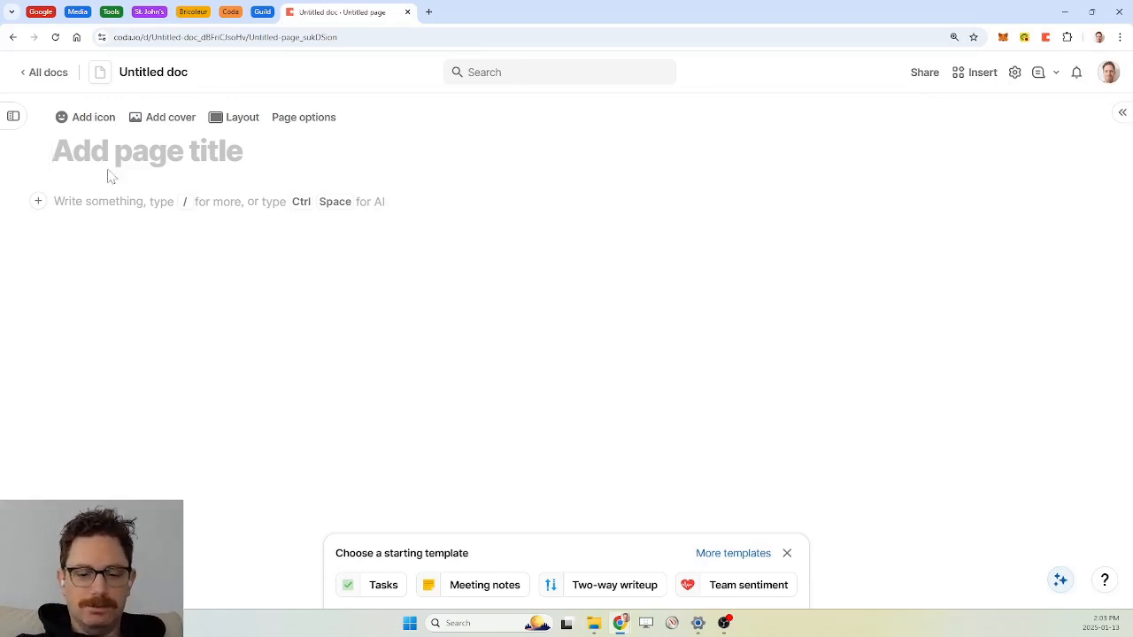
Step: Title the new Coda doc's first page "Backend"
type("BAckedn")
key("BackSpace")
key("BackSpace")
key("BackSpace")
key("BackSpace")
key("BackSpace")
key("BackSpace")
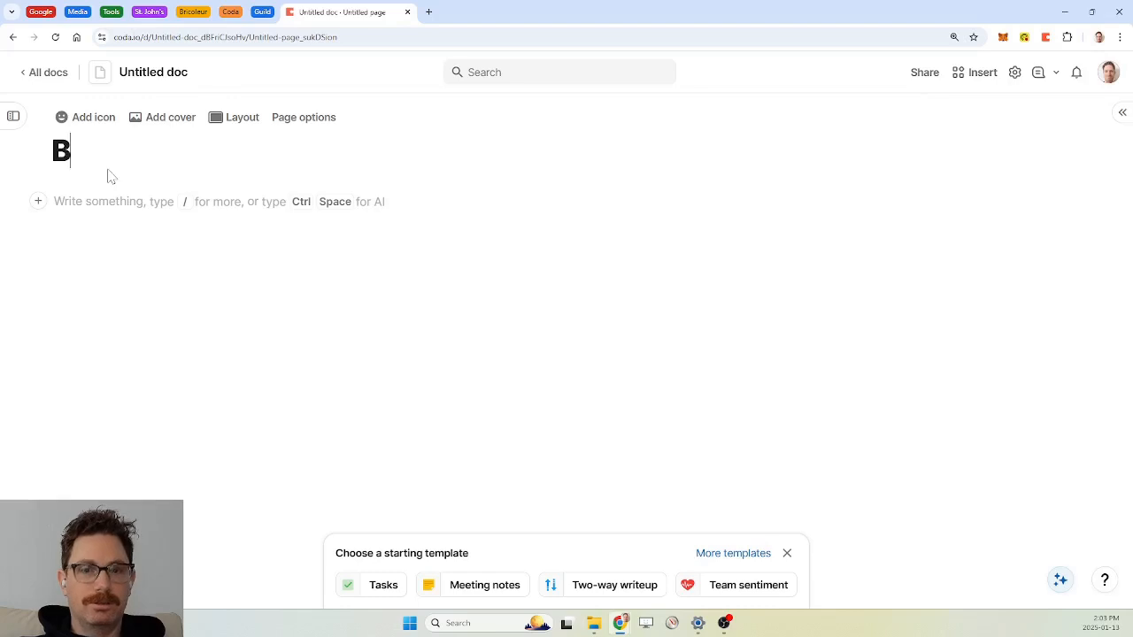
type("ackend")
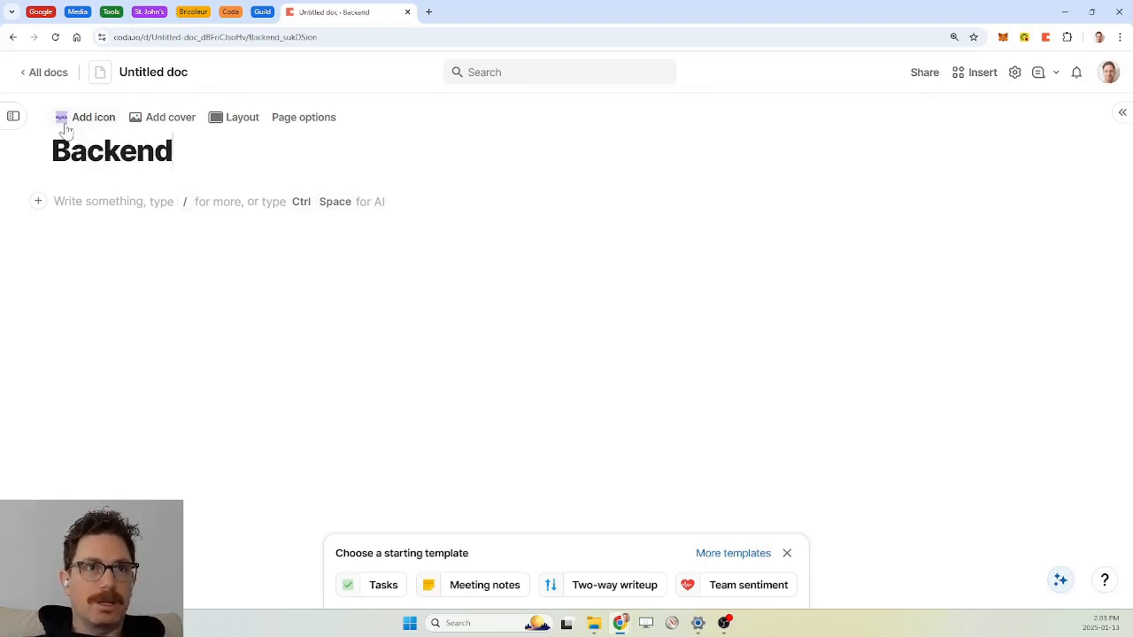
Step: Set the Backend page's icon to the masked ninja face
left_click(62, 120)
type("hinja")
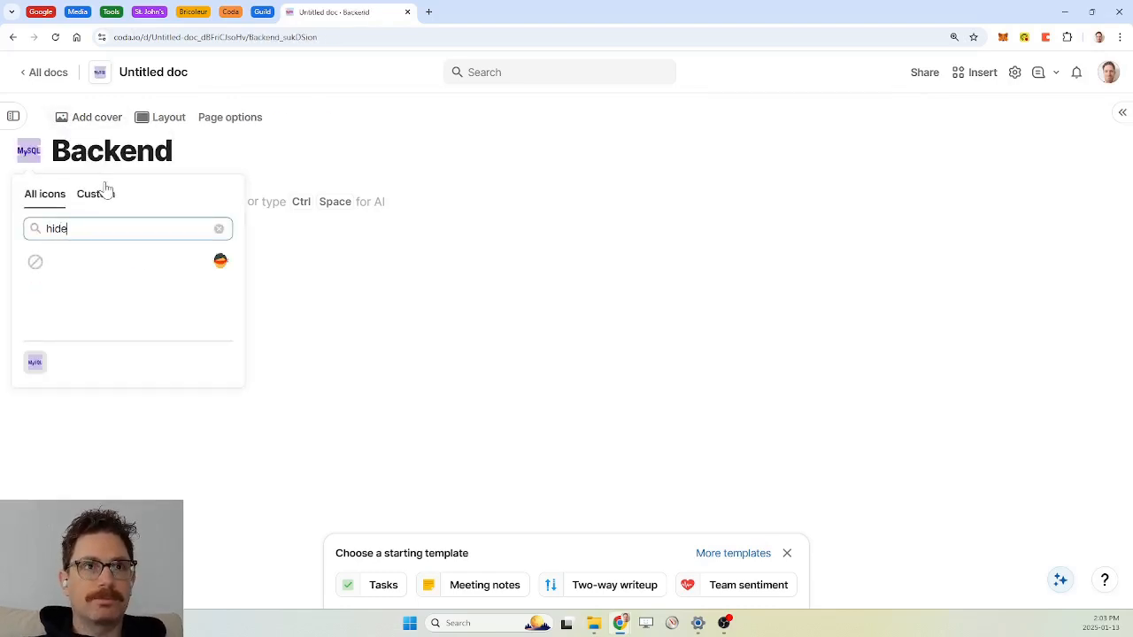
left_click(139, 262)
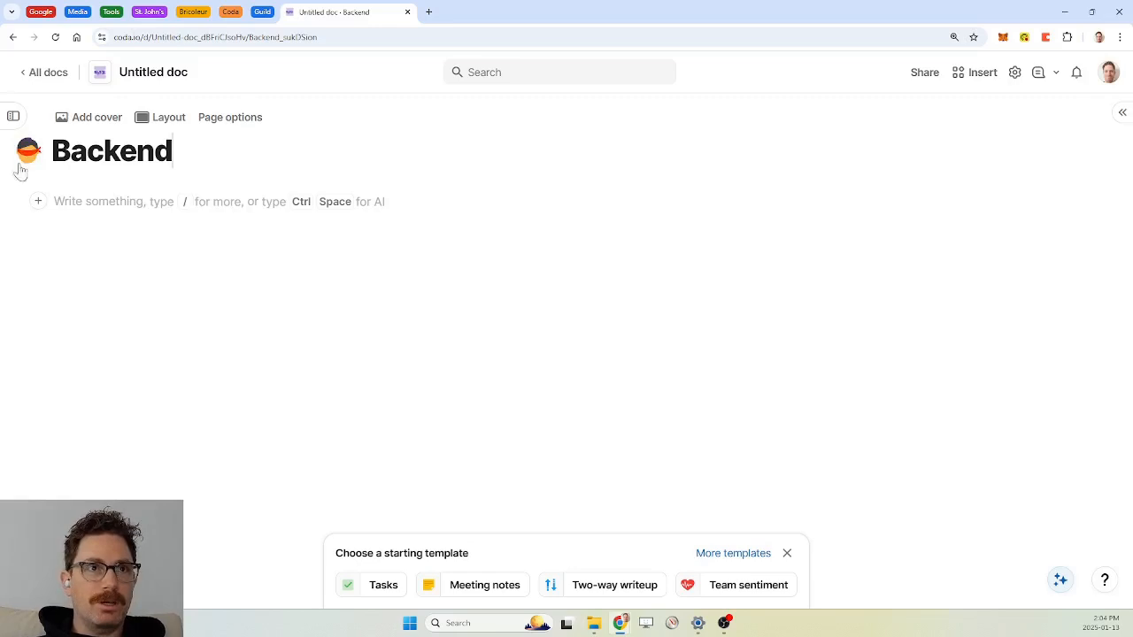
Step: Create a new page and insert the Modal Lines block with line formula, width 2000, height 2 and colour #406080
left_click(13, 116)
left_click(78, 176)
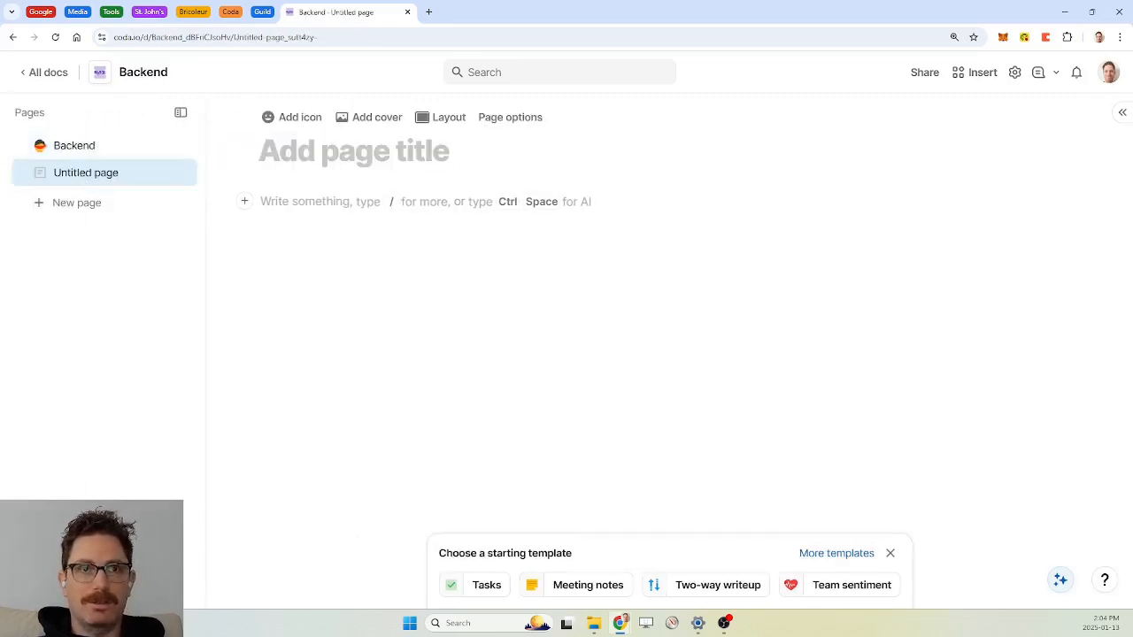
left_click(347, 202)
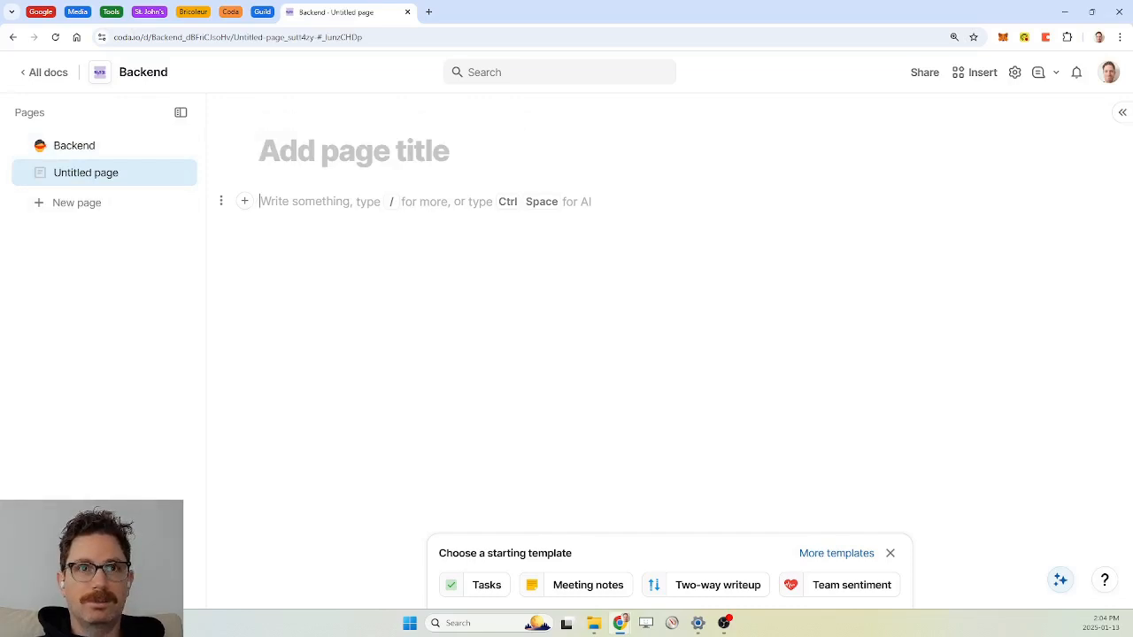
type("Modal Lines Modal Line Formula: Modal Line Width: 2000 Modal Line Height: 2 Modal Line Colour: #406080")
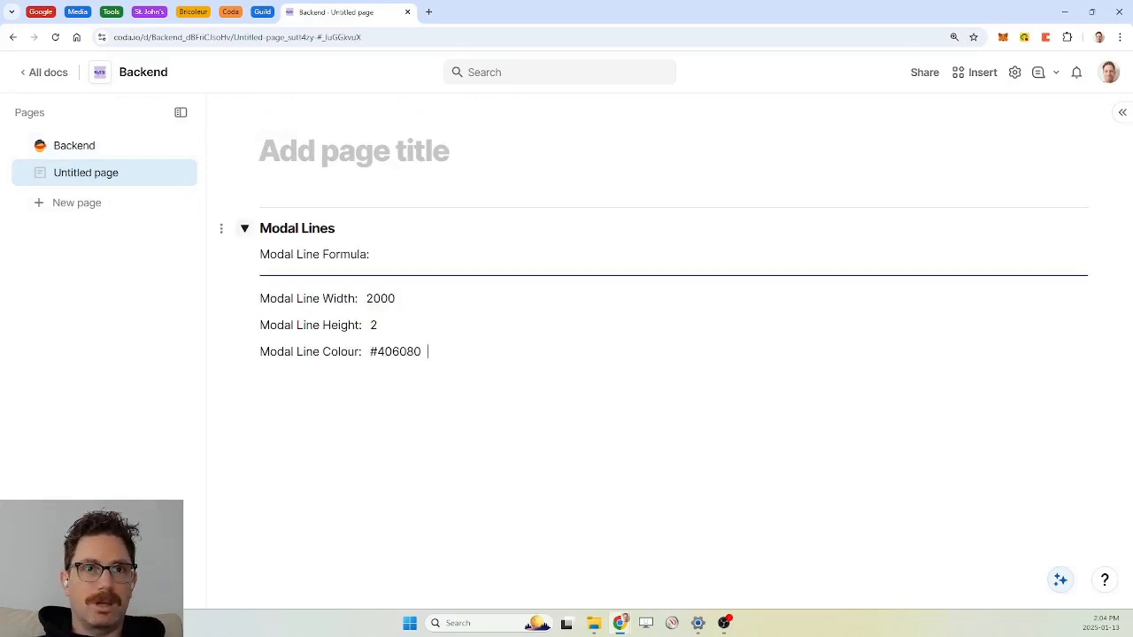
Step: Add a divider line below the collapsed Modal Lines section and expand the section again
left_click(244, 229)
key("Return")
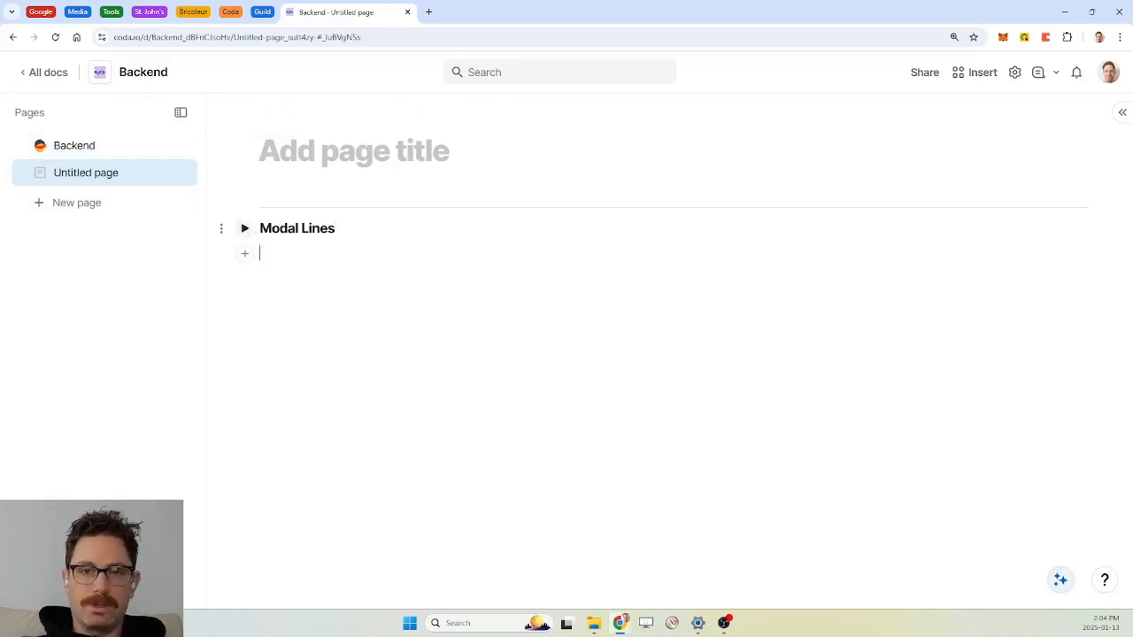
type("---")
left_click(244, 228)
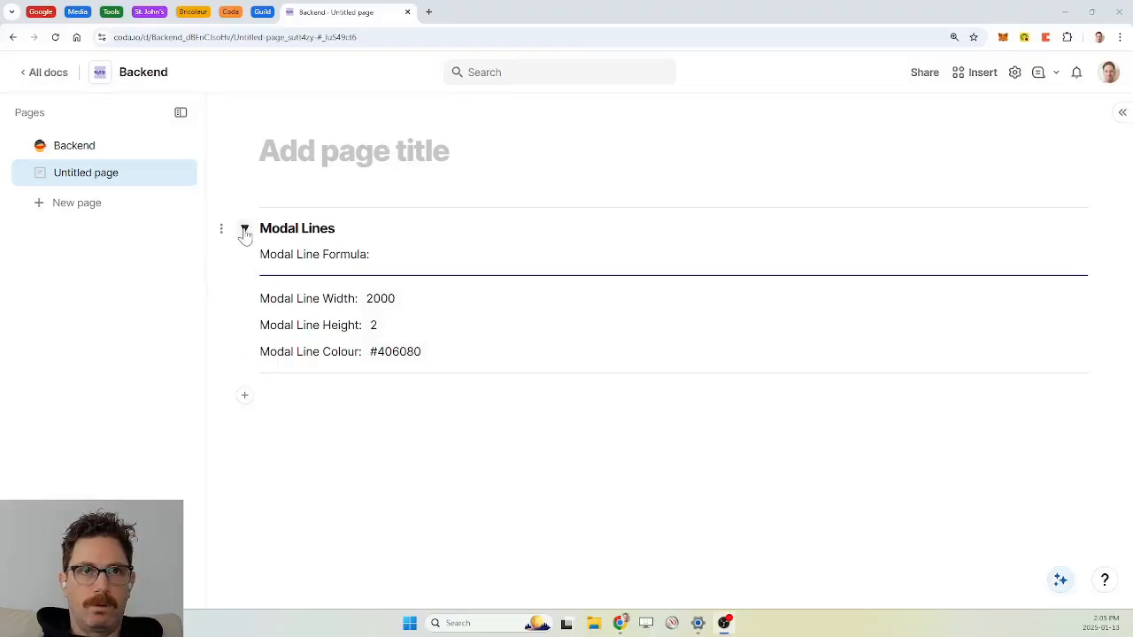
Step: Title the Modal Lines page "Settings" and give it the slider controls icon
left_click(354, 152)
type("Settings")
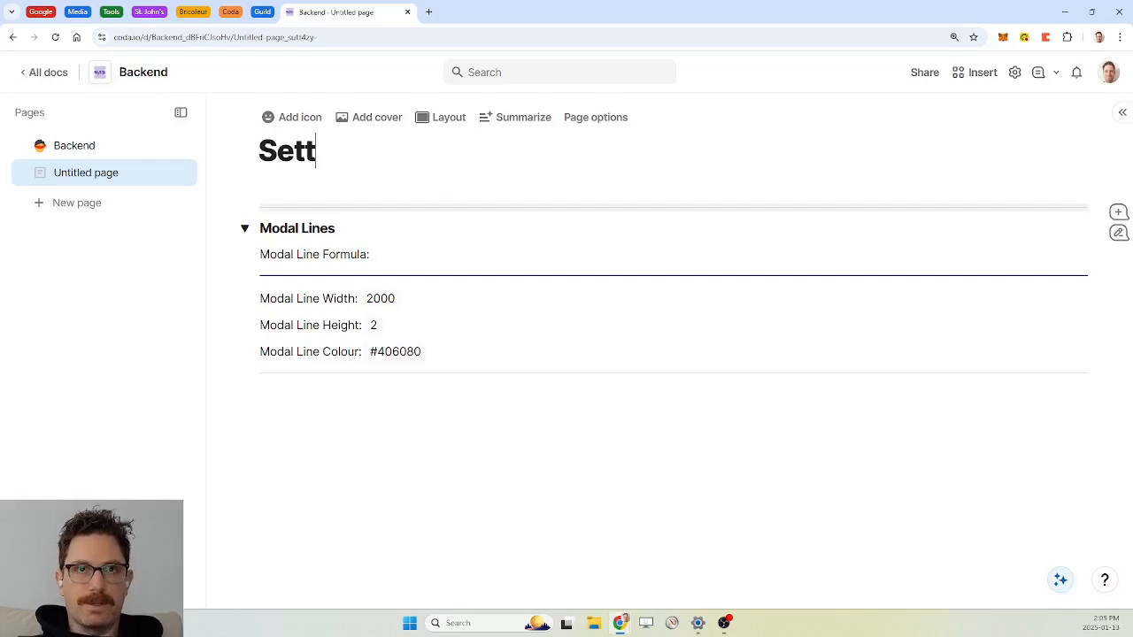
left_click(288, 124)
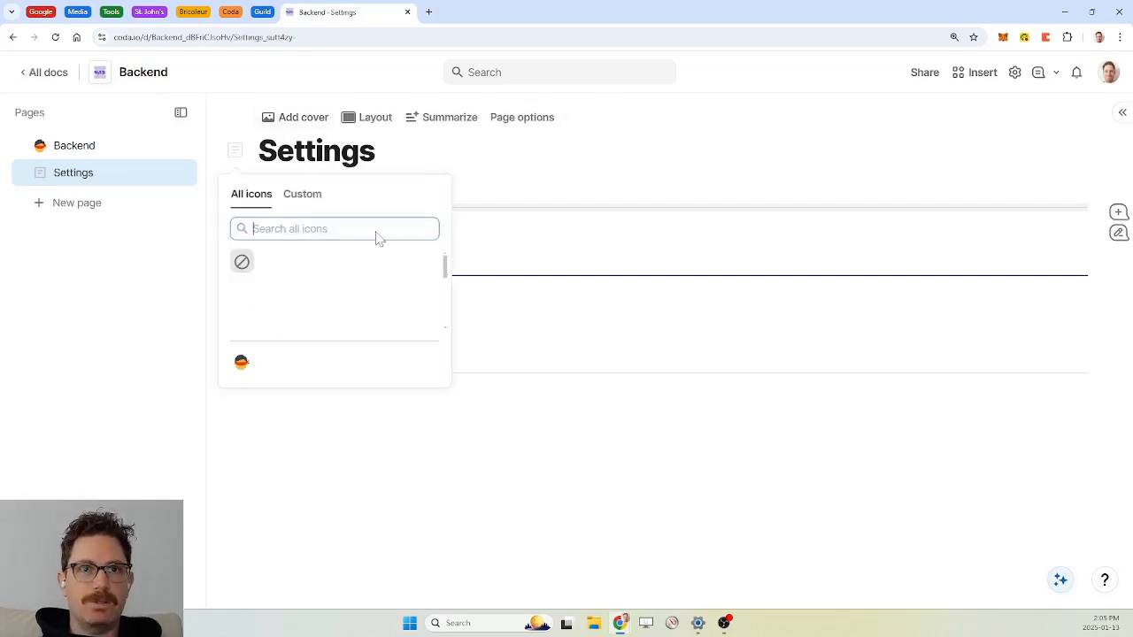
left_click(398, 261)
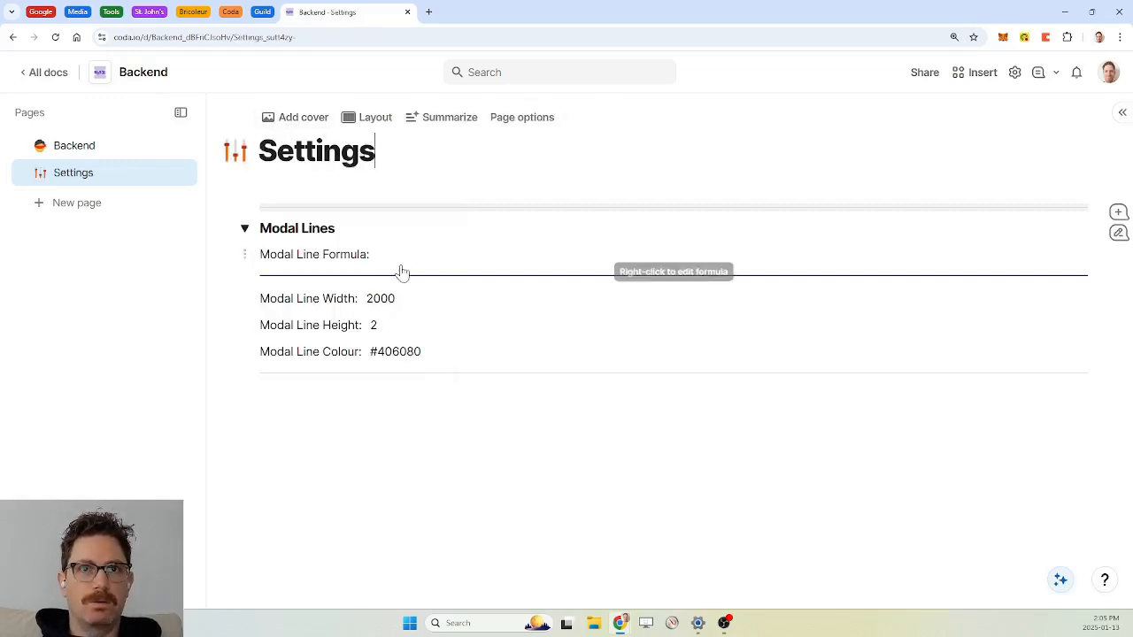
Step: Nest the Settings page under the Backend page
left_click(245, 231)
left_click(244, 230)
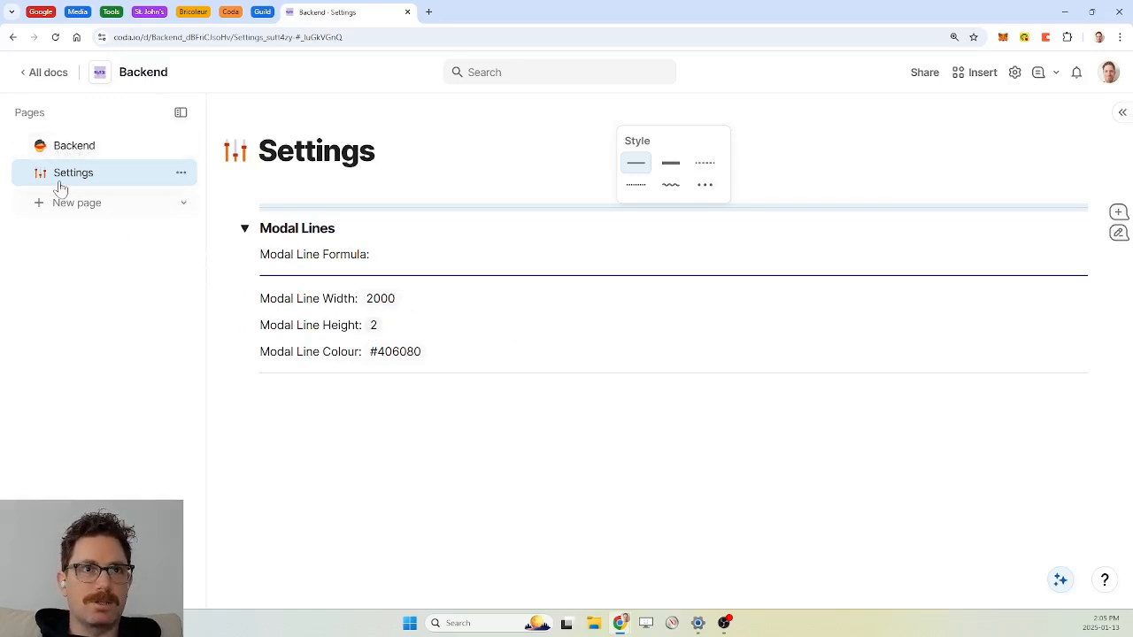
left_click_drag(58, 182, 83, 148)
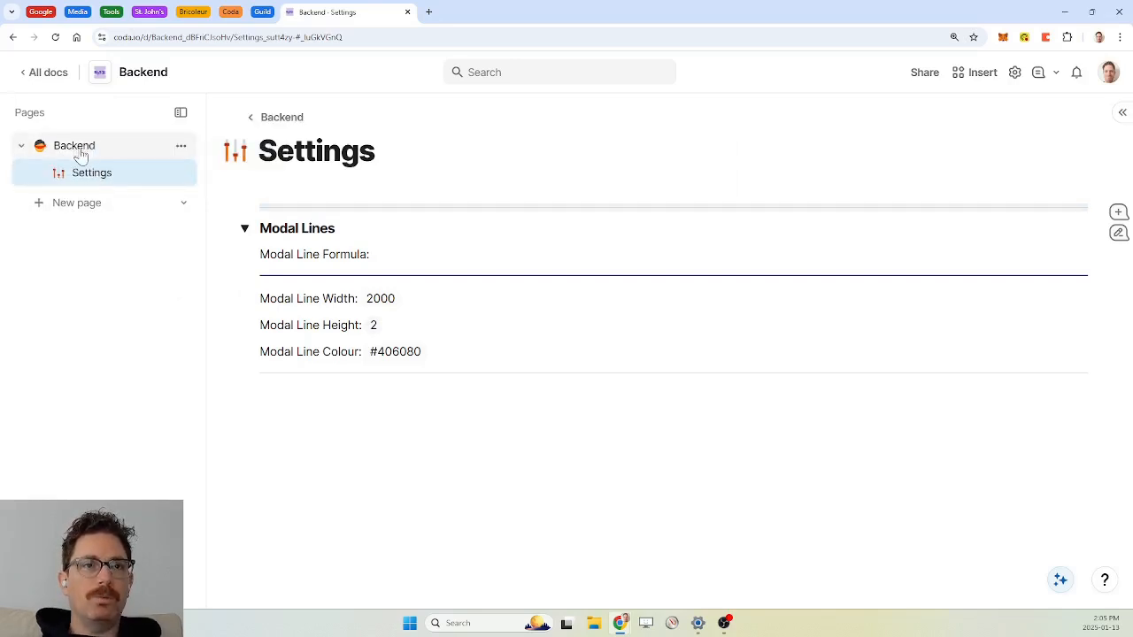
Step: Create a new page titled "DB Objectives"
left_click(83, 203)
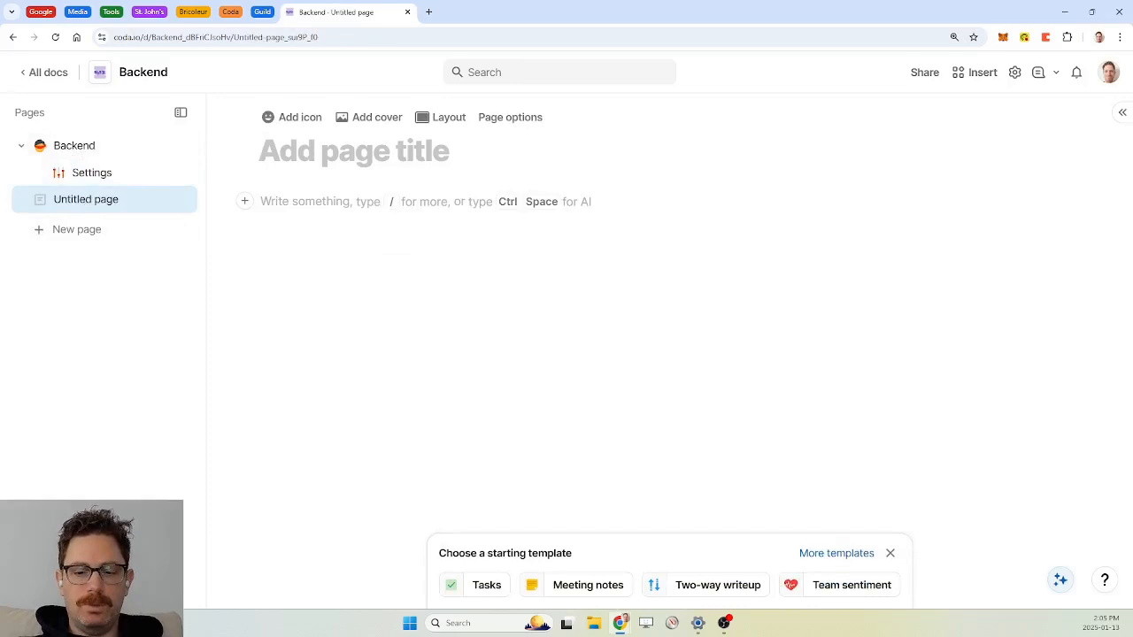
type("DB Obje")
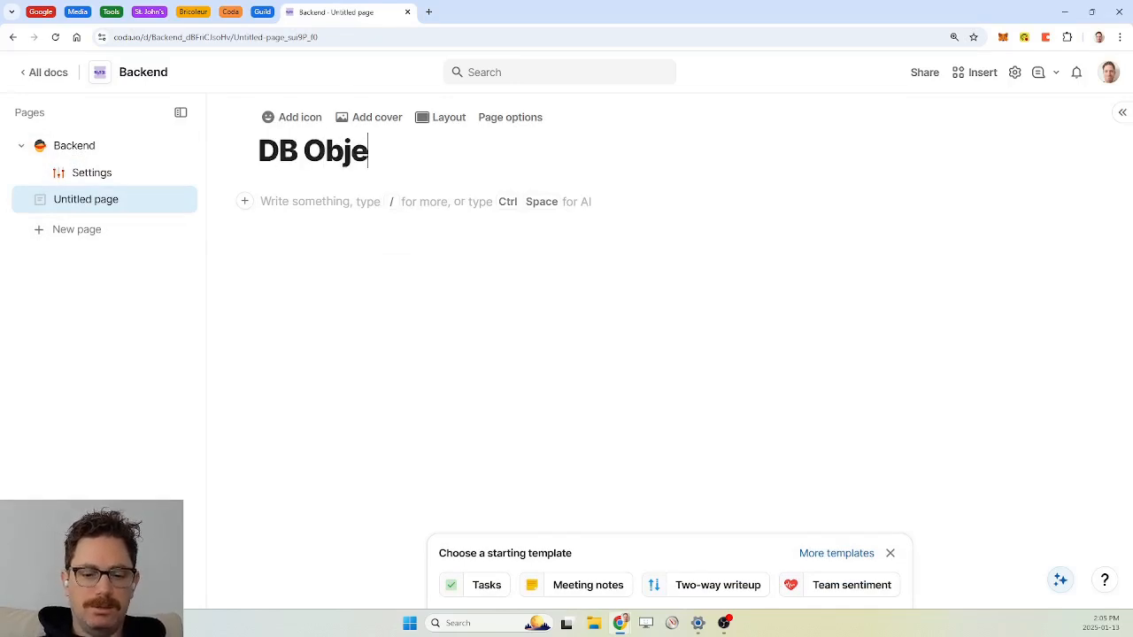
type("ctives")
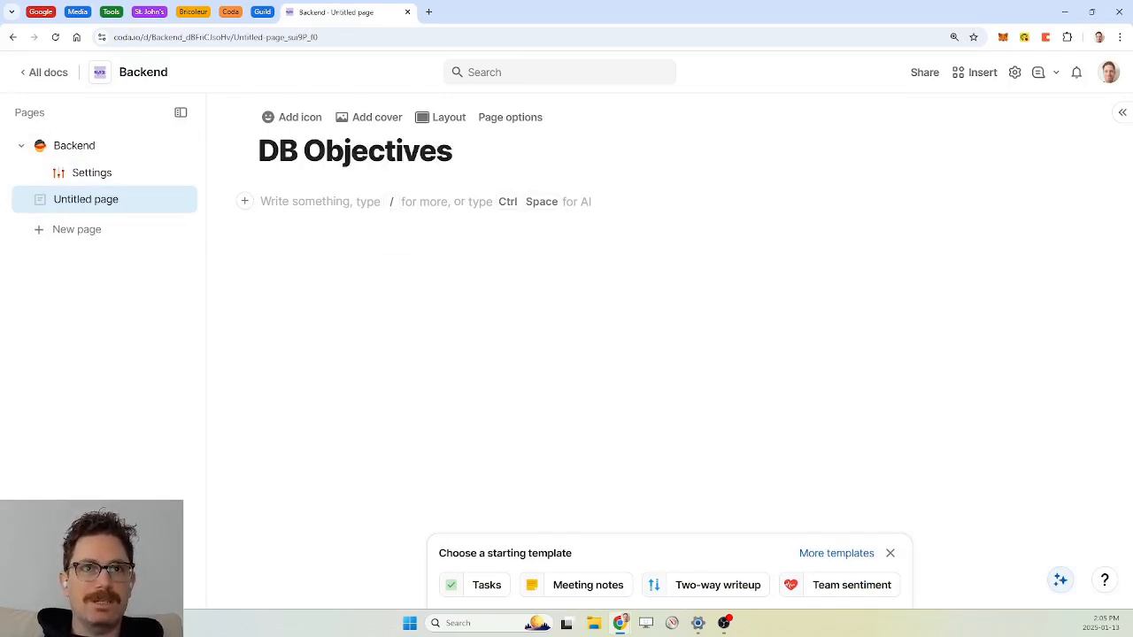
Step: Insert a blank table on the DB Objectives page and name it "DB Objectives"
key("Return")
type("/tab")
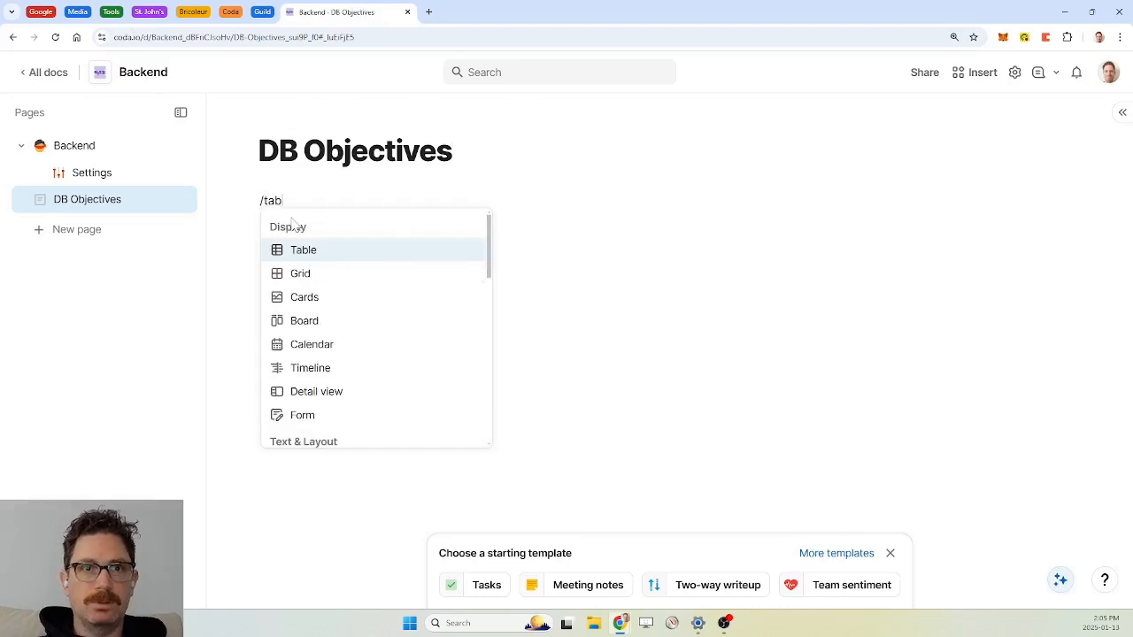
key("Return")
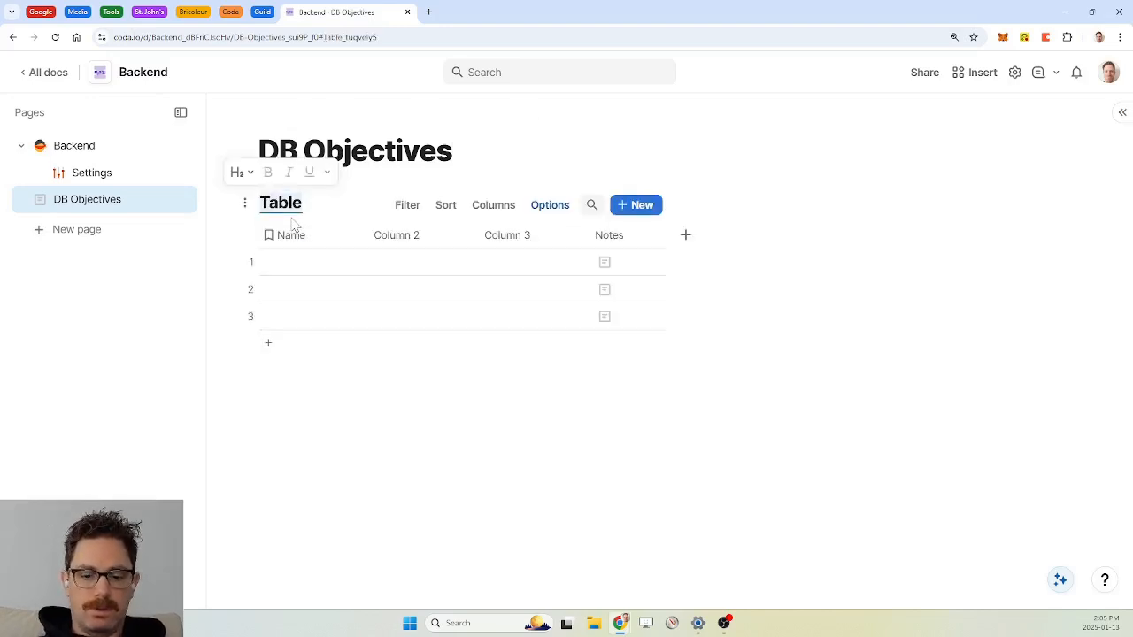
type("DB Objecti")
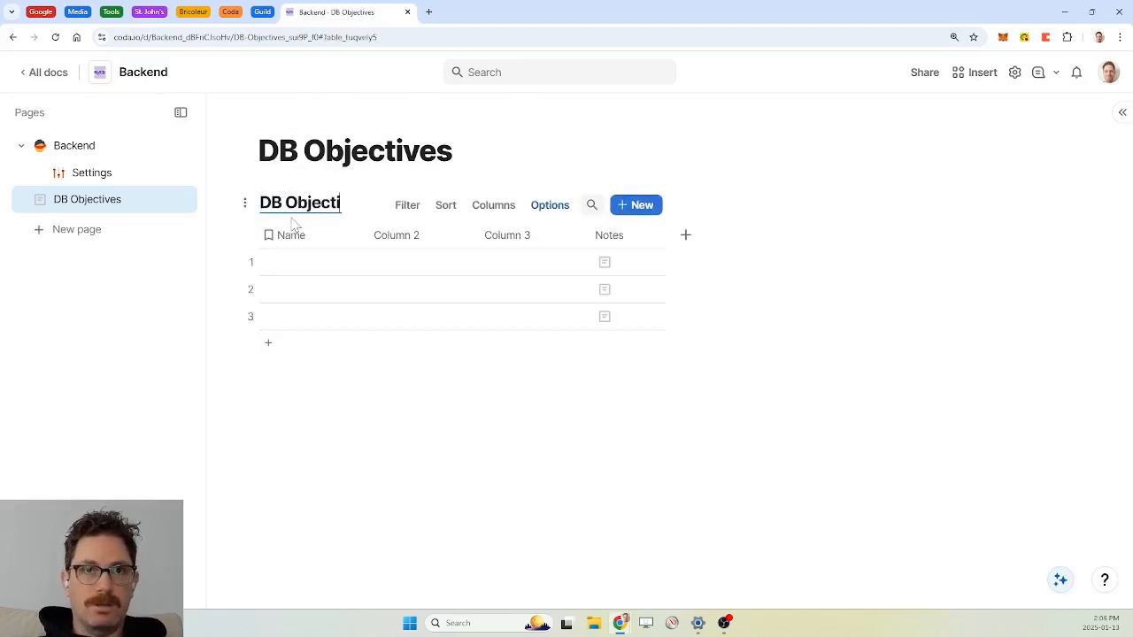
type("ves")
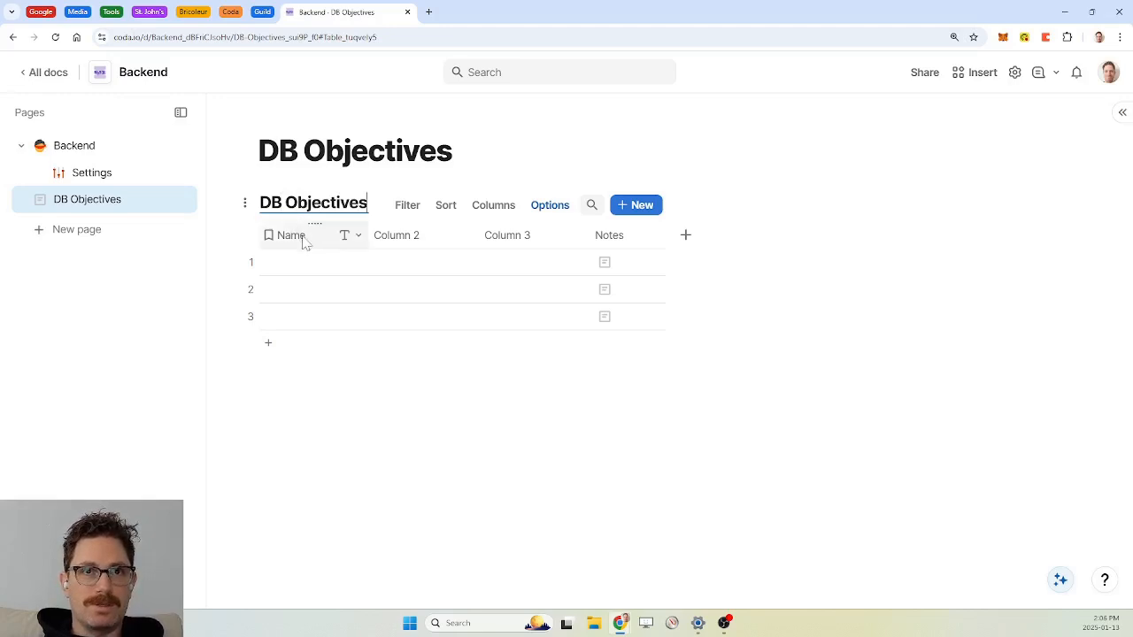
Step: Rename the table's Name column to "Objective" and delete all the other columns
left_click(301, 240)
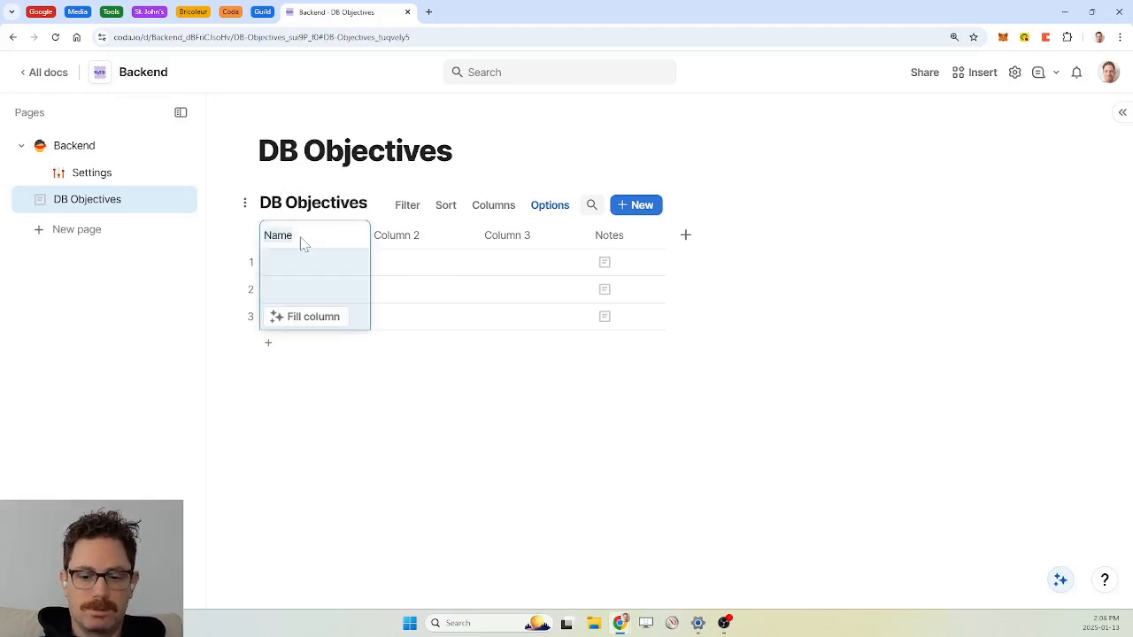
type("Objective")
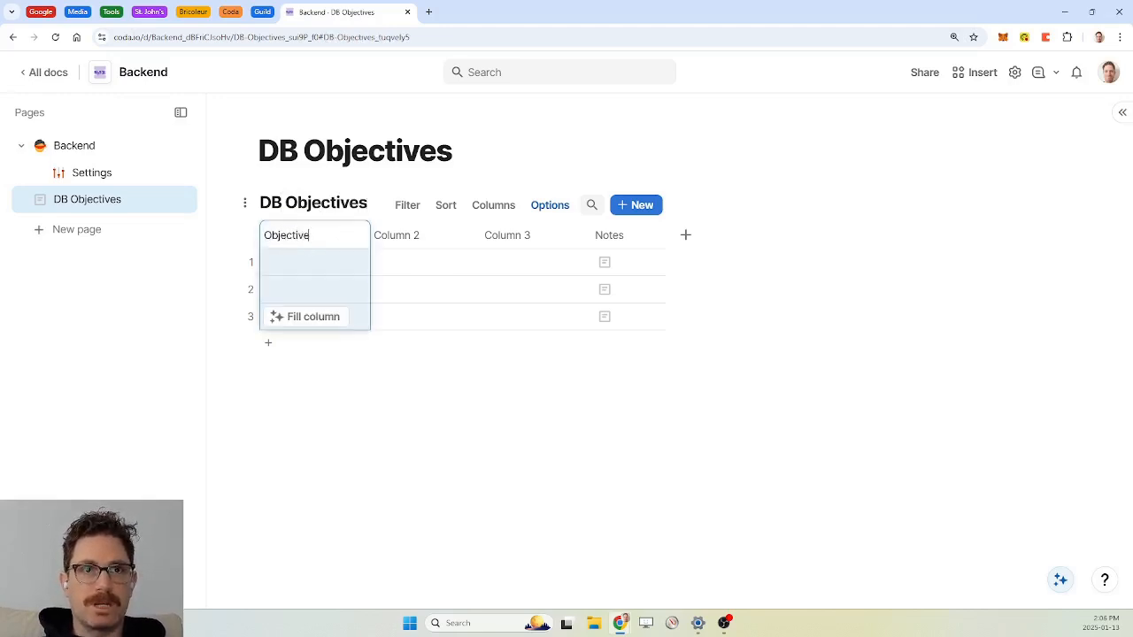
left_click(403, 241)
key("Delete")
key("Delete")
key("Delete")
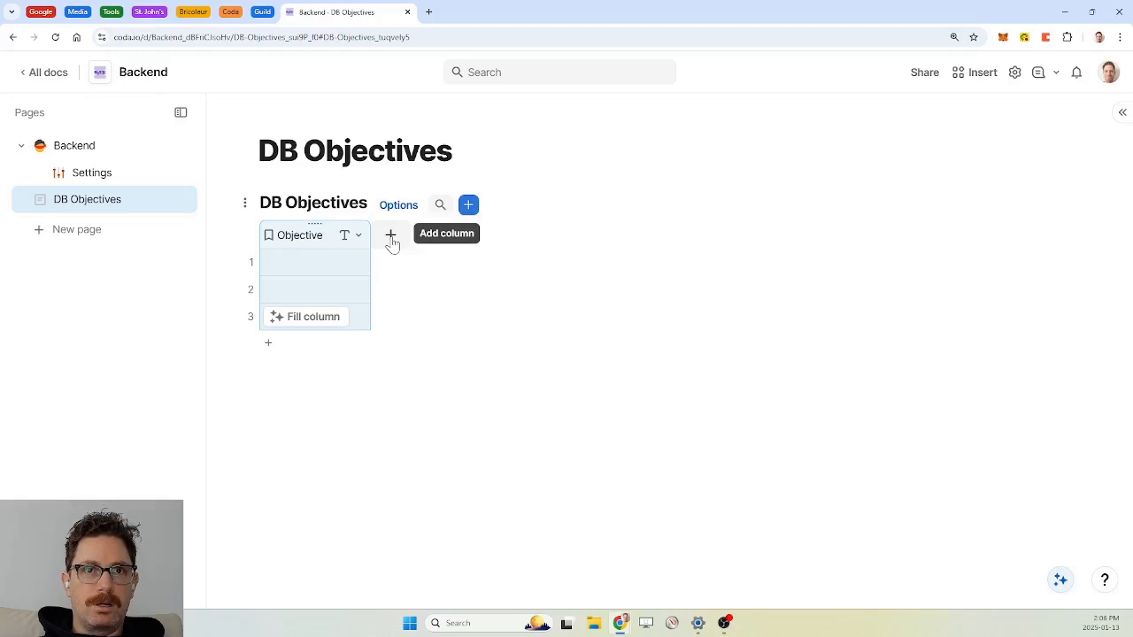
Step: Bring back the Notes canvas column with its editable preview turned on, and widen it
left_click(391, 236)
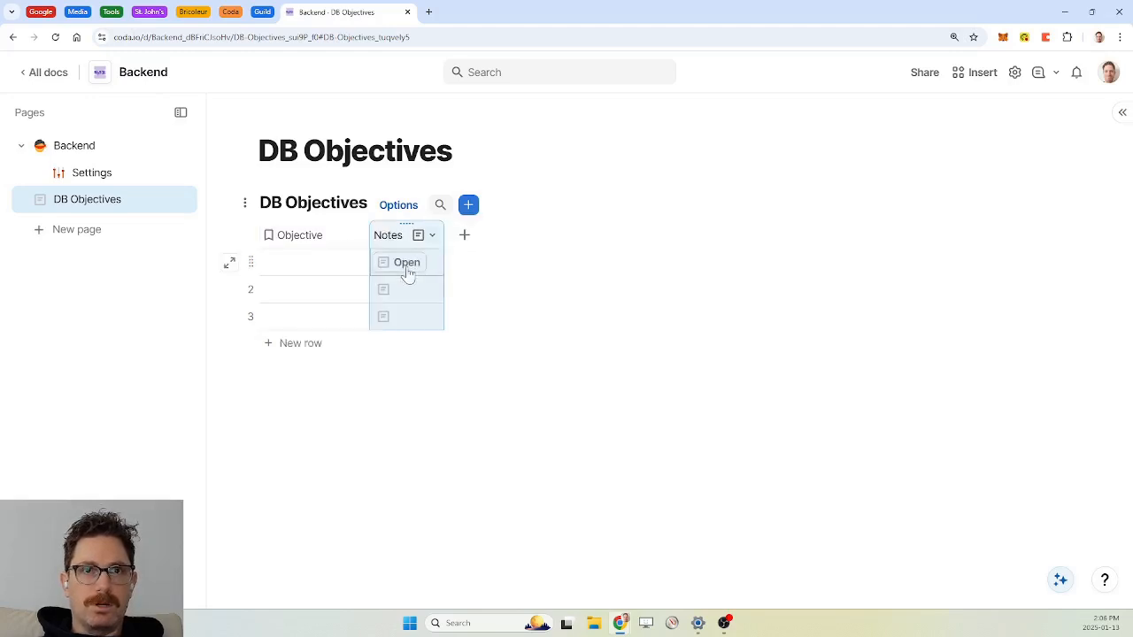
left_click(433, 236)
left_click(481, 263)
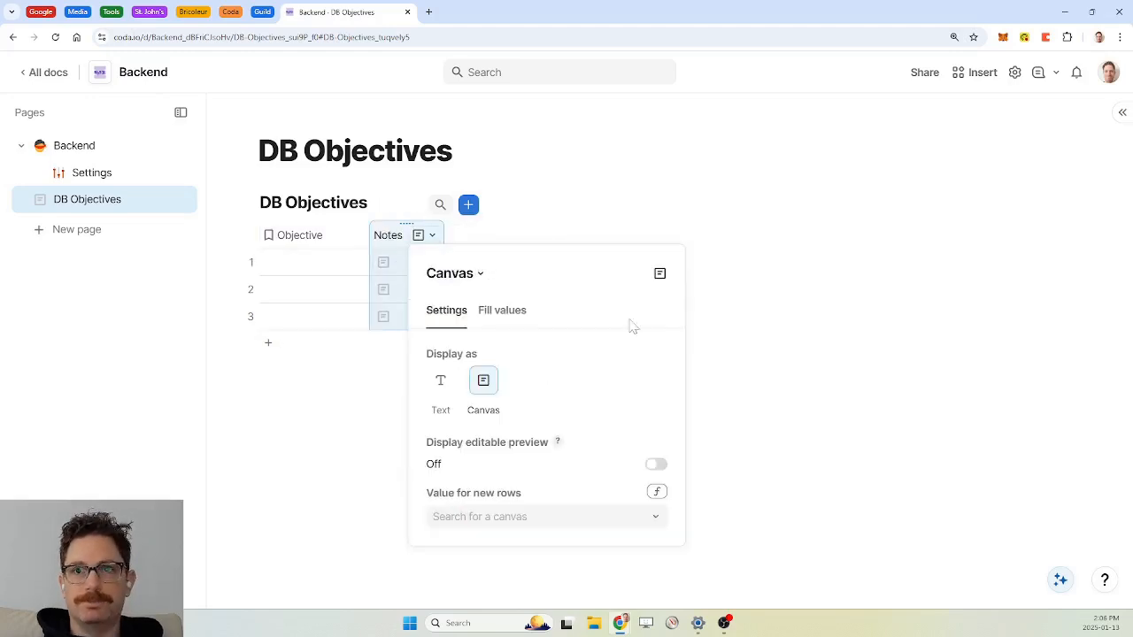
left_click(652, 470)
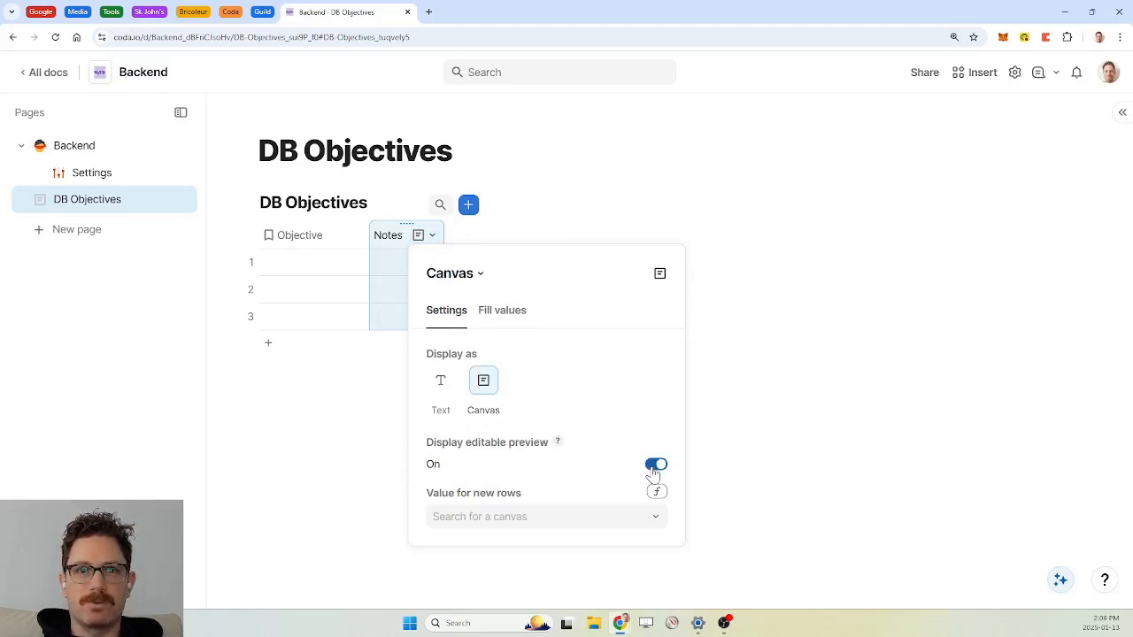
left_click(415, 235)
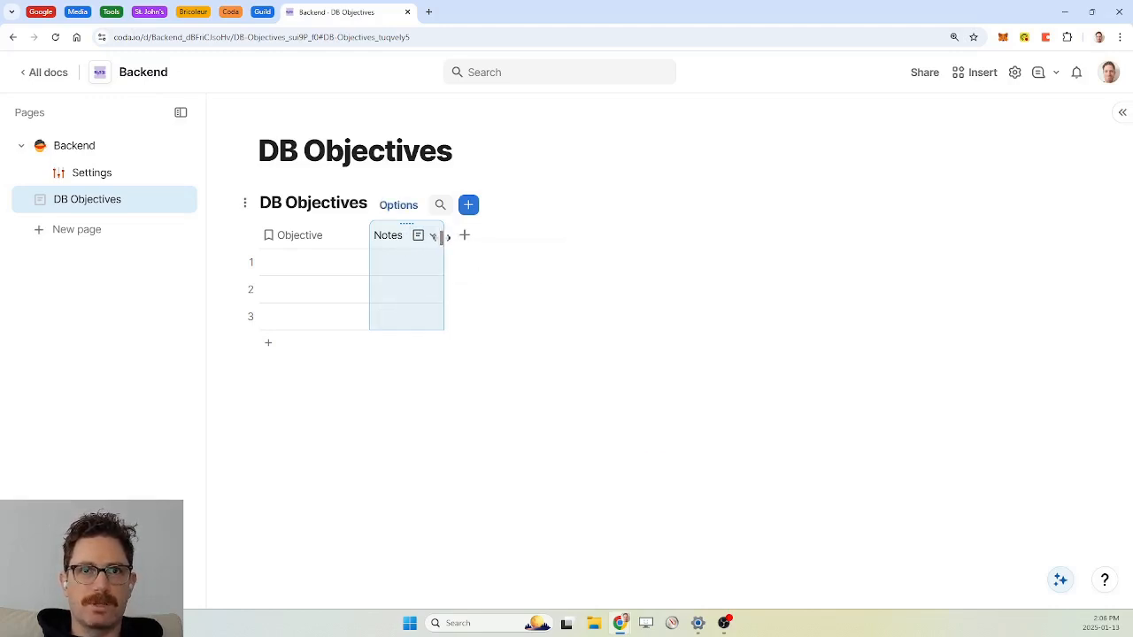
left_click_drag(442, 237, 520, 234)
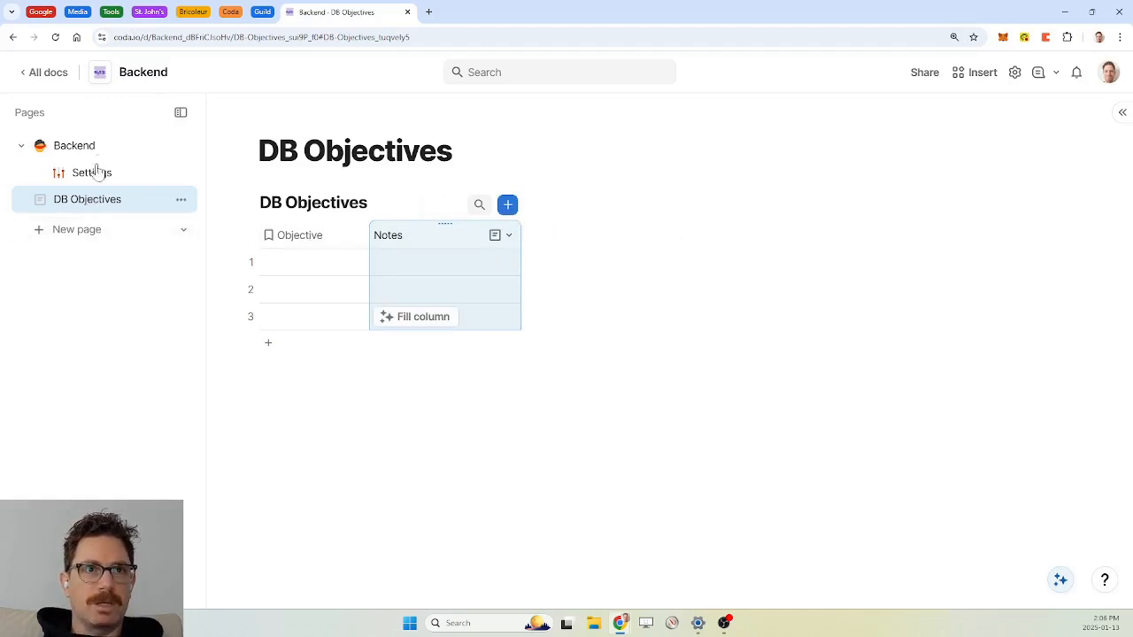
Step: Nest the DB Objectives page under Backend and create a new page titled "DB Key Results"
left_click_drag(93, 199, 100, 145)
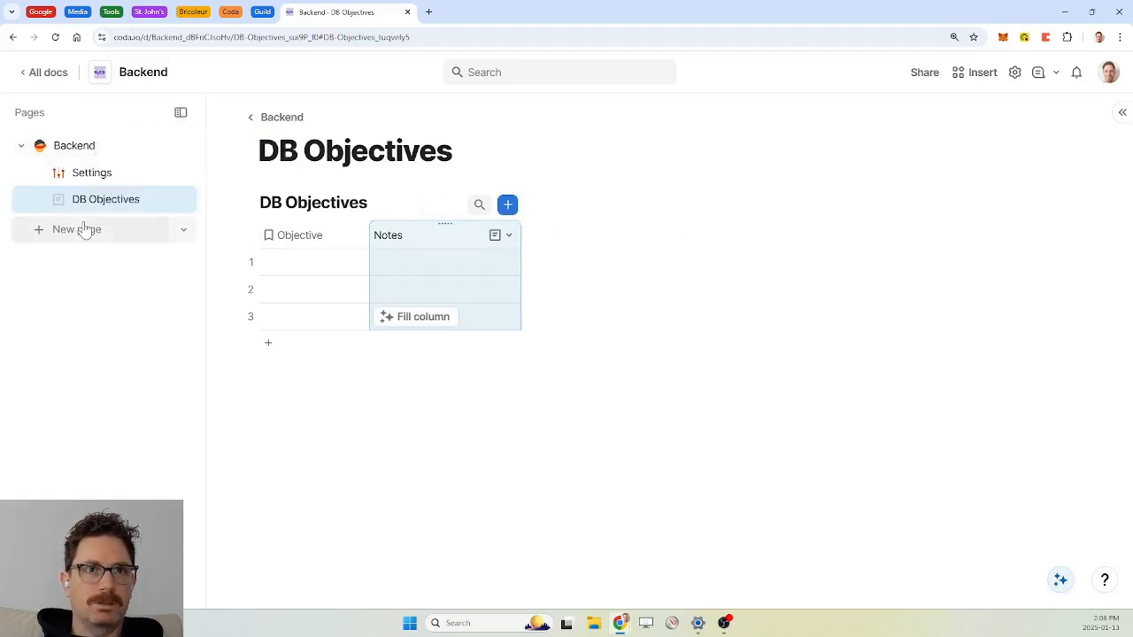
left_click(77, 229)
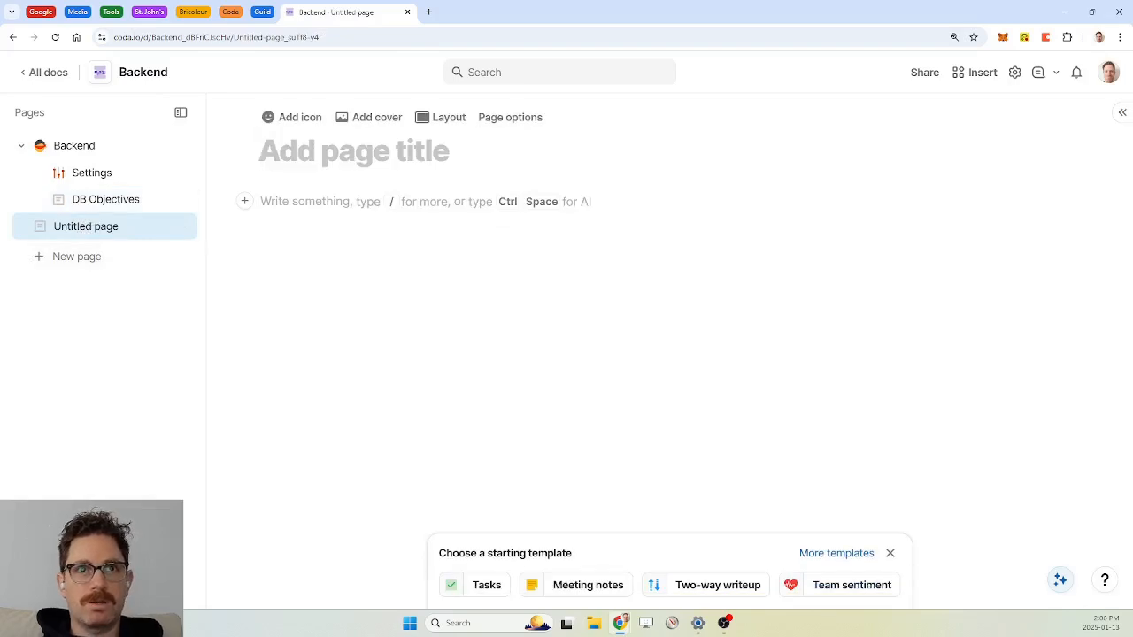
type("D")
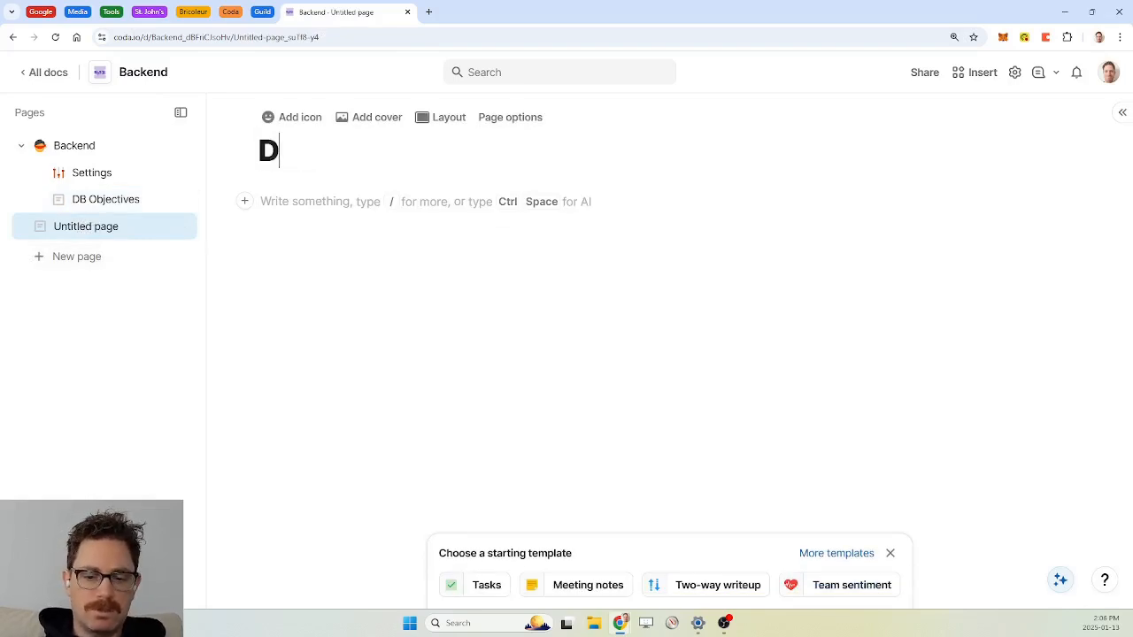
type("B Key Results")
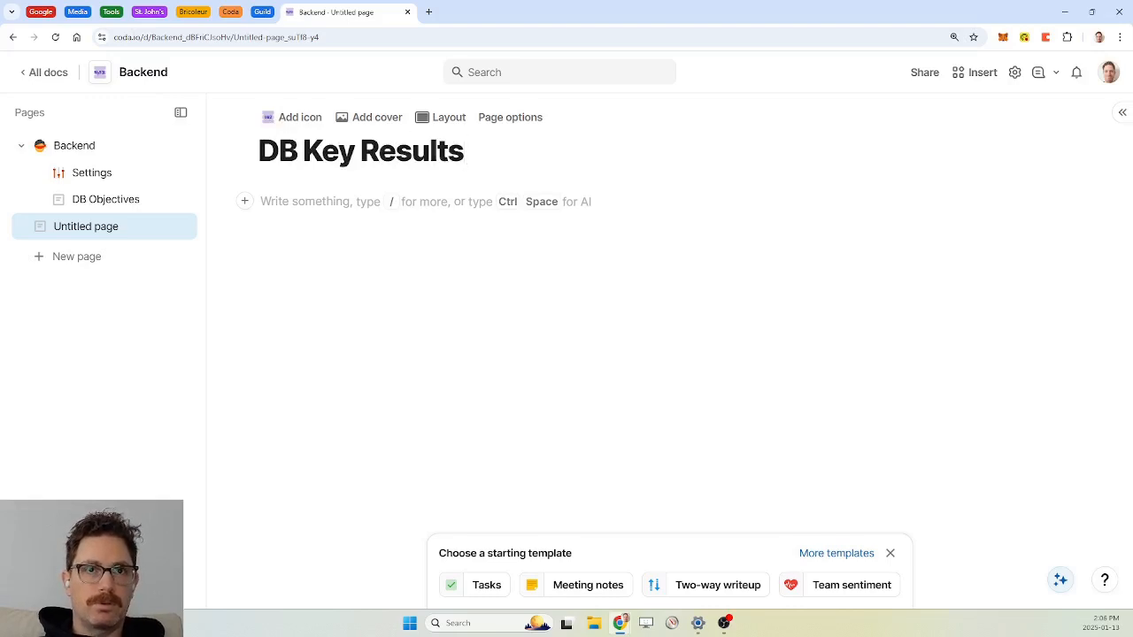
key("Return")
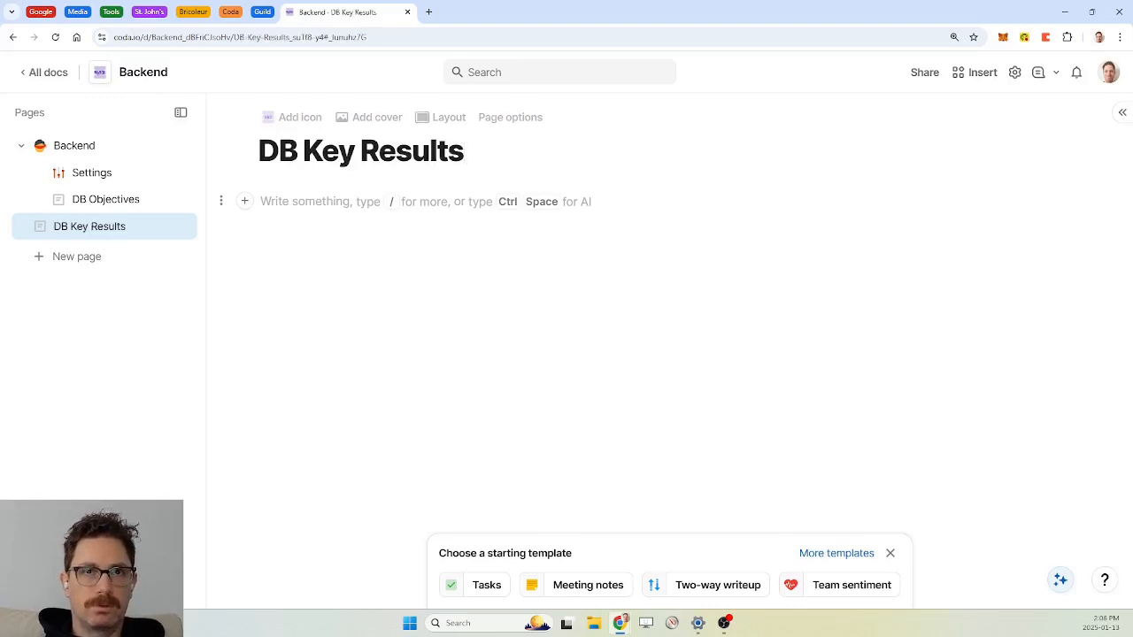
Step: Insert a blank table on the DB Key Results page and name it "DB Key Results"
type("/tab")
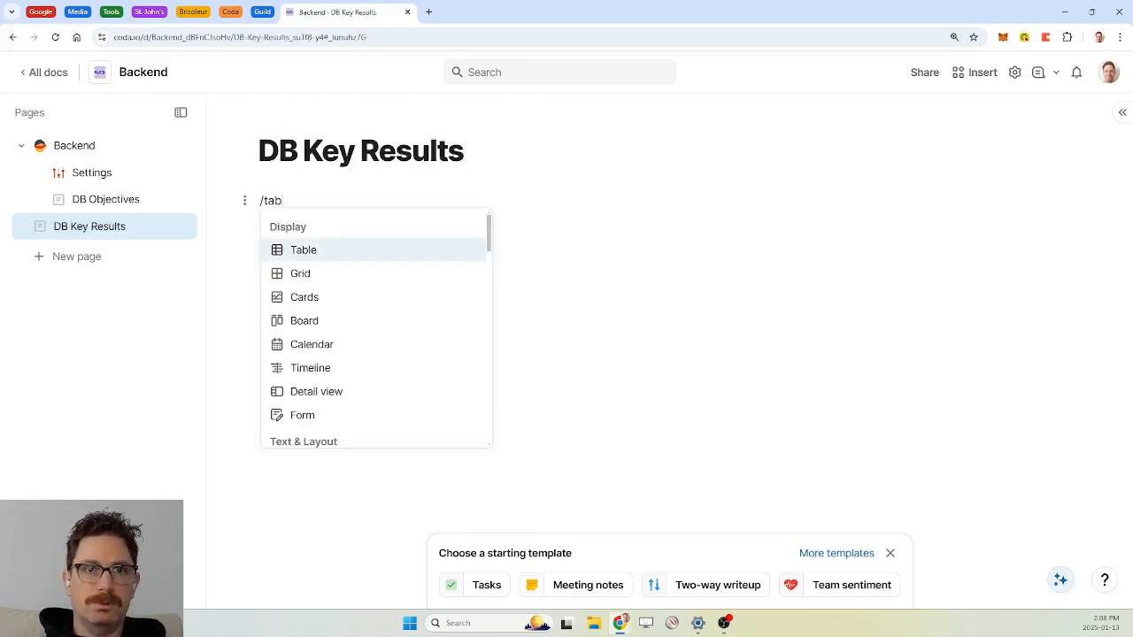
key("Return")
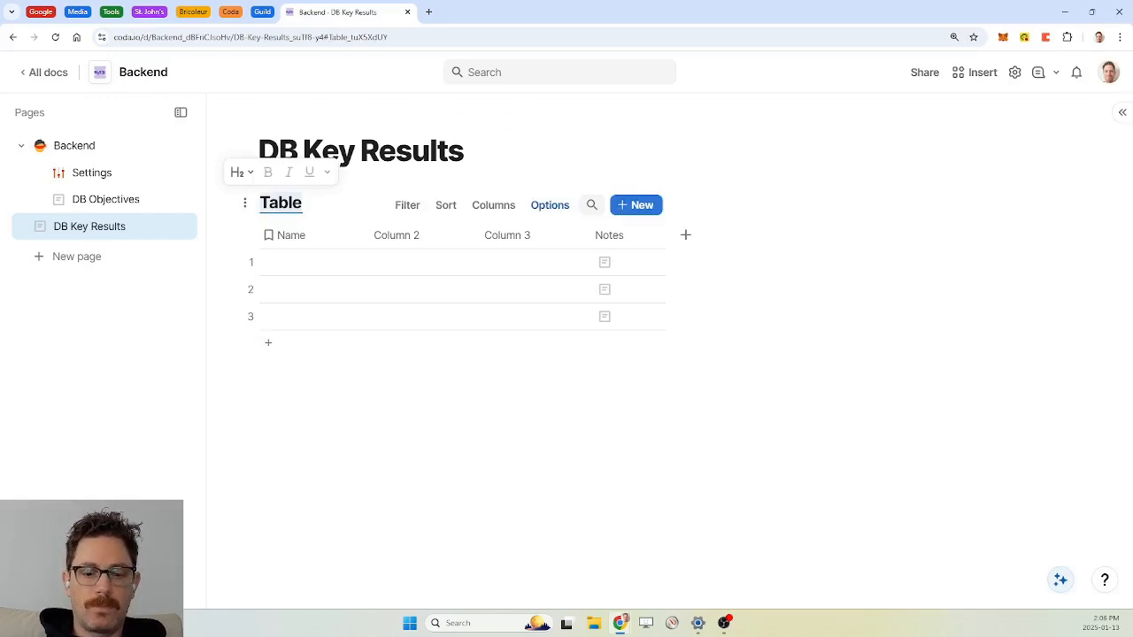
type("DB Key Re")
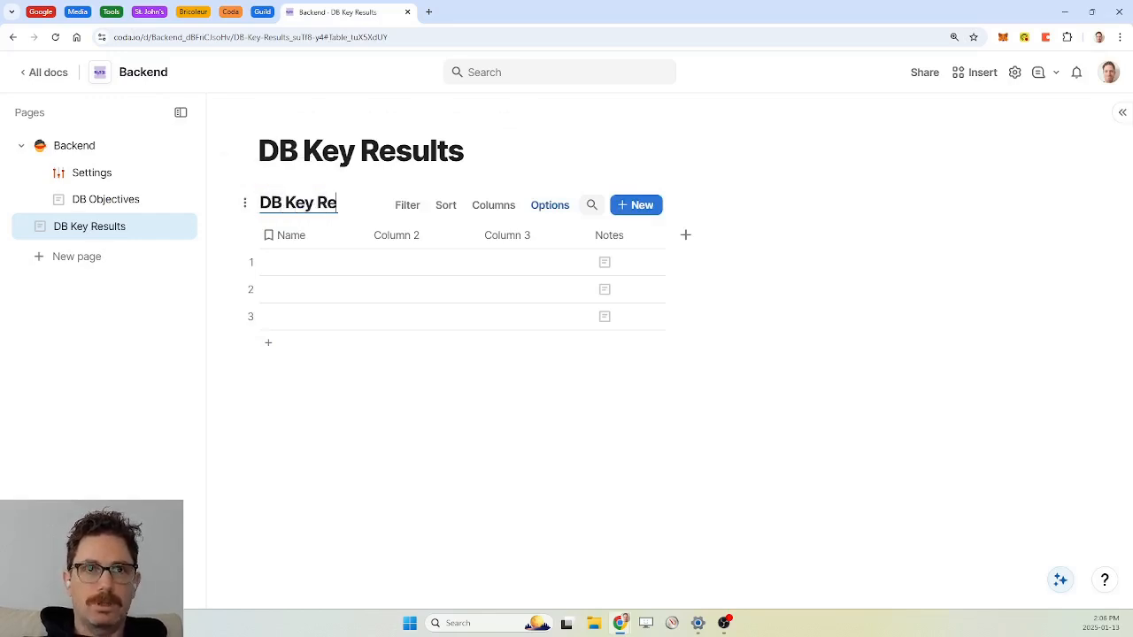
type("sults")
Step: Rename the table's Name column to "Key Result" and delete Column 2 and Column 3
left_click(305, 237)
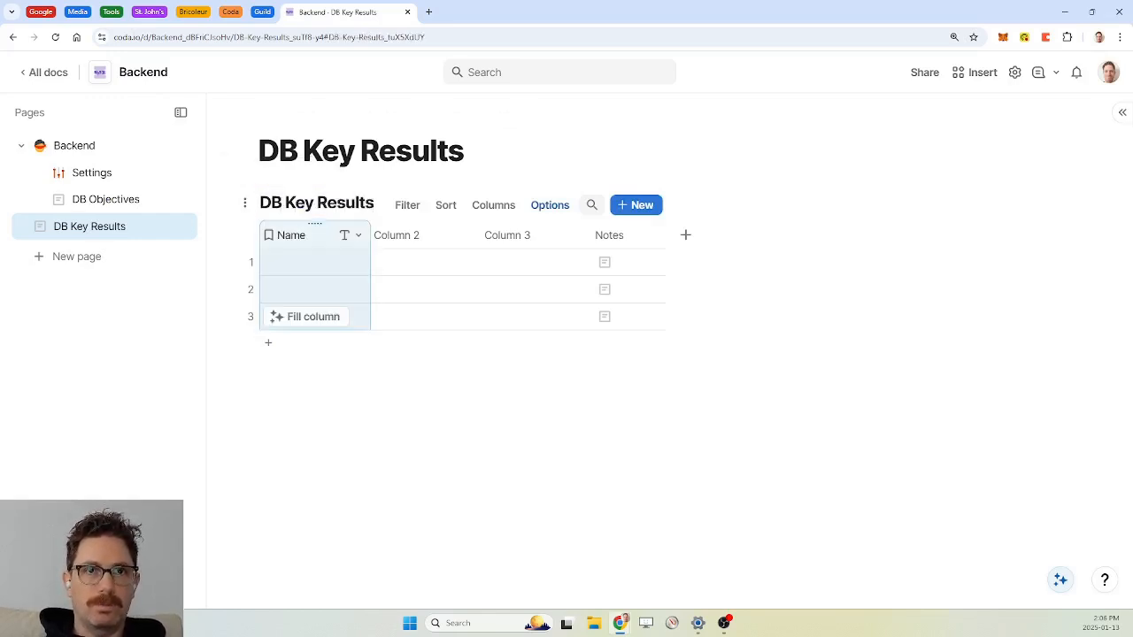
double_click(305, 237)
type("Key Result")
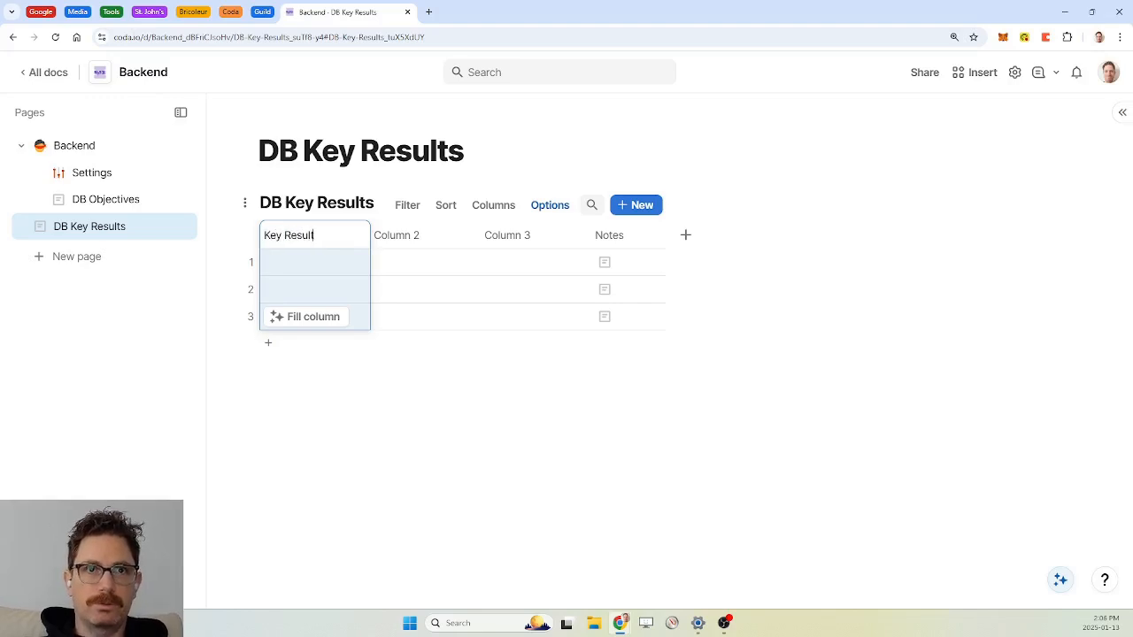
left_click(423, 239)
key("Delete")
key("Delete")
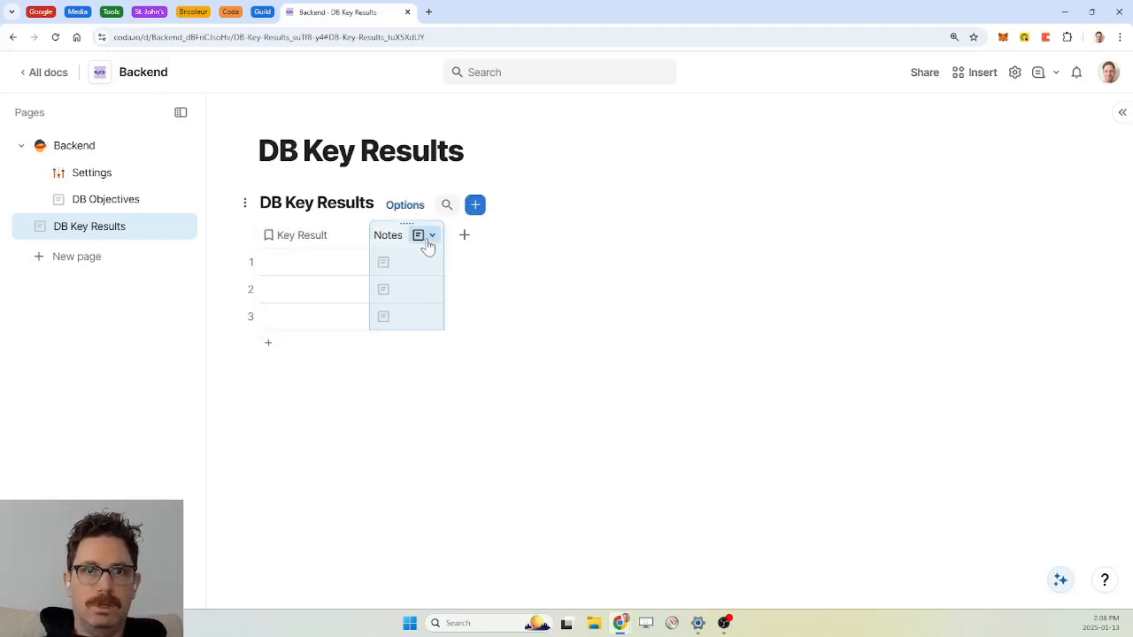
Step: Turn on the editable preview for the Notes canvas column and widen the column
left_click(432, 237)
left_click(467, 262)
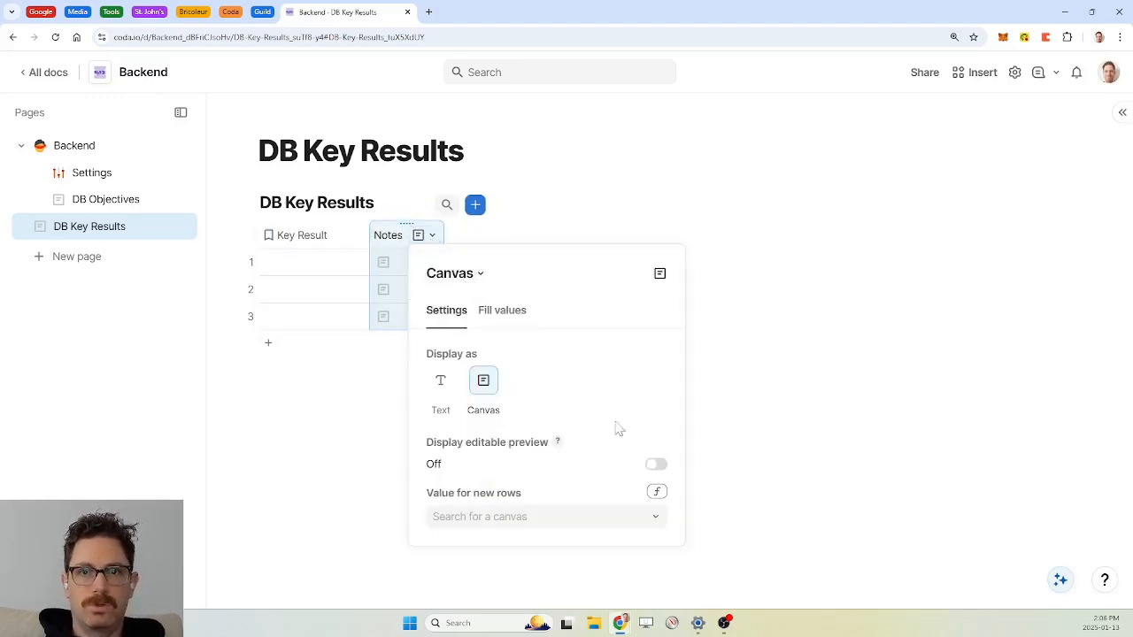
left_click(655, 464)
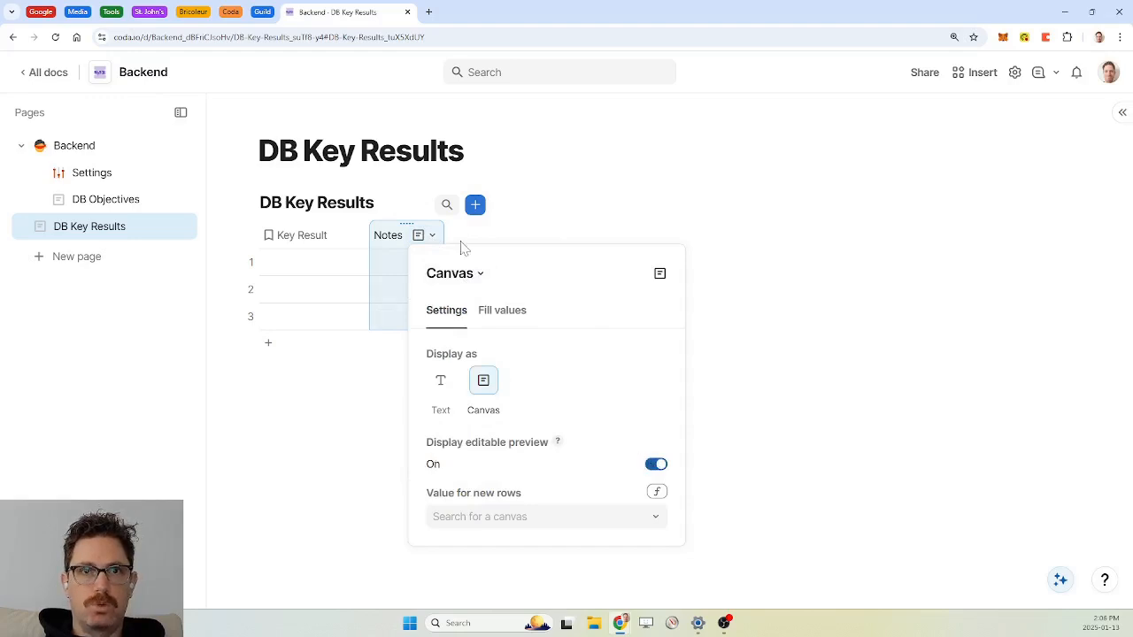
left_click(410, 242)
left_click_drag(439, 235, 495, 236)
Step: Nest the DB Key Results page under Backend, between Settings and DB Objectives
left_click(319, 235)
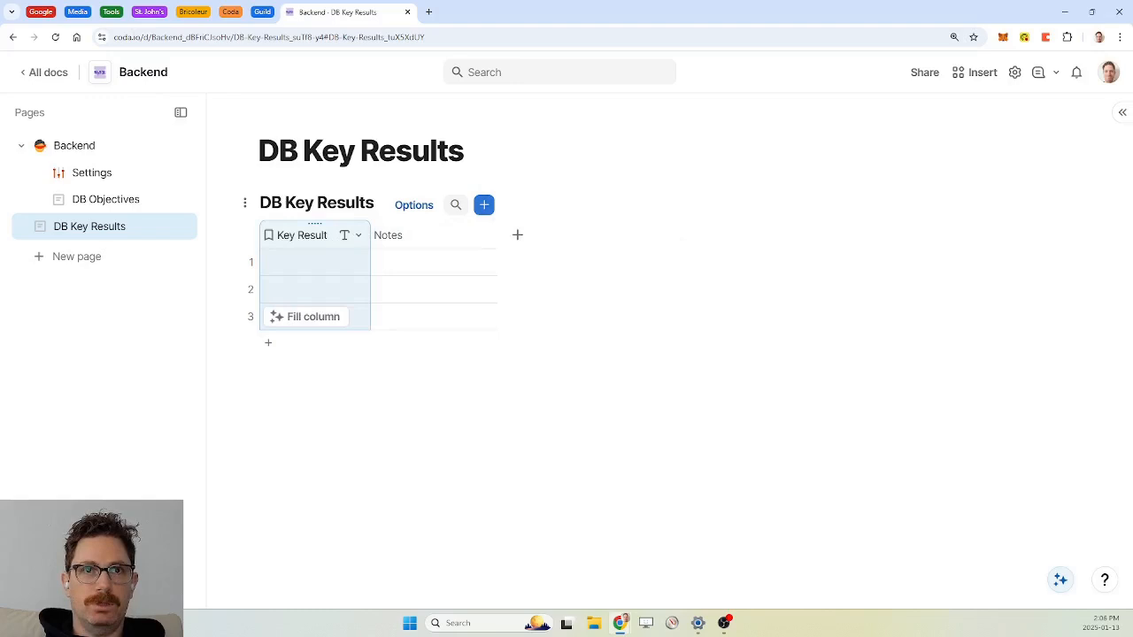
left_click_drag(94, 227, 102, 187)
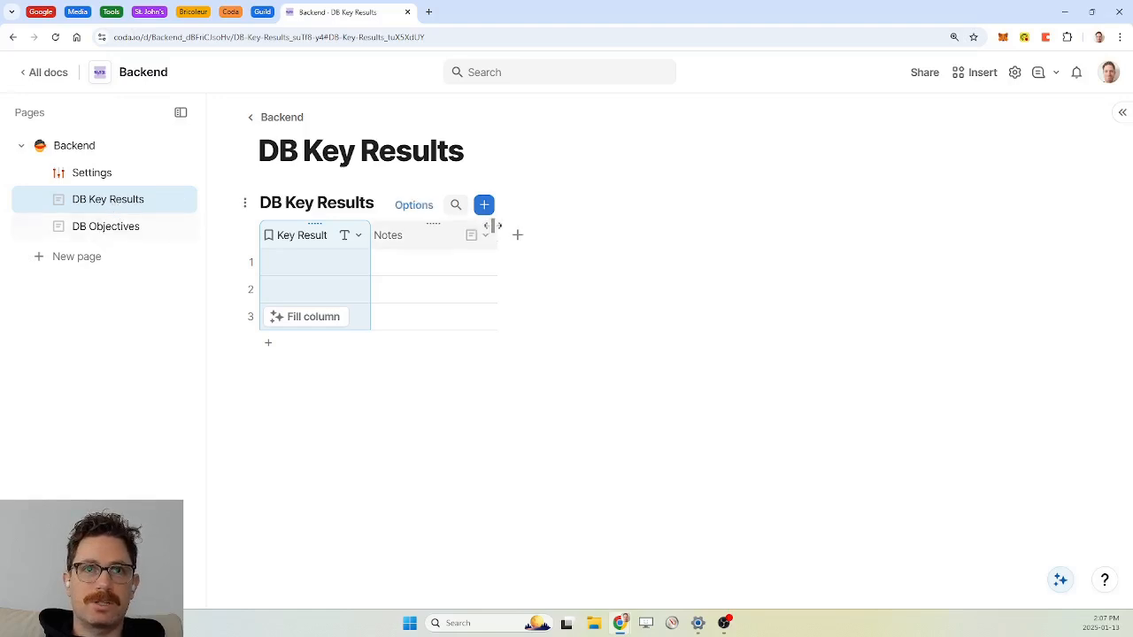
Step: Add a relation column to the DB Objectives table in DB Key Results and name it "Objectives"
left_click(520, 239)
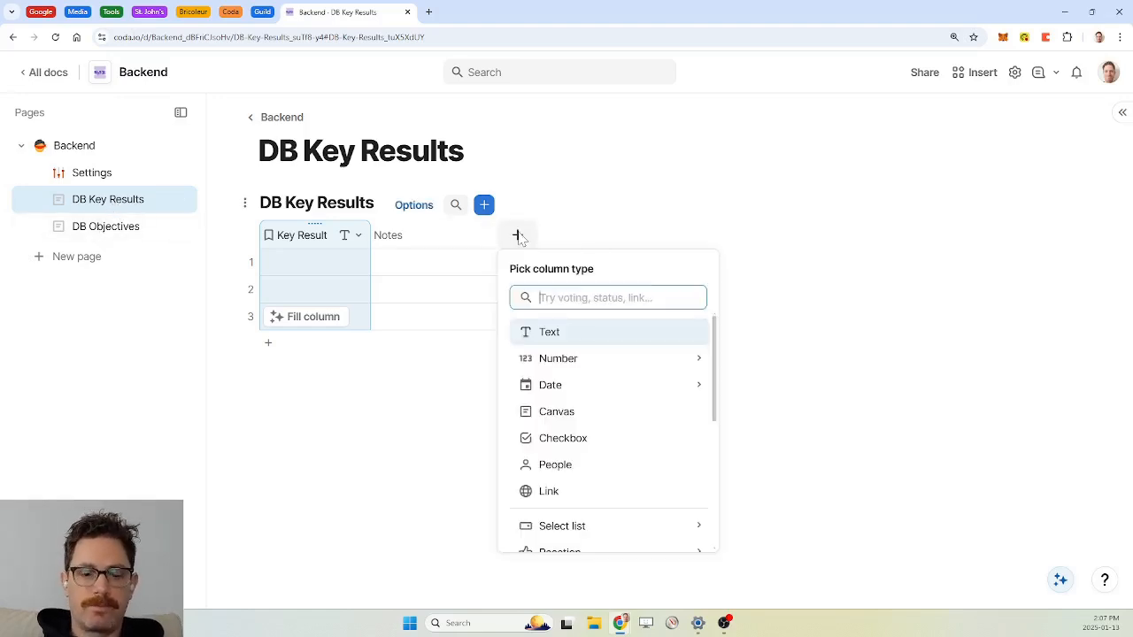
type("db obje")
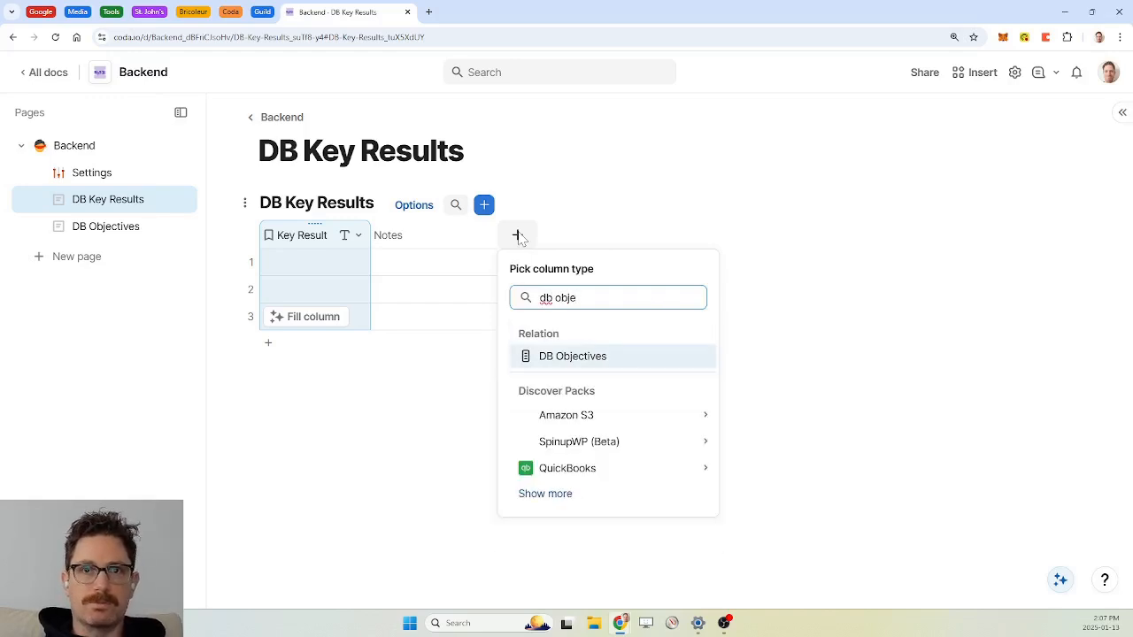
left_click(581, 367)
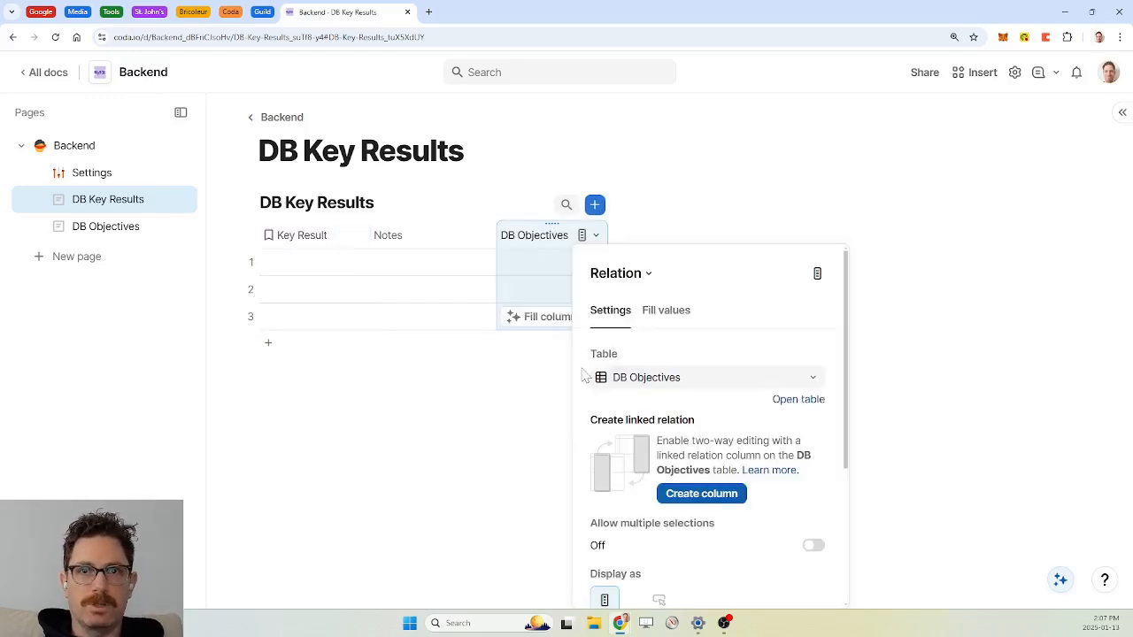
double_click(544, 235)
key("ctrl+Left")
key("BackSpace")
key("BackSpace")
key("BackSpace")
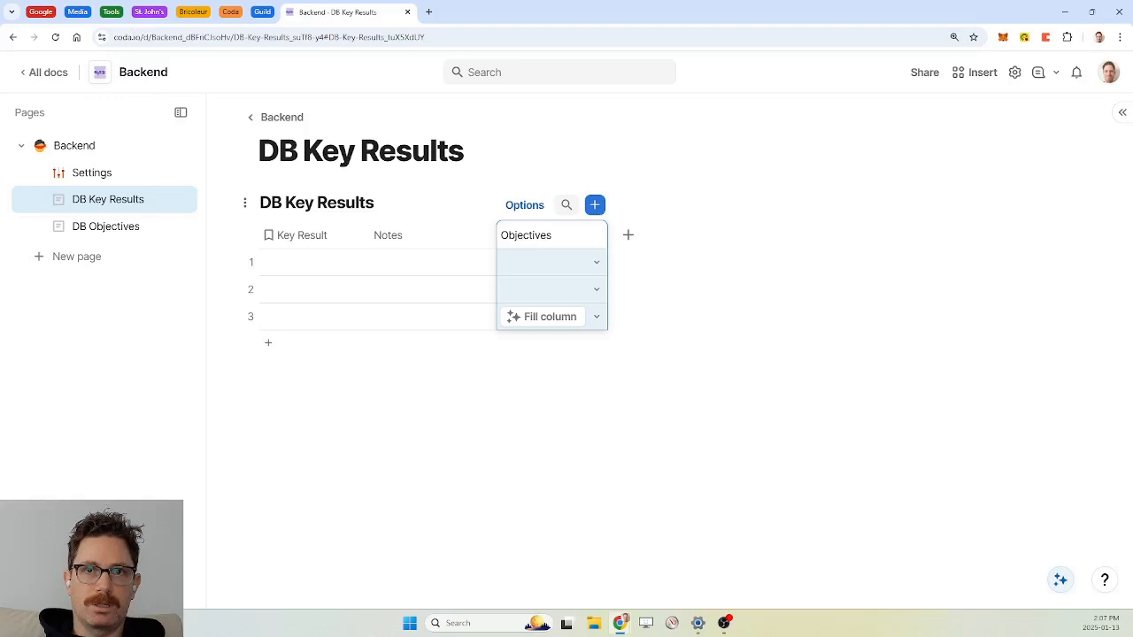
key("Return")
left_click(594, 237)
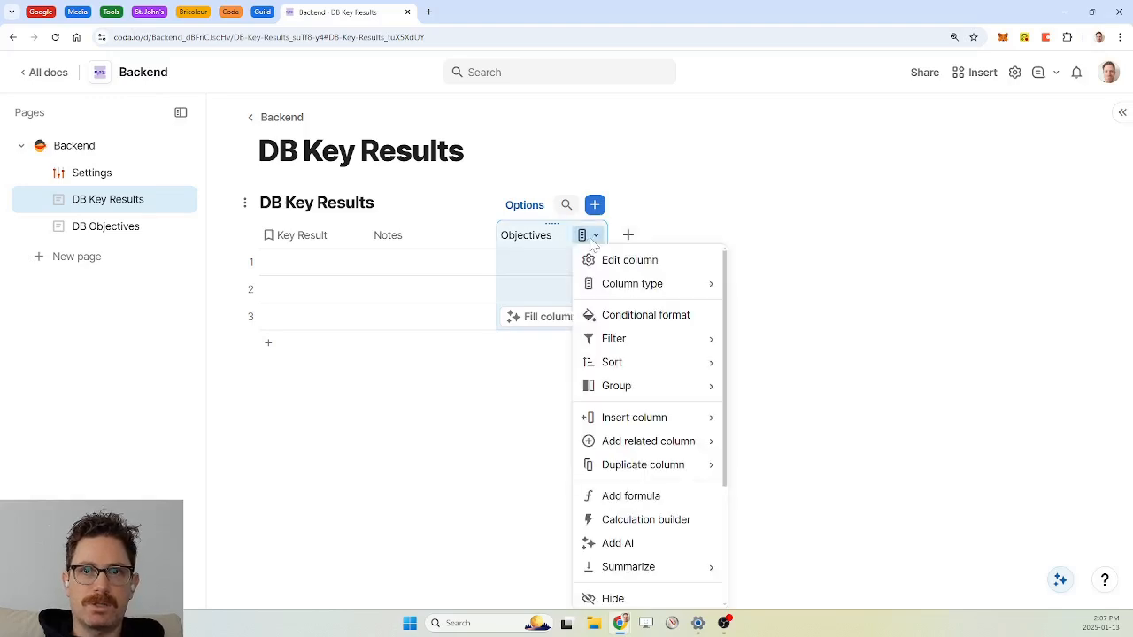
left_click(618, 260)
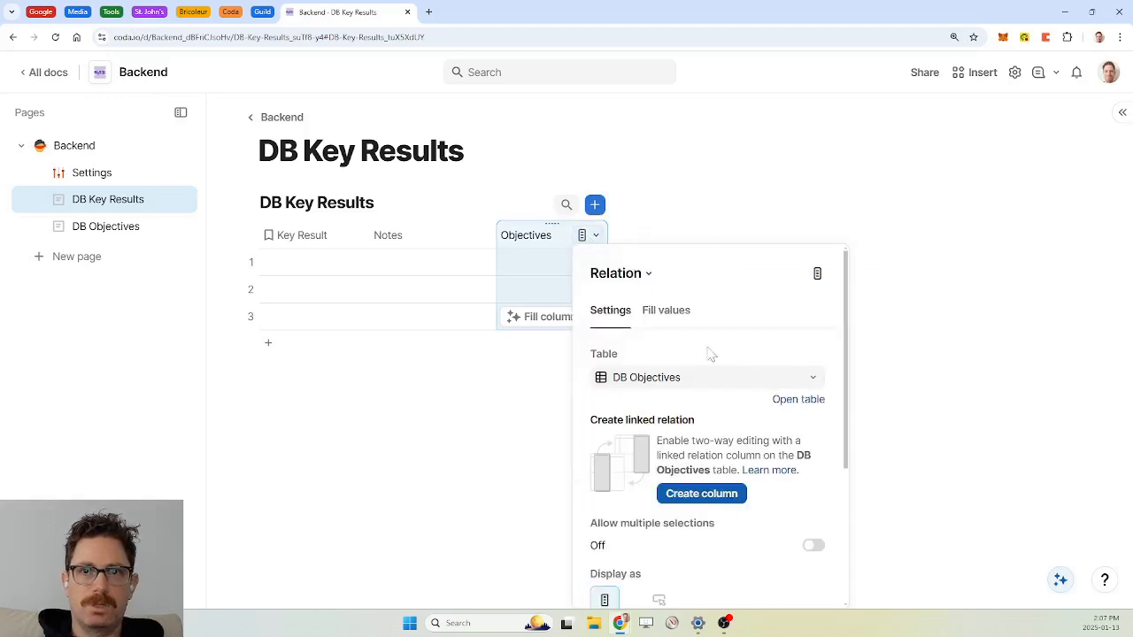
left_click(541, 264)
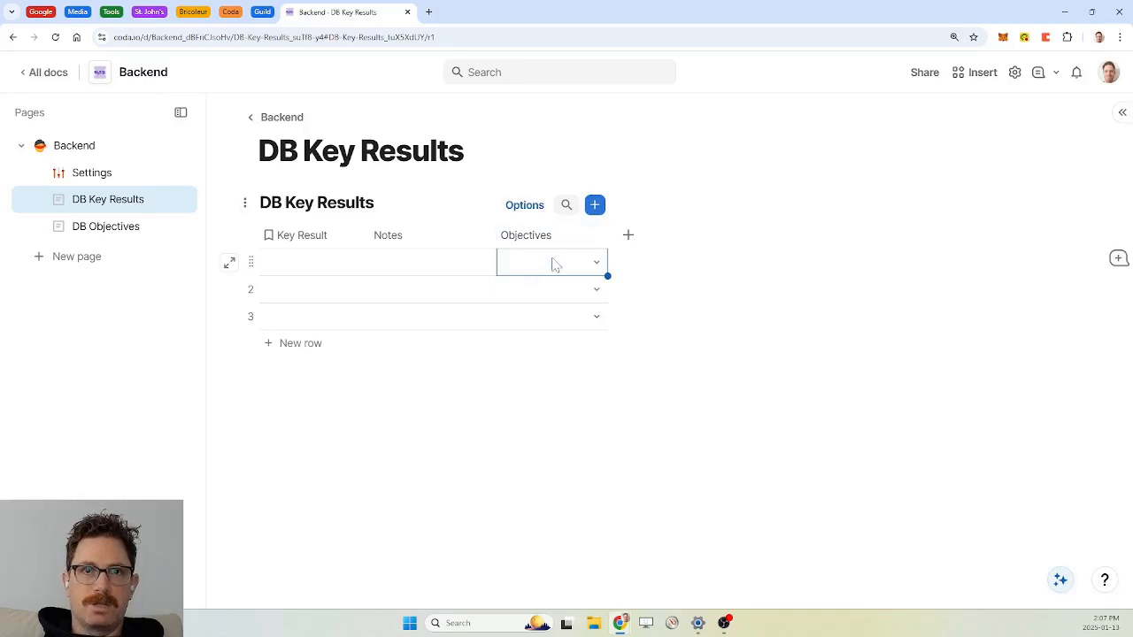
Step: Go to the DB Objectives page and widen the table's Objective and Notes columns slightly
left_click(112, 229)
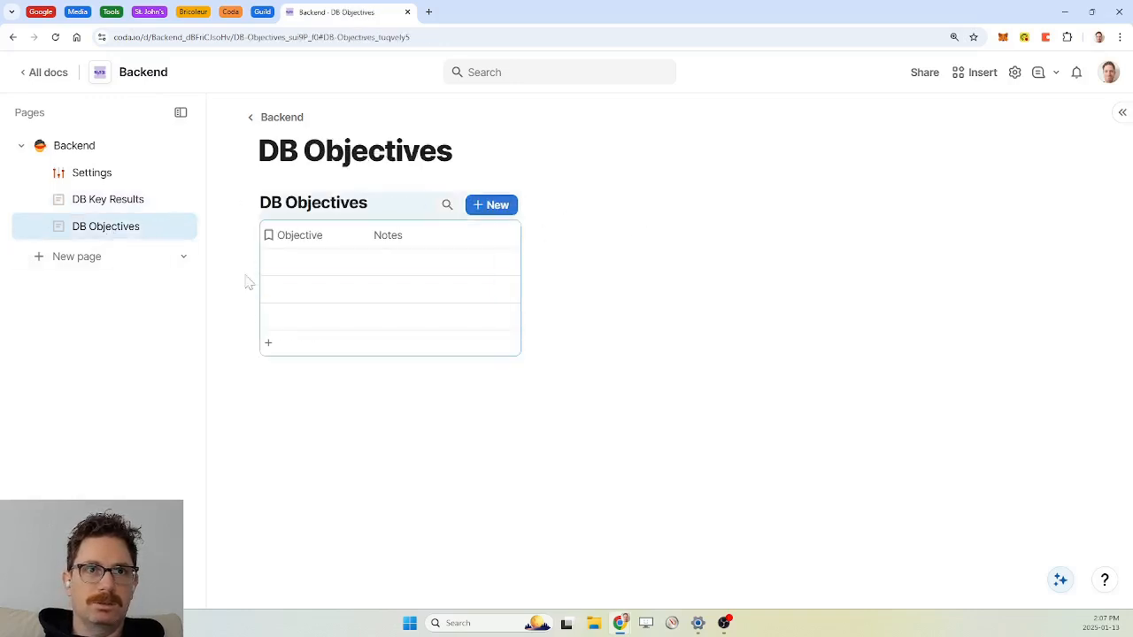
left_click(306, 273)
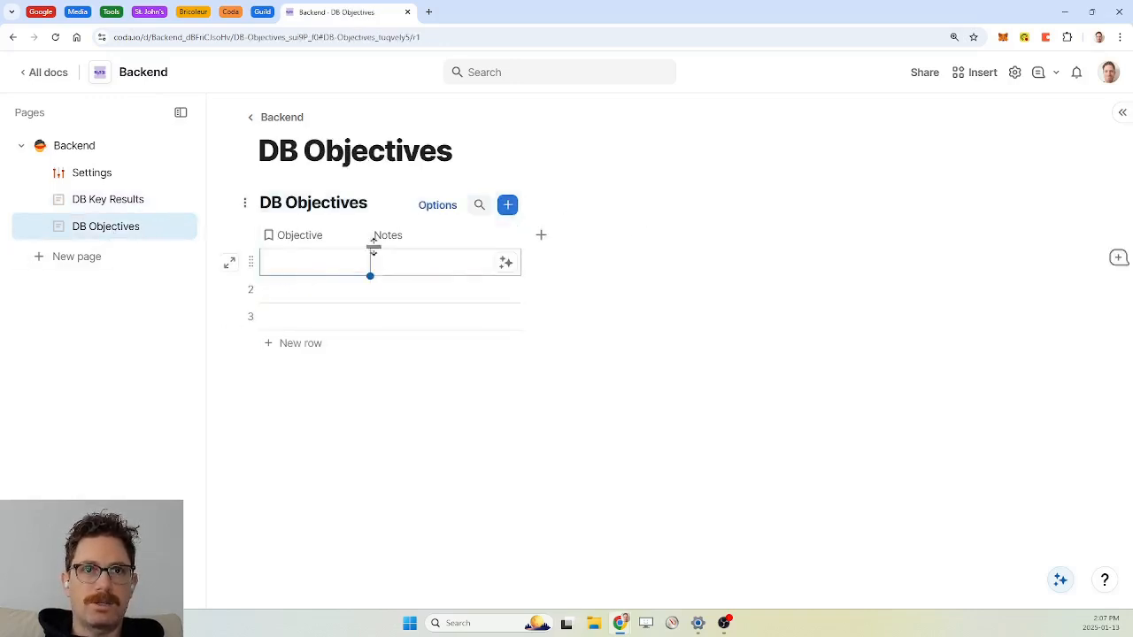
left_click_drag(368, 232, 393, 232)
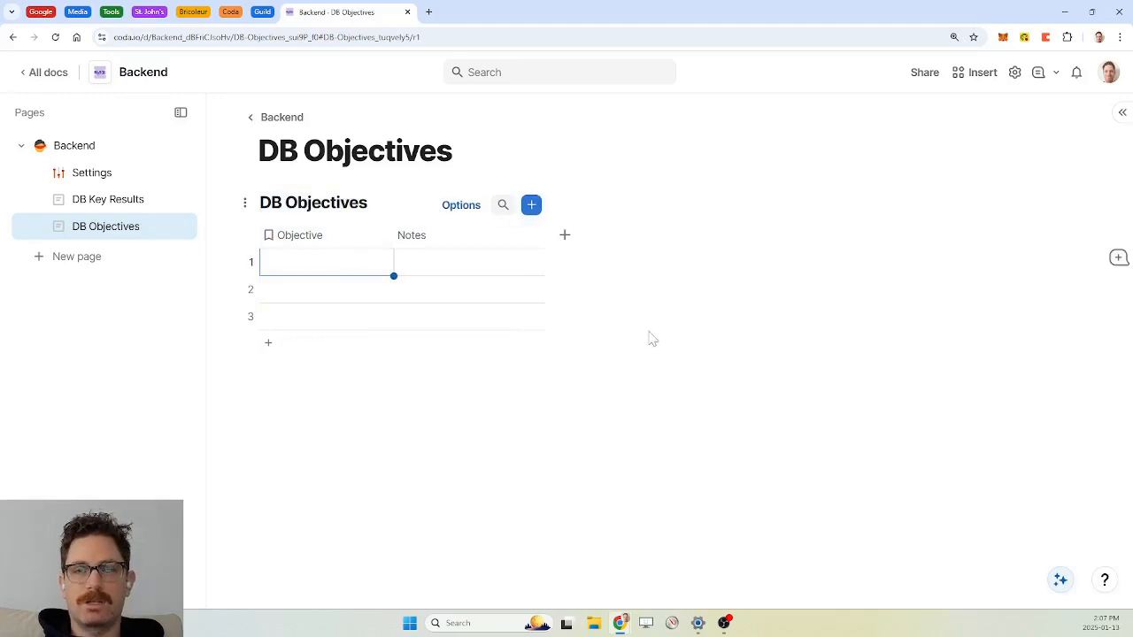
left_click_drag(543, 235, 567, 232)
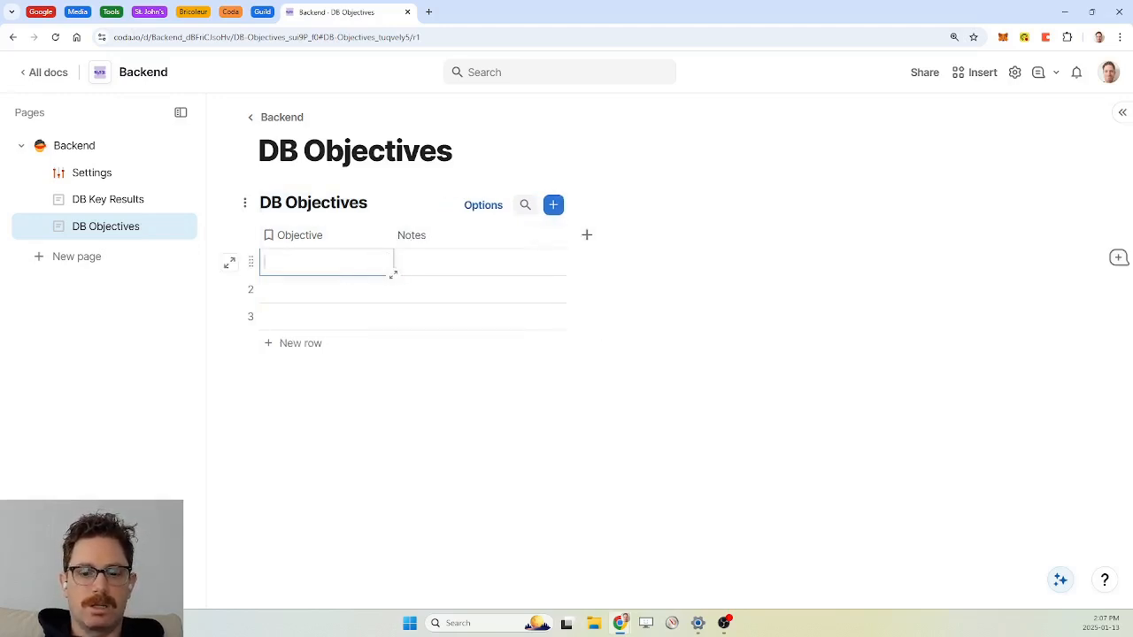
Step: Enter "Be the healthiest 45 year old man in my life" as the first row's objective
type("Be t")
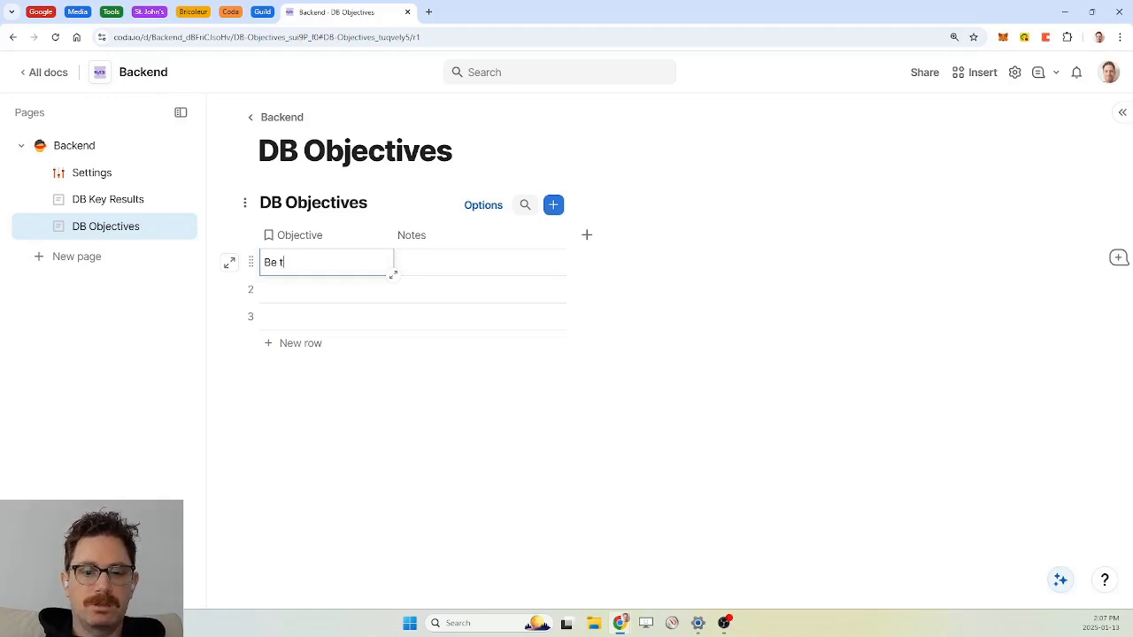
type("he healthiest 4")
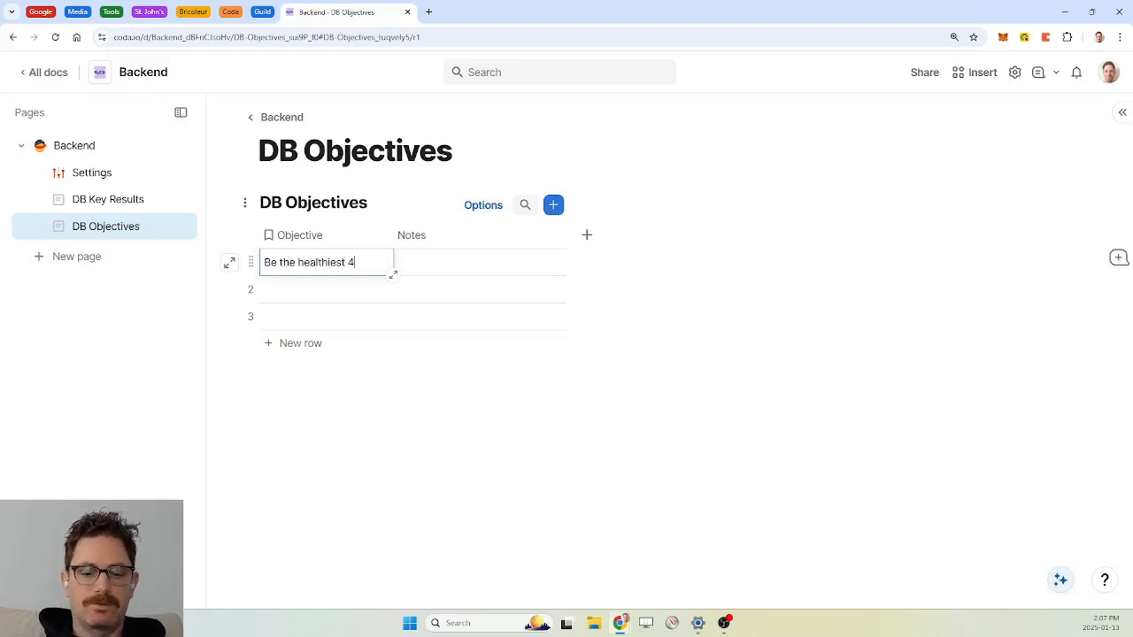
type("5 year old")
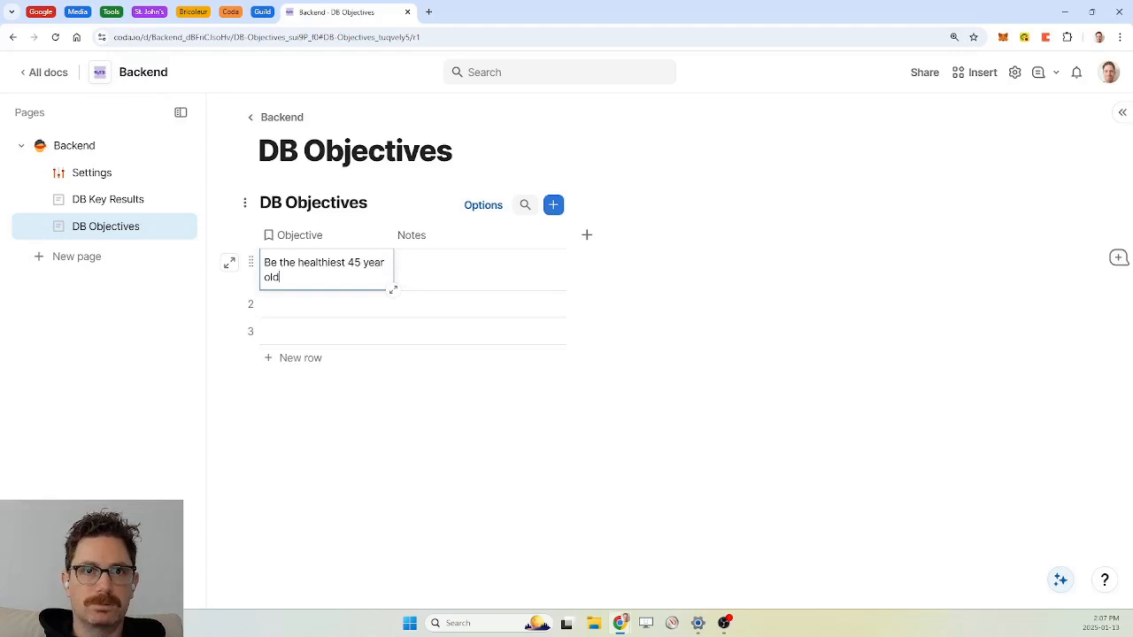
type(" man")
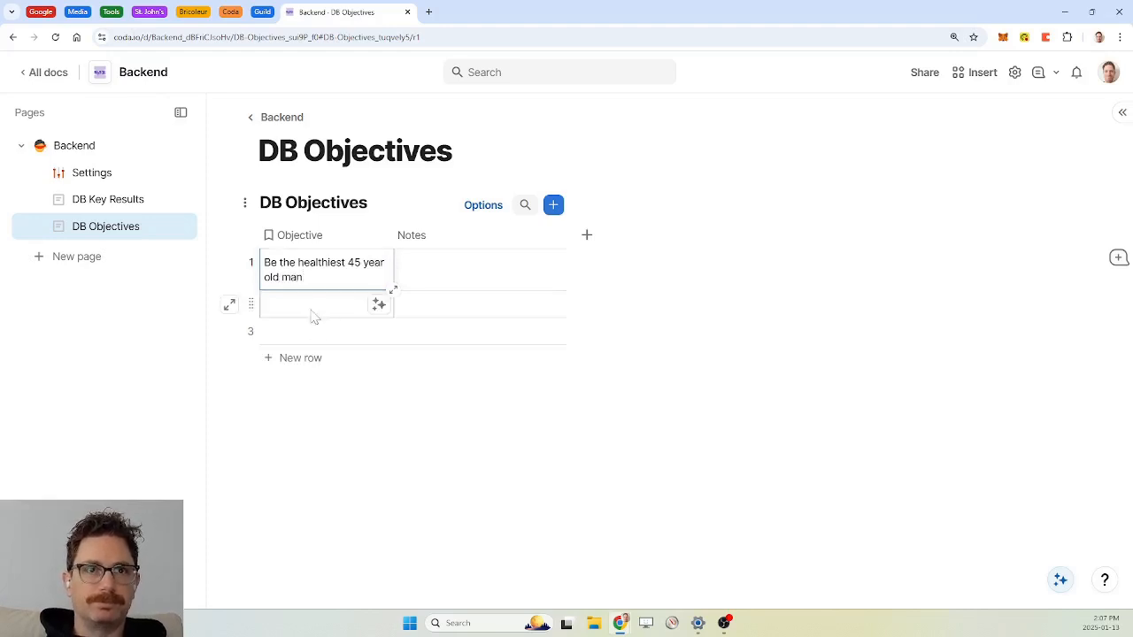
type(" in my life")
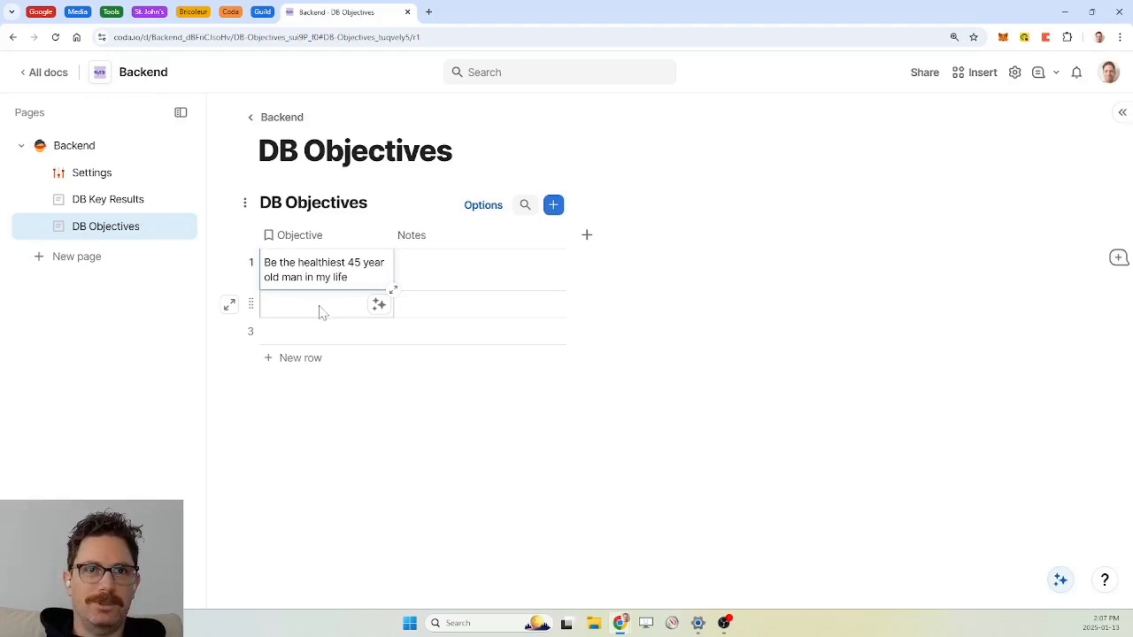
Step: Enter "Coda Guild is a wild success" as the objective in the second row
left_click(301, 312)
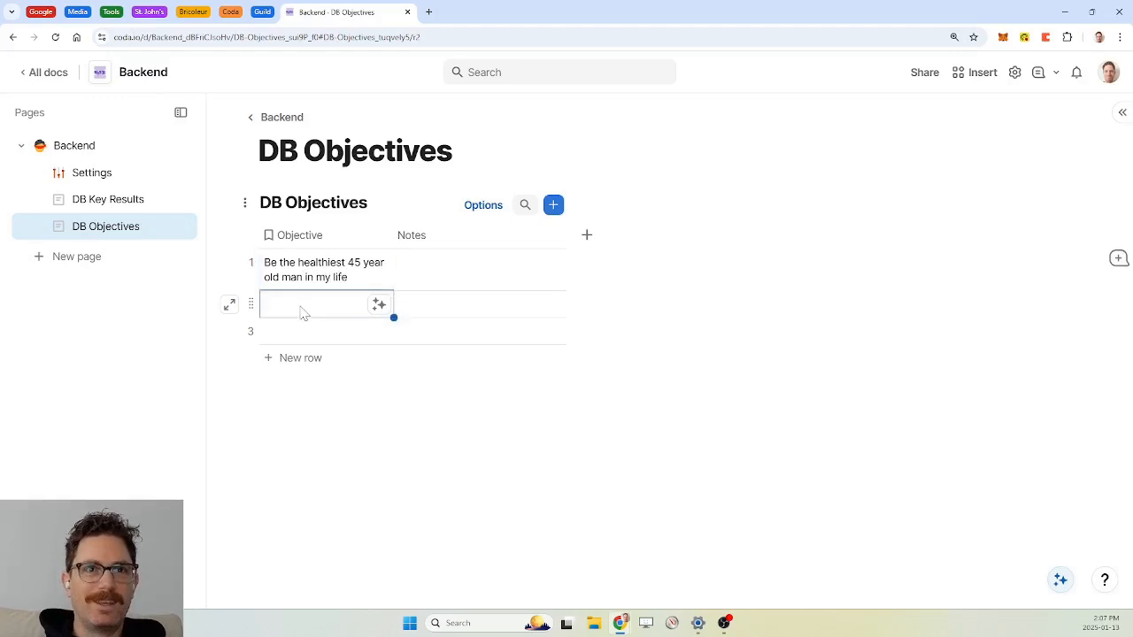
type("Launch")
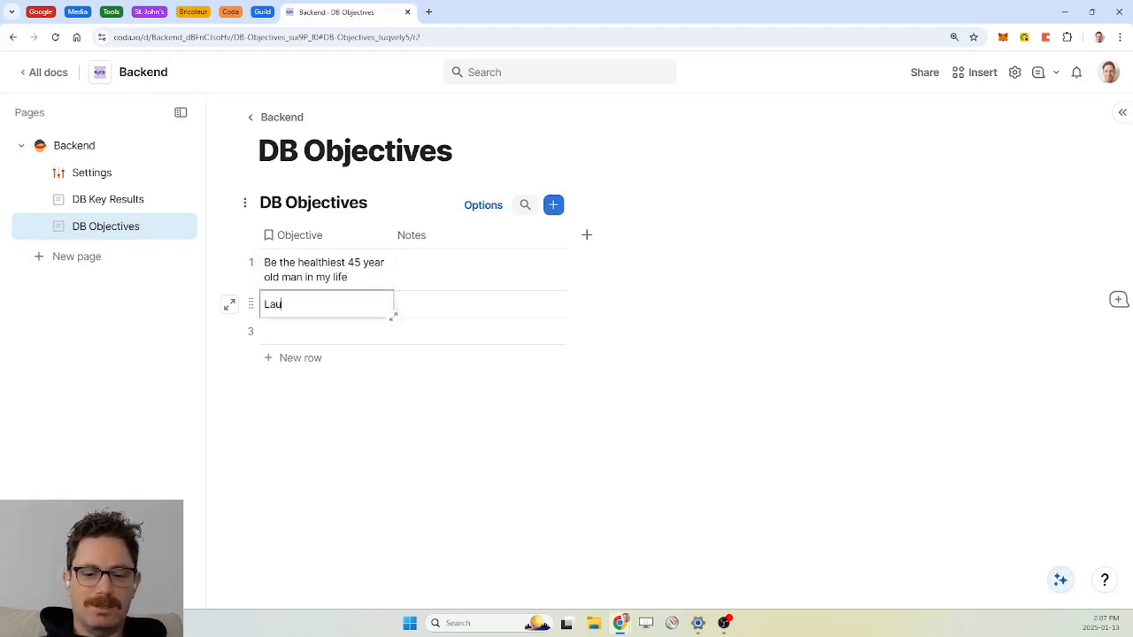
key("BackSpace")
key("BackSpace")
key("BackSpace")
key("BackSpace")
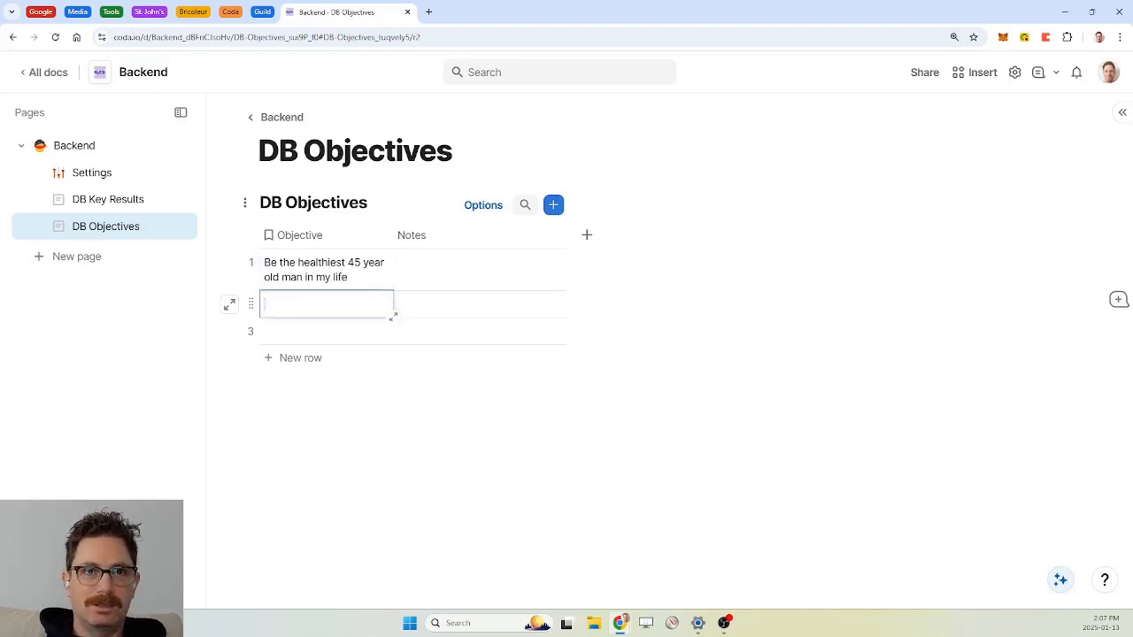
type("Coda Guild is a wil")
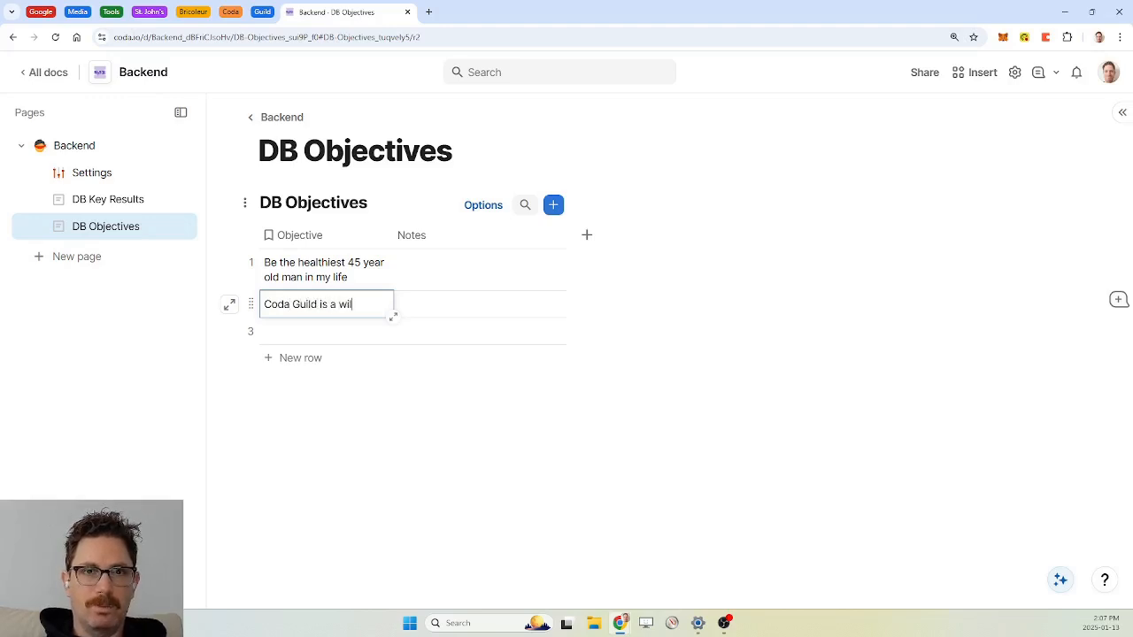
type("d success")
key("Return")
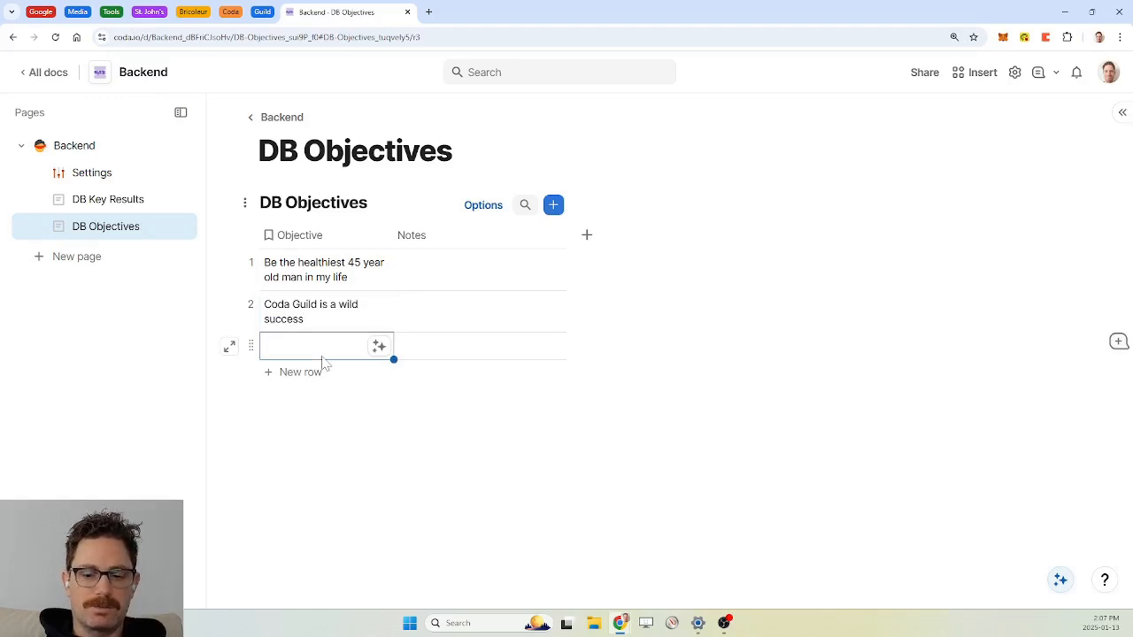
Step: Enter "Victorian Commons is good" as the objective in the third row
type("Victorian Comm")
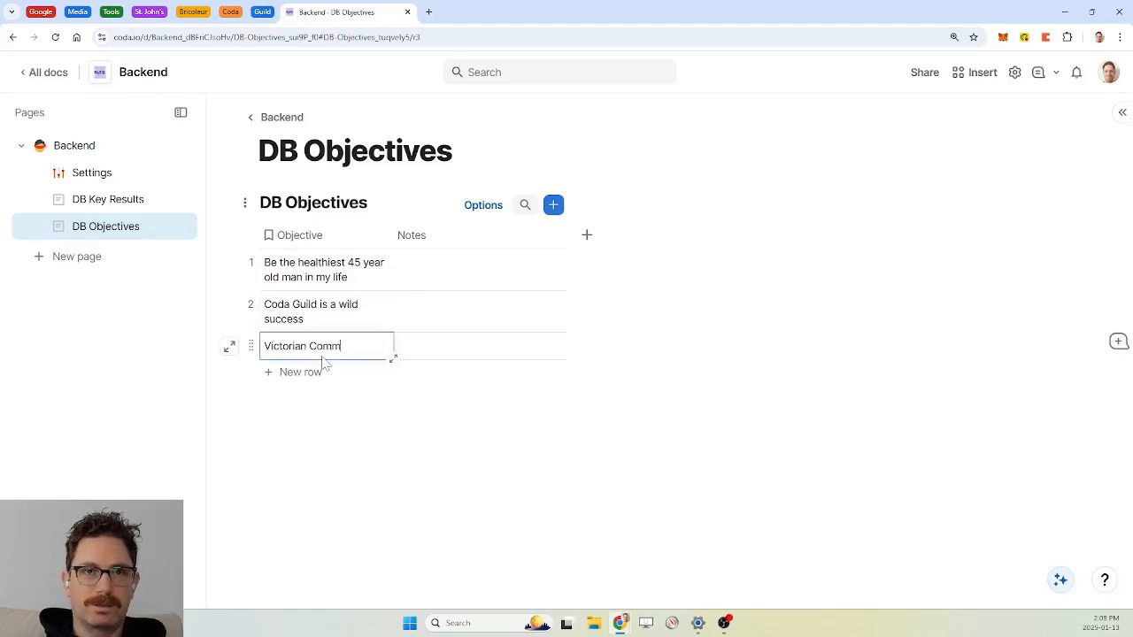
type("ons ")
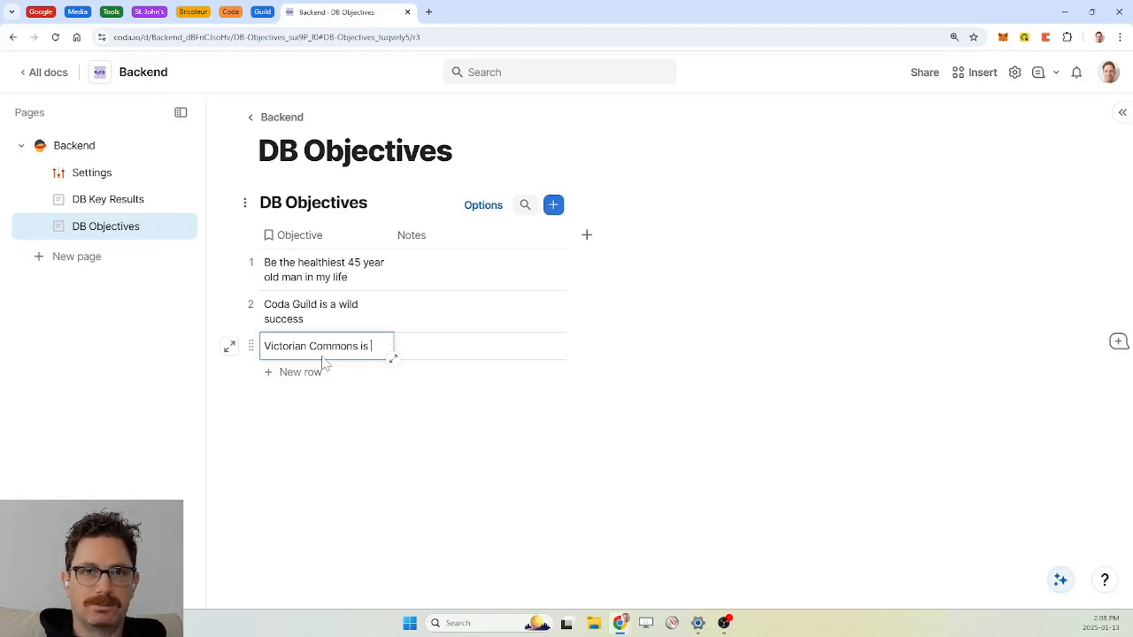
type("is")
key("BackSpace")
key("BackSpace")
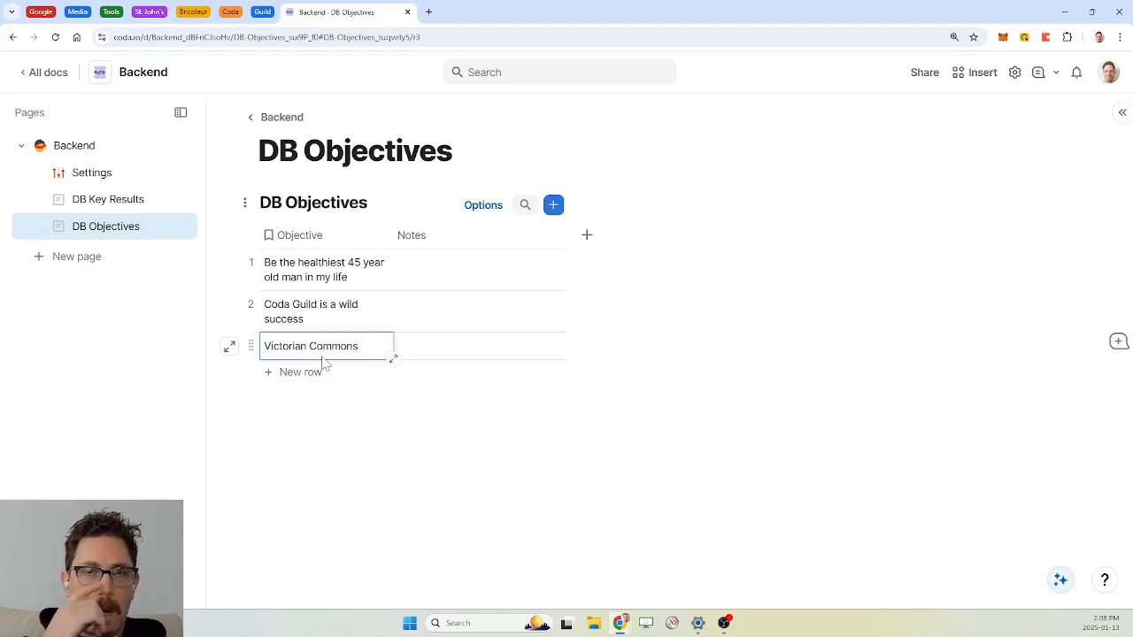
type("is good")
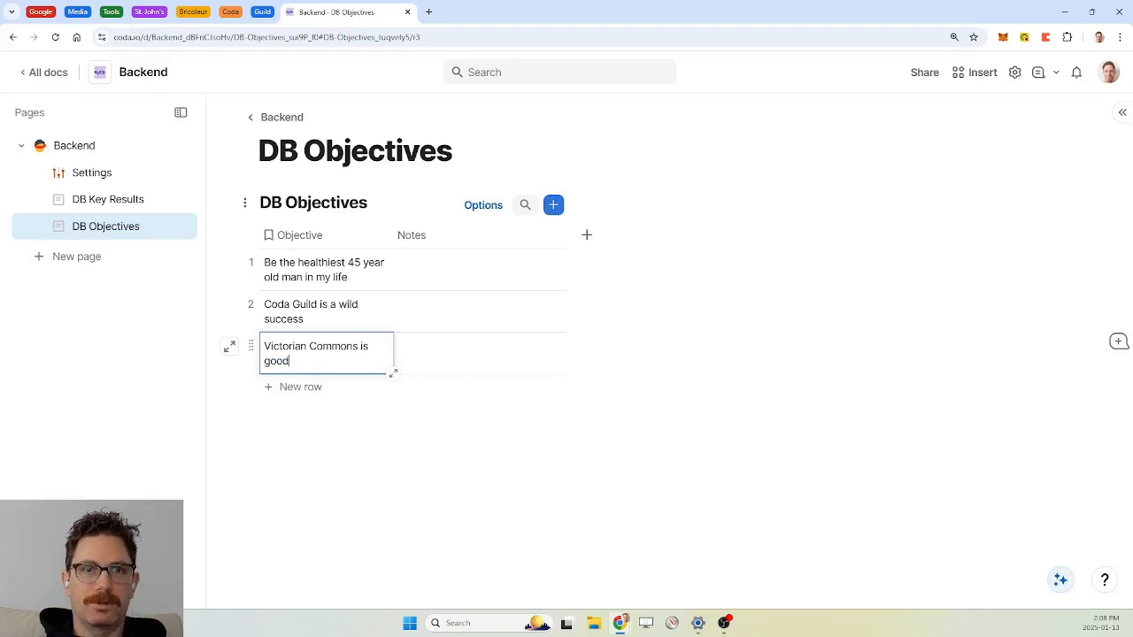
double_click(468, 347)
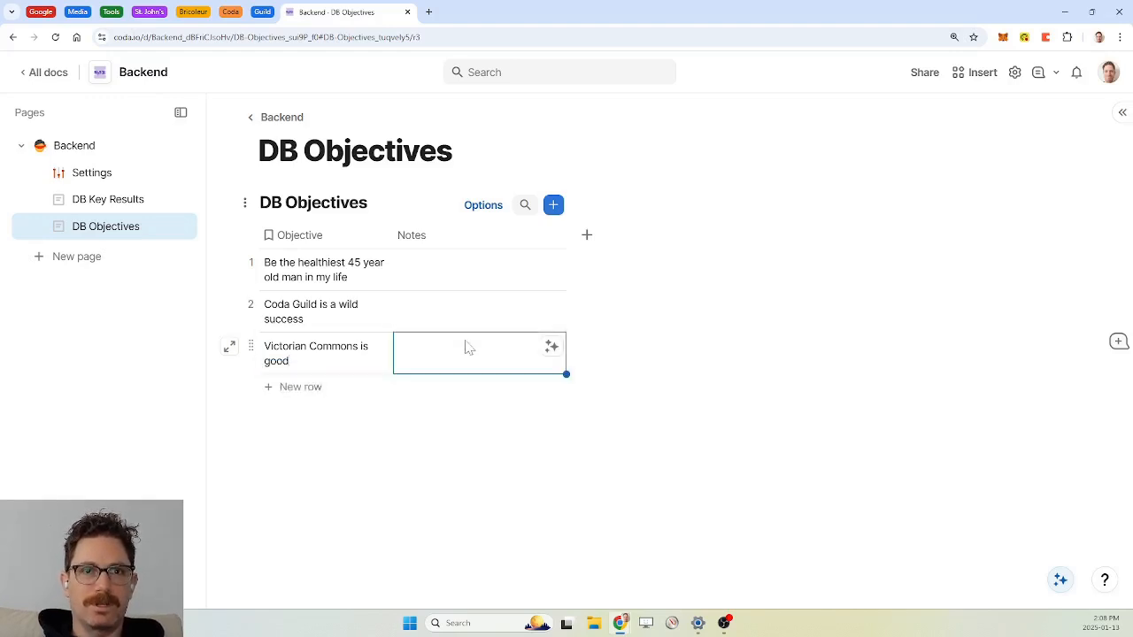
Step: Add the note "subscription service for Coda templates, coaching, building" to the Coda Guild objective
double_click(452, 311)
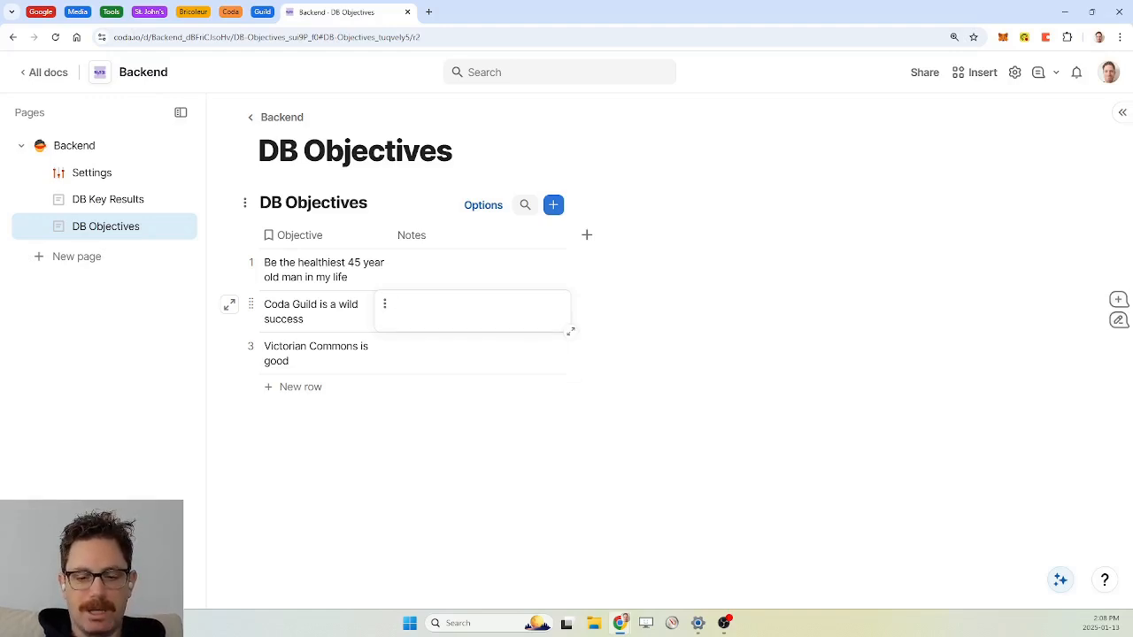
type("subscription")
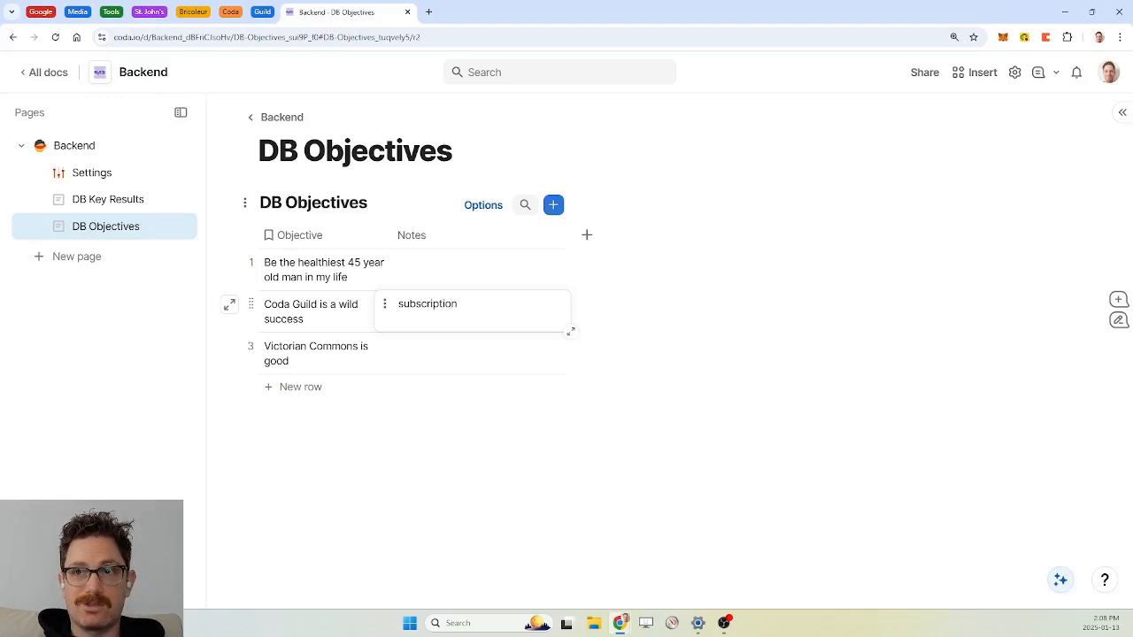
type("serv")
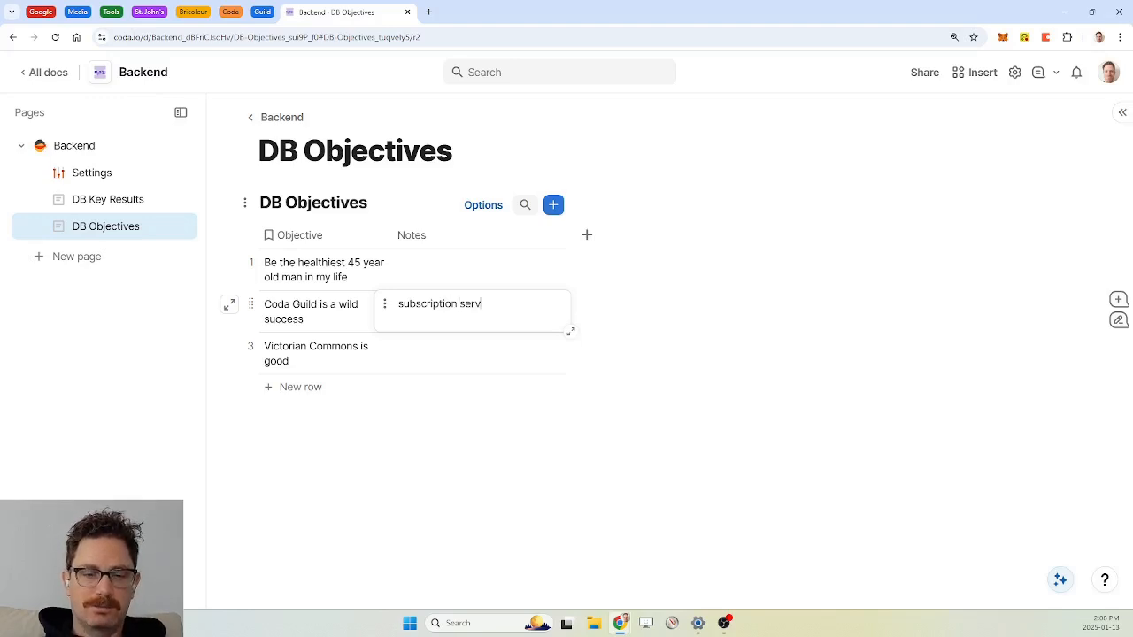
type("ice for Coda templates a")
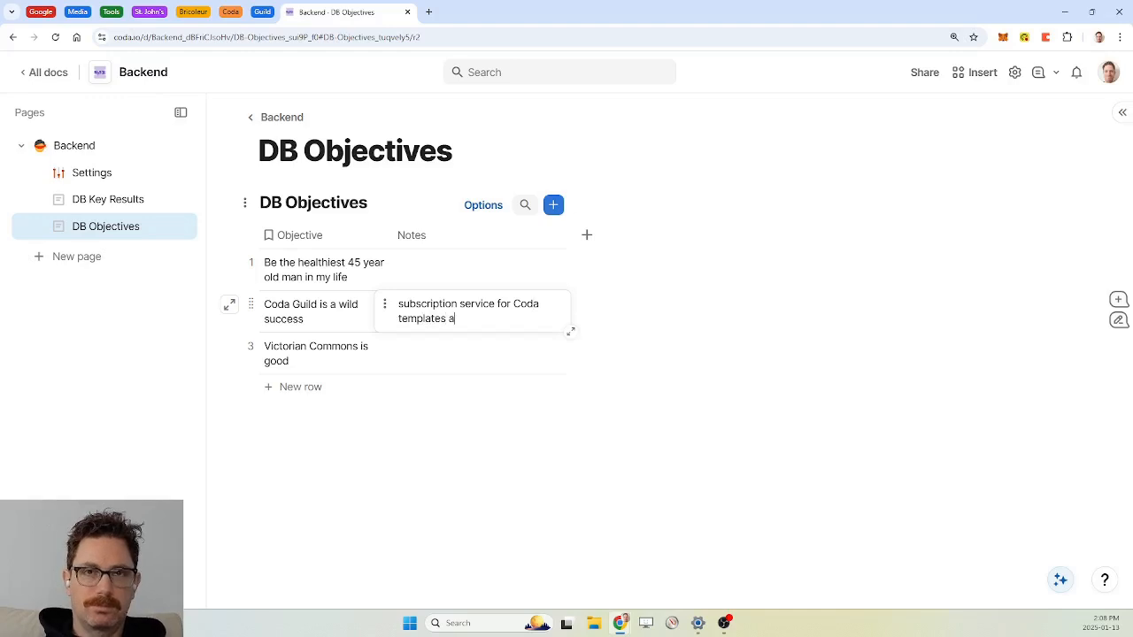
key("BackSpace")
key("BackSpace")
type(", tra")
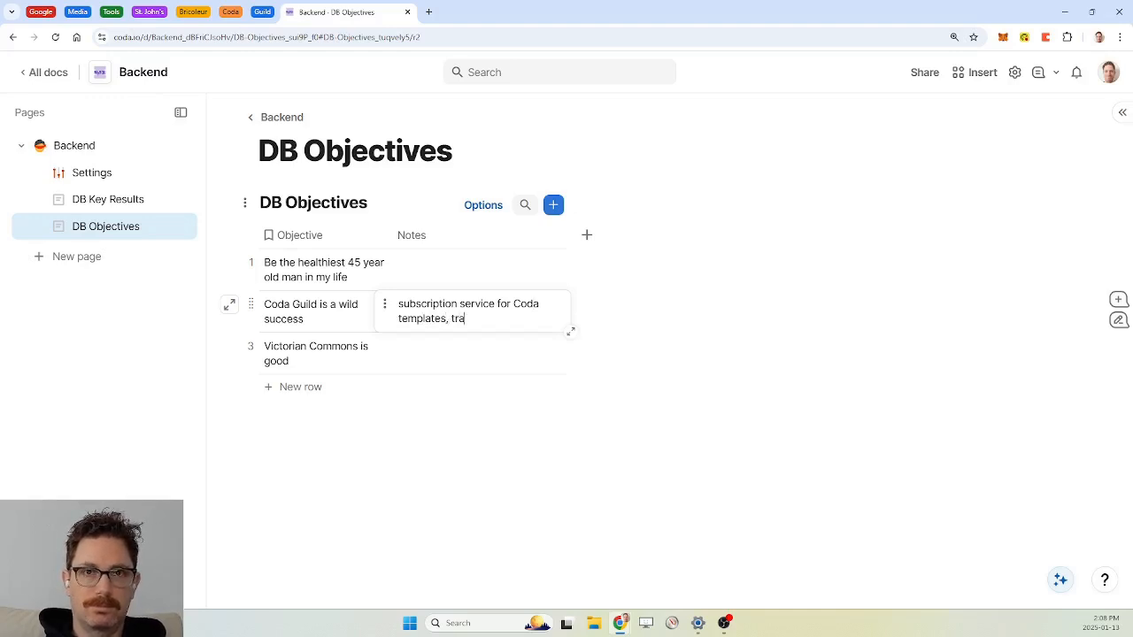
key("BackSpace")
key("BackSpace")
key("BackSpace")
type("caching")
key("BackSpace")
key("BackSpace")
key("BackSpace")
key("BackSpace")
type("oaching, building")
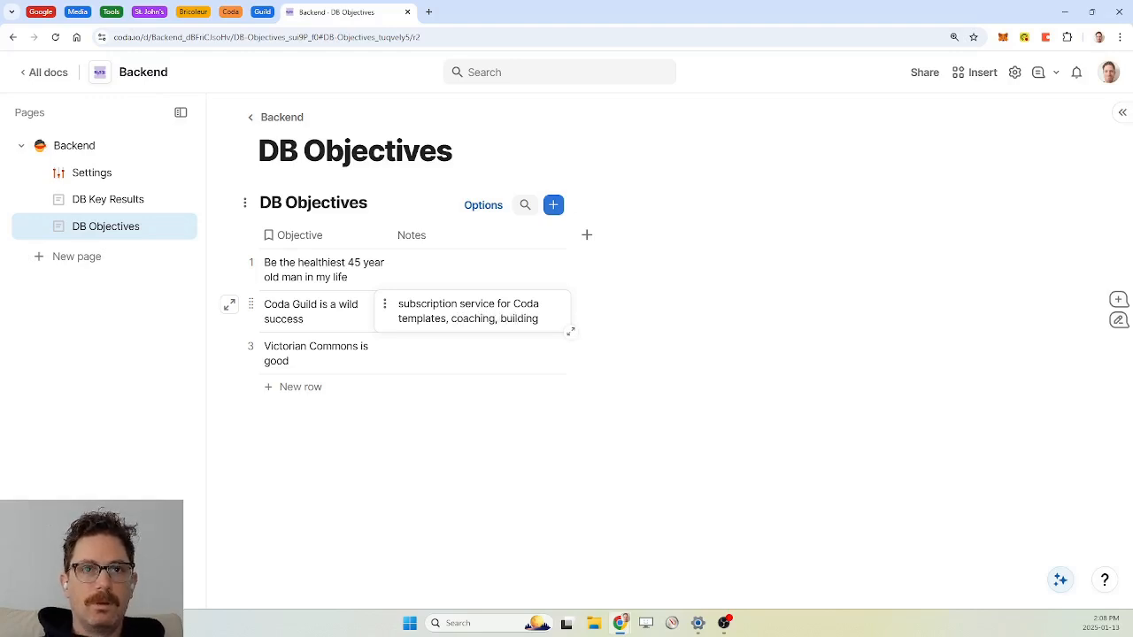
Step: Add the note "St. John's co-working space in an old Victorian mansion" to the Victorian Commons objective
left_click(425, 364)
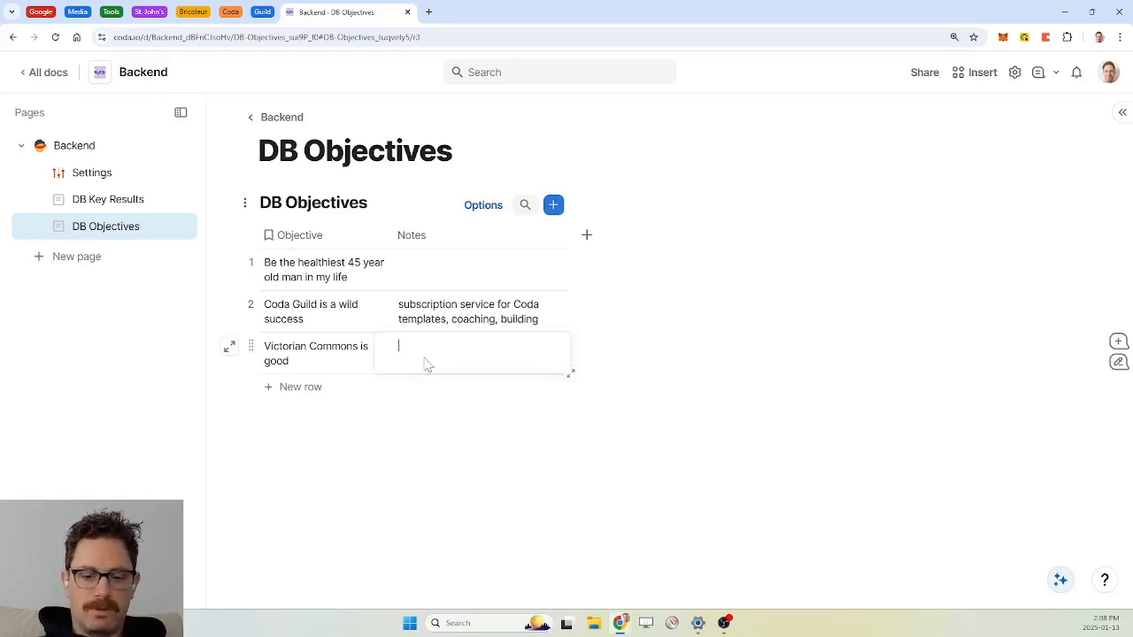
type("St. JOh")
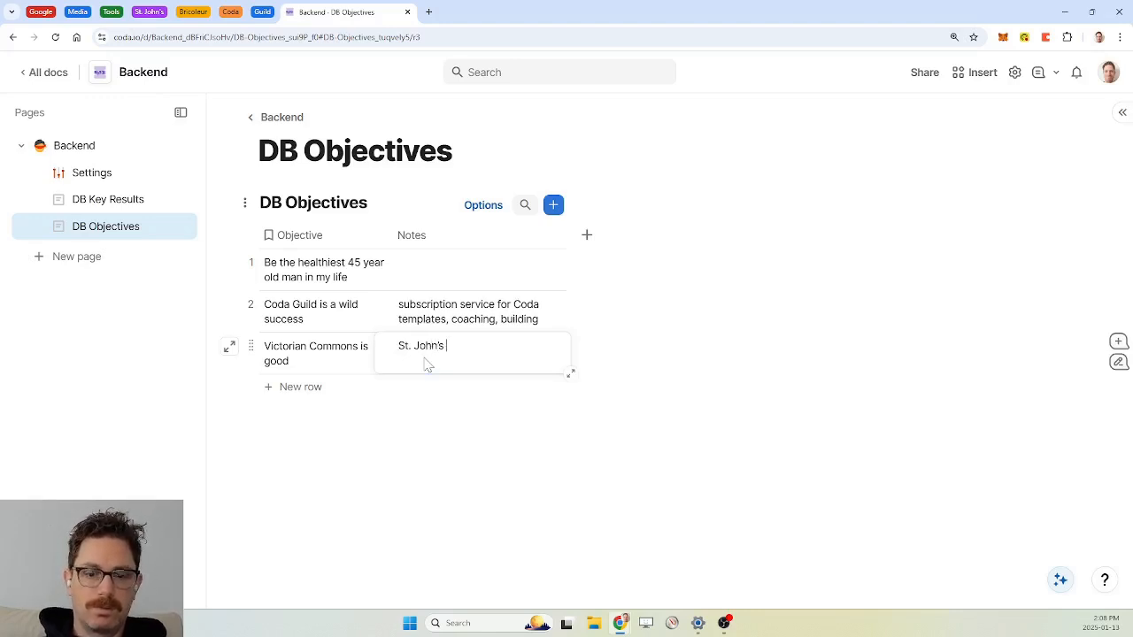
type("n's co-")
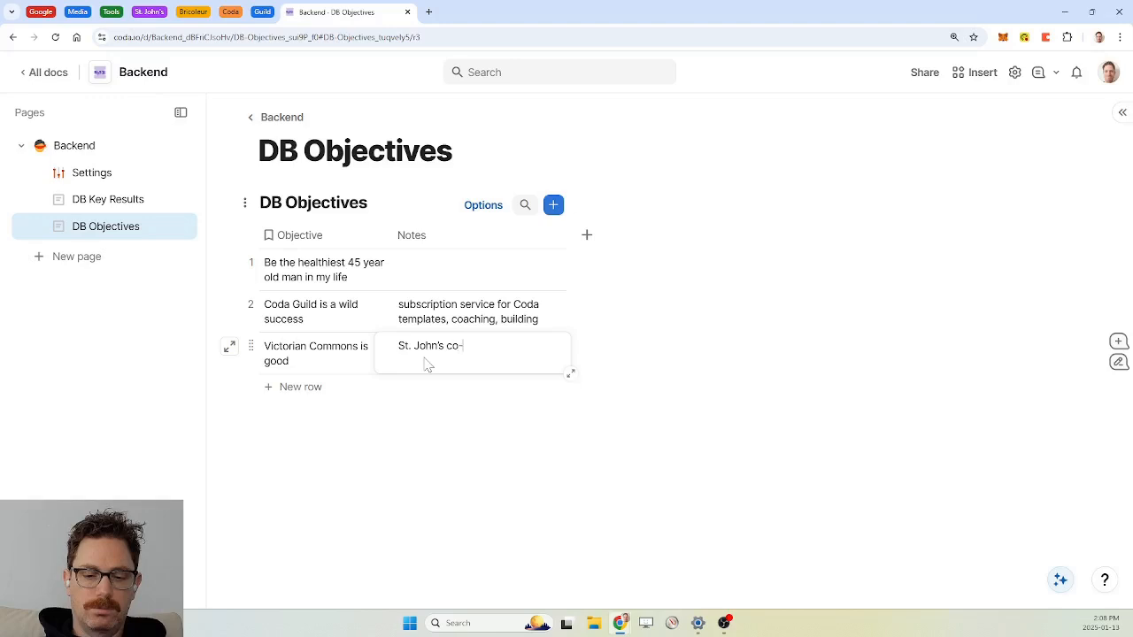
type("working space ")
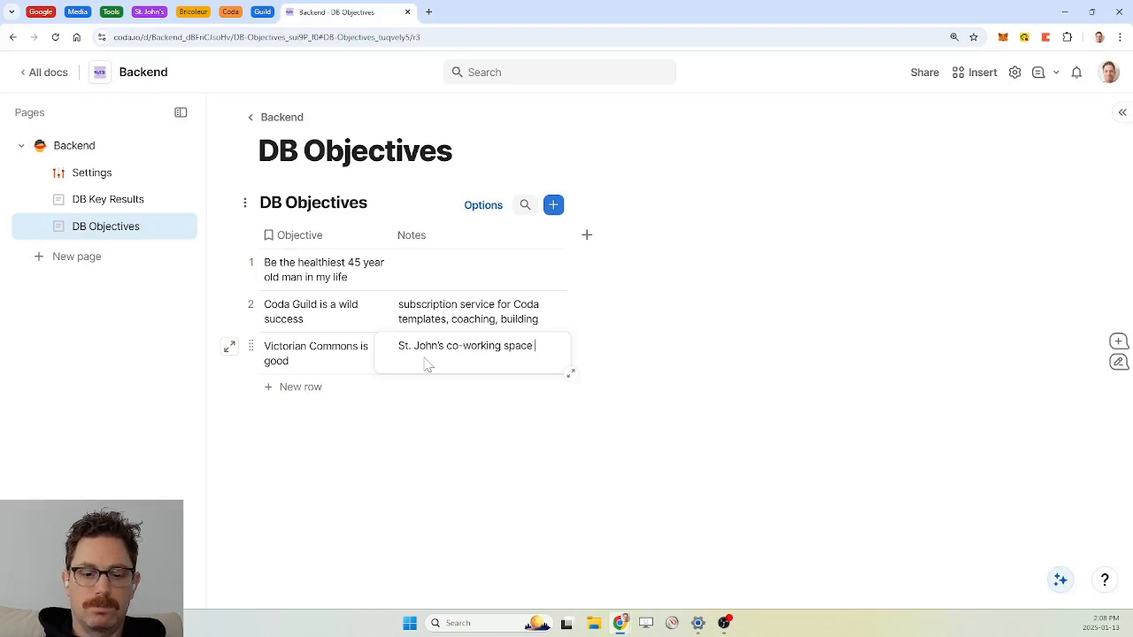
type("in an old Vict")
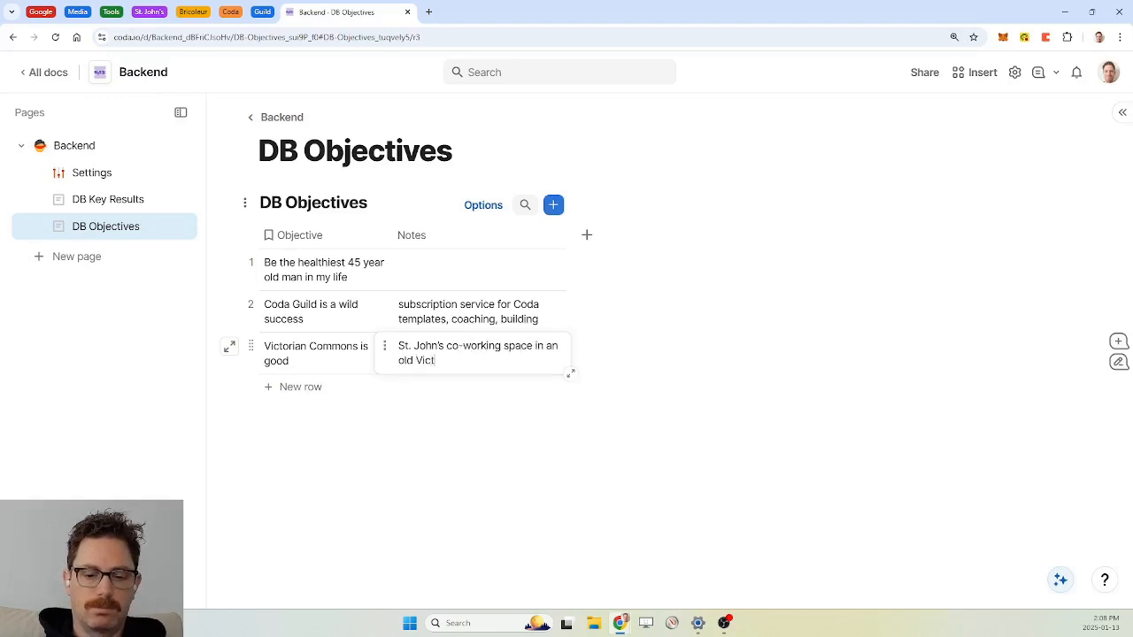
type("orian mansion")
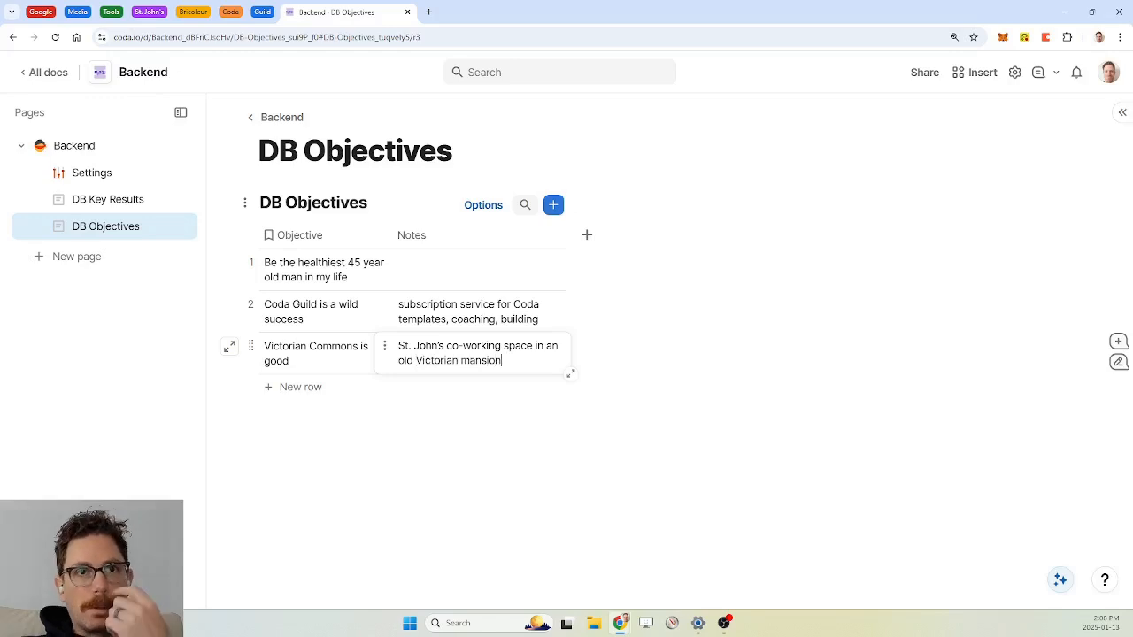
Step: Add the note "Goin to the gym, eating better, being healthy" to the first objective
left_click(469, 270)
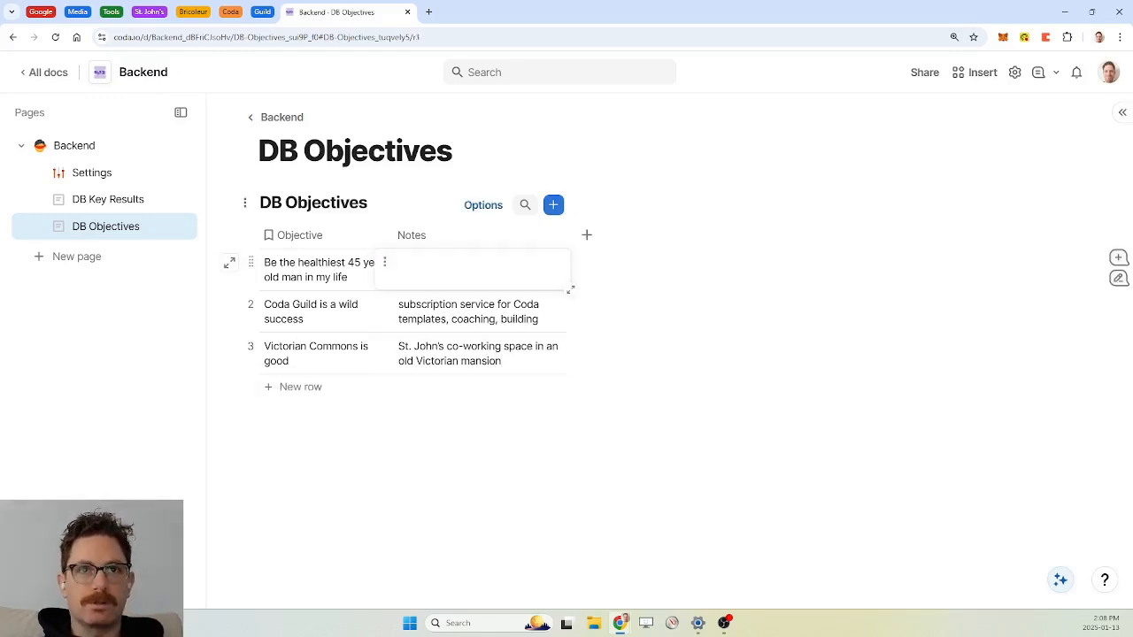
type("Goin to the gym")
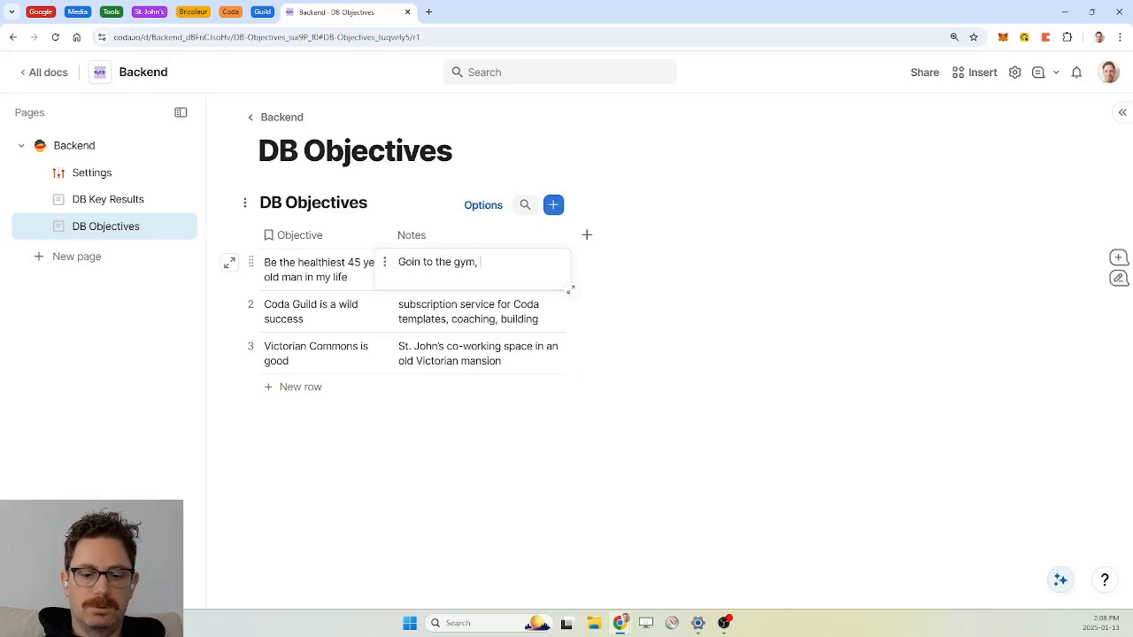
type(", eating better,")
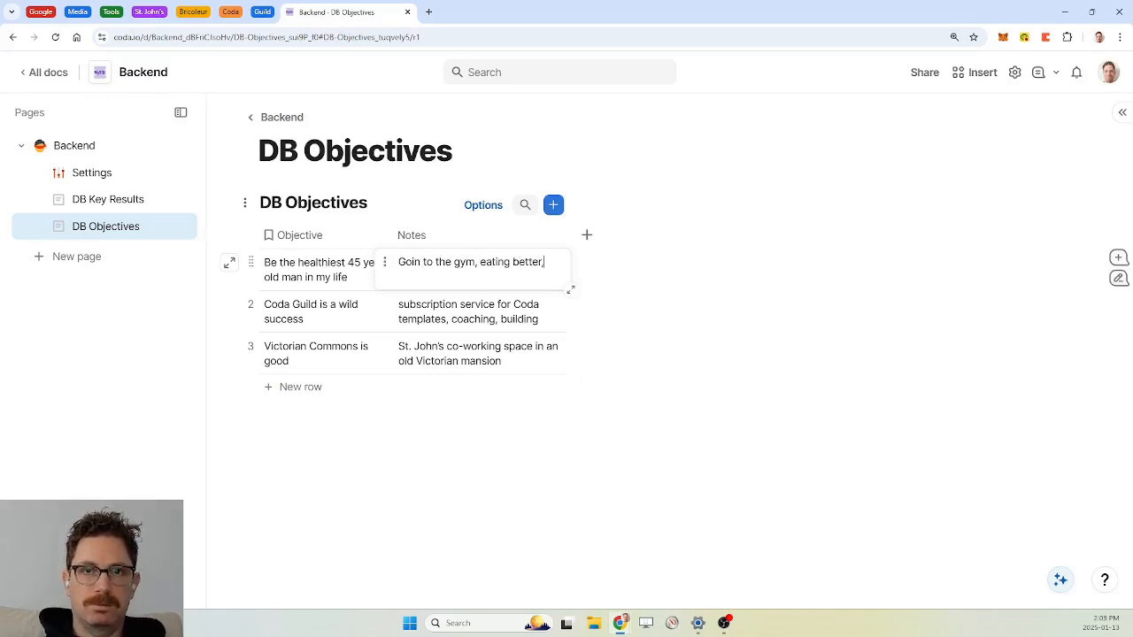
type(" being healthy")
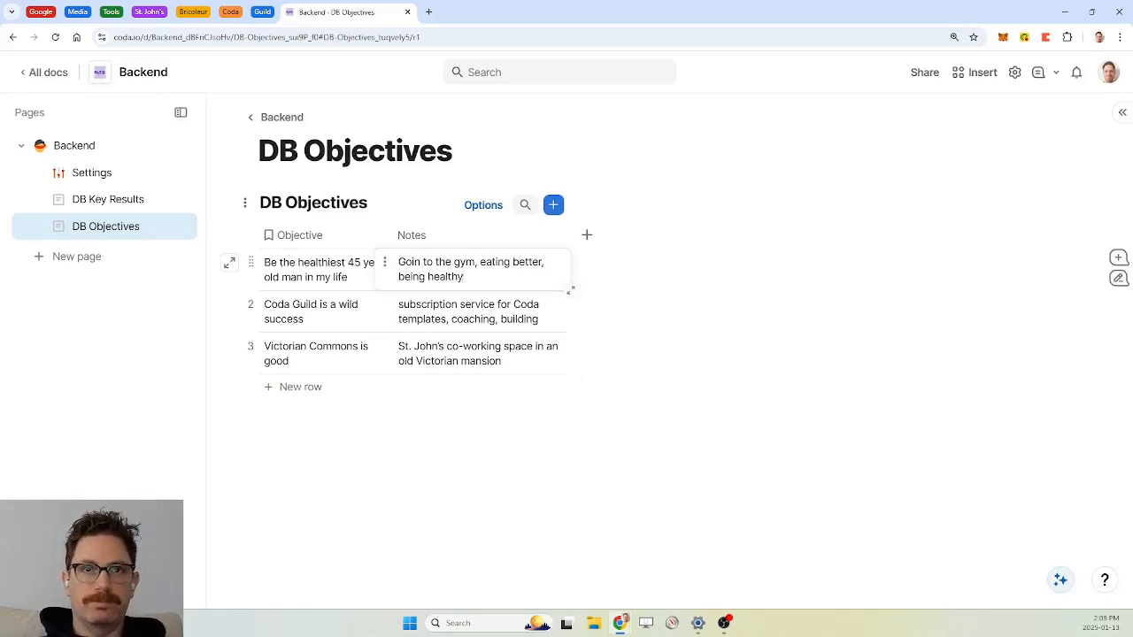
left_click(492, 372)
key("Escape")
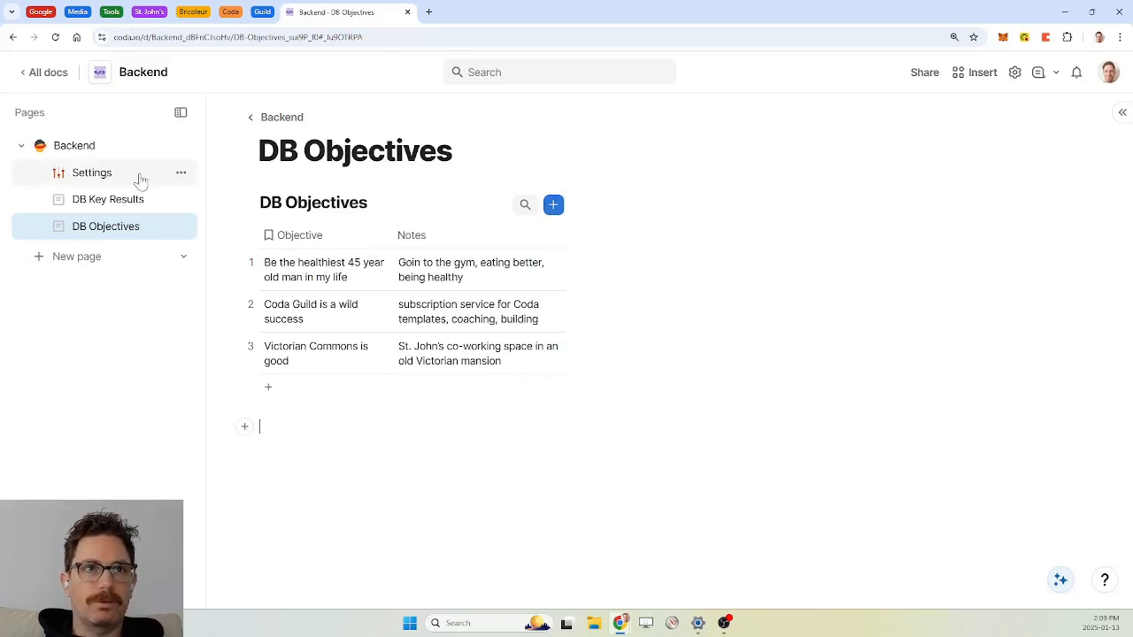
Step: Create a linked relation column on the DB Objectives table from the Objectives relation column in DB Key Results
left_click(121, 200)
left_click(600, 263)
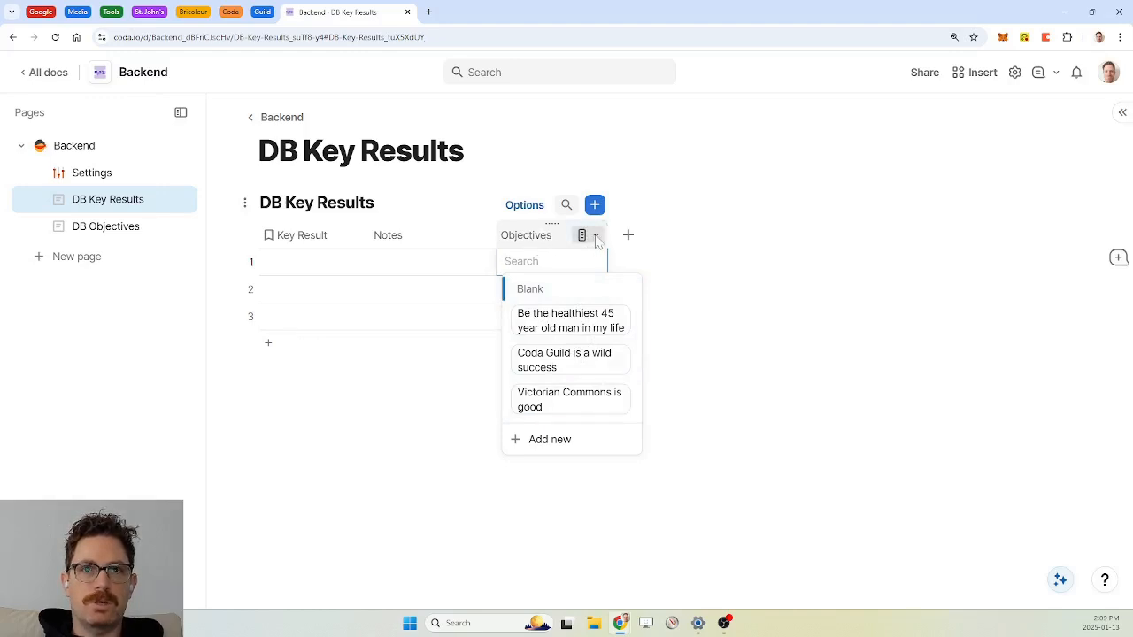
left_click(588, 235)
left_click(615, 268)
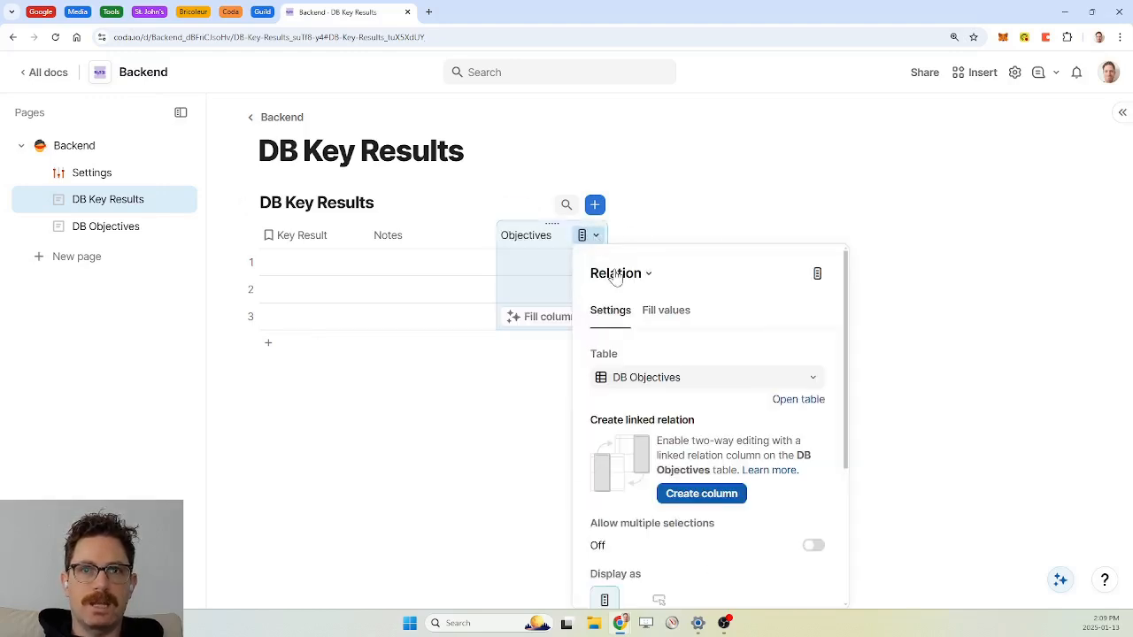
left_click(702, 501)
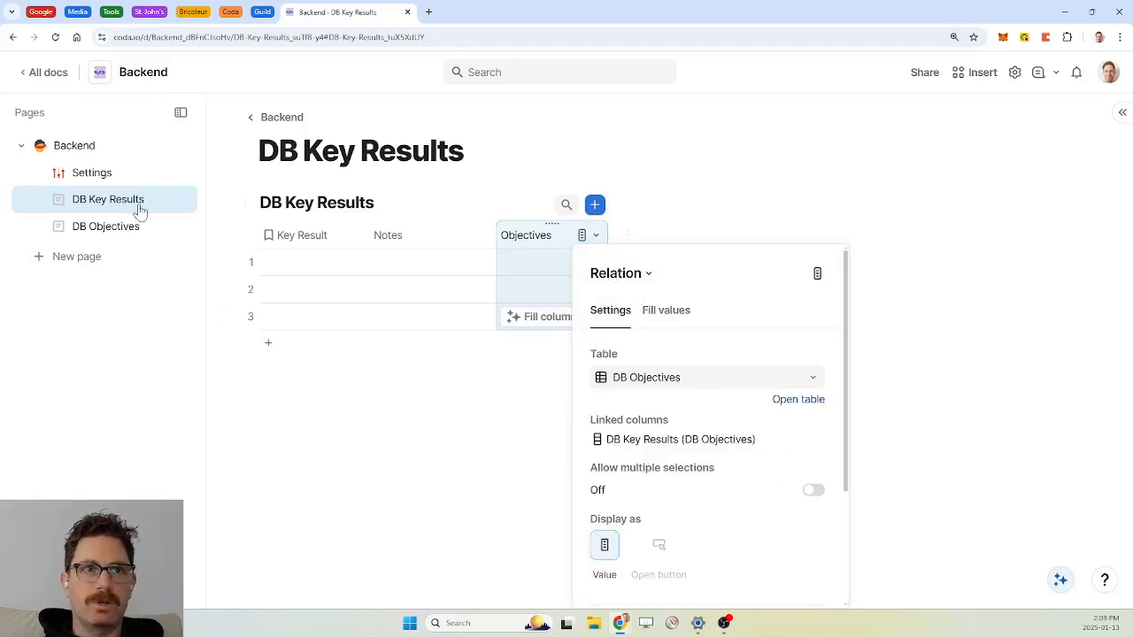
Step: Rename the linked relation column in the DB Objectives table to "Key Results" and check its selectable rows
left_click(120, 236)
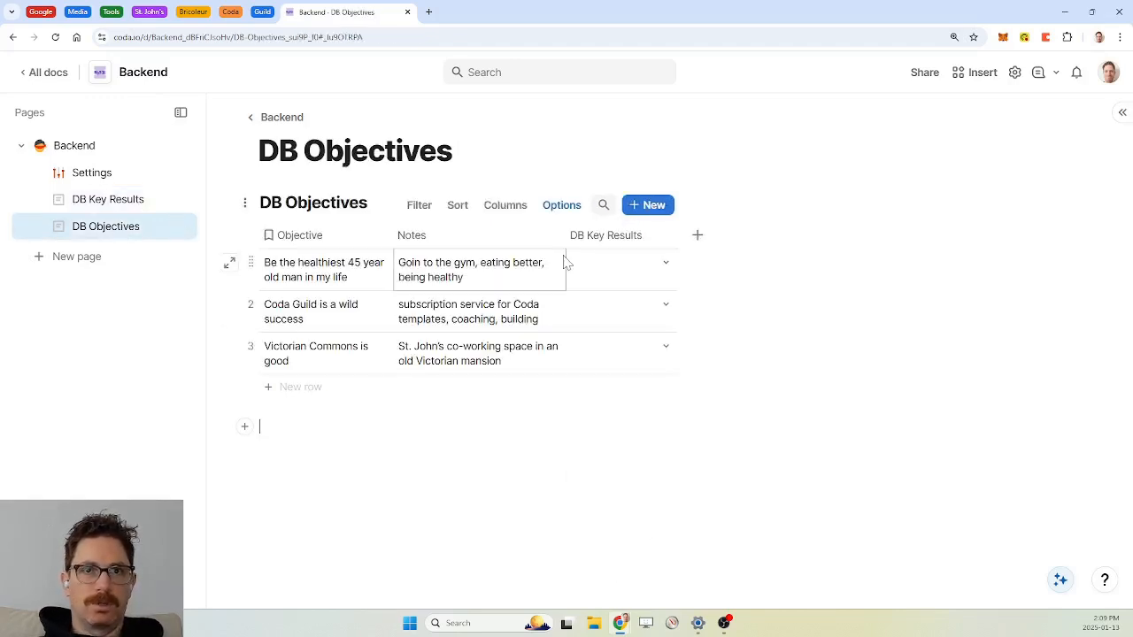
left_click(598, 238)
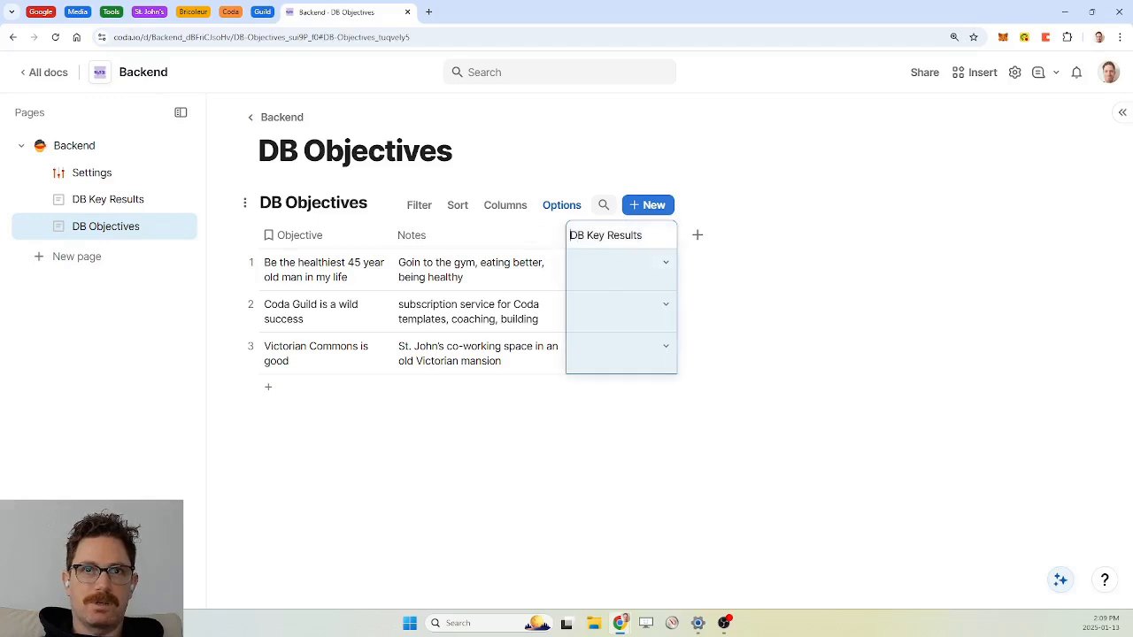
key("BackSpace")
key("BackSpace")
key("BackSpace")
key("Return")
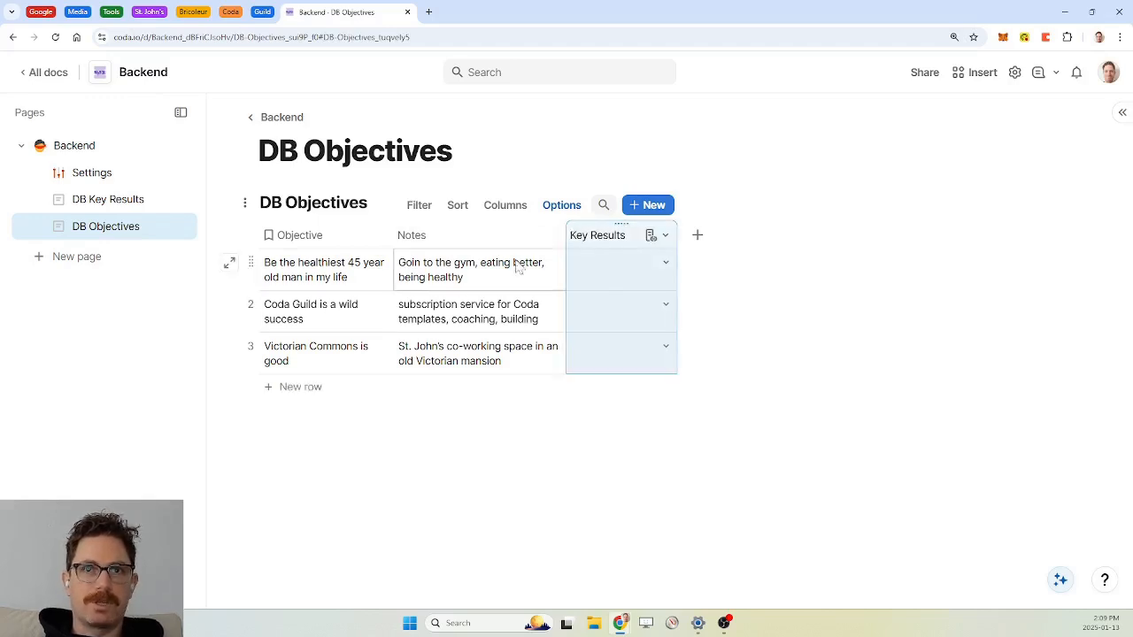
left_click(664, 268)
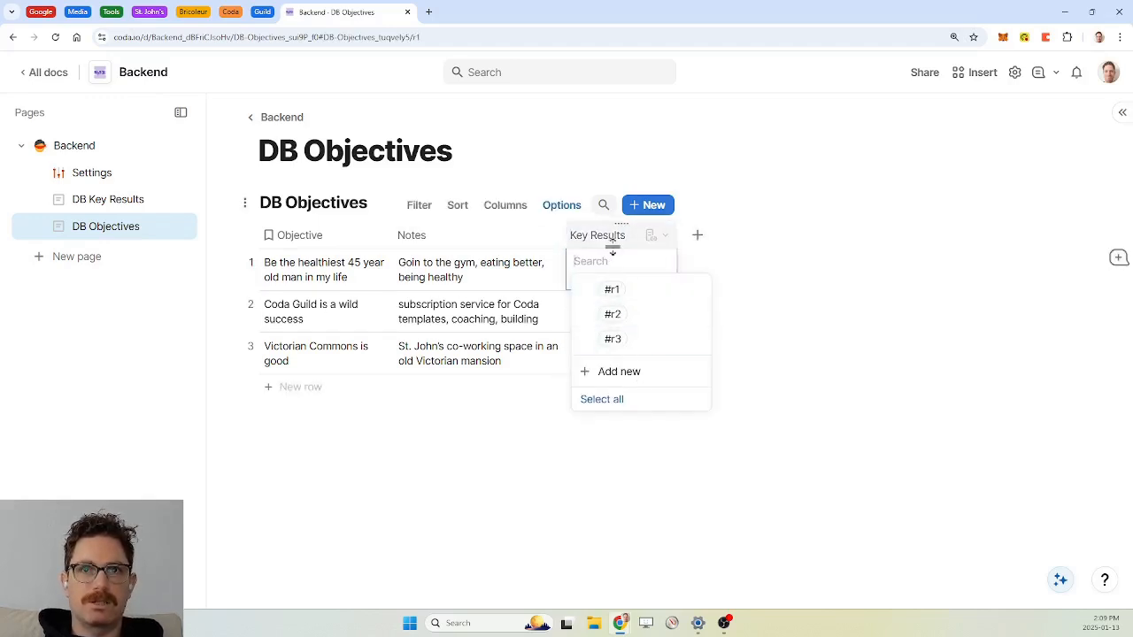
key("Escape")
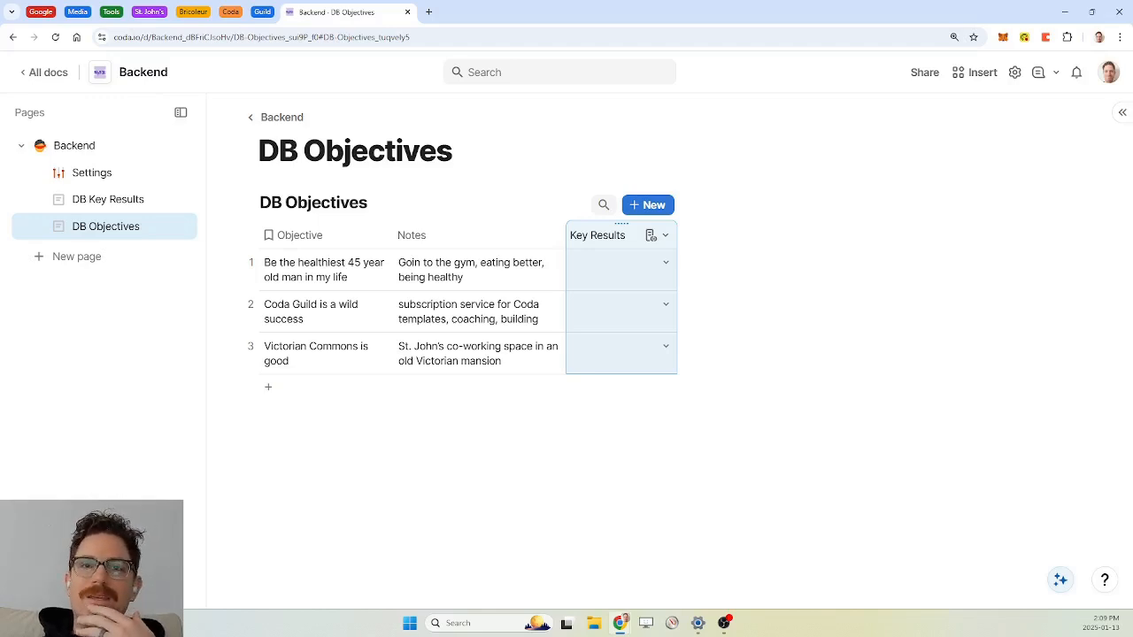
Step: Create a page titled "DB Check-ins" and nest it under Backend, directly above DB Key Results
left_click(86, 265)
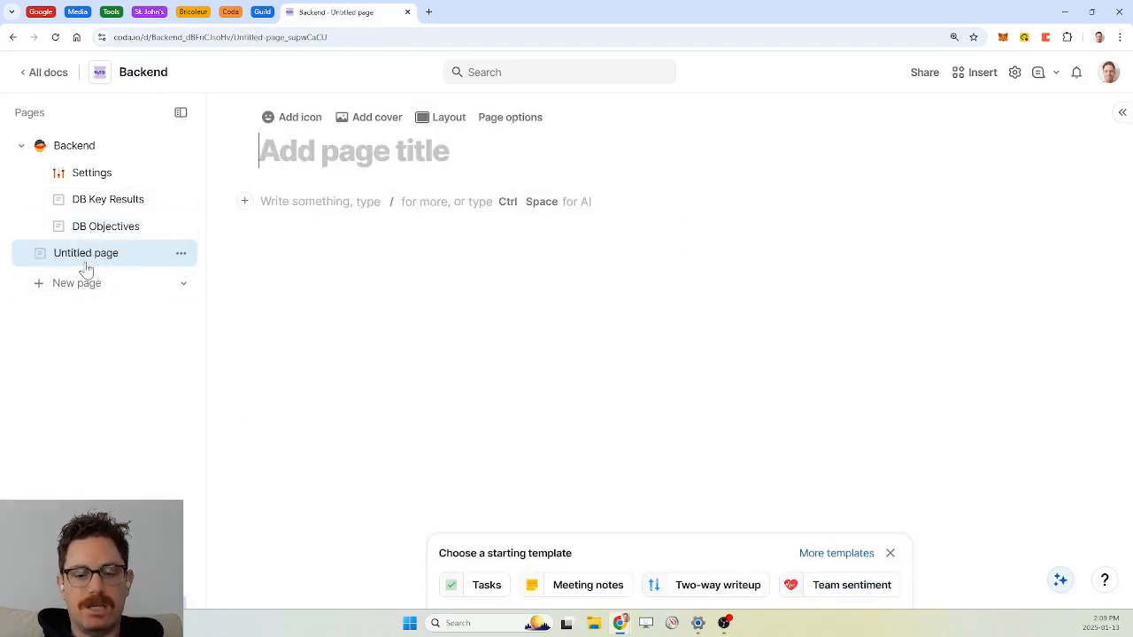
type("DB Check")
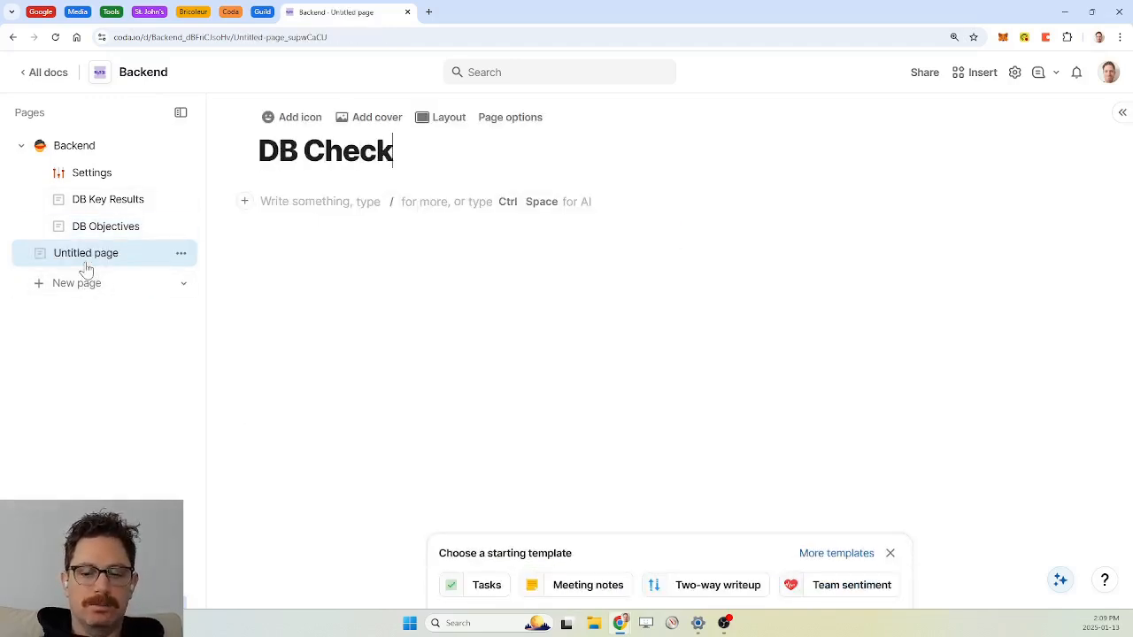
type("-ins")
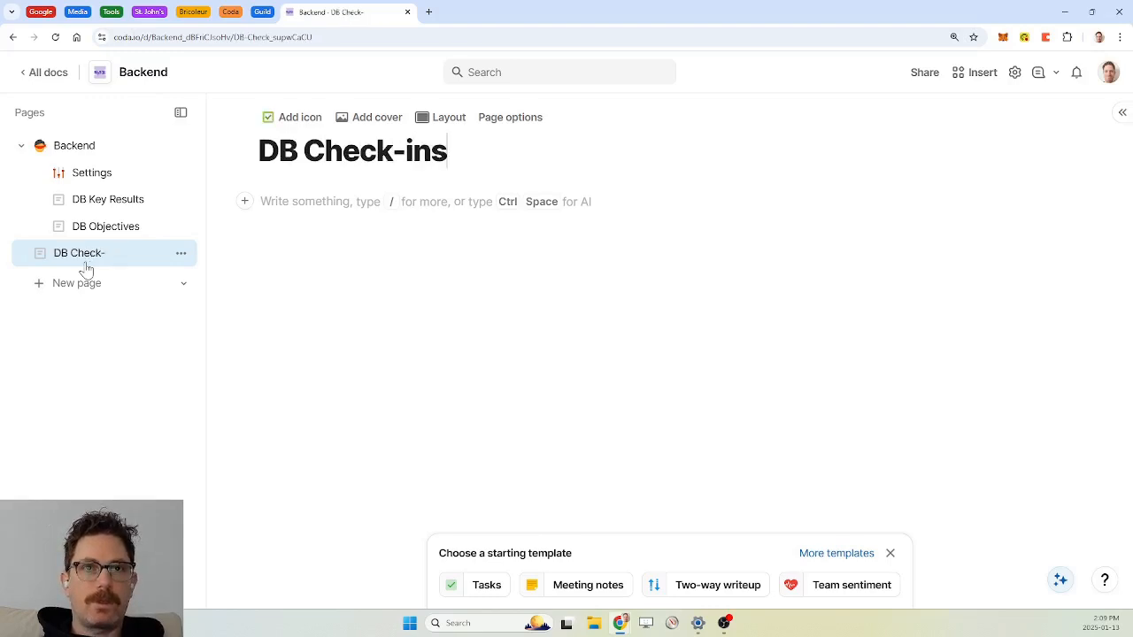
left_click_drag(97, 258, 102, 149)
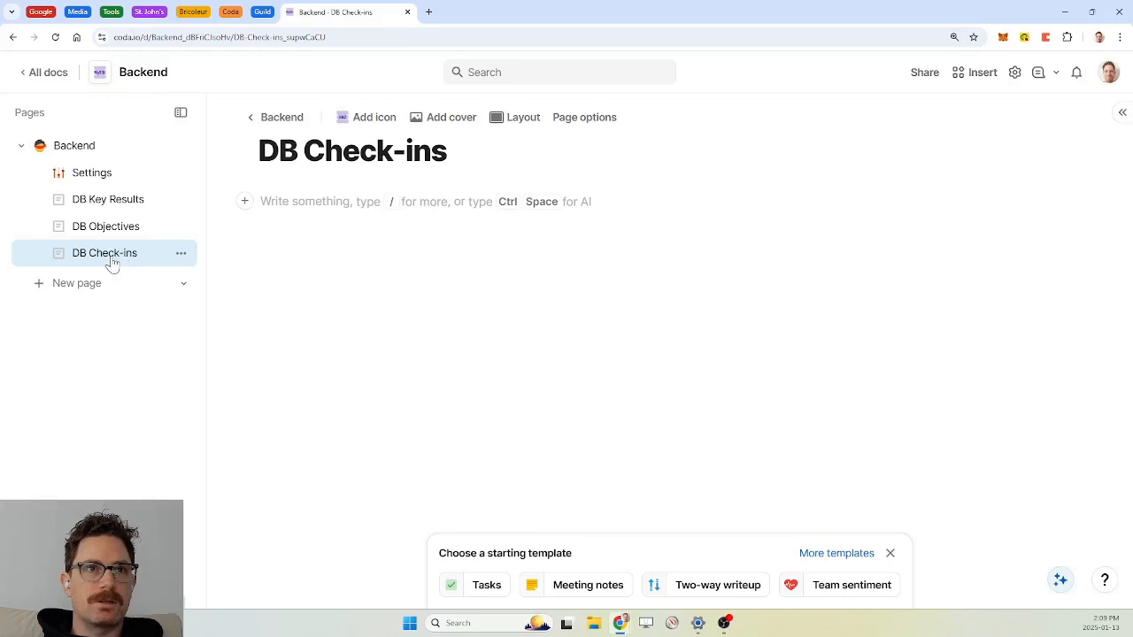
left_click_drag(112, 260, 109, 187)
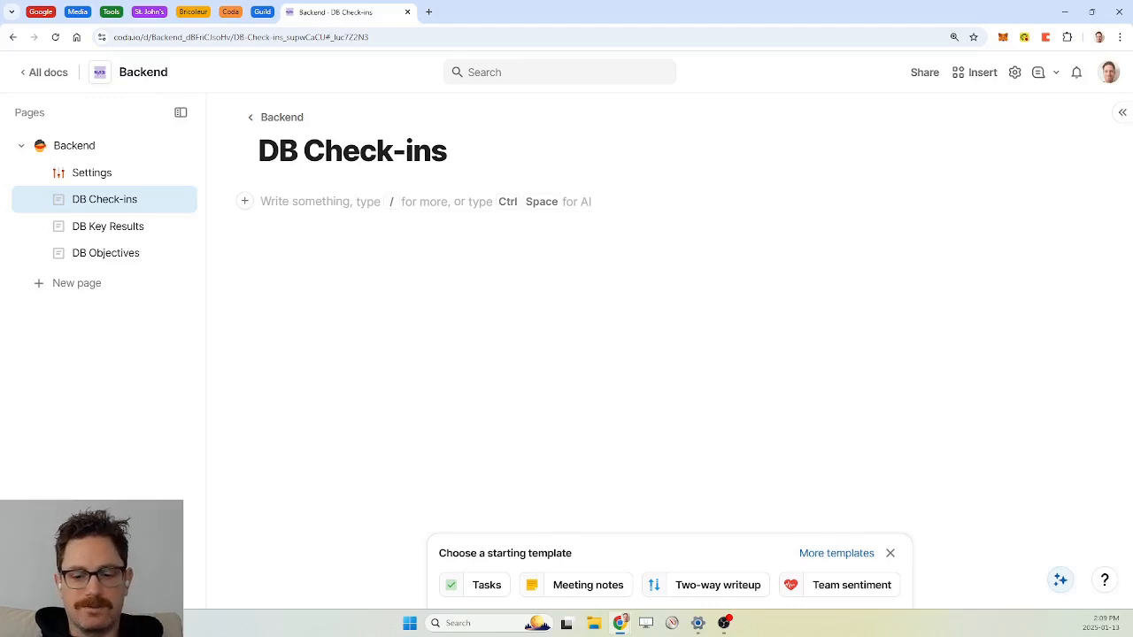
Step: Insert a blank table on the DB Check-ins page and name it "DB Check-ins"
type("/tab")
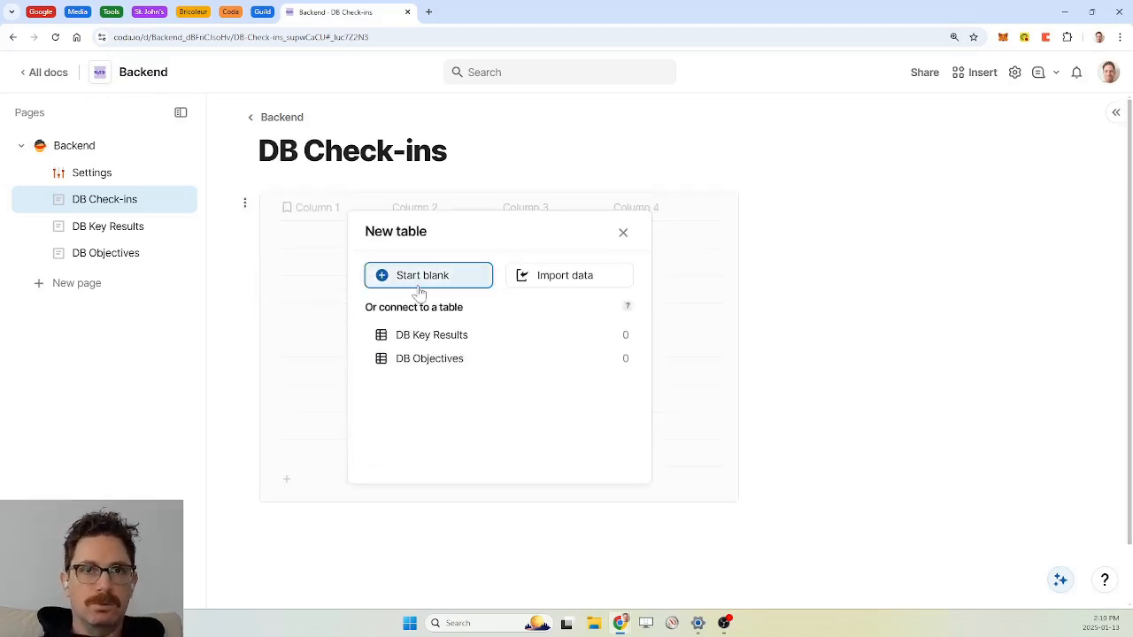
left_click(419, 276)
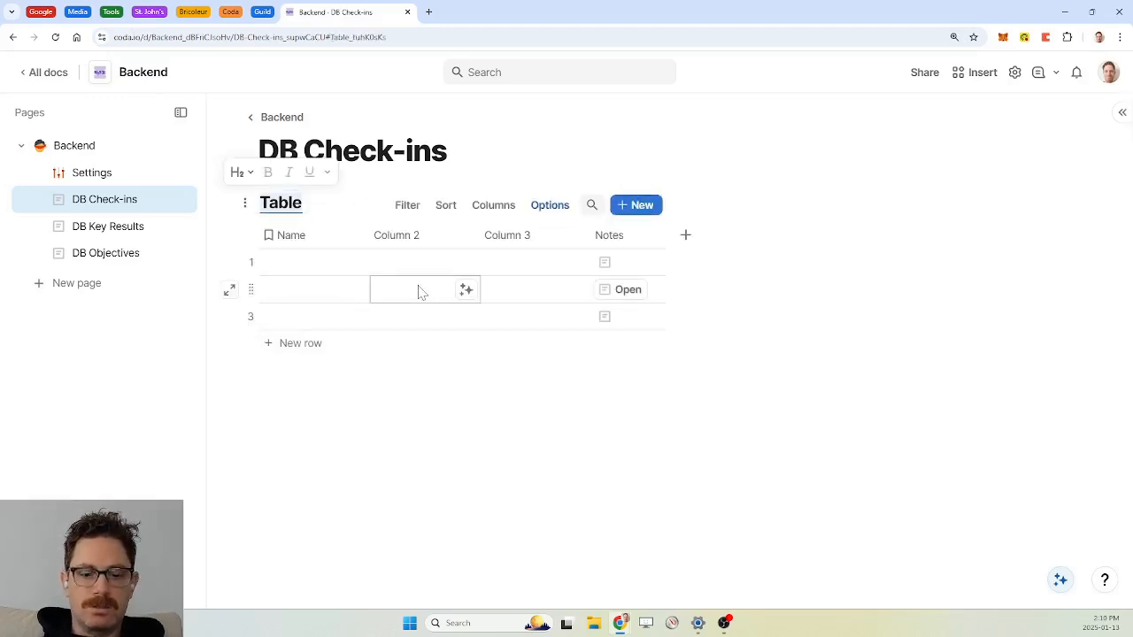
type("DB Check-i")
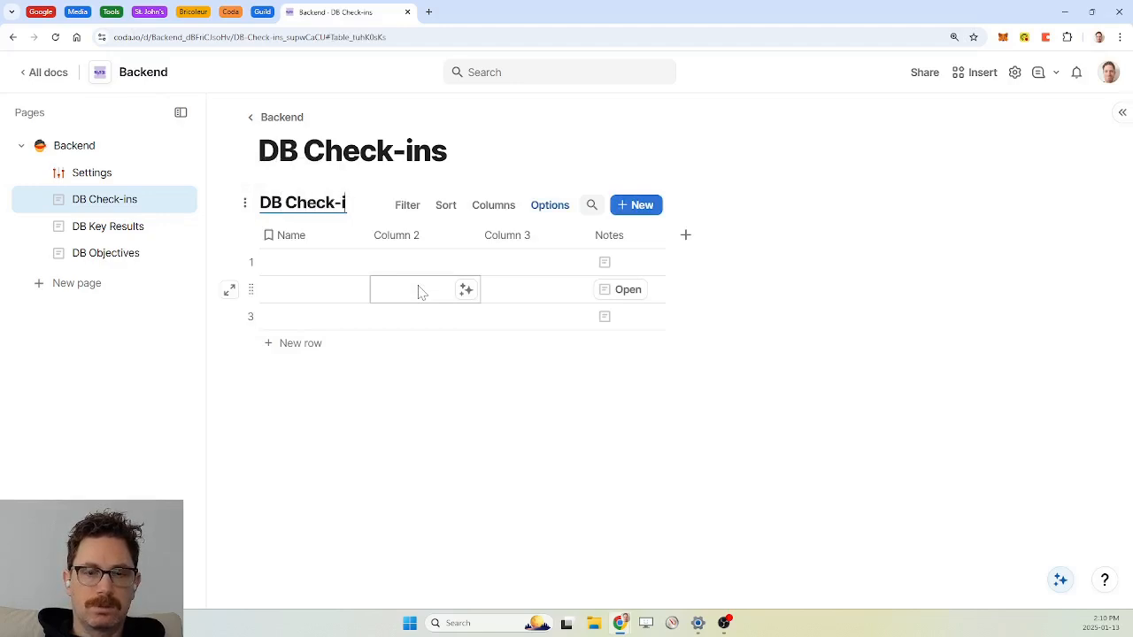
type("ns")
Step: Change the Name column of the DB Check-ins table to the Date type and rename it "Date"
left_click(299, 242)
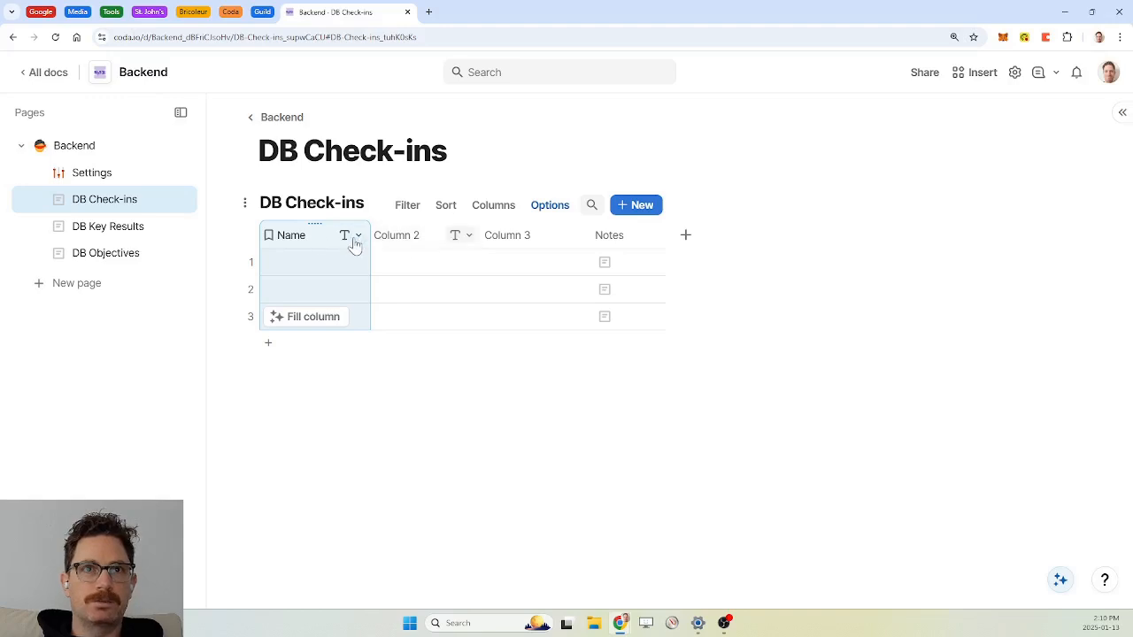
left_click(354, 237)
mouse_move(451, 373)
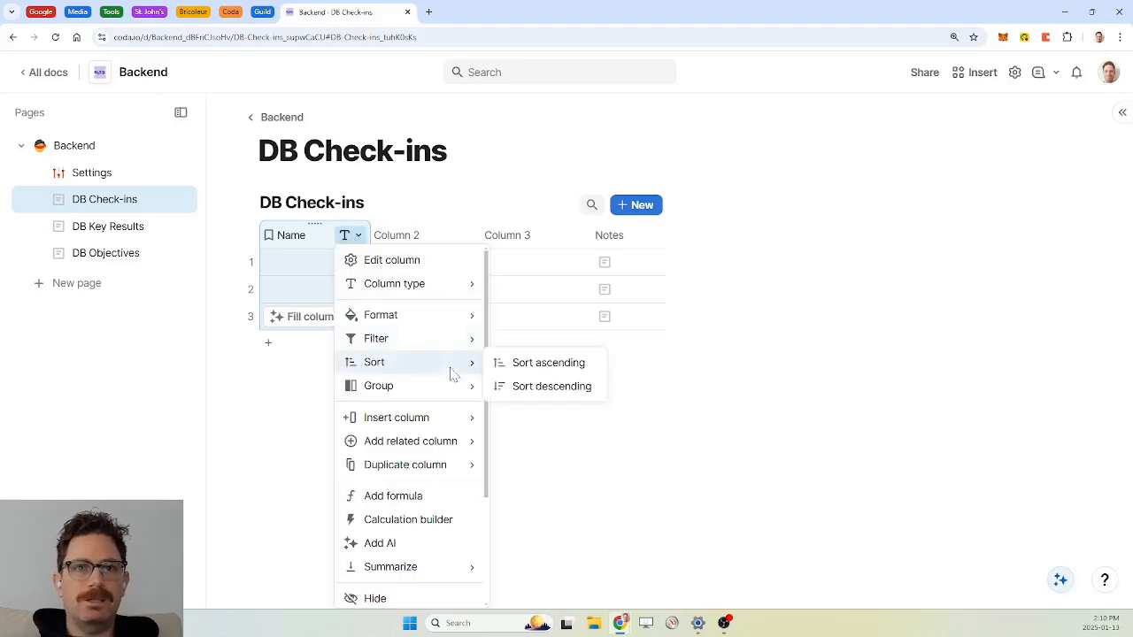
mouse_move(423, 303)
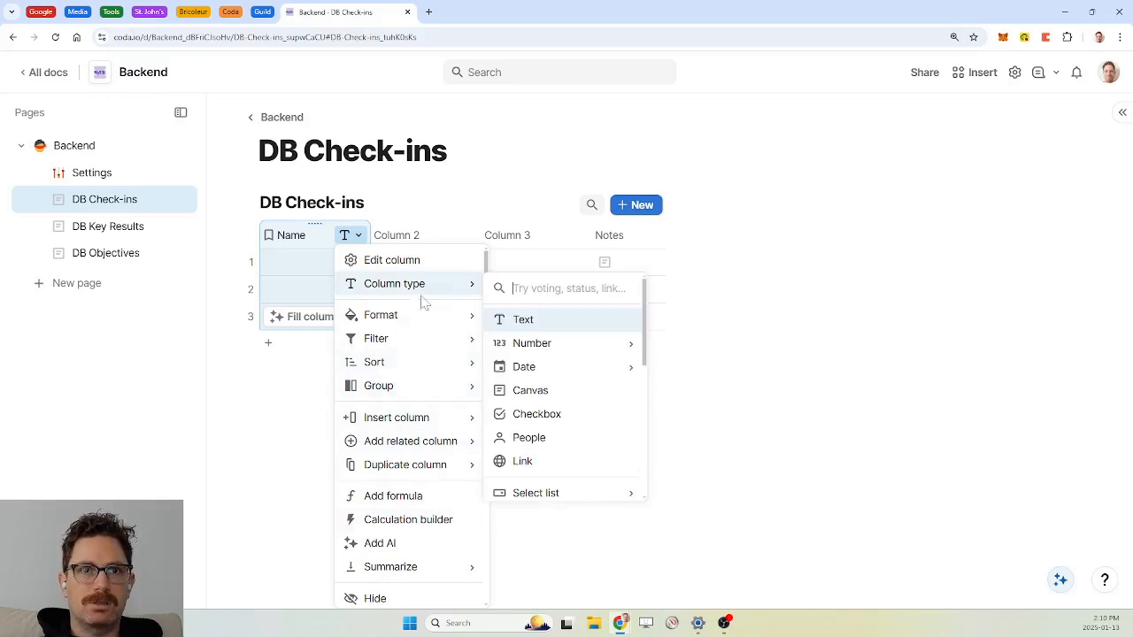
type("date")
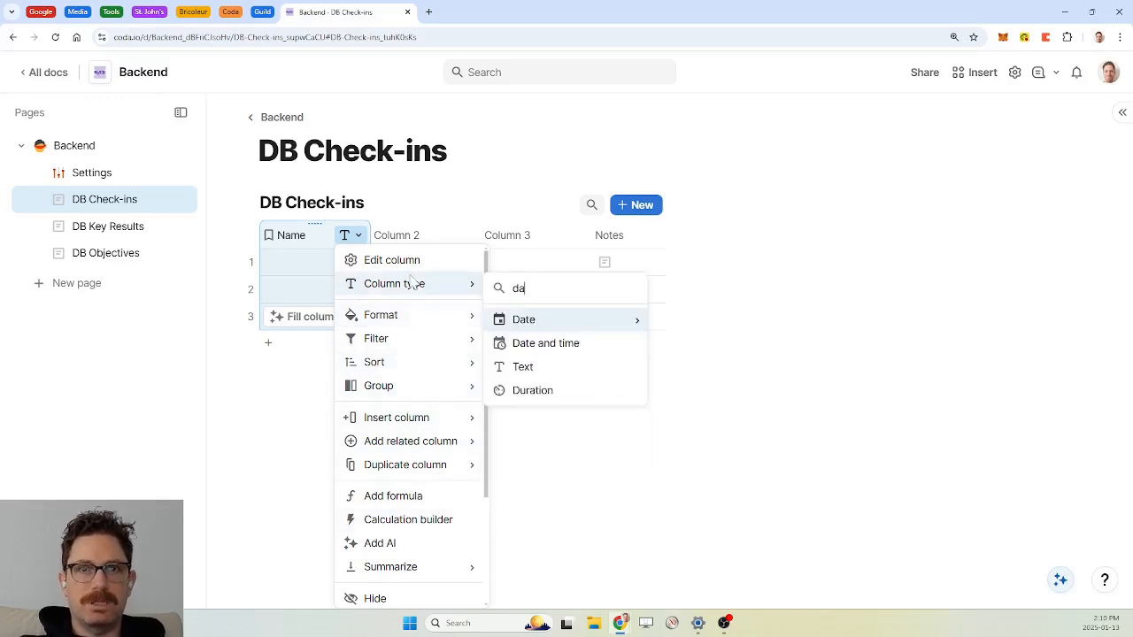
mouse_move(563, 324)
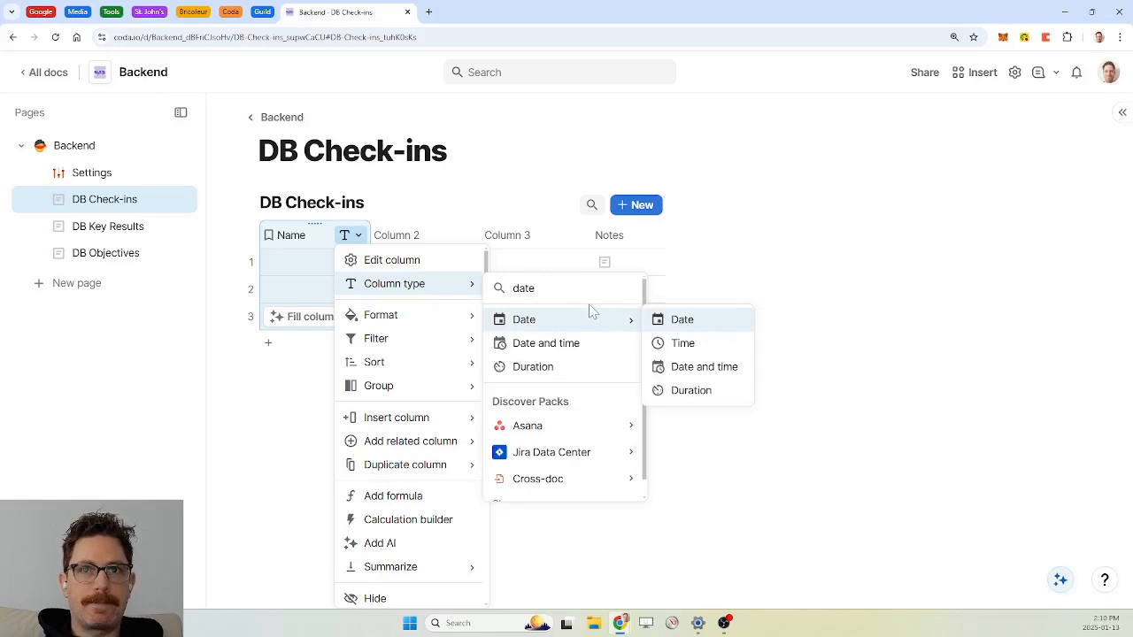
left_click(685, 321)
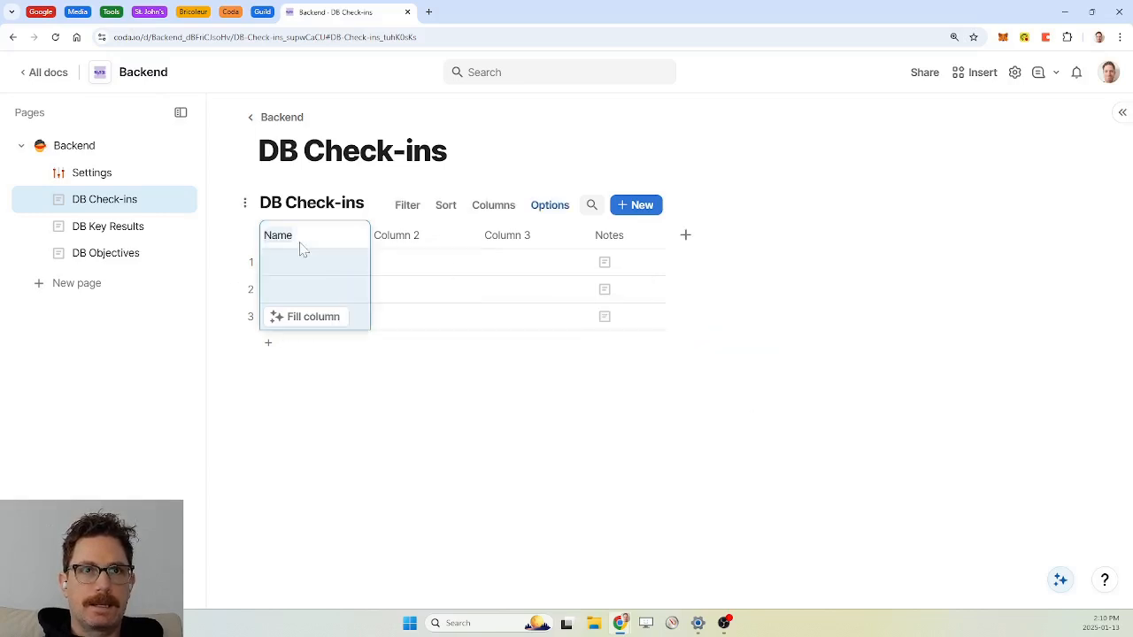
type("Dat")
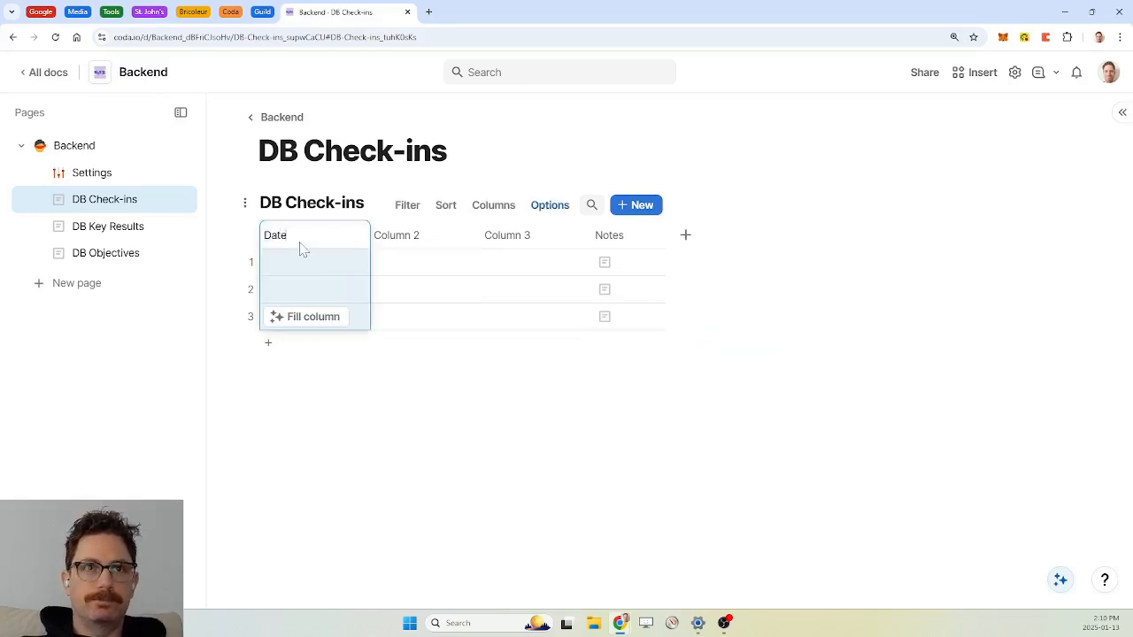
Step: Change Column 2 to the Time type and rename it "Start Time"
left_click(401, 237)
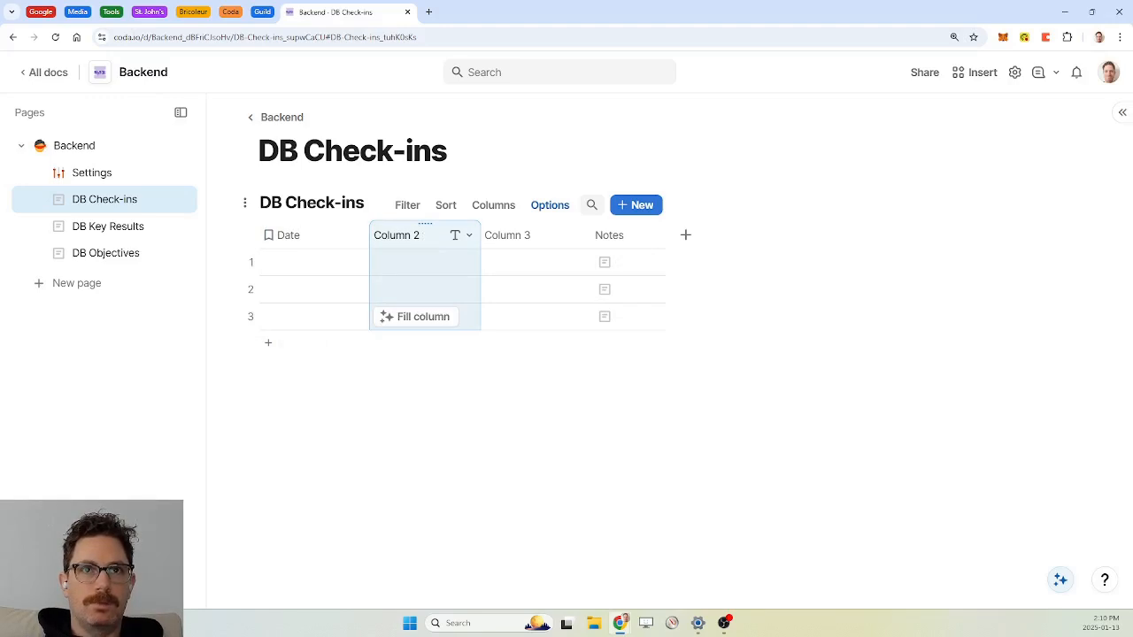
left_click(469, 235)
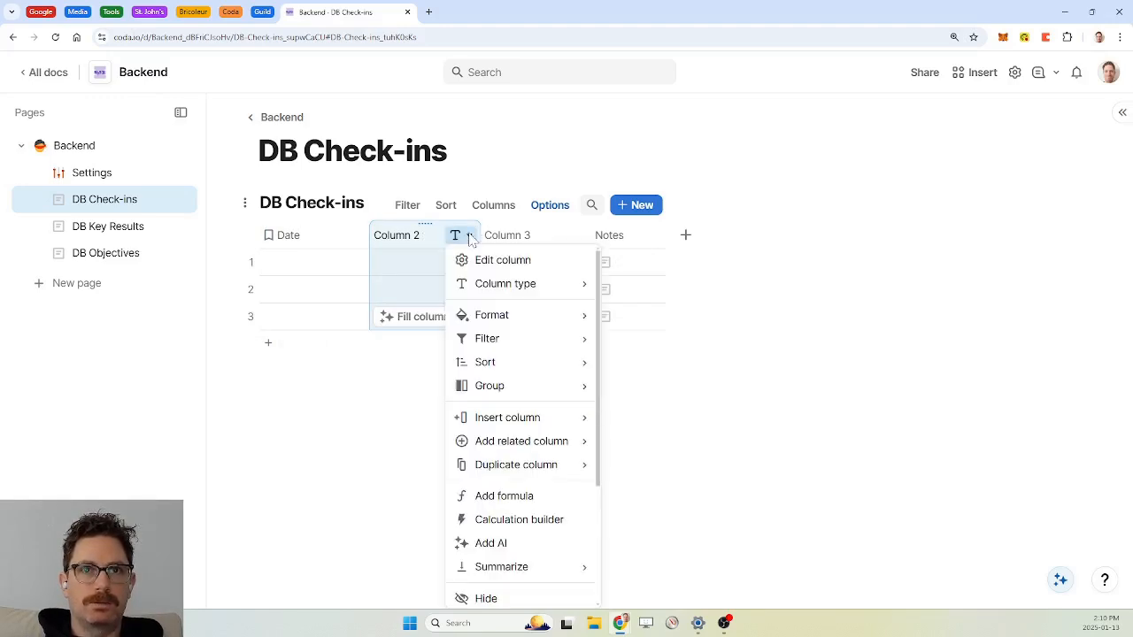
mouse_move(507, 294)
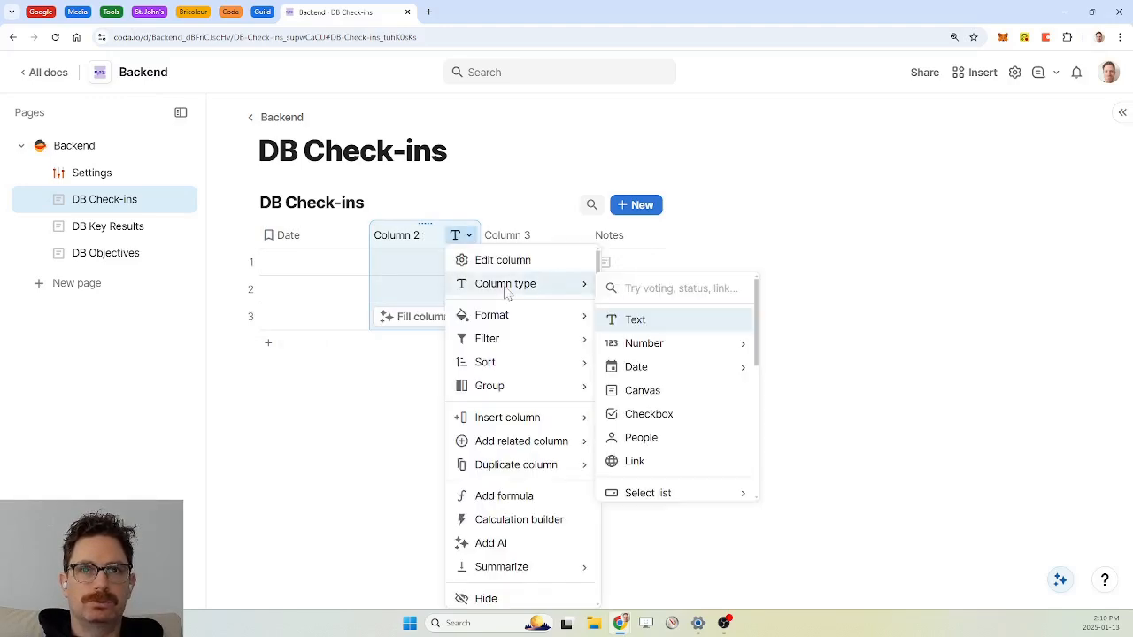
mouse_move(672, 367)
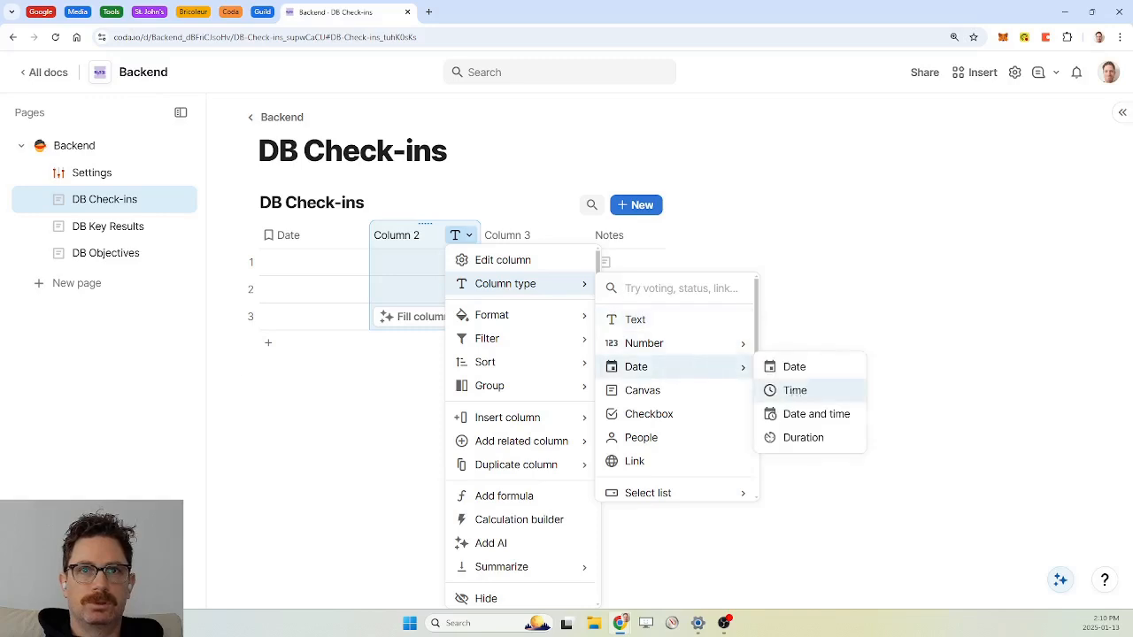
left_click(795, 390)
double_click(409, 237)
type("S")
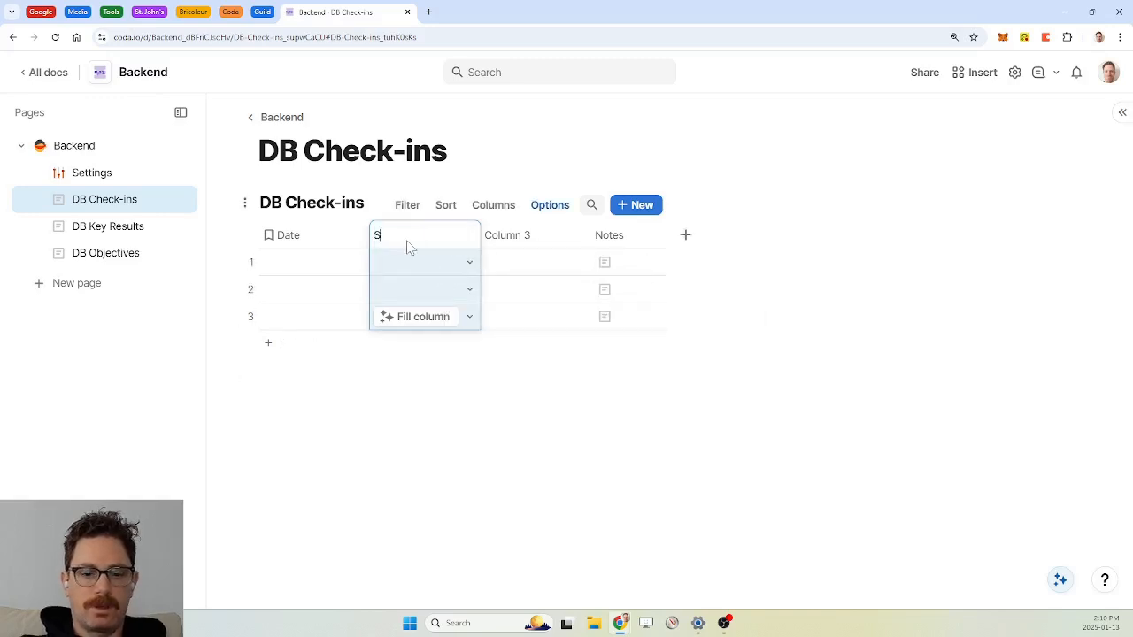
type("tart Time")
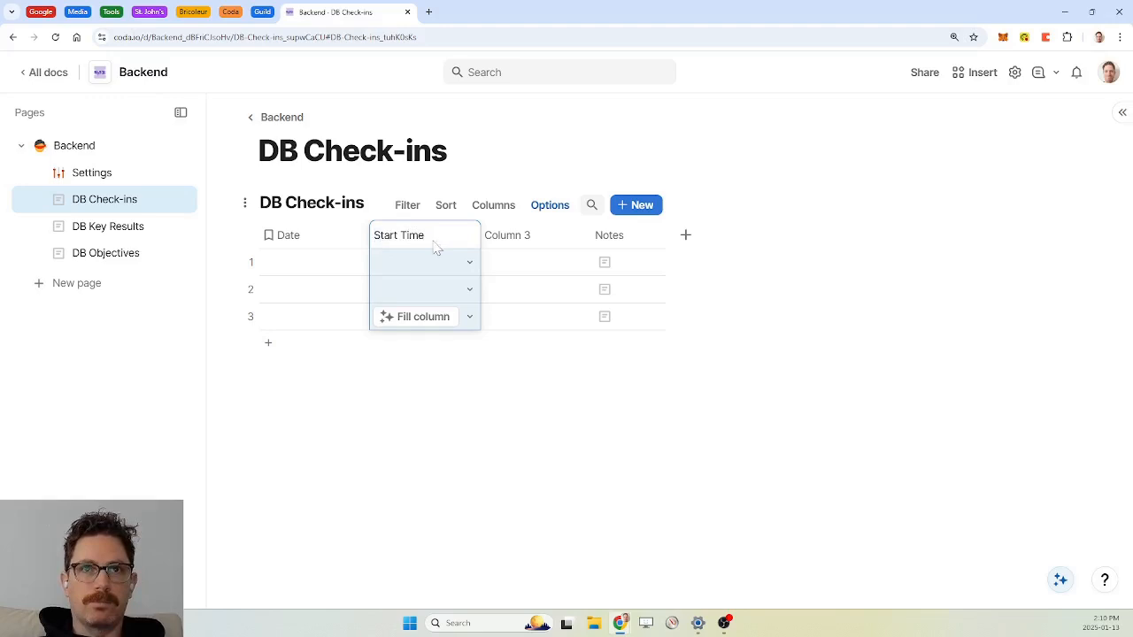
key("Return")
Step: Duplicate the Start Time column with values, rename the copy "End Time", and delete the unused Column 3
left_click(469, 235)
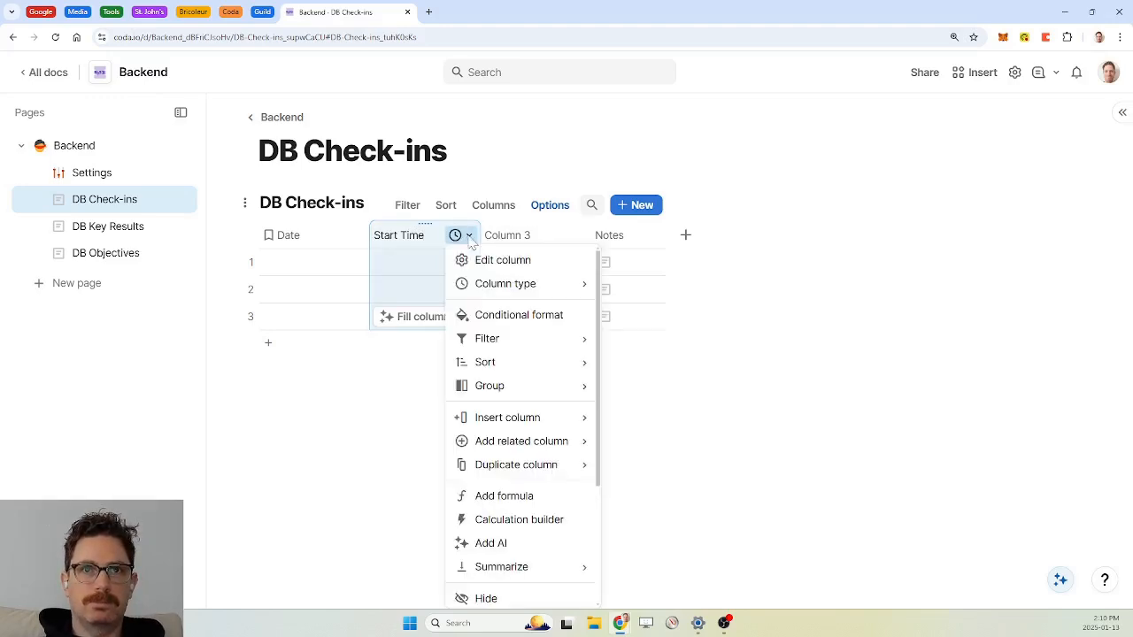
mouse_move(541, 475)
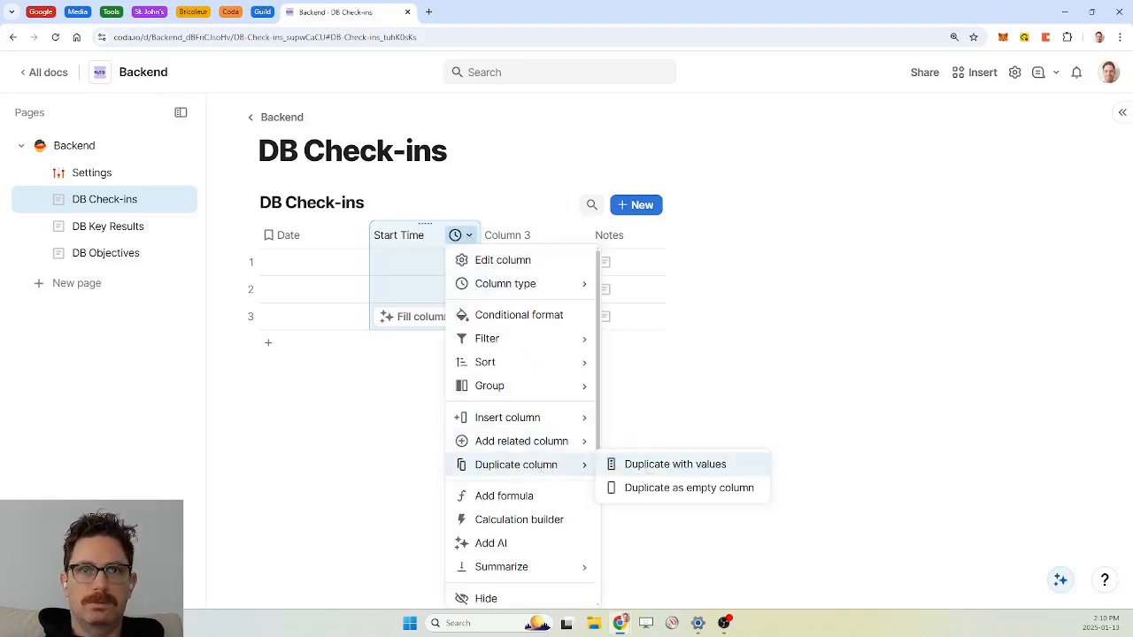
left_click(675, 464)
double_click(531, 241)
type("End T")
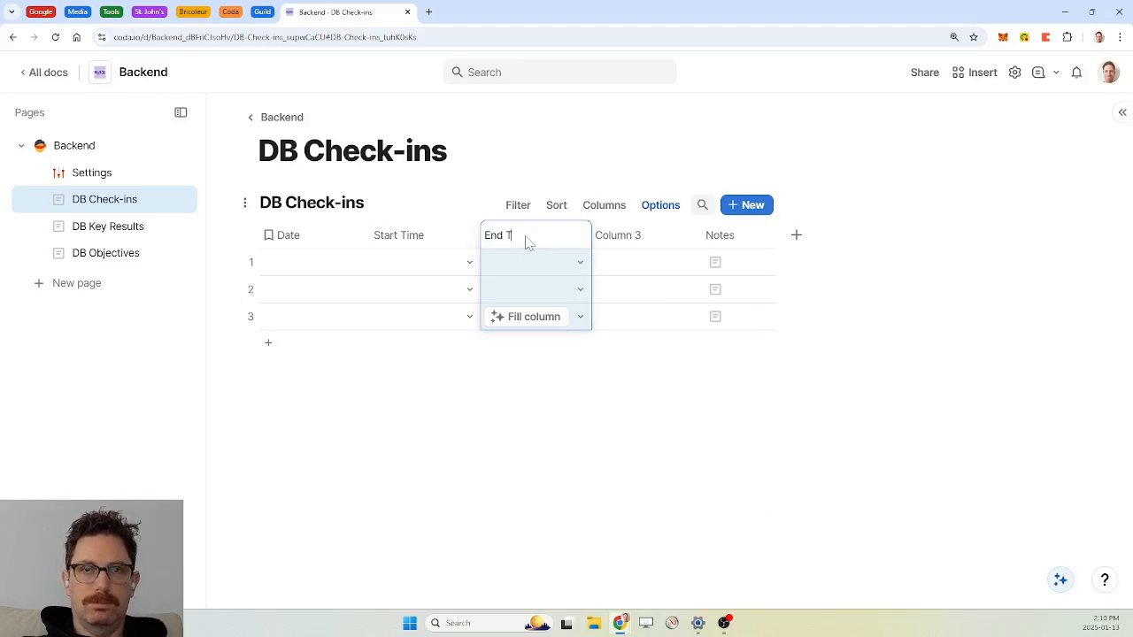
type("ime")
key("Return")
left_click(653, 239)
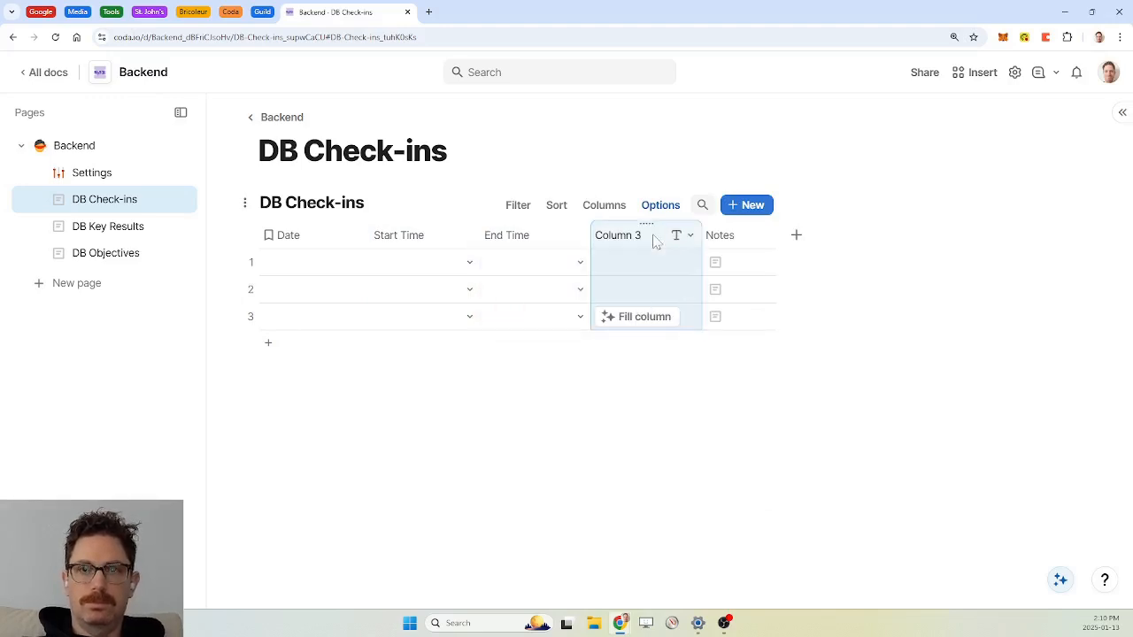
key("Delete")
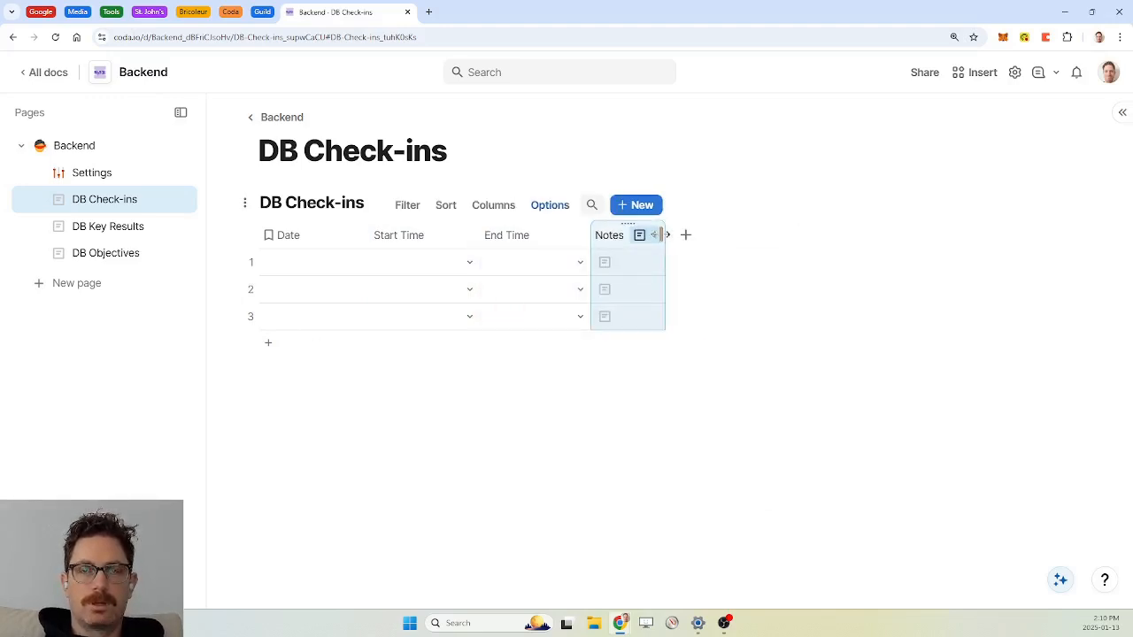
Step: Turn on the editable preview for the Notes canvas column and widen the column
left_click(653, 235)
left_click(677, 259)
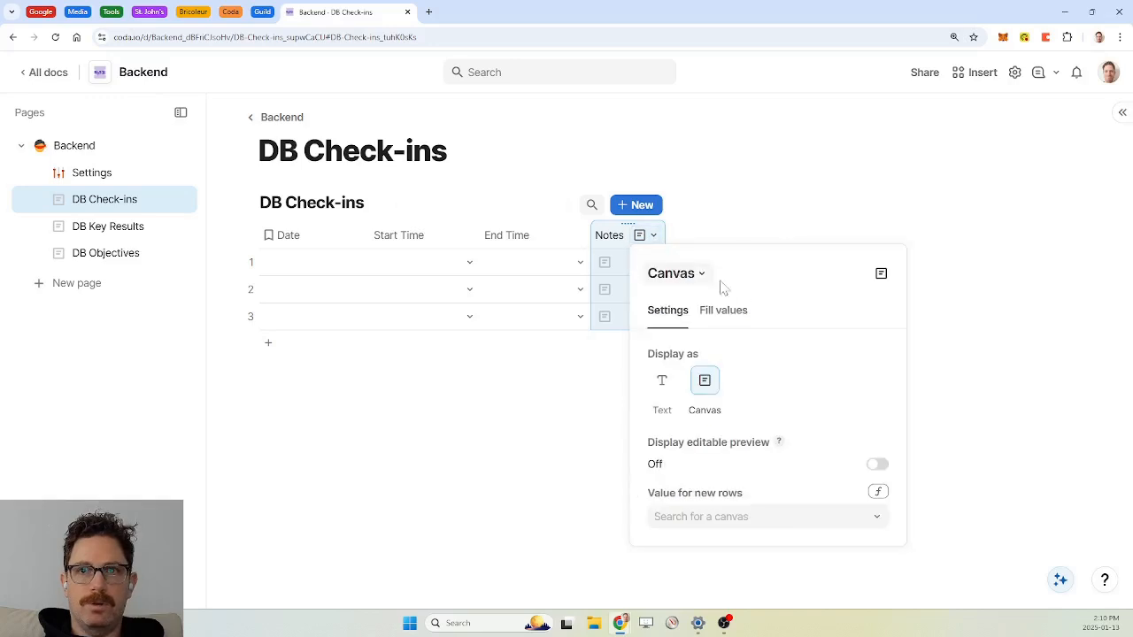
left_click(877, 464)
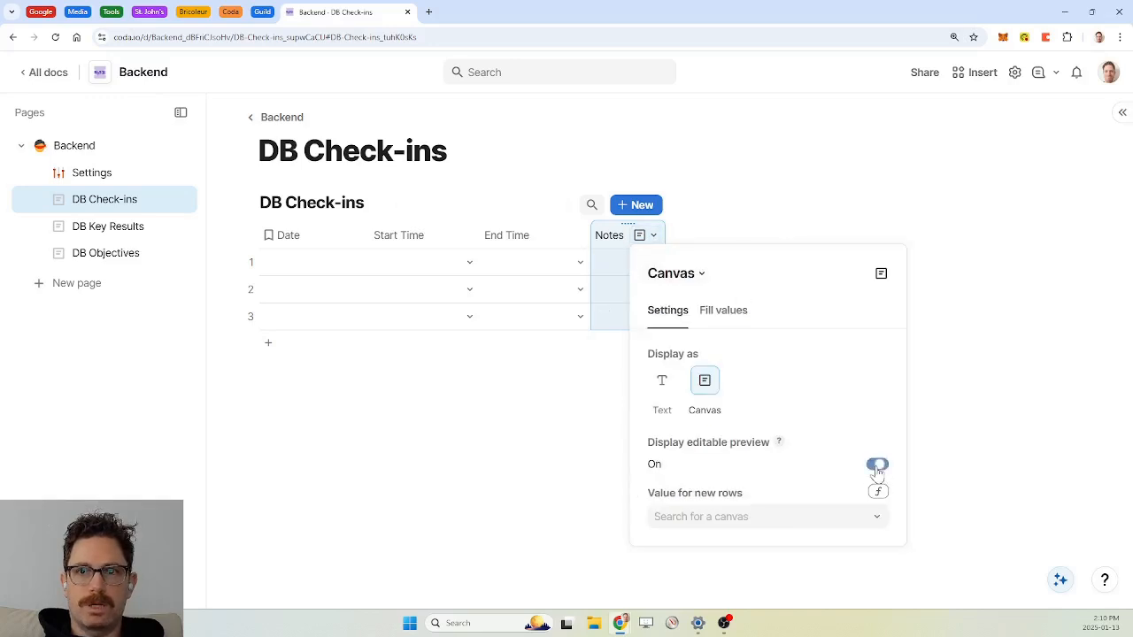
left_click(648, 239)
left_click_drag(665, 235, 722, 235)
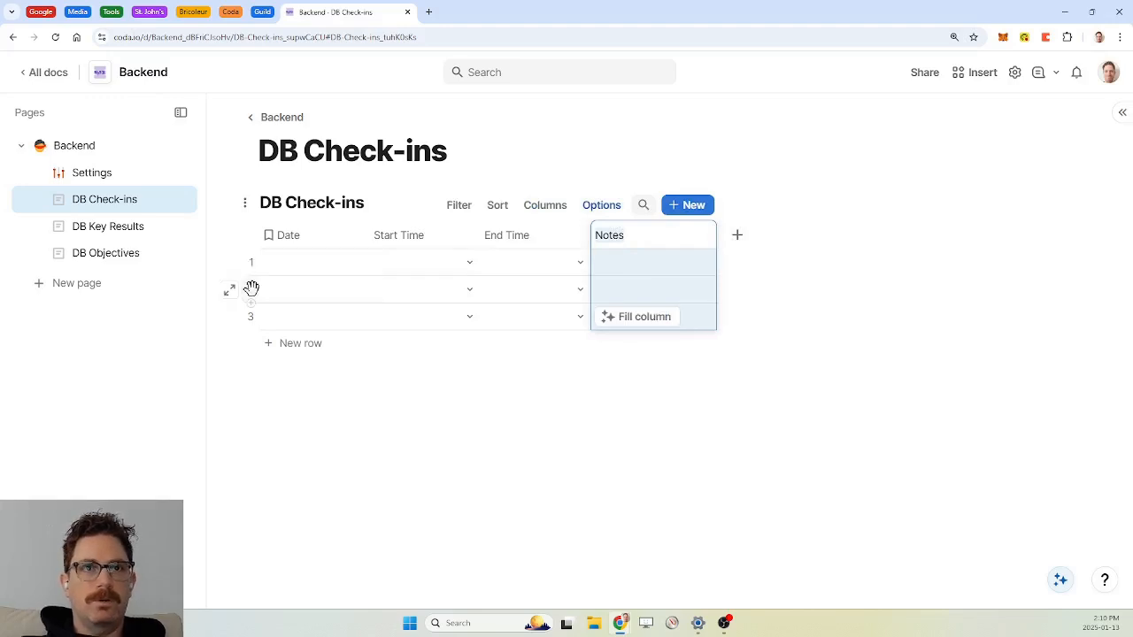
Step: Fill the first check-in row with the date Tue, Jan 14, start time 10:00 AM and end time 10:30 AM
left_click(301, 267)
left_click(301, 267)
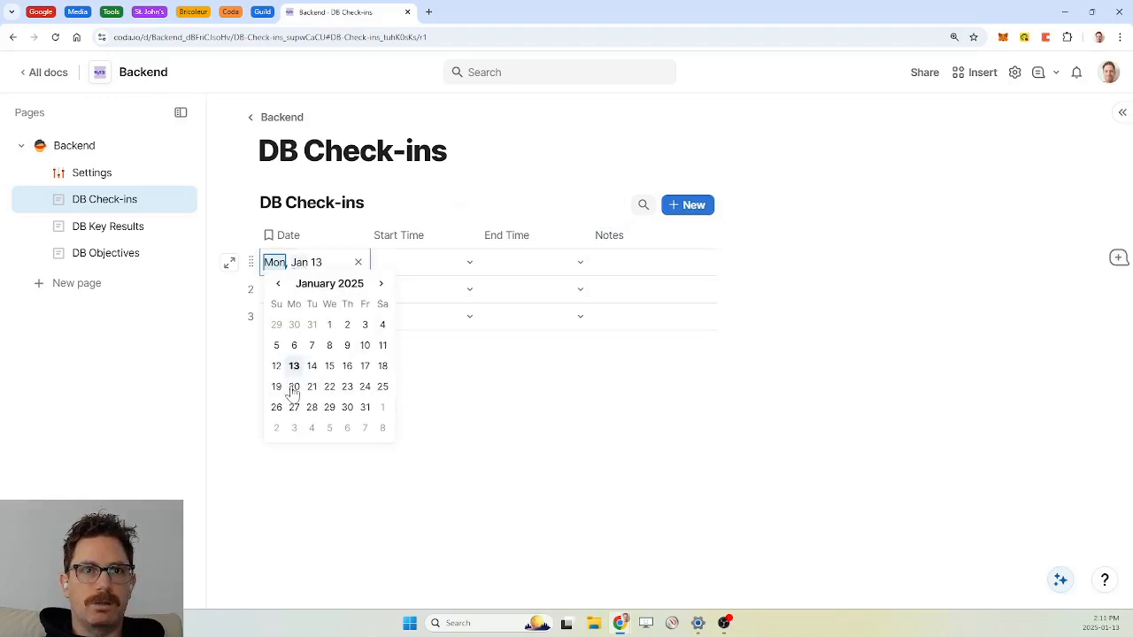
left_click(312, 367)
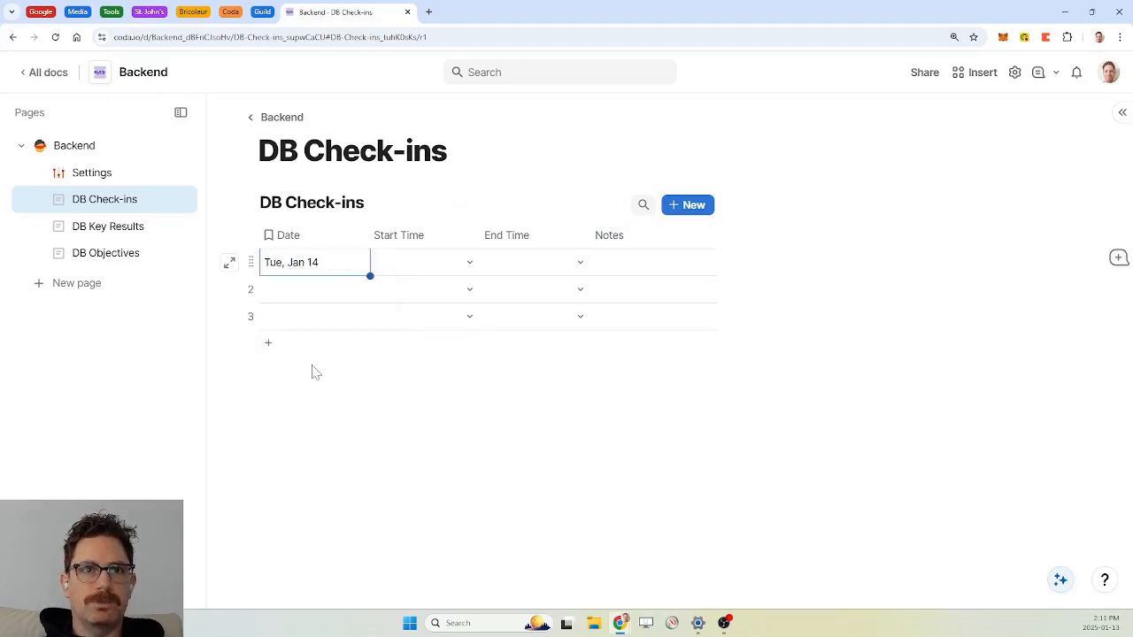
left_click(469, 262)
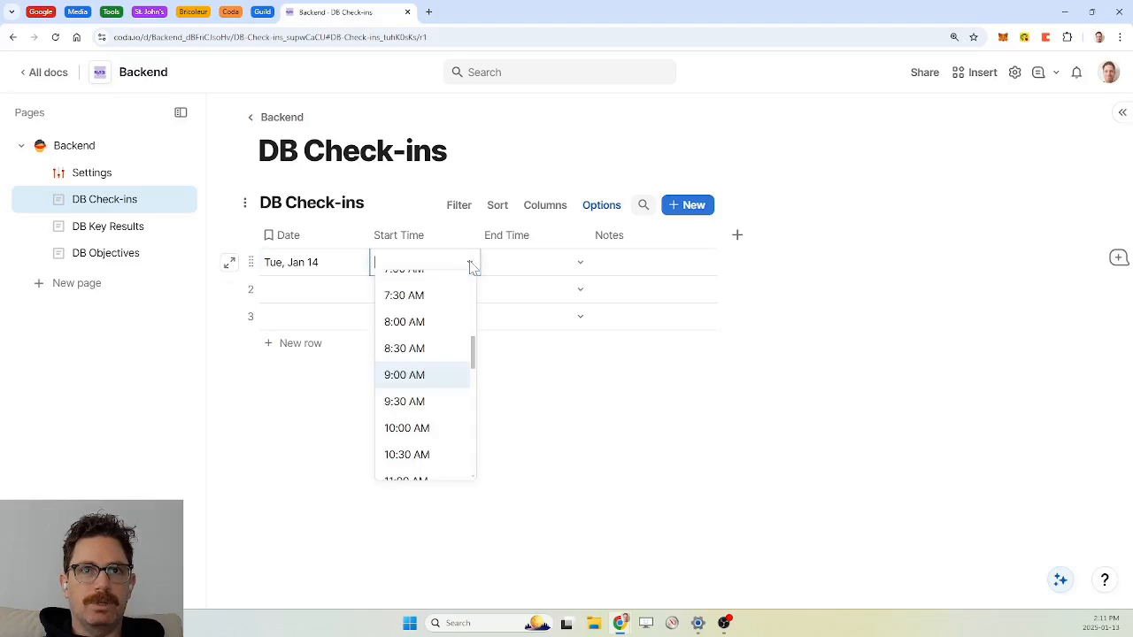
left_click(425, 428)
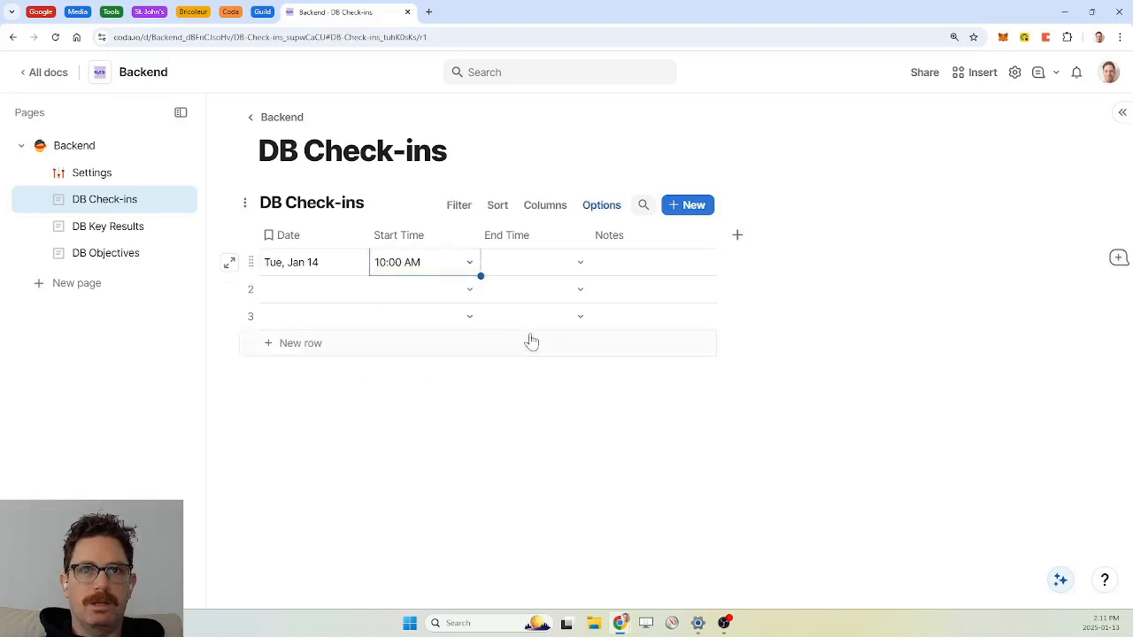
left_click(580, 266)
left_click(580, 263)
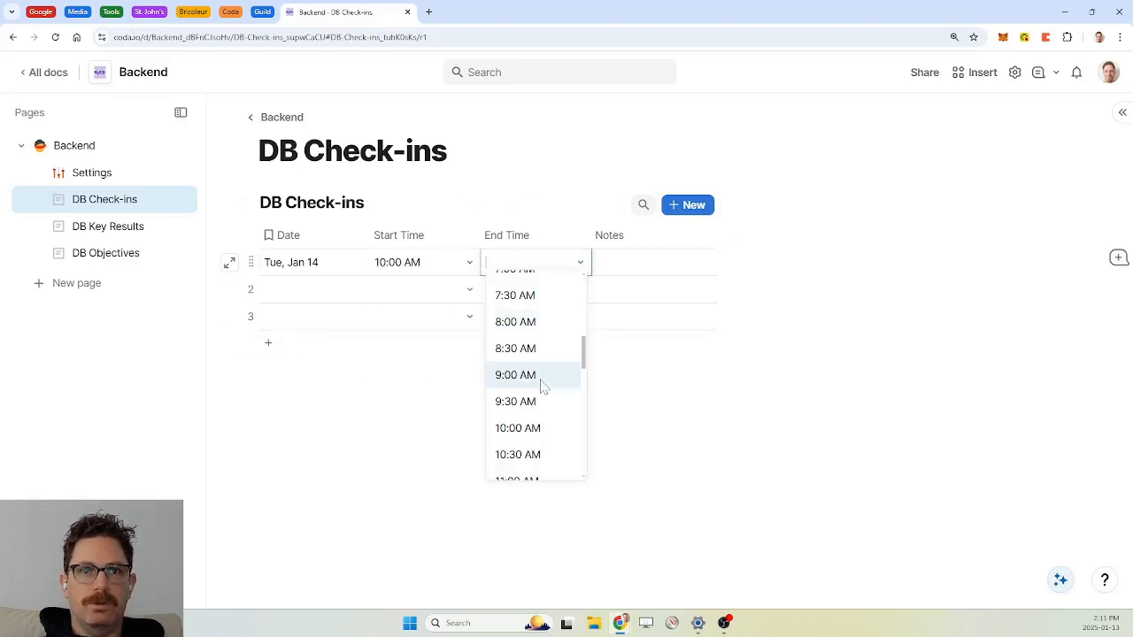
scroll(536, 416, "down", 1)
left_click(537, 424)
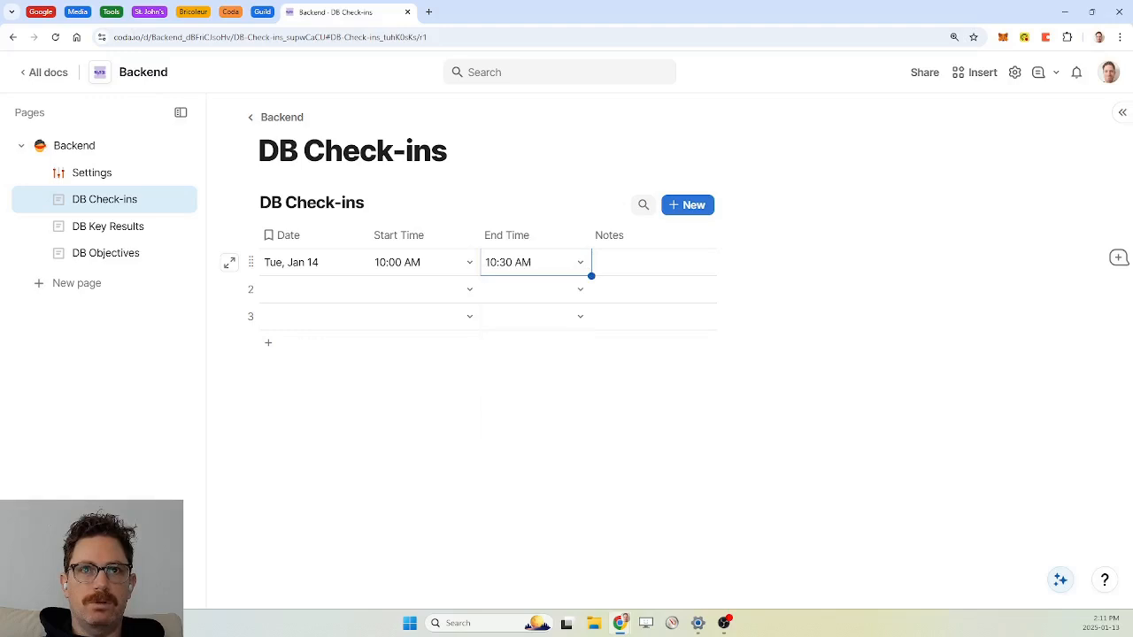
left_click(518, 239)
left_click(576, 409)
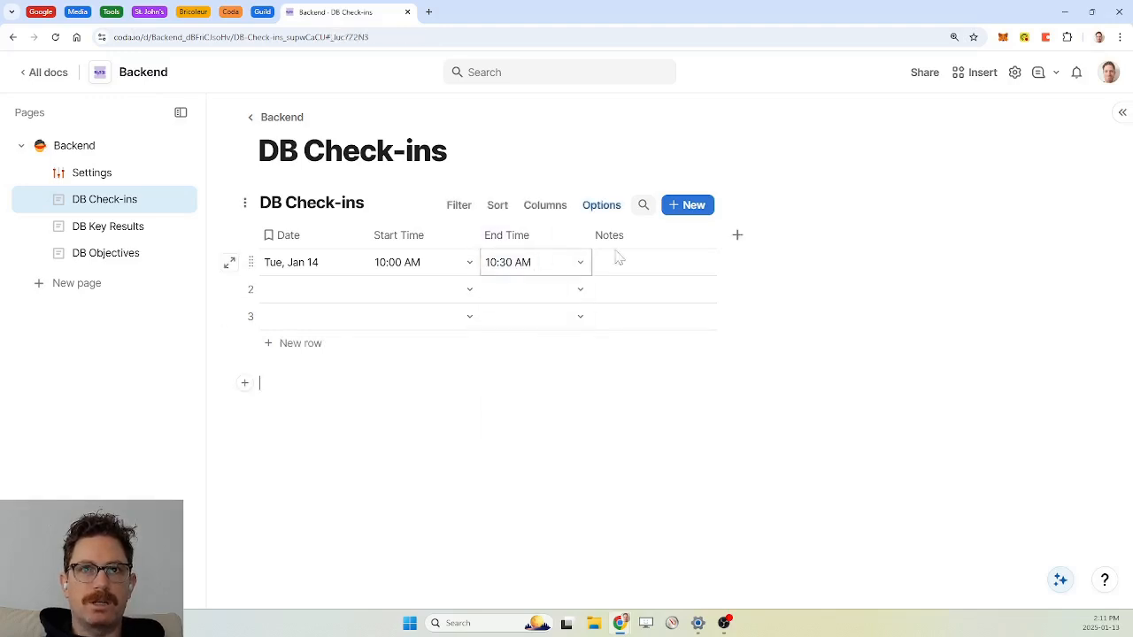
Step: Add a relation column to DB Objectives in the DB Check-ins table and shorten its name to "Objectives"
left_click(736, 240)
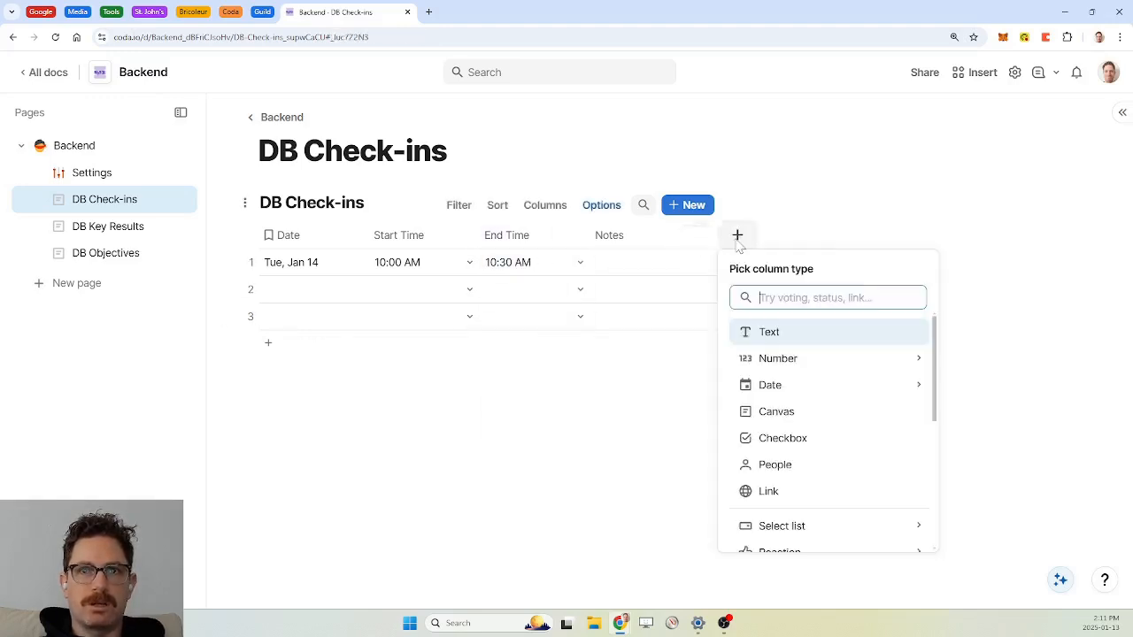
type("object")
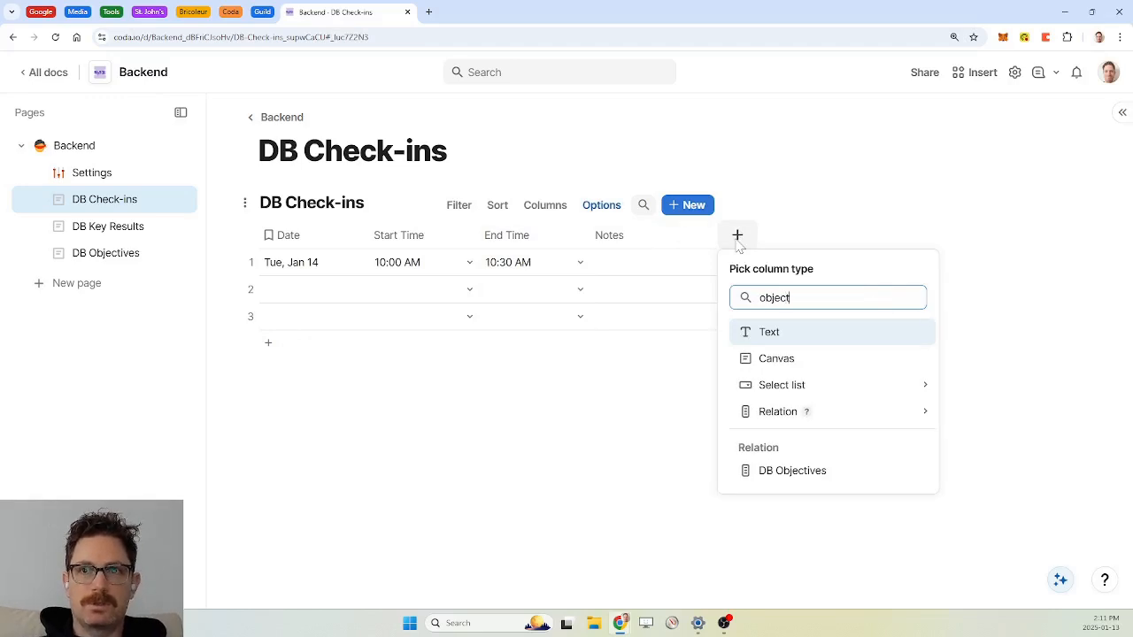
left_click(793, 470)
left_click(728, 235)
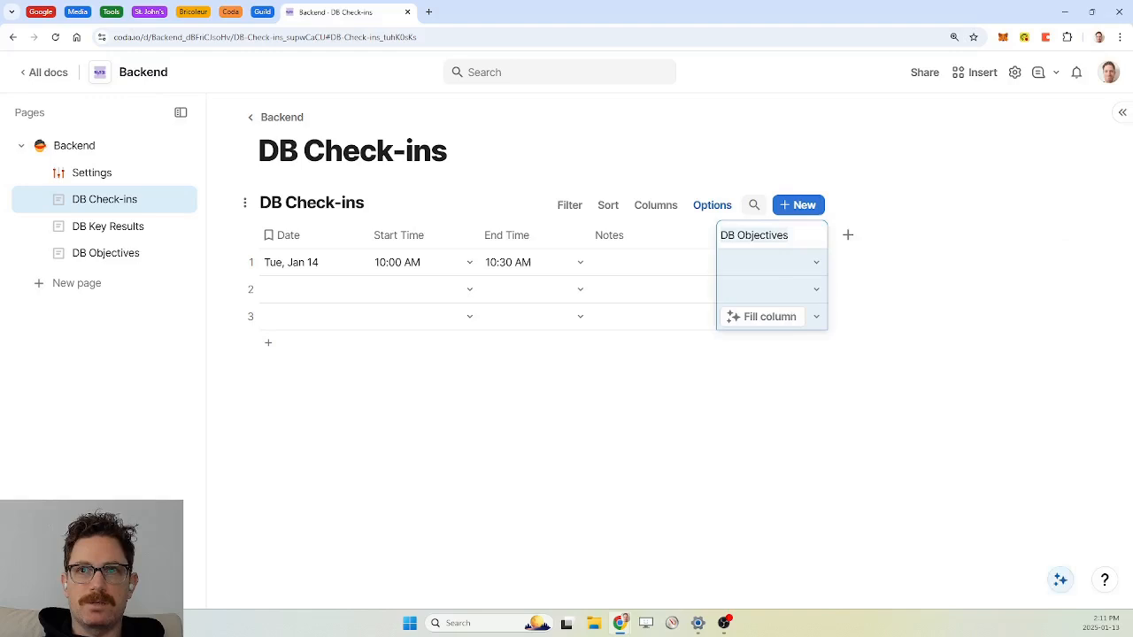
key("BackSpace")
key("BackSpace")
key("BackSpace")
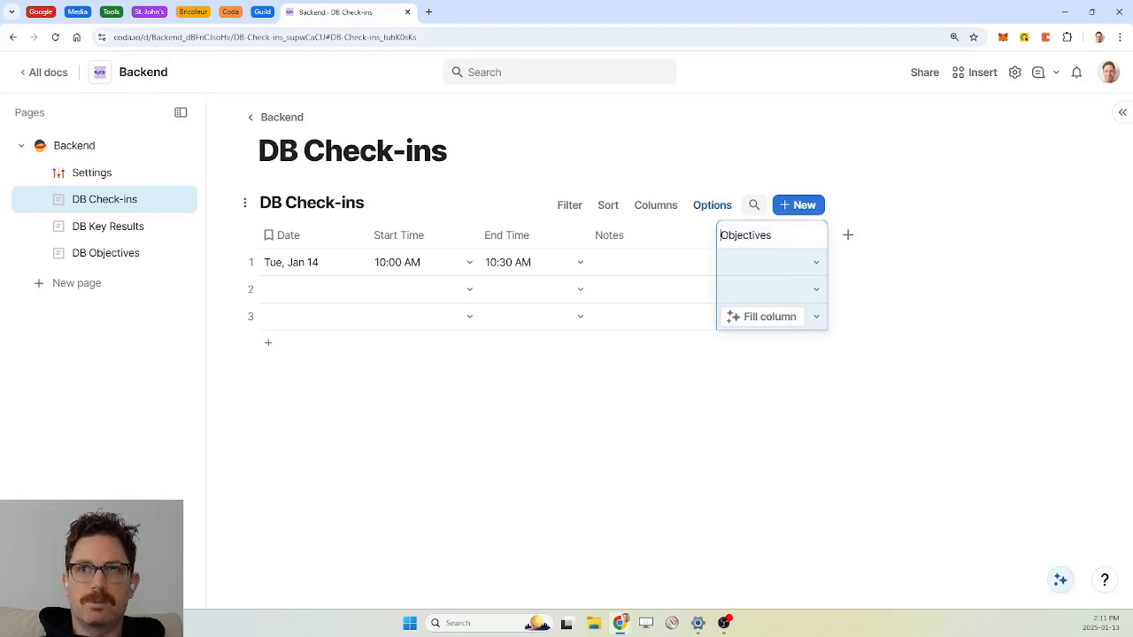
Step: Delete the two empty rows below the Tue, Jan 14 entry in the DB Check-ins table
left_click(645, 240)
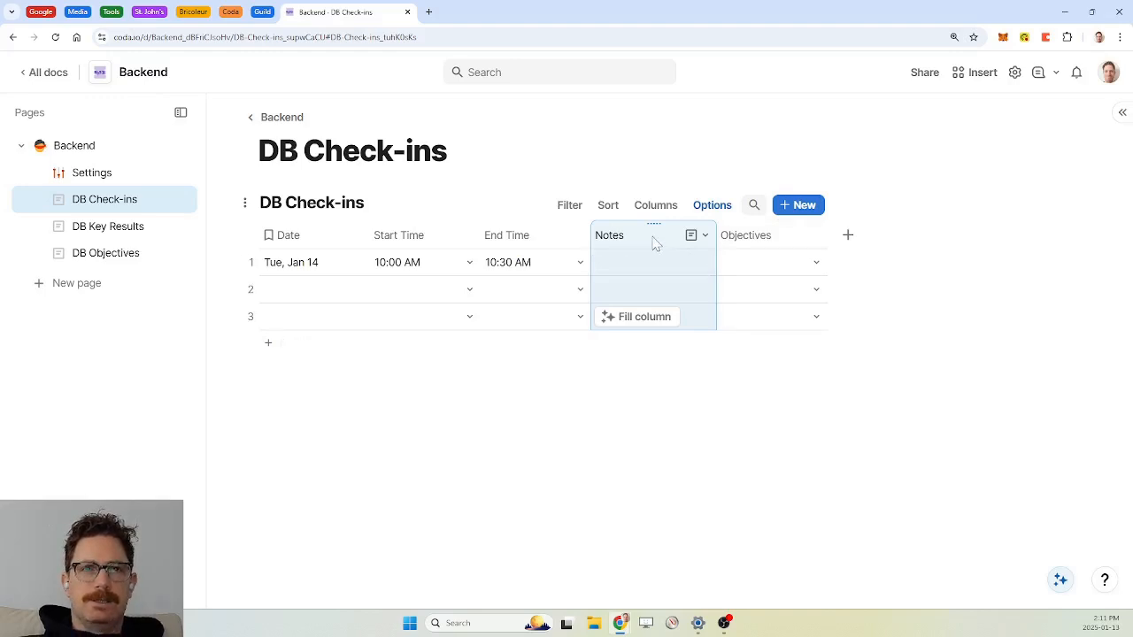
left_click(252, 290)
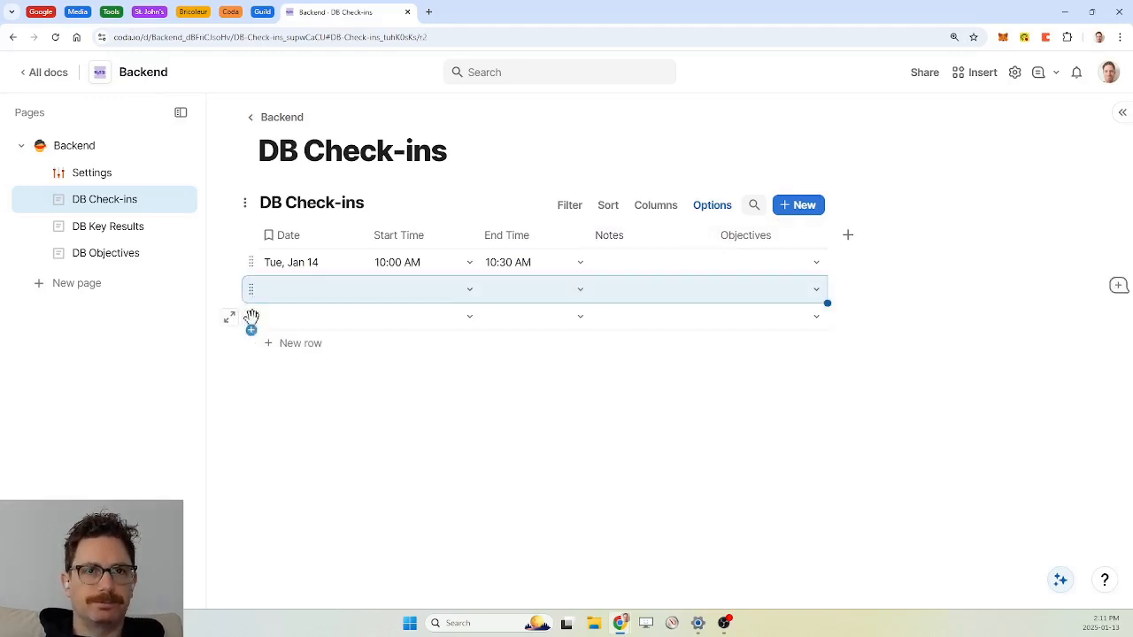
left_click(250, 316, "shift")
key("Delete")
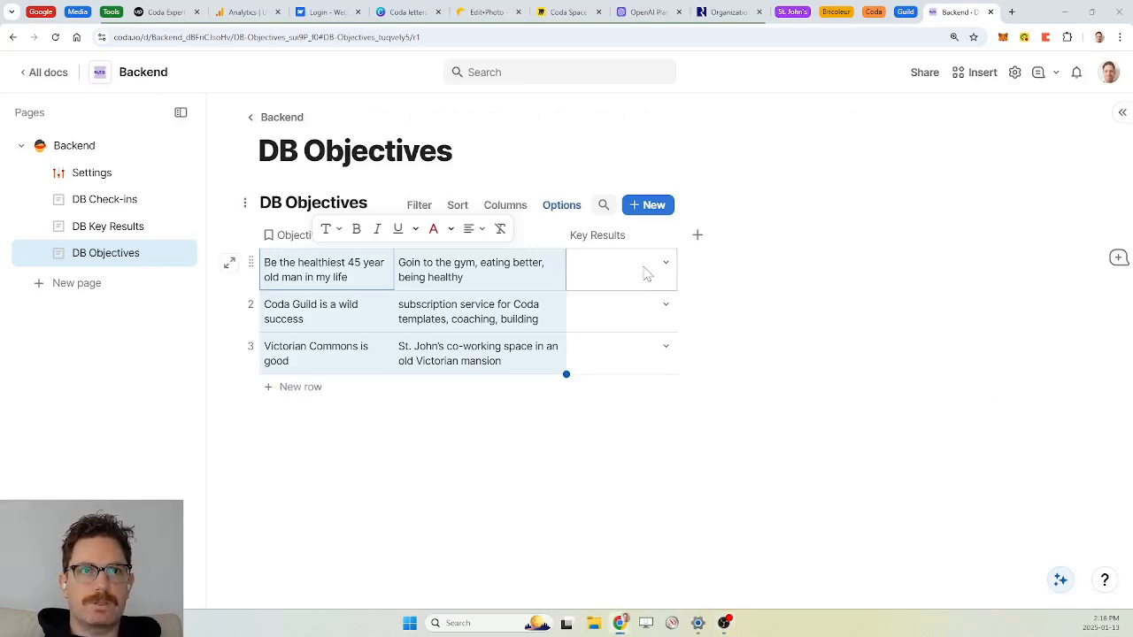
Step: Delete all three empty rows from the DB Key Results table
left_click(99, 225)
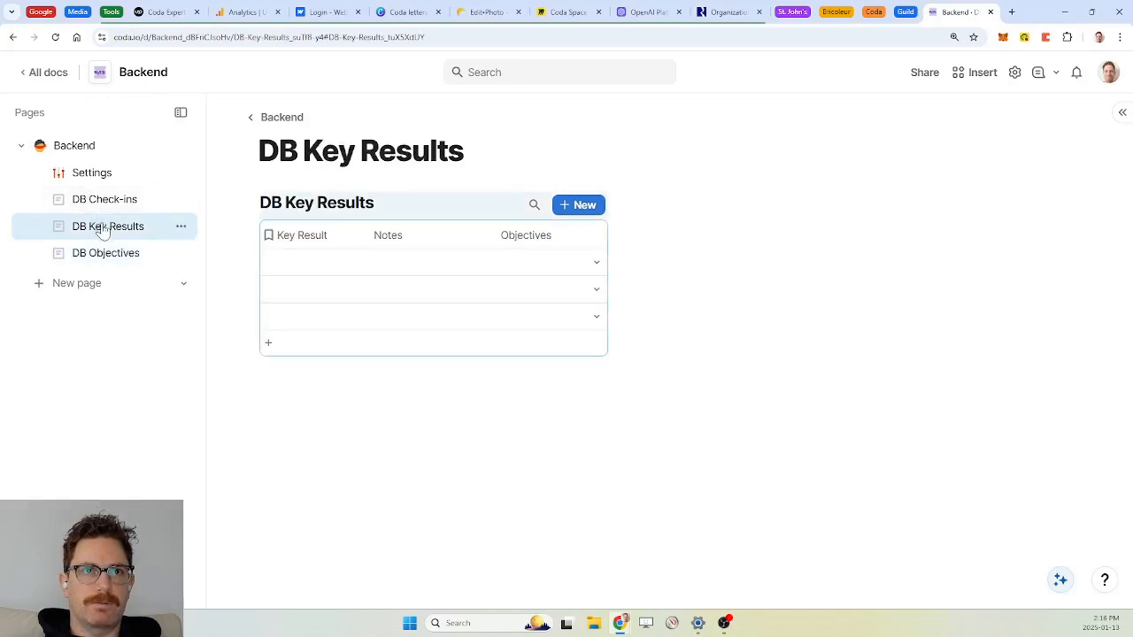
left_click(251, 262)
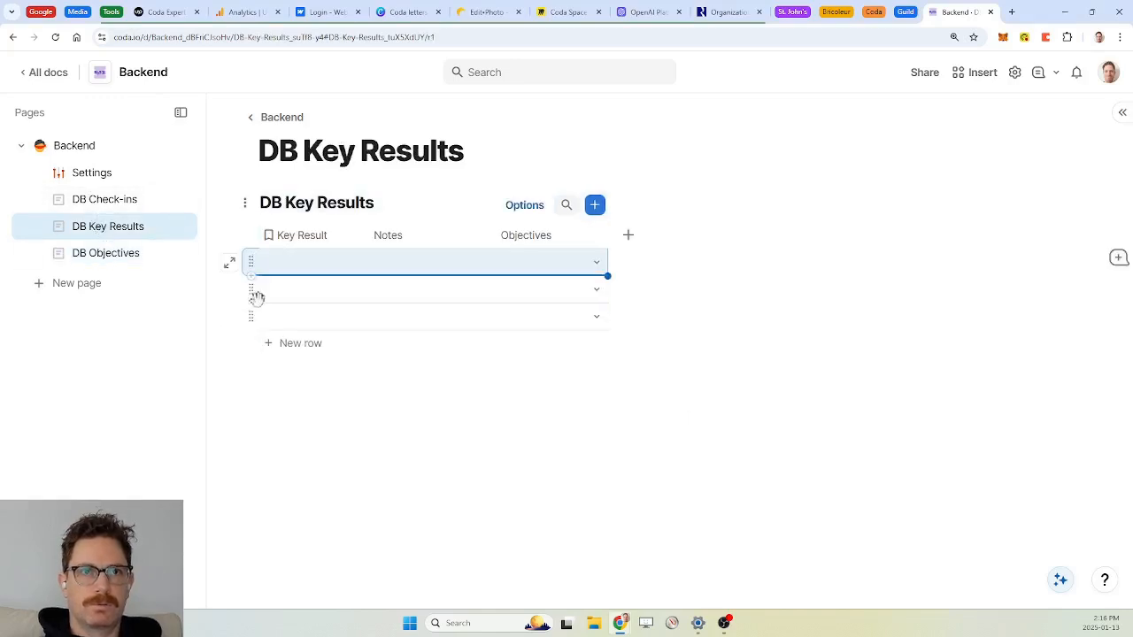
left_click(248, 314, "shift")
key("Delete")
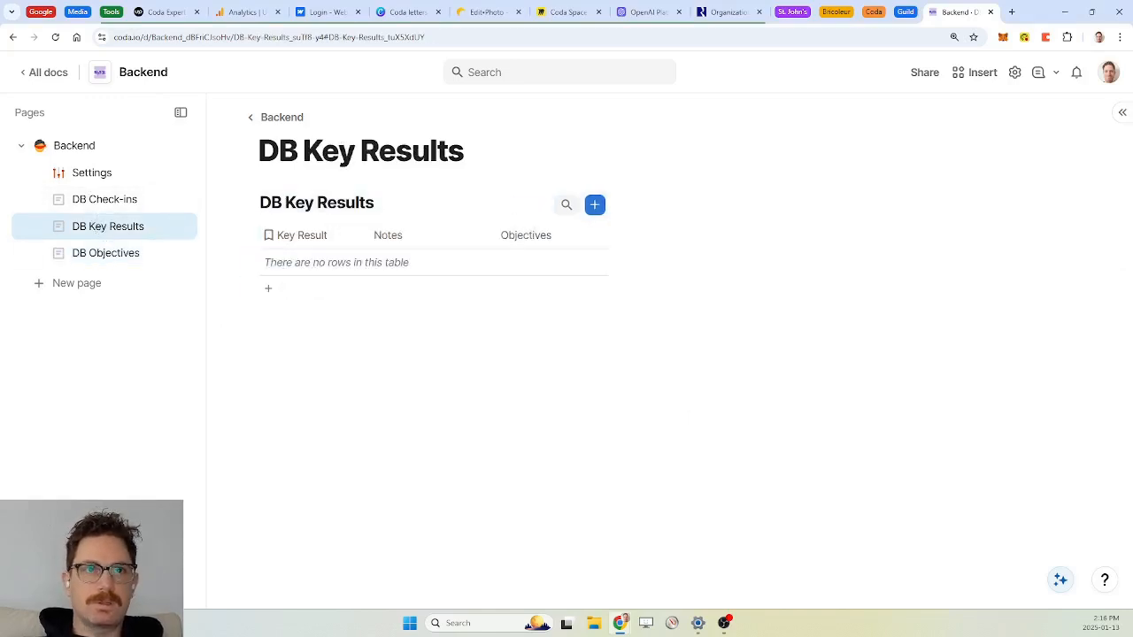
Step: In DB Objectives, create the key result "Go to the gym 5 times per week" from the healthiest 45 year old objective's Key Results cell
left_click(117, 257)
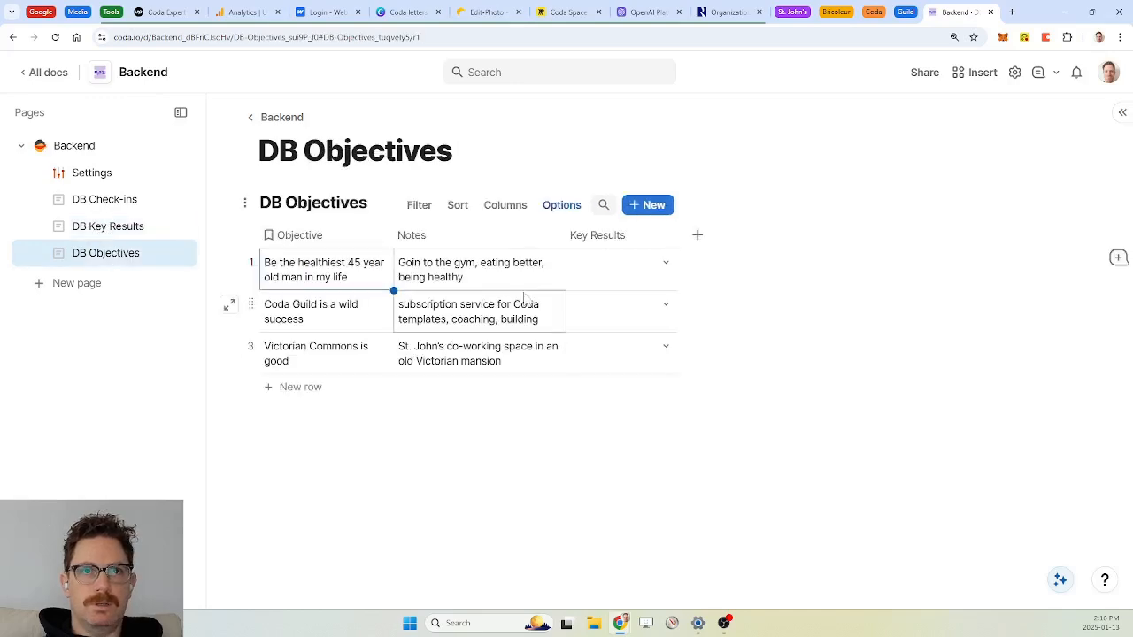
left_click(622, 275)
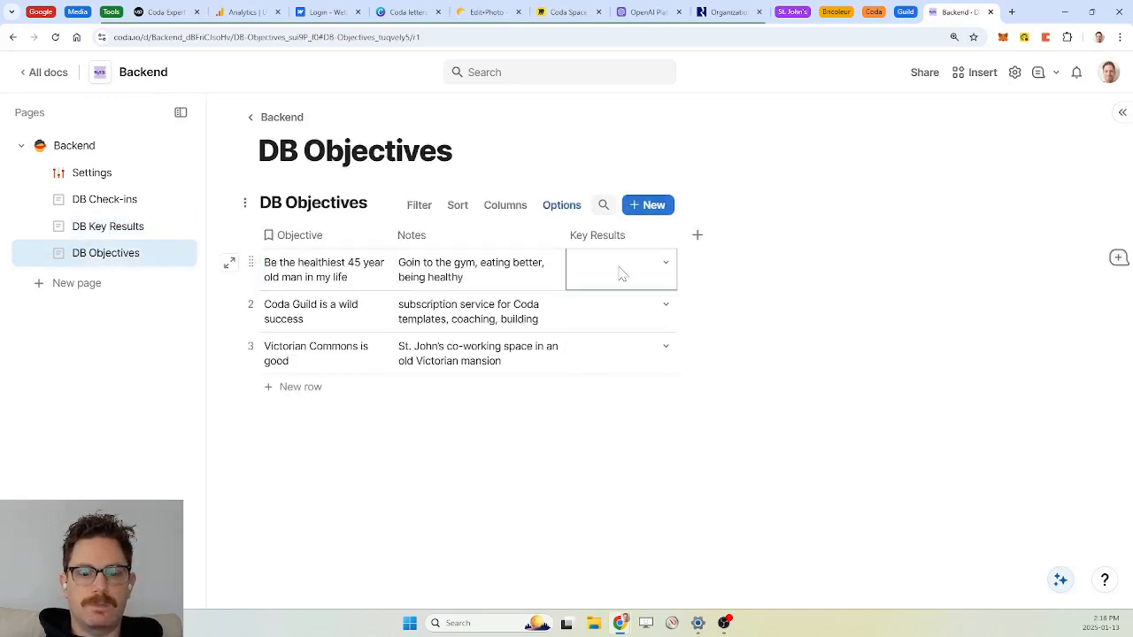
type("Go")
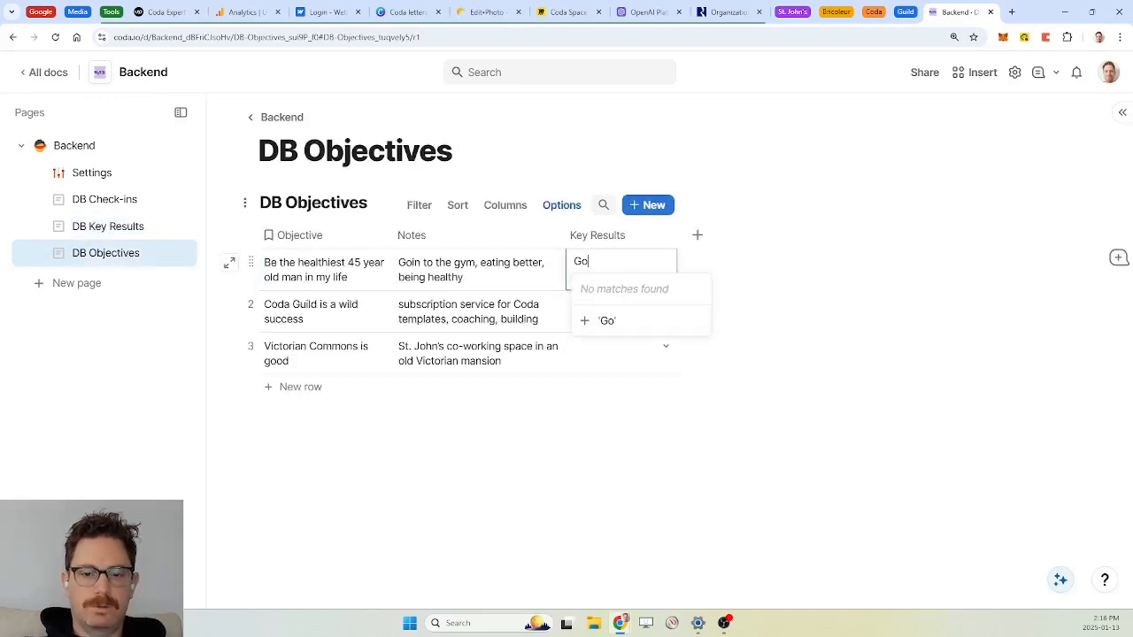
type(" to the gy")
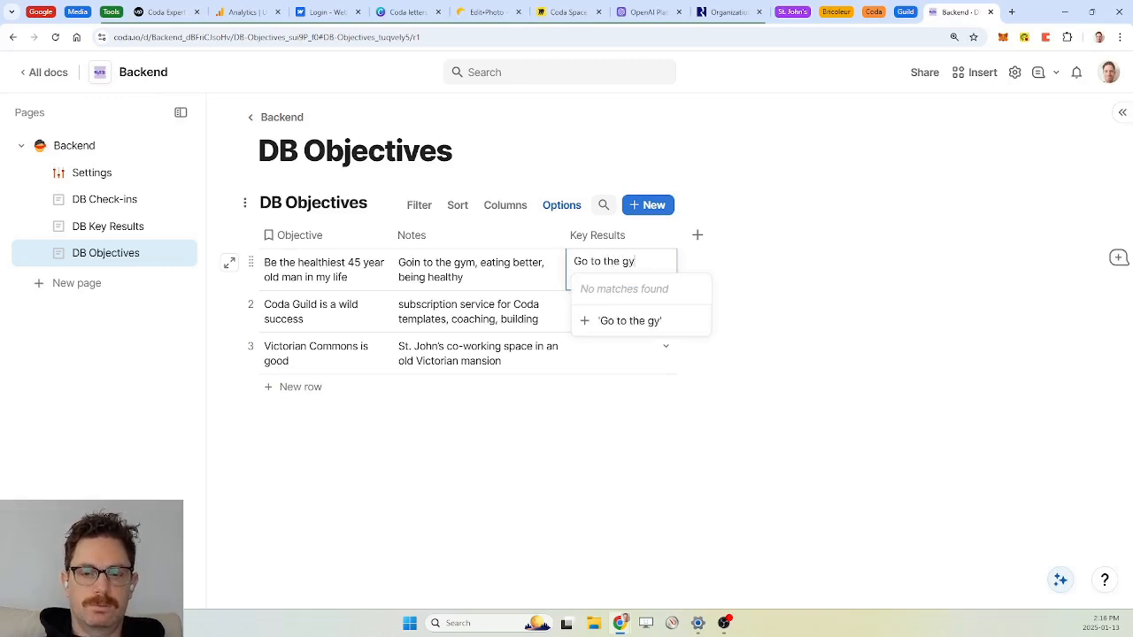
type("m 5 ti")
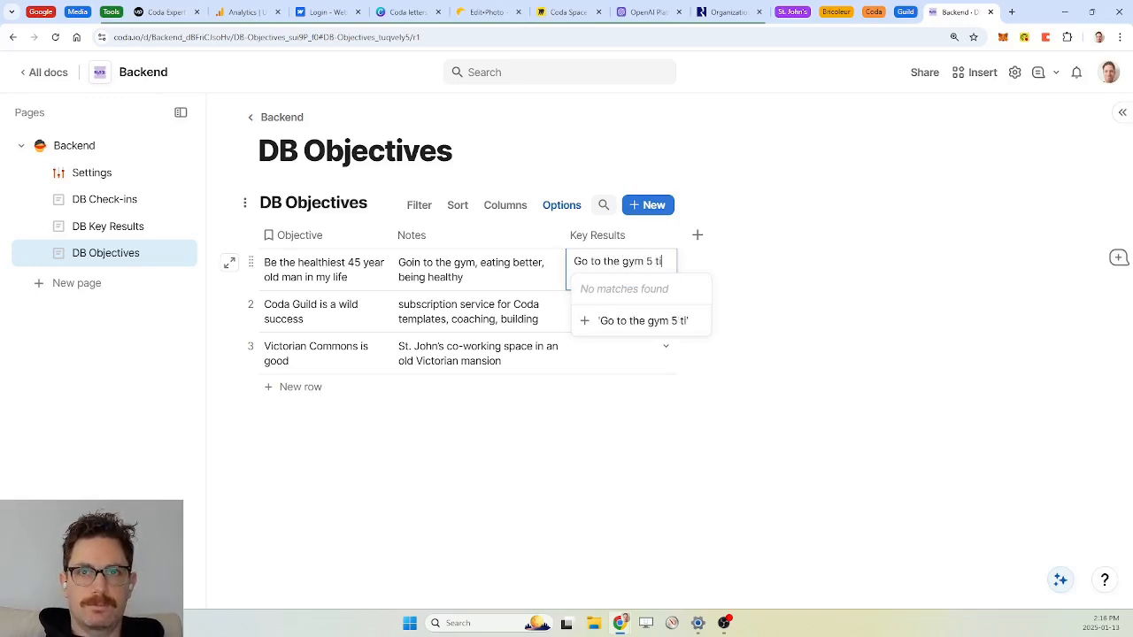
type("mes per week")
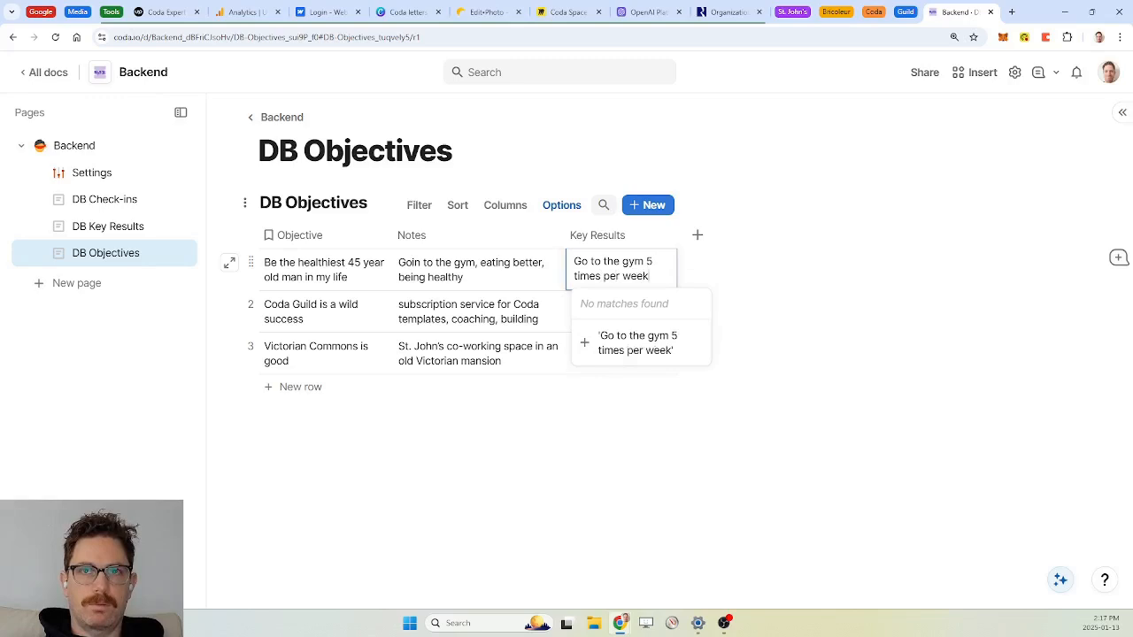
key("Down")
key("Return")
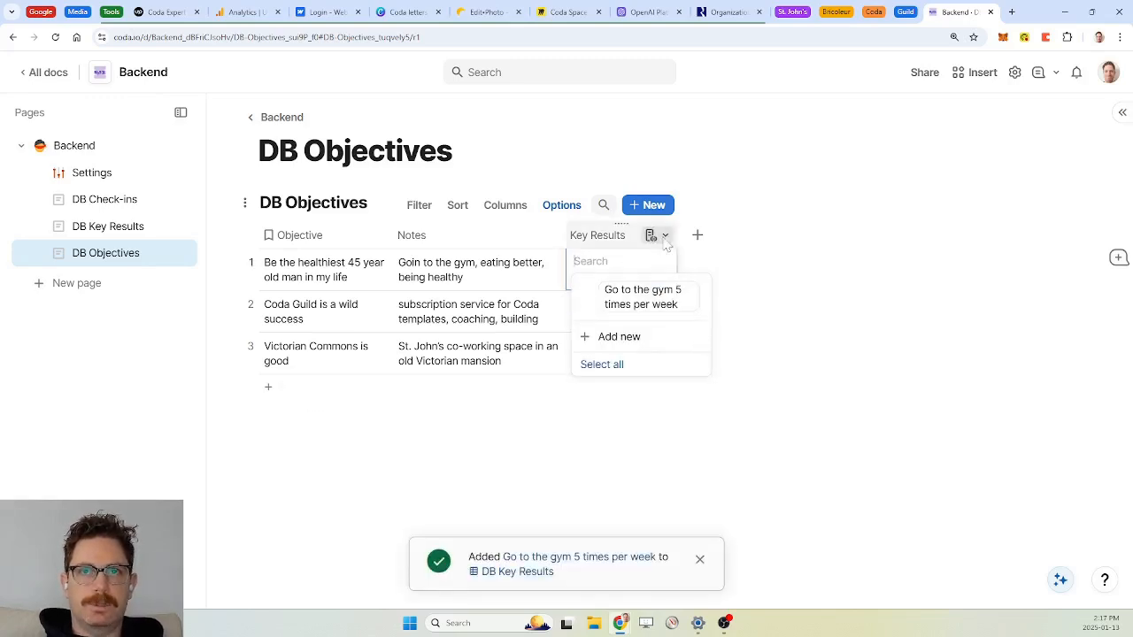
Step: Check the Key Results column's linked relation settings and assign "Go to the gym 5 times per week" to the first objective
left_click(657, 234)
left_click(698, 261)
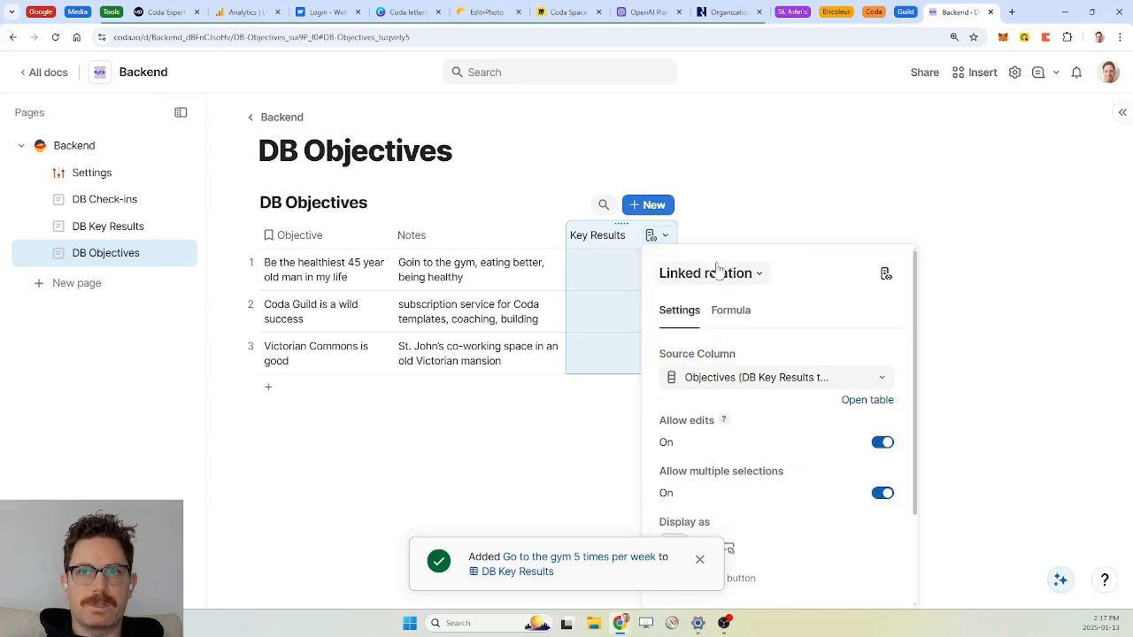
scroll(786, 405, "down", 3)
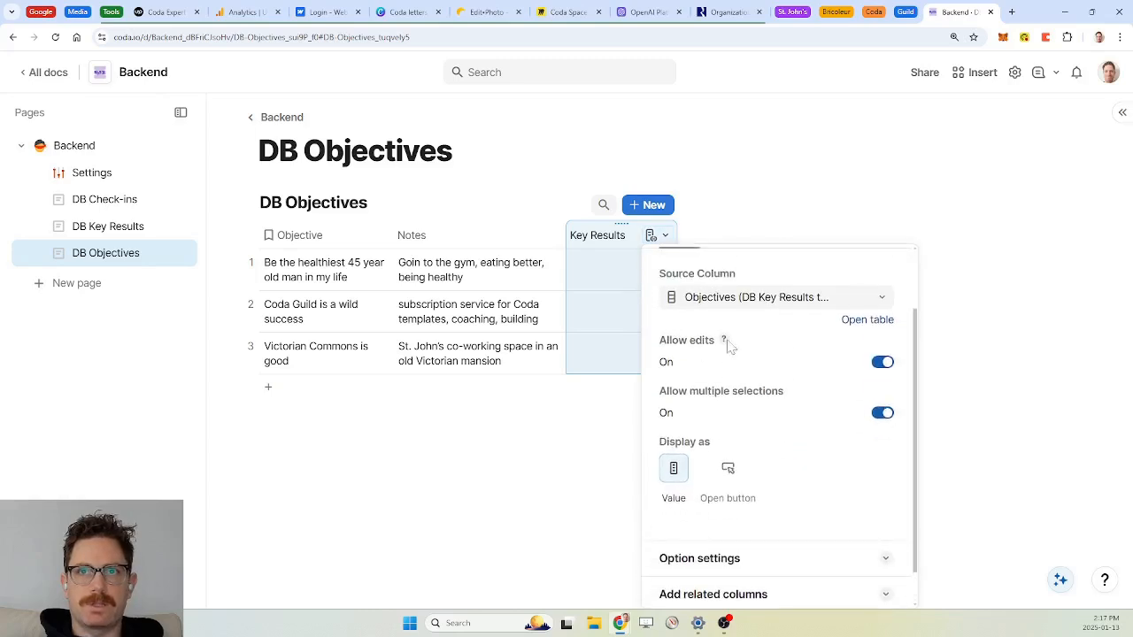
left_click(599, 273)
left_click(658, 268)
left_click(628, 296)
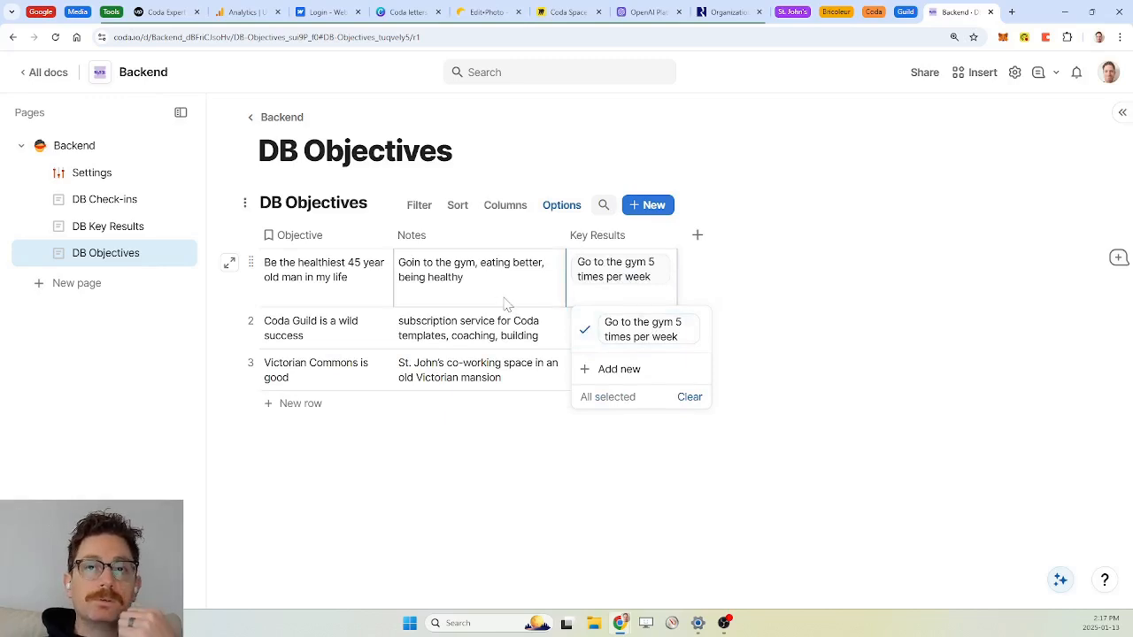
Step: Add the key result "Prepare and eat at least 10 healthy meals per month" to the first objective and reselect the gym key result alongside it
type("Prepare ")
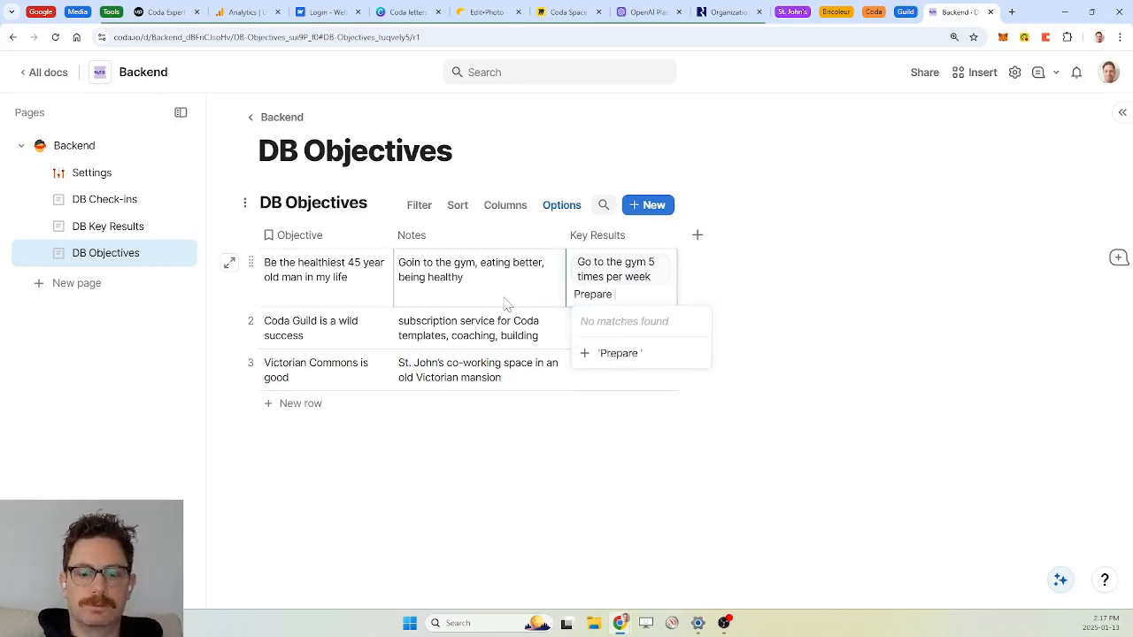
type("and eat at ")
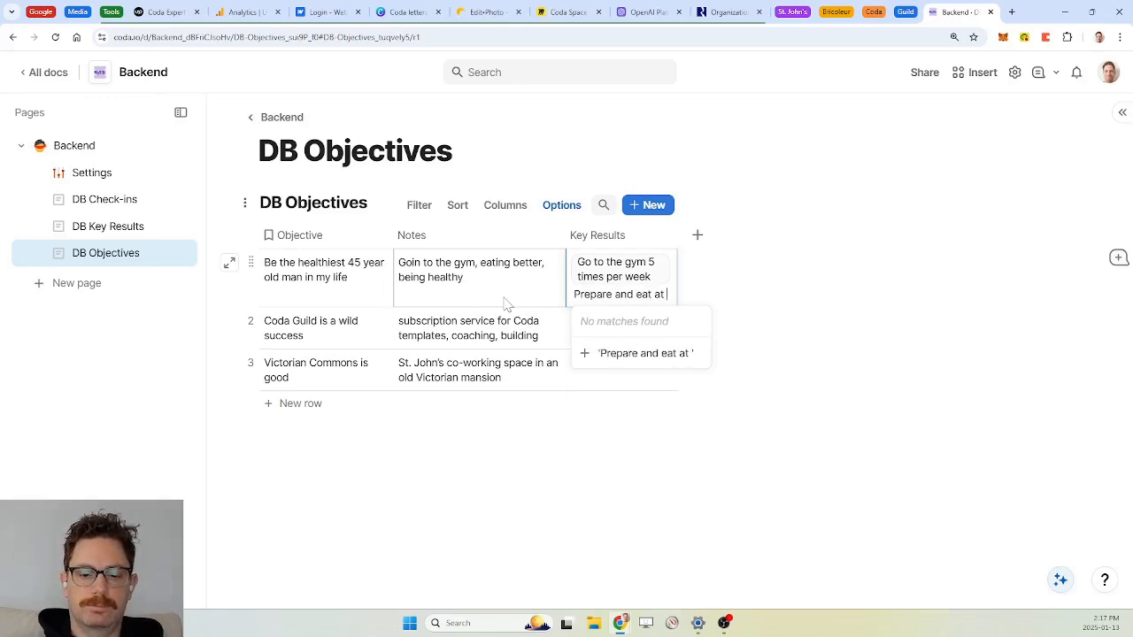
type("least 10")
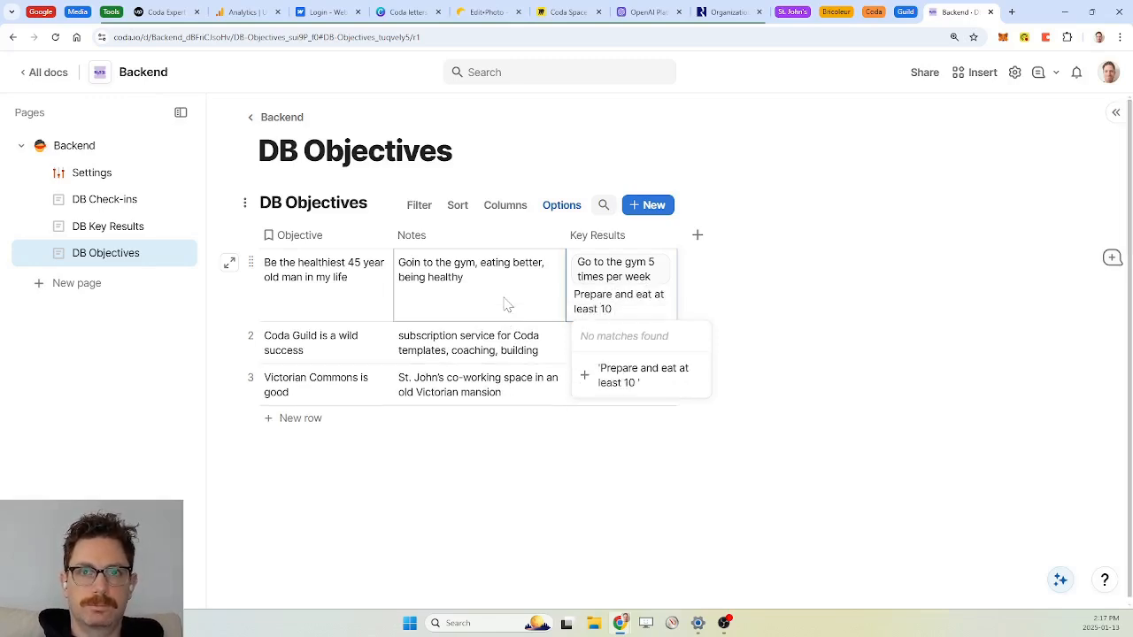
type(" healthy")
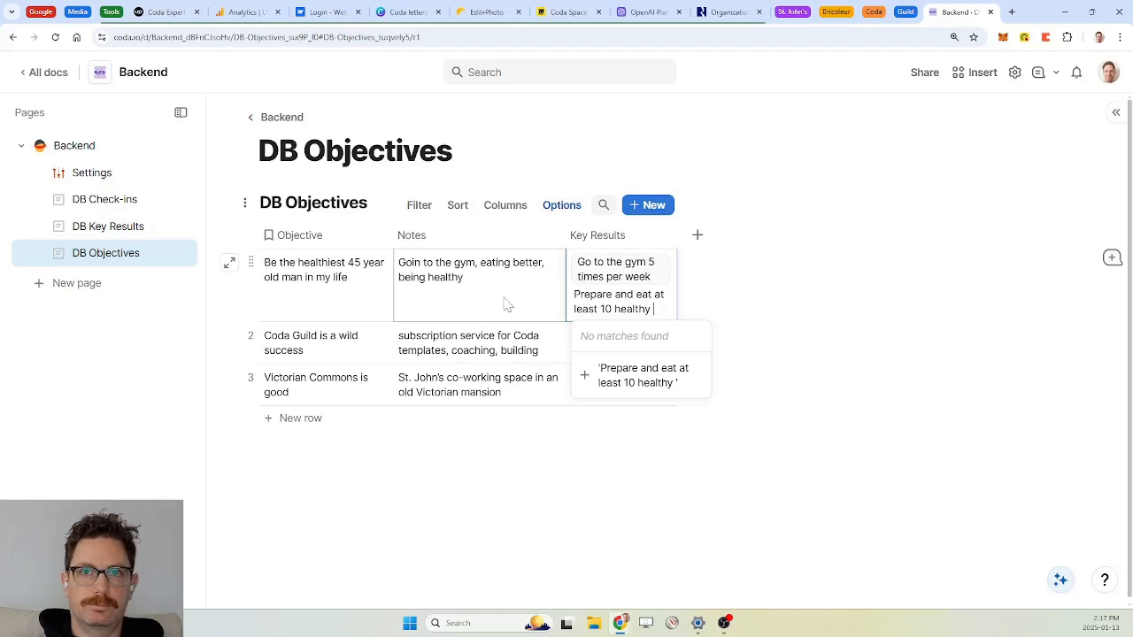
type(" meals")
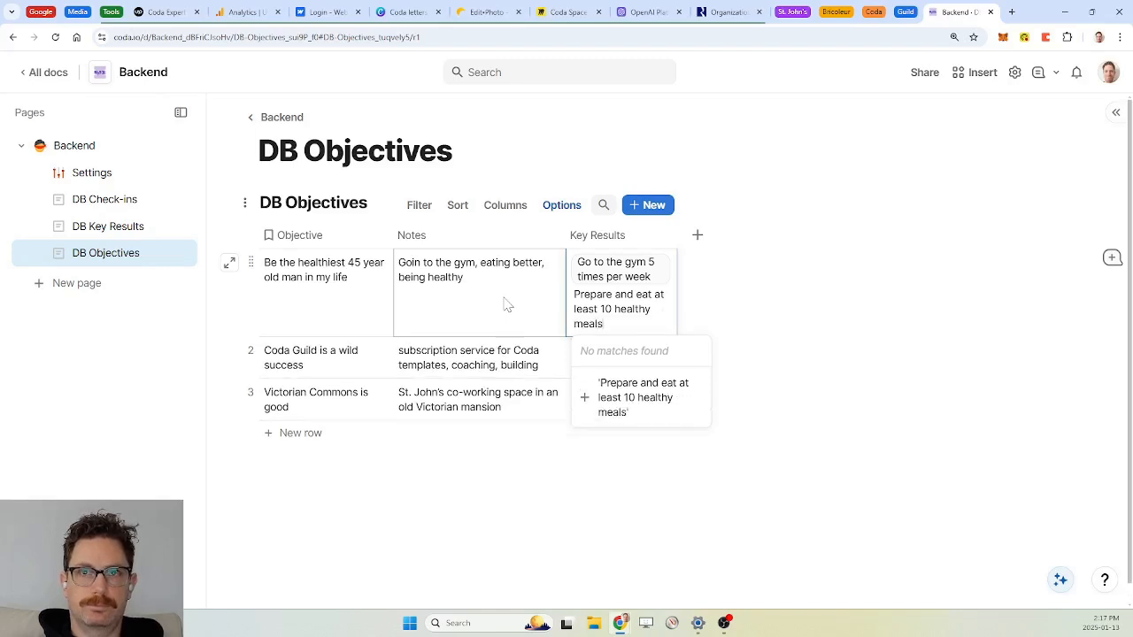
type(" per month")
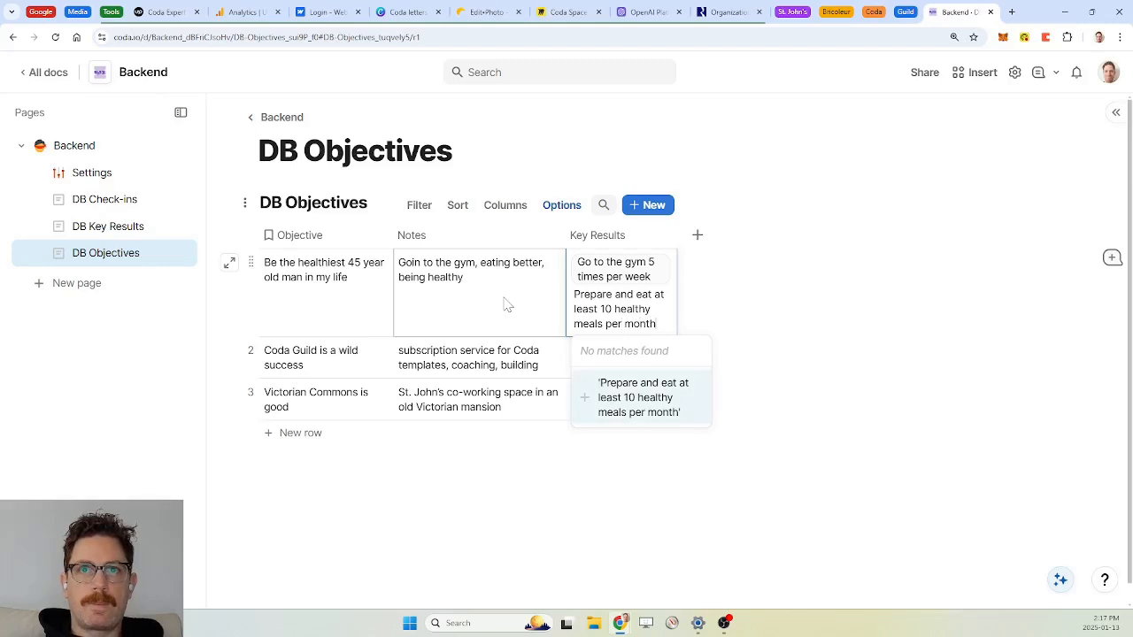
key("Return")
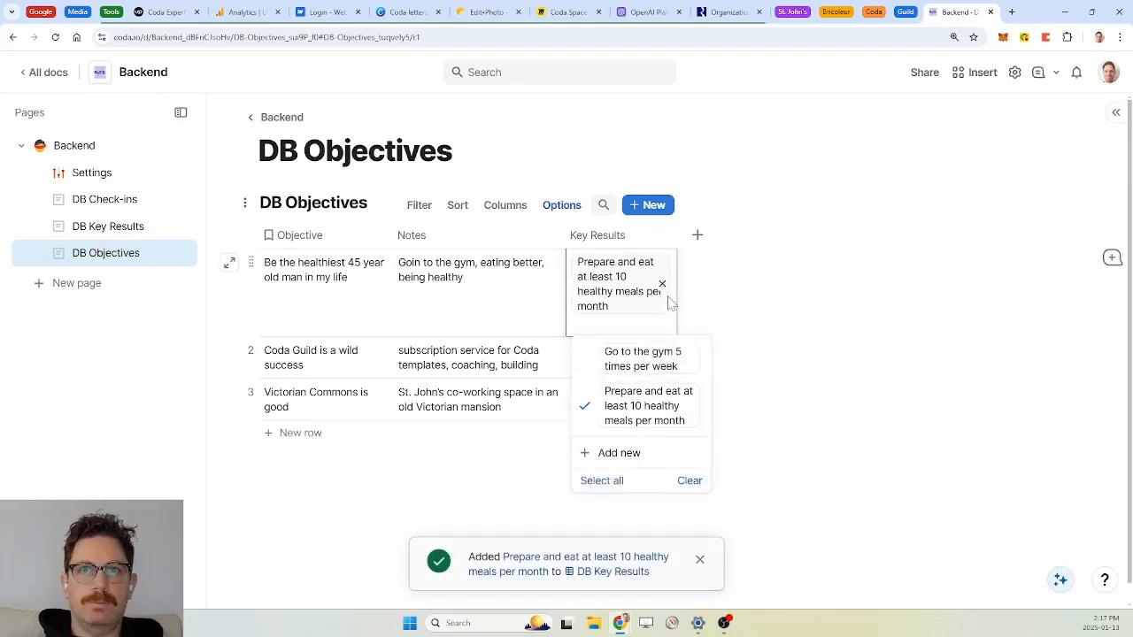
left_click(671, 359)
left_click(502, 322)
Step: Create the key result "Get to 50 paid subscribers by end of Q2" for the Coda Guild objective
scroll(502, 321, "down", 1)
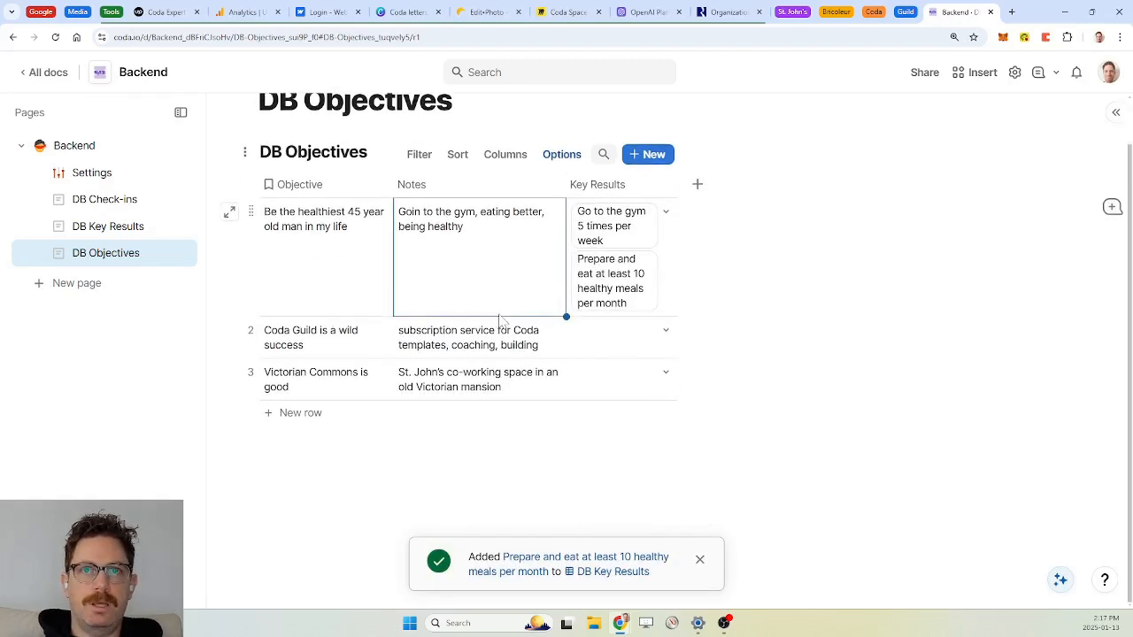
left_click(666, 332)
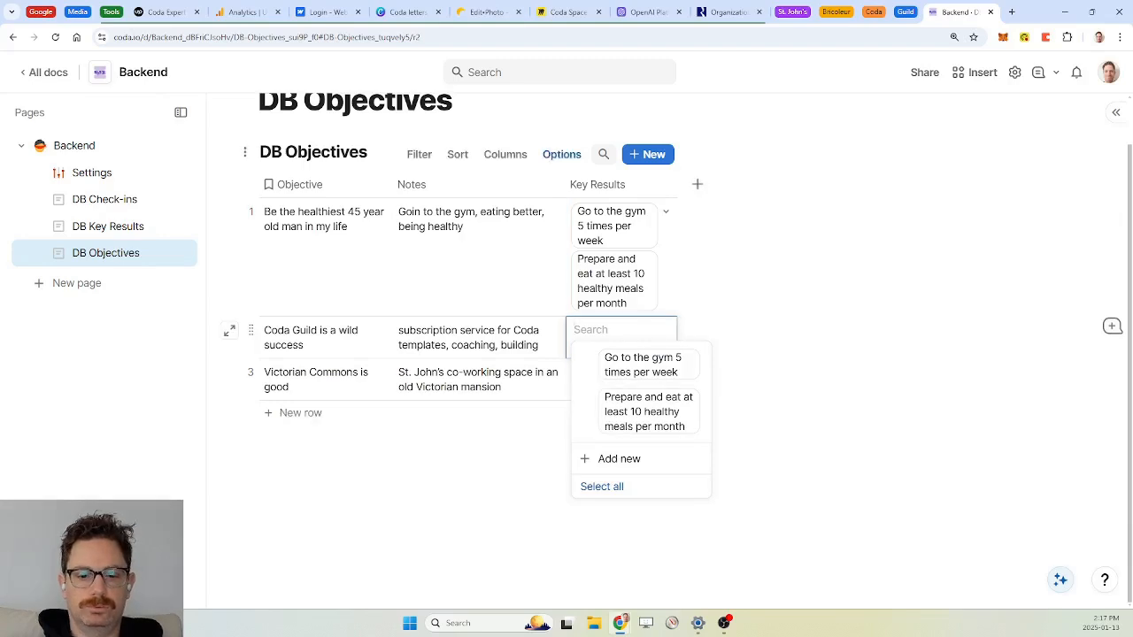
type("Get t")
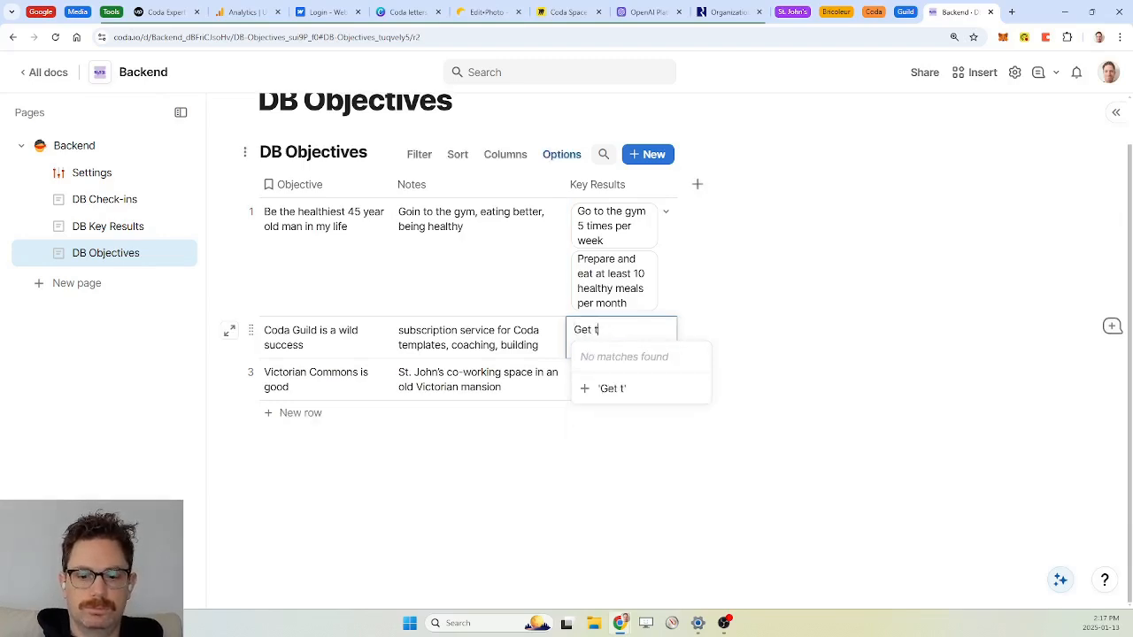
type("o 50 paid s")
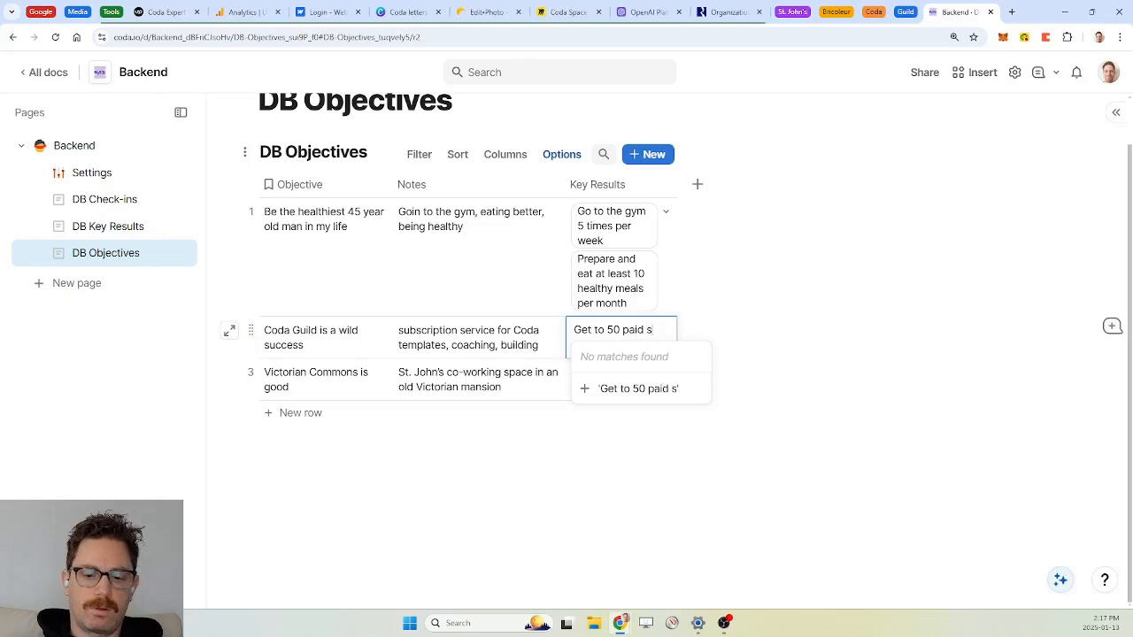
type("ubscriber")
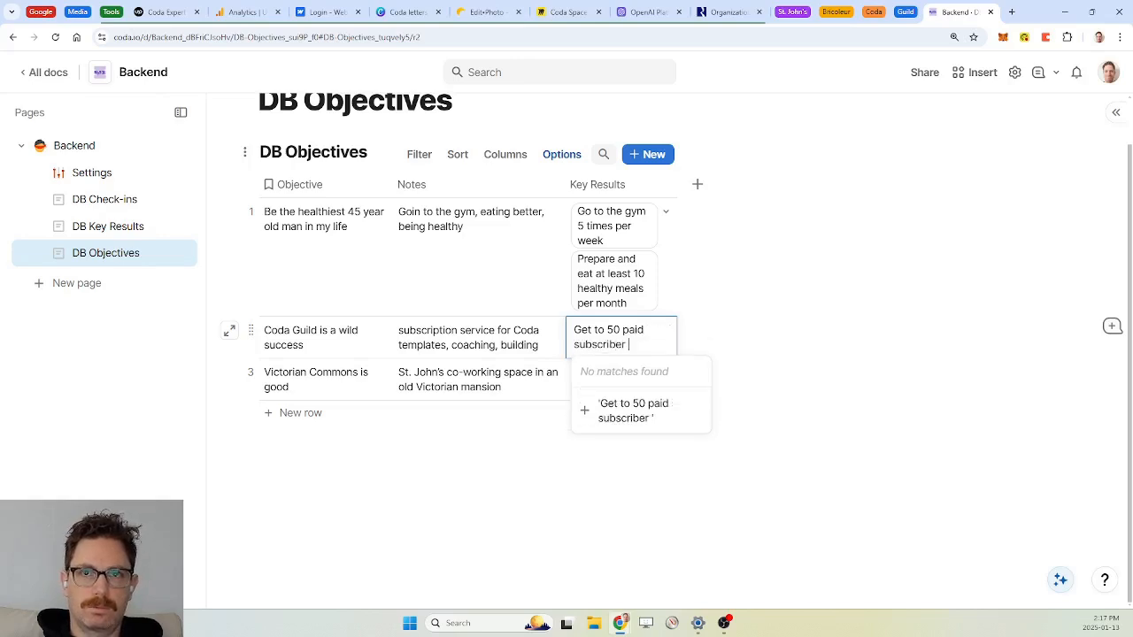
type("s by end of Q2")
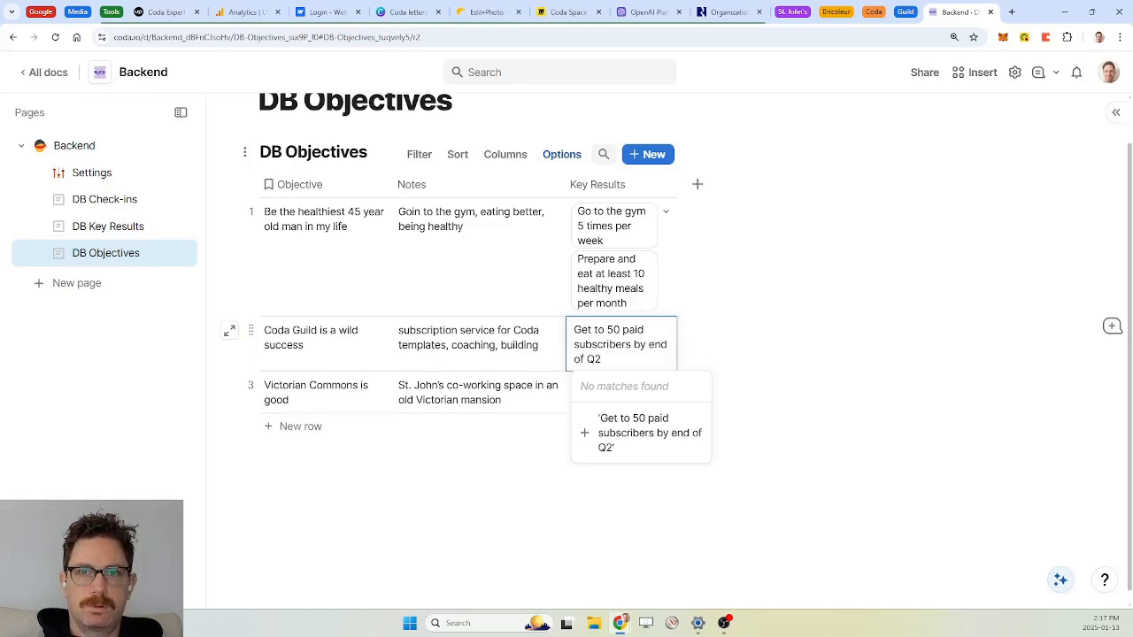
key("Down")
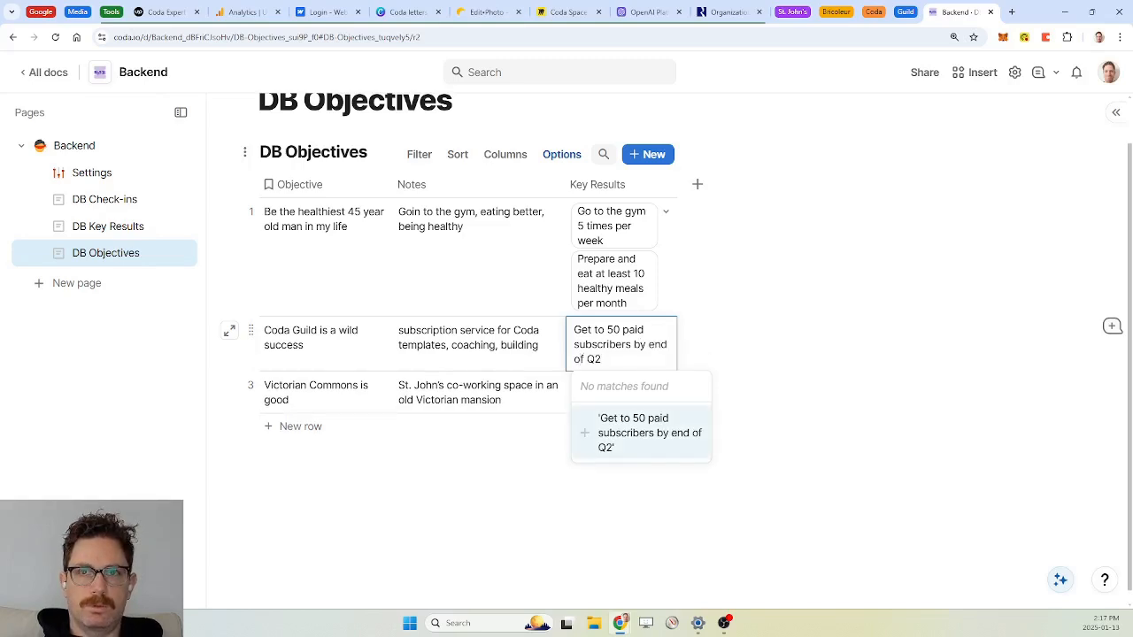
key("Return")
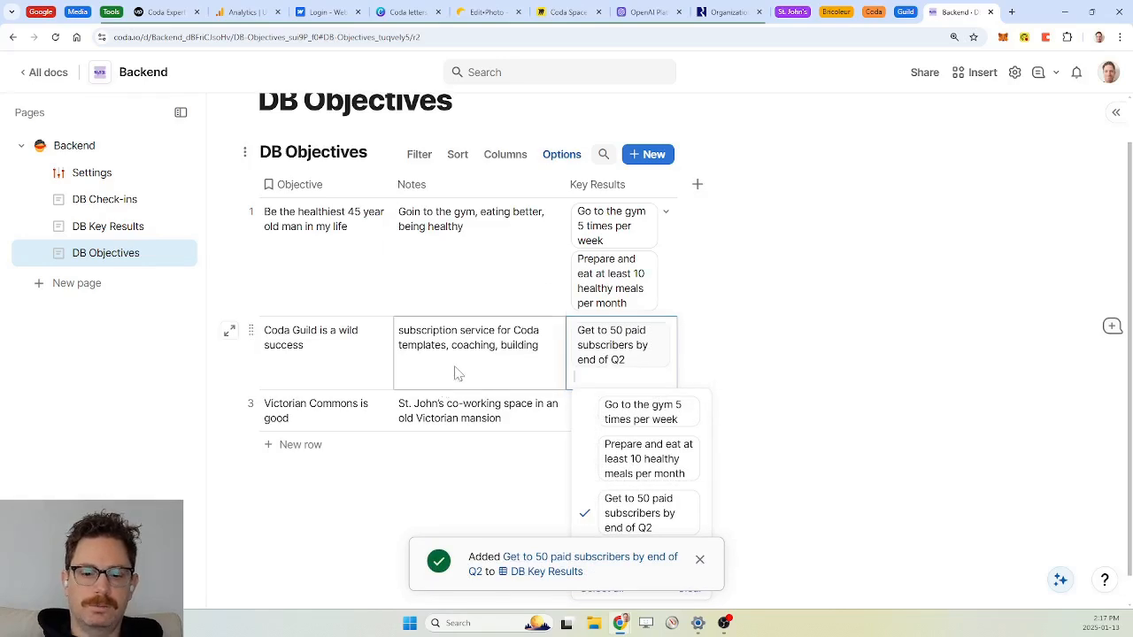
Step: Create the key result "Get positive feedback (9/10 satisfaction score) from majority of members." for the Coda Guild objective
type("Get positi")
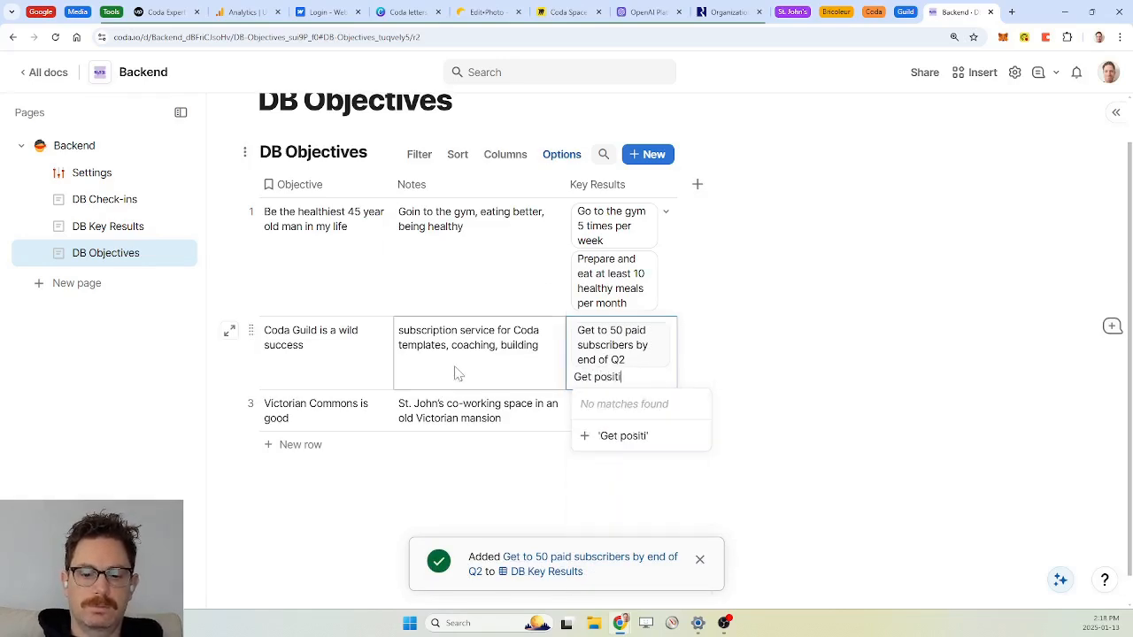
type("ve feedbac")
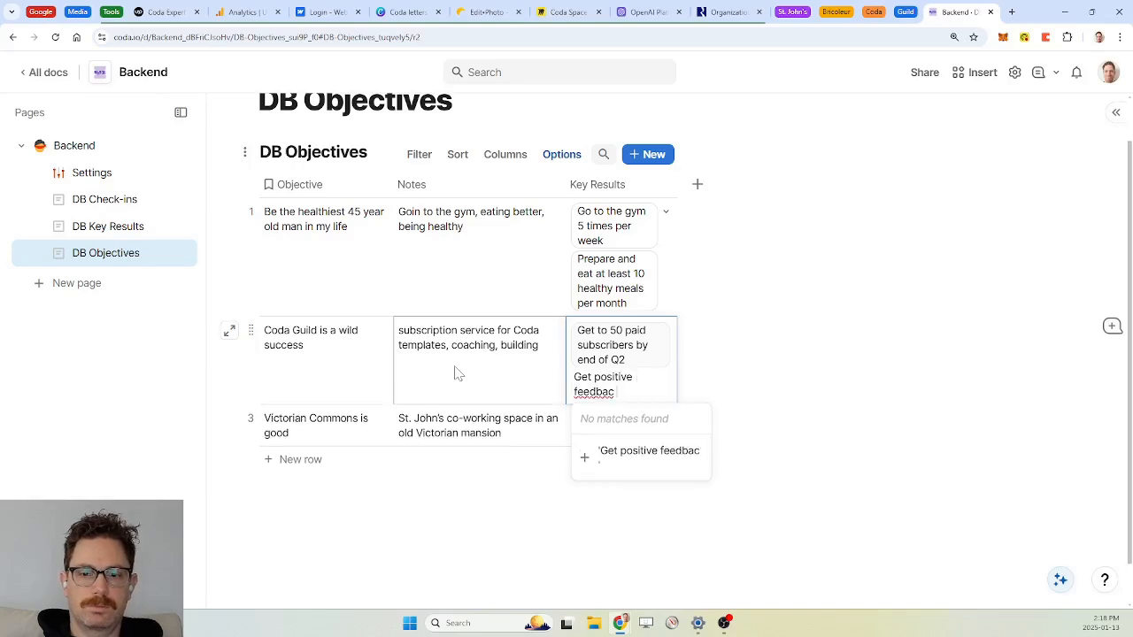
type("k (9/")
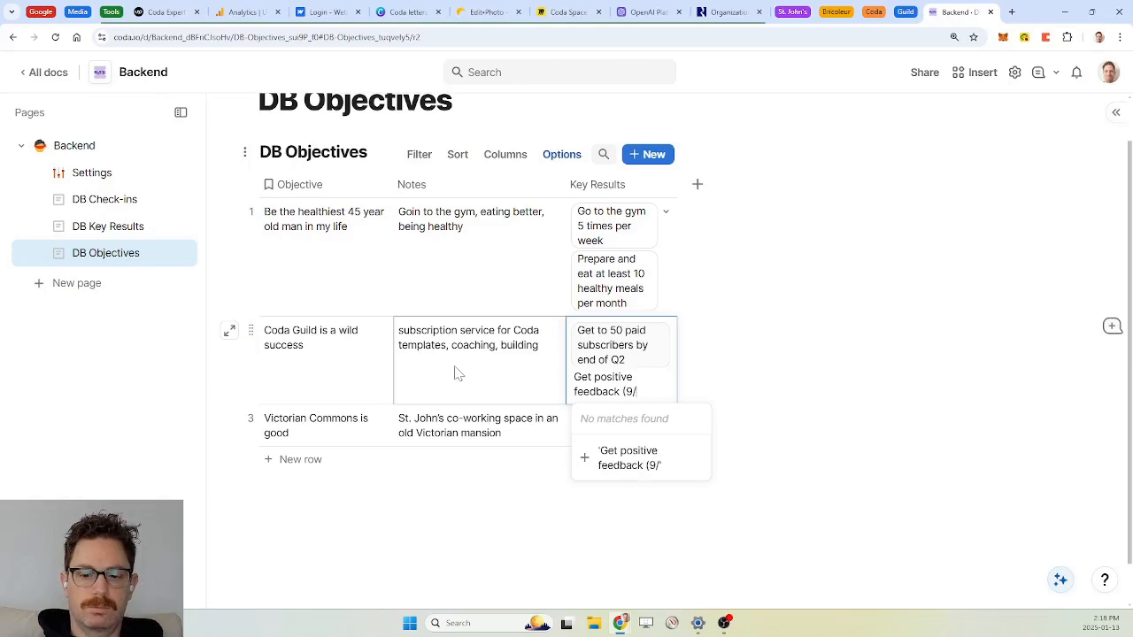
type("10 satisfac")
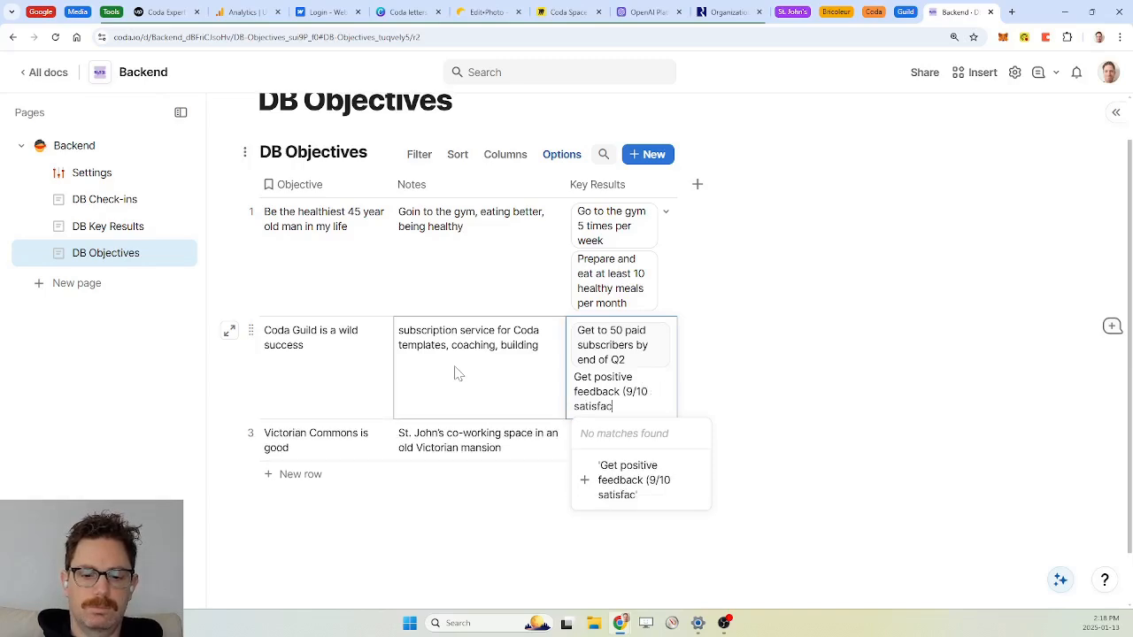
type("tion score")
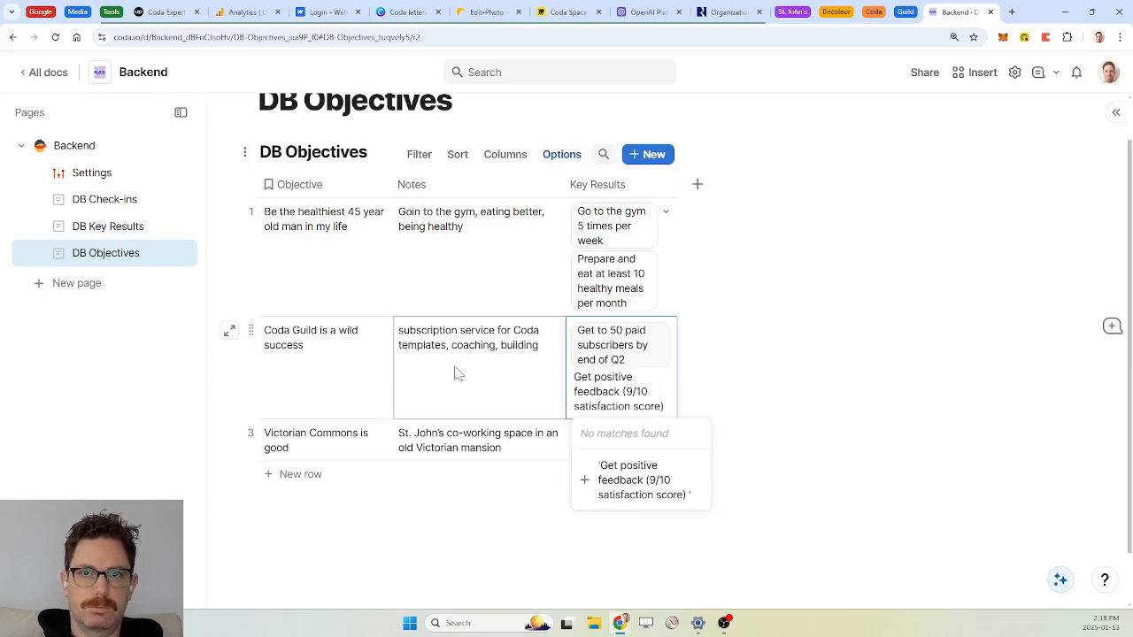
type(") from")
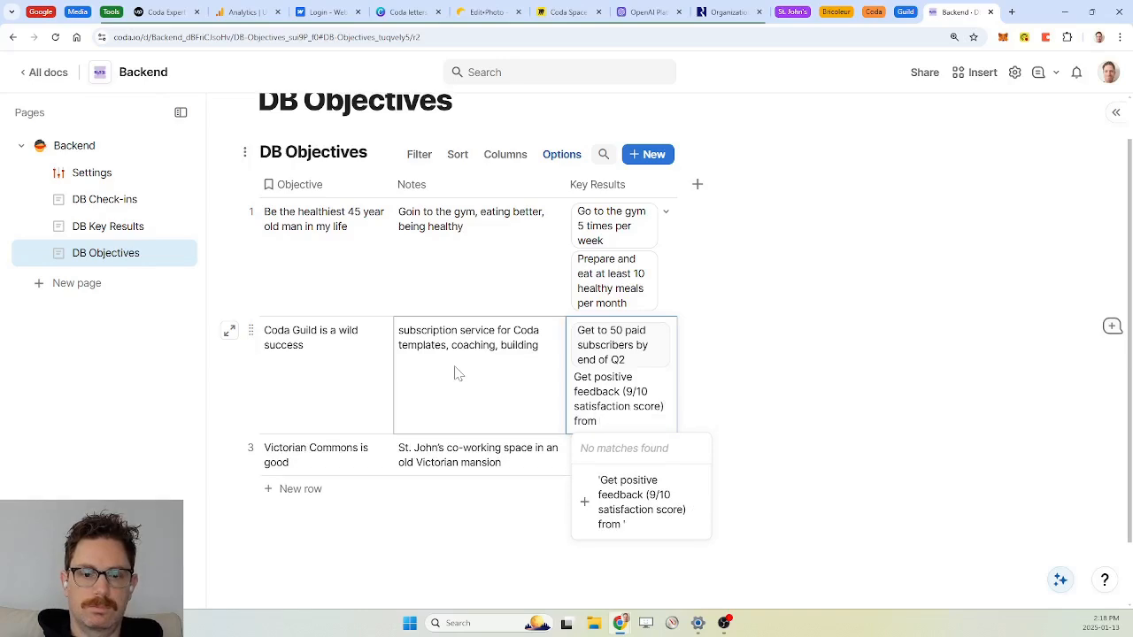
type("majority of ")
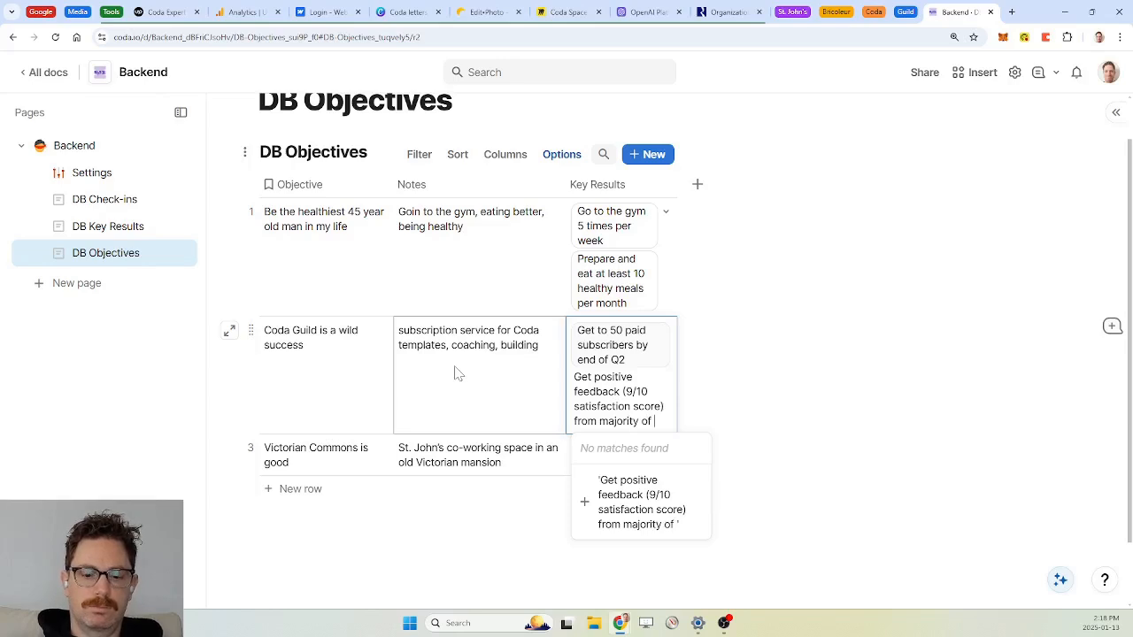
type("members")
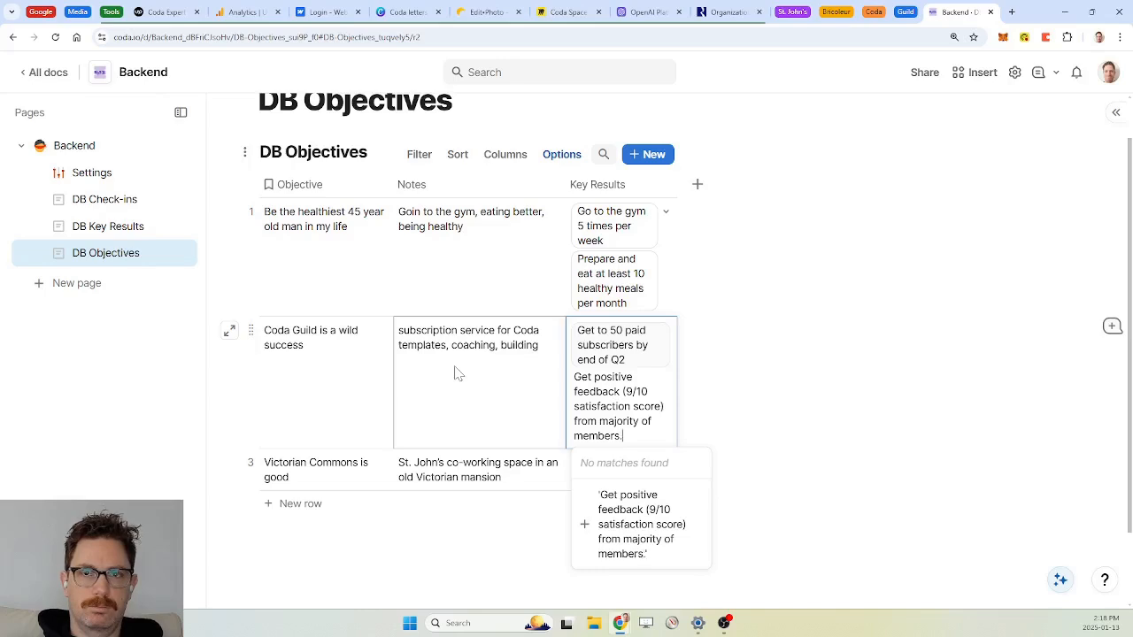
type(".")
key("Return")
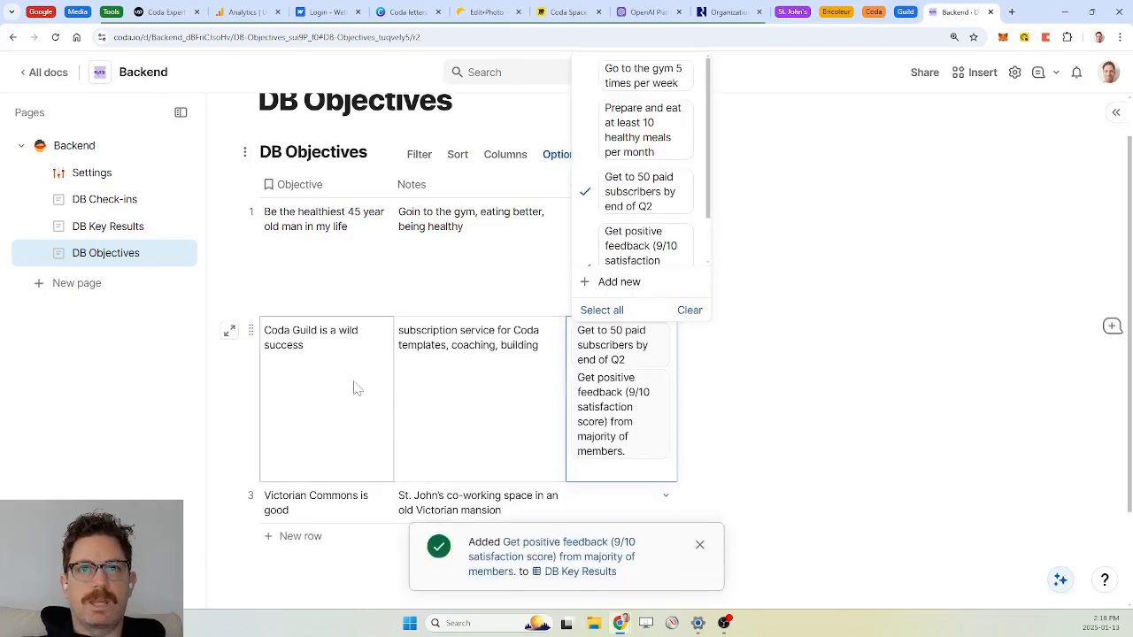
left_click(487, 413)
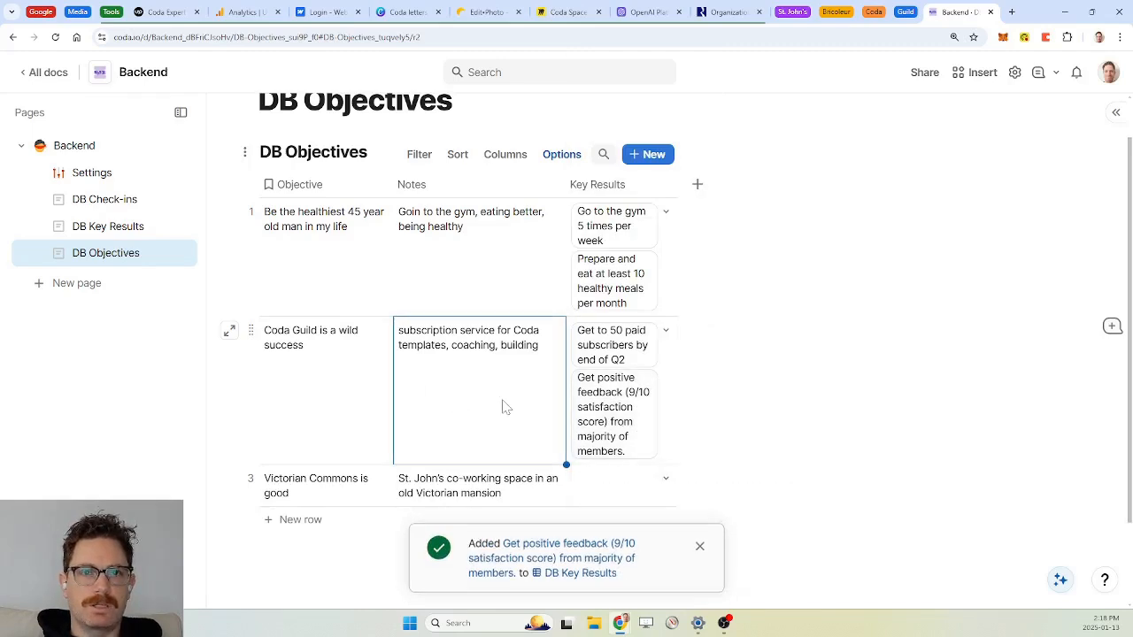
Step: Create the key result "Get 20 members by year end" for the Victorian Commons objective
scroll(502, 406, "down", 2)
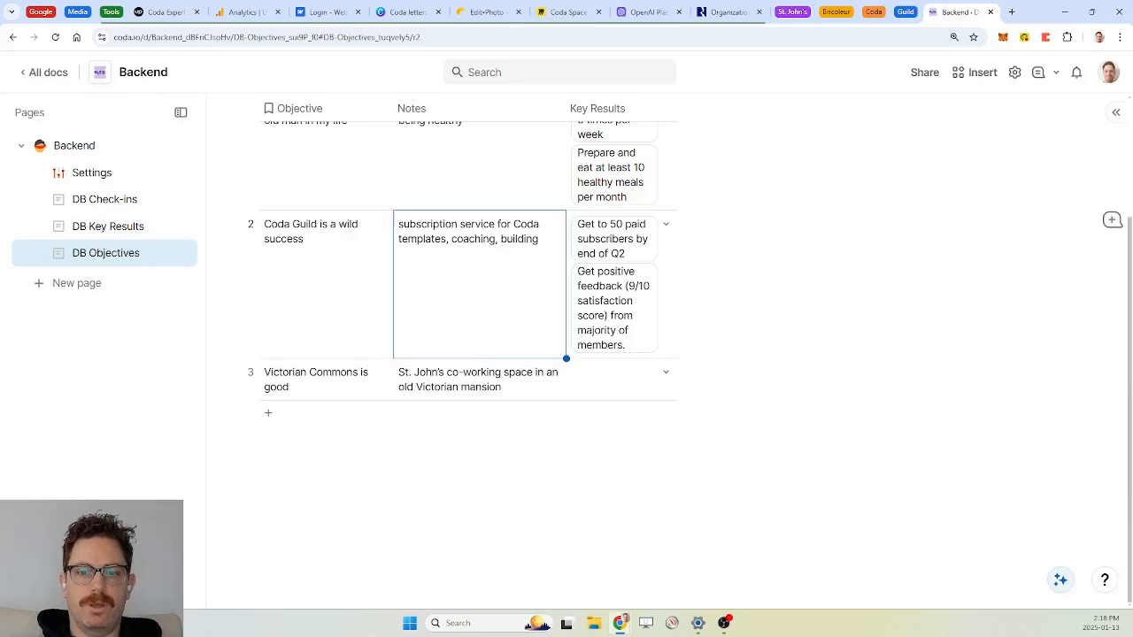
left_click(657, 370)
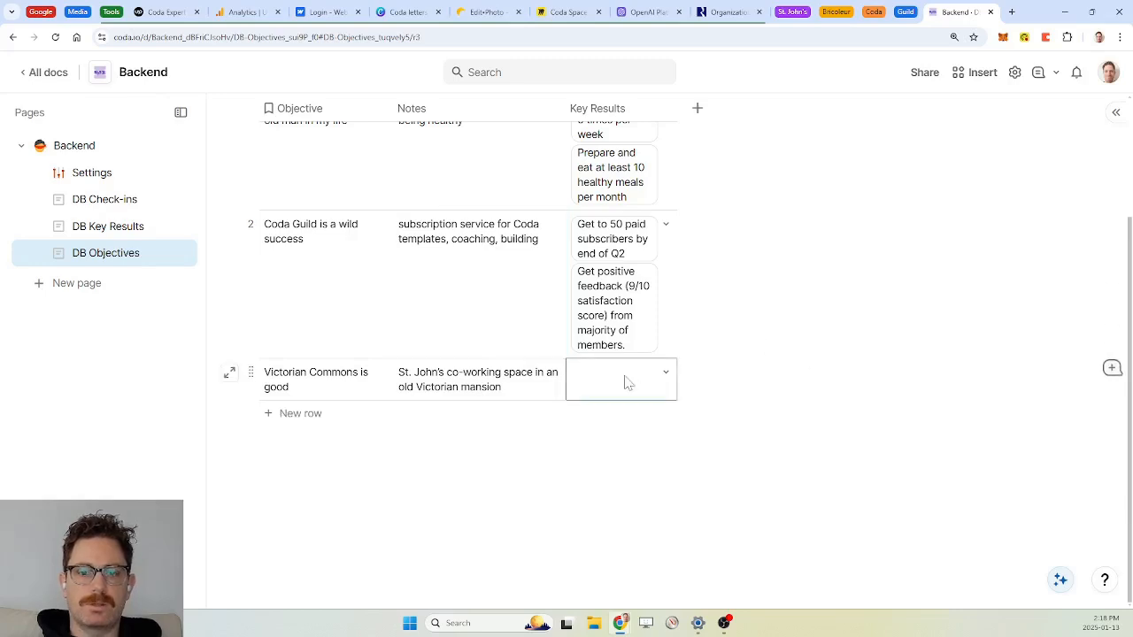
left_click(627, 382)
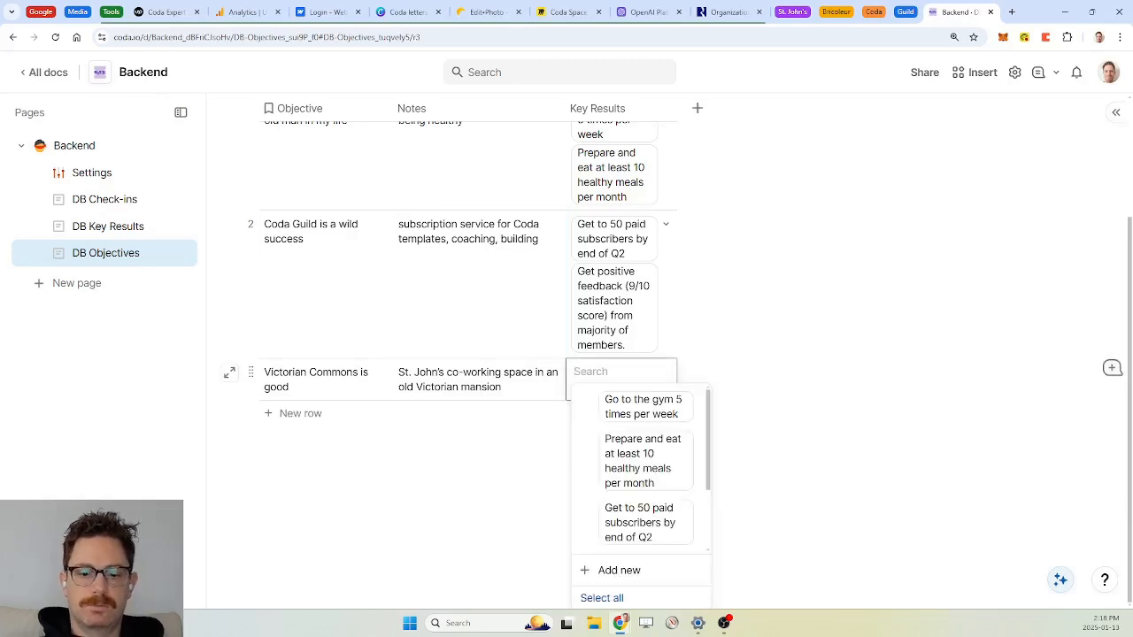
type("Get 20 sub")
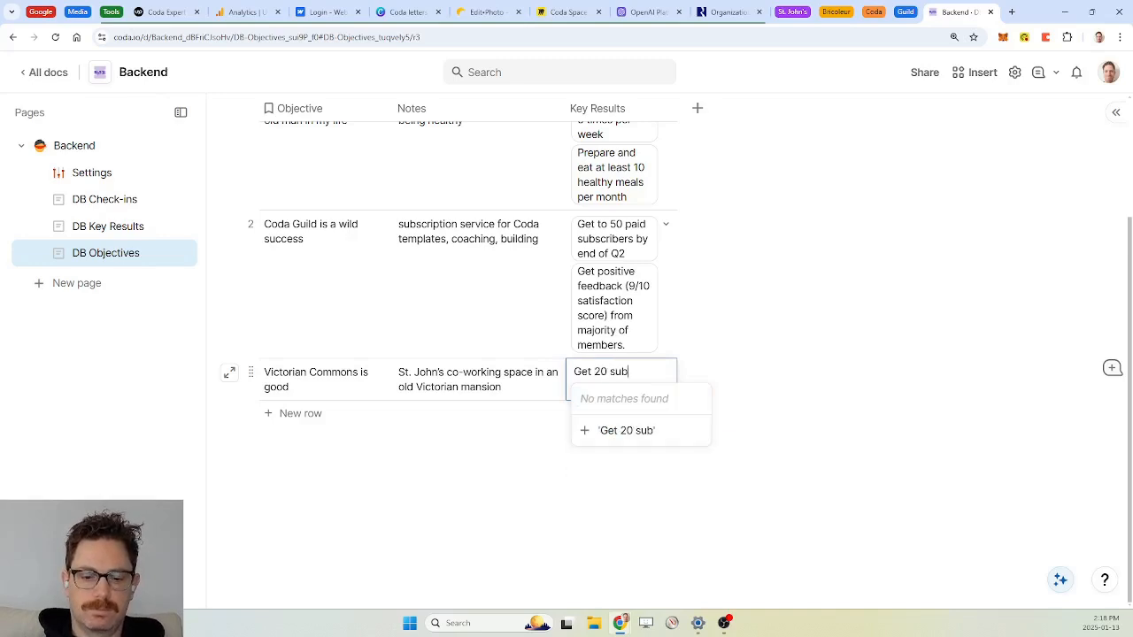
type("cr")
key("BackSpace")
key("BackSpace")
key("BackSpace")
key("BackSpace")
key("BackSpace")
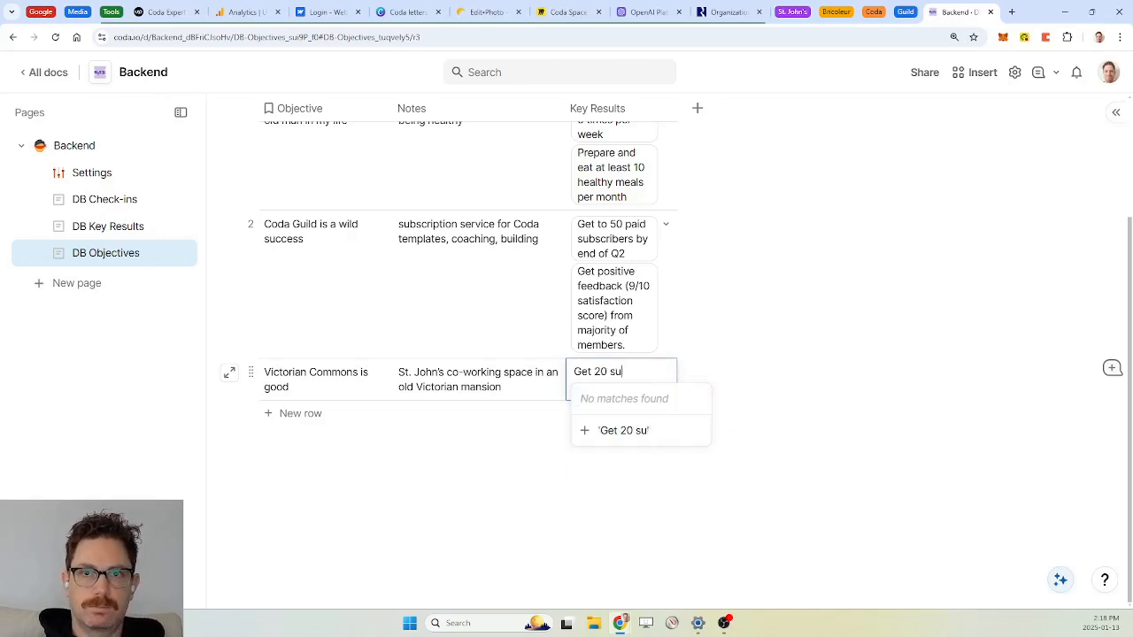
type("members b")
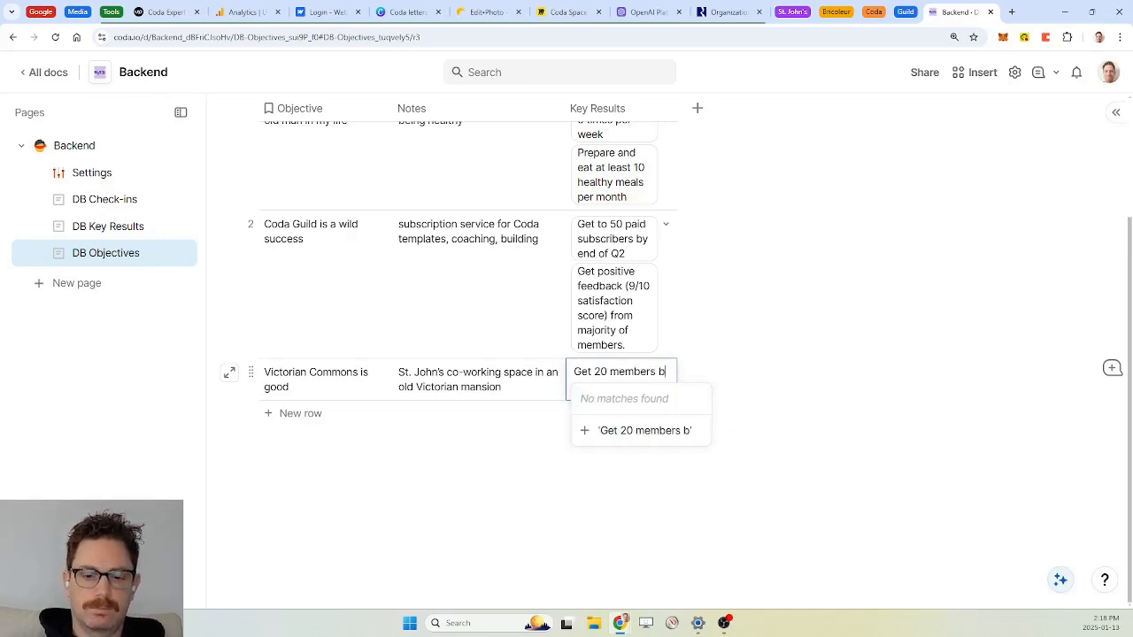
type("y ")
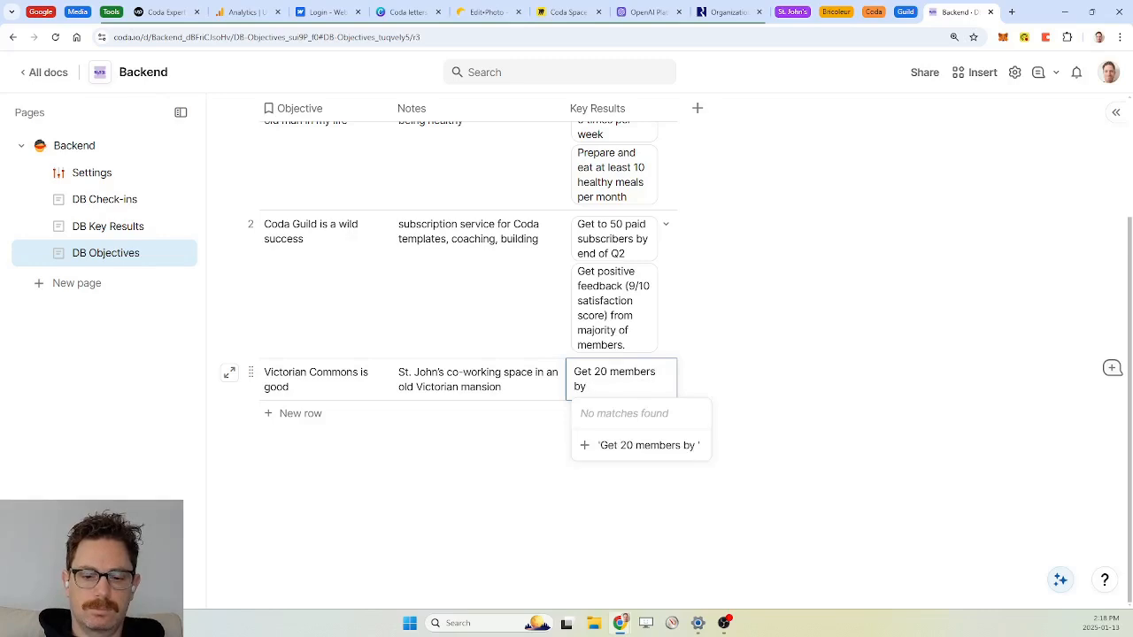
type("year end")
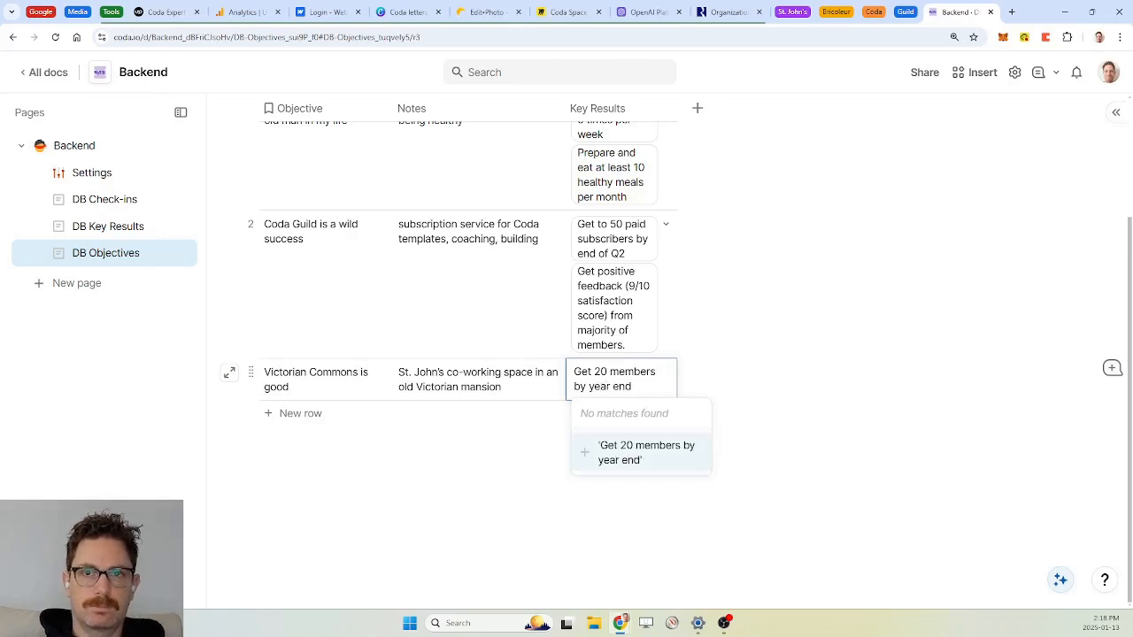
key("Return")
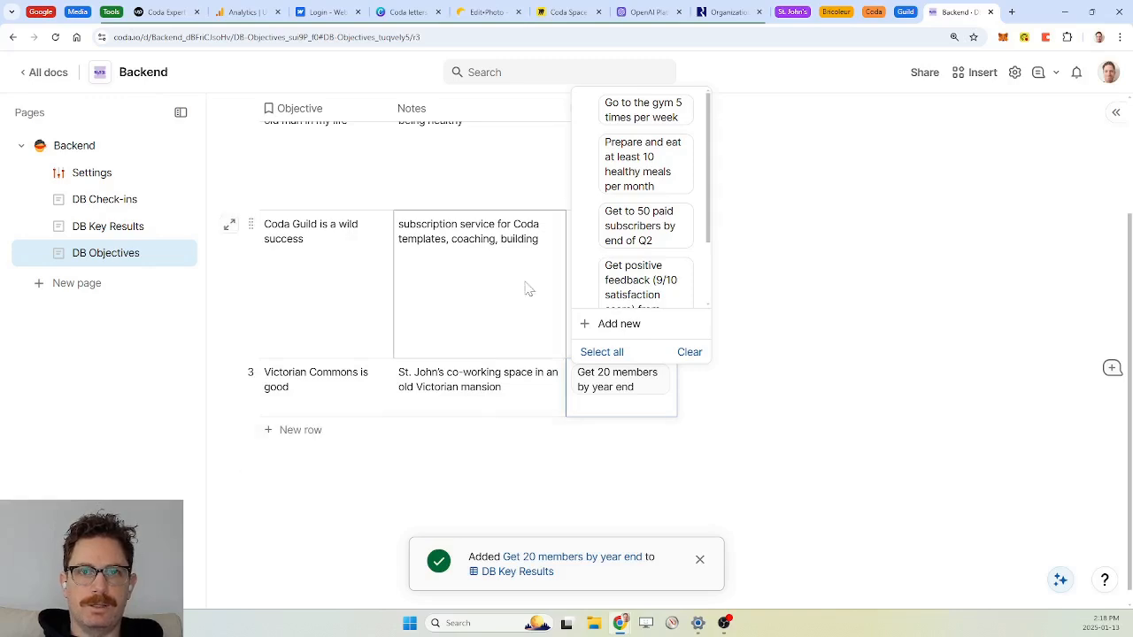
Step: Add a second key result, "Host 4 events by year end", to the Victorian Commons objective
type("Host ")
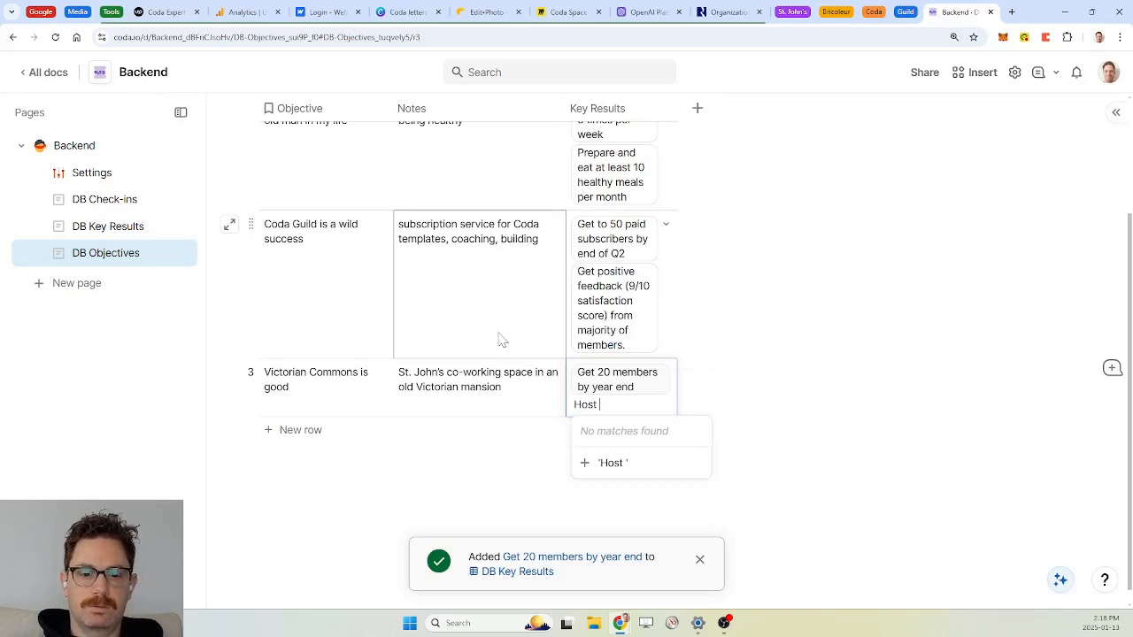
type("64")
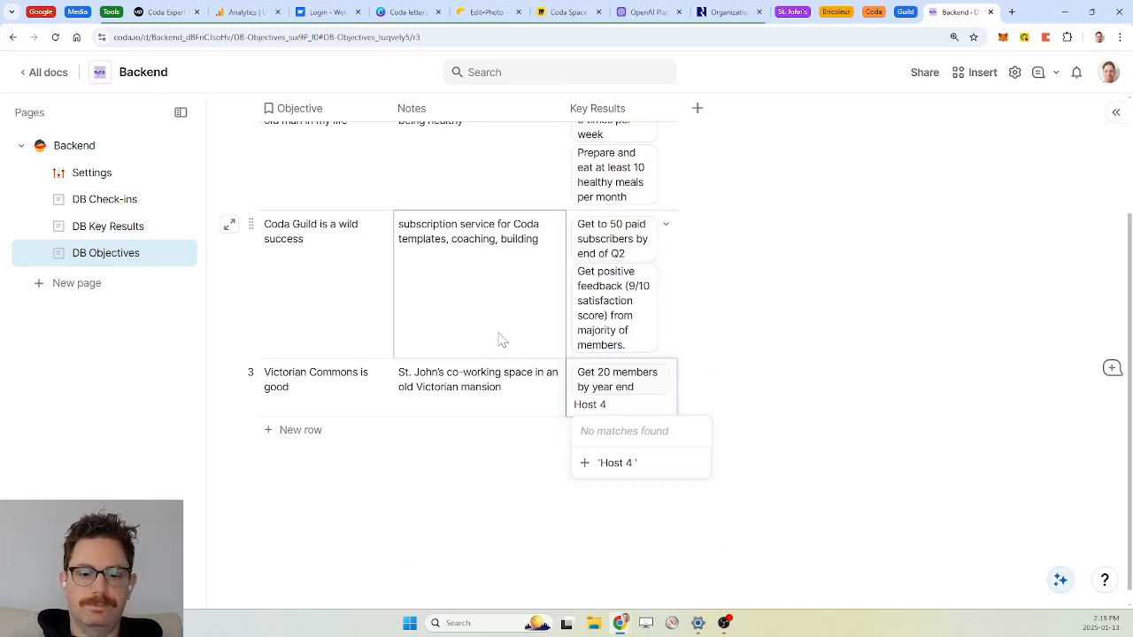
type(" events")
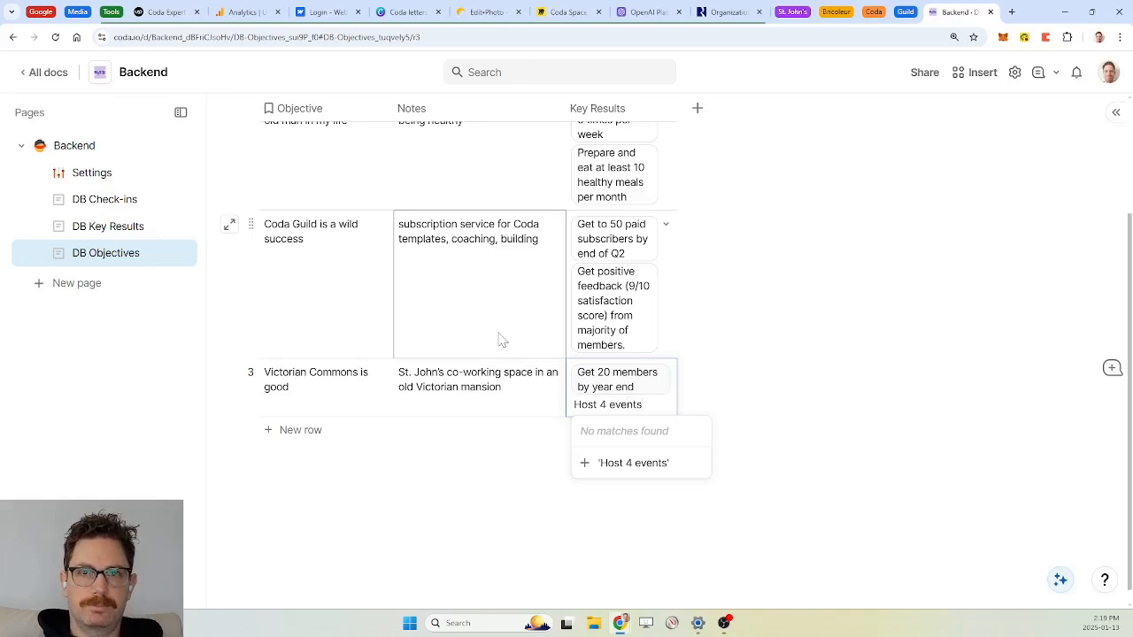
type(" by year end")
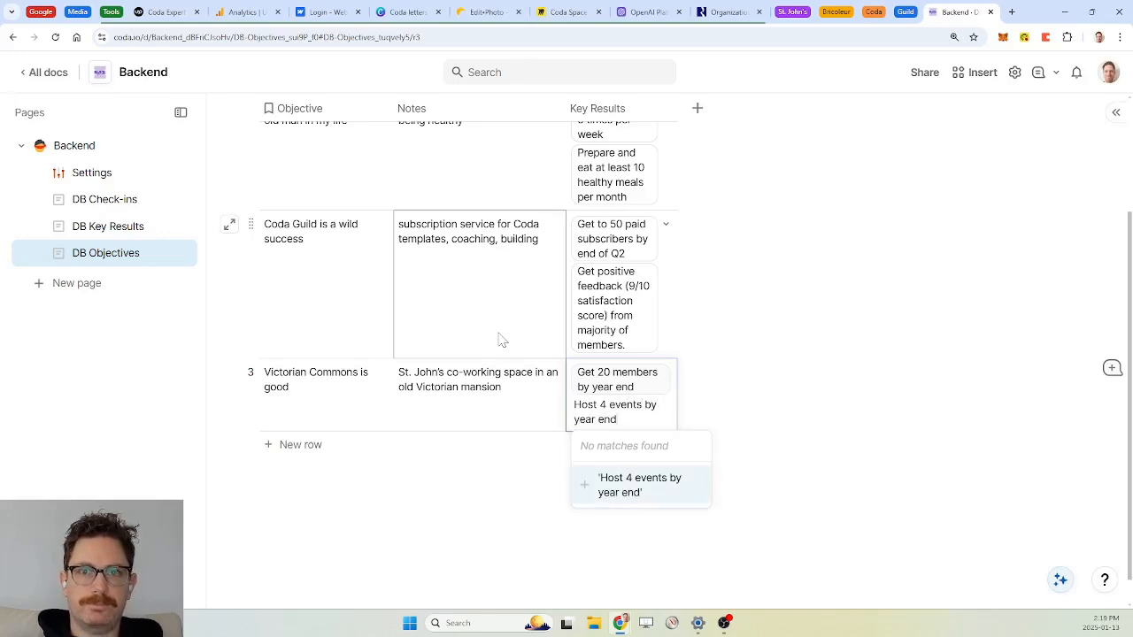
key("Return")
left_click(458, 422)
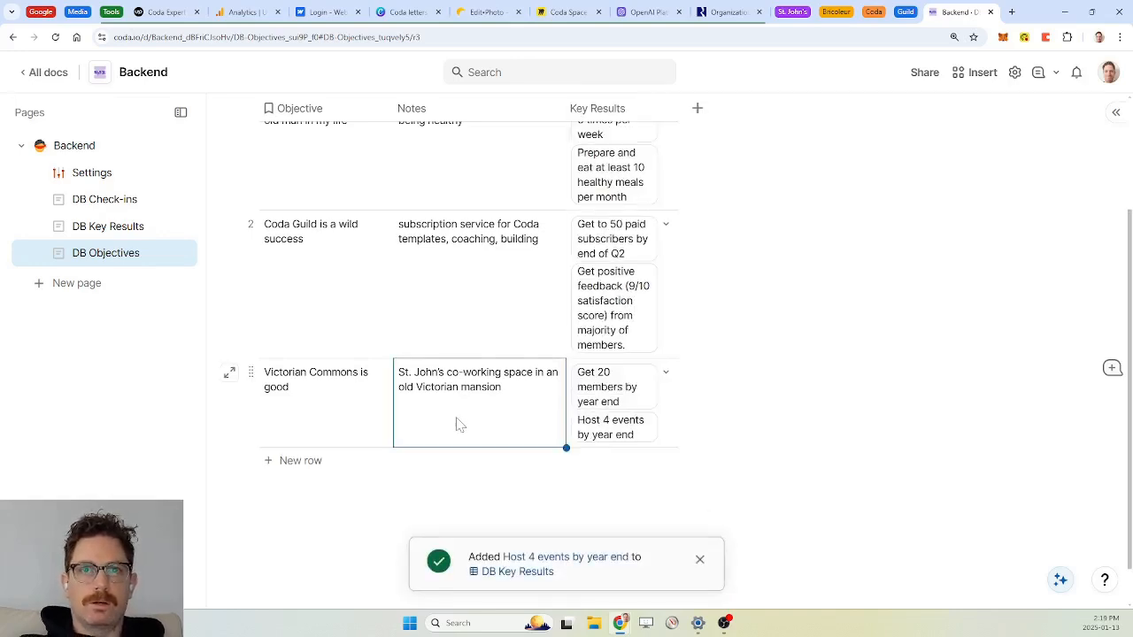
Step: Dismiss the added-row notification and widen the Key Results column in the DB Objectives table
scroll(543, 442, "up", 3)
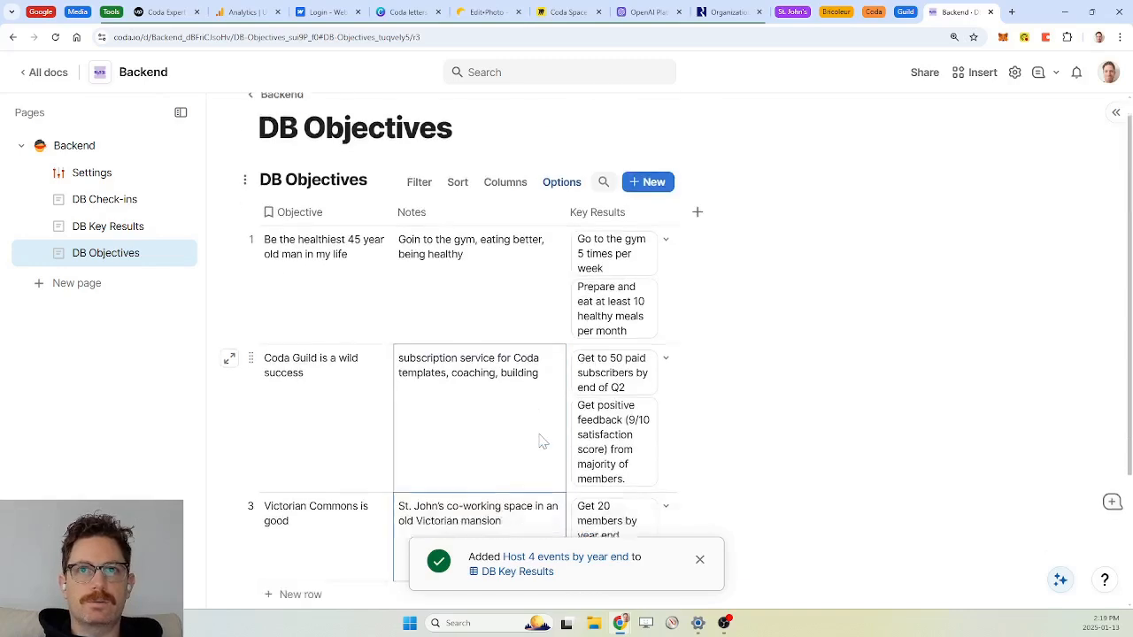
left_click(699, 560)
left_click_drag(677, 142, 727, 142)
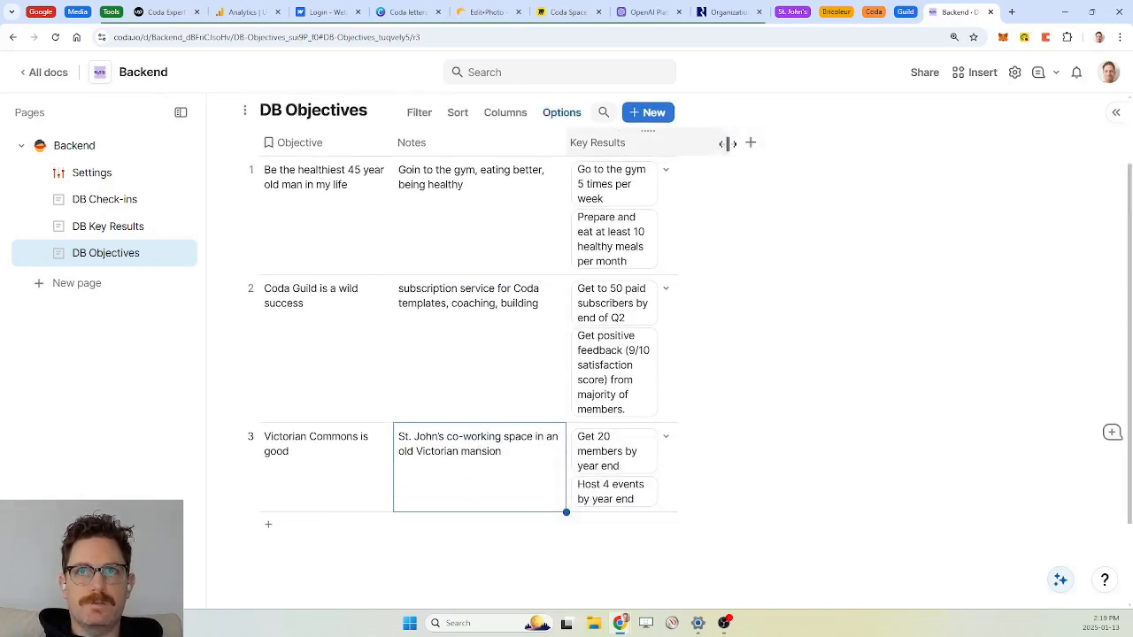
scroll(462, 276, "up", 2)
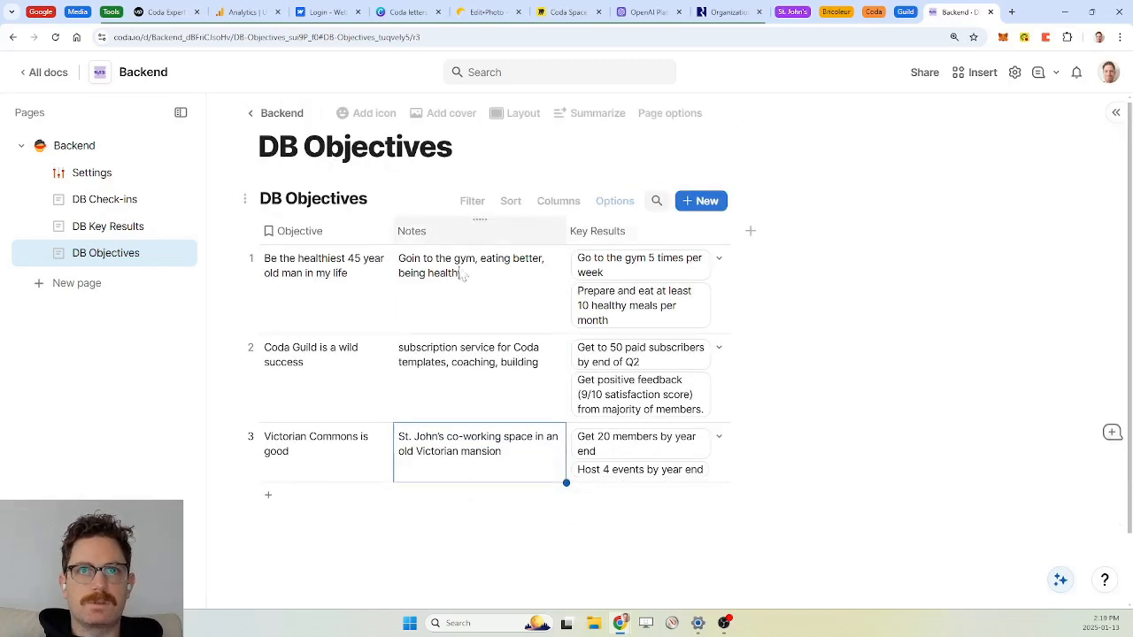
Step: Open the DB Key Results page and move the Notes column after the Objectives column
left_click(112, 228)
scroll(430, 351, "up", 2)
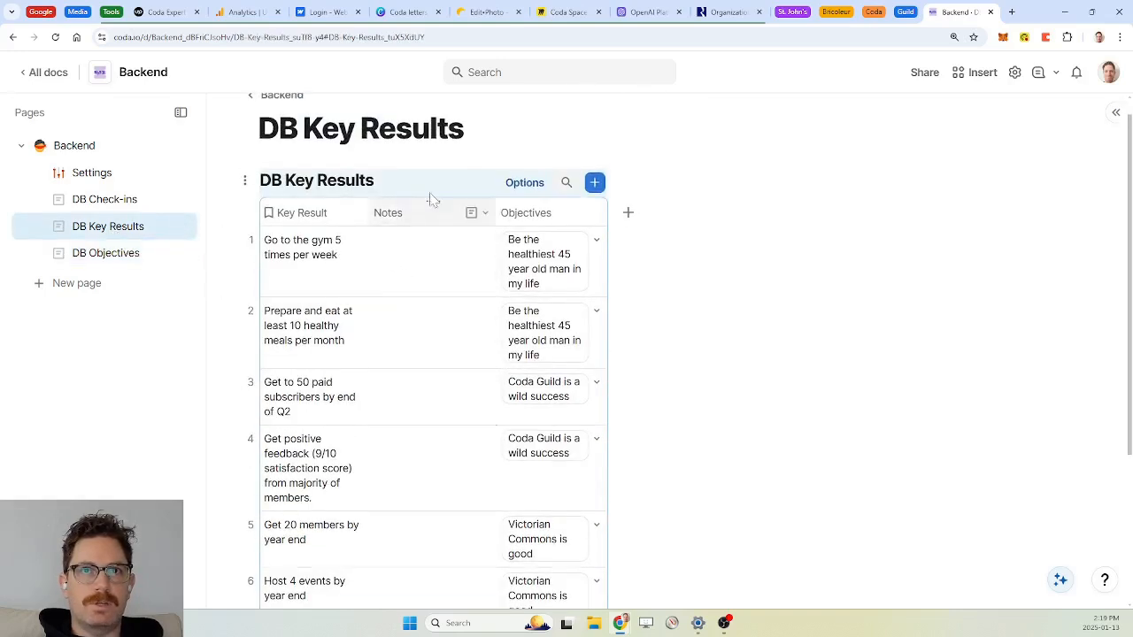
left_click(431, 198)
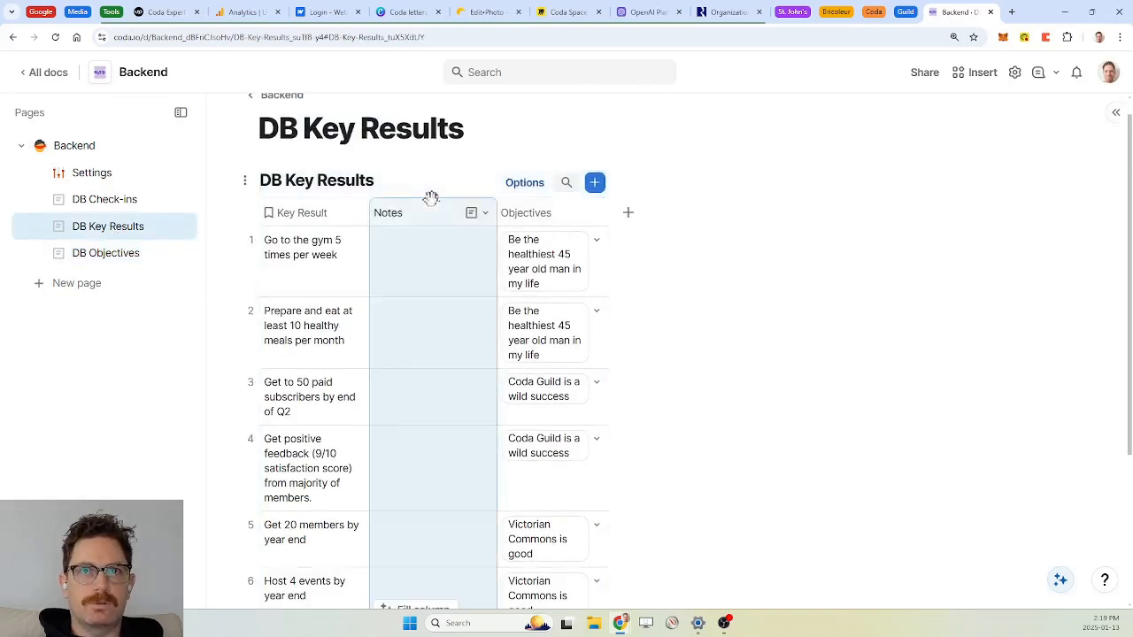
left_click_drag(431, 197, 581, 212)
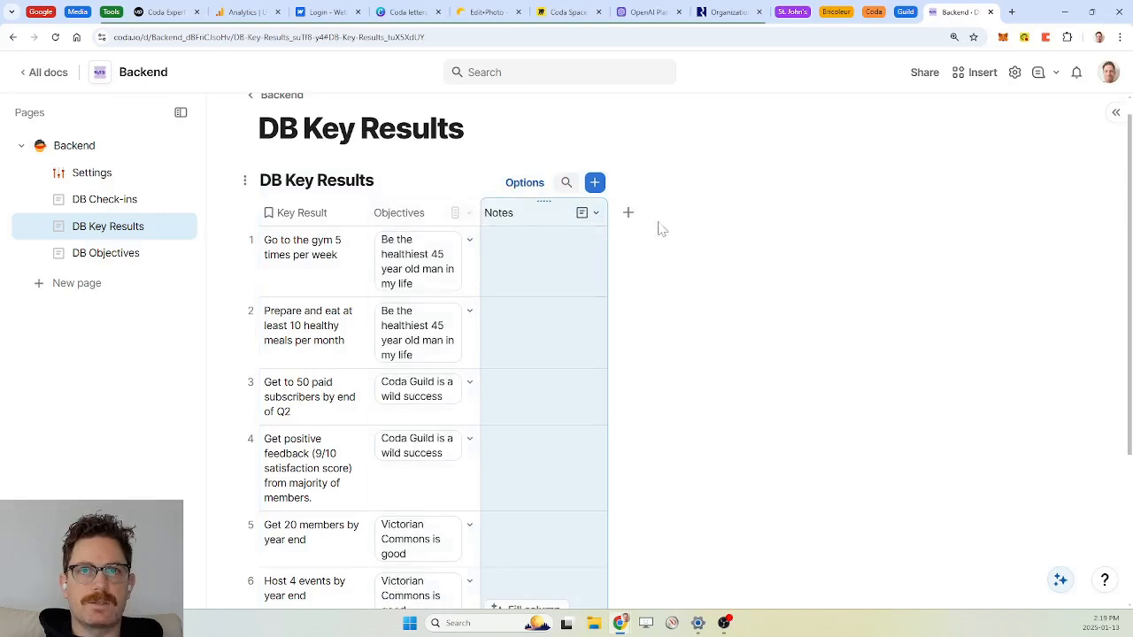
Step: Add a Slider column after Notes in DB Key Results and name it as the confidence rating
left_click(628, 213)
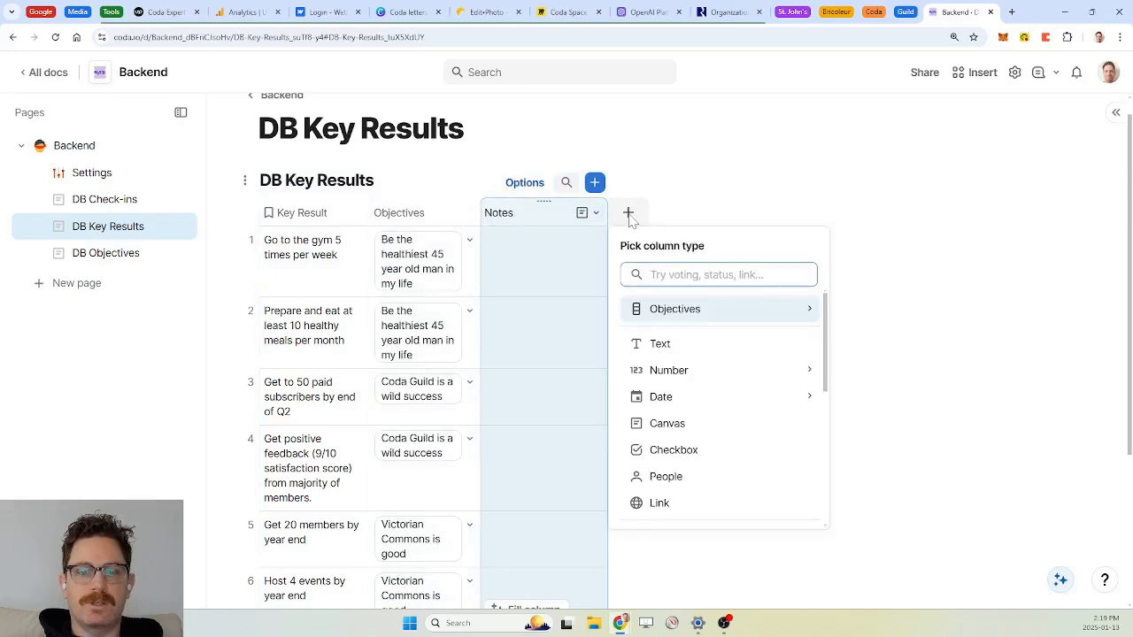
type("scale")
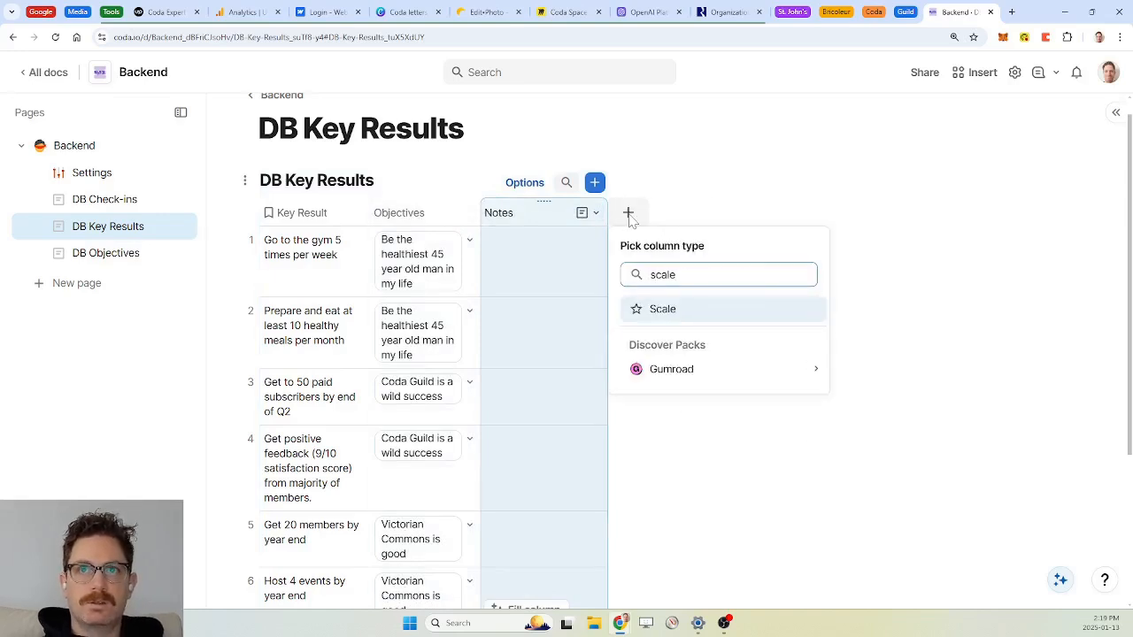
key("BackSpace")
key("BackSpace")
key("BackSpace")
key("BackSpace")
key("BackSpace")
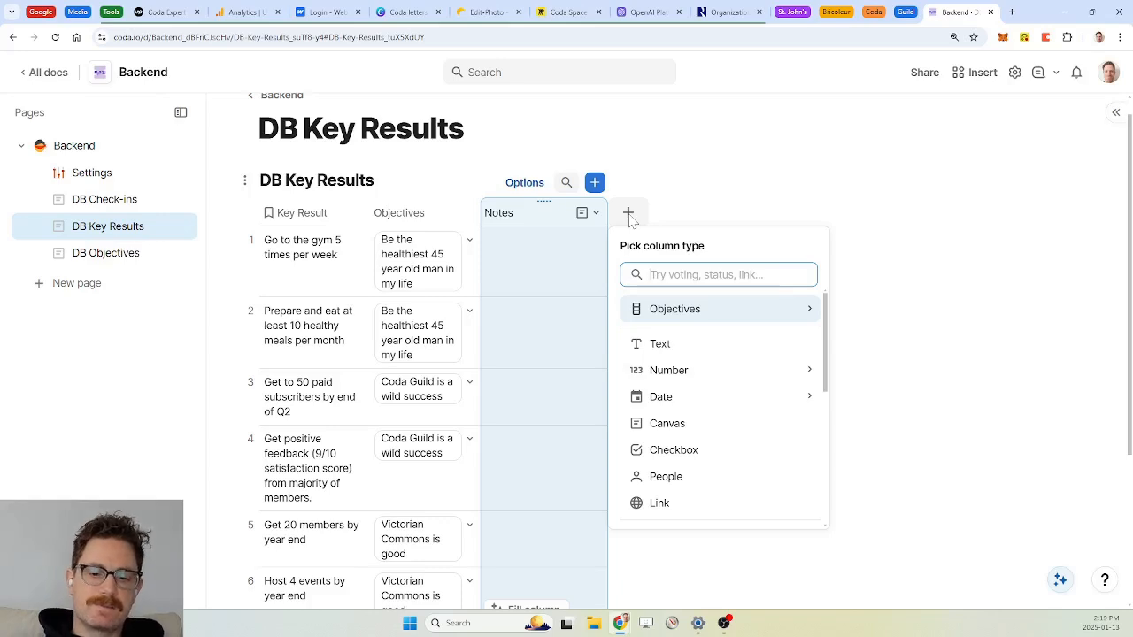
type("sli")
key("Return")
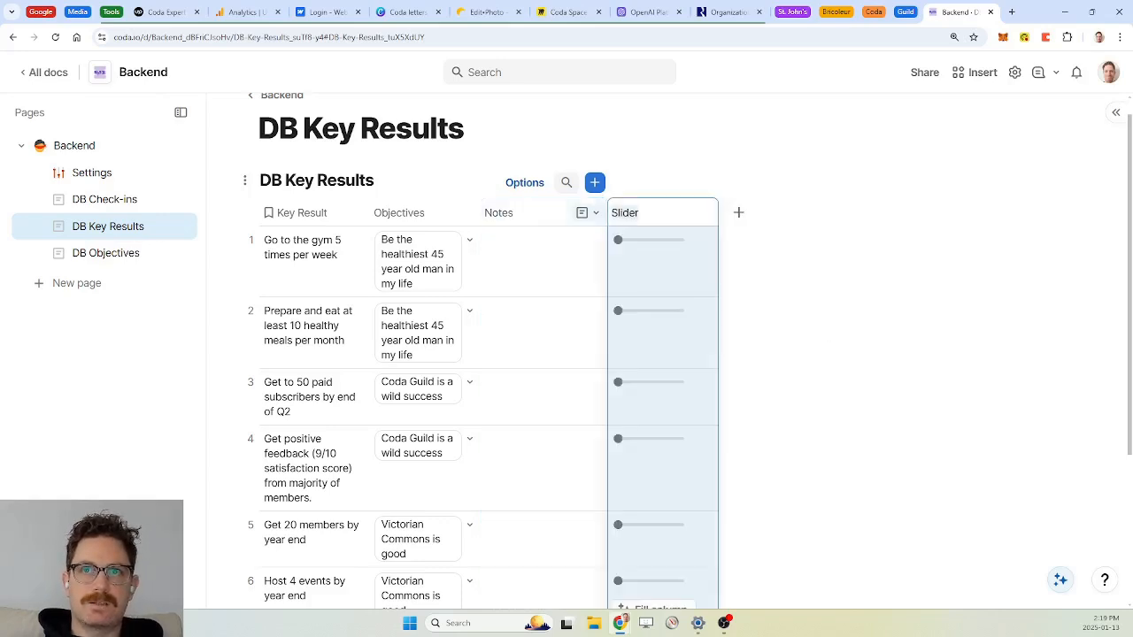
type("Confid")
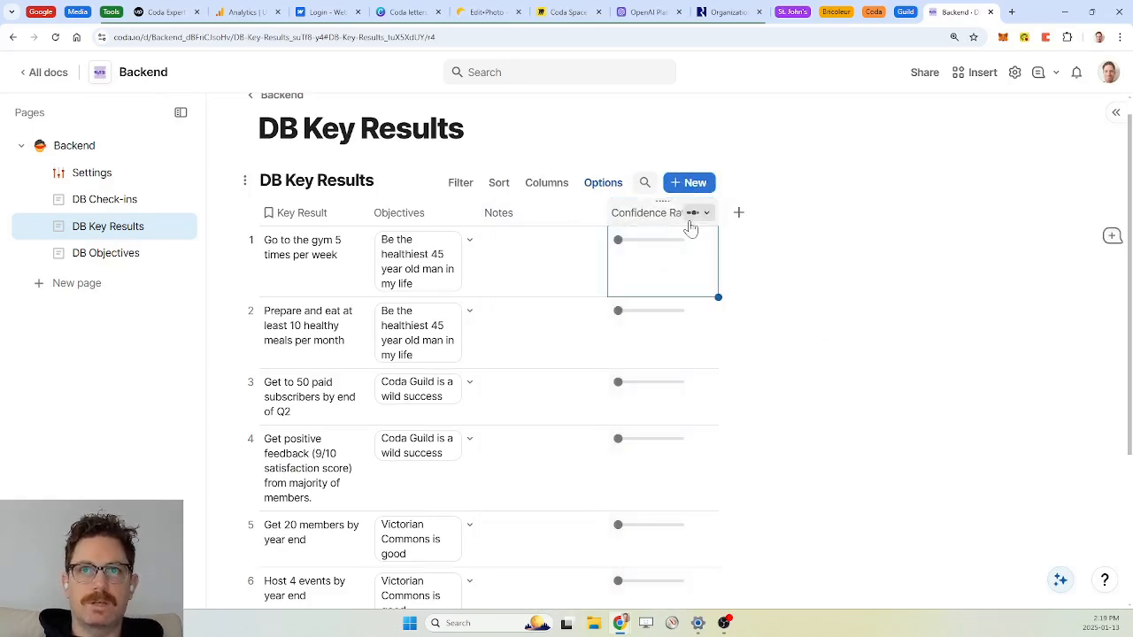
Step: Set the Confidence Rating slider's range to a minimum of 1 and a maximum of 5
left_click(705, 213)
left_click(749, 239)
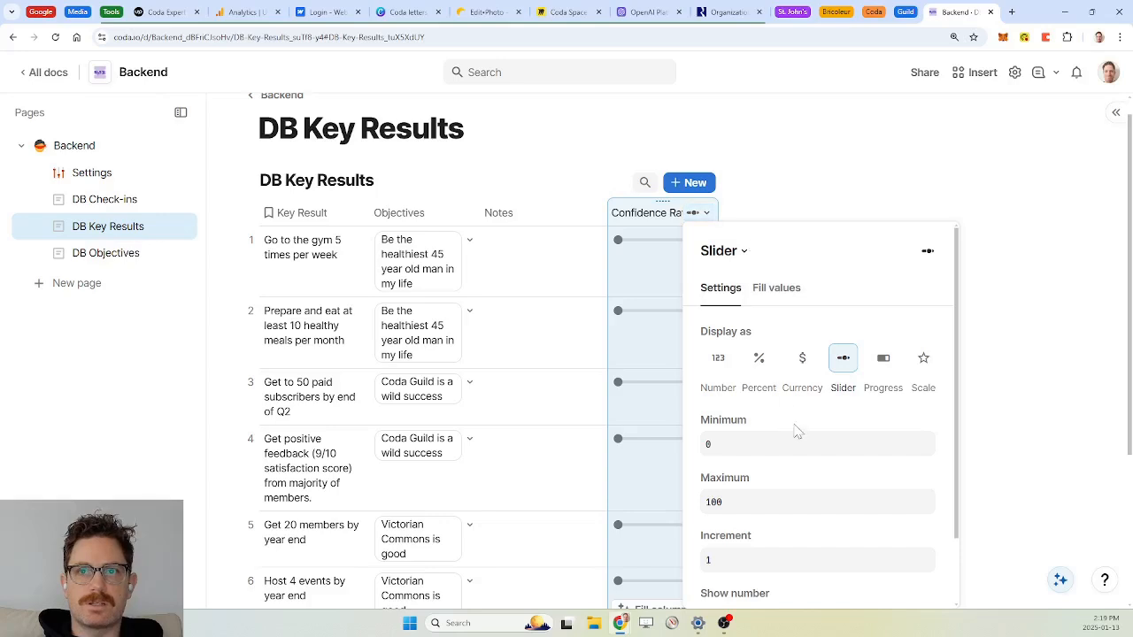
scroll(797, 438, "down", 1)
left_click(758, 461)
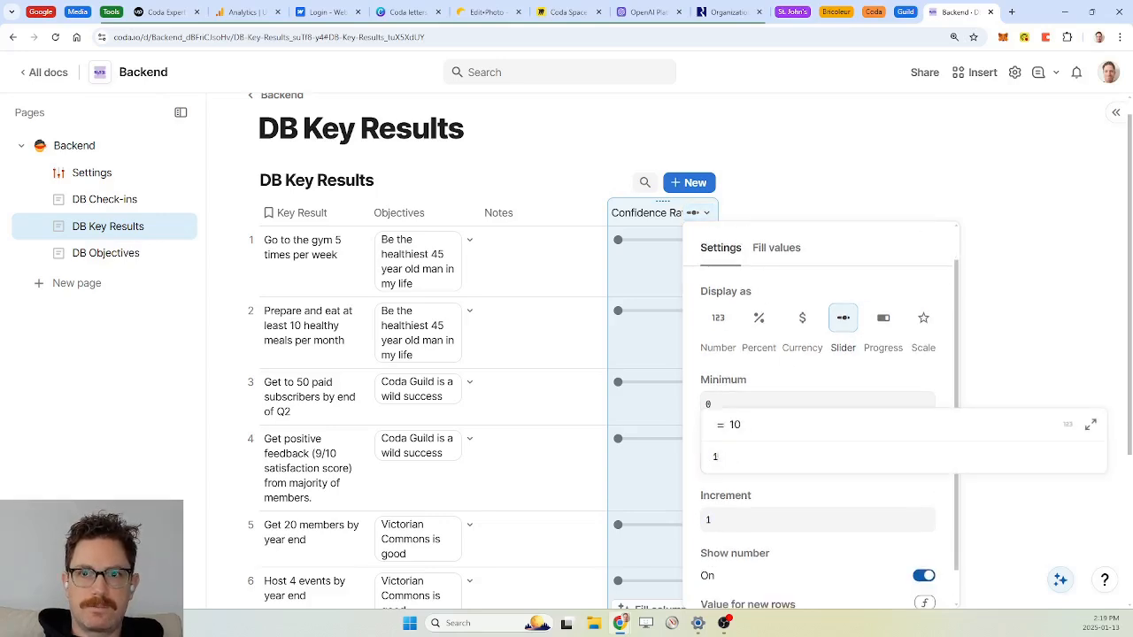
key("BackSpace")
type("5")
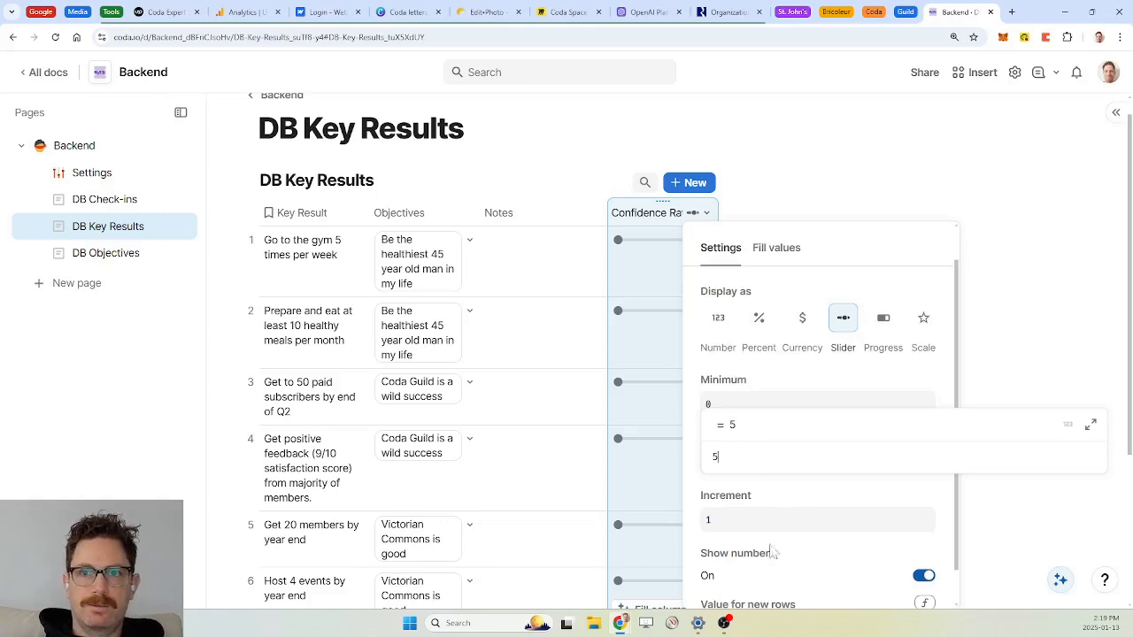
left_click(797, 505)
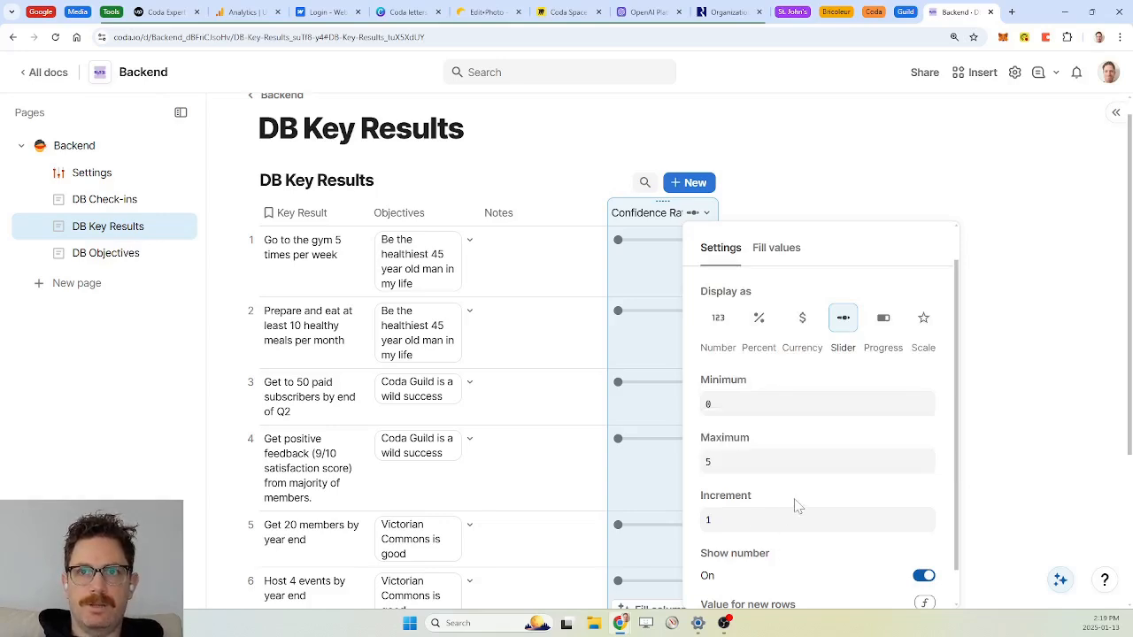
left_click(740, 409)
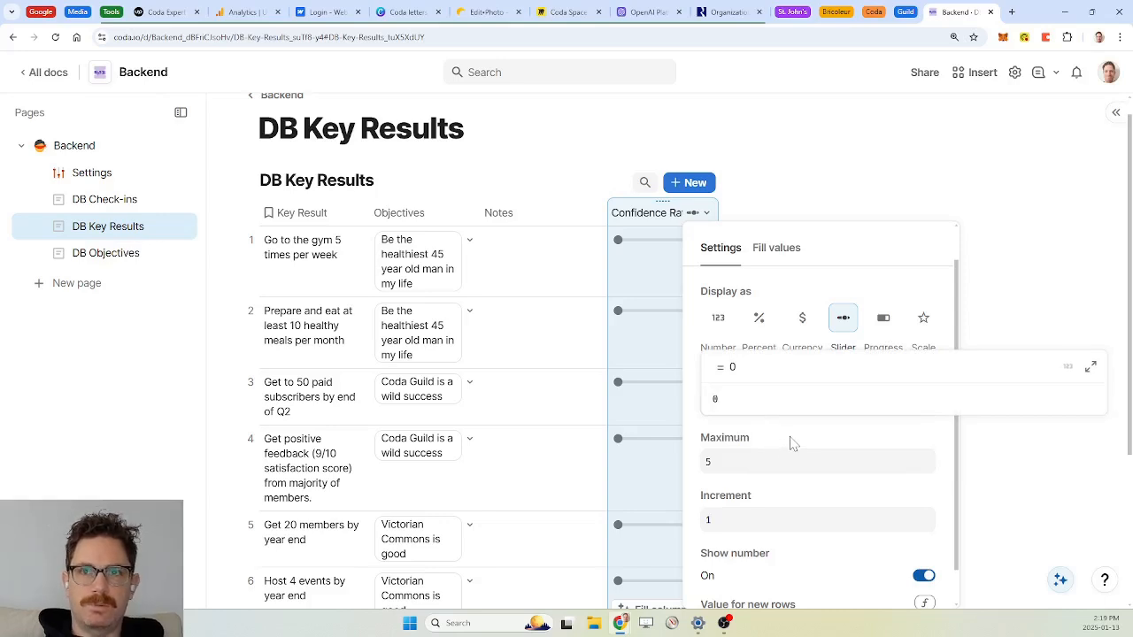
key("BackSpace")
type("1")
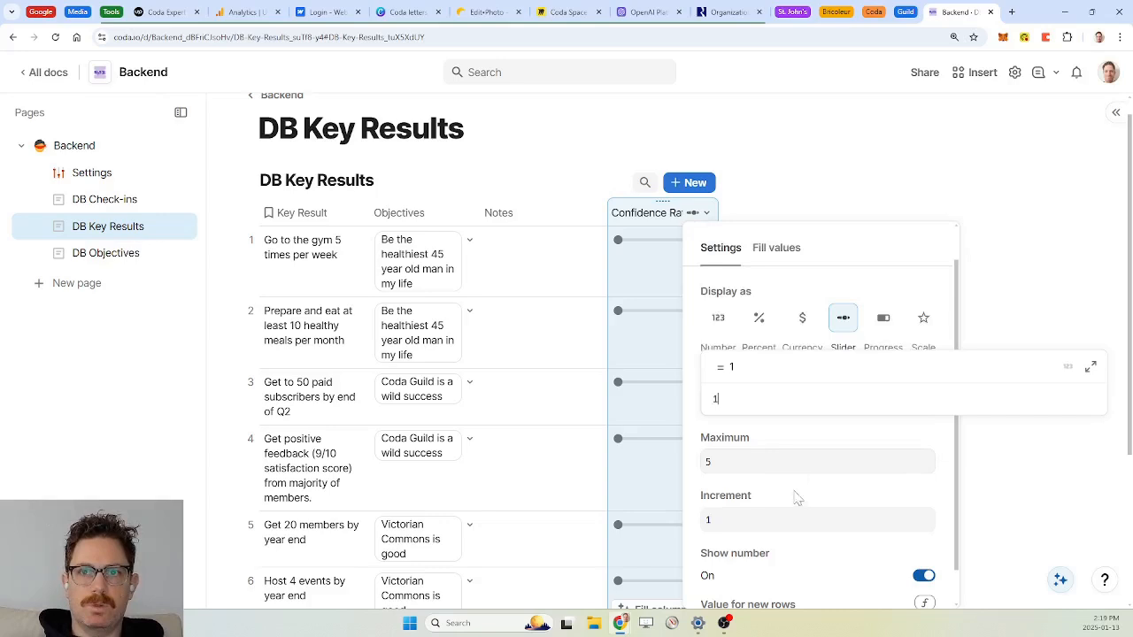
left_click(799, 503)
Step: Set the Confidence Rating value for new rows to 3, apply it to the blank rows, and dismiss the notification
scroll(824, 500, "down", 1)
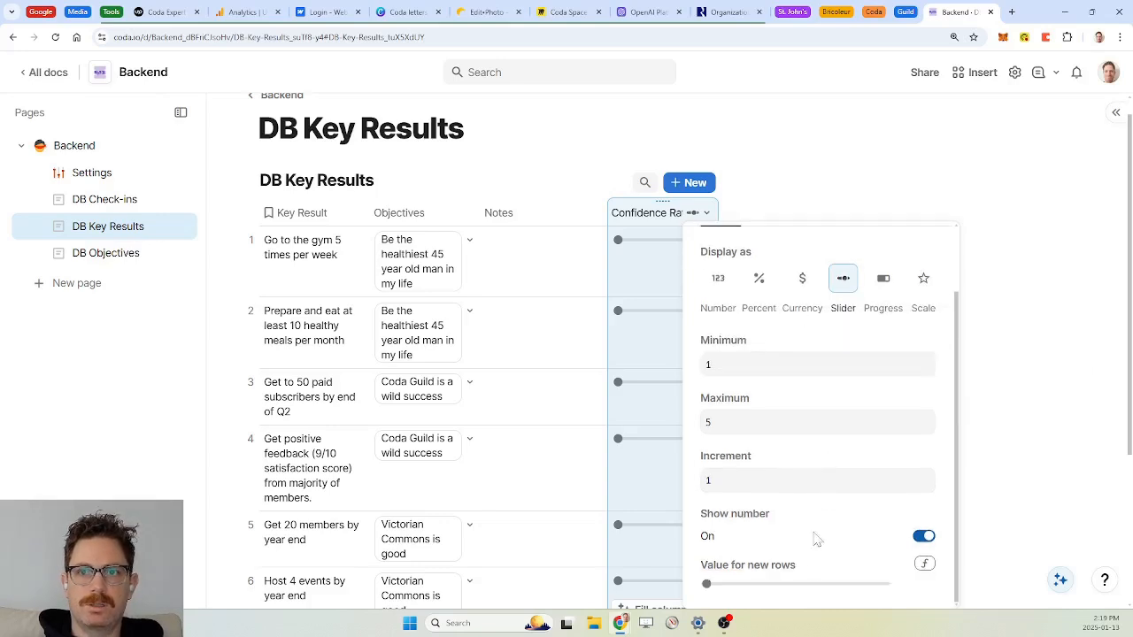
left_click_drag(707, 585, 796, 585)
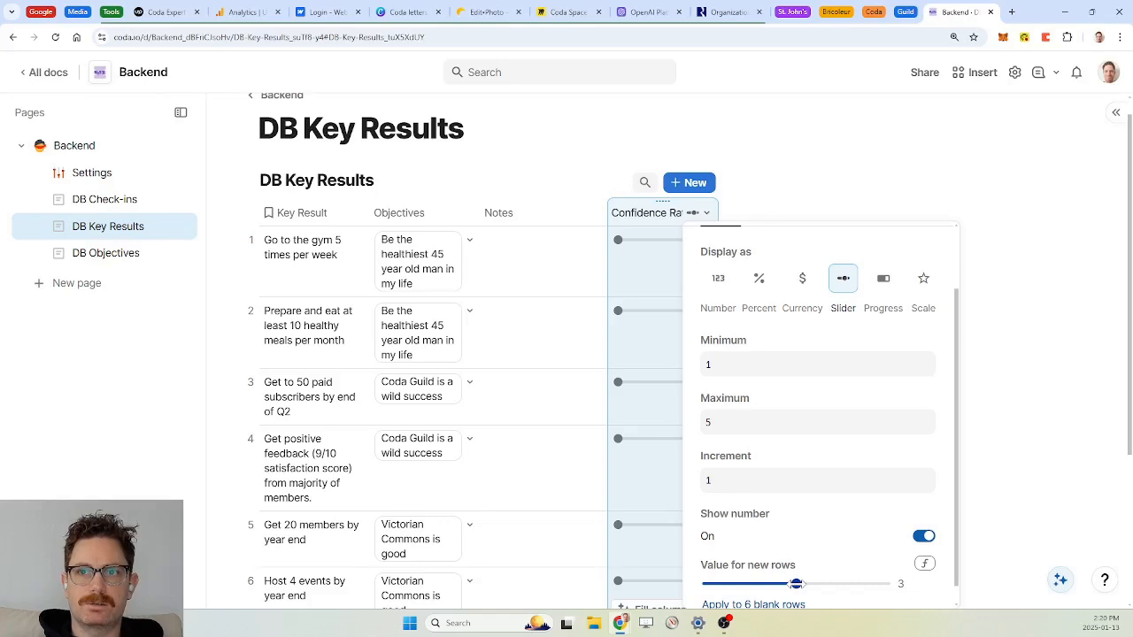
left_click(779, 604)
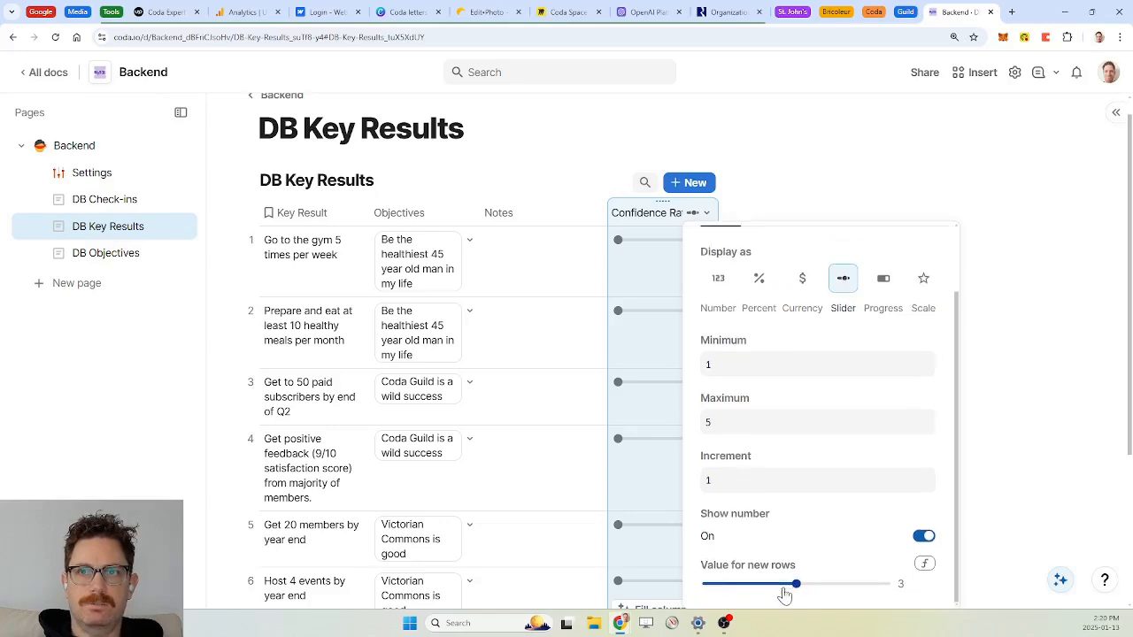
left_click(595, 187)
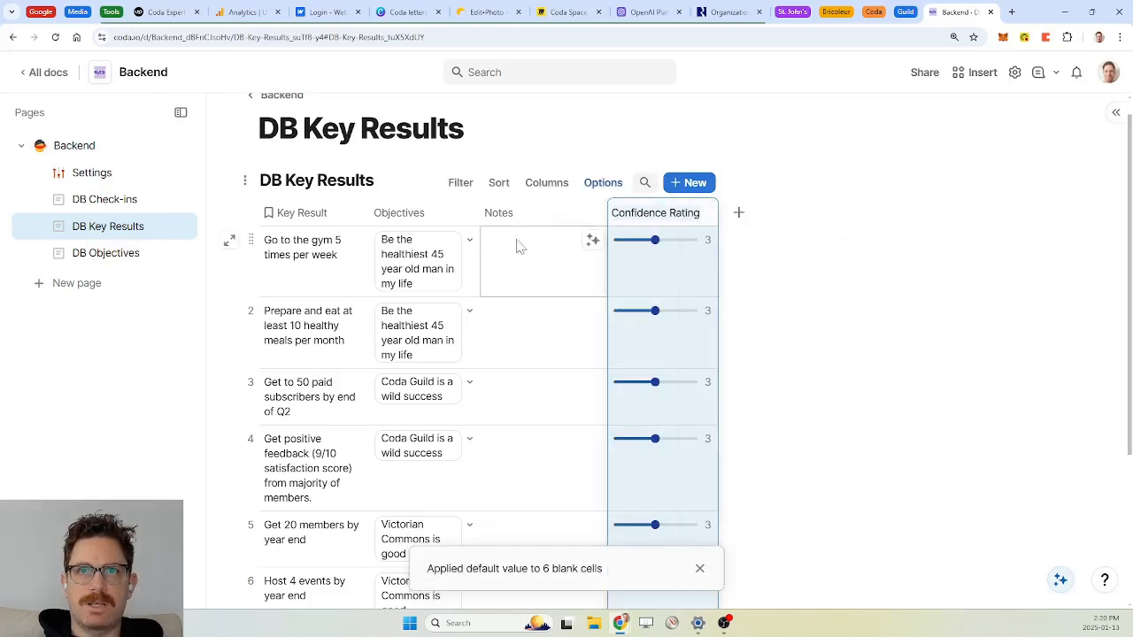
left_click(699, 568)
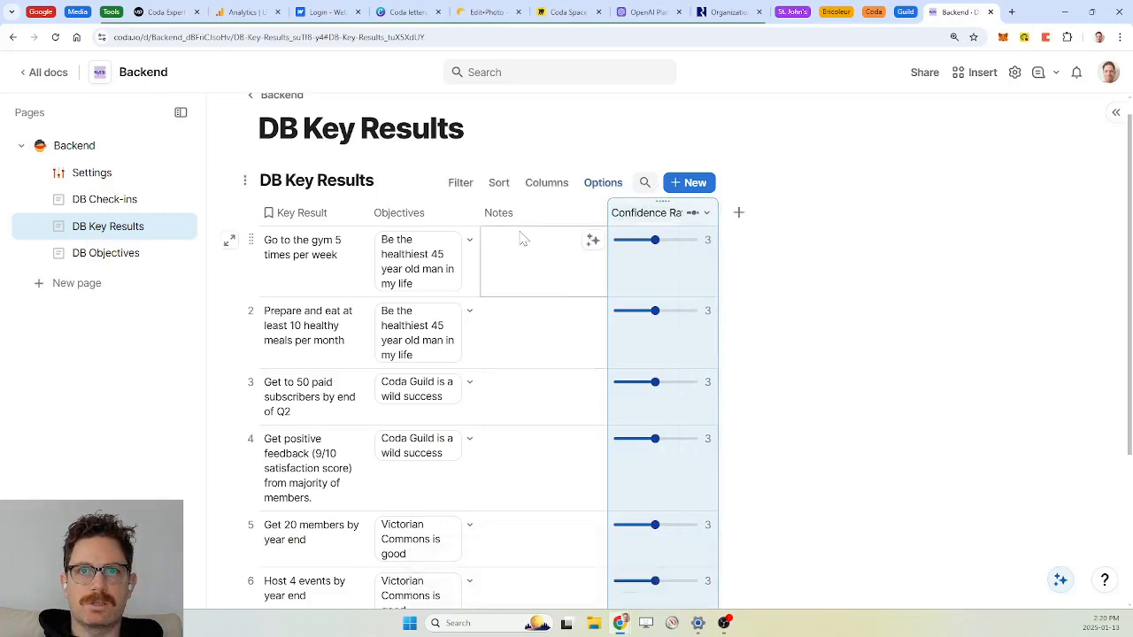
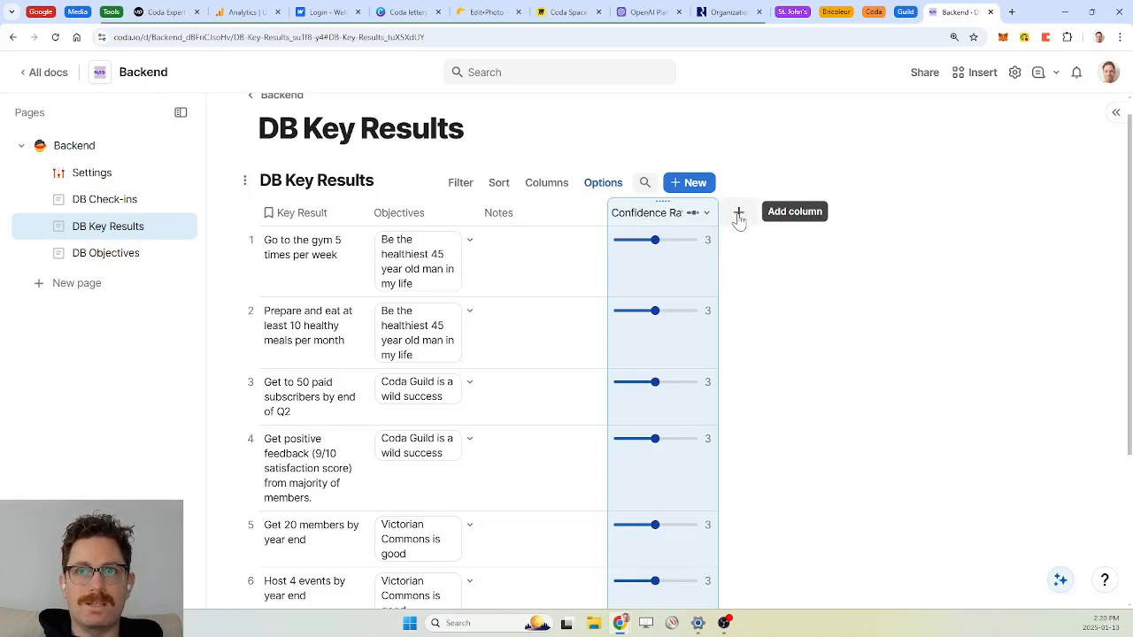
Step: Add a Number column after Confidence Rating in the DB Key Results table
left_click(739, 217)
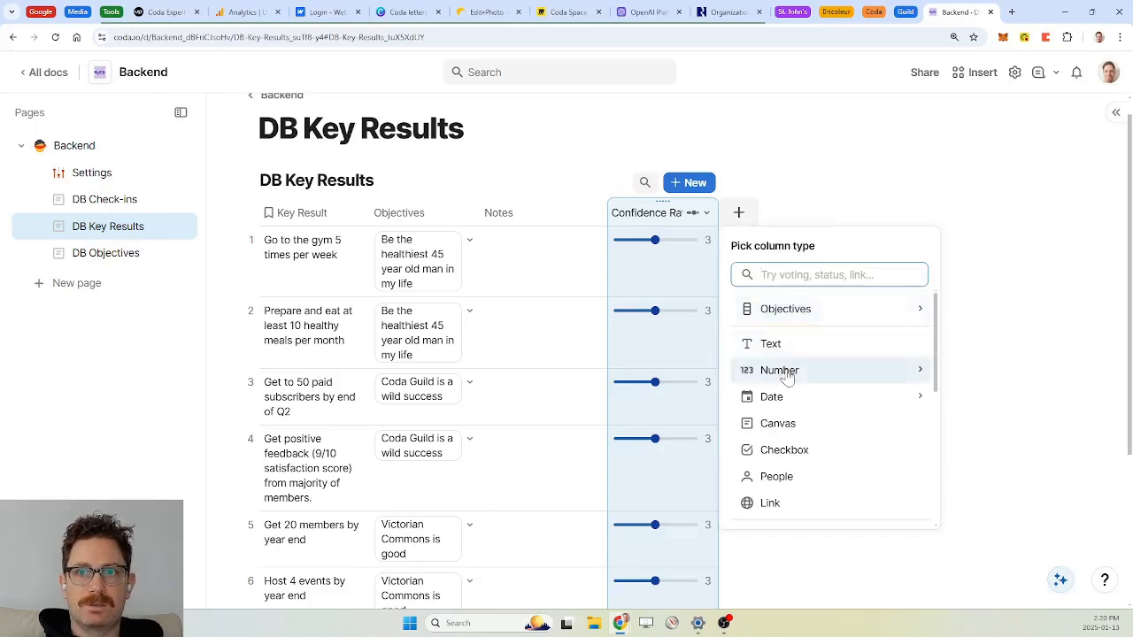
mouse_move(779, 370)
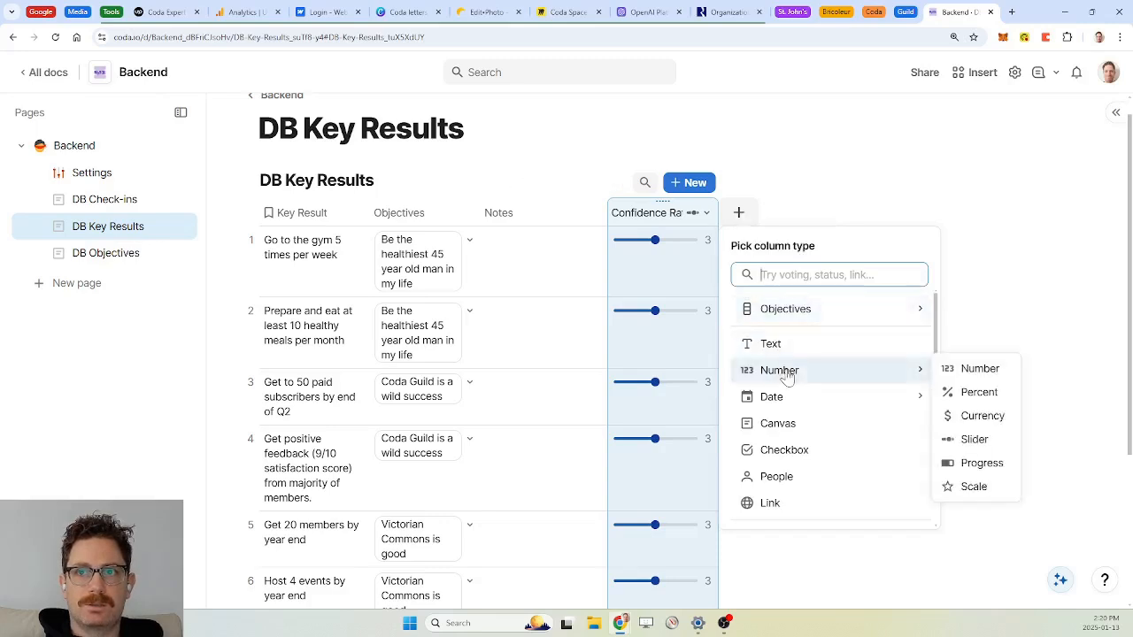
left_click(982, 374)
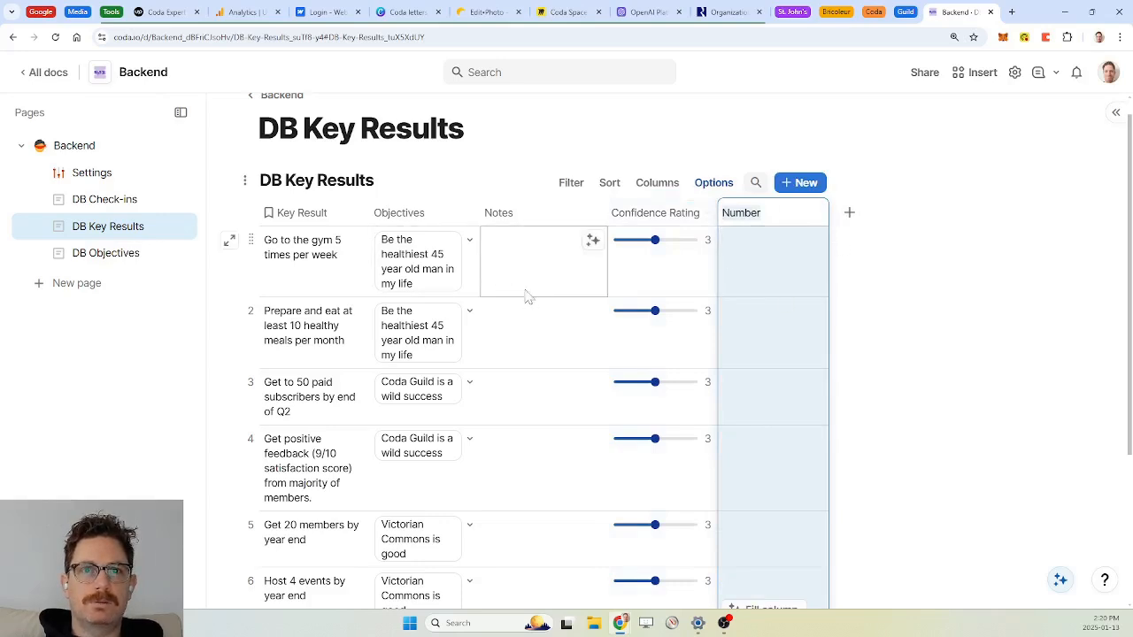
left_click(796, 271)
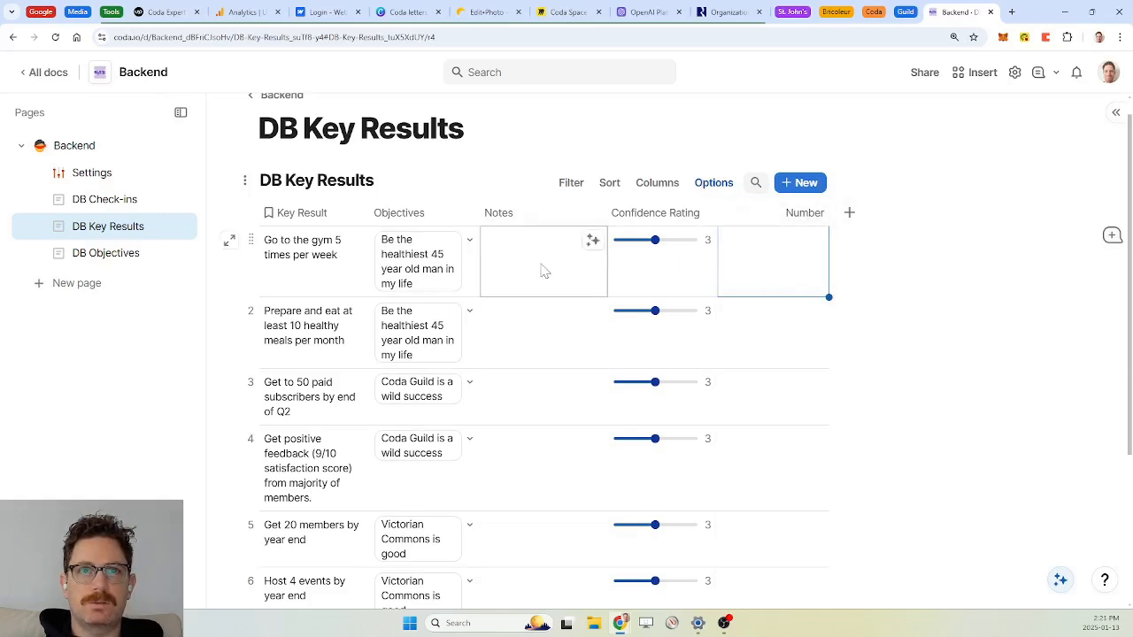
Step: In the row layout of the first DB Objectives record, give the Objective field a Large label and centre alignment
left_click(115, 255)
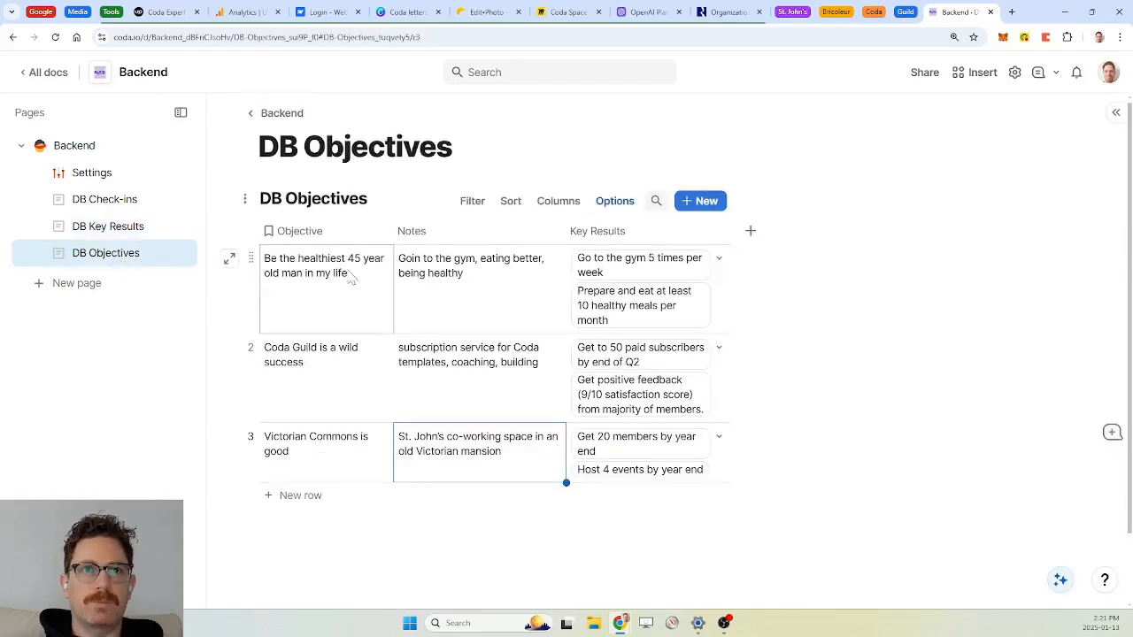
left_click(235, 264)
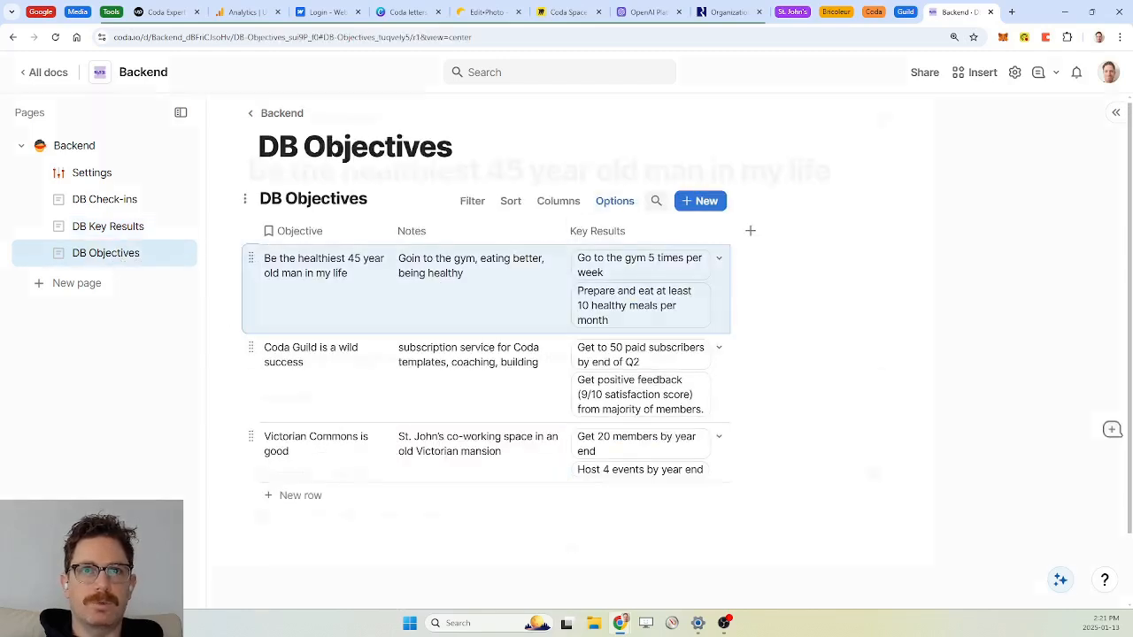
left_click(861, 118)
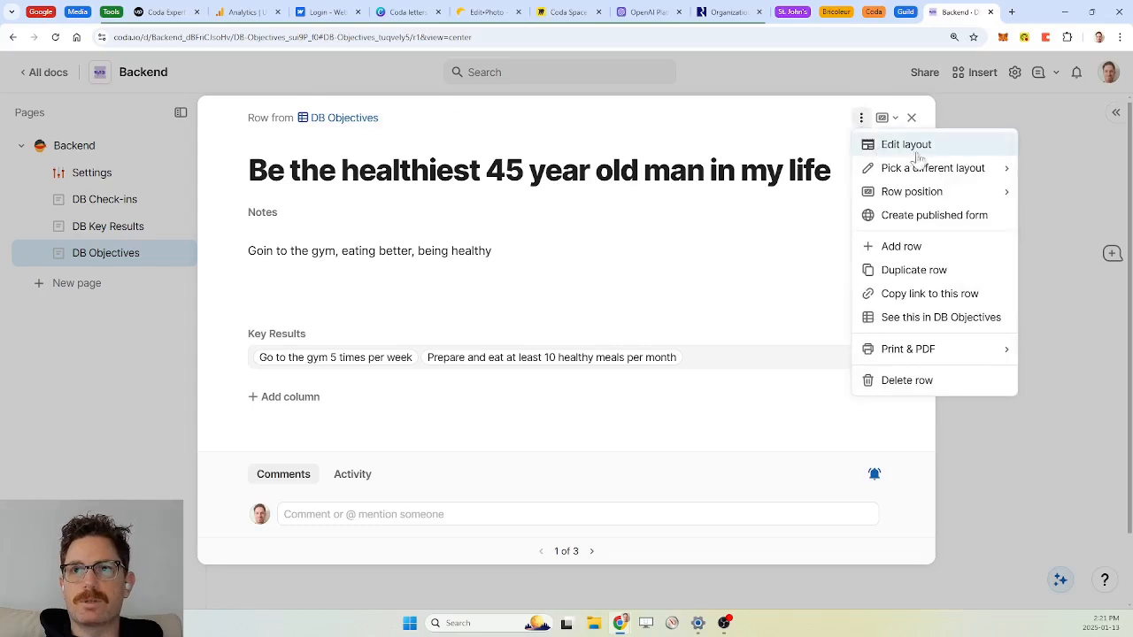
mouse_move(951, 172)
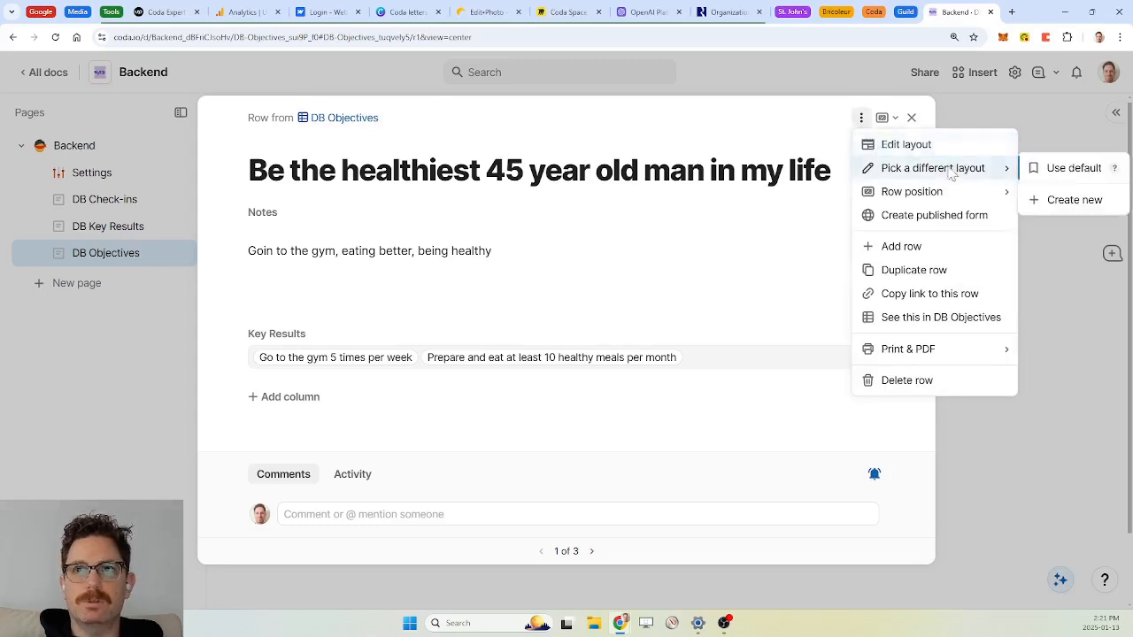
left_click(906, 145)
left_click(728, 200)
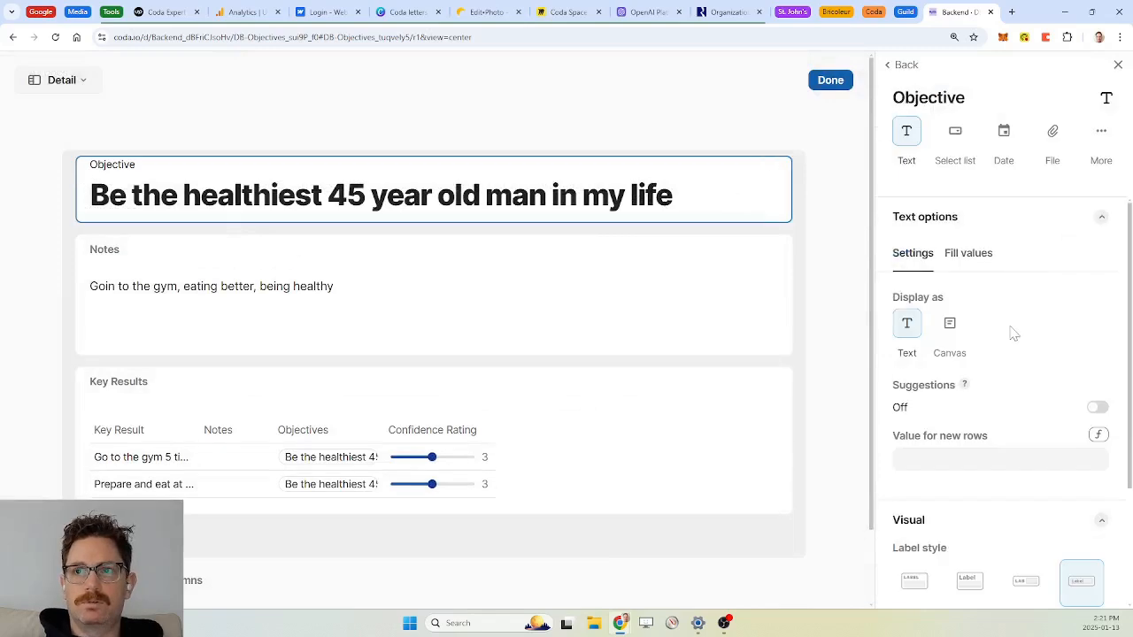
scroll(1014, 334, "down", 2)
left_click(970, 416)
left_click(936, 571)
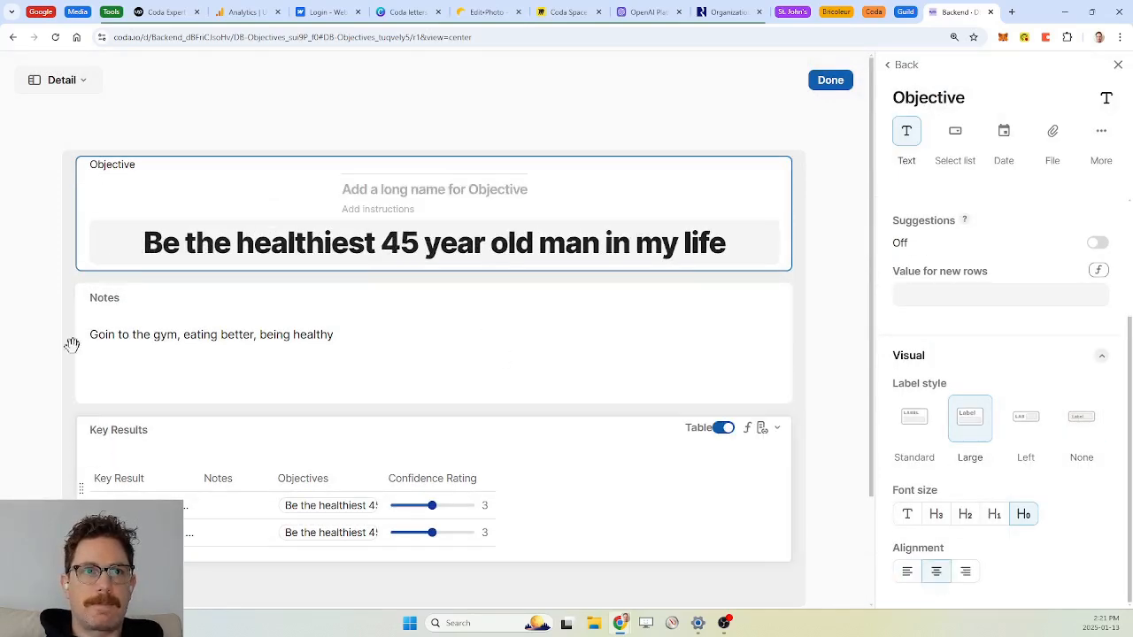
Step: Move Key Results above Notes in the objective layout, turn off the hidden column link, and finish editing the layout
left_click_drag(71, 345, 100, 276)
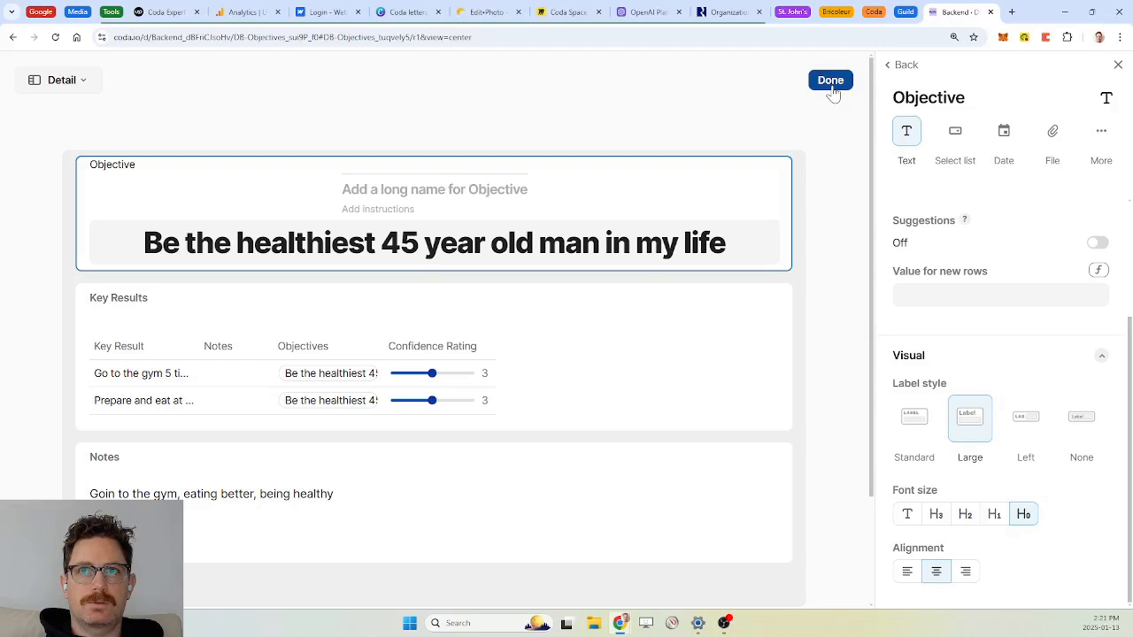
left_click(908, 67)
left_click(1104, 427)
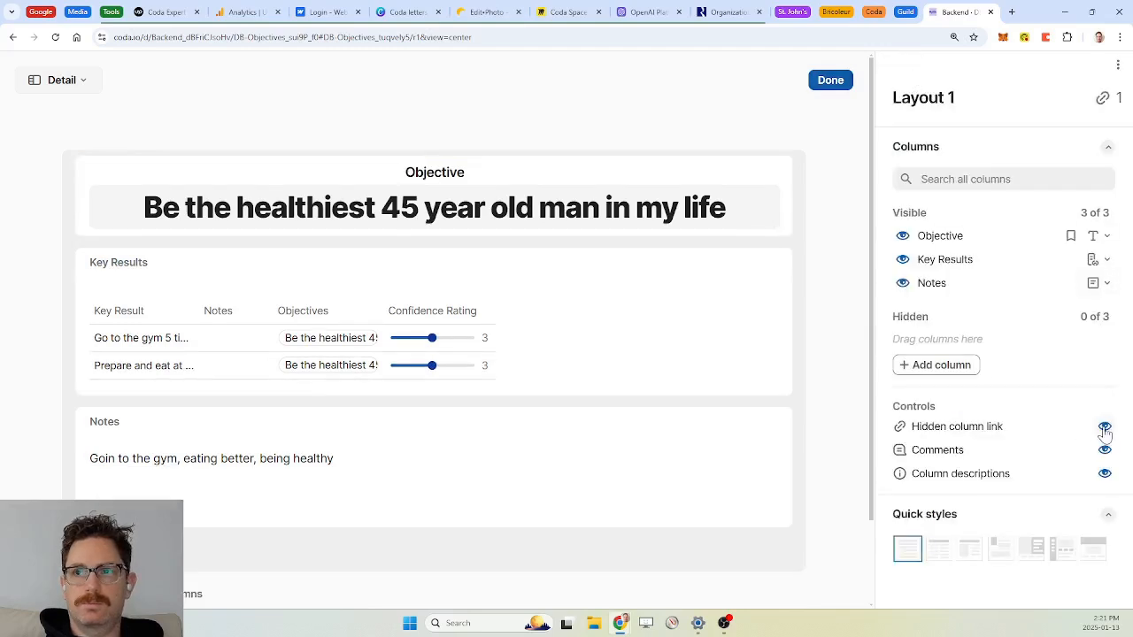
left_click(831, 79)
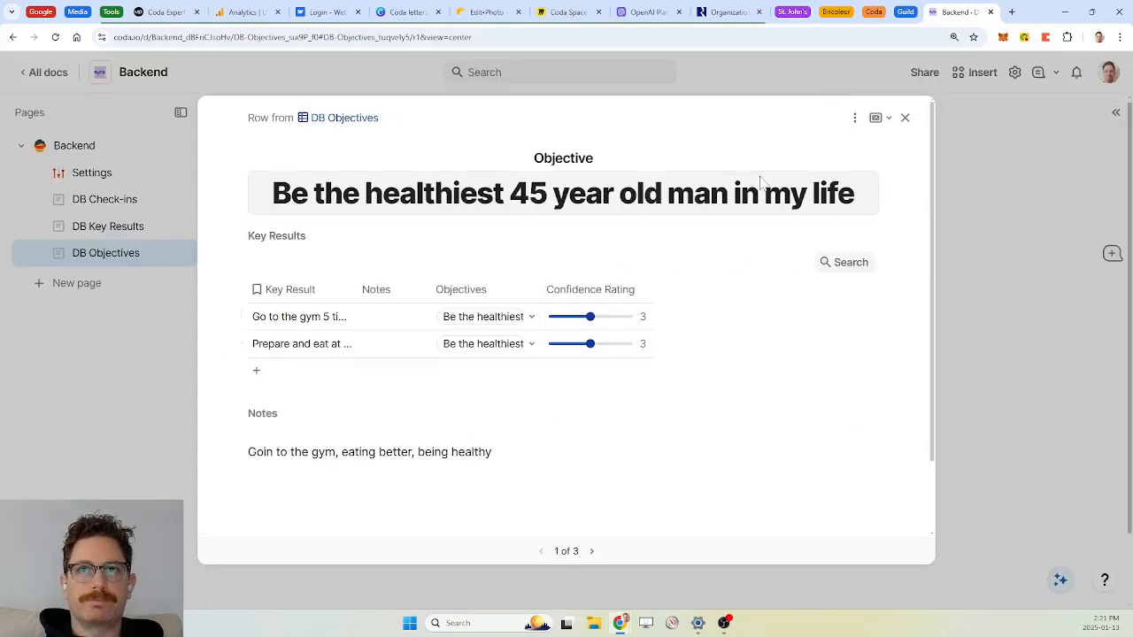
Step: Reopen the objective layout for editing and add a text column named Line1 with a formula referencing the modal line
left_click(854, 118)
left_click(884, 146)
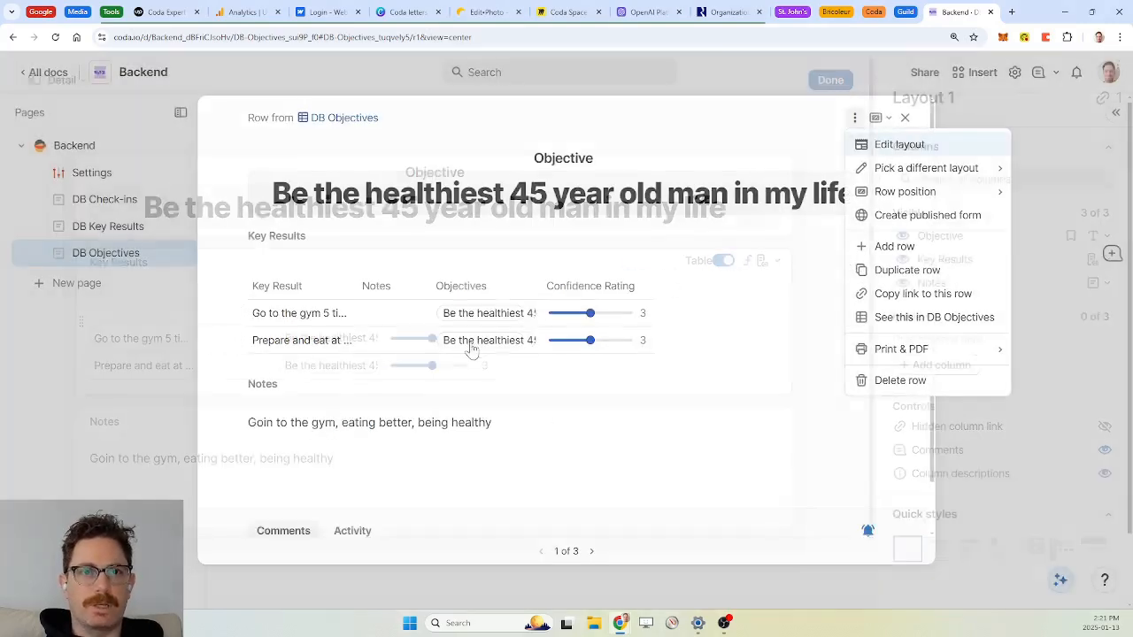
left_click(936, 365)
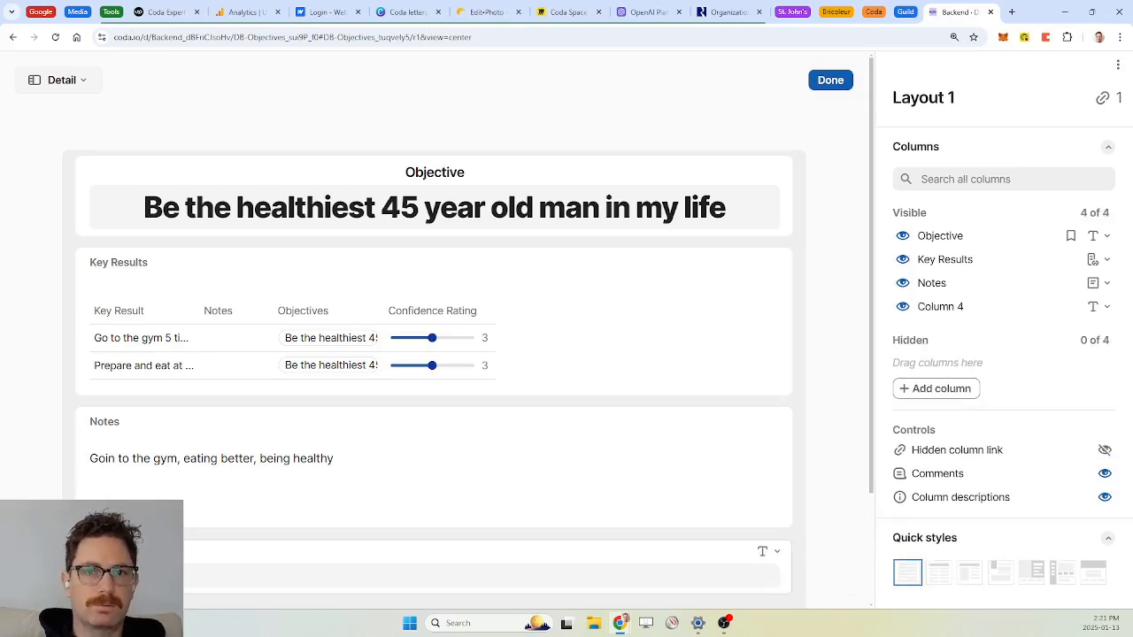
left_click(770, 551)
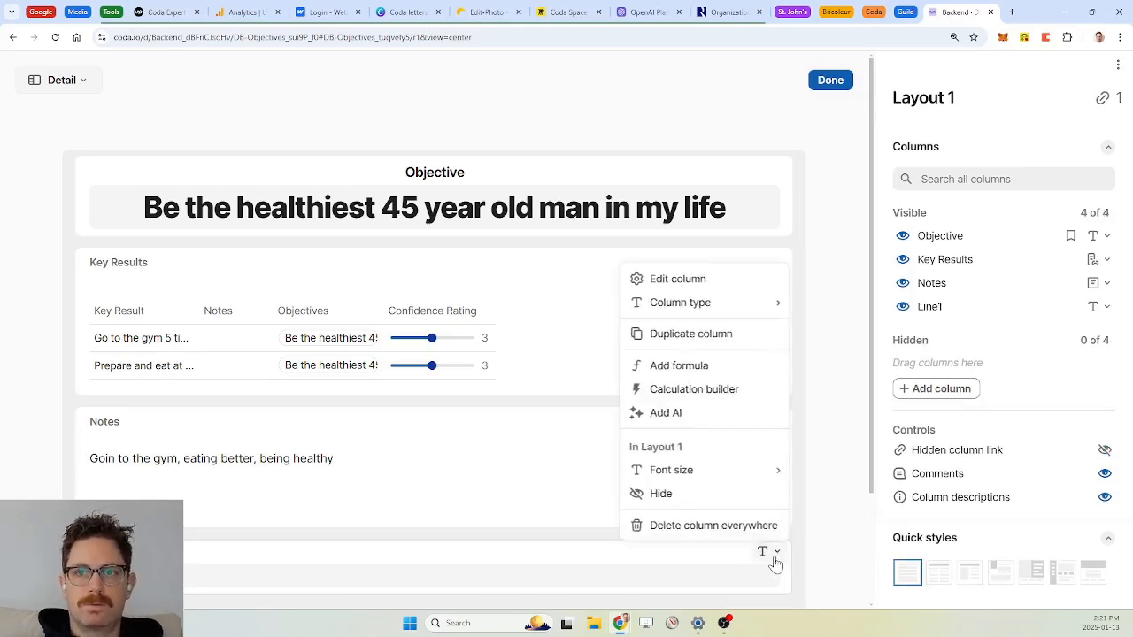
left_click(705, 370)
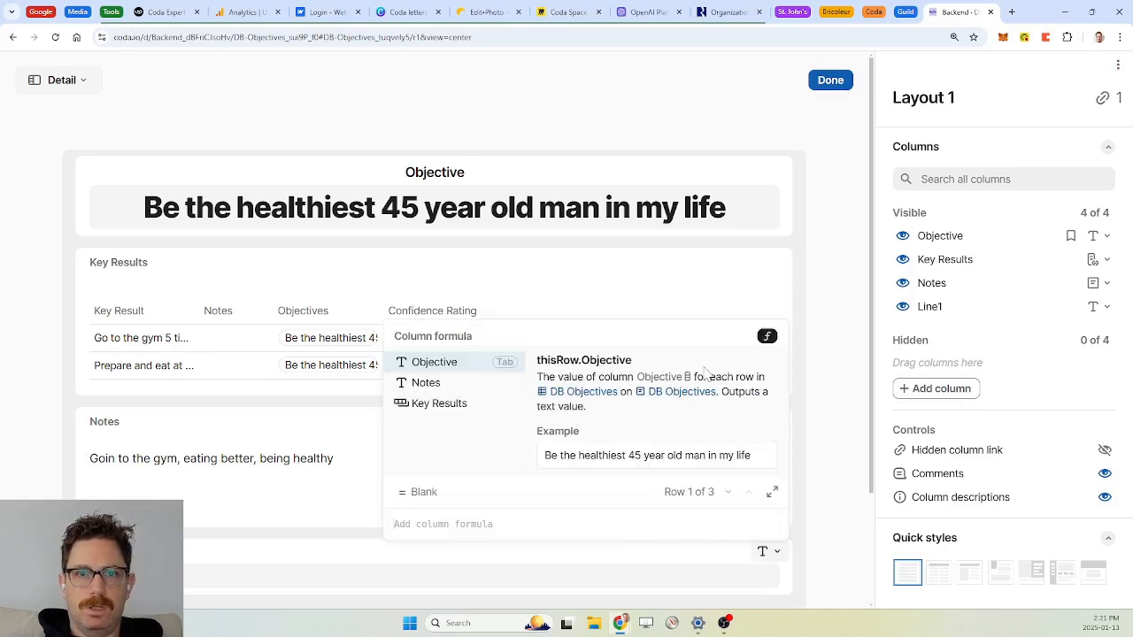
type("modal")
key("Tab")
key("Return")
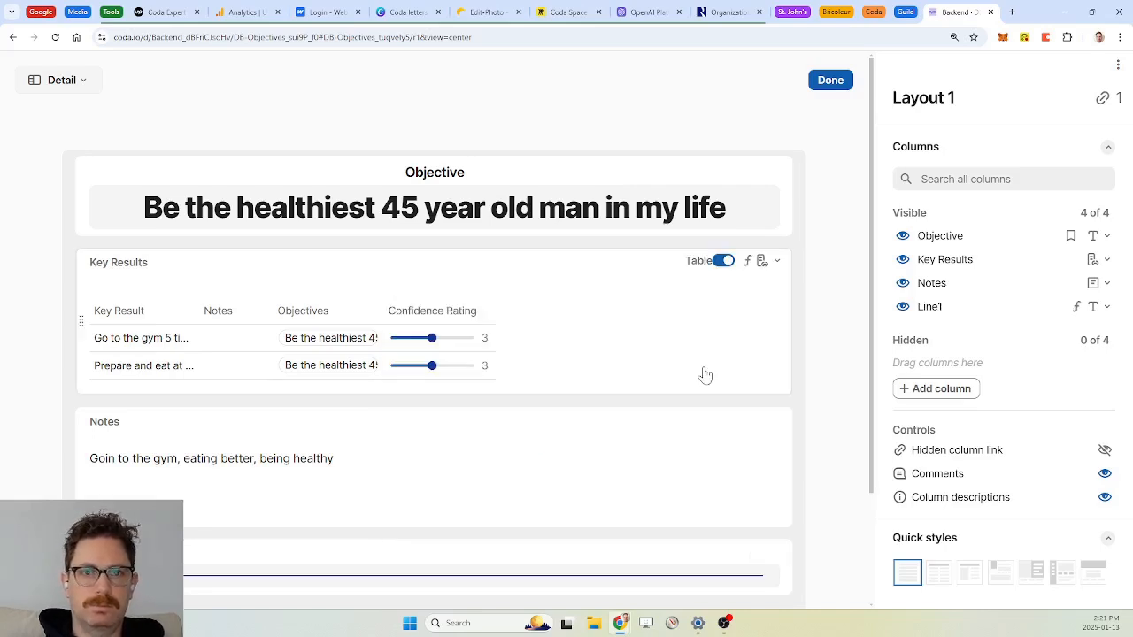
Step: Place Line1 between Key Results and Notes, set its label style to None, and centre it
left_click_drag(81, 566, 97, 400)
left_click(246, 417)
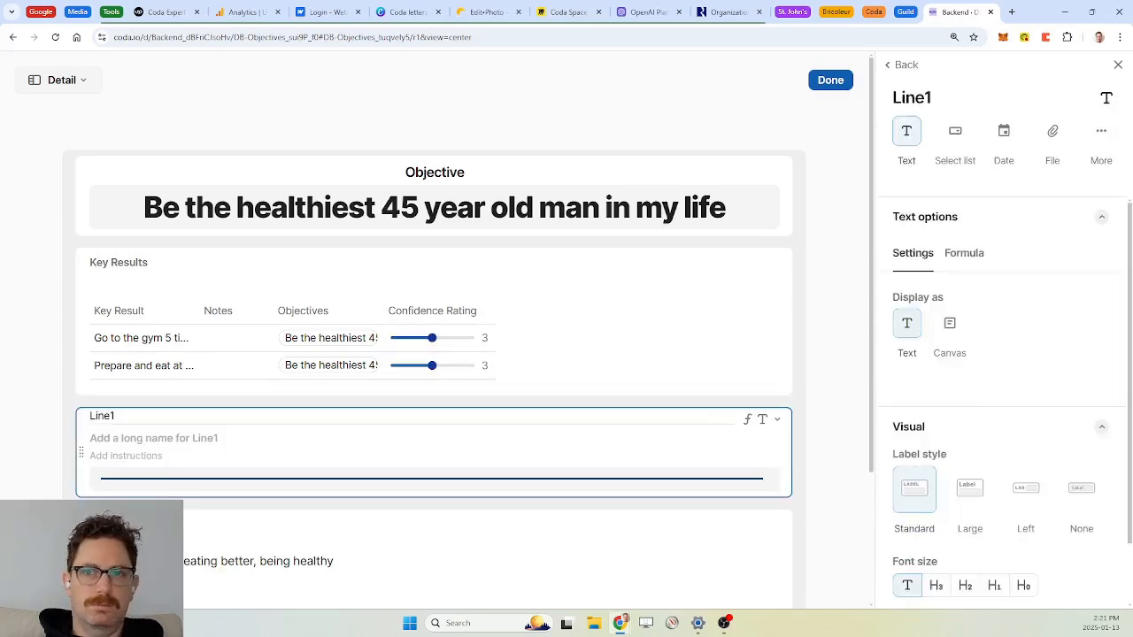
left_click(1081, 488)
scroll(977, 440, "down", 1)
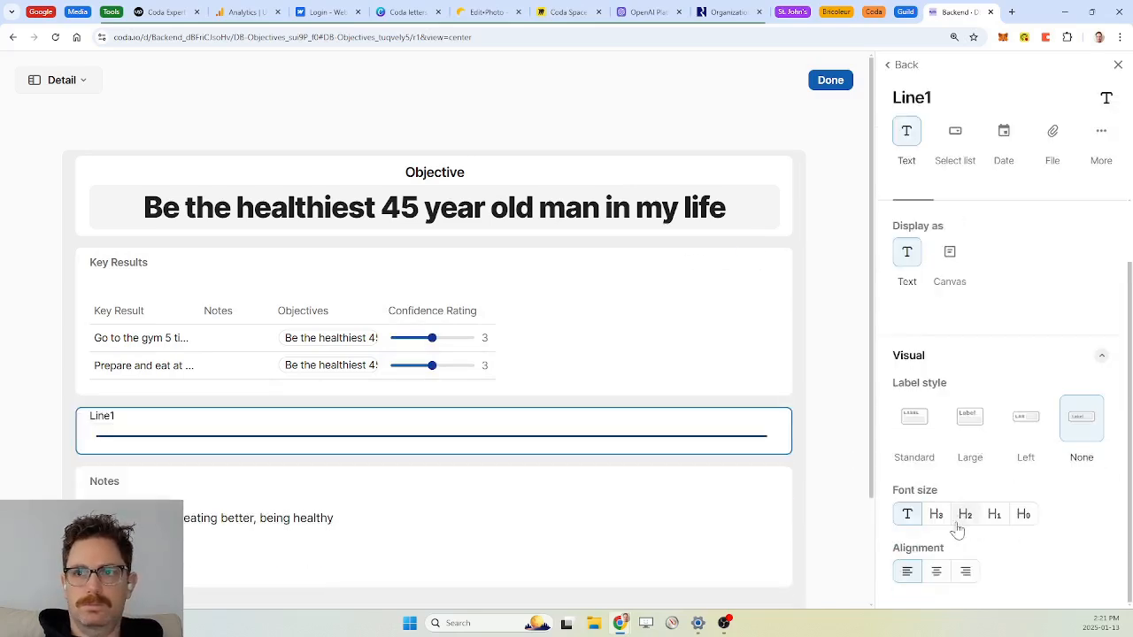
left_click(940, 571)
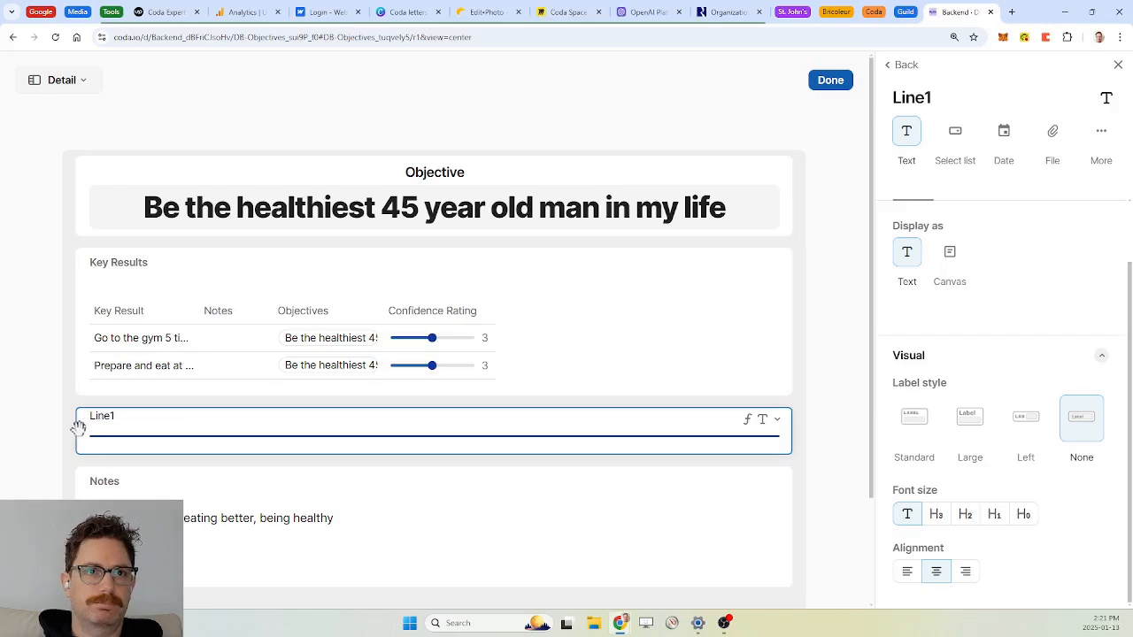
Step: Move Line1 between Objective and Key Results, and place a duplicate of it between Key Results and Notes
left_click_drag(80, 431, 116, 239)
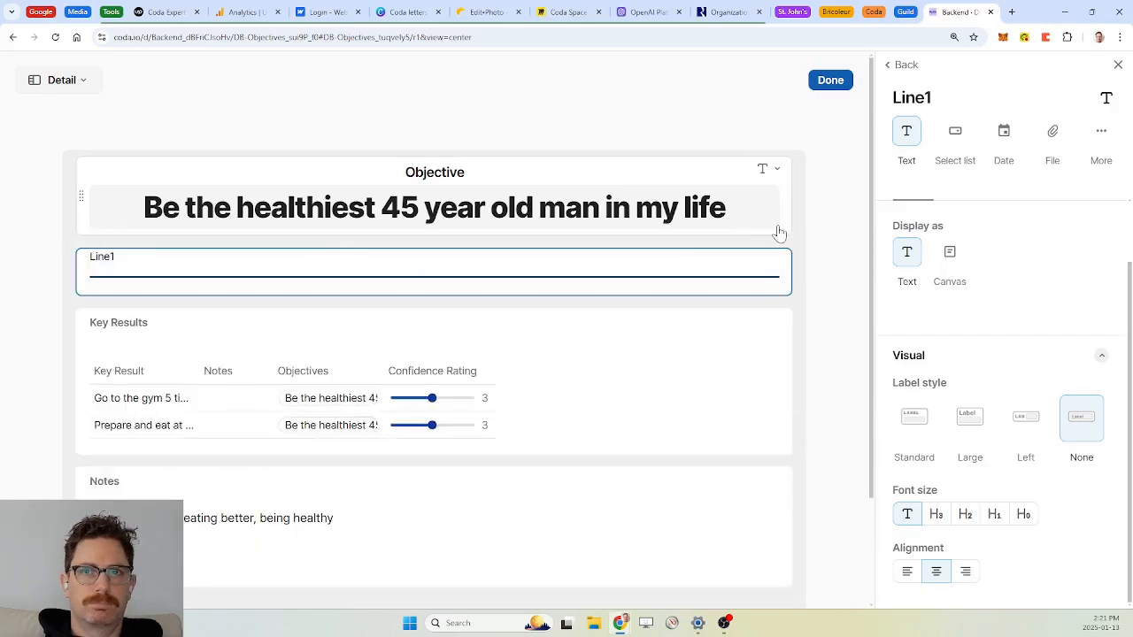
left_click(776, 265)
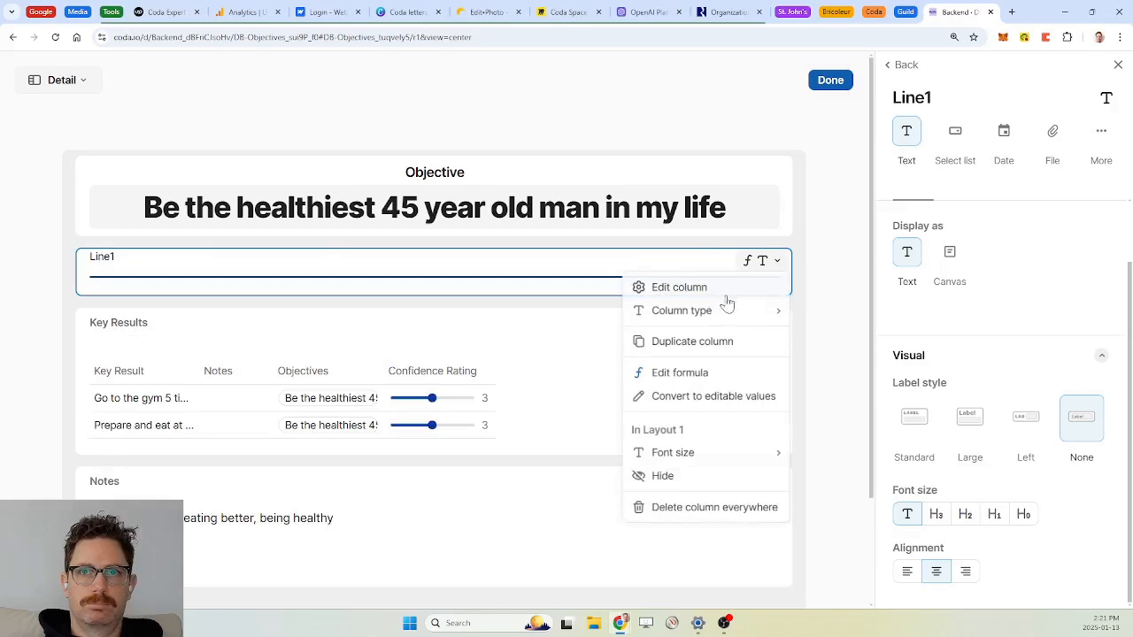
left_click(696, 342)
scroll(212, 460, "down", 2)
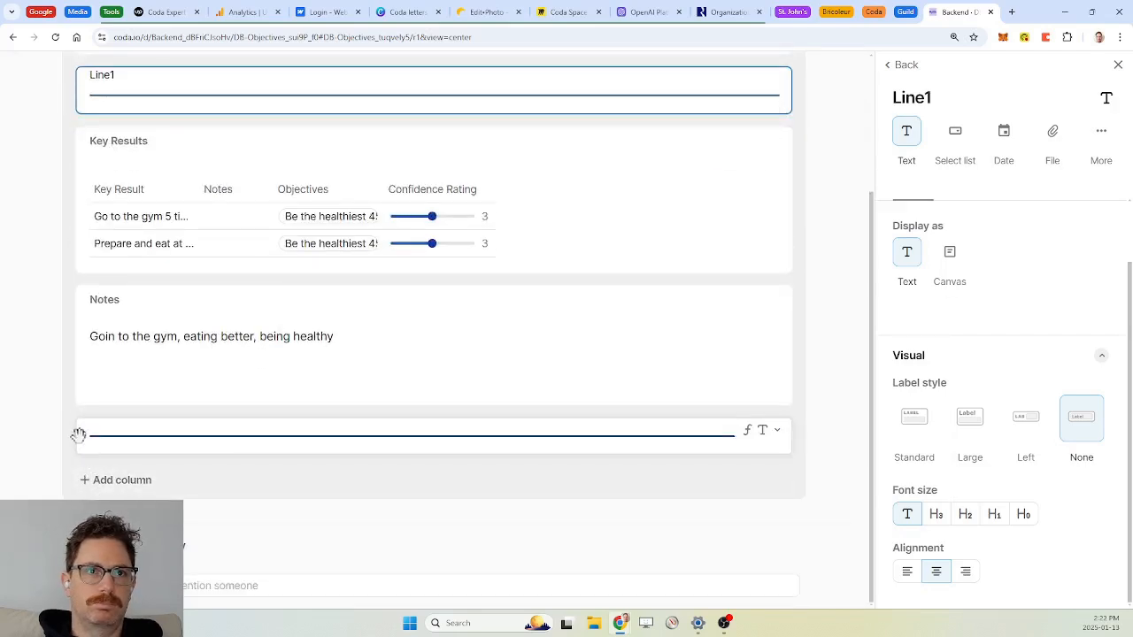
left_click_drag(79, 433, 112, 370)
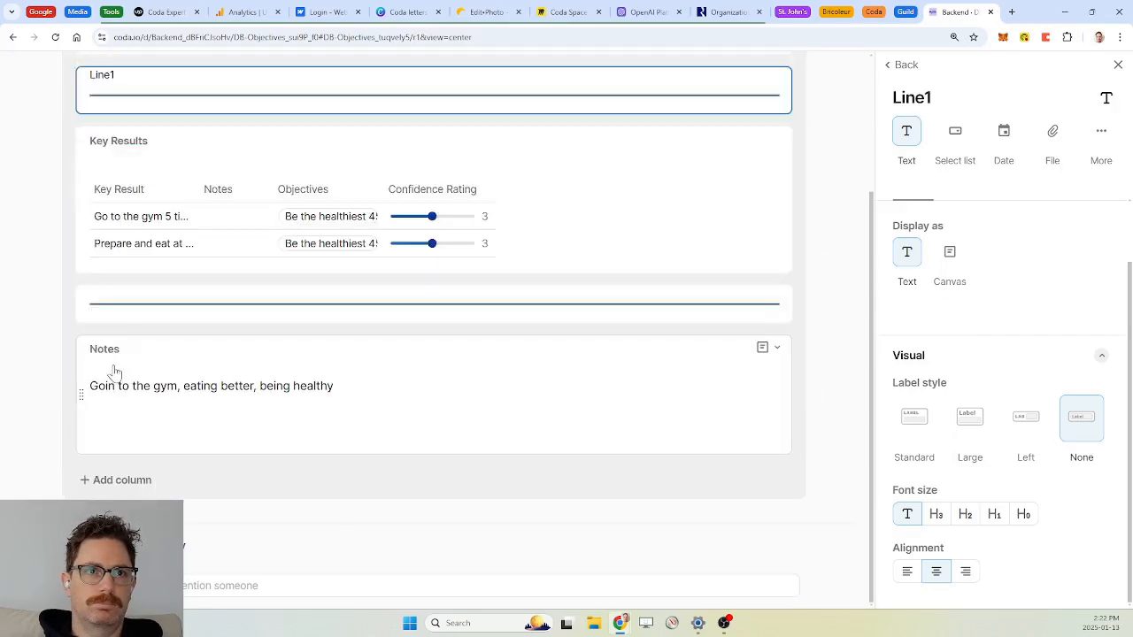
Step: Rename the duplicated line column as Line2 and finish editing the objective layout
left_click(184, 304)
left_click(124, 284)
type("Line2")
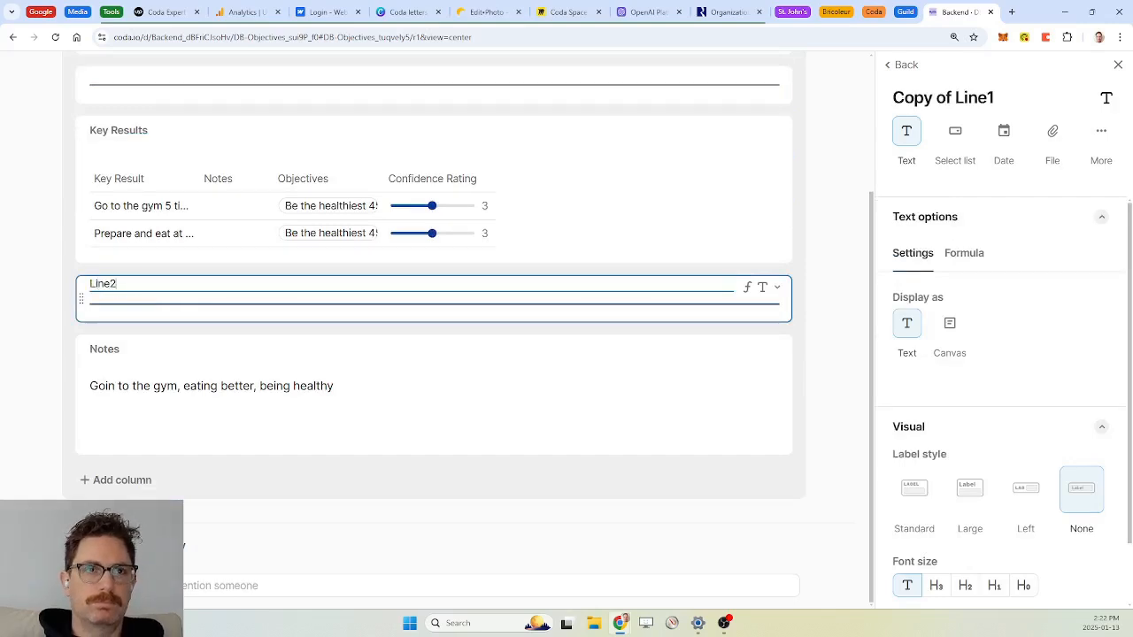
key("Return")
scroll(836, 345, "up", 2)
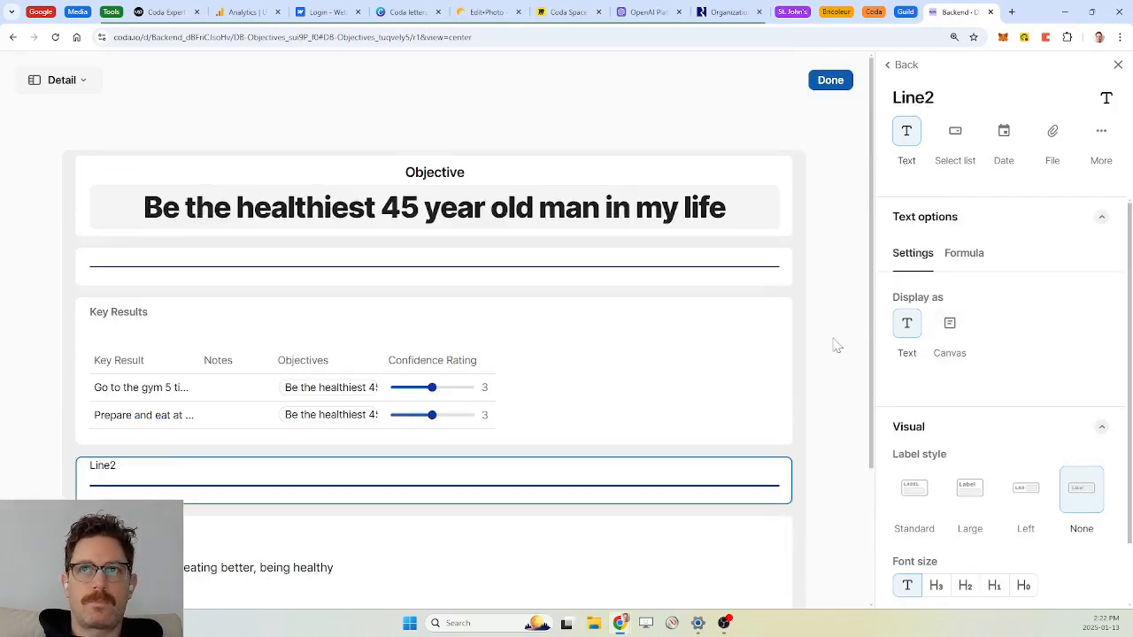
left_click(829, 83)
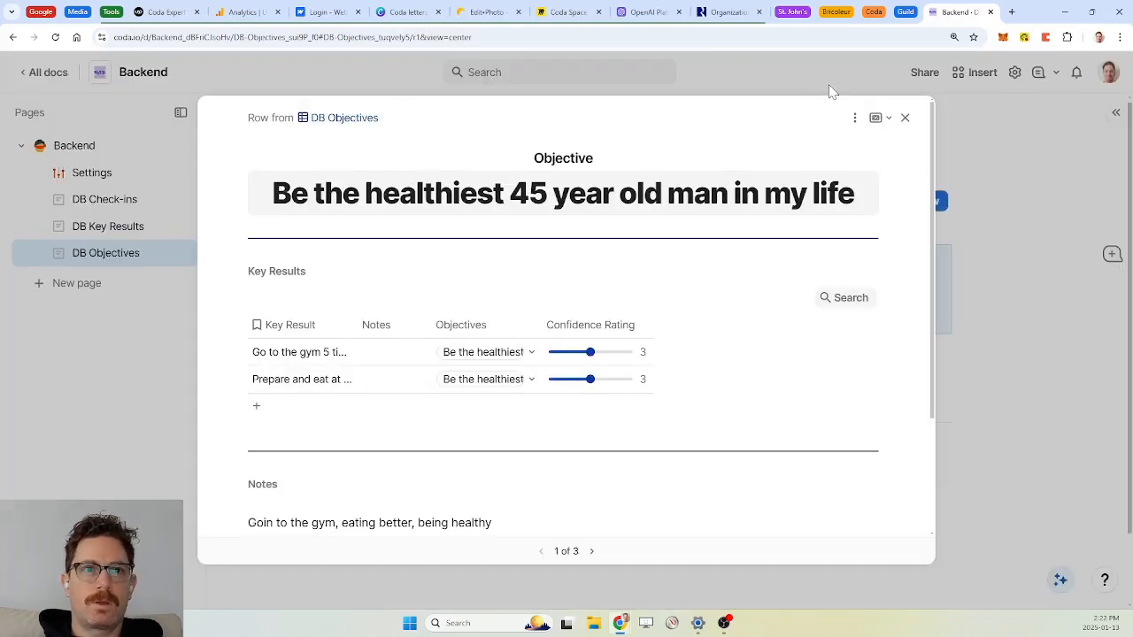
Step: Wrap the text of the Key Result column in the record's Key Results subtable
right_click(296, 327)
scroll(379, 527, "down", 2)
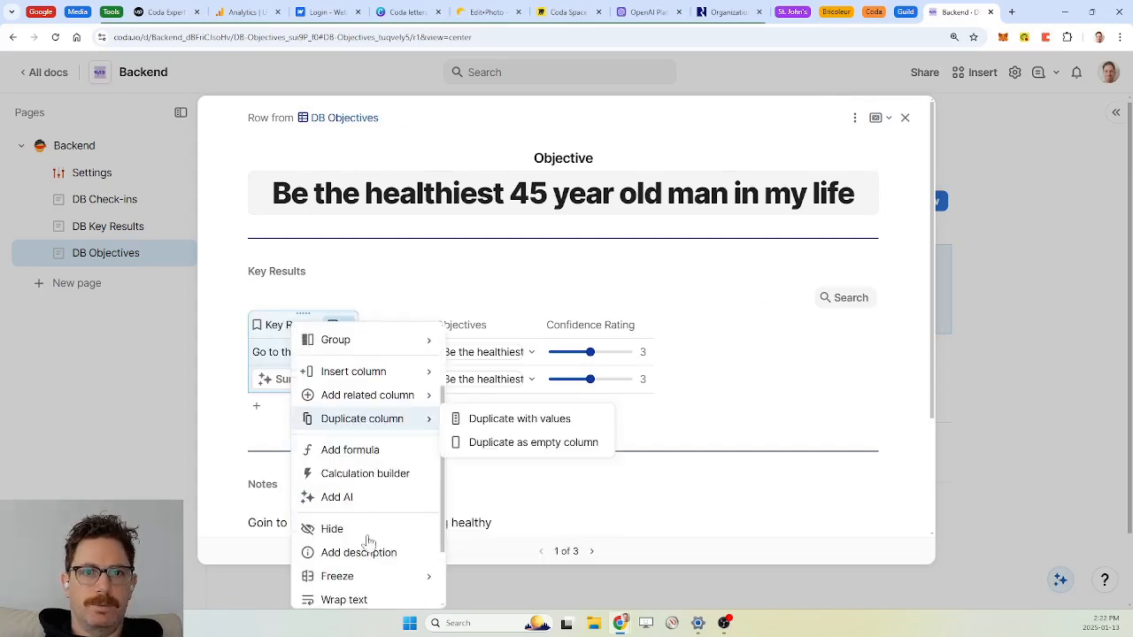
left_click(344, 597)
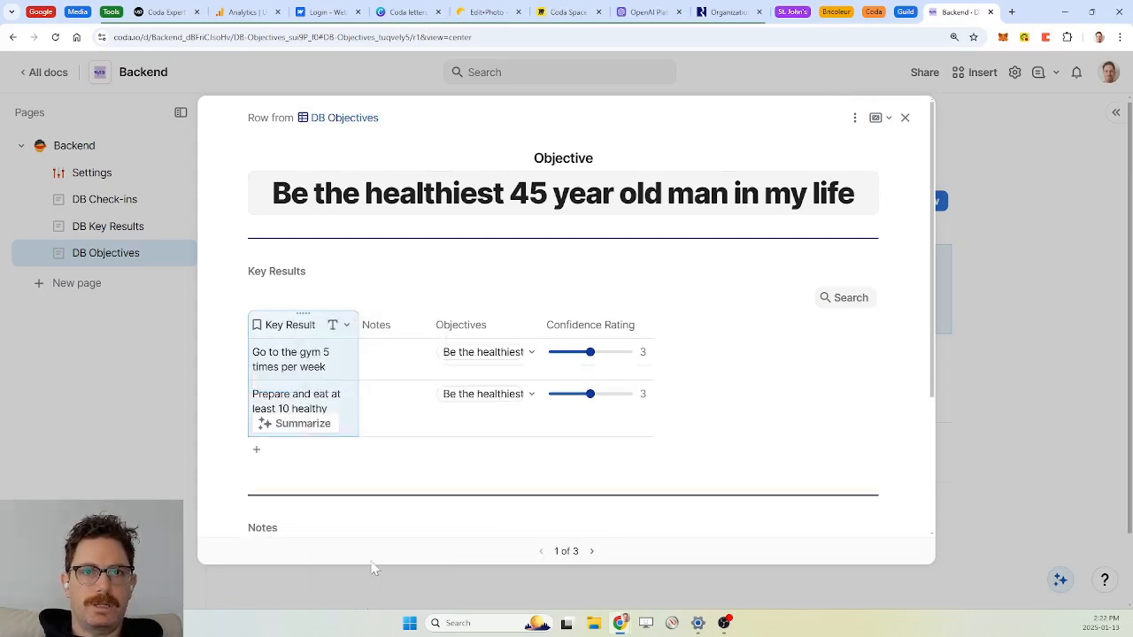
Step: Hide the Notes and Objectives columns in the Key Results subtable and widen its Key Result column
right_click(393, 332)
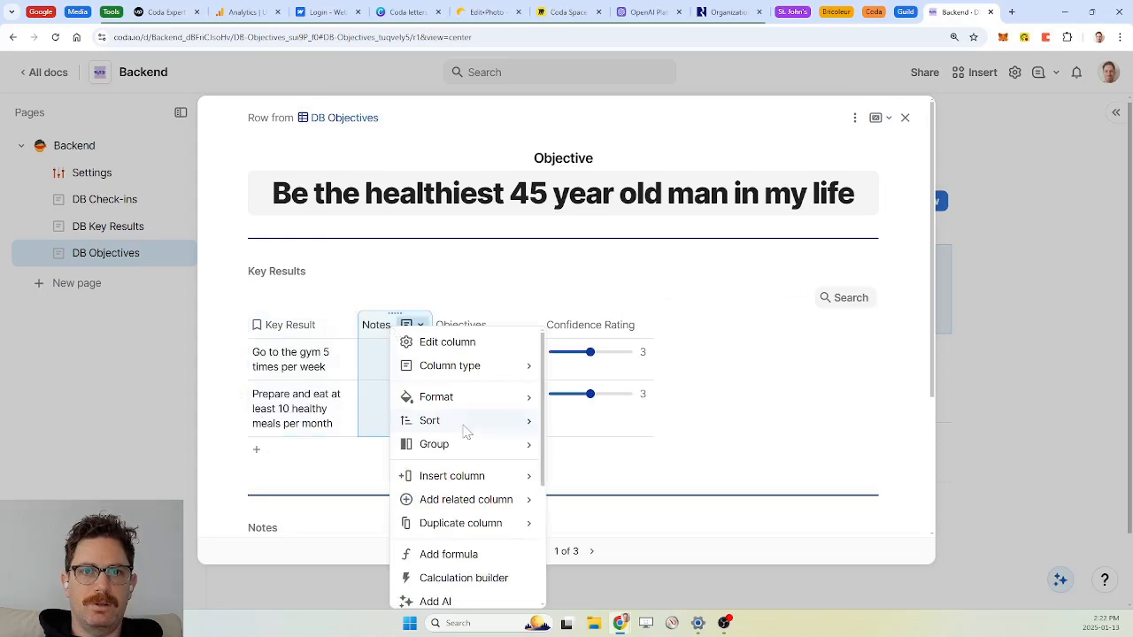
scroll(462, 429, "down", 2)
left_click(452, 508)
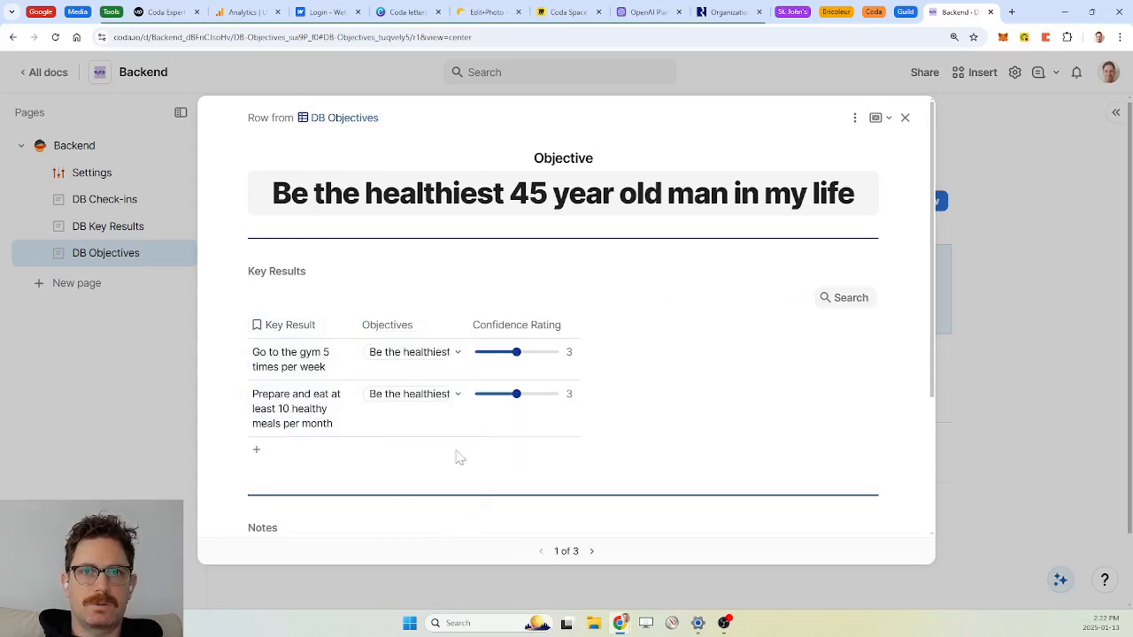
right_click(401, 334)
scroll(487, 472, "down", 3)
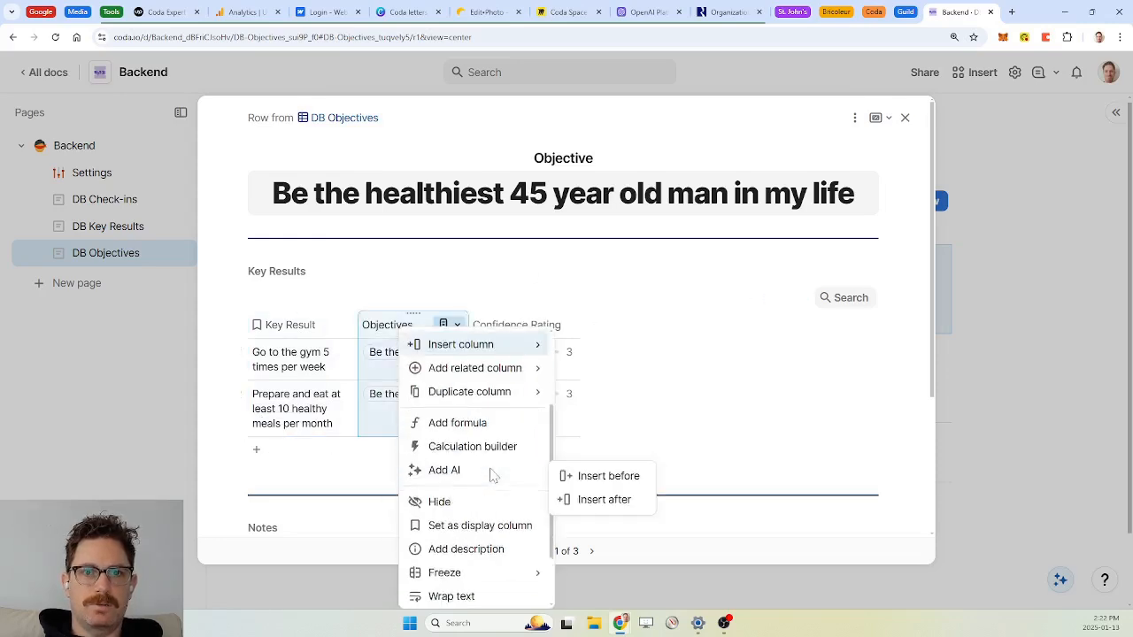
left_click(467, 497)
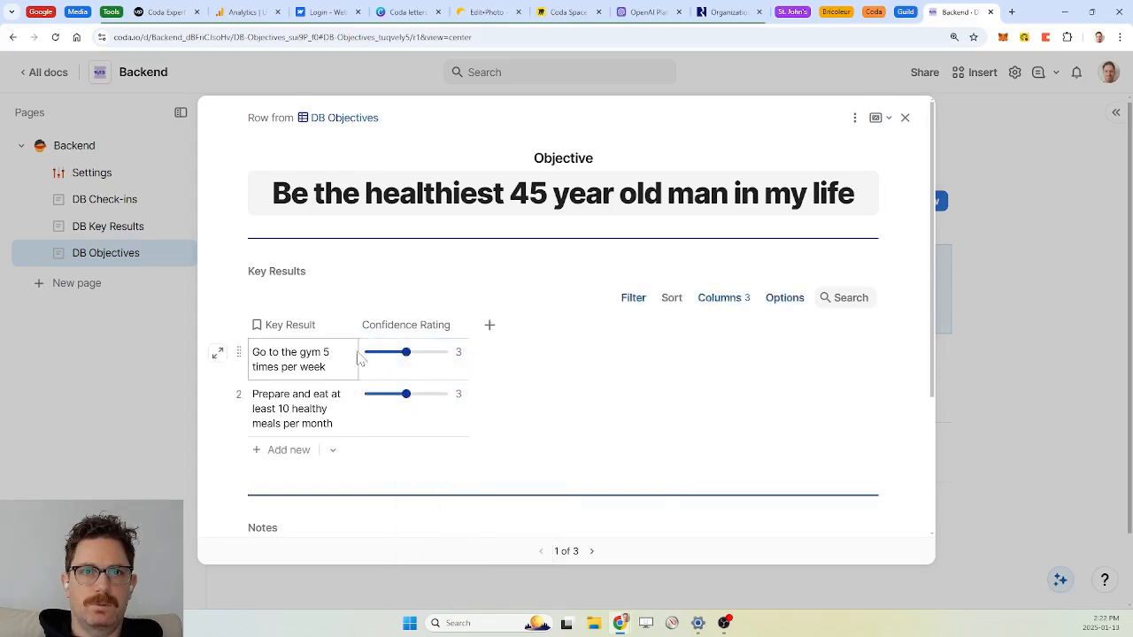
left_click_drag(376, 332, 437, 326)
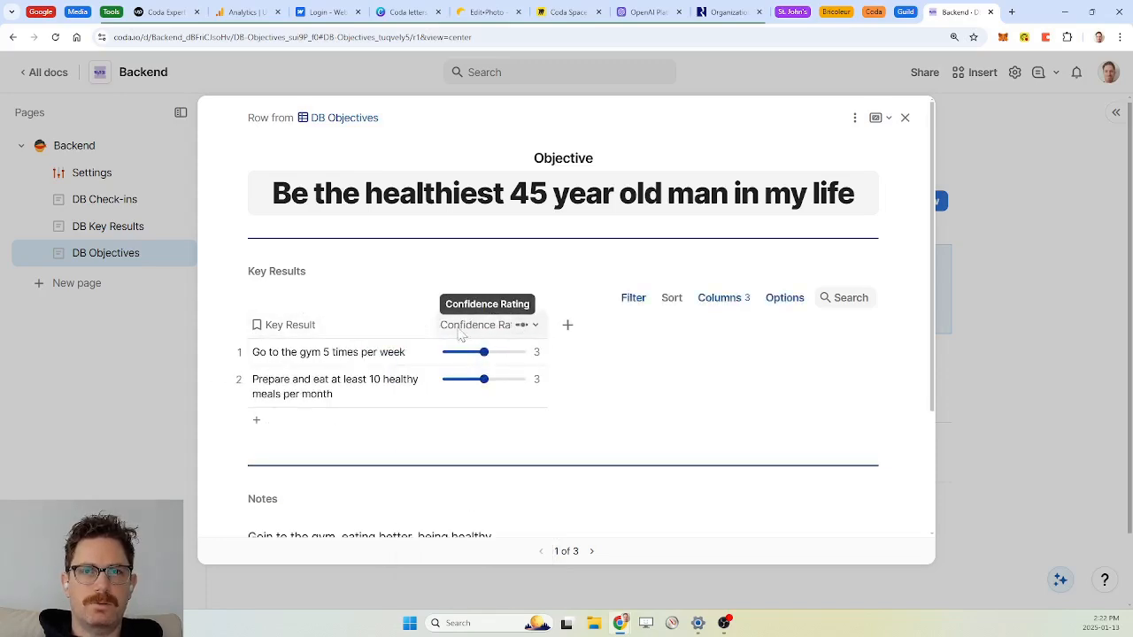
Step: Add a Number column to the Key Results subtable and close the objective record
left_click(568, 327)
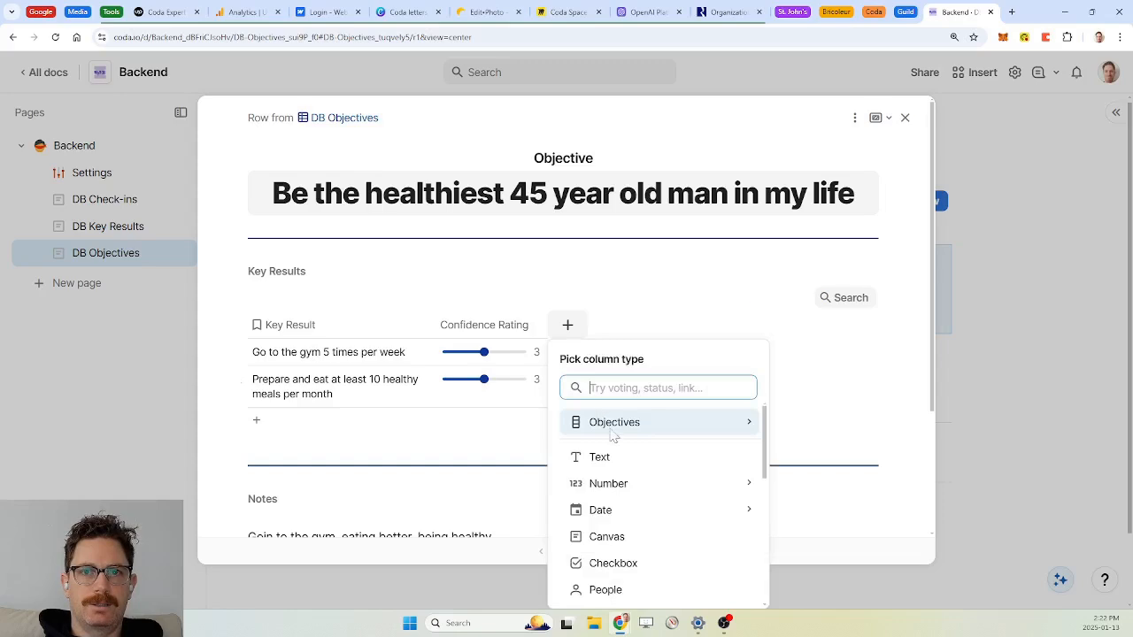
mouse_move(629, 495)
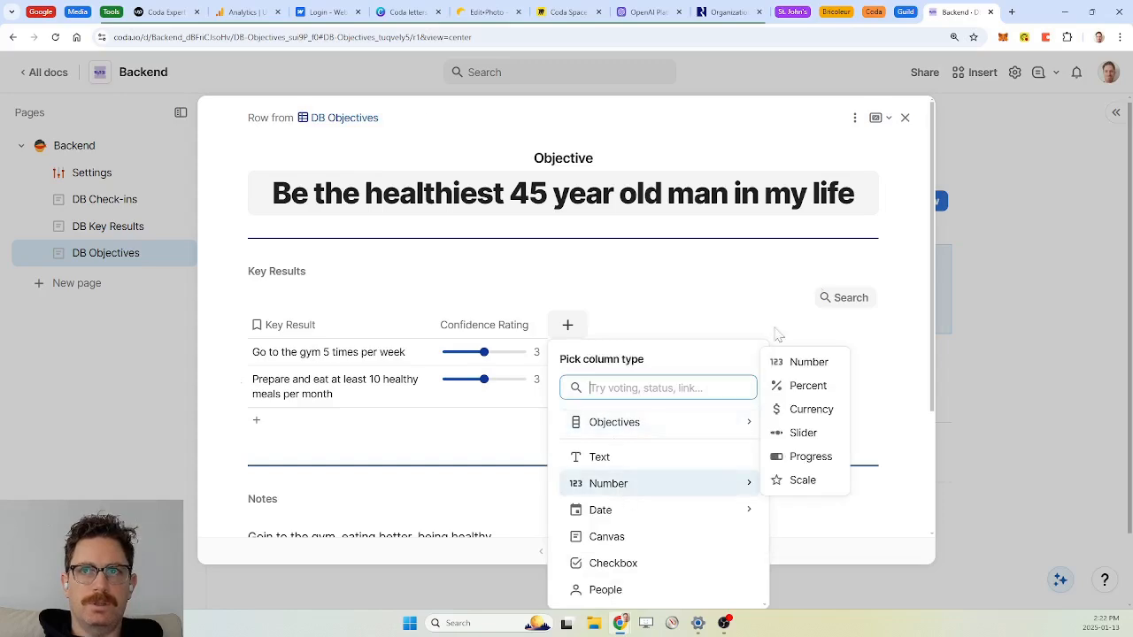
left_click(905, 118)
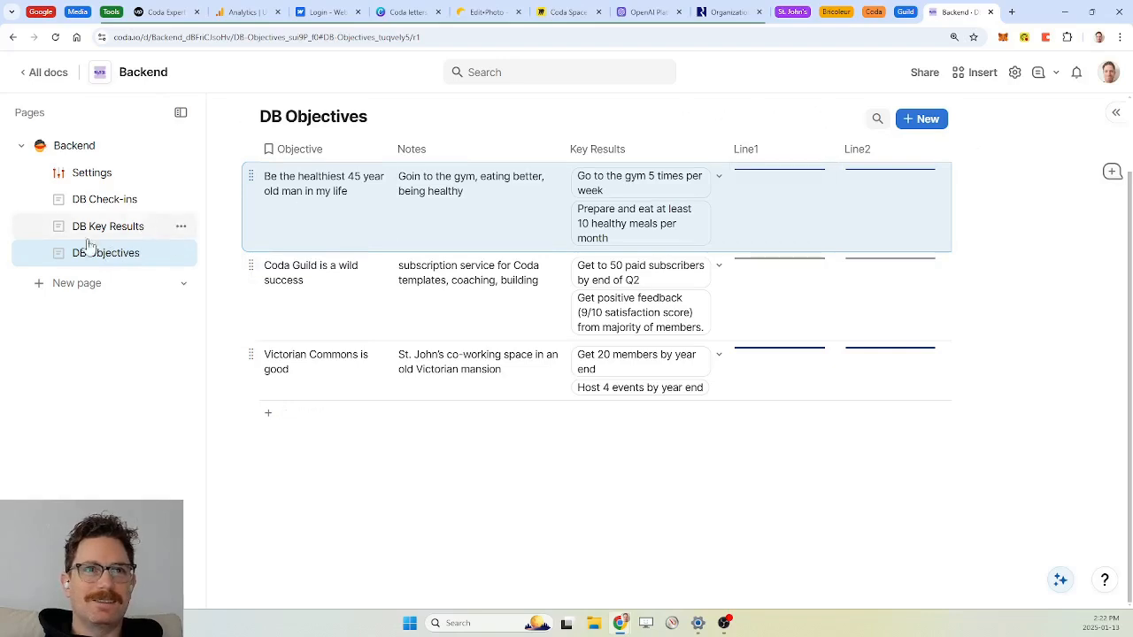
Step: In DB Objectives, add a related column that counts the selected Key Results
left_click(712, 150)
mouse_move(779, 379)
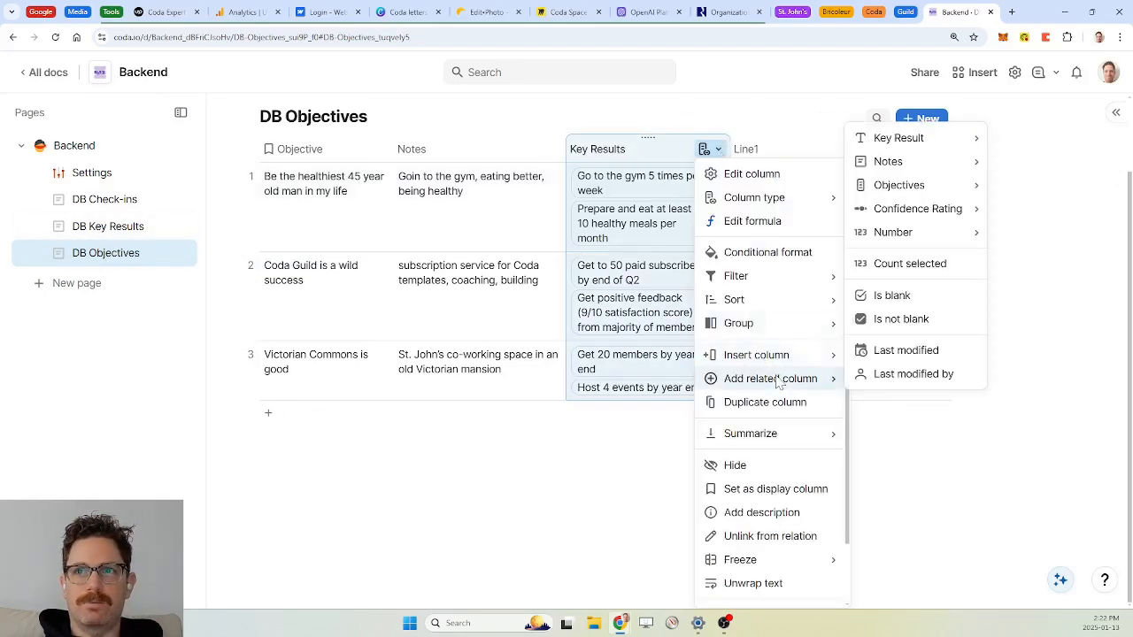
left_click(912, 264)
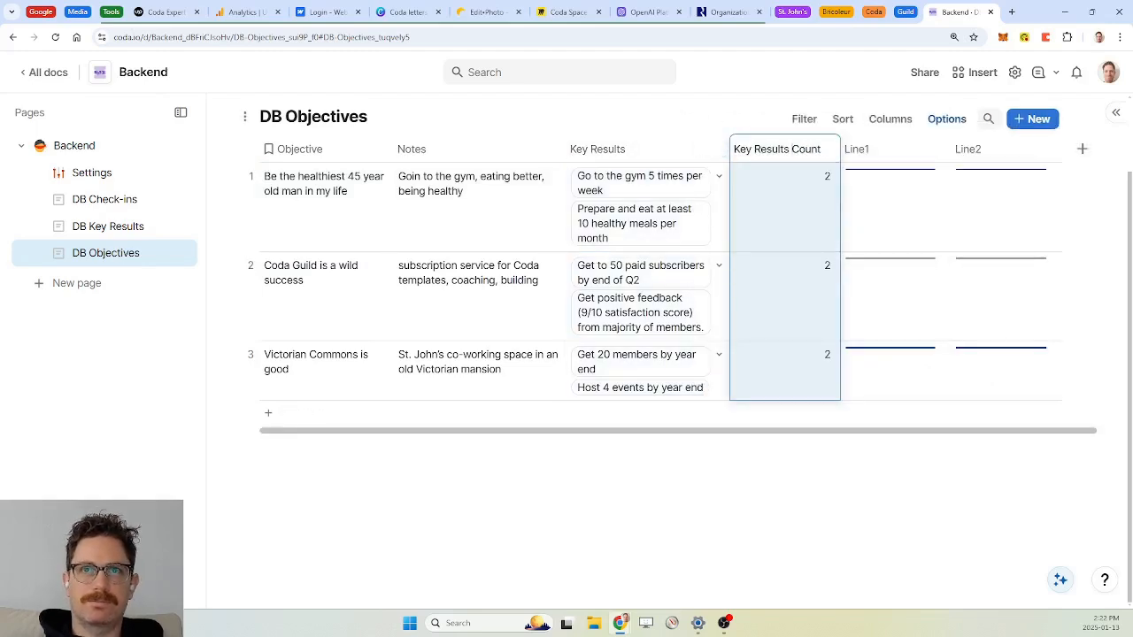
Step: In DB Key Results, add Key Results Count as a related column from Objectives
left_click(108, 227)
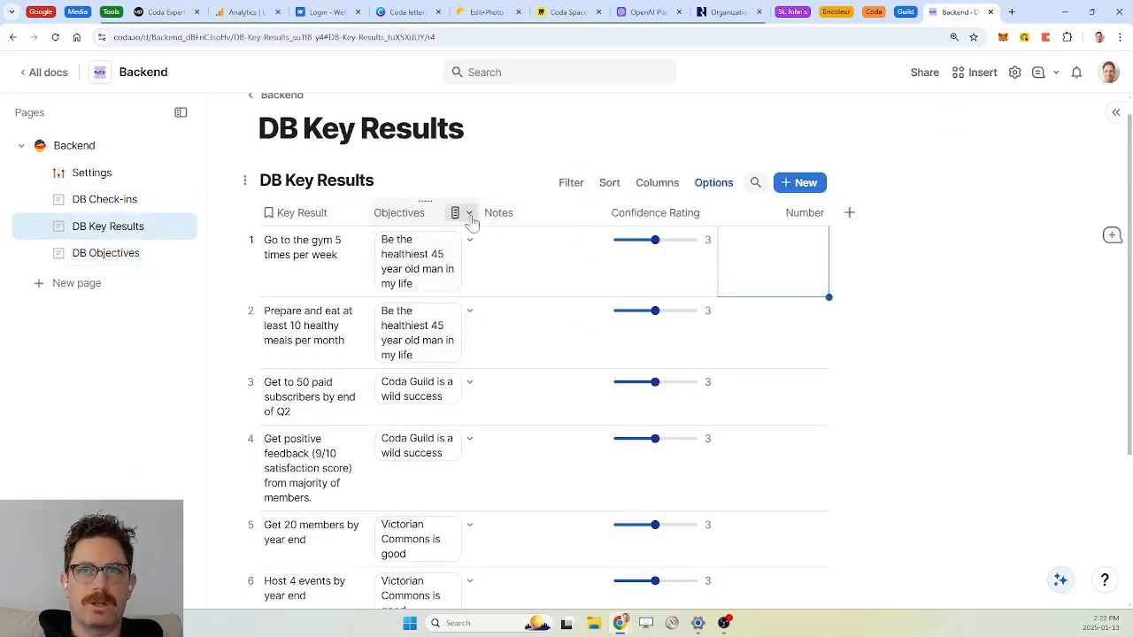
left_click(470, 215)
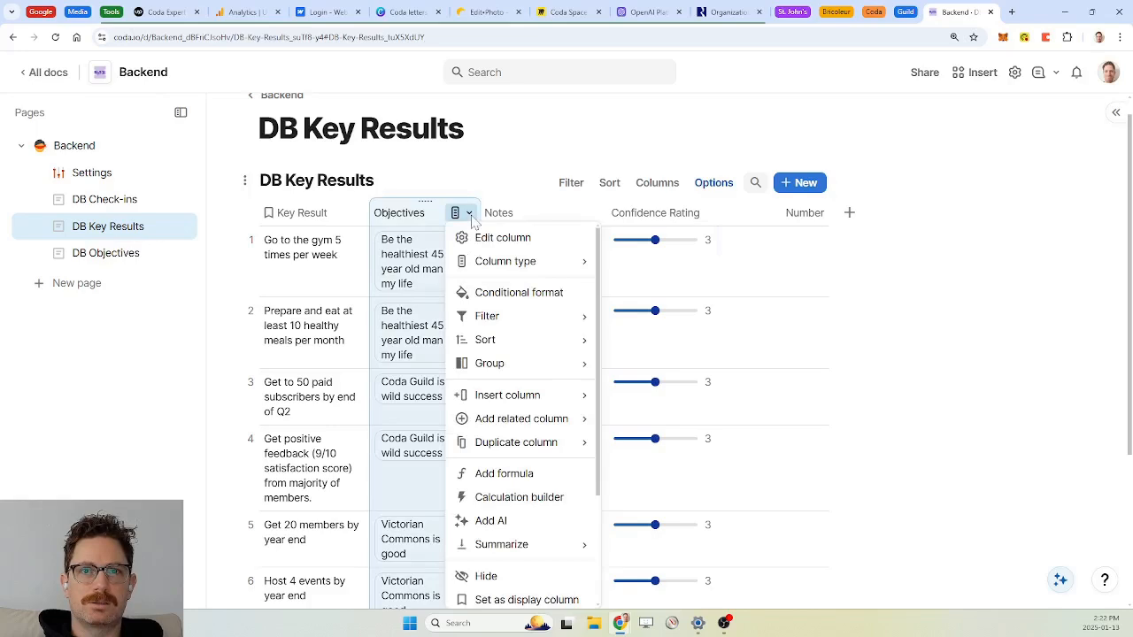
mouse_move(531, 430)
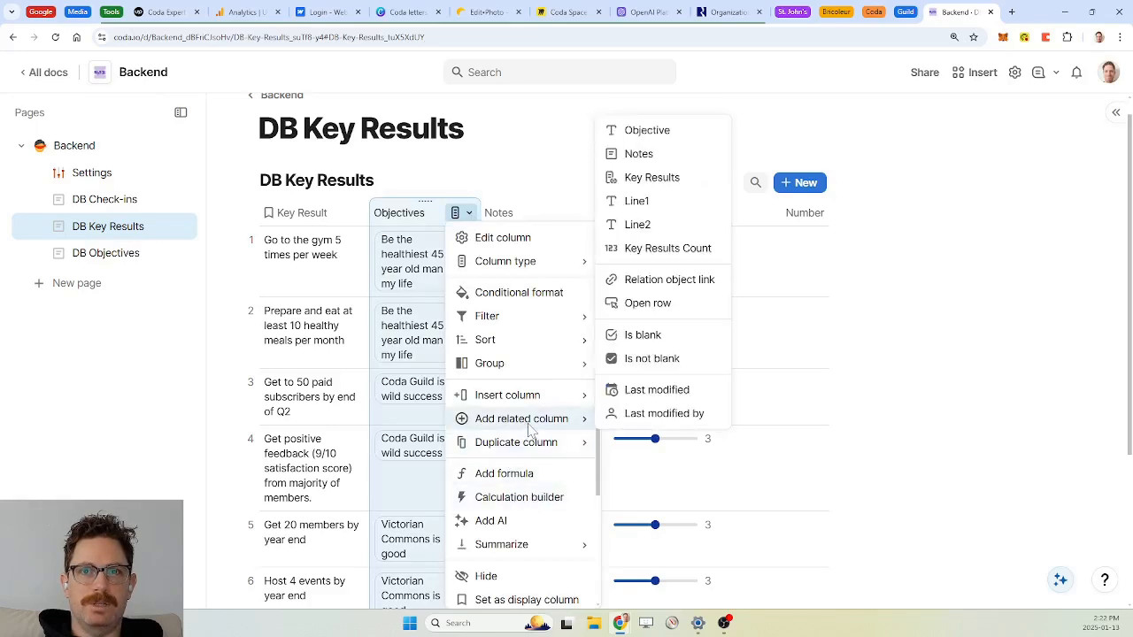
left_click(668, 249)
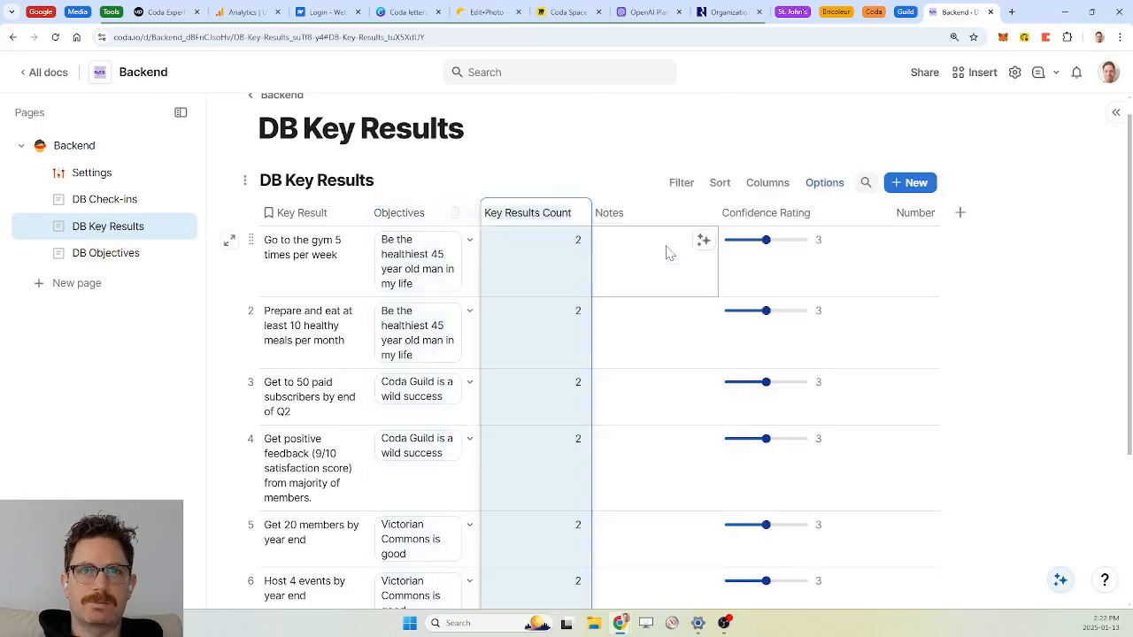
Step: Rename the added count column as Objective Key Results Count and move it between Confidence Rating and Number
left_click(458, 217)
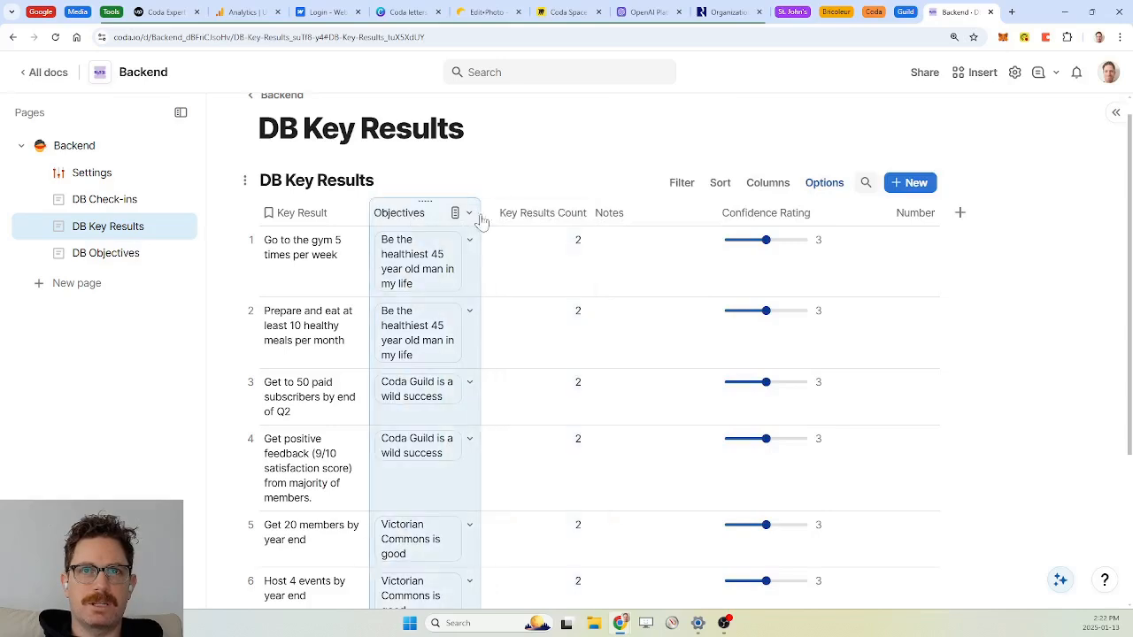
left_click(563, 214)
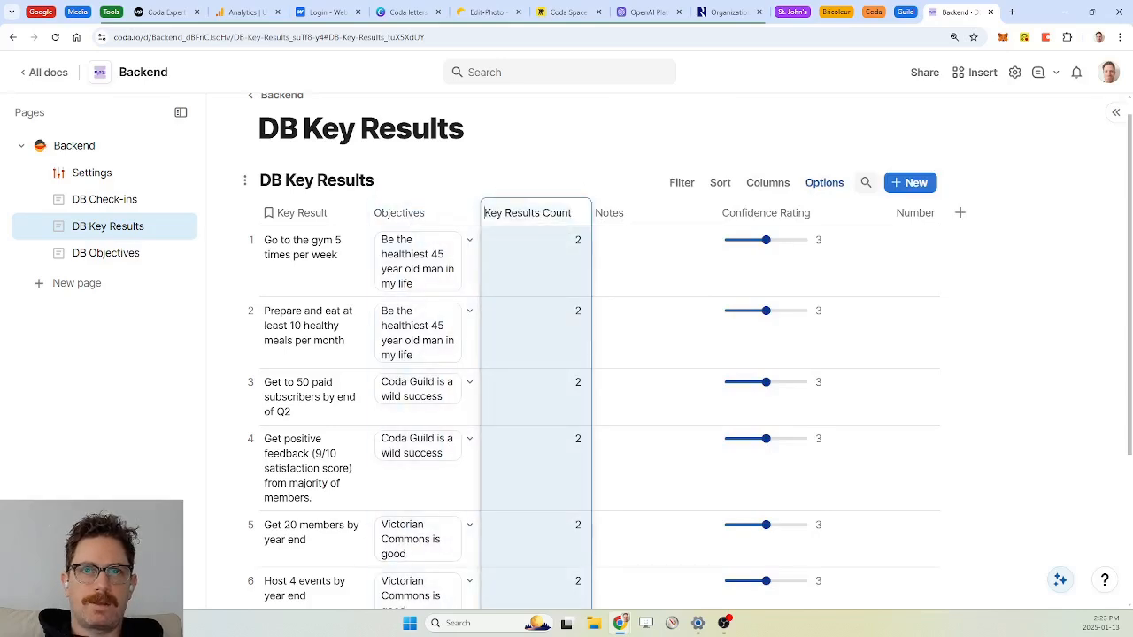
type("Objective")
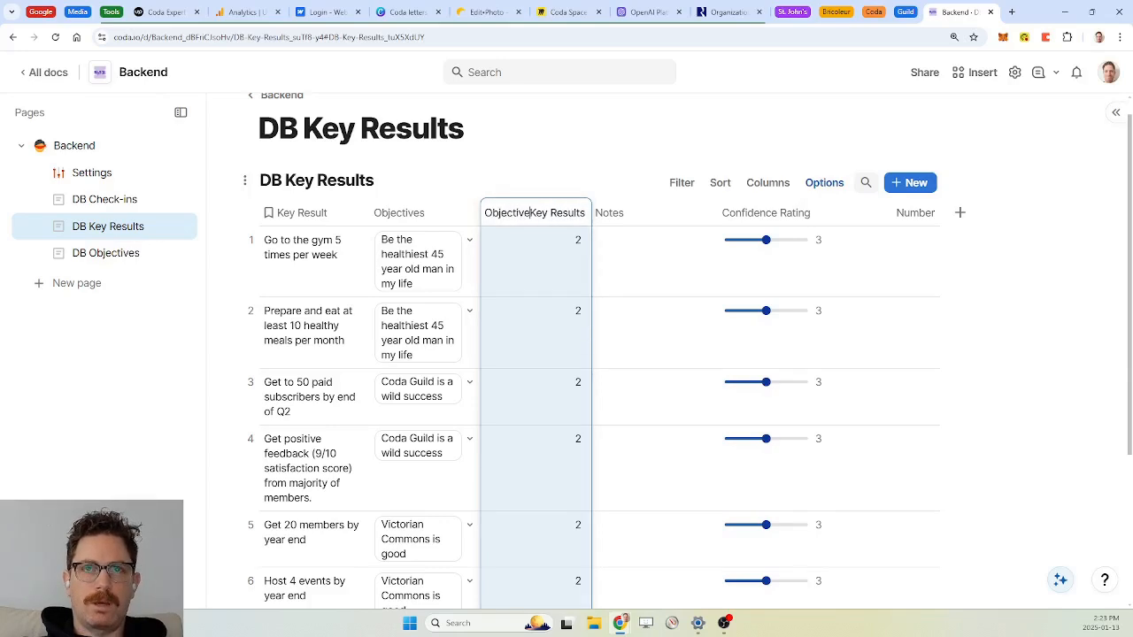
key("Return")
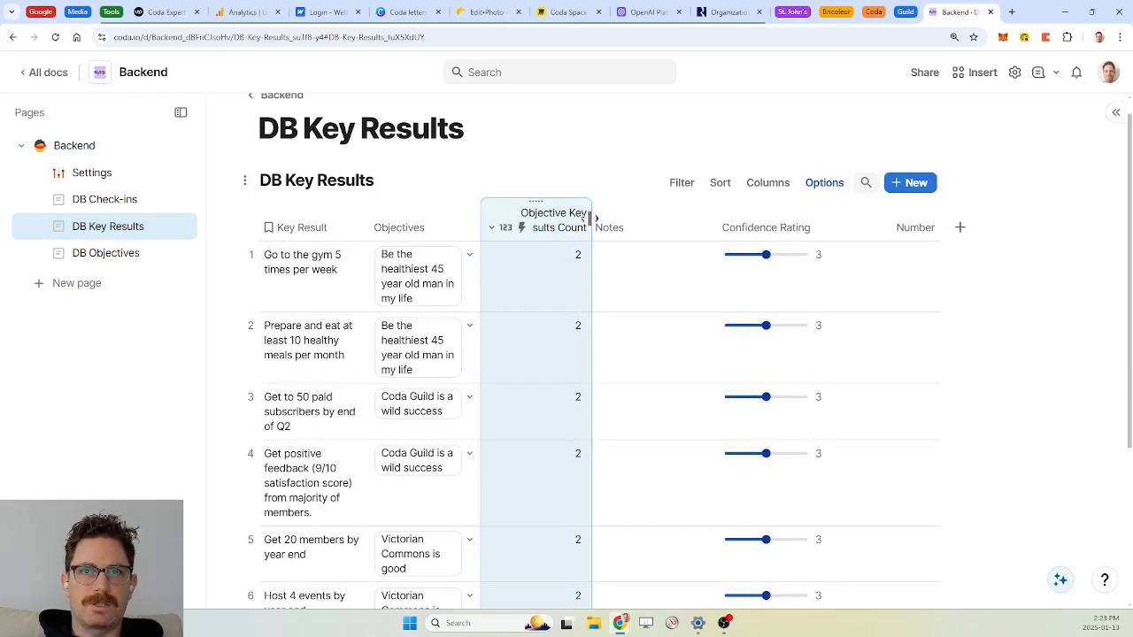
left_click_drag(591, 218, 827, 223)
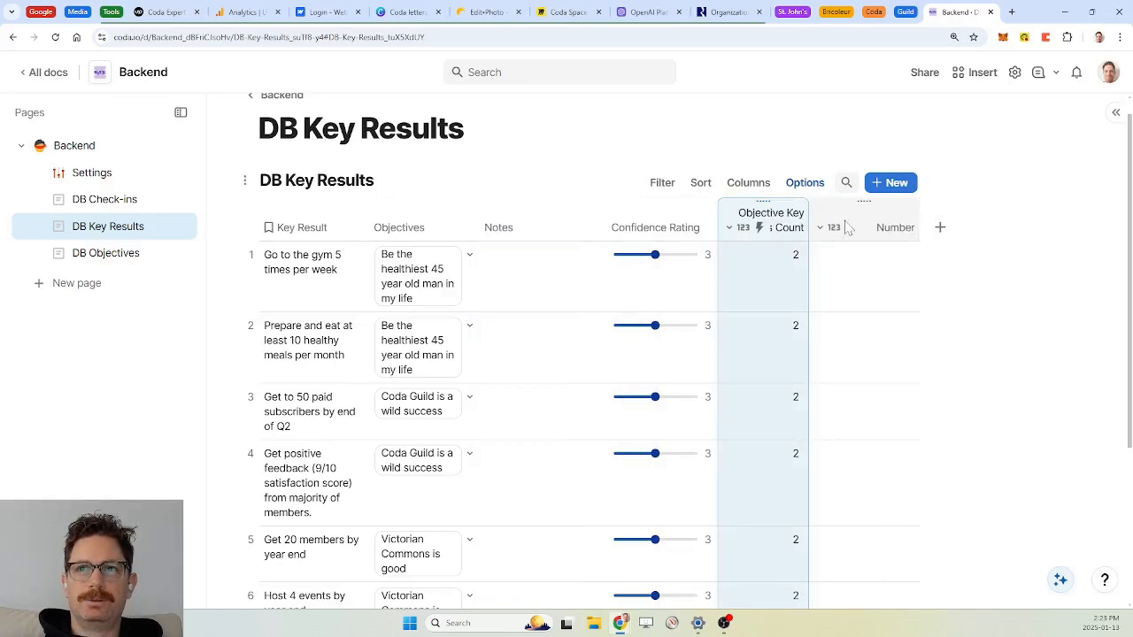
Step: Enter 50 in the Number column for the first two key results
left_click(894, 229)
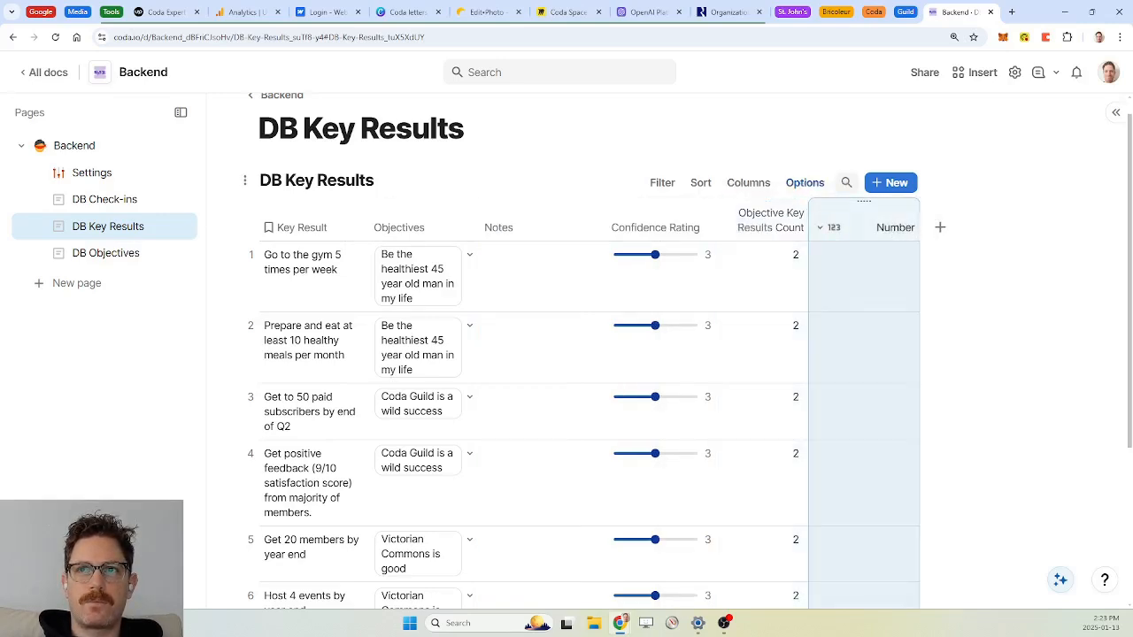
left_click(886, 285)
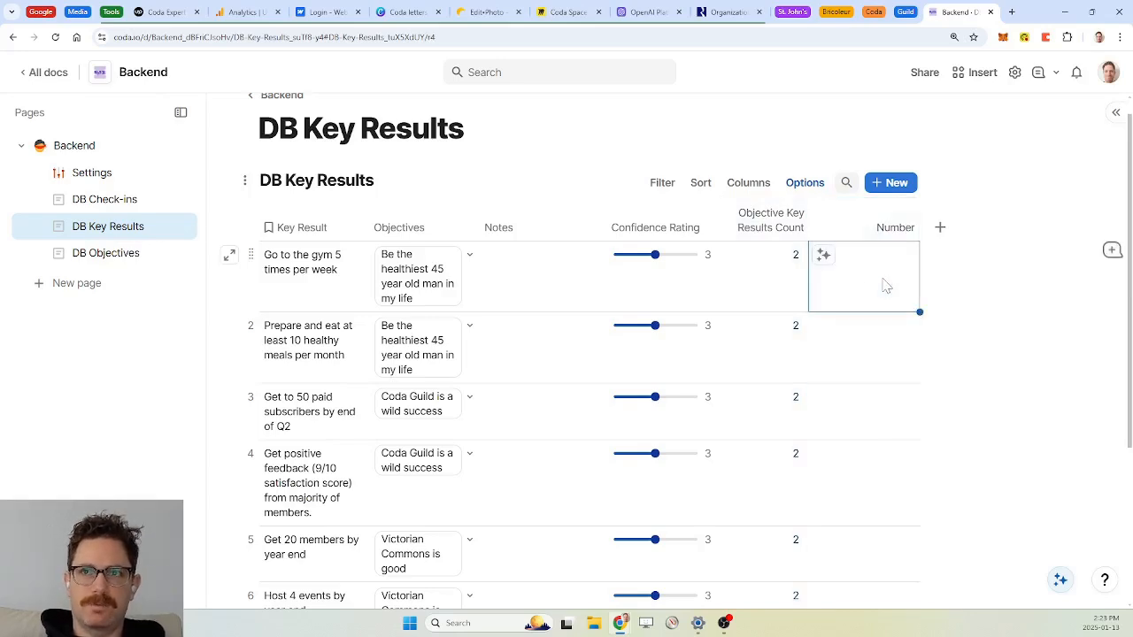
type("50")
key("Return")
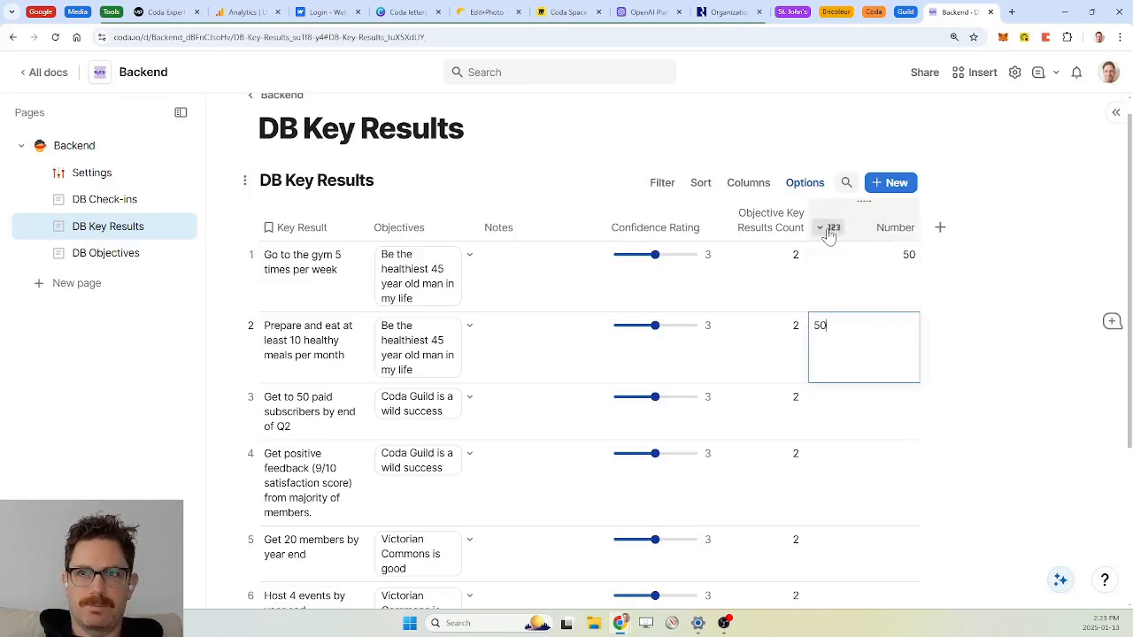
Step: Change the Number column in DB Key Results to the Percent column type
left_click(830, 229)
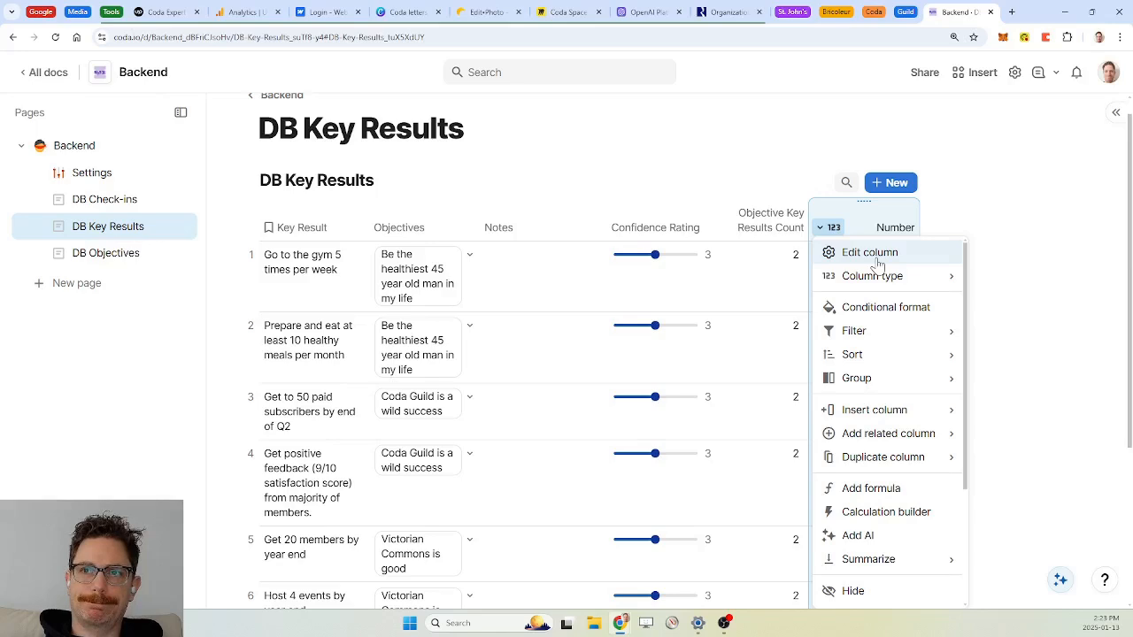
mouse_move(886, 275)
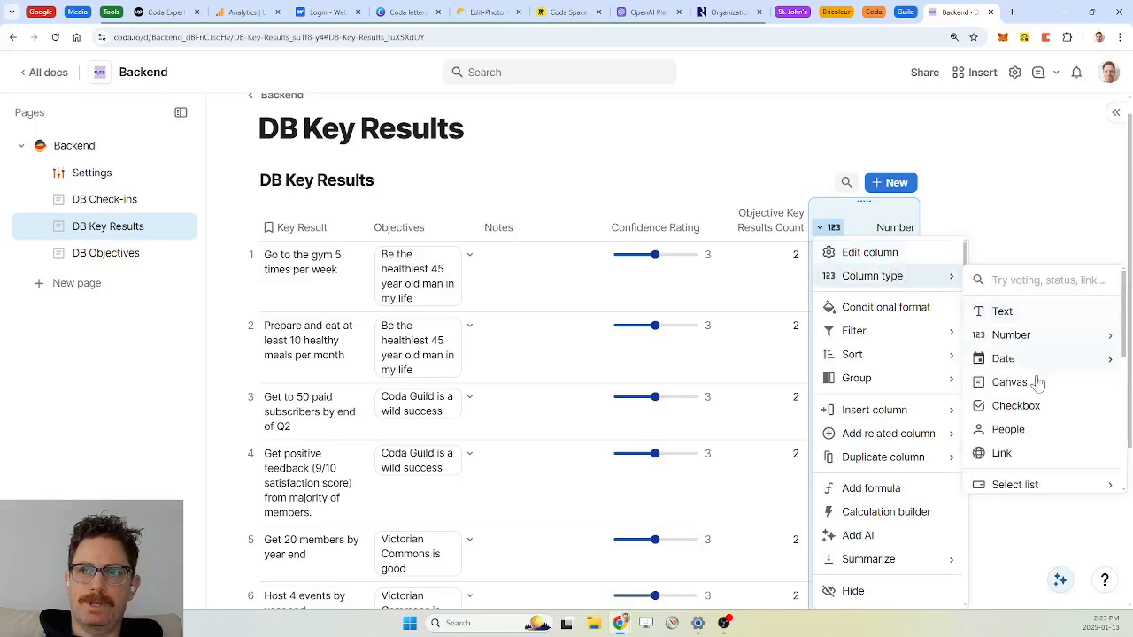
scroll(1041, 403, "down", 1)
scroll(1046, 416, "down", 2)
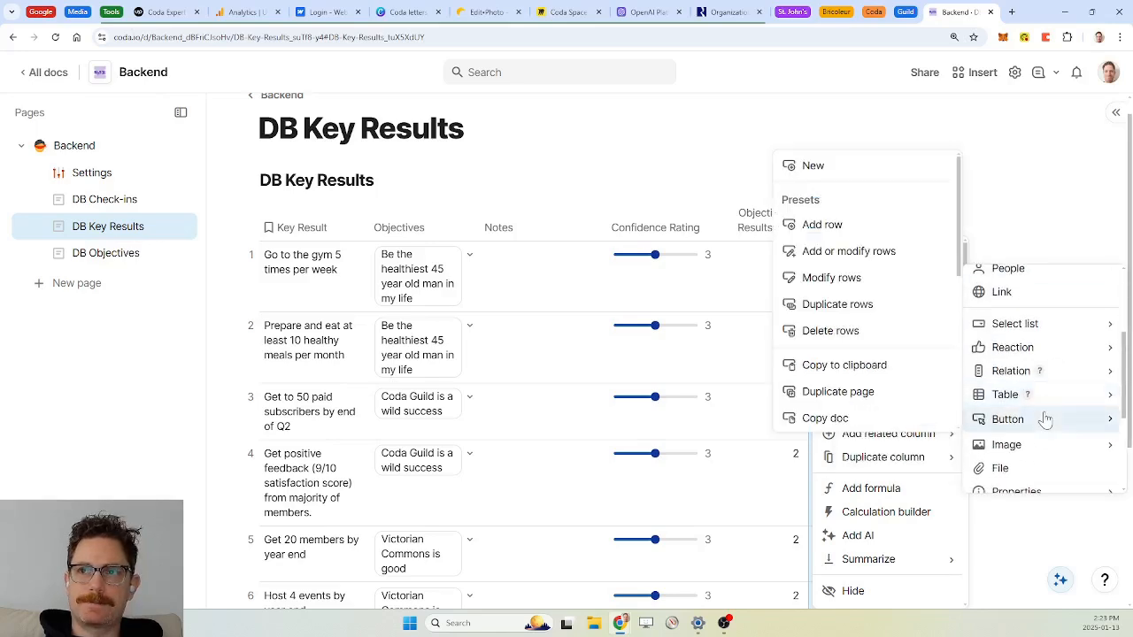
scroll(1045, 419, "up", 3)
mouse_move(1039, 336)
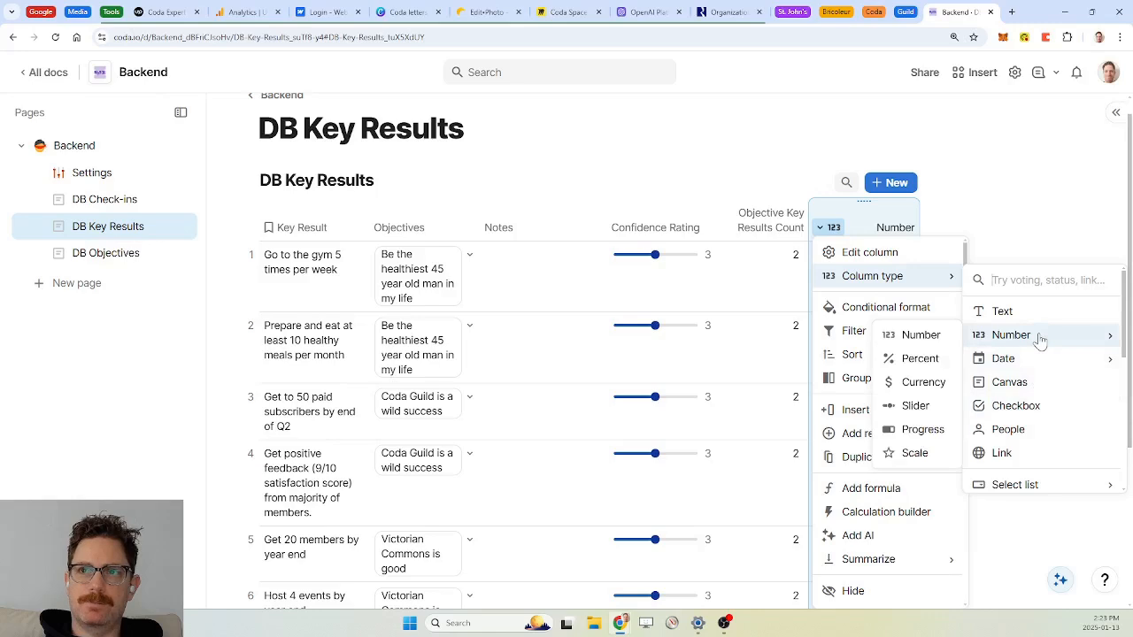
left_click(919, 362)
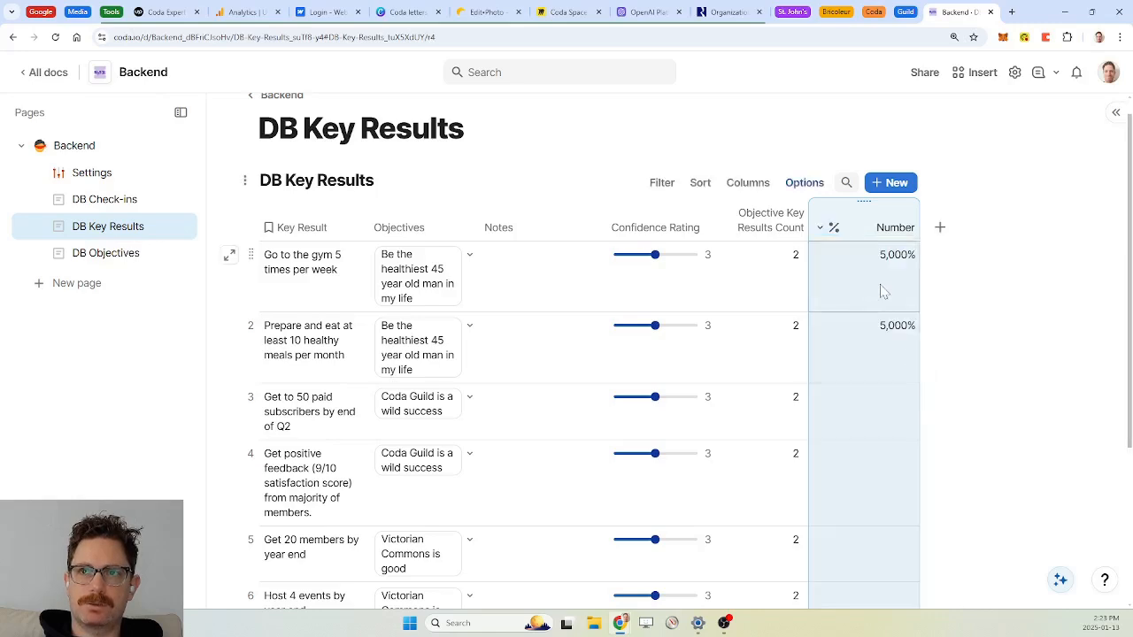
Step: Try the entries 50, .5 and 5 in the Number percent cells of the first two key results
left_click(883, 293)
type("50")
key("Return")
type("50")
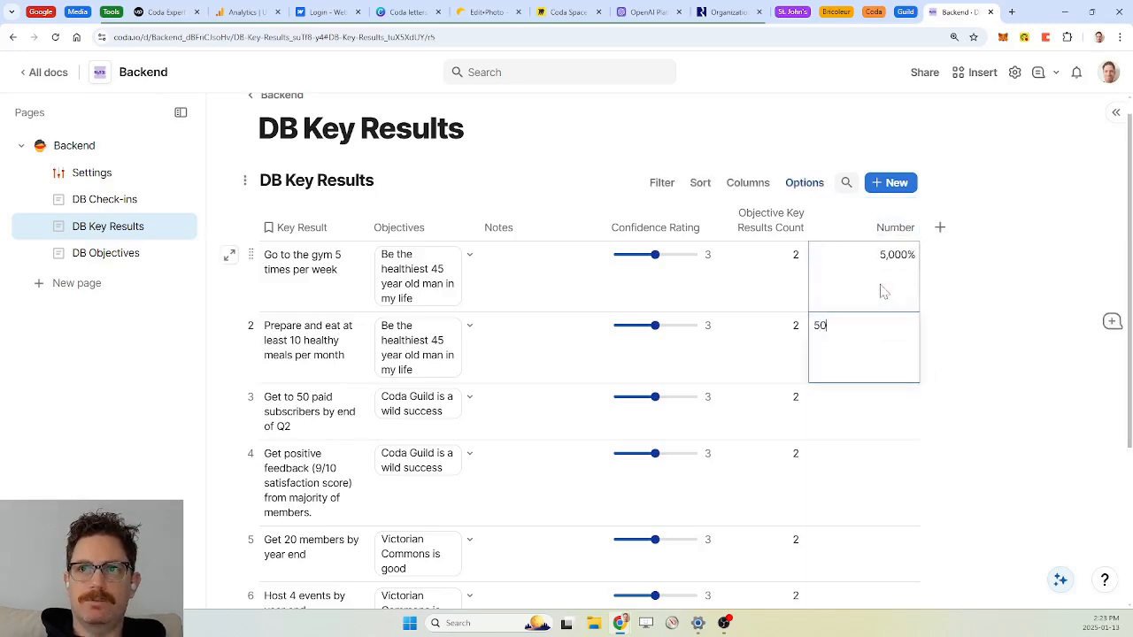
key("Return")
left_click(881, 307)
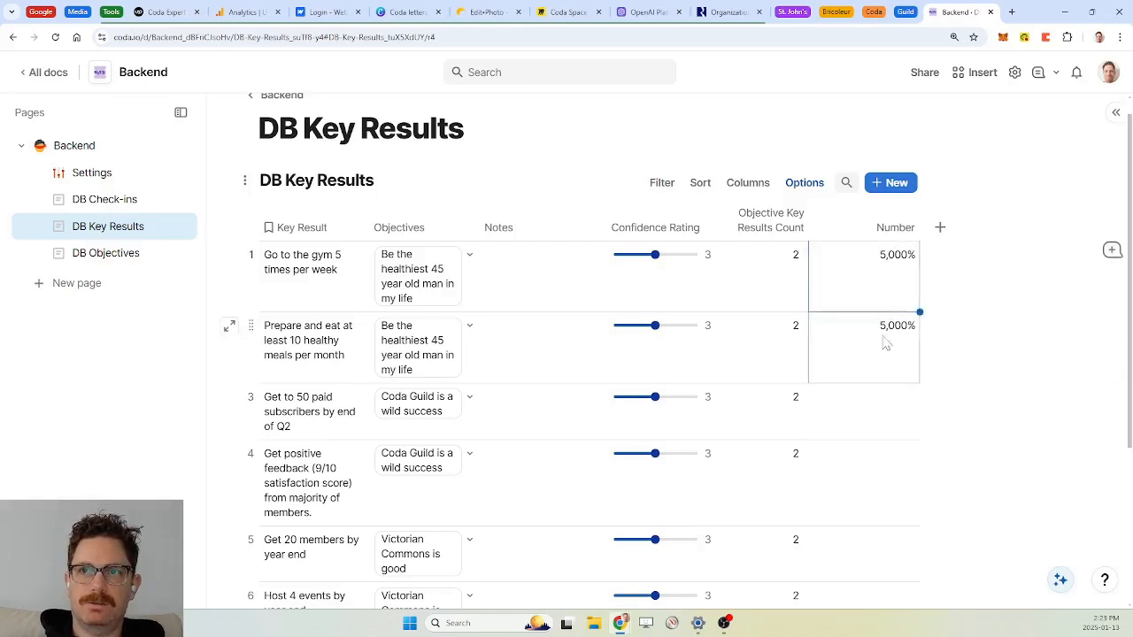
left_click(883, 342)
type(".5")
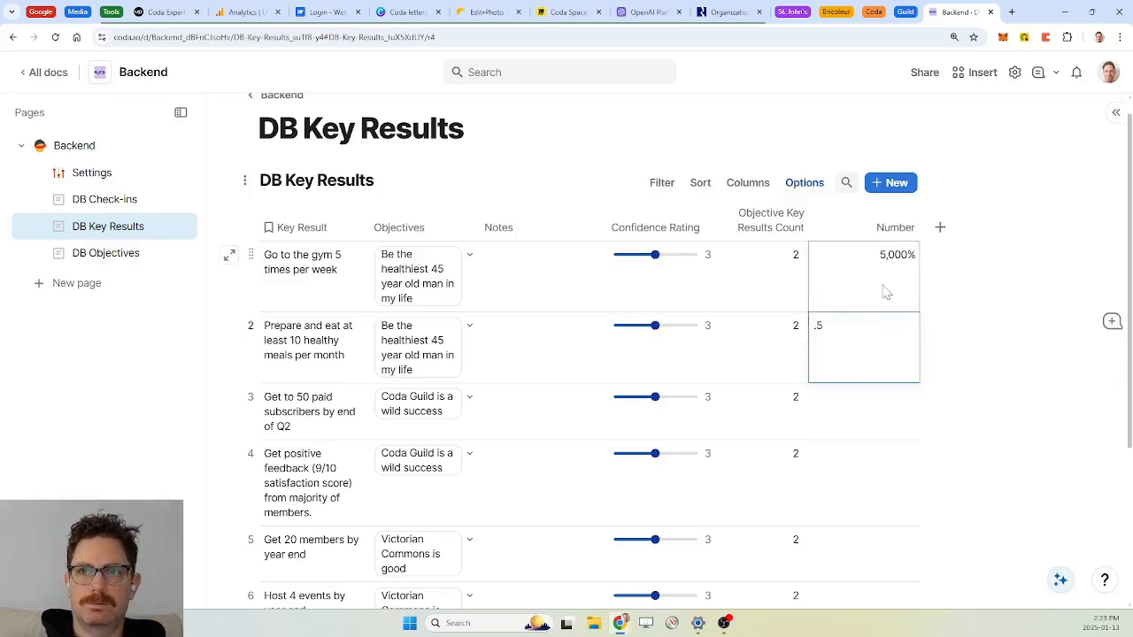
left_click(886, 292)
left_click(896, 344)
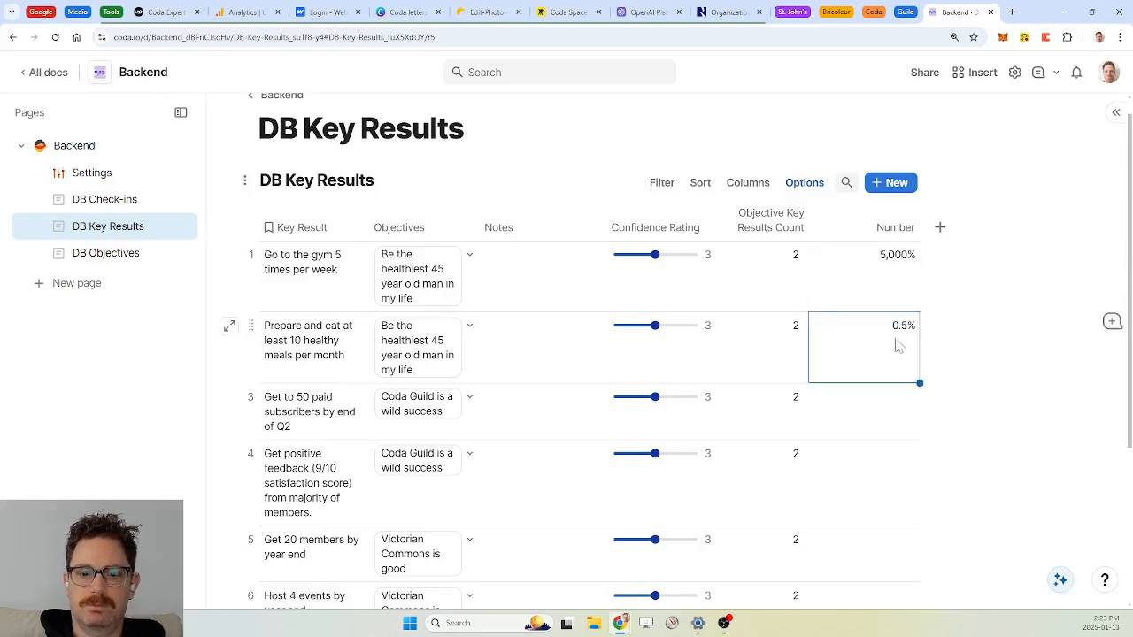
type("5")
key("Return")
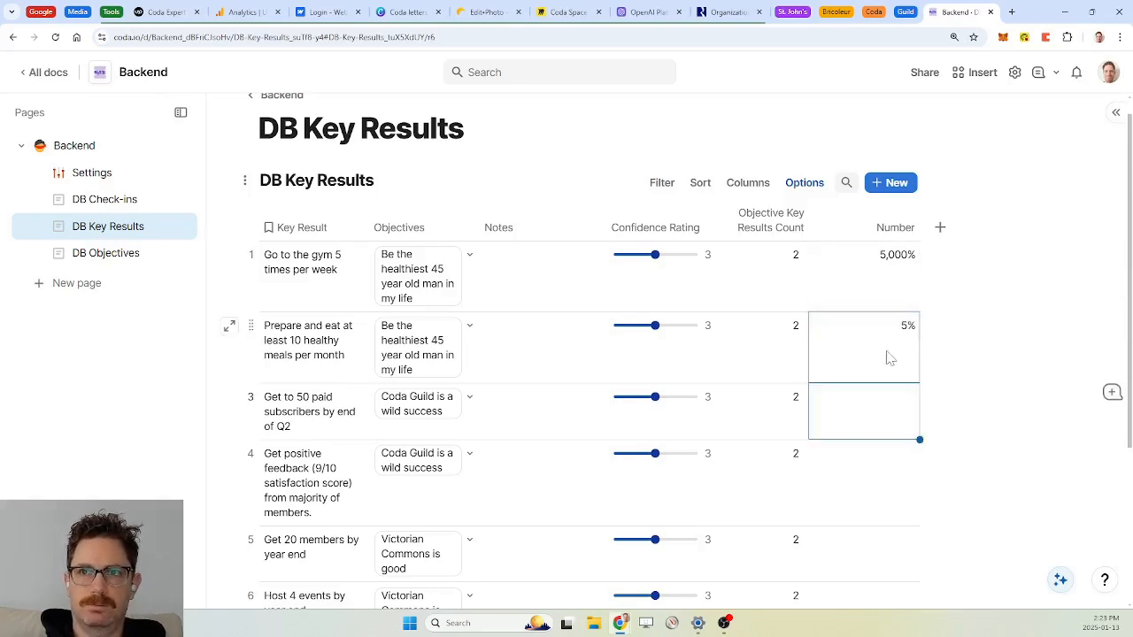
Step: Set the Number column to 50% for each of the first two key results
left_click(888, 357)
type("50")
key("Return")
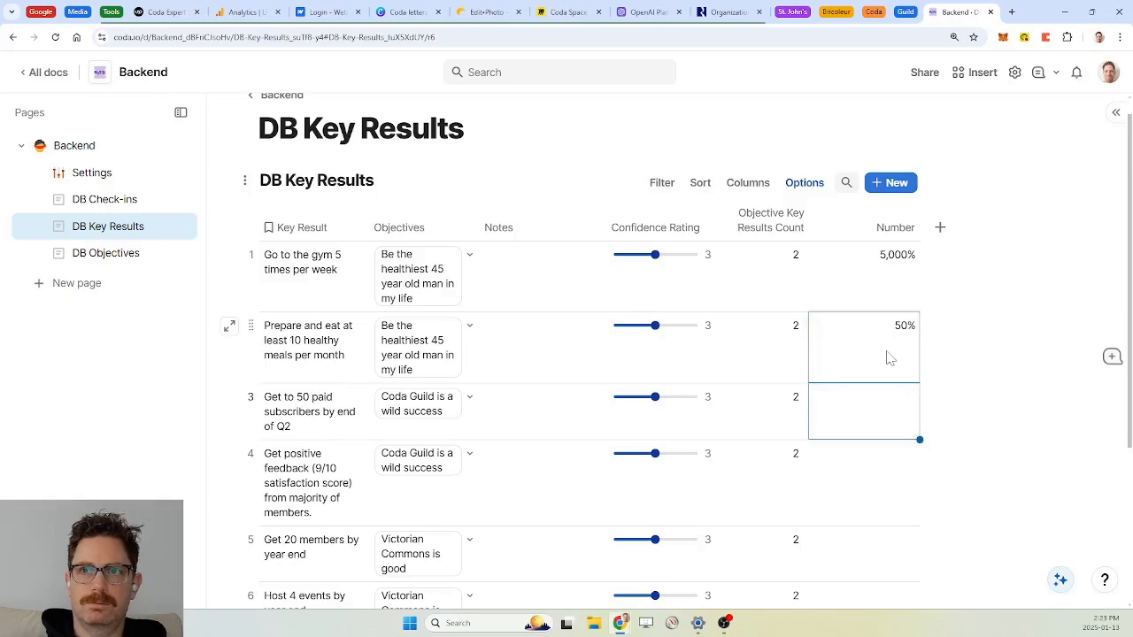
left_click(889, 308)
type("50")
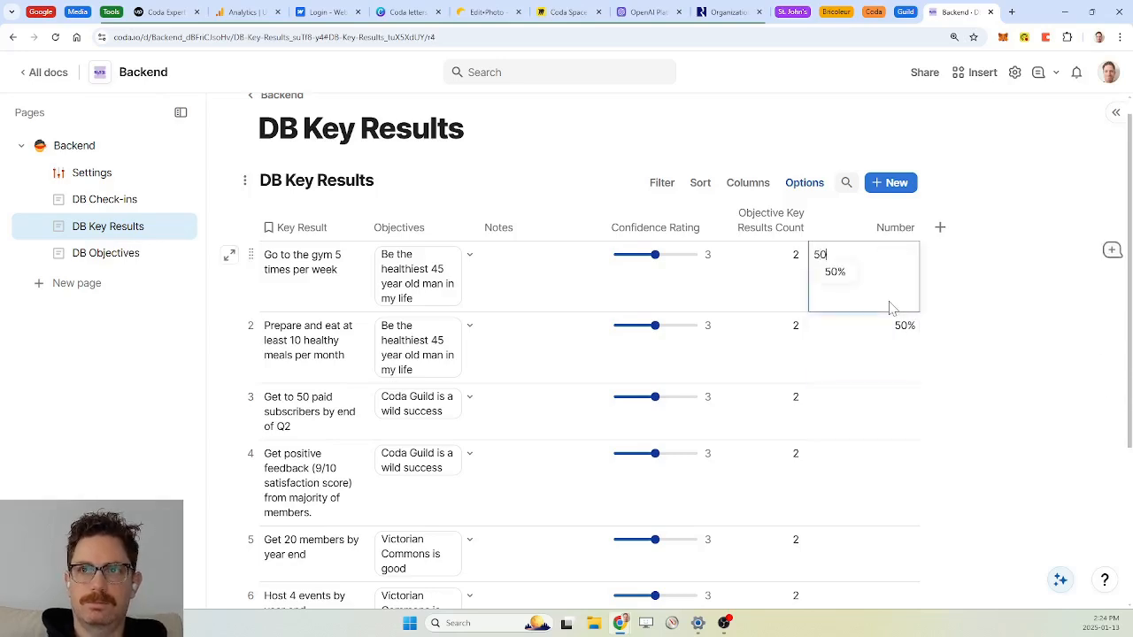
key("Escape")
type("0.5")
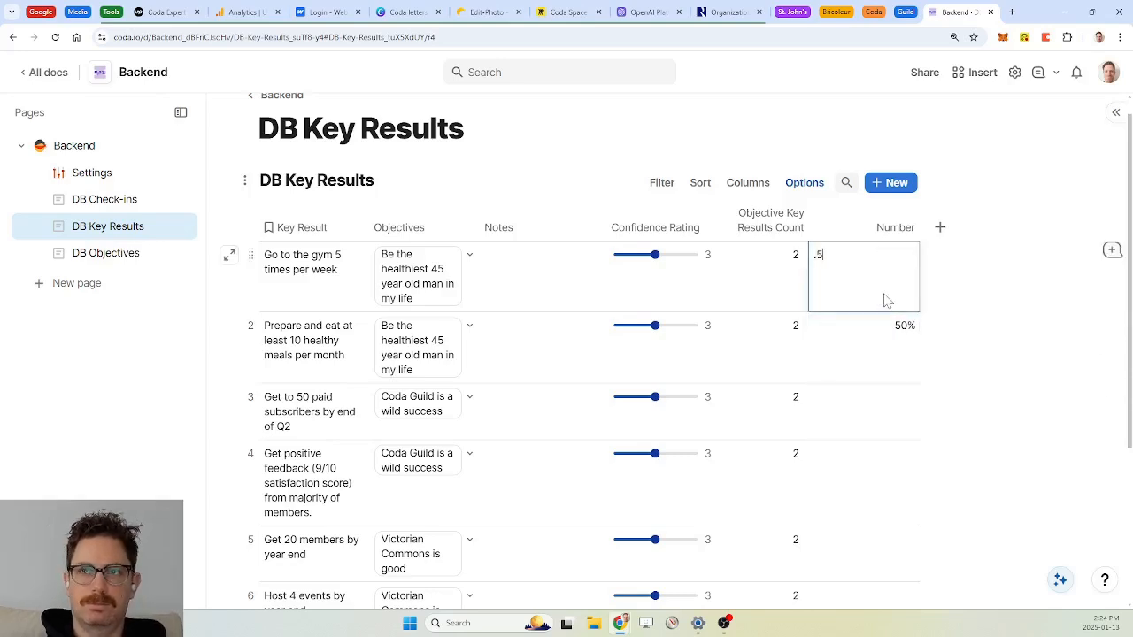
key("Return")
left_click(871, 296)
type("50")
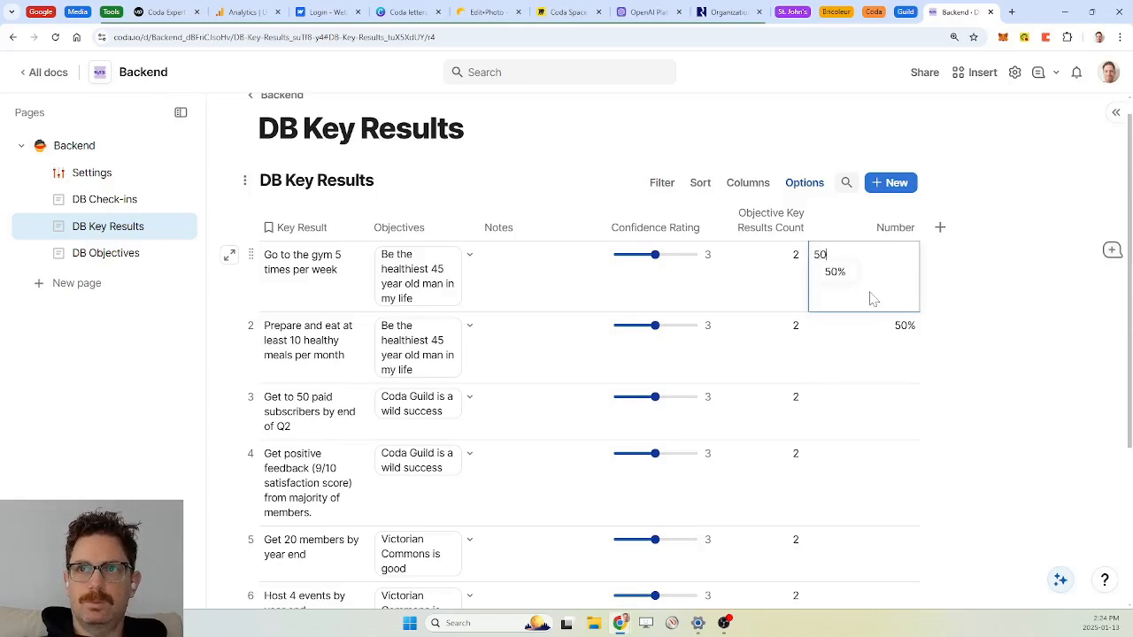
key("Return")
left_click(855, 333)
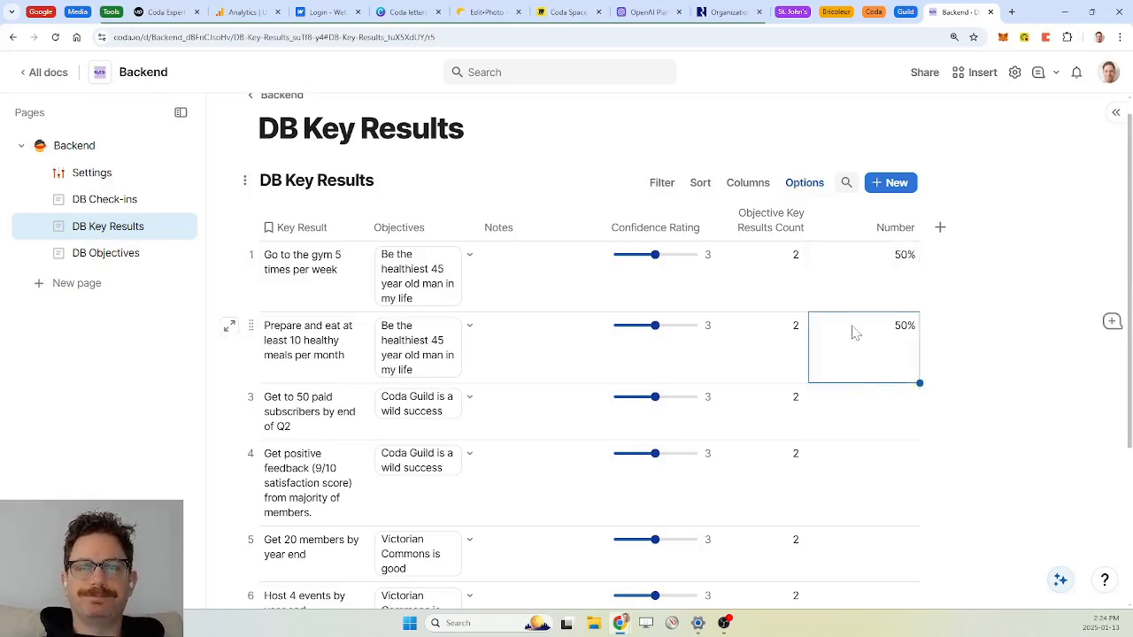
left_click_drag(919, 383, 903, 416)
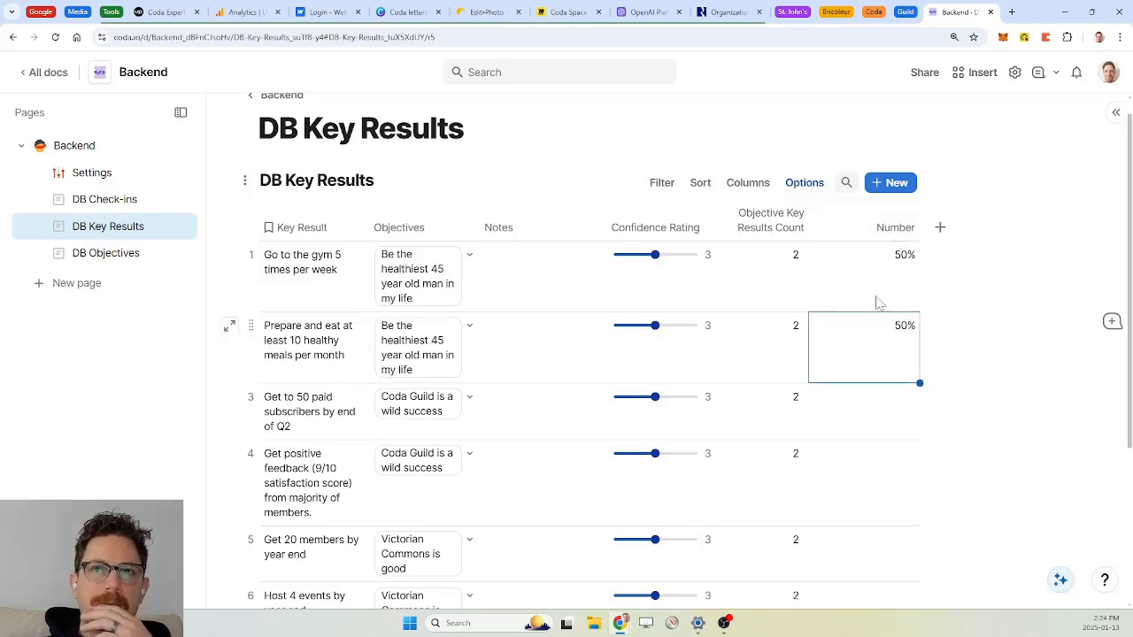
Step: Open the first objective's row in DB Objectives and show the Number column in its Key Results table
left_click(102, 254)
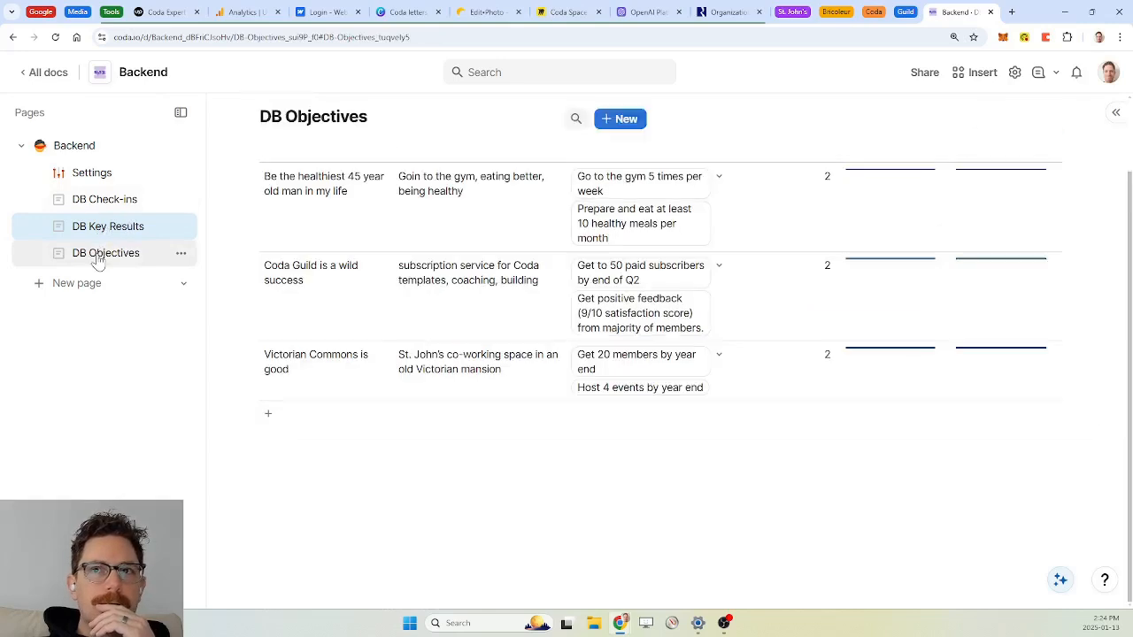
left_click(229, 178)
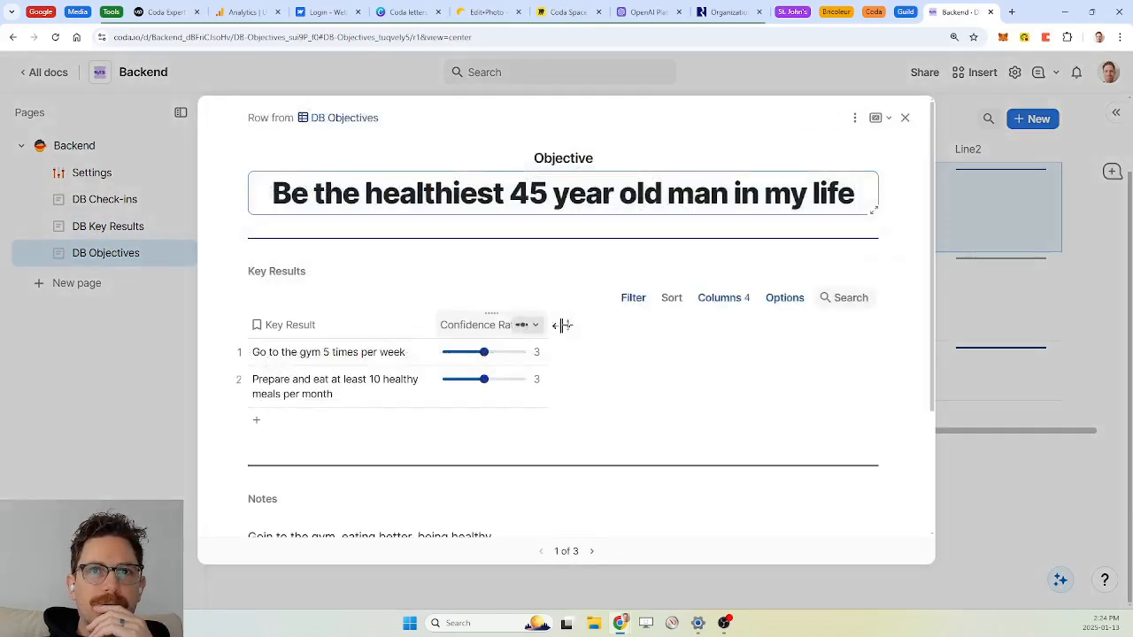
left_click(723, 299)
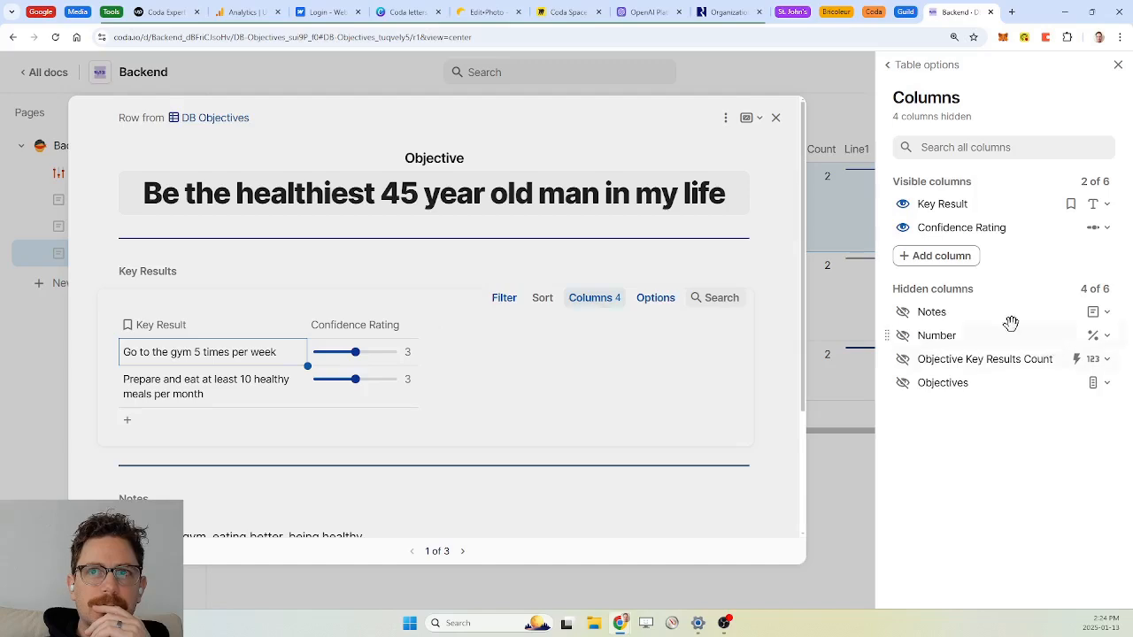
left_click(903, 336)
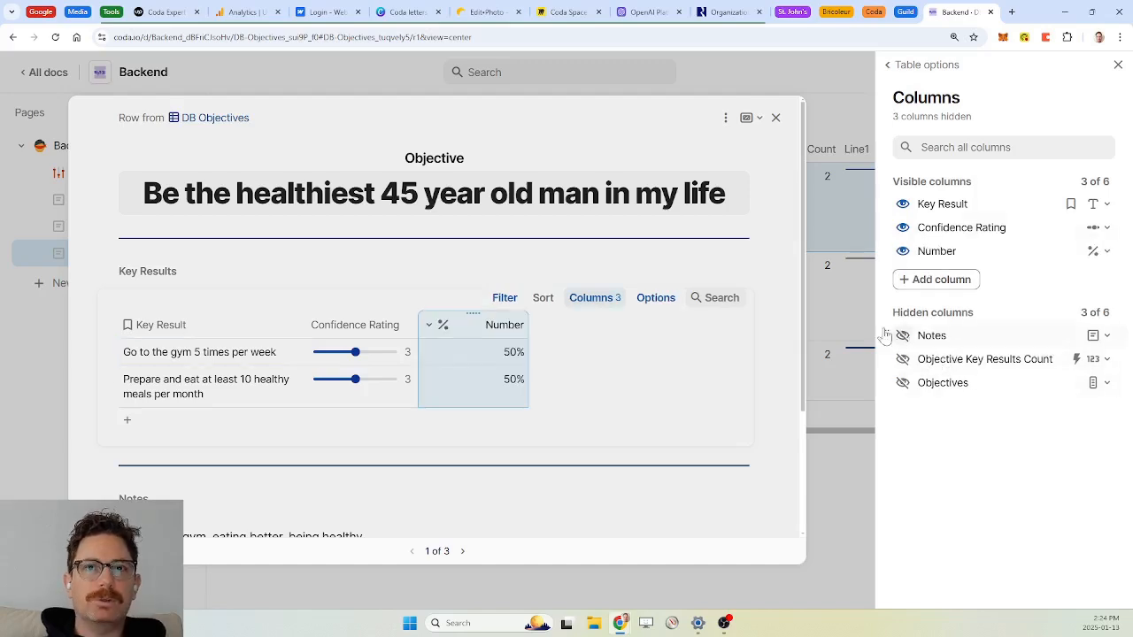
Step: Rename the Number column in the Key Results table as Weight and close the column settings
double_click(507, 327)
type("We")
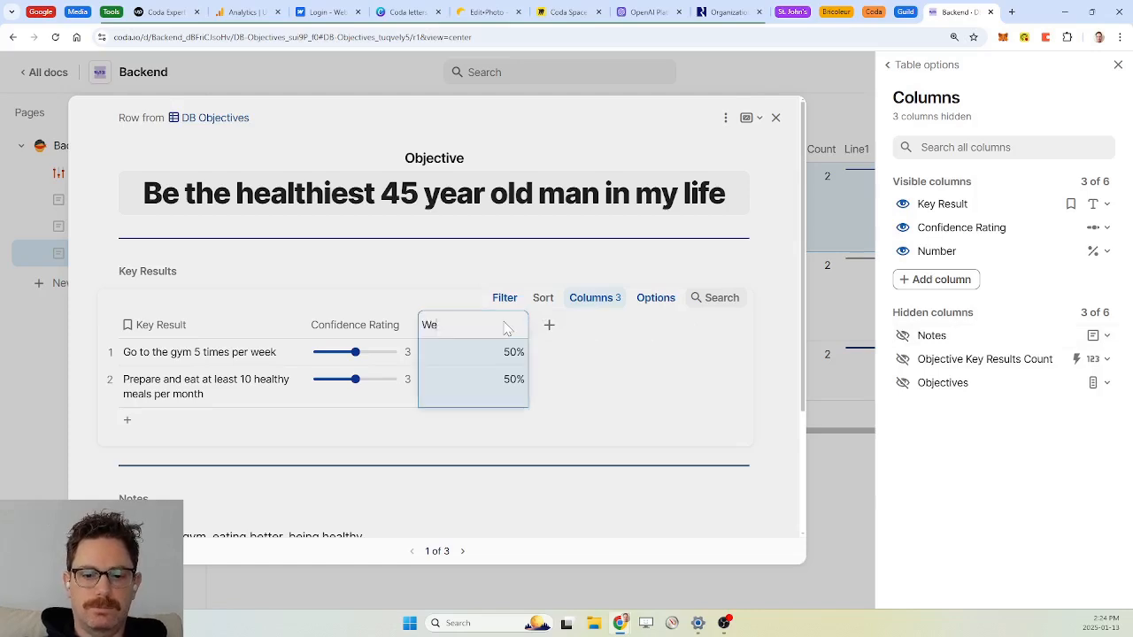
type("ight")
key("Return")
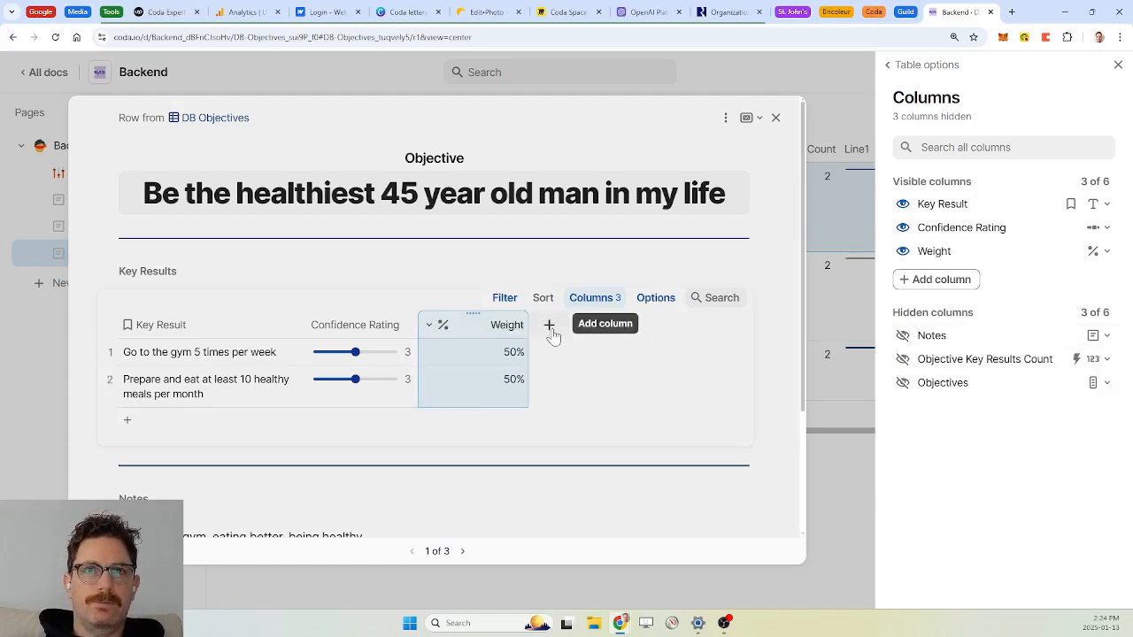
left_click(648, 140)
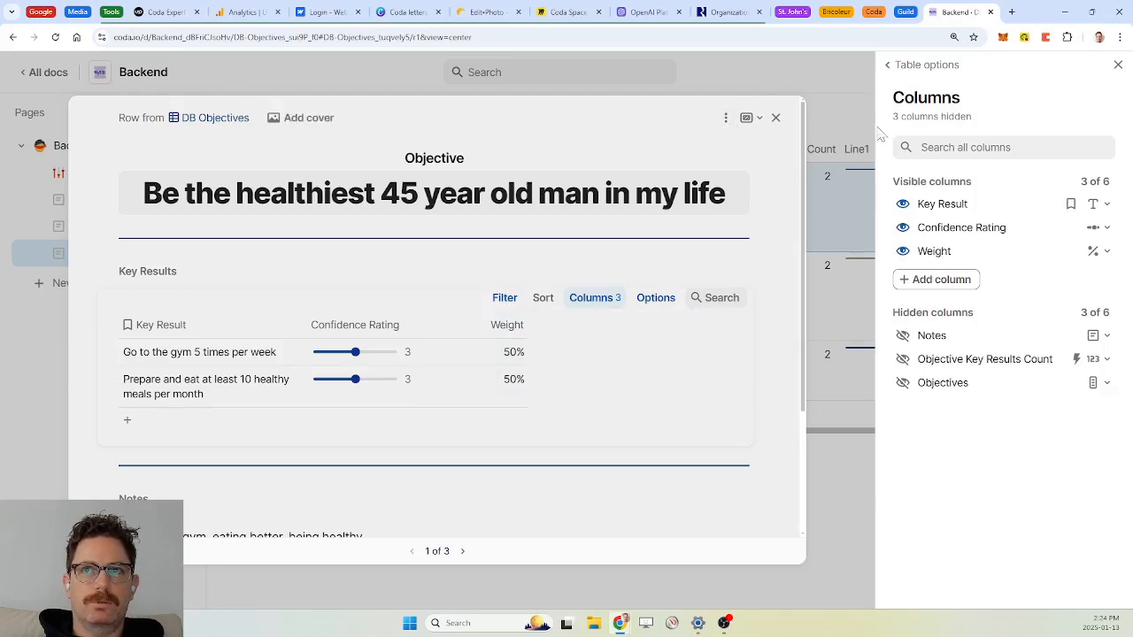
left_click(1118, 66)
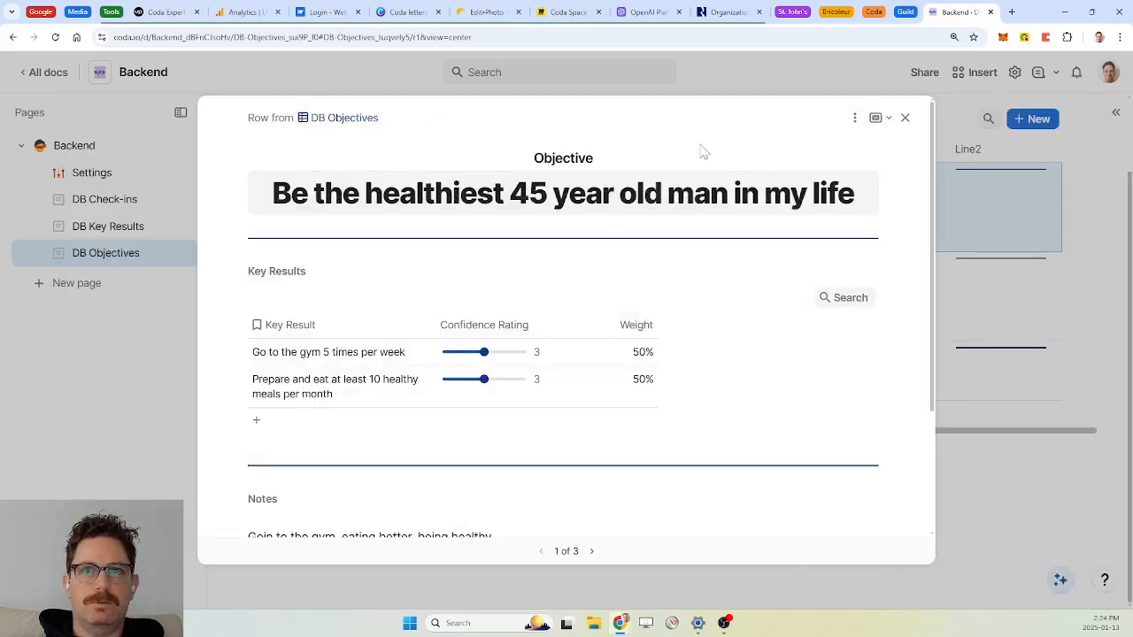
Step: Edit the objective row layout and add a new column named Confidence Rating below Notes
left_click(855, 119)
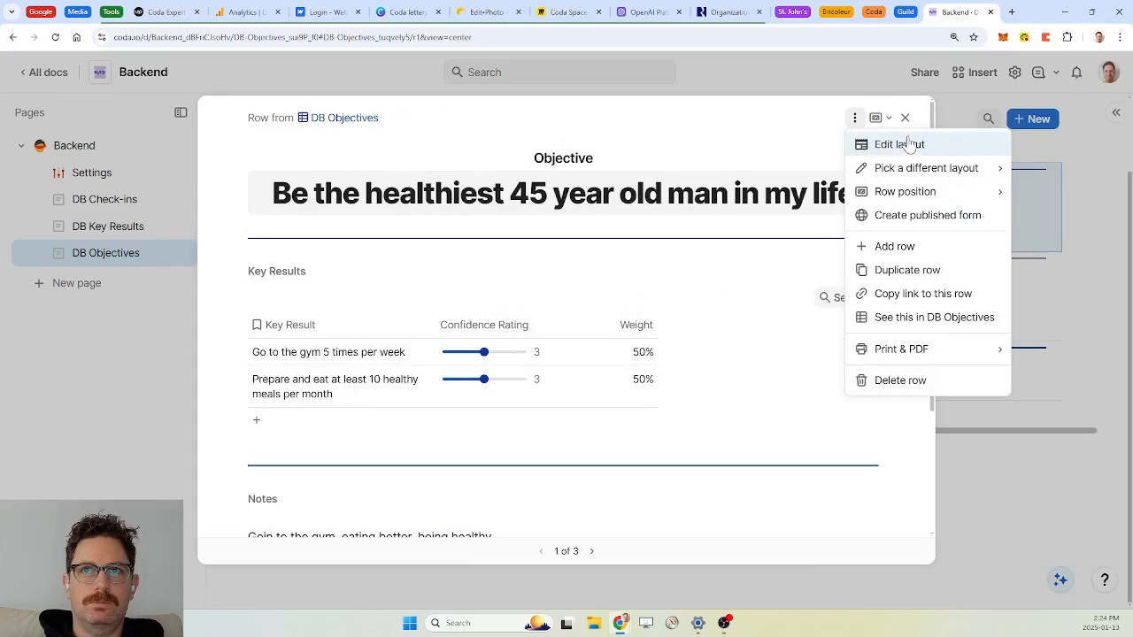
left_click(908, 146)
scroll(670, 248, "down", 4)
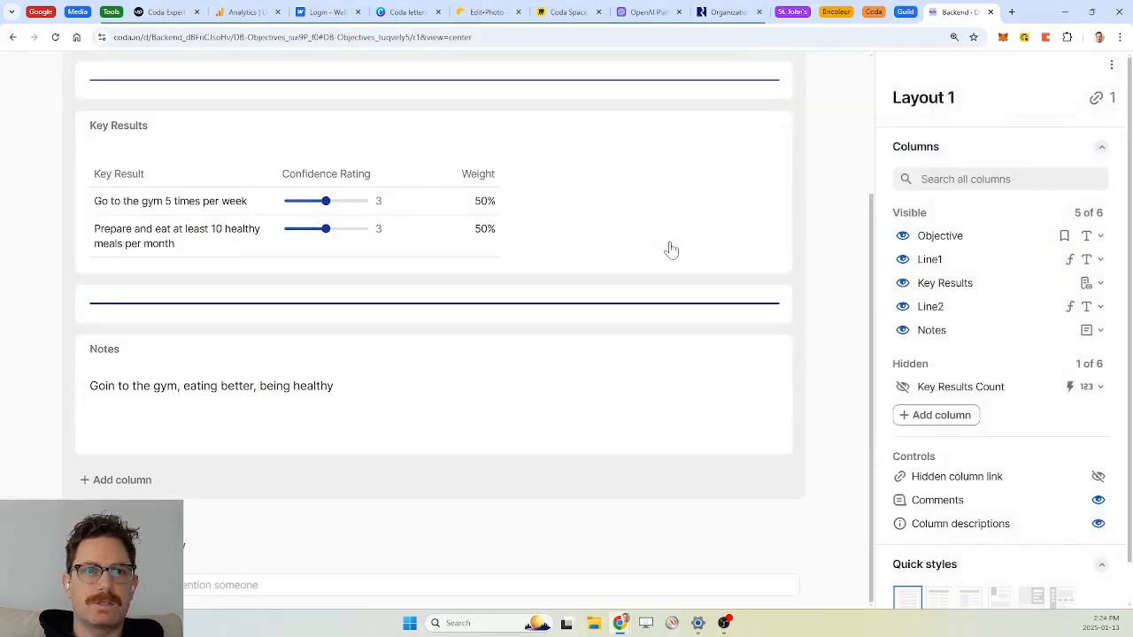
left_click(122, 480)
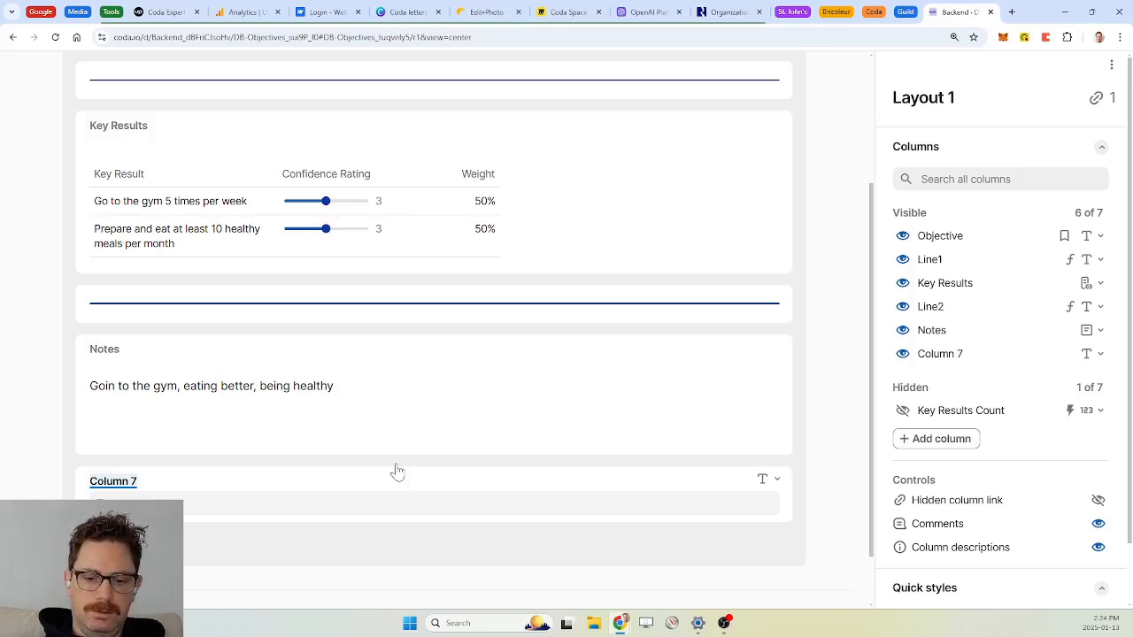
type("Con")
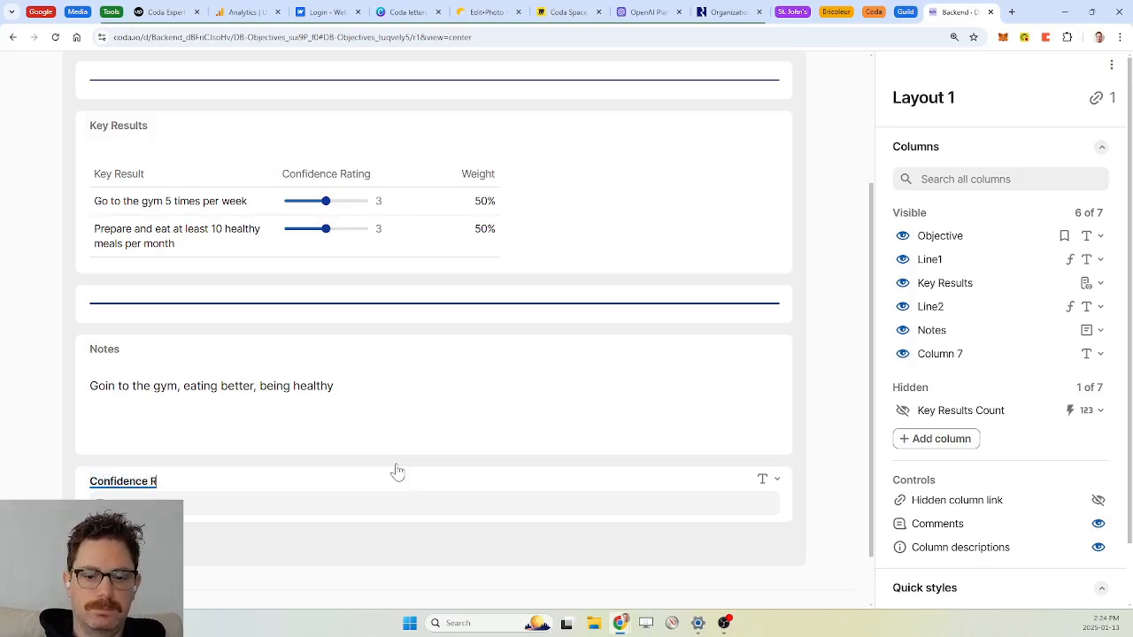
Step: Change the objective's new Confidence Rating column to the Percent type
left_click(776, 482)
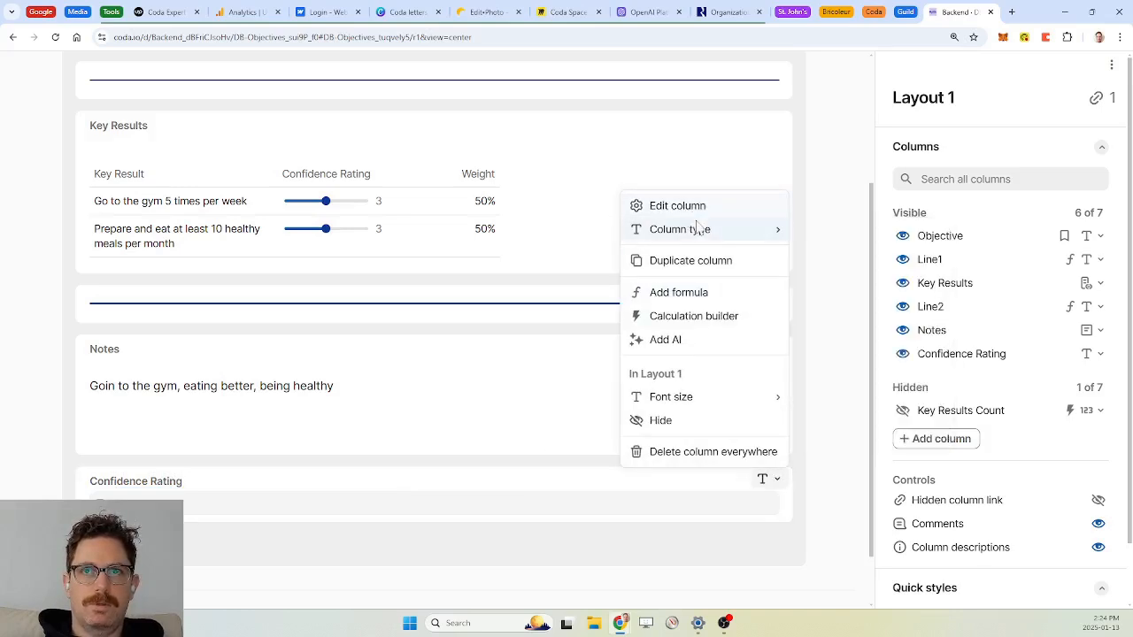
mouse_move(699, 229)
type("num")
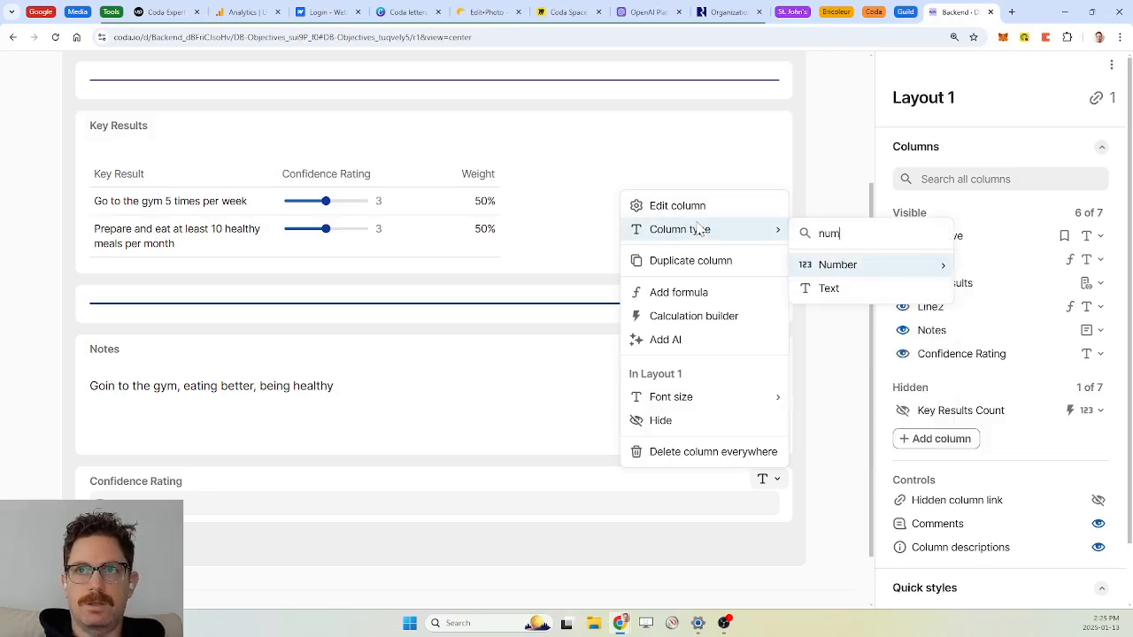
mouse_move(854, 270)
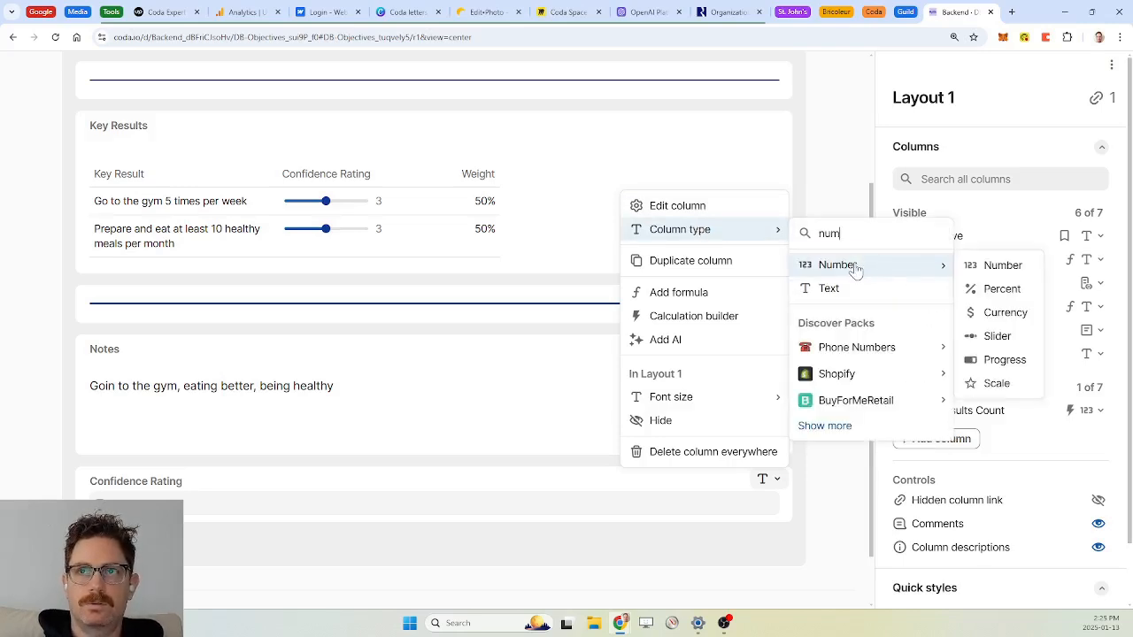
left_click(1002, 289)
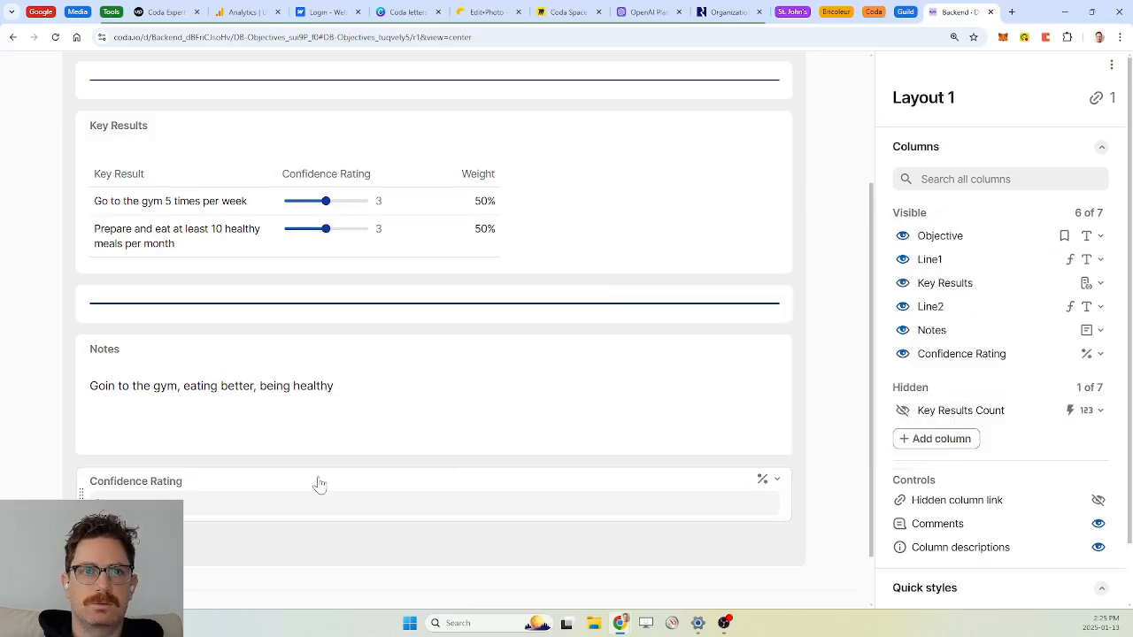
Step: Move the Confidence Rating field directly below the objective title, above the first divider line
scroll(320, 485, "up", 2)
scroll(321, 485, "down", 2)
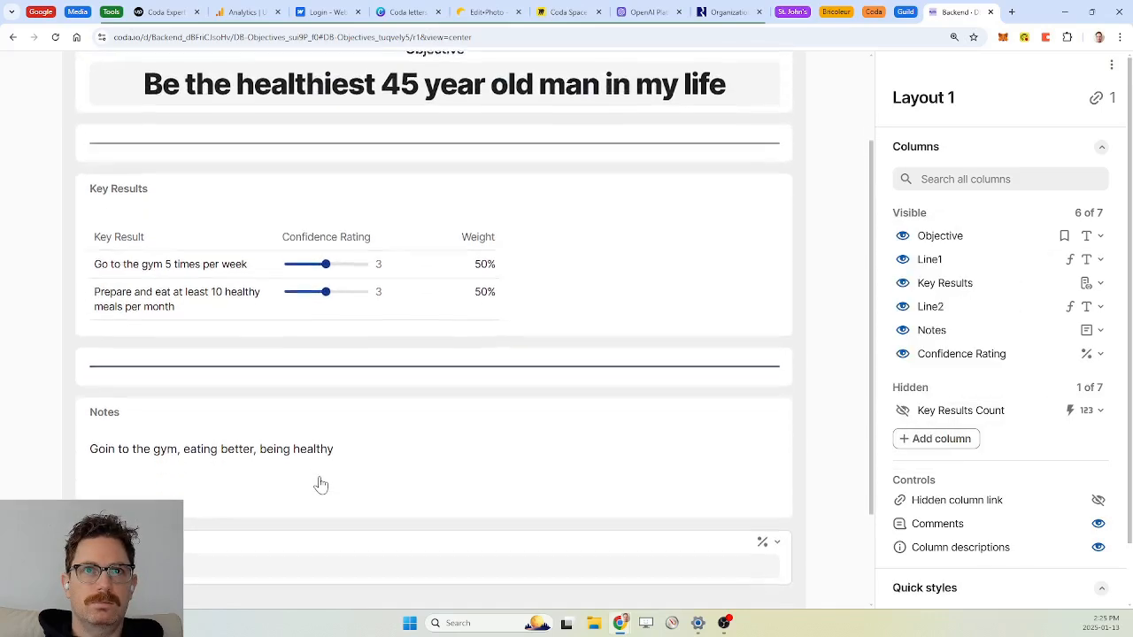
scroll(320, 485, "up", 1)
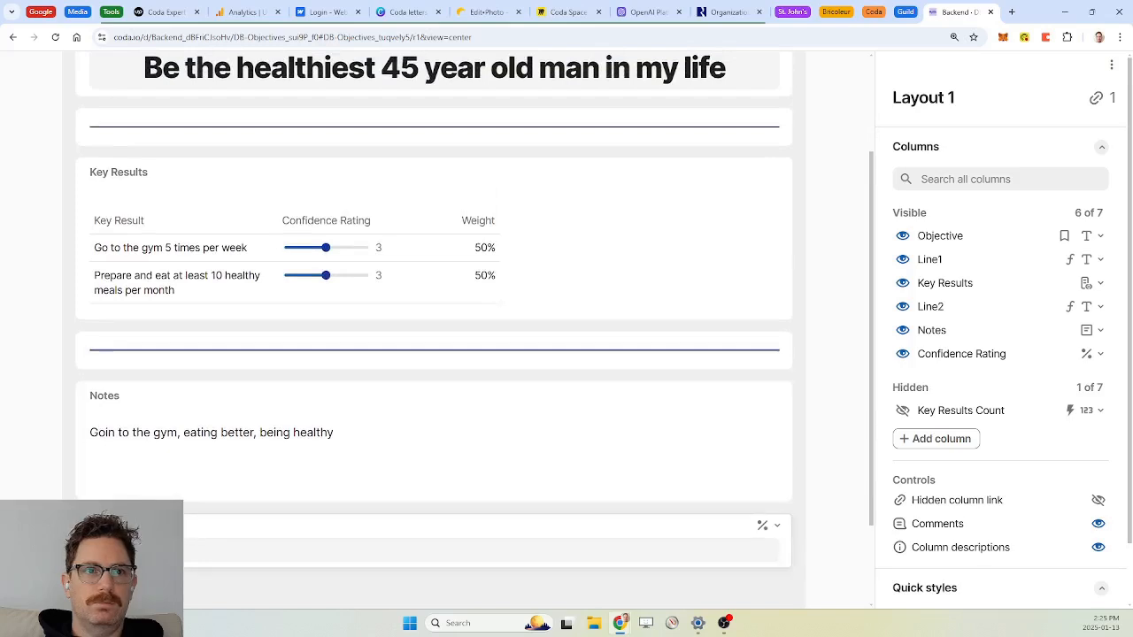
left_click_drag(82, 541, 171, 106)
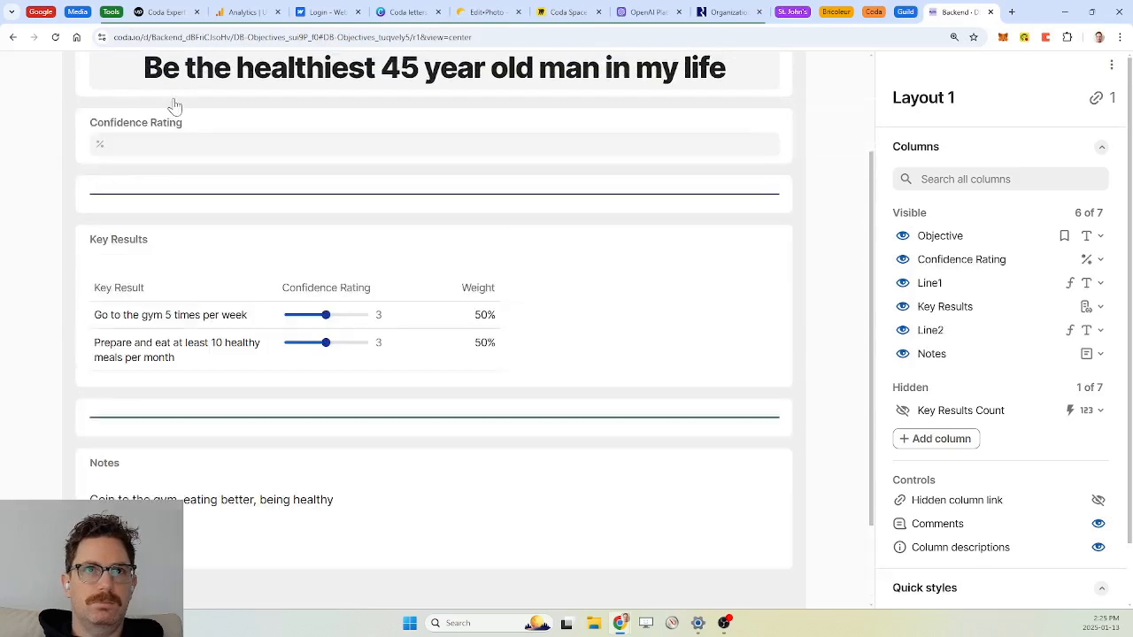
left_click(776, 120)
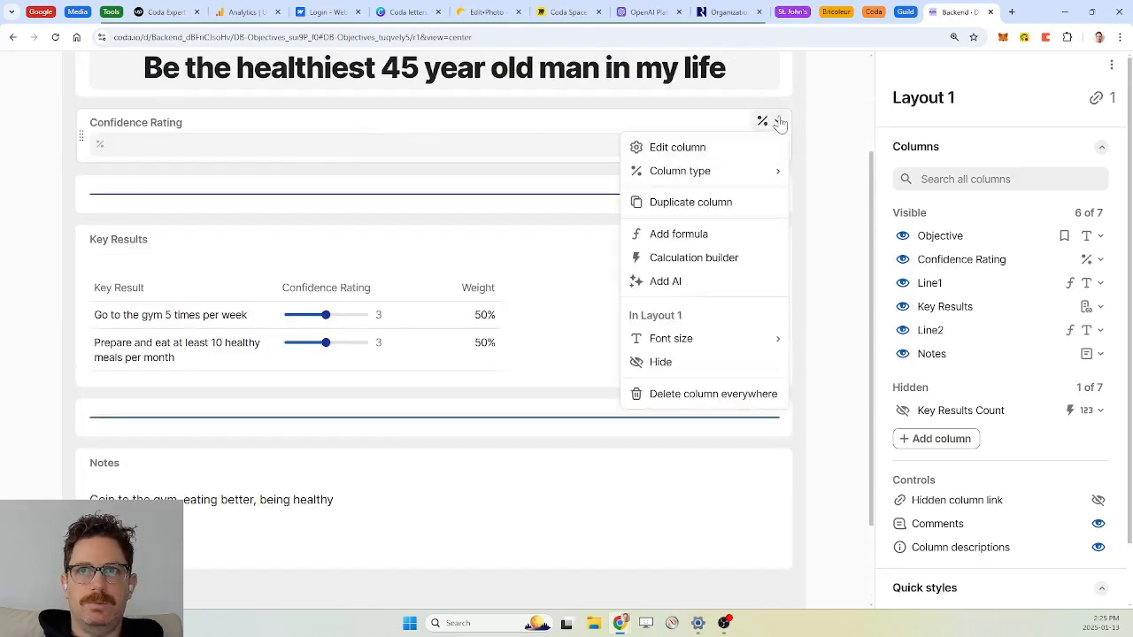
left_click(679, 234)
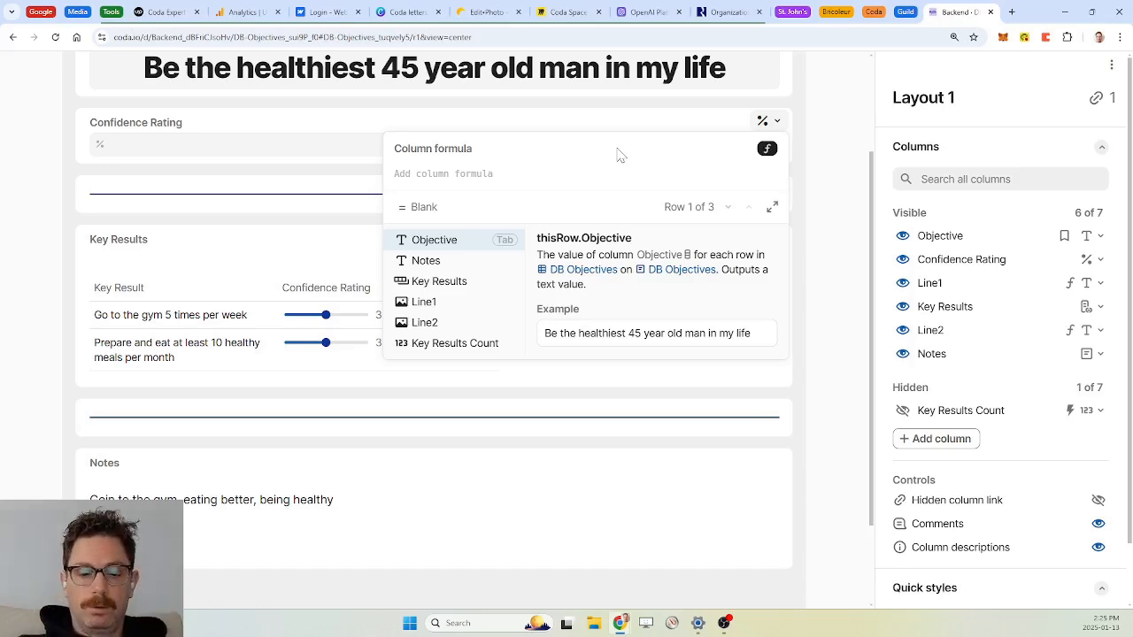
type("key results")
key("Tab")
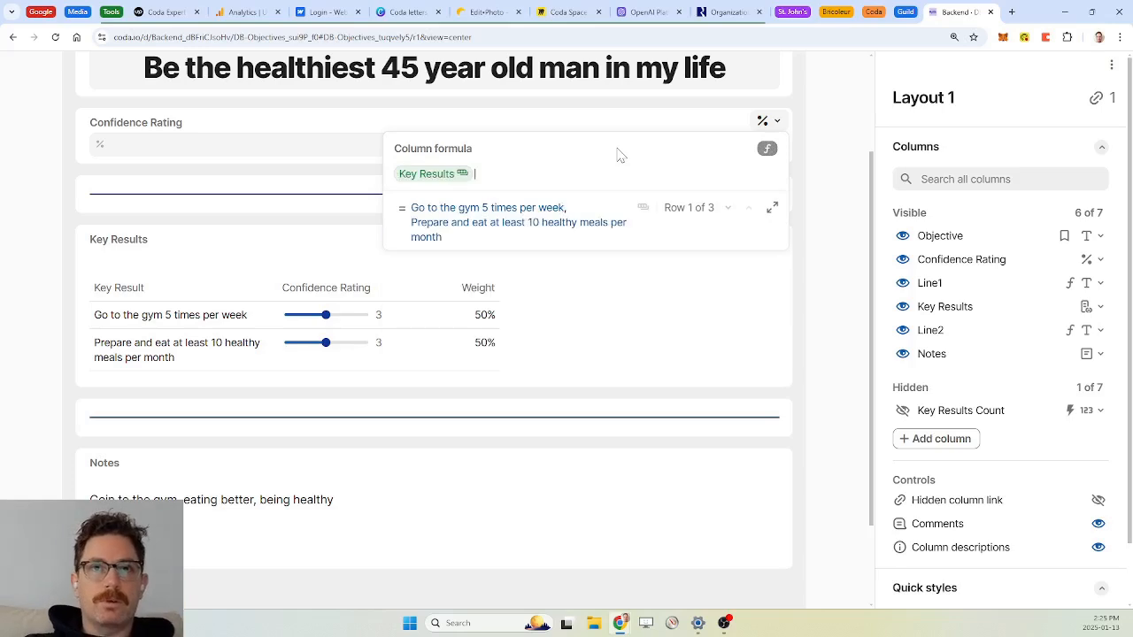
type(".foreach(")
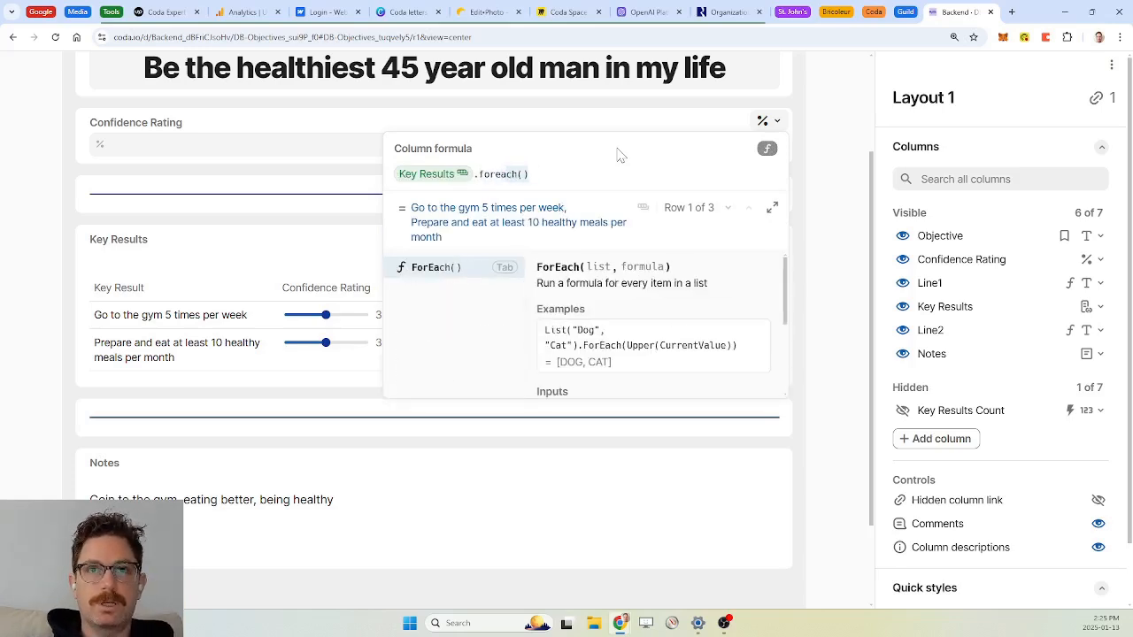
key("Tab")
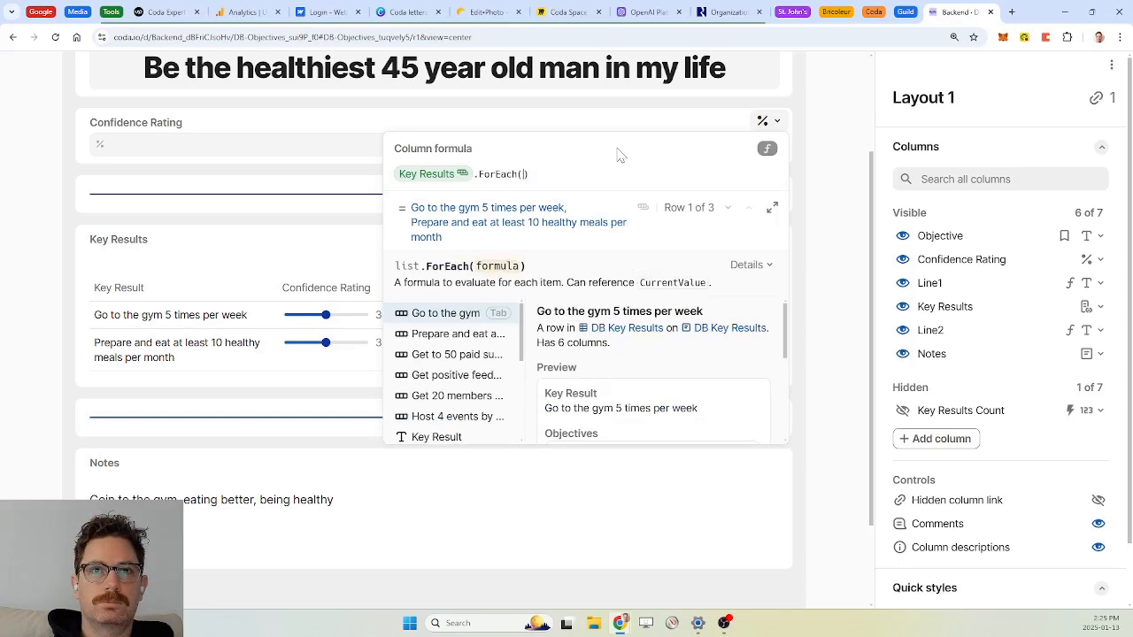
key("BackSpace")
key("BackSpace")
key("BackSpace")
key("BackSpace")
key("BackSpace")
key("BackSpace")
key("BackSpace")
key("BackSpace")
key("BackSpace")
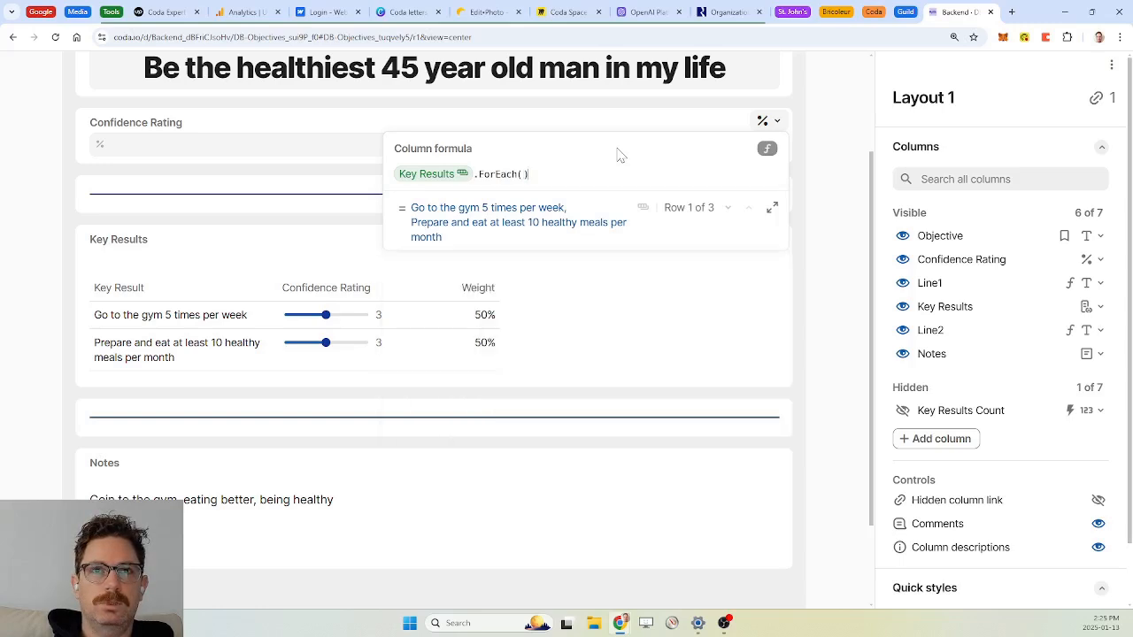
key("BackSpace")
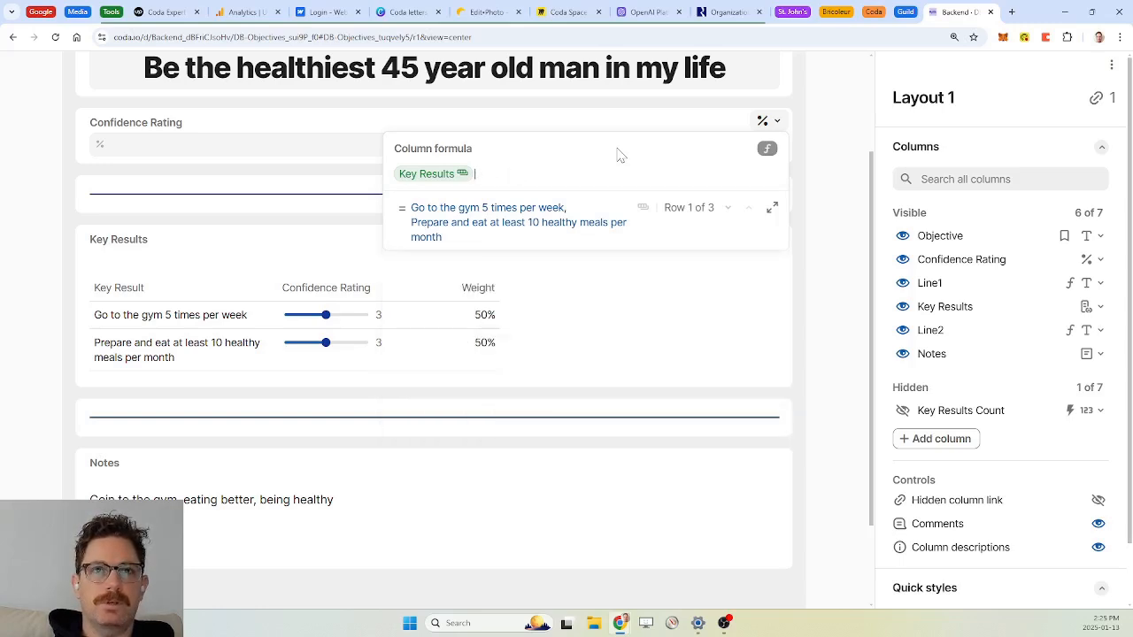
key("BackSpace")
key("BackSpace")
key("BackSpace")
key("BackSpace")
key("BackSpace")
key("BackSpace")
key("BackSpace")
key("BackSpace")
key("BackSpace")
key("BackSpace")
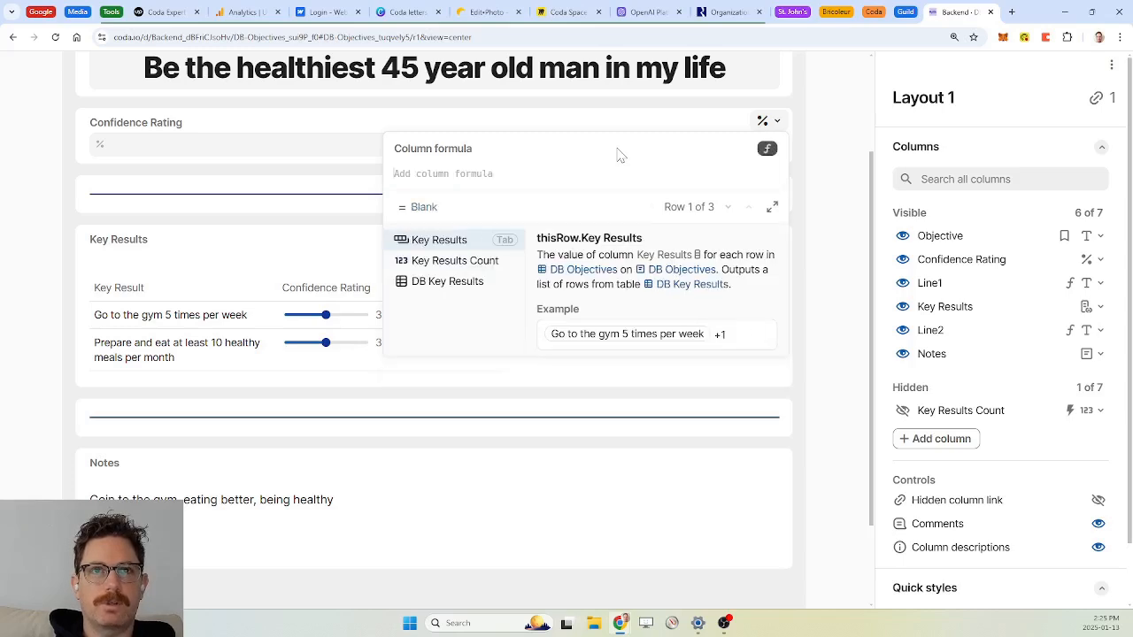
key("Escape")
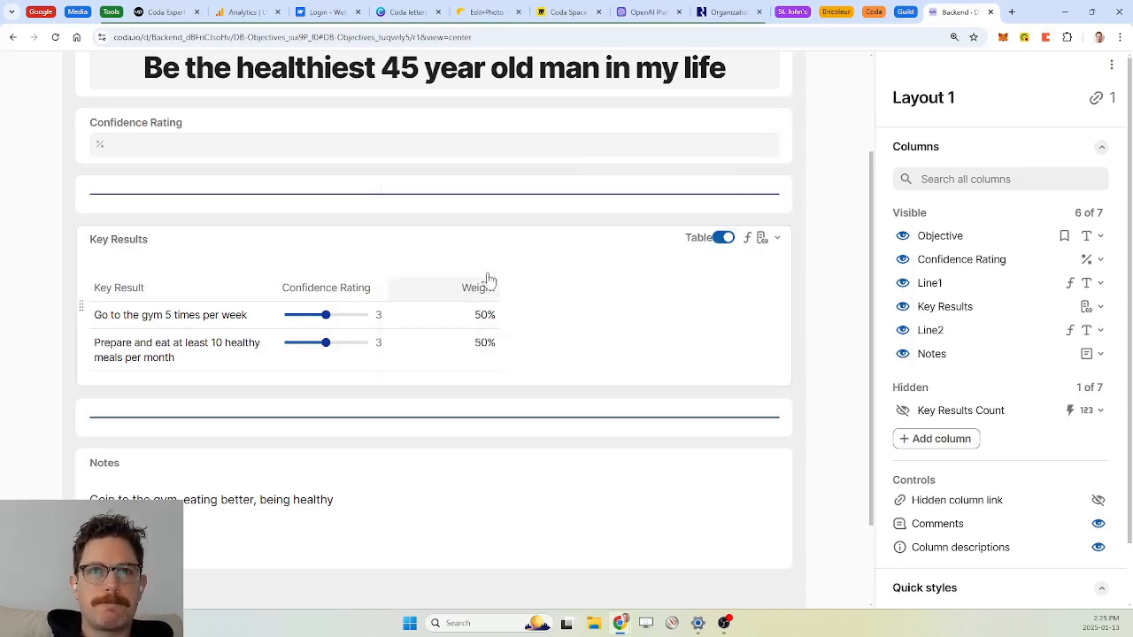
Step: Finish editing the objective layout and add a Percent column named Weighted Confidence to the Key Results table
scroll(832, 181, "up", 3)
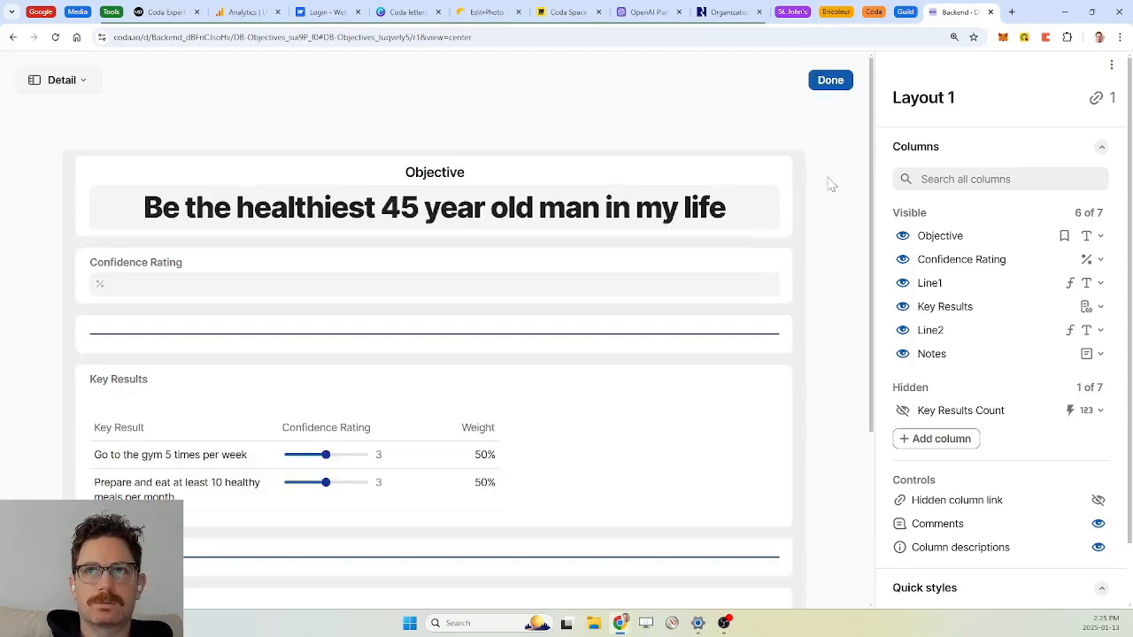
left_click(829, 80)
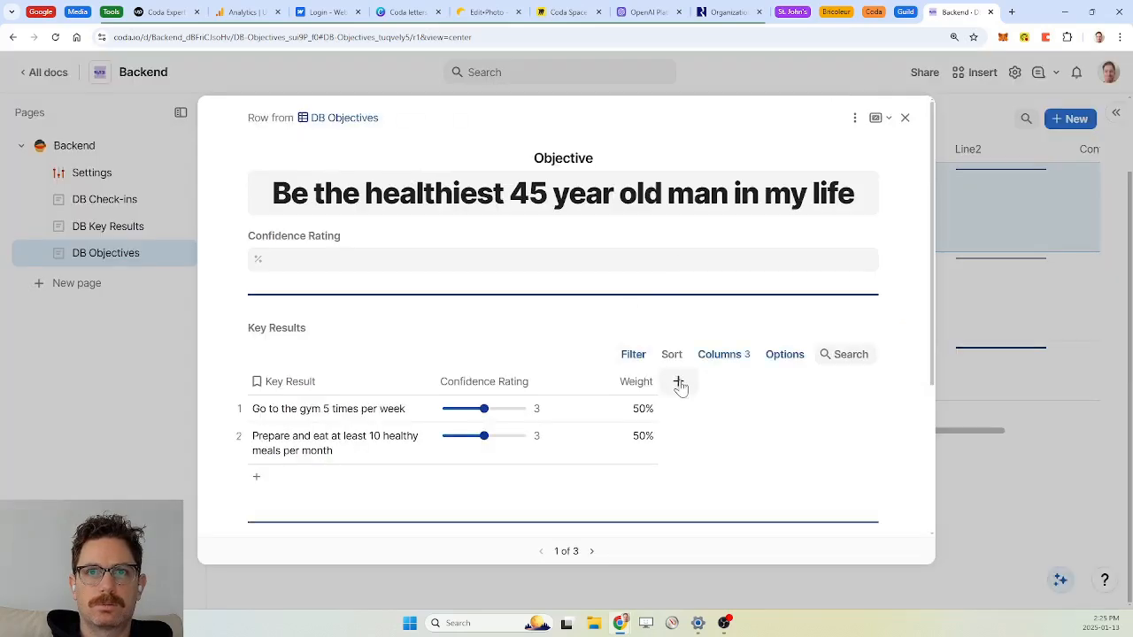
left_click(678, 381)
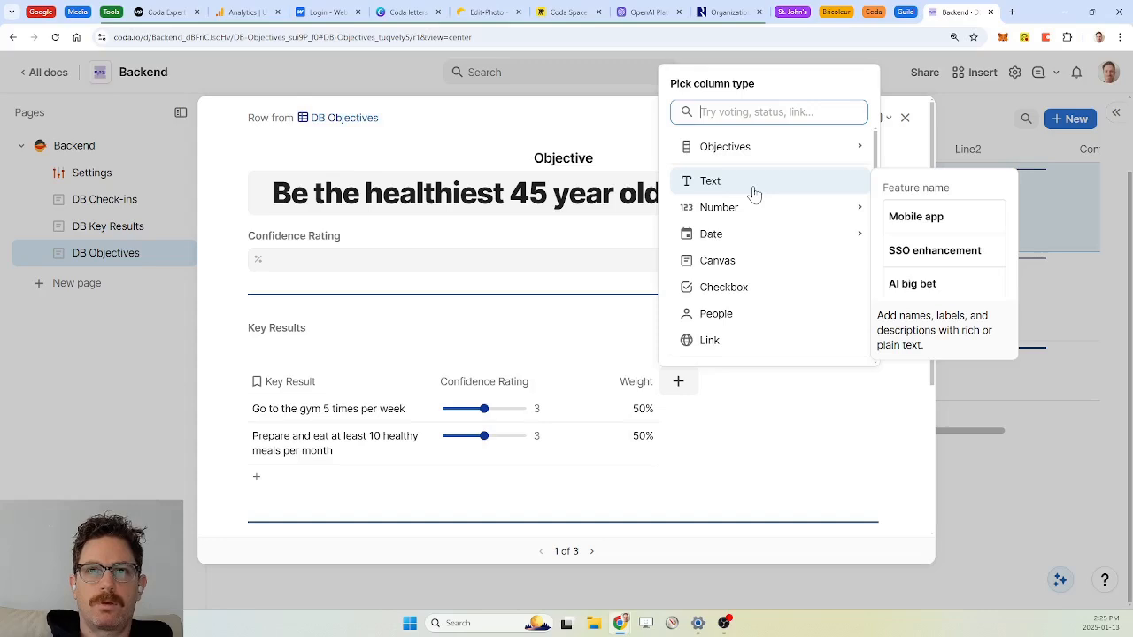
mouse_move(776, 212)
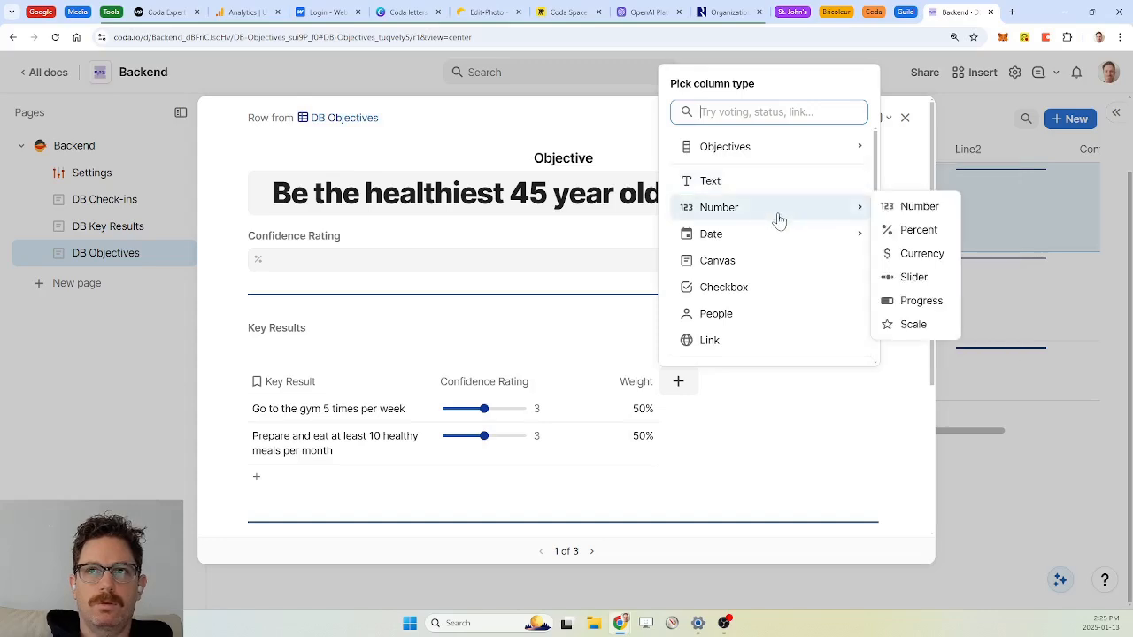
left_click(918, 237)
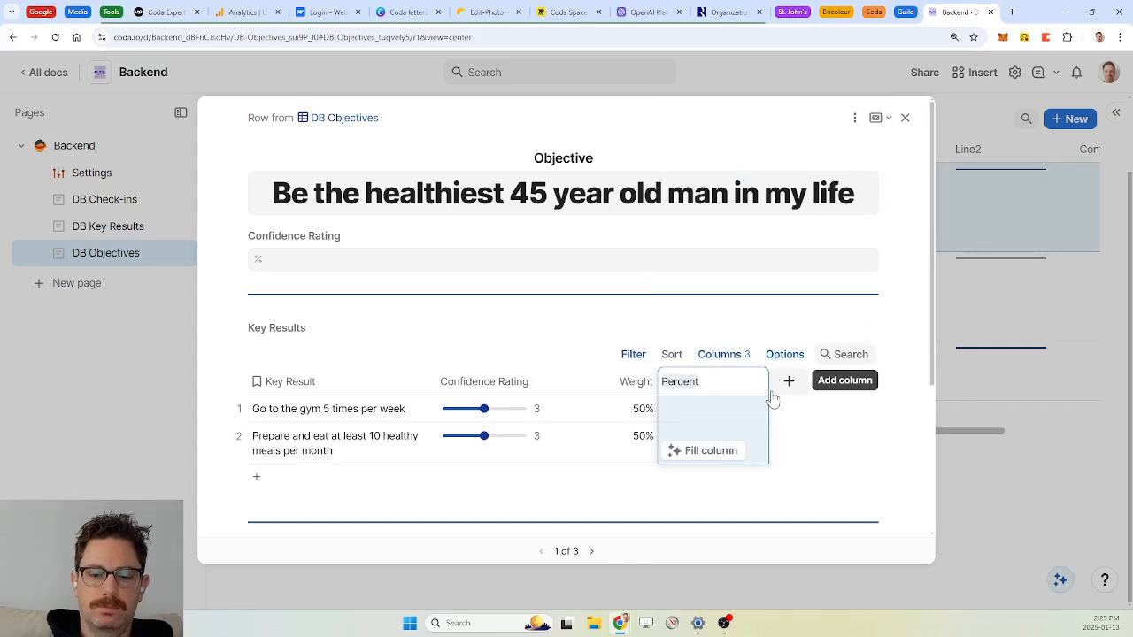
type("Weighte")
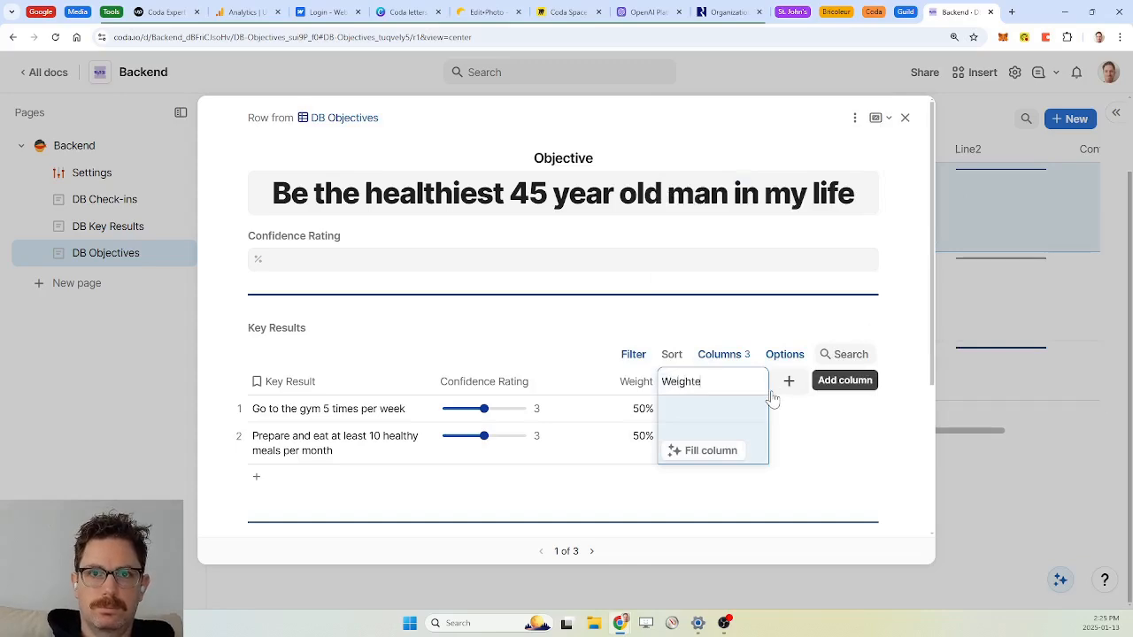
type("d Confidence")
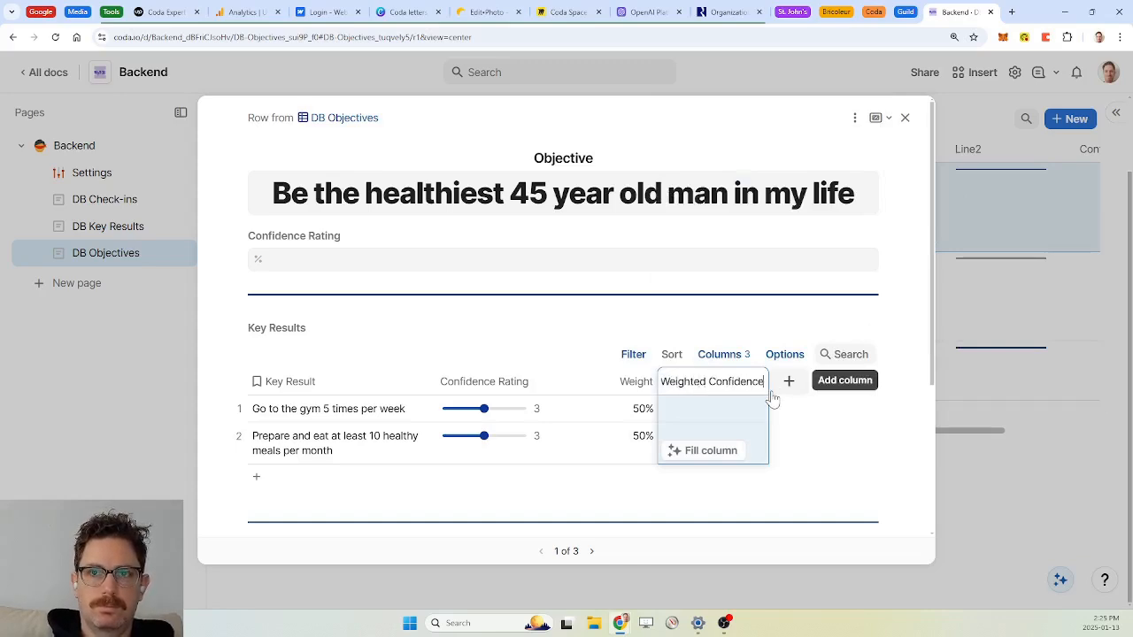
Step: Give the Weighted Confidence column the formula Confidence Rating/5*Weight*100
left_click(727, 414)
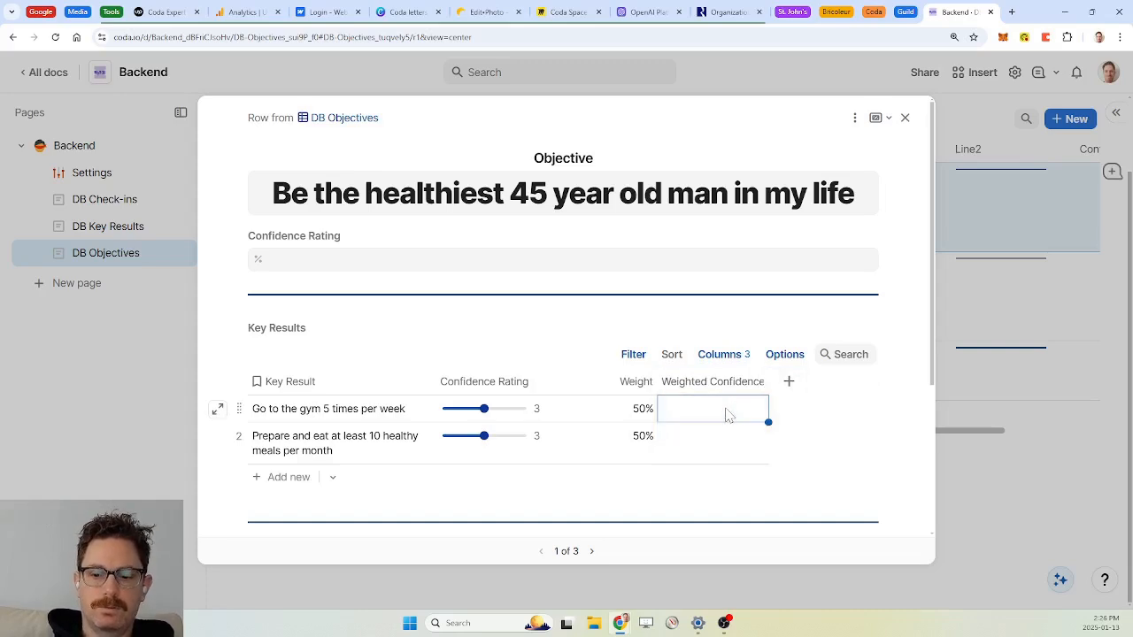
key("equal")
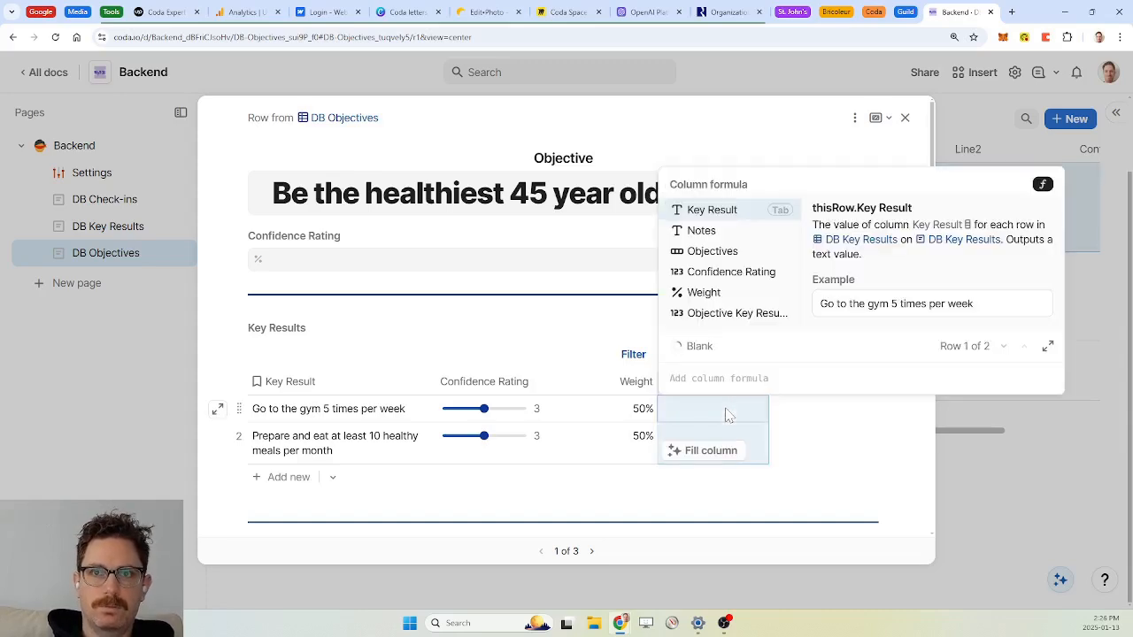
left_click(737, 274)
type("/5")
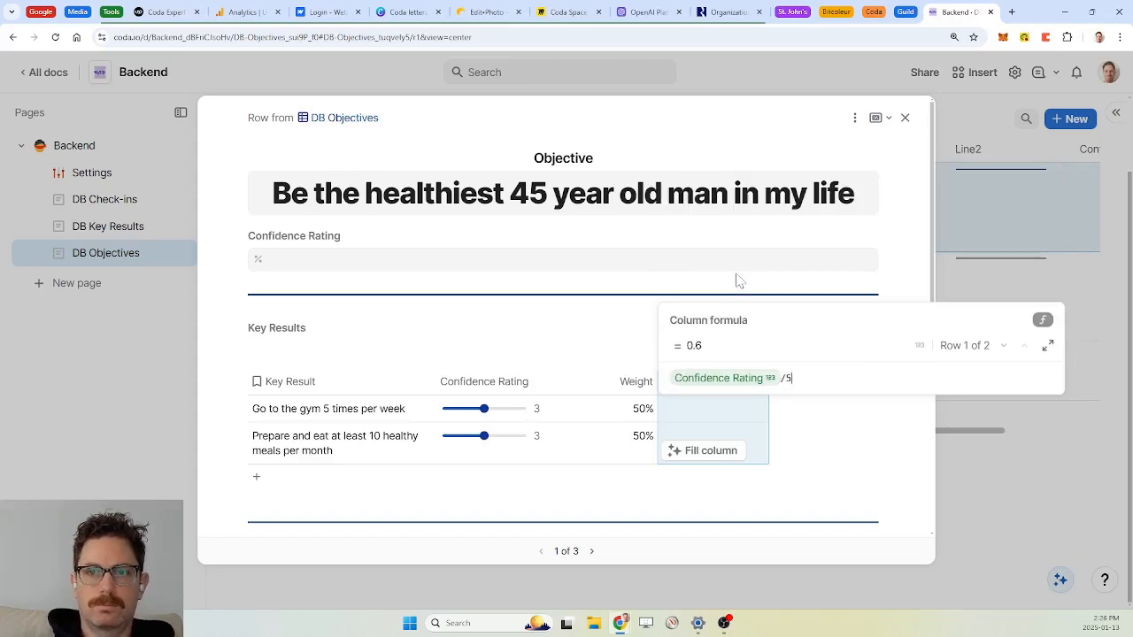
type("*")
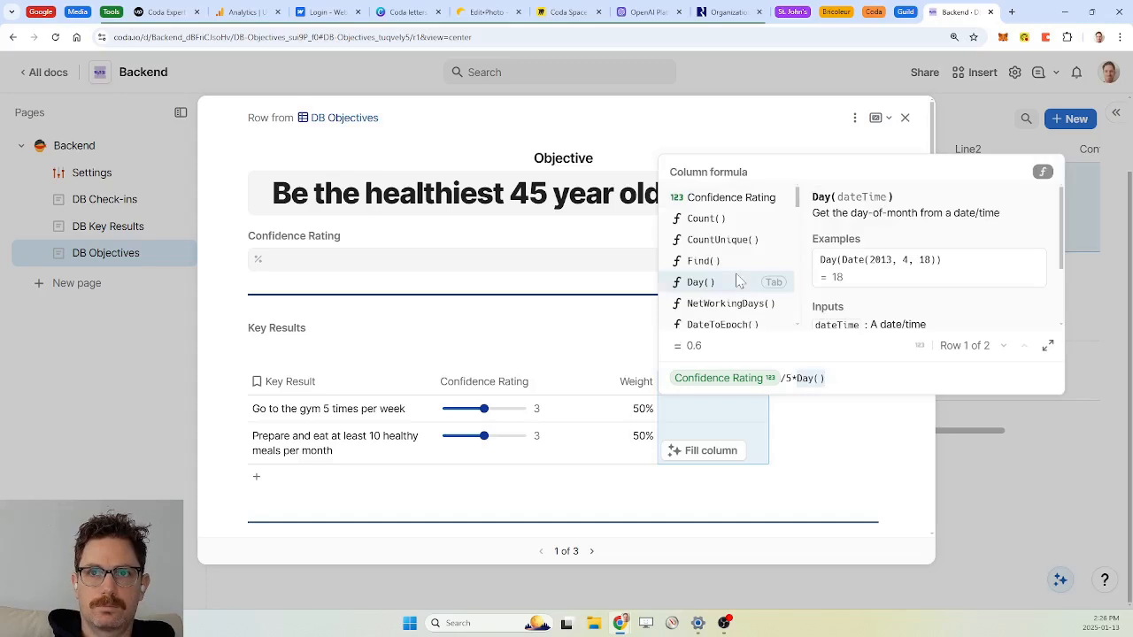
type("weight")
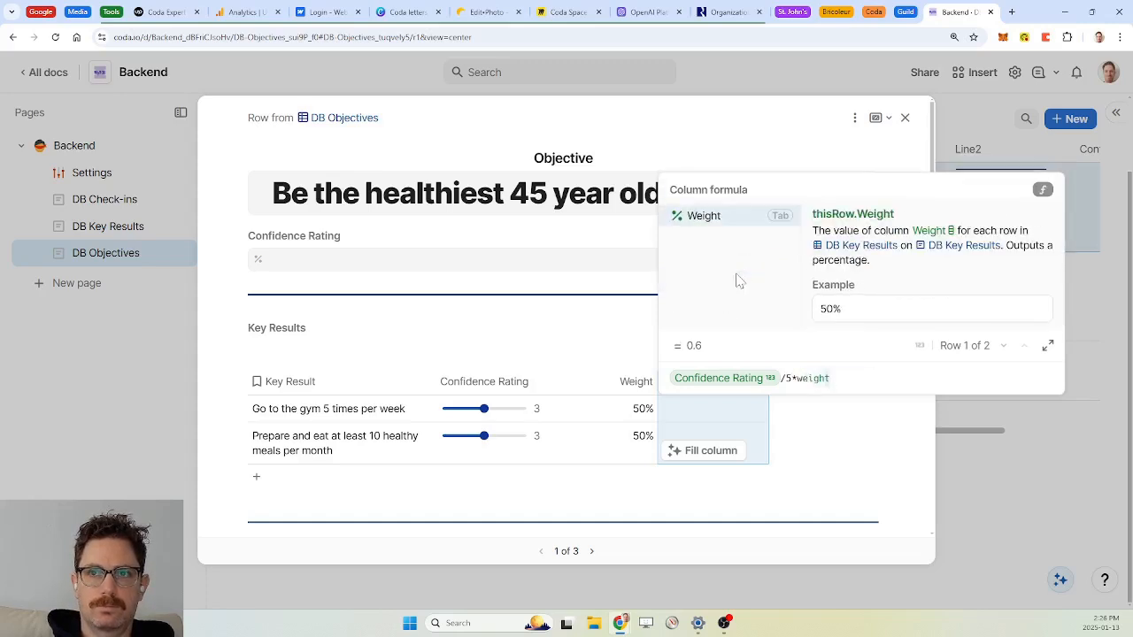
key("Tab")
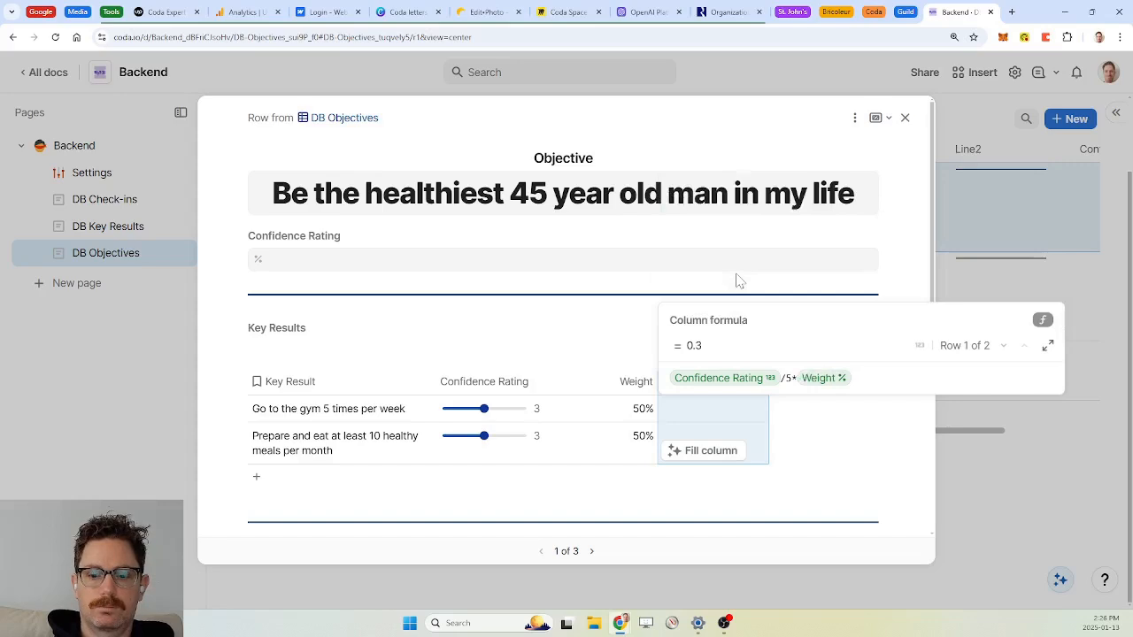
type("*100")
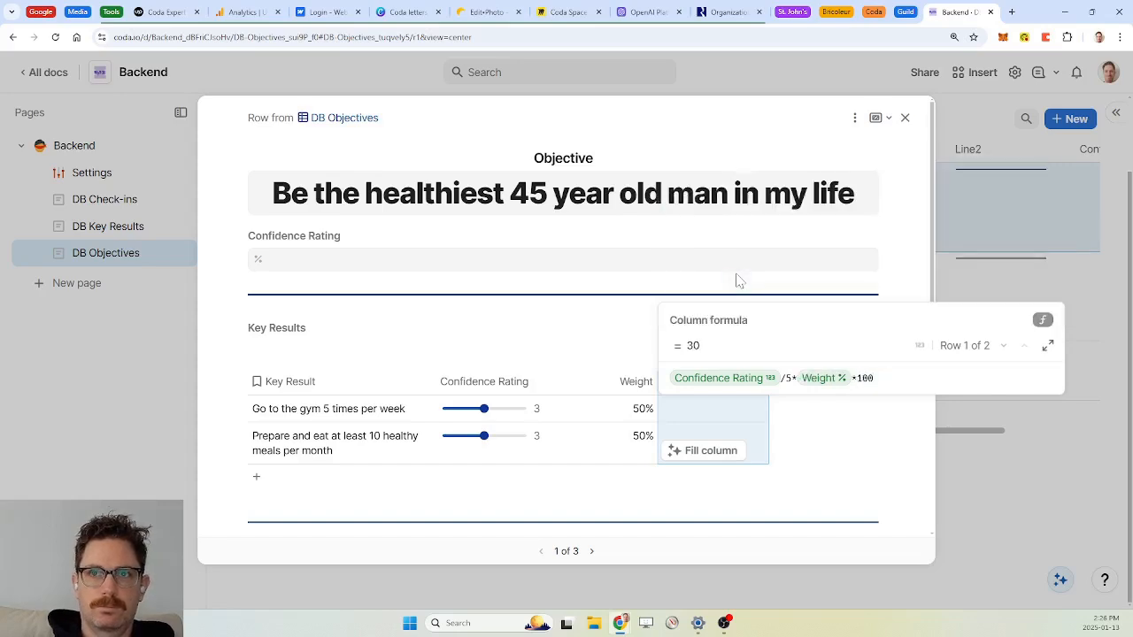
key("Return")
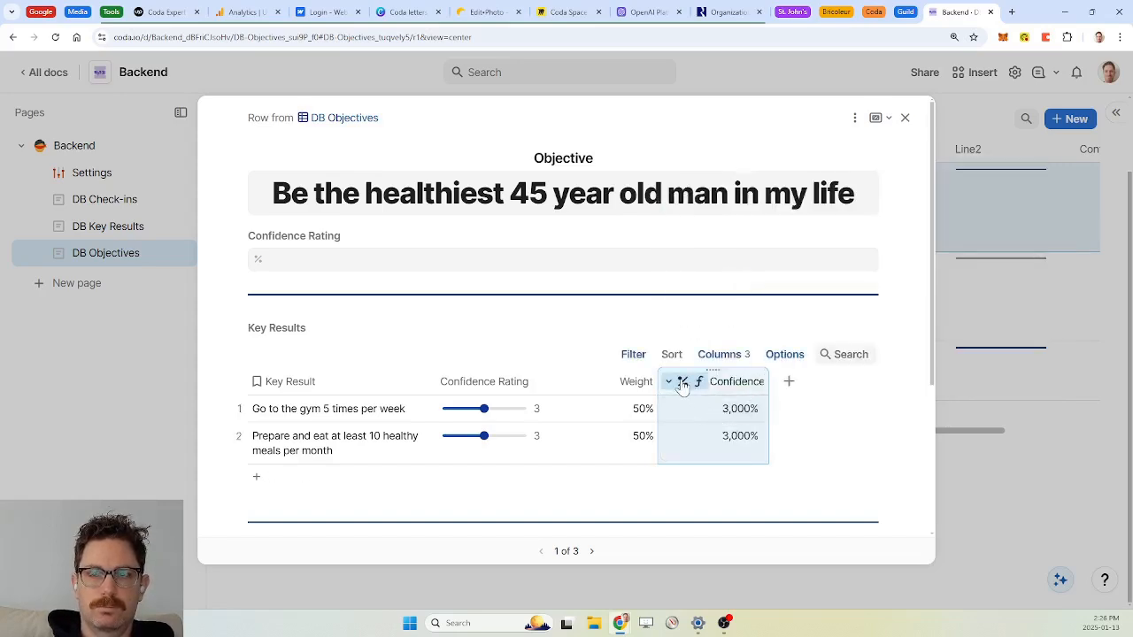
Step: Remove the *100 factor from the Weighted Confidence formula, leaving Confidence Rating/5*Weight
left_click(730, 416)
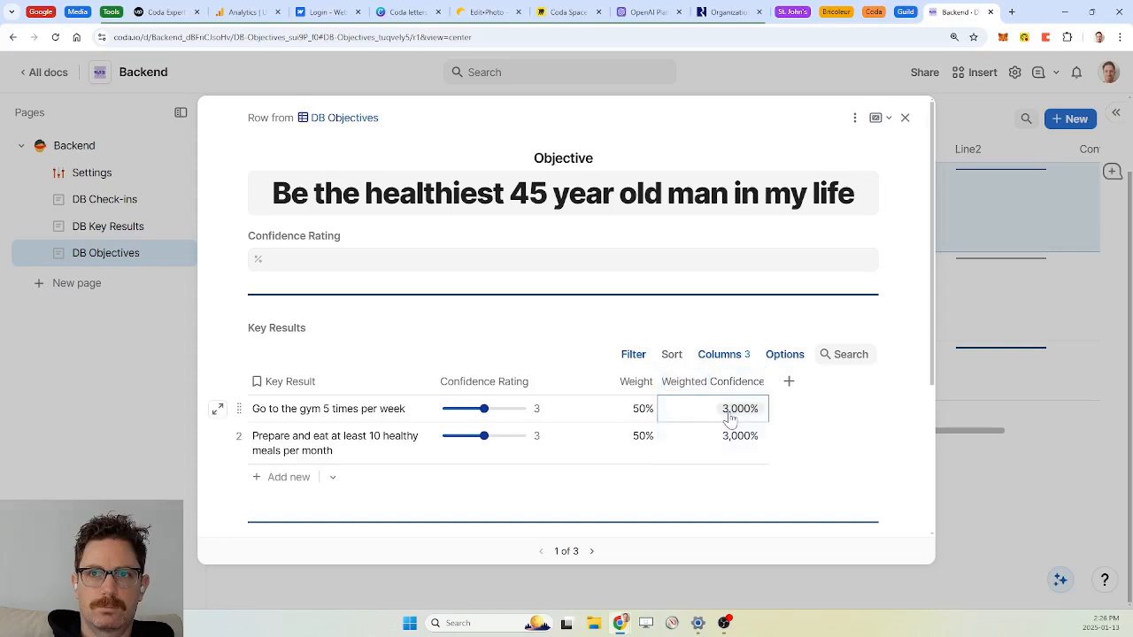
mouse_move(724, 387)
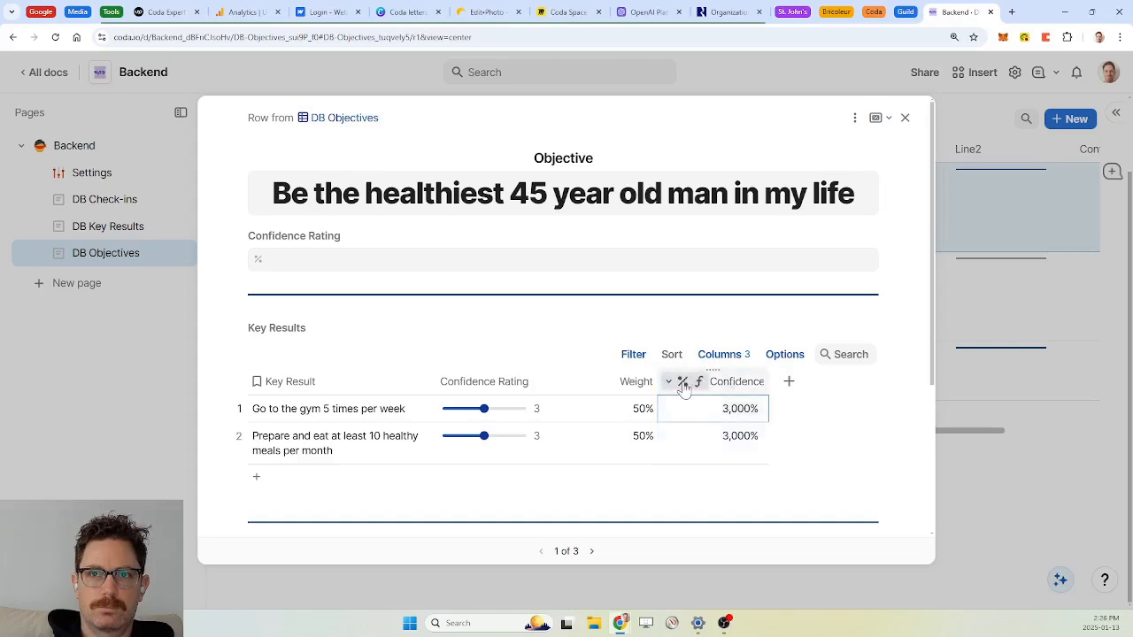
left_click(684, 390)
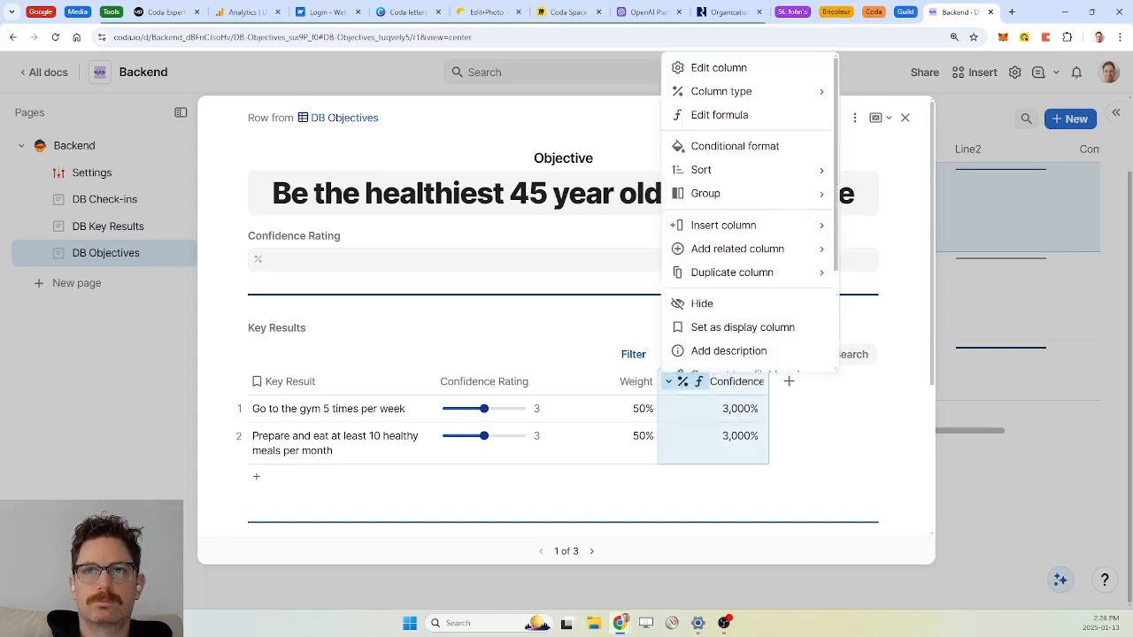
left_click(730, 116)
key("BackSpace")
key("BackSpace")
key("BackSpace")
key("BackSpace")
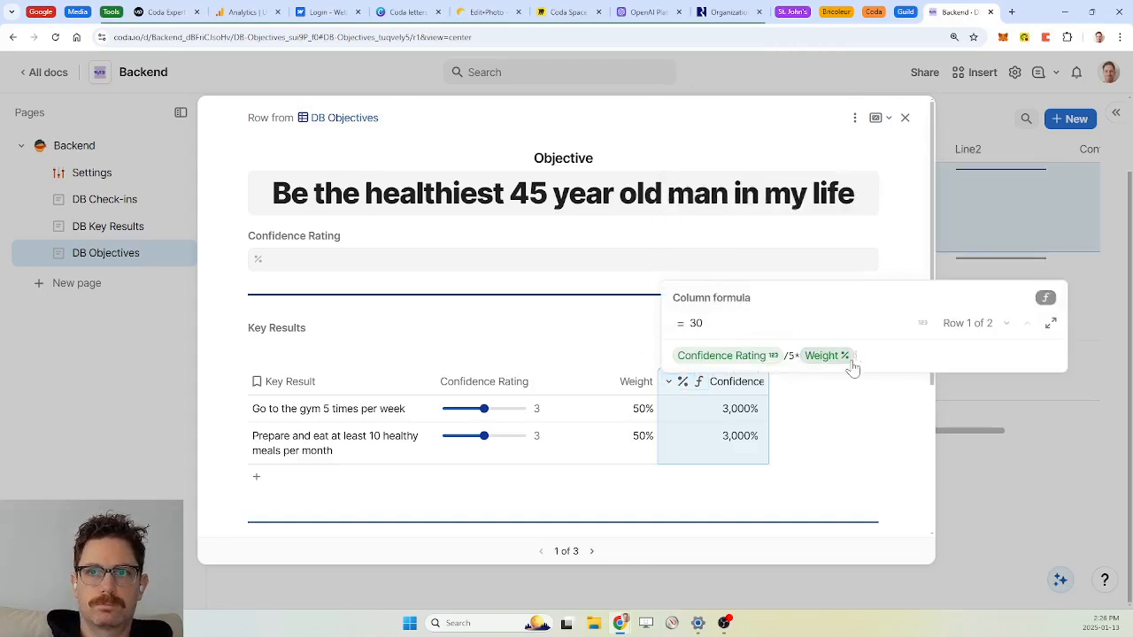
key("Return")
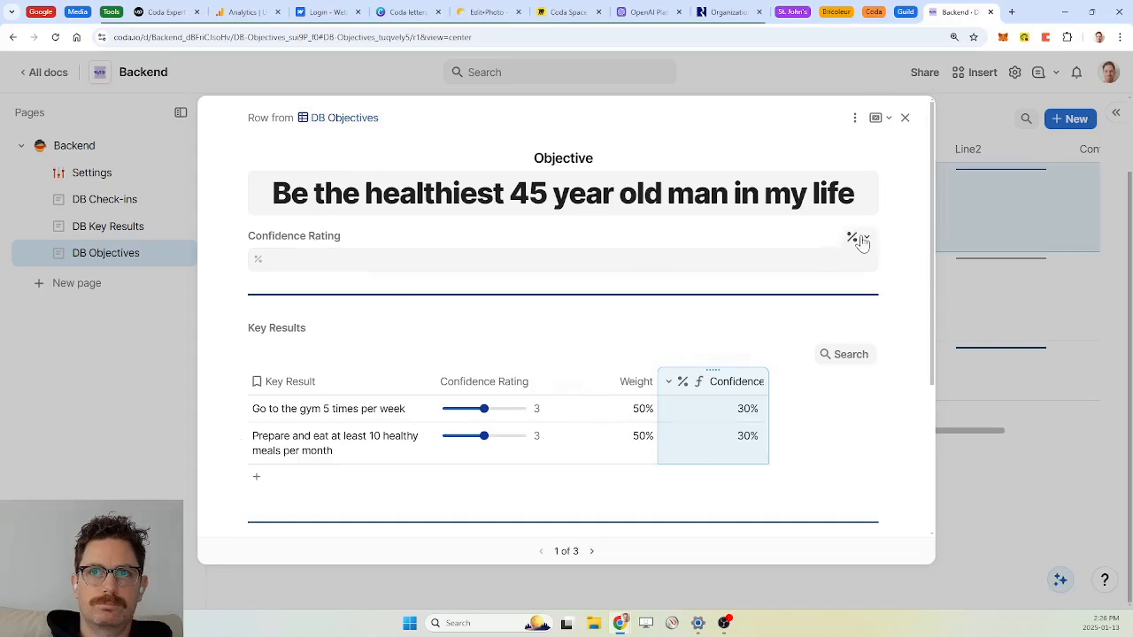
Step: Give the objective's Confidence Rating field a column formula that sums the Weighted Confidence of its Key Results
left_click(854, 238)
left_click(794, 345)
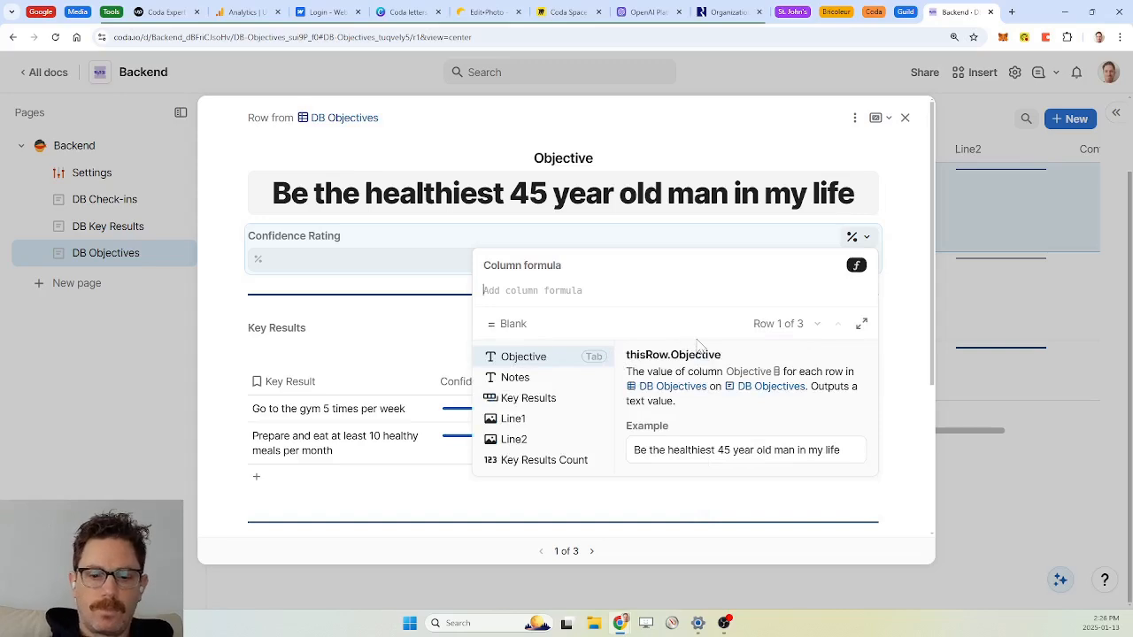
type("keyr")
key("BackSpace")
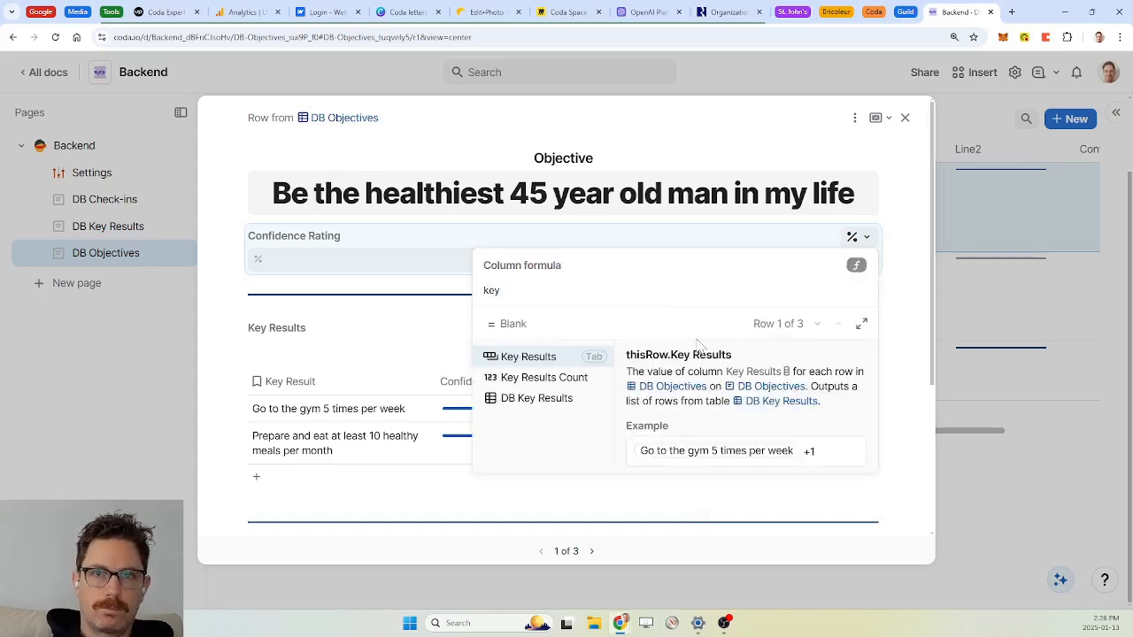
key("Tab")
mouse_move(697, 347)
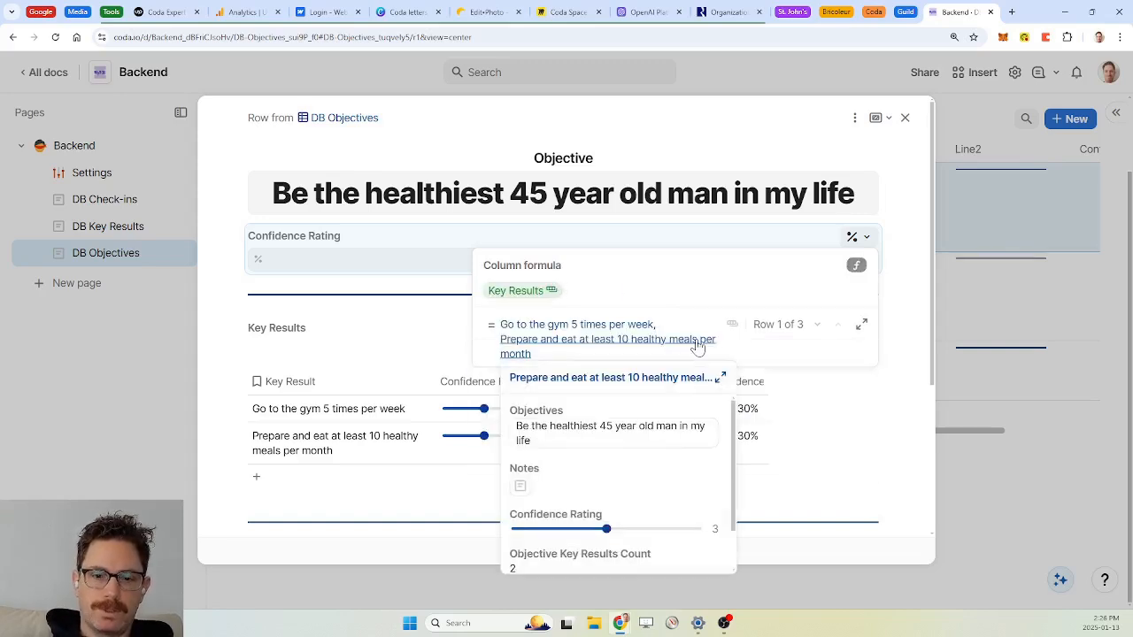
type(".weight")
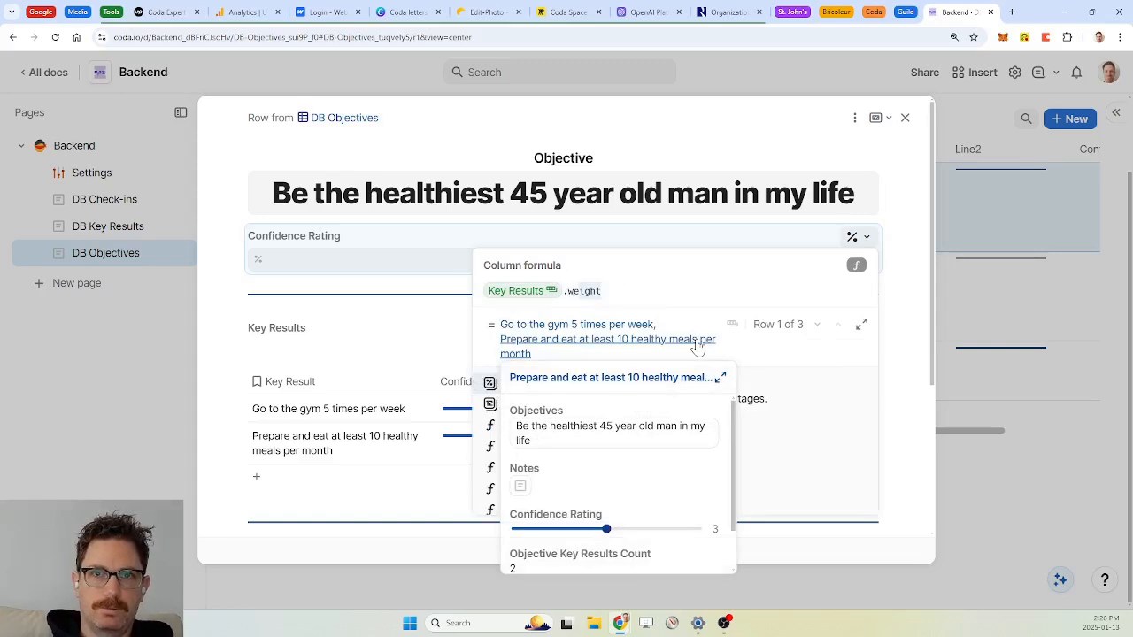
key("Down")
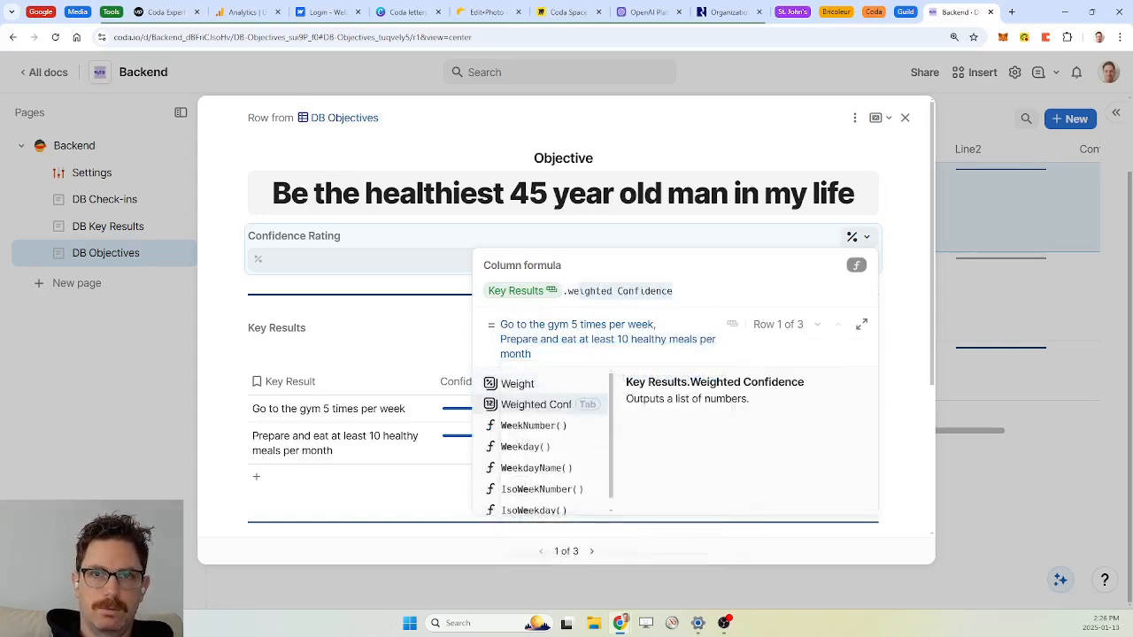
key("Tab")
type(".sum")
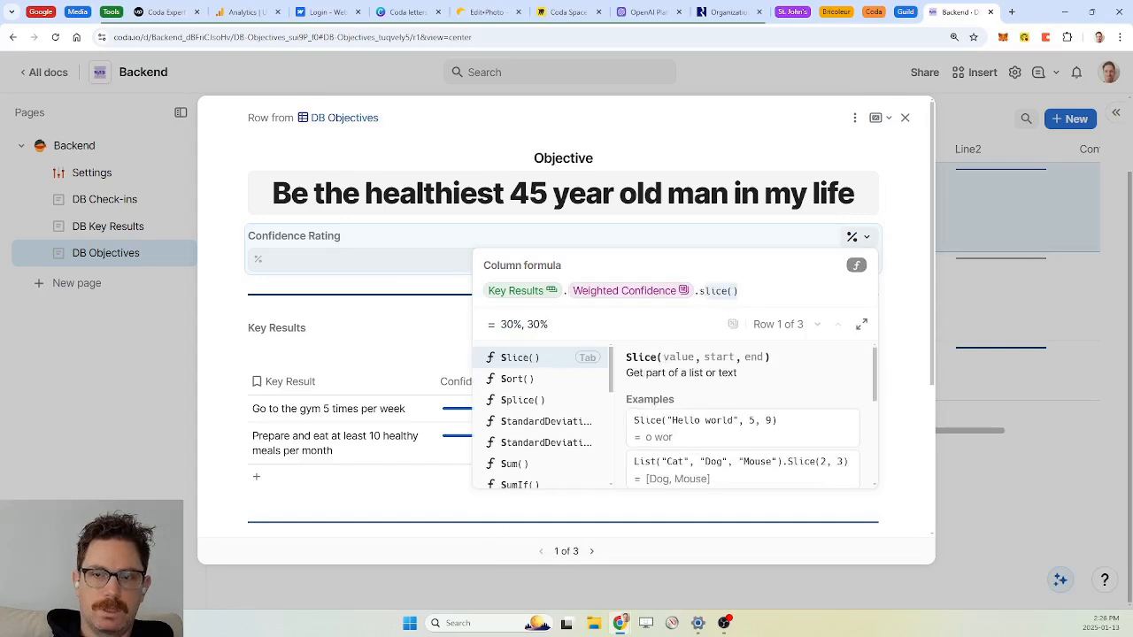
key("Tab")
key("Return")
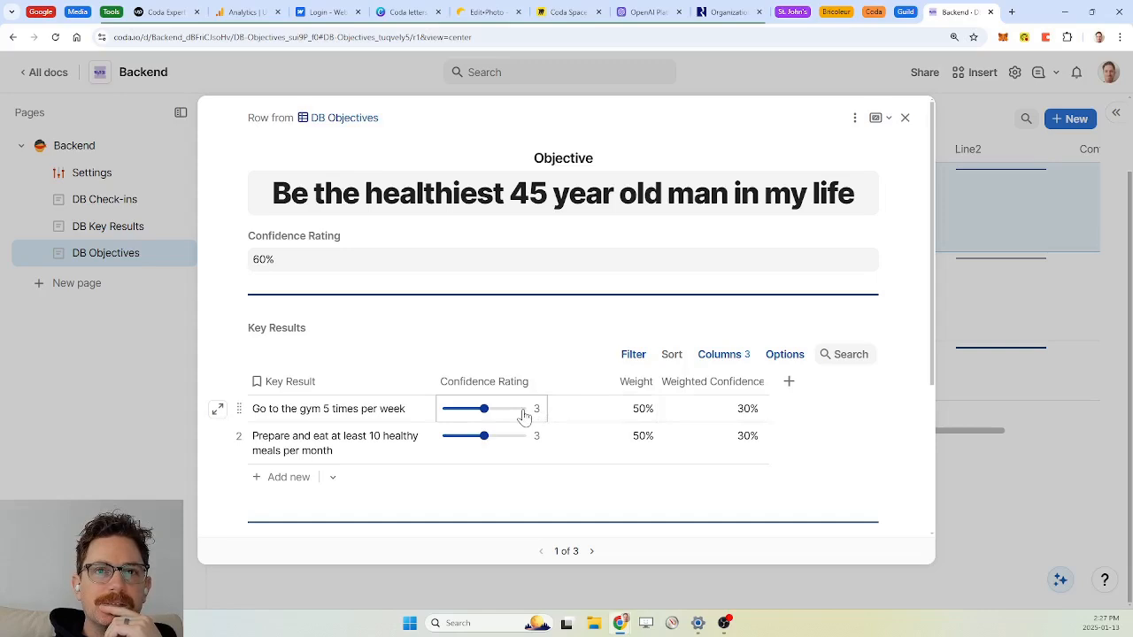
left_click(469, 624)
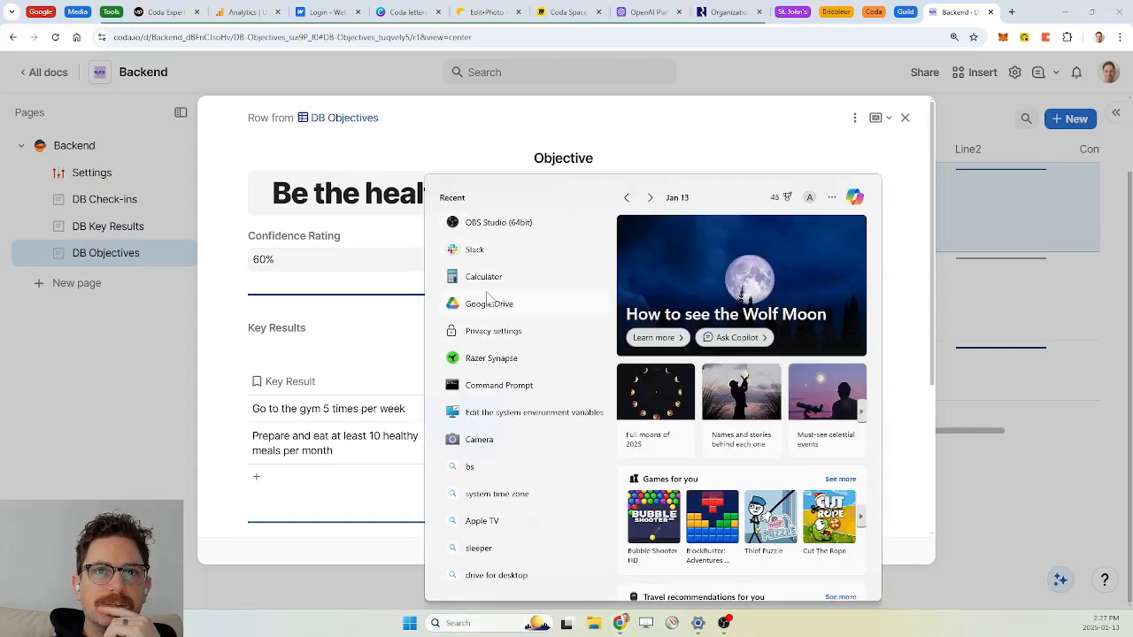
left_click(488, 302)
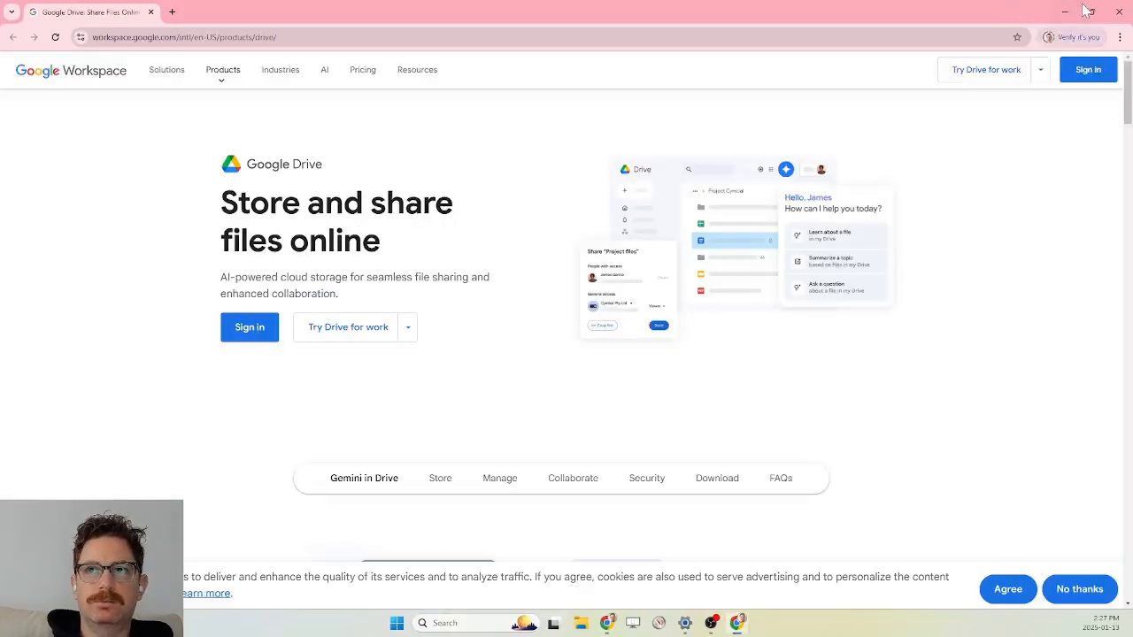
left_click(1121, 12)
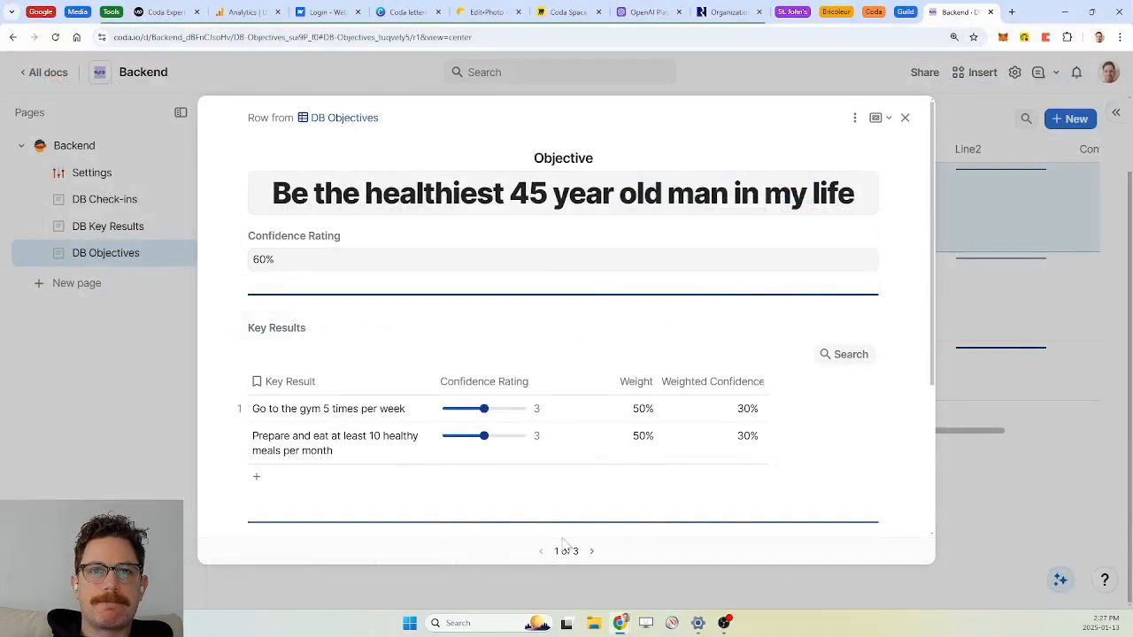
Step: Switch to Calculator to divide 3 by 5, and close it after the calculation
left_click(458, 624)
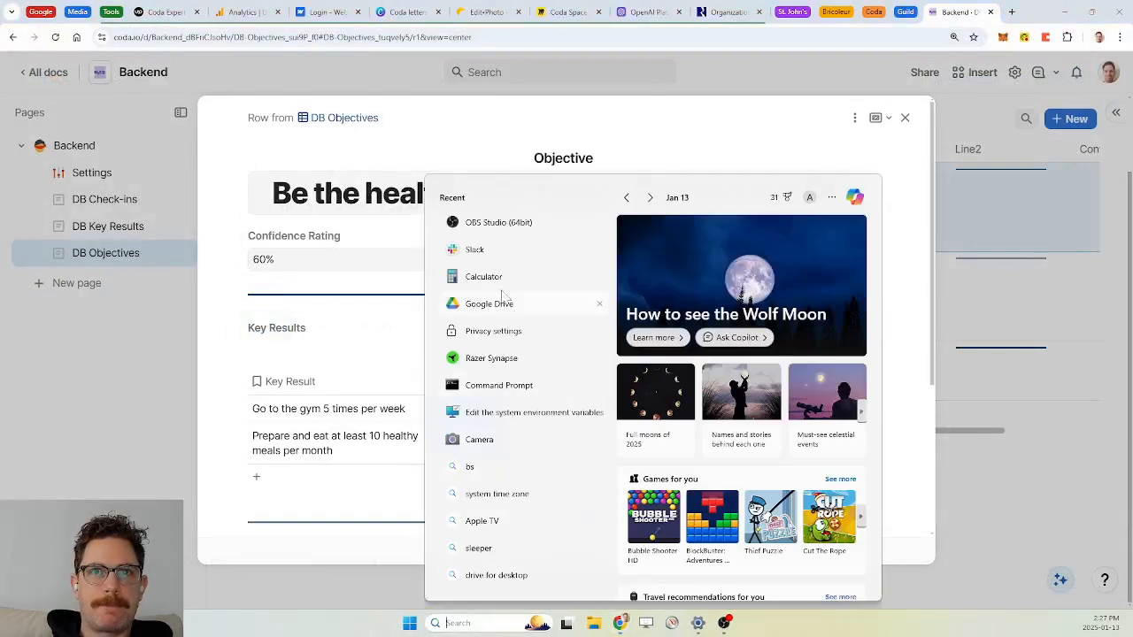
left_click(500, 279)
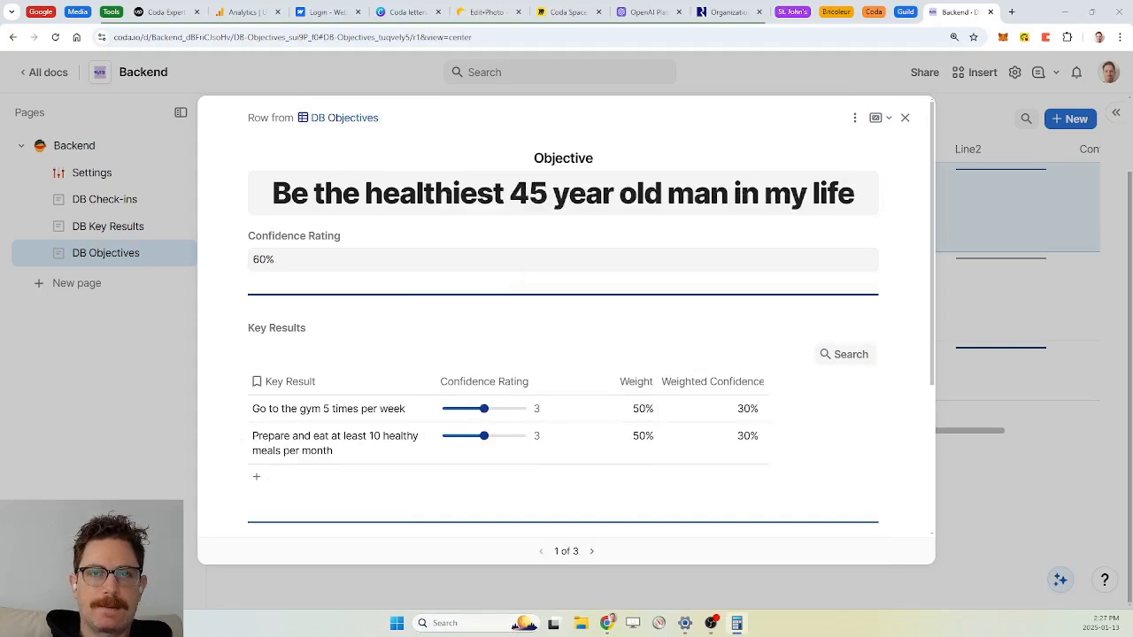
left_click_drag(681, 336, 856, 225)
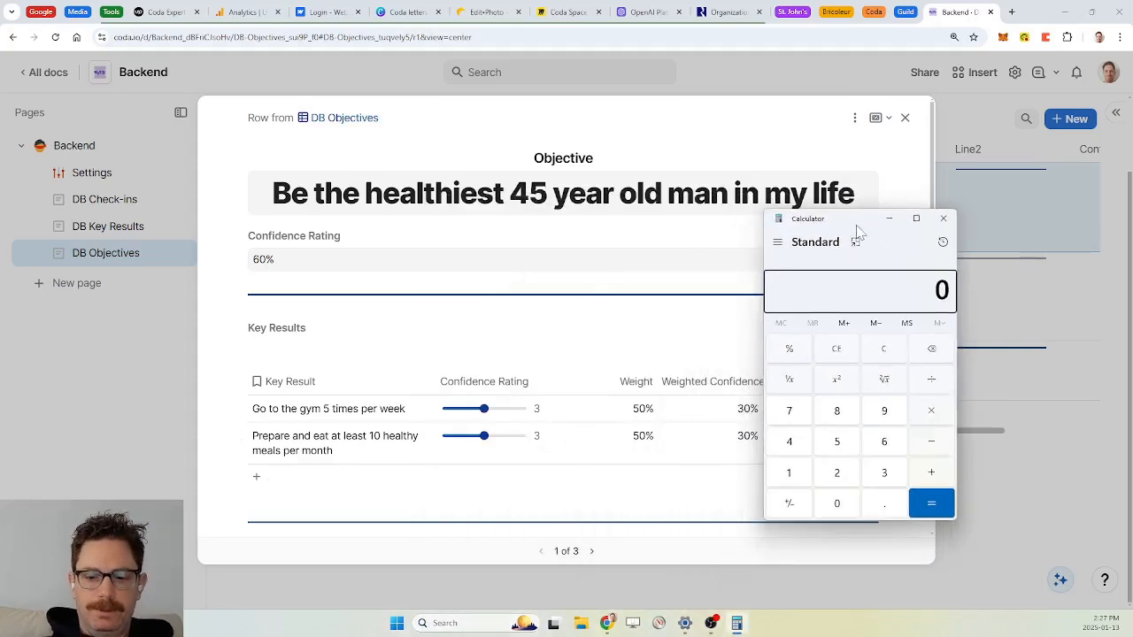
type("3+")
type("5")
key("Return")
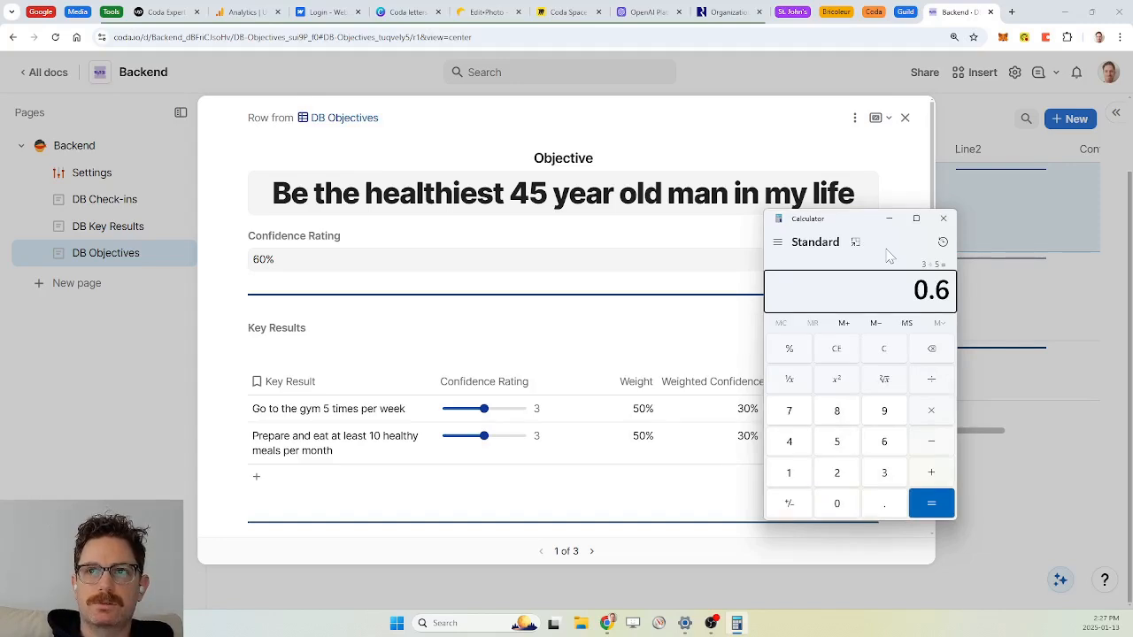
left_click(945, 221)
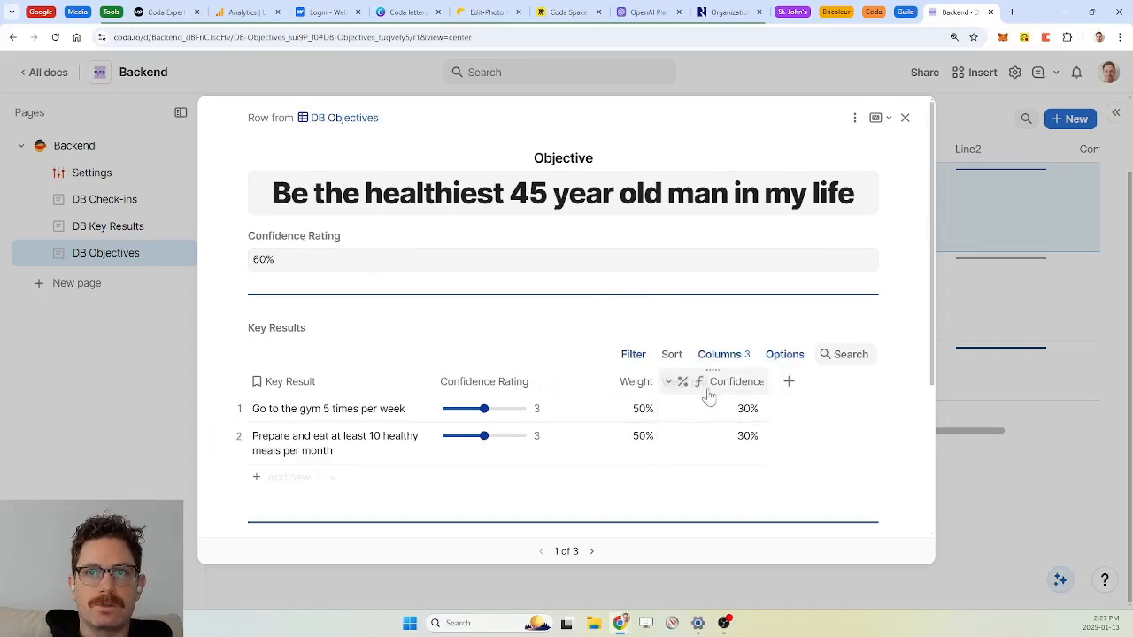
Step: Hide the Weighted Confidence column in the objective's Key Results table
left_click(736, 391)
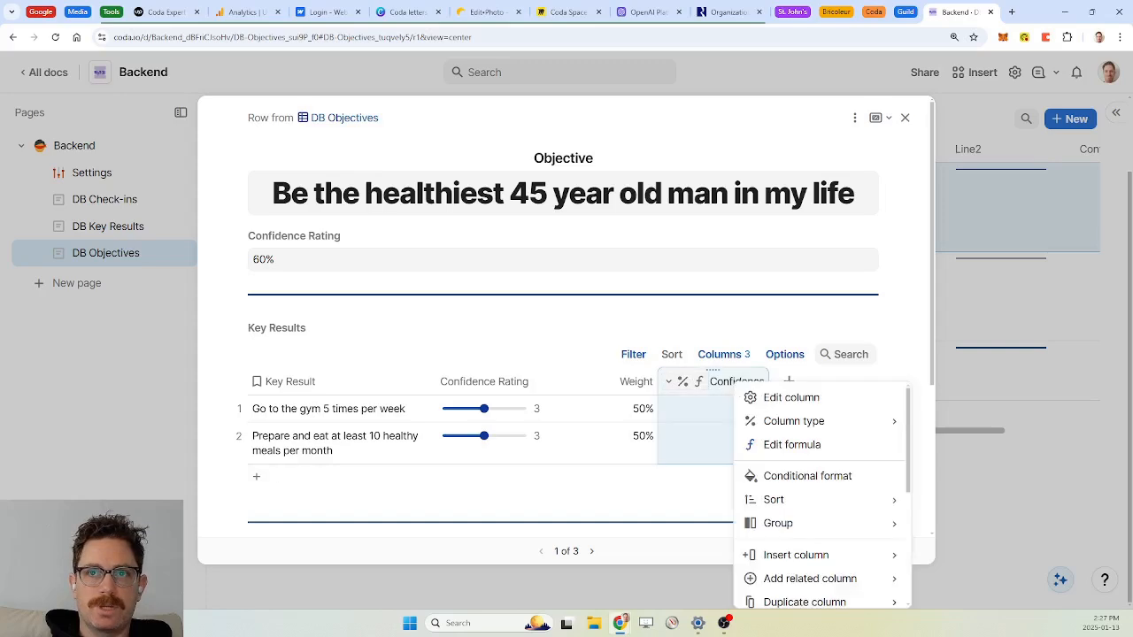
scroll(787, 469, "down", 3)
left_click(801, 477)
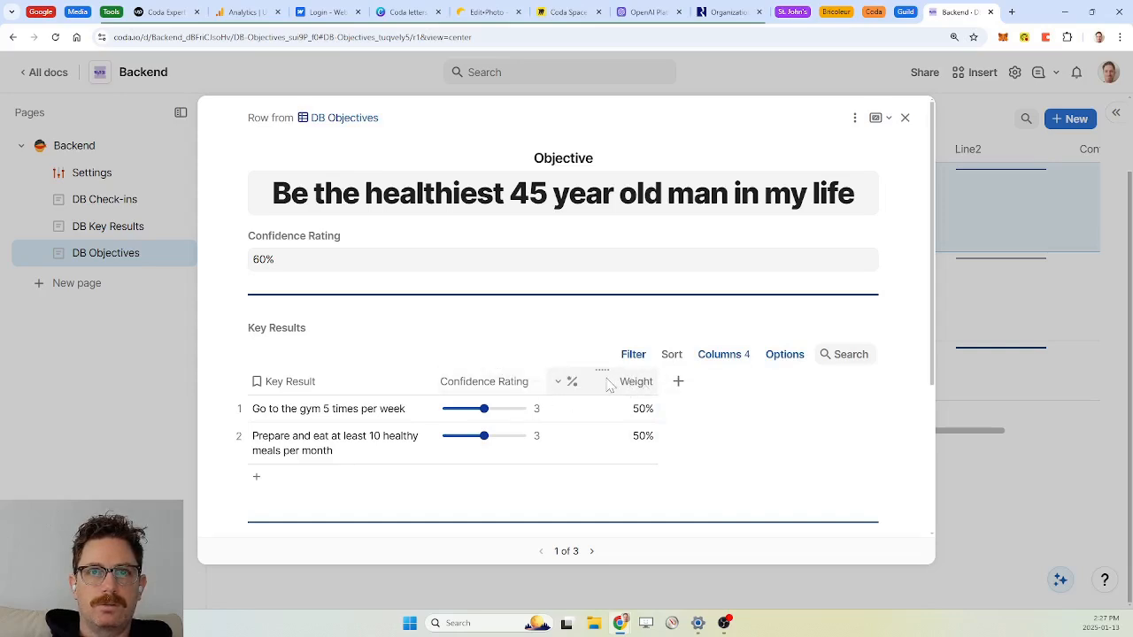
Step: Edit the row layout so the Confidence Rating field is center-aligned, and finish layout editing
left_click(855, 118)
left_click(886, 145)
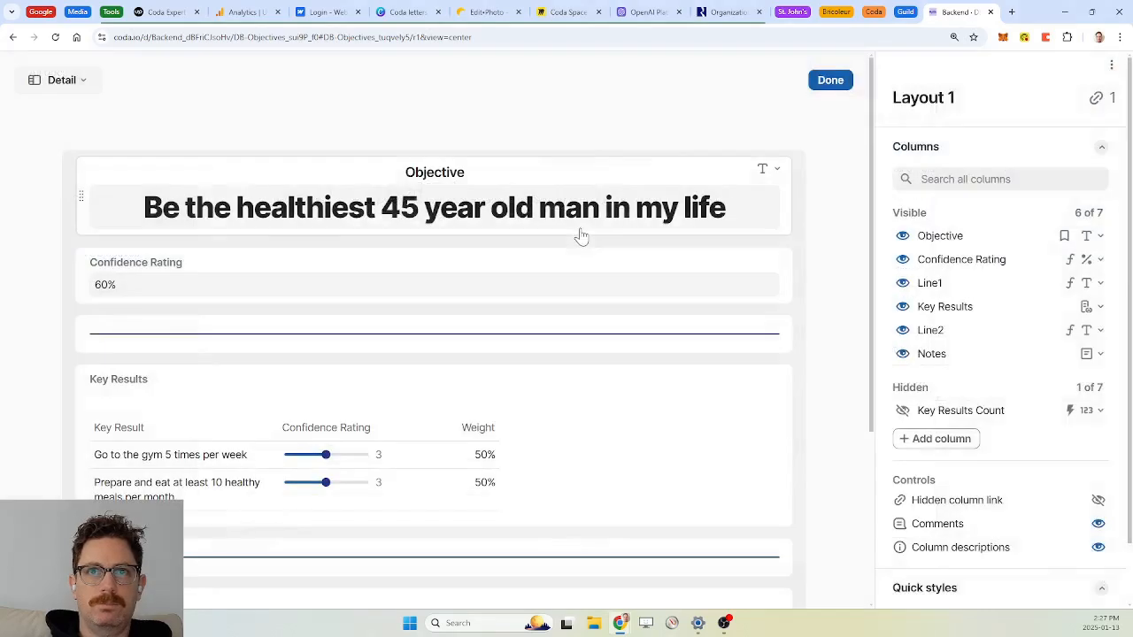
left_click(426, 264)
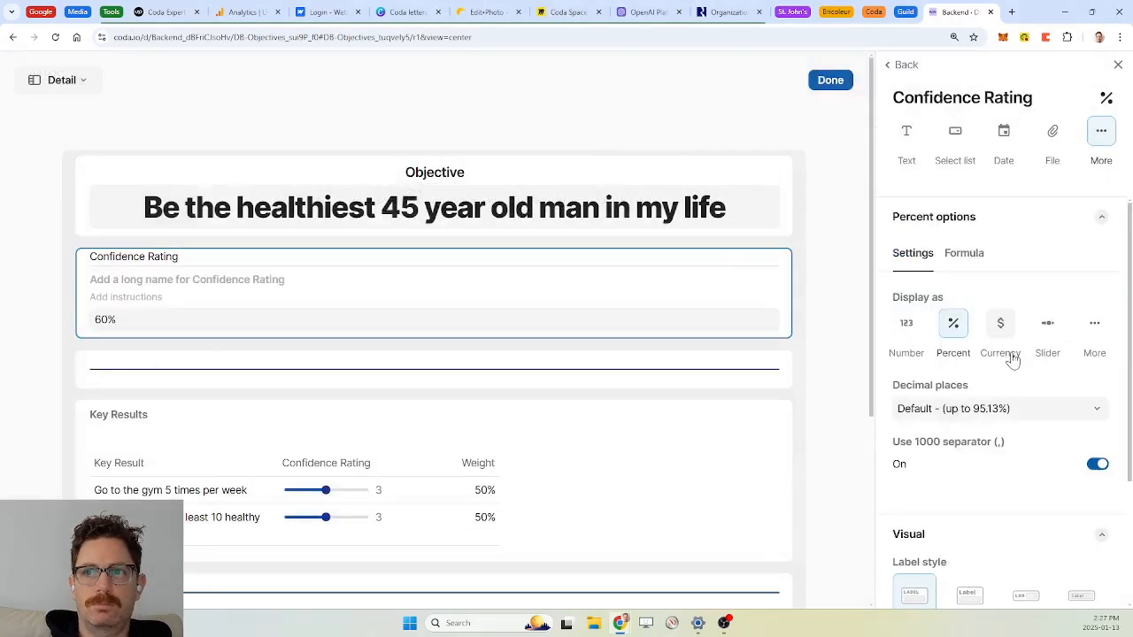
scroll(1012, 360, "down", 3)
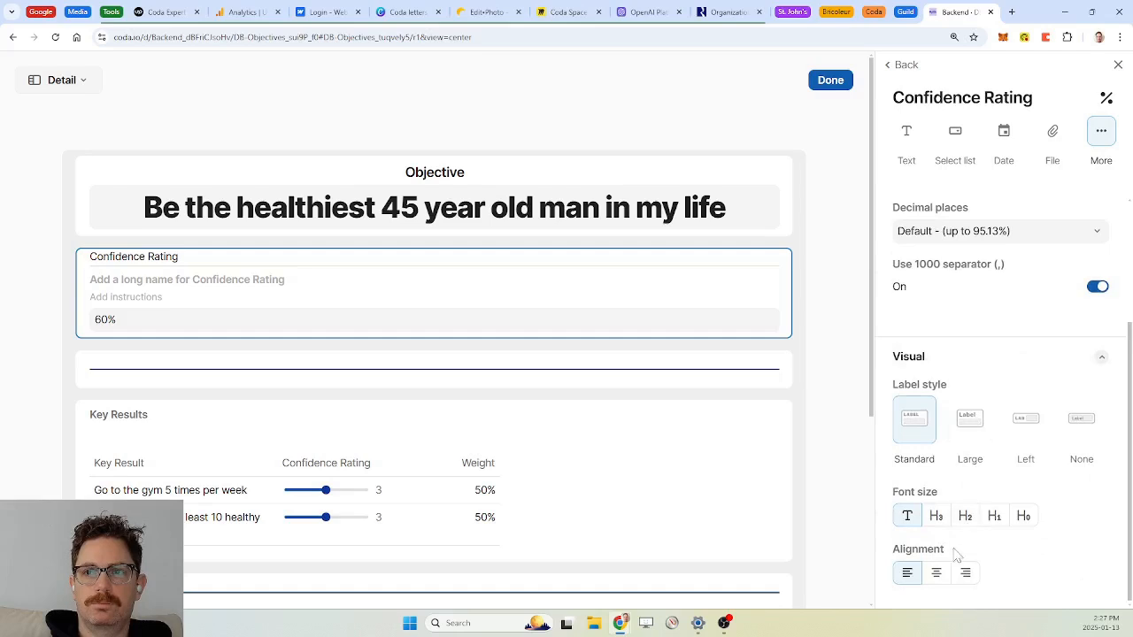
left_click(935, 573)
left_click(830, 80)
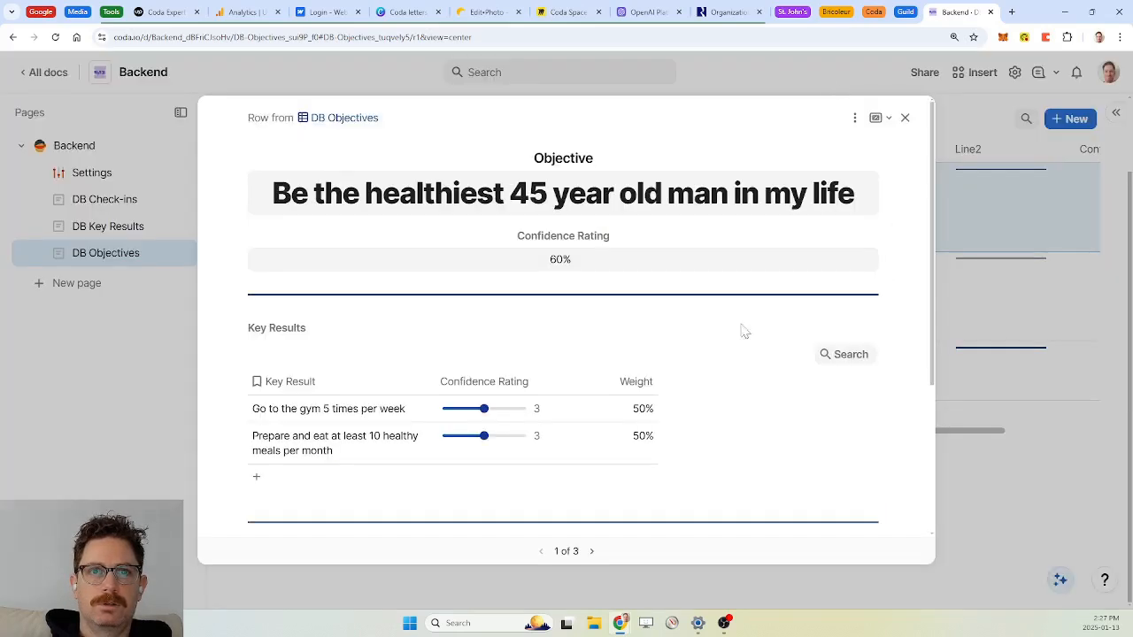
Step: Set the confidence rating to 5 for the gym key result and 1 for the healthy meals key result
left_click_drag(484, 409, 480, 438)
left_click(493, 436)
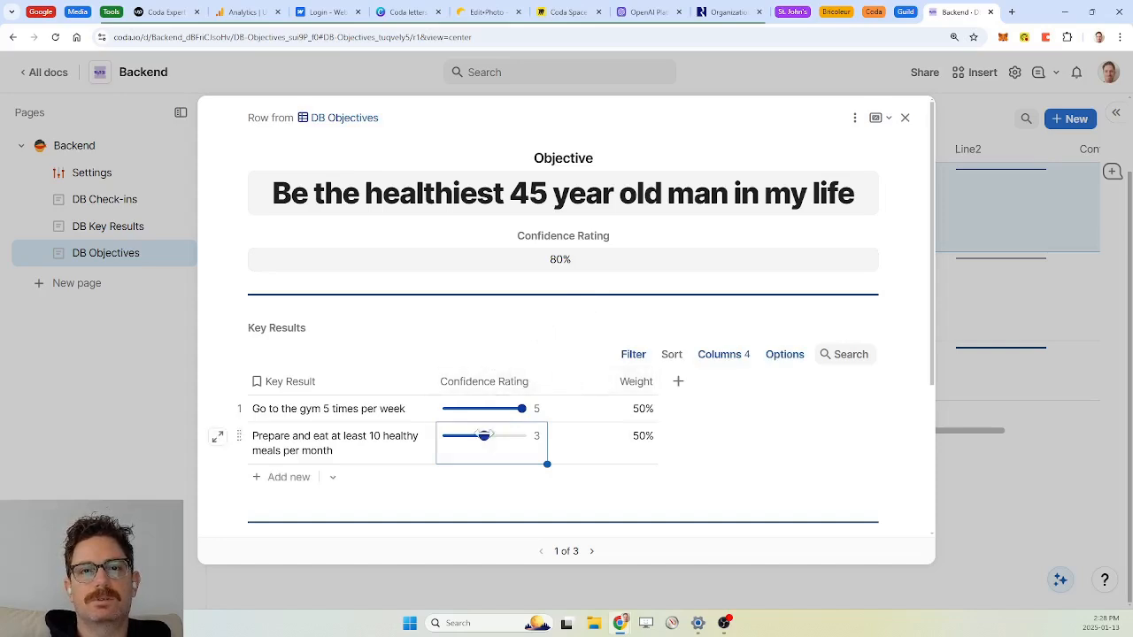
left_click(447, 436)
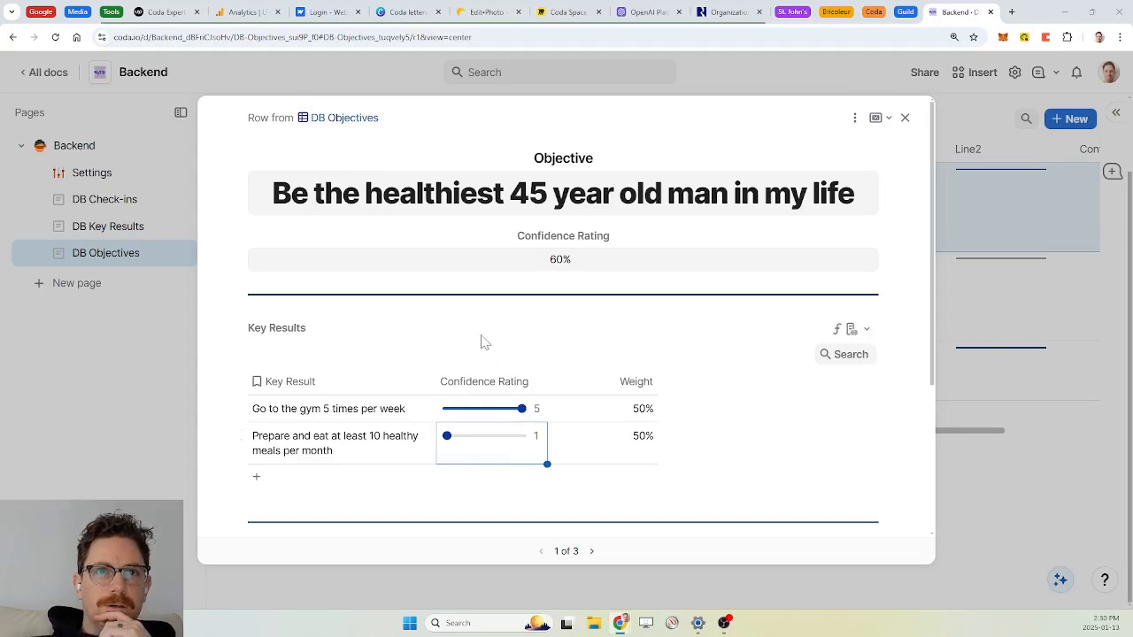
Step: Close the objective row and turn on the pinned expand row button for the DB Check-ins table
left_click(904, 120)
left_click(106, 201)
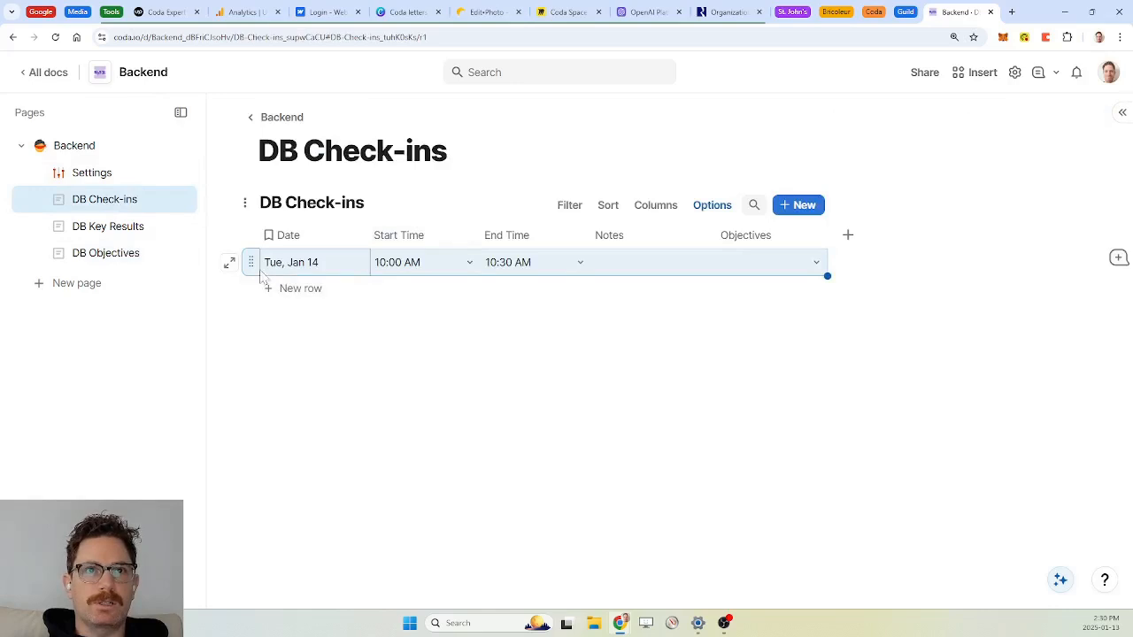
left_click(712, 206)
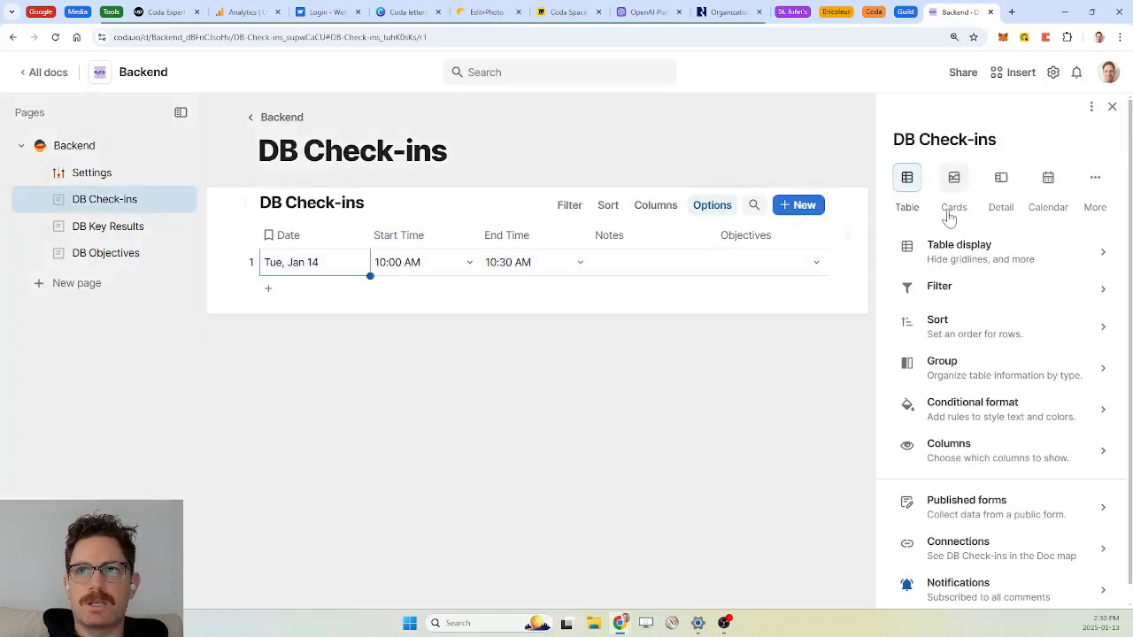
left_click(991, 252)
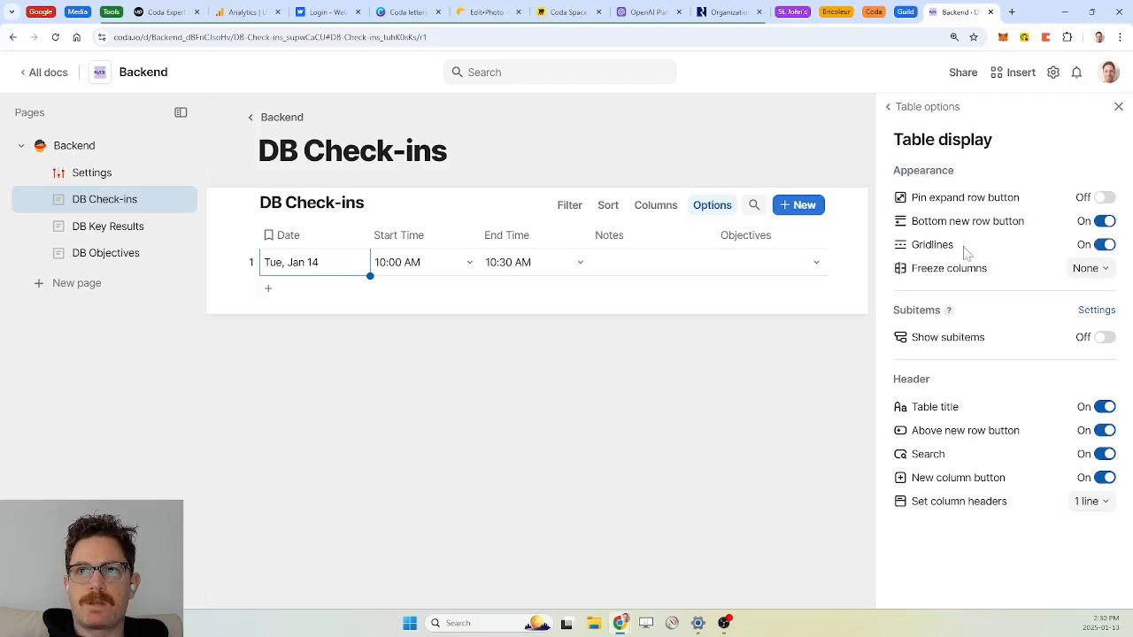
left_click(1104, 199)
left_click(1118, 106)
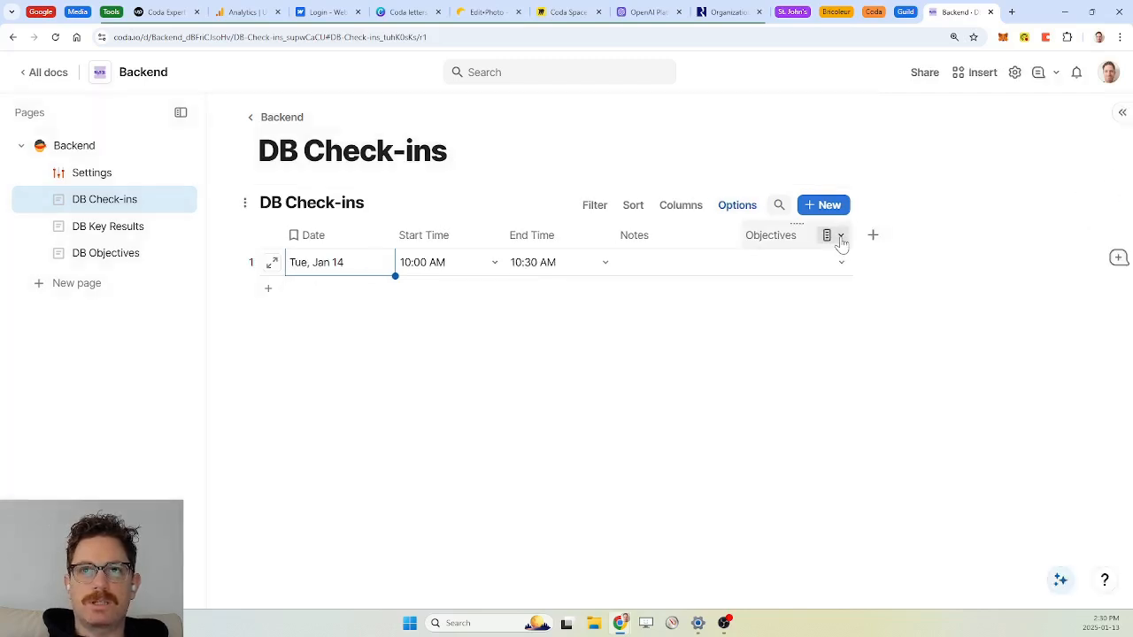
Step: Fill the Objectives relation column in DB Check-ins with a formula that returns all rows of DB Objectives
left_click(841, 237)
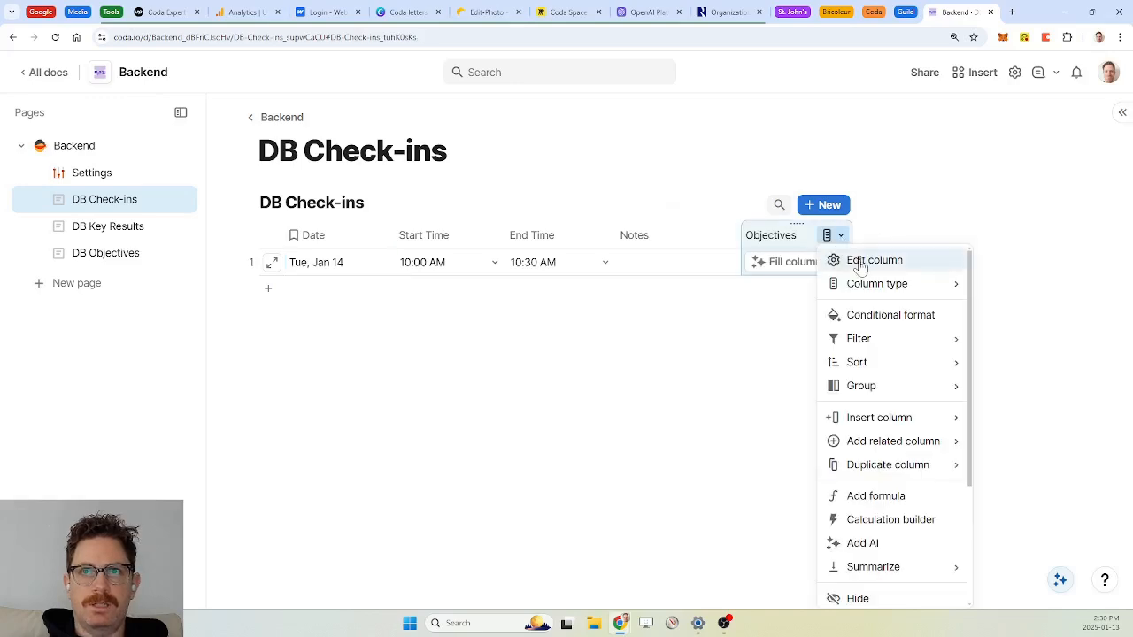
left_click(858, 262)
left_click(911, 312)
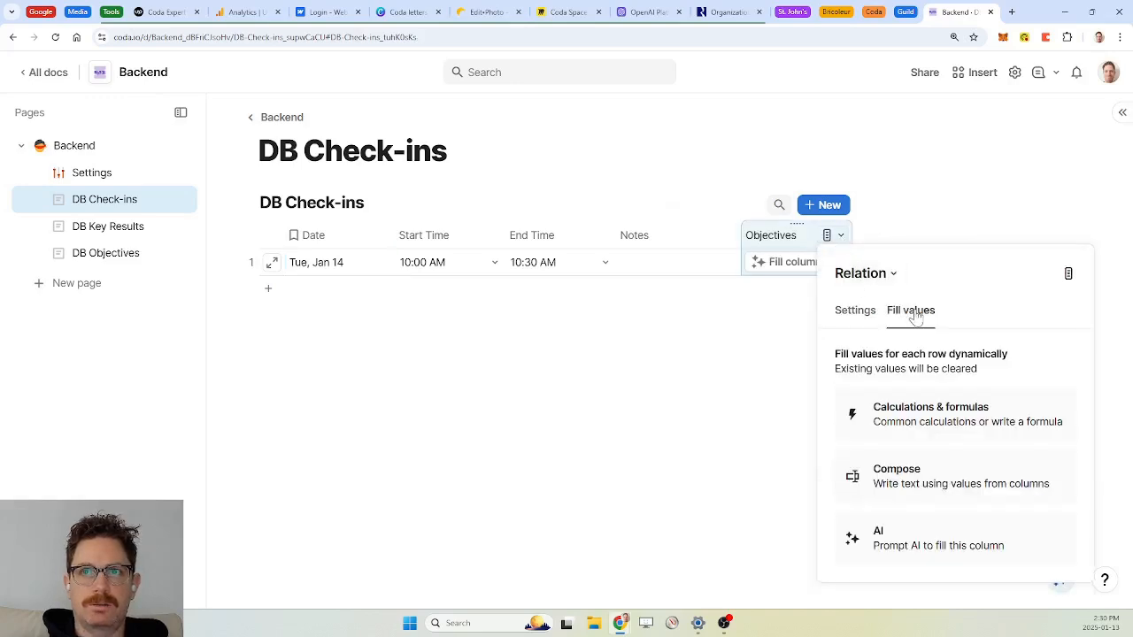
left_click(941, 429)
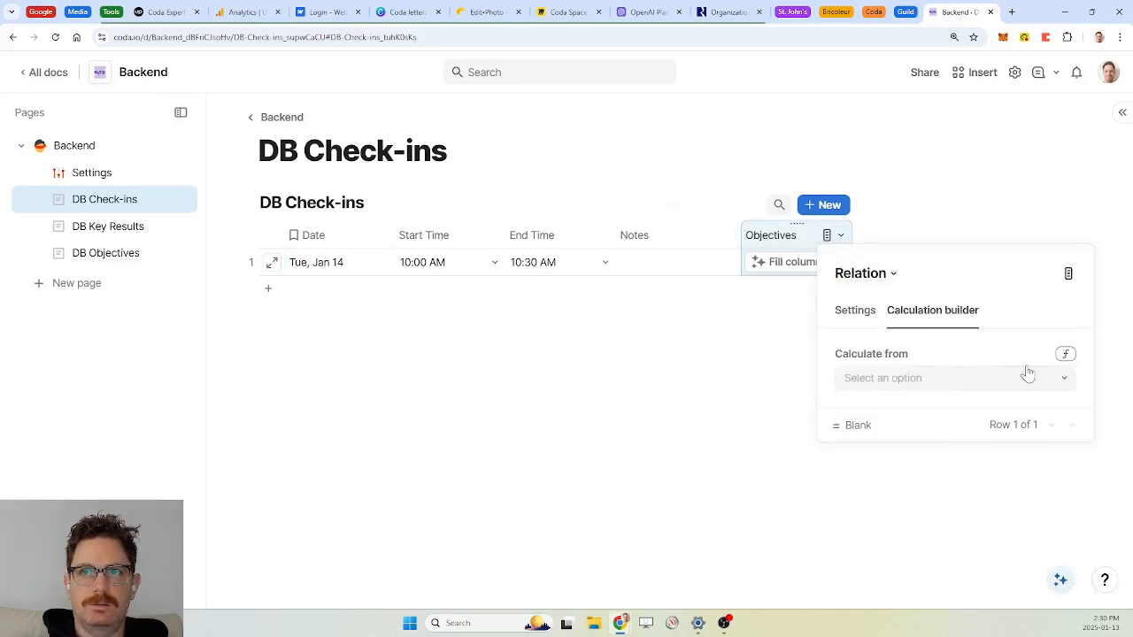
left_click(1062, 355)
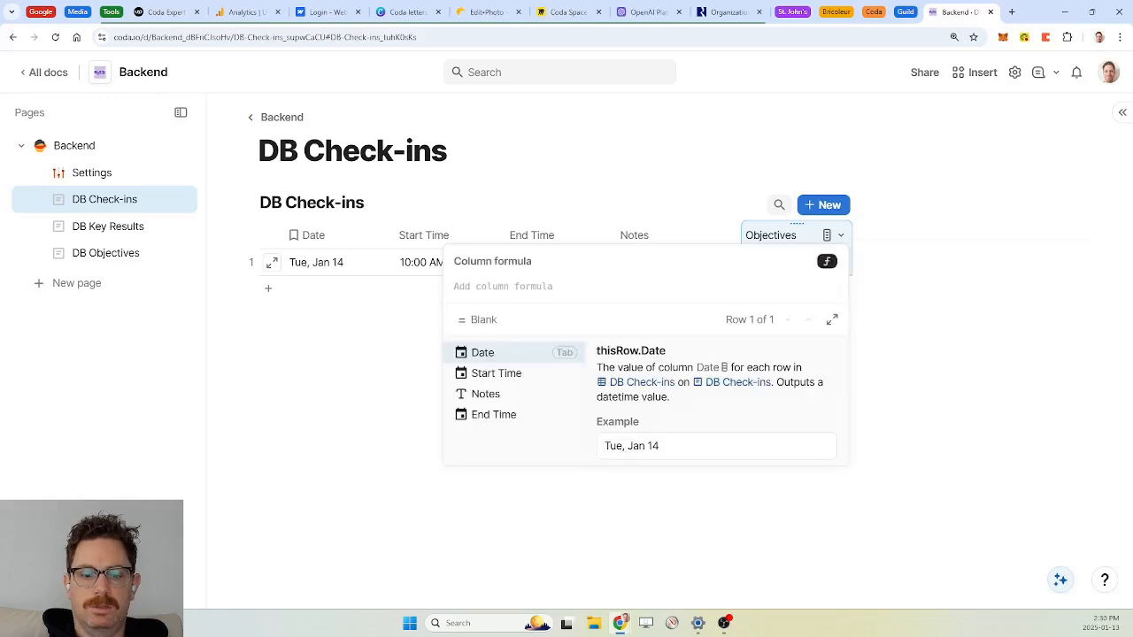
type("db objectives")
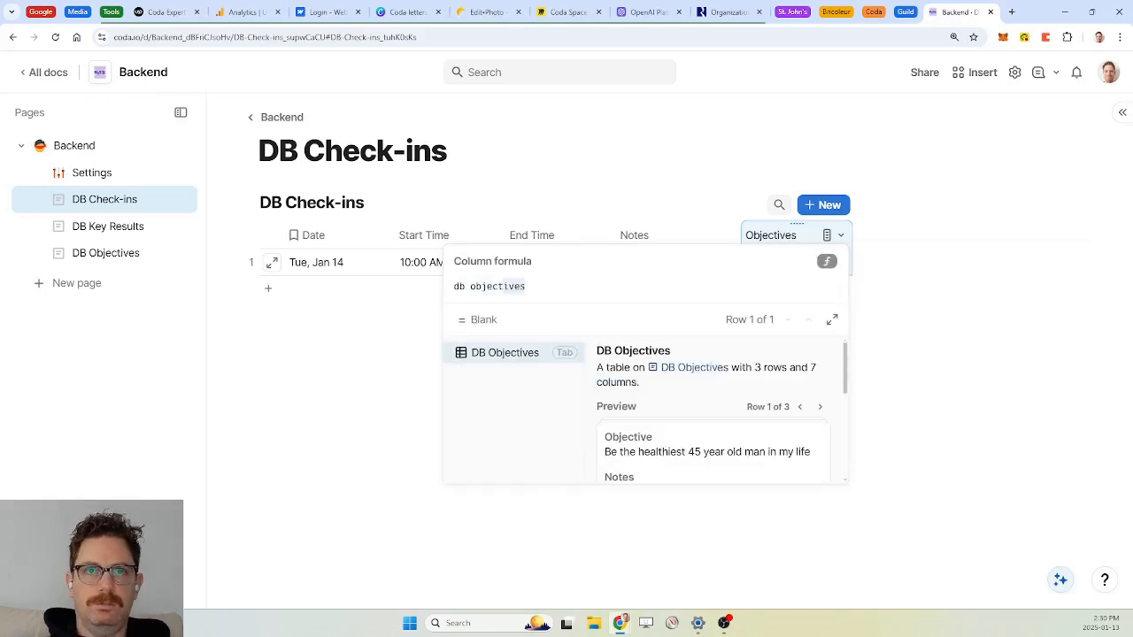
key("Tab")
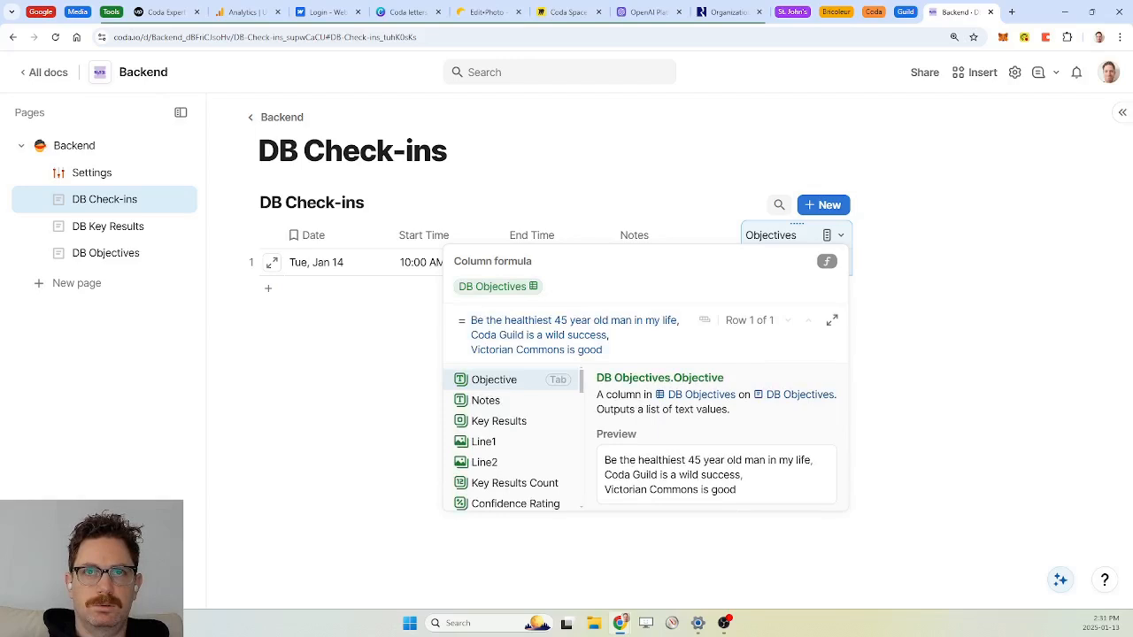
key("Return")
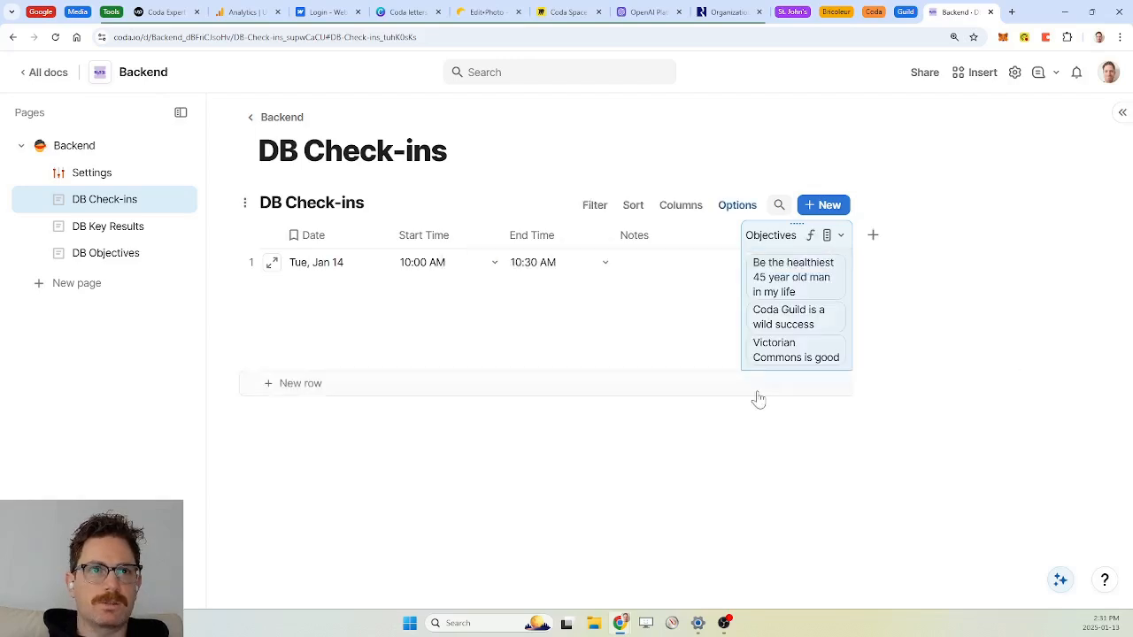
Step: In DB Objectives, insert a select list column before Notes using the Status preset, and check its options on the first objective
left_click(107, 253)
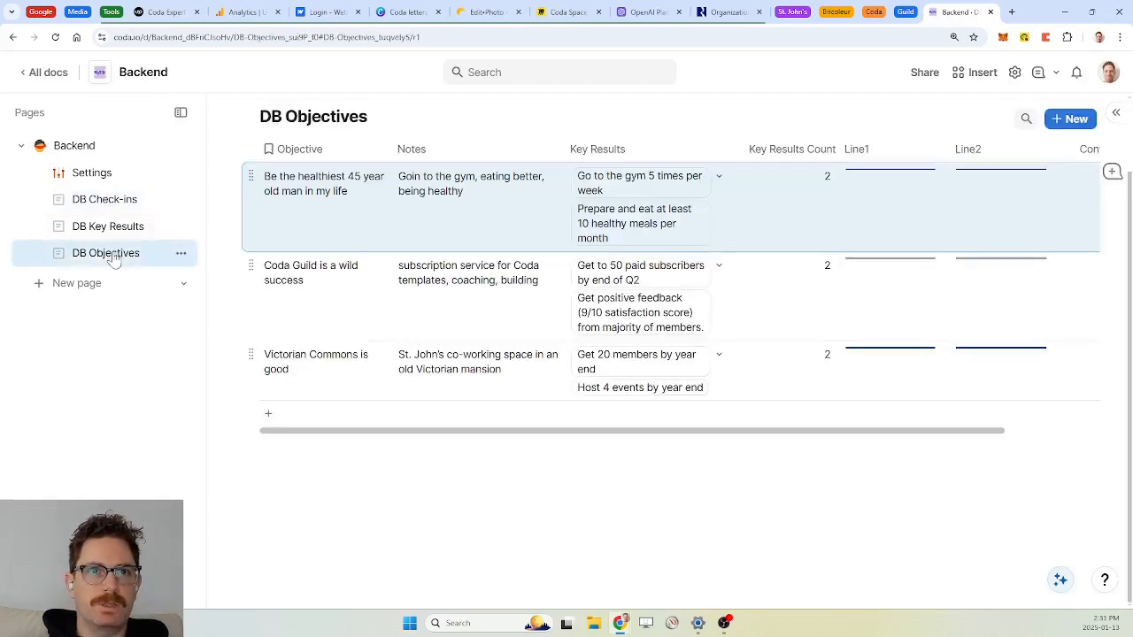
right_click(451, 155)
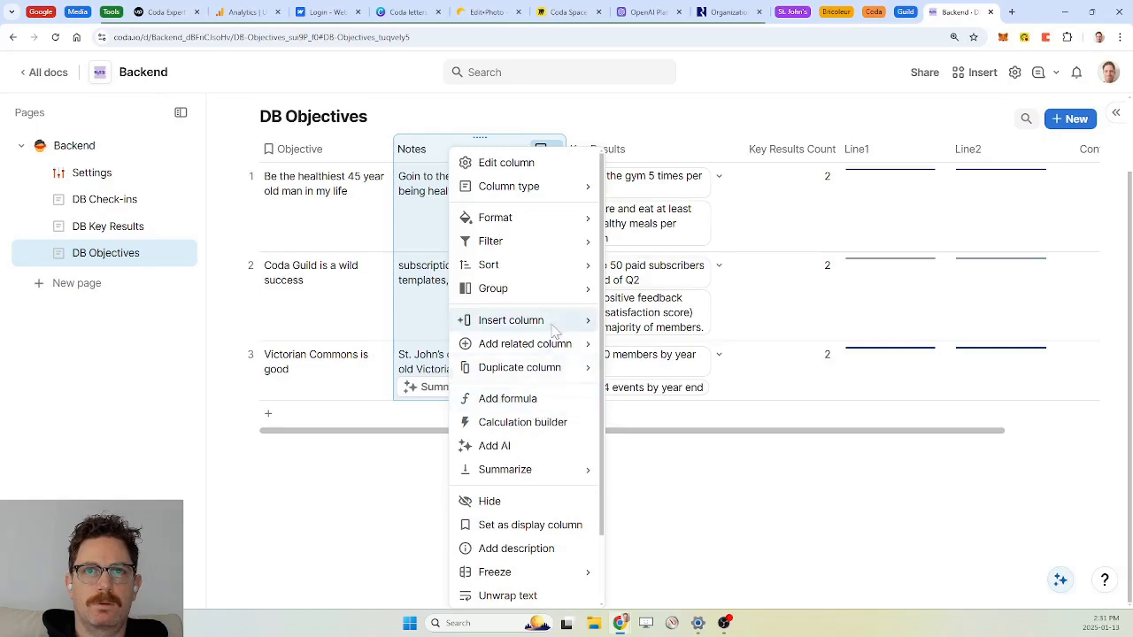
mouse_move(554, 320)
left_click(669, 320)
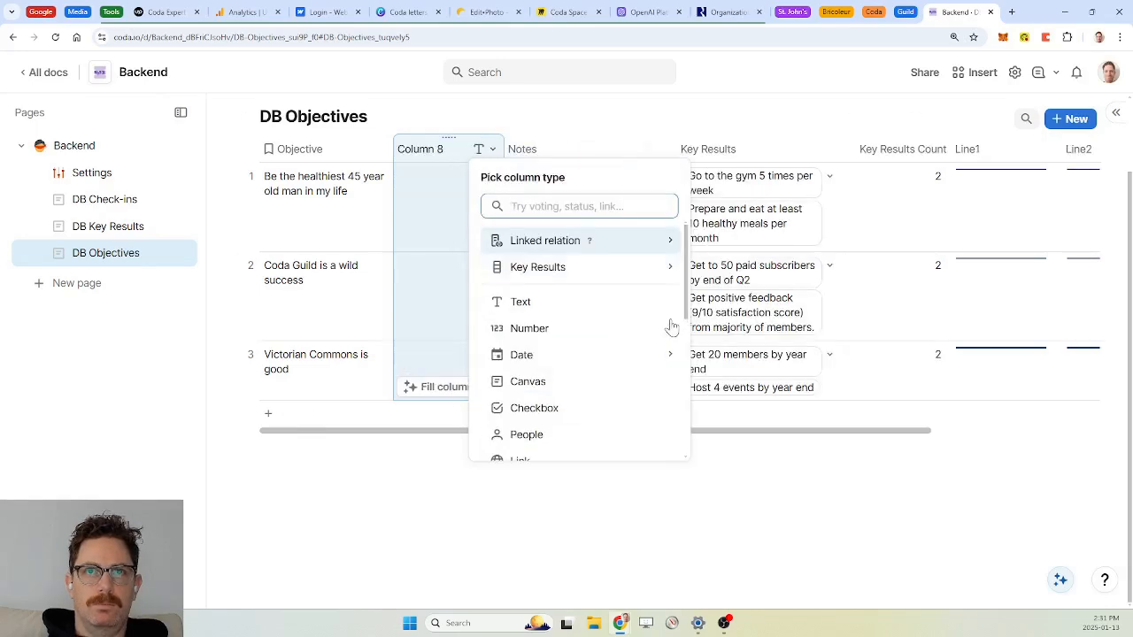
mouse_move(585, 328)
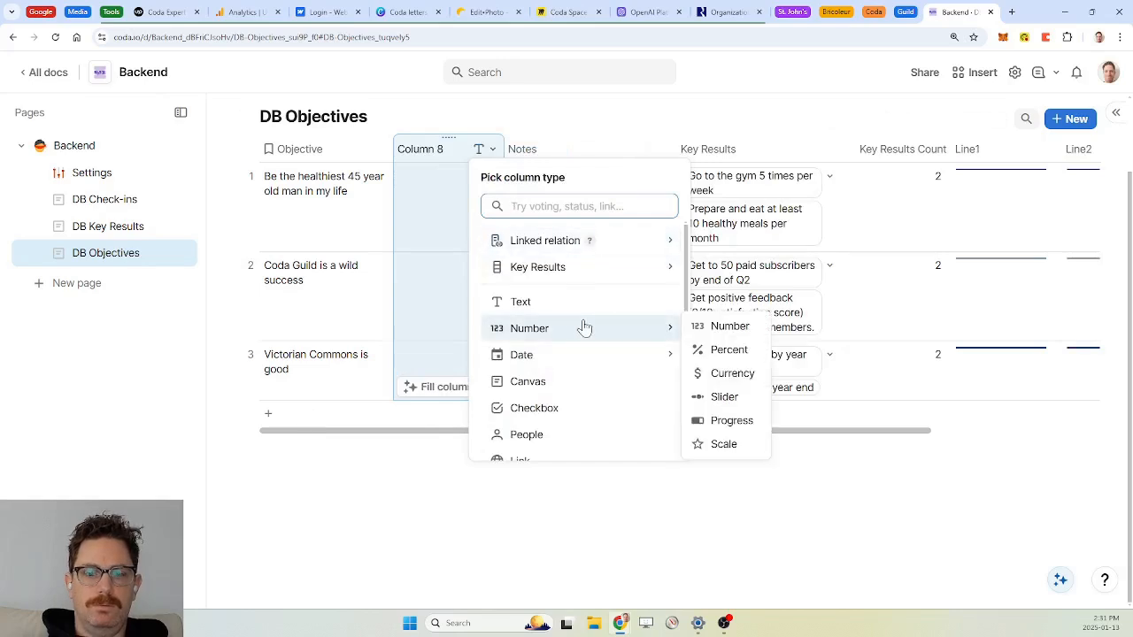
type("sele")
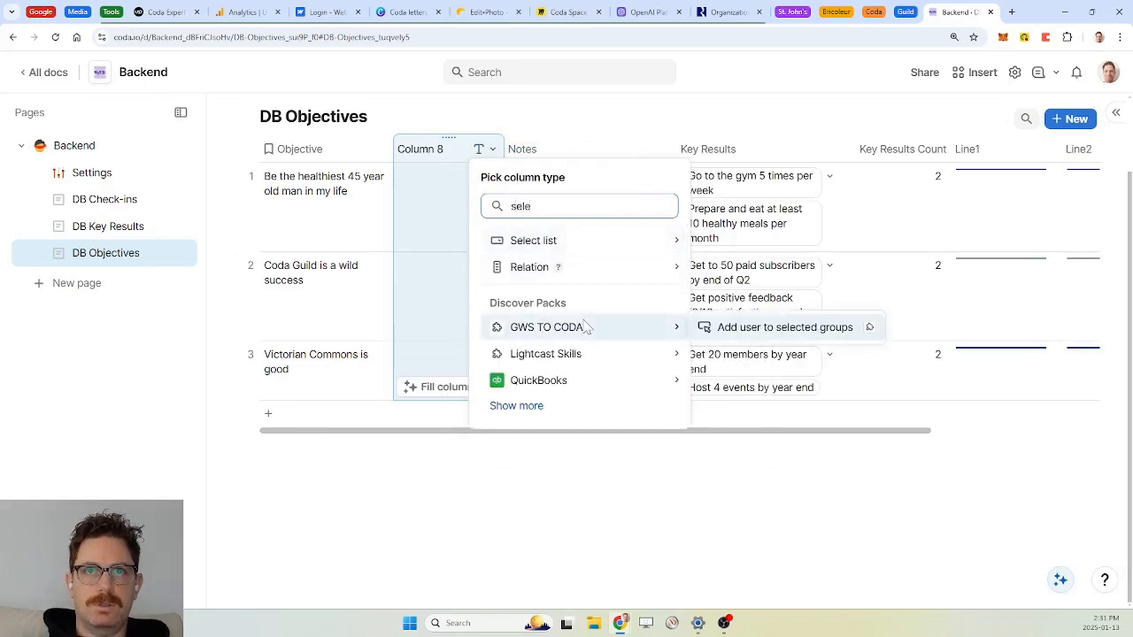
mouse_move(574, 253)
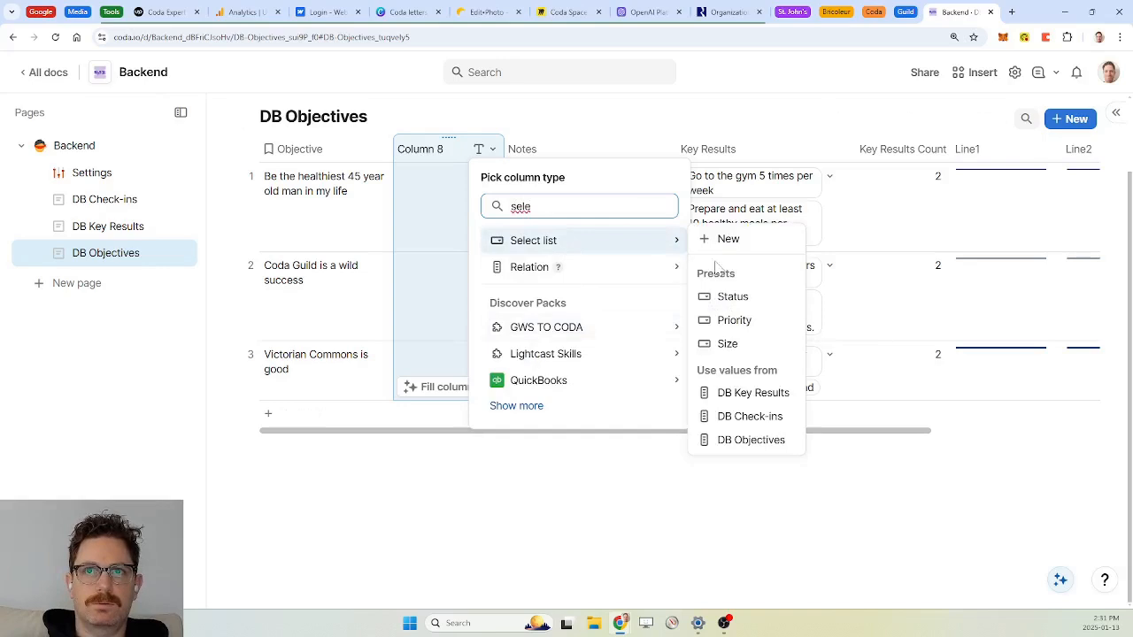
left_click(724, 296)
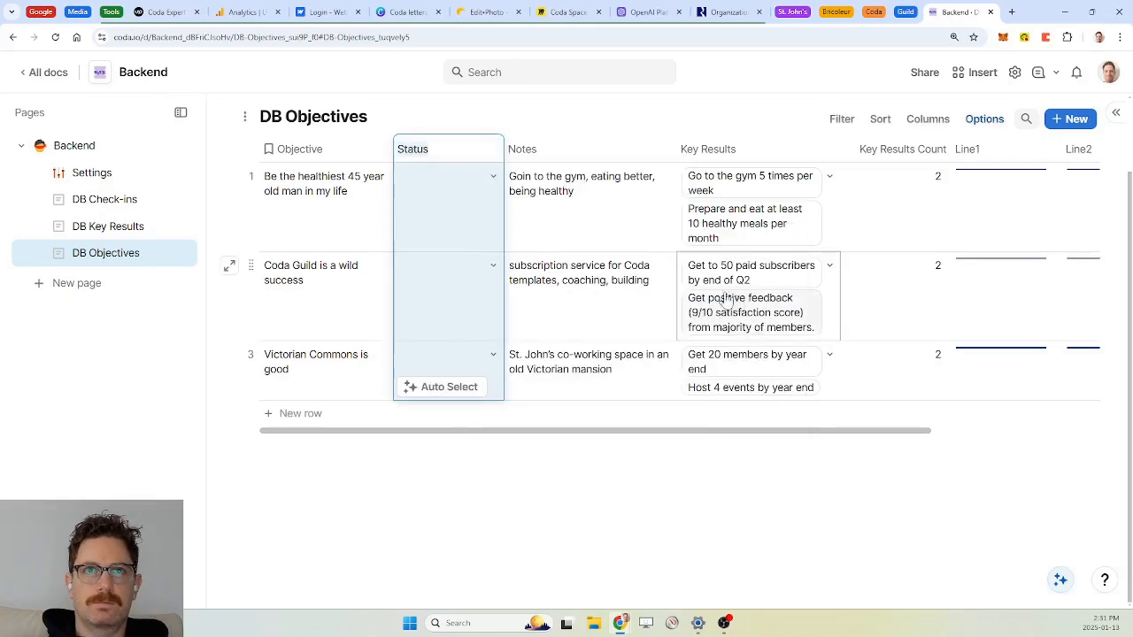
left_click(456, 205)
left_click(492, 178)
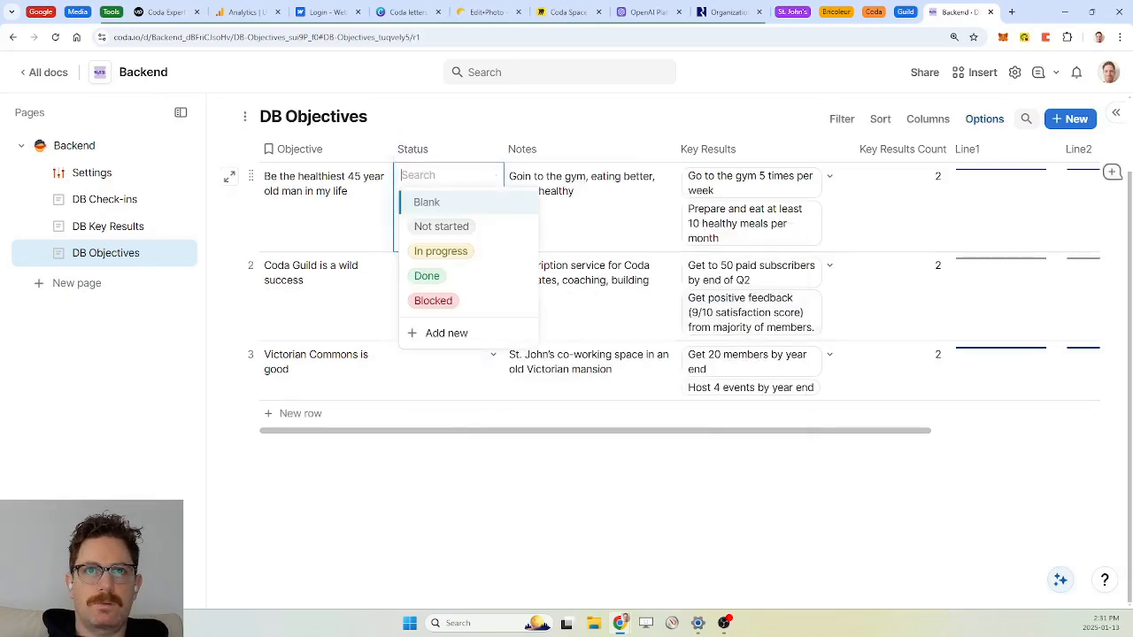
Step: Color the Status options Not started blue, In progress green and Done gray, and move Blocked above Done
left_click(478, 149)
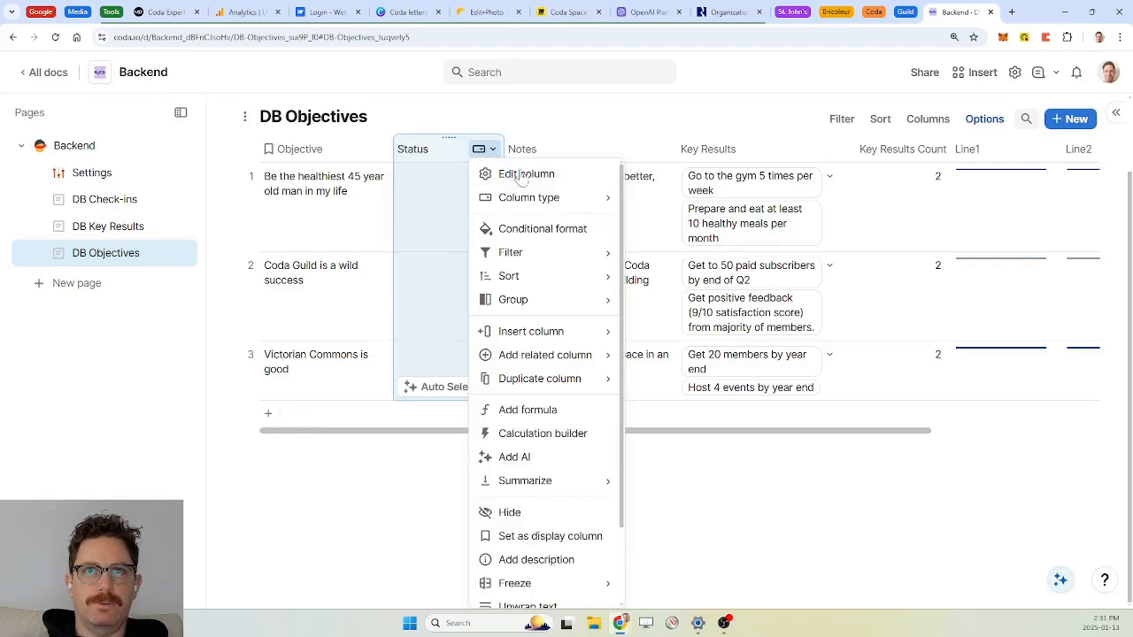
left_click(531, 175)
left_click(712, 293)
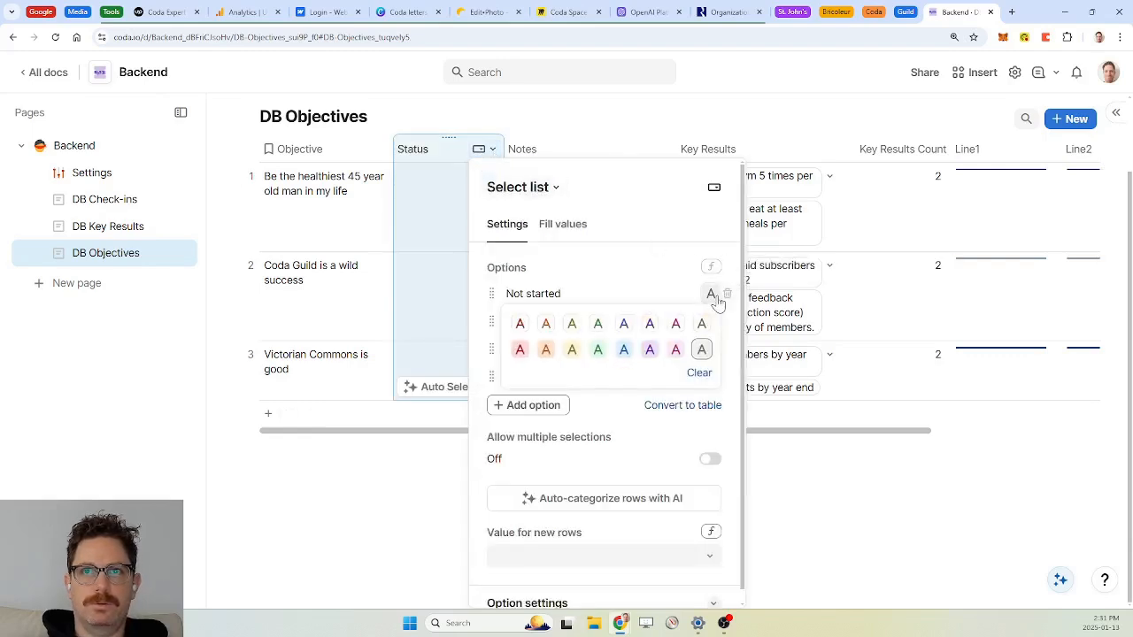
left_click(627, 349)
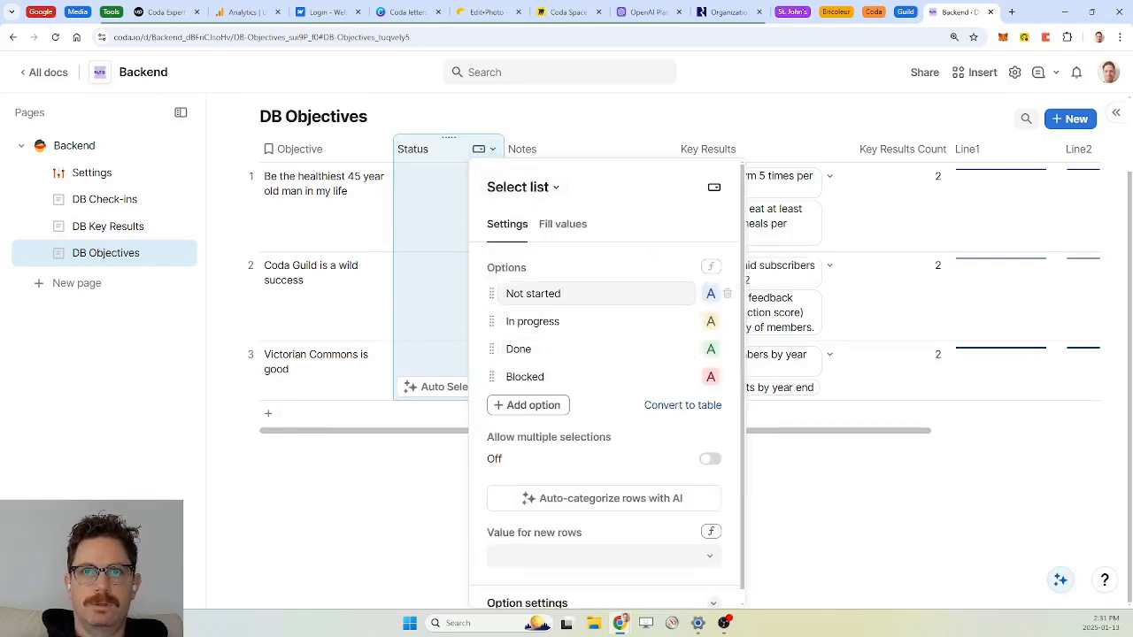
left_click(711, 322)
left_click(597, 378)
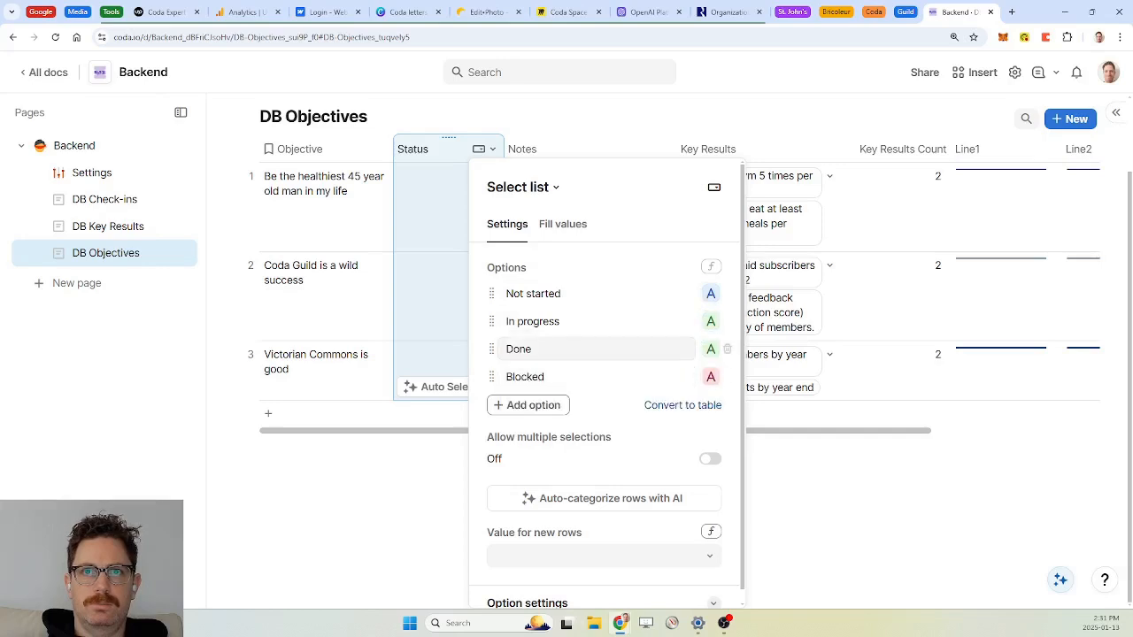
left_click(710, 352)
left_click(702, 409)
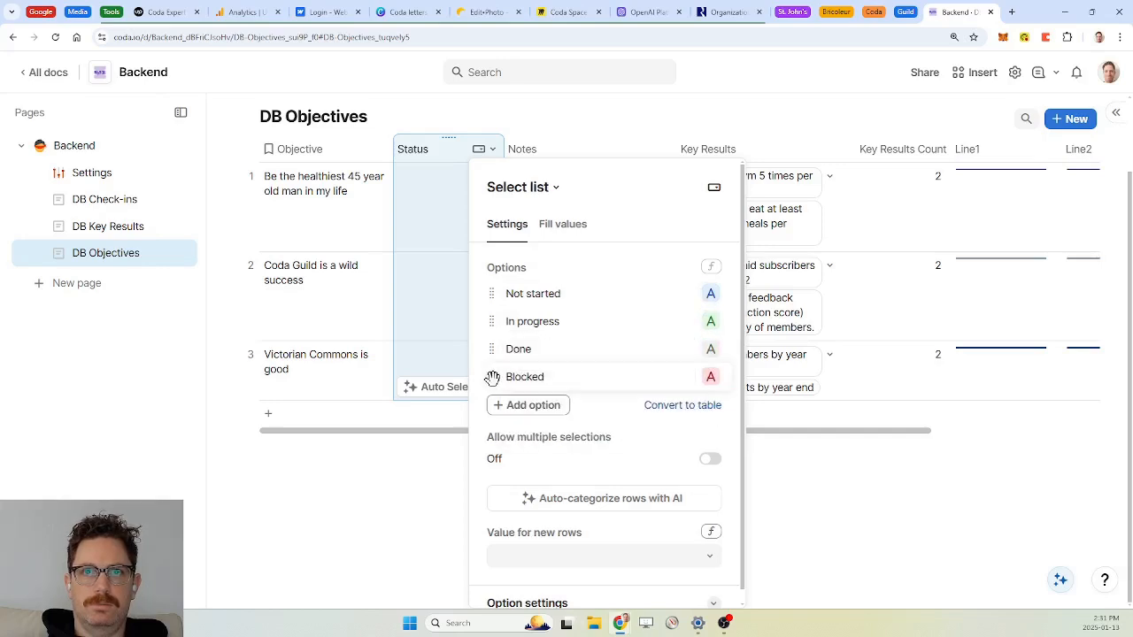
left_click_drag(492, 377, 493, 349)
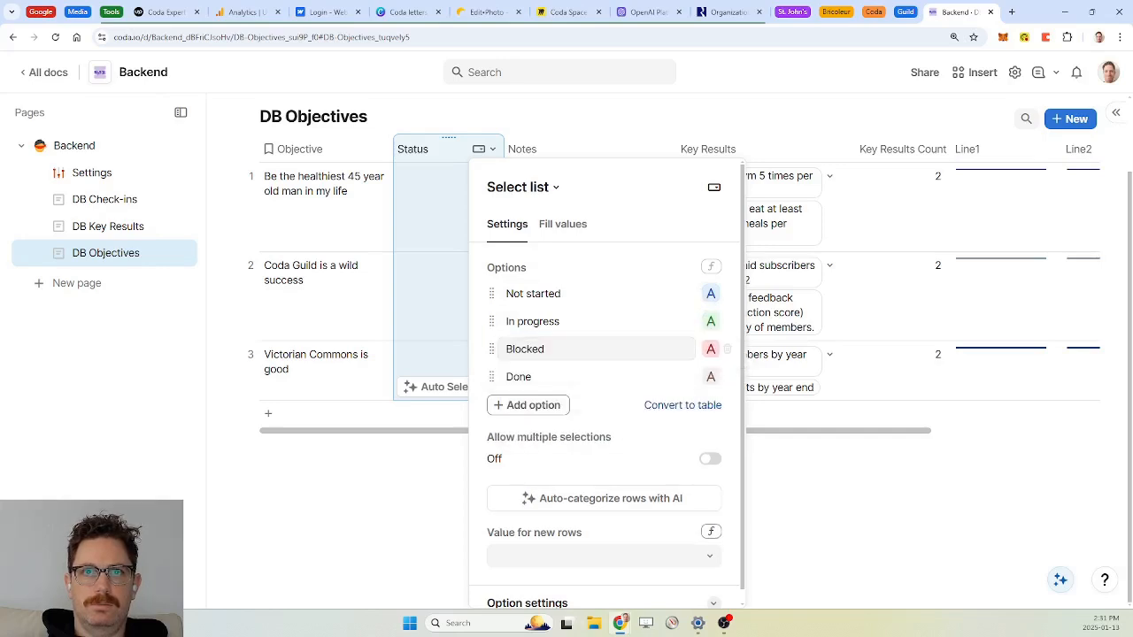
left_click(331, 228)
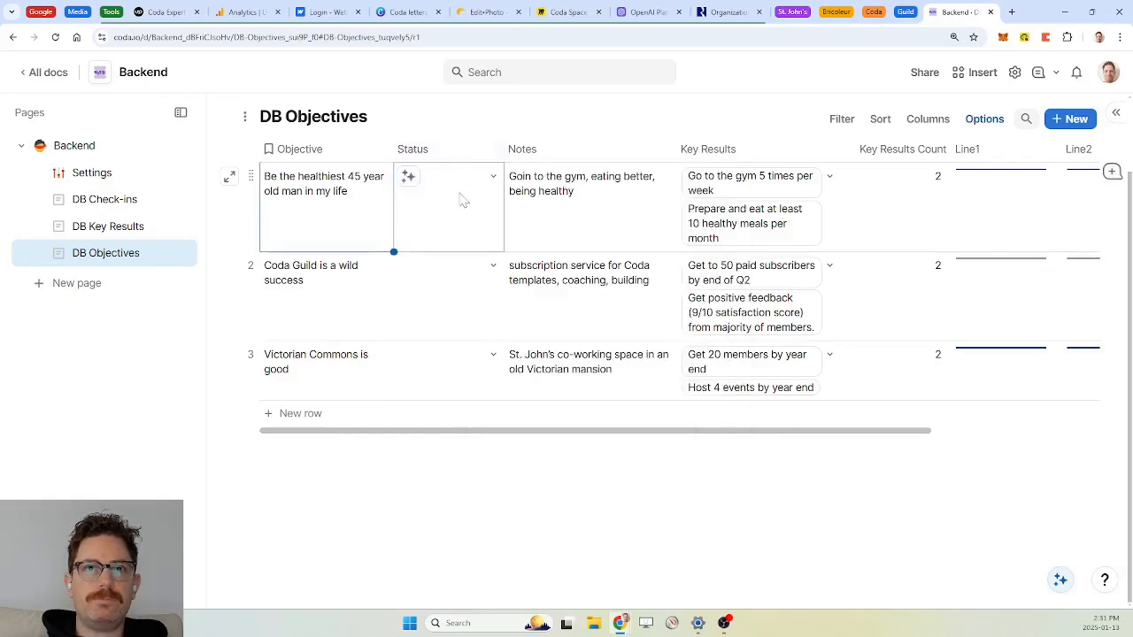
Step: Set the Status column's value for new rows to Not started and apply it to the 3 blank rows
left_click(489, 149)
left_click(531, 174)
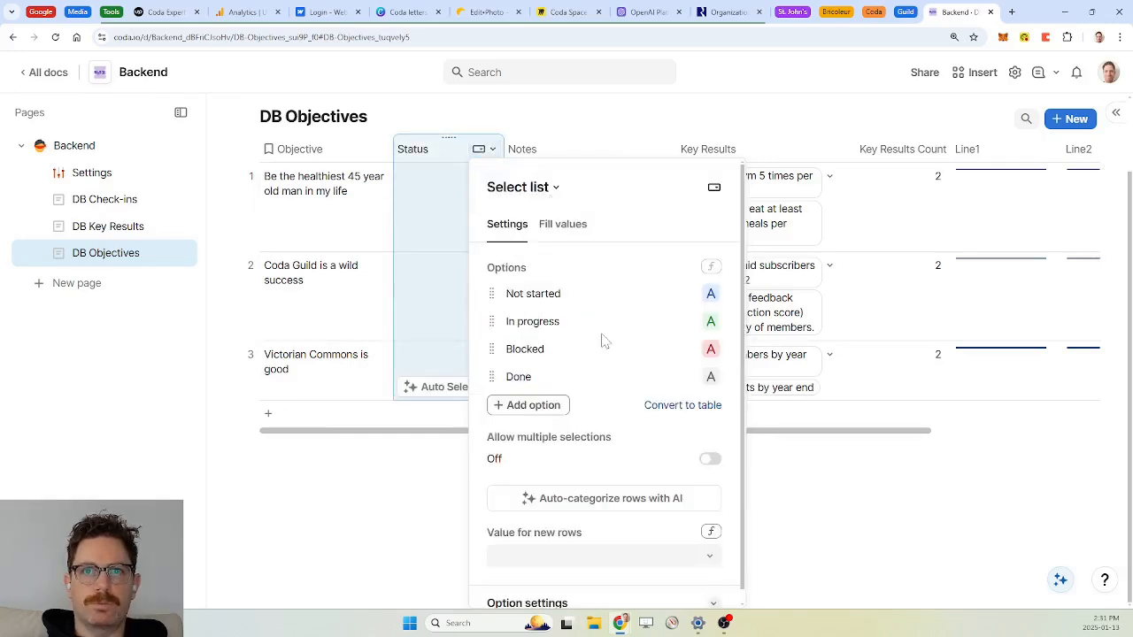
scroll(602, 354, "down", 1)
left_click(572, 550)
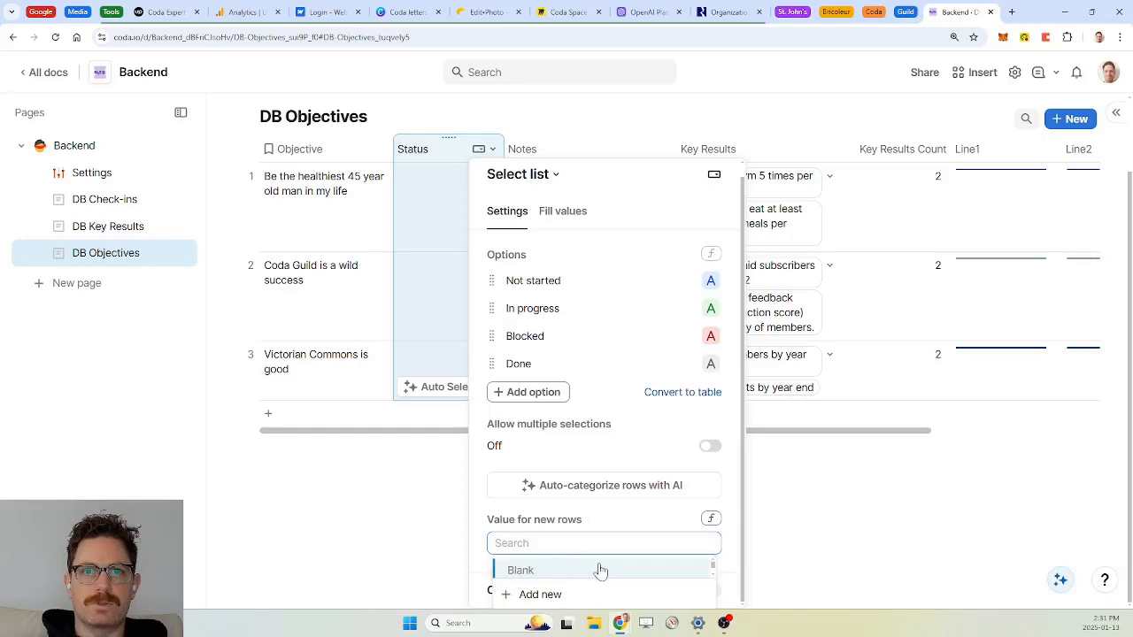
scroll(622, 567, "up", 3)
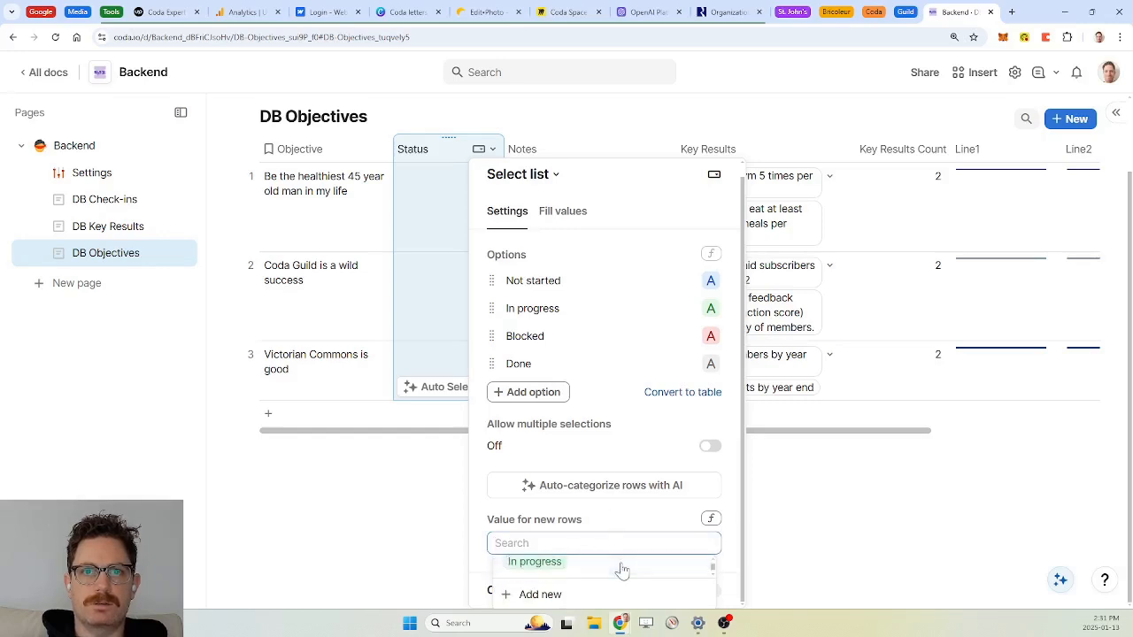
left_click(620, 566)
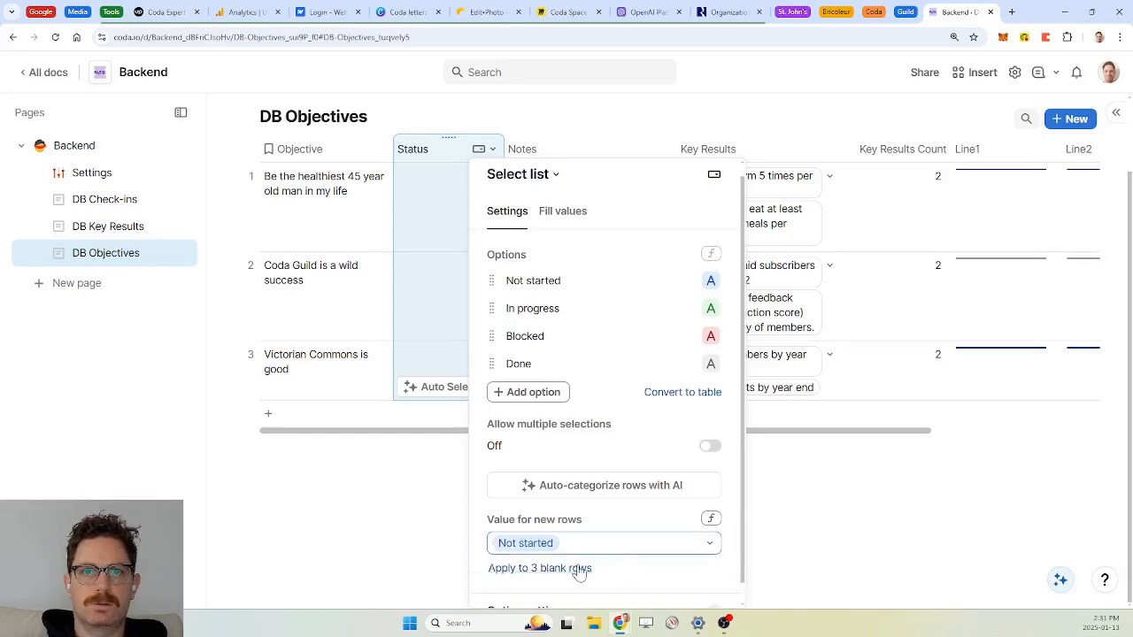
left_click(581, 571)
left_click(433, 149)
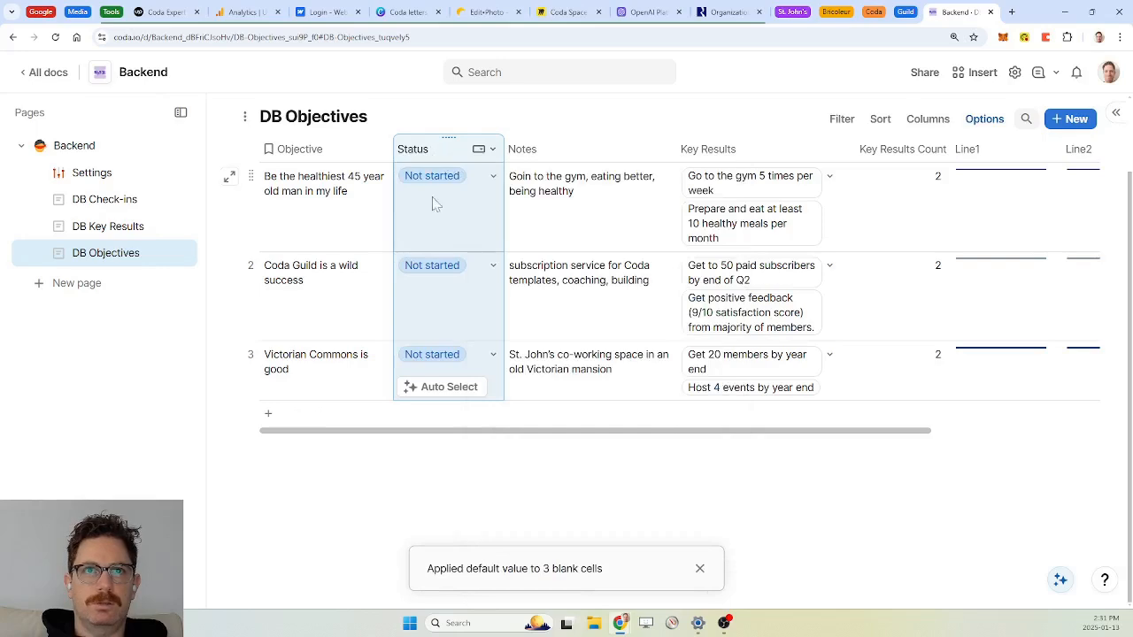
left_click(701, 568)
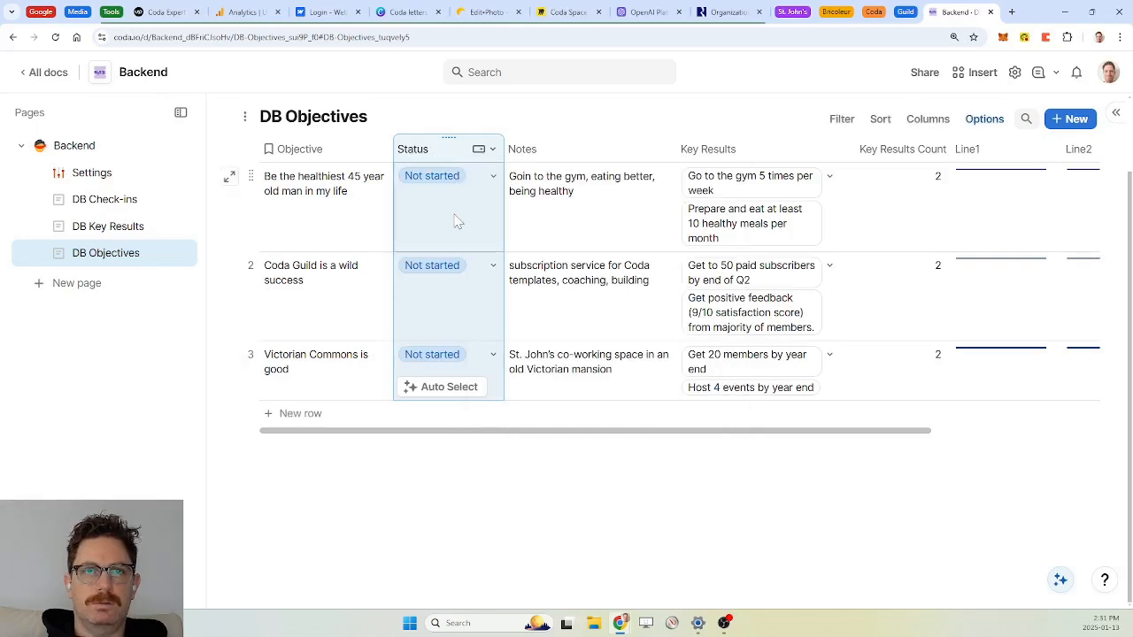
Step: Rename the In progress option of the Status column to Active
left_click(493, 151)
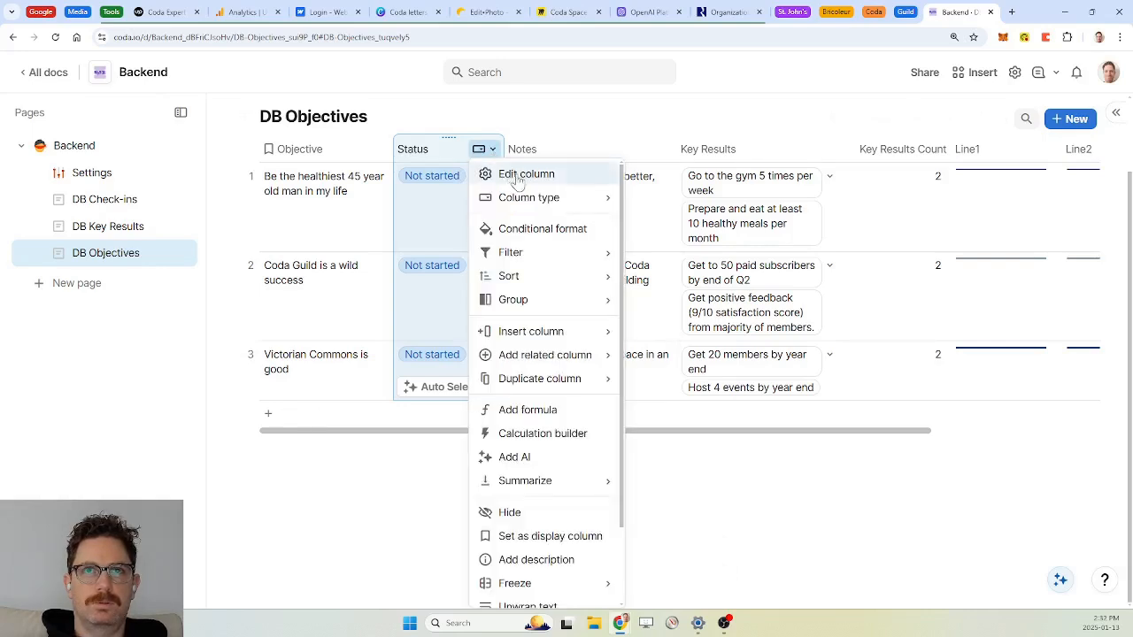
left_click(514, 173)
left_click(599, 322)
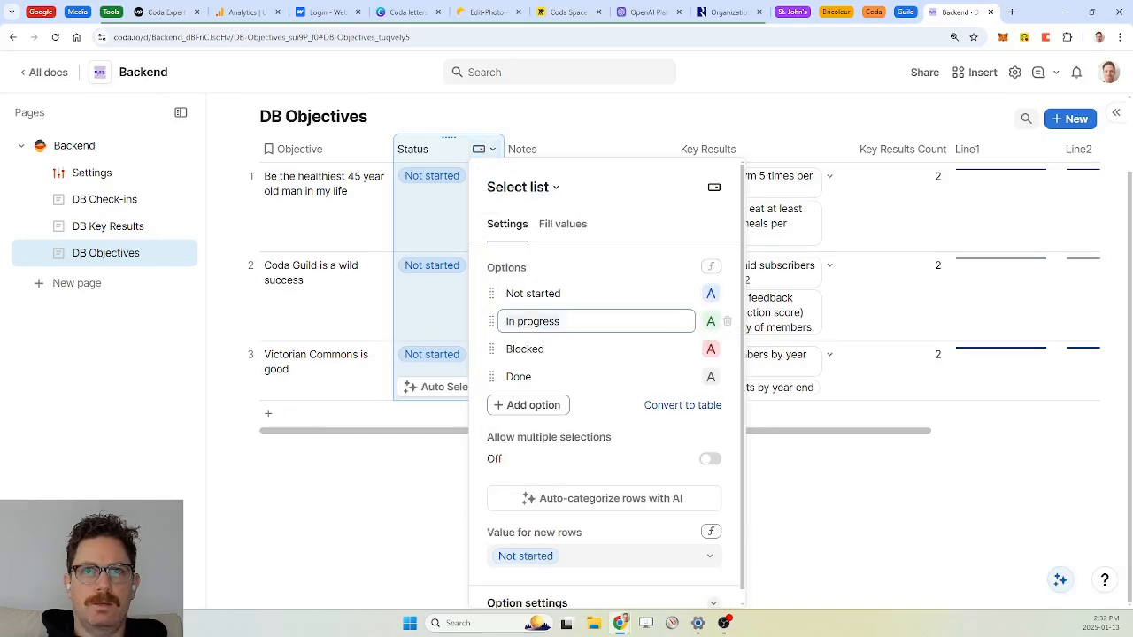
key("ctrl+a")
type("Act")
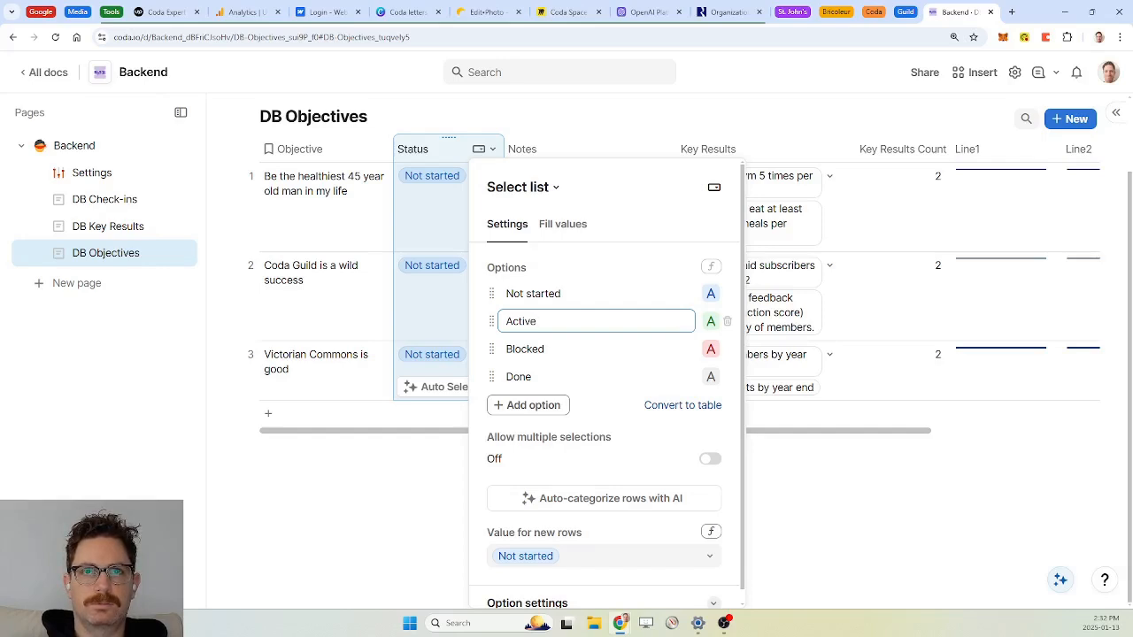
key("Return")
left_click(453, 155)
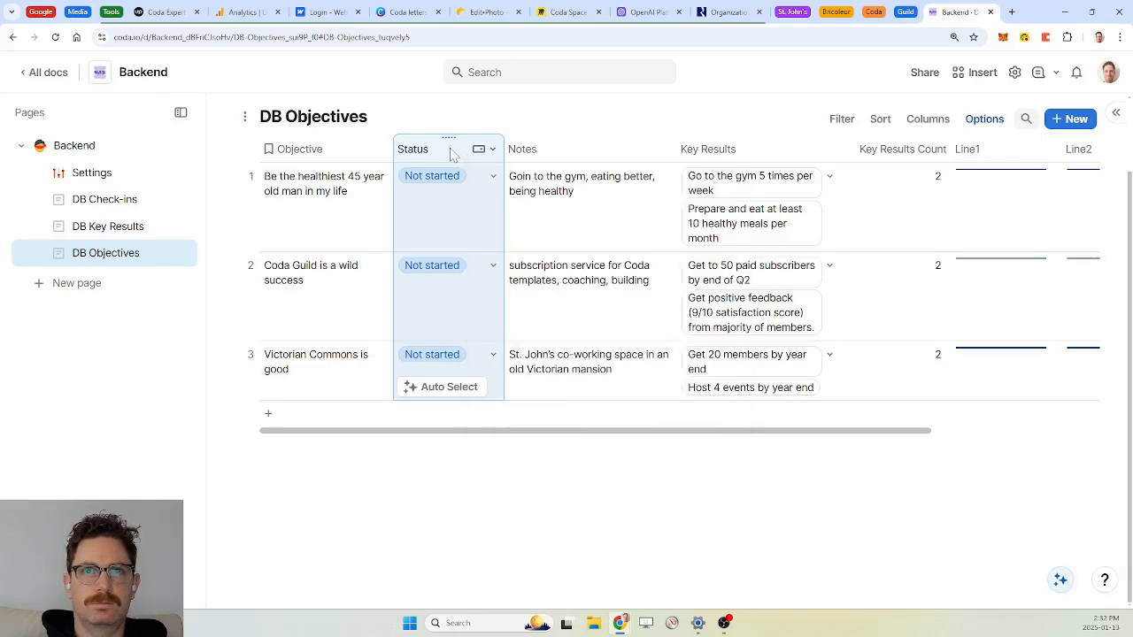
Step: Open the Tue, Jan 14 row of DB Check-ins in layout editing and rename its Date column to Check-in
left_click(117, 198)
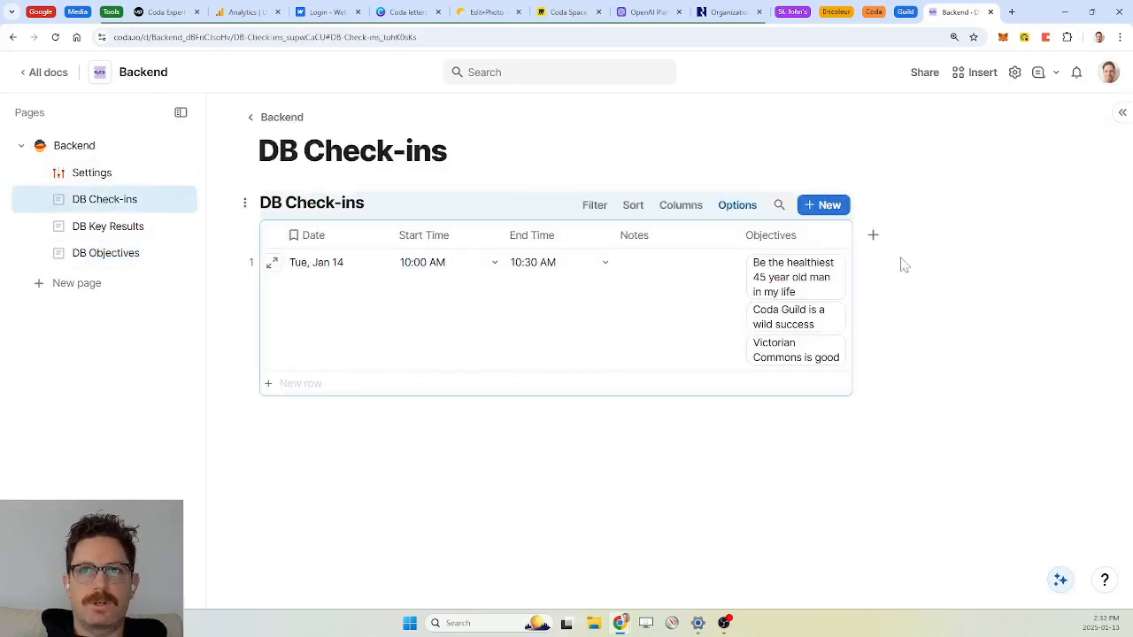
left_click(272, 268)
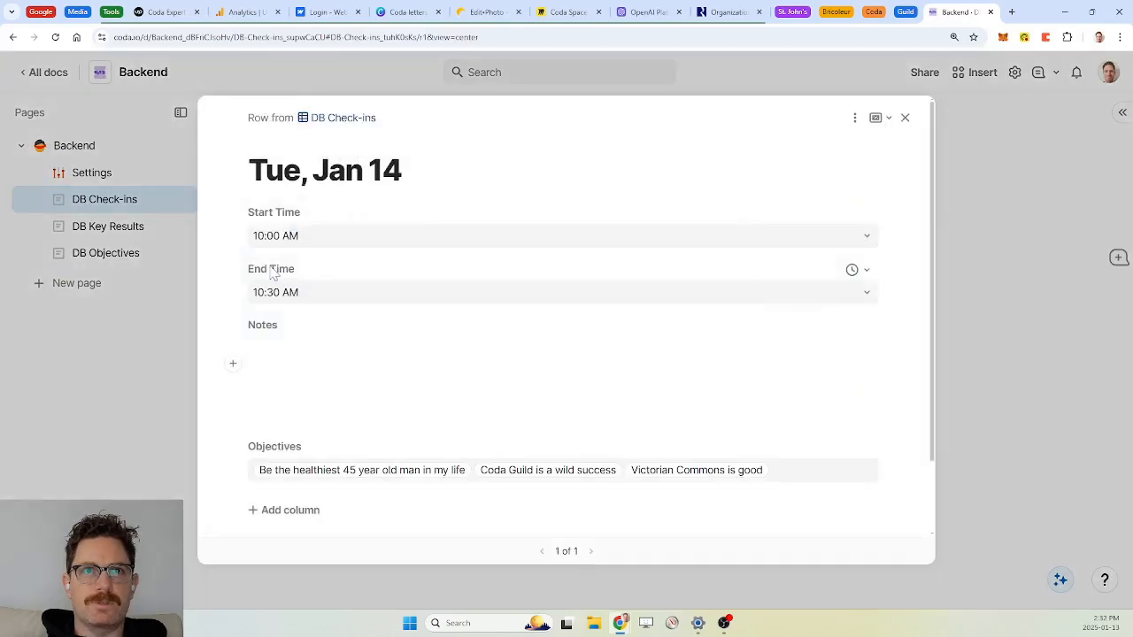
left_click(855, 120)
left_click(896, 145)
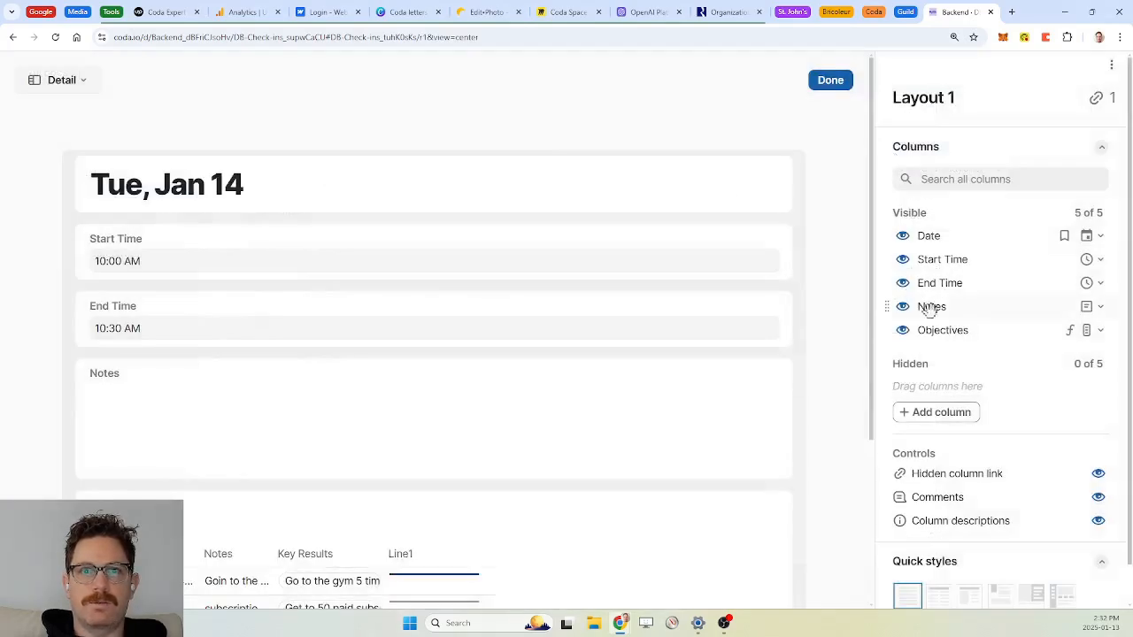
left_click(508, 182)
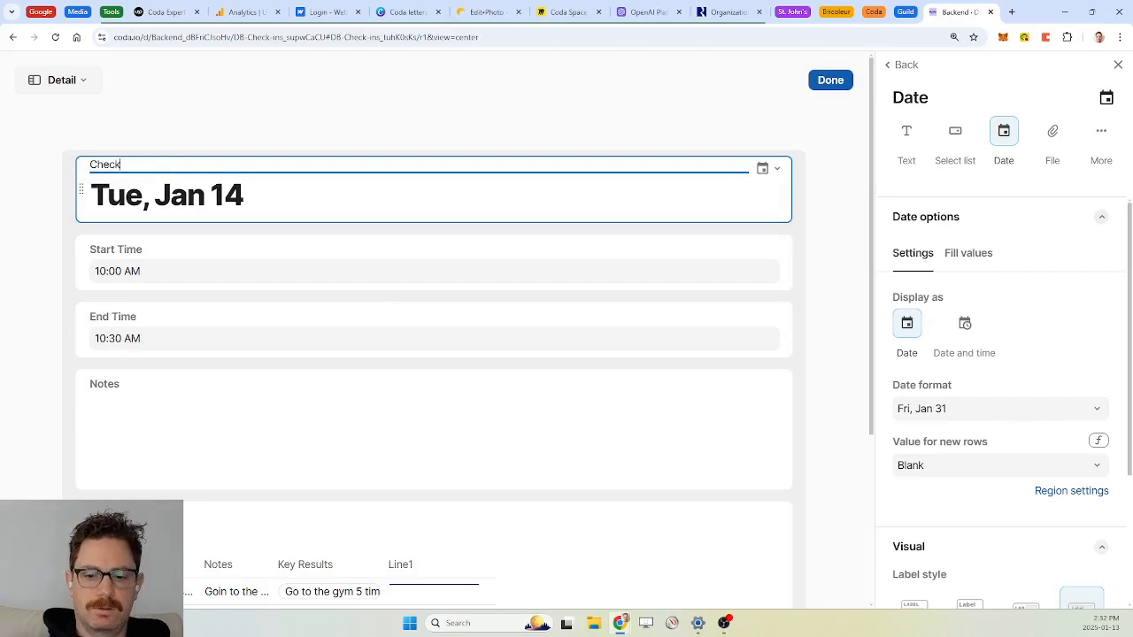
key("Return")
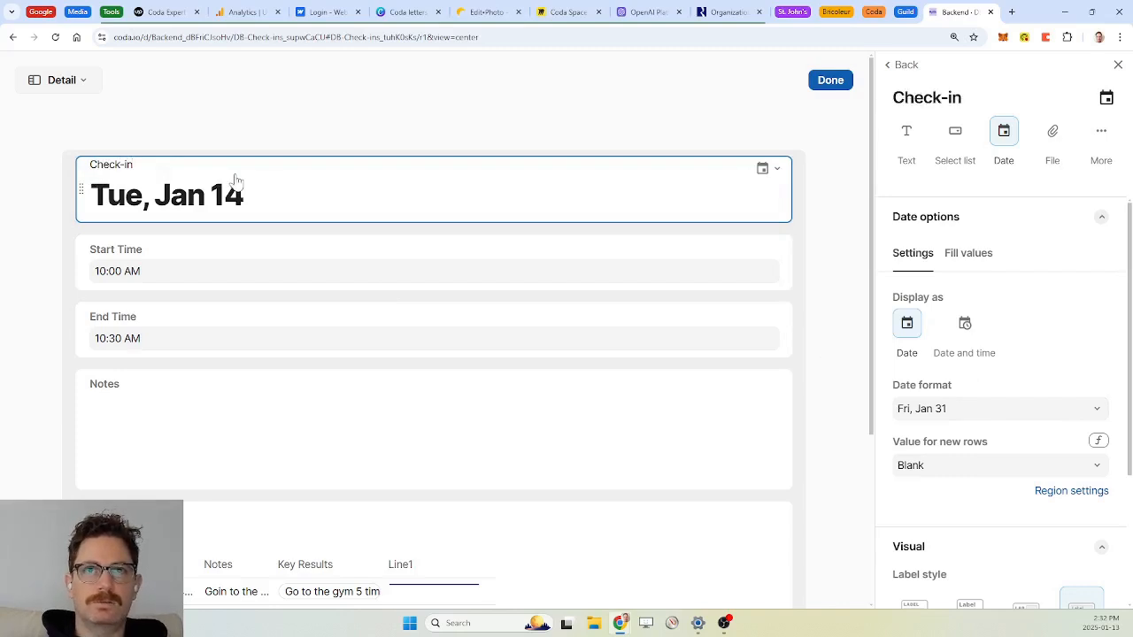
Step: Give the Check-in field the Large label style and center alignment
scroll(968, 425, "down", 2)
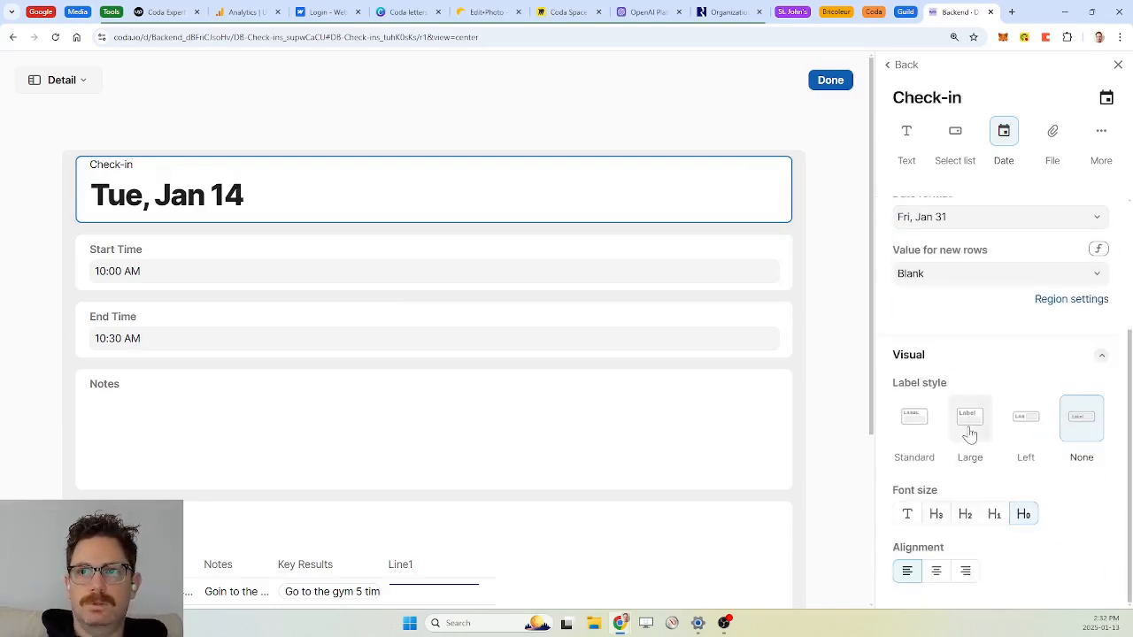
left_click(969, 419)
left_click(940, 571)
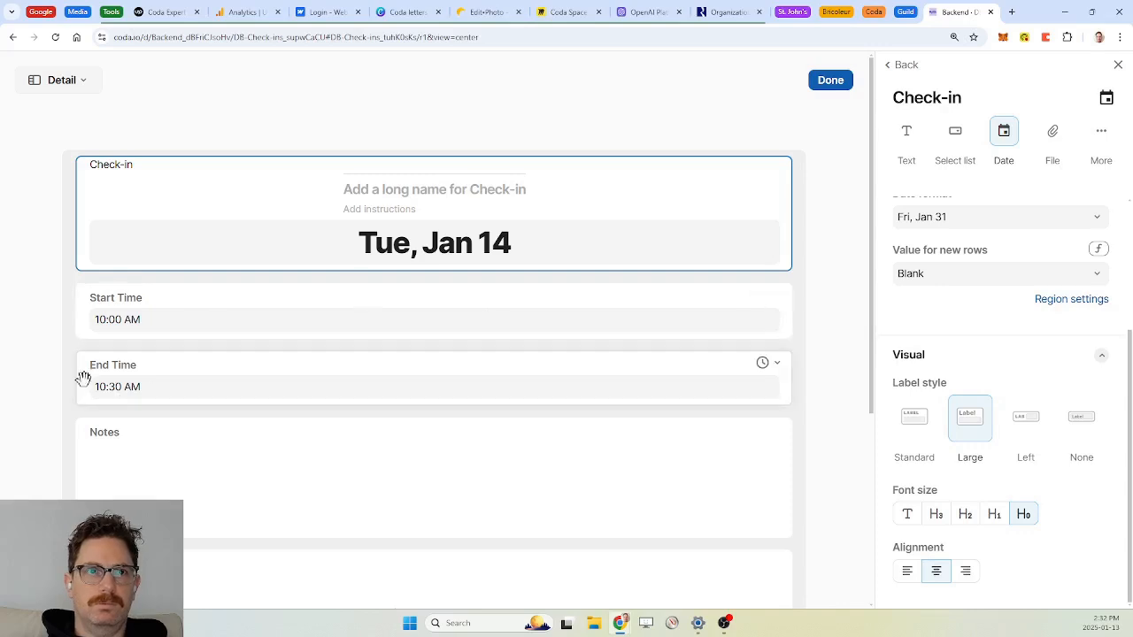
Step: Place the End Time field beside Start Time in the layout and center-align the Start Time field
left_click_drag(81, 375, 764, 302)
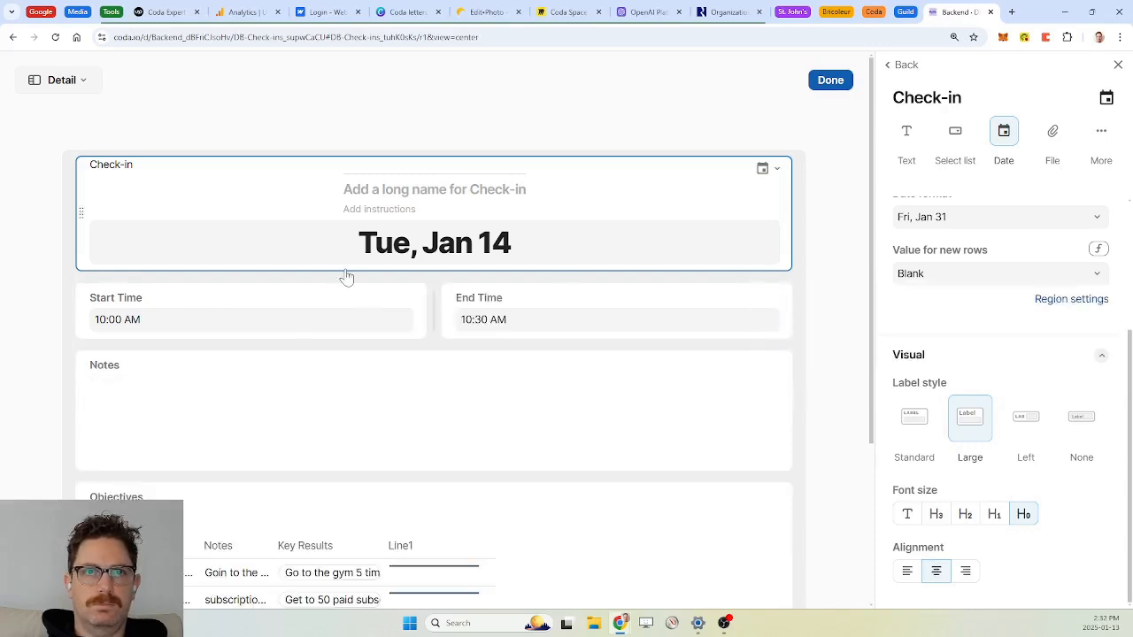
left_click(242, 303)
scroll(999, 417, "down", 1)
left_click(935, 571)
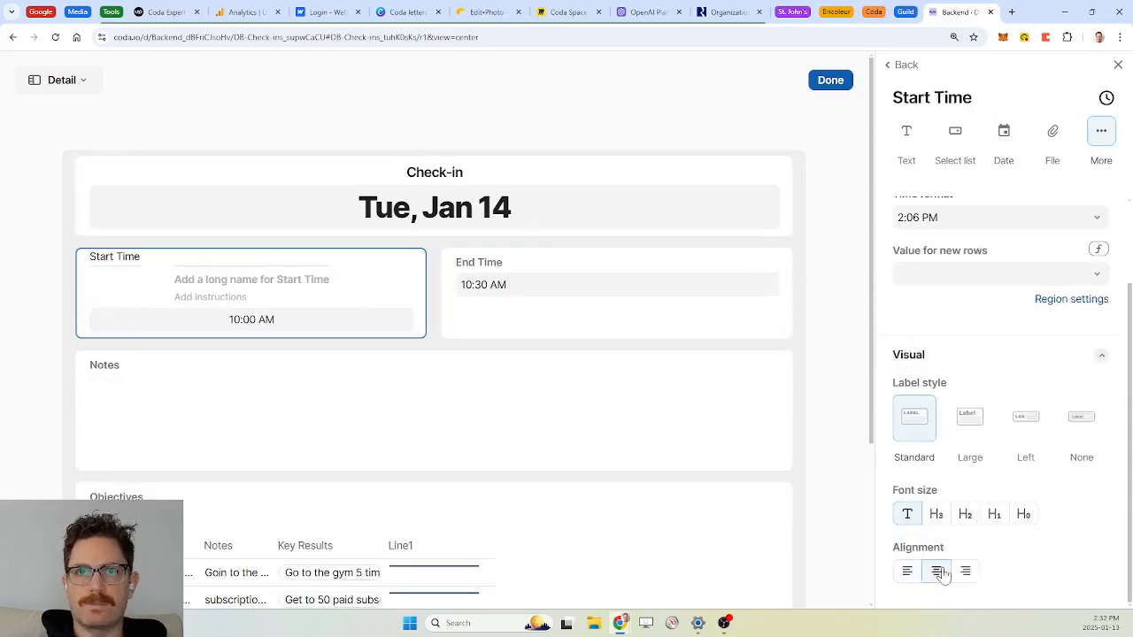
Step: Center-align the End Time field in the check-in layout
left_click(608, 273)
scroll(863, 366, "down", 3)
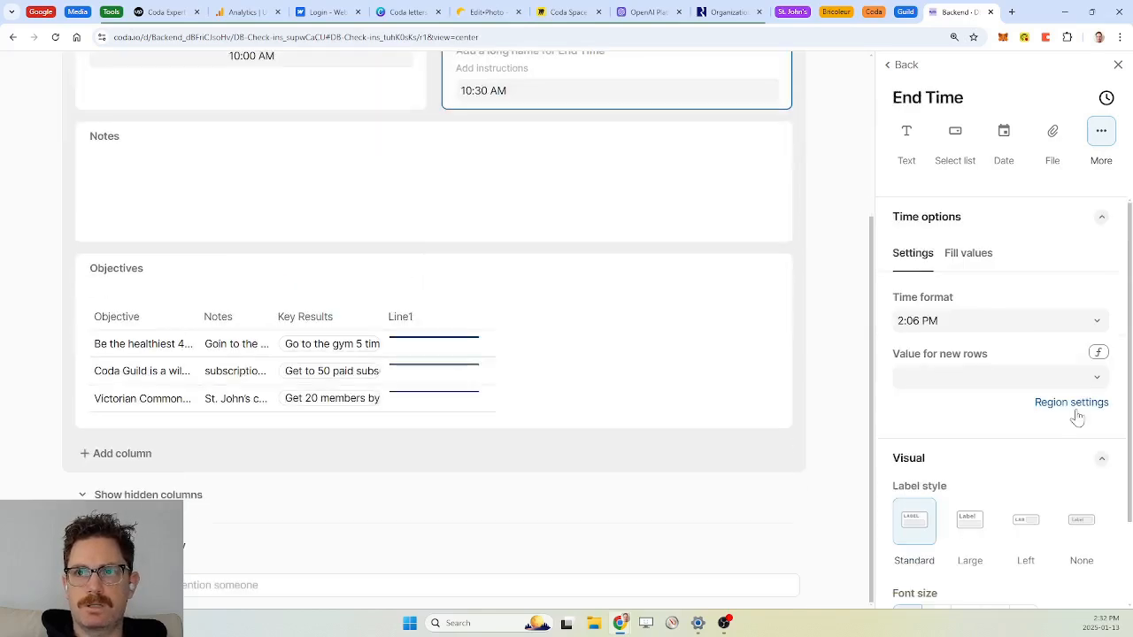
scroll(1075, 417, "down", 1)
left_click(935, 571)
scroll(1020, 281, "up", 1)
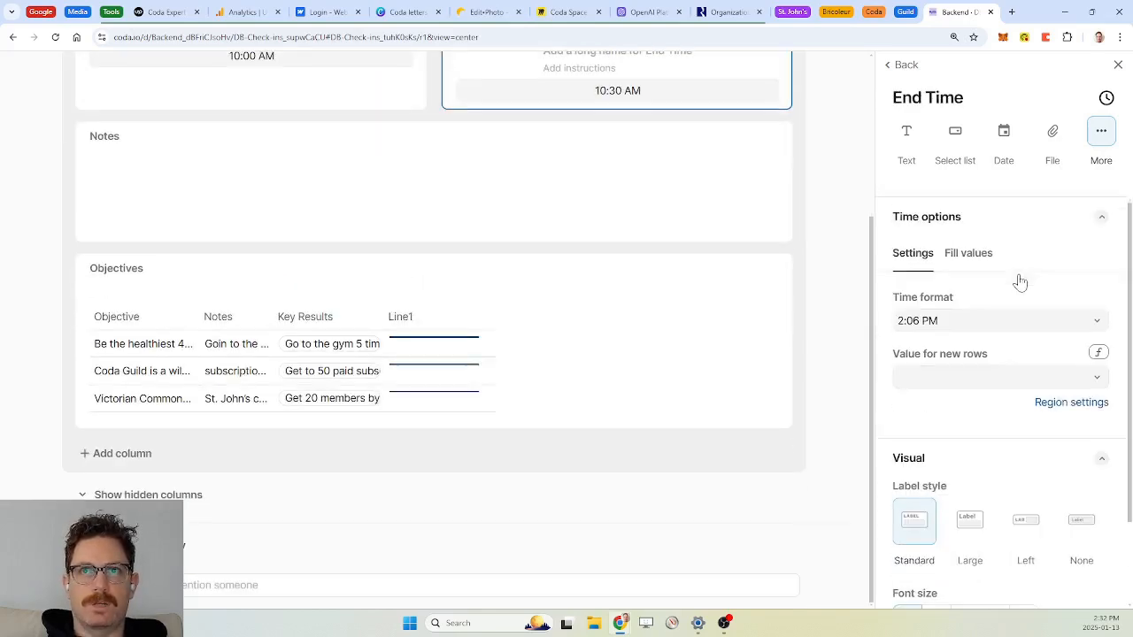
Step: Move the Notes field below Objectives and turn off the hidden column link for the layout
left_click_drag(76, 177, 133, 467)
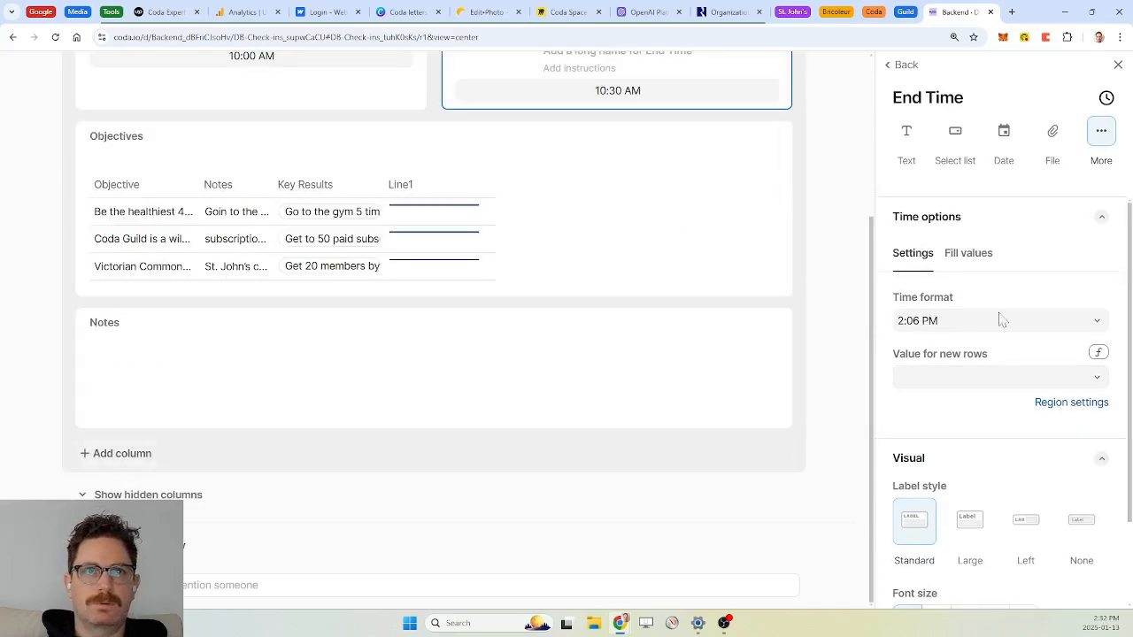
left_click(899, 71)
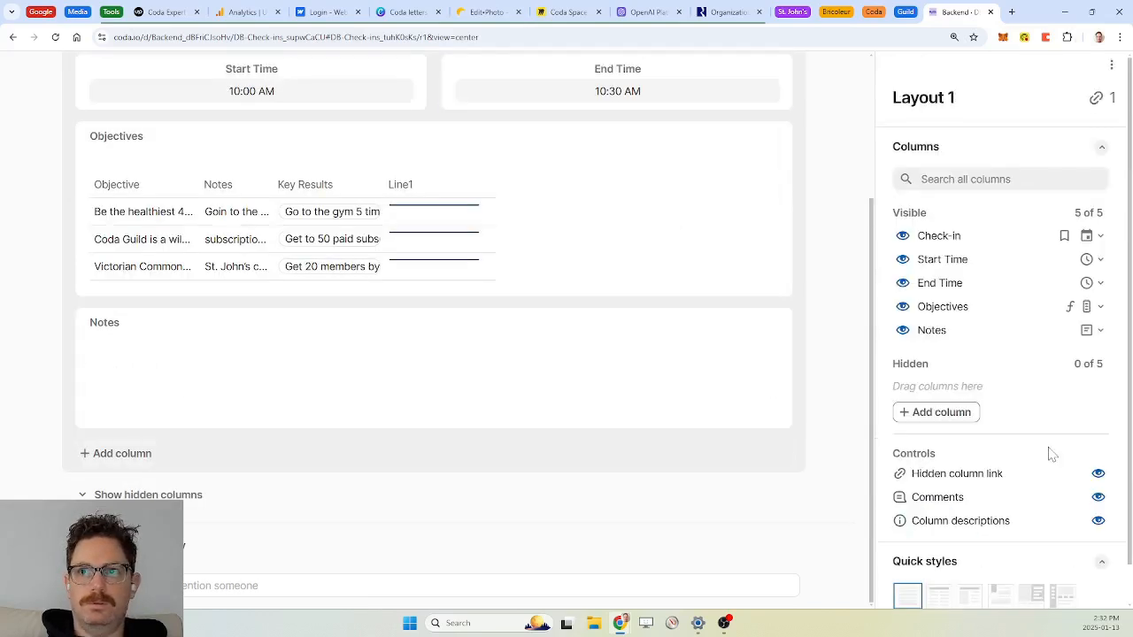
left_click(1098, 475)
Step: Add a column named Line1 to the layout and give it the formula Modal Line Formula
left_click(123, 482)
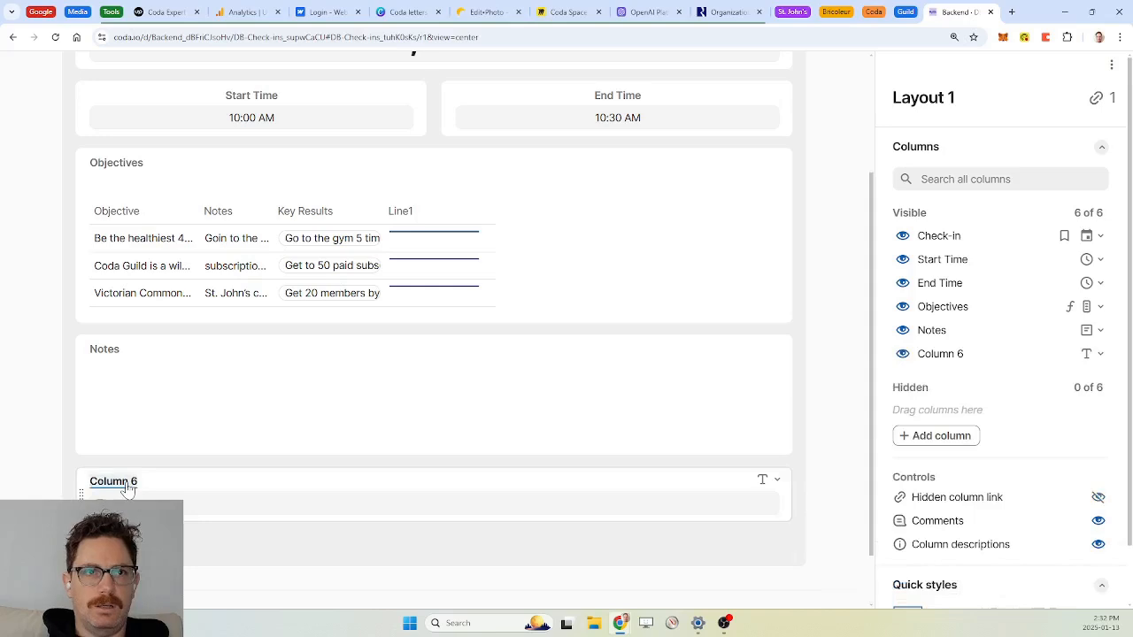
type("Line")
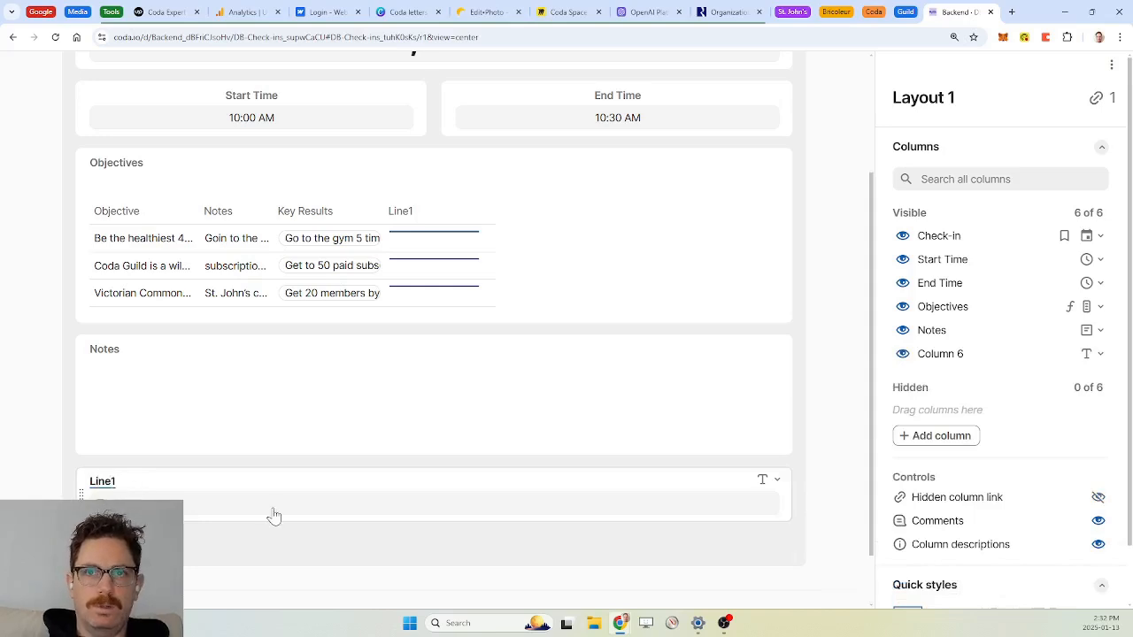
type("1")
left_click(774, 481)
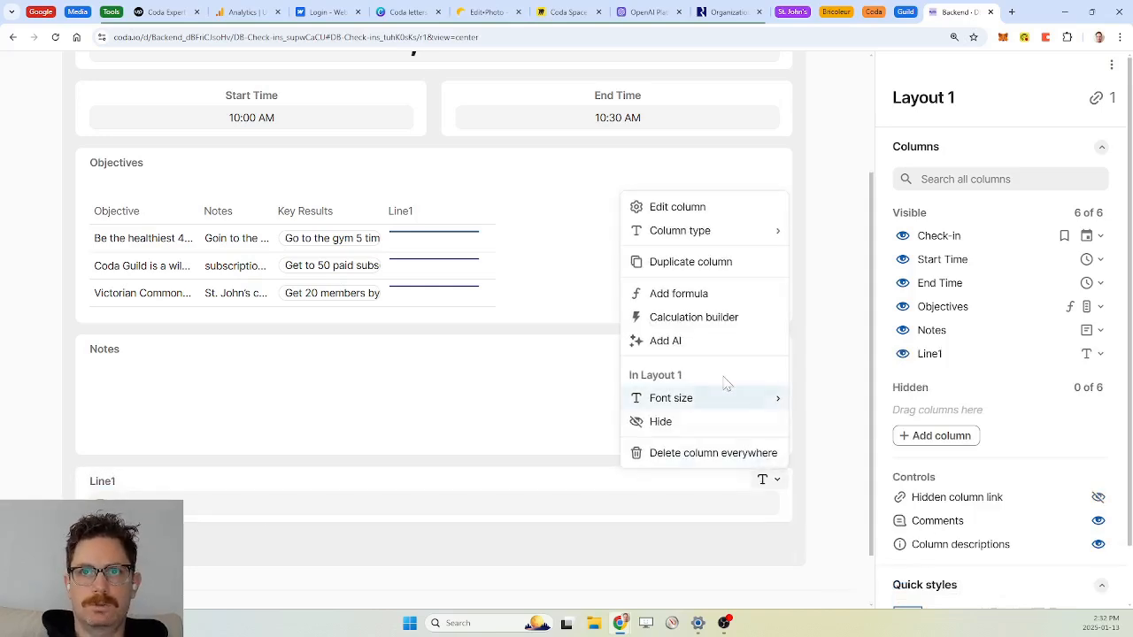
left_click(702, 299)
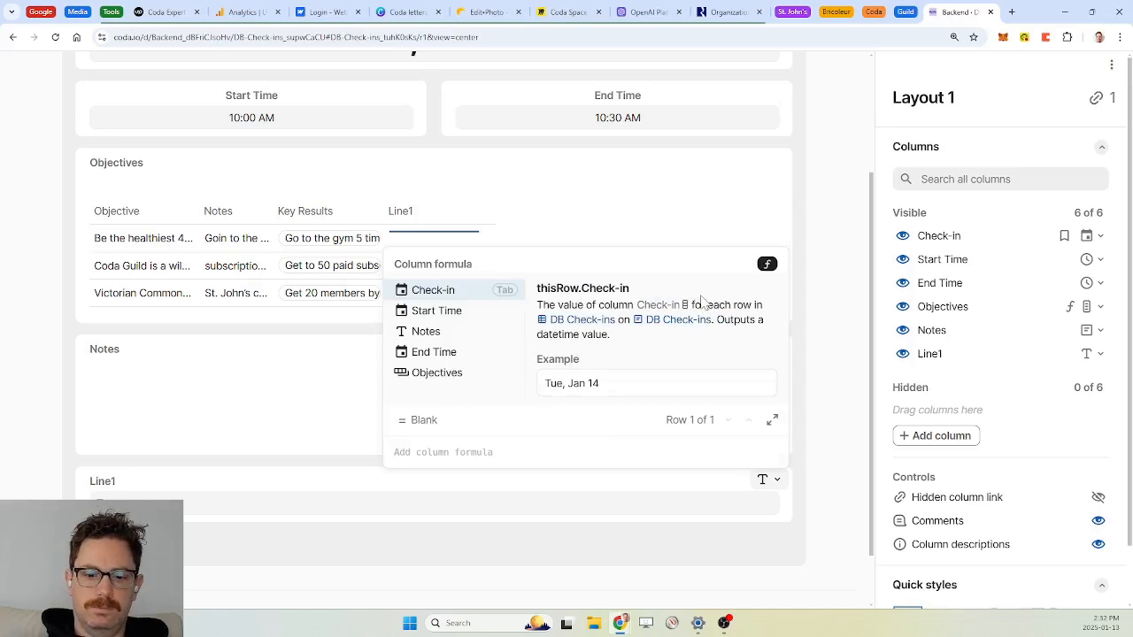
type("modal line formula")
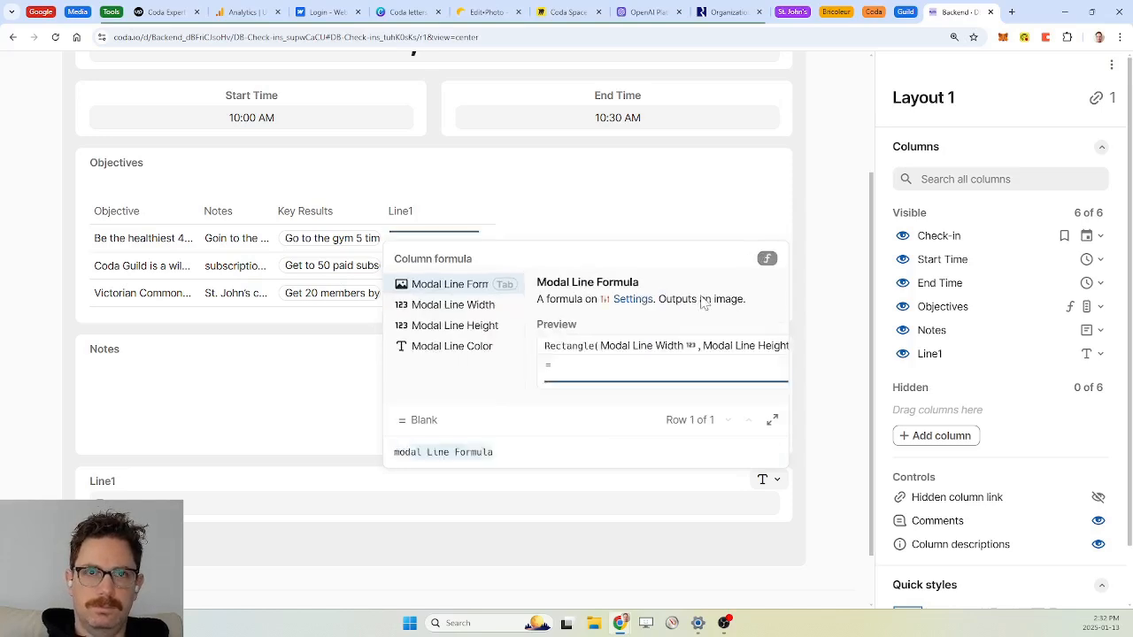
key("Return")
key("Return")
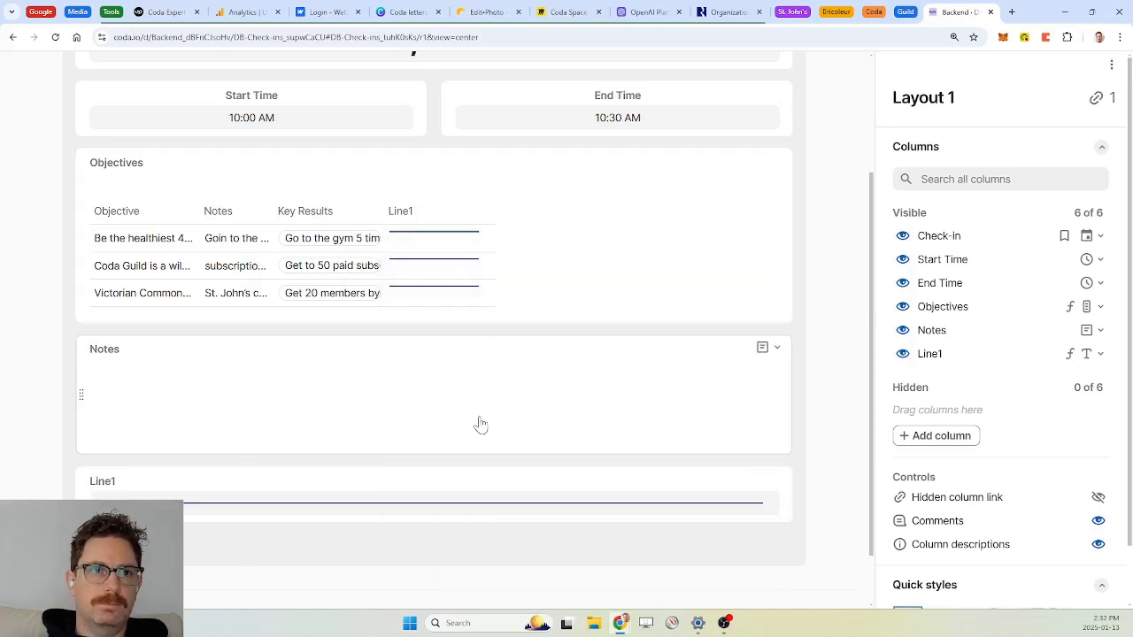
Step: Place the Line1 field directly above Objectives, with label style None and center alignment
left_click_drag(79, 481, 102, 182)
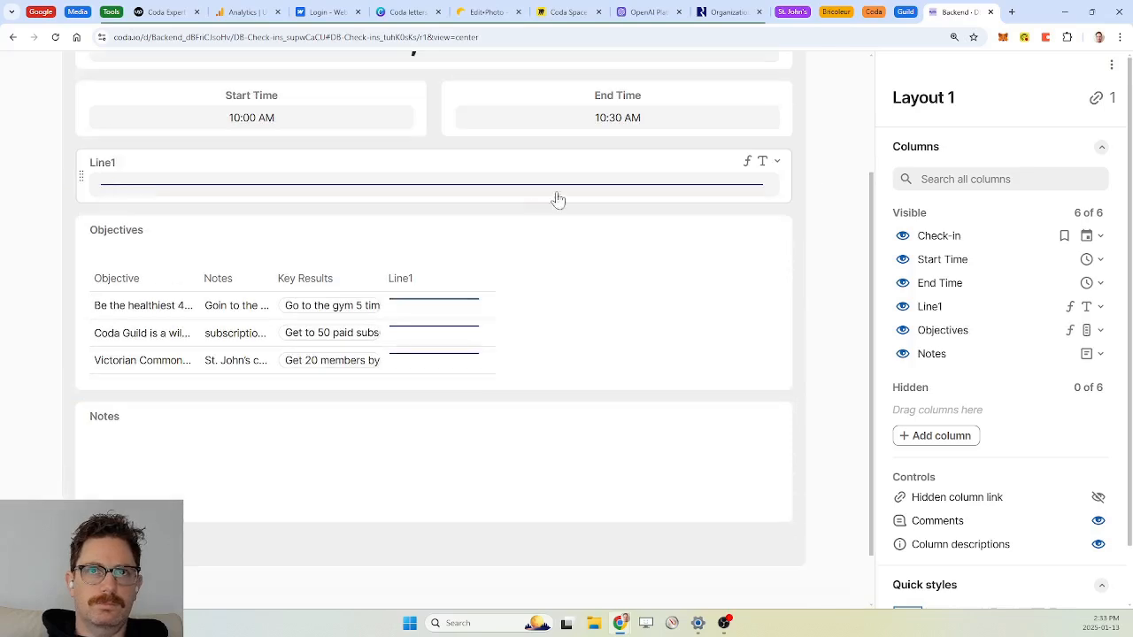
left_click(604, 168)
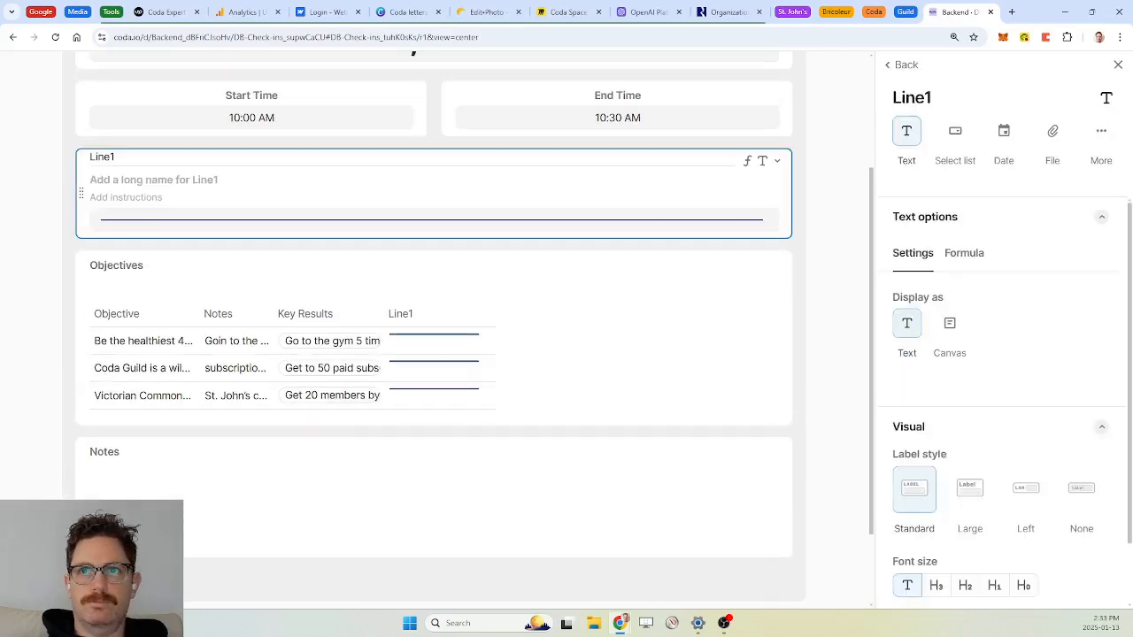
left_click(1063, 475)
scroll(979, 544, "down", 1)
left_click(932, 574)
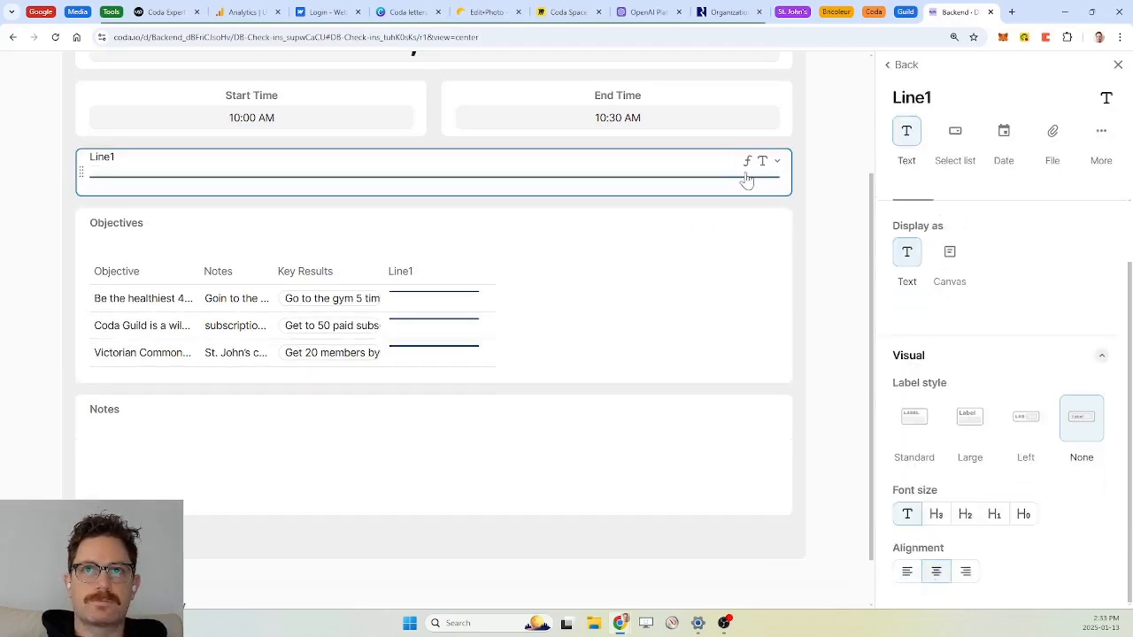
Step: Duplicate Line1, place the copy between Objectives and Notes named Line2, and finish editing the layout
left_click(778, 162)
left_click(734, 242)
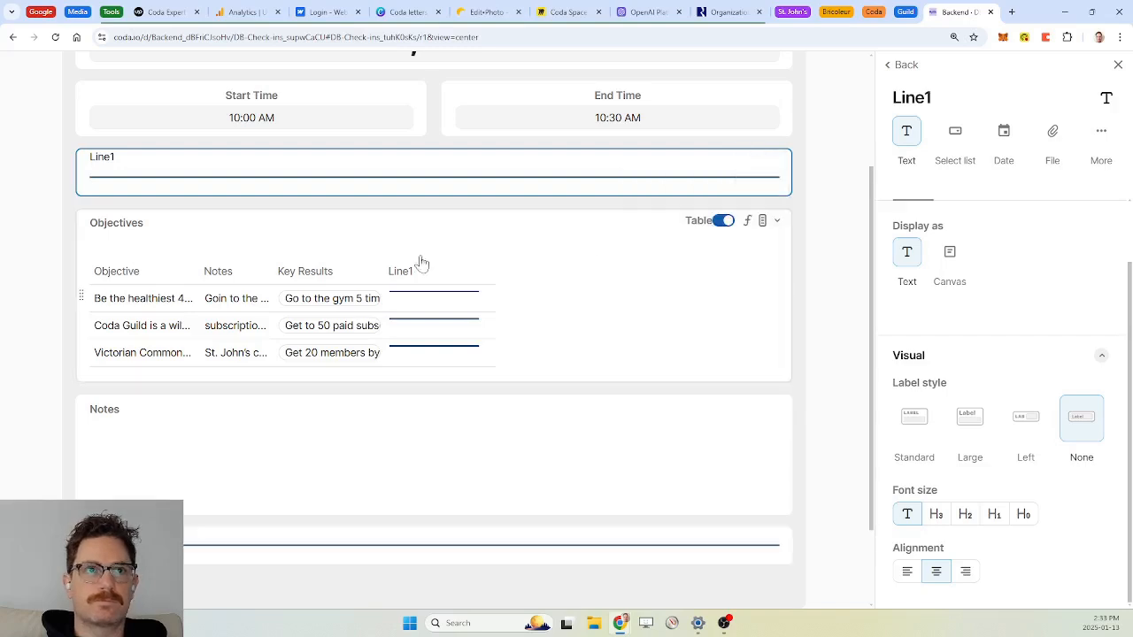
left_click_drag(82, 544, 114, 392)
left_click(134, 400)
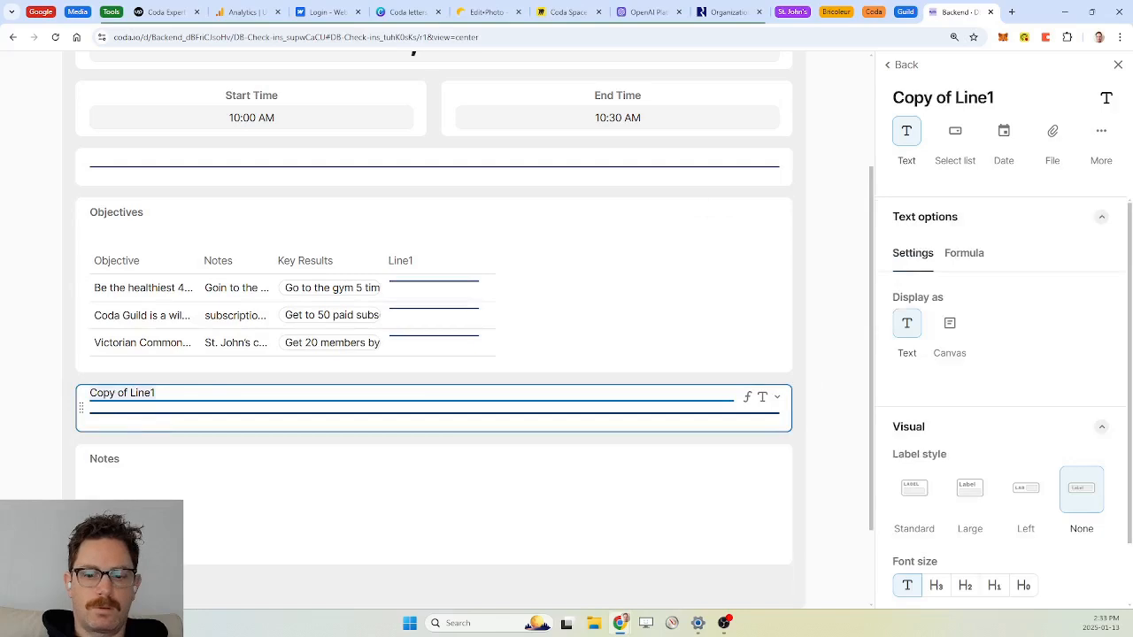
type("Line2")
key("Return")
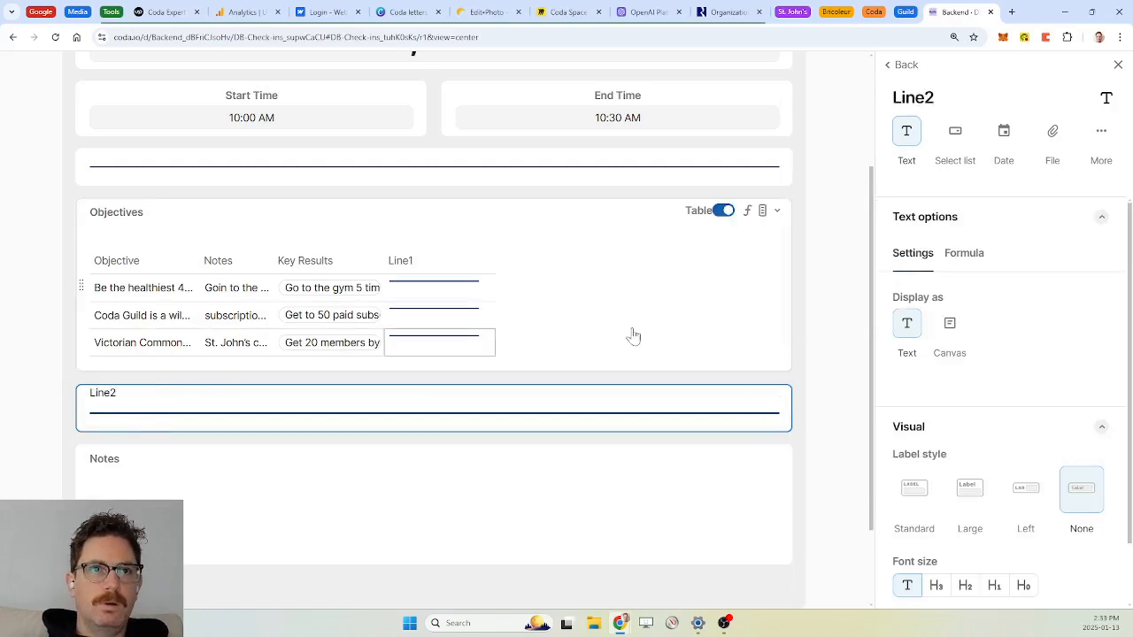
scroll(858, 306, "up", 2)
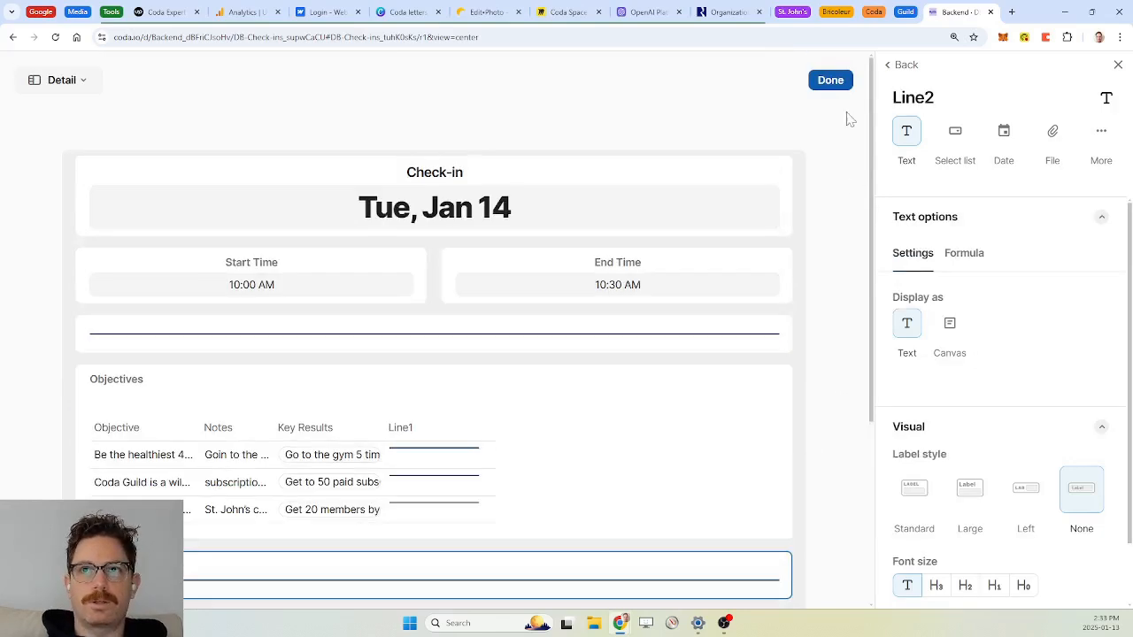
left_click(831, 82)
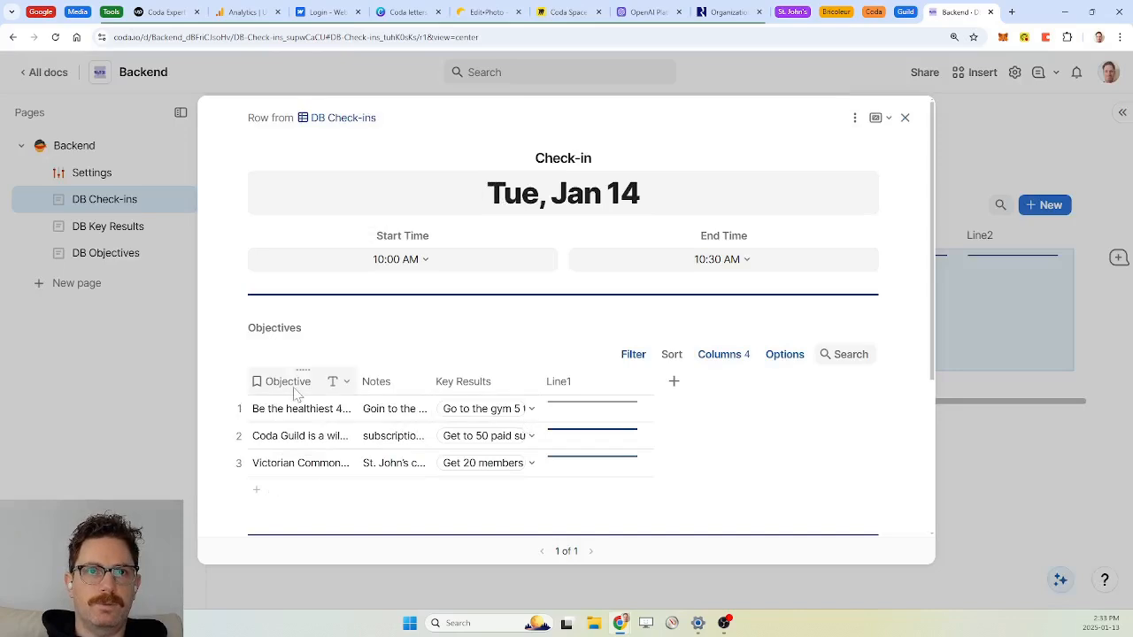
Step: Wrap the text of the Objective column and hide the Notes column in the check-in's Objectives table
left_click(339, 382)
scroll(381, 564, "down", 3)
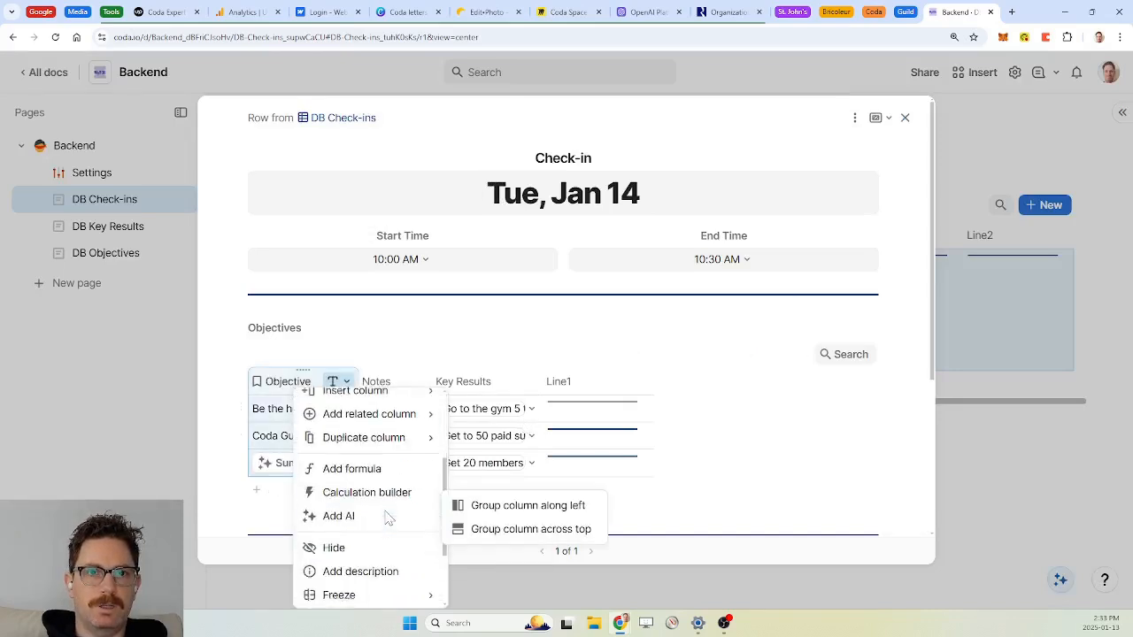
left_click(358, 597)
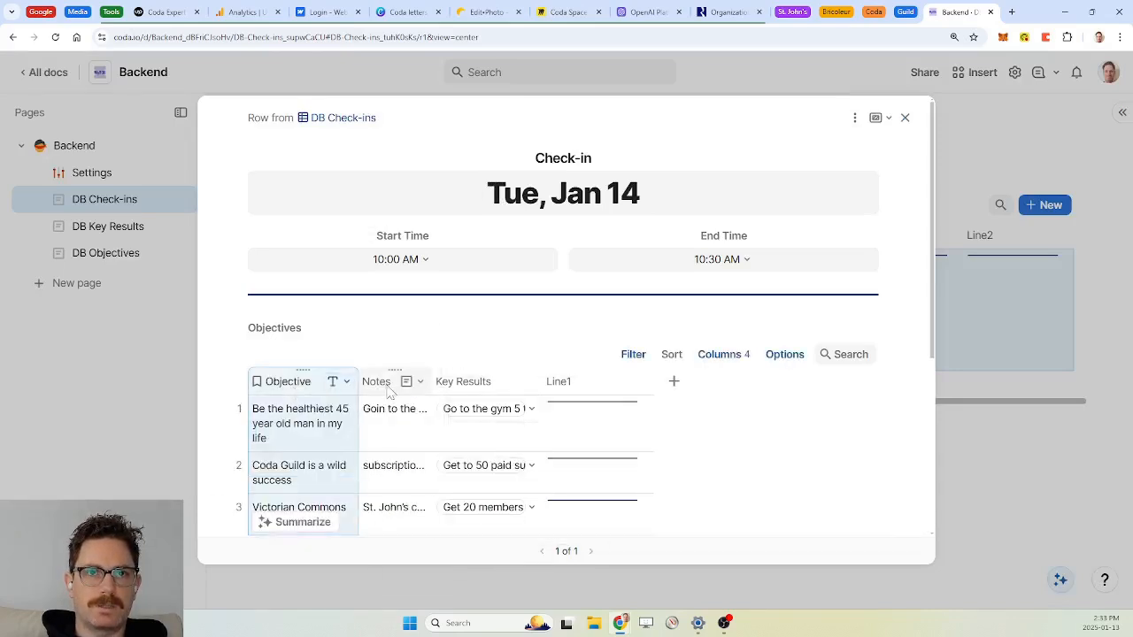
left_click(418, 382)
scroll(456, 482, "down", 3)
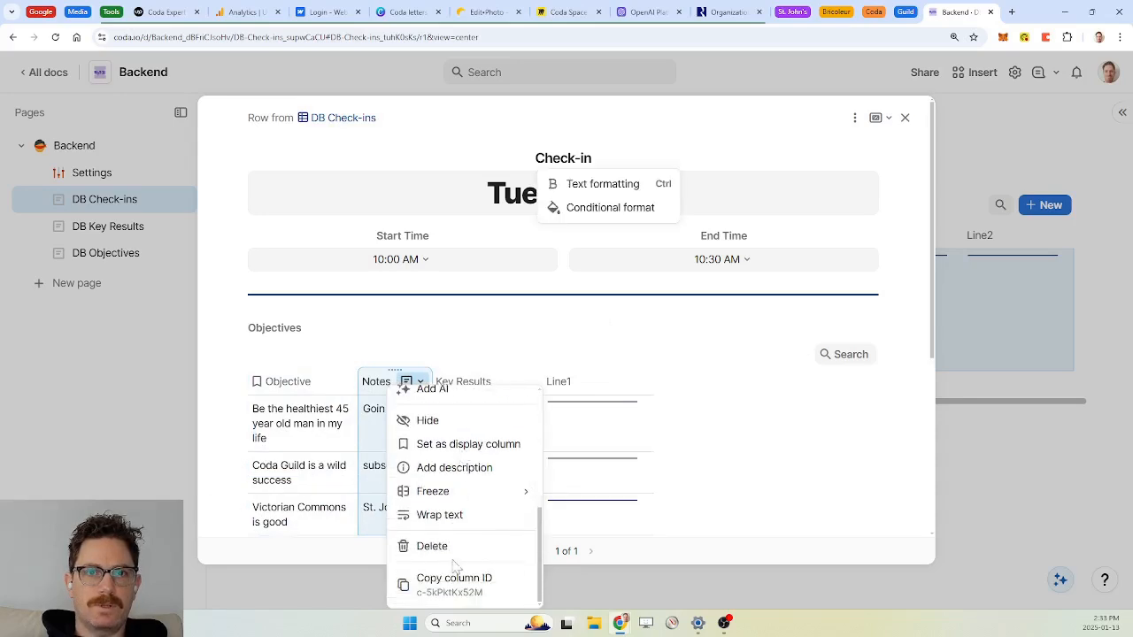
left_click(419, 421)
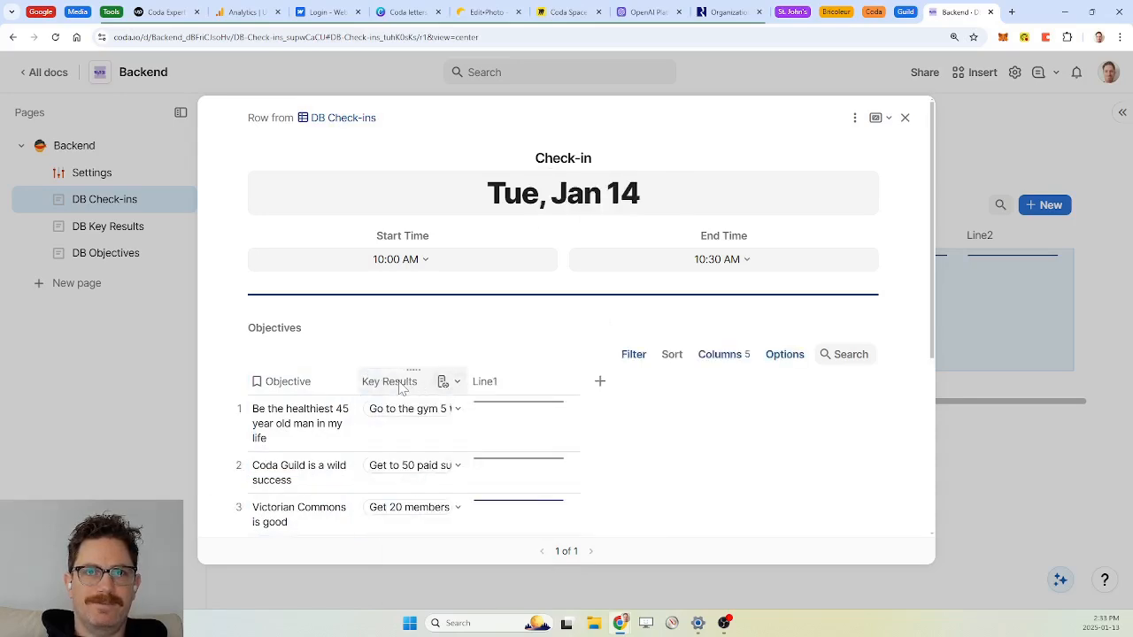
Step: Widen the Key Results column and hide the Line1 column in the Objectives table
left_click_drag(468, 381, 531, 381)
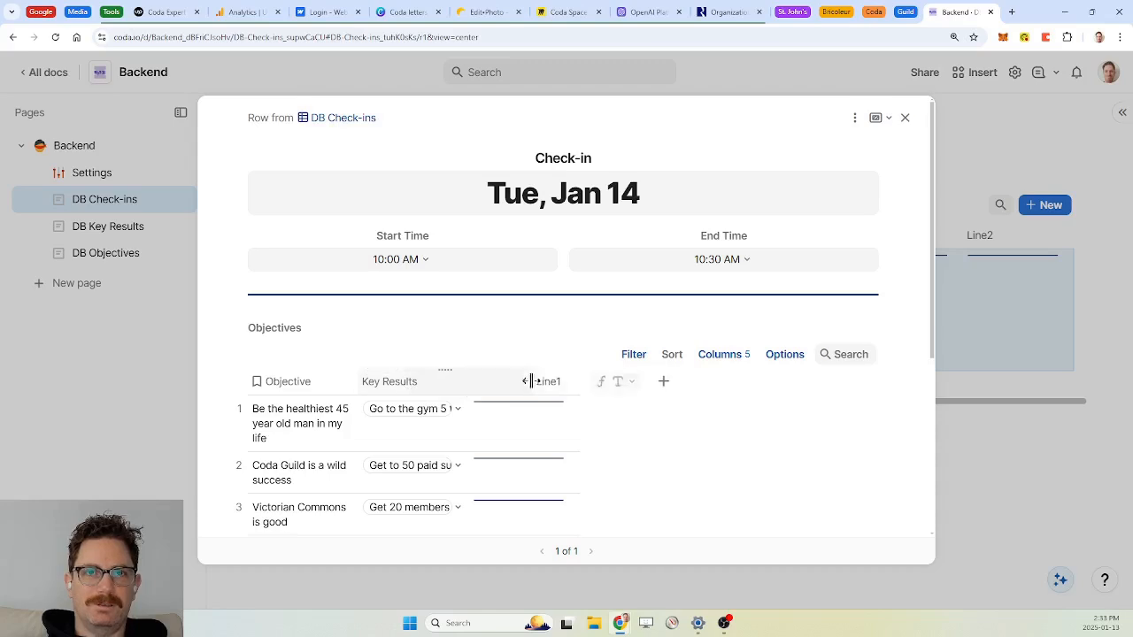
left_click(616, 381)
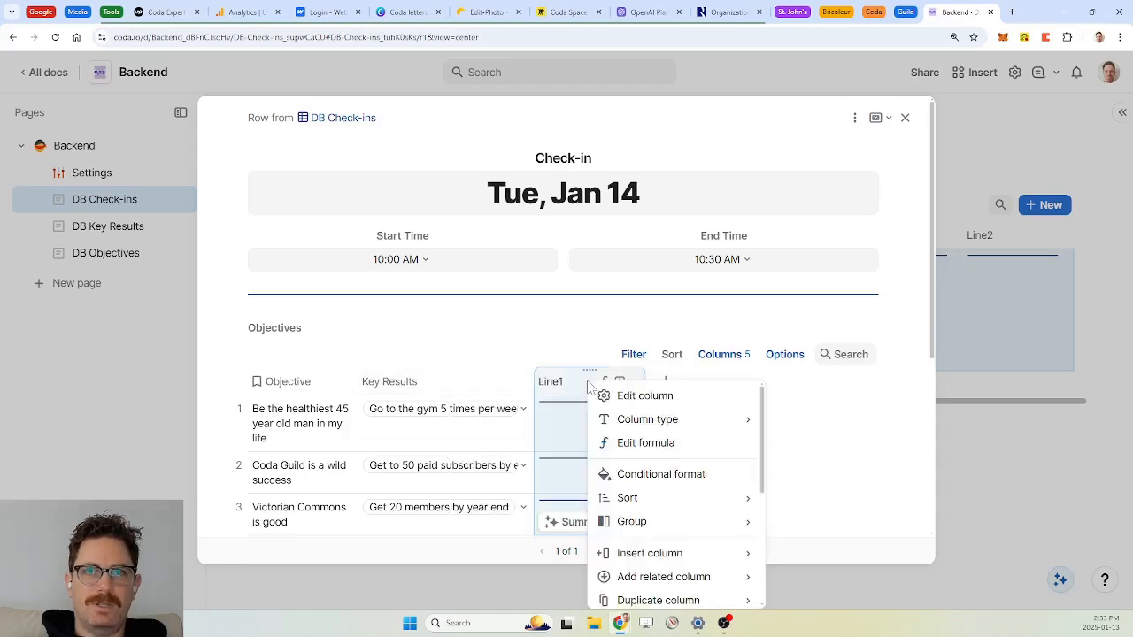
scroll(698, 475, "down", 4)
left_click(672, 476)
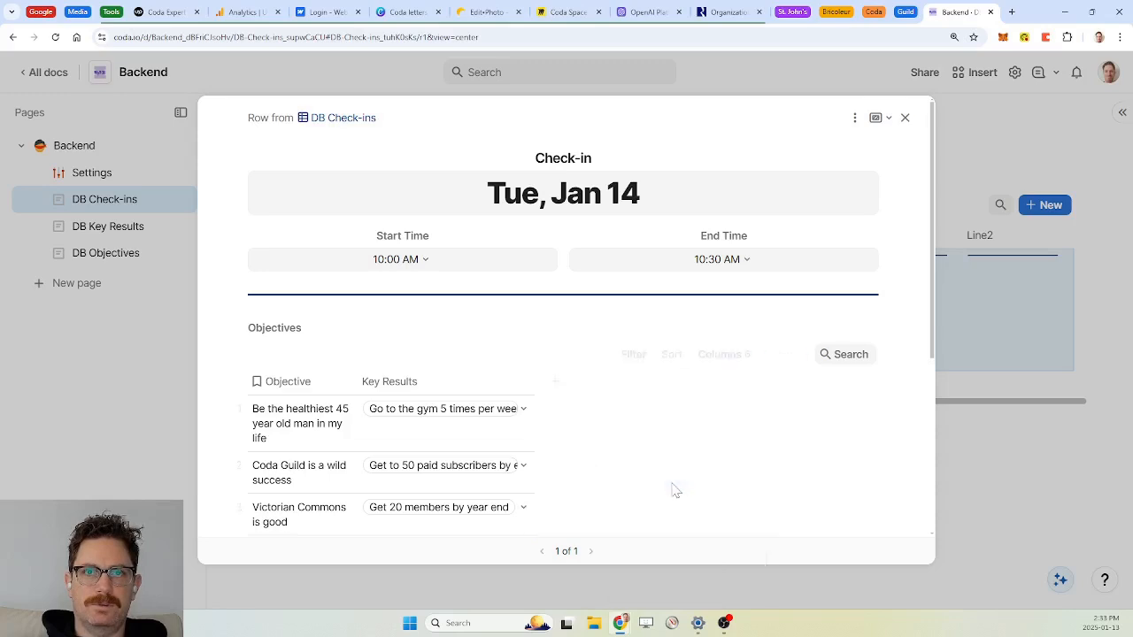
Step: Wrap the text of the Key Results column and widen both the Objective and Key Results columns
right_click(442, 382)
scroll(535, 455, "down", 4)
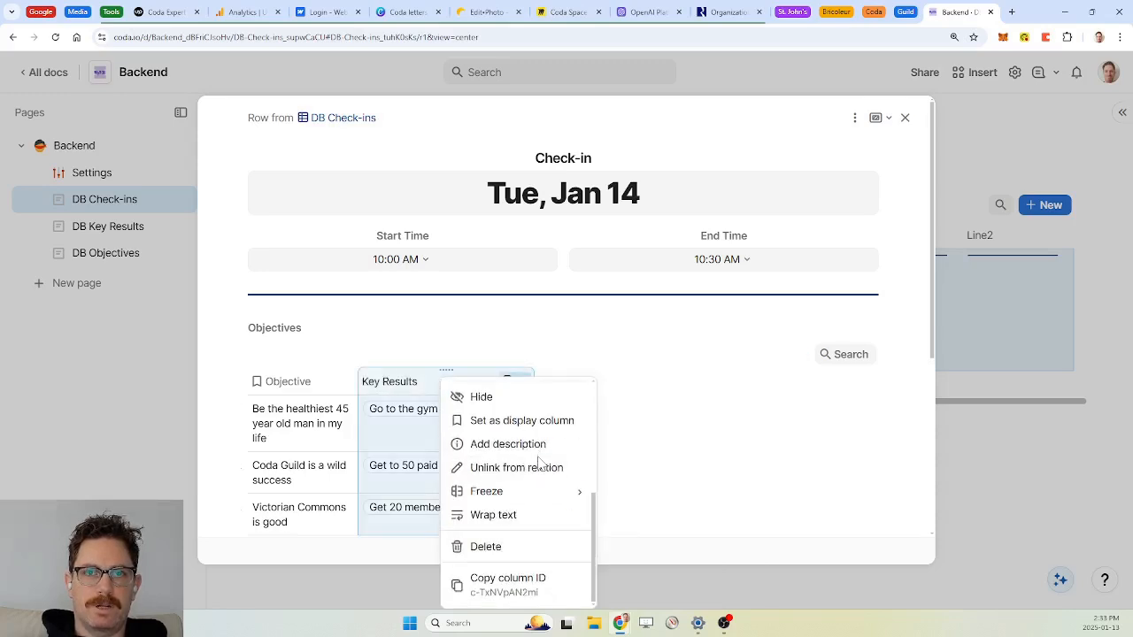
left_click(522, 515)
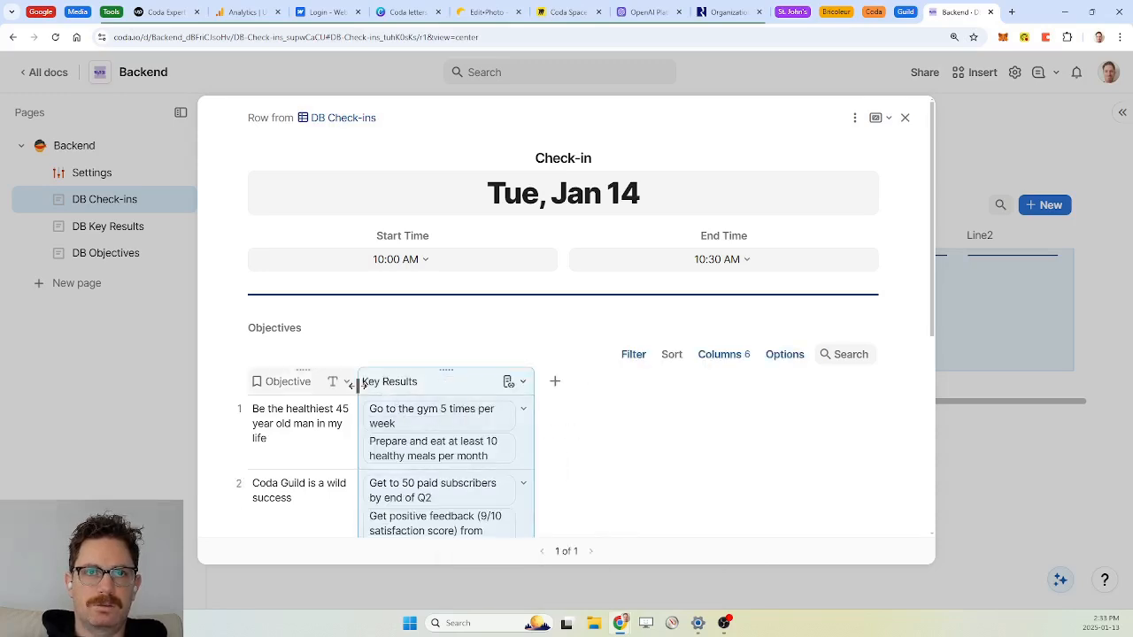
left_click_drag(359, 386, 382, 385)
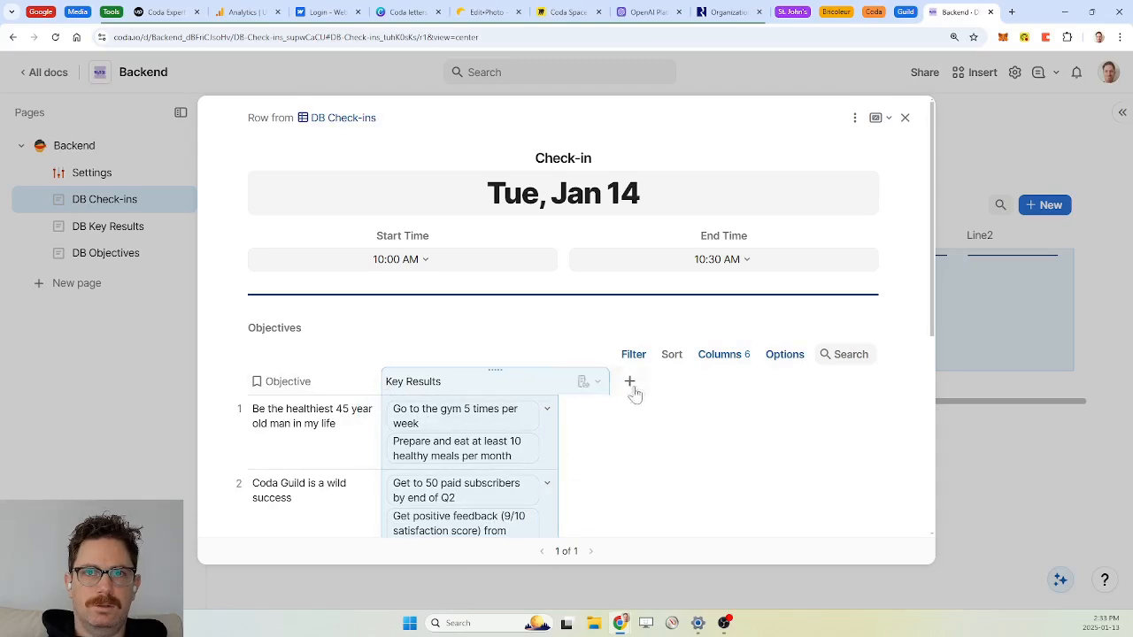
left_click_drag(609, 387, 778, 391)
scroll(539, 240, "down", 1)
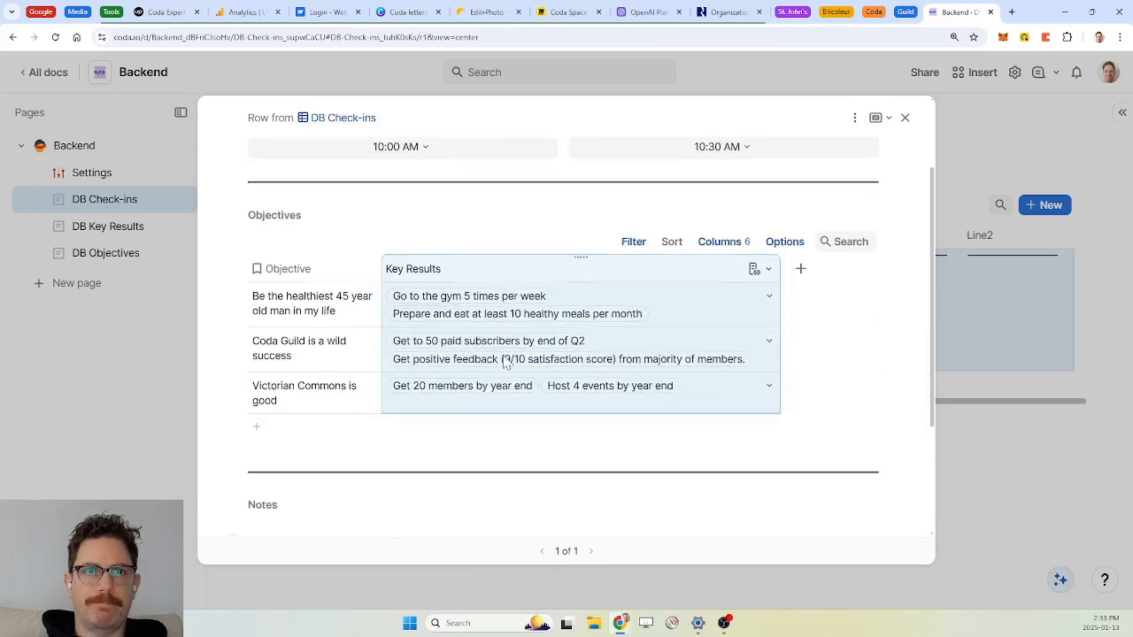
scroll(533, 225, "up", 1)
left_click(548, 326)
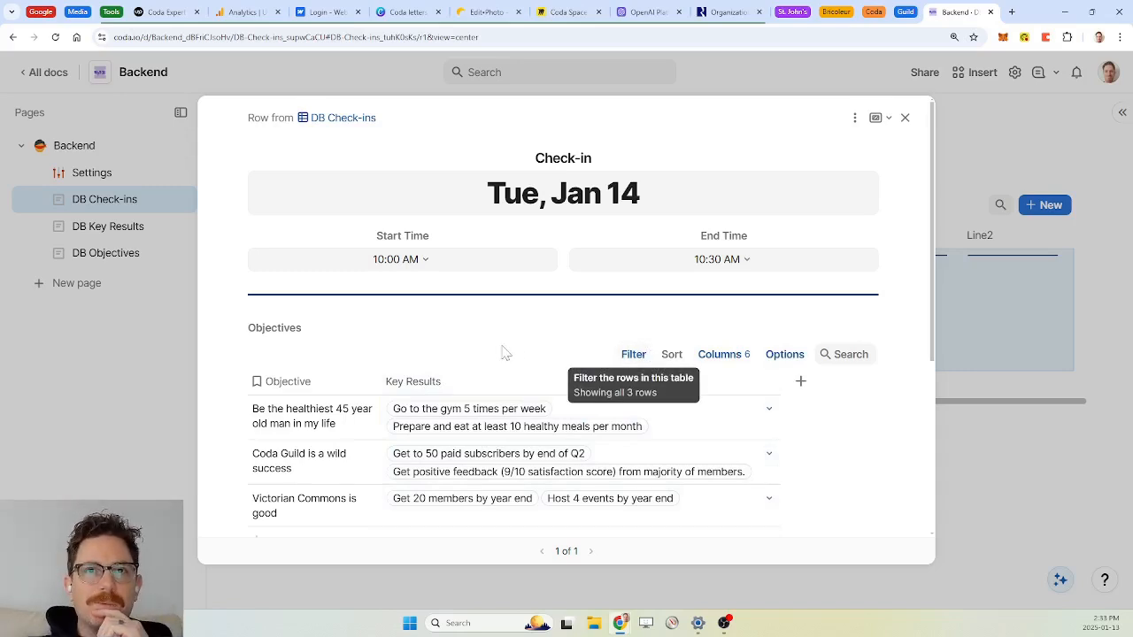
Step: Turn on the pinned expand row button in the Objectives table's display options
left_click(782, 356)
left_click(983, 197)
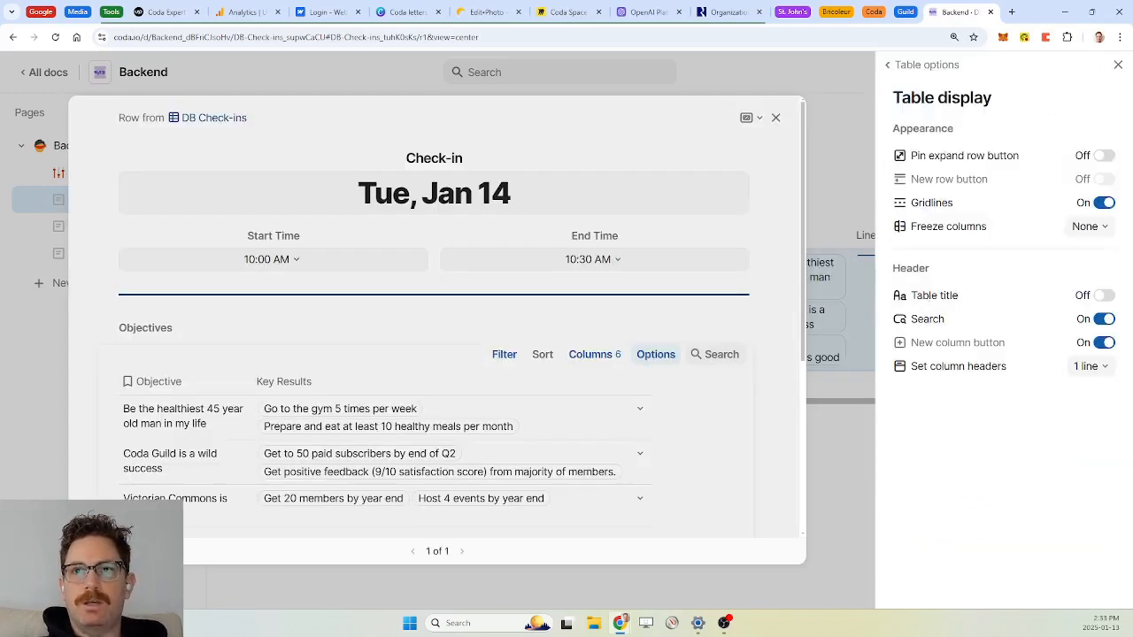
left_click(1104, 156)
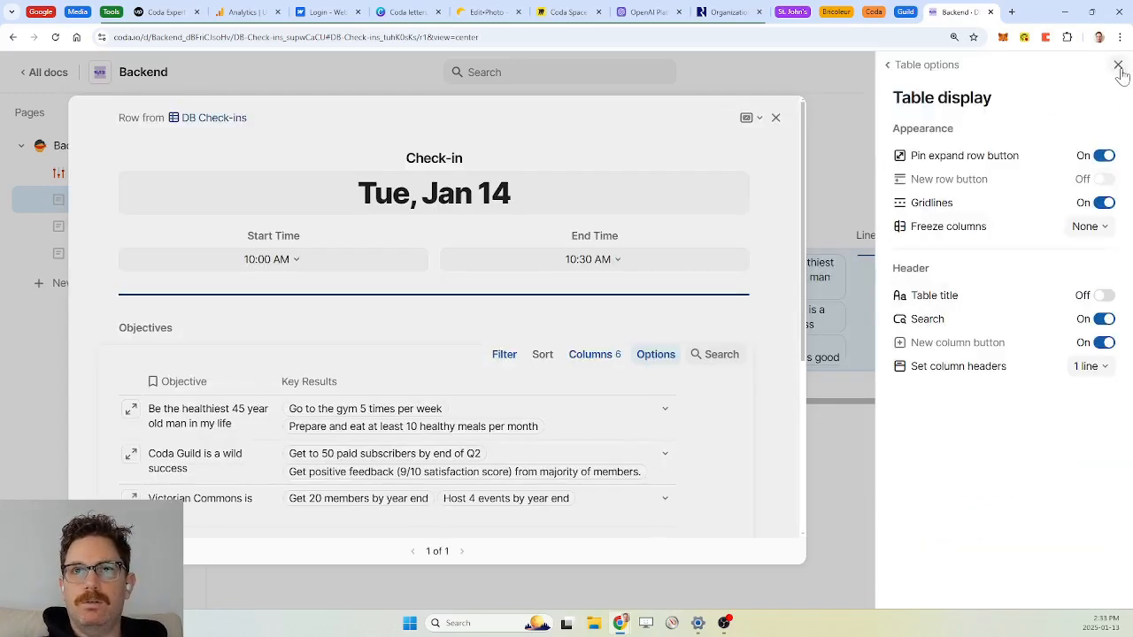
left_click(1118, 66)
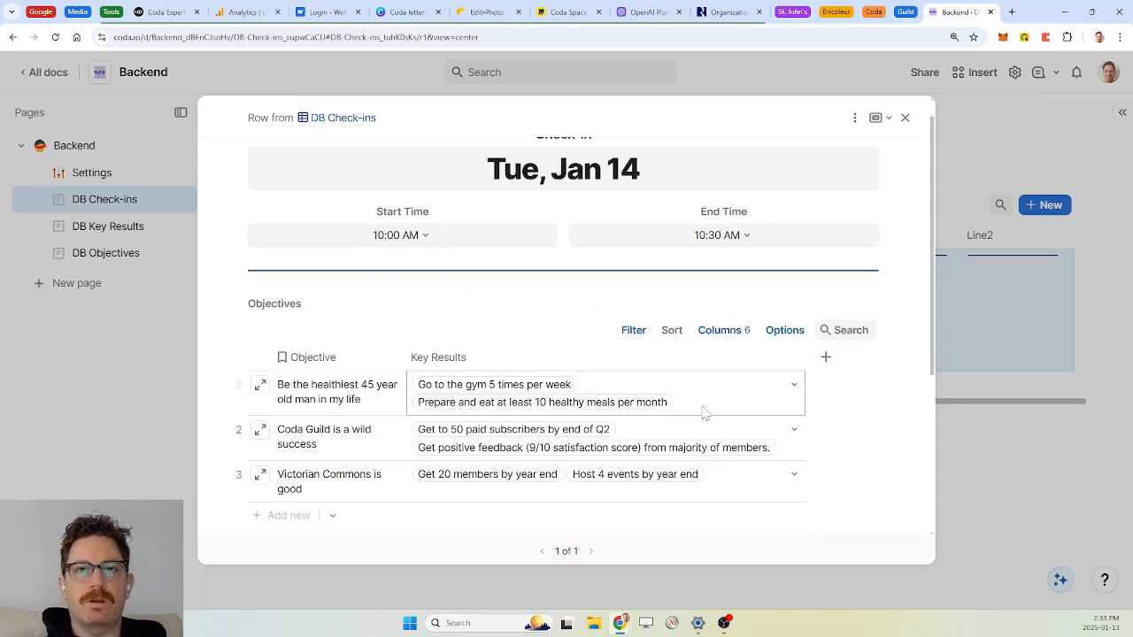
Step: Open the objective "Be the healthiest 45 year old man in my life" from the check-in and switch its row to the custom objective layout
left_click(260, 387)
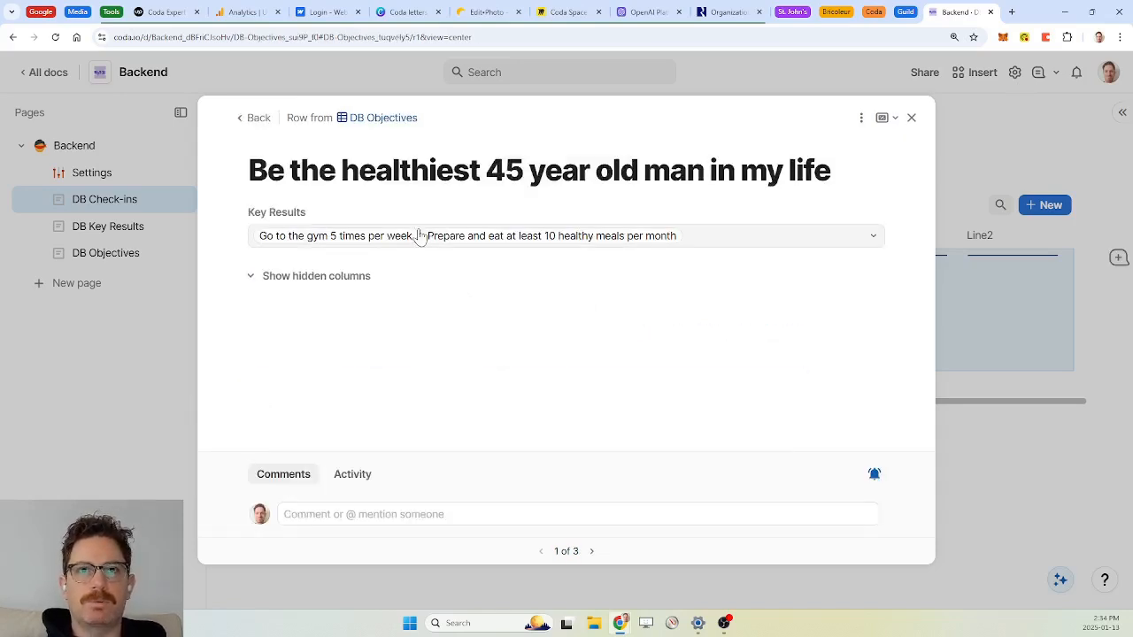
left_click(862, 123)
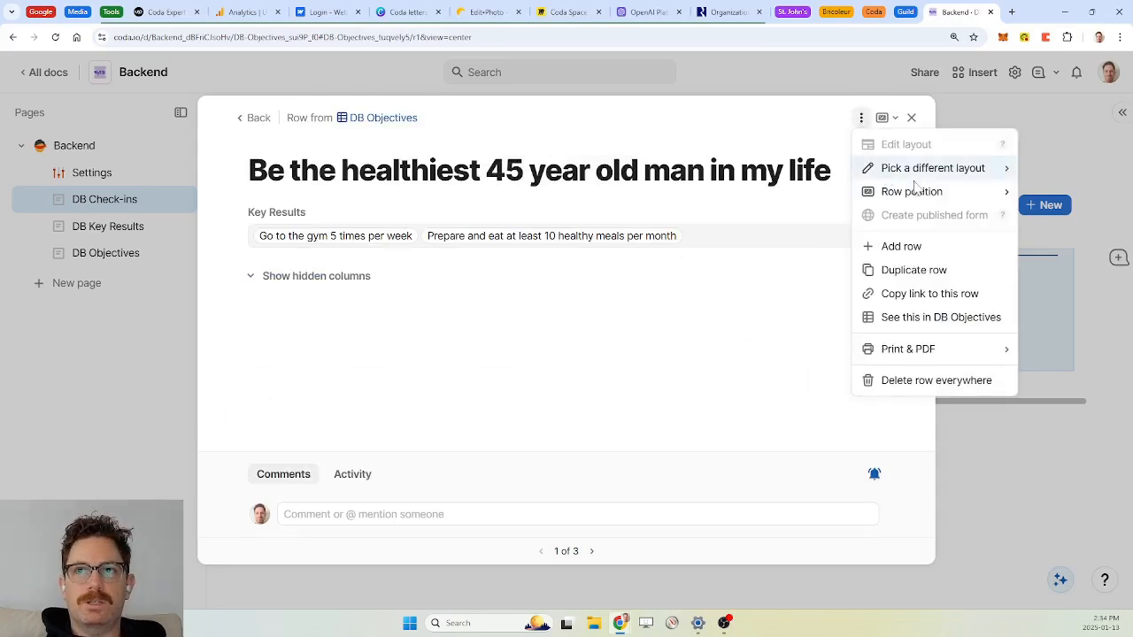
mouse_move(940, 175)
left_click(1056, 192)
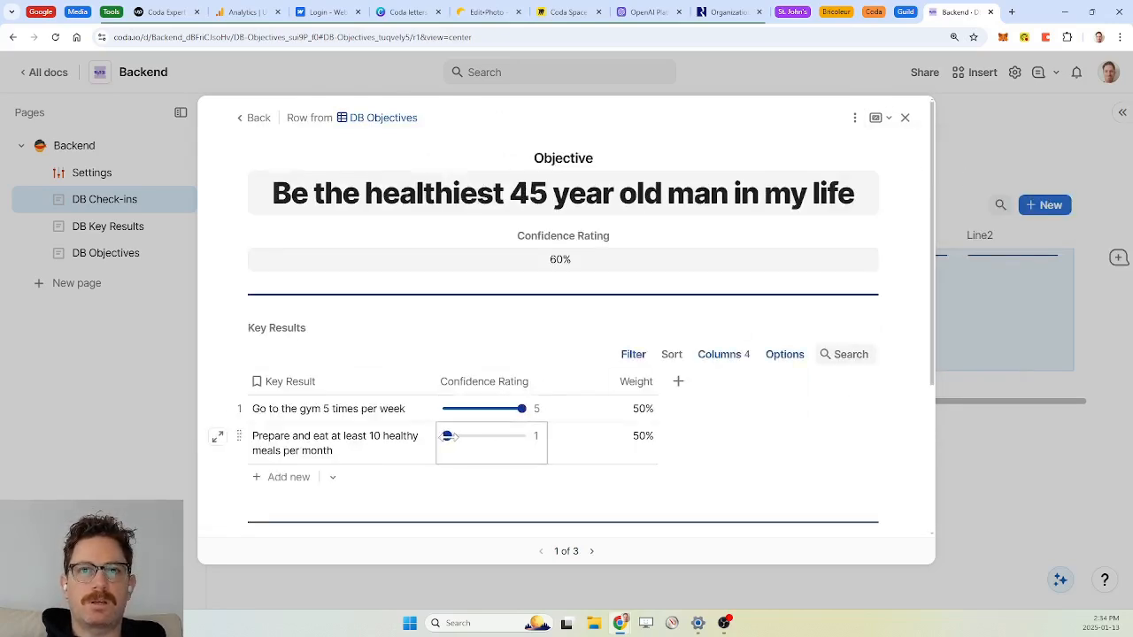
Step: Set the confidence rating of "Prepare and eat at least 10 healthy meals per month" to 3 and return to the check-in
left_click_drag(449, 435, 483, 436)
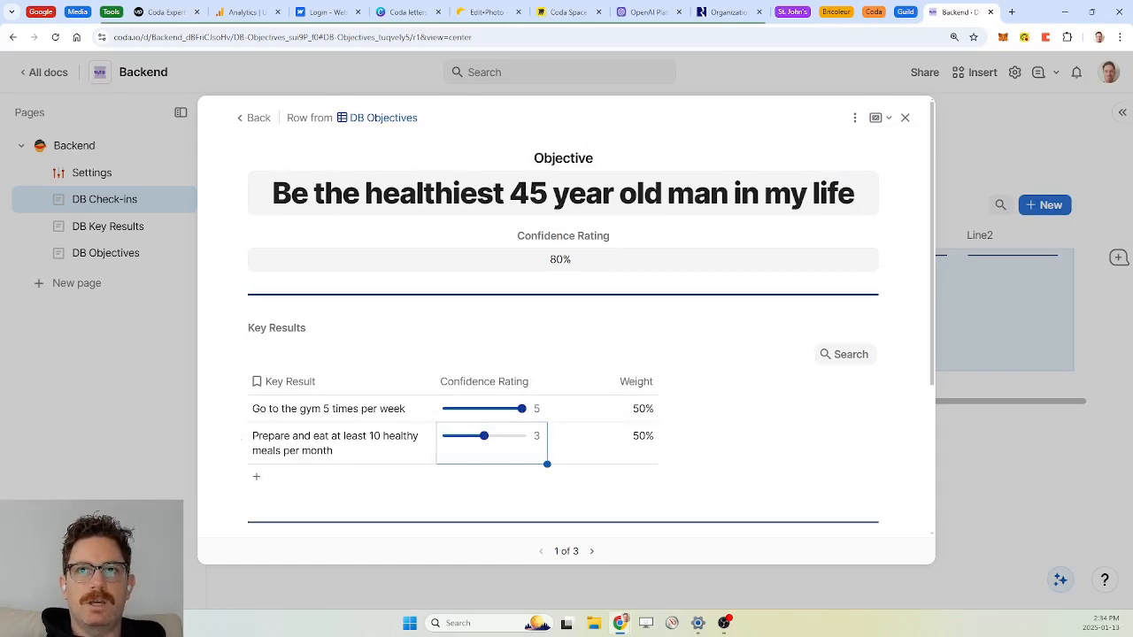
left_click(254, 117)
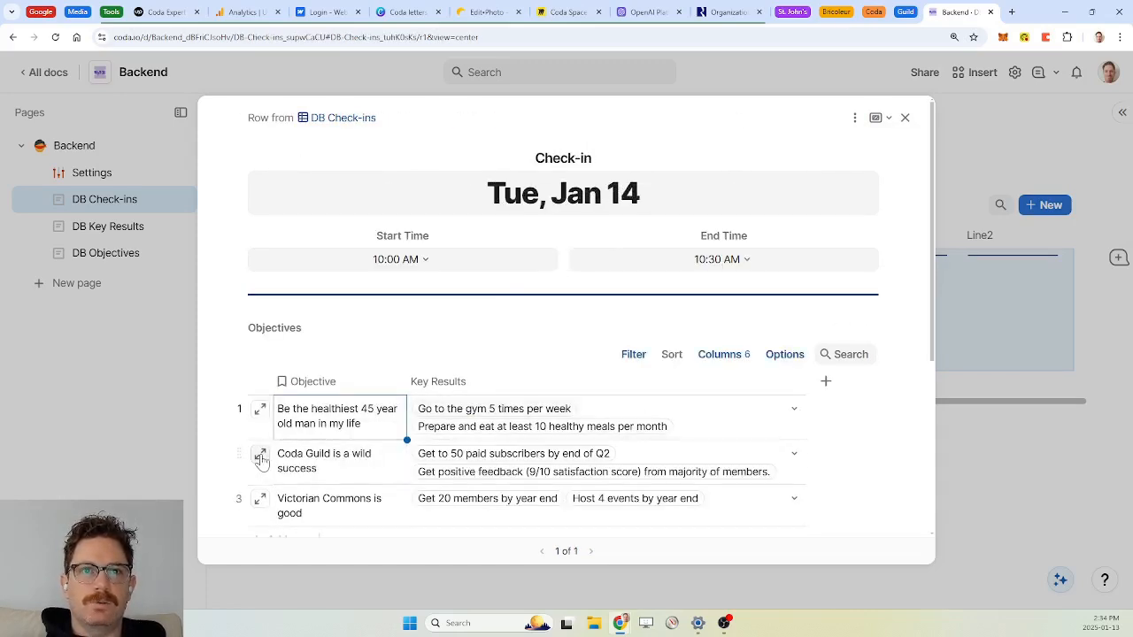
Step: Review the key results, confidence ratings and notes of the healthiest-man objective and the Coda Guild objective from the check-in
left_click(259, 409)
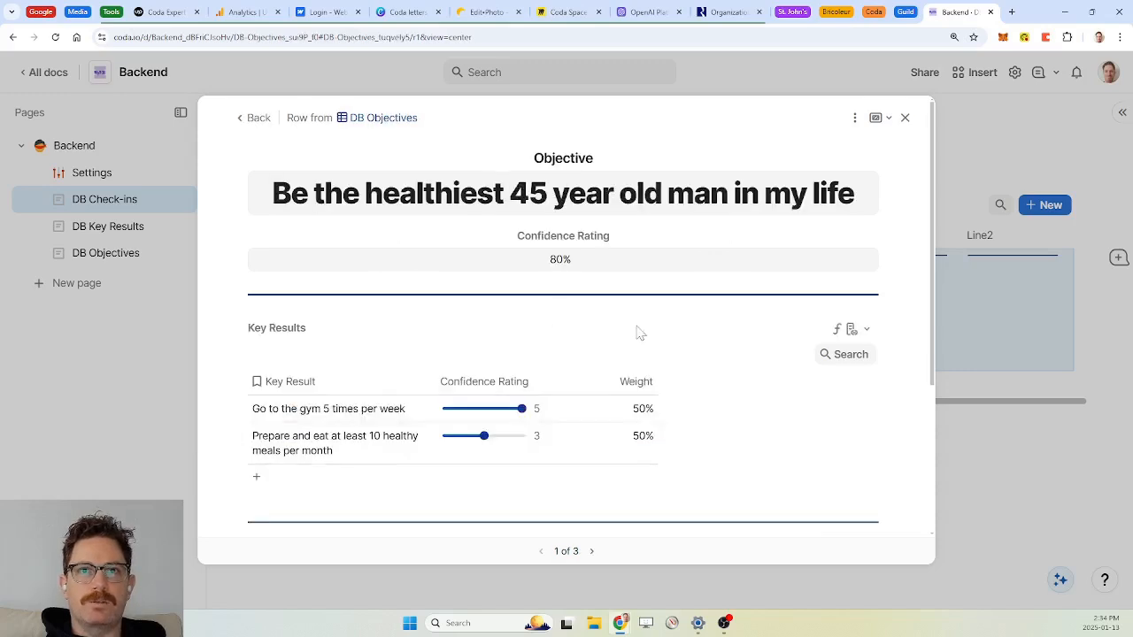
scroll(637, 331, "down", 3)
scroll(640, 333, "up", 3)
scroll(641, 333, "down", 3)
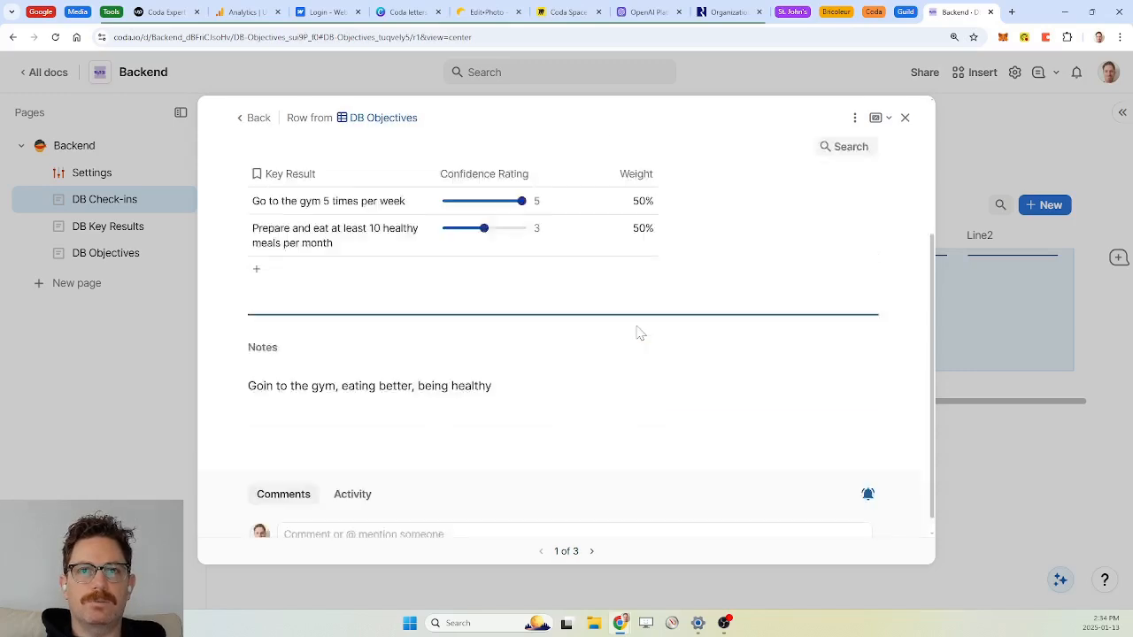
left_click(592, 551)
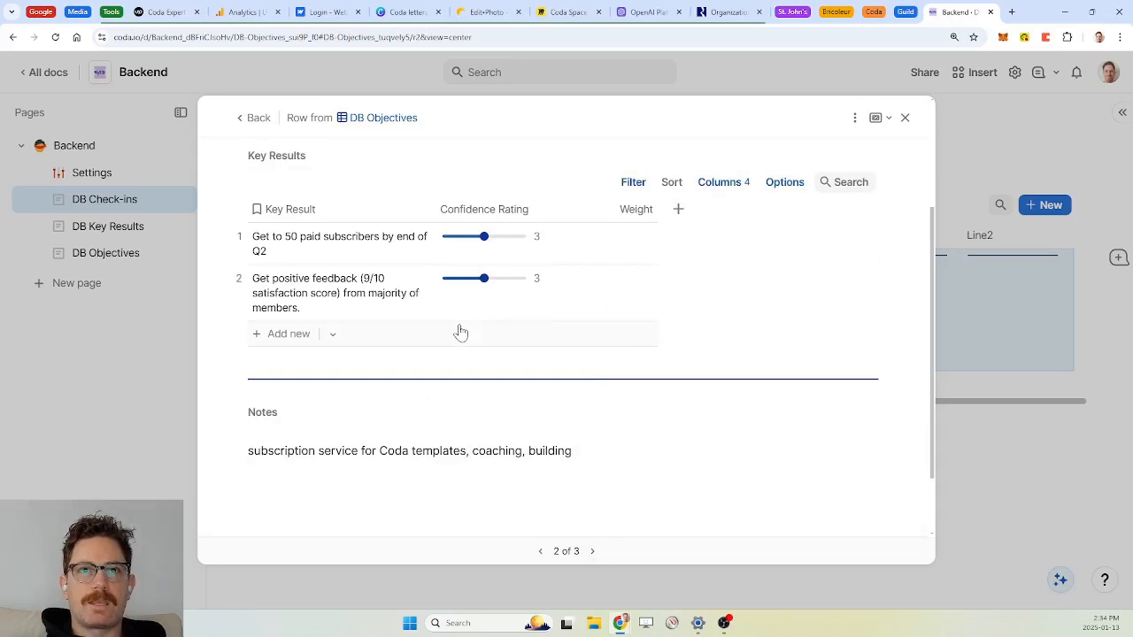
scroll(457, 331, "up", 2)
scroll(600, 351, "down", 4)
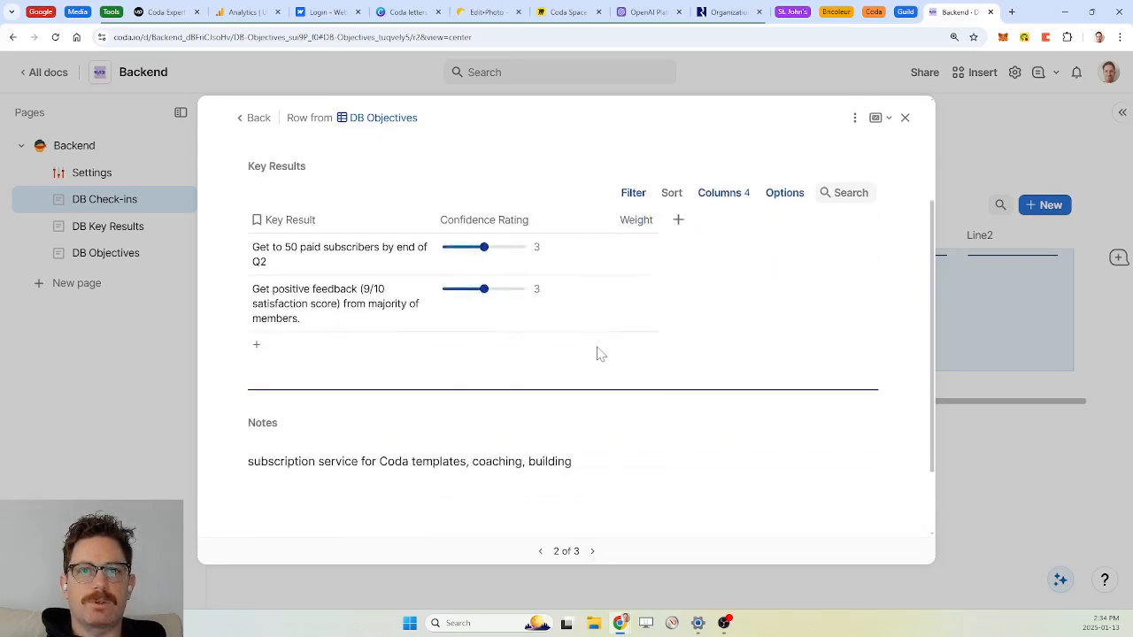
scroll(599, 351, "up", 4)
scroll(599, 354, "down", 4)
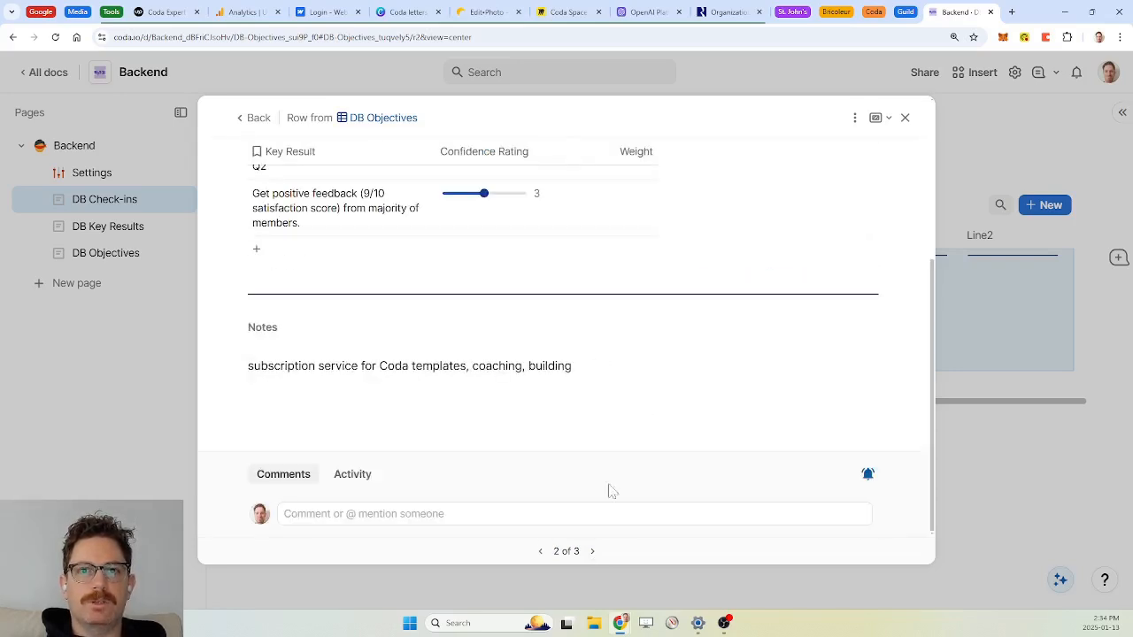
Step: Set the confidence rating of "Get 20 members by year end" to 2 in the Victorian Commons objective and close the check-in
left_click(592, 551)
scroll(579, 360, "down", 1)
scroll(558, 363, "up", 4)
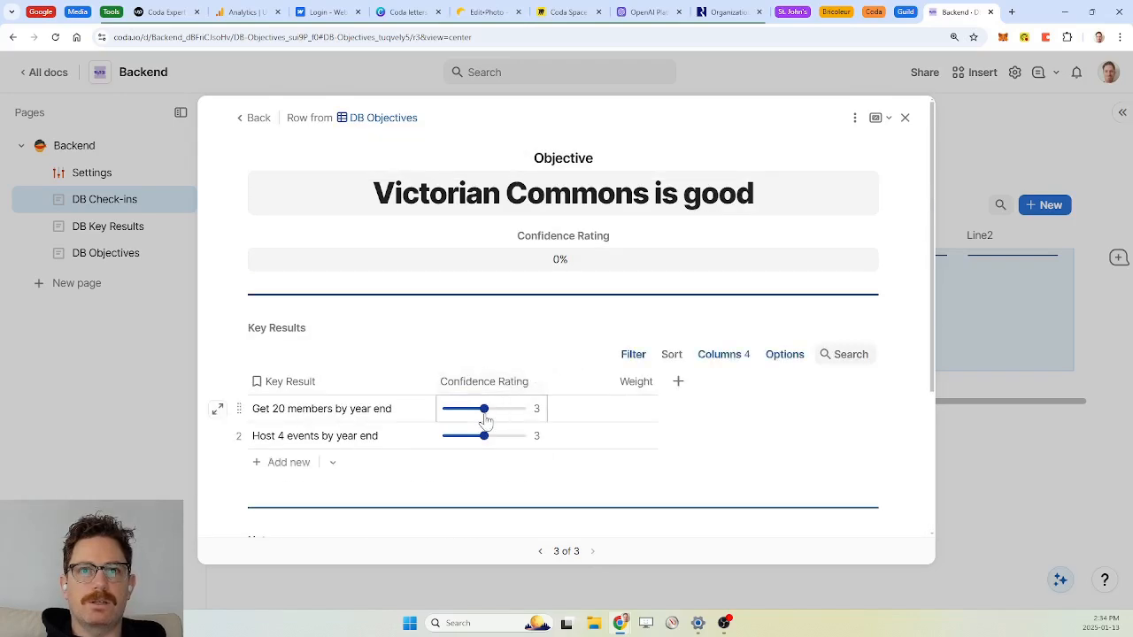
left_click_drag(486, 417, 456, 409)
scroll(670, 460, "down", 2)
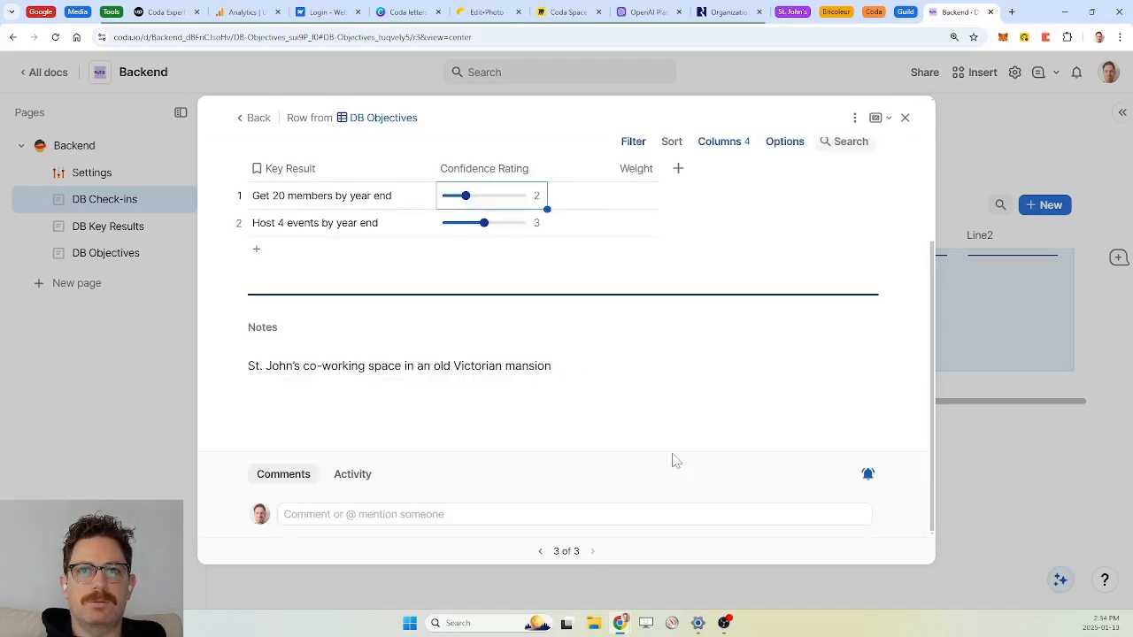
left_click(252, 118)
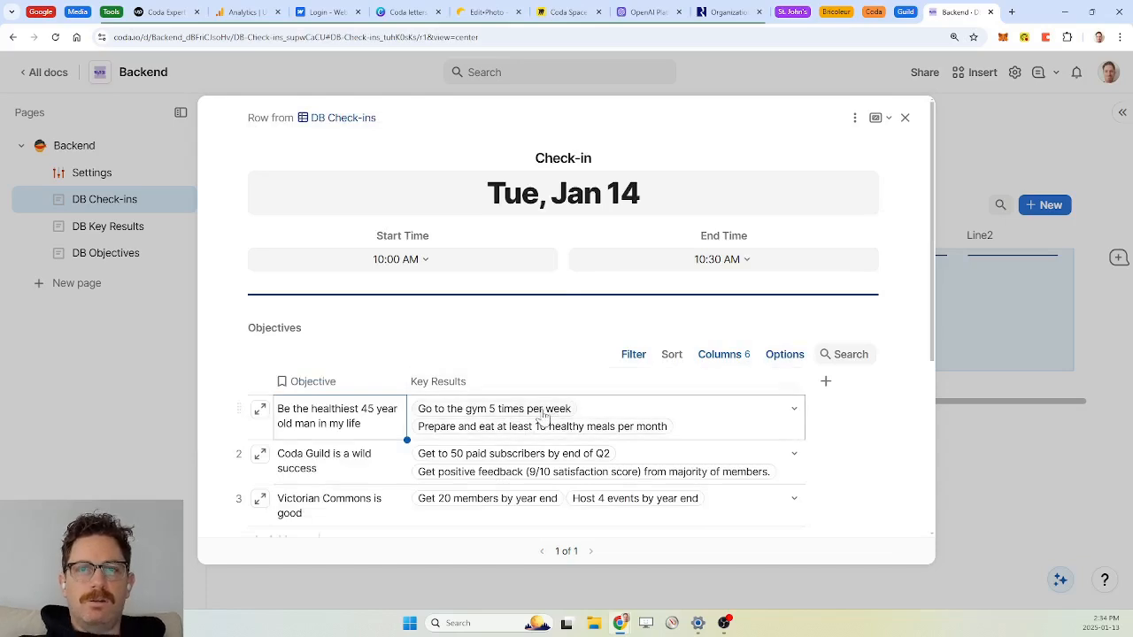
mouse_move(544, 416)
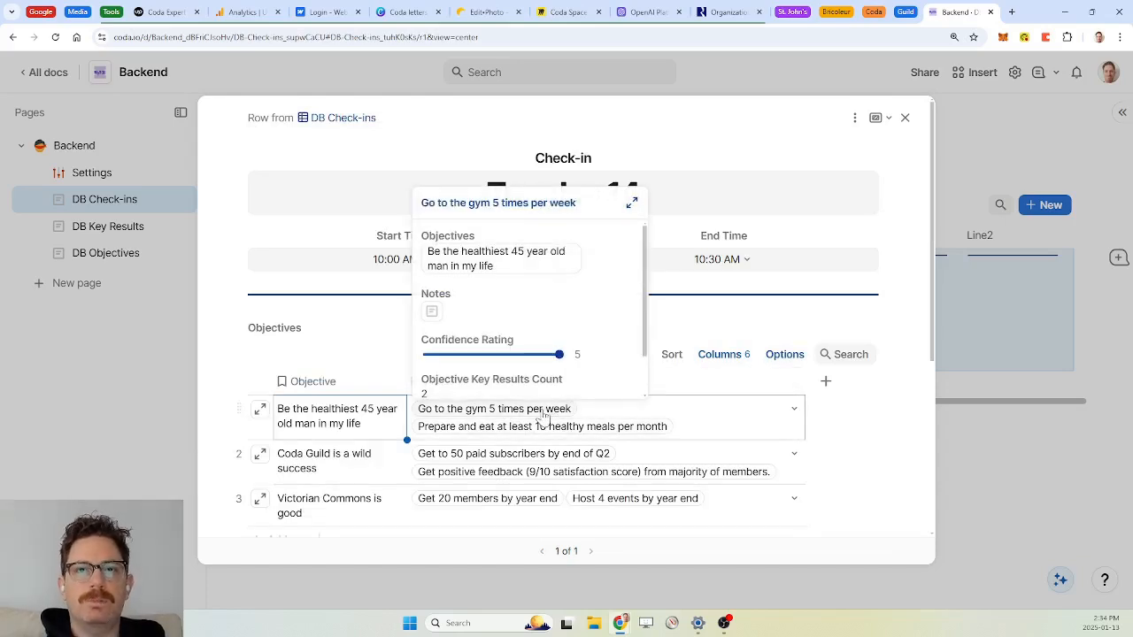
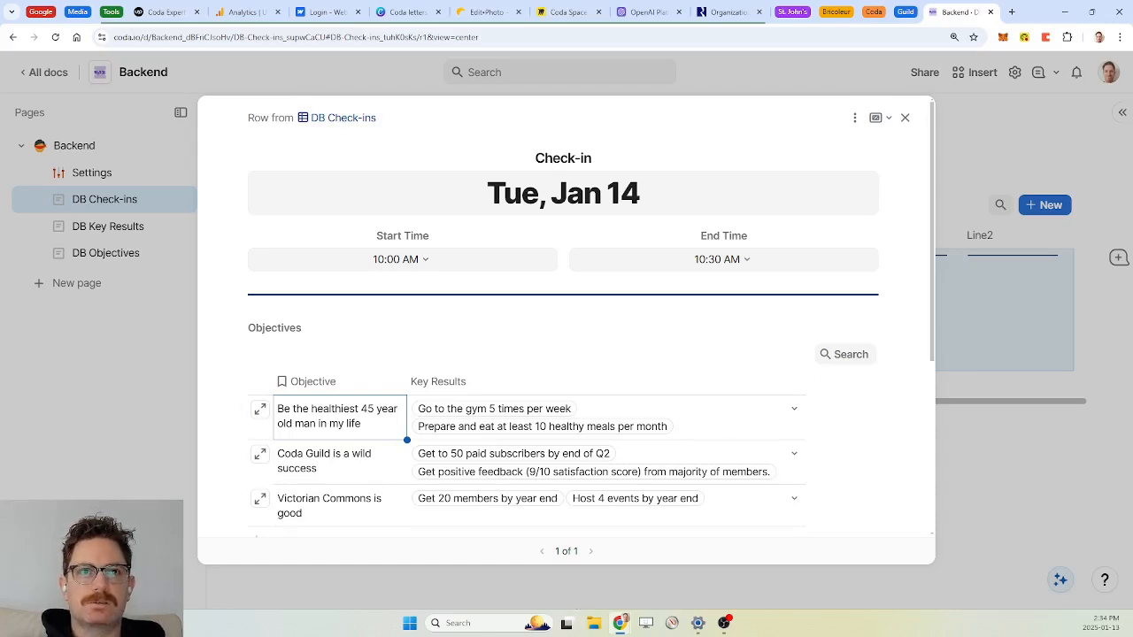
key("Escape")
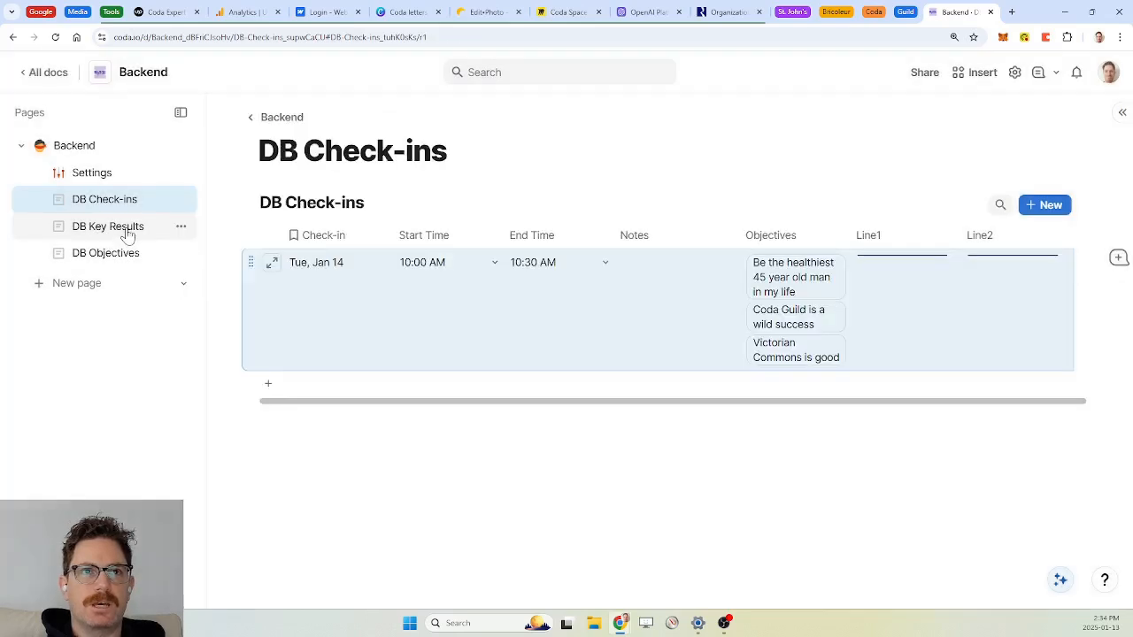
Step: Add a new subpage under DB Key Results and title it "DB Key Results Status"
left_click(180, 227)
mouse_move(240, 261)
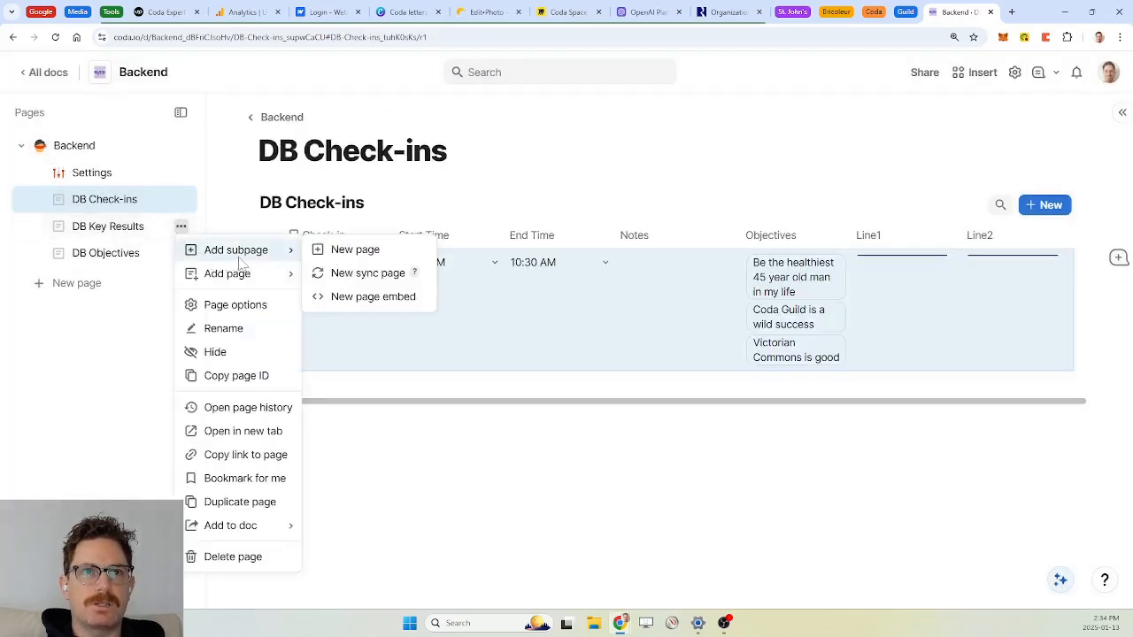
left_click(355, 250)
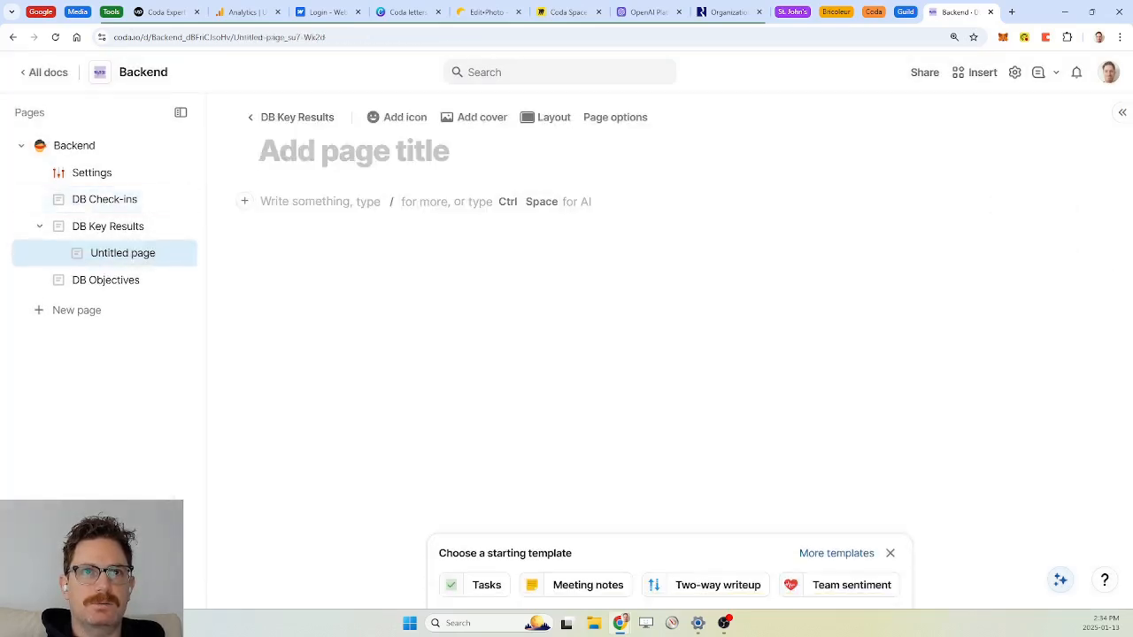
type("DB Key")
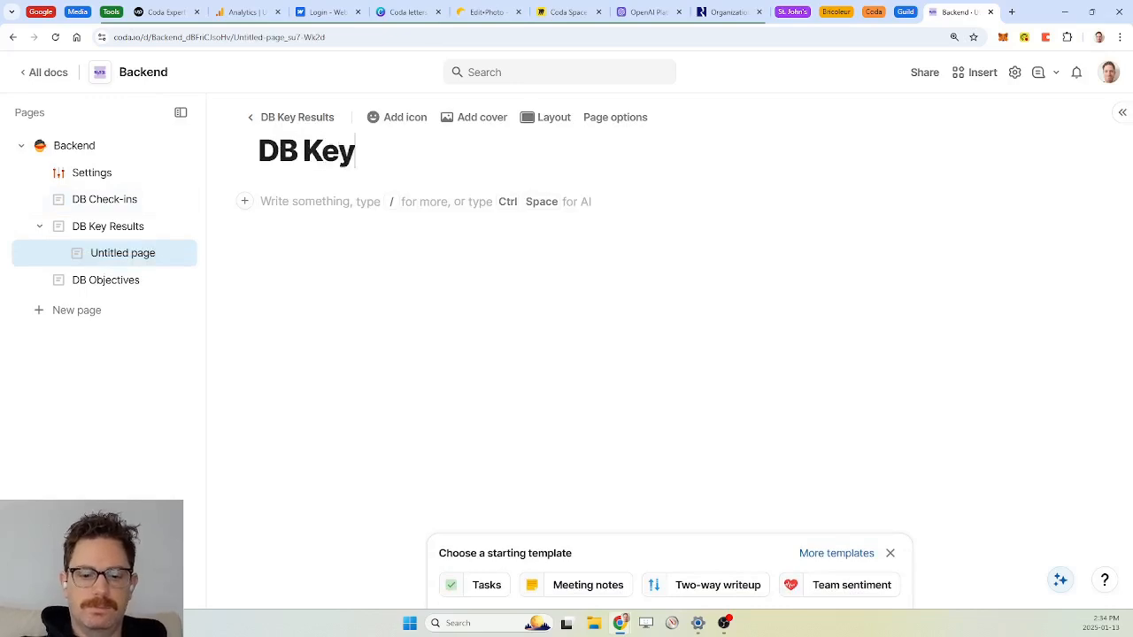
type(" Results Sta")
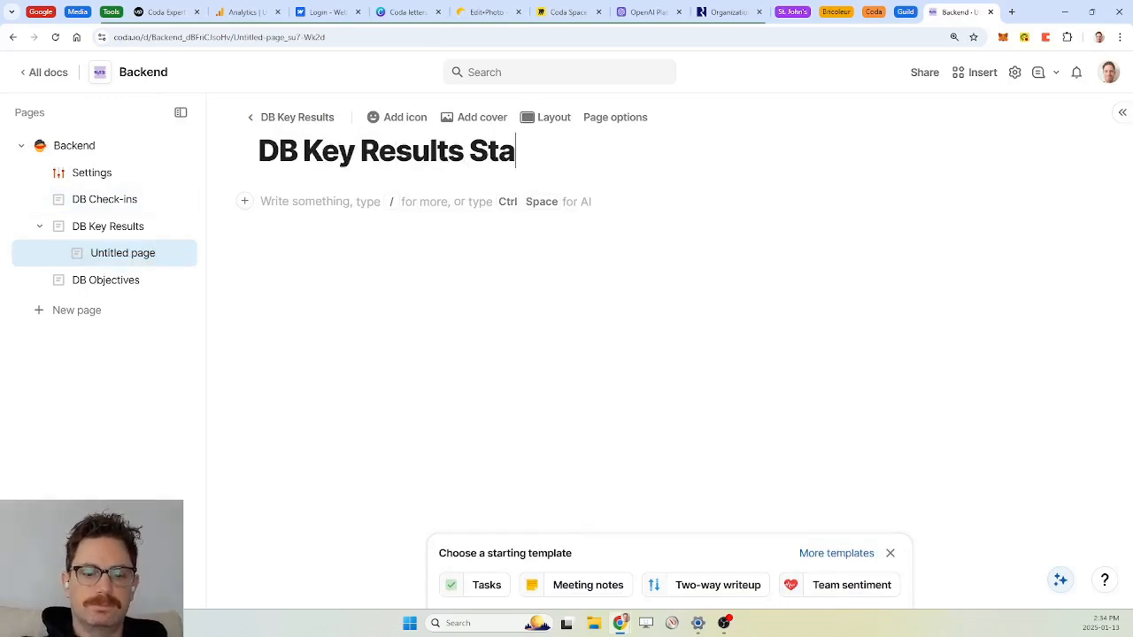
type("tus")
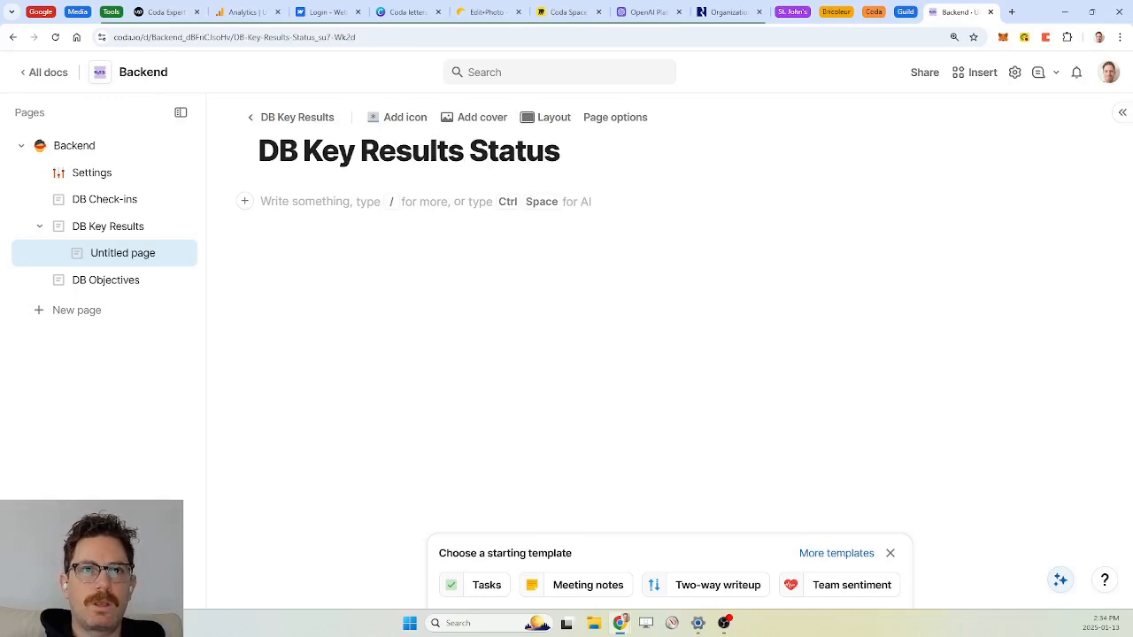
key("Return")
Step: Insert a blank table on the page and name it "DB Key Results Status"
type("/")
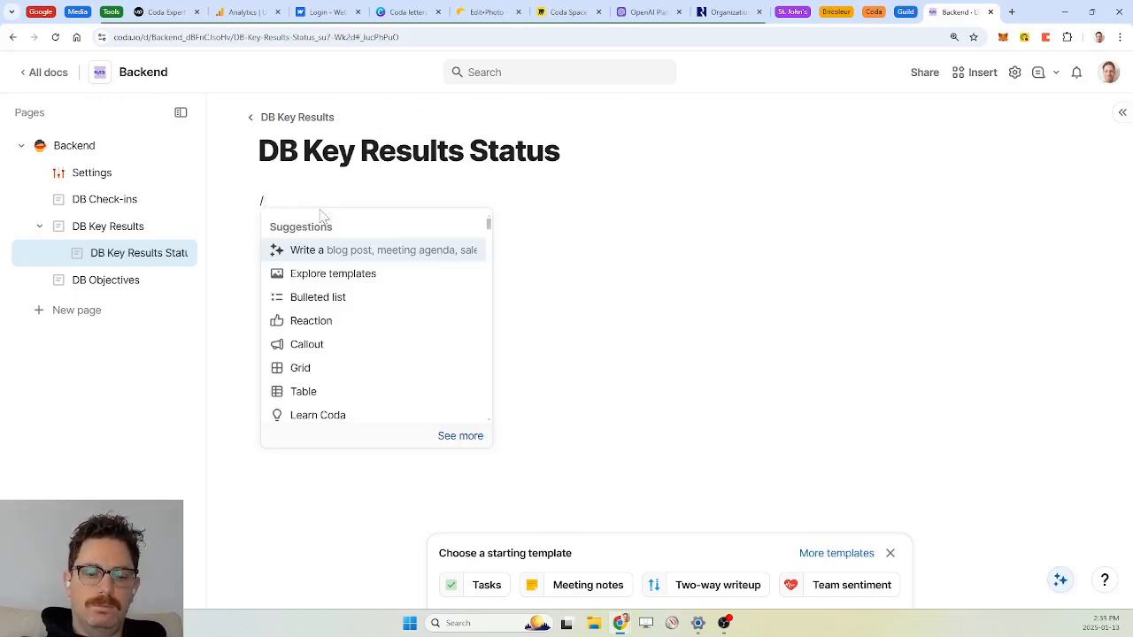
type("tab")
key("Return")
key("Return")
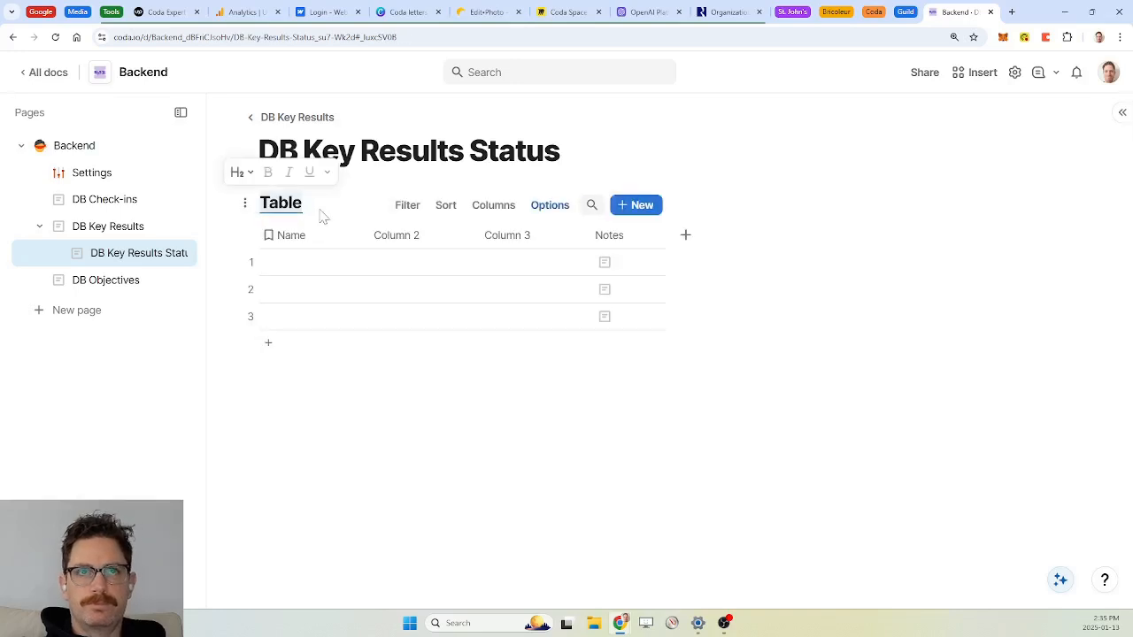
type("DB Key Re")
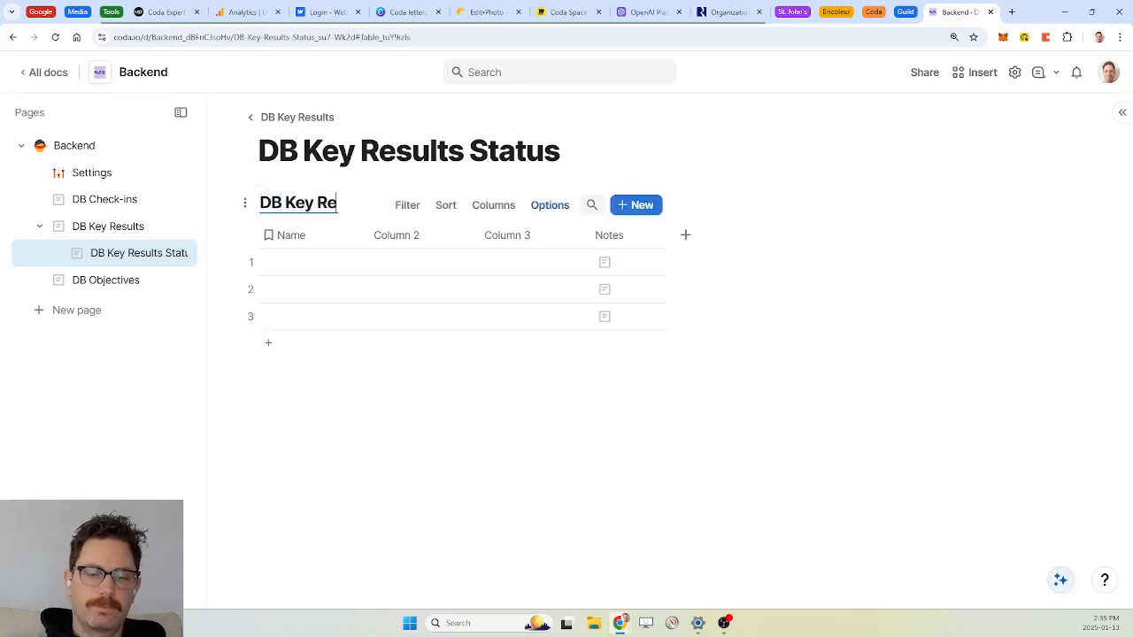
type("sults Status")
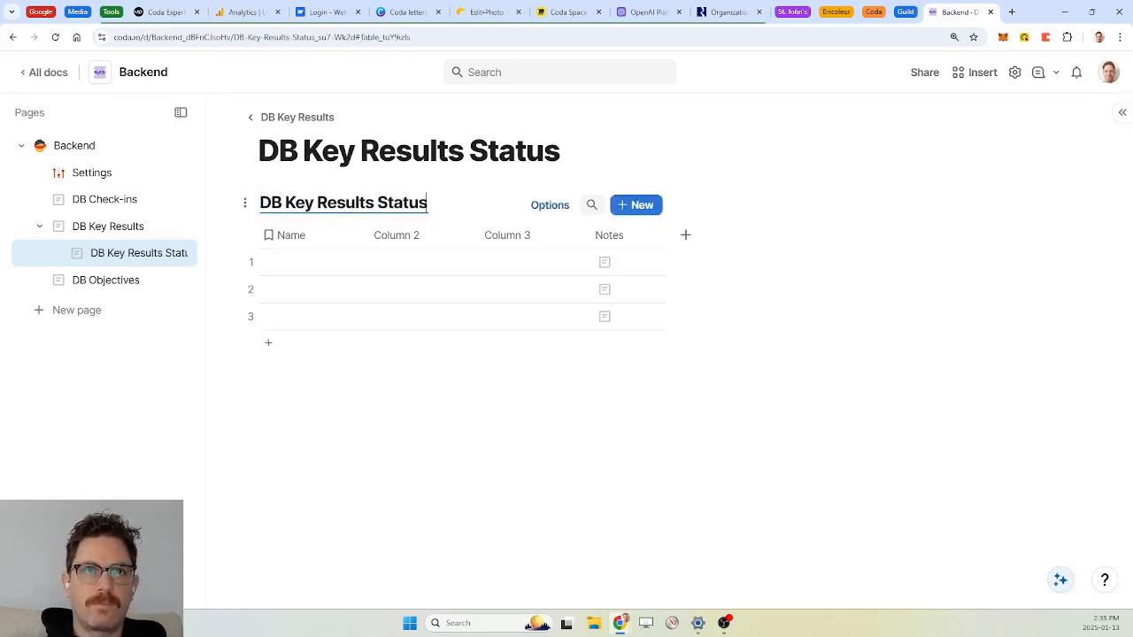
Step: Change the table's Name column to a relation to the DB Check-ins table
left_click(293, 236)
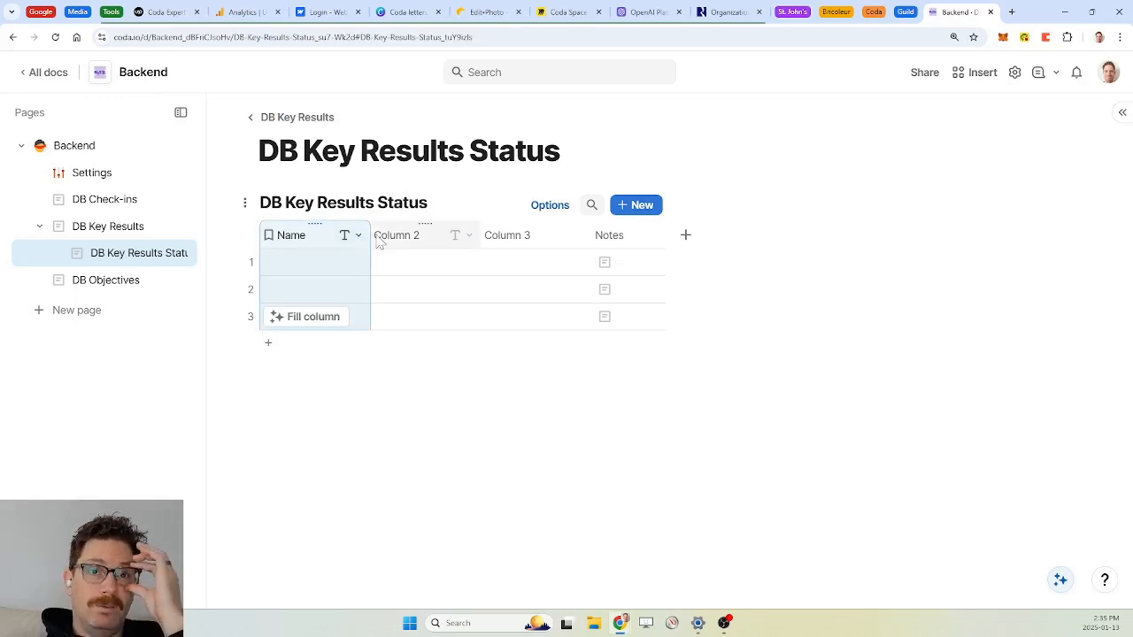
left_click(359, 237)
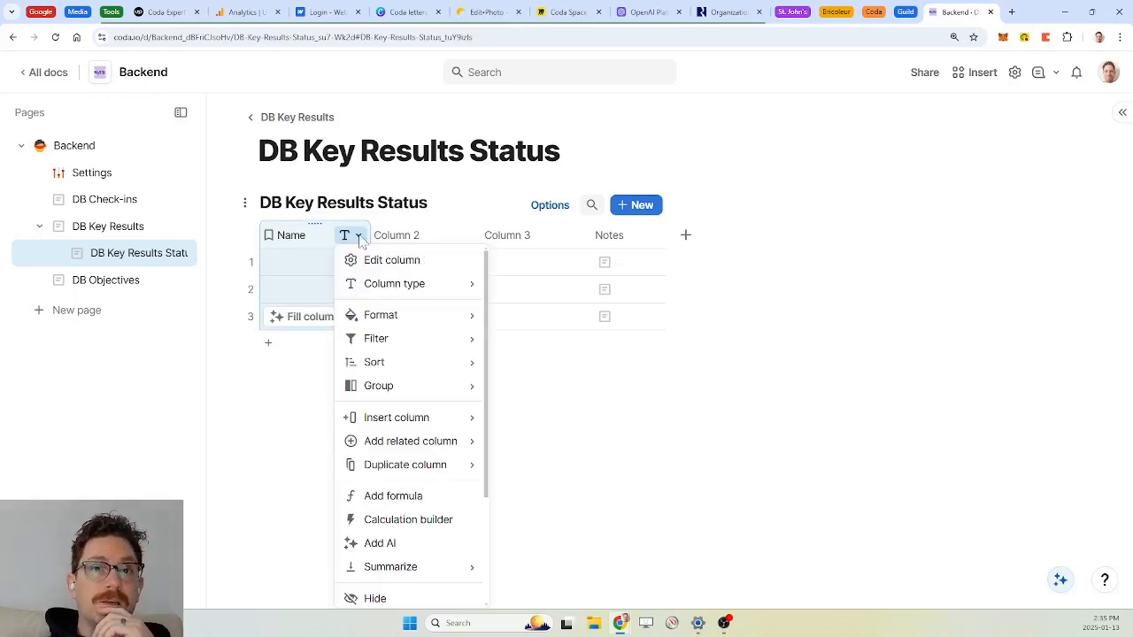
mouse_move(426, 290)
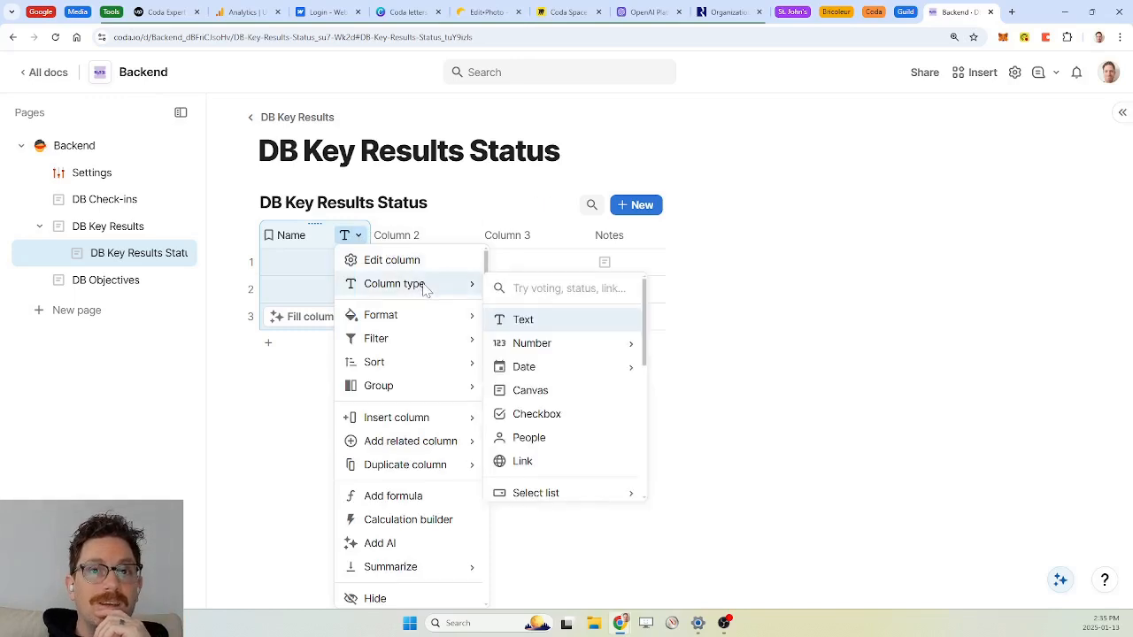
type("ched")
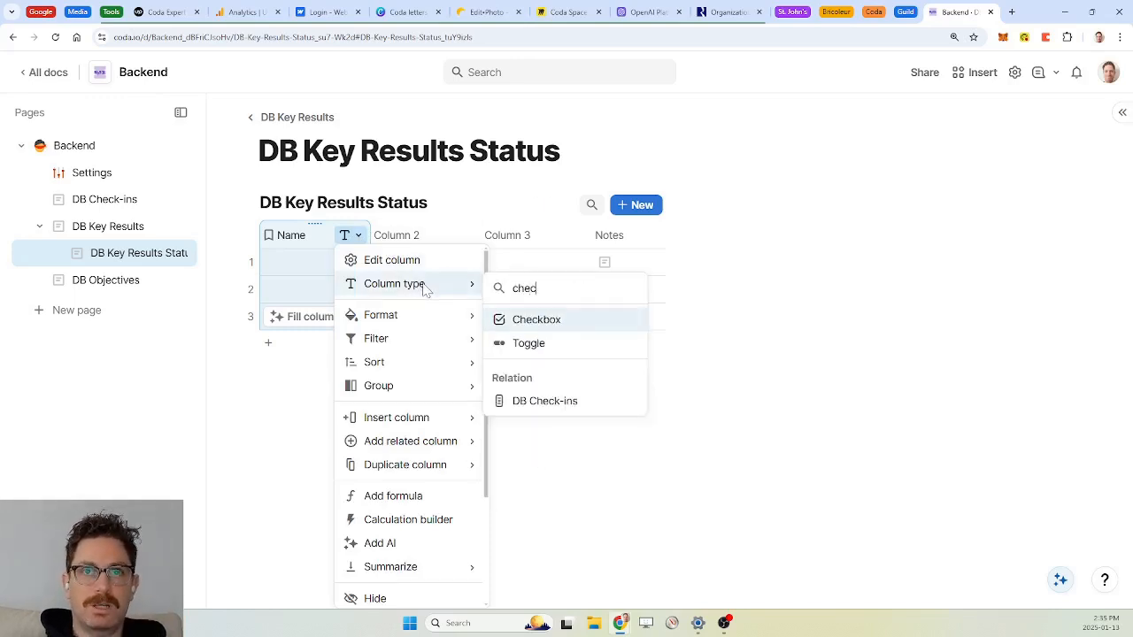
left_click(537, 403)
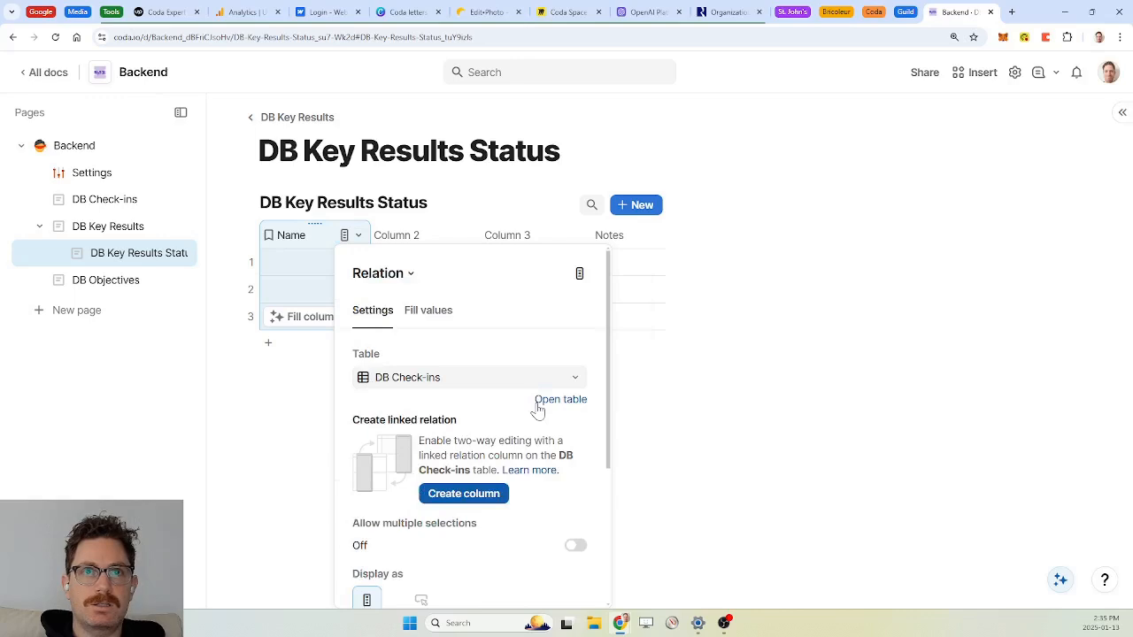
left_click(309, 250)
Step: Rename the table's Name column as "Check-in"
double_click(291, 235)
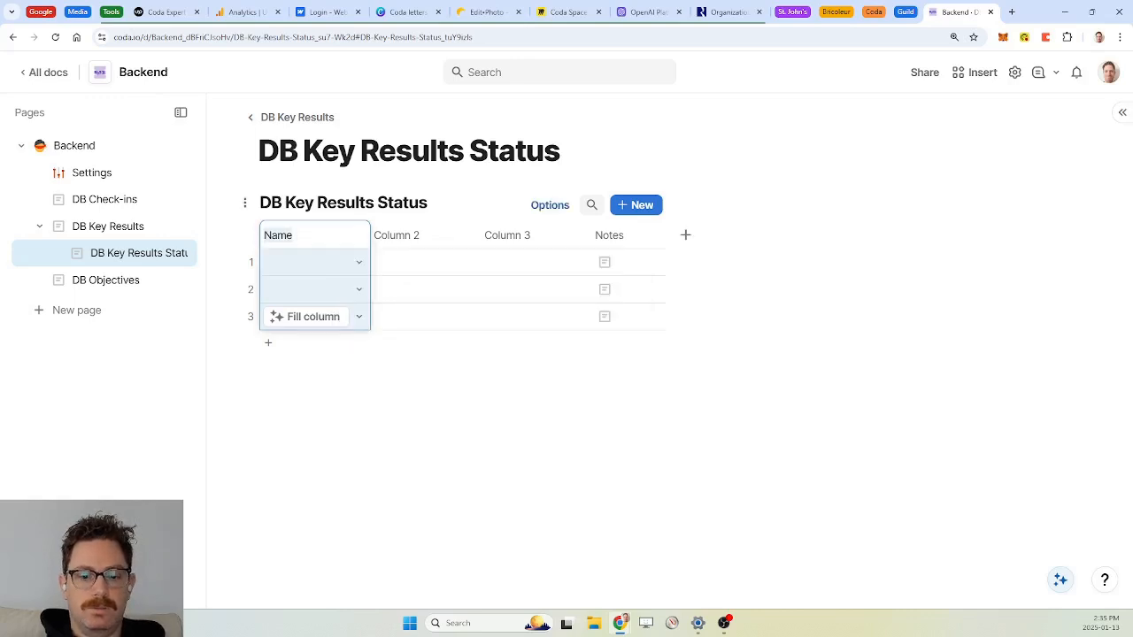
type("Check-in")
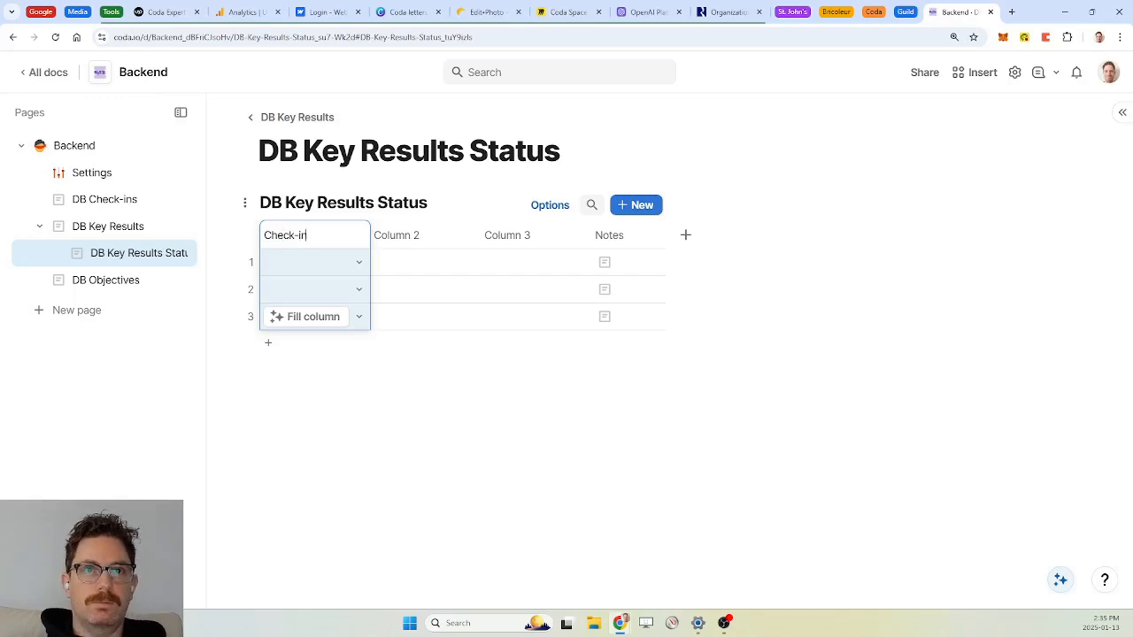
left_click(424, 235)
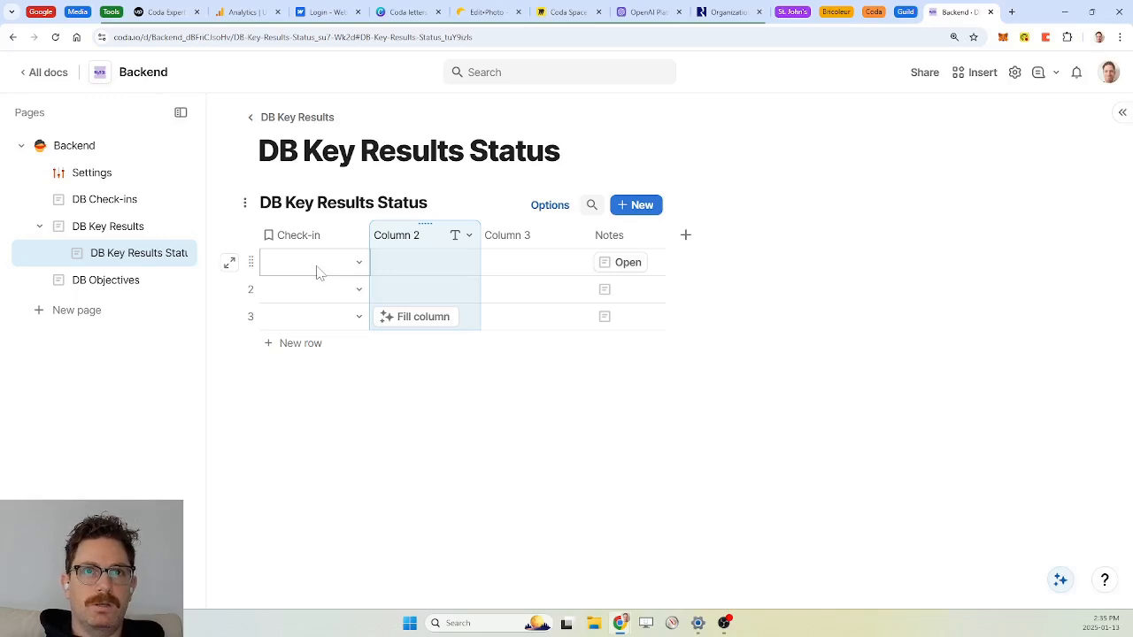
Step: Set the first row's Check-in value to Tue, Jan 14
left_click(353, 270)
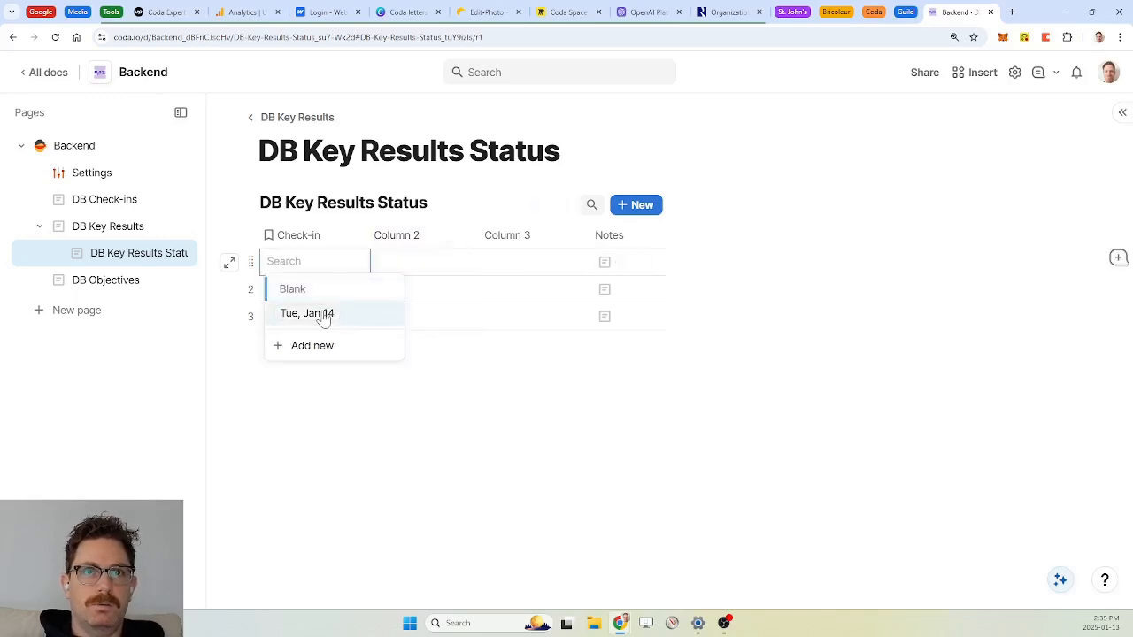
left_click(320, 315)
Step: Delete the two empty rows below the Tue, Jan 14 row in the DB Key Results Status table
left_click(249, 290)
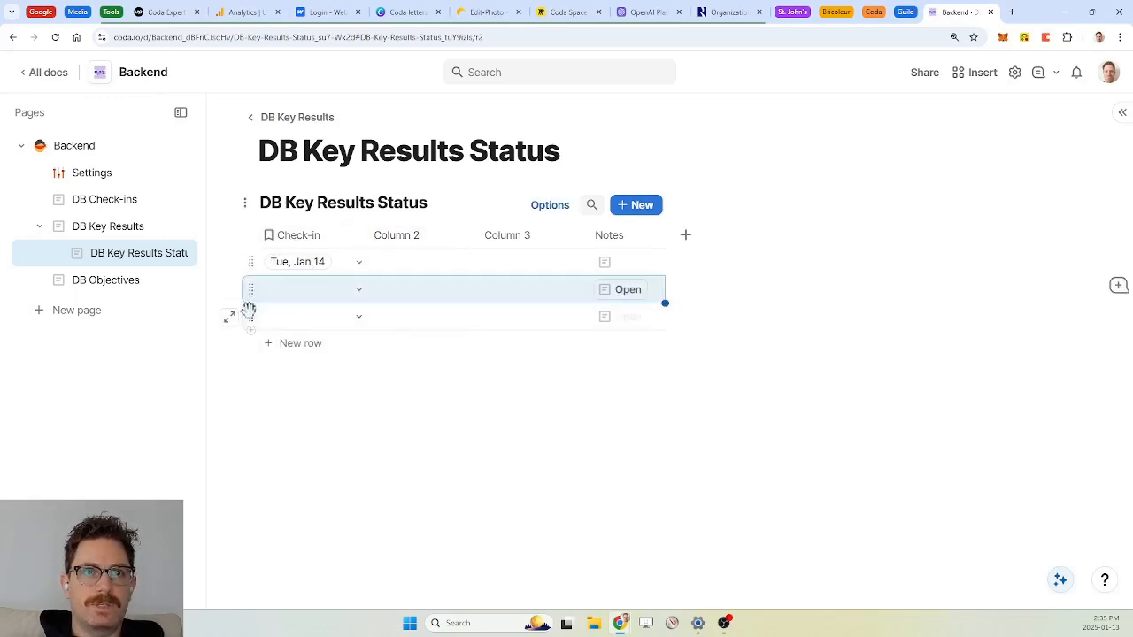
left_click(249, 312, "shift")
key("Delete")
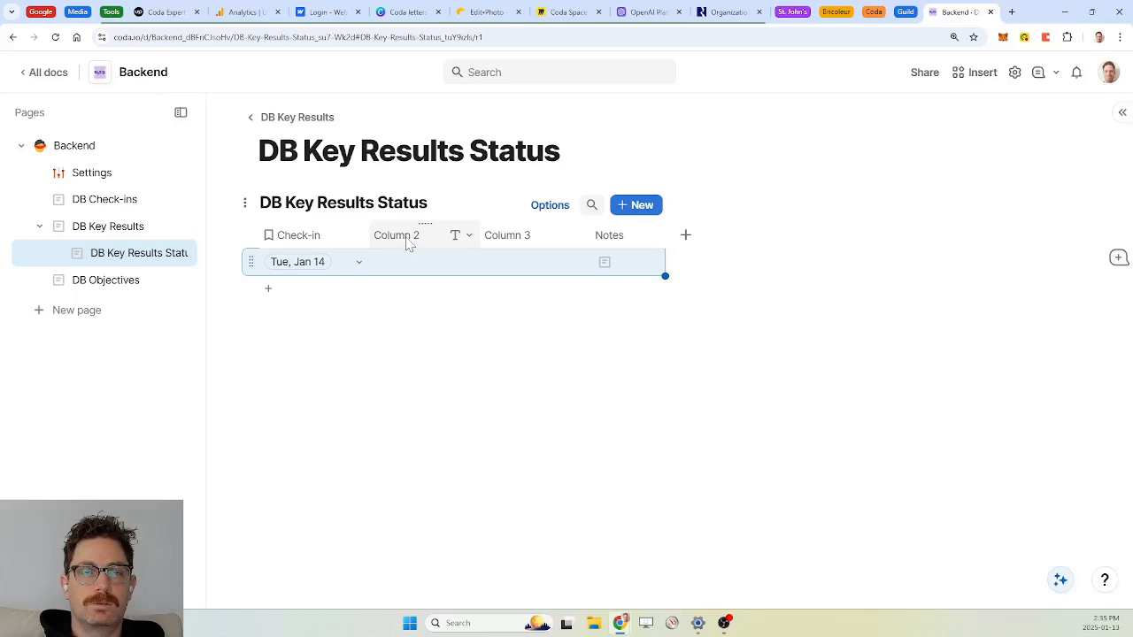
left_click(102, 201)
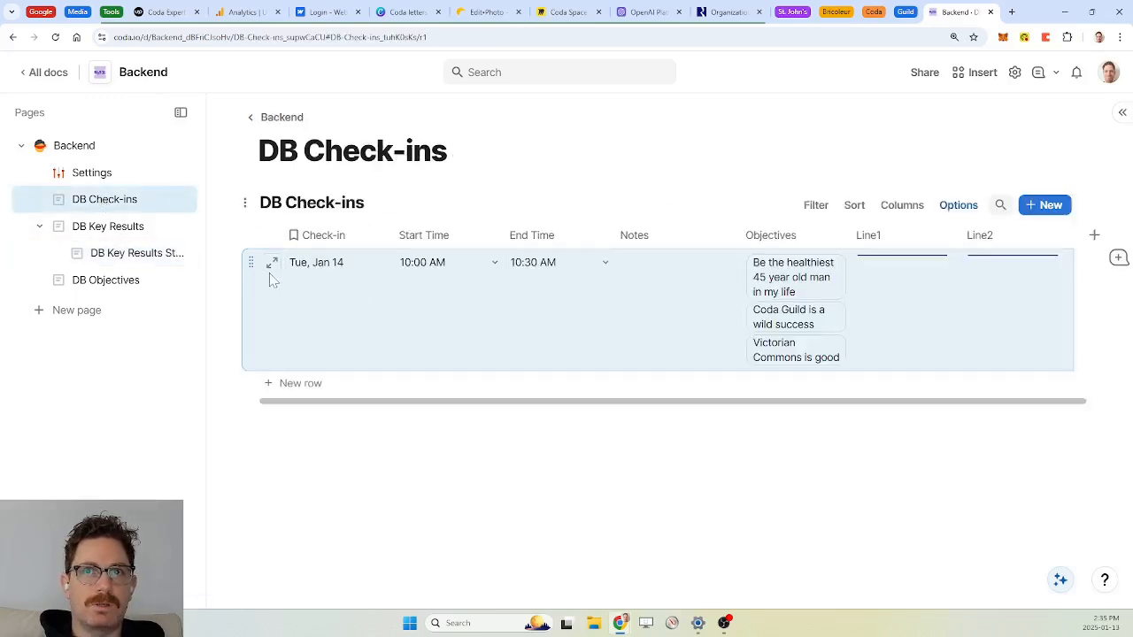
left_click(699, 312)
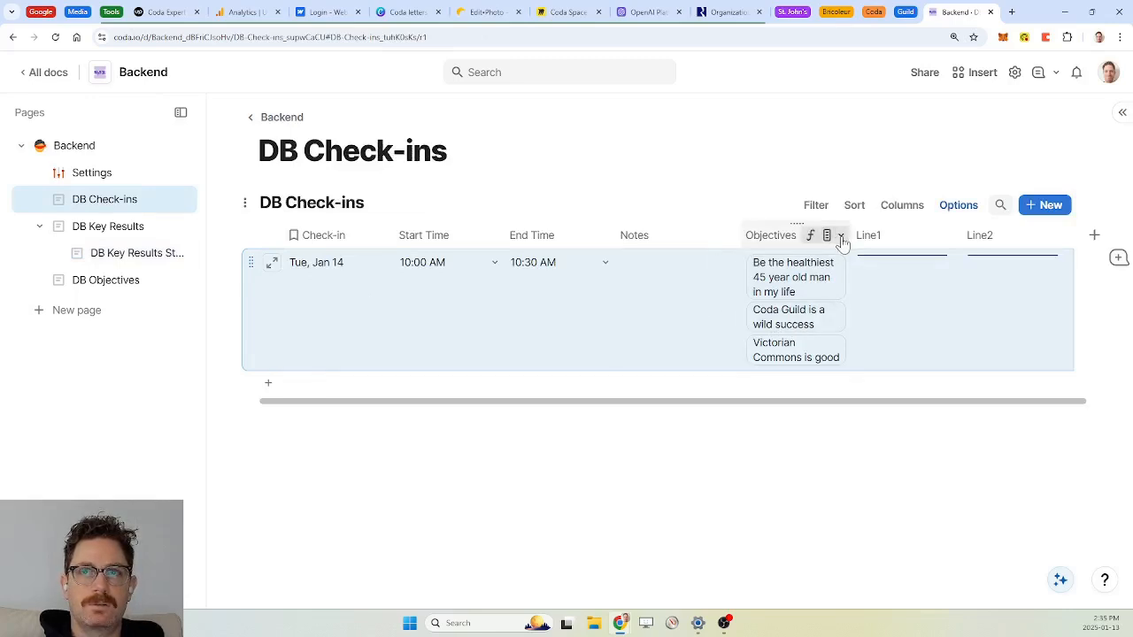
left_click(824, 236)
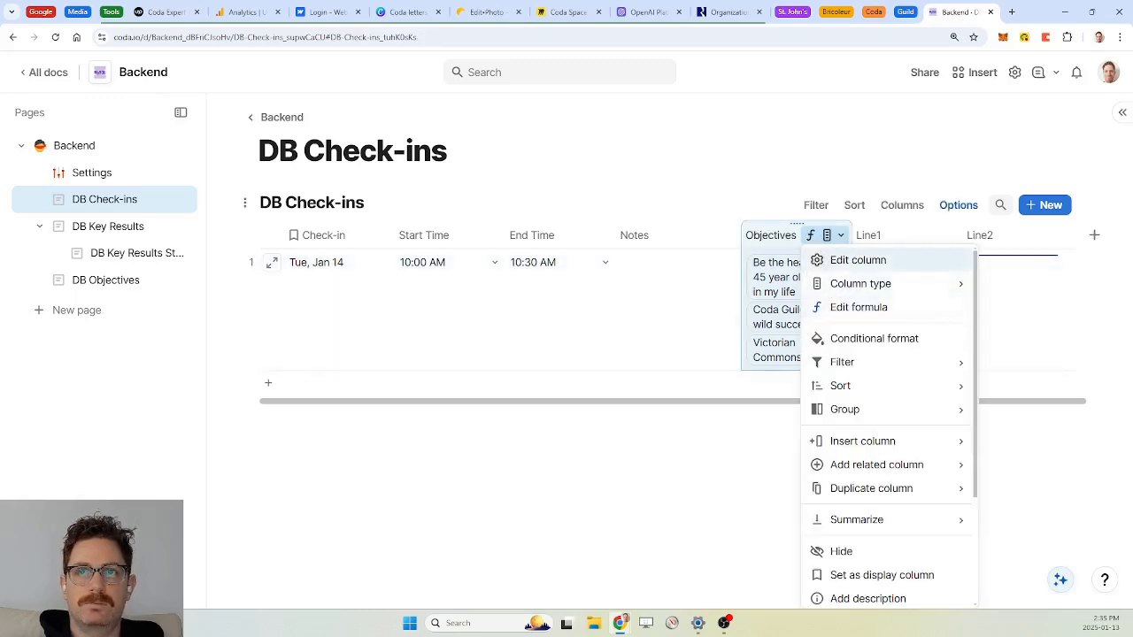
left_click(120, 232)
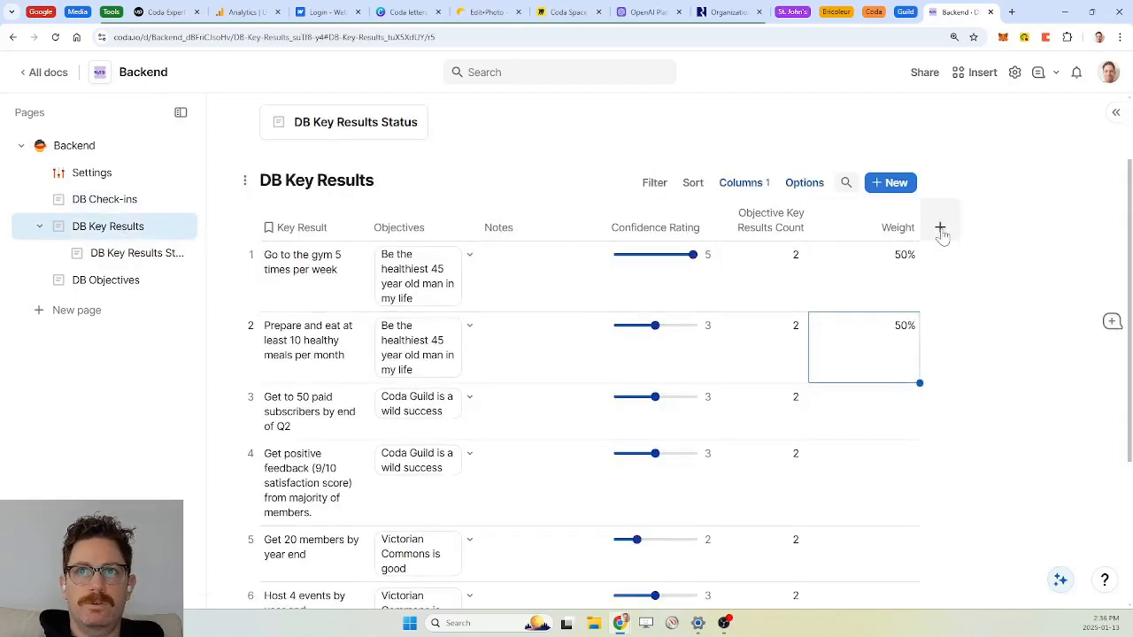
left_click(462, 228)
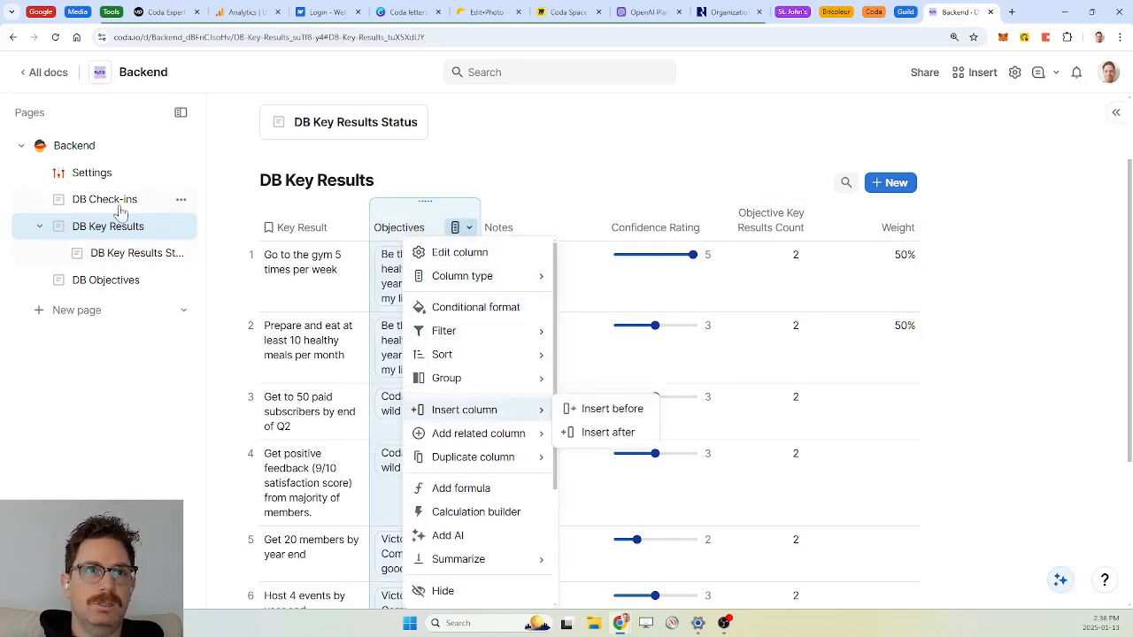
Step: Try to copy the Status column from DB Objectives onto the DB Key Results page, and undo the paste
left_click(120, 285)
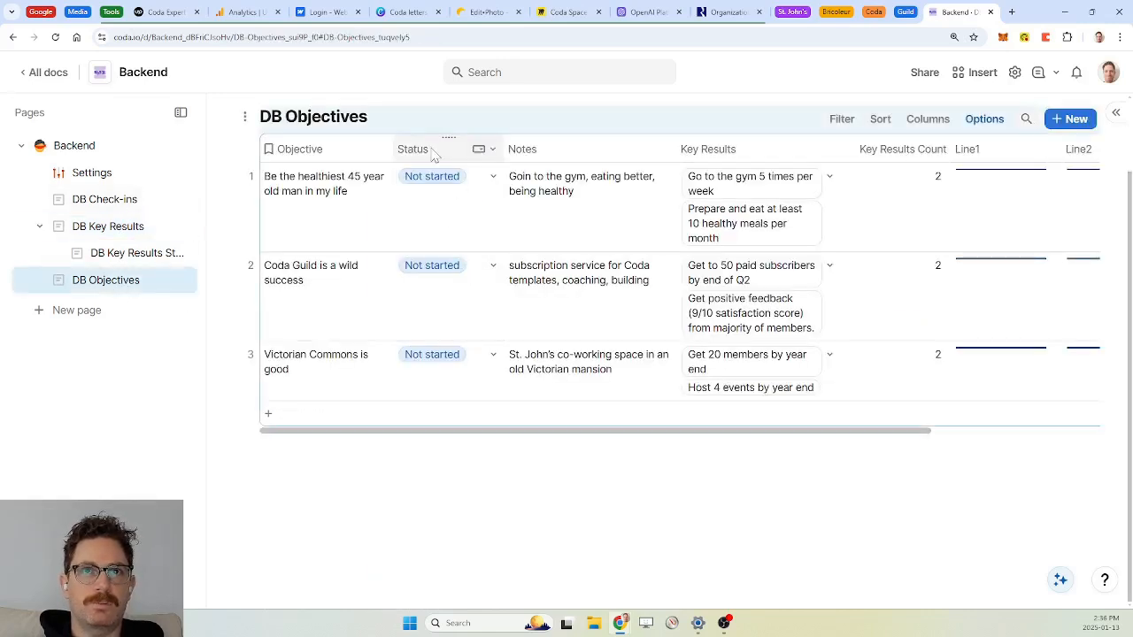
left_click(433, 154)
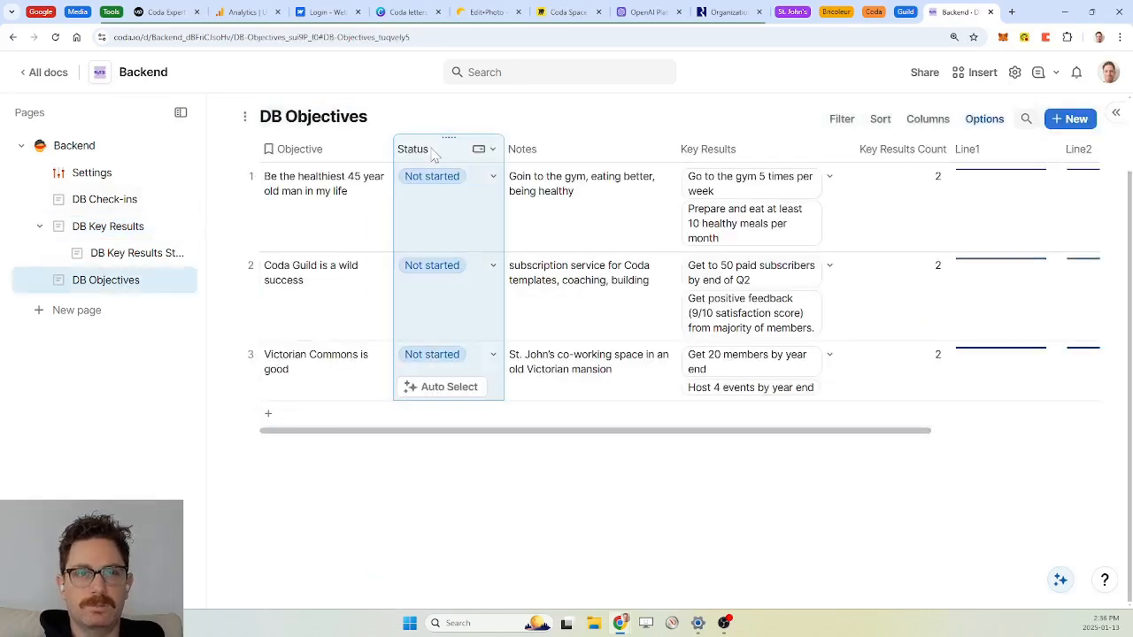
left_click(120, 230)
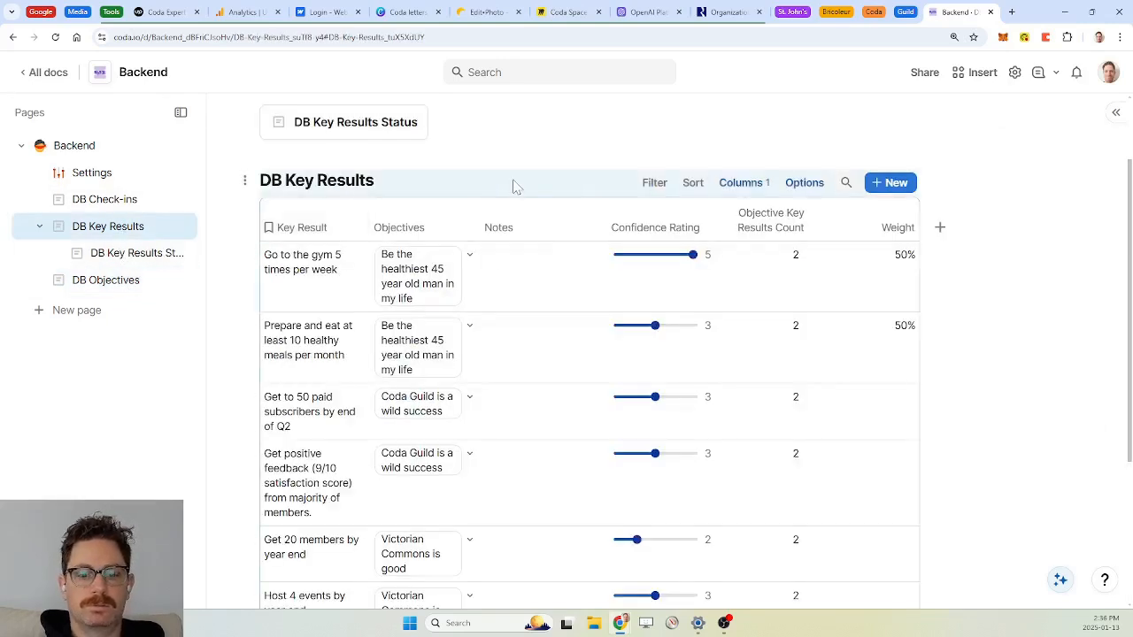
key("ctrl+v")
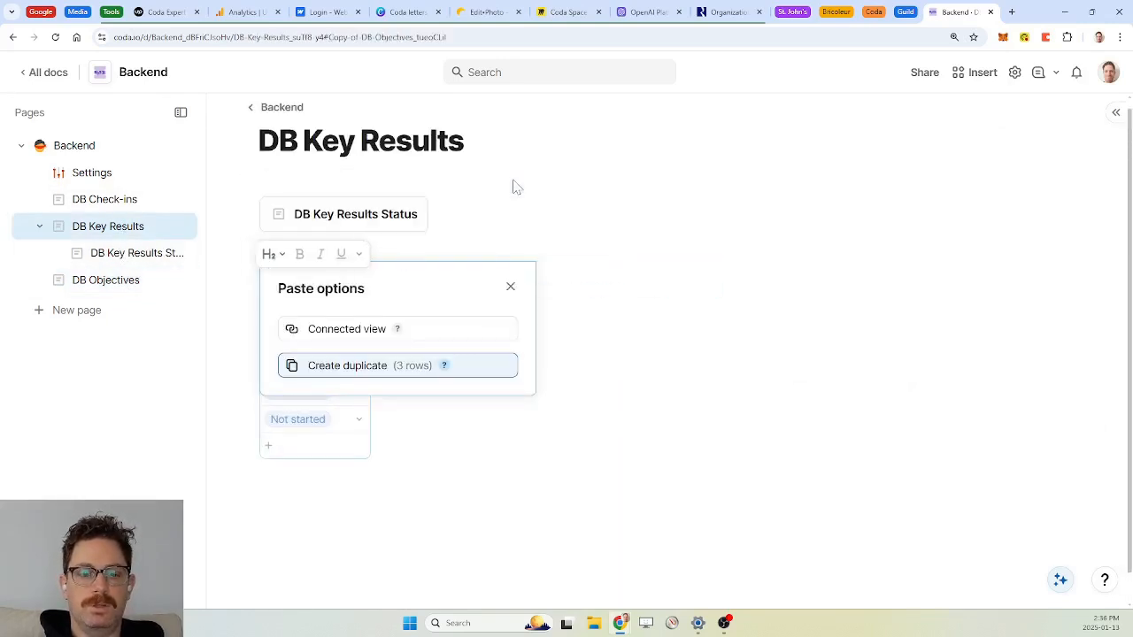
left_click(510, 287)
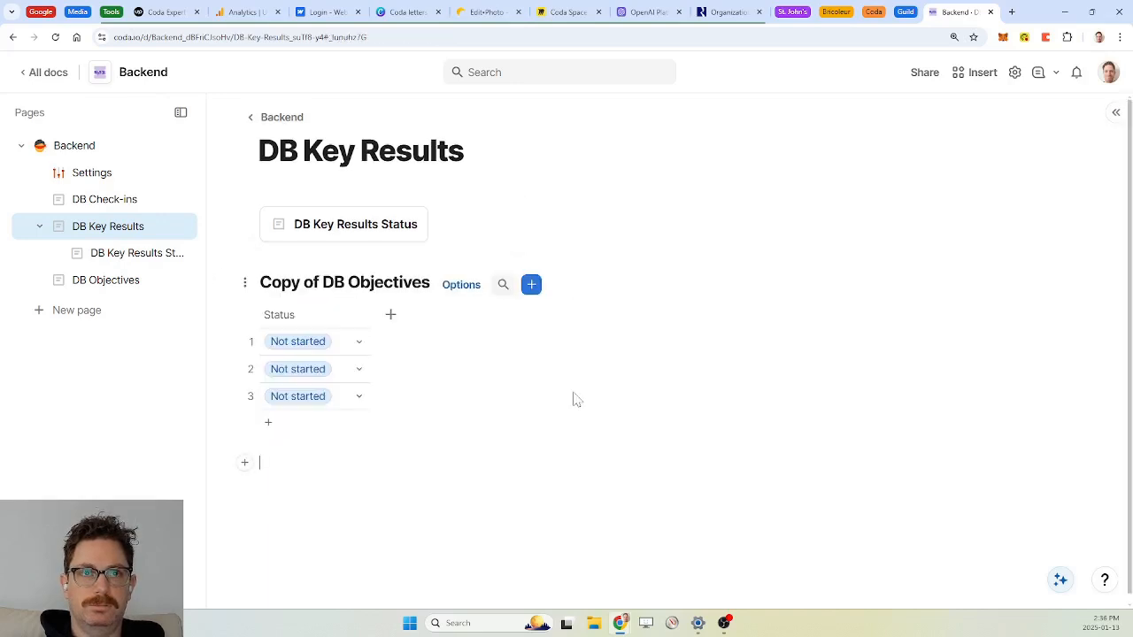
key("ctrl+z")
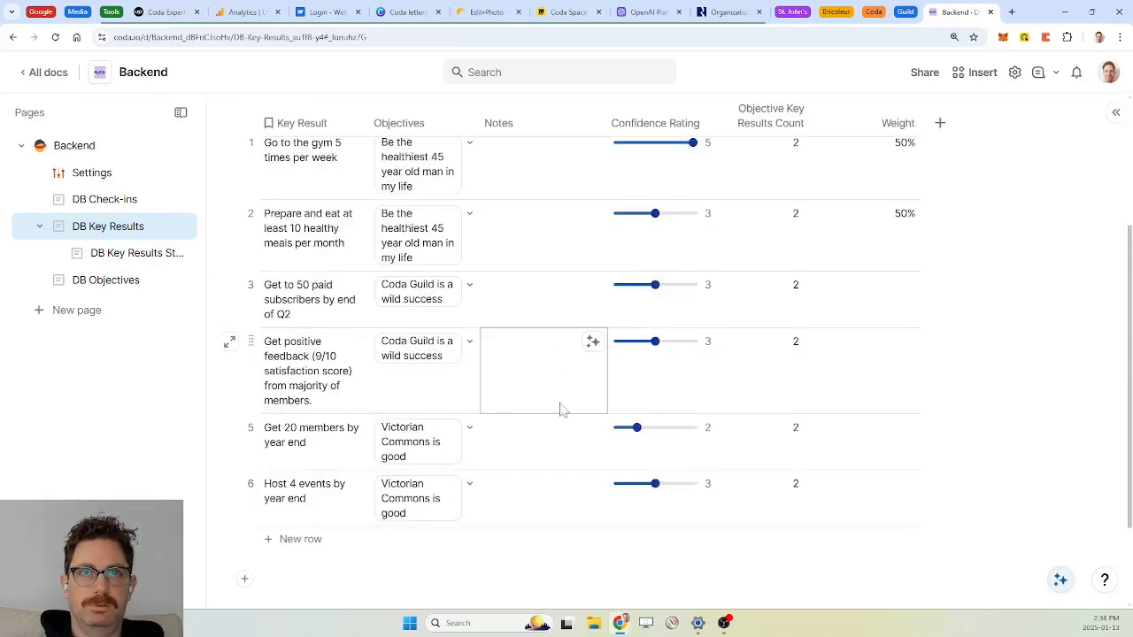
Step: Add a column with the Status select list preset to DB Key Results and place it directly after Key Result
scroll(559, 409, "up", 3)
left_click(940, 327)
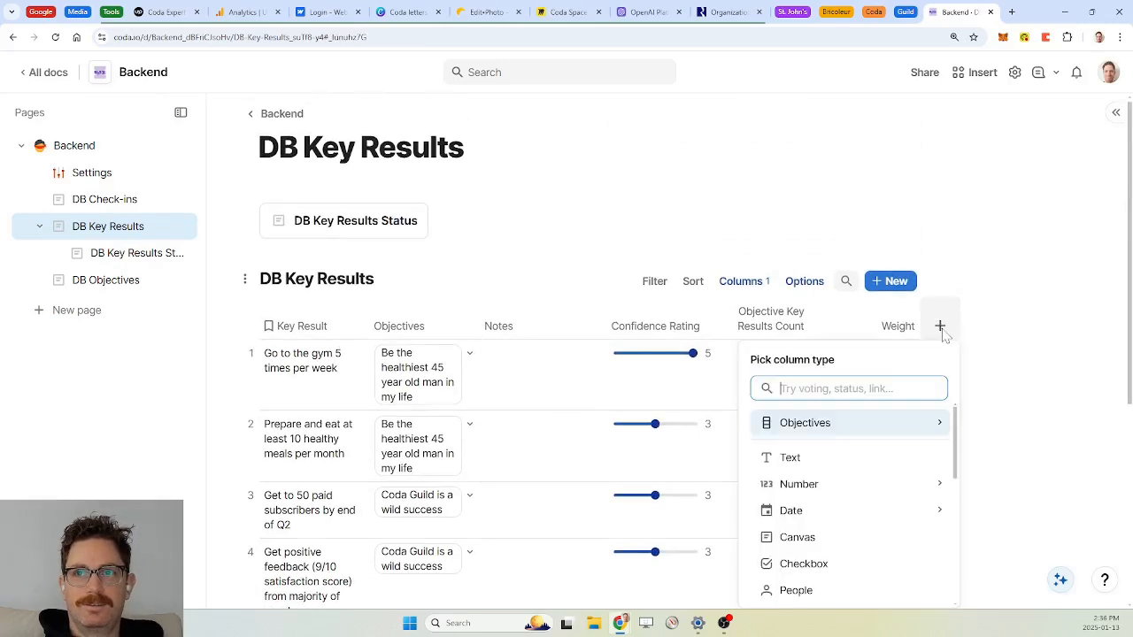
type("stat")
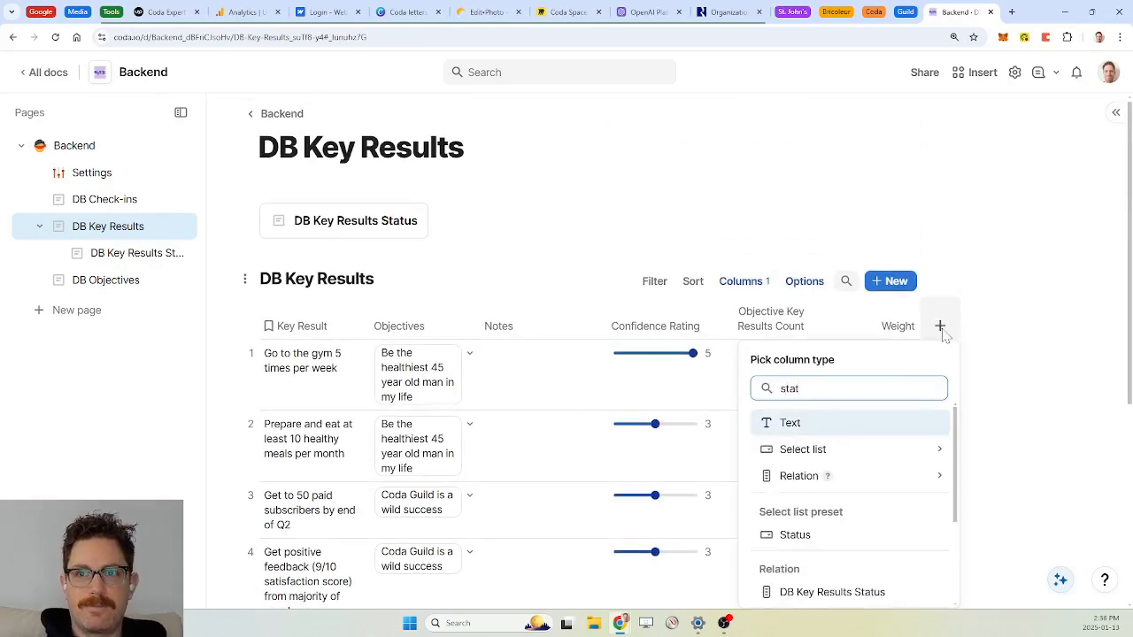
key("Down")
key("Down")
key("Down")
key("Up")
key("Return")
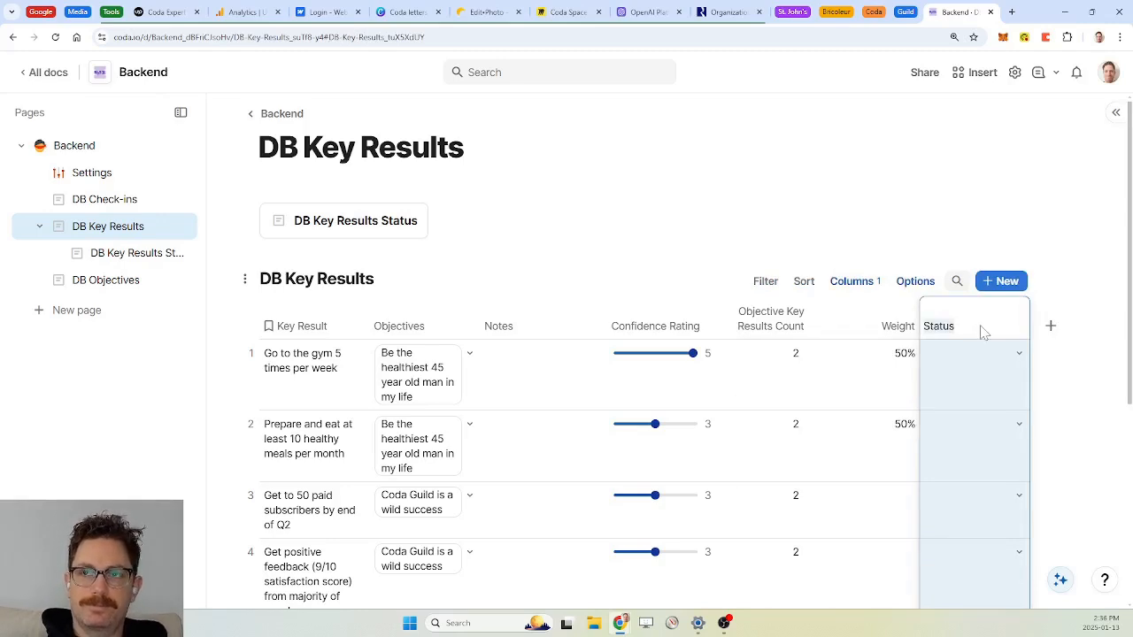
left_click_drag(974, 297, 409, 324)
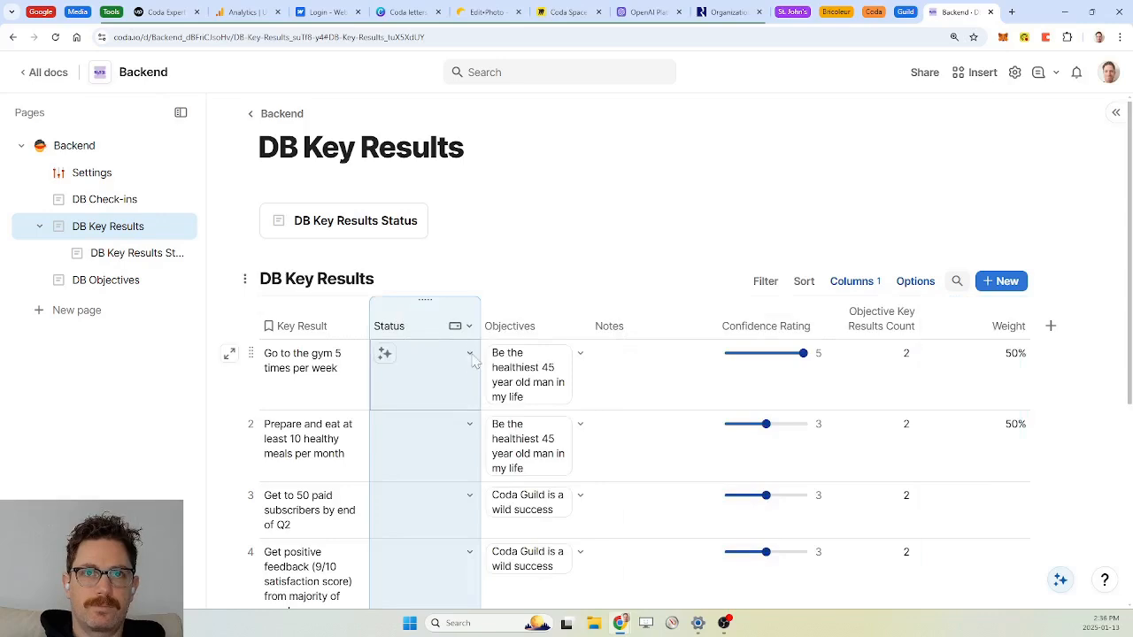
Step: Set the colour of the Status column's Not started option to light blue
left_click(457, 326)
left_click(503, 352)
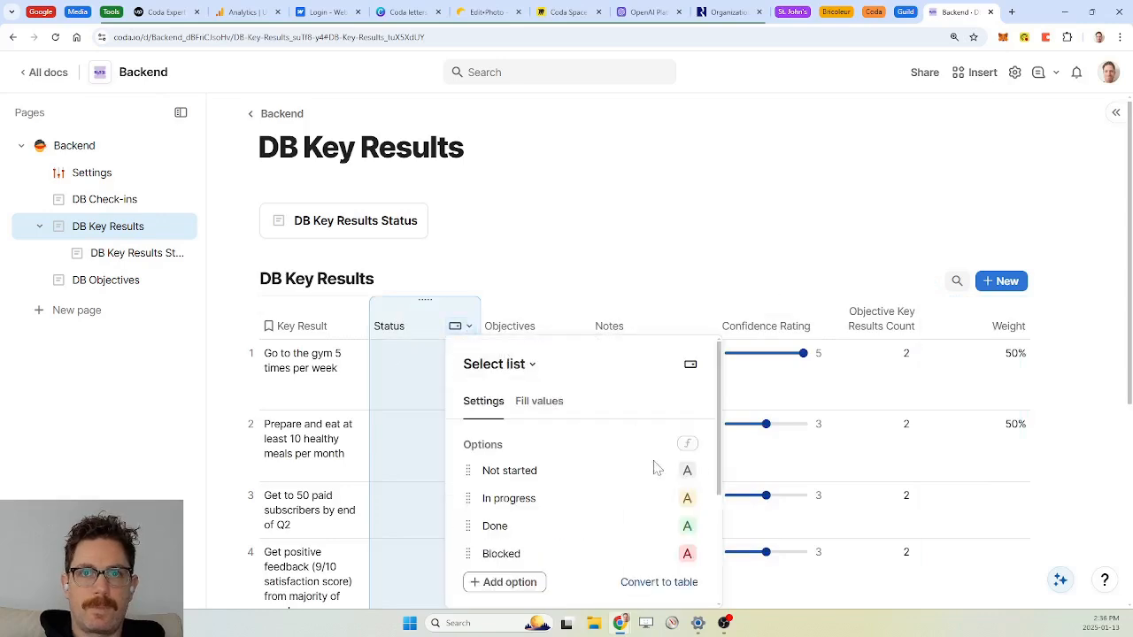
left_click(687, 471)
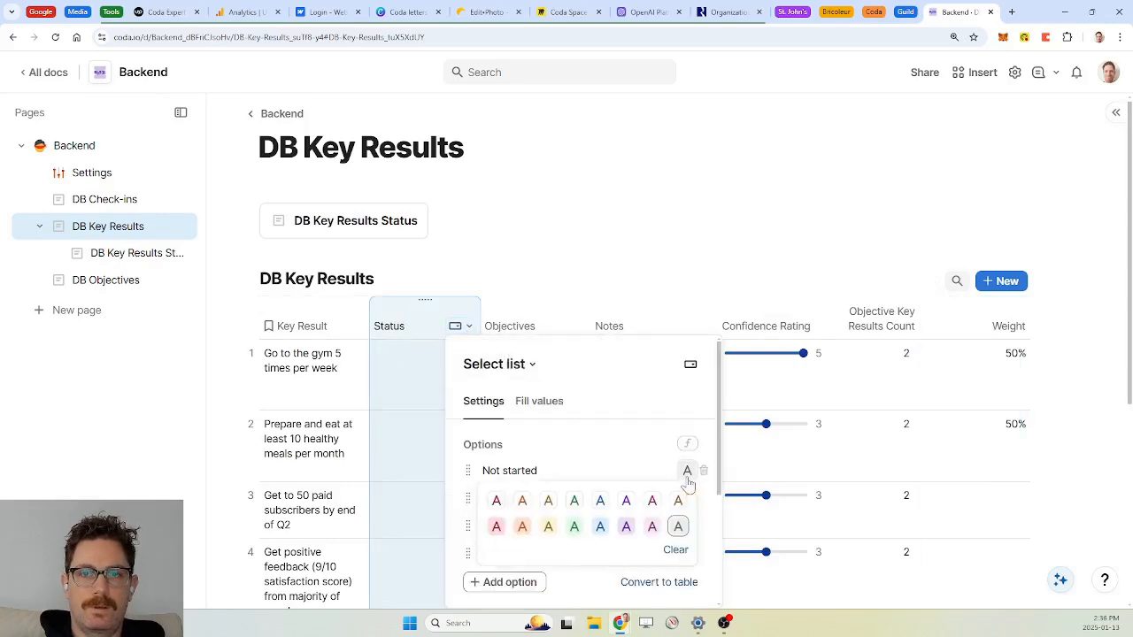
left_click(600, 528)
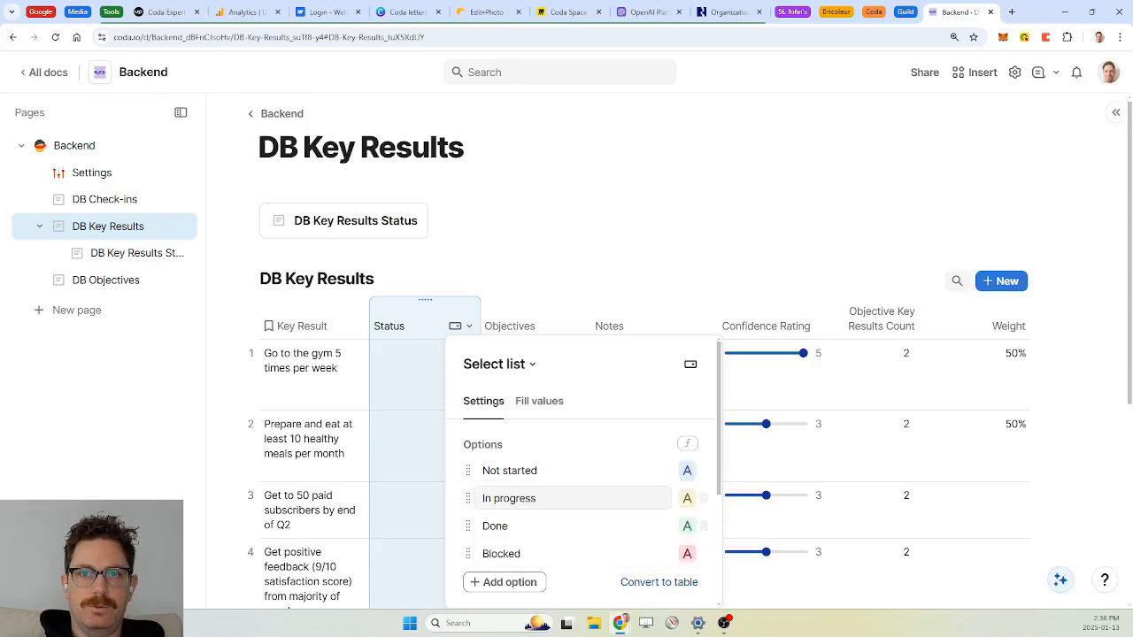
Step: Set the In progress option's colour to green and rename the option
left_click(686, 499)
left_click(575, 554)
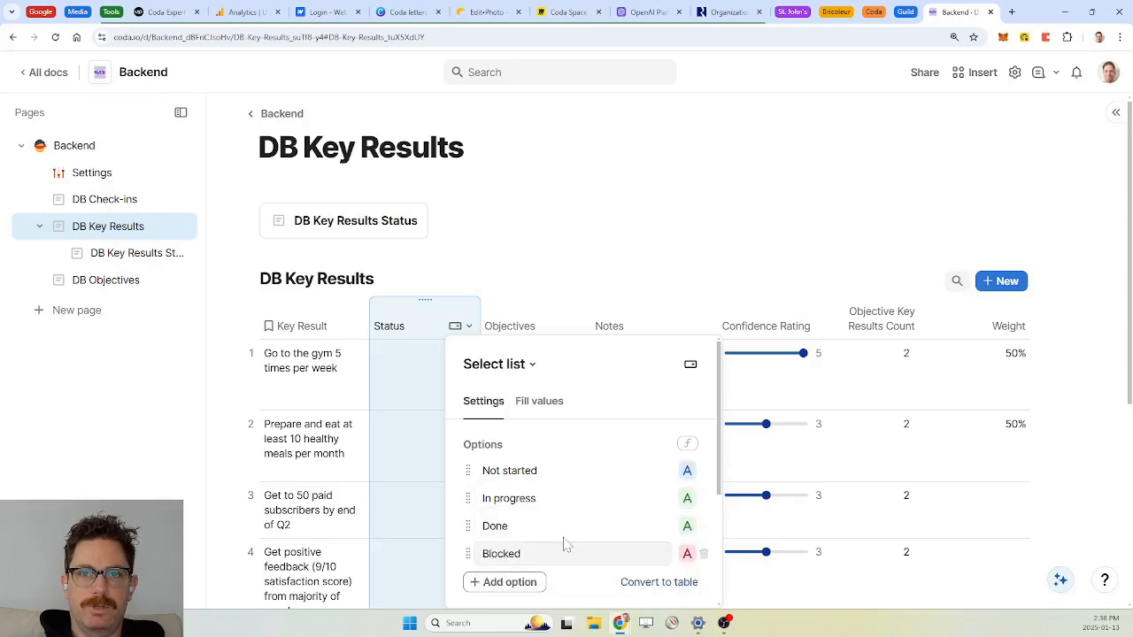
key("ctrl+a")
type("Ac")
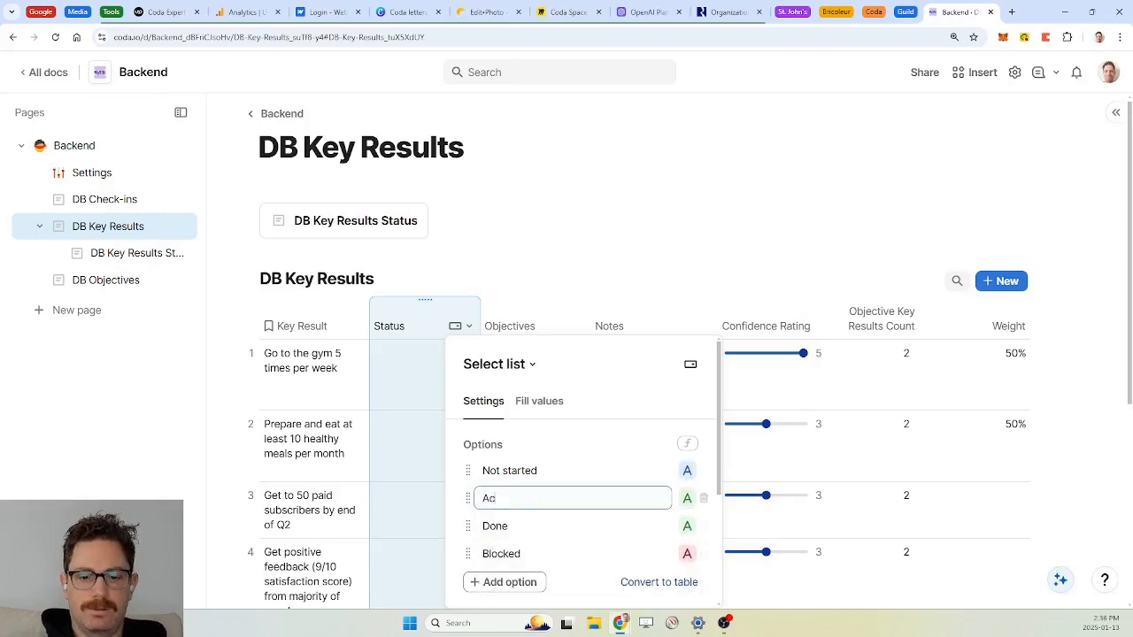
Step: Set the Done option's colour to grey and reorder the options so Blocked comes before Done
left_click(687, 526)
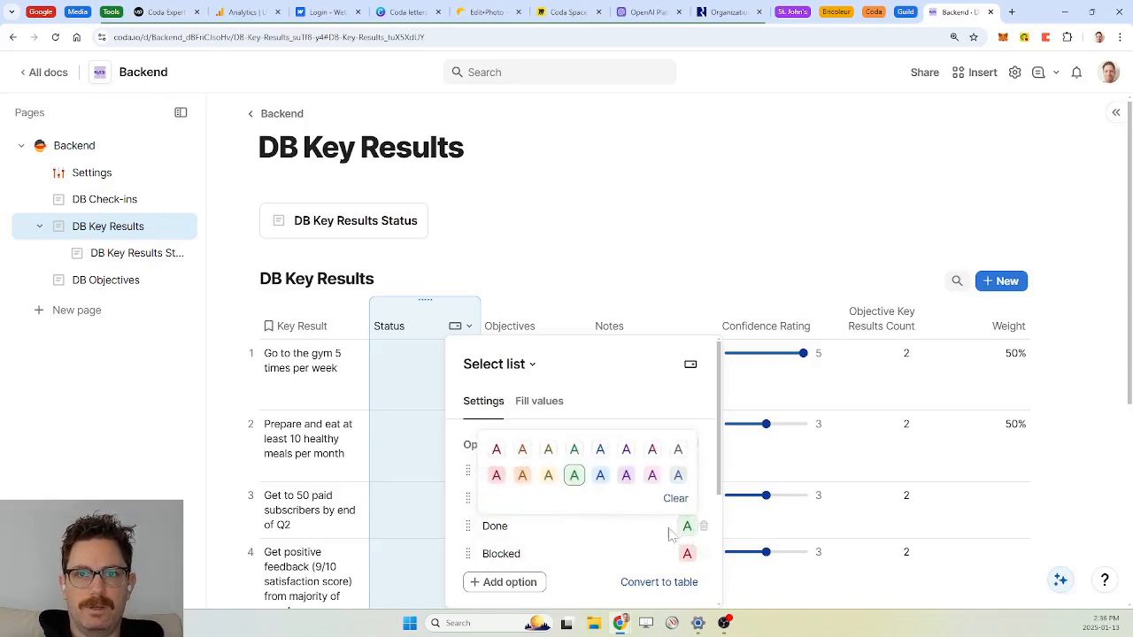
left_click(677, 478)
left_click_drag(527, 554, 467, 526)
Step: Set the Status value for new rows to Not started and apply it to the 6 blank rows
scroll(581, 532, "down", 3)
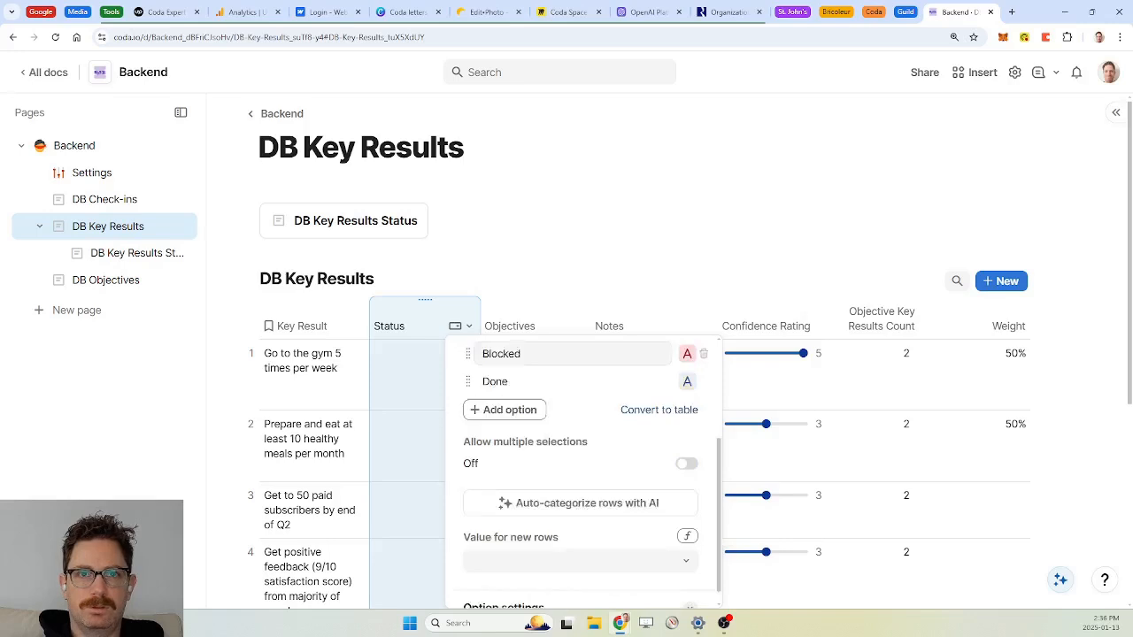
left_click(596, 540)
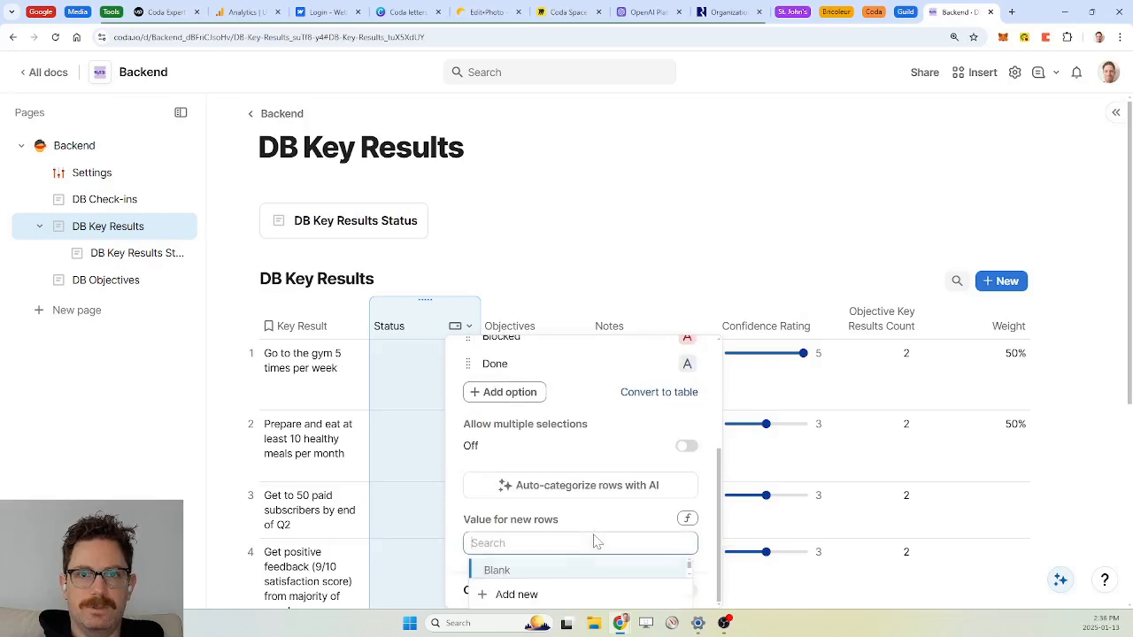
type("no")
left_click(572, 576)
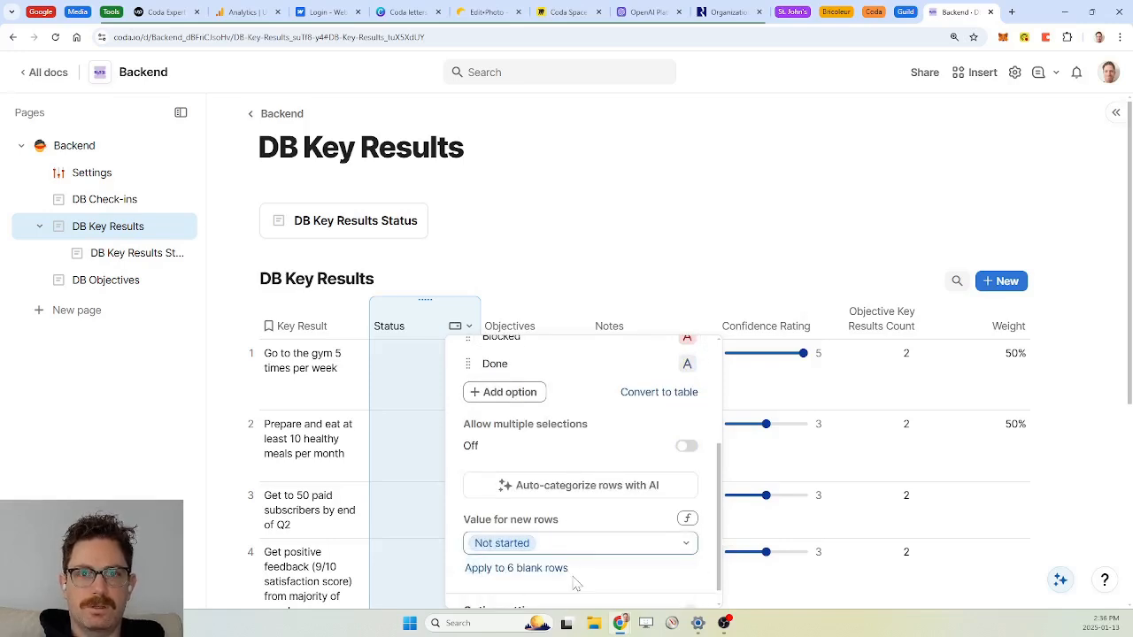
left_click(557, 571)
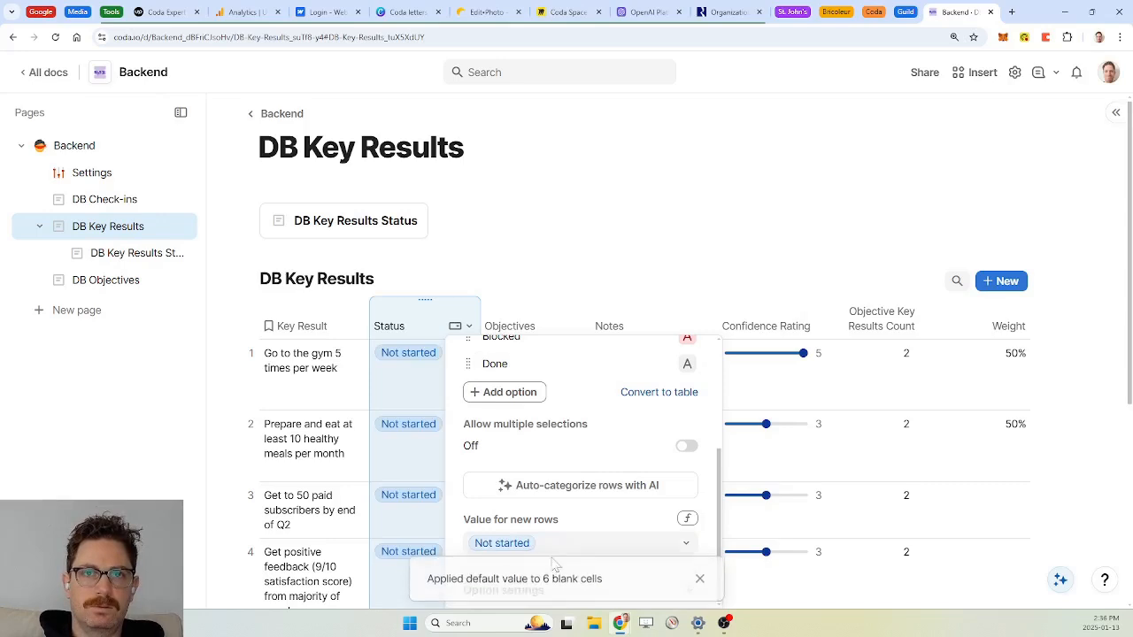
left_click(416, 329)
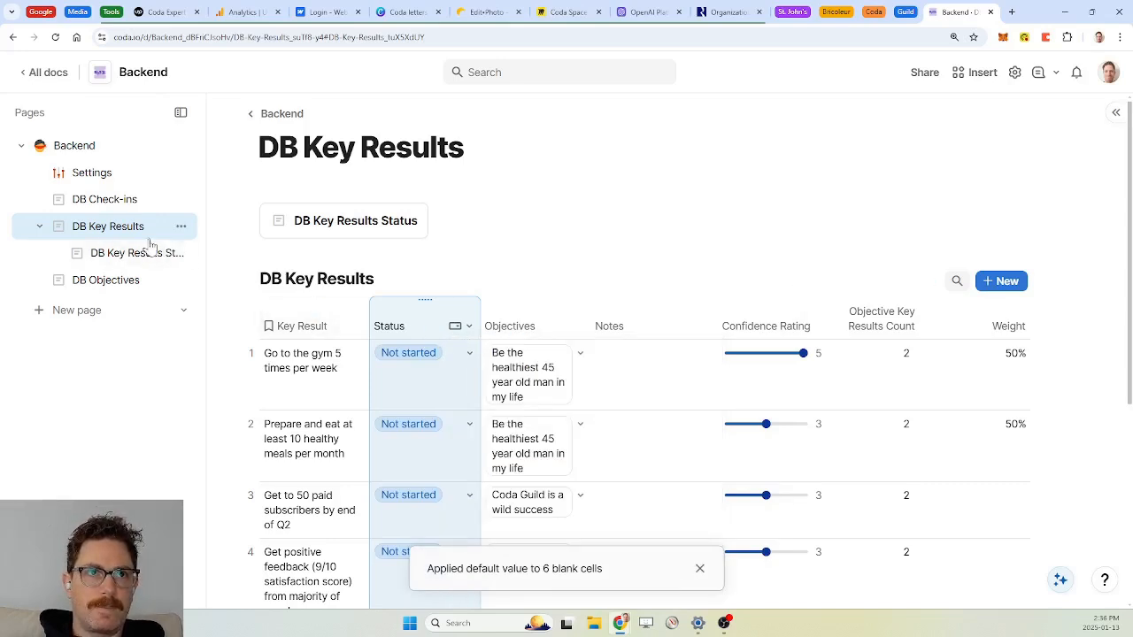
Step: Add a relation column to DB Key Results in the DB Check-ins table and allow multiple selections
left_click(101, 201)
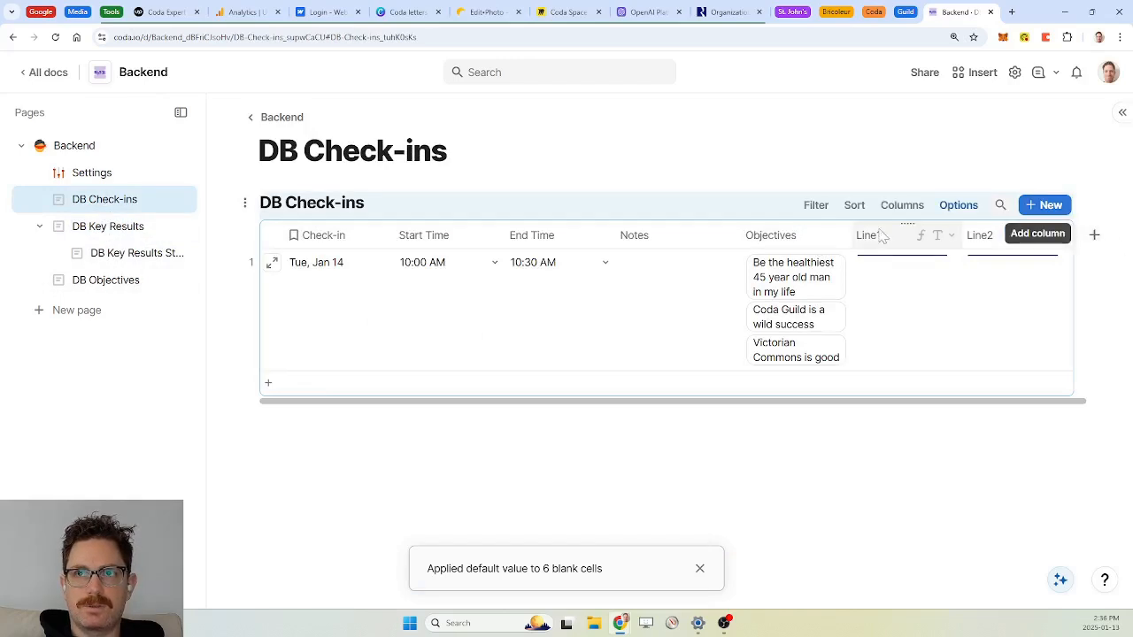
left_click(1094, 237)
type("keyr")
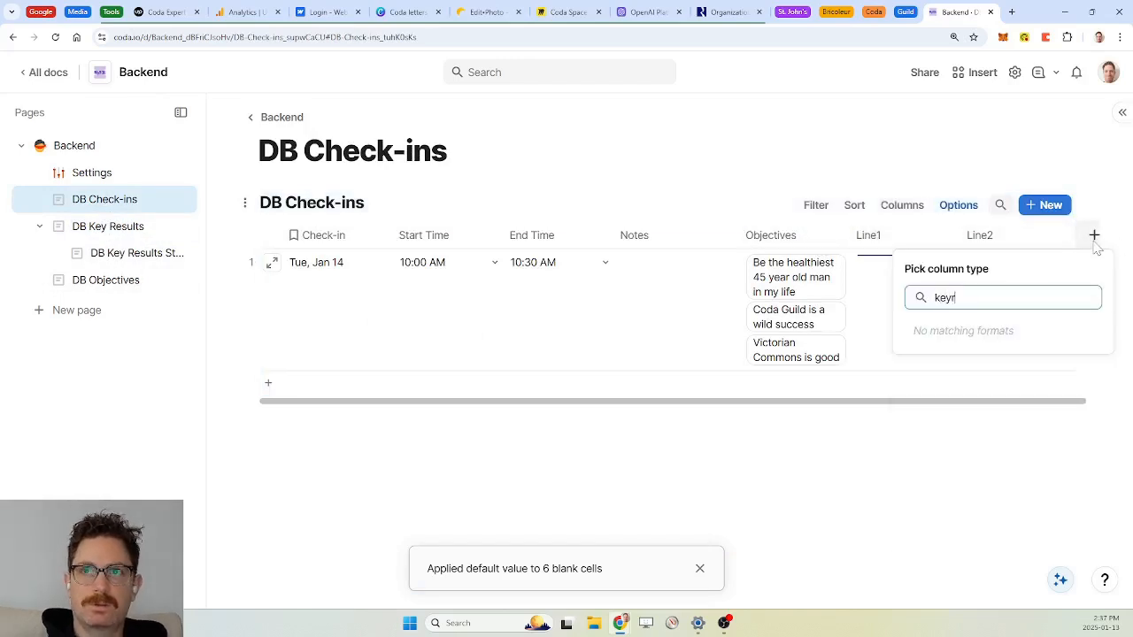
key("BackSpace")
type("re")
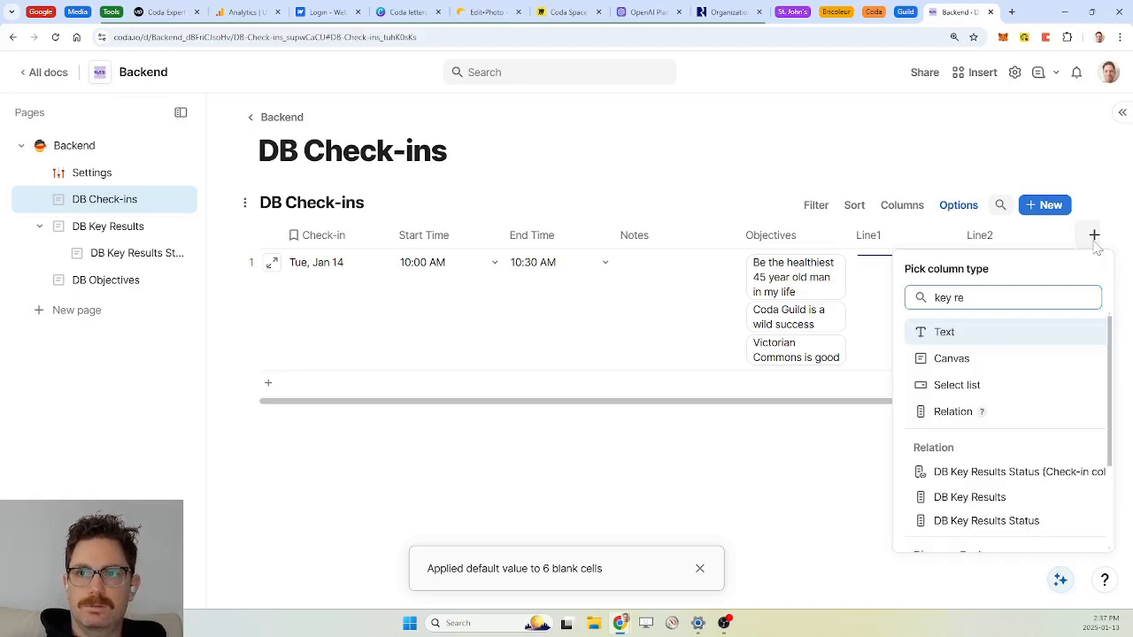
left_click(977, 498)
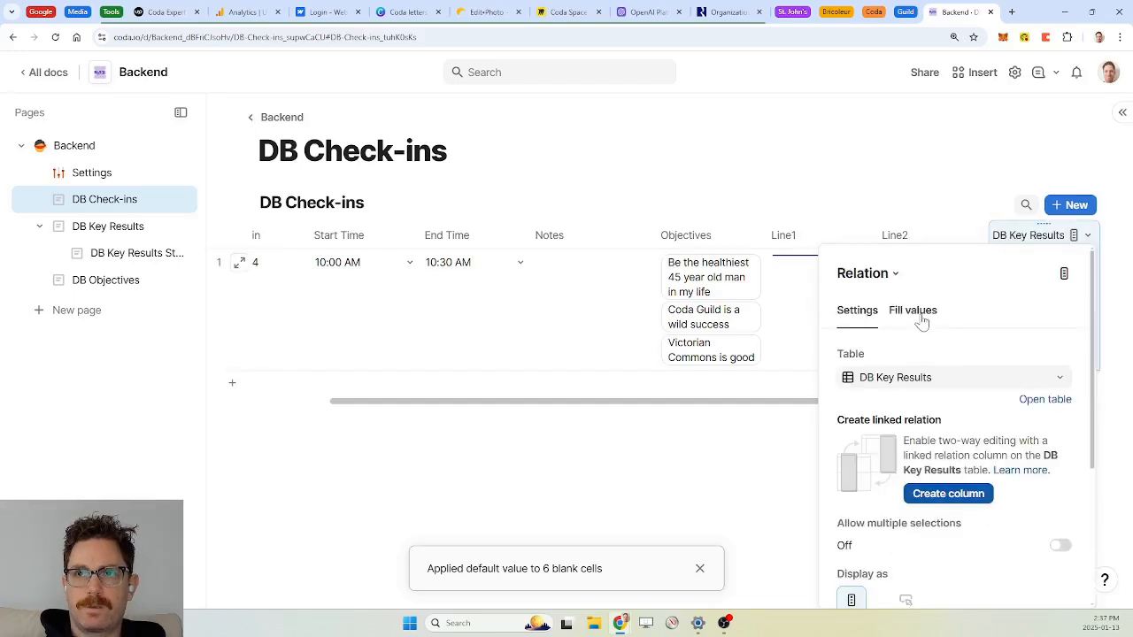
left_click(1064, 549)
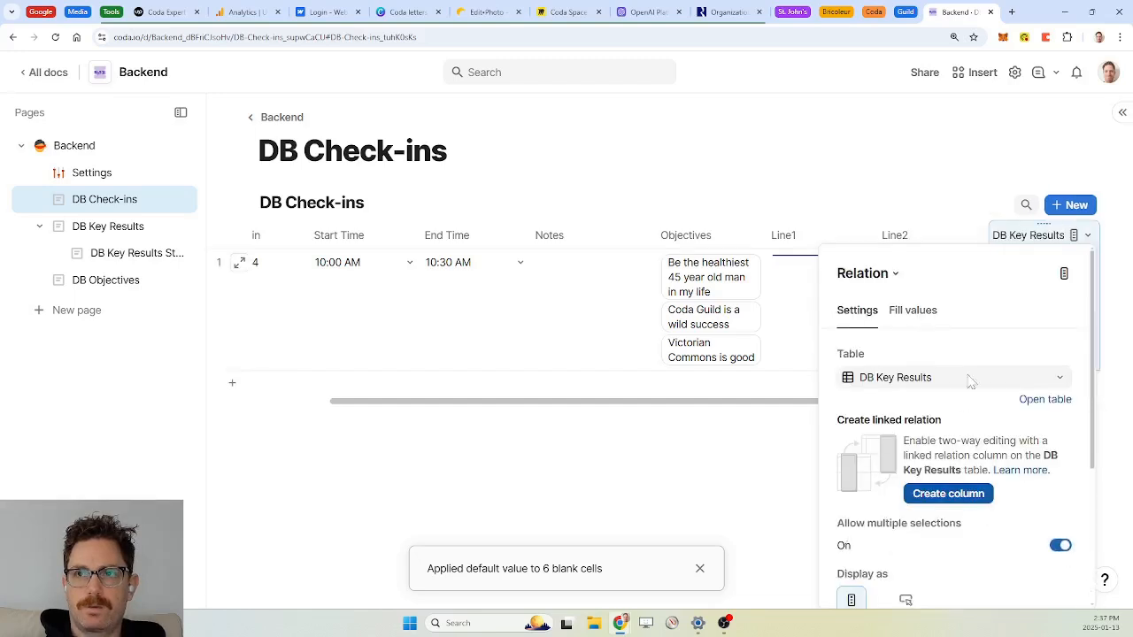
Step: Begin a formula for the DB Key Results column in DB Check-ins that filters the DB Key Results table by Status
left_click(916, 319)
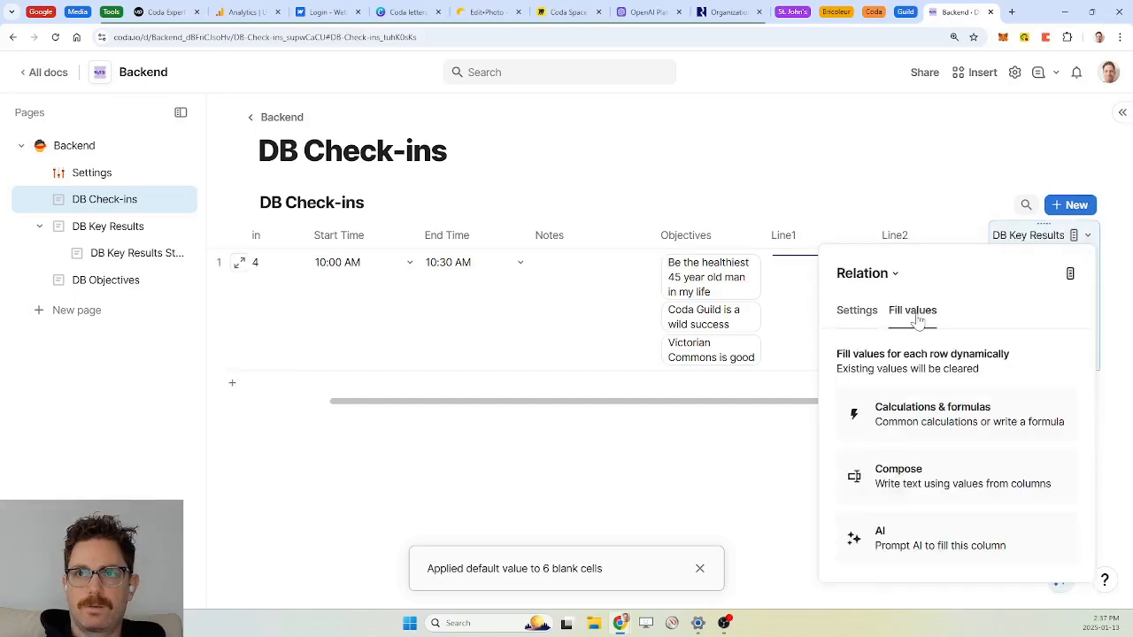
left_click(959, 416)
left_click(1068, 355)
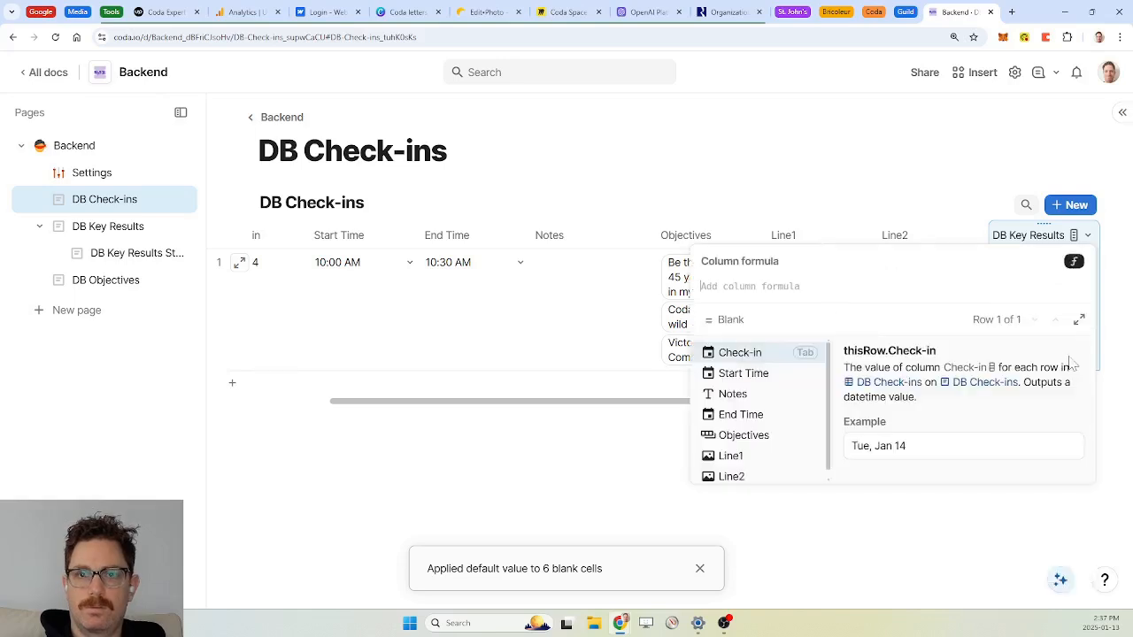
type("db key results")
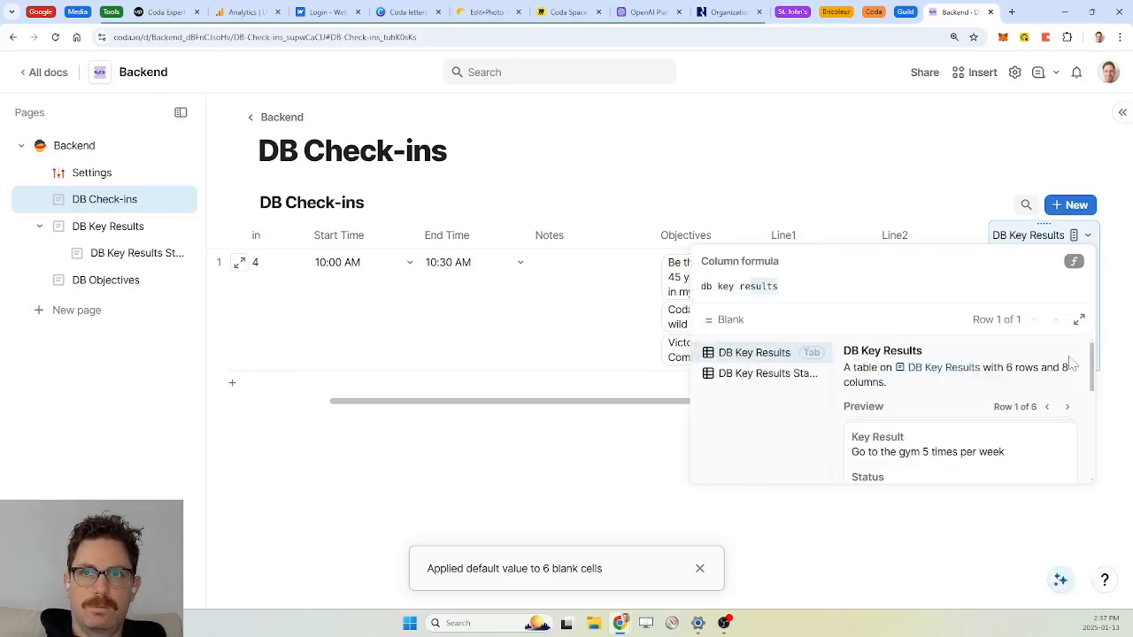
key("Tab")
type(".filter")
key("Tab")
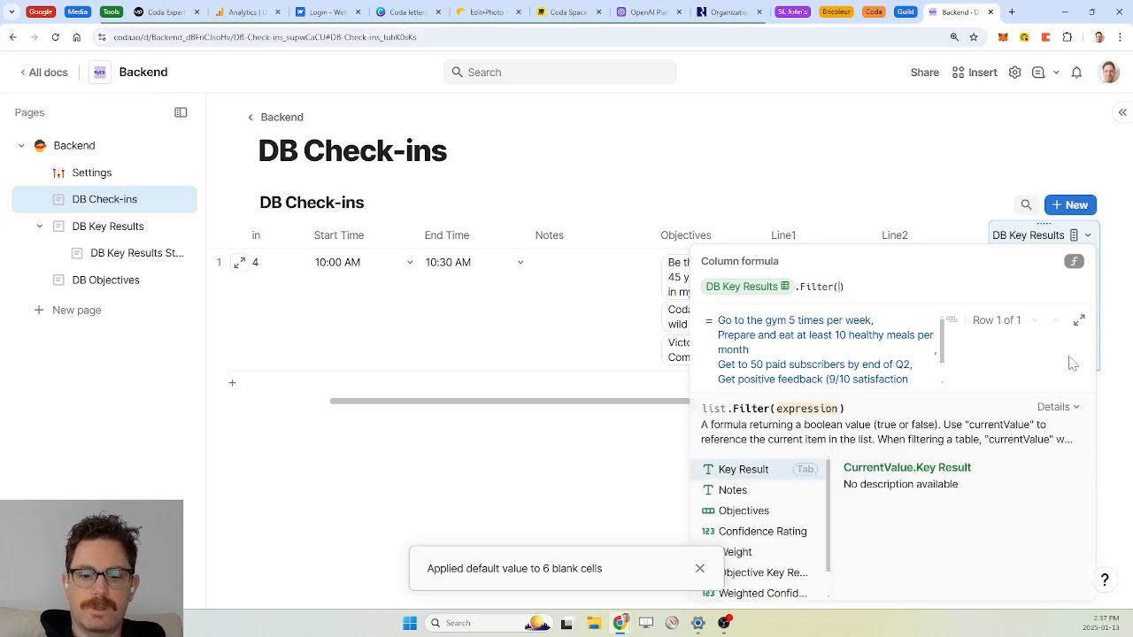
type("status")
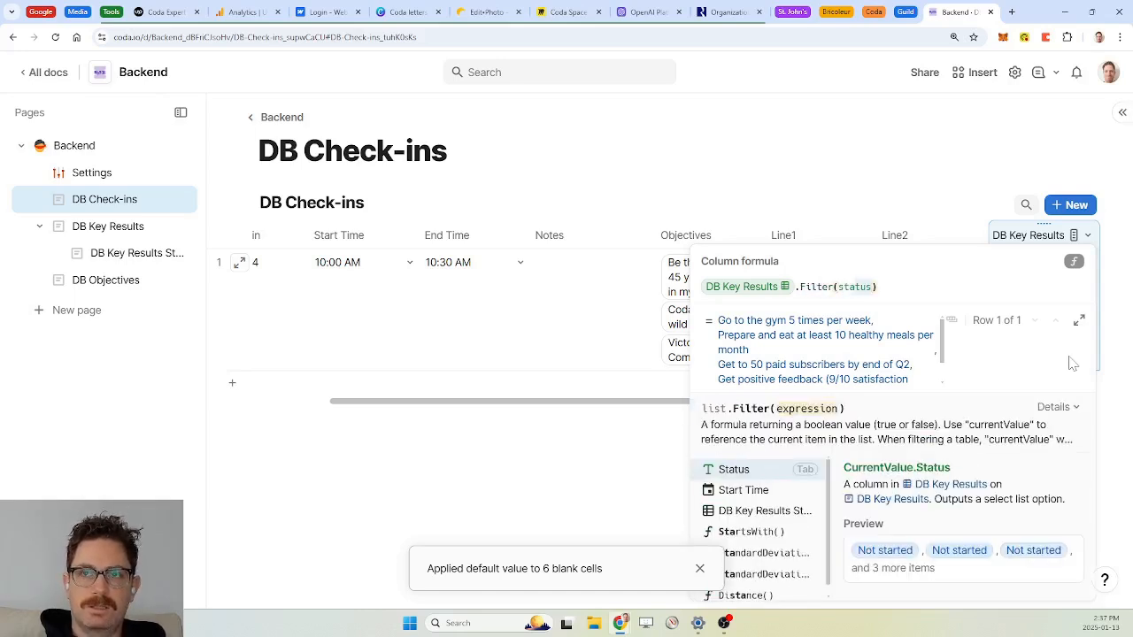
key("Tab")
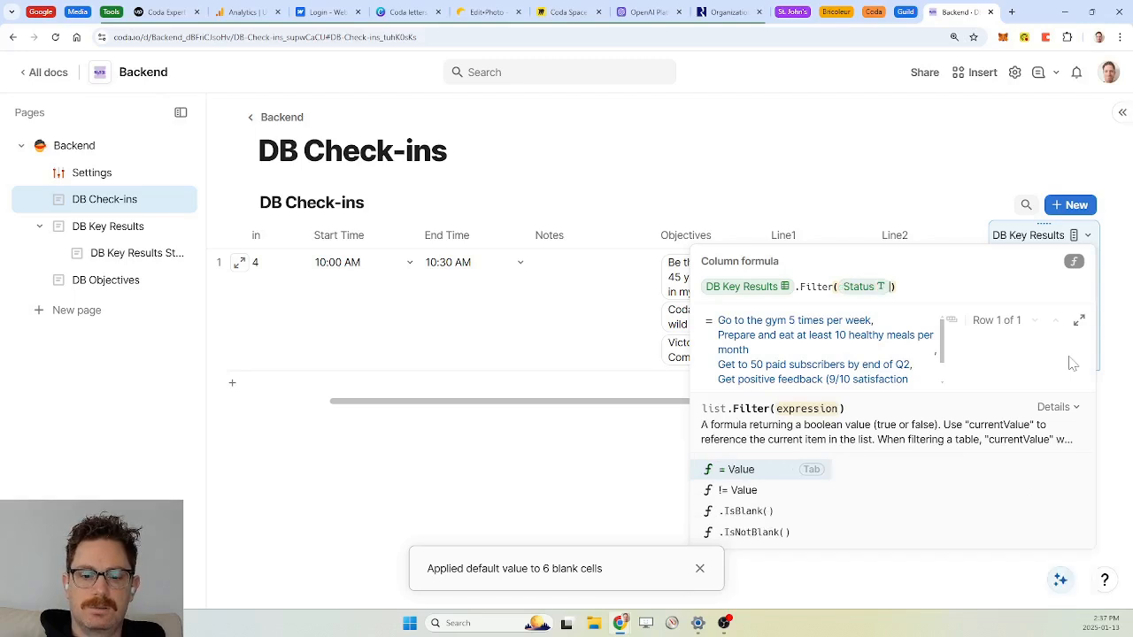
type("!=Not started")
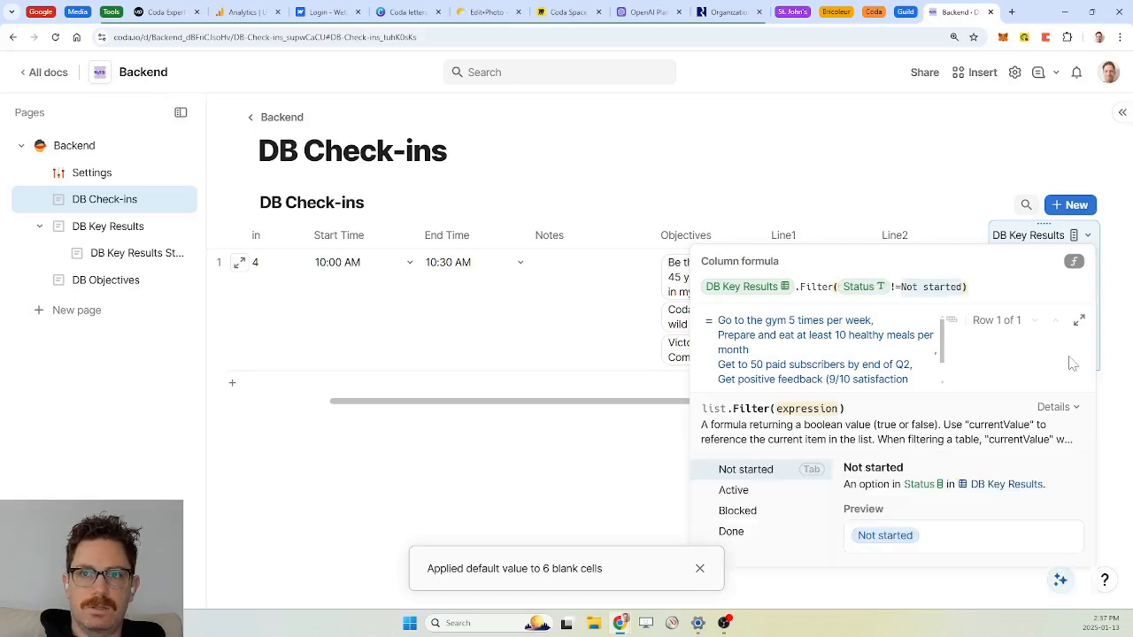
key("BackSpace")
key("BackSpace")
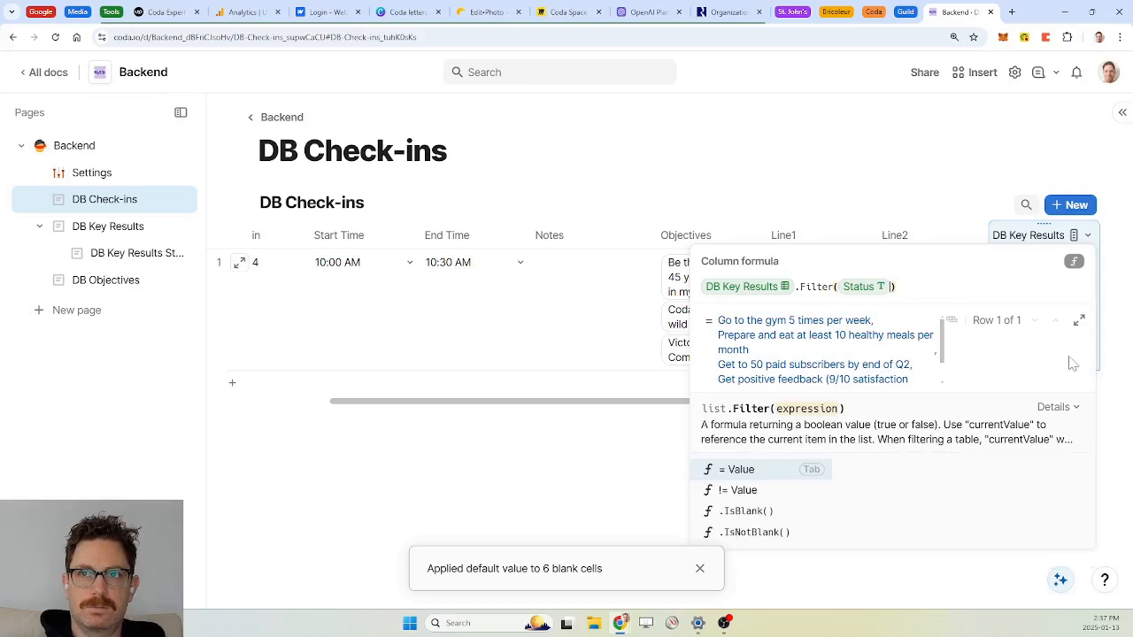
type("=Not started")
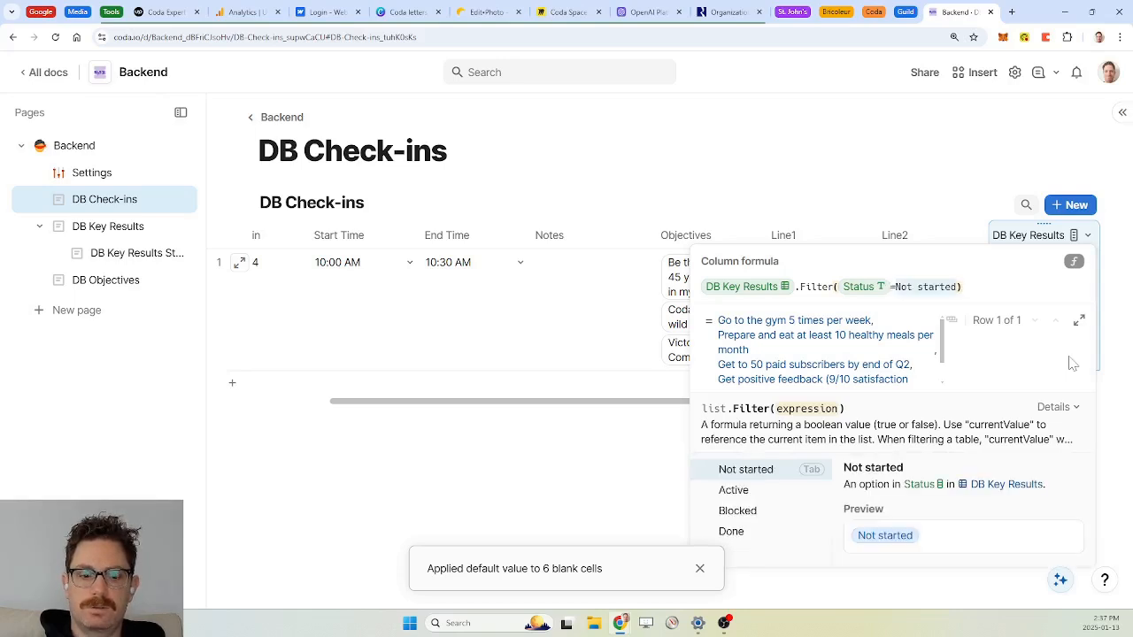
key("Tab")
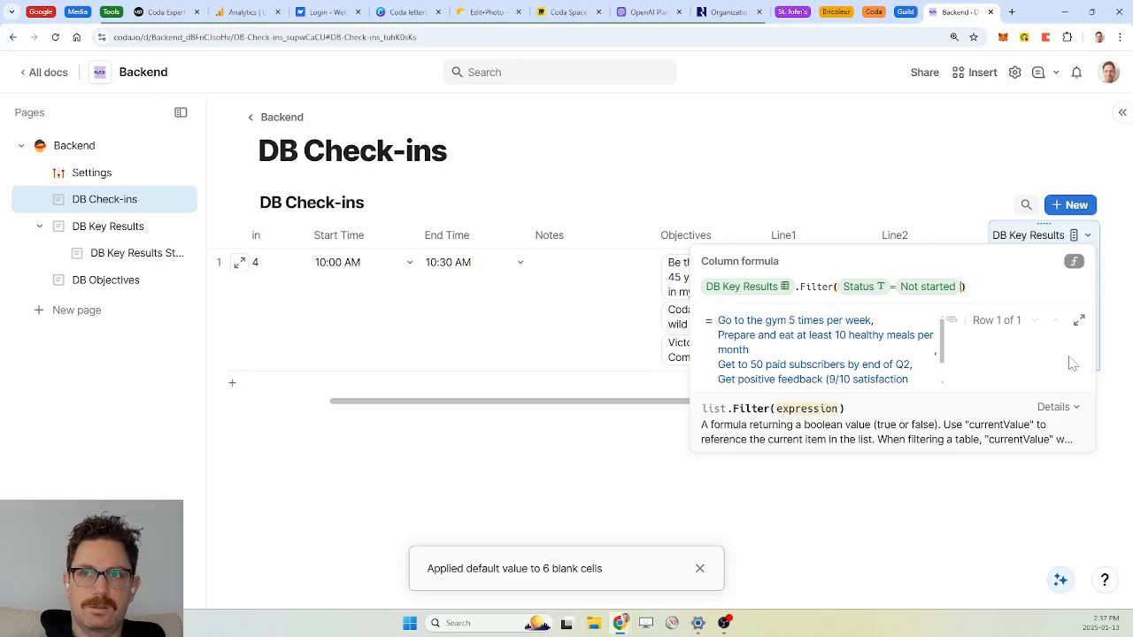
key("BackSpace")
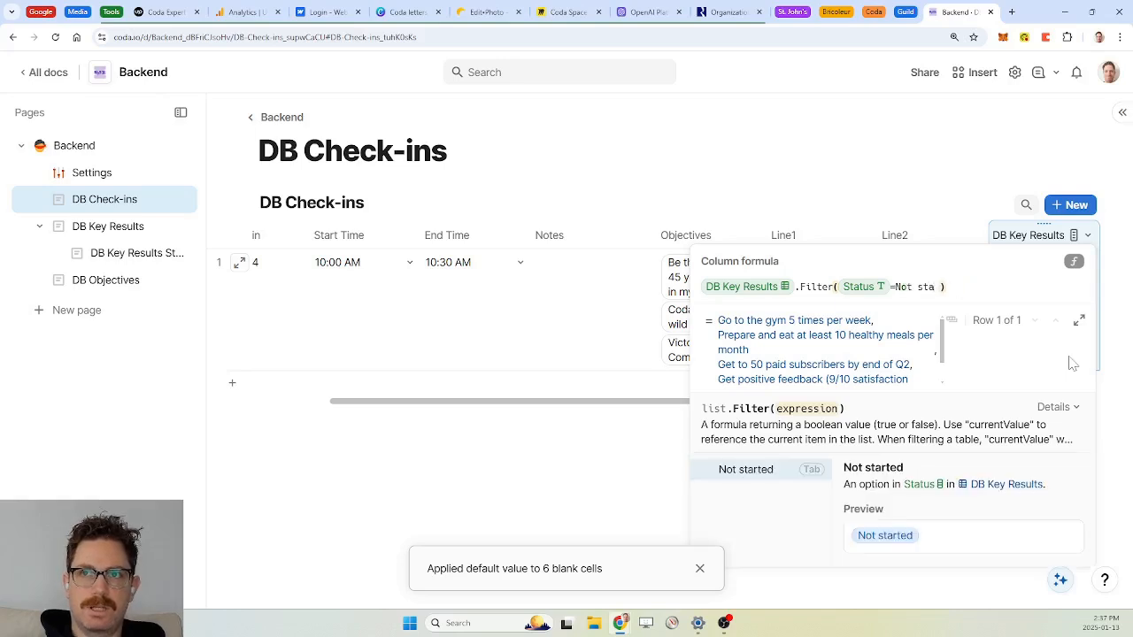
key("BackSpace")
key("BackSpace")
key("BackSpace")
key("BackSpace")
key("BackSpace")
key("BackSpace")
key("BackSpace")
key("BackSpace")
Step: Complete the filter condition as Status != Done and apply the column formula
type("!")
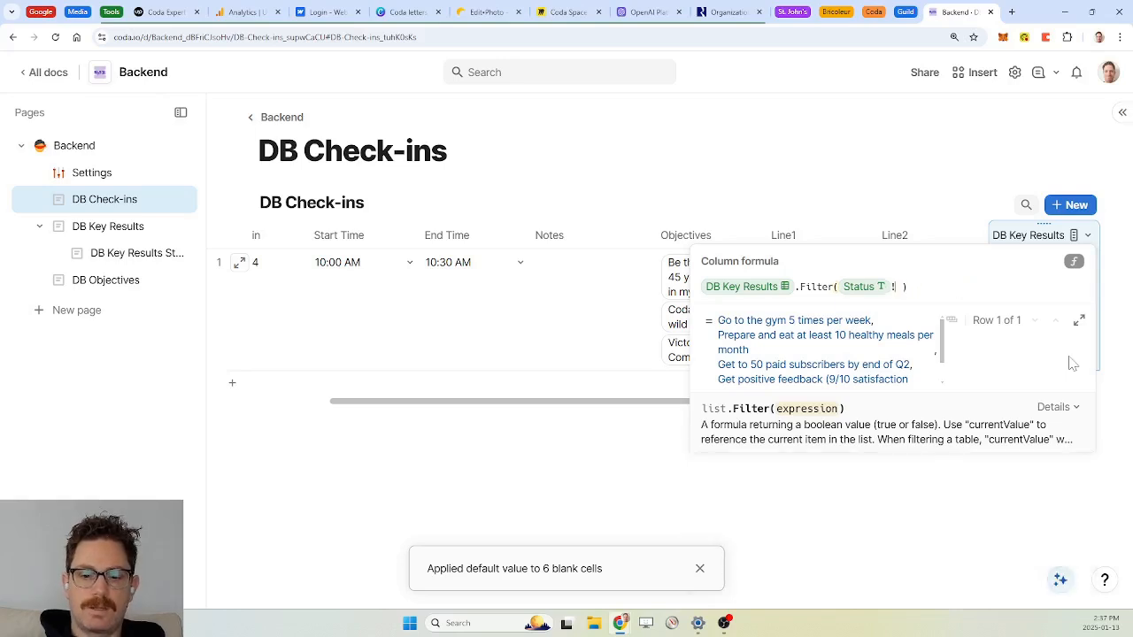
type("= Done")
key("Tab")
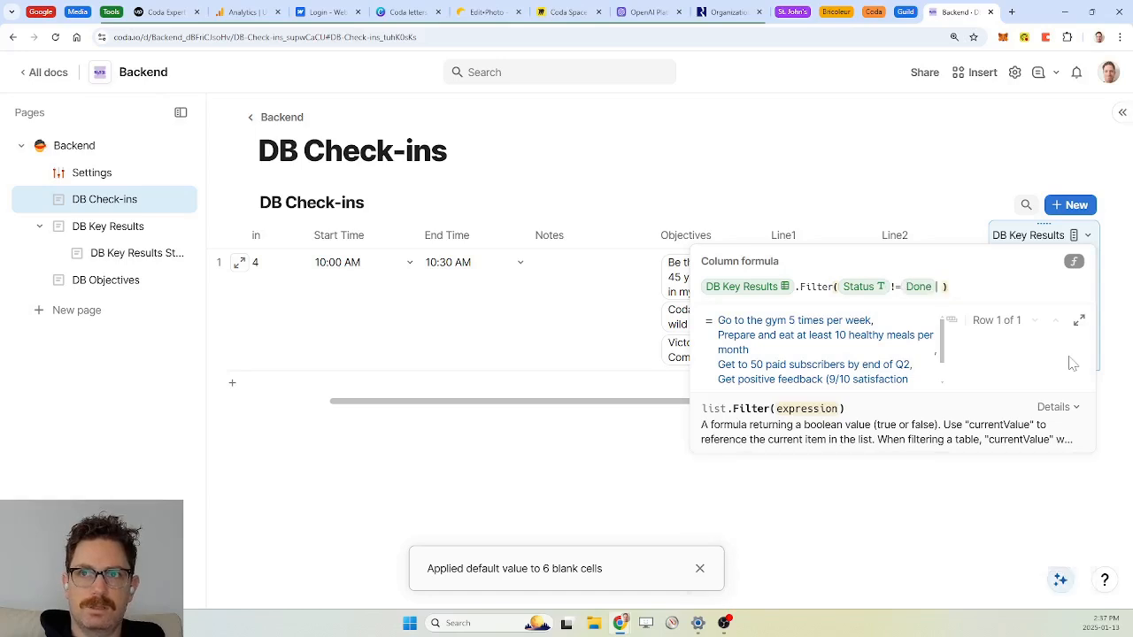
key("Return")
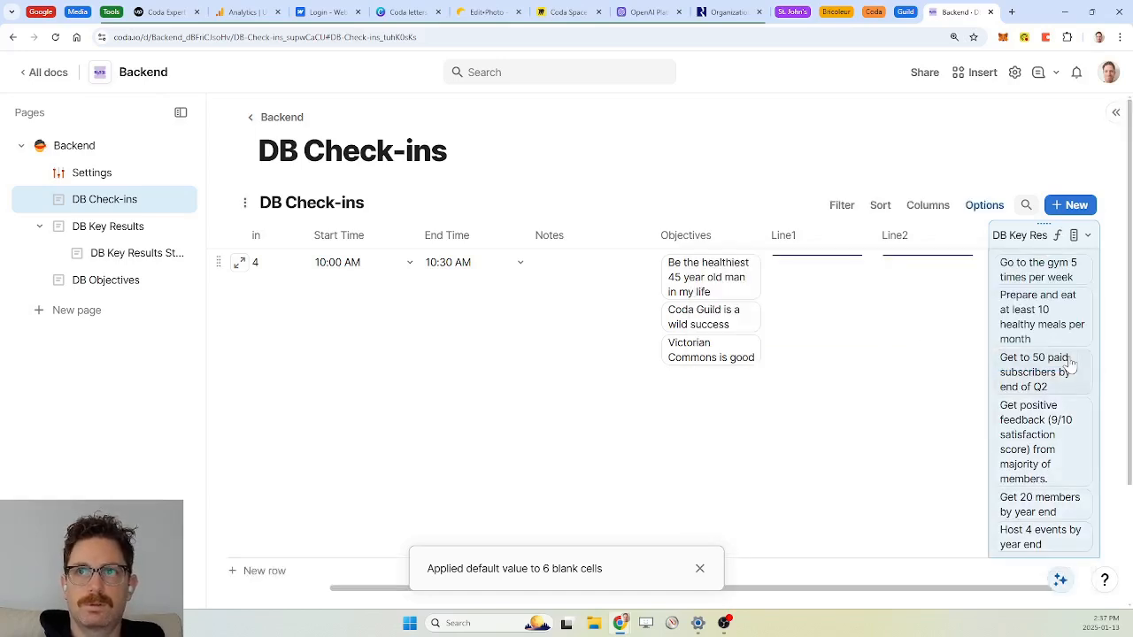
Step: Extend the Objectives column's formula to DB Objectives.Filter(Status != Done) so finished objectives are excluded
left_click(755, 234)
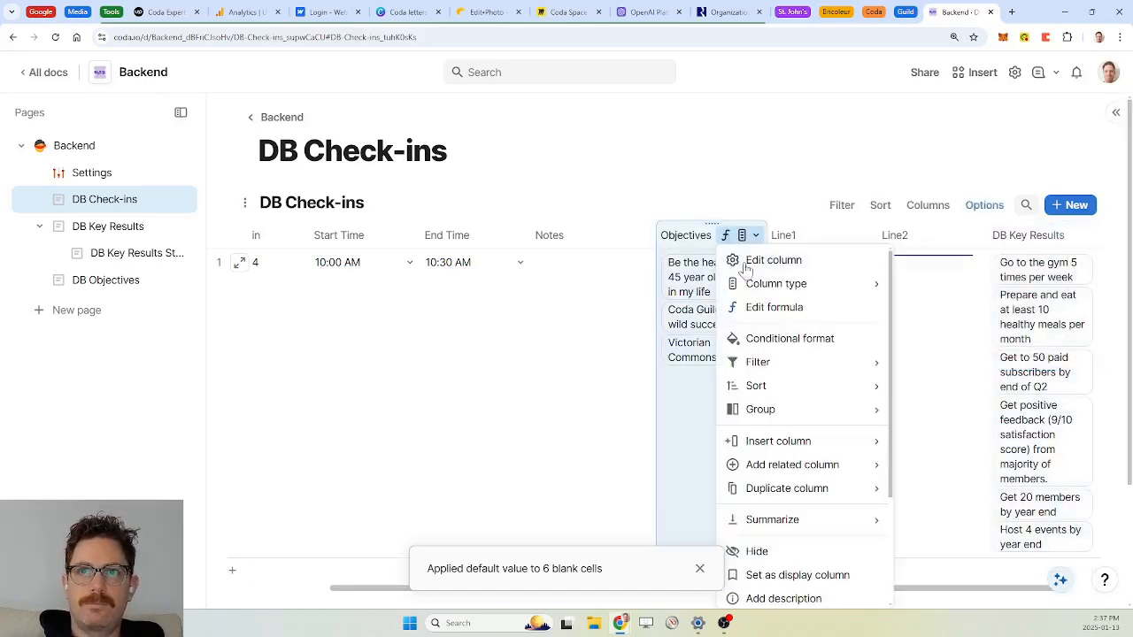
left_click(766, 308)
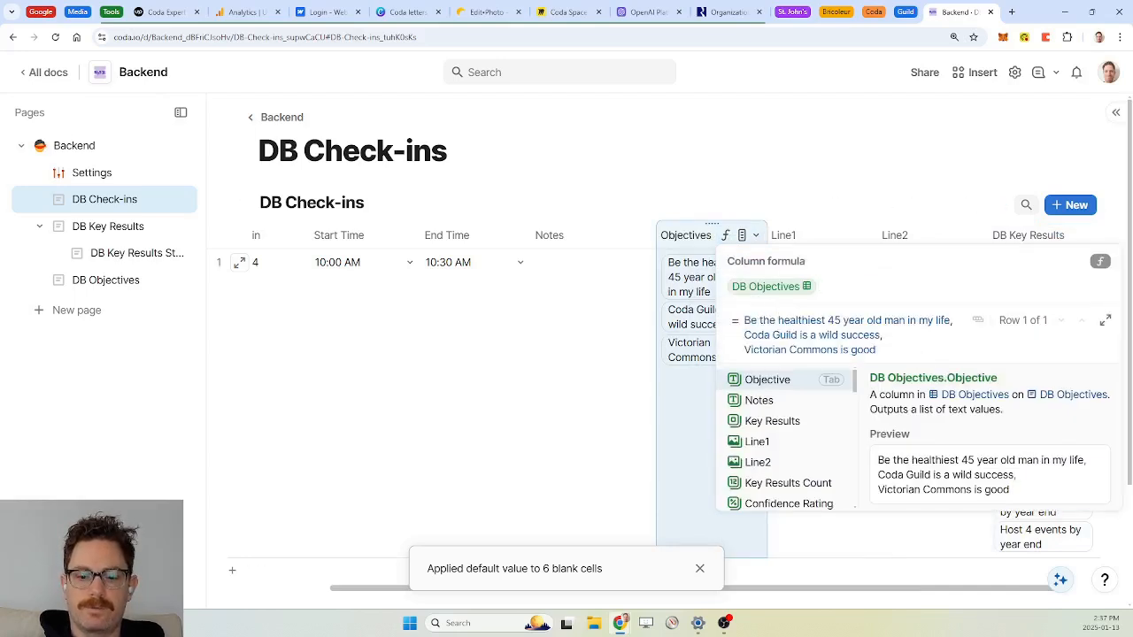
type(".Filter(")
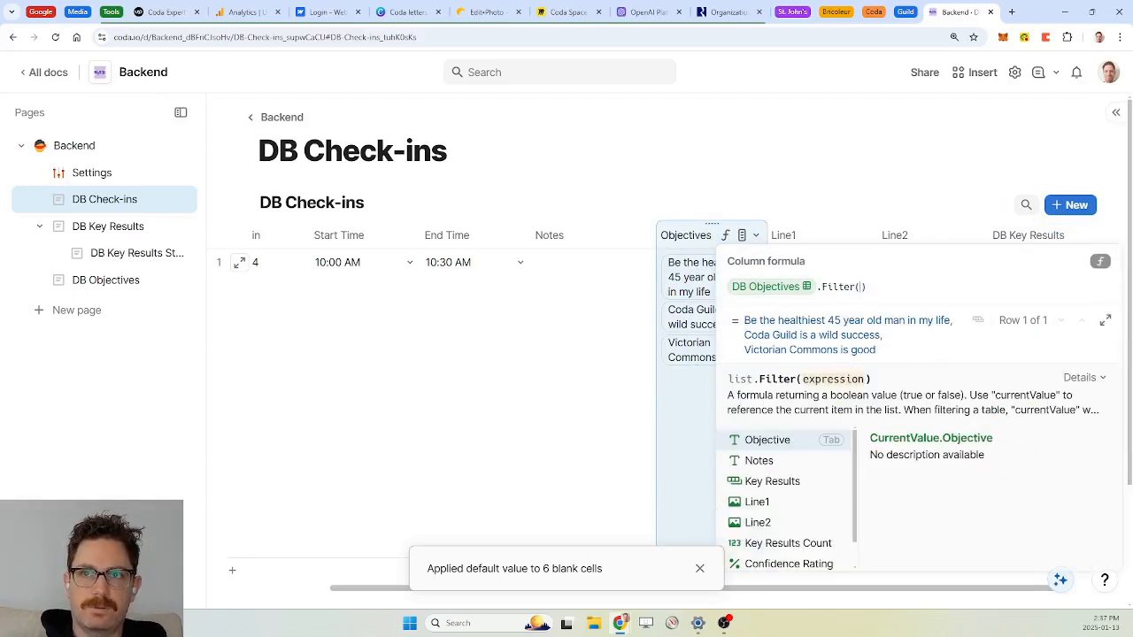
type("Stat")
key("Tab")
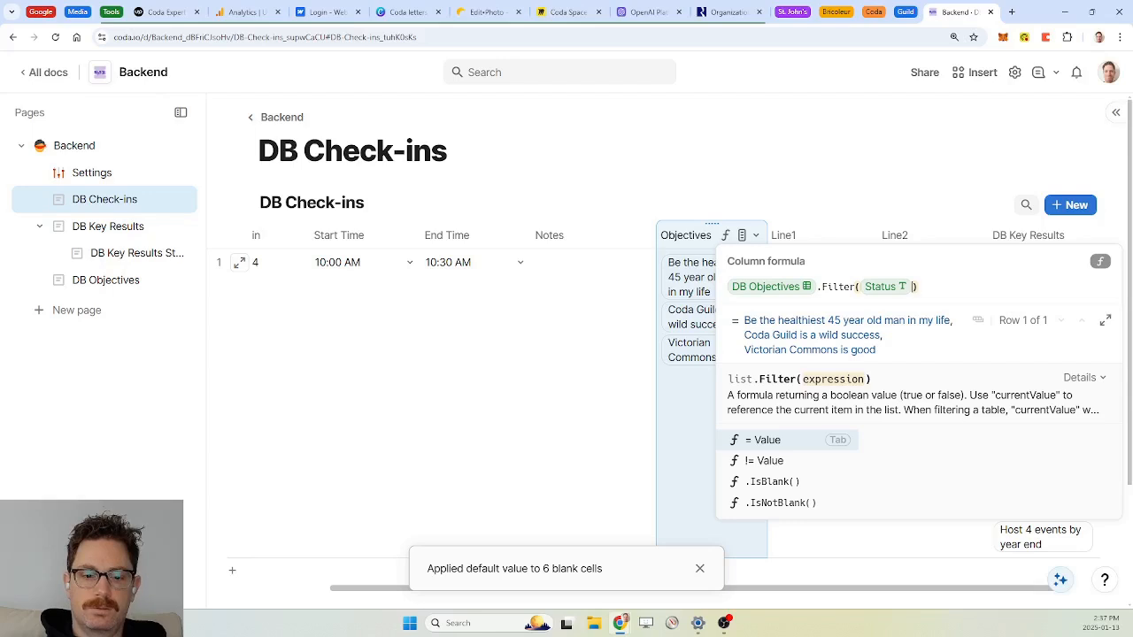
type("!=")
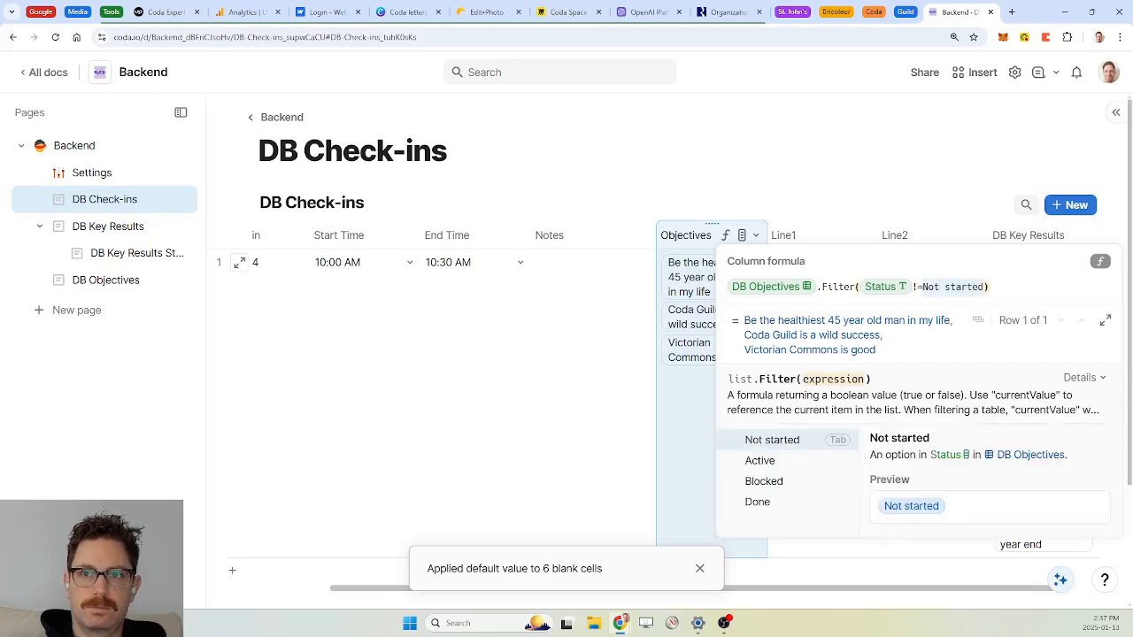
key("Down")
key("Down")
key("Down")
key("Tab")
key("Return")
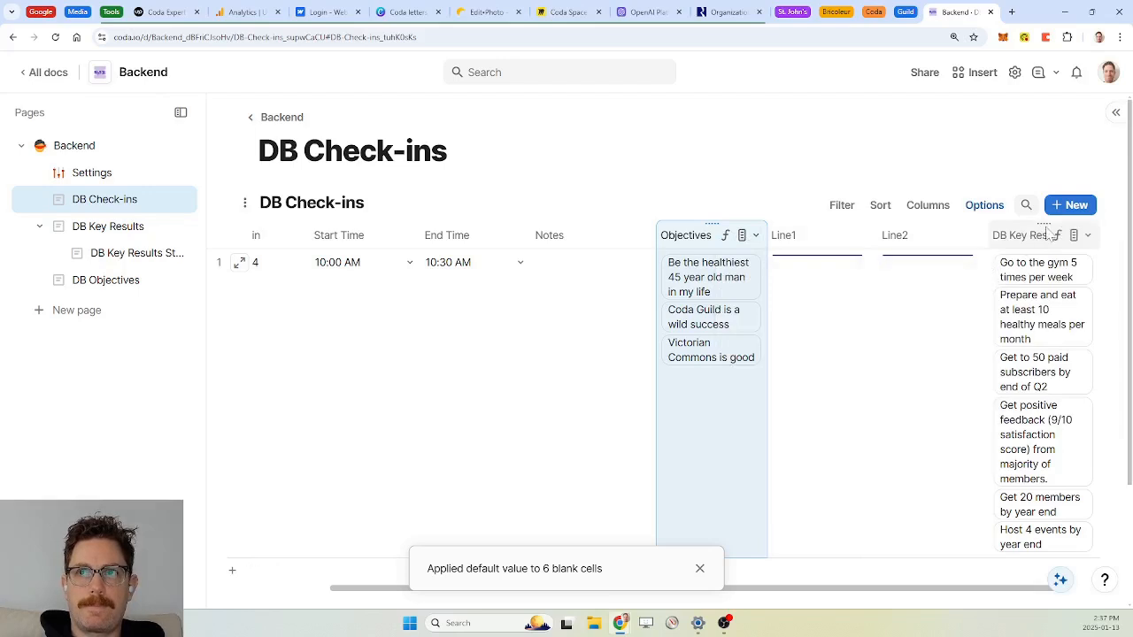
Step: Move the DB Key Results column in front of Objectives and rename it Key Results
left_click_drag(1046, 231, 658, 228)
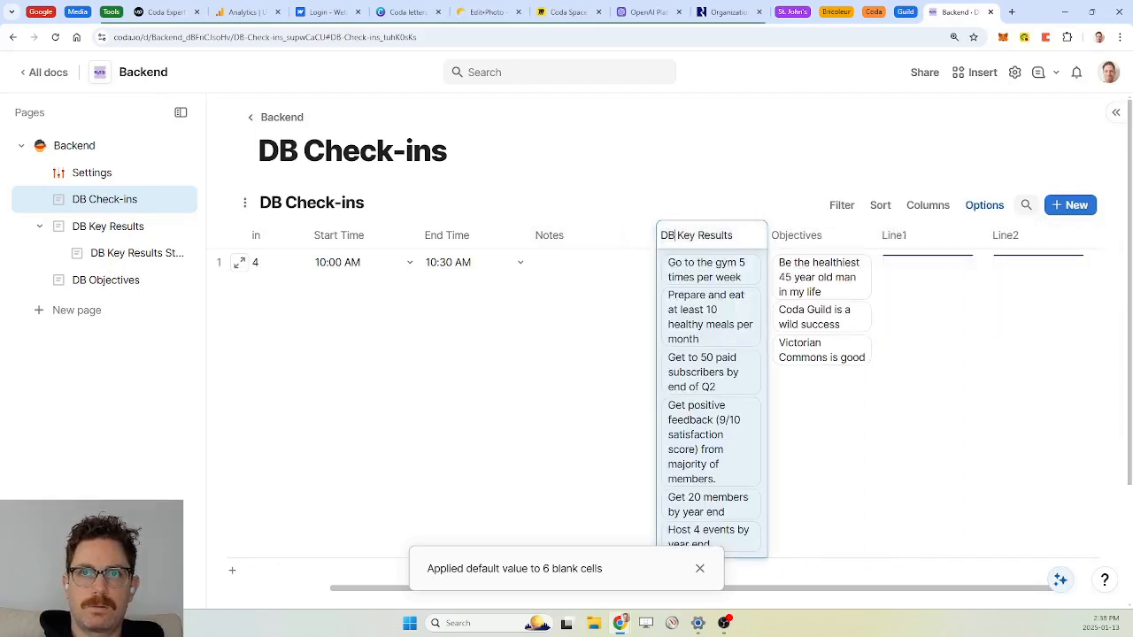
key("Delete")
key("BackSpace")
key("BackSpace")
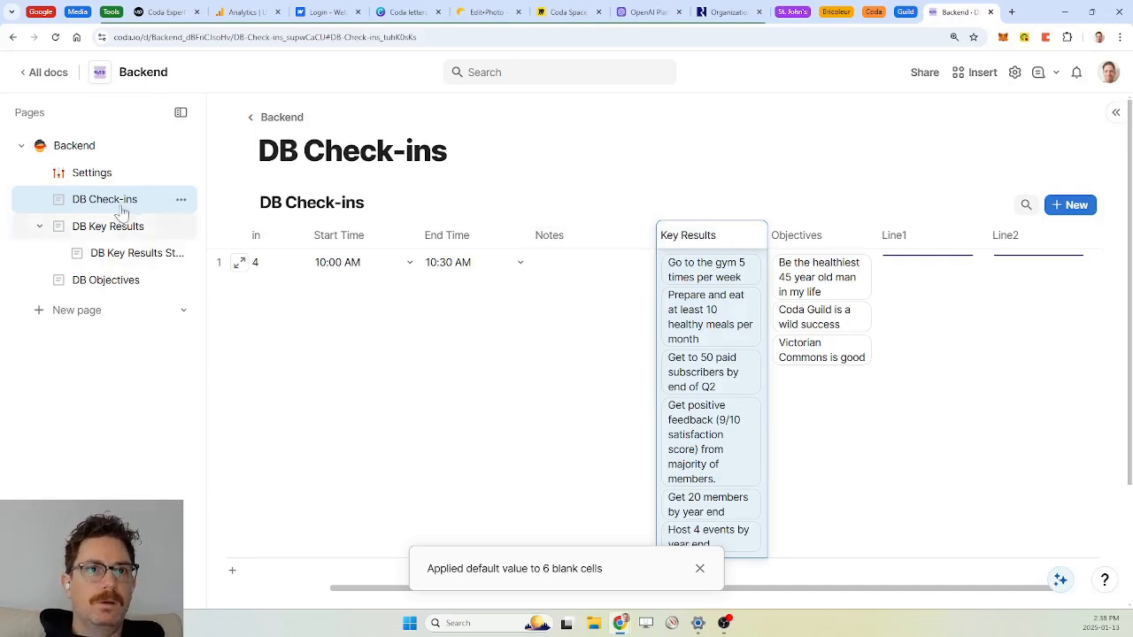
Step: Edit the layout of the check-in row, hiding the Objectives column and showing the Key Results column
left_click(240, 262)
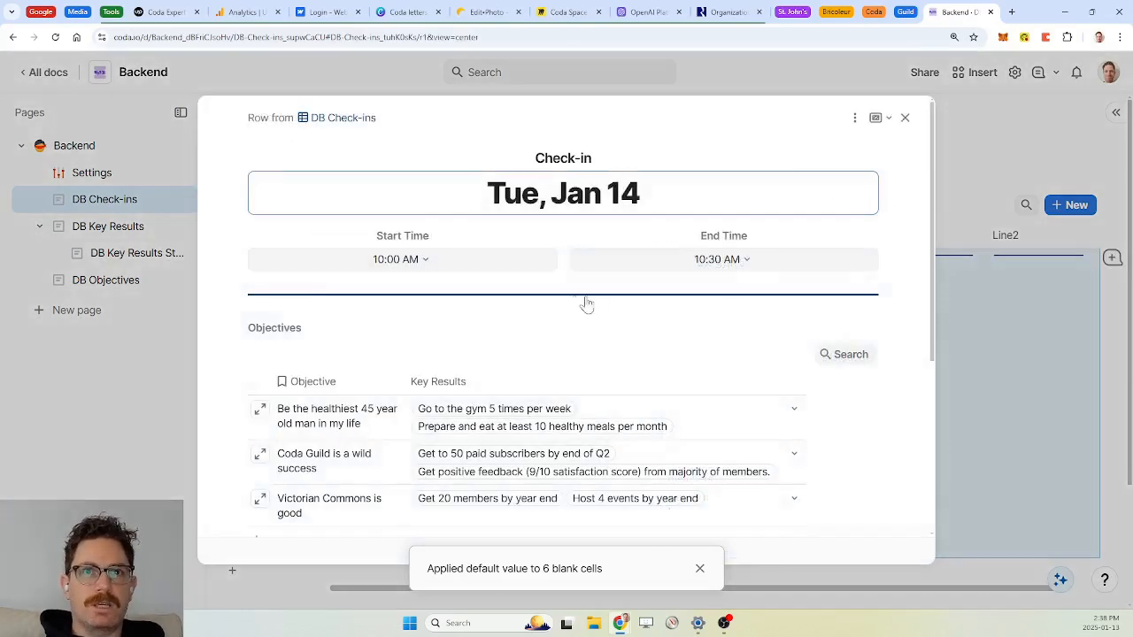
left_click(854, 117)
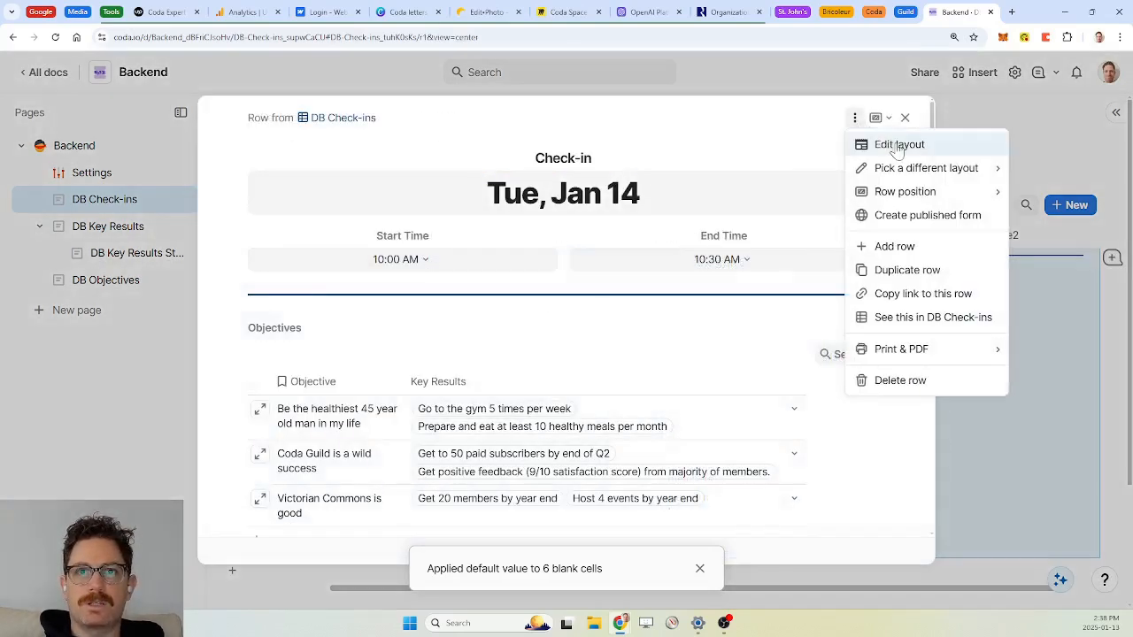
left_click(892, 144)
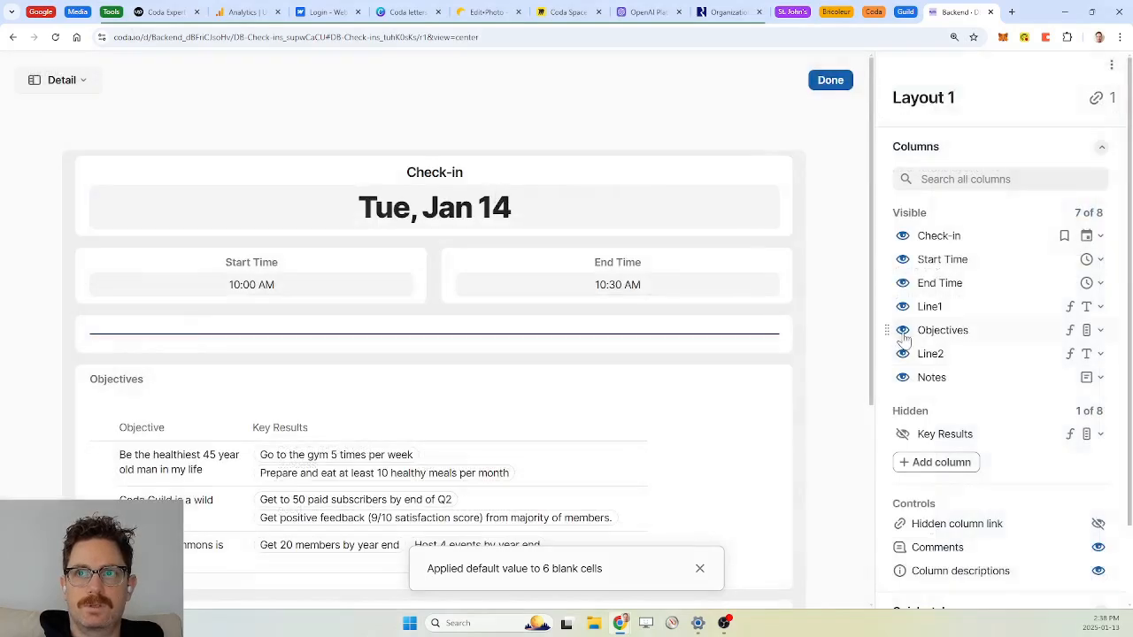
left_click(903, 329)
left_click(903, 410)
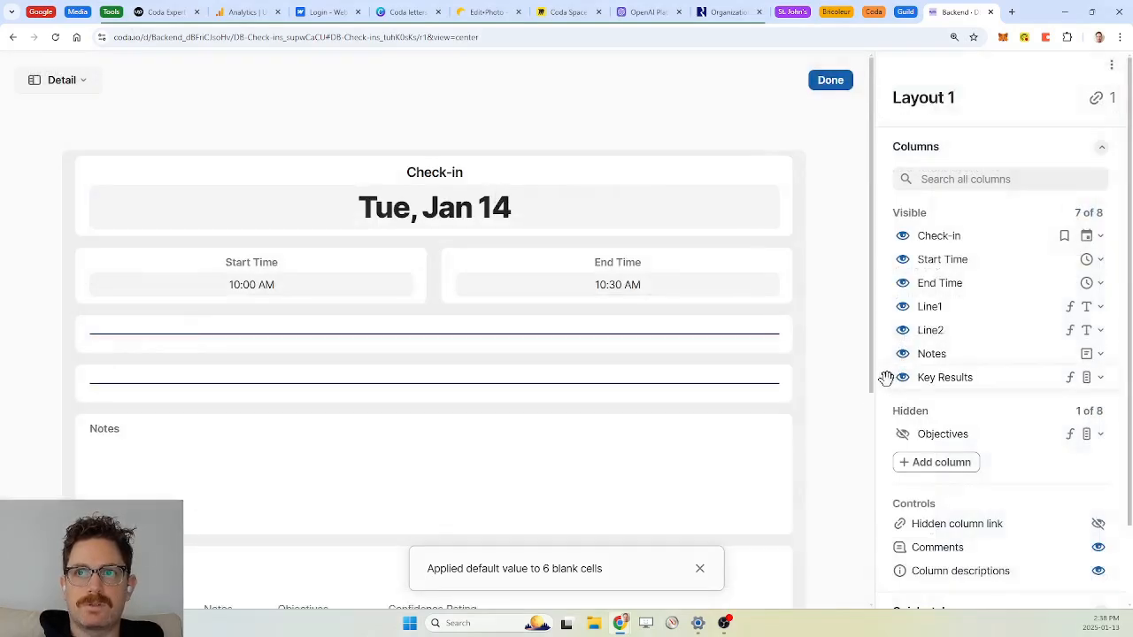
Step: Place Key Results between Line1 and Line2 in the layout and finish editing it
left_click_drag(891, 345, 901, 329)
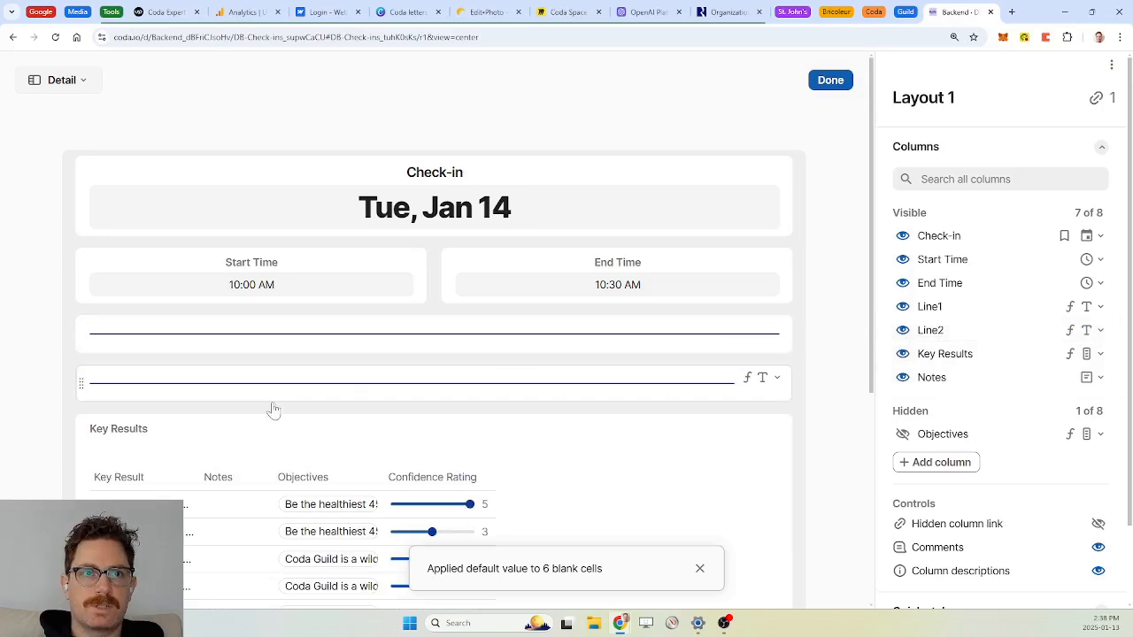
left_click_drag(119, 428, 119, 358)
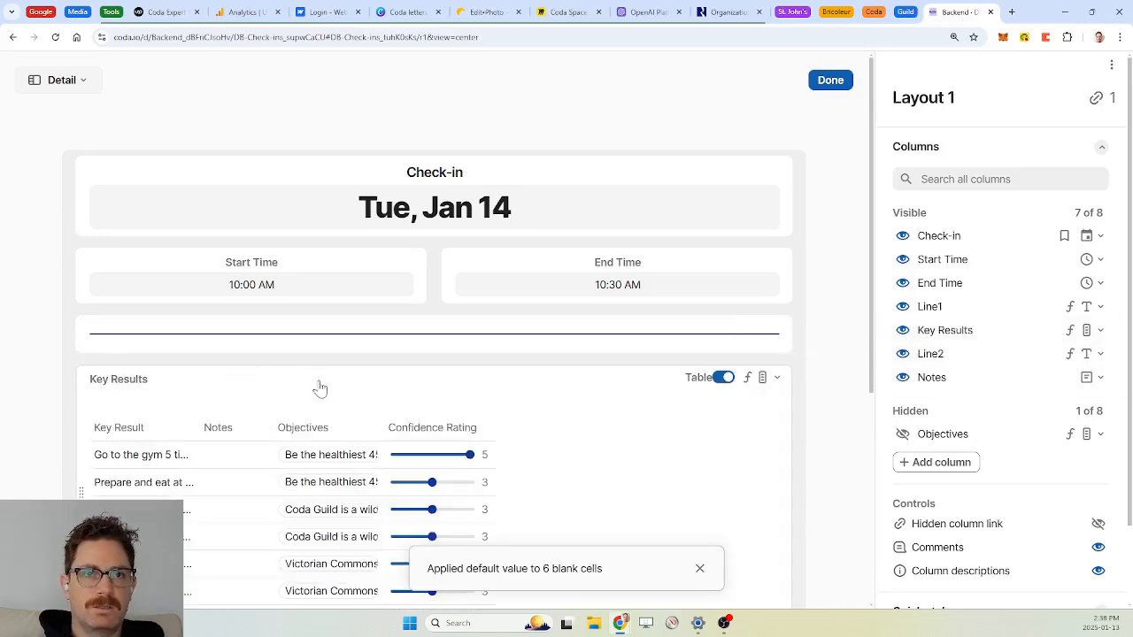
left_click(699, 569)
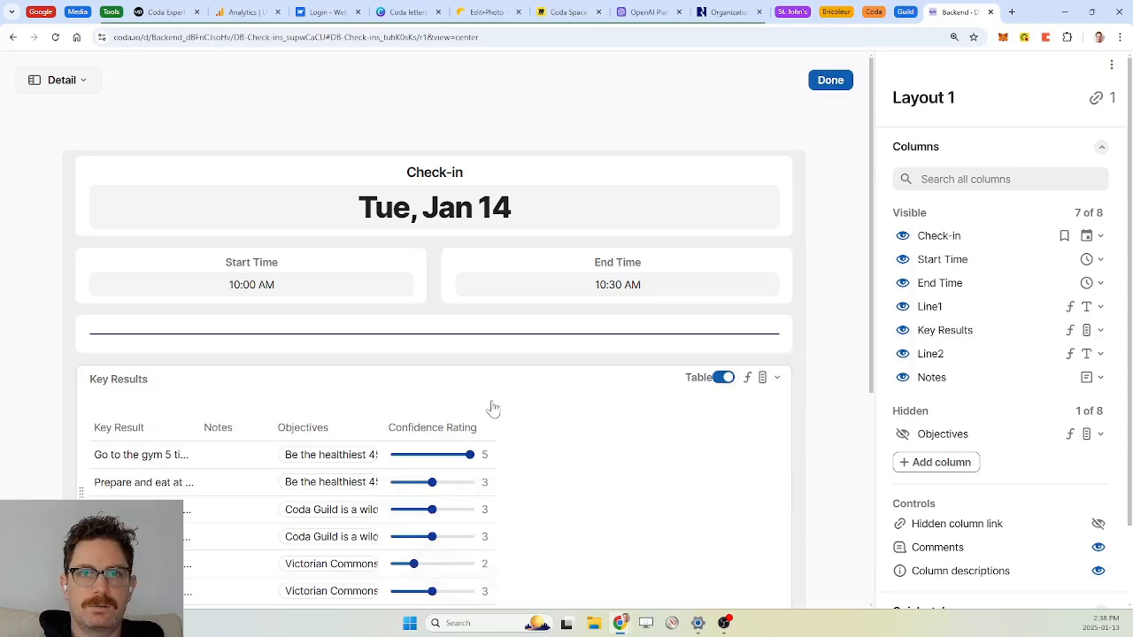
left_click(830, 79)
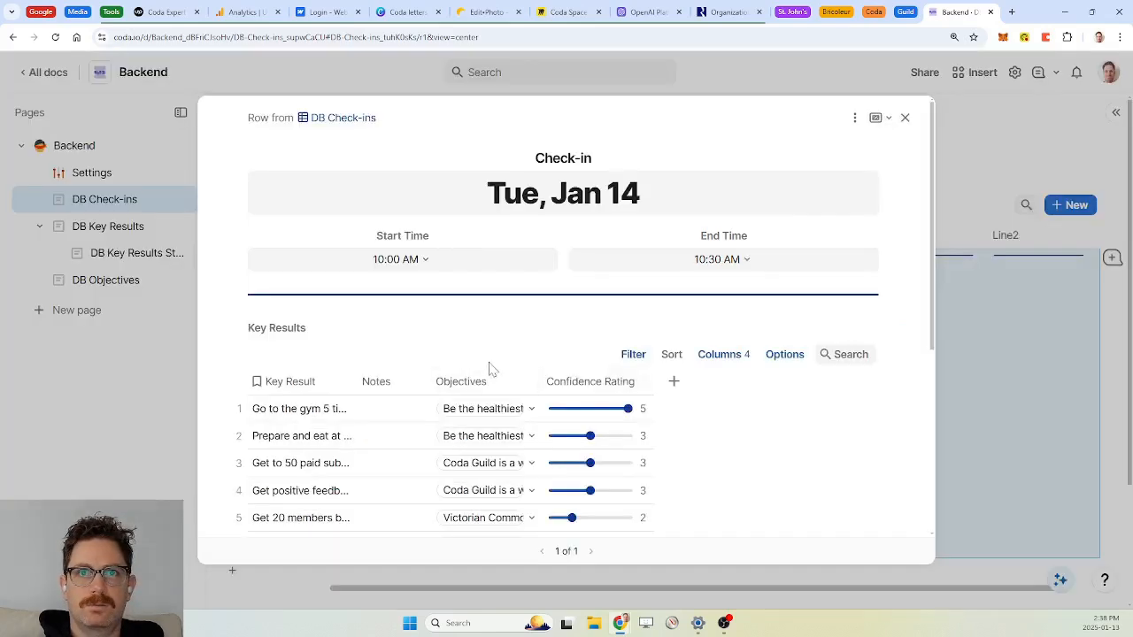
Step: Group the Key Results table in the check-in row by Objectives
left_click(784, 356)
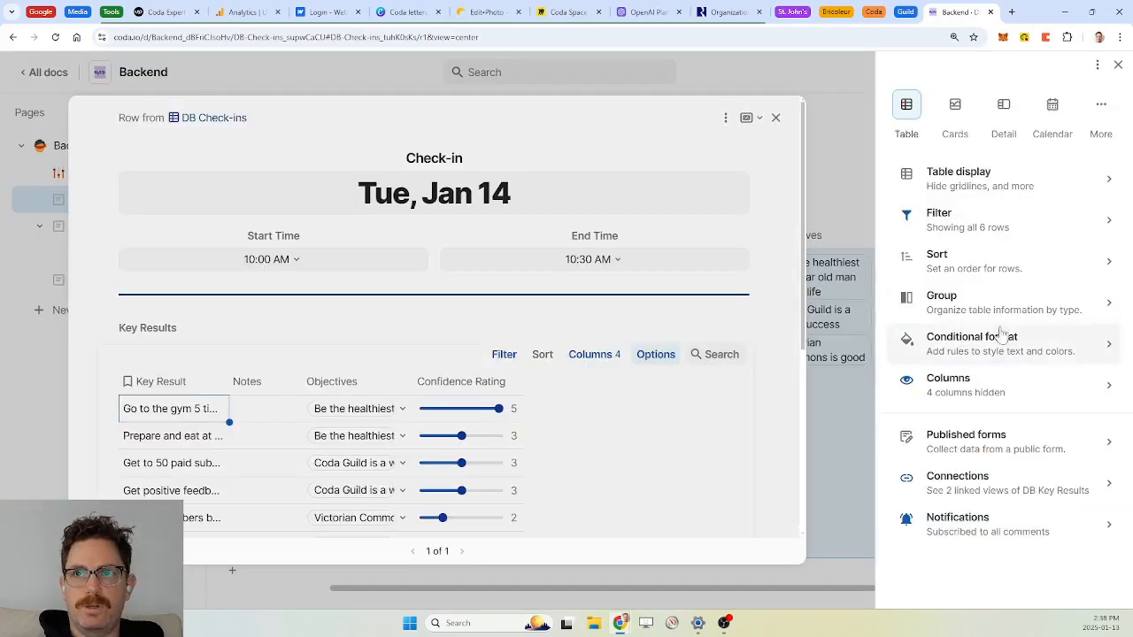
left_click(983, 315)
left_click(984, 289)
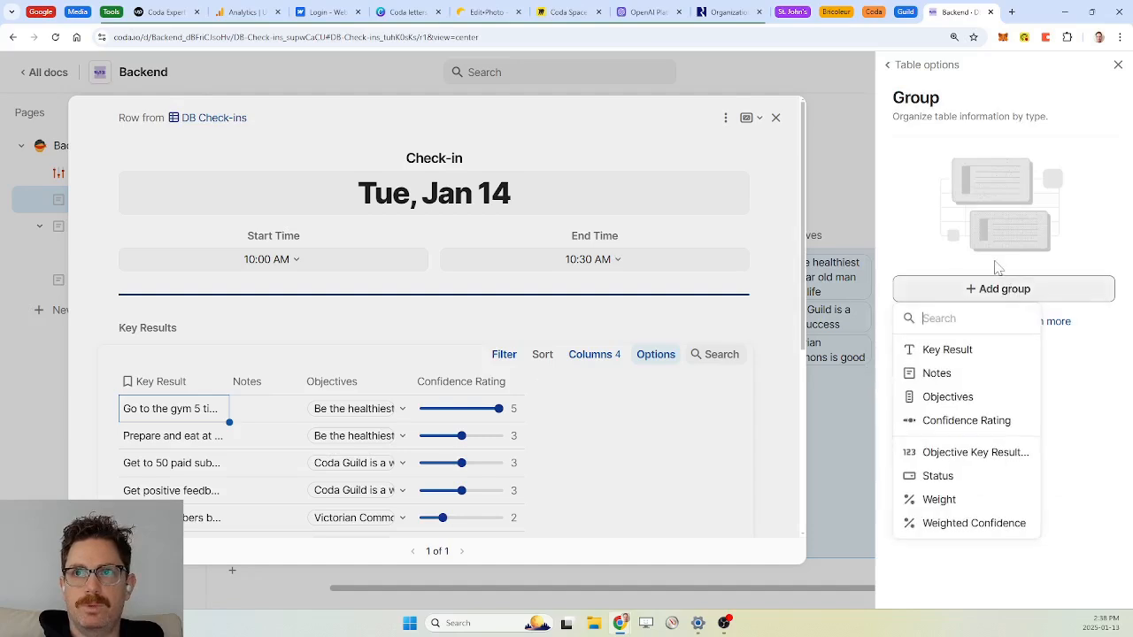
left_click(953, 396)
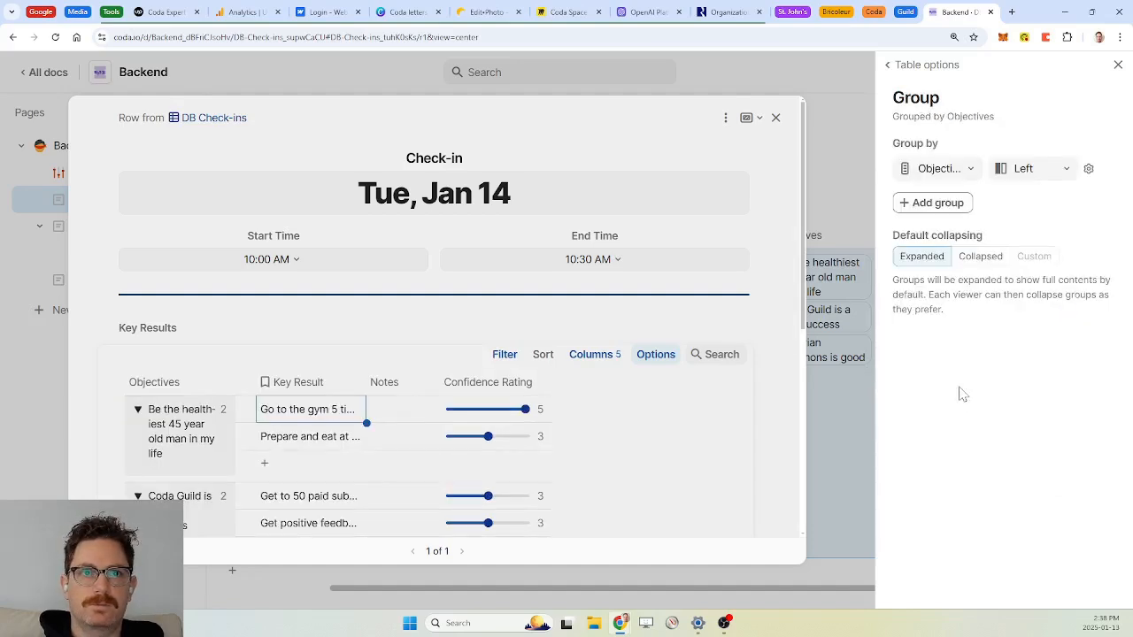
left_click(1117, 66)
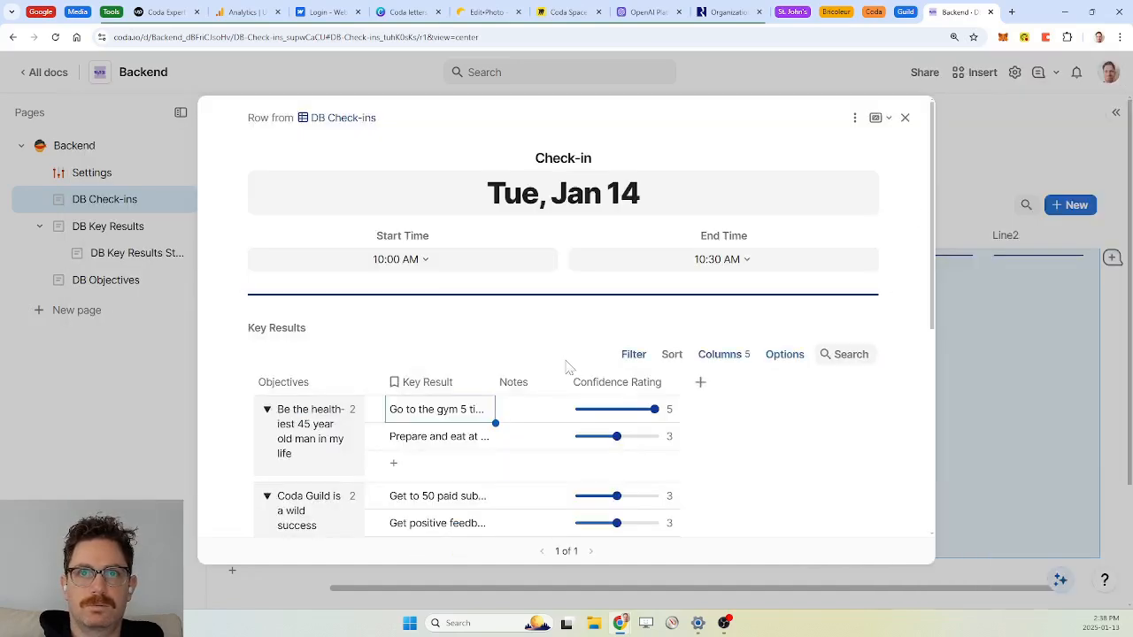
Step: Turn off the new row button in the display options of the Key Results table in the check-in row
left_click(782, 356)
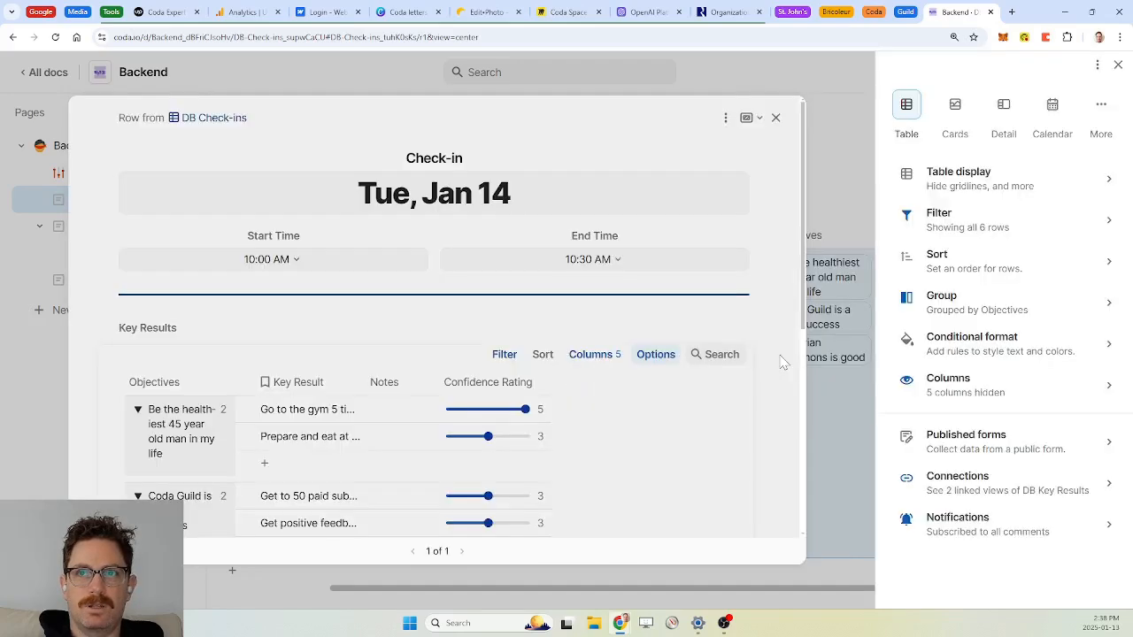
left_click(1018, 186)
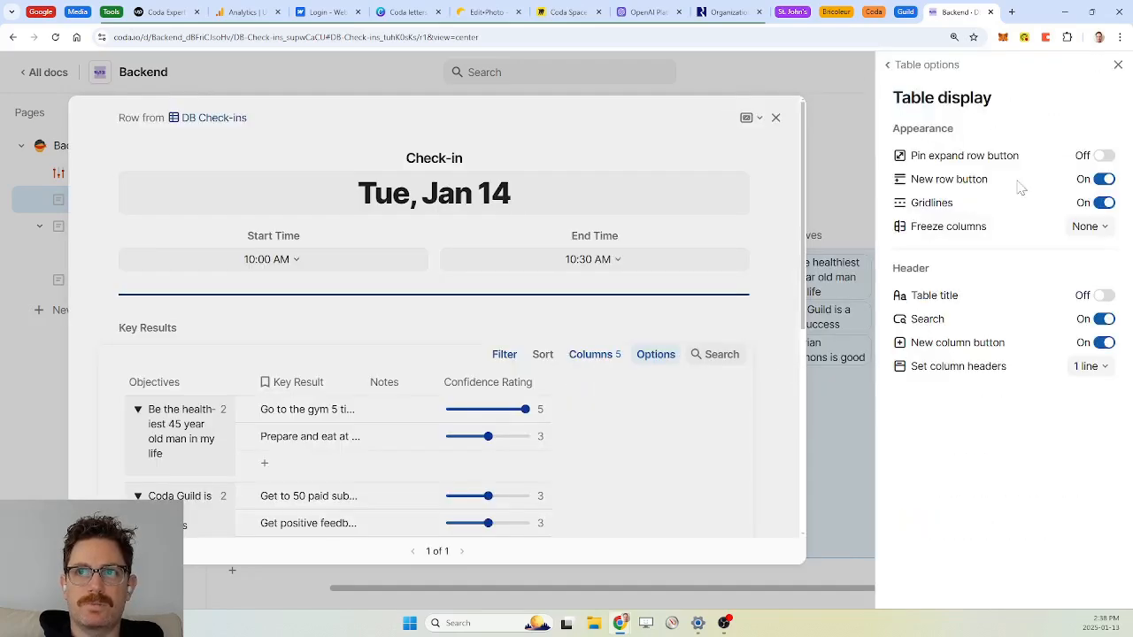
left_click(1104, 180)
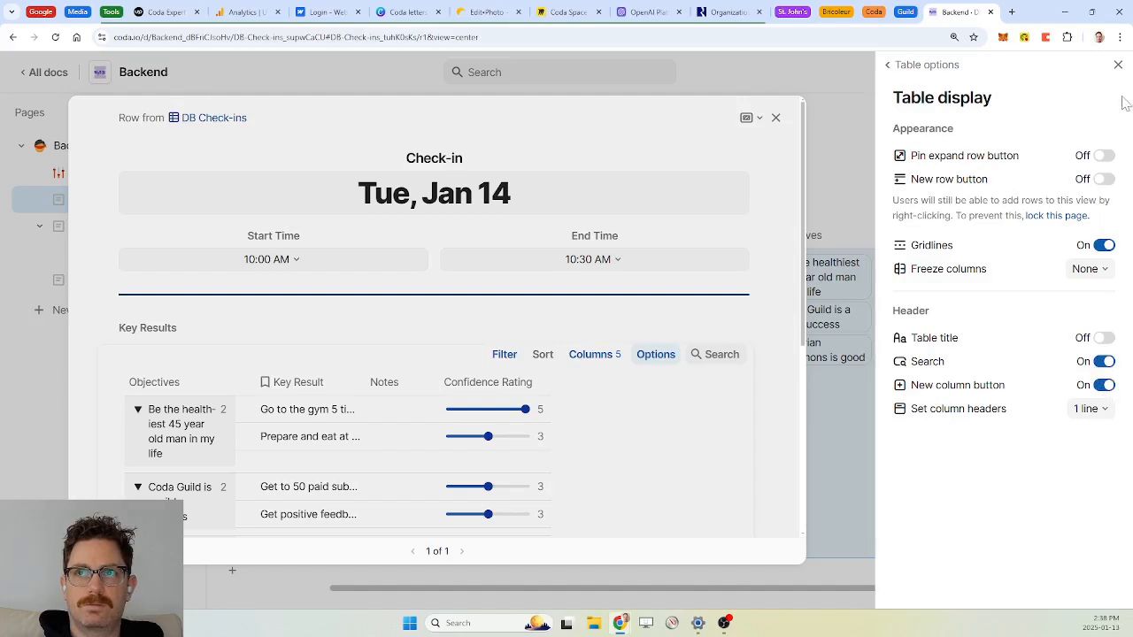
left_click(1117, 67)
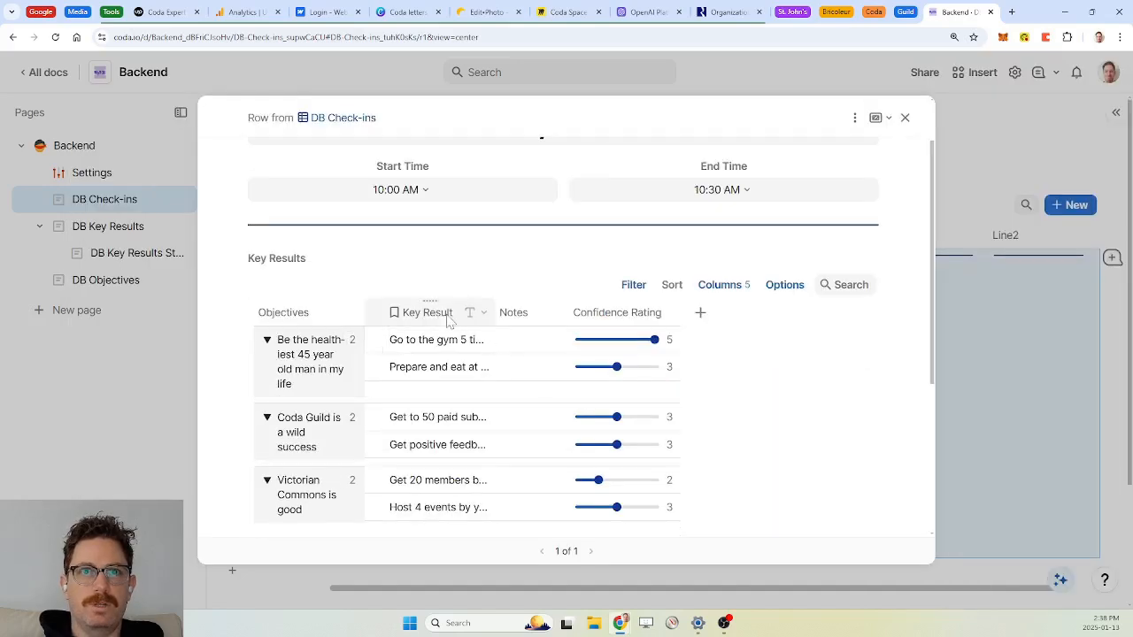
Step: Widen the Objectives group column in the Key Results table and hide the group counts
left_click_drag(396, 310, 432, 310)
left_click(389, 313)
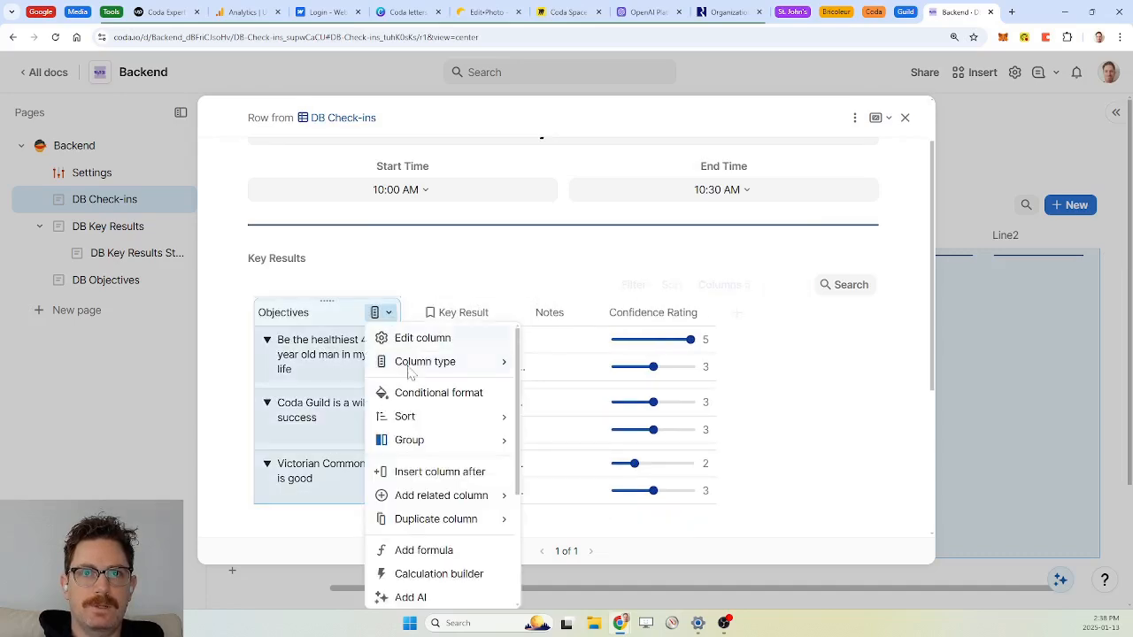
mouse_move(428, 445)
left_click(582, 511)
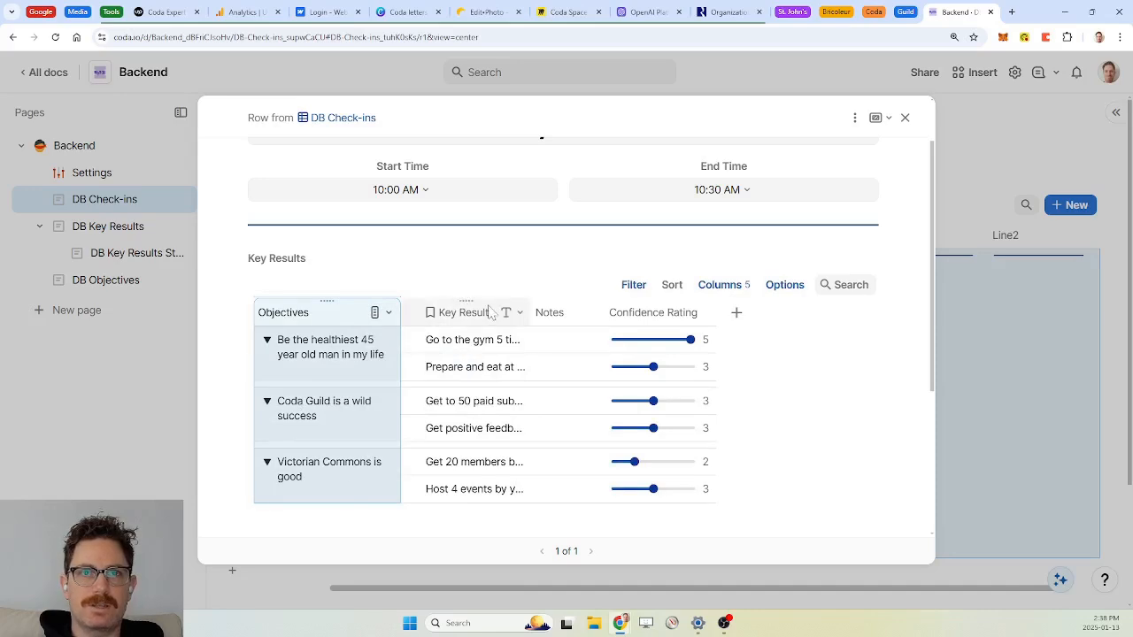
Step: Wrap the text in the Key Result column
right_click(460, 317)
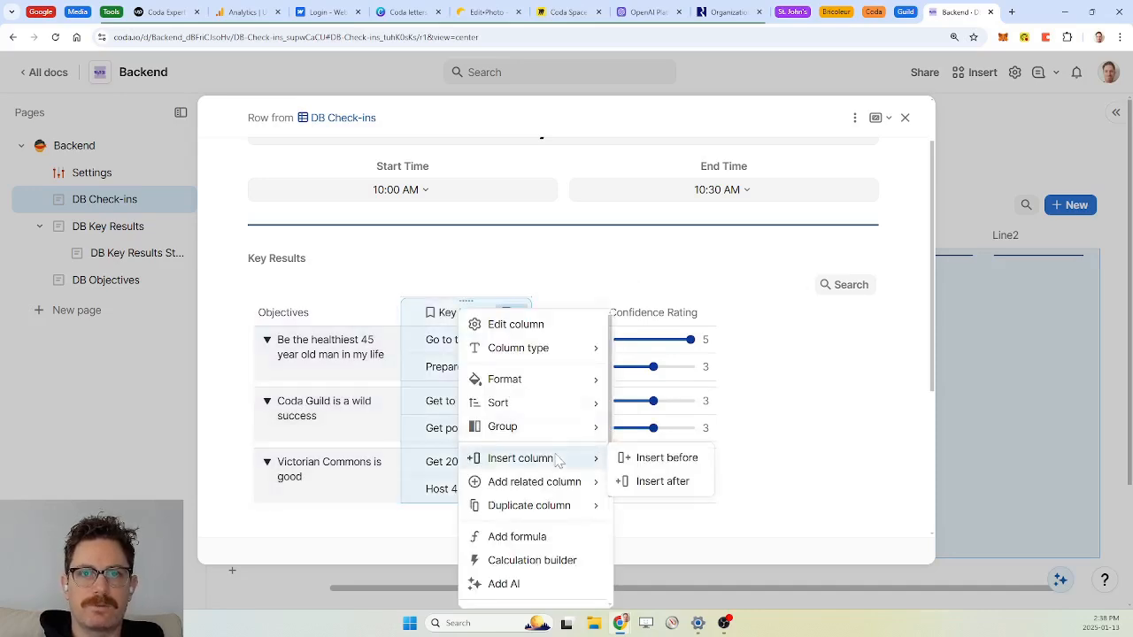
scroll(543, 489, "down", 3)
left_click(513, 530)
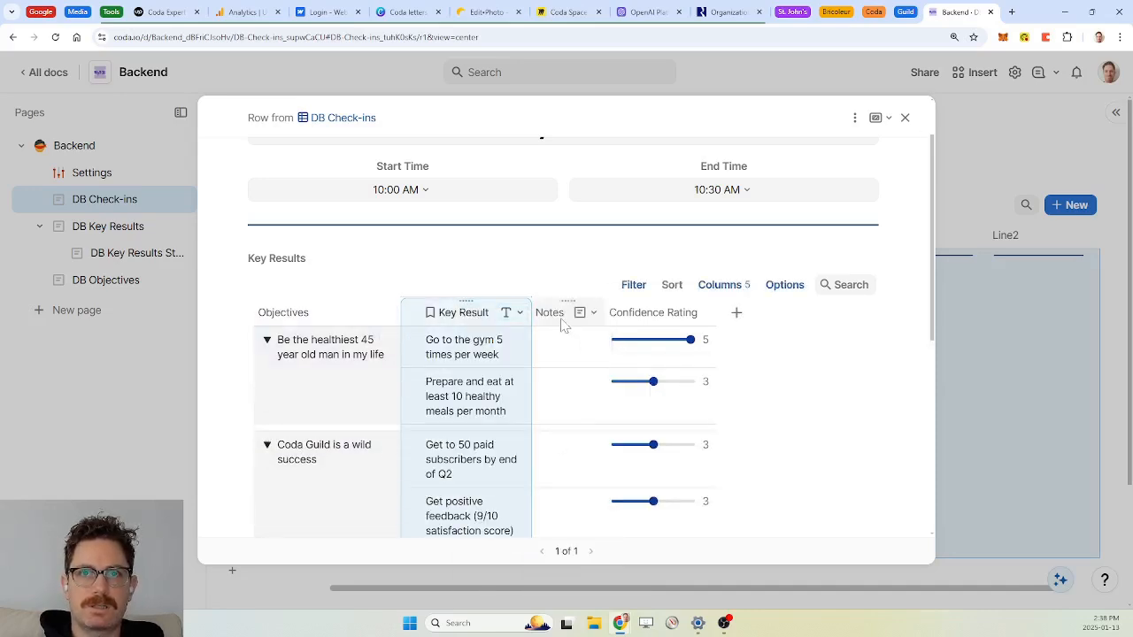
Step: Hide the Notes column in the Key Results table and widen the Key Result column
right_click(542, 324)
scroll(597, 452, "down", 3)
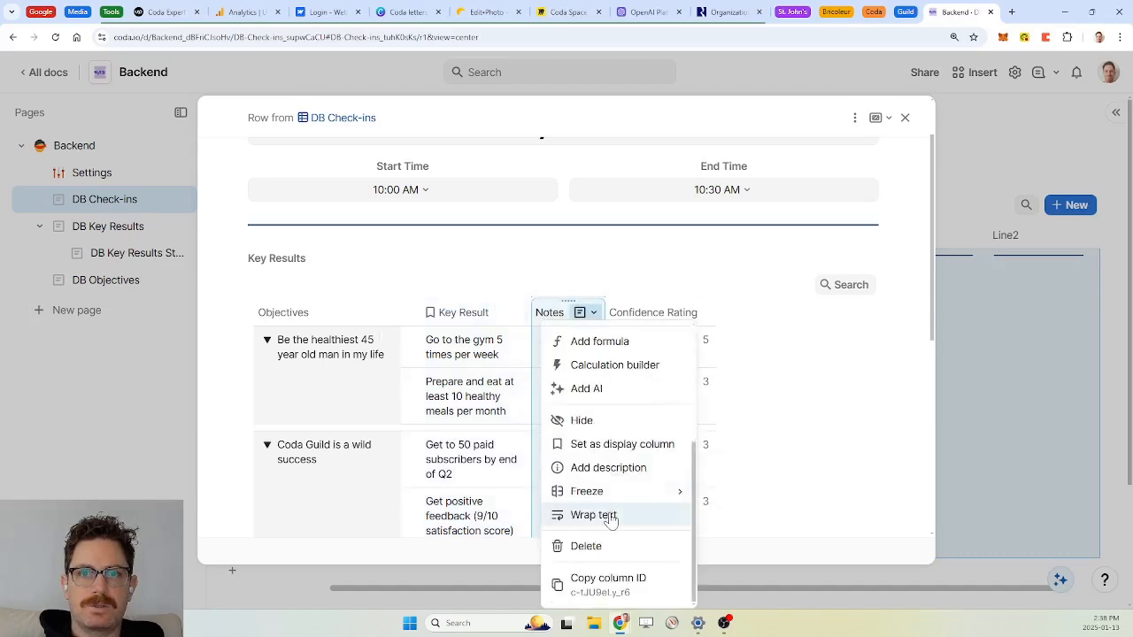
left_click(585, 421)
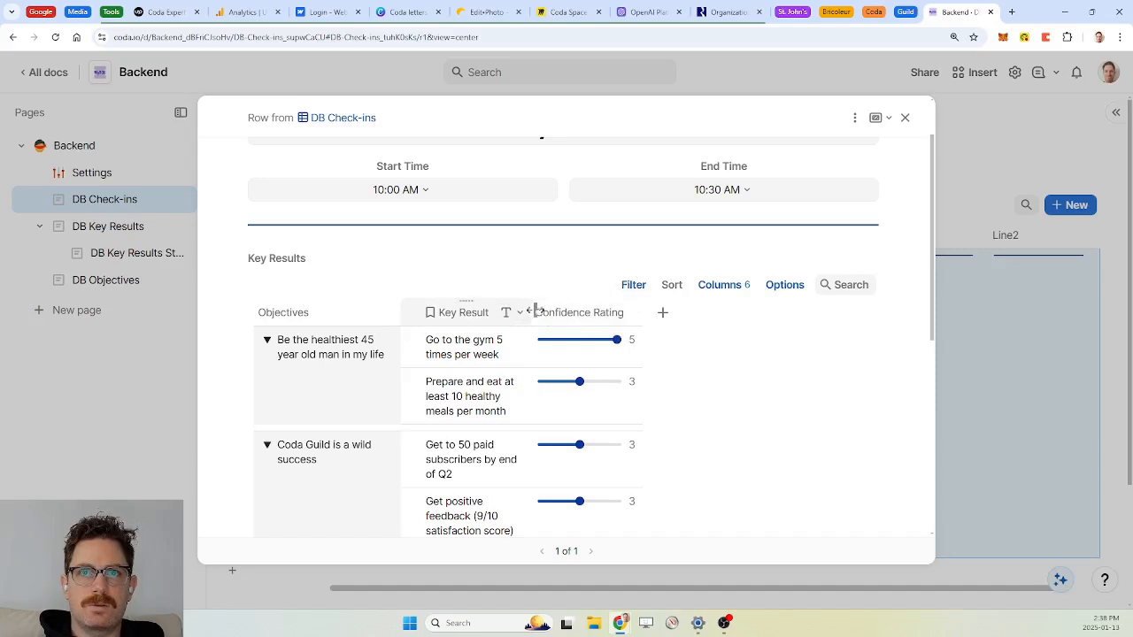
left_click_drag(536, 311, 593, 312)
scroll(563, 372, "up", 1)
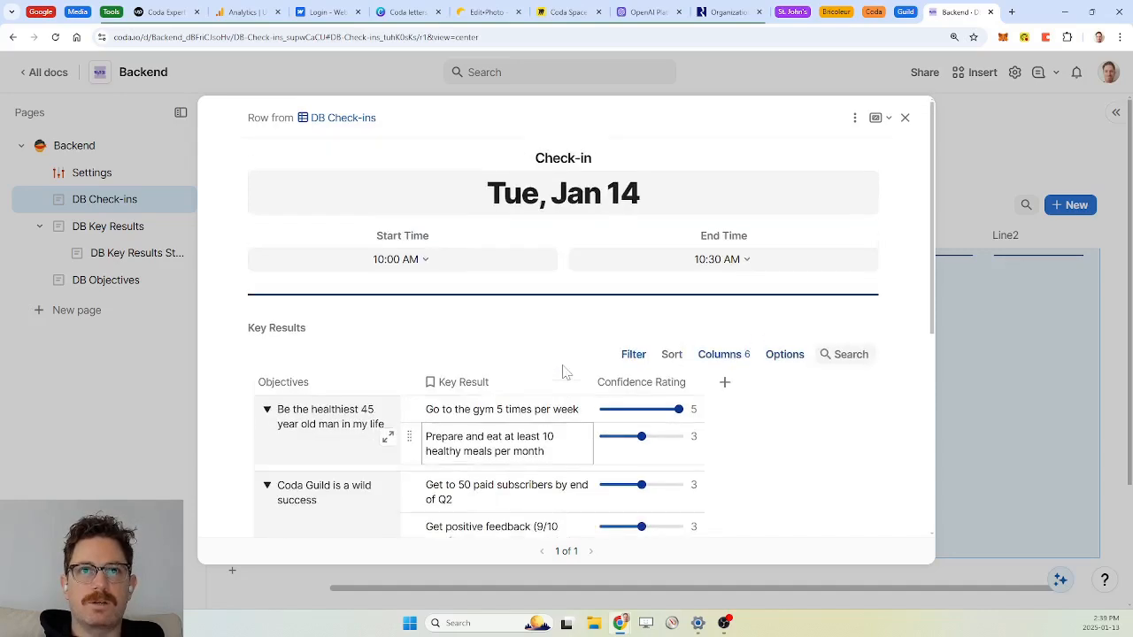
scroll(563, 371, "down", 1)
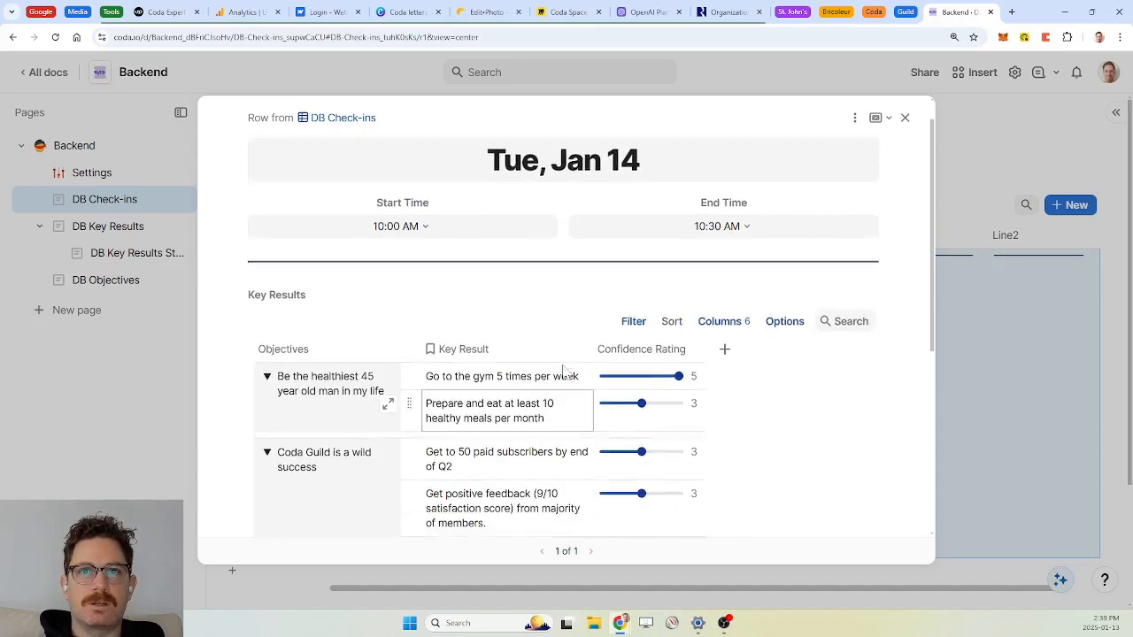
Step: Edit the row layout to give Key Results the long name OKR Checks in the Large label style, and finish editing
left_click(856, 117)
left_click(871, 152)
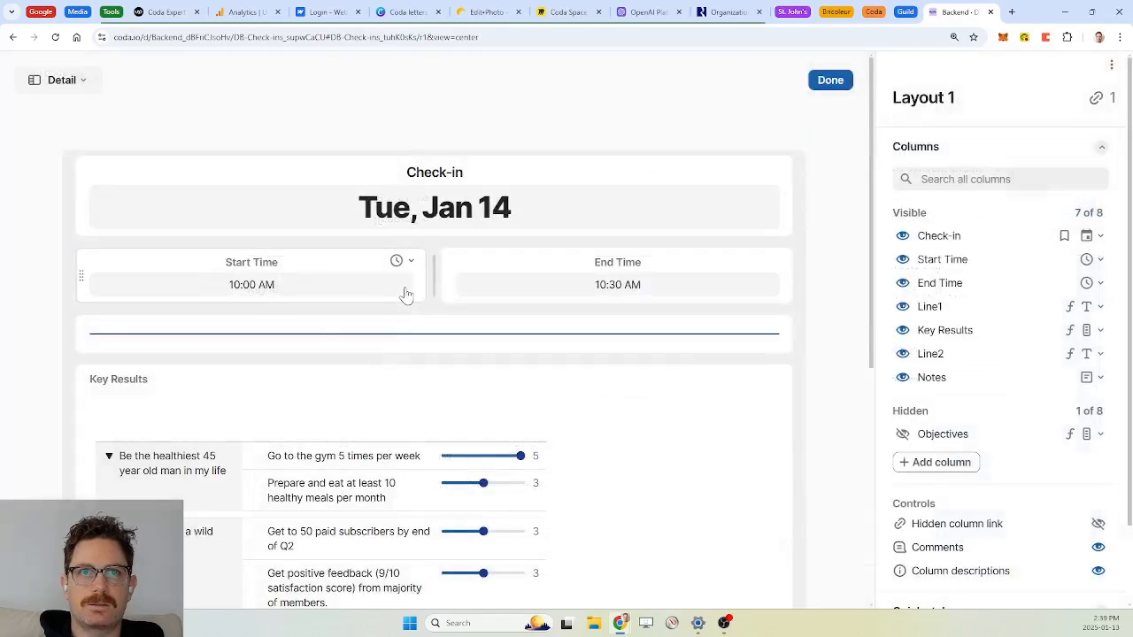
left_click(316, 393)
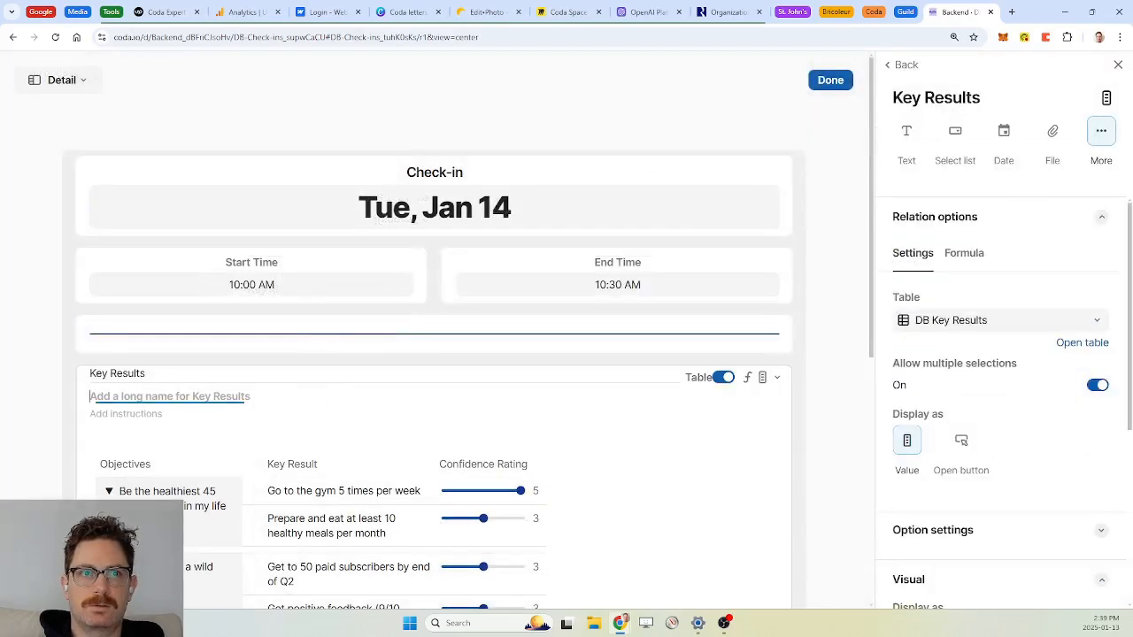
type("OKR Checks")
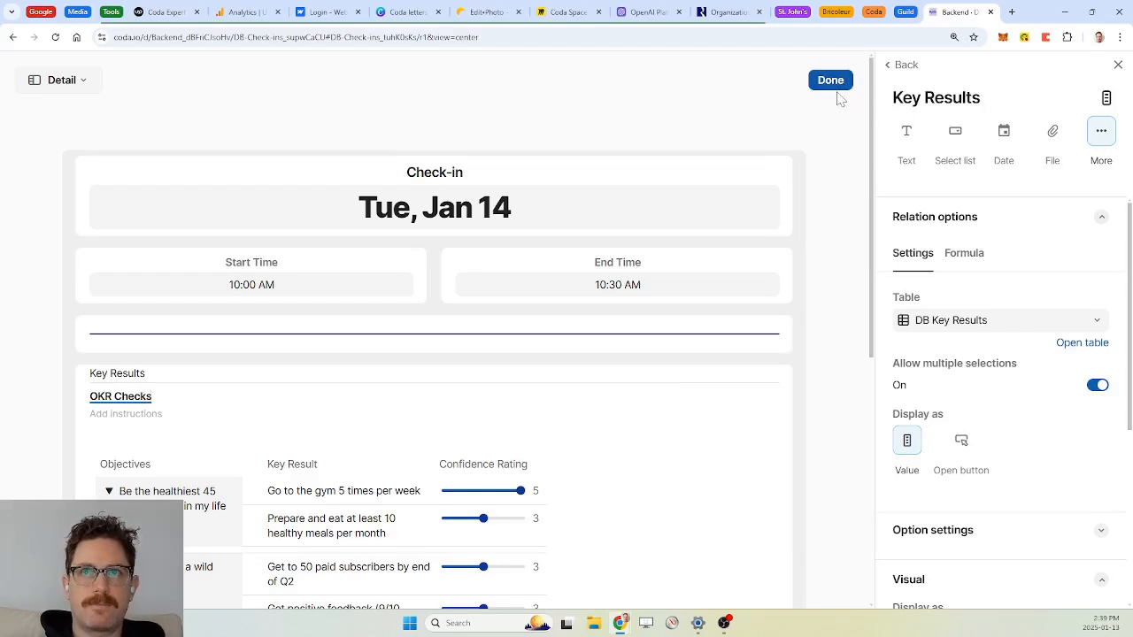
scroll(1013, 400, "down", 3)
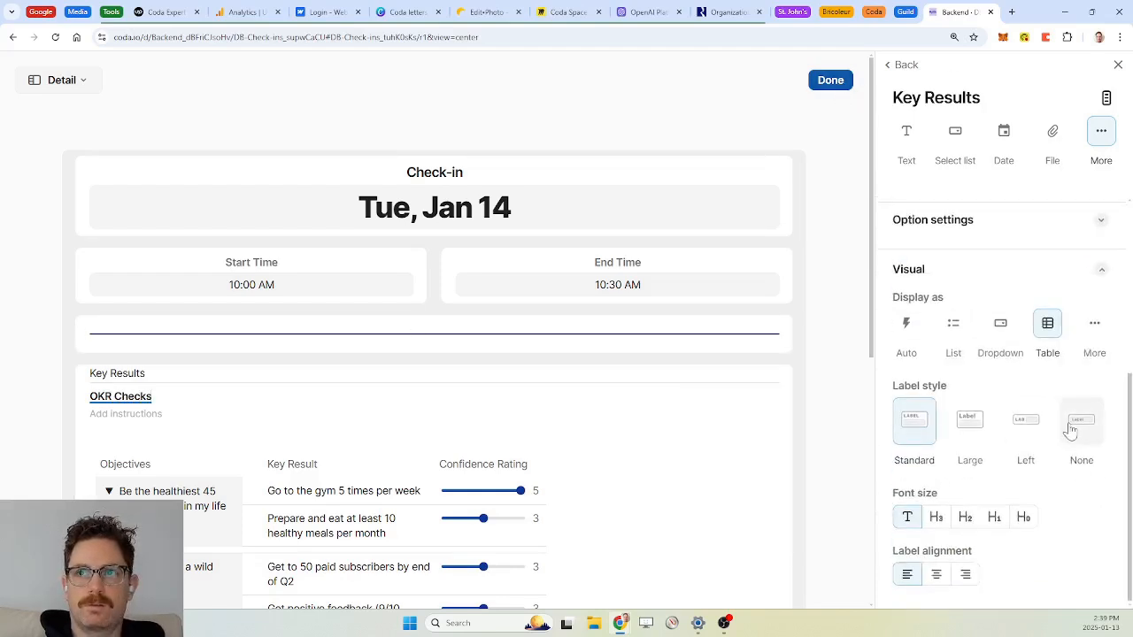
left_click(970, 421)
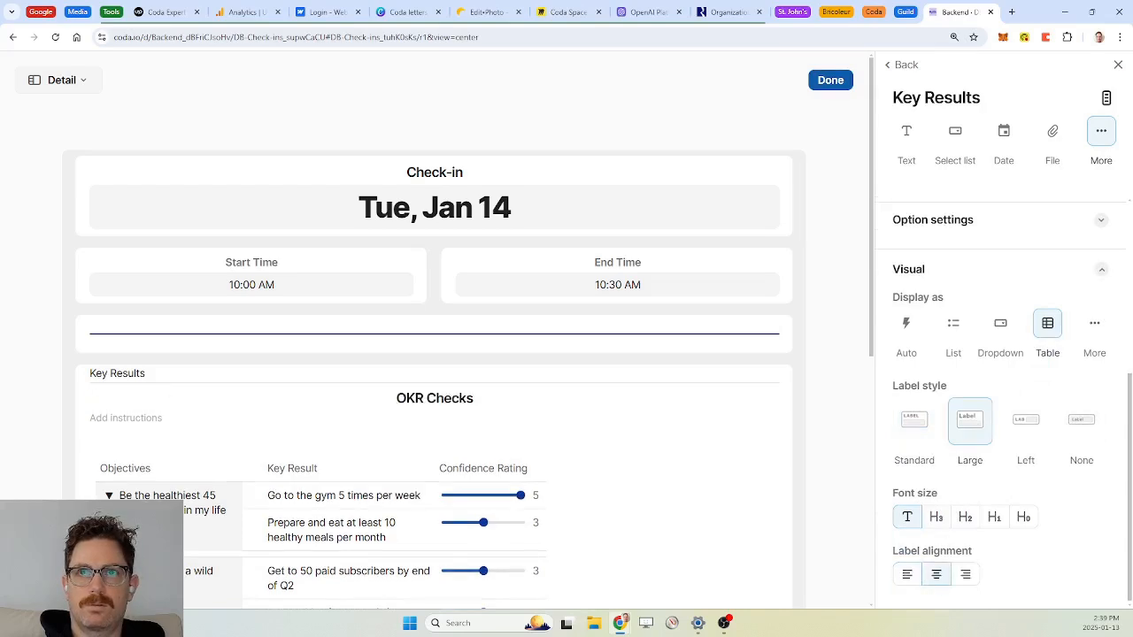
left_click(835, 82)
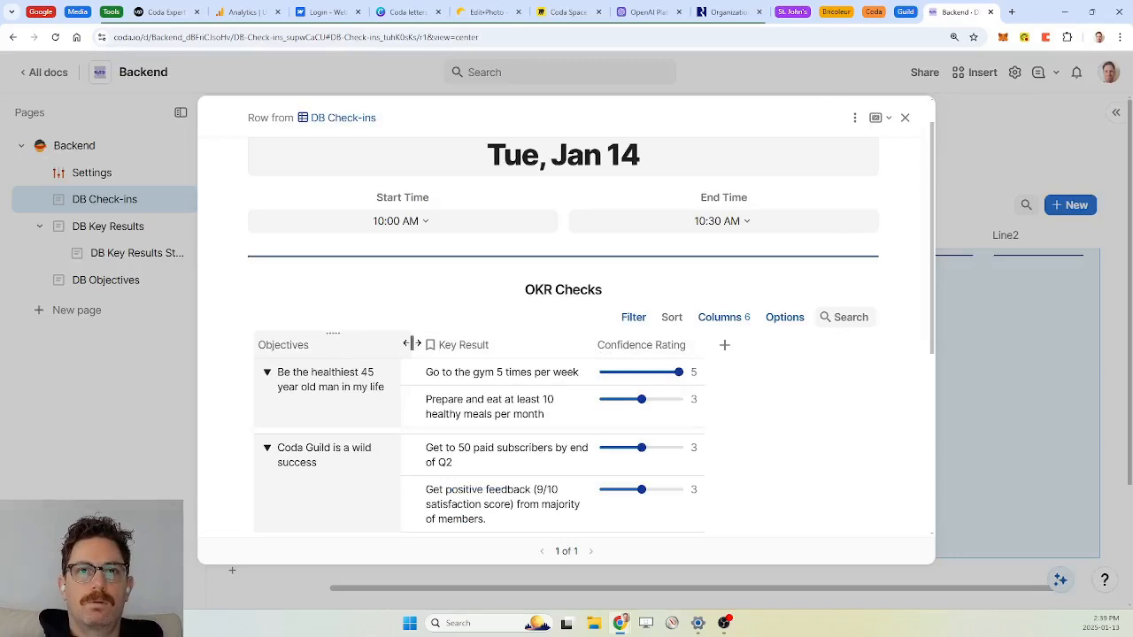
Step: Widen the Objectives and Key Result columns further in the OKR Checks table
left_click_drag(412, 343, 424, 344)
left_click_drag(605, 347, 652, 346)
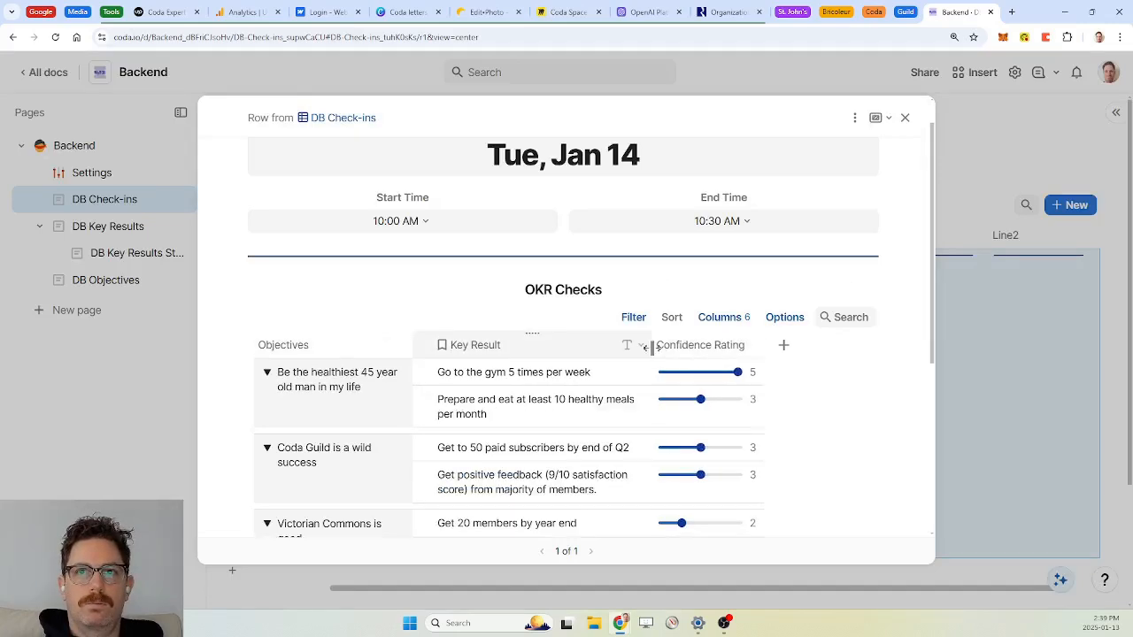
scroll(526, 272, "down", 3)
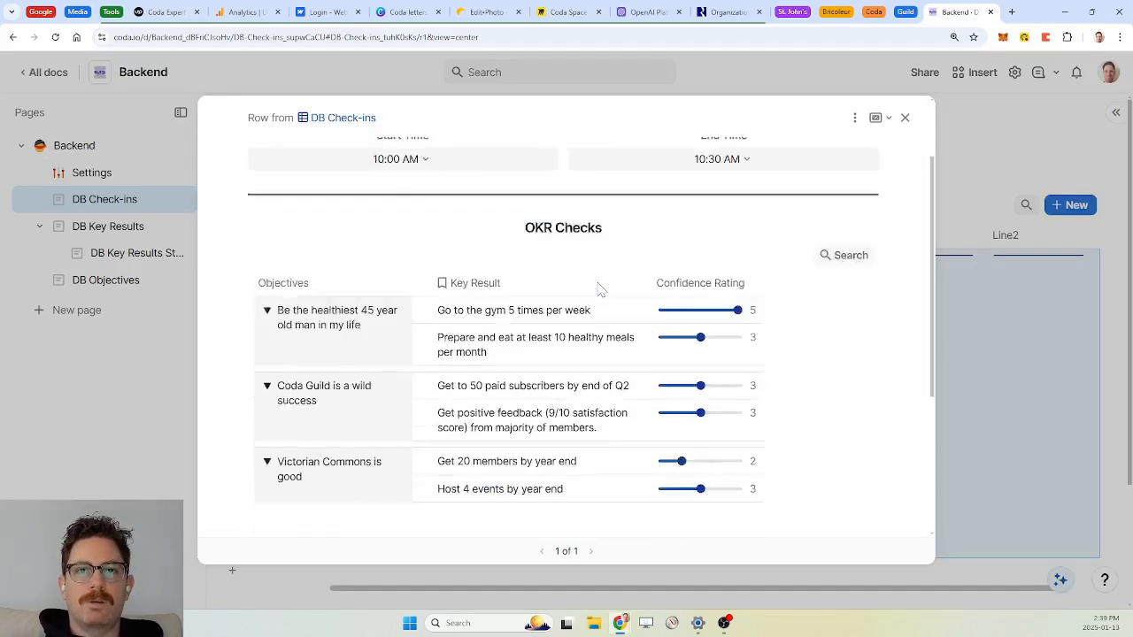
scroll(525, 273, "up", 1)
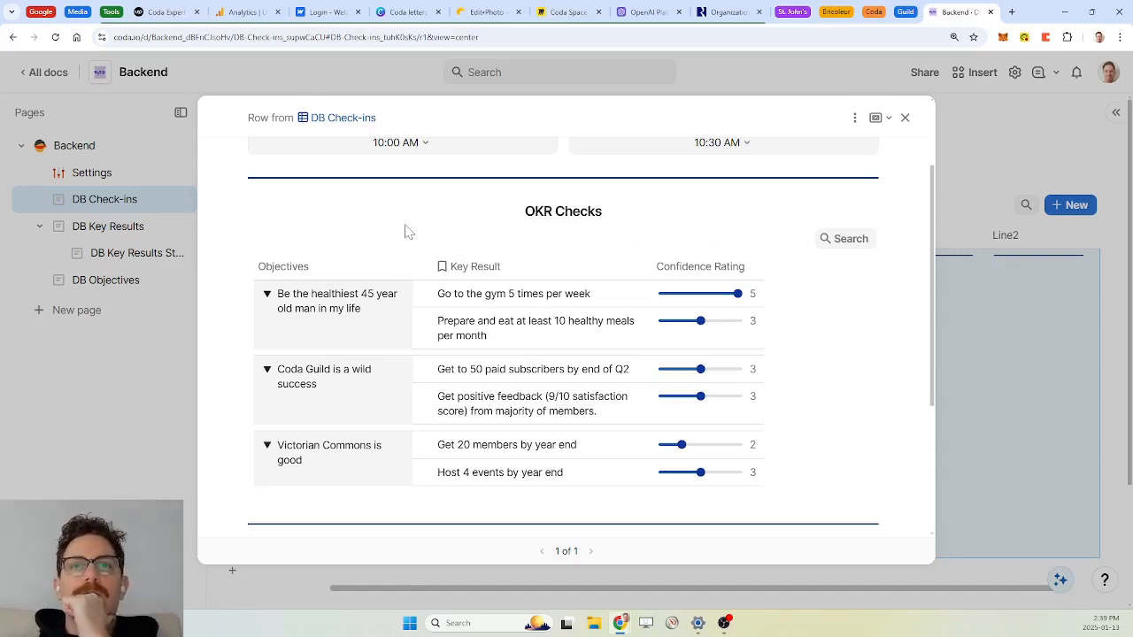
Step: Edit the check-in layout again and add a new column named KR Confidence Filter
scroll(452, 266, "up", 3)
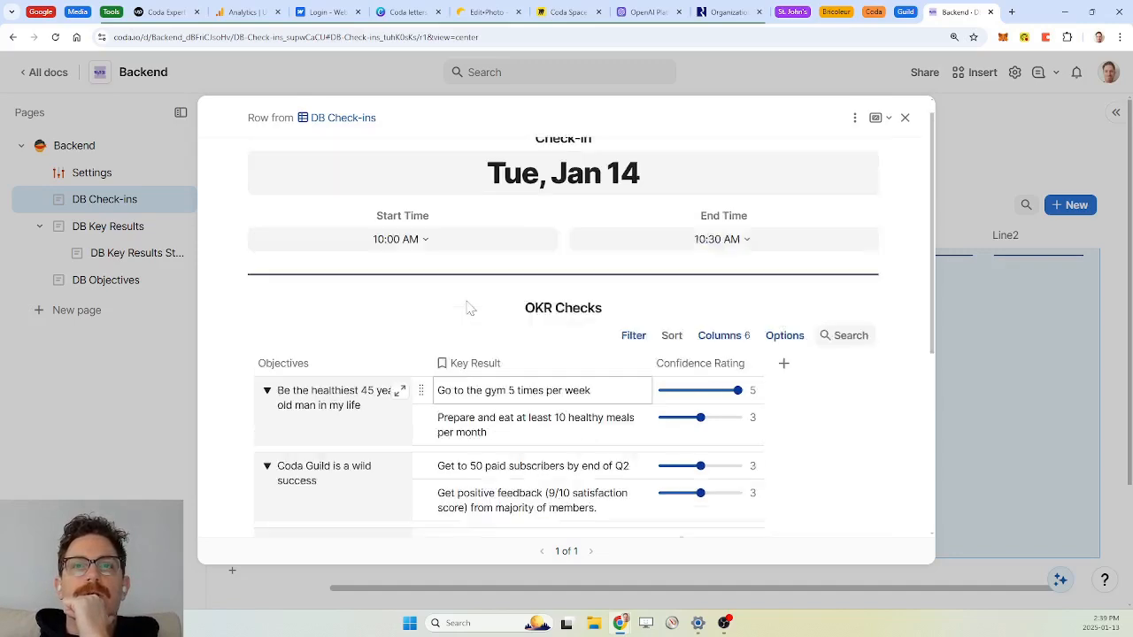
left_click(856, 119)
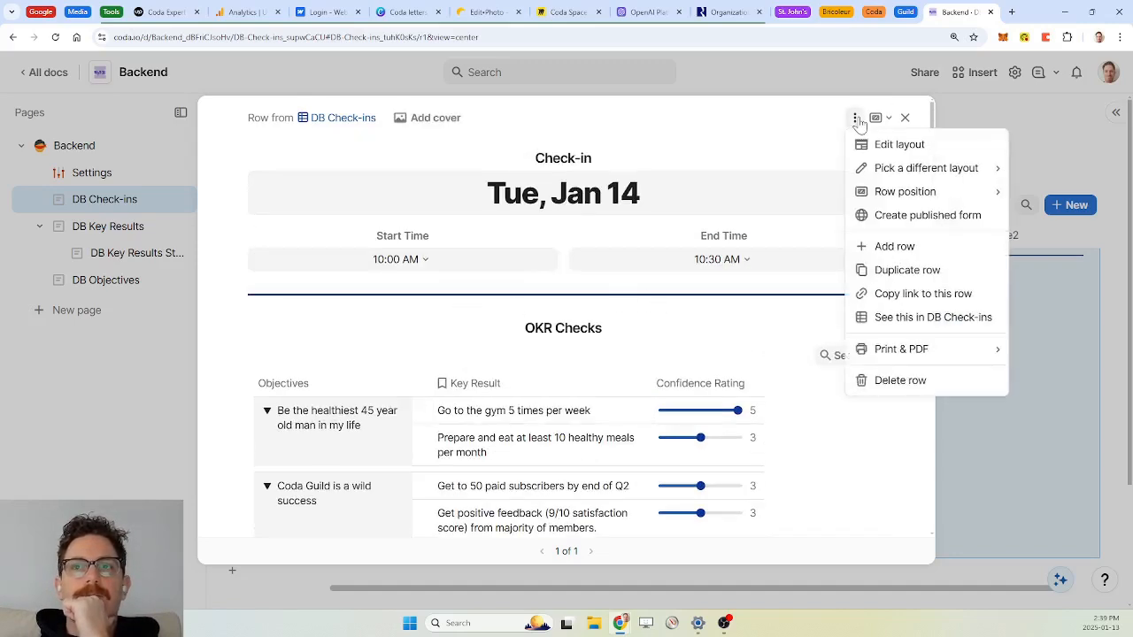
left_click(897, 145)
scroll(601, 262, "down", 5)
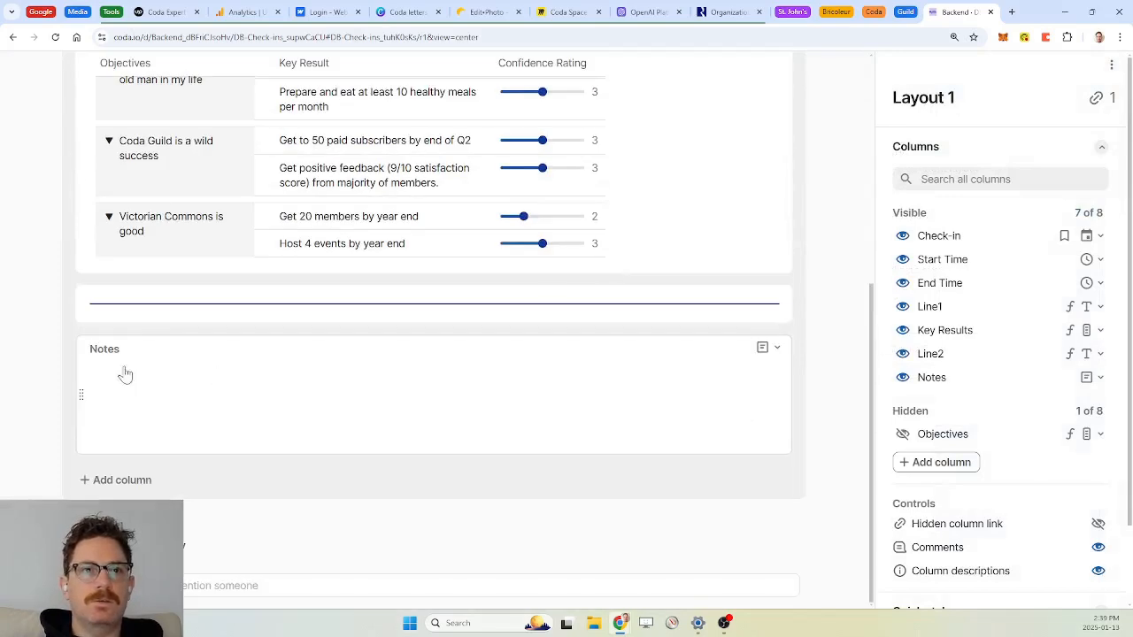
left_click(123, 480)
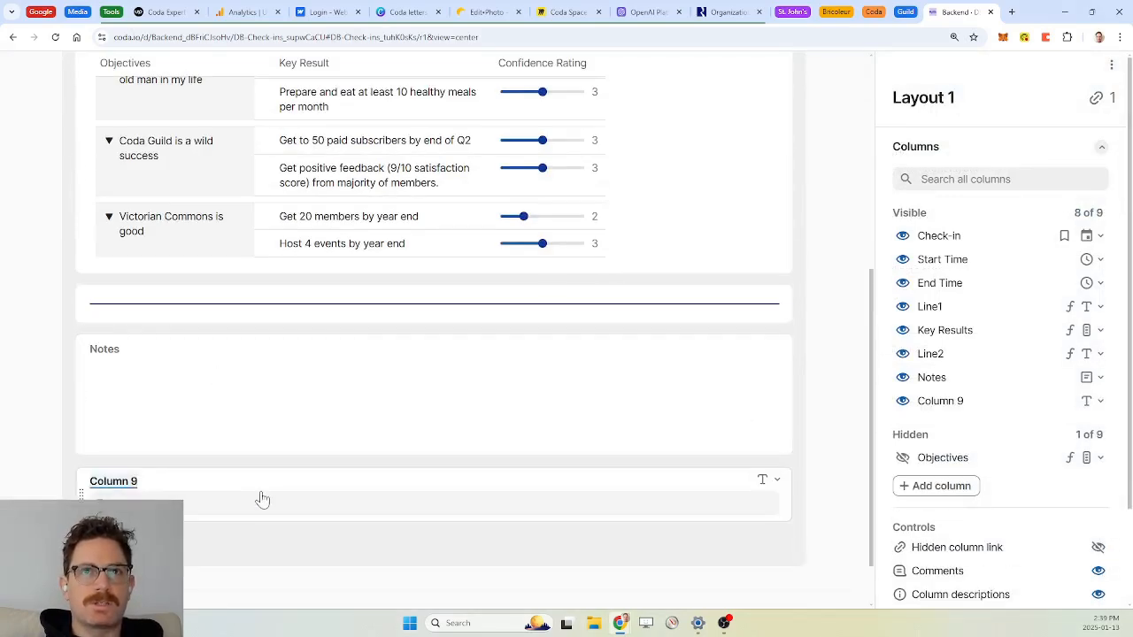
scroll(445, 458, "up", 3)
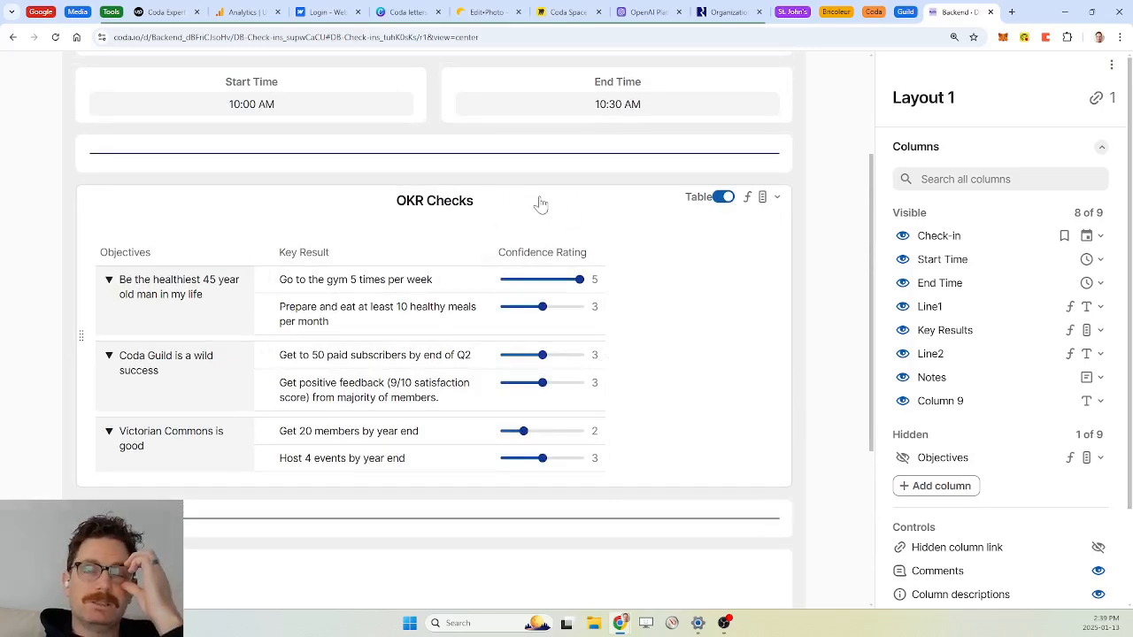
scroll(337, 412, "down", 3)
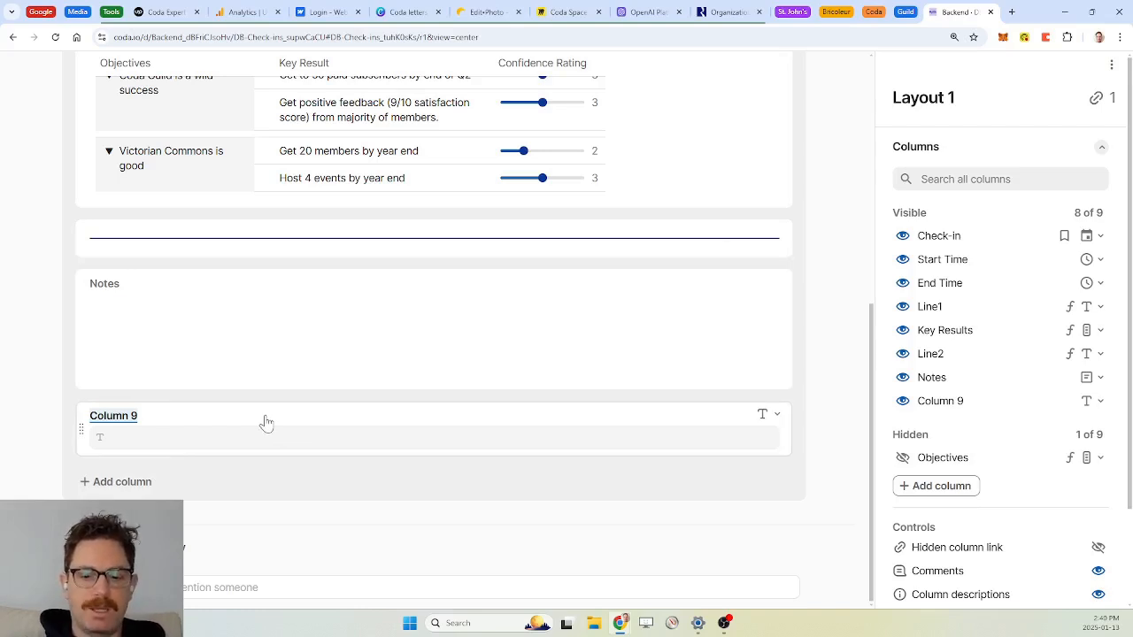
type("KR Confidence Filter")
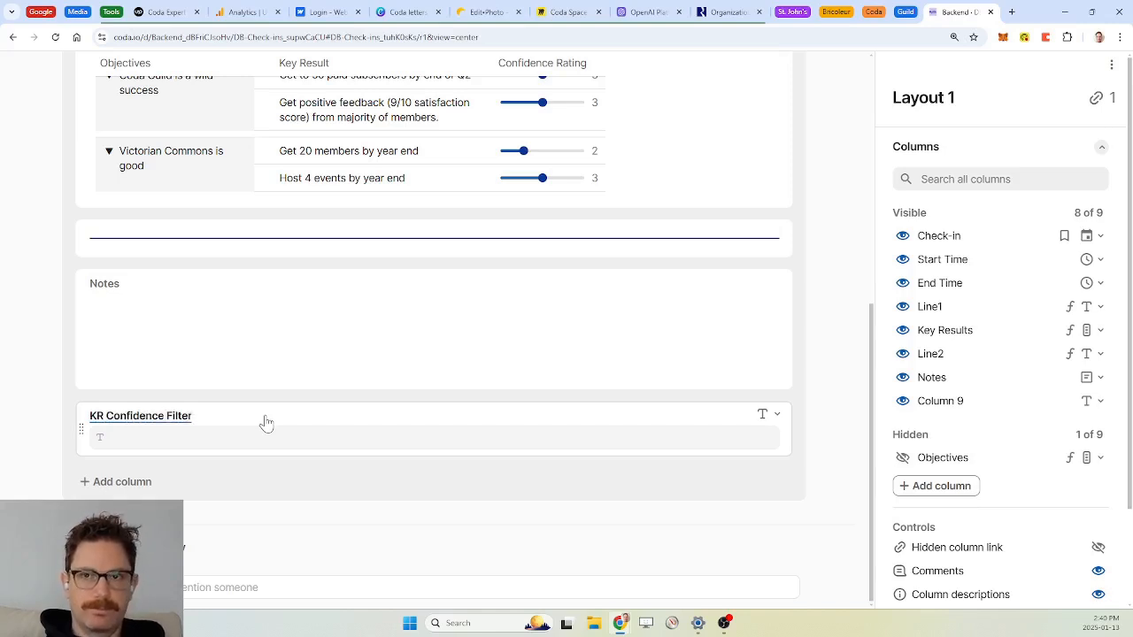
Step: Set the KR Confidence Filter column's type to Number
left_click(777, 415)
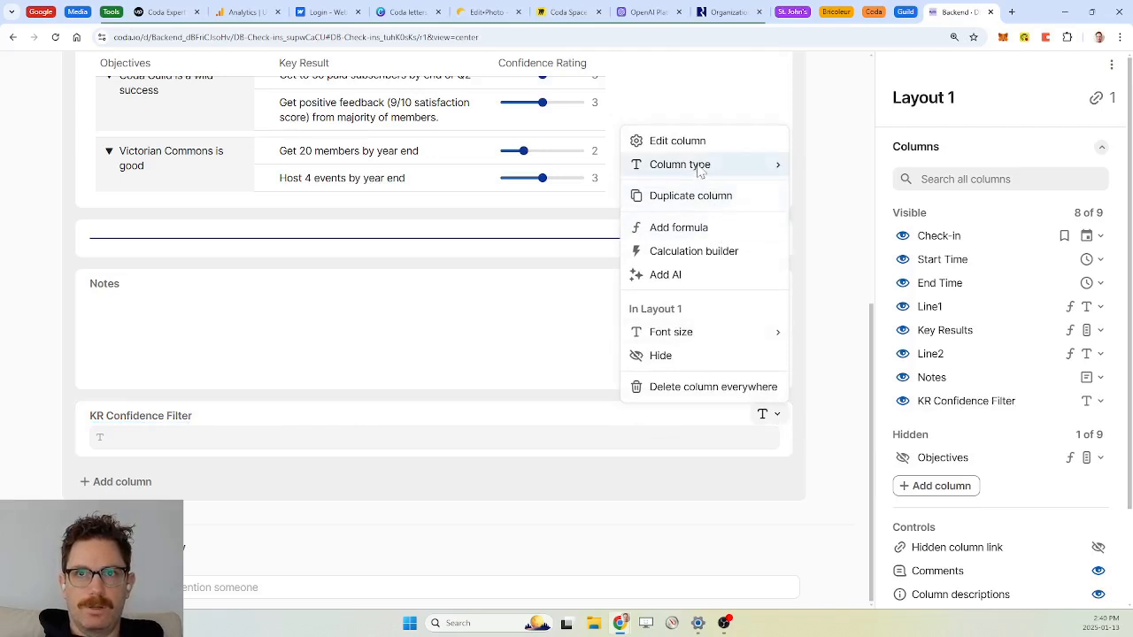
mouse_move(698, 168)
type("num")
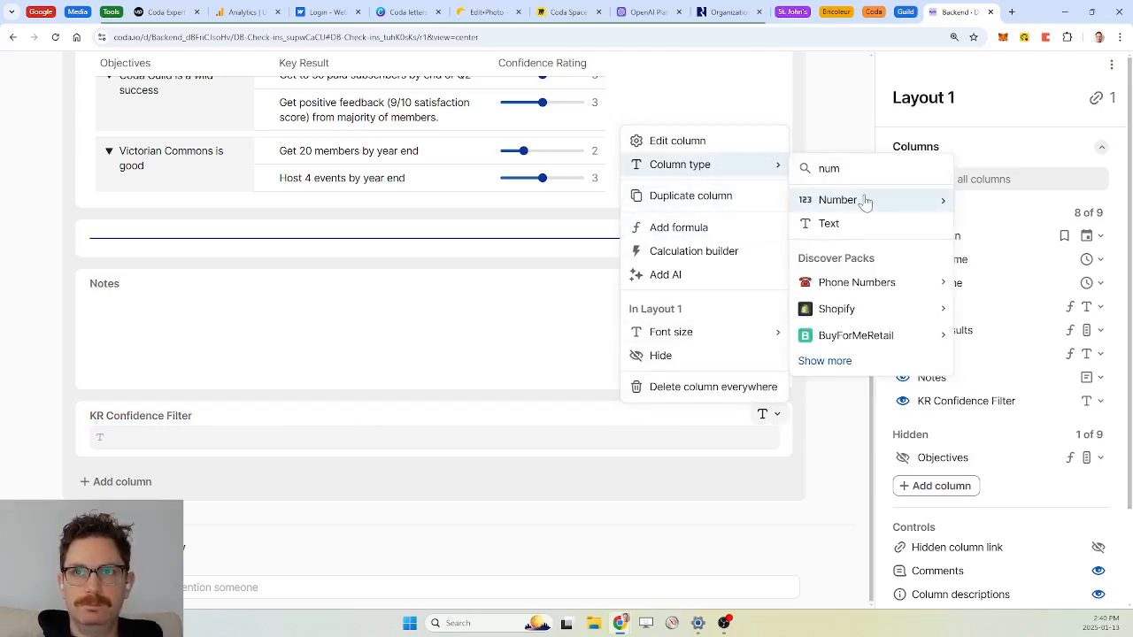
mouse_move(867, 204)
left_click(991, 202)
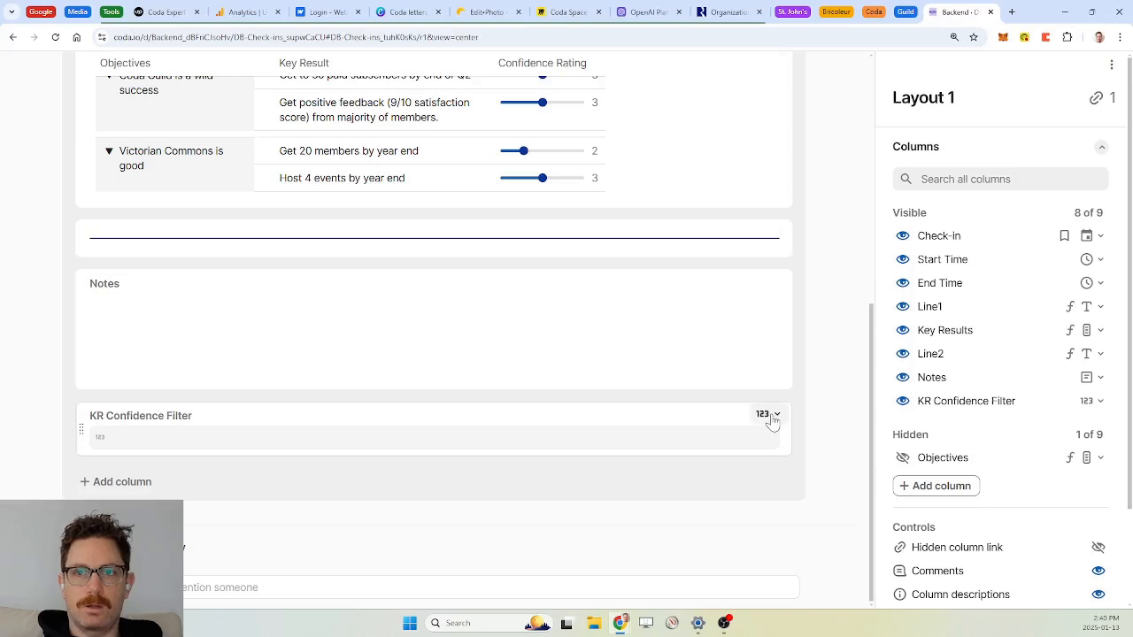
Step: Set the KR Confidence Filter column's type to Slider
left_click(770, 413)
mouse_move(724, 168)
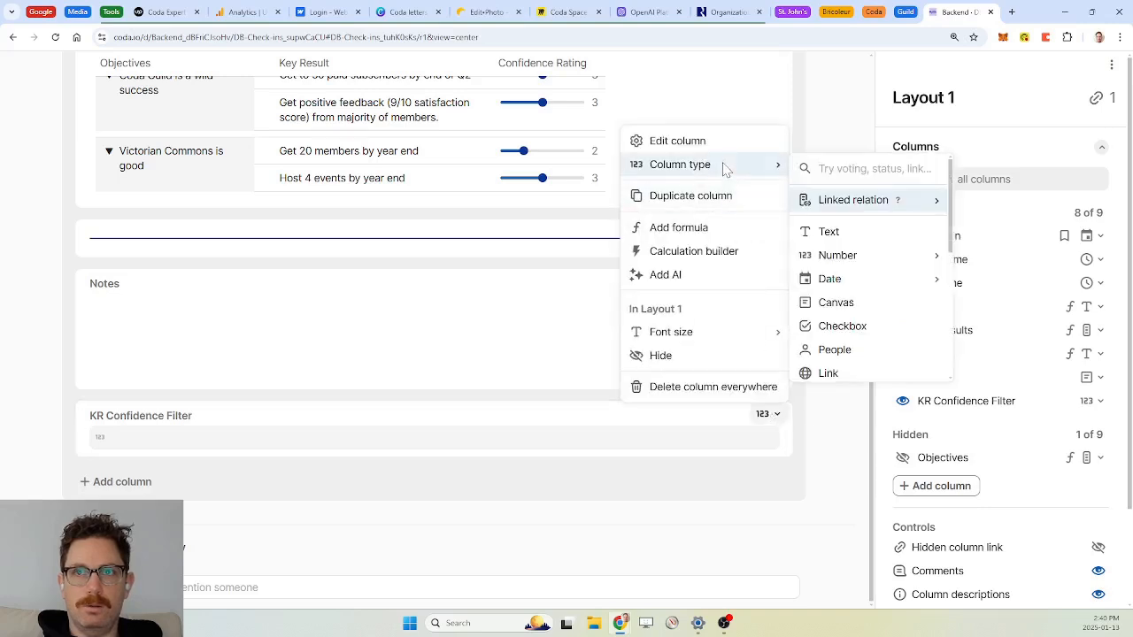
mouse_move(894, 259)
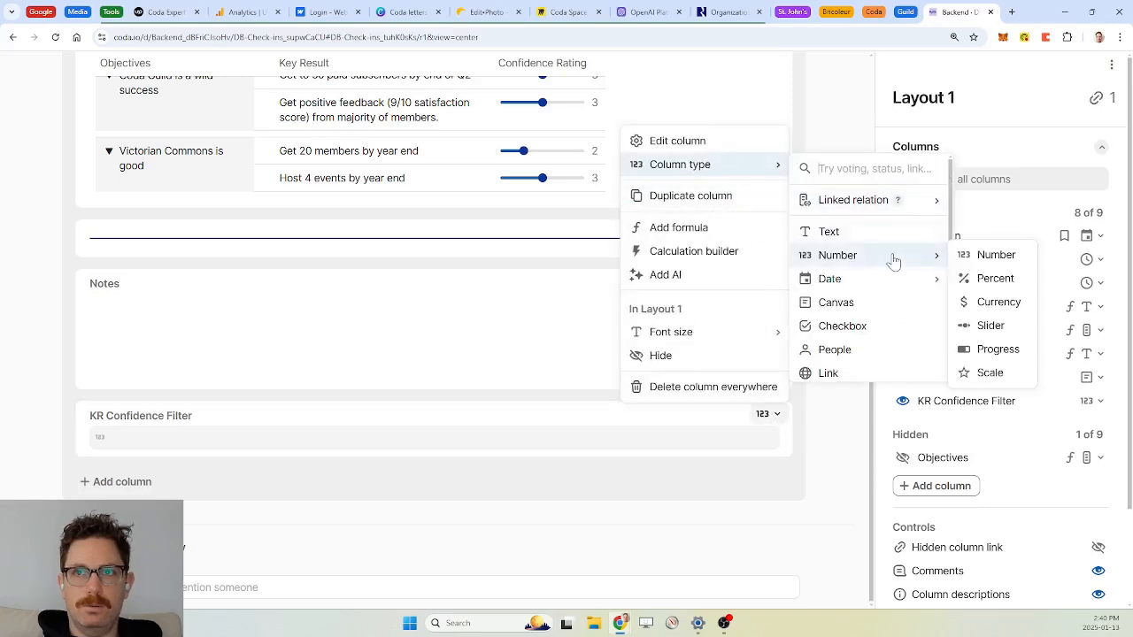
left_click(991, 324)
Step: Place KR Confidence Filter between Line1 and the OKR Checks table in the layout
left_click_drag(92, 435, 298, 359)
scroll(381, 389, "down", 1)
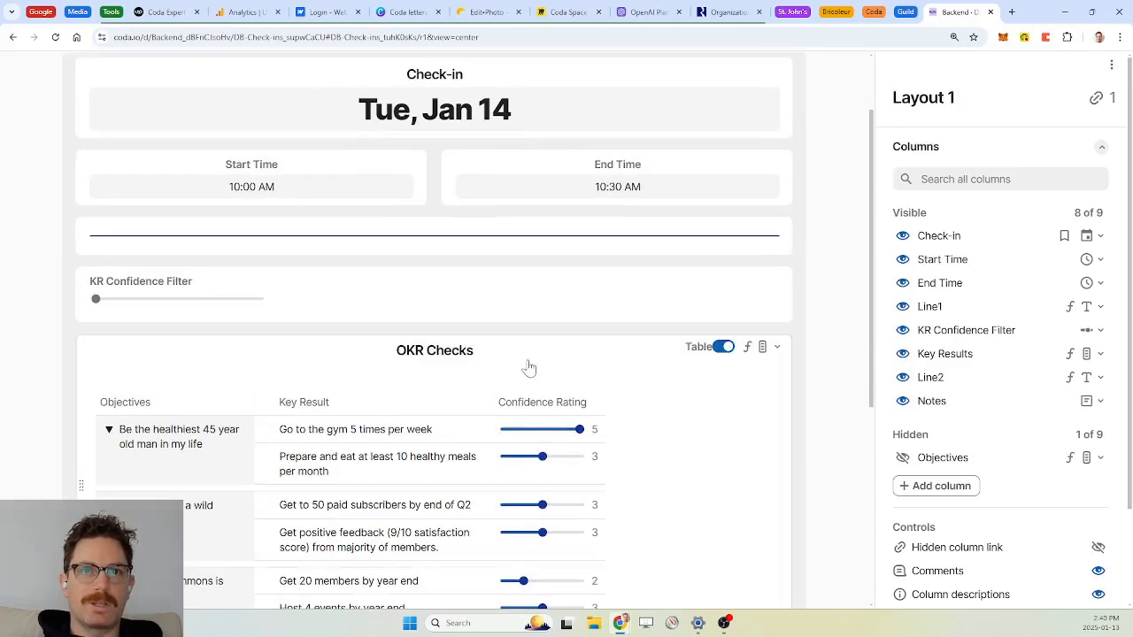
scroll(453, 368, "down", 4)
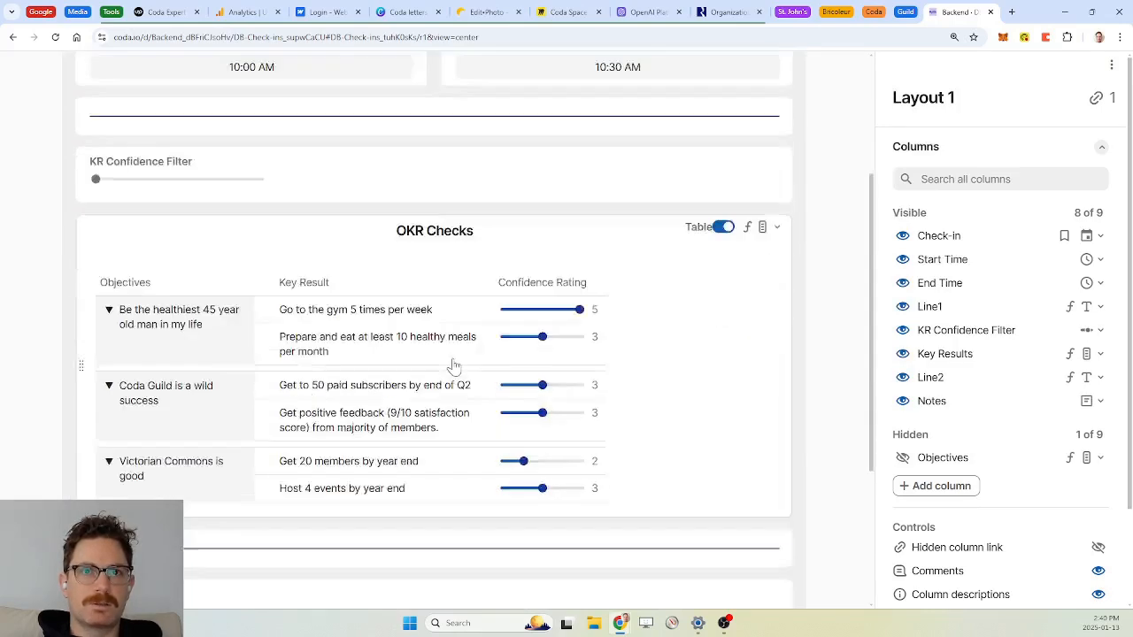
Step: Add a text column named Header - OKR Checks to the check-in layout with the column formula "OKR Checks"
left_click(124, 481)
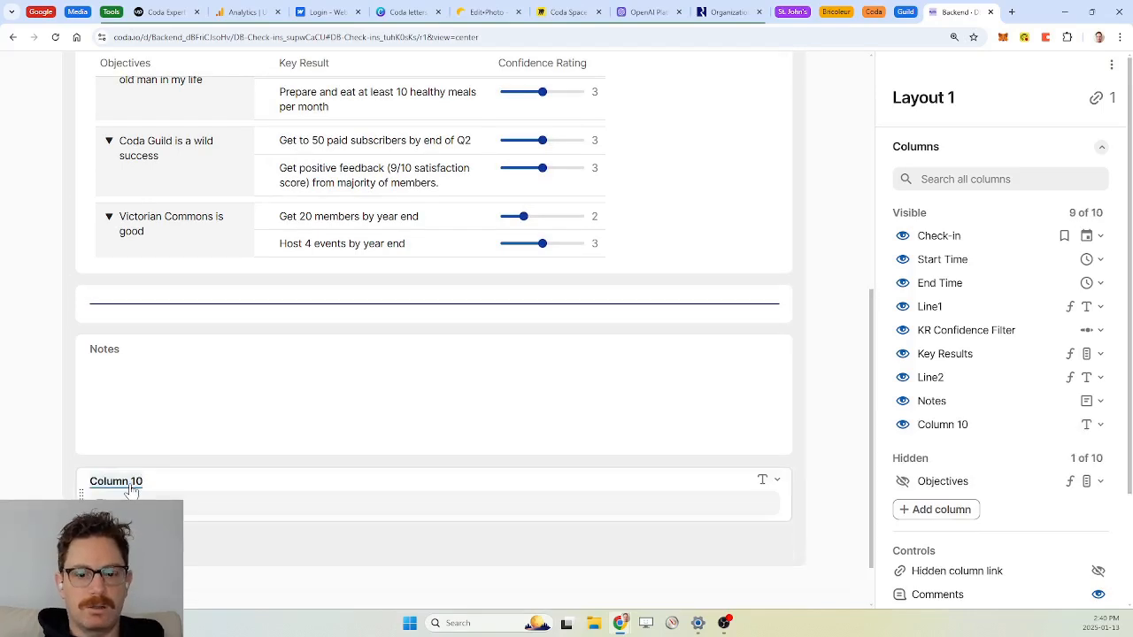
type("Header - OKR Checks")
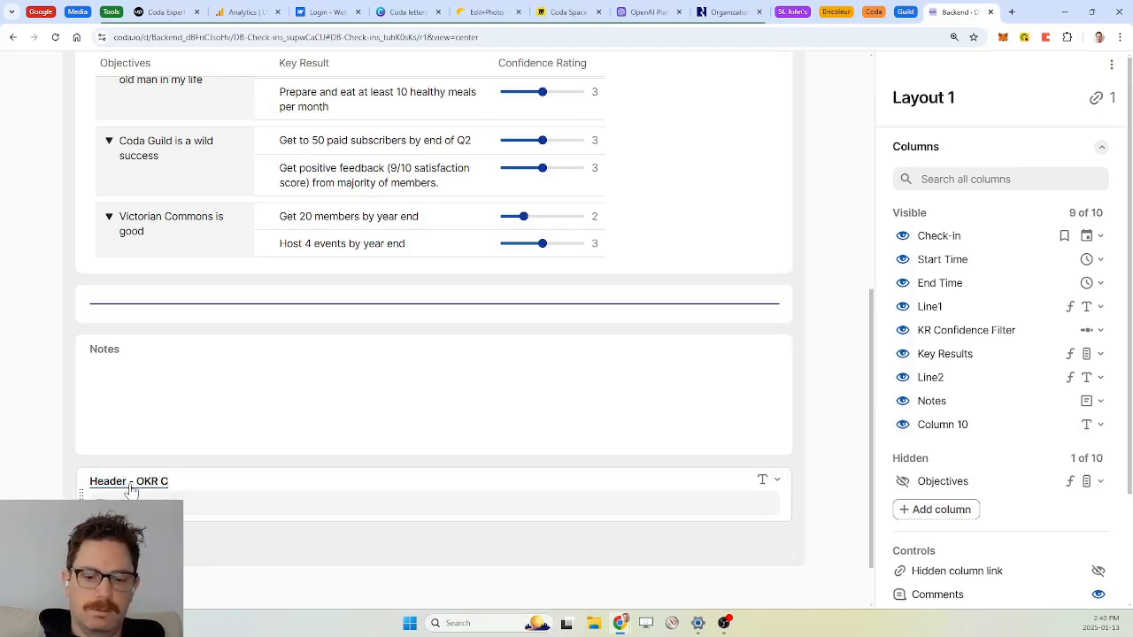
left_click(776, 487)
left_click(686, 294)
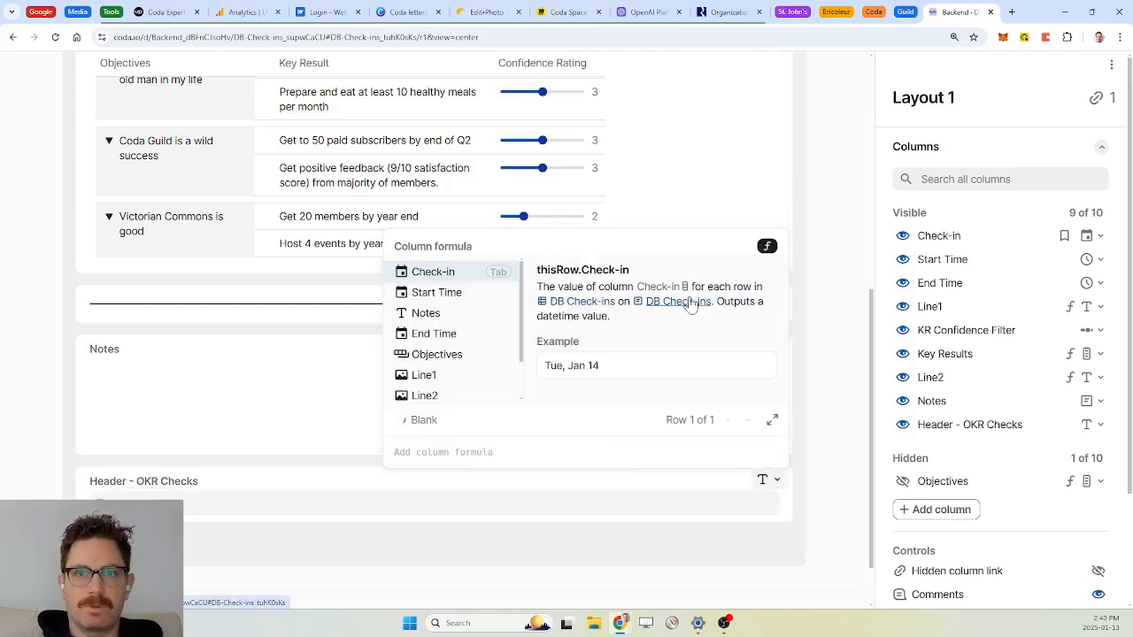
type("\"")
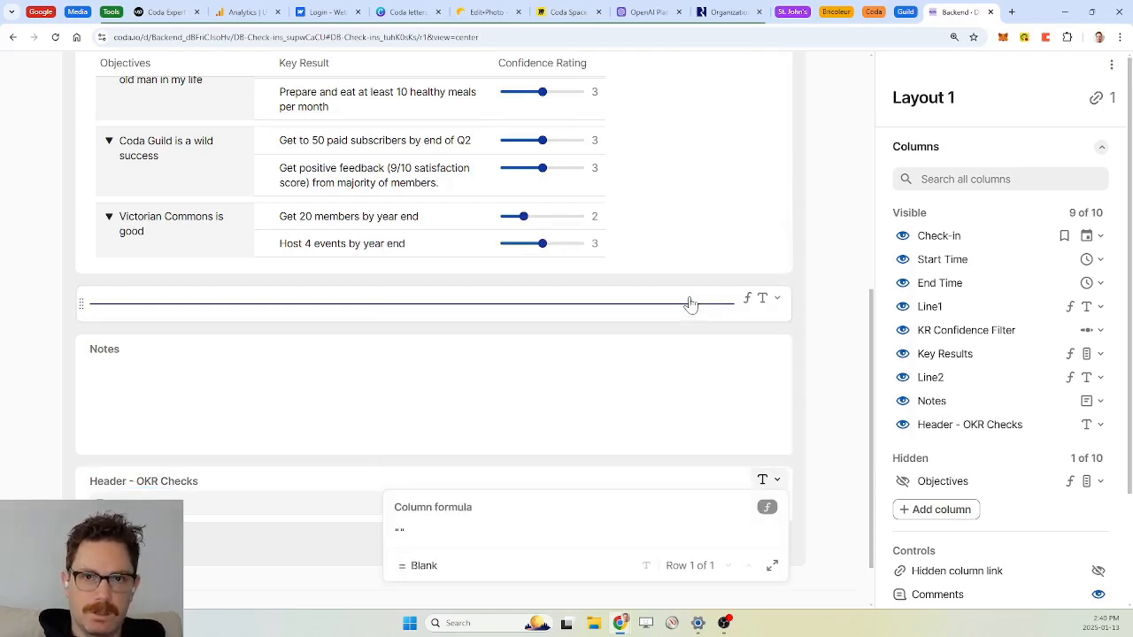
type("OKR Checks")
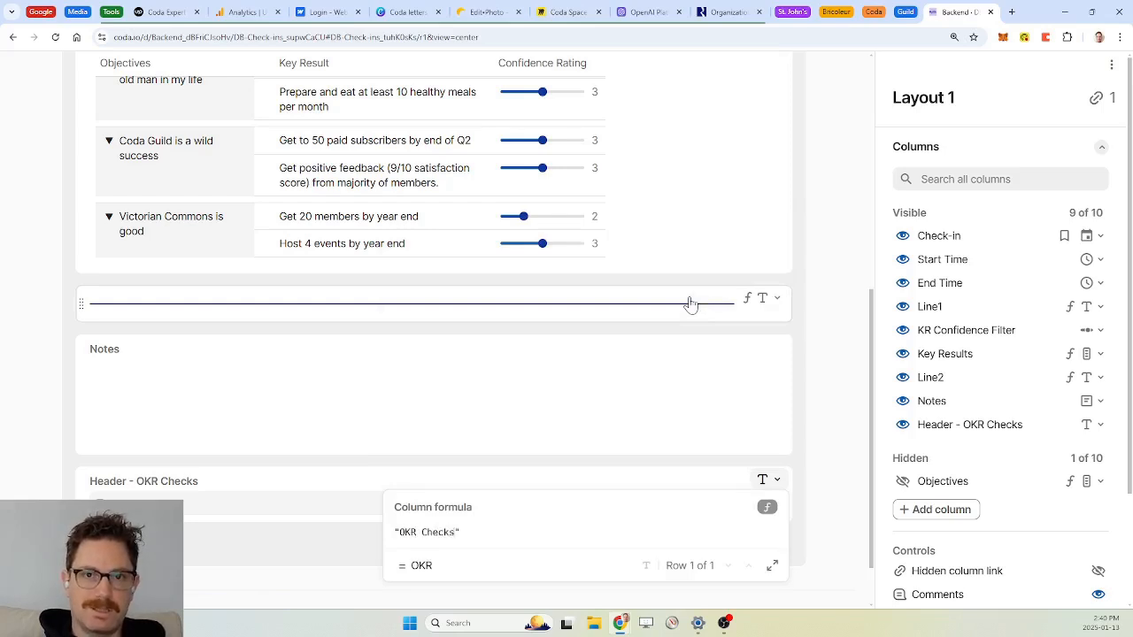
key("Return")
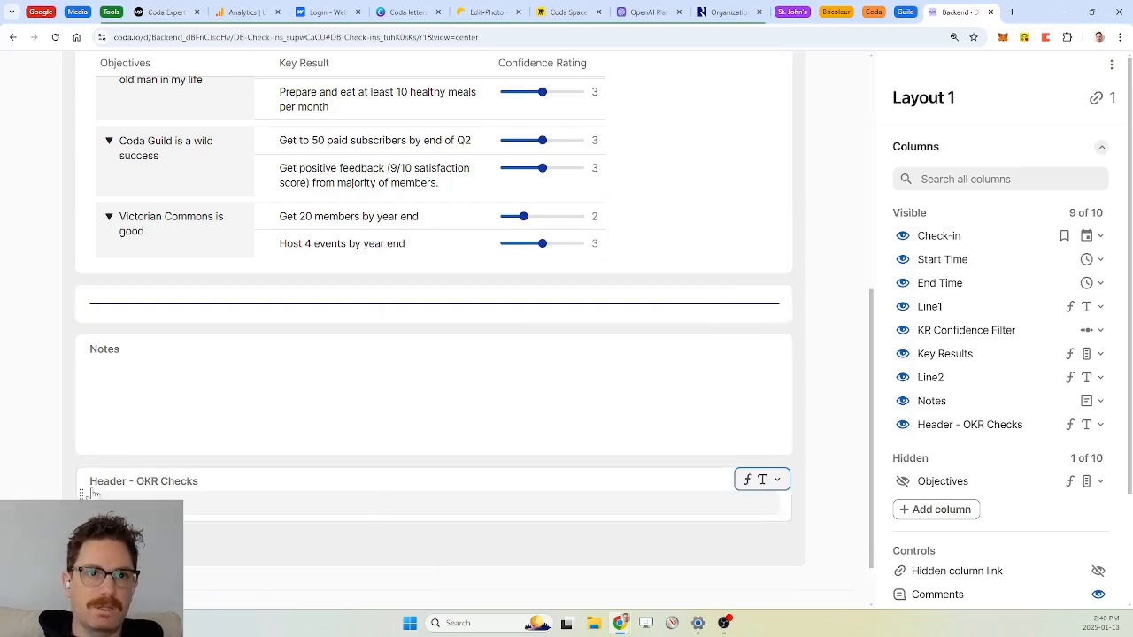
Step: Place Header - OKR Checks above KR Confidence Filter and style it with no label, H2 font size and centre alignment
left_click_drag(91, 493, 147, 355)
left_click(359, 371)
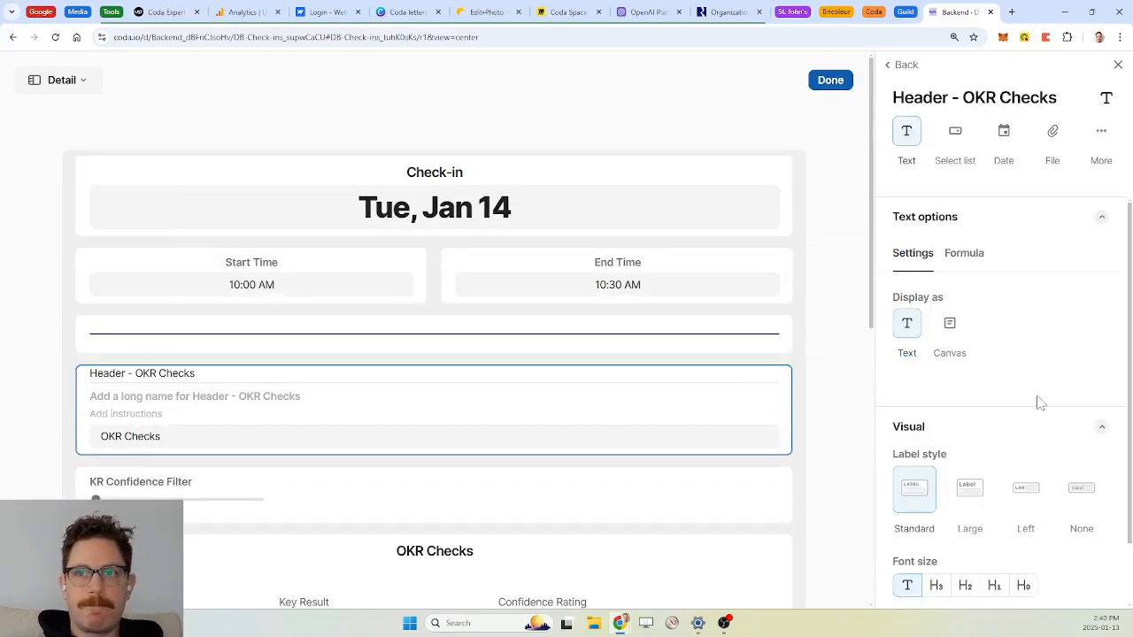
left_click(1080, 485)
scroll(1044, 458, "down", 1)
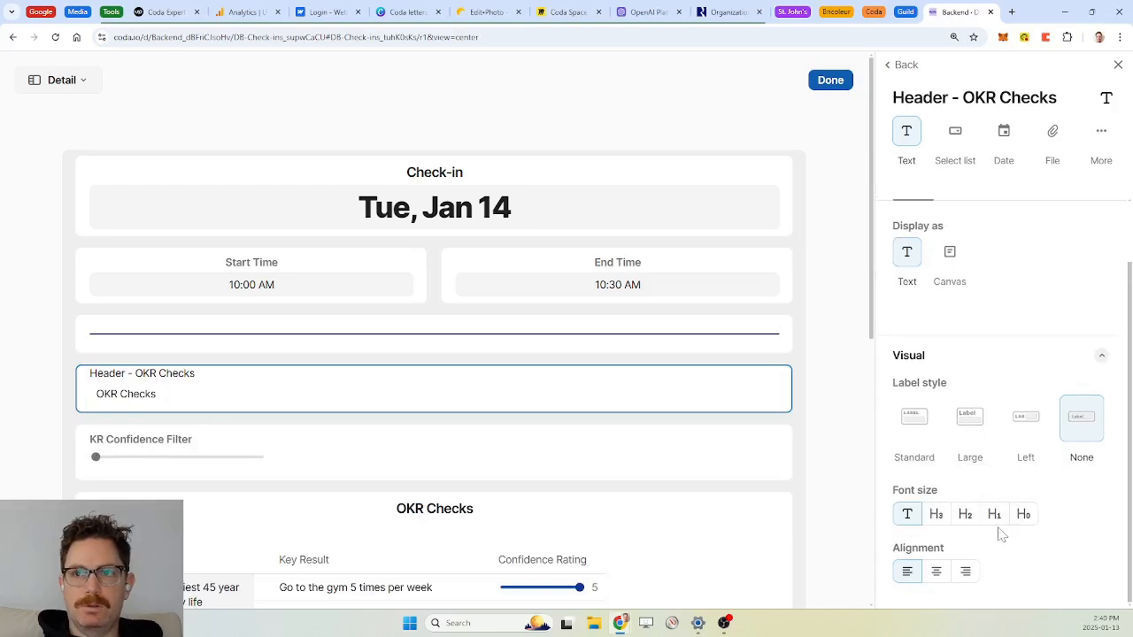
left_click(969, 521)
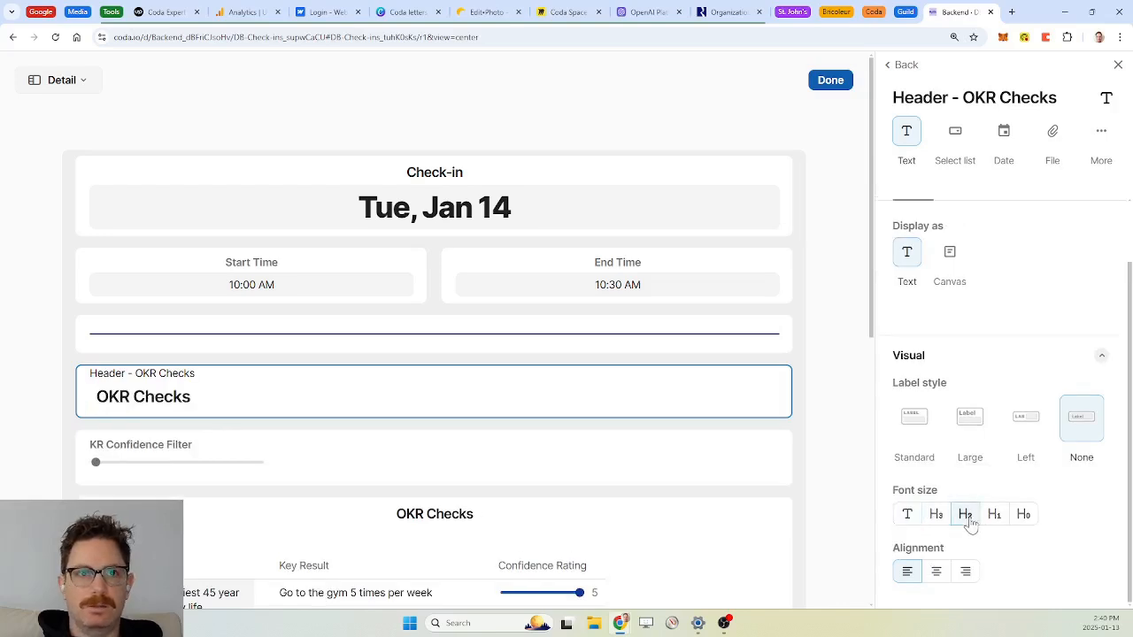
left_click(937, 572)
Step: Set the label style of the Key Results table in the layout to None
left_click(594, 530)
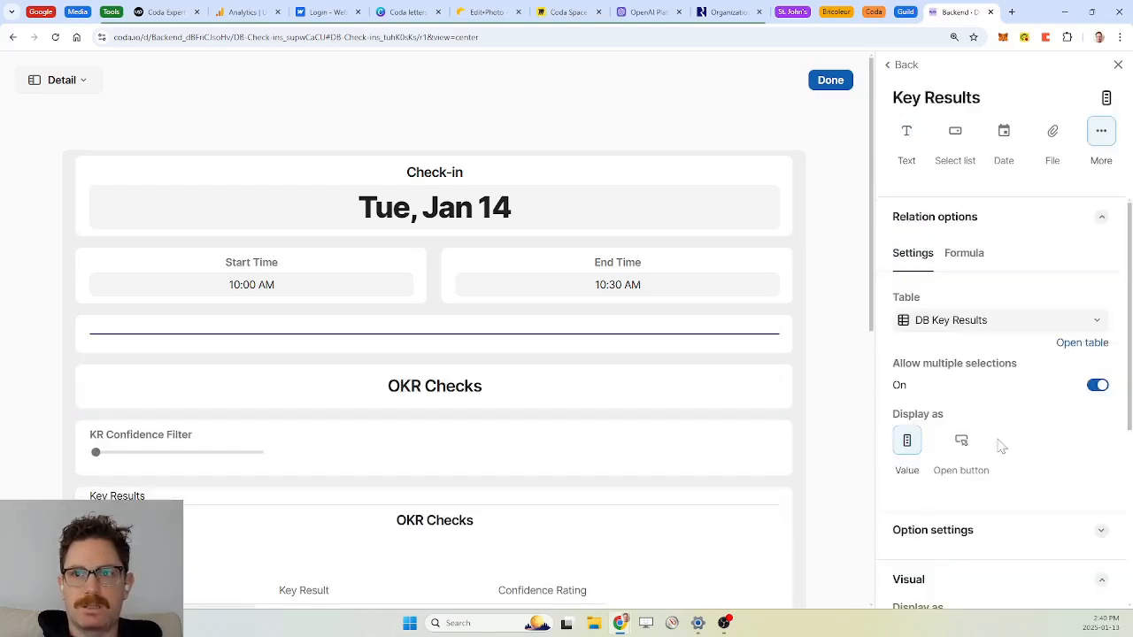
scroll(998, 445, "down", 3)
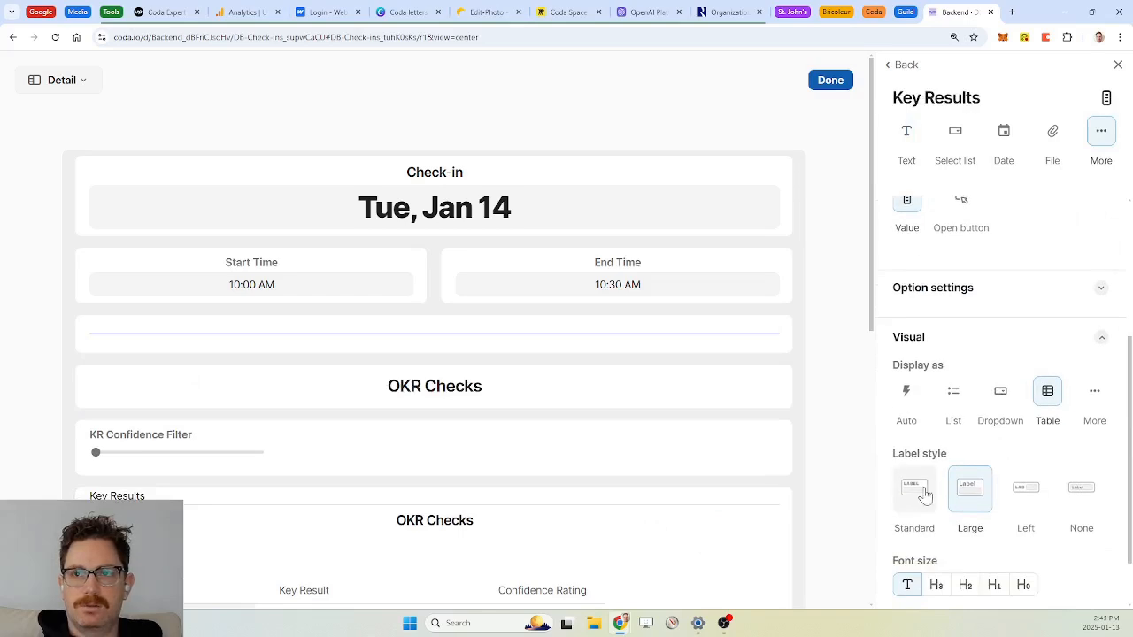
left_click(1081, 490)
Step: Set the KR Confidence Filter slider's maximum to 5 and its minimum to 1
scroll(518, 435, "down", 2)
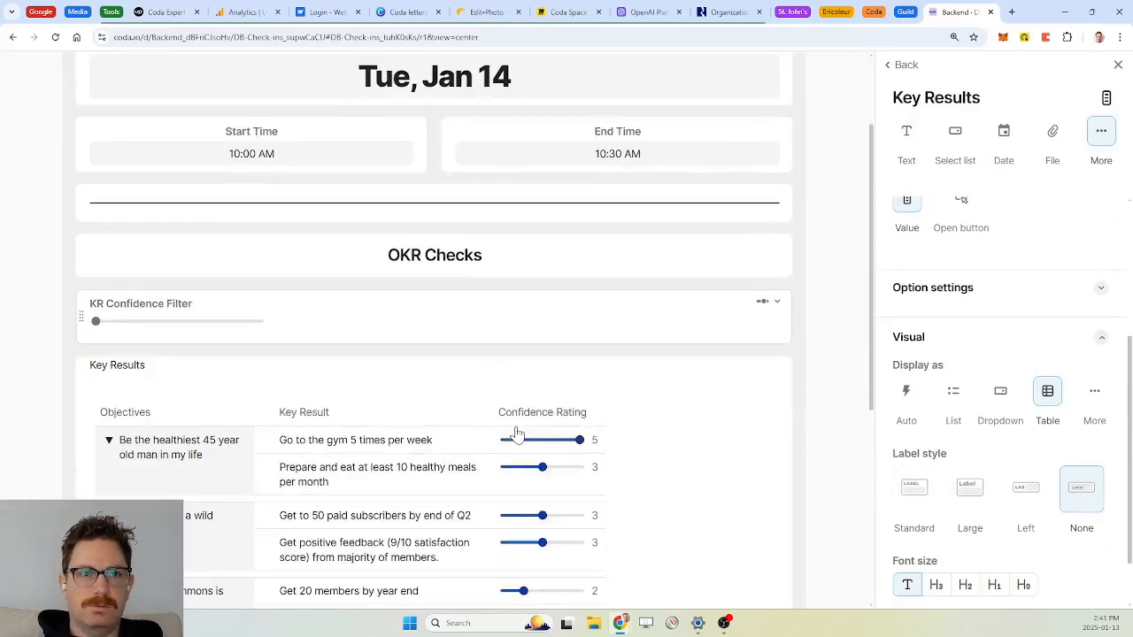
left_click(408, 312)
scroll(1000, 399, "down", 4)
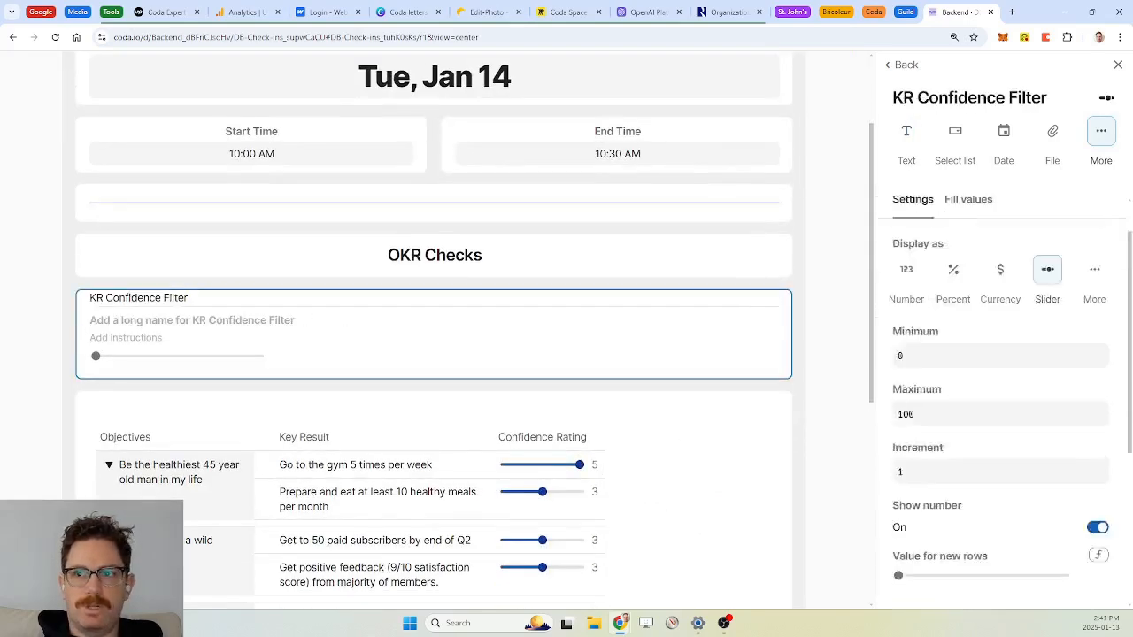
scroll(973, 283, "up", 3)
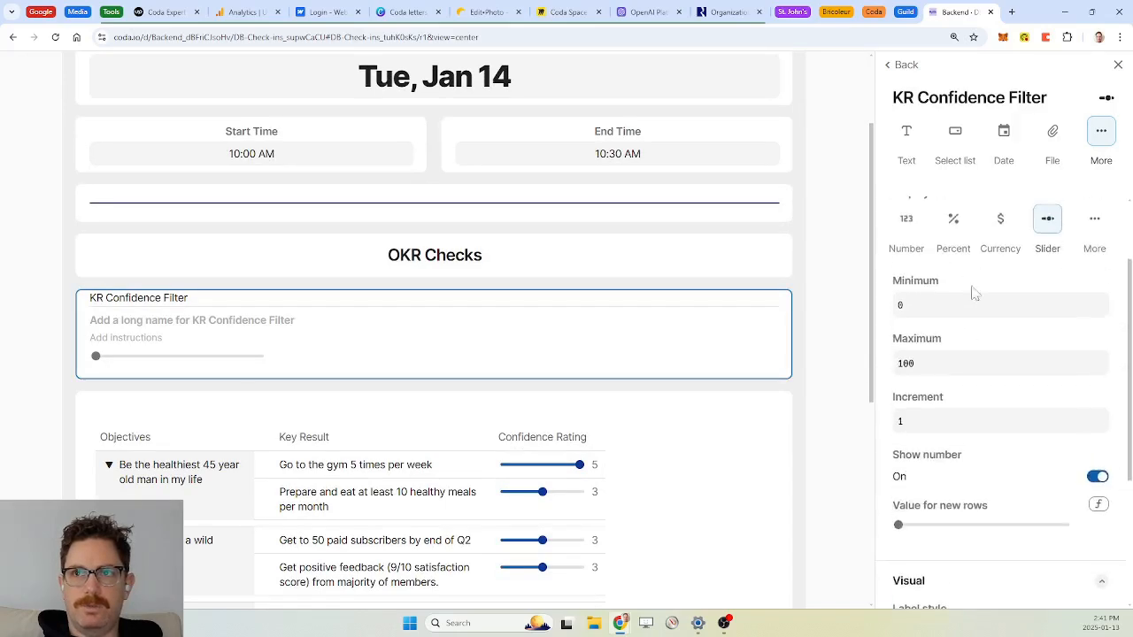
left_click(943, 370)
key("BackSpace")
type("5")
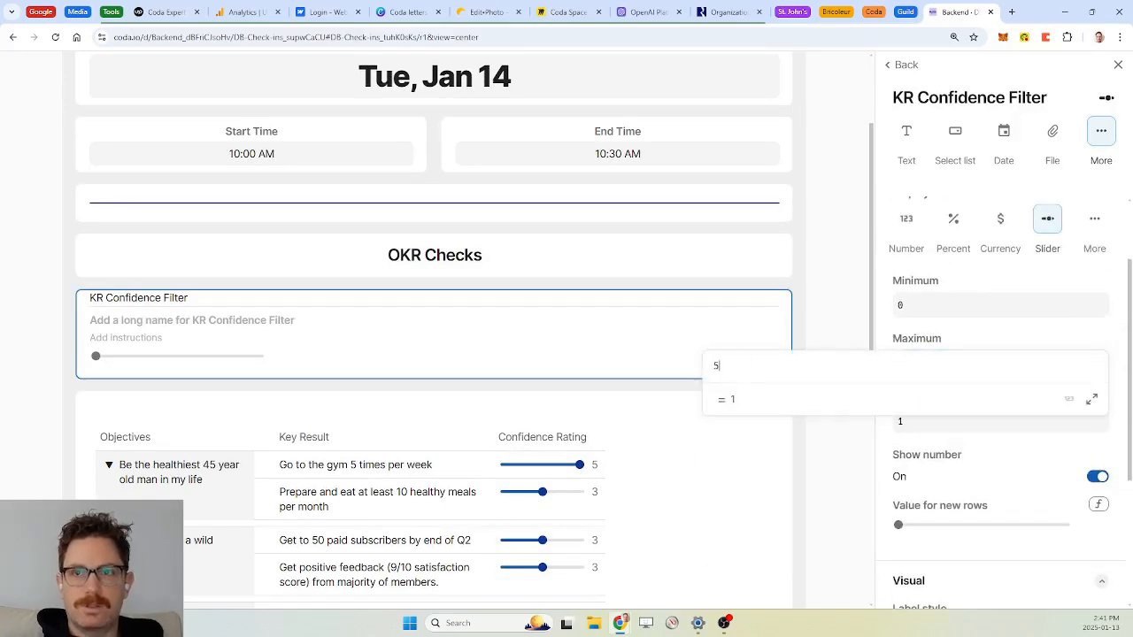
left_click(939, 306)
left_click(938, 306)
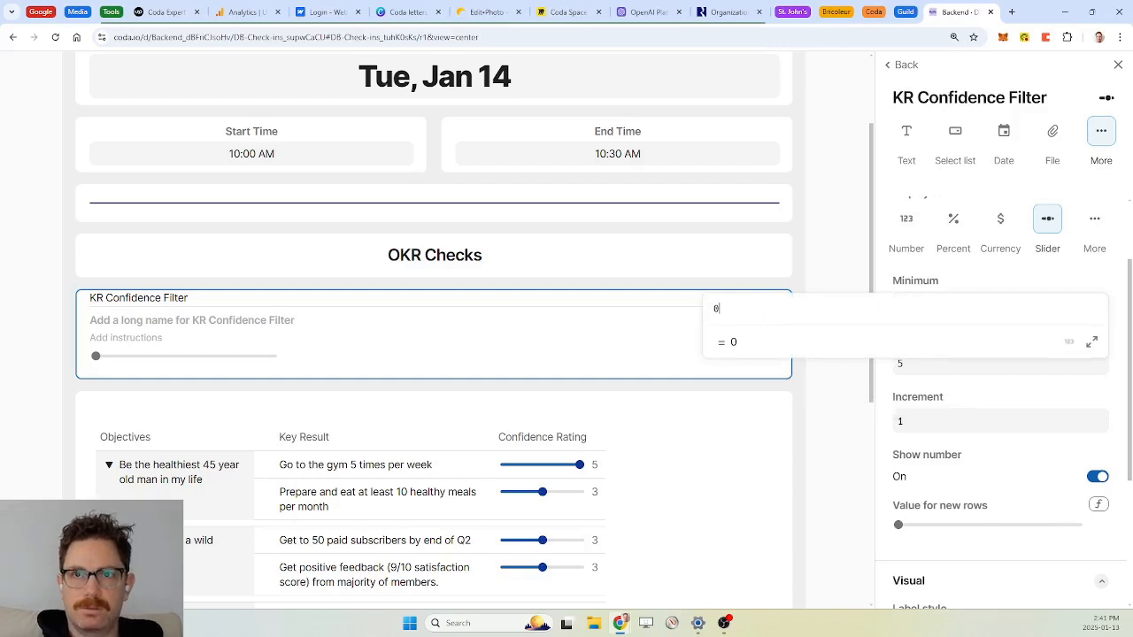
key("BackSpace")
type("1")
key("Return")
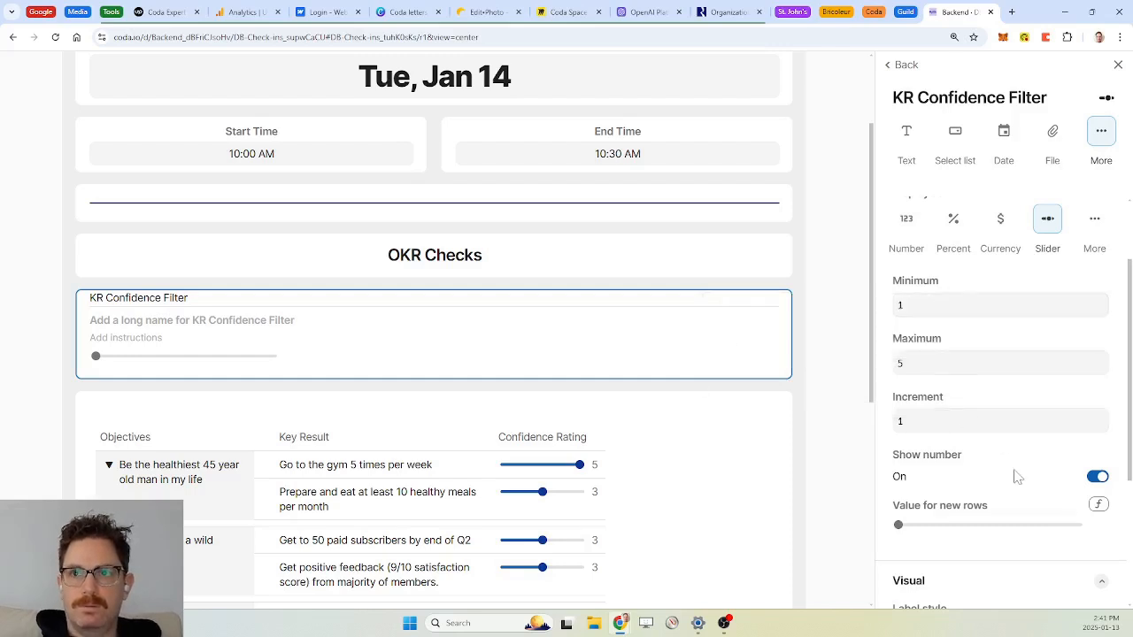
left_click(1099, 505)
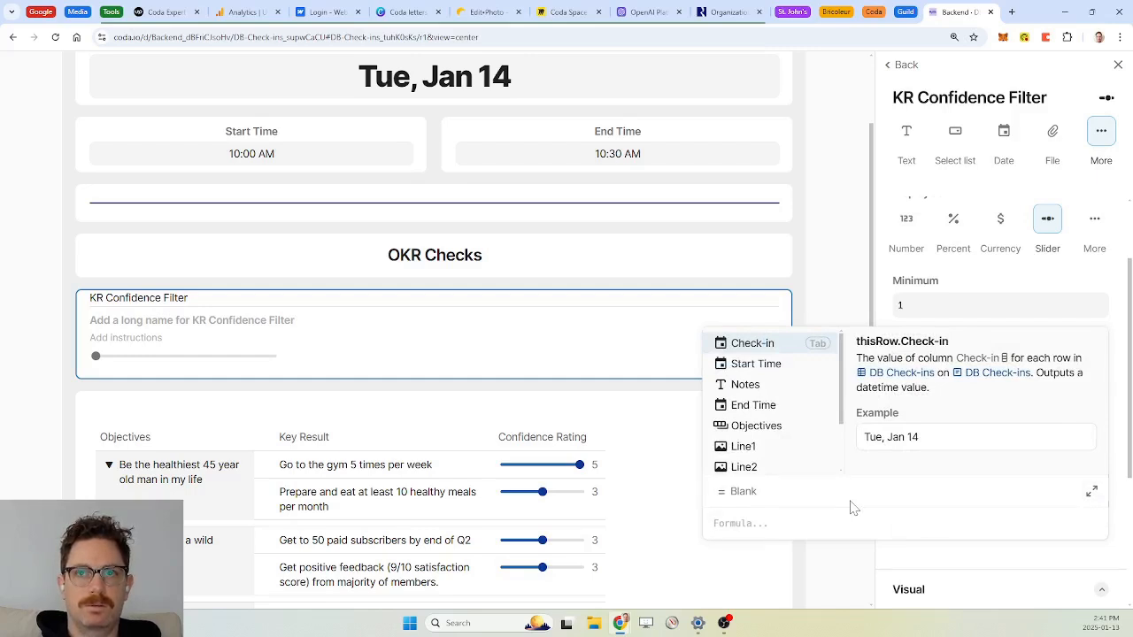
left_click(1017, 315)
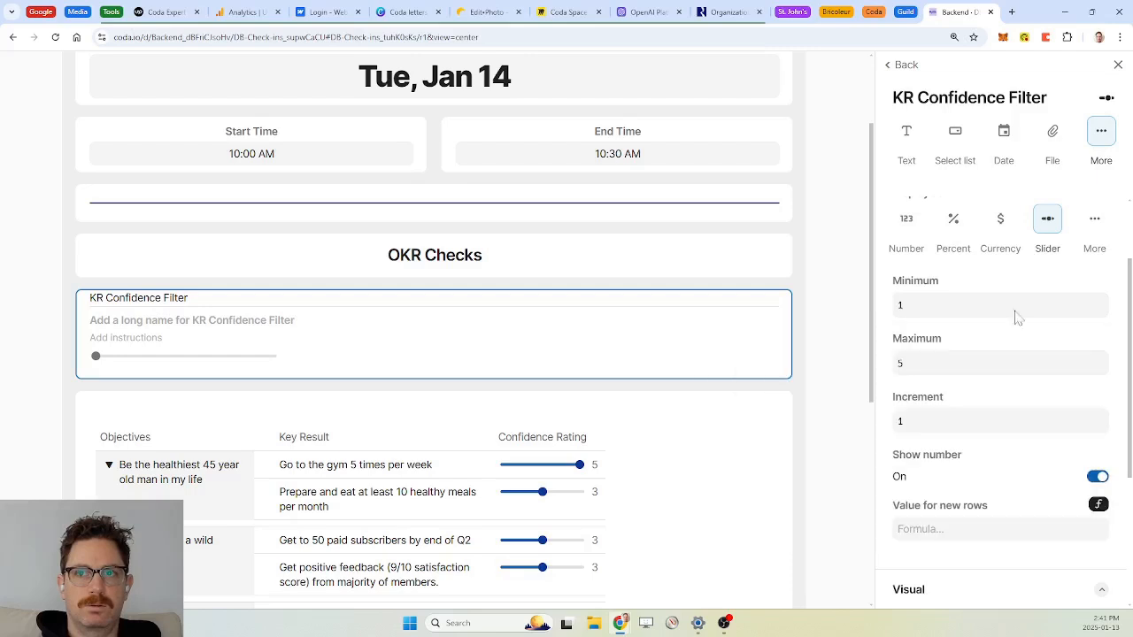
left_click(947, 539)
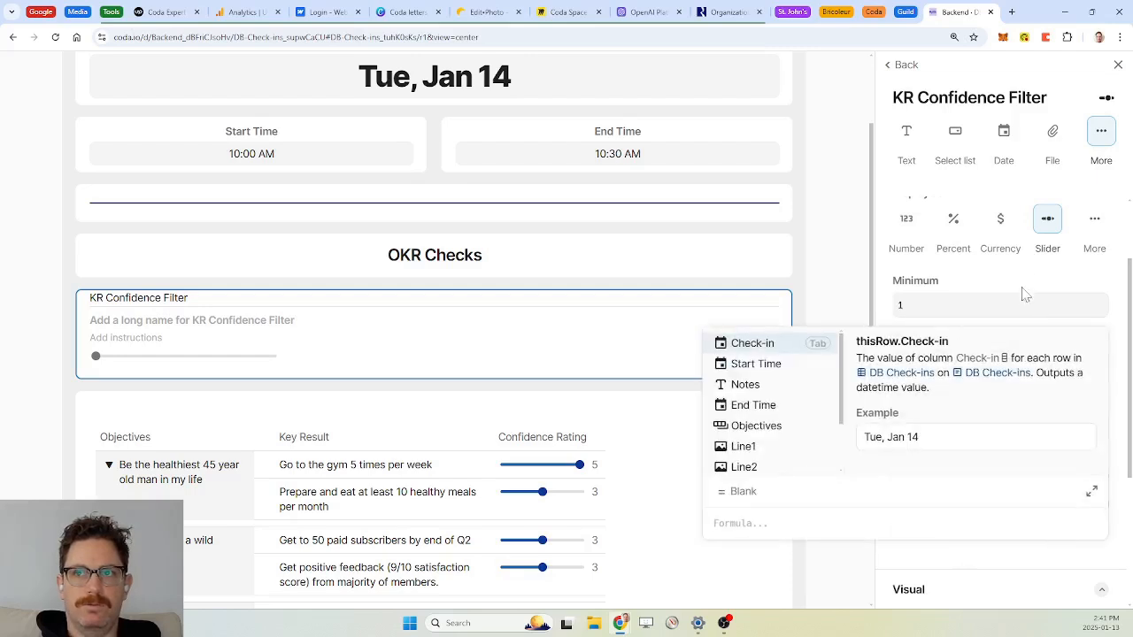
left_click(1025, 272)
left_click(1097, 505)
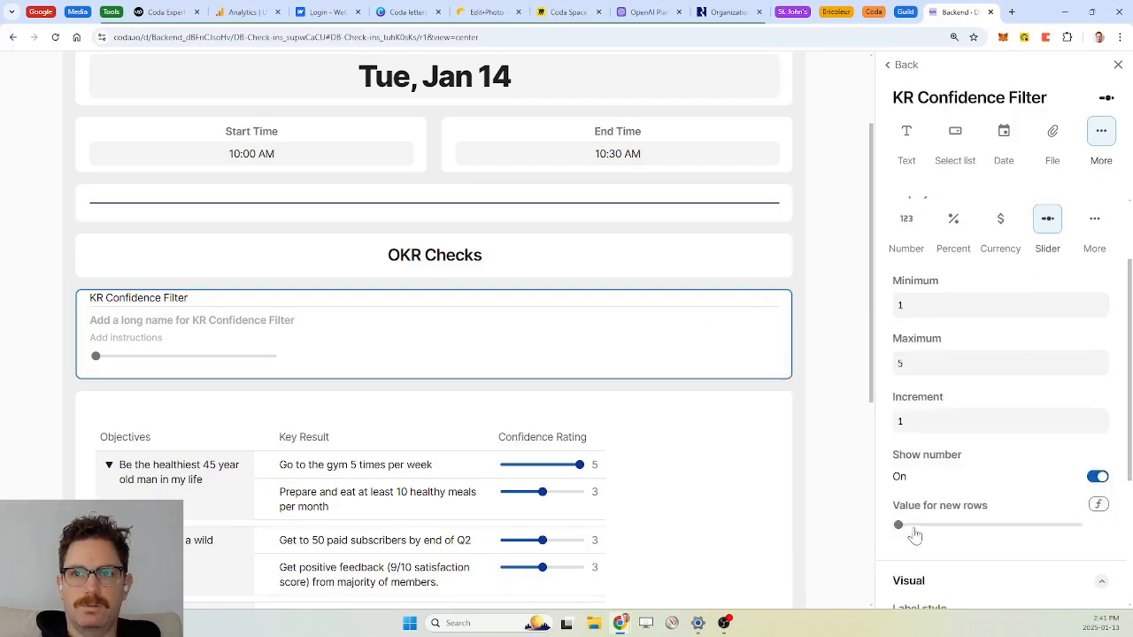
Step: Set KR Confidence Filter's value for new rows to 1 and apply it to the blank row
mouse_move(909, 526)
left_mouse_down()
mouse_move(924, 526)
mouse_move(901, 525)
left_mouse_up()
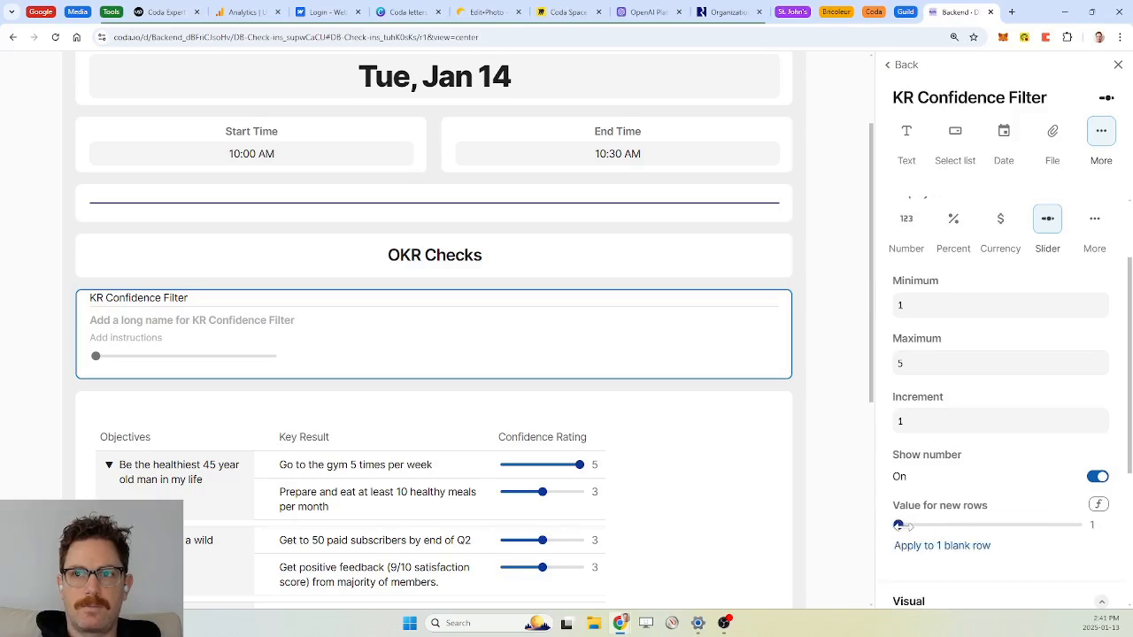
left_click(969, 548)
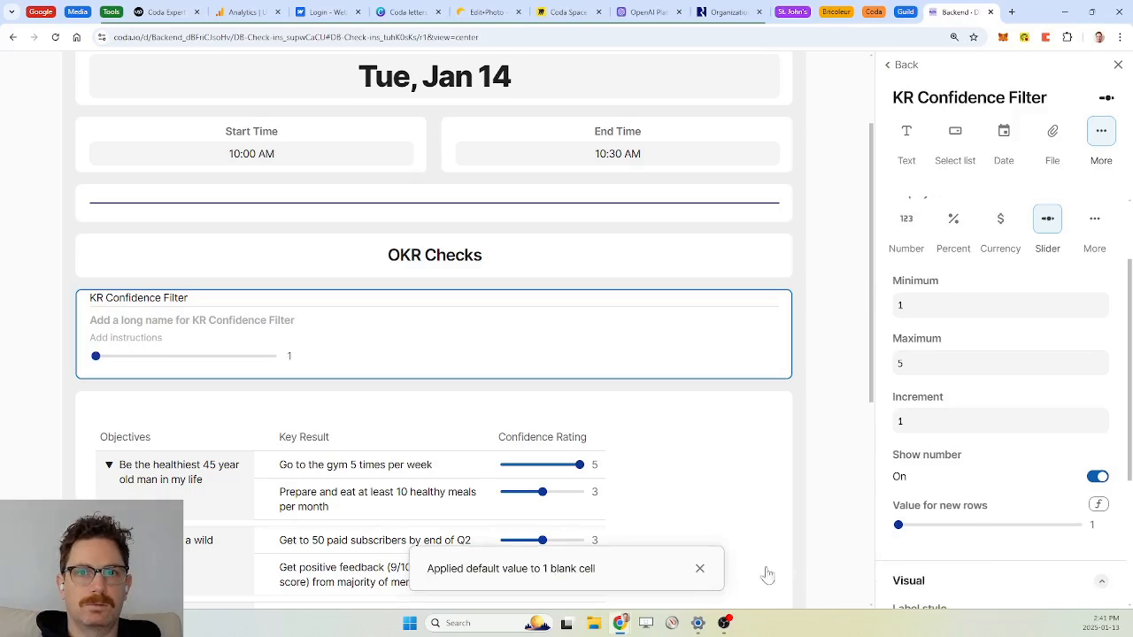
left_click(700, 569)
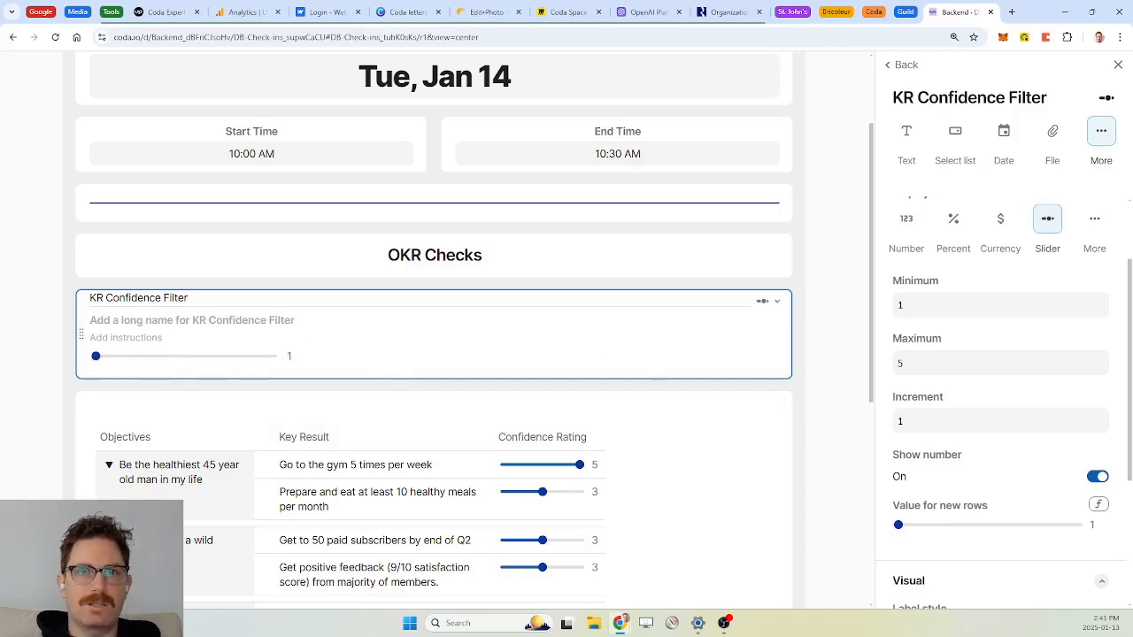
Step: Centre-align KR Confidence Filter in the layout and give it the long name "Filter KR's by Confidence Rating"
scroll(1010, 378, "down", 3)
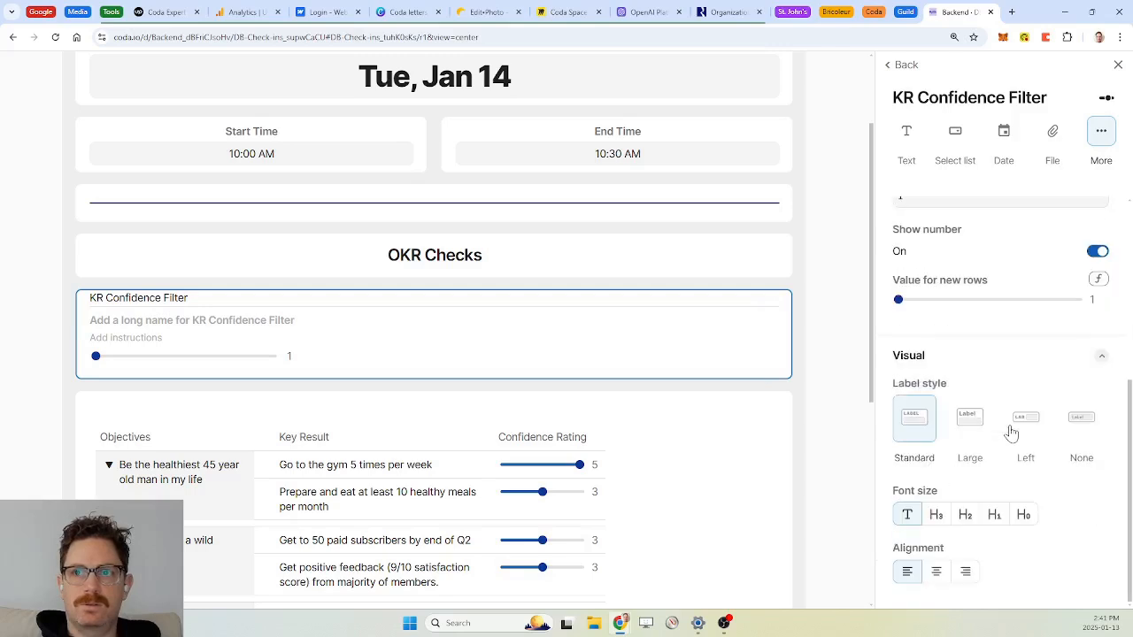
left_click(938, 573)
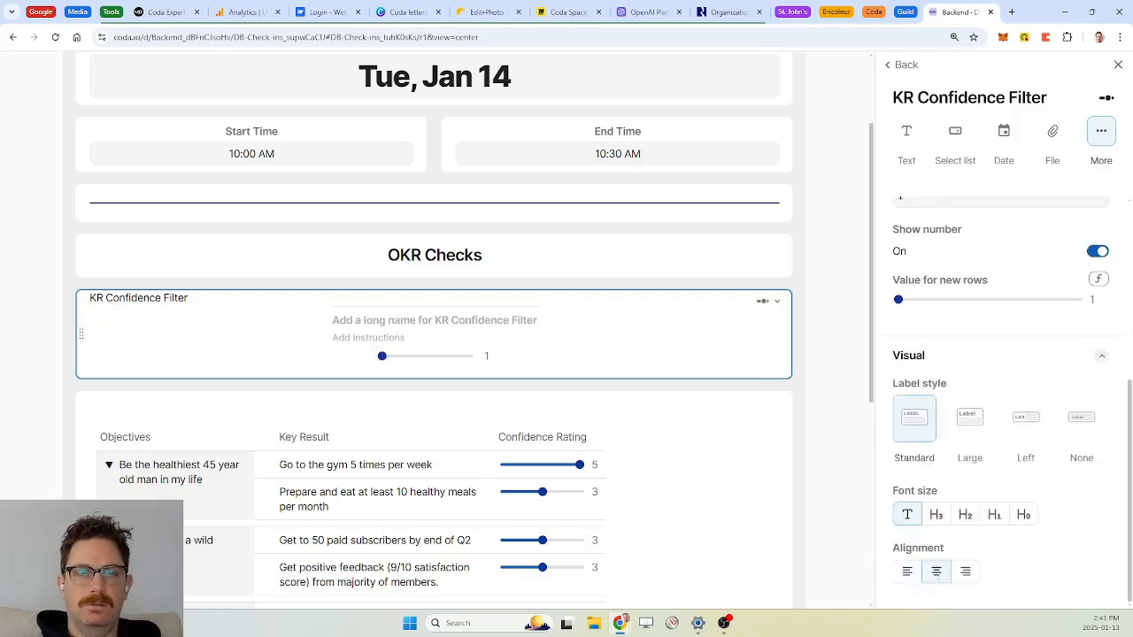
left_click(434, 320)
type("Fil")
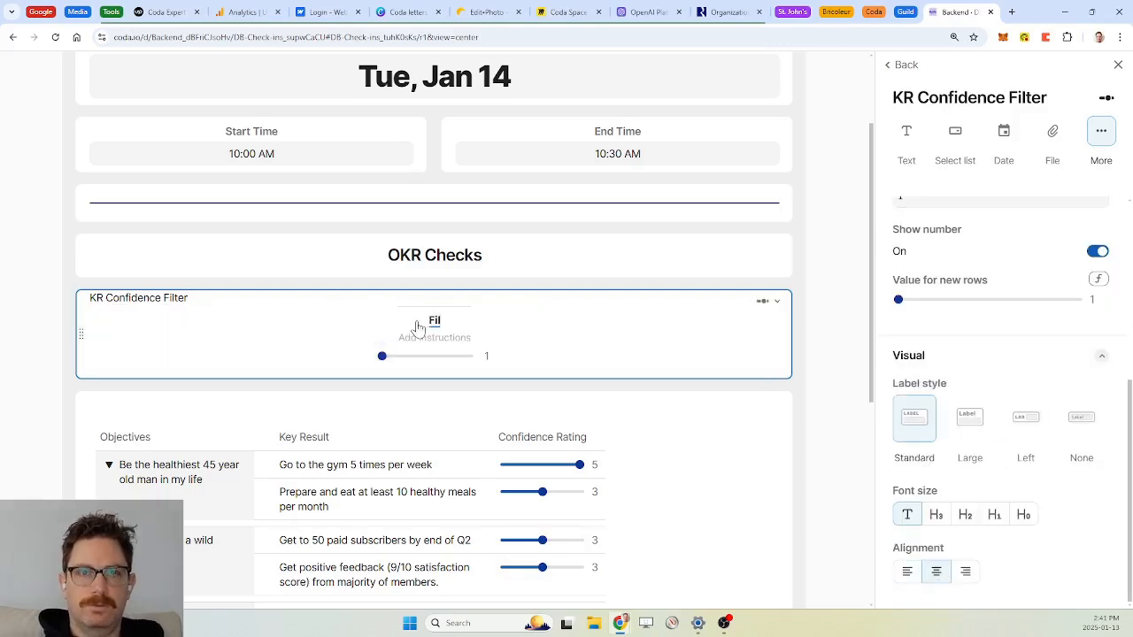
type("ter")
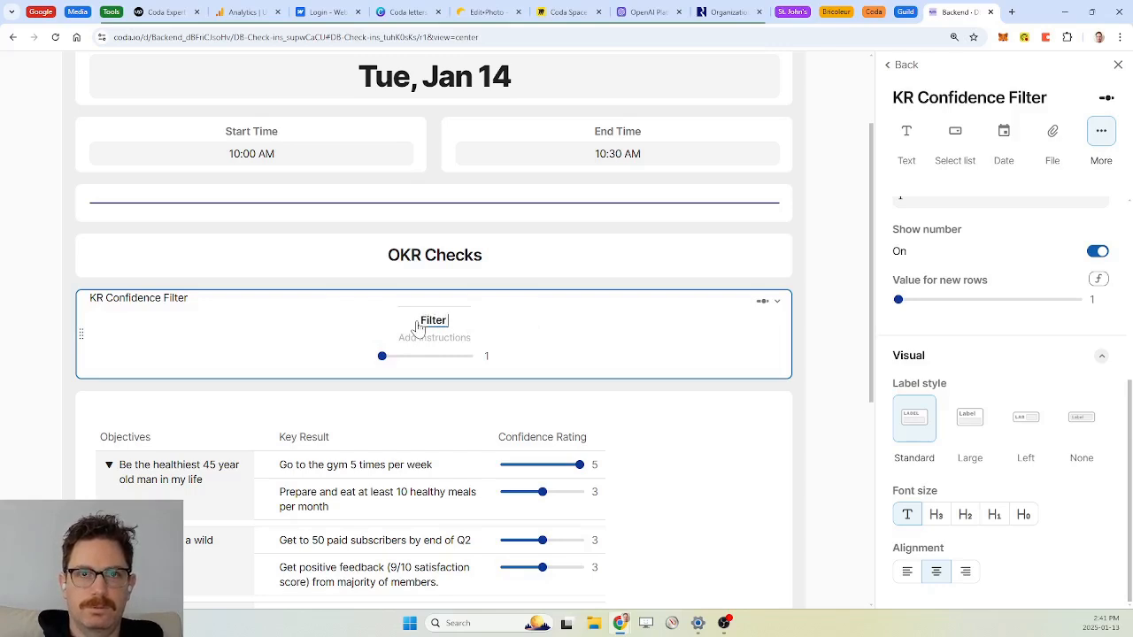
type(" the KR")
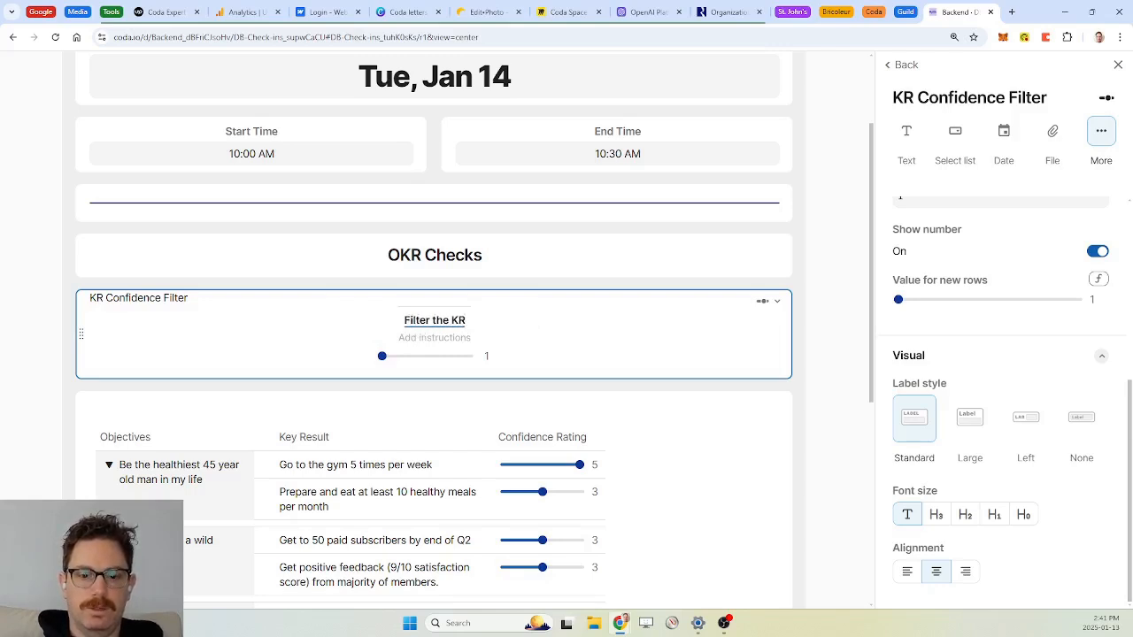
type("'s by Con")
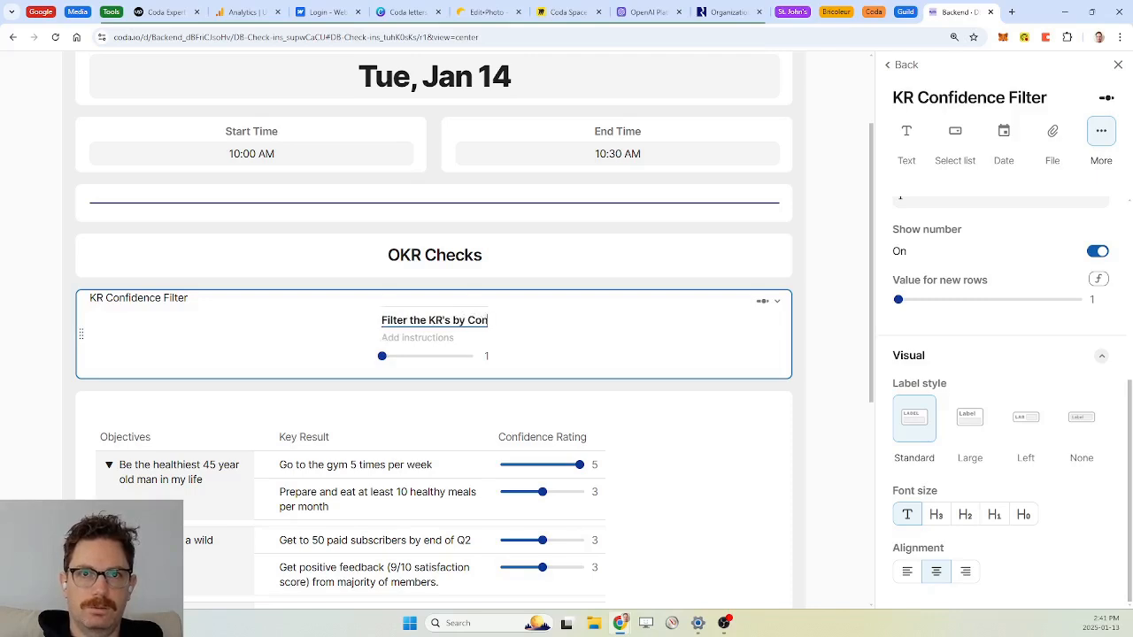
type("fidence")
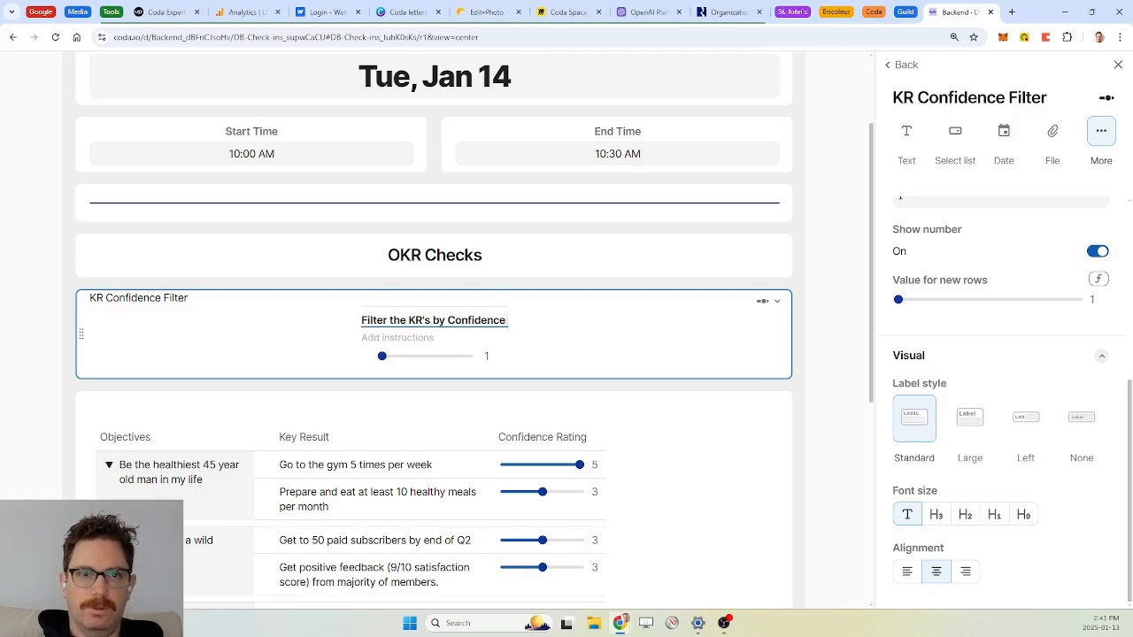
type(" Lebel")
key("BackSpace")
key("BackSpace")
key("BackSpace")
key("BackSpace")
key("BackSpace")
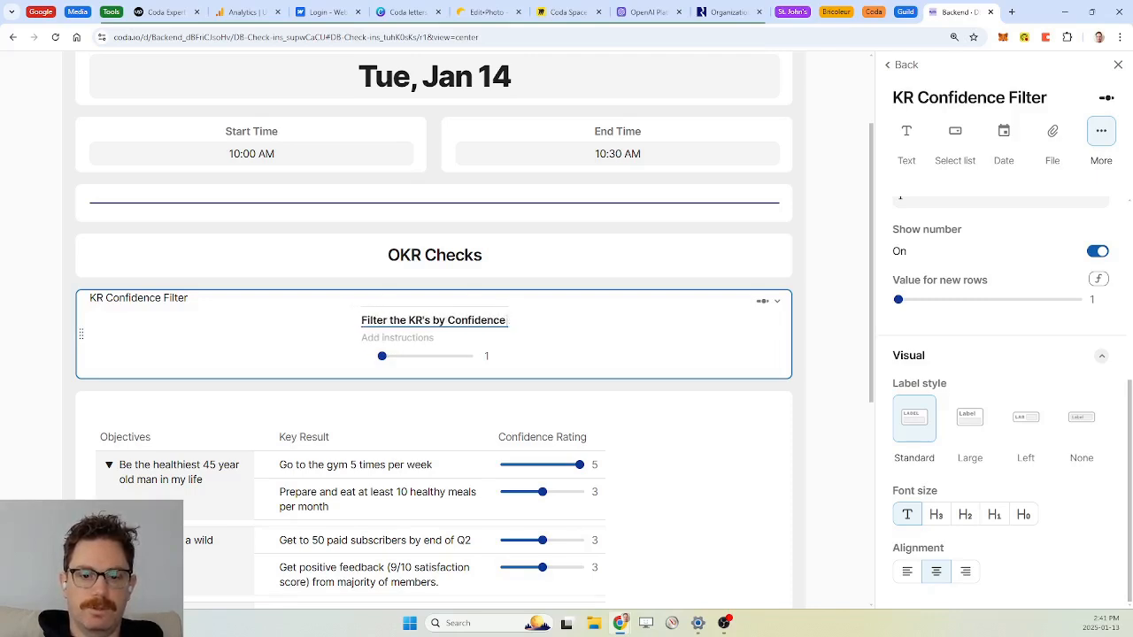
type("Rating")
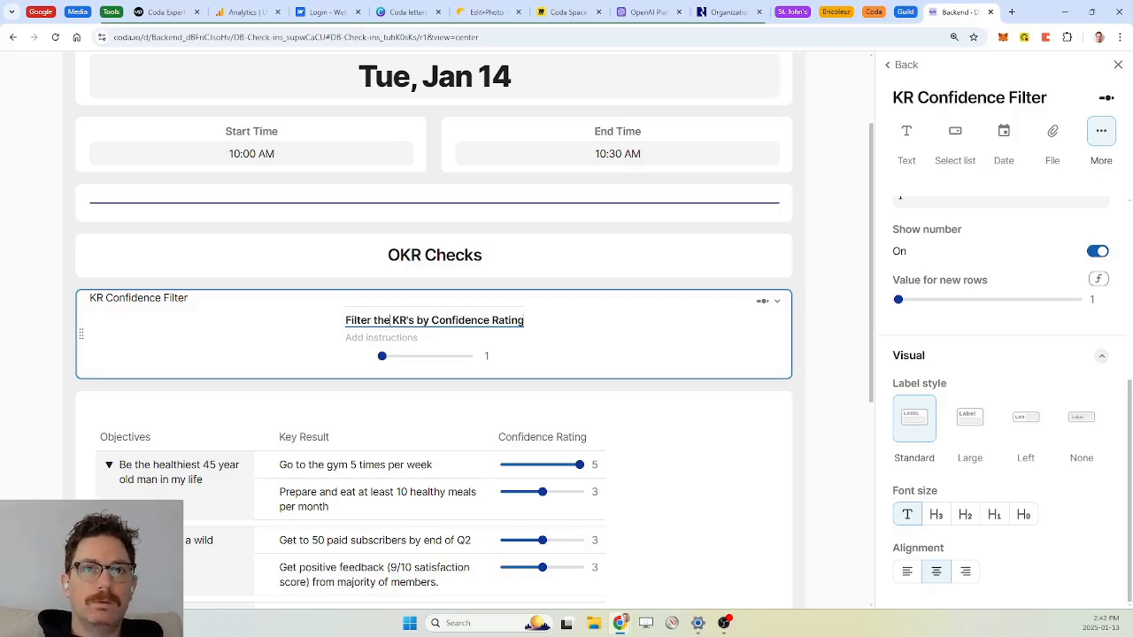
key("BackSpace")
key("BackSpace")
key("BackSpace")
key("BackSpace")
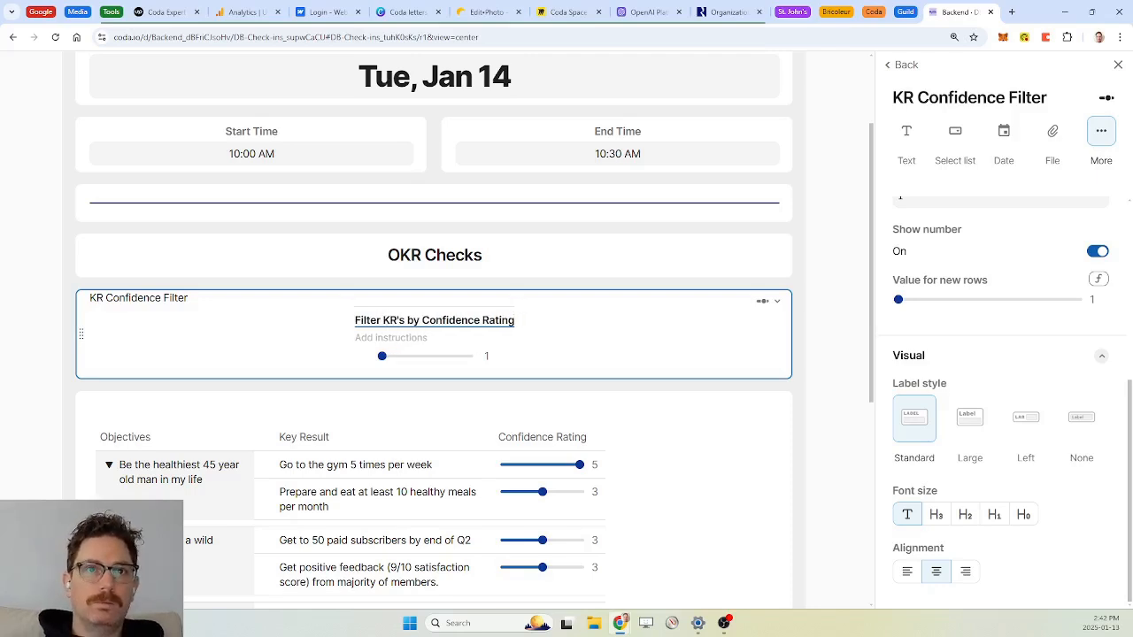
left_click(662, 362)
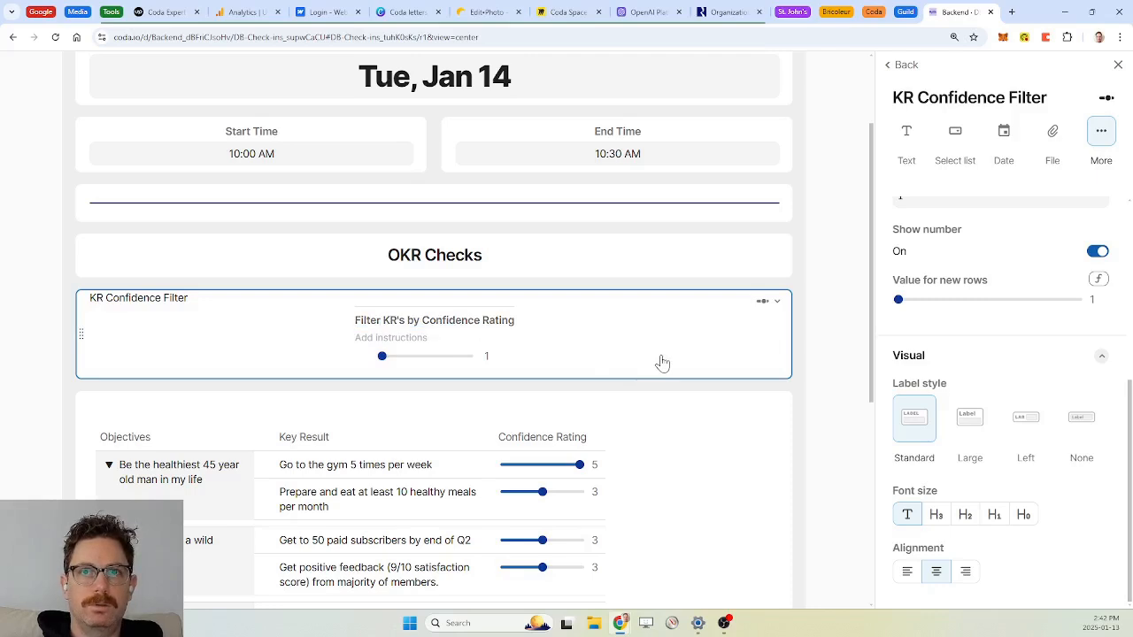
Step: Finish editing the check-in row layout and close the Tue, Jan 14 row
scroll(832, 345, "up", 2)
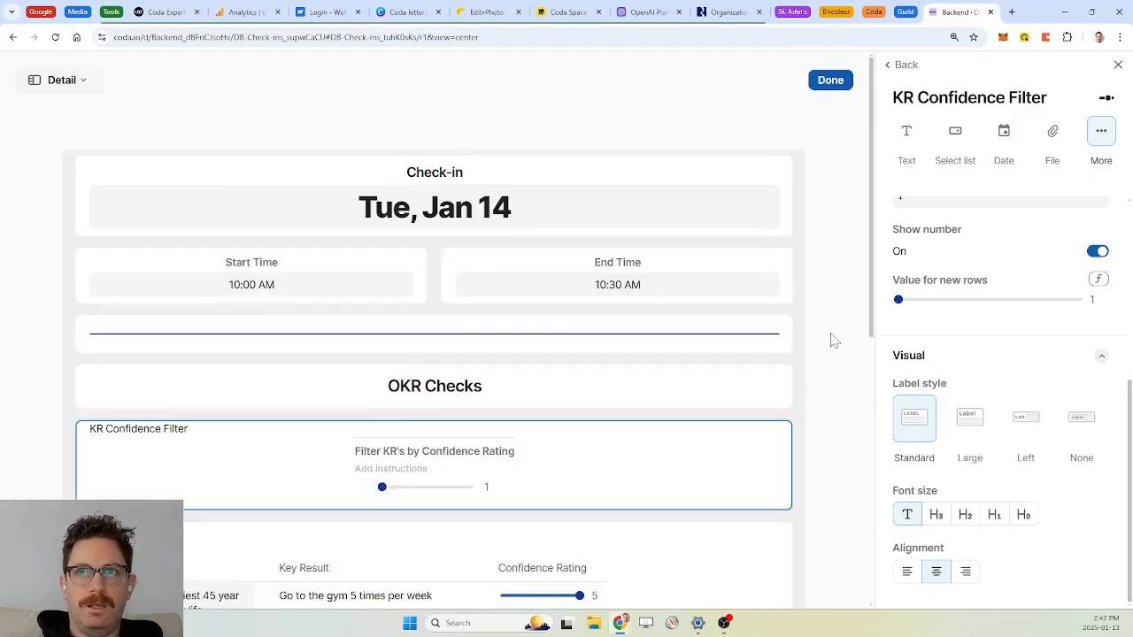
left_click(832, 82)
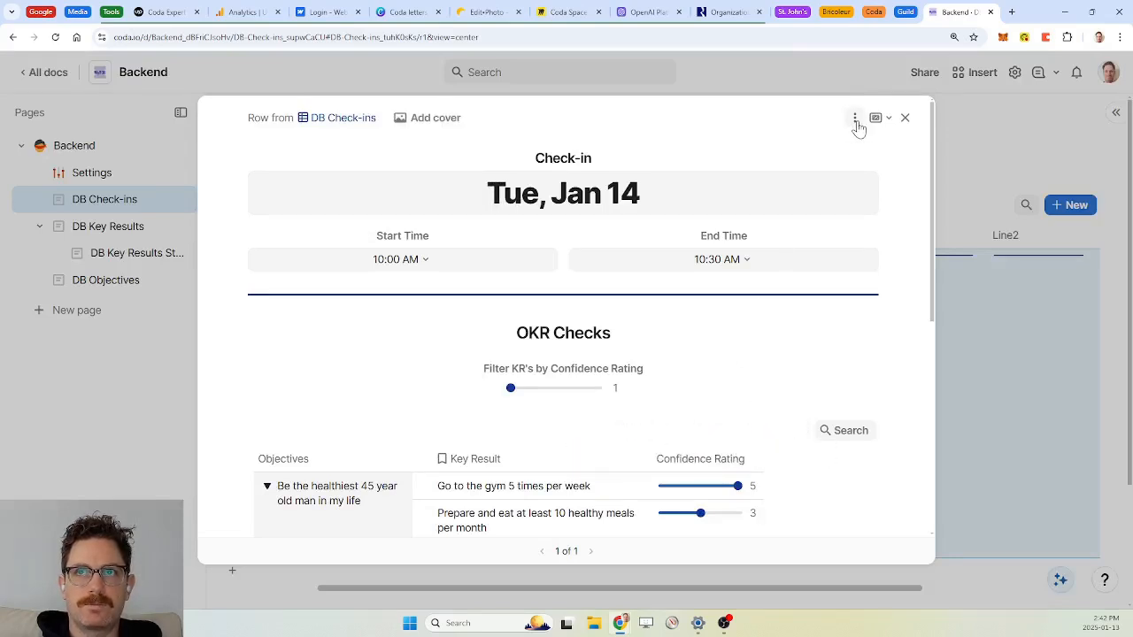
left_click(904, 118)
Step: Check which columns are shown in the DB Objectives table
left_click(112, 282)
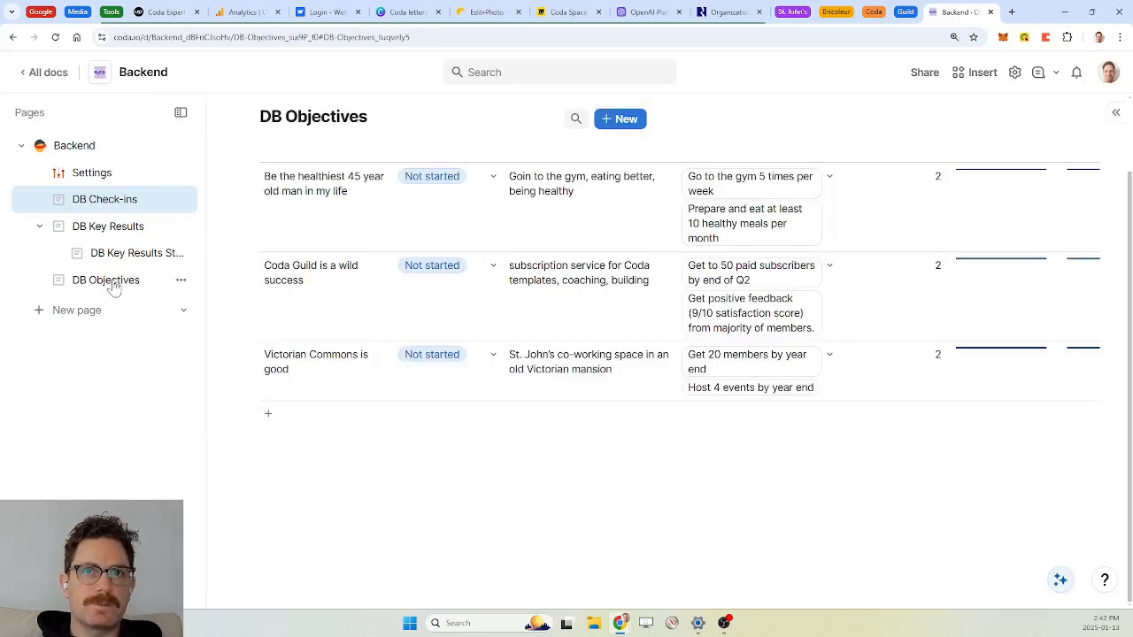
left_click(933, 121)
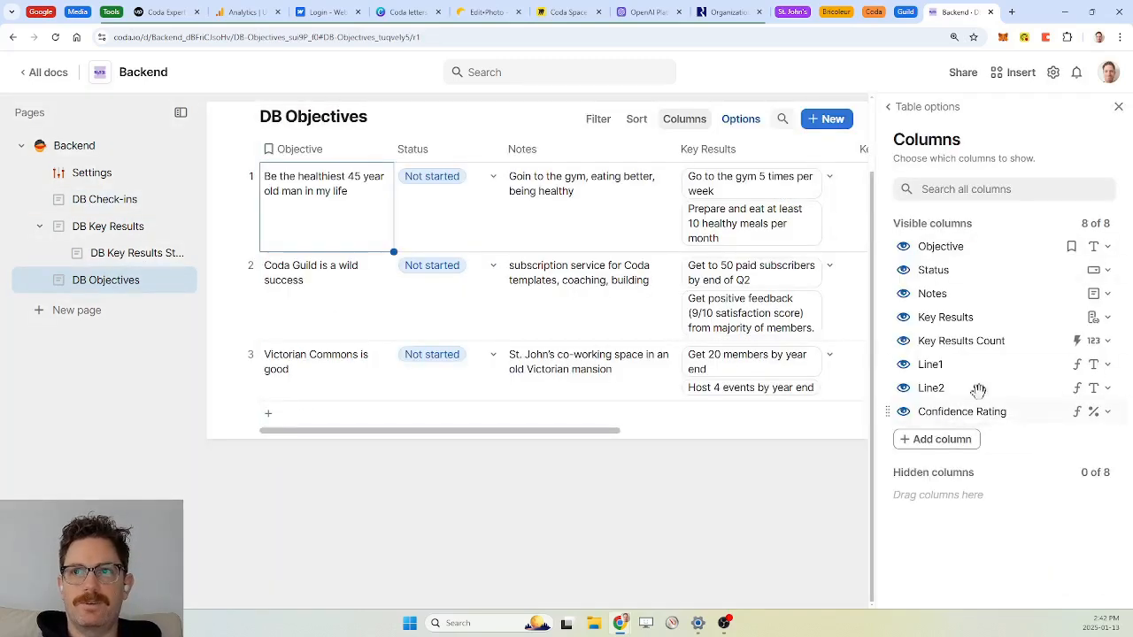
left_click(1118, 108)
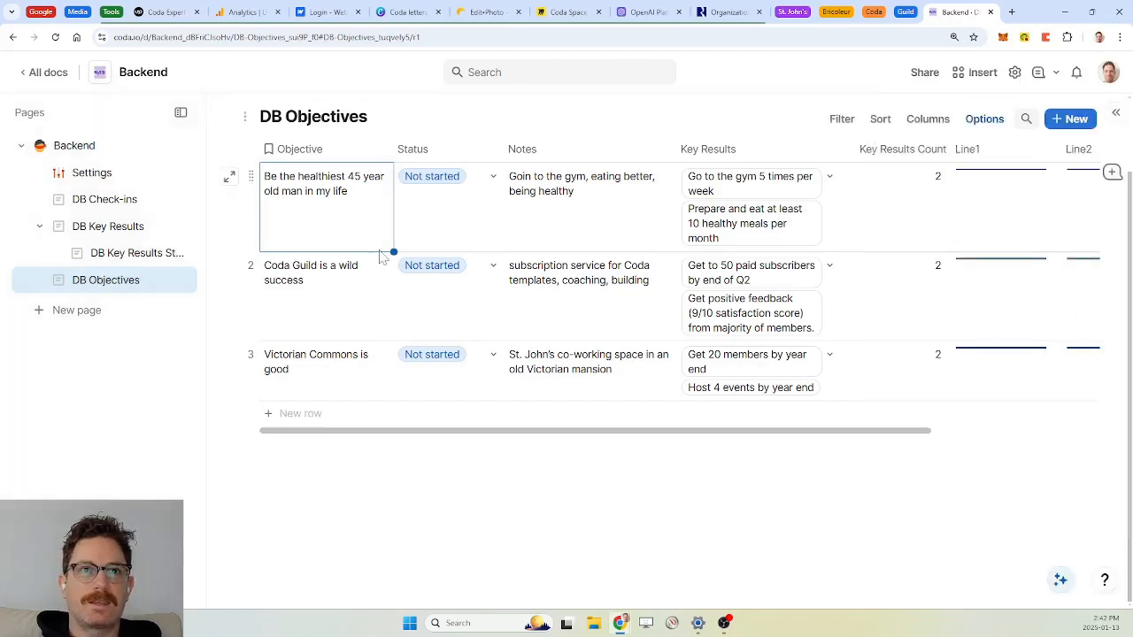
Step: Unhide the Weighted Confidence column in the DB Key Results table
left_click(101, 228)
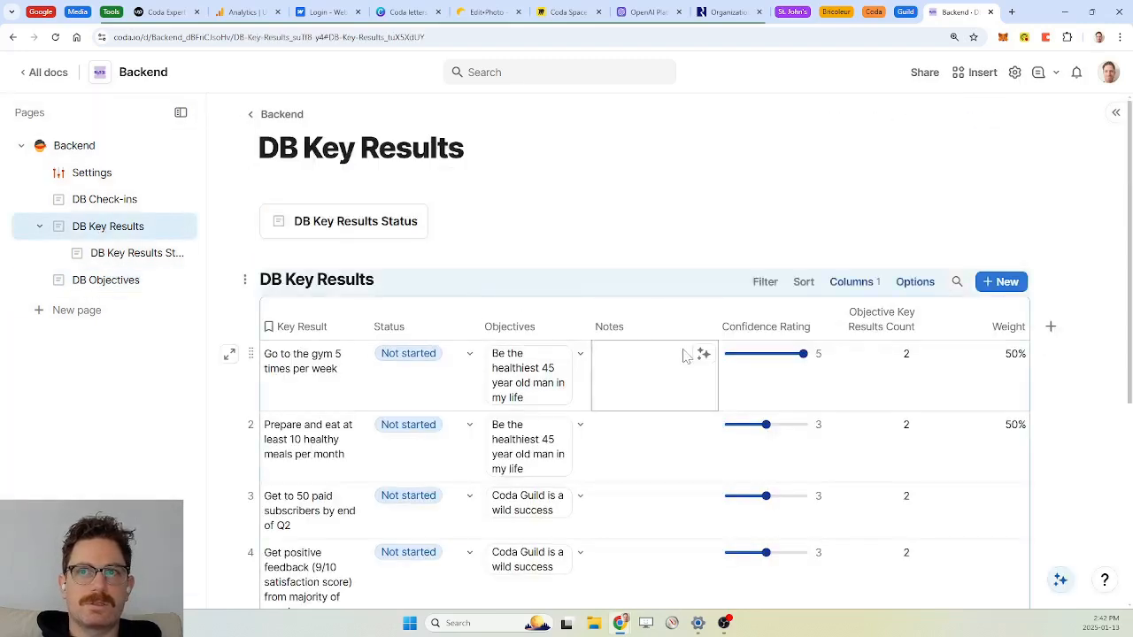
left_click(853, 281)
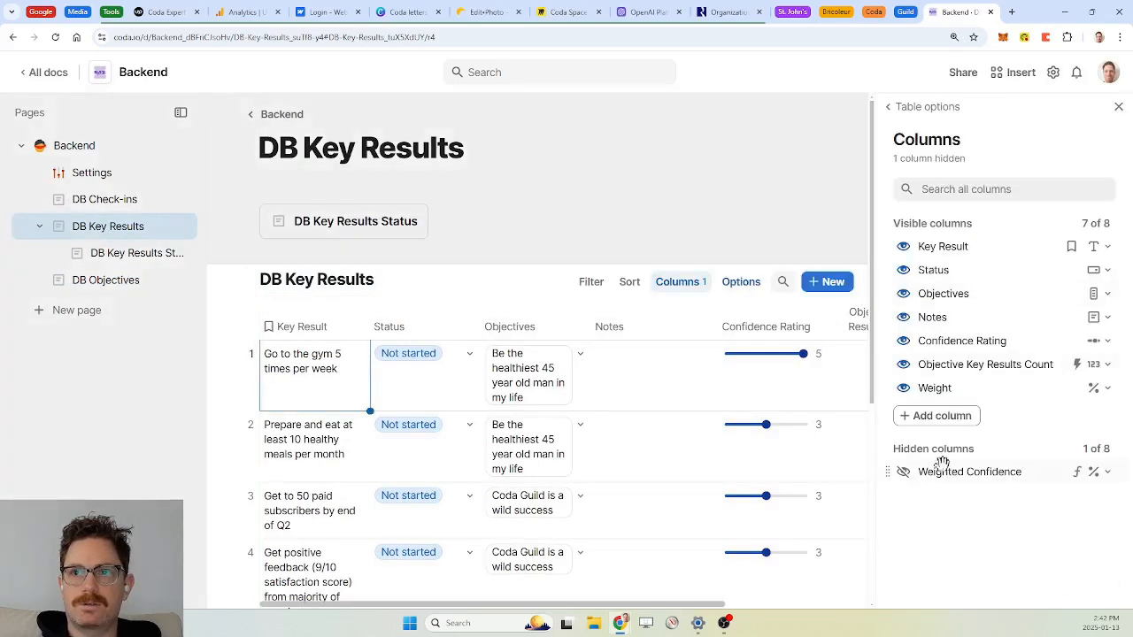
left_click(905, 472)
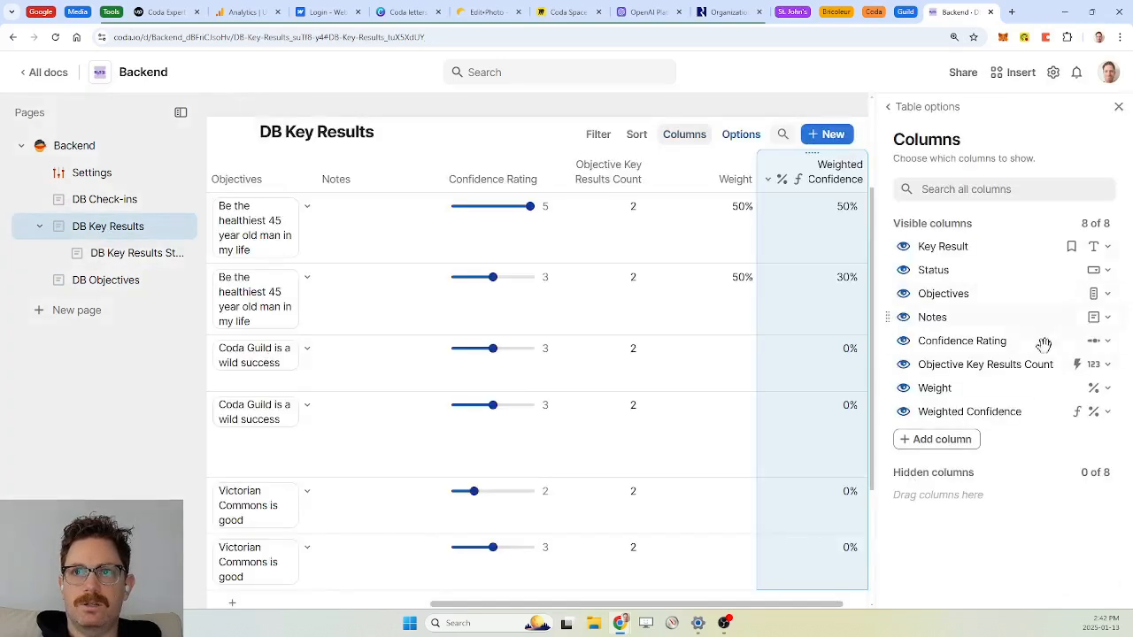
left_click(1119, 106)
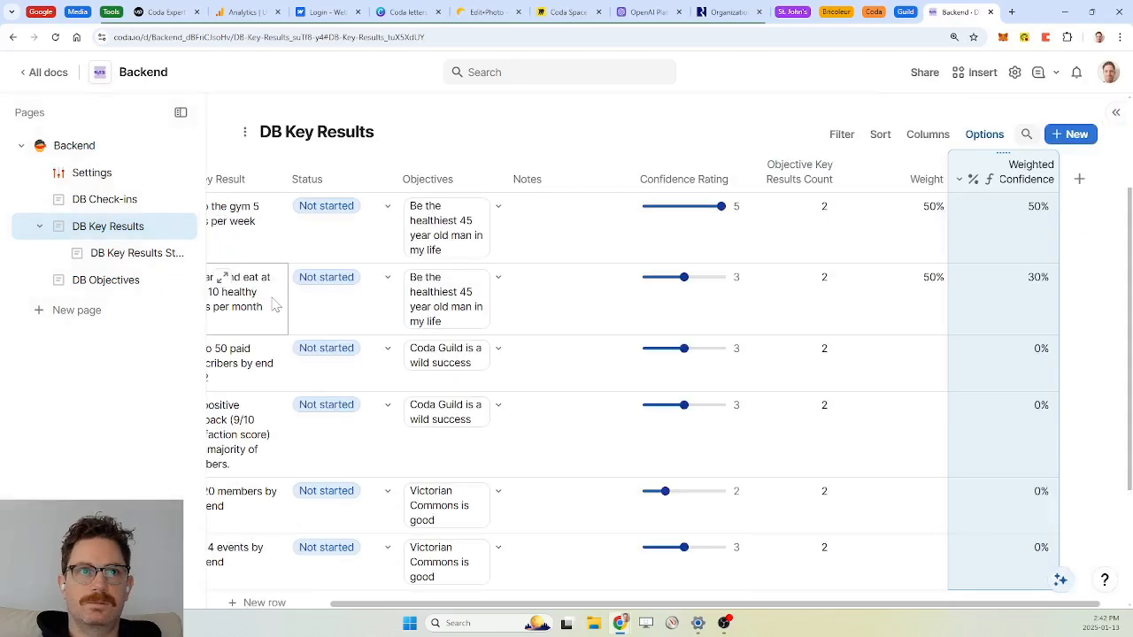
Step: In DB Check-ins, hide Line1, Line2 and Header - OKR Checks, and move the KR Confidence Filter column directly before Key Results
left_click(105, 202)
scroll(654, 356, "up", 2)
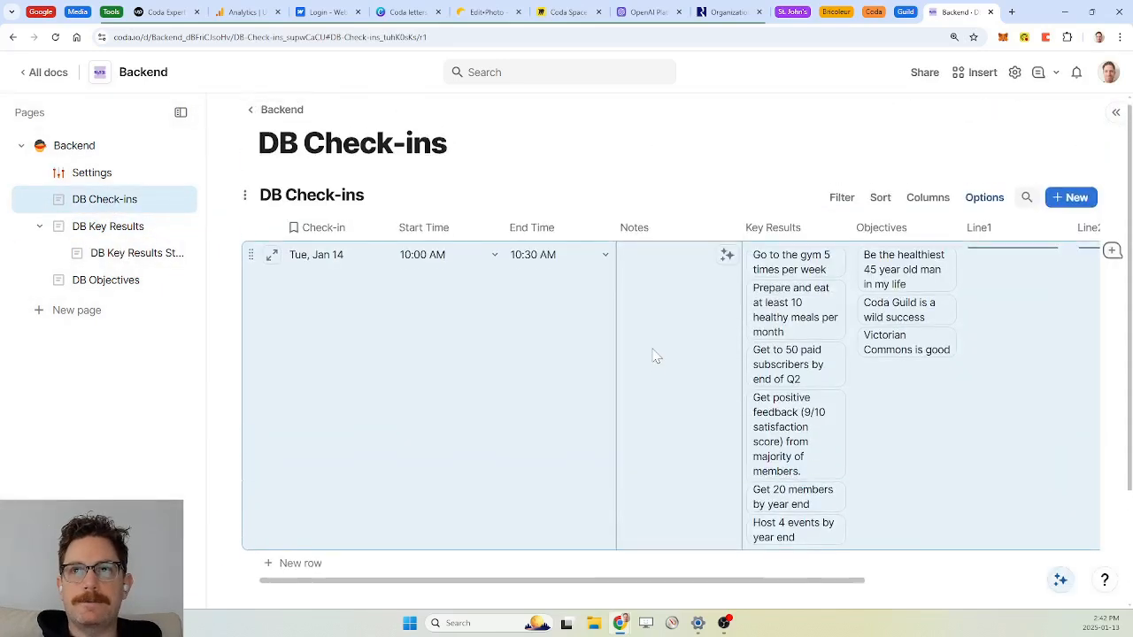
scroll(795, 339, "right", 4)
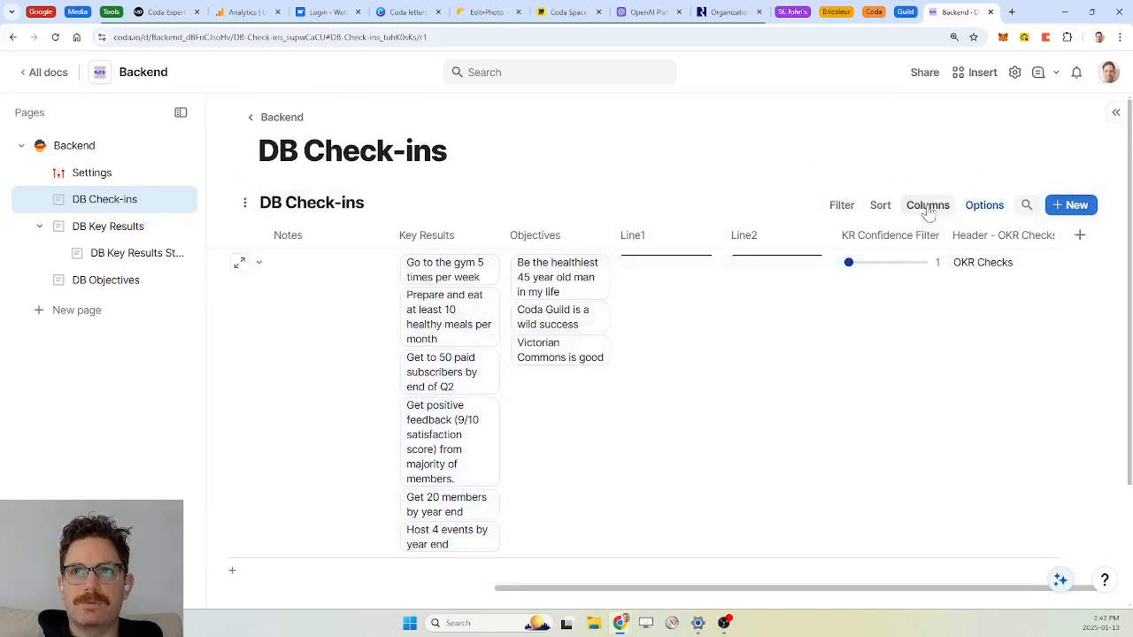
left_click(928, 206)
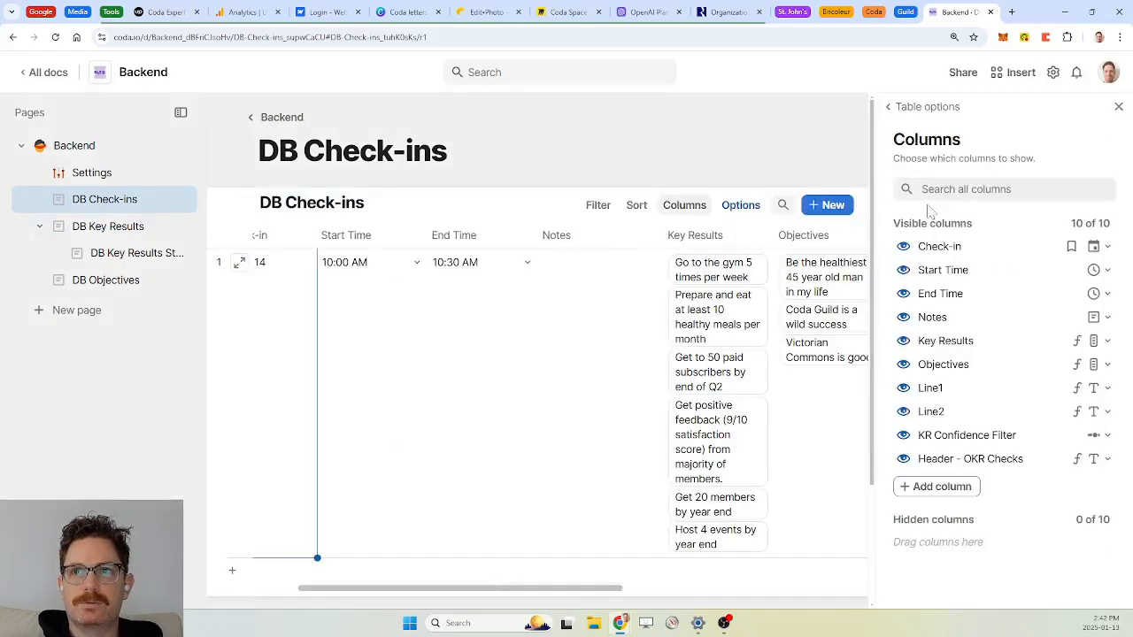
left_click(902, 388)
left_click(903, 387)
left_click(902, 411)
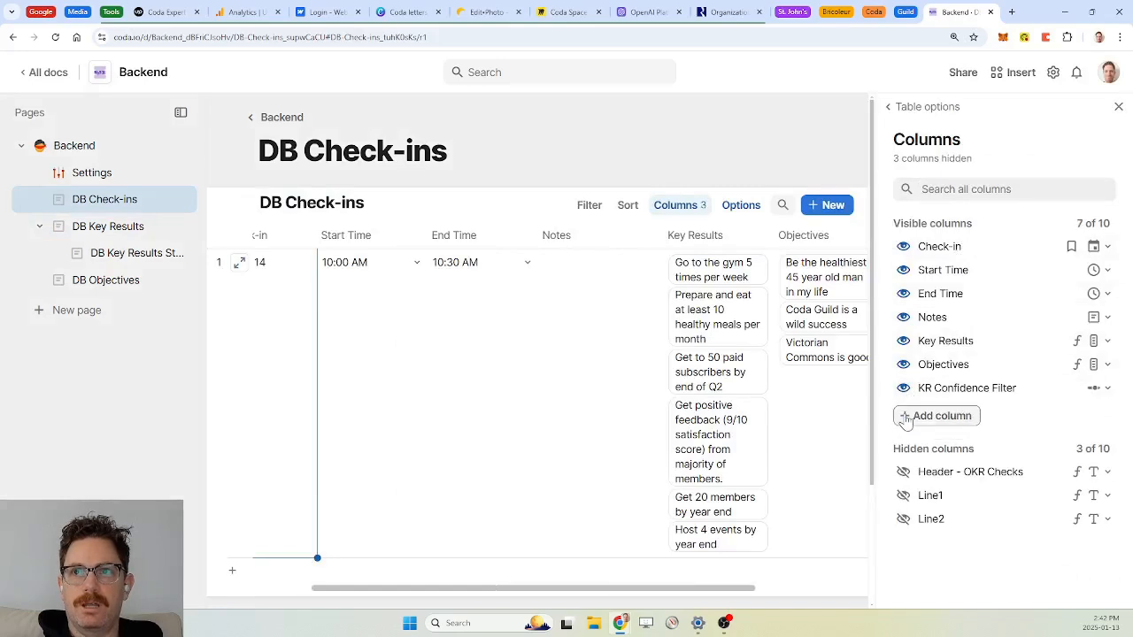
left_click(1118, 107)
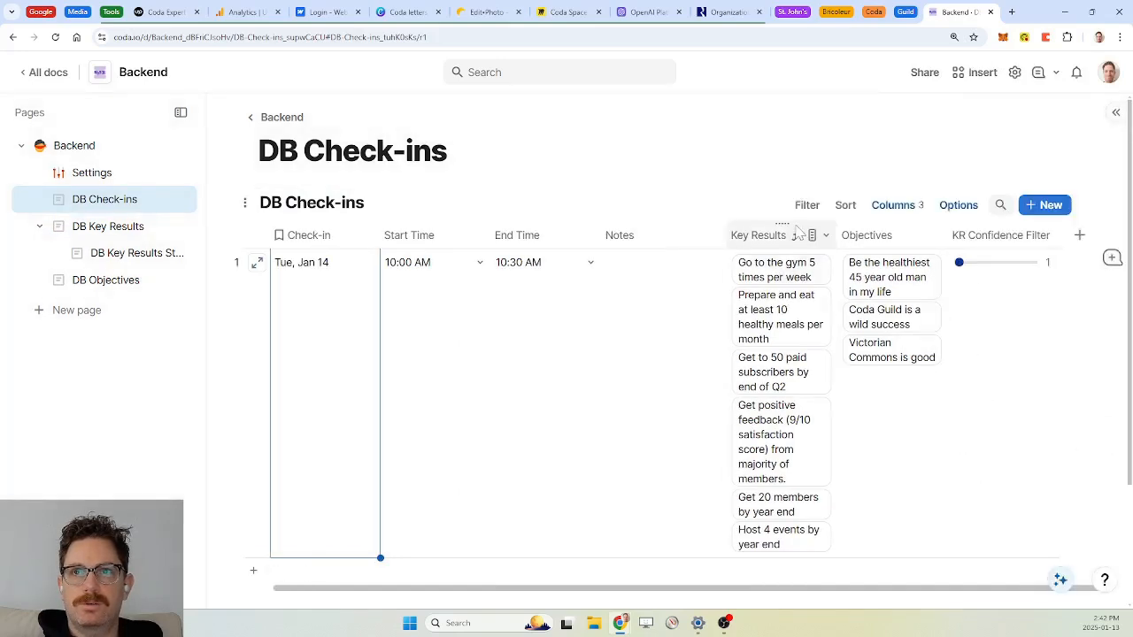
left_click_drag(1003, 225, 757, 237)
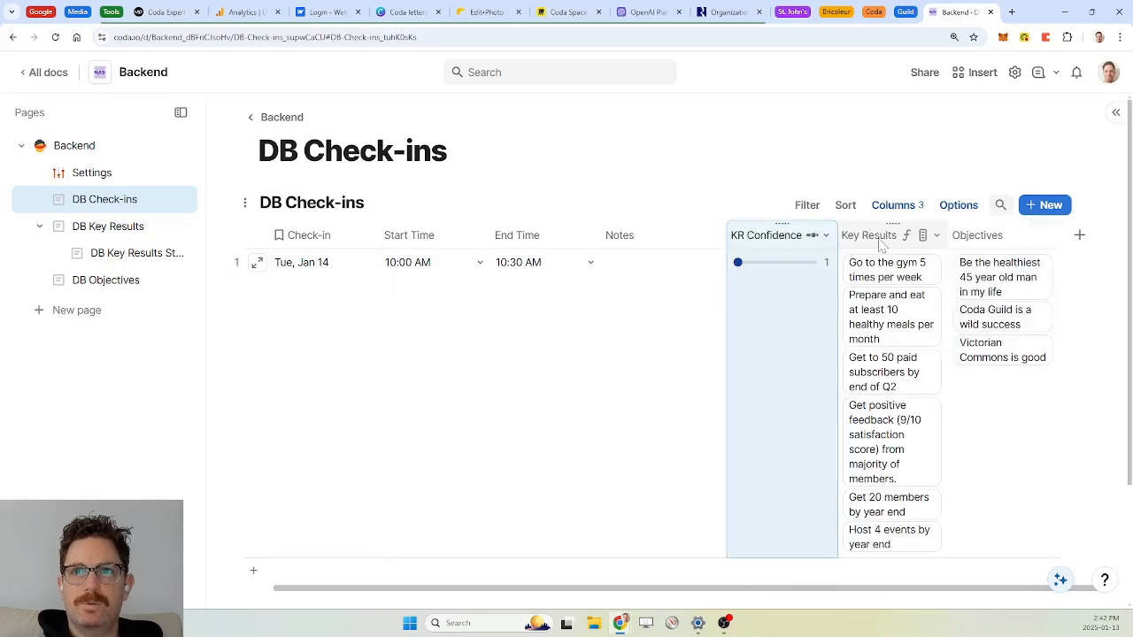
left_click(935, 235)
left_click(944, 307)
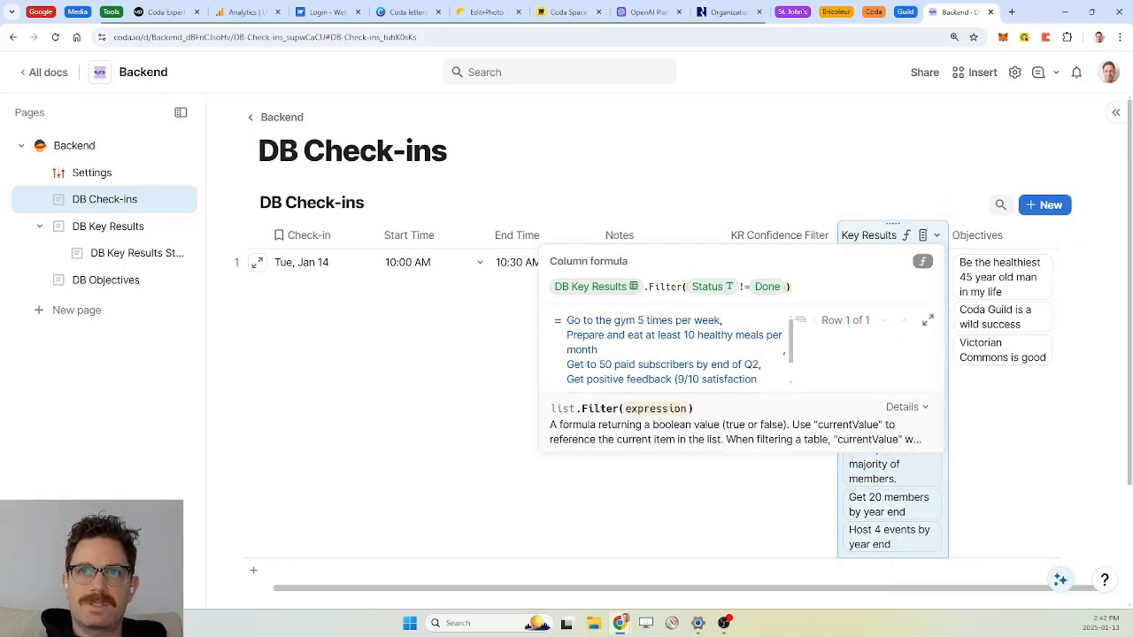
type("and Key Result")
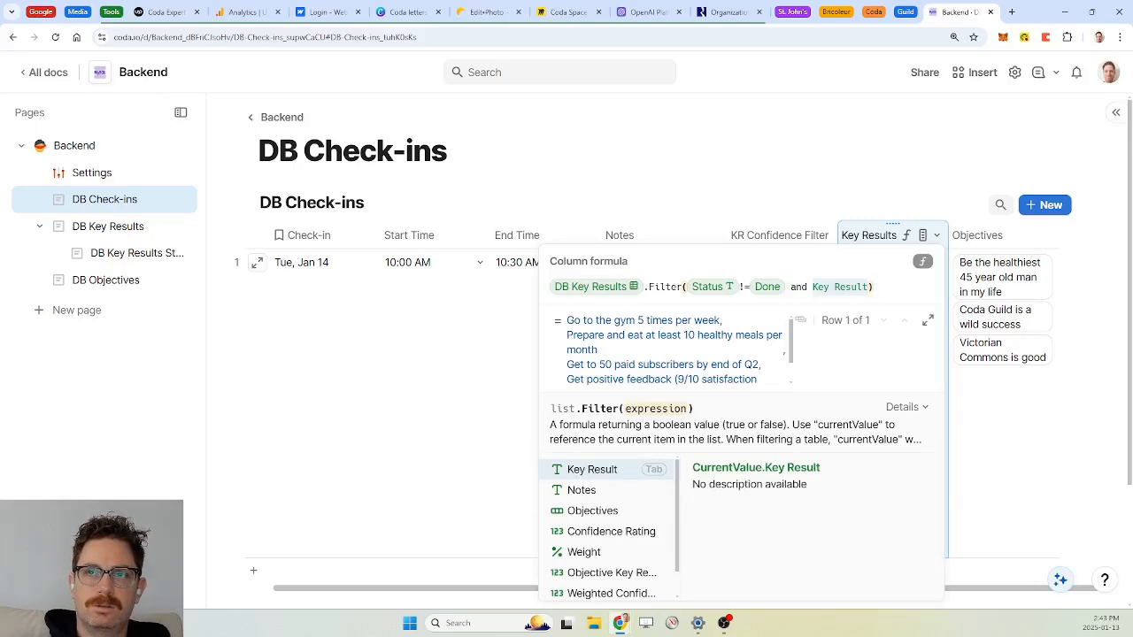
key("BackSpace")
key("BackSpace")
key("BackSpace")
key("BackSpace")
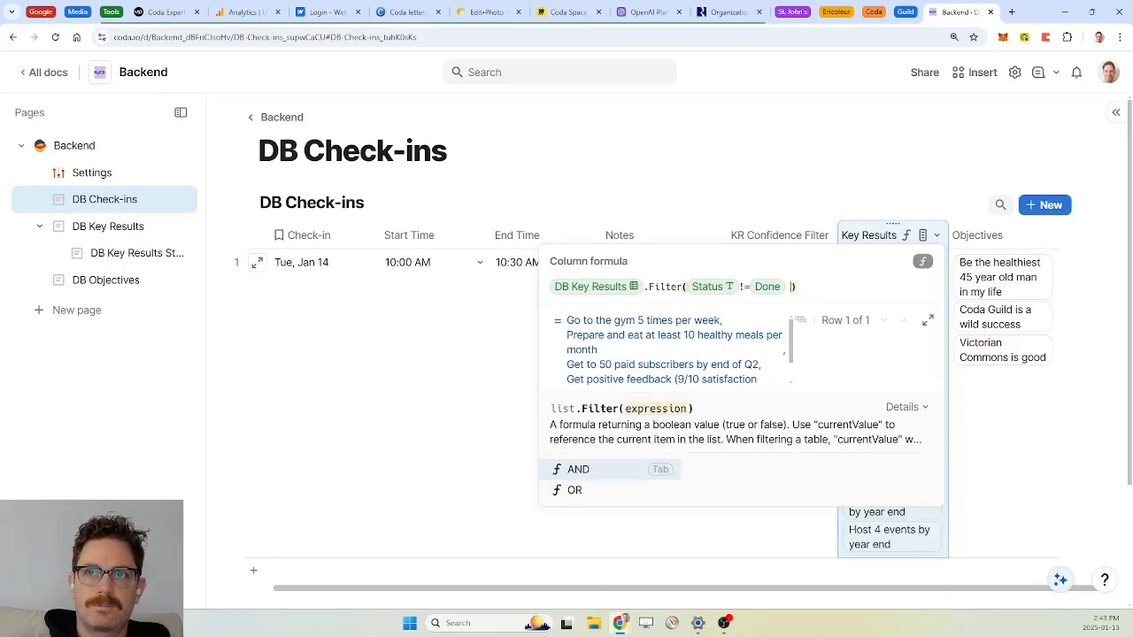
left_click(767, 237)
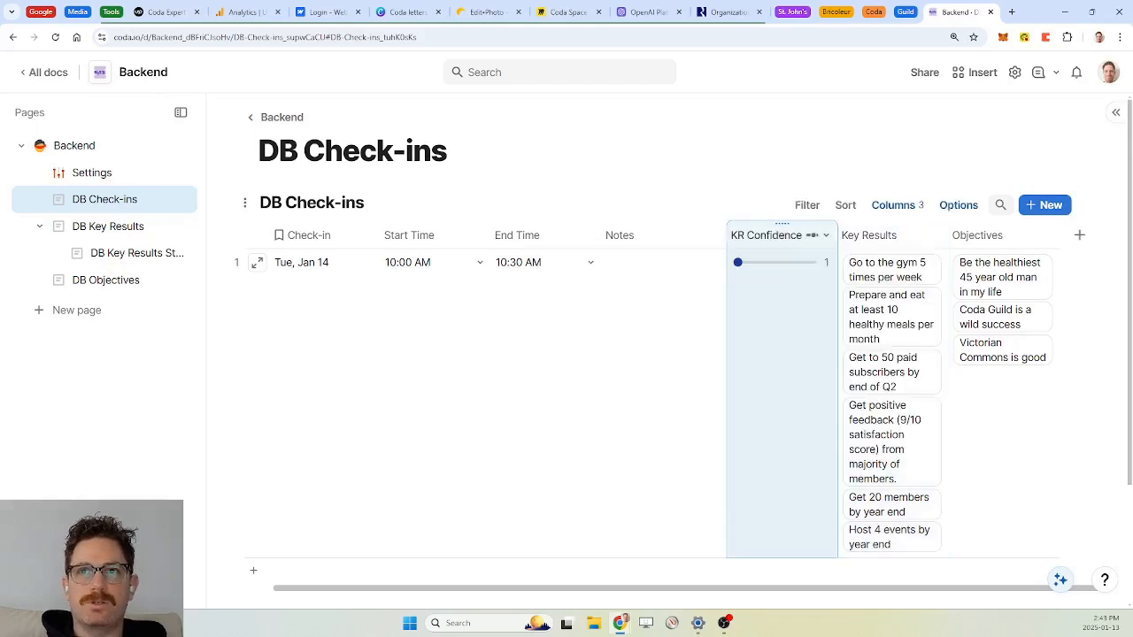
Step: Add a Toggle column at the end of the DB Check-ins table
left_click(1079, 236)
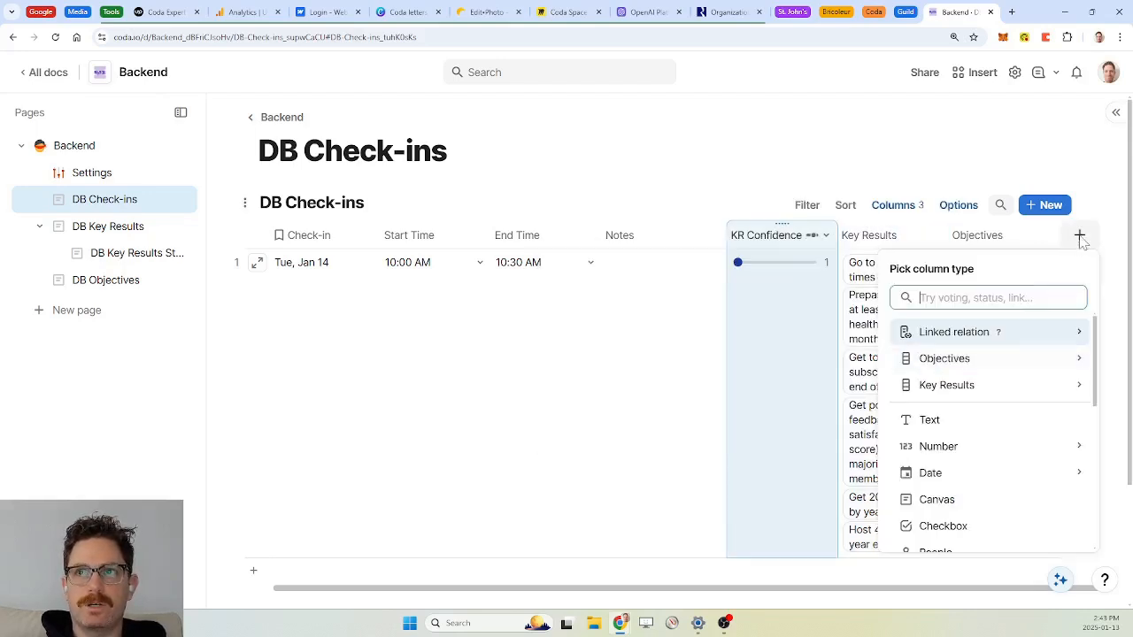
type("toggl")
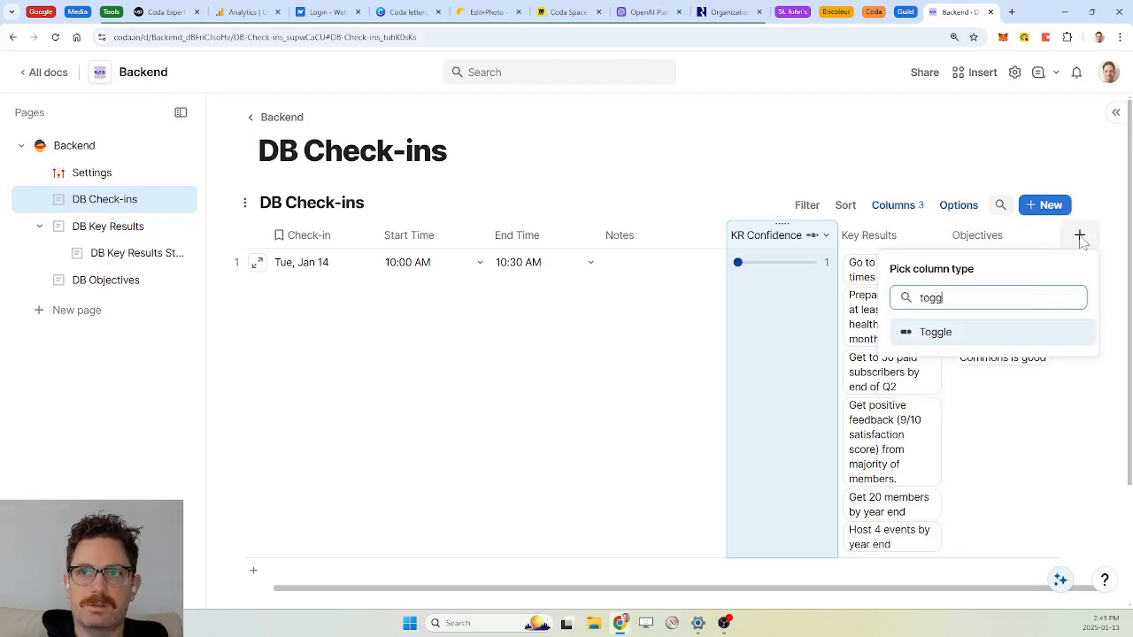
key("Return")
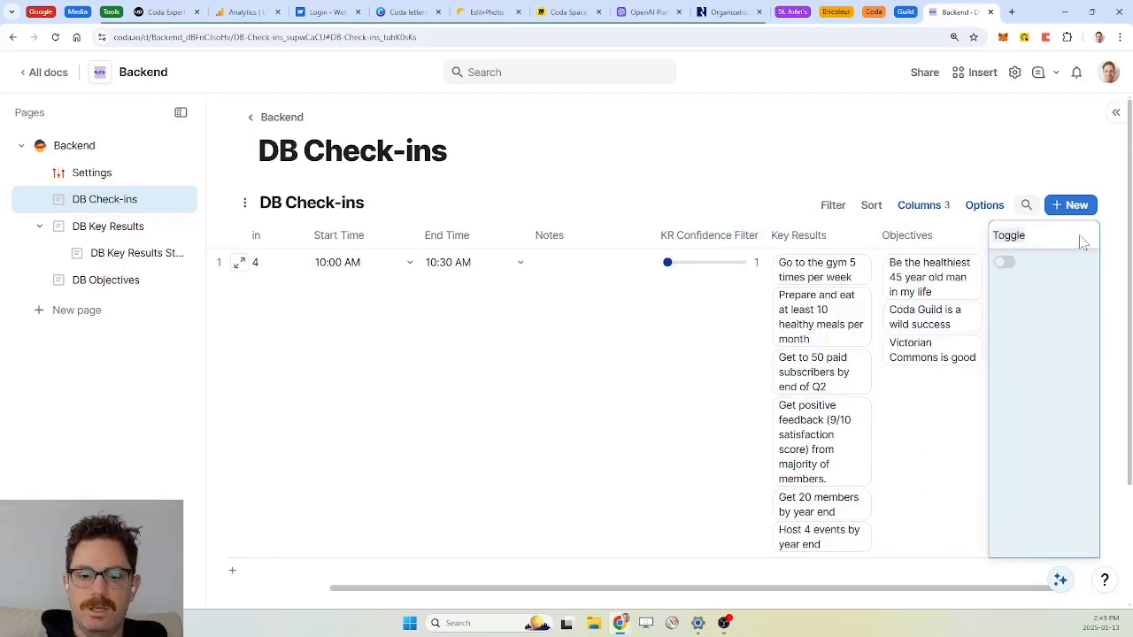
Step: Name the new toggle column "KR Status Filter" and move it directly before the Key Results column
type("Show")
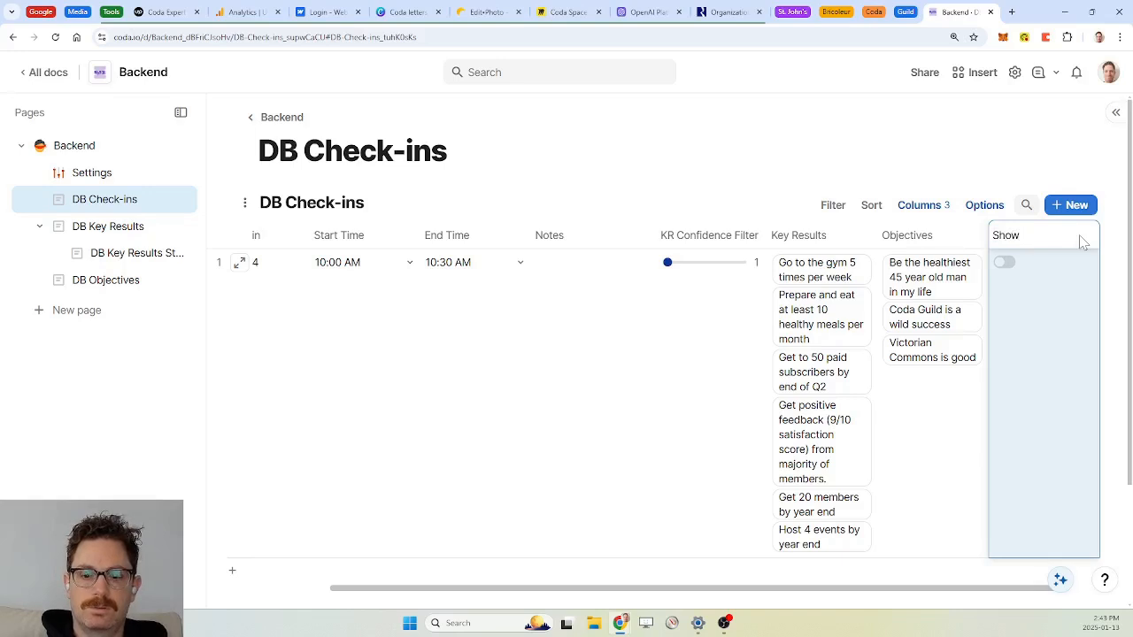
key("BackSpace")
key("BackSpace")
key("BackSpace")
type("R")
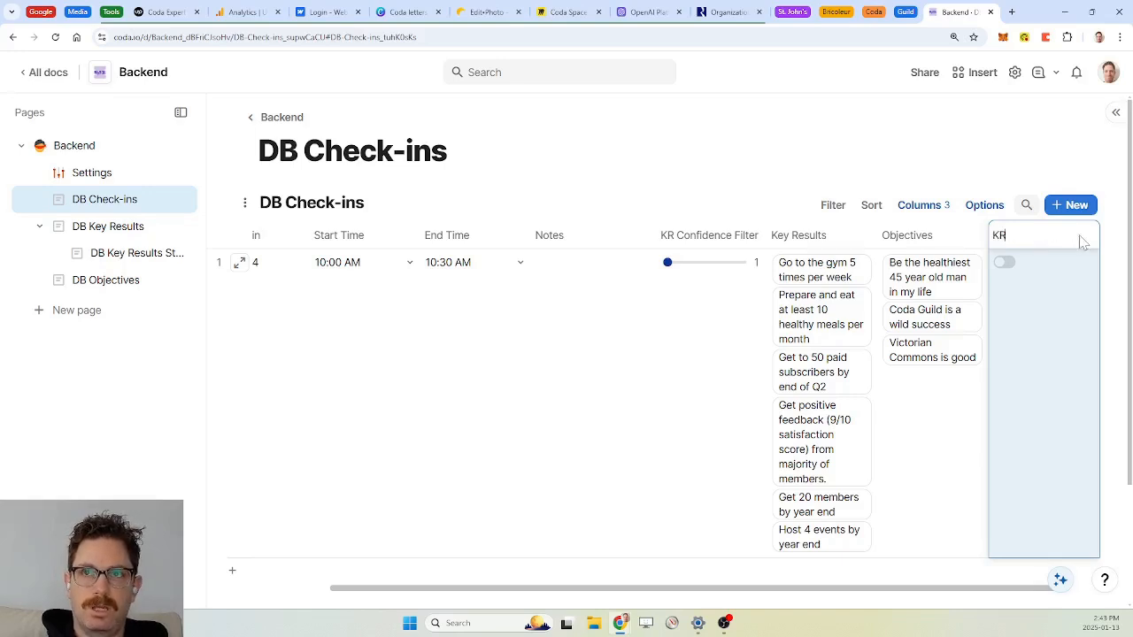
type(" Done")
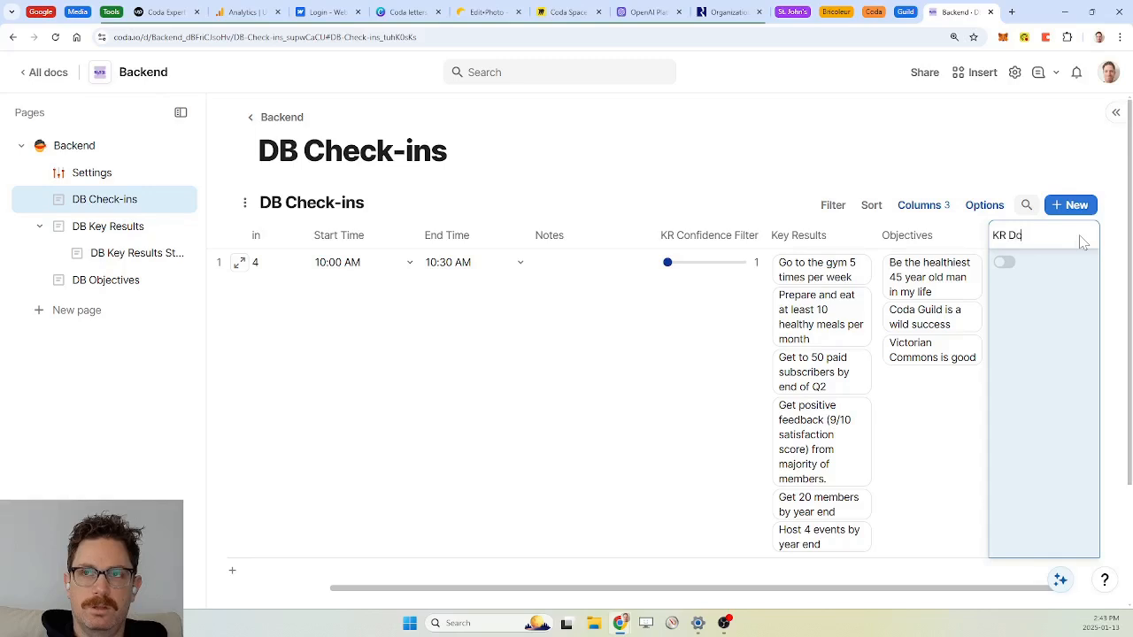
key("BackSpace")
key("BackSpace")
key("BackSpace")
key("BackSpace")
type("S")
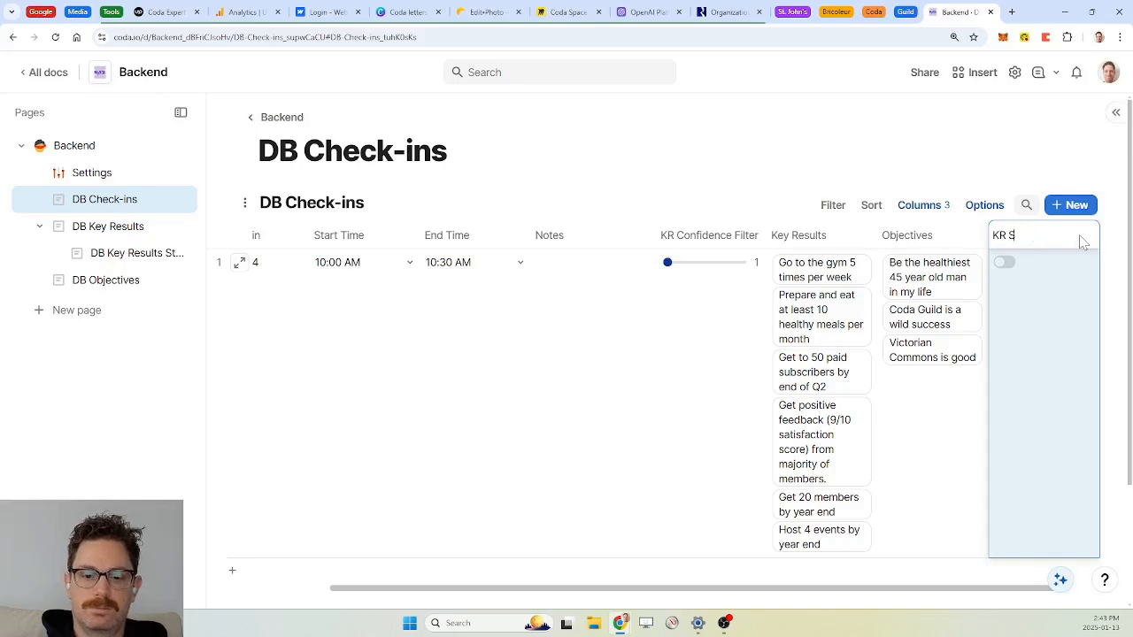
type("tauts Filter")
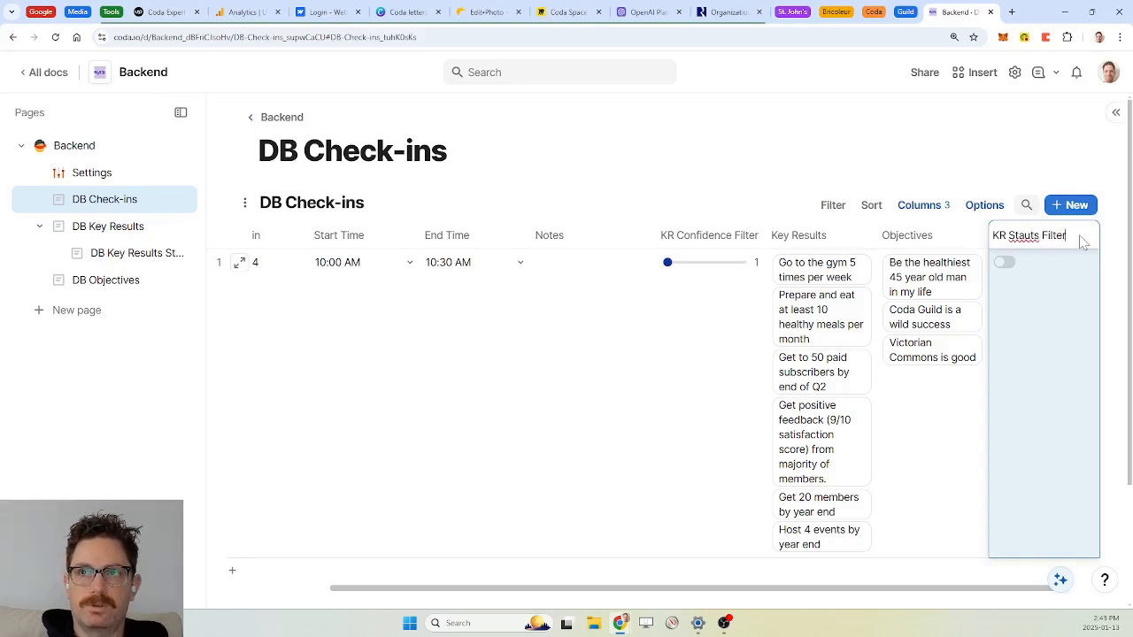
key("BackSpace")
key("BackSpace")
key("BackSpace")
key("BackSpace")
key("BackSpace")
key("BackSpace")
key("BackSpace")
key("BackSpace")
key("BackSpace")
key("BackSpace")
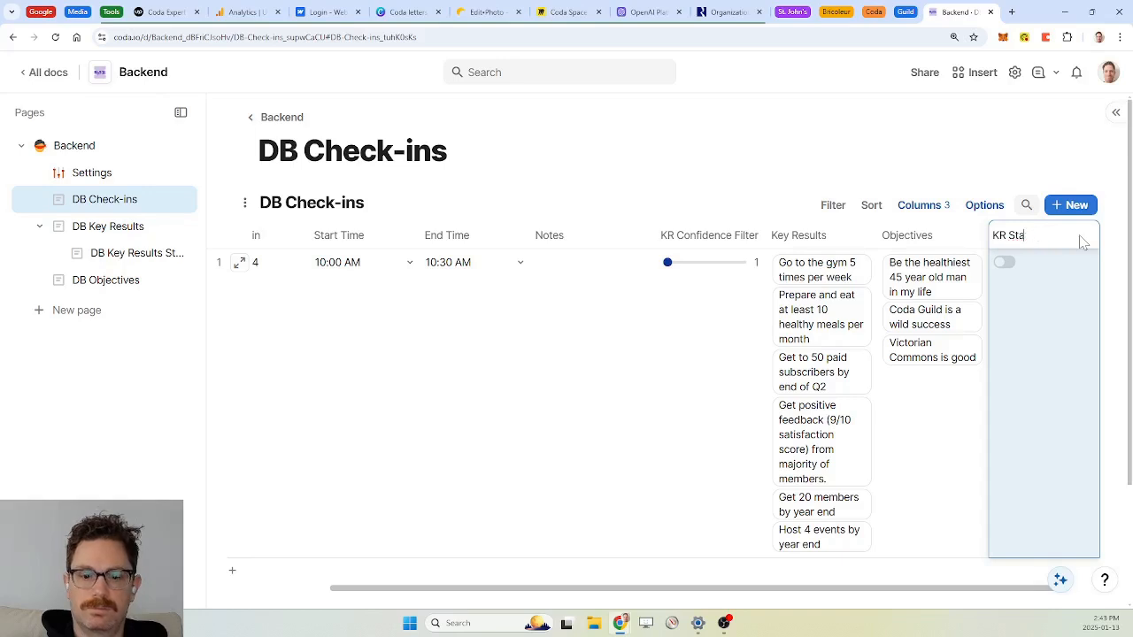
type("tus Filter")
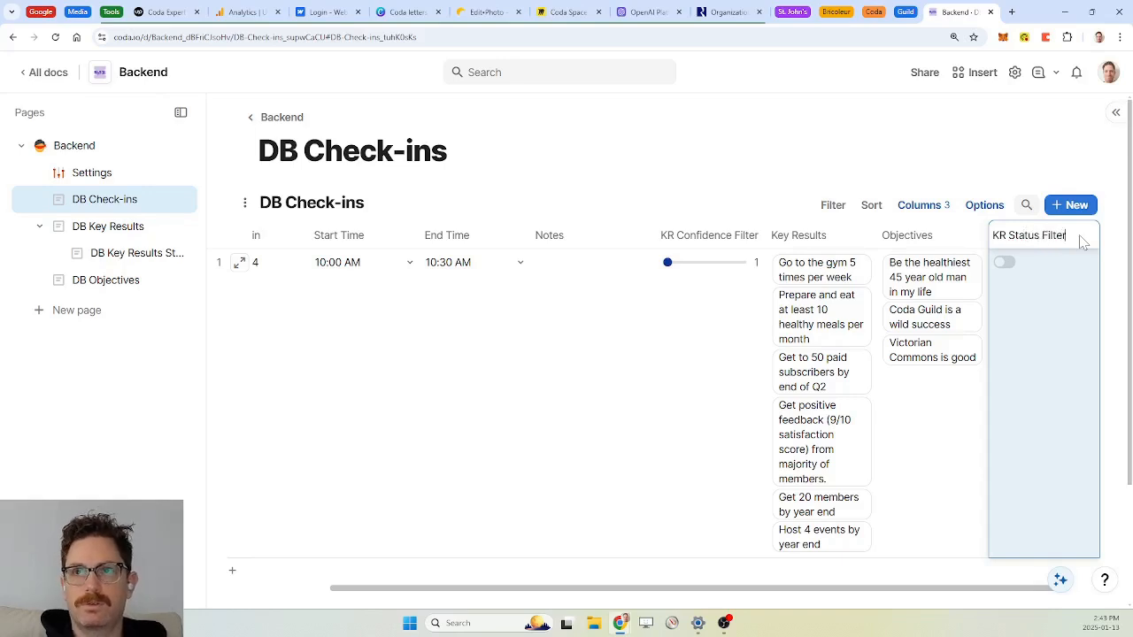
key("Return")
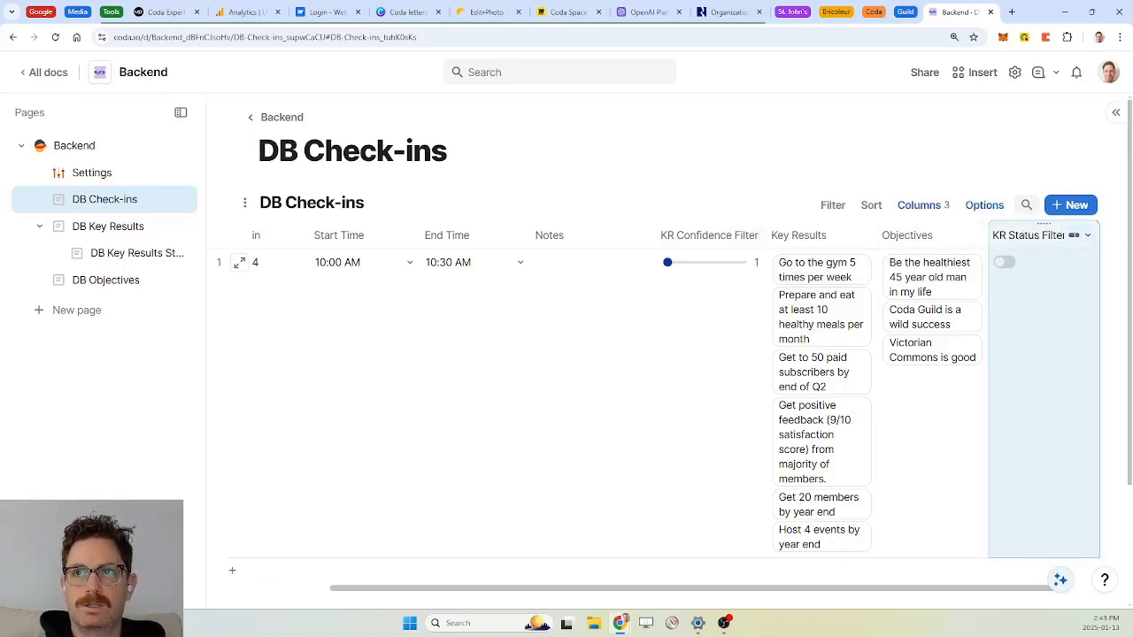
left_click_drag(999, 220, 796, 227)
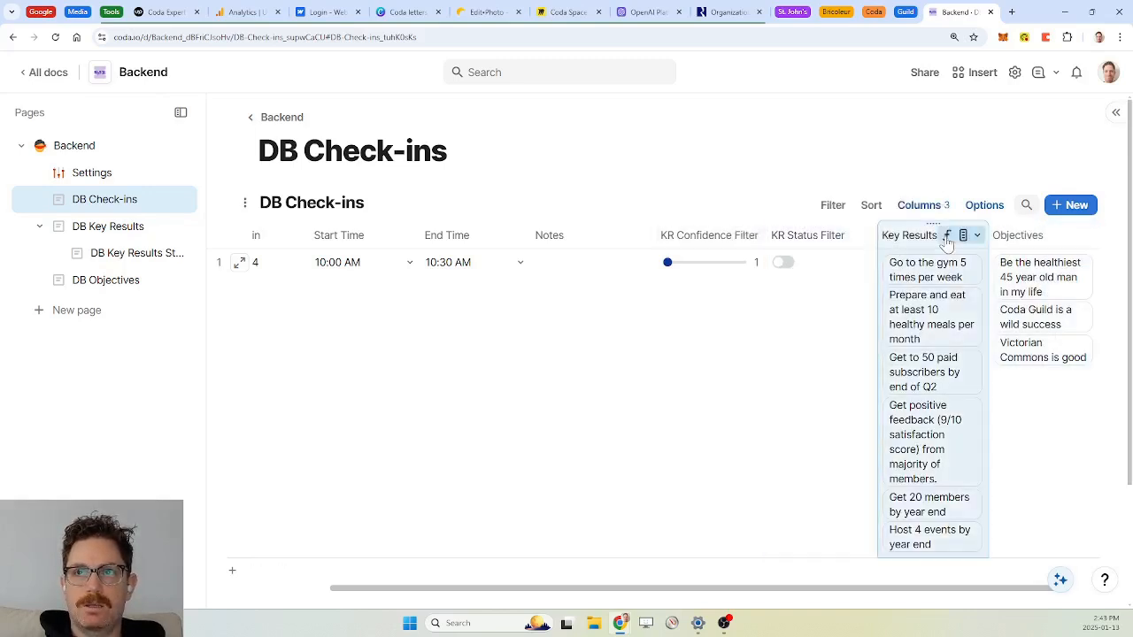
Step: In the Key Results column formula, wrap the Status != Done condition in an If() that tests KR Status Filter
left_click(976, 235)
left_click(993, 308)
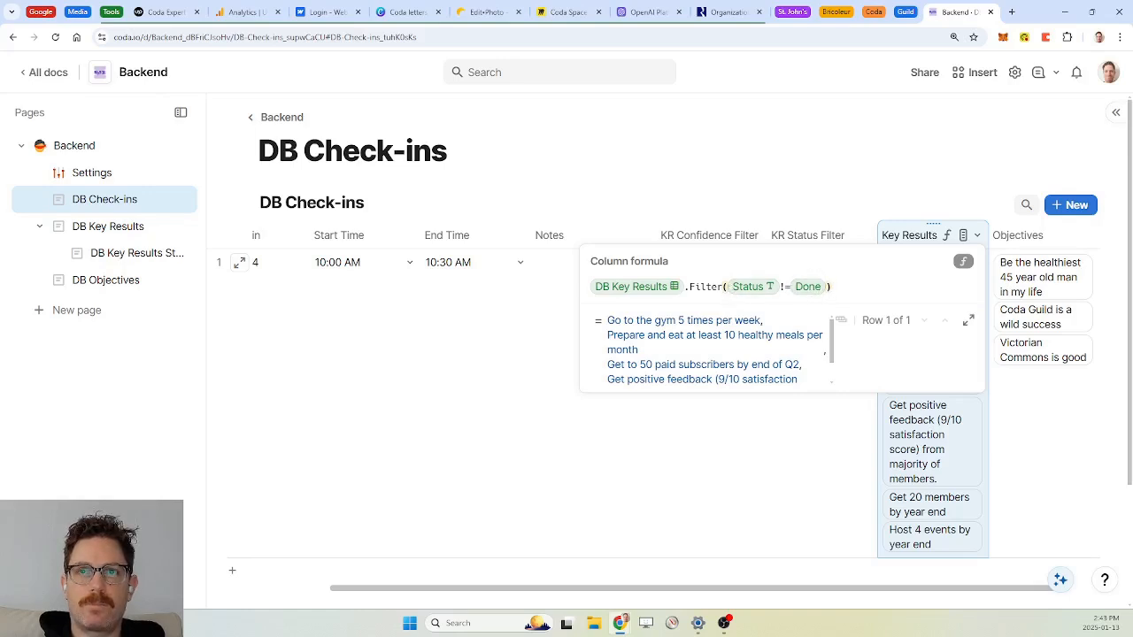
left_click(826, 287)
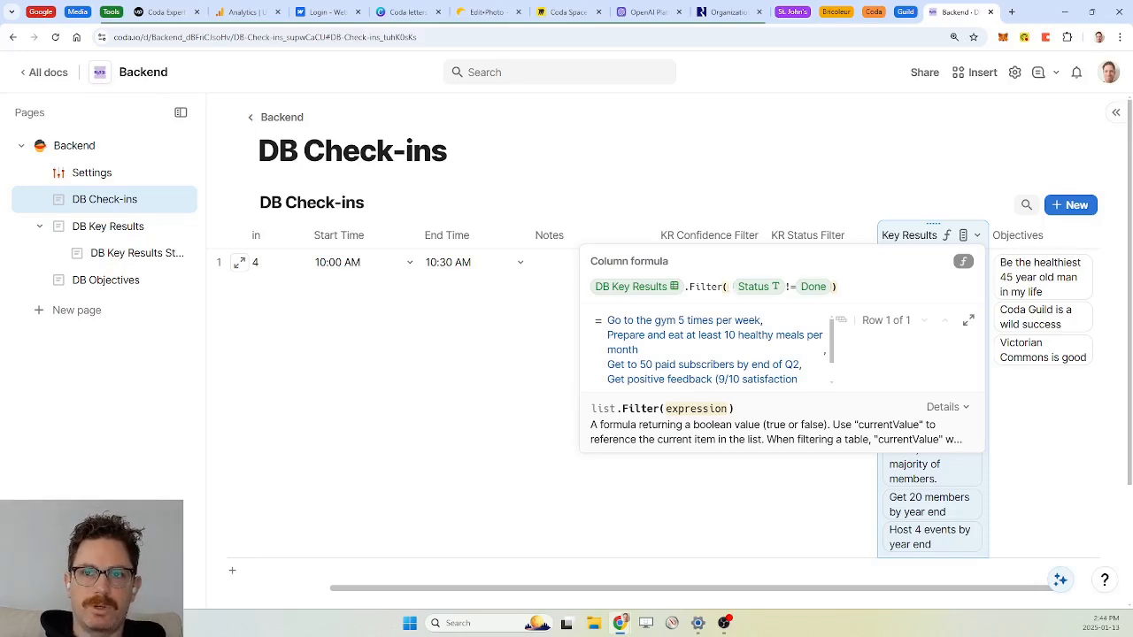
type("if(")
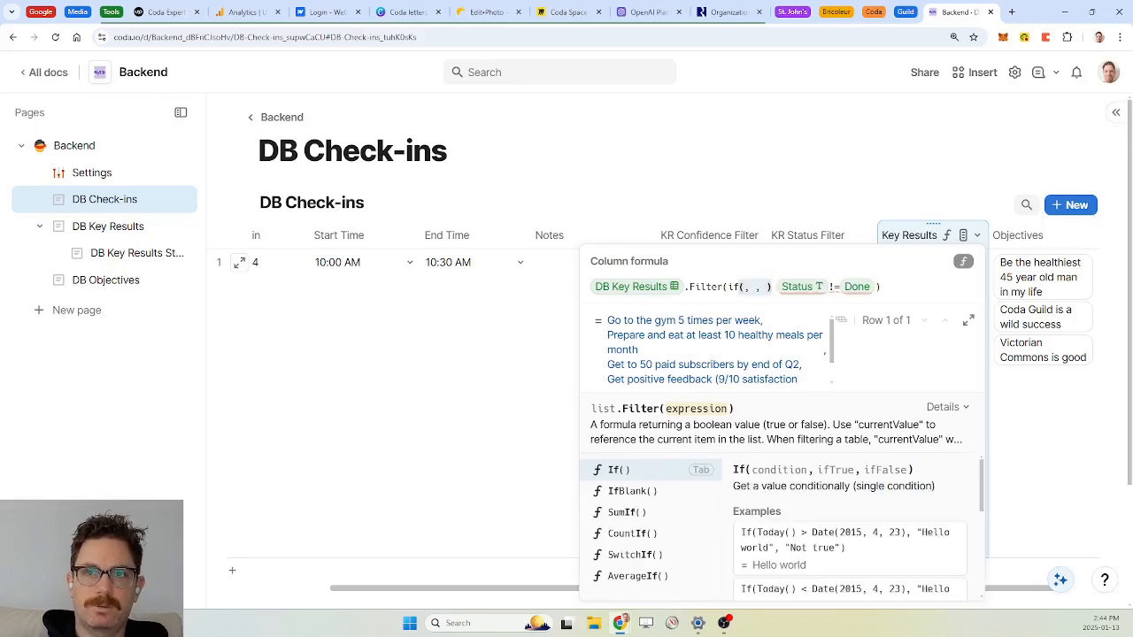
type("(")
type("kr")
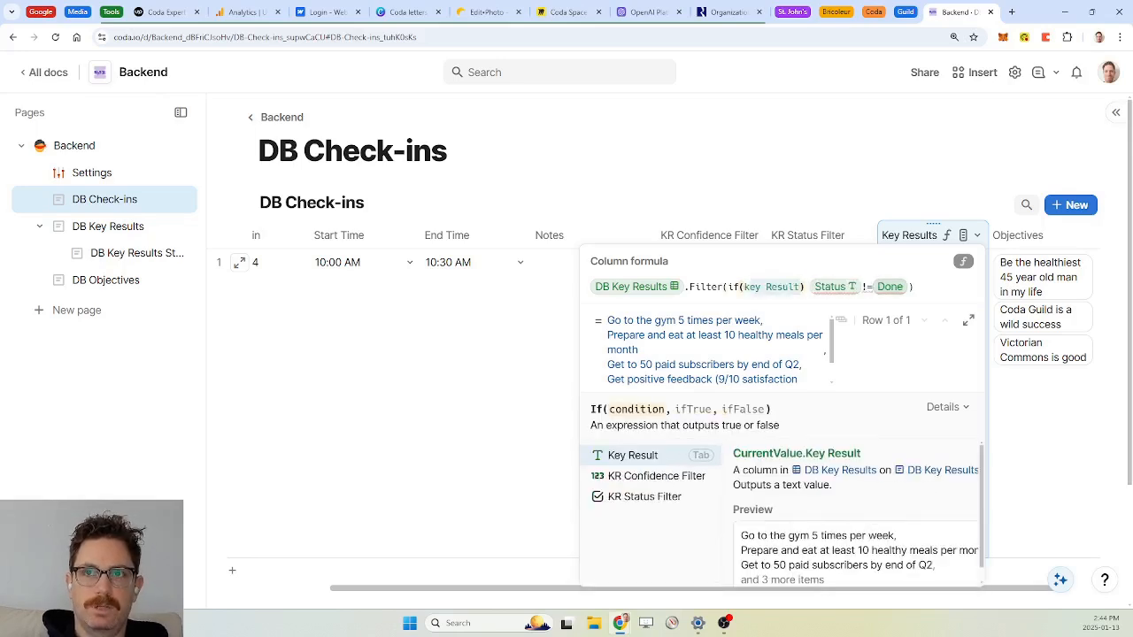
key("Down")
key("Tab")
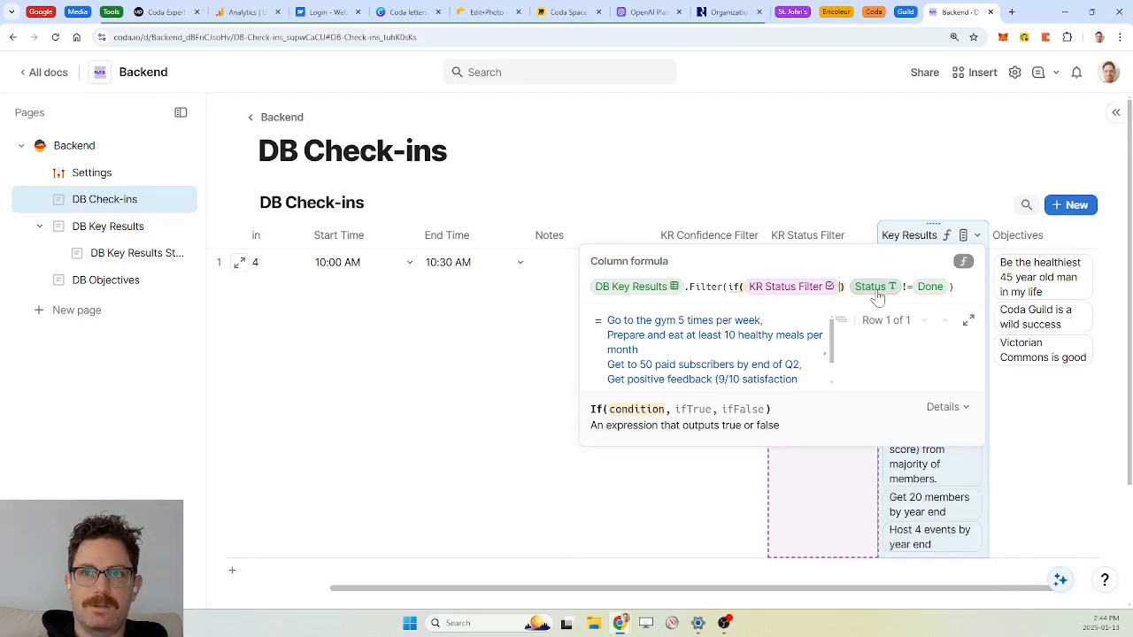
type(",")
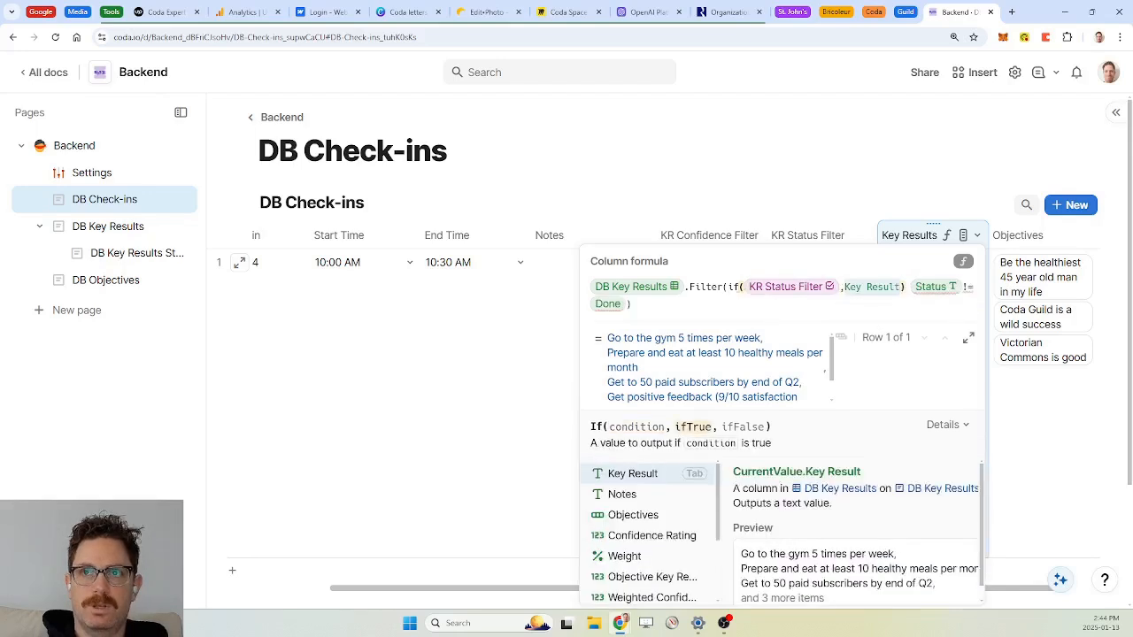
key("Delete")
key("Delete")
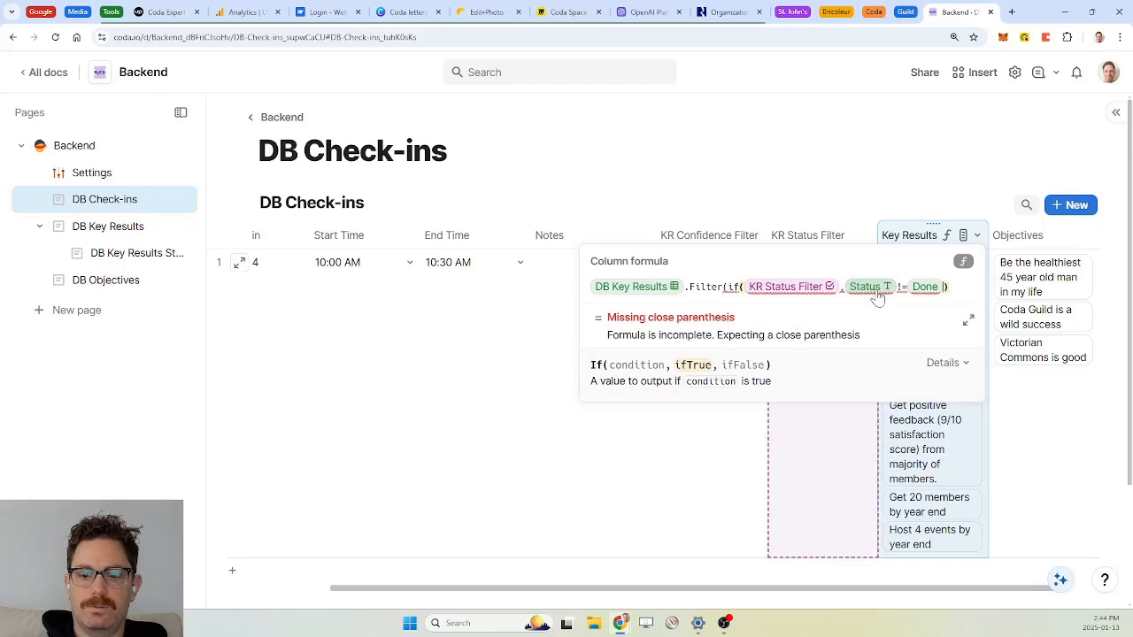
Step: Complete the If() with an empty string "" as its false value, save the formula, and try the KR Status Filter toggle
type(",Key Result")
key("BackSpace")
key("BackSpace")
key("BackSpace")
key("BackSpace")
key("BackSpace")
key("BackSpace")
key("BackSpace")
key("BackSpace")
key("BackSpace")
key("BackSpace")
type("\"")
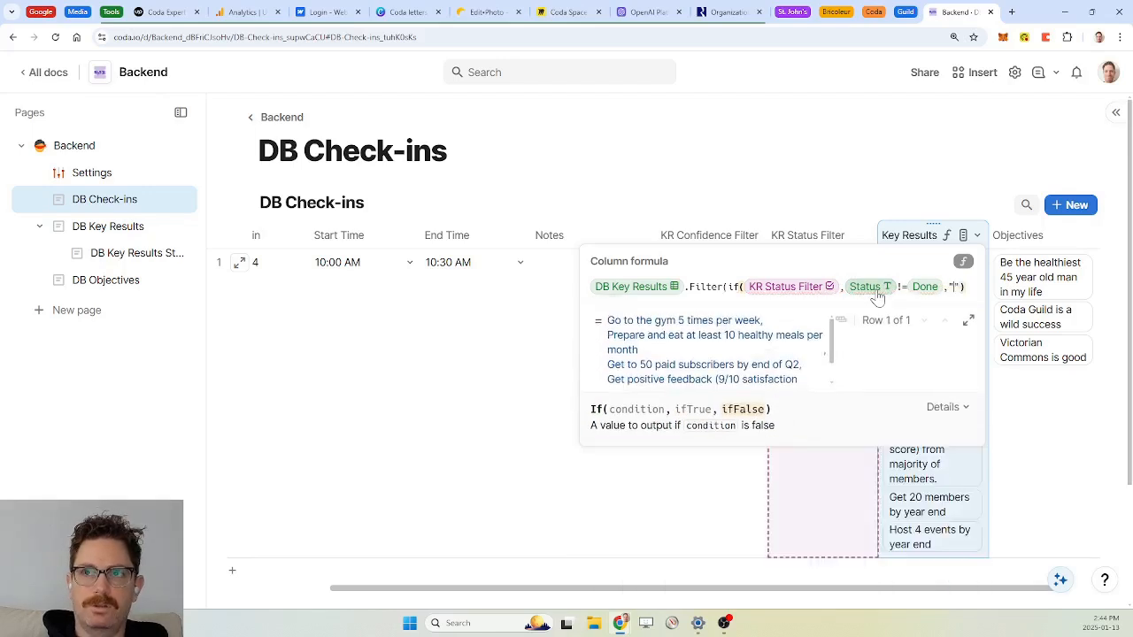
type("\")")
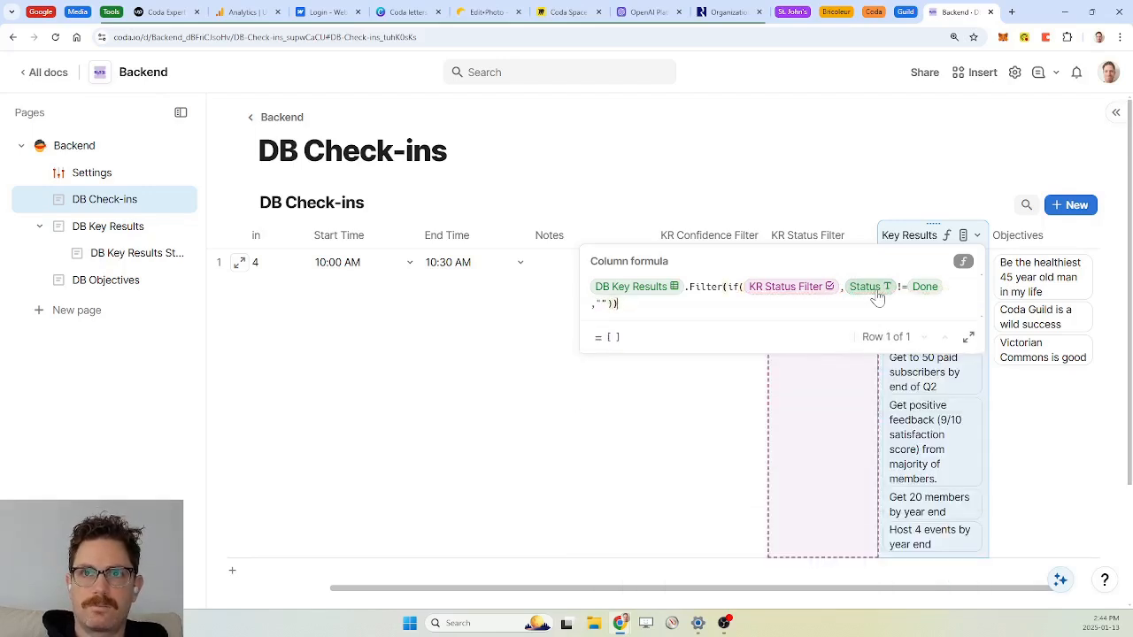
key("Return")
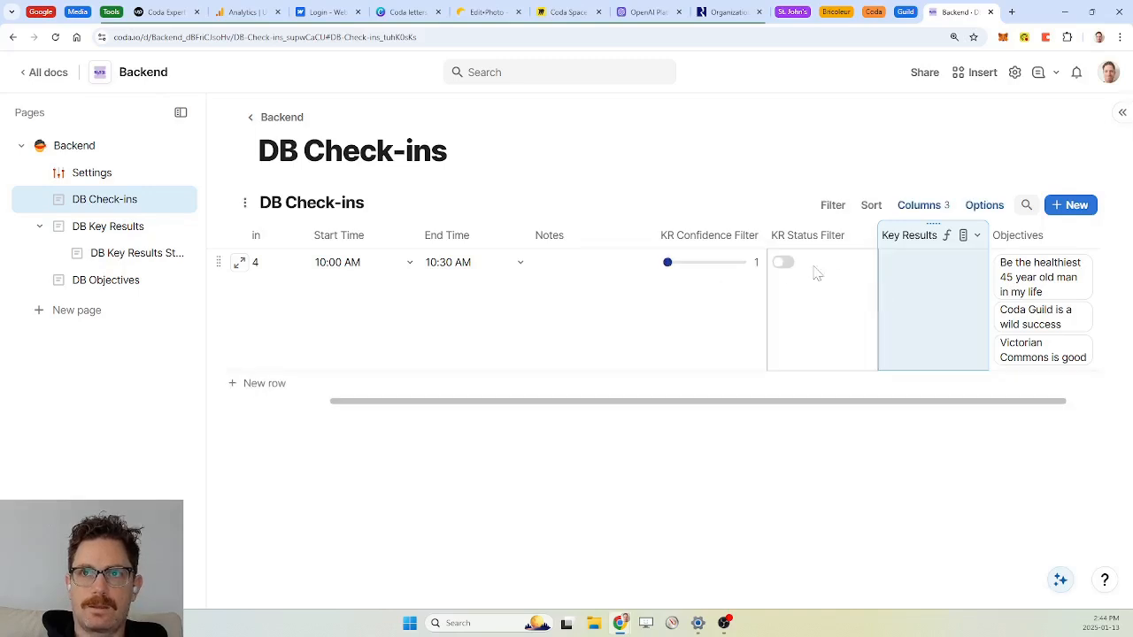
left_click(783, 264)
left_click(783, 264)
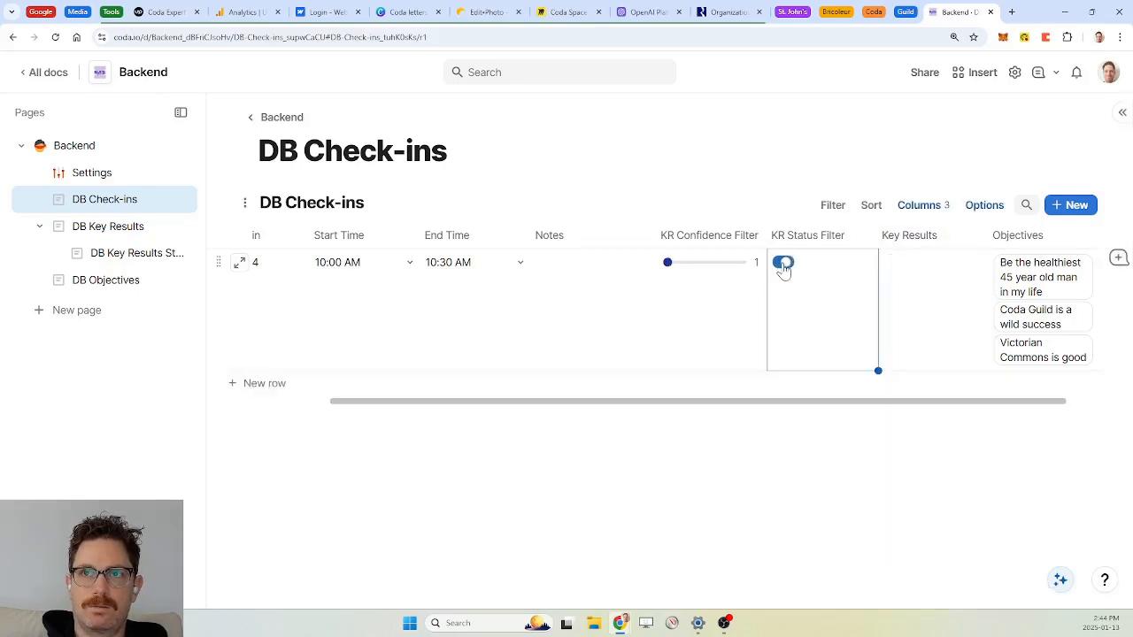
right_click(952, 239)
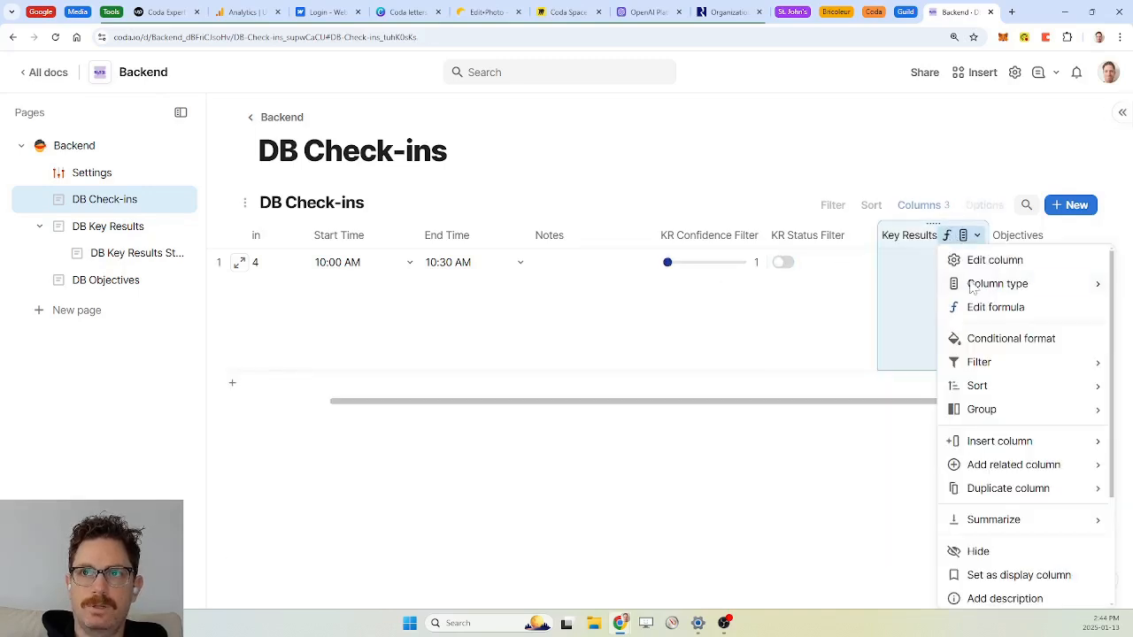
left_click(999, 306)
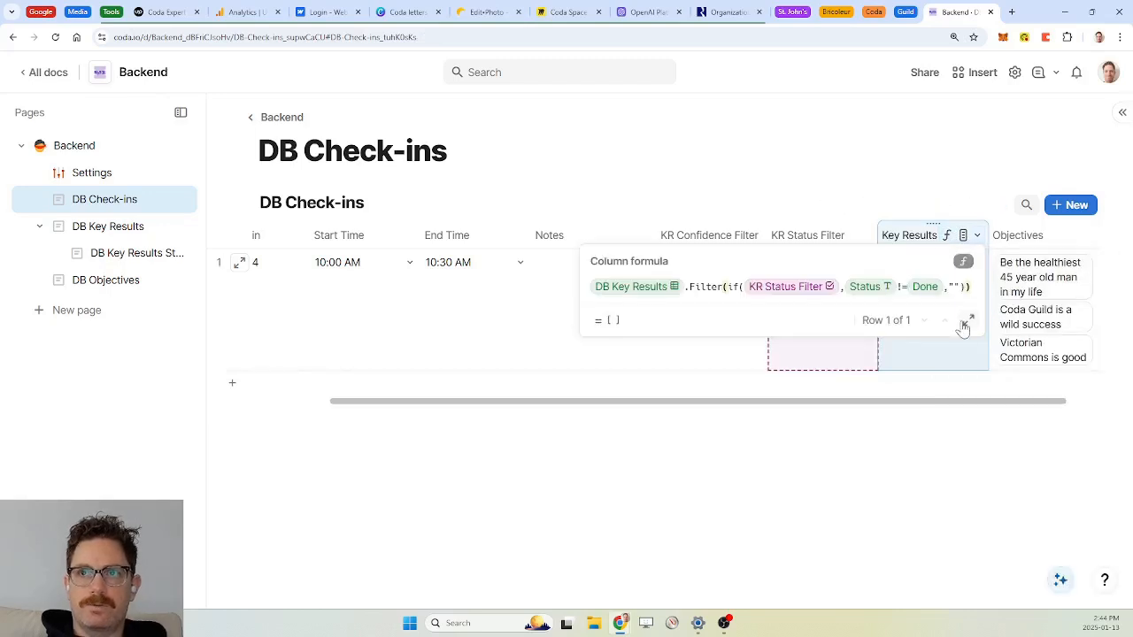
left_click(742, 286)
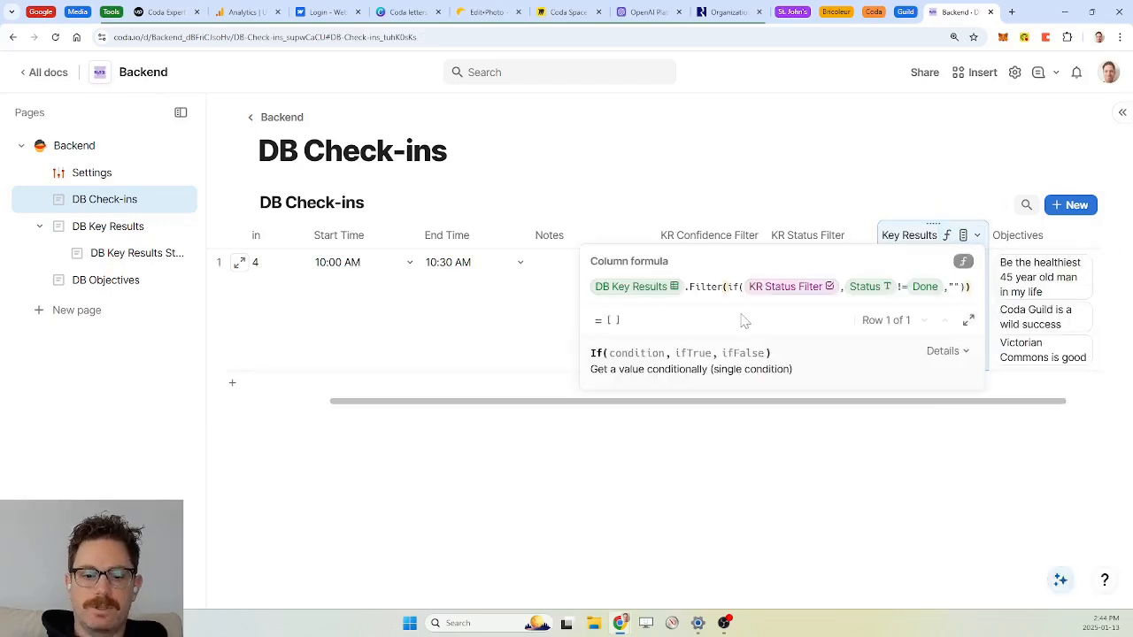
key("Escape")
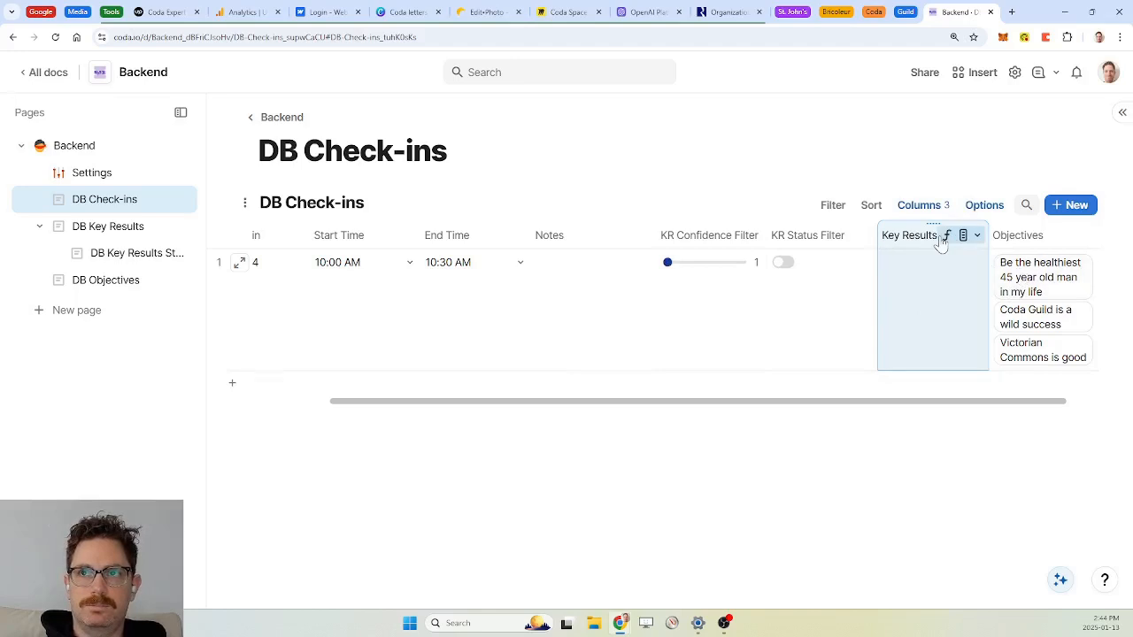
Step: Expand the Key Results formula editor, placing the If() expression and the Filter's closing parenthesis on separate lines
right_click(943, 238)
left_click(991, 306)
left_click(731, 287)
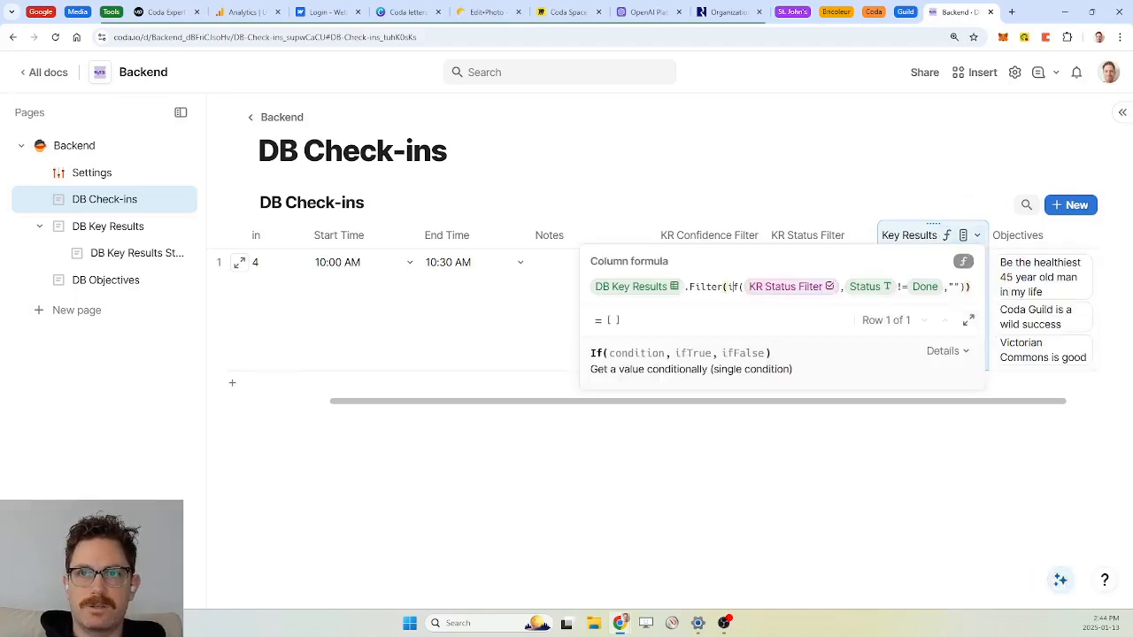
key("shift+Return")
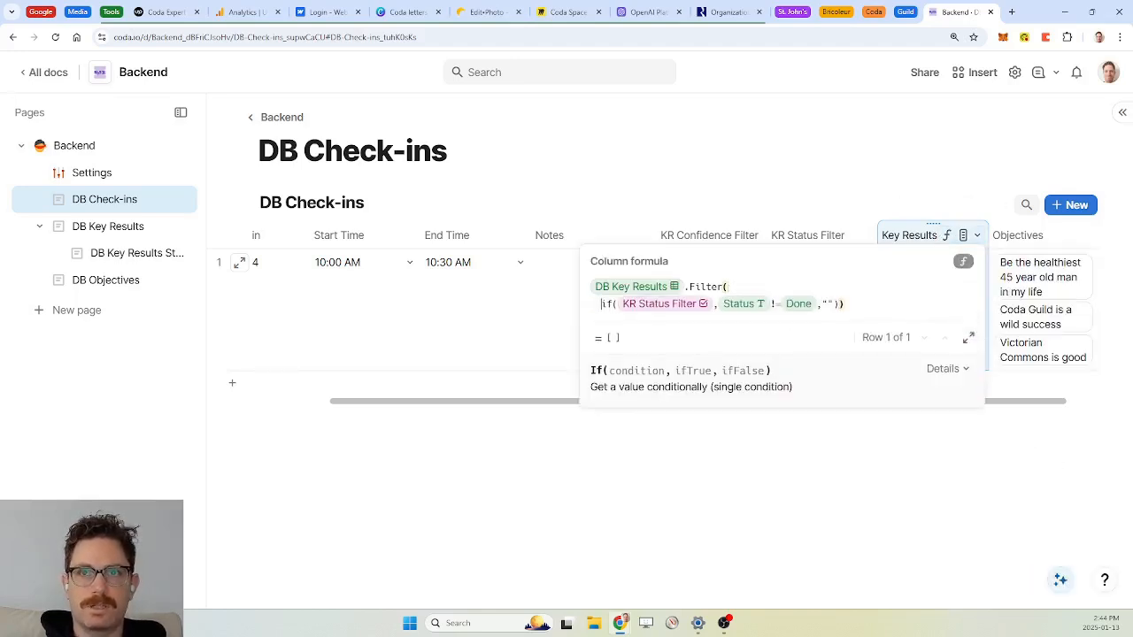
left_click(968, 340)
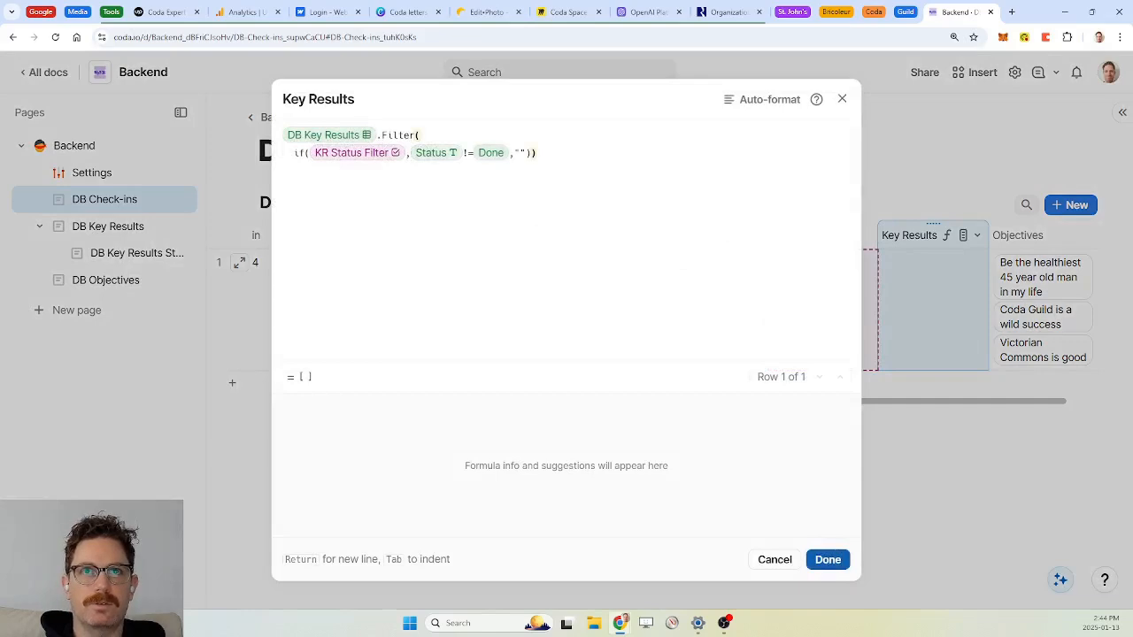
left_click(531, 153)
key("Return")
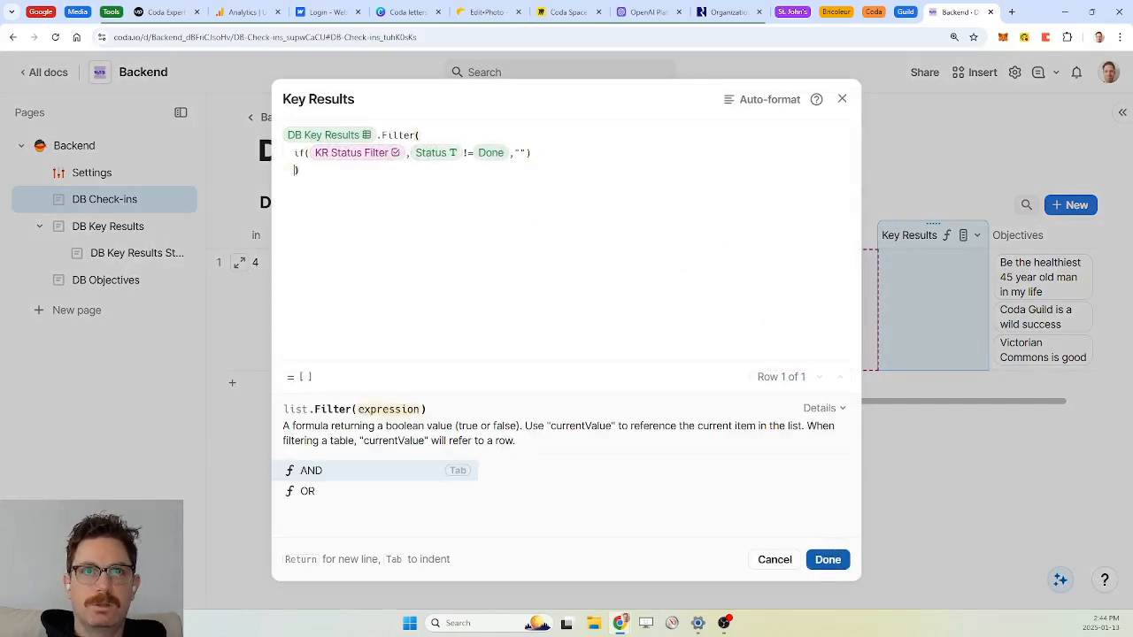
key("BackSpace")
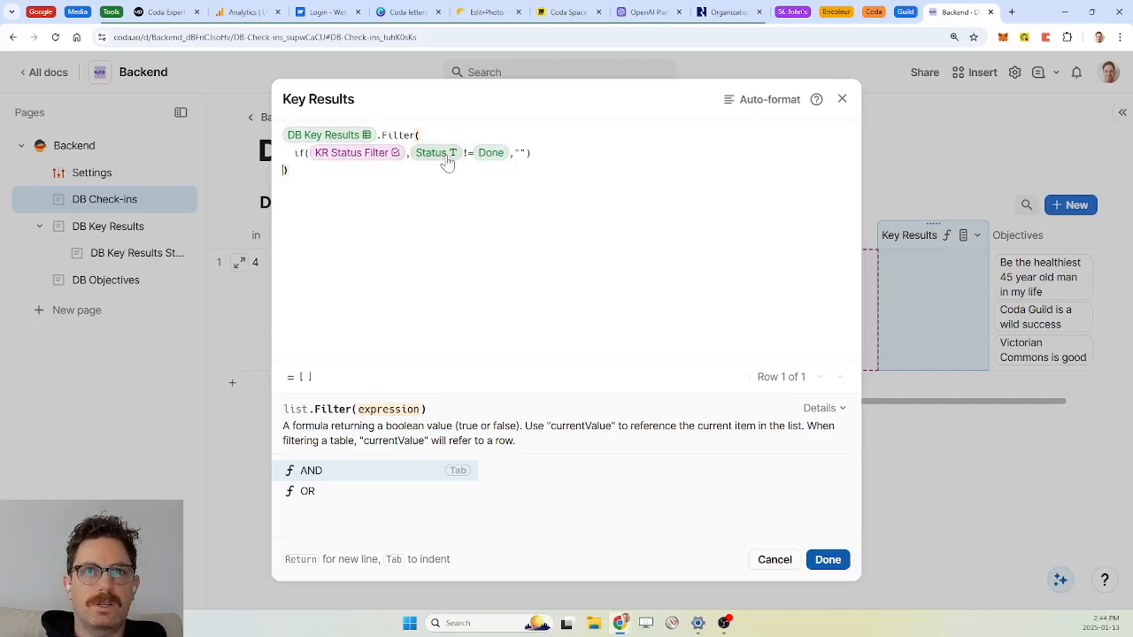
Step: Remove the empty-string argument from the If() expression, keeping Done as the status option being compared
left_click(524, 153)
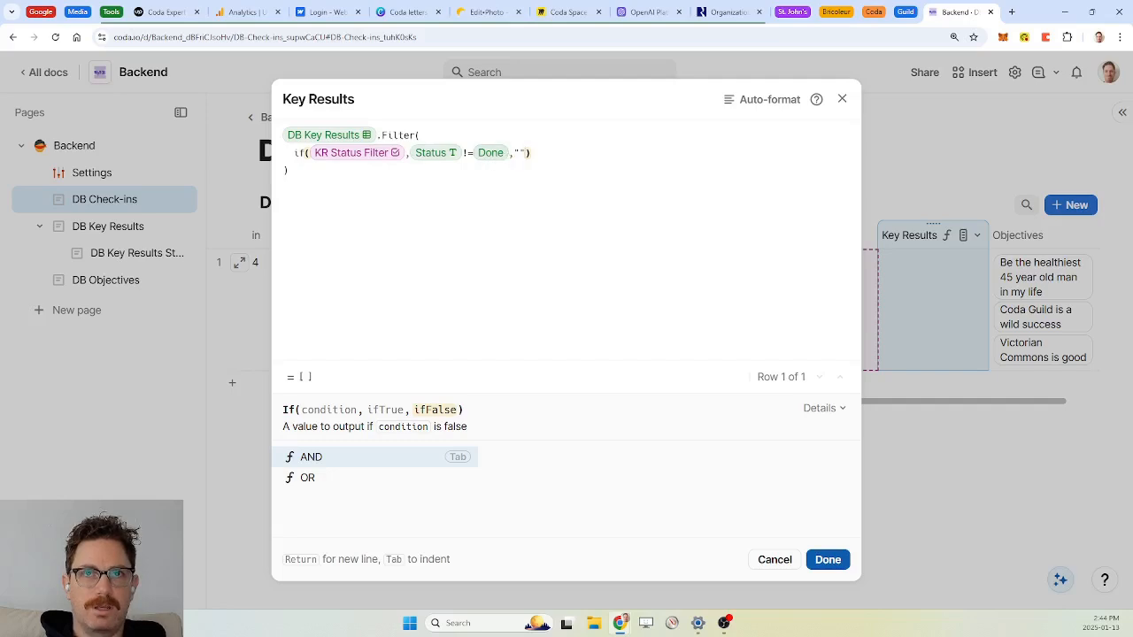
key("BackSpace")
key("BackSpace")
key("BackSpace")
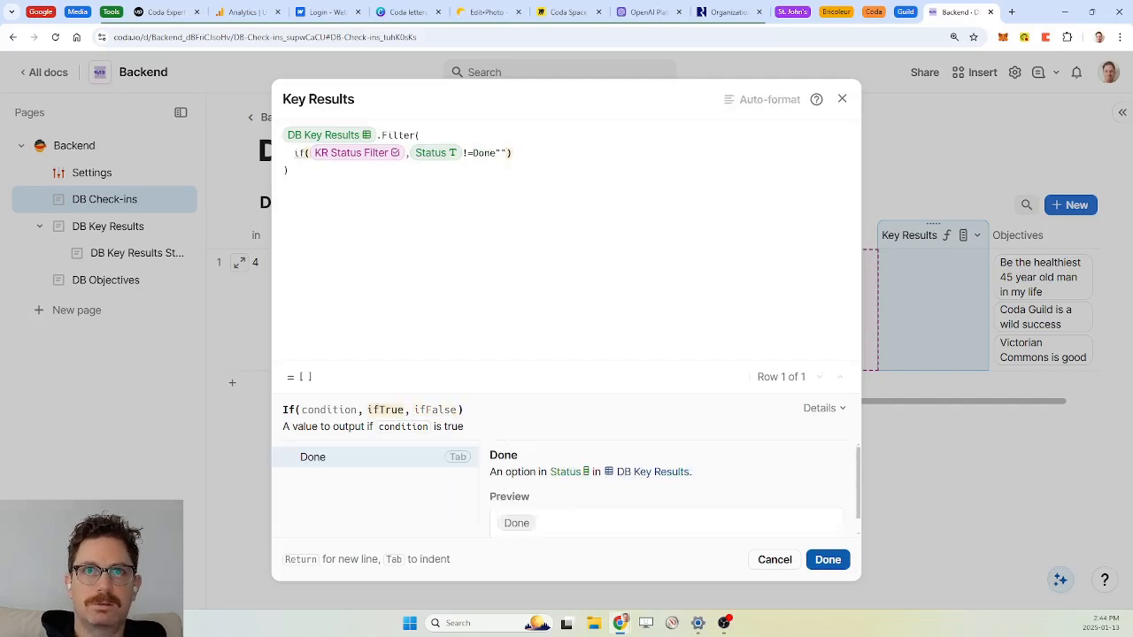
key("Delete")
key("Delete")
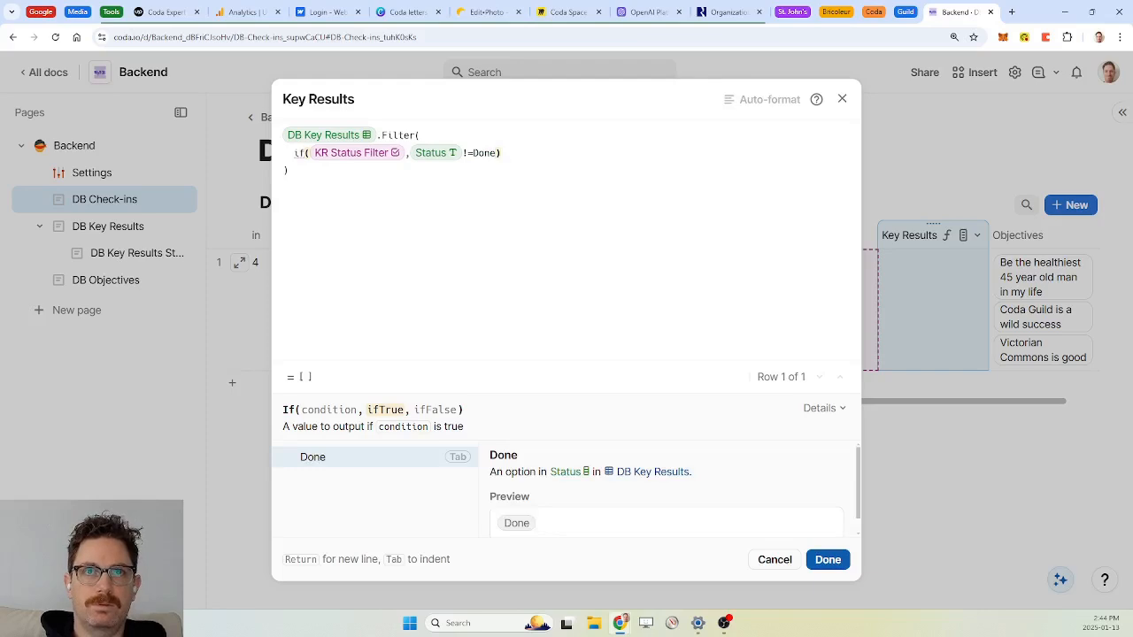
key("Tab")
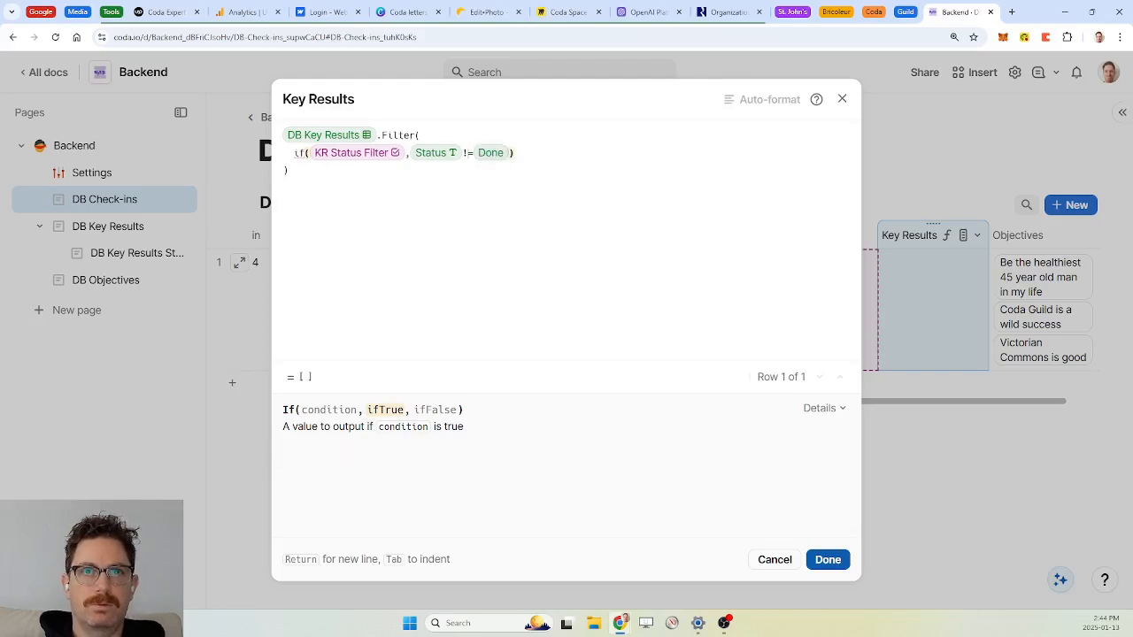
Step: Insert DB Key Results as the If() true value so Status != Done becomes the false value, and save the formula
key("Left")
key("Left")
type(",")
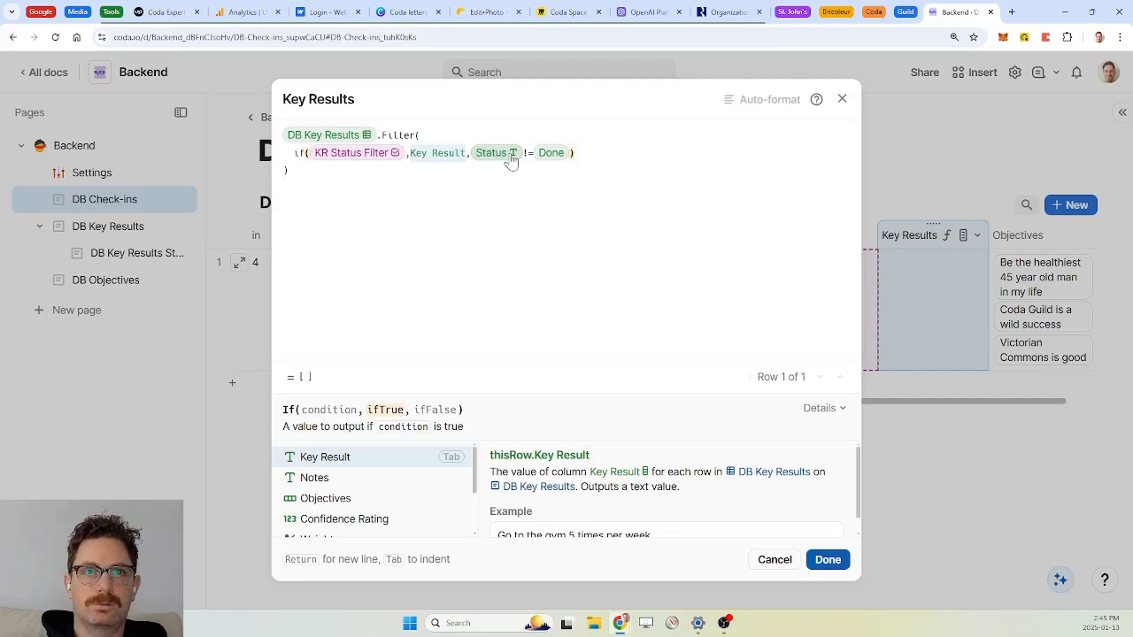
type("key")
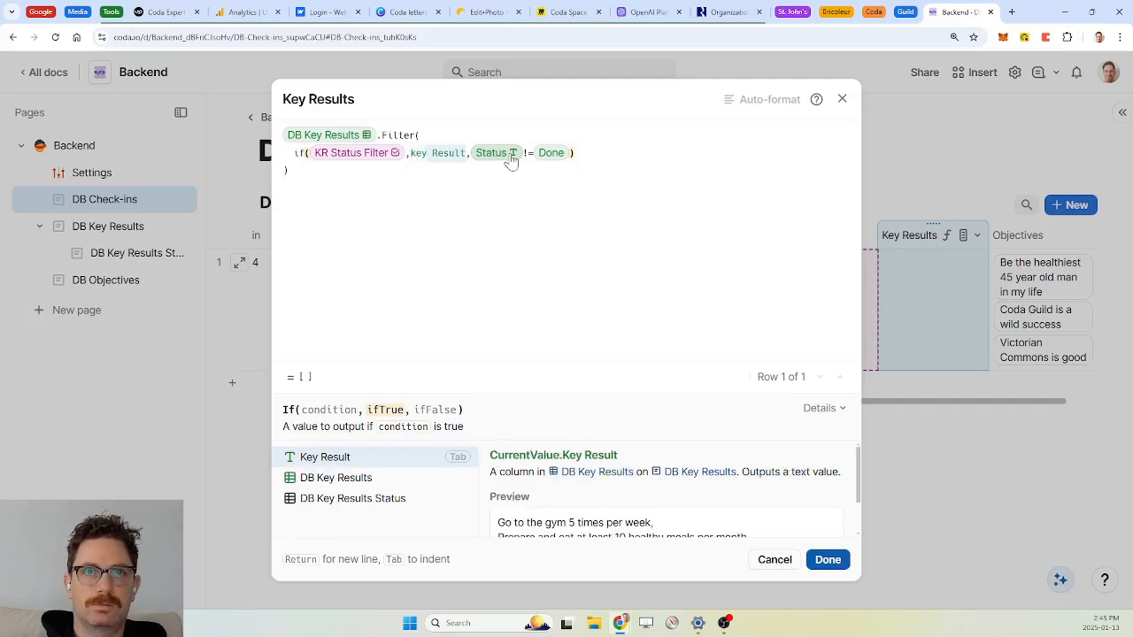
key("Down")
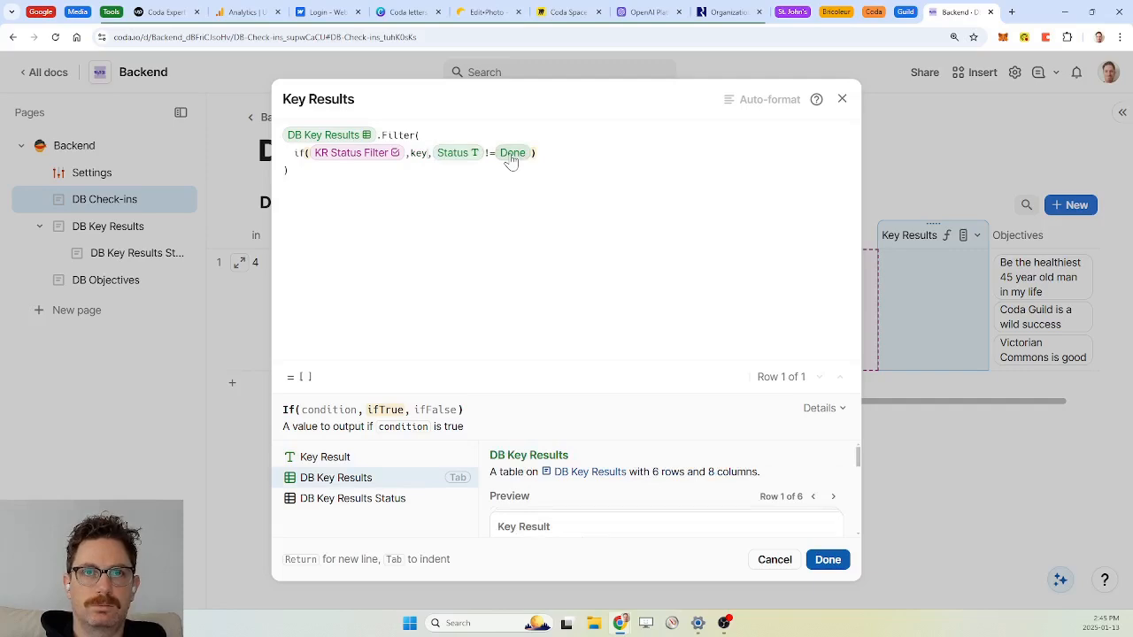
key("Tab")
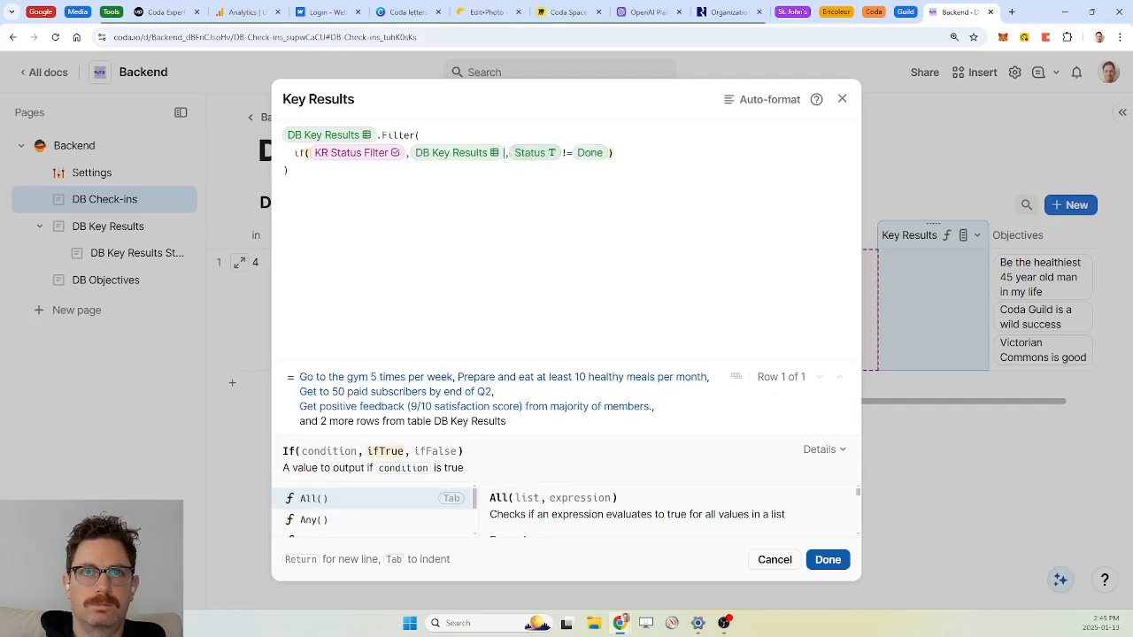
key("Right")
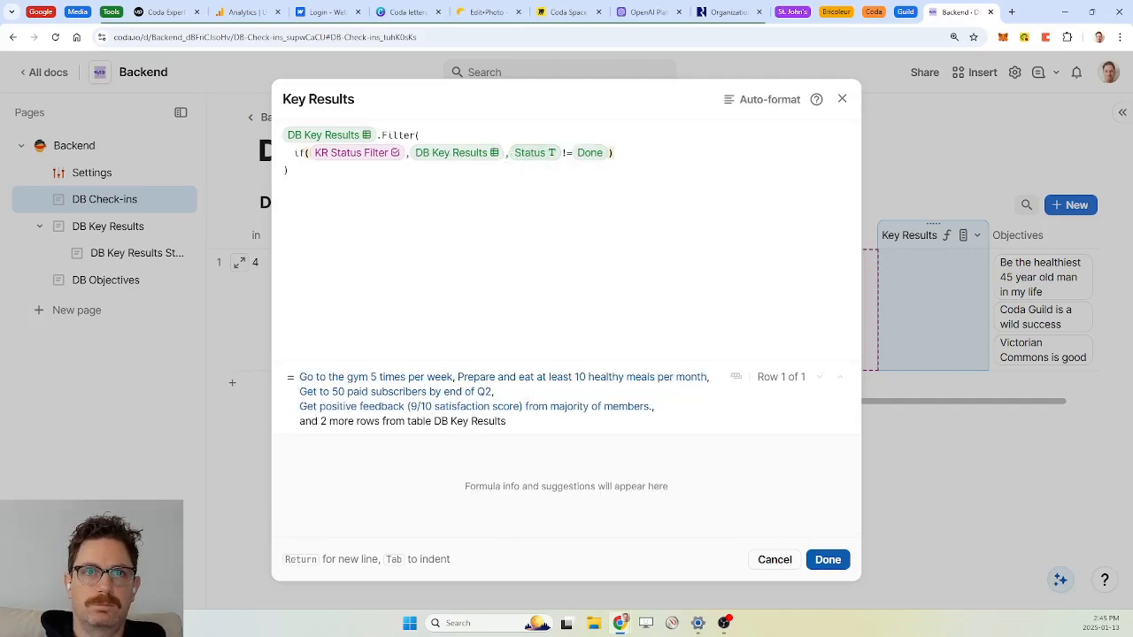
key("Return")
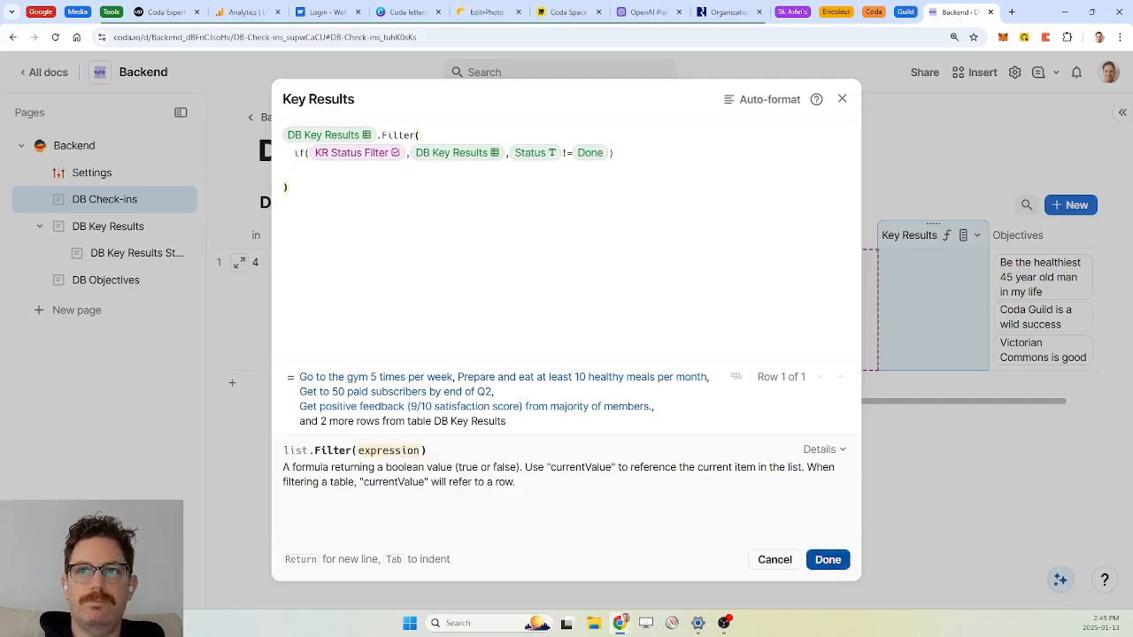
left_click(828, 561)
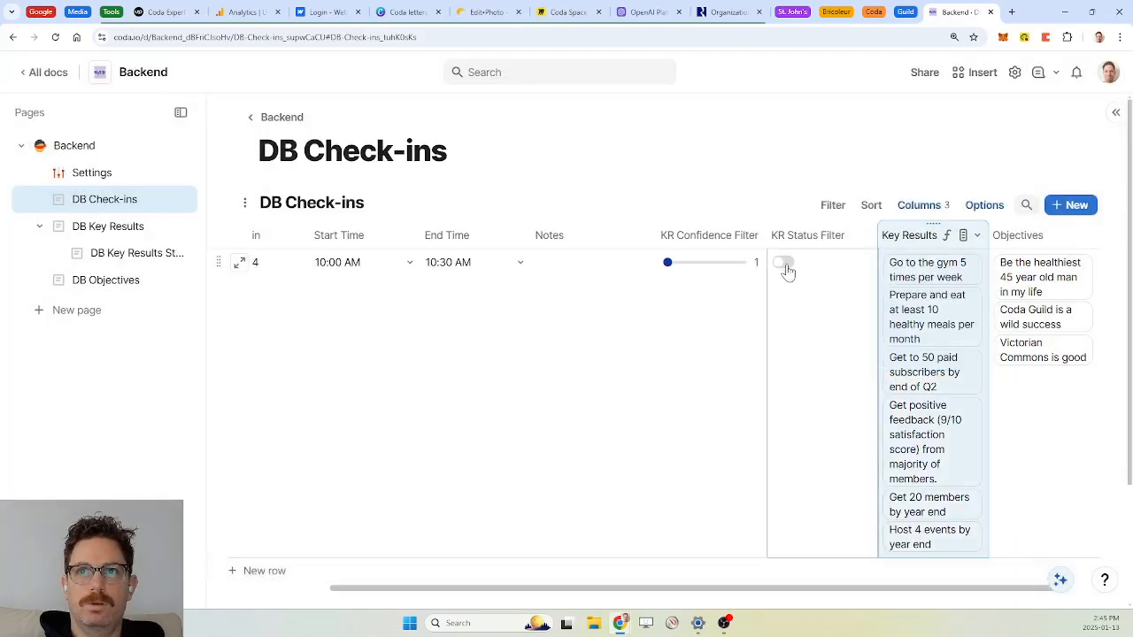
Step: Switch on the check-in's KR Status Filter and open the "Go to the gym 5 times per week" key result row
left_click(785, 265)
left_click(784, 264)
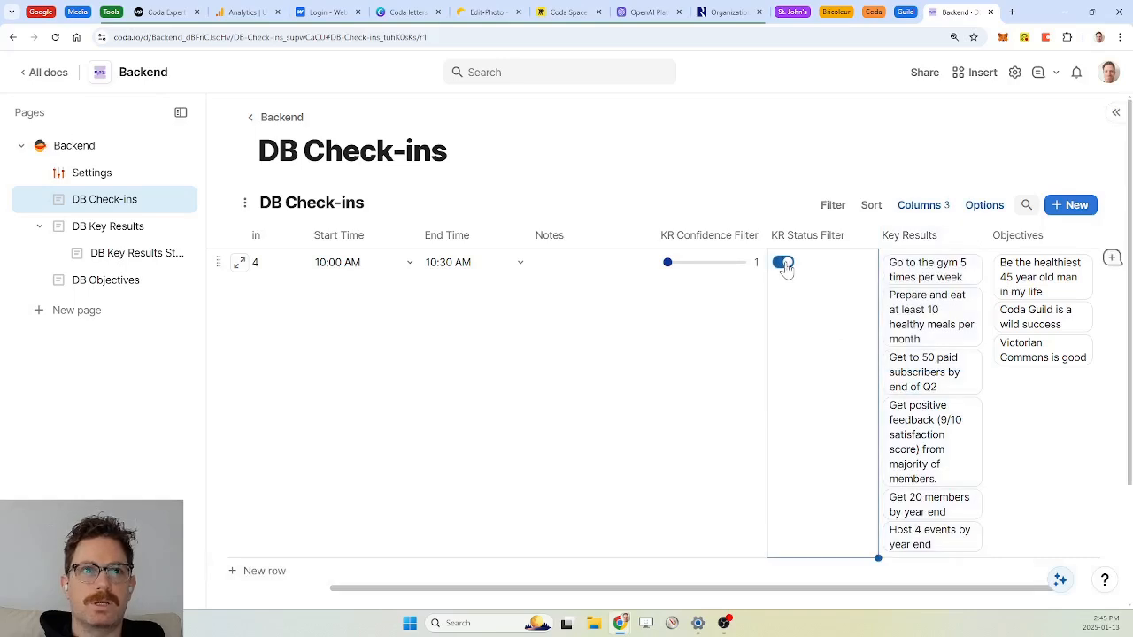
left_click(931, 282)
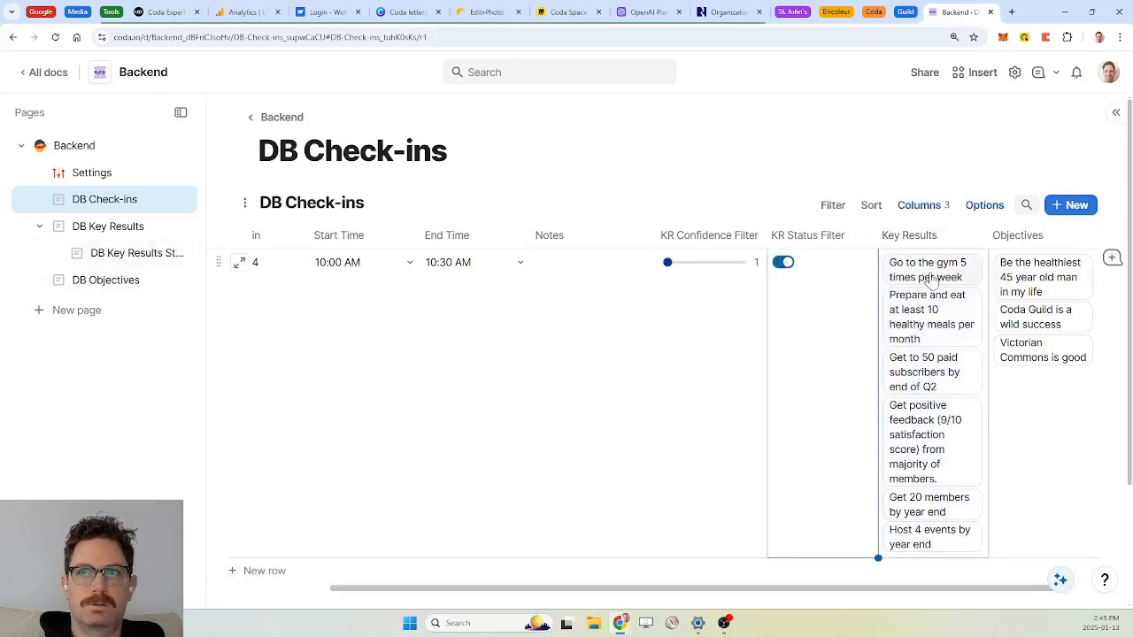
mouse_move(929, 280)
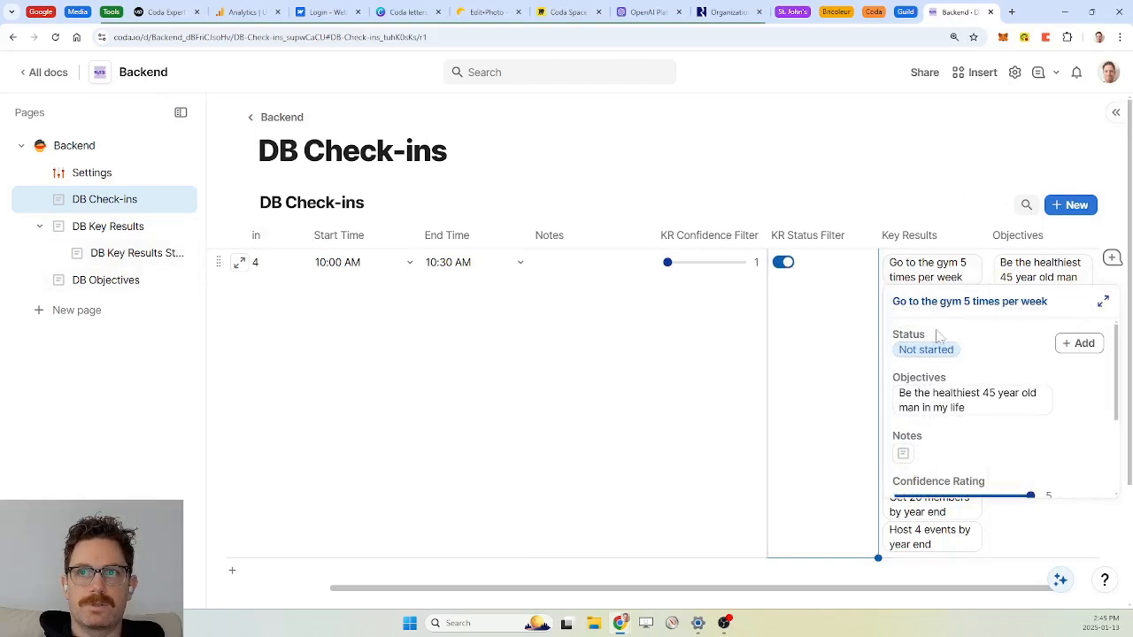
left_click(941, 302)
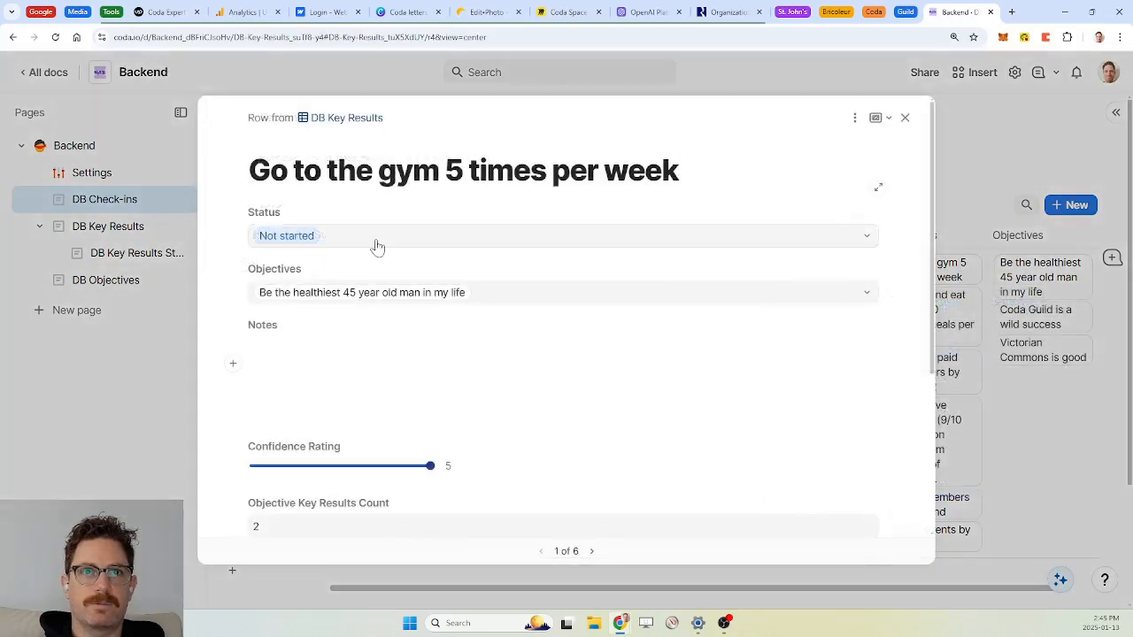
Step: Set the "Go to the gym 5 times per week" key result's Status to Done and close the row
left_click(375, 240)
left_click(337, 362)
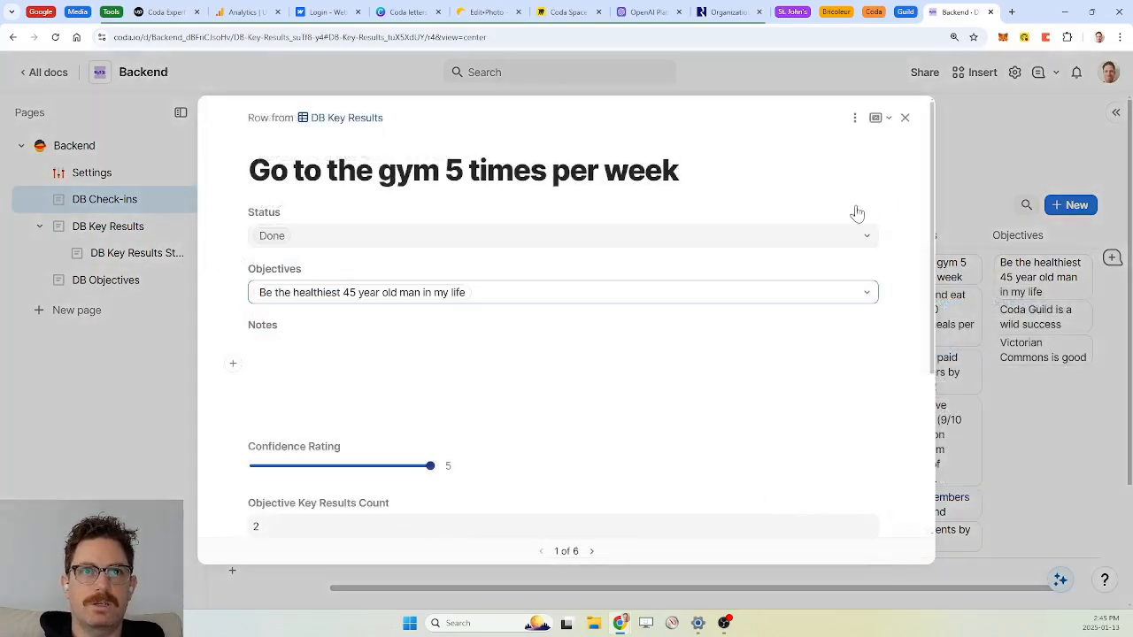
left_click(905, 118)
Step: Test the check-in's KR Status Filter by switching it off and on to compare the Key Results, leaving it on
left_click(782, 267)
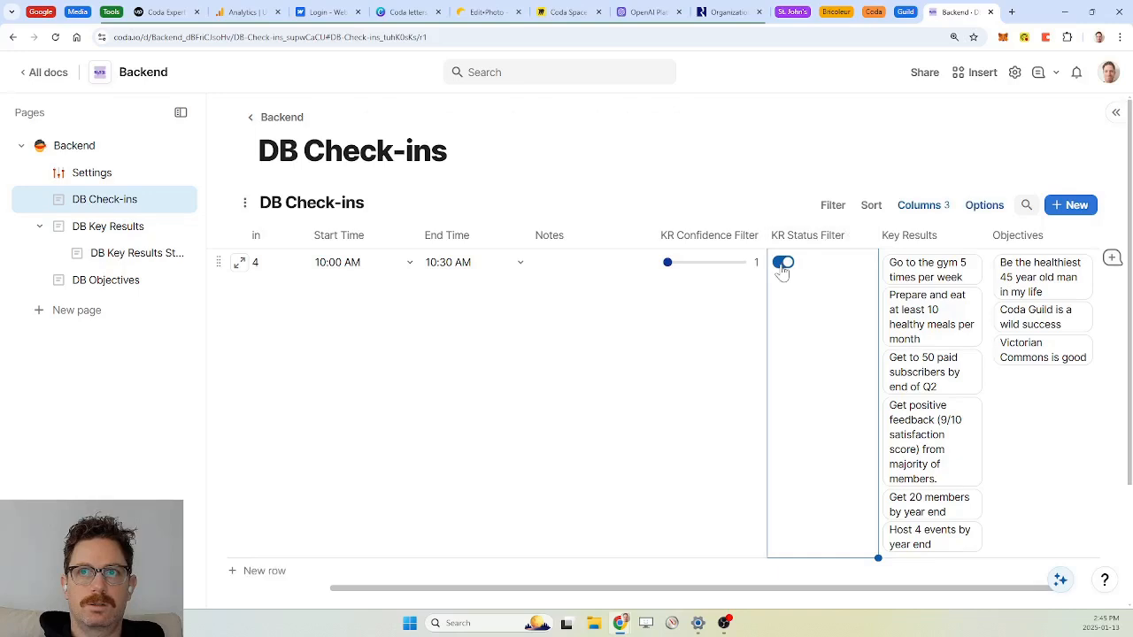
left_click(783, 265)
left_click(783, 265)
left_click(782, 264)
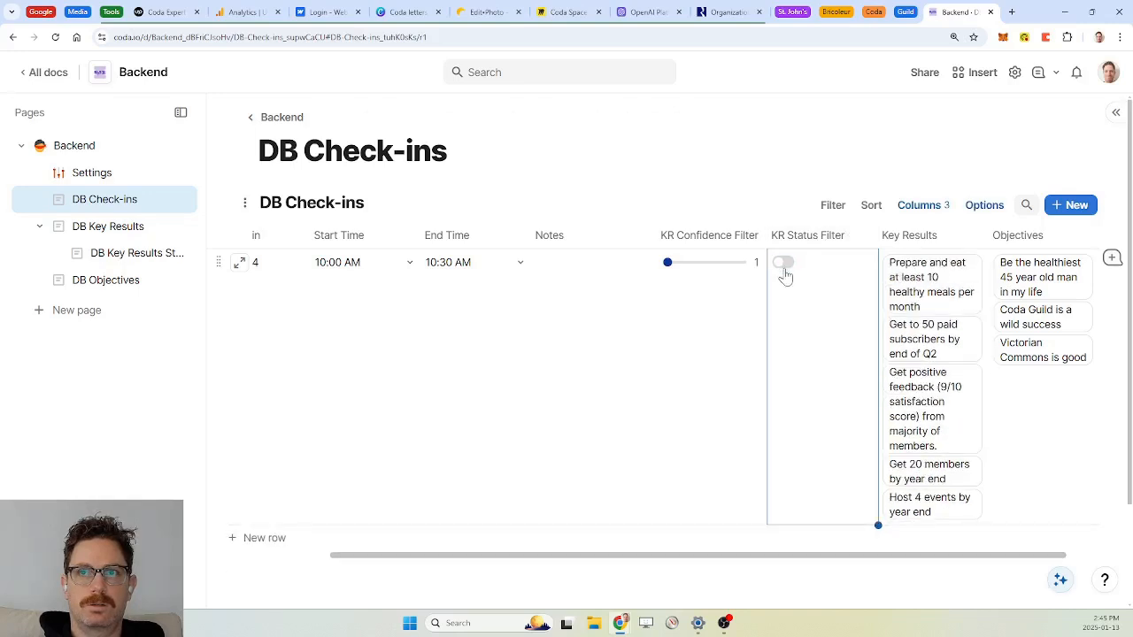
left_click(782, 265)
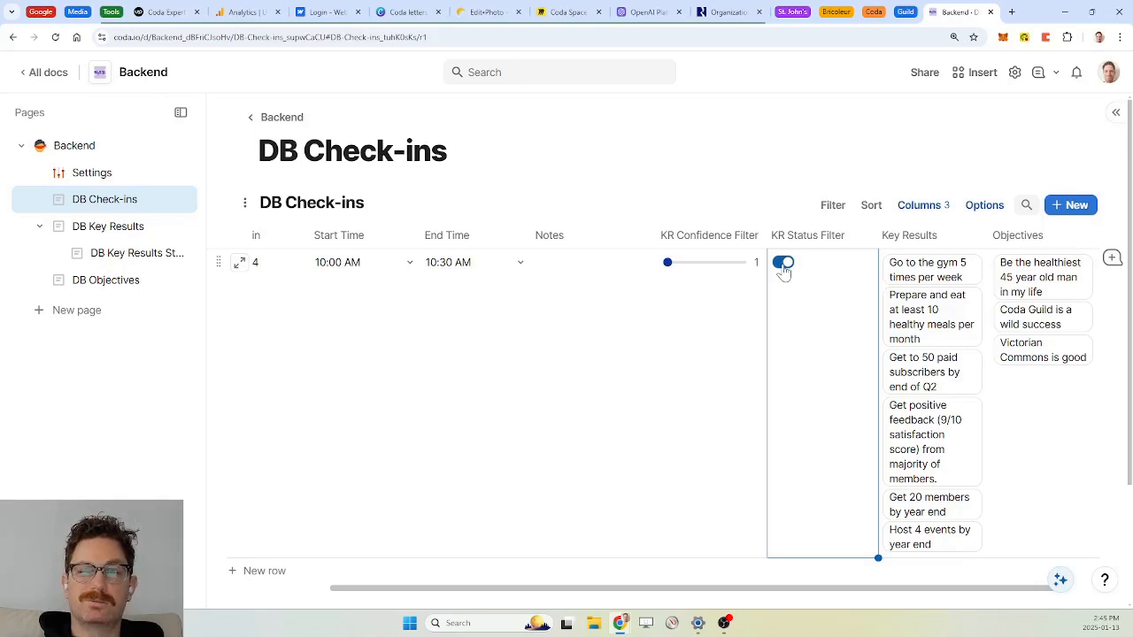
left_click(783, 264)
left_click(783, 264)
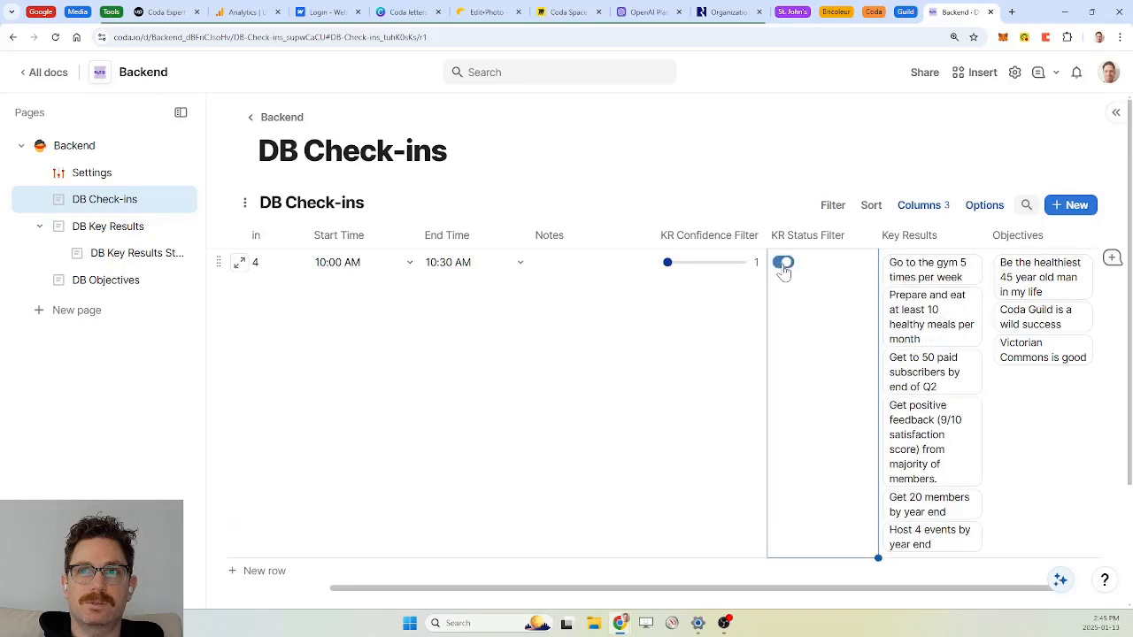
Step: Reopen the "Go to the gym 5 times per week" key result, set its Status to Not started, and close it
left_click(943, 276)
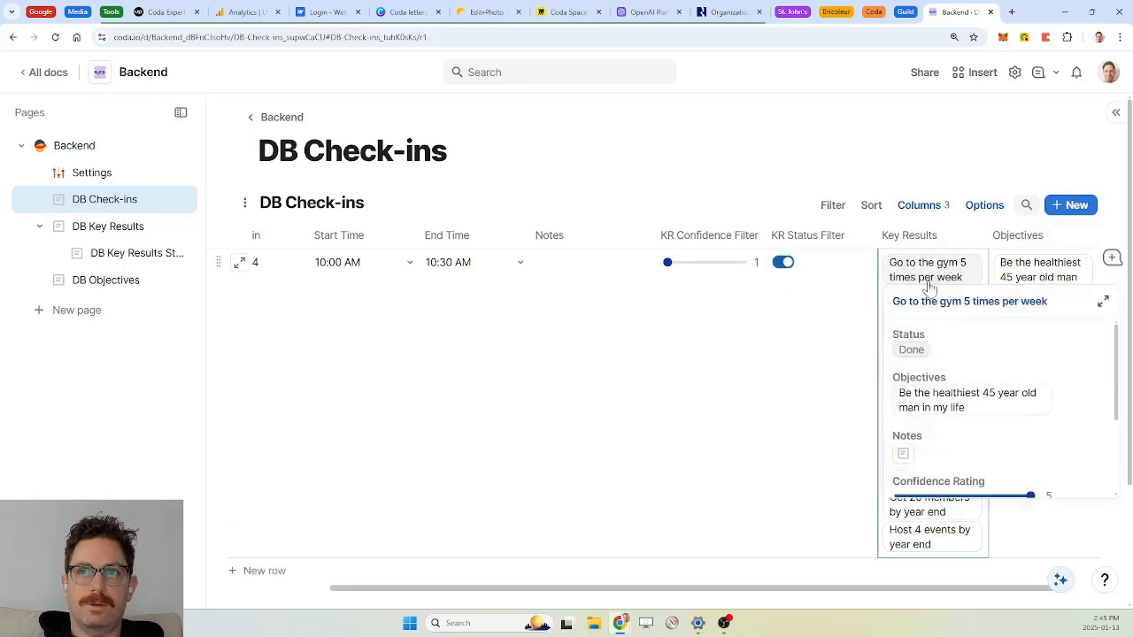
left_click(969, 302)
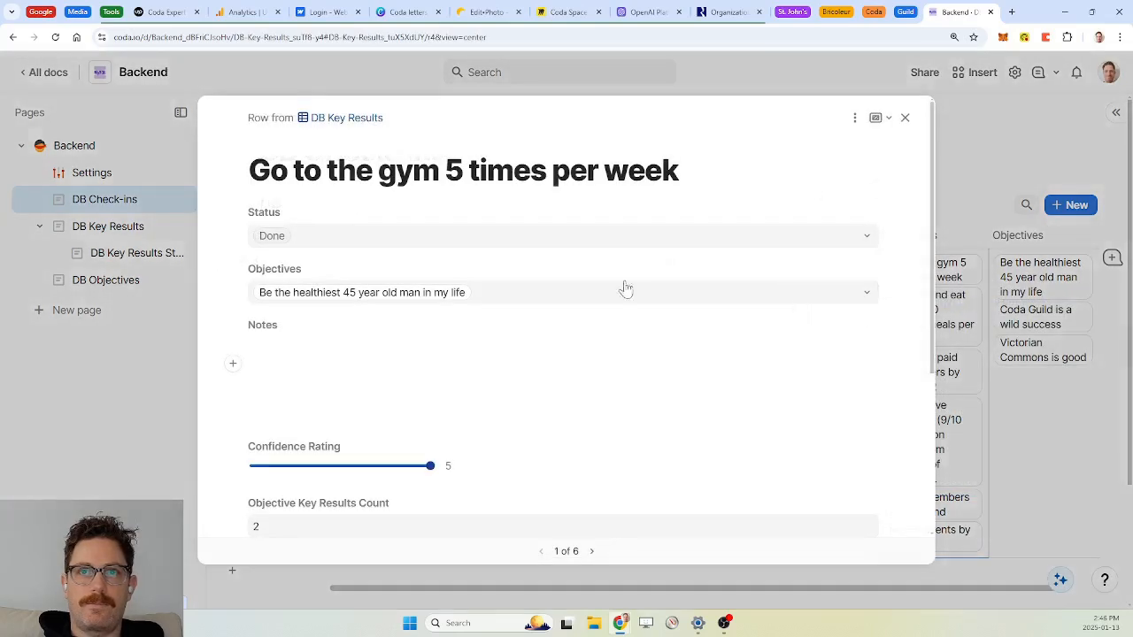
left_click(301, 234)
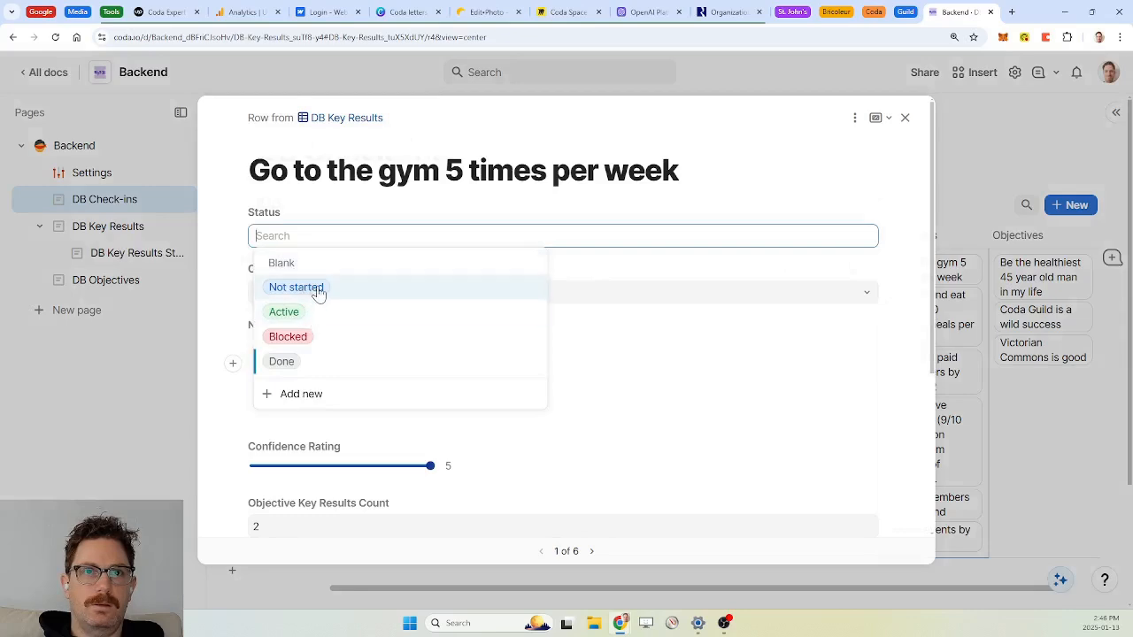
left_click(298, 287)
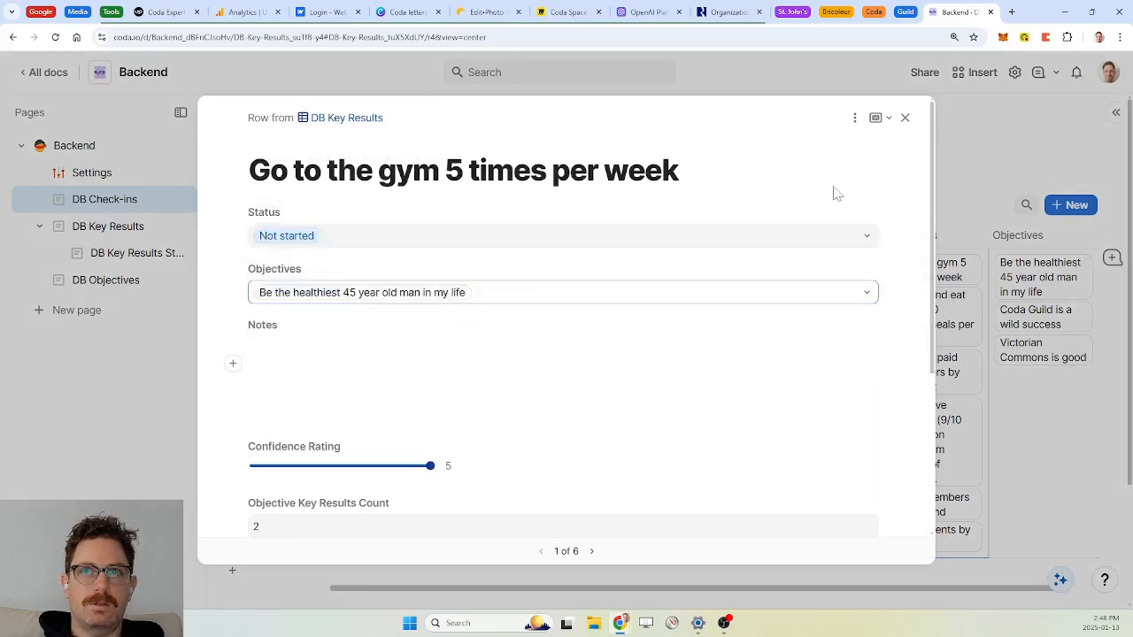
left_click(905, 117)
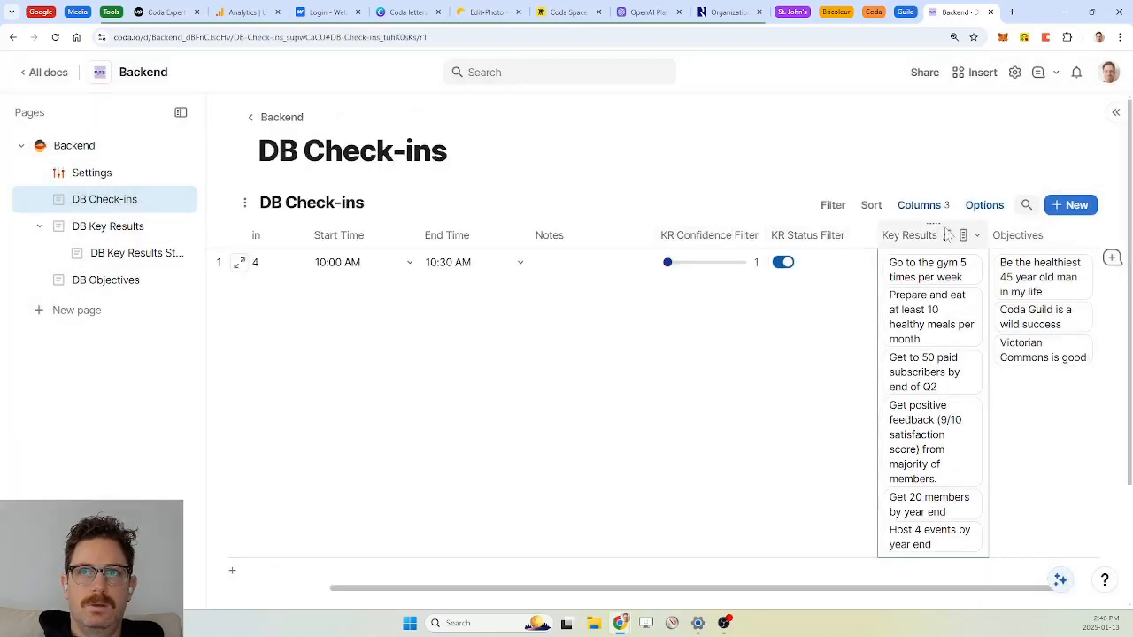
Step: Extend the Key Results column's Filter formula below the If() expression with "and" followed by a Confidence Rating reference on separate lines
left_click(975, 234)
left_click(982, 307)
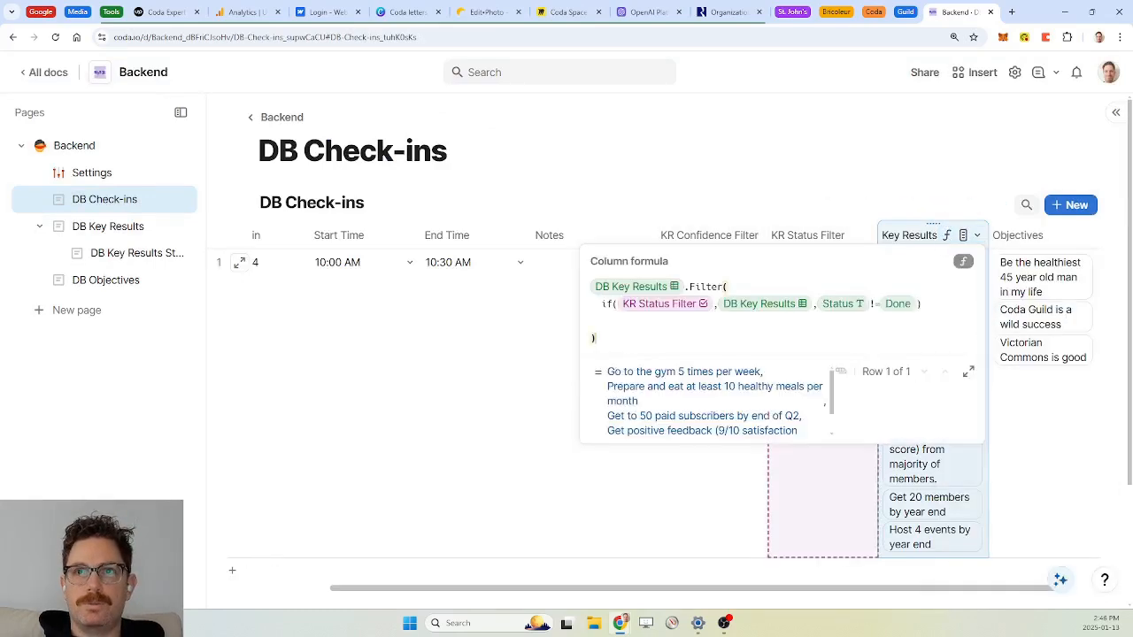
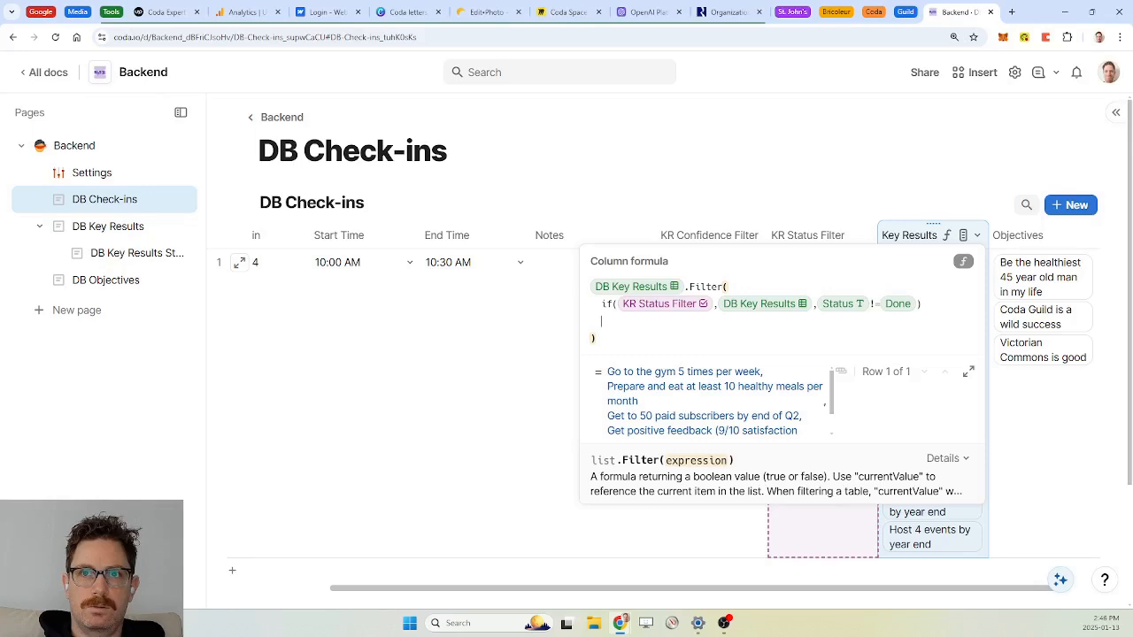
type("and")
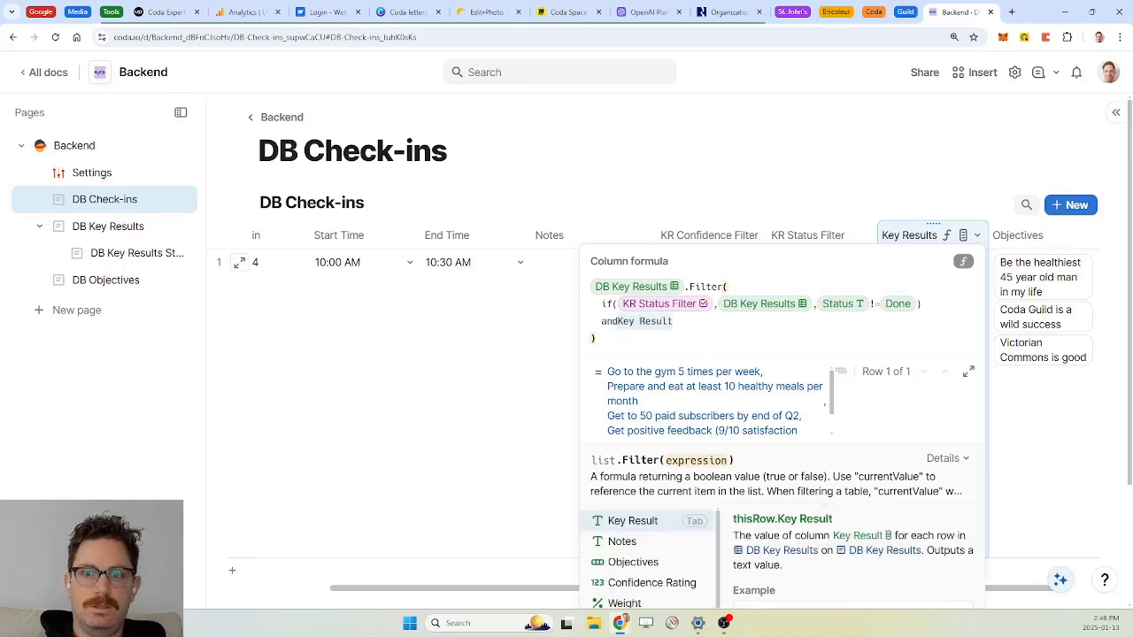
key("Return")
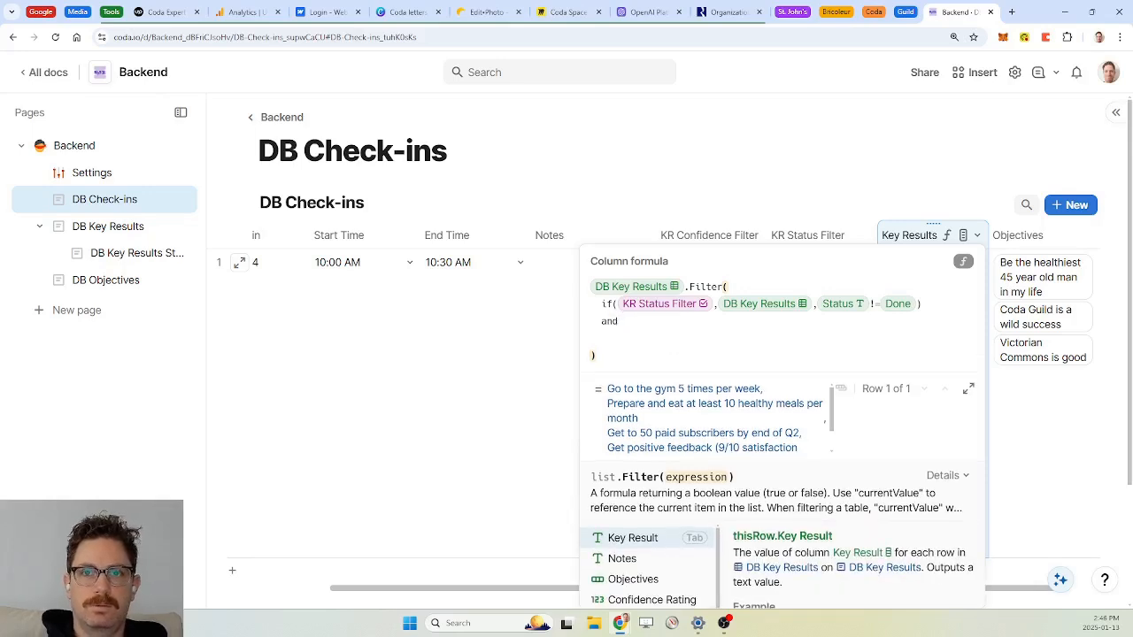
type("confidenceRating")
key("Tab")
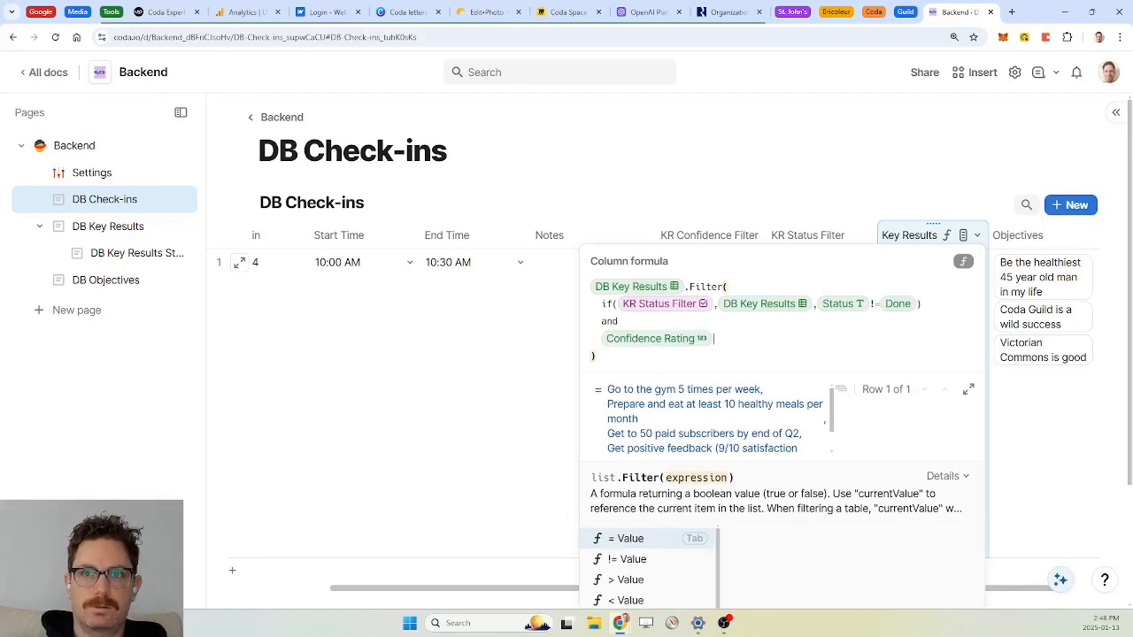
Step: Complete the added condition as Confidence Rating >= KR Confidence Filter and save the Key Results formula
left_click(670, 345)
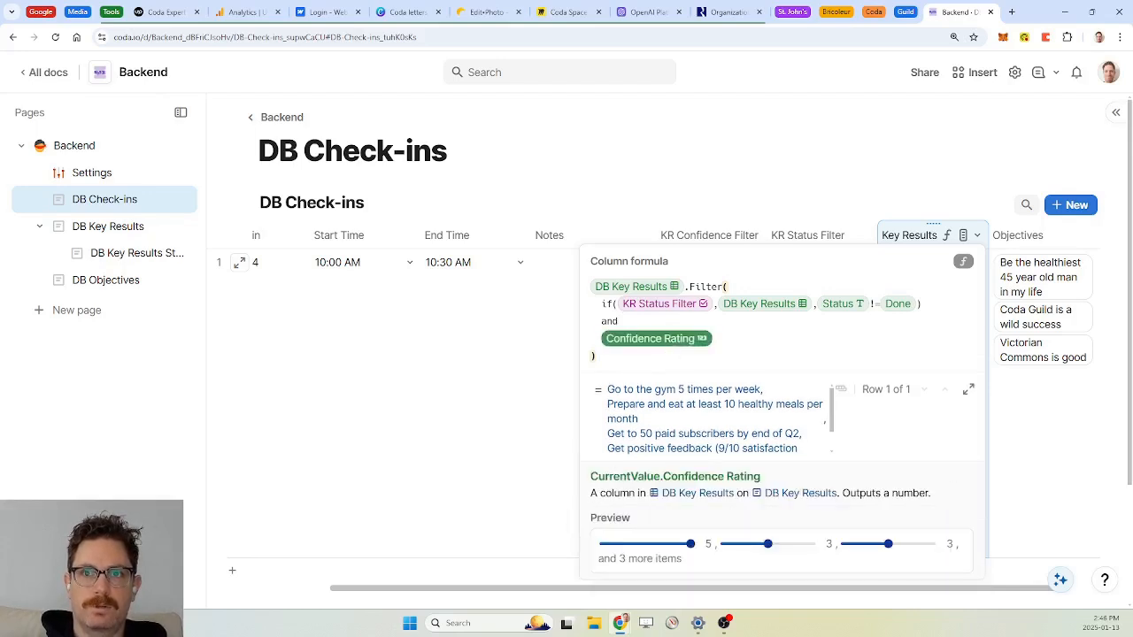
key("Right")
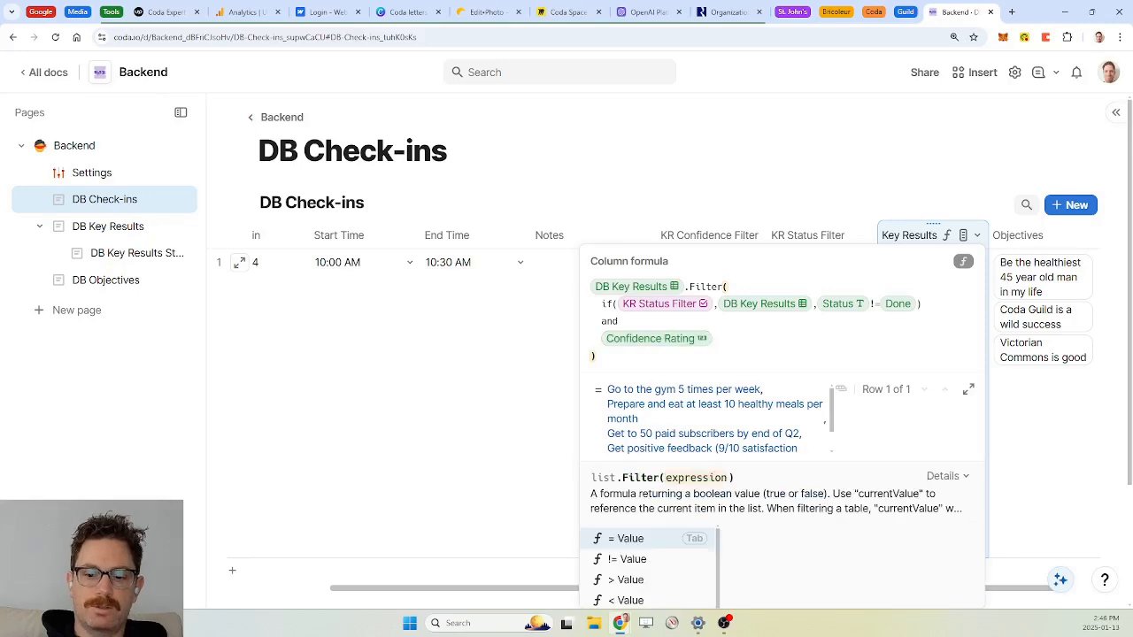
type(">3")
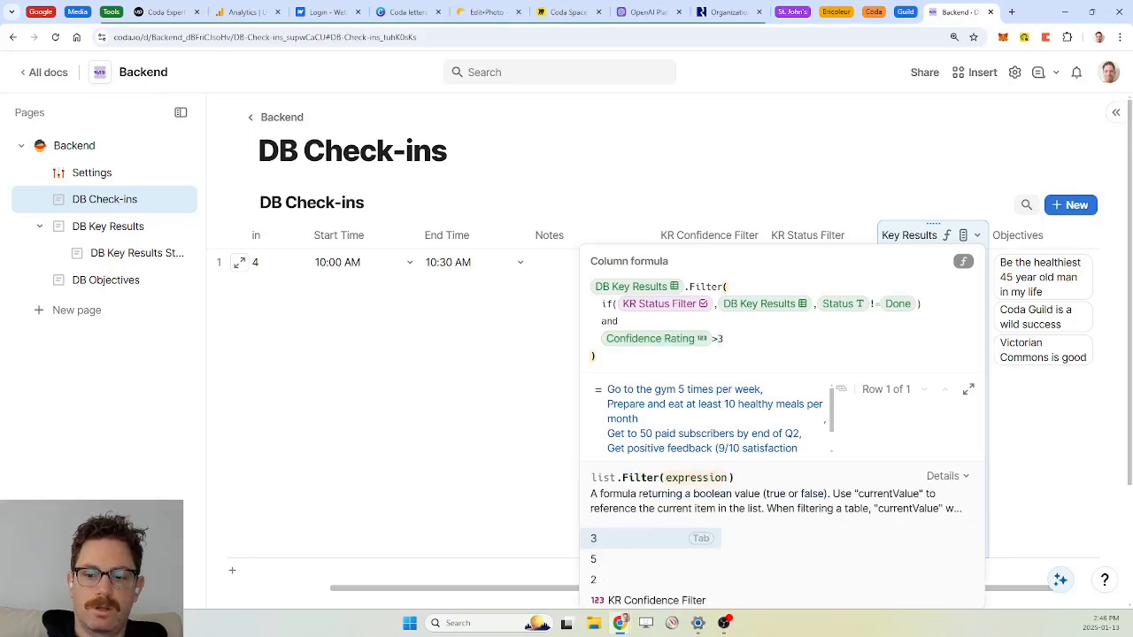
key("Left")
type("=")
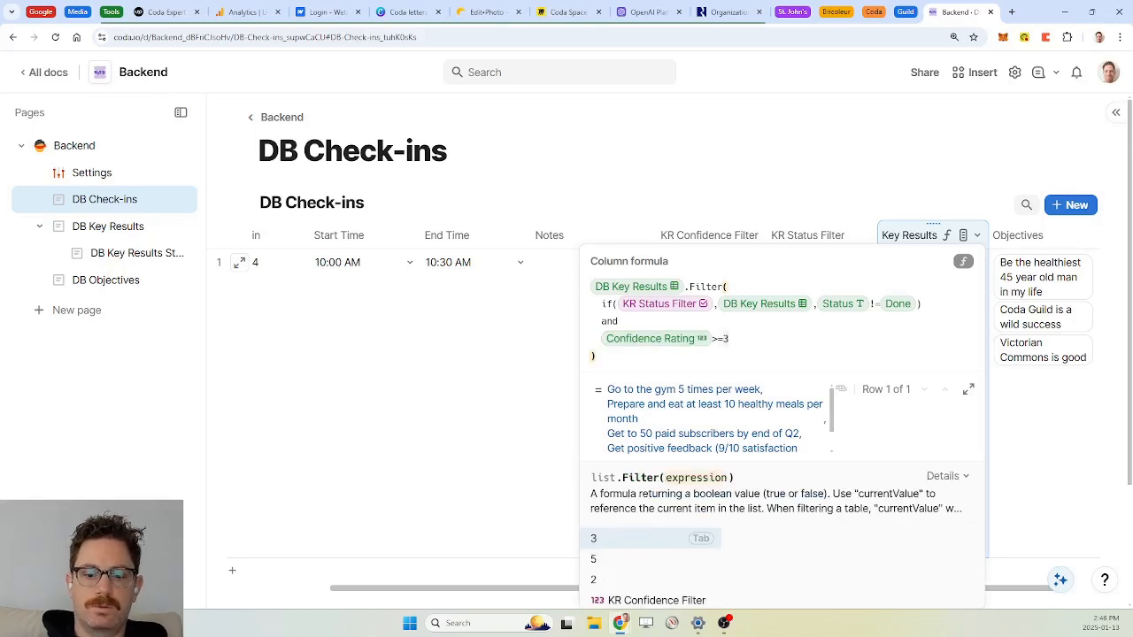
type("kr confidence Filter")
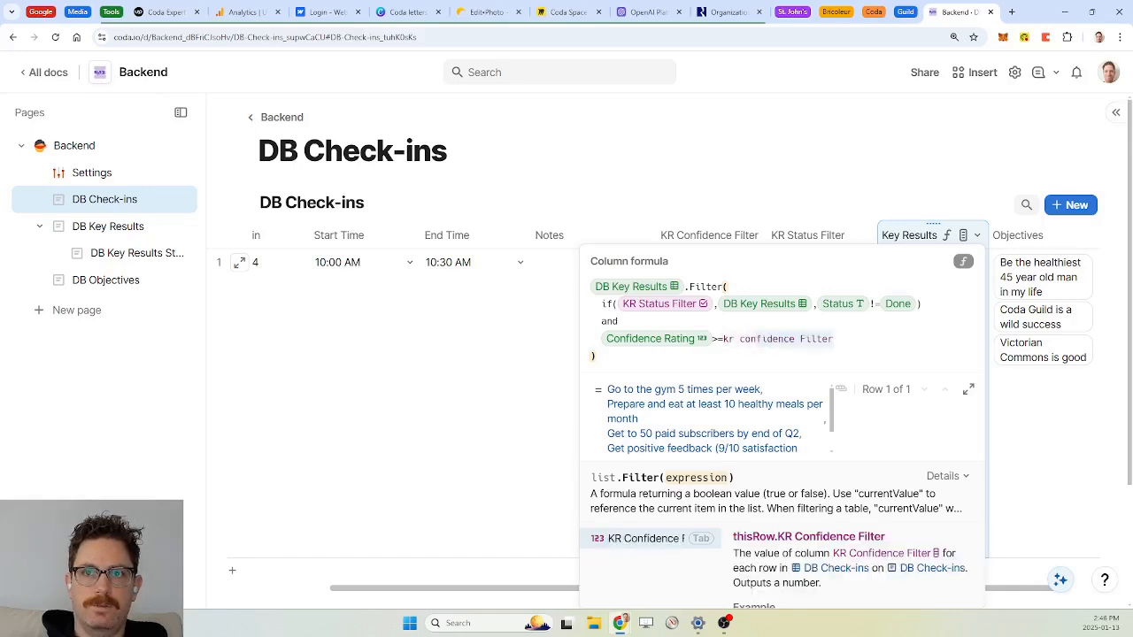
key("Tab")
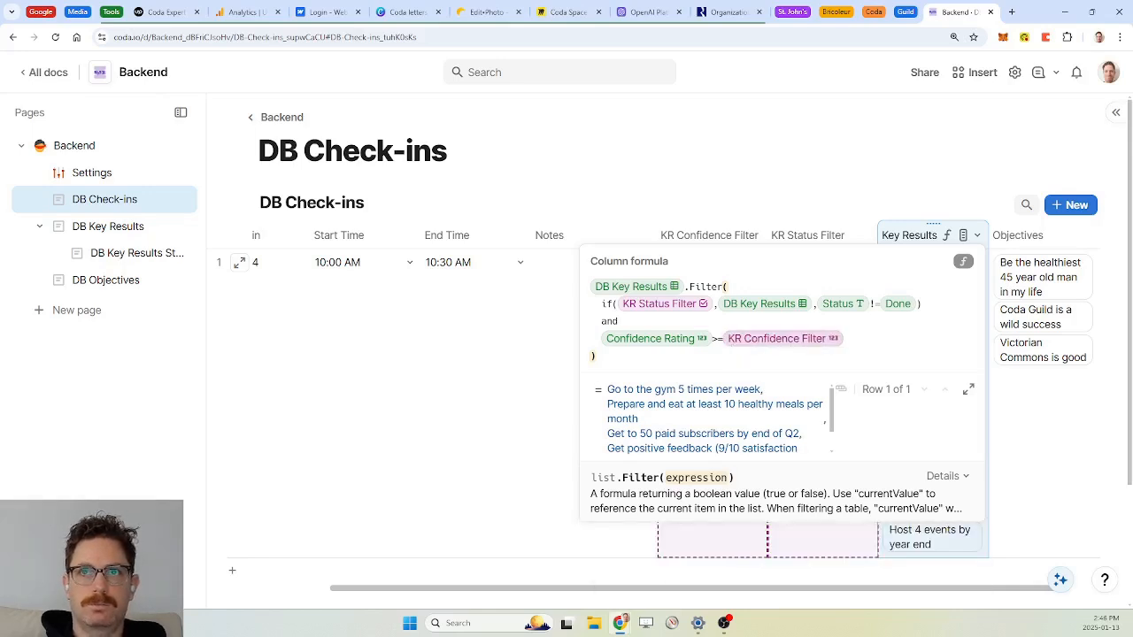
left_click(708, 236)
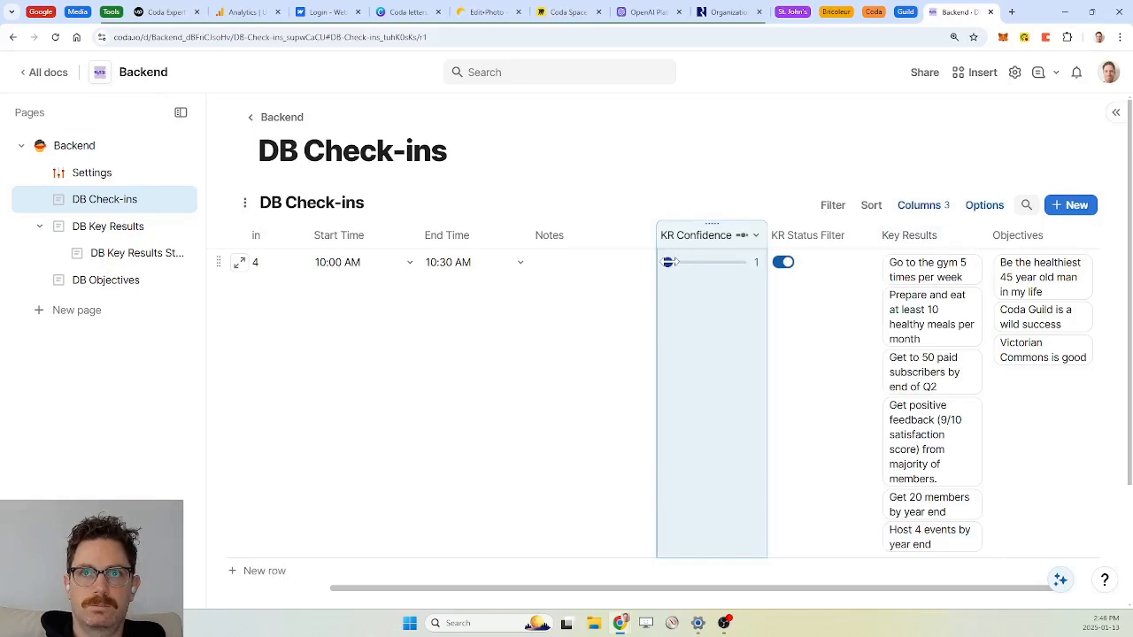
Step: Test the check-in's KR Confidence Filter at 5 and 3, checking the gym key result's Confidence Rating in its preview
left_click_drag(669, 263, 742, 263)
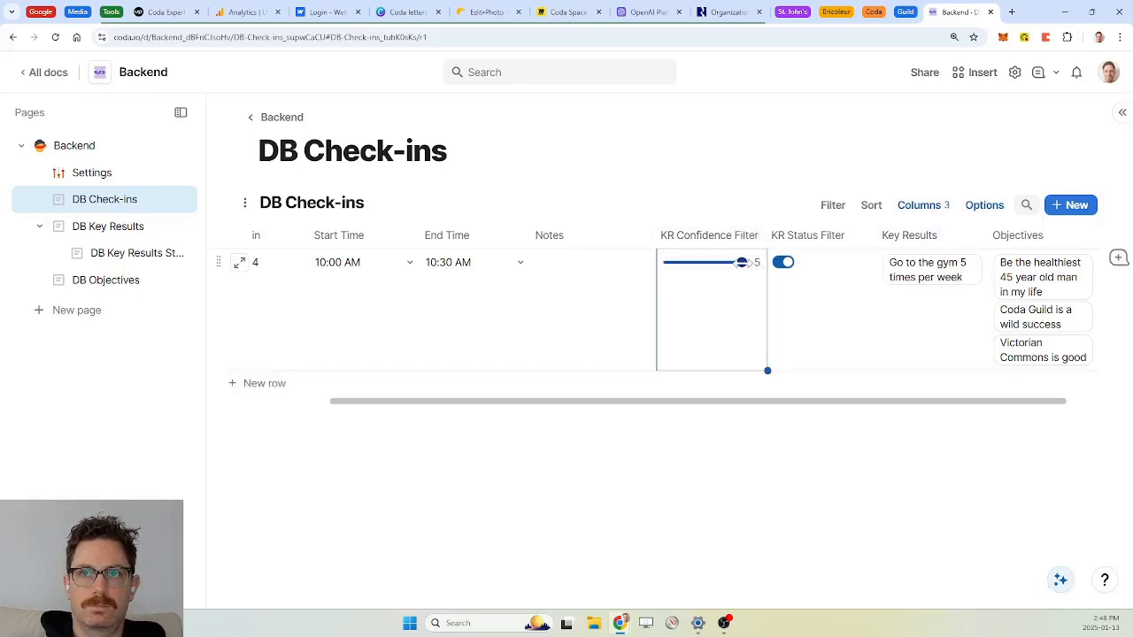
mouse_move(927, 277)
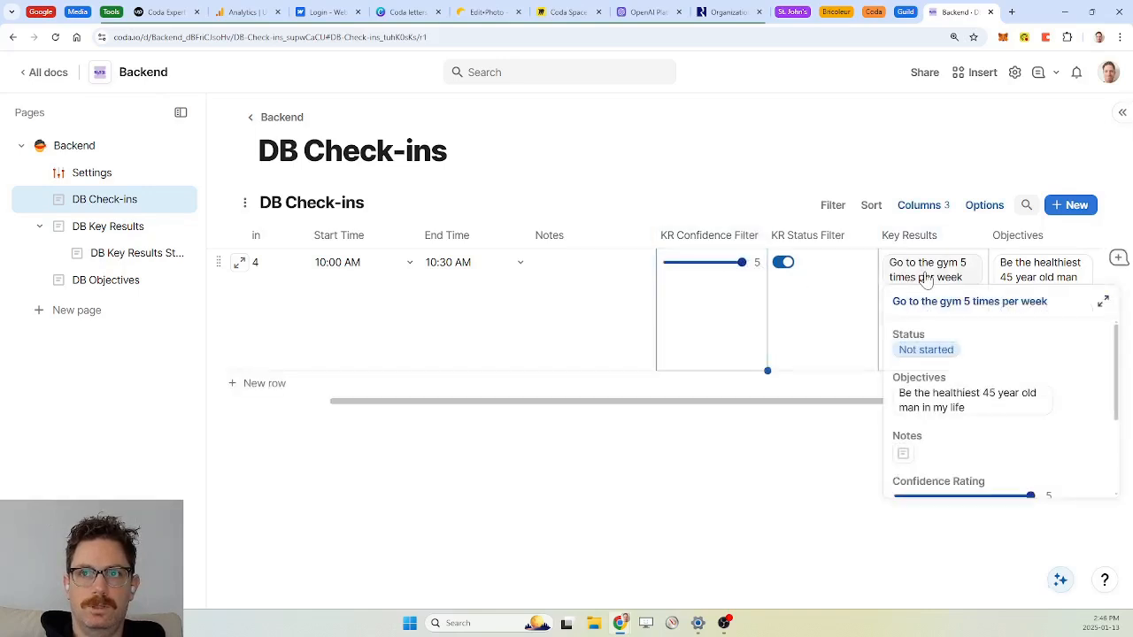
scroll(991, 362, "down", 2)
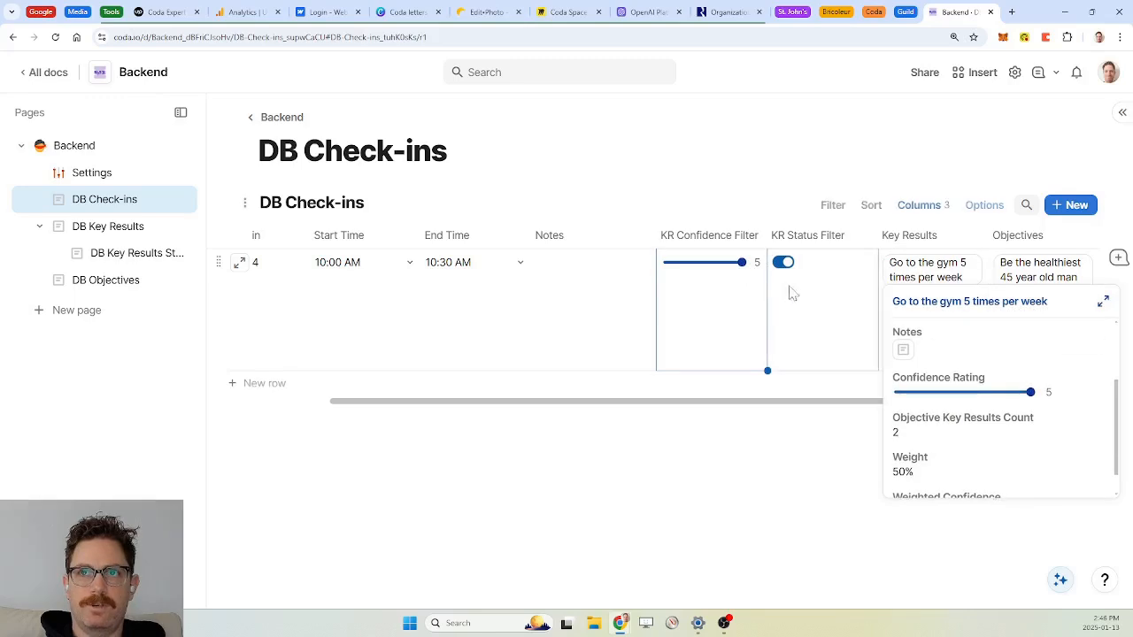
left_click_drag(742, 262, 705, 263)
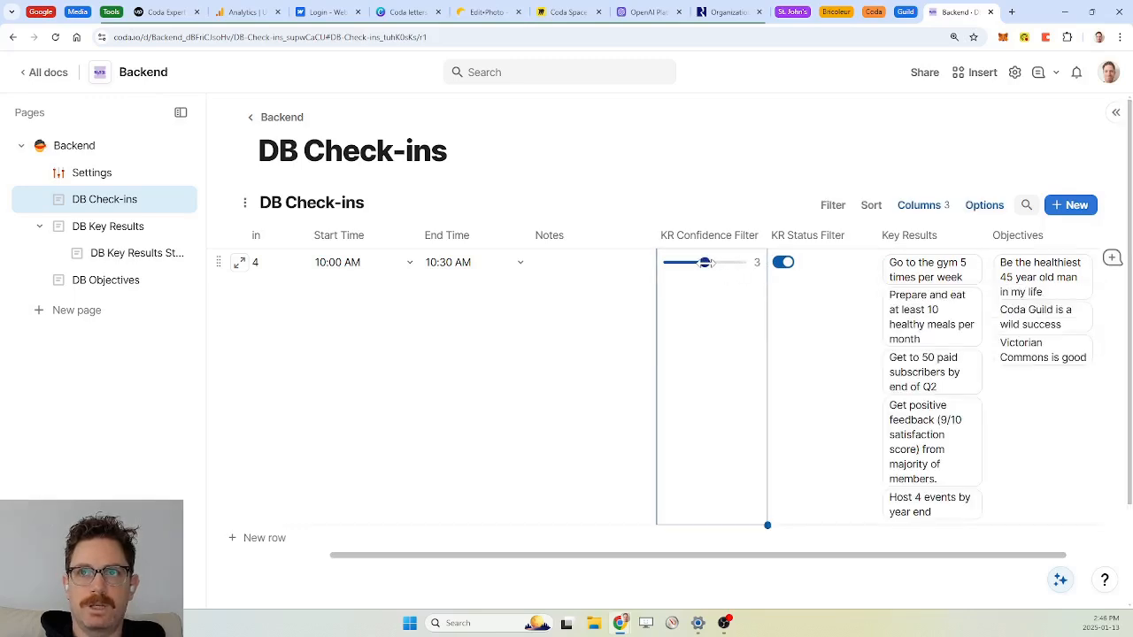
Step: Set the confidence rating of the key result "Prepare and eat at least 10 healthy meals per month" to 1 and close its row
mouse_move(927, 328)
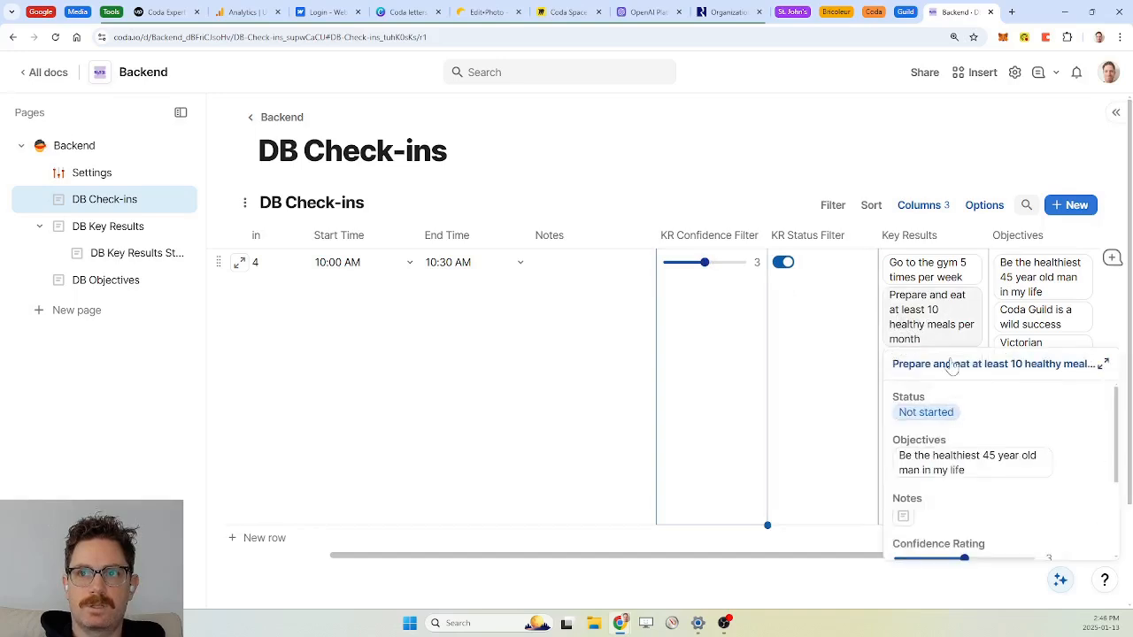
scroll(960, 425, "down", 2)
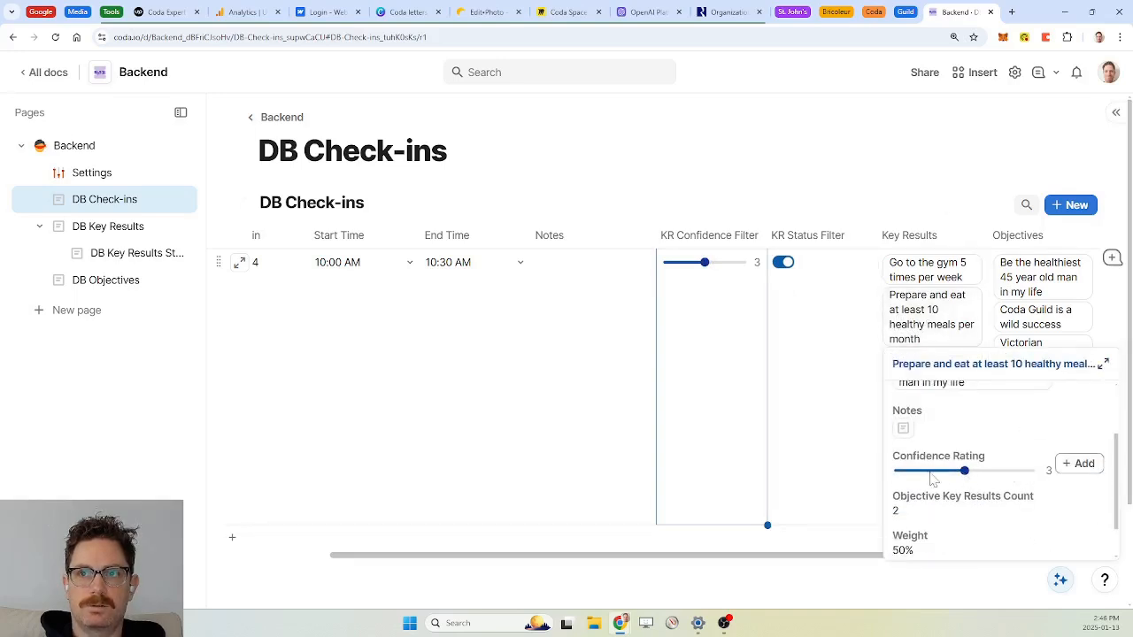
left_click(963, 364)
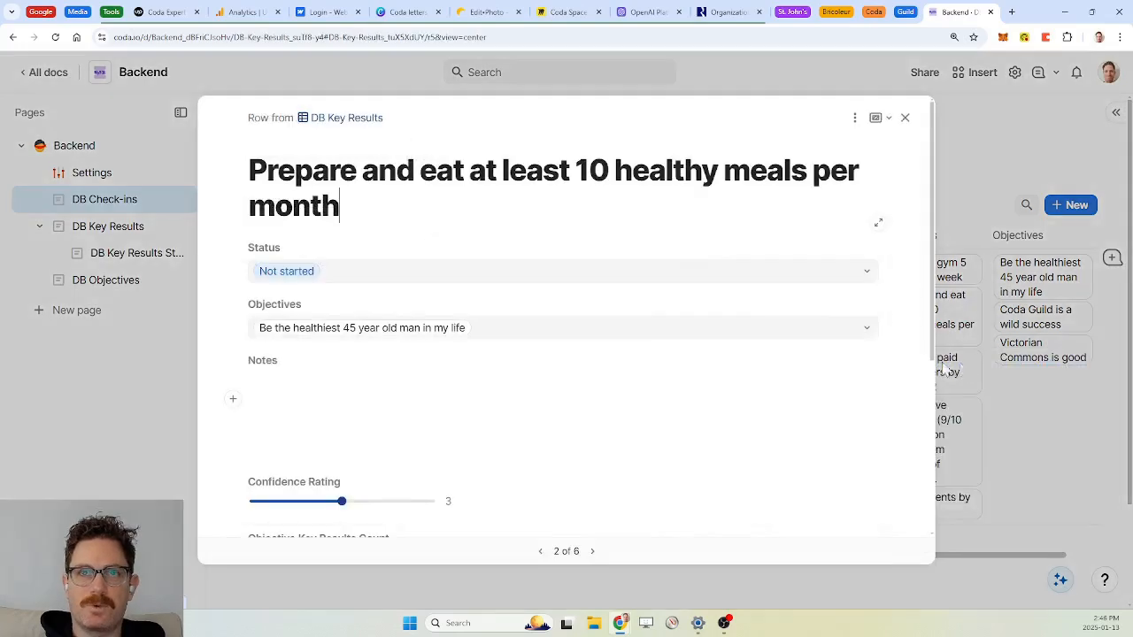
left_click_drag(343, 502, 222, 506)
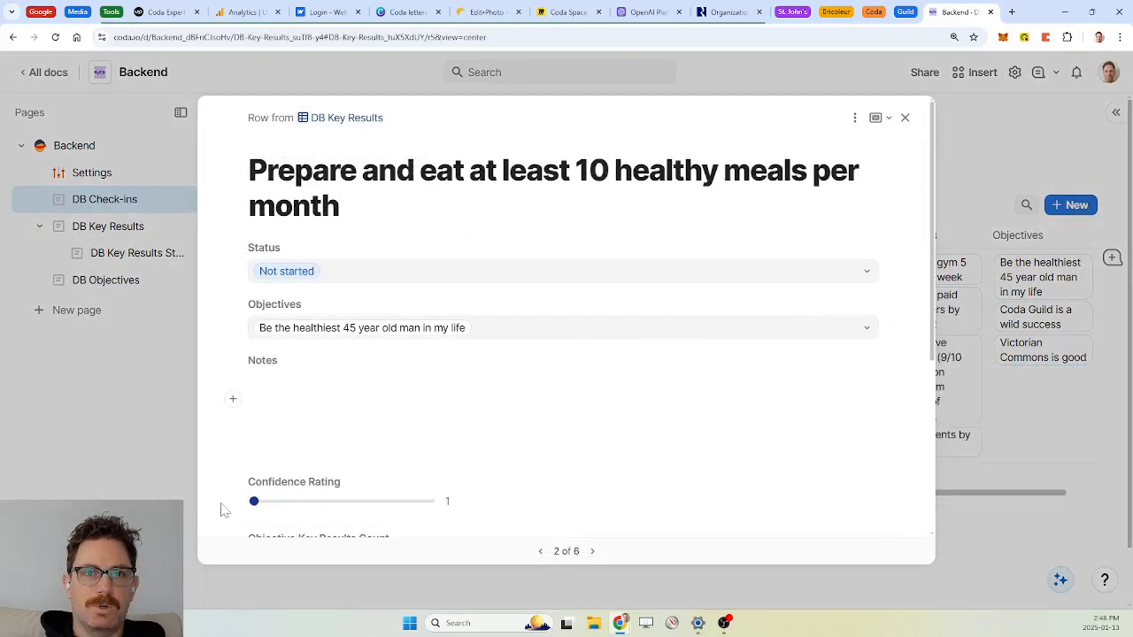
left_click(904, 116)
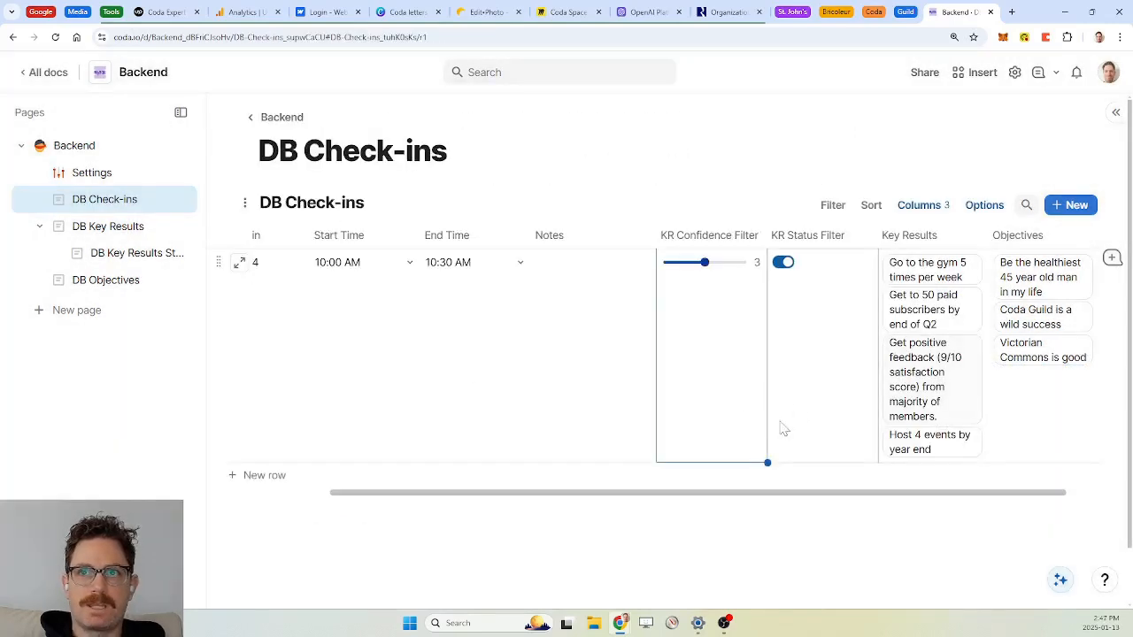
Step: Lower the check-in's KR confidence filter to 1, and raise it to 5 in the opened check-in row
left_click_drag(713, 263, 667, 263)
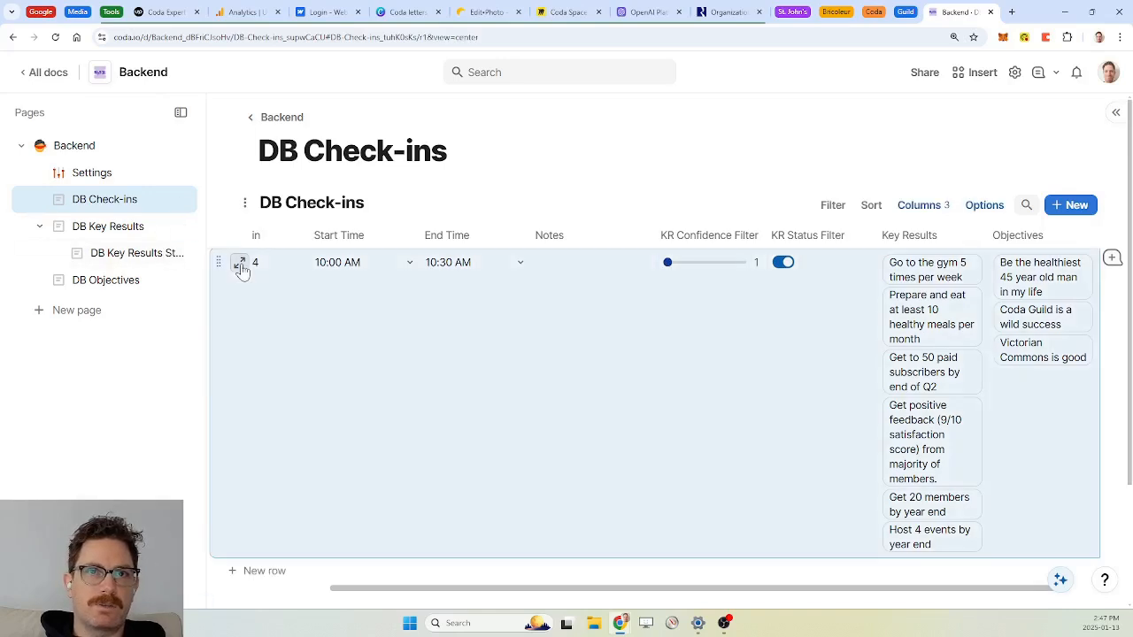
left_click(239, 262)
scroll(425, 358, "down", 3)
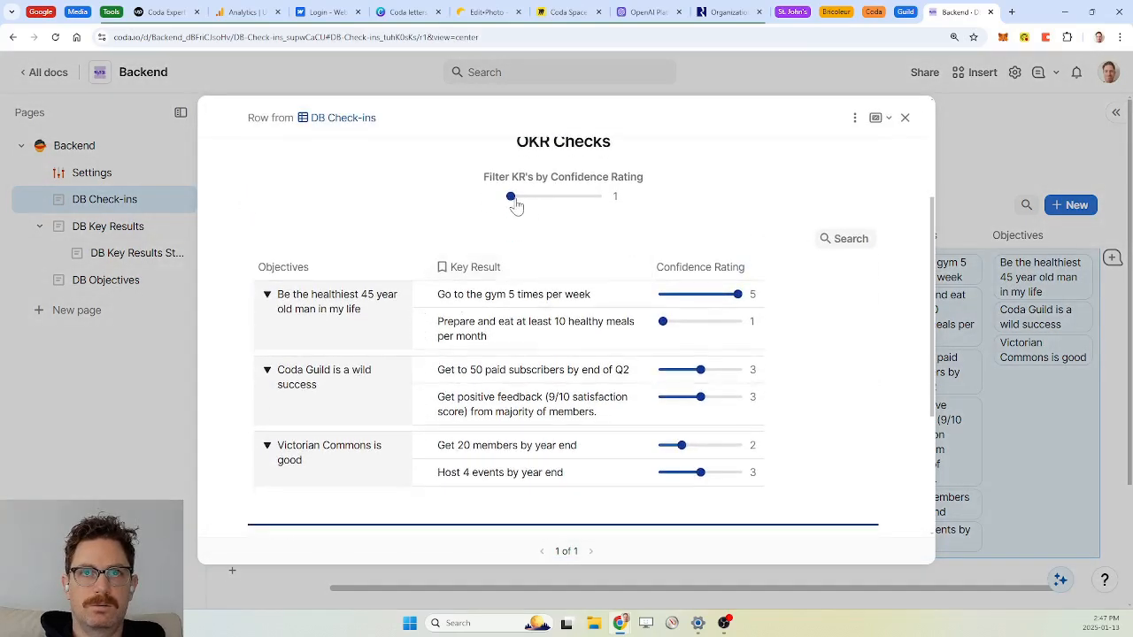
left_click_drag(511, 196, 608, 199)
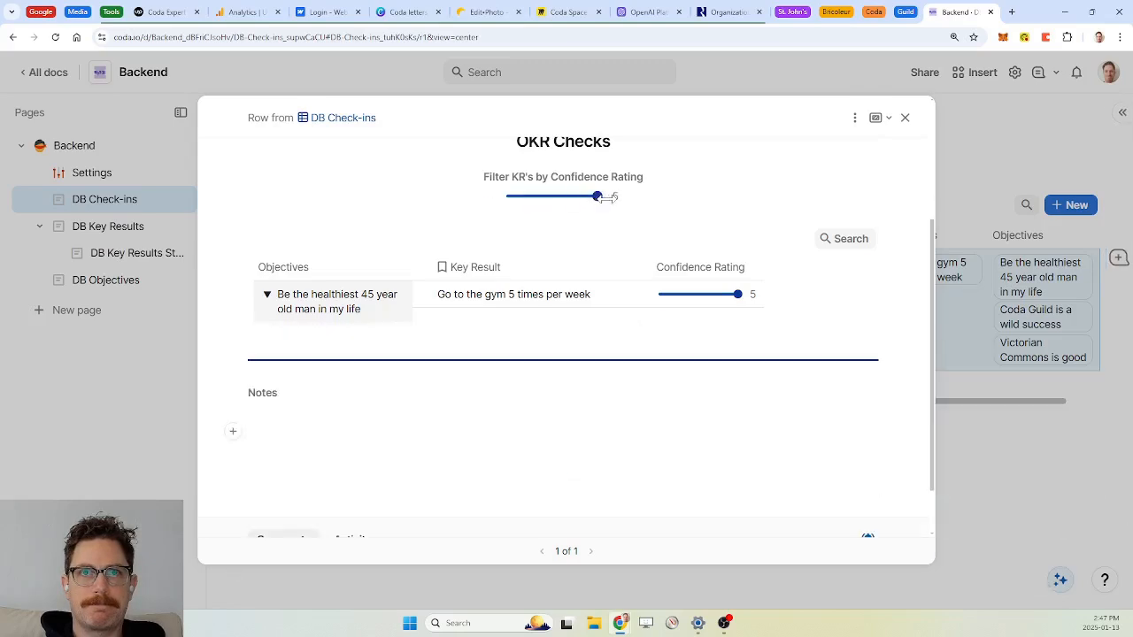
Step: Show KR Status Filter in the check-in's detail layout and place it beside the confidence rating filter
left_click(855, 117)
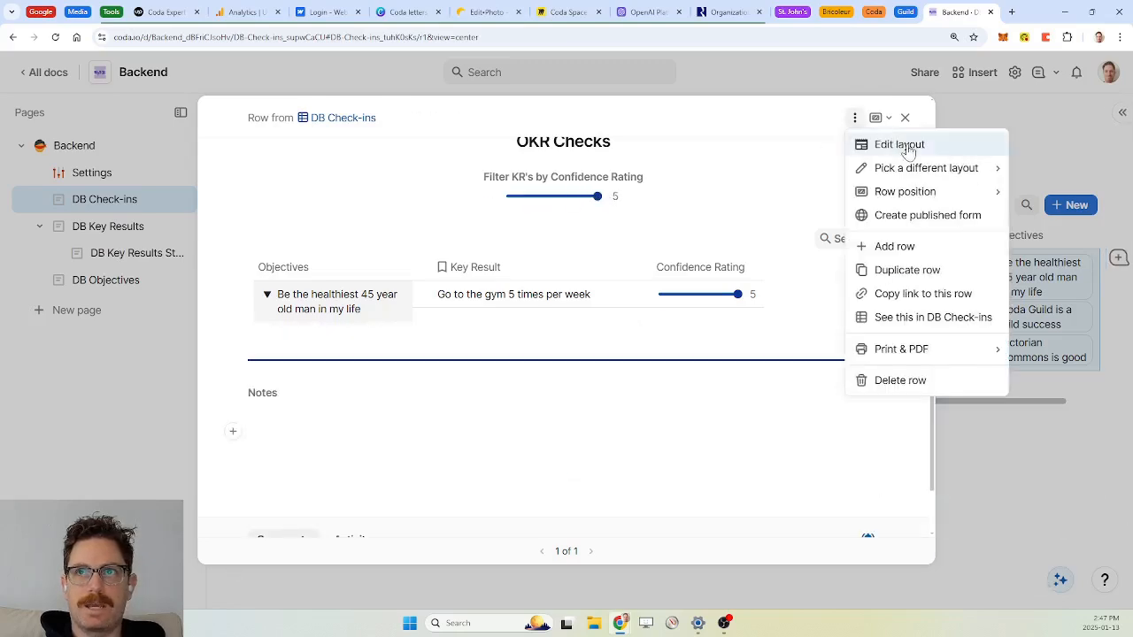
left_click(899, 144)
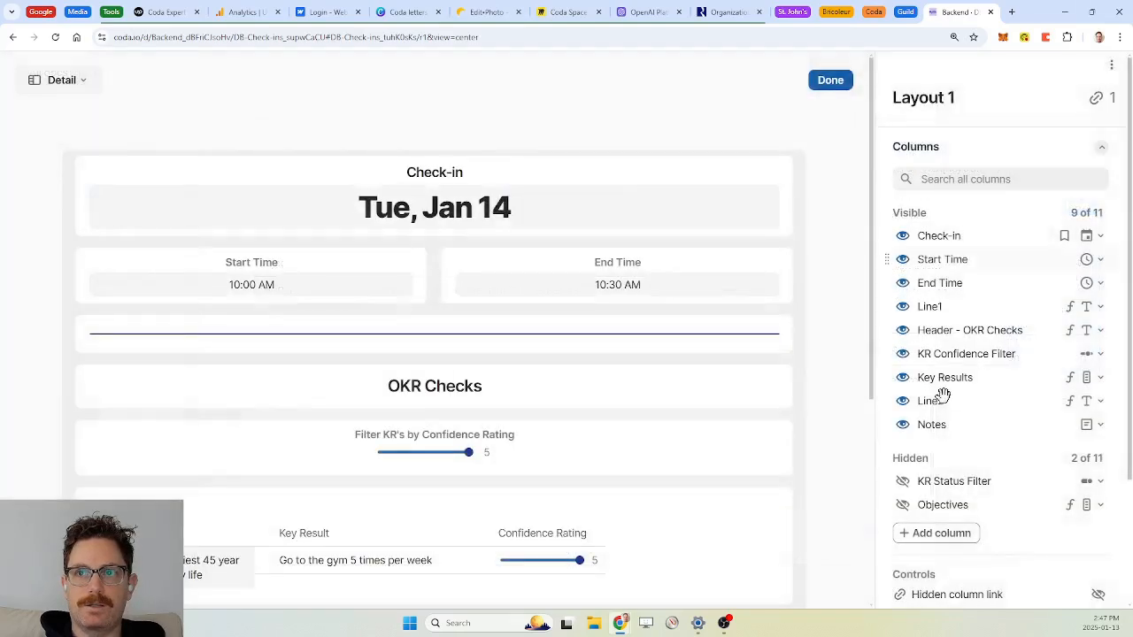
left_click(903, 487)
left_click_drag(885, 448, 901, 380)
scroll(599, 398, "down", 3)
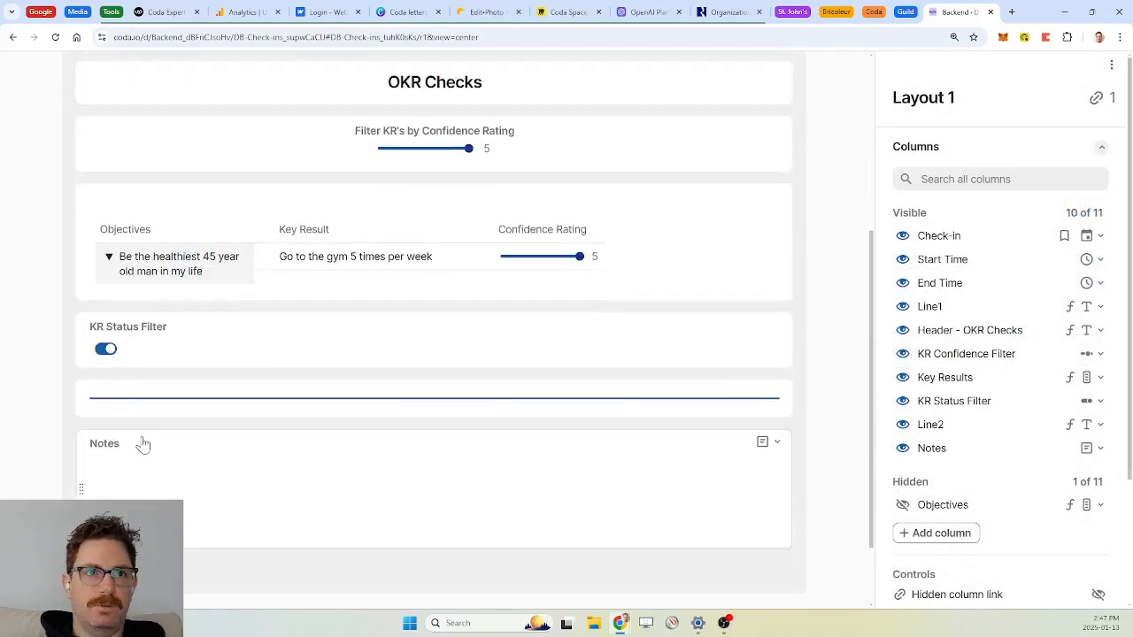
left_click_drag(79, 331, 784, 165)
Step: Give the KR Status Filter field the long name "See all KRs (including status = done)"
left_click(623, 146)
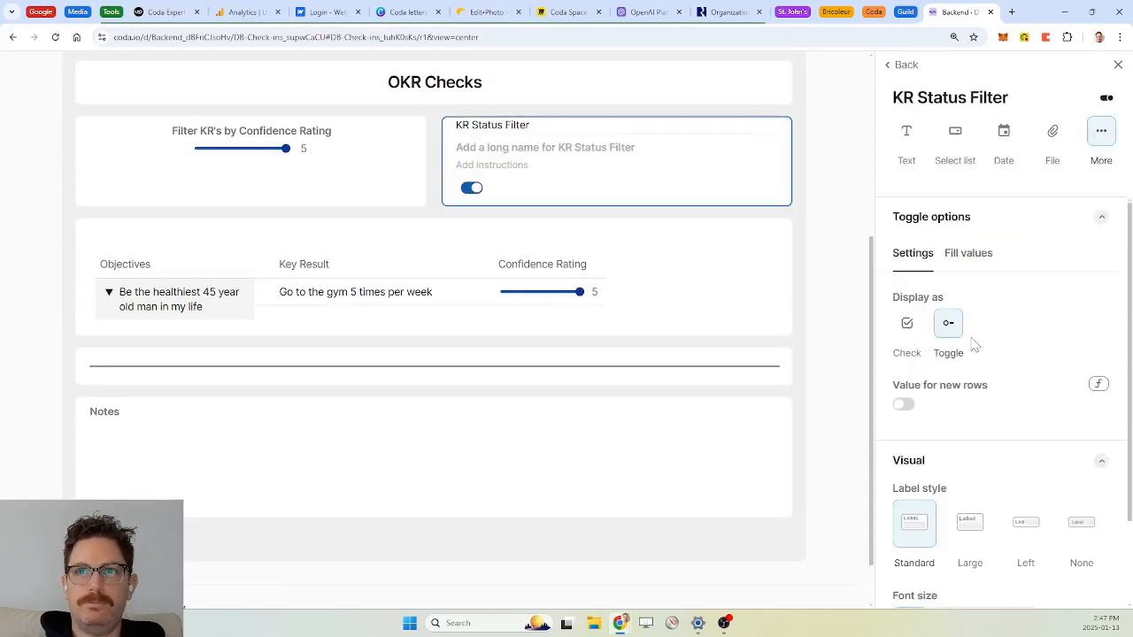
left_click(580, 166)
left_click(580, 148)
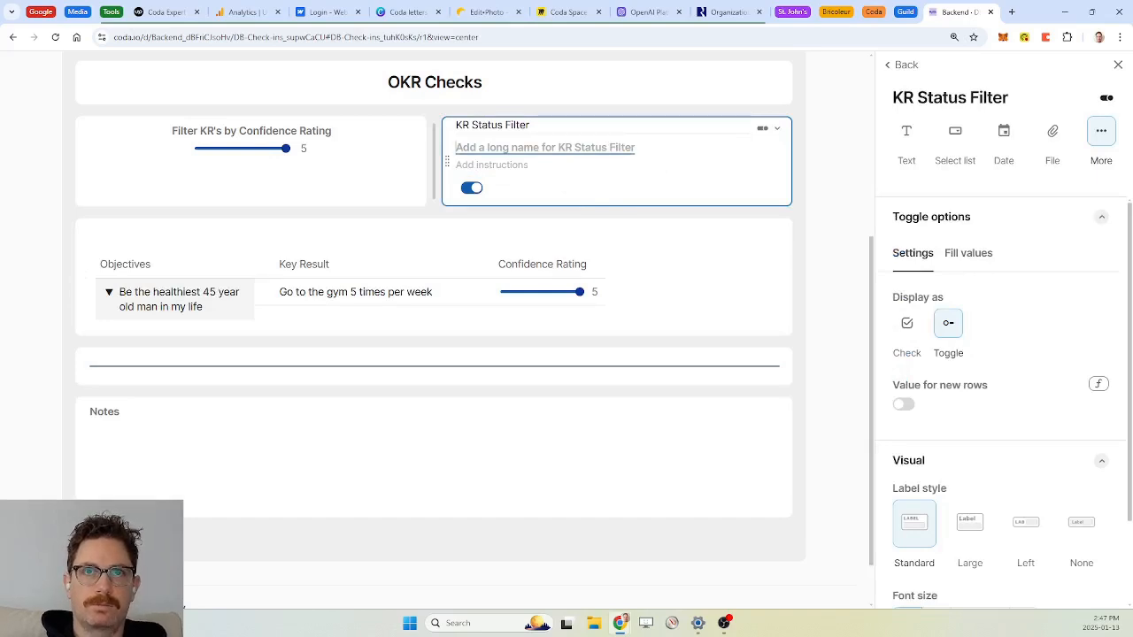
type("See")
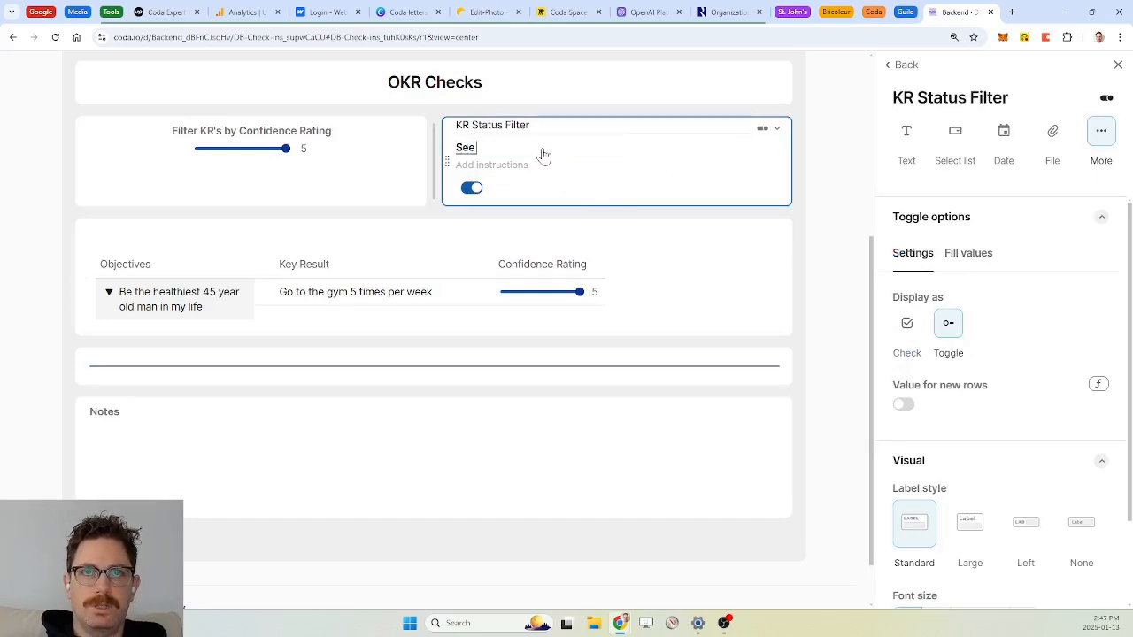
type(" all KRs")
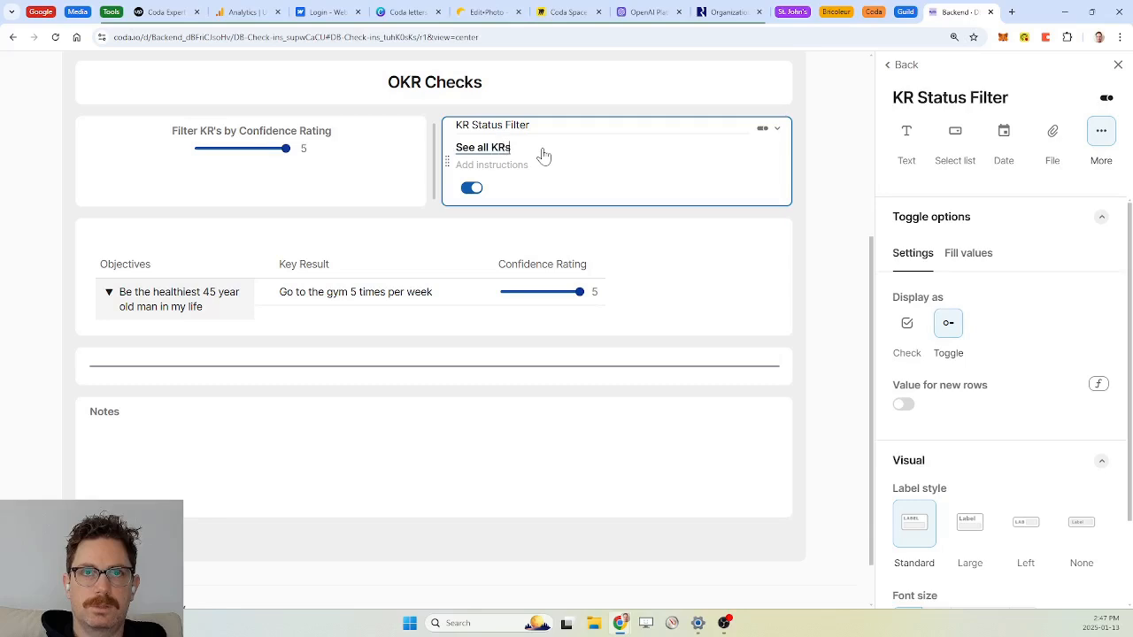
type(" (including status=done")
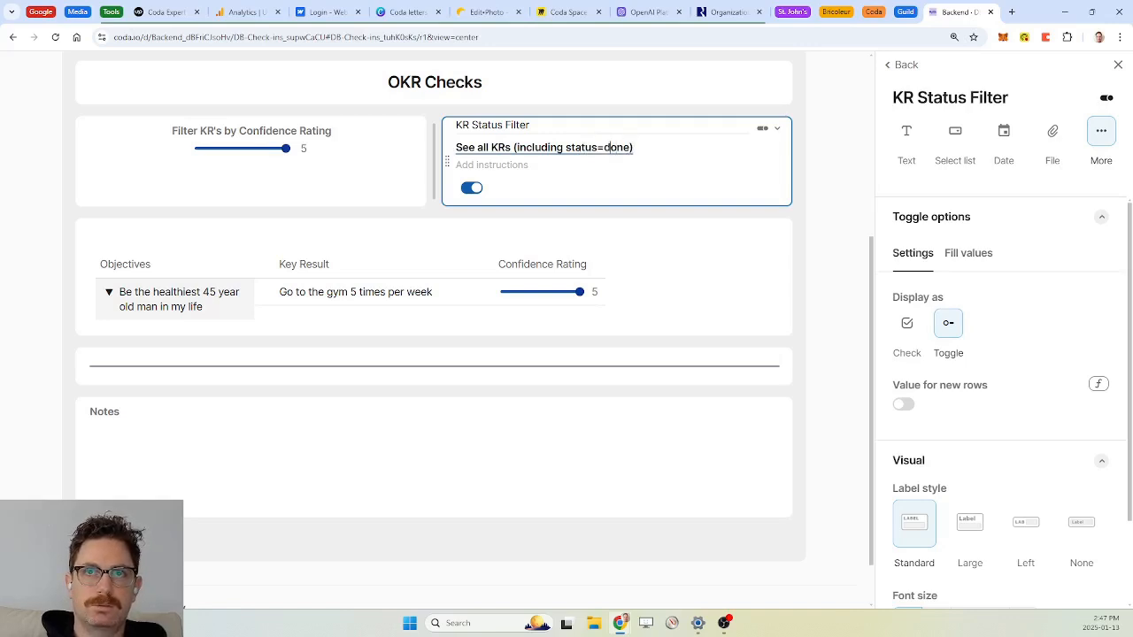
key("Right")
key("Right")
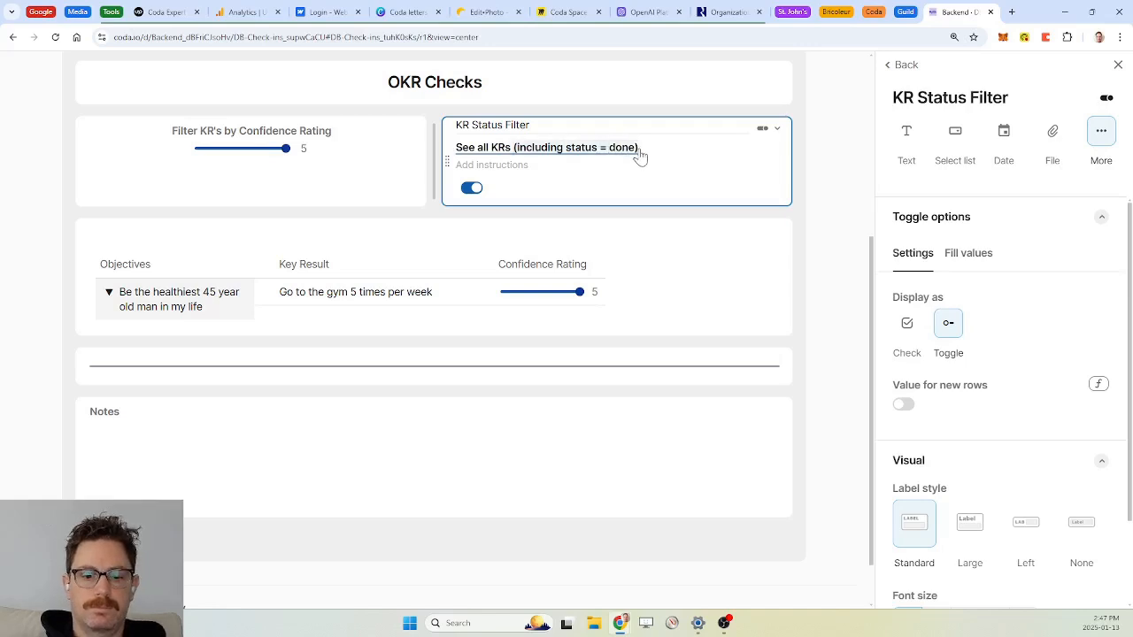
Step: Shorten the field's long name to "See all KRs" and enter "(including status = done)" as its instructions
key("BackSpace")
key("BackSpace")
key("BackSpace")
key("BackSpace")
key("BackSpace")
key("BackSpace")
key("BackSpace")
key("BackSpace")
key("BackSpace")
key("BackSpace")
key("BackSpace")
key("BackSpace")
key("BackSpace")
key("BackSpace")
key("BackSpace")
key("BackSpace")
key("BackSpace")
key("BackSpace")
key("BackSpace")
key("BackSpace")
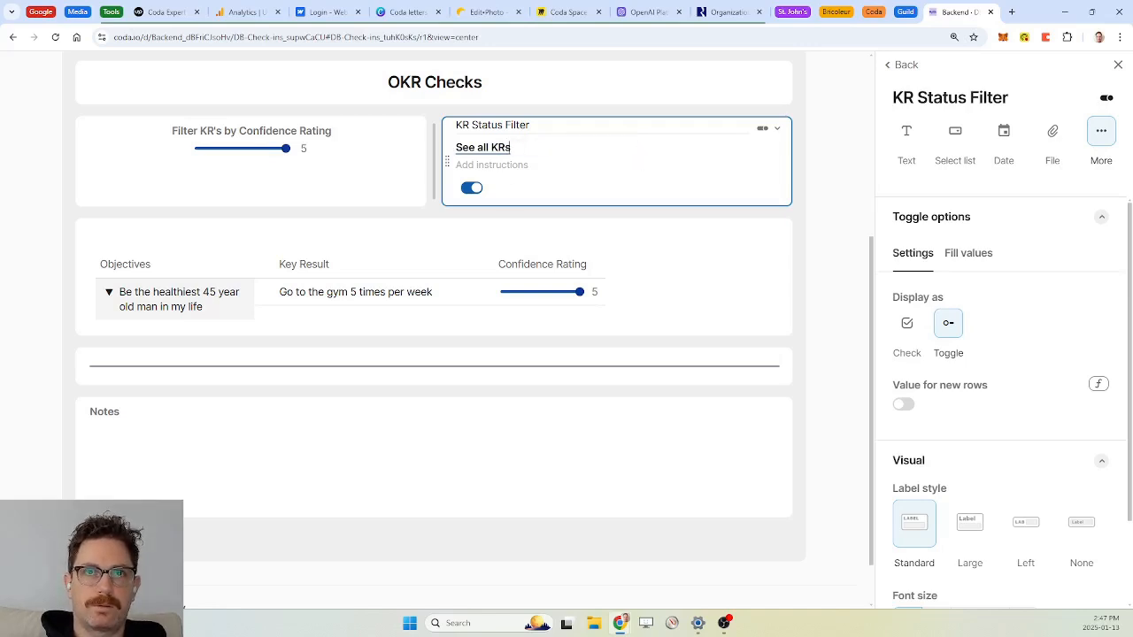
left_click(509, 166)
type("(including status = done)")
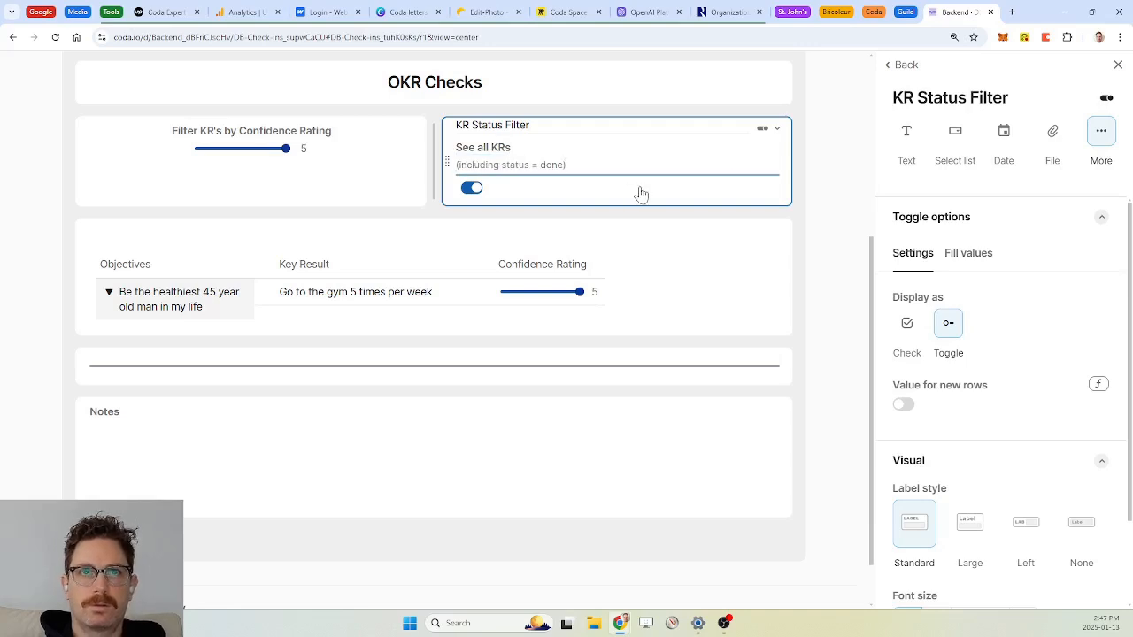
Step: Center-align the KR Status Filter in the finished layout, and switch the See all KRs toggle off and back on
scroll(1027, 506, "down", 2)
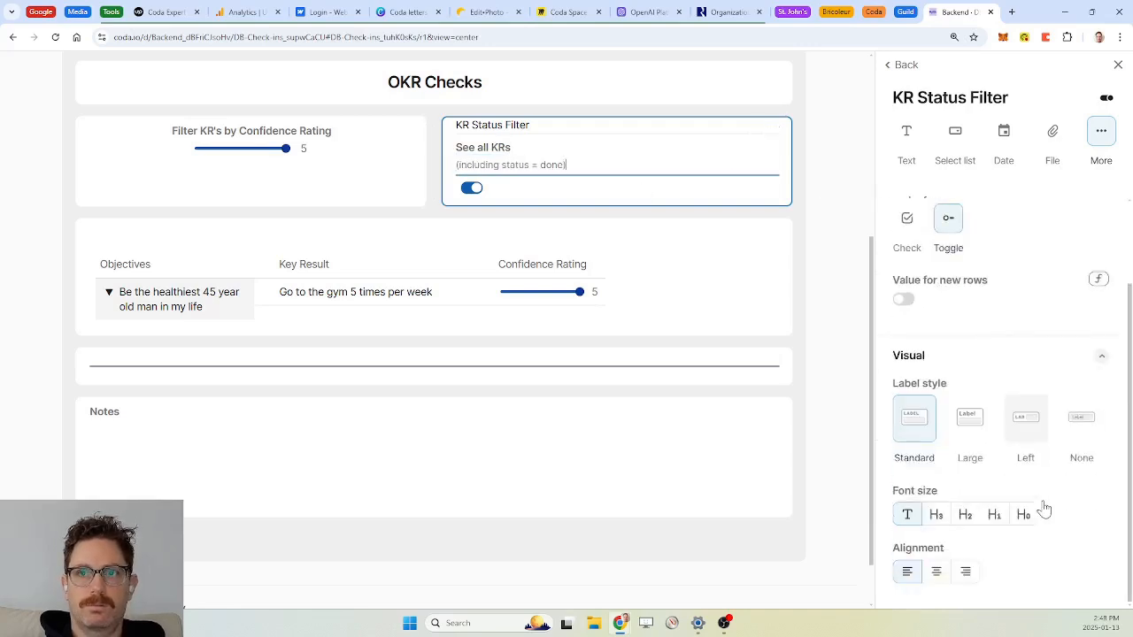
left_click(938, 572)
scroll(850, 322, "up", 3)
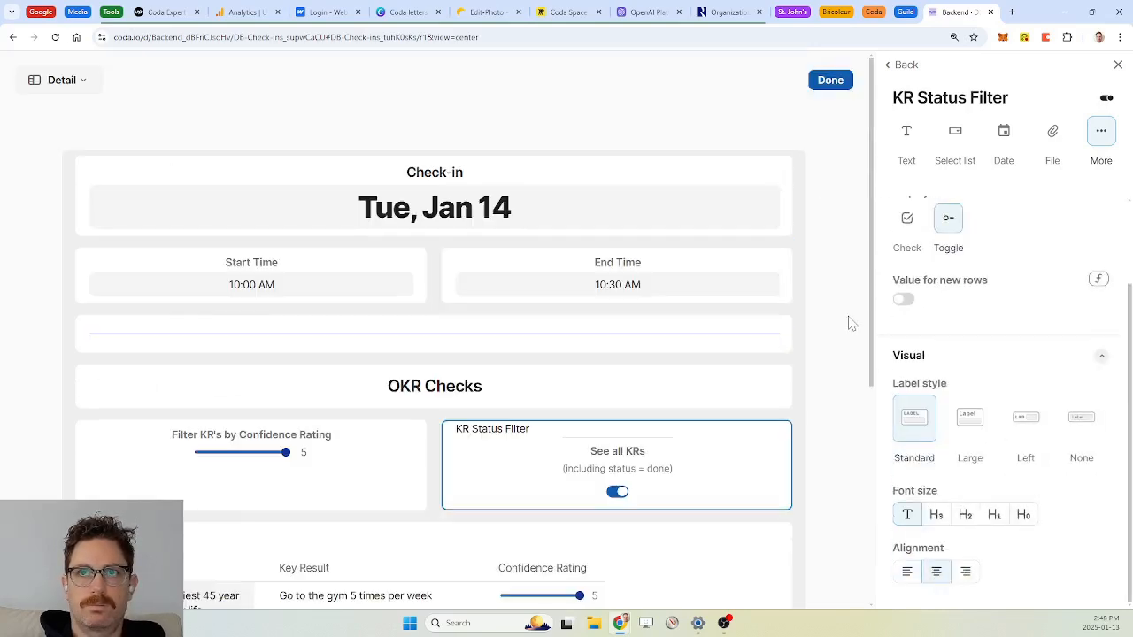
left_click(830, 81)
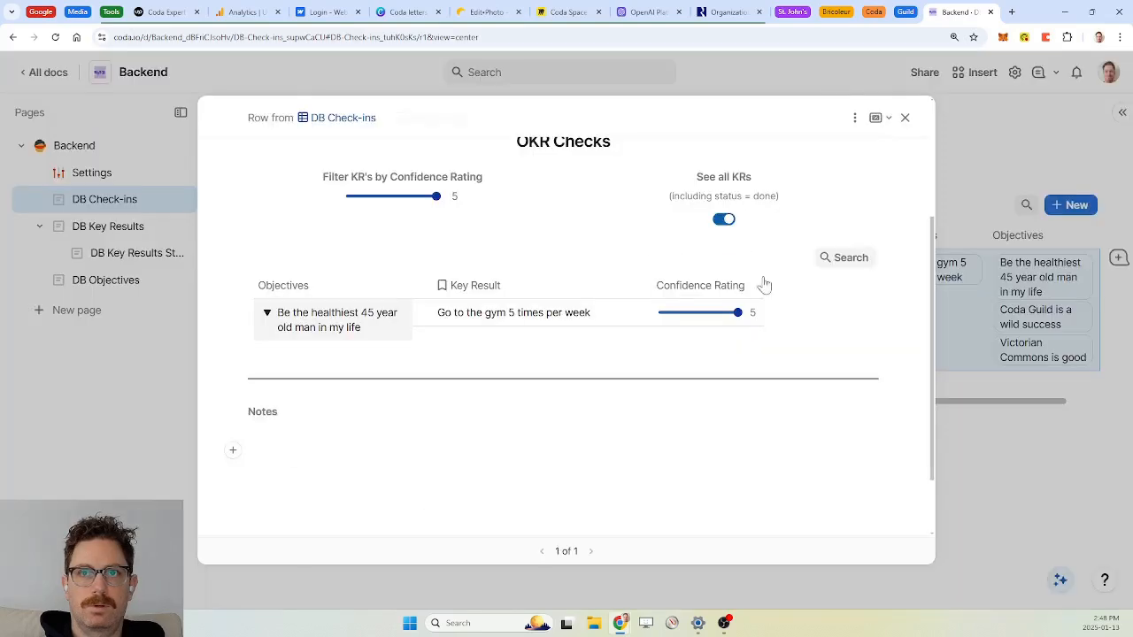
left_click(724, 221)
left_click(724, 220)
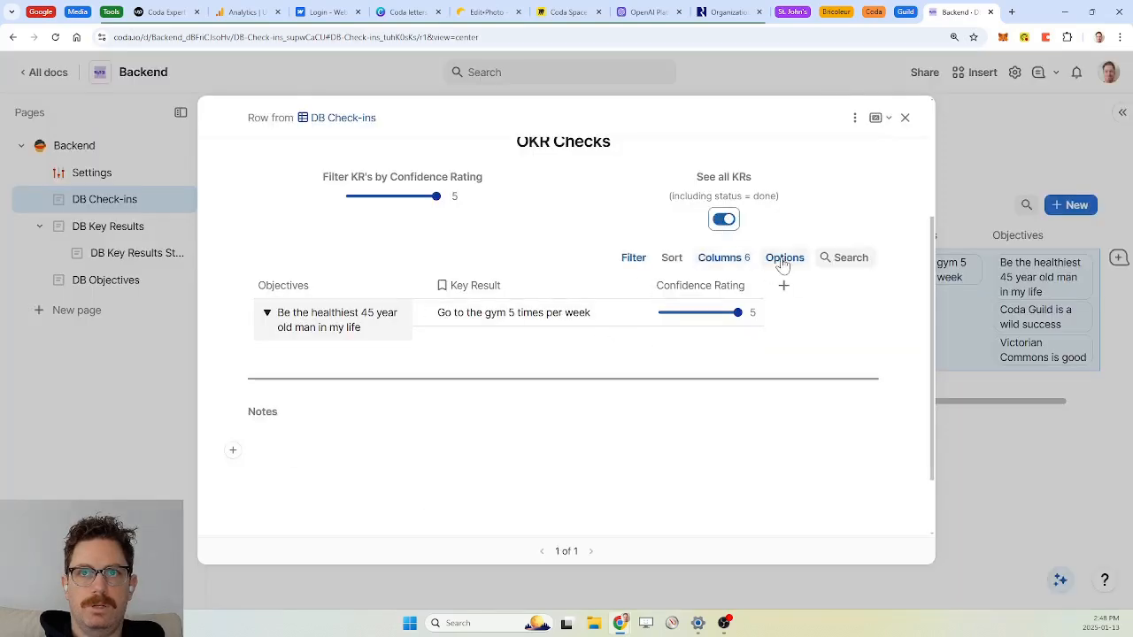
Step: Show the Status column in the row's key results table and move it ahead of Key Result
left_click(724, 258)
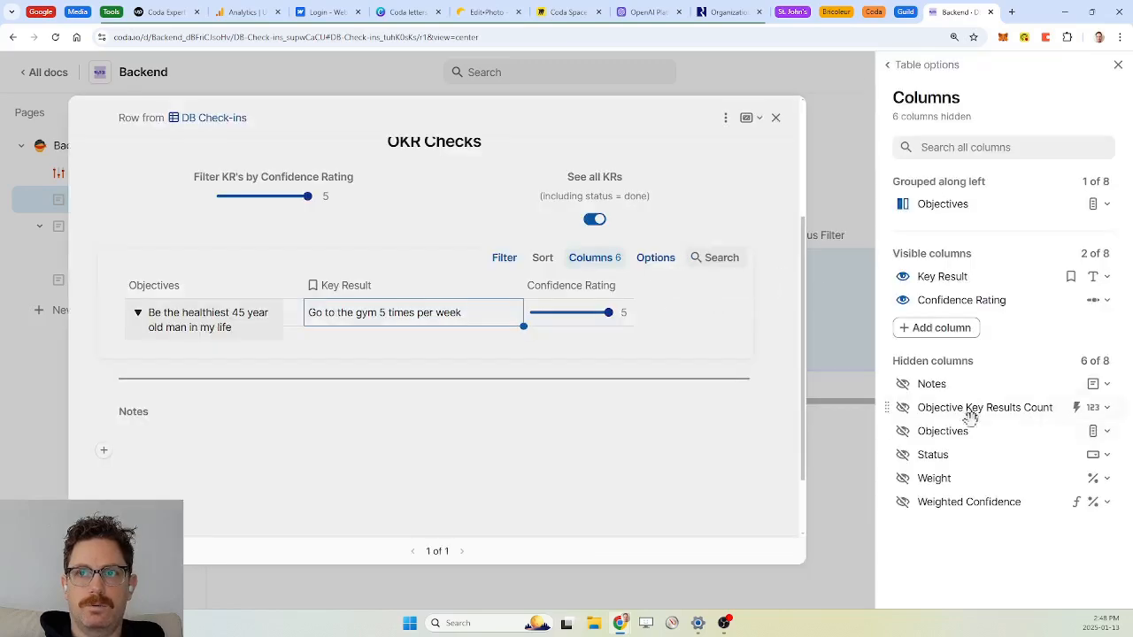
left_click(903, 455)
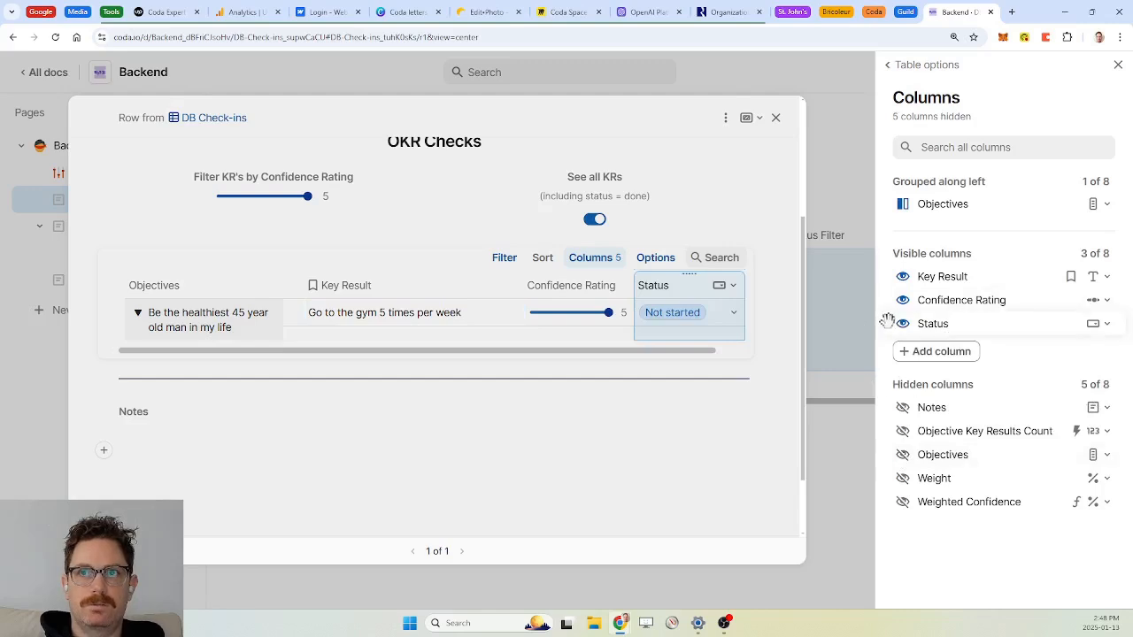
left_click_drag(887, 319, 890, 270)
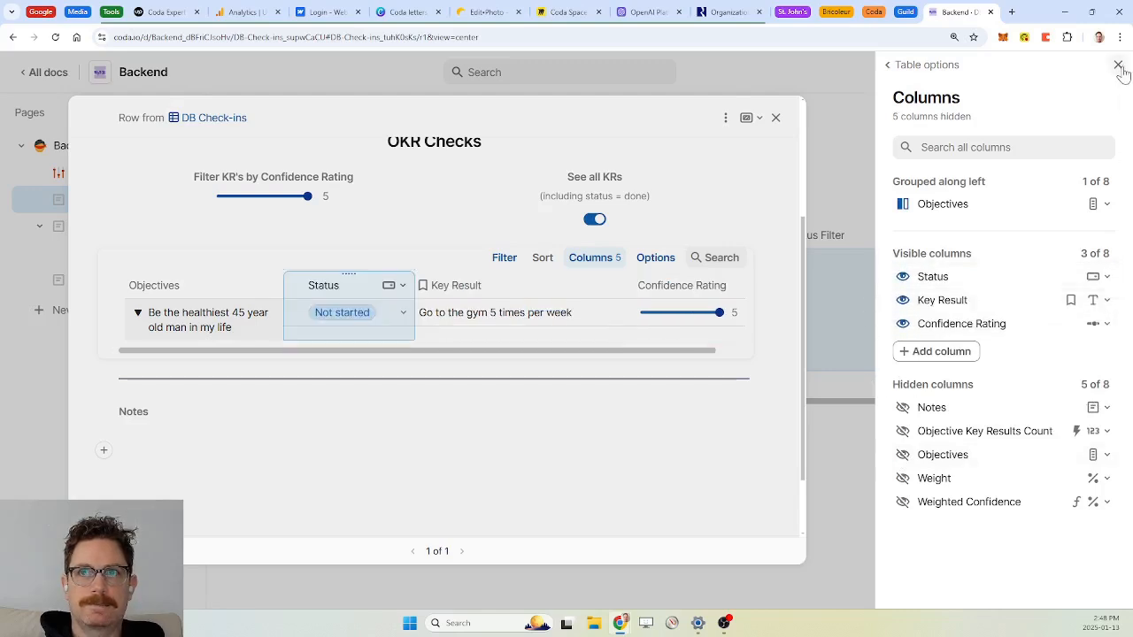
Step: Add Status as a second grouping of the key results table, alongside Objectives
left_click(944, 64)
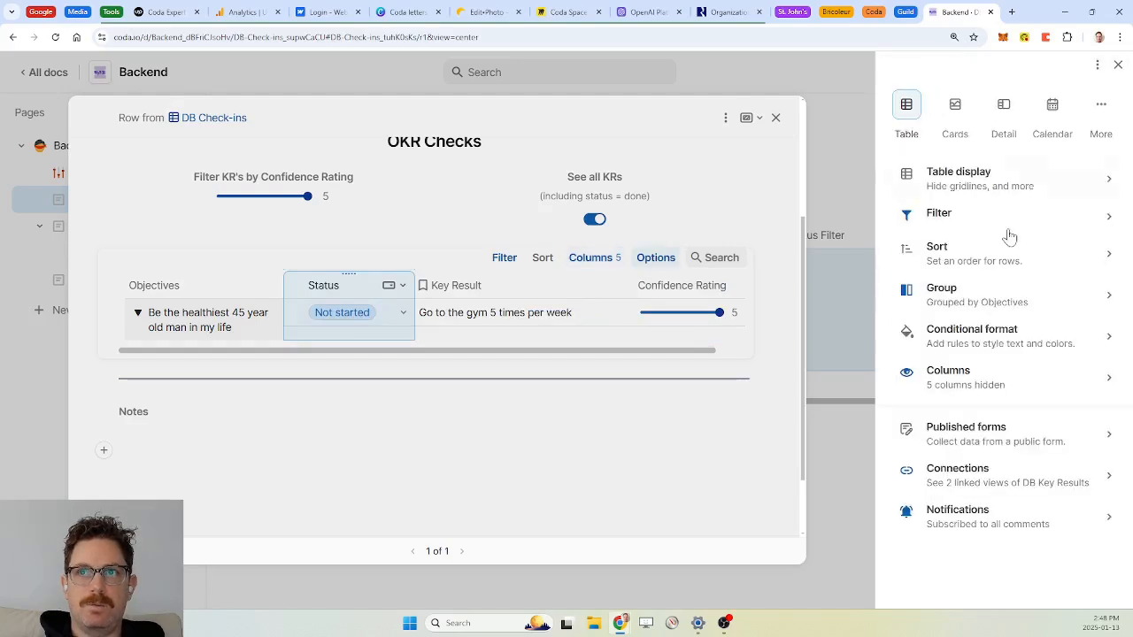
left_click(999, 299)
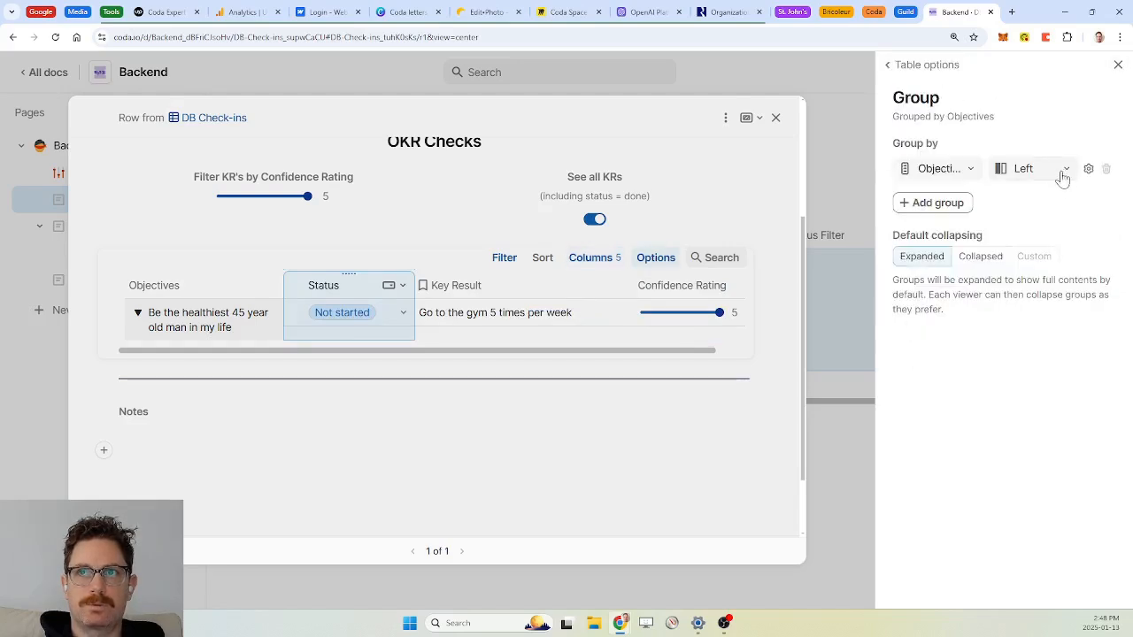
left_click(954, 207)
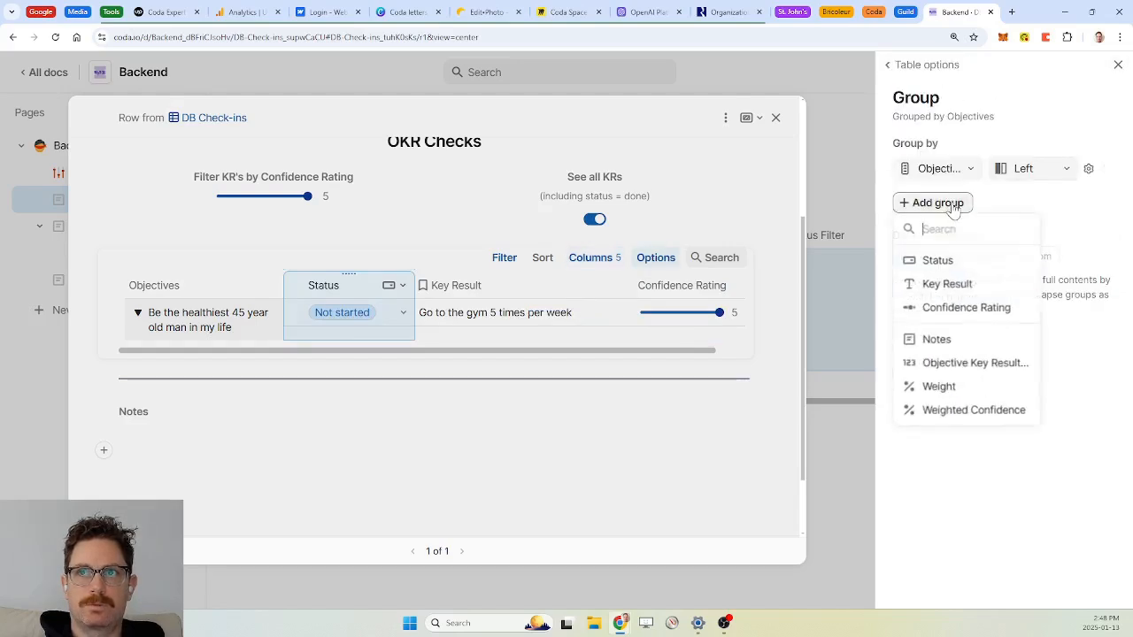
left_click(946, 260)
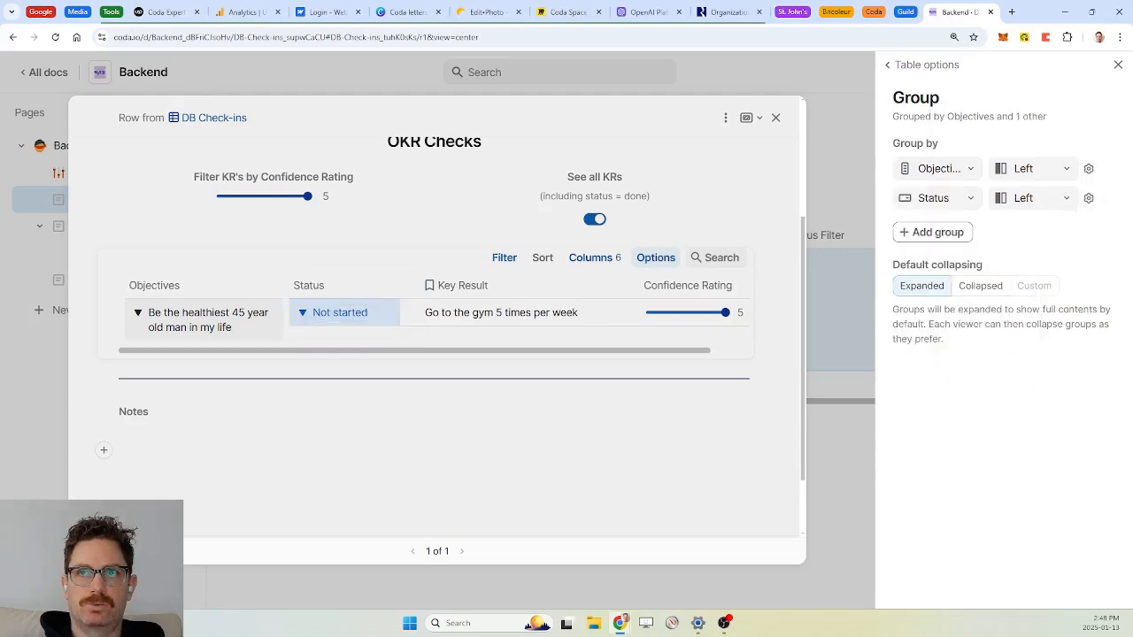
left_click(1117, 66)
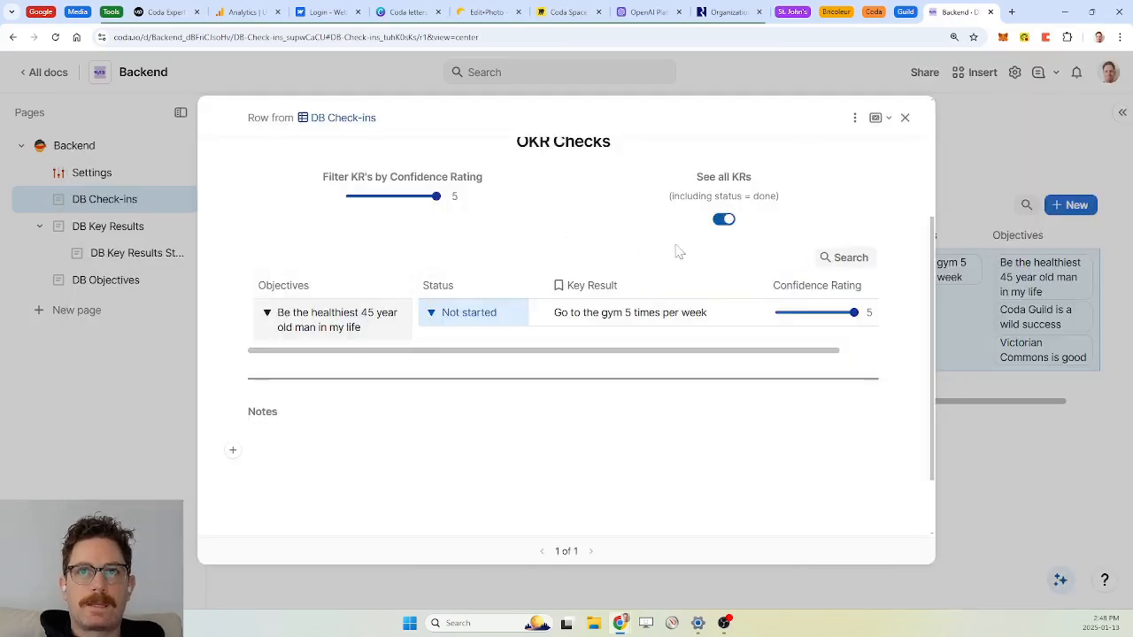
Step: Set the confidence rating filter to 1 and narrow the Status and Objectives columns of the key results table
left_click_drag(437, 195, 345, 195)
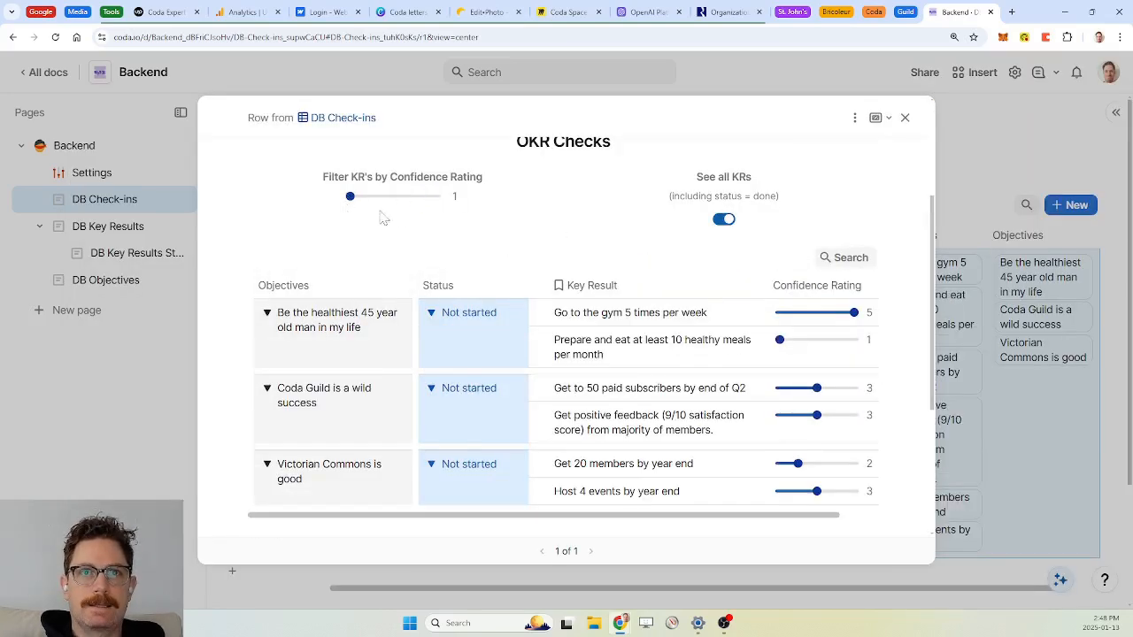
scroll(586, 282, "down", 2)
scroll(567, 292, "up", 1)
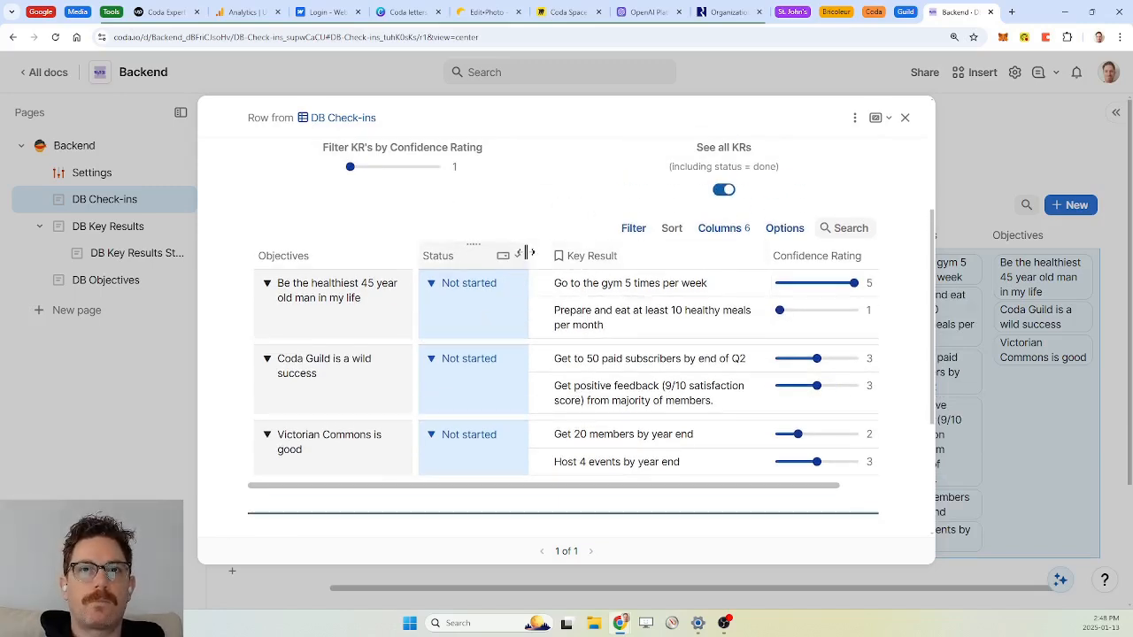
mouse_move(525, 255)
left_mouse_down()
mouse_move(494, 254)
mouse_move(515, 255)
left_mouse_up()
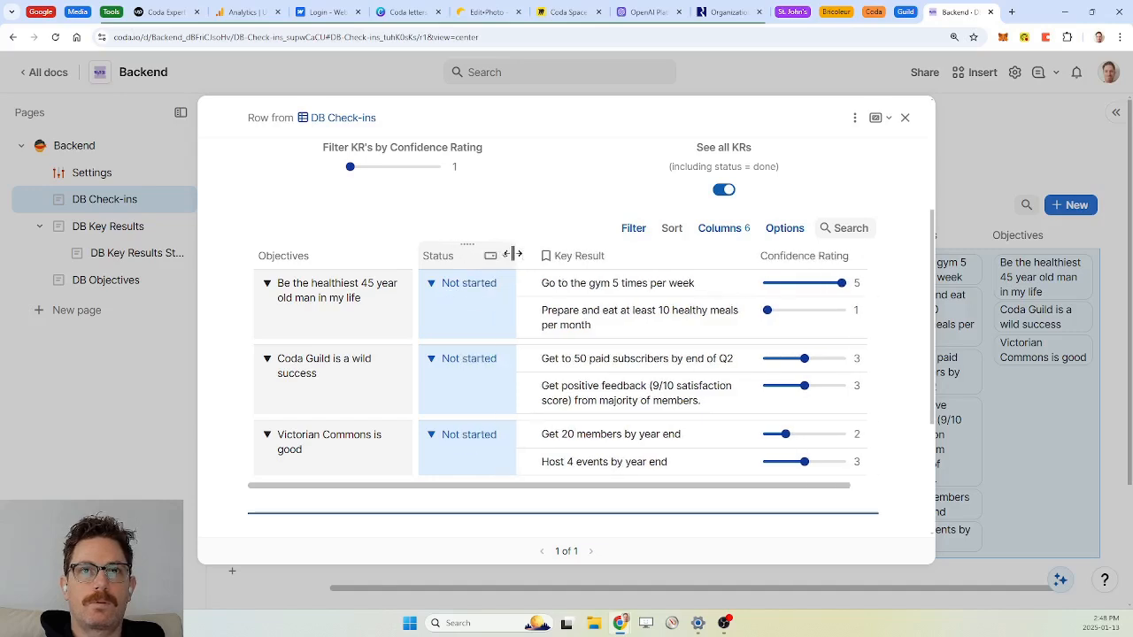
left_click_drag(417, 256, 396, 255)
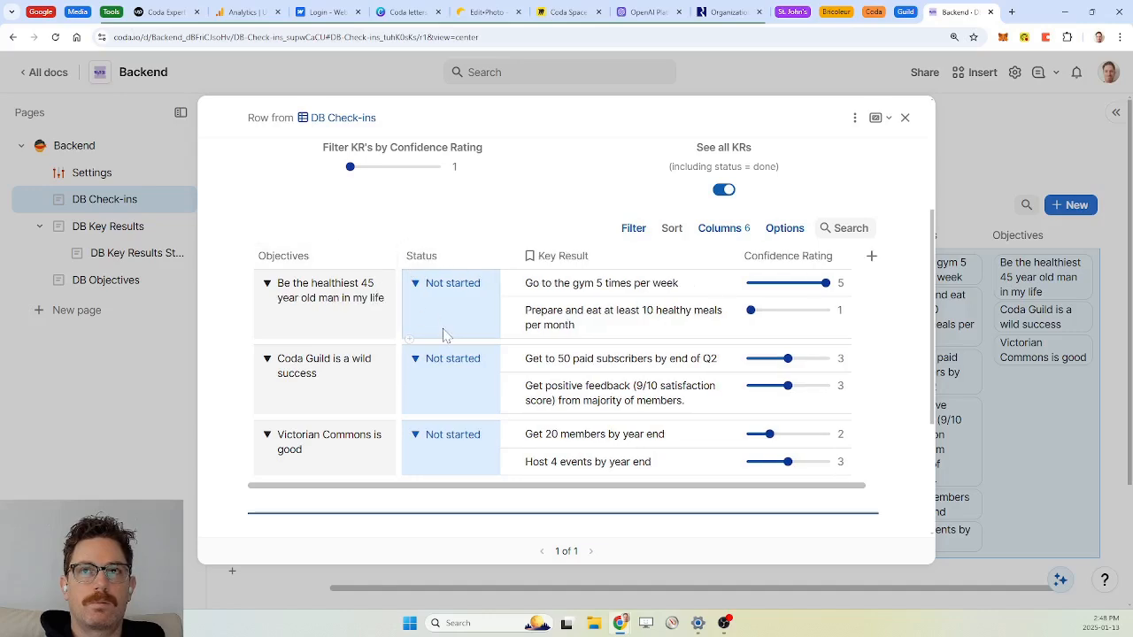
Step: Narrow the Key Result column of the row's key results table so the whole table fits the layout width
scroll(445, 336, "down", 1)
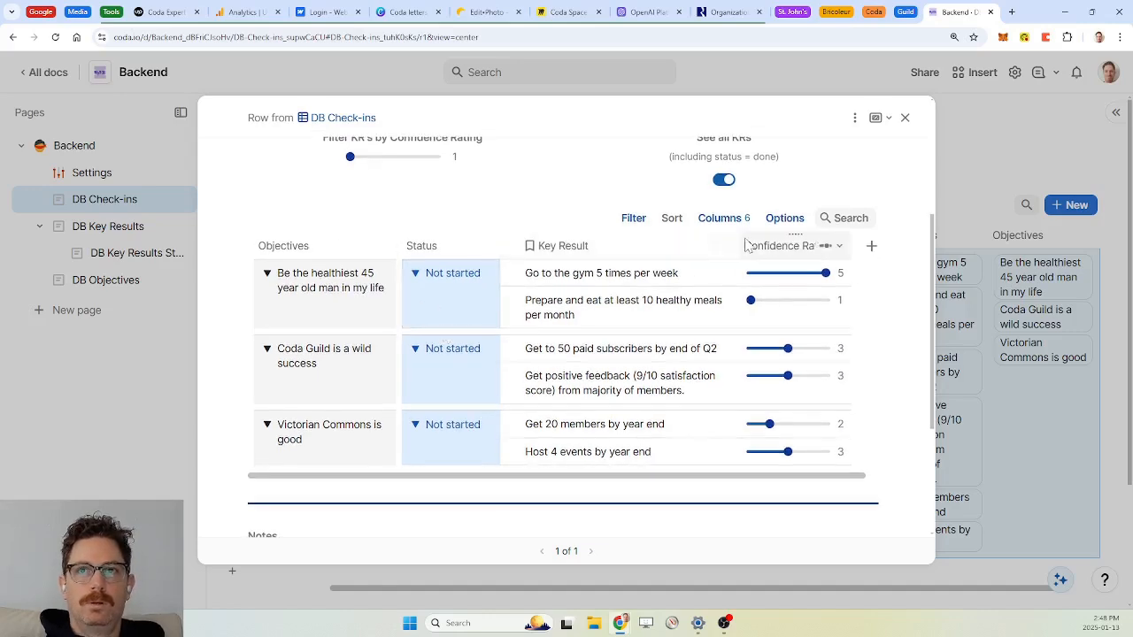
left_click_drag(741, 245, 722, 247)
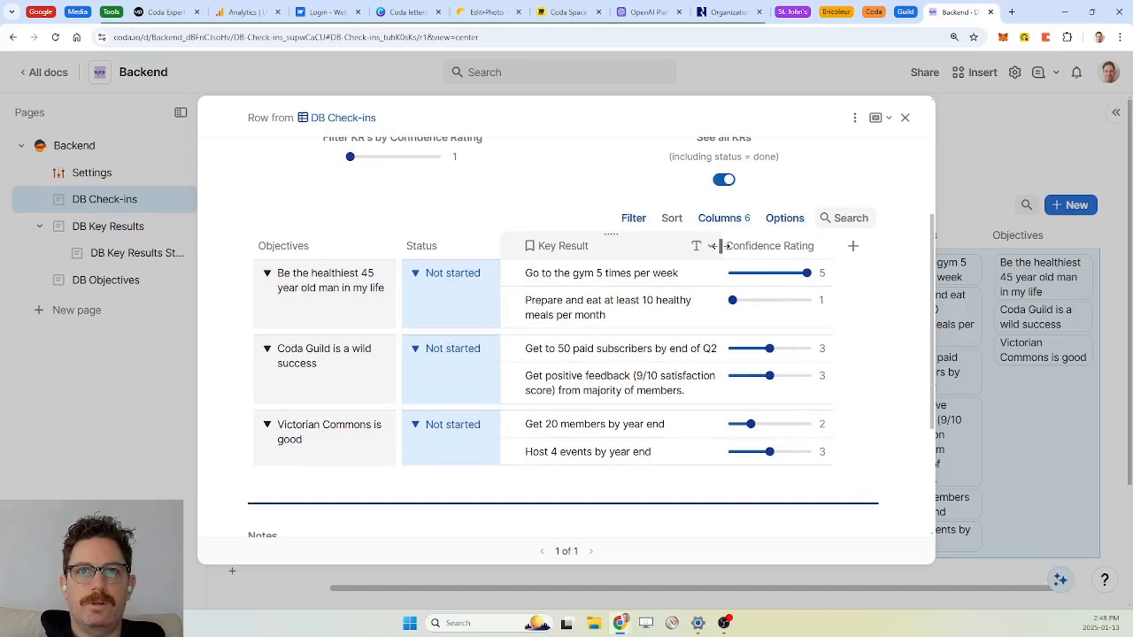
scroll(430, 301, "up", 3)
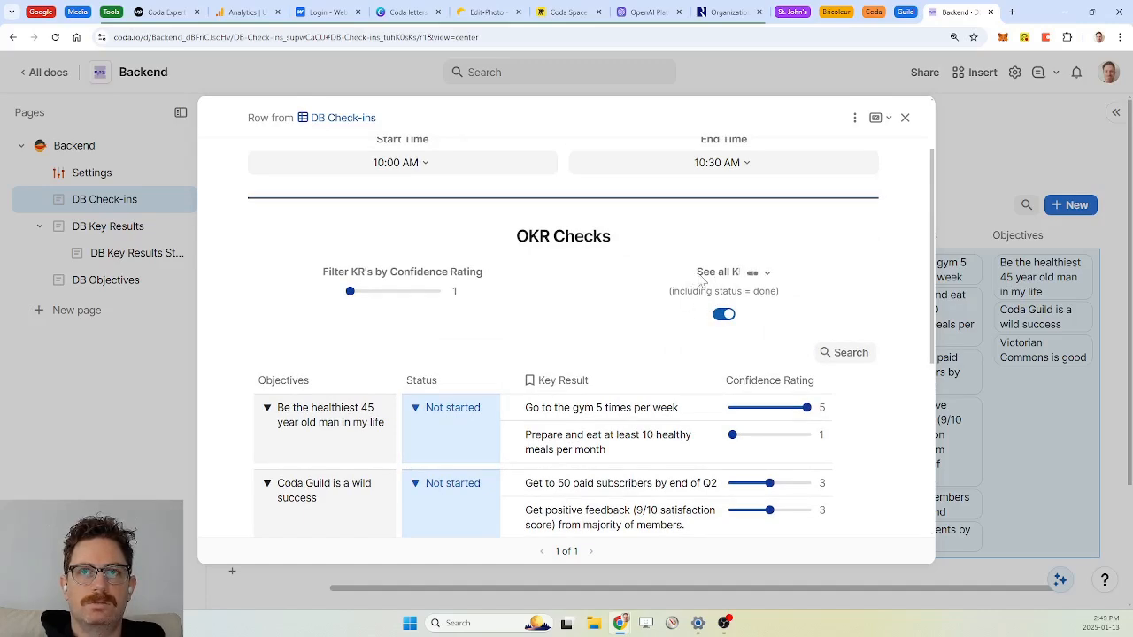
Step: In the row layout, remove the KR Status Filter's instruction text and relabel it "See all KRs (including status = done)"
left_click(855, 118)
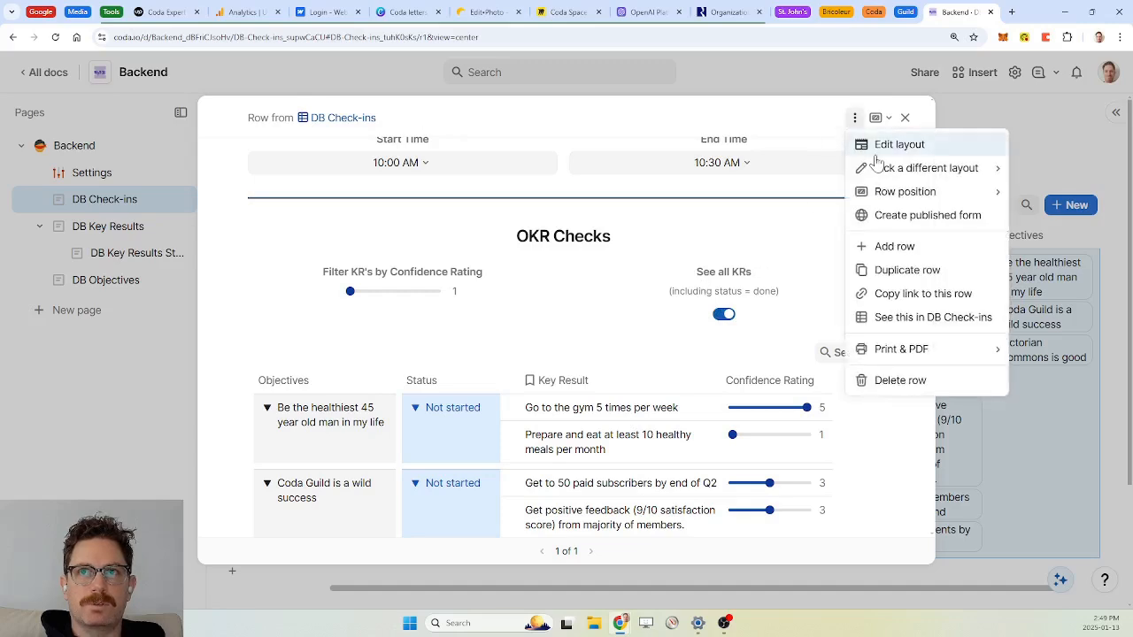
left_click(876, 147)
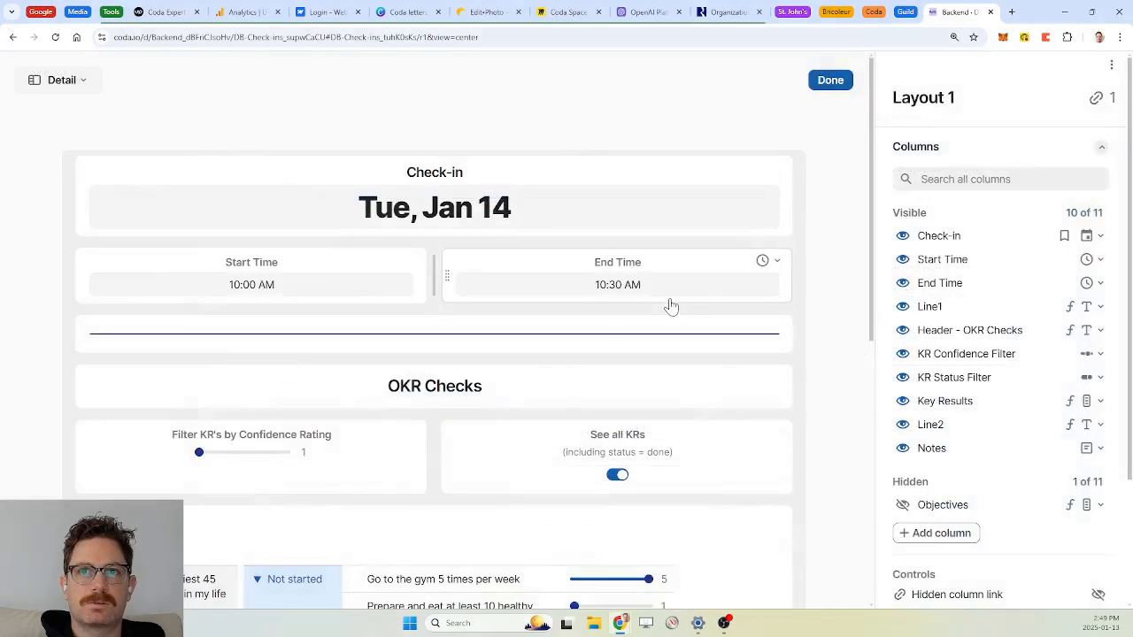
left_click(662, 466)
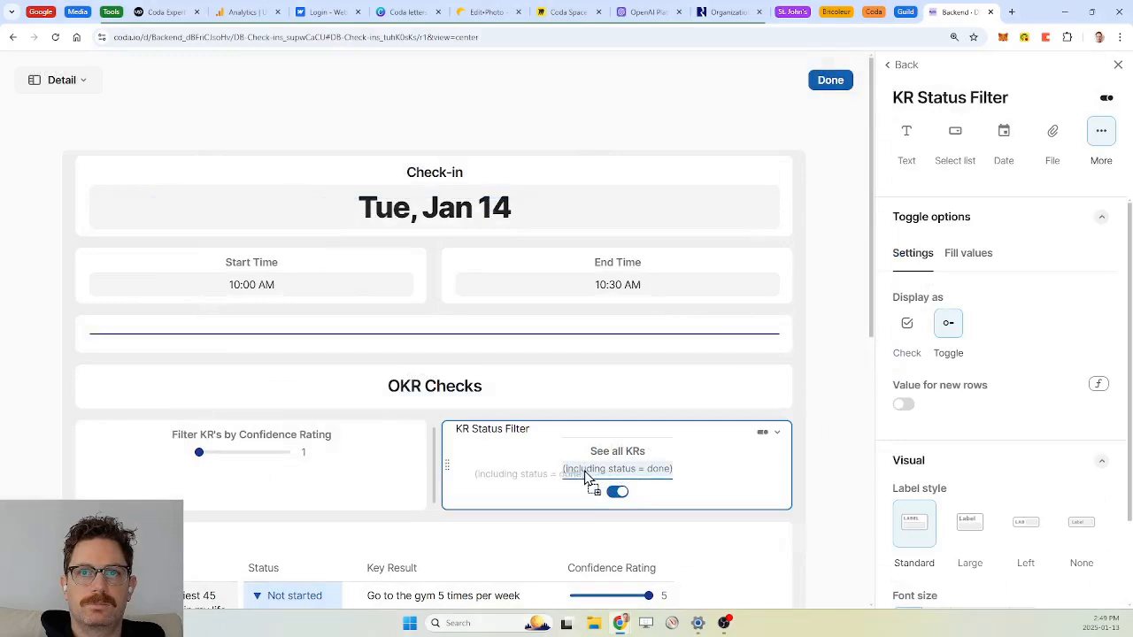
key("BackSpace")
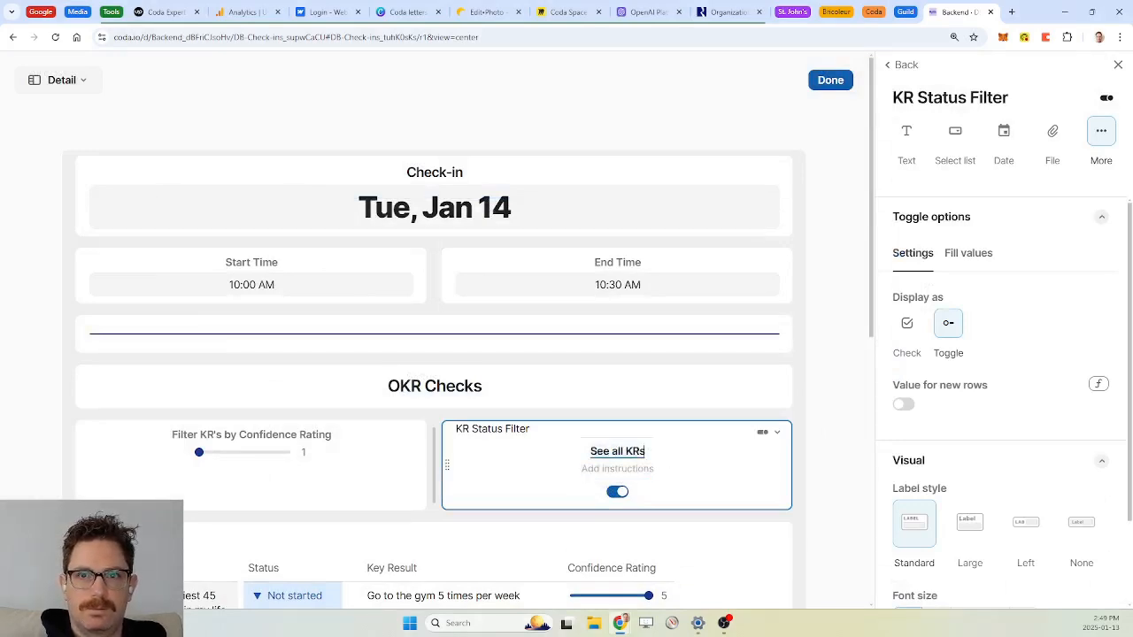
type("(")
type("(including status = done)")
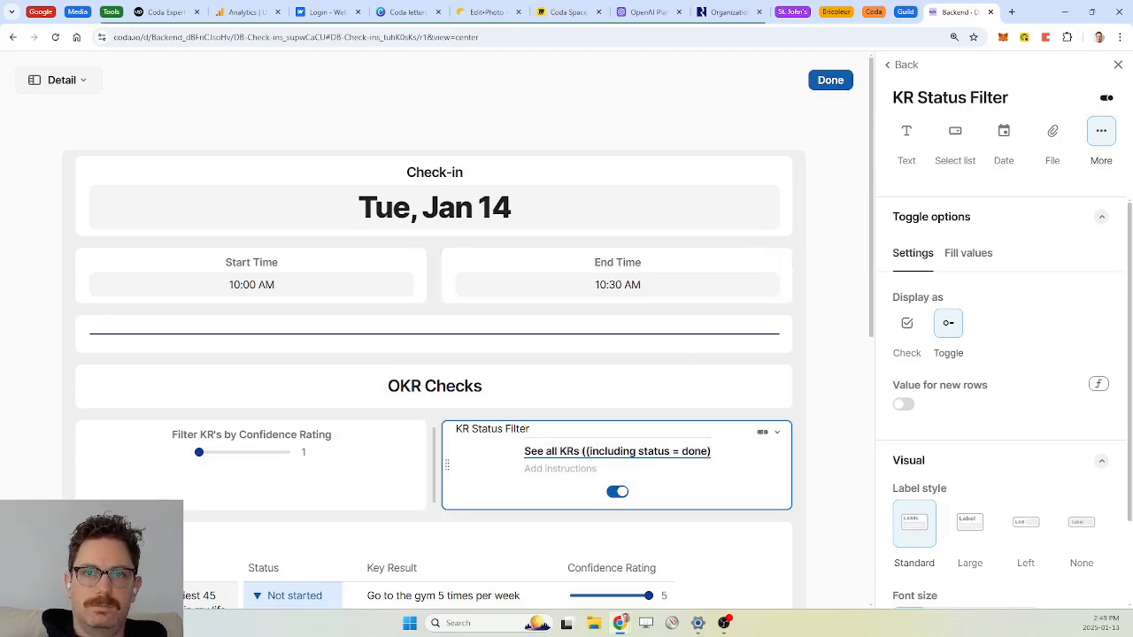
key("BackSpace")
left_click(831, 80)
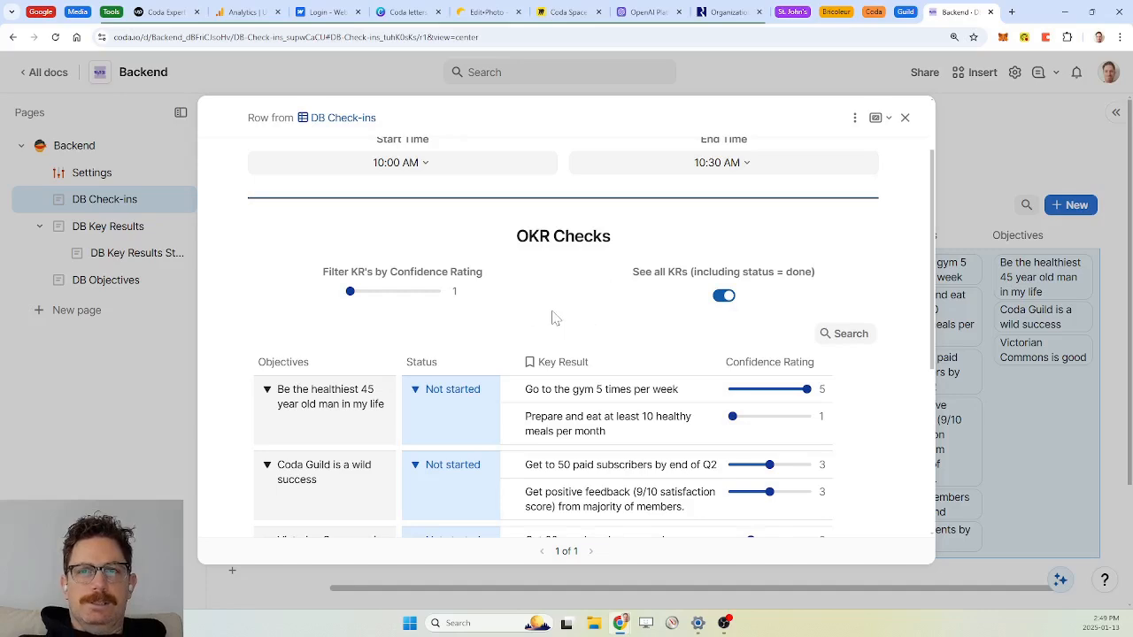
Step: Set the confidence rating of the key result "Prepare and eat at least 10 healthy meals per month" to 2
scroll(599, 309, "up", 1)
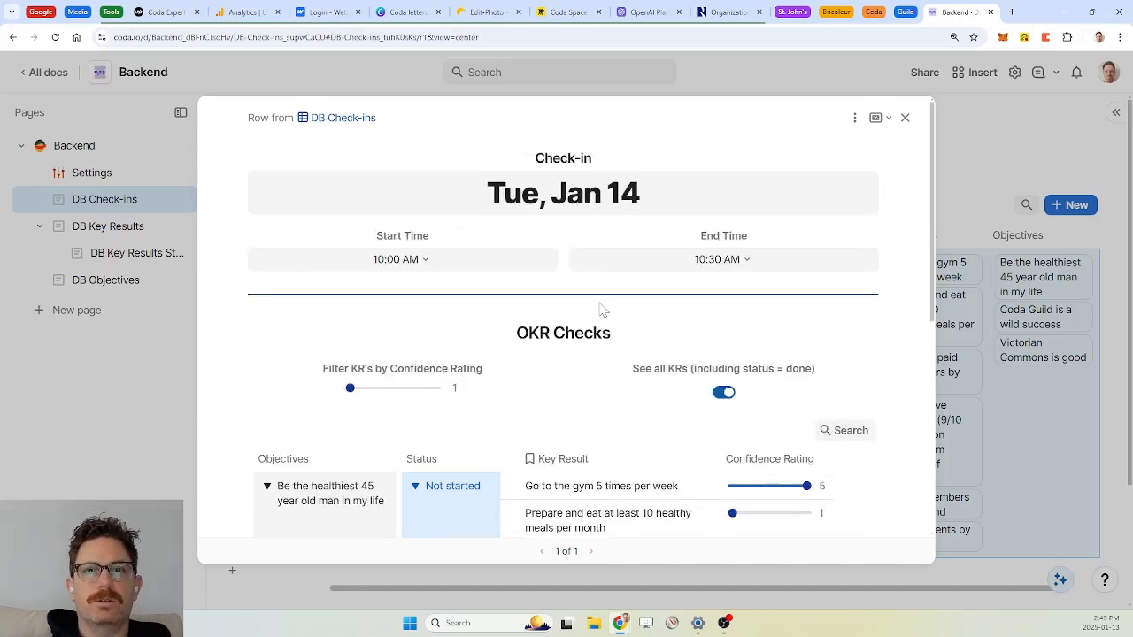
scroll(565, 243, "down", 2)
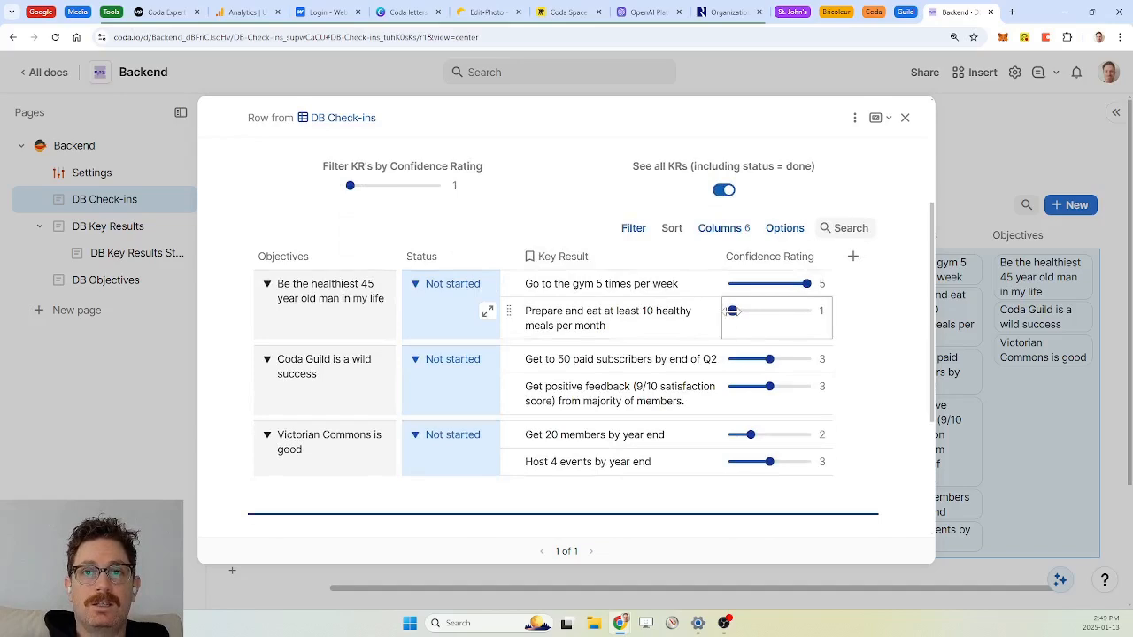
mouse_move(733, 310)
left_mouse_down()
mouse_move(766, 309)
mouse_move(753, 312)
left_mouse_up()
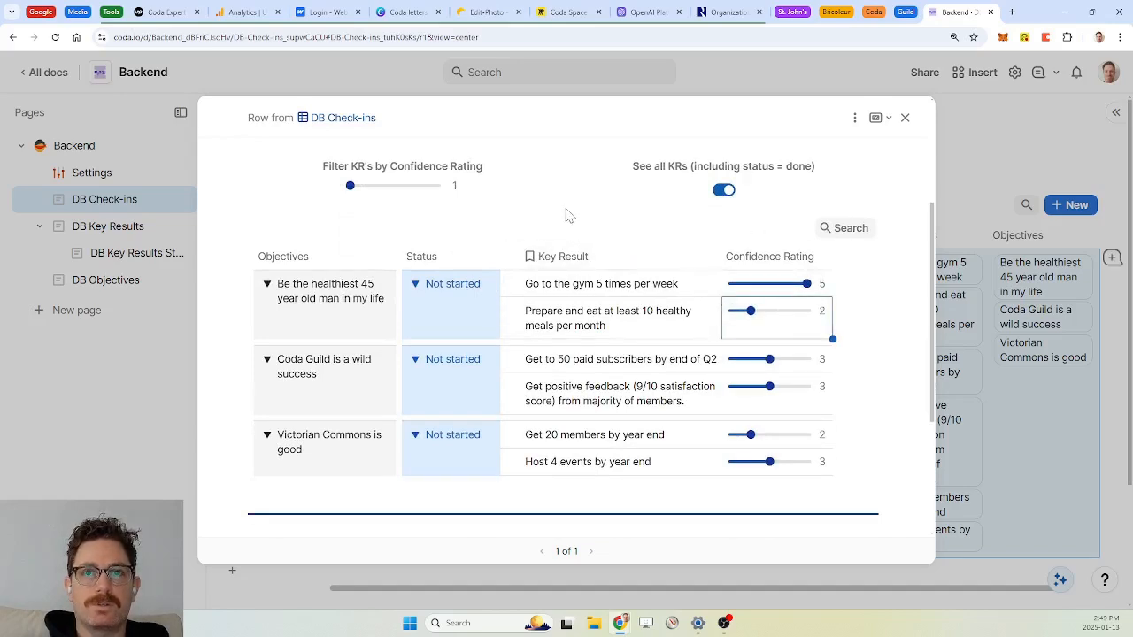
scroll(569, 216, "down", 1)
scroll(567, 215, "up", 1)
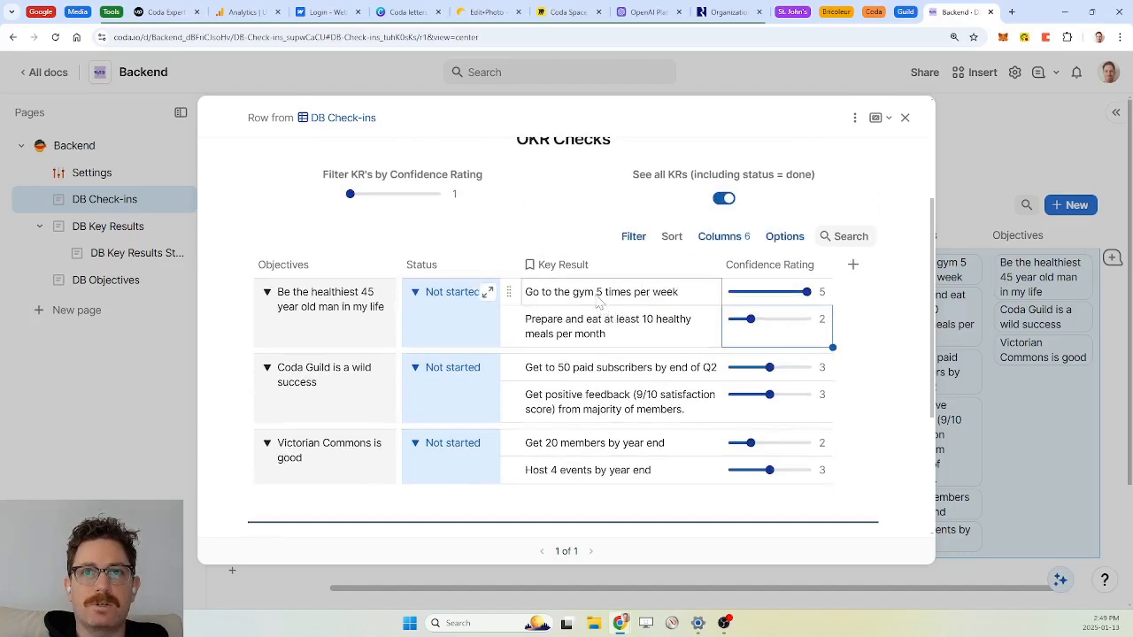
scroll(573, 298, "up", 2)
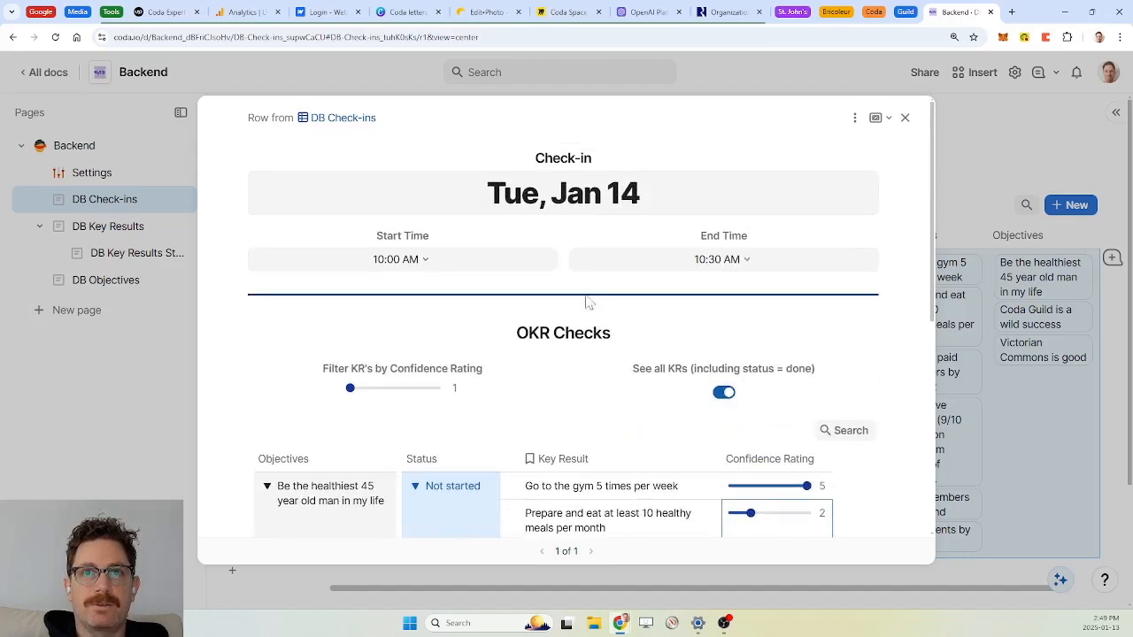
scroll(589, 303, "down", 1)
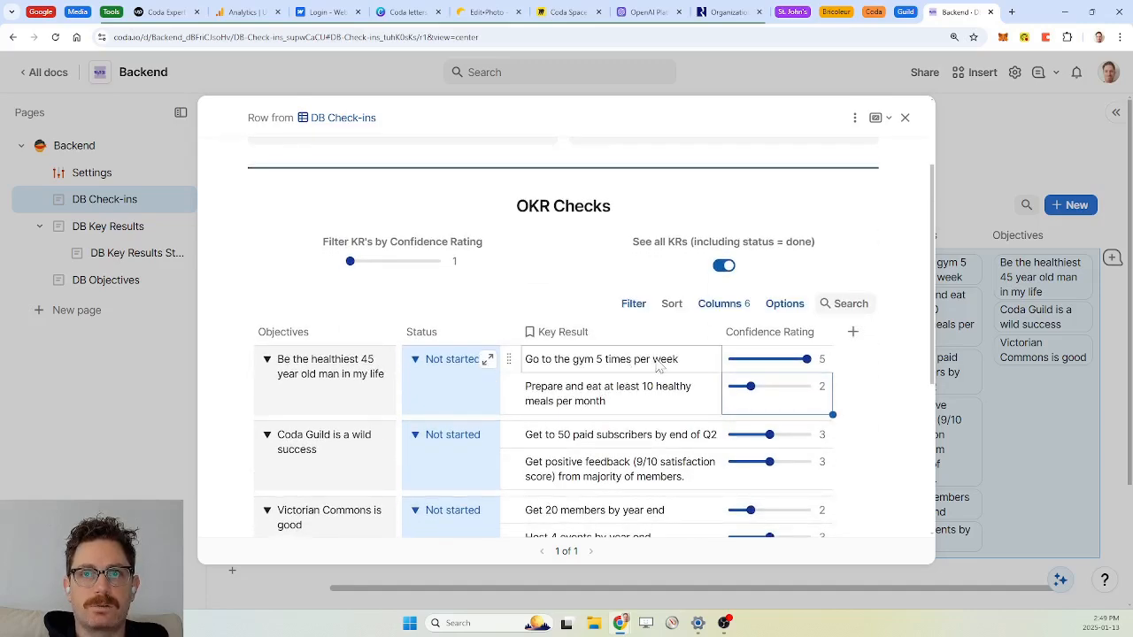
scroll(659, 366, "up", 1)
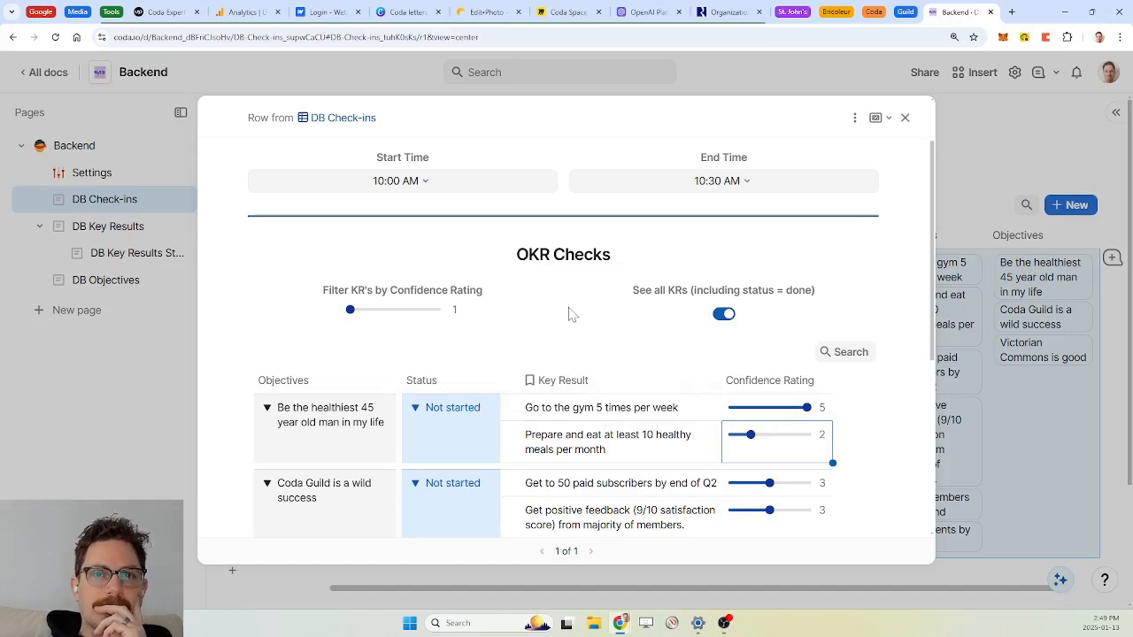
scroll(571, 314, "down", 3)
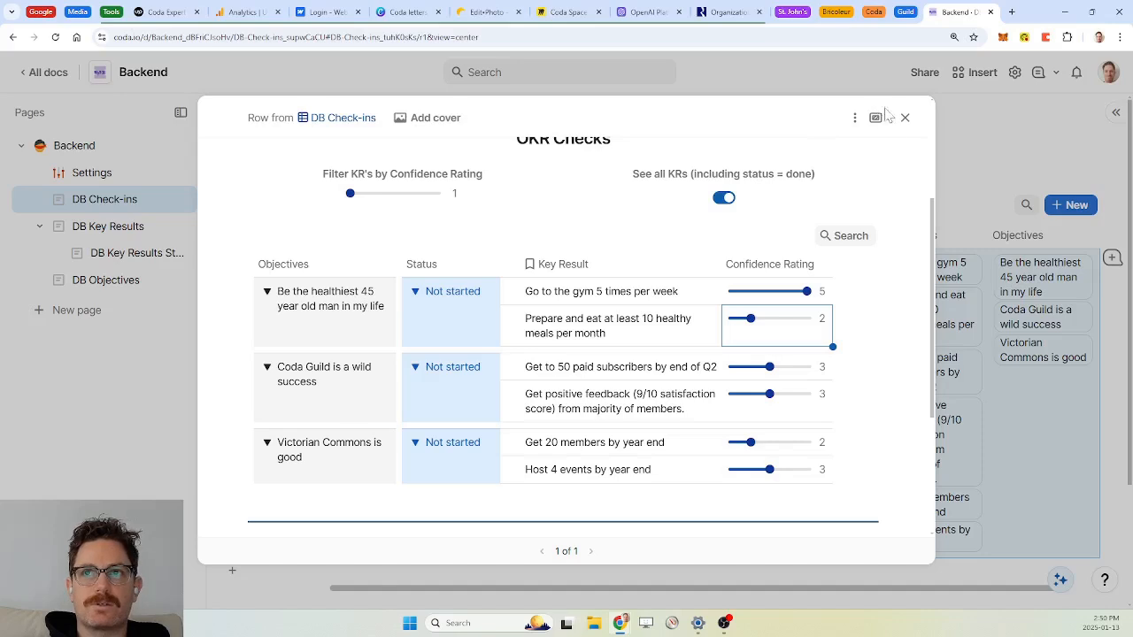
Step: Close the check-in row and delete Column 2, Column 3 and Notes from the DB Key Results Status table
left_click(904, 118)
left_click(98, 255)
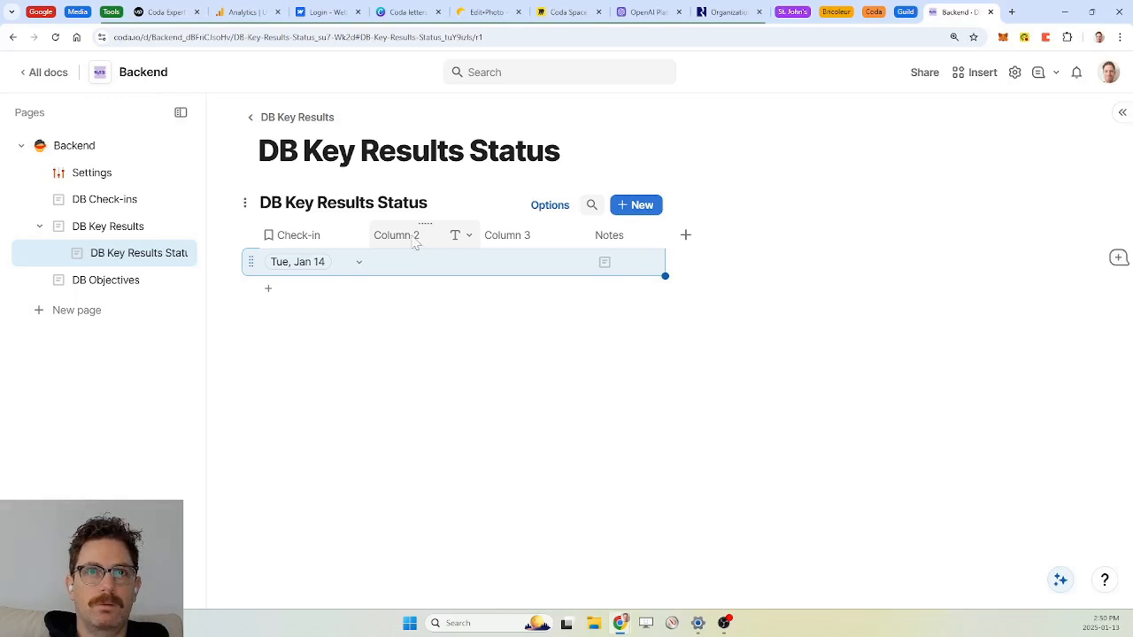
left_click(423, 244)
key("Delete")
key("Delete")
key("Delete")
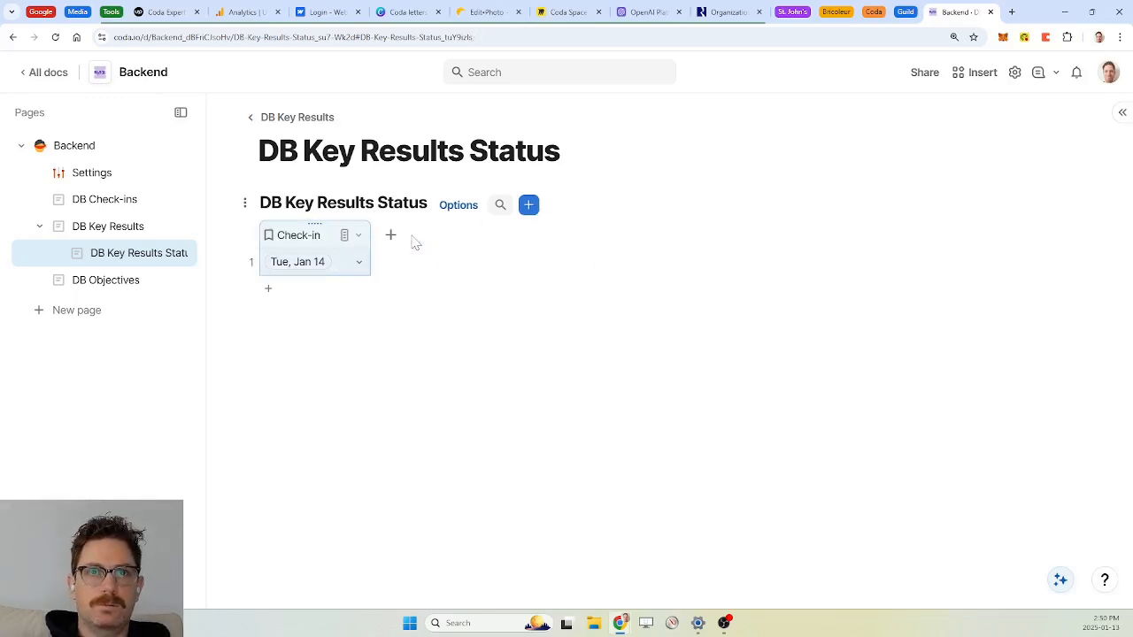
Step: Add a relation column linked to DB Key Results after Check-in in the DB Key Results Status table
left_click(392, 248)
type("ke")
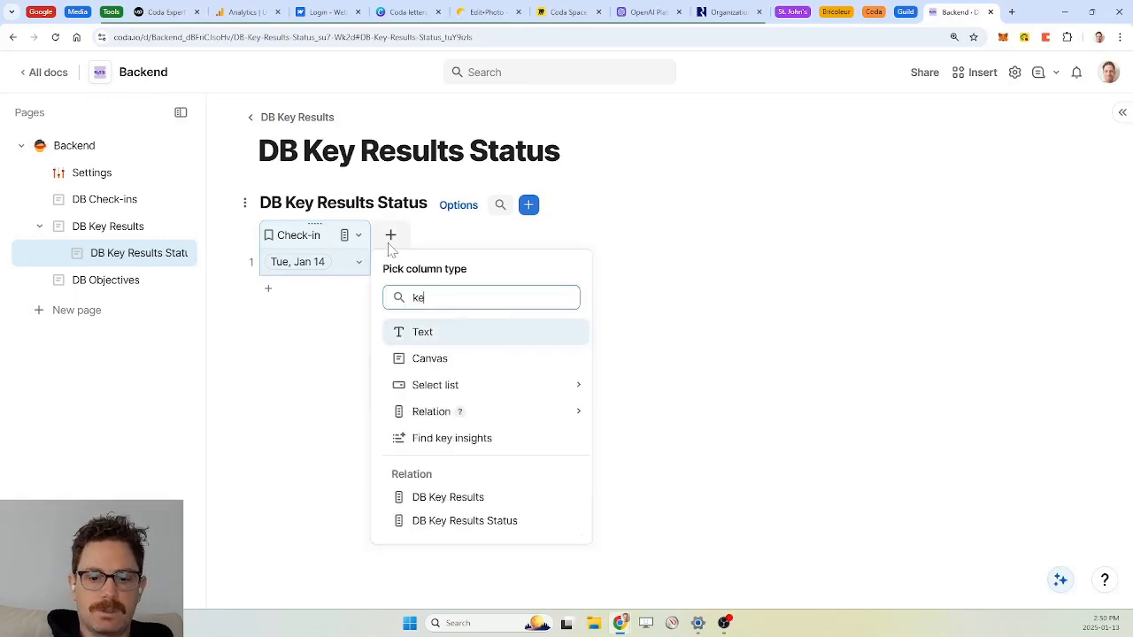
type("yw")
key("BackSpace")
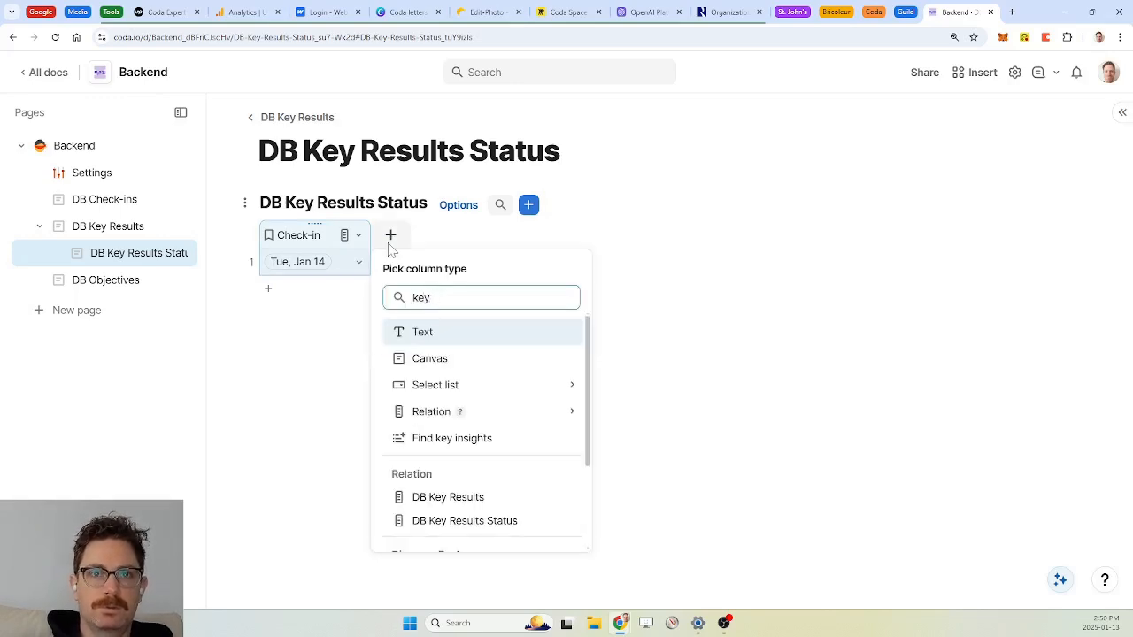
left_click(470, 498)
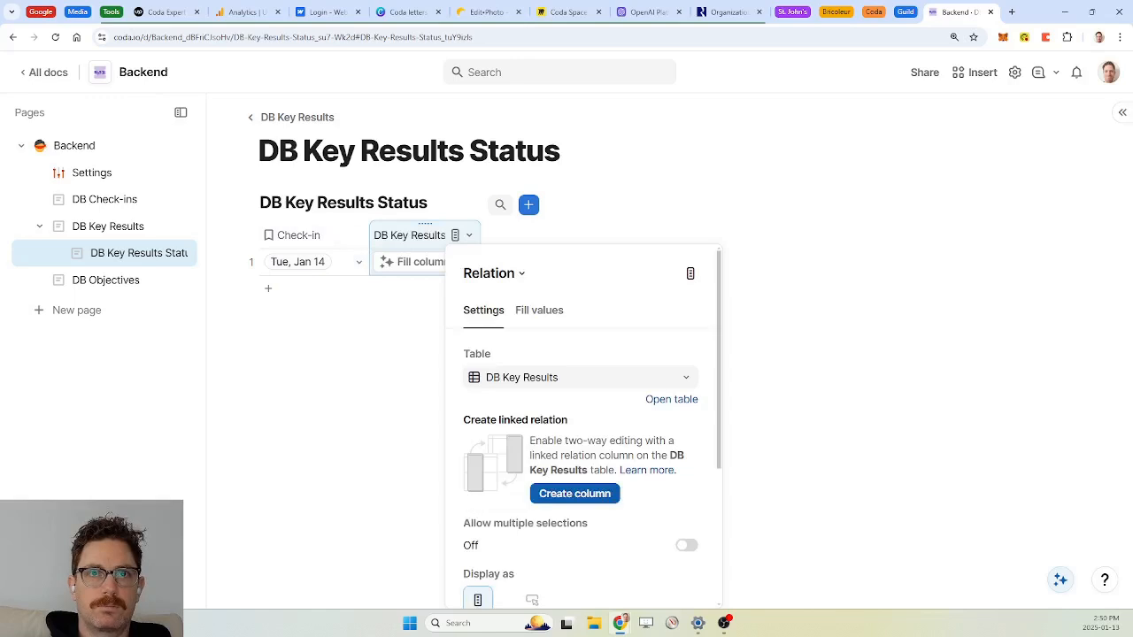
Step: Rename the new relation column as Key Results
double_click(409, 235)
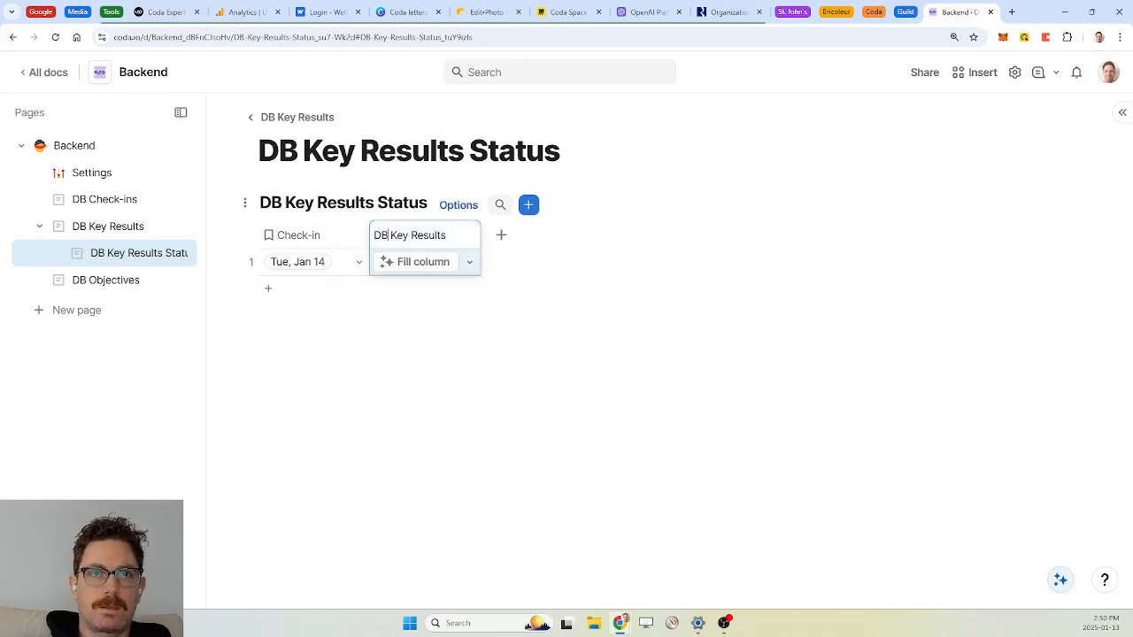
key("Delete")
key("BackSpace")
key("BackSpace")
key("Return")
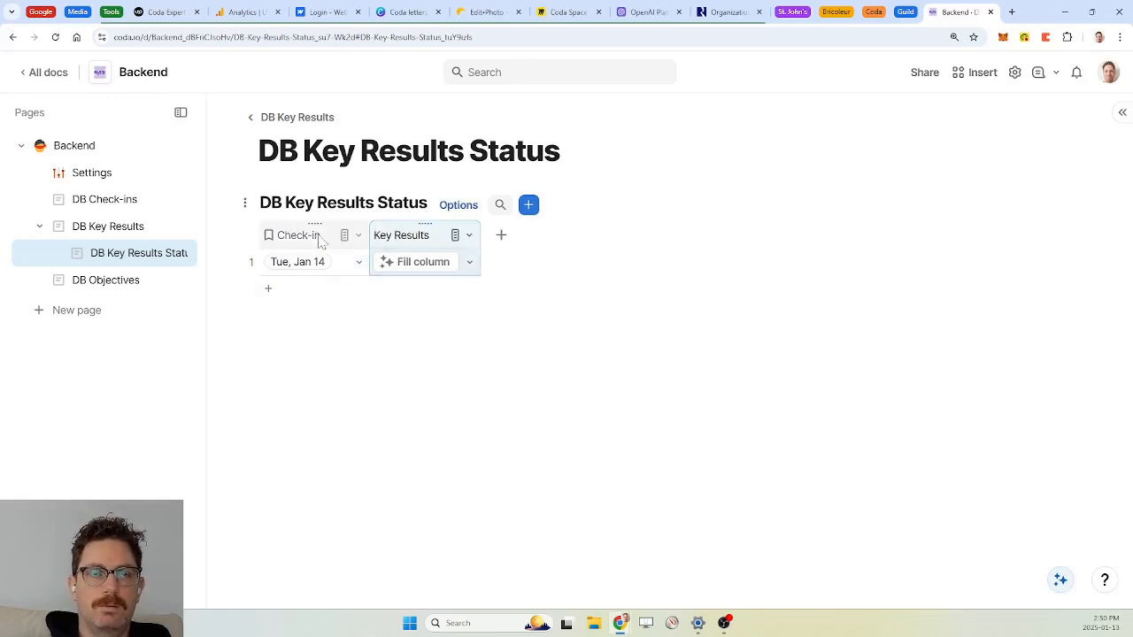
Step: Add a slider column named Confidence Rating after the Key Results column
left_click(500, 235)
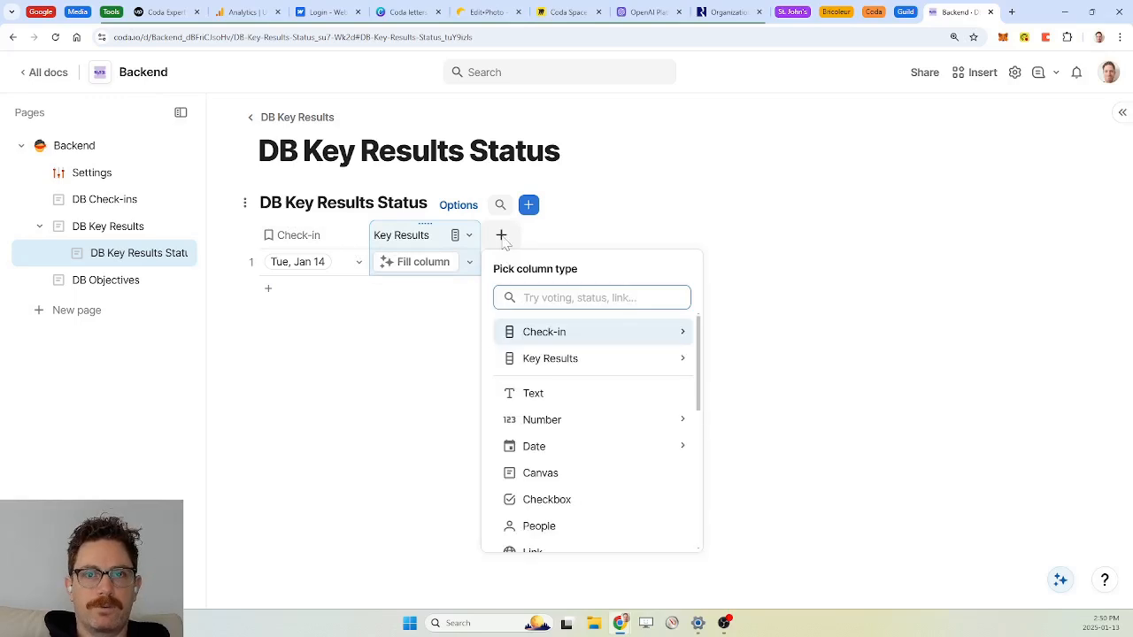
type("confid")
key("BackSpace")
key("BackSpace")
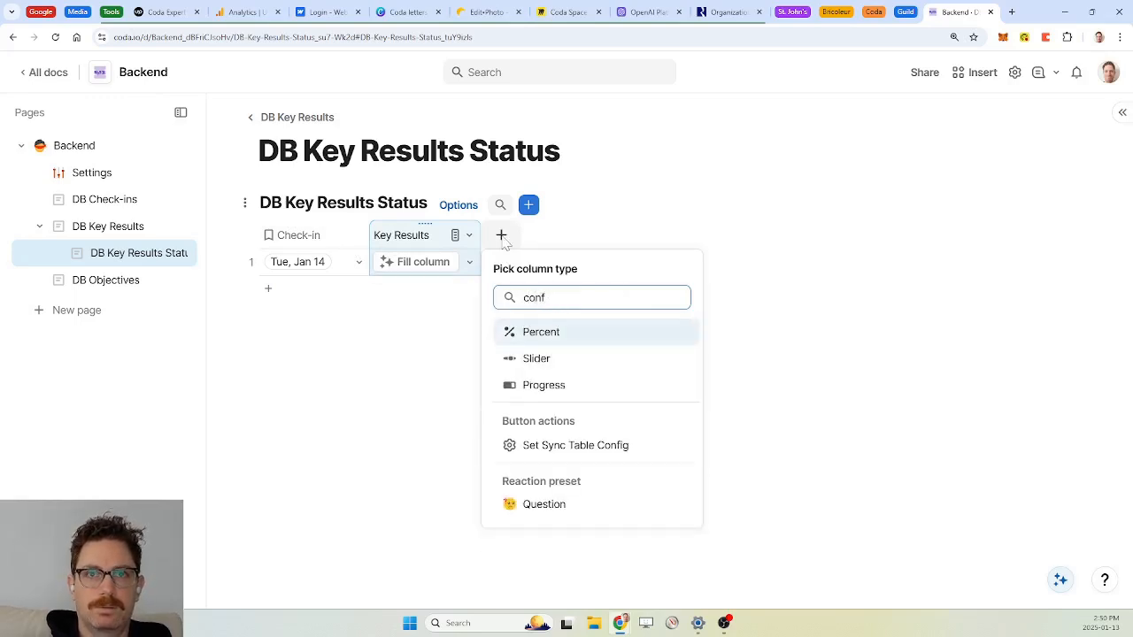
key("Down")
key("Return")
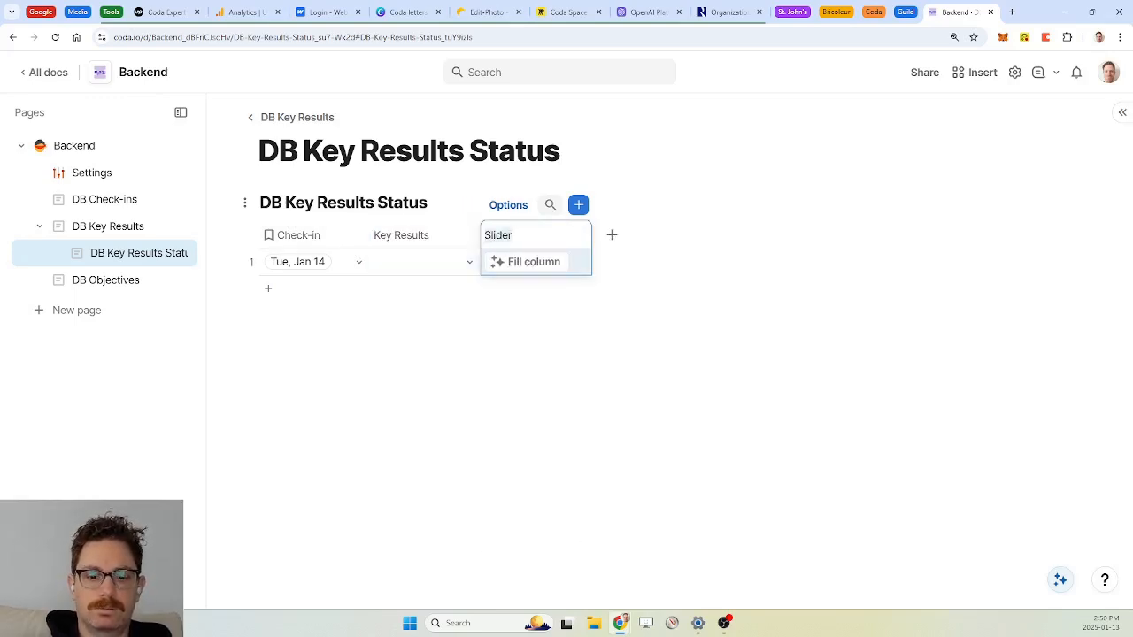
type("Confidence Ra")
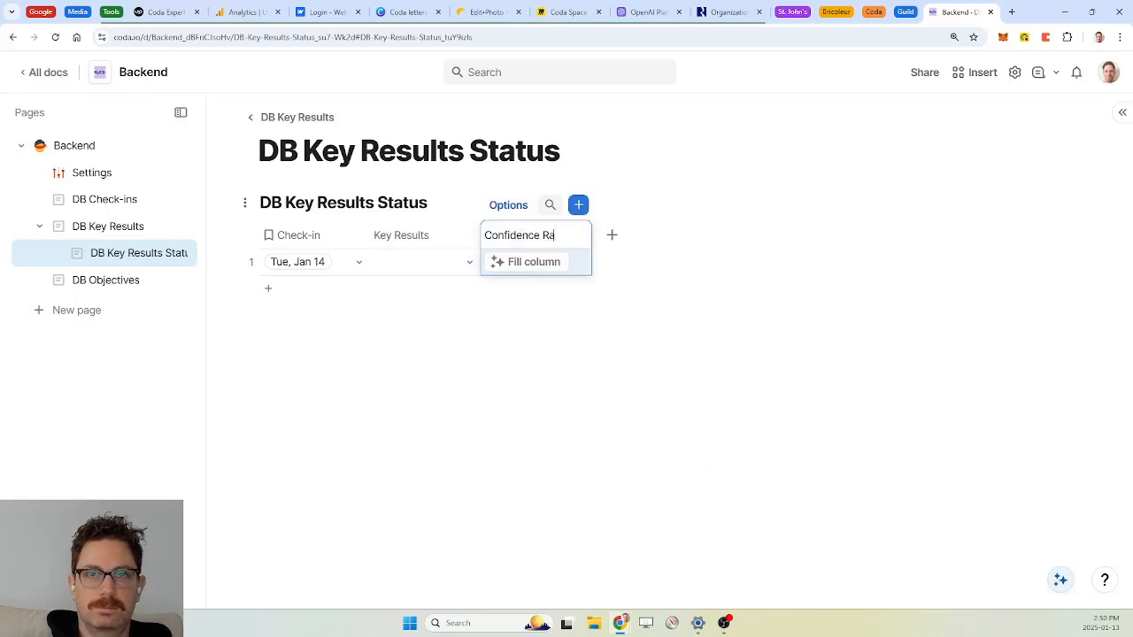
type("ting")
key("Return")
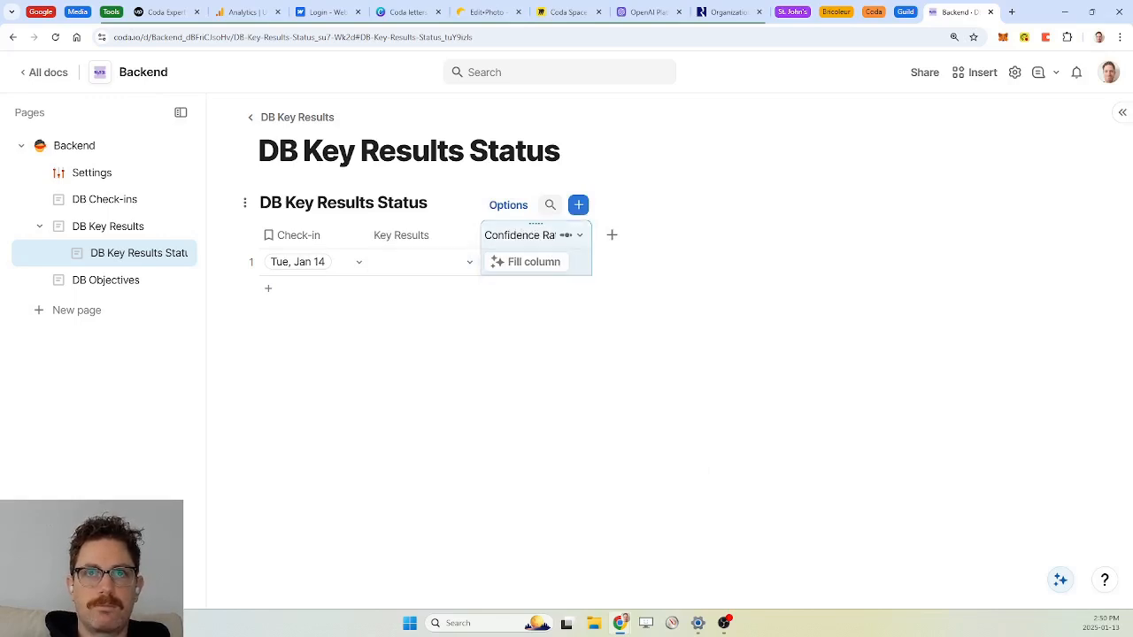
Step: Set the Confidence Rating slider's minimum to 1 and its maximum to 5
left_click(438, 270)
left_click(576, 236)
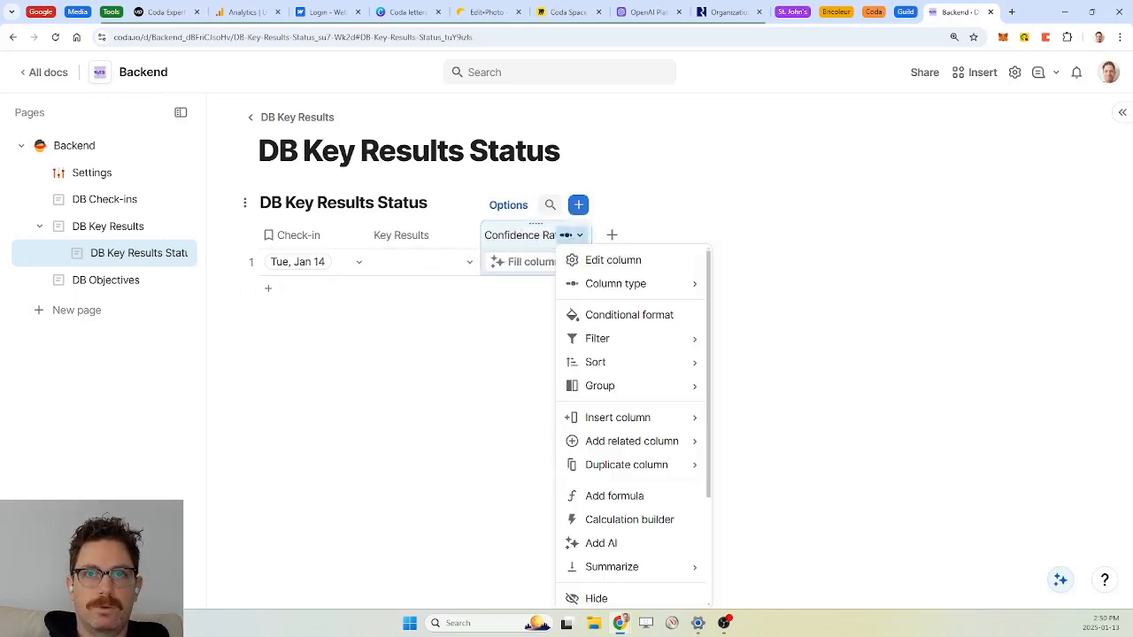
left_click(615, 263)
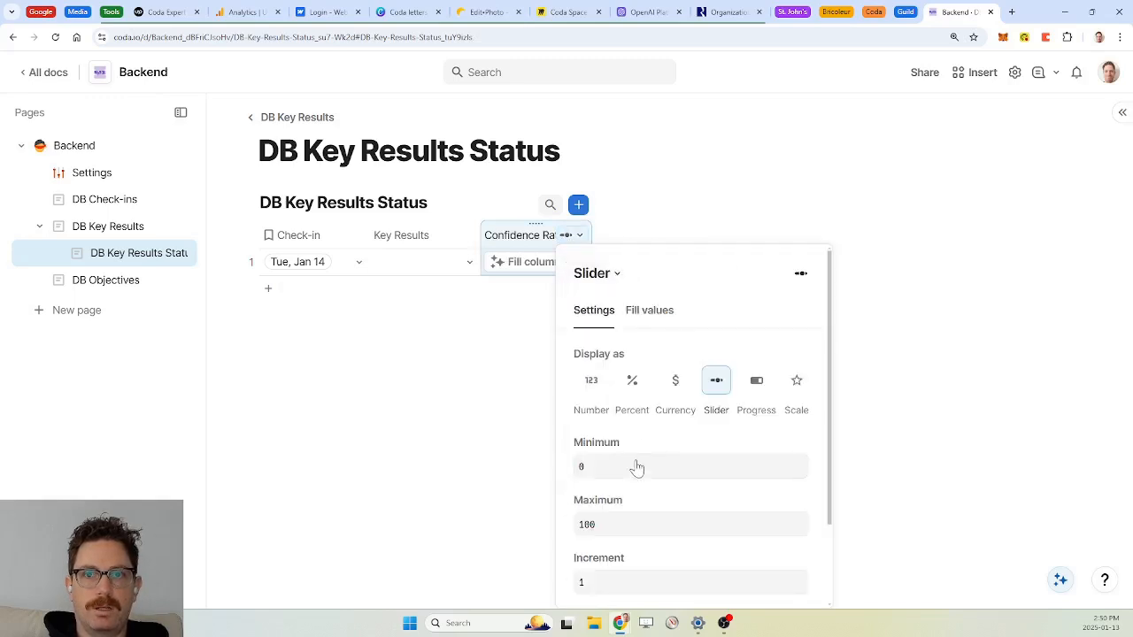
left_click(602, 464)
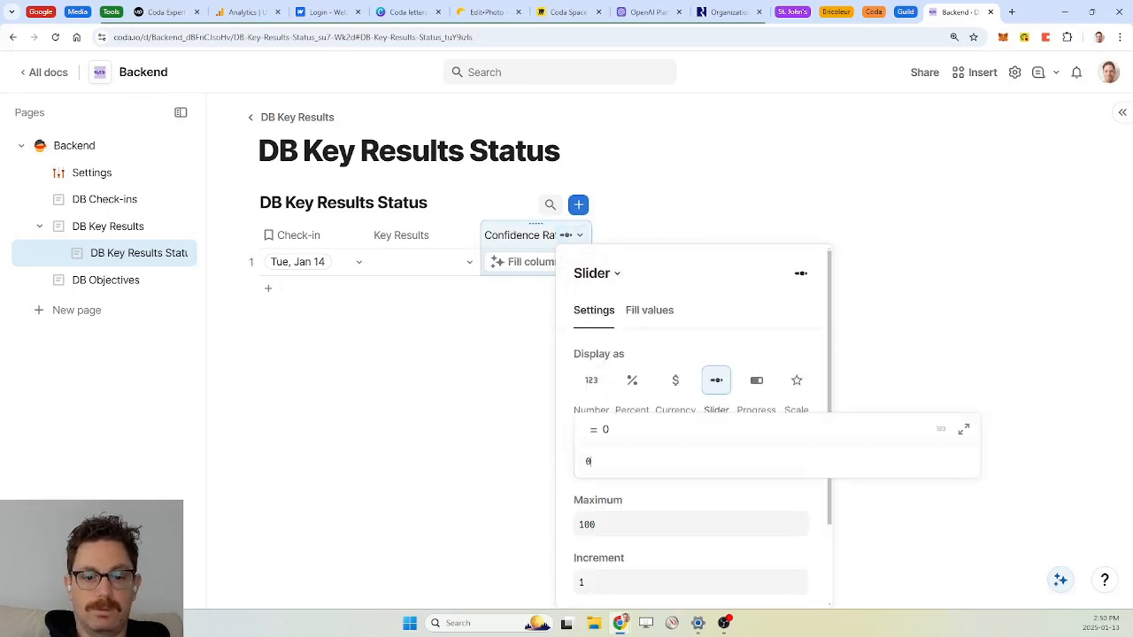
key("BackSpace")
type("1")
left_click(616, 525)
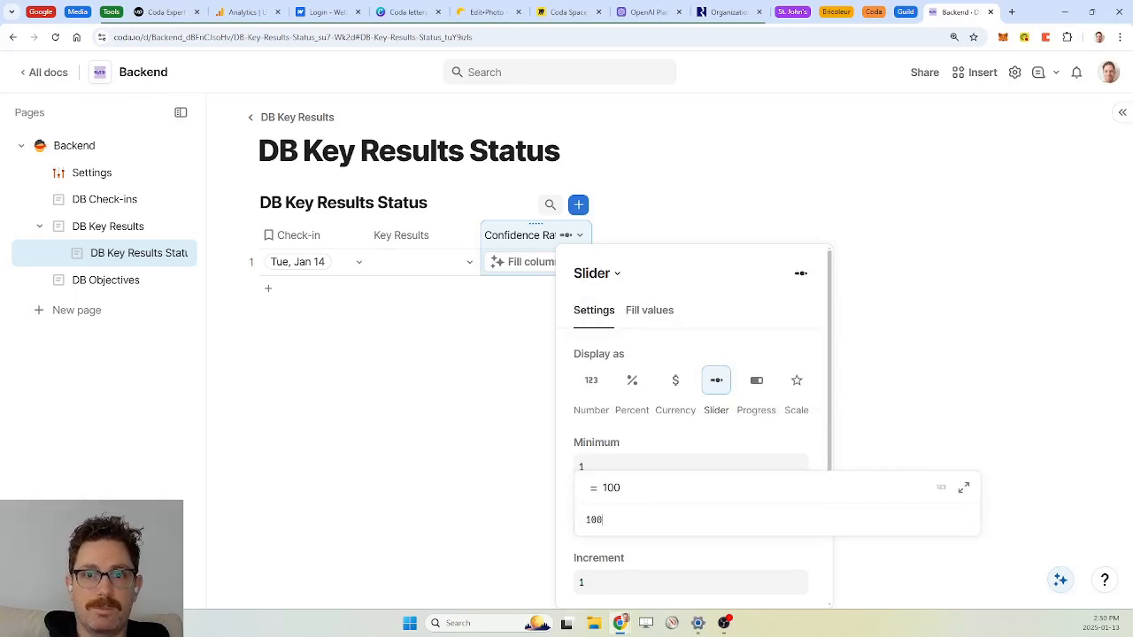
key("BackSpace")
key("BackSpace")
key("BackSpace")
type("5")
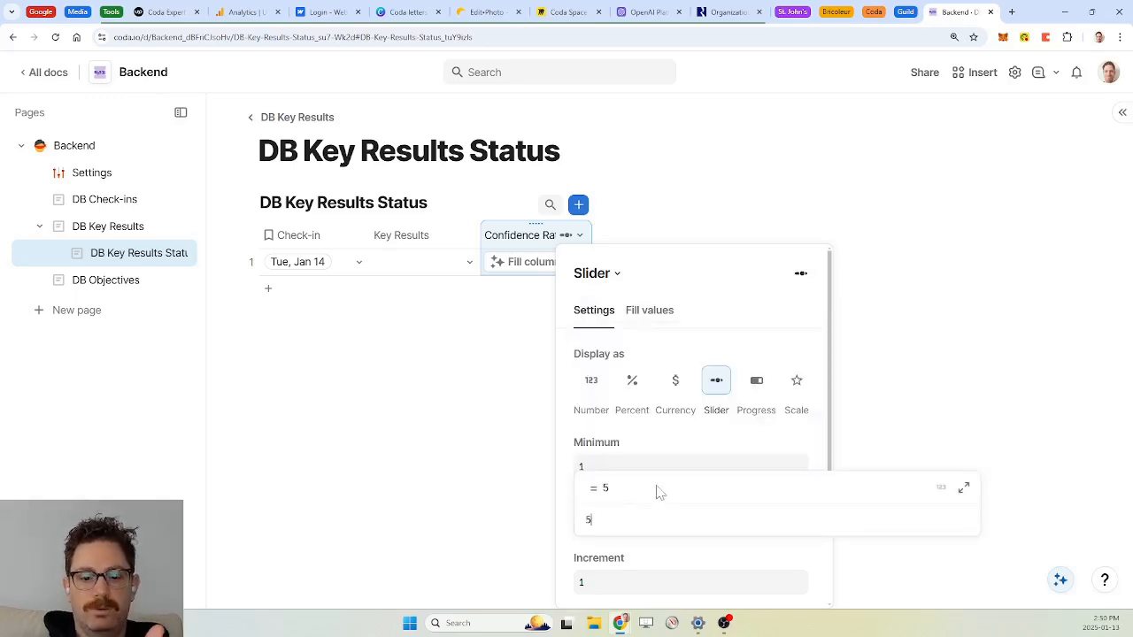
left_click(688, 438)
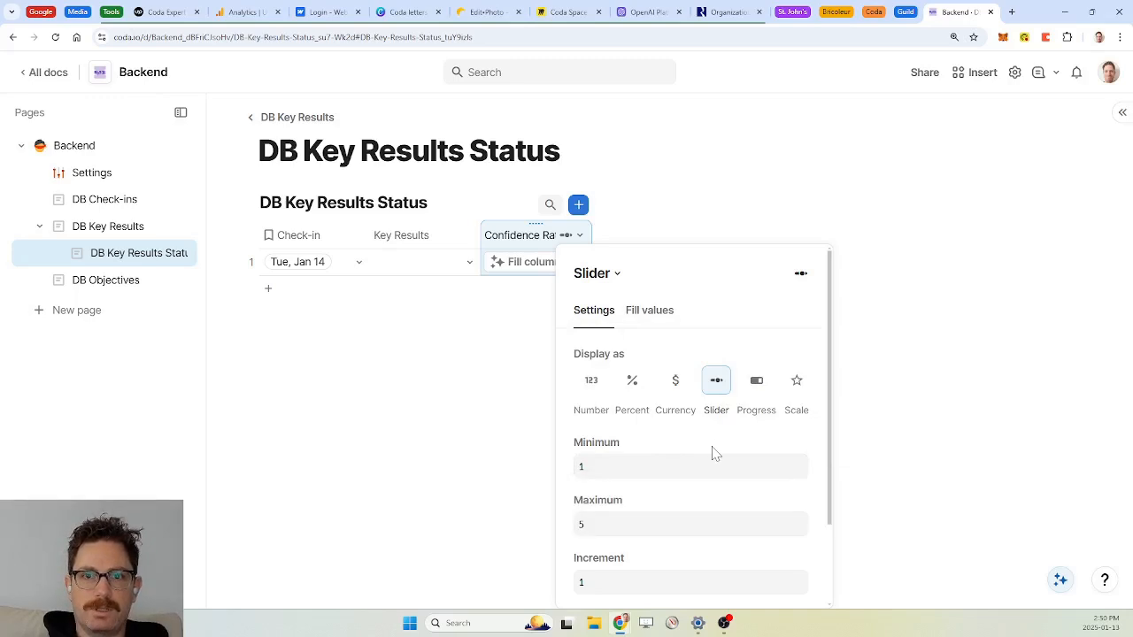
Step: Set the Confidence Rating slider's value for new rows to 1
scroll(715, 454, "down", 2)
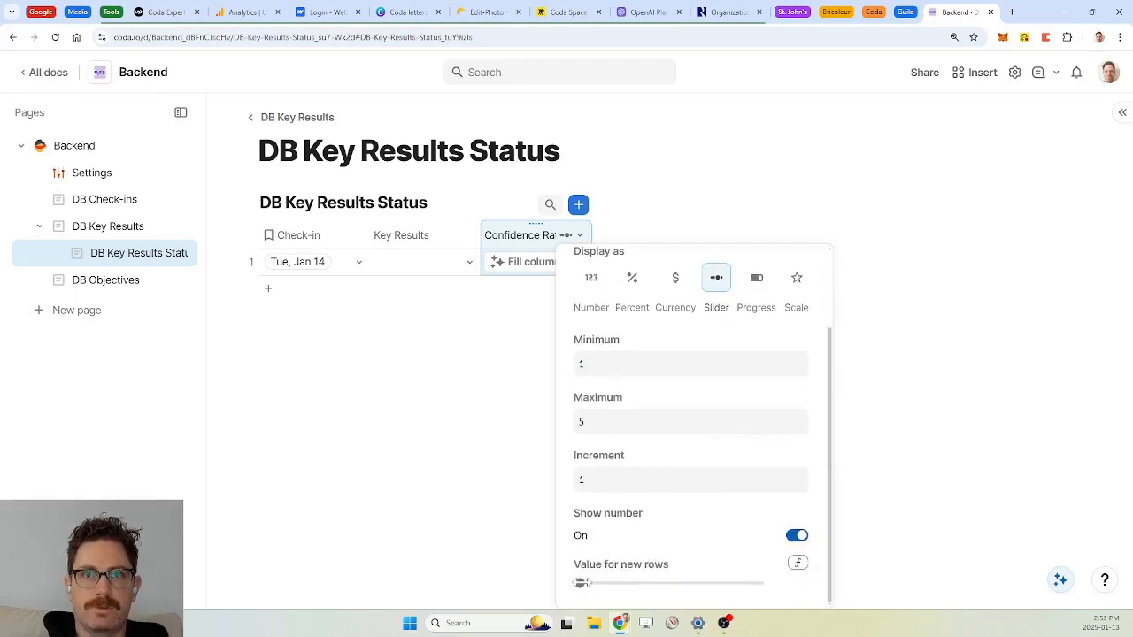
mouse_move(580, 583)
left_mouse_down()
mouse_move(655, 583)
mouse_move(579, 583)
left_mouse_up()
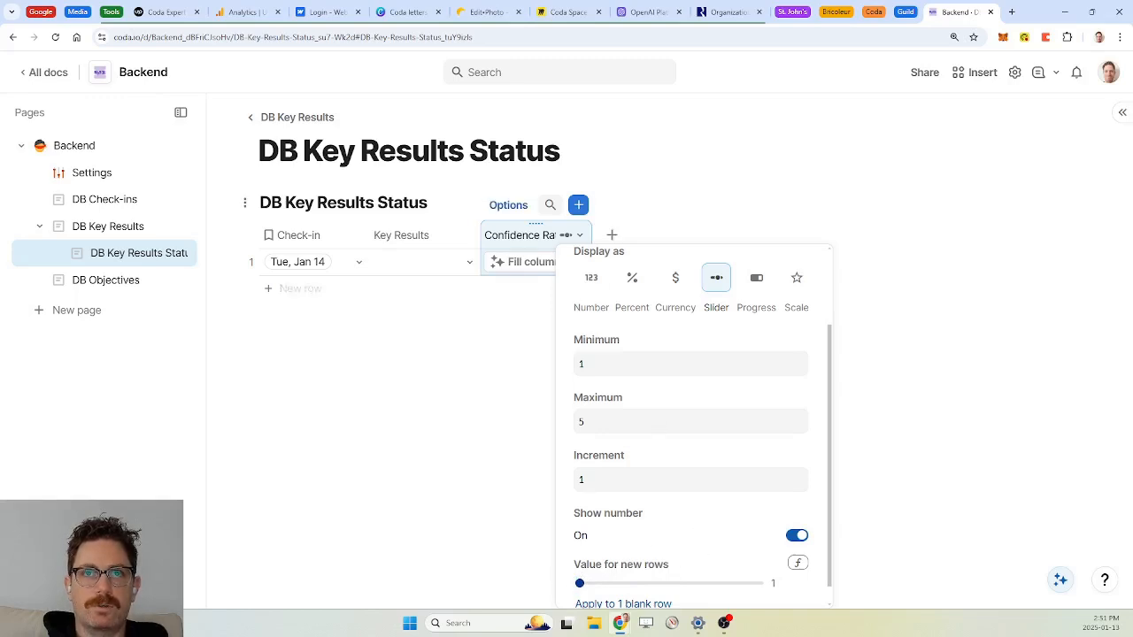
left_click(460, 337)
Step: Choose "Go to the gym 5 times per week" as the first row's Key Results value and widen that column slightly
left_click(426, 237)
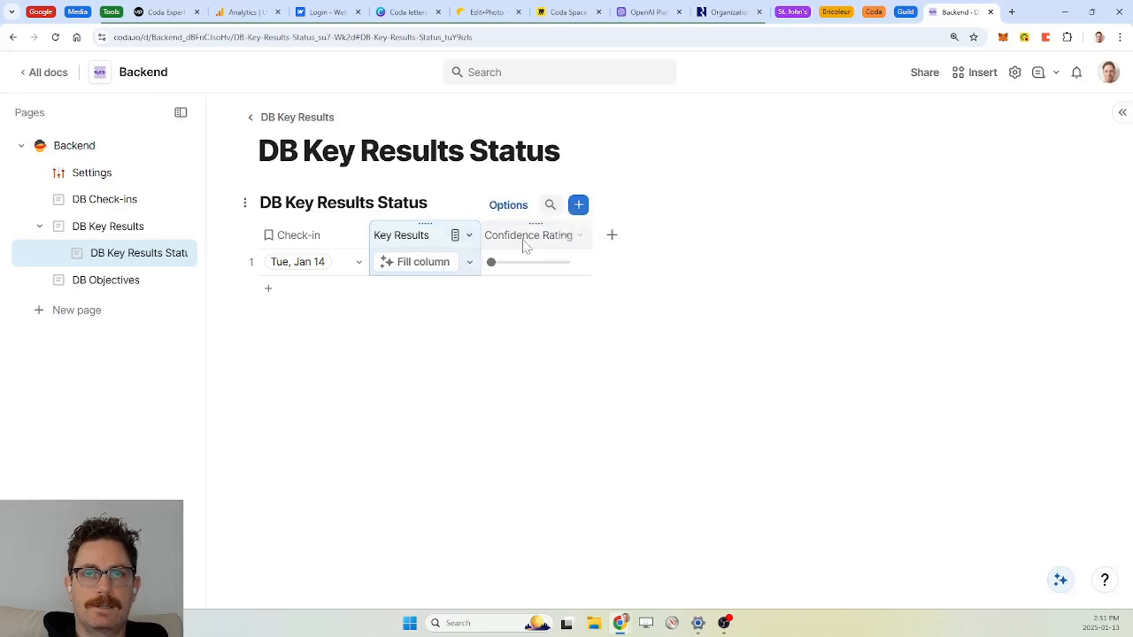
left_click(458, 325)
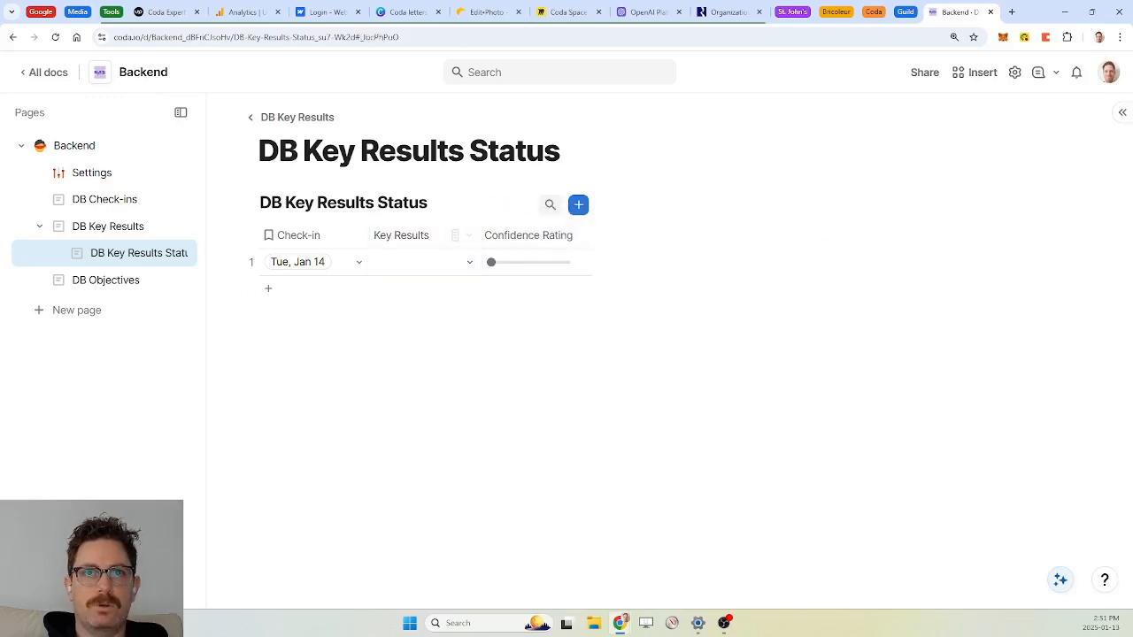
left_click(470, 263)
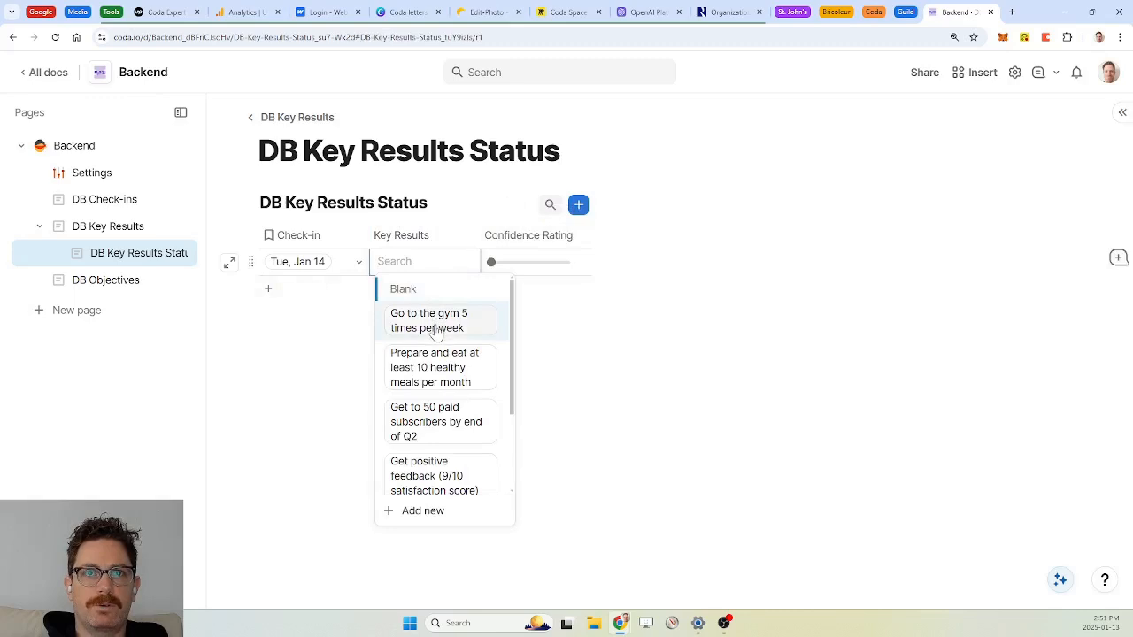
left_click(435, 327)
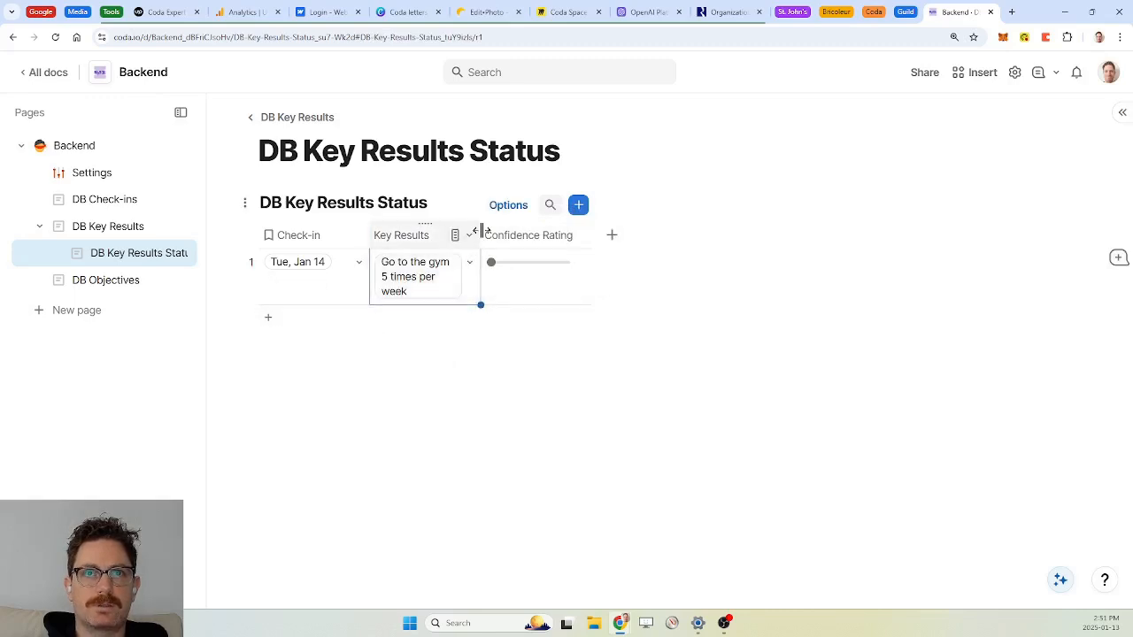
left_click_drag(479, 231, 512, 231)
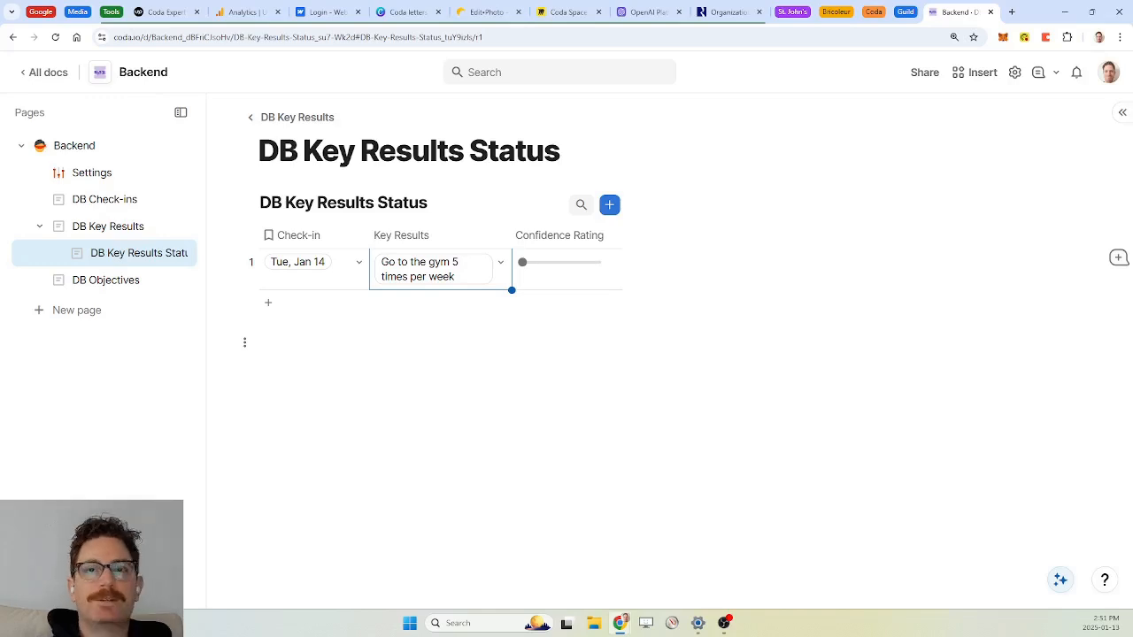
Step: Add a Created on column and a Created by column after Confidence Rating
left_click(647, 238)
type("cr")
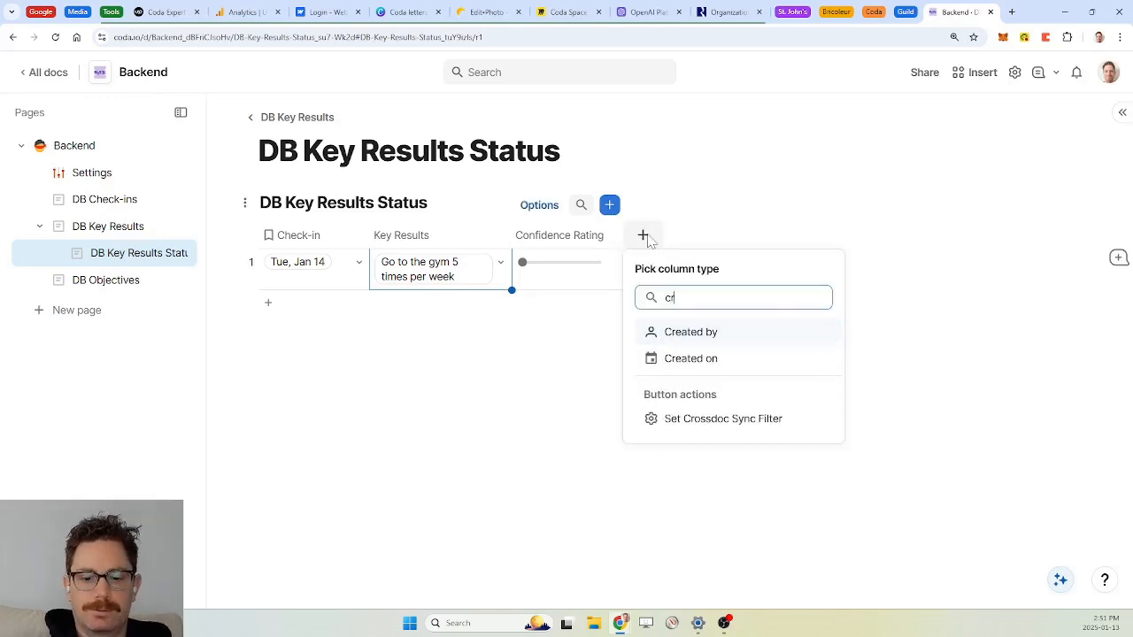
type("eate")
key("Down")
key("Return")
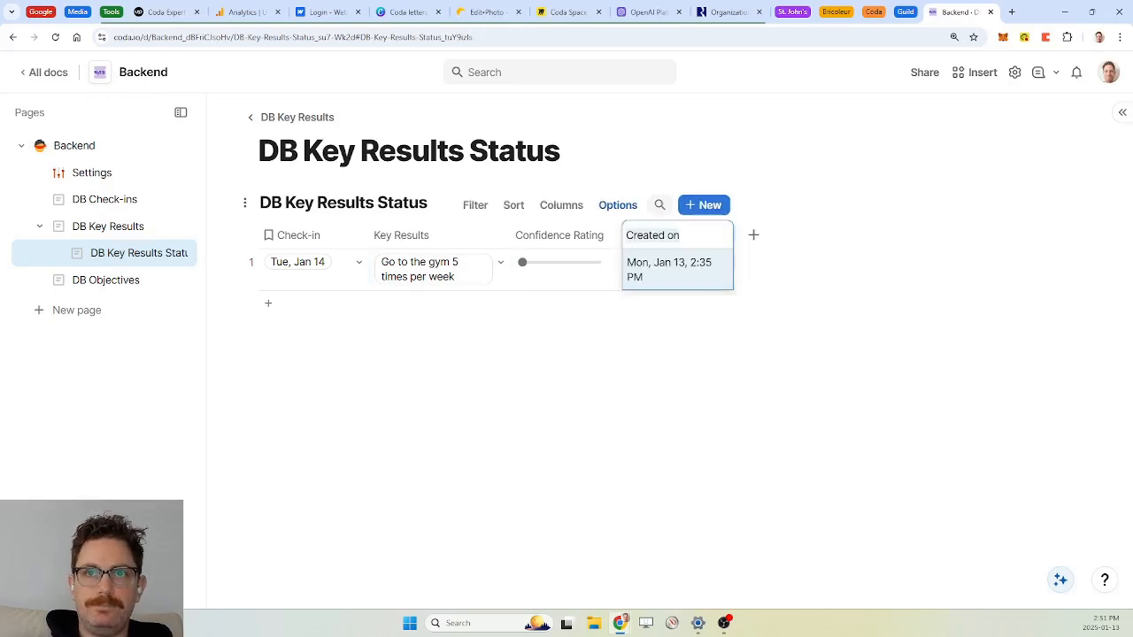
left_click(754, 237)
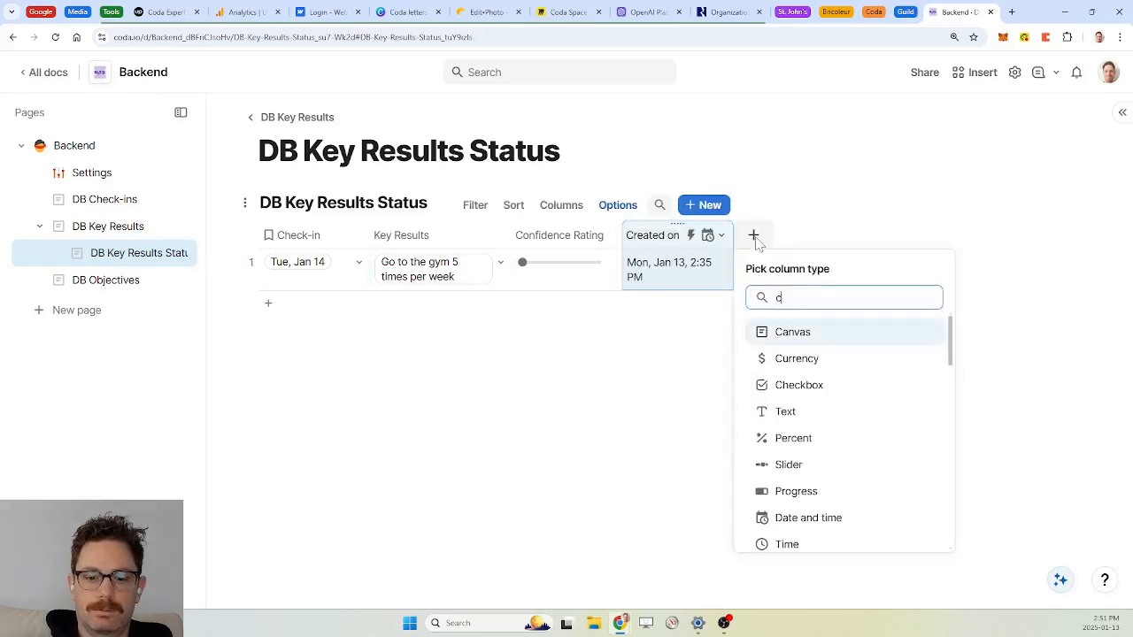
type("created")
key("Return")
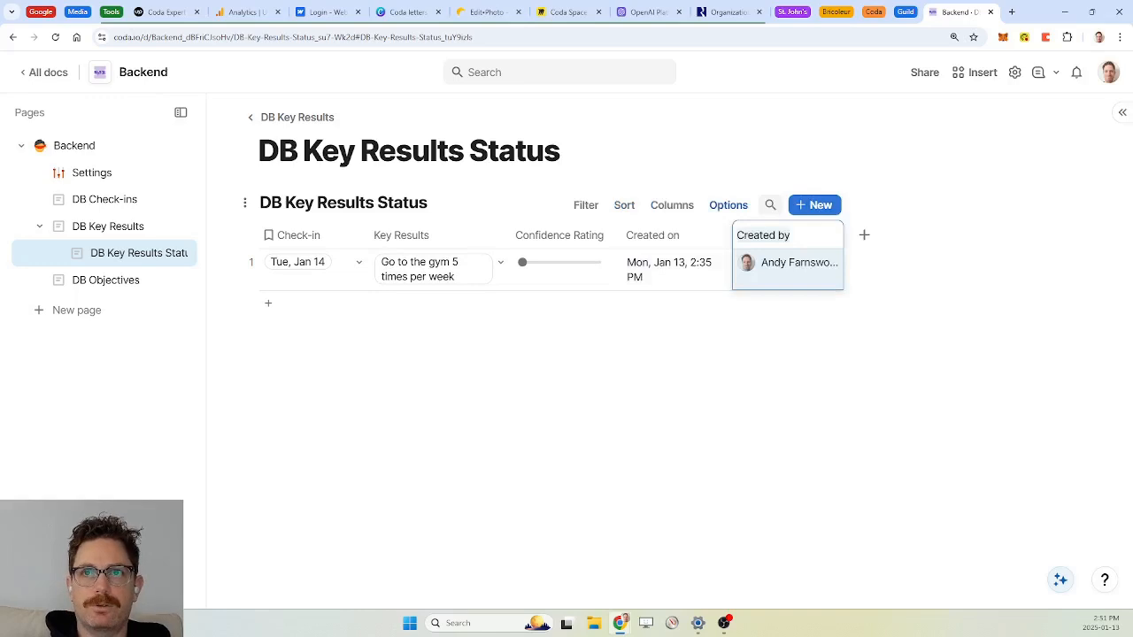
Step: Widen the Created on and Created by columns so their contents fit on one line
left_click(695, 236)
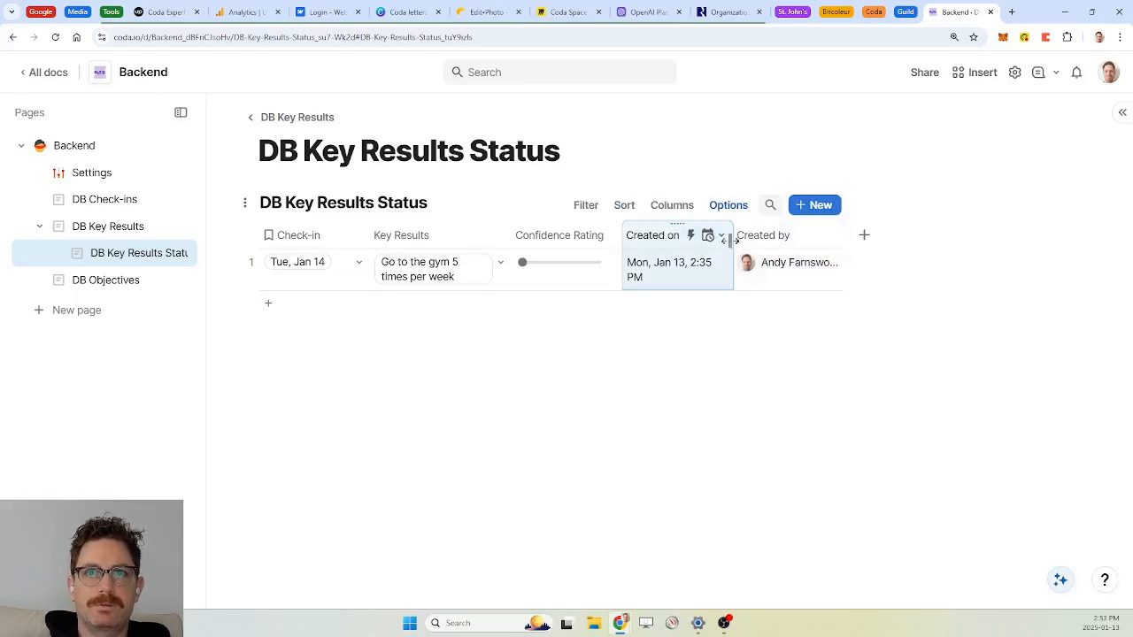
left_click_drag(731, 237, 751, 237)
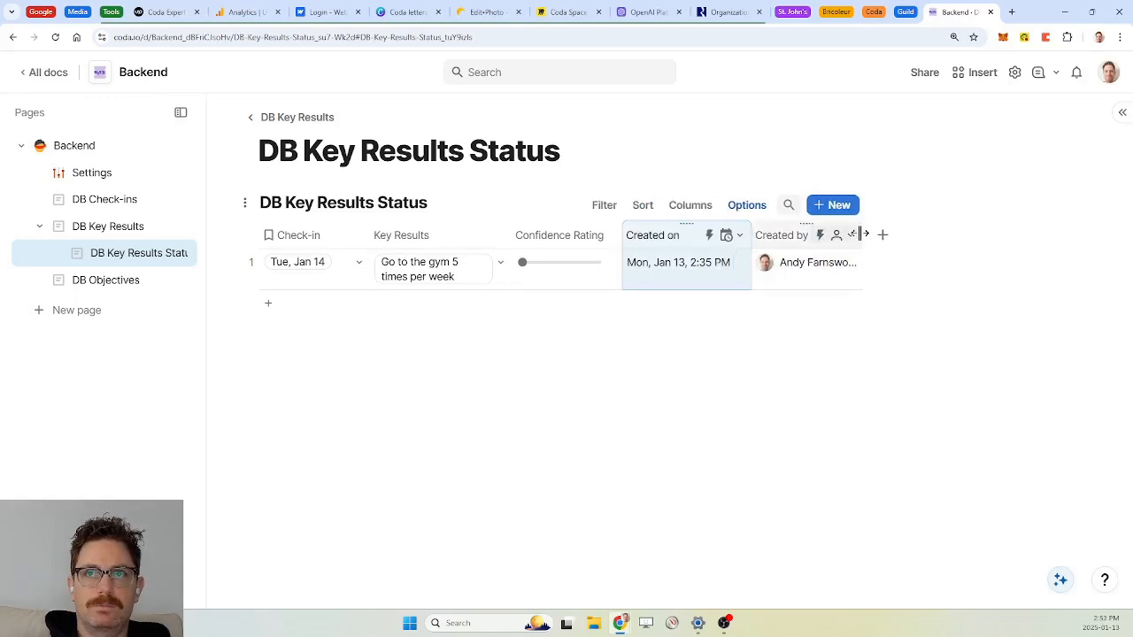
left_click_drag(858, 234, 874, 235)
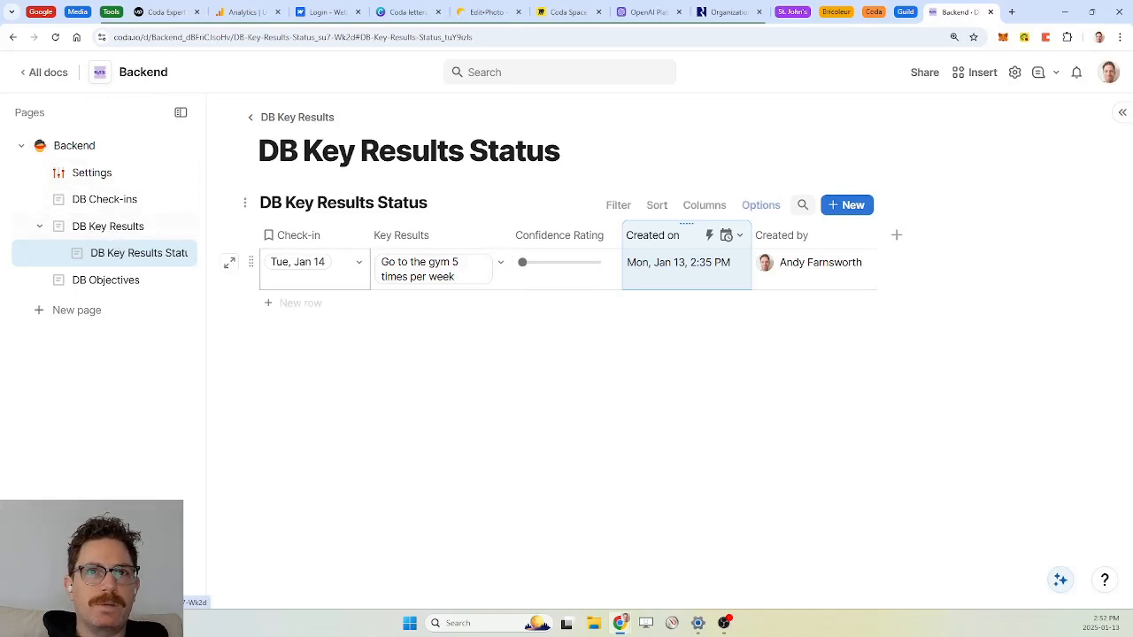
Step: Insert a button on a new line between the page title and the DB Key Results Status table
left_click(559, 149)
key("Return")
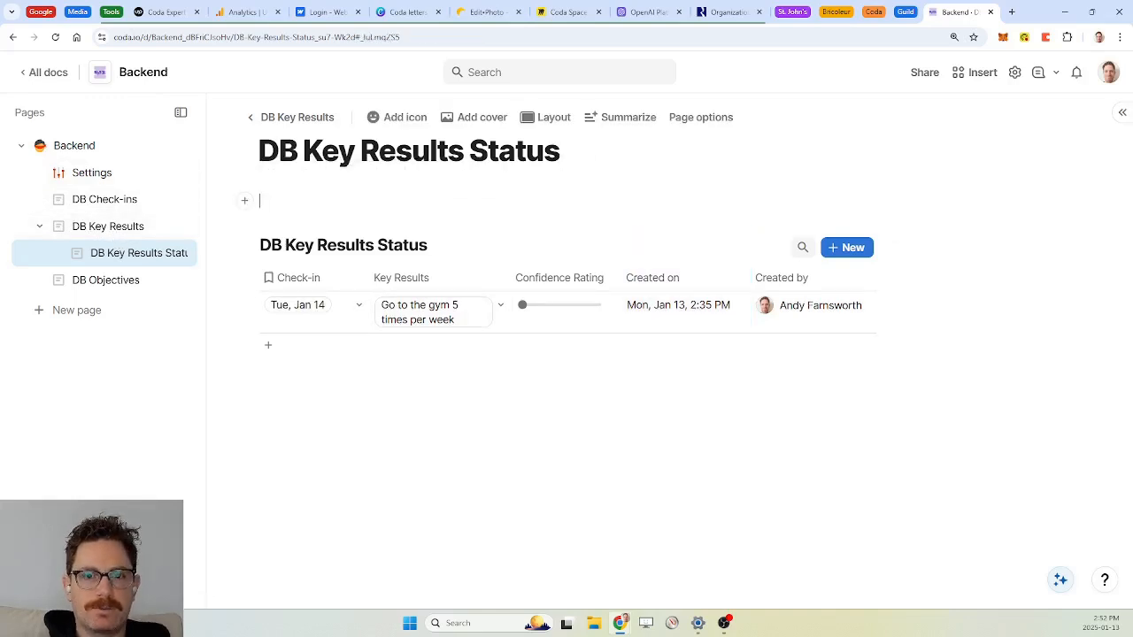
type("Ex")
key("BackSpace")
key("BackSpace")
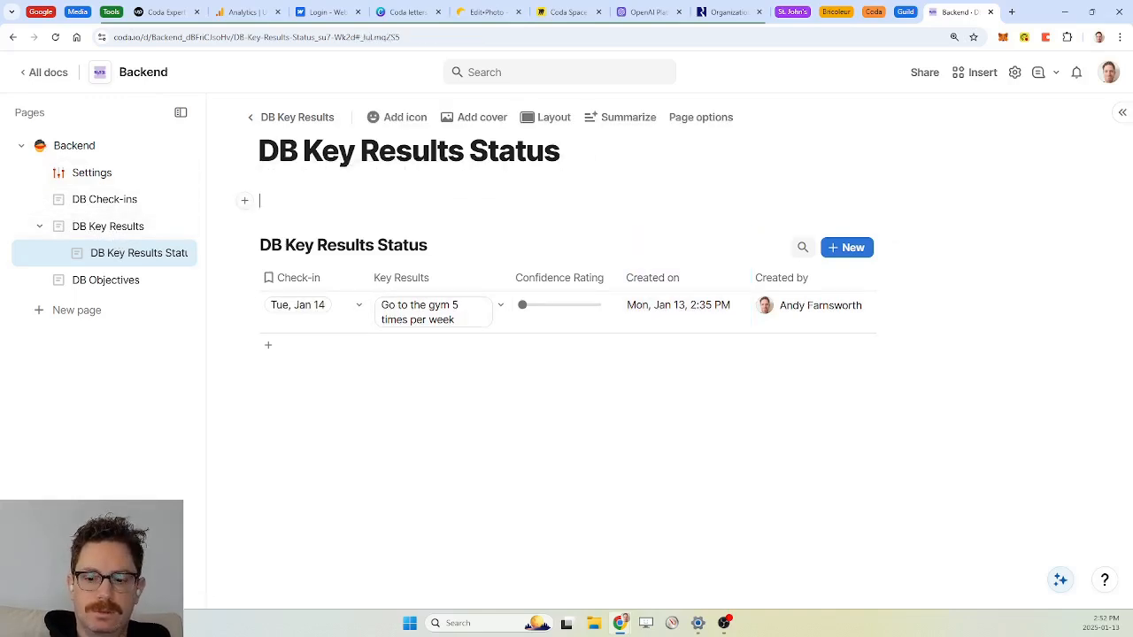
type("/butt")
key("Return")
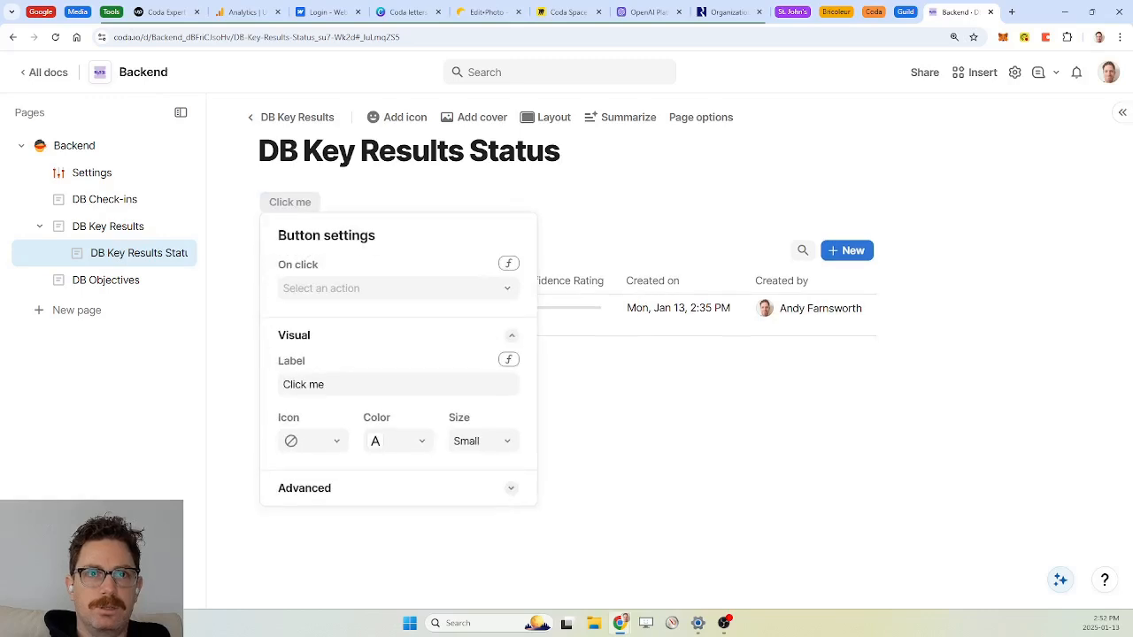
Step: Start the button's on-click action as a formula that applies ForEach() to the DB Key Results table
left_click(510, 266)
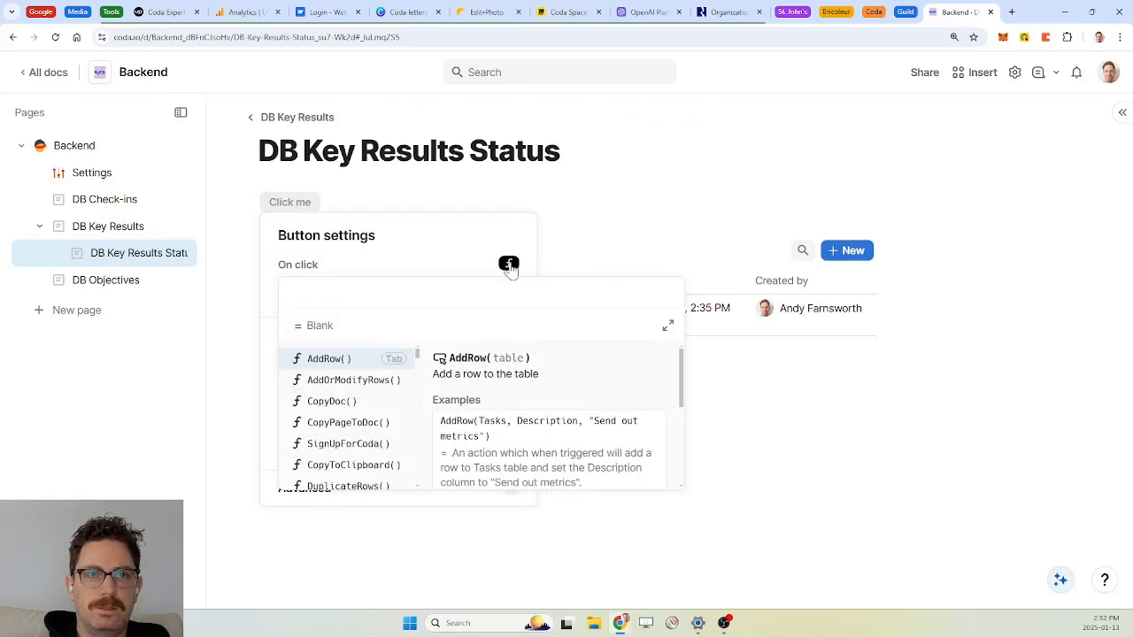
type("key")
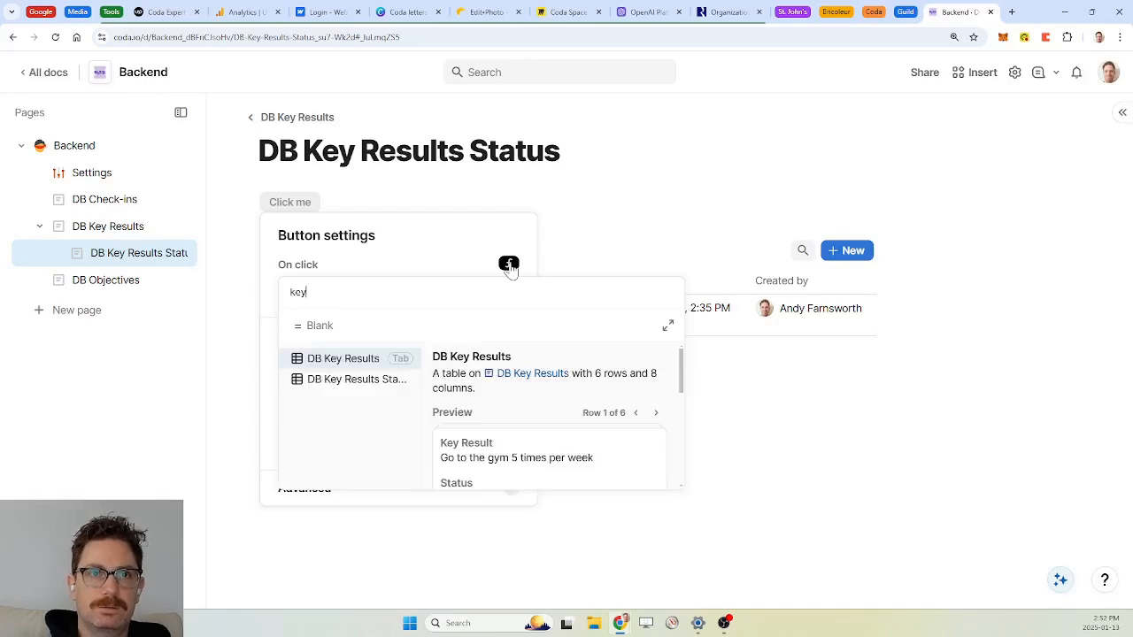
key("Tab")
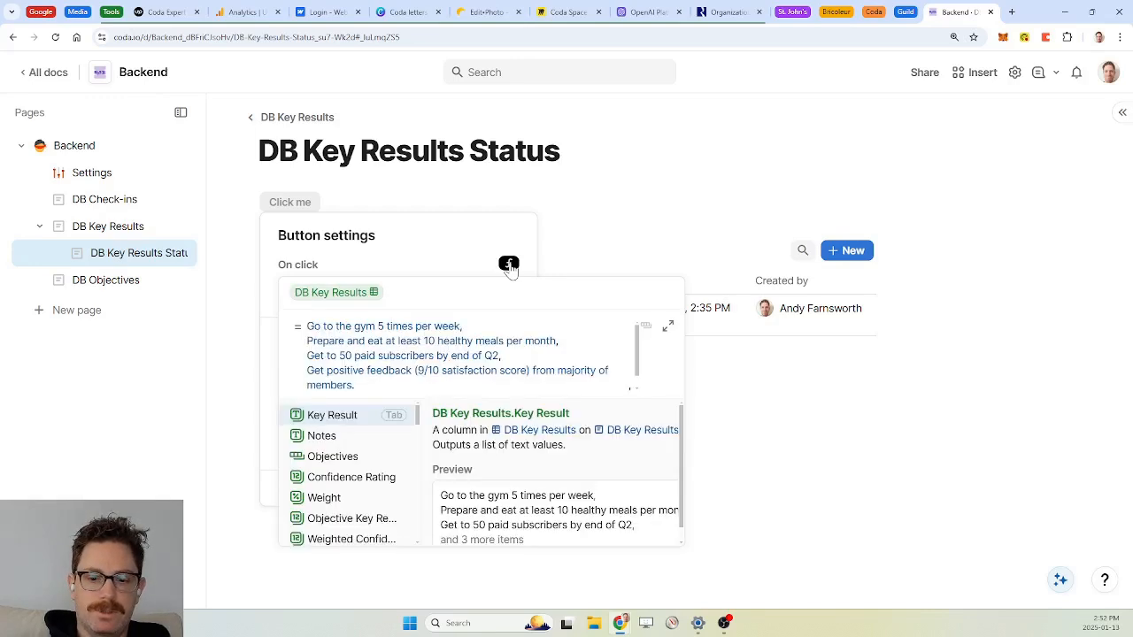
type(".for")
key("Tab")
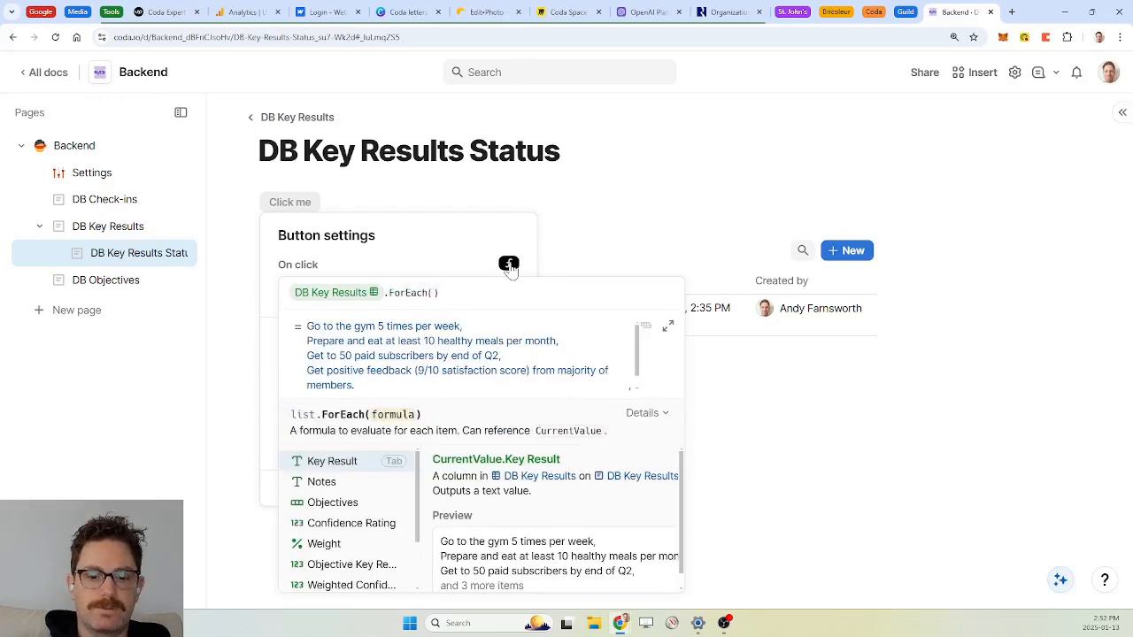
Step: Nest an AddRow() action inside ForEach() with DB Key Results Status as its target table
type("addrow(")
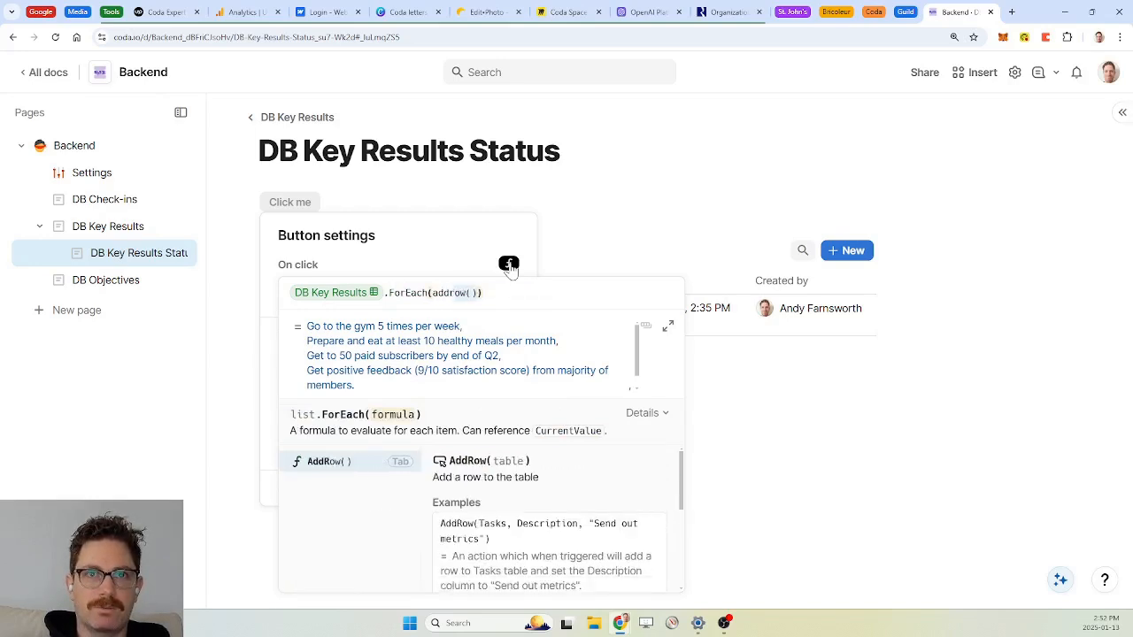
key("Tab")
type("key result")
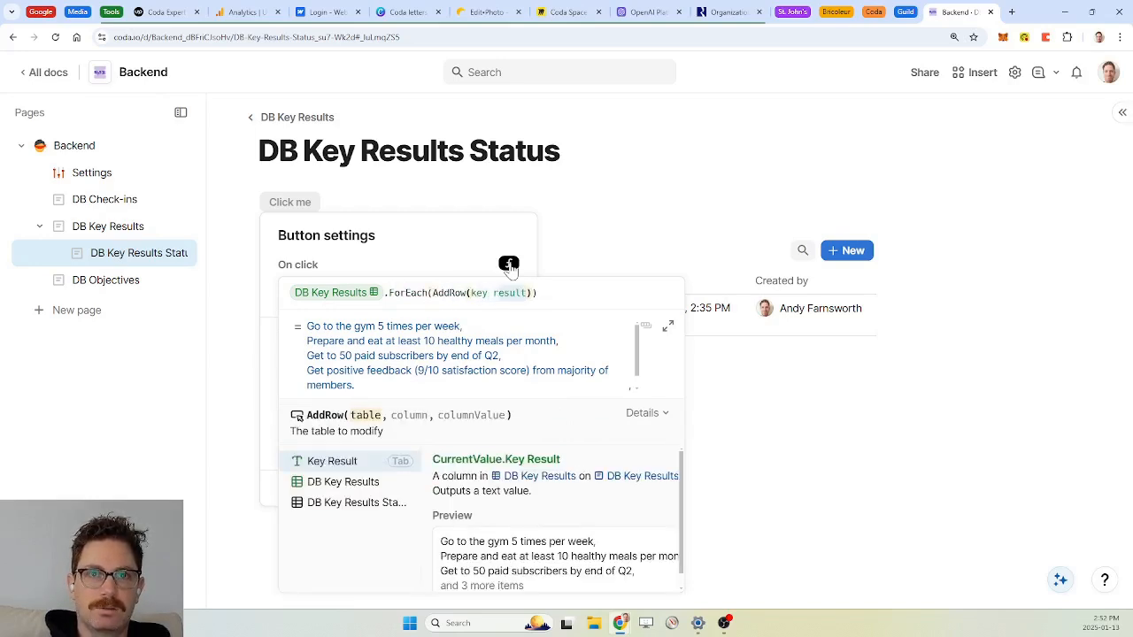
key("BackSpace")
key("BackSpace")
key("BackSpace")
key("BackSpace")
key("BackSpace")
key("Tab")
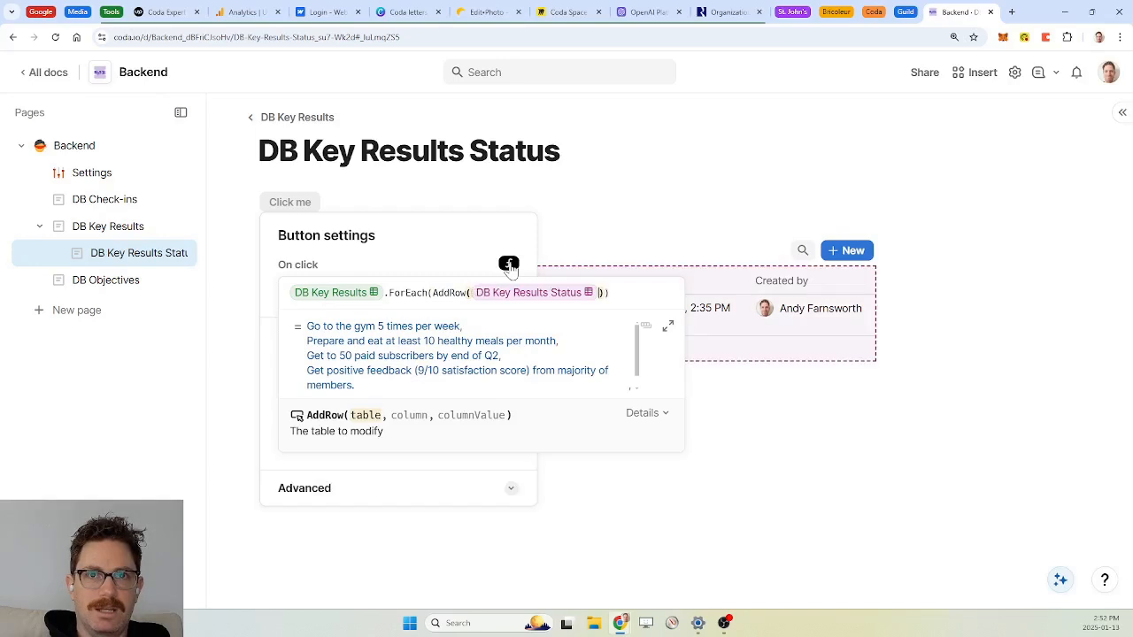
Step: Have AddRow() fill the Key Results column of DB Key Results Status with CurrentValue
type(",")
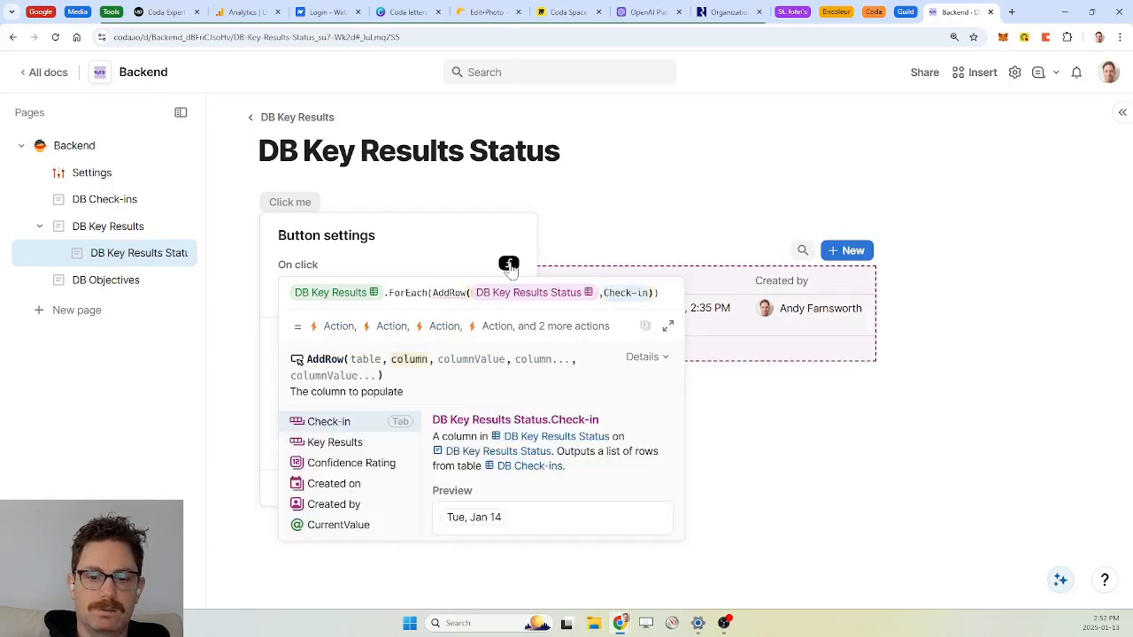
type("key Results")
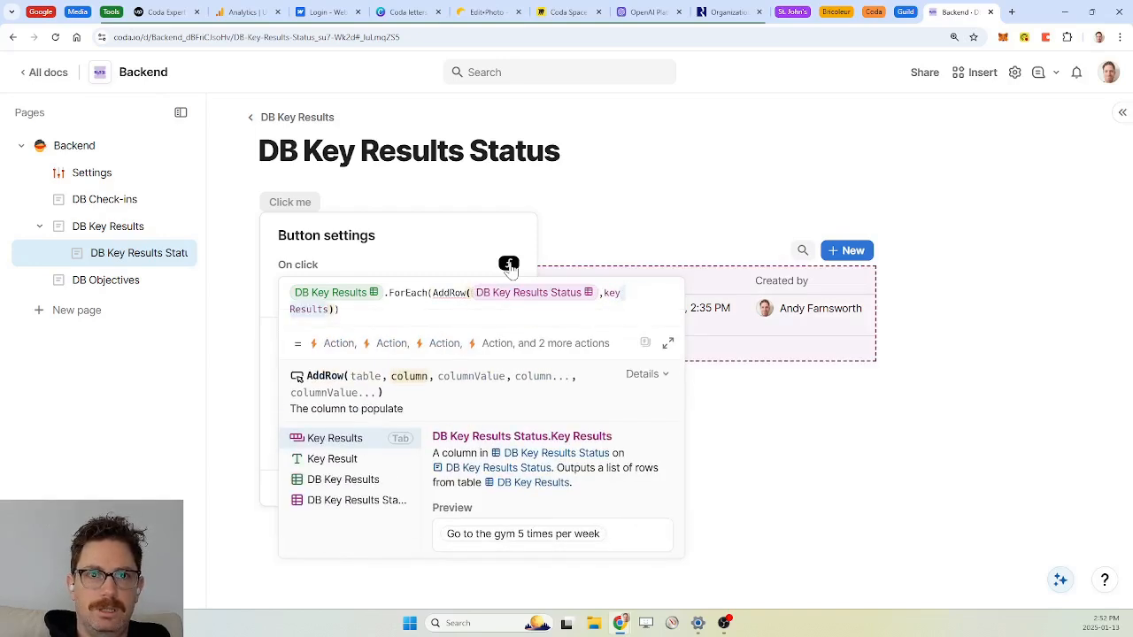
key("Tab")
type(",")
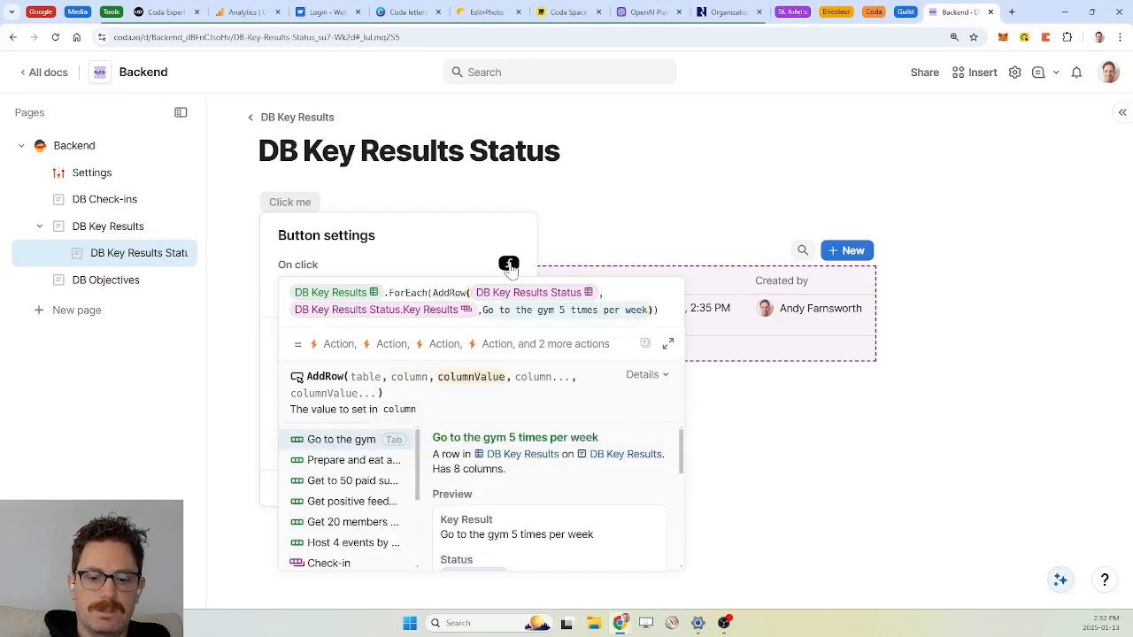
type("currentValue")
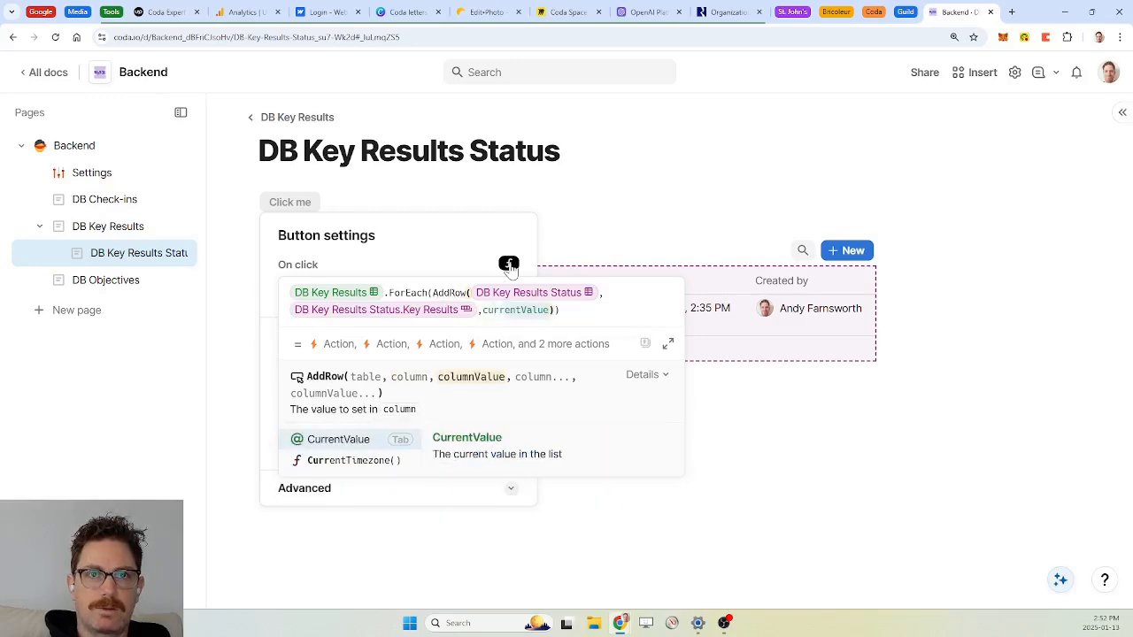
key("Tab")
Step: Have AddRow() also set the status table's Confidence Rating column to 3 and complete the button formula
type(",")
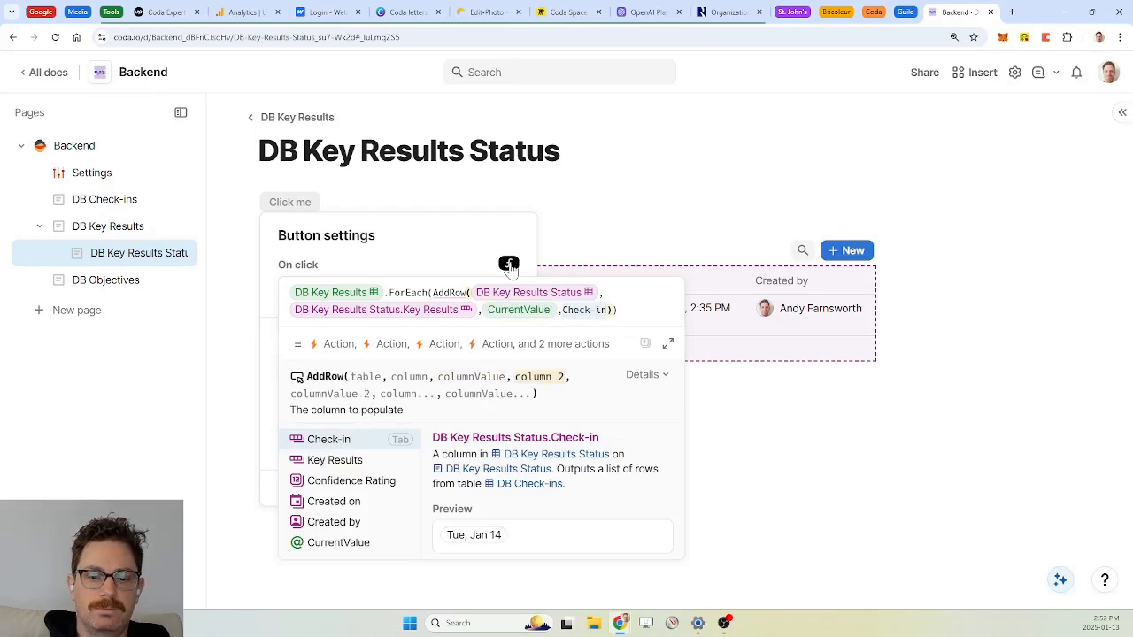
type("conf")
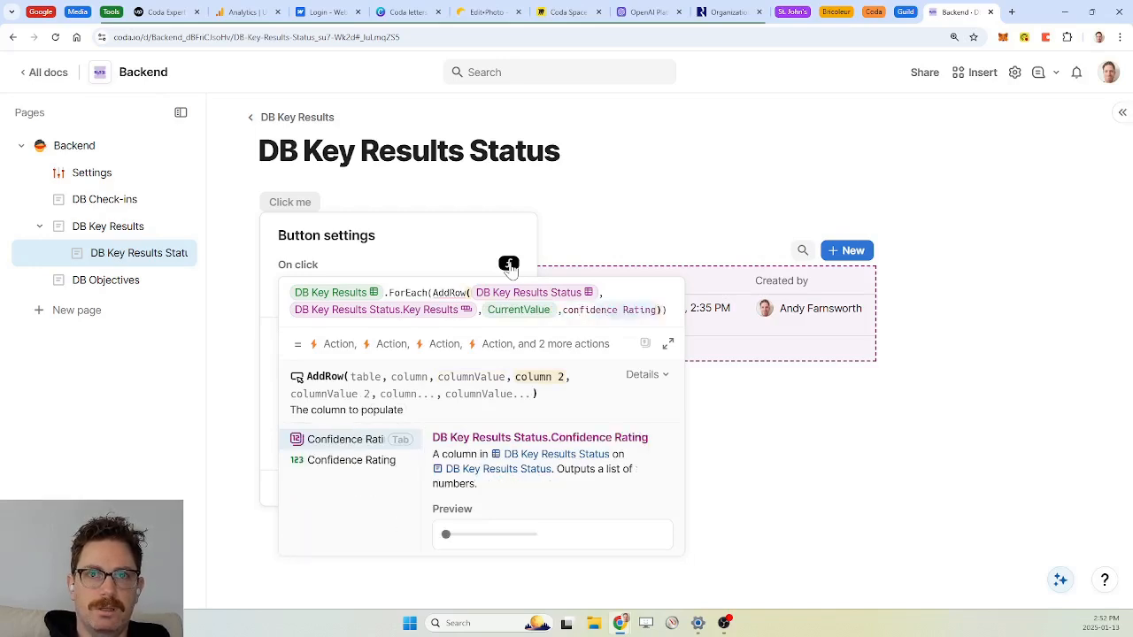
key("Tab")
type(",")
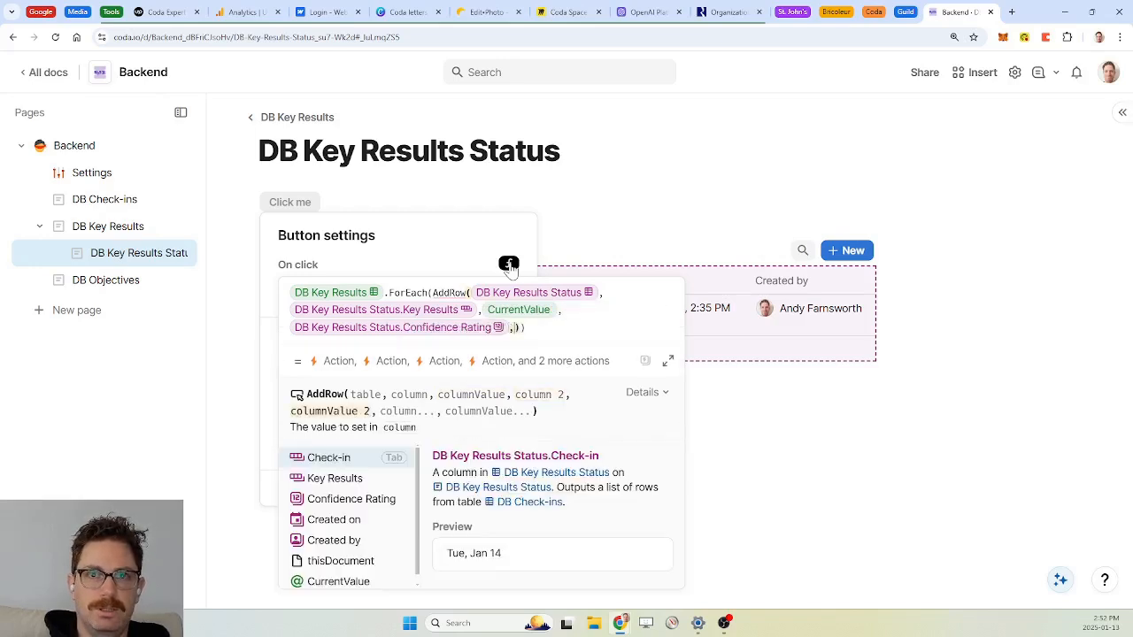
type("3")
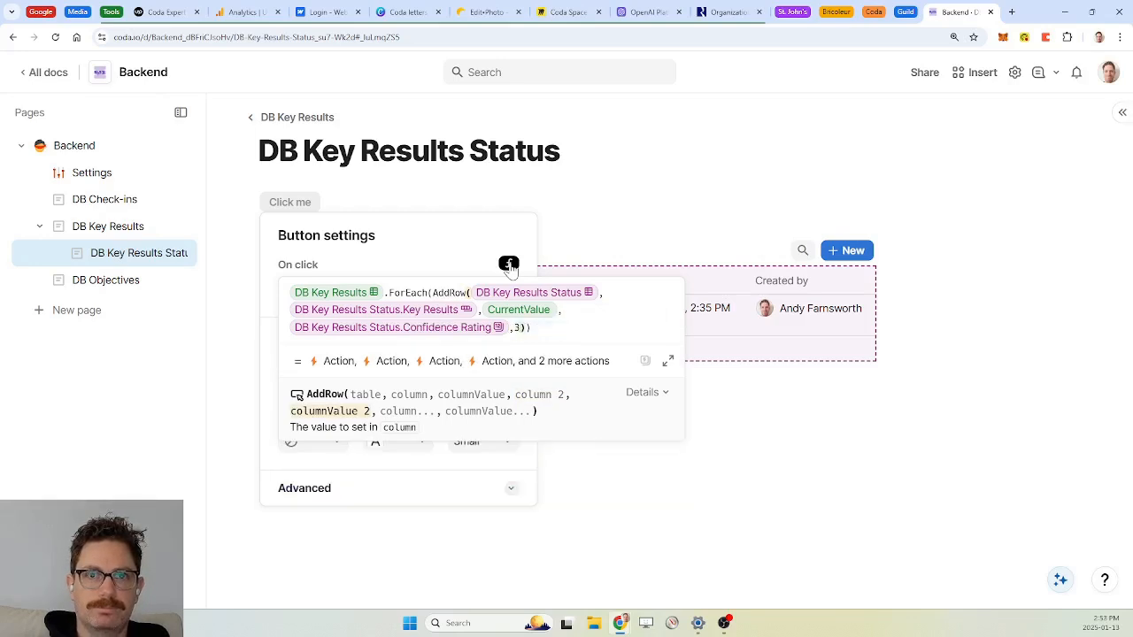
type("))")
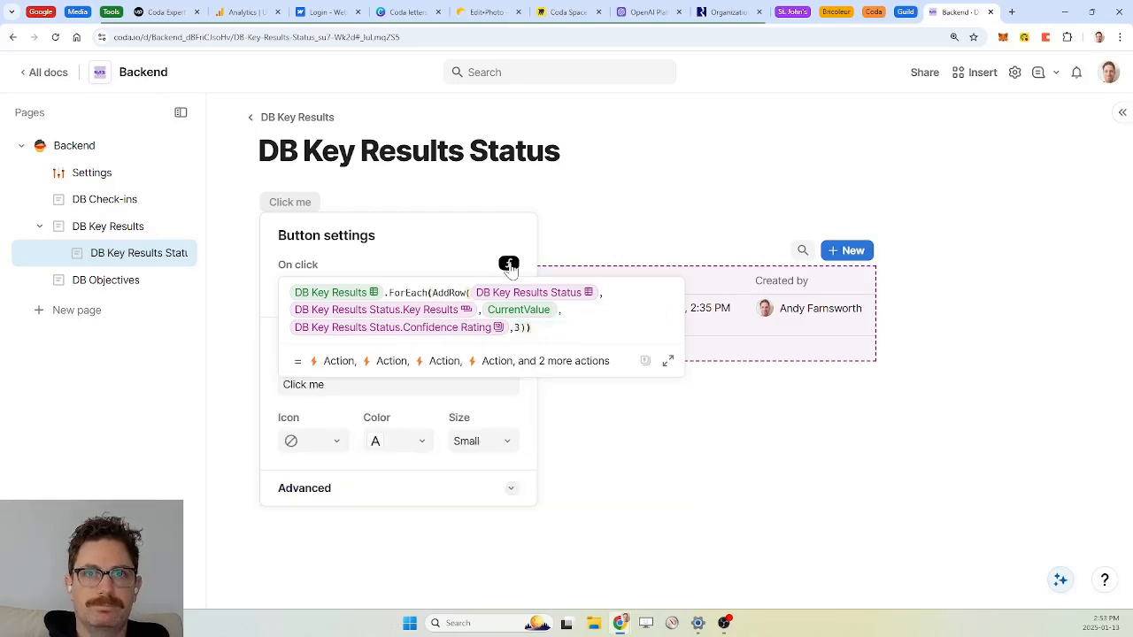
left_click(655, 194)
Step: Delete the existing Tue, Jan 14 row from the DB Key Results Status table
left_click(254, 307)
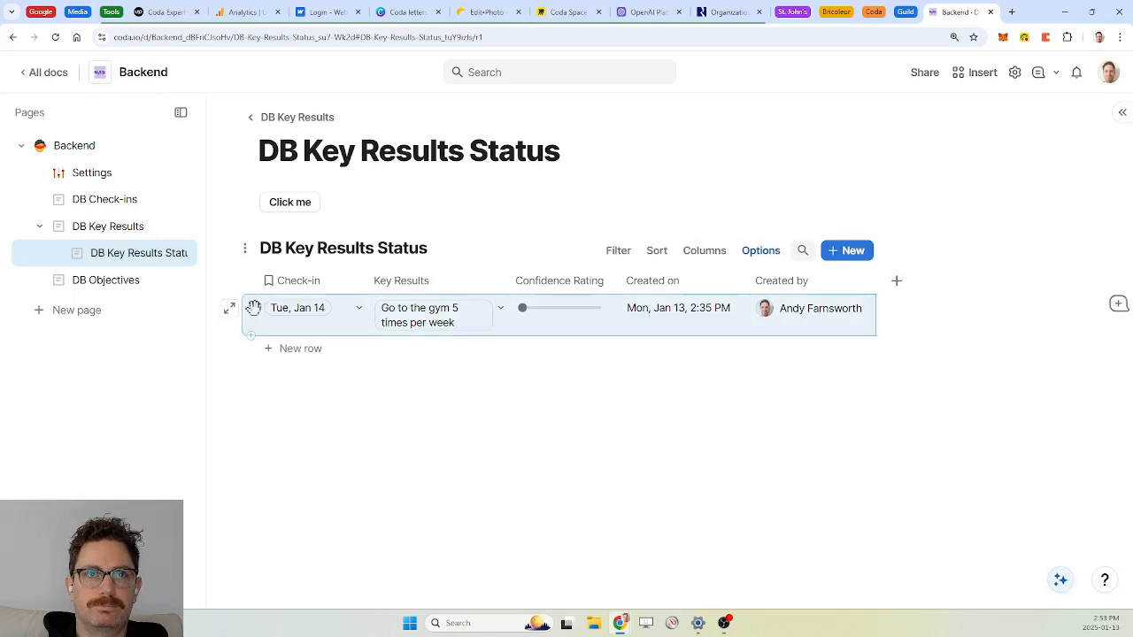
key("Delete")
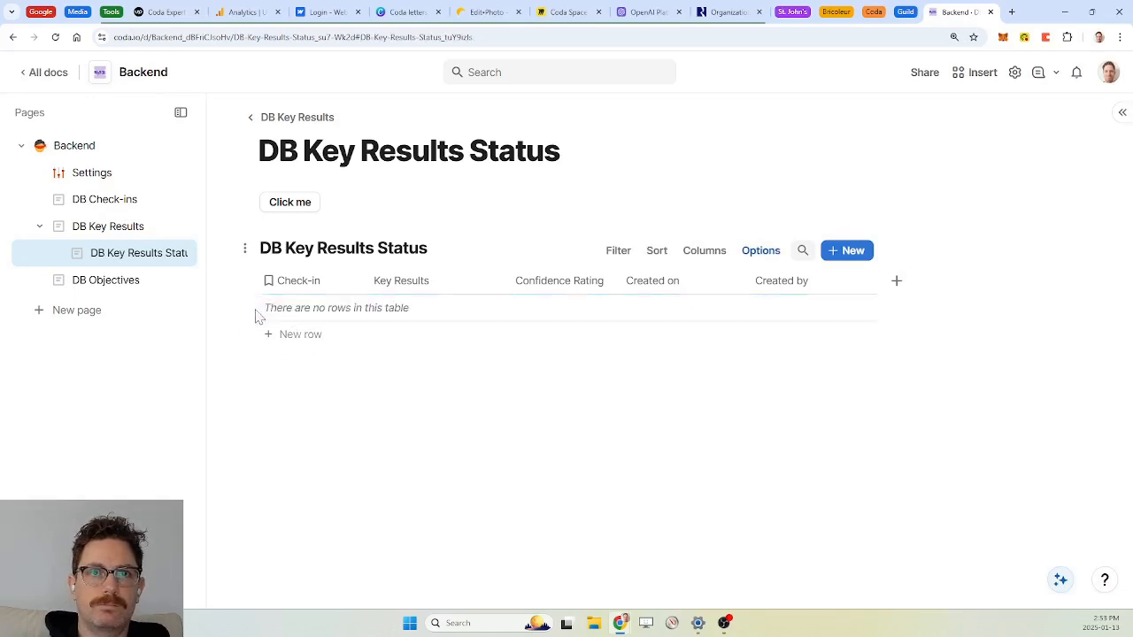
Step: Run the page's button to generate the key results status rows and dismiss the resulting notification
left_click(290, 202)
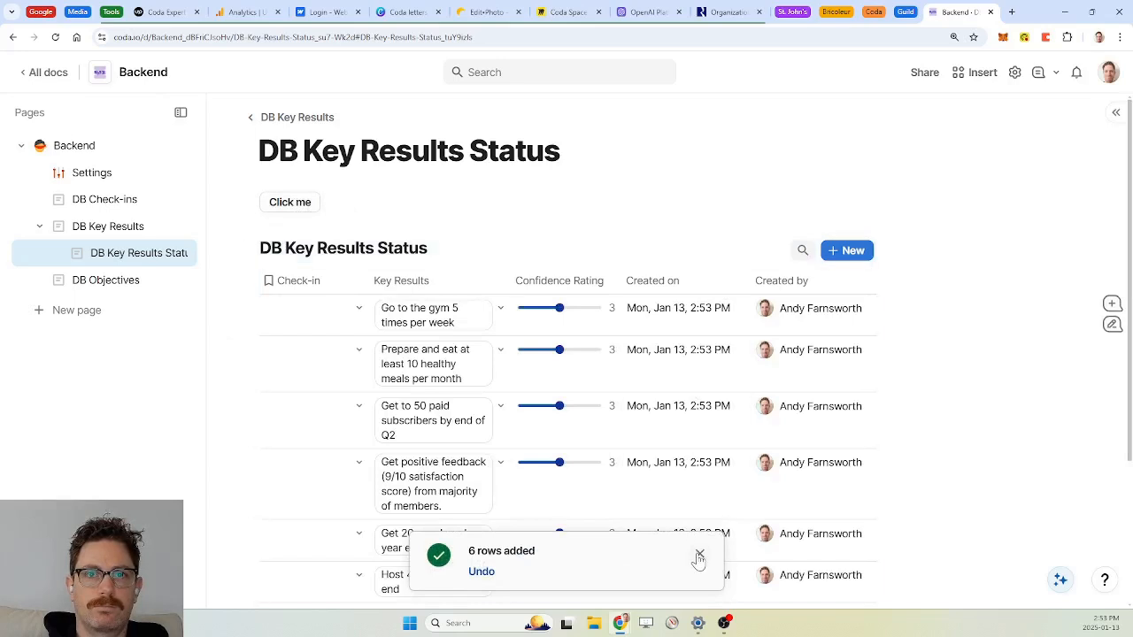
left_click(699, 551)
scroll(328, 417, "down", 3)
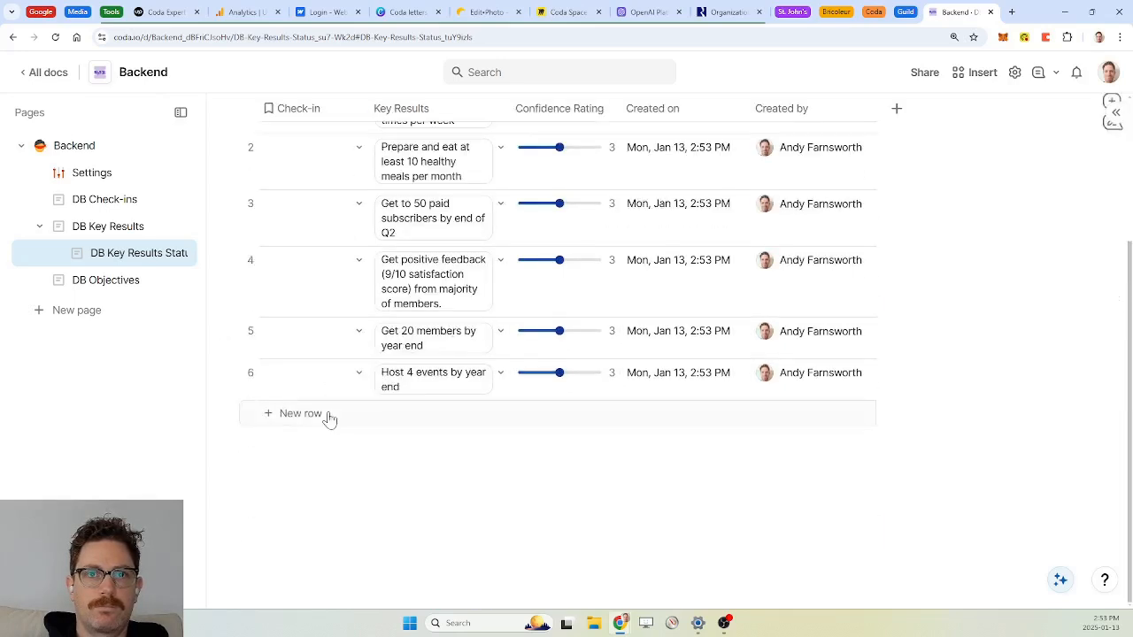
scroll(328, 417, "up", 2)
scroll(328, 416, "down", 1)
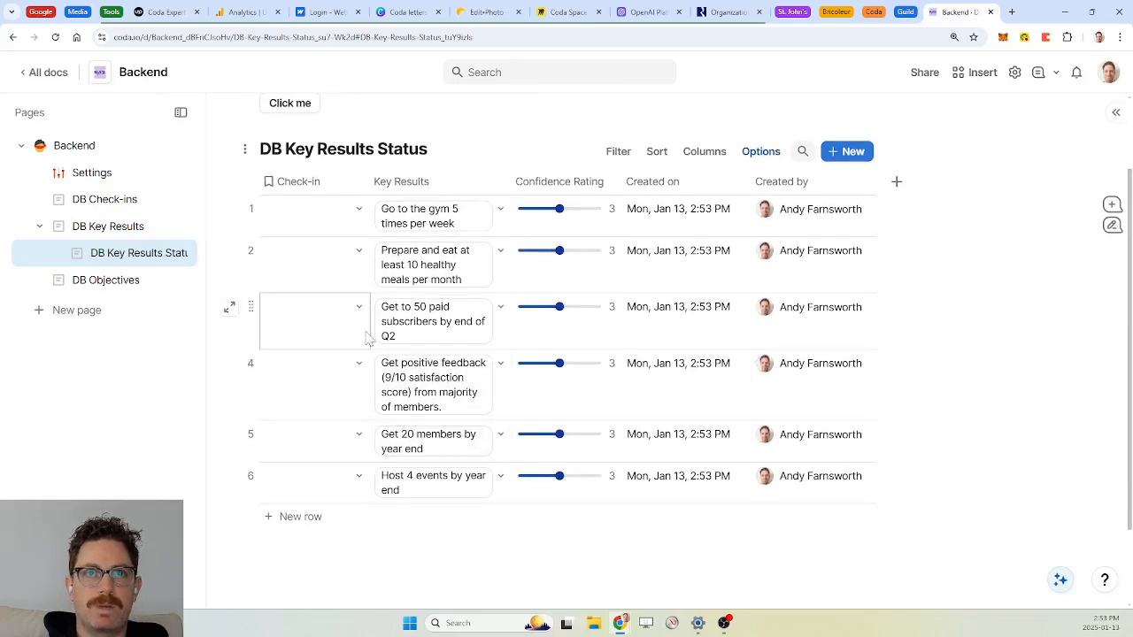
Step: Create a linked relation column on DB Key Results from the status table's Key Results column
left_click(122, 232)
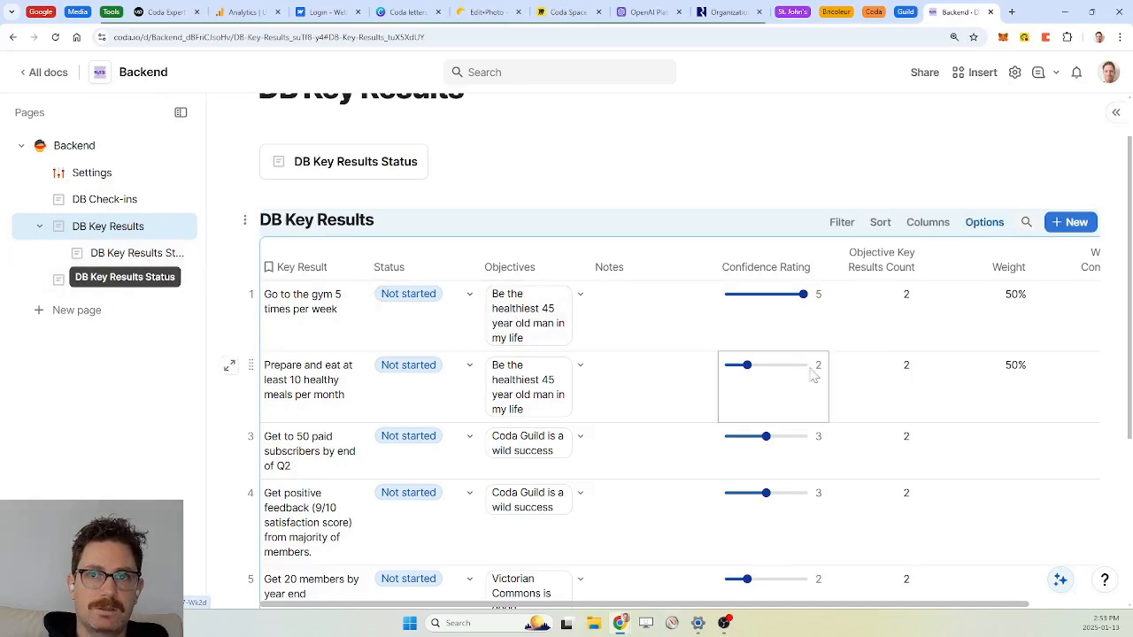
left_click(142, 257)
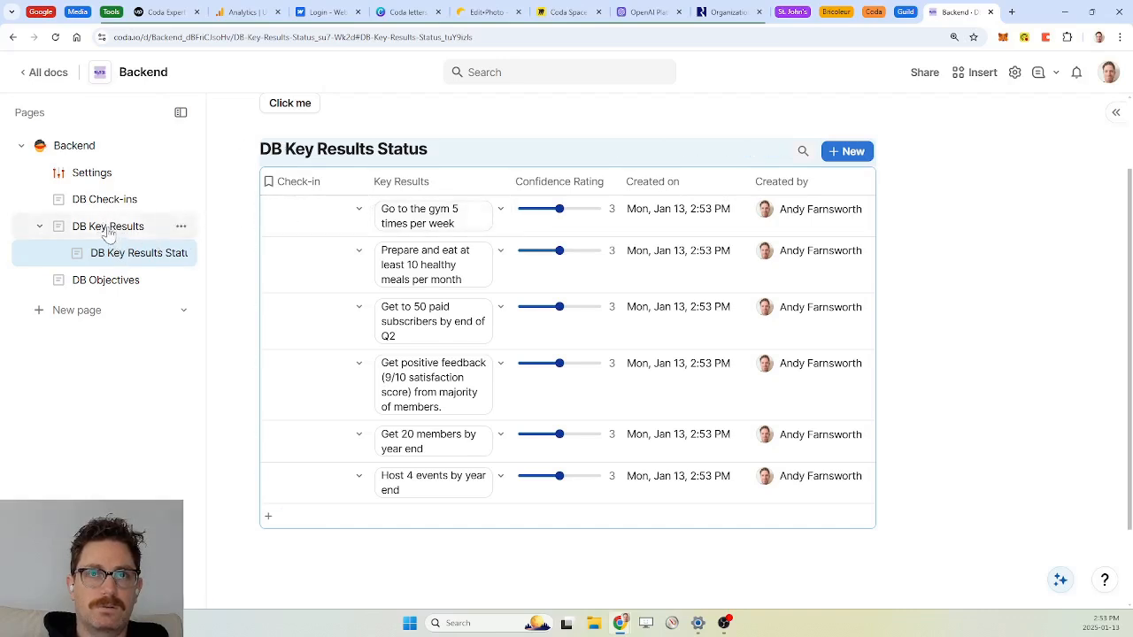
left_click(499, 183)
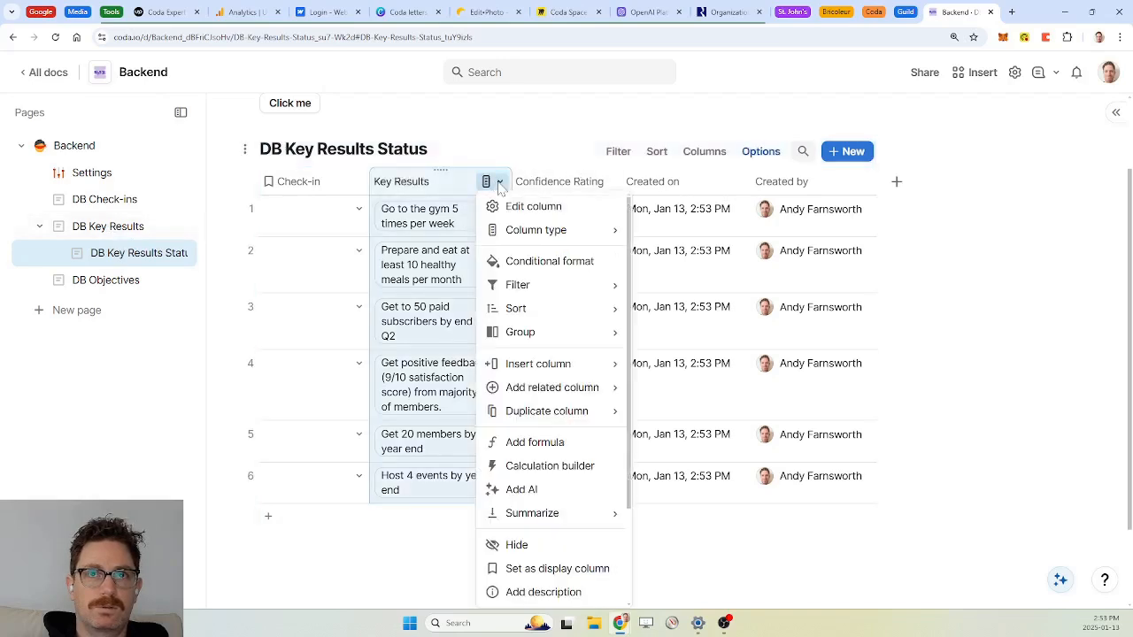
left_click(453, 186)
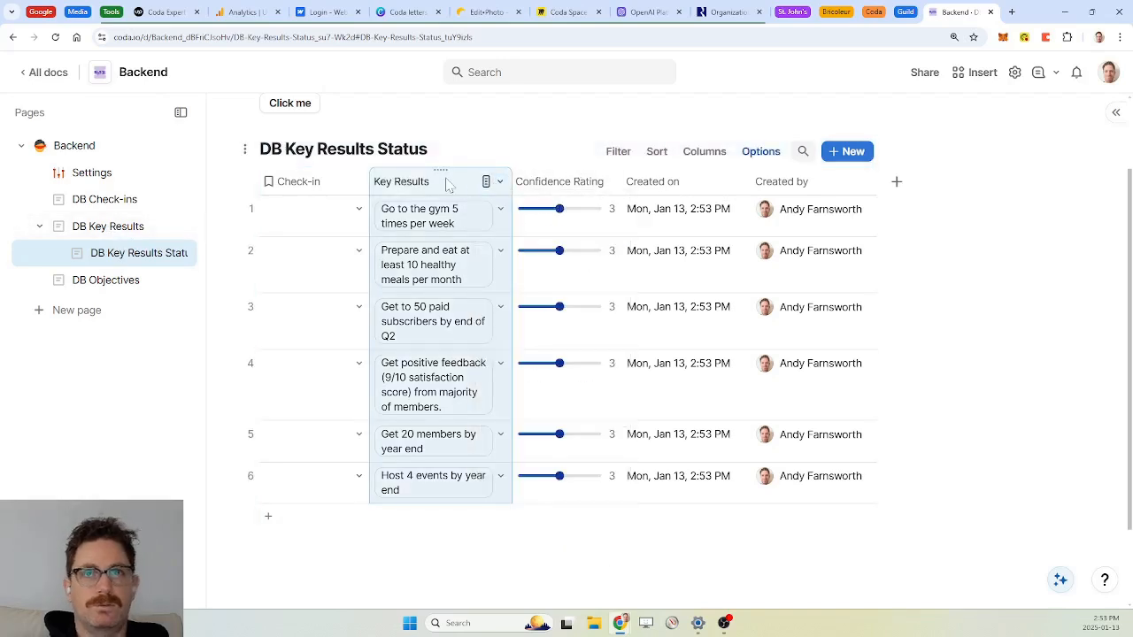
left_click(500, 183)
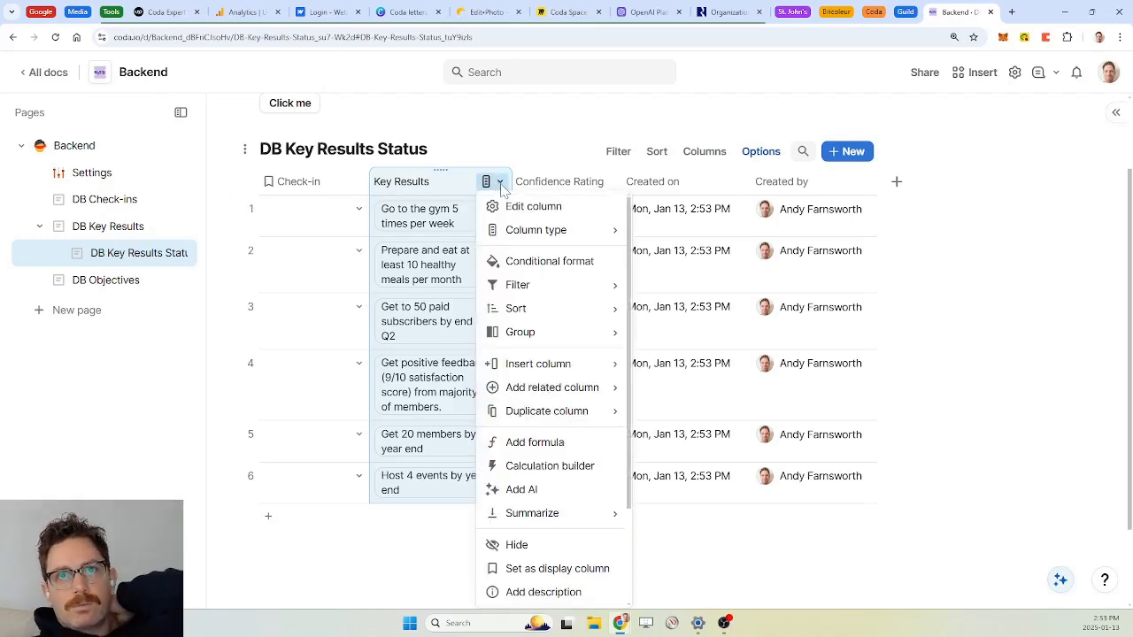
left_click(542, 211)
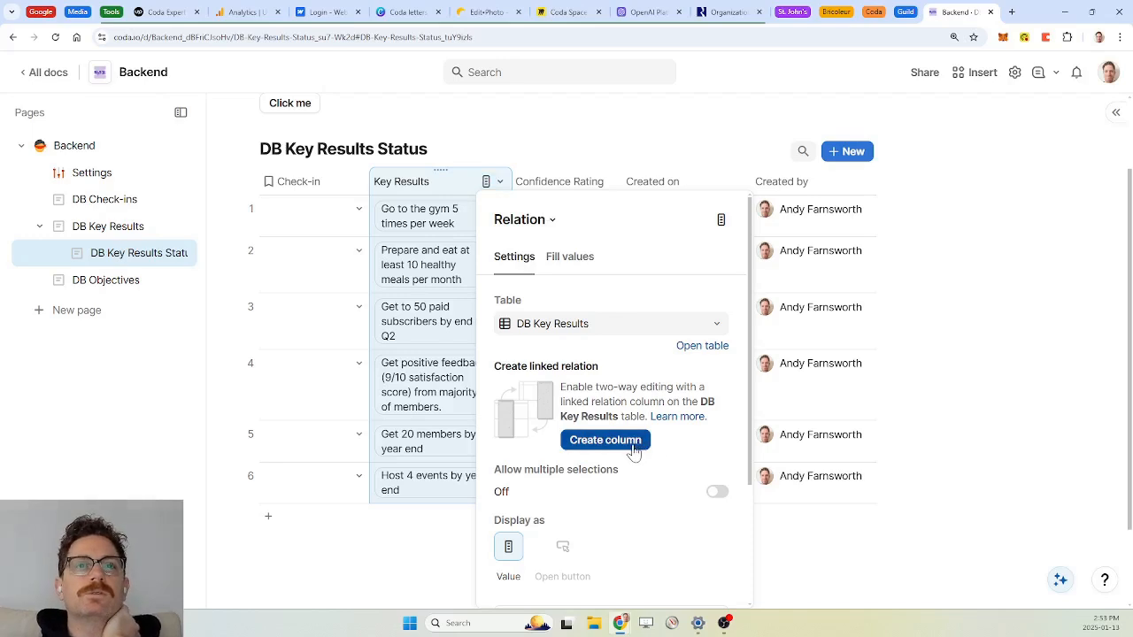
left_click(605, 442)
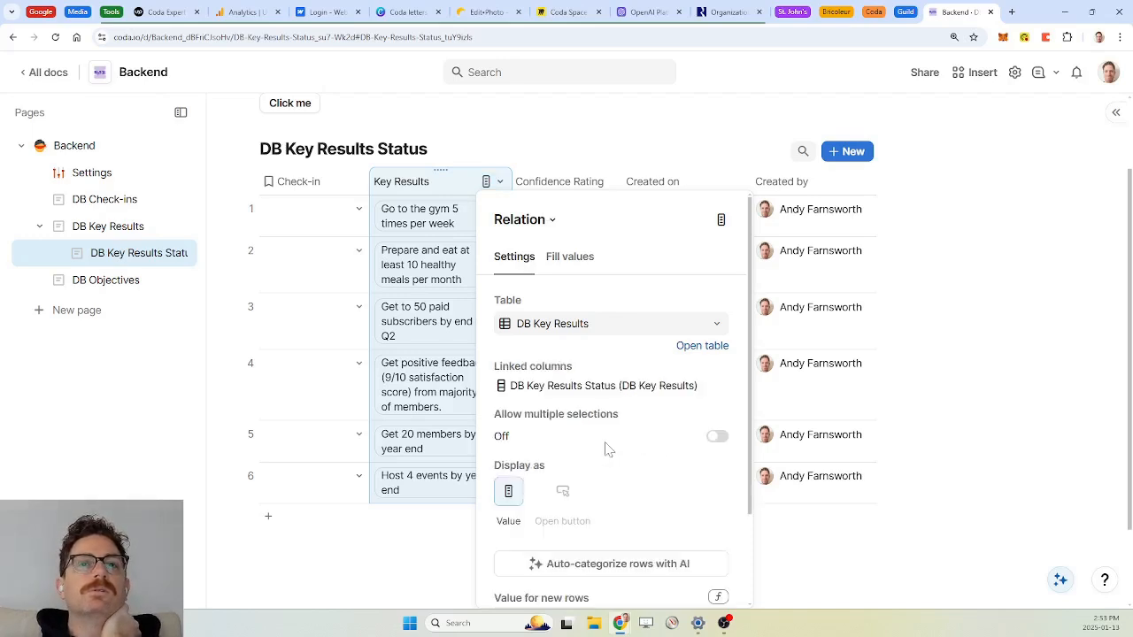
Step: Rename the new linked relation column in the DB Key Results table to Key Results Status
left_click(115, 226)
scroll(642, 322, "right", 2)
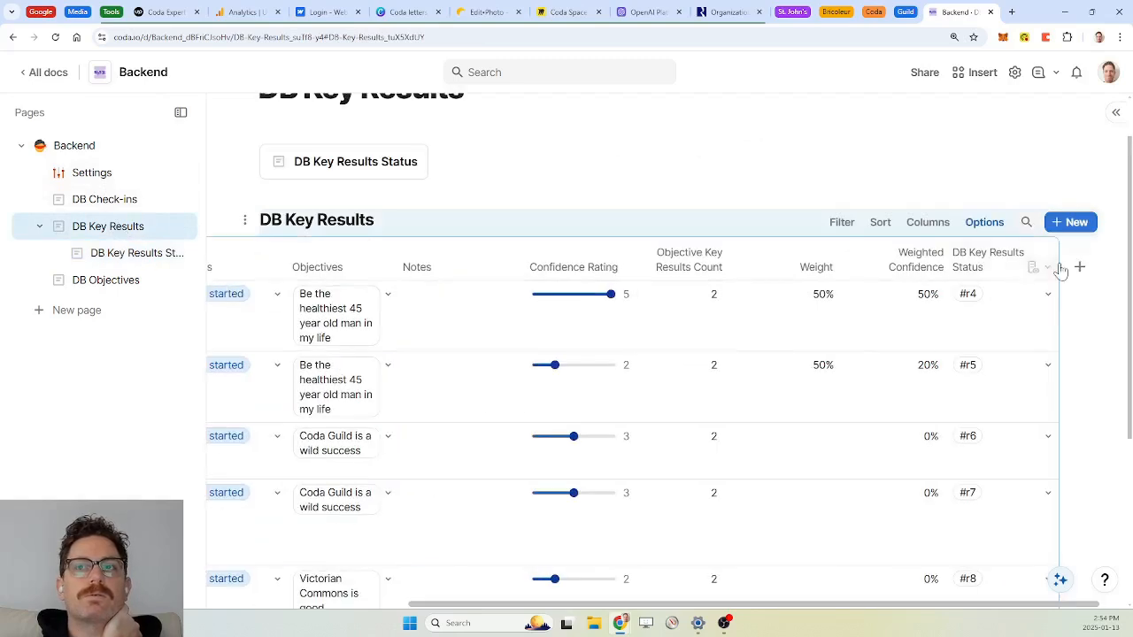
left_click(986, 261)
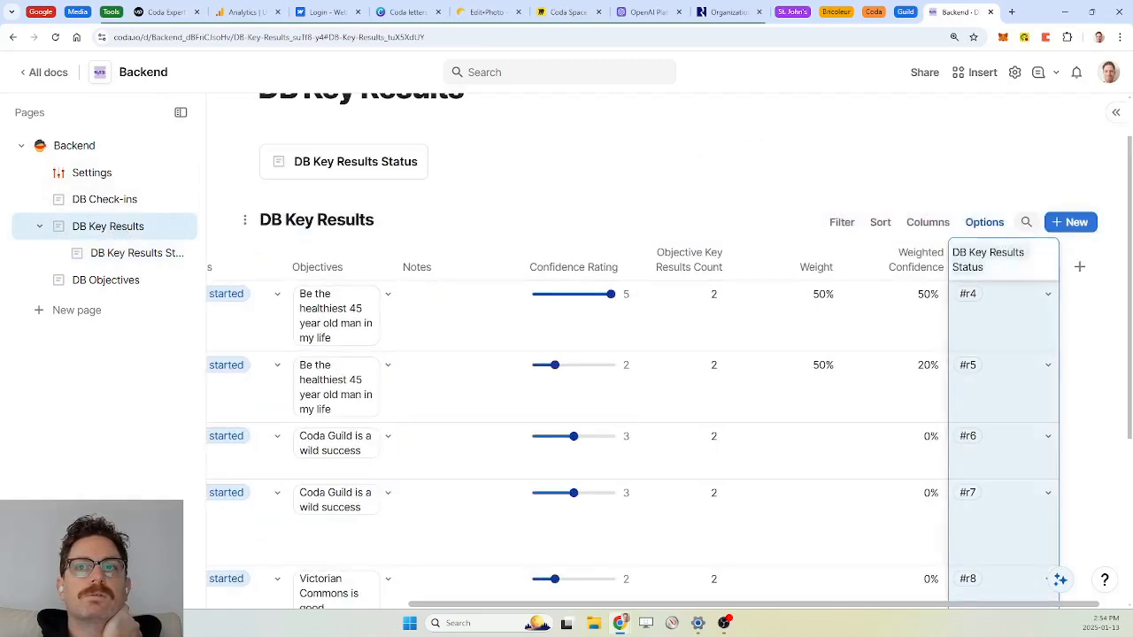
double_click(973, 257)
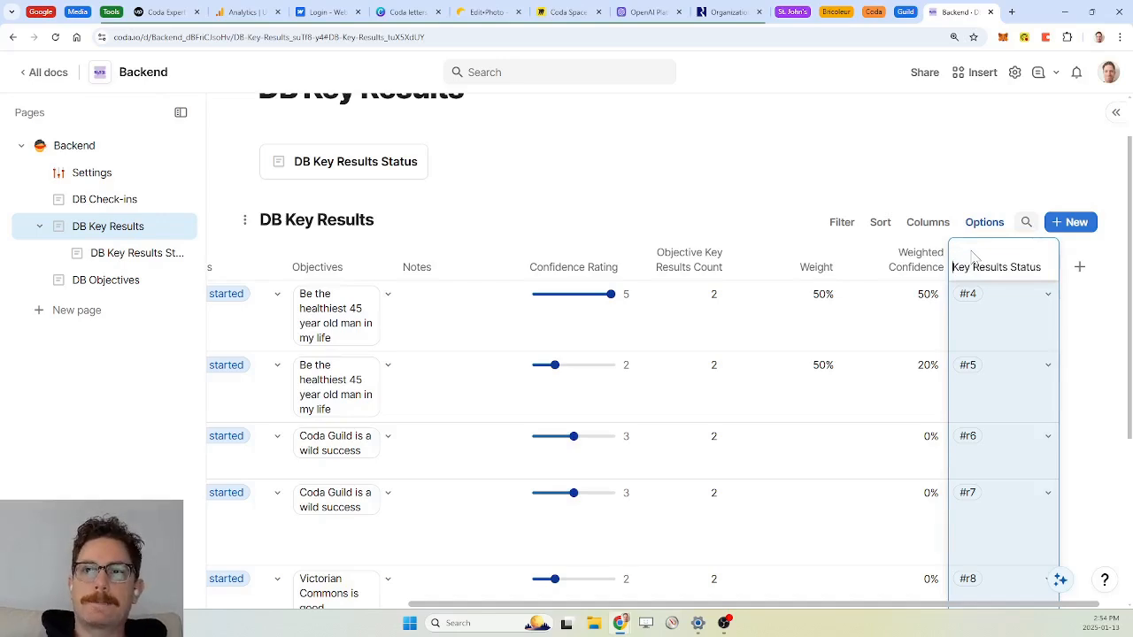
key("Return")
scroll(911, 343, "down", 3)
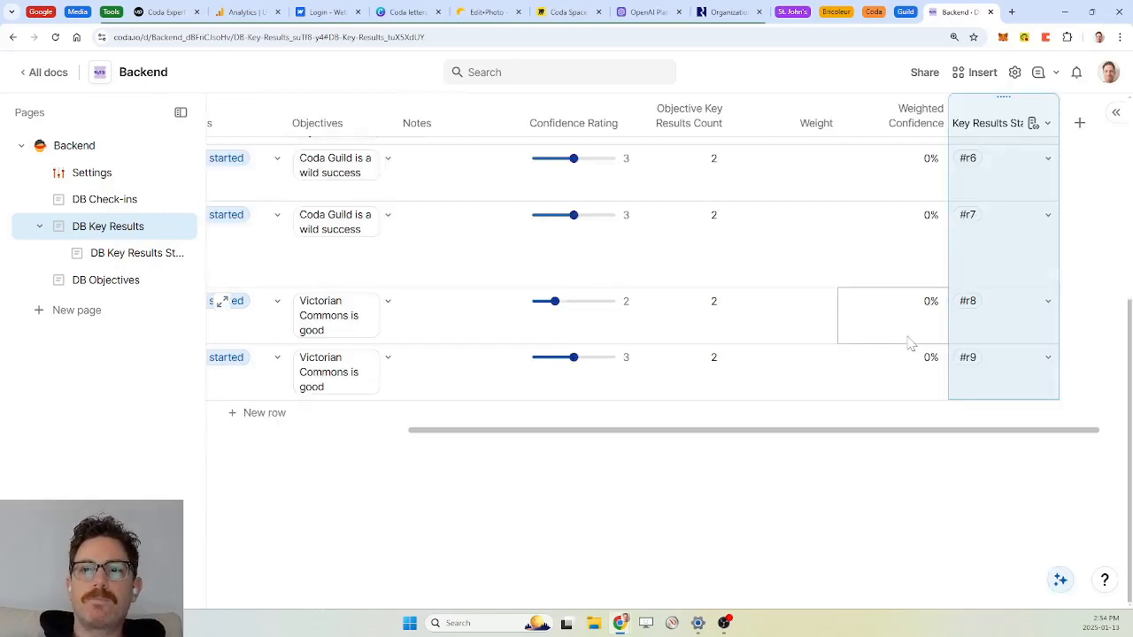
scroll(911, 343, "up", 3)
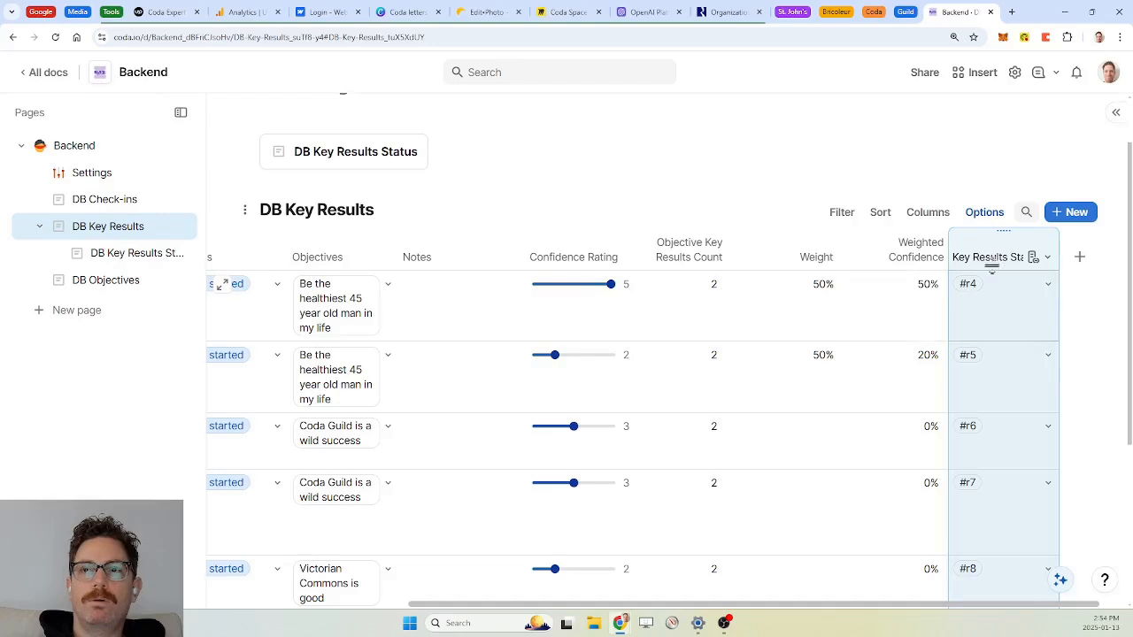
Step: Set Confidence Rating as the display column of the DB Key Results Status table
left_click(96, 204)
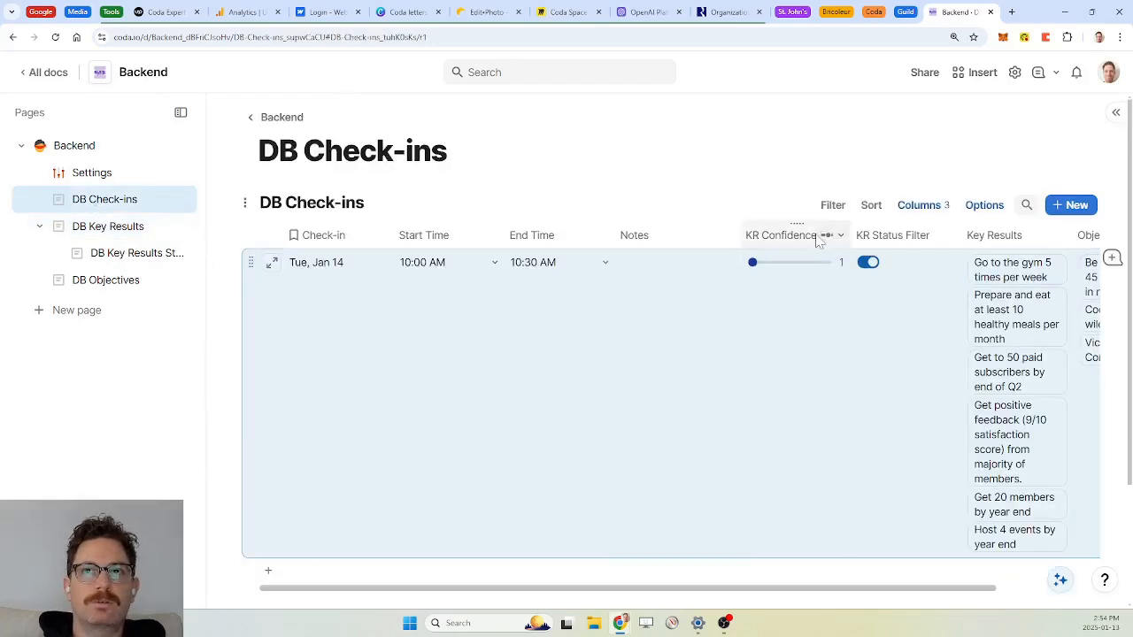
left_click(124, 255)
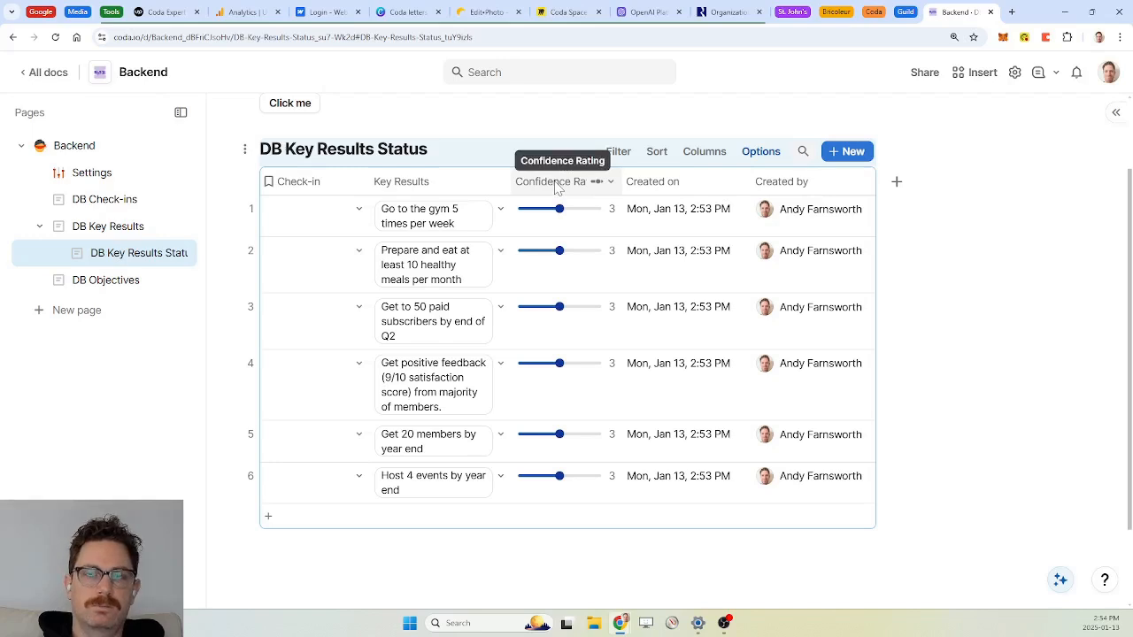
right_click(556, 188)
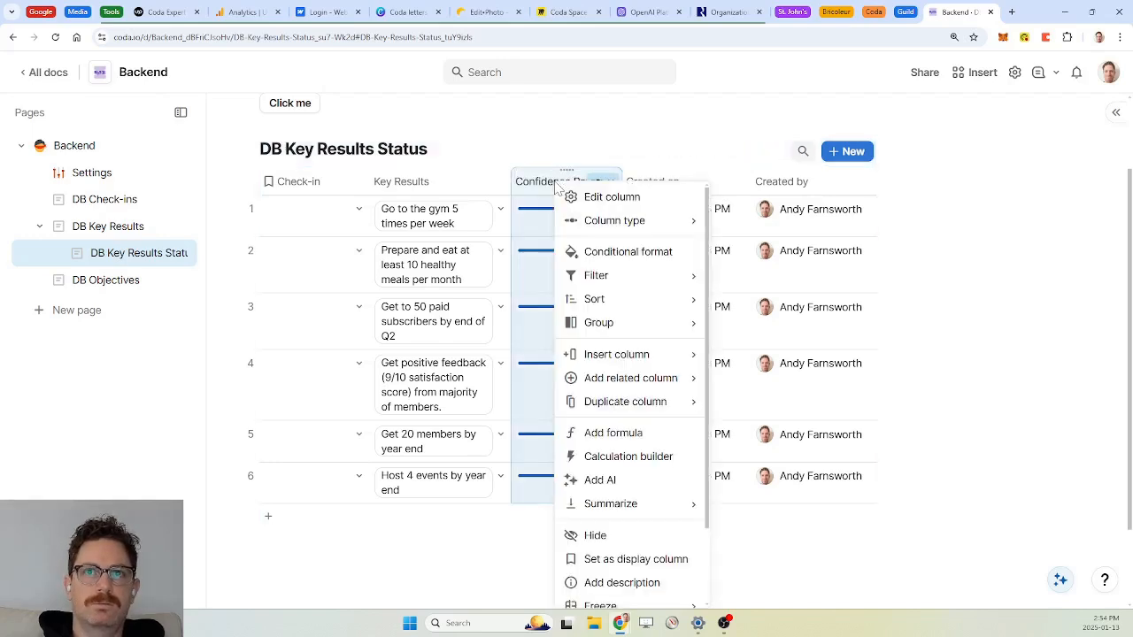
left_click(635, 560)
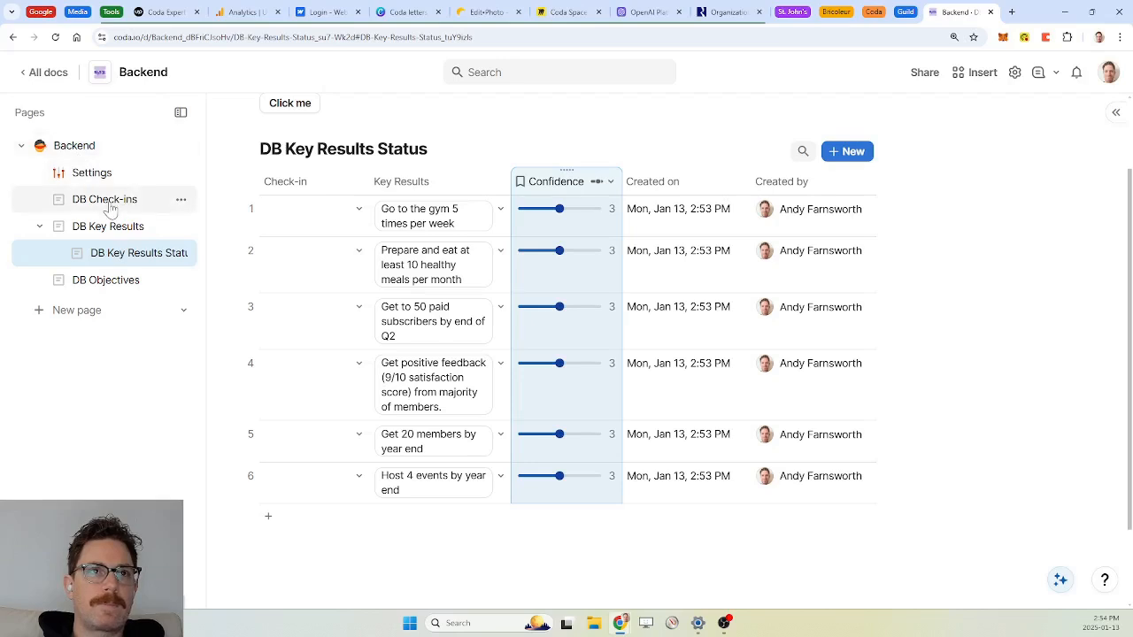
Step: Review the Key Results Status column in DB Key Results and in the details of the "Go to the gym 5 times per week" row
left_click(111, 228)
scroll(716, 432, "right", 2)
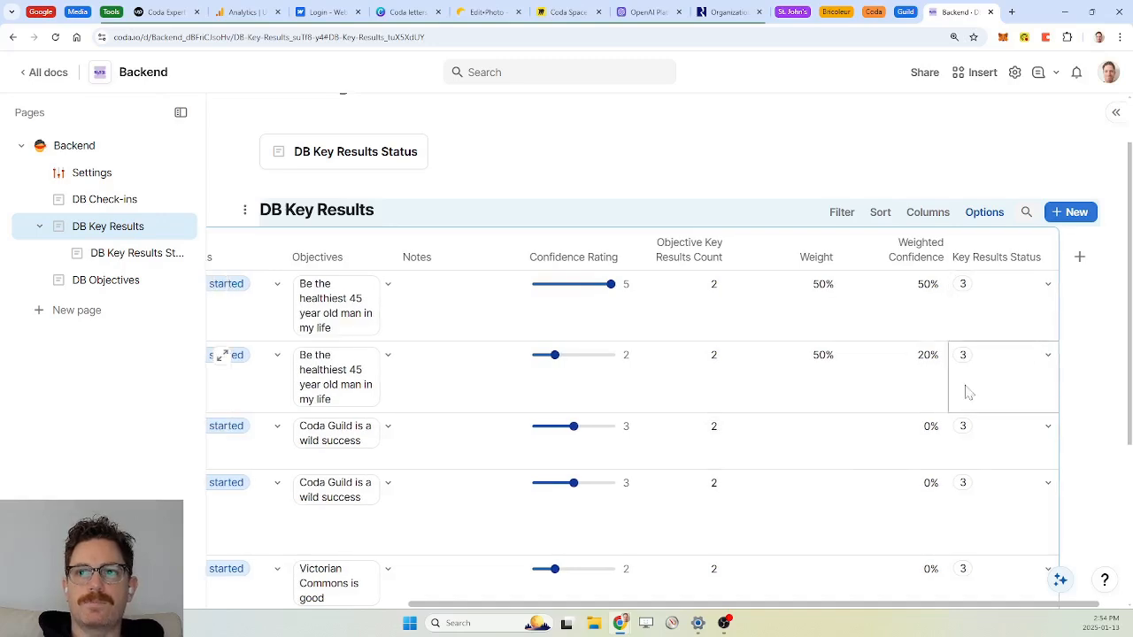
scroll(968, 393, "down", 3)
scroll(872, 374, "up", 4)
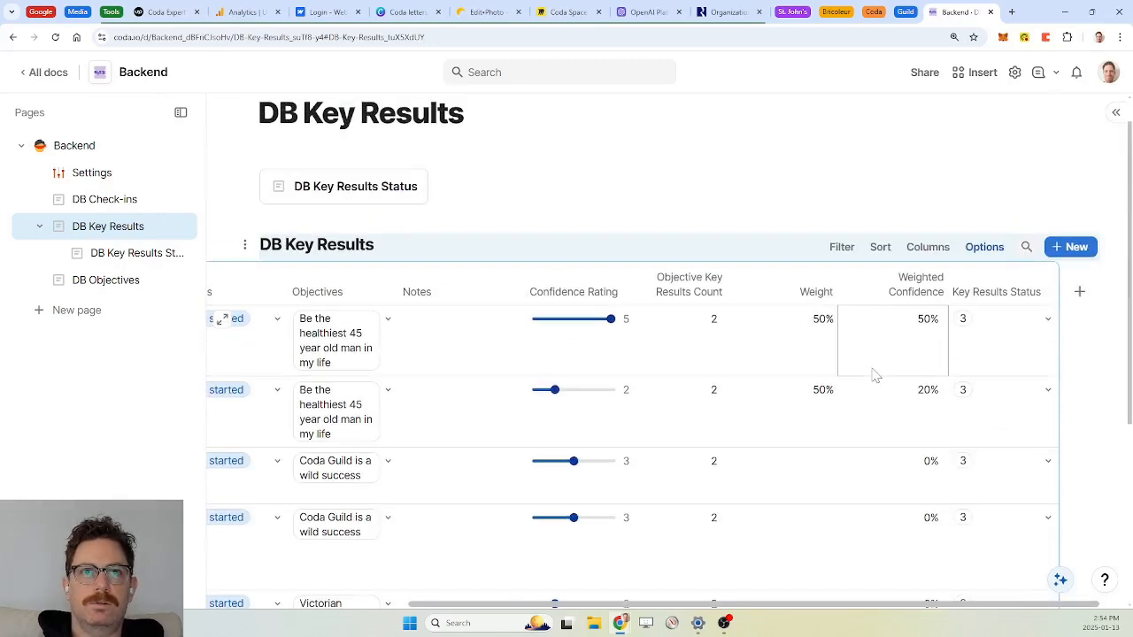
scroll(512, 394, "down", 2)
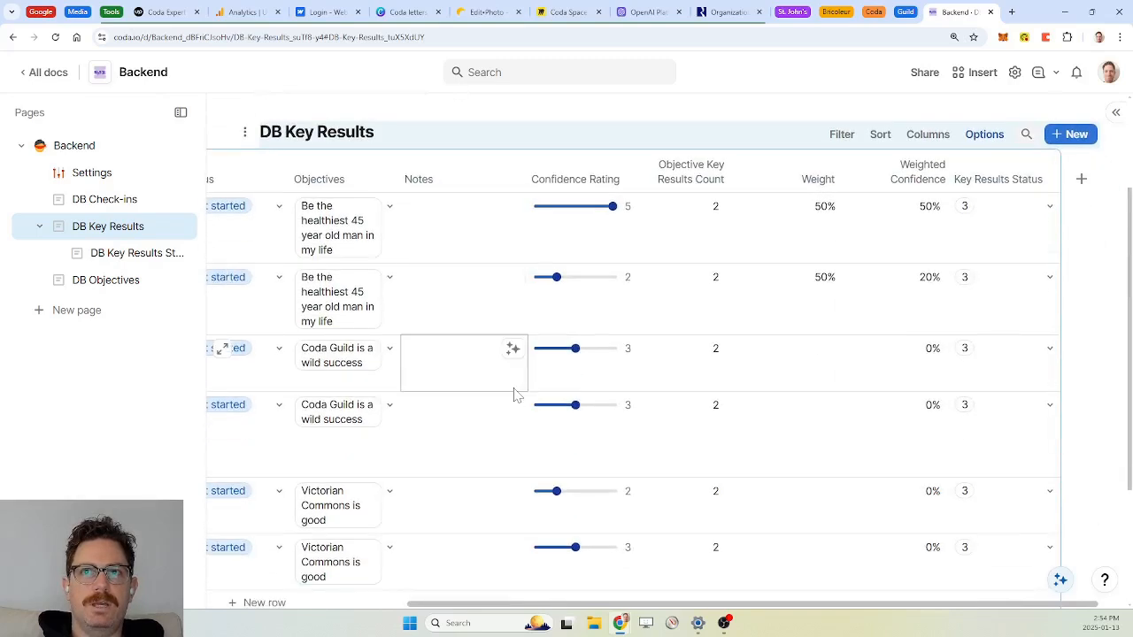
scroll(513, 396, "left", 3)
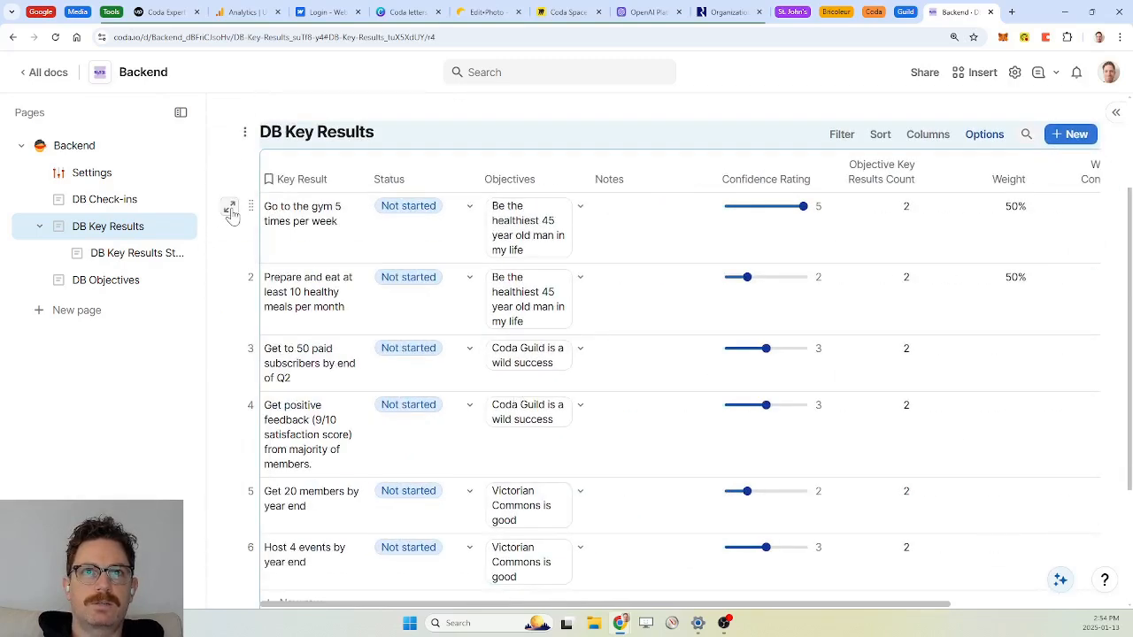
left_click(230, 211)
scroll(455, 322, "down", 5)
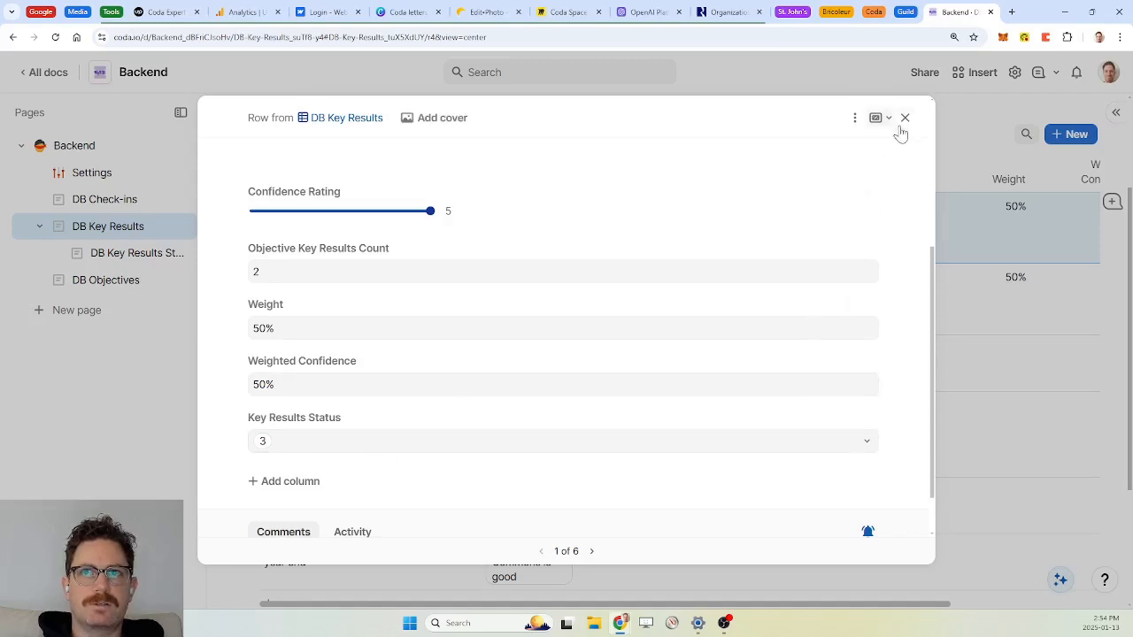
scroll(624, 293, "up", 3)
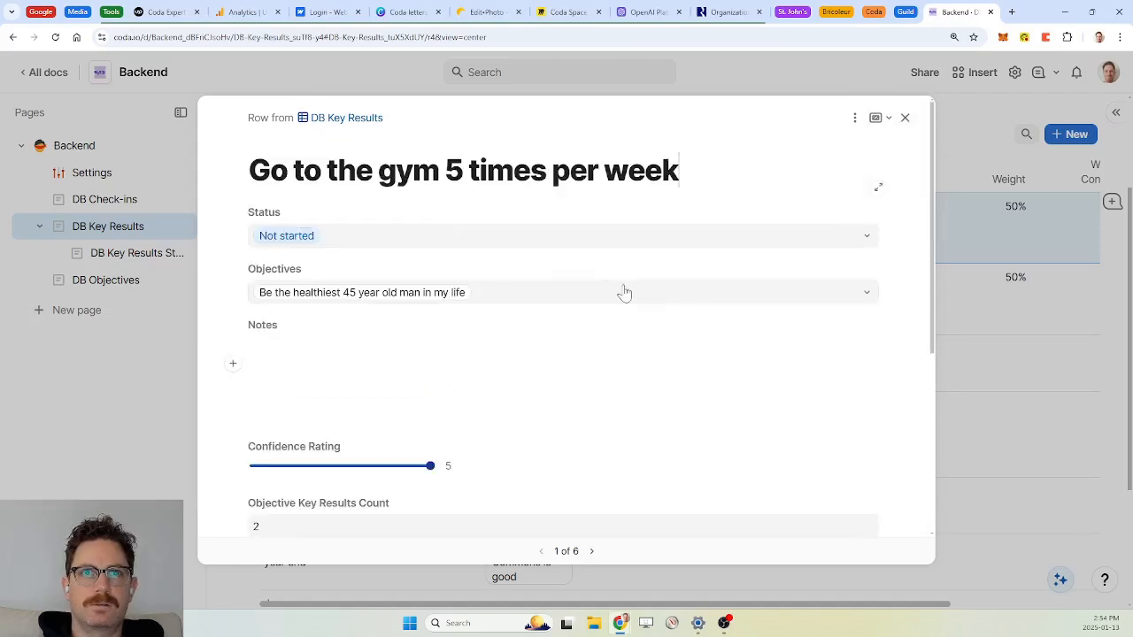
left_click(904, 118)
Step: Add a Button column to the OKR Checks table in the Tue, Jan 14 check-in and open its action formula
left_click(91, 205)
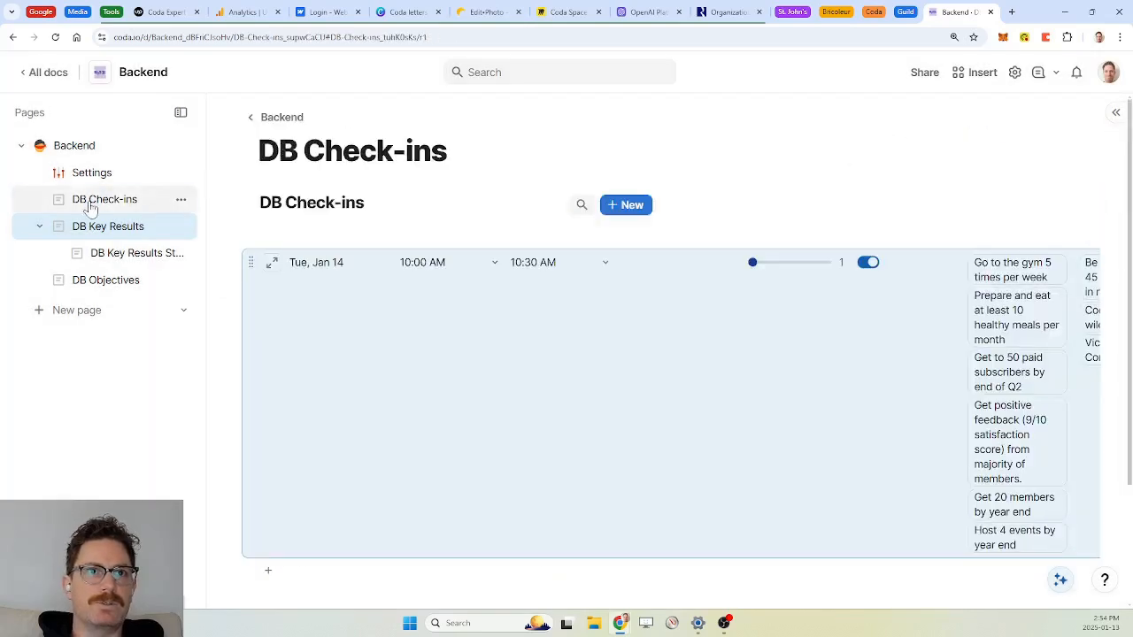
left_click(272, 264)
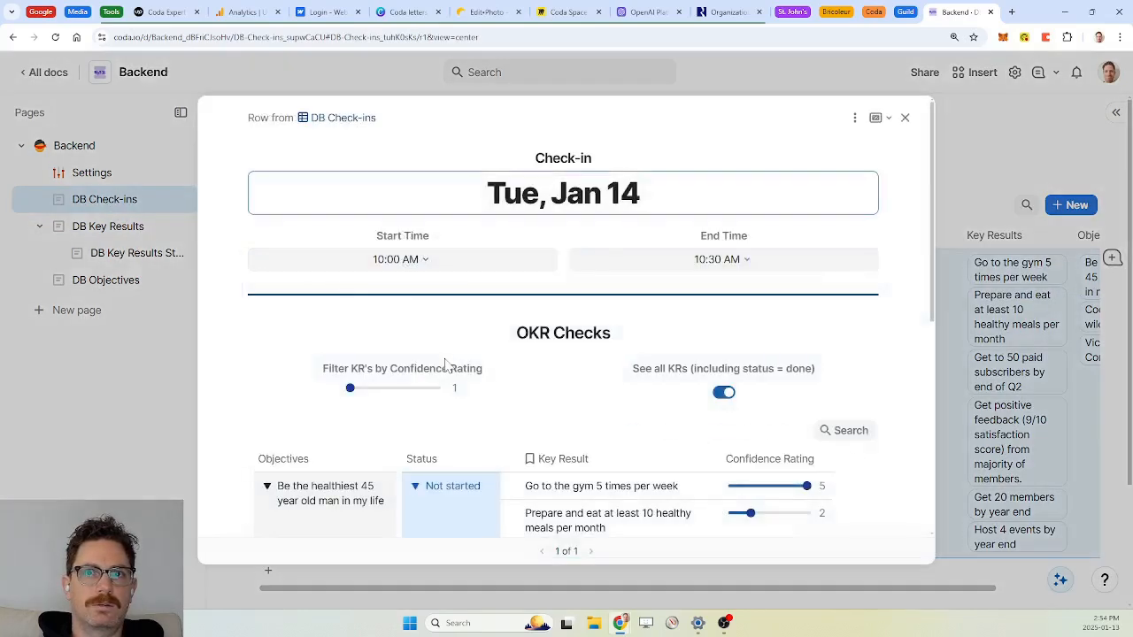
scroll(445, 365, "down", 2)
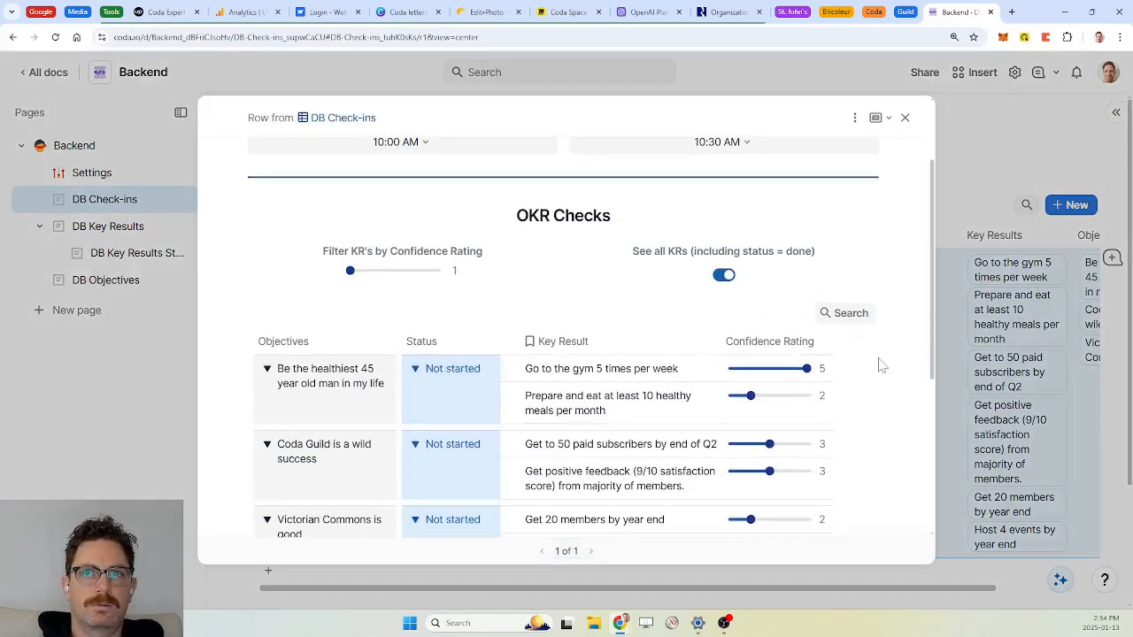
left_click(854, 346)
type("butt")
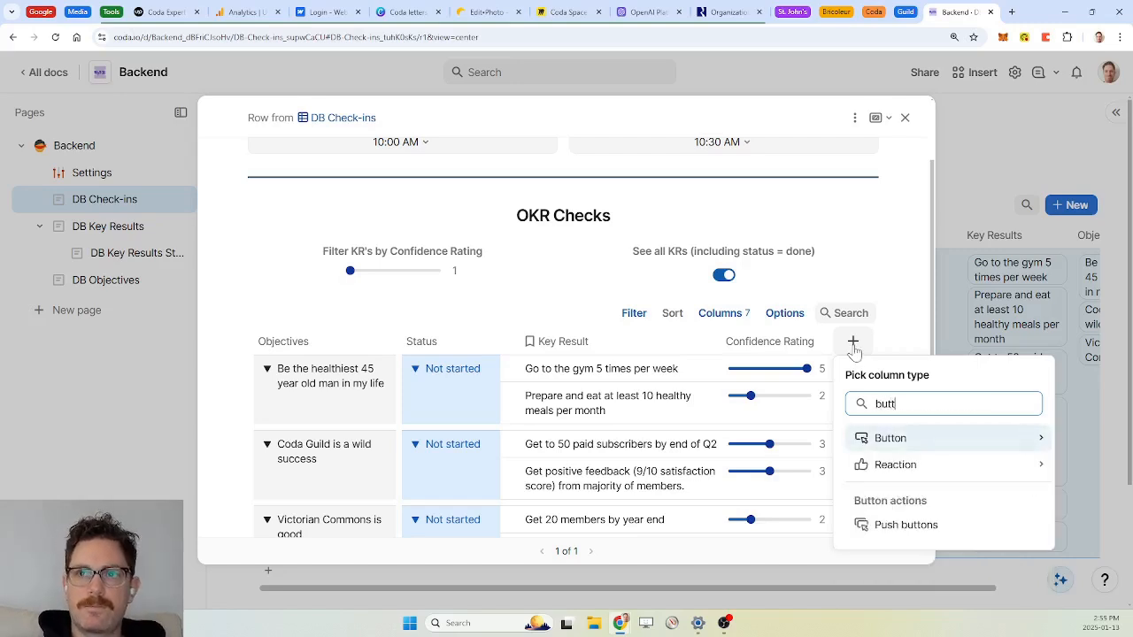
key("Return")
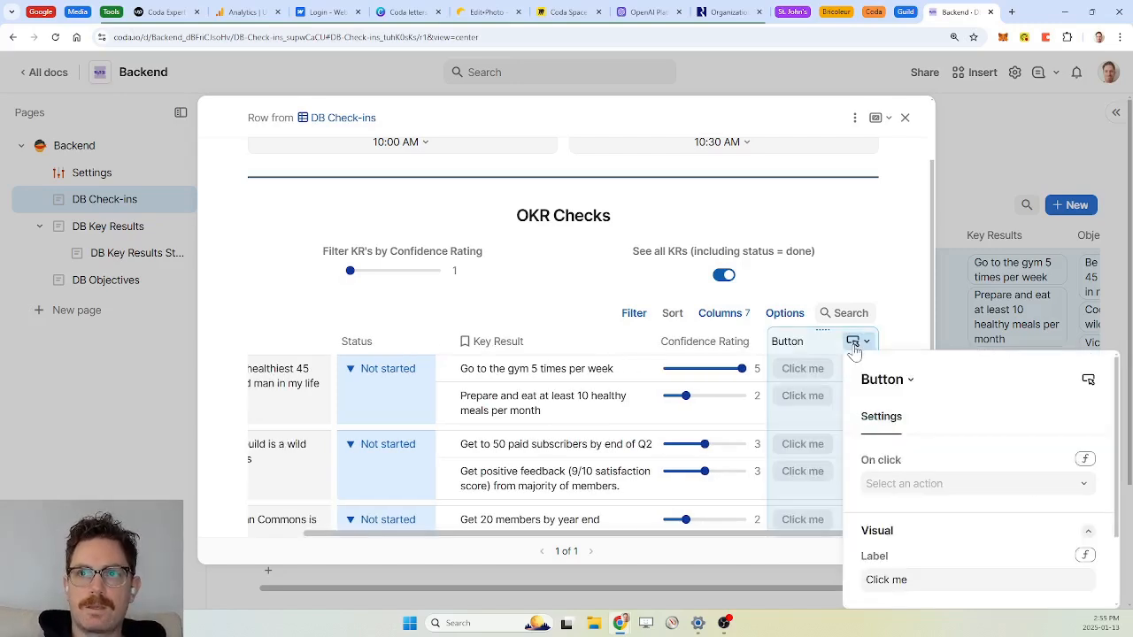
left_click(1086, 464)
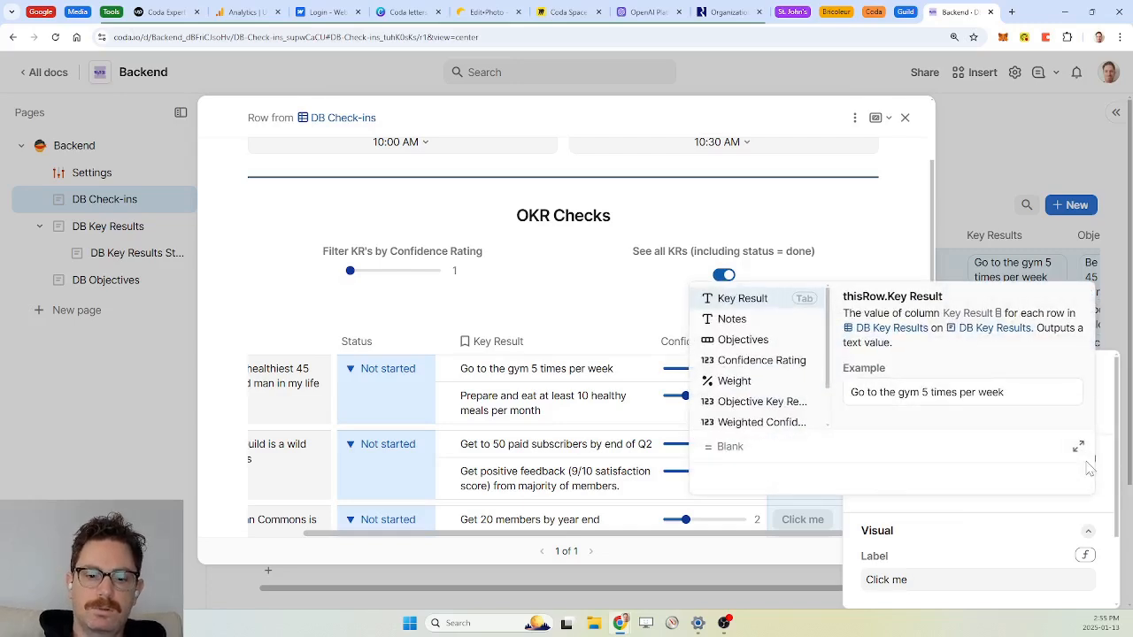
type("addrow(")
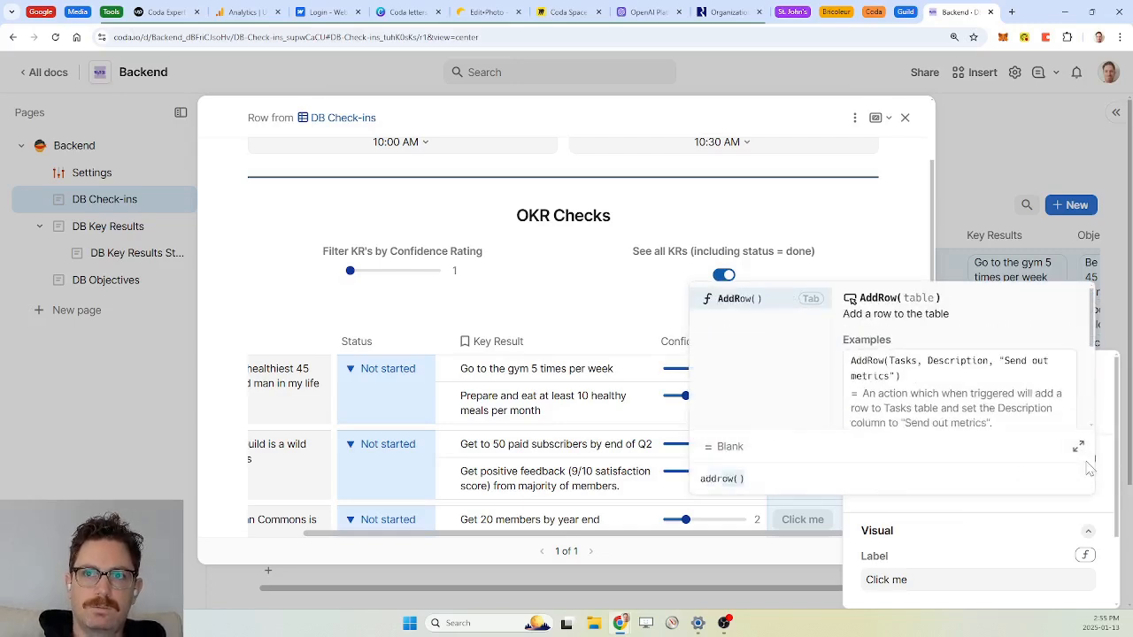
key("BackSpace")
key("BackSpace")
key("BackSpace")
key("BackSpace")
key("BackSpace")
key("BackSpace")
Step: Build the button's action formula as OpenRow wrapping AddRow on the DB Key Results Status table
type("openrow")
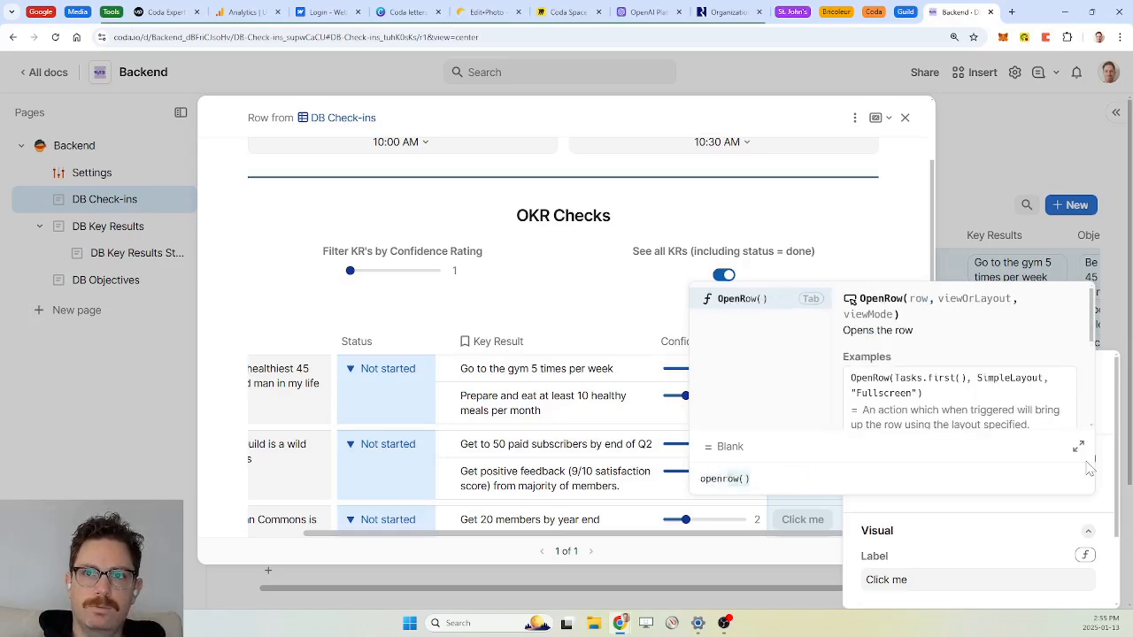
key("Tab")
type("addrow")
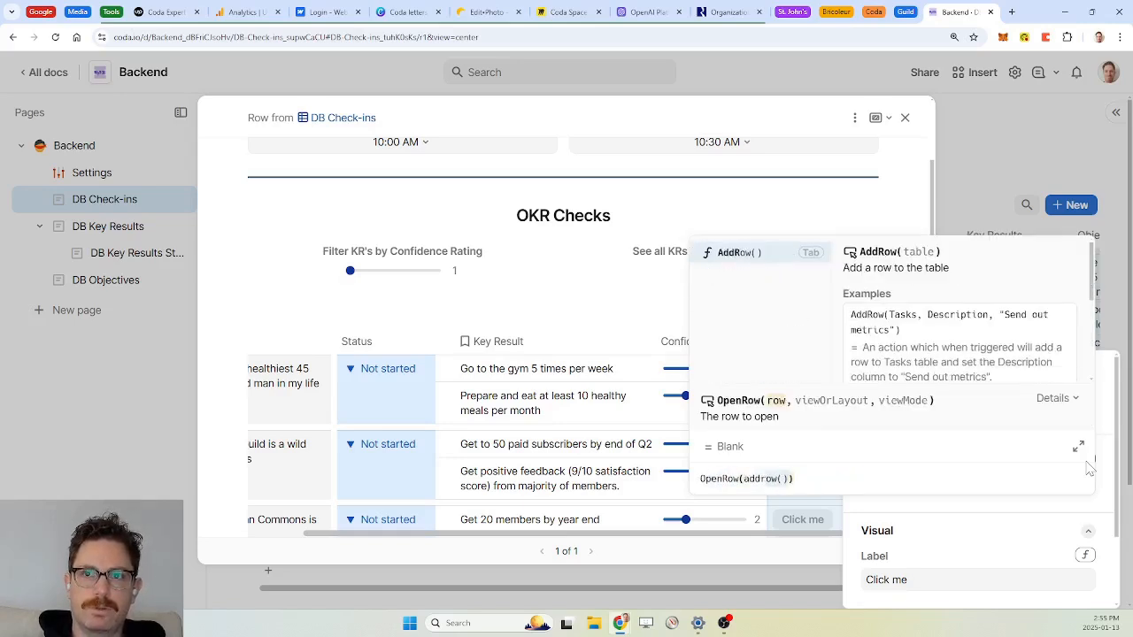
key("Tab")
type("db key Results")
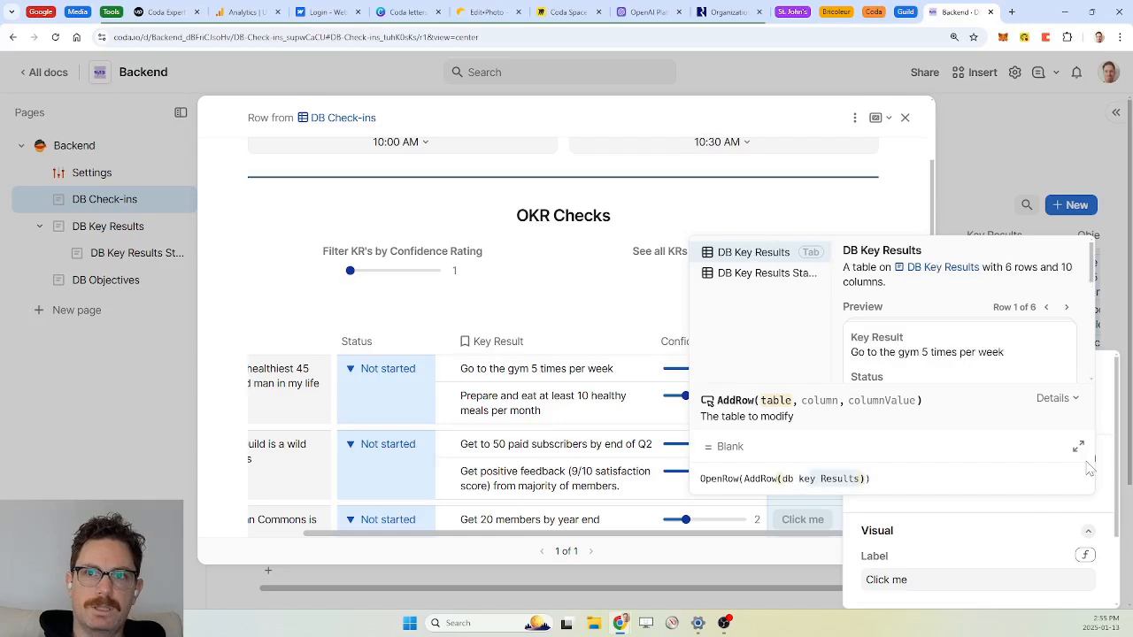
key("Down")
key("Tab")
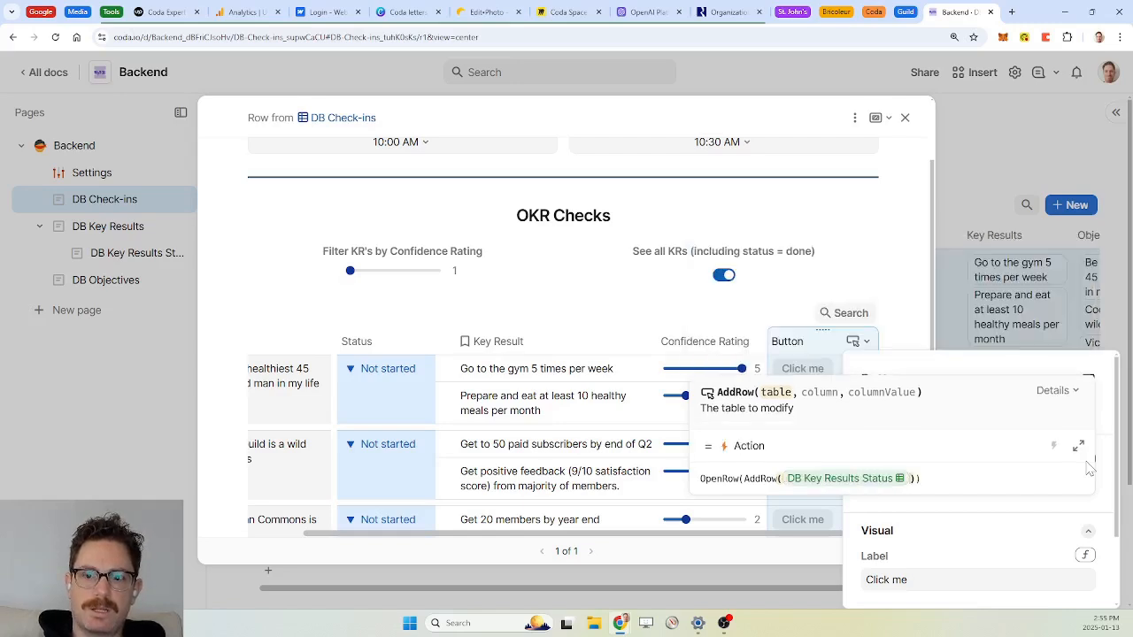
type(",")
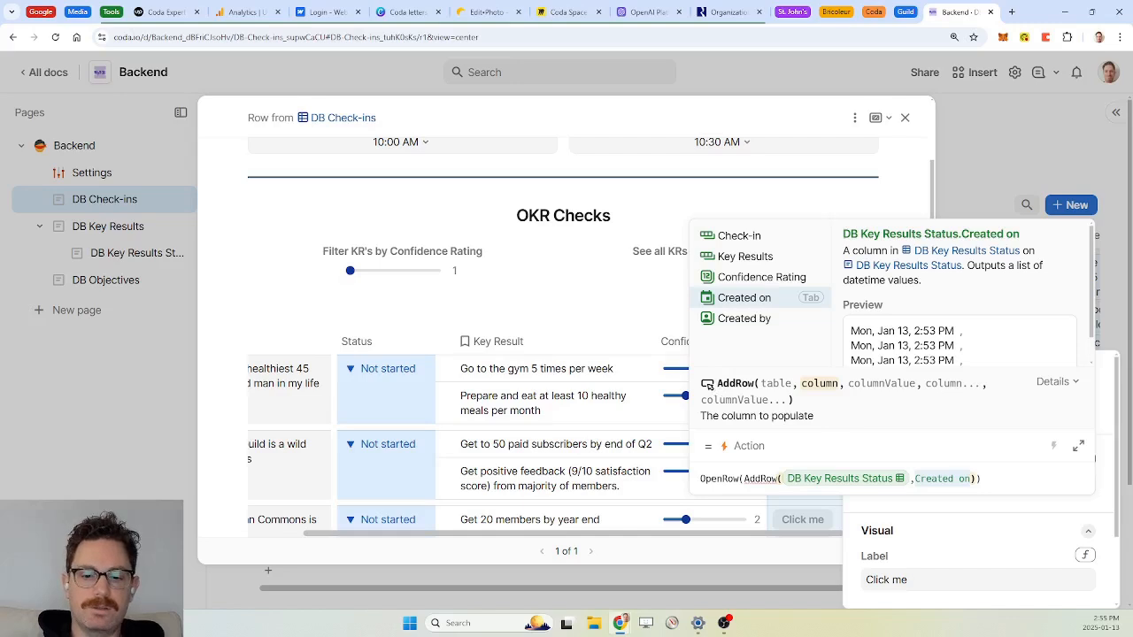
Step: Try to have AddRow set the Check-in column to the parent of thisRow
type("check")
key("Tab")
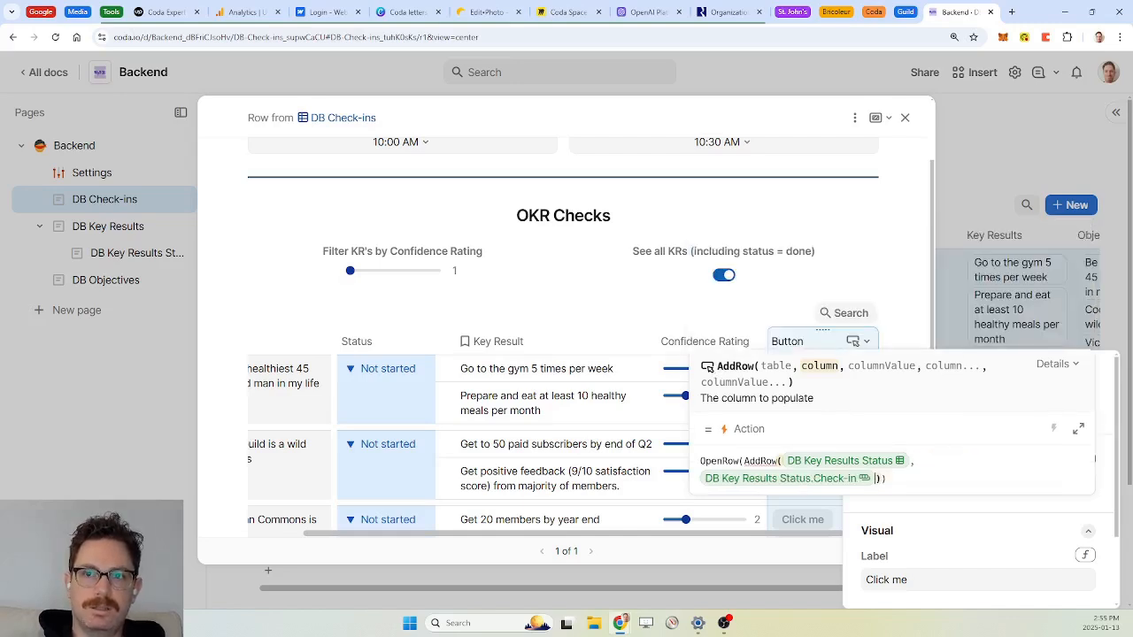
type(",")
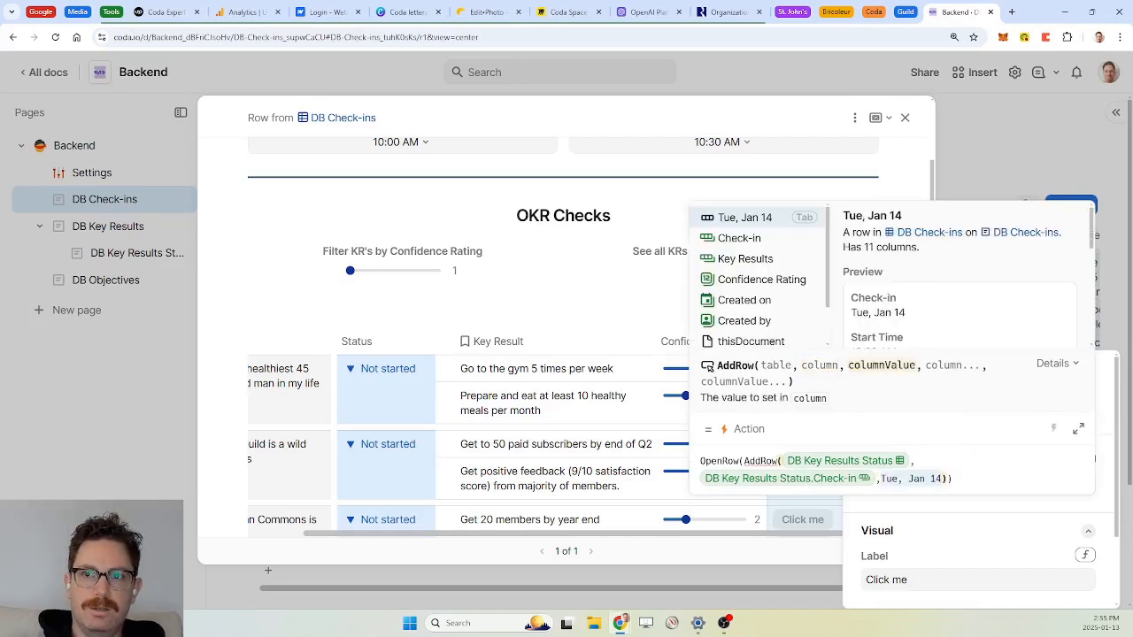
type("thisrow")
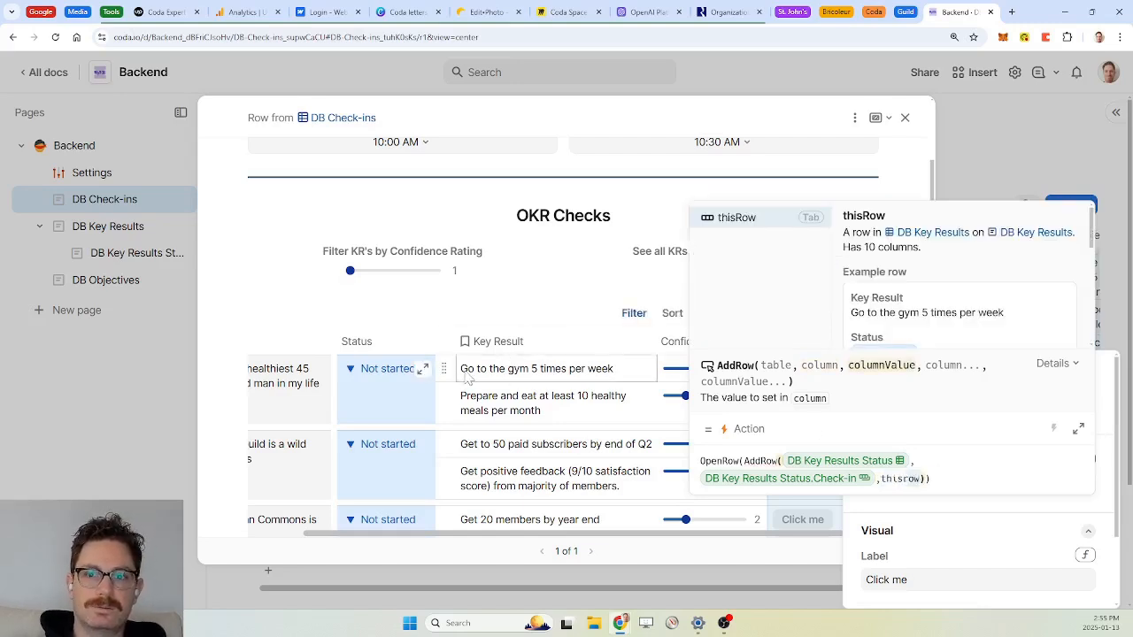
key("Tab")
type(".pa")
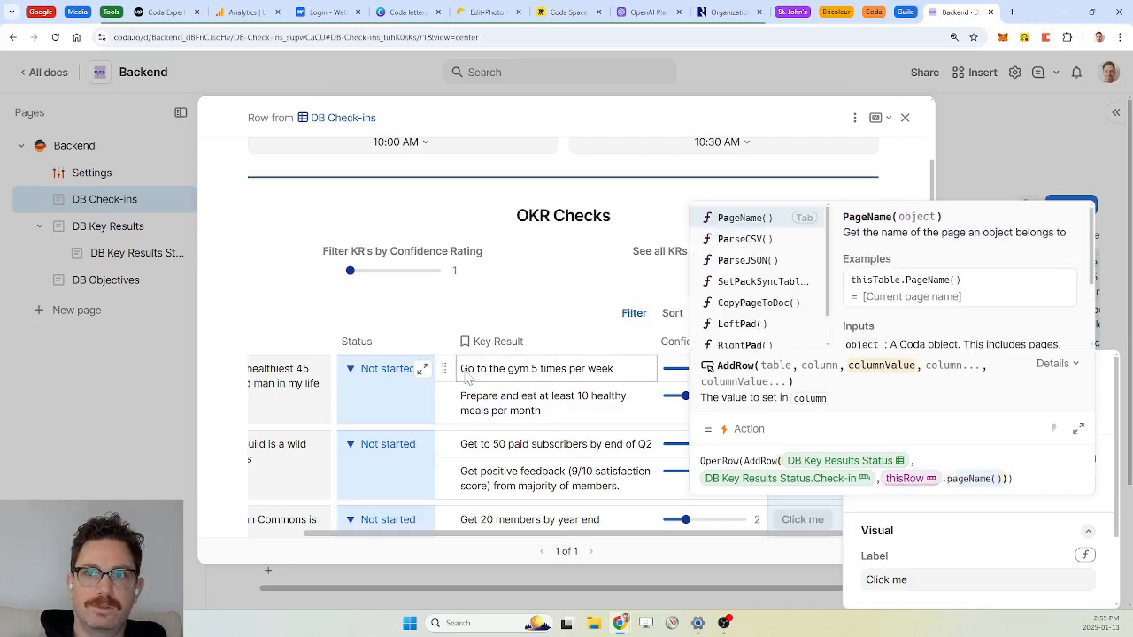
type("re")
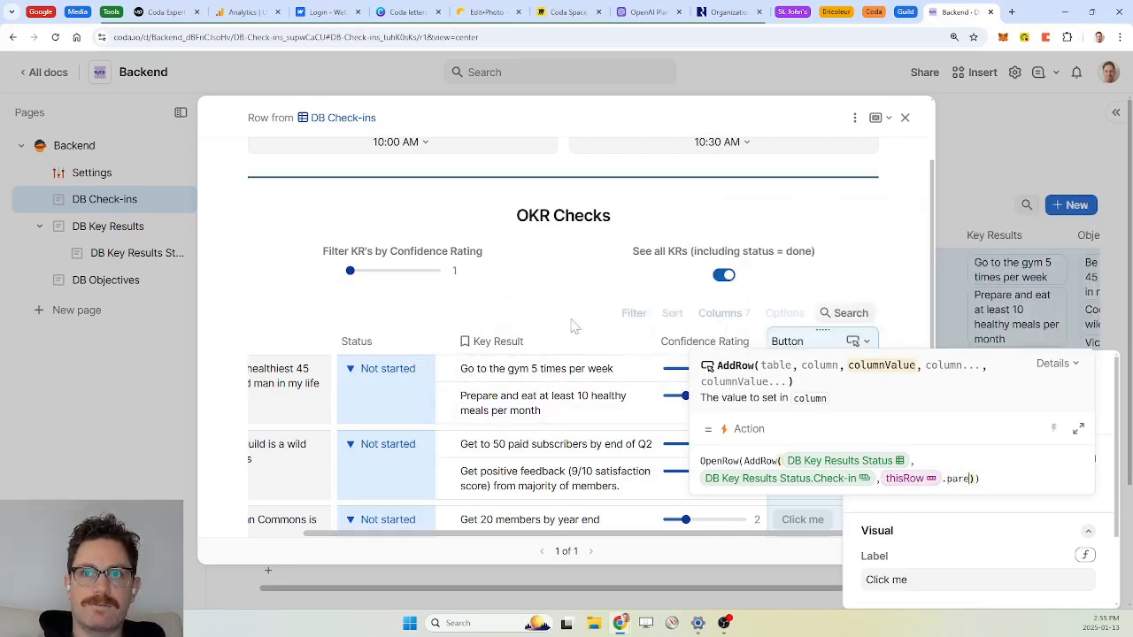
Step: Remove the thisRow value and the Check-in column reference from the AddRow formula
key("BackSpace")
key("BackSpace")
key("BackSpace")
key("BackSpace")
key("BackSpace")
key("BackSpace")
key("BackSpace")
key("BackSpace")
key("BackSpace")
key("BackSpace")
key("BackSpace")
key("BackSpace")
key("BackSpace")
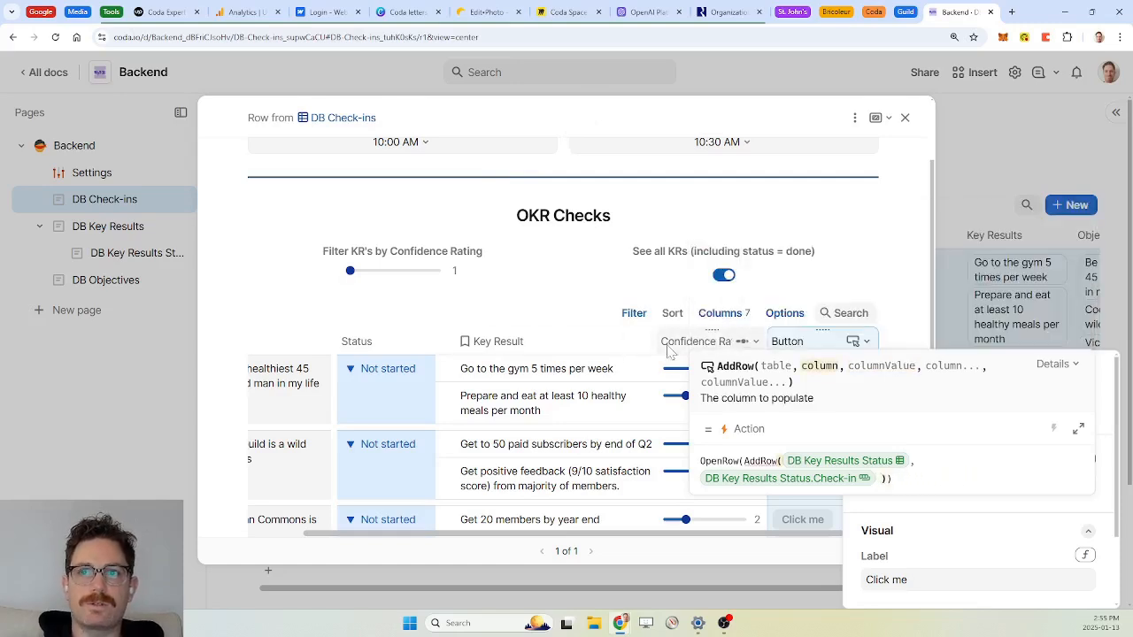
left_click(798, 482)
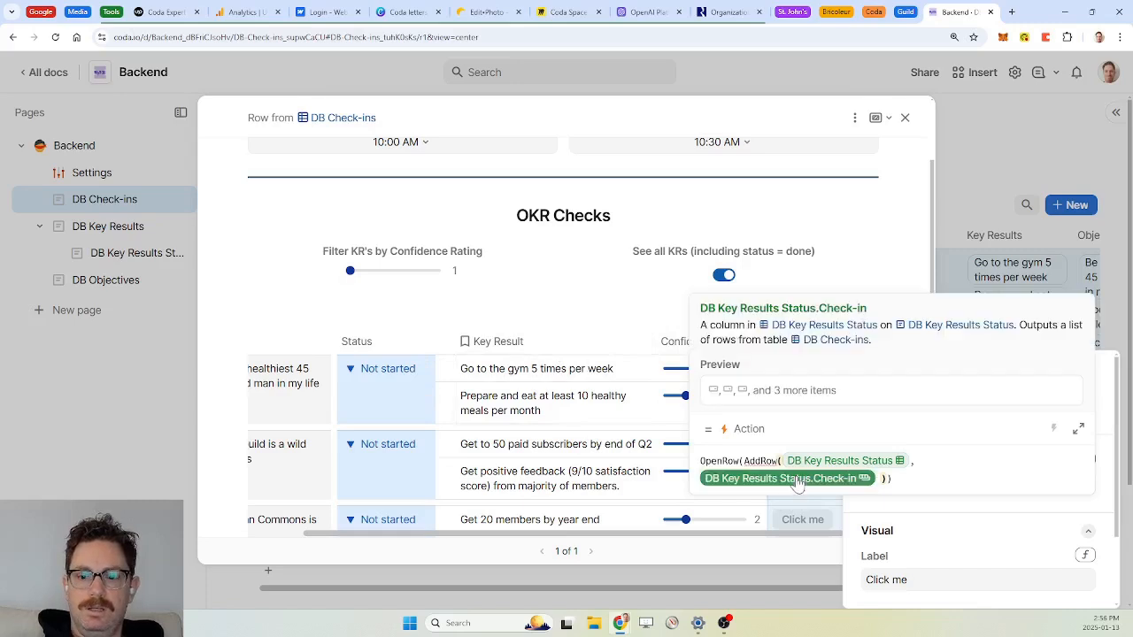
key("BackSpace")
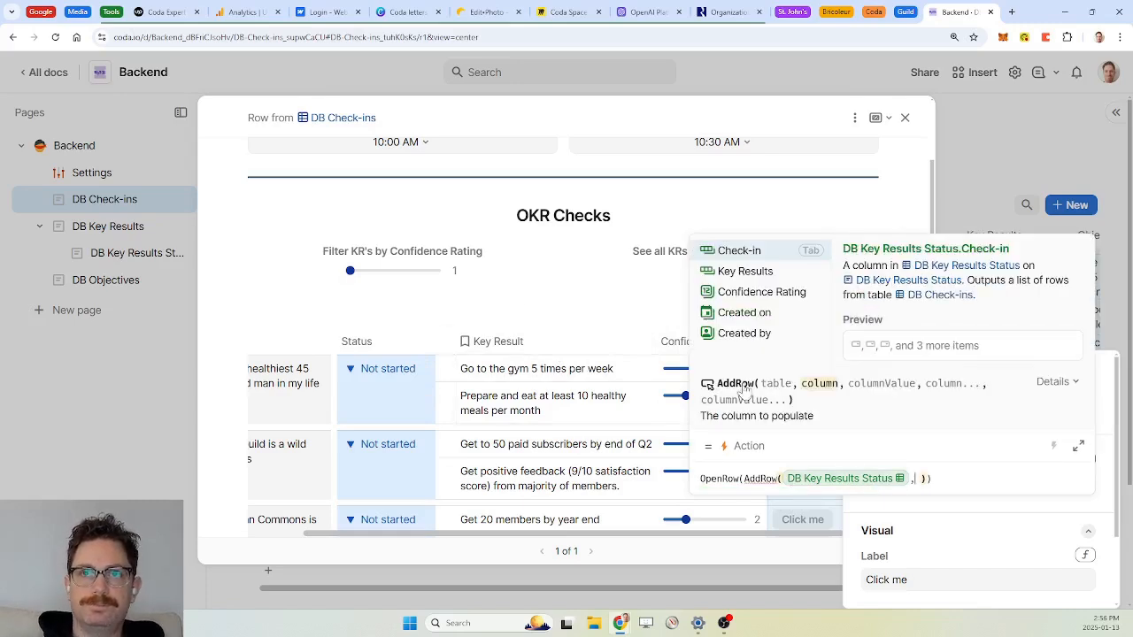
Step: Close the Tue, Jan 14 check-in row and create a page titled Check-ins above Backend in the page list
left_click(571, 304)
scroll(571, 304, "up", 2)
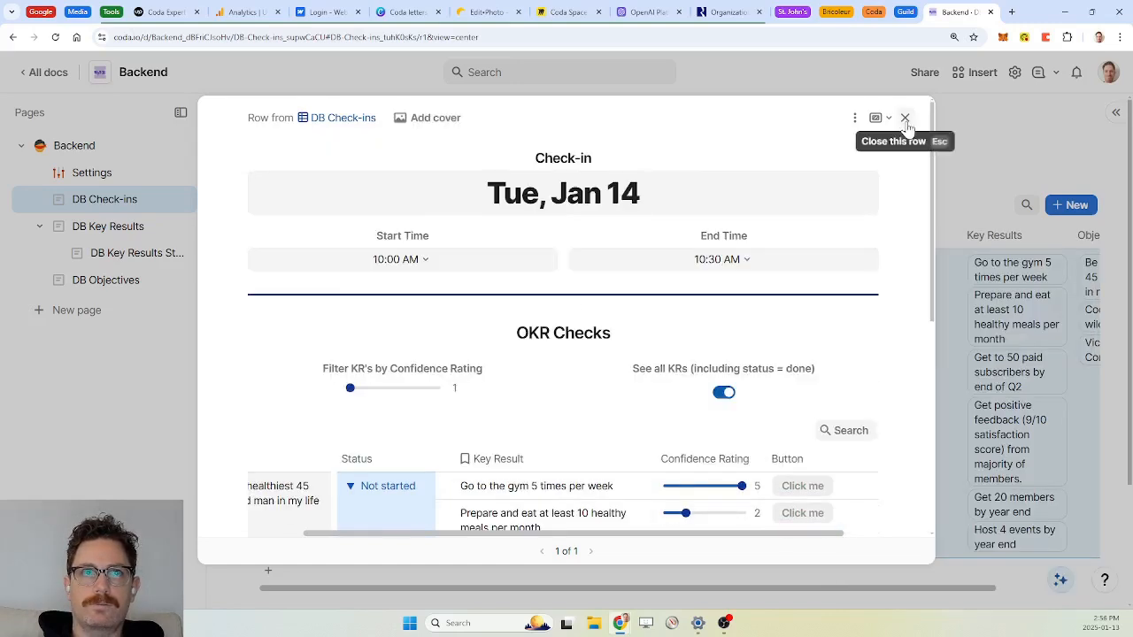
left_click(904, 117)
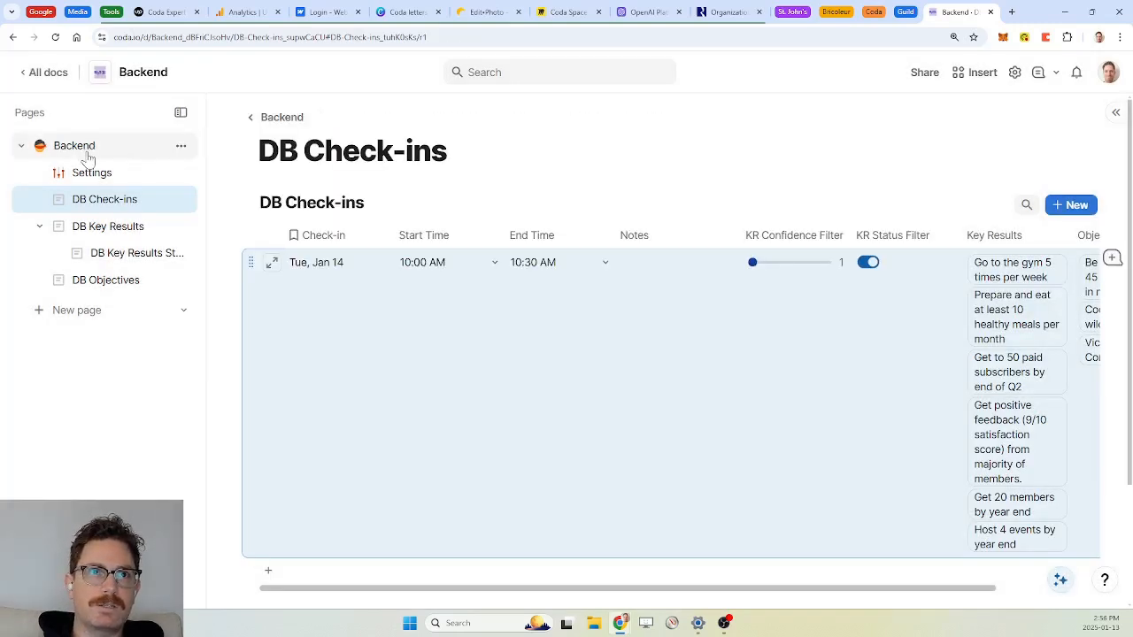
left_click(83, 313)
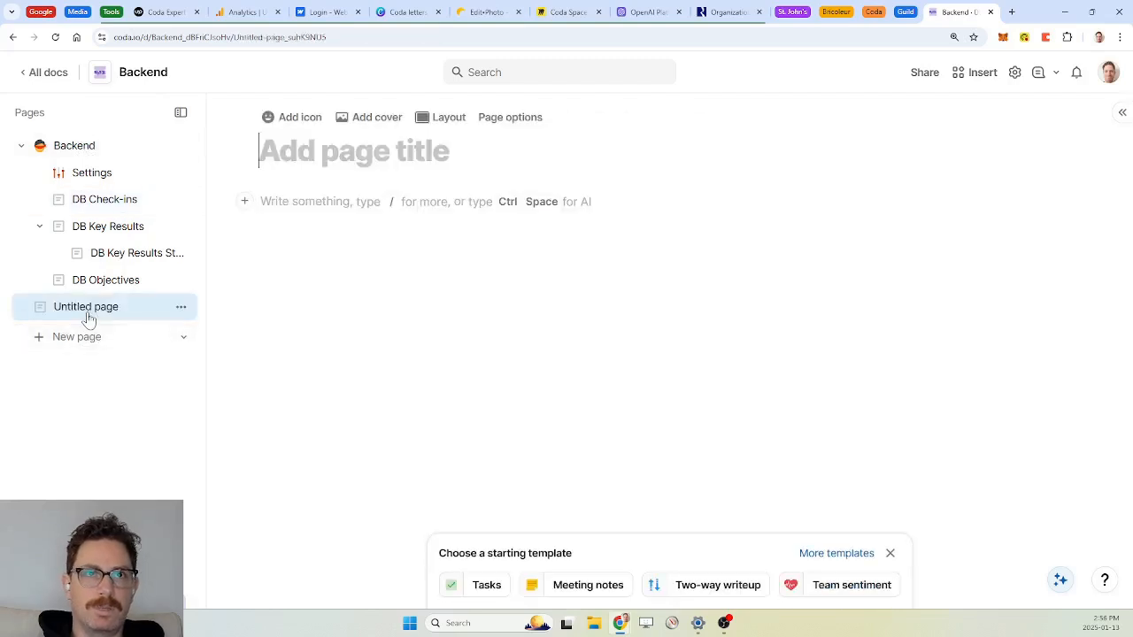
type("Check-")
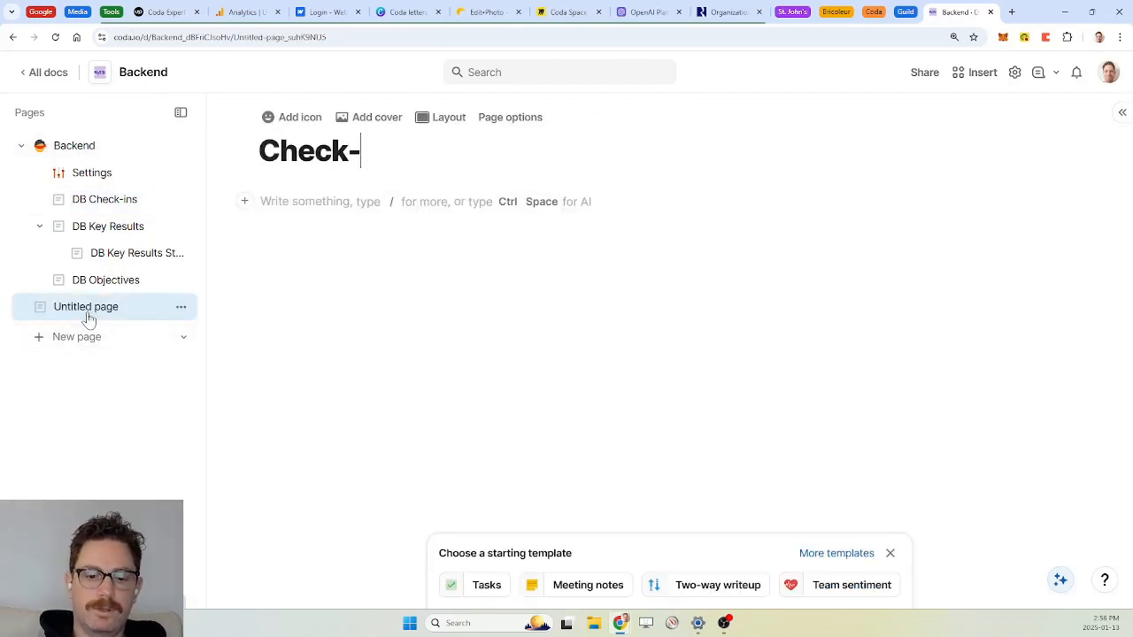
type("ins")
key("Return")
left_click_drag(88, 319, 92, 140)
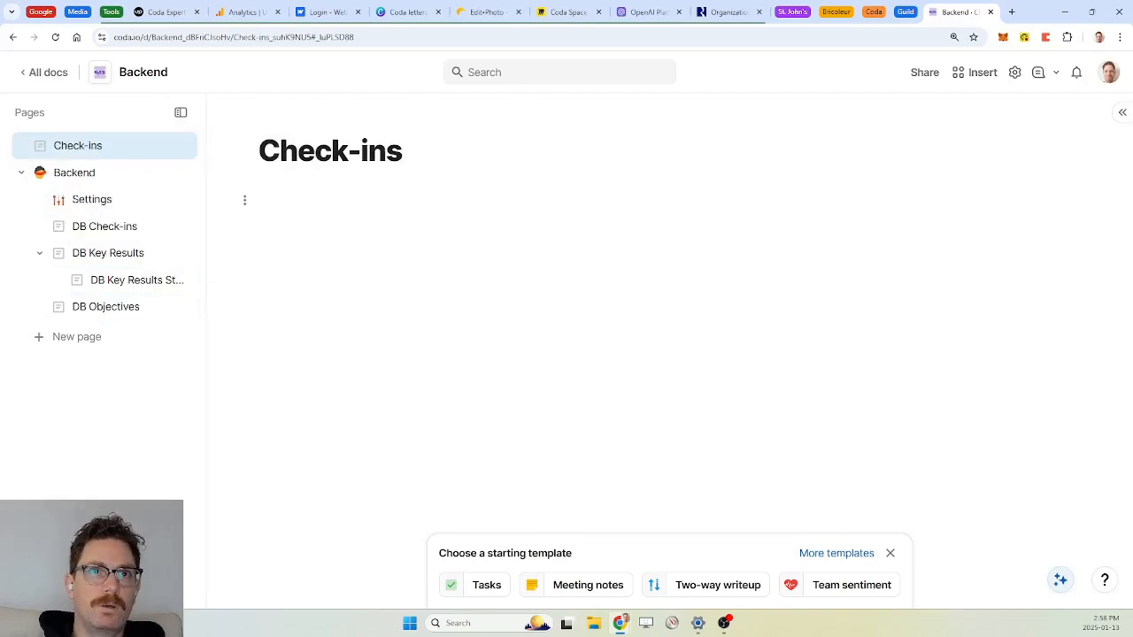
Step: Insert a view of DB Check-ins on the Check-ins page and name it Check-ins
type("/chec")
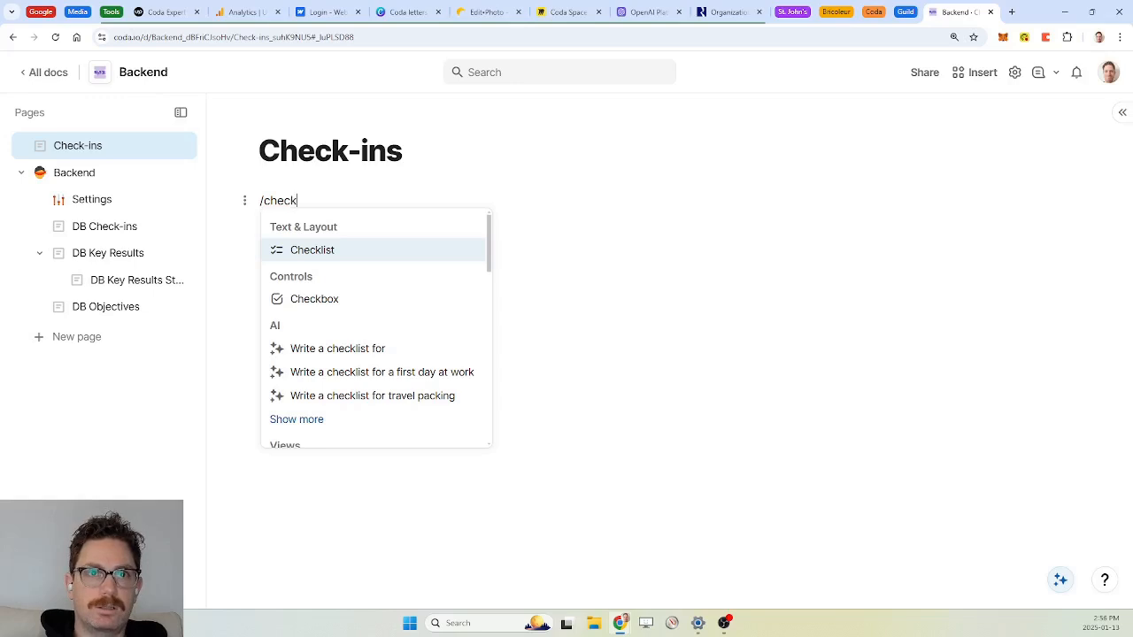
type("k")
key("BackSpace")
key("BackSpace")
key("BackSpace")
key("BackSpace")
key("BackSpace")
type("db c")
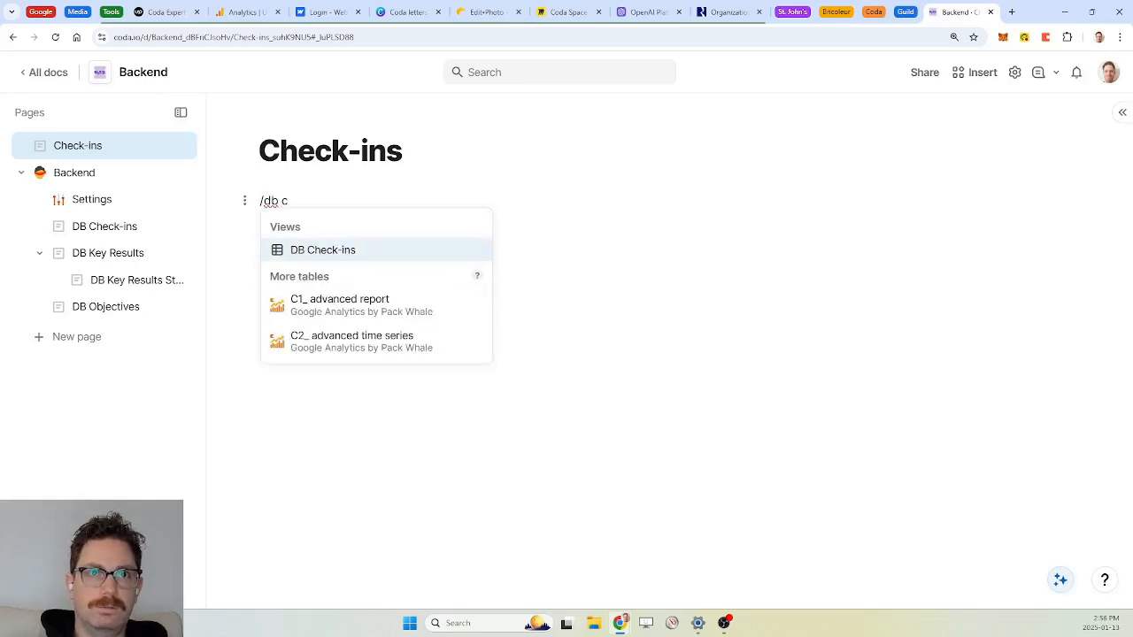
key("Return")
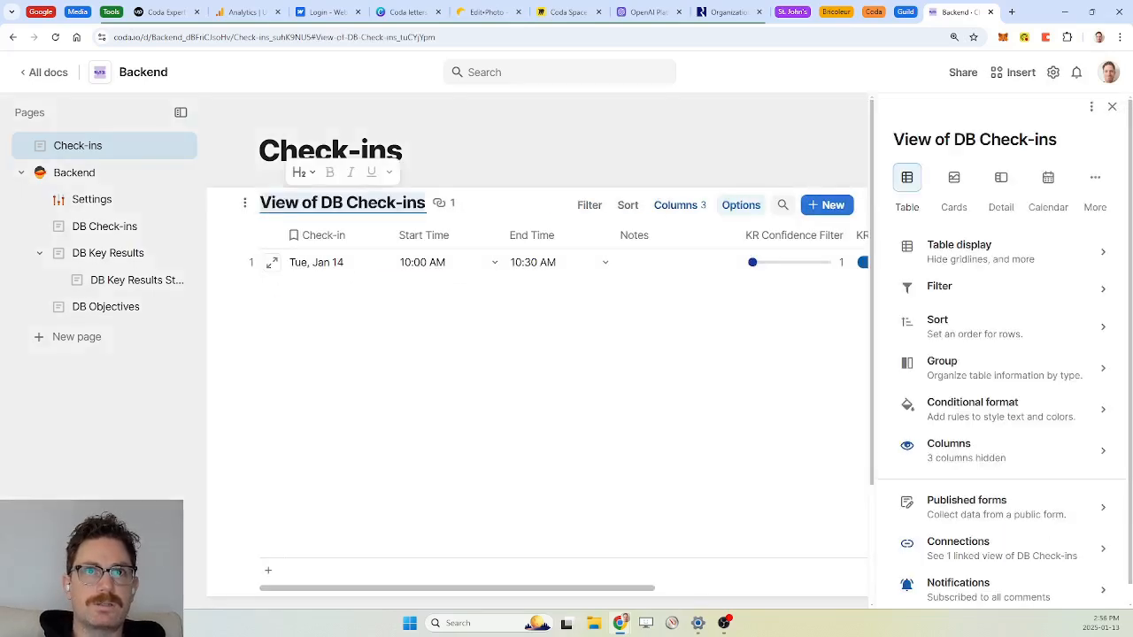
type("Check-ins")
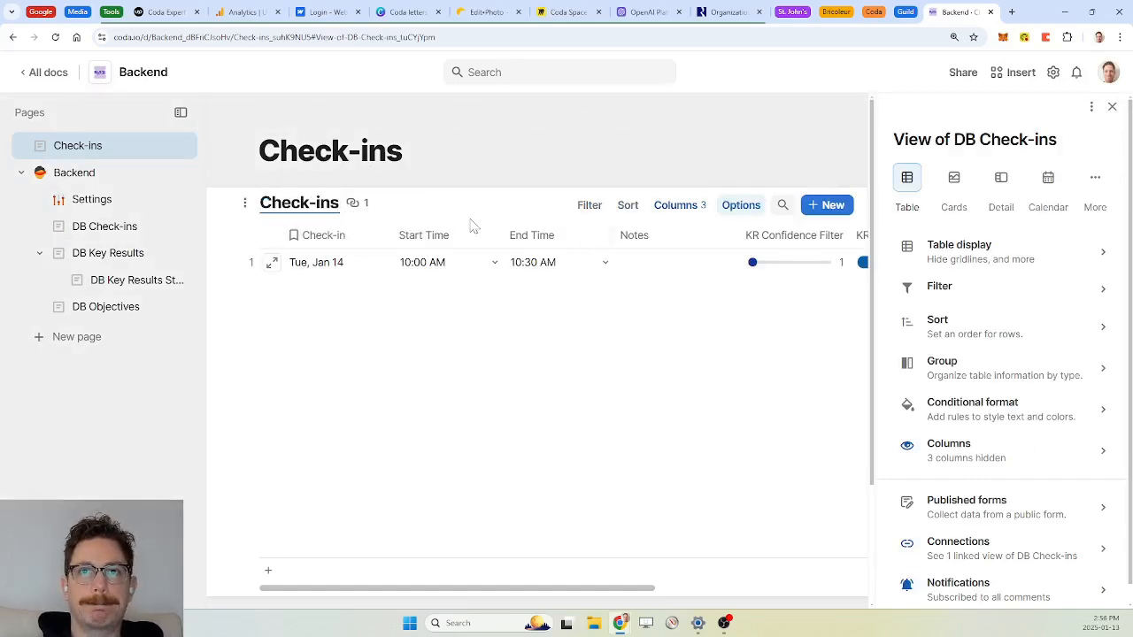
Step: Turn off the pinned expand row button in the Check-ins view's table display
left_click(969, 256)
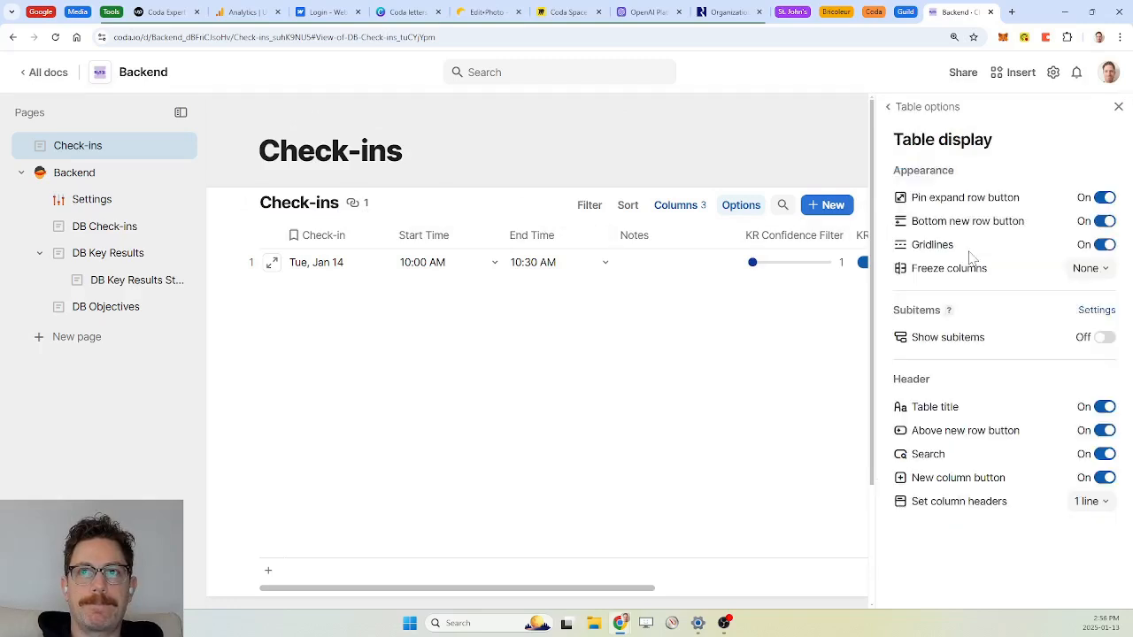
left_click(1104, 198)
left_click(925, 107)
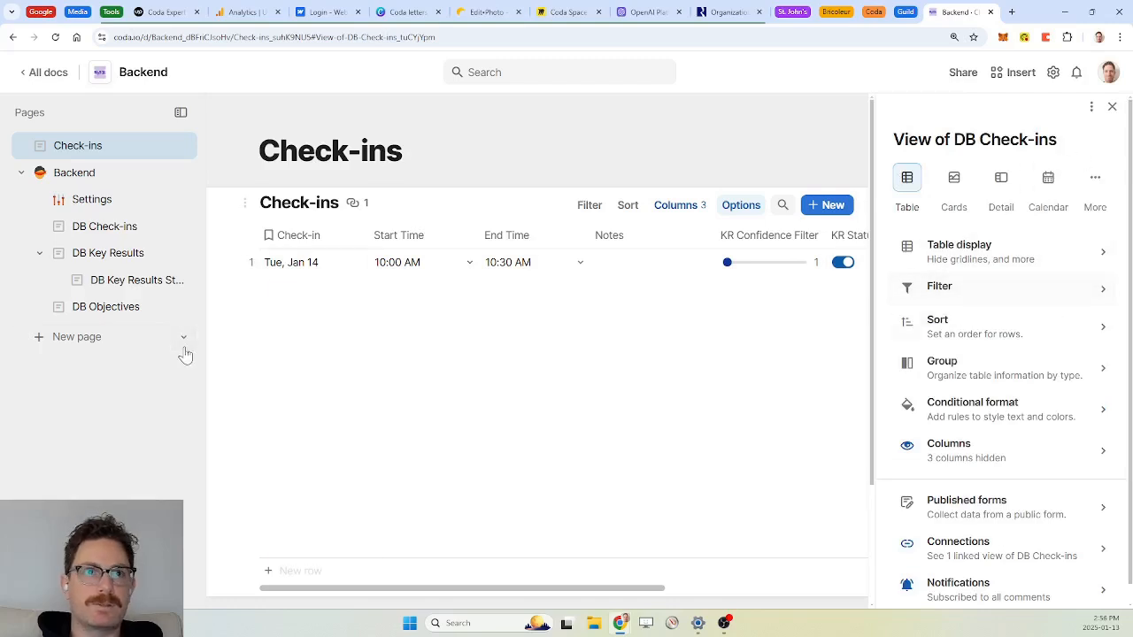
Step: On the Settings page, add a new divider line above the existing one over the Modal Lines section
left_click(98, 204)
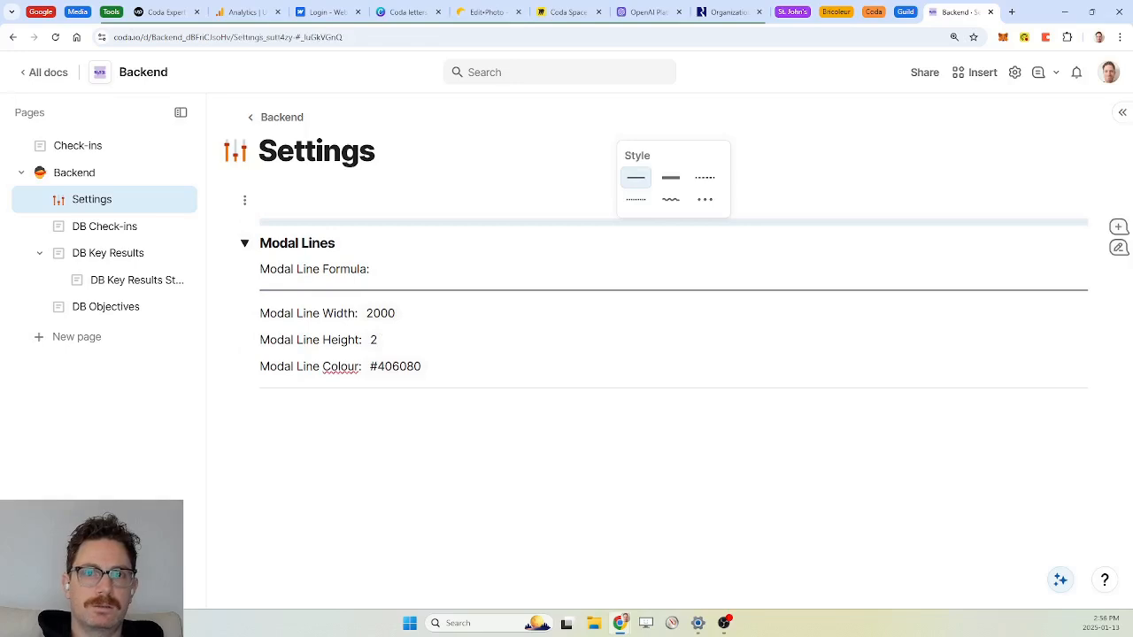
key("Return")
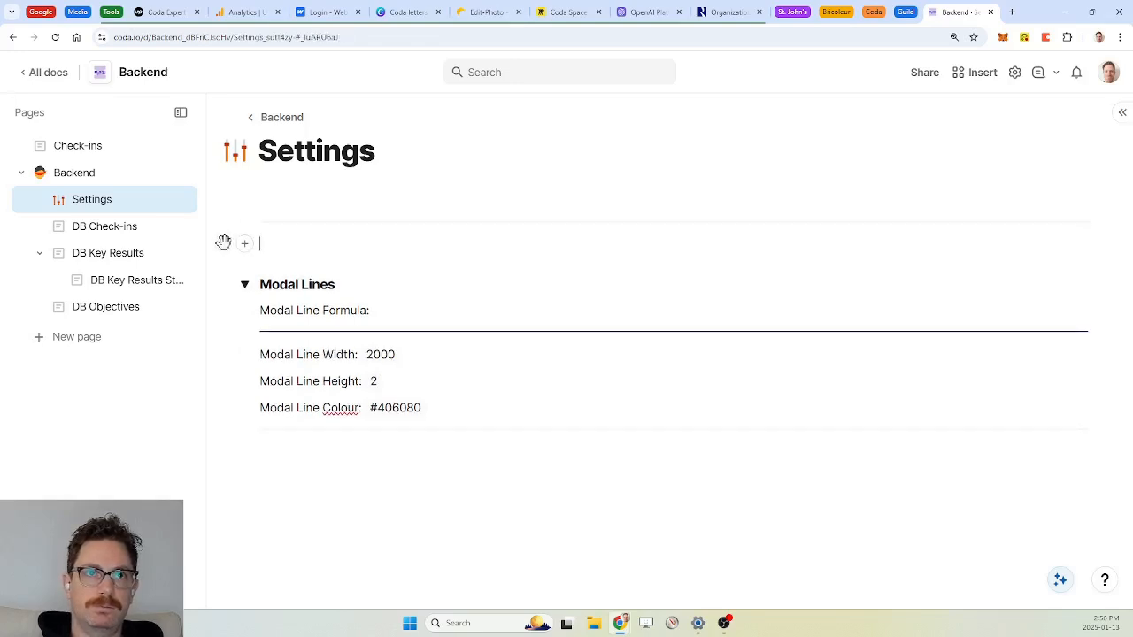
left_click_drag(233, 220, 240, 209)
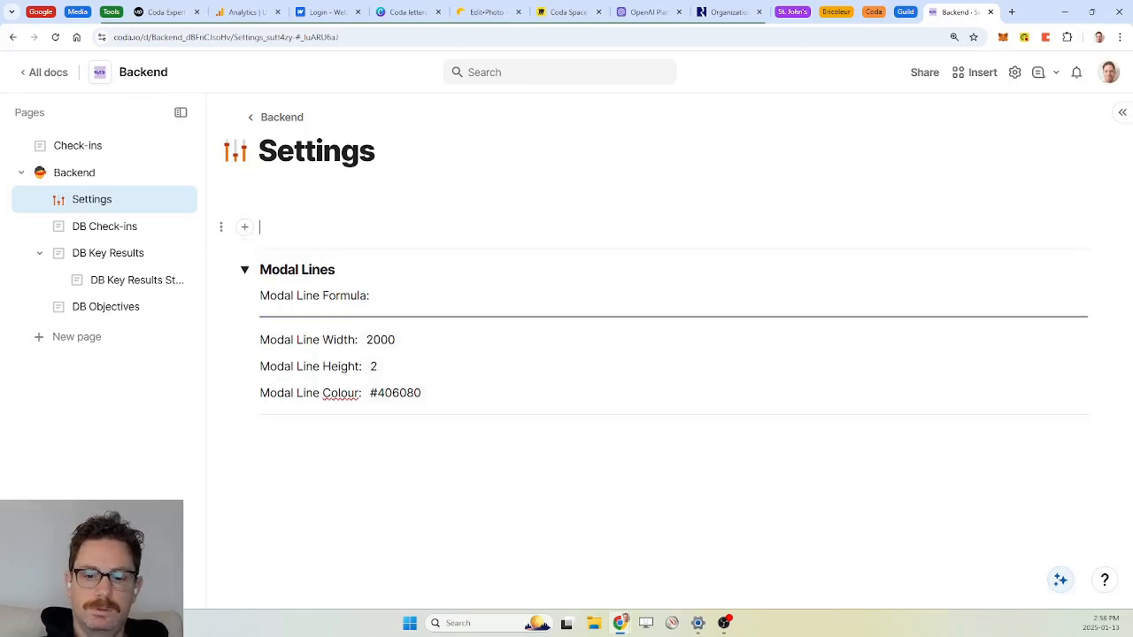
type("/h3")
key("Return")
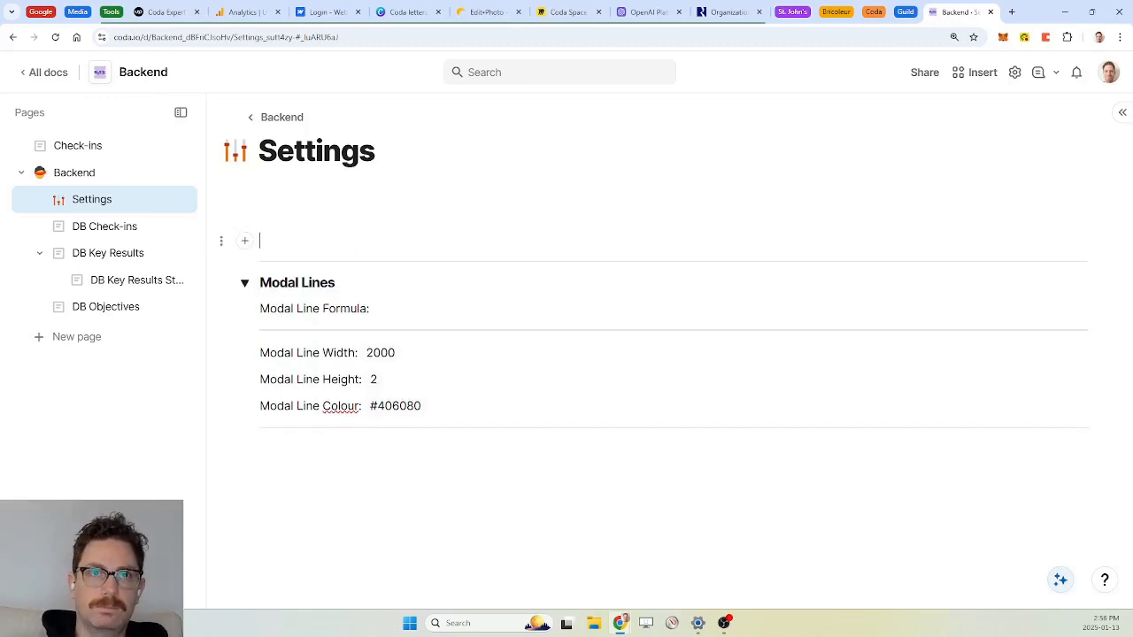
type("---")
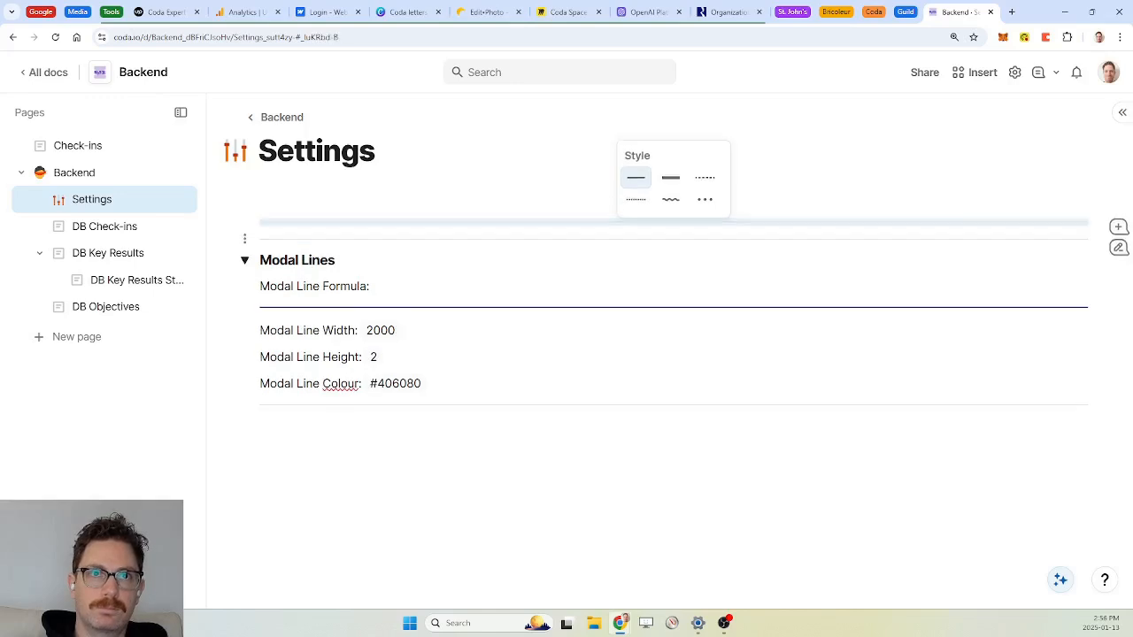
Step: Add the heading "Current Check-in" between the two dividers above Modal Lines, with an empty line beneath it
key("Return")
type("/h")
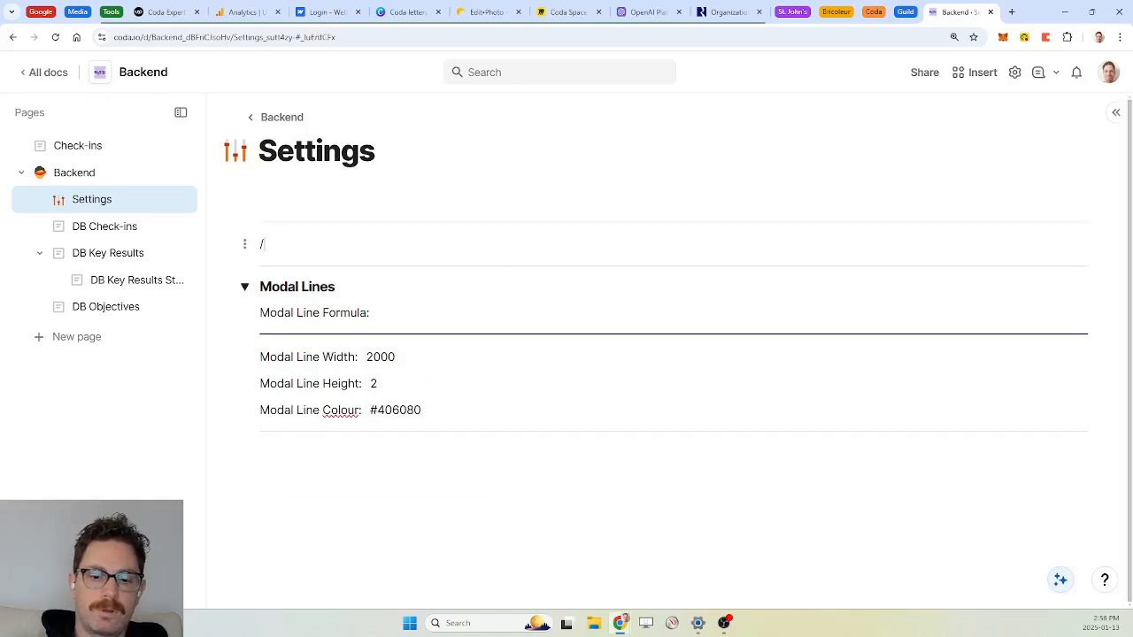
key("BackSpace")
key("BackSpace")
type("C")
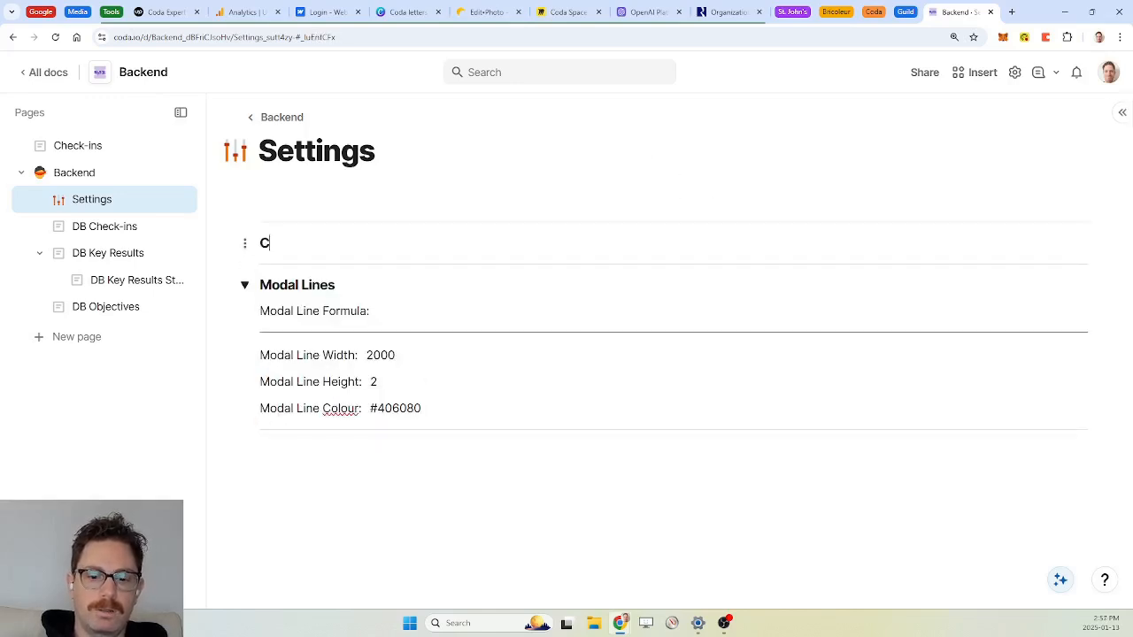
type("urrent")
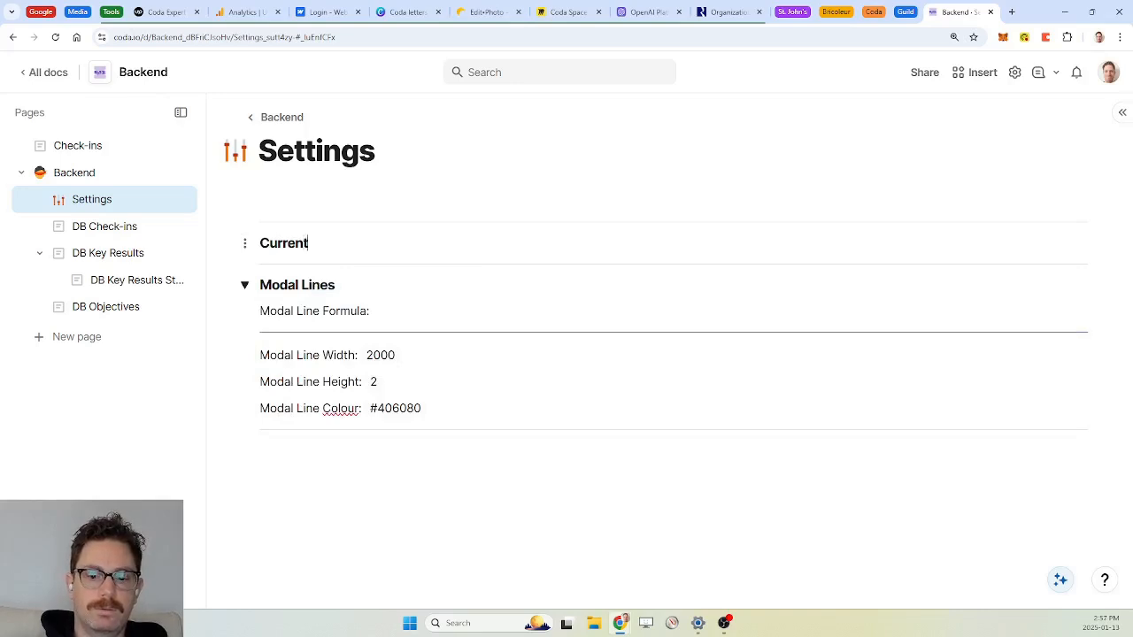
type(" Check-in")
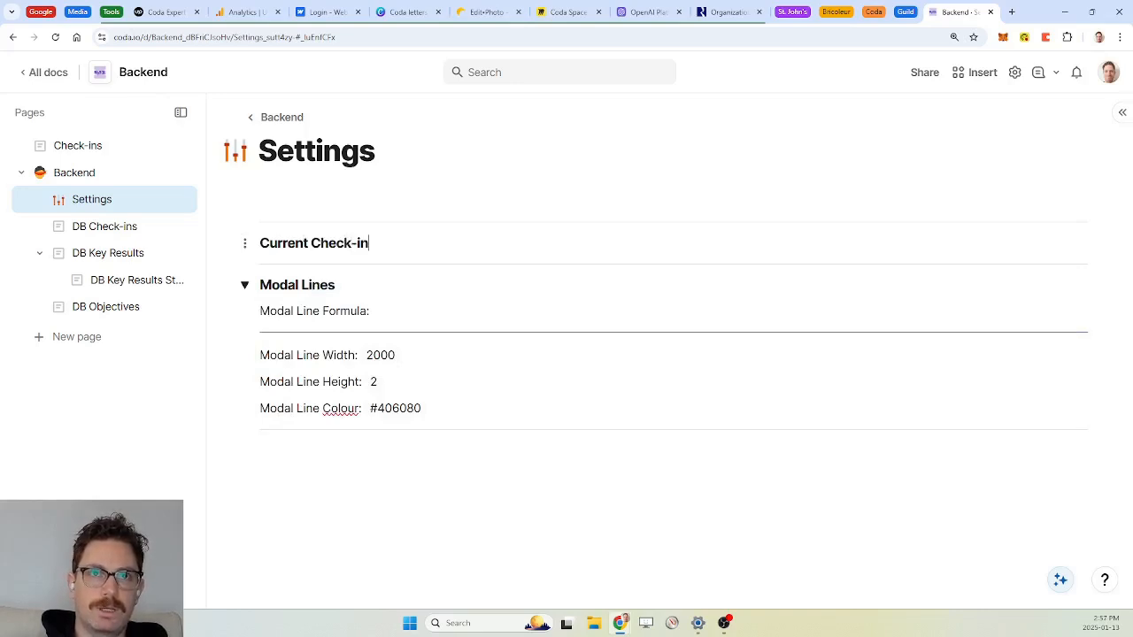
key("Return")
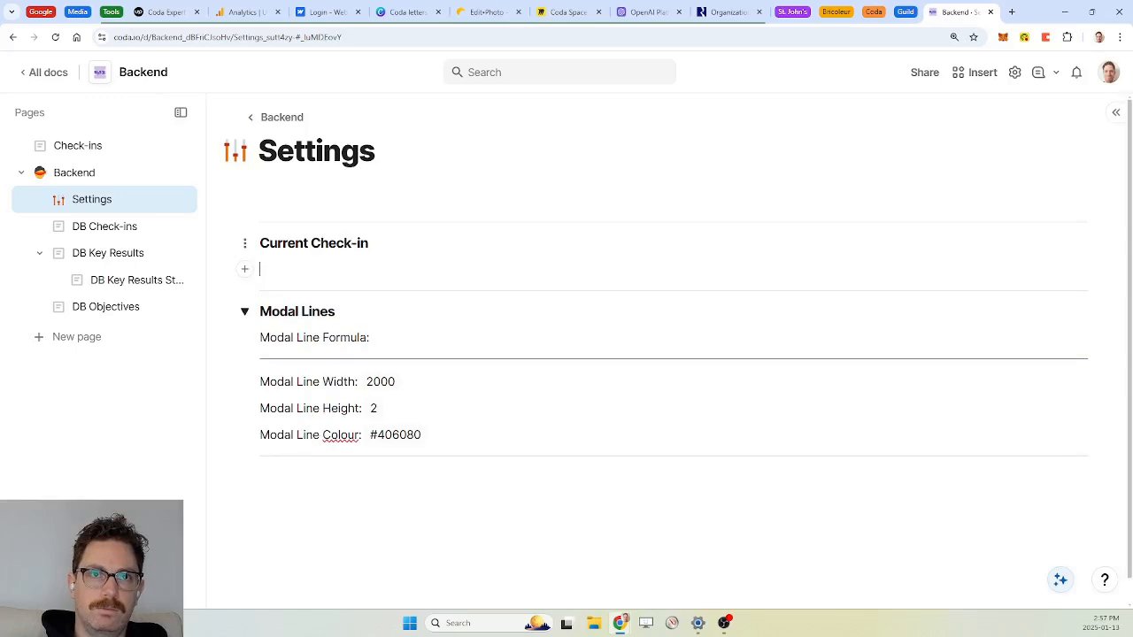
Step: Add the heading "Current User" on the line directly beneath the Current Check-in heading on the Settings page
type("/")
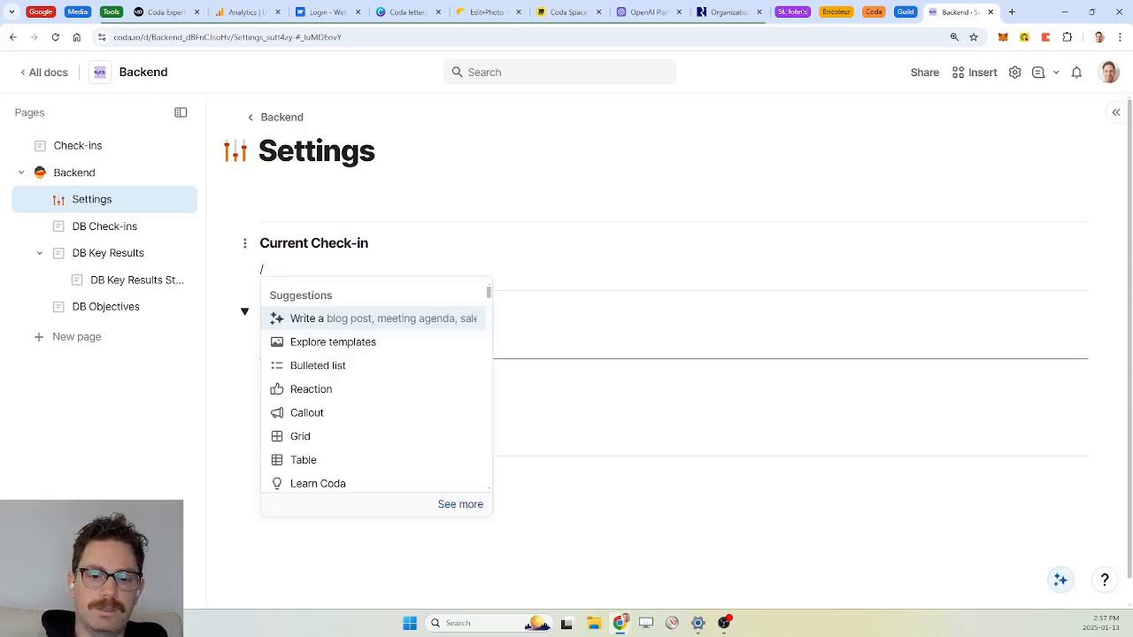
type("h2")
key("Return")
type("Curre")
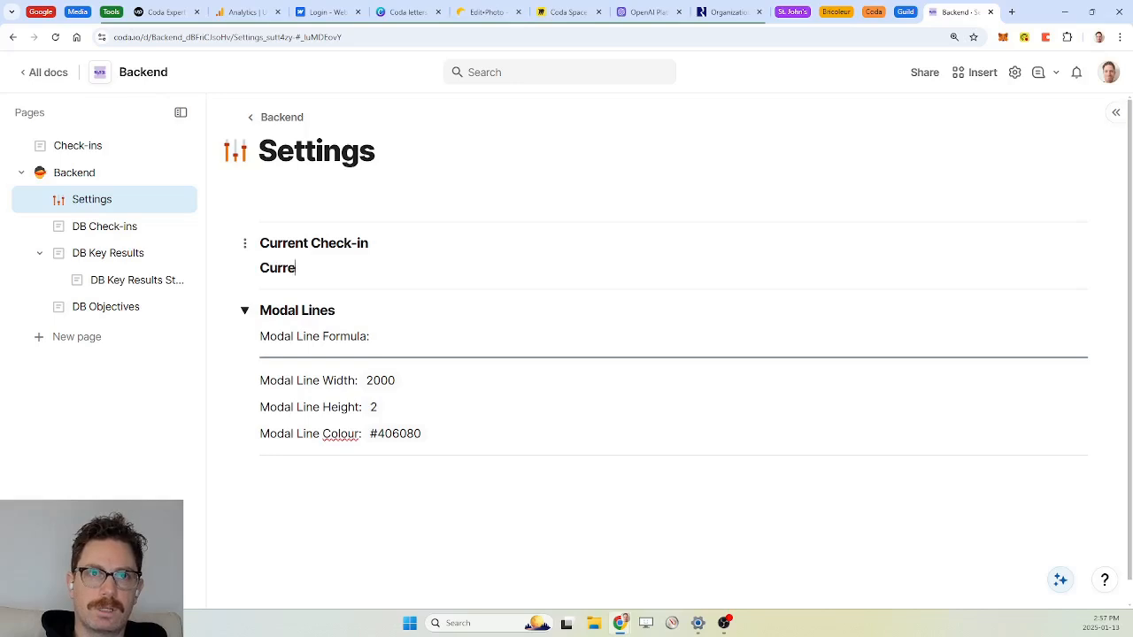
type("nt User")
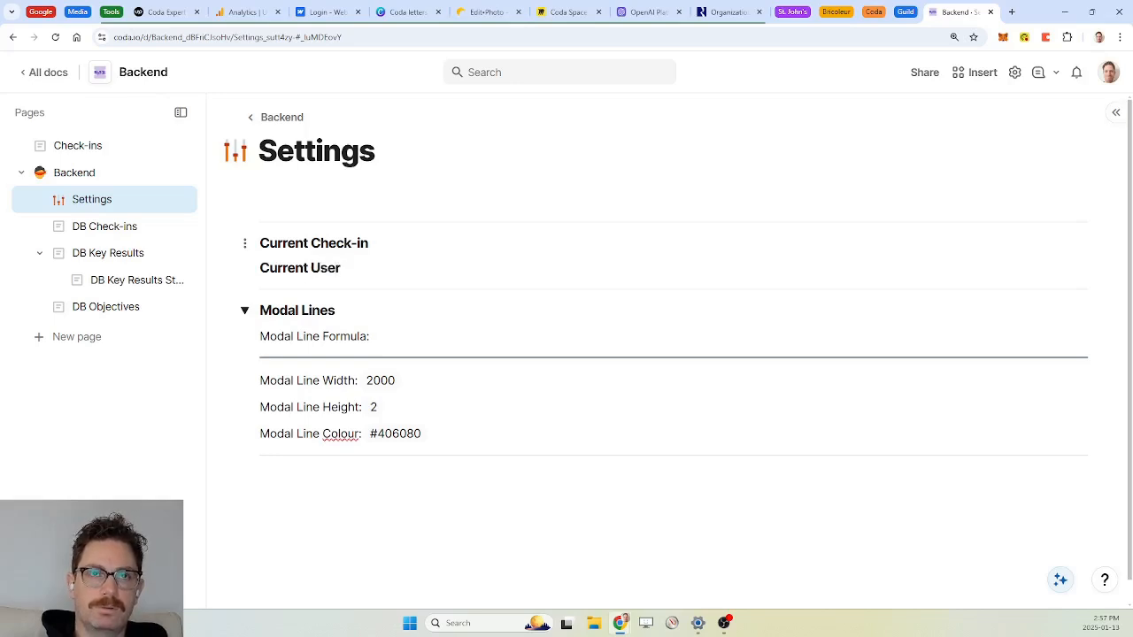
key("Return")
Step: Insert the formula User(), named currentUser, beneath the Current User heading and collapse that section
key("equal")
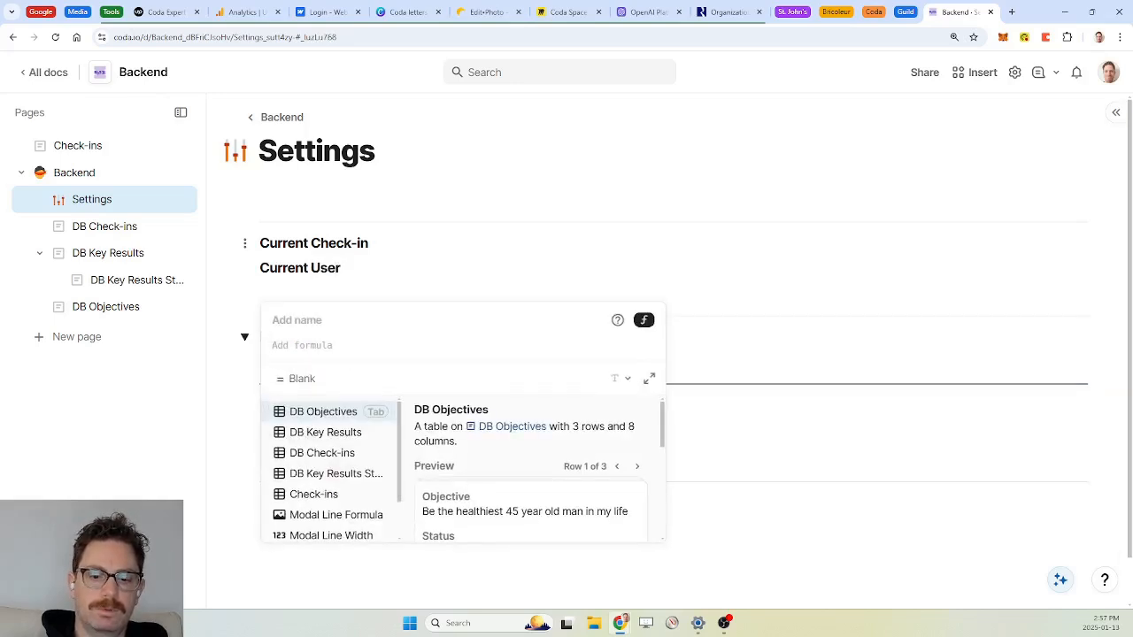
type("user()")
key("Tab")
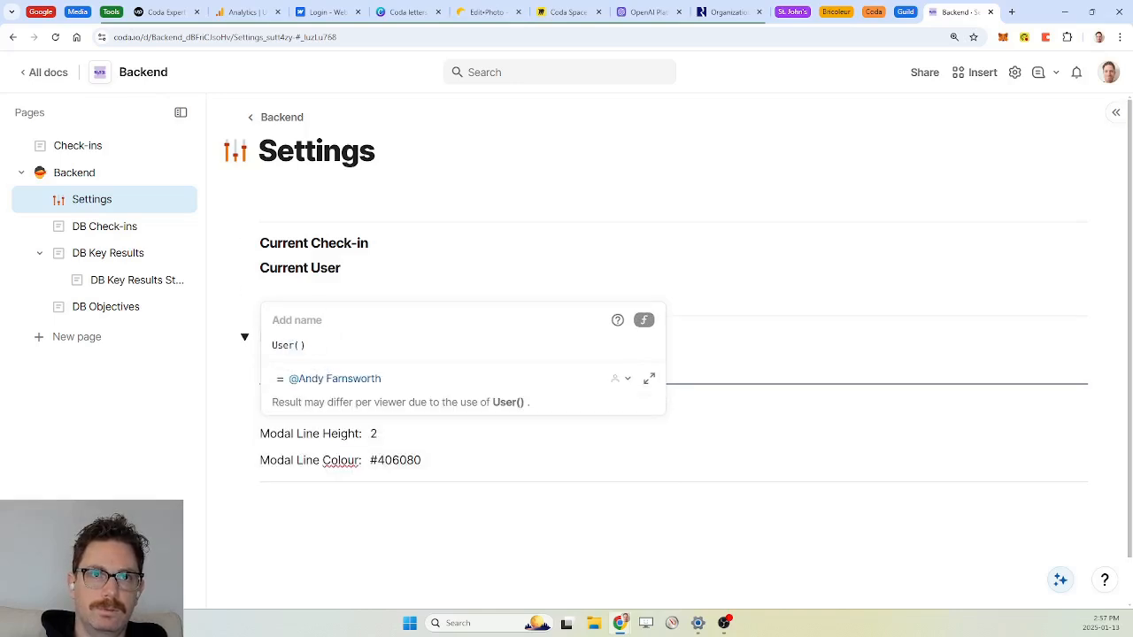
left_click(298, 321)
type("current")
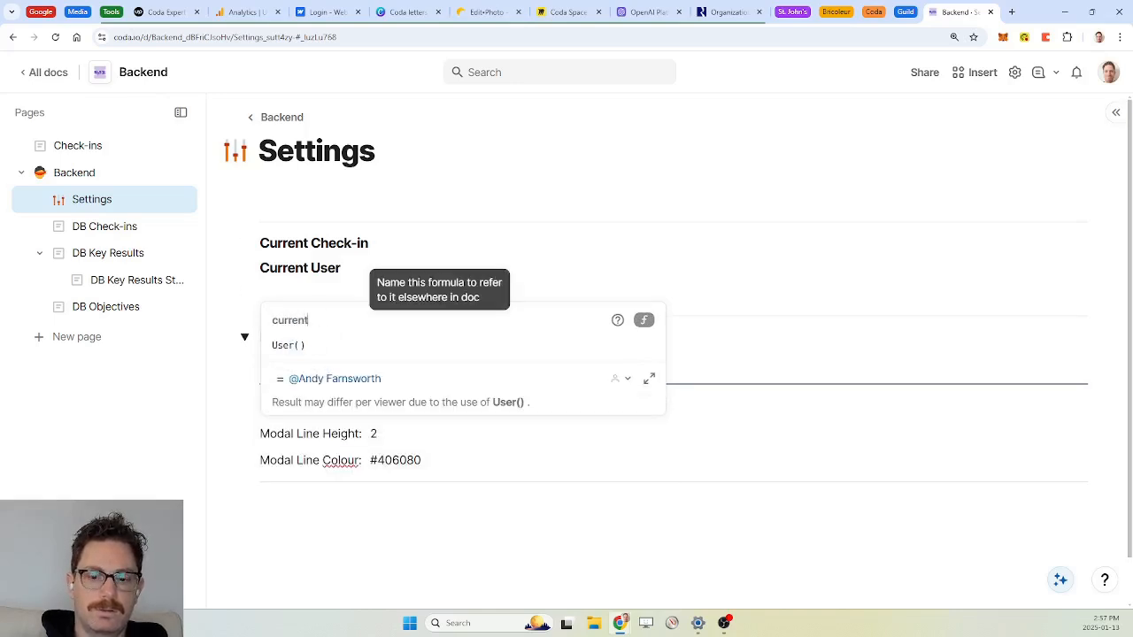
type("User")
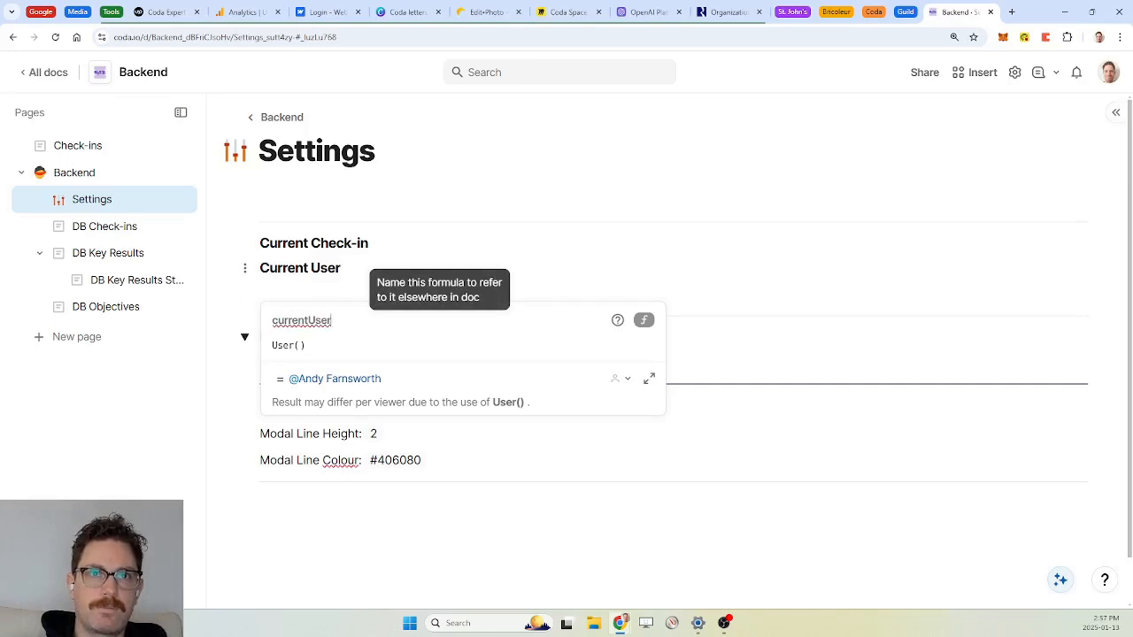
left_click(350, 268)
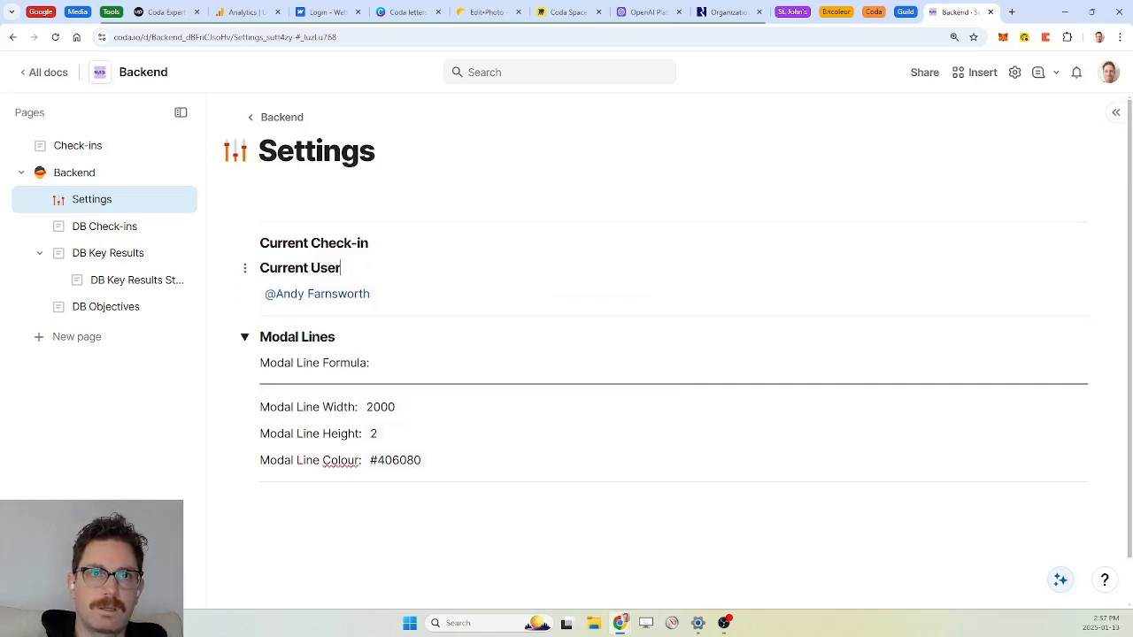
left_click(245, 267)
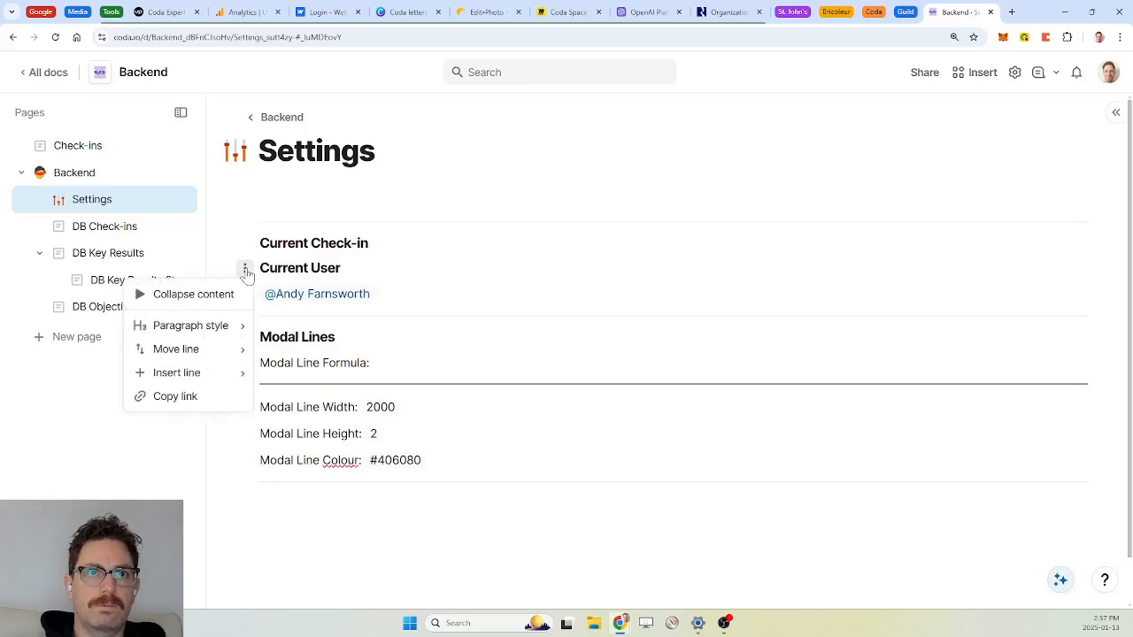
left_click(141, 293)
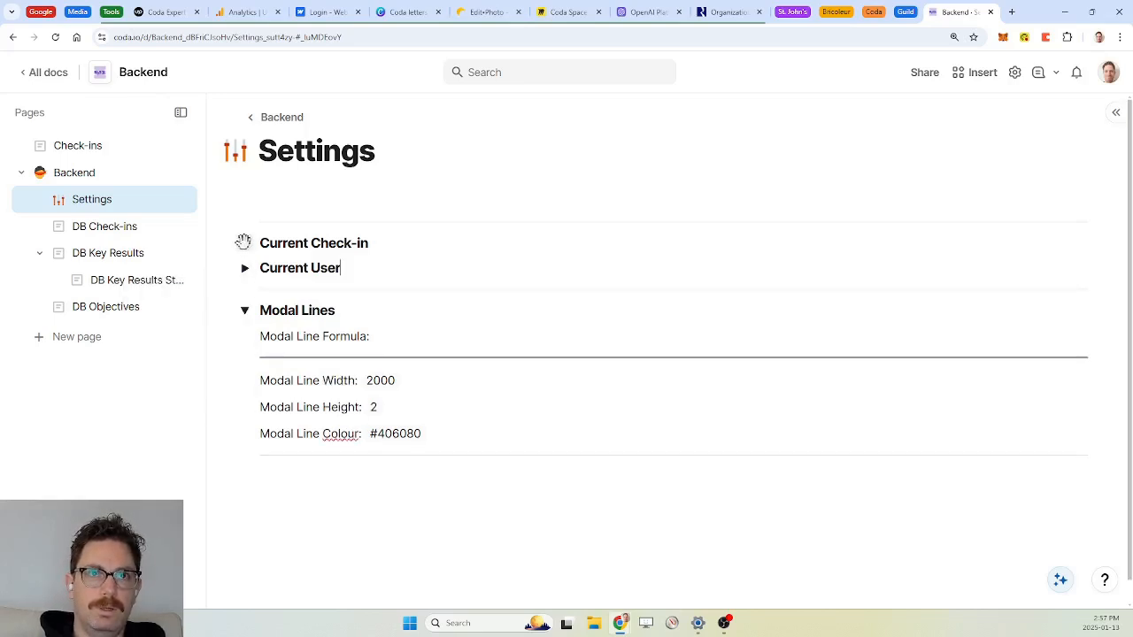
Step: Insert a relation control on a new line beneath the Current Check-in heading
left_click(370, 244)
key("Return")
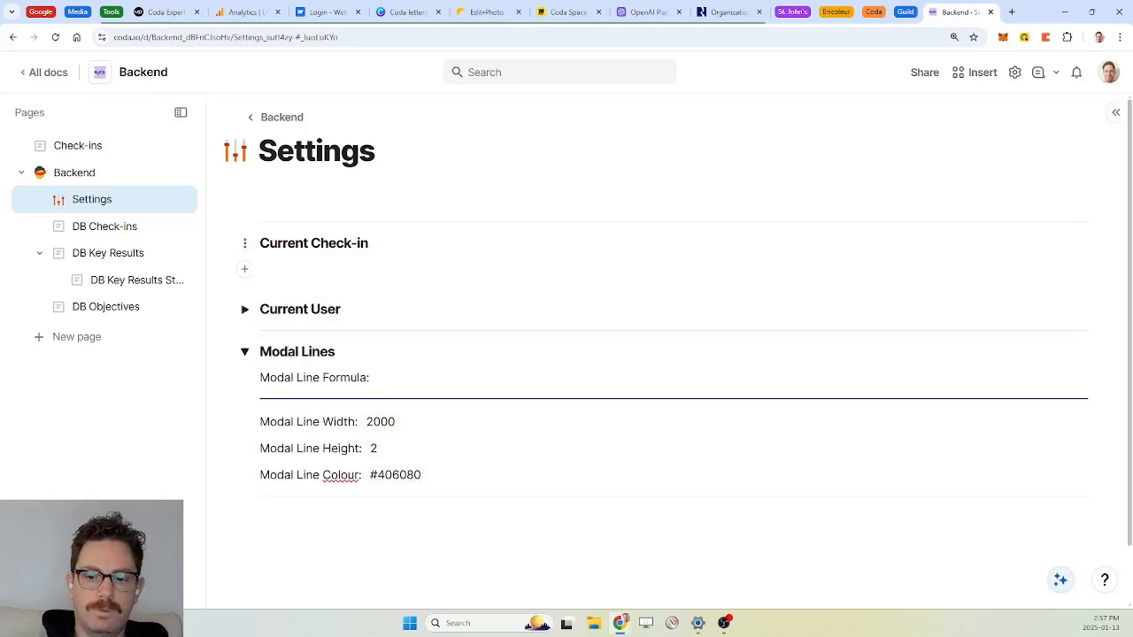
type("/re")
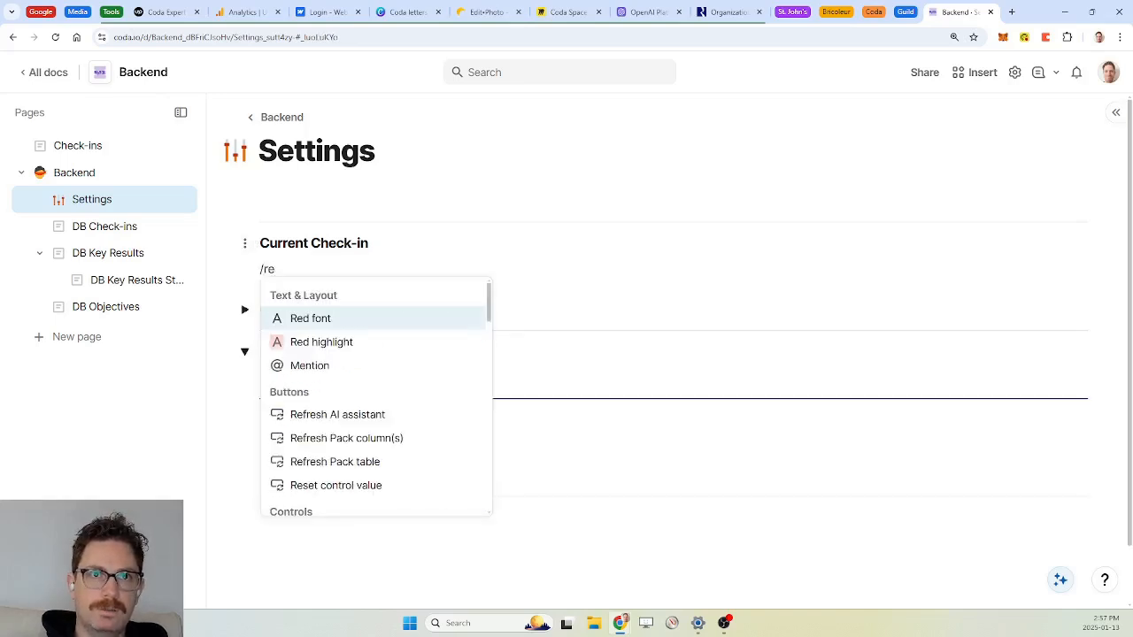
type("l")
key("Return")
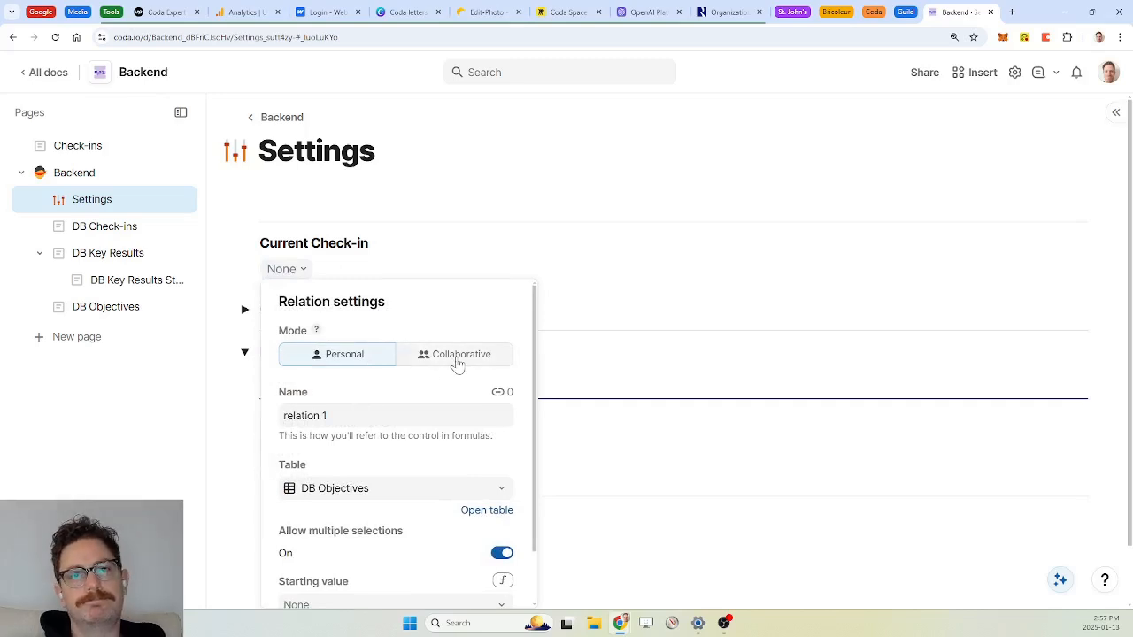
Step: Name the relation control currentCheckin
left_click(354, 415)
key("BackSpace")
key("BackSpace")
key("BackSpace")
key("BackSpace")
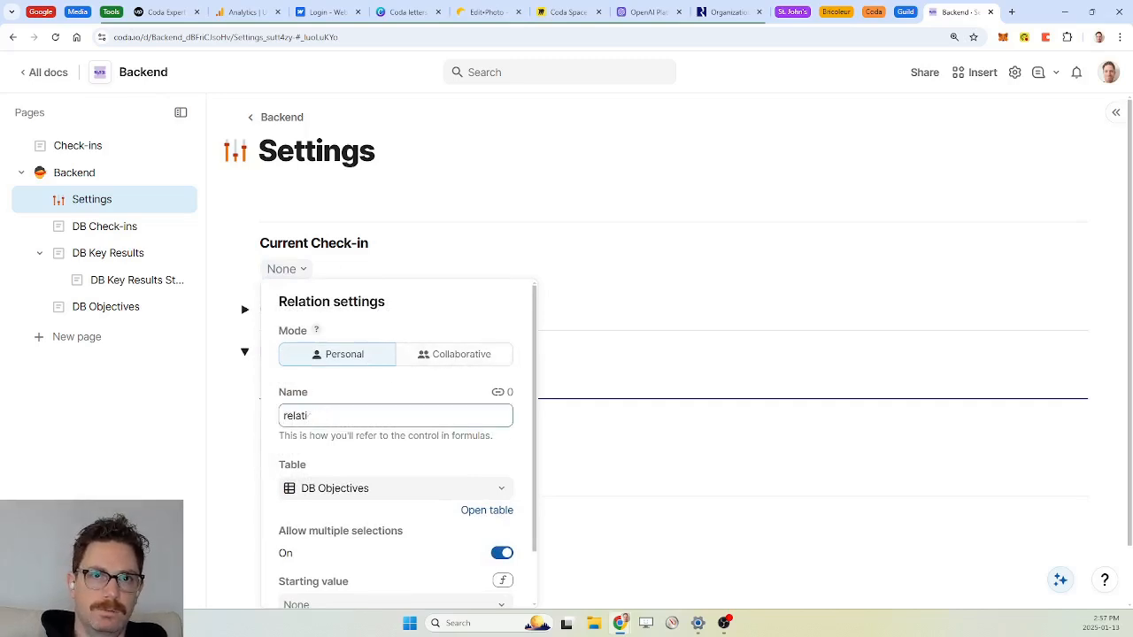
key("BackSpace")
key("BackSpace")
key("BackSpace")
key("BackSpace")
key("BackSpace")
key("BackSpace")
type("current")
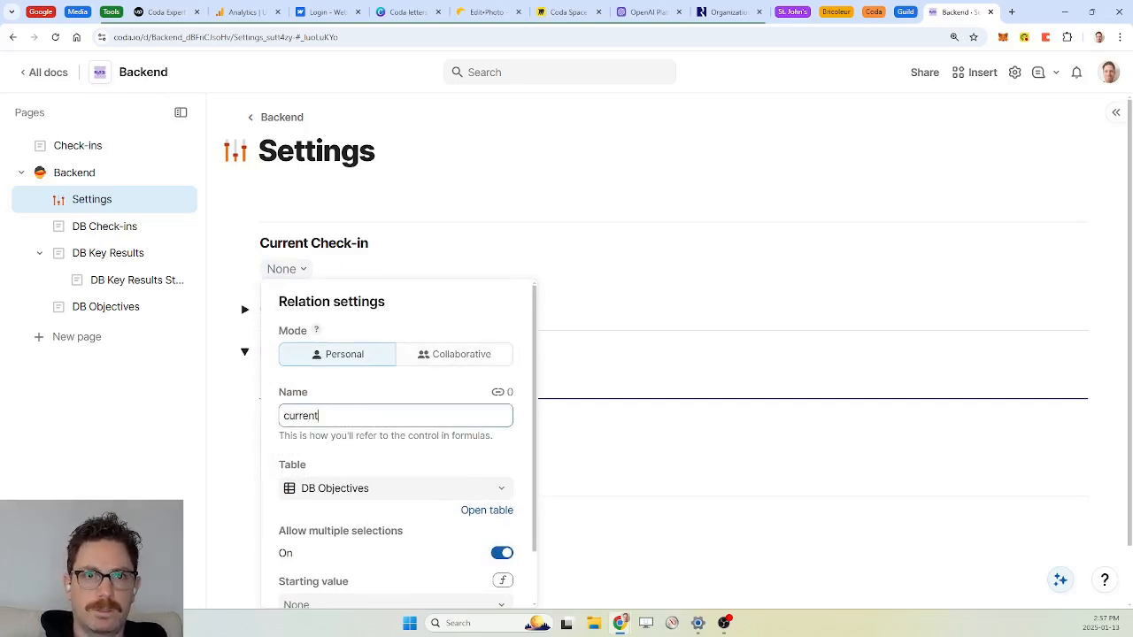
type("Checkin")
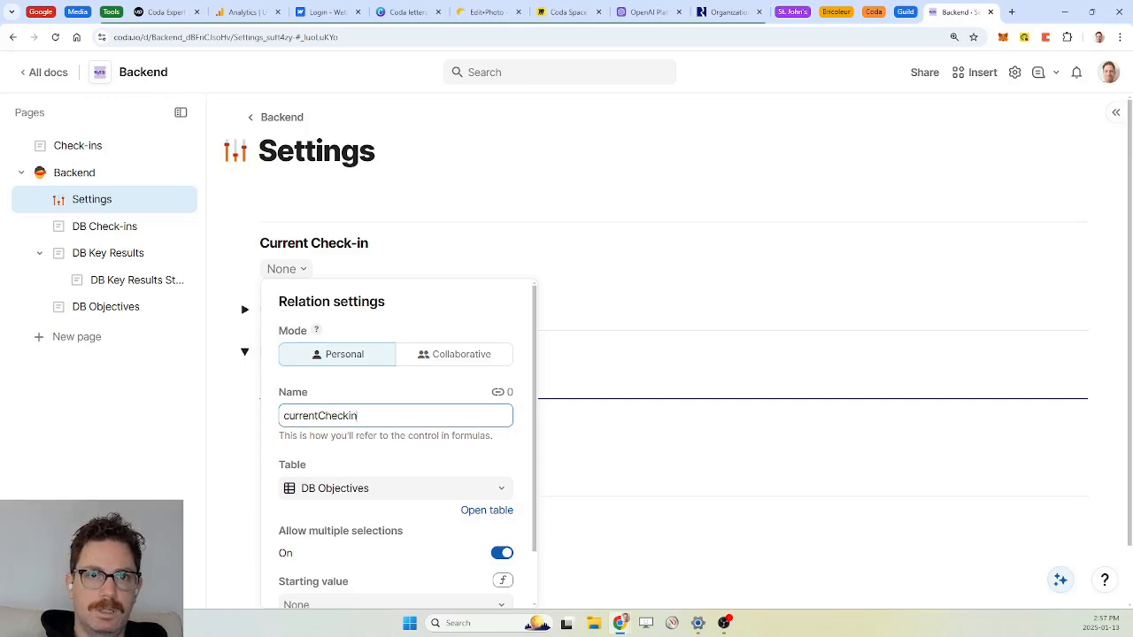
Step: Point the currentCheckin relation control to the DB Check-ins table and turn off multiple selections
left_click(387, 489)
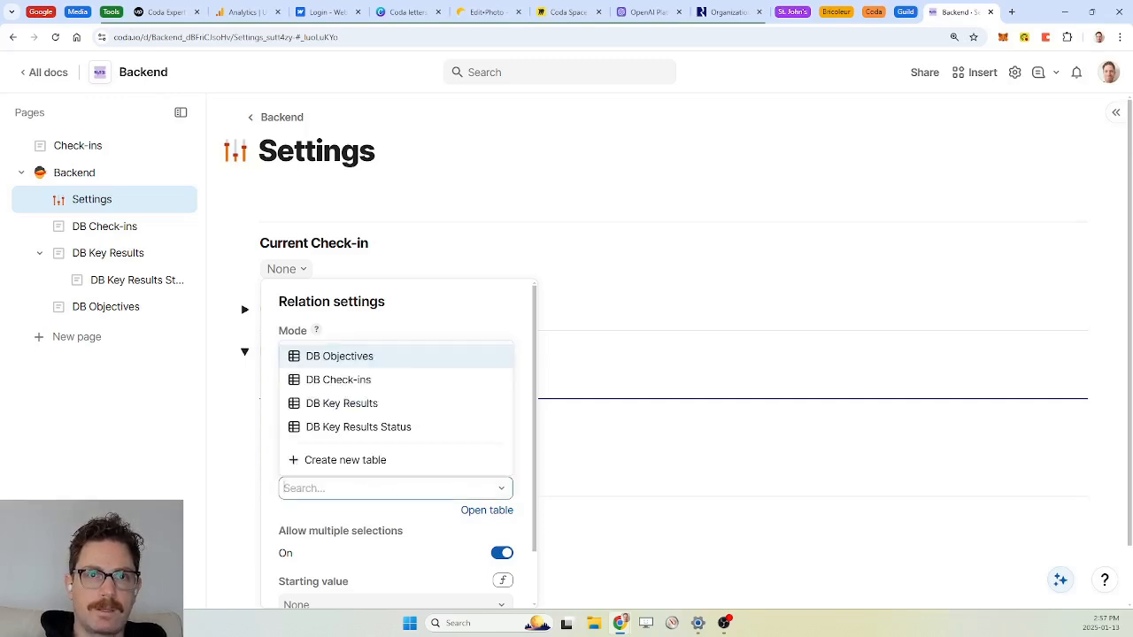
left_click(361, 382)
scroll(432, 517, "down", 1)
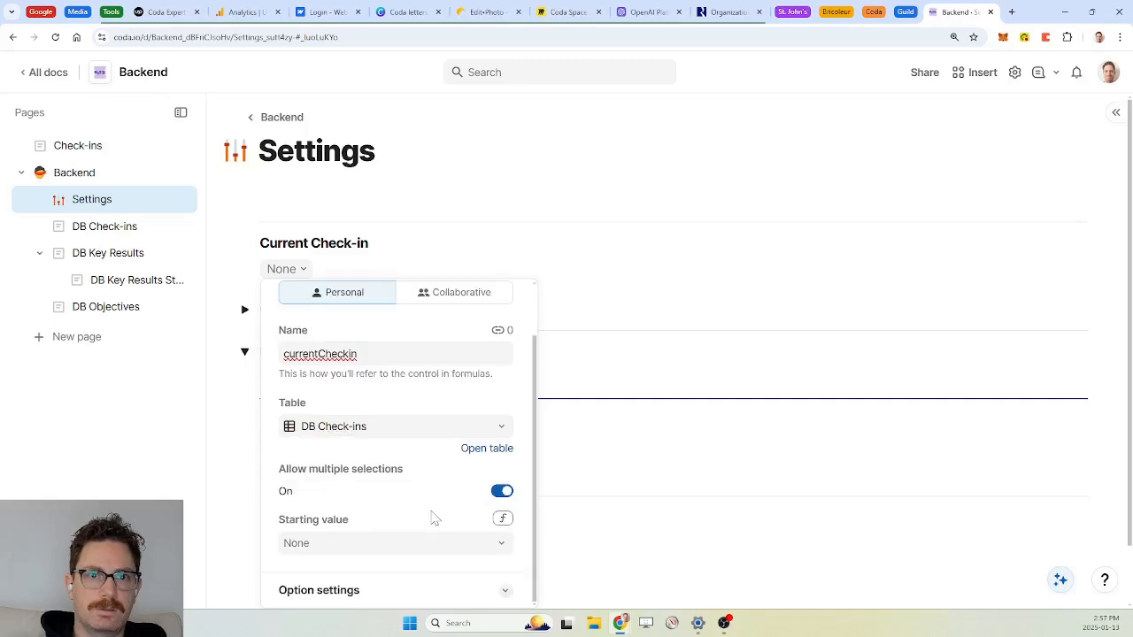
left_click(502, 491)
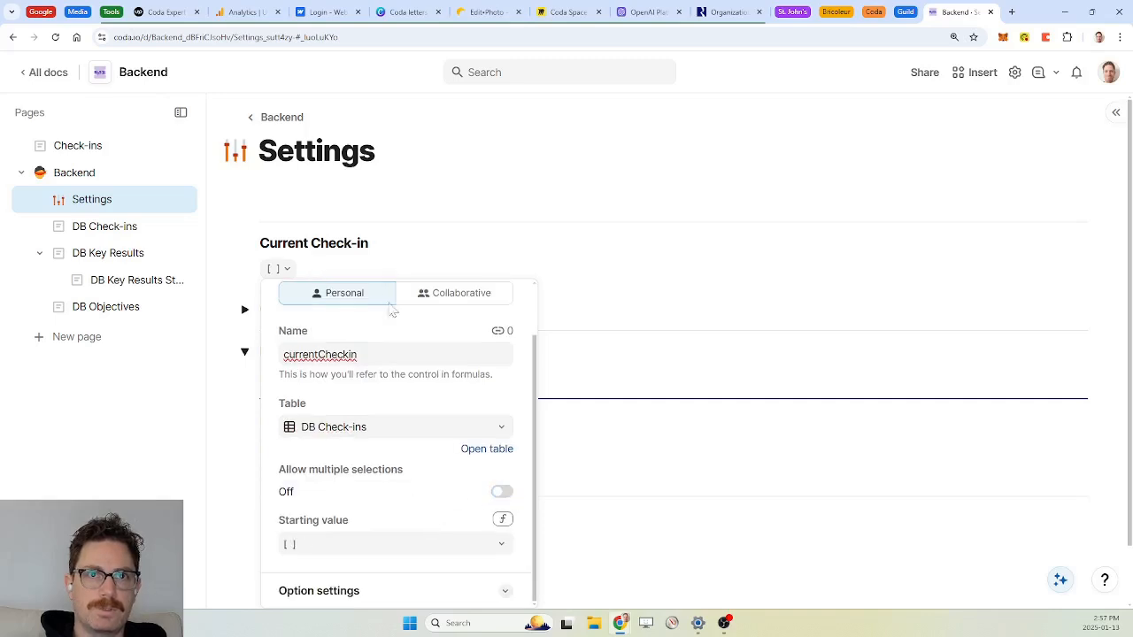
left_click(407, 266)
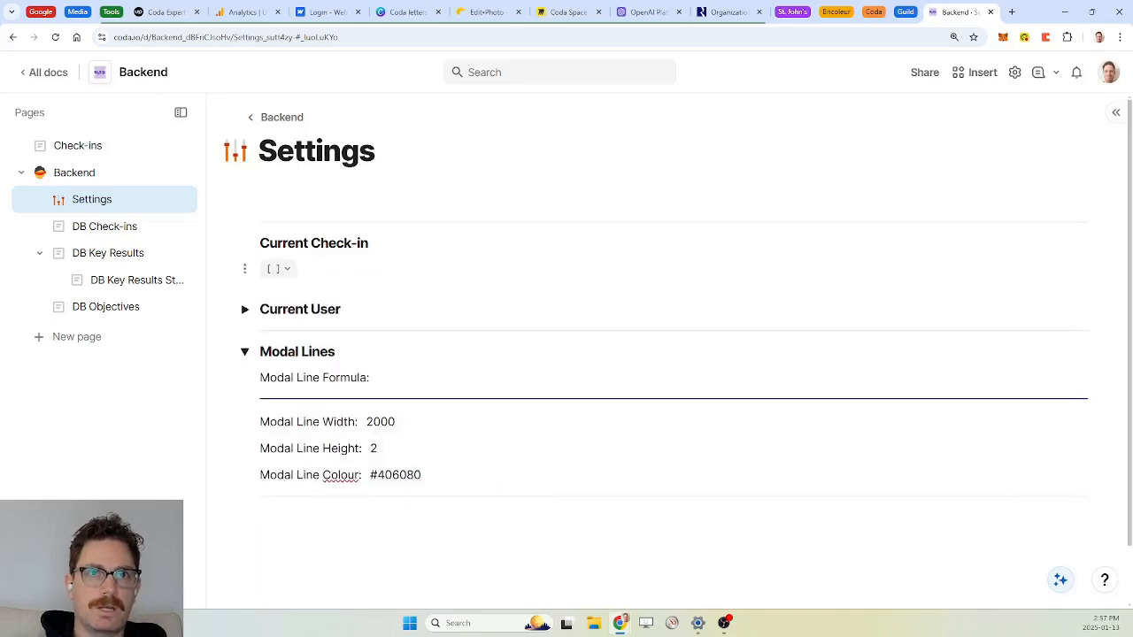
Step: Collapse the Current Check-in and Modal Lines sections and insert a divider line between Current Check-in and Current User
left_click(247, 245)
left_click(208, 267)
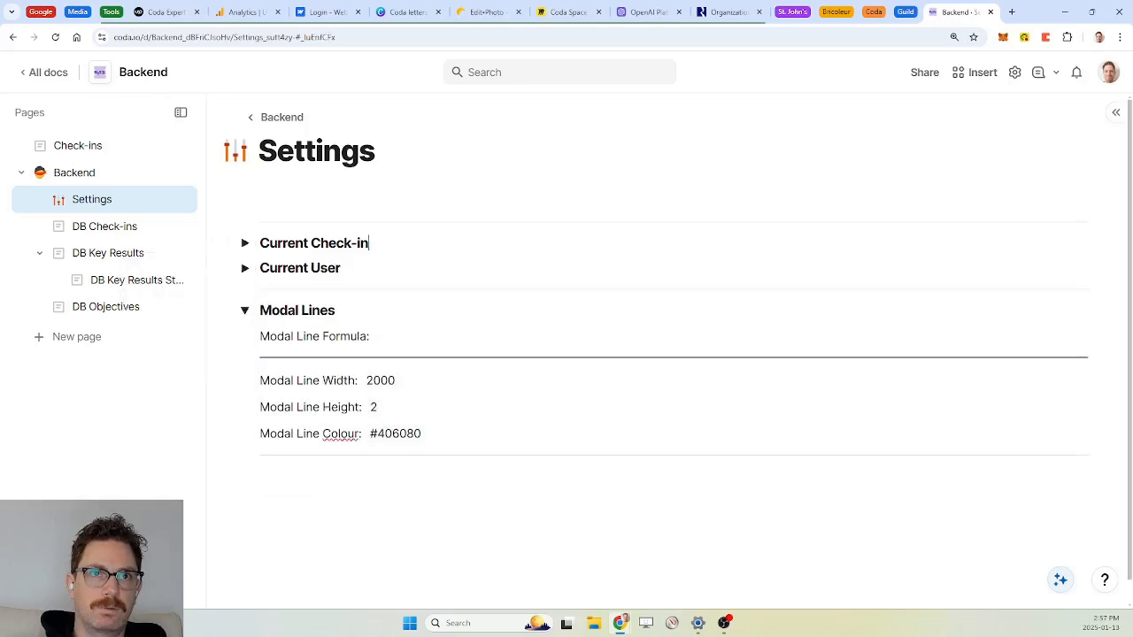
key("Return")
type("0")
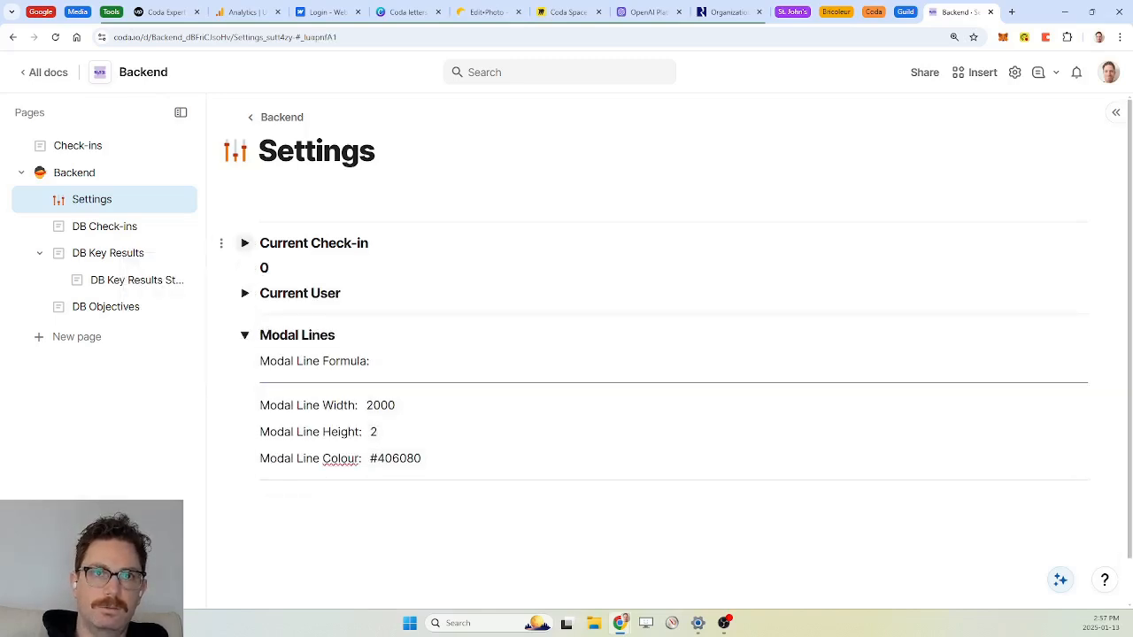
key("BackSpace")
key("Delete")
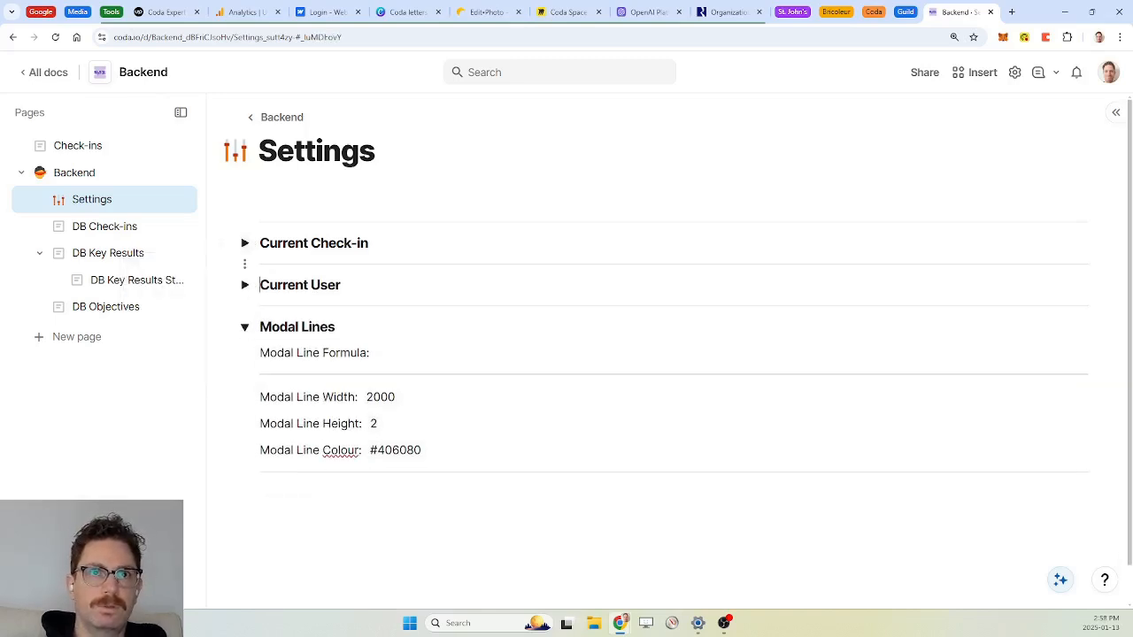
left_click(245, 327)
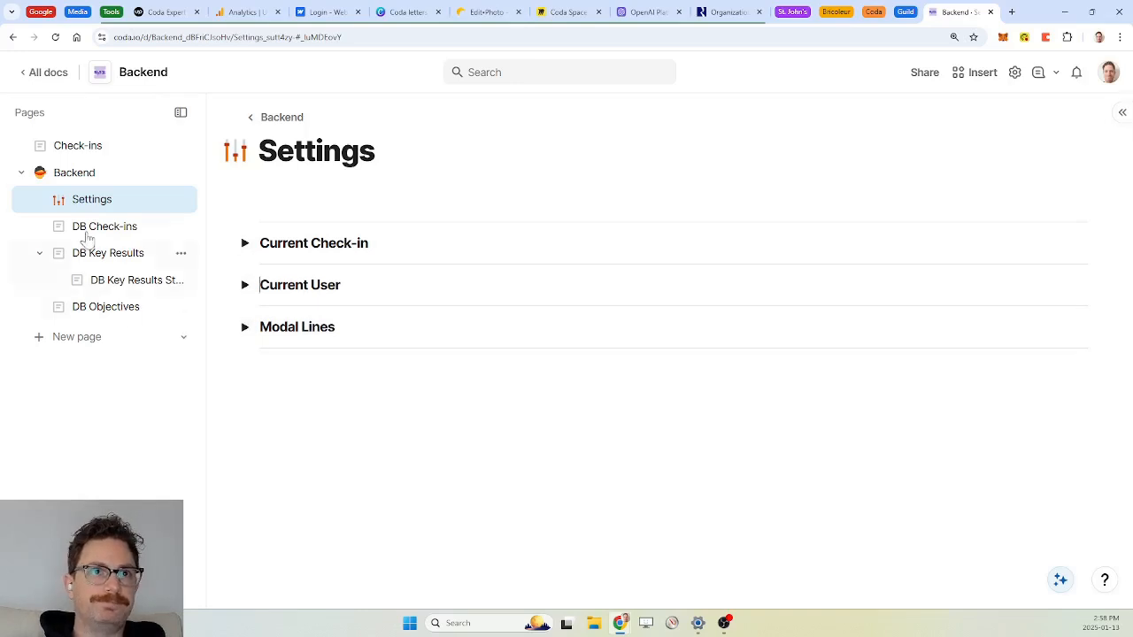
Step: In the Check-ins page view, hide the Notes, KR Confidence Filter, KR Status Filter, Key Results and Objectives columns
left_click(80, 152)
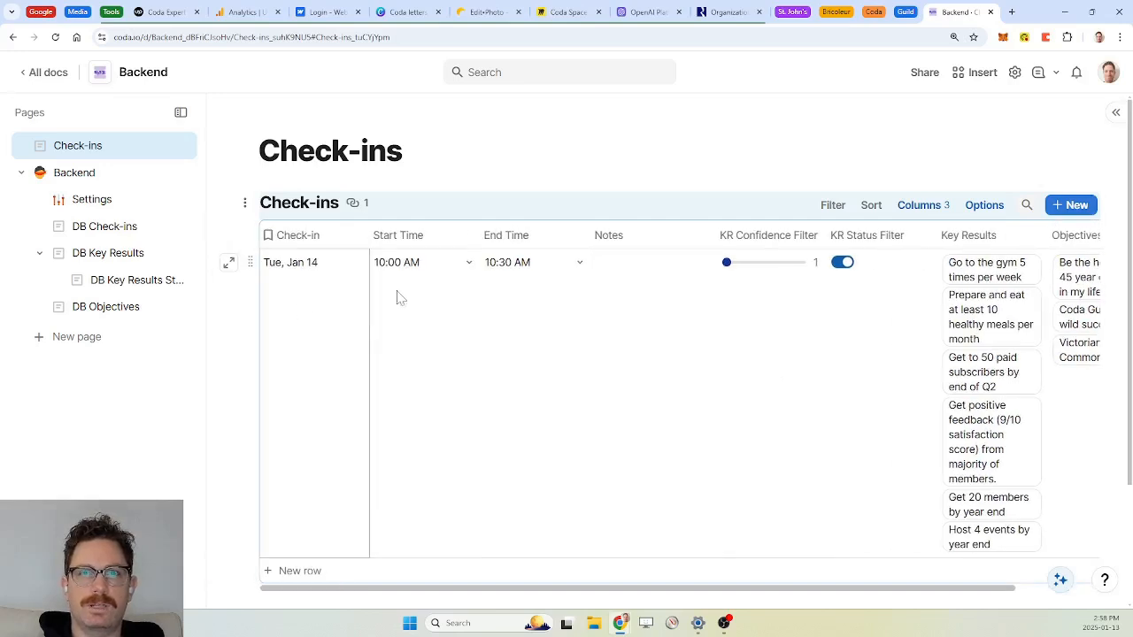
left_click(925, 204)
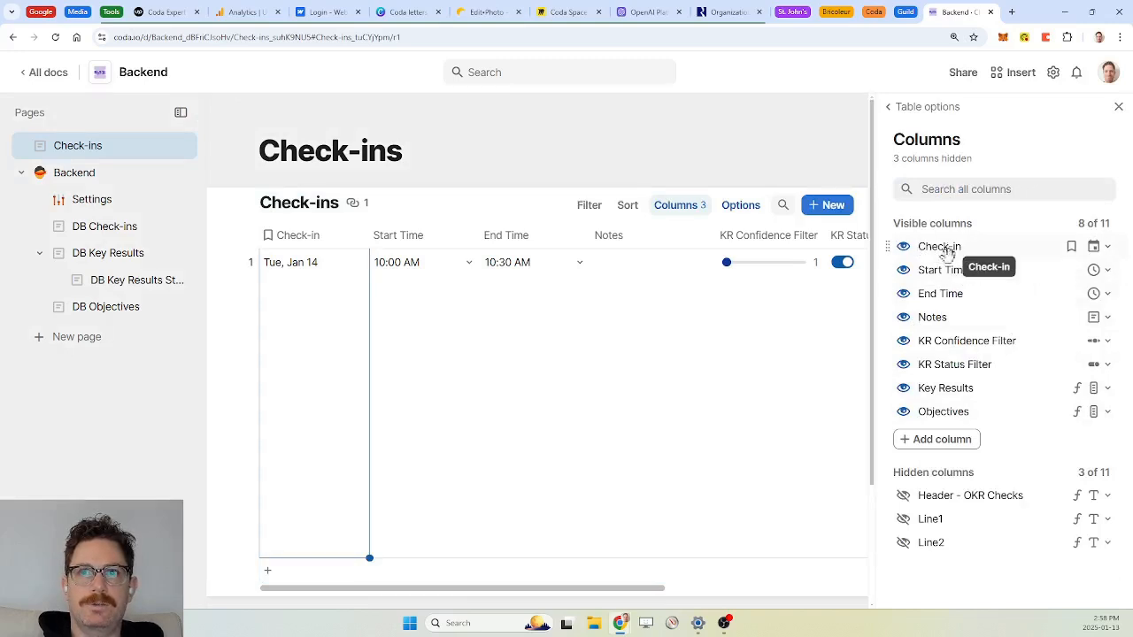
left_click(903, 316)
left_click(904, 319)
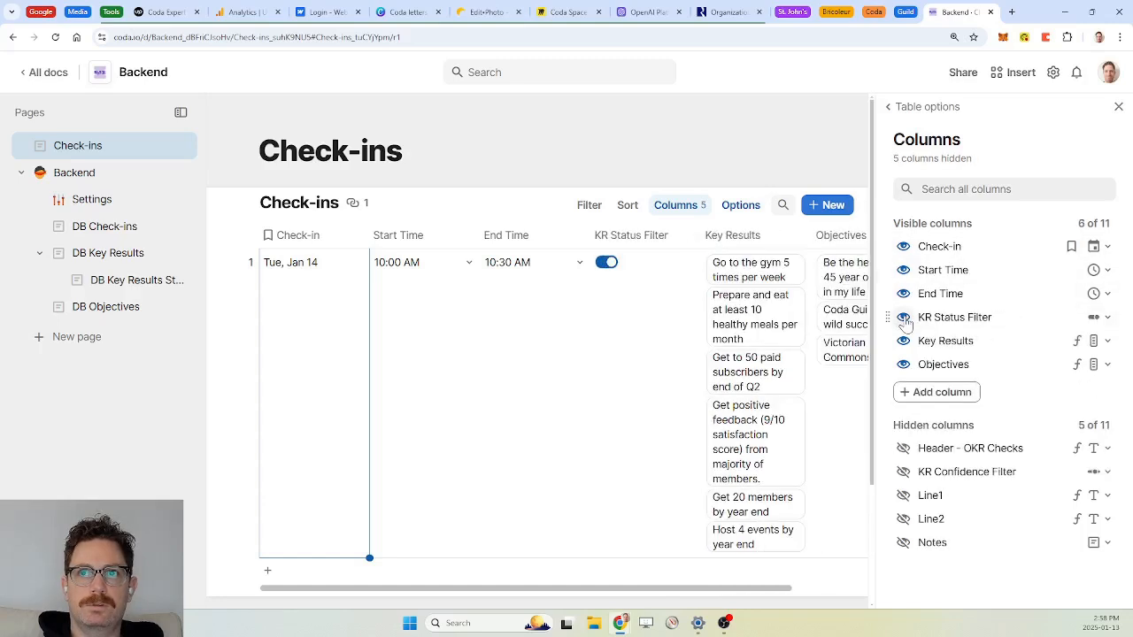
left_click(904, 319)
left_click(904, 319)
left_click(904, 319)
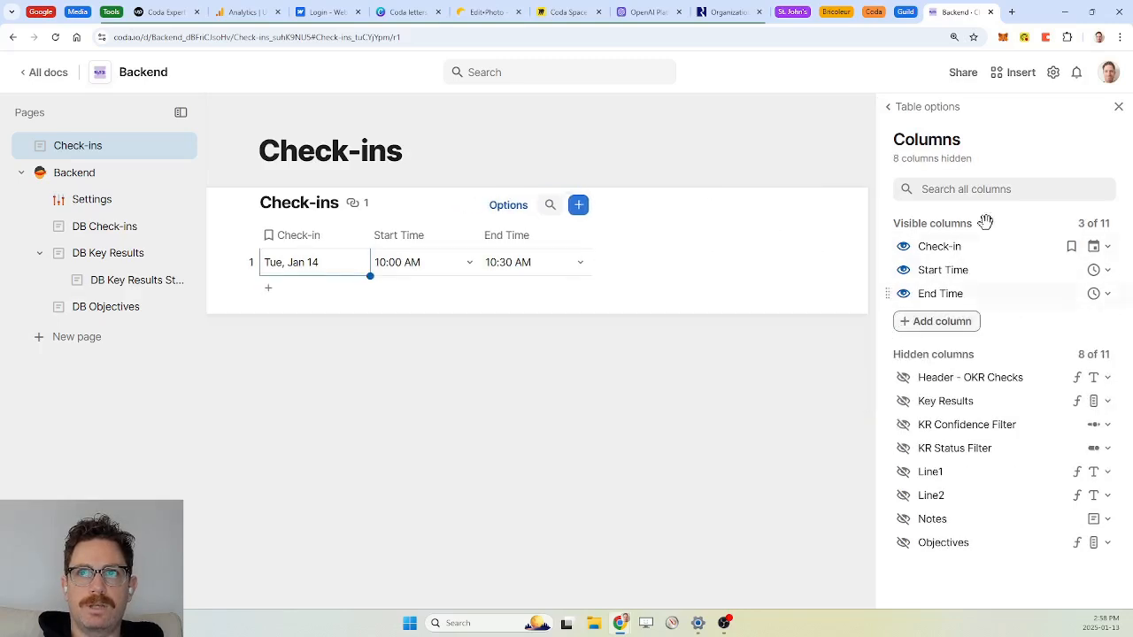
left_click(1118, 107)
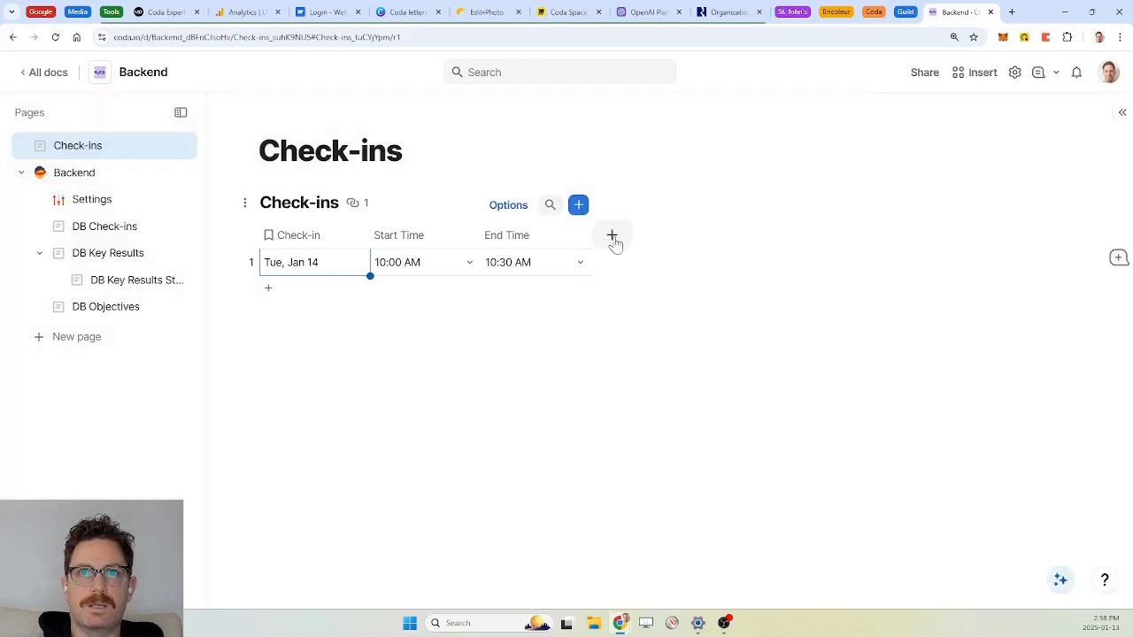
Step: Add a Button column after End Time in the Check-ins view
left_click(613, 239)
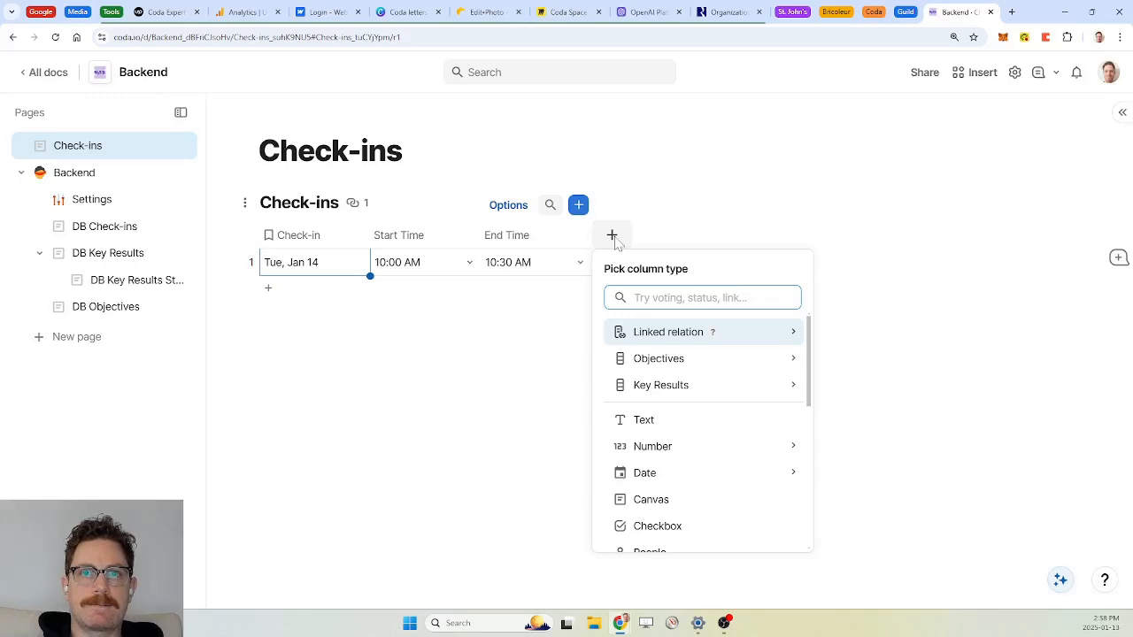
type("butt")
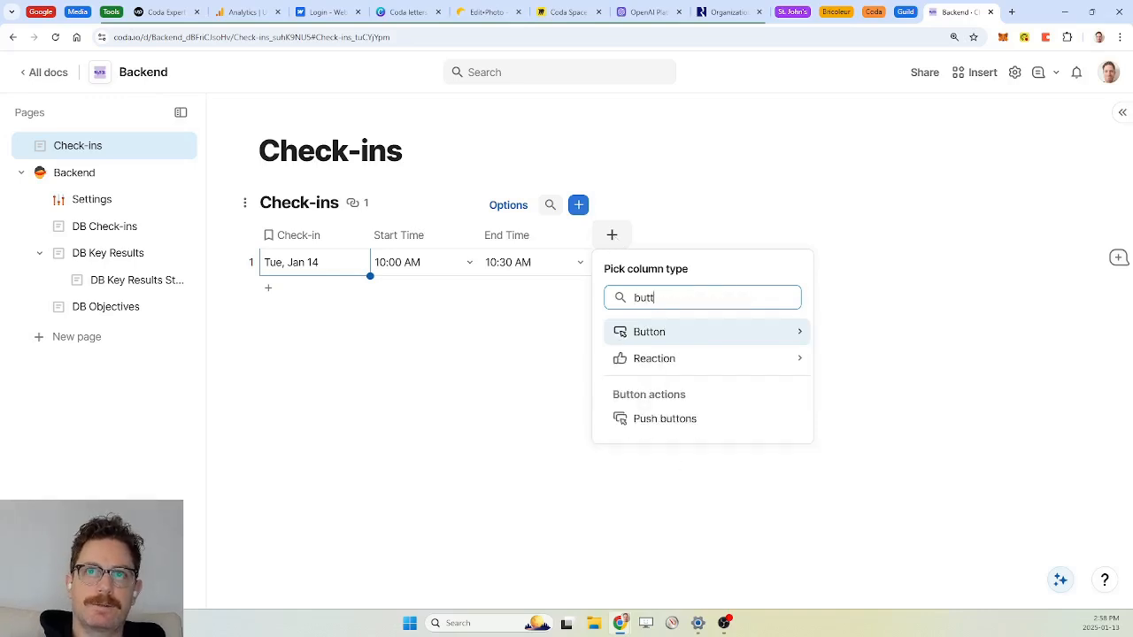
key("Return")
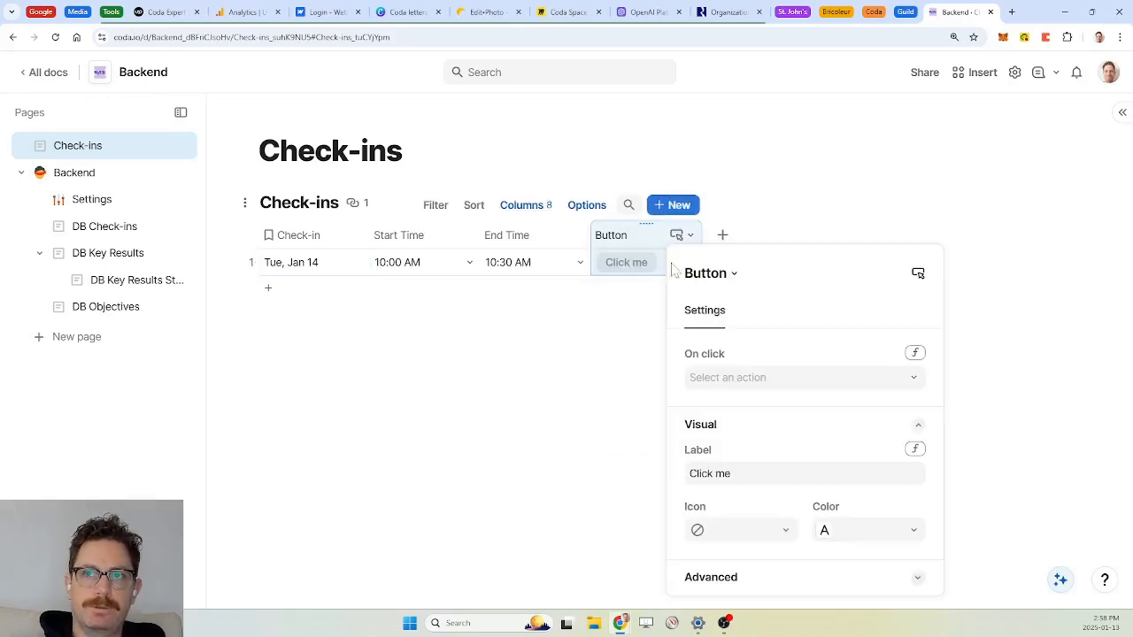
Step: Write the new Button column's action formula as RunActions with OpenRow(thisRow) as its first action
left_click(915, 354)
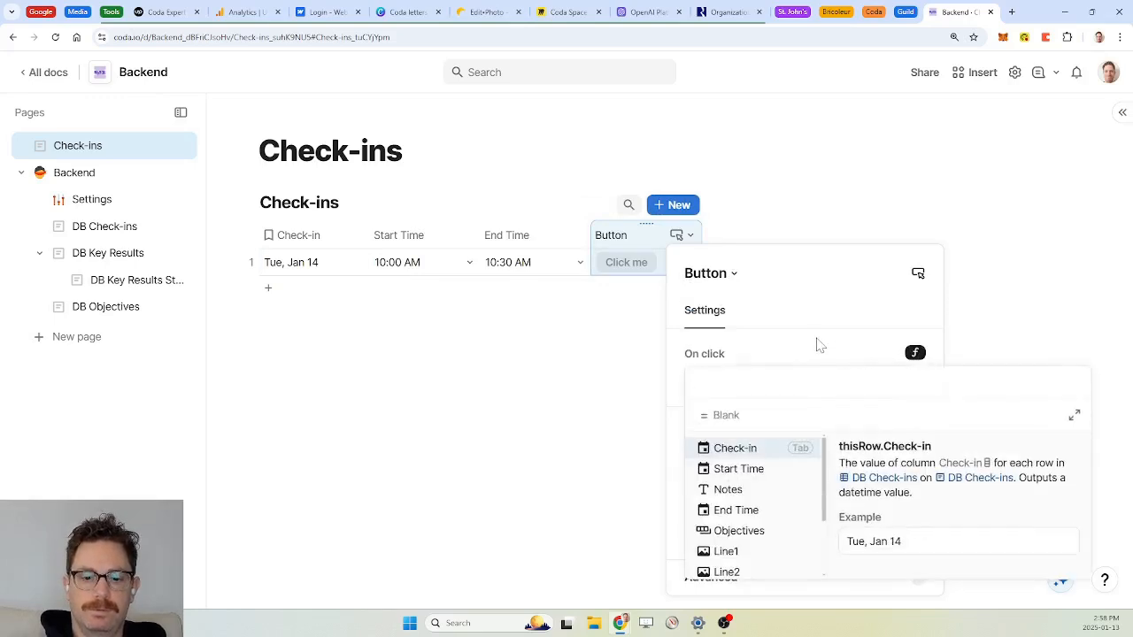
type("runactions()")
key("Tab")
key("Return")
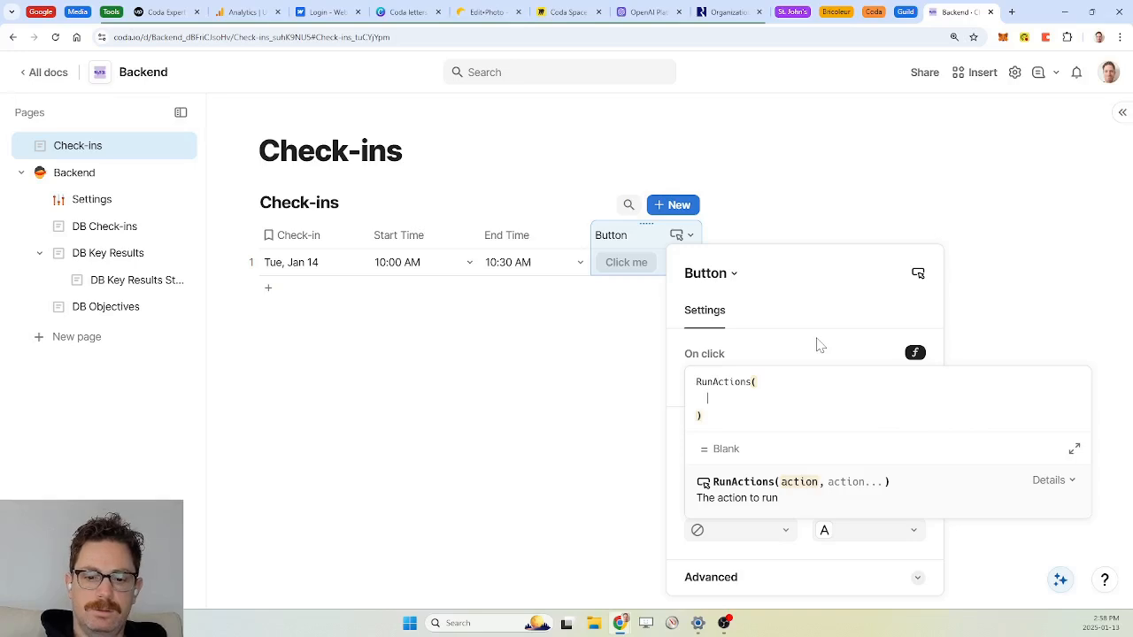
type("openRow()")
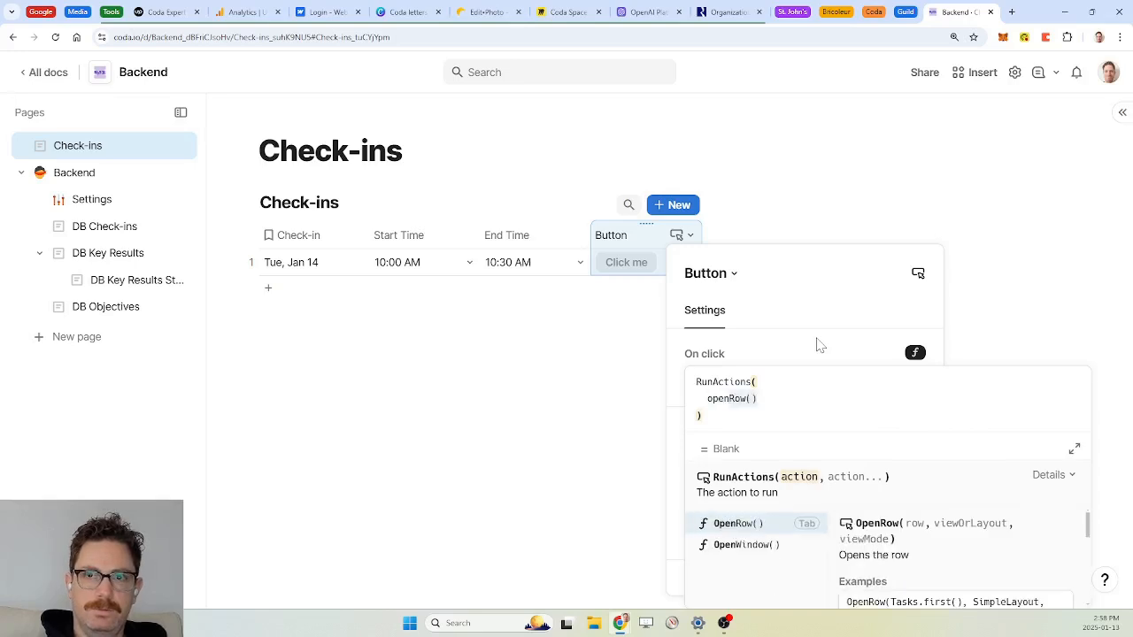
key("Tab")
type("thisRow")
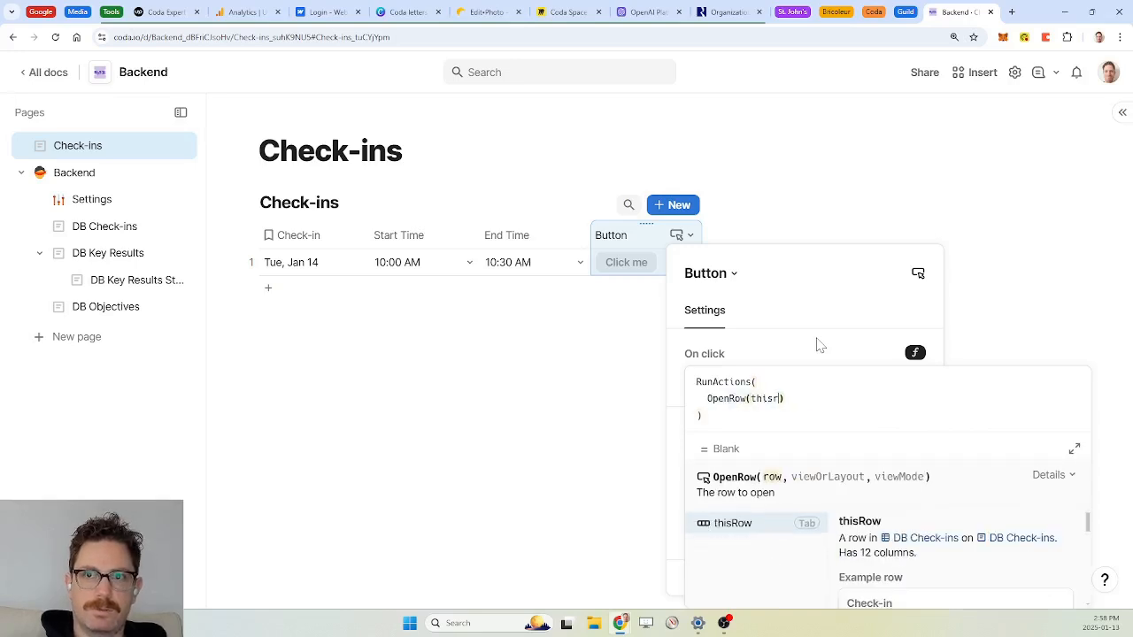
key("Tab")
key("Right")
type(",")
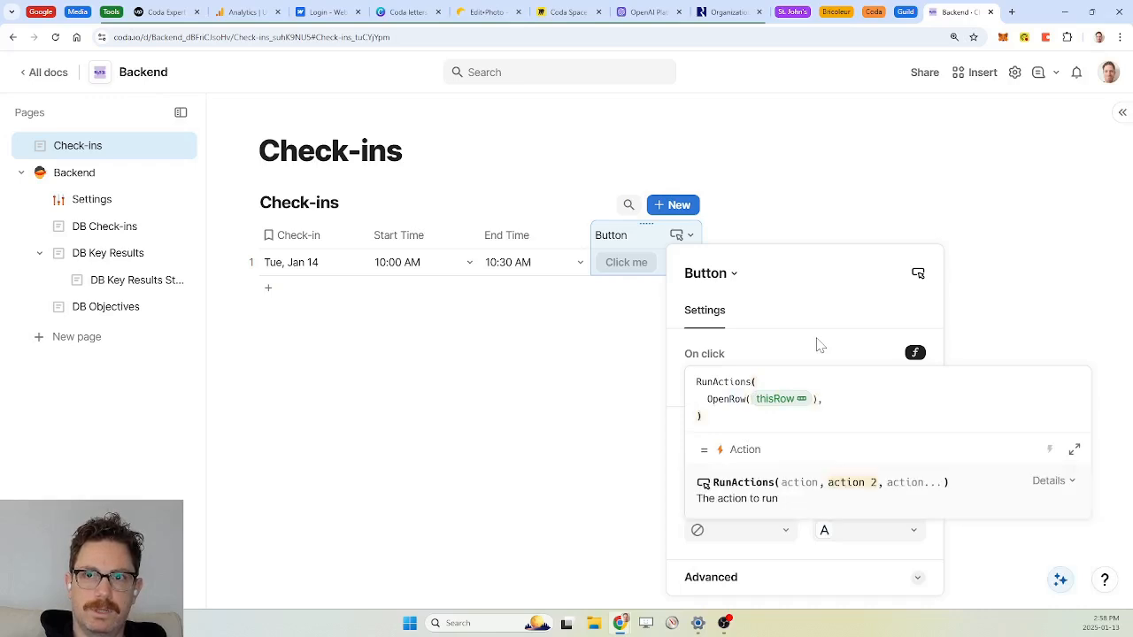
key("Return")
left_click(775, 379)
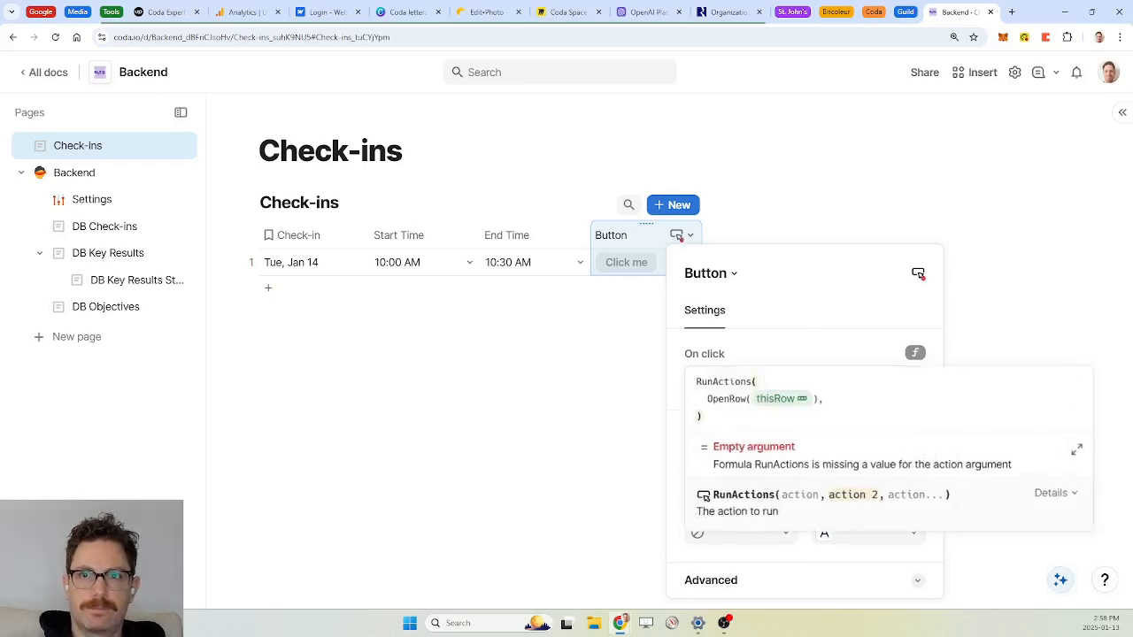
Step: Add SetControlValue(currentCheckin, thisRow) as the second action in the button's RunActions formula
key("shift+Return")
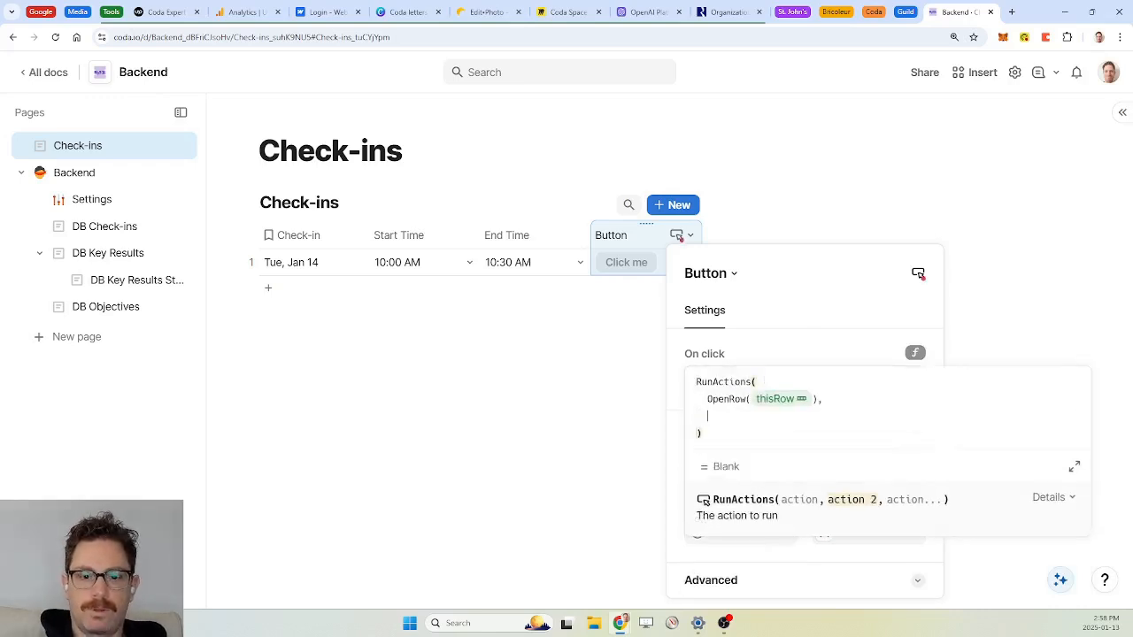
type("SetControlValue(, )")
key("Tab")
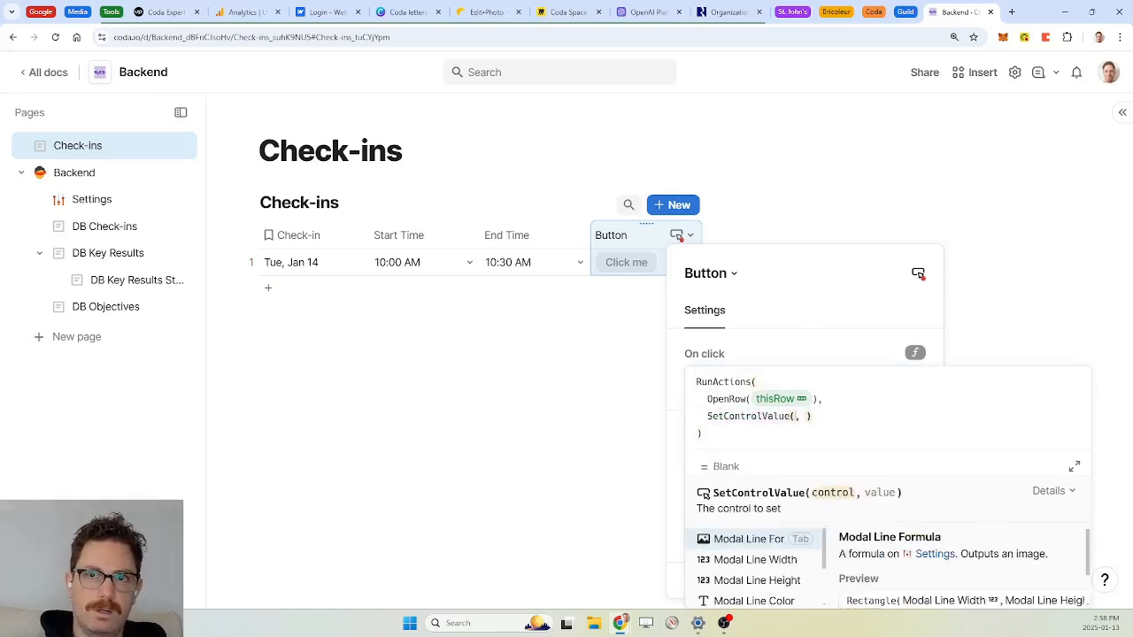
type("currentUser")
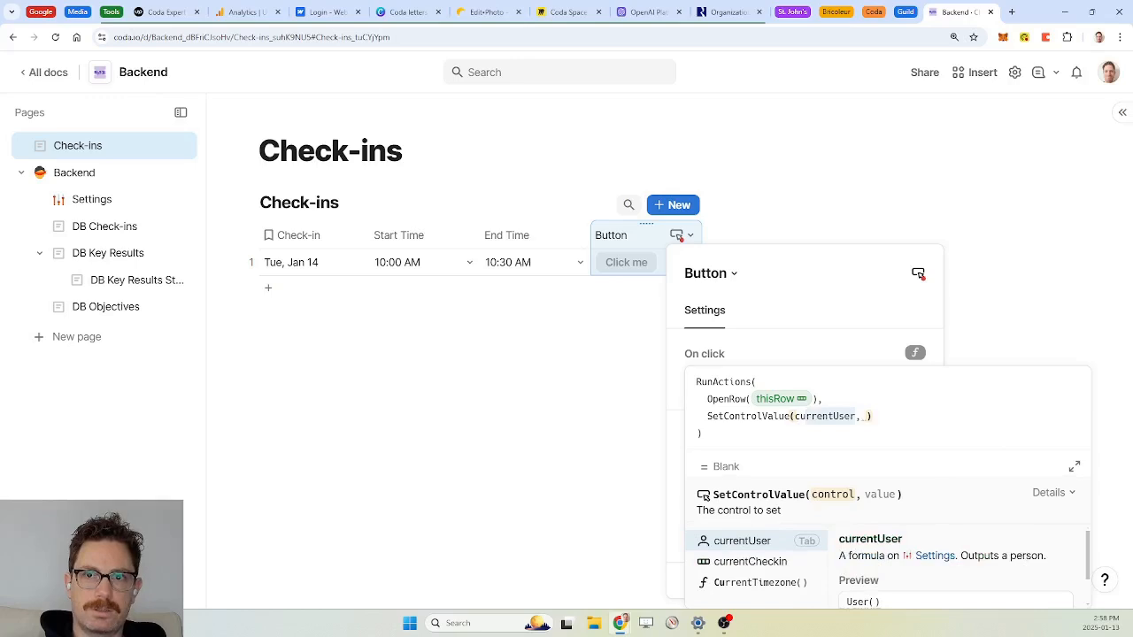
key("Down")
key("Tab")
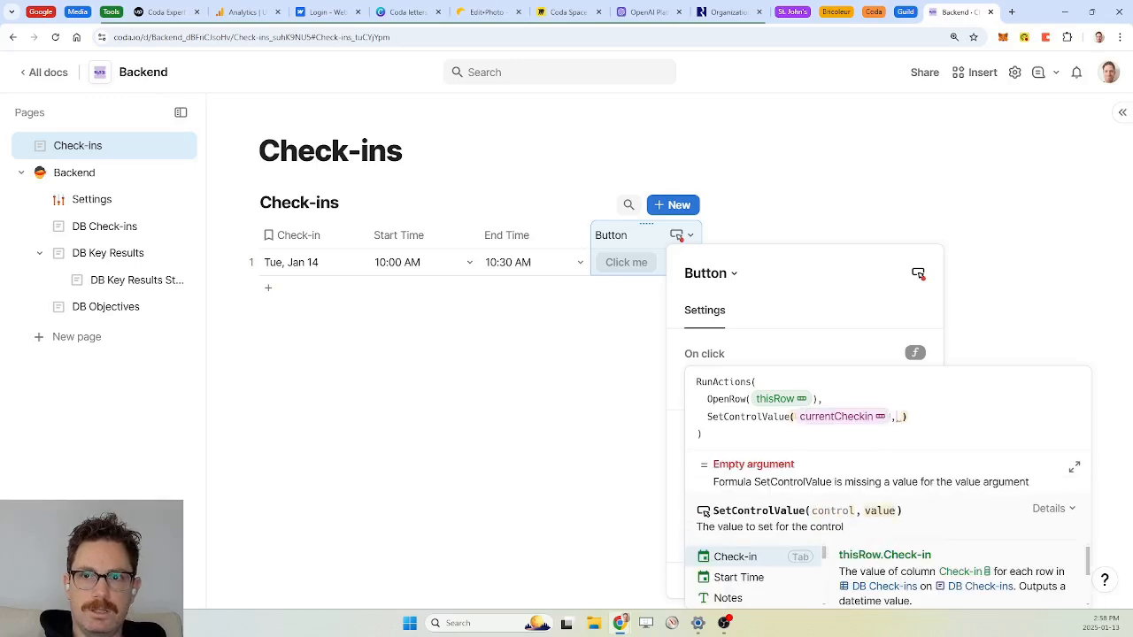
type("thisRow")
key("Tab")
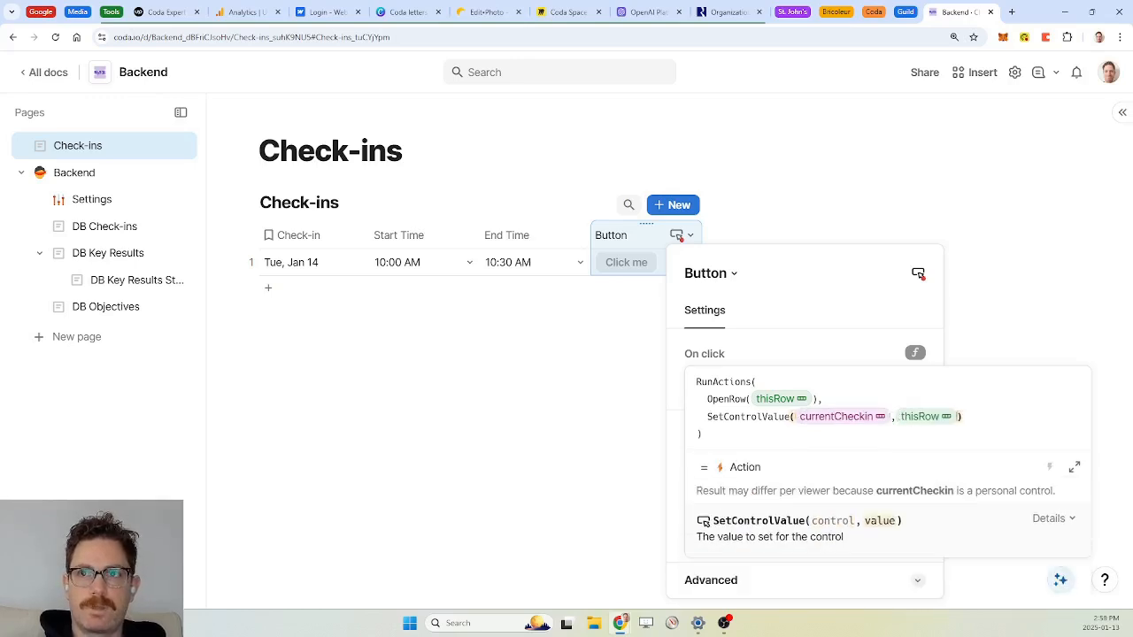
left_click(641, 250)
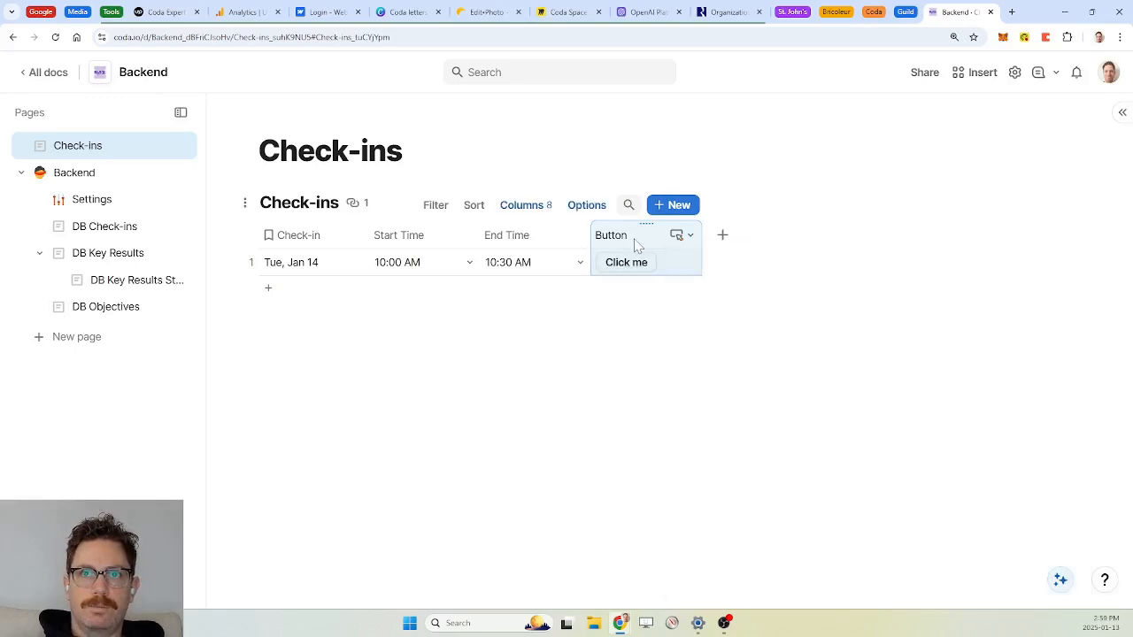
Step: Test the button on the Tue, Jan 14 row and set the button's notifications to Only for errors
left_click(627, 264)
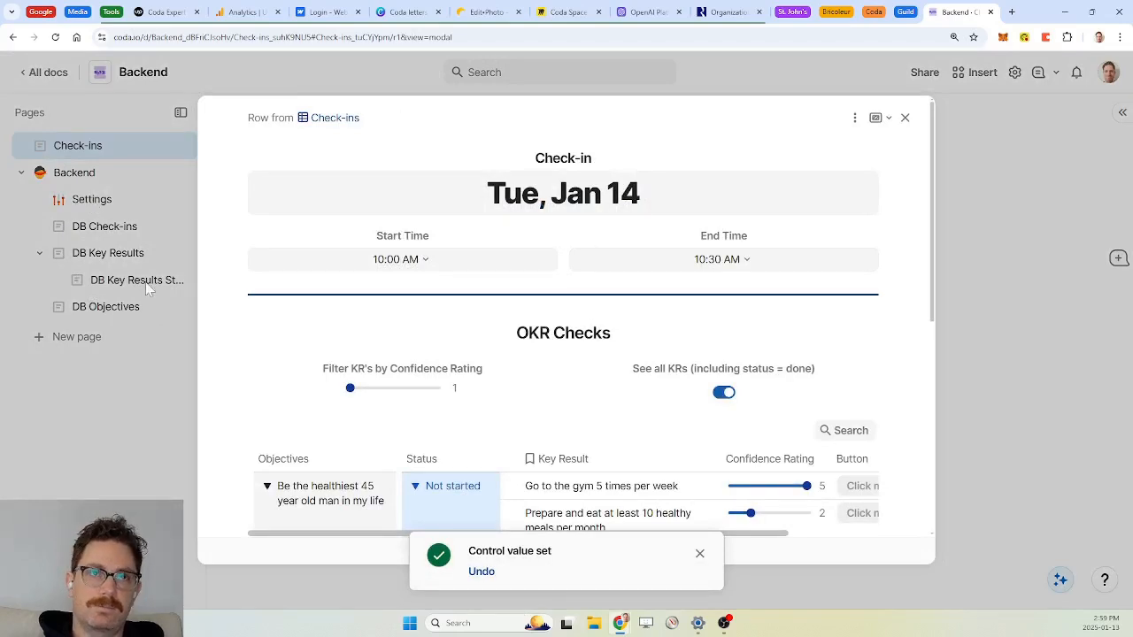
left_click(83, 208)
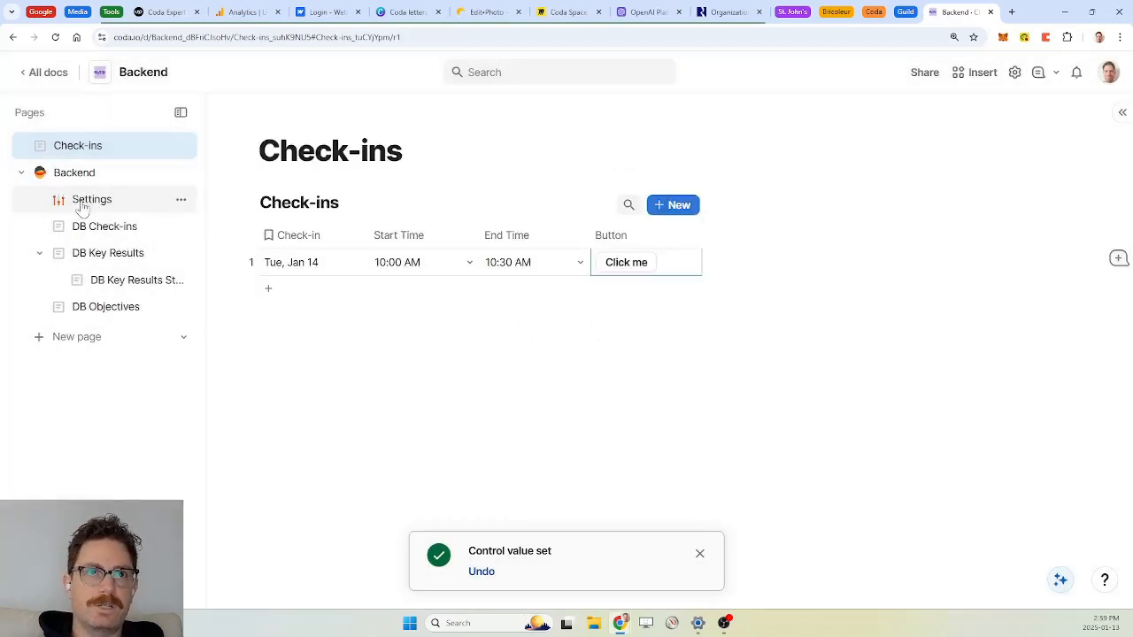
left_click(630, 266)
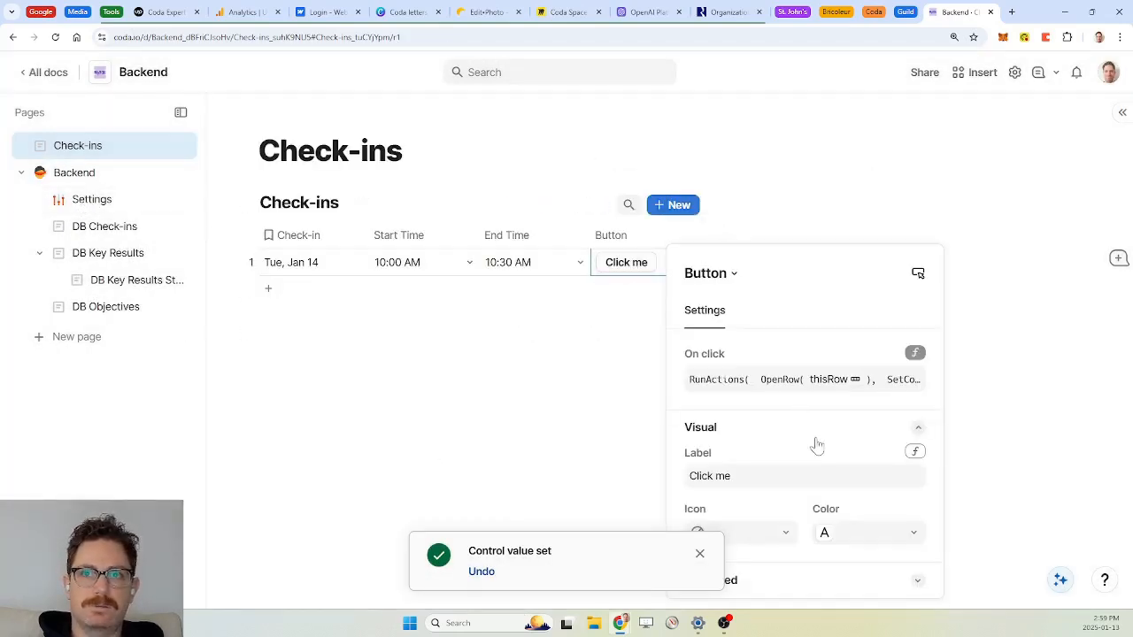
left_click(796, 595)
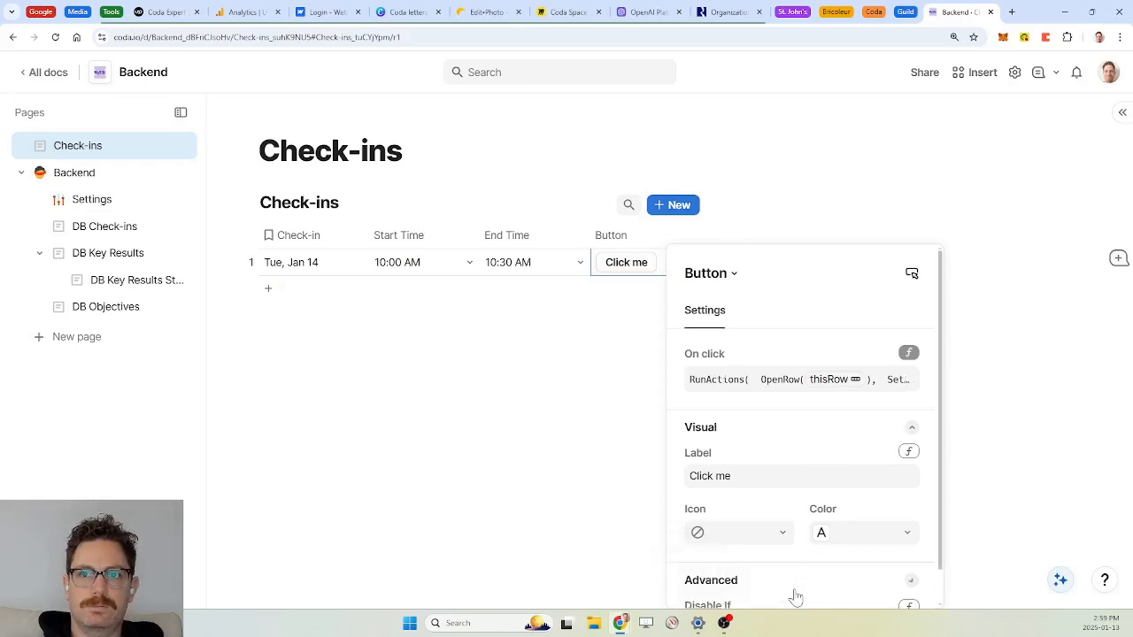
scroll(796, 597, "down", 2)
left_click(779, 600)
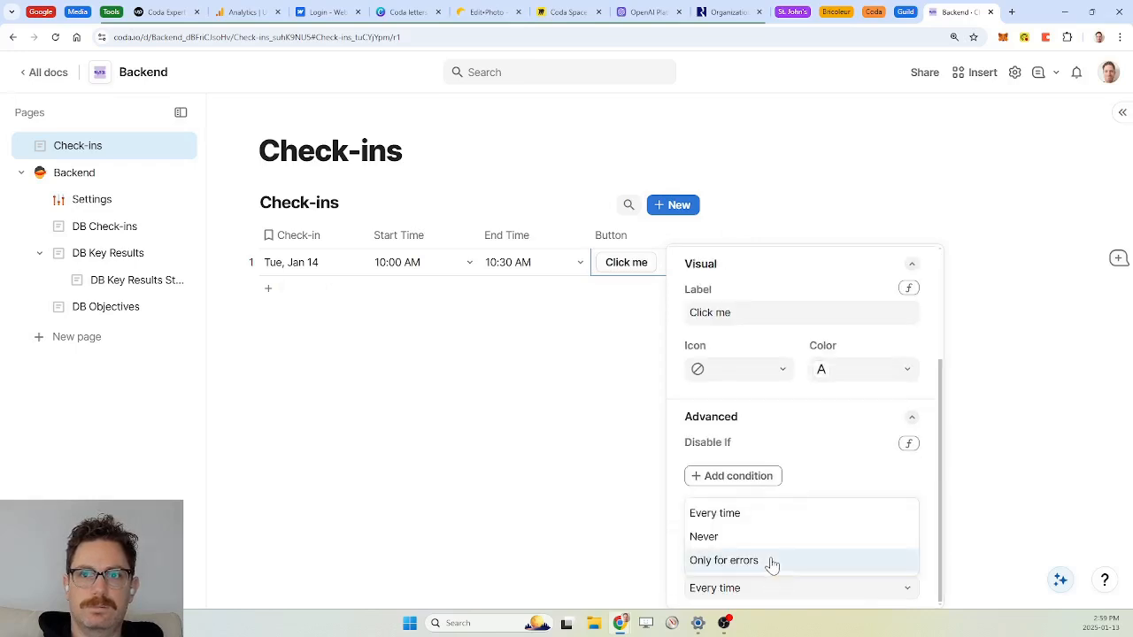
left_click(772, 561)
key("Escape")
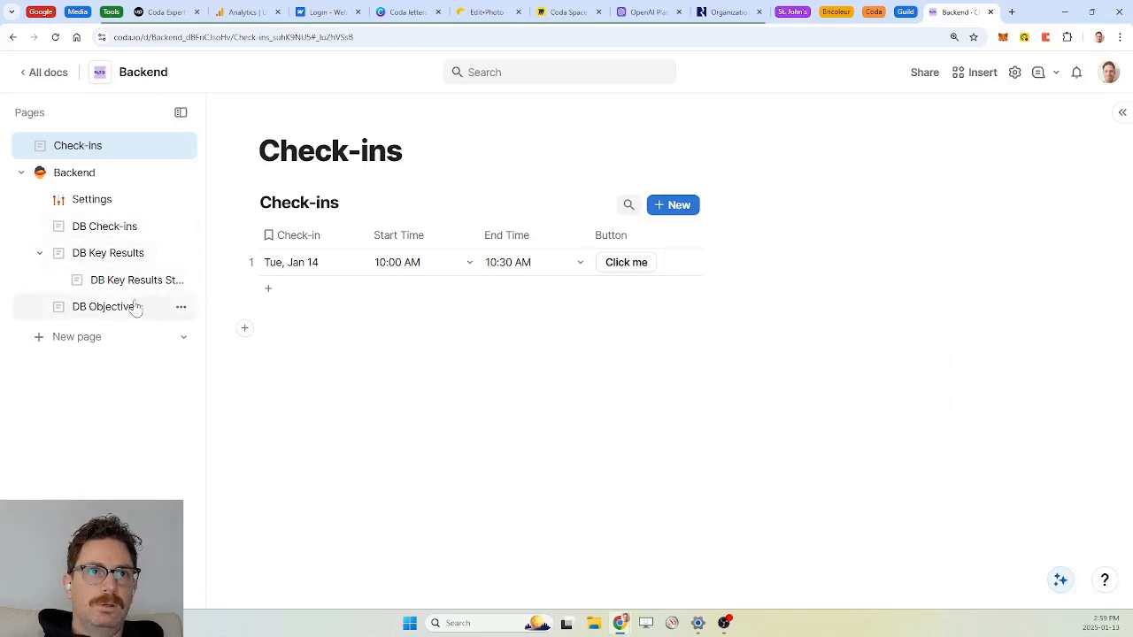
Step: Check the Current Check-in section on the Settings page and return to the Check-ins page
left_click(88, 198)
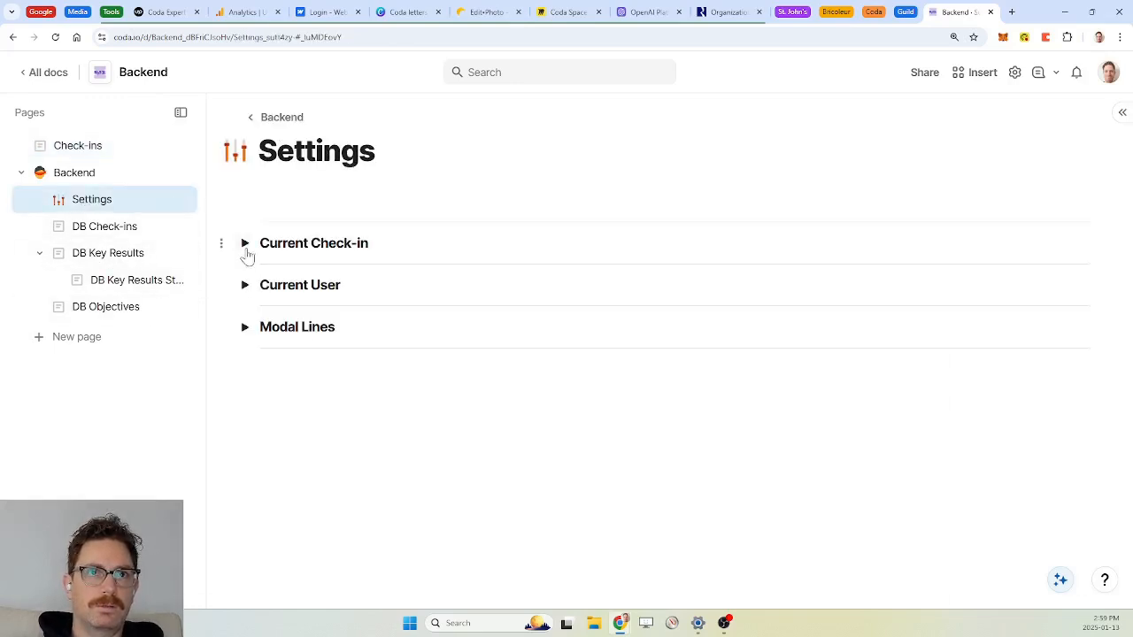
left_click(245, 246)
left_click(243, 244)
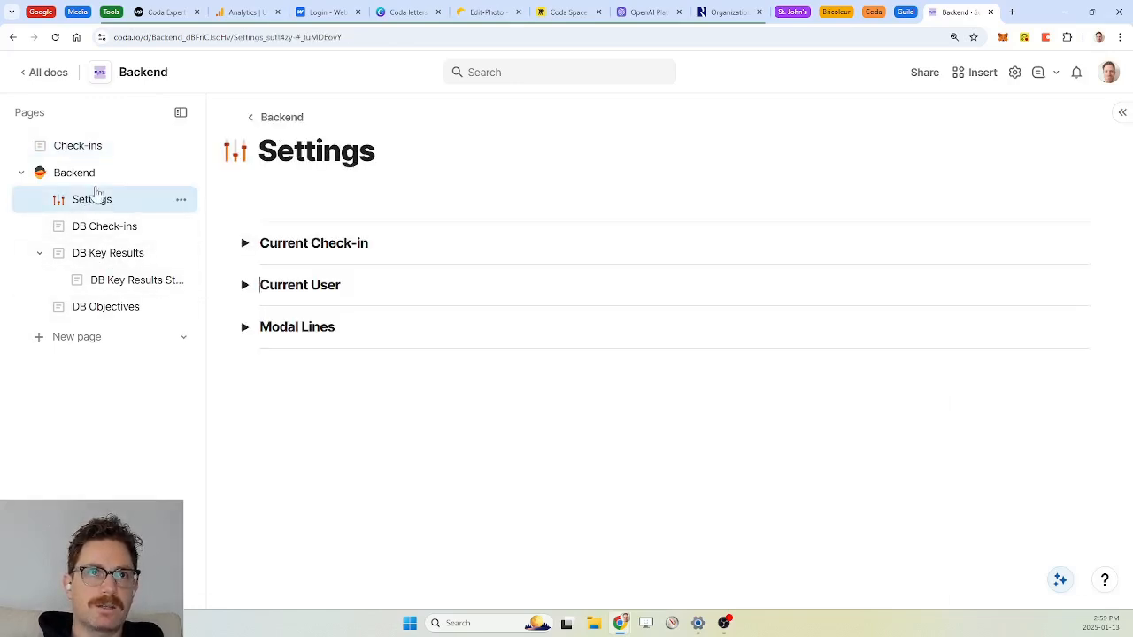
left_click(94, 175)
left_click(78, 148)
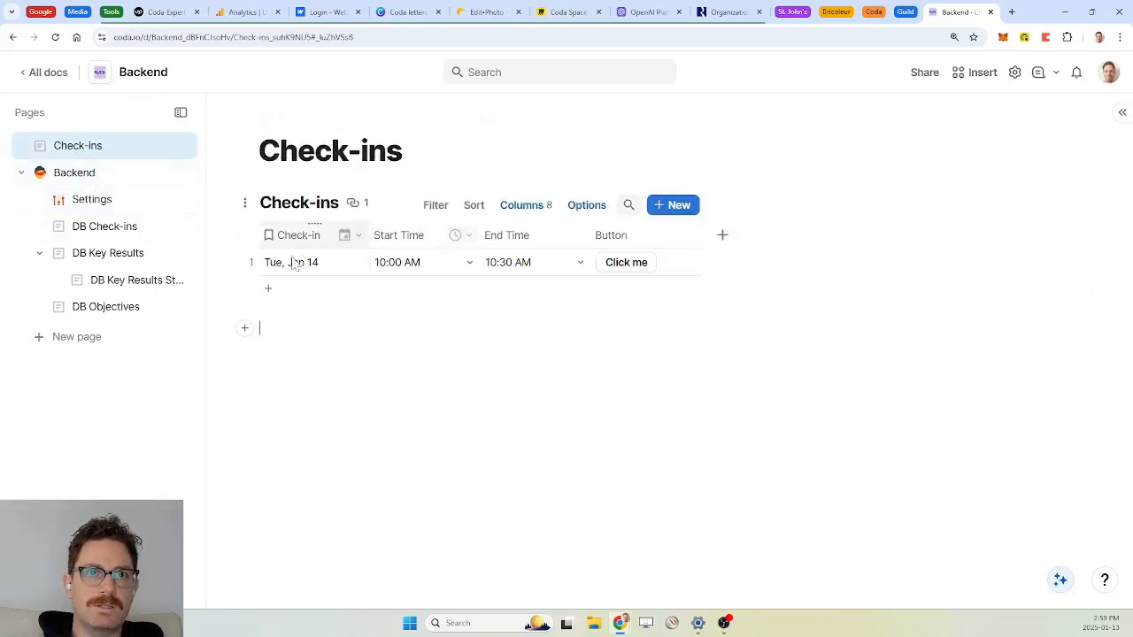
Step: Open the Tue, Jan 14 check-in with its button and bring up the Button column settings of the OKR Checks table
left_click(630, 263)
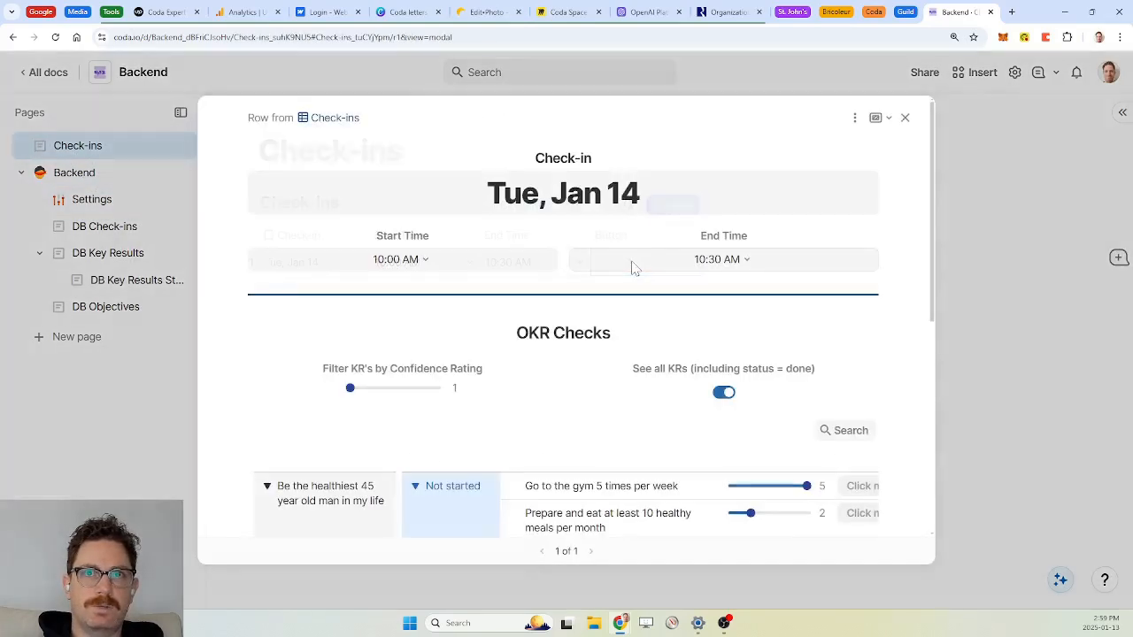
scroll(554, 331, "down", 3)
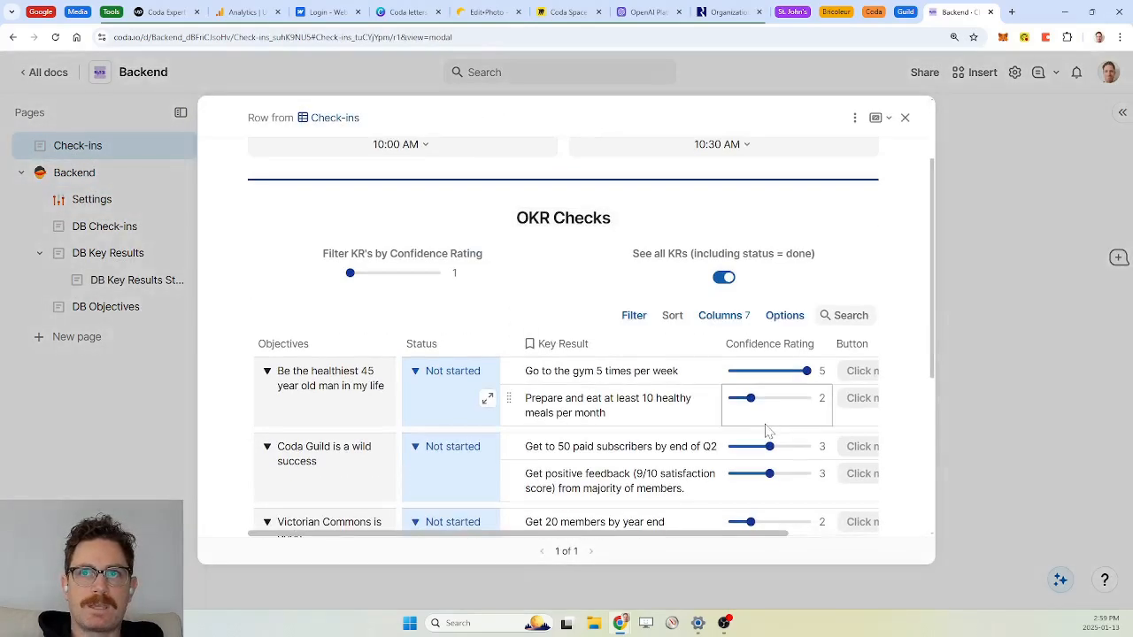
scroll(769, 431, "right", 3)
left_click(763, 376)
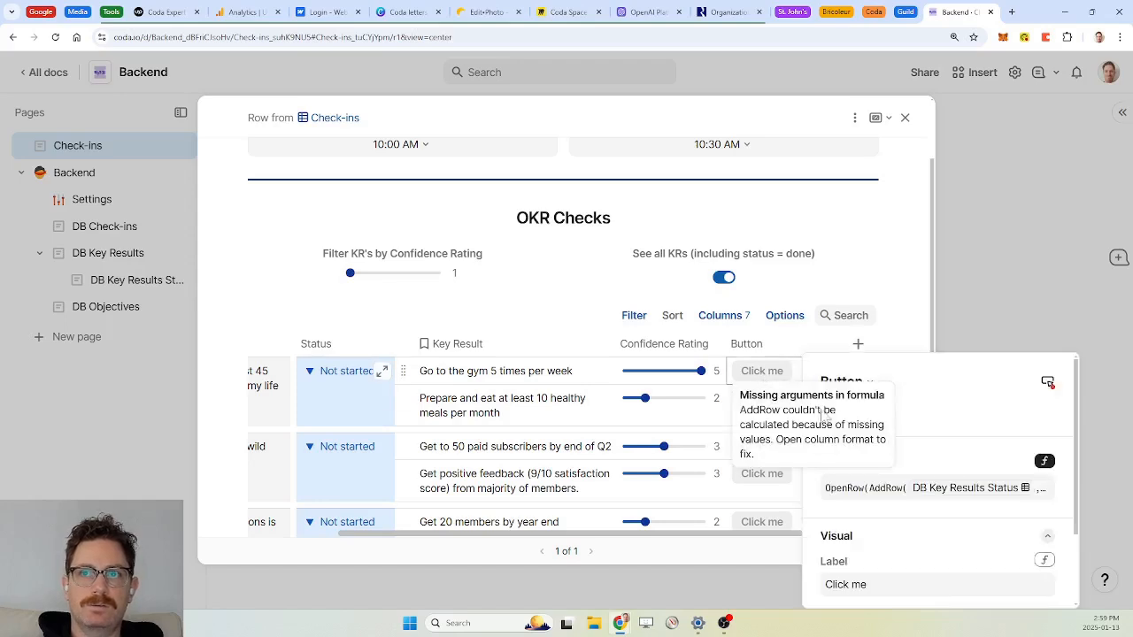
Step: In the button's AddRow formula for DB Key Results Status, set the Check-in column to currentCheckin
left_click(885, 488)
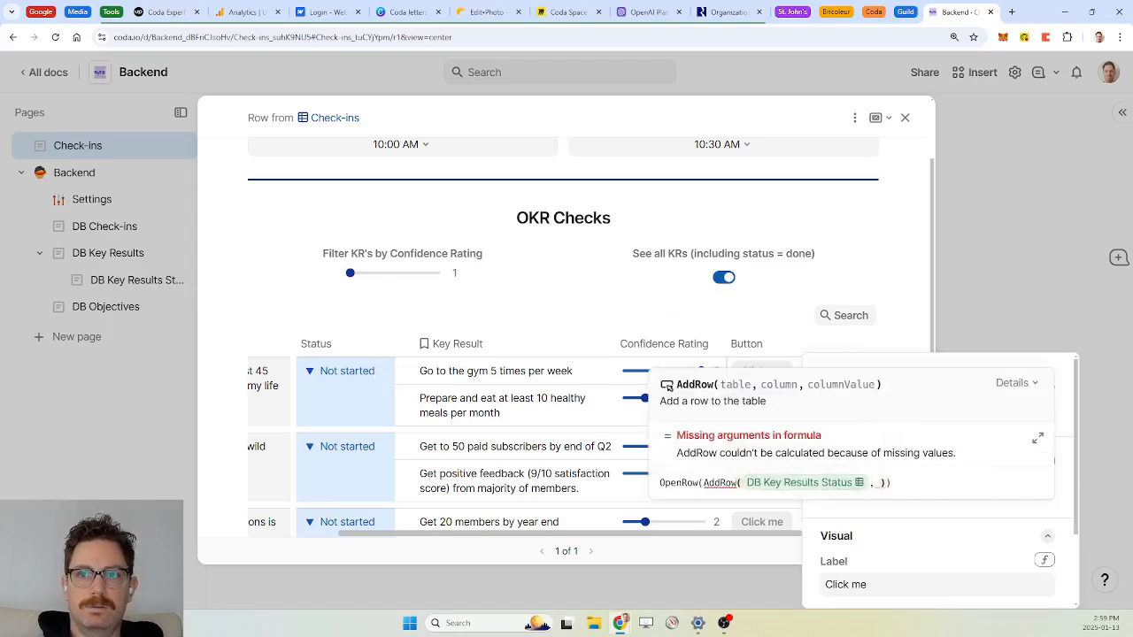
key("Left")
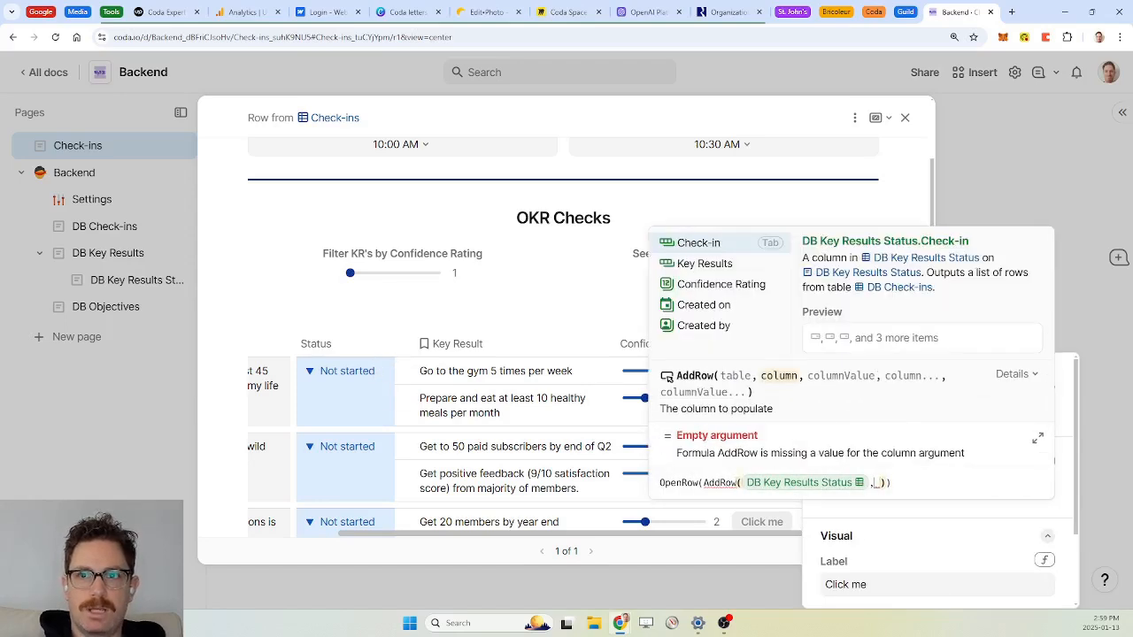
type("check-in")
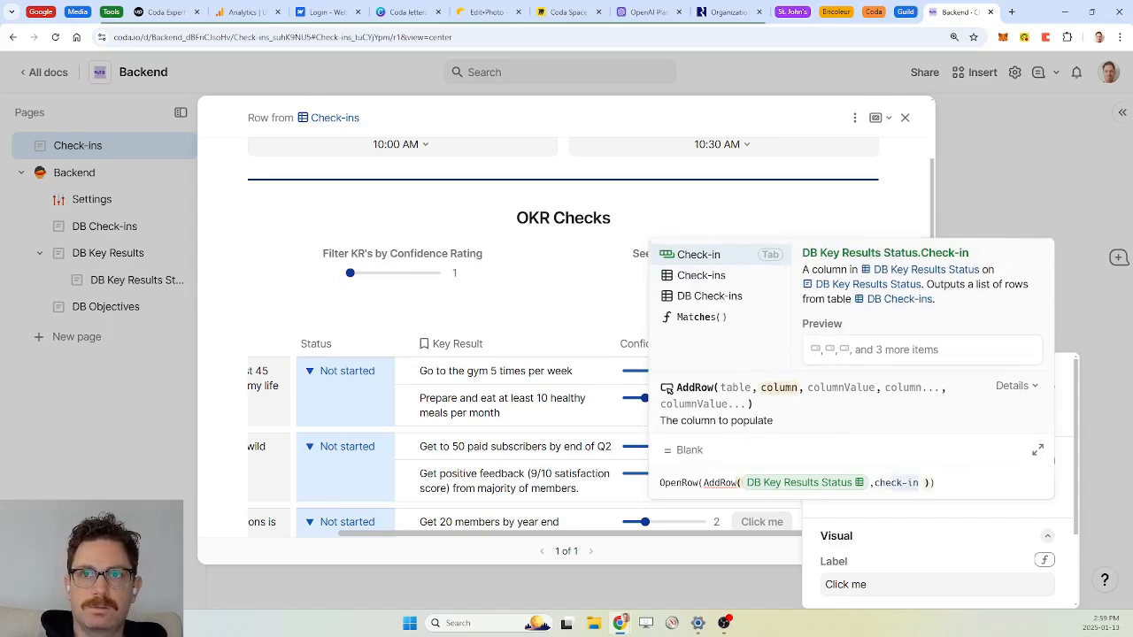
key("Tab")
type(", ")
type("currentUser")
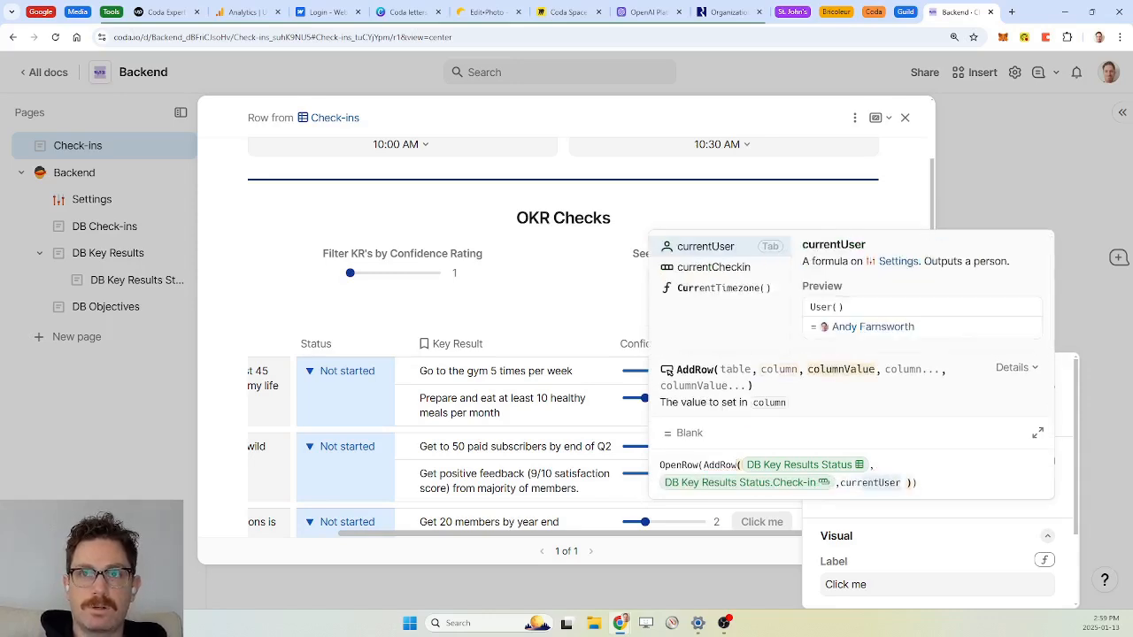
key("Down")
key("Tab")
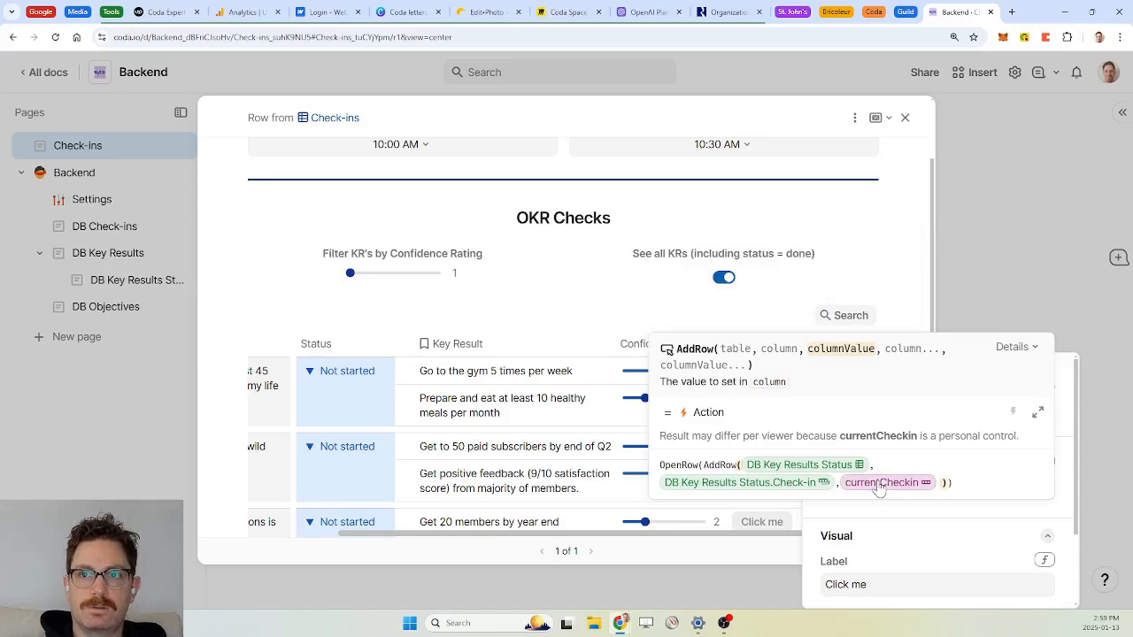
key("BackSpace")
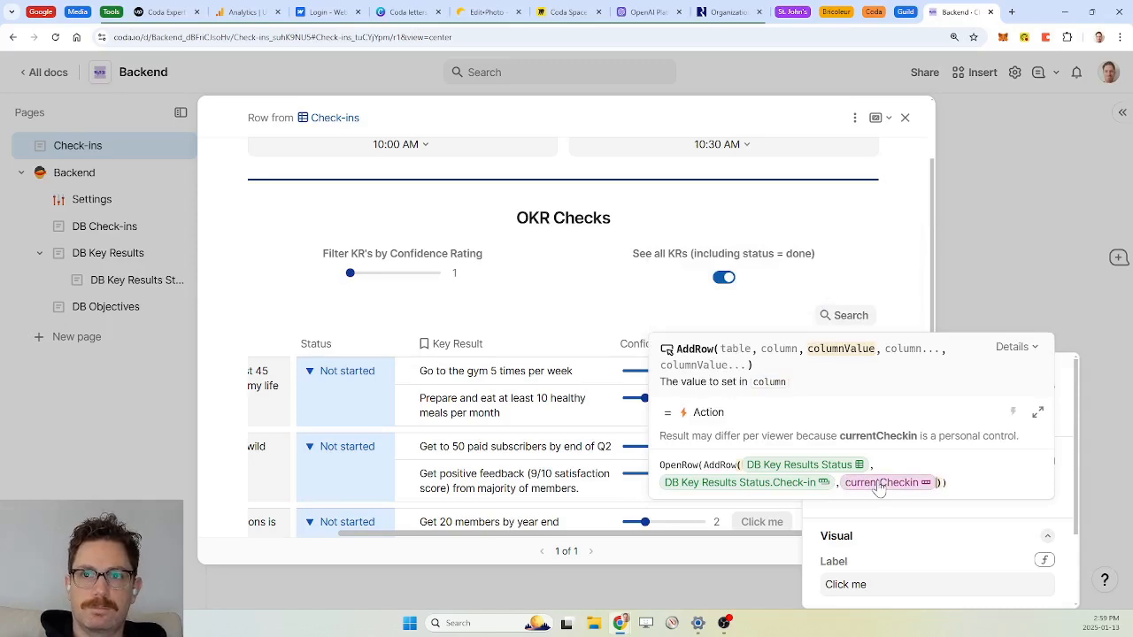
Step: Extend the AddRow formula to set the Key Results column to thisRow
type(",key Results")
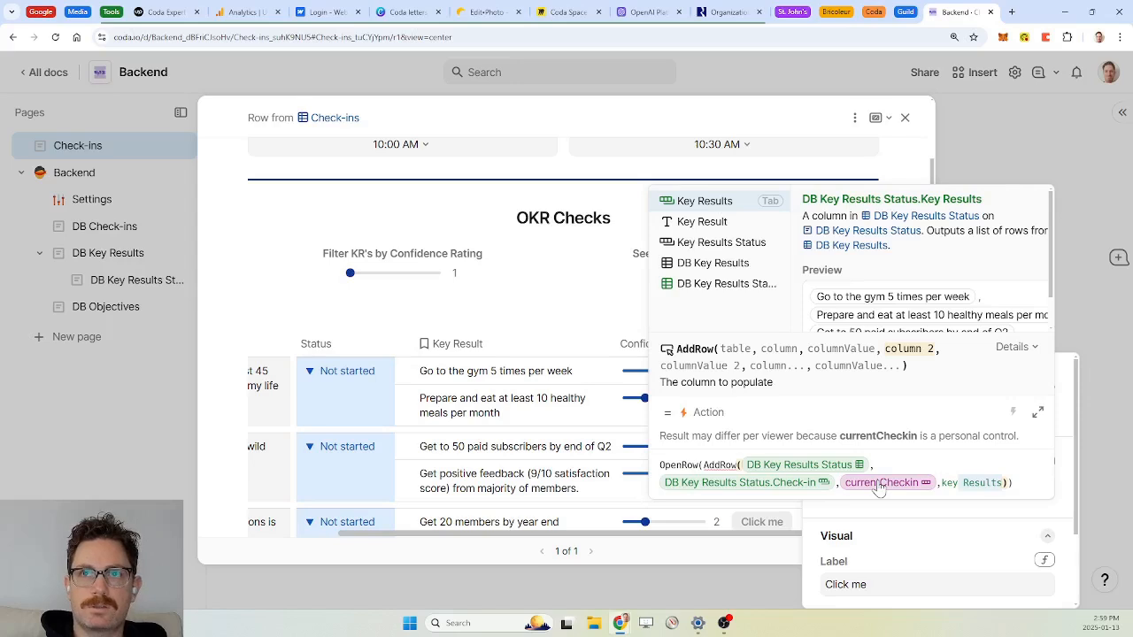
key("Tab")
type(", ")
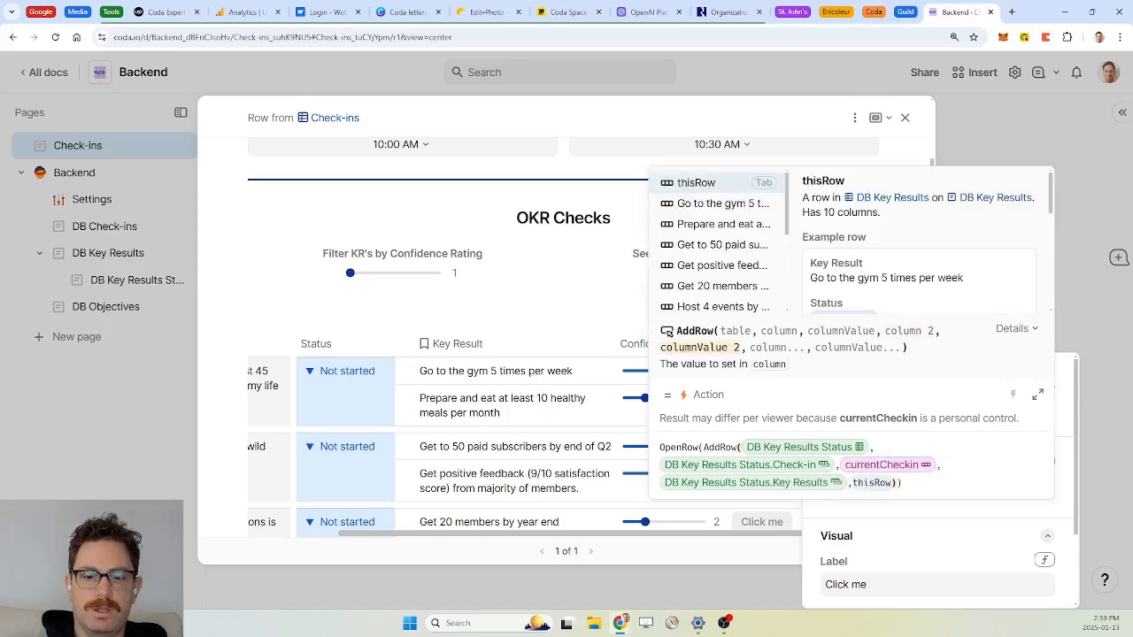
type("thisRow")
key("Tab")
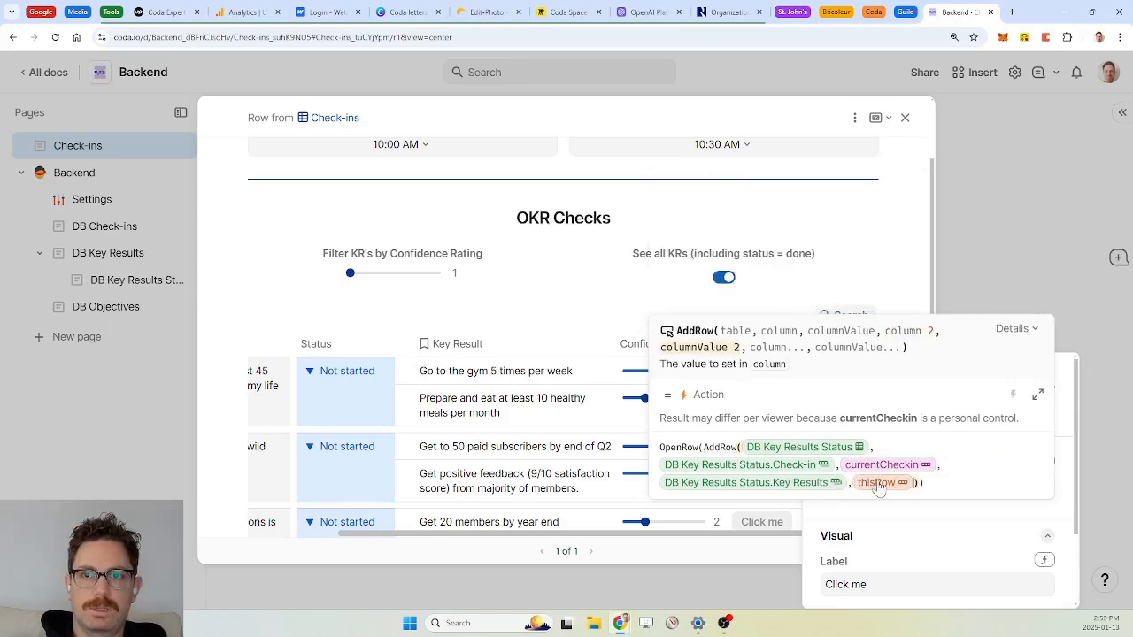
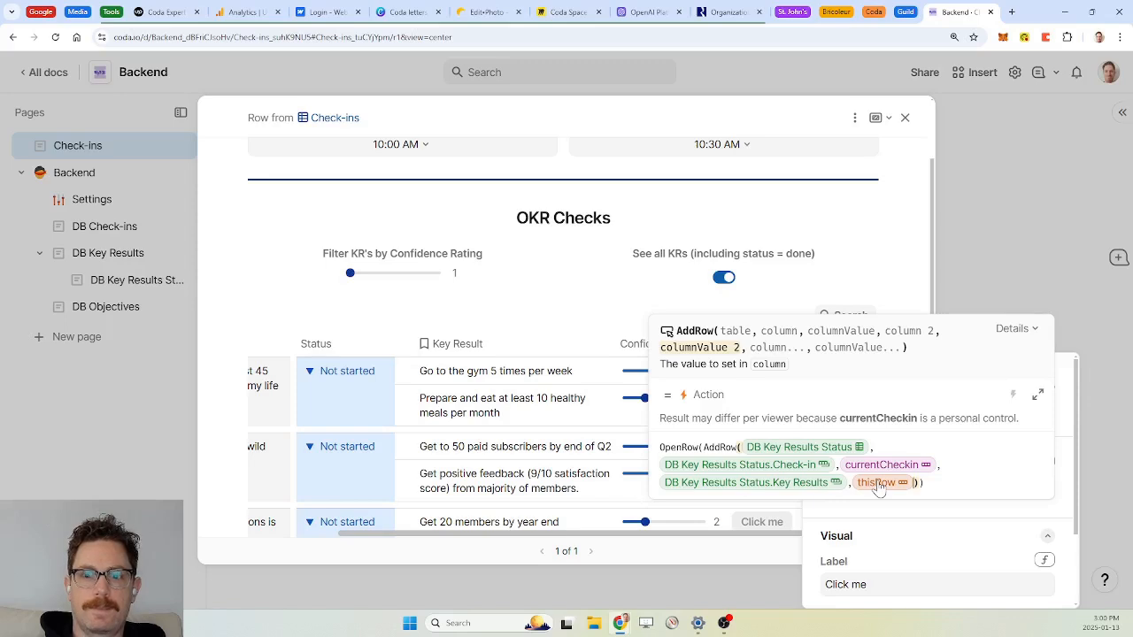
Step: Extend the AddRow formula to set the Confidence Rating column to thisRow.Confidence Rating and finish the formula
type(",confidence Rating")
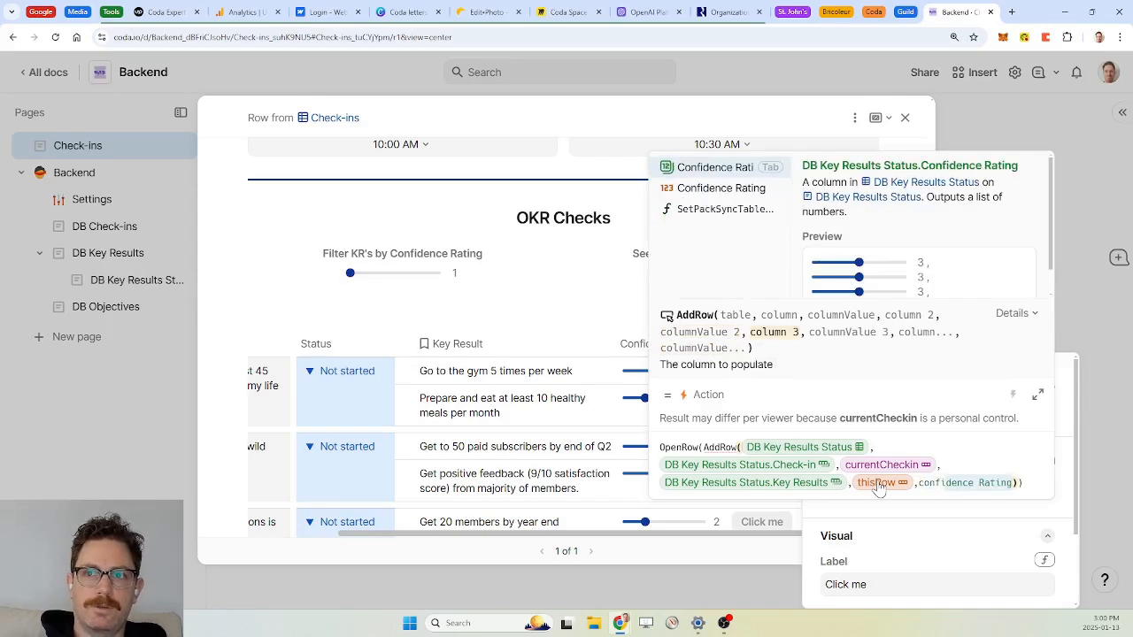
key("Tab")
type(",thisRow")
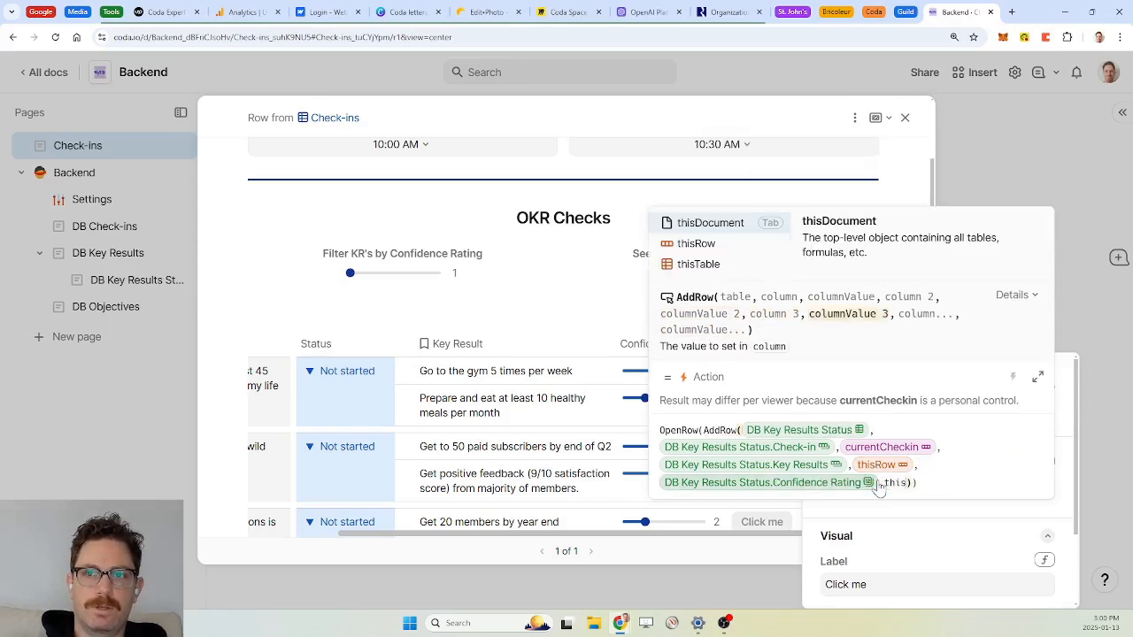
key("Tab")
type(".confidence Rating")
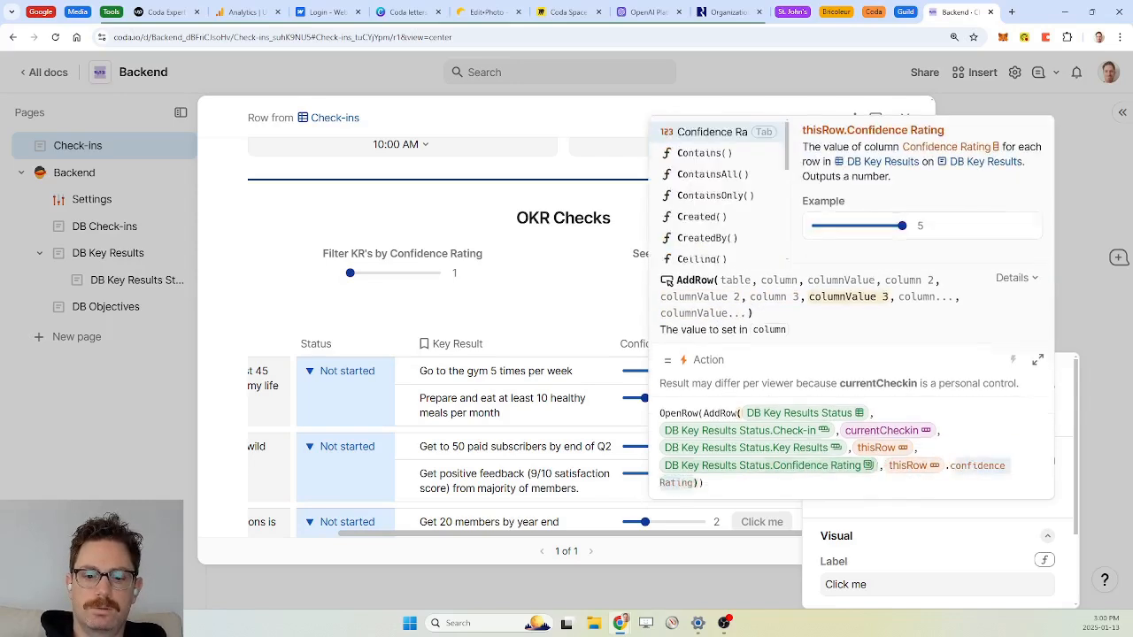
key("Tab")
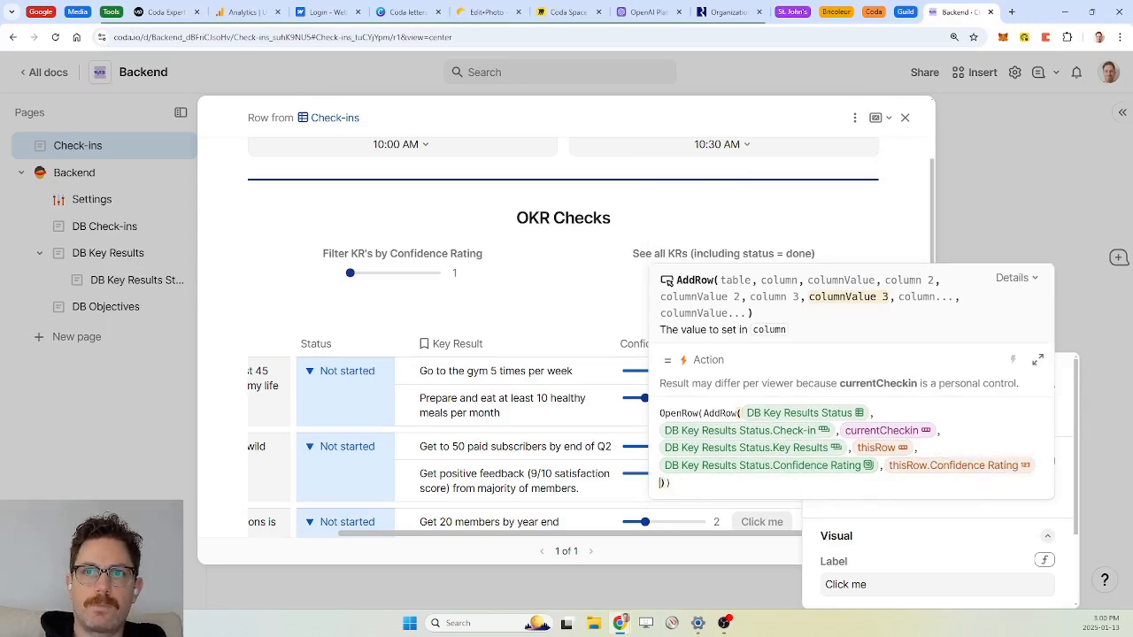
key("Return")
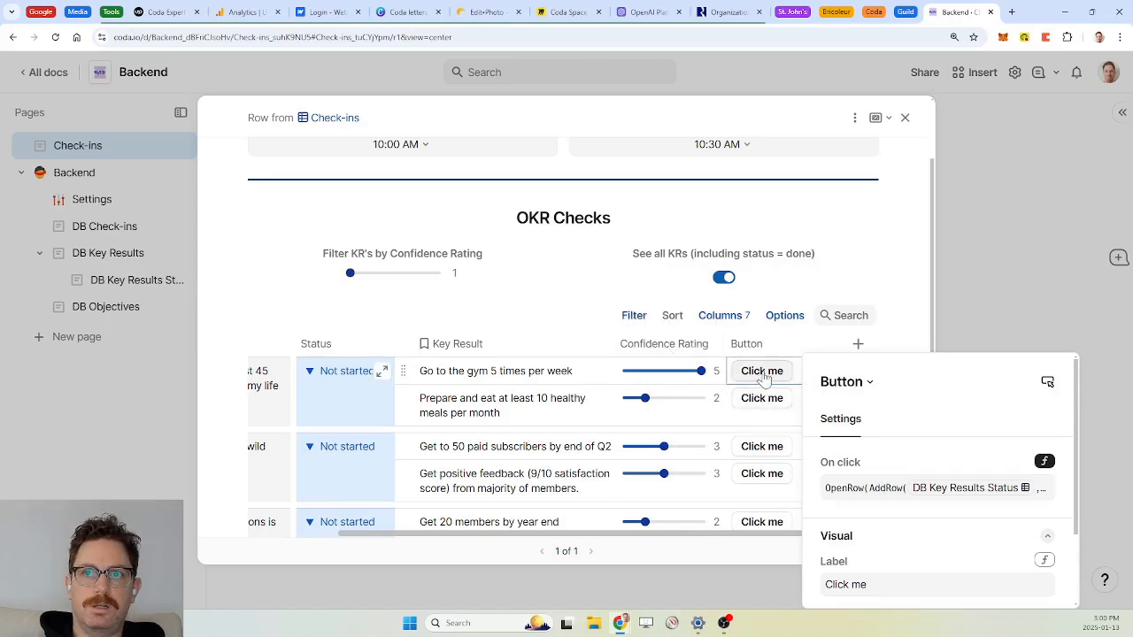
Step: Label the OKR Checks table's button "Check-in" and give it a checkmark icon
left_click(869, 584)
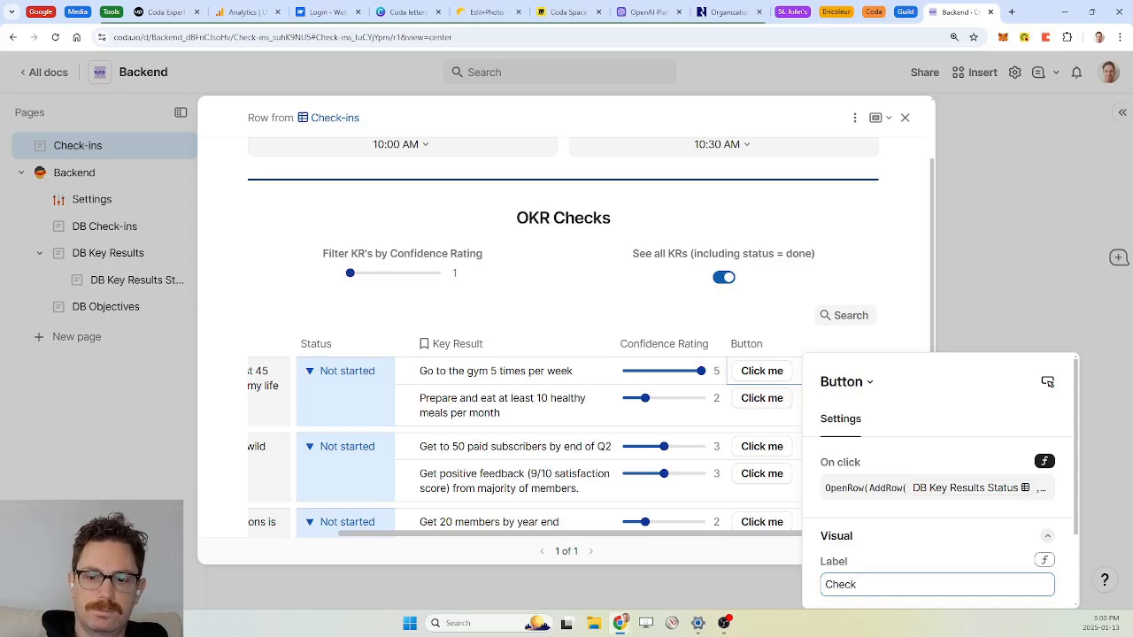
scroll(900, 564, "down", 1)
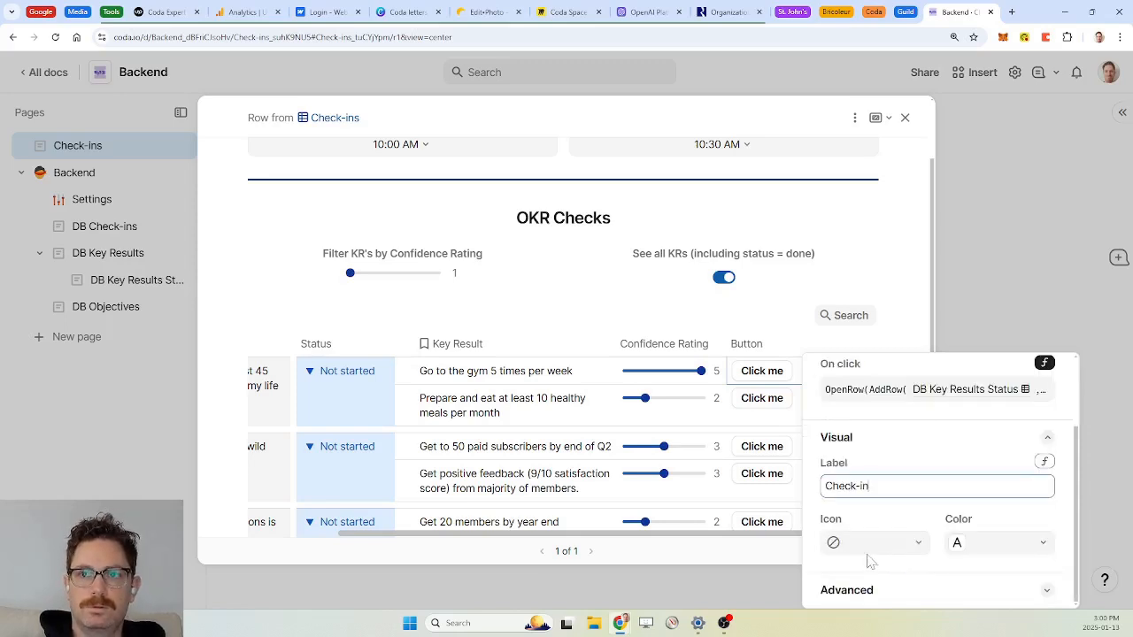
left_click(864, 553)
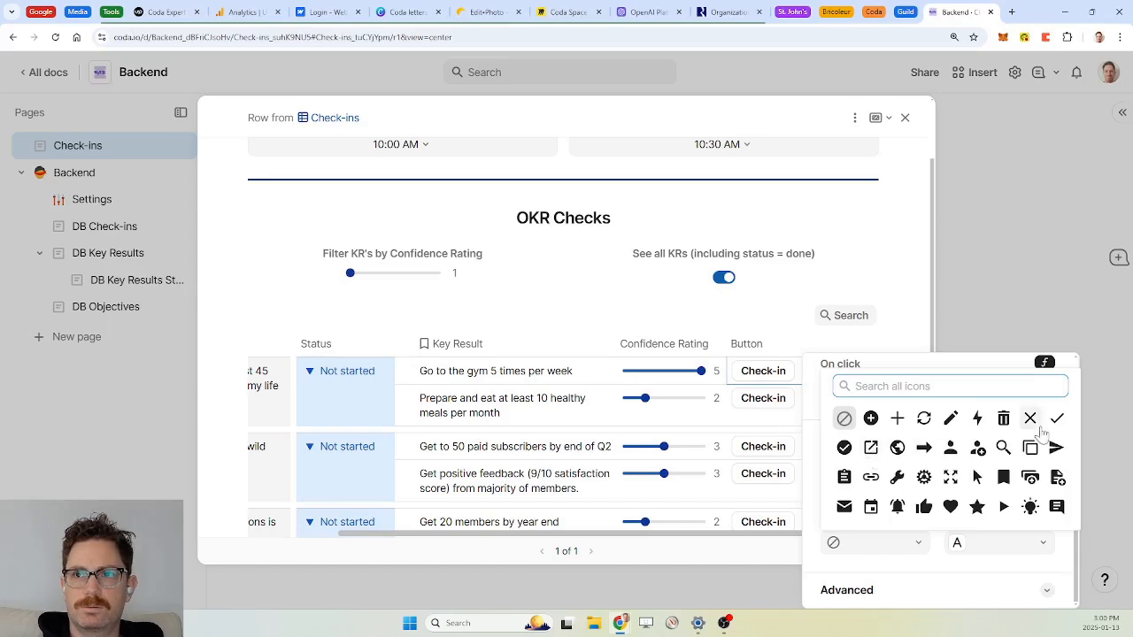
left_click(1058, 420)
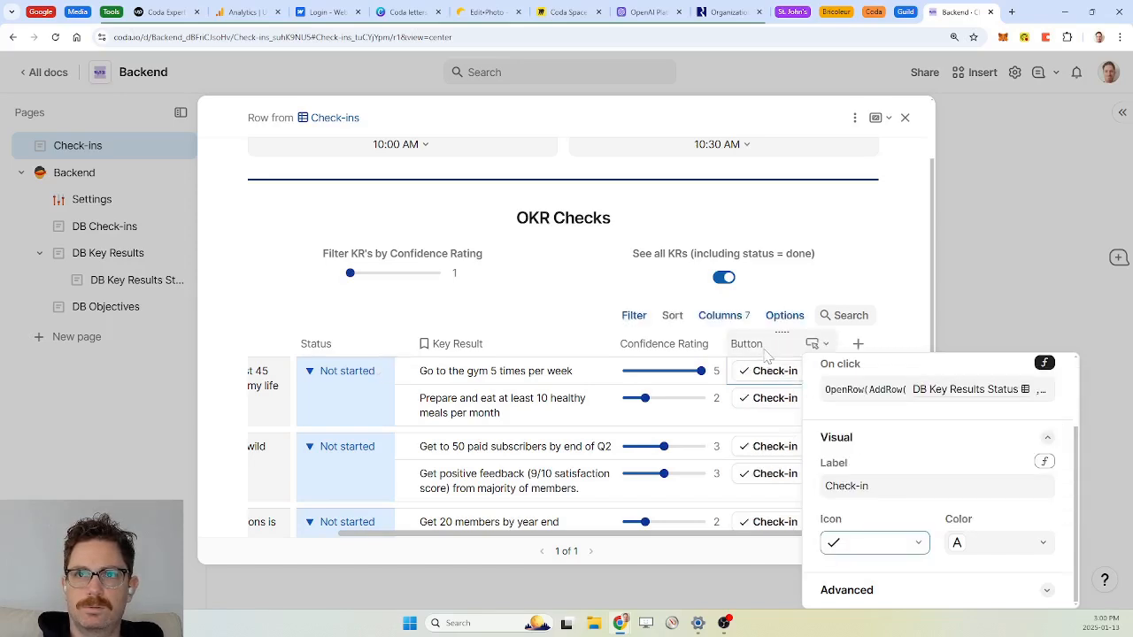
Step: Rename the Button column of the OKR Checks table to "Check-in"
left_click(763, 348)
left_click(754, 346)
type("Check")
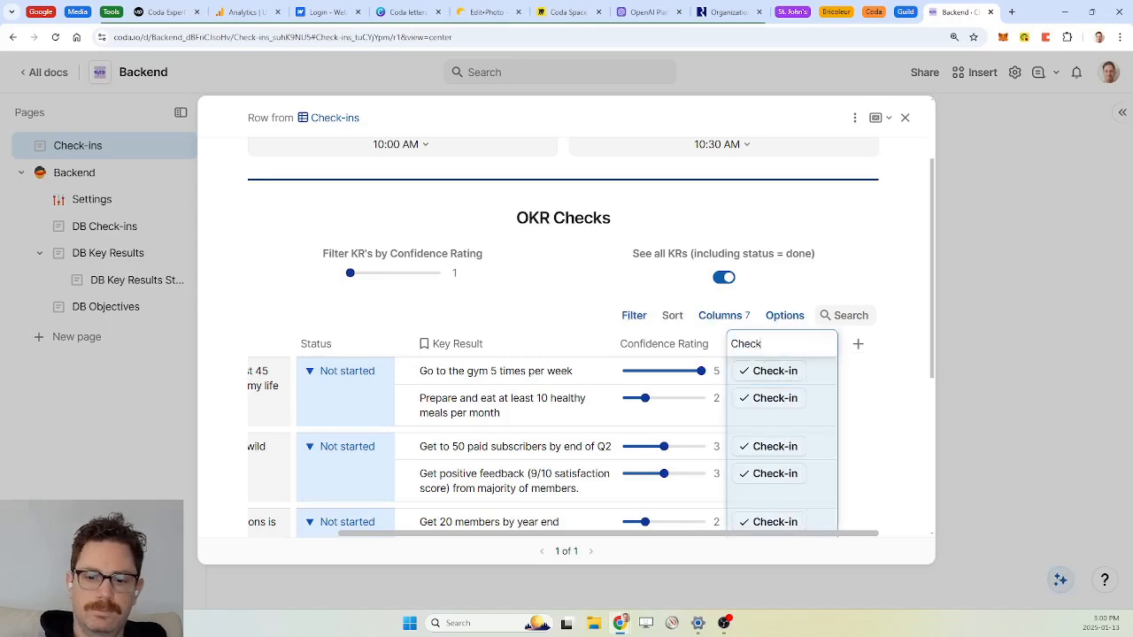
type("-in")
key("Return")
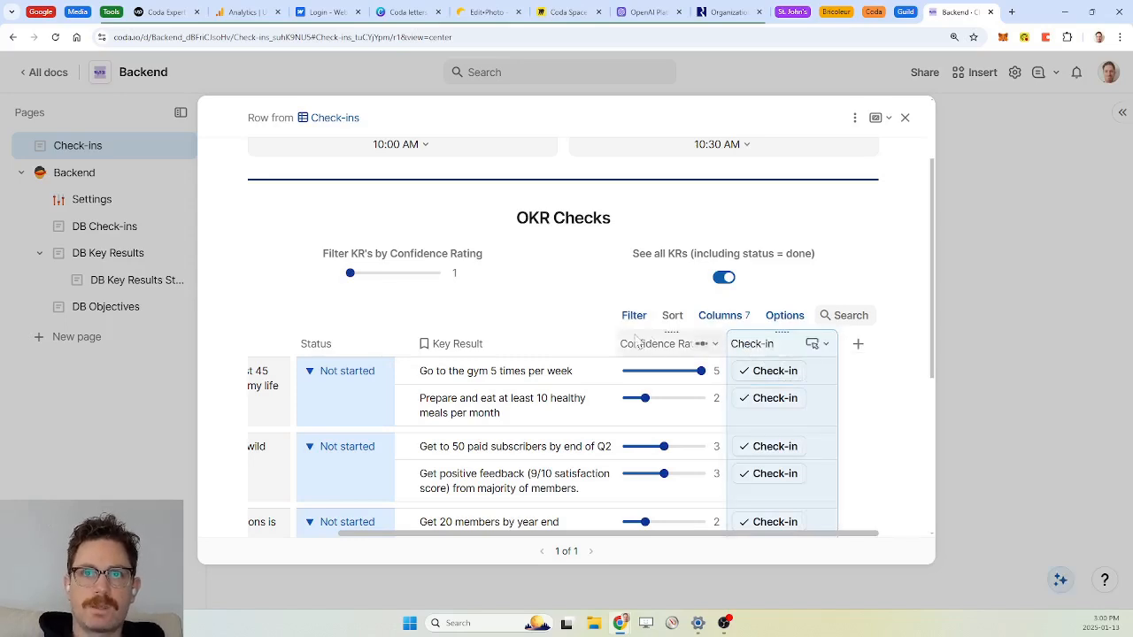
Step: Narrow the Status and Key Result columns of the OKR Checks table to make room for the Check-in column
left_click(507, 400)
scroll(507, 400, "left", 2)
left_click(593, 382)
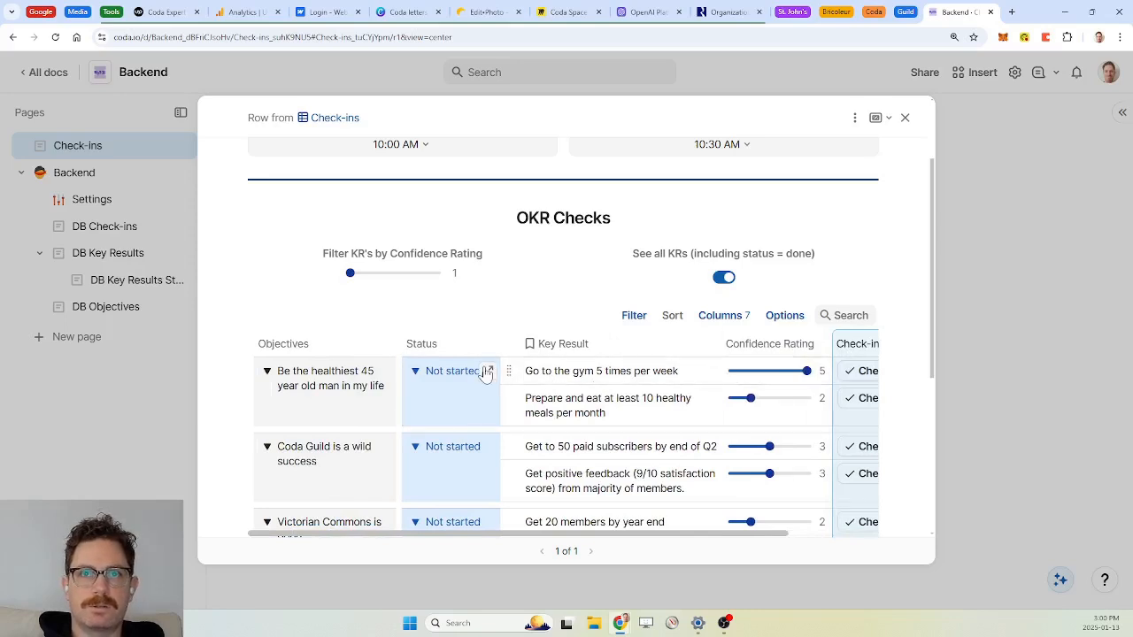
mouse_move(488, 344)
left_mouse_down()
mouse_move(467, 344)
mouse_move(479, 343)
left_mouse_up()
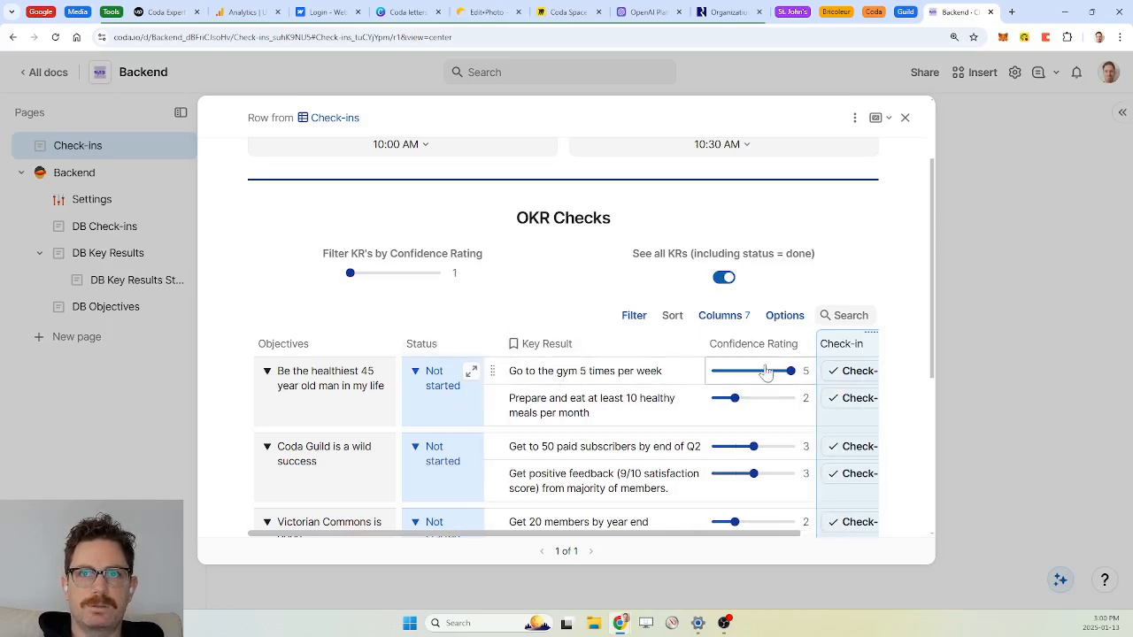
left_click_drag(705, 343, 683, 344)
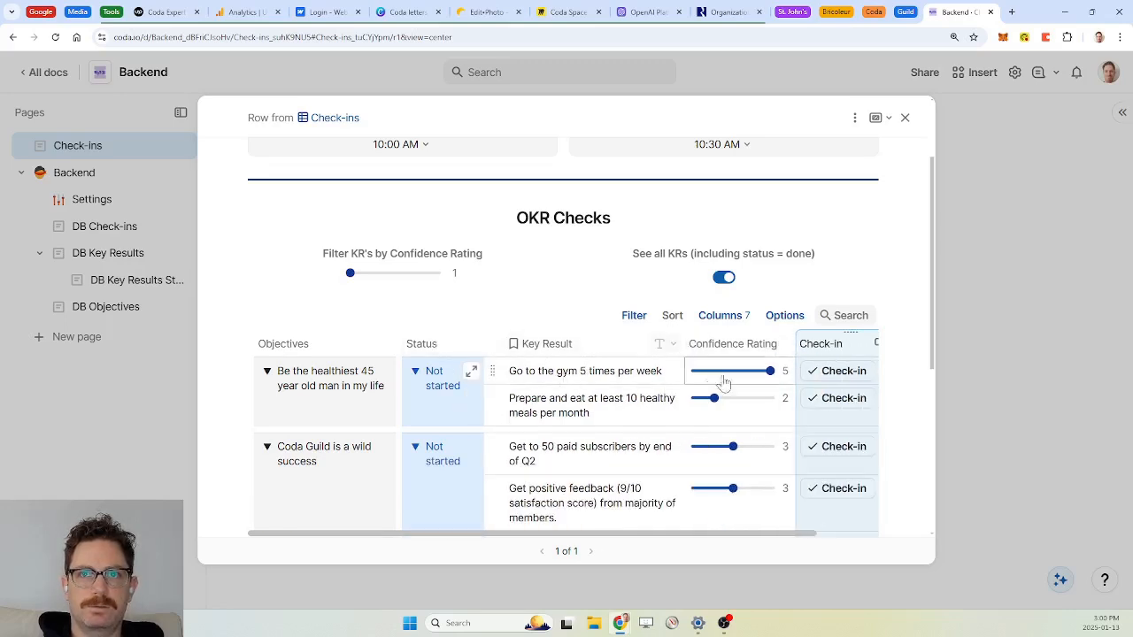
scroll(799, 387, "right", 2)
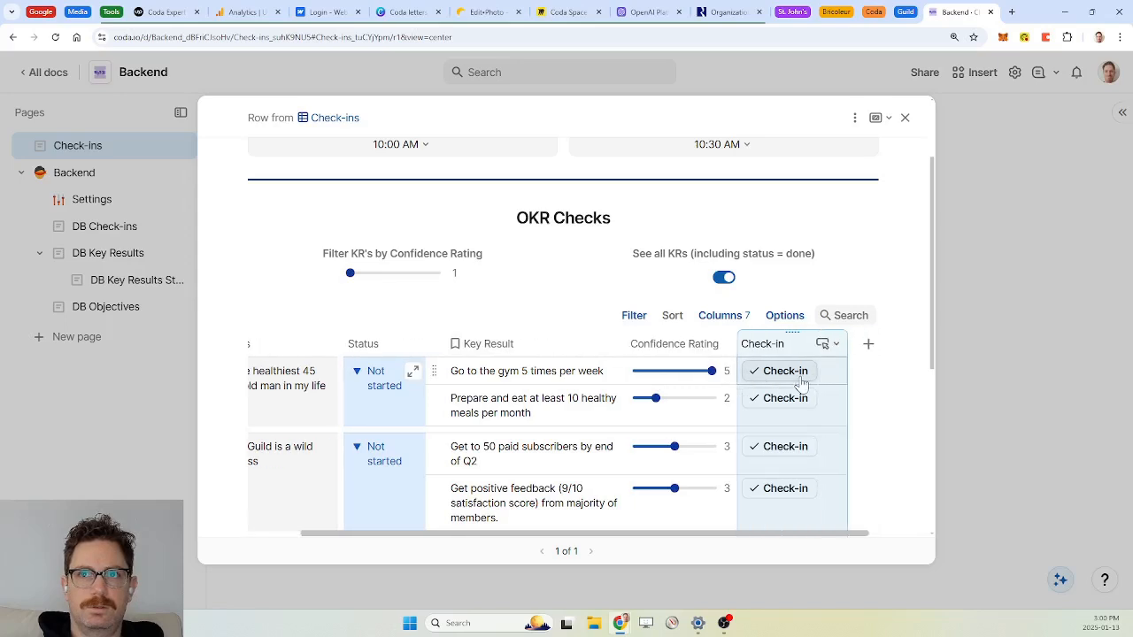
scroll(817, 344, "left", 1)
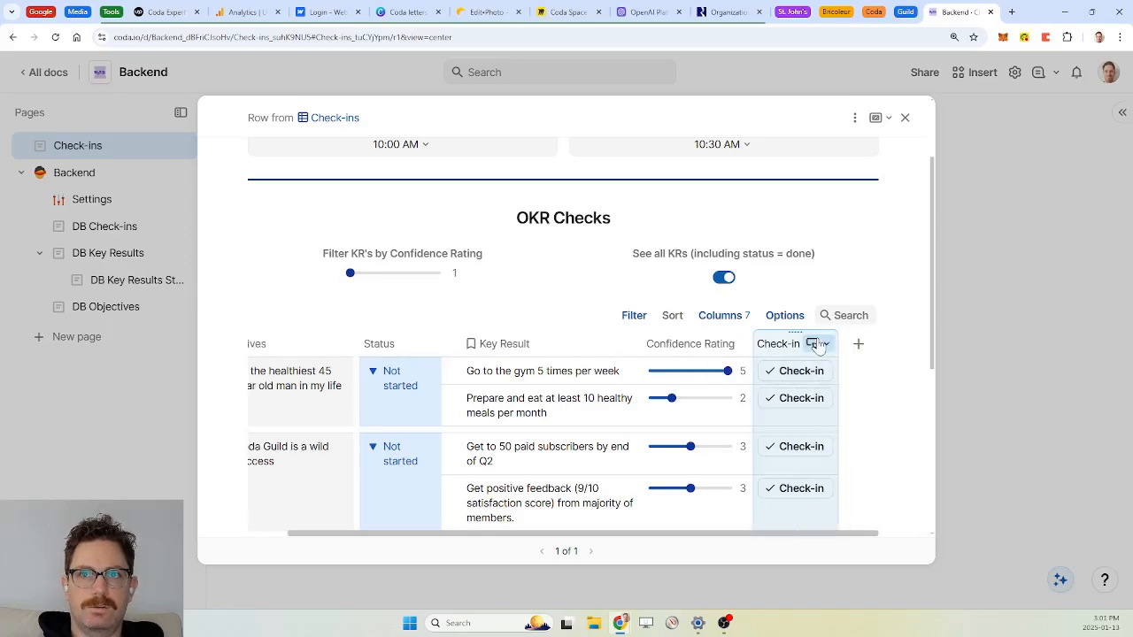
scroll(700, 412, "left", 2)
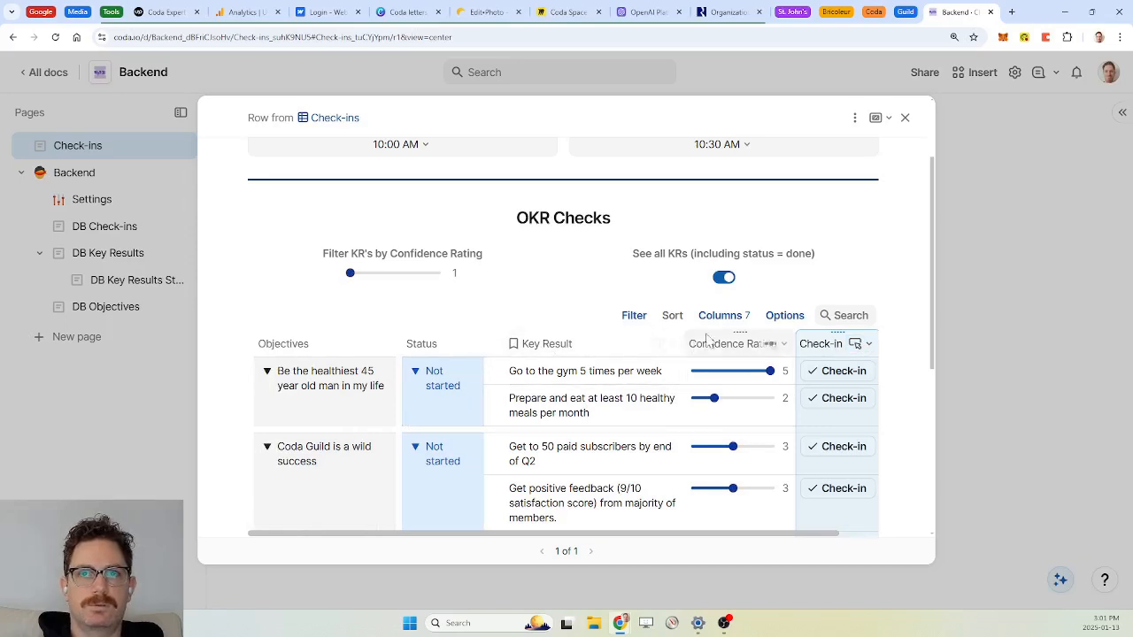
Step: Turn on the pinned expand row button in the OKR Checks table's display options
left_click(779, 325)
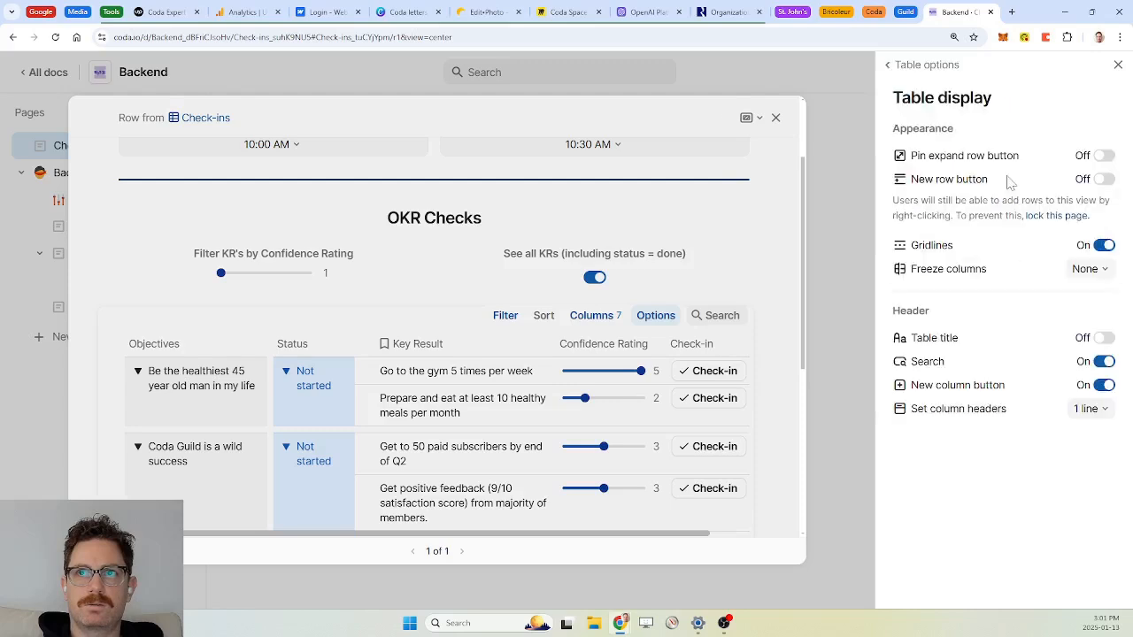
left_click(1104, 156)
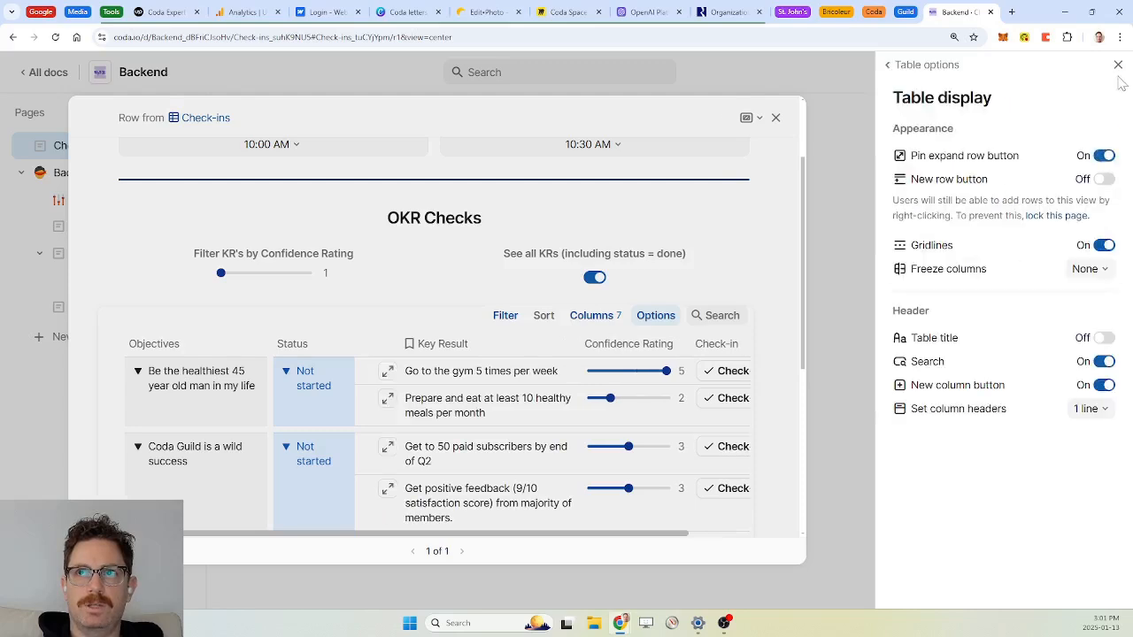
left_click(1118, 65)
Step: Expand the "Go to the gym 5 times per week" row and open its detail layout for editing
scroll(513, 305, "down", 1)
left_click(516, 304)
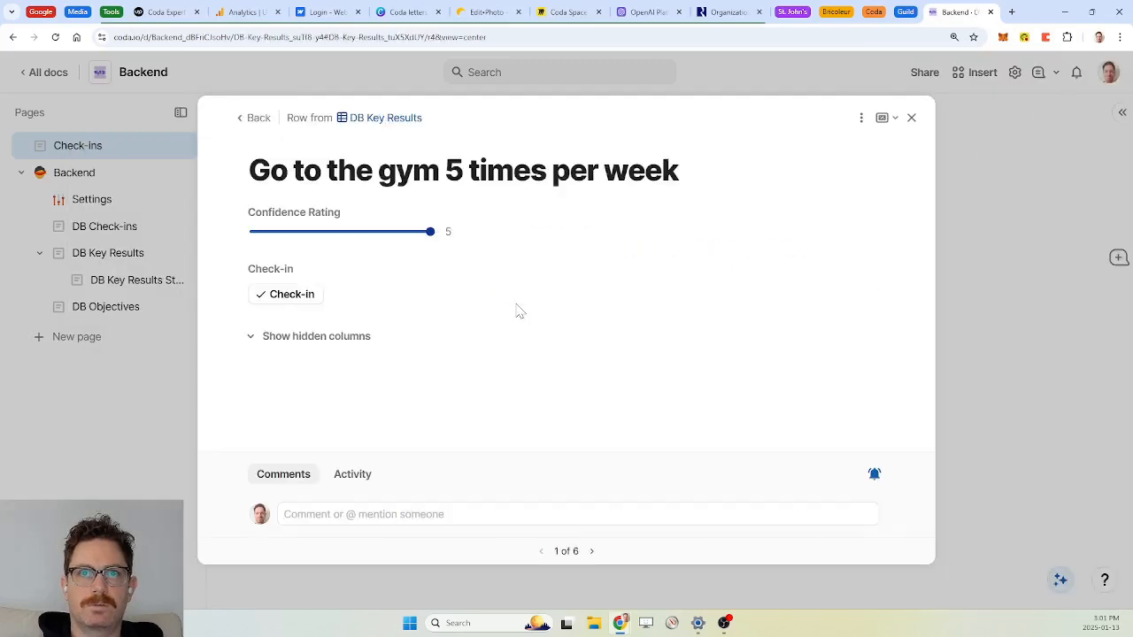
left_click(861, 118)
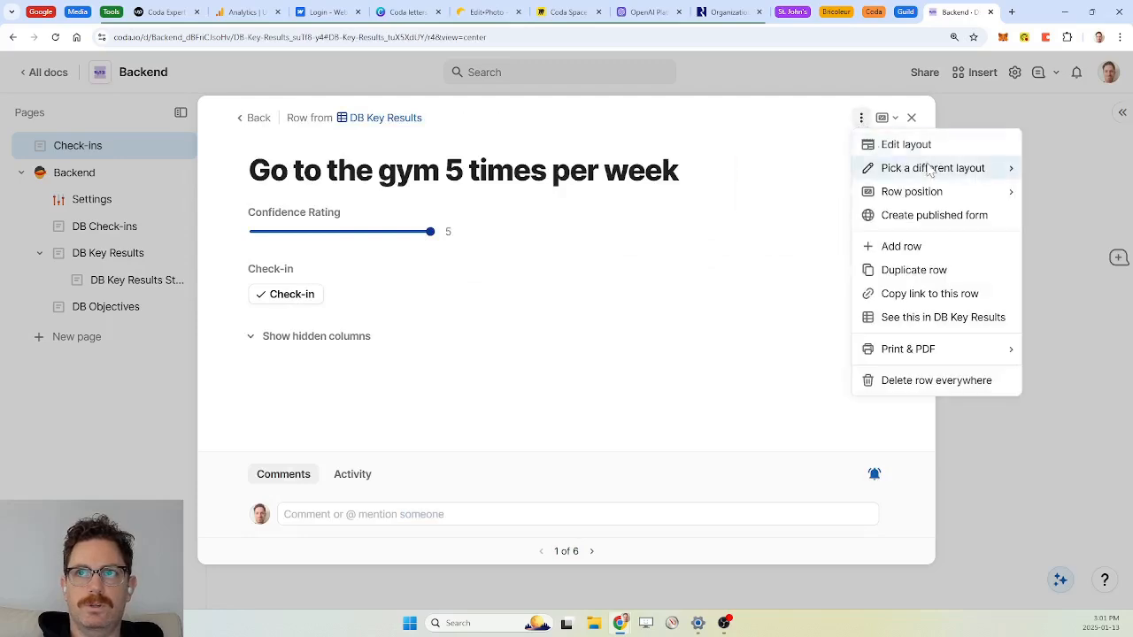
mouse_move(929, 171)
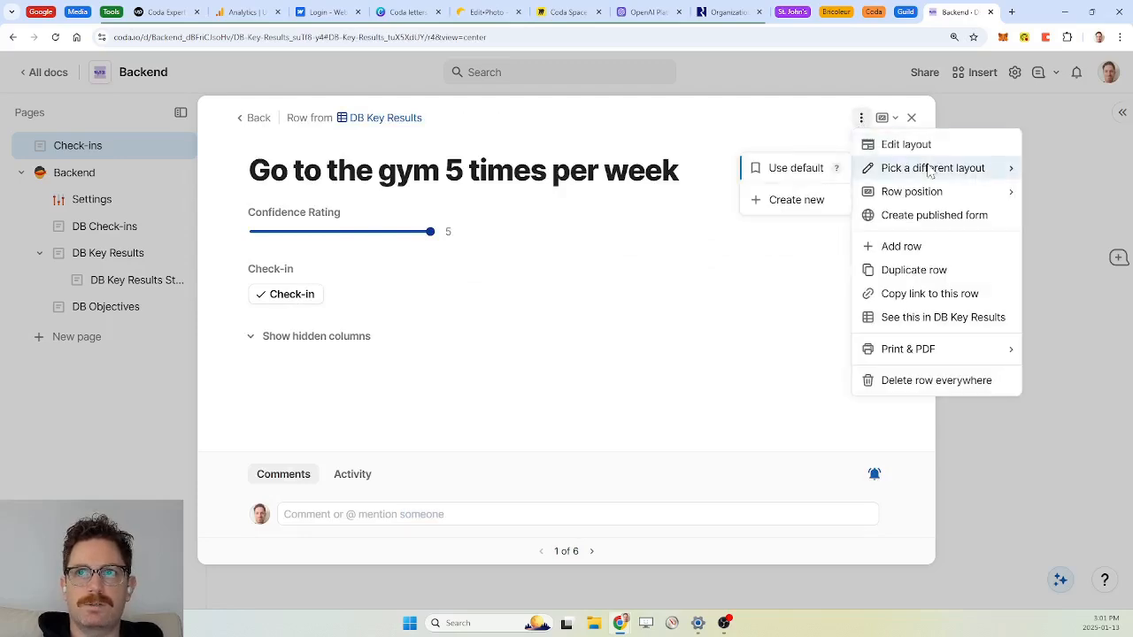
left_click(902, 145)
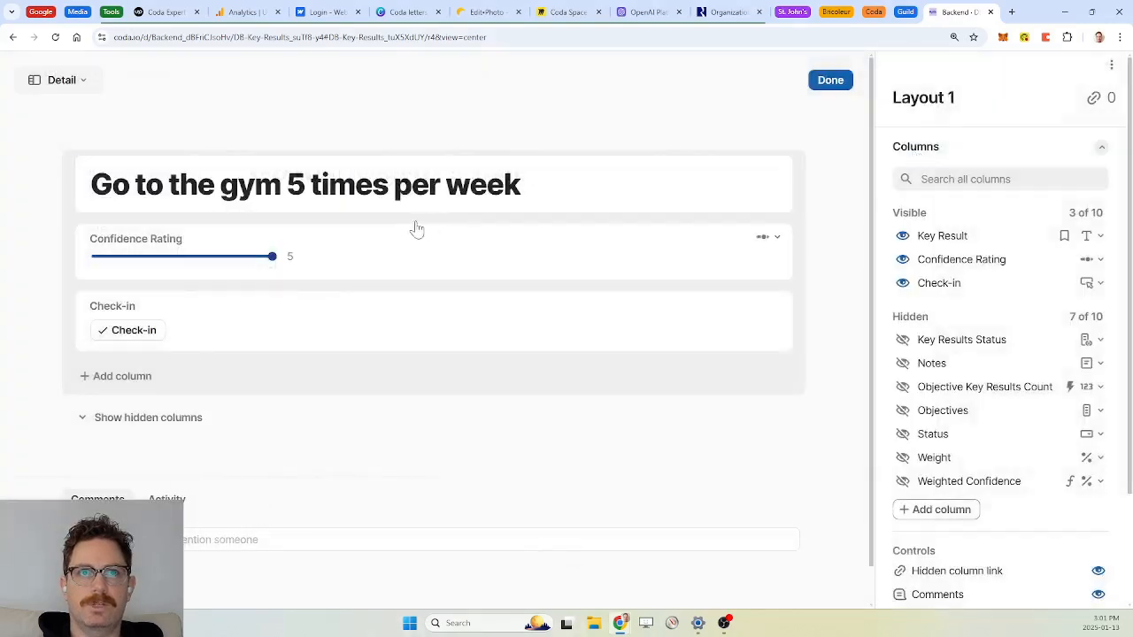
Step: Give the Key Result field in the layout a Large label style and center alignment
left_click(581, 195)
scroll(982, 380, "down", 2)
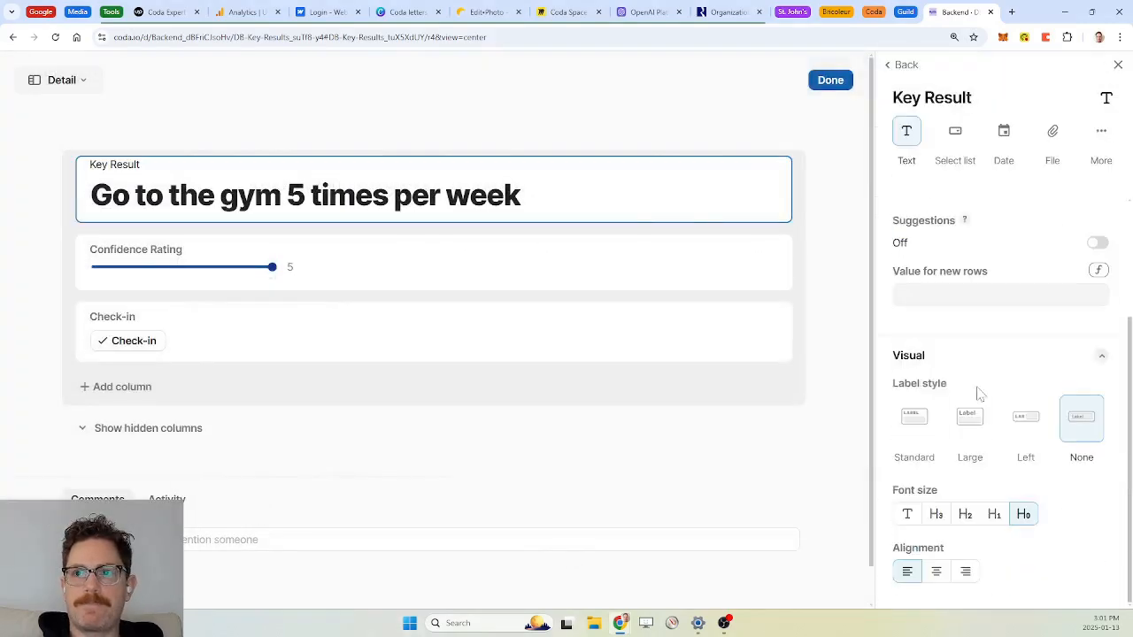
left_click(971, 414)
left_click(935, 572)
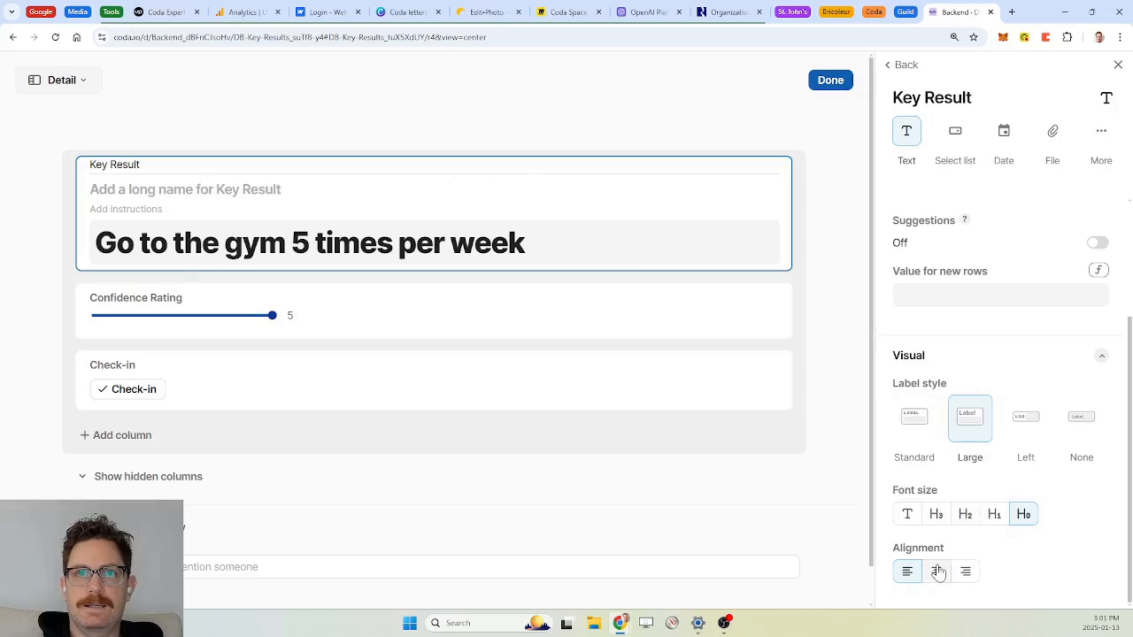
Step: Center the Confidence Rating field, and set the Check-in button's label style to None with center alignment
left_click(633, 335)
scroll(950, 447, "down", 4)
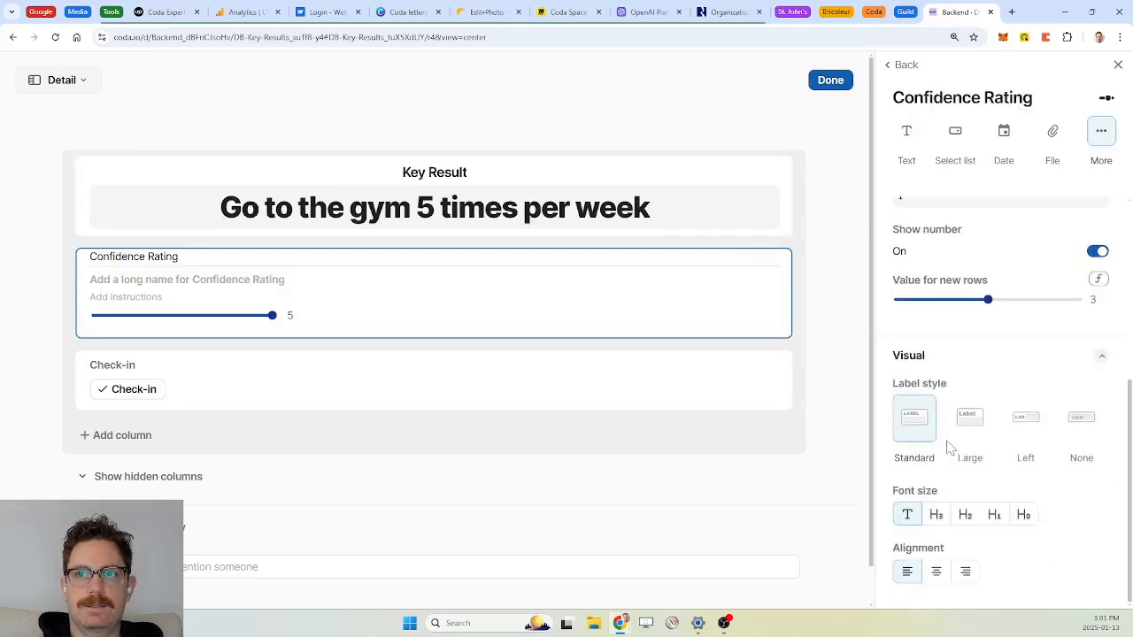
left_click(936, 572)
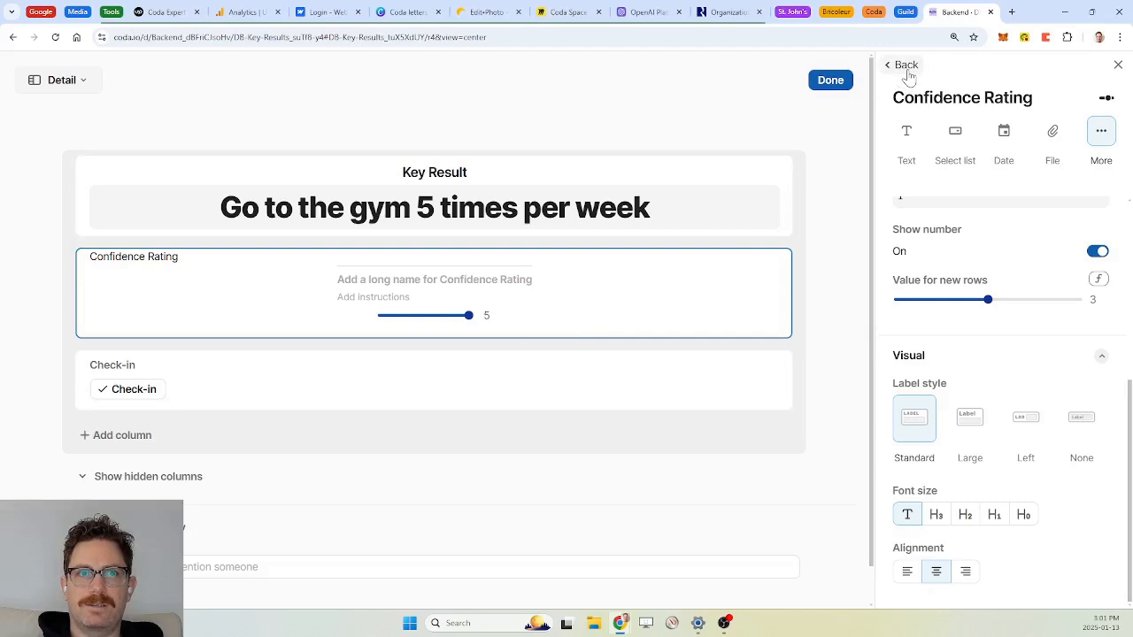
left_click(521, 387)
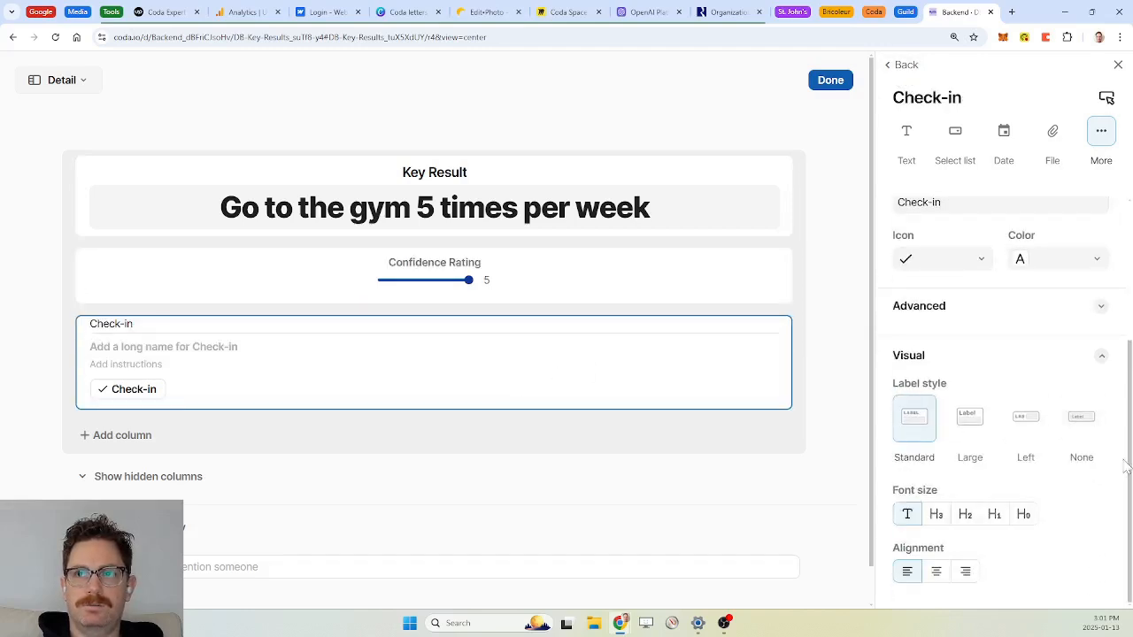
left_click(1084, 421)
left_click(936, 574)
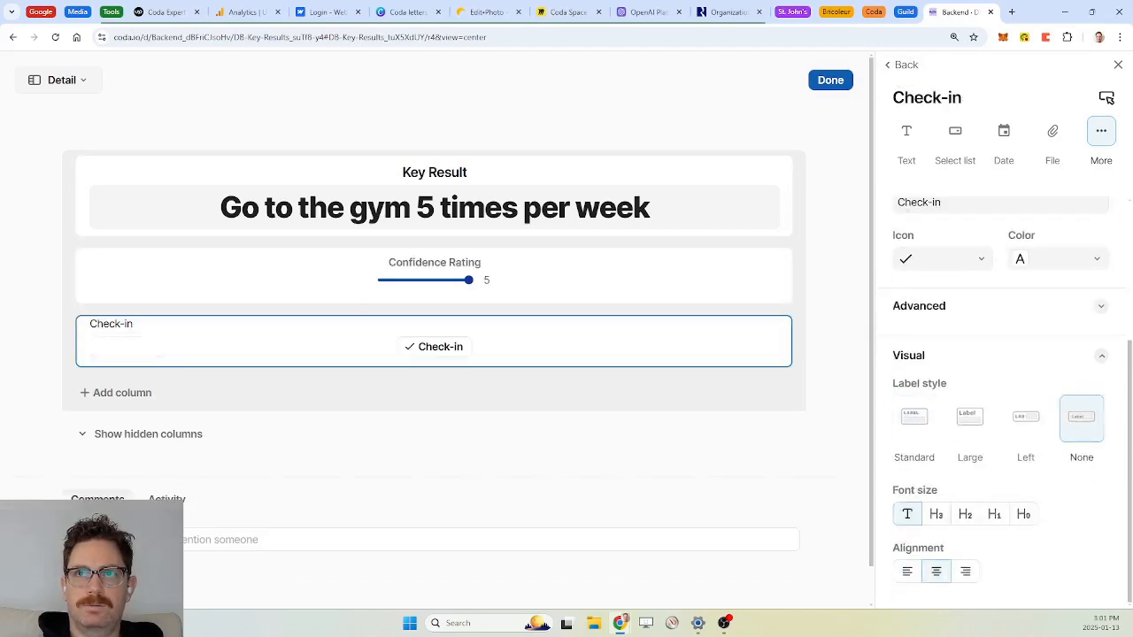
left_click(904, 67)
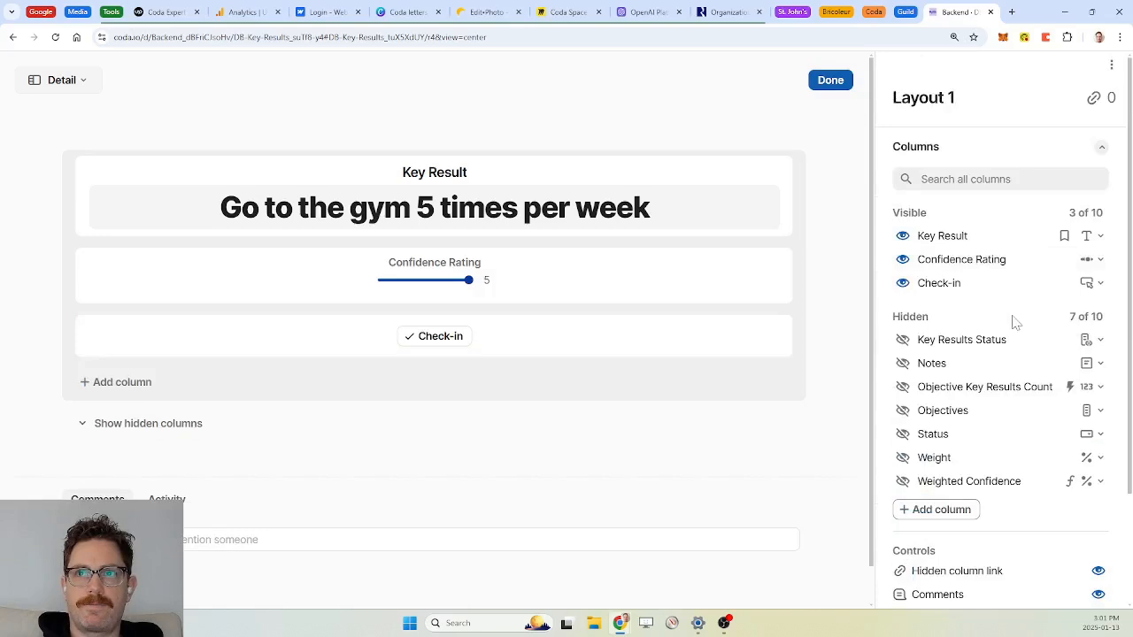
Step: Show the Status field beside Confidence Rating, ahead of it in the same row, center it, and finish the layout
left_click(902, 433)
left_click_drag(78, 397, 83, 260)
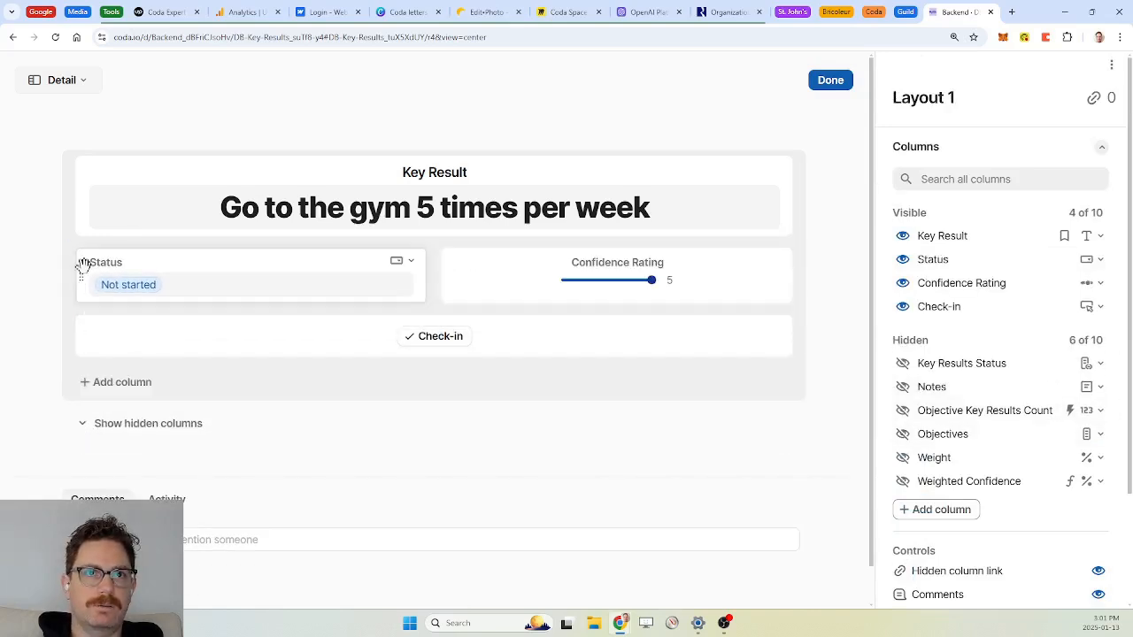
left_click(168, 265)
scroll(891, 336, "down", 5)
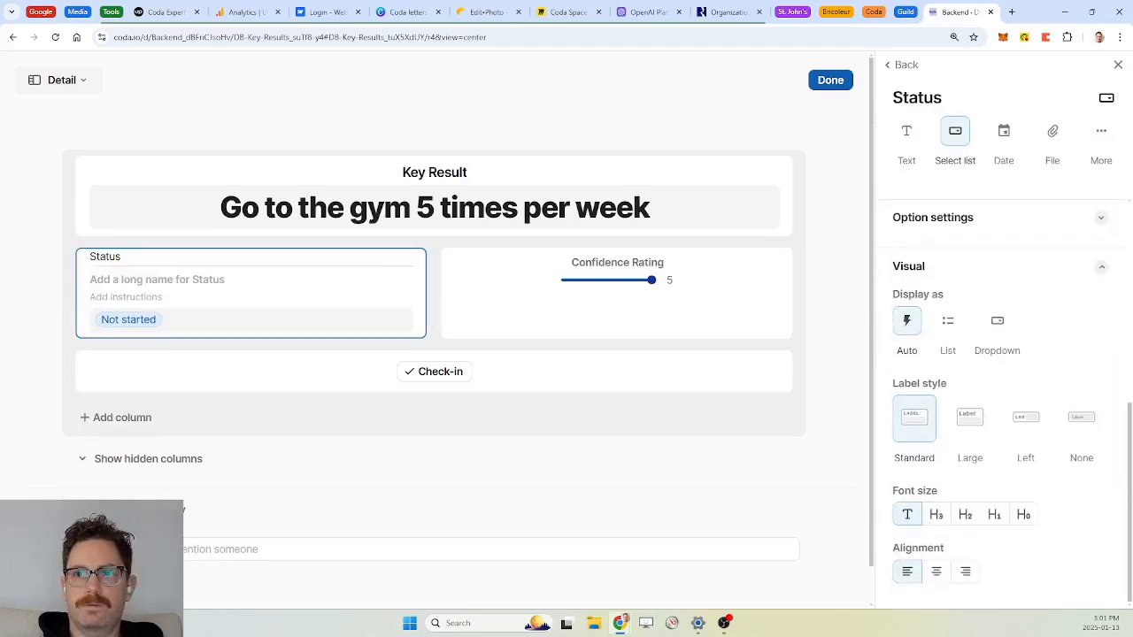
left_click(936, 571)
left_click(832, 80)
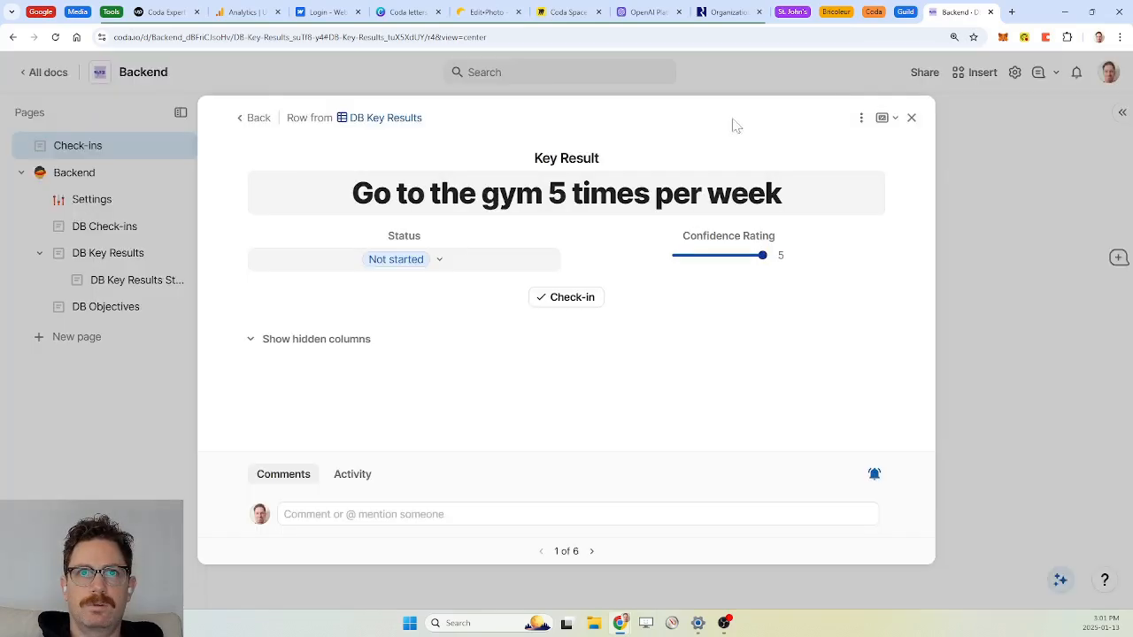
Step: Hide the hidden column link in the gym key result's detail layout and finish the layout
left_click(861, 118)
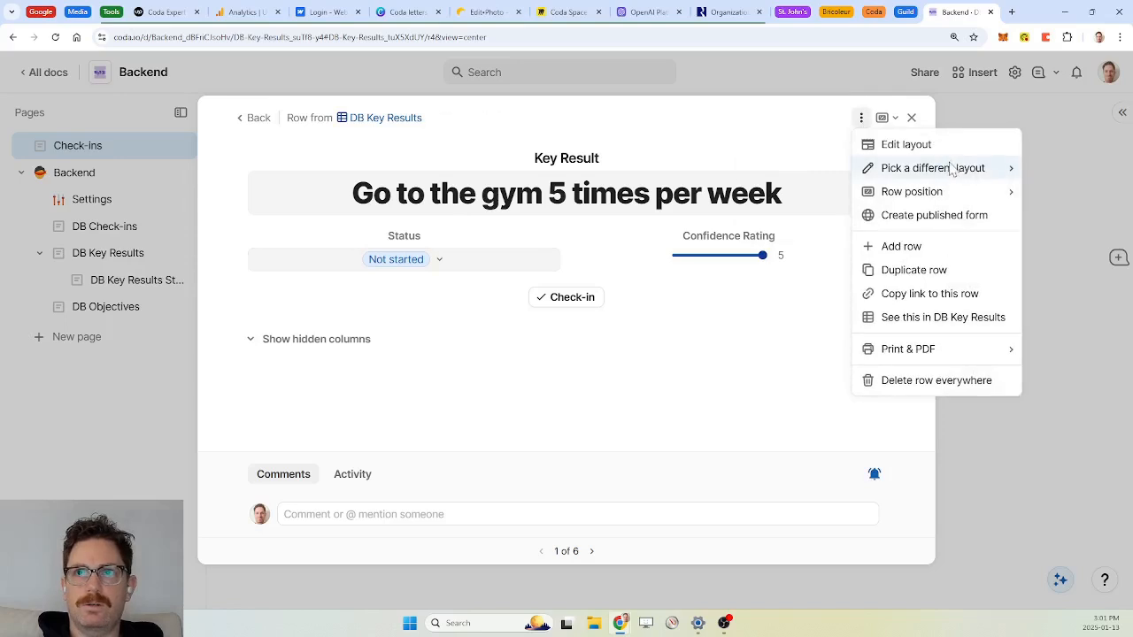
left_click(940, 144)
scroll(1018, 346, "down", 2)
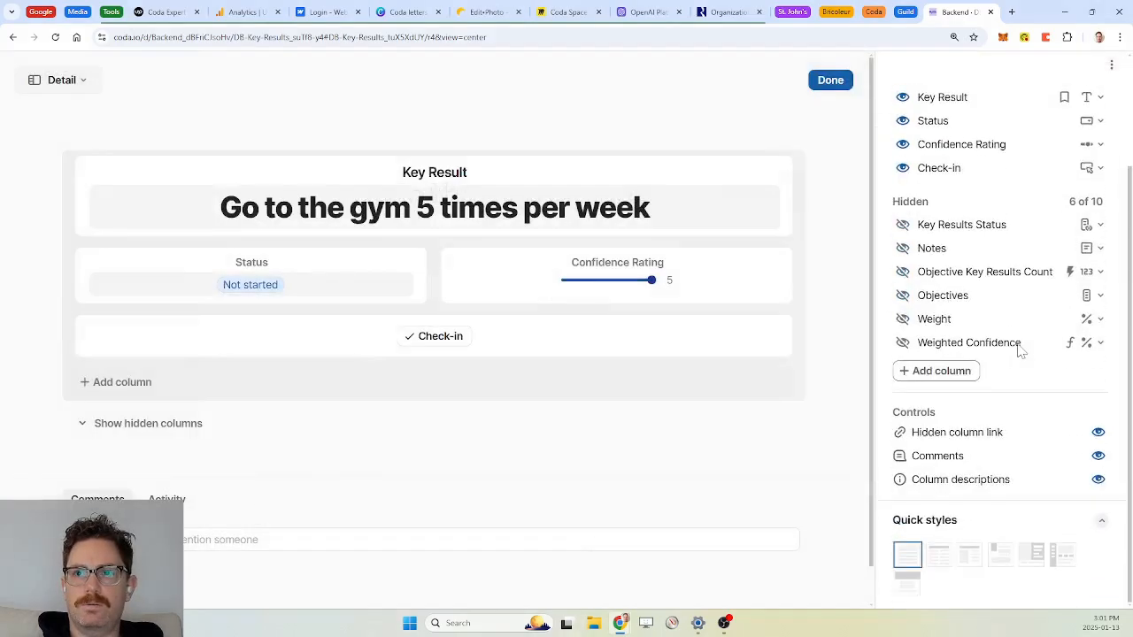
left_click(1098, 432)
left_click(837, 85)
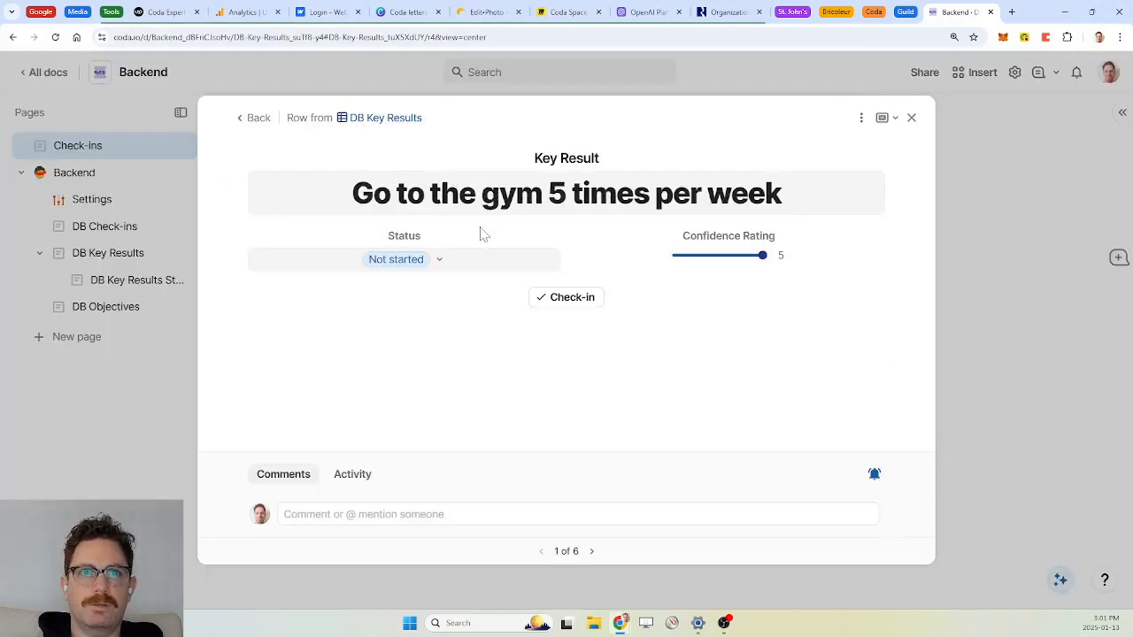
Step: Set the gym key result's Status to Active and return to the Tue, Jan 14 check-in
left_click(434, 260)
left_click(373, 344)
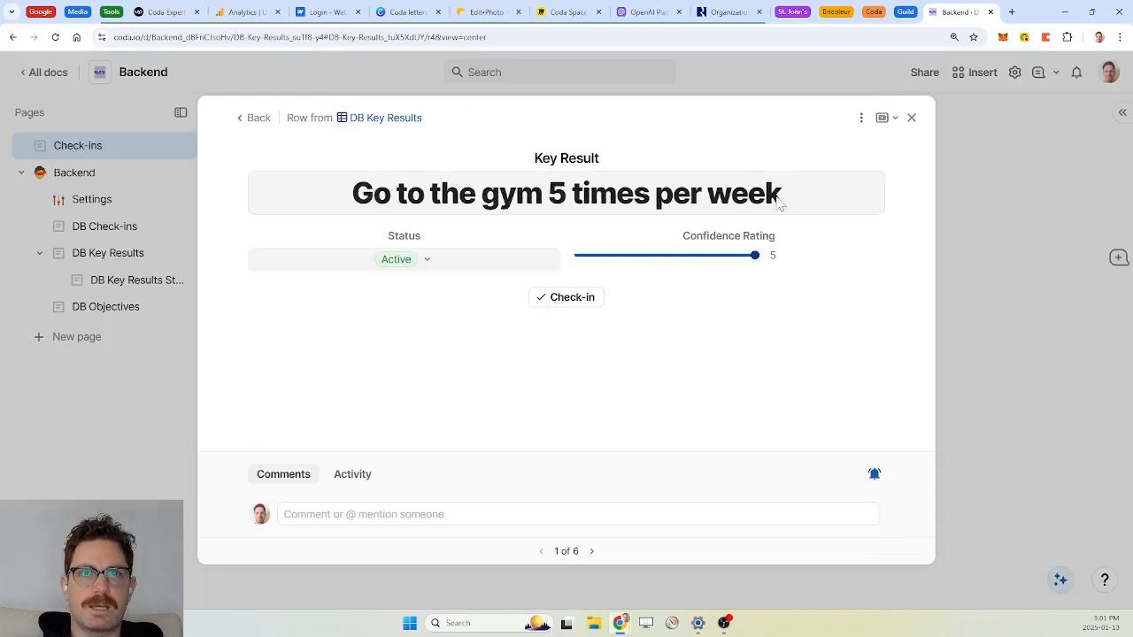
left_click(262, 119)
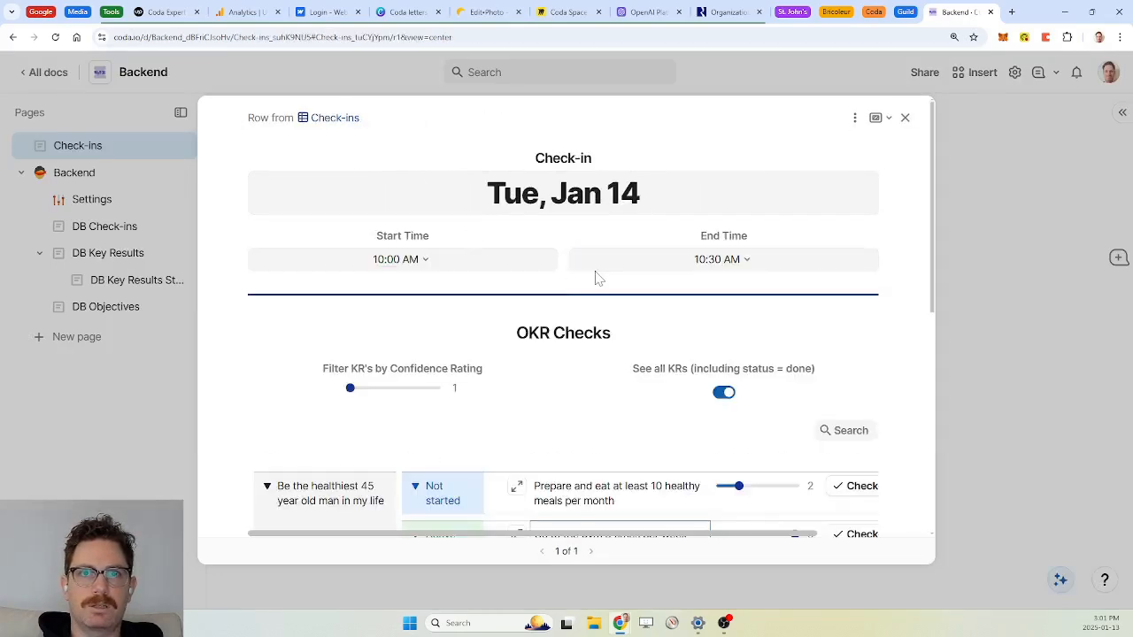
Step: Run the check-in for "Go to the gym 5 times per week" and open the new status row's layout for editing
scroll(740, 332, "down", 3)
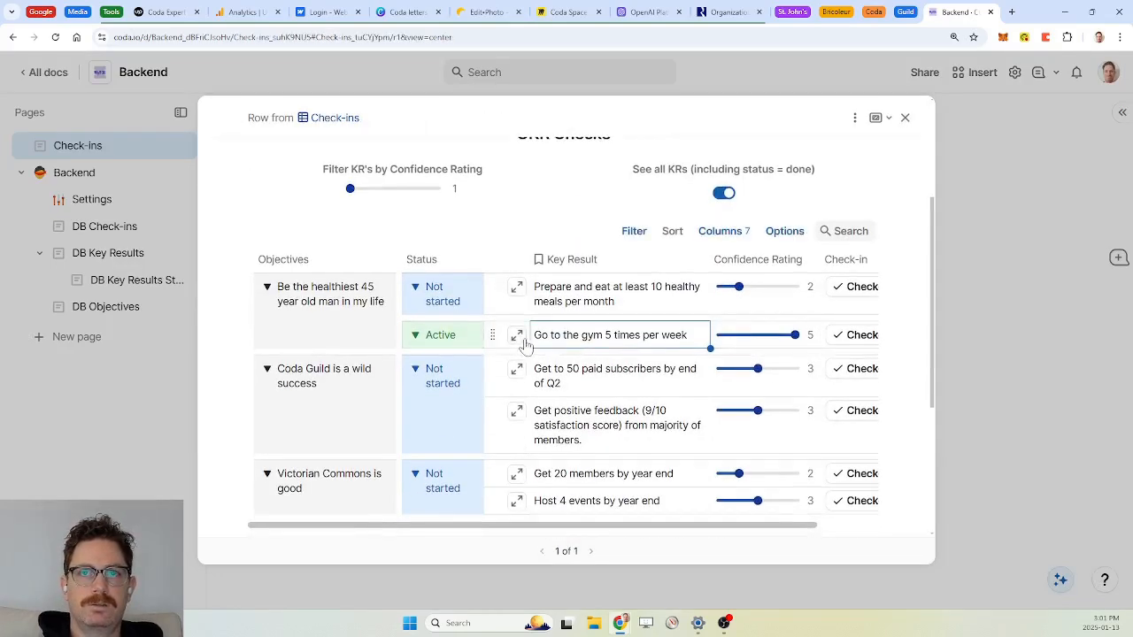
scroll(584, 344, "right", 2)
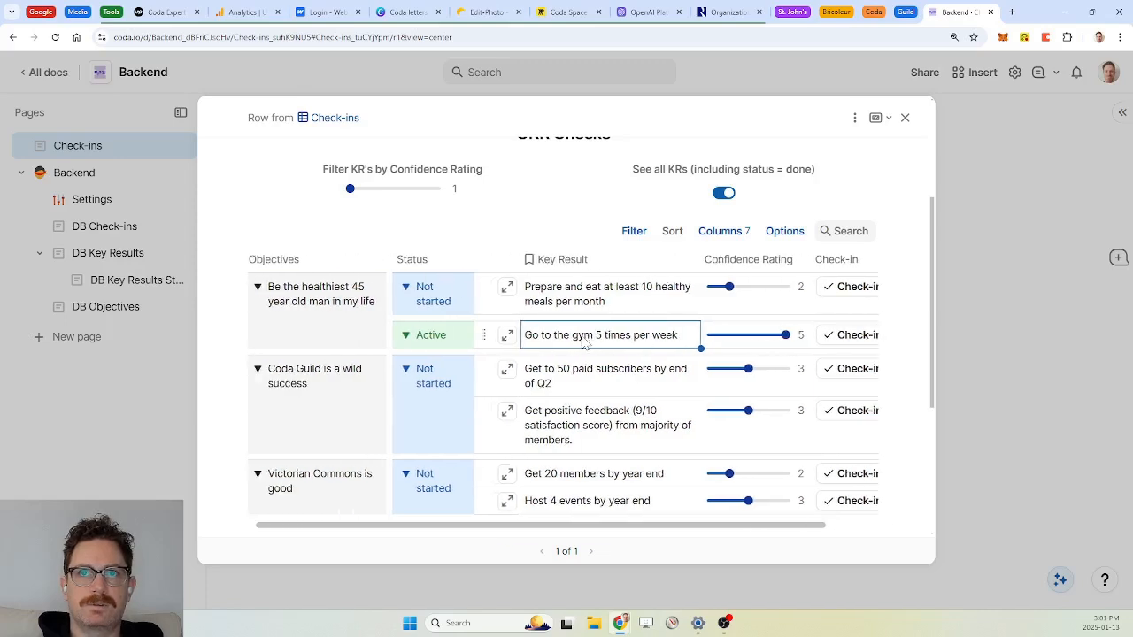
left_click(721, 295)
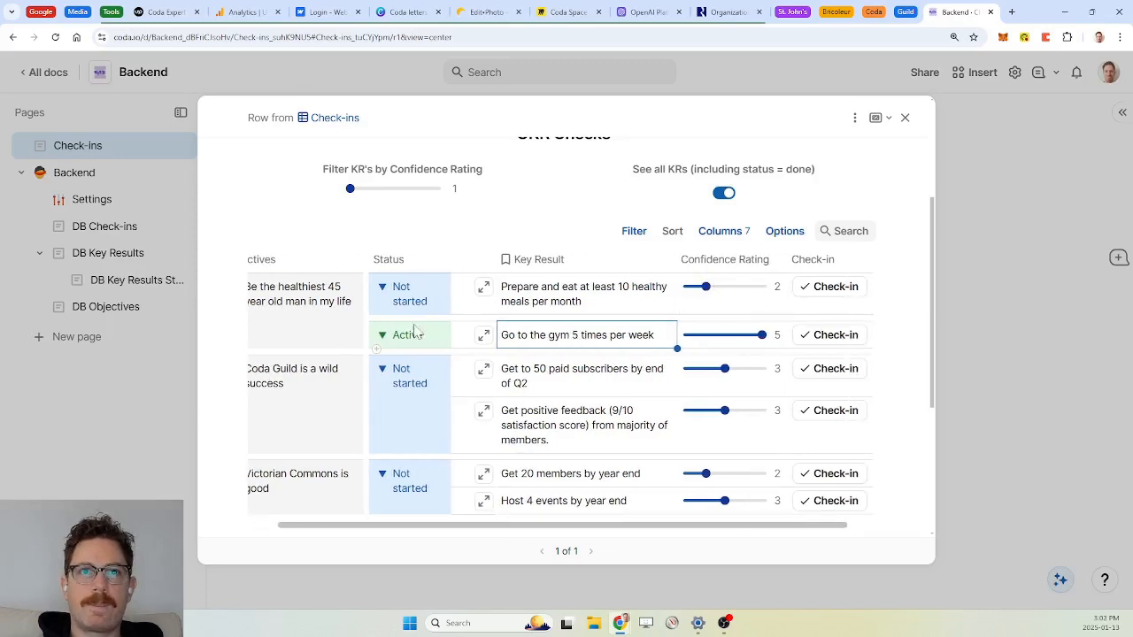
left_click(832, 337)
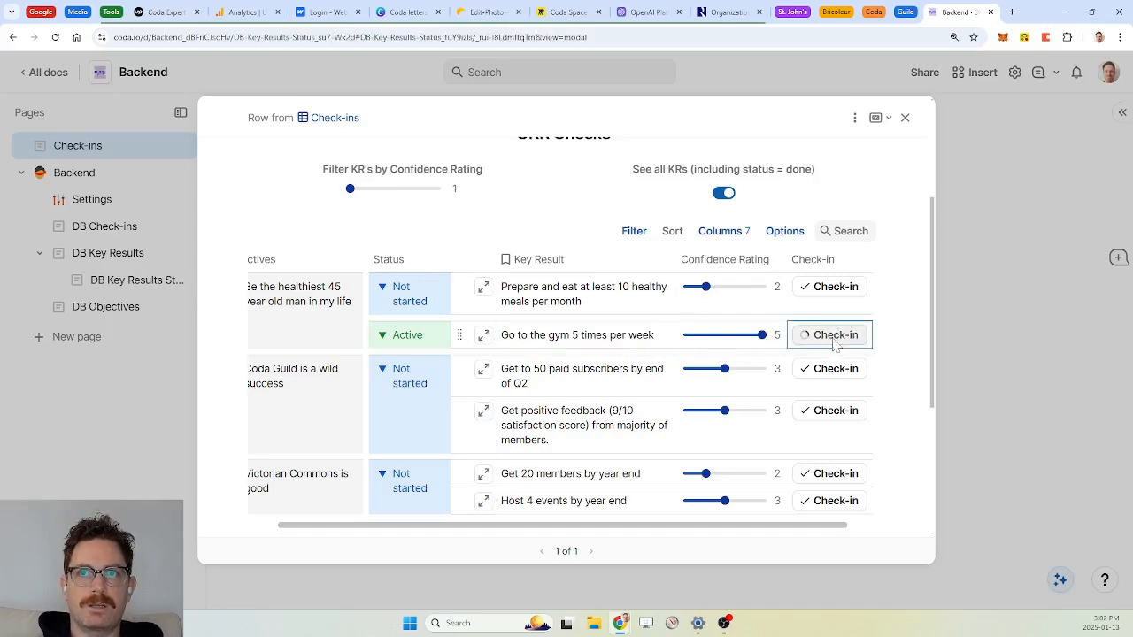
left_click(855, 118)
mouse_move(920, 177)
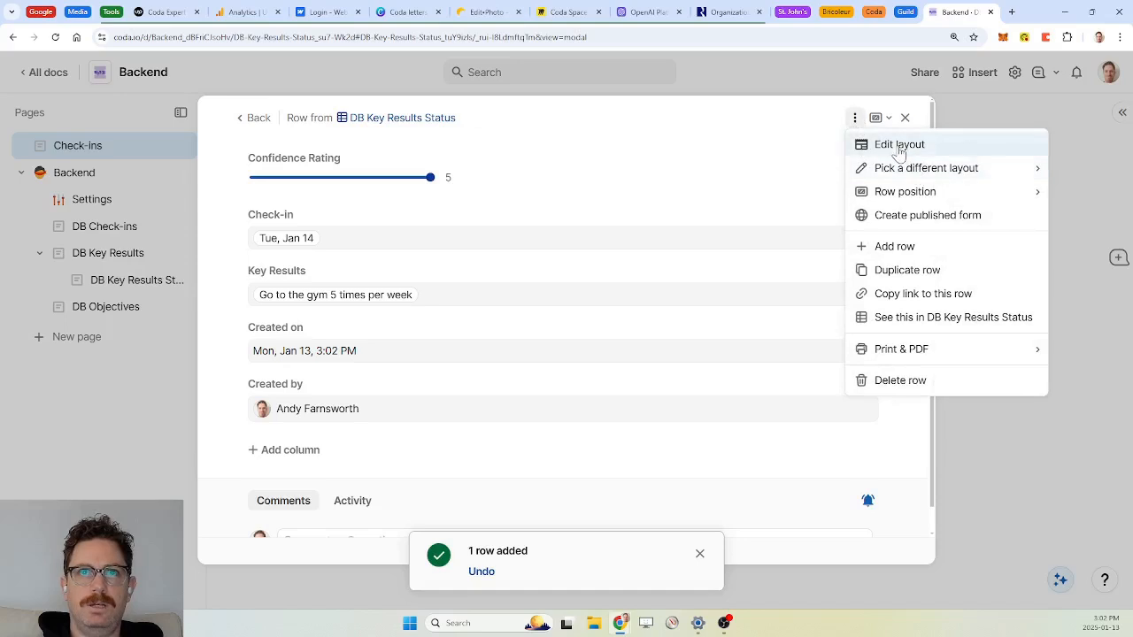
left_click(887, 145)
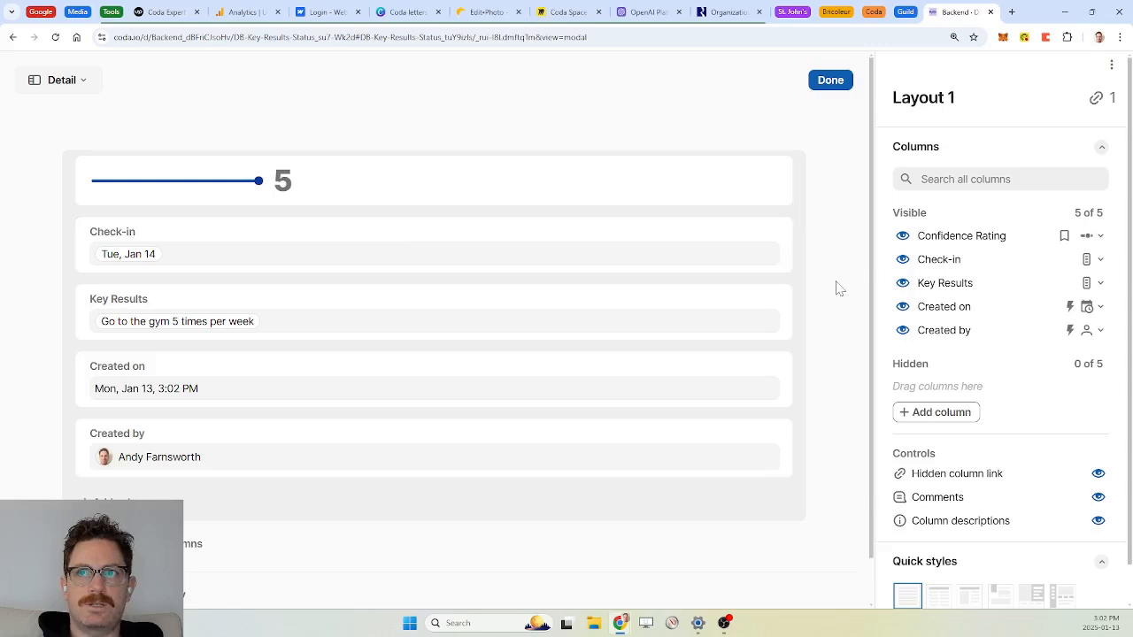
Step: Hide the Check-in field in the status row layout and place Key Results above Confidence Rating
left_click(902, 259)
left_click_drag(82, 248, 174, 157)
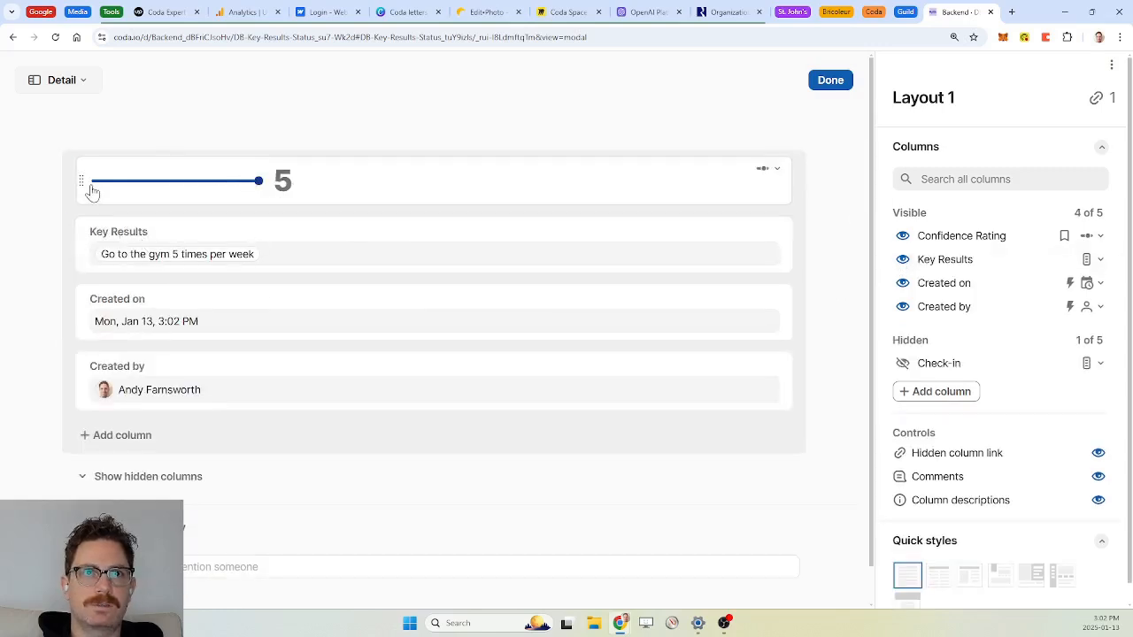
left_click_drag(83, 182, 94, 222)
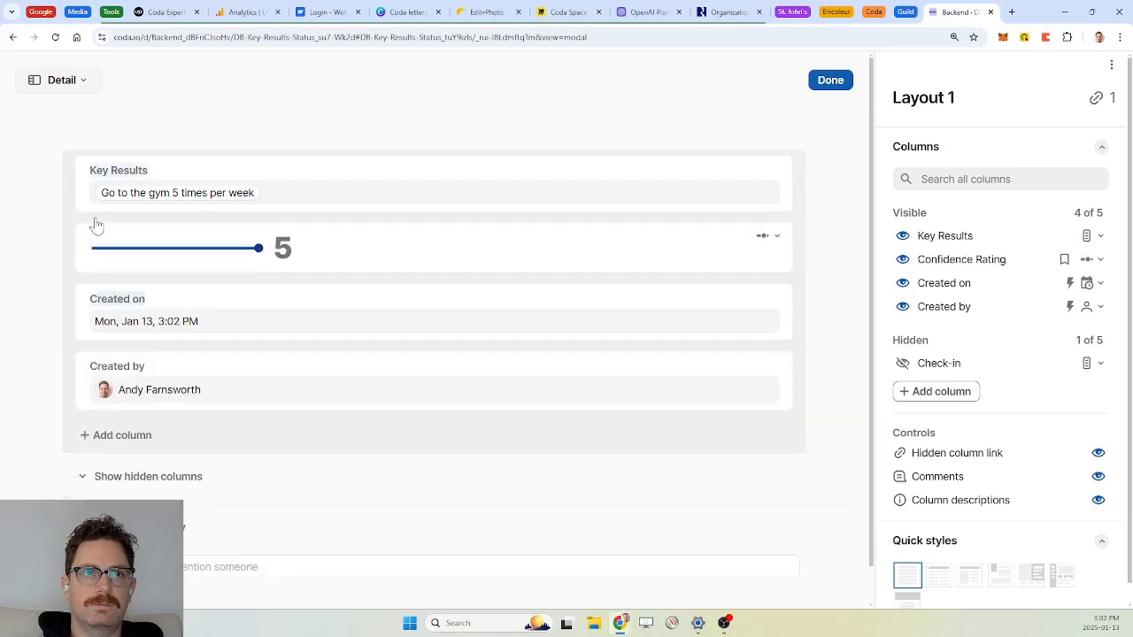
Step: Give the Key Results field the long name "Key Result", a Large label style and center alignment
left_click(210, 172)
left_click(229, 190)
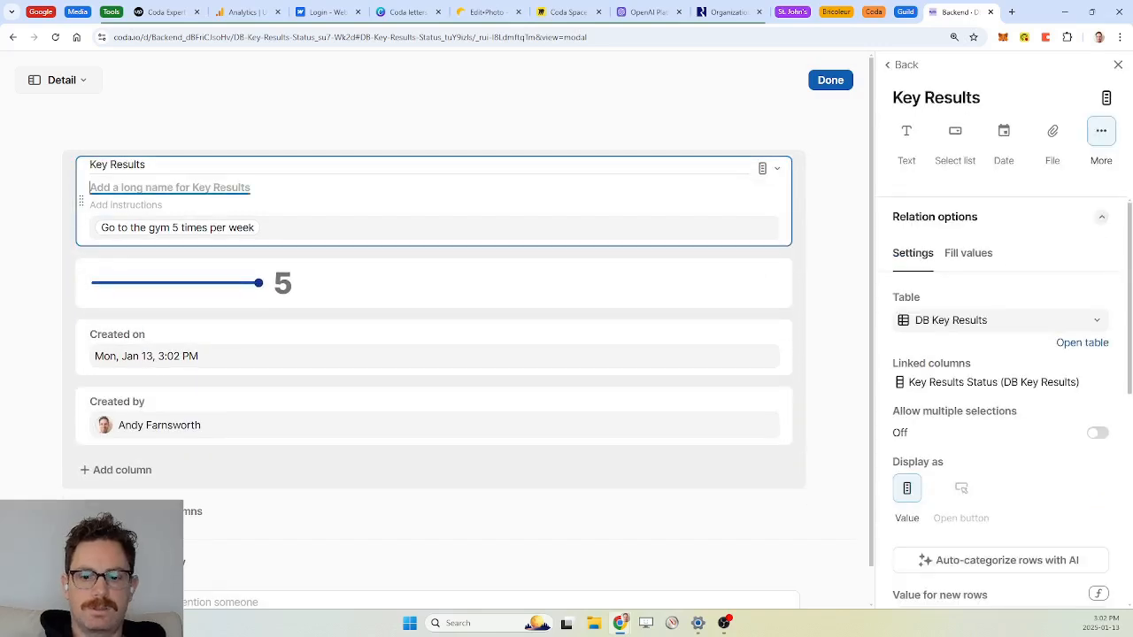
type("Key Result")
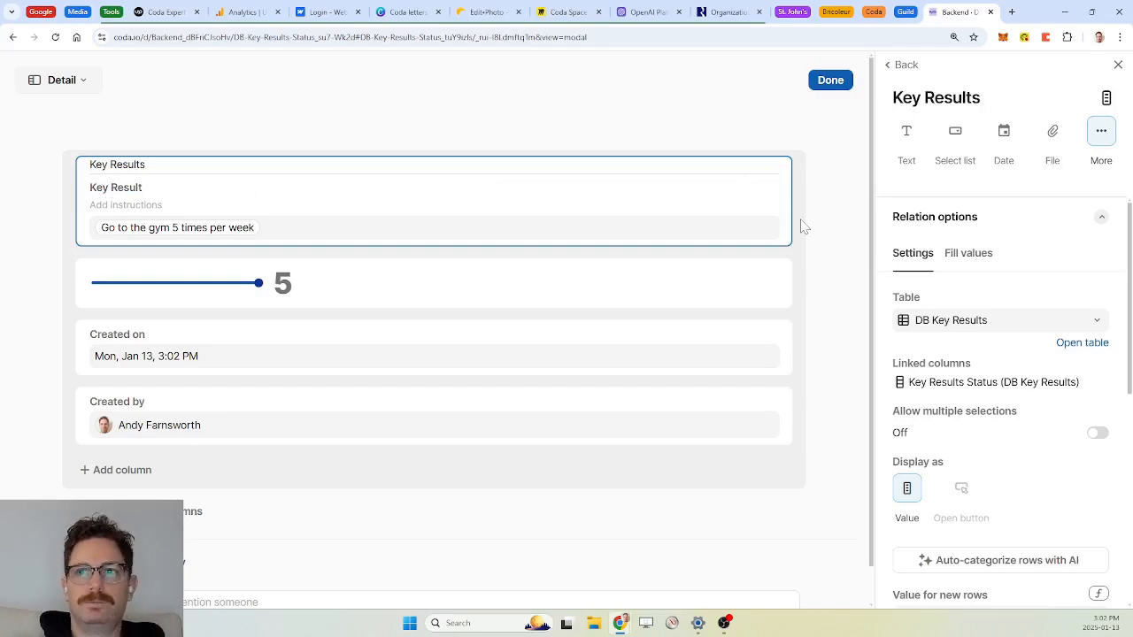
scroll(1085, 405, "down", 4)
scroll(1085, 405, "down", 1)
left_click(965, 431)
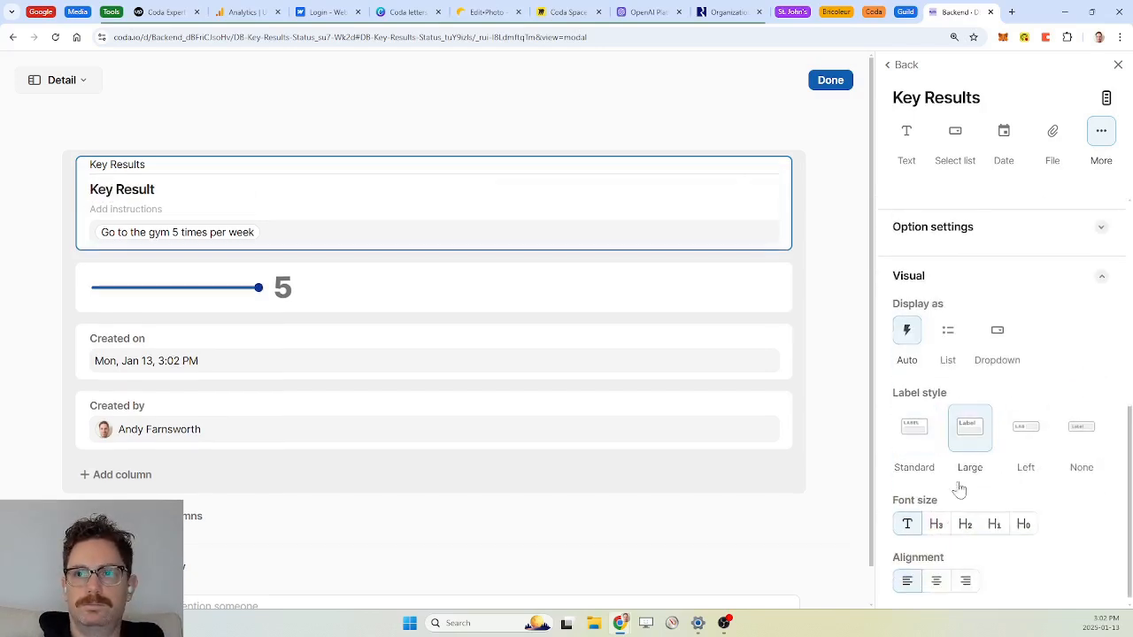
left_click(936, 580)
Step: Reduce the Confidence Rating field's font size to normal text and center it
left_click(458, 296)
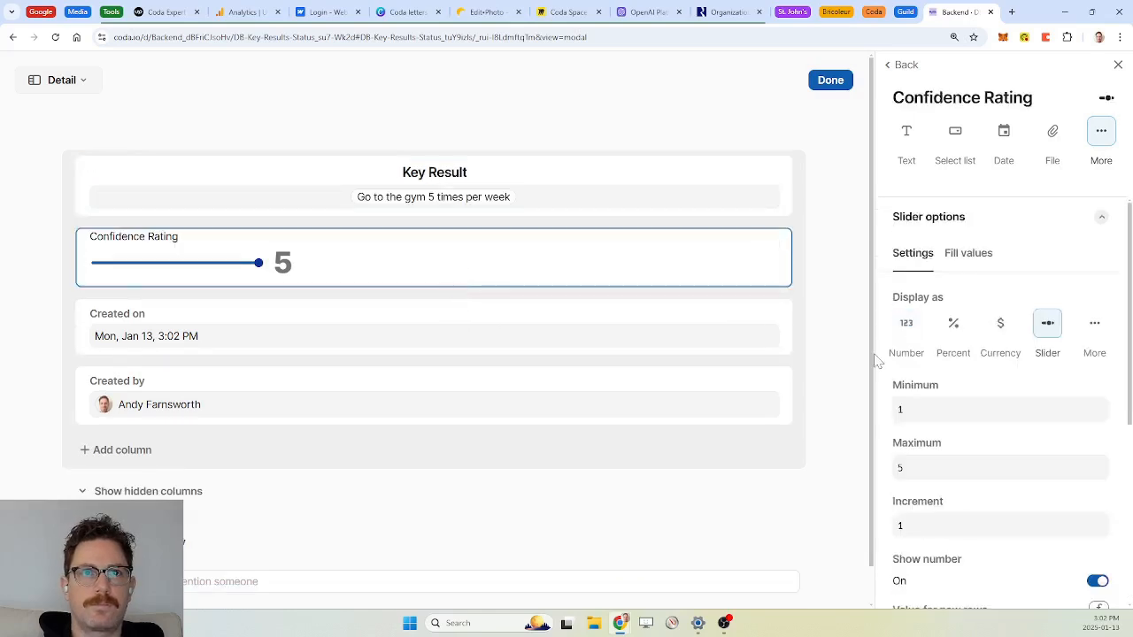
scroll(968, 442, "down", 3)
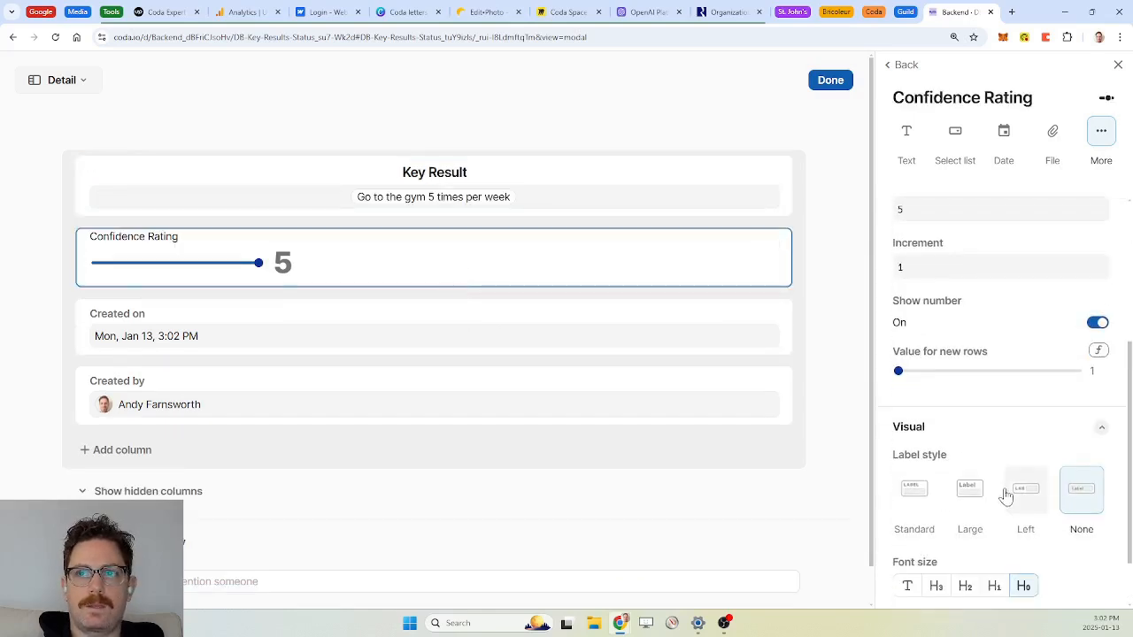
scroll(1007, 495, "down", 1)
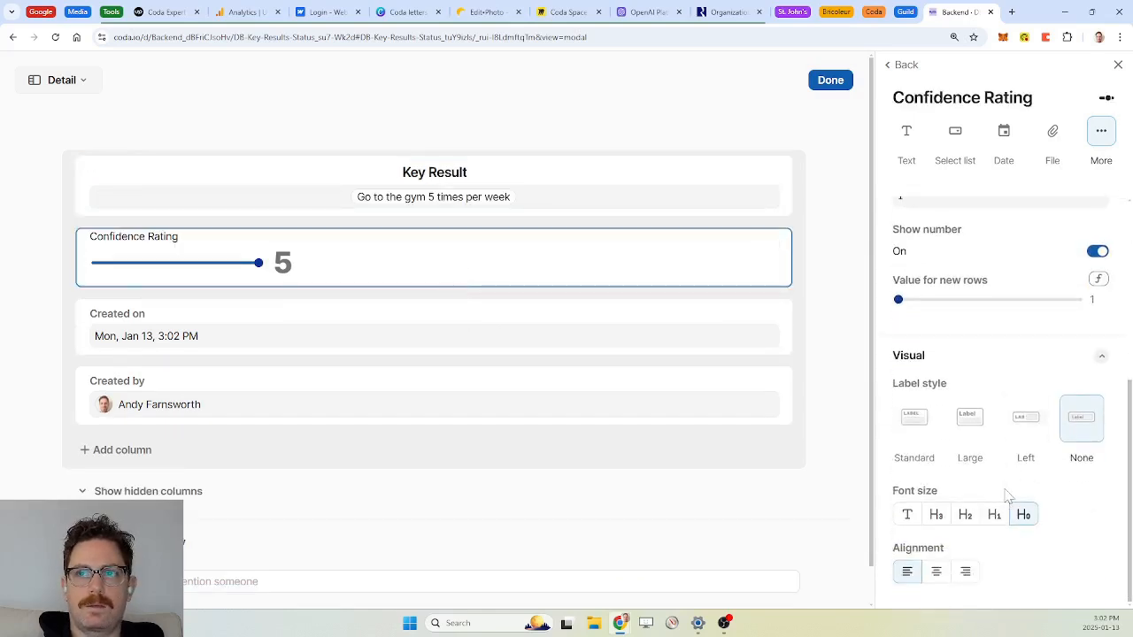
left_click(908, 516)
left_click(936, 572)
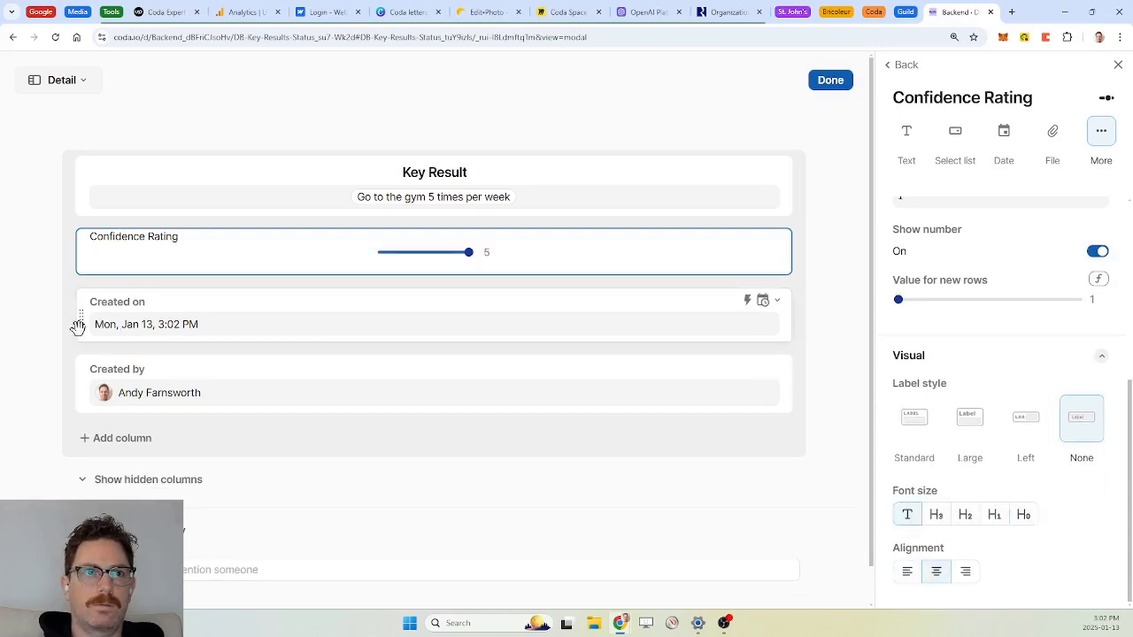
Step: Place Created by beside Created on in the same row and center both fields
left_click_drag(82, 380, 585, 304)
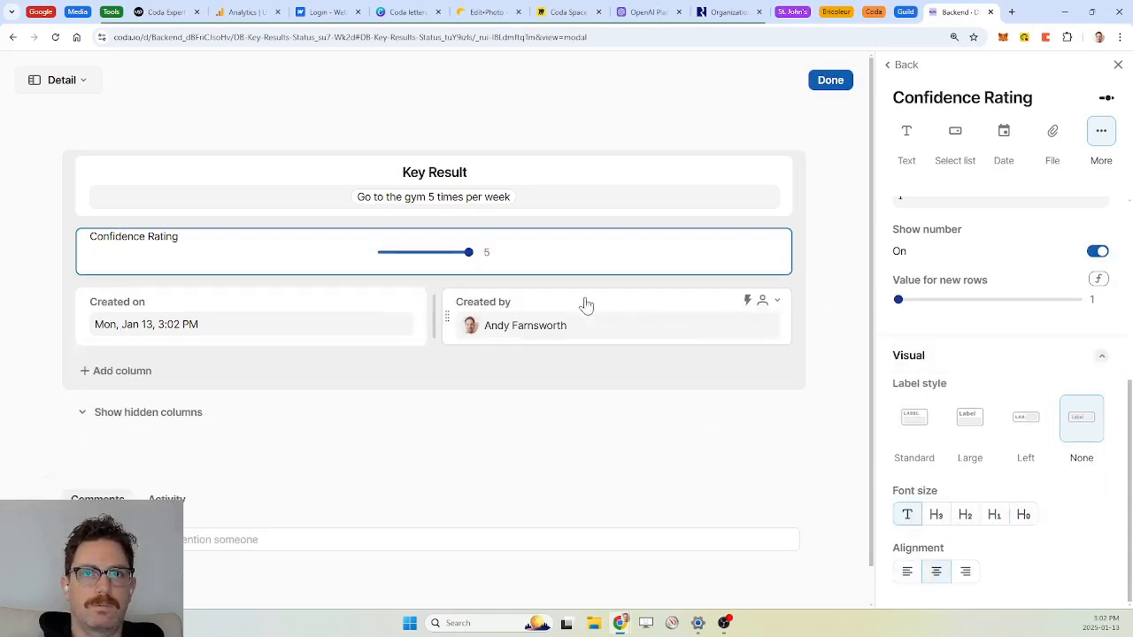
left_click(330, 313)
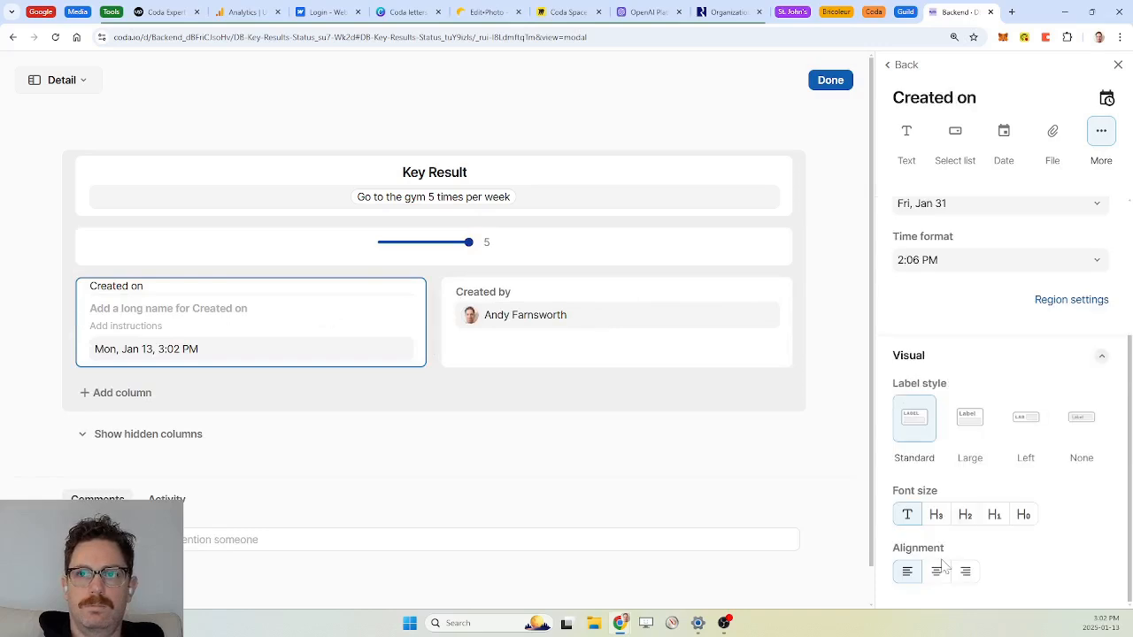
left_click(936, 571)
left_click(659, 309)
scroll(911, 361, "down", 2)
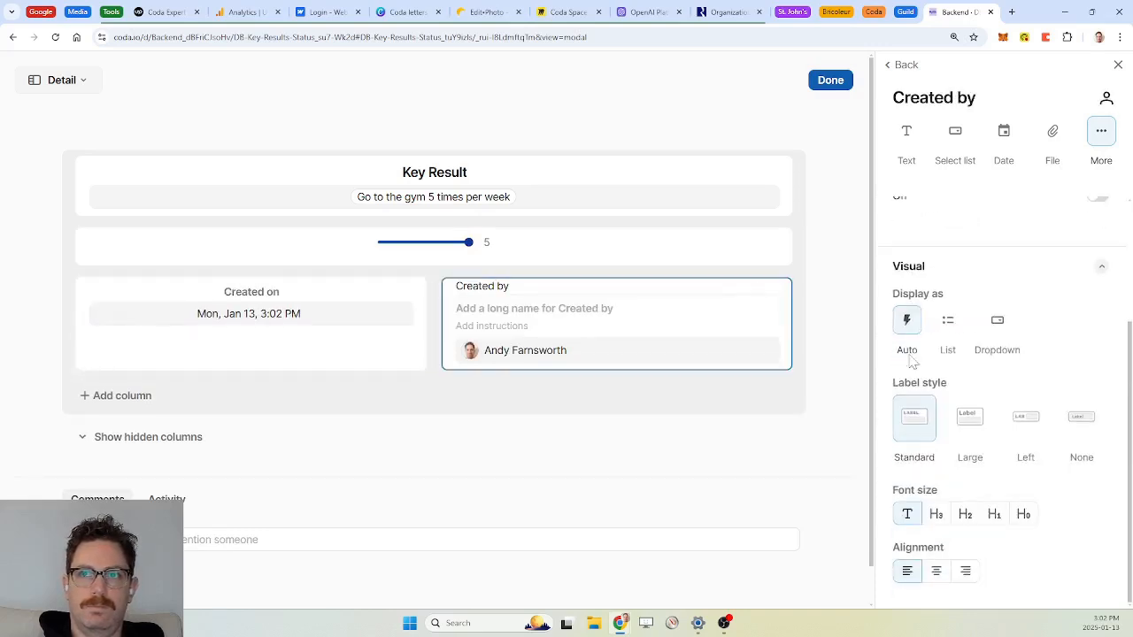
left_click(937, 571)
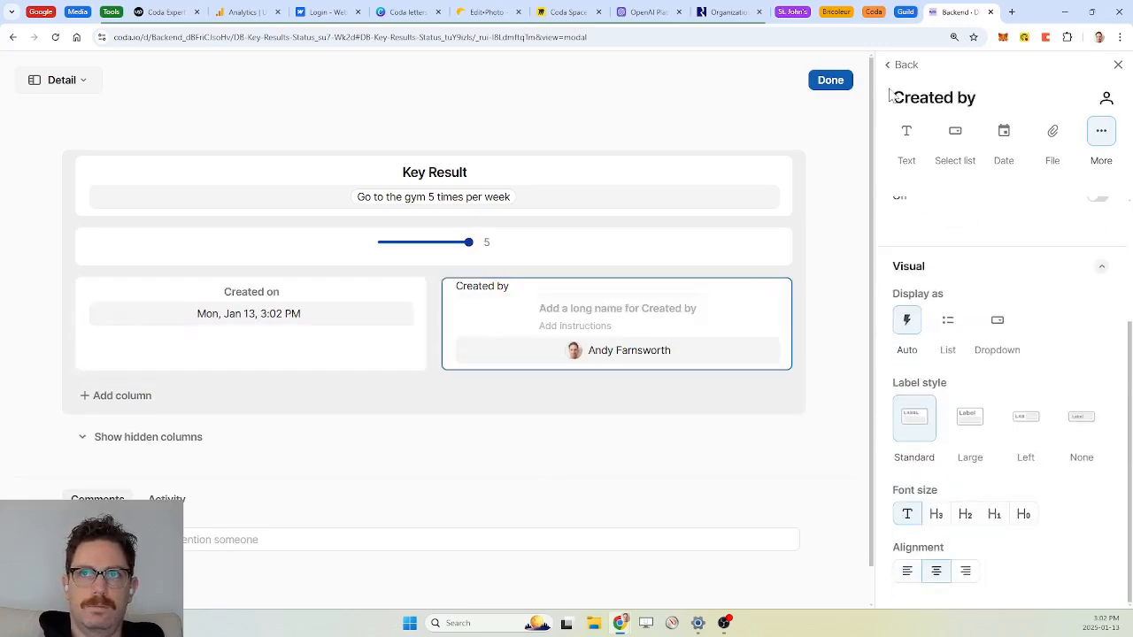
Step: Finish the status layout with the hidden column link turned off, and set the row's Confidence Rating to 3
left_click(904, 64)
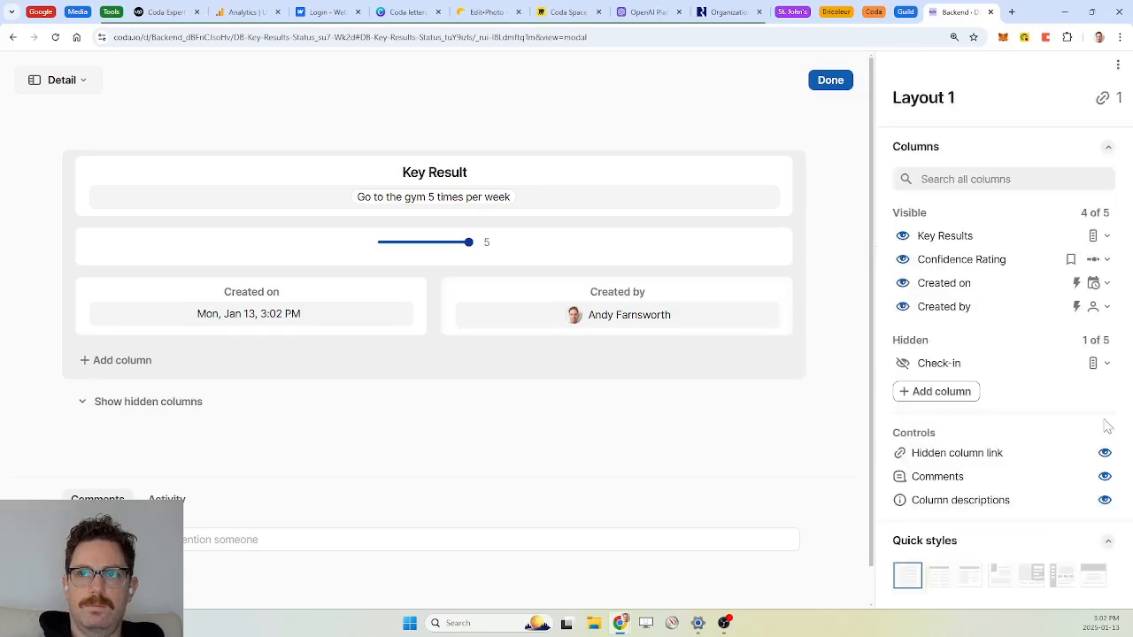
left_click(1104, 453)
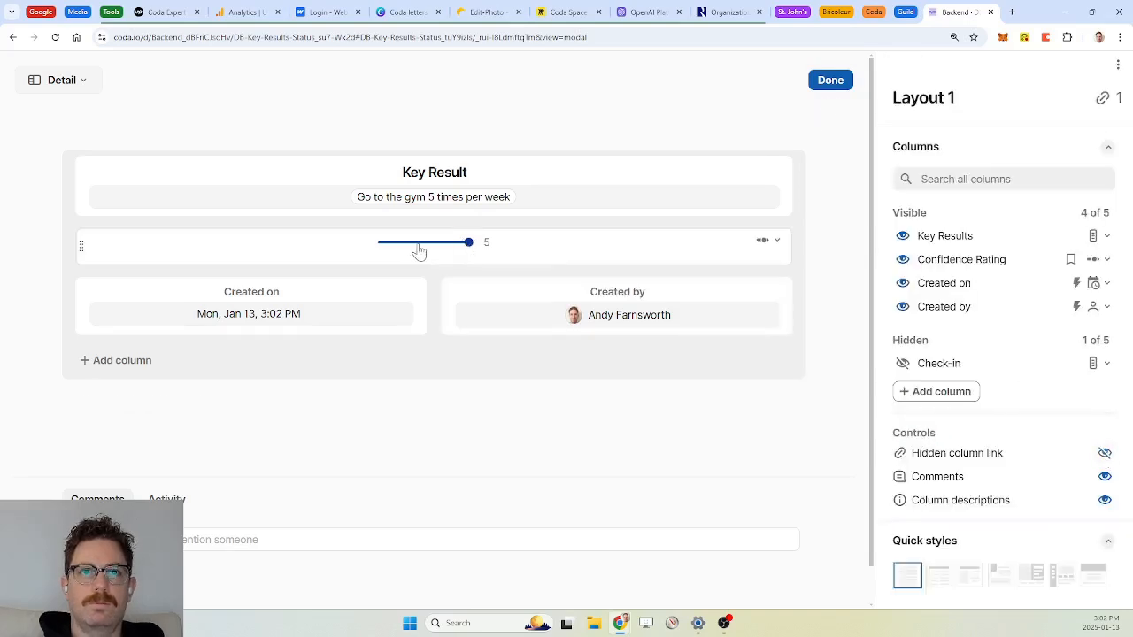
left_click(833, 84)
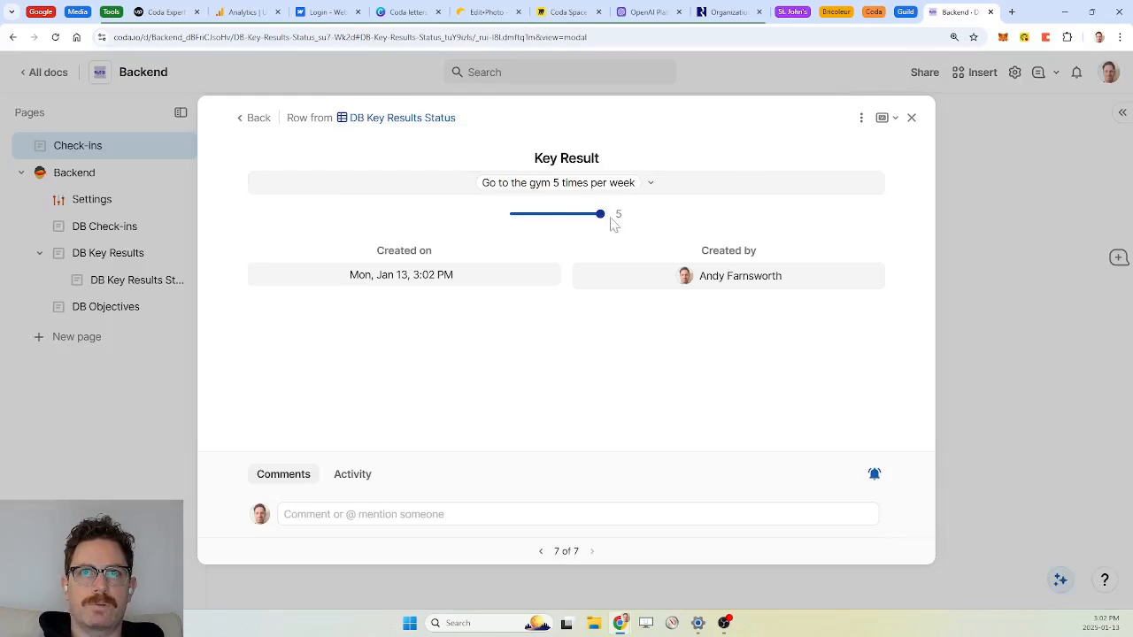
left_click_drag(600, 215, 557, 216)
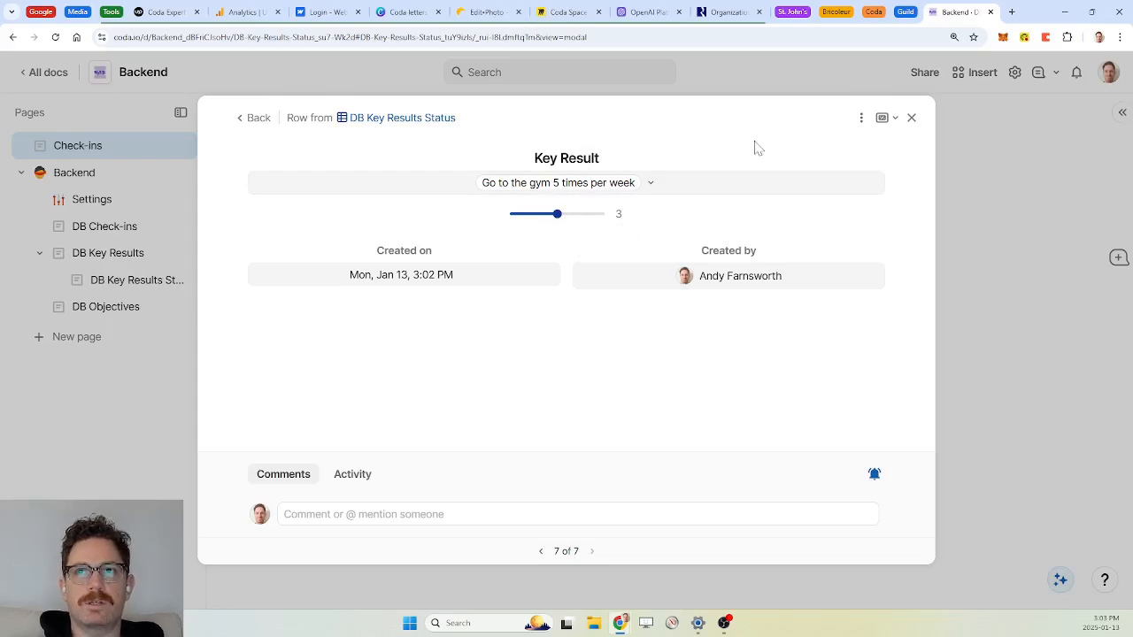
Step: Add a column named Notes to the status row layout and change its column type to Canvas
left_click(862, 118)
left_click(889, 146)
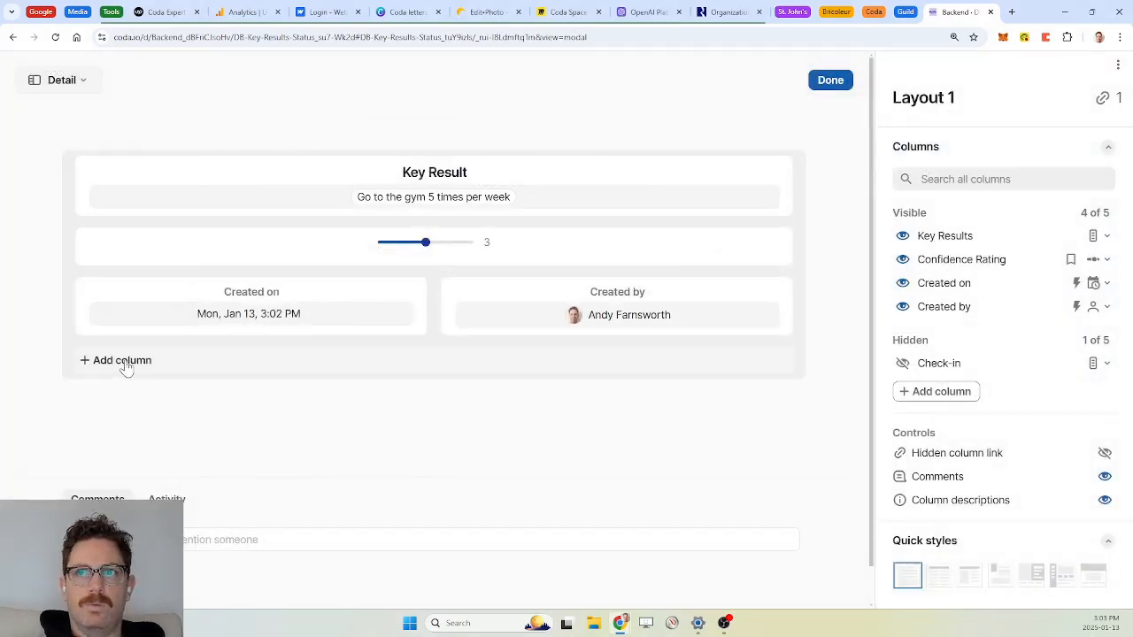
left_click(122, 361)
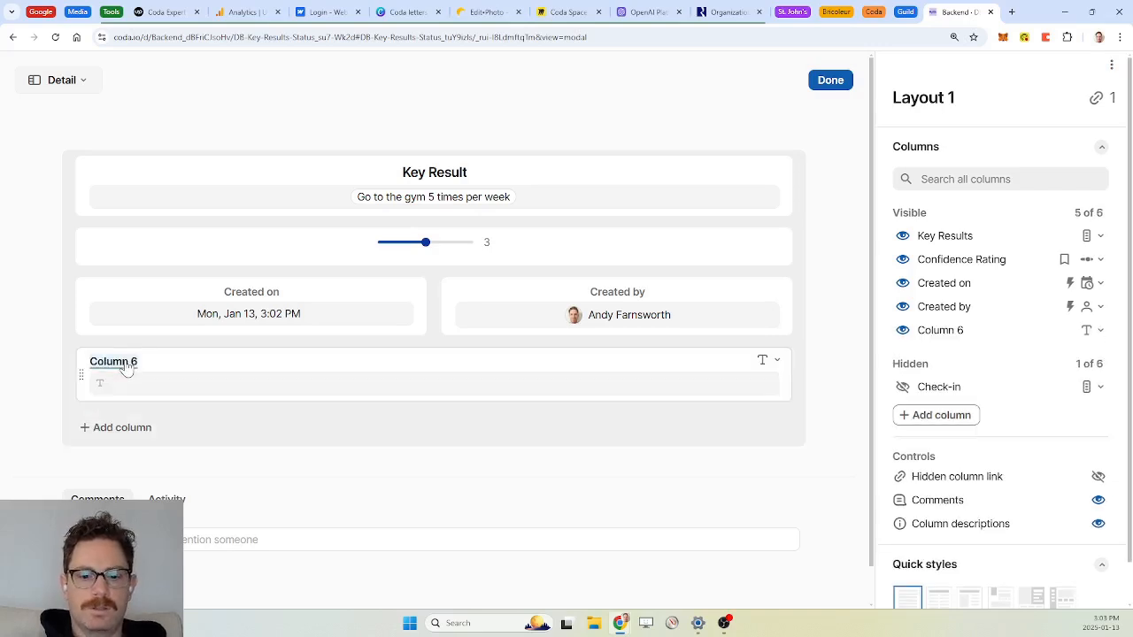
type("Notes")
key("Return")
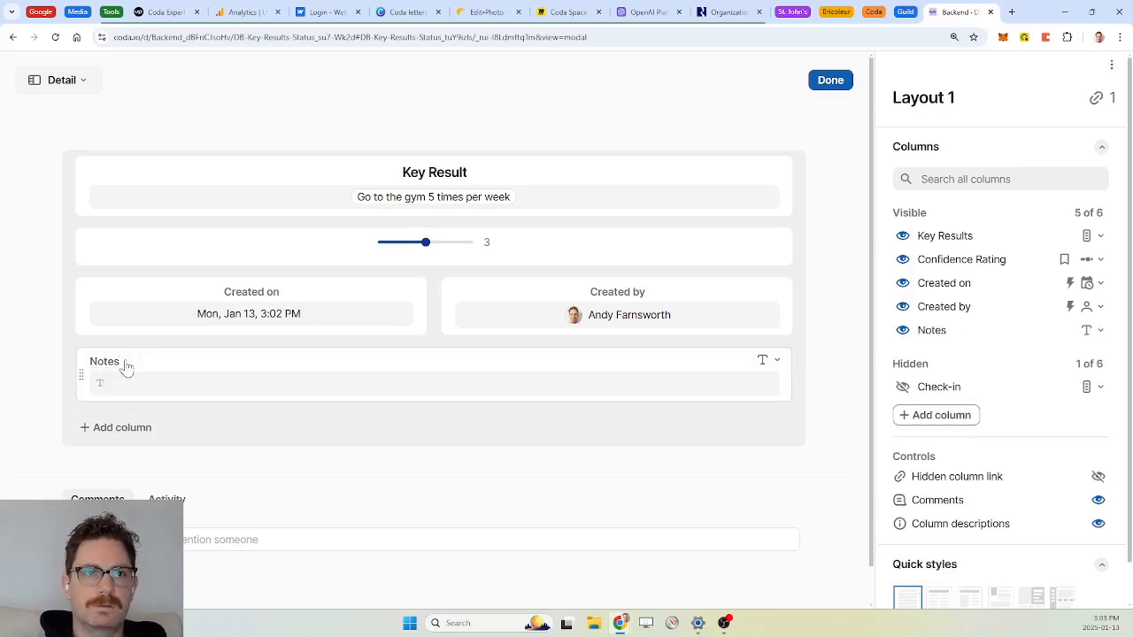
left_click(759, 367)
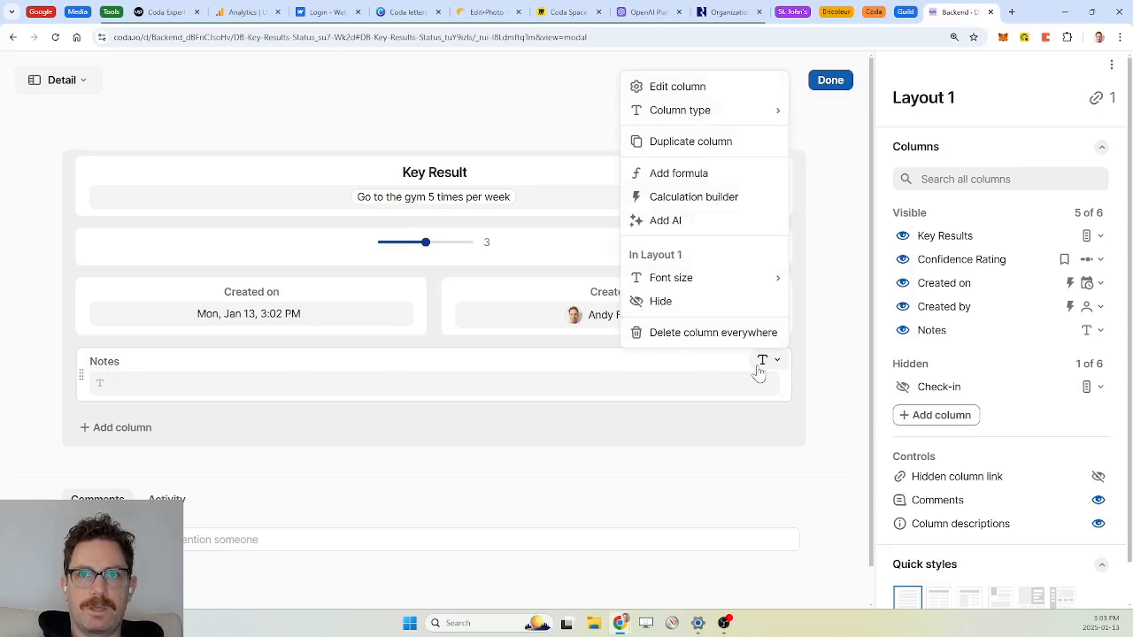
mouse_move(709, 117)
type("can")
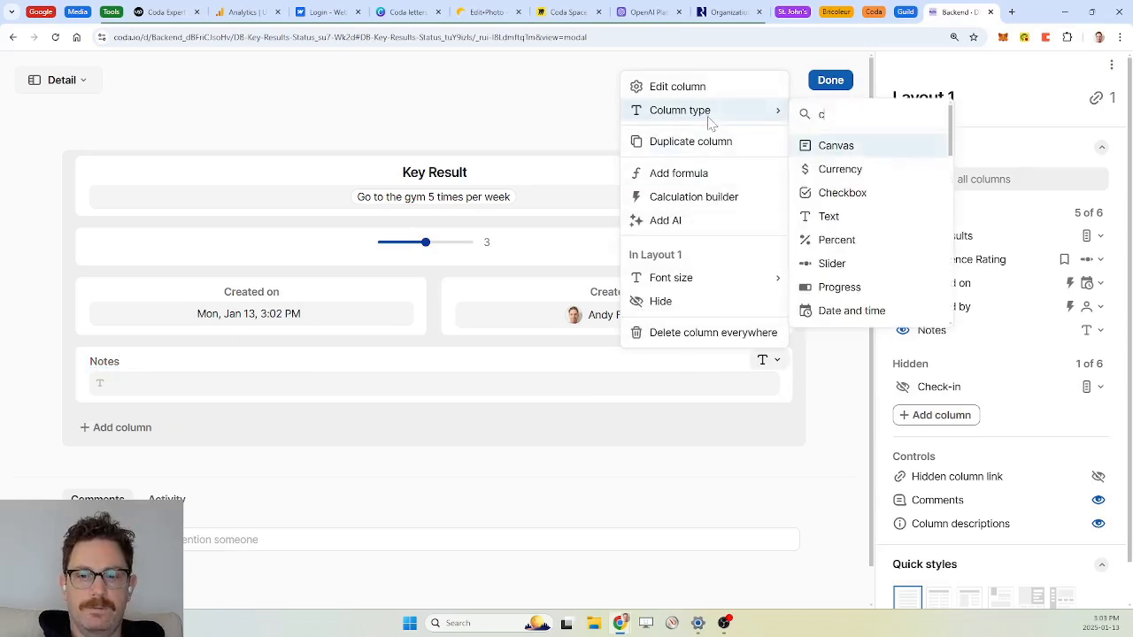
left_click(841, 148)
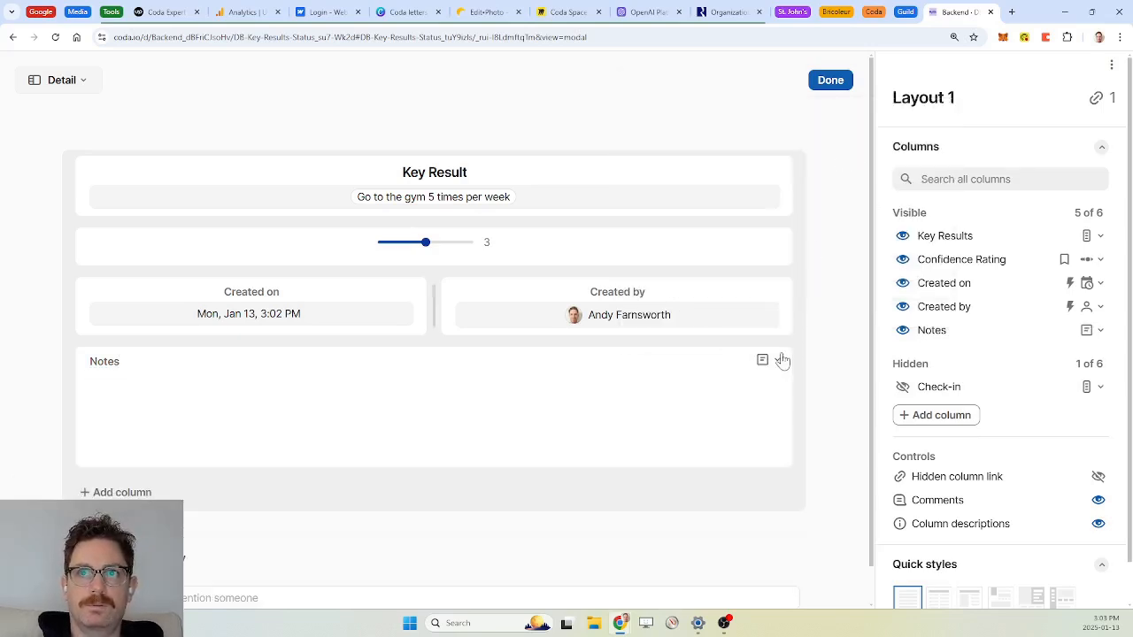
Step: Turn on the editable preview display for the Notes canvas column
left_click(777, 363)
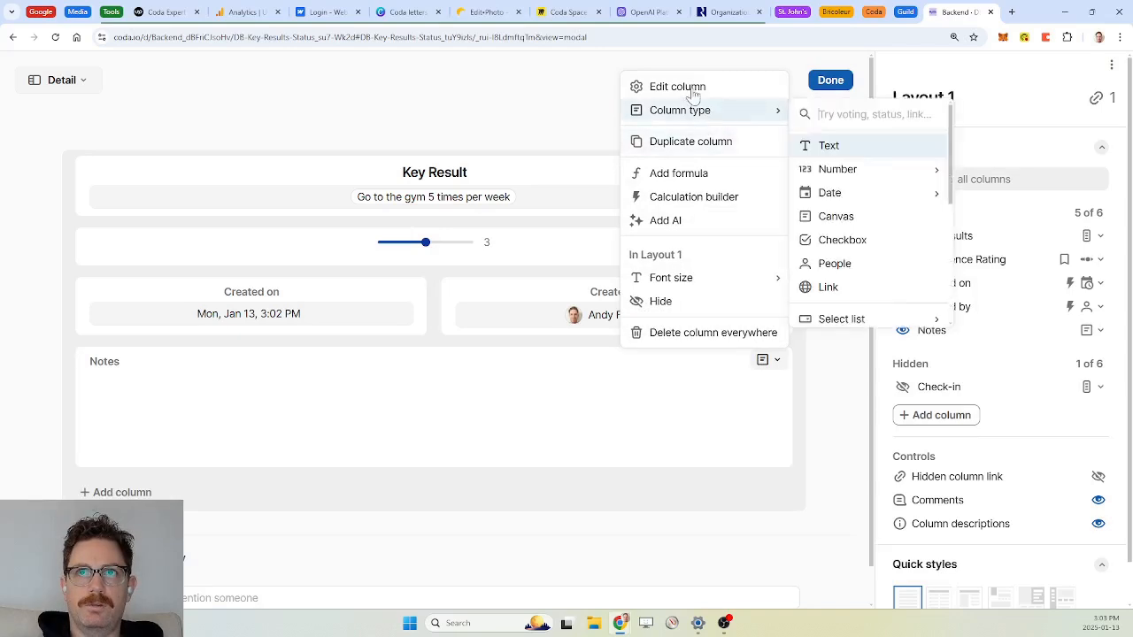
left_click(475, 366)
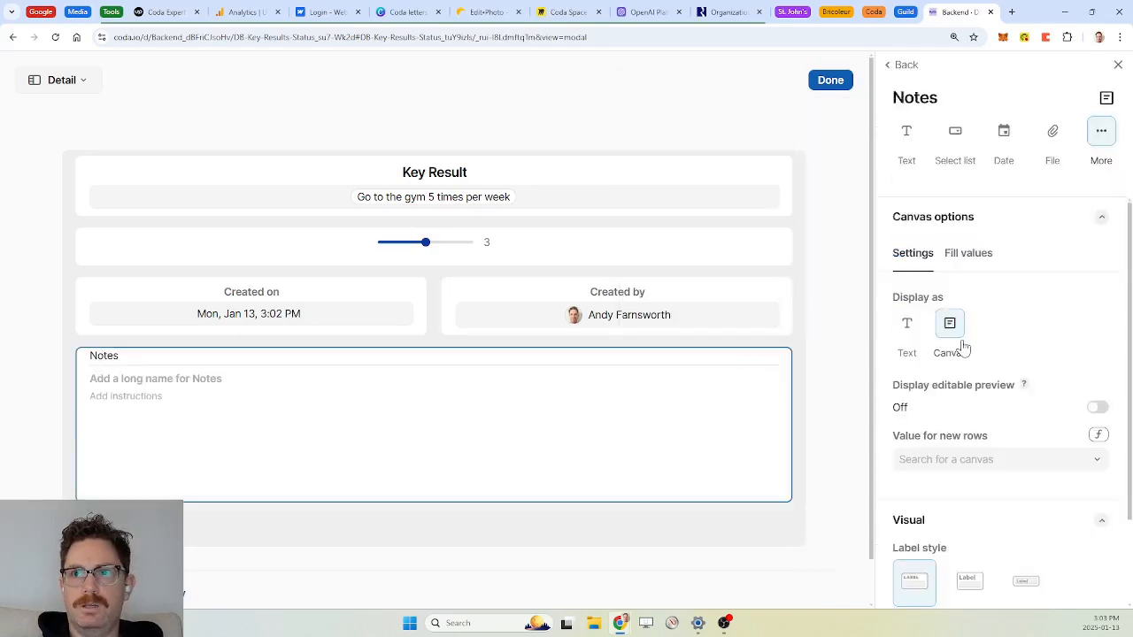
left_click(1097, 408)
scroll(1015, 416, "down", 1)
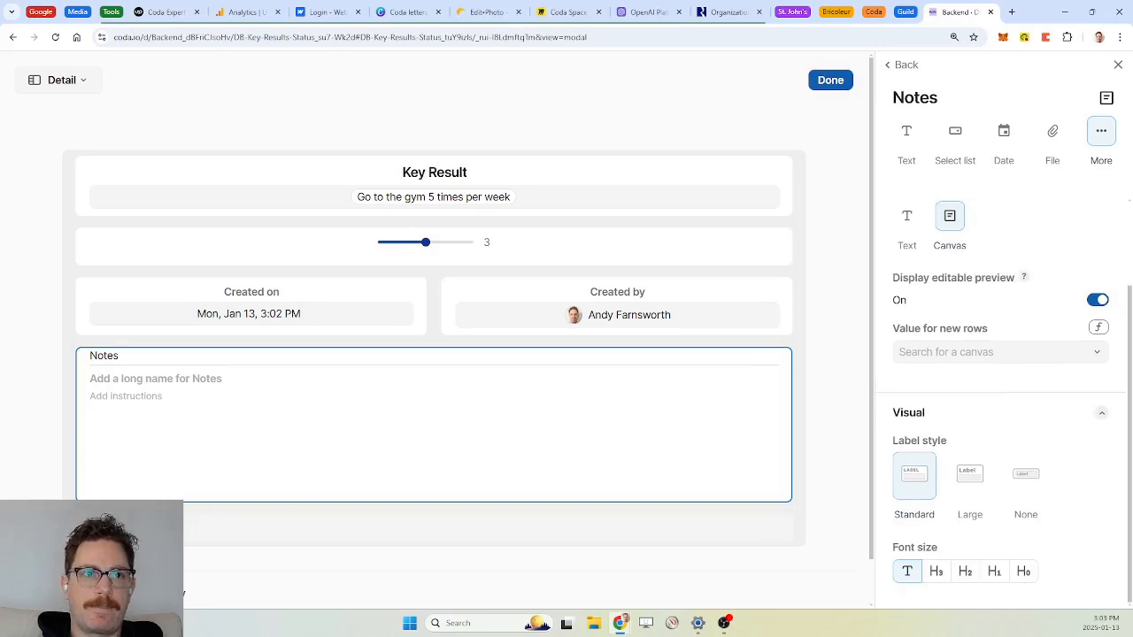
Step: Add a column named Line1 above Notes, and move Created on and Created by side by side below Notes
left_click(132, 524)
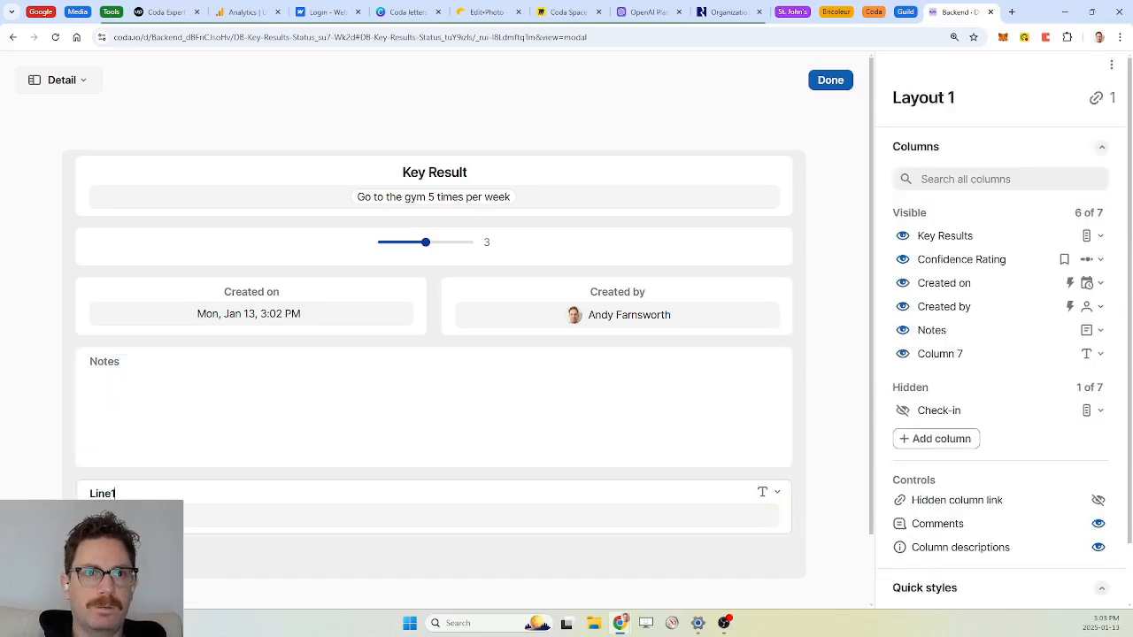
type("Line1")
left_click_drag(85, 483, 94, 351)
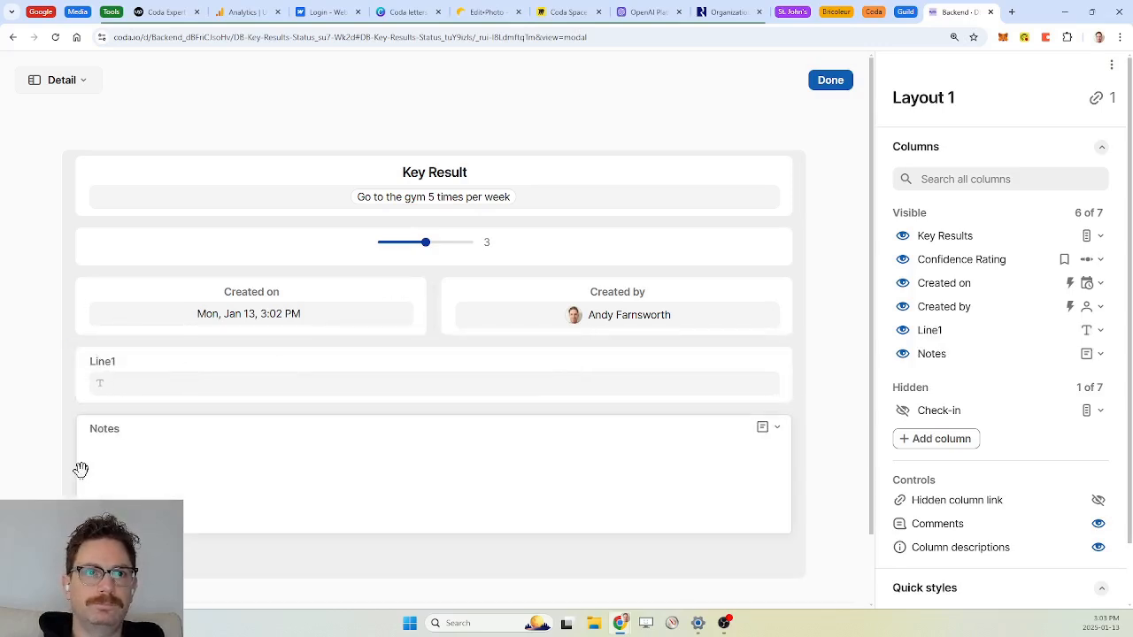
left_click_drag(84, 305, 99, 551)
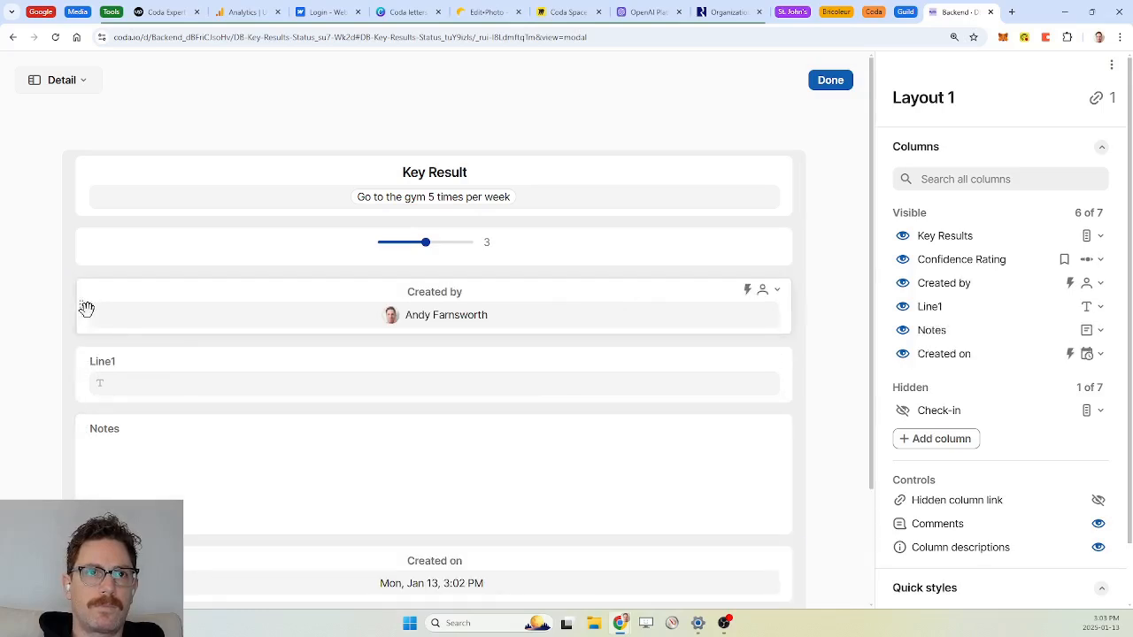
left_click_drag(81, 304, 801, 505)
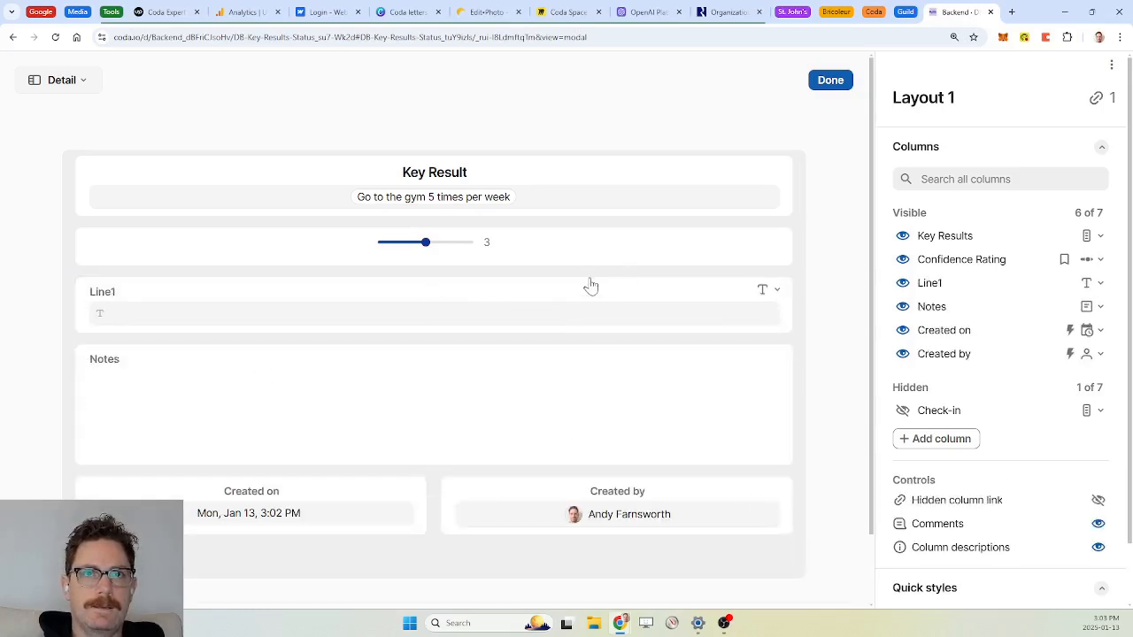
Step: Give the Line1 column a formula that references Modal Line Formula from Settings
left_click(777, 290)
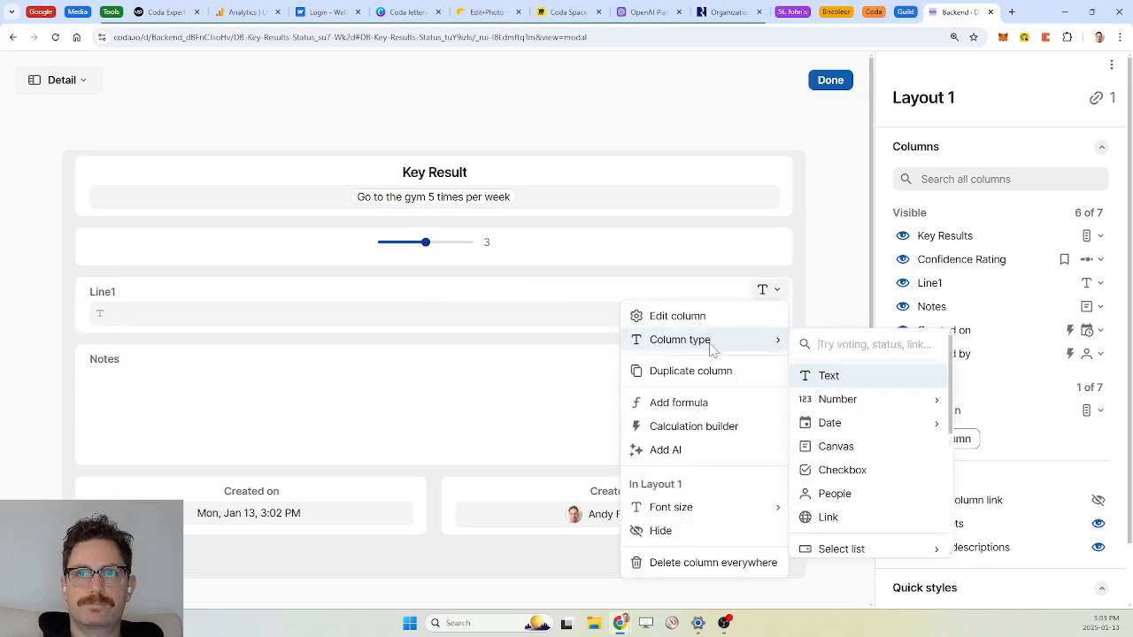
left_click(678, 403)
type("mo")
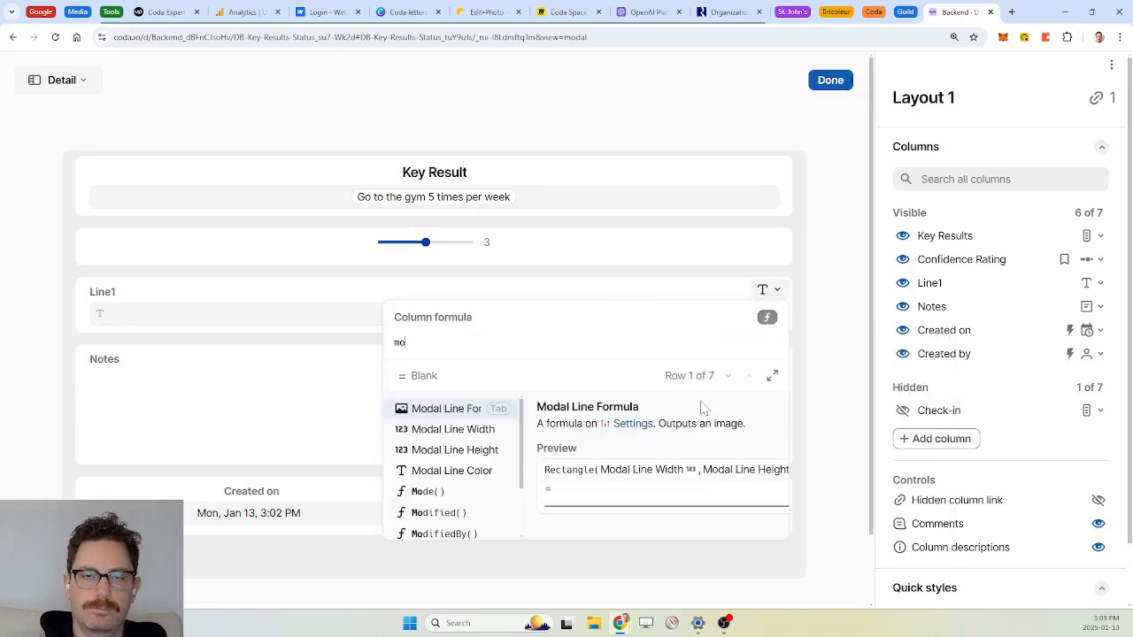
key("Return")
key("Return")
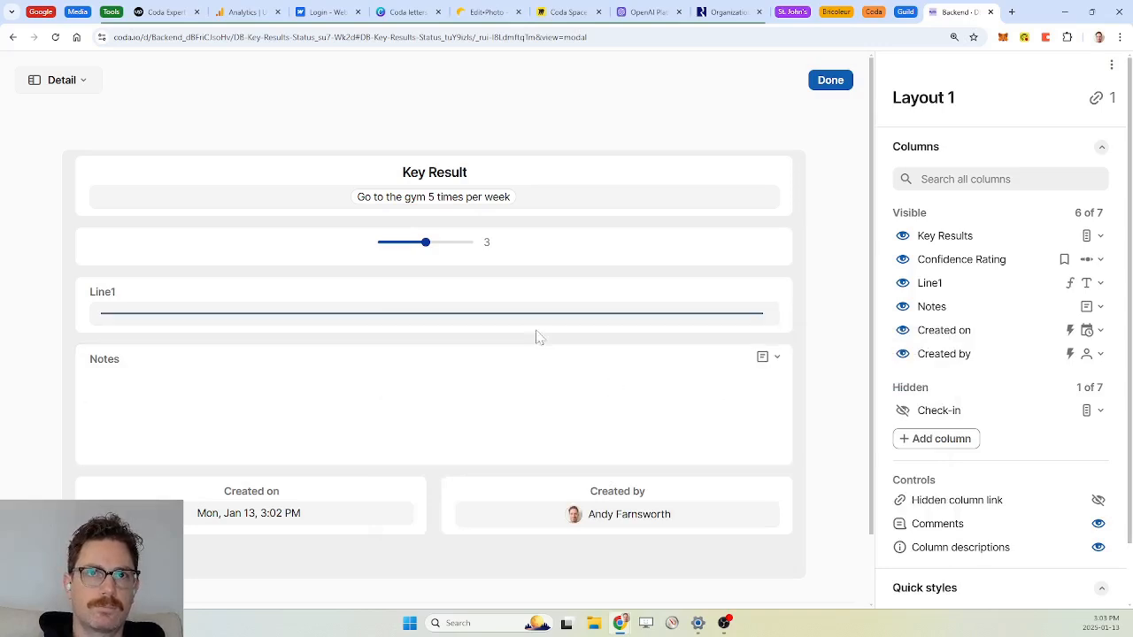
Step: Set the Line1 field's label style to None and center its alignment
left_click(511, 309)
scroll(1009, 434, "down", 1)
left_click(1091, 438)
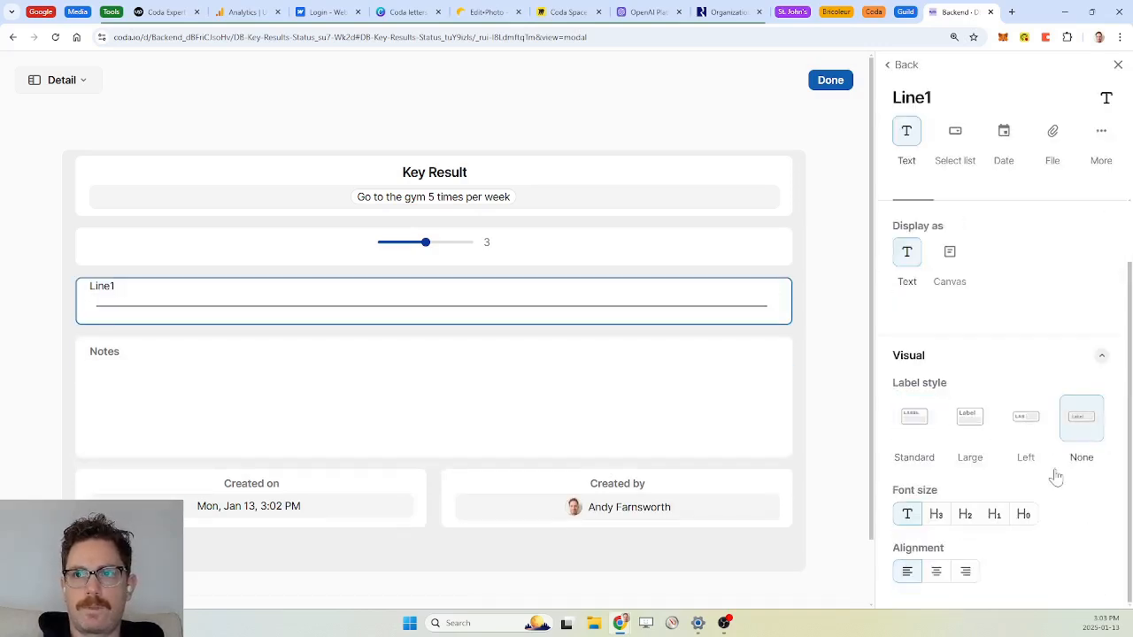
left_click(937, 572)
Step: Duplicate Line1, place the copy between Notes and the Created fields, rename it Line2, and finish editing the layout
left_click(777, 289)
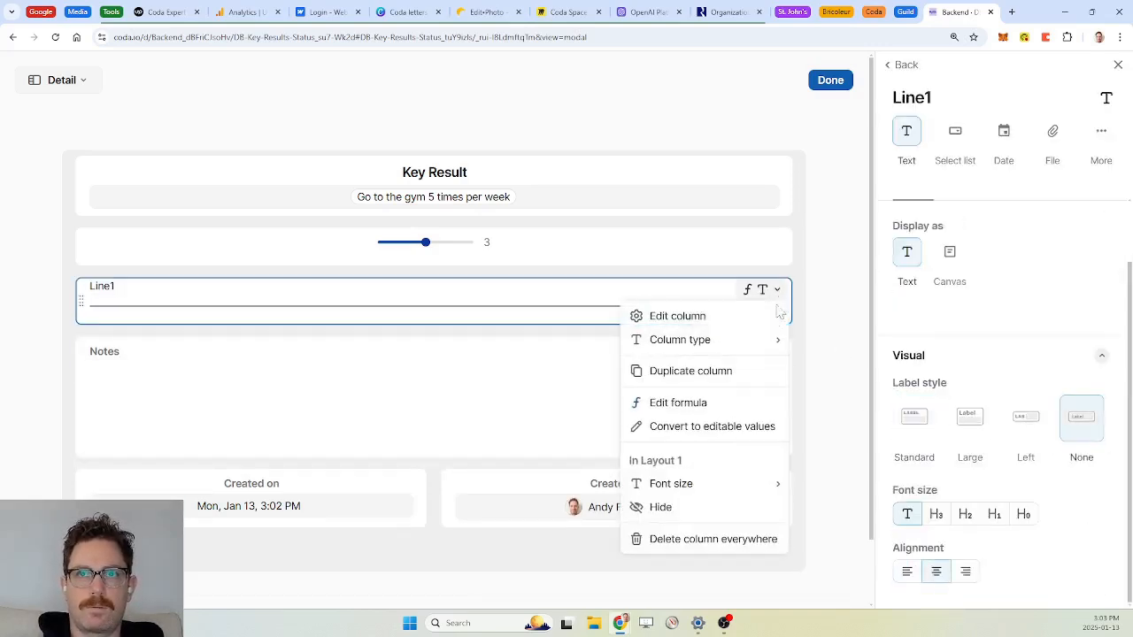
left_click(708, 376)
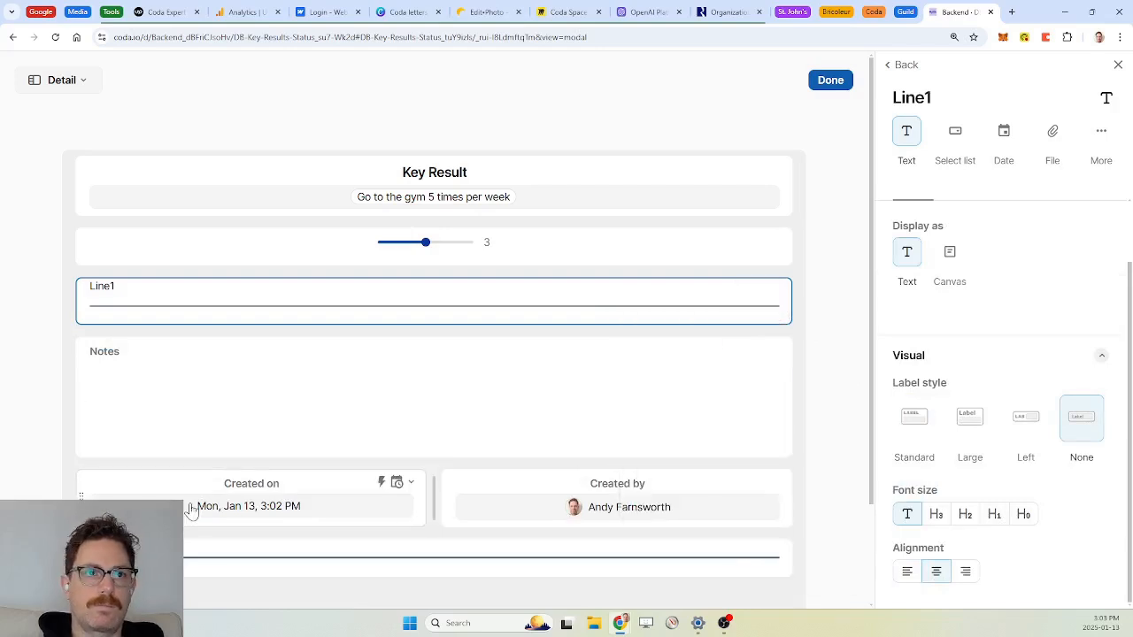
left_click_drag(84, 558, 90, 469)
left_click(161, 473)
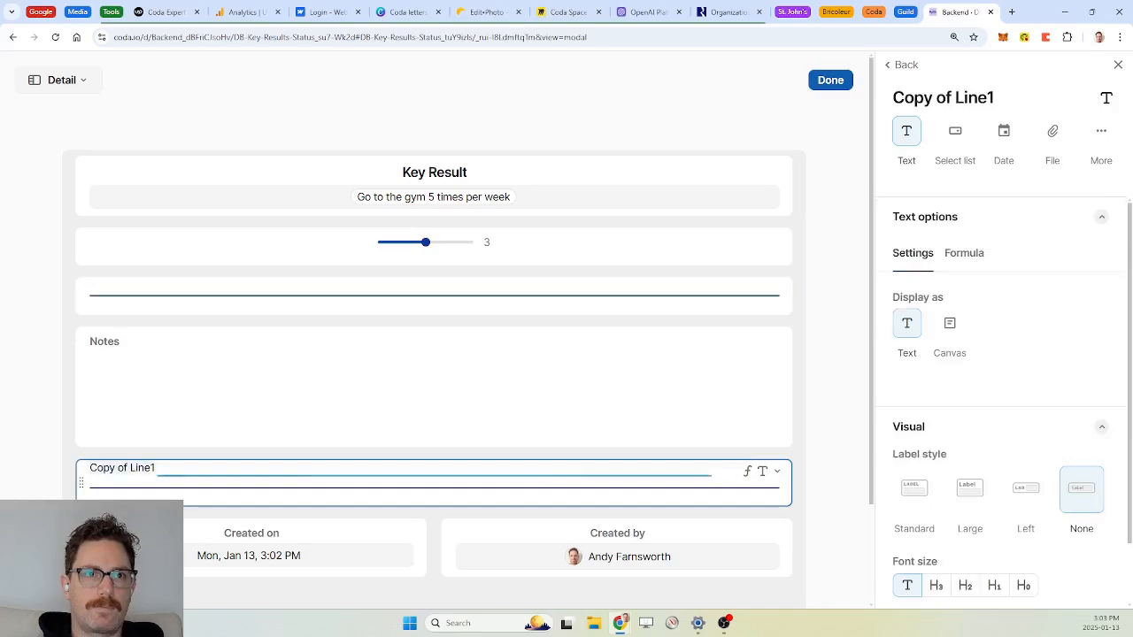
type("Line2")
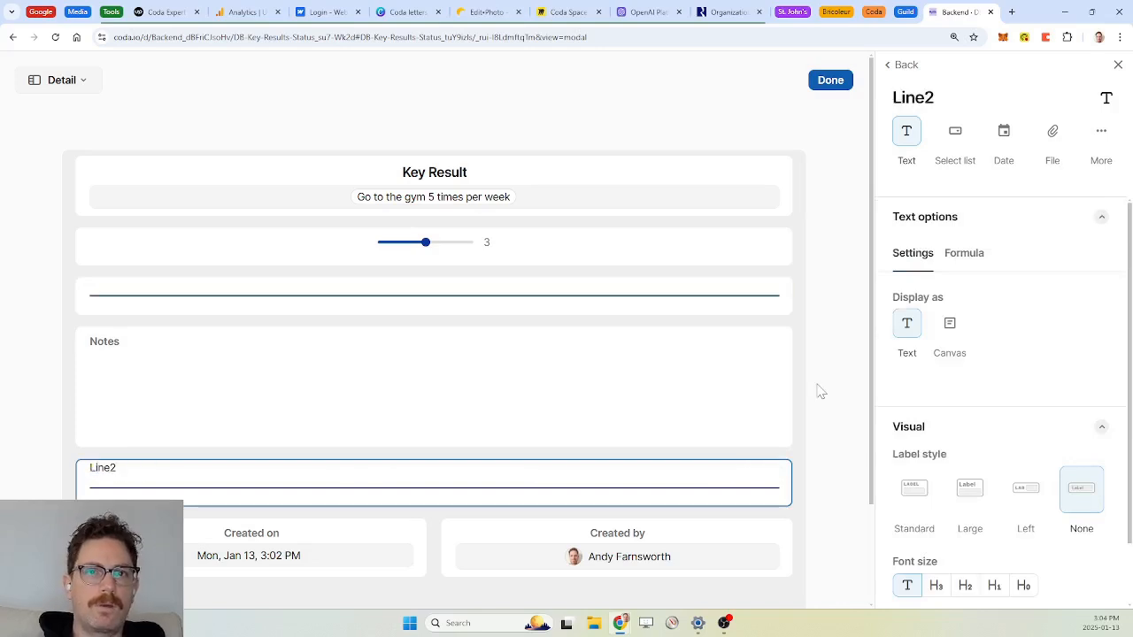
left_click(830, 80)
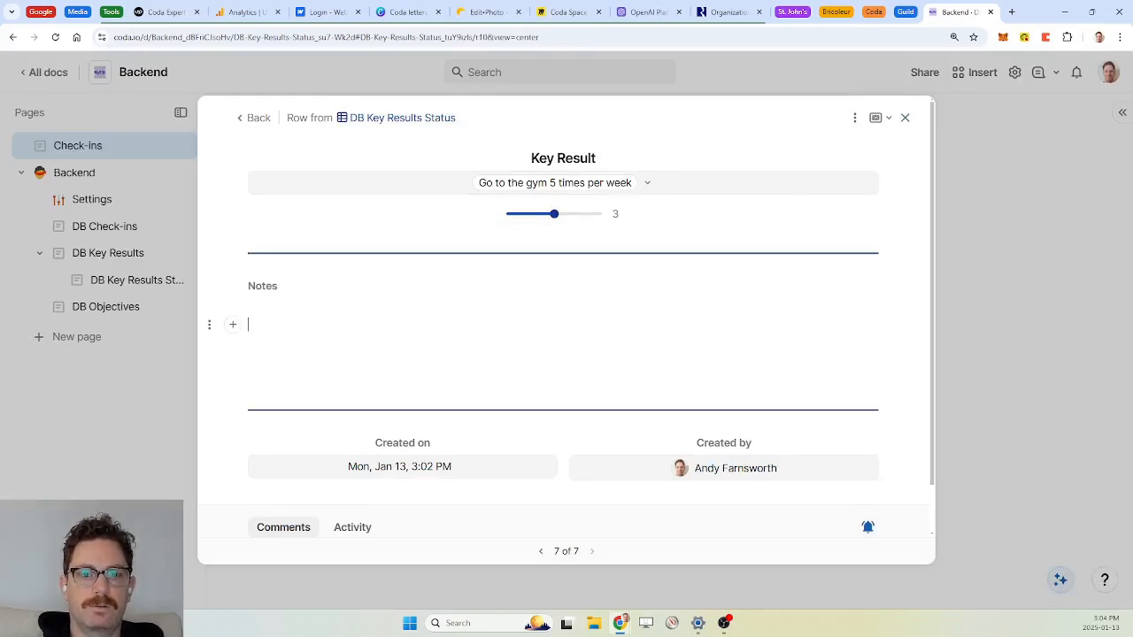
Step: Write "moved down to a 3 because it's started snowing and it's harder to walk to the gym" in the row's Notes
type("moved down to a 3 because it's started snow")
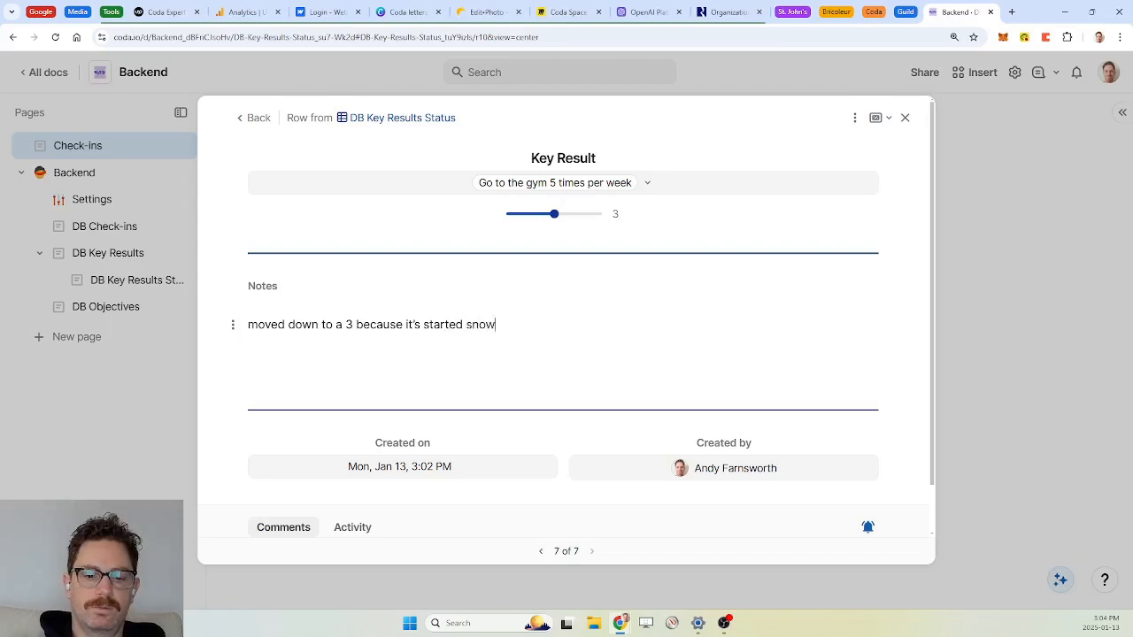
type("ing and it's harder")
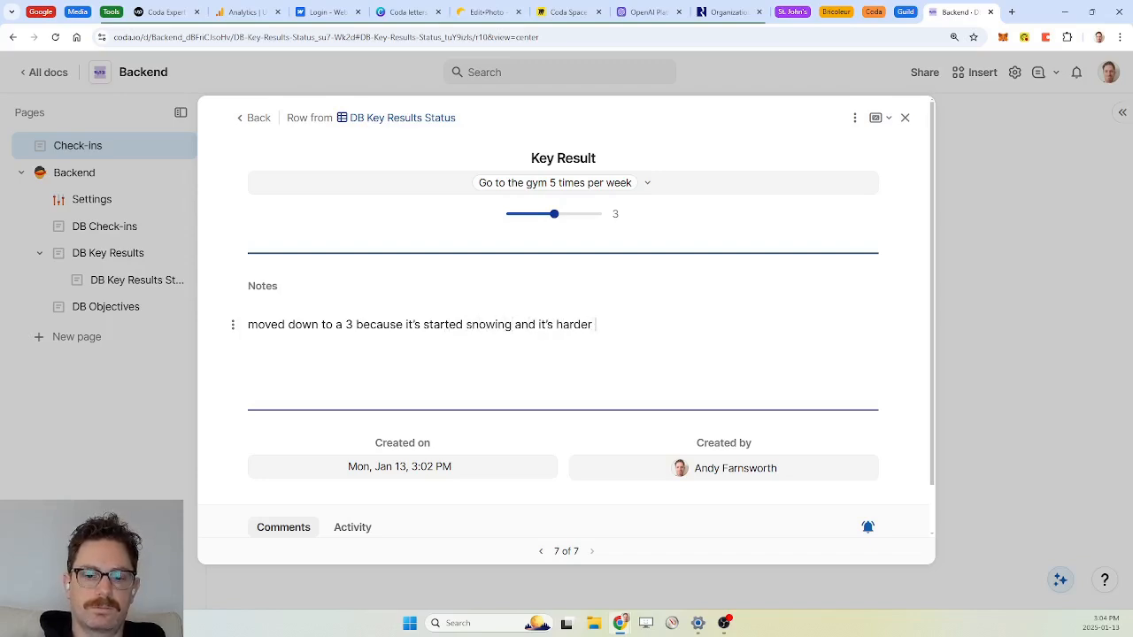
type("walk to the gym")
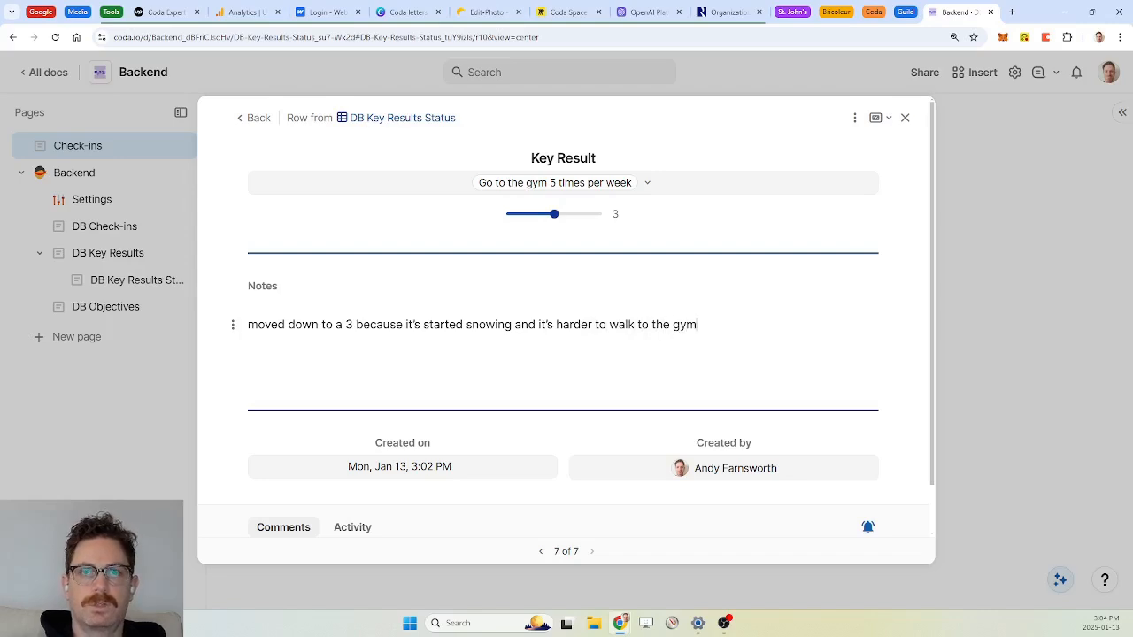
Step: Set the row's Confidence Rating to 4 and change the rating mentioned in the note to 4
left_click_drag(554, 214, 576, 215)
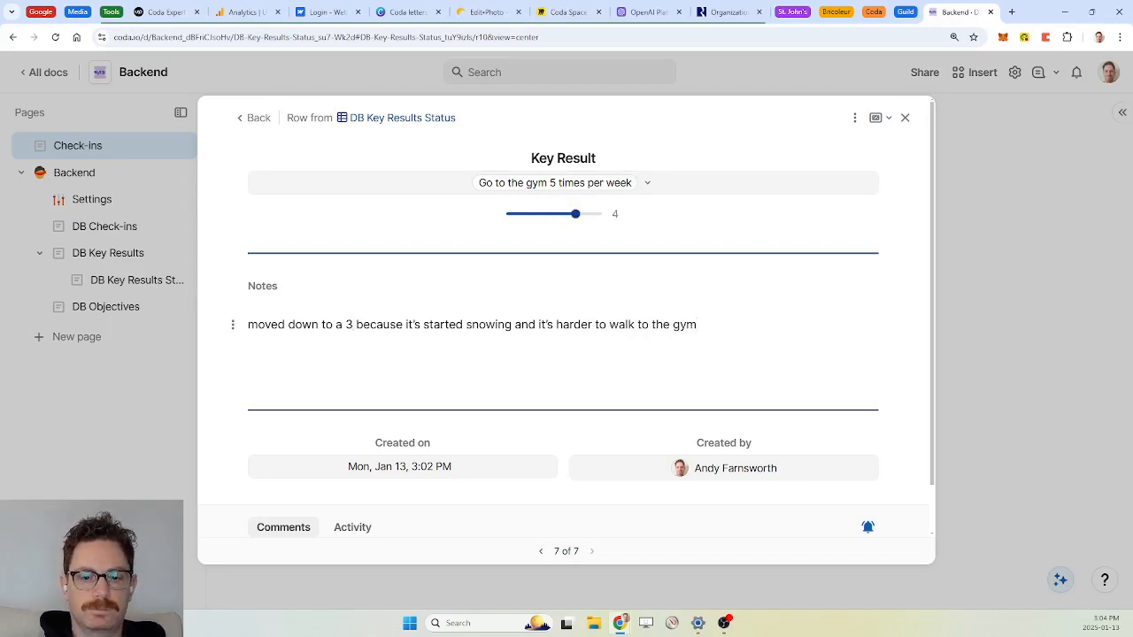
key("BackSpace")
type("4")
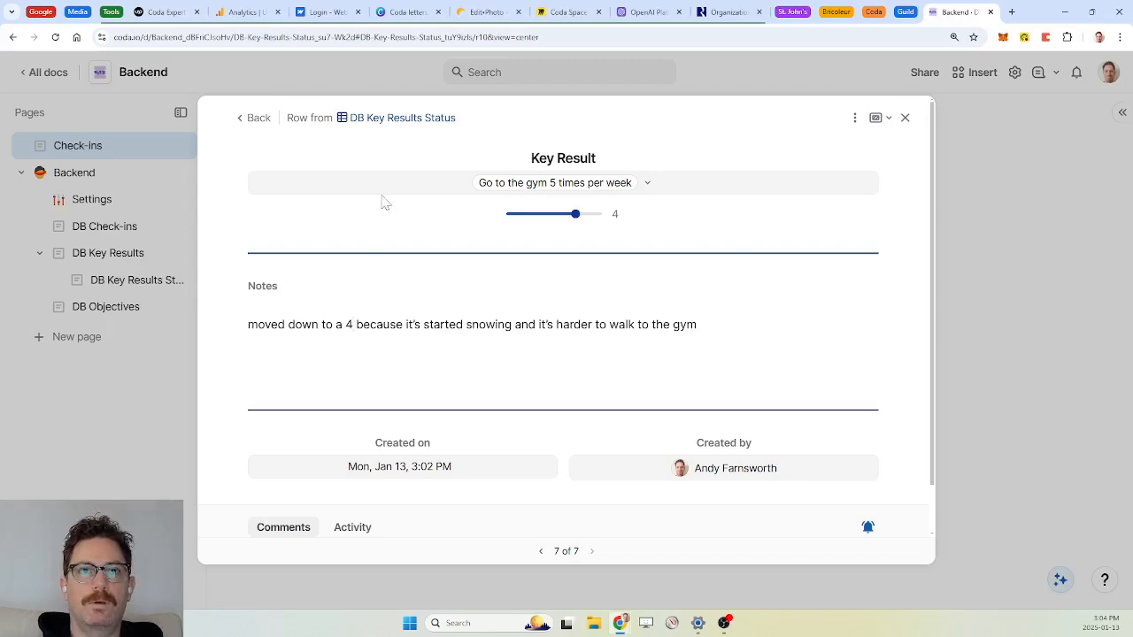
Step: Close the check-in, then examine the rows in DB Key Results Status and the Key Results Status column in DB Key Results
left_click(255, 119)
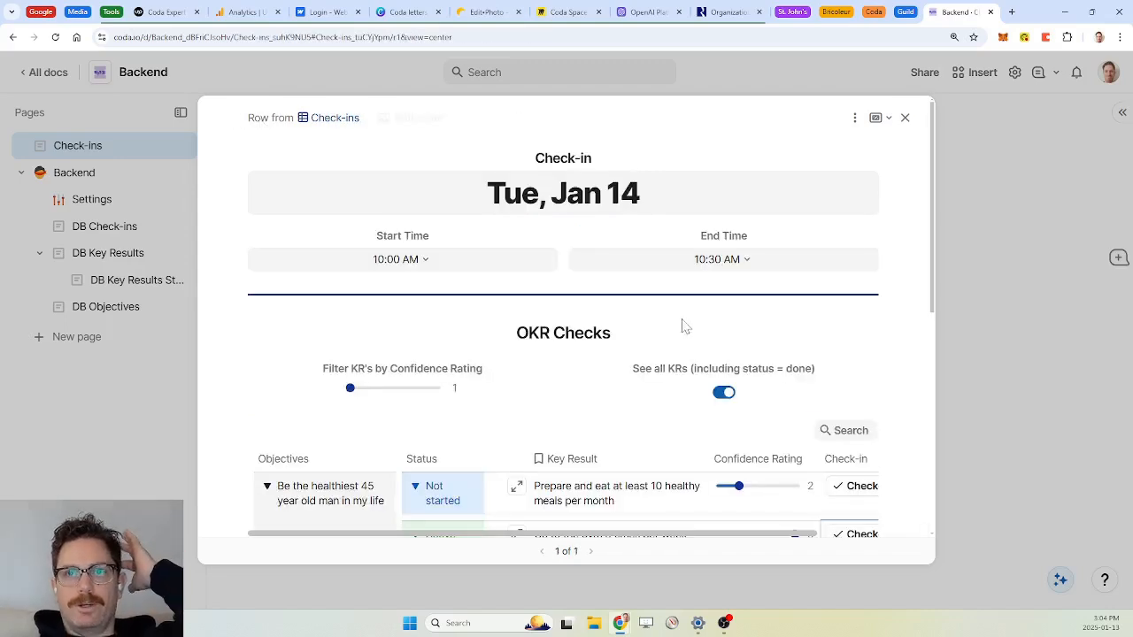
scroll(602, 359, "down", 3)
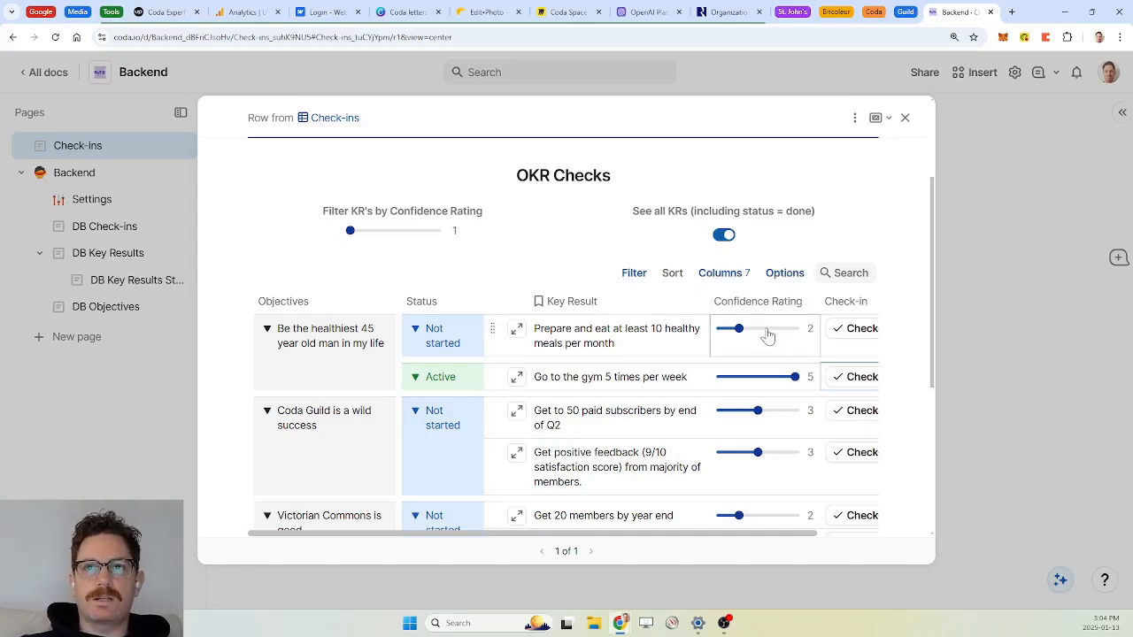
left_click(904, 118)
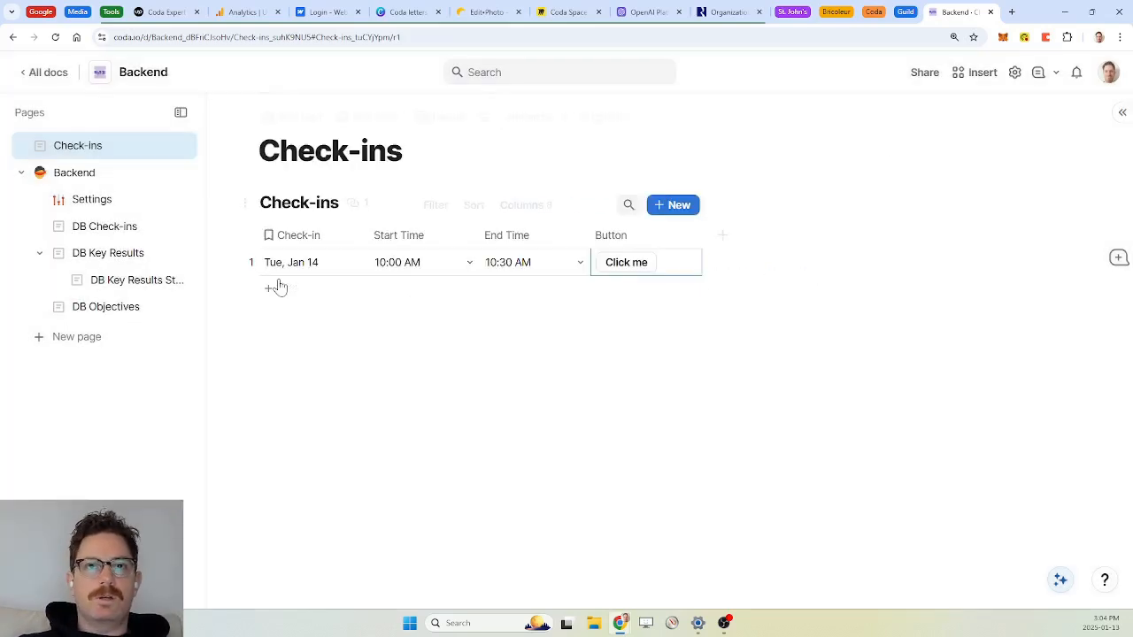
left_click(121, 281)
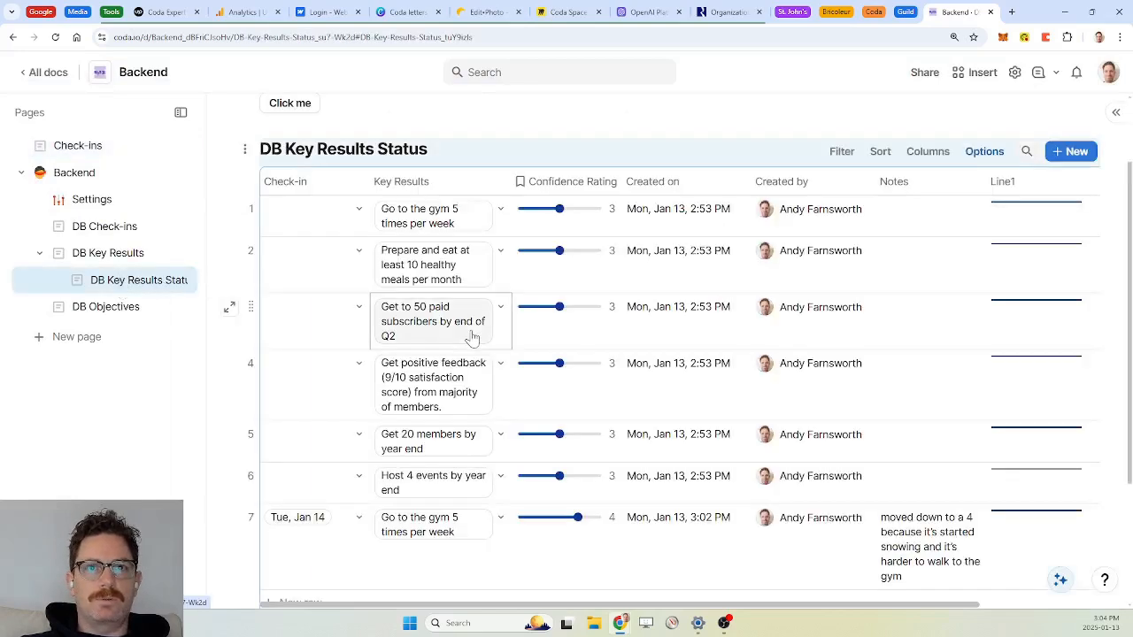
scroll(443, 442, "down", 3)
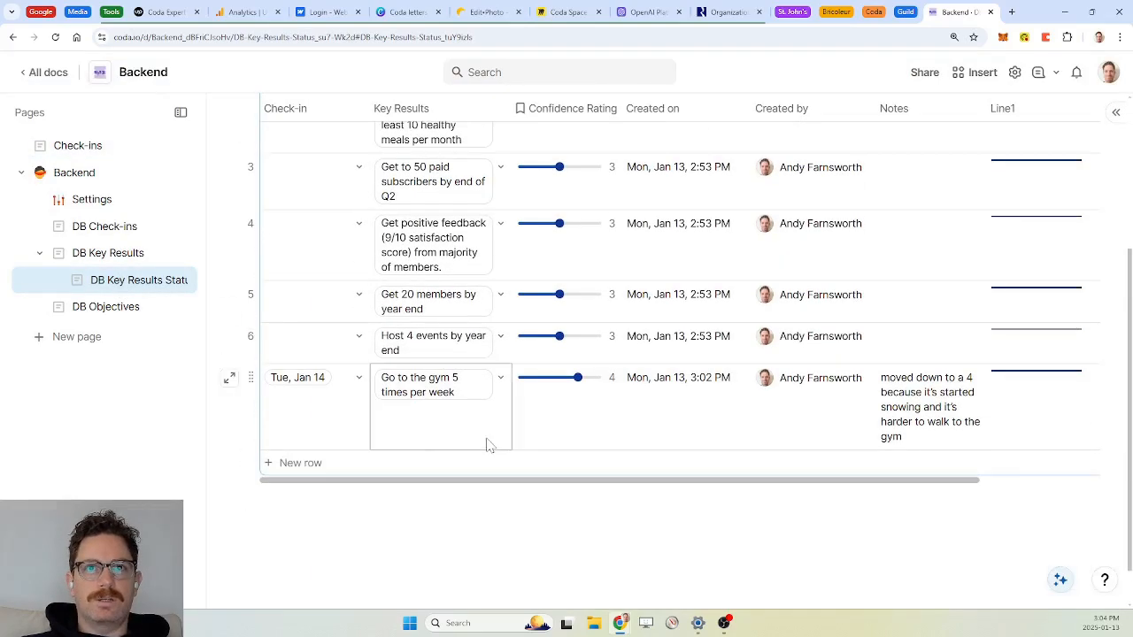
scroll(489, 446, "up", 3)
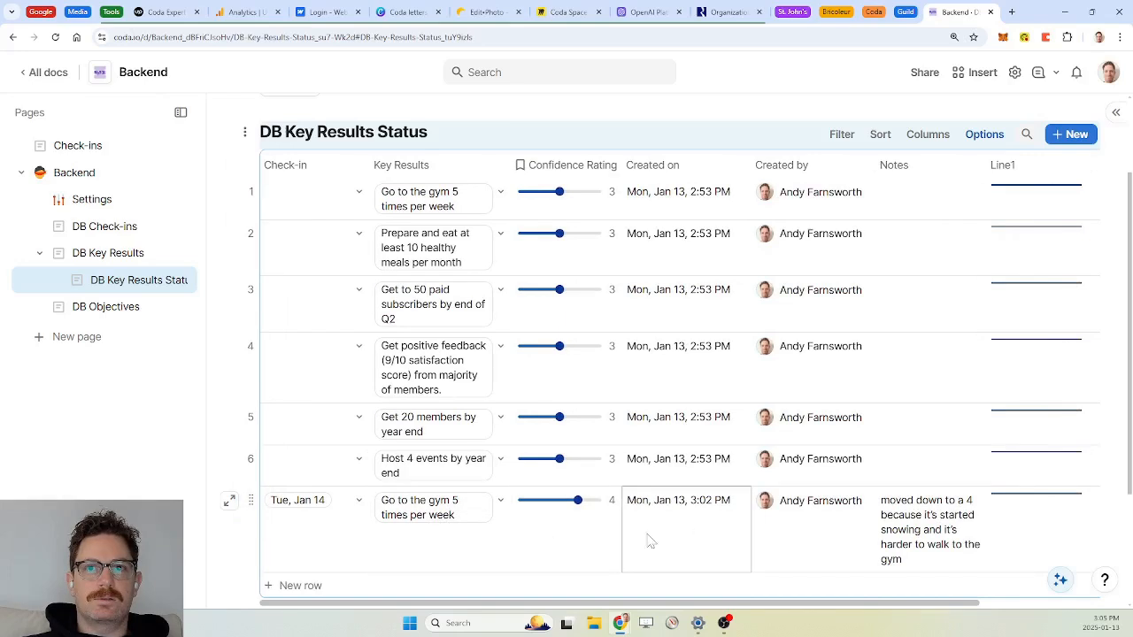
left_click(122, 255)
scroll(544, 285, "right", 3)
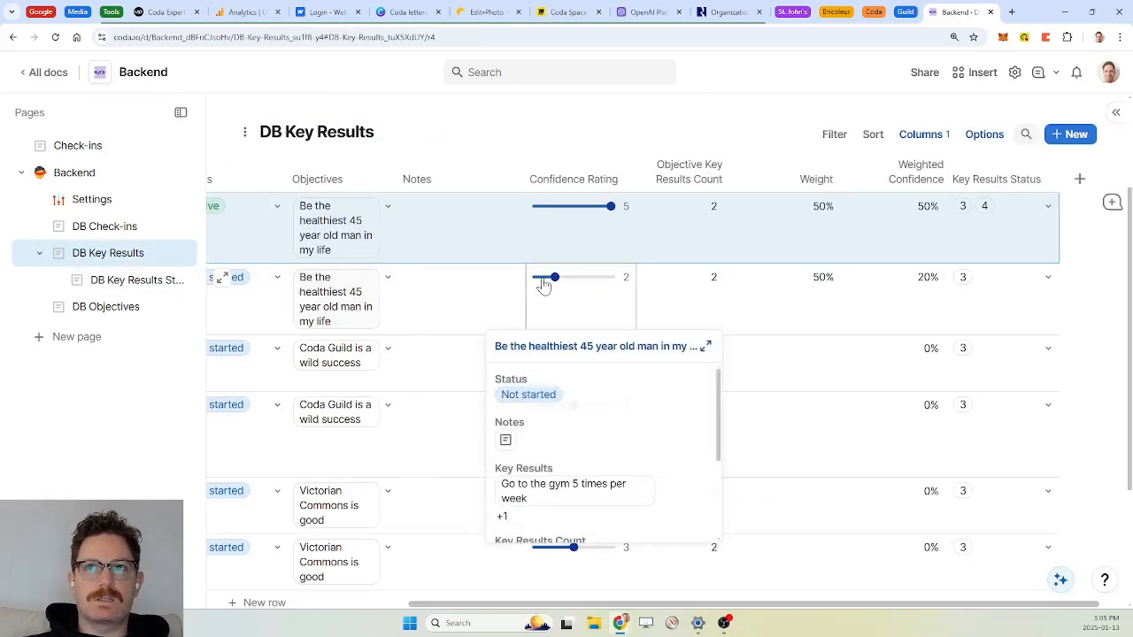
left_click(1047, 180)
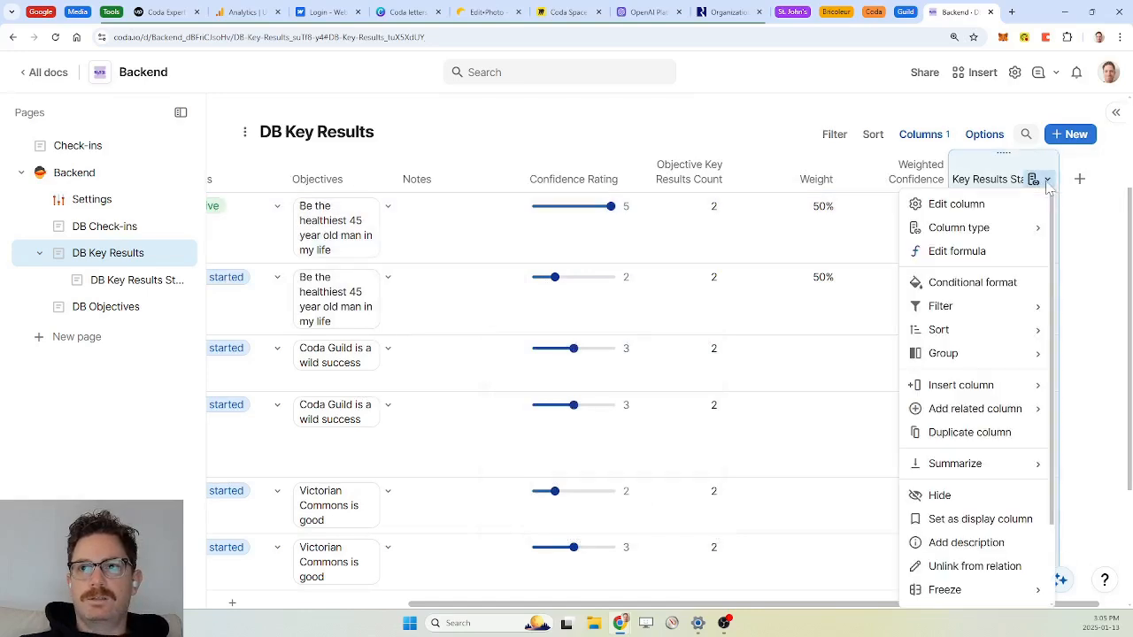
mouse_move(1016, 414)
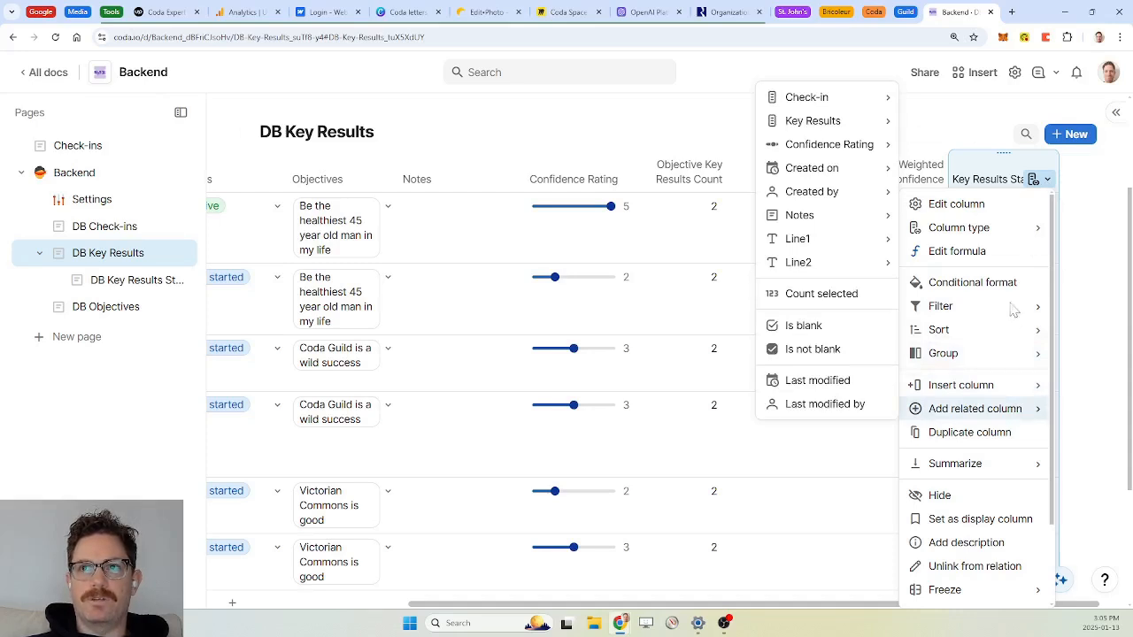
left_click(1045, 180)
Step: Add a relation column to the DB Key Results Status table in DB Key Results and name it Key Results Status
left_click(1079, 181)
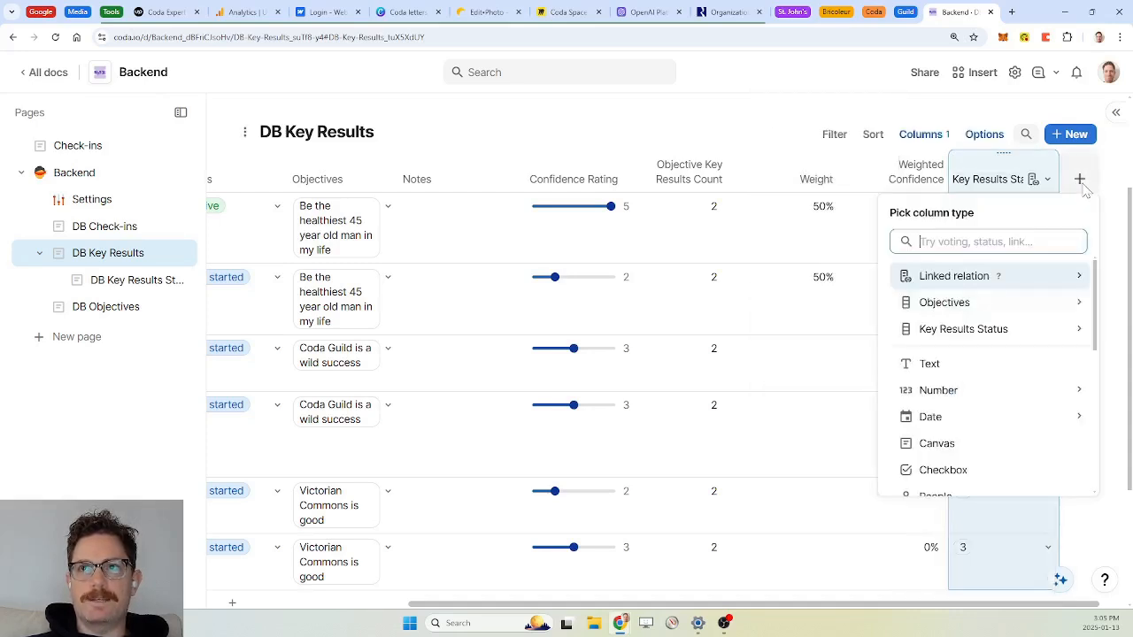
type("key resu")
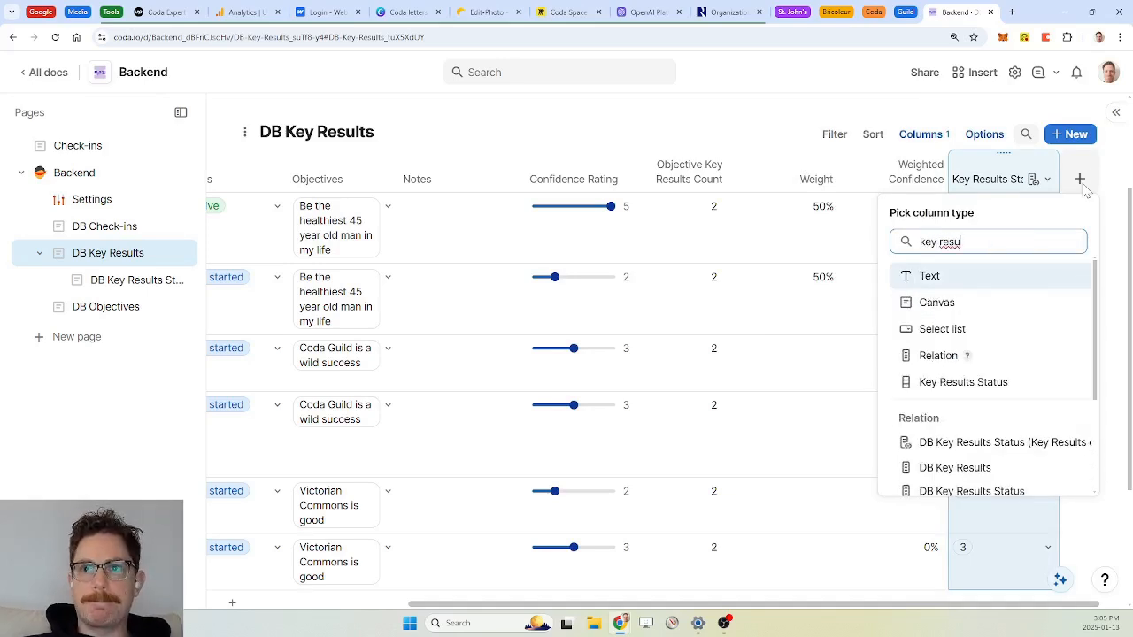
left_click(966, 487)
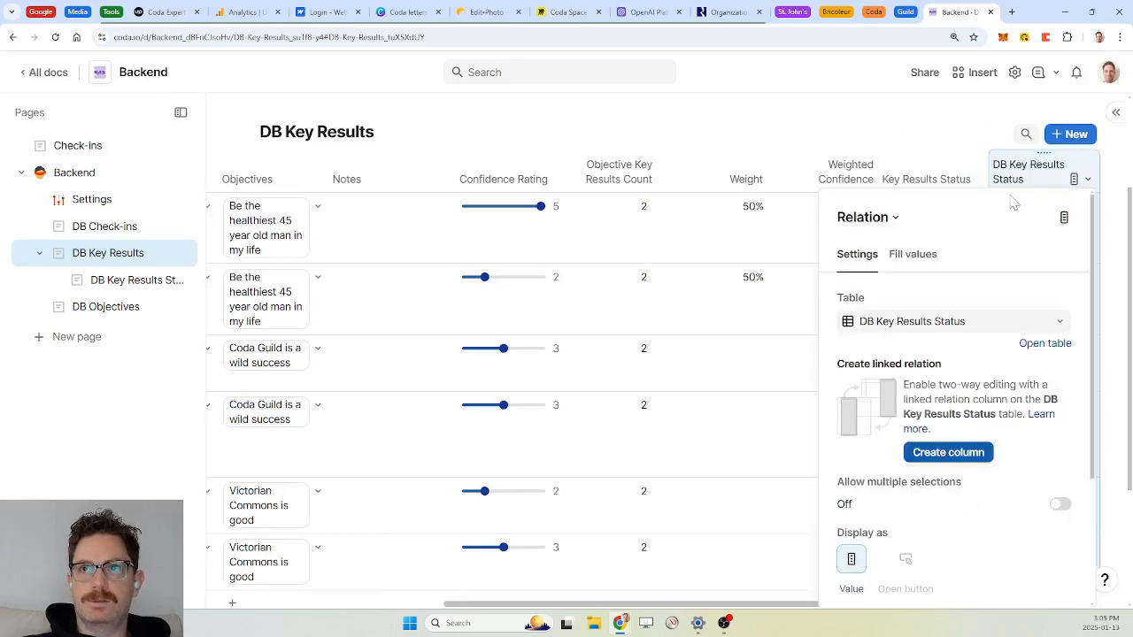
double_click(1028, 172)
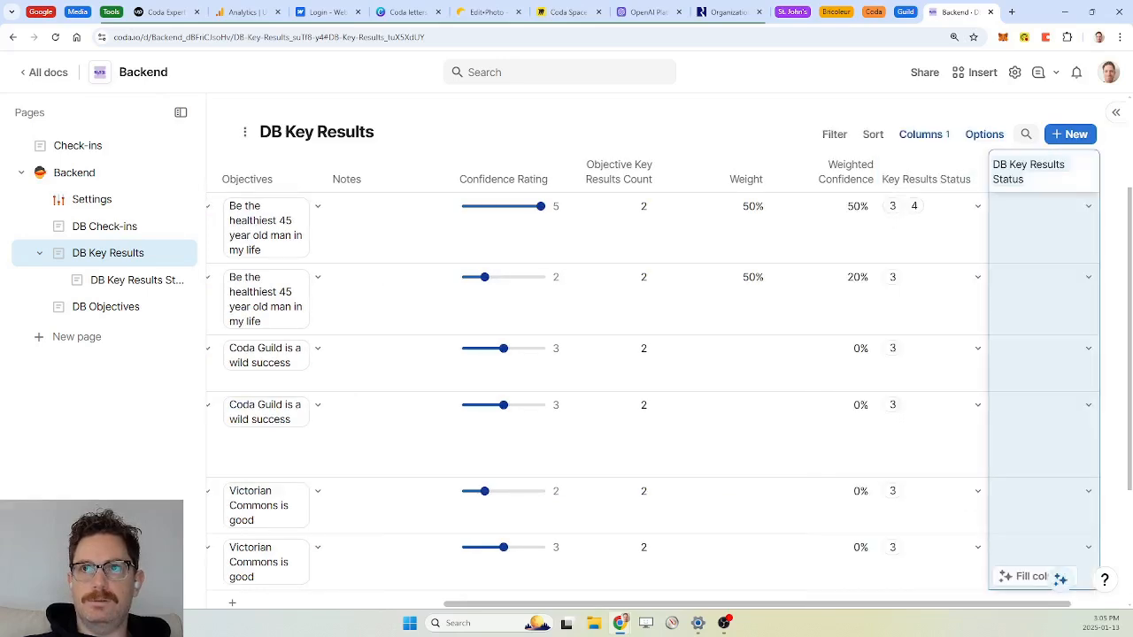
key("BackSpace")
key("BackSpace")
key("BackSpace")
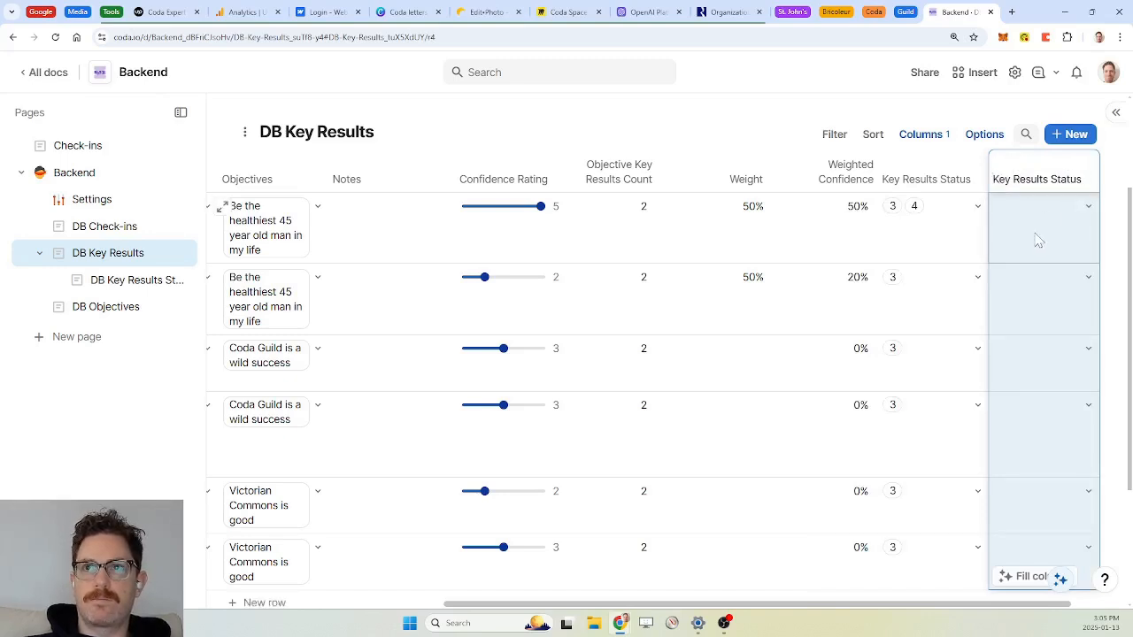
Step: Name the new relation column in DB Key Results "KR Status Last Update"
key("Return")
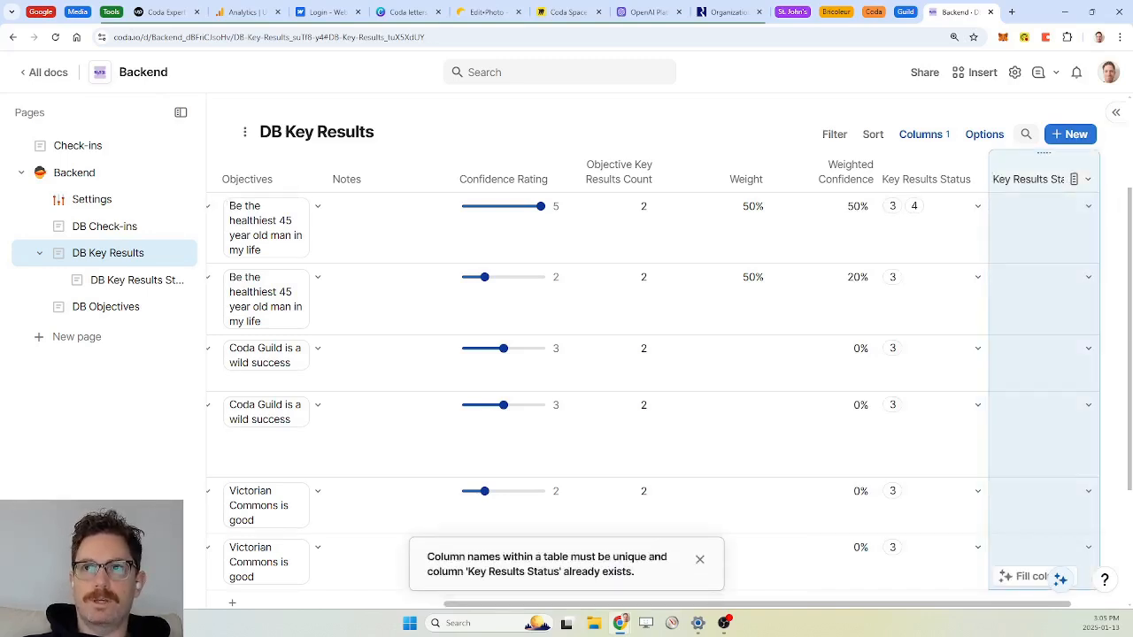
type("L")
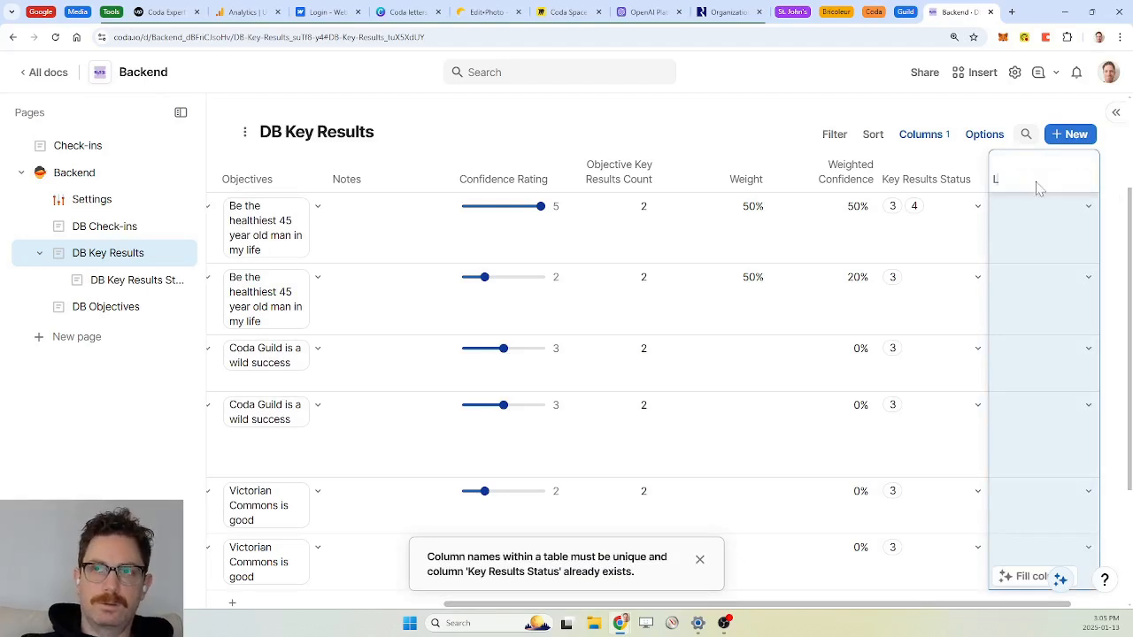
type("ast")
key("BackSpace")
key("BackSpace")
key("BackSpace")
key("BackSpace")
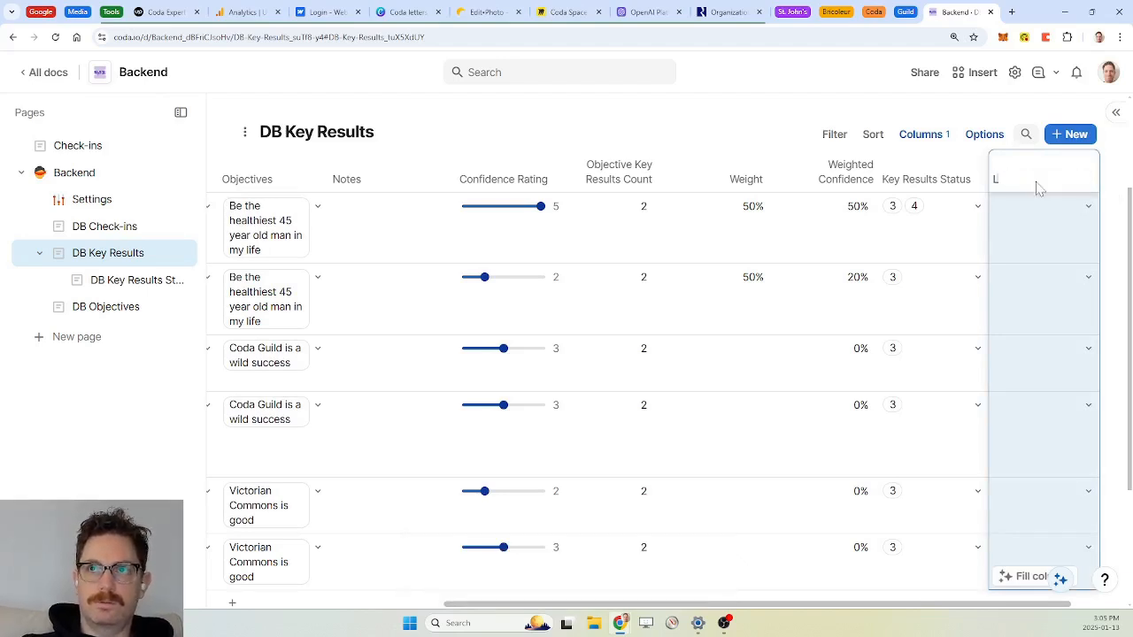
type("KR Last")
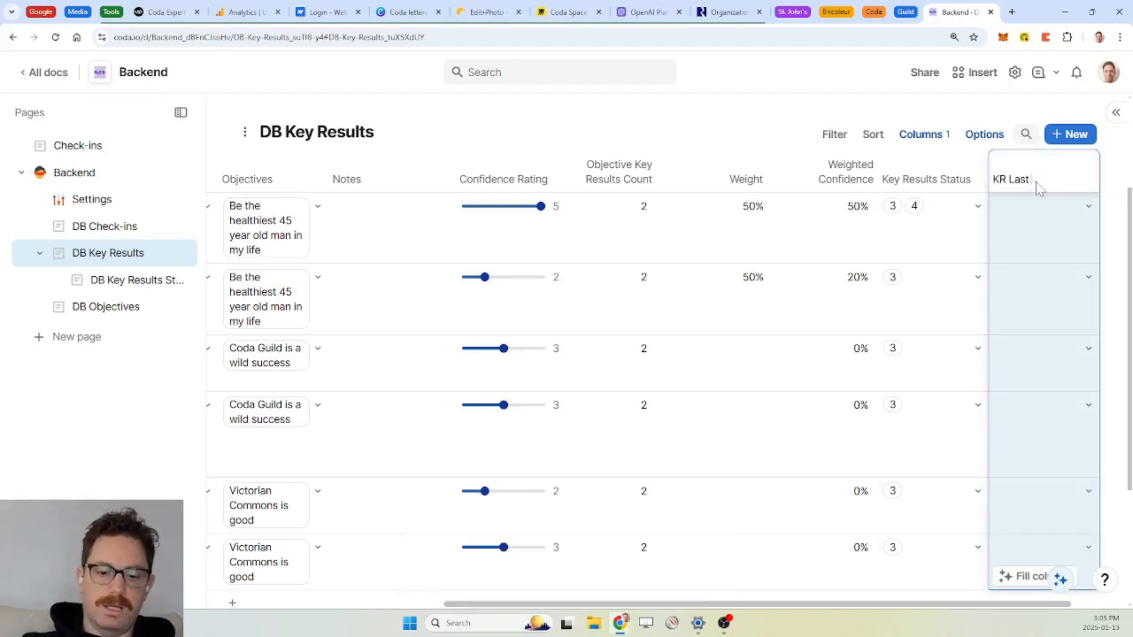
type(" Sta")
key("BackSpace")
key("BackSpace")
key("BackSpace")
key("BackSpace")
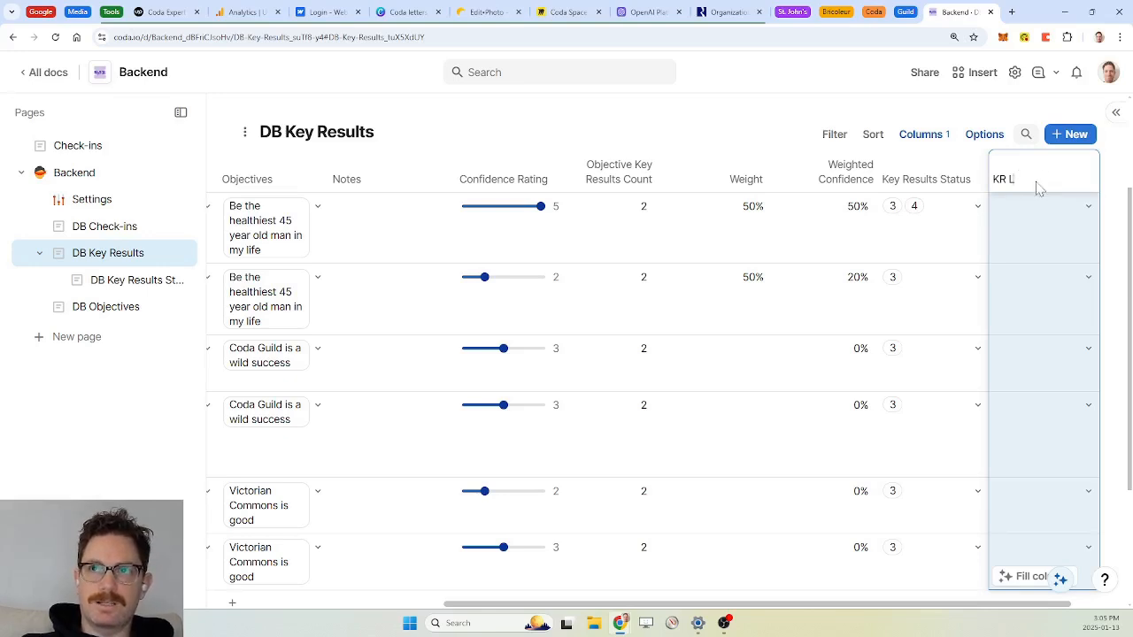
type("Status Last")
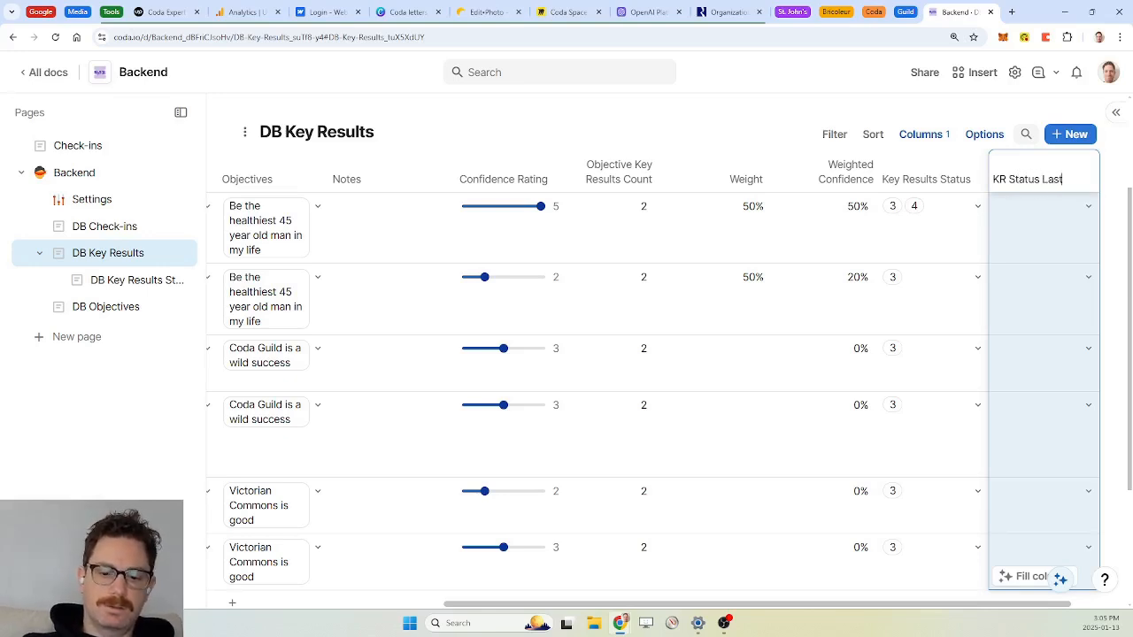
type(" Update")
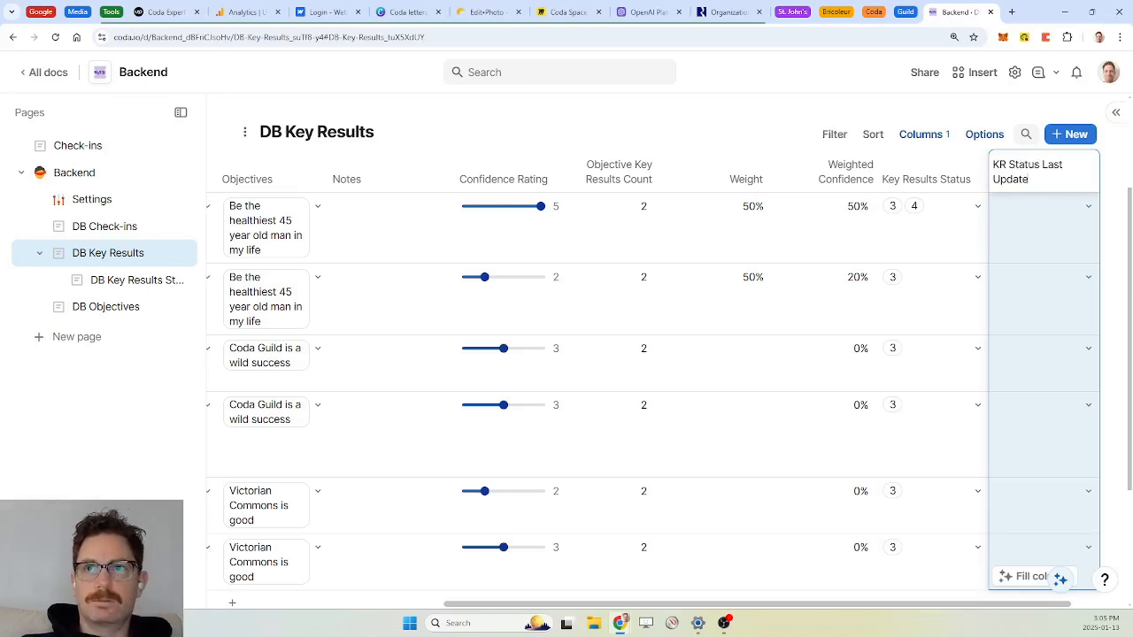
Step: Rename the existing Key Results Status column in DB Key Results to "KR Status Updates"
left_click(926, 179)
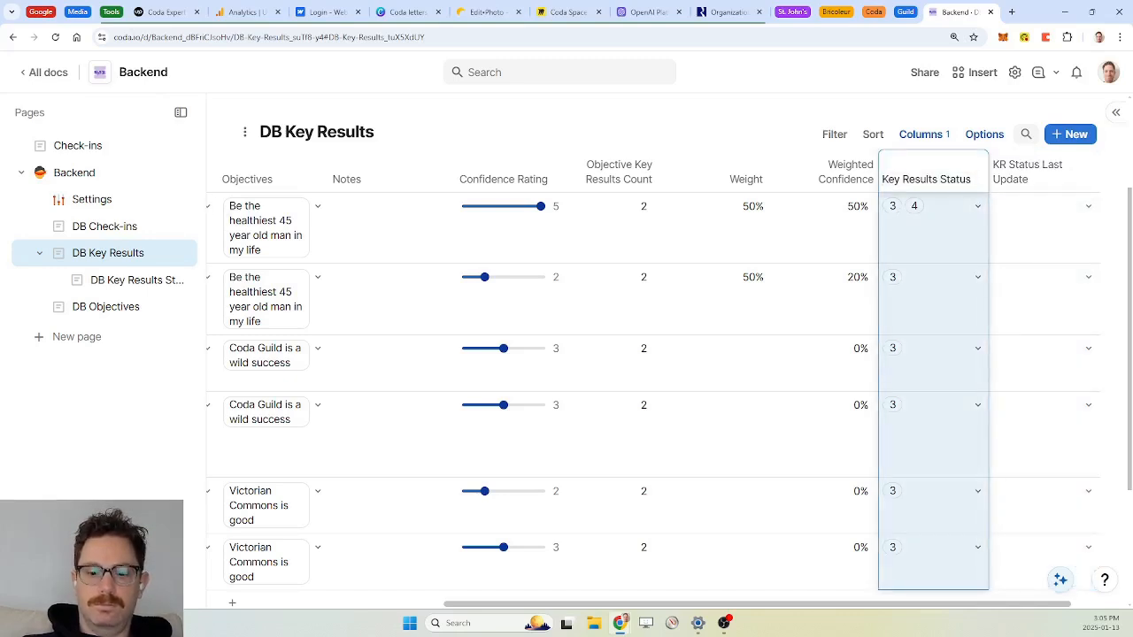
type("KR")
key("Delete")
key("Delete")
key("Delete")
key("Delete")
key("Delete")
key("Delete")
key("Delete")
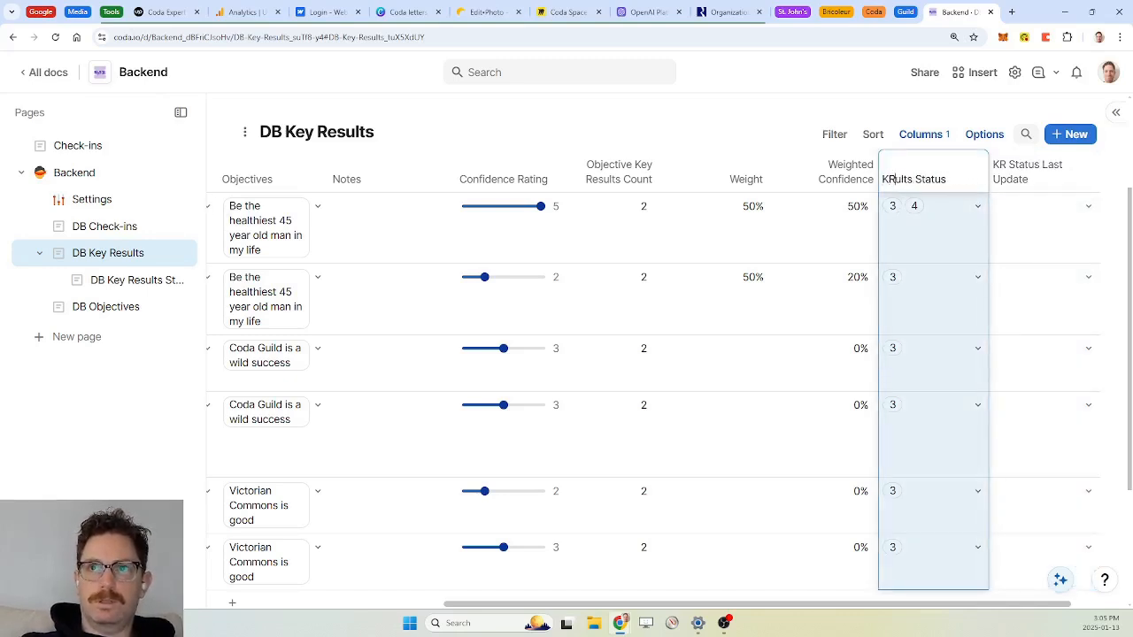
key("Delete")
key("Delete")
key("Delete")
key("Delete")
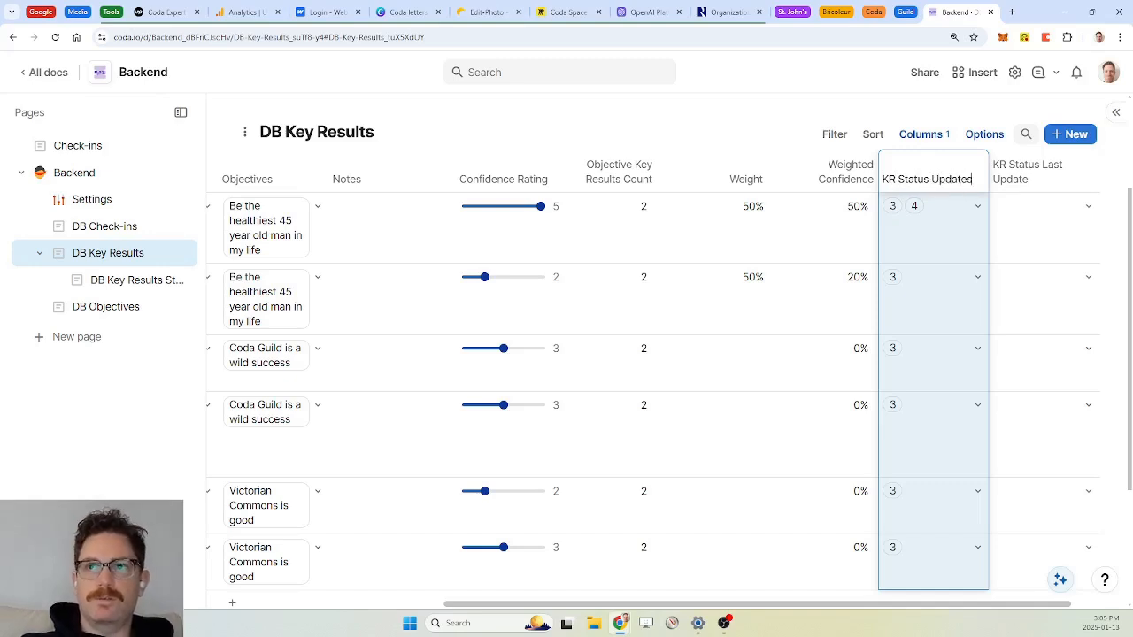
left_click(1039, 232)
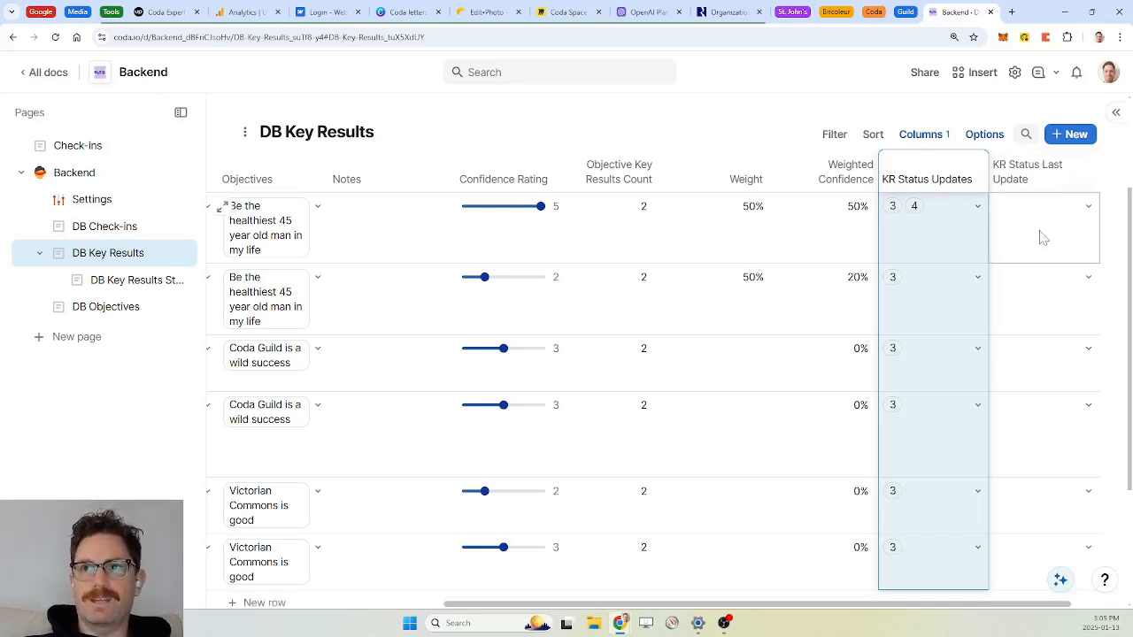
Step: Give the KR Status Last Update column a formula that applies Sort() to KR Status Updates
left_click(1088, 182)
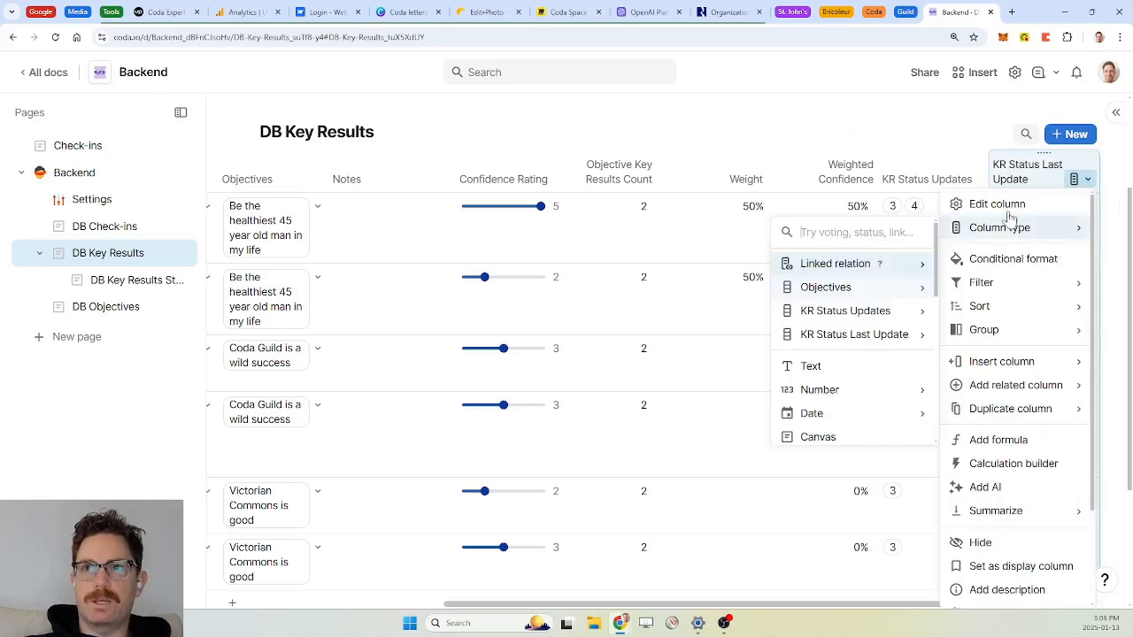
left_click(1003, 443)
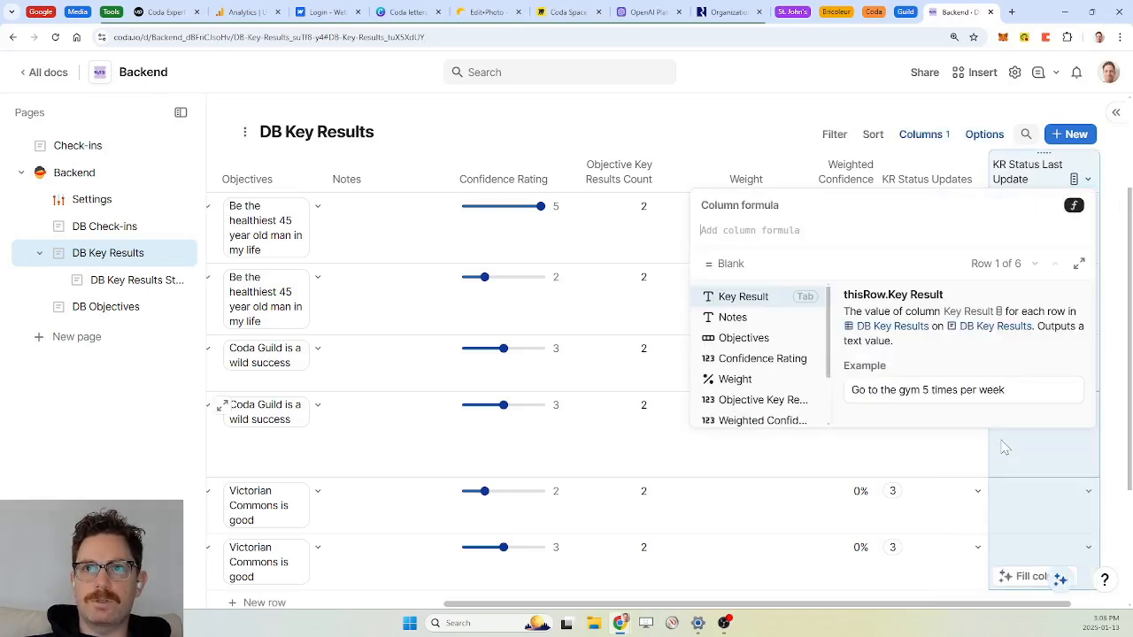
type("kr")
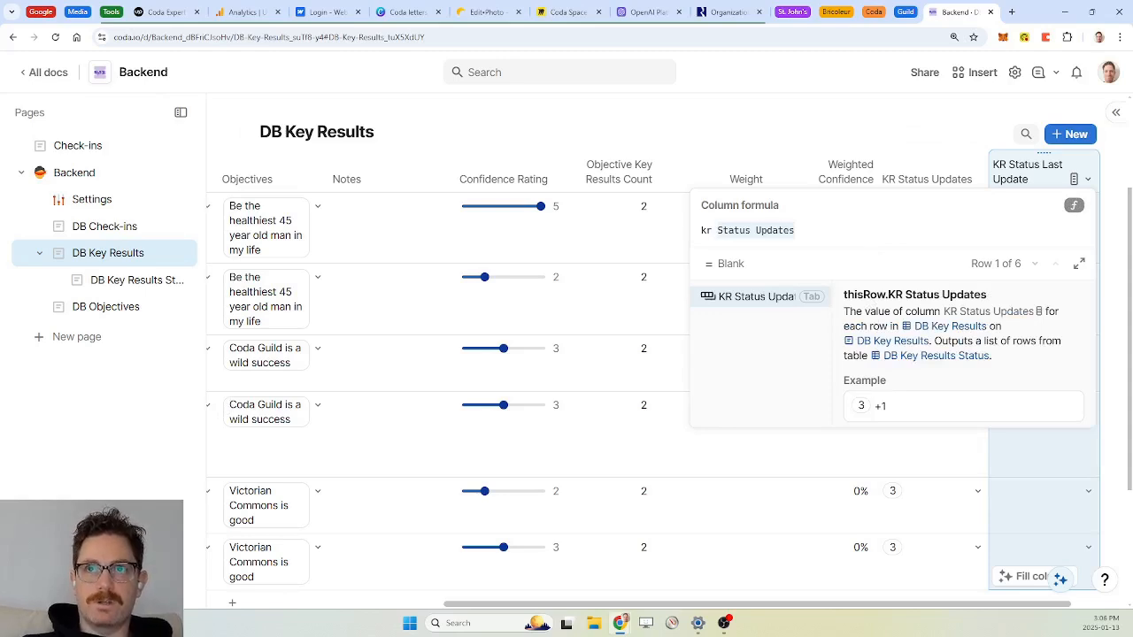
key("Tab")
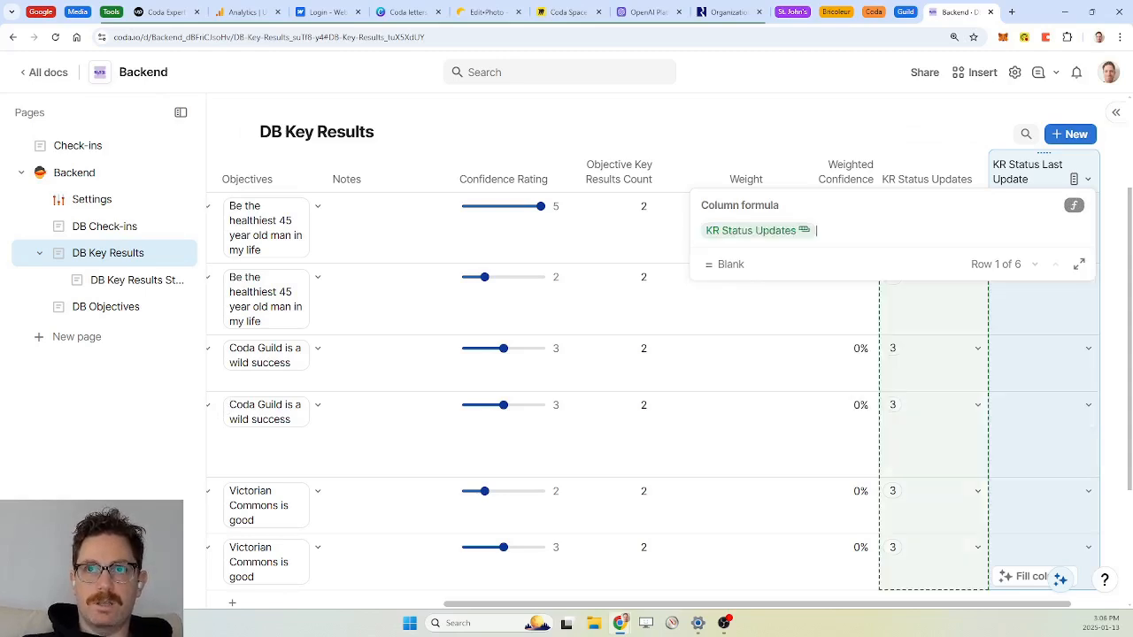
type(".sort()")
key("Tab")
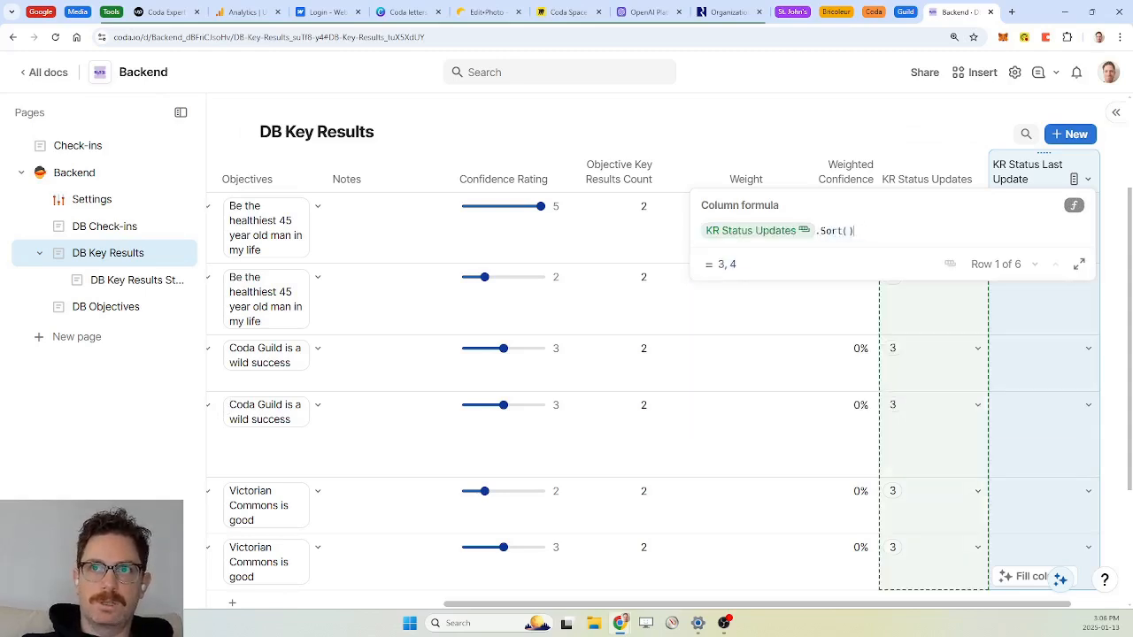
Step: Make the formula sort with True() by DB Key Results Status.Created on, append .Last(), and apply it to the column
key("Left")
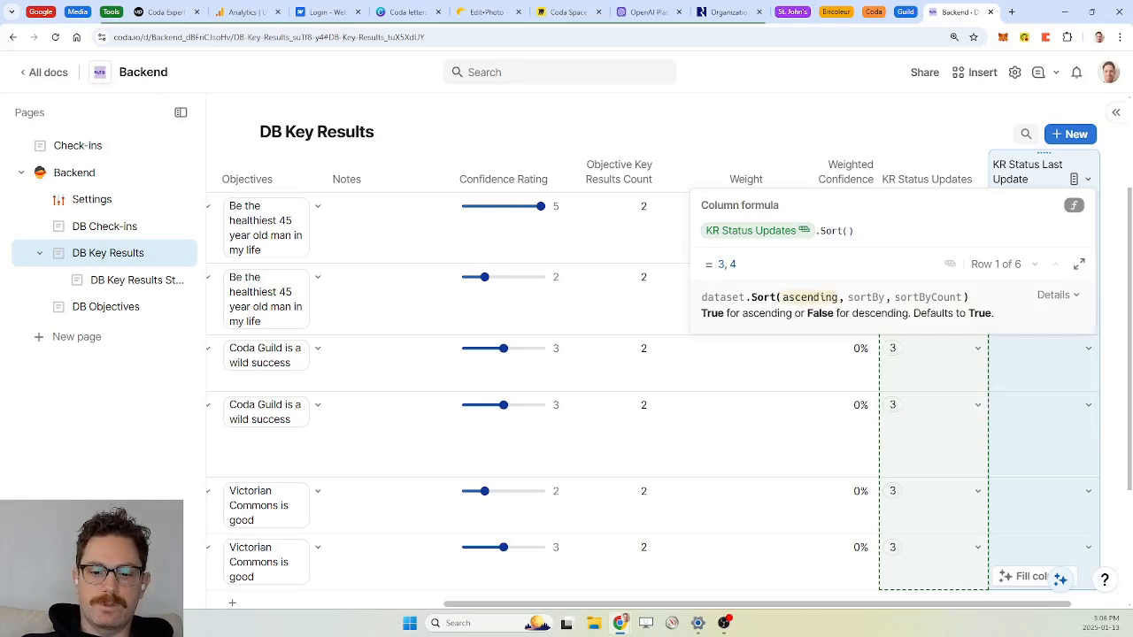
type("true(")
key("Tab")
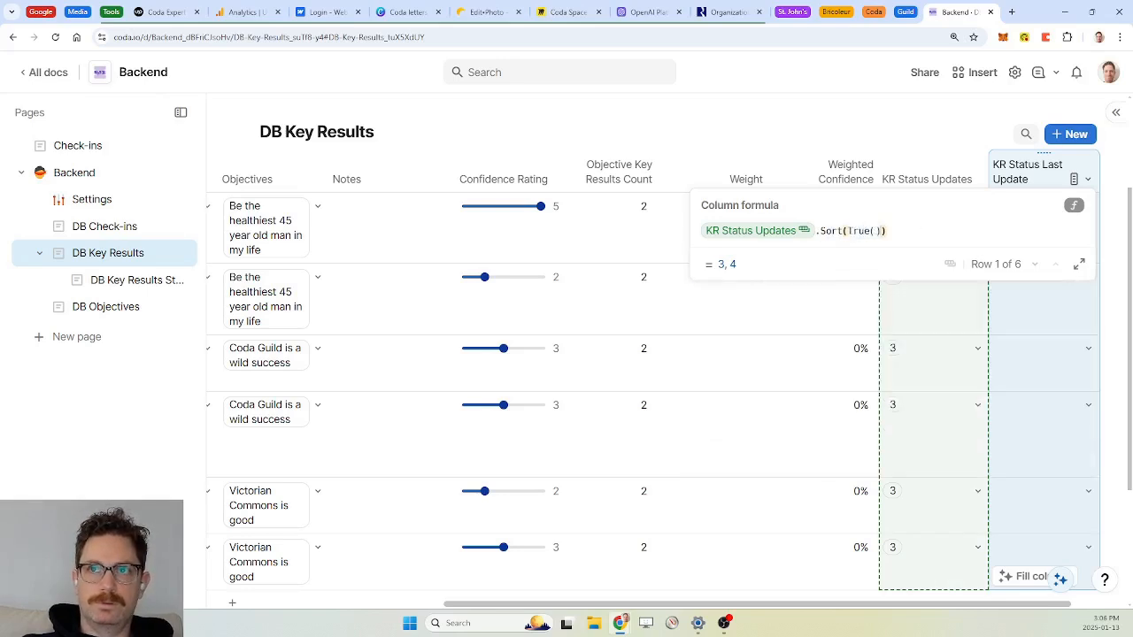
type(",")
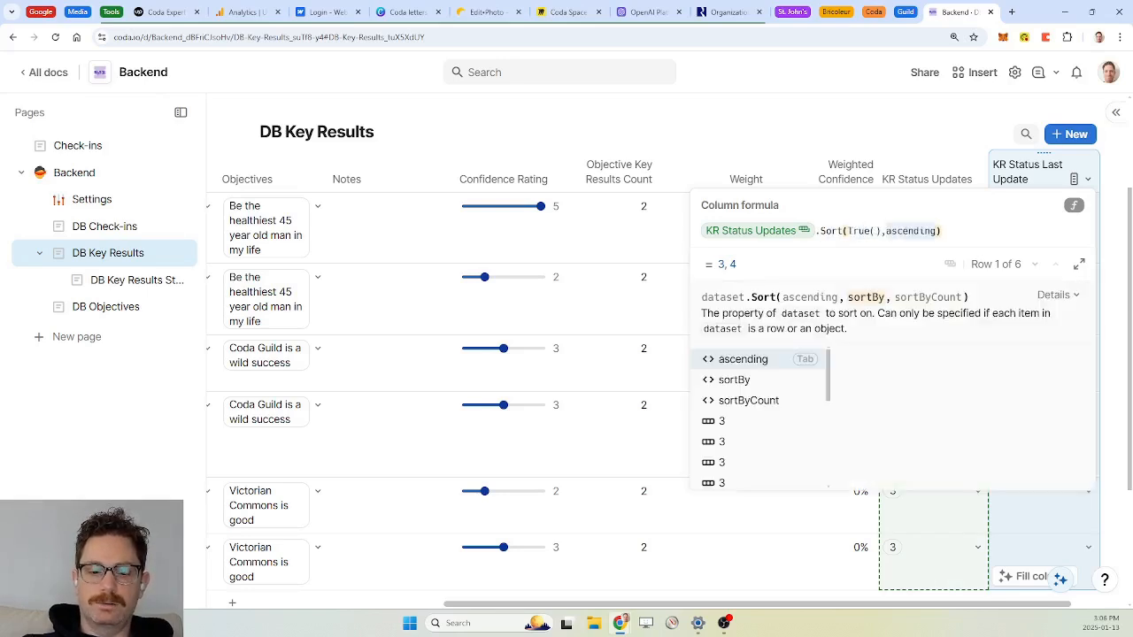
type("created")
key("Tab")
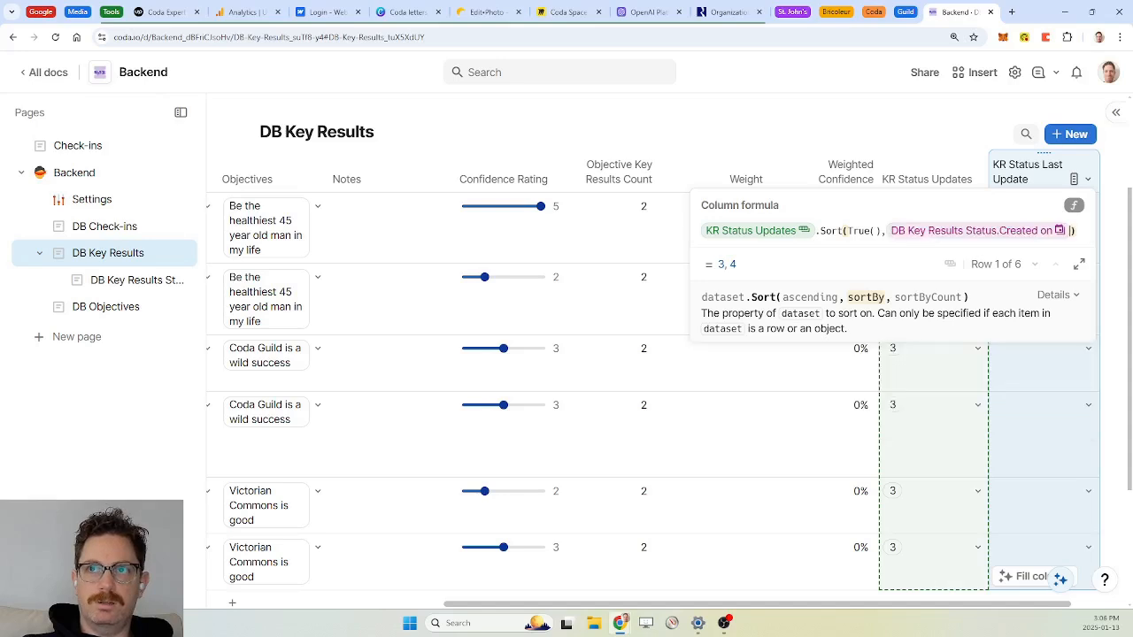
type(").Last()")
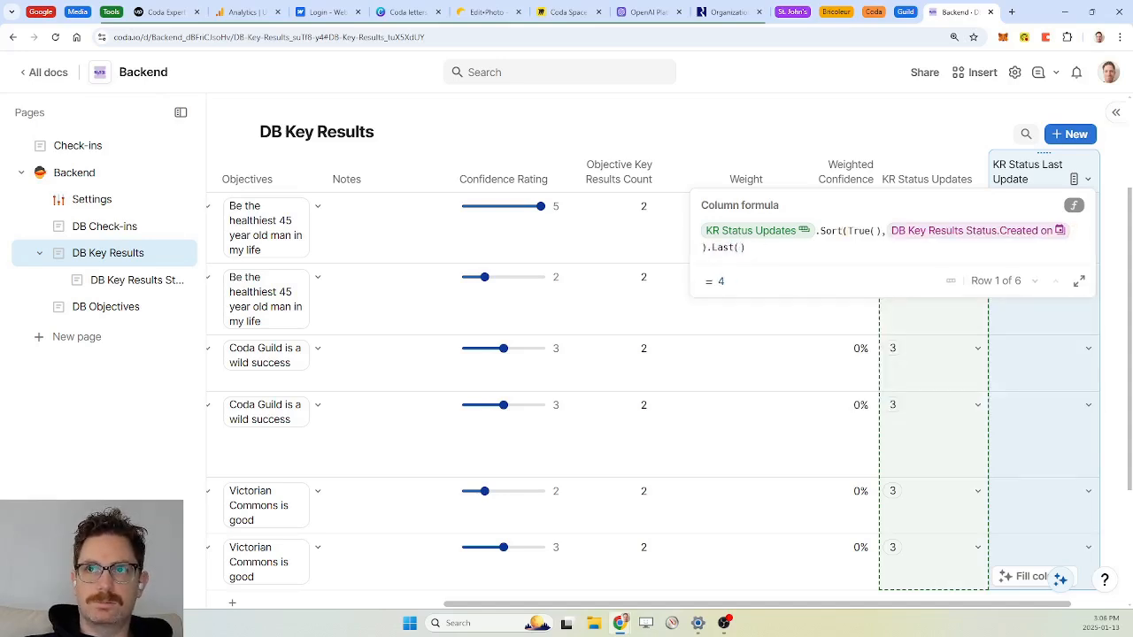
key("Return")
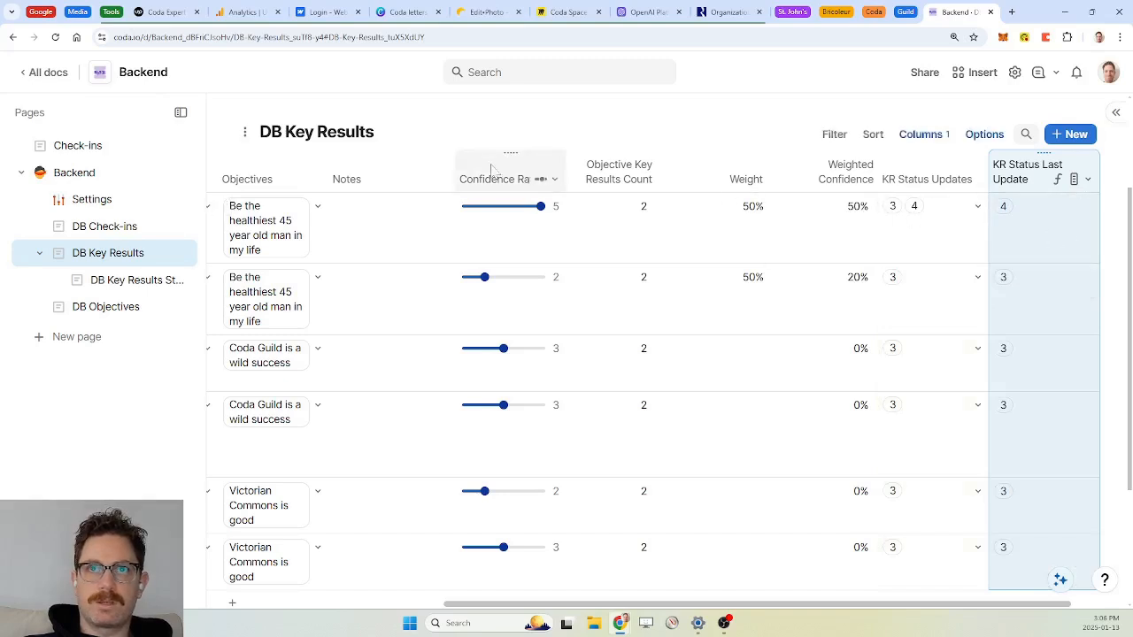
Step: Start a column formula for Confidence Rating that references KR Status Last Update
left_click(543, 179)
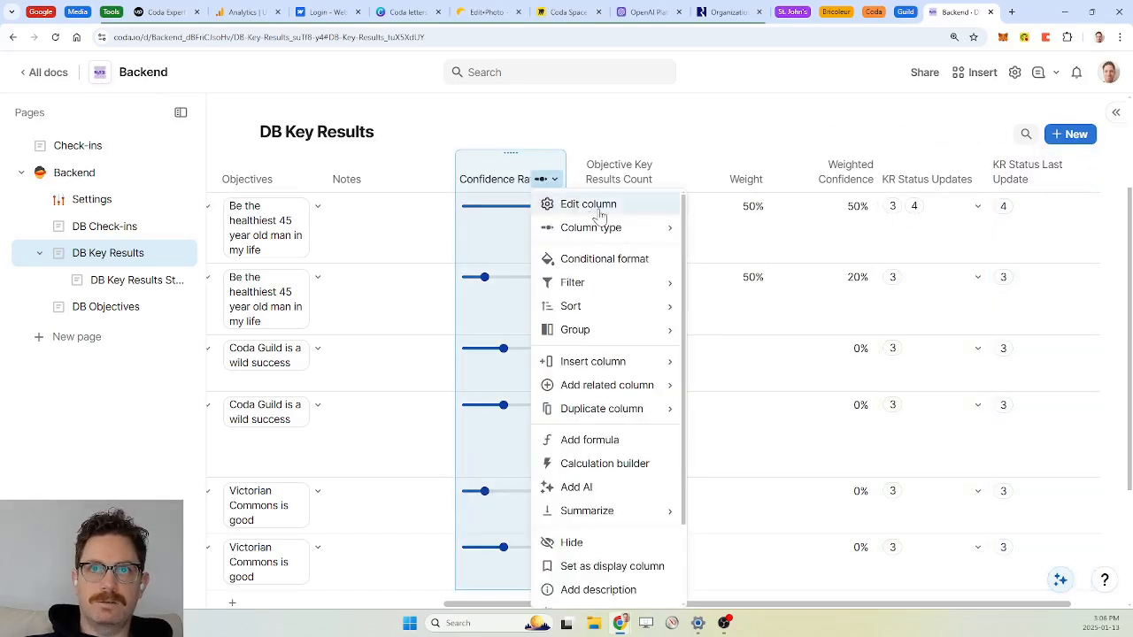
left_click(596, 449)
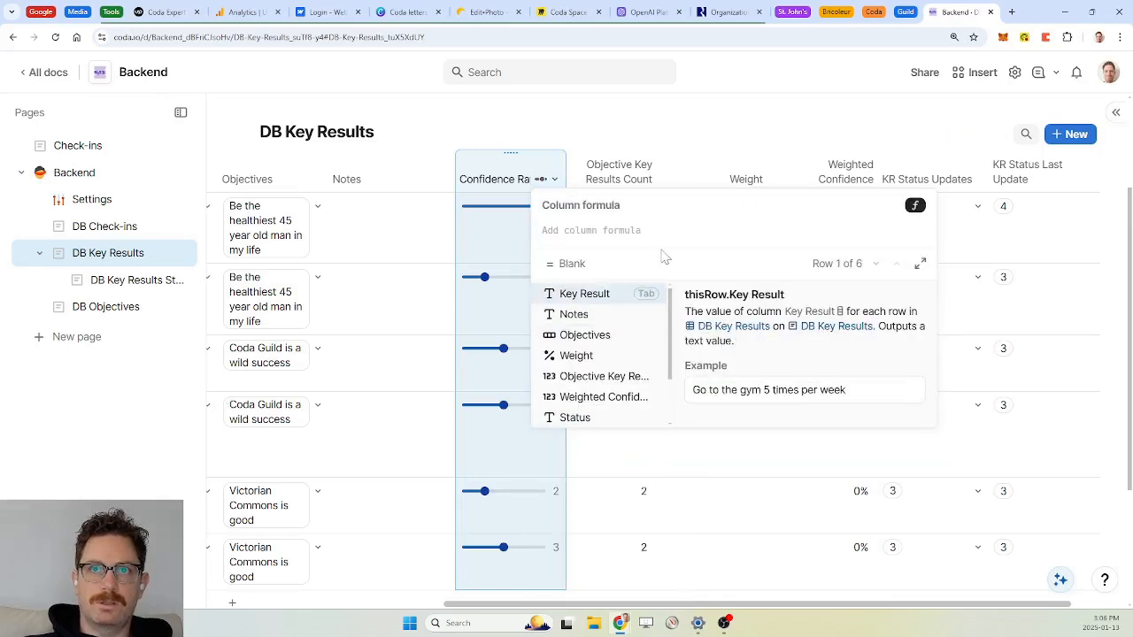
type("kr status Updates")
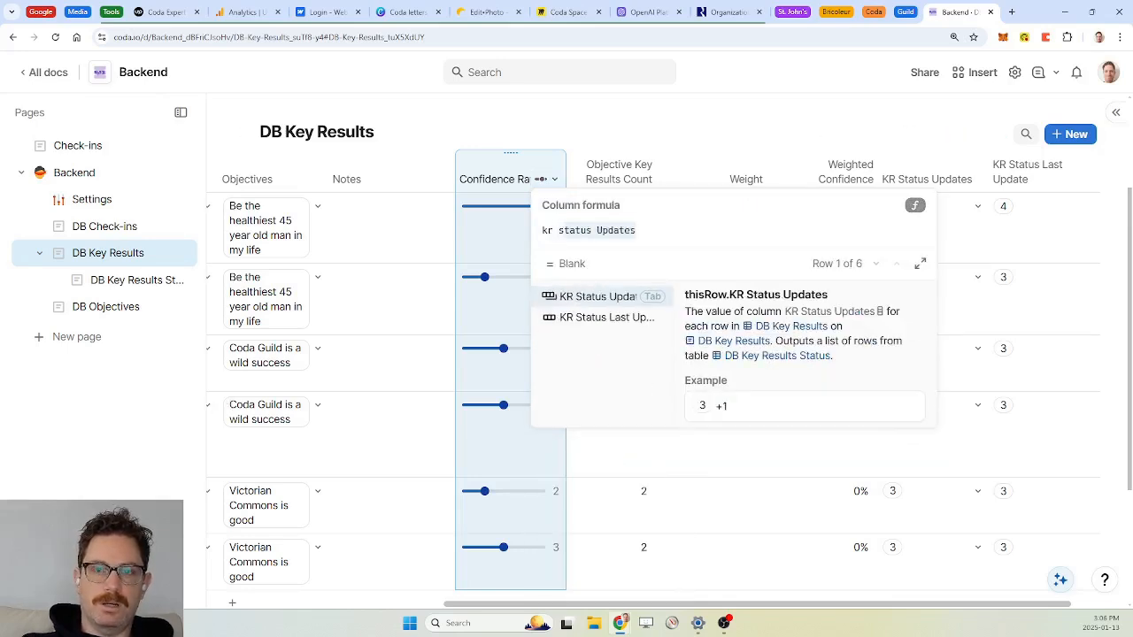
key("Down")
key("Tab")
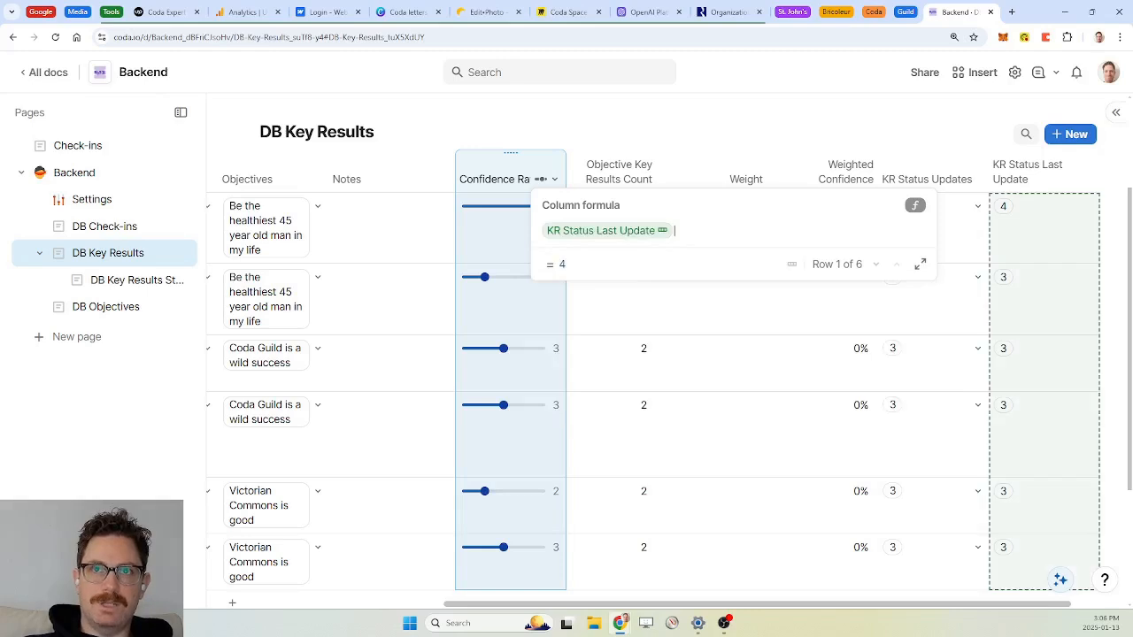
Step: Set the Confidence Rating column formula in DB Key Results to KR Status Last Update.Confidence Rating
type(".confidence Rating")
key("Tab")
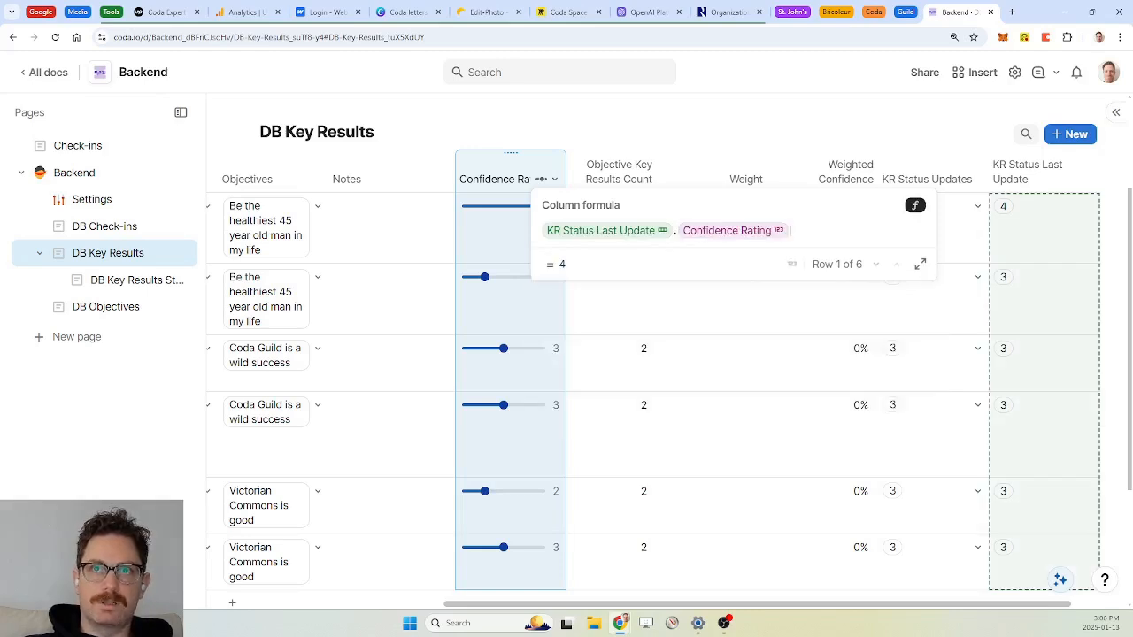
key("Return")
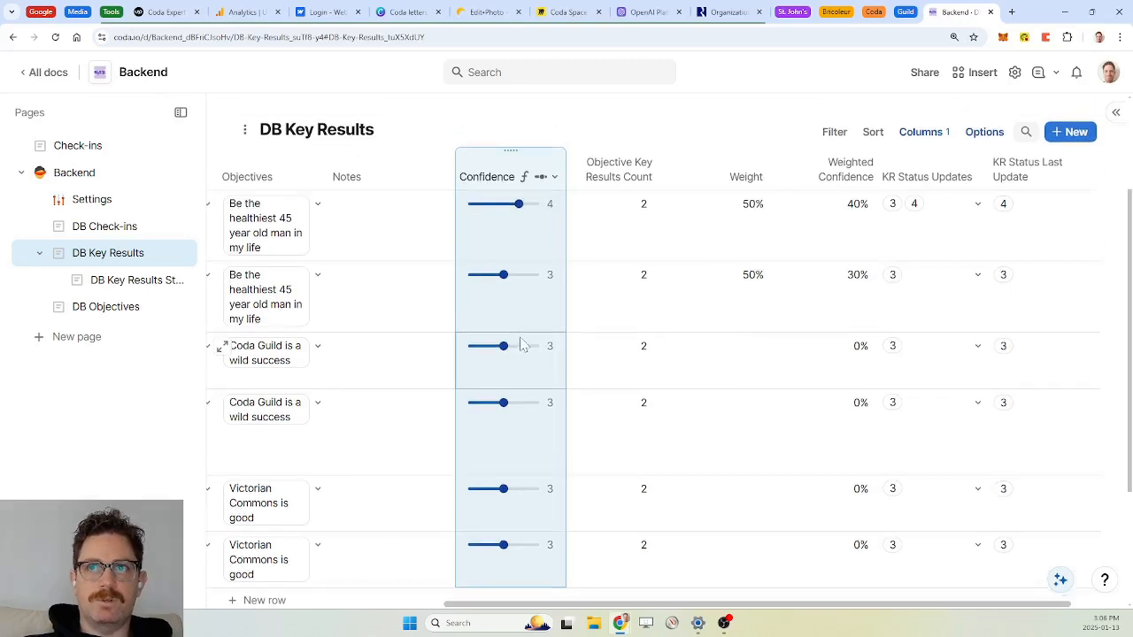
scroll(521, 343, "up", 2)
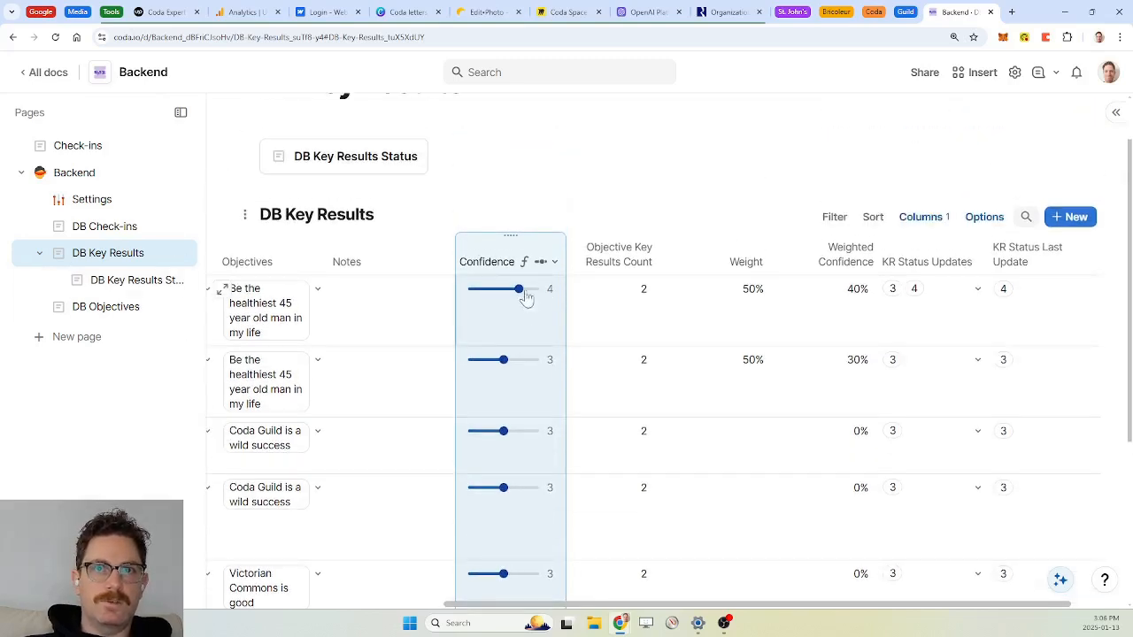
Step: Create a new top-level page titled "Key Results"
left_click(113, 283)
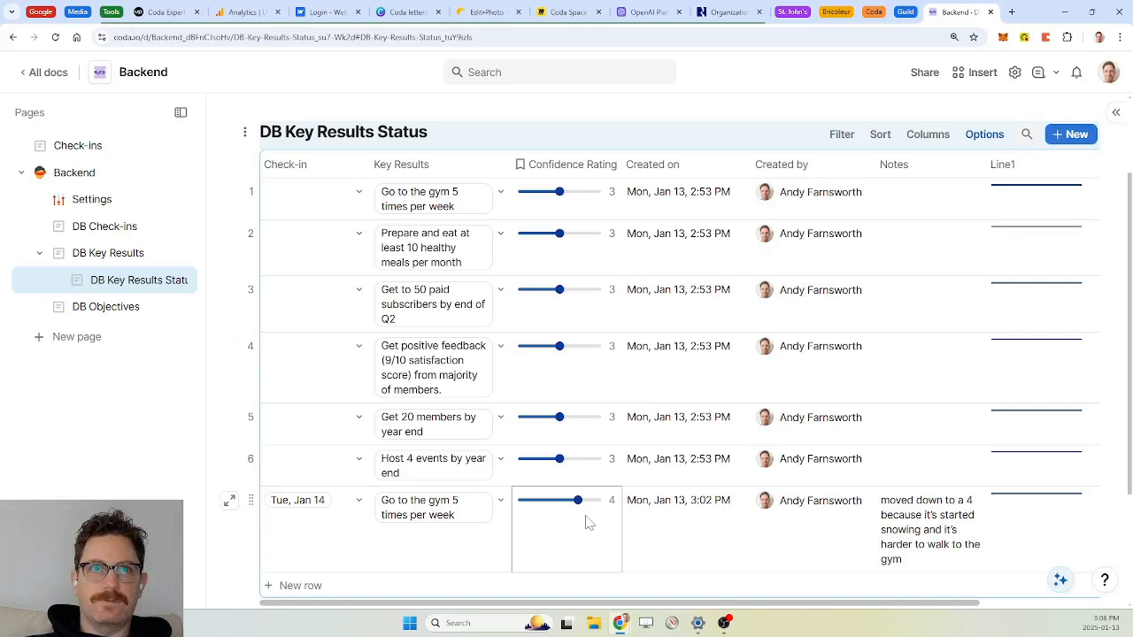
left_click(77, 150)
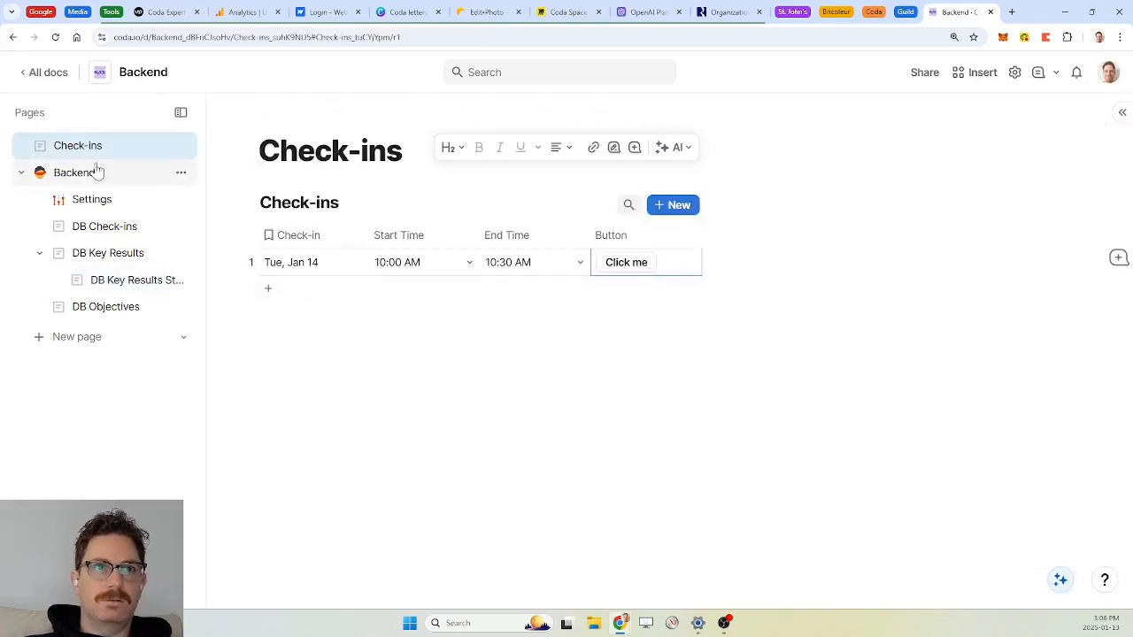
left_click(77, 343)
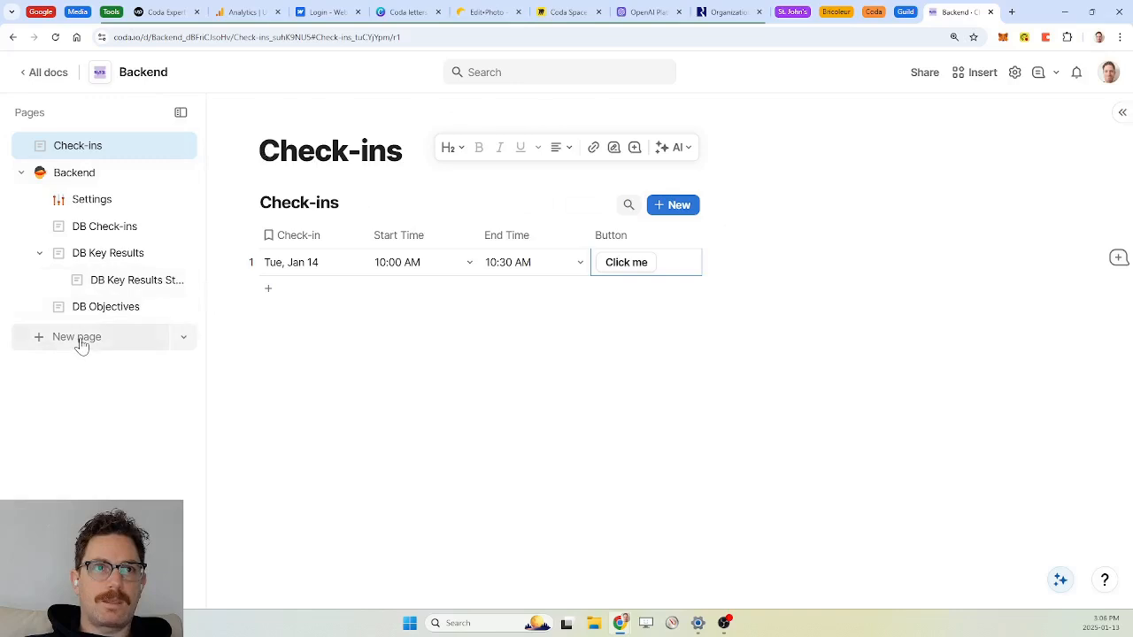
type("Kry Results")
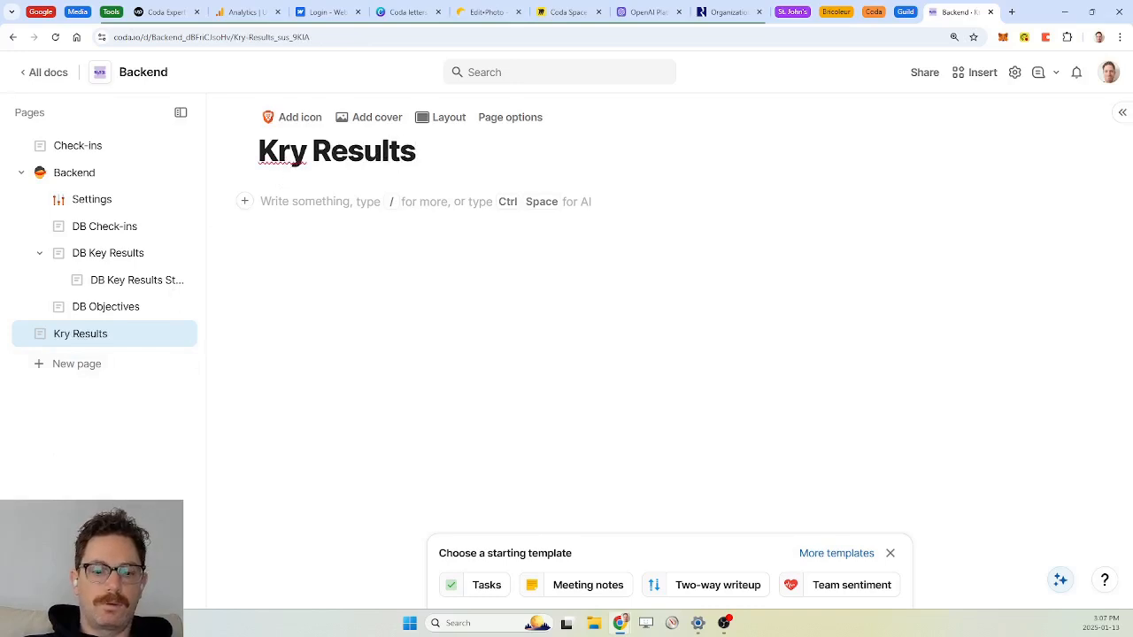
left_click(289, 158)
key("BackSpace")
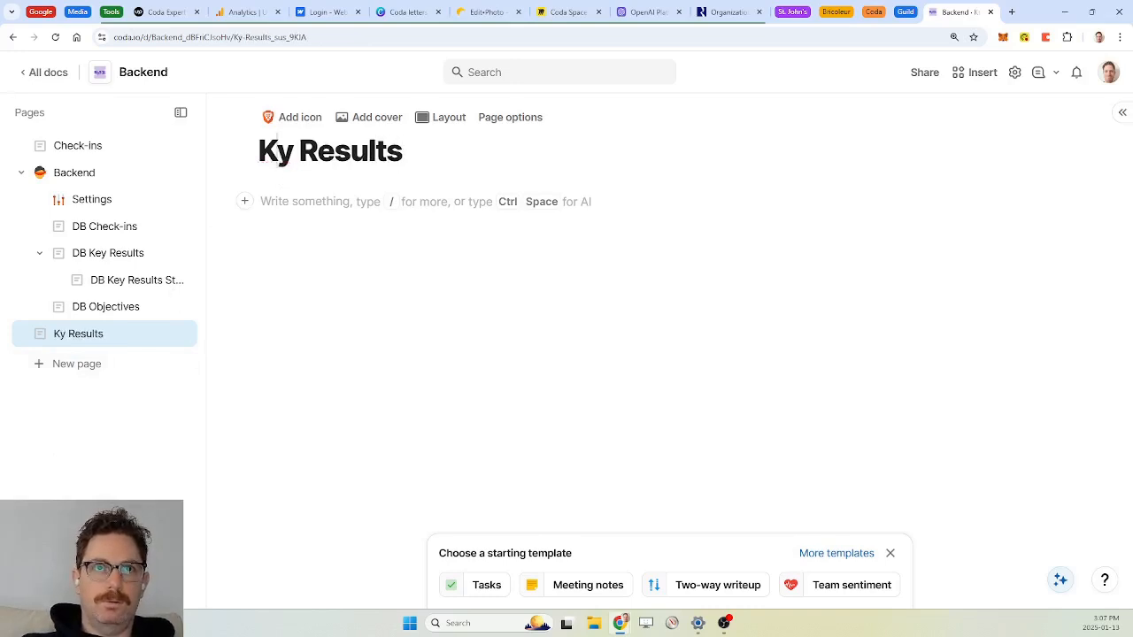
type("e")
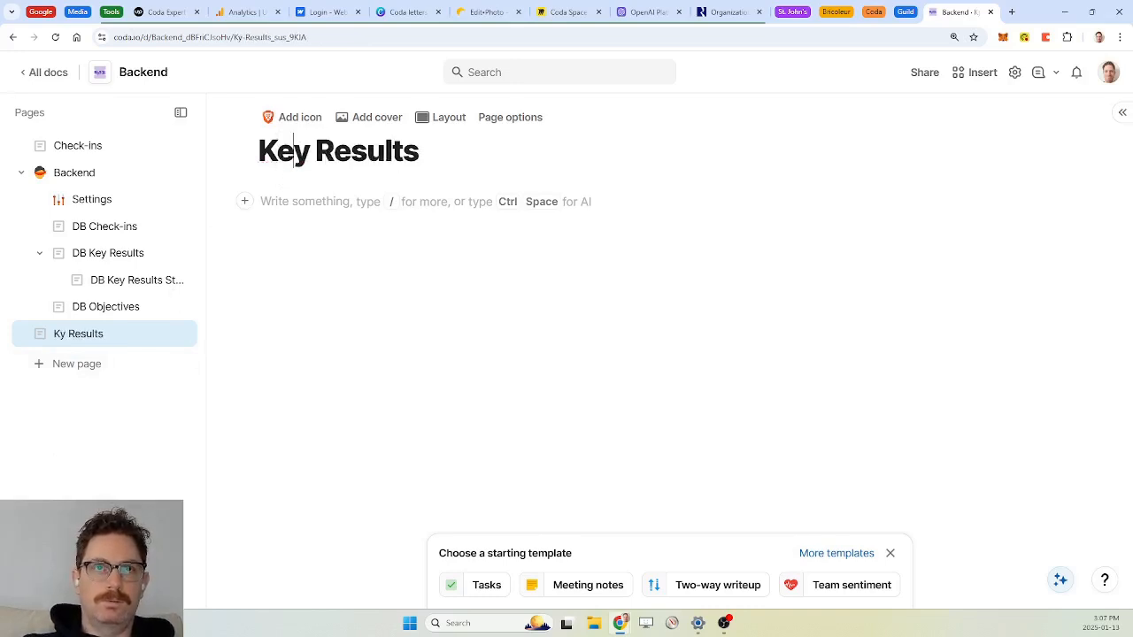
key("Return")
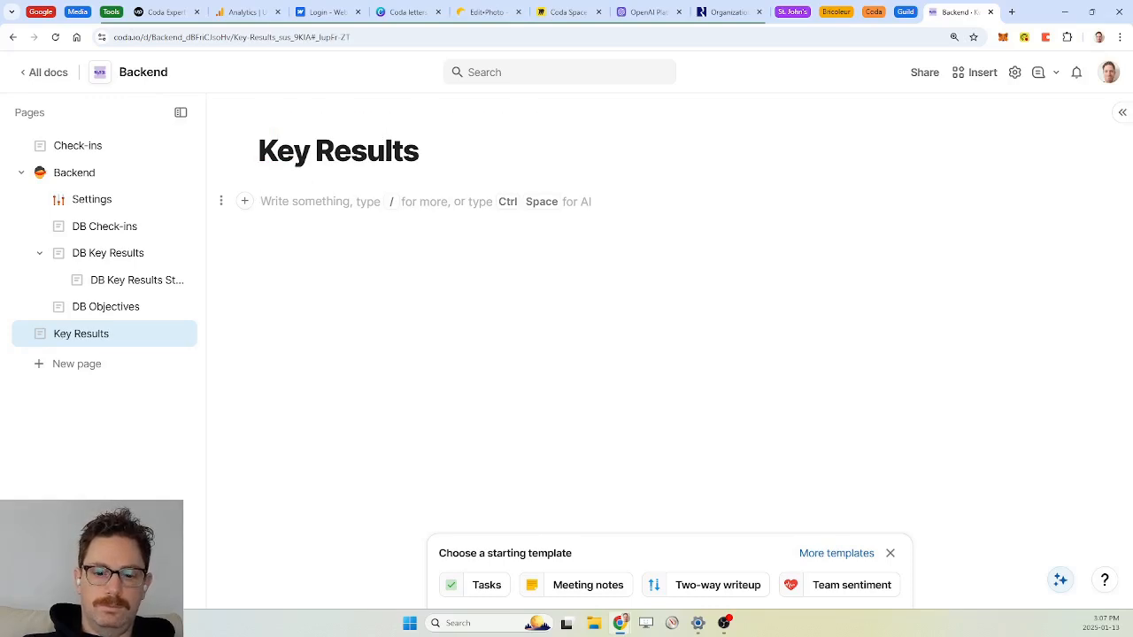
Step: Insert a view of the DB Key Results table on the Key Results page and rename it "Key Results"
type("/")
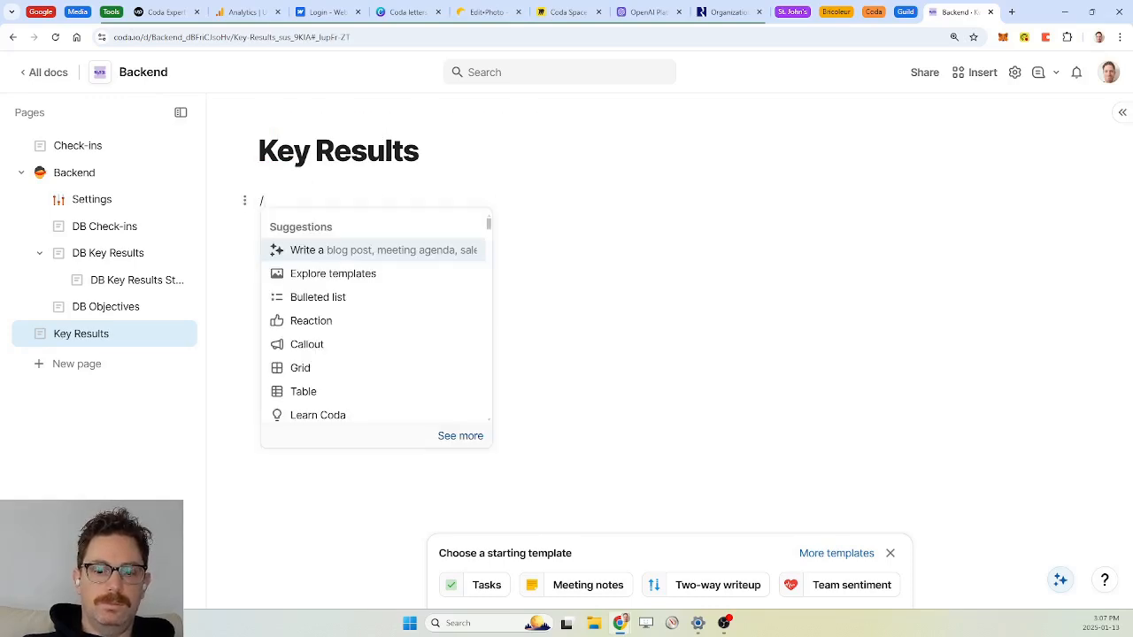
type("key")
key("Down")
key("Down")
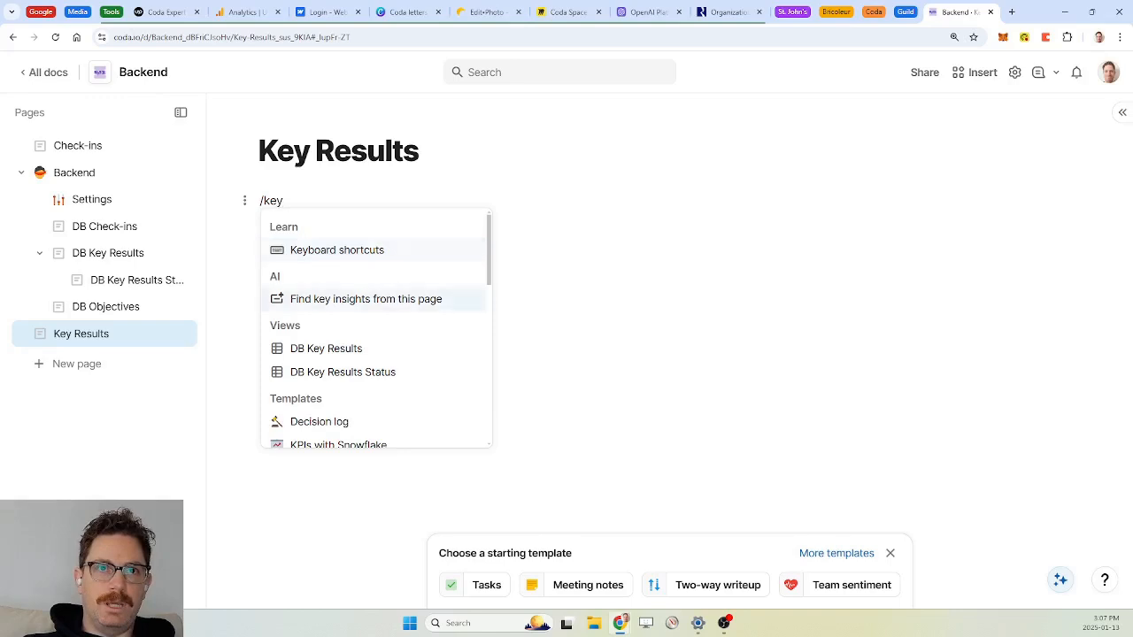
key("Return")
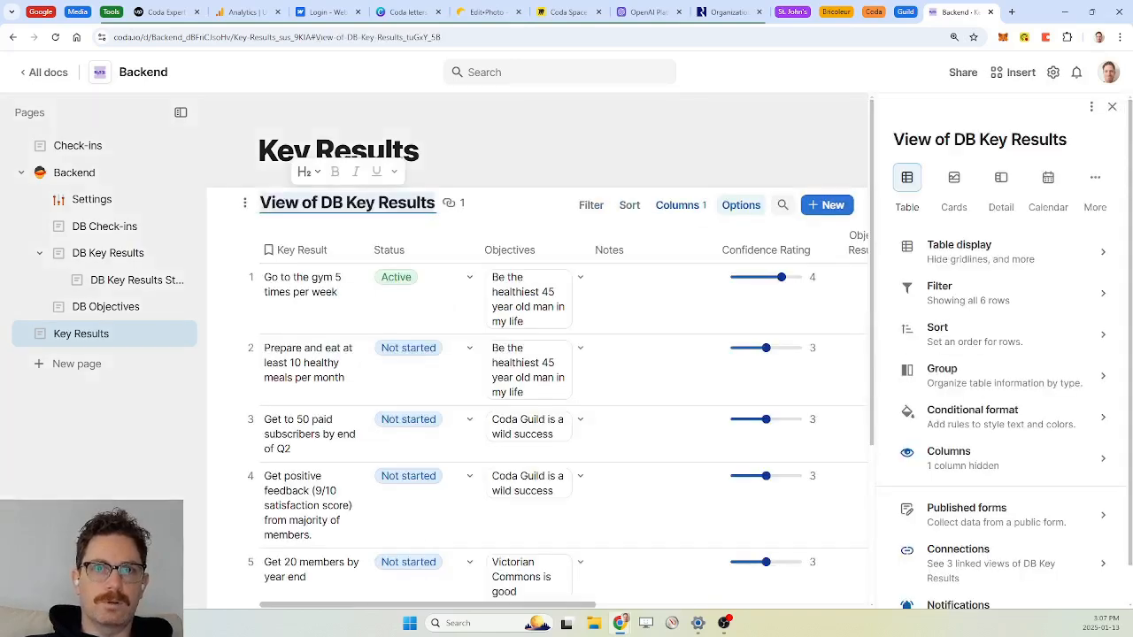
type("Key Results")
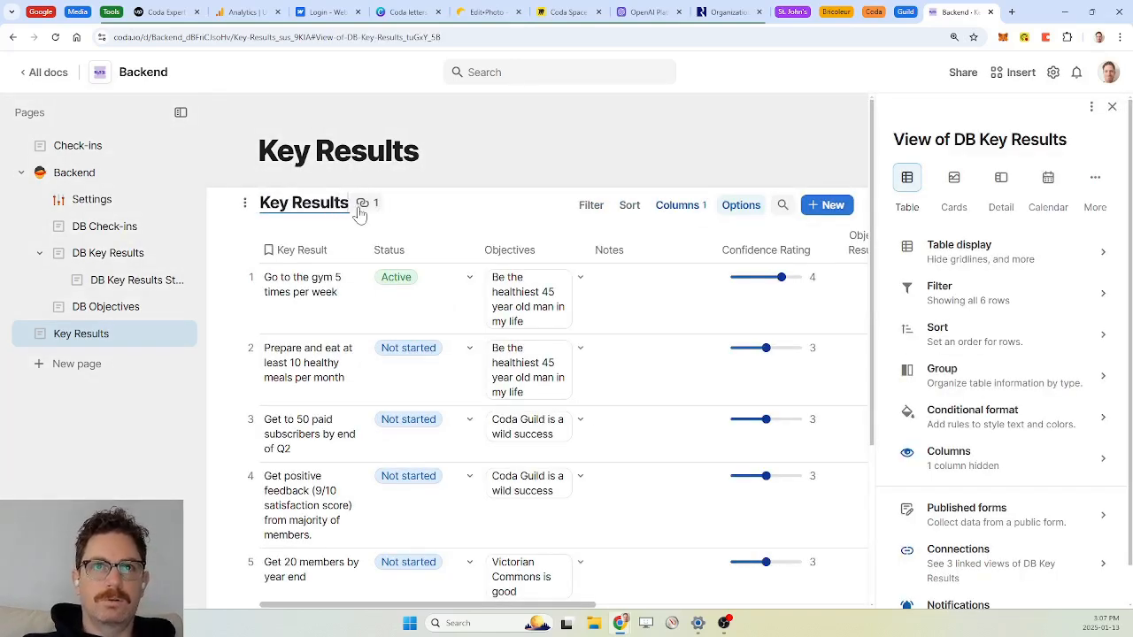
left_click(491, 205)
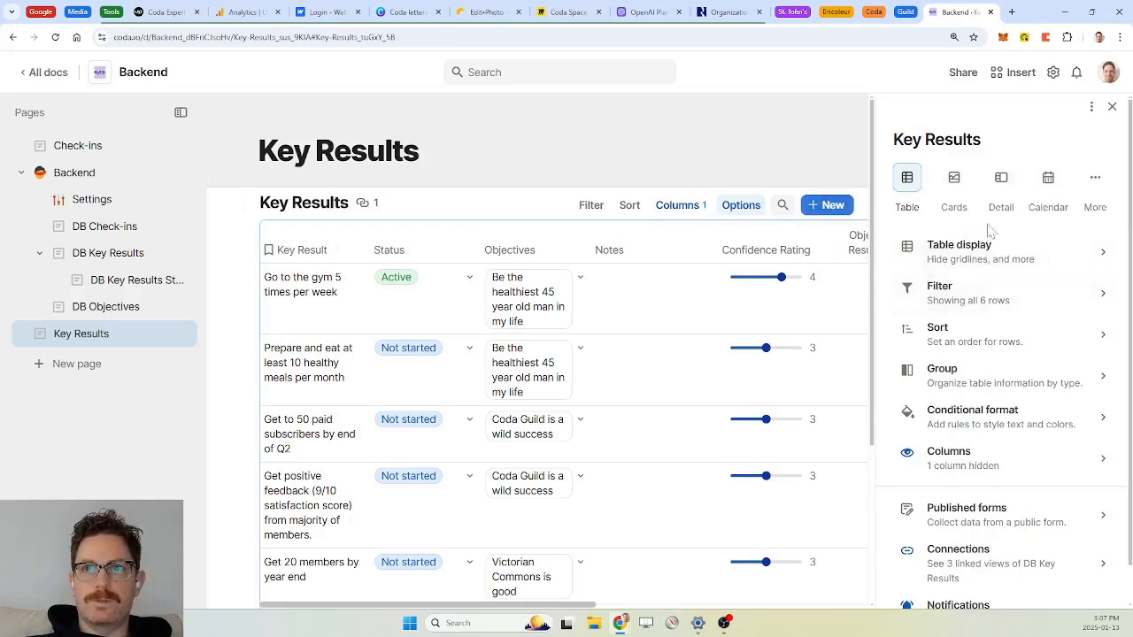
Step: In the view's table display, turn on the pinned expand row button and turn off the bottom and above new row buttons
left_click(981, 256)
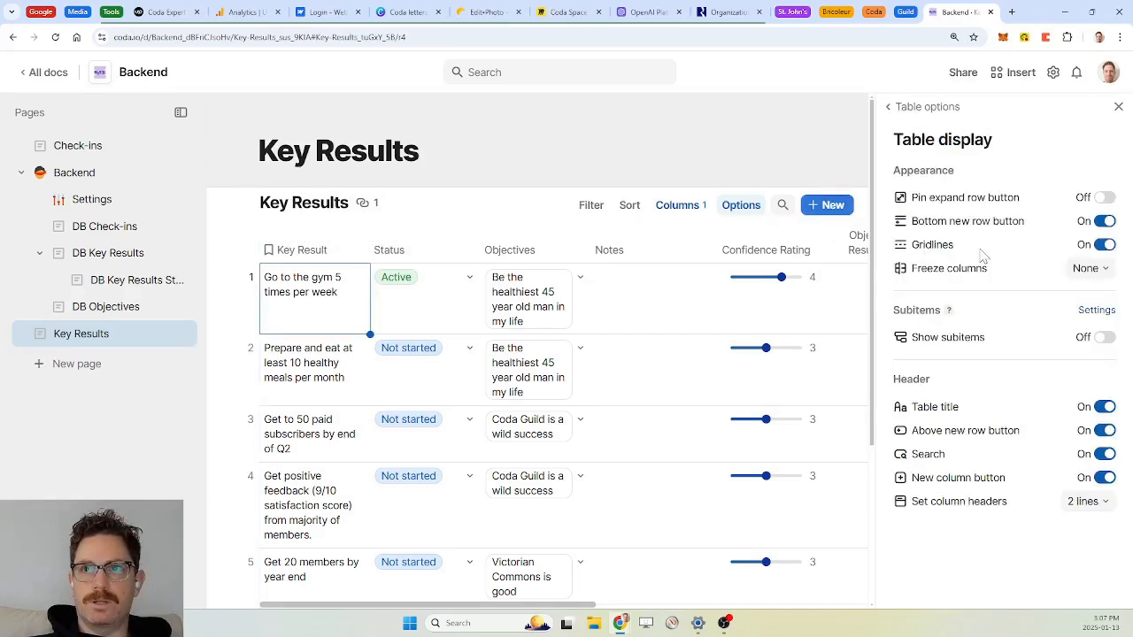
left_click(1104, 197)
left_click(1104, 221)
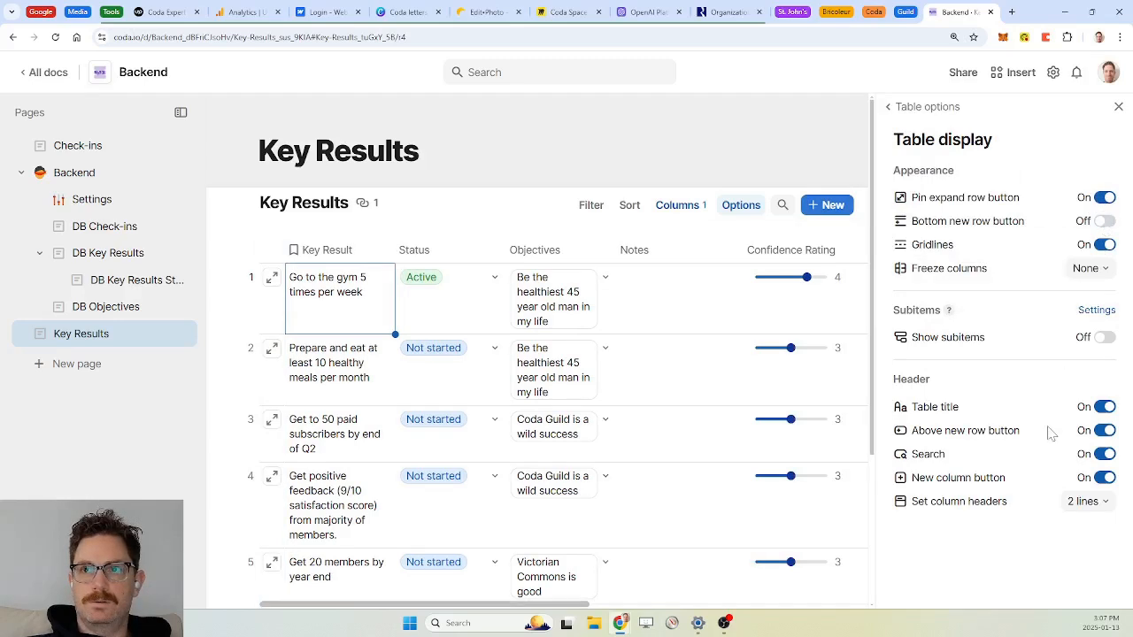
left_click(1104, 430)
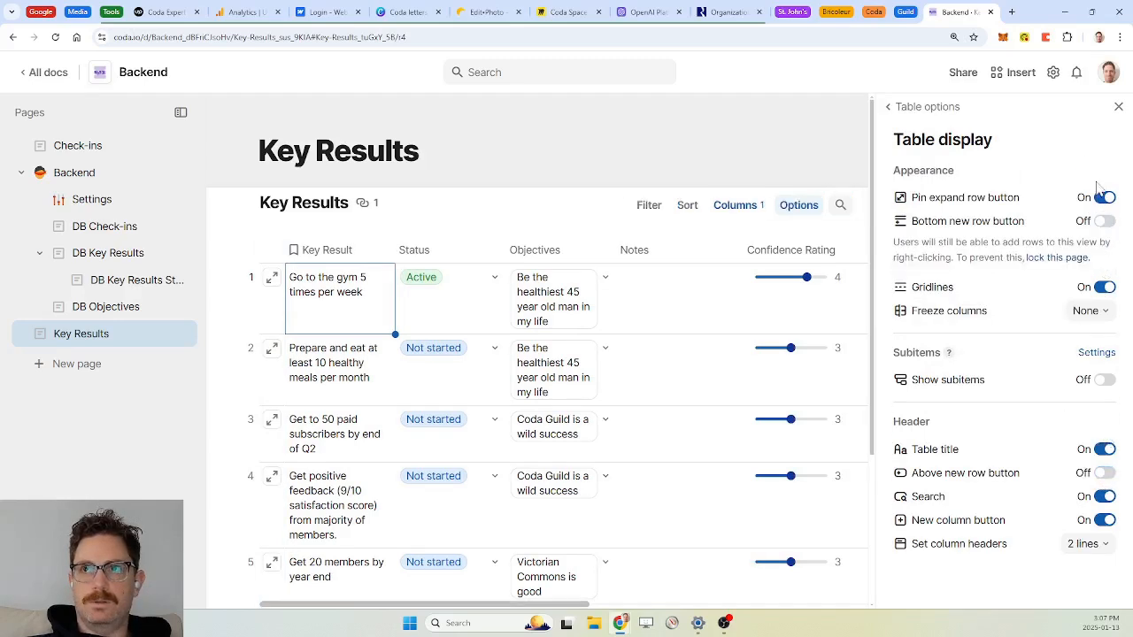
left_click(1118, 106)
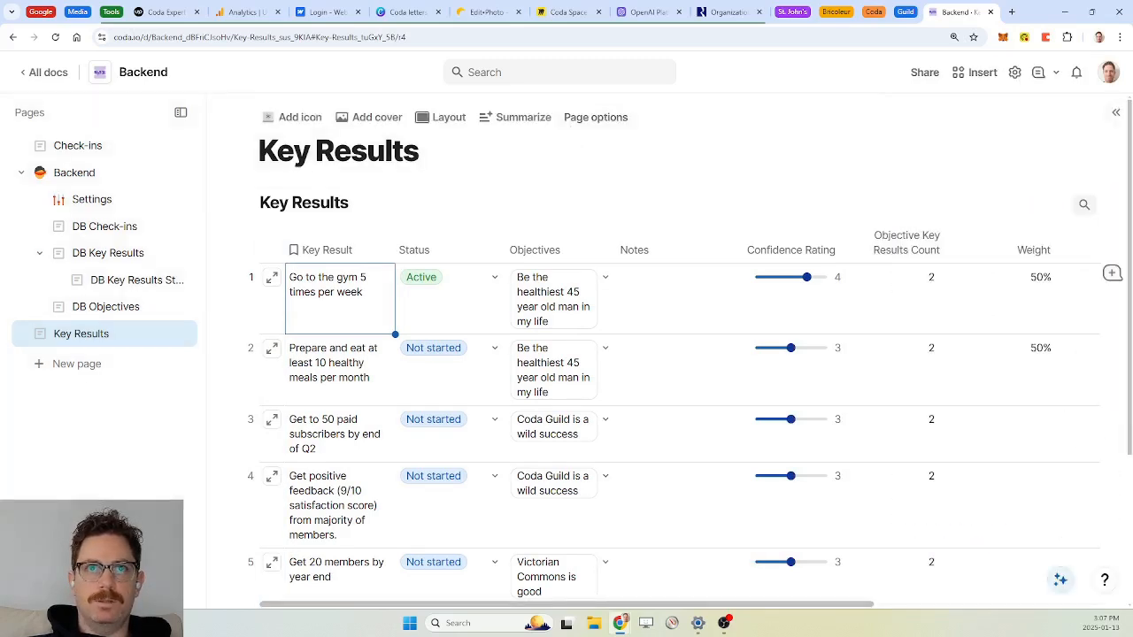
Step: Insert a new button between the Key Results page title and the table view
left_click(421, 152)
key("Return")
type("/butt")
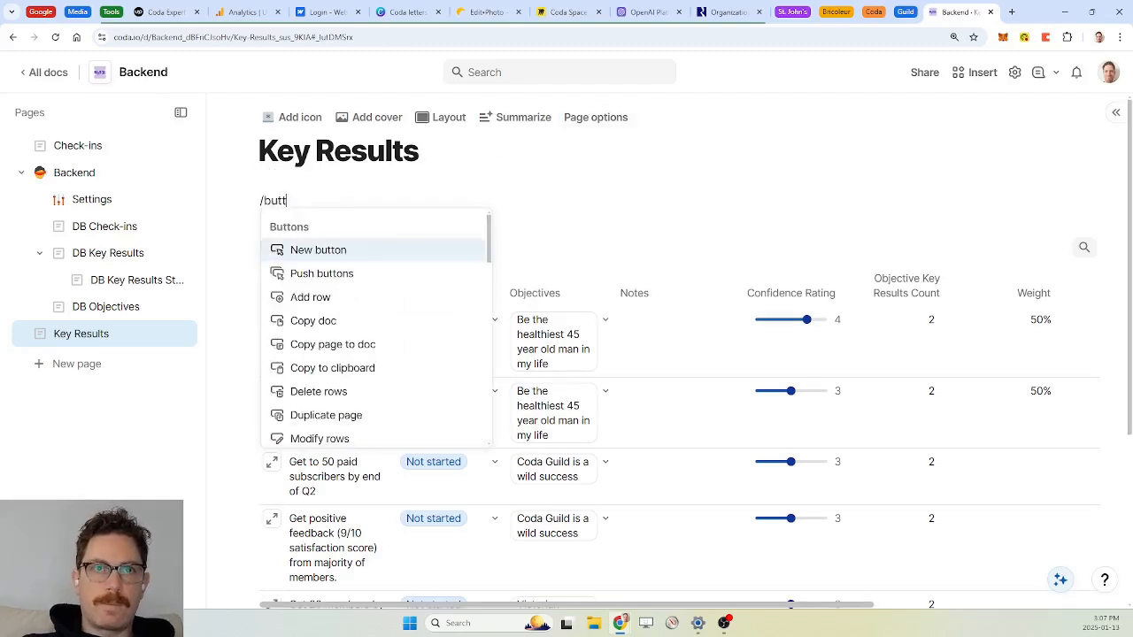
key("Return")
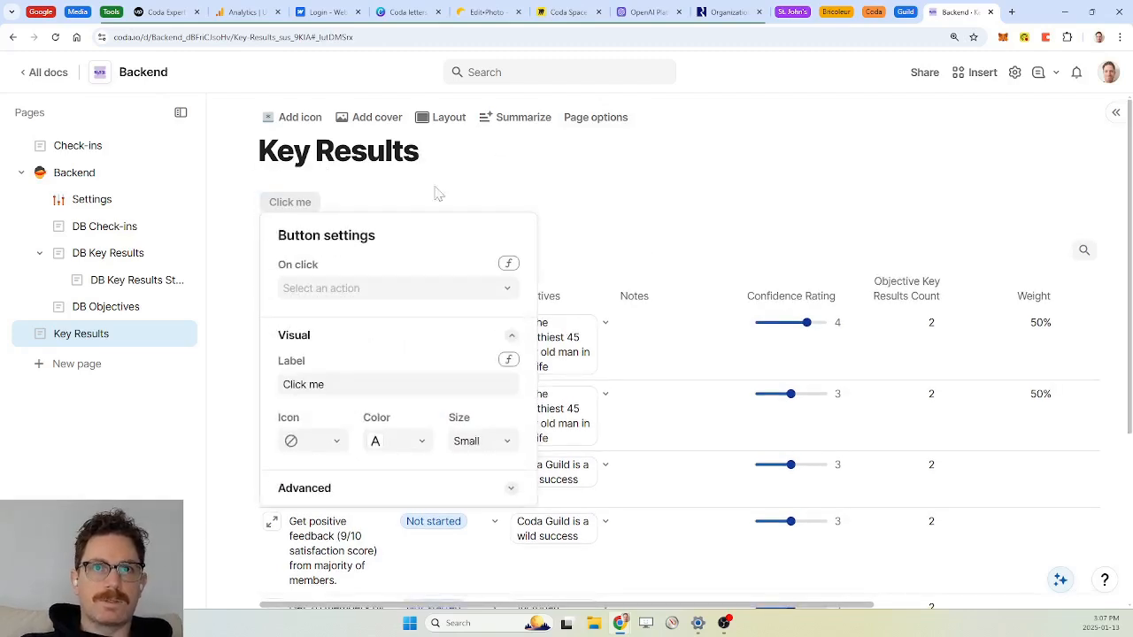
Step: Give the button an on-click formula of RunActions containing AddRow for the Key Results view
left_click(509, 263)
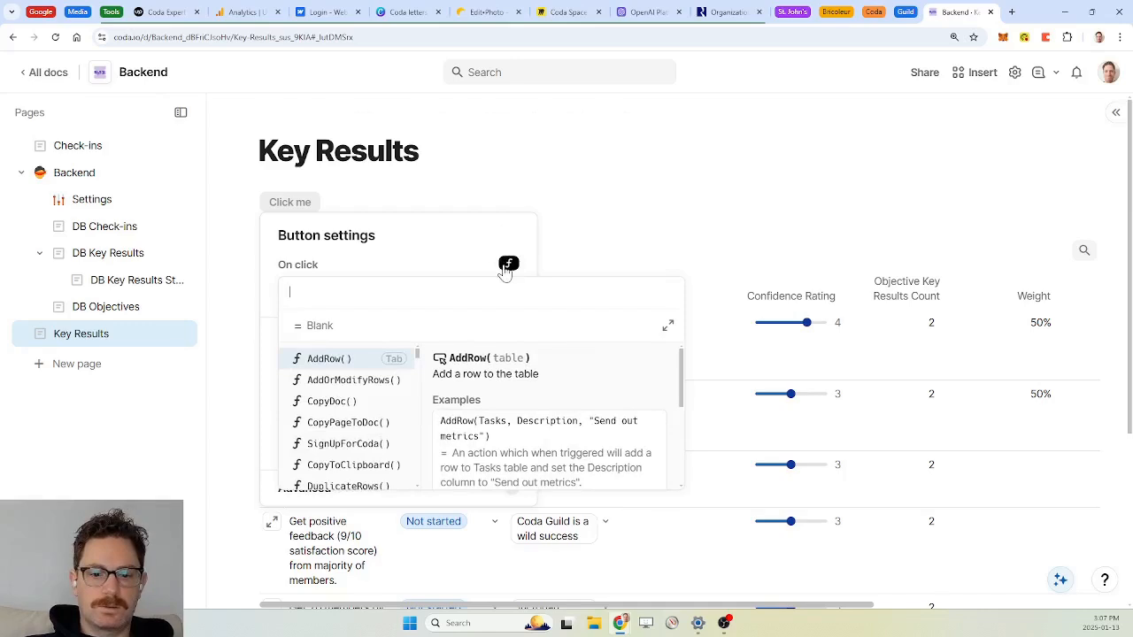
type("RunActions()")
key("Tab")
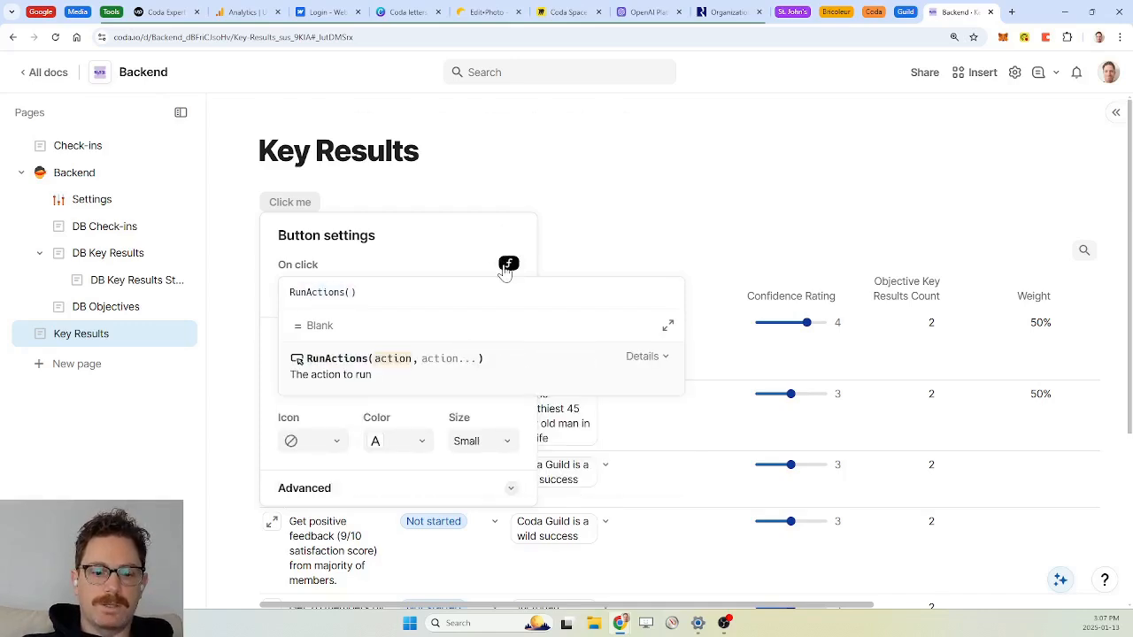
key("shift+Return")
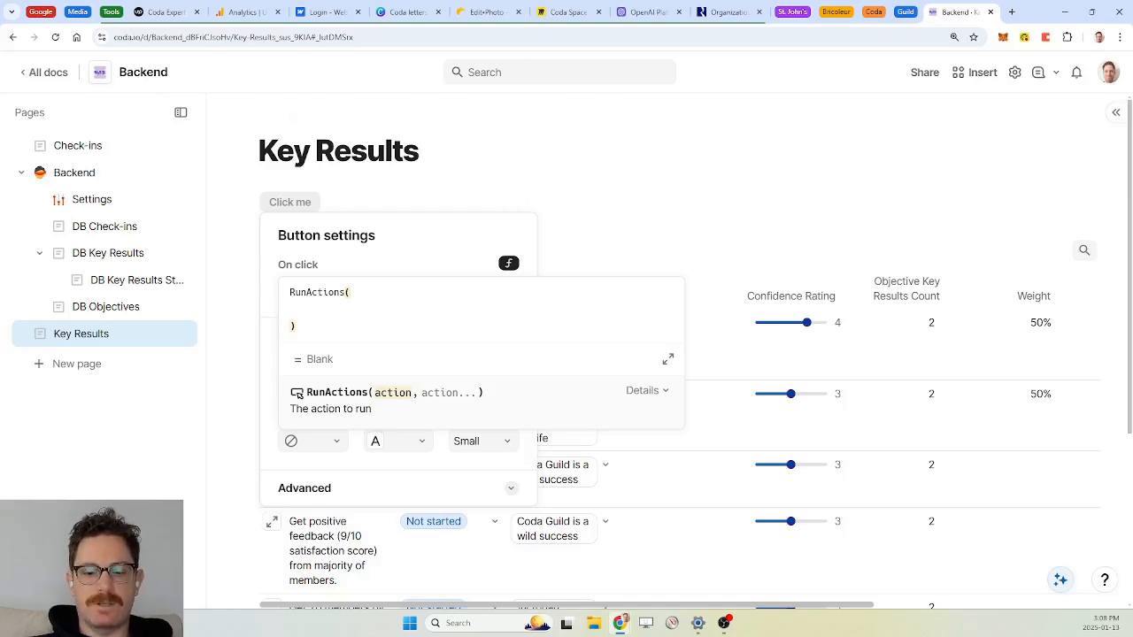
type("addrow(")
key("Tab")
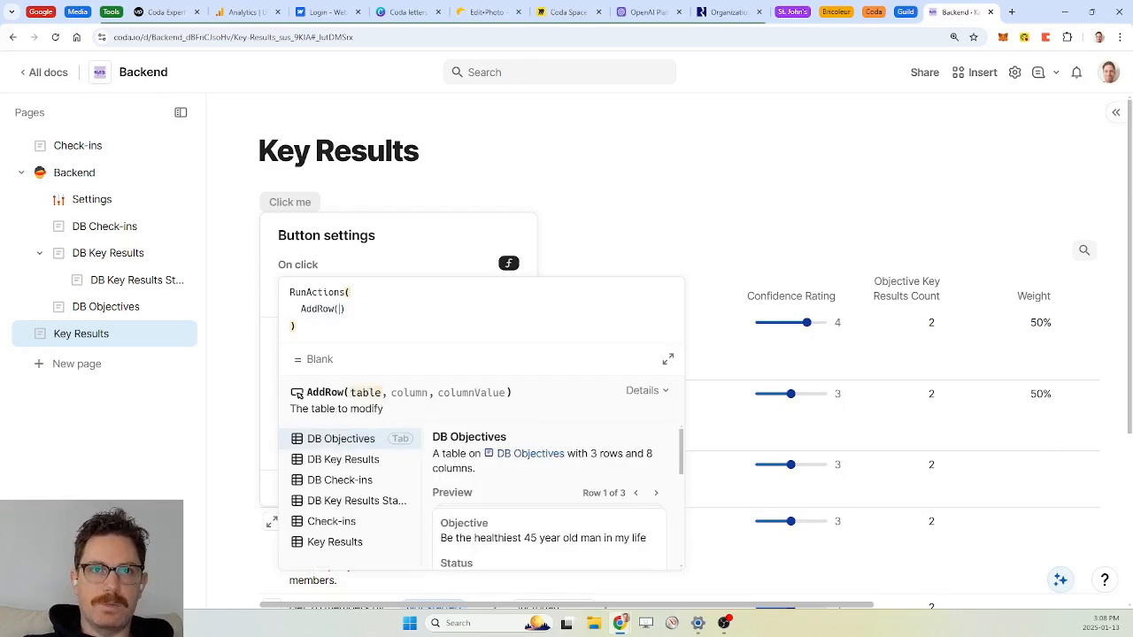
type("key results")
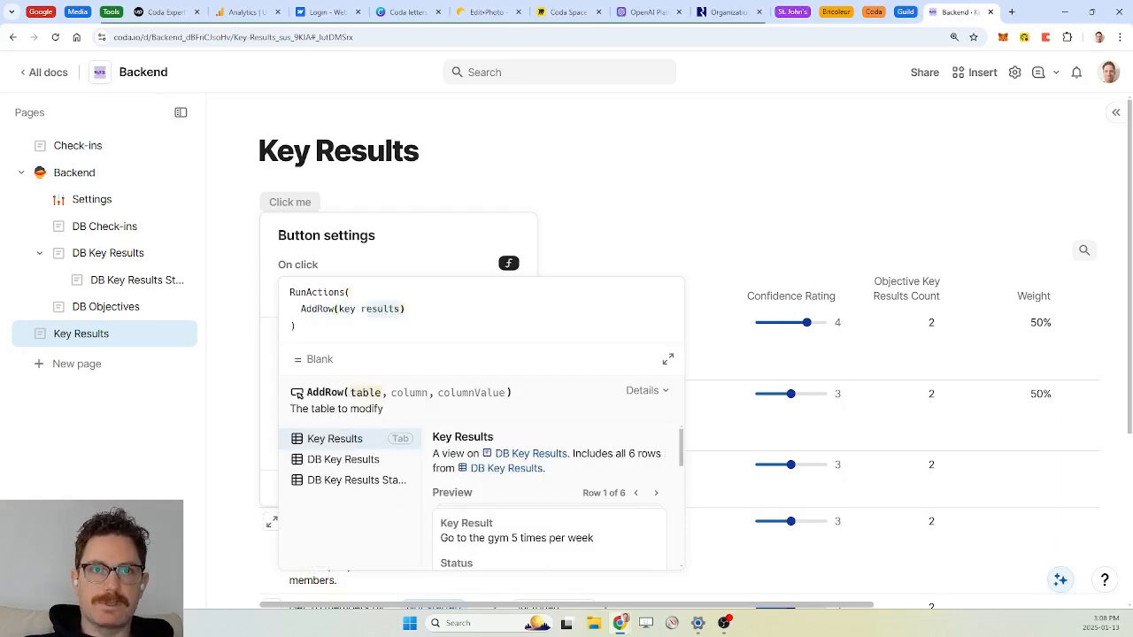
key("Tab")
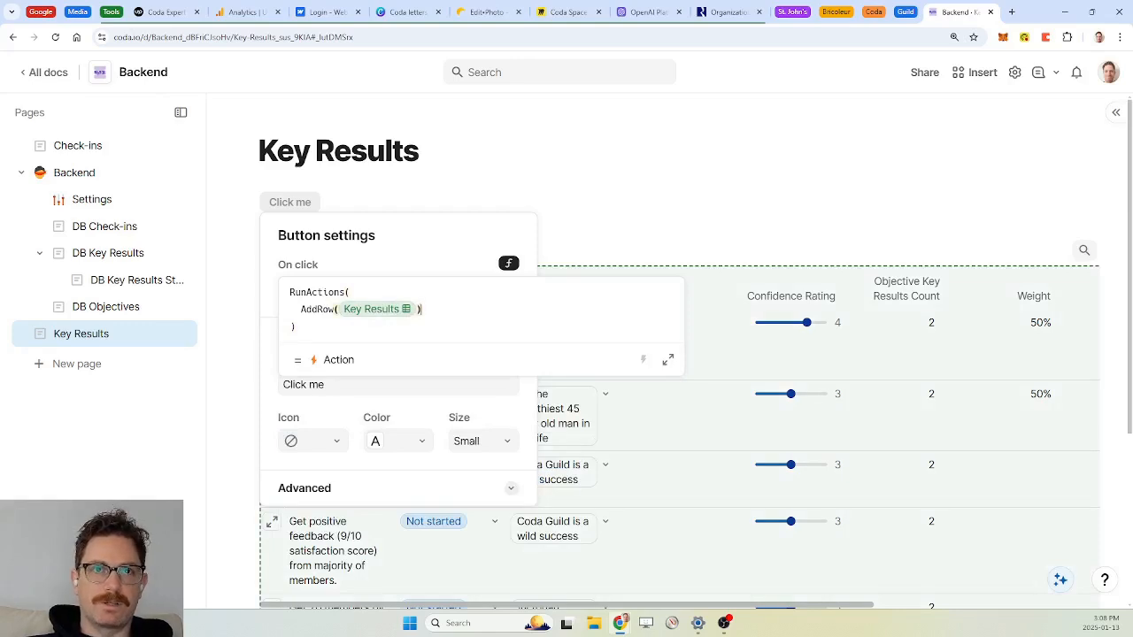
Step: Wrap the Key Results AddRow action in OpenRow() so the new row opens
left_click(302, 309)
type("open")
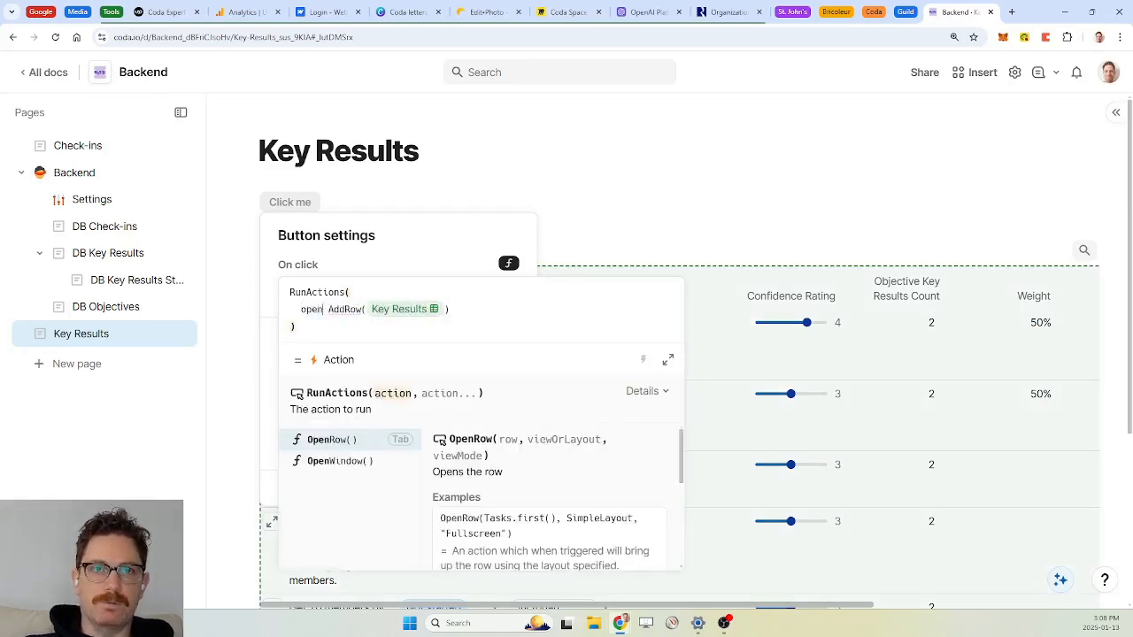
key("Tab")
key("Escape")
key("Delete")
key("Delete")
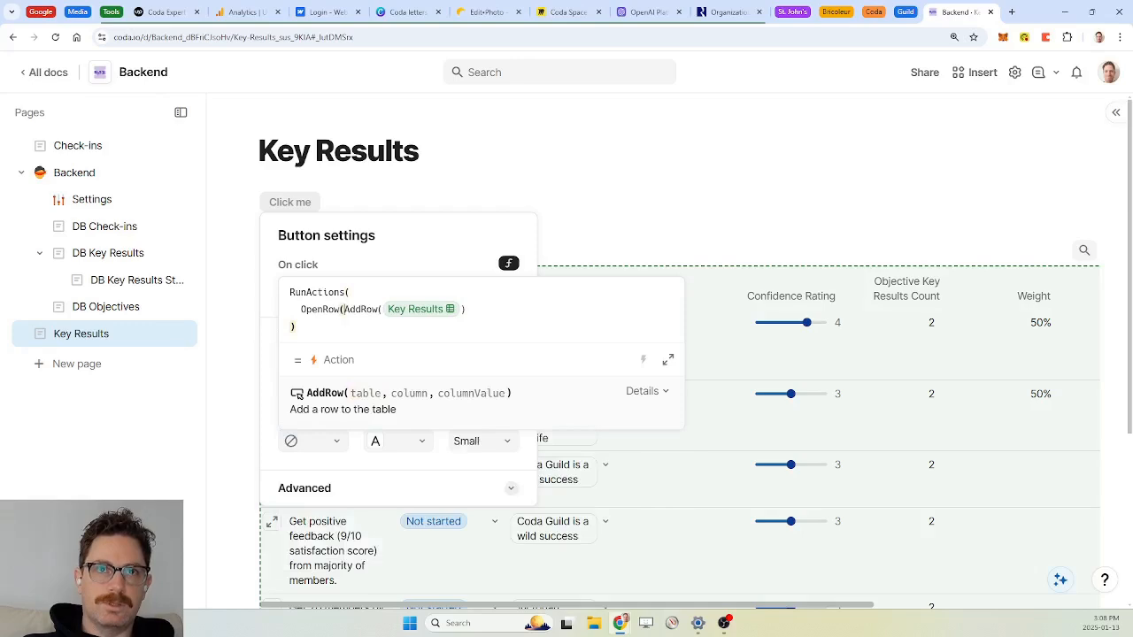
key("End")
type(")")
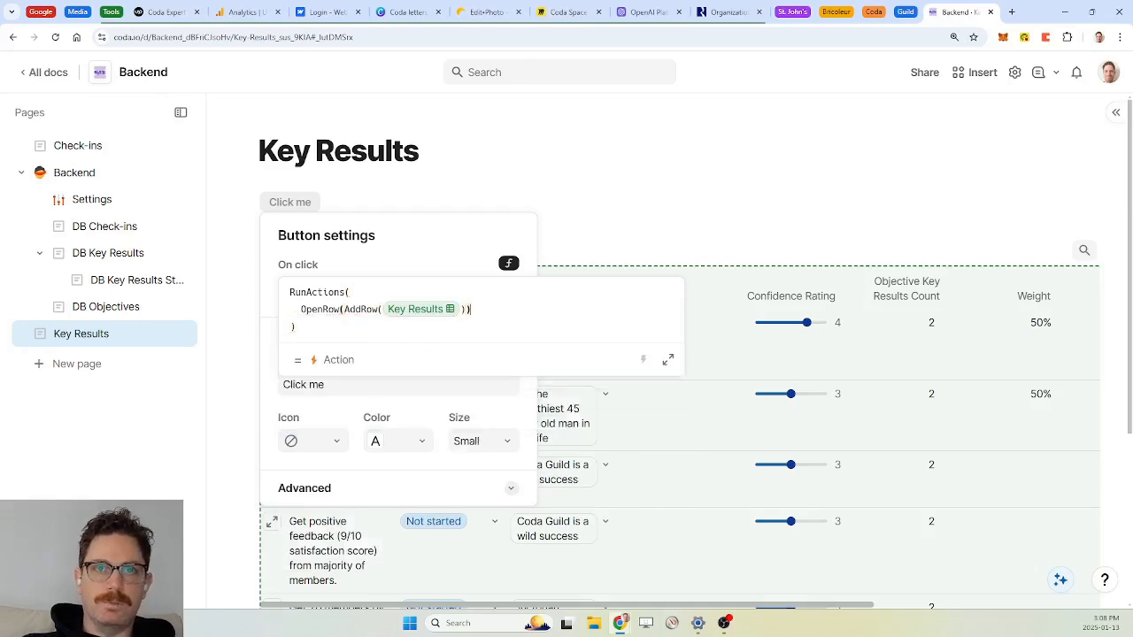
Step: Add a second action to the button formula: AddRow for the DB Key Results Status table, targeting its Key Results column
type(",")
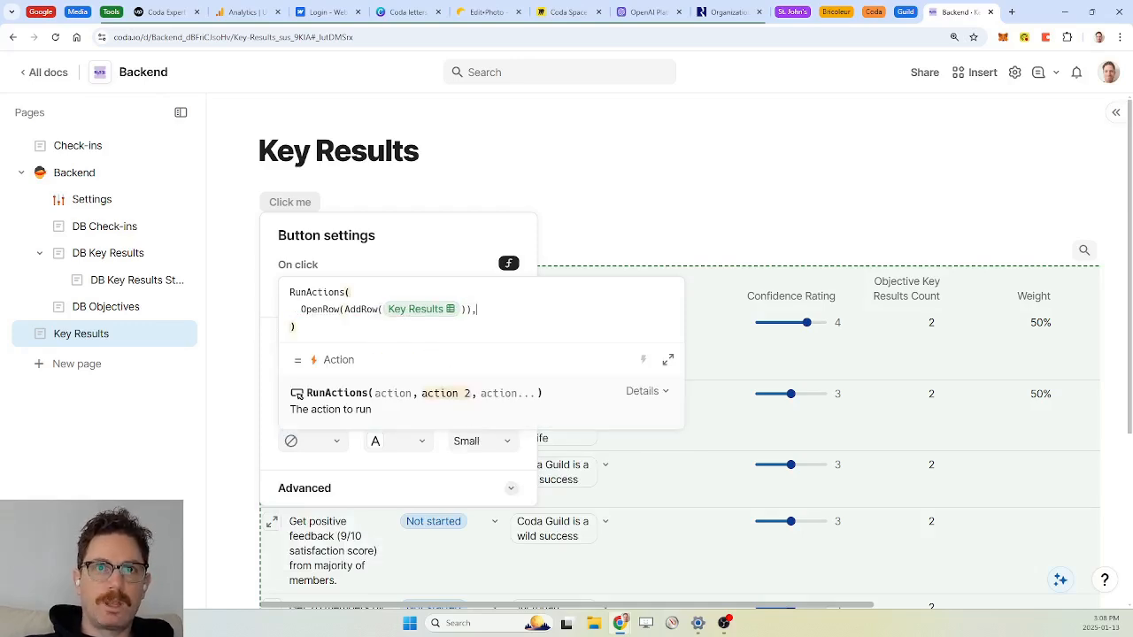
key("Return")
type("AddRow()")
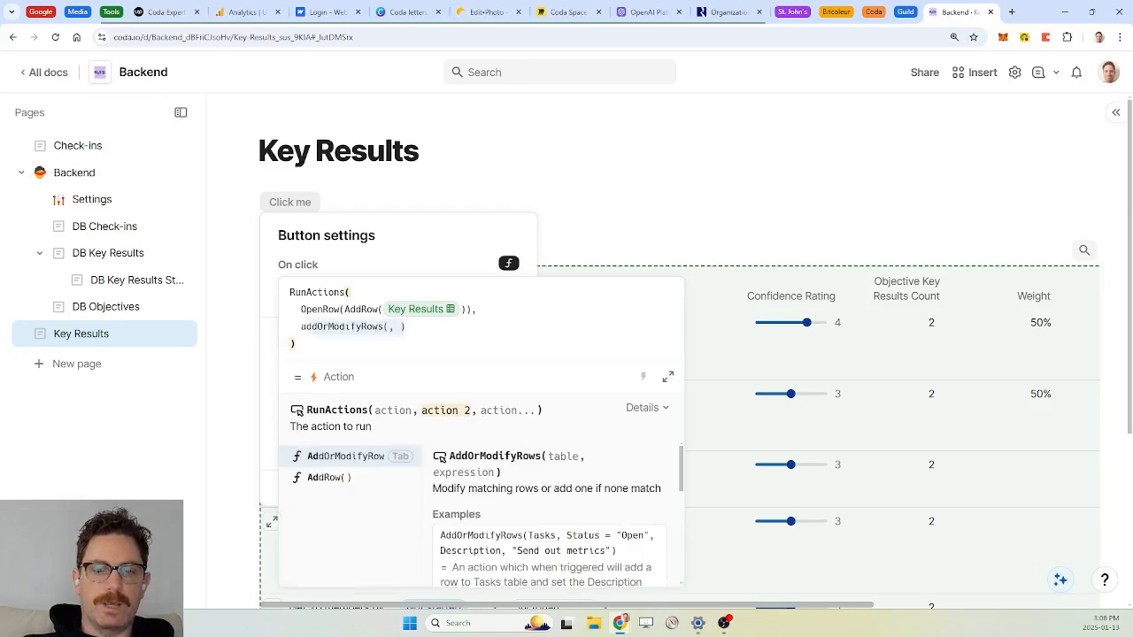
key("Tab")
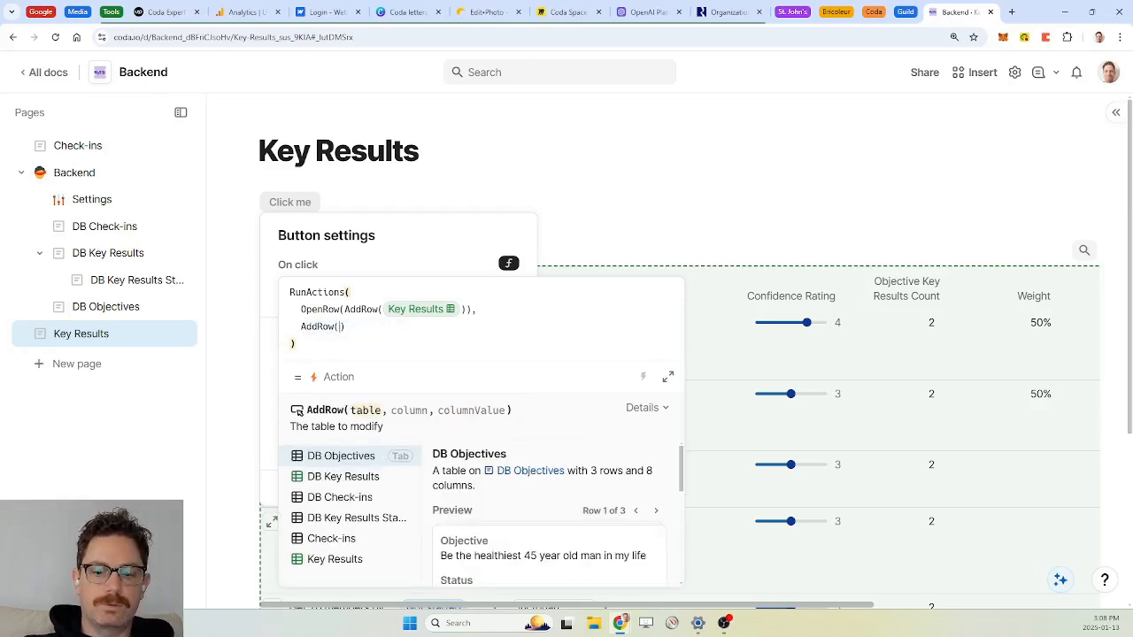
type("key results")
key("Down")
key("Down")
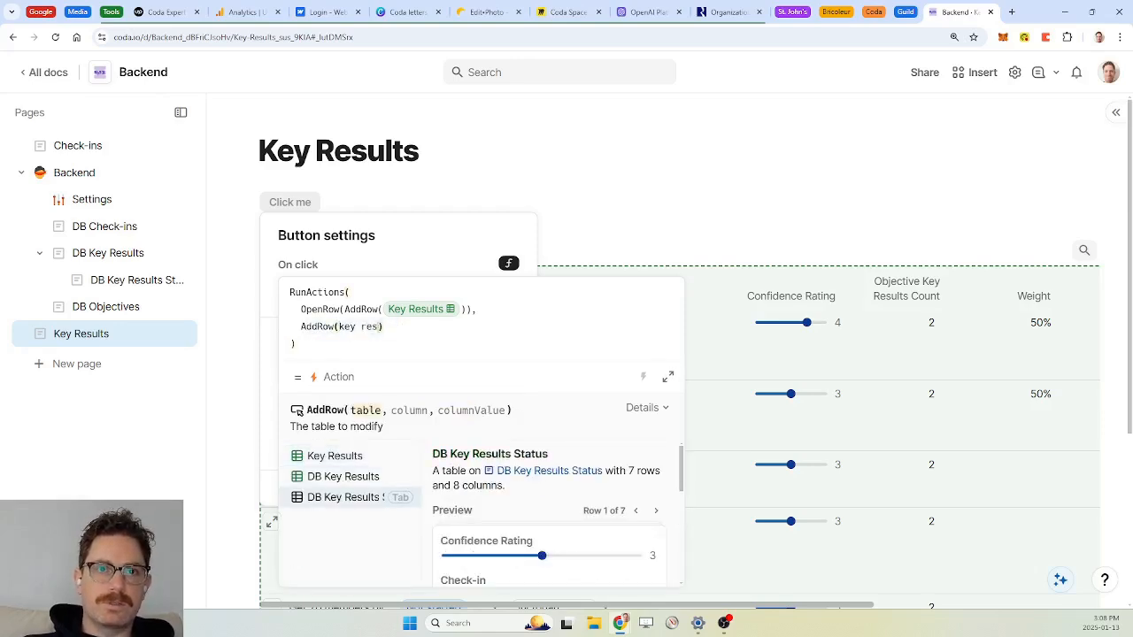
key("Tab")
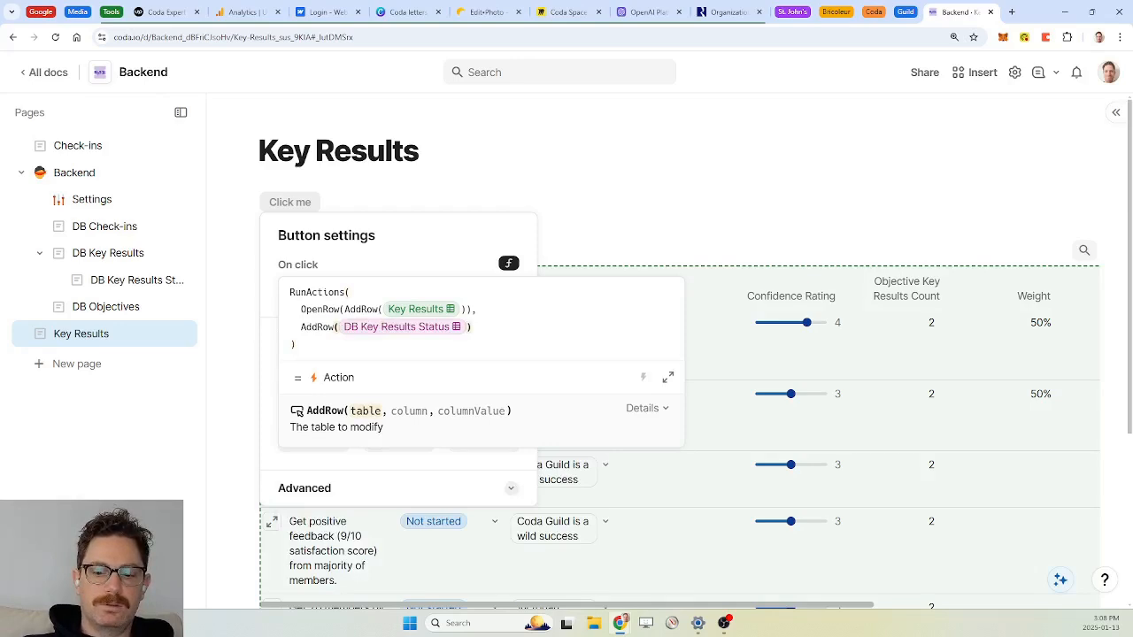
type(",key Results")
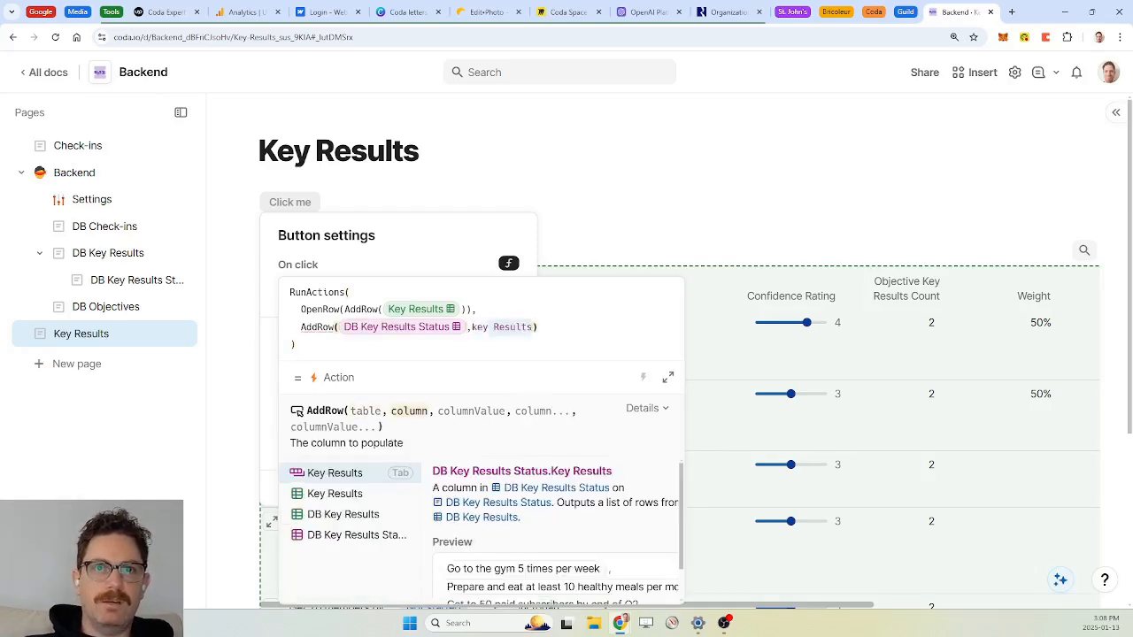
key("Tab")
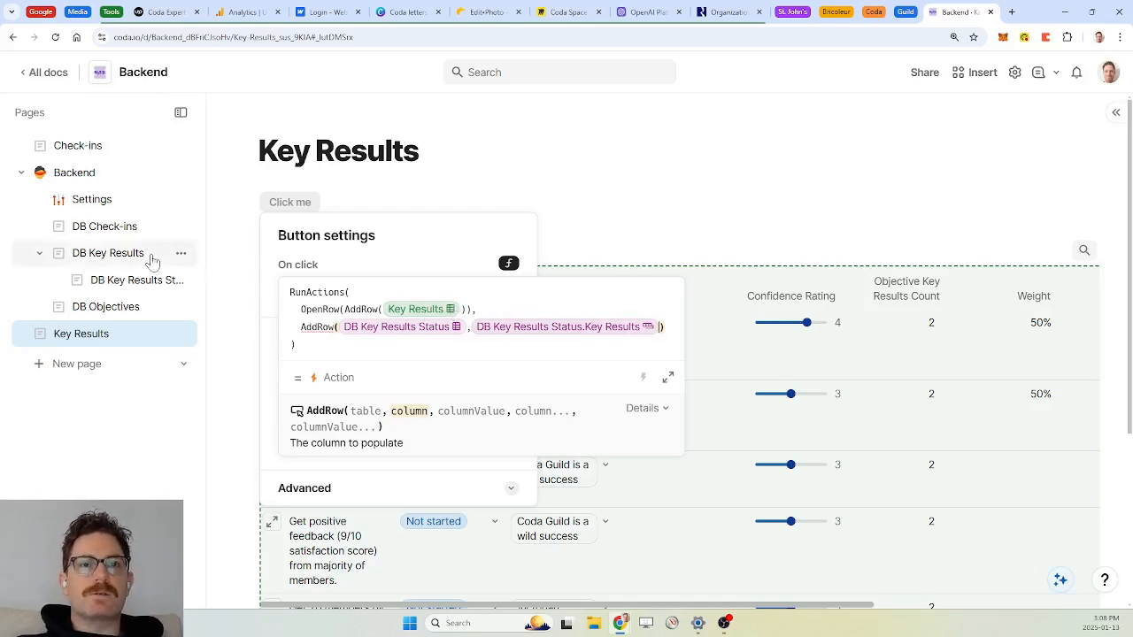
Step: On the Settings page, add a "Current Key Result" heading between the Current Check-in and Current User sections
left_click(91, 203)
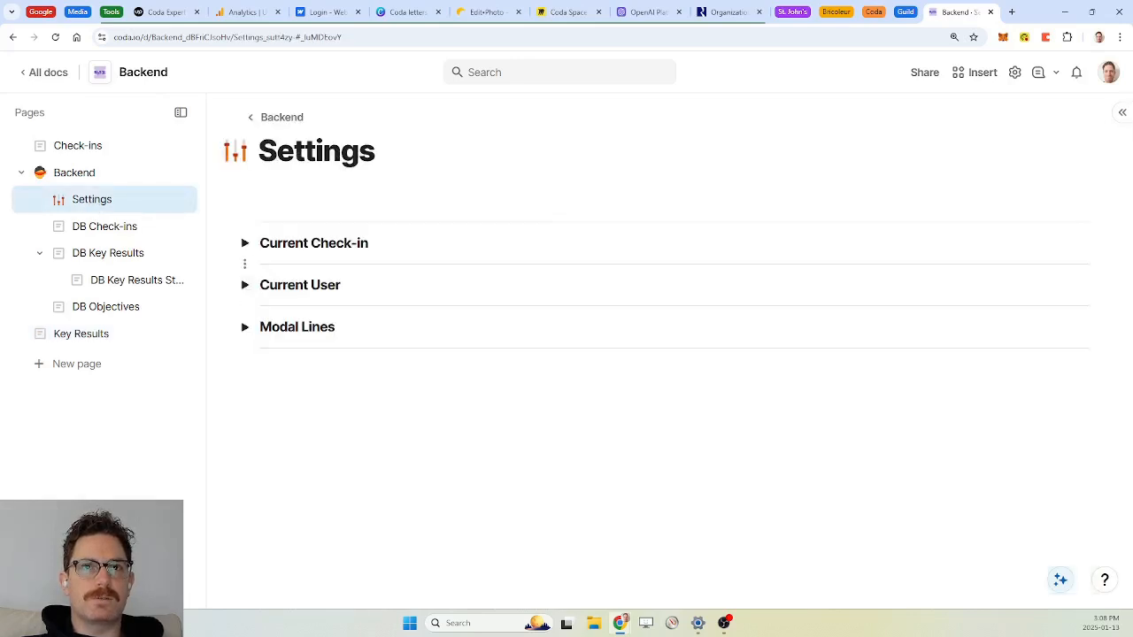
left_click(531, 264)
key("Return")
type("/")
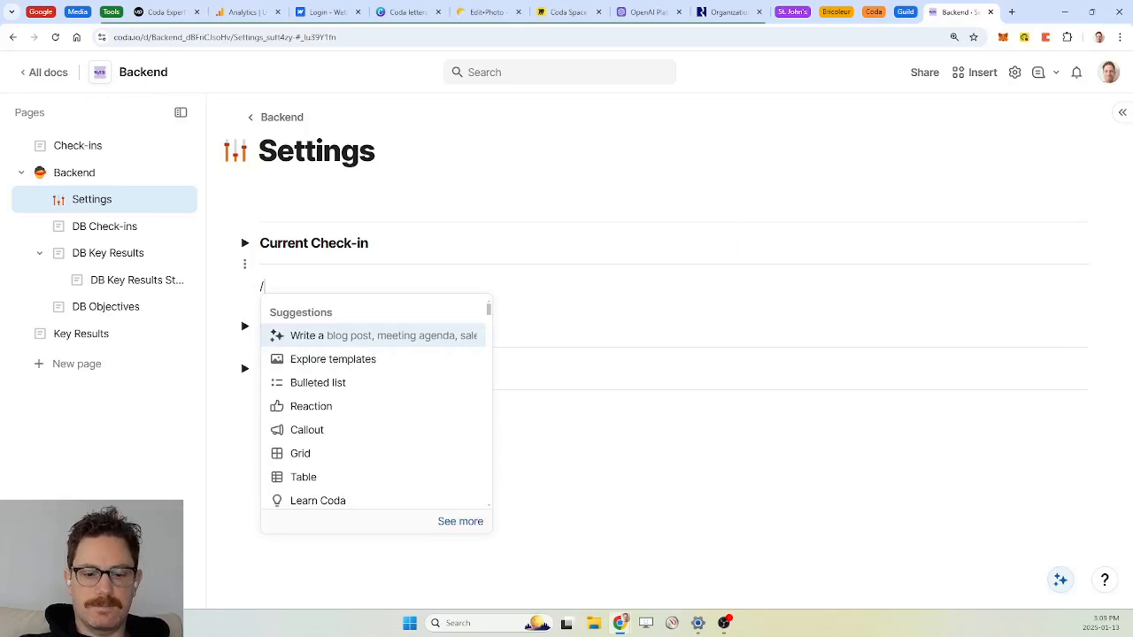
key("BackSpace")
type("Cure")
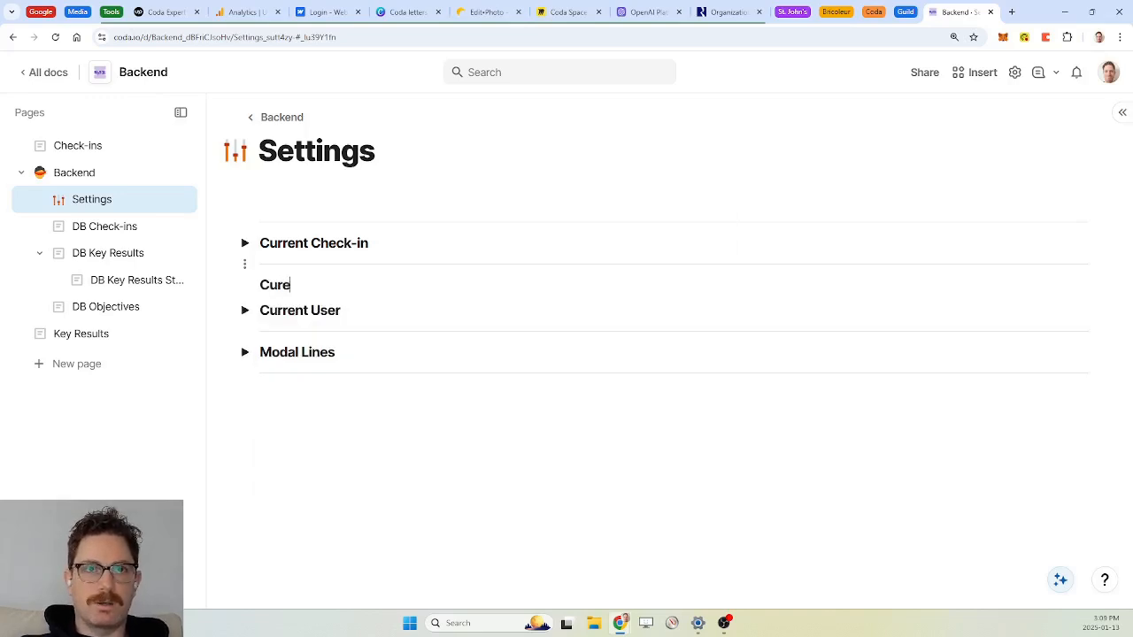
key("BackSpace")
type("rent Key Result")
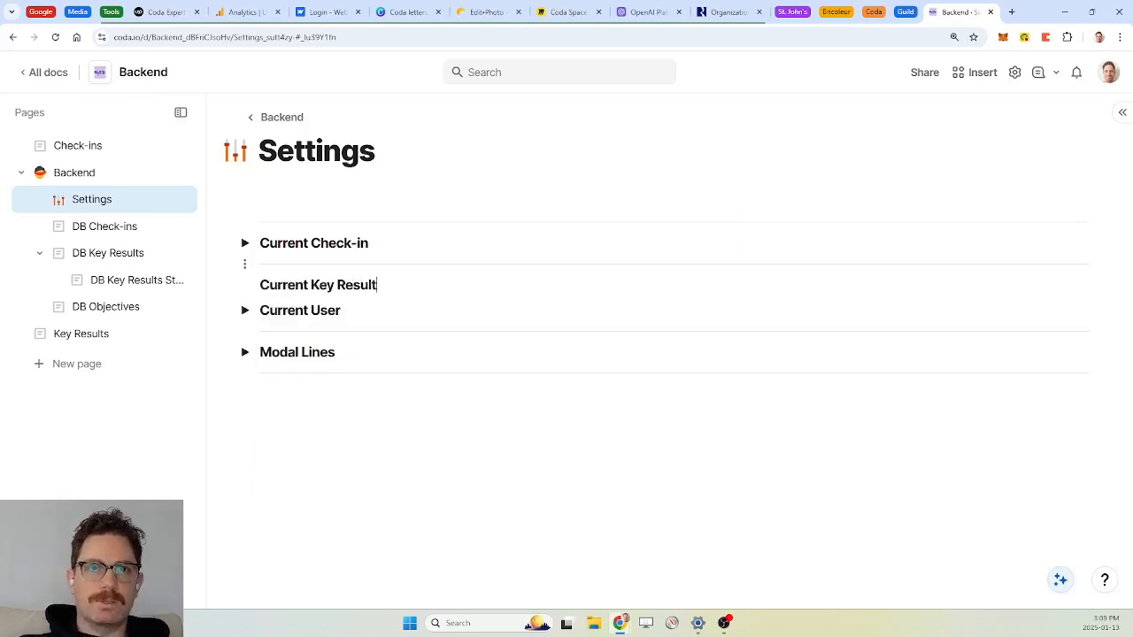
Step: Insert a relation control under the Current Key Result heading and name it currentKeyResult
key("Return")
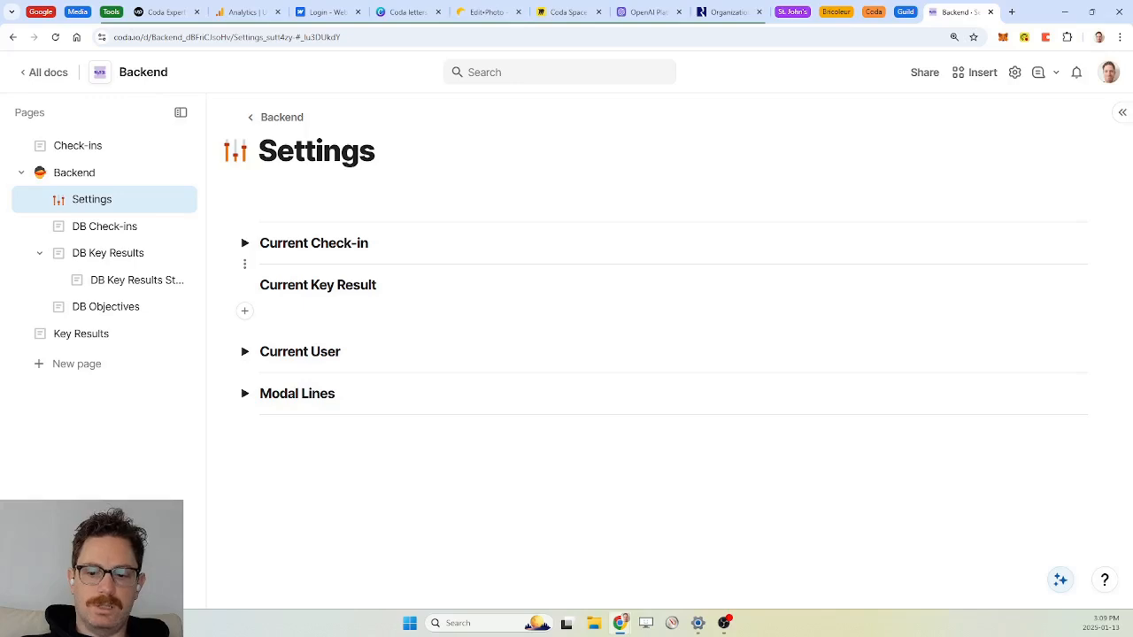
type("/rel")
key("Return")
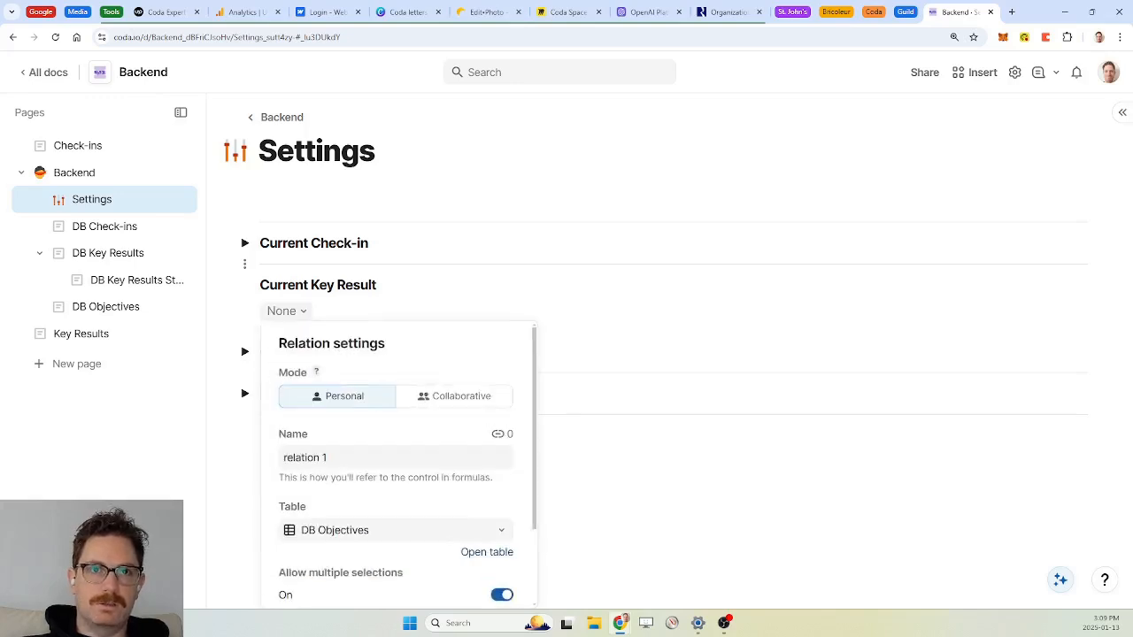
left_click(326, 458)
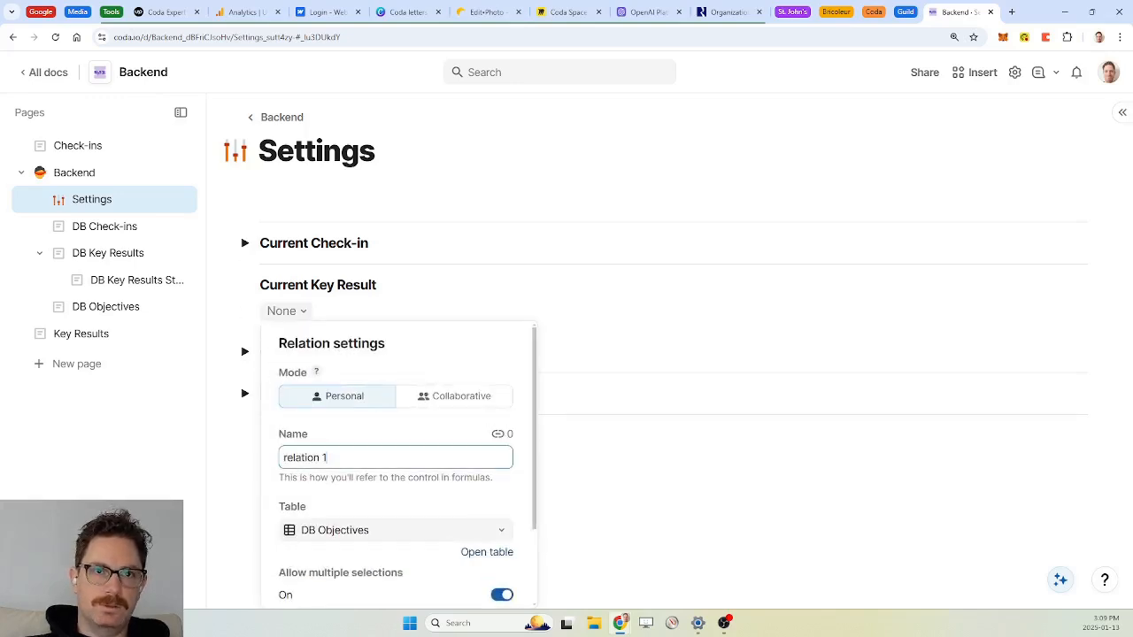
key("BackSpace")
key("BackSpace")
key("BackSpace")
key("BackSpace")
key("BackSpace")
key("BackSpace")
key("BackSpace")
key("BackSpace")
type("curre")
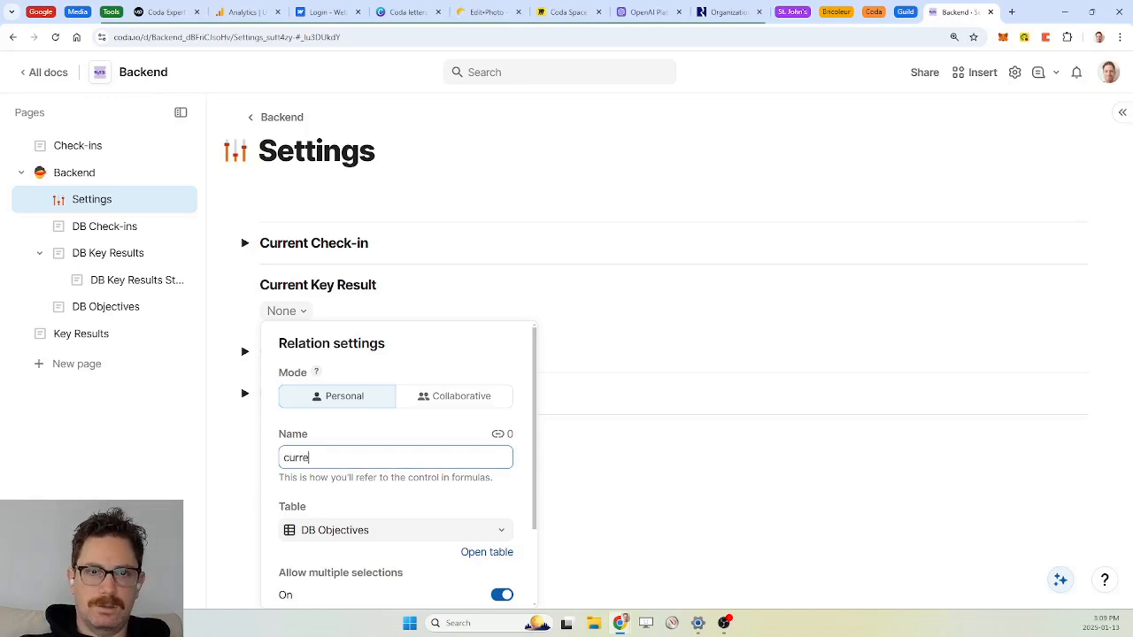
type("ntKeyResult")
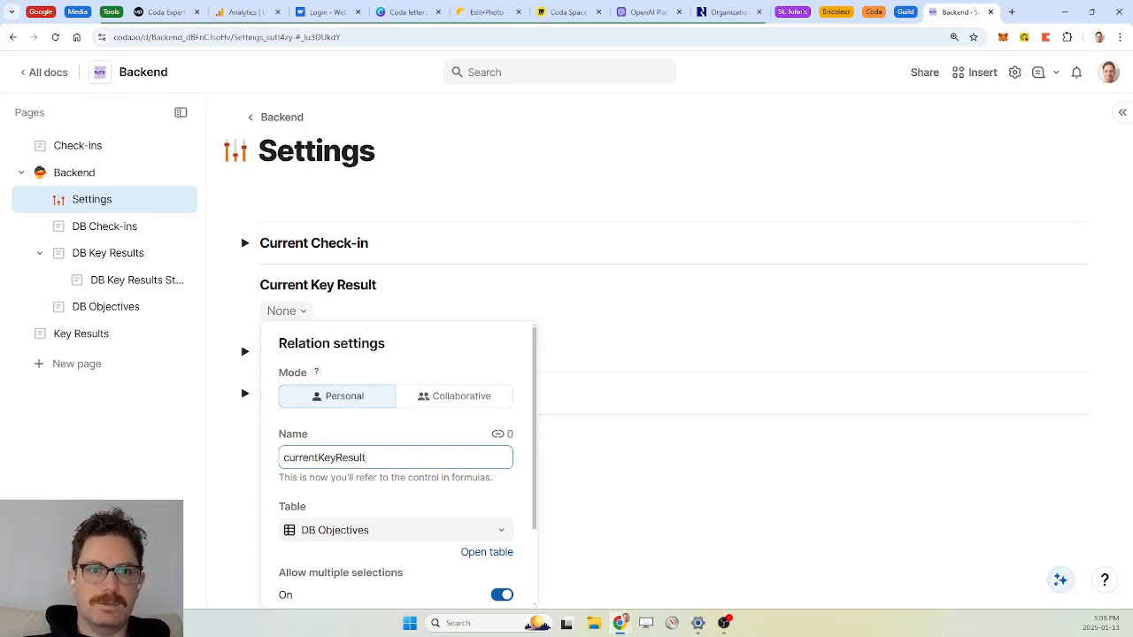
Step: Link the currentKeyResult control to the DB Key Results table and turn off multiple selections
left_click(385, 536)
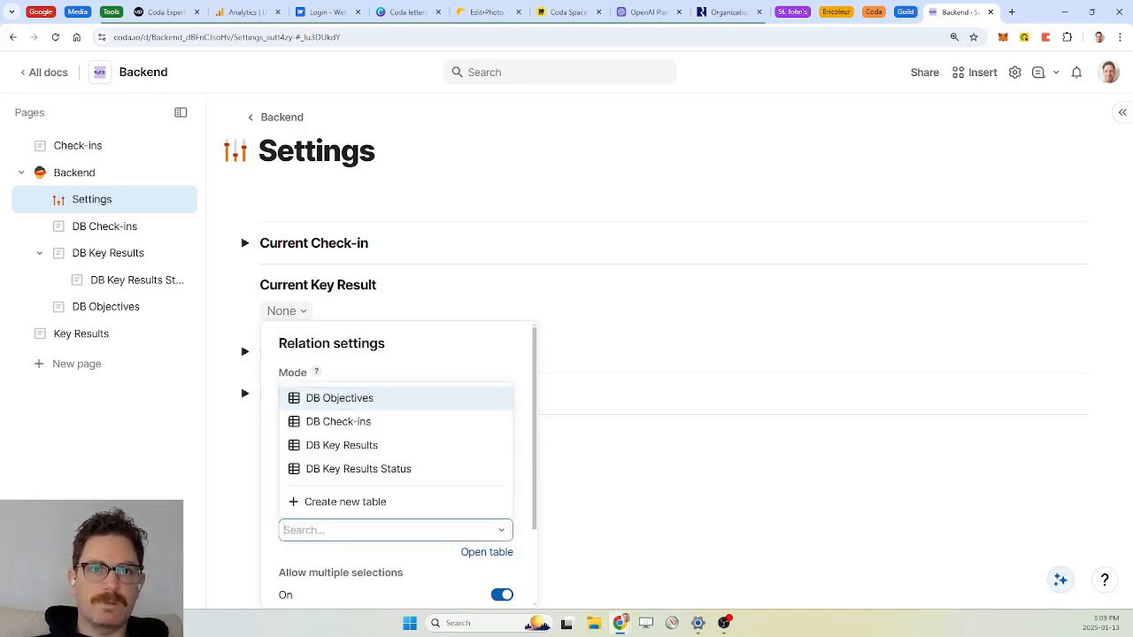
left_click(367, 446)
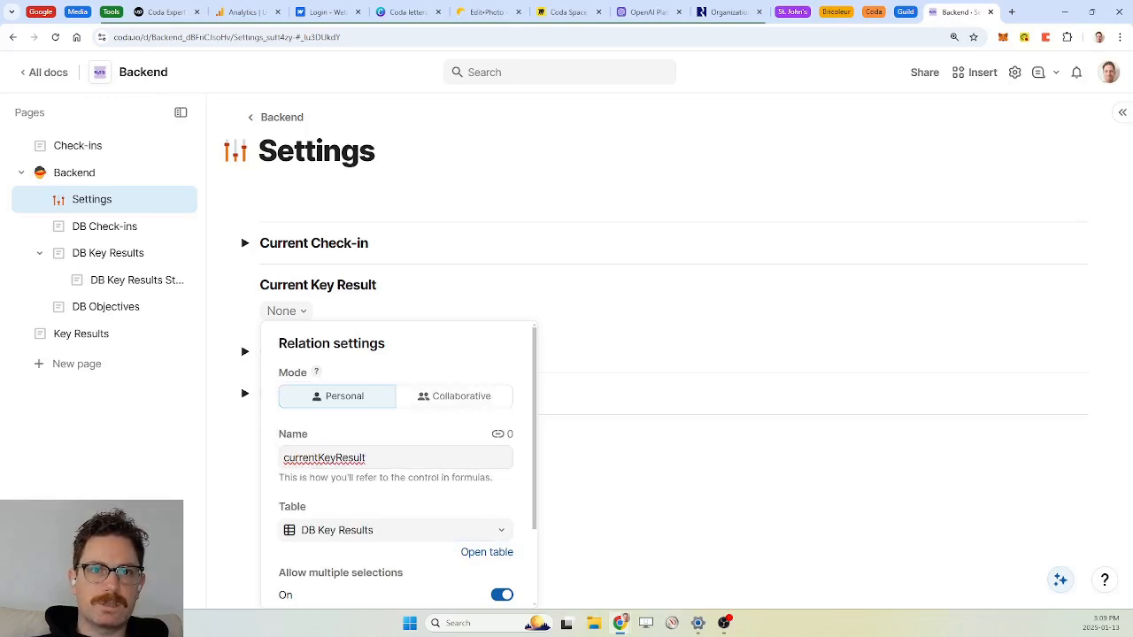
scroll(398, 460, "down", 2)
left_click(502, 491)
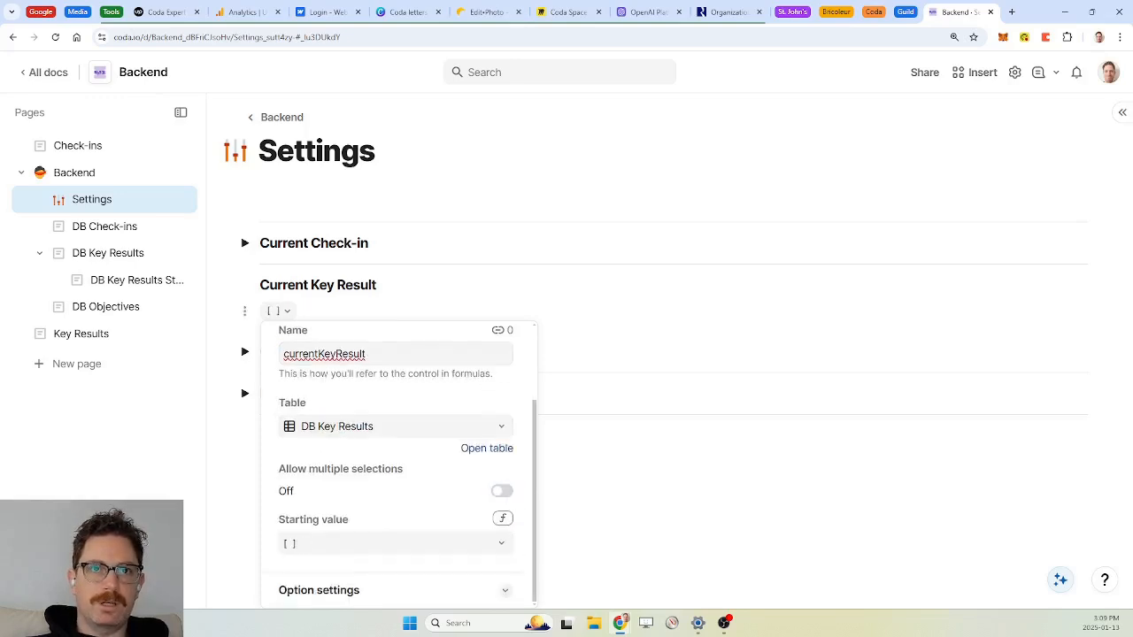
Step: Close the relation settings and collapse the Current Key Result section on the Settings page
left_click(412, 285)
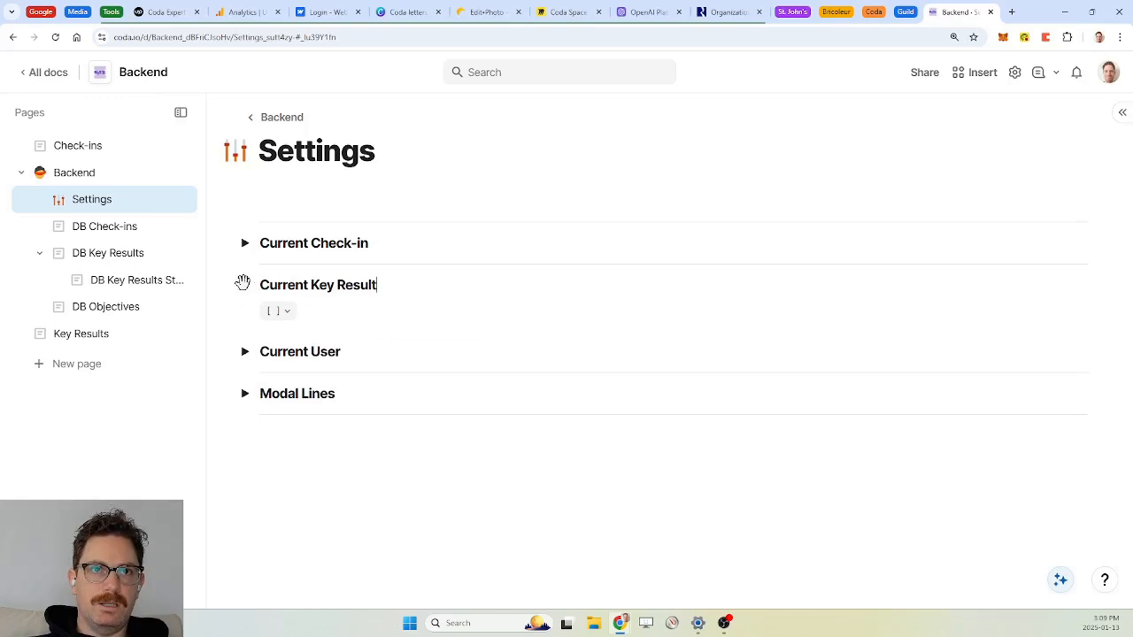
left_click(249, 284)
left_click(228, 315)
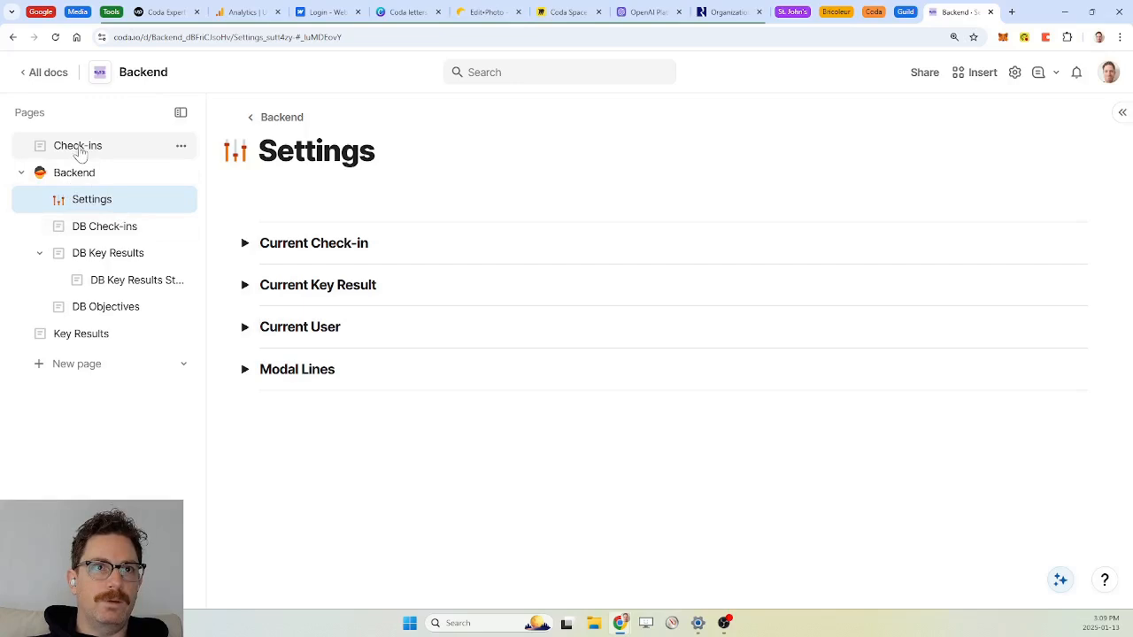
Step: Move the Key Results page between Check-ins and Backend in the page list, and open it
left_click_drag(83, 333, 110, 177)
left_click(110, 174)
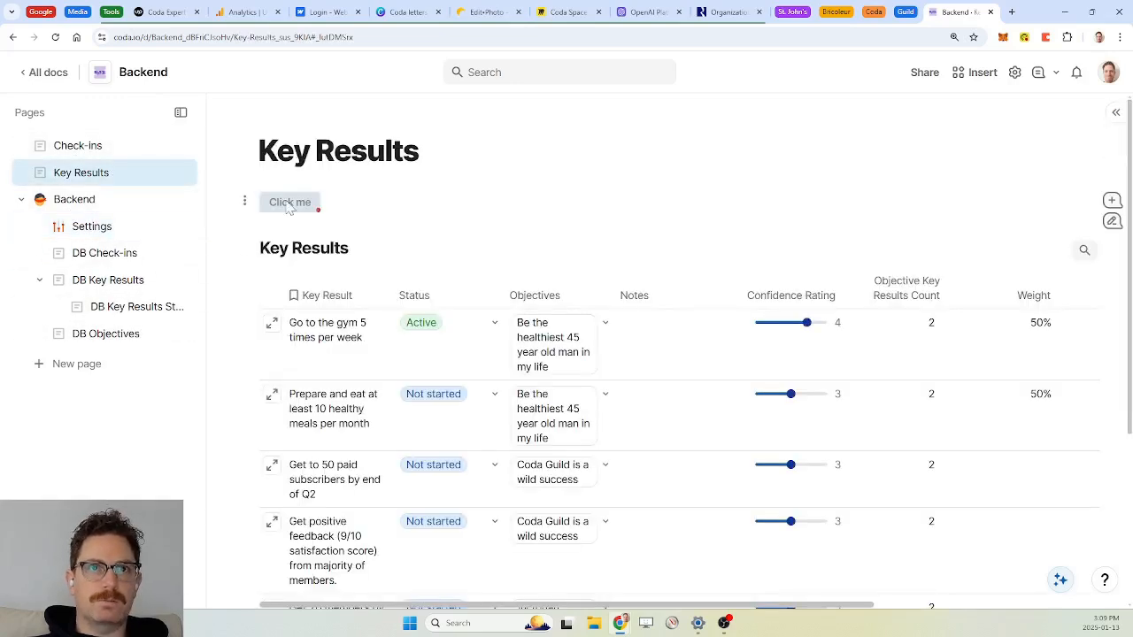
Step: In the button's on-click formula, replace the OpenRow action with SetControlValue targeting the currentKeyResult control
left_click(290, 203)
left_click(458, 292)
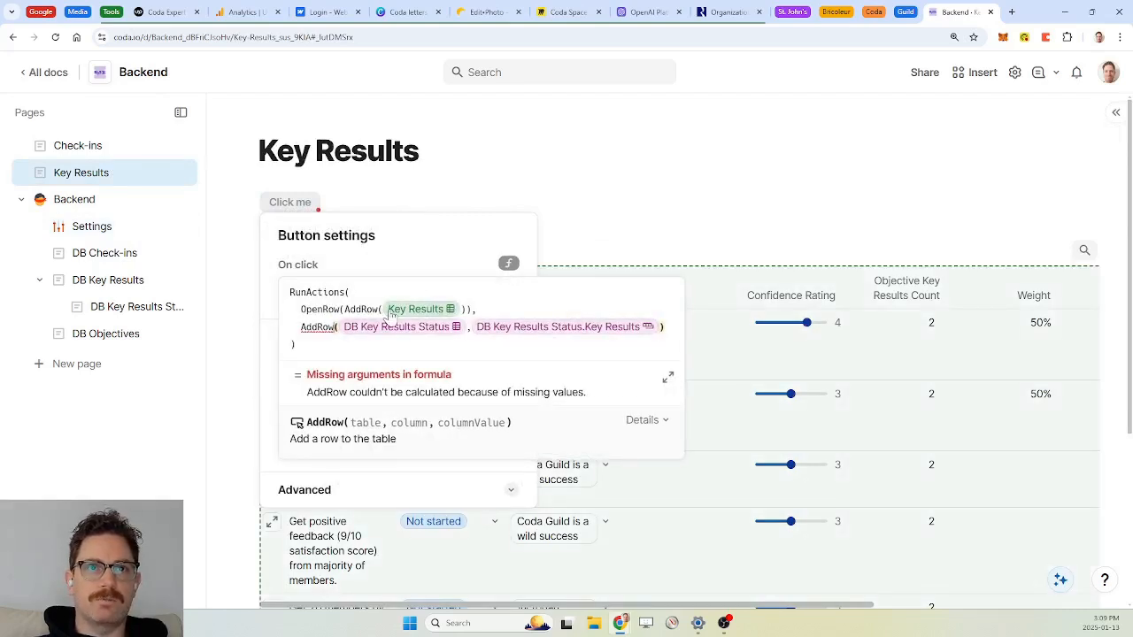
left_click(301, 310)
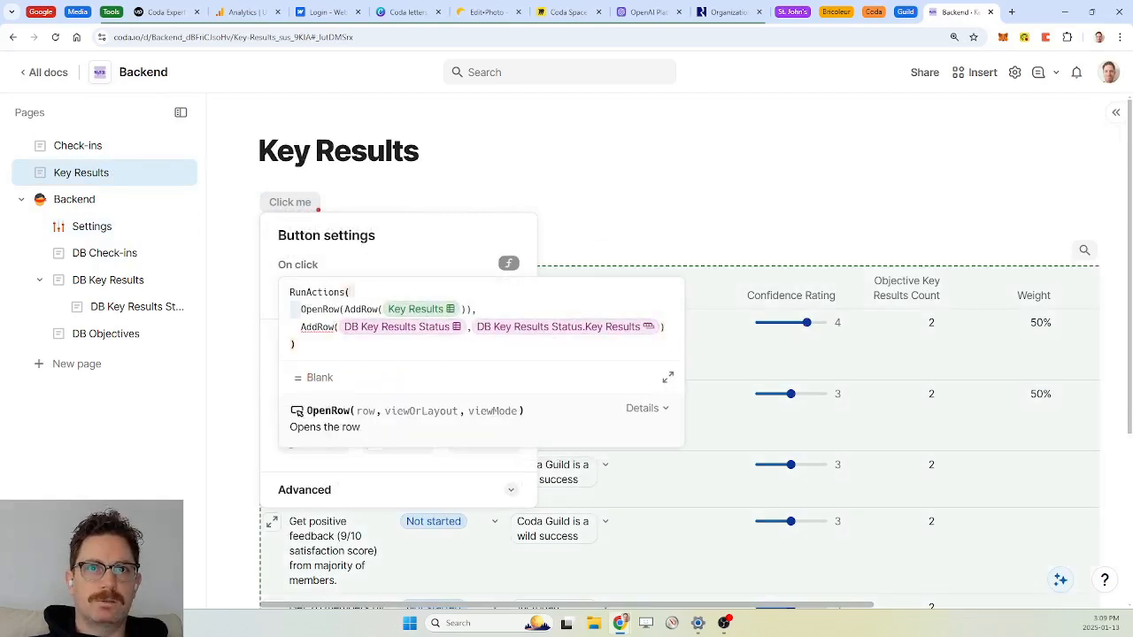
left_click_drag(301, 309, 471, 310)
type("setcontrolvalue(,")
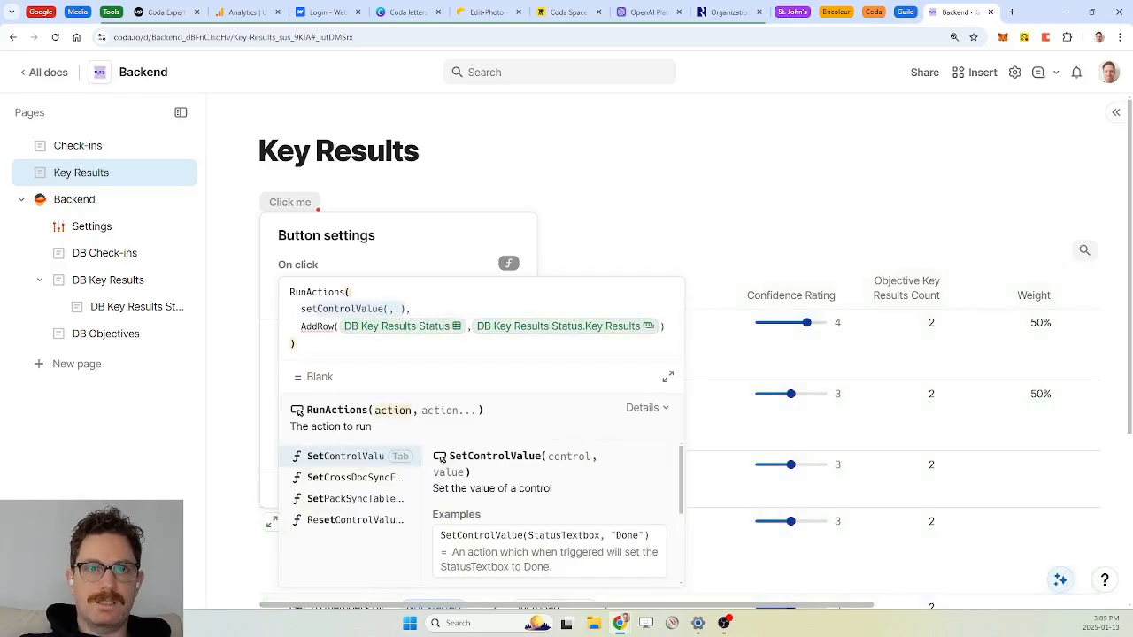
key("Tab")
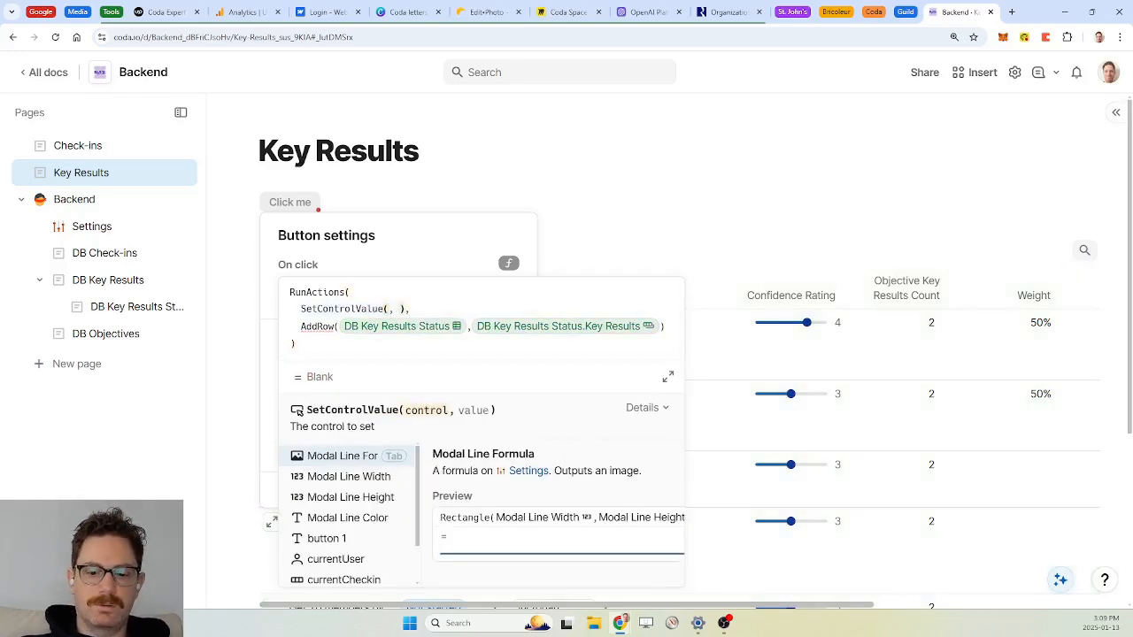
type("current")
key("Down")
key("Down")
key("Tab")
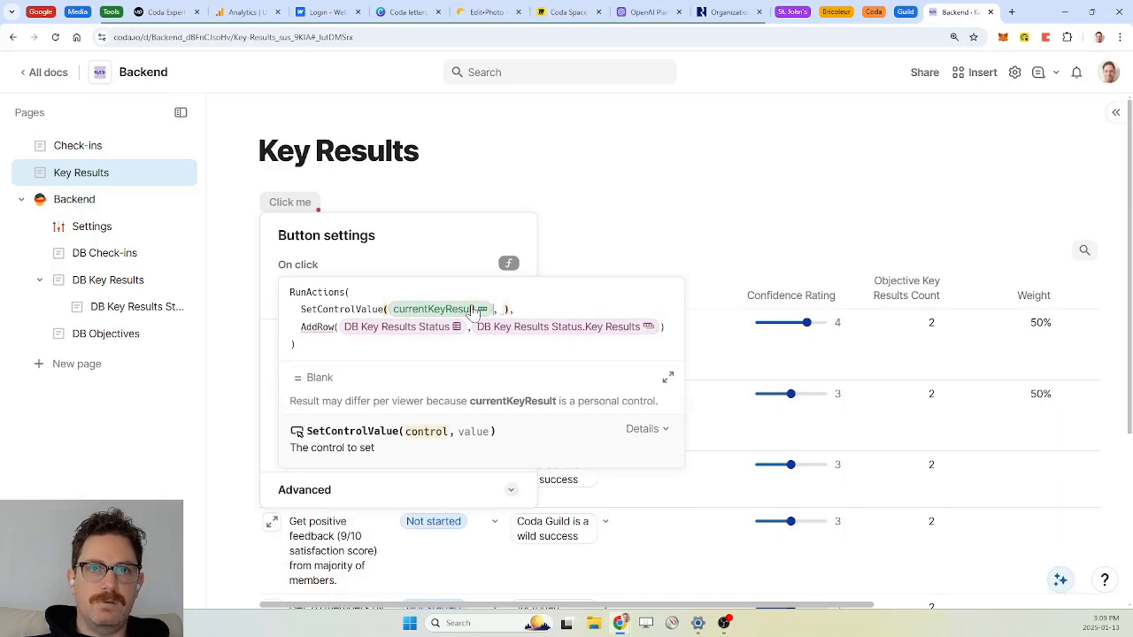
Step: Set the SetControlValue value to an AddRow action for the DB Key Results table
type("addrow(")
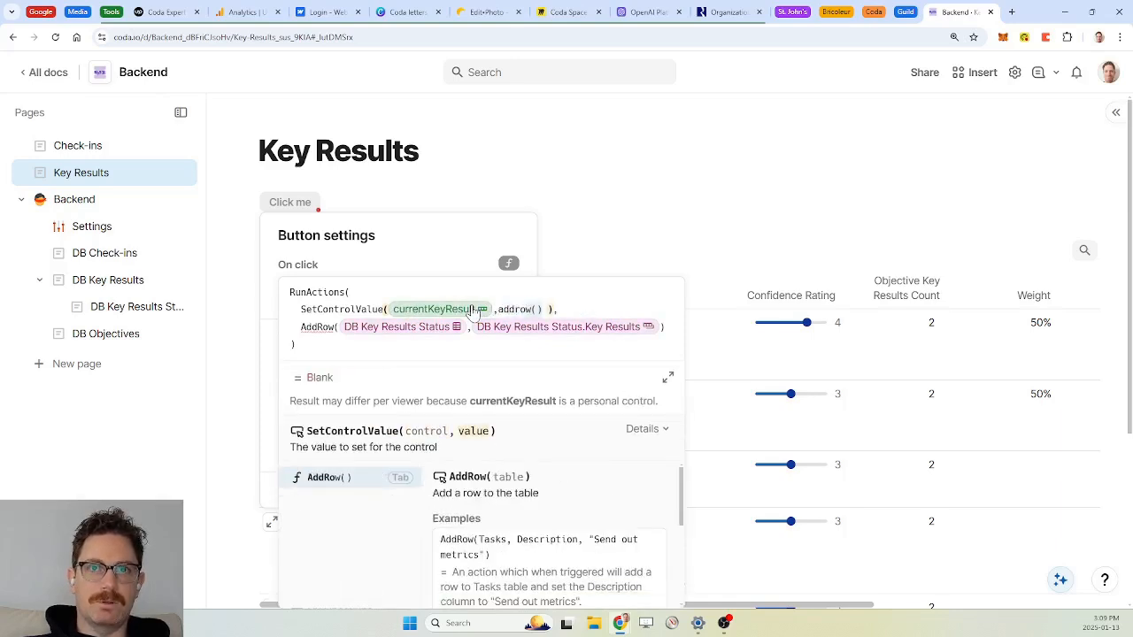
key("Tab")
key("Escape")
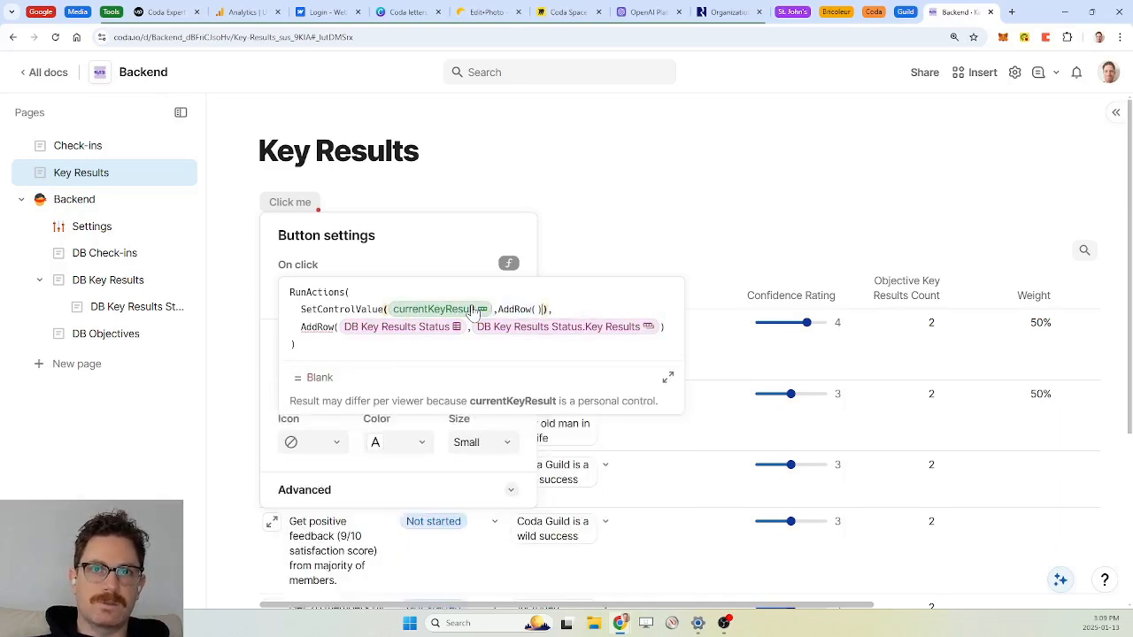
key("Left")
type("db key results")
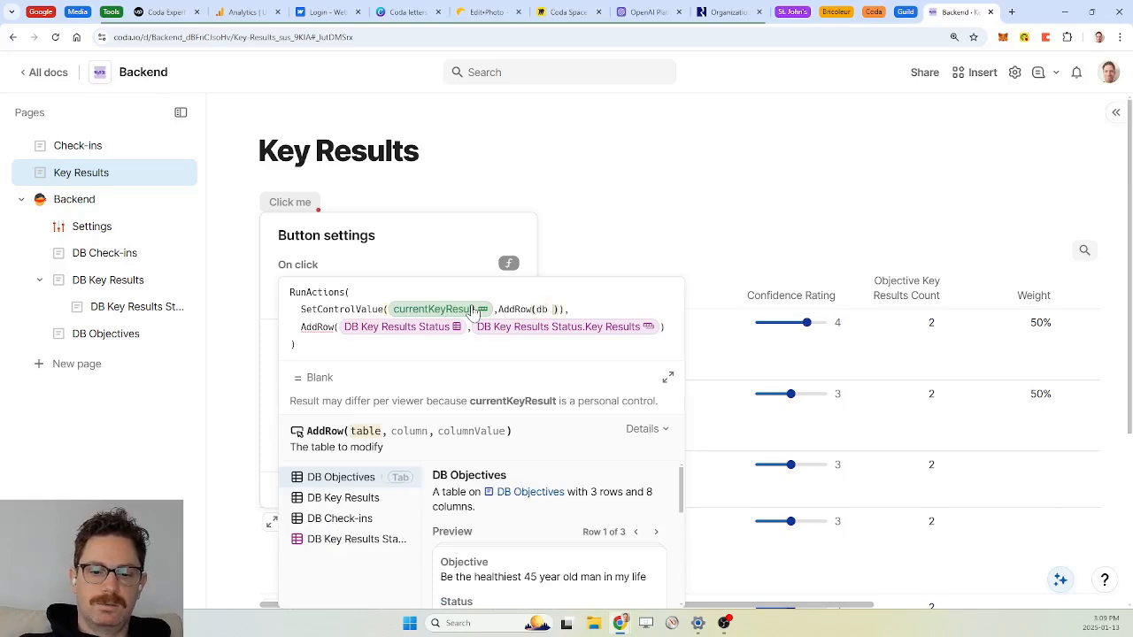
key("Tab")
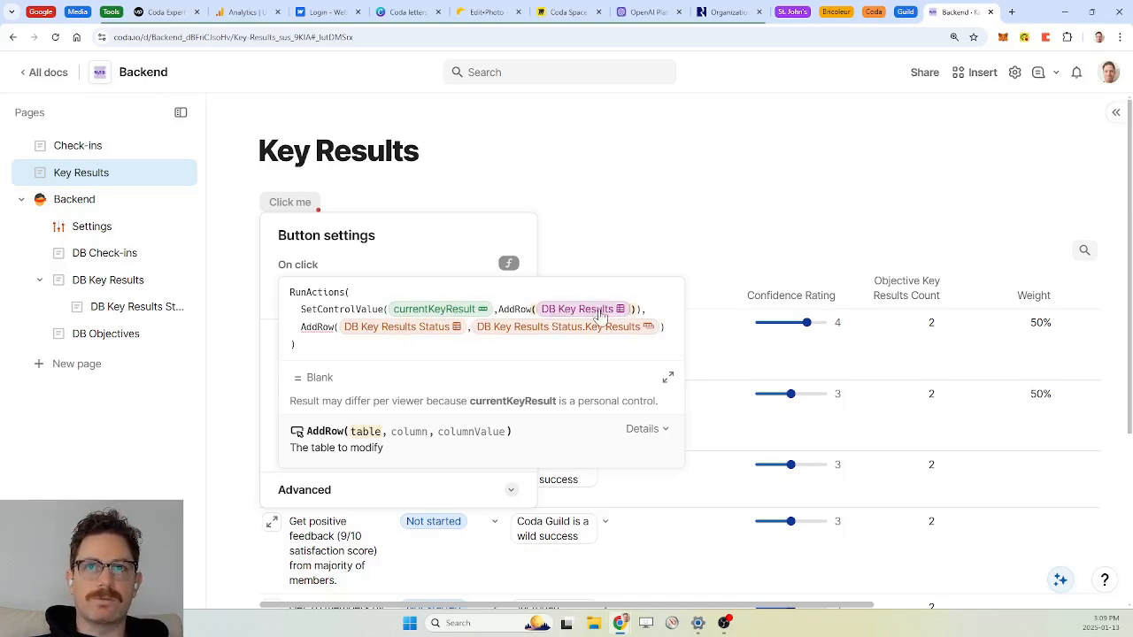
Step: Complete the DB Key Results Status AddRow action so its Key Results column receives the currentKeyResult control
left_click(647, 309)
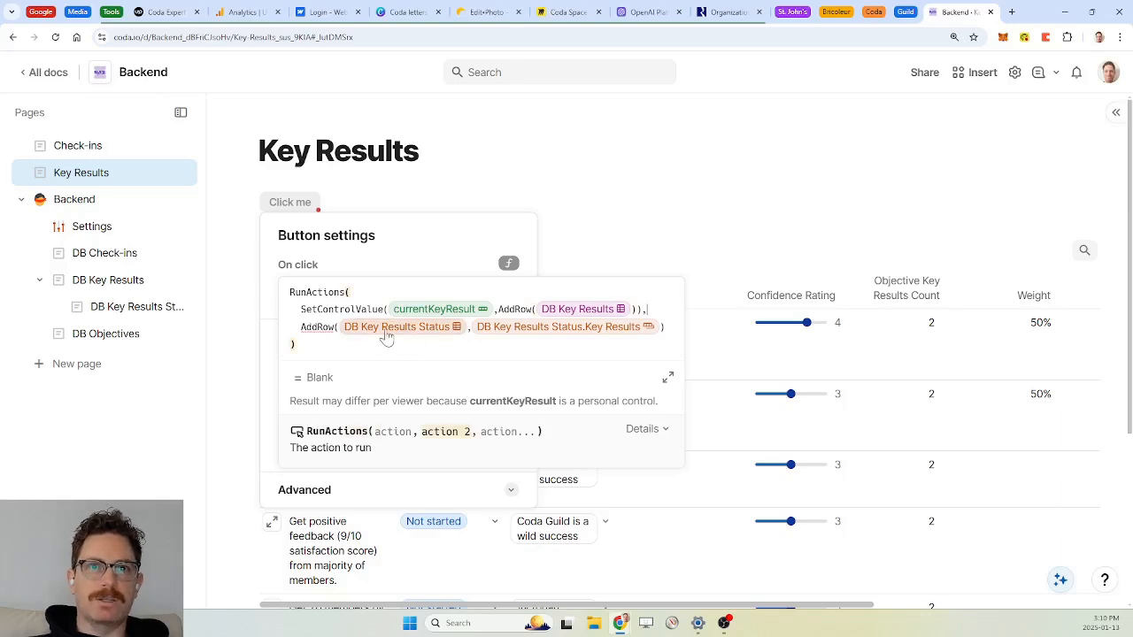
left_click(571, 327)
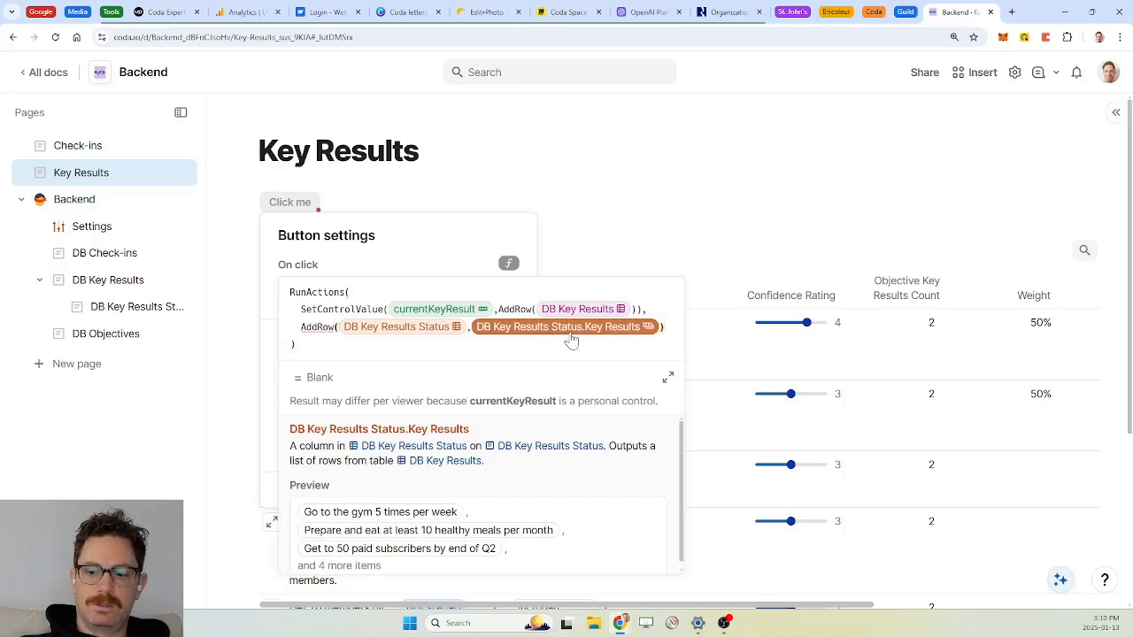
key("BackSpace")
type("key re")
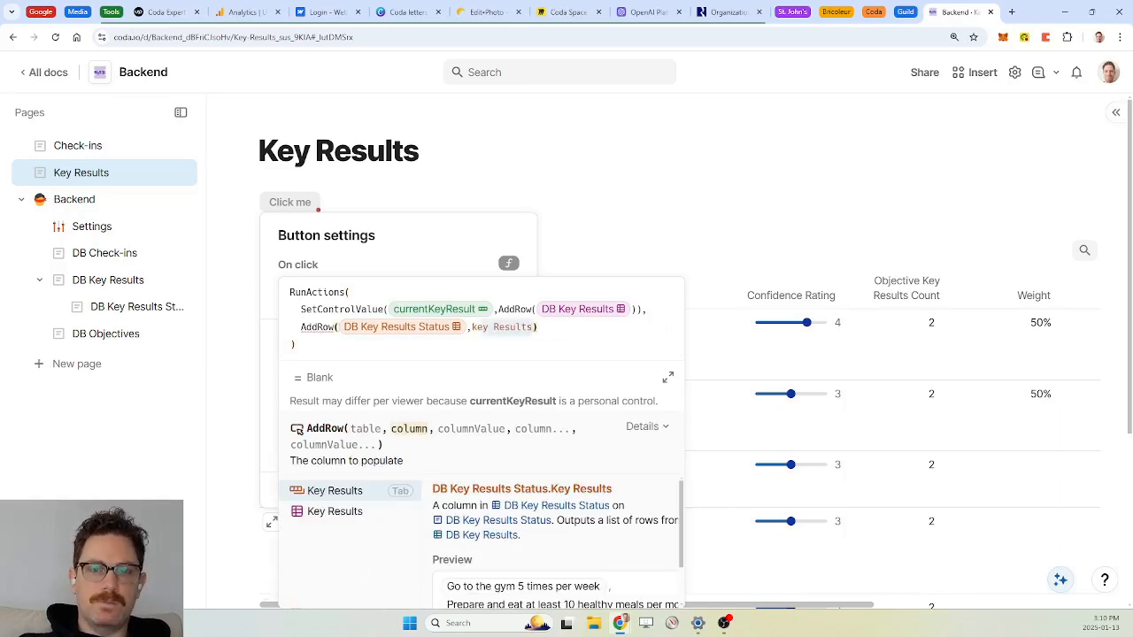
key("Tab")
type(",   ")
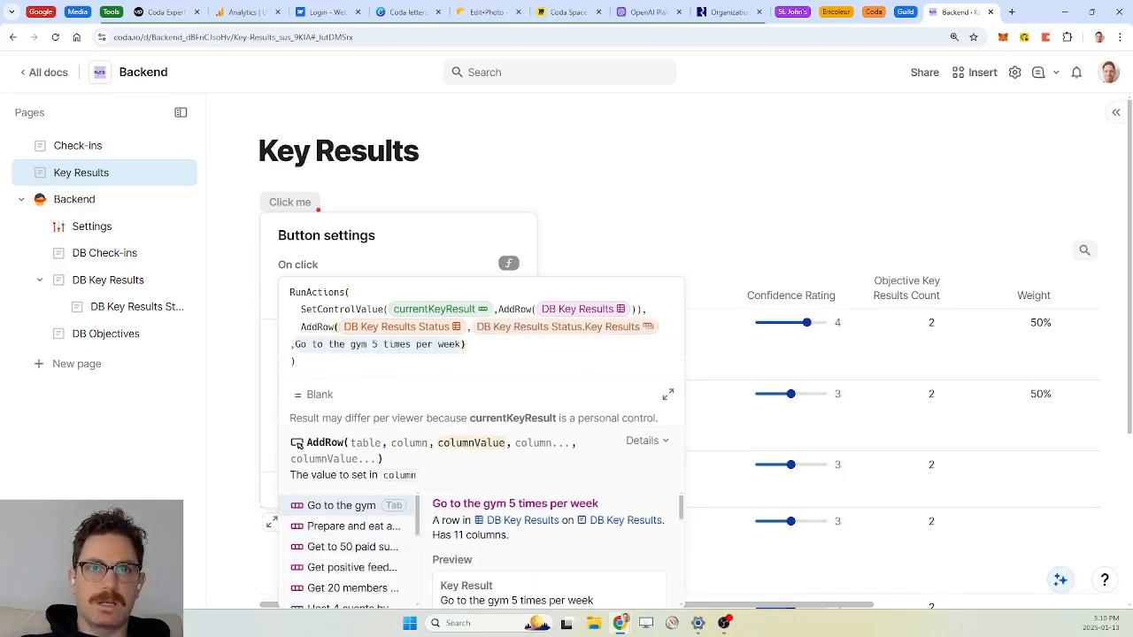
type("cur")
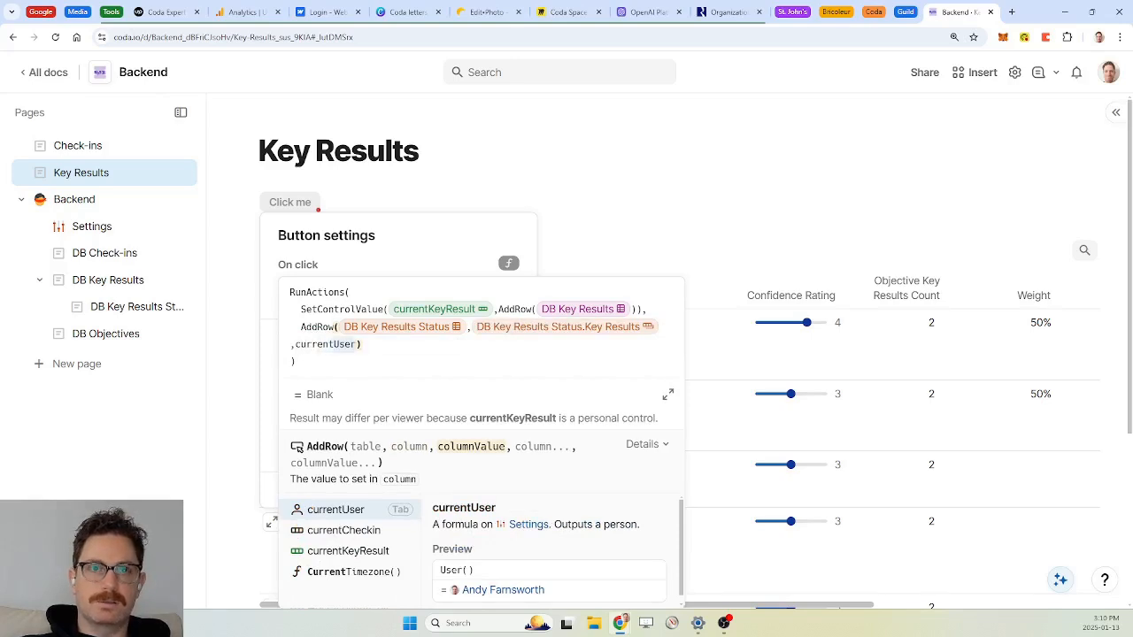
type("rentKeyResult")
key("Tab")
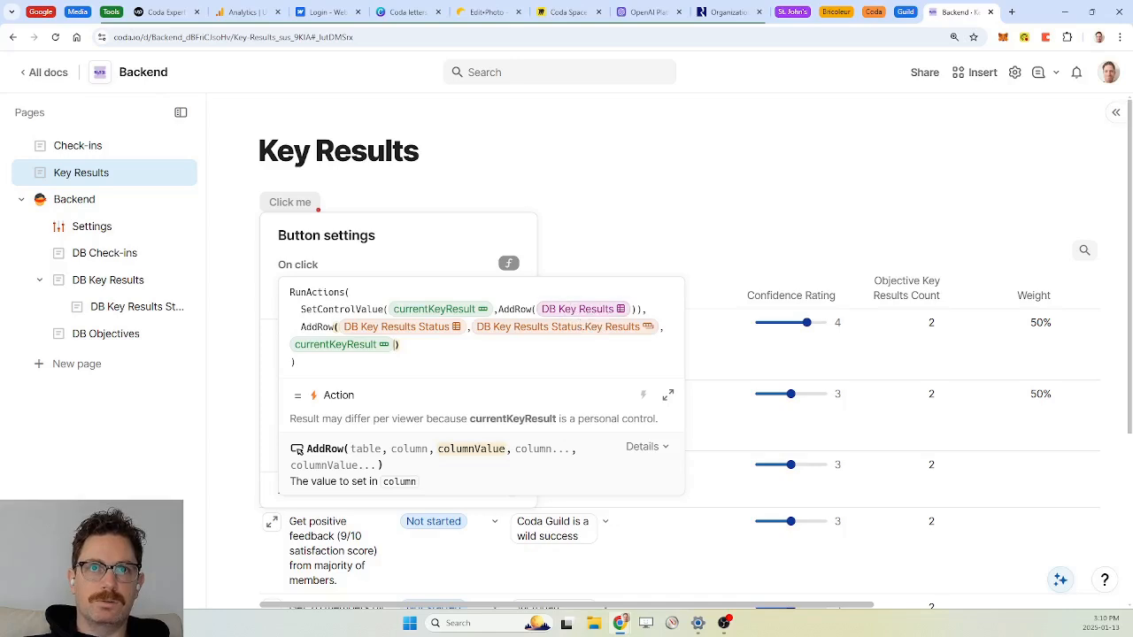
type("),")
key("Return")
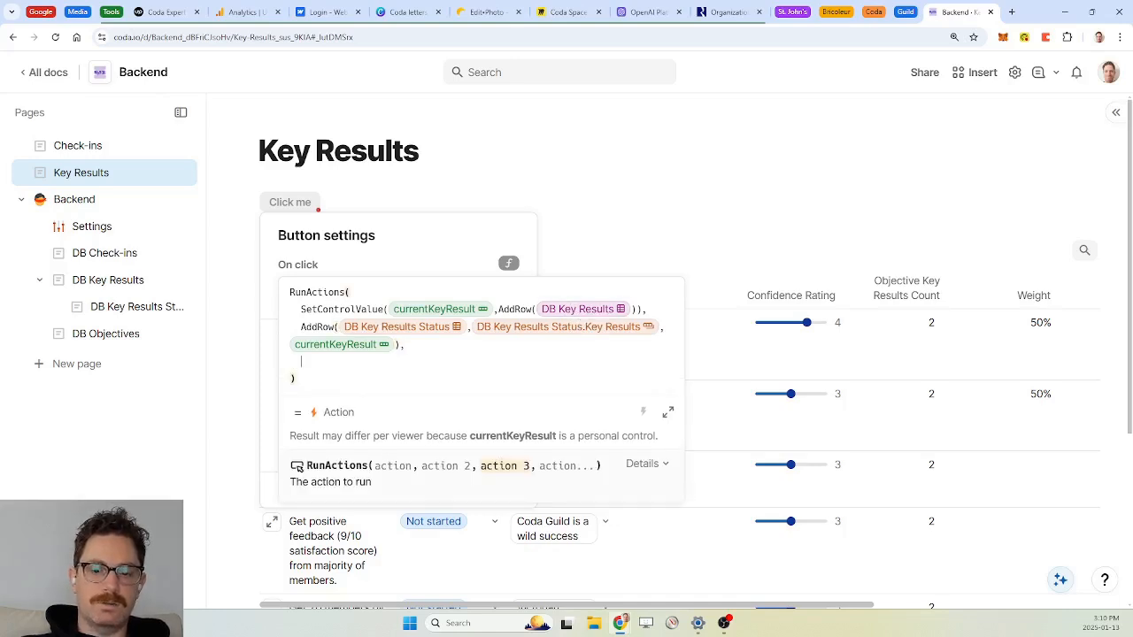
type("openRow(")
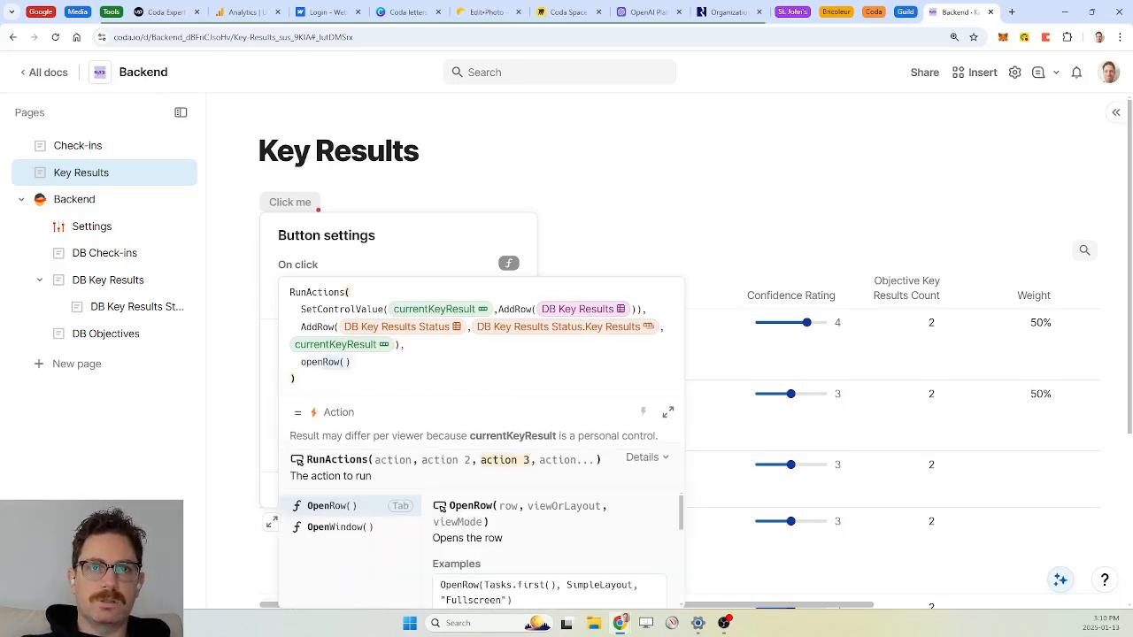
key("BackSpace")
key("BackSpace")
key("BackSpace")
key("BackSpace")
key("BackSpace")
key("BackSpace")
key("BackSpace")
key("BackSpace")
key("BackSpace")
key("BackSpace")
key("BackSpace")
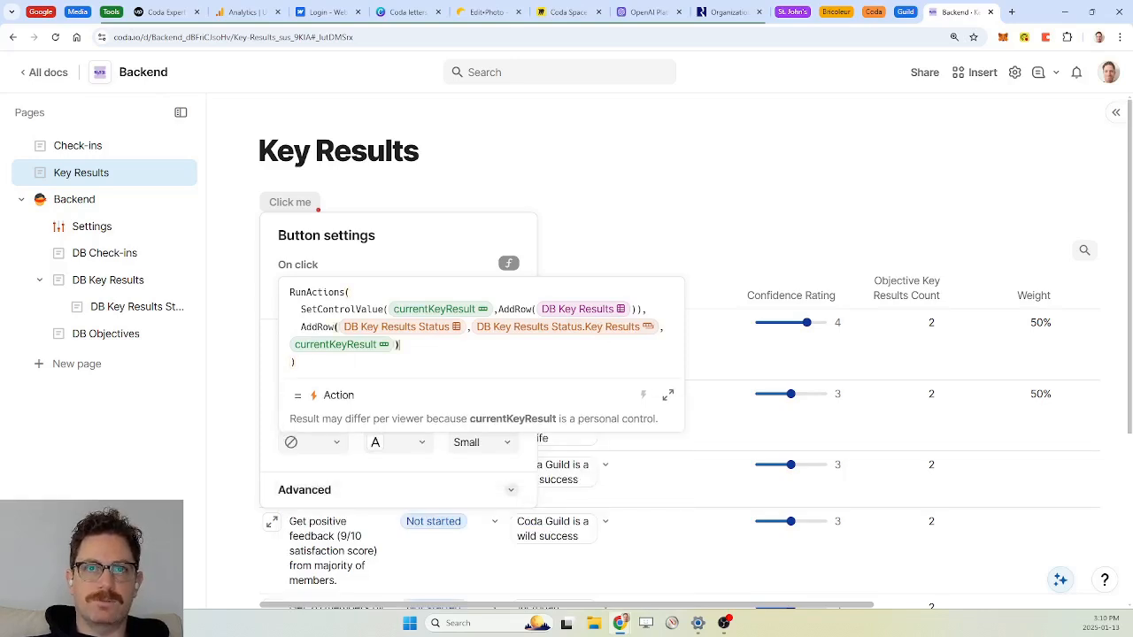
Step: Insert an OpenRow action on its own line between the SetControlValue and DB Key Results Status AddRow actions
left_click(648, 309)
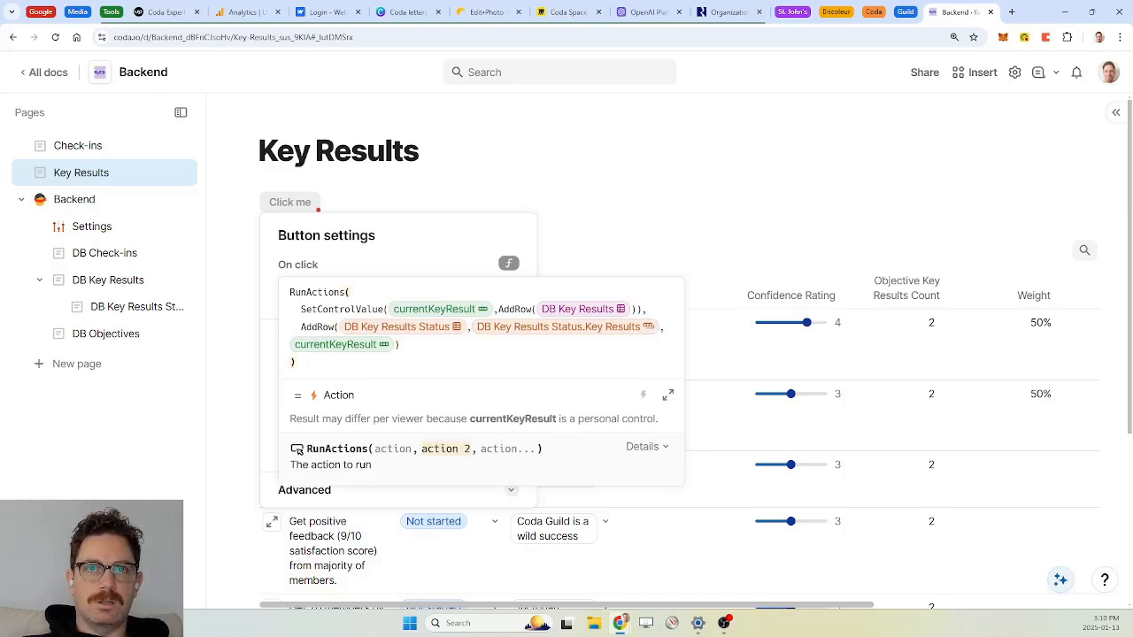
key("Return")
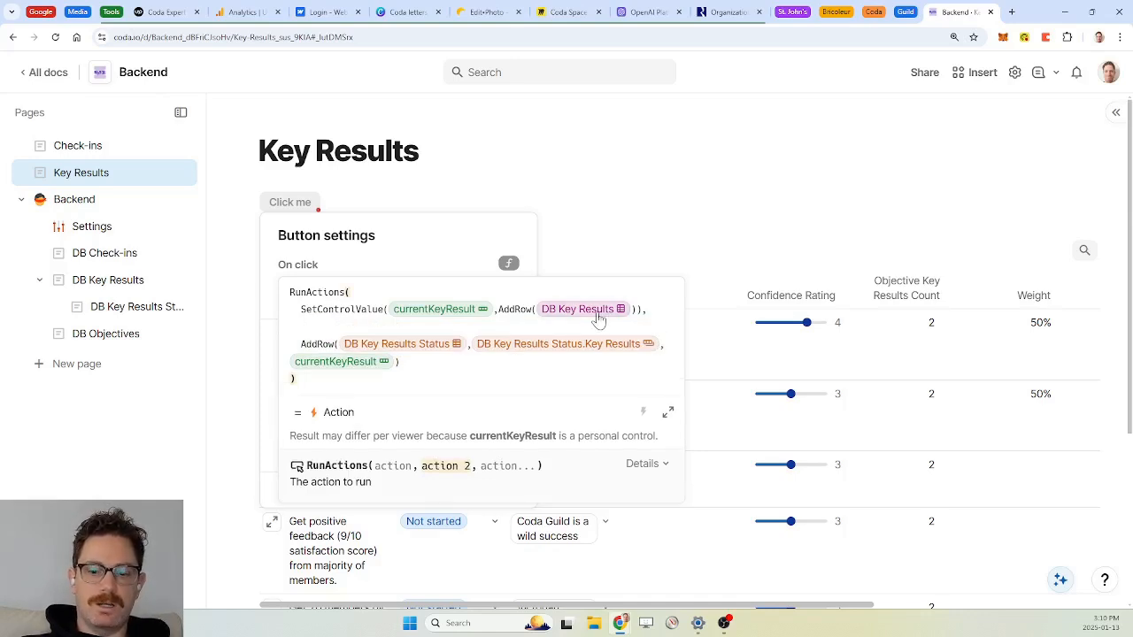
type("openrow()")
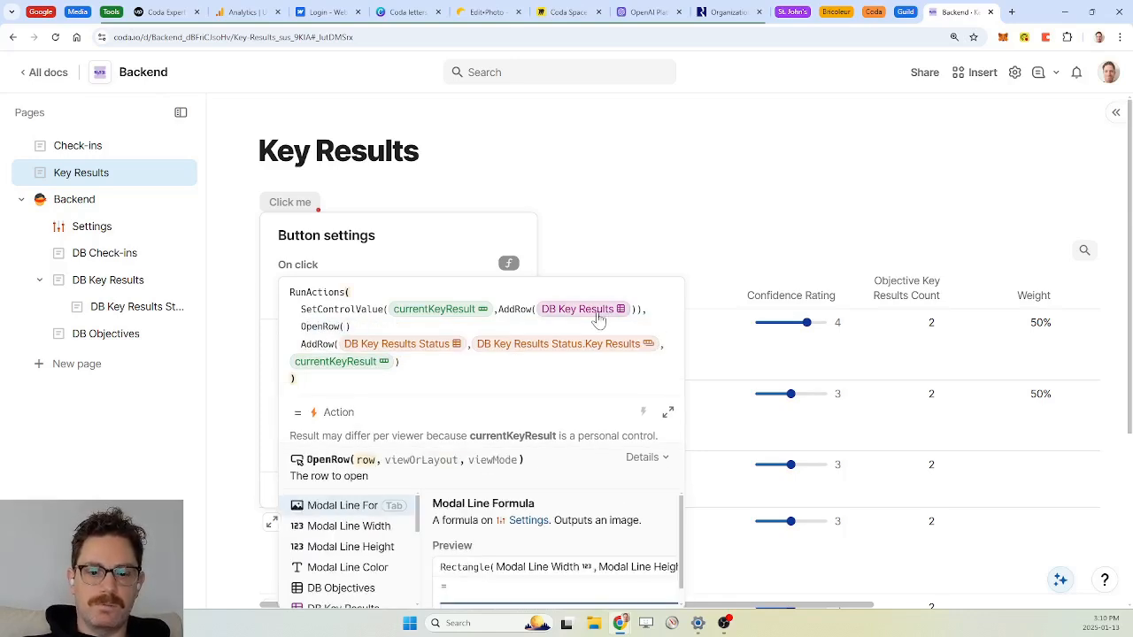
type("db key Results")
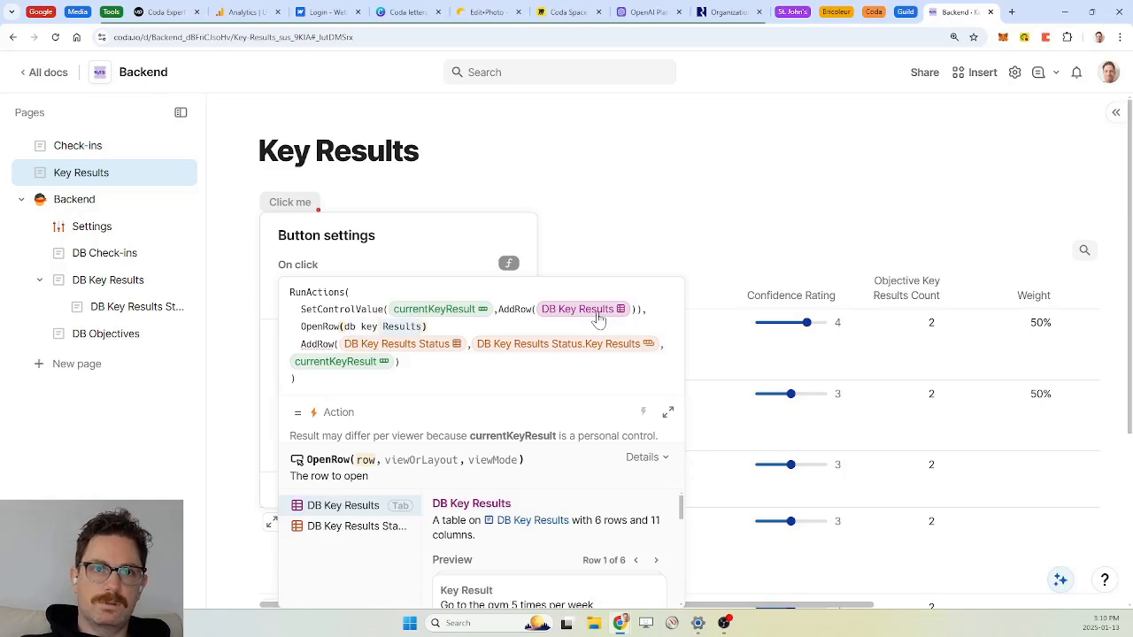
key("Tab")
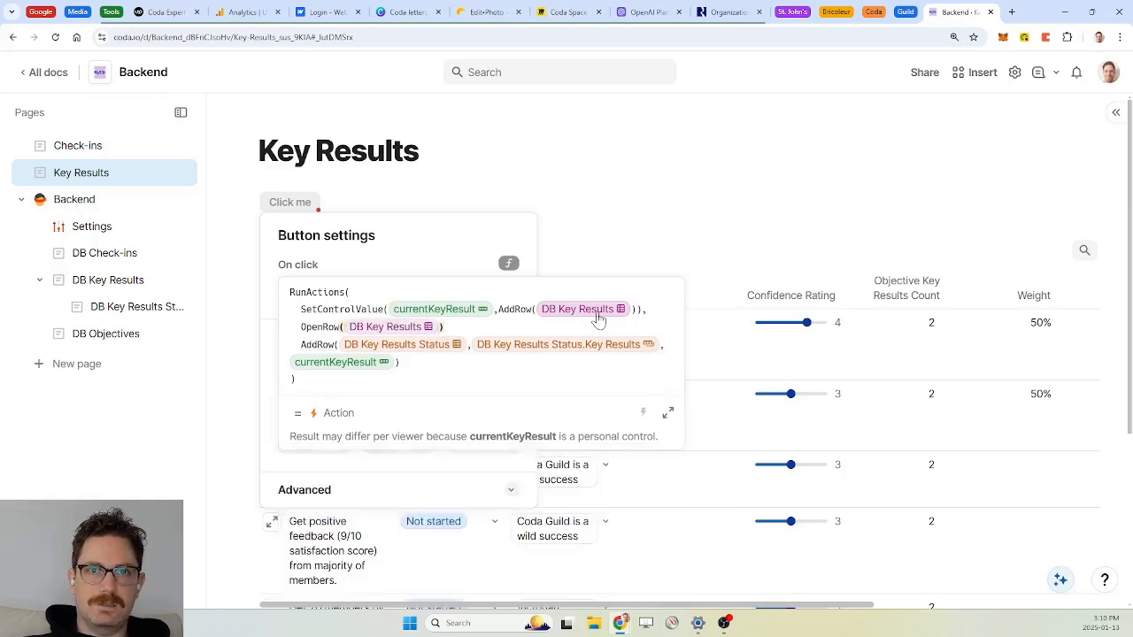
key("BackSpace")
key("BackSpace")
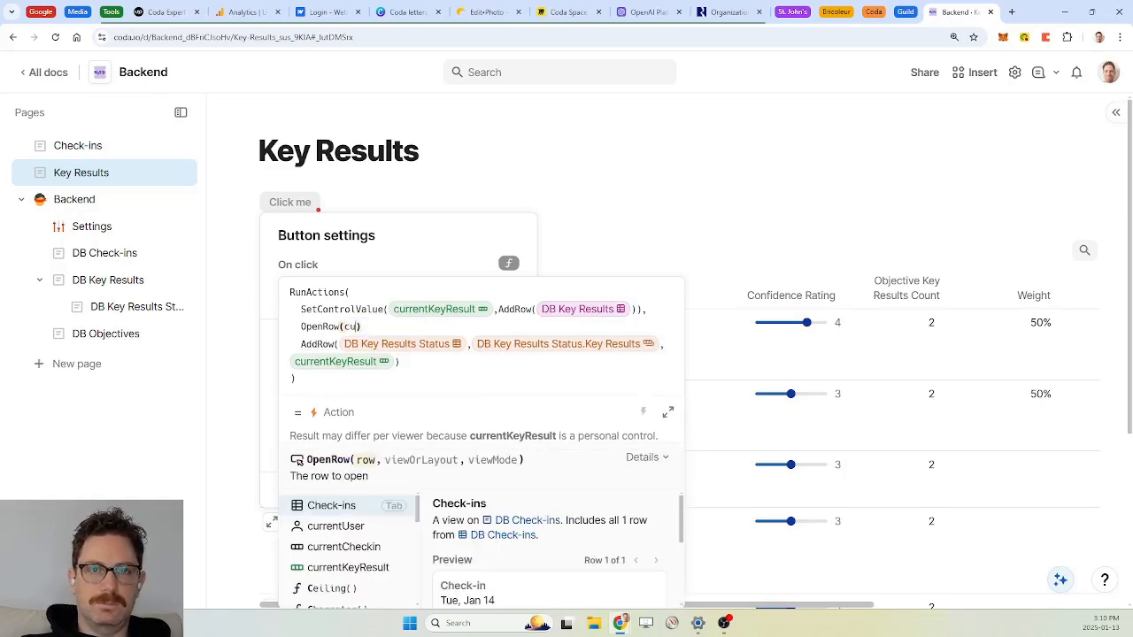
Step: Make the OpenRow action open currentKeyResult, separate it from the following action with a comma, and save the formula
type("curr")
key("Down")
key("Down")
key("Tab")
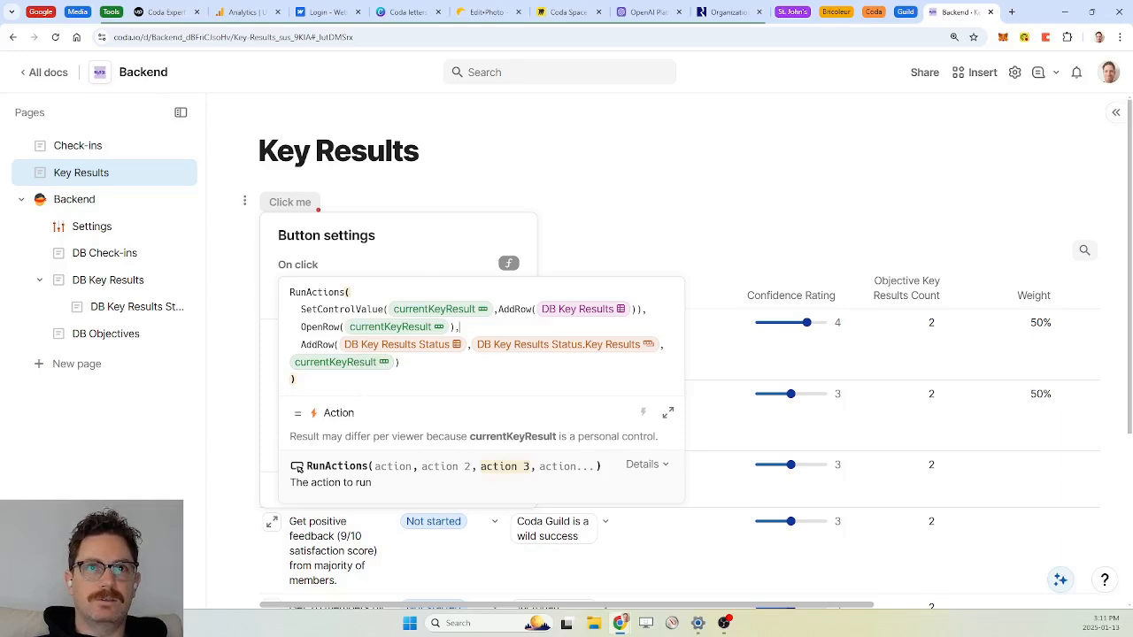
key("Return")
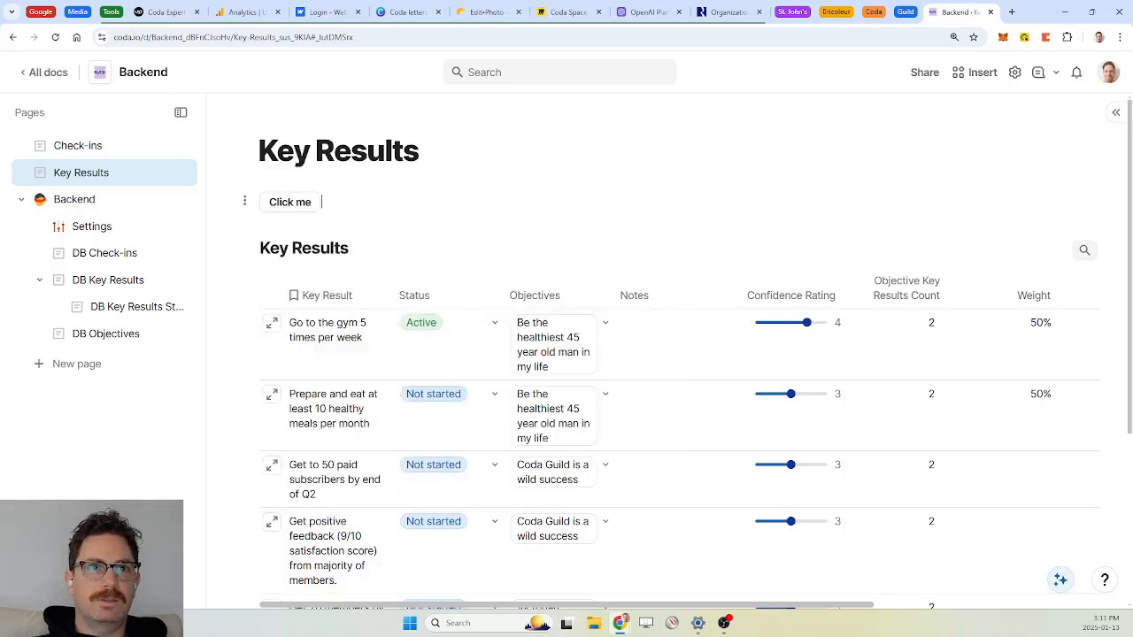
Step: On the DB Key Results Status page, set the Confidence Rating column's value for new rows to 3
left_click(126, 310)
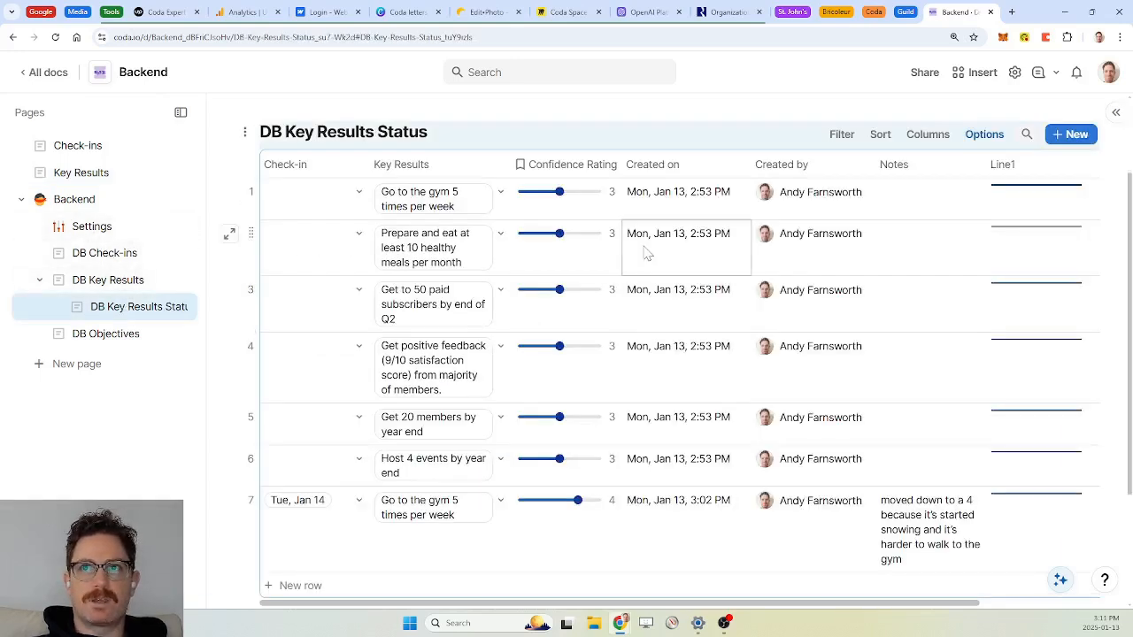
left_click(604, 216)
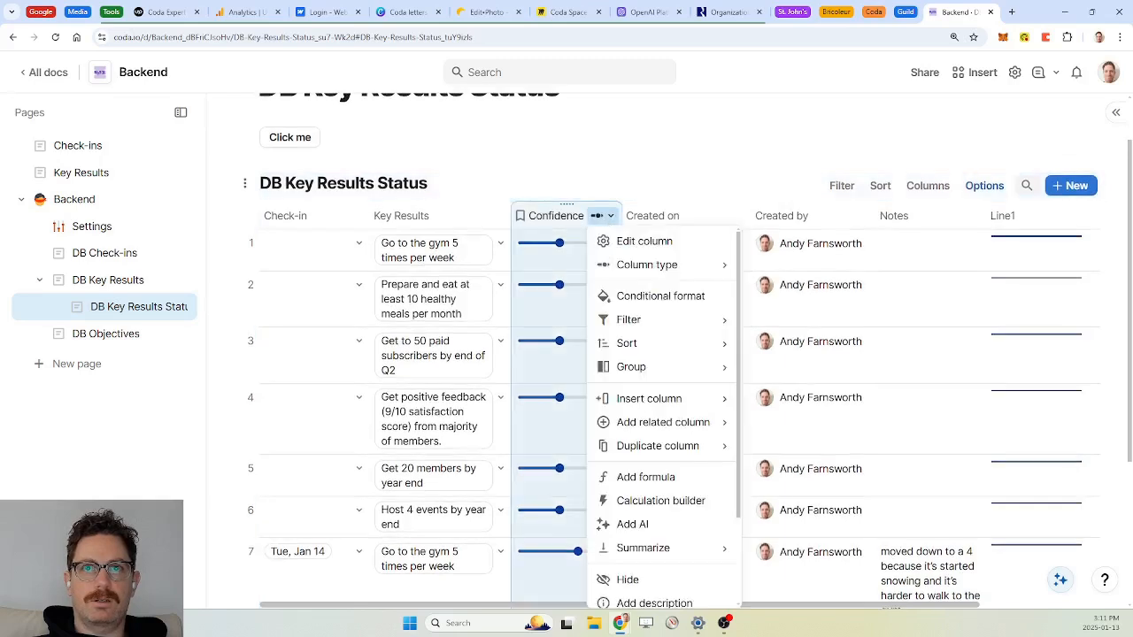
left_click(632, 243)
scroll(717, 398, "down", 1)
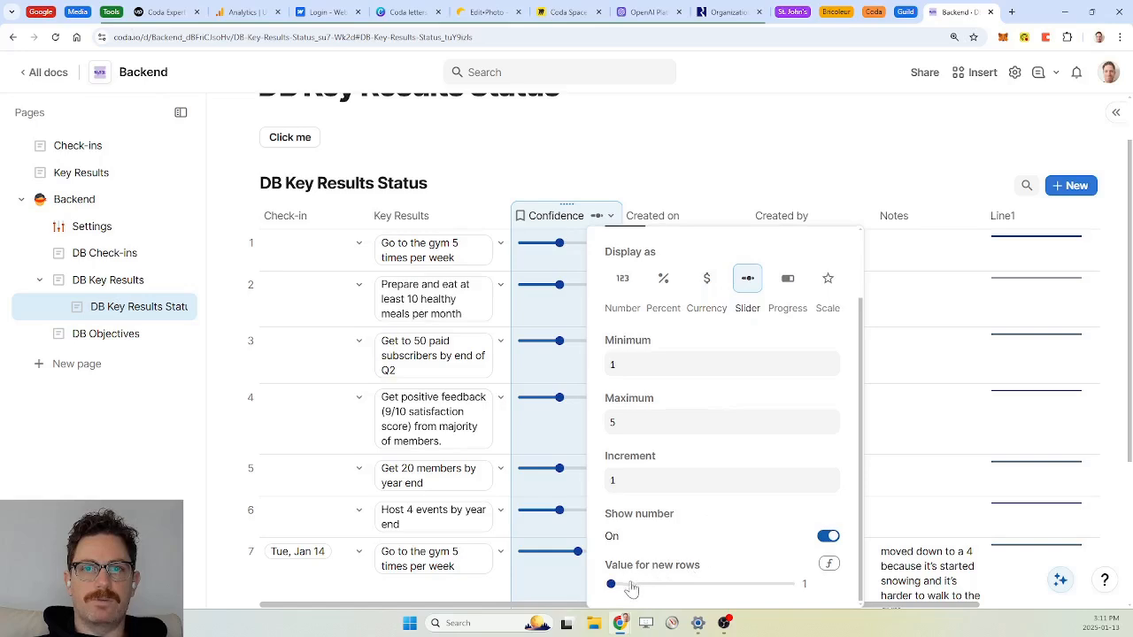
left_click_drag(610, 585, 708, 584)
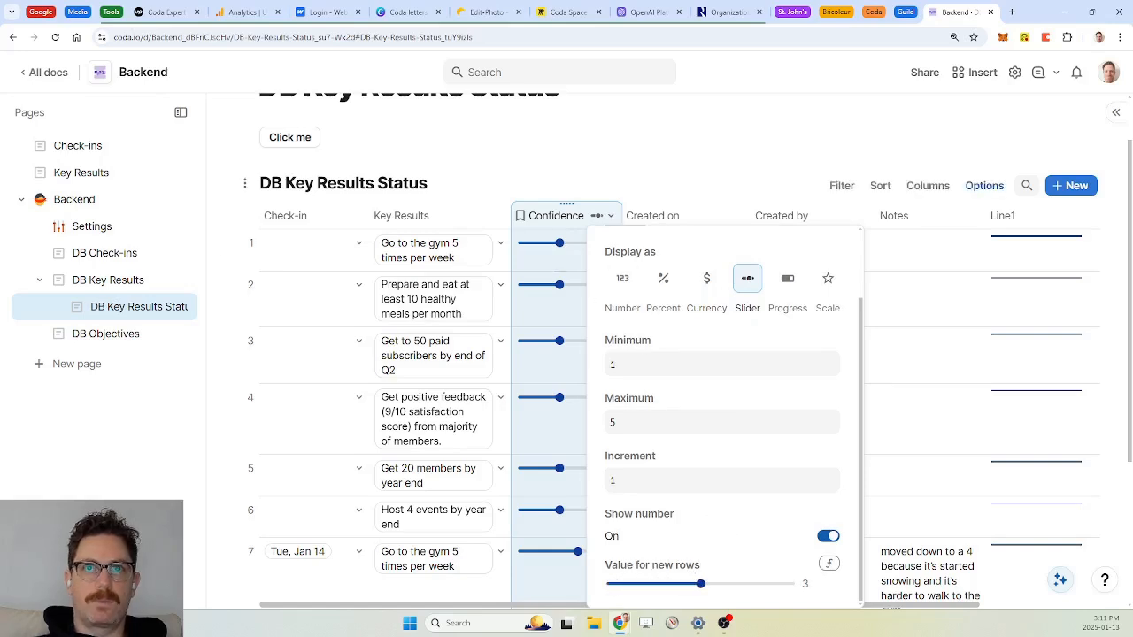
left_click(560, 216)
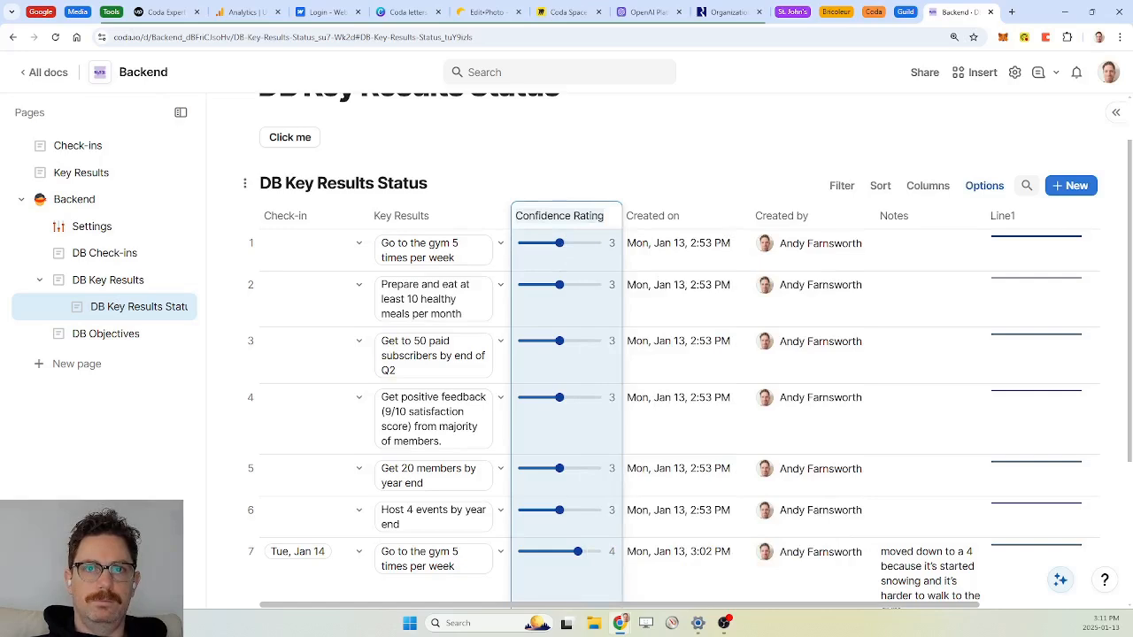
Step: Return to the Key Results page and change the button's label to "New Key Result"
left_click(83, 174)
left_click(296, 205)
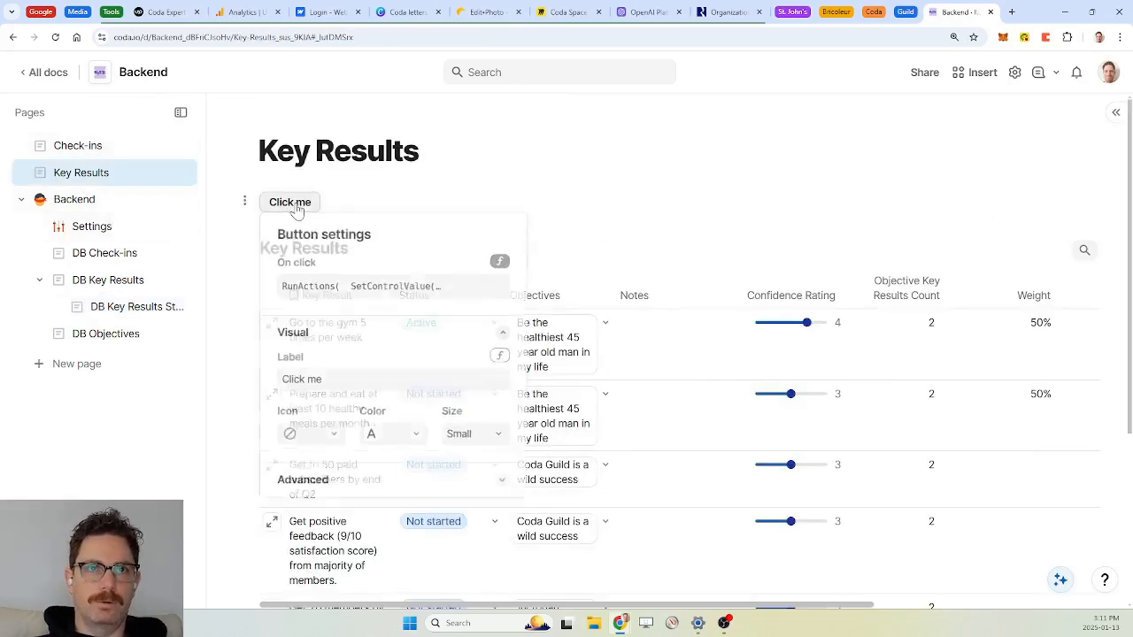
left_click(325, 386)
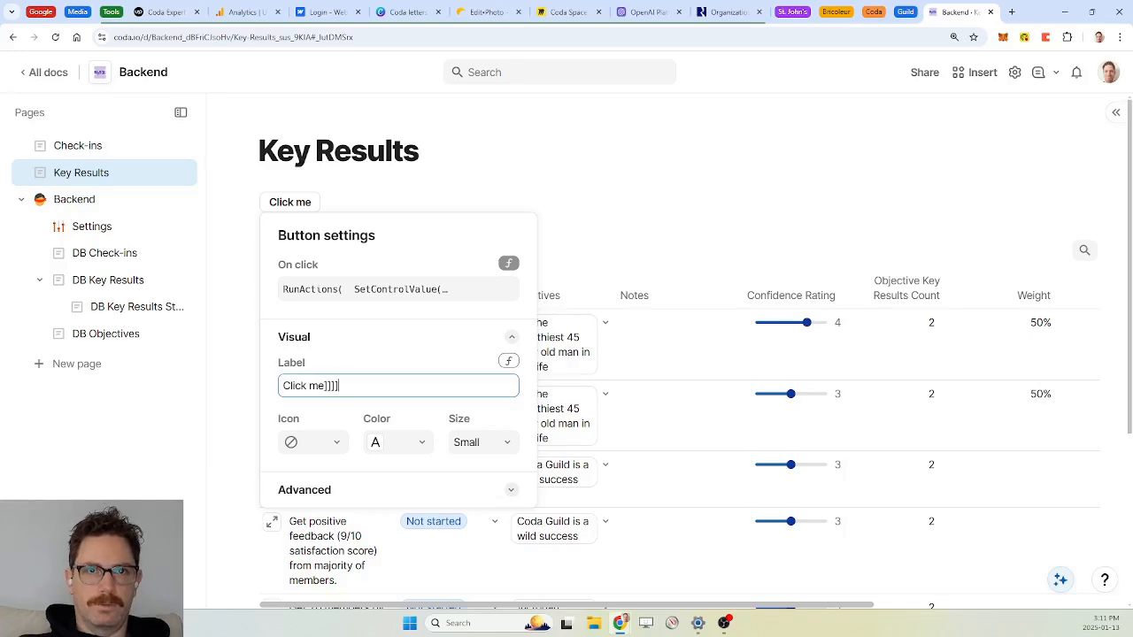
key("ctrl+a")
key("BackSpace")
type("N")
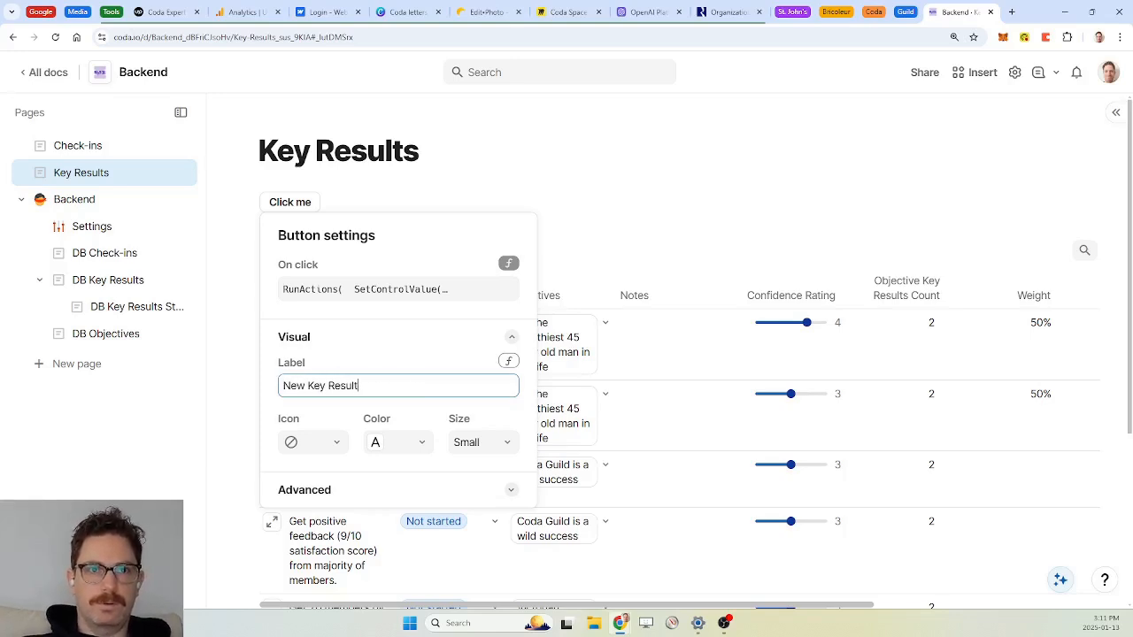
Step: Give the New Key Result button a circled plus icon and a solid green color
left_click(335, 443)
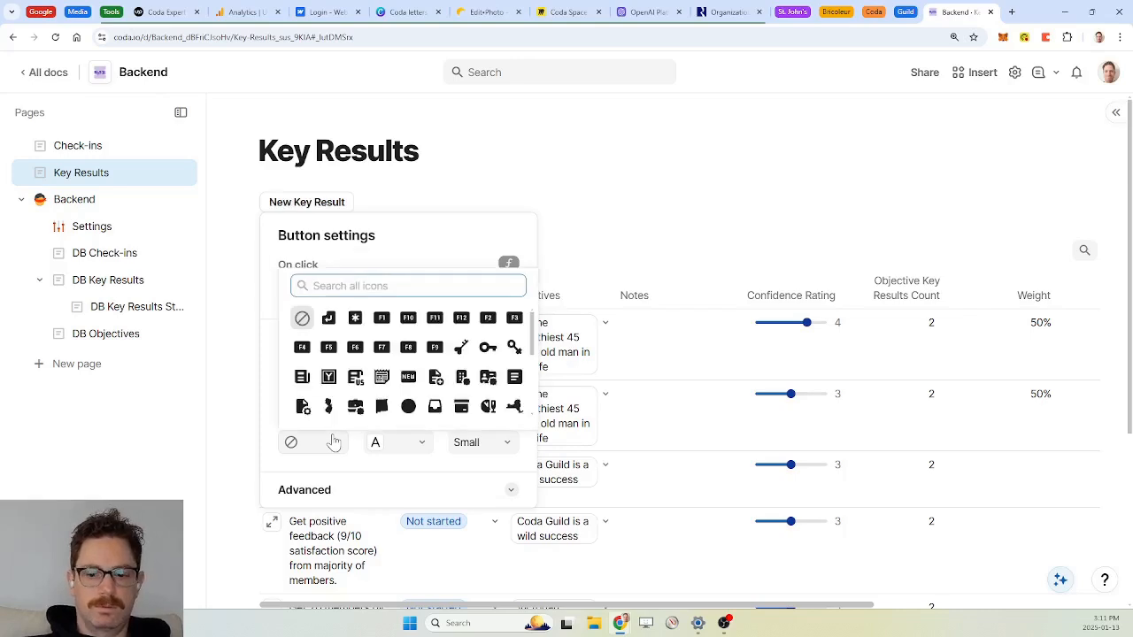
type("plus")
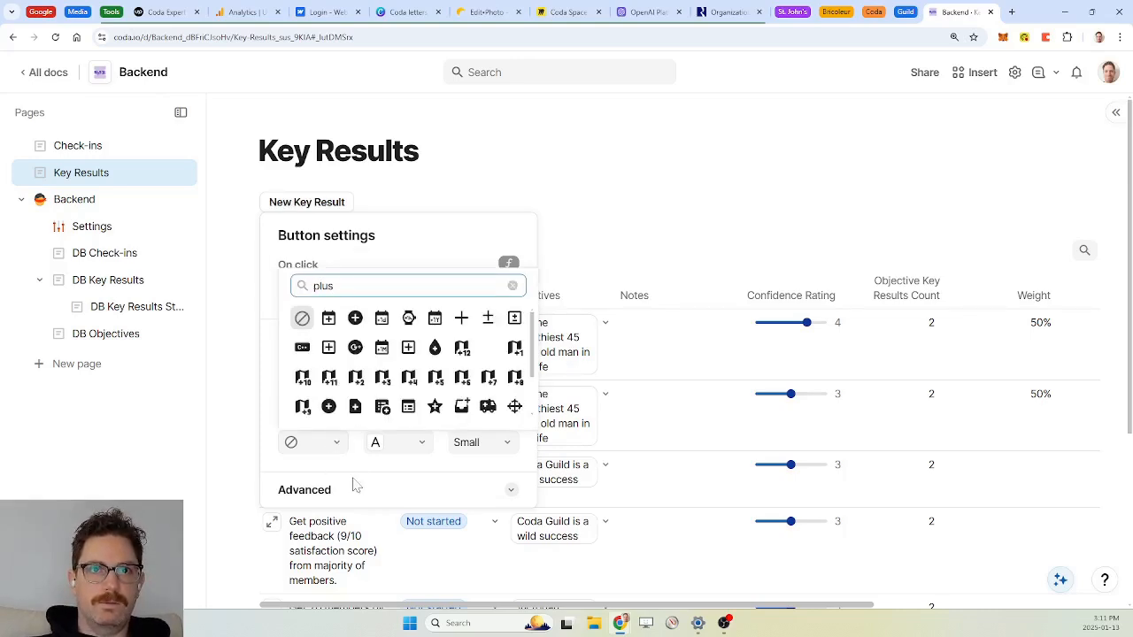
left_click(356, 321)
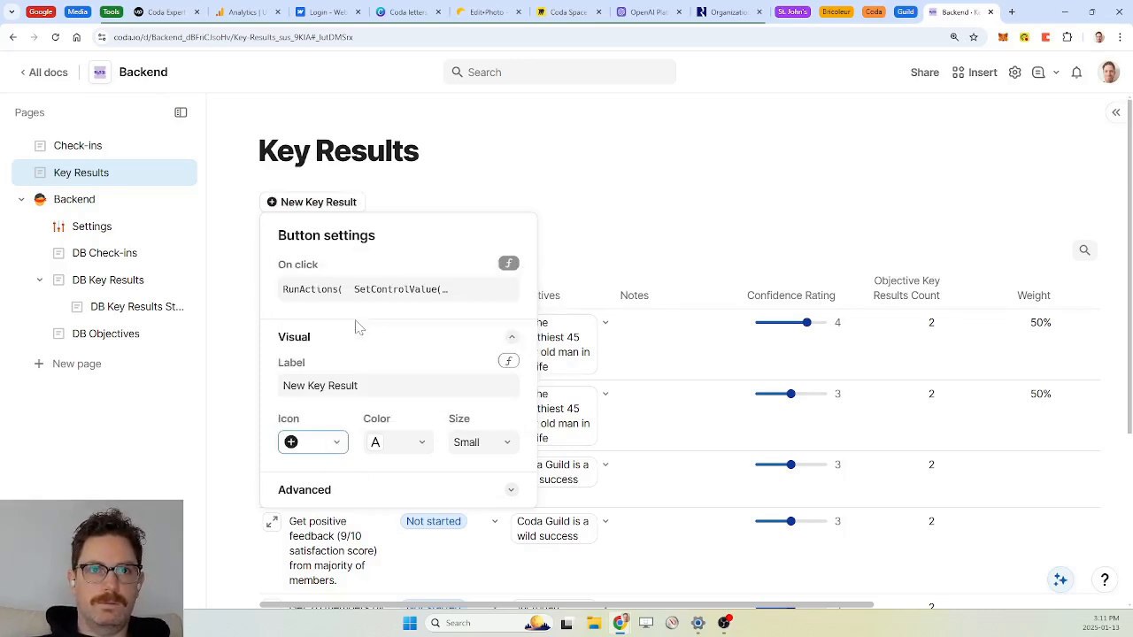
left_click(418, 444)
left_click(405, 497)
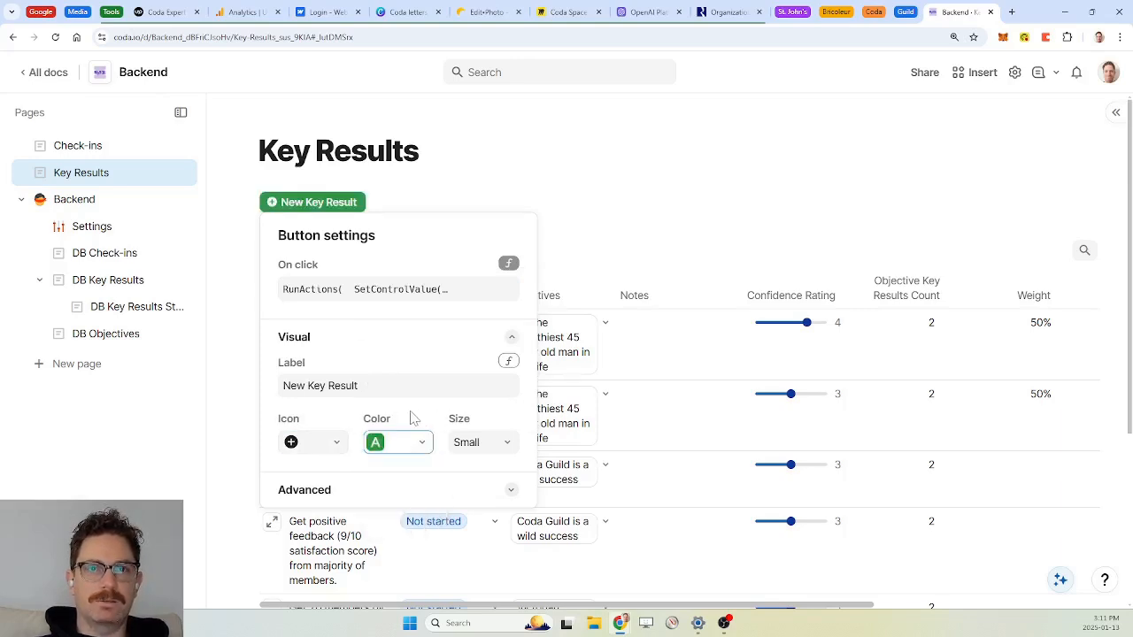
Step: In the button's advanced settings, replace its control name with newKeyResultButton
left_click(417, 489)
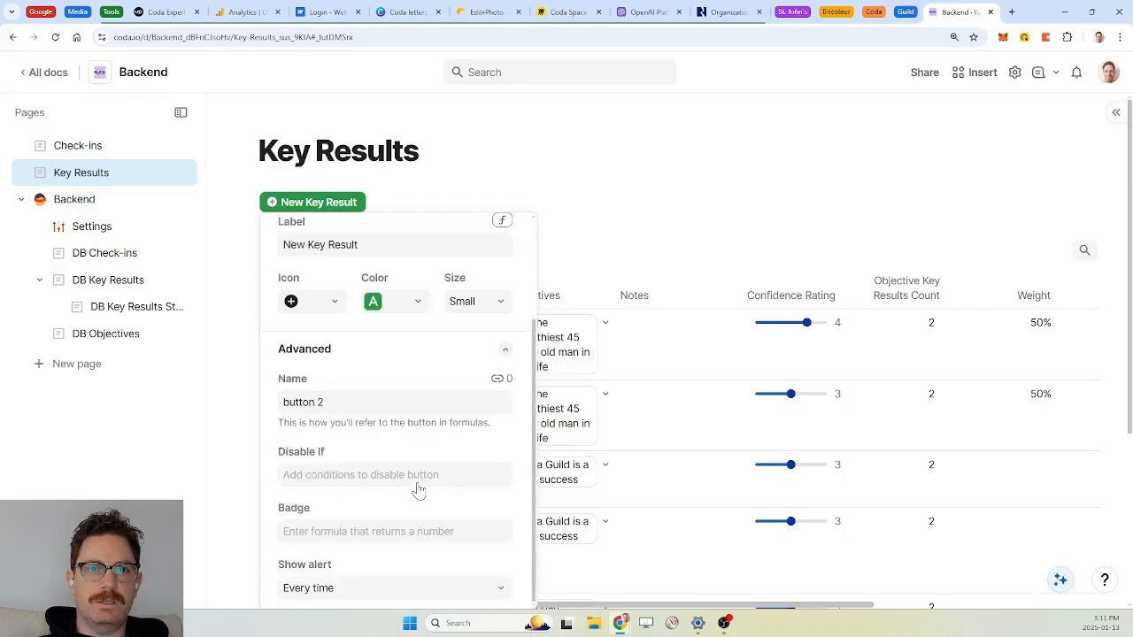
left_click(329, 402)
key("BackSpace")
key("BackSpace")
key("BackSpace")
key("BackSpace")
key("BackSpace")
key("BackSpace")
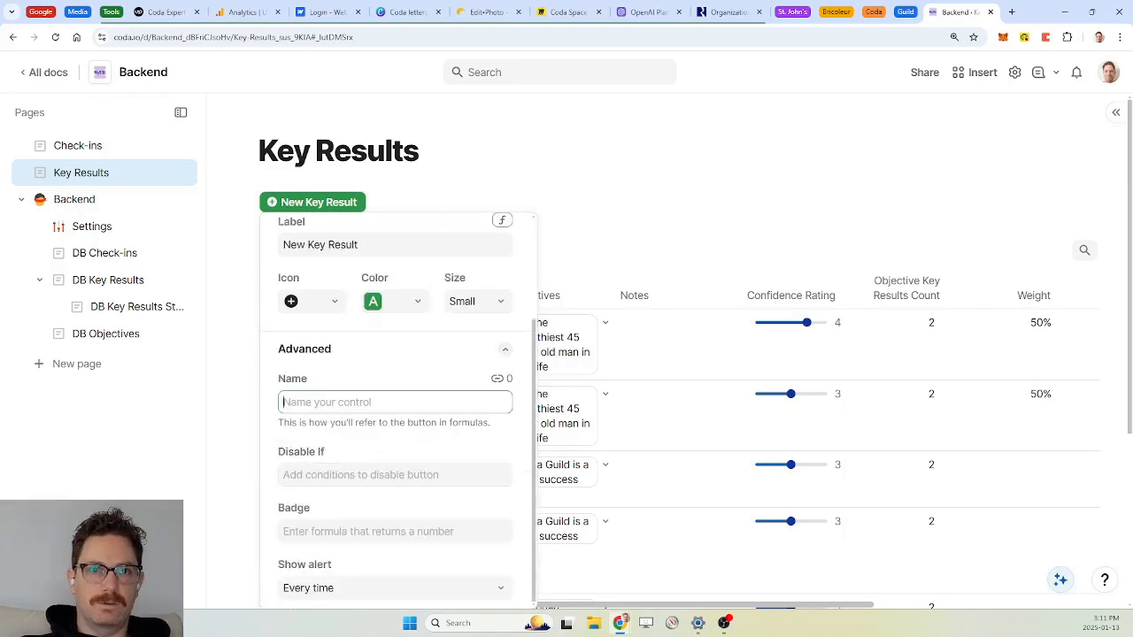
type("newKeyResultButton")
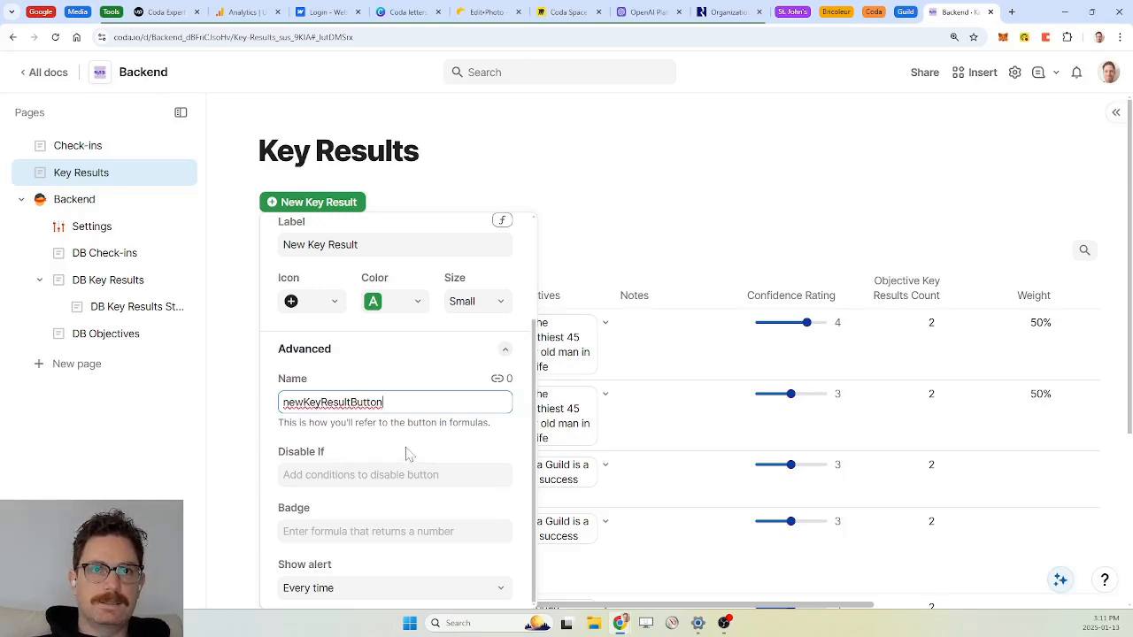
Step: Try buttonNewKeyResult as the button's control name
key("BackSpace")
key("BackSpace")
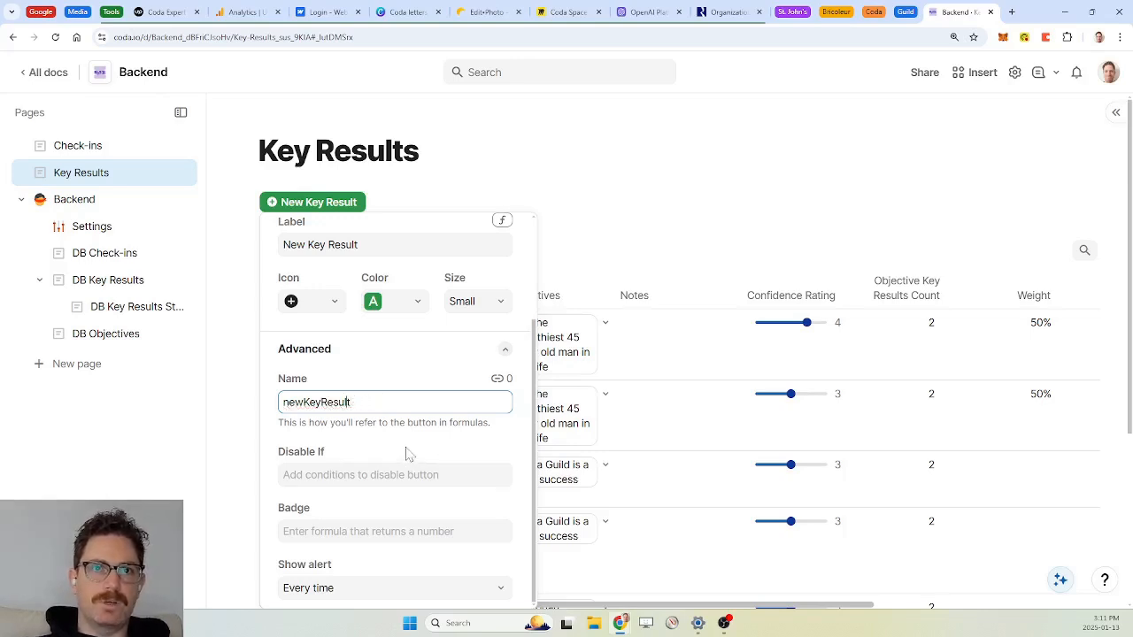
type("Butt")
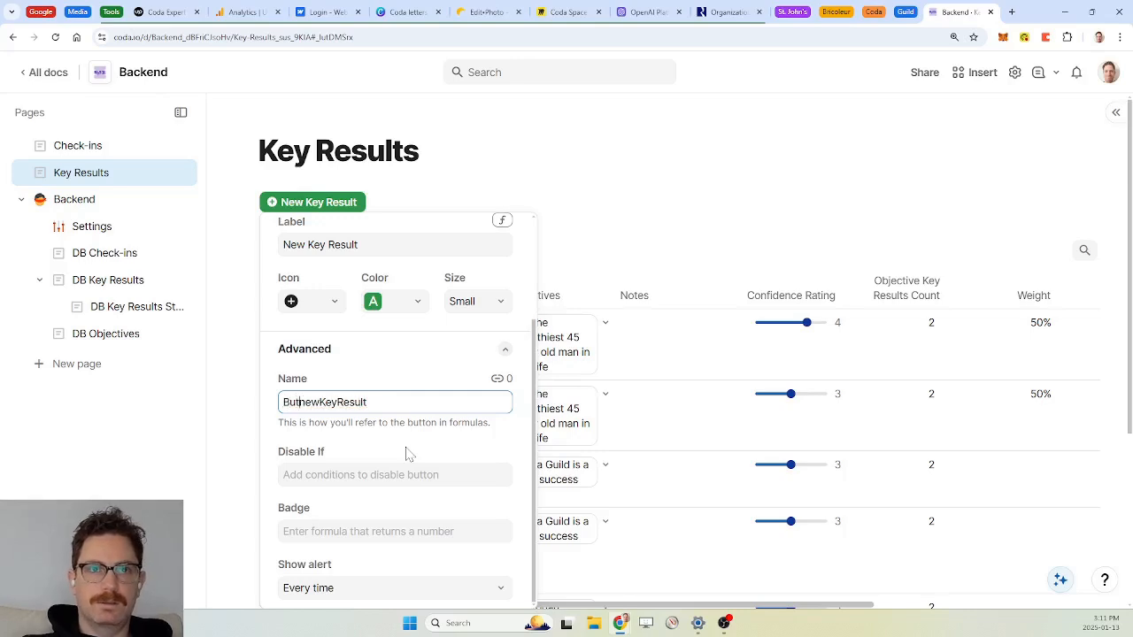
key("BackSpace")
key("BackSpace")
key("BackSpace")
key("BackSpace")
type("buttonN")
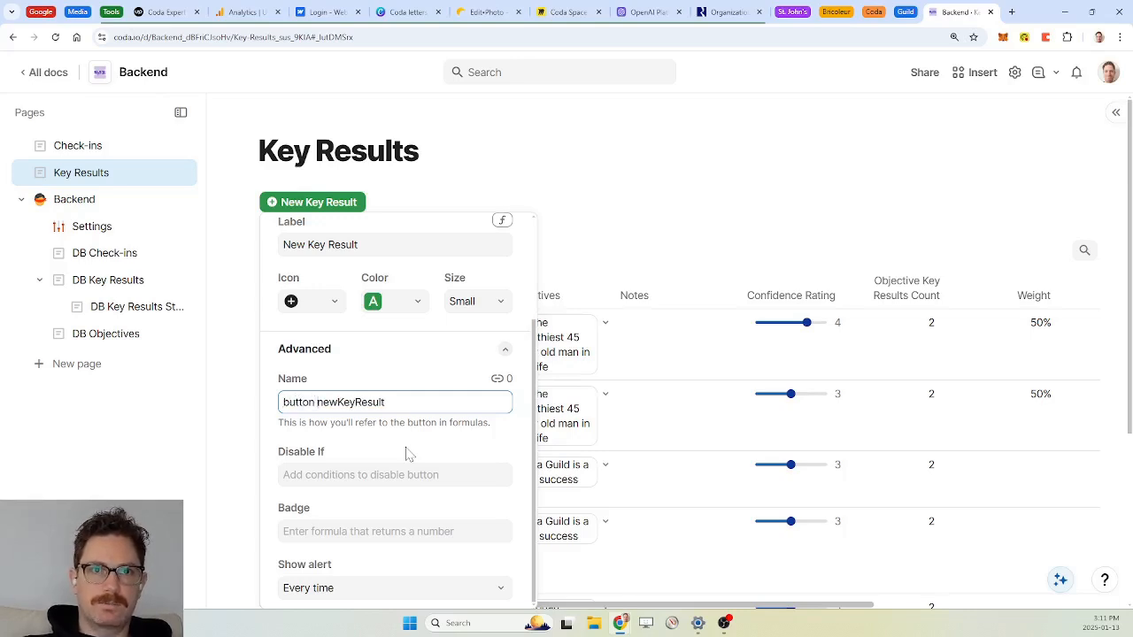
key("Delete")
key("Delete")
key("Delete")
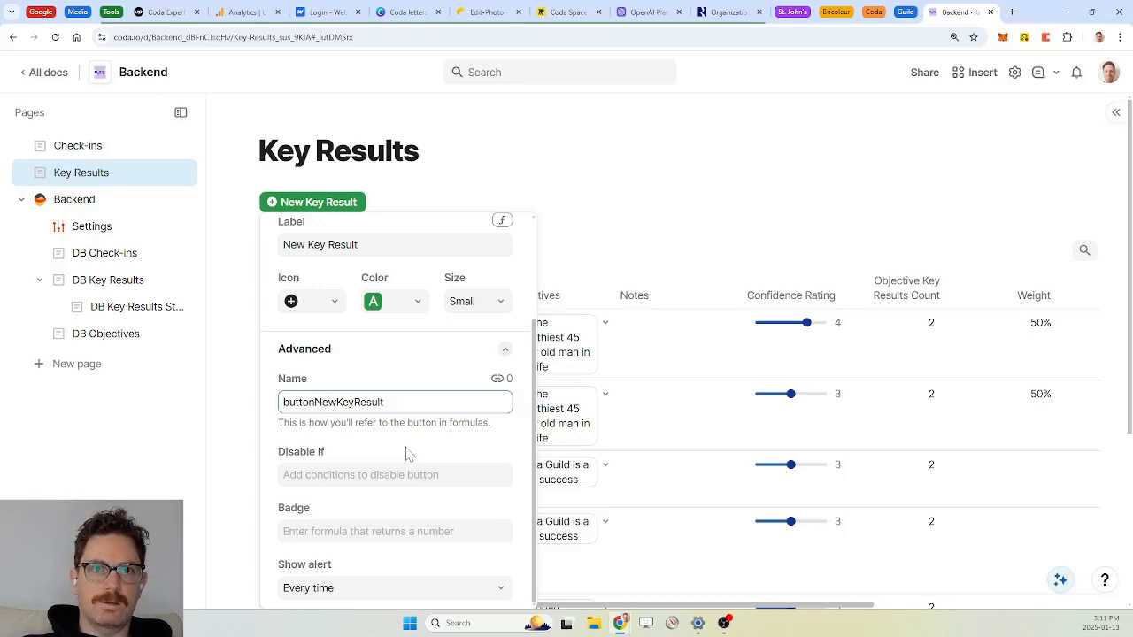
Step: Change the button's control name back to newKeyResultButton
type("ew")
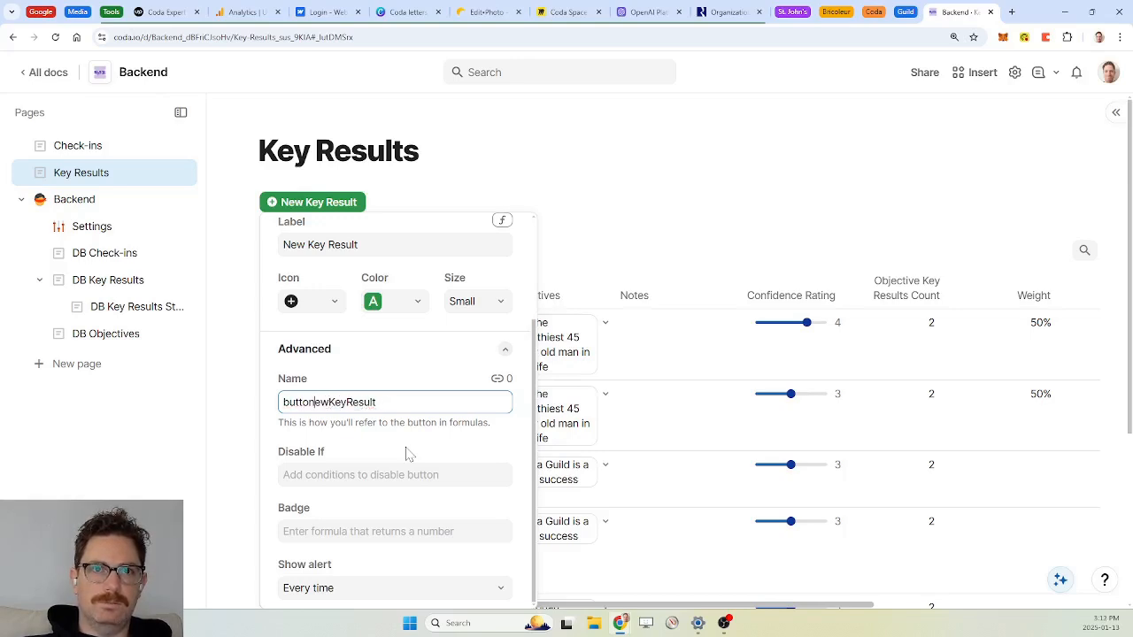
key("BackSpace")
key("ctrl+BackSpace")
type("n")
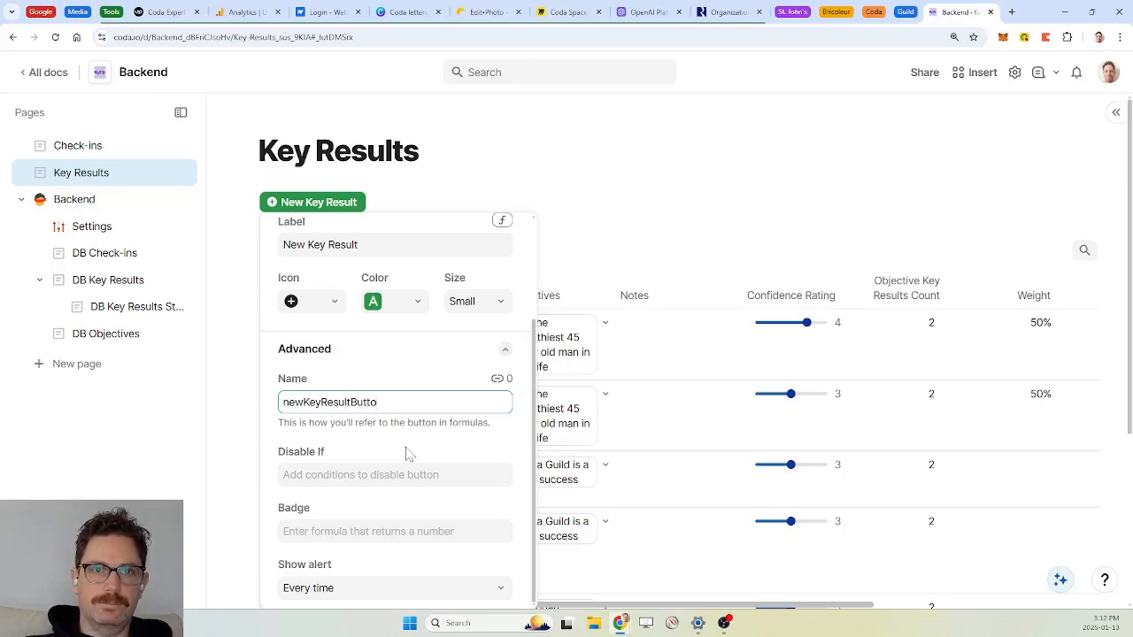
Step: Set the New Key Result button to show alerts only for errors and close its settings
left_click(387, 587)
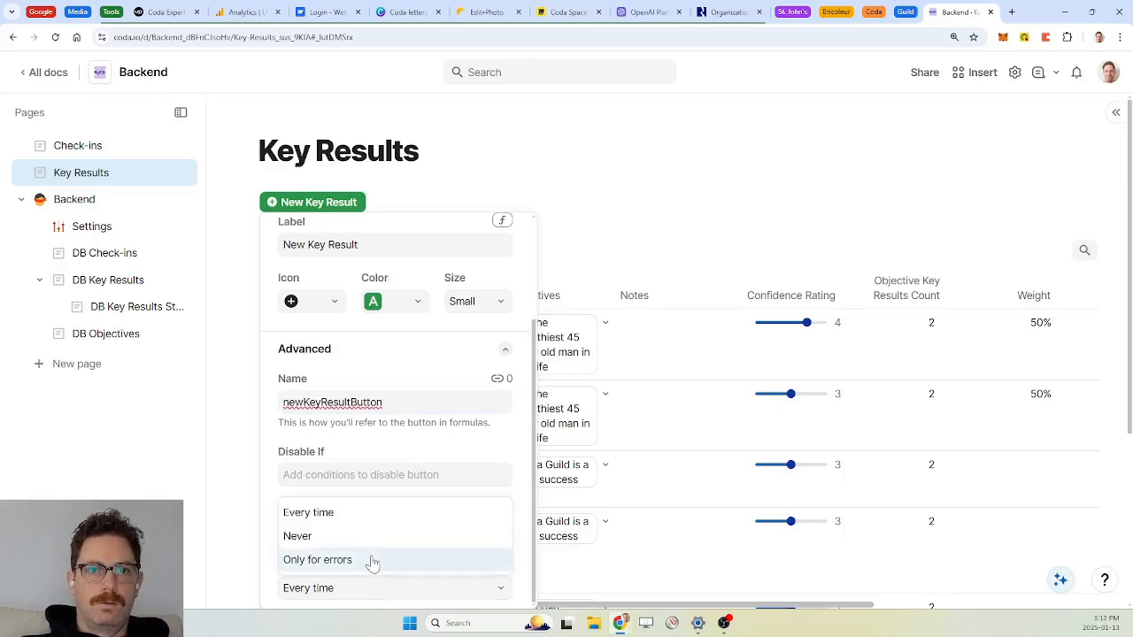
left_click(372, 561)
key("Escape")
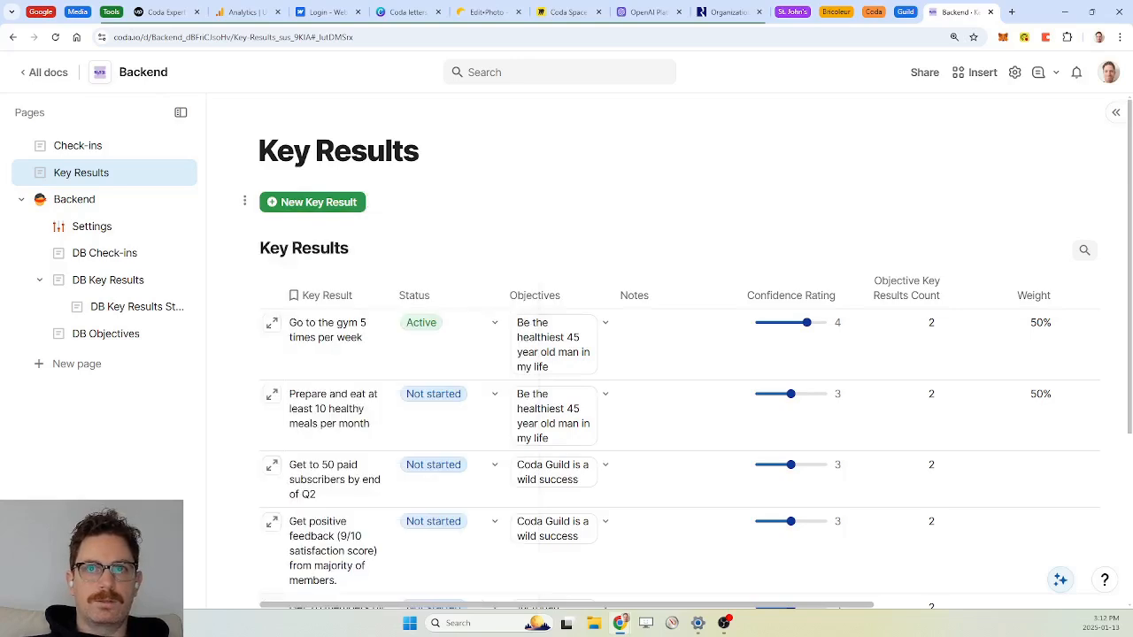
Step: Create a row with the New Key Result button and switch the opened row to Layout 1
left_click(334, 209)
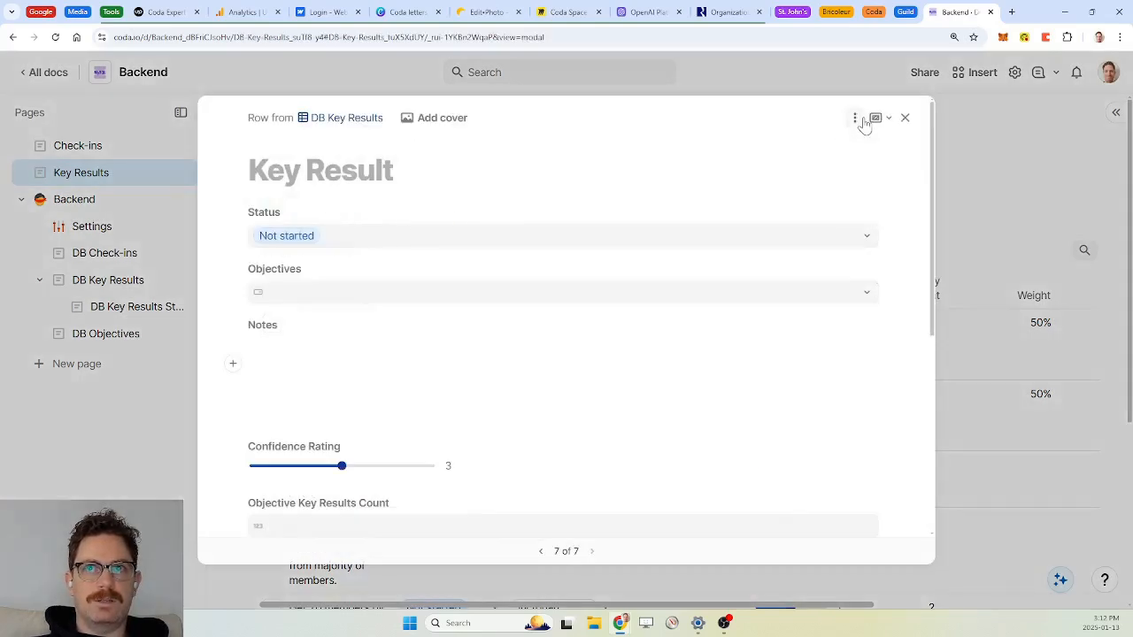
left_click(855, 117)
mouse_move(921, 167)
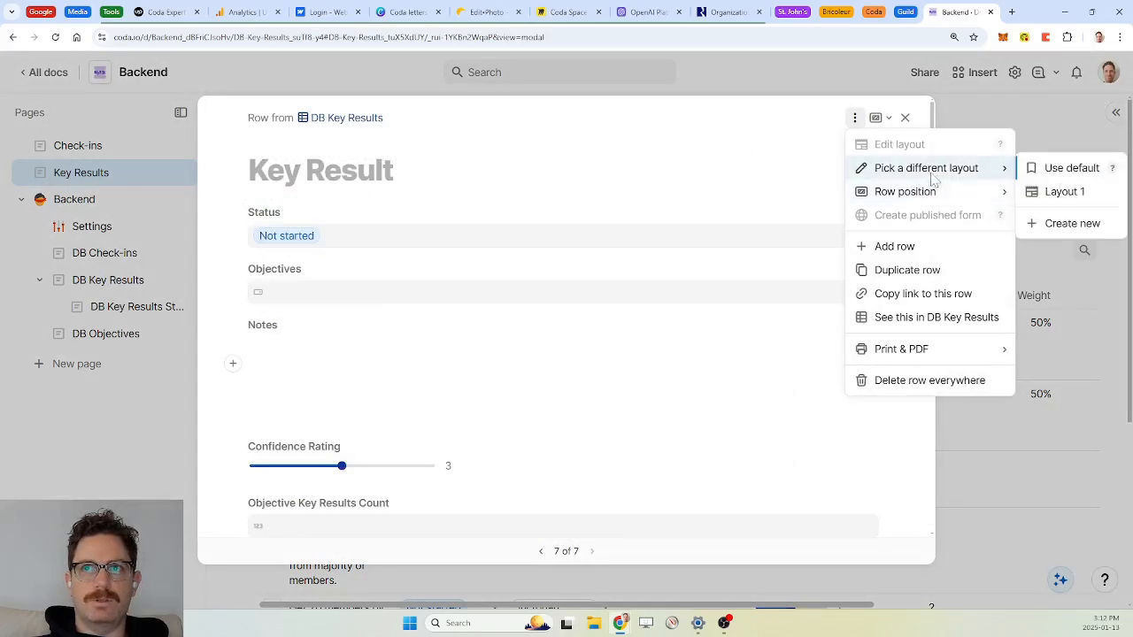
left_click(1065, 196)
Step: Edit Layout 1 to show the Objectives column, placing it between Key Result and the Status and Confidence Rating fields
left_click(861, 118)
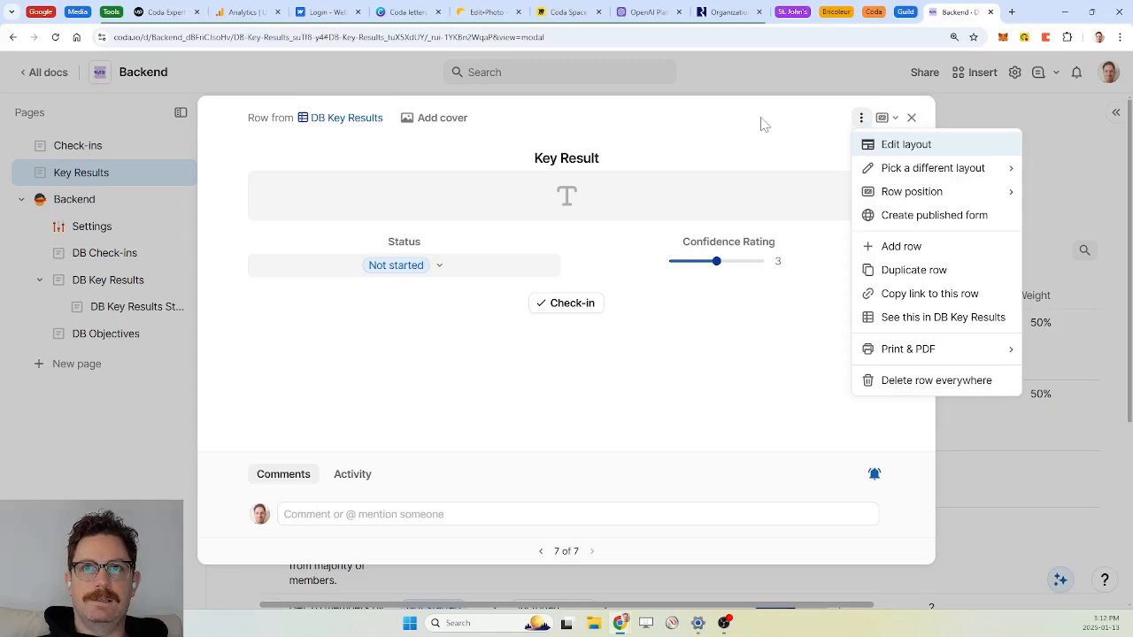
left_click(891, 144)
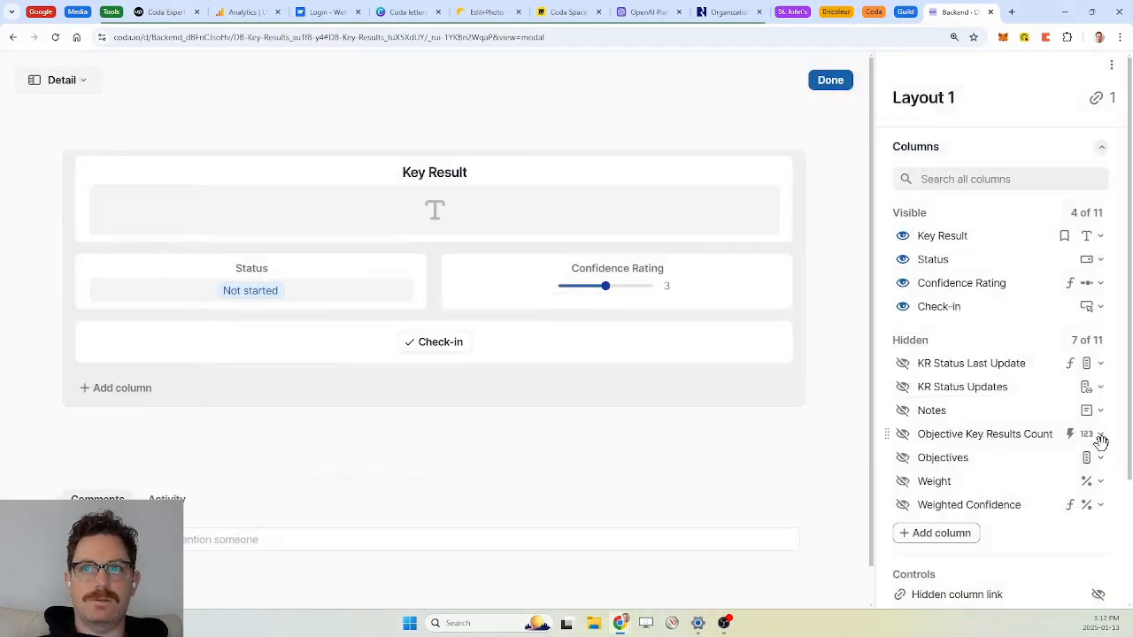
left_click(903, 459)
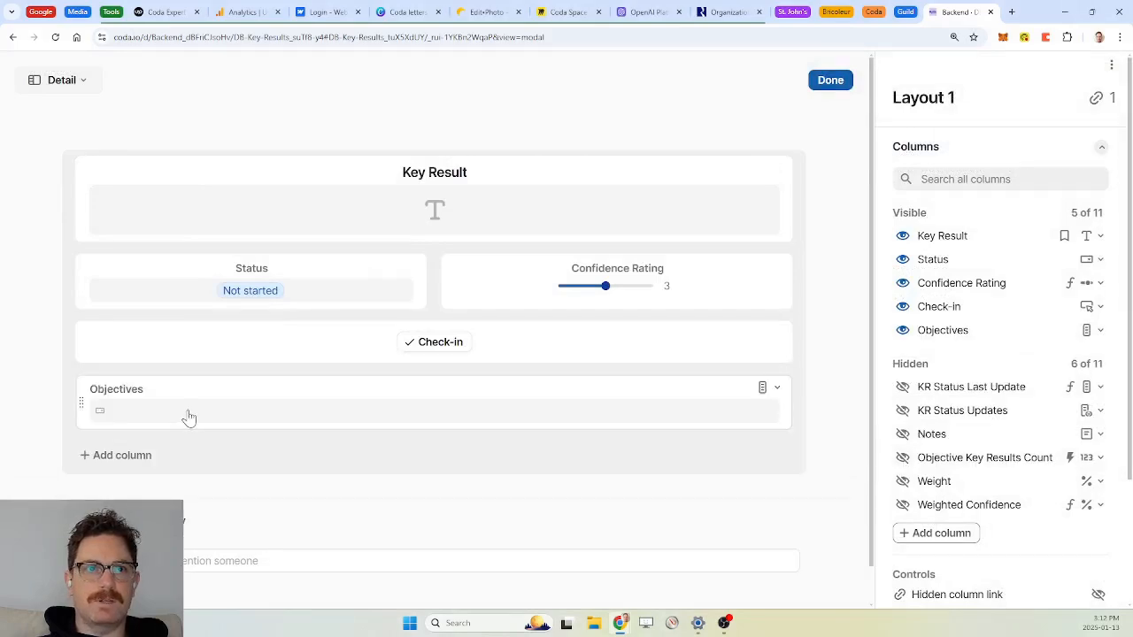
left_click_drag(80, 403, 321, 274)
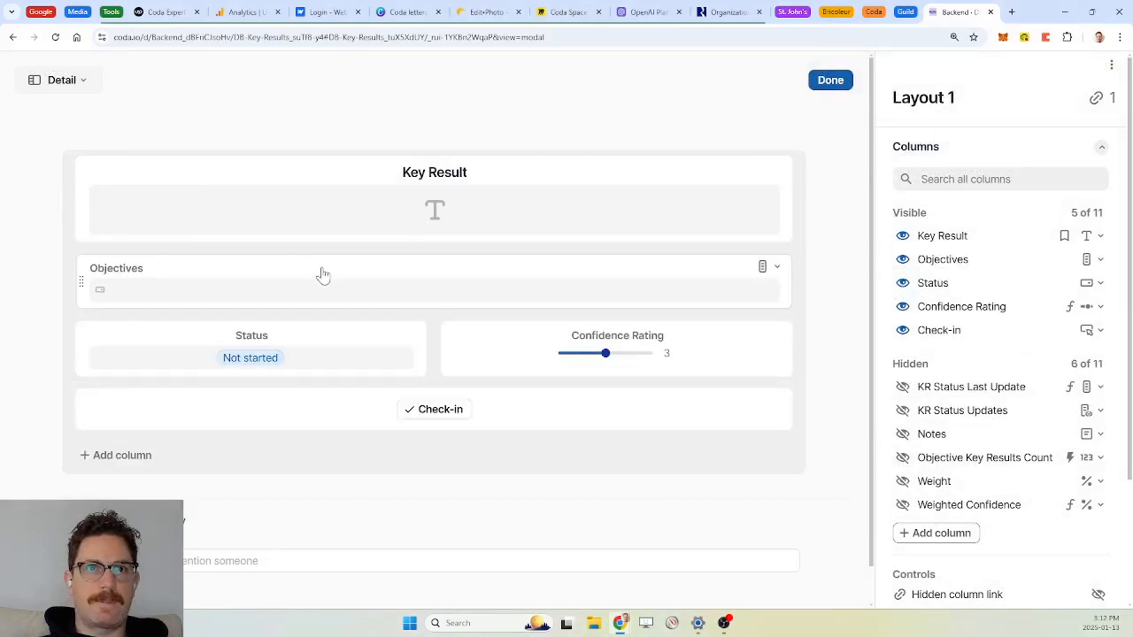
Step: Give the Objectives field a large label style and centered alignment, and finish editing the layout
left_click(321, 273)
scroll(1112, 386, "down", 5)
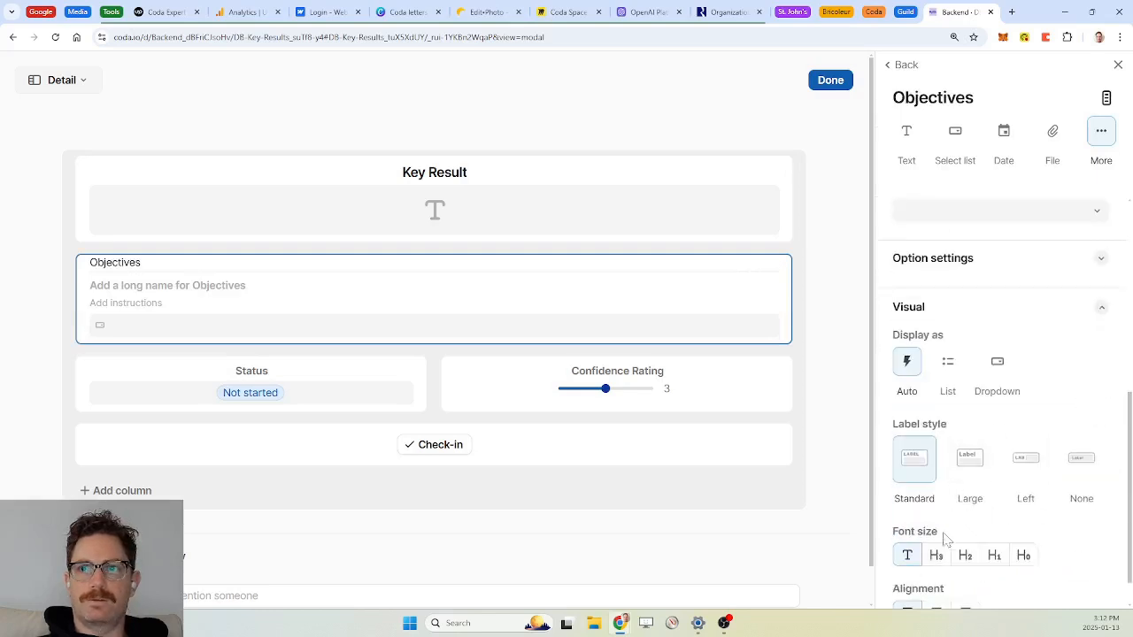
scroll(979, 469, "down", 1)
left_click(968, 420)
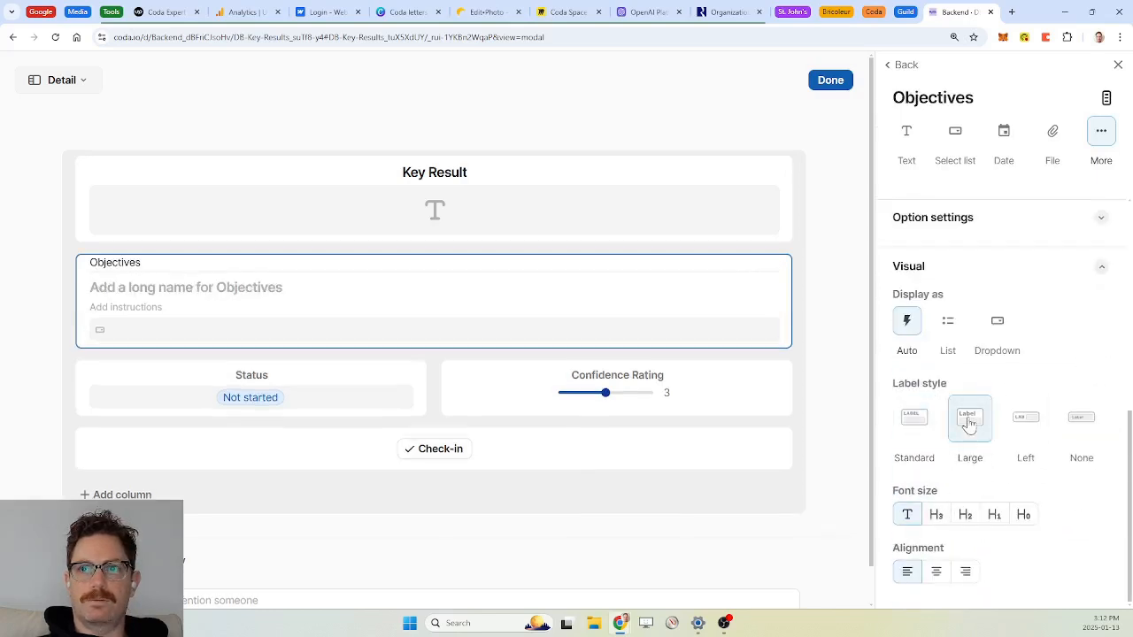
left_click(936, 571)
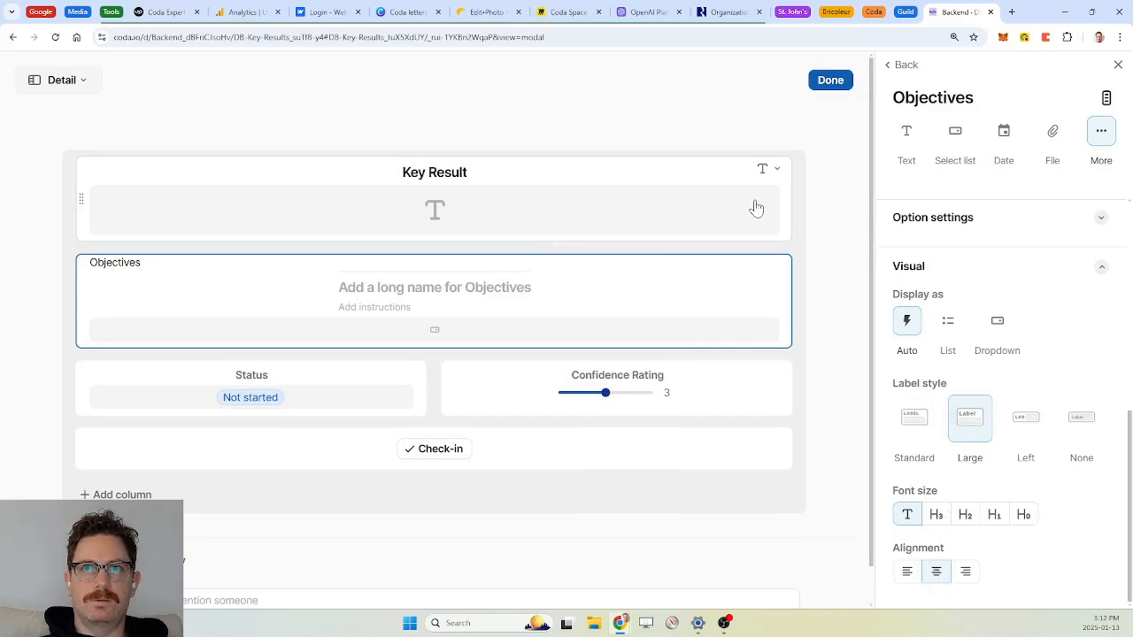
left_click(830, 79)
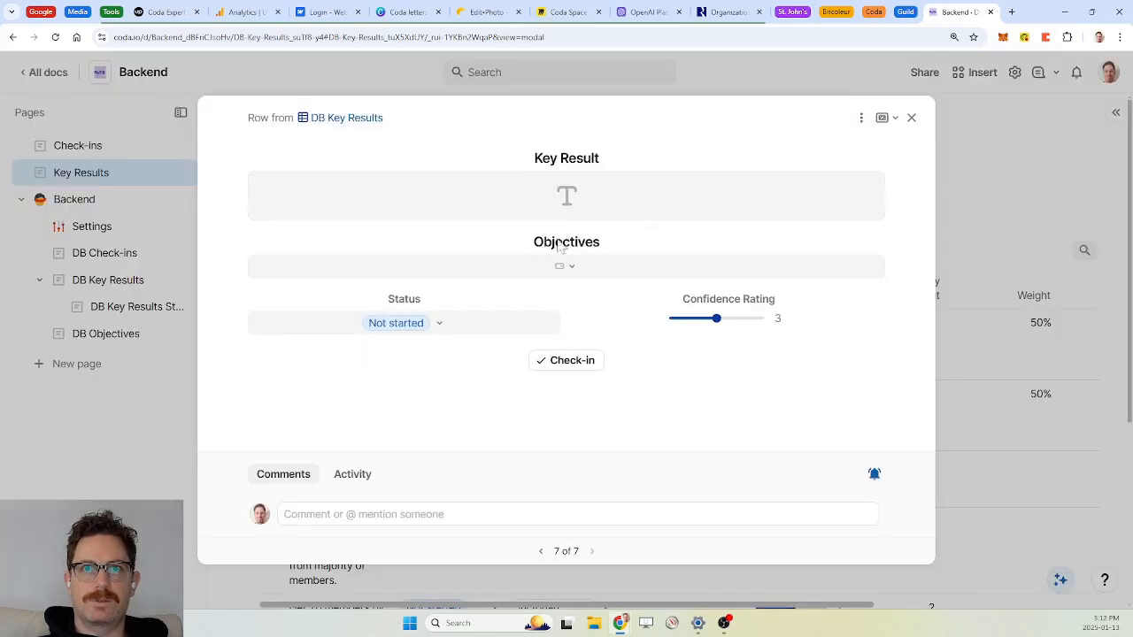
Step: Look through the objectives selectable for the new key result, and close the row without choosing one
left_click(570, 268)
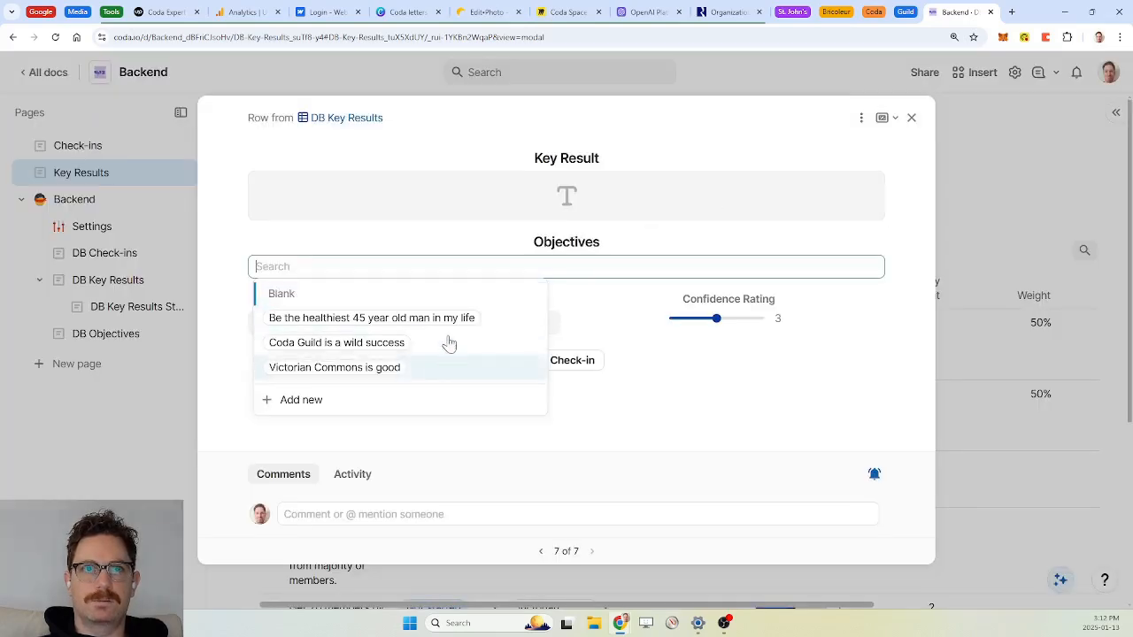
left_click(677, 246)
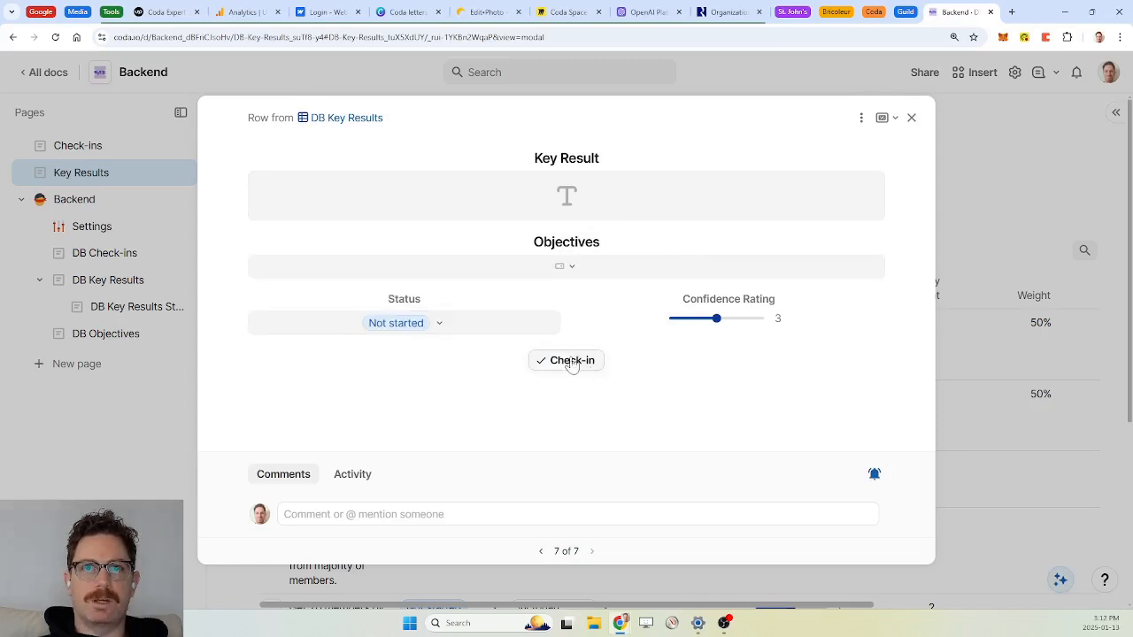
left_click(913, 122)
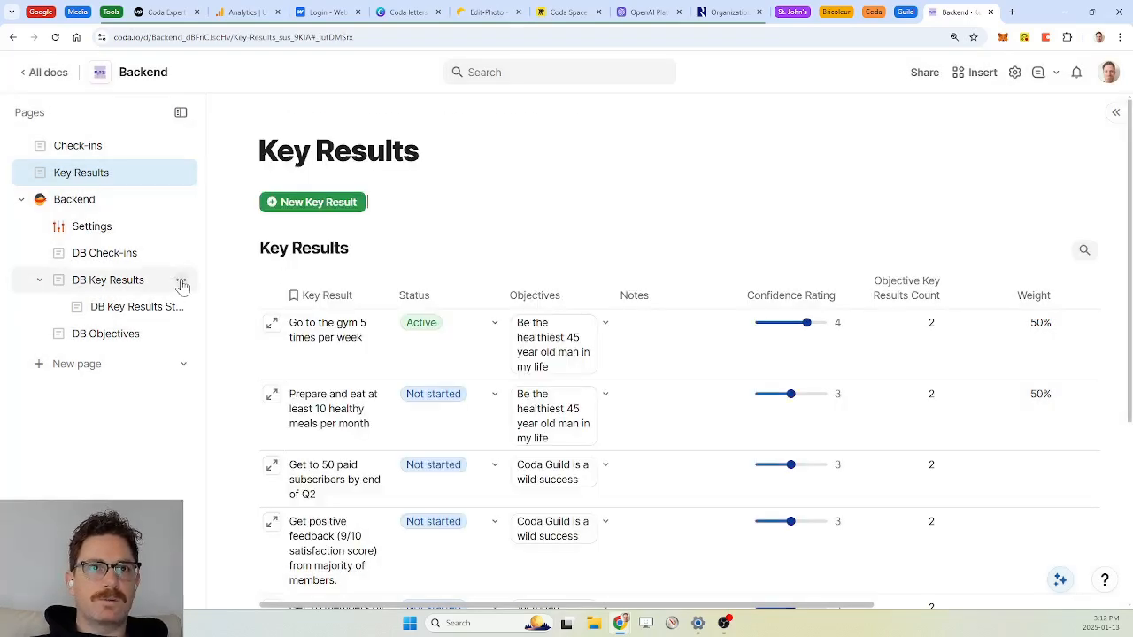
left_click(182, 283)
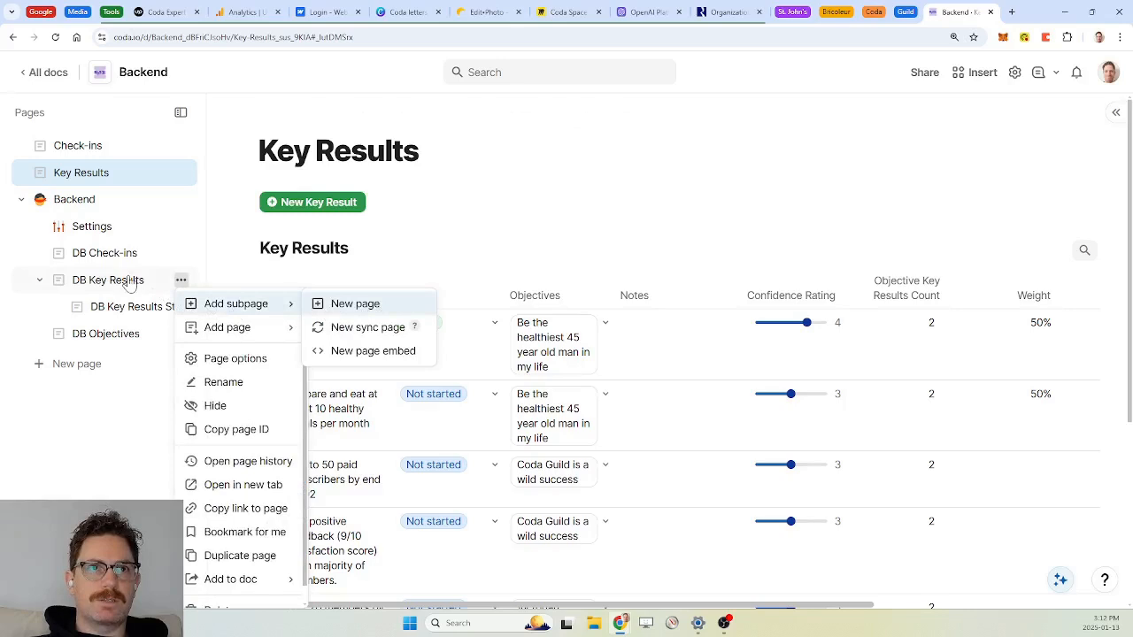
left_click(440, 201)
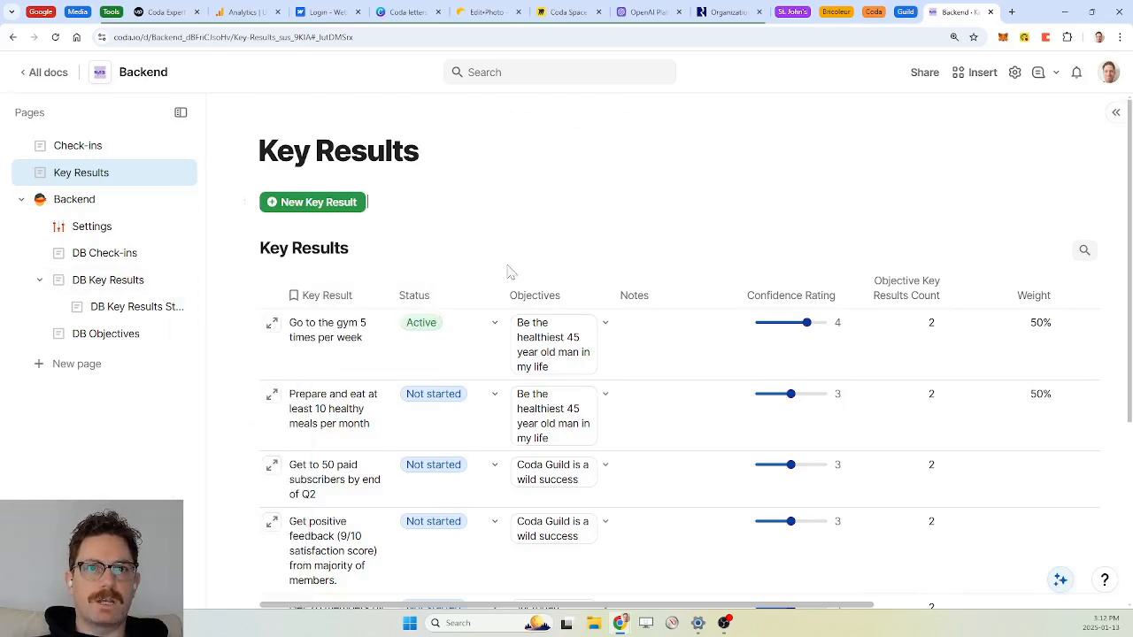
Step: Open the blank last row of the Key Results table, switch it to Layout 1, and close it
scroll(488, 402, "down", 4)
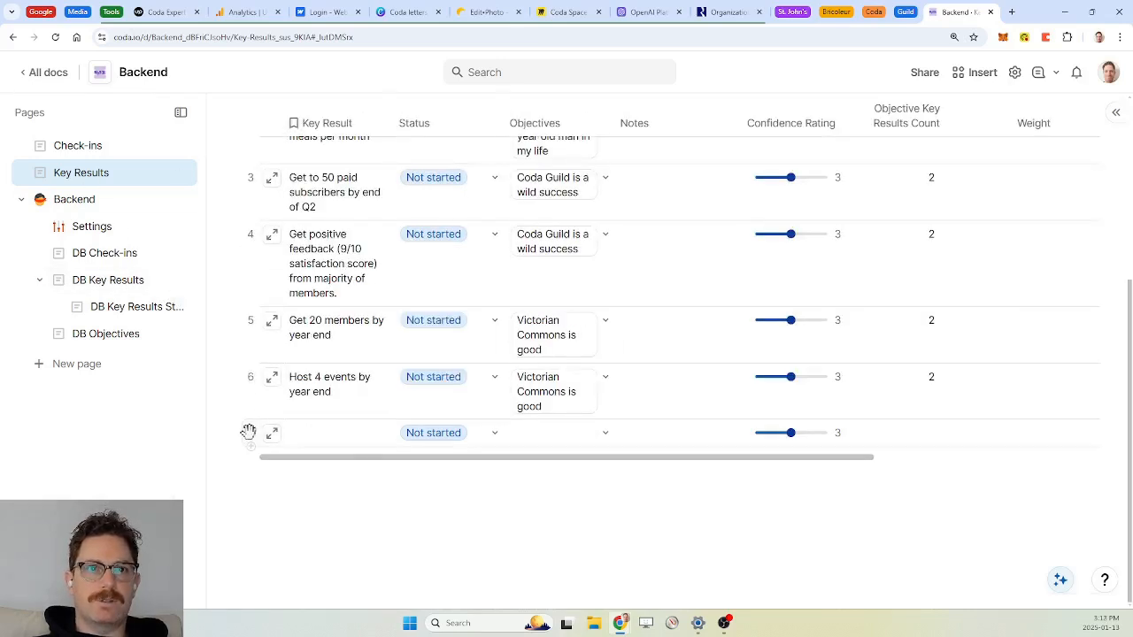
left_click(273, 434)
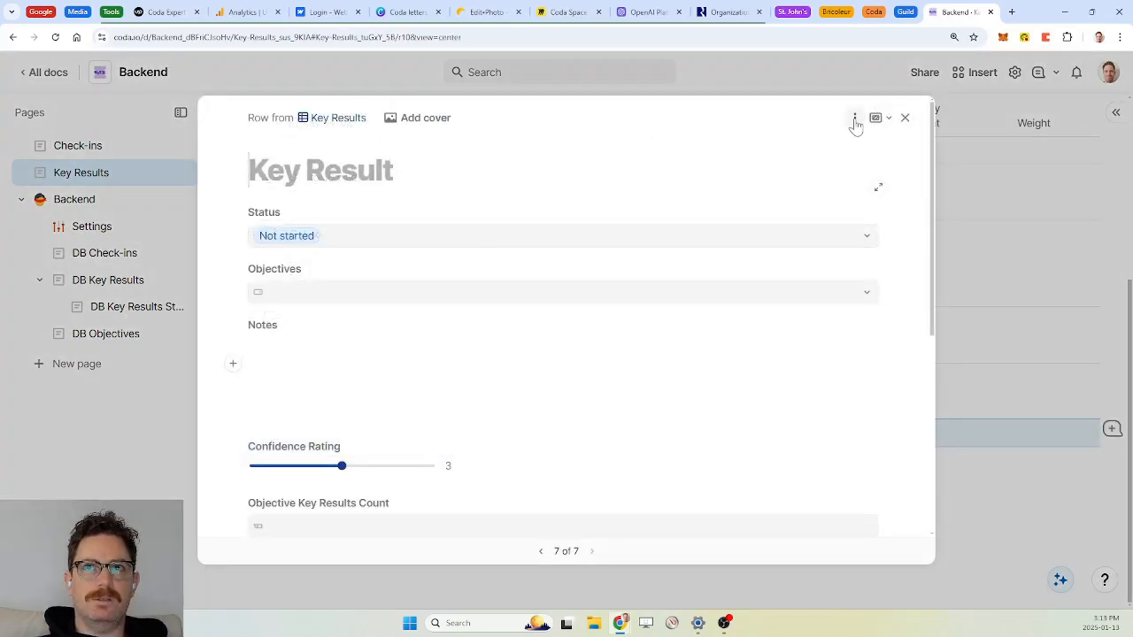
left_click(855, 120)
mouse_move(861, 168)
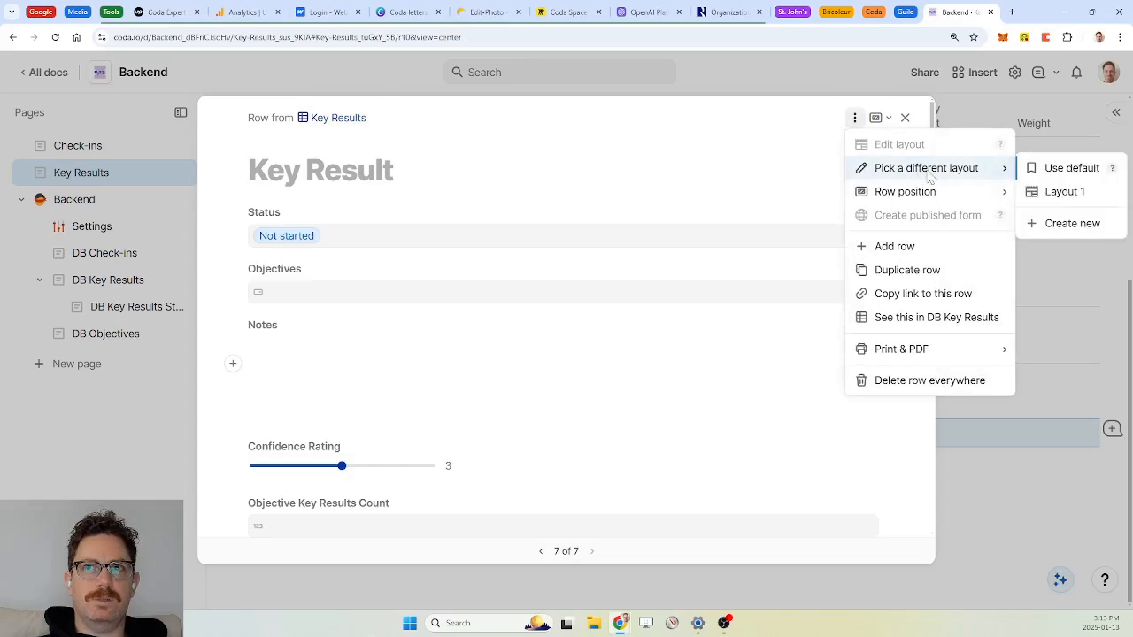
left_click(1054, 193)
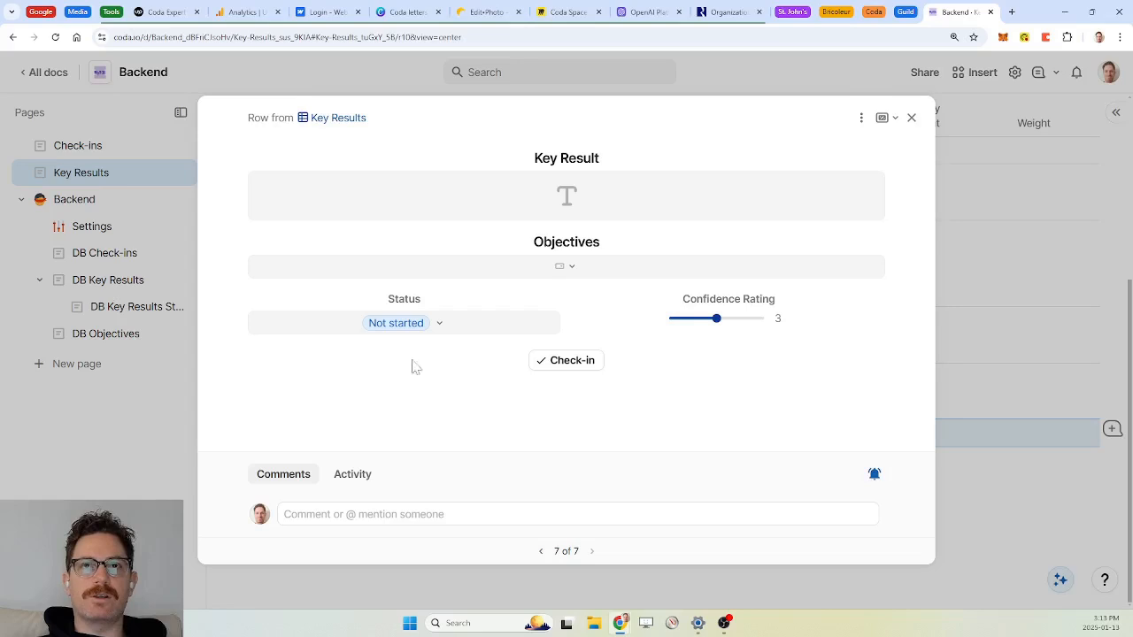
left_click(911, 118)
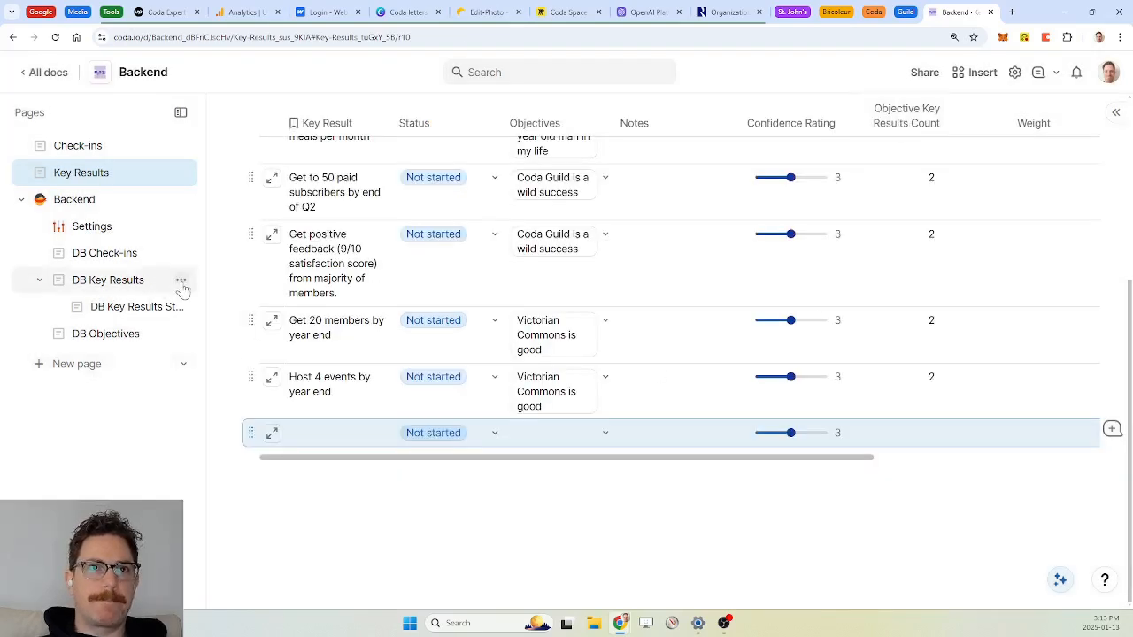
Step: Add a new subpage under DB Key Results and title it "Add New Key Result"
left_click(181, 281)
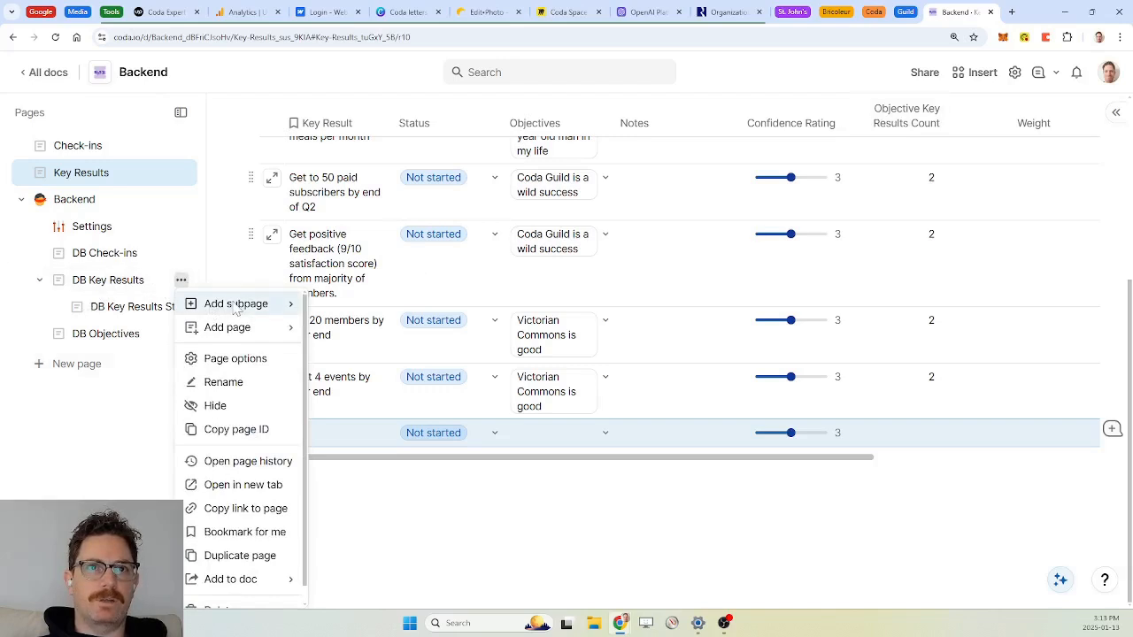
mouse_move(237, 307)
left_click(367, 308)
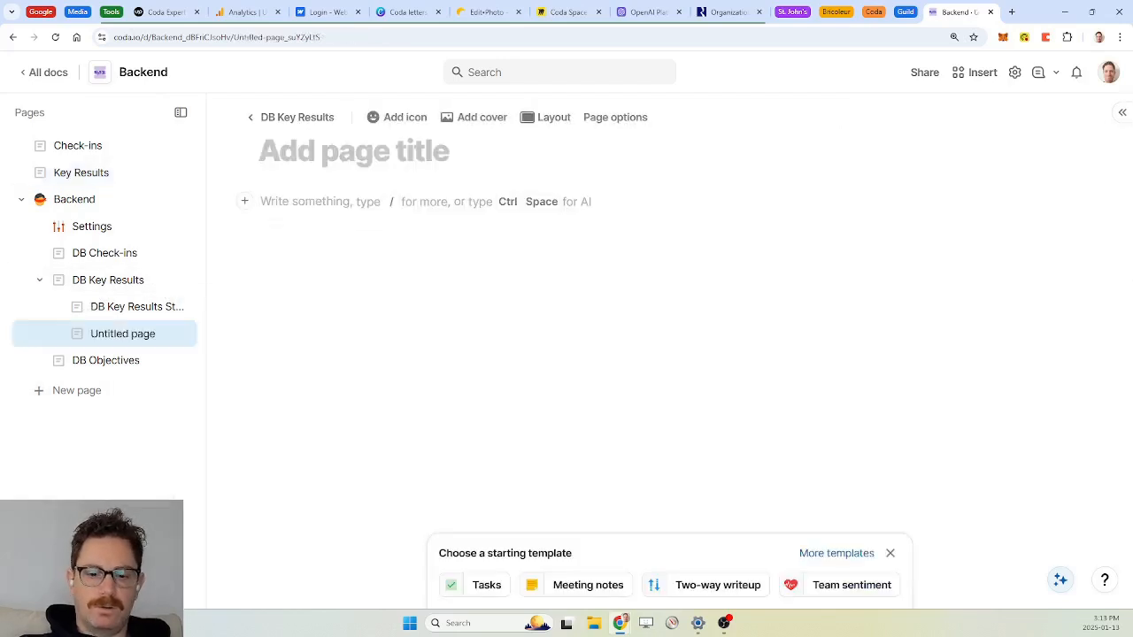
type("Add New Key Result")
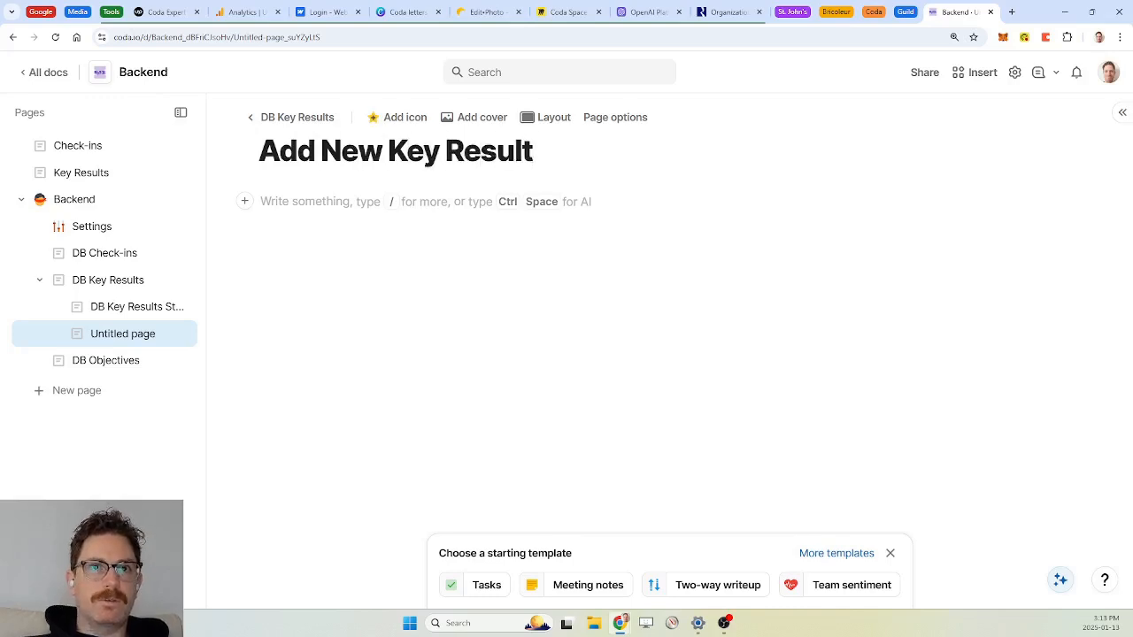
key("Return")
Step: Insert a view of the DB Key Results table on the Add New Key Result page
type("/db")
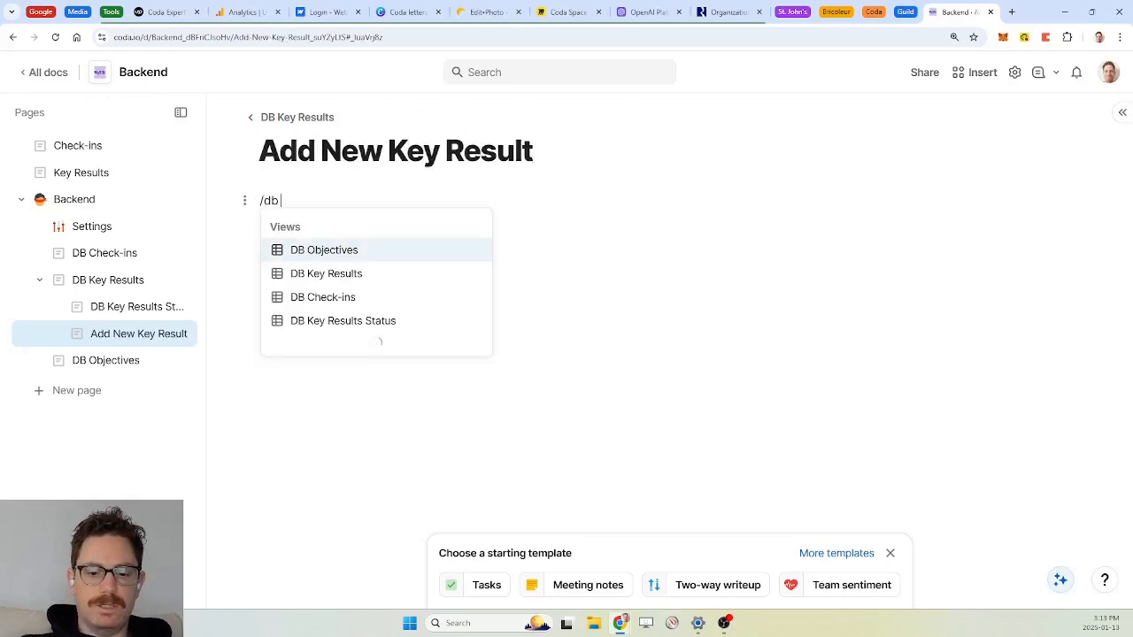
type(" key")
key("Return")
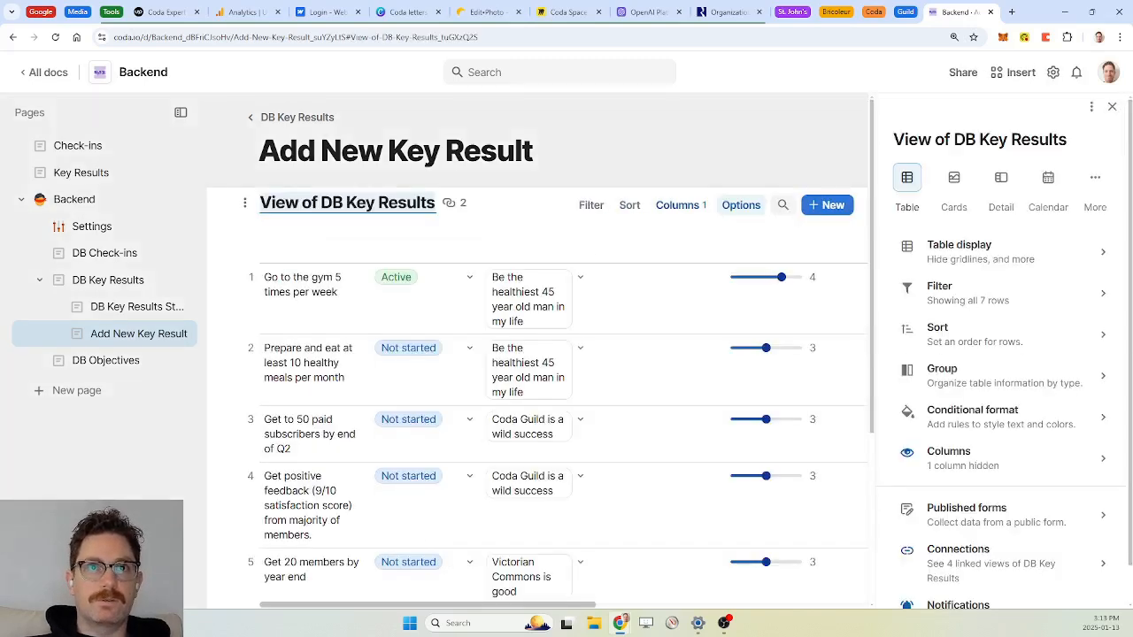
Step: Rename the view of DB Key Results on this page to "Add New Key Result"
type("Add New LKe")
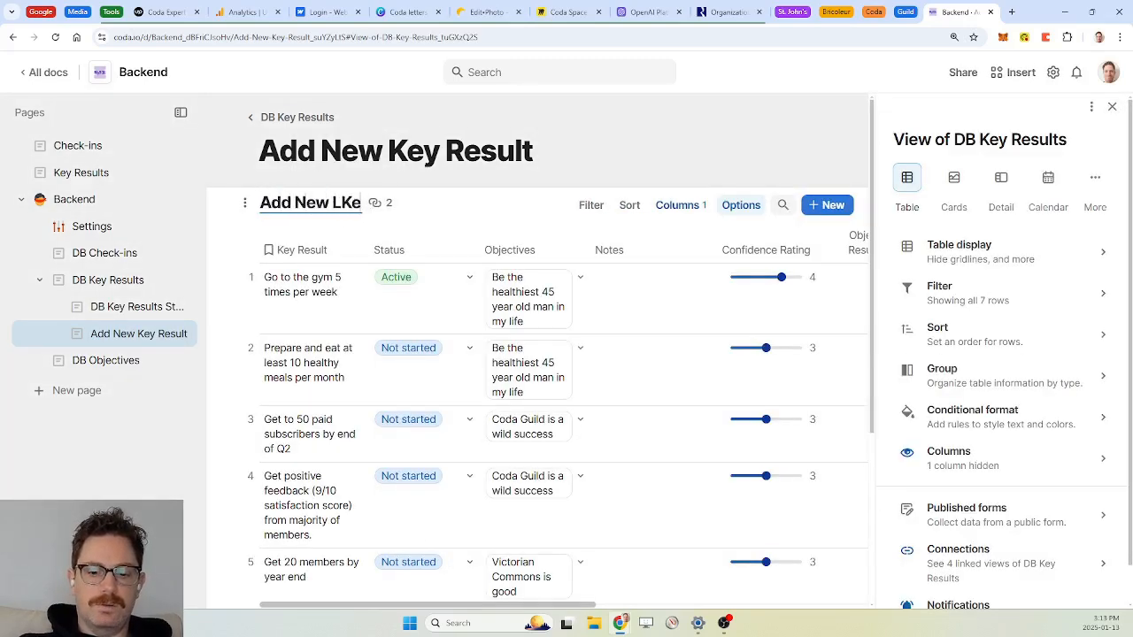
type("y Resu")
key("BackSpace")
key("BackSpace")
key("BackSpace")
key("BackSpace")
key("BackSpace")
key("BackSpace")
key("BackSpace")
key("BackSpace")
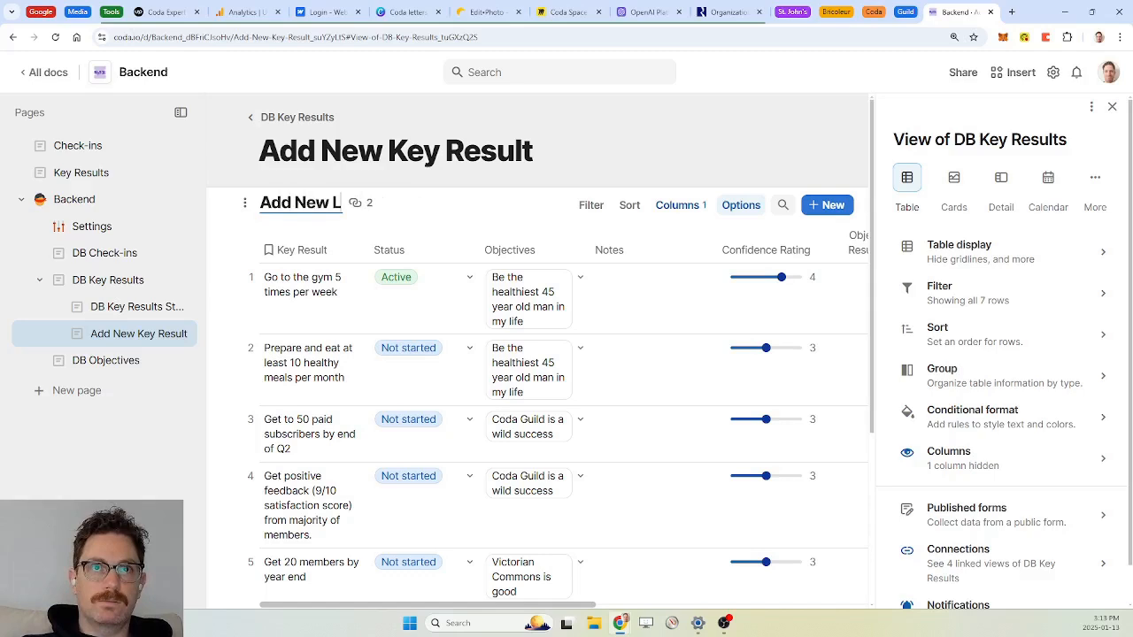
key("BackSpace")
type("Key Result")
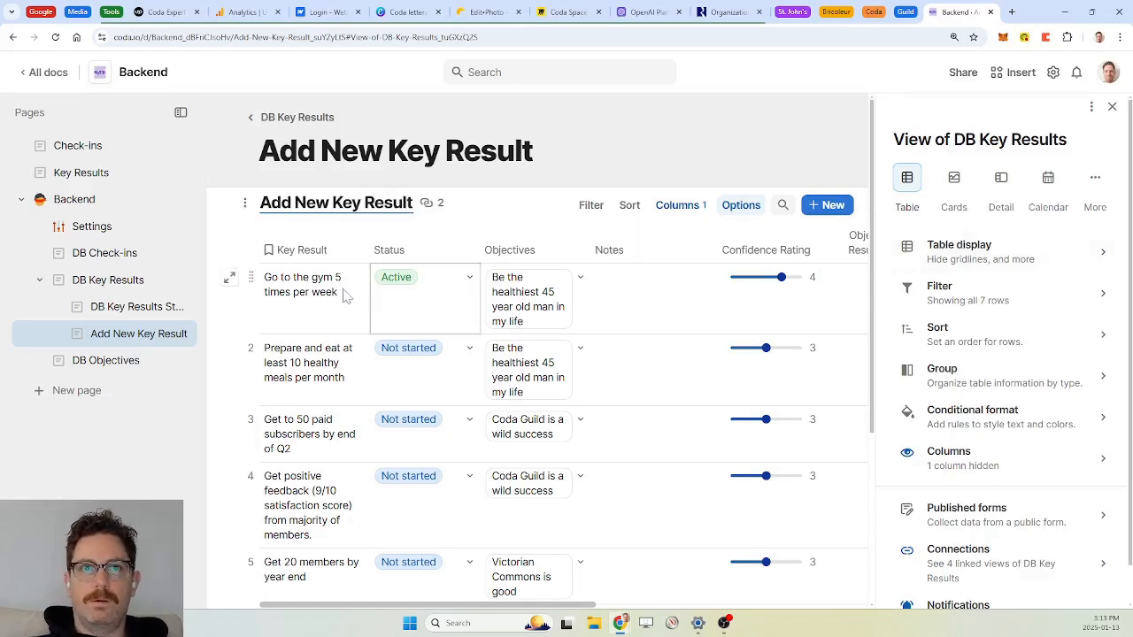
Step: Duplicate the row layout Layout 1 as "Add New Key Result" and hide the Check-in column in the copy
left_click(229, 279)
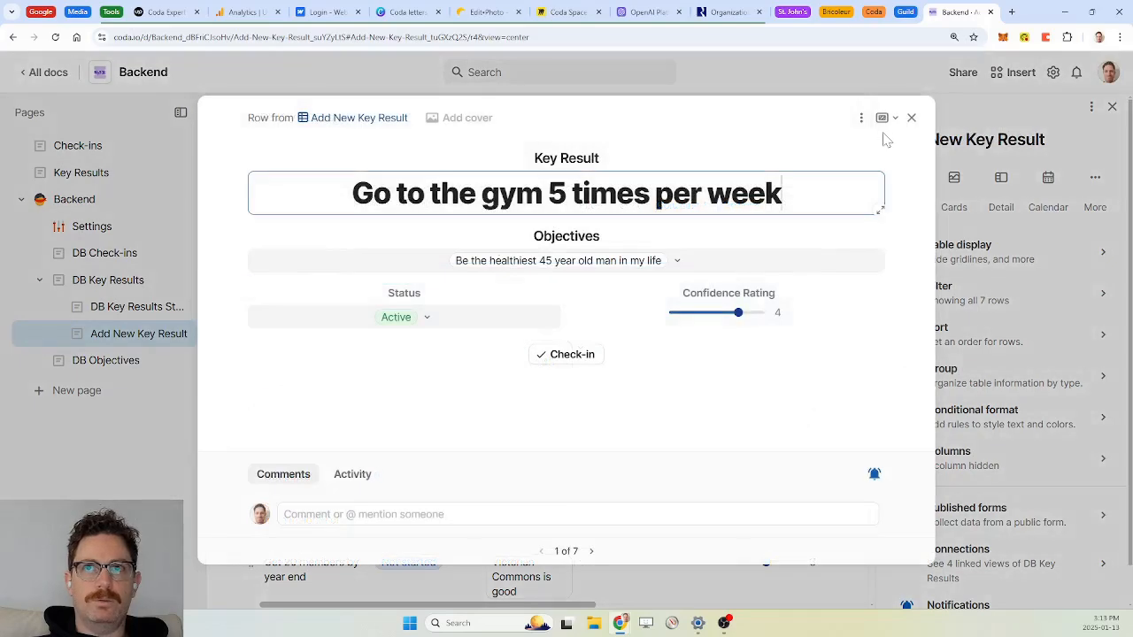
left_click(861, 120)
mouse_move(918, 177)
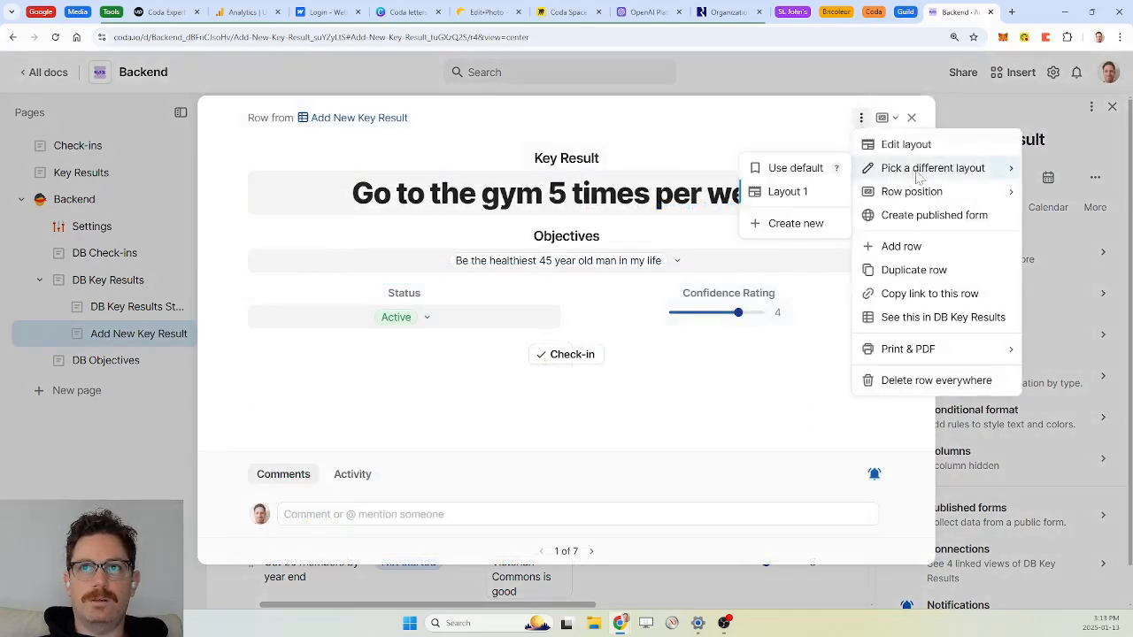
left_click(901, 143)
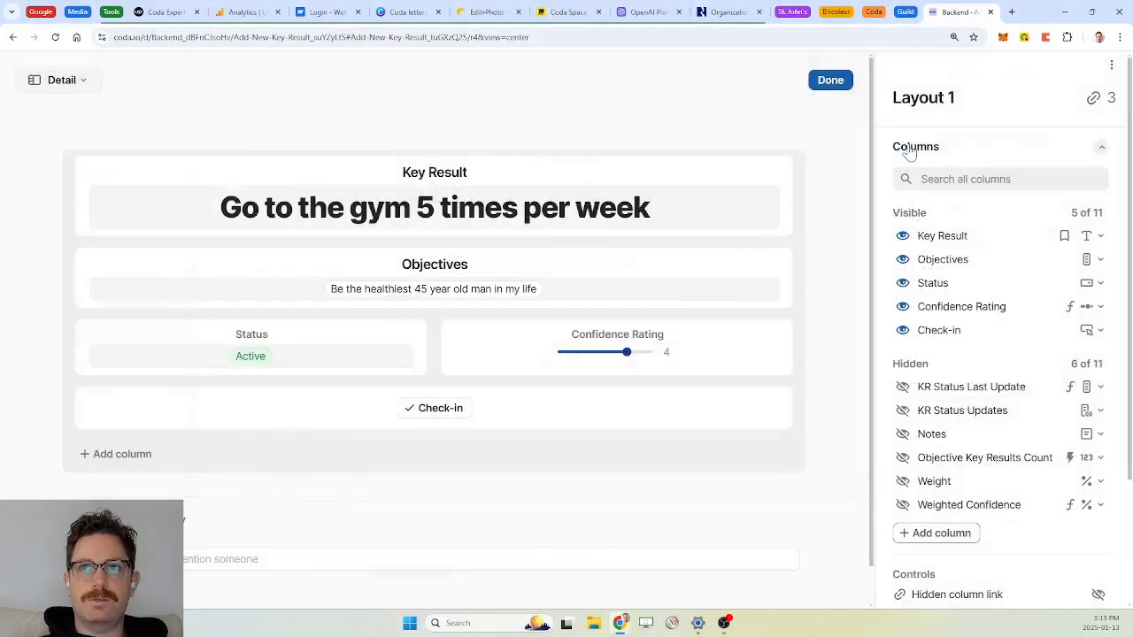
left_click(1111, 65)
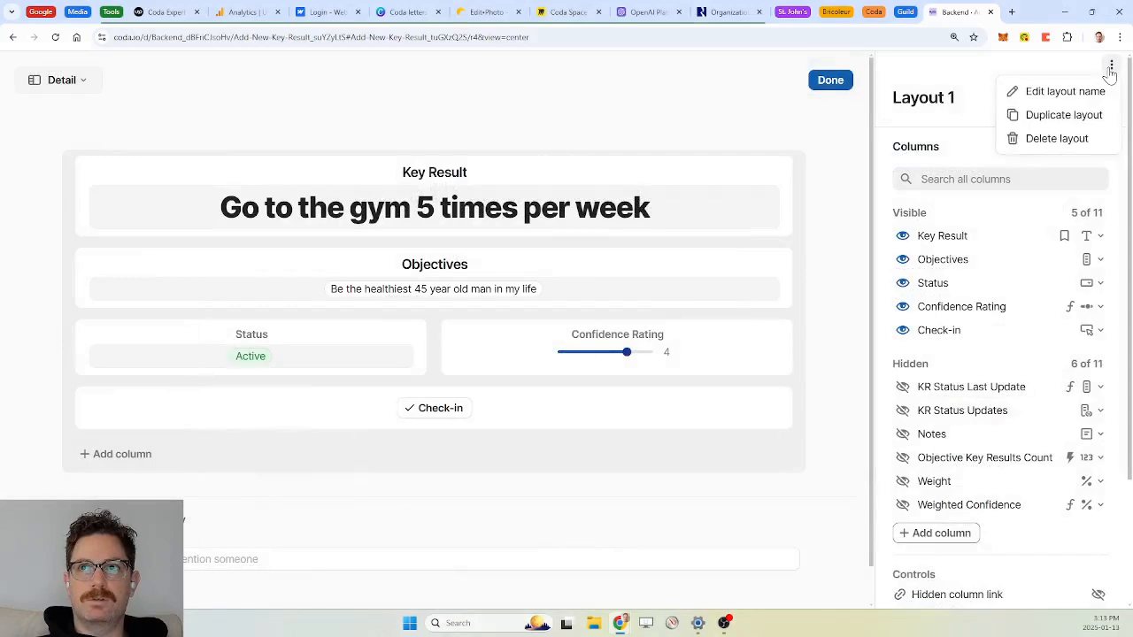
left_click(1079, 115)
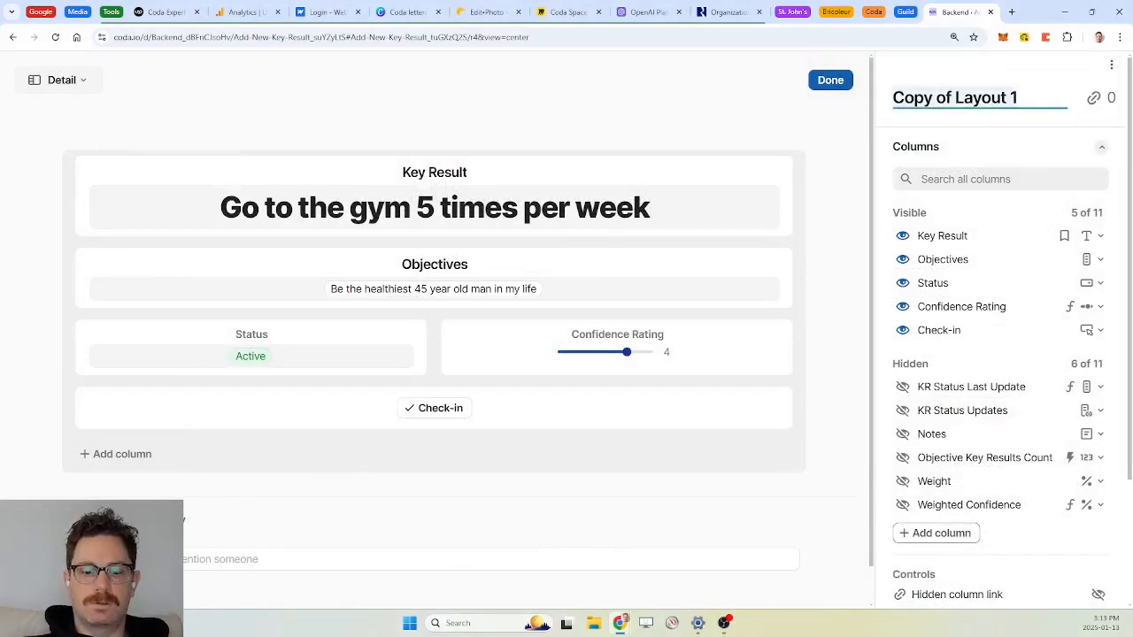
type("Add New Key Result")
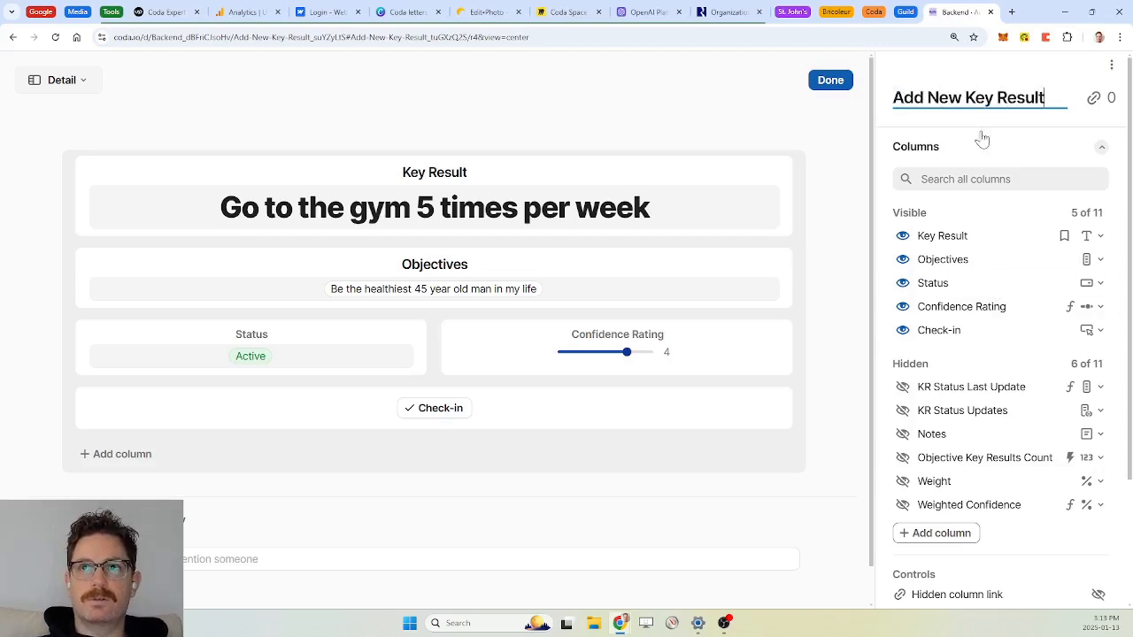
key("Return")
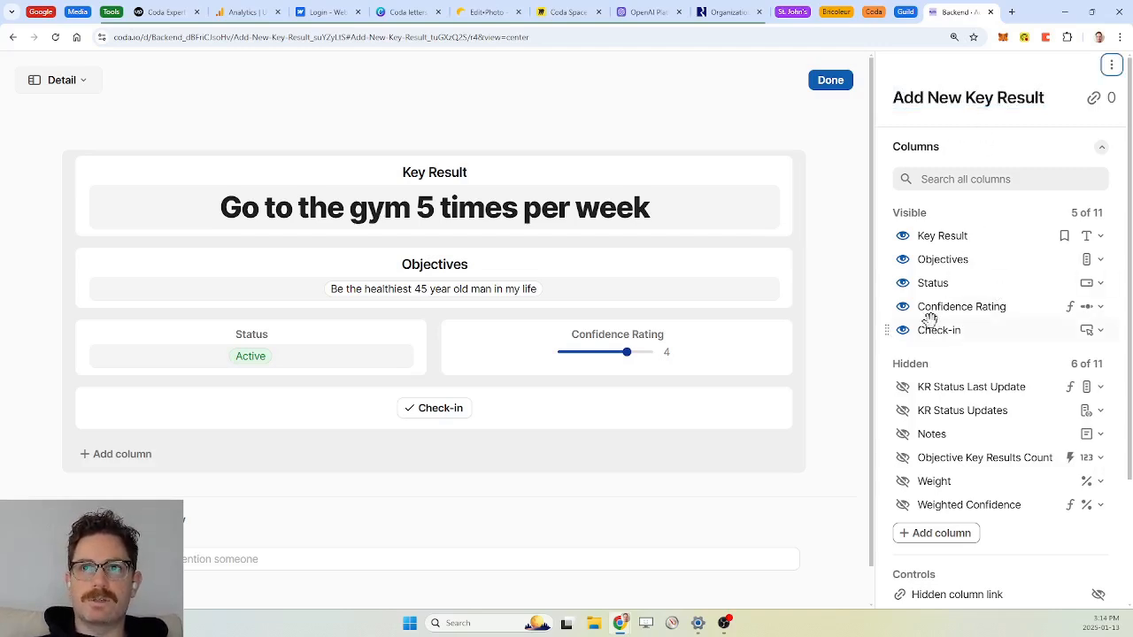
left_click(903, 331)
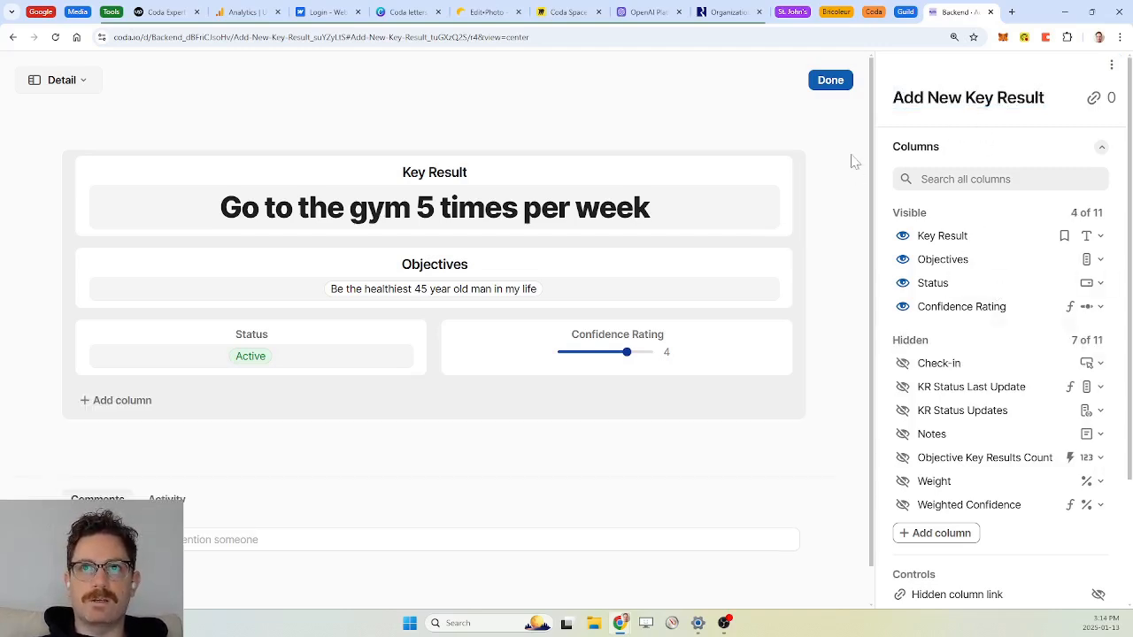
left_click(836, 83)
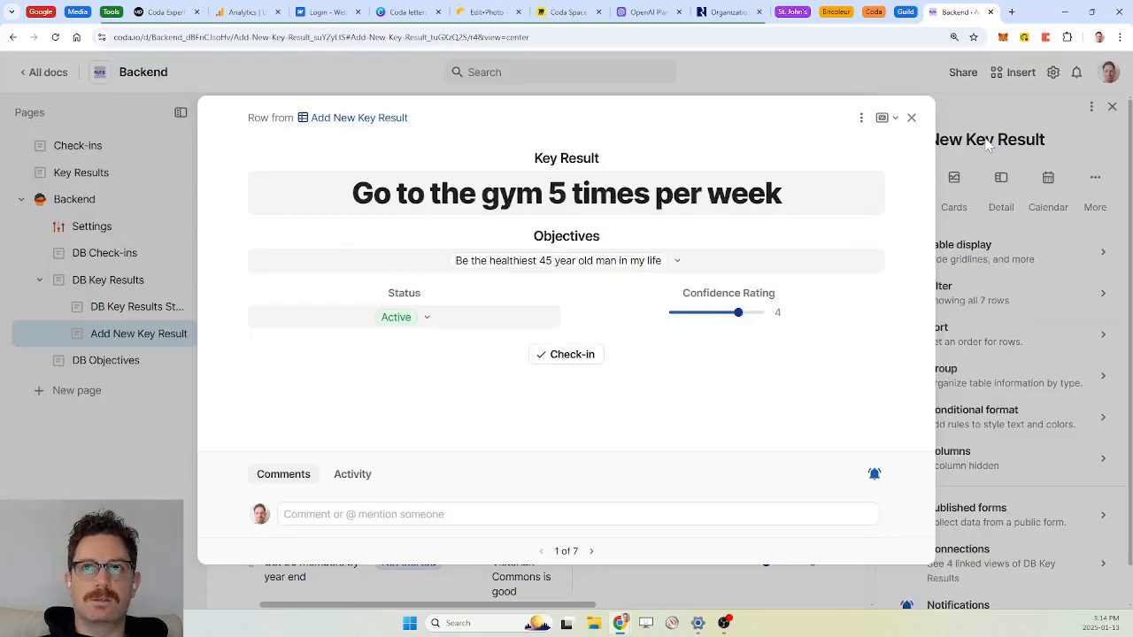
Step: Apply the Add New Key Result layout to the Add New Key Result view through its first row, and close the row
left_click(911, 118)
left_click(230, 278)
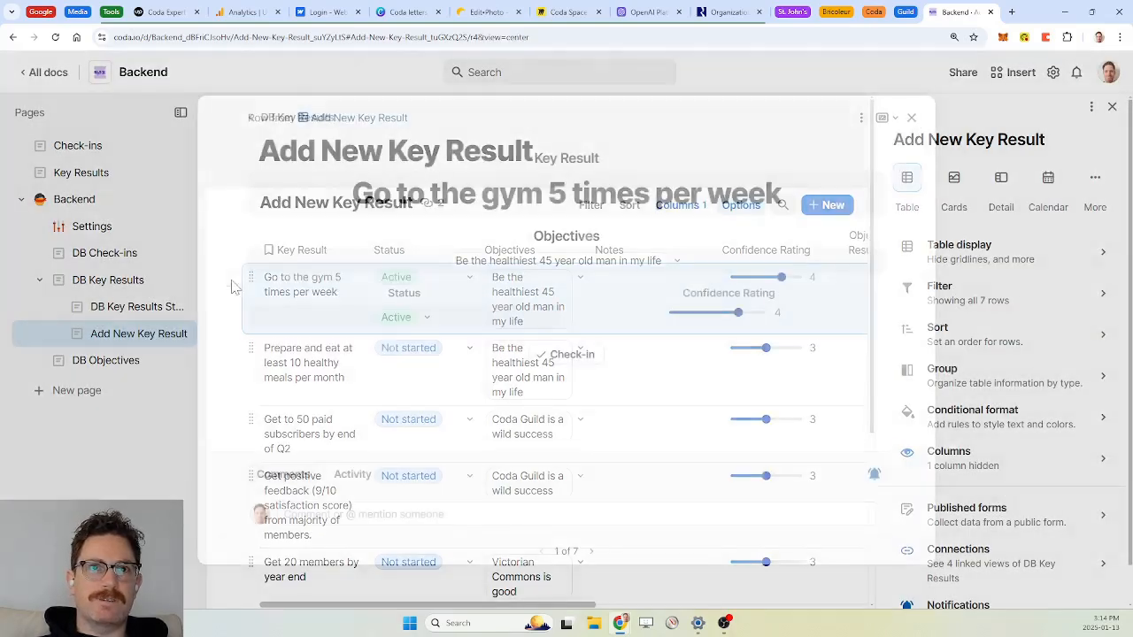
left_click(861, 117)
mouse_move(939, 174)
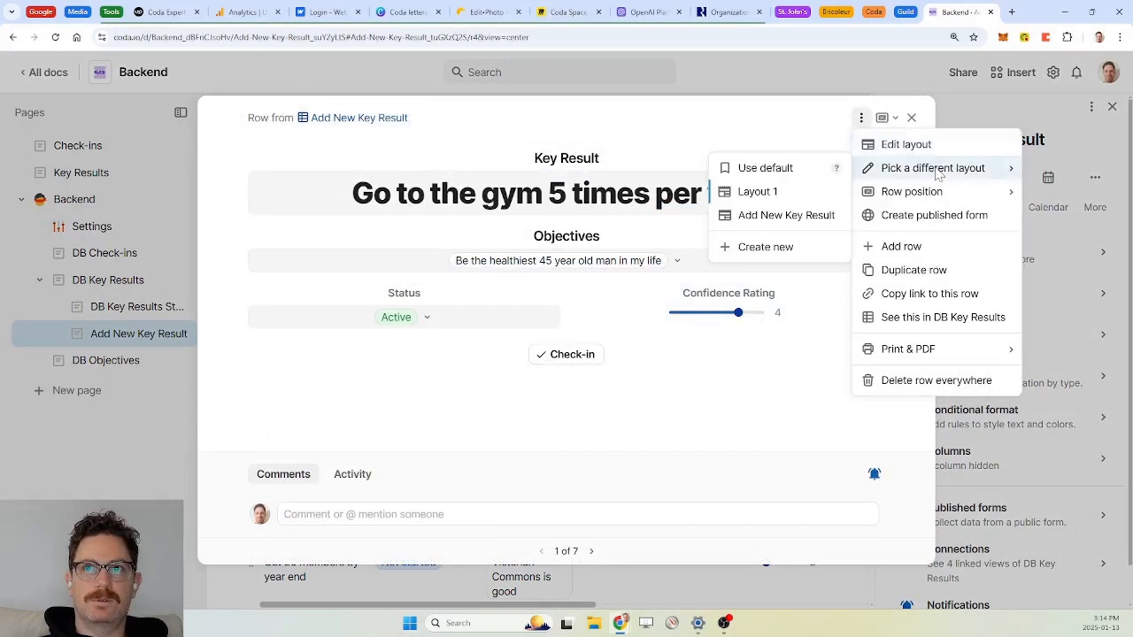
left_click(755, 217)
left_click(912, 118)
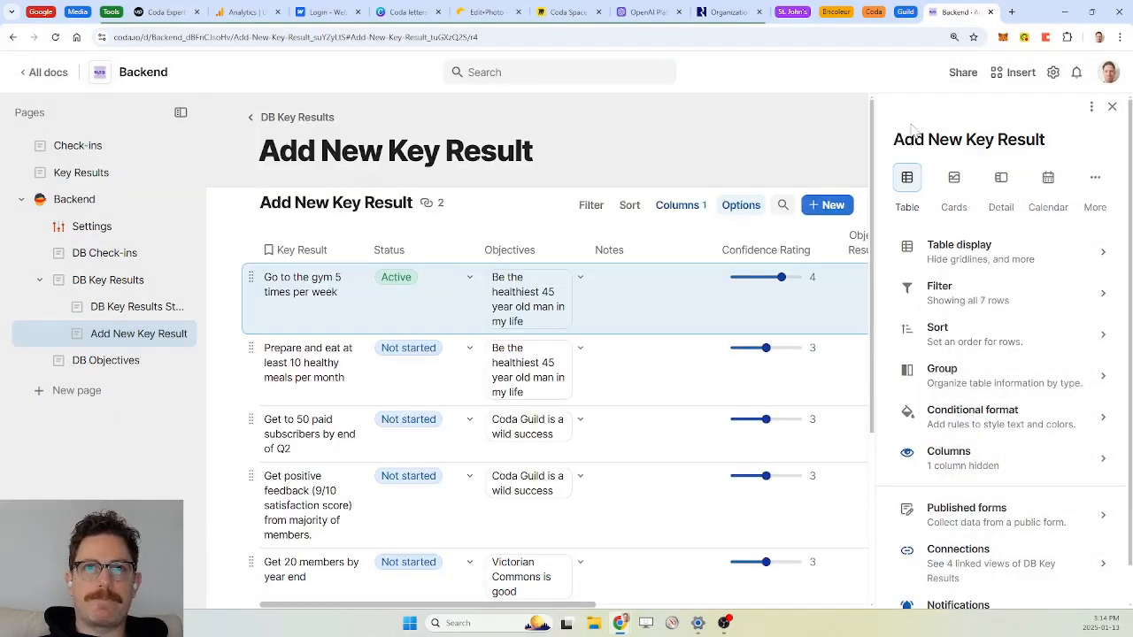
Step: Rename Layout 1 to "Main Layout" from the first row of the DB Key Results table, and close the row
left_click(115, 282)
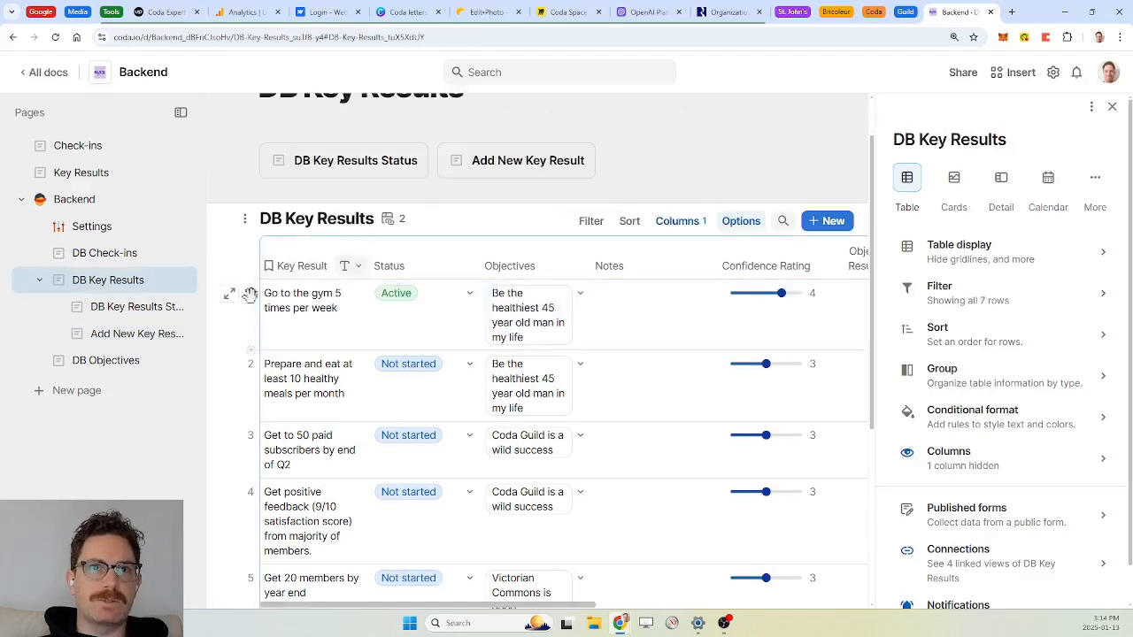
left_click(229, 297)
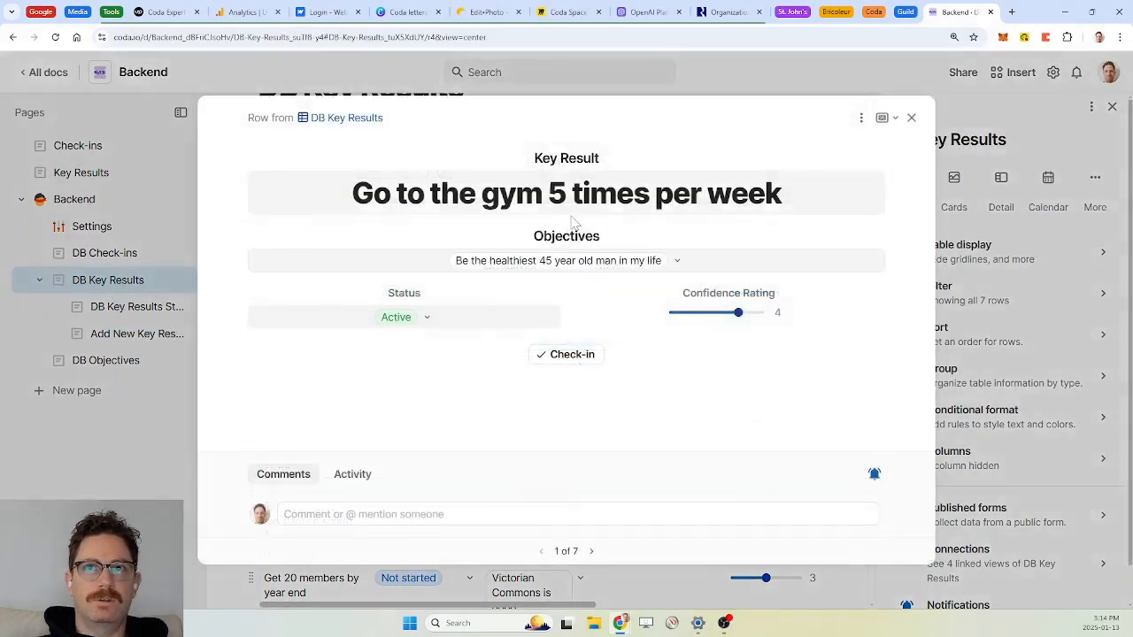
left_click(862, 118)
left_click(906, 149)
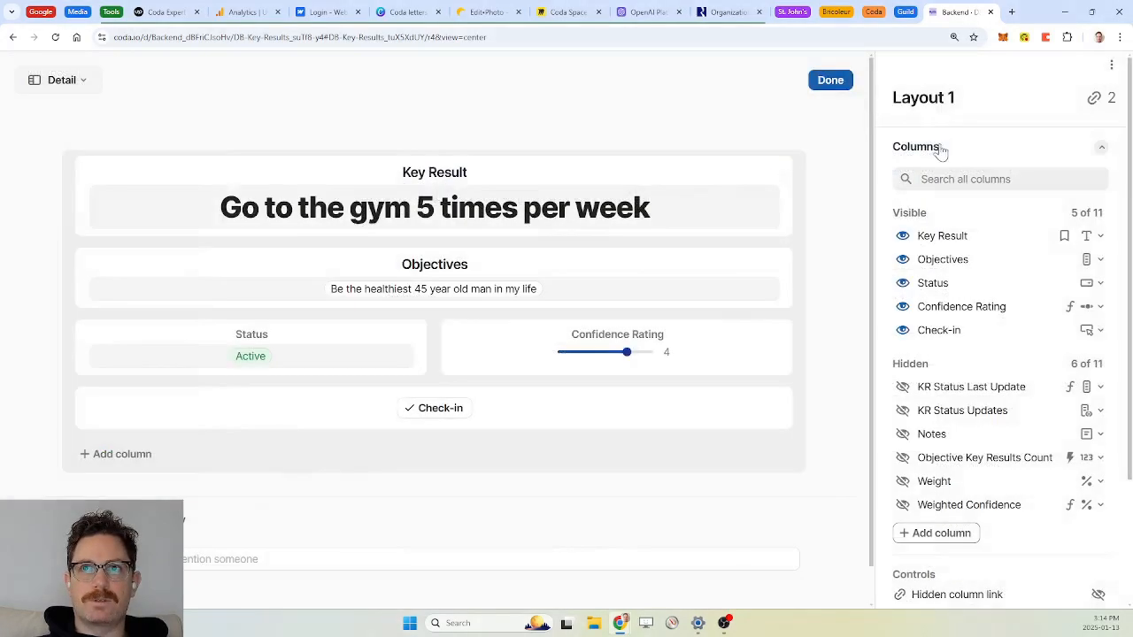
type("<ain Layout")
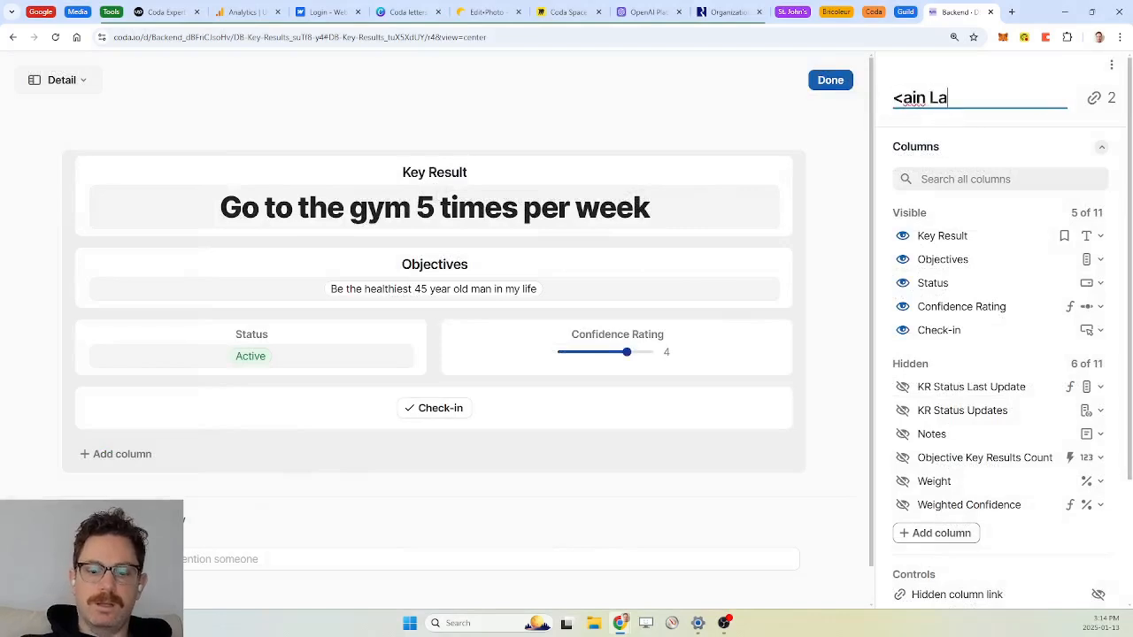
key("BackSpace")
key("BackSpace")
key("BackSpace")
key("BackSpace")
key("BackSpace")
key("BackSpace")
key("BackSpace")
key("BackSpace")
key("BackSpace")
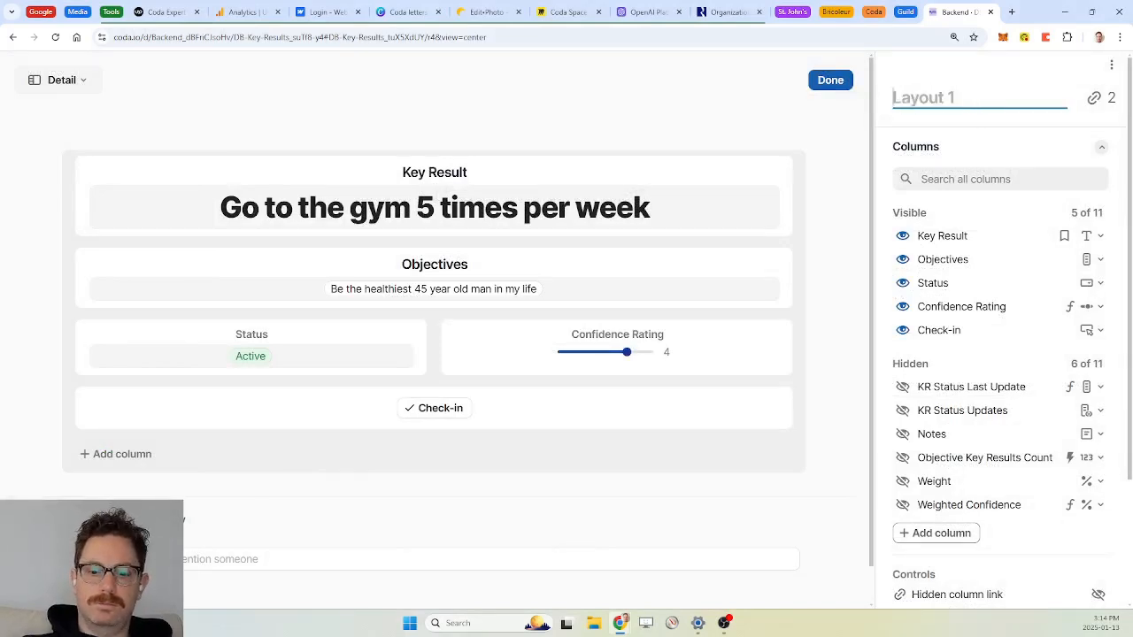
type("Main Layout")
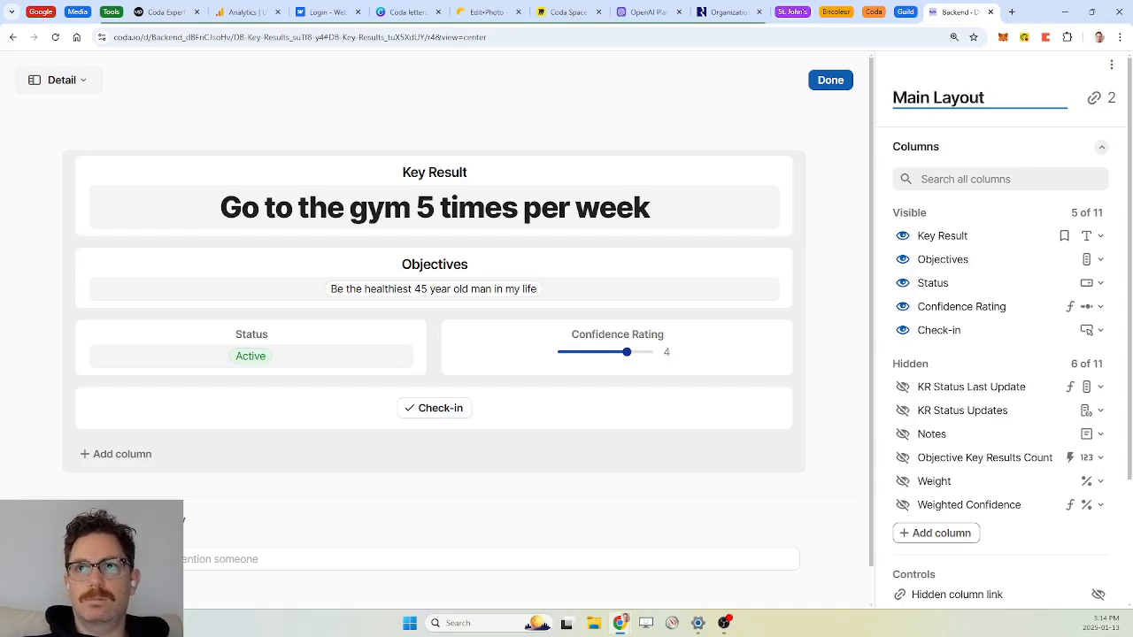
left_click(830, 81)
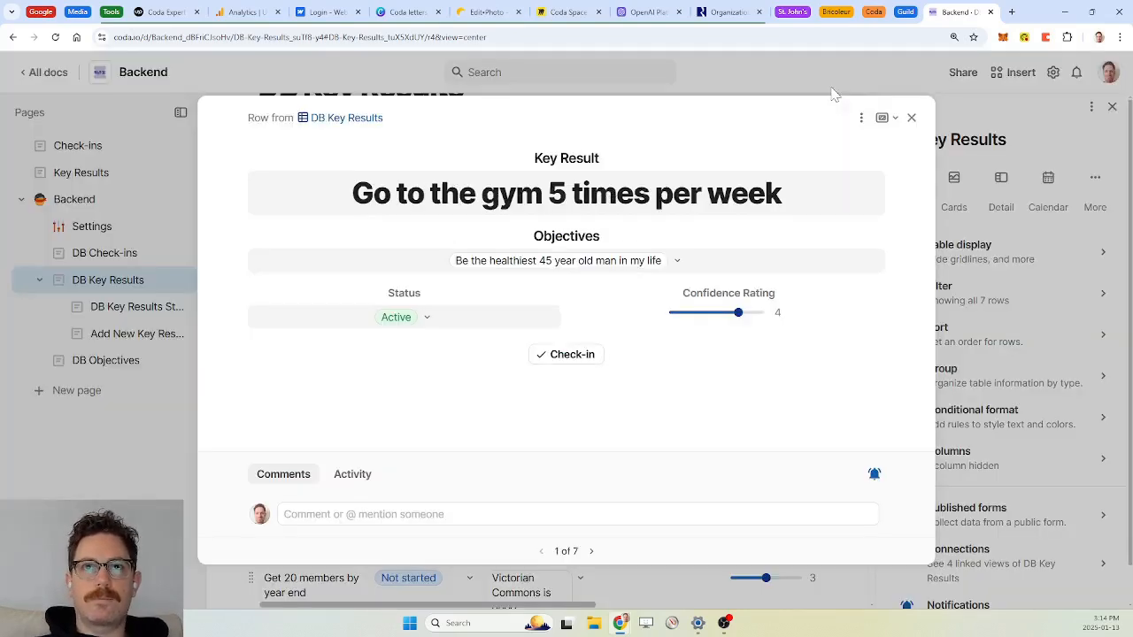
left_click(911, 118)
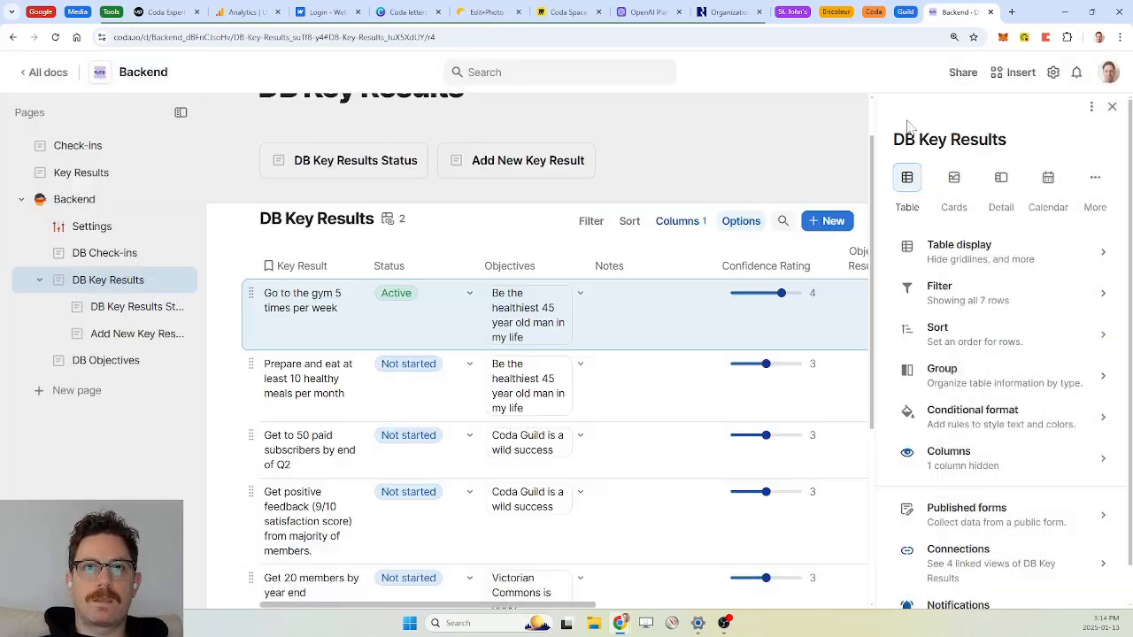
Step: On the Key Results page, add the Add New Key Result view as the second OpenRow argument in the New Key Result button's formula
left_click(88, 174)
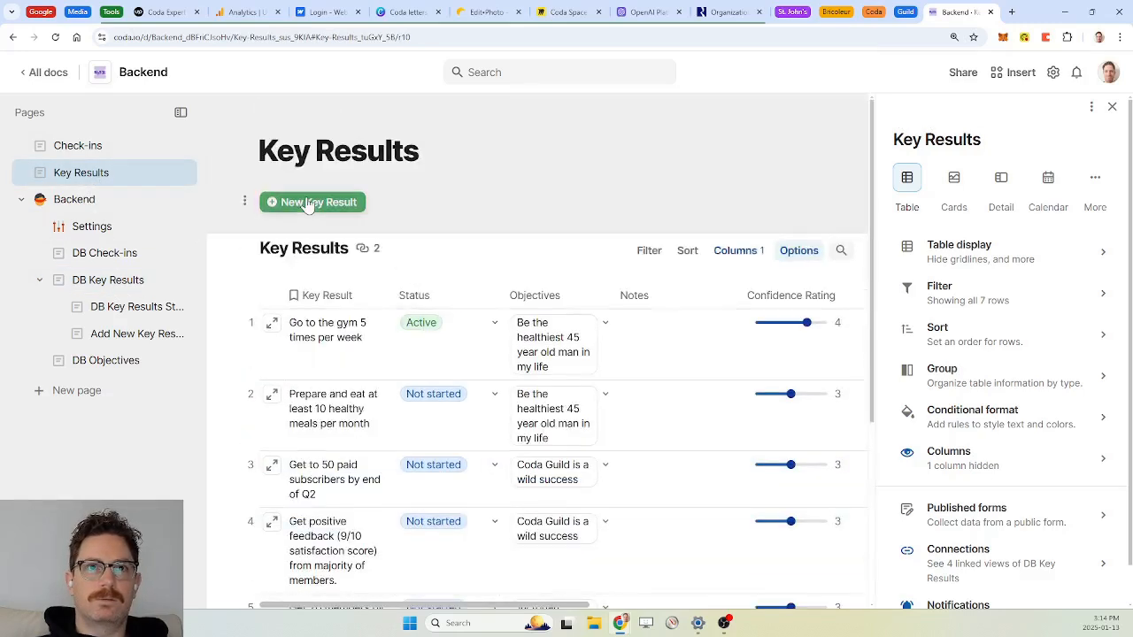
left_click(307, 205)
left_click(422, 299)
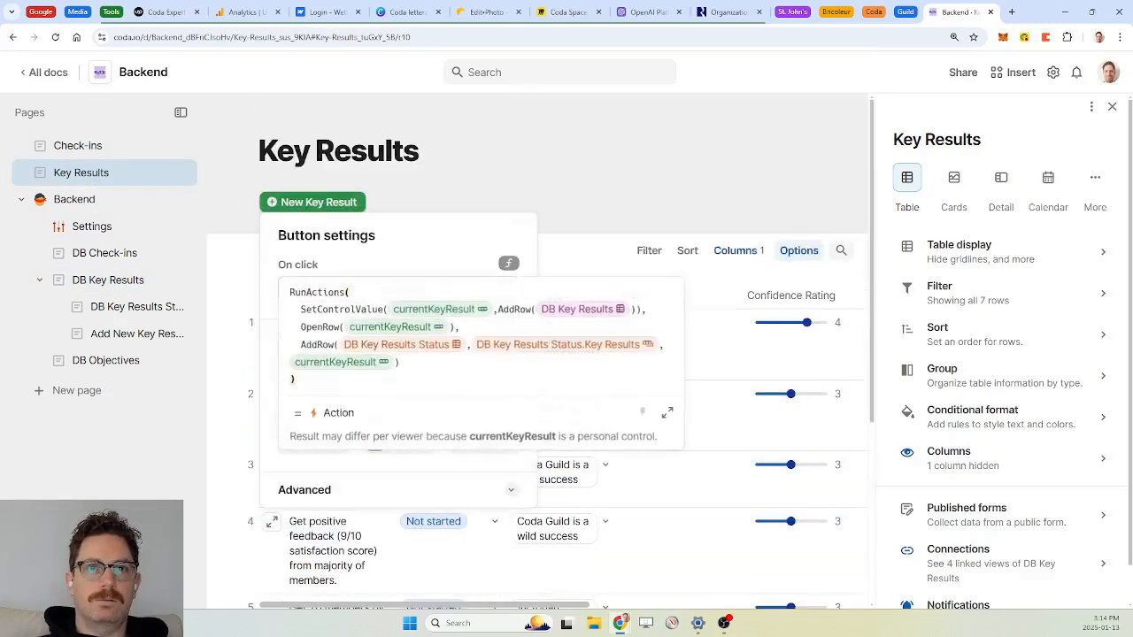
left_click(461, 328)
key("Left")
key("Left")
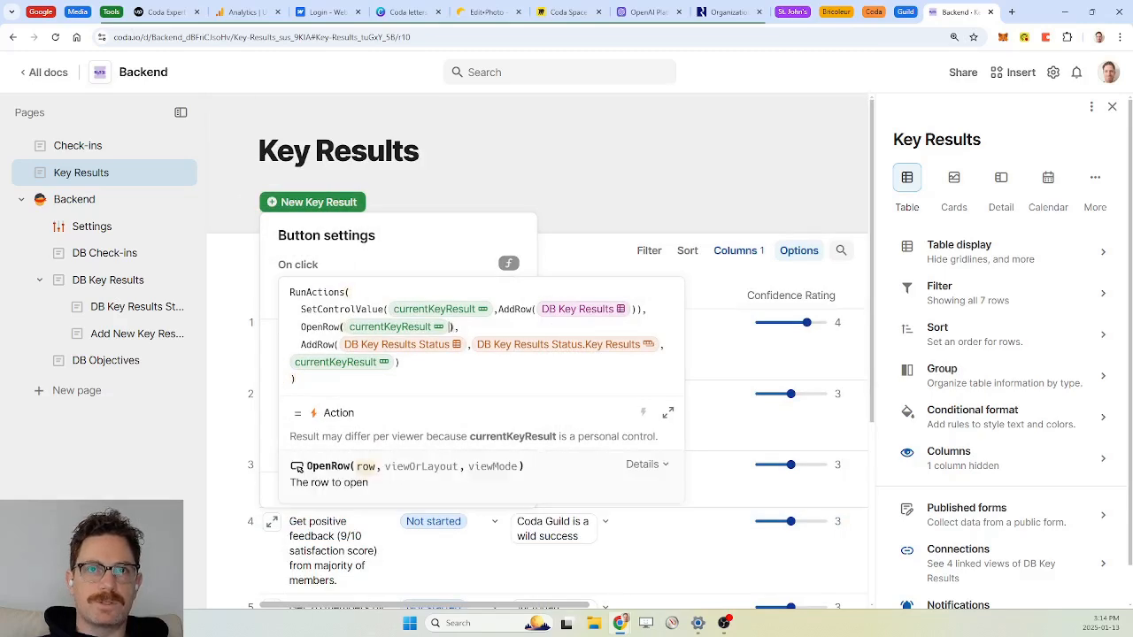
type(",add")
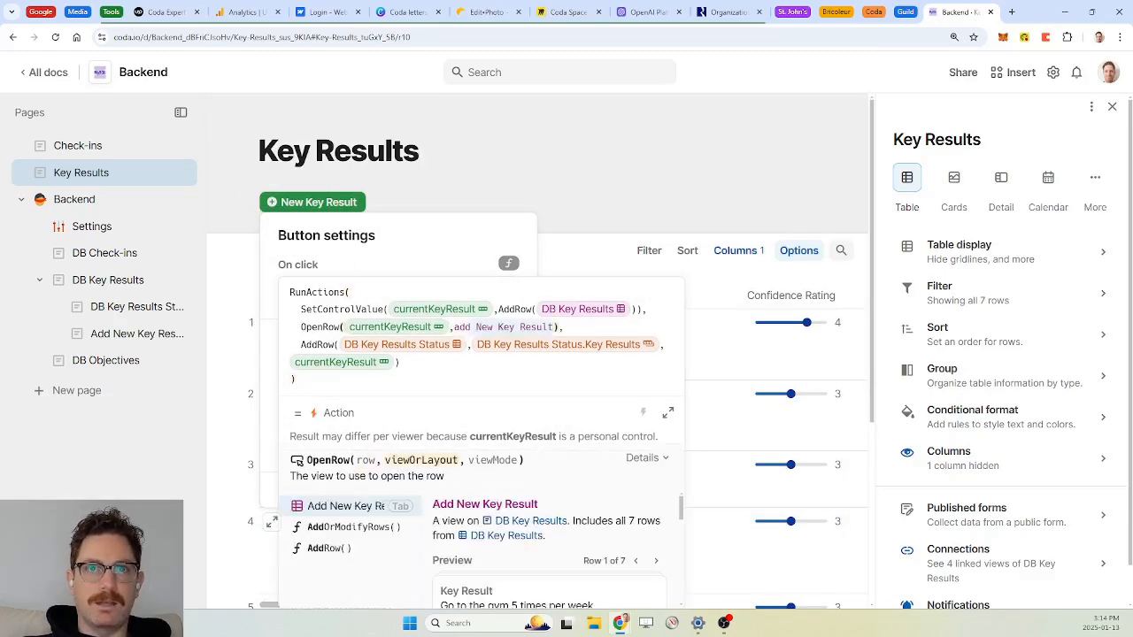
key("Tab")
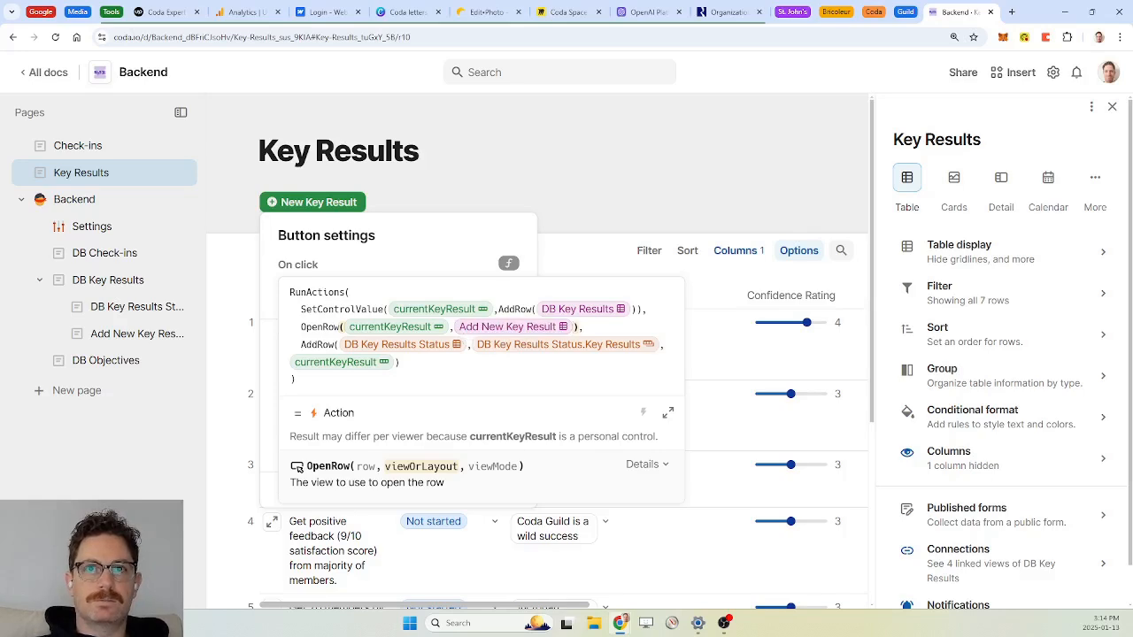
left_click(412, 203)
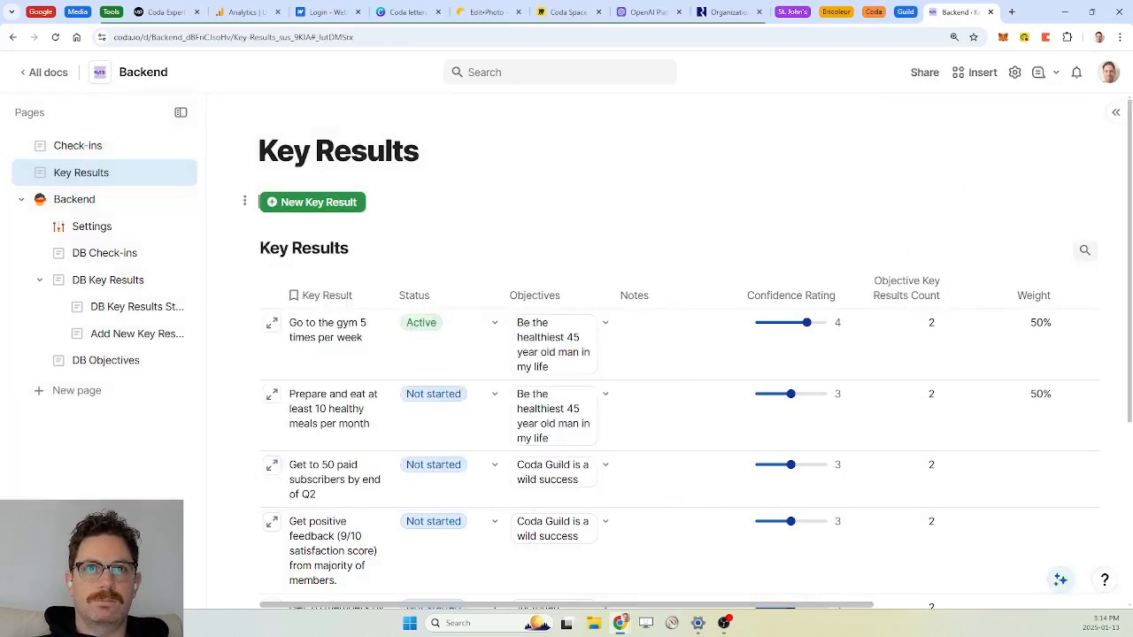
Step: Test the New Key Result button, and delete the blank row it adds everywhere
left_click(329, 203)
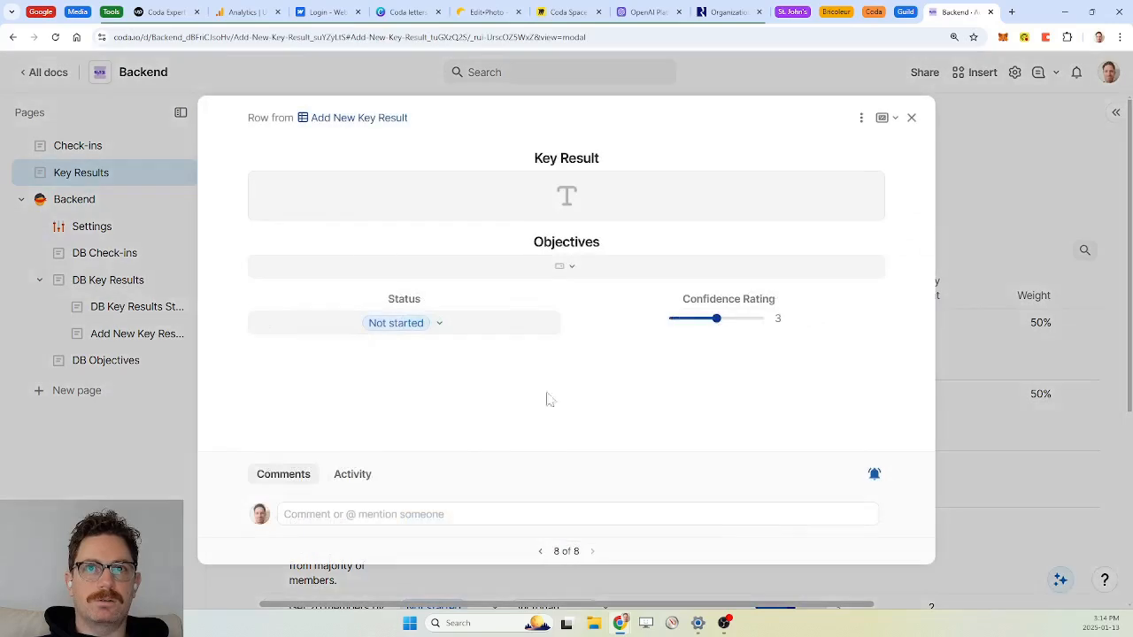
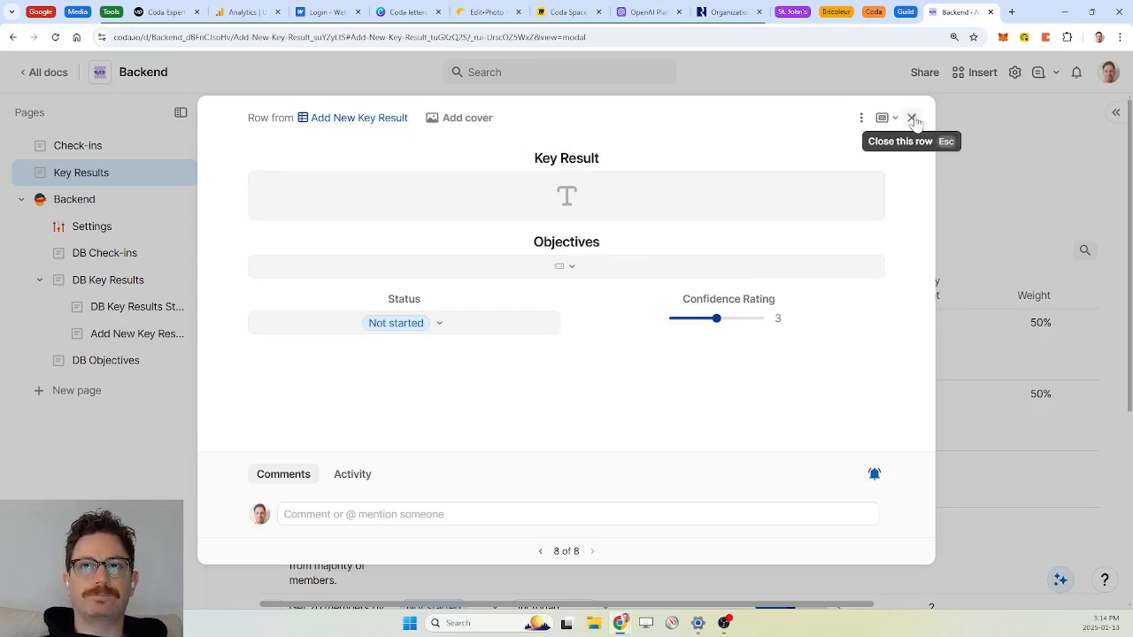
left_click(861, 118)
left_click(941, 386)
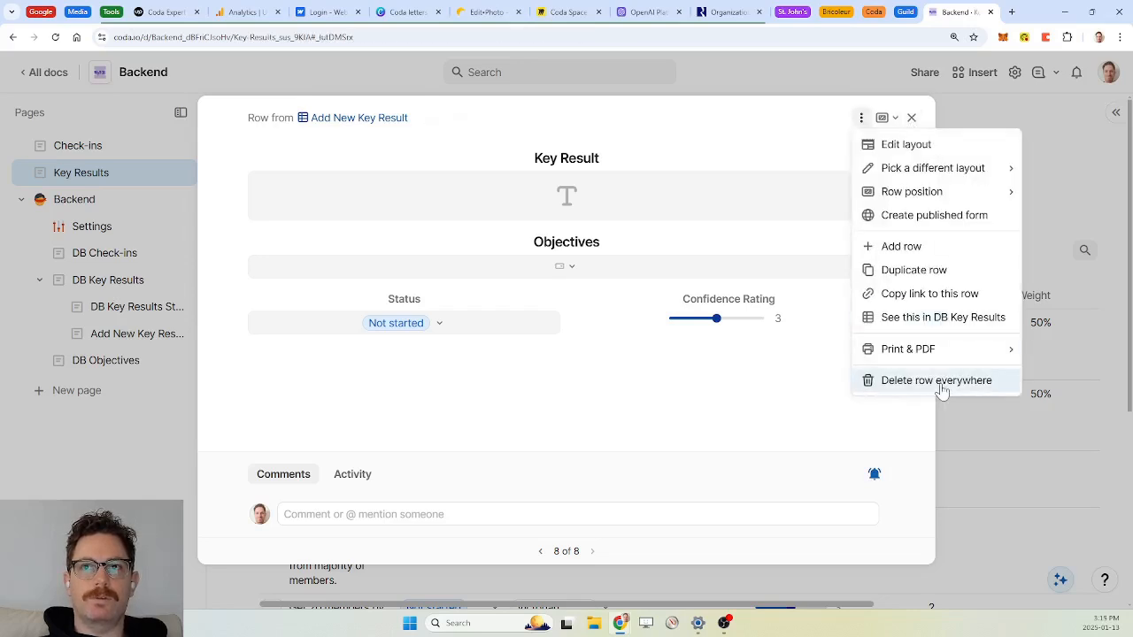
Step: Delete the leftover blank last row from the Key Results table
scroll(602, 362, "down", 3)
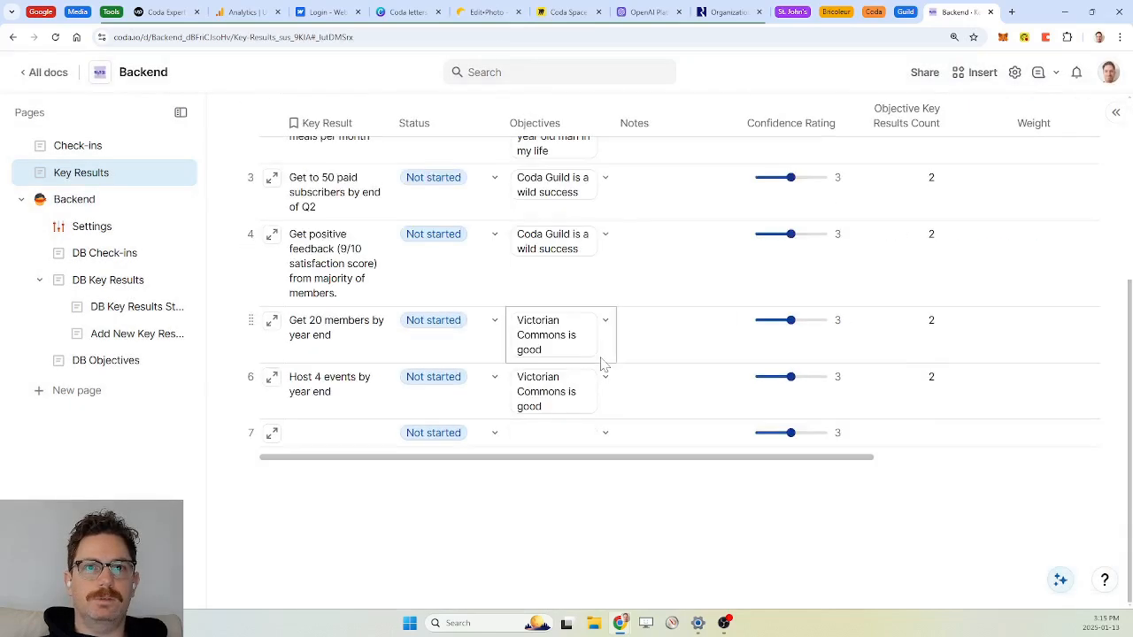
left_click(251, 429)
key("Delete")
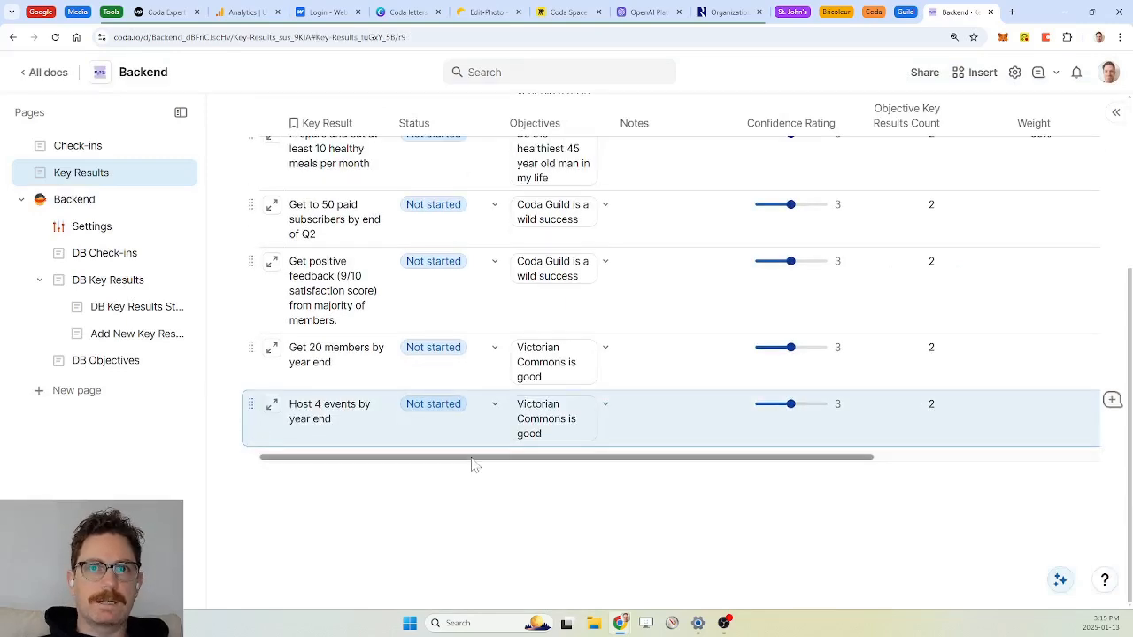
scroll(472, 460, "up", 5)
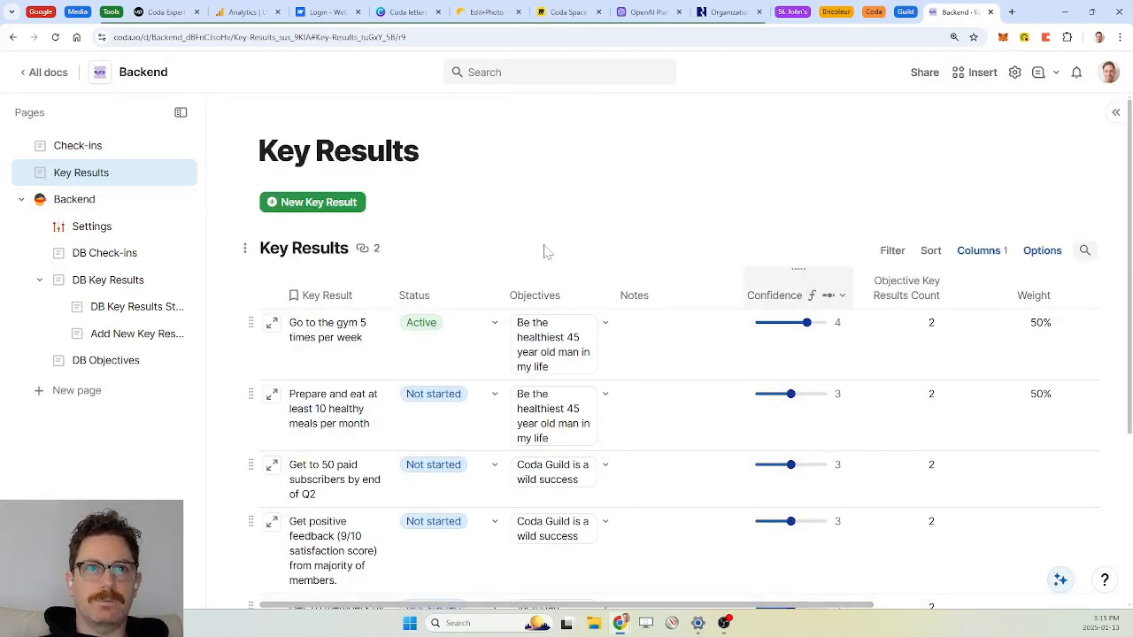
Step: On the Check-ins page, change the label of the table's row button to "Check-in"
left_click(91, 151)
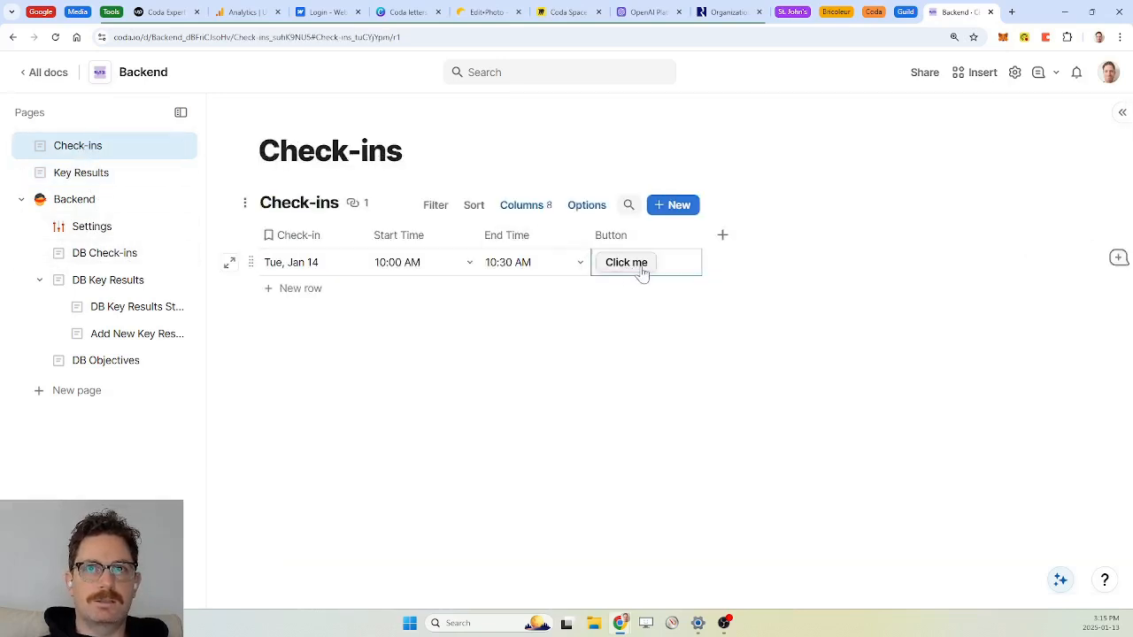
left_click(643, 271)
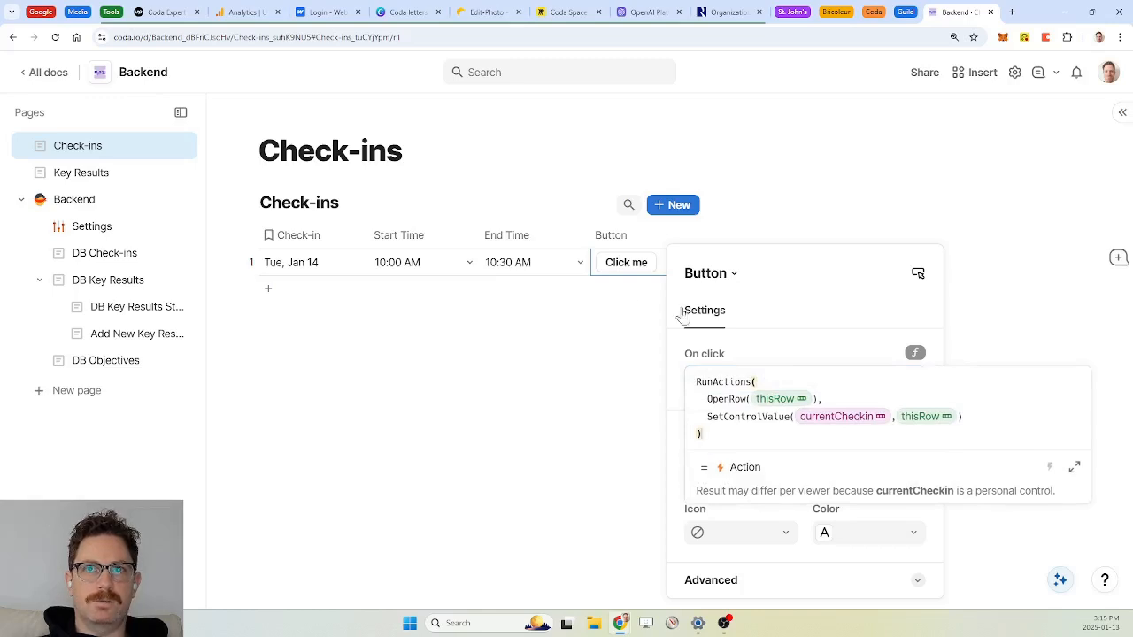
left_click(808, 339)
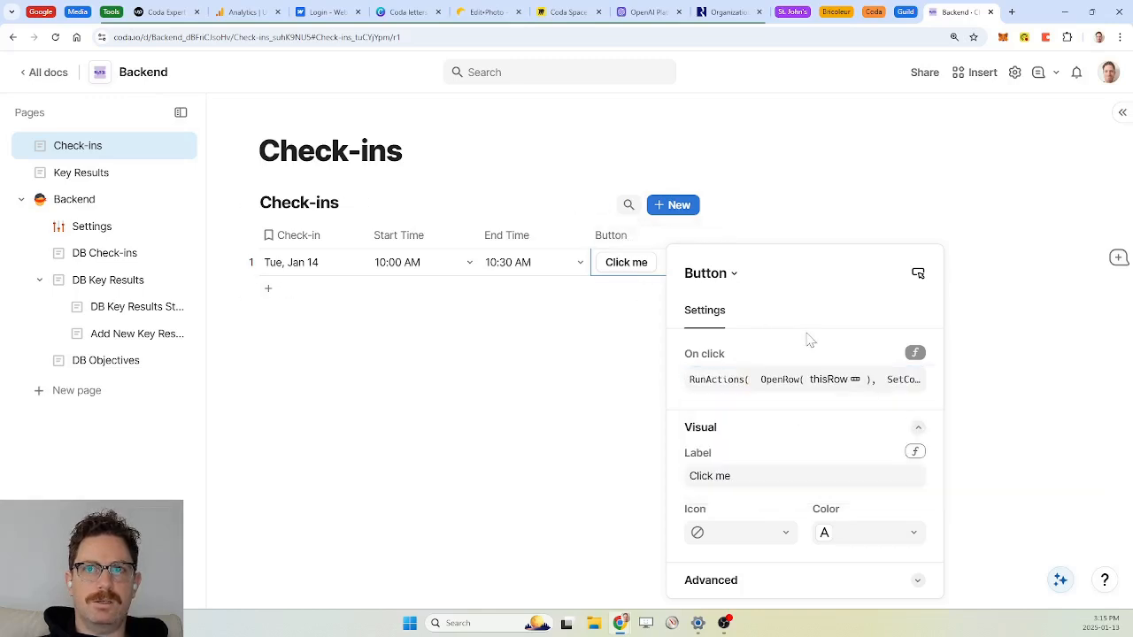
left_click(751, 475)
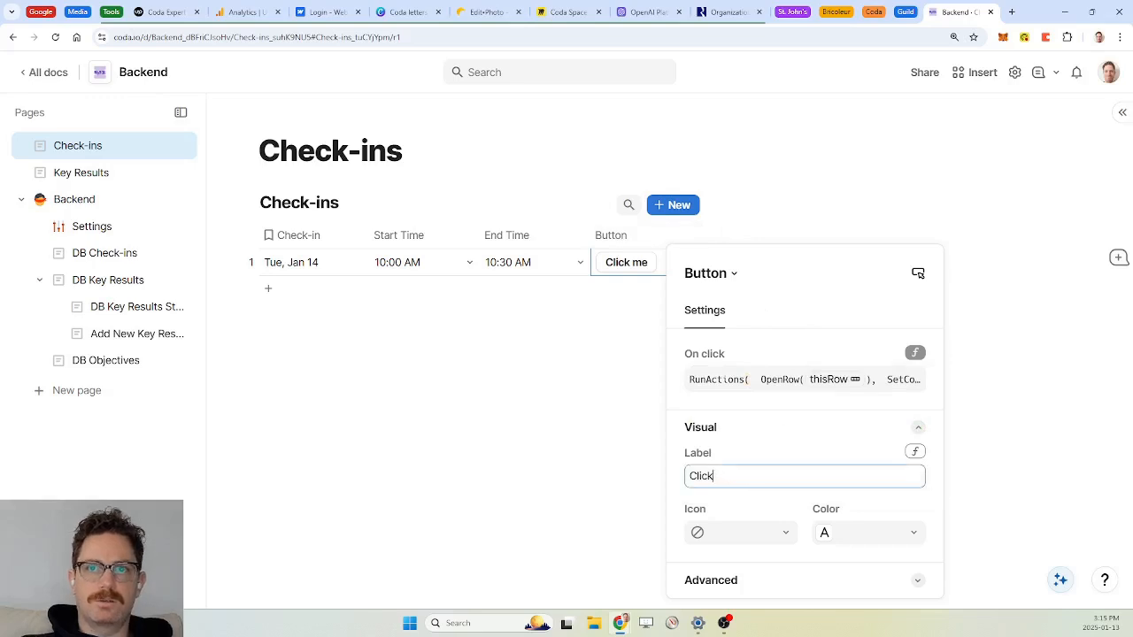
key("BackSpace")
key("BackSpace")
type("See")
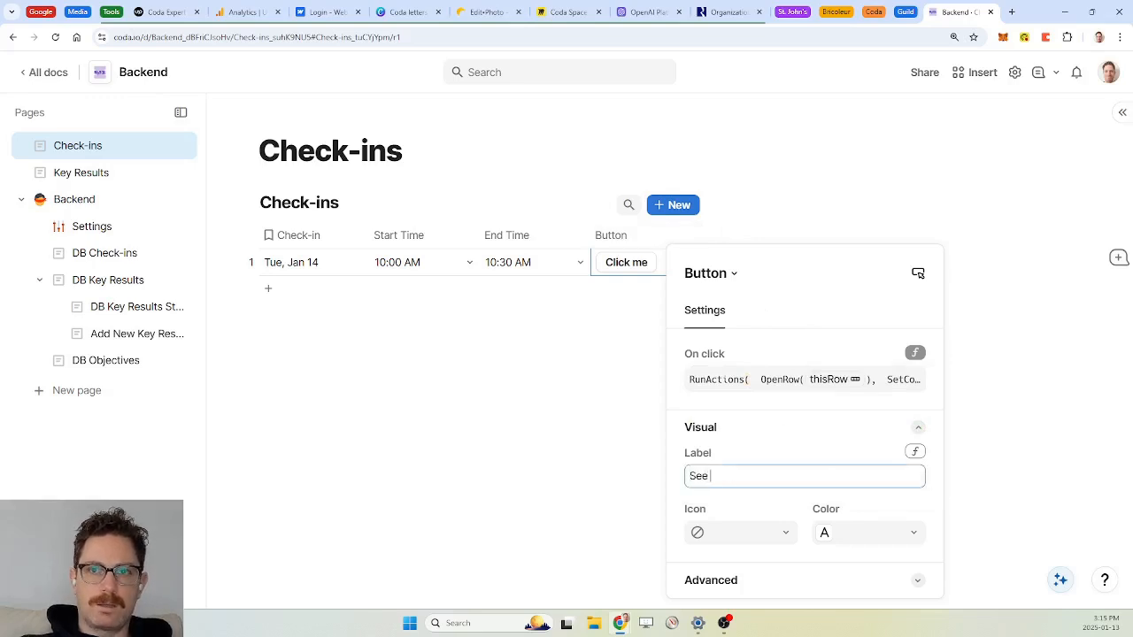
key("BackSpace")
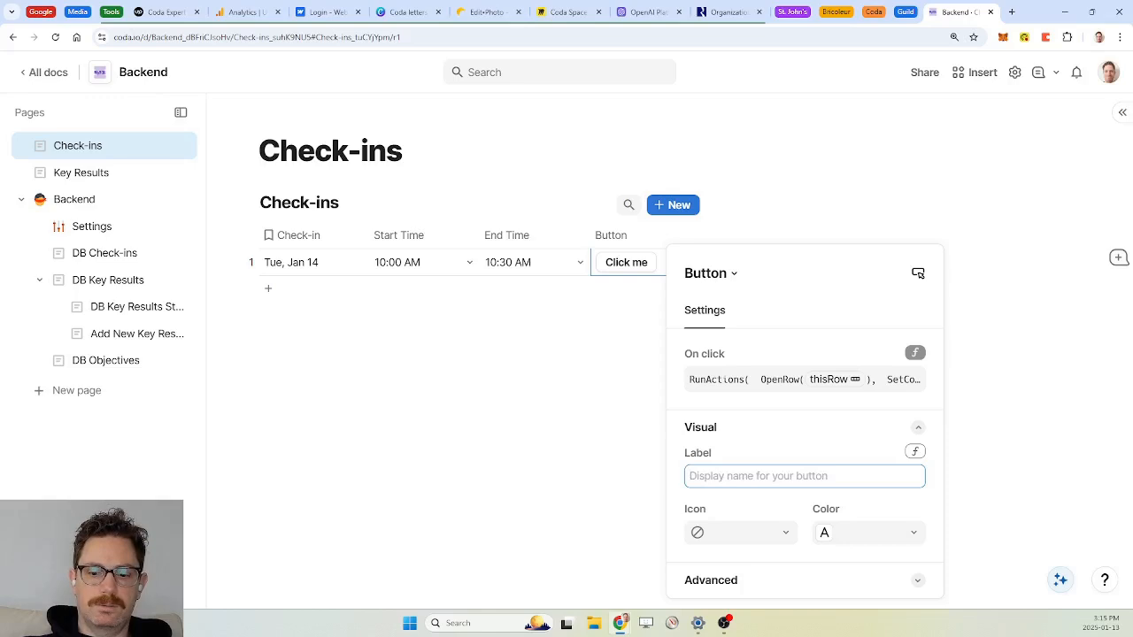
type("Check-in")
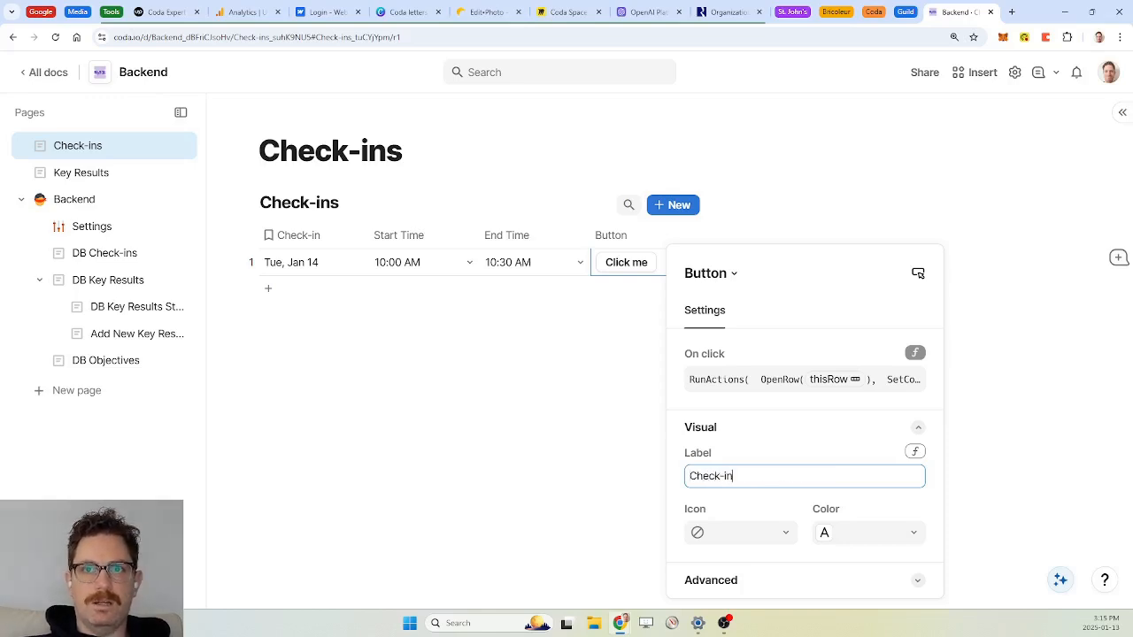
Step: Give the Check-in button the open-in-new-window icon and a blue color
left_click(778, 533)
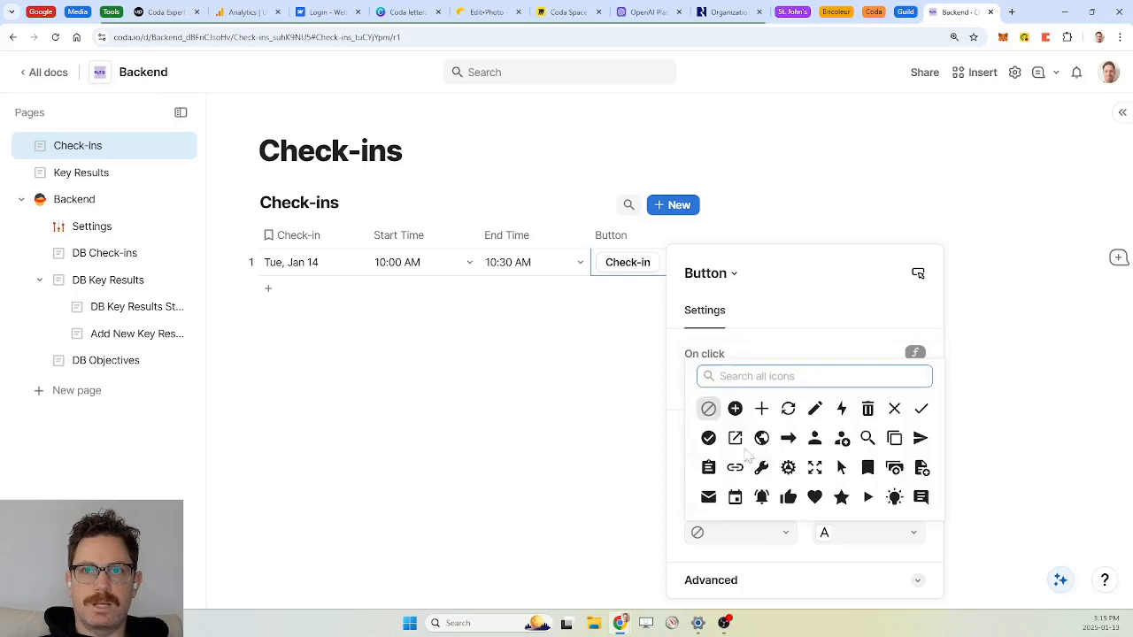
left_click(742, 447)
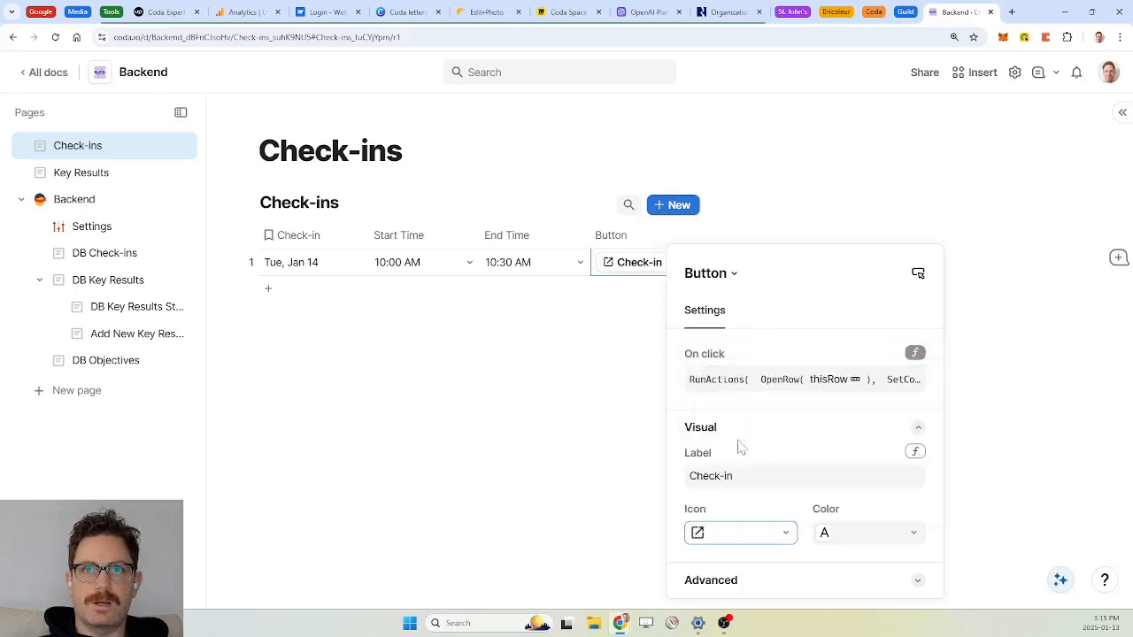
left_click(910, 538)
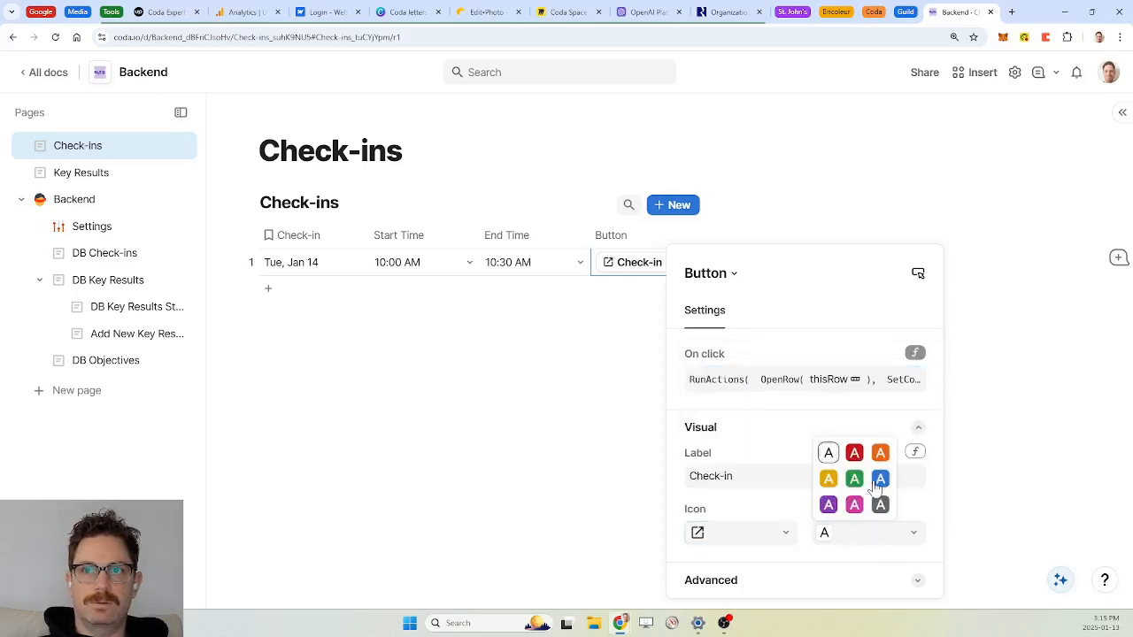
left_click(880, 479)
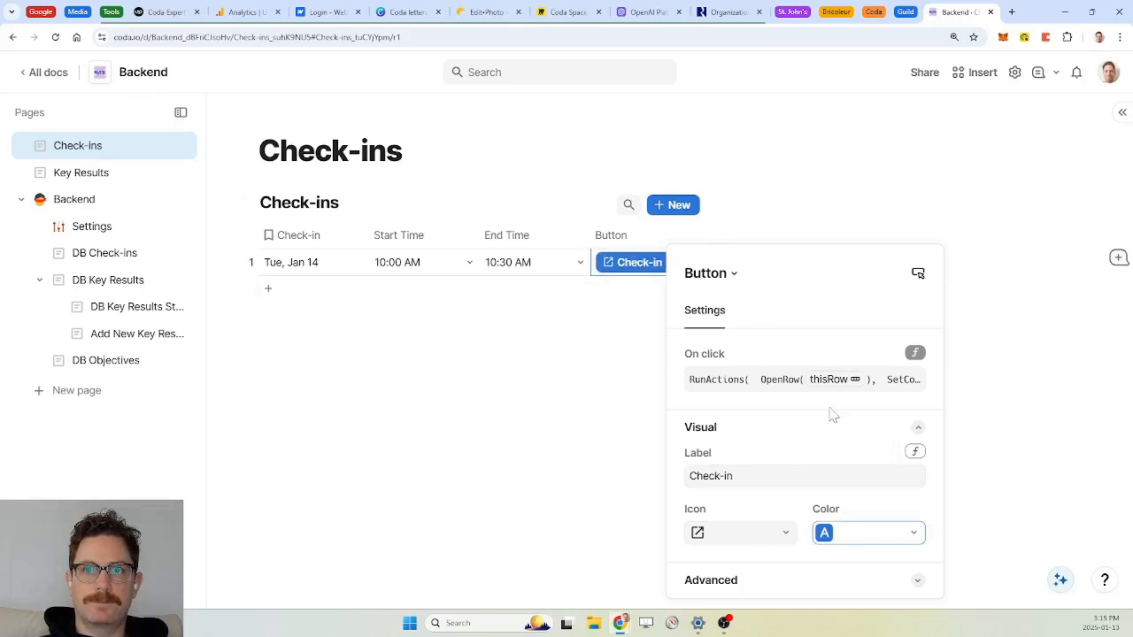
Step: Adjust when the Check-in button shows alerts in its advanced settings
left_click(791, 584)
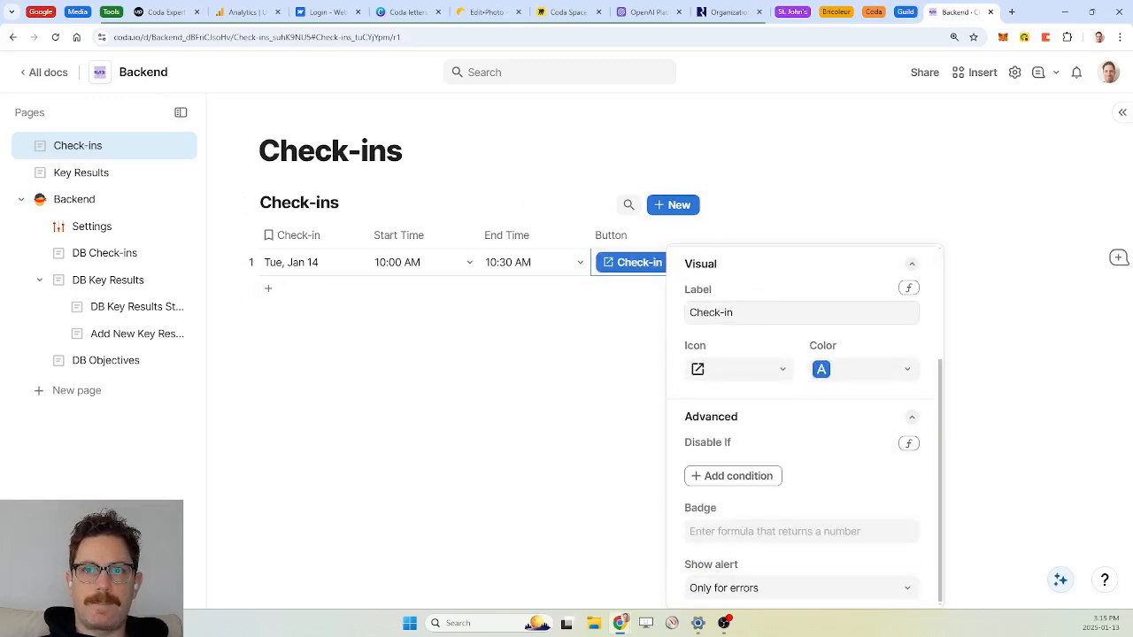
left_click(779, 589)
left_click(811, 455)
scroll(801, 394, "up", 3)
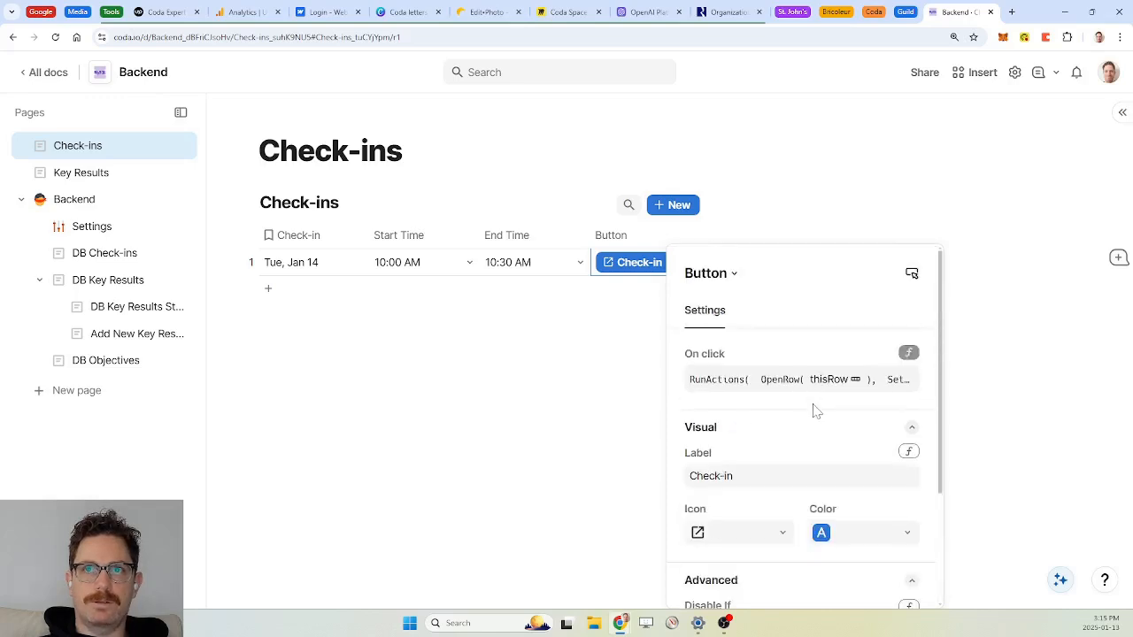
Step: Rename the Button column of the Check-ins table to "Open Check-in"
double_click(621, 239)
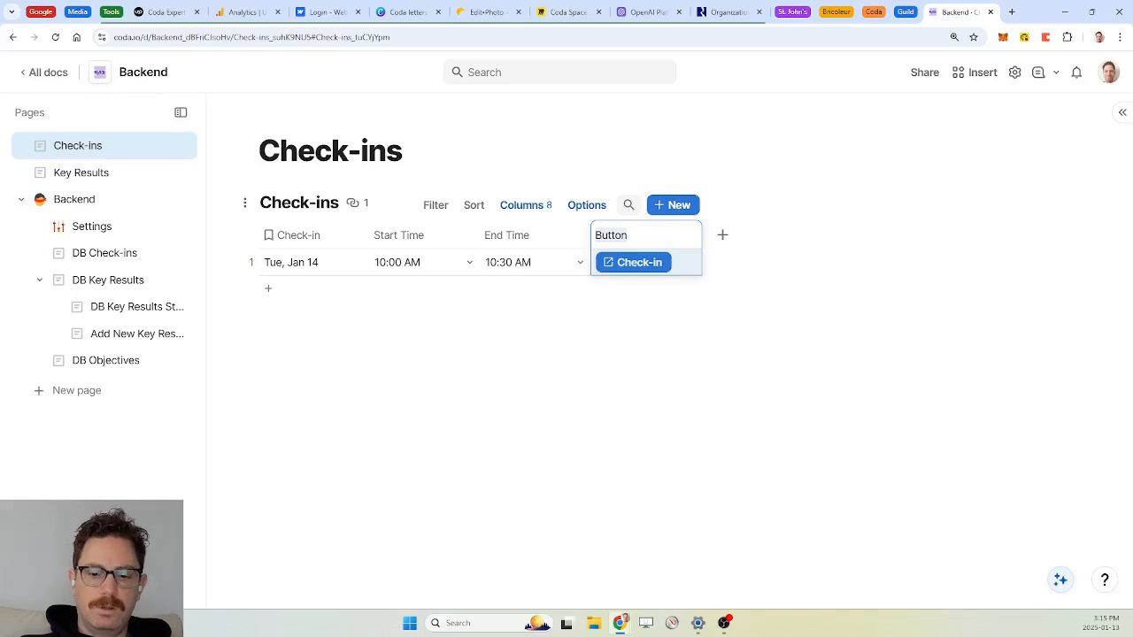
type("Open")
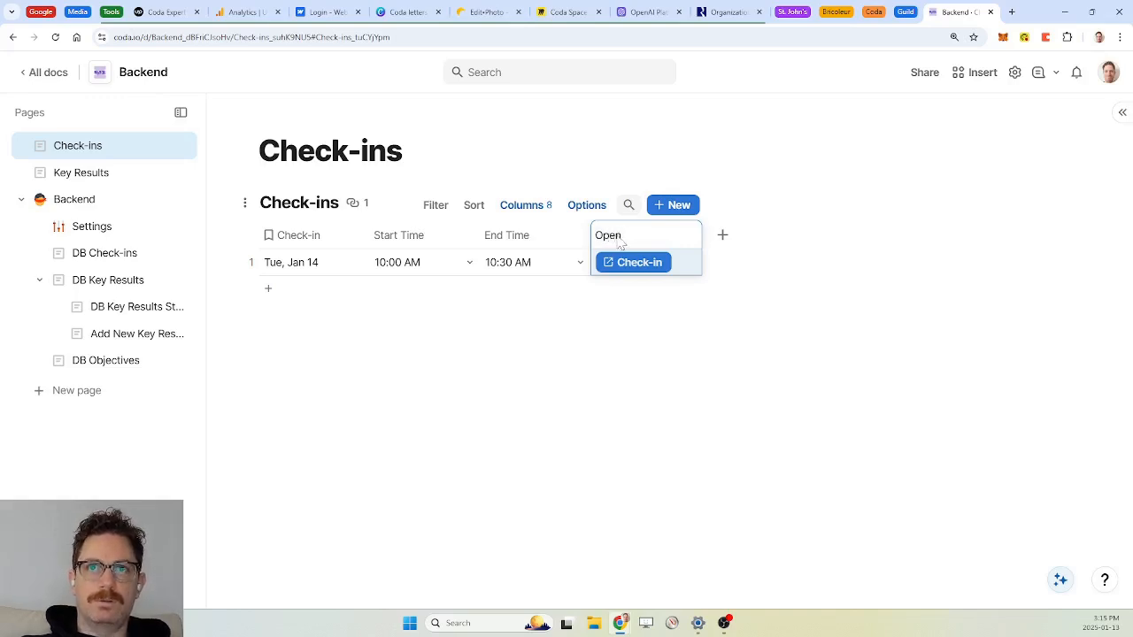
key("BackSpace")
key("BackSpace")
key("BackSpace")
key("BackSpace")
type("Chec")
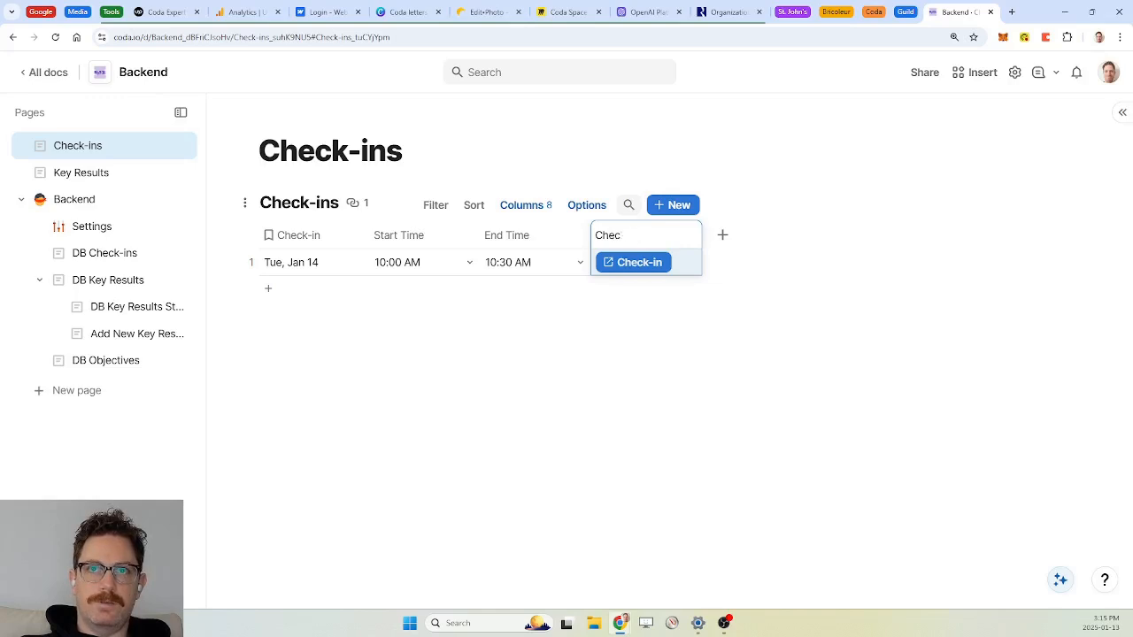
key("BackSpace")
type("Open R")
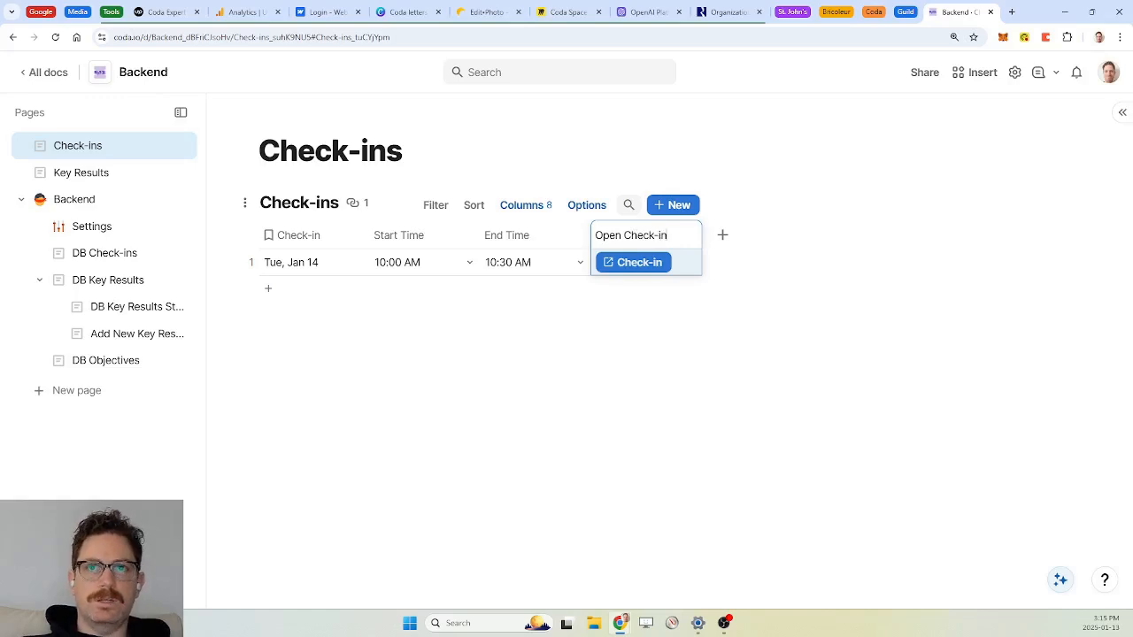
Step: Relabel the Check-ins table's built-in new row button "New Check-in", and hide that button
right_click(680, 217)
left_click(618, 232)
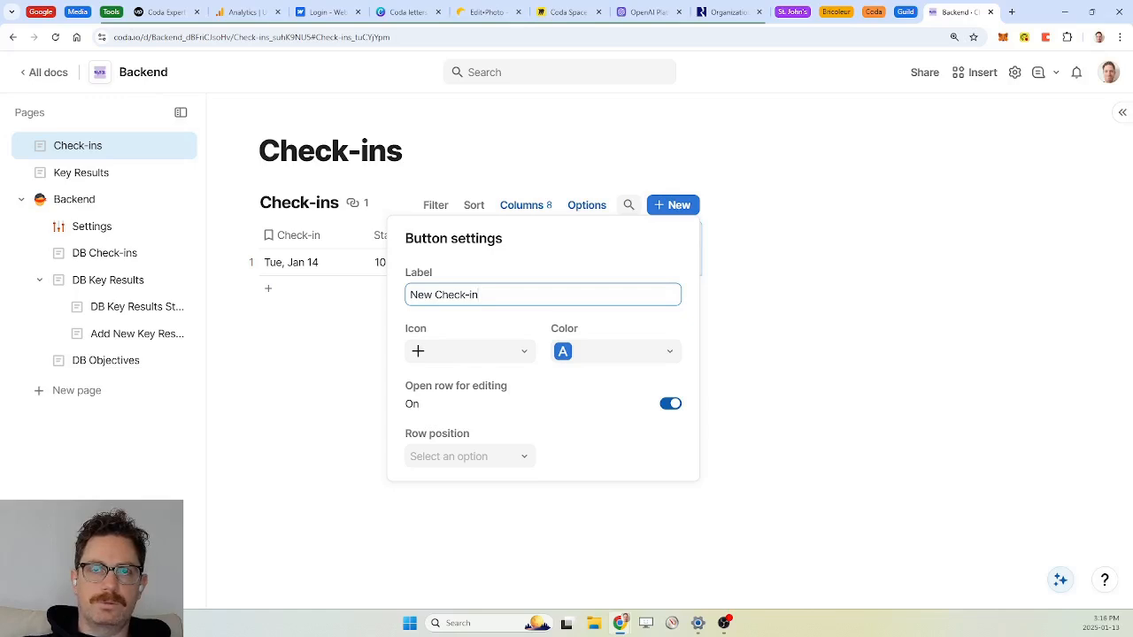
left_click(647, 215)
right_click(665, 218)
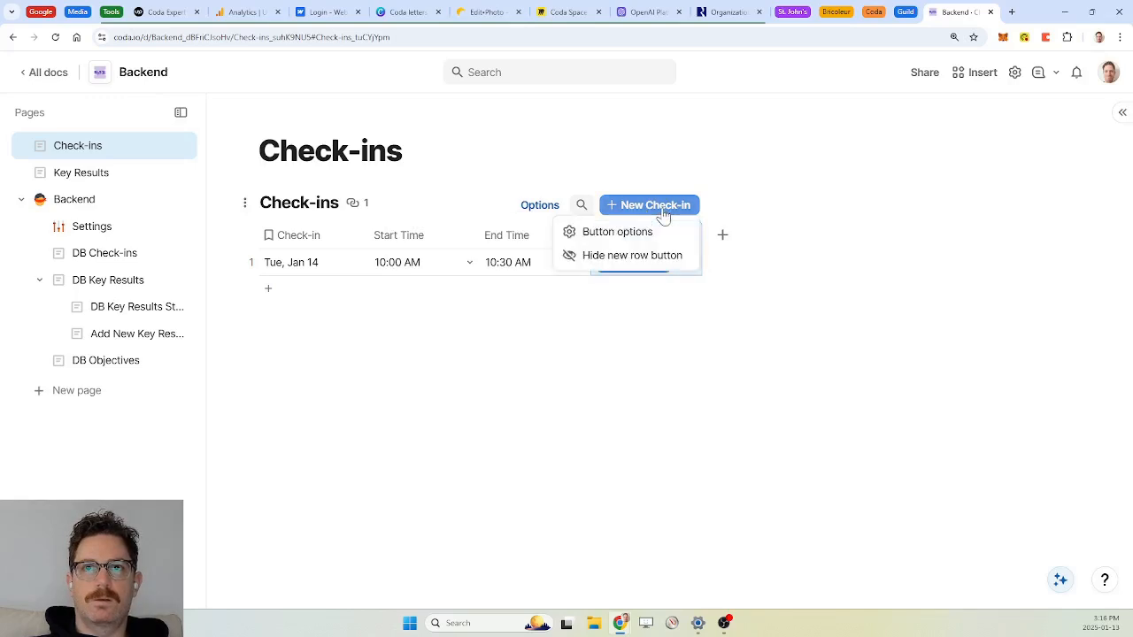
left_click(635, 258)
Step: Insert a canvas button between the Check-ins page title and the table
left_click(406, 151)
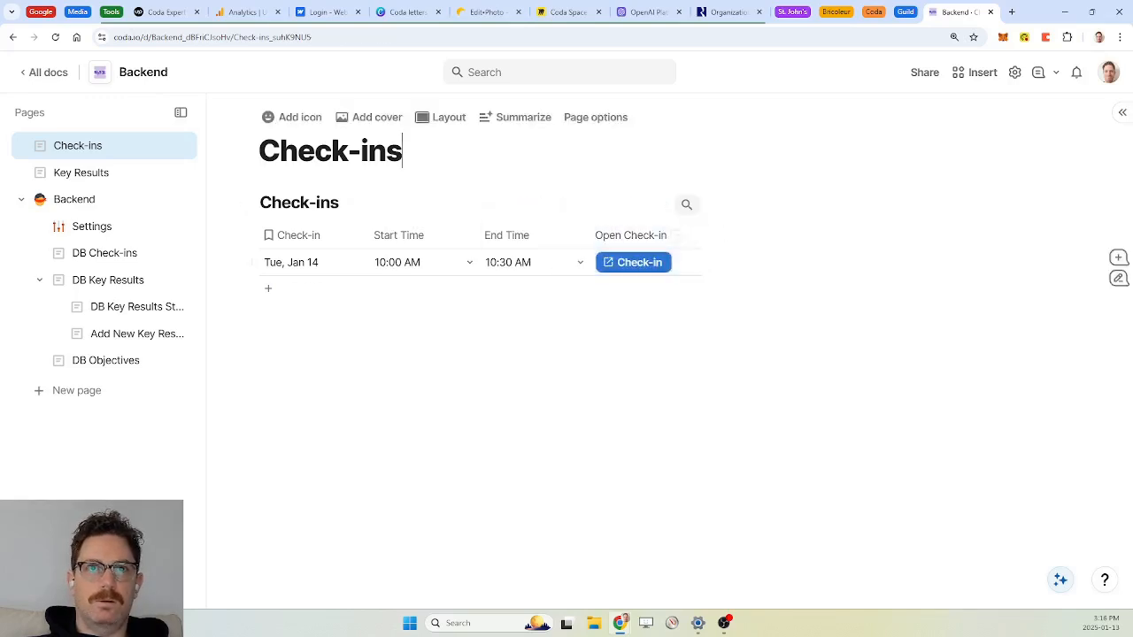
key("Return")
type("/but")
key("Return")
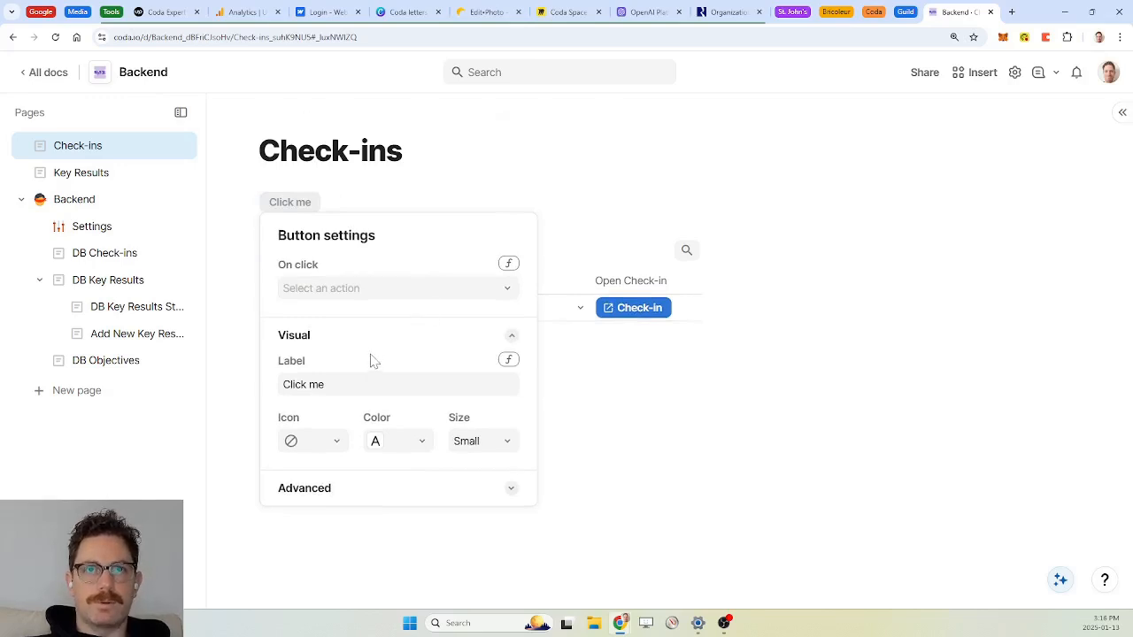
Step: Start the button's action formula with RunActions containing a SetControlValue on the currentCheckin control
left_click(509, 264)
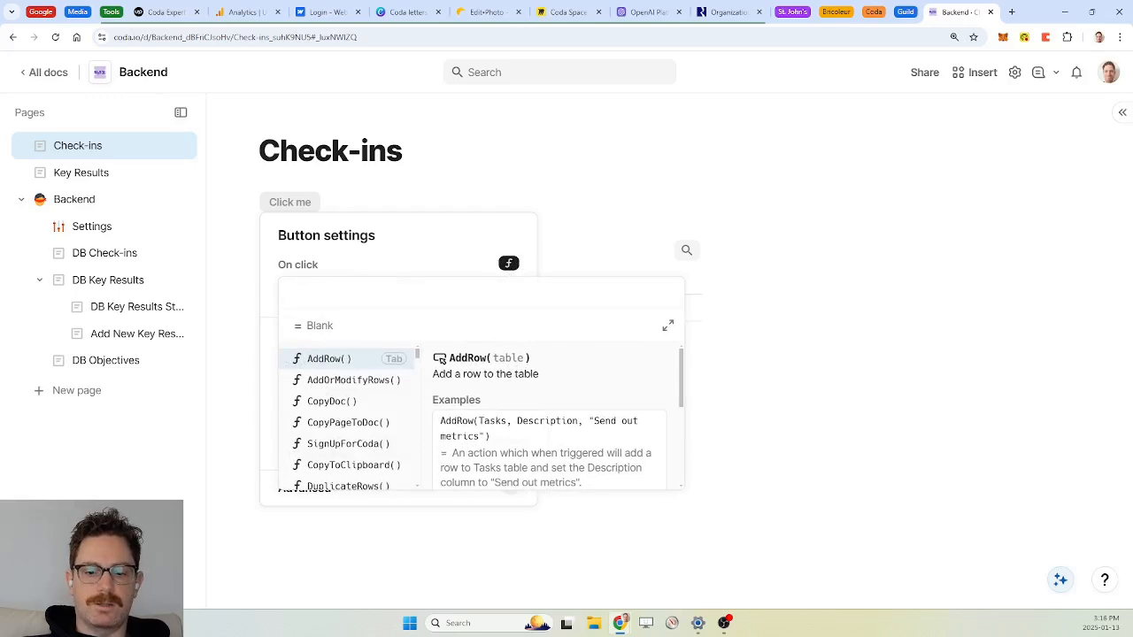
type("run")
key("Tab")
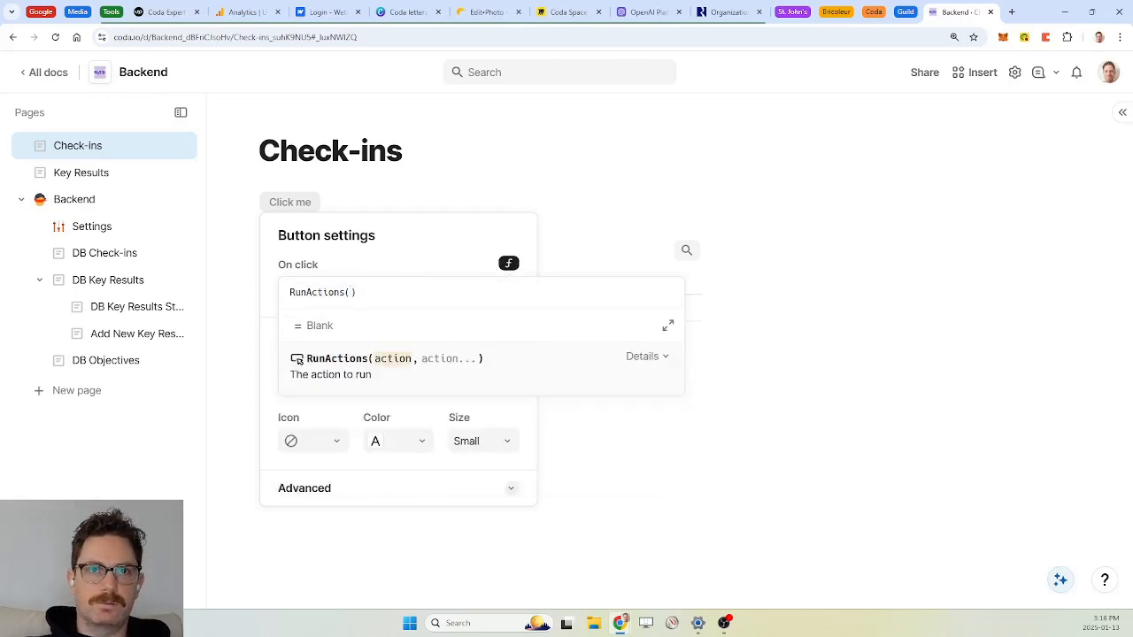
key("Return")
type("setcontr")
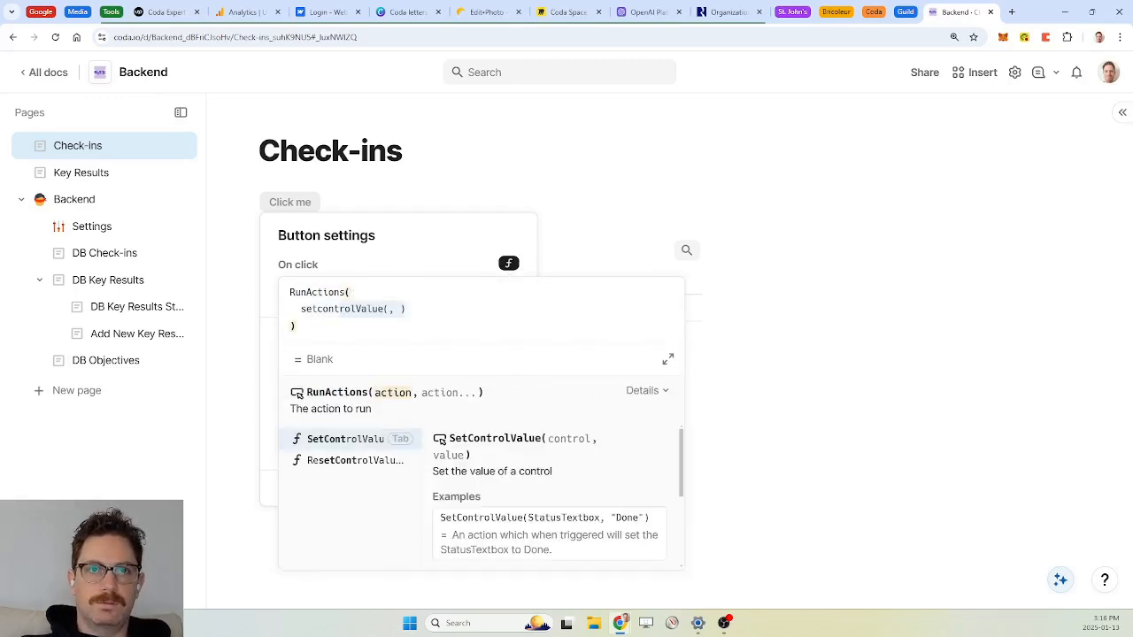
key("Tab")
type("curr")
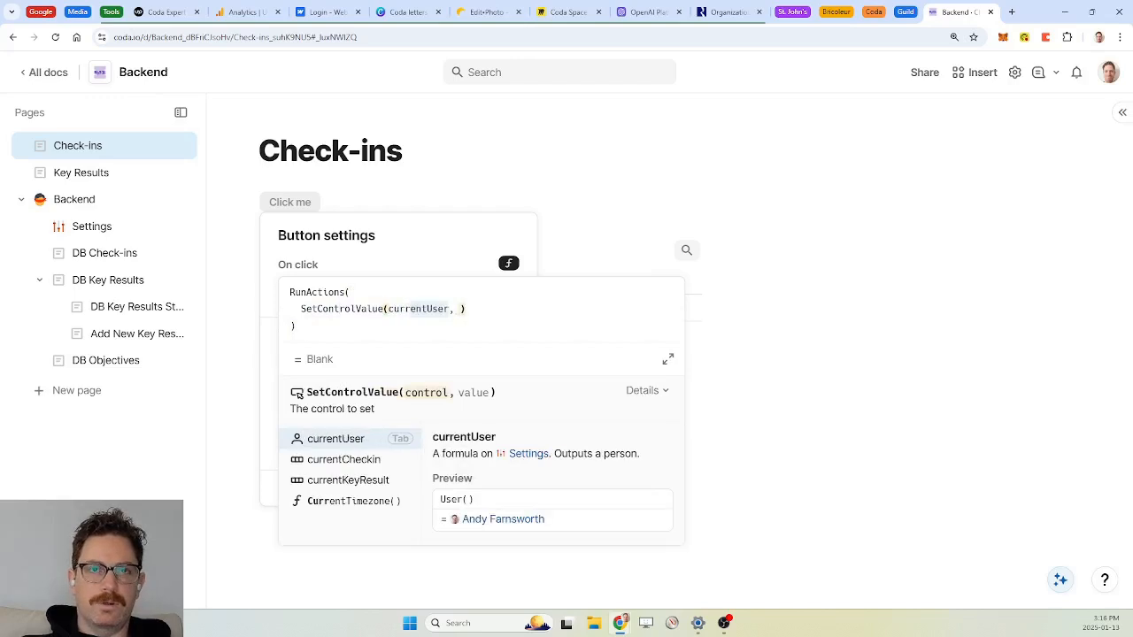
key("Down")
key("Tab")
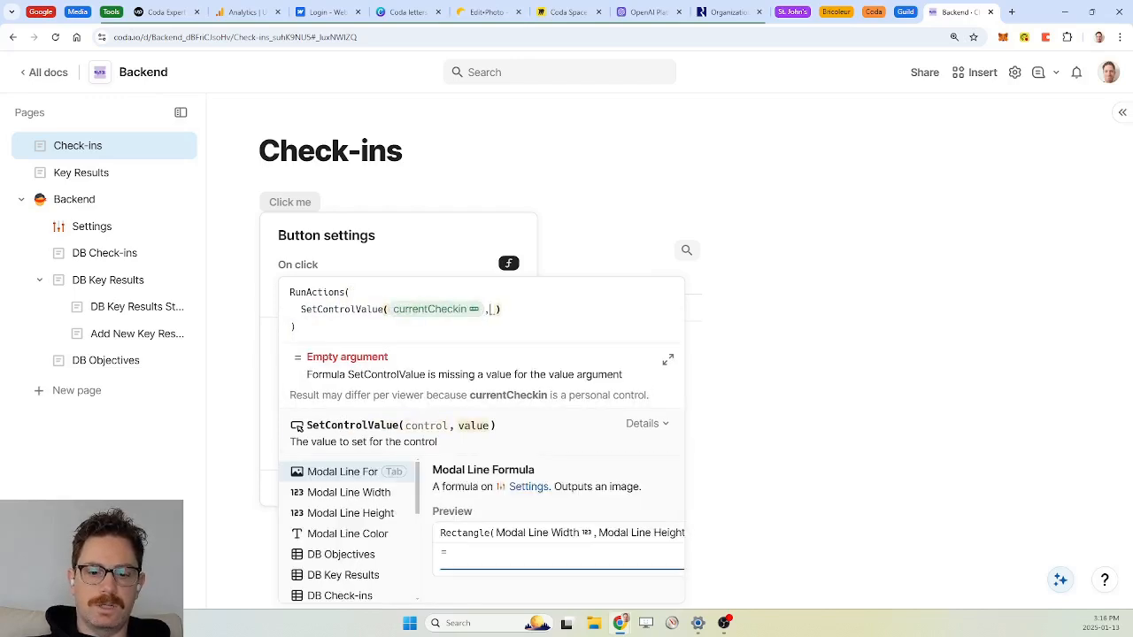
Step: Use AddRow on the DB Check-ins table as the value that SetControlValue assigns
type("addrow()")
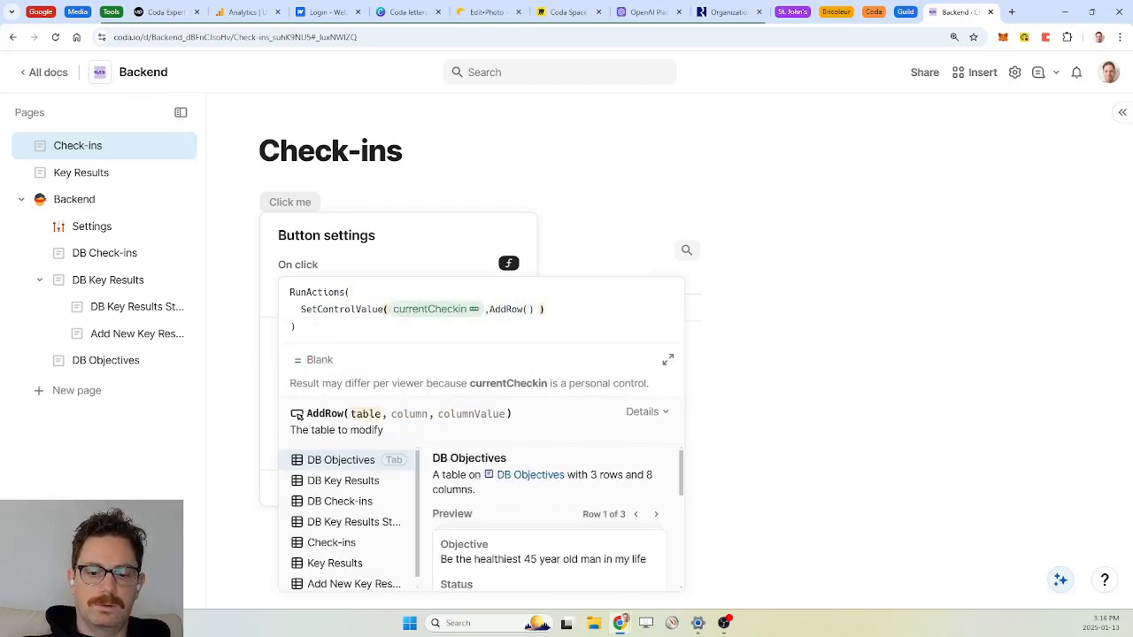
type("db check-ins")
key("Tab")
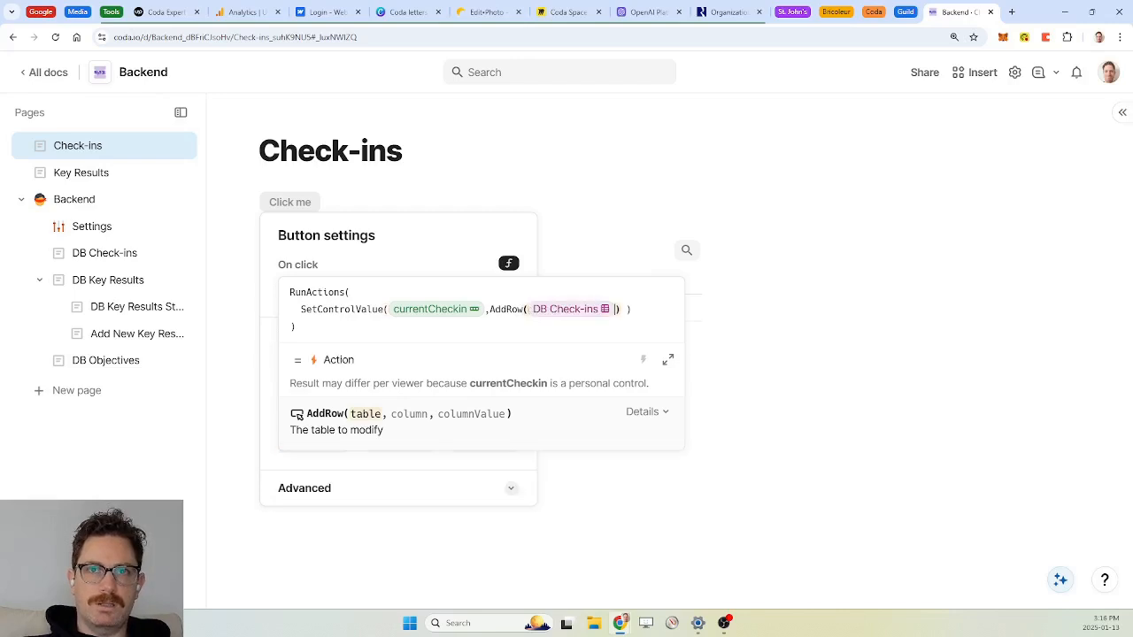
key("Right")
key("Right")
key("Right")
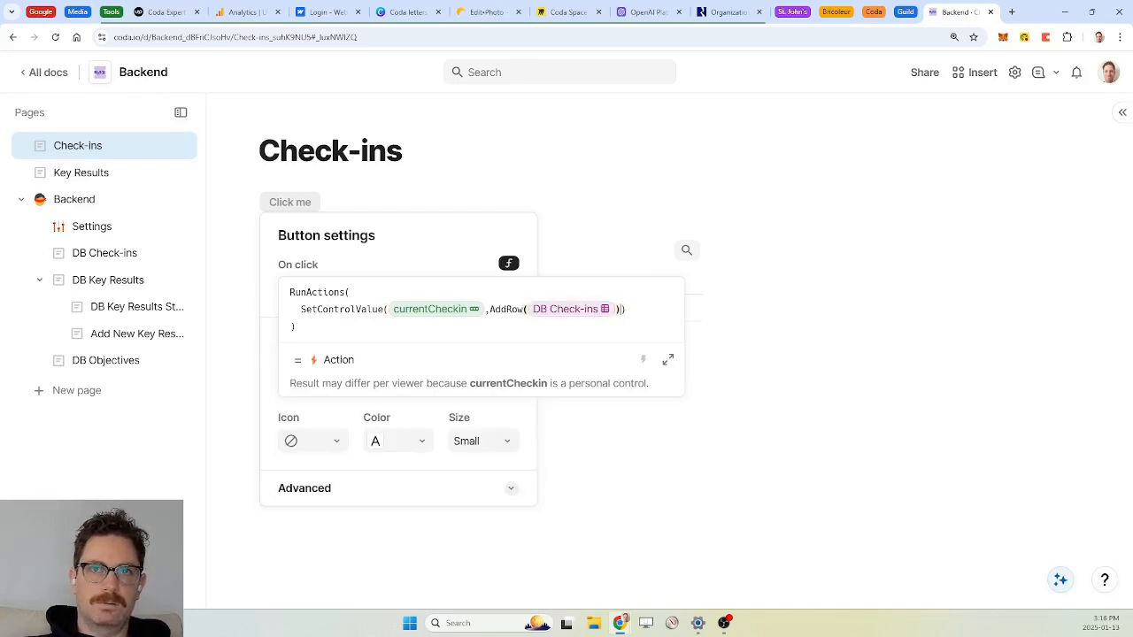
Step: Add OpenRow(currentCheckin) as the second action inside RunActions, and close the formula
type(",")
key("Return")
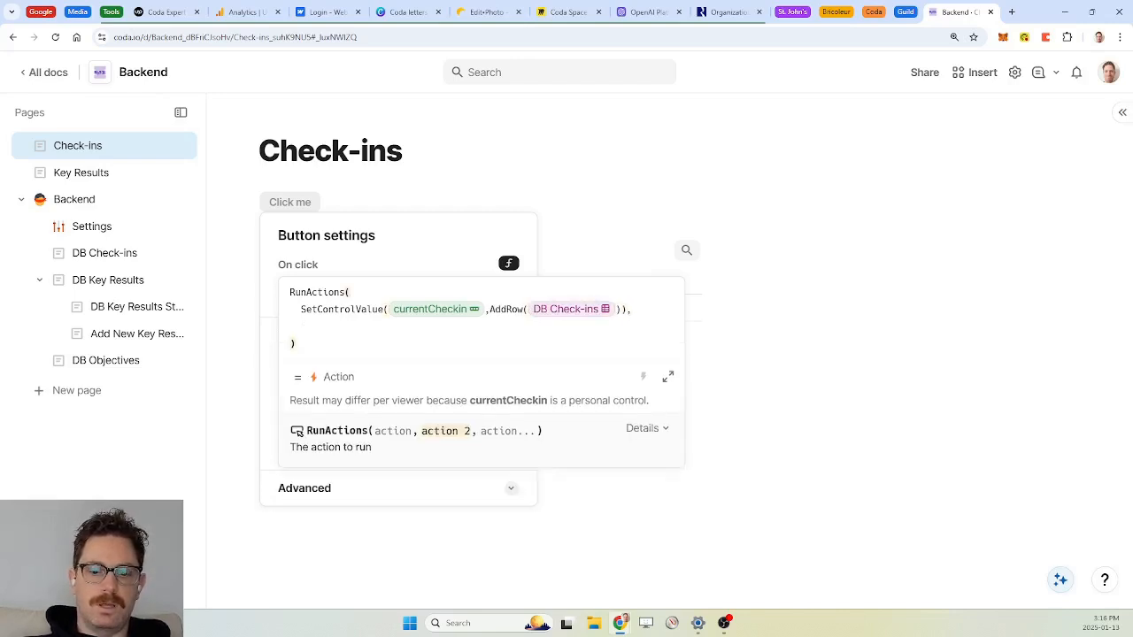
type("openrow(")
key("Tab")
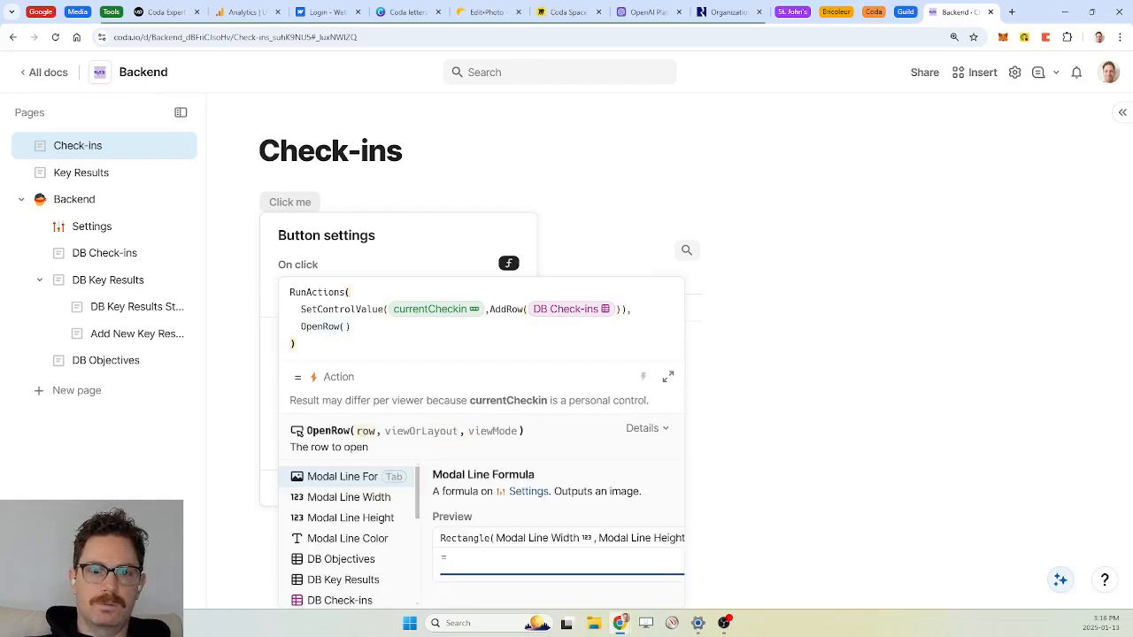
type("currentch")
key("Tab")
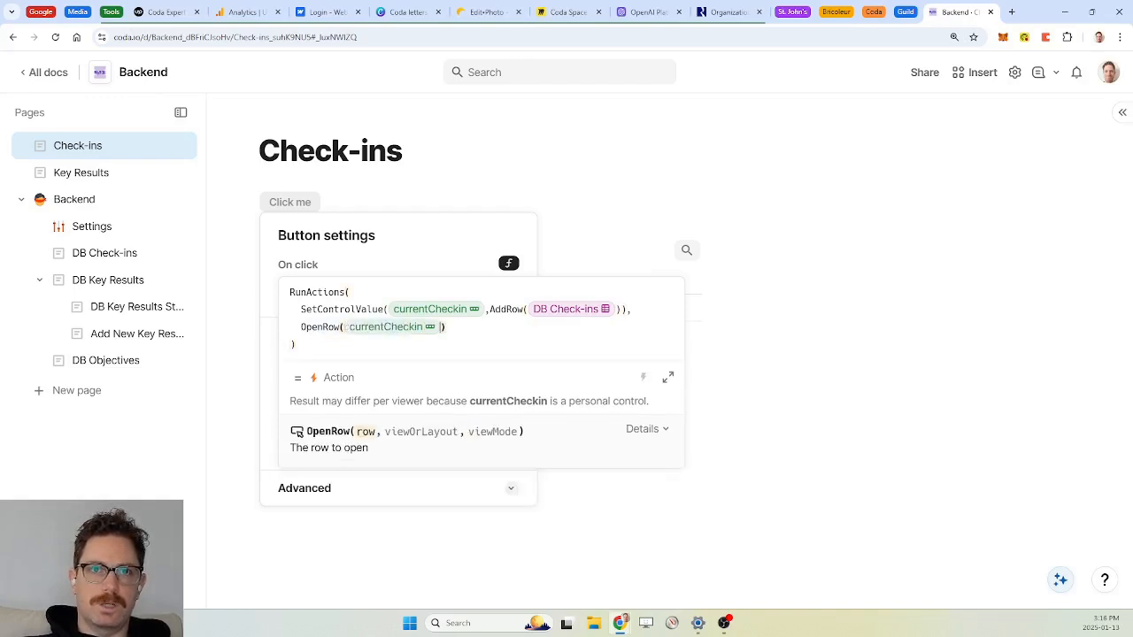
left_click(432, 261)
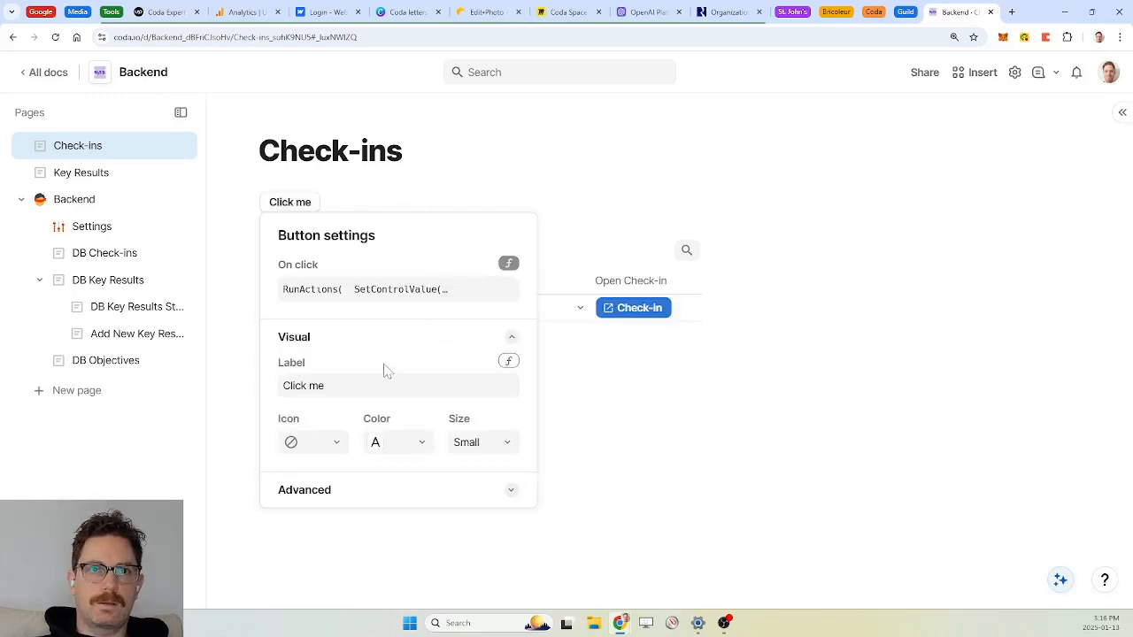
Step: Label the new canvas button "New Check-in"
left_click(389, 385)
key("BackSpace")
key("BackSpace")
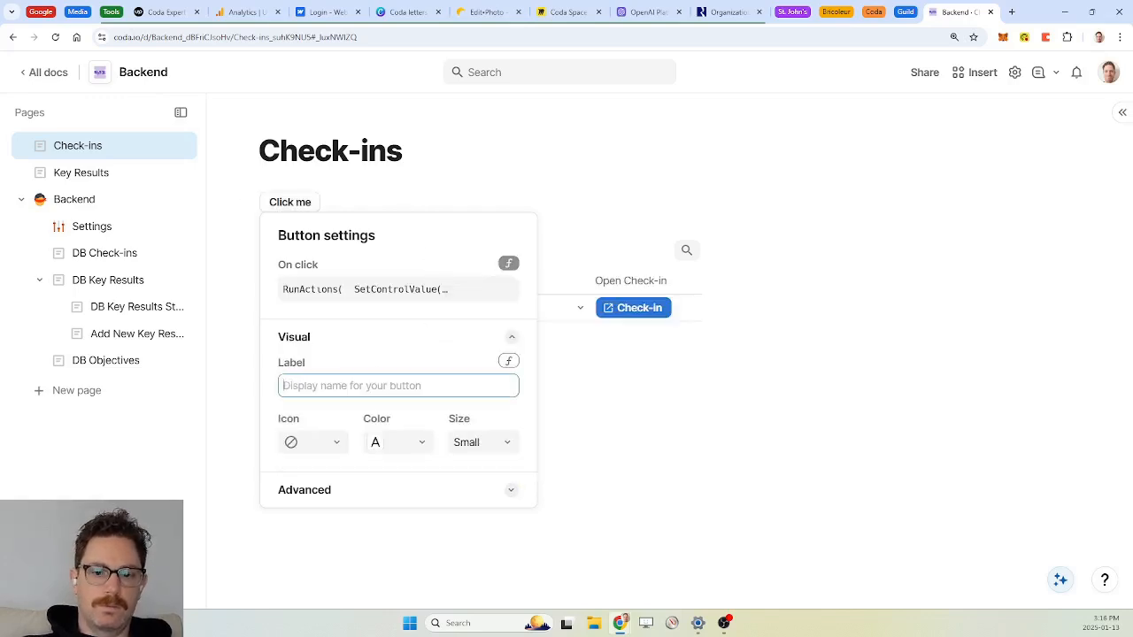
type("New Check-in")
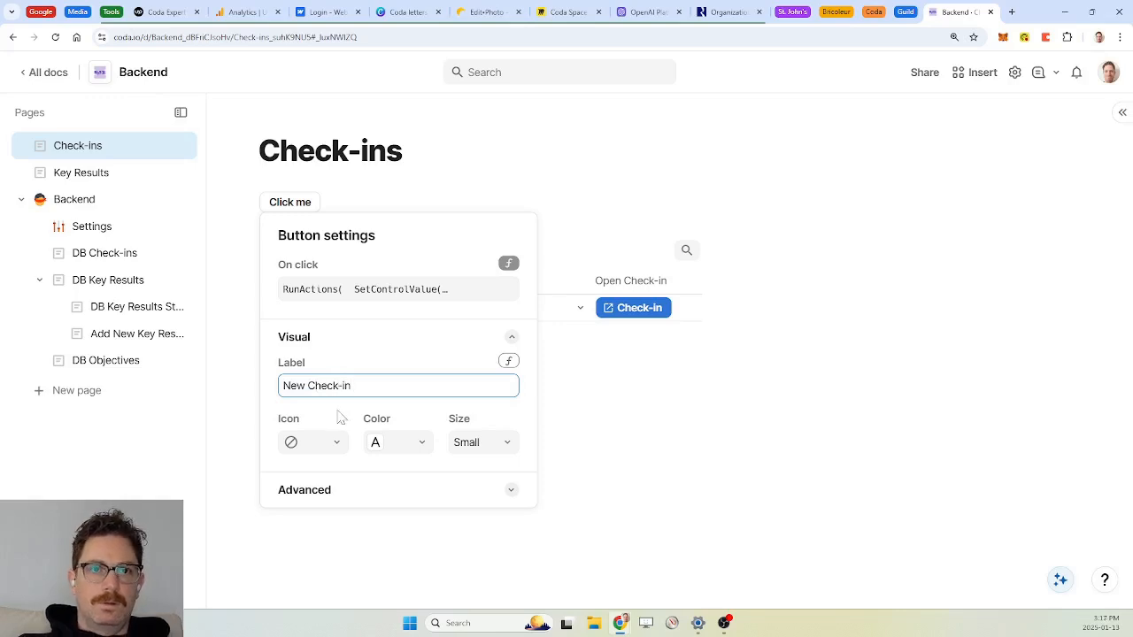
Step: Give the New Check-in button a circled plus icon and a green color
left_click(336, 442)
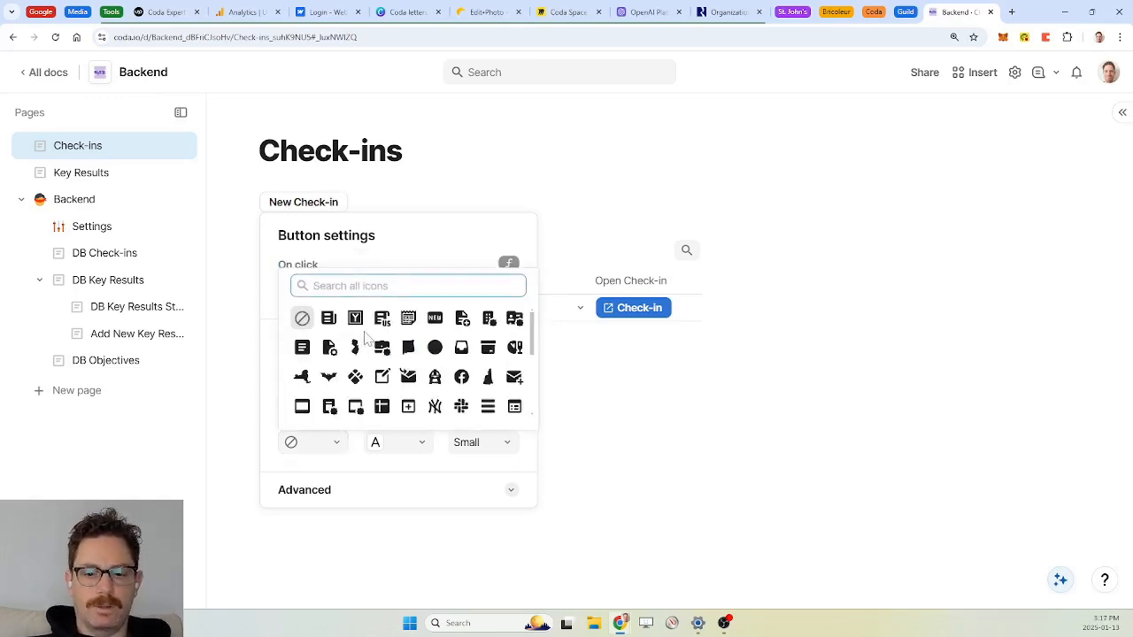
type("plus")
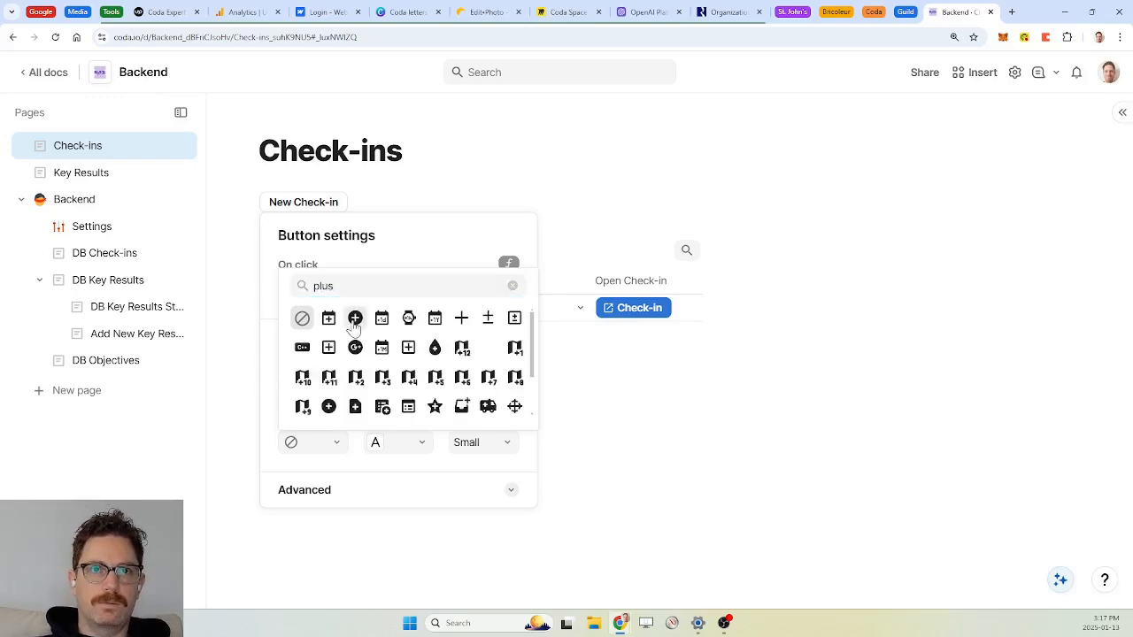
left_click(355, 319)
left_click(418, 444)
left_click(405, 498)
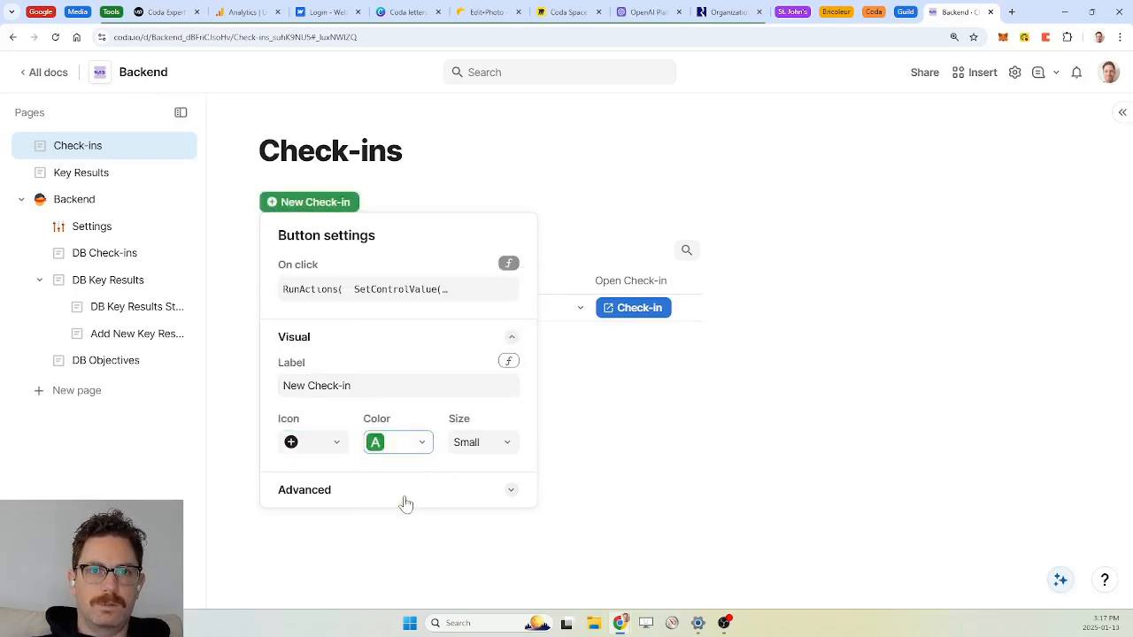
Step: Name the button newCheckinButton for formulas and set it to show alerts only for errors
left_click(393, 498)
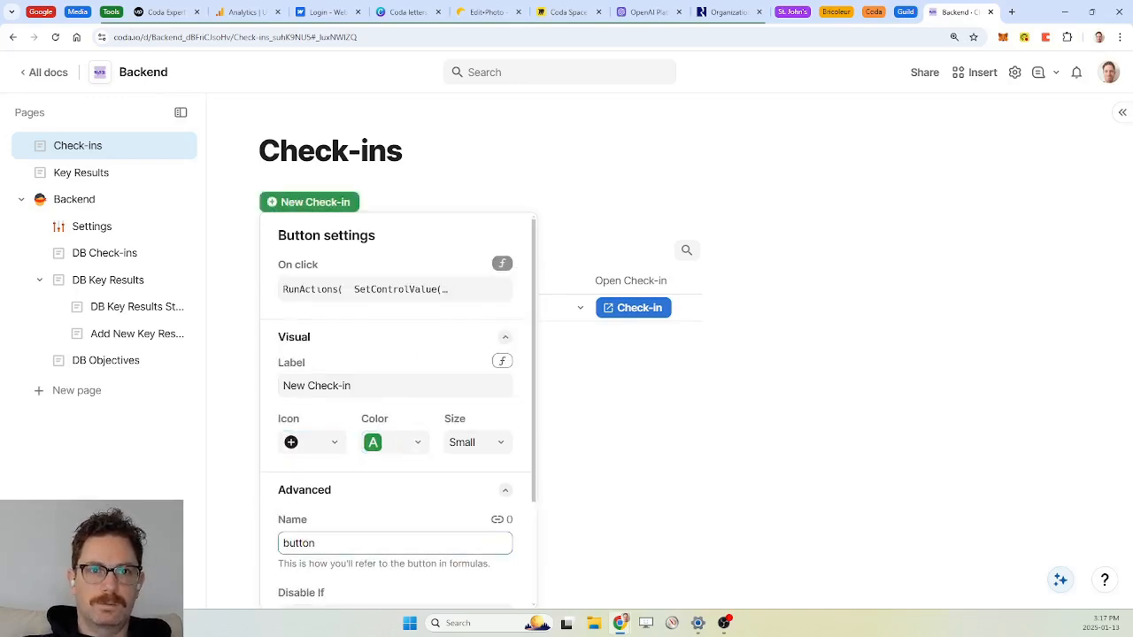
key("BackSpace")
key("BackSpace")
key("BackSpace")
type("newCheckinB")
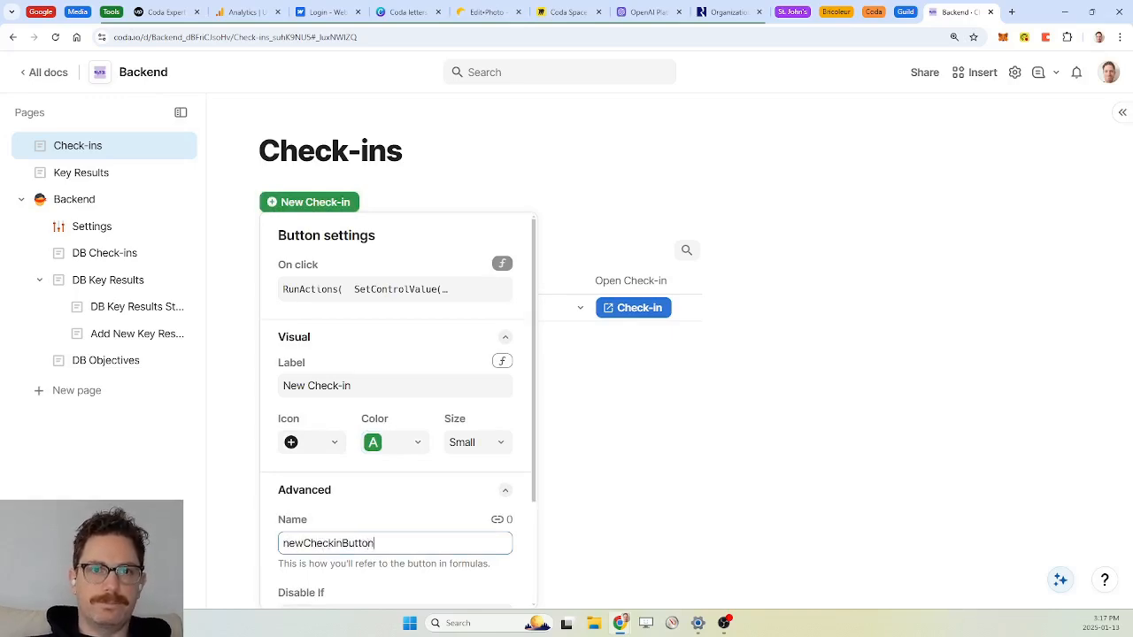
scroll(412, 491, "down", 3)
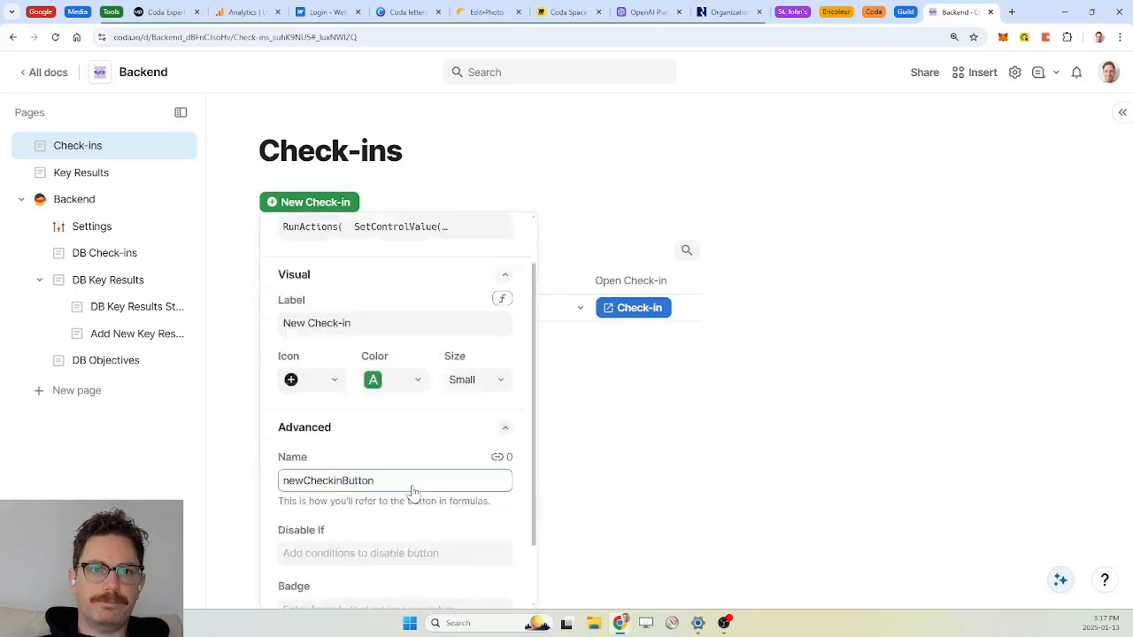
left_click(363, 586)
left_click(361, 561)
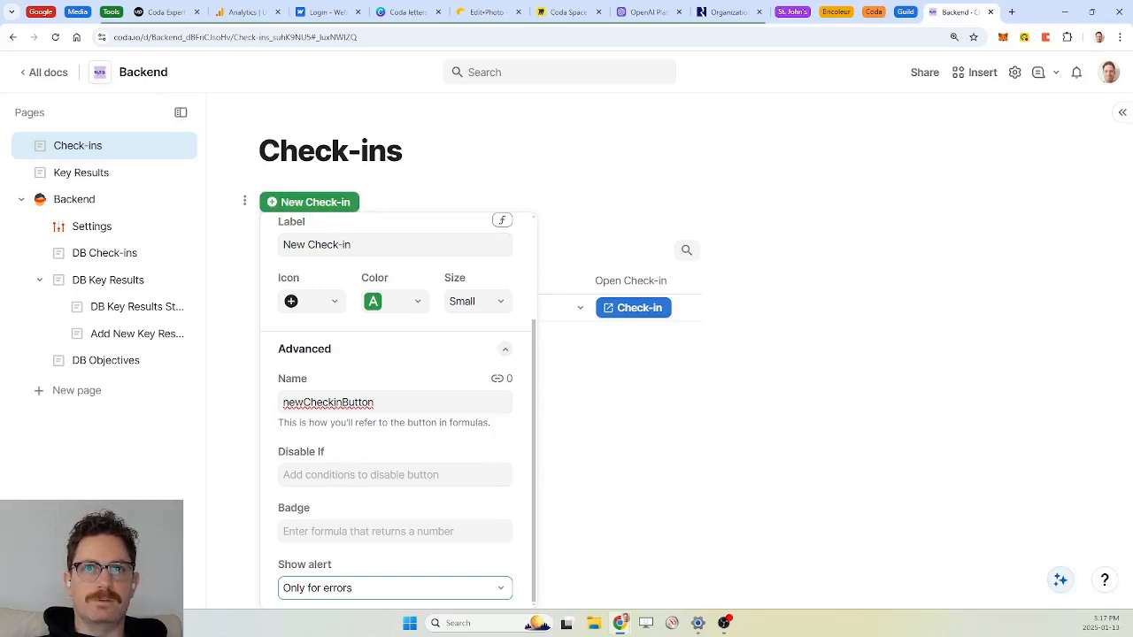
key("Escape")
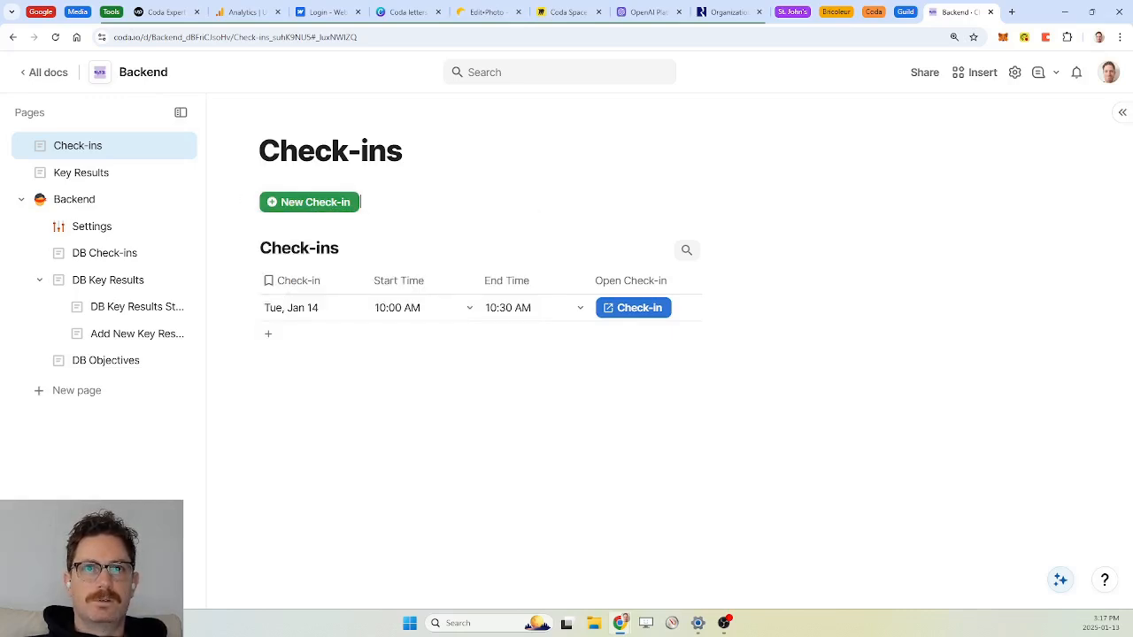
Step: Run the New Check-in button to add a check-in row, and date it Mon, Jan 20
left_click(325, 213)
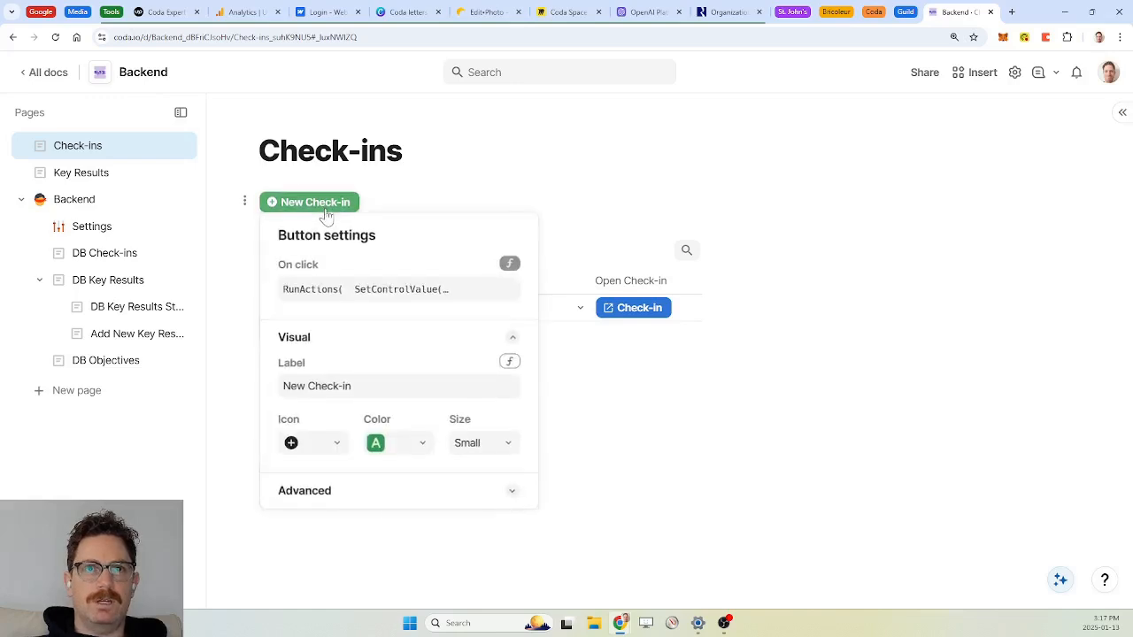
left_click(428, 194)
left_click(324, 204)
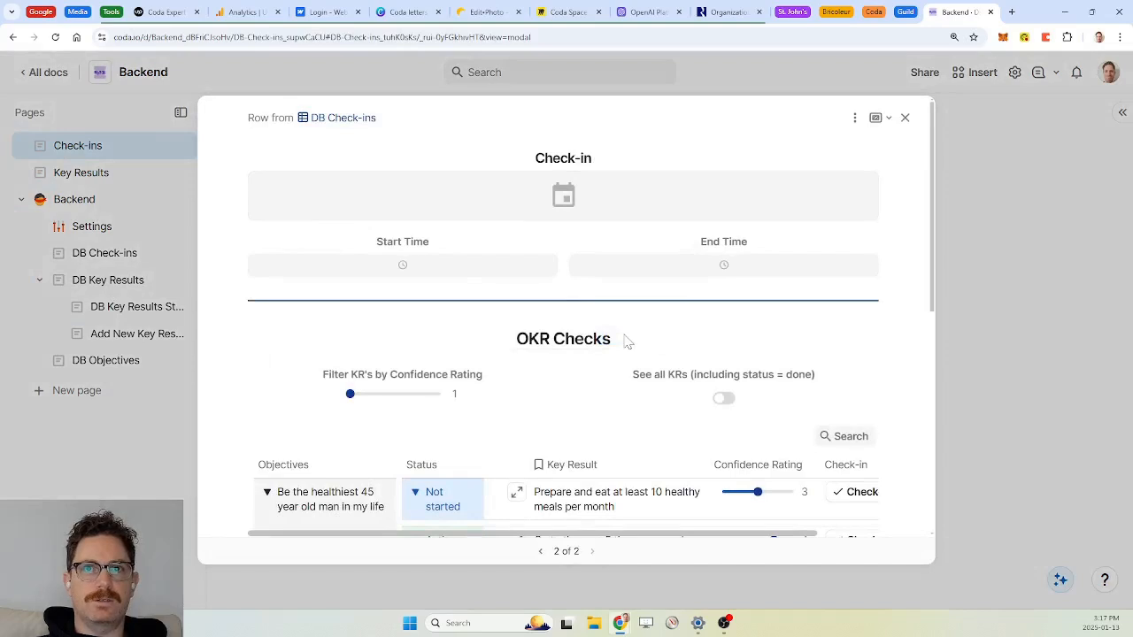
left_click(580, 215)
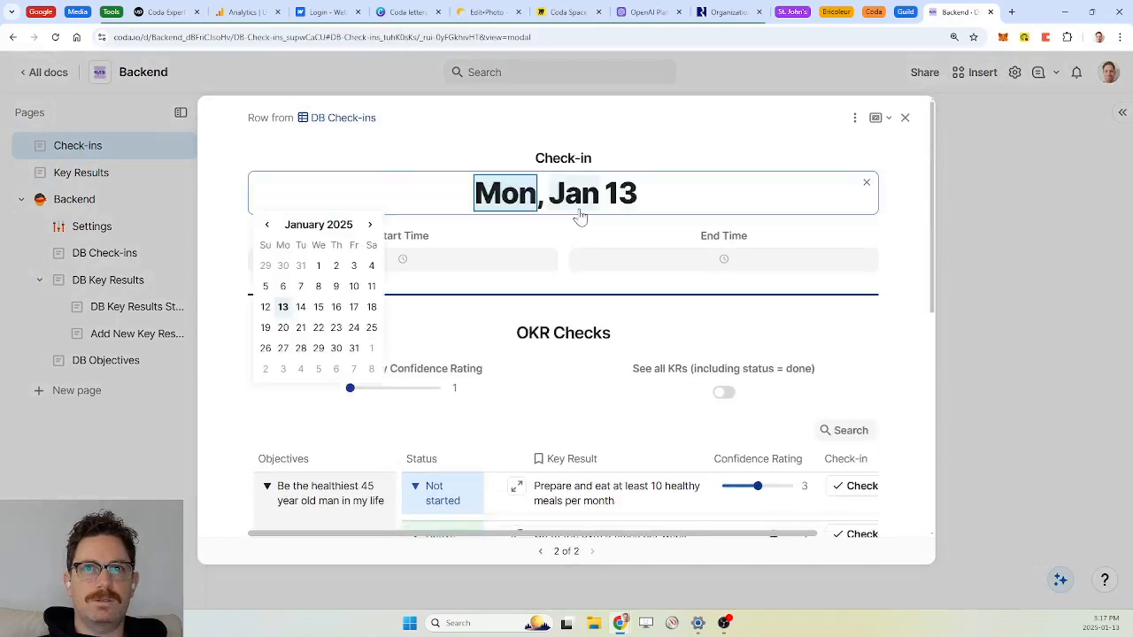
left_click(284, 327)
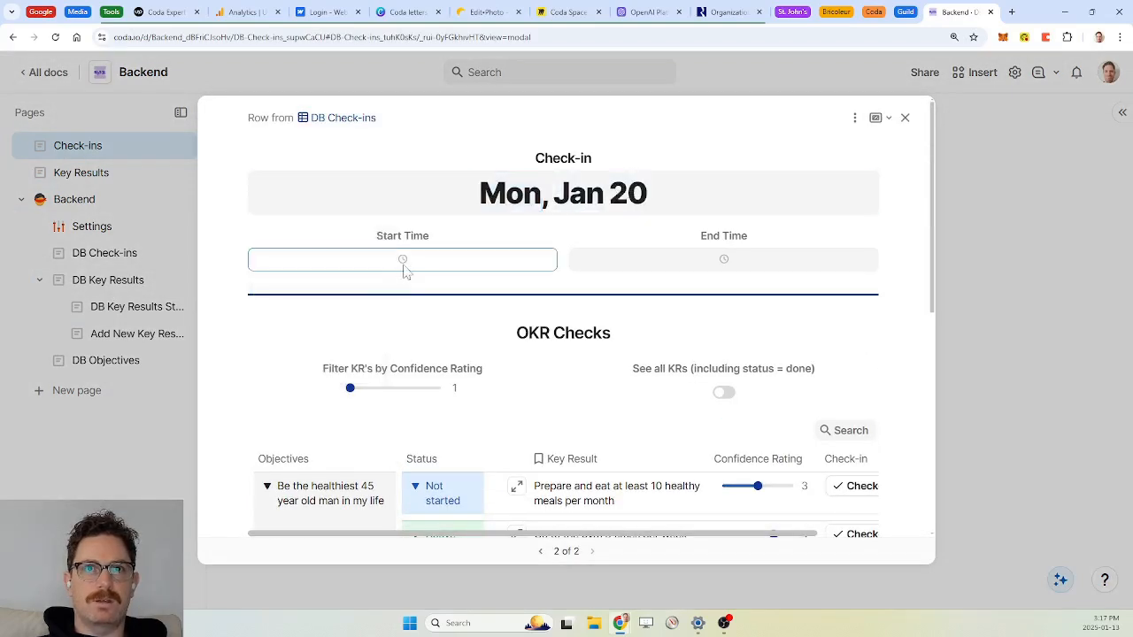
Step: Set the new check-in's start time to 9:00 AM and its end time to 9:30 AM
left_click(403, 270)
left_click(328, 379)
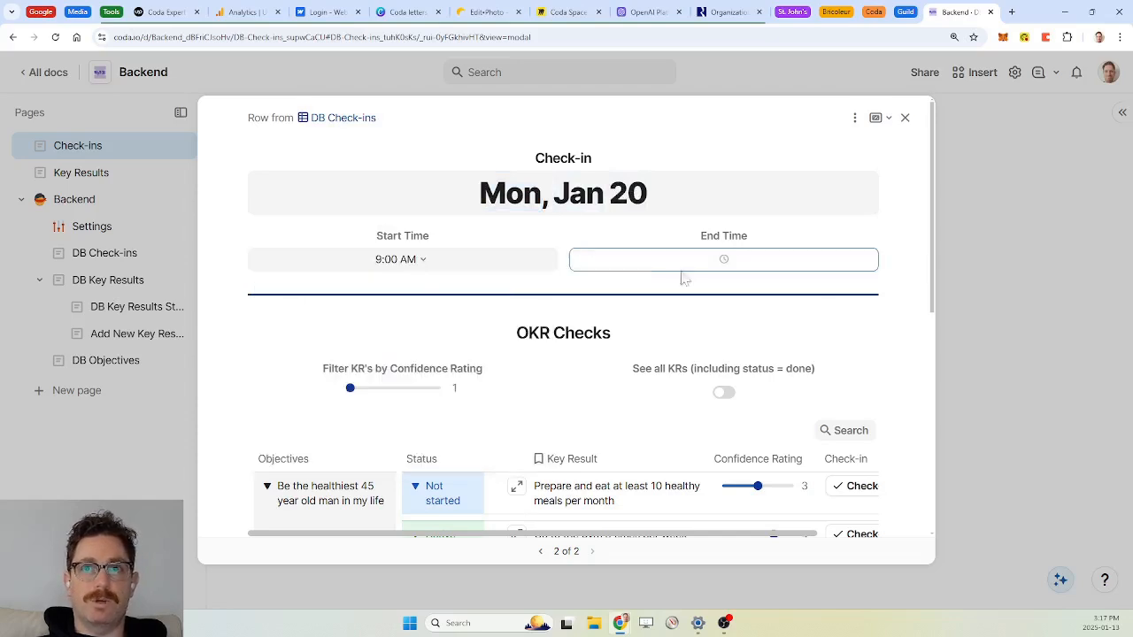
left_click(734, 266)
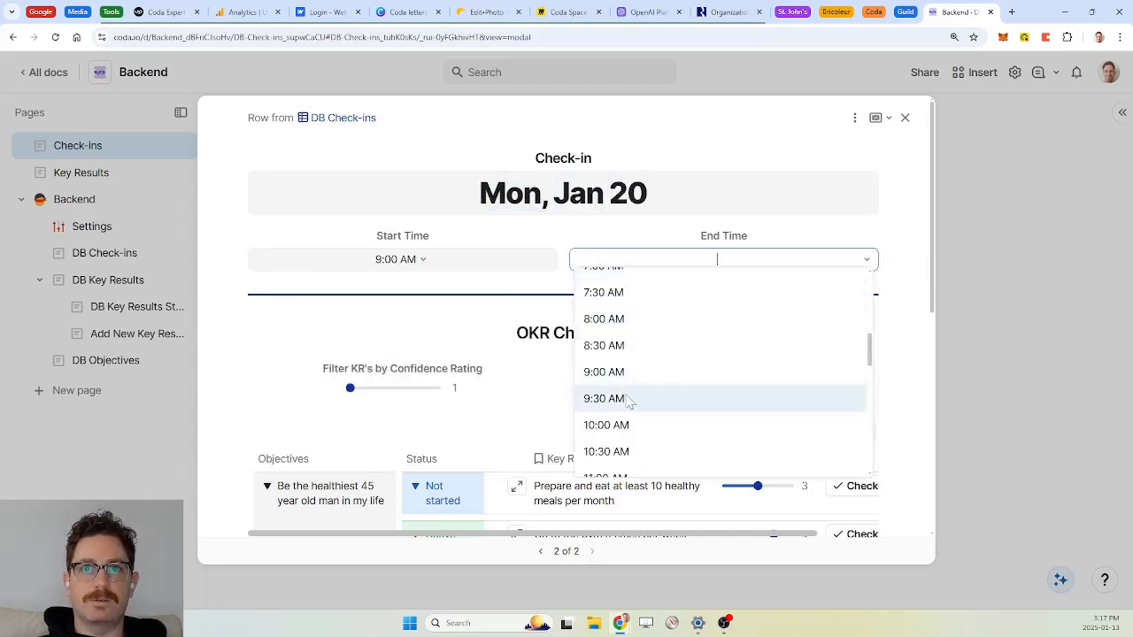
left_click(629, 400)
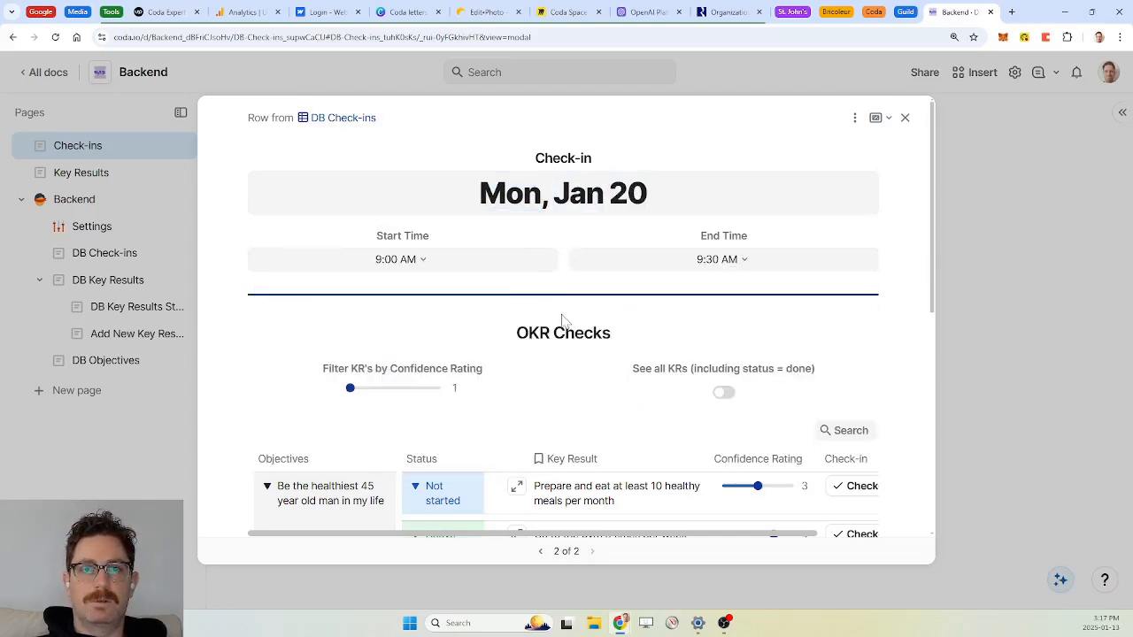
Step: Narrow the Key Result and Objectives columns in the OKR Checks table so the Check-in buttons fit, and close the row
scroll(563, 320, "down", 5)
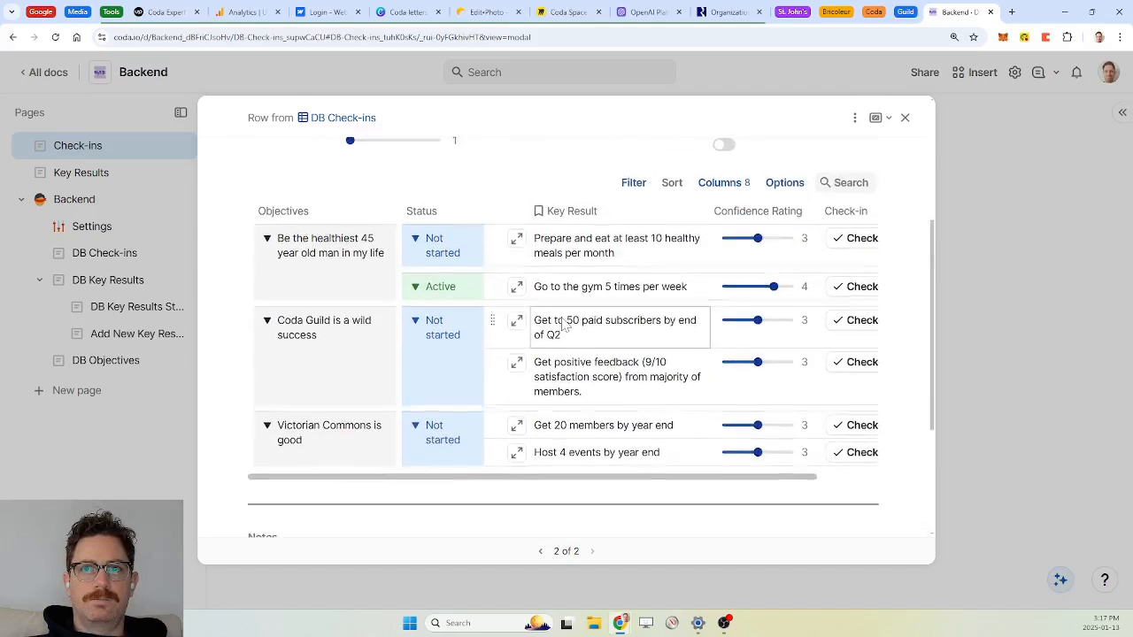
scroll(563, 325, "up", 1)
left_click_drag(705, 221, 677, 222)
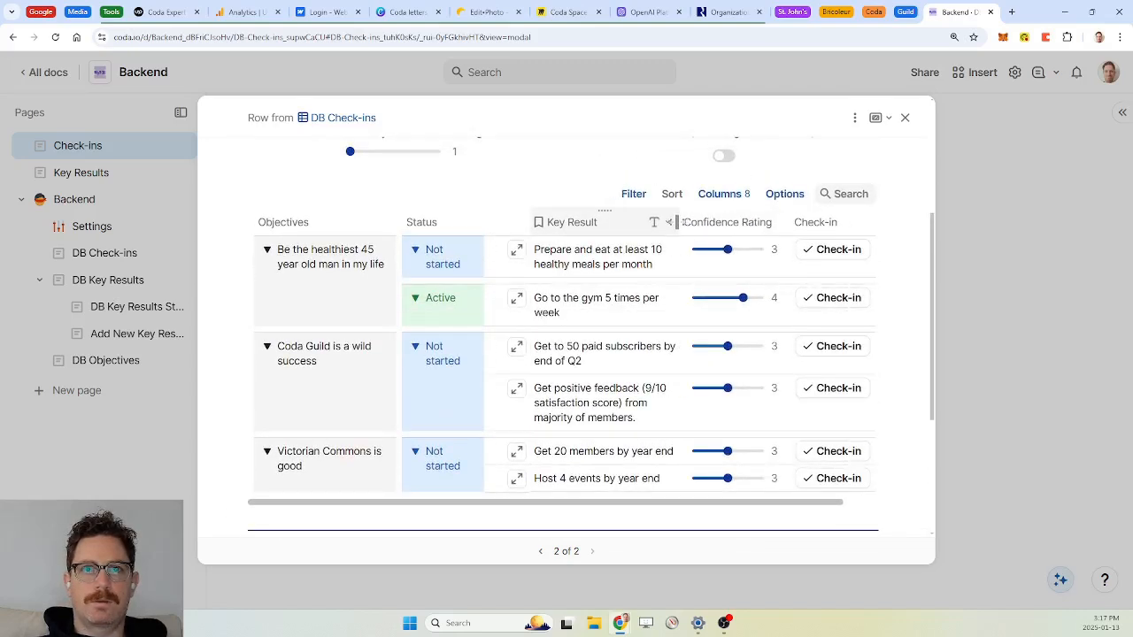
mouse_move(395, 222)
left_mouse_down()
mouse_move(375, 222)
mouse_move(386, 221)
left_mouse_up()
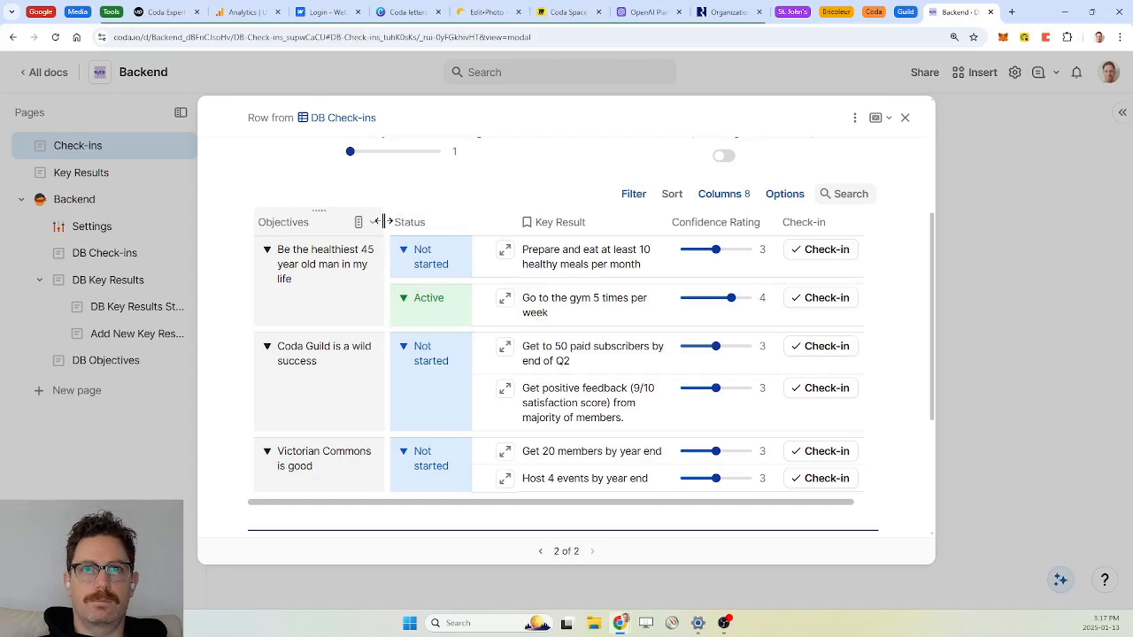
scroll(457, 329, "up", 3)
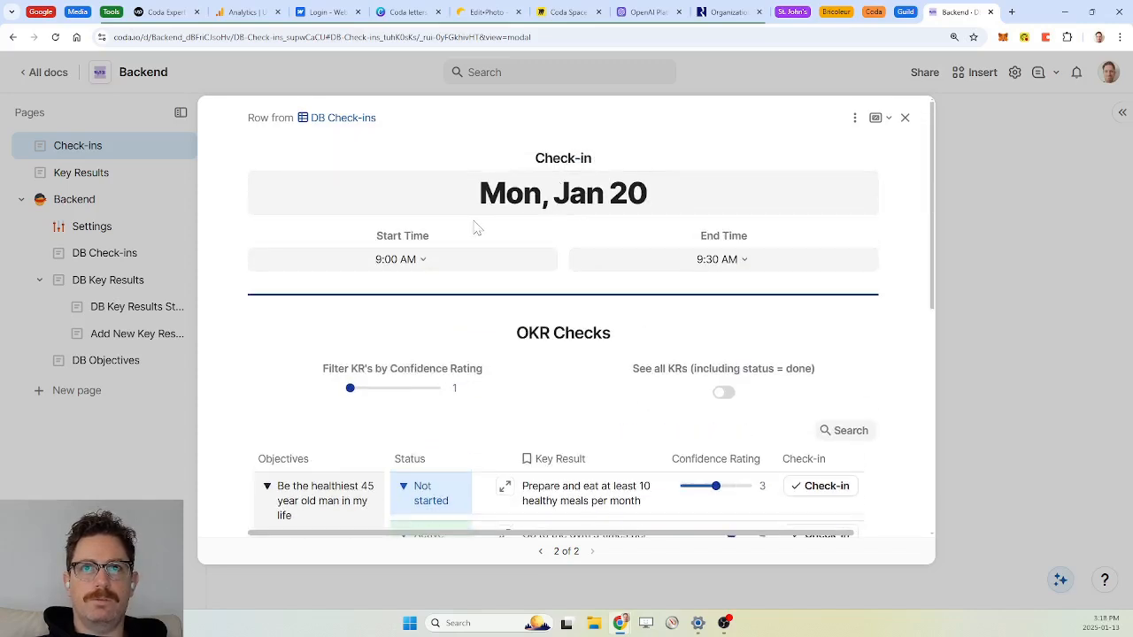
left_click(905, 118)
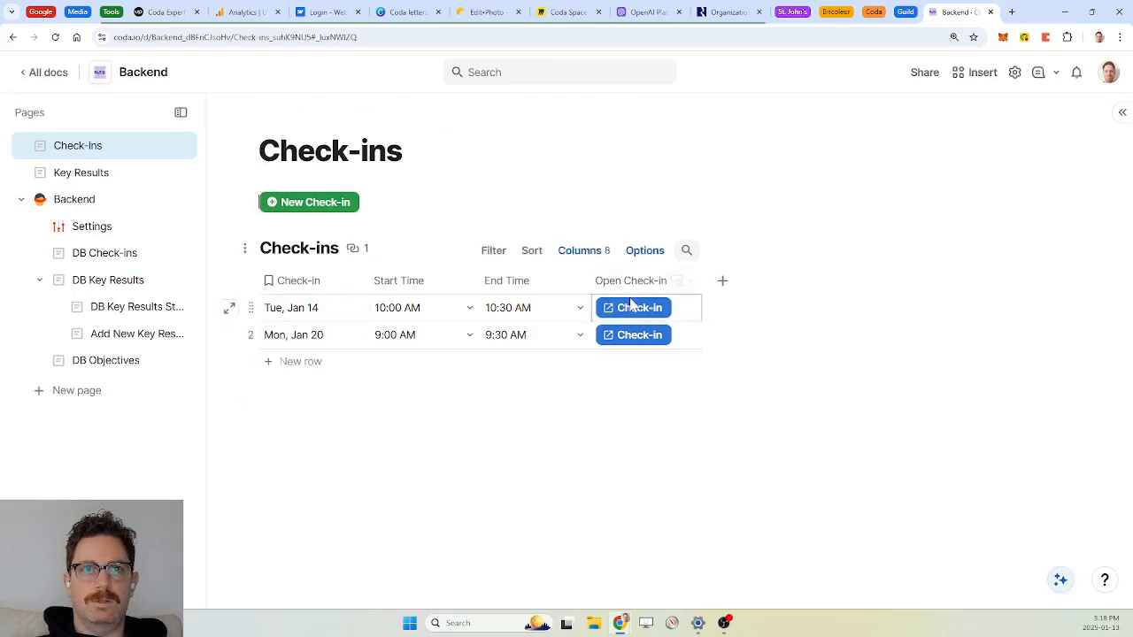
Step: Turn off the bottom new row button in the display settings of the Check-ins table
left_click(644, 251)
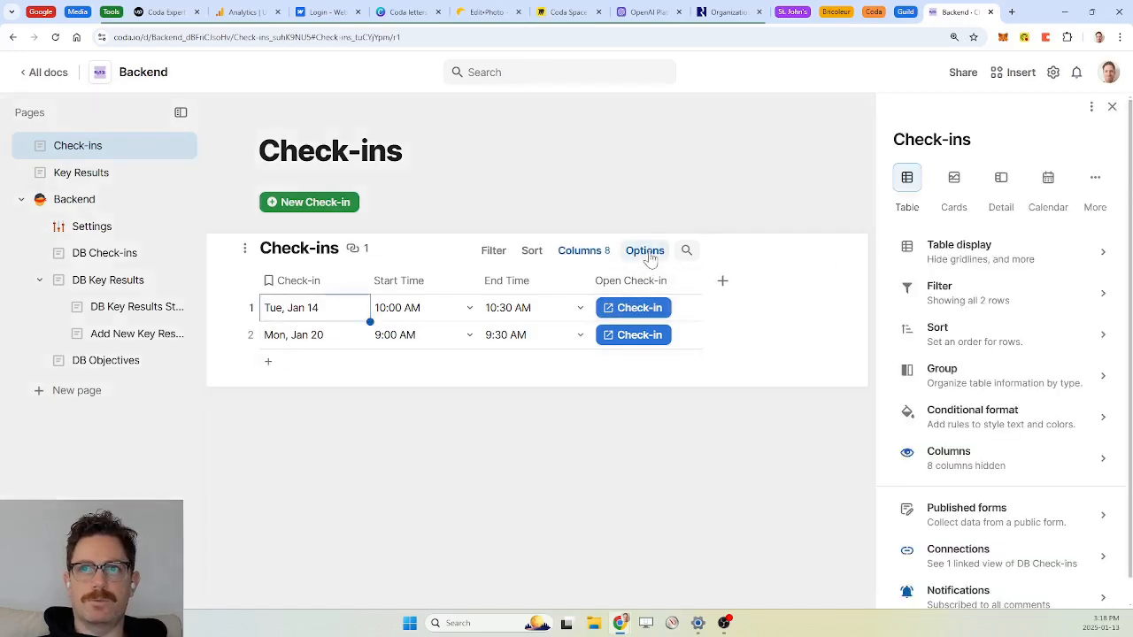
left_click(976, 262)
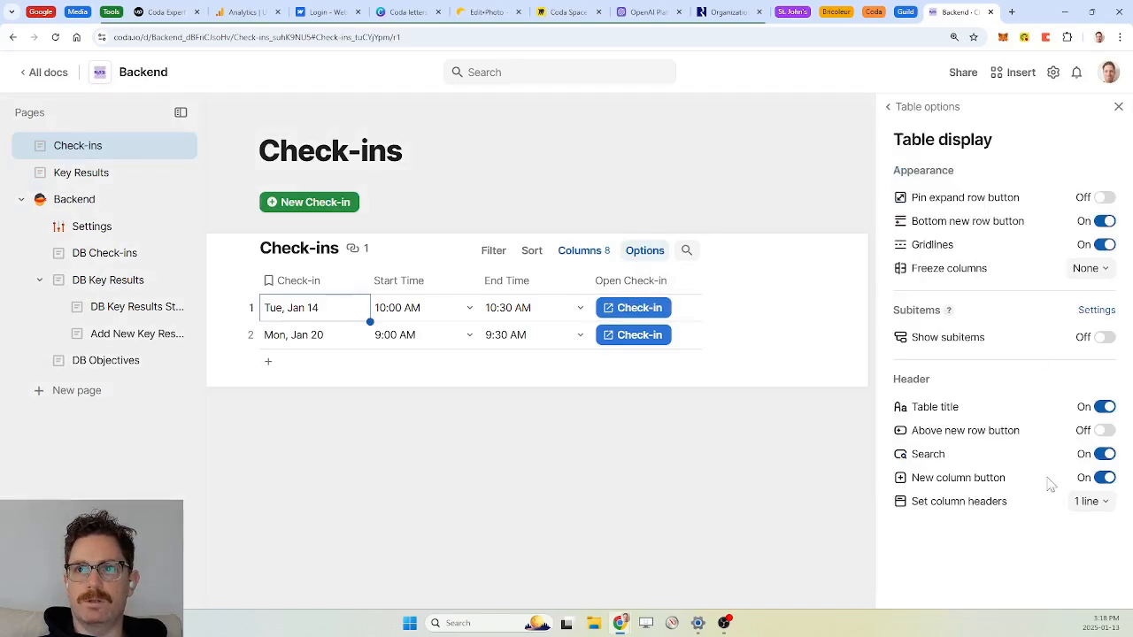
left_click(1105, 222)
left_click(1118, 106)
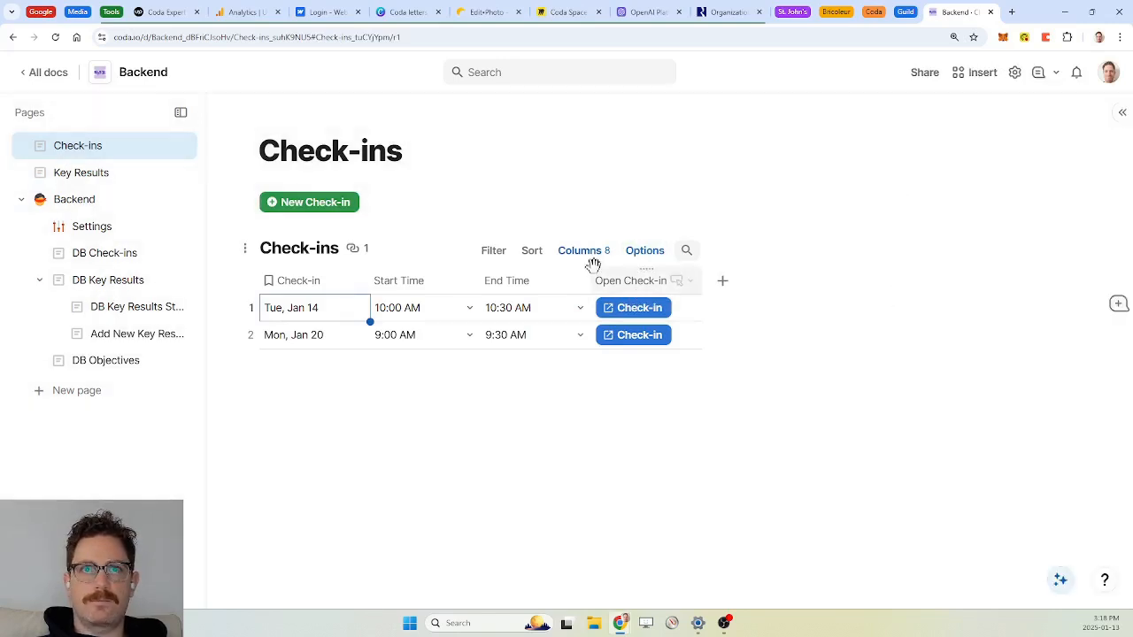
Step: Open the Tue, Jan 14 check-in and start a check-in for the key result "Prepare and eat at least 10 healthy meals per month"
left_click(647, 309)
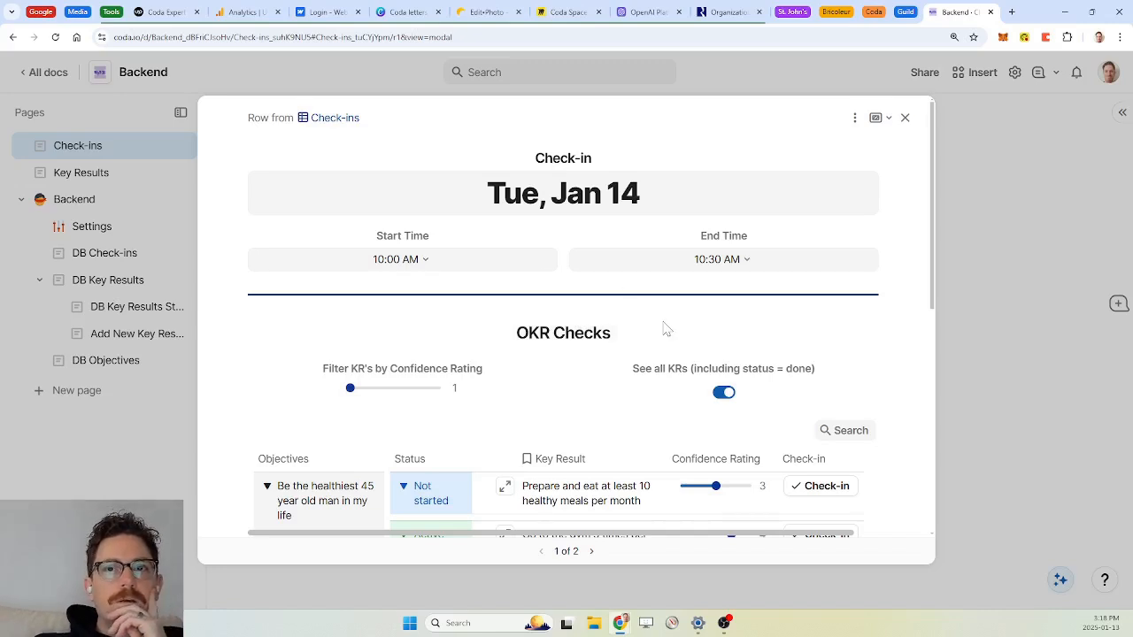
scroll(664, 328, "down", 5)
scroll(664, 329, "up", 1)
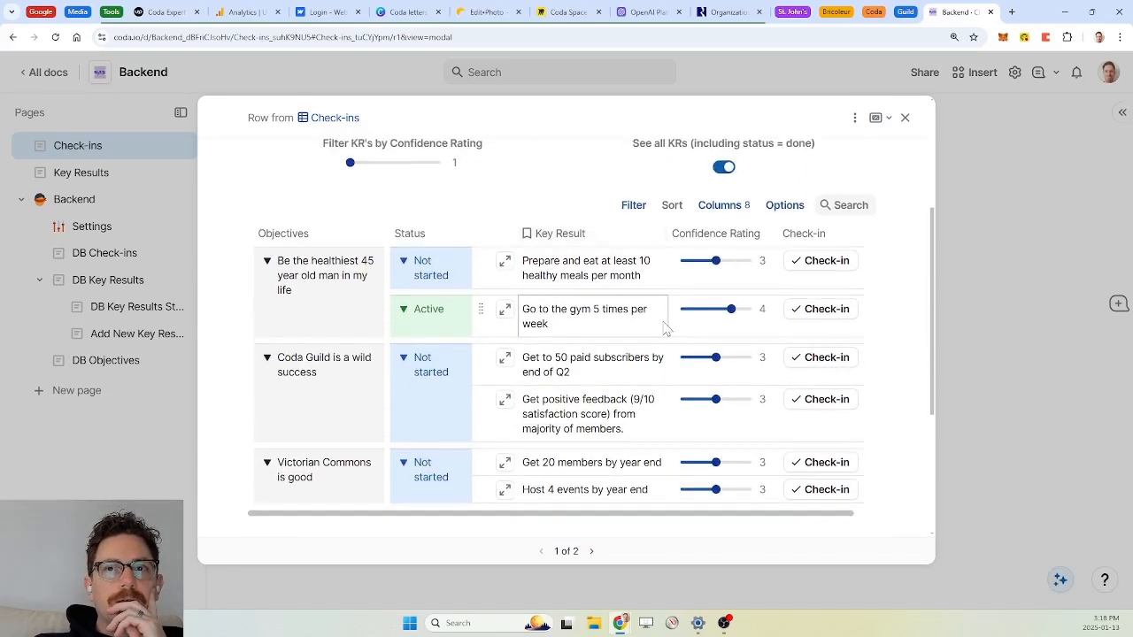
left_click(823, 266)
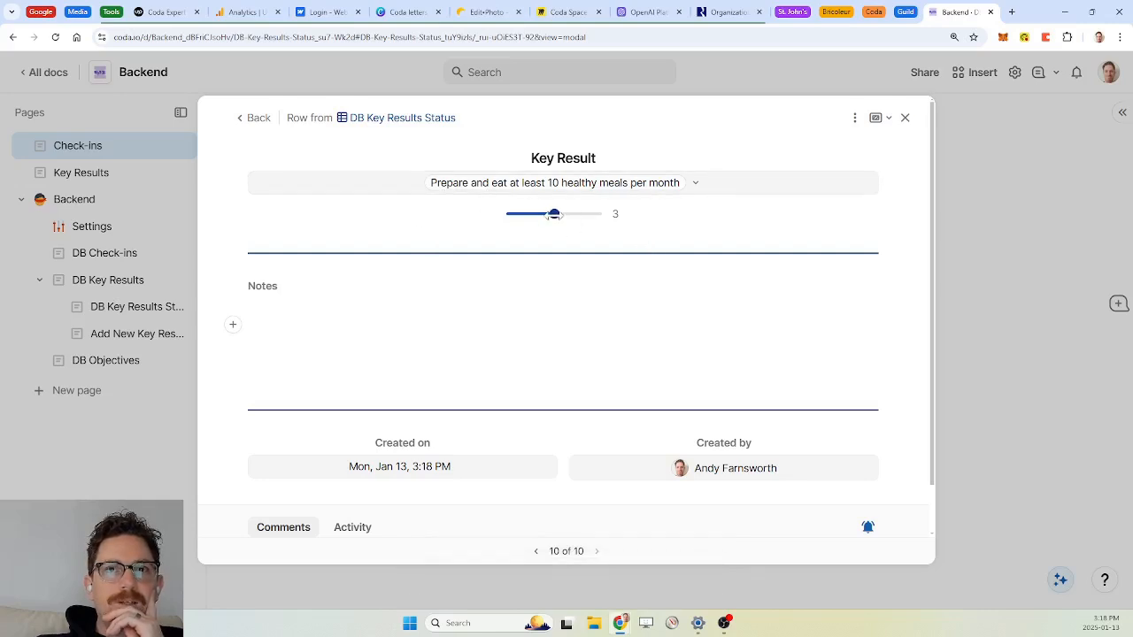
Step: Edit the DB Key Results Status row layout so the Confidence Rating field uses the Large label style
left_click(854, 119)
left_click(896, 144)
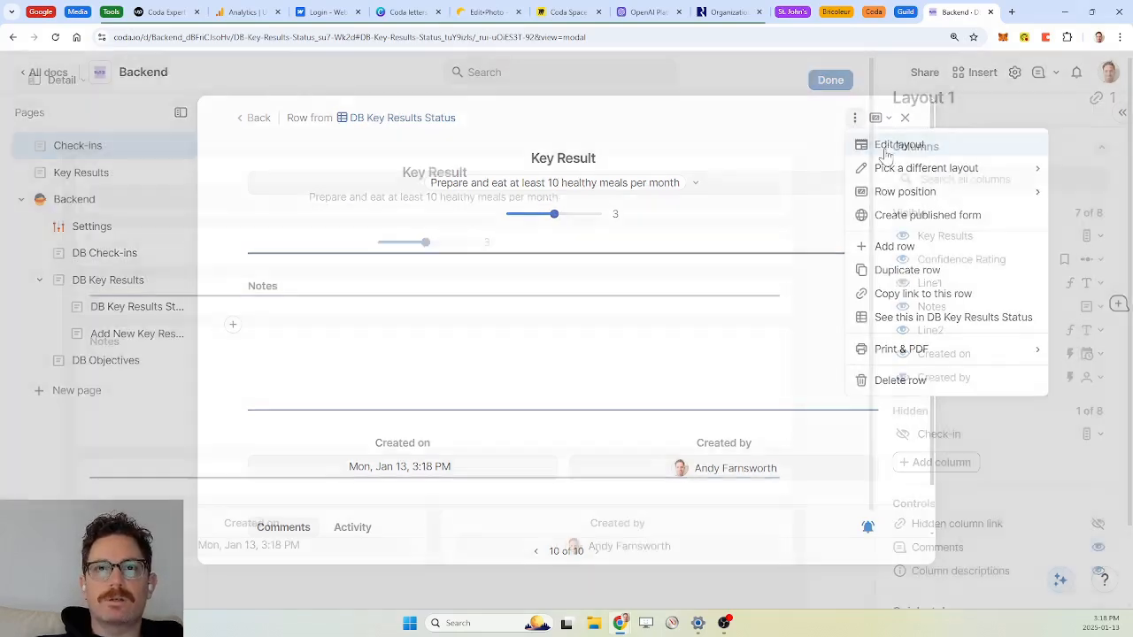
left_click(637, 241)
scroll(968, 425, "down", 3)
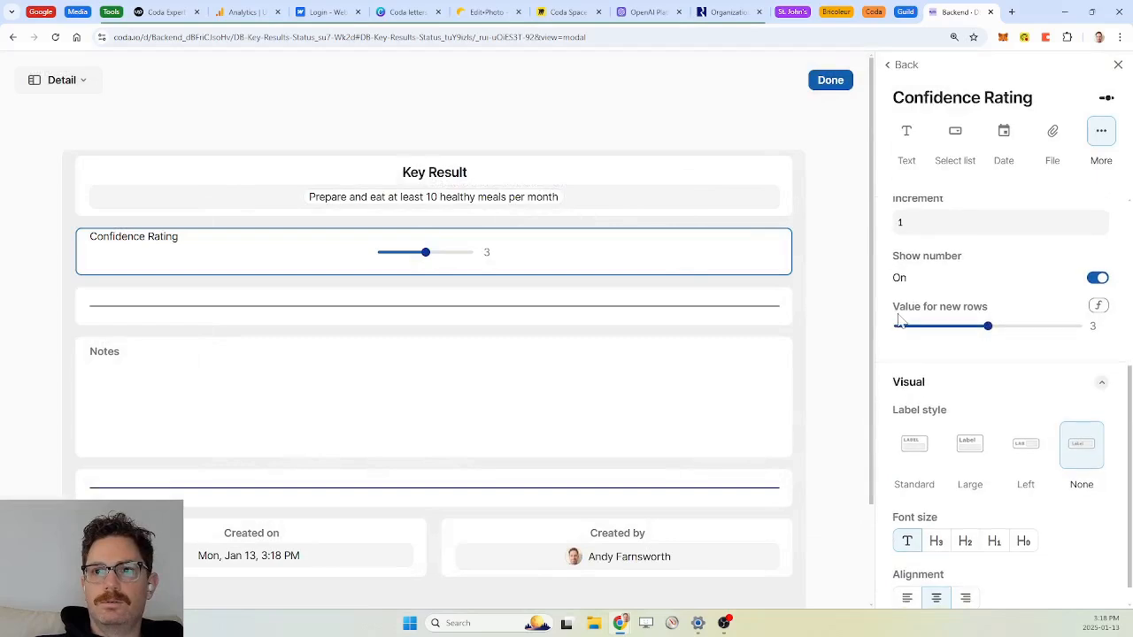
left_click(921, 454)
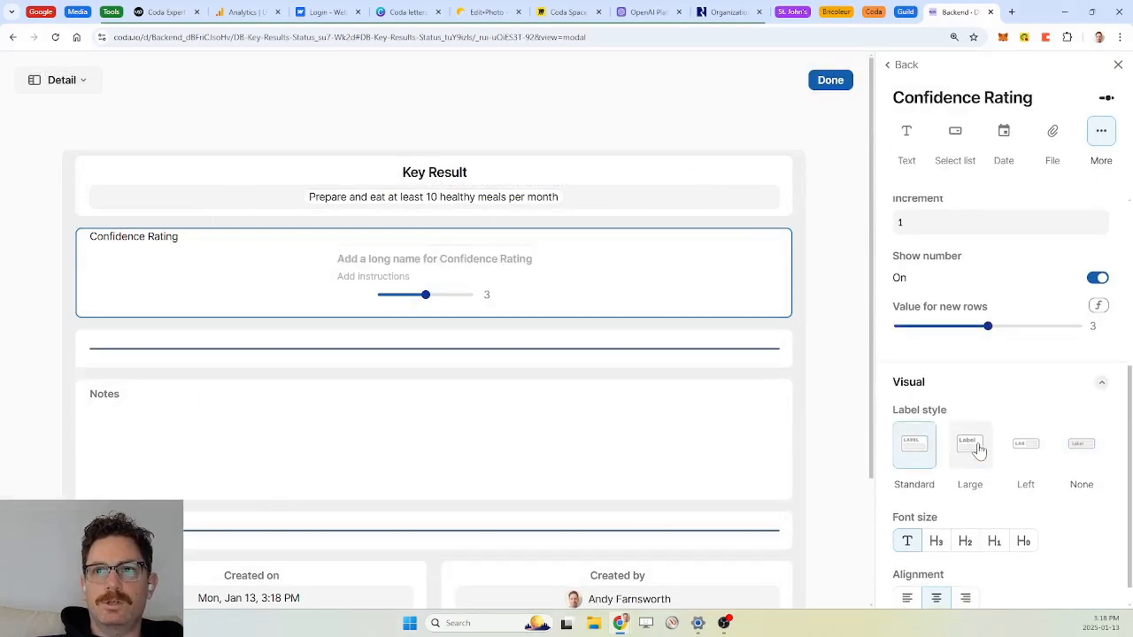
left_click(978, 451)
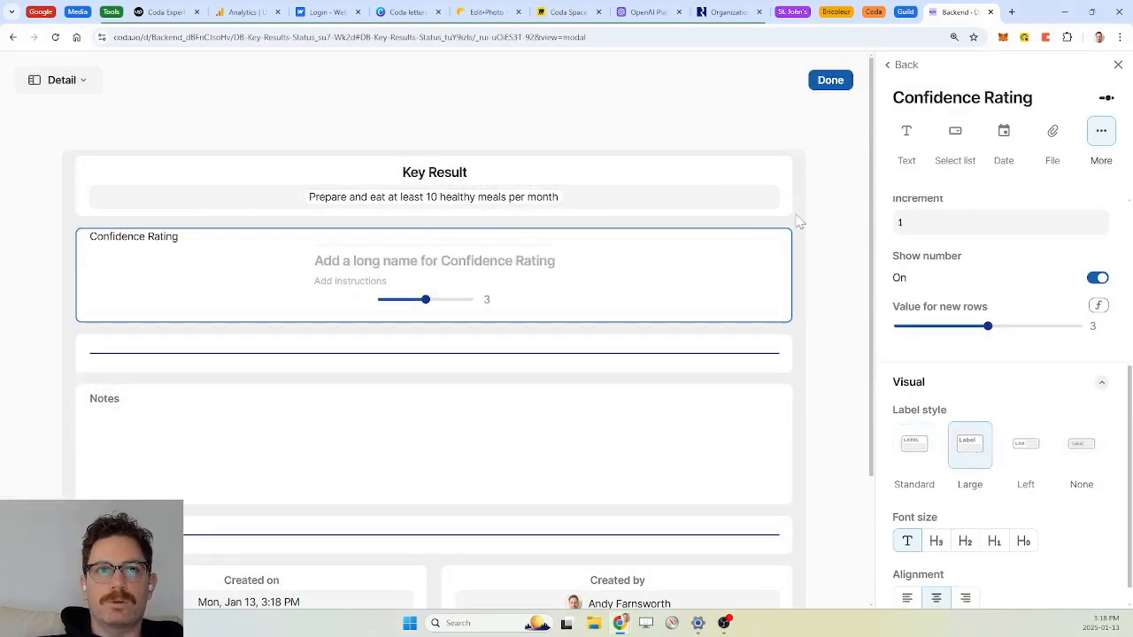
left_click(830, 80)
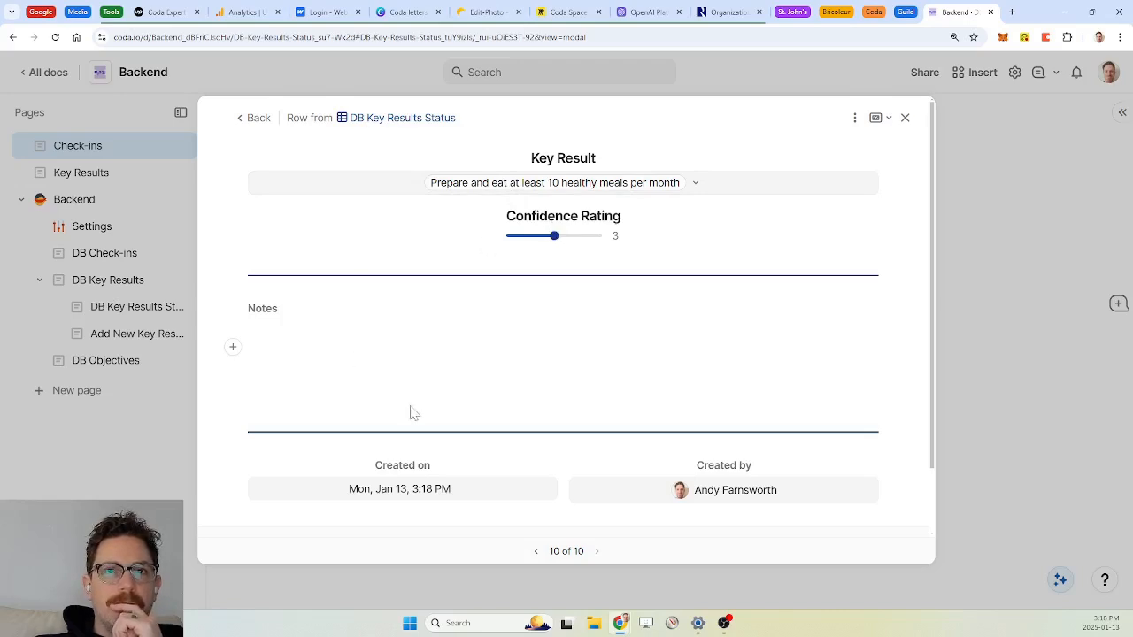
Step: Look over the status row layout, then return to the Jan 14 check-in and review its key results table
scroll(589, 391, "down", 2)
scroll(590, 391, "up", 2)
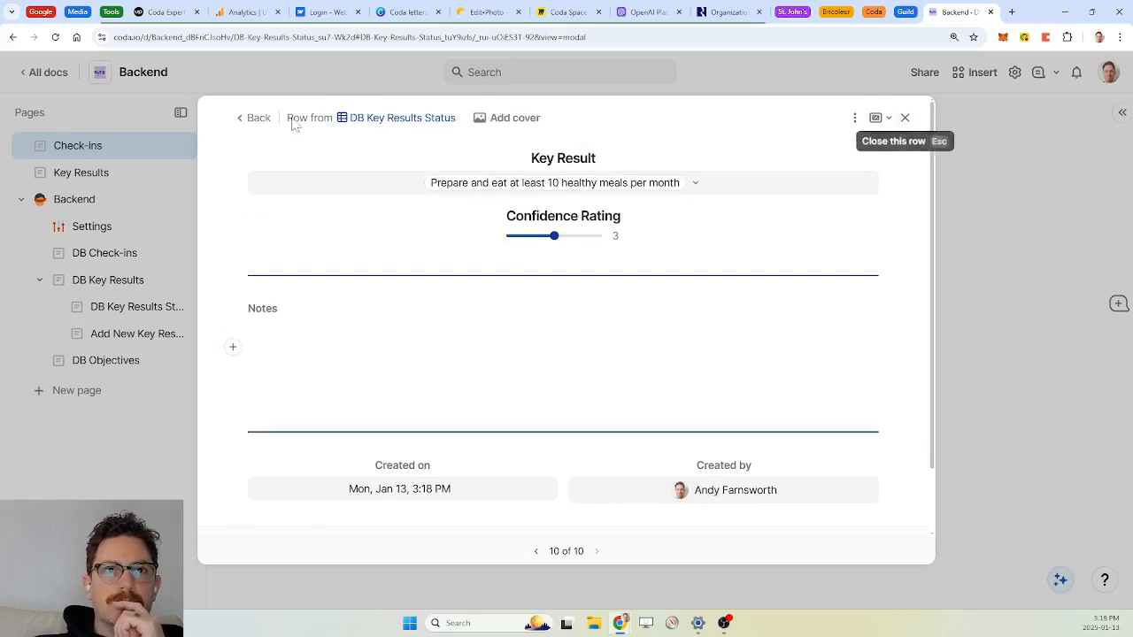
left_click(258, 117)
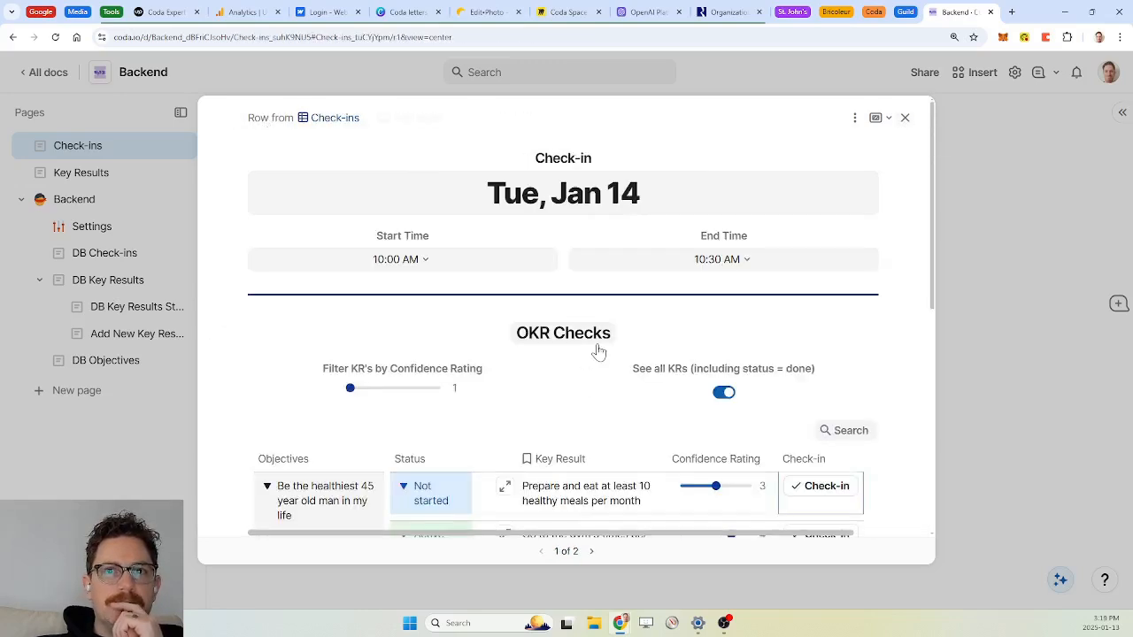
scroll(578, 394, "down", 2)
scroll(578, 394, "down", 1)
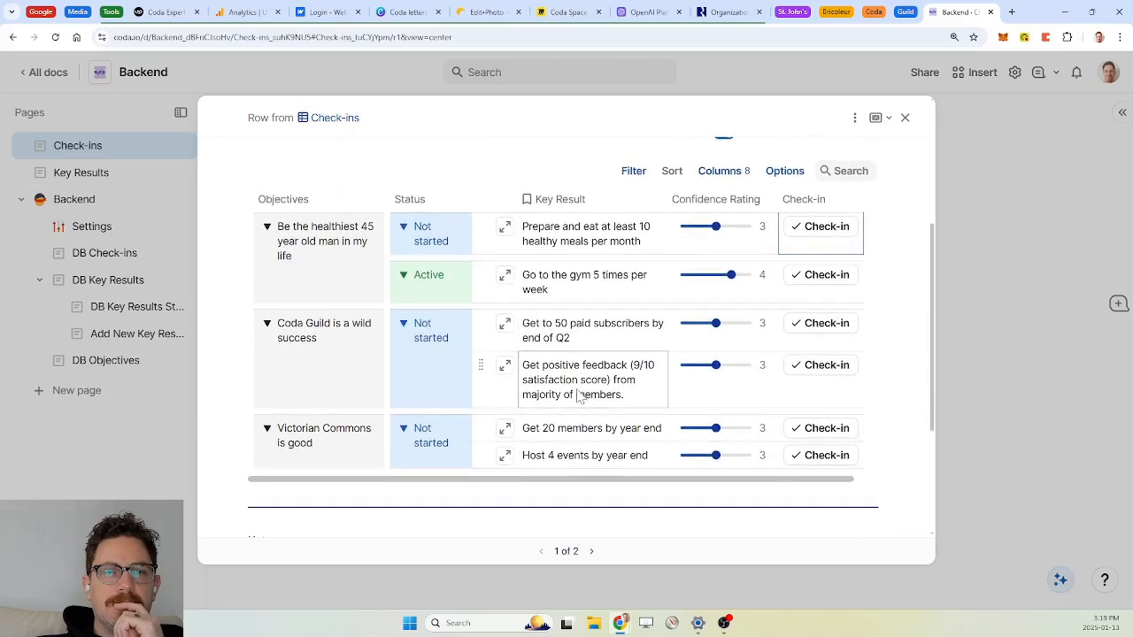
scroll(578, 394, "up", 1)
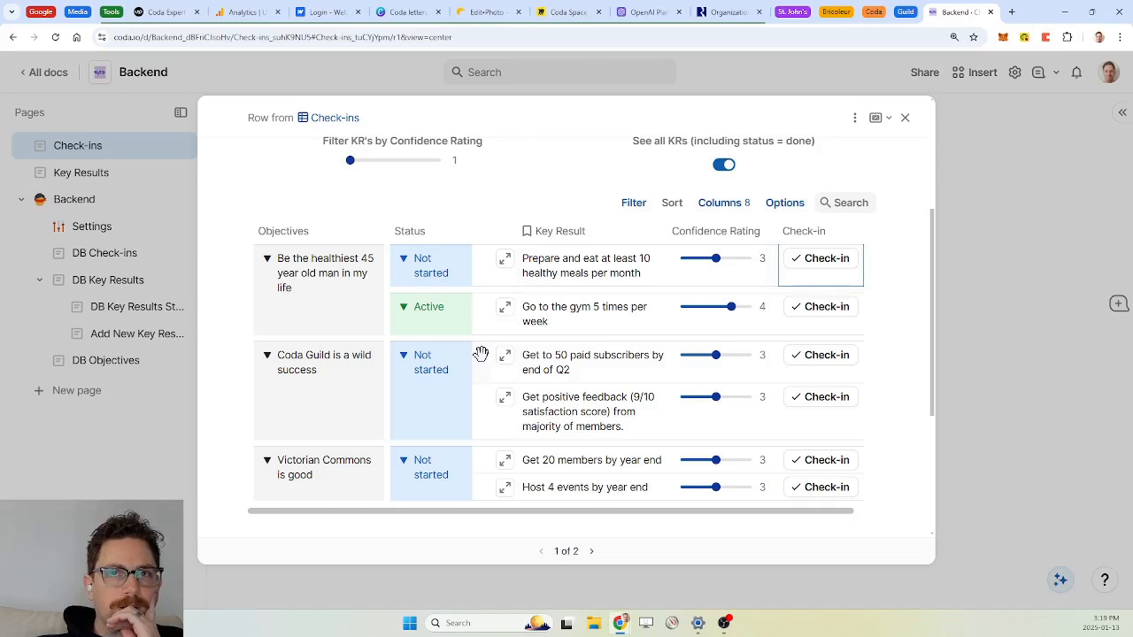
Step: Turn off See all KRs (including status = done) in the Jan 14 check-in, review its key results table and close the row
left_click(723, 165)
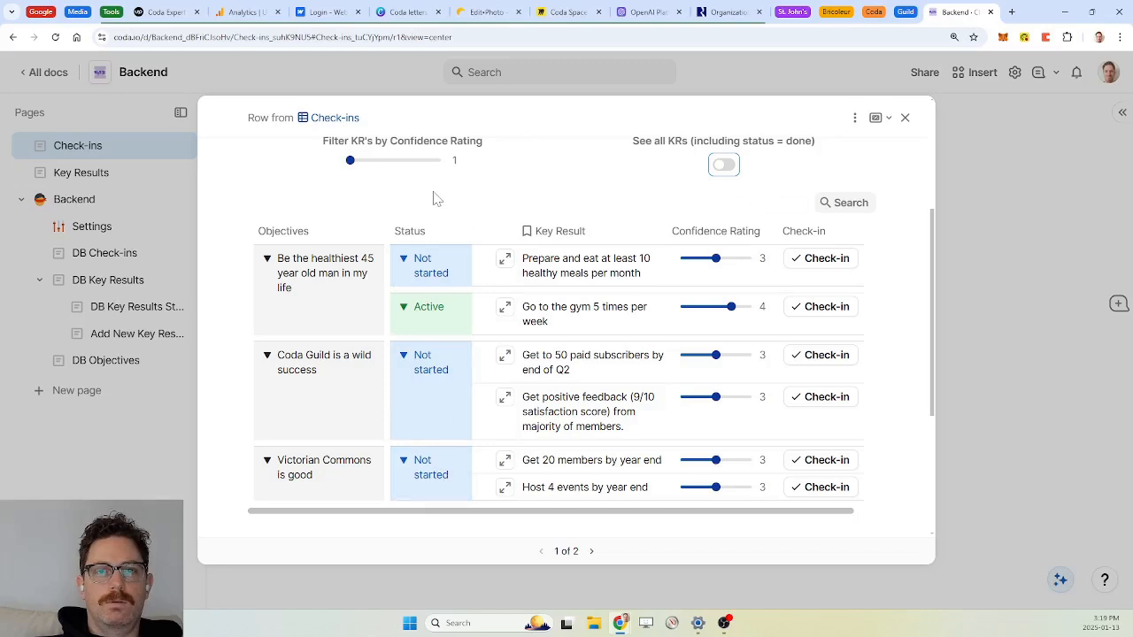
scroll(508, 284, "up", 2)
scroll(435, 278, "up", 1)
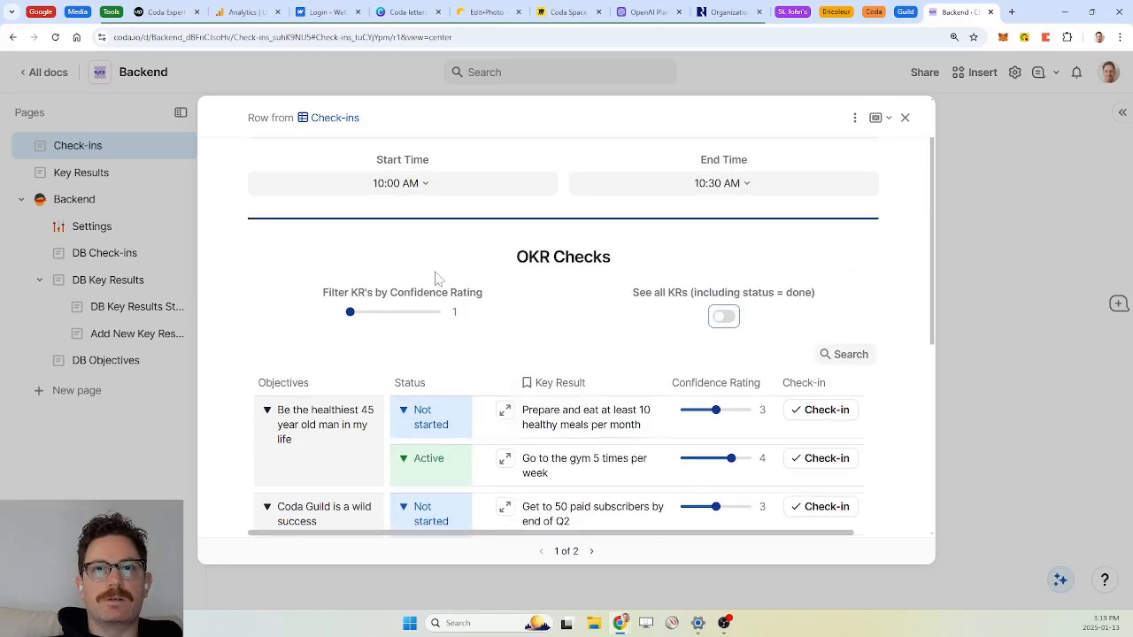
scroll(432, 337, "down", 5)
scroll(429, 381, "up", 2)
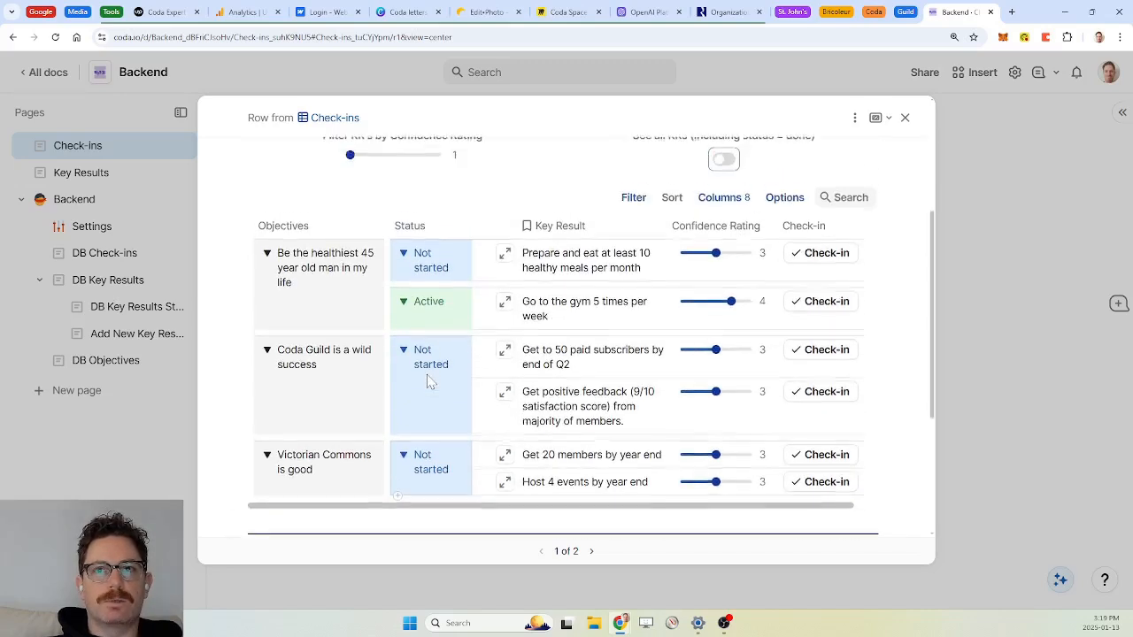
scroll(432, 417, "up", 1)
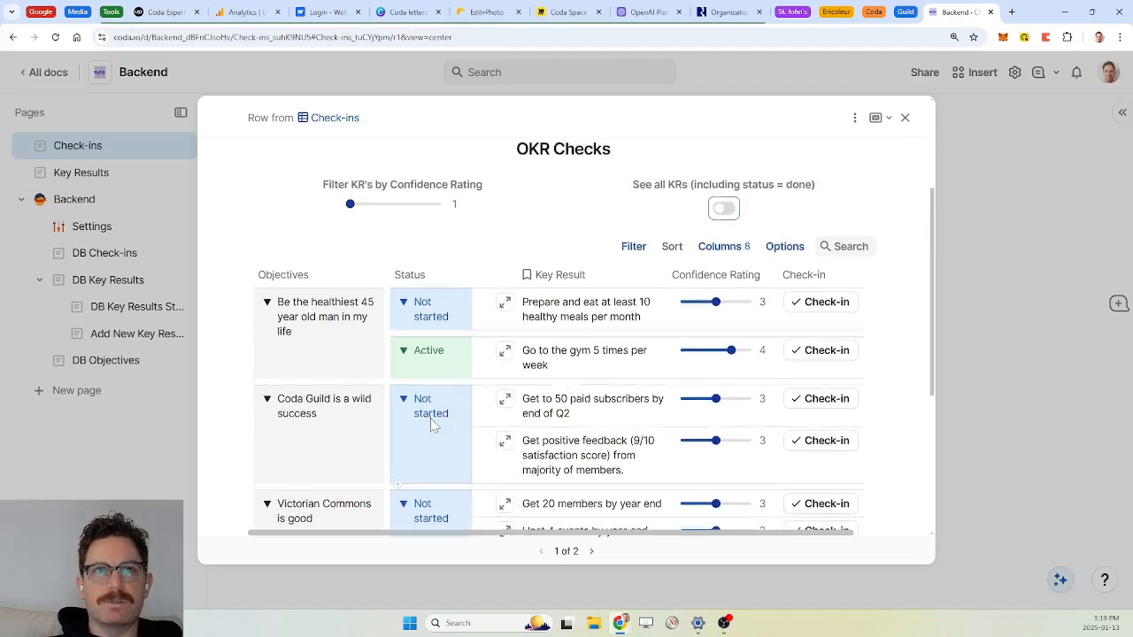
scroll(430, 423, "down", 1)
scroll(430, 418, "up", 1)
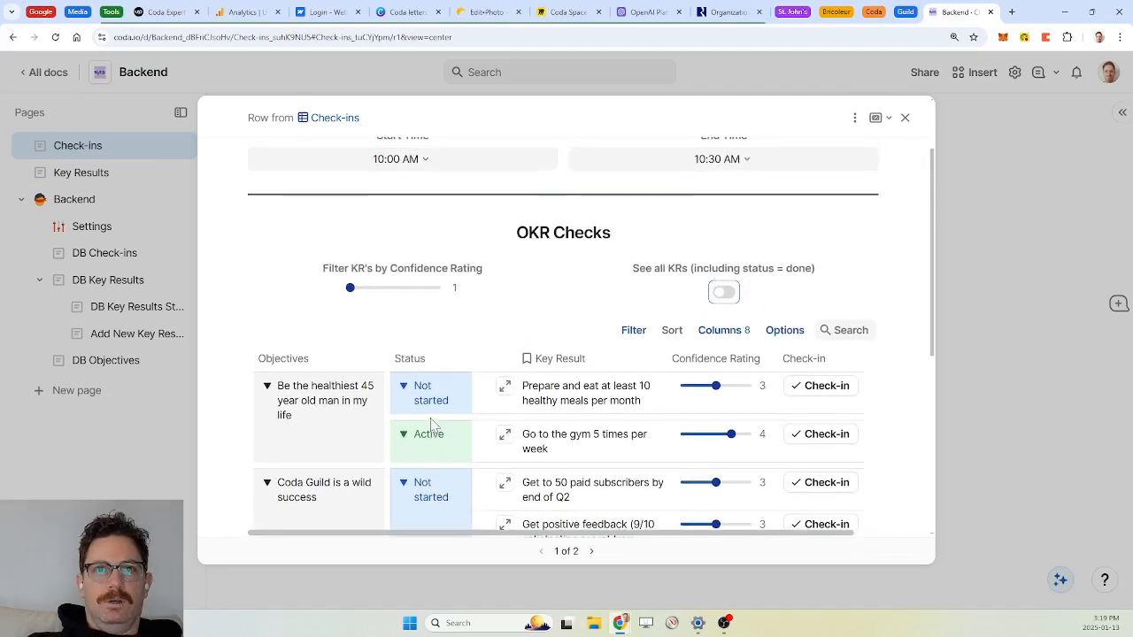
scroll(430, 418, "down", 2)
scroll(430, 417, "up", 1)
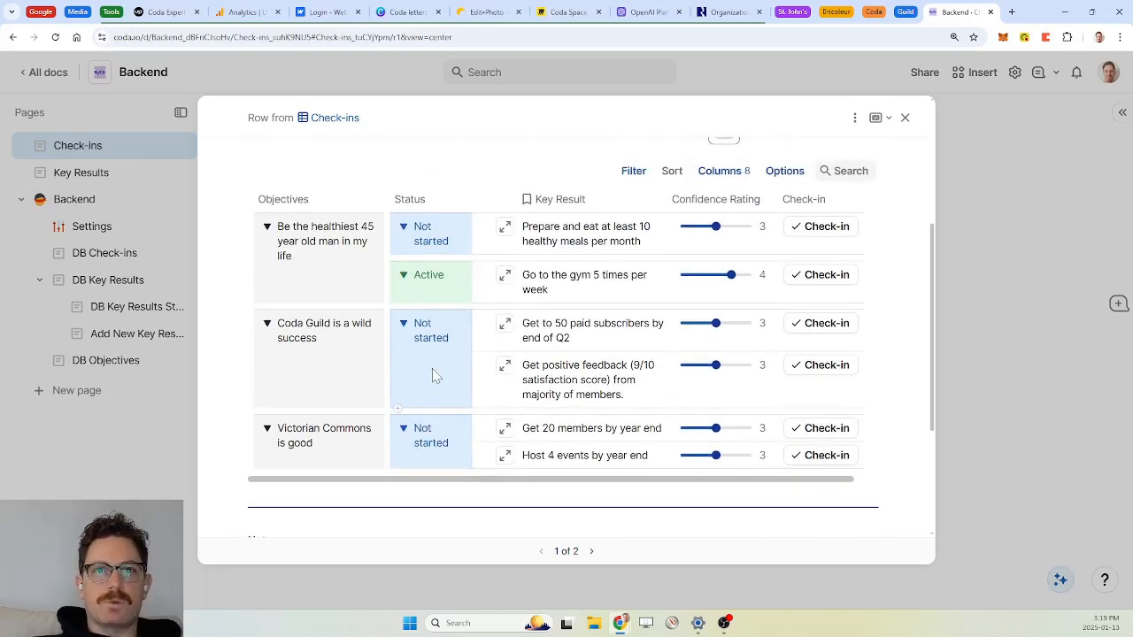
left_click(905, 117)
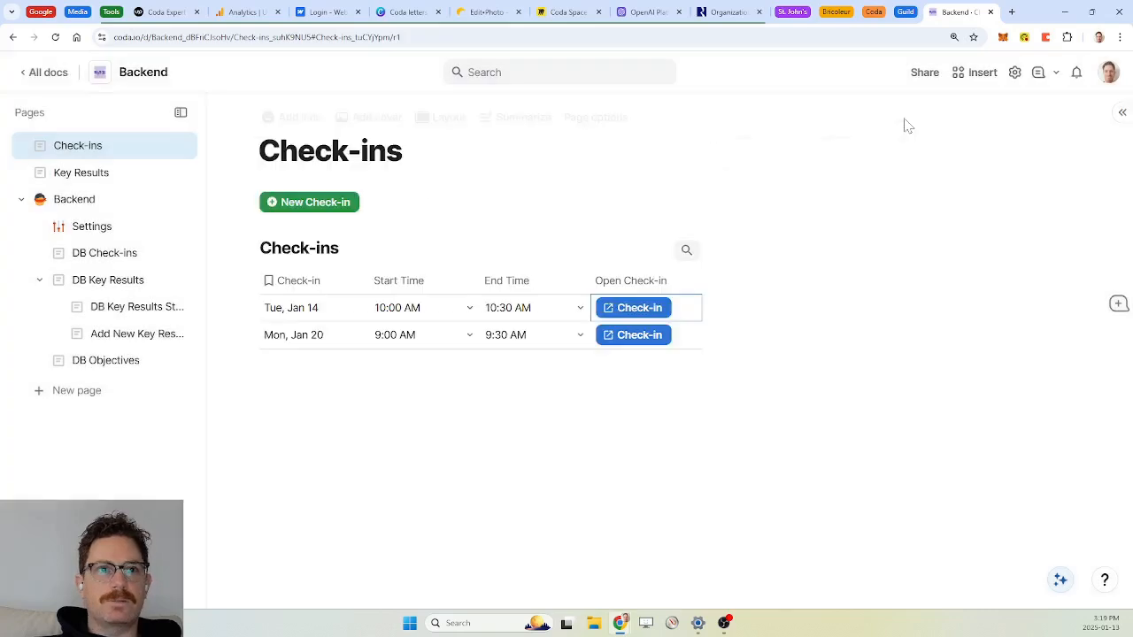
Step: Add a row named "Brainstorm names" at the end of the DB Key Results table
left_click(122, 363)
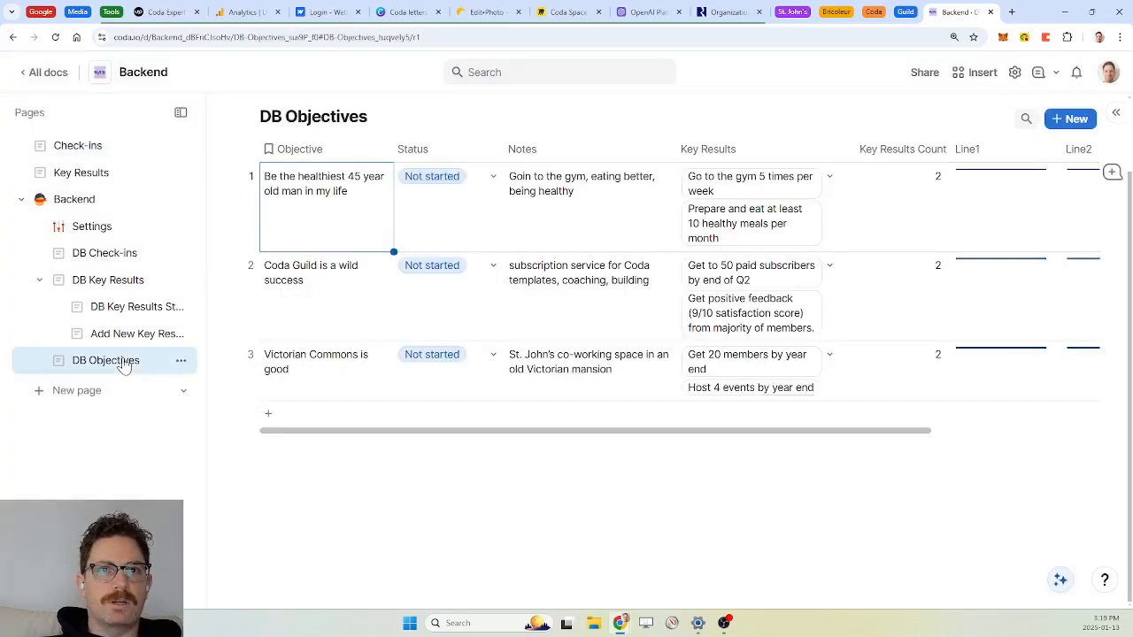
left_click(97, 282)
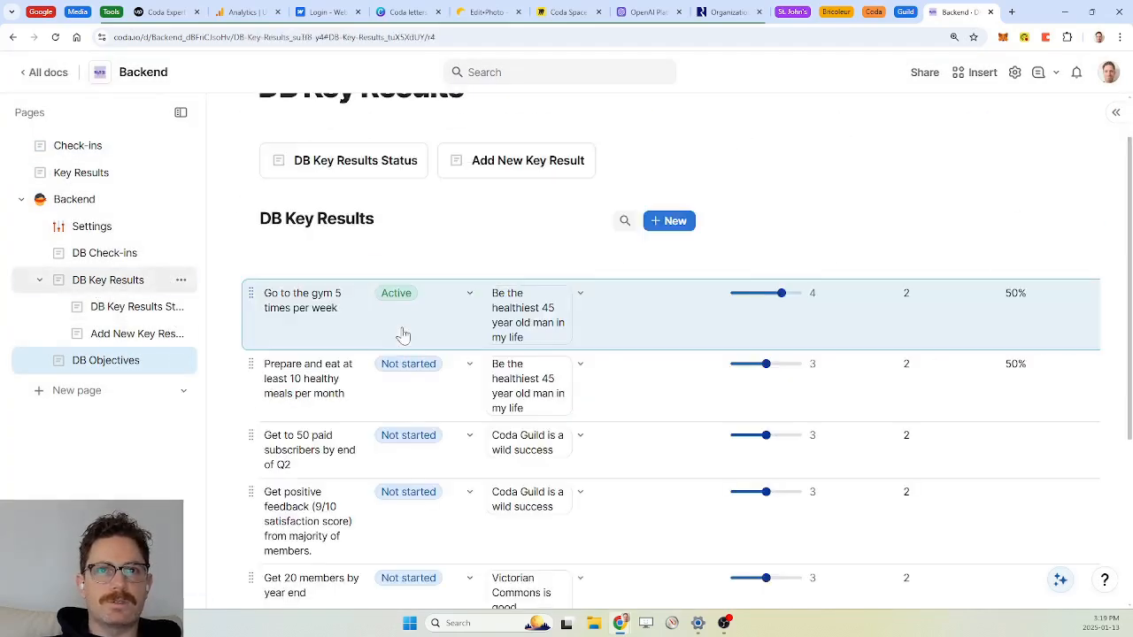
scroll(407, 336, "down", 5)
left_click(300, 412)
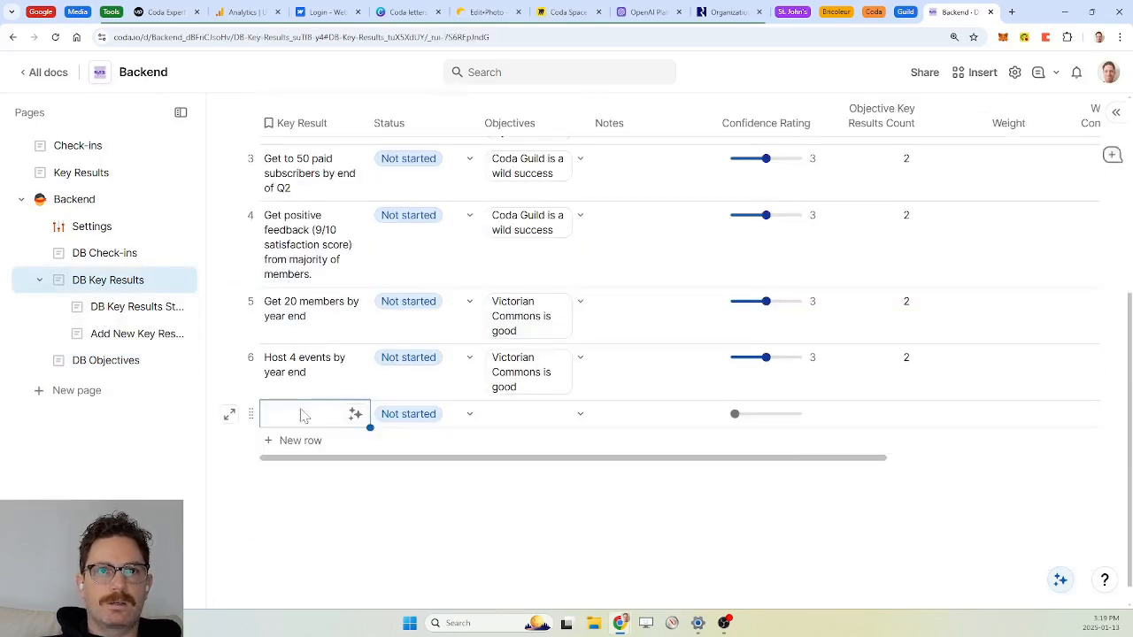
left_click(304, 416)
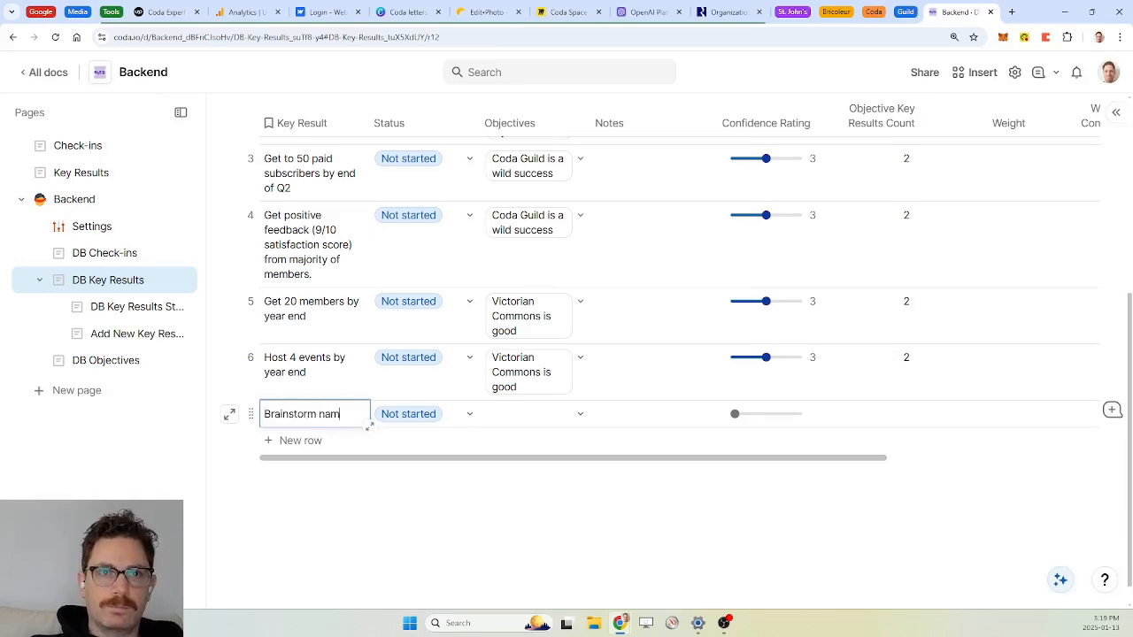
left_click(574, 415)
left_click(345, 423)
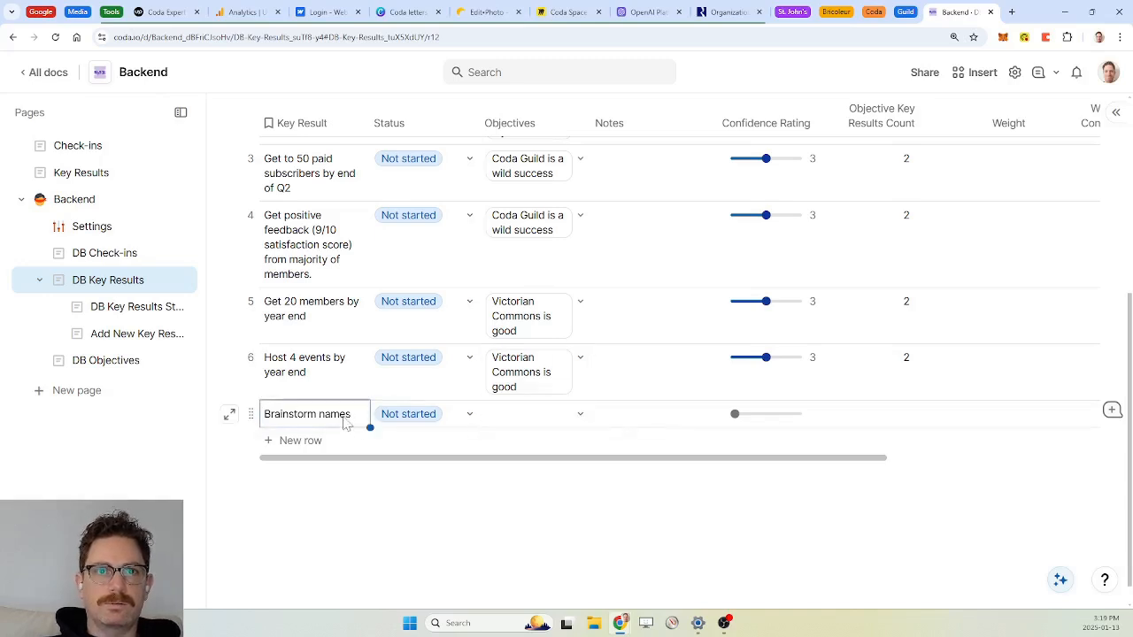
Step: Rename the new DB Key Results row to "Find a wicked name"
left_click(345, 423)
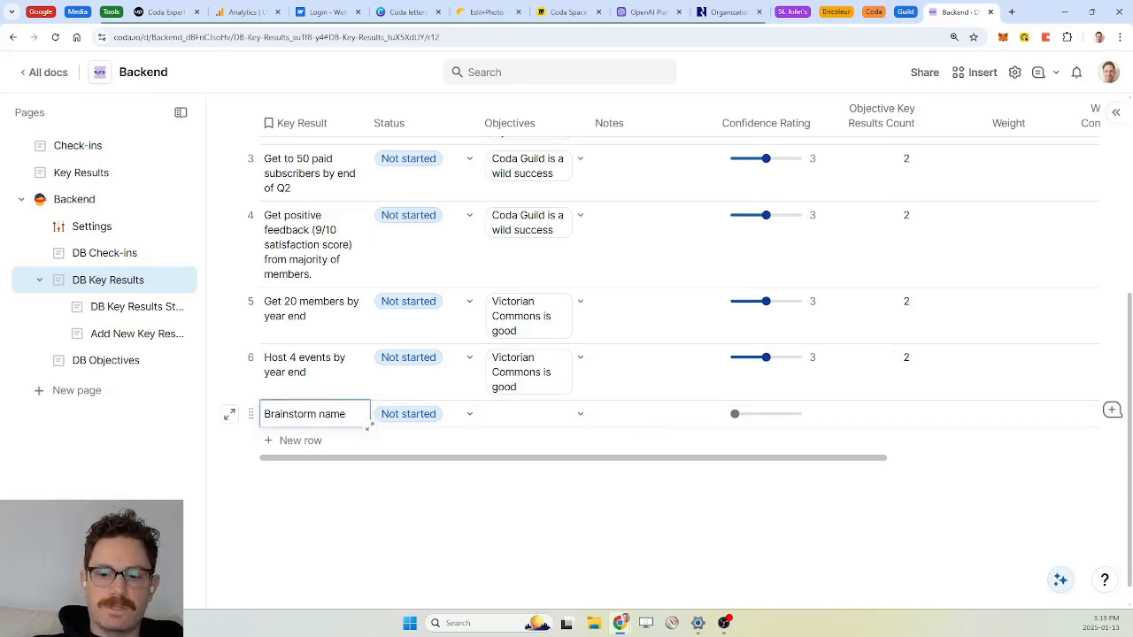
key("BackSpace")
key("BackSpace")
key("BackSpace")
key("BackSpace")
key("BackSpace")
key("BackSpace")
key("BackSpace")
key("BackSpace")
key("BackSpace")
key("BackSpace")
key("BackSpace")
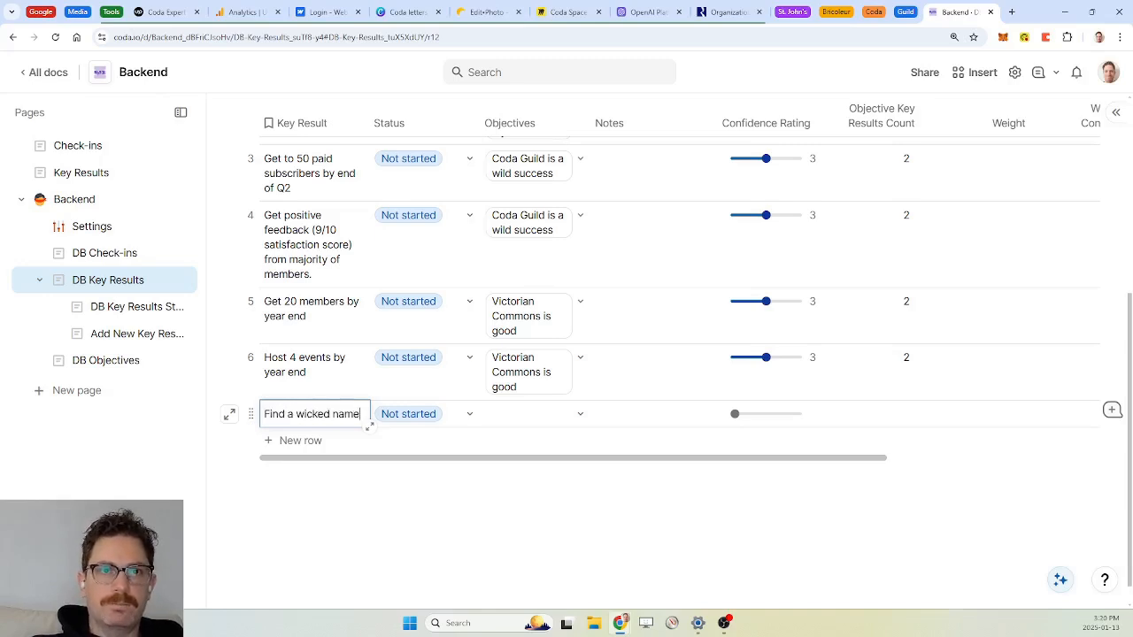
key("Tab")
Step: Assign the objective "Victorian Commons is good" to the new DB Key Results row and delete the row
left_click(558, 420)
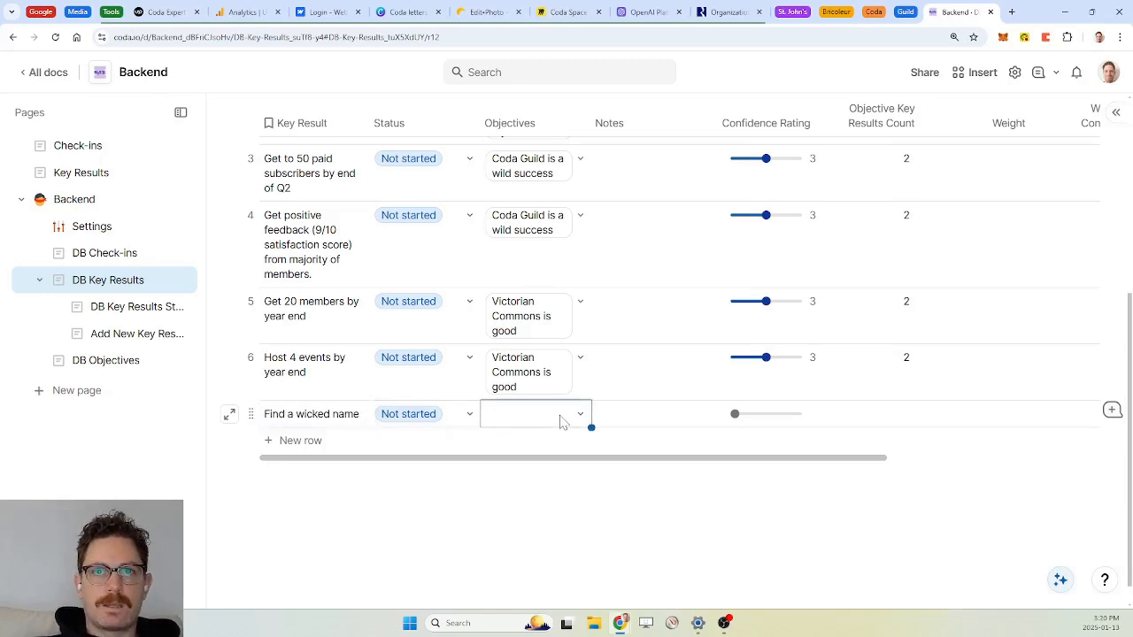
left_click(579, 416)
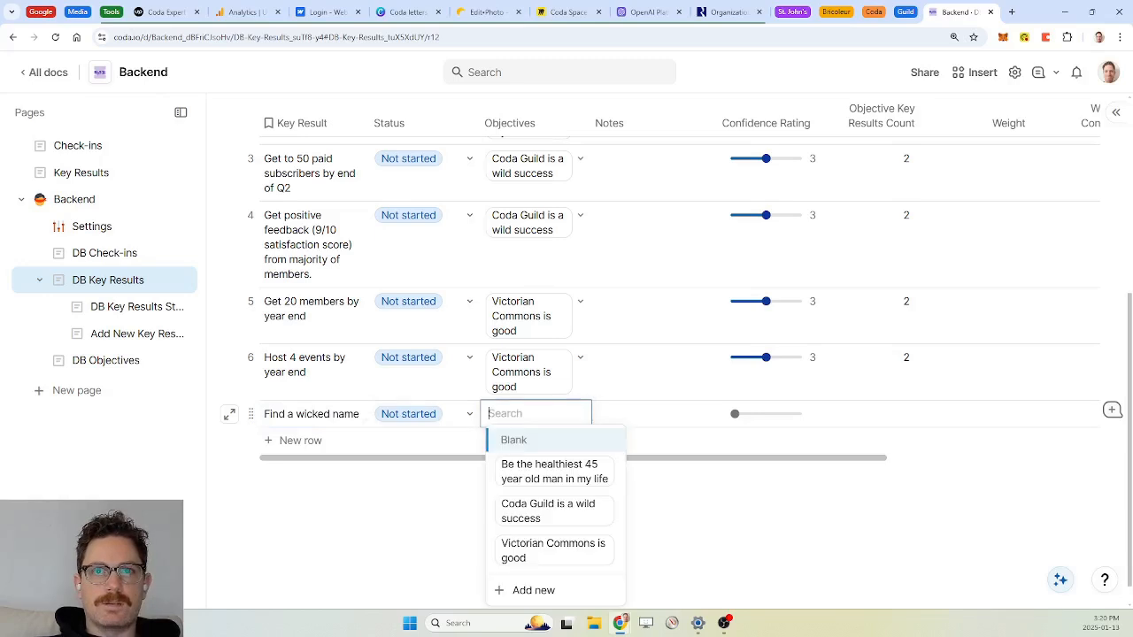
left_click(573, 539)
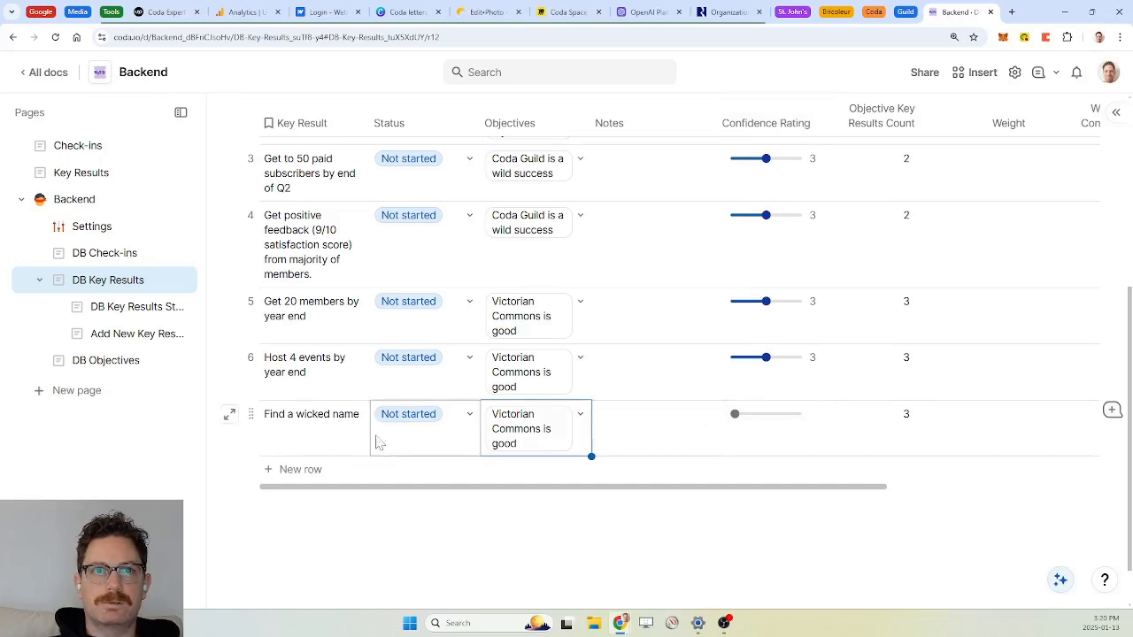
left_click(252, 414)
key("Delete")
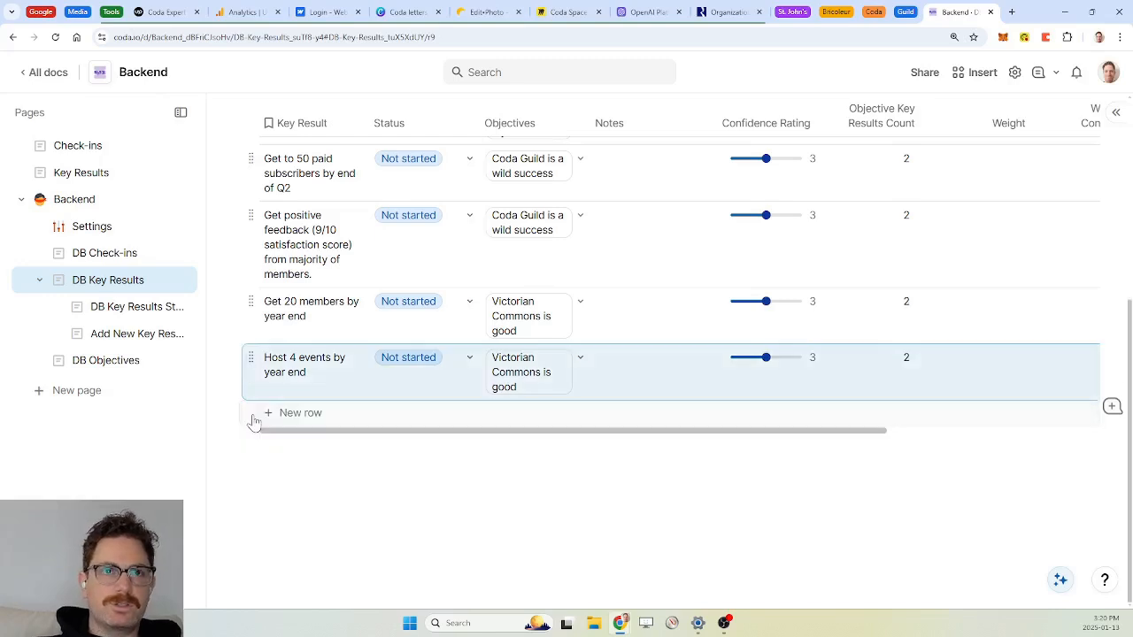
Step: Create a new key result named "Find wicked name" with the New Key Result button on the Key Results page
left_click(101, 181)
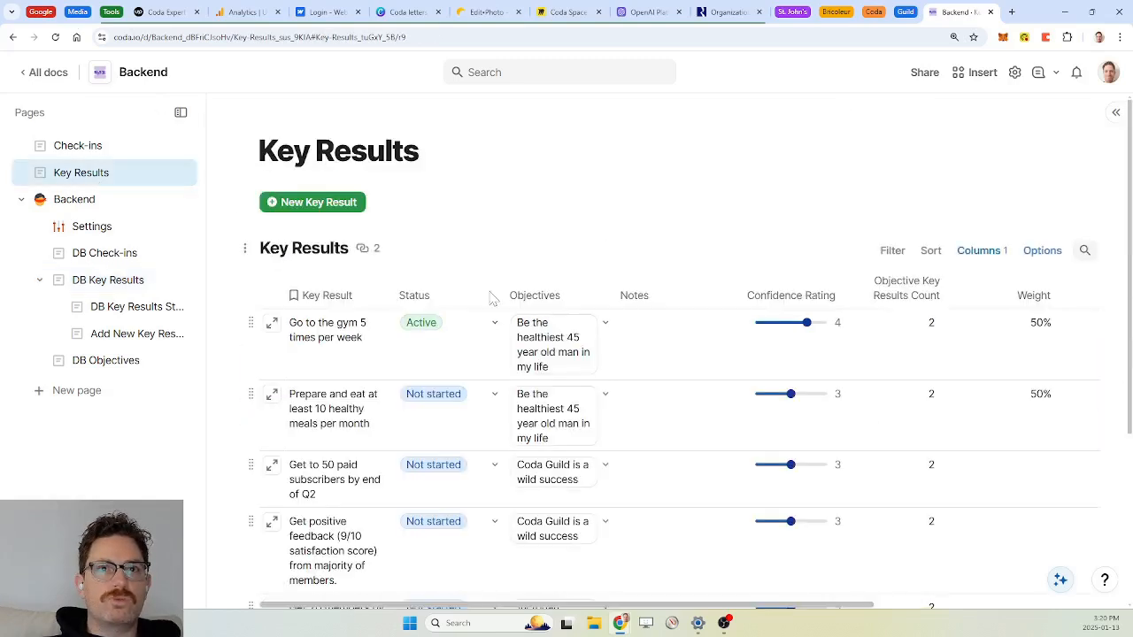
left_click(343, 209)
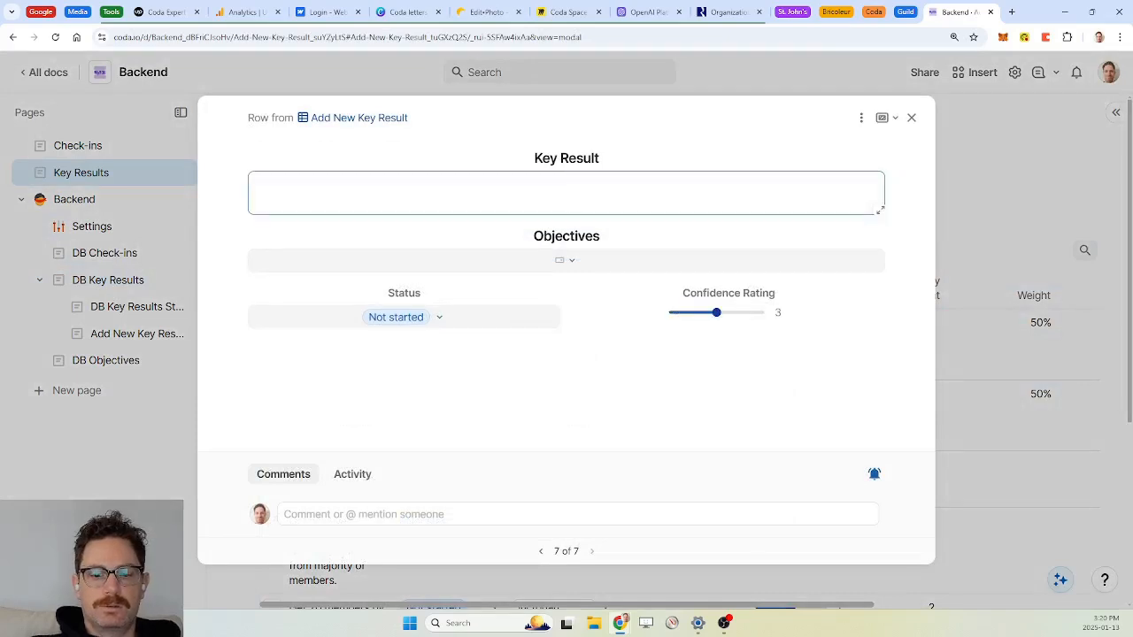
type("Find")
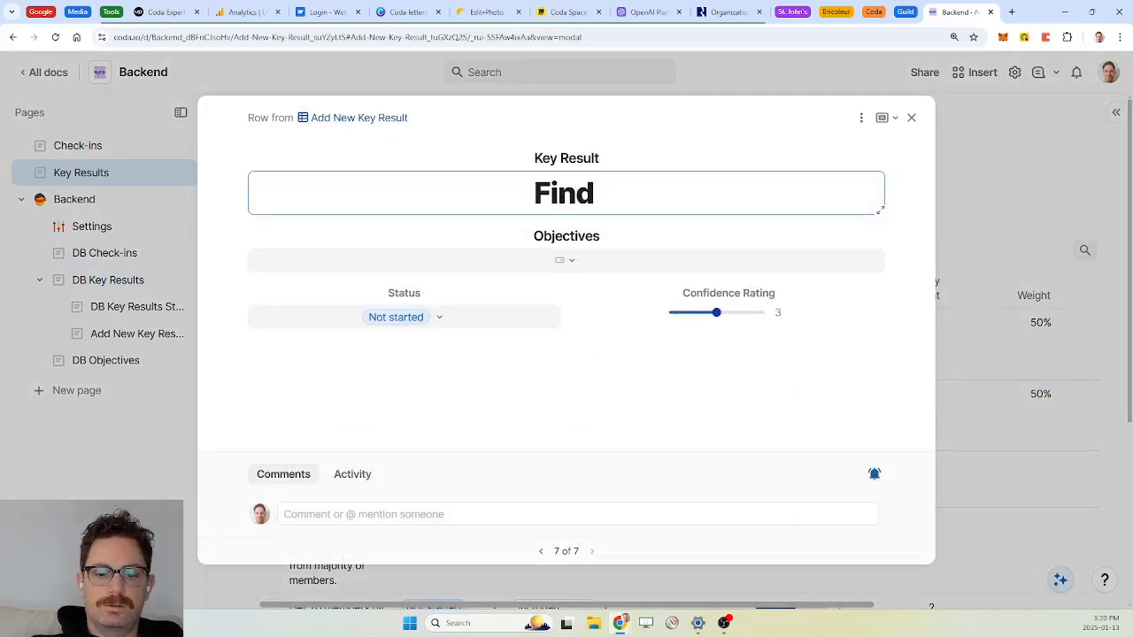
type(" wicked name")
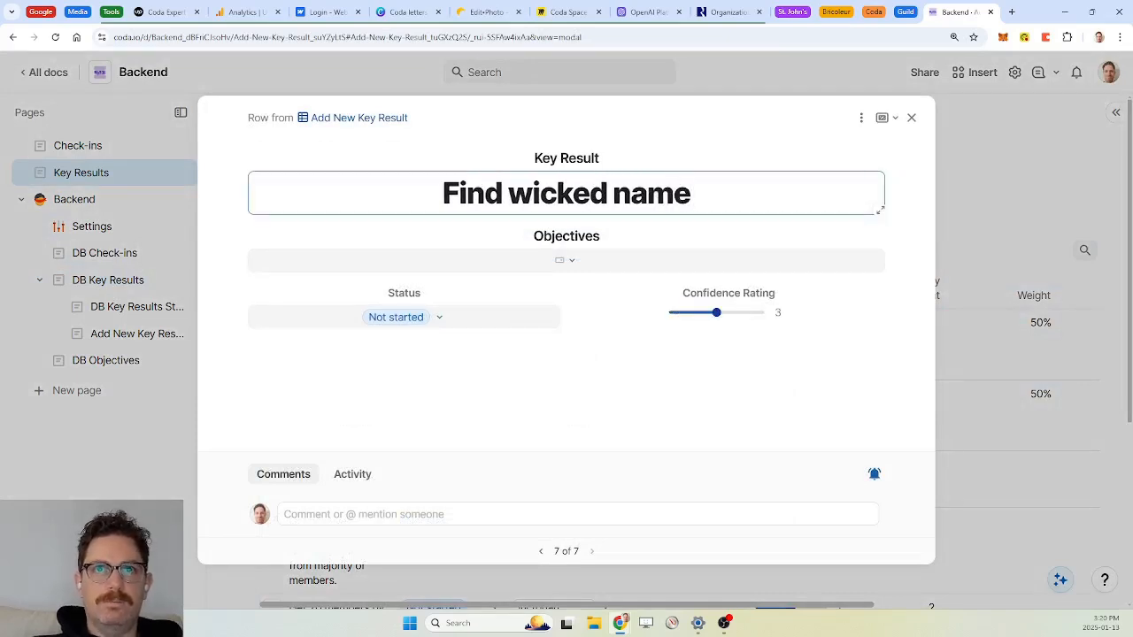
Step: Set the new key result's objective to "Victorian Commons is good" and its status to Done, and close the row
left_click(567, 261)
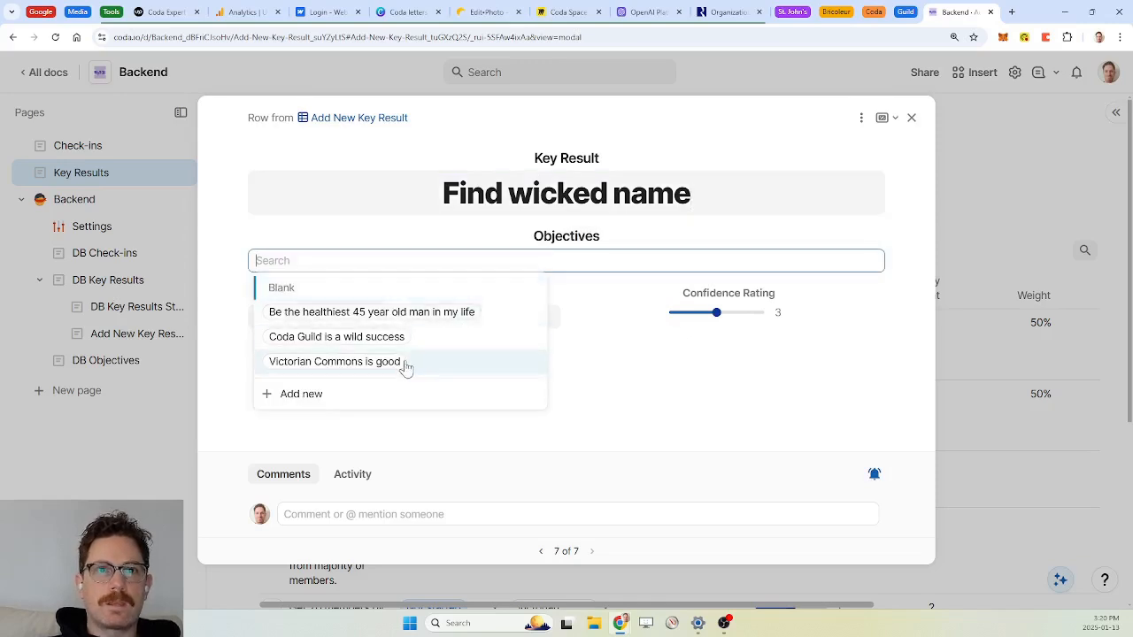
left_click(407, 363)
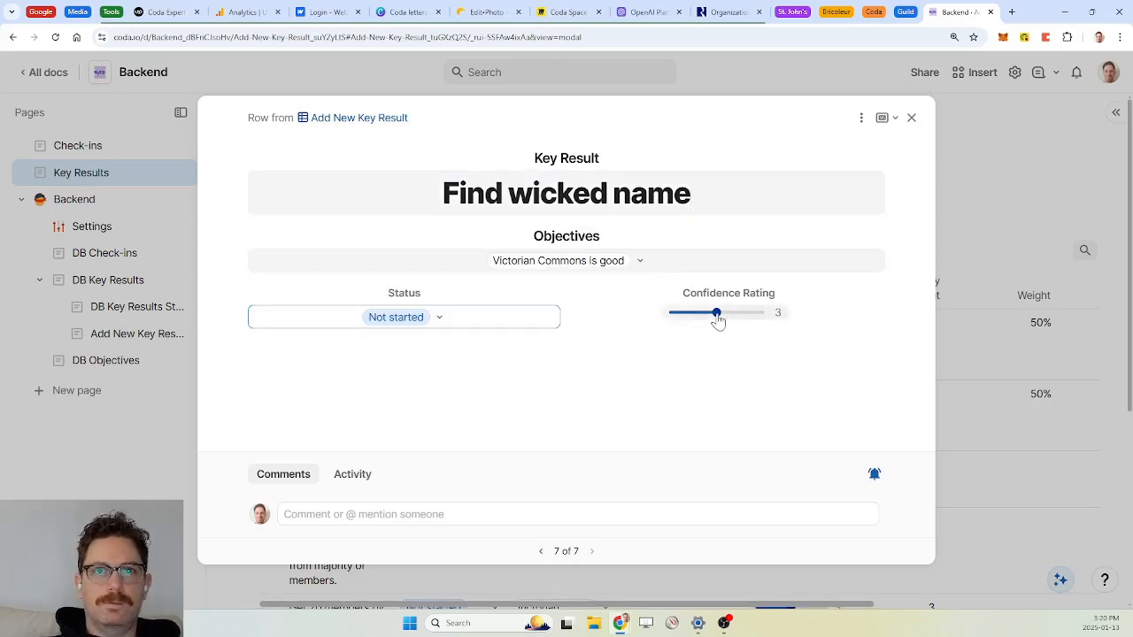
left_click(468, 320)
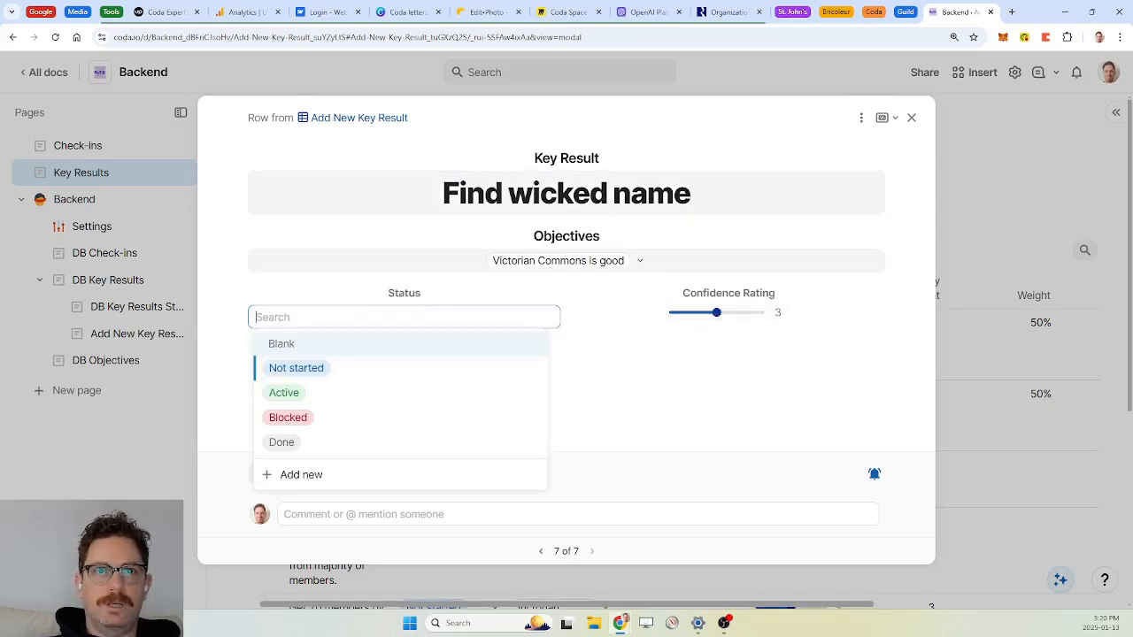
left_click(387, 447)
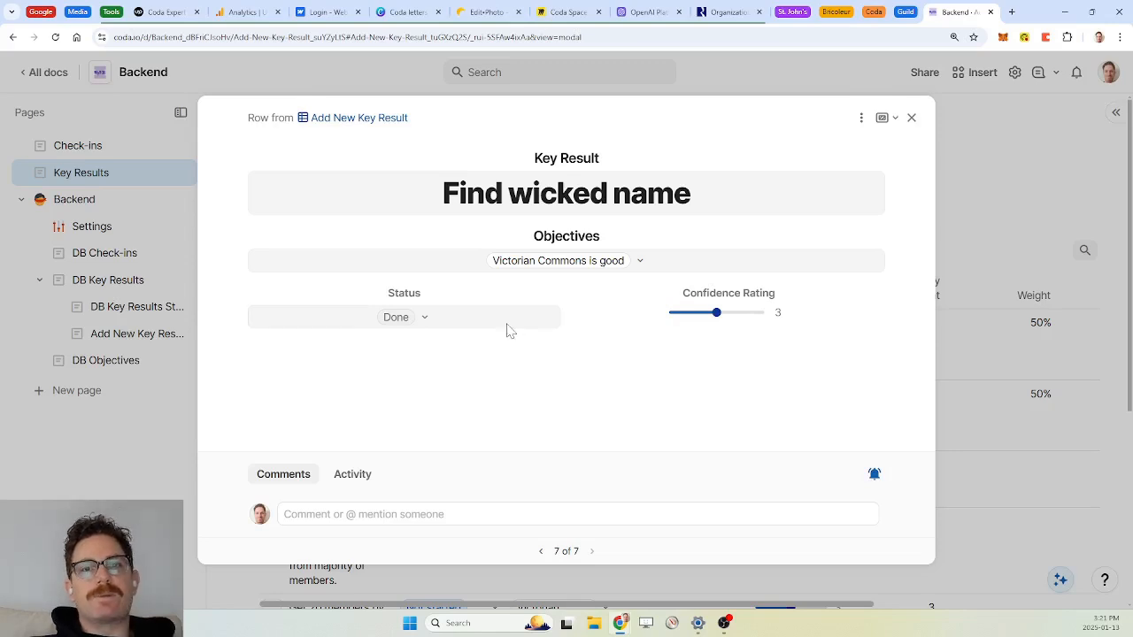
left_click(911, 119)
Step: Look over the columns of the DB Key Results Status table
left_click(118, 339)
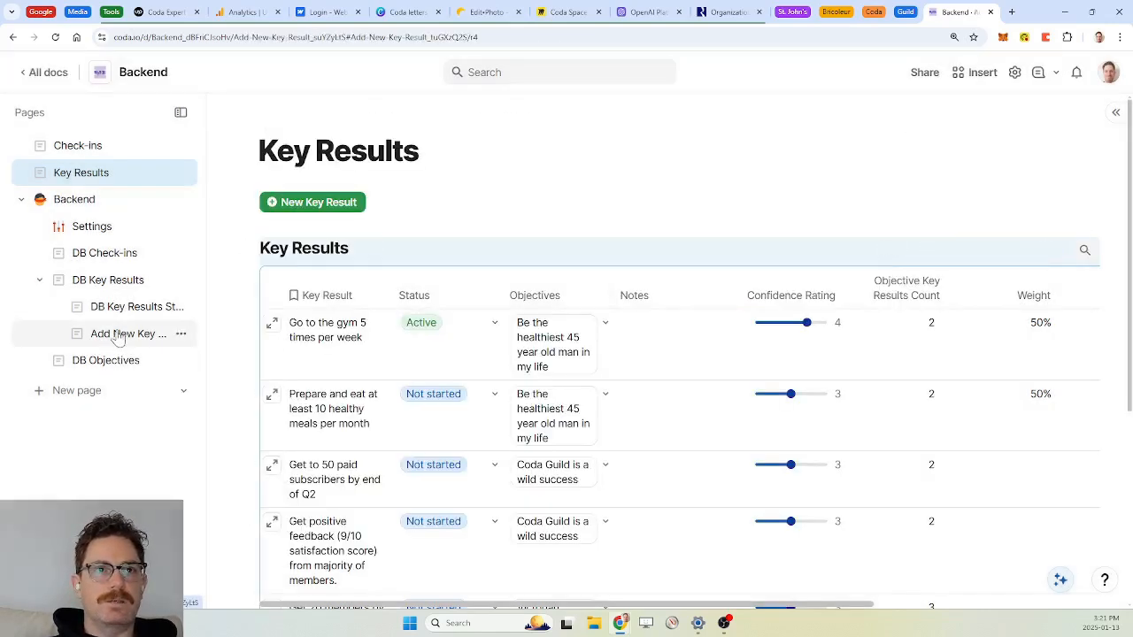
left_click(124, 311)
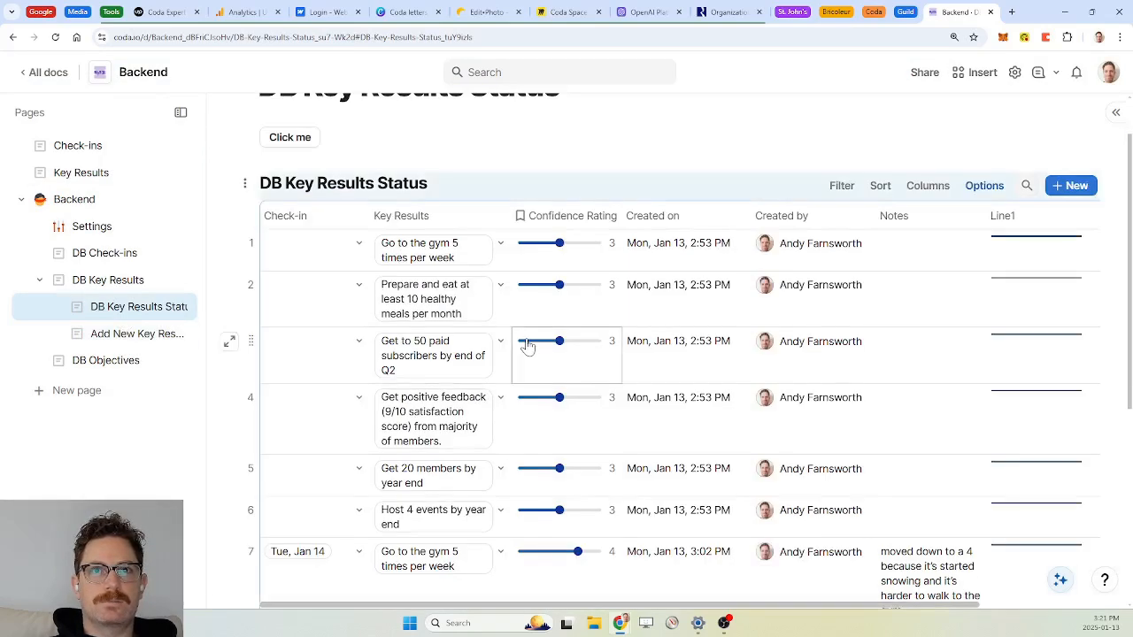
scroll(528, 346, "right", 3)
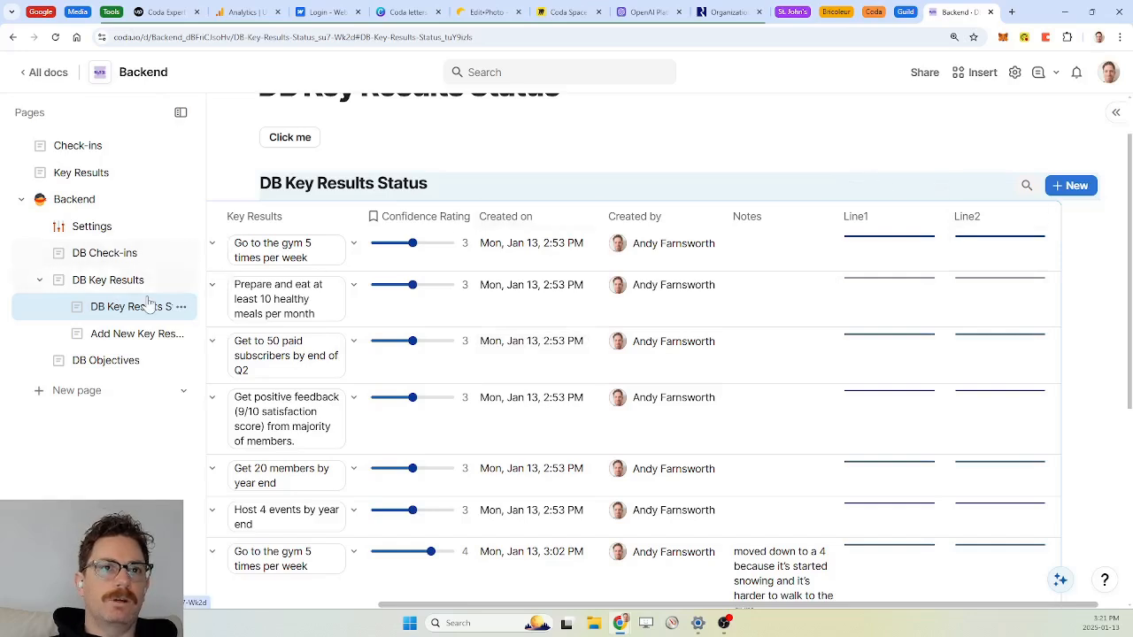
Step: Convert the Status select list in DB Key Results to a table named "DB Key Result Status" located in a new page
left_click(120, 281)
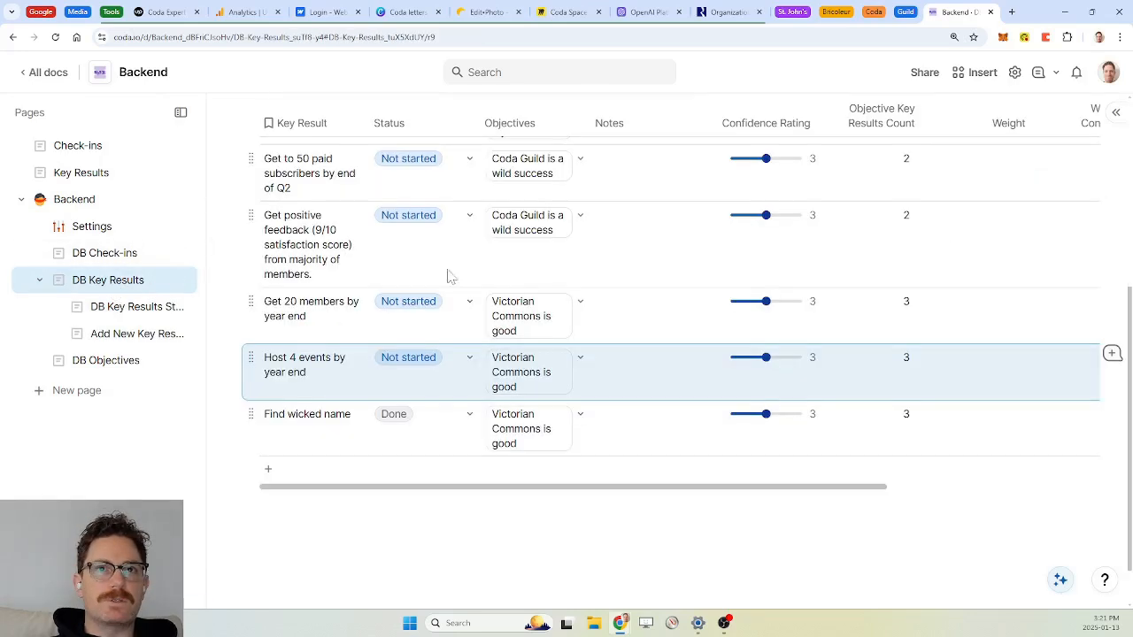
scroll(438, 241, "up", 2)
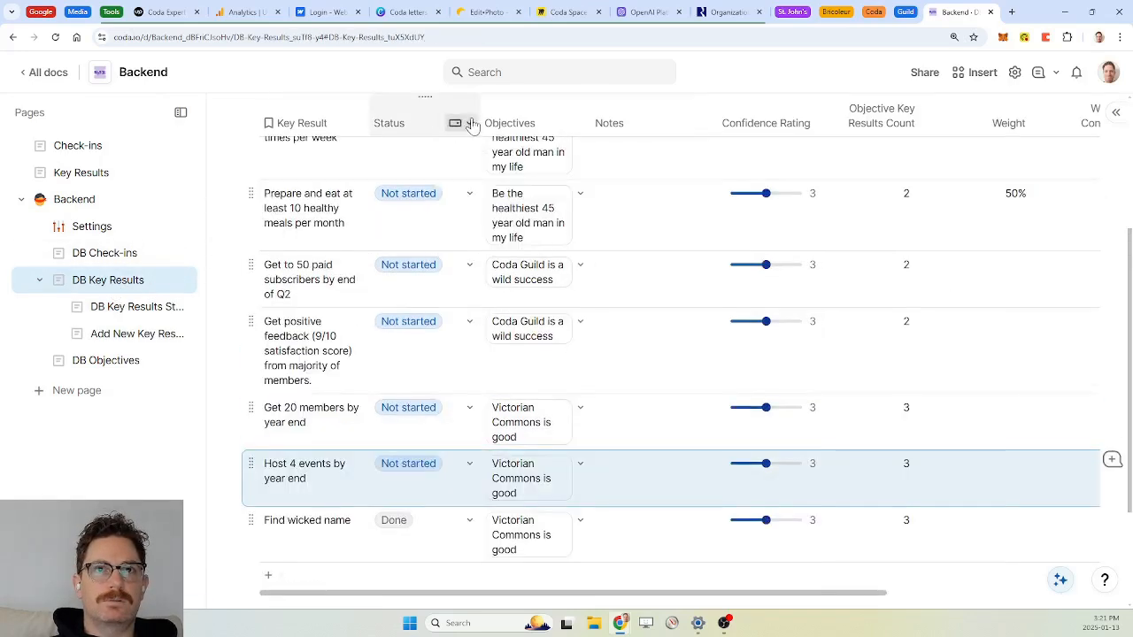
left_click(470, 124)
left_click(503, 148)
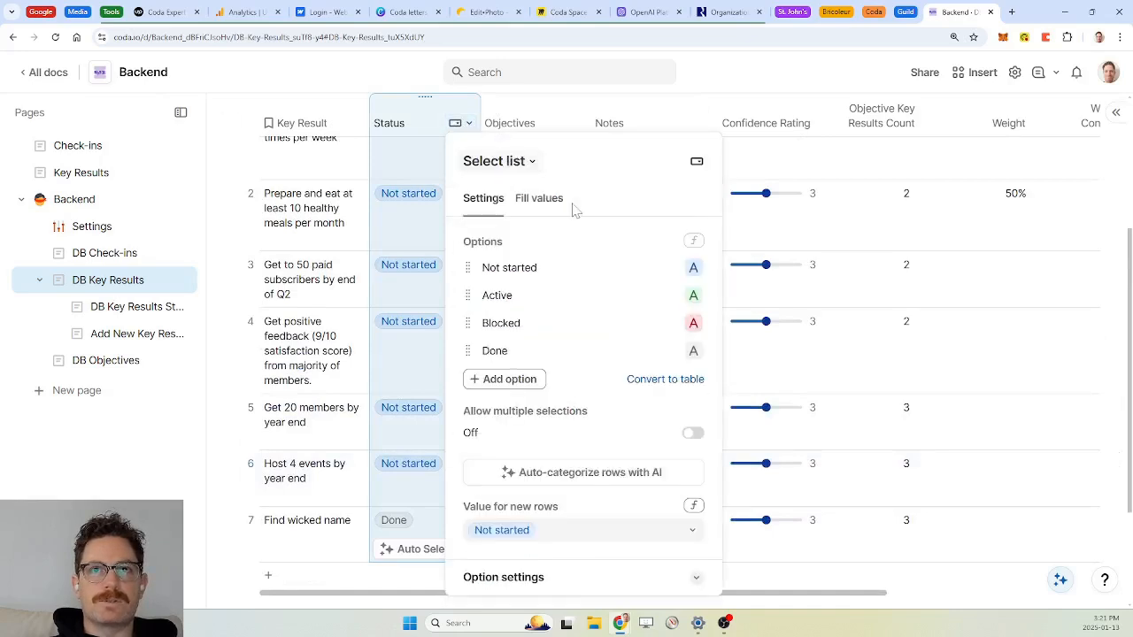
left_click(655, 387)
left_click(605, 398)
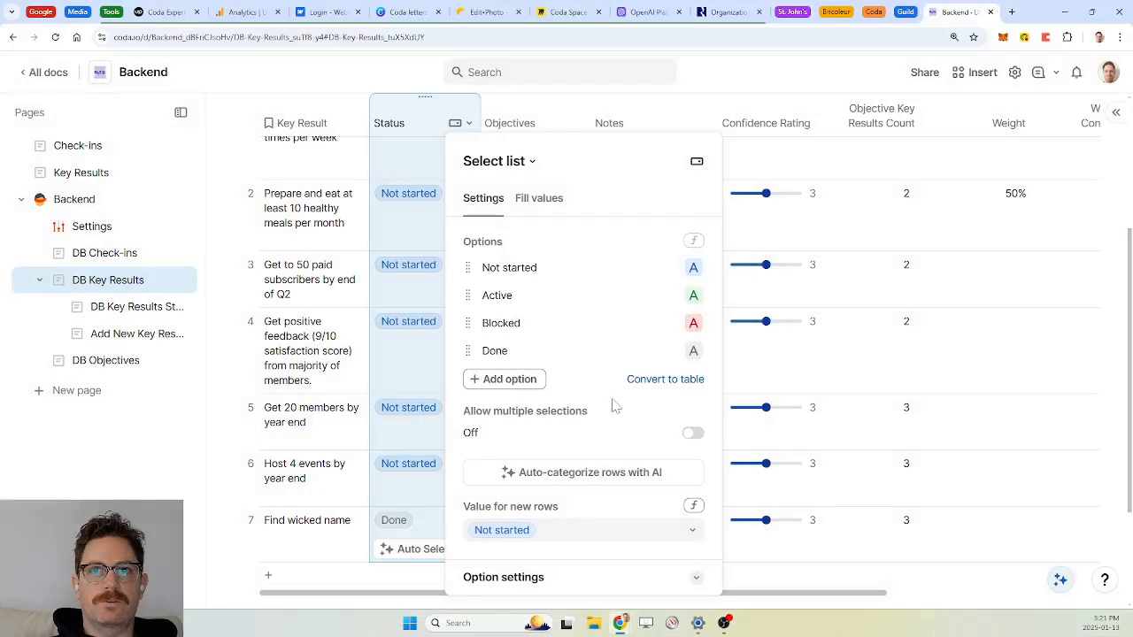
left_click(693, 267)
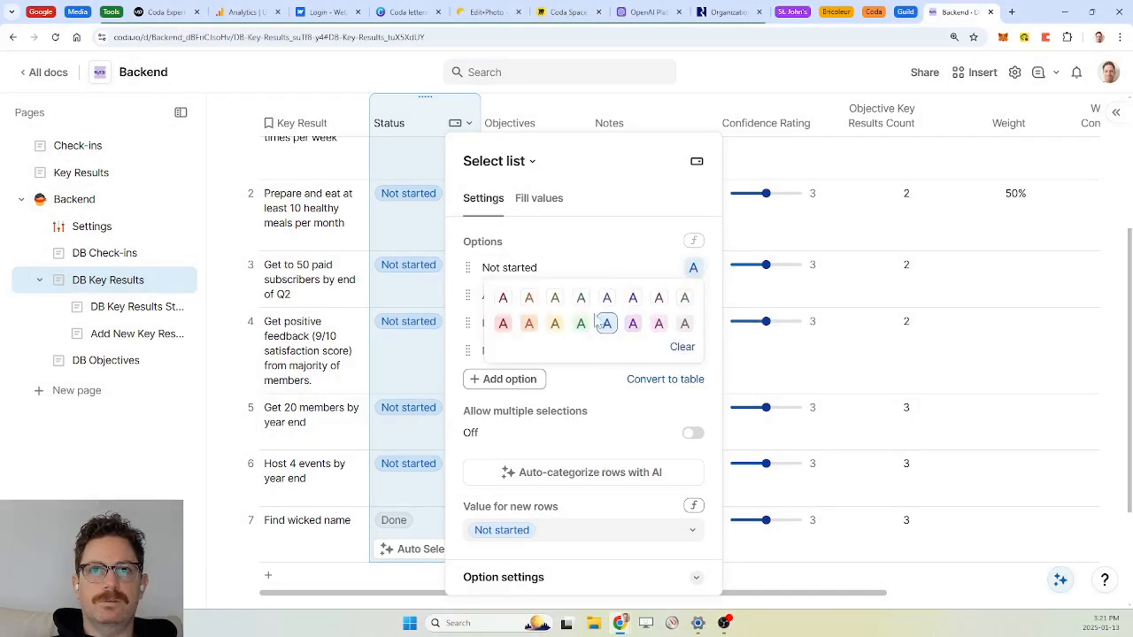
left_click(656, 381)
left_click(652, 382)
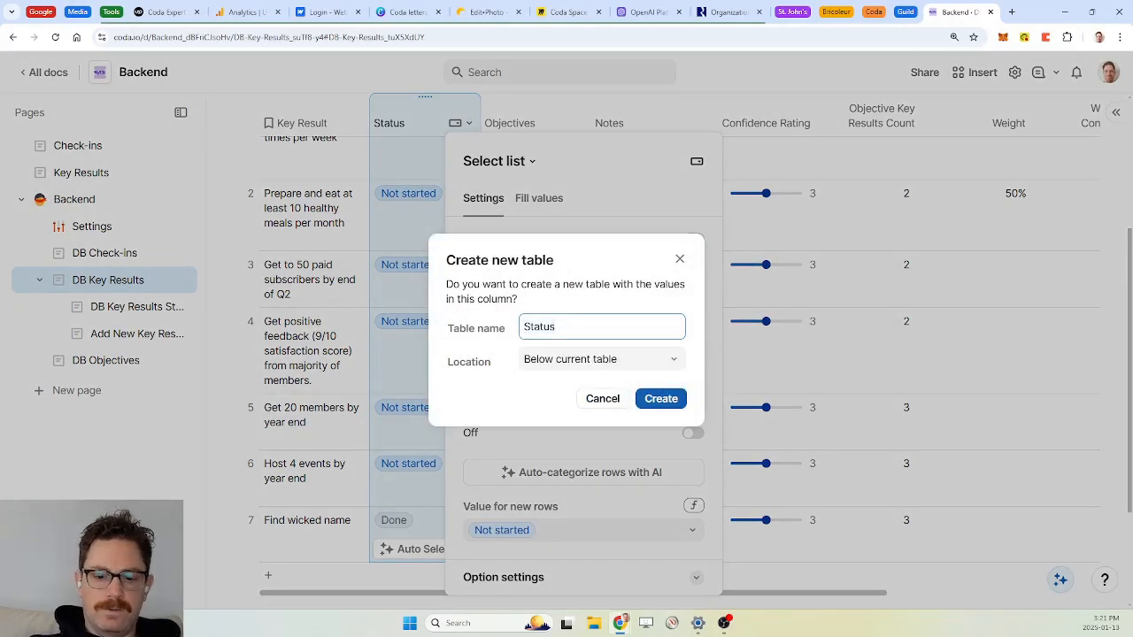
type("DB Key Result")
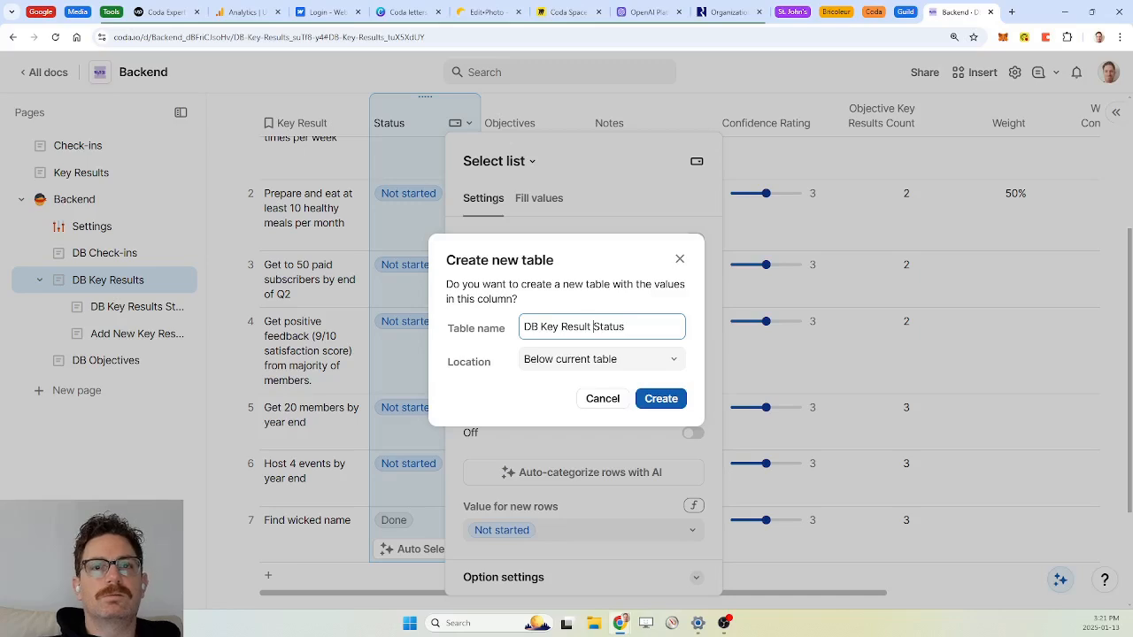
left_click(615, 363)
left_click(595, 410)
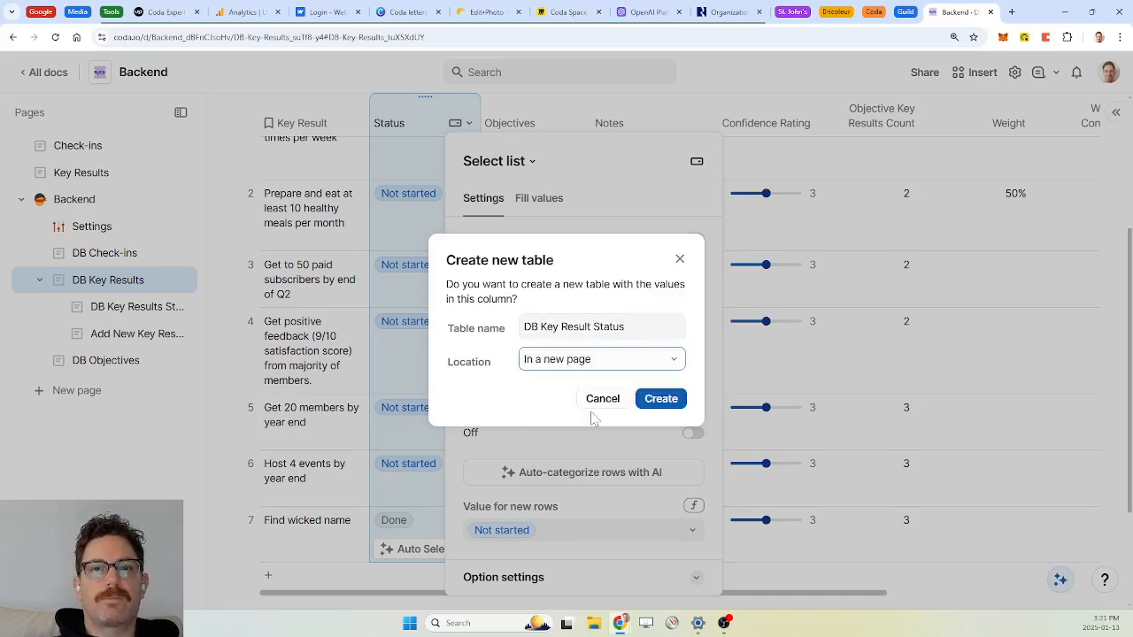
left_click(661, 399)
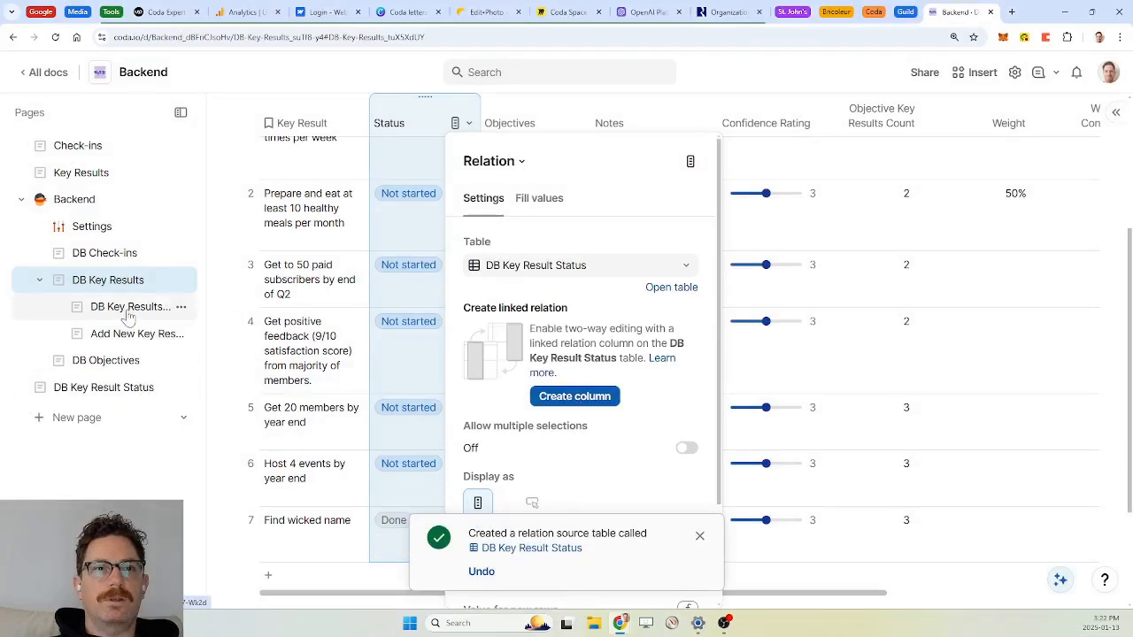
Step: Rename both the DB Key Results Status table and its page to "DB Key Results Status Updates"
left_click(128, 310)
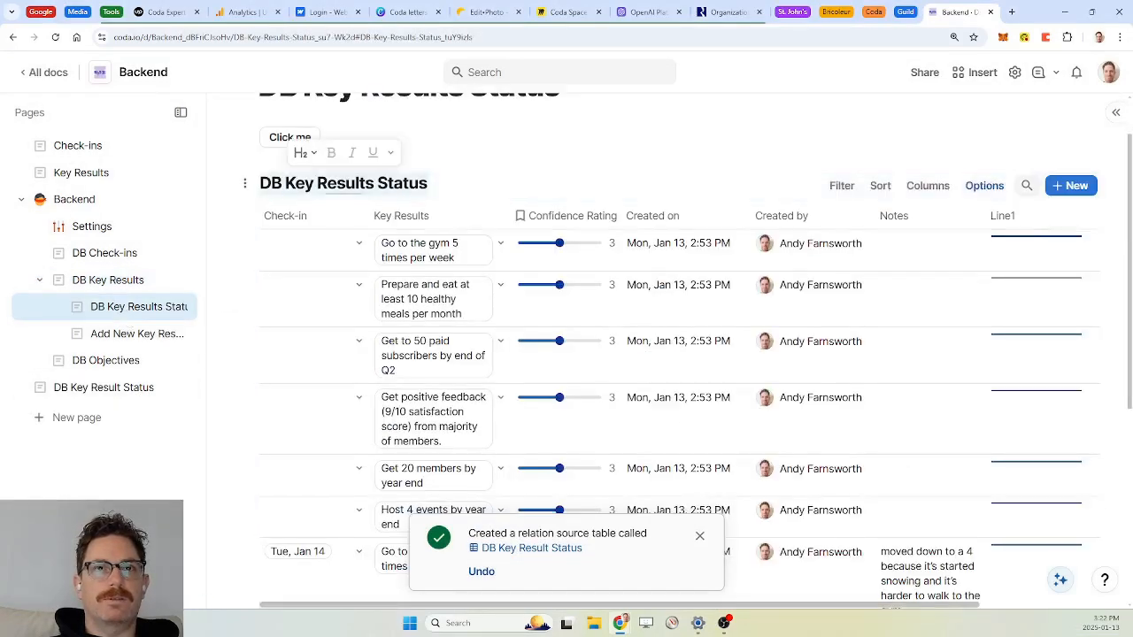
type("Updates")
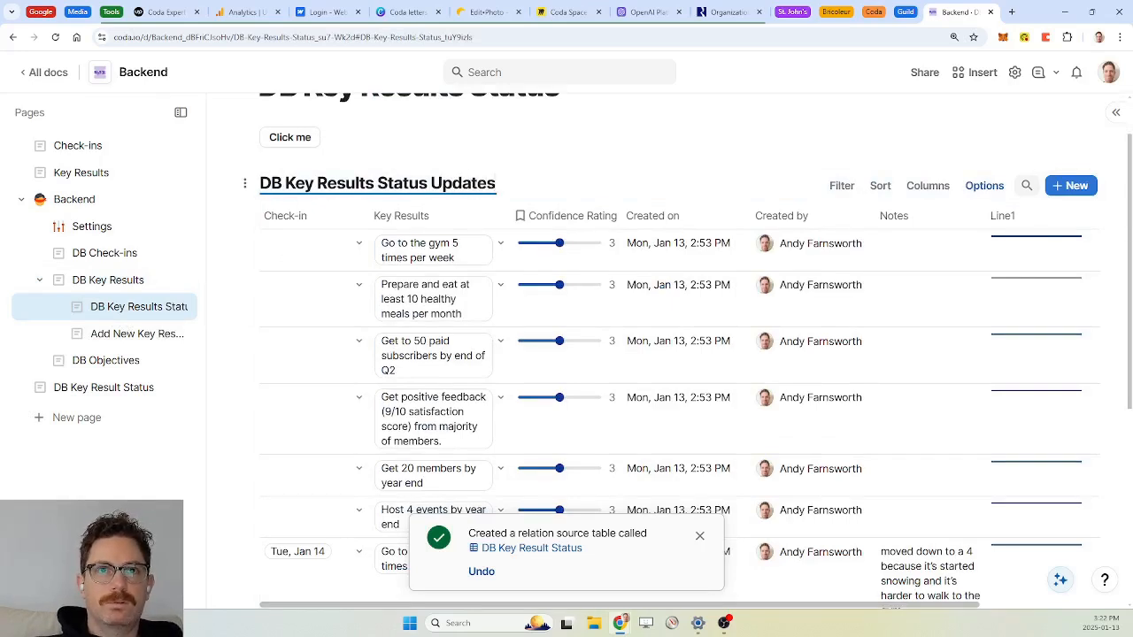
scroll(445, 202, "up", 2)
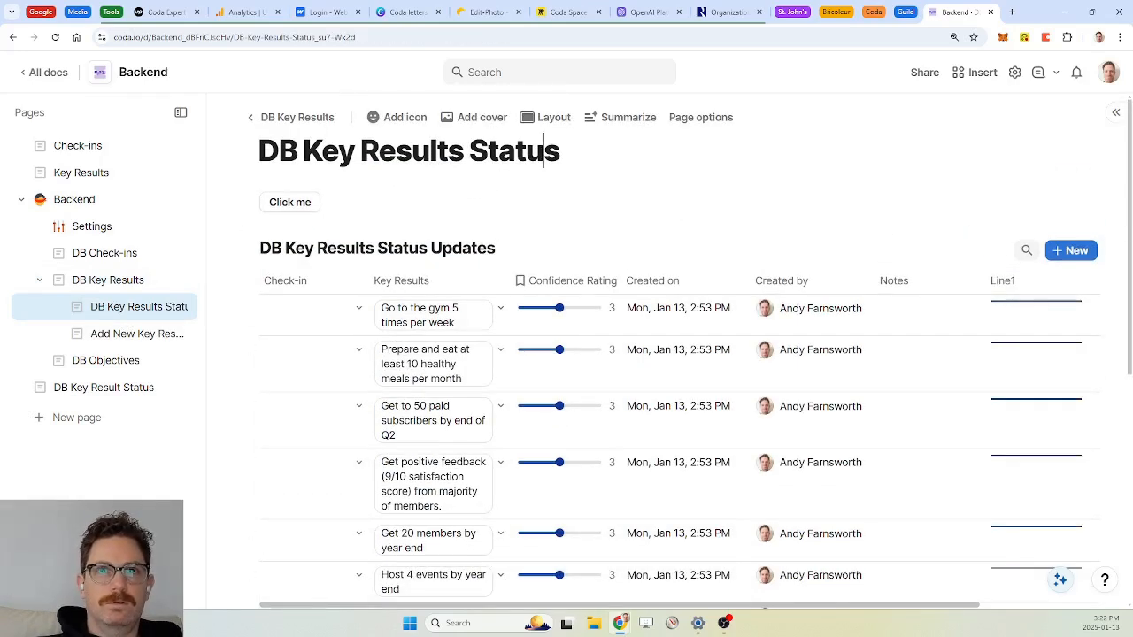
left_click(260, 203)
left_click(561, 151)
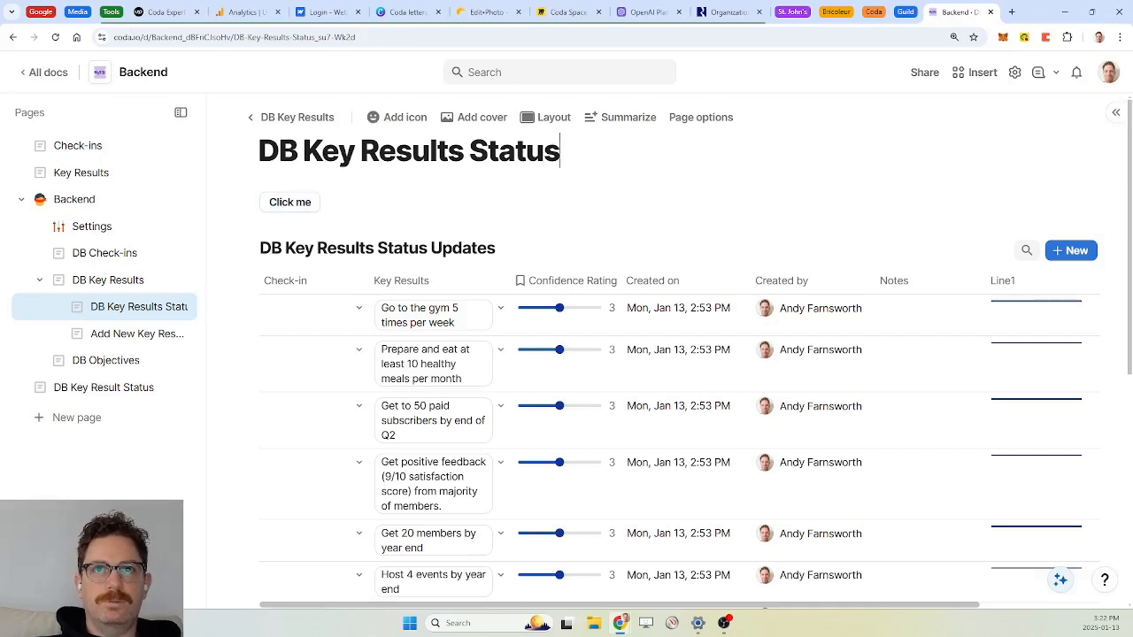
type("Updates")
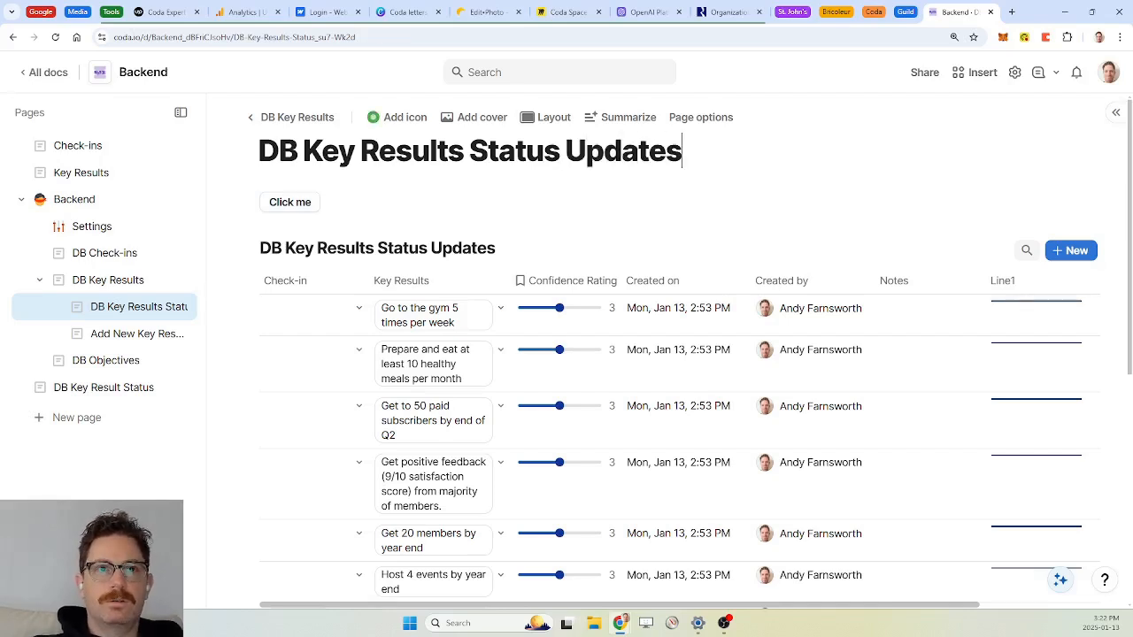
Step: Move the new DB Key Result Status page under DB Key Results as its first subpage and open it
left_click(123, 338)
left_click_drag(89, 387, 117, 290)
left_click_drag(119, 362, 122, 295)
left_click_drag(119, 362, 120, 304)
left_click(131, 310)
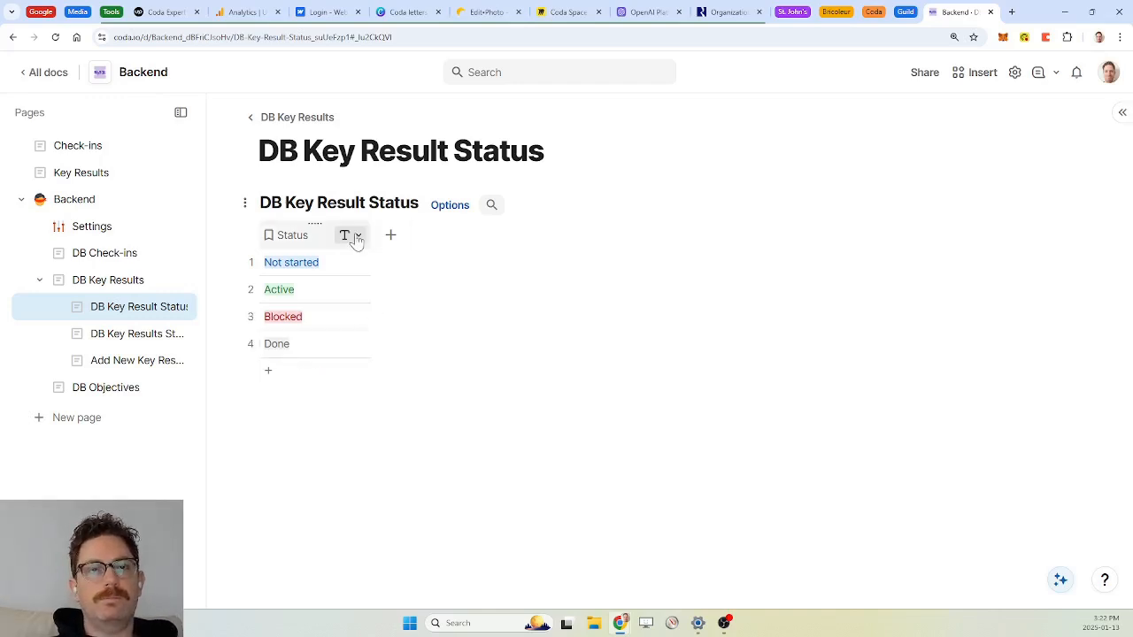
Step: Add a conditional format to the DB Key Result Status table that colours all columns light blue when Status contains "Not Started"
left_click(449, 208)
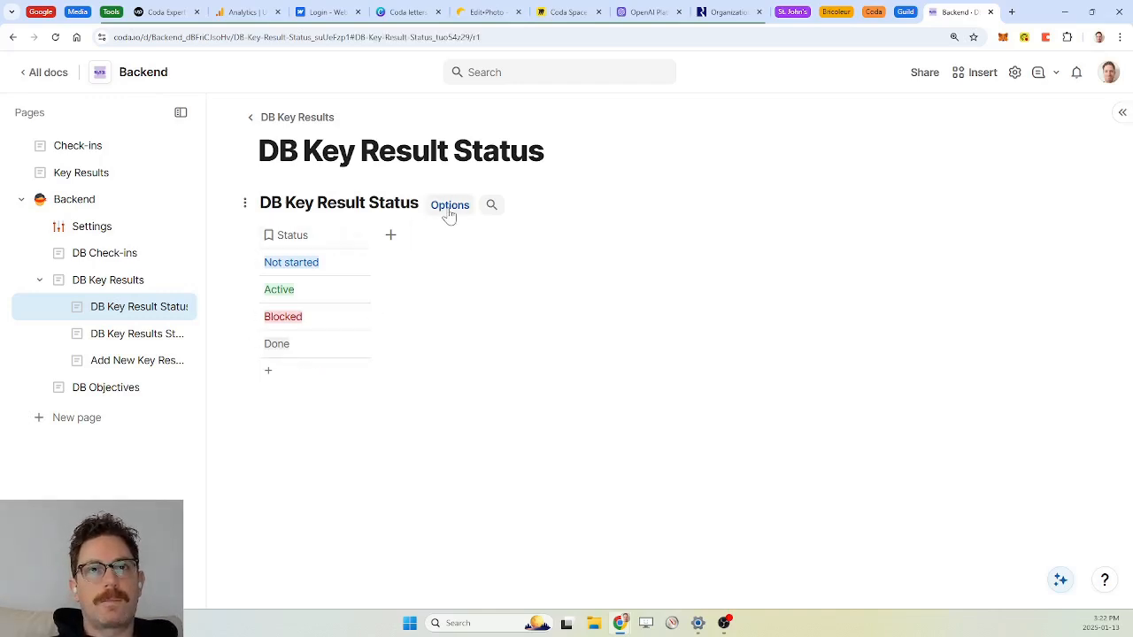
left_click(974, 412)
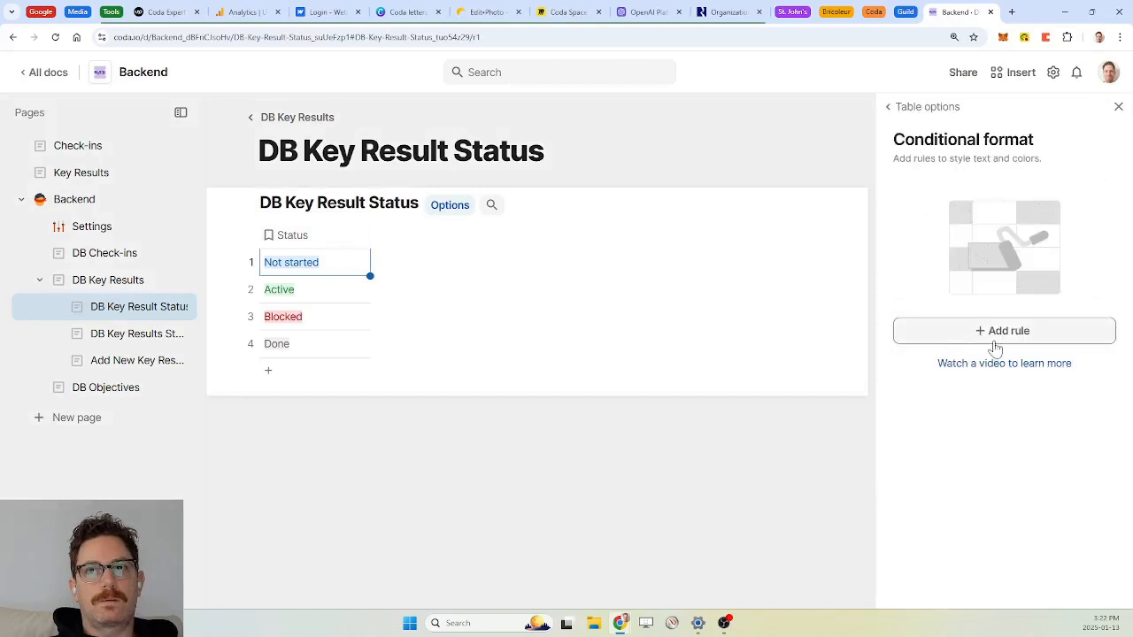
left_click(993, 341)
left_click(947, 391)
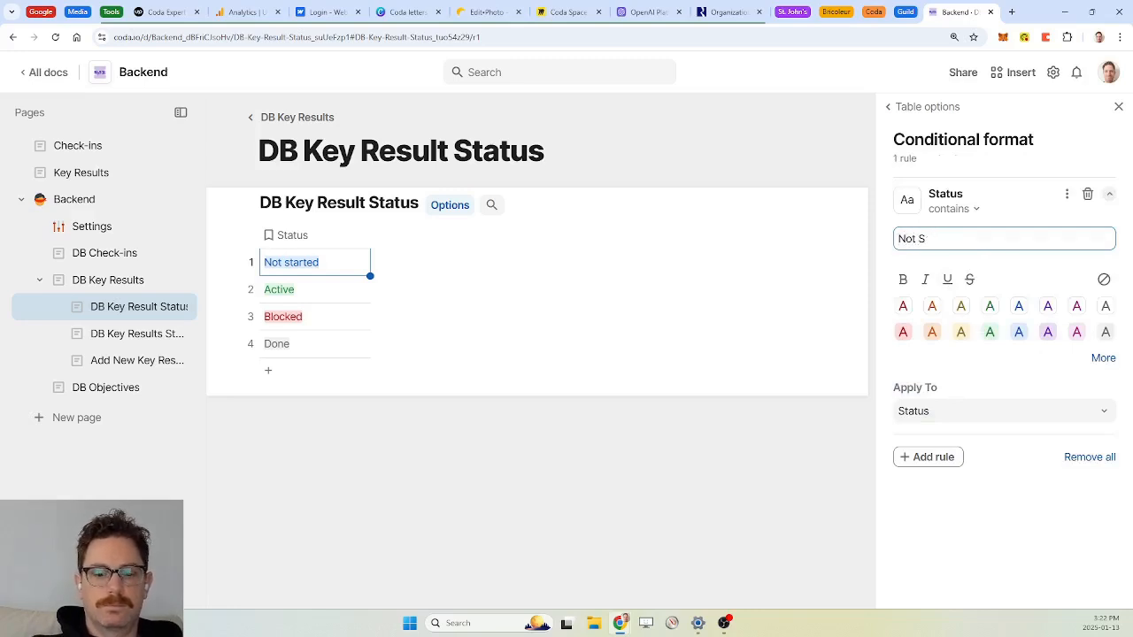
left_click(1019, 332)
left_click(1001, 411)
left_click(984, 434)
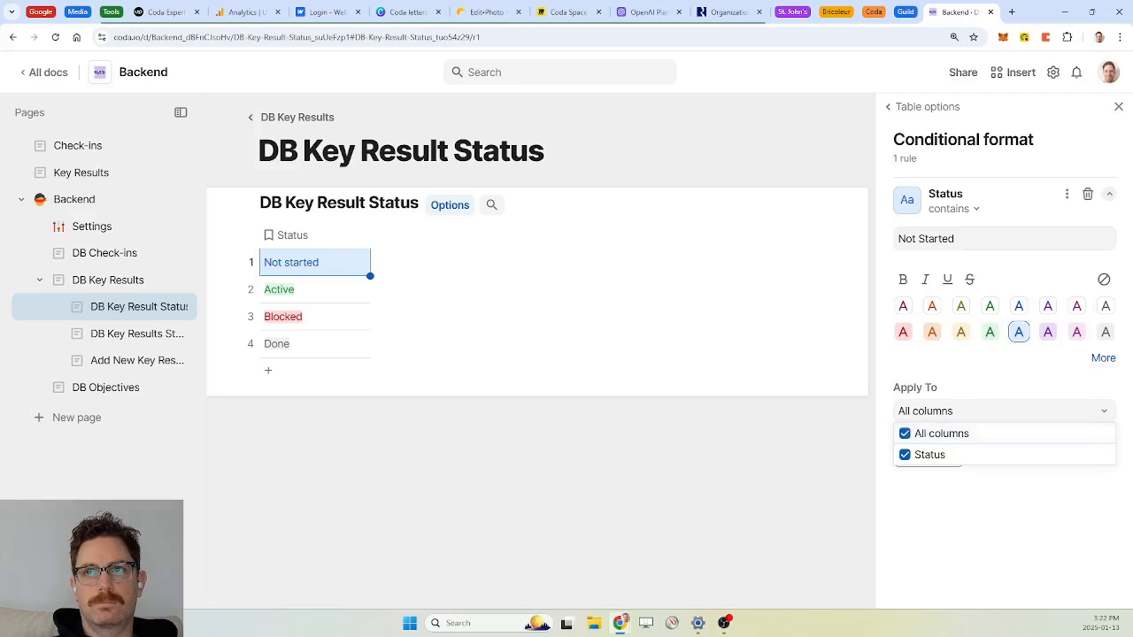
Step: Duplicate the "Not Started" formatting rule and set the copy to match "Active" with a light green background
left_click(1066, 194)
left_click(1018, 220)
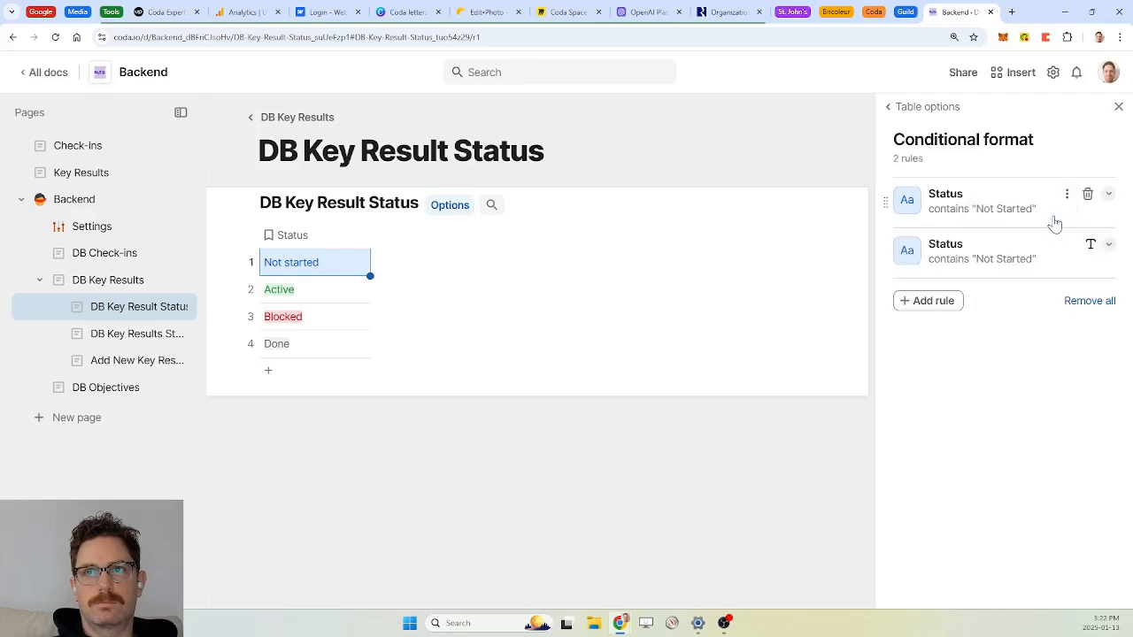
left_click(1030, 261)
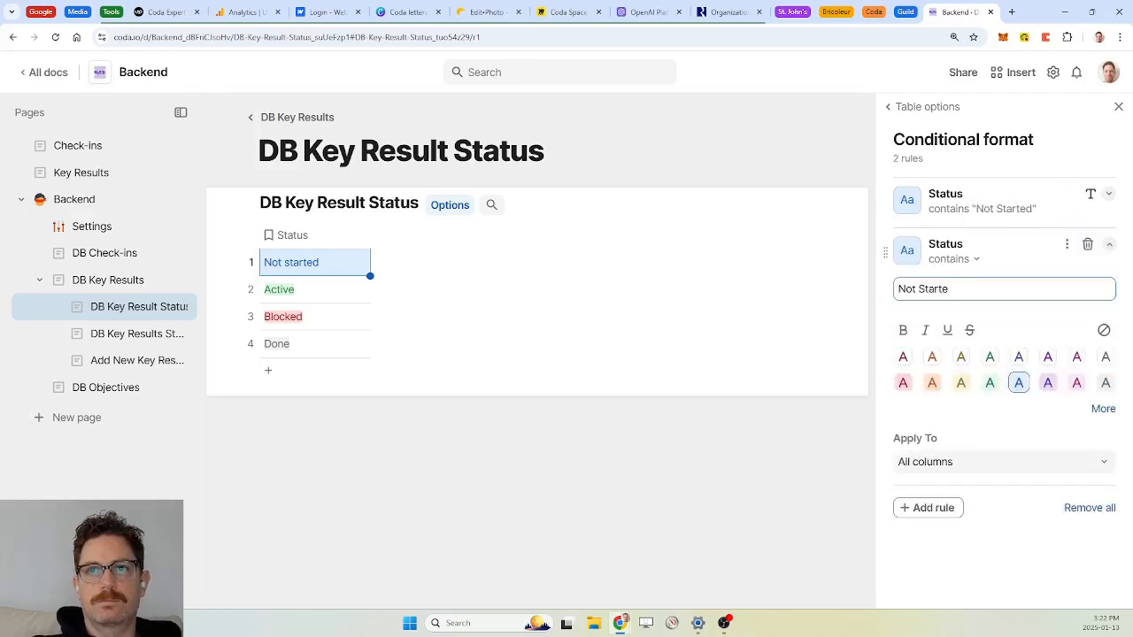
key("BackSpace")
key("BackSpace")
key("BackSpace")
key("BackSpace")
key("BackSpace")
key("BackSpace")
key("BackSpace")
key("BackSpace")
key("BackSpace")
key("BackSpace")
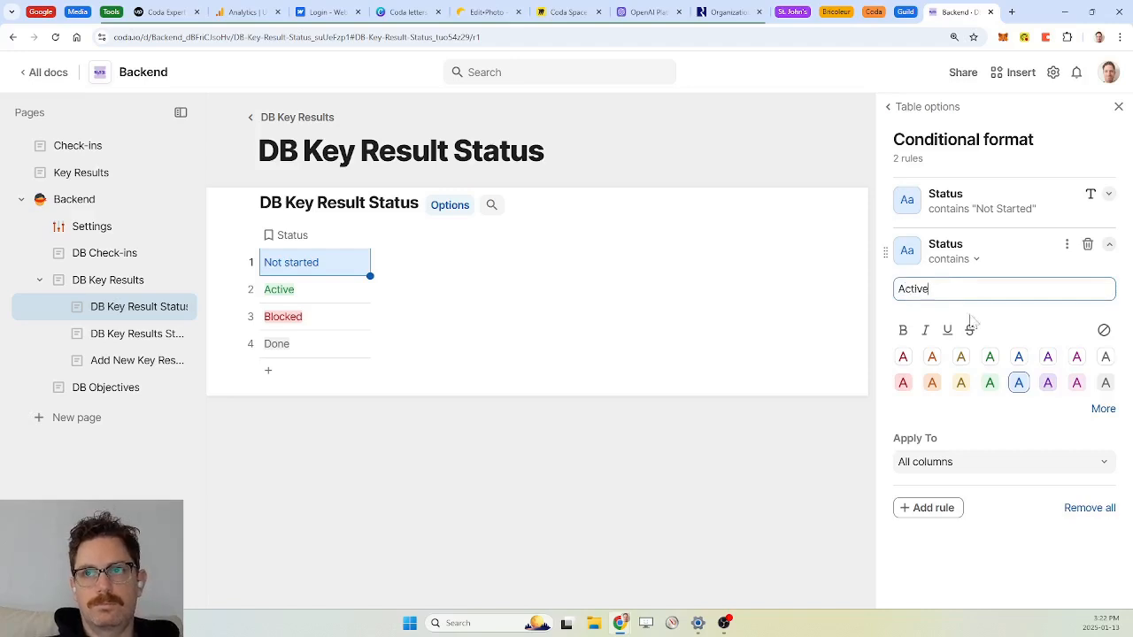
left_click(989, 382)
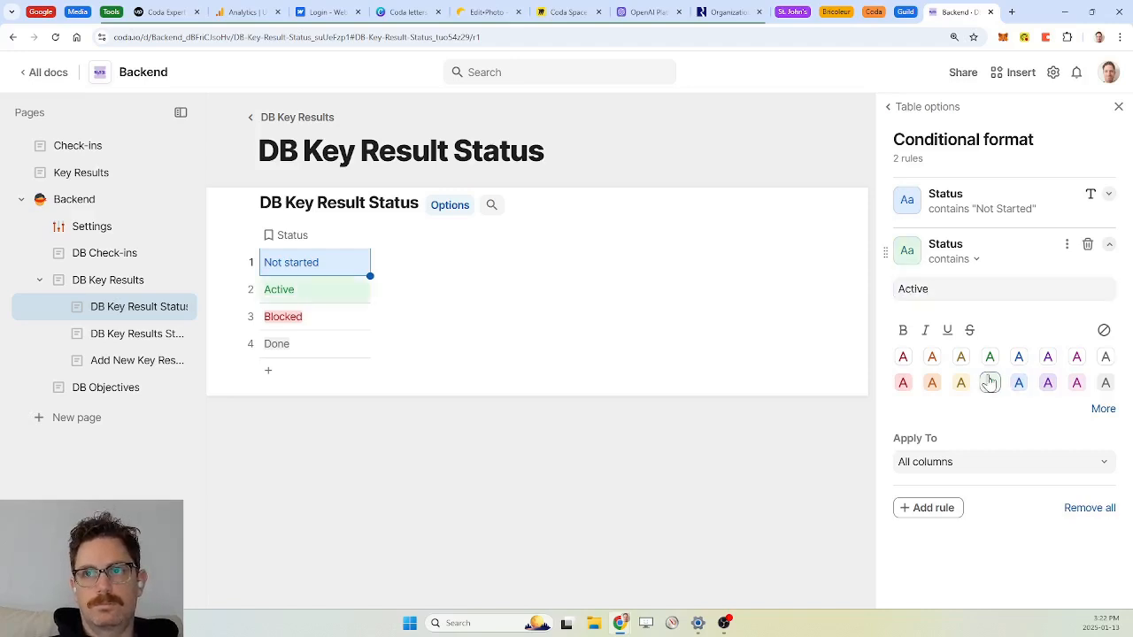
Step: Duplicate the "Active" formatting rule and set the copy to match "Blocked" with a light red background
left_click(1066, 245)
left_click(1048, 271)
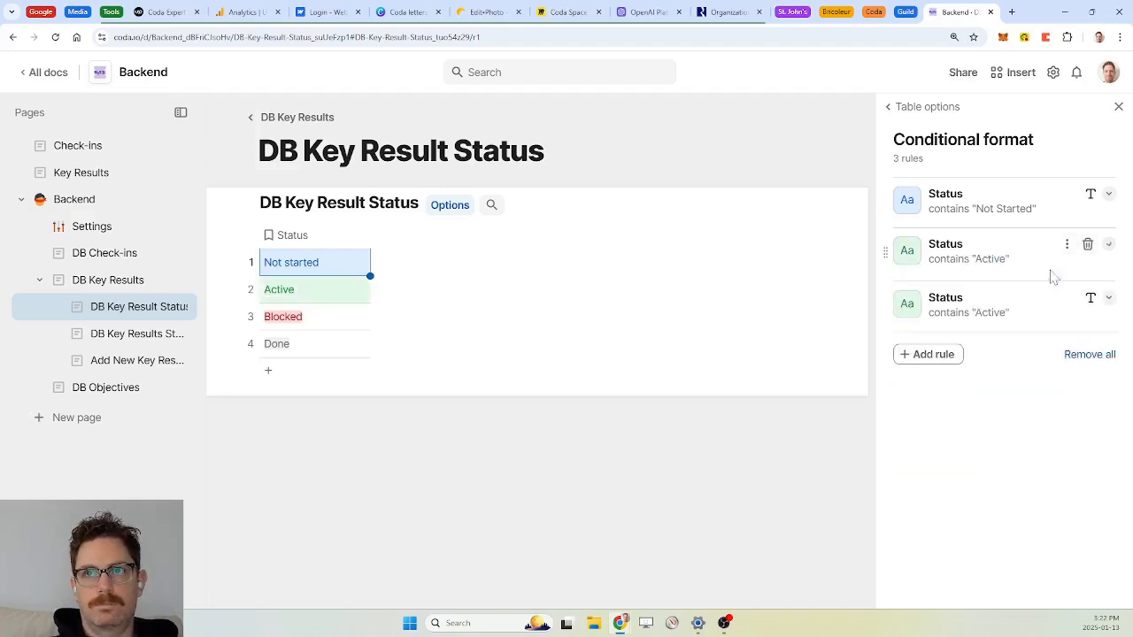
left_click(1011, 317)
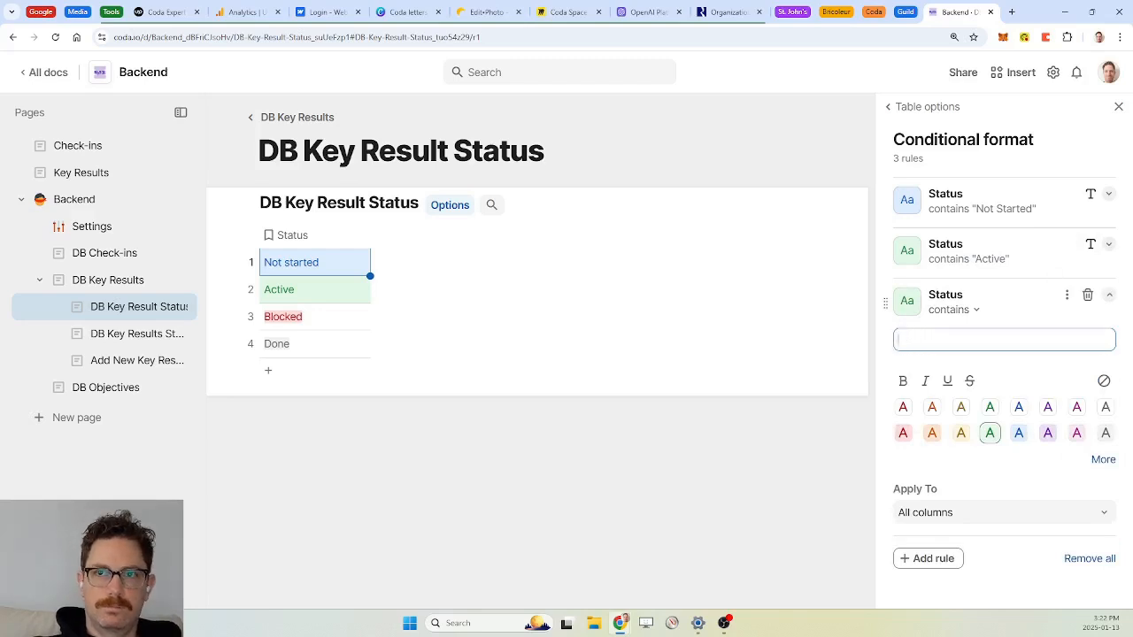
left_click(902, 433)
Step: Duplicate the "Blocked" rule, set the copy to match "Done" with dark gray text on light gray, and close the formatting settings
left_click(1067, 297)
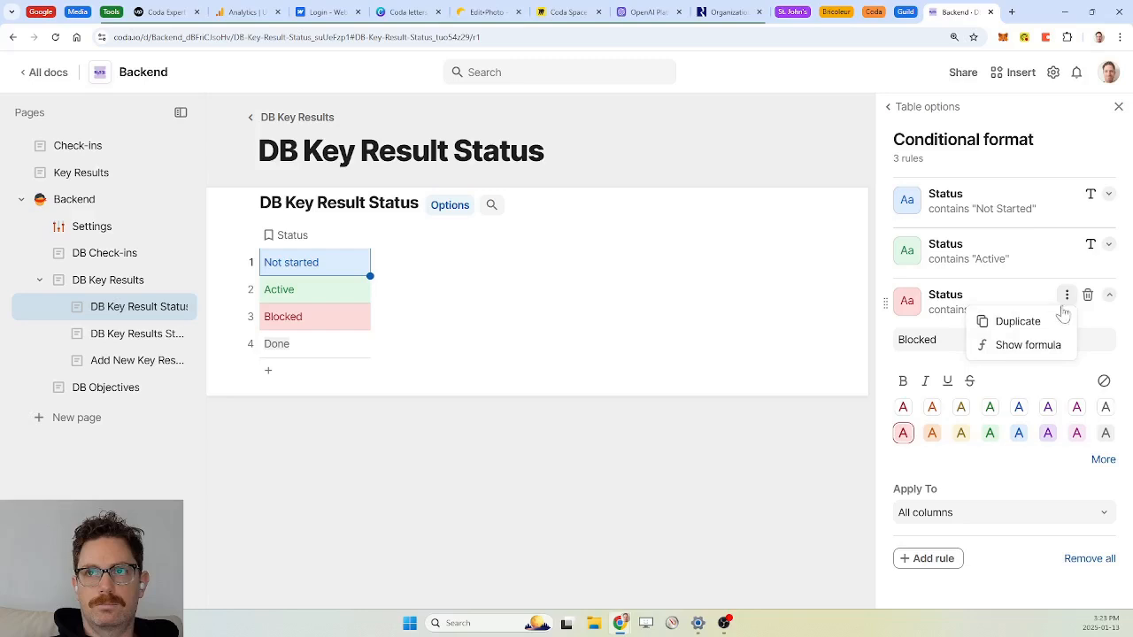
left_click(1018, 318)
left_click(988, 366)
left_click(990, 390)
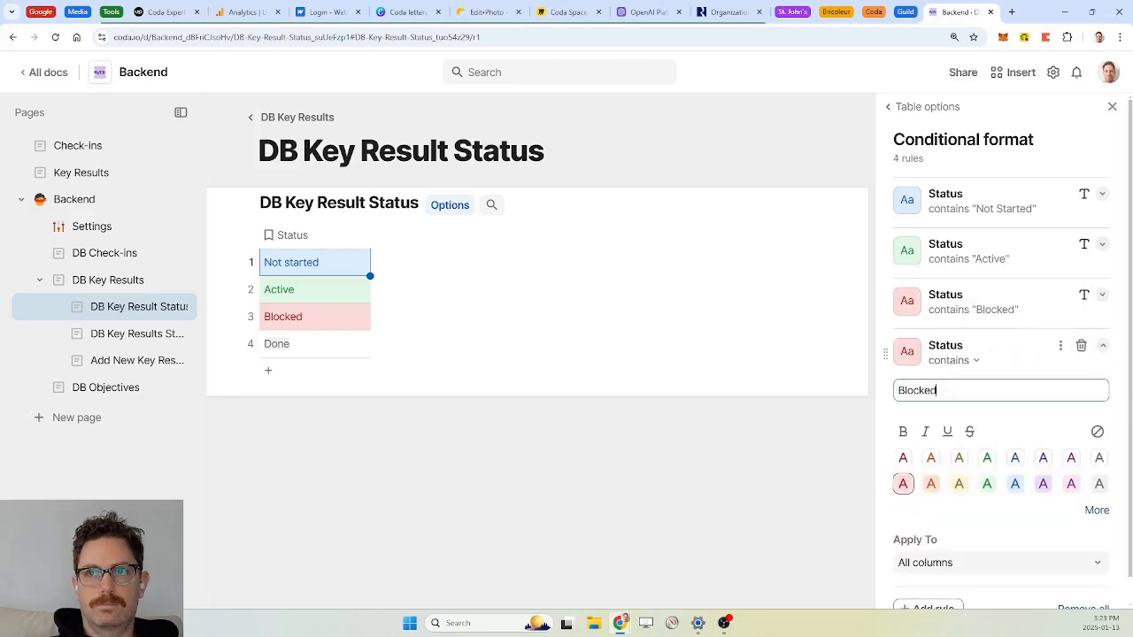
key("BackSpace")
key("BackSpace")
key("BackSpace")
key("BackSpace")
key("BackSpace")
key("BackSpace")
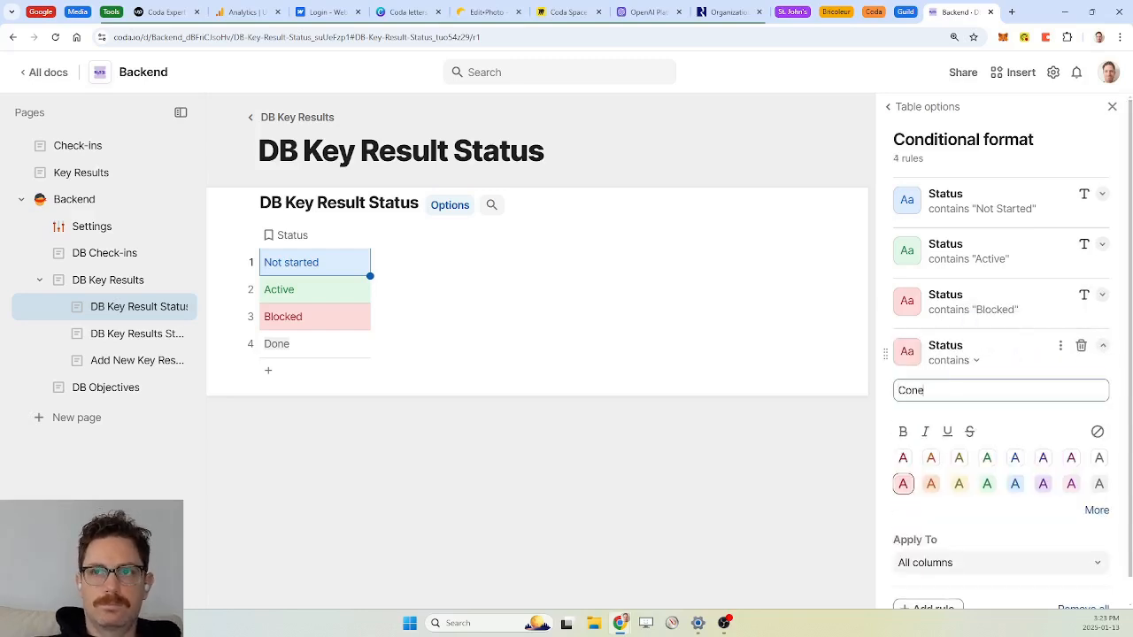
type("Cone")
key("BackSpace")
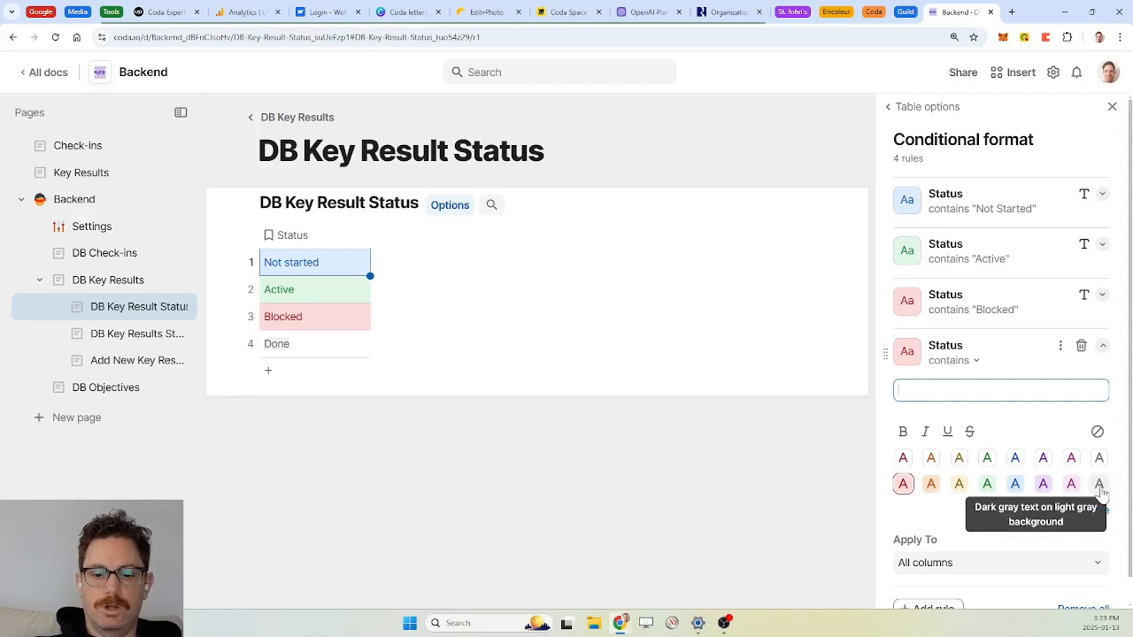
left_click(1099, 485)
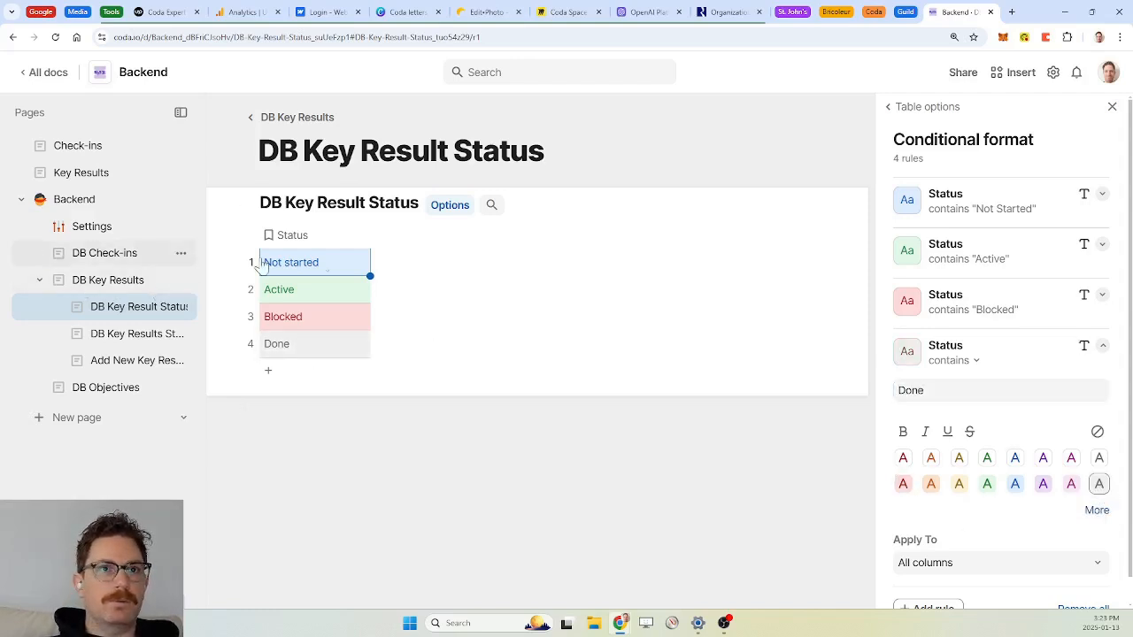
left_click(1112, 107)
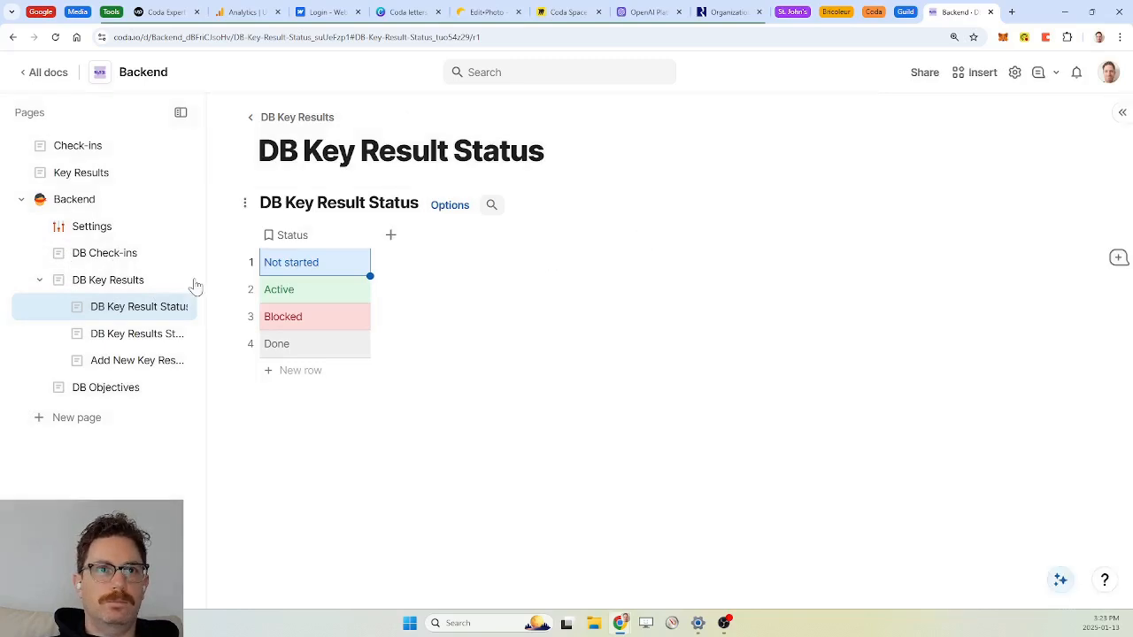
Step: Review the Status column in DB Key Results and the columns of the DB Key Results Status Updates table
left_click(120, 280)
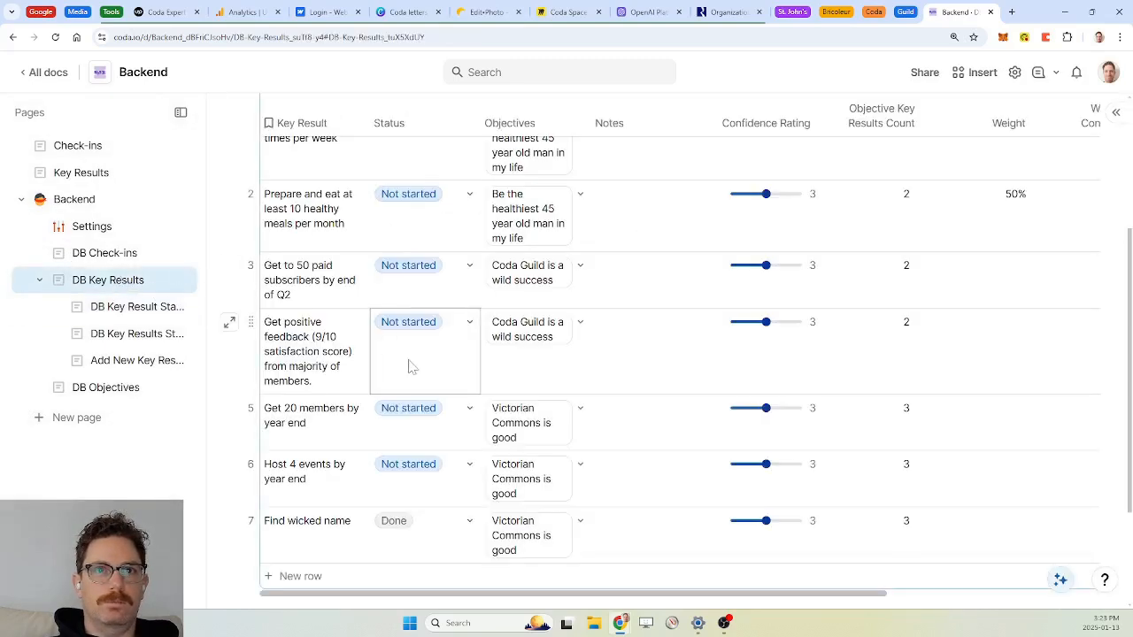
scroll(407, 364, "up", 3)
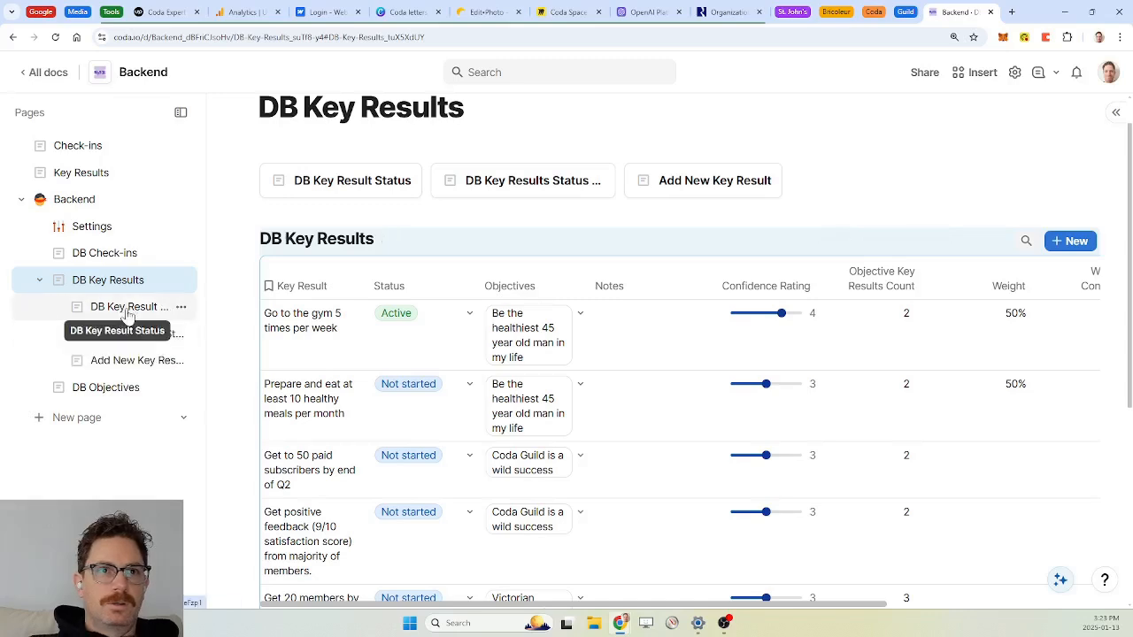
left_click(133, 340)
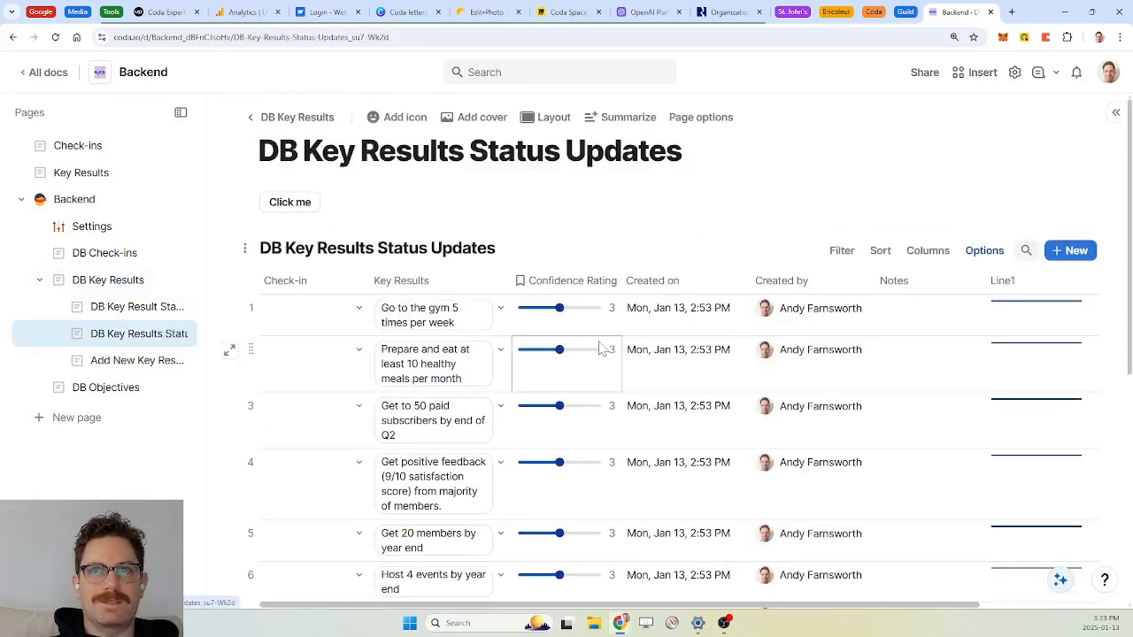
scroll(602, 354, "right", 3)
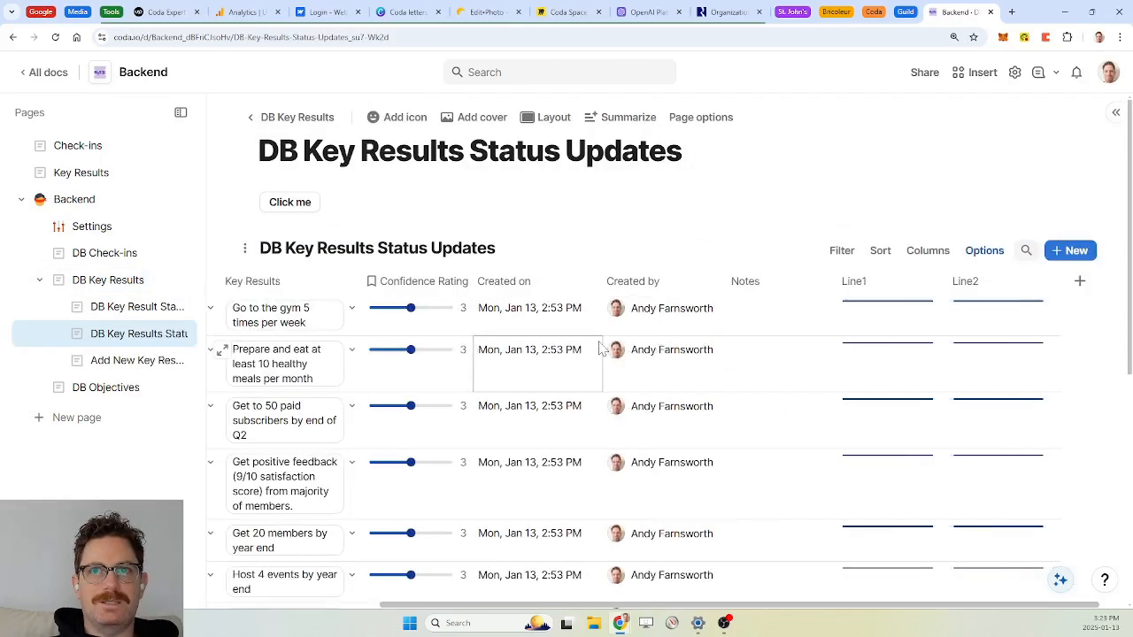
Step: Add a relation column to the DB Key Result Status table in DB Key Results Status Updates and name it Status
left_click(1080, 282)
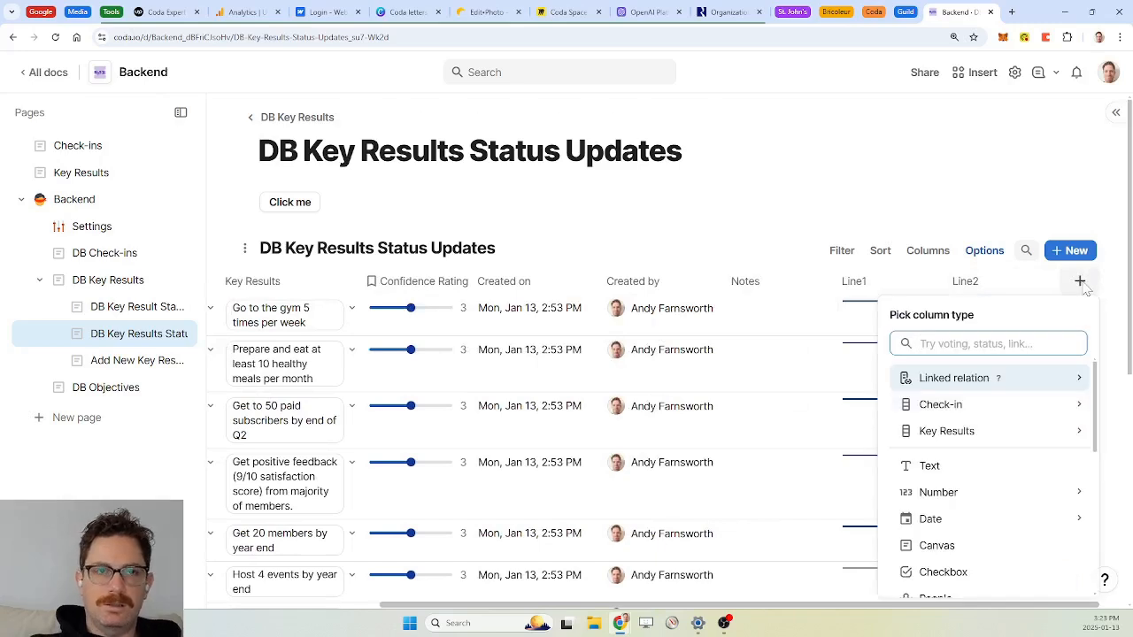
type("key resu")
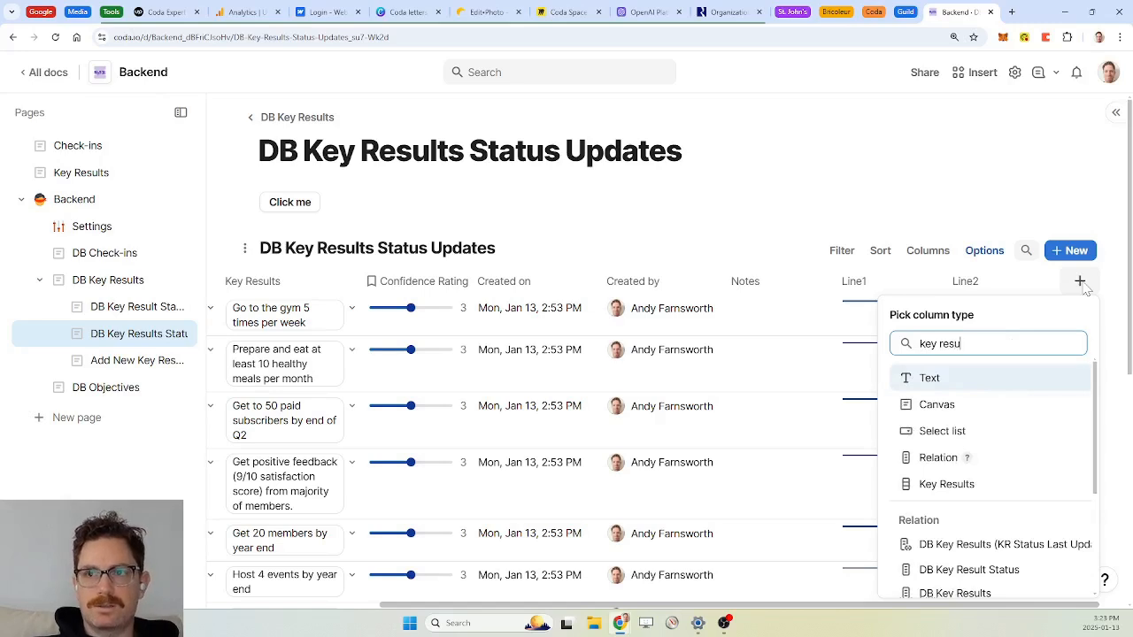
left_click(963, 571)
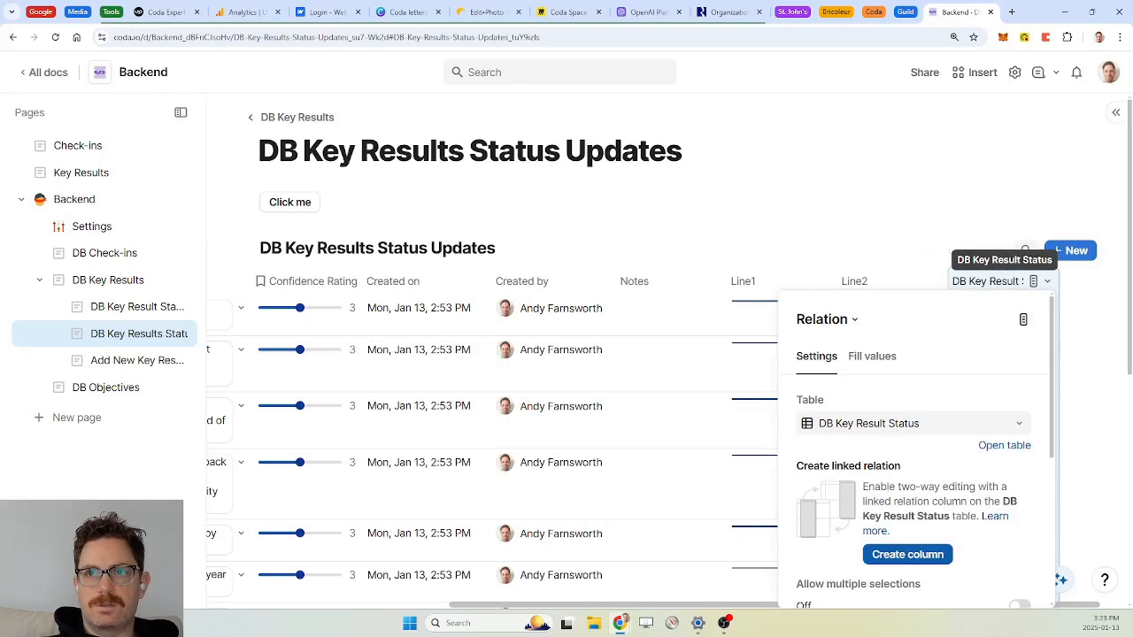
double_click(996, 283)
type("S")
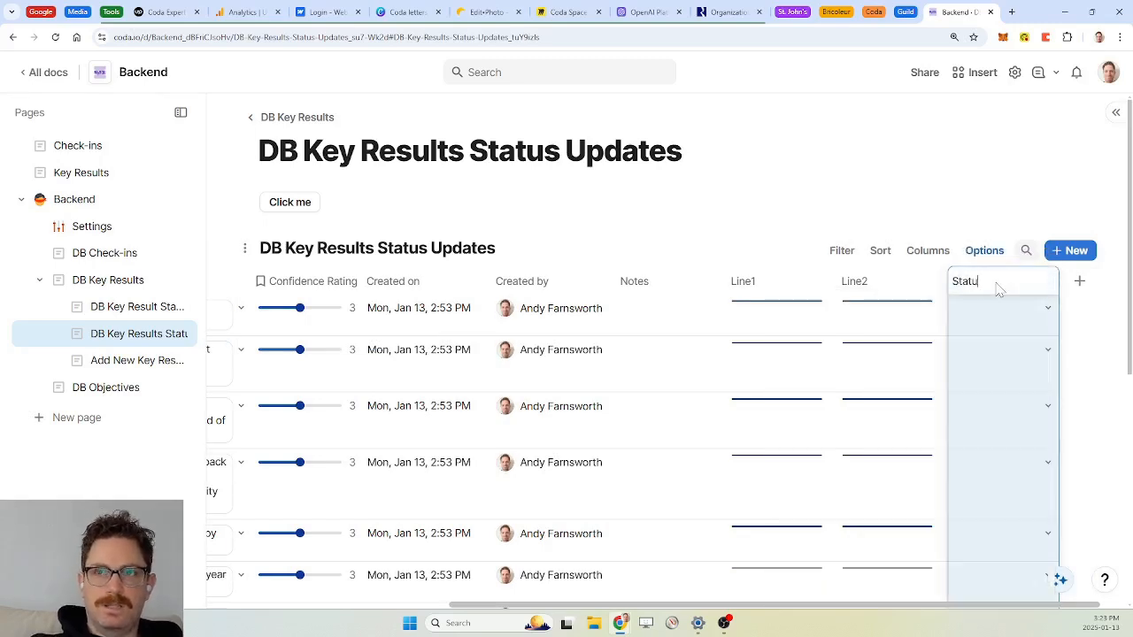
key("Return")
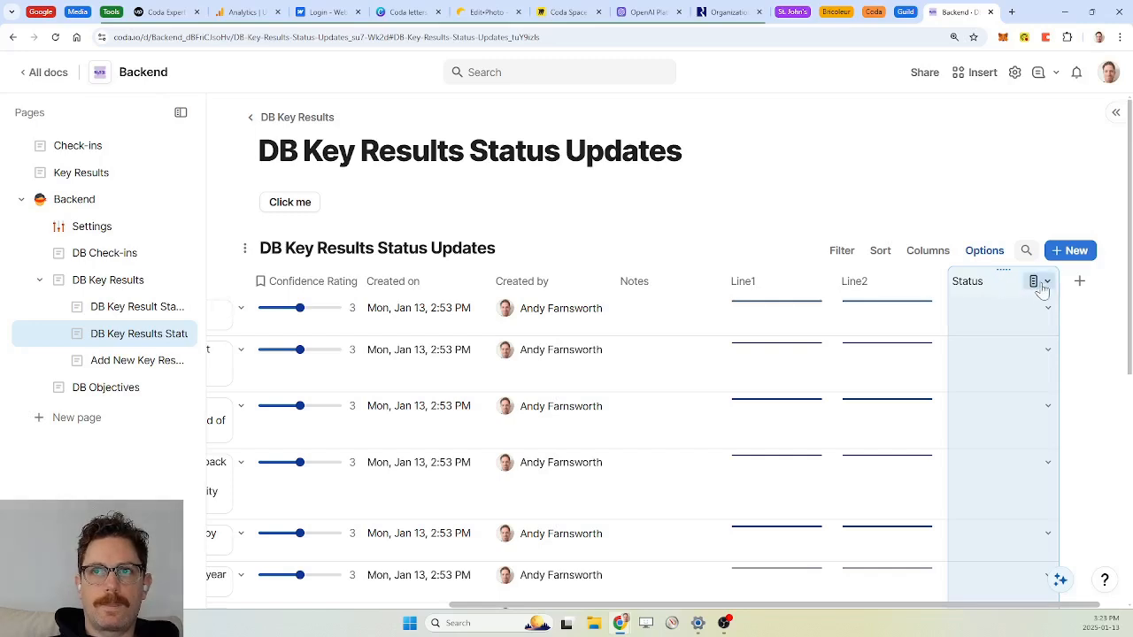
Step: Set the Status column's value for new rows to Not started and apply it to the blank rows
left_click(1035, 281)
left_click(965, 306)
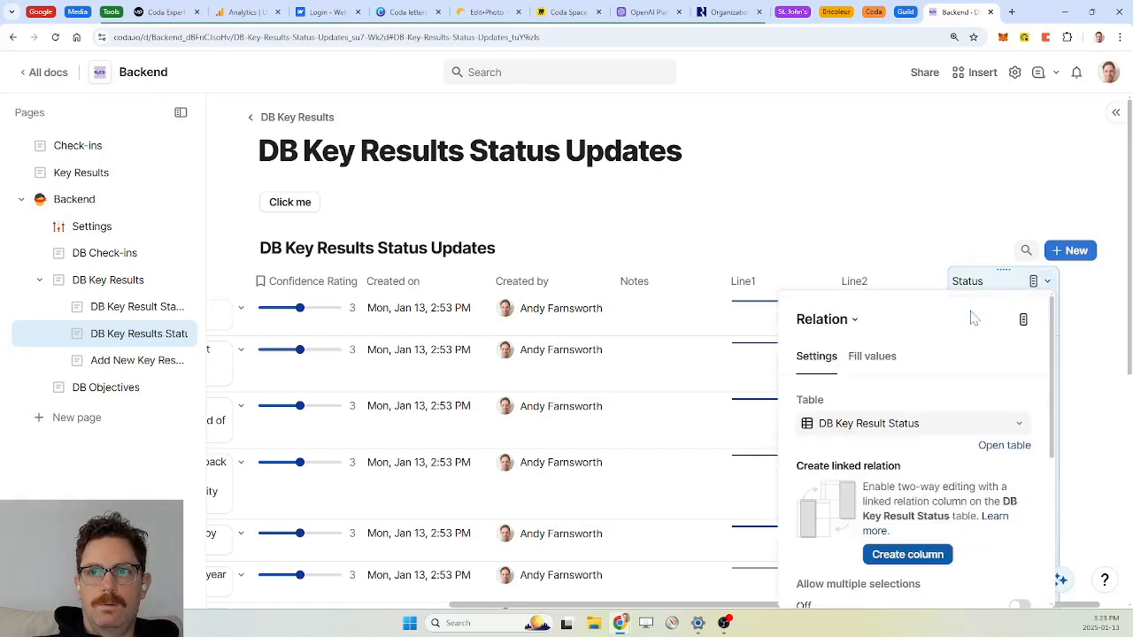
scroll(960, 438, "down", 4)
left_click(923, 512)
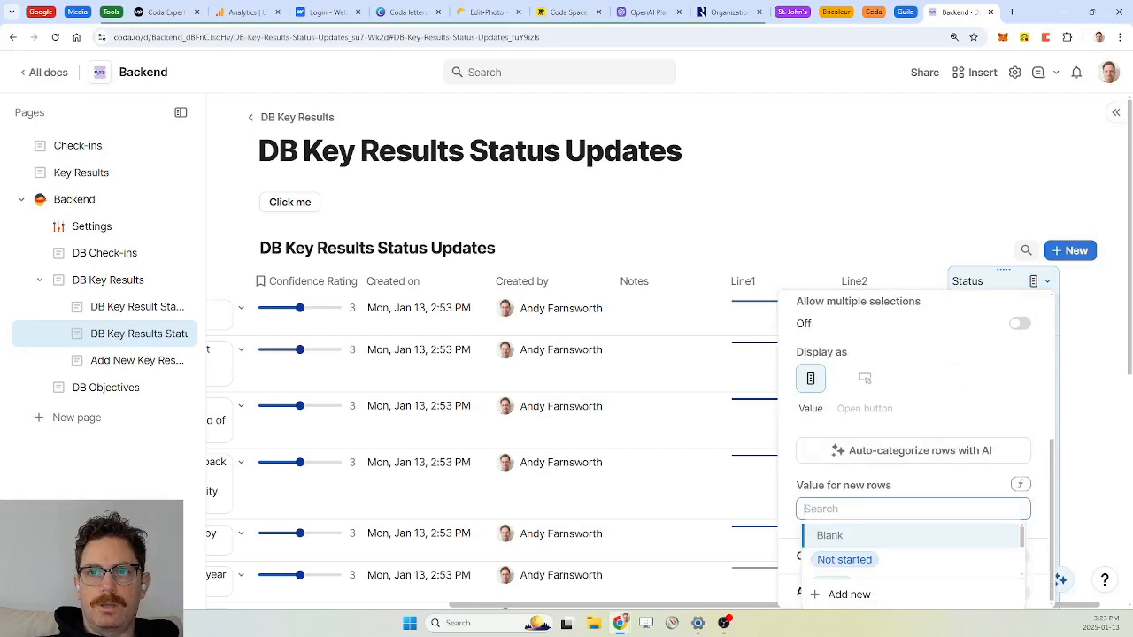
left_click(899, 560)
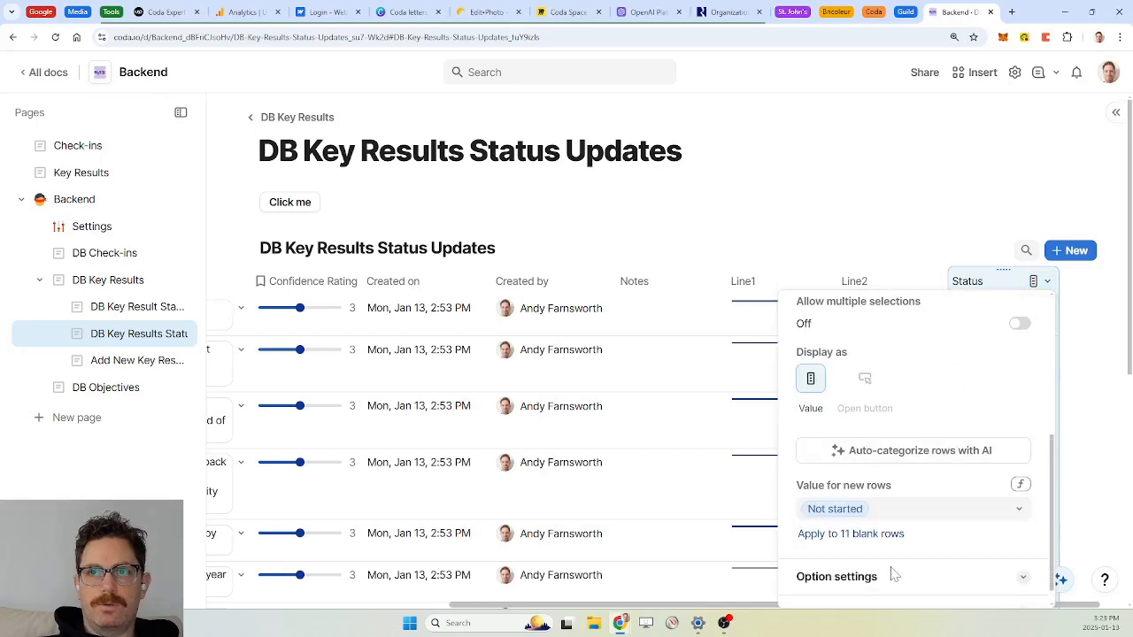
left_click(859, 535)
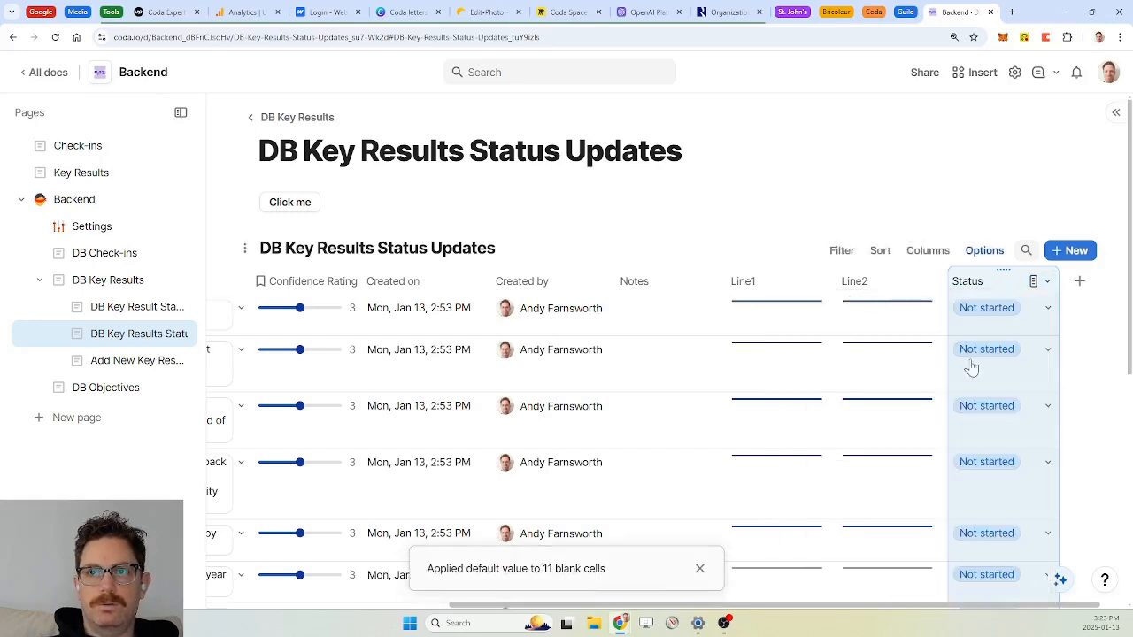
scroll(708, 425, "down", 1)
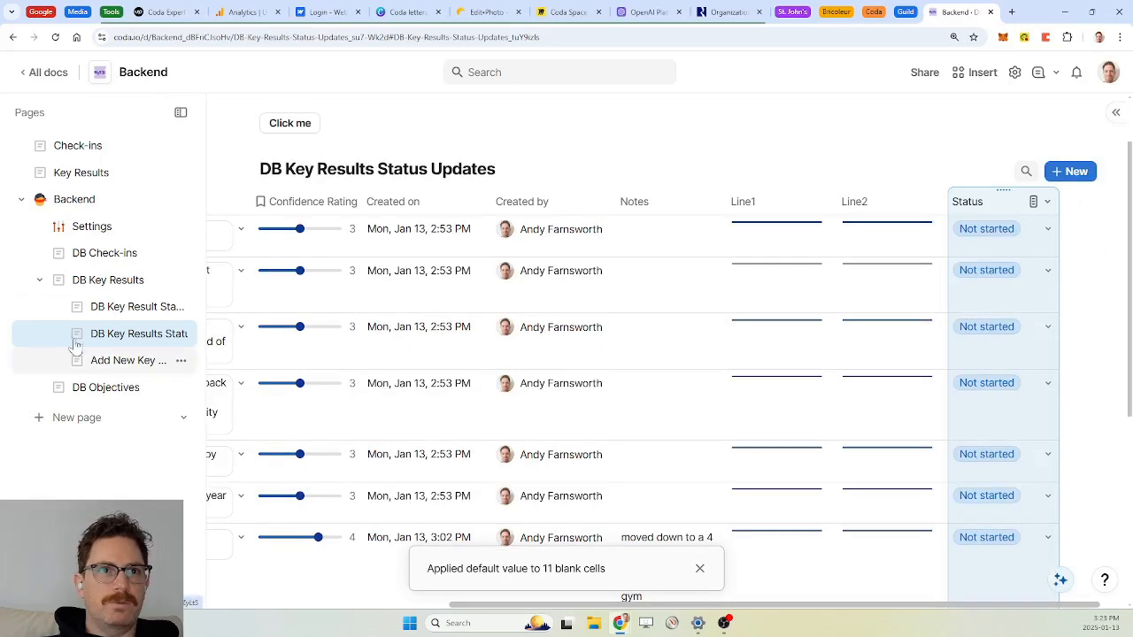
Step: Review the Key Results and DB Key Result Status pages and the Status column in DB Key Results Status Updates
left_click(98, 173)
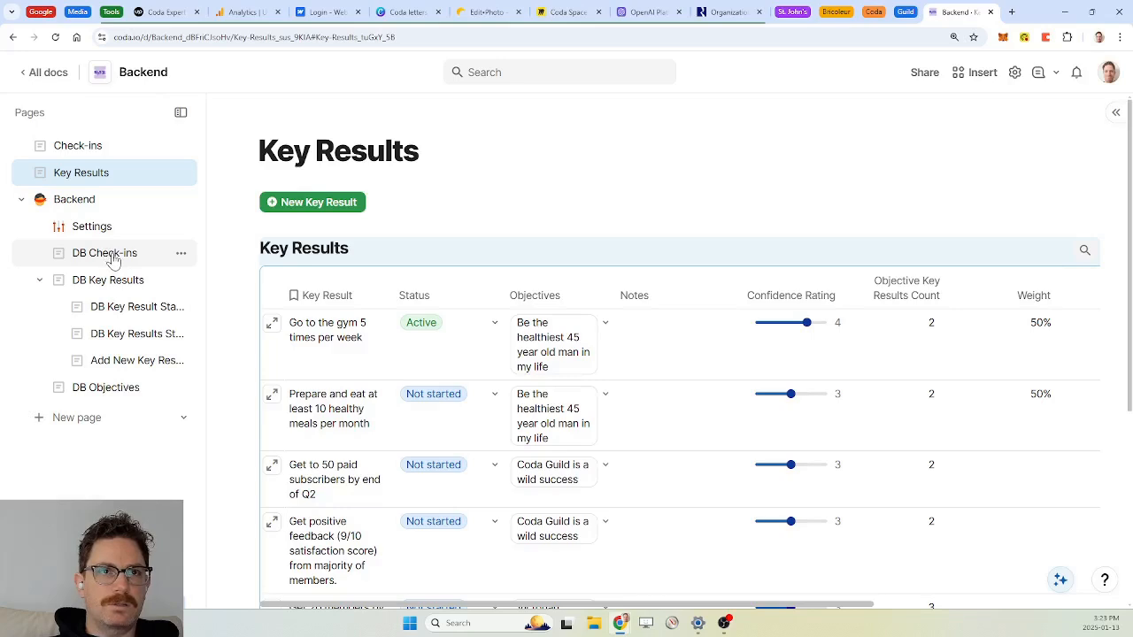
left_click(127, 310)
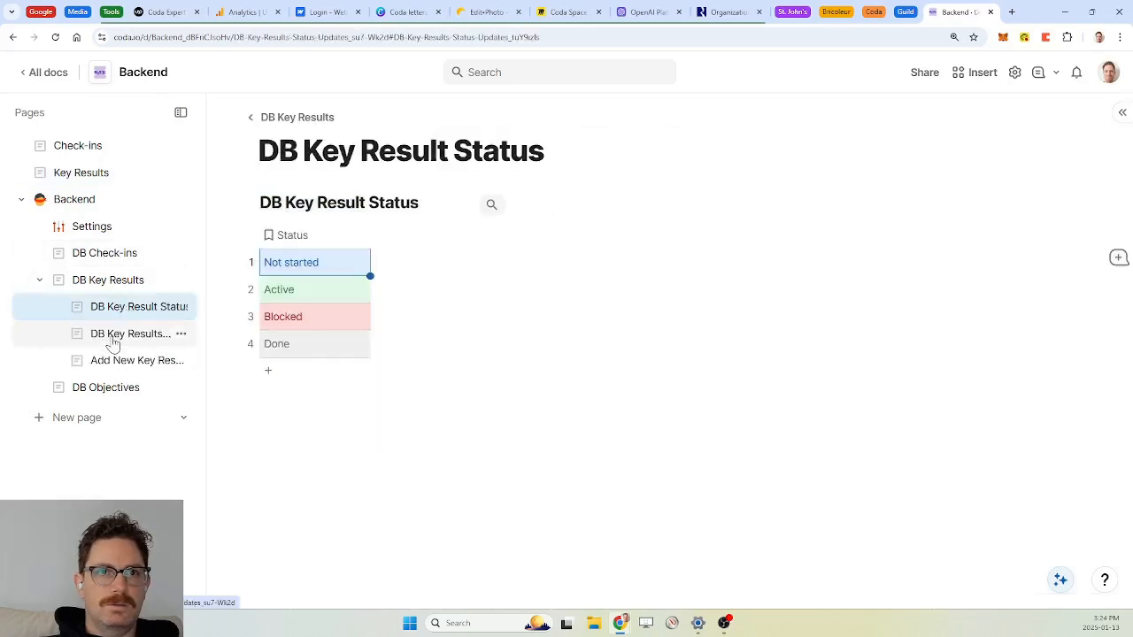
left_click(114, 345)
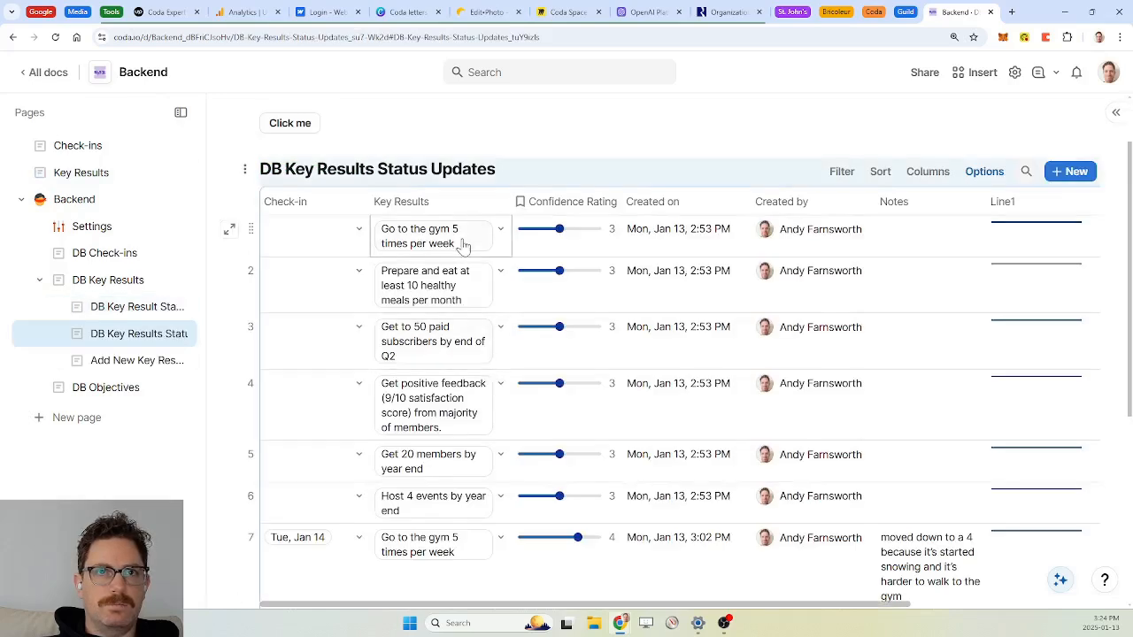
scroll(1054, 237, "right", 5)
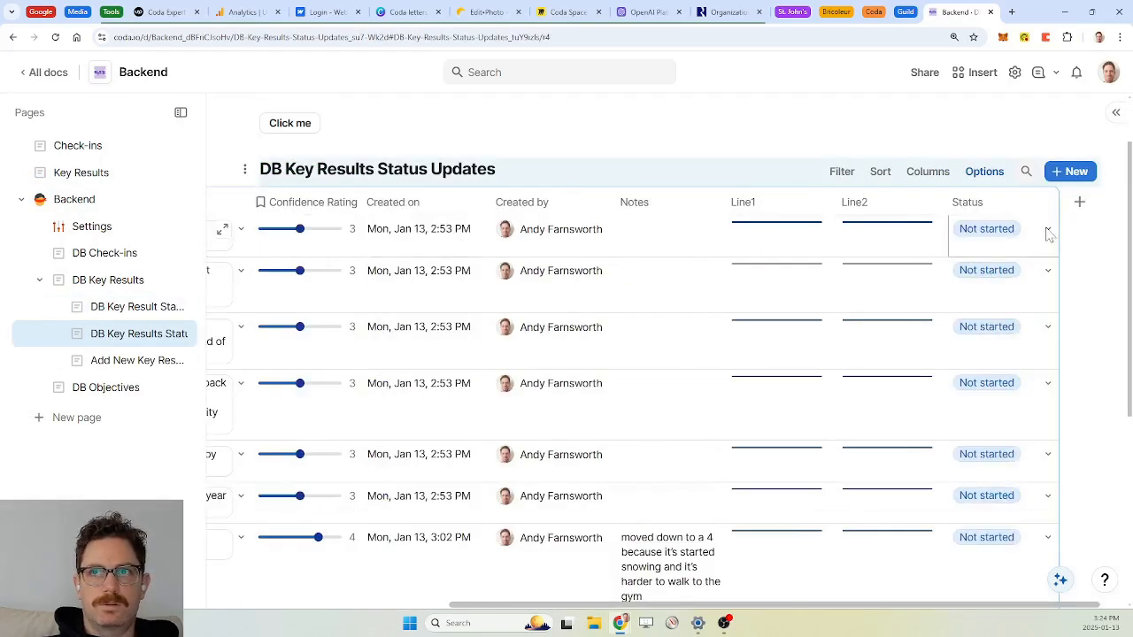
left_click(1048, 233)
left_click(873, 248)
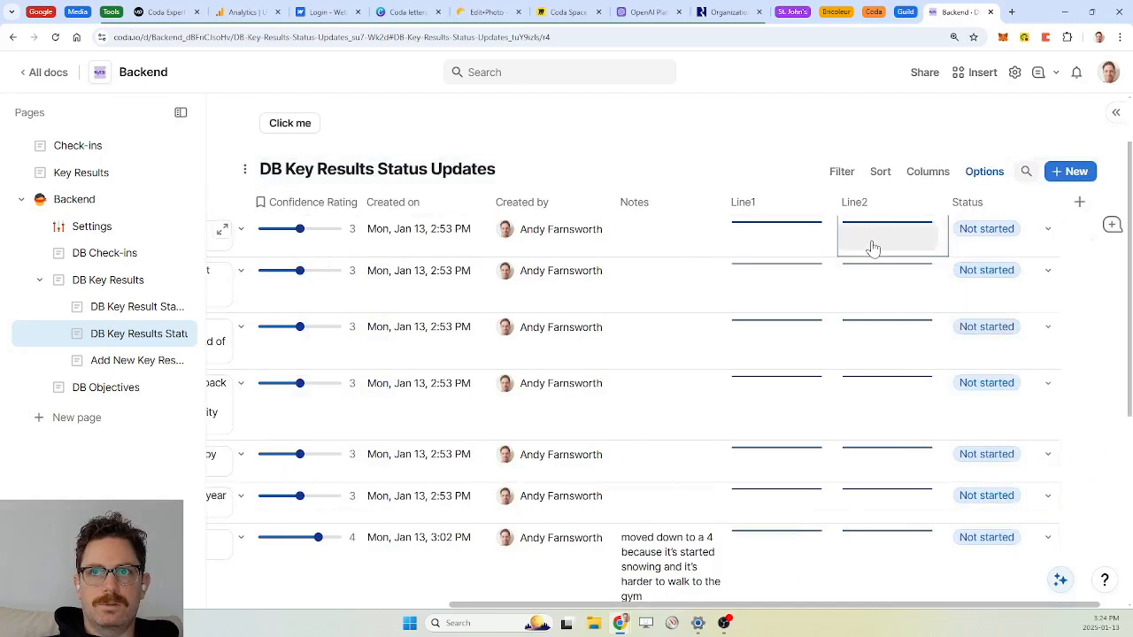
Step: Delete the two DB Key Results Status Updates rows whose key results are the broken references #r10 and #r11
scroll(881, 328, "down", 3)
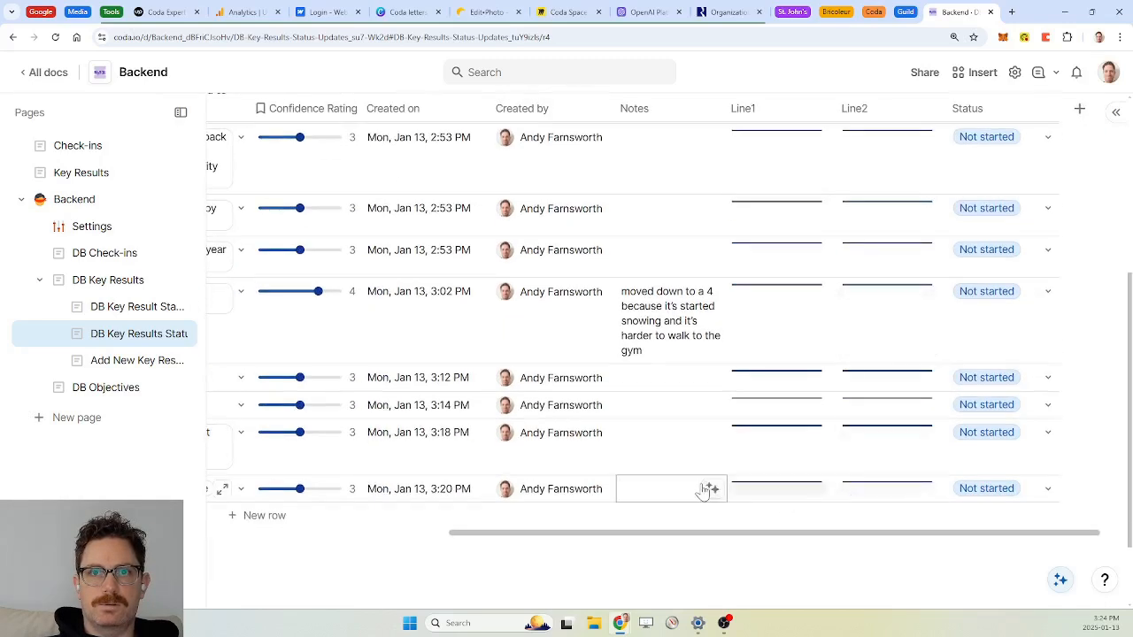
scroll(704, 489, "left", 4)
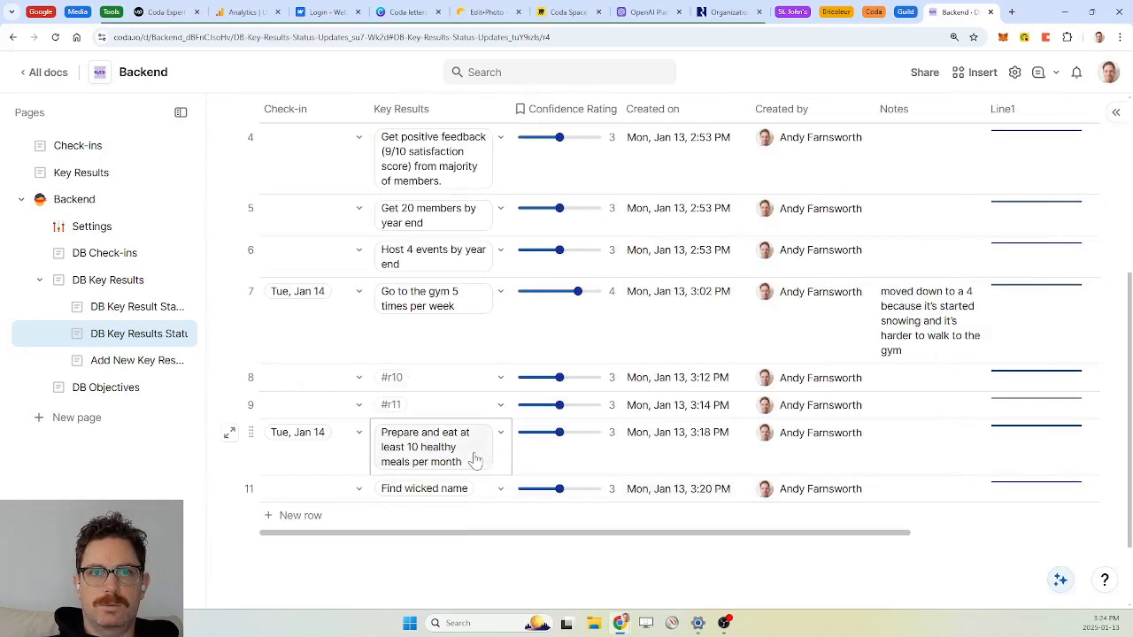
left_click(251, 377)
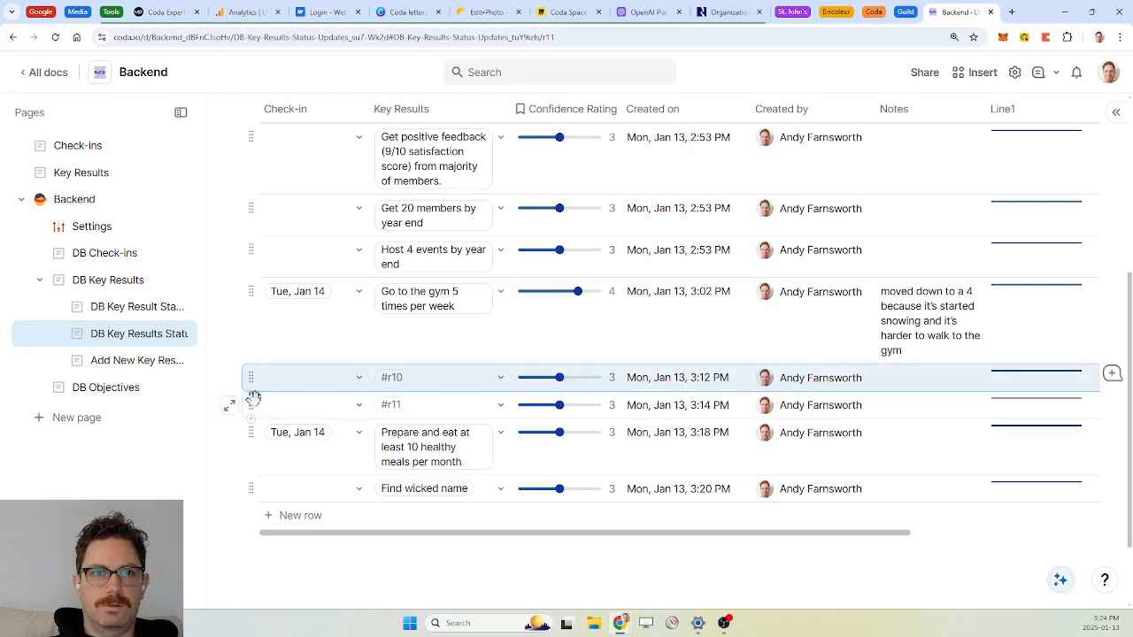
left_click(251, 401, "shift")
key("Delete")
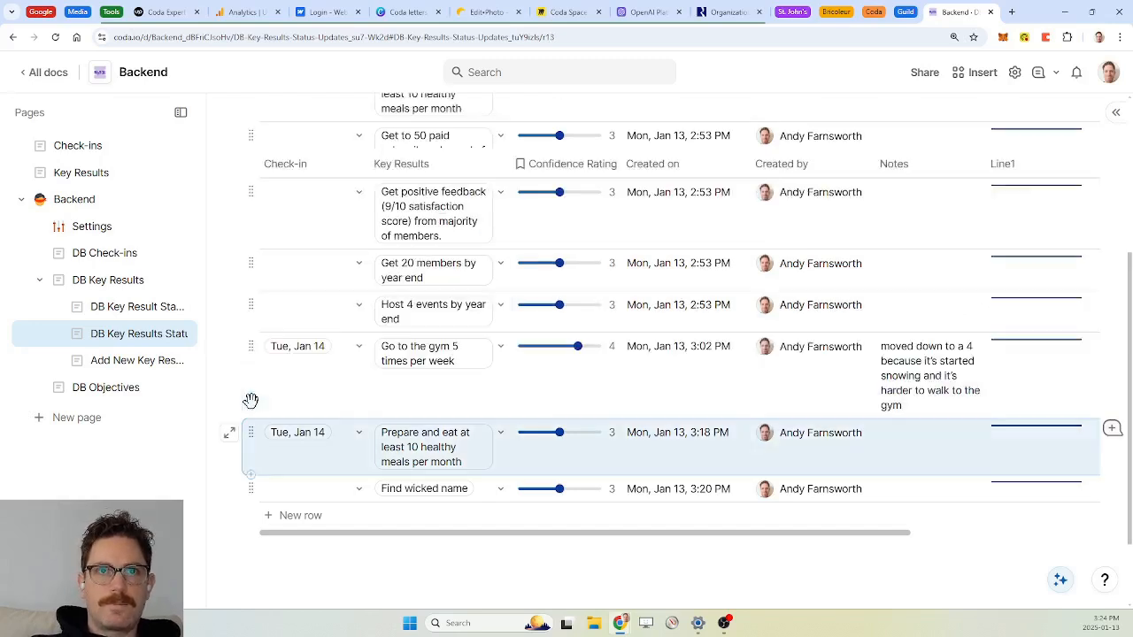
Step: Set the Status of the "Go to the gym 5 times per week" update with the Jan 14 check-in to Active
scroll(348, 397, "right", 5)
left_click(1027, 349)
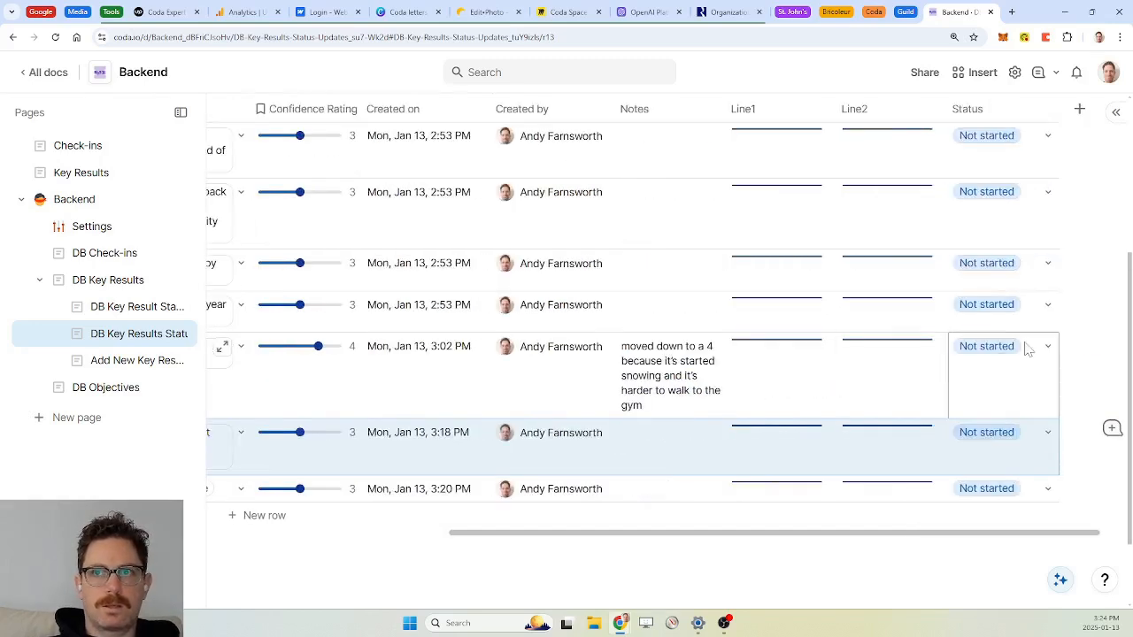
left_click(1048, 347)
left_click(1019, 423)
left_click(929, 398)
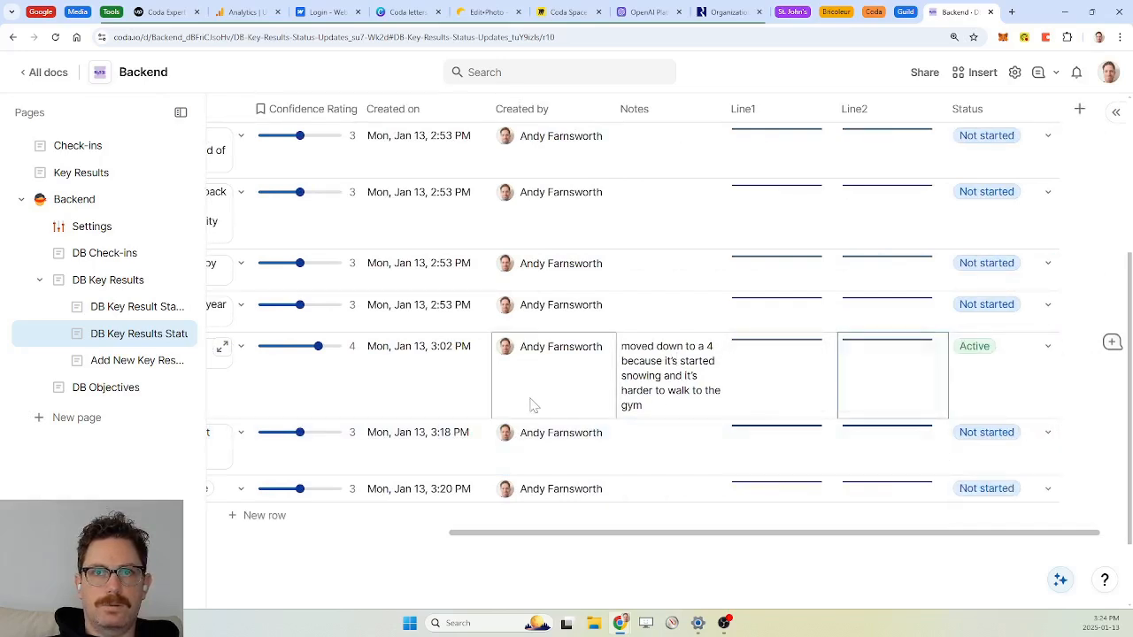
Step: Hide the Line1 and Line2 columns in the DB Key Results Status Updates table
right_click(766, 120)
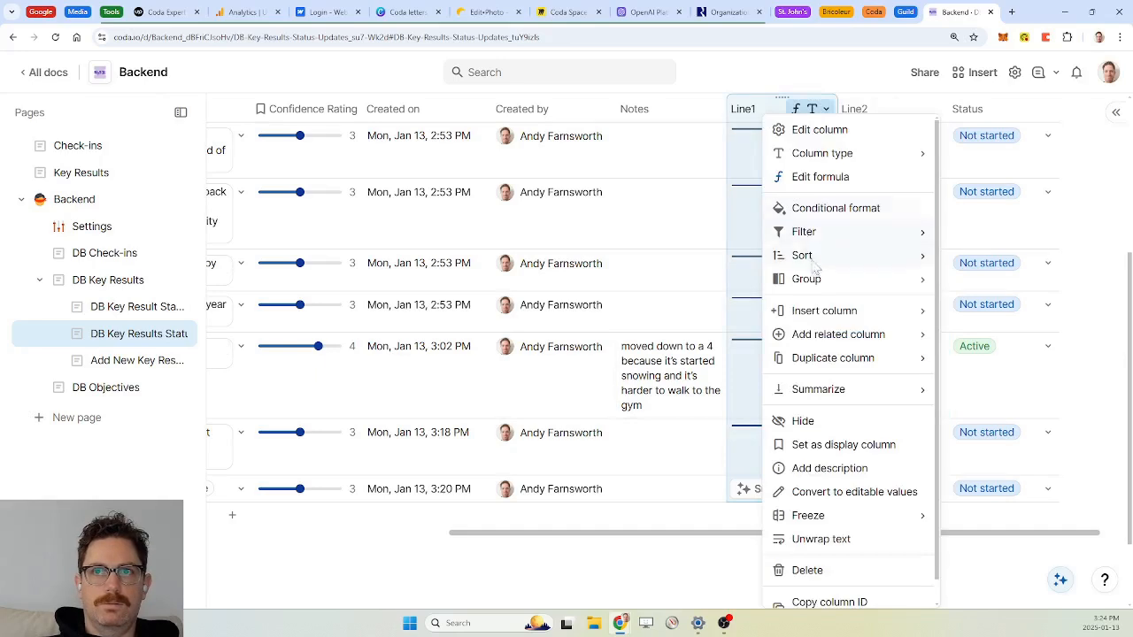
left_click(805, 422)
right_click(875, 118)
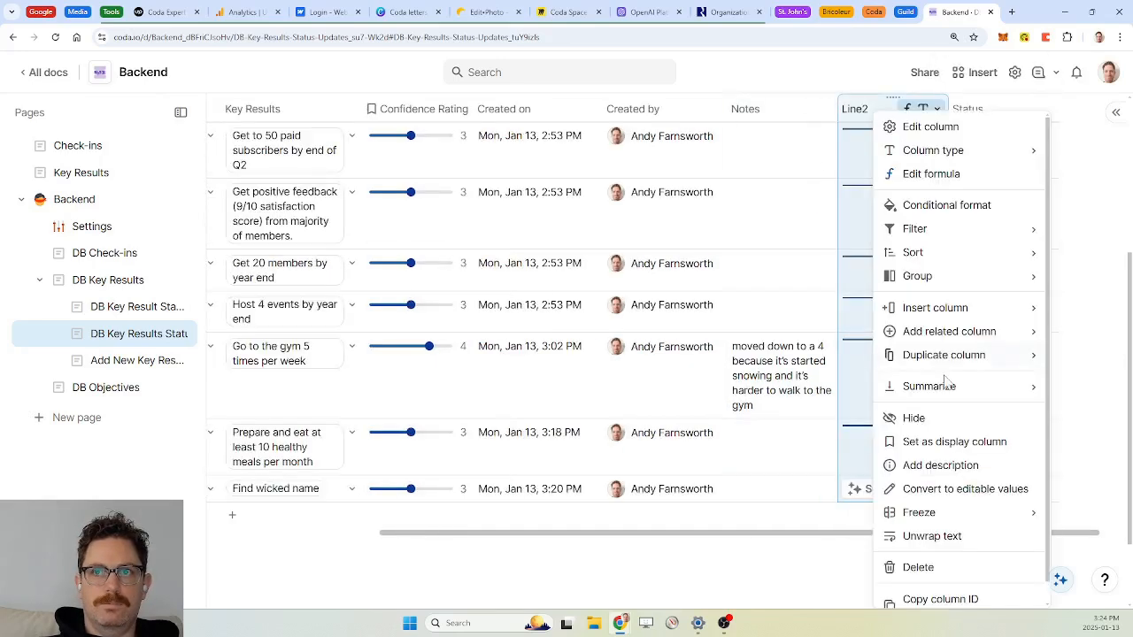
left_click(940, 394)
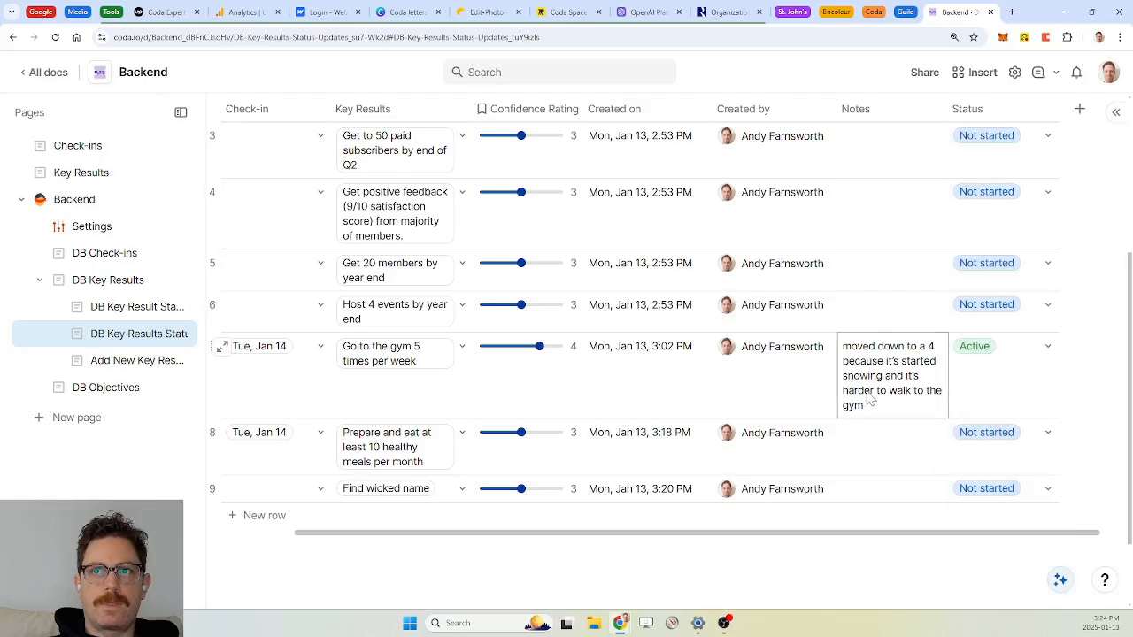
Step: Show the hidden Open Check-in column in the DB Check-ins table and close the column settings
left_click(112, 257)
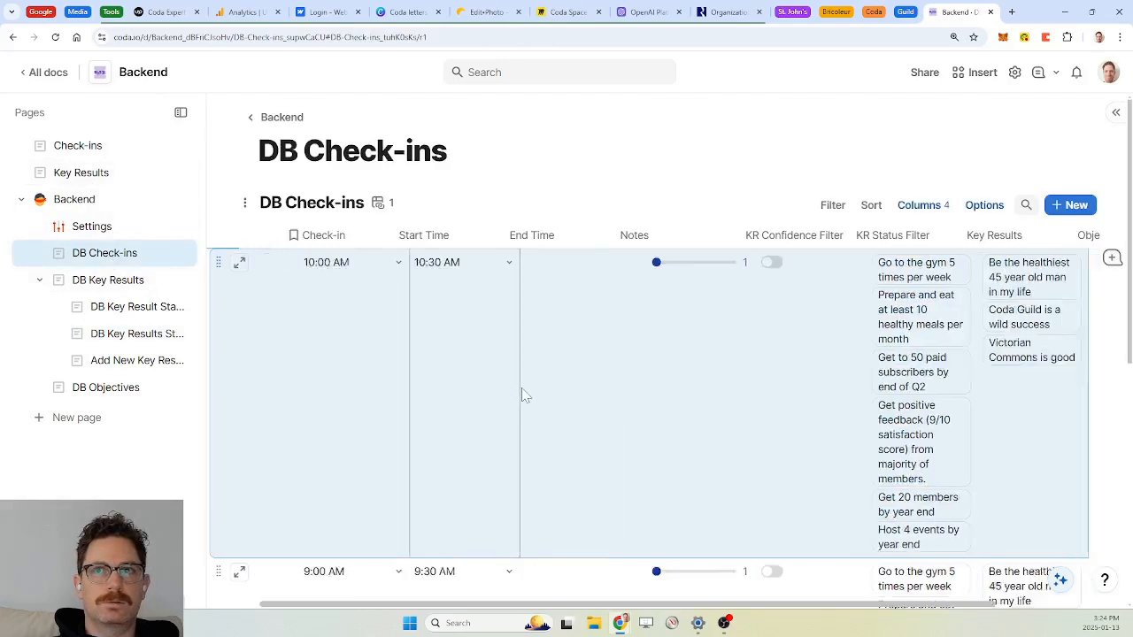
left_click(920, 206)
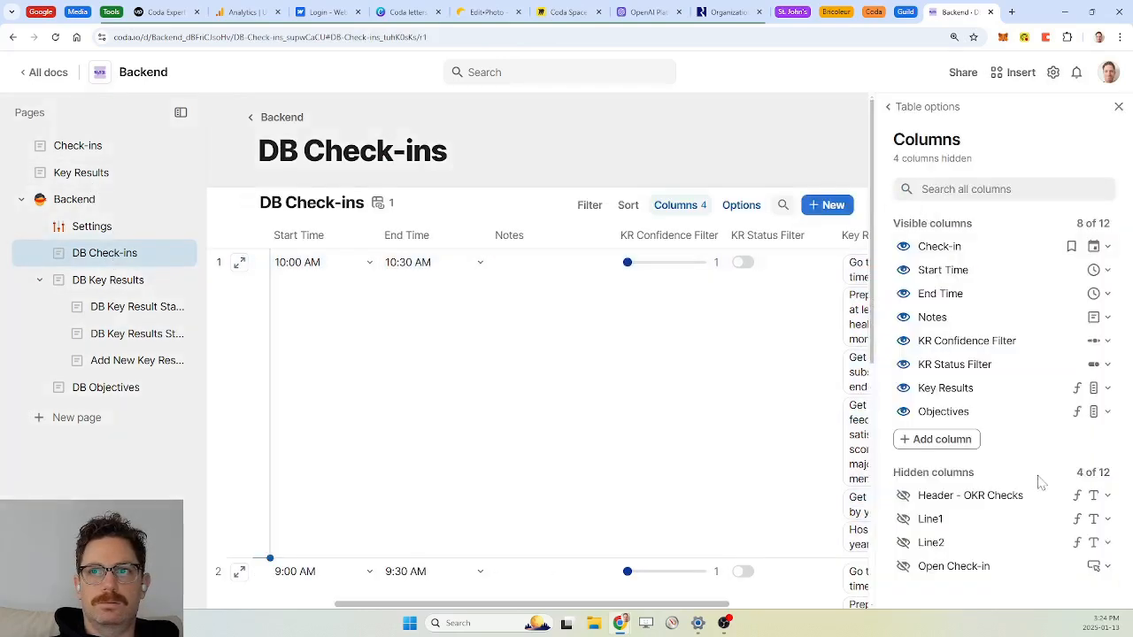
left_click(902, 566)
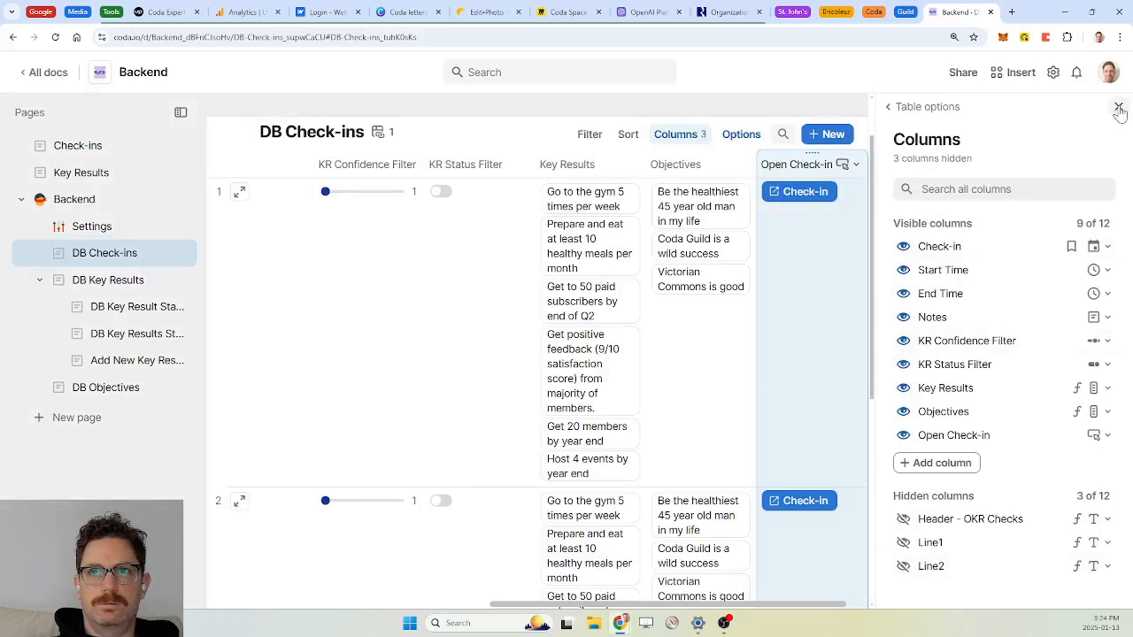
left_click(1118, 107)
Step: Examine the action formula of the Open Check-in button column in DB Check-ins
left_click(986, 193)
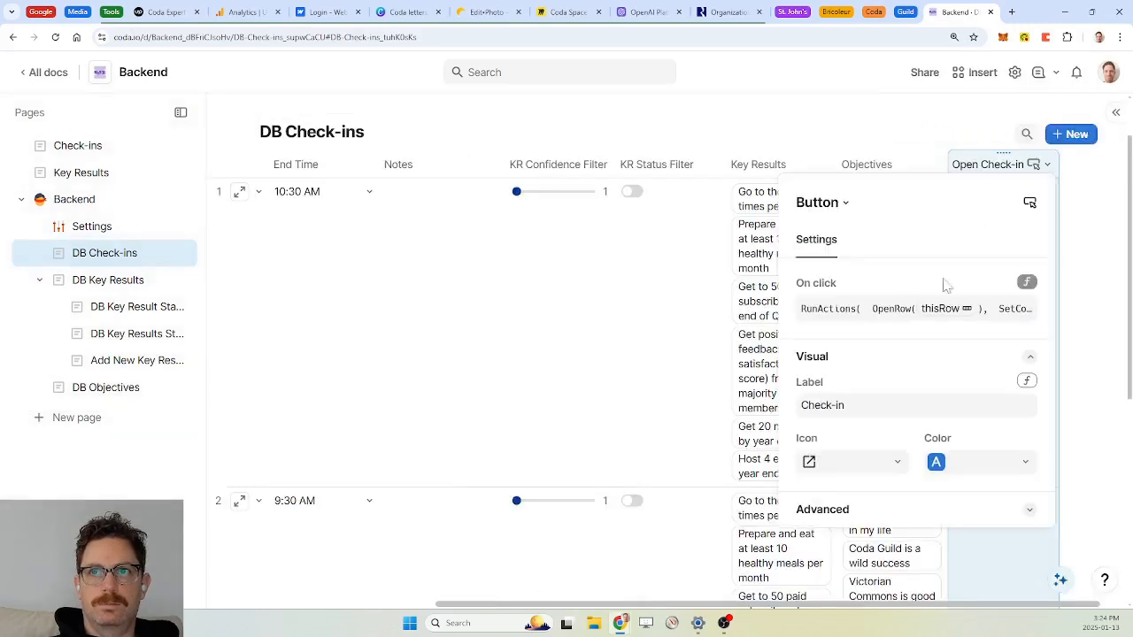
left_click(887, 311)
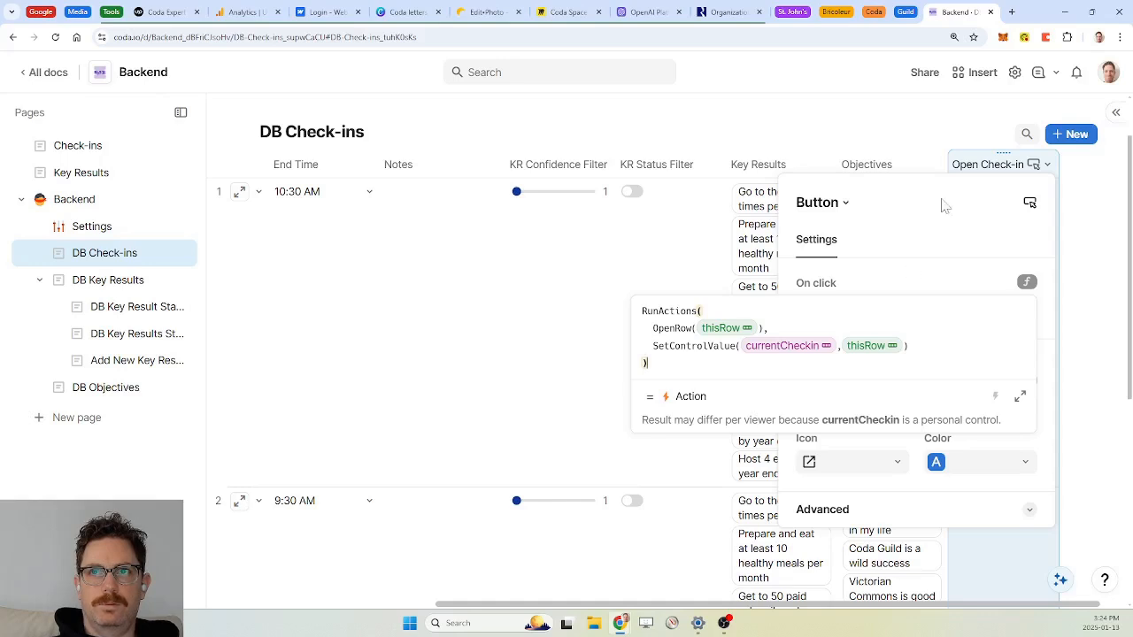
left_click(969, 119)
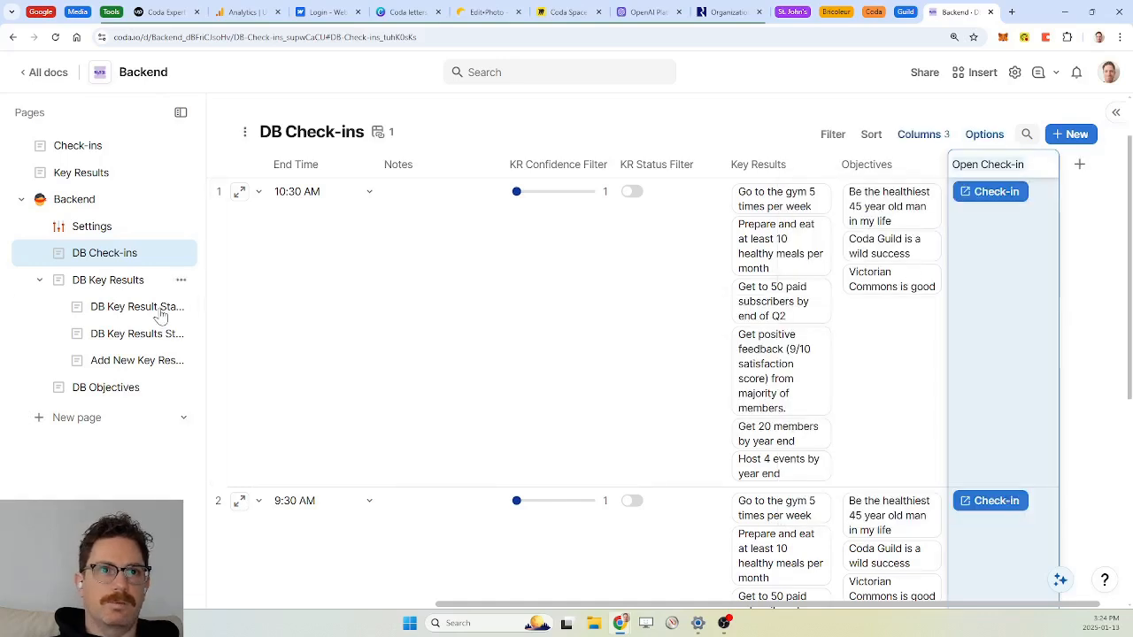
Step: Show the hidden Check-in column in the DB Key Results table and rename it Check-in Button
left_click(104, 281)
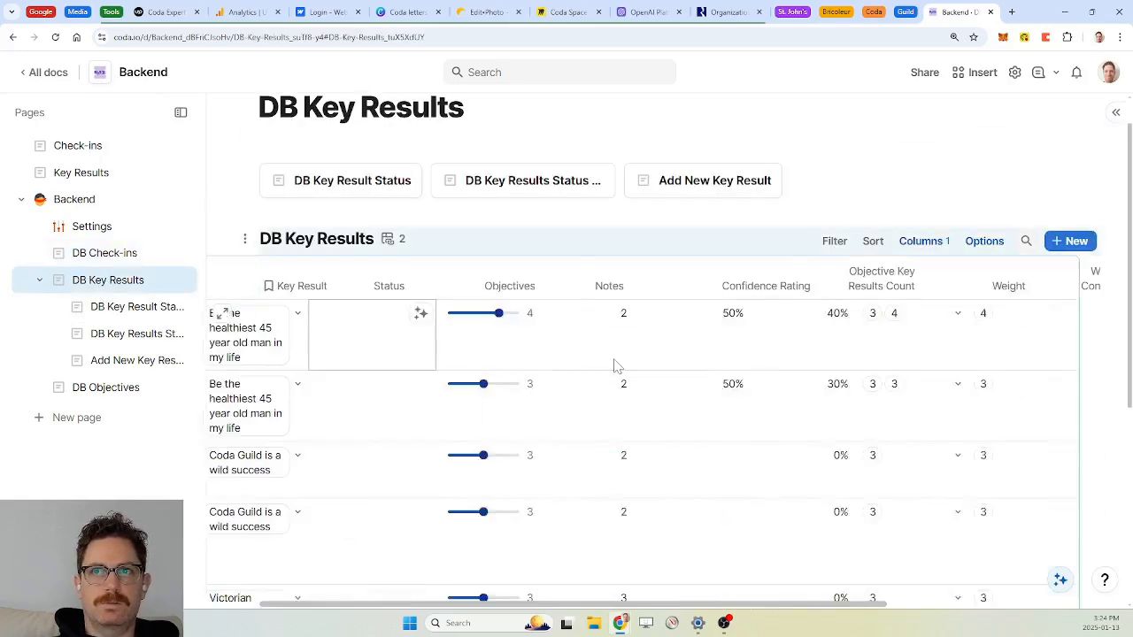
left_click(925, 246)
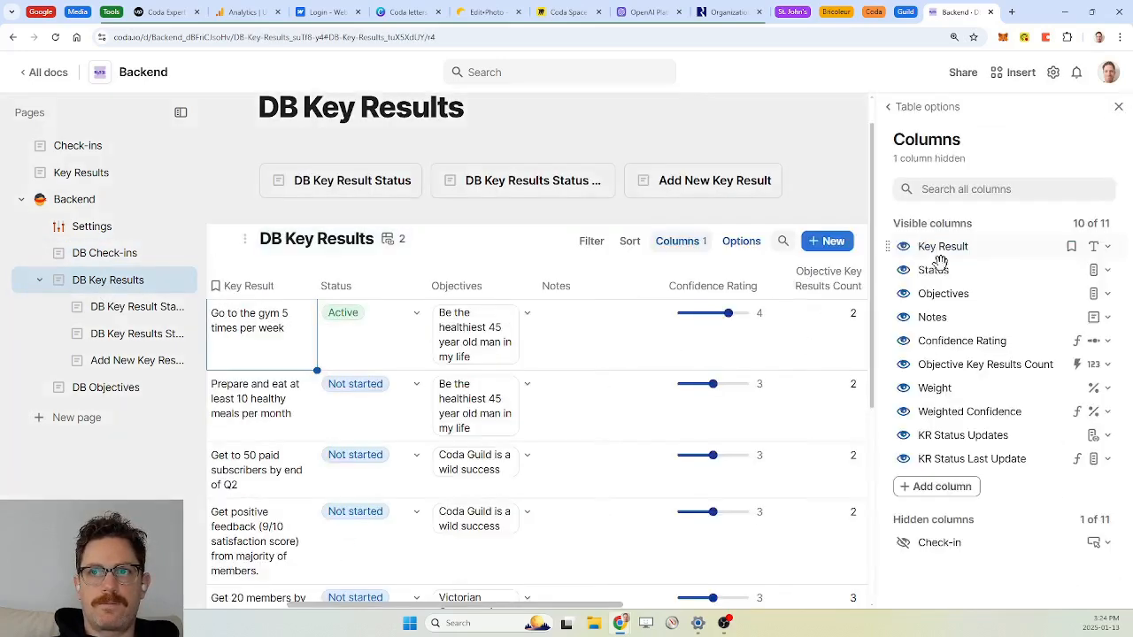
left_click(903, 542)
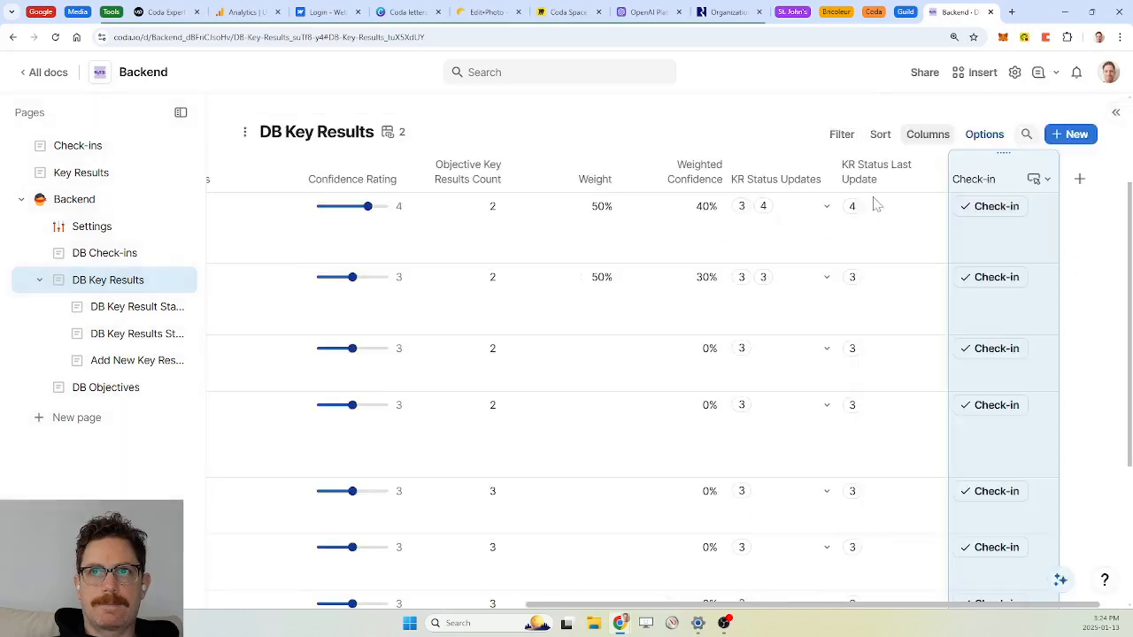
left_click(1118, 106)
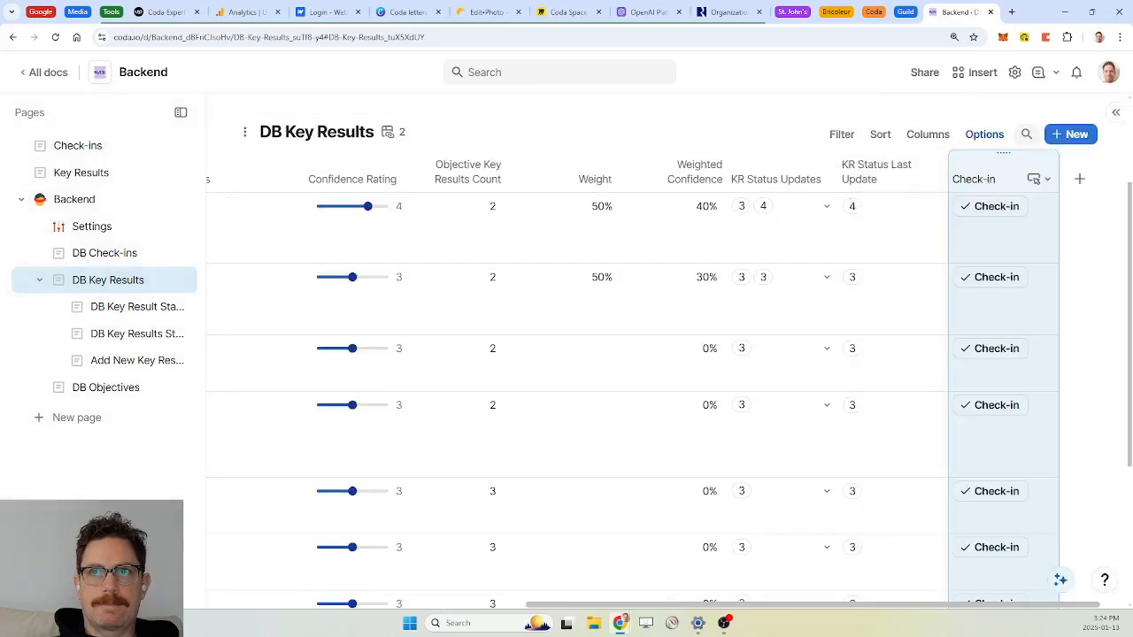
left_click_drag(1003, 154, 1001, 155)
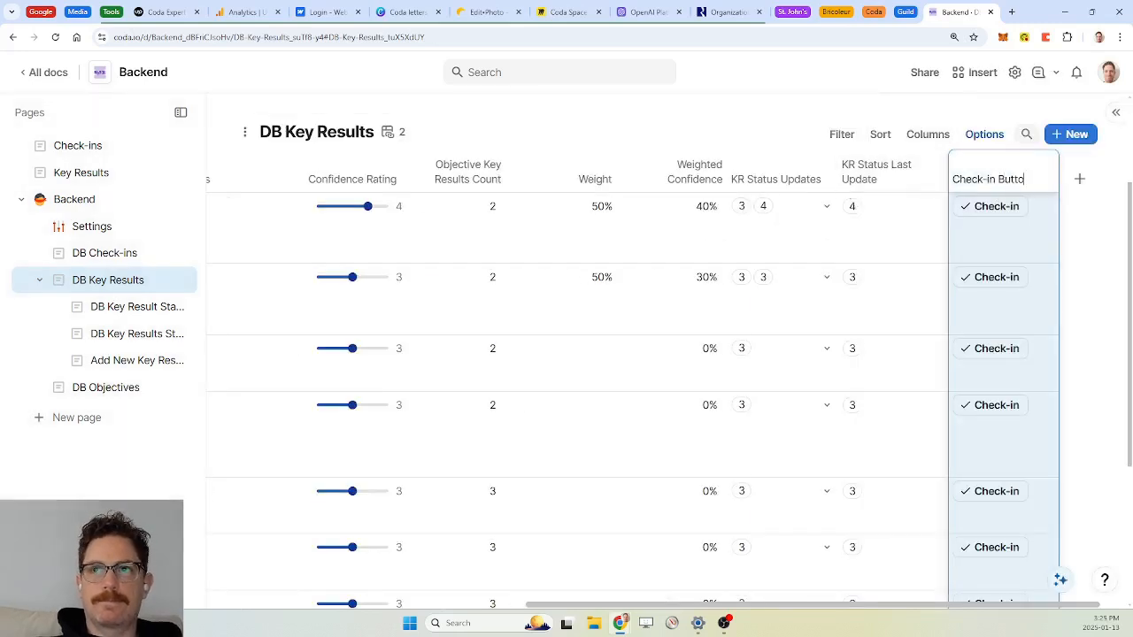
Step: Break the Check-in Button's action formula into lines, with AddRow and each of its column-value pairs on a separate line
left_click(993, 215)
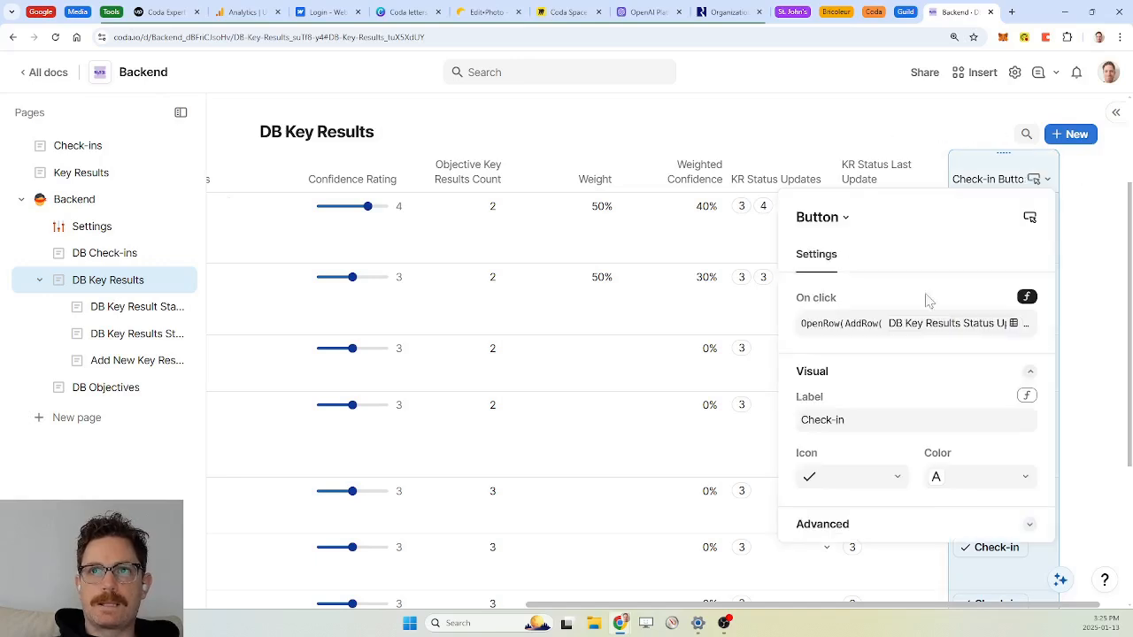
left_click(862, 325)
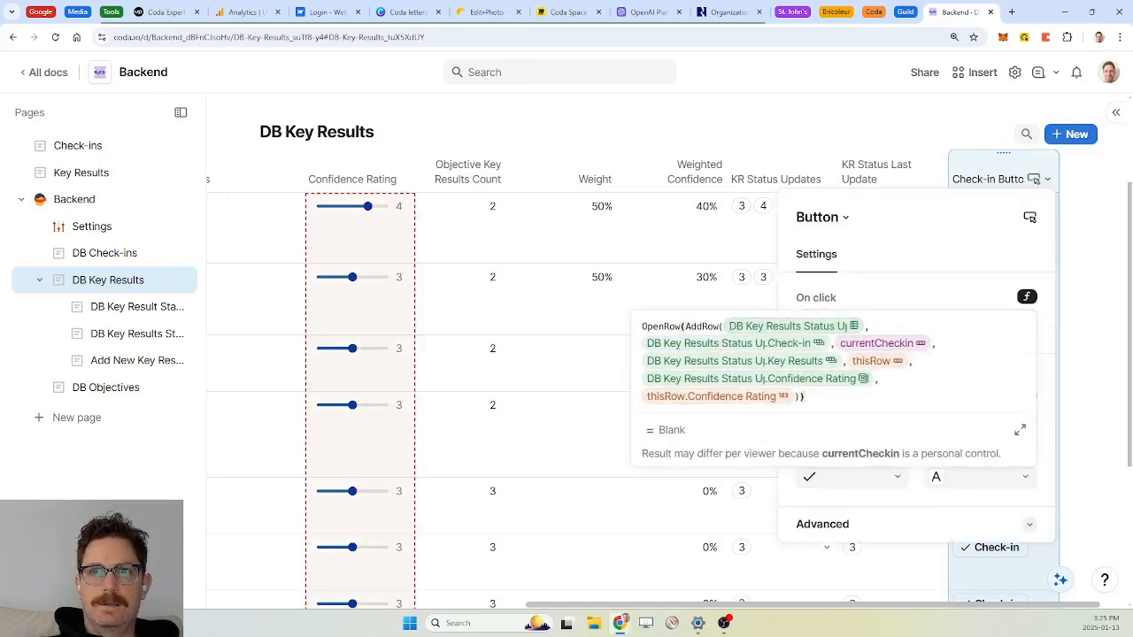
left_click(1019, 430)
left_click(283, 136)
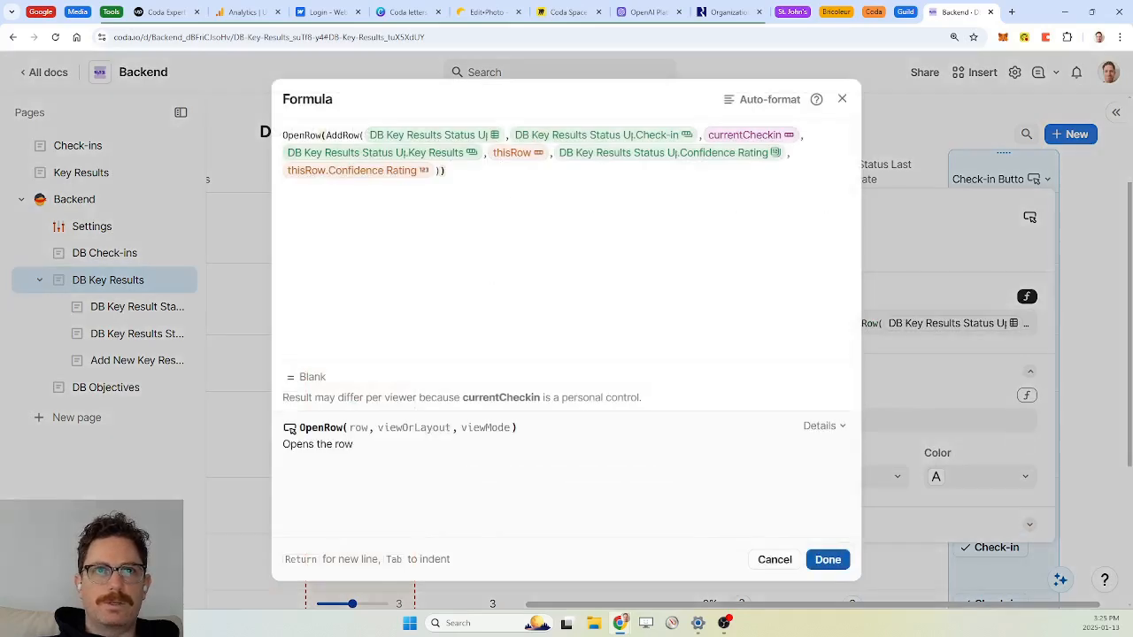
left_click(326, 135)
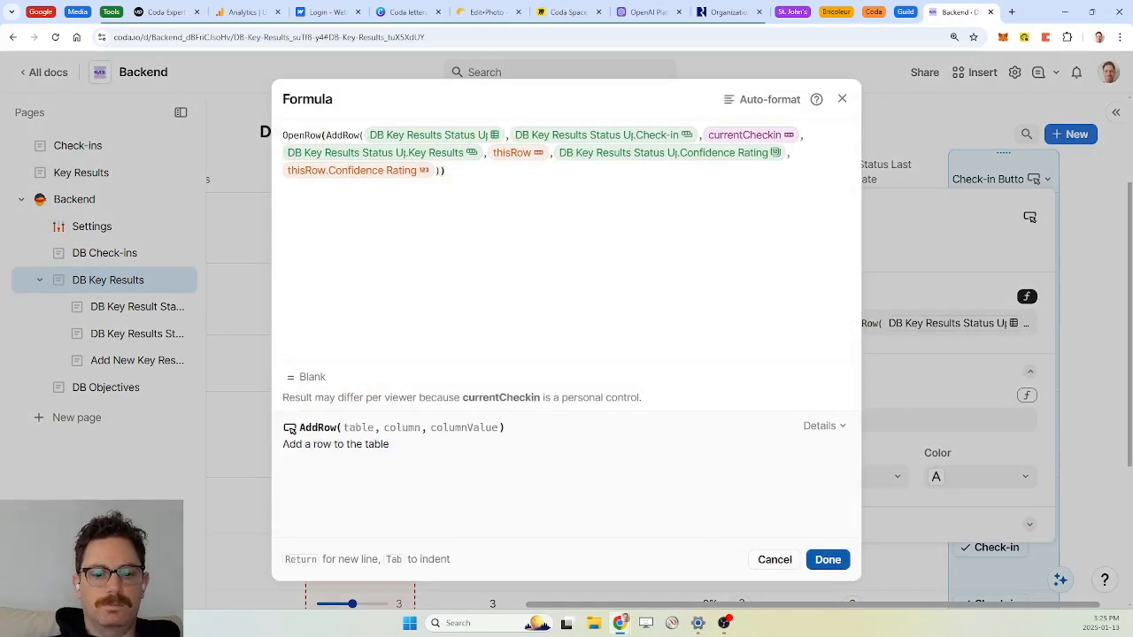
key("Return")
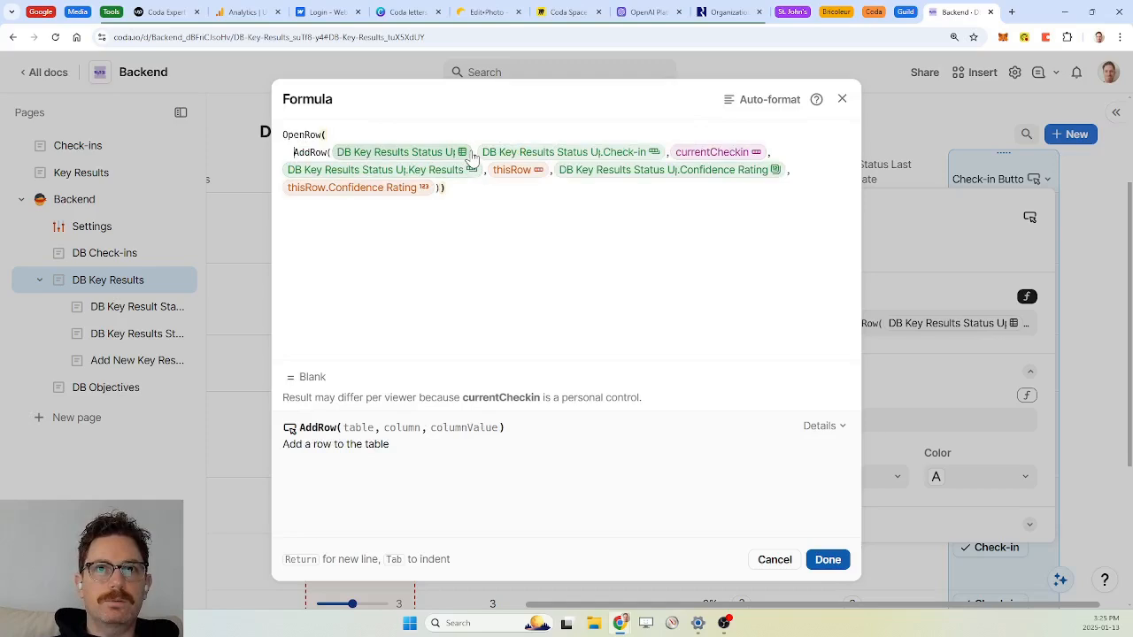
left_click(469, 156)
left_click(473, 157)
key("Return")
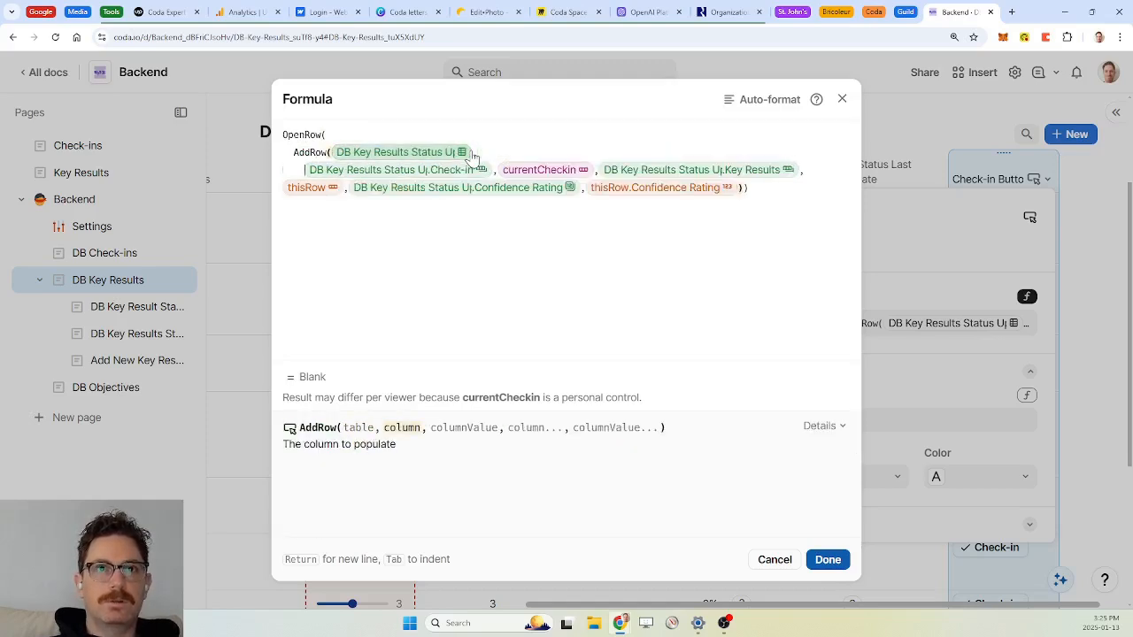
left_click(610, 172)
left_click(601, 171)
key("Return")
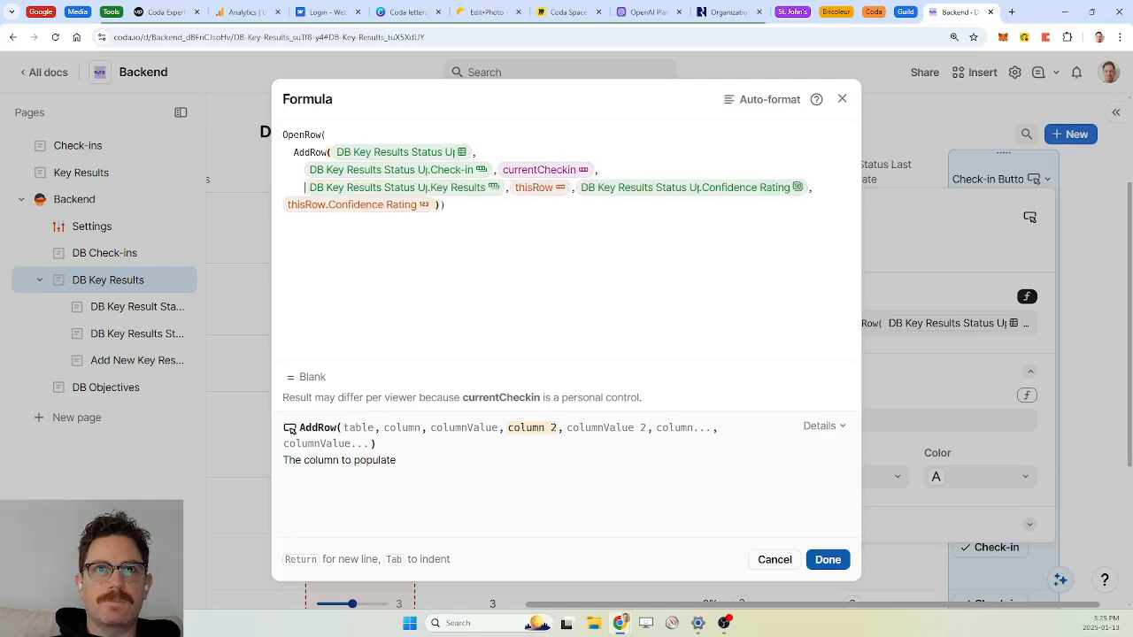
left_click(594, 192)
left_click(584, 187)
key("Return")
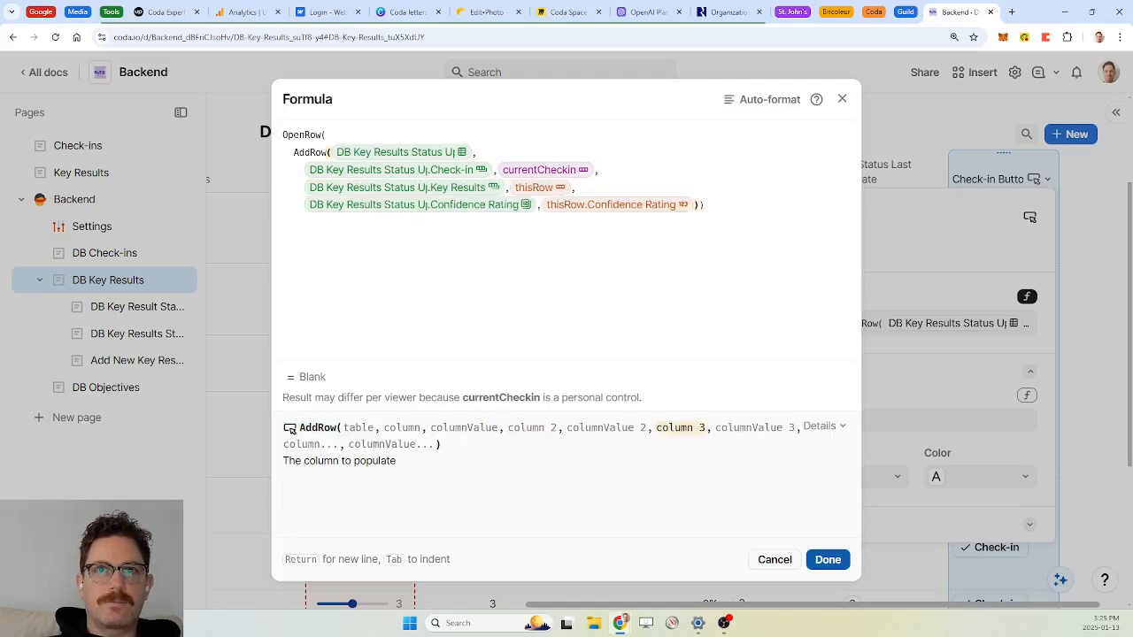
Step: Put the closing parentheses of AddRow and OpenRow on their own lines in the Check-in Button formula
left_click(695, 206)
key("Return")
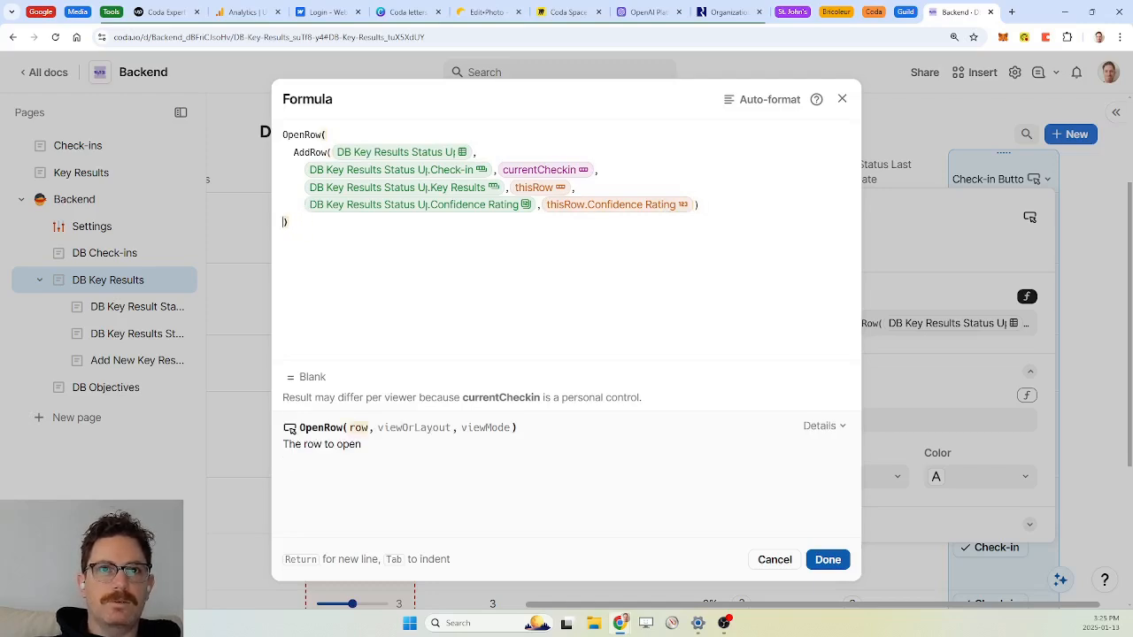
key("BackSpace")
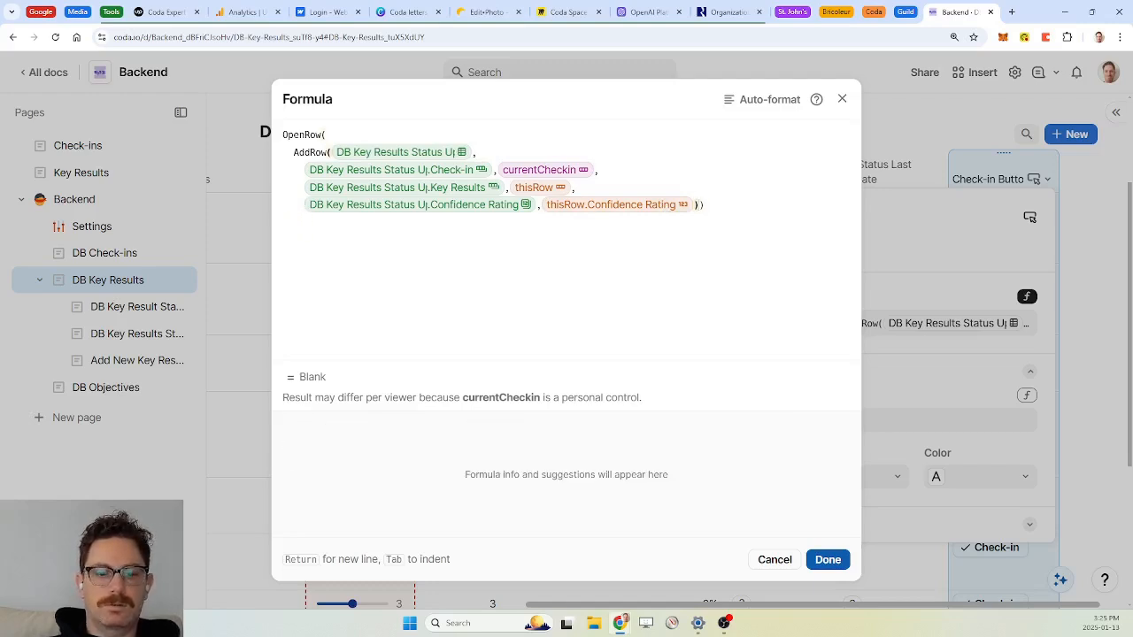
key("Left")
key("Return")
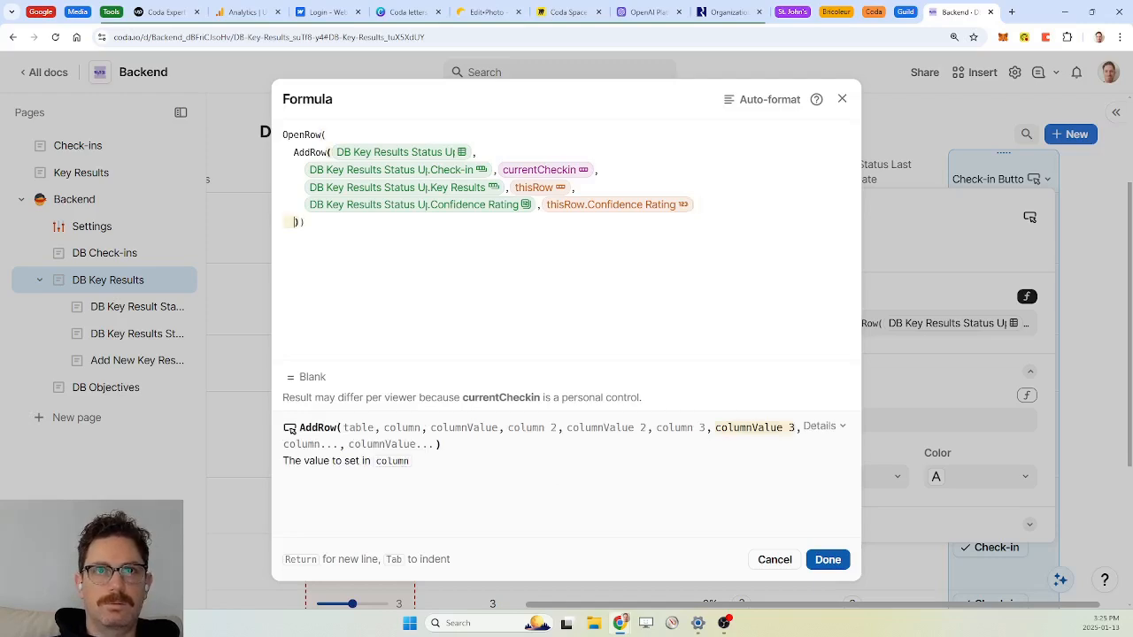
key("Right")
key("Return")
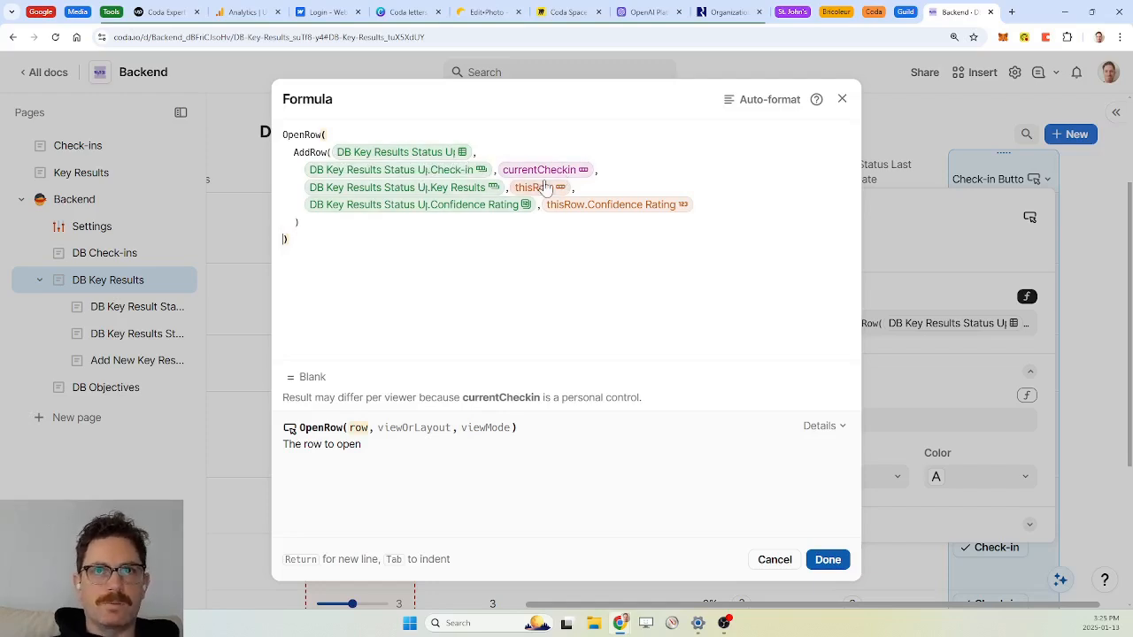
Step: Add the status updates' Status column with the value thisRow.Status to the AddRow action and save the button formula
left_click(697, 204)
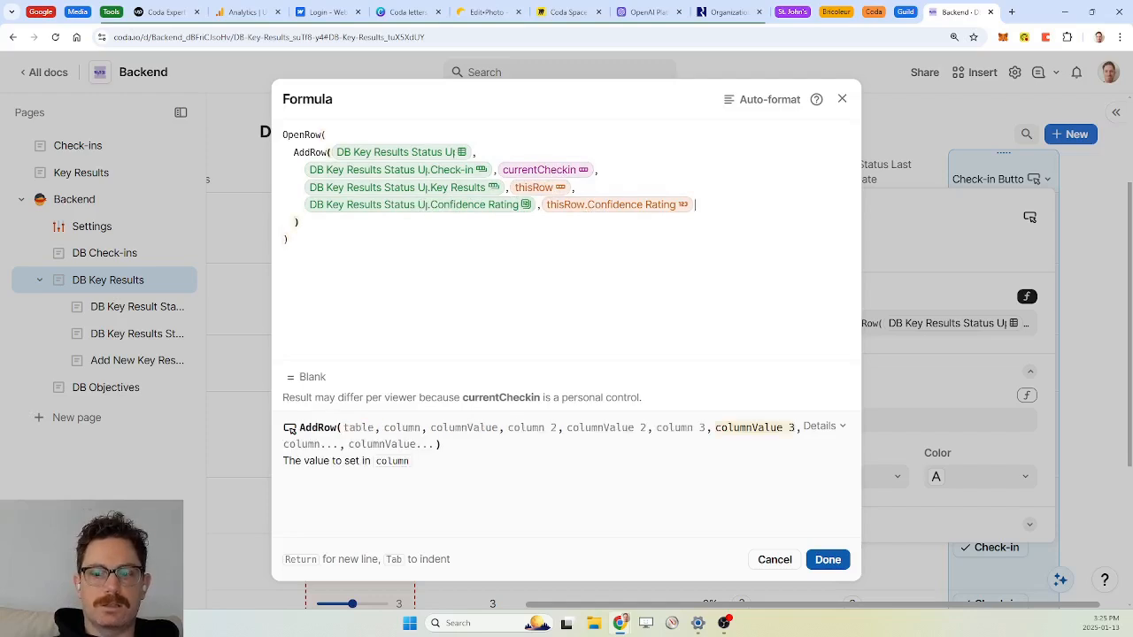
type(",Check-in")
key("BackSpace")
key("BackSpace")
key("BackSpace")
key("BackSpace")
key("BackSpace")
key("BackSpace")
key("BackSpace")
key("BackSpace")
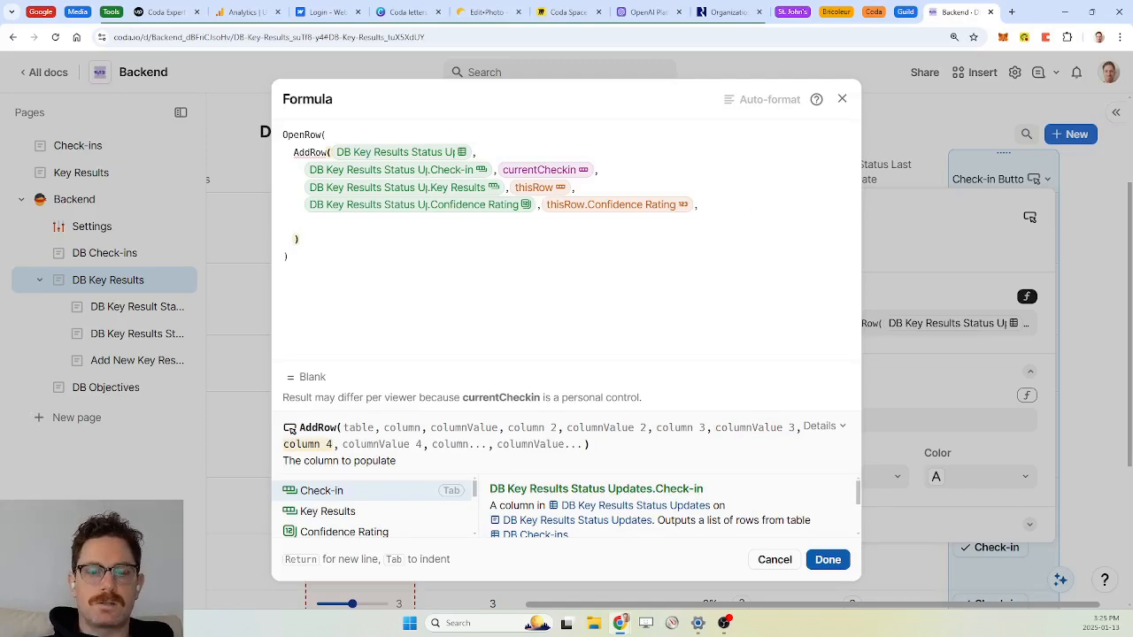
type("status")
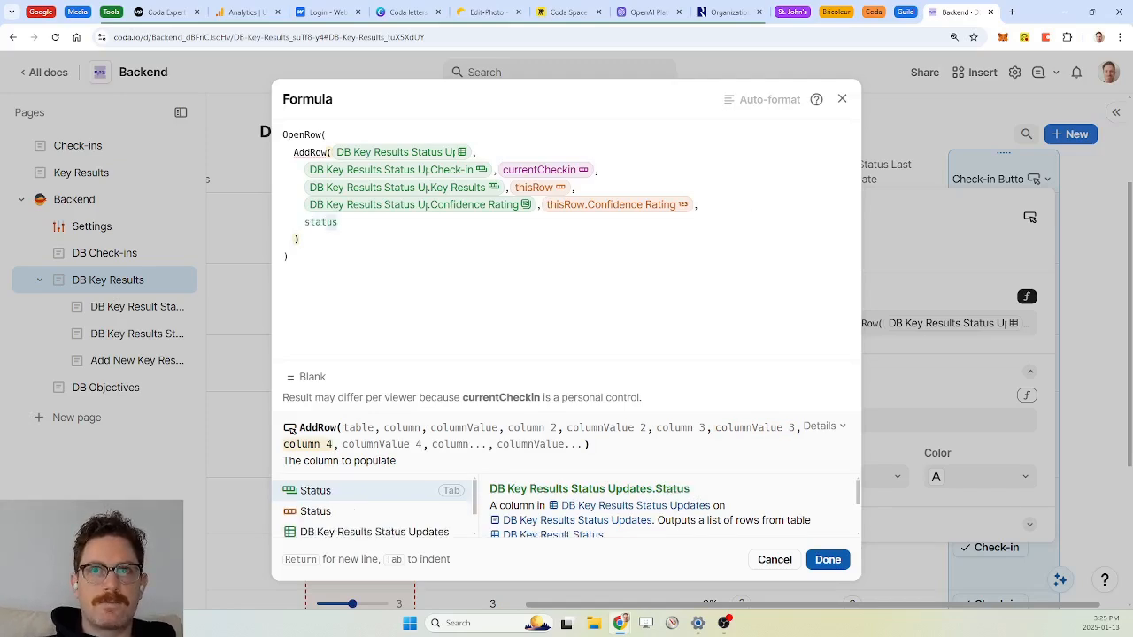
key("Tab")
type(", thisr")
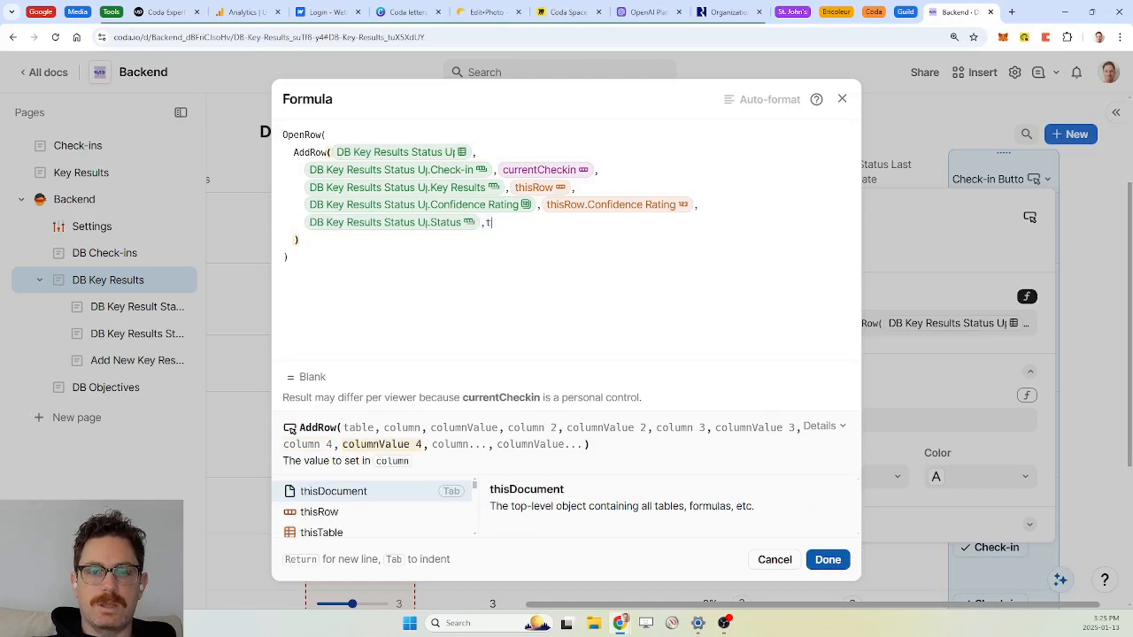
key("Tab")
type(".status")
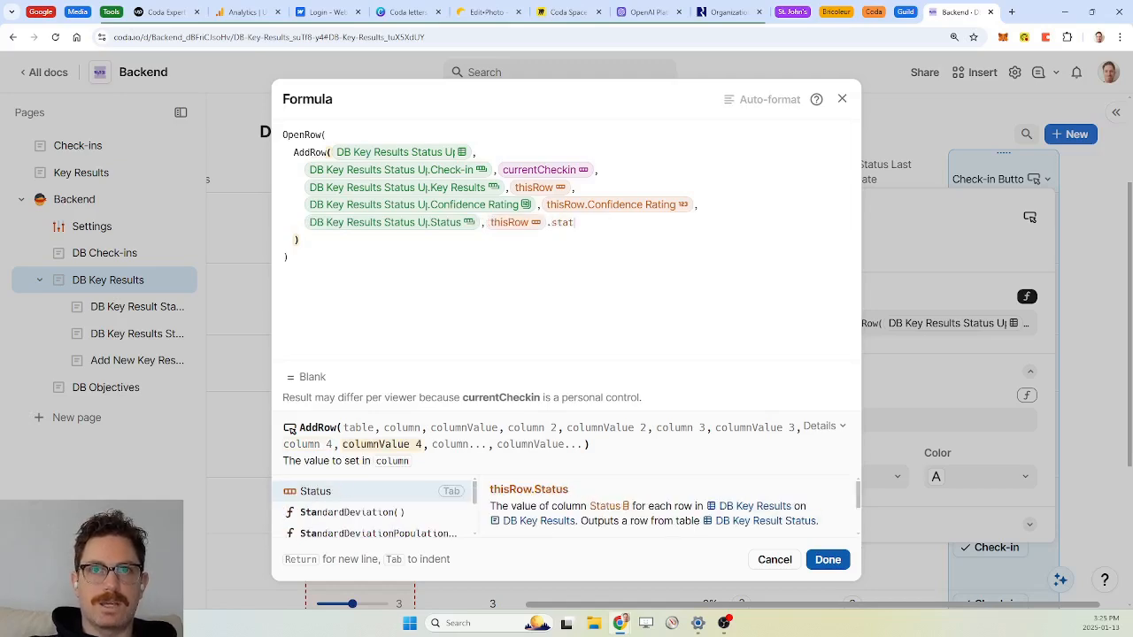
key("Tab")
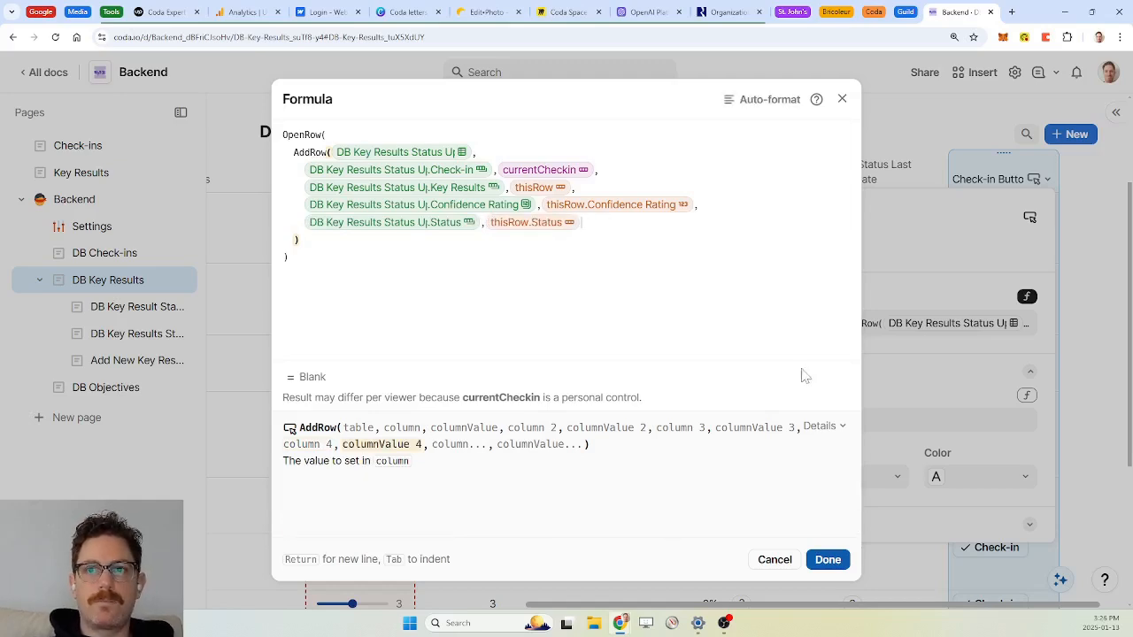
left_click(830, 559)
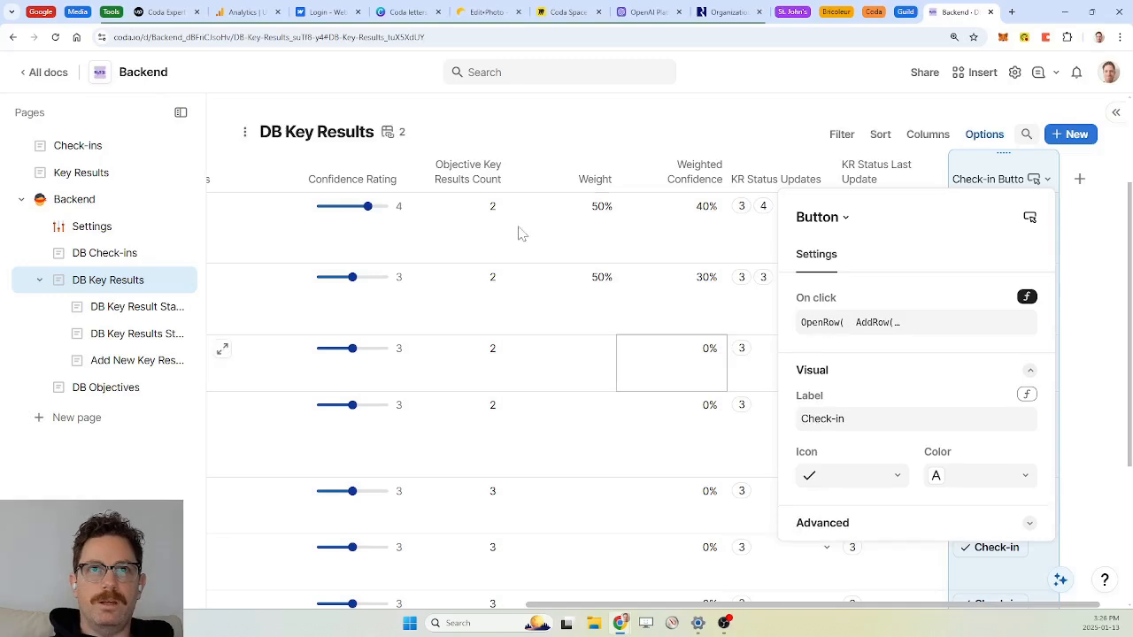
Step: Open the Confidence Rating column's formula in DB Key Results and copy it
left_click(779, 179)
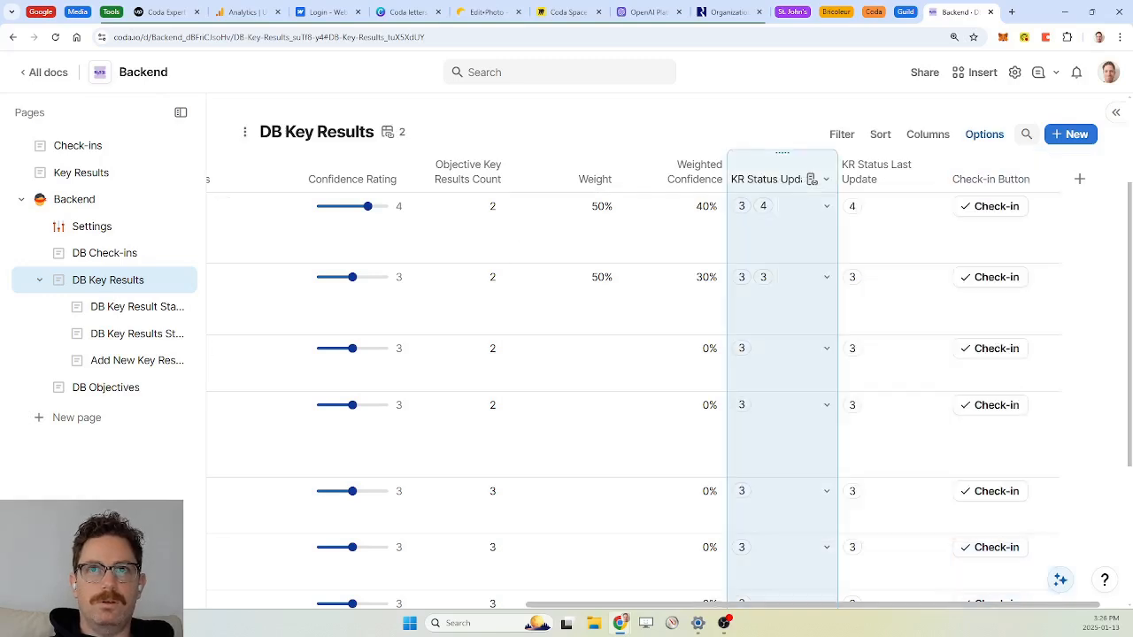
scroll(645, 241, "left", 2)
scroll(644, 241, "left", 8)
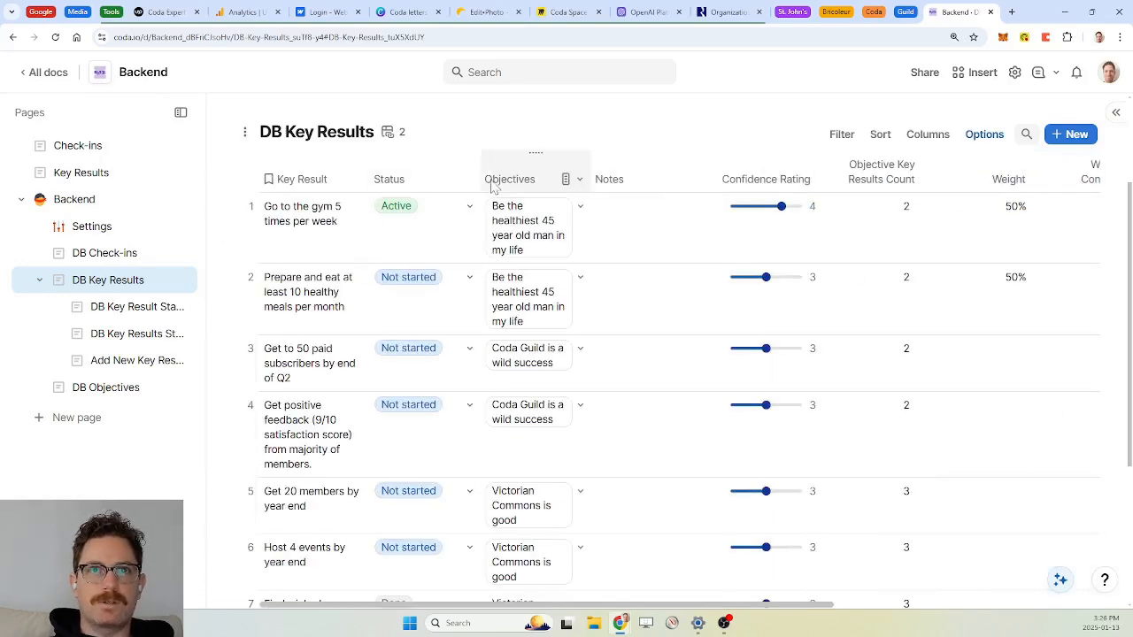
left_click(801, 179)
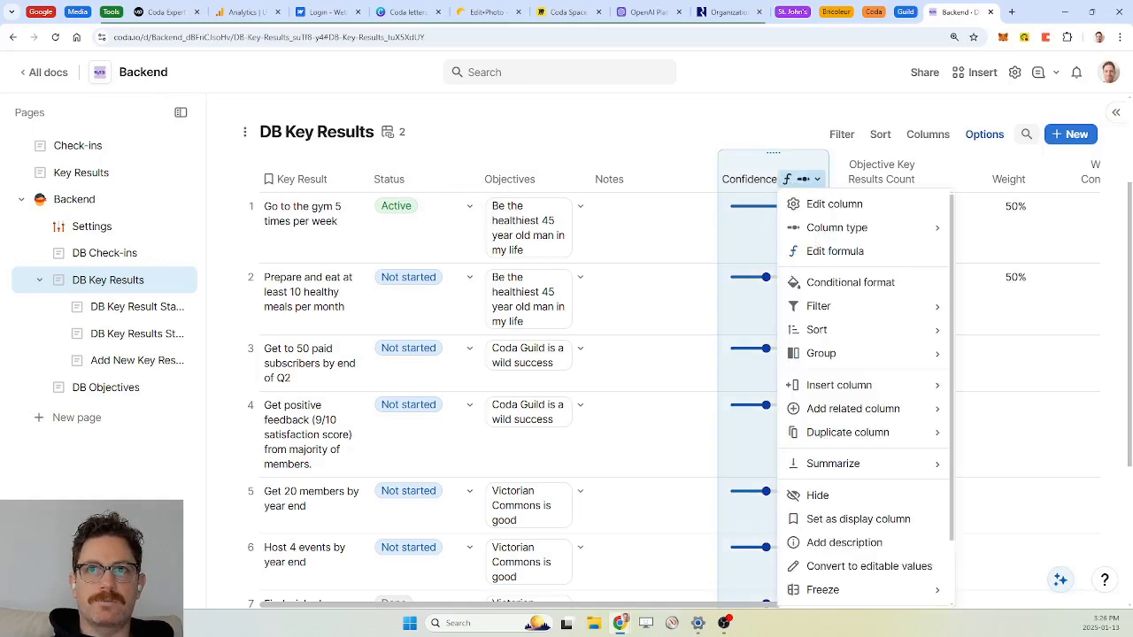
left_click(832, 251)
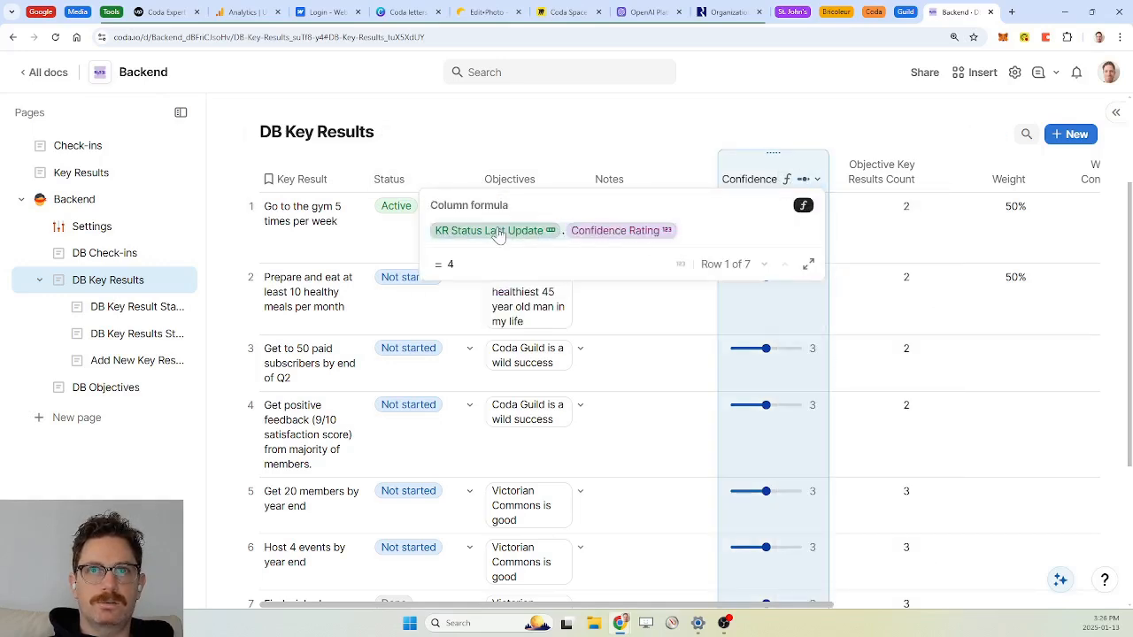
Step: Give the Status column in DB Key Results the formula KR Status Last Update.Status, adapted from the Confidence Rating formula
left_click(403, 183)
left_click(455, 179)
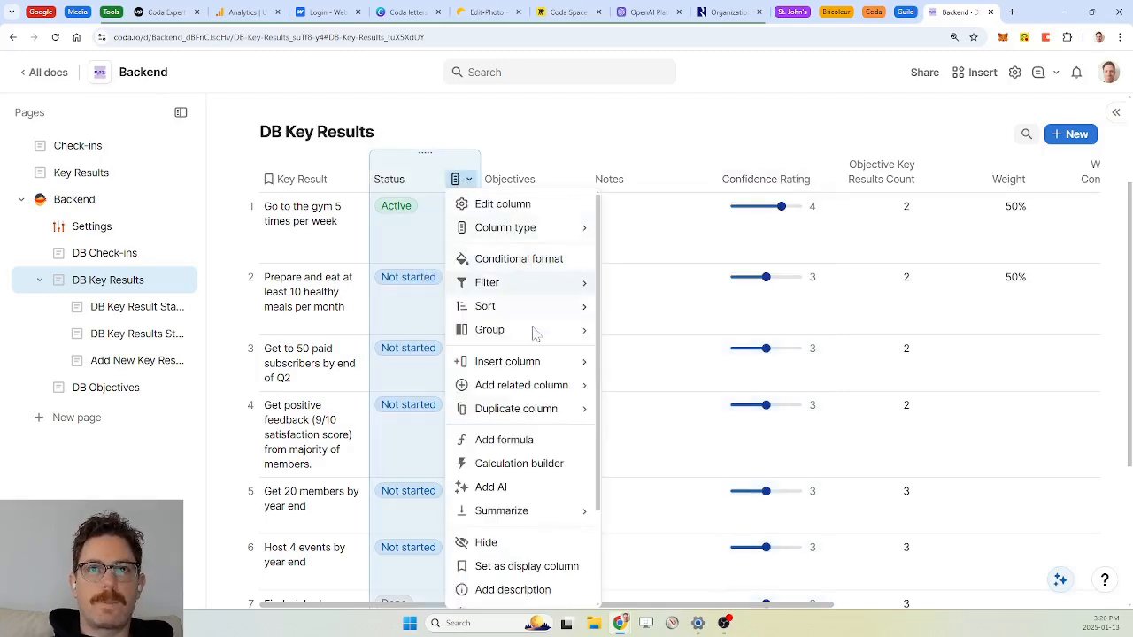
left_click(524, 445)
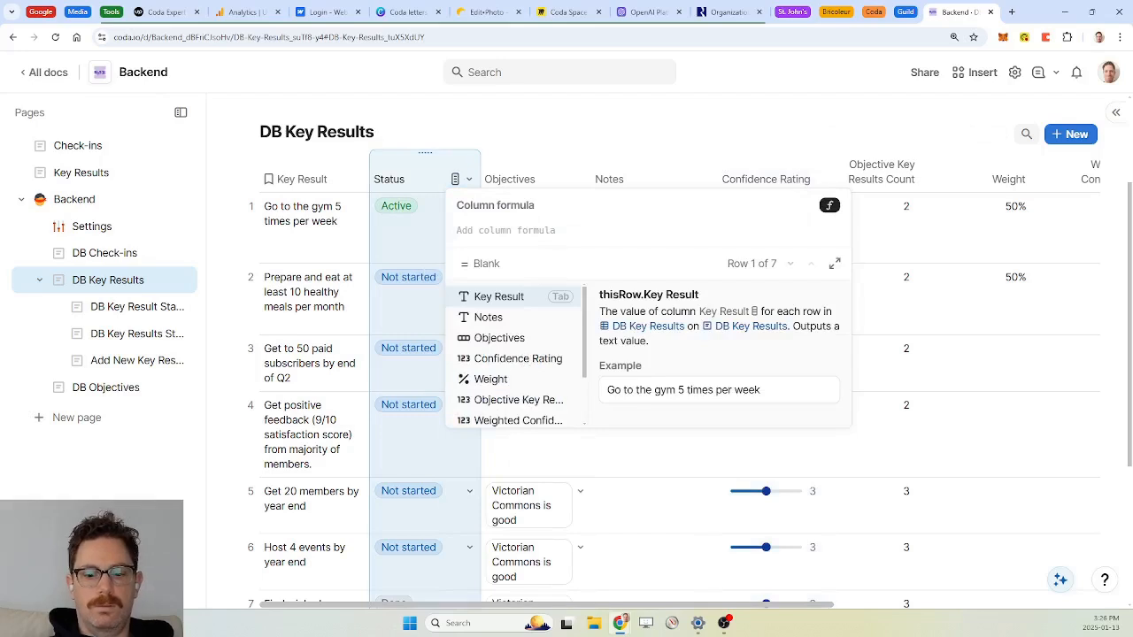
type("KR Status Last Update.Confidence Rating")
left_click(626, 233)
type("status")
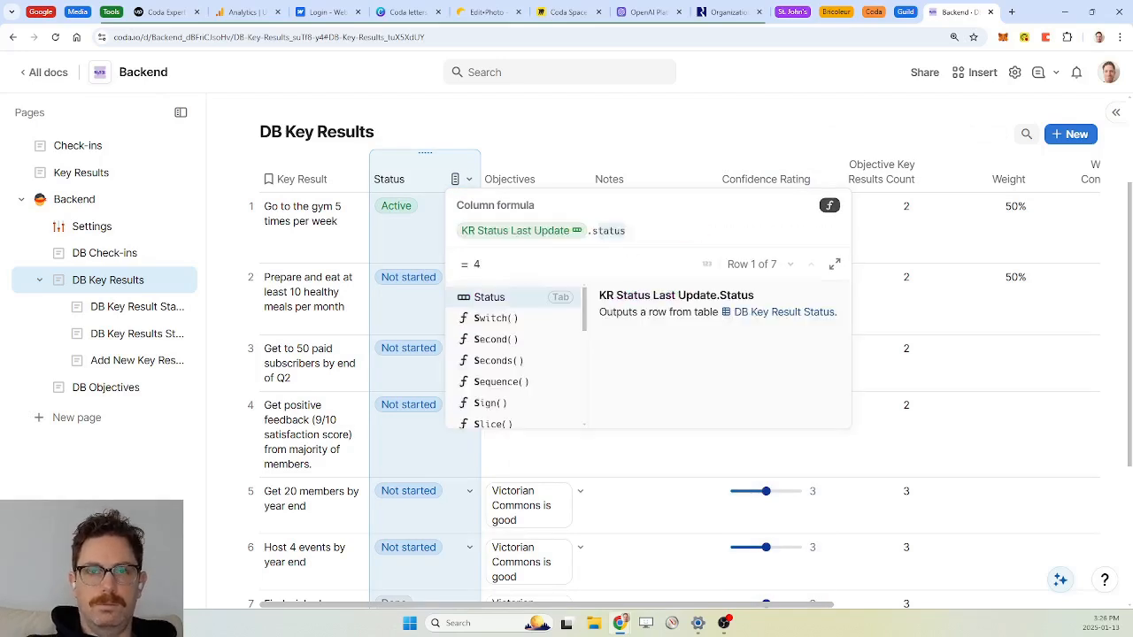
key("Tab")
key("Return")
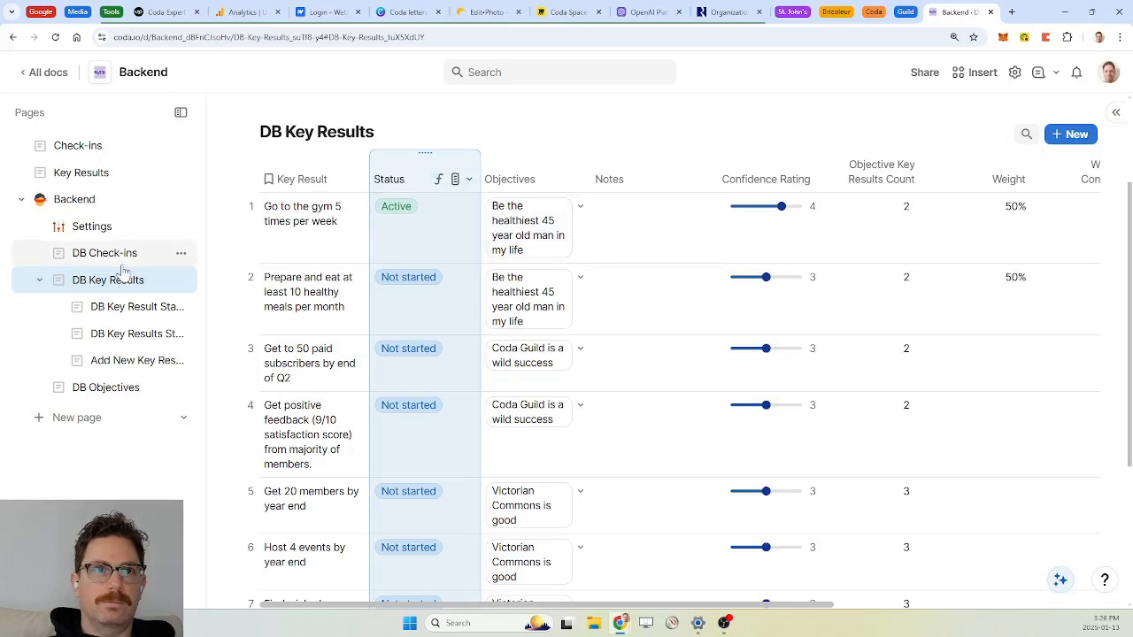
Step: Check the Status values in DB Key Results and on the Key Results page, including the "Find wicked name" row's detail view
scroll(418, 250, "right", 5)
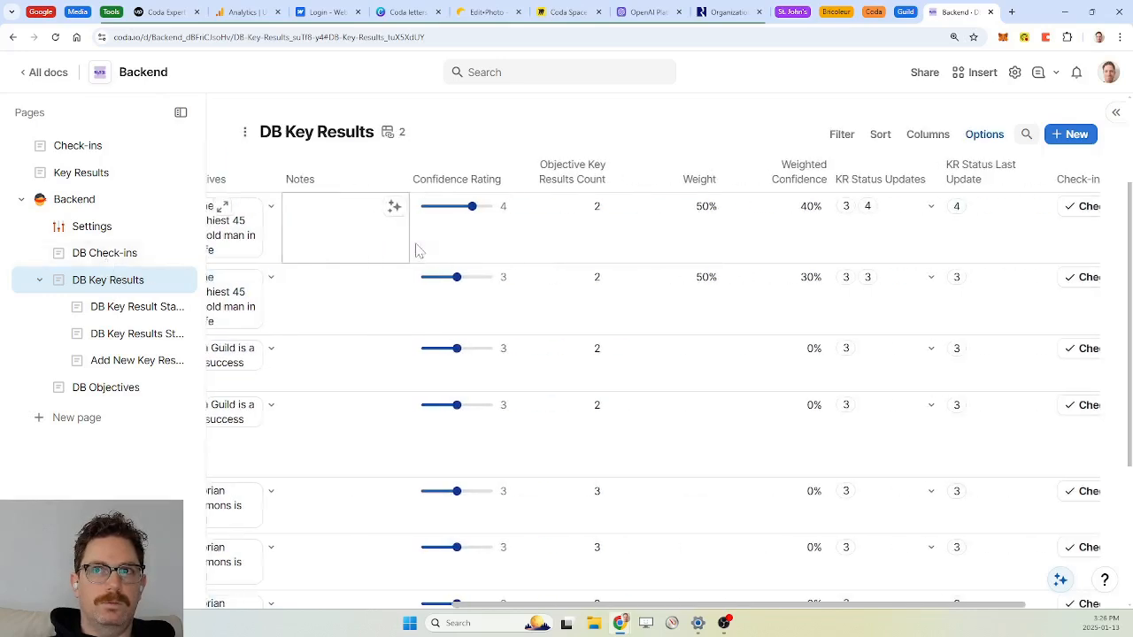
scroll(418, 250, "left", 2)
scroll(418, 251, "left", 3)
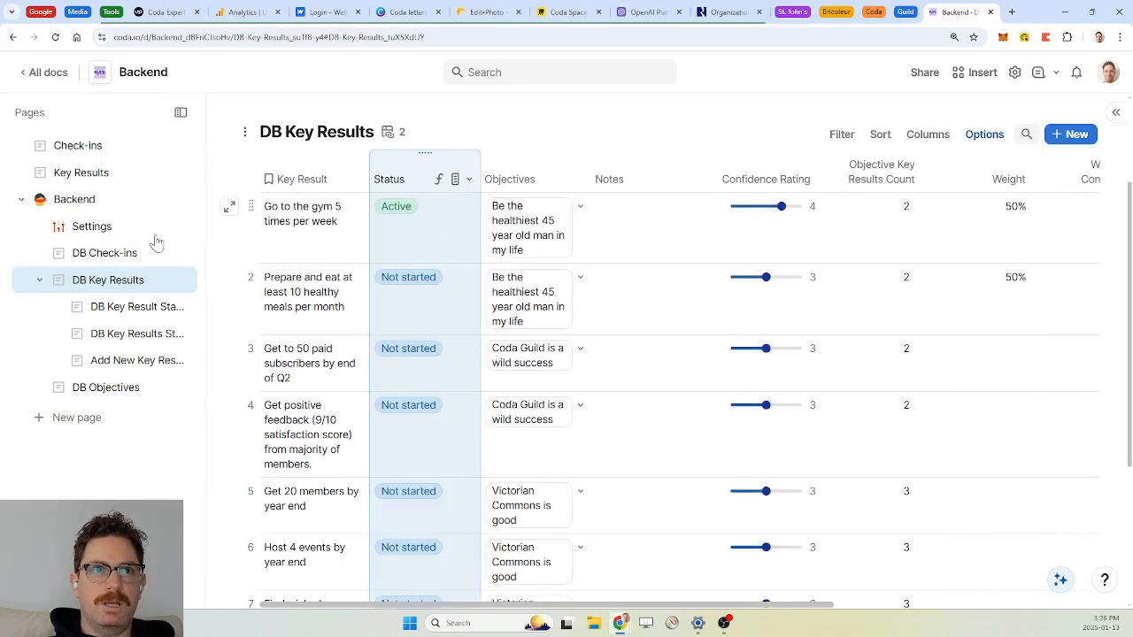
left_click(82, 174)
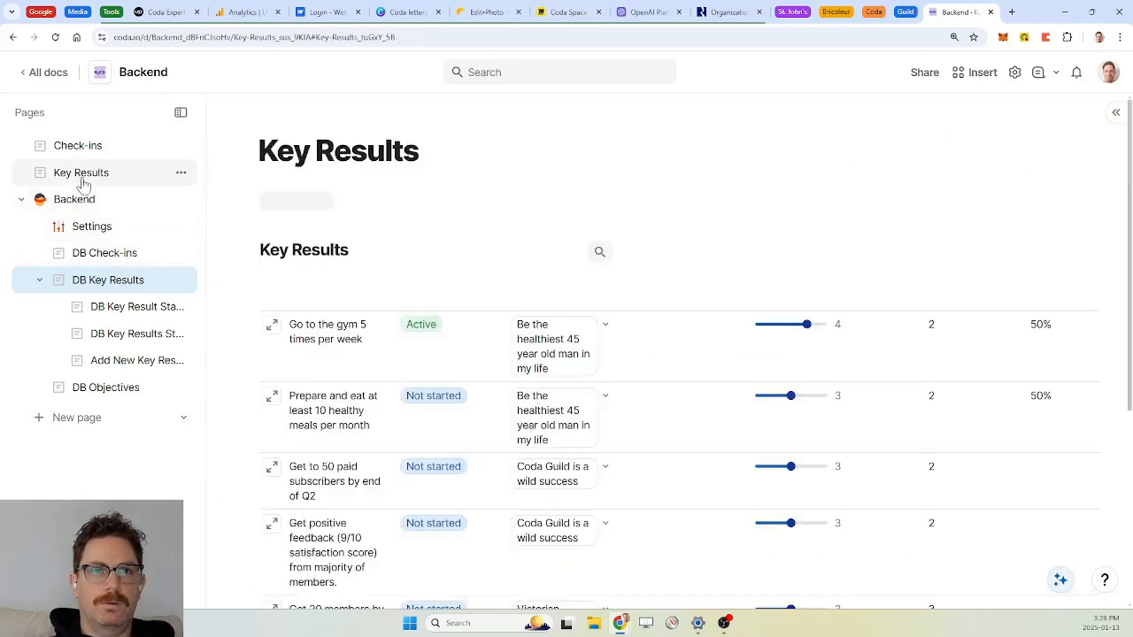
scroll(452, 337, "down", 4)
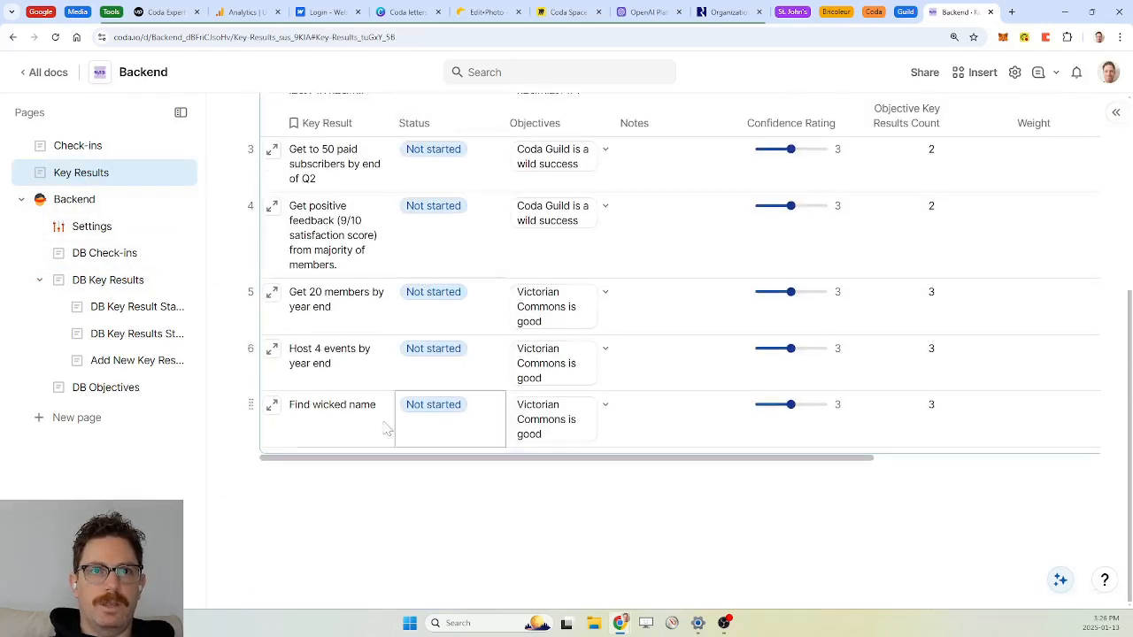
left_click(271, 405)
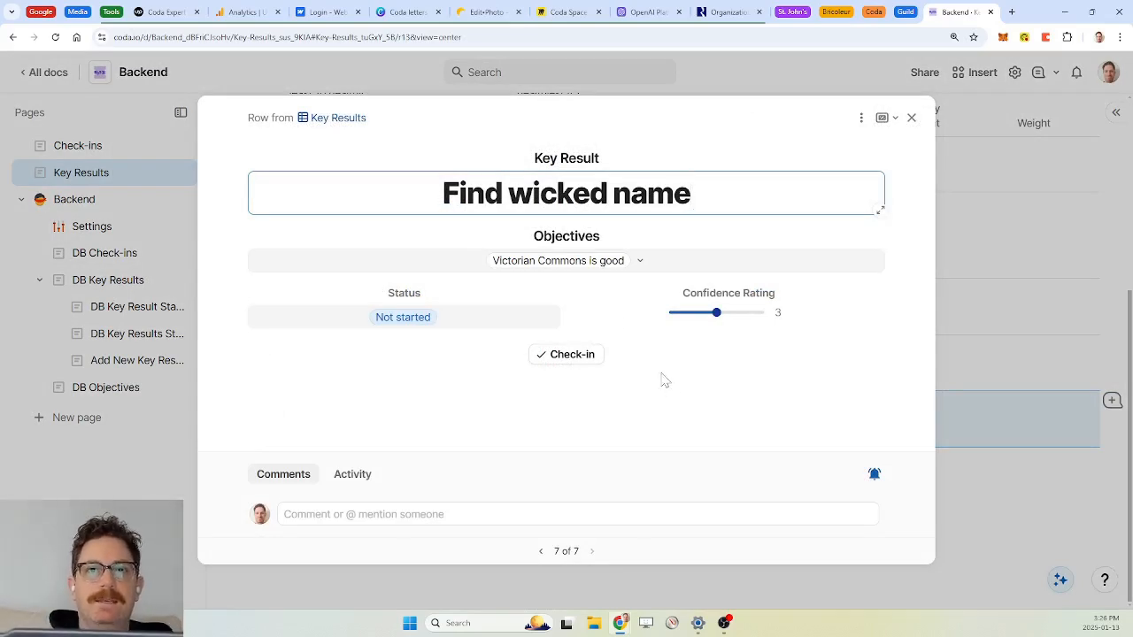
left_click(912, 118)
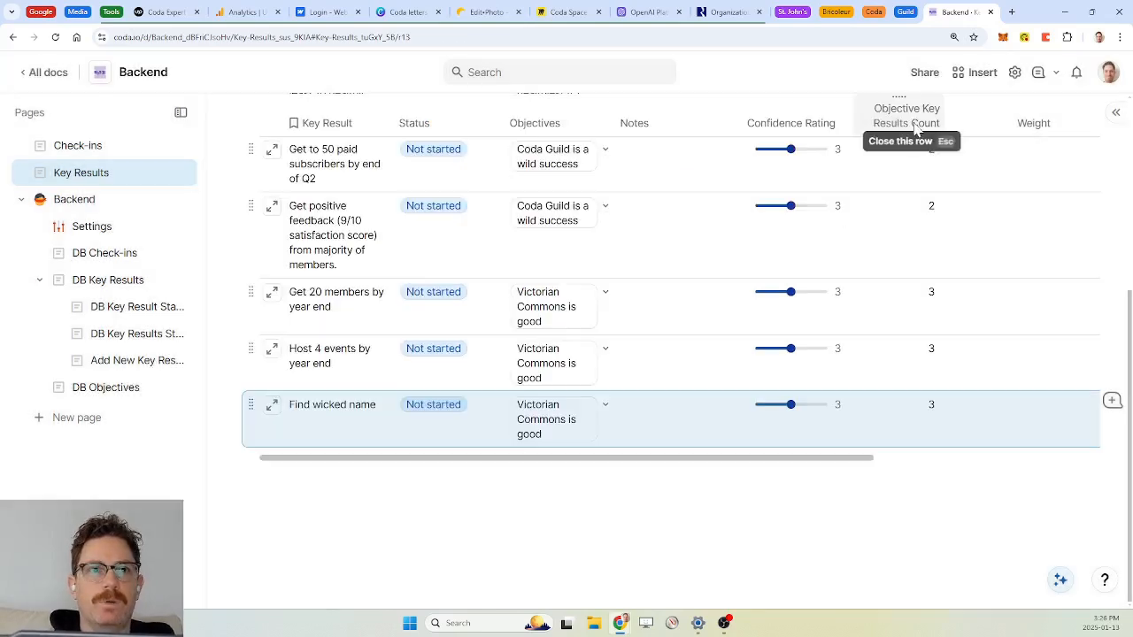
Step: Open the Add New Key Result page under DB Key Results
left_click(118, 364)
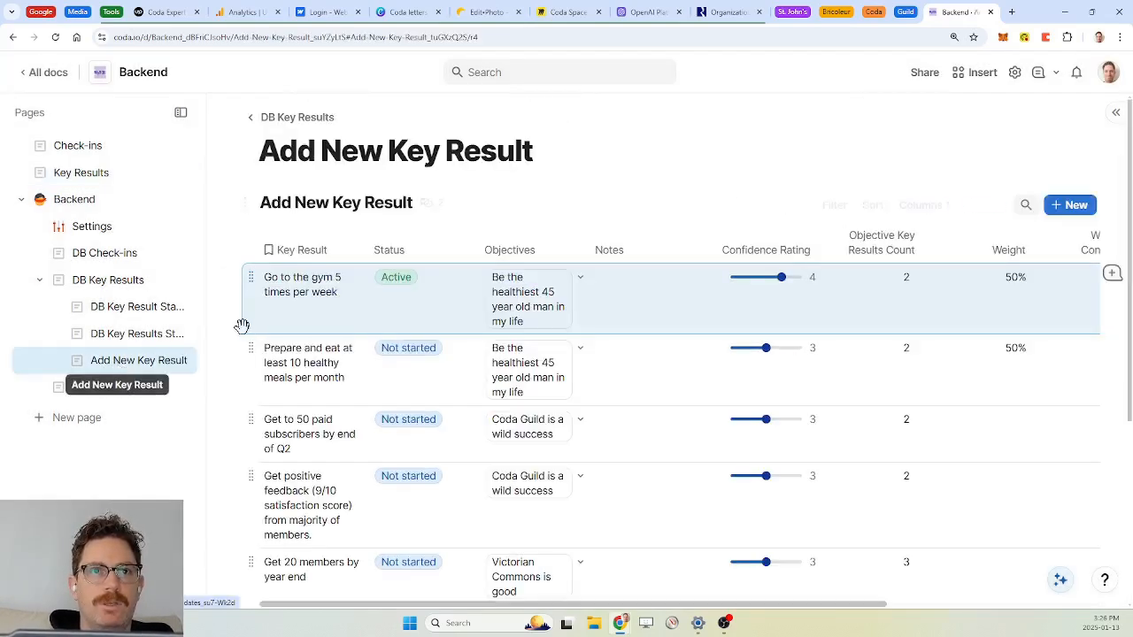
Step: Open the "Find wicked name" key result row and start editing its detail layout
left_click(228, 282)
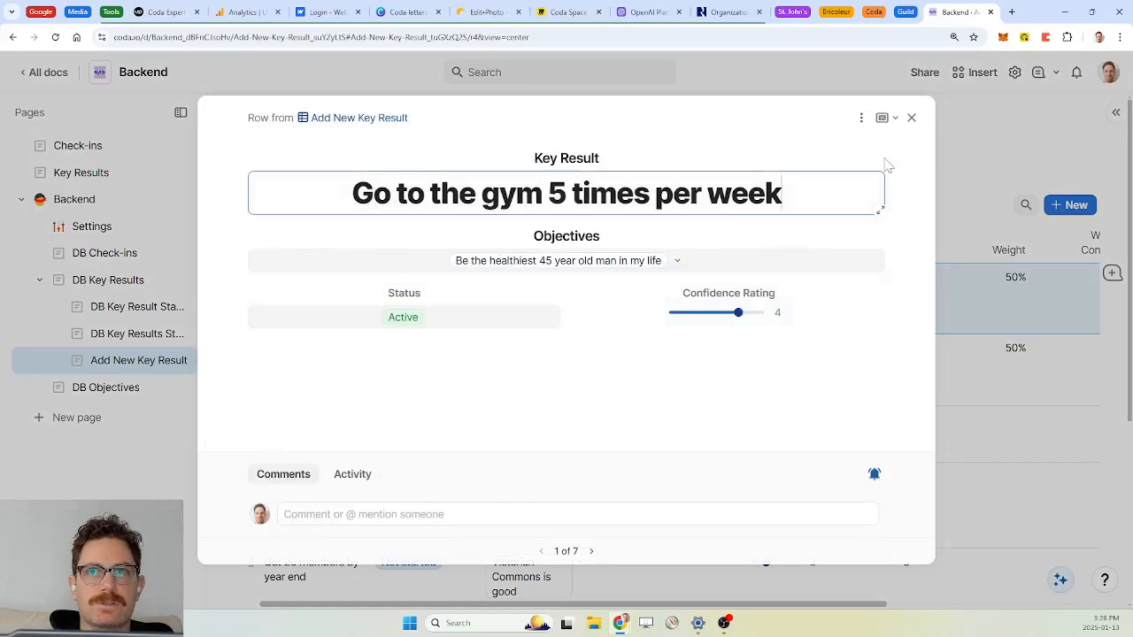
left_click(913, 119)
scroll(523, 295, "down", 3)
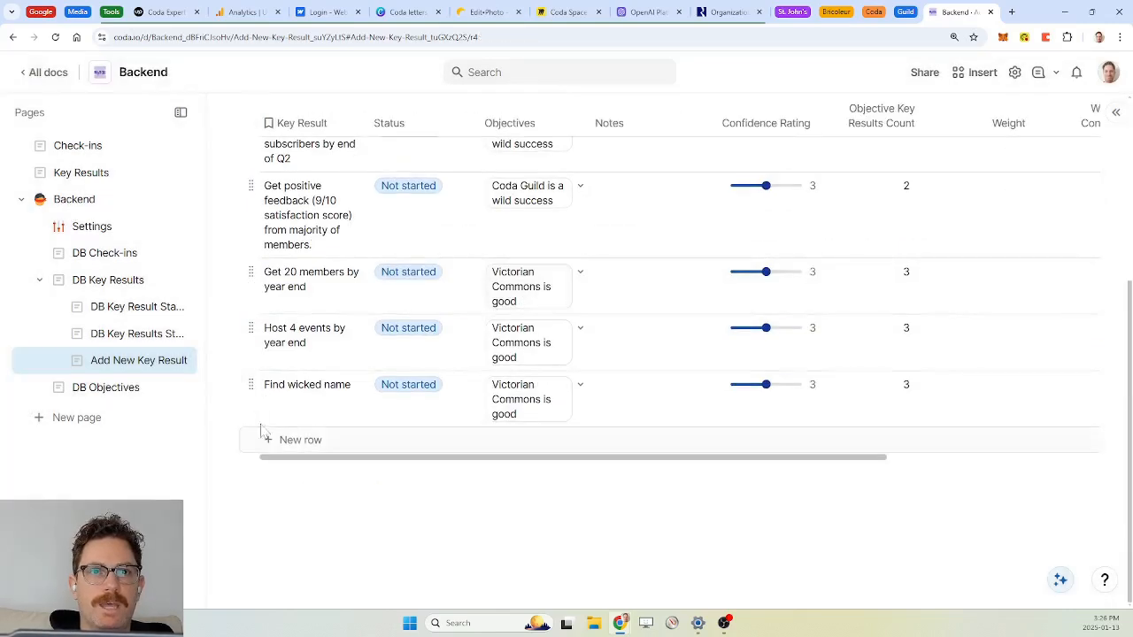
left_click(230, 388)
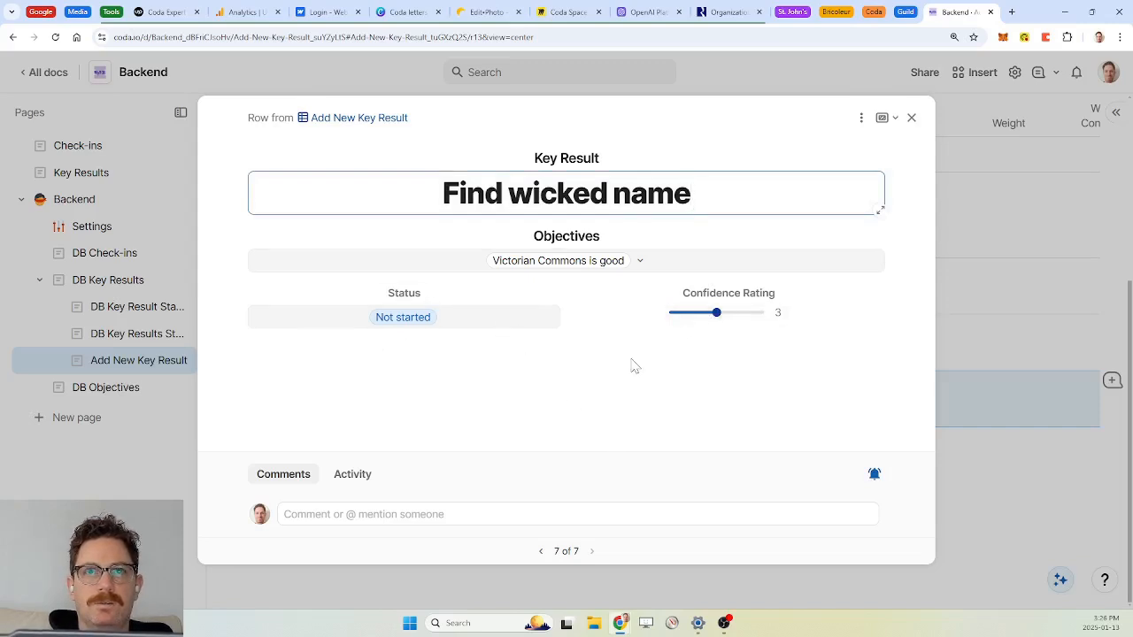
left_click(863, 119)
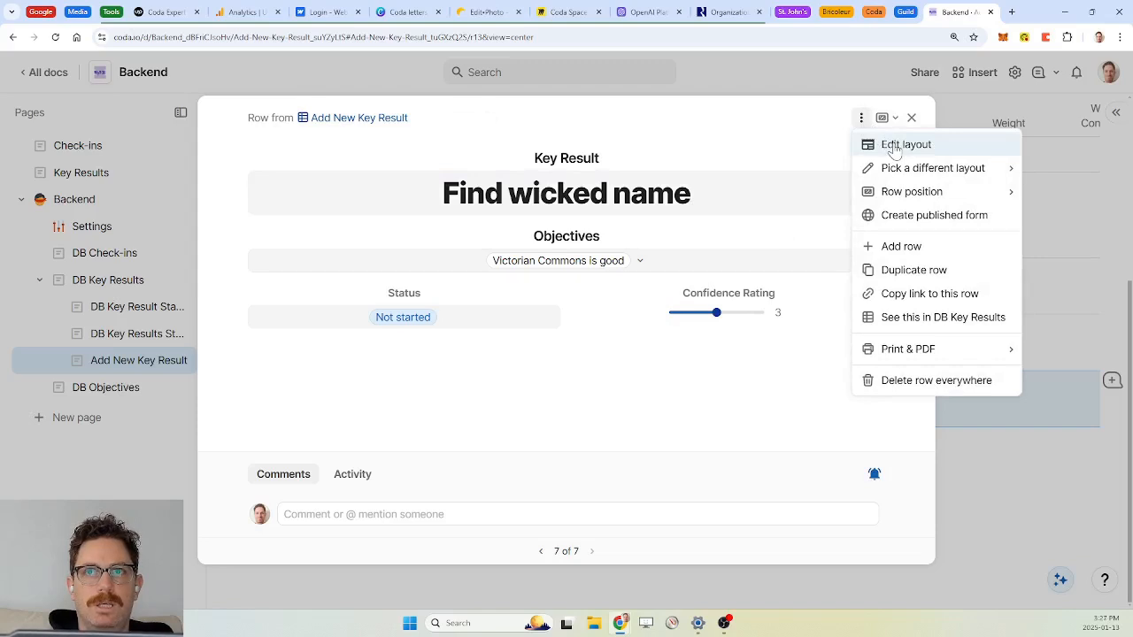
left_click(894, 146)
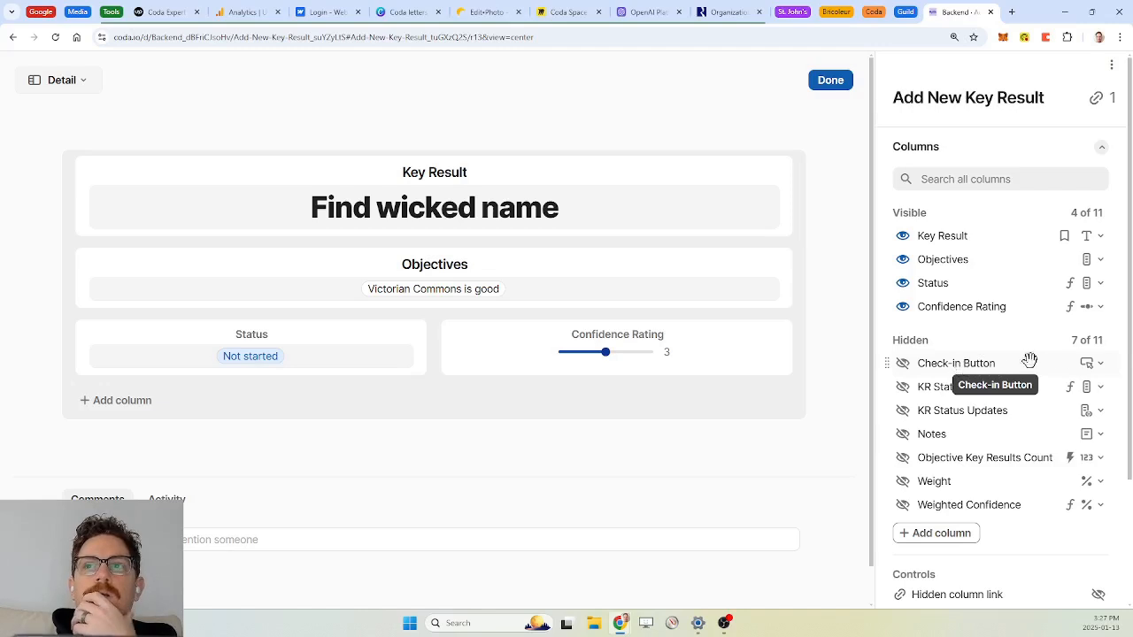
Step: Duplicate the Check-in Button column and show the copy in the layout
left_click(1101, 367)
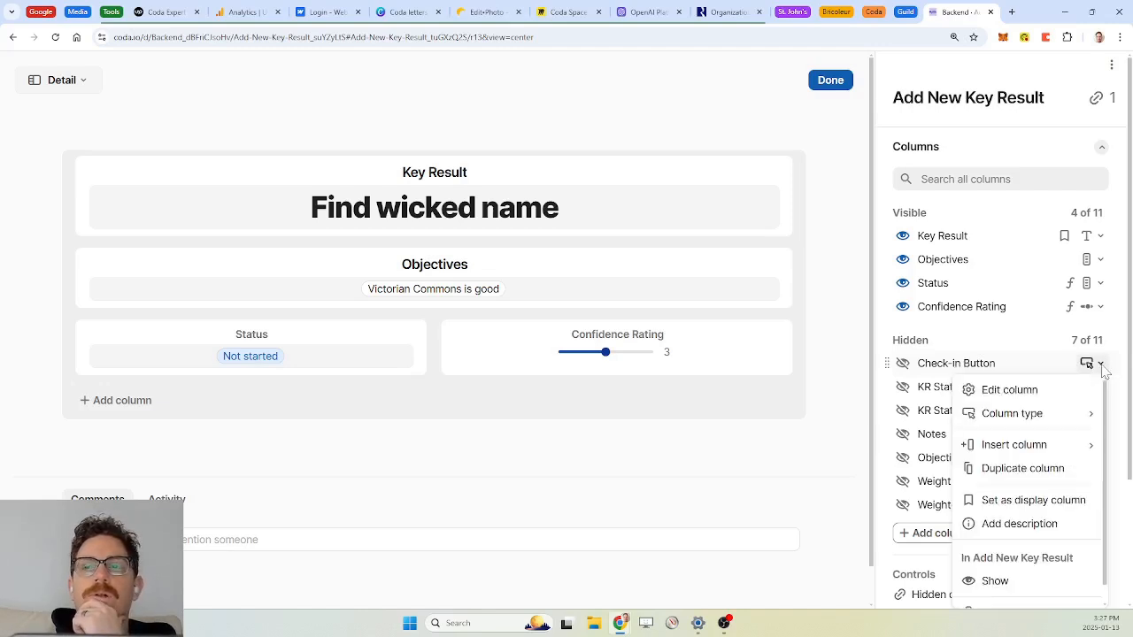
left_click(1032, 470)
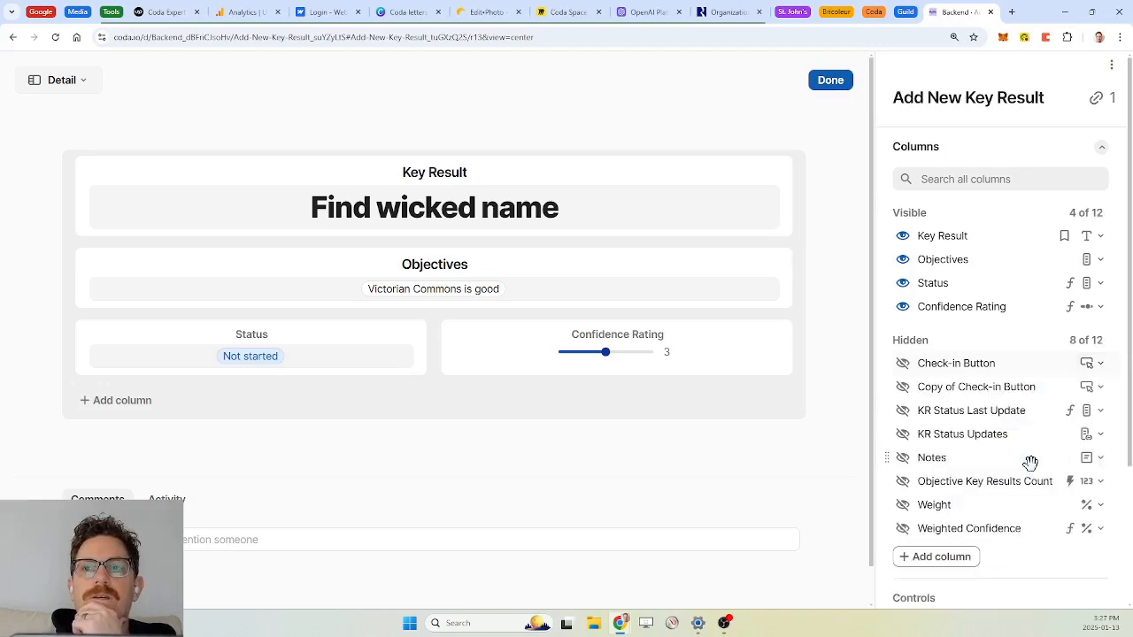
left_click(902, 387)
Step: Center-align the copied check-in button field in the layout
left_click(519, 403)
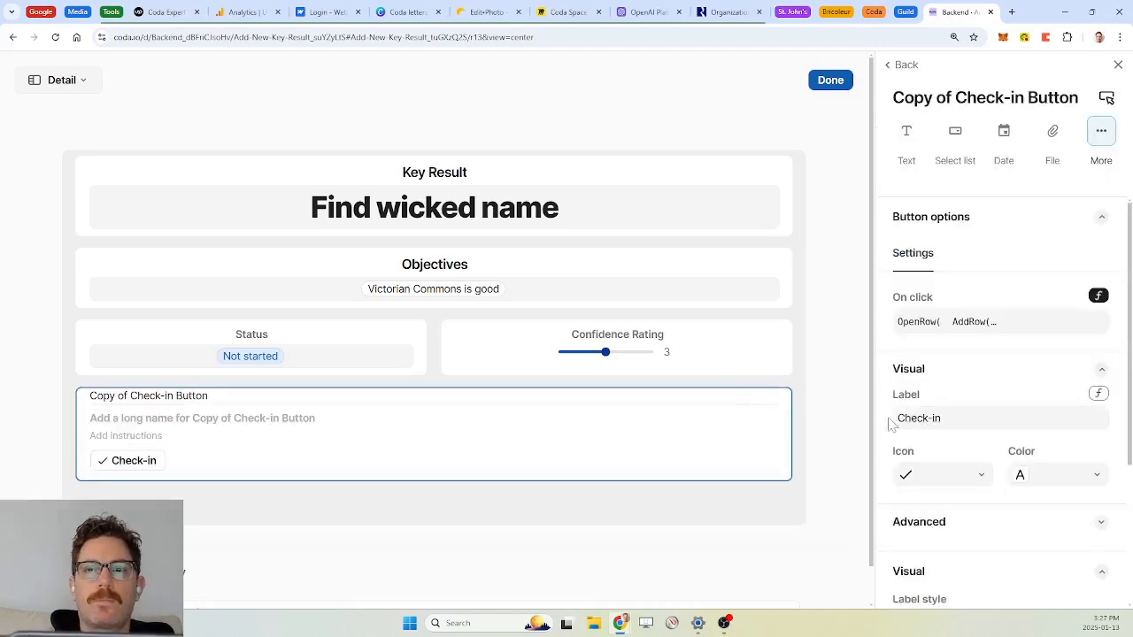
scroll(890, 420, "down", 3)
left_click(936, 572)
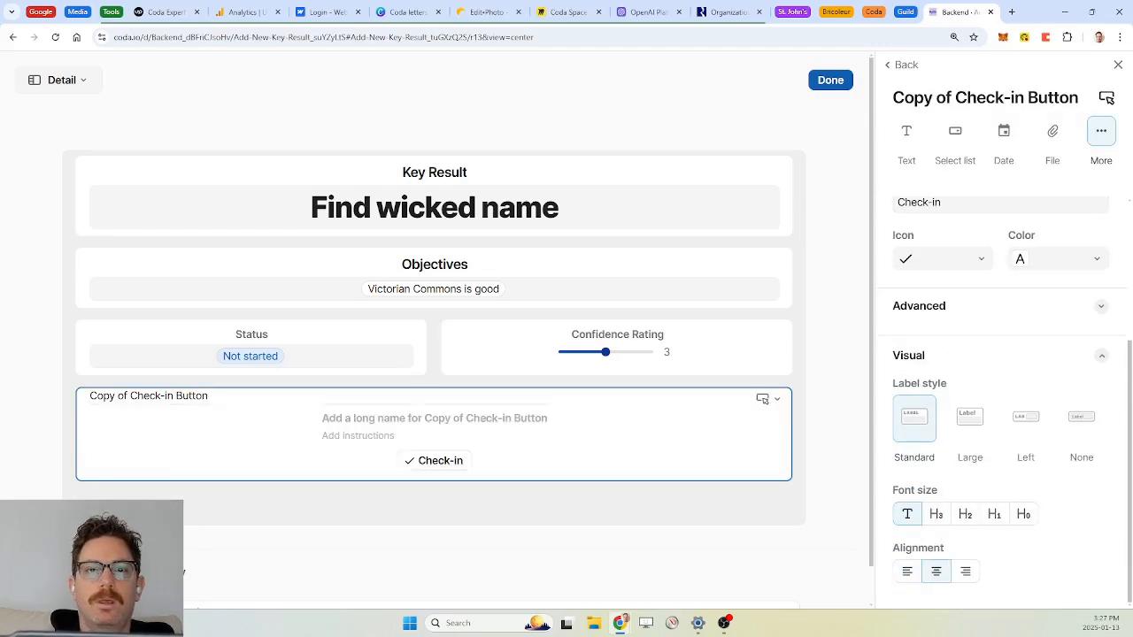
Step: Rename the copied check-in button column to "Update KR"
left_click(149, 396)
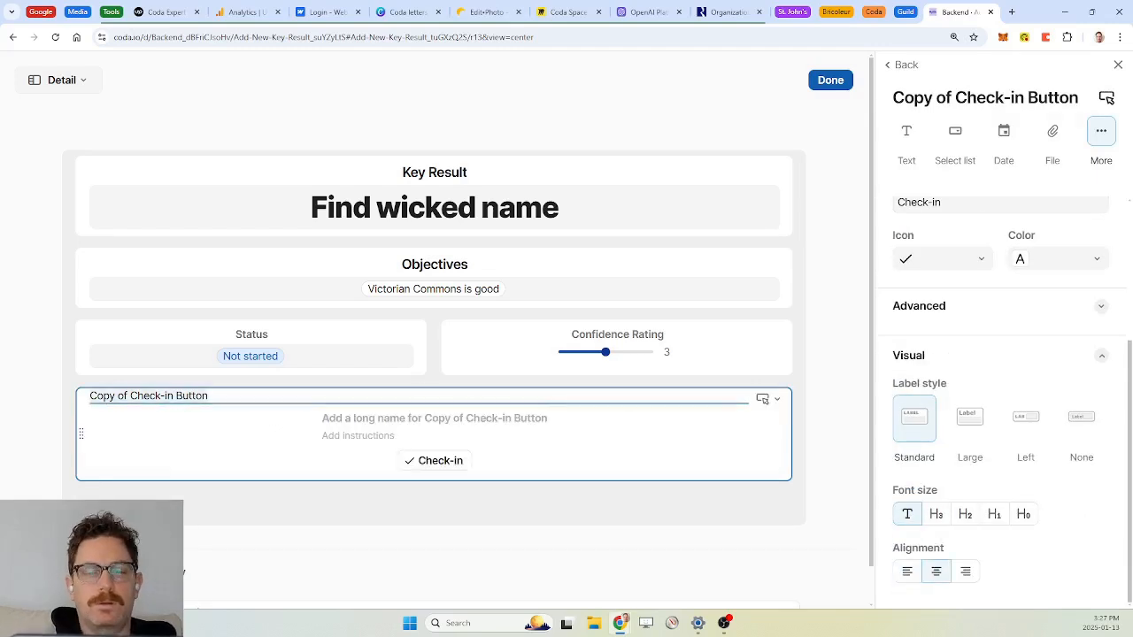
key("ctrl+a")
type("U")
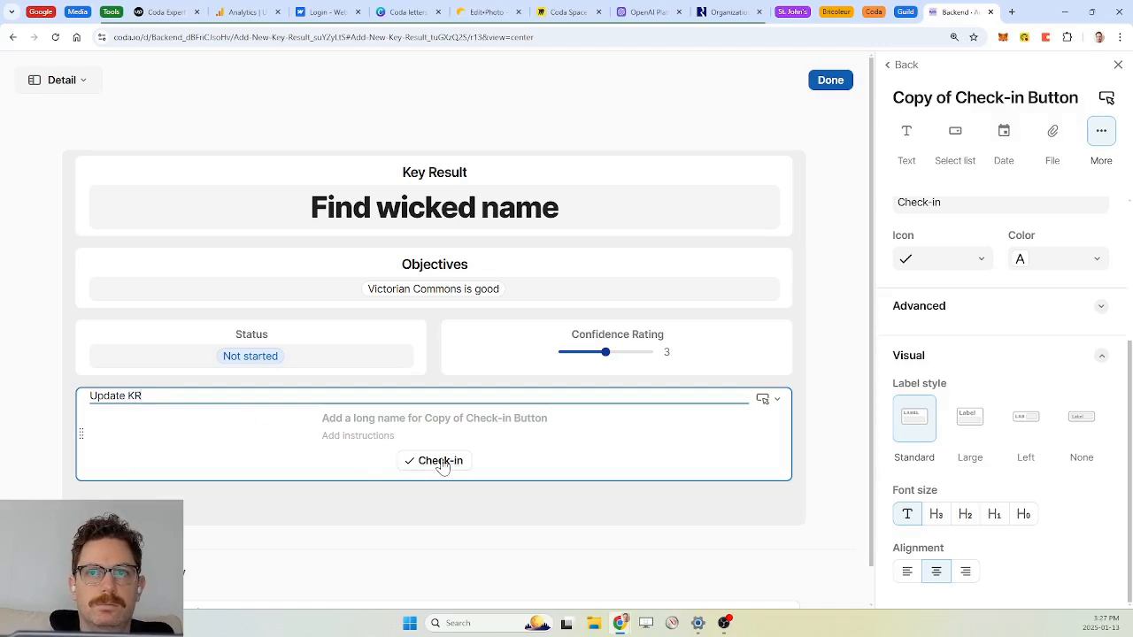
Step: Change the copied button's display label to "Update KR"
scroll(920, 336, "up", 1)
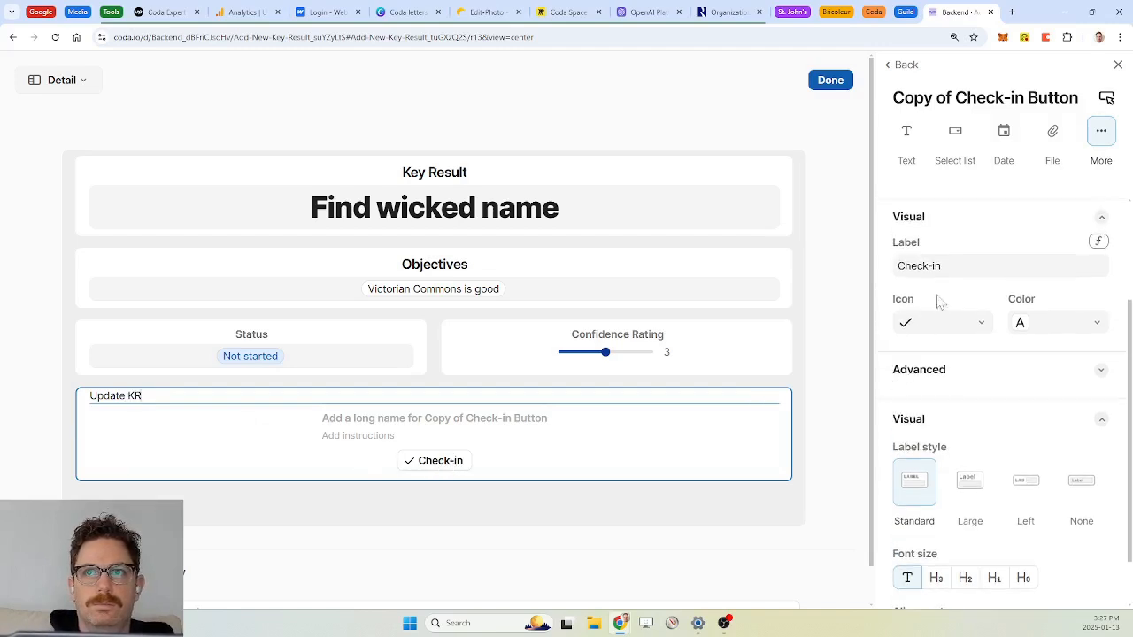
left_click(936, 266)
key("BackSpace")
key("BackSpace")
key("BackSpace")
key("BackSpace")
key("BackSpace")
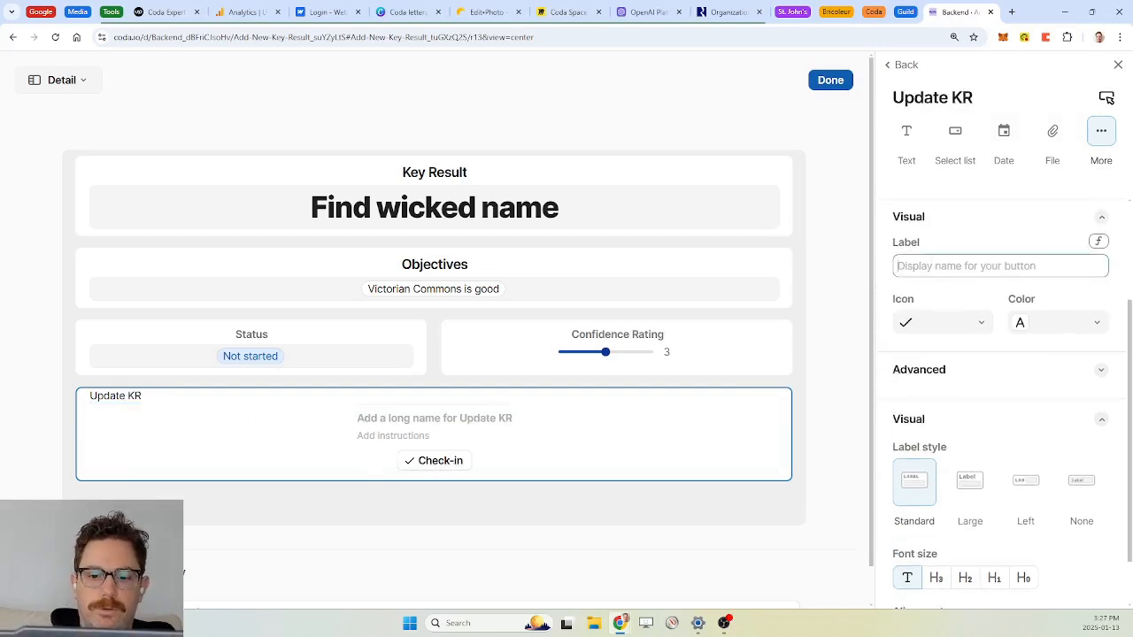
type("Update KR")
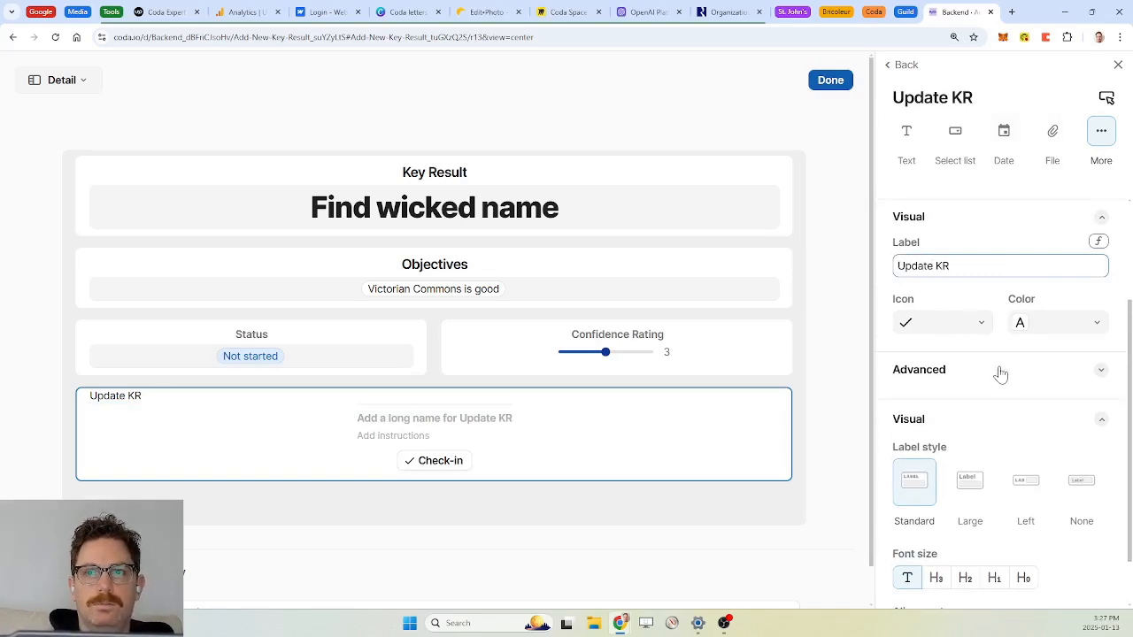
Step: Set the Update KR button to show alerts only for errors and return to the column list
scroll(1005, 387, "down", 1)
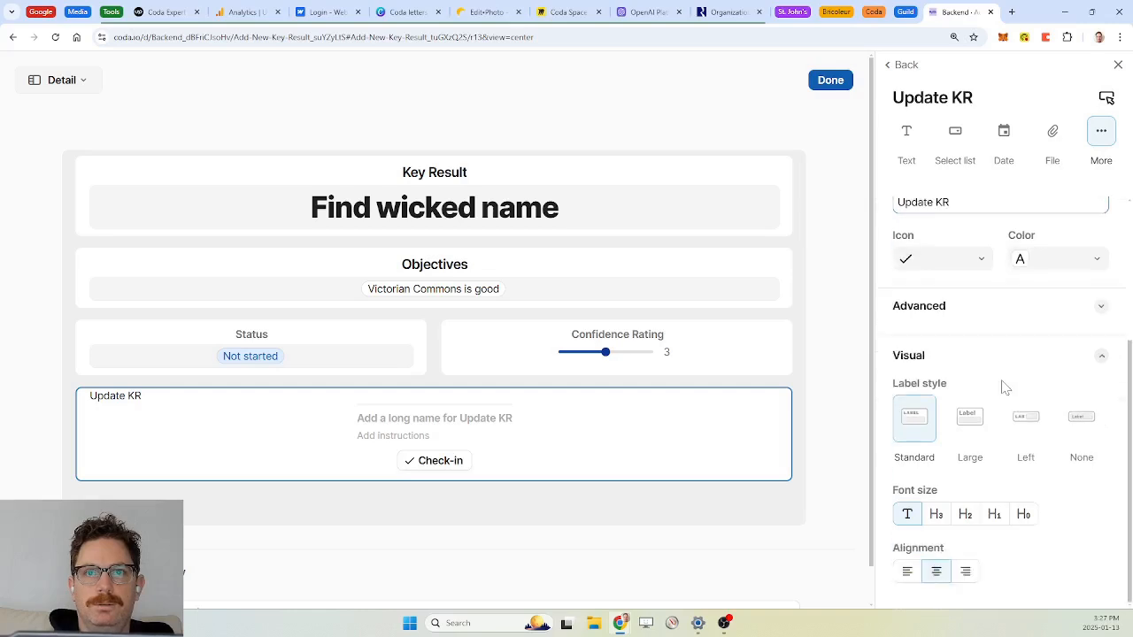
left_click(1006, 317)
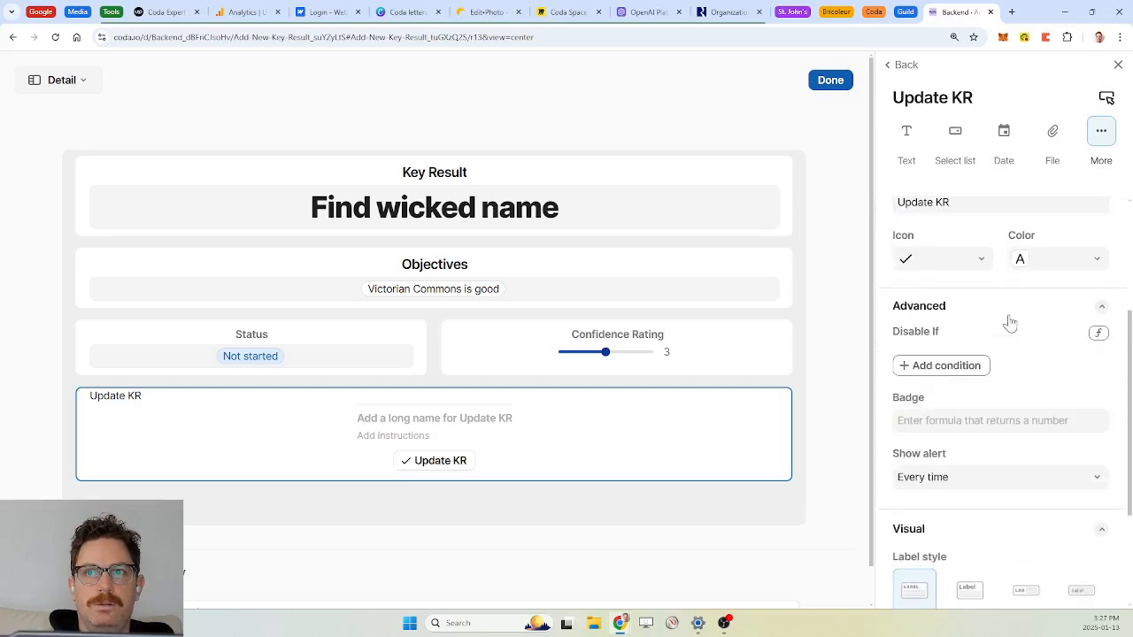
left_click(984, 478)
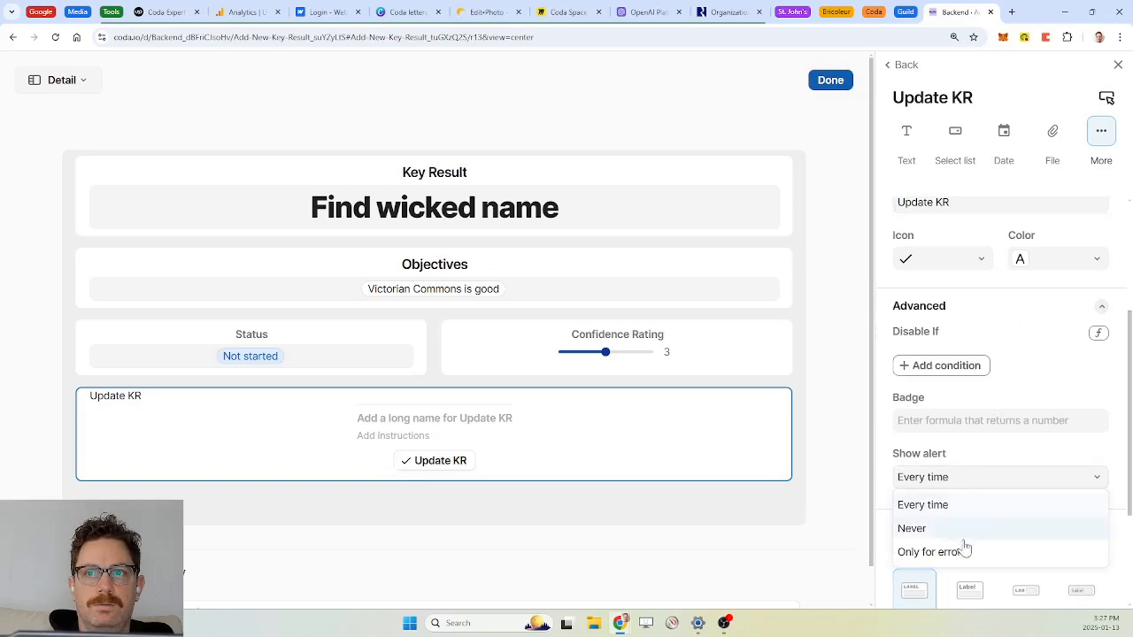
left_click(961, 552)
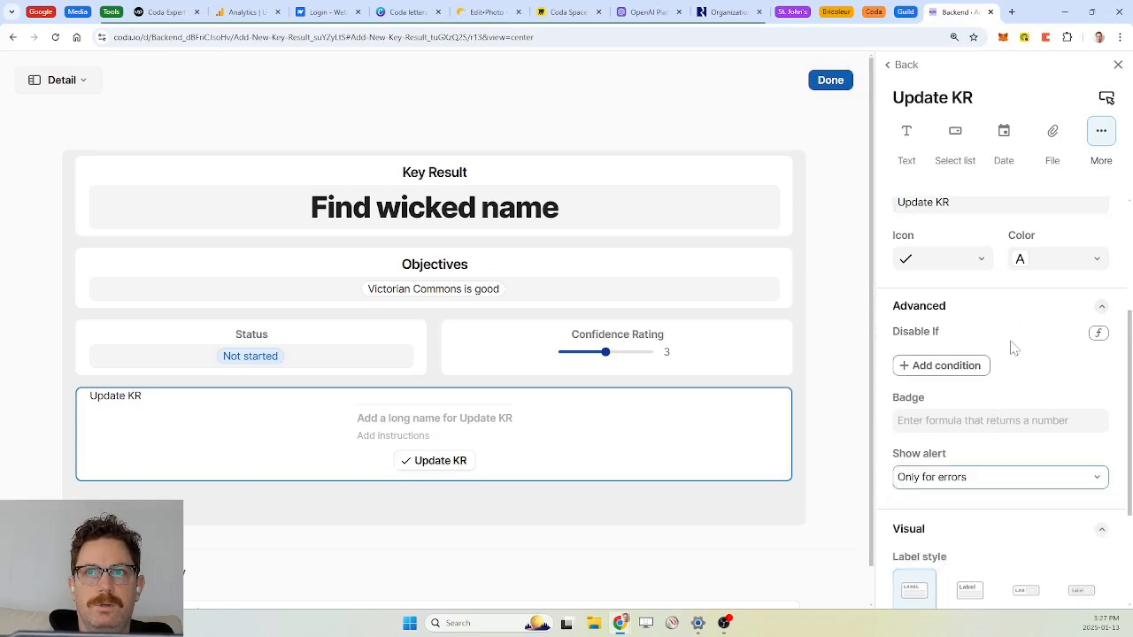
left_click(906, 65)
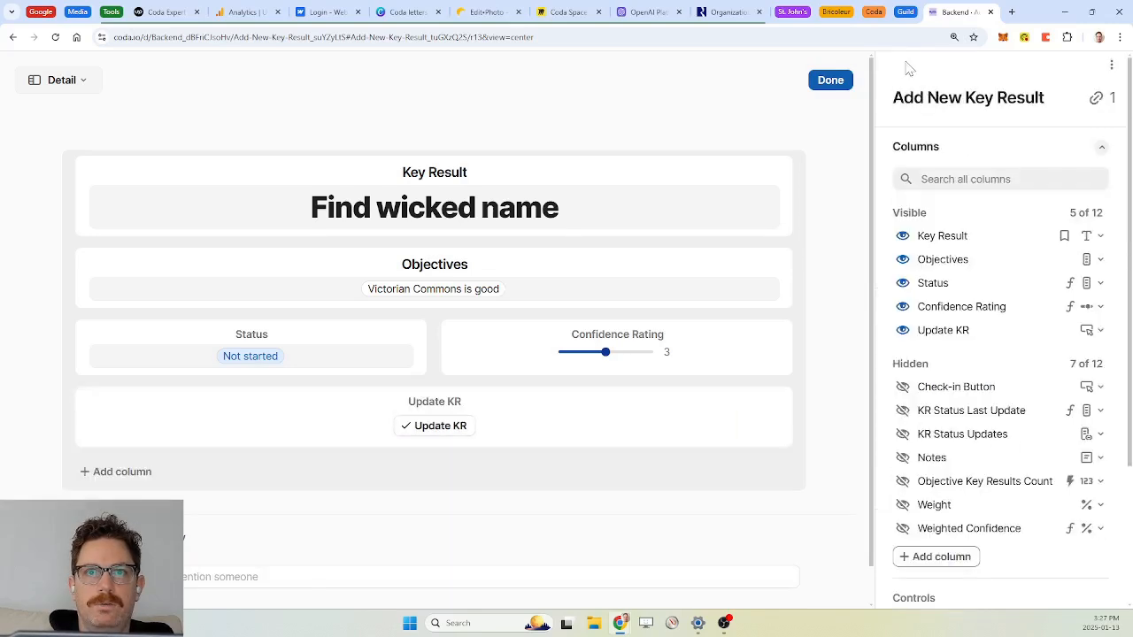
Step: Temporarily show the original Check-in Button column, set its alerts to "Only for errors", and hide it again
left_click(903, 386)
left_click(598, 482)
scroll(1004, 316, "down", 3)
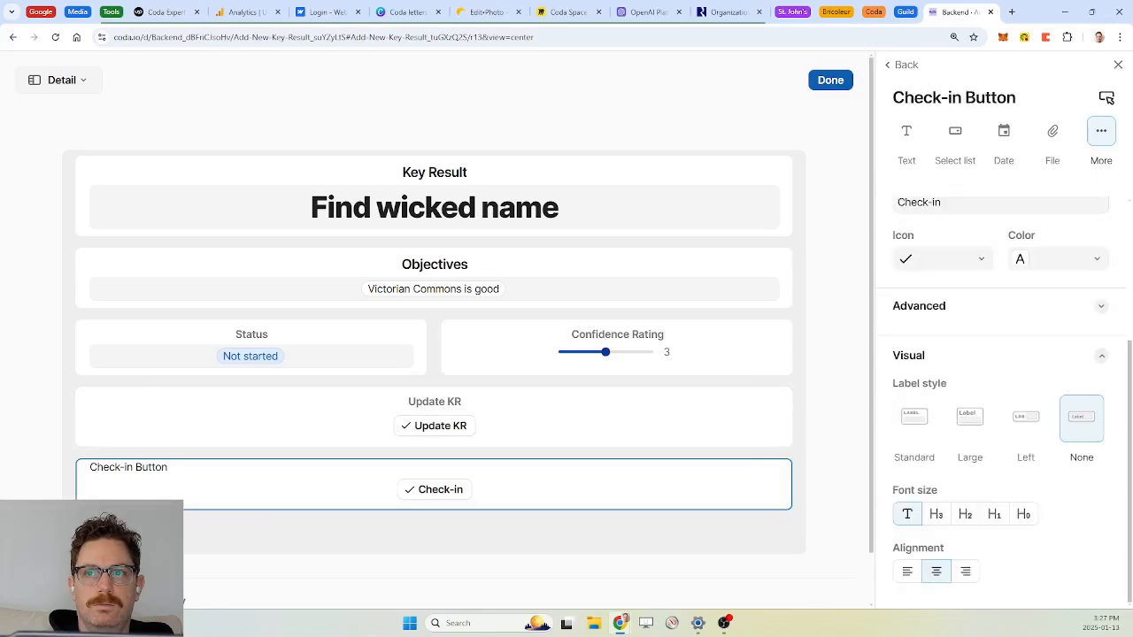
left_click(1007, 312)
scroll(1009, 410, "down", 2)
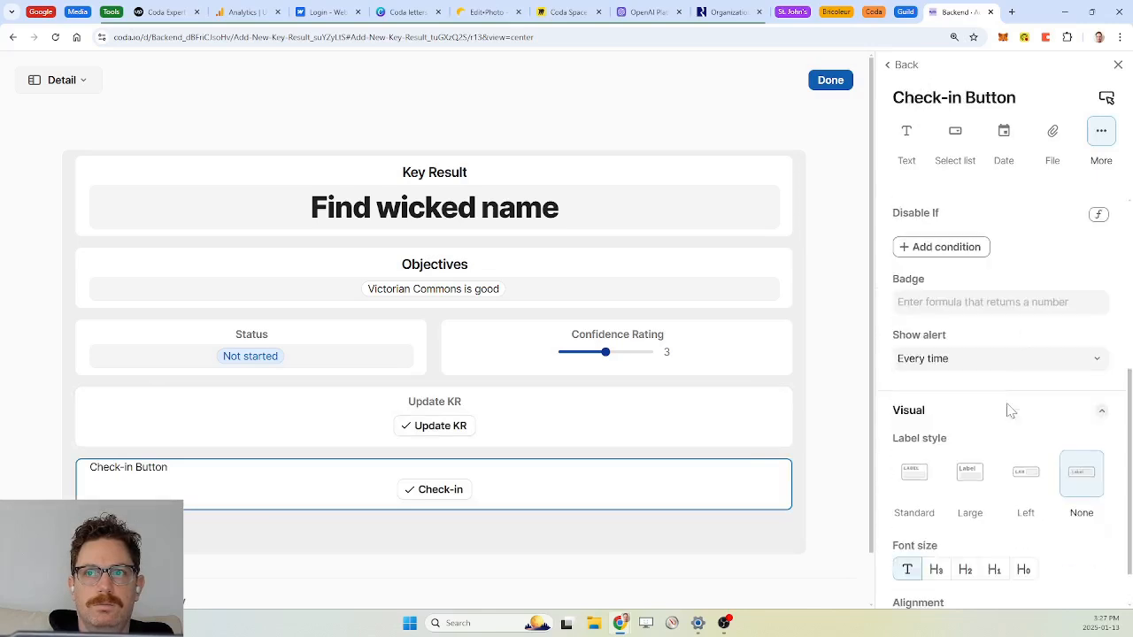
left_click(968, 367)
left_click(964, 433)
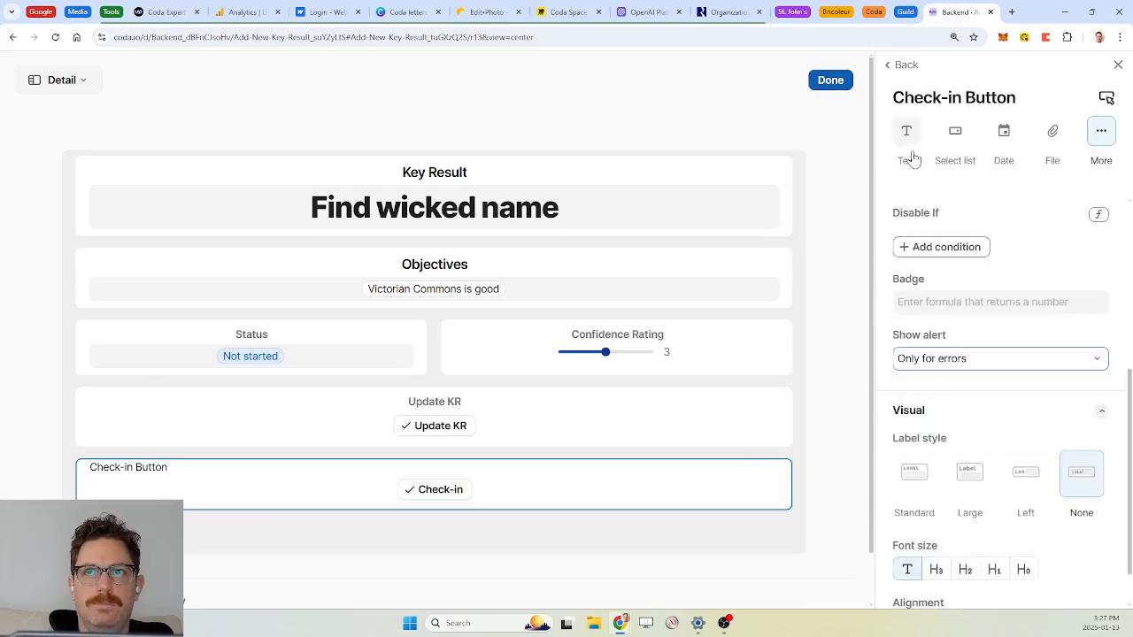
left_click(907, 65)
left_click(903, 355)
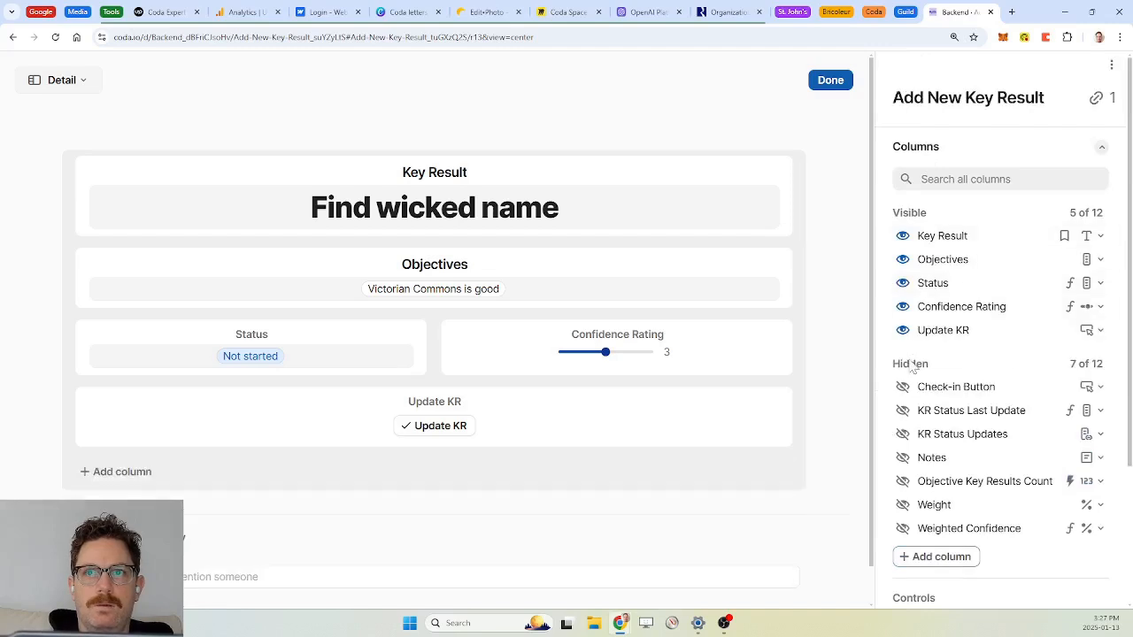
Step: Set the label style of the Update KR field to None
left_click(611, 430)
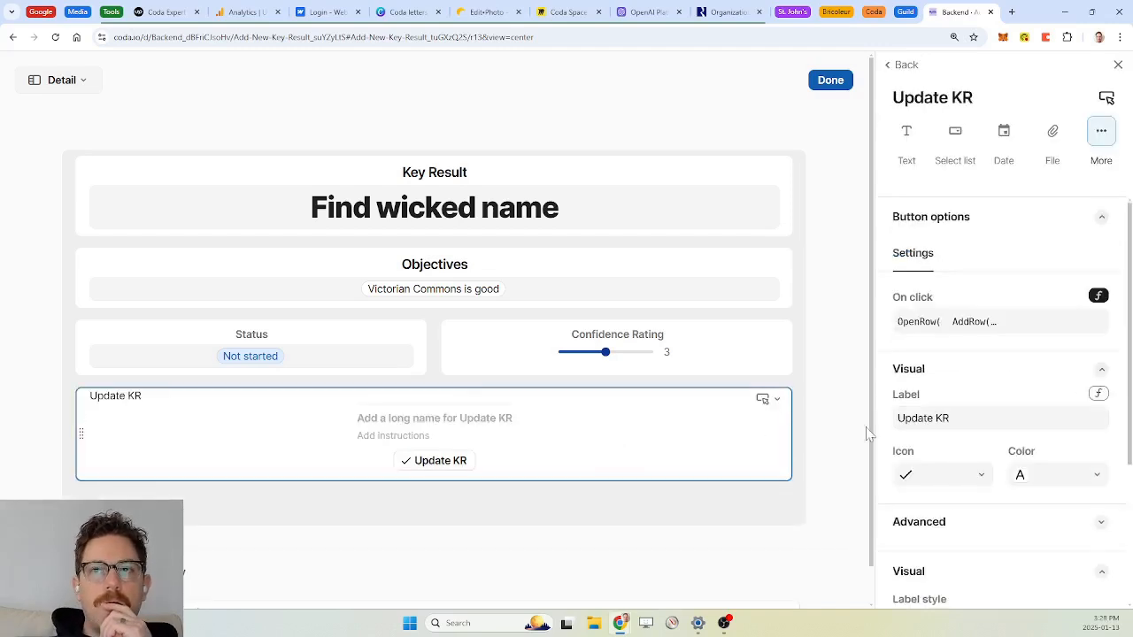
scroll(1004, 514, "down", 3)
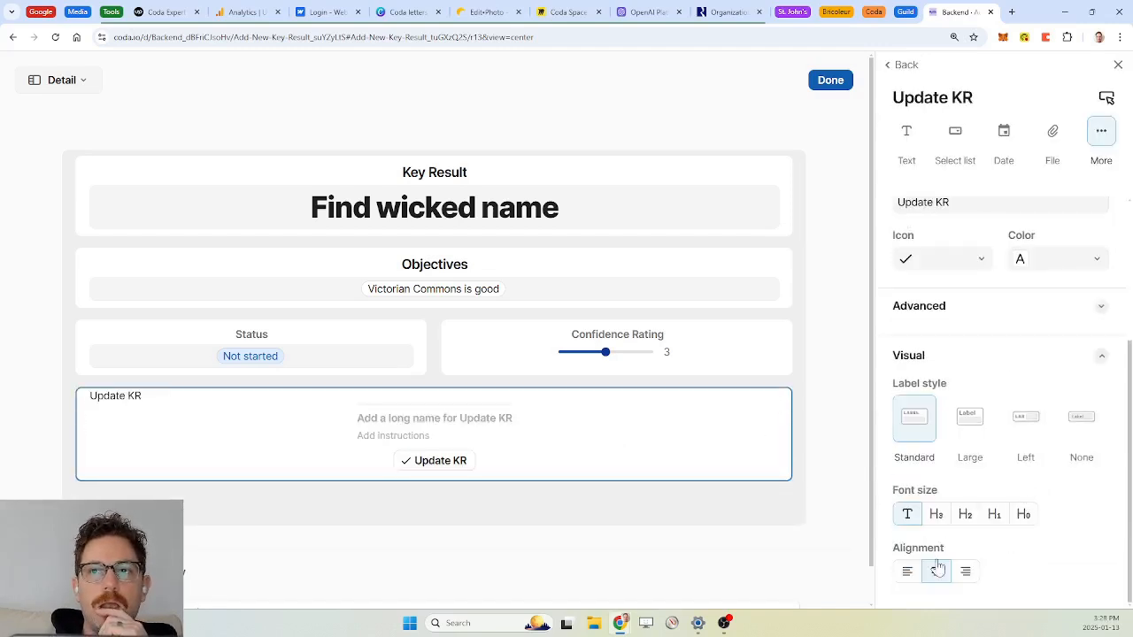
left_click(1079, 432)
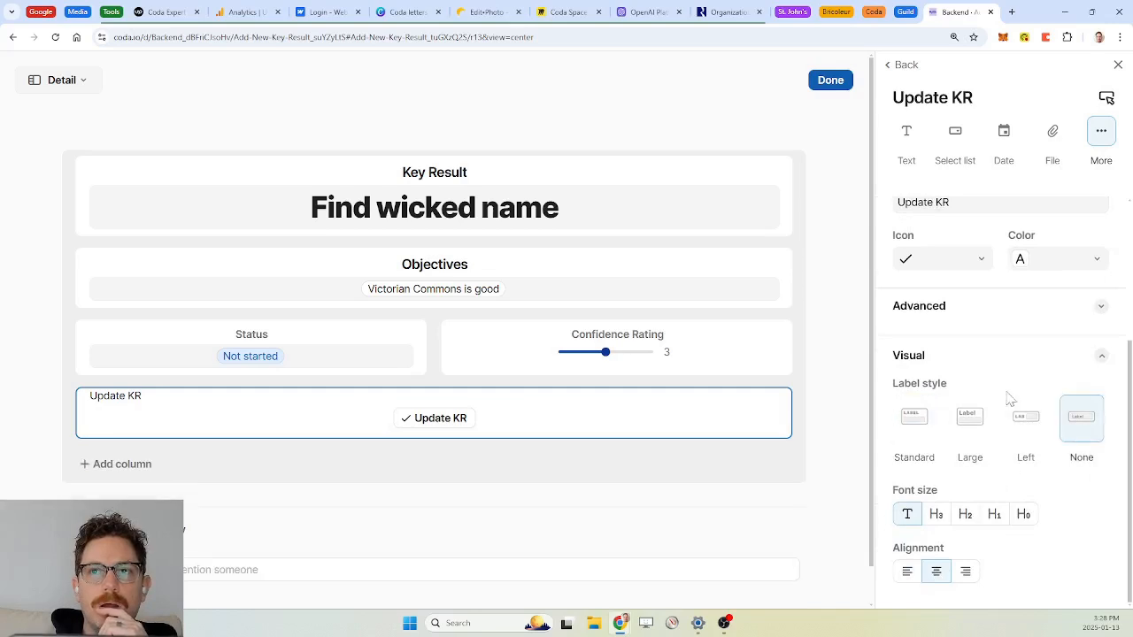
Step: Strip the AddRow expression from the Update KR button's on-click formula, leaving an empty OpenRow() to fill in
scroll(988, 295, "up", 3)
left_click(1011, 329)
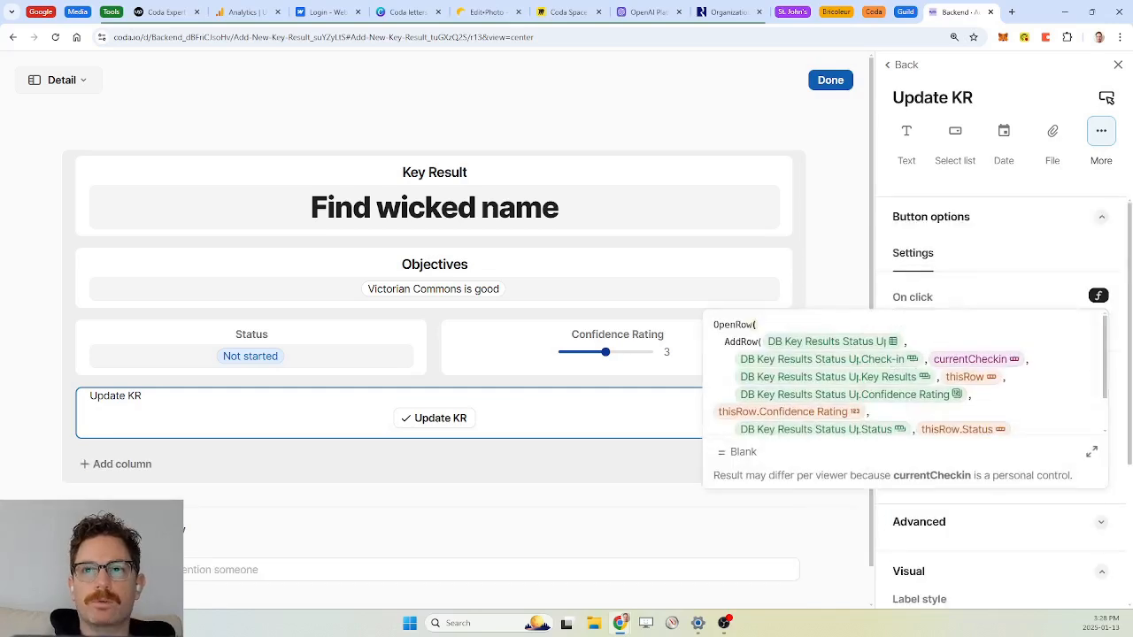
left_click_drag(724, 342, 942, 444)
key("BackSpace")
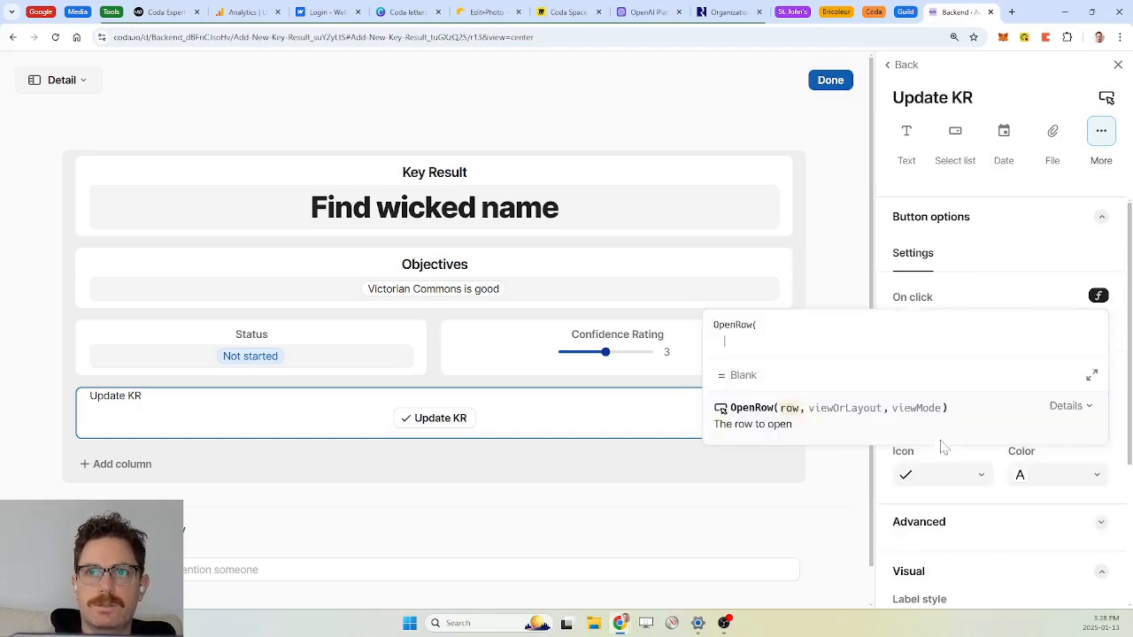
key("BackSpace")
type(")")
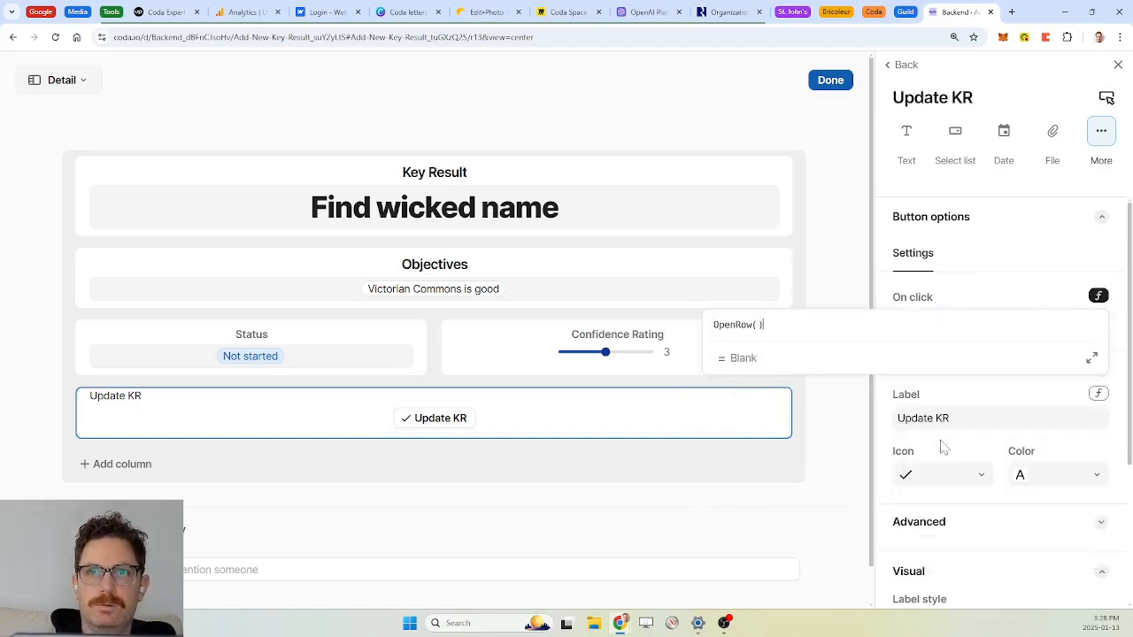
key("Left")
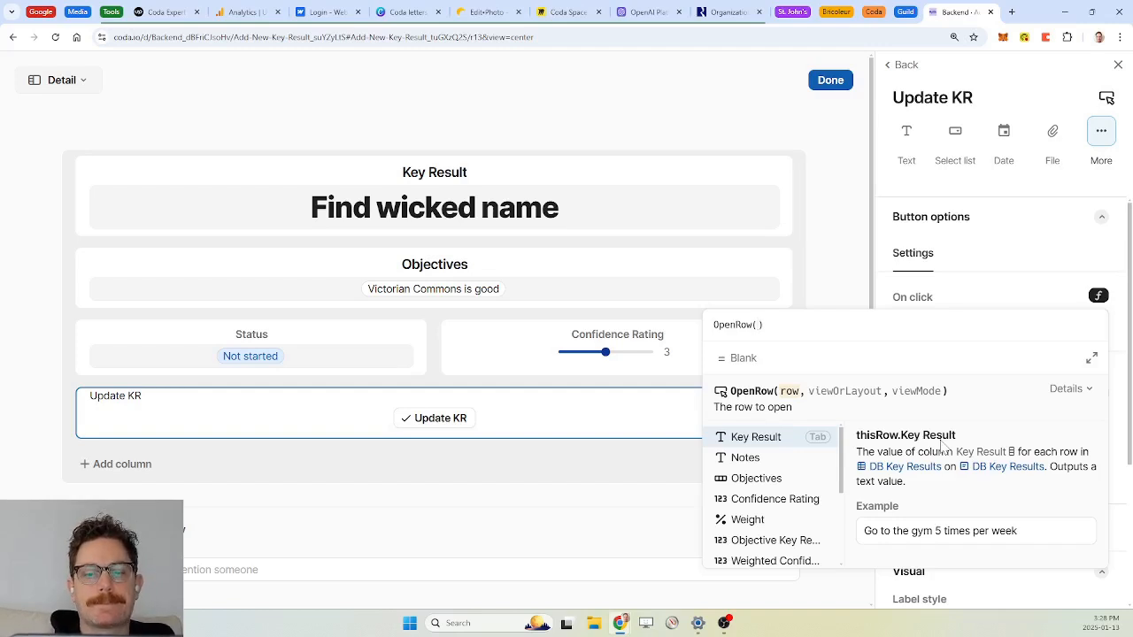
type("key Result")
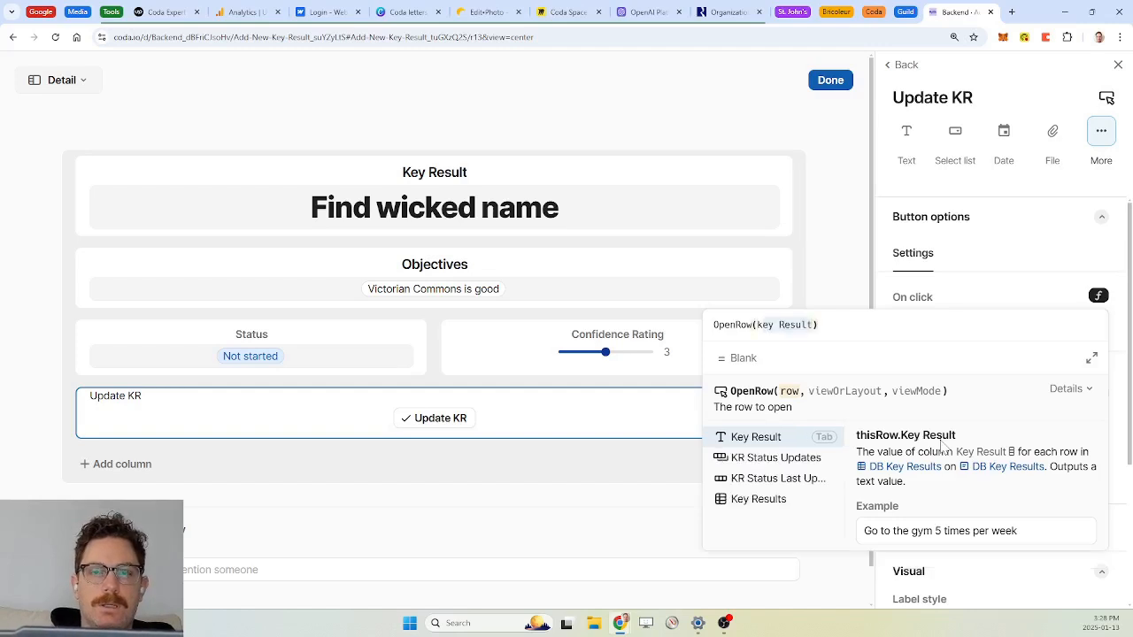
key("BackSpace")
key("BackSpace")
key("BackSpace")
key("BackSpace")
key("BackSpace")
key("BackSpace")
key("BackSpace")
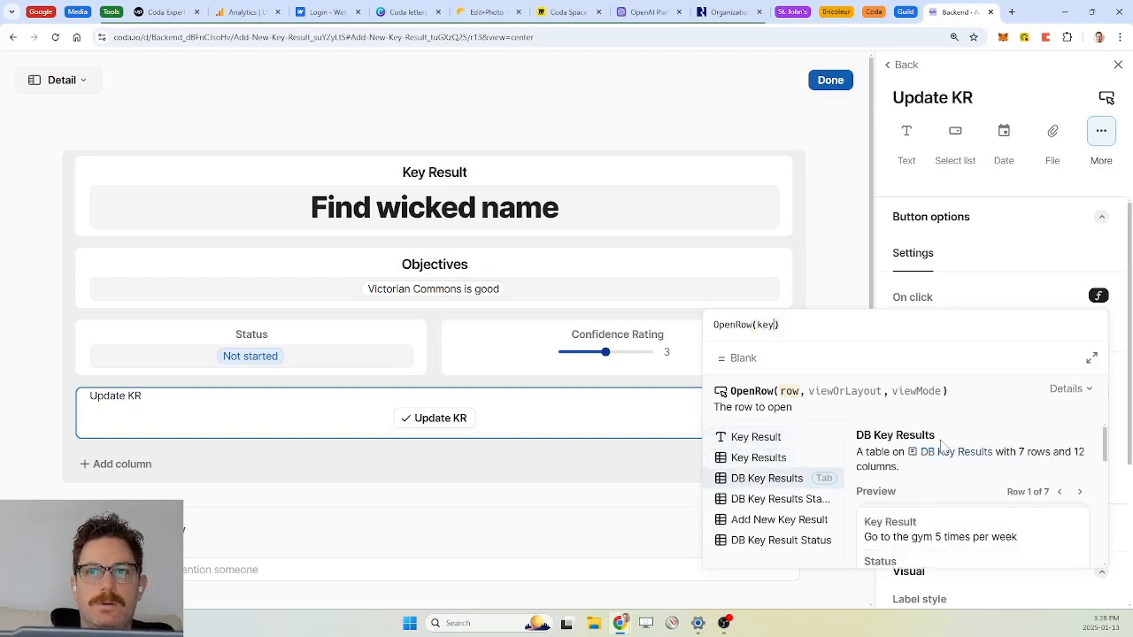
type("Results")
key("BackSpace")
key("BackSpace")
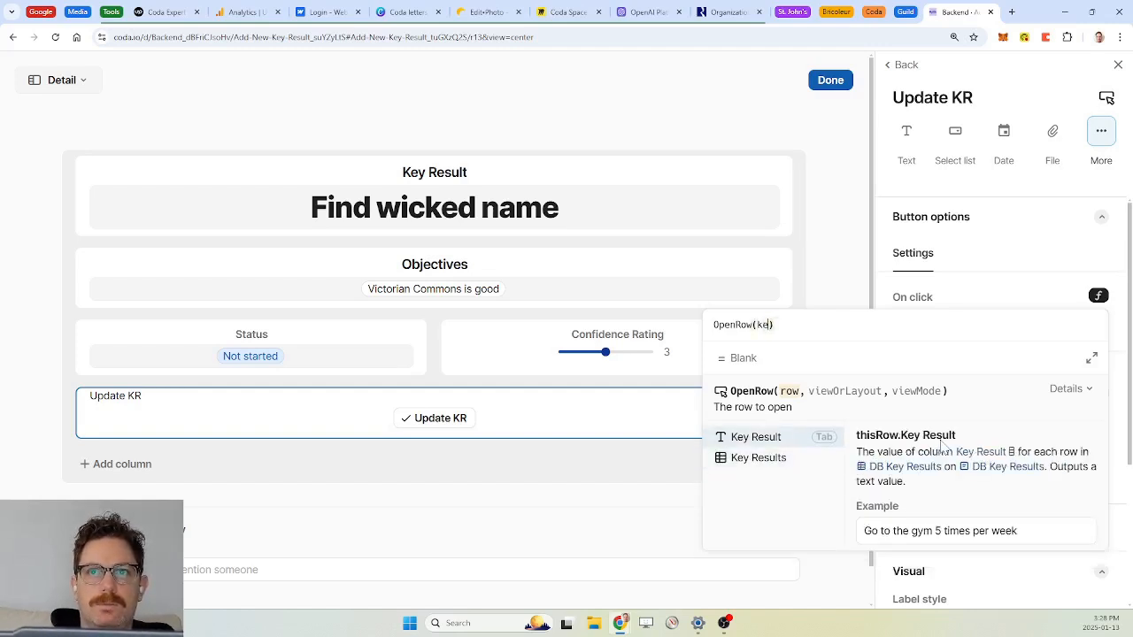
Step: Make the button's OpenRow formula open the row referenced by the KR Status Last Update column
type("r status Last Updat")
key("Down")
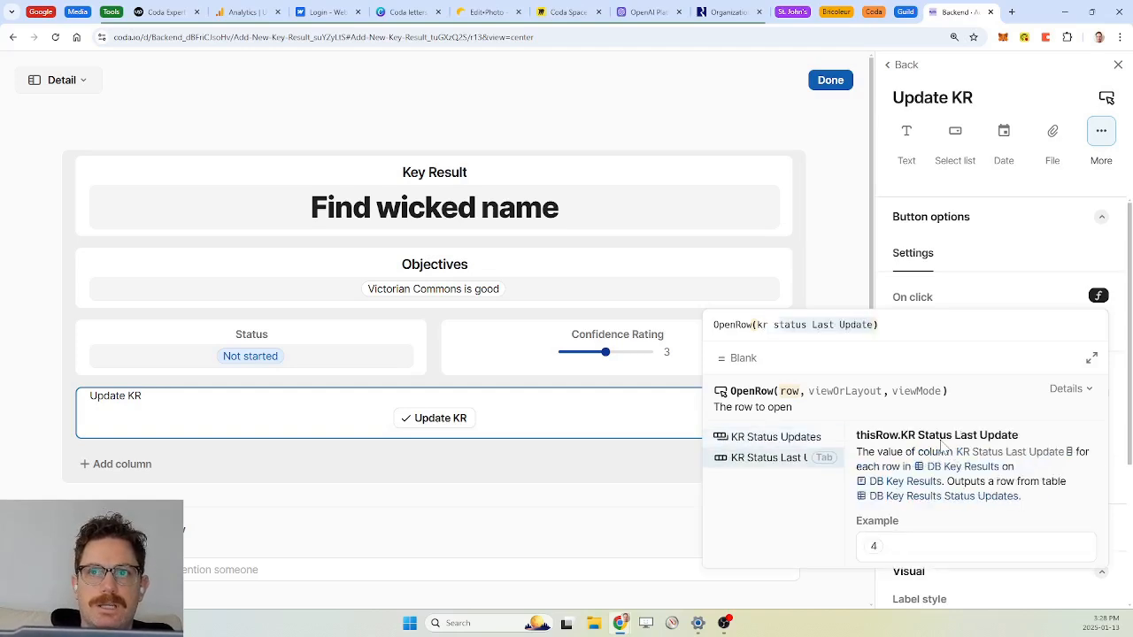
key("Tab")
key("Right")
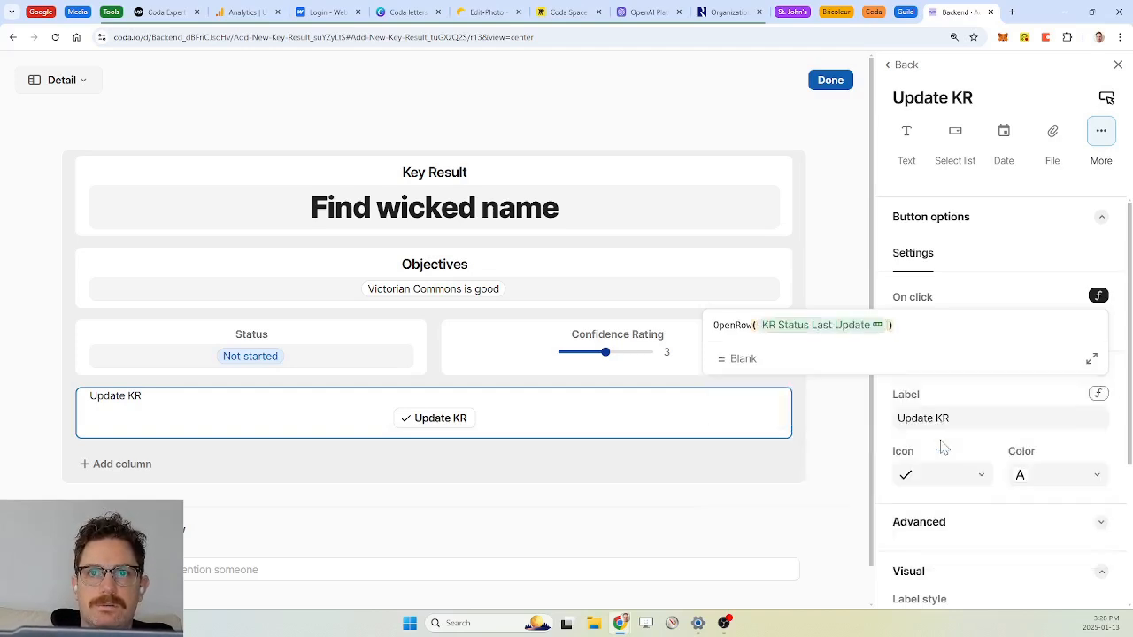
Step: Apply the Update KR button's formula, finish editing the detail layout and close the key result row
key("Return")
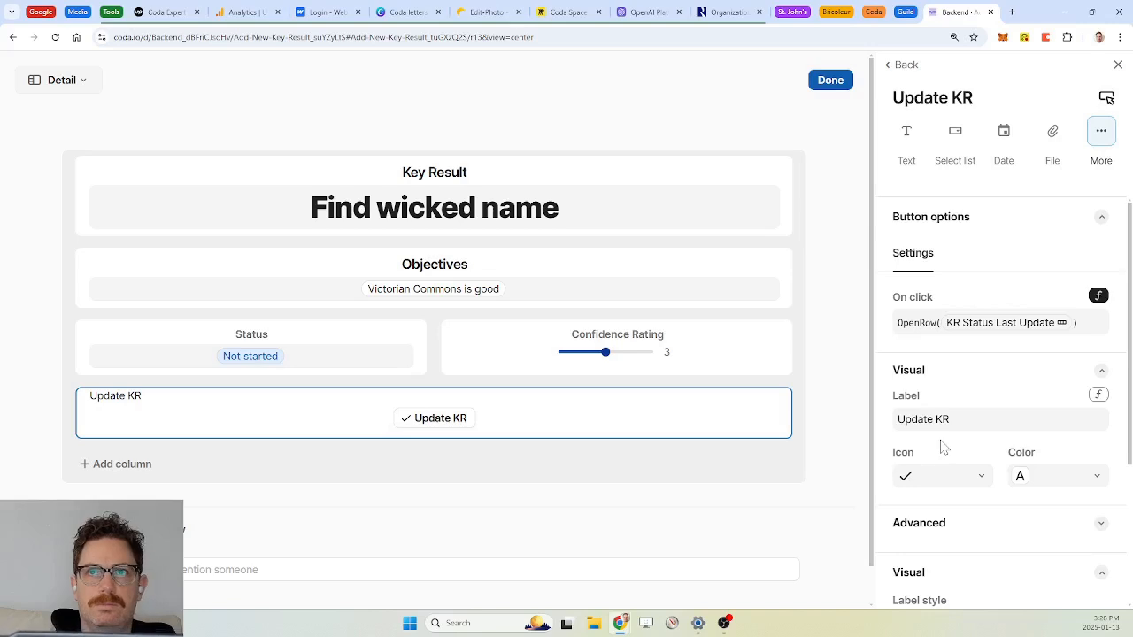
left_click(830, 80)
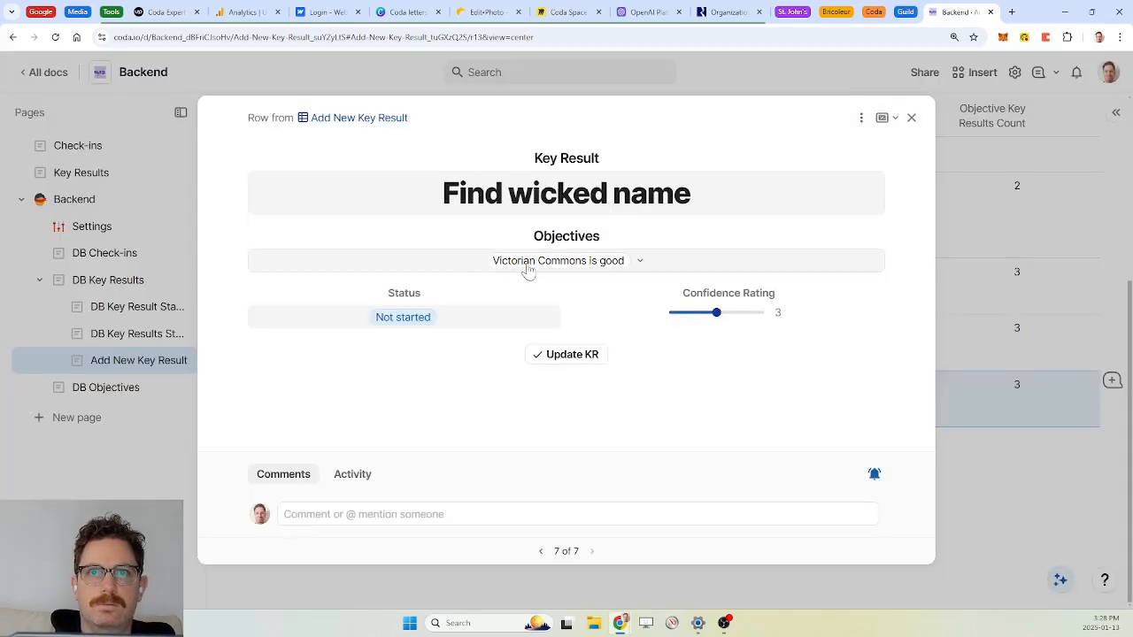
left_click(912, 117)
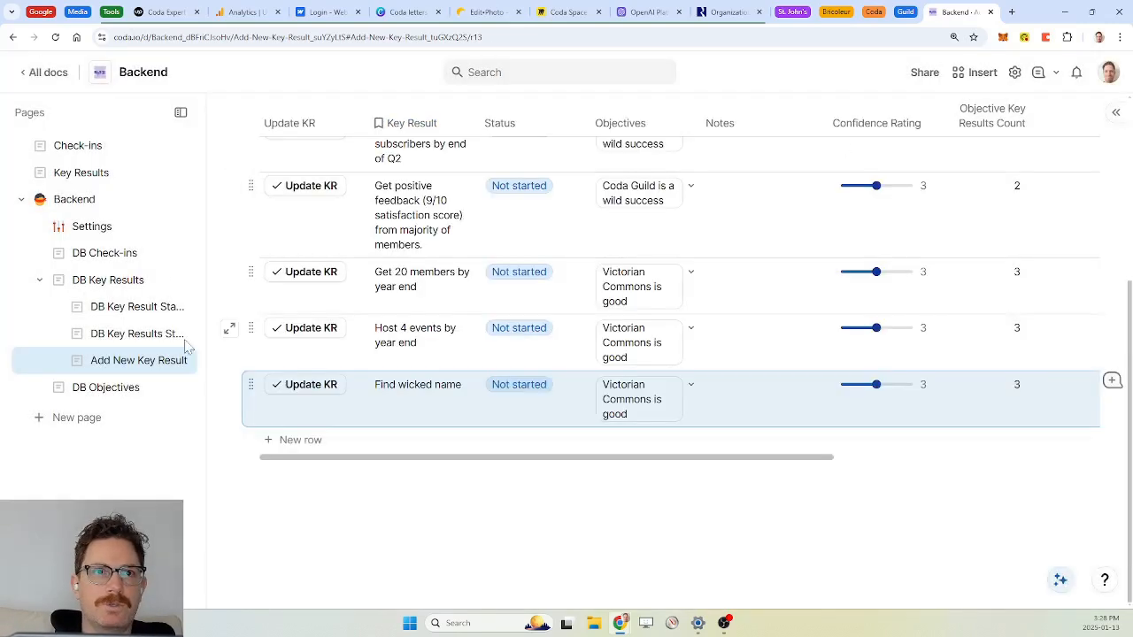
Step: Review the DB Key Results table and check which of its columns are visible or hidden
left_click(105, 285)
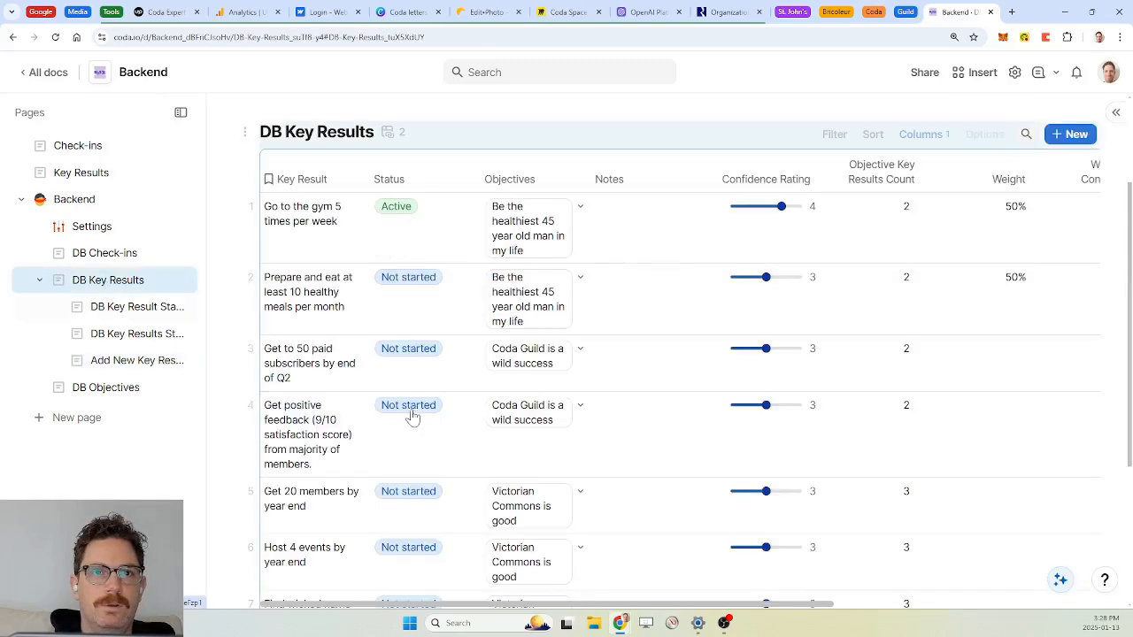
scroll(423, 418, "right", 5)
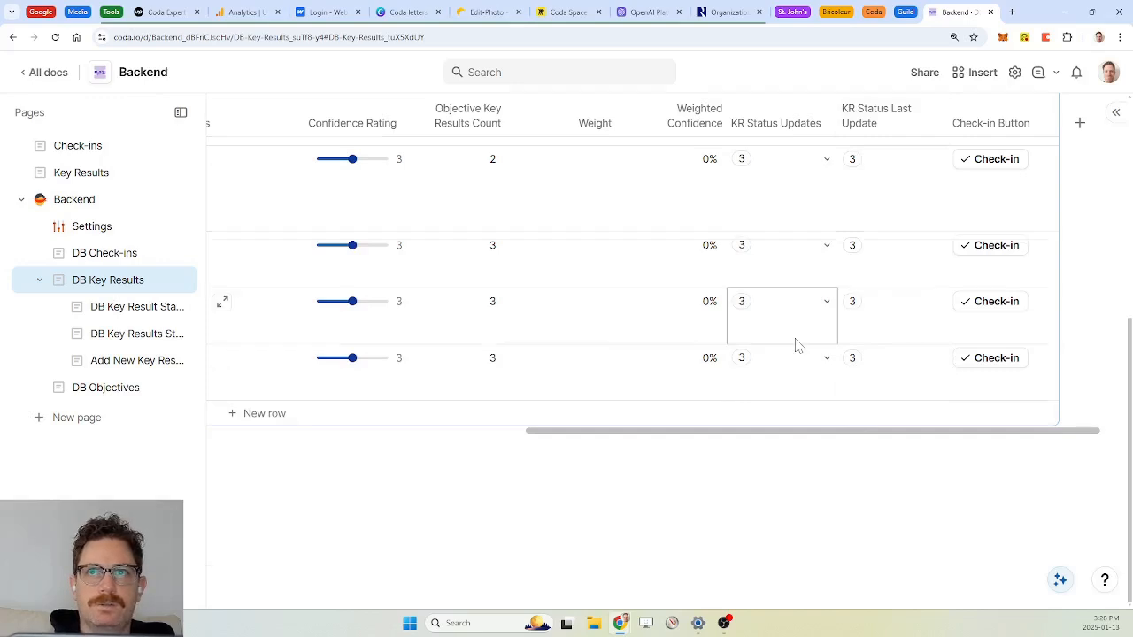
scroll(849, 292, "up", 5)
left_click(926, 223)
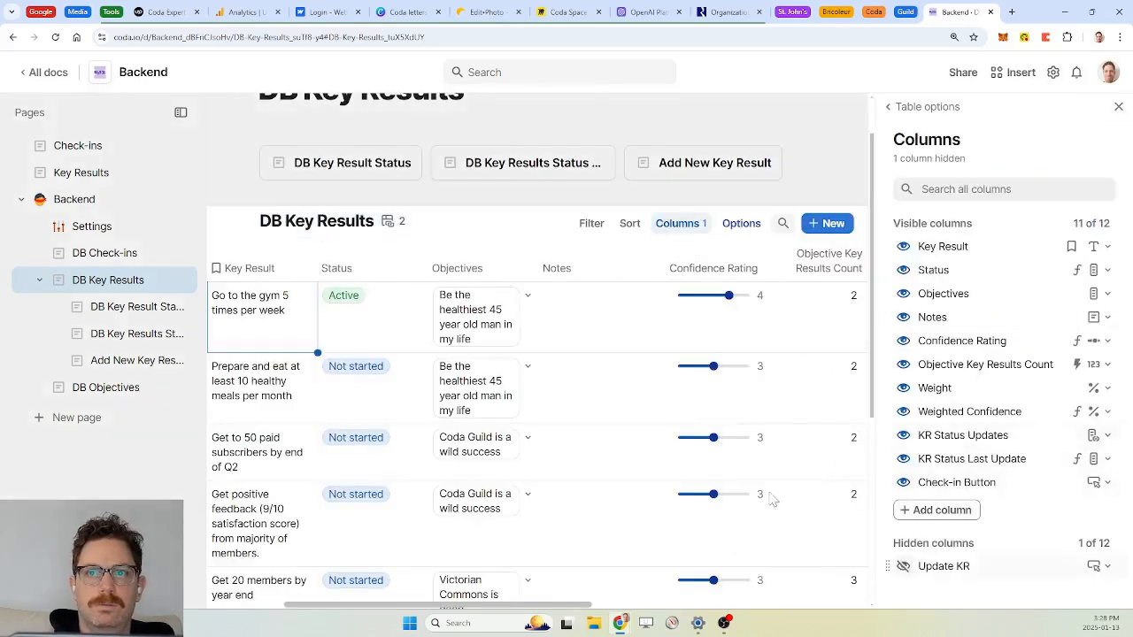
Step: Delete the "Find wicked name" row from the Add New Key Result table
left_click(126, 361)
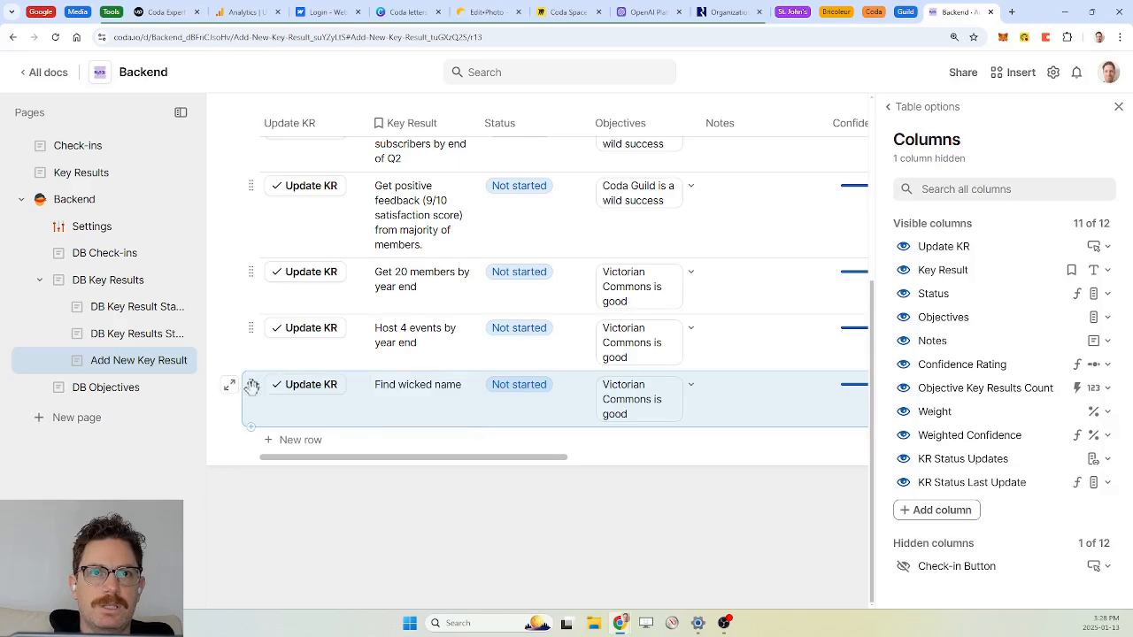
left_click(433, 420)
left_click(248, 384)
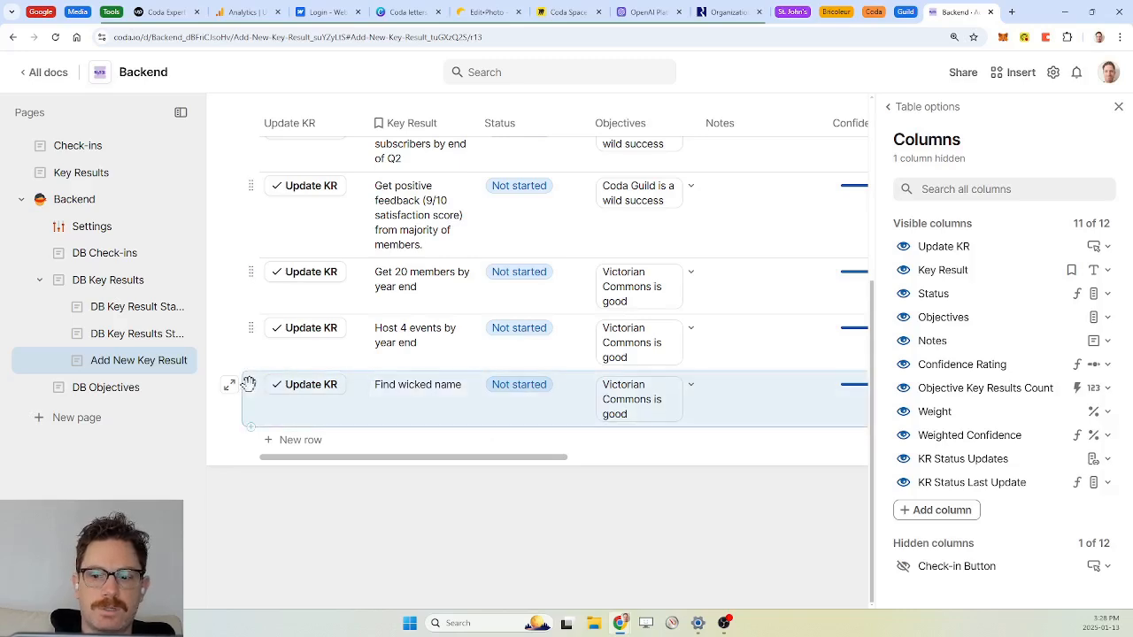
key("Delete")
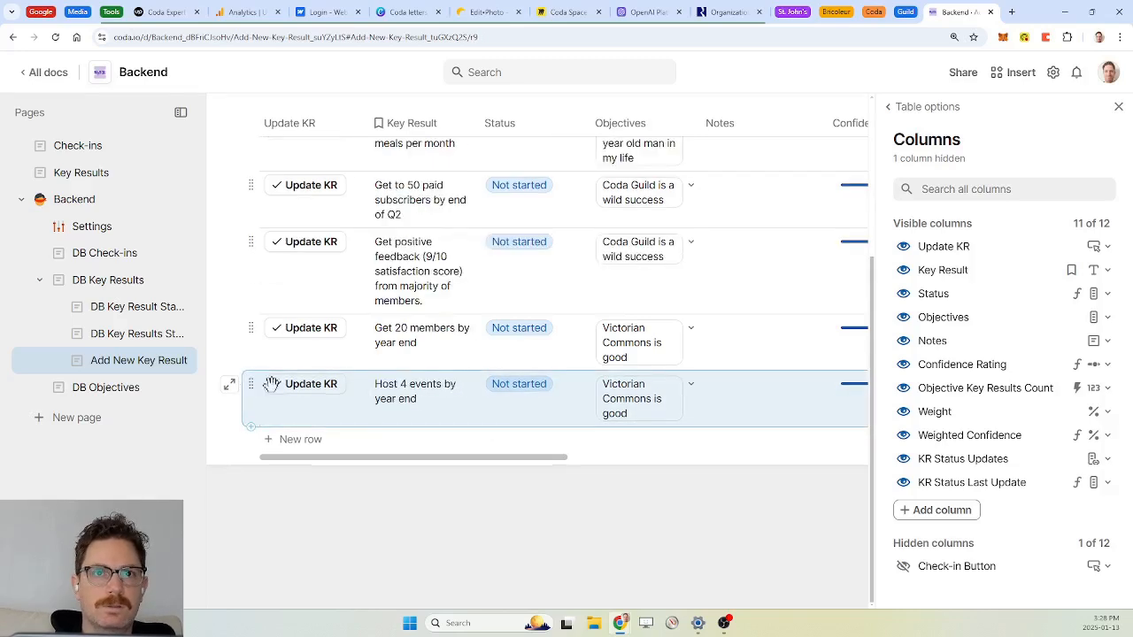
Step: Start a new key result from the Key Results page, closing the column settings there
left_click(87, 146)
left_click(89, 175)
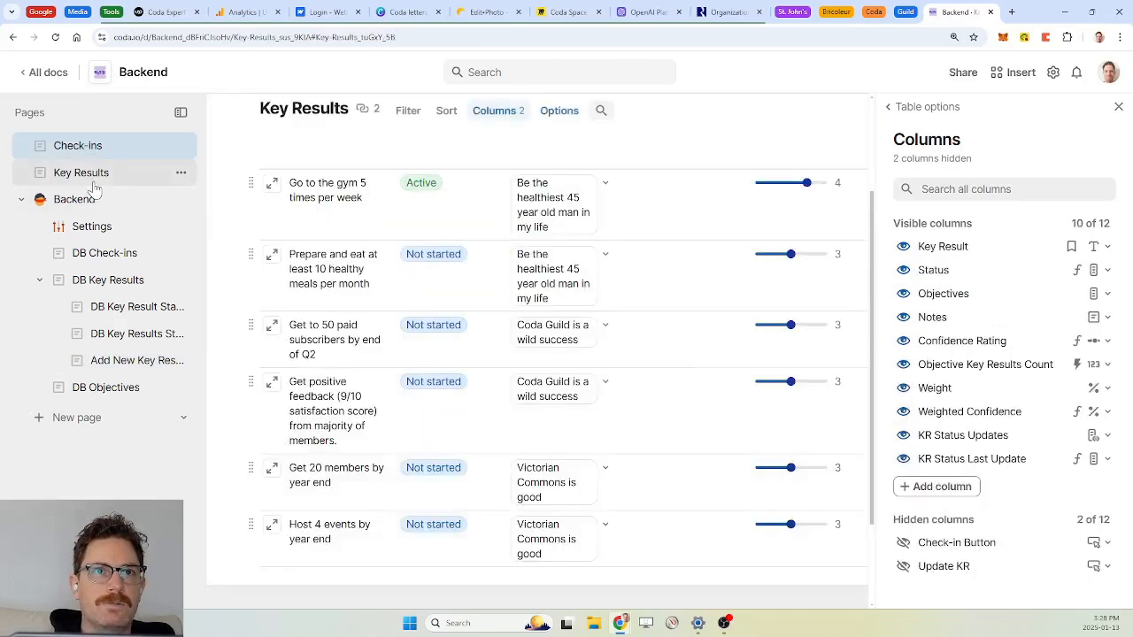
left_click(1118, 107)
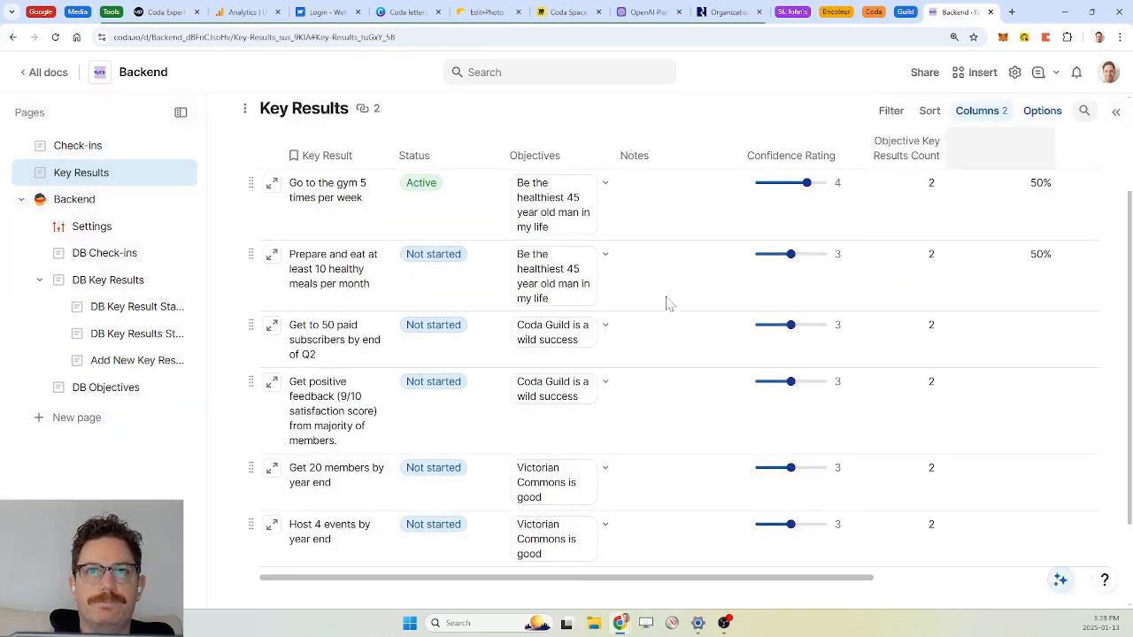
scroll(665, 301, "up", 2)
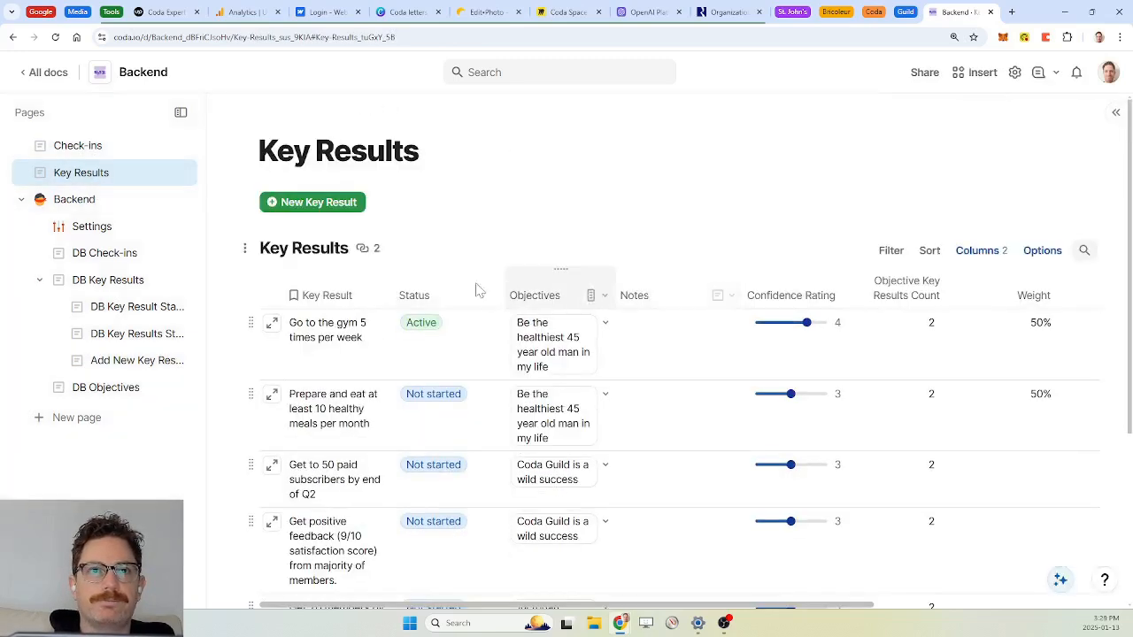
left_click(316, 203)
Step: Name the key result "Find wicked name for this space" and assign it to the objective "Victorian Commons is good"
left_click(573, 208)
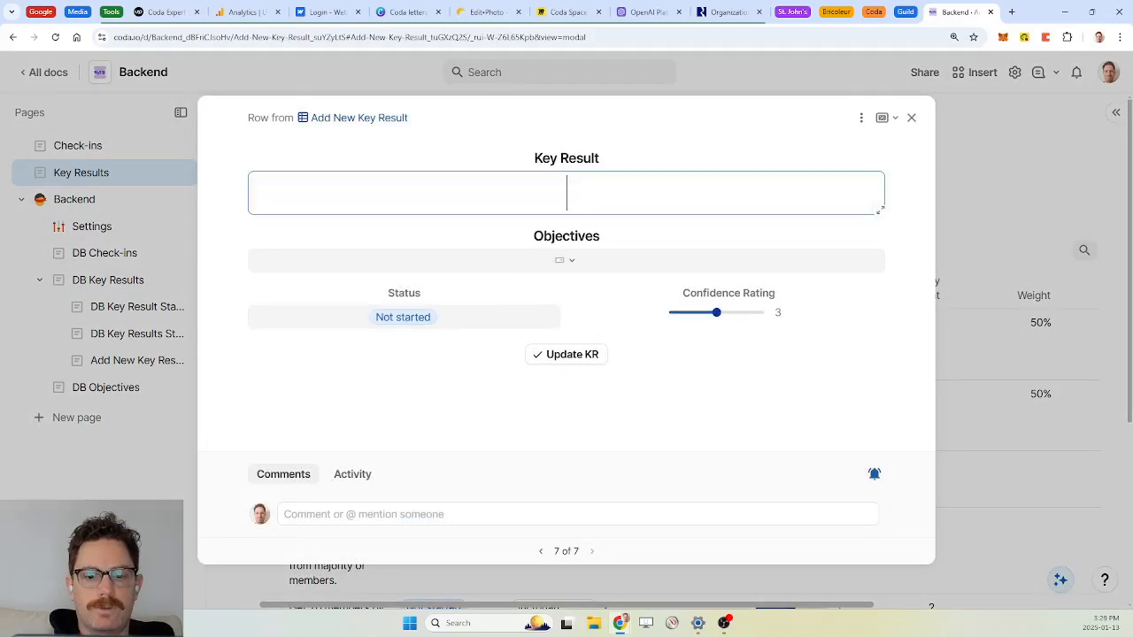
type("Find Wick")
key("BackSpace")
key("BackSpace")
key("BackSpace")
key("BackSpace")
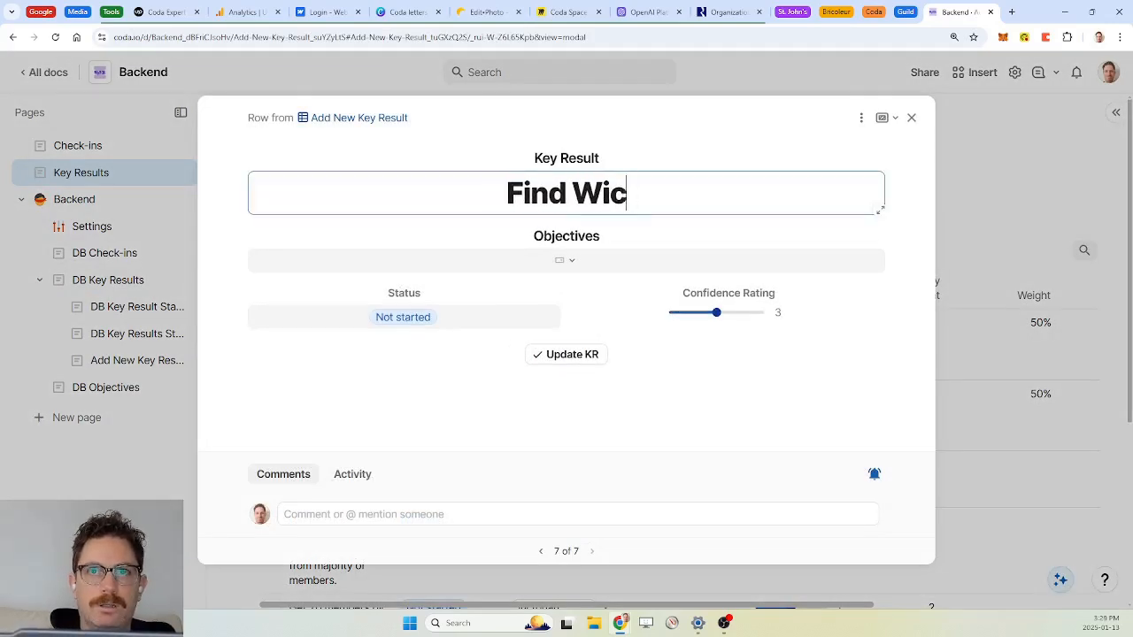
type("wicked na")
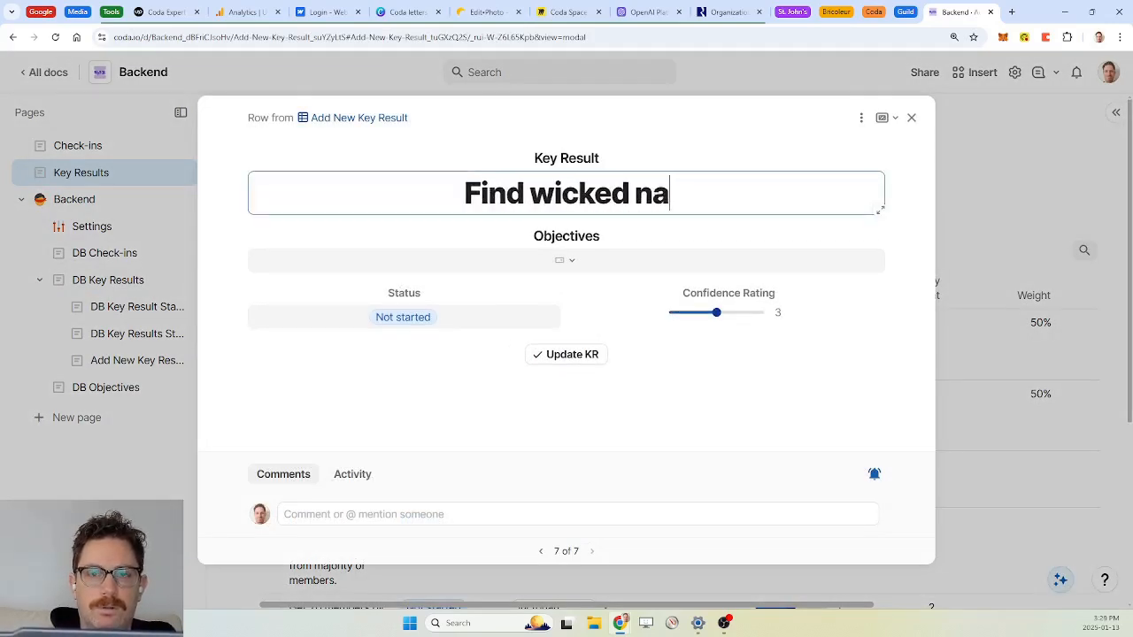
type("me for this ")
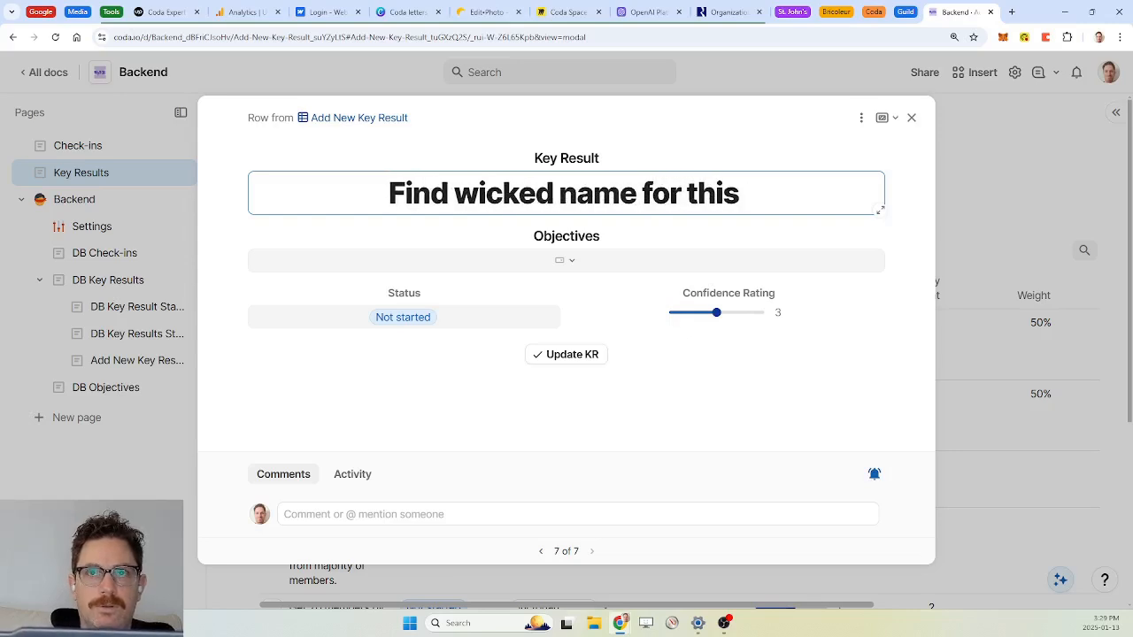
type("space")
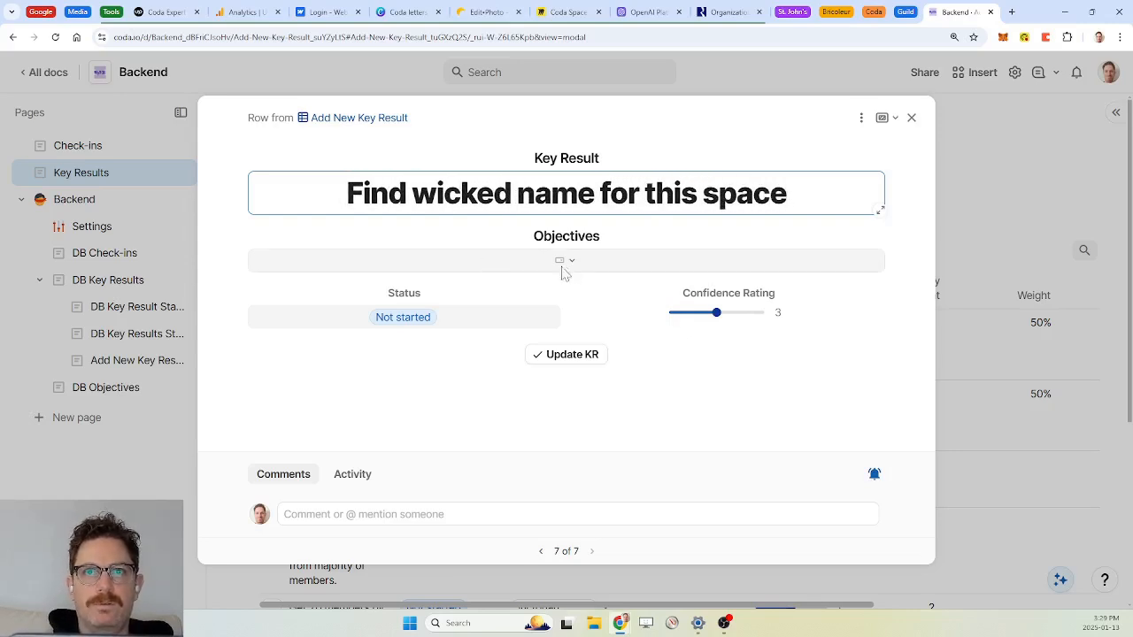
left_click(564, 266)
left_click(374, 362)
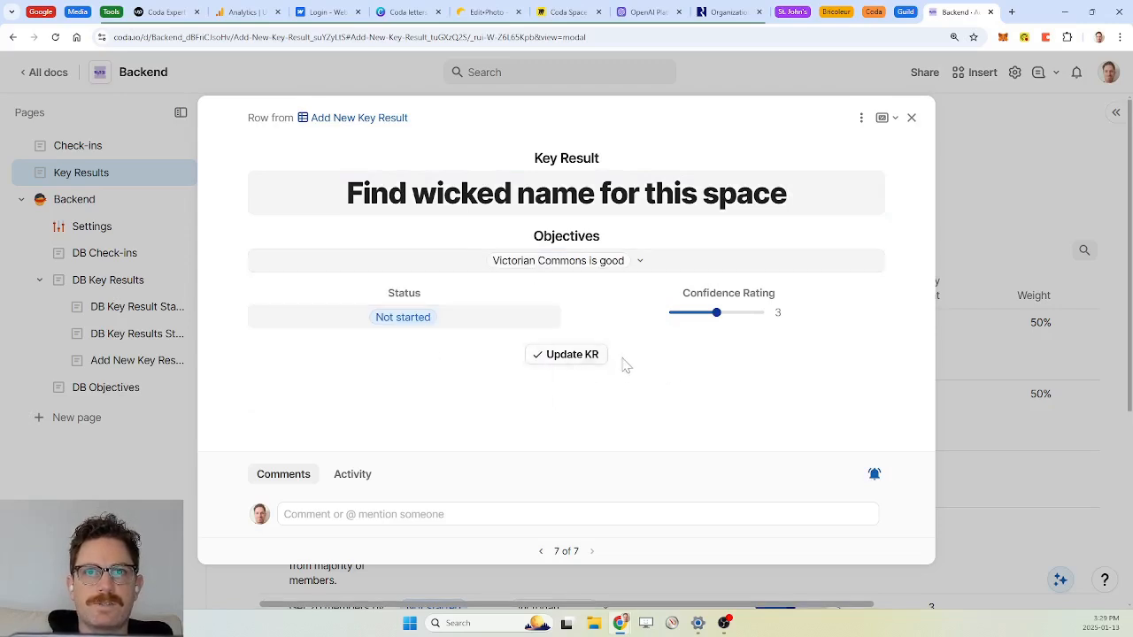
Step: Run Update KR on the new key result and edit the status update's layout to show Status beside Confidence Rating
left_click(571, 359)
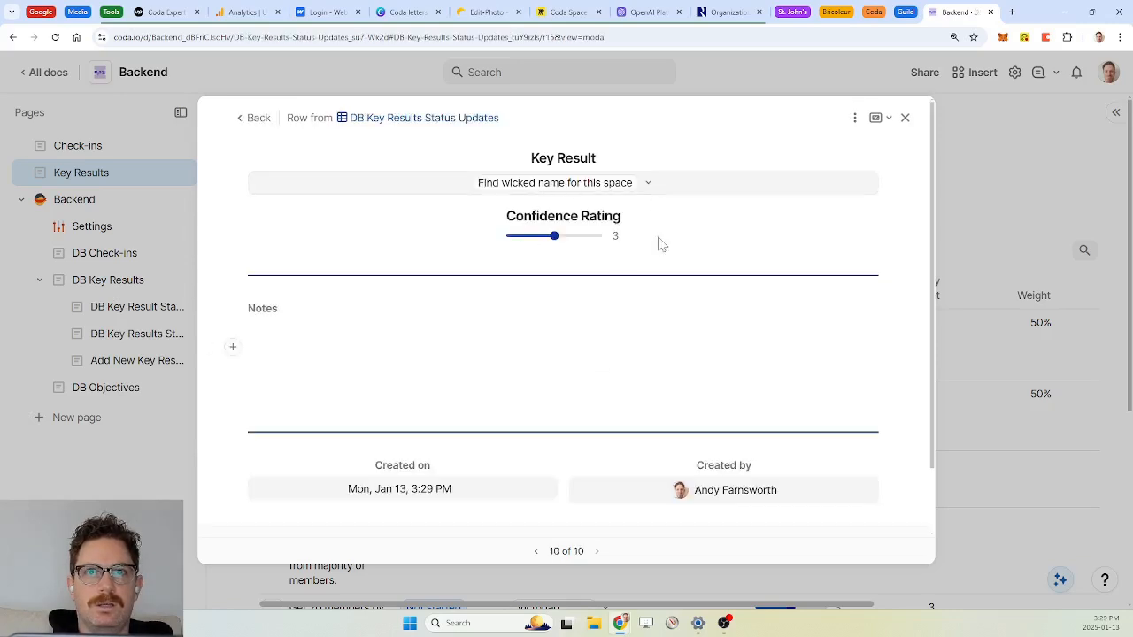
left_click(854, 119)
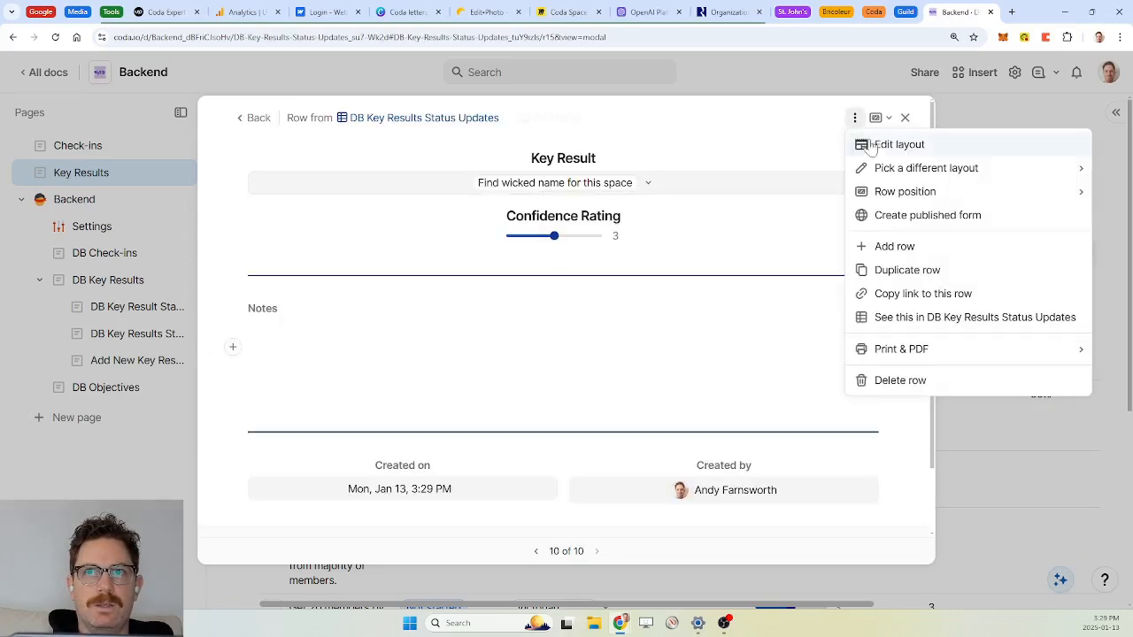
left_click(878, 146)
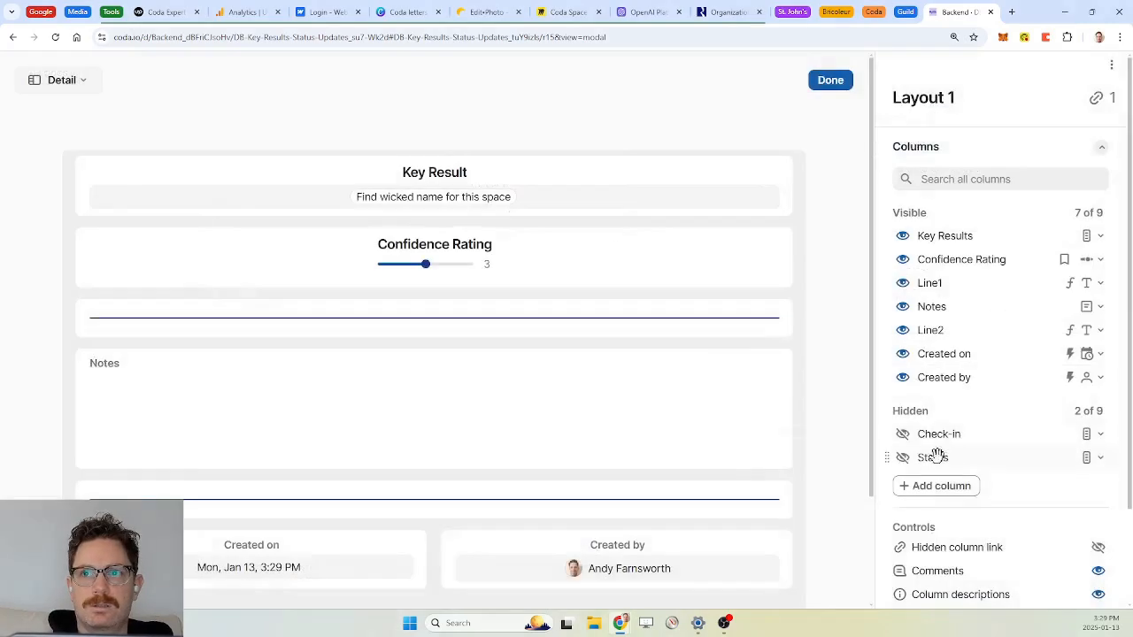
left_click(902, 458)
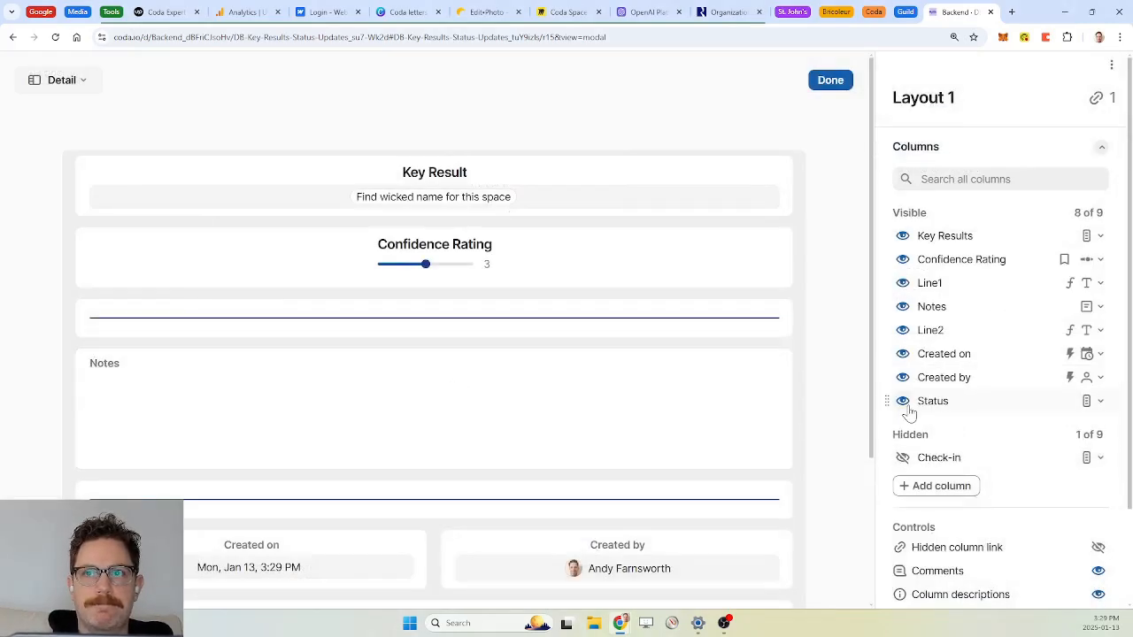
left_click_drag(887, 400, 899, 259)
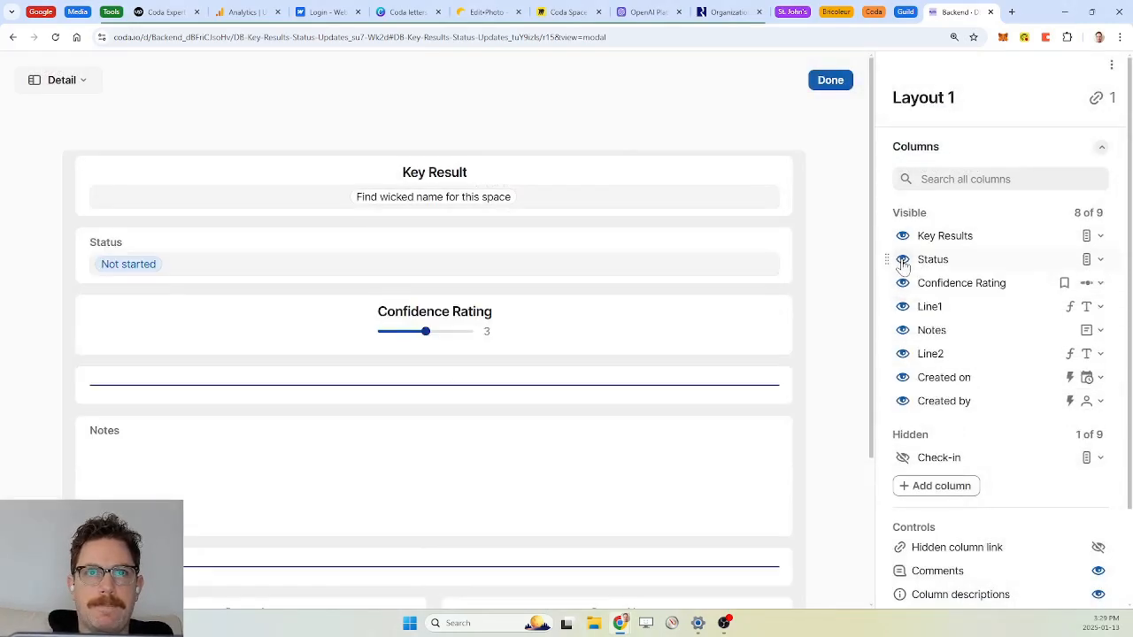
mouse_move(79, 254)
left_mouse_down()
mouse_move(80, 309)
mouse_move(71, 258)
left_mouse_up()
Step: Give the Status field a Large label style and centre alignment, and save the layout
left_click(207, 251)
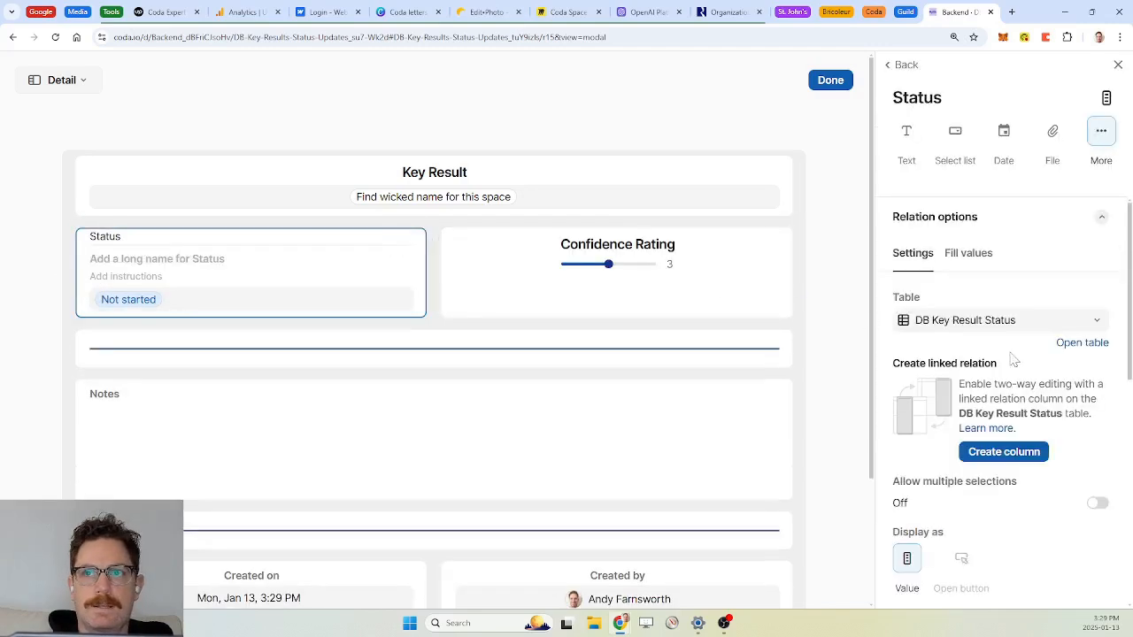
scroll(1015, 358, "down", 5)
left_click(972, 571)
scroll(972, 557, "down", 3)
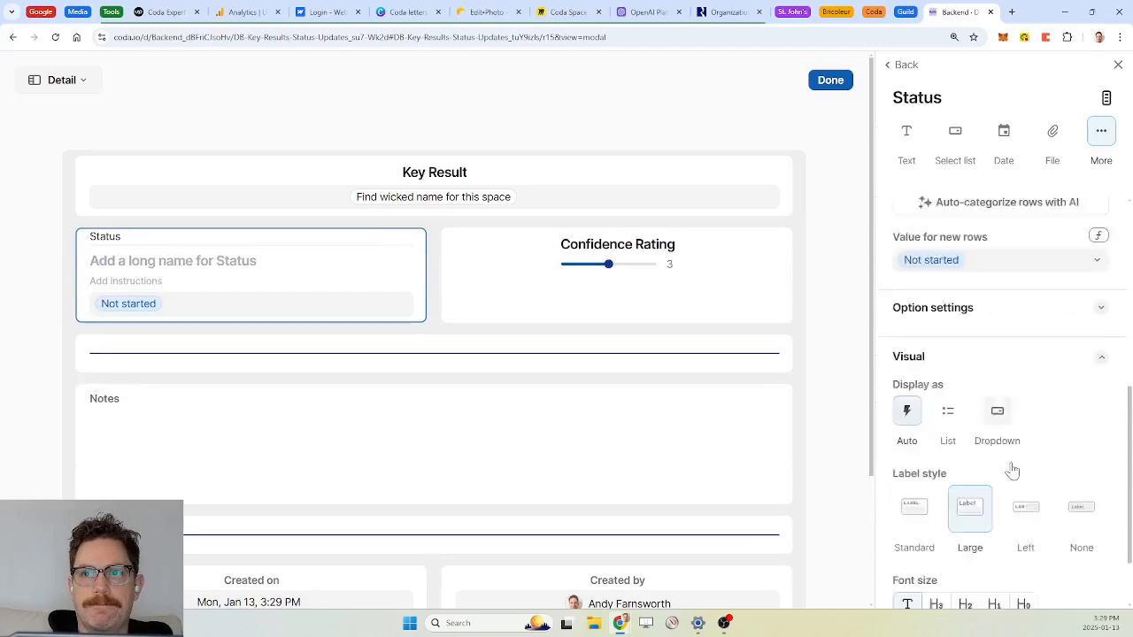
left_click(936, 573)
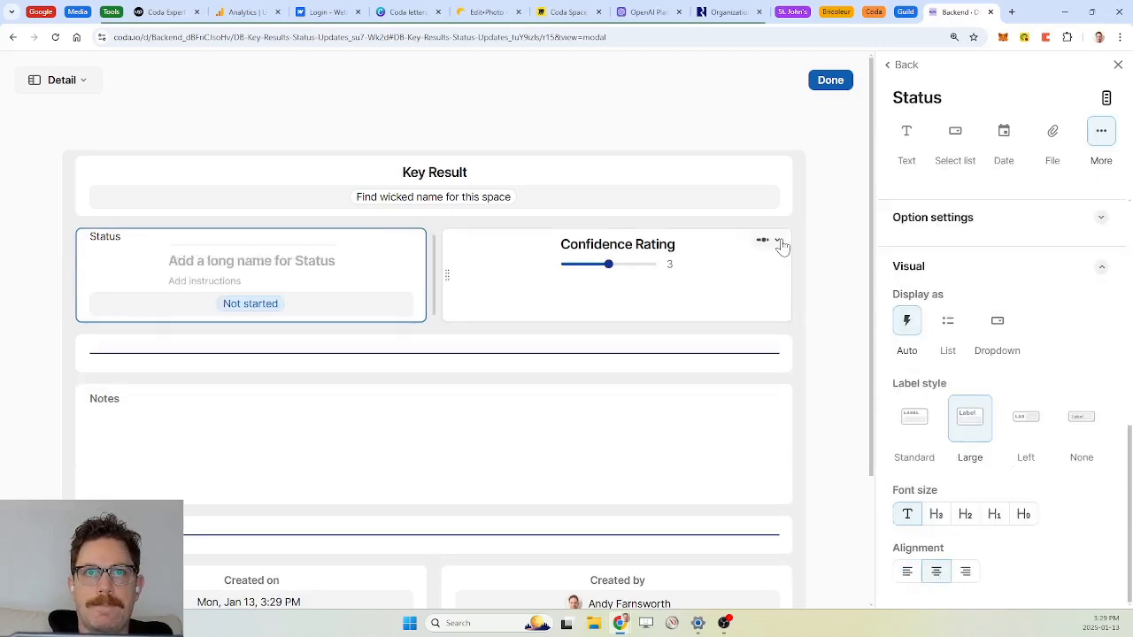
left_click(839, 83)
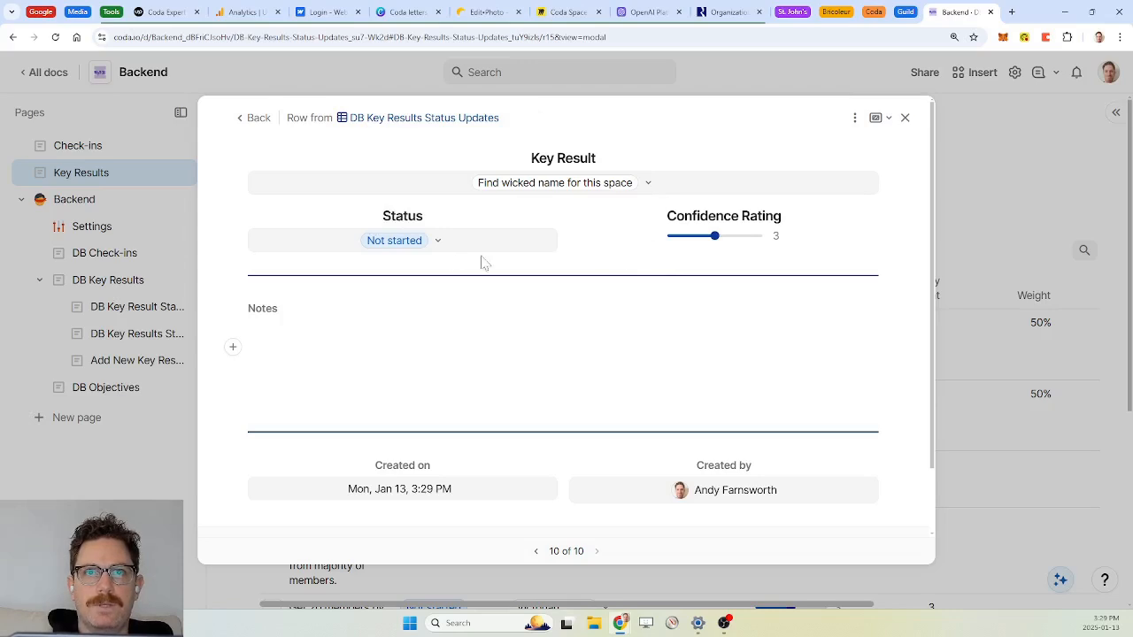
Step: Set the status update's Status to Active and its Confidence Rating to 5
left_click(435, 242)
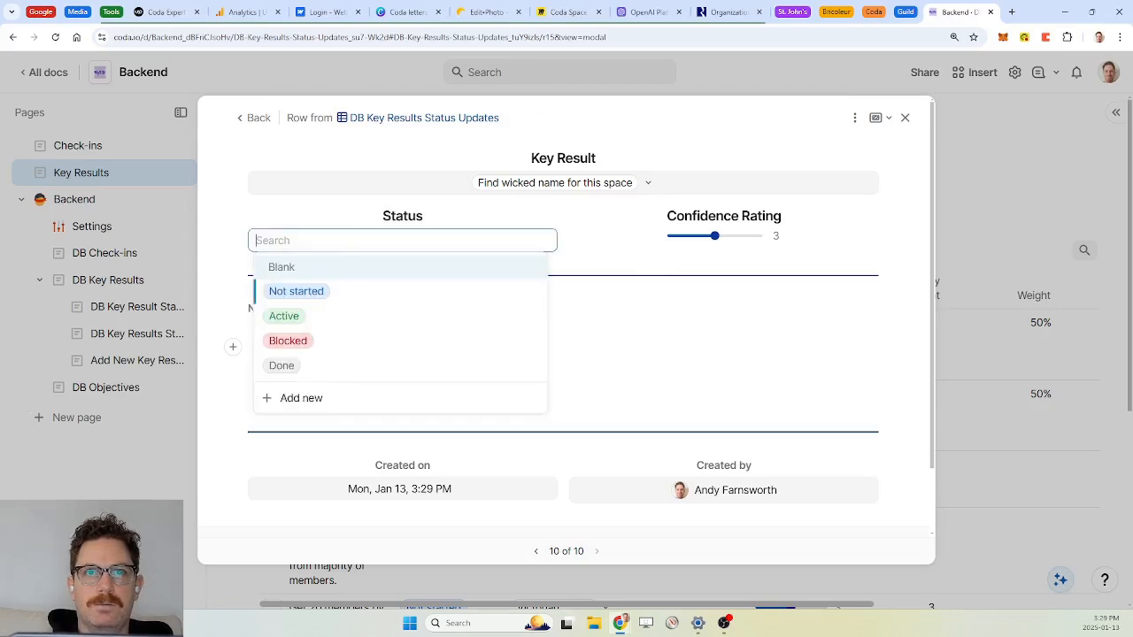
left_click(334, 327)
left_click_drag(666, 237, 786, 235)
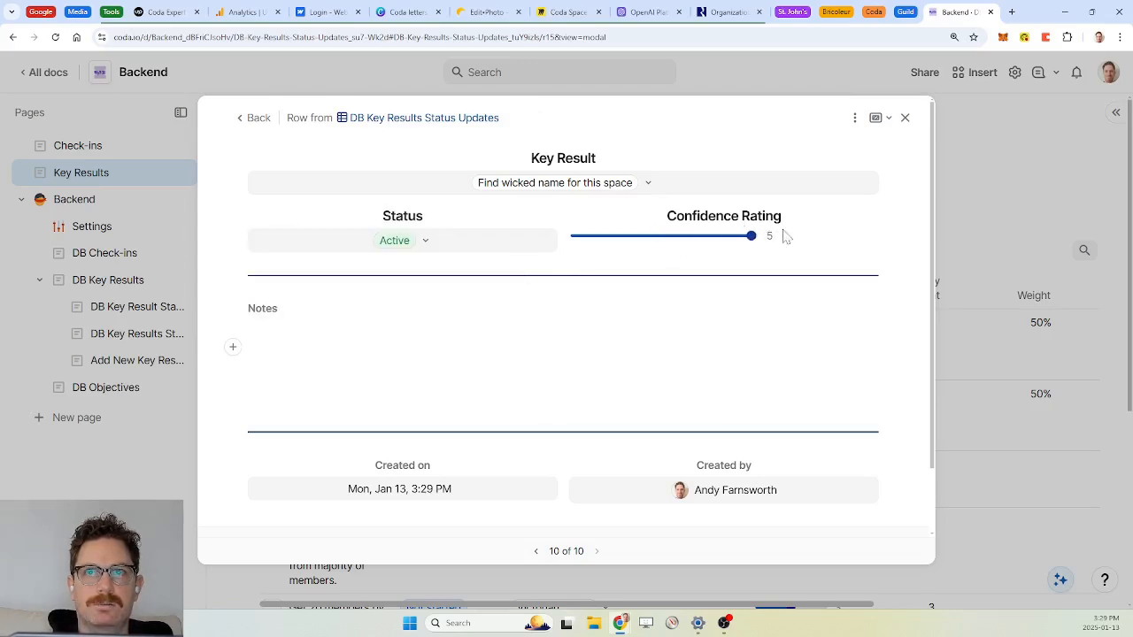
left_click(855, 118)
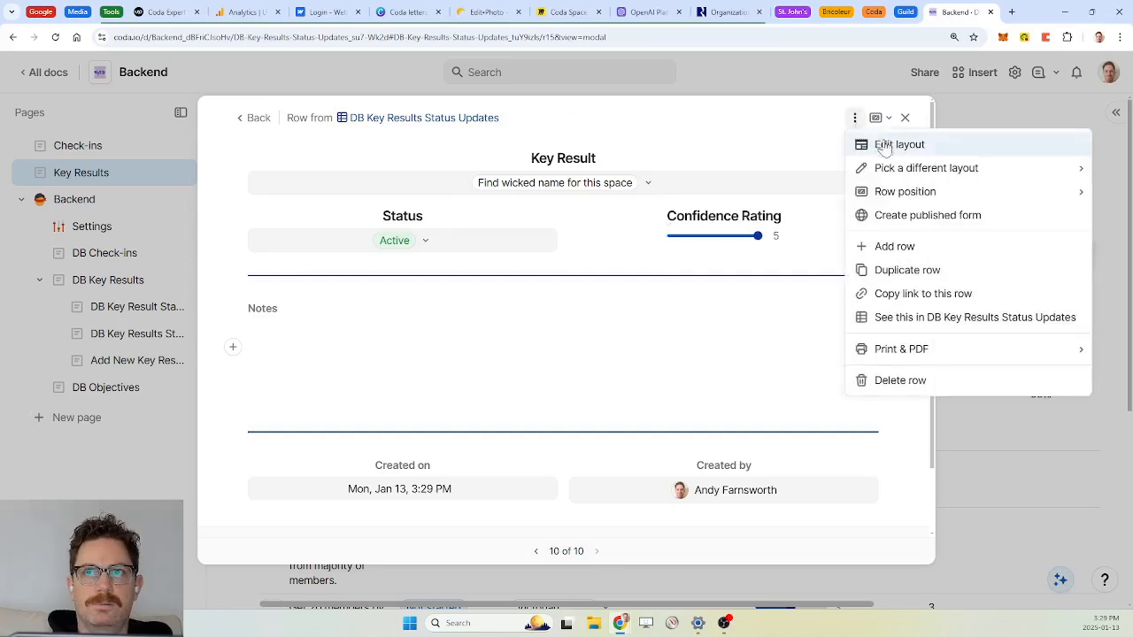
left_click(766, 129)
left_click_drag(757, 236, 786, 231)
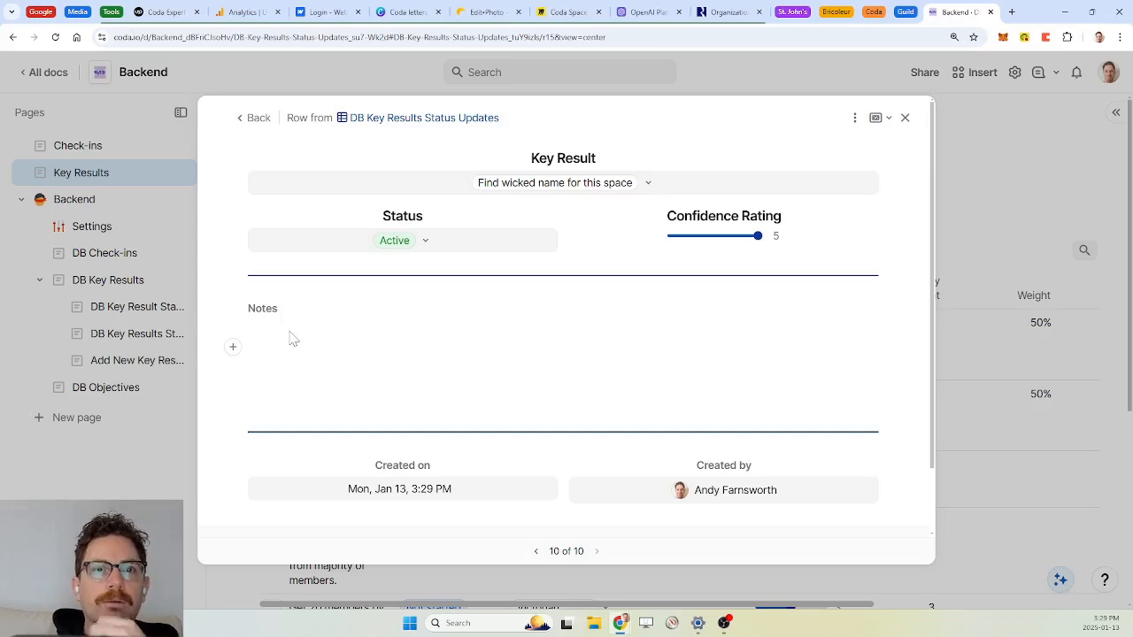
Step: Enter the note "done, we did it!", set the Status to Done and return to the key result
type("done, we did it!")
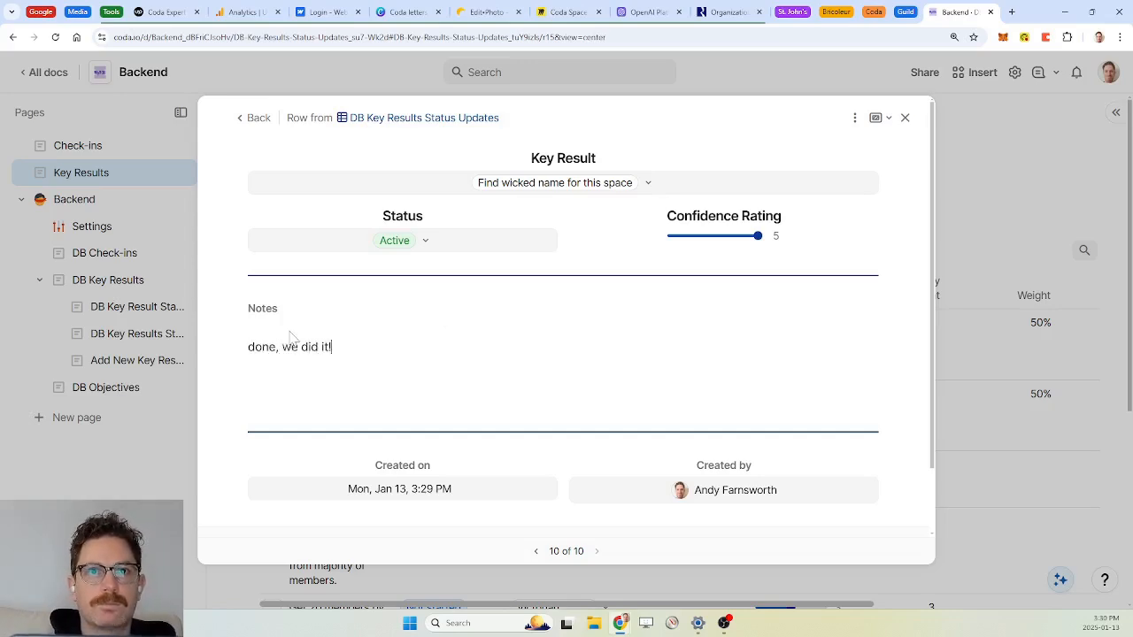
left_click(423, 242)
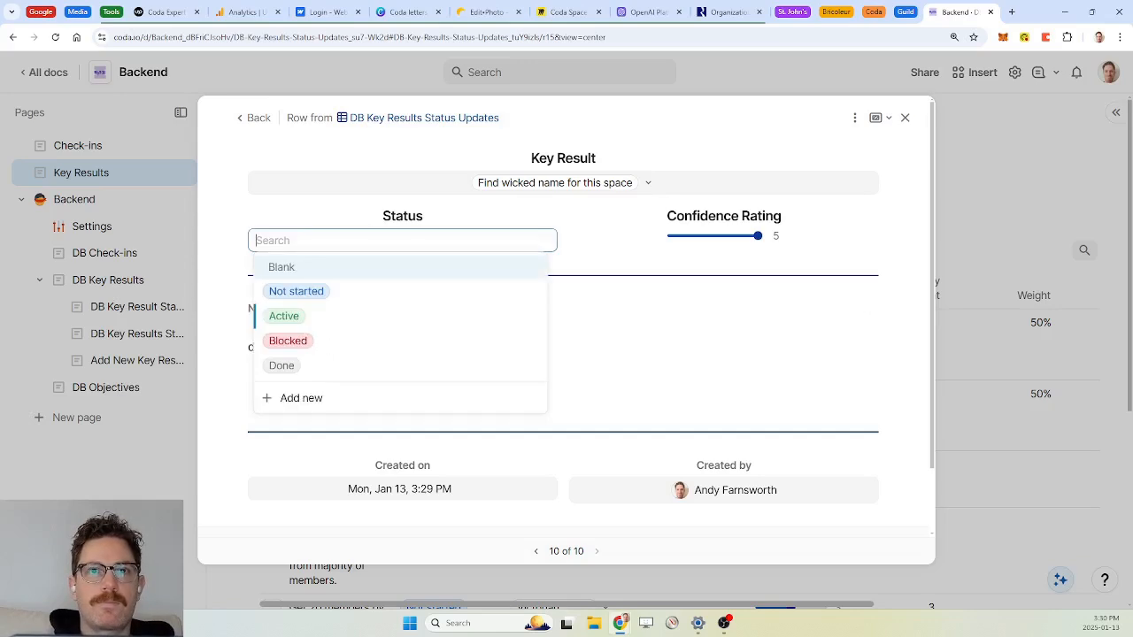
left_click(368, 366)
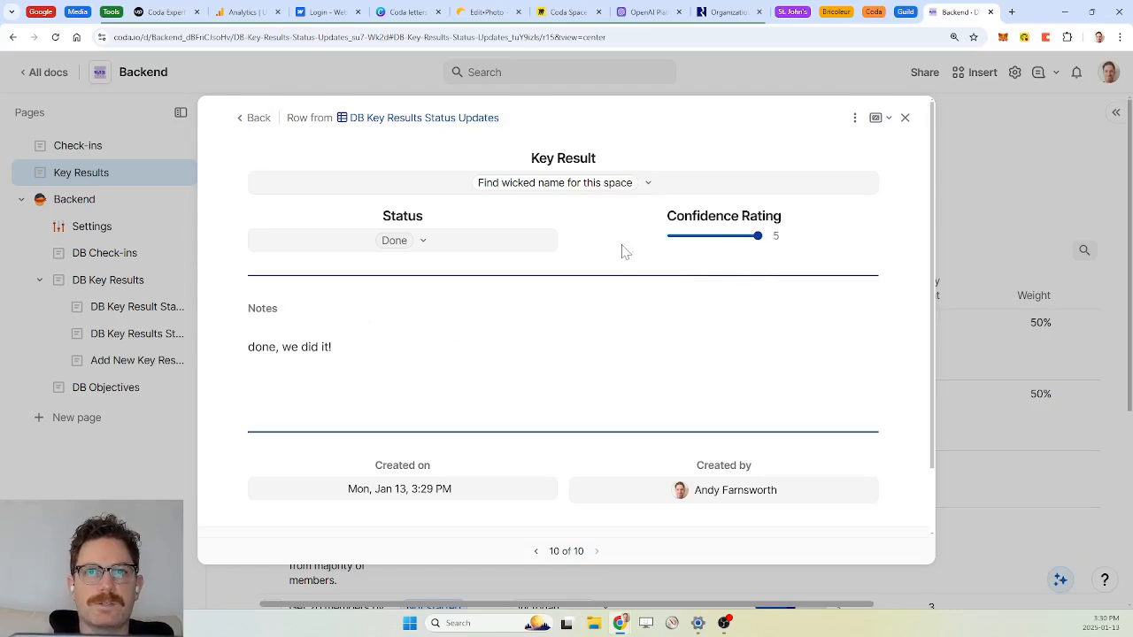
left_click(257, 118)
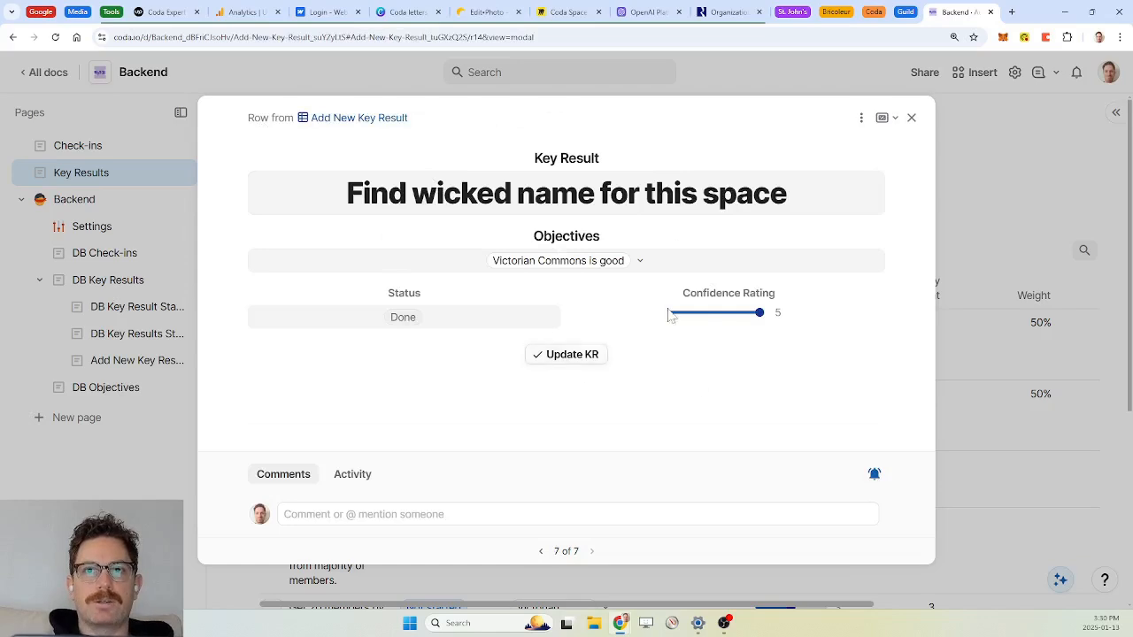
Step: Close the key result and open the Tue, Jan 14 check-in to review its OKR Checks table
left_click(914, 122)
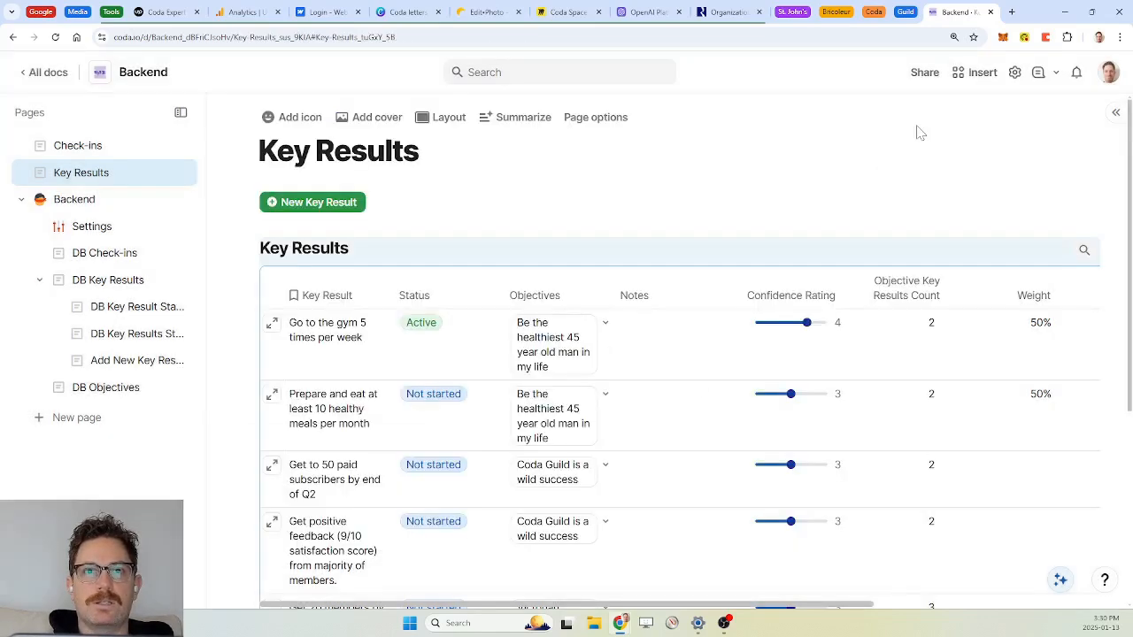
left_click(78, 149)
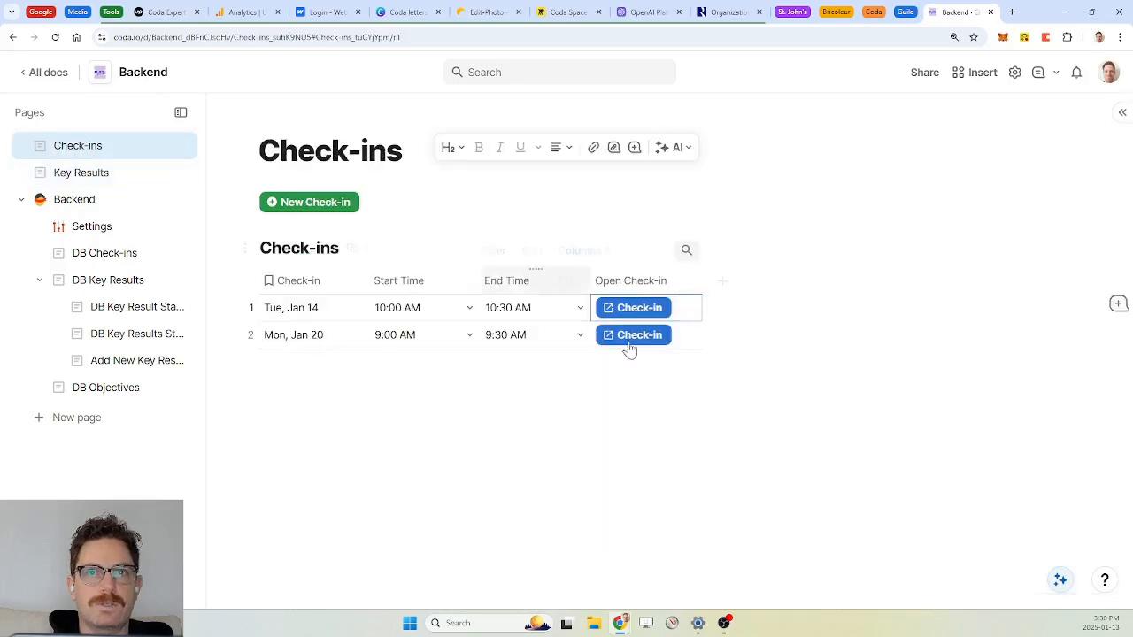
left_click(652, 312)
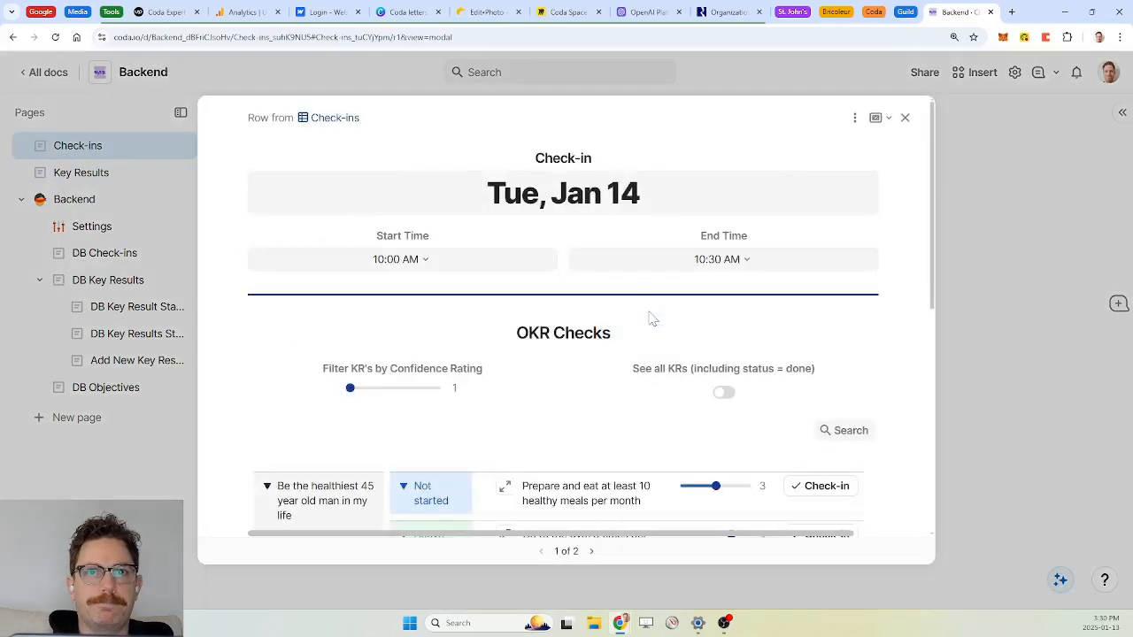
scroll(591, 329, "down", 2)
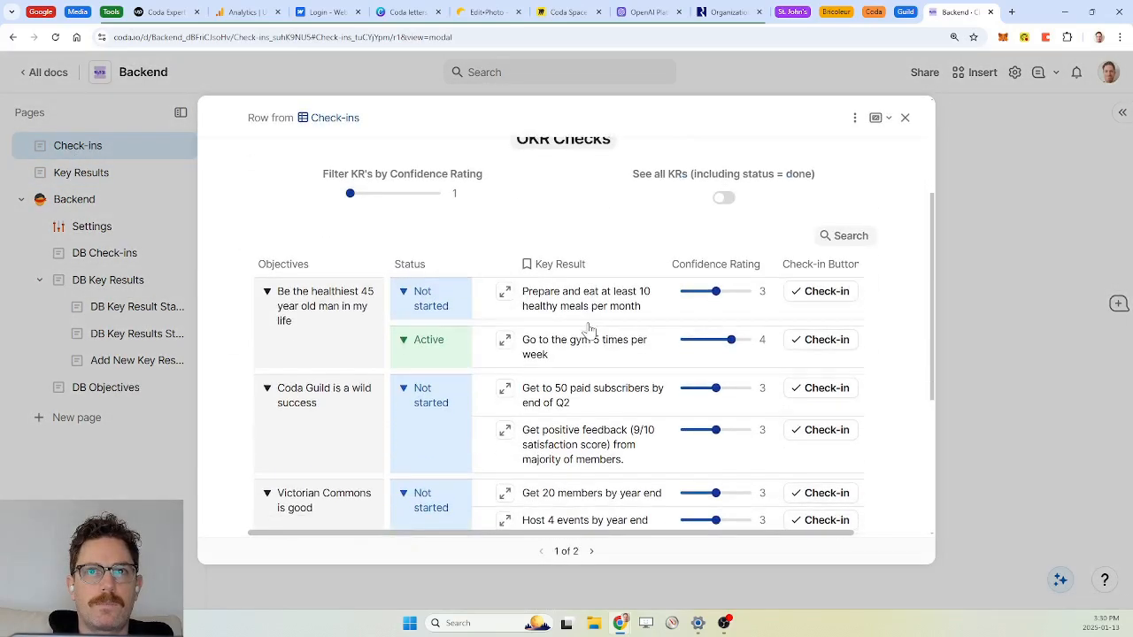
scroll(590, 330, "down", 3)
scroll(591, 329, "up", 2)
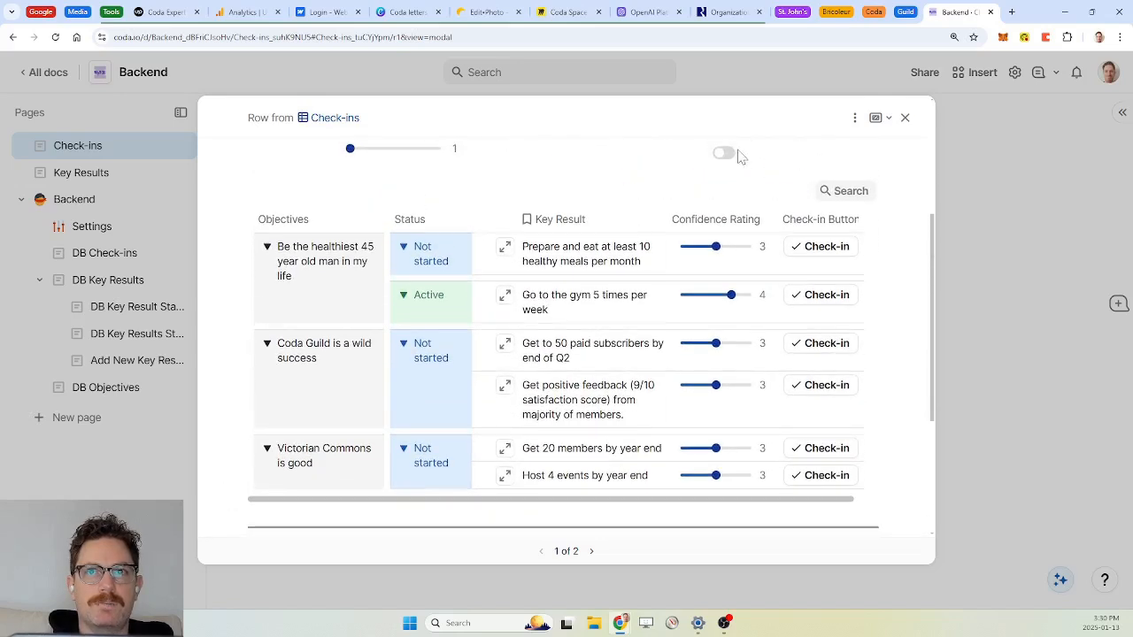
Step: Turn on See all KRs to check for the done key result, and turn the option off again
left_click(721, 159)
scroll(589, 301, "down", 1)
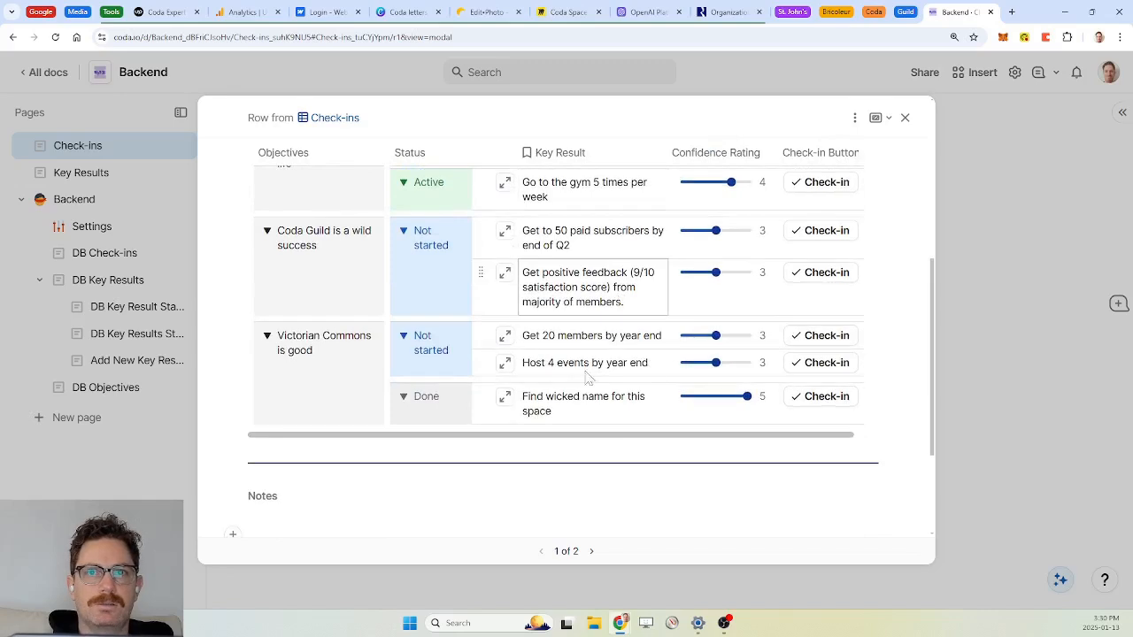
scroll(632, 417, "up", 1)
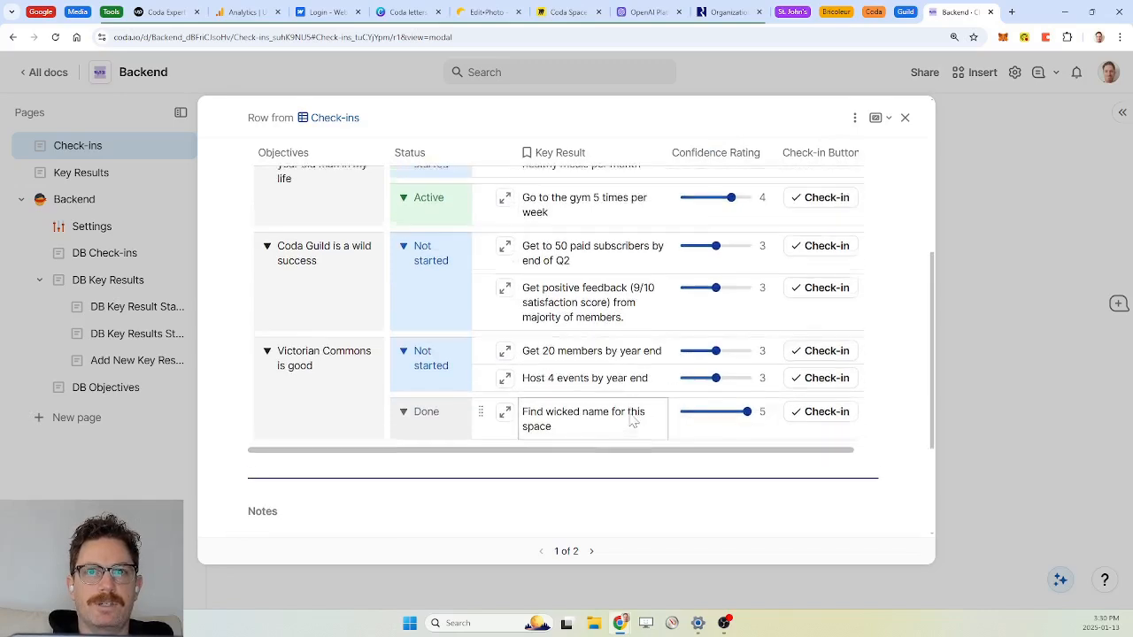
left_click(723, 157)
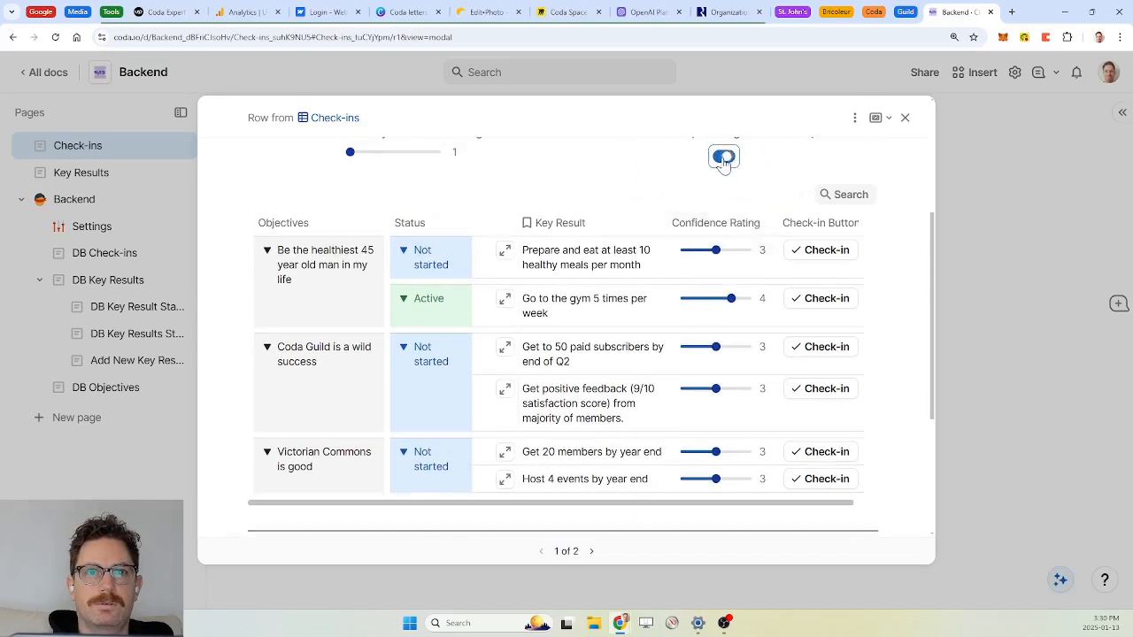
scroll(585, 301, "down", 1)
scroll(615, 350, "up", 1)
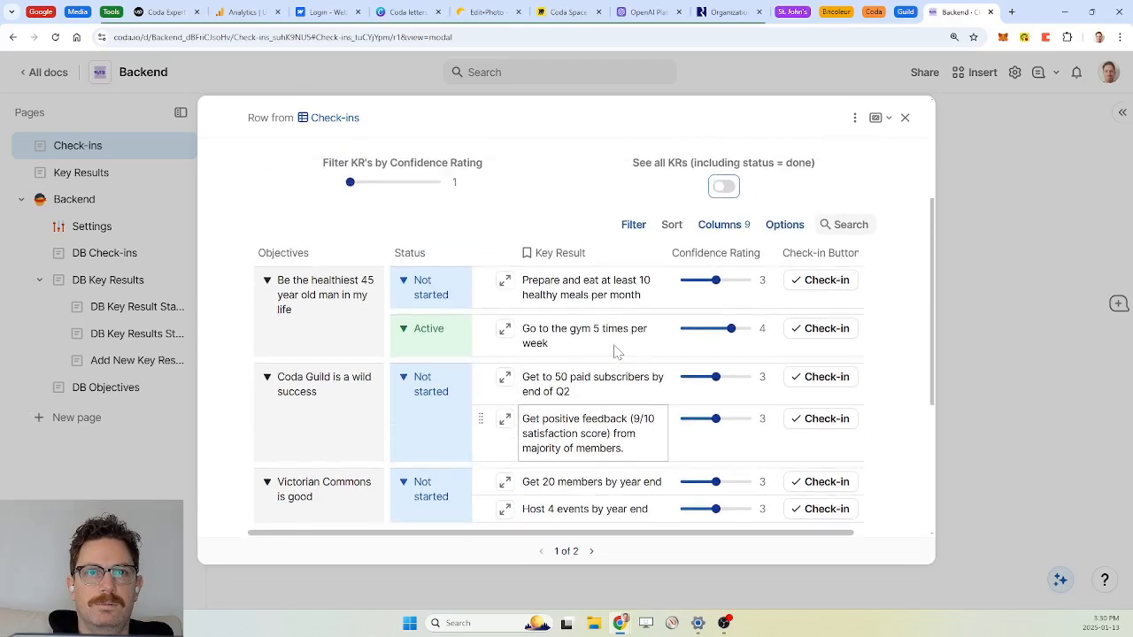
Step: Open the "Victorian Commons is good" objective and hide the Weight and Weighted Confidence columns in its Key Results table
mouse_move(321, 494)
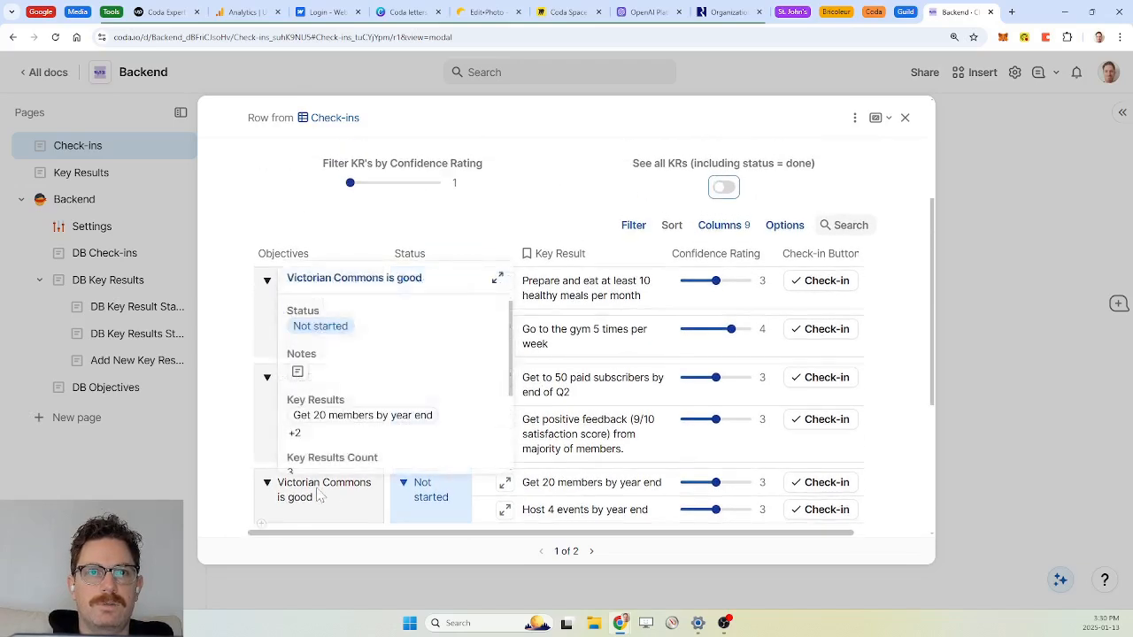
left_click(344, 280)
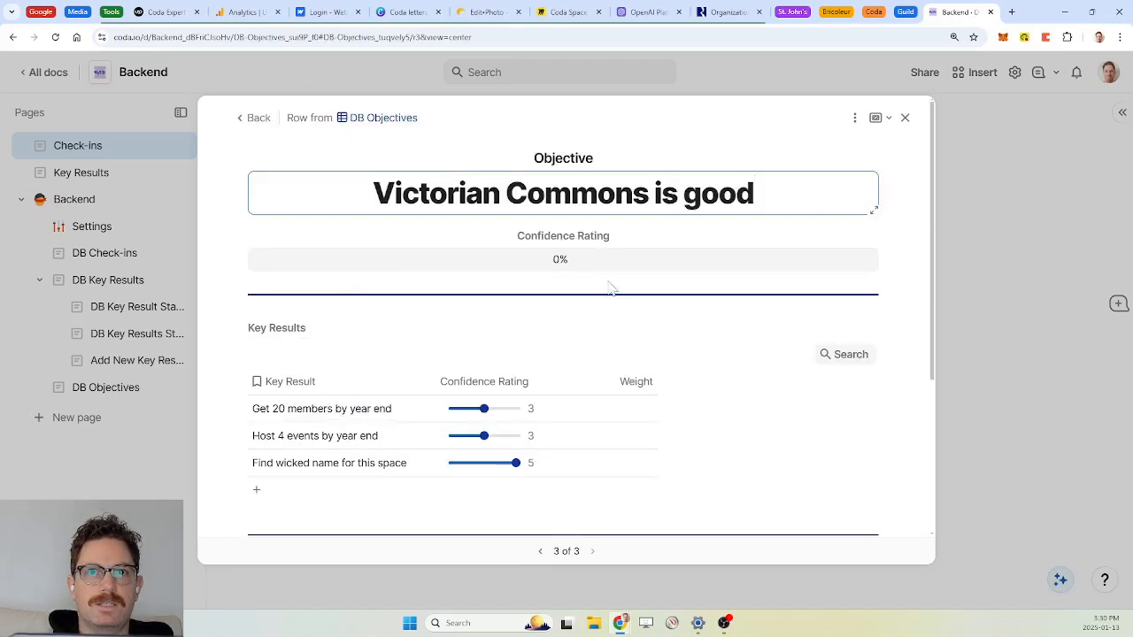
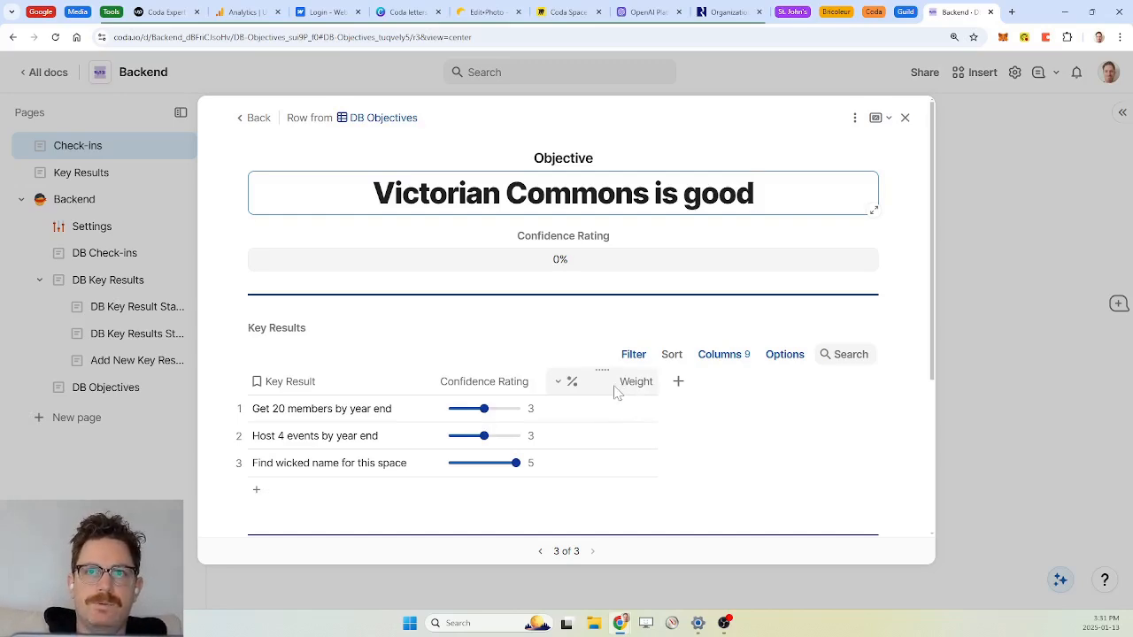
left_click(617, 393)
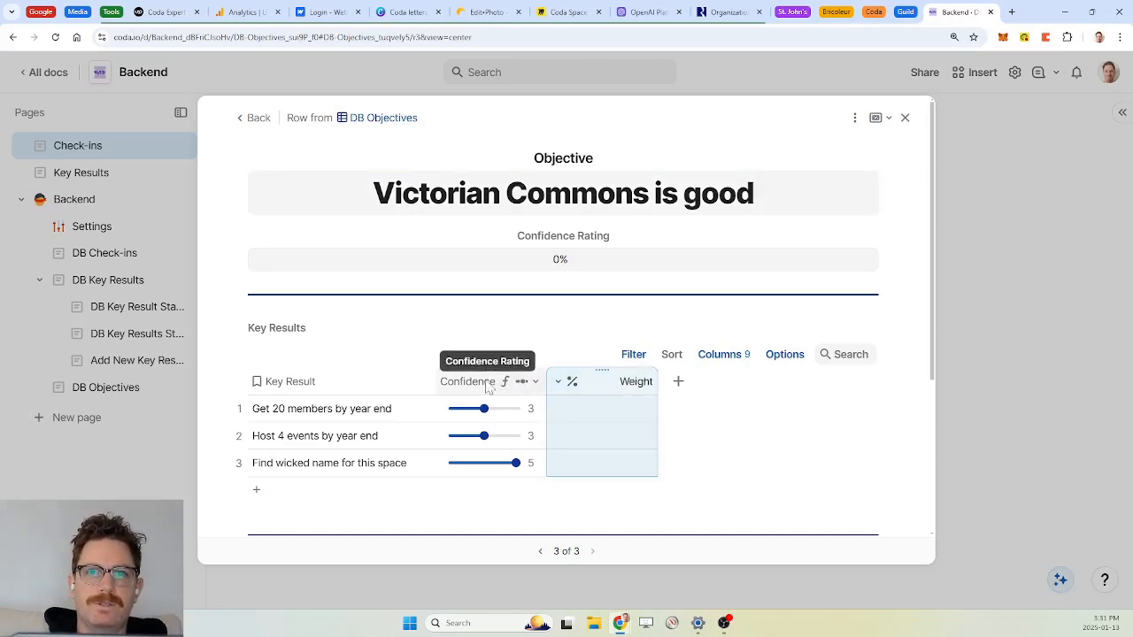
left_click(729, 355)
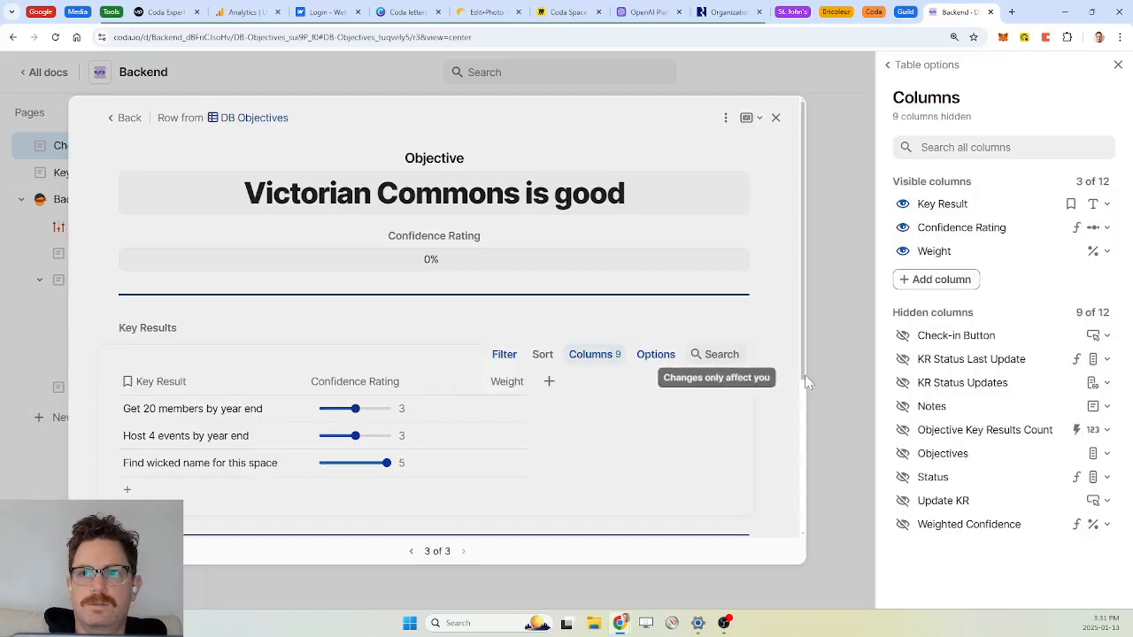
left_click(903, 524)
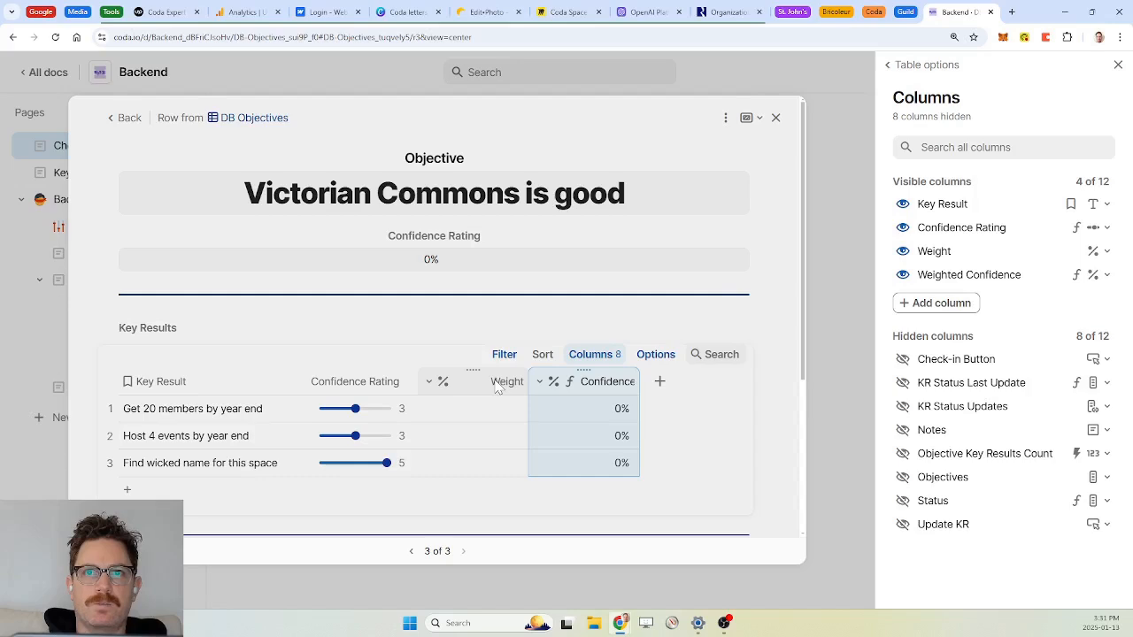
left_click(902, 251)
left_click(903, 252)
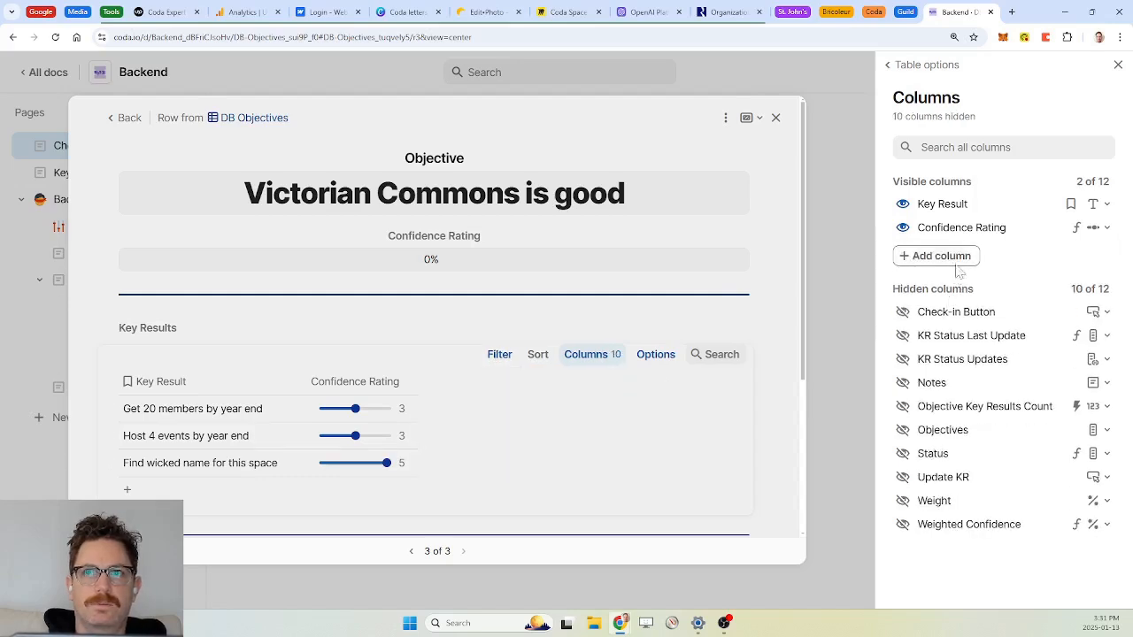
Step: Show Status as the first column of the objective's Key Results table and group the rows by Status on the left
left_click(903, 453)
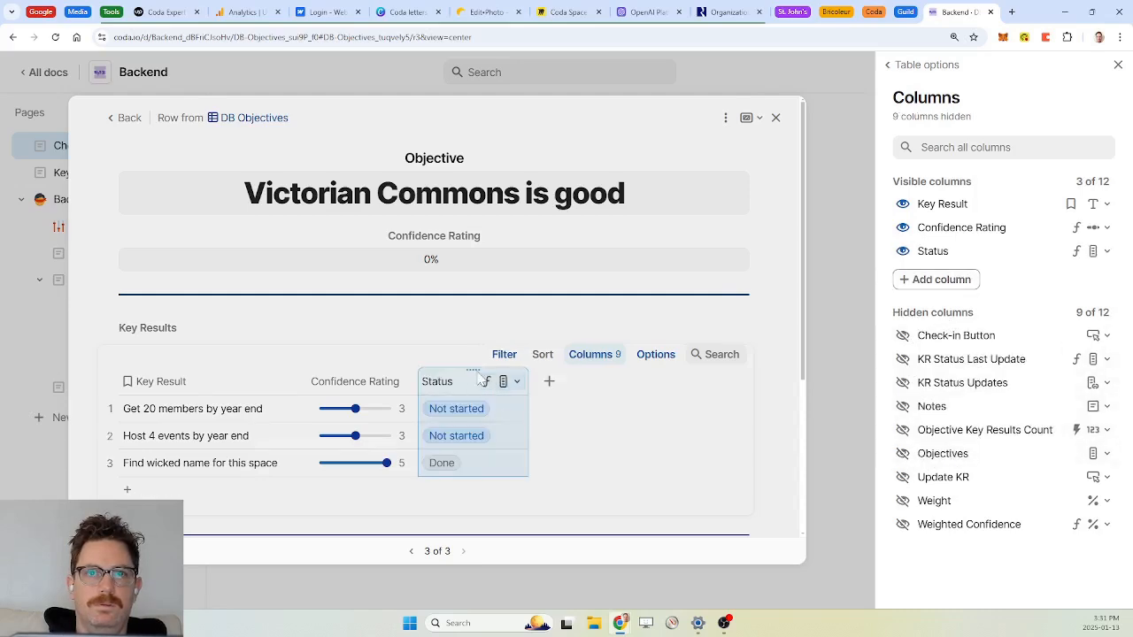
left_click_drag(472, 370, 181, 376)
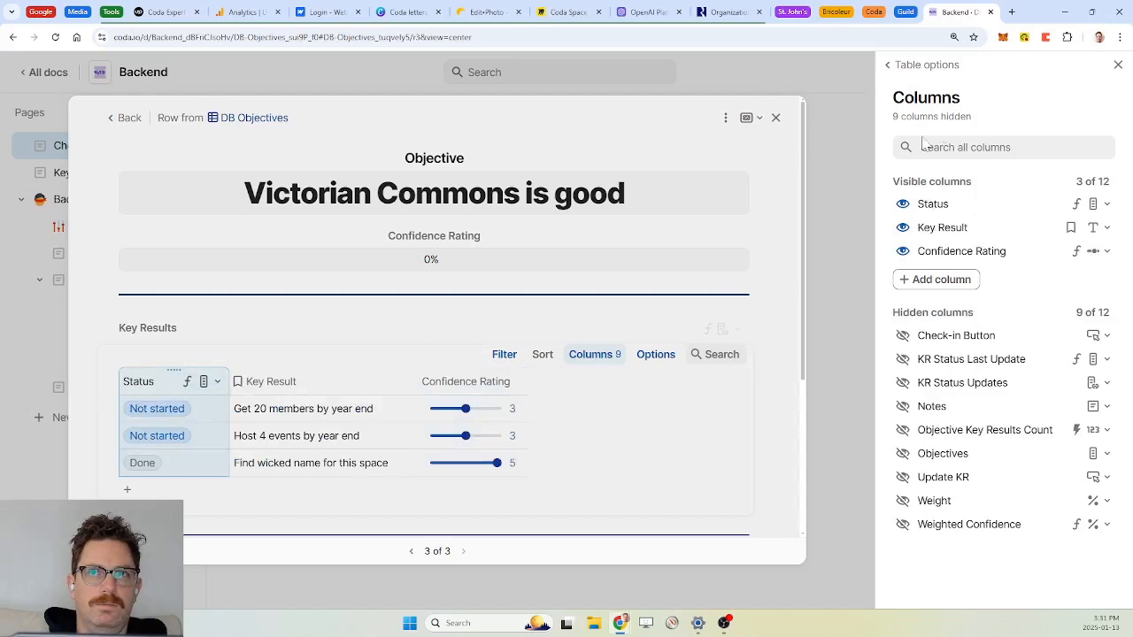
left_click(947, 67)
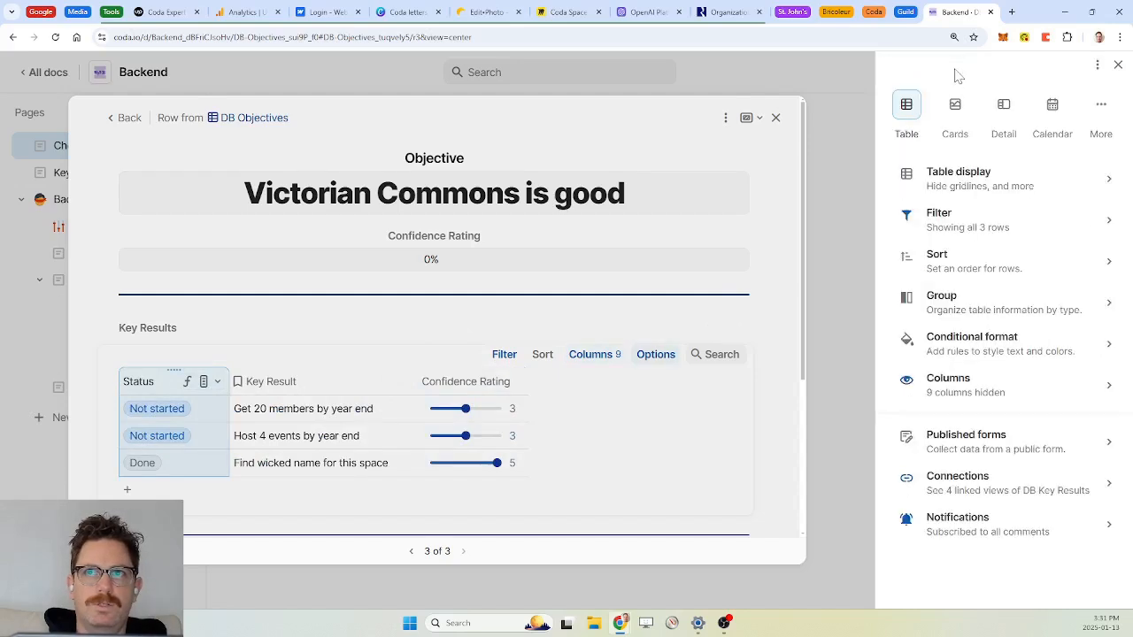
left_click(984, 312)
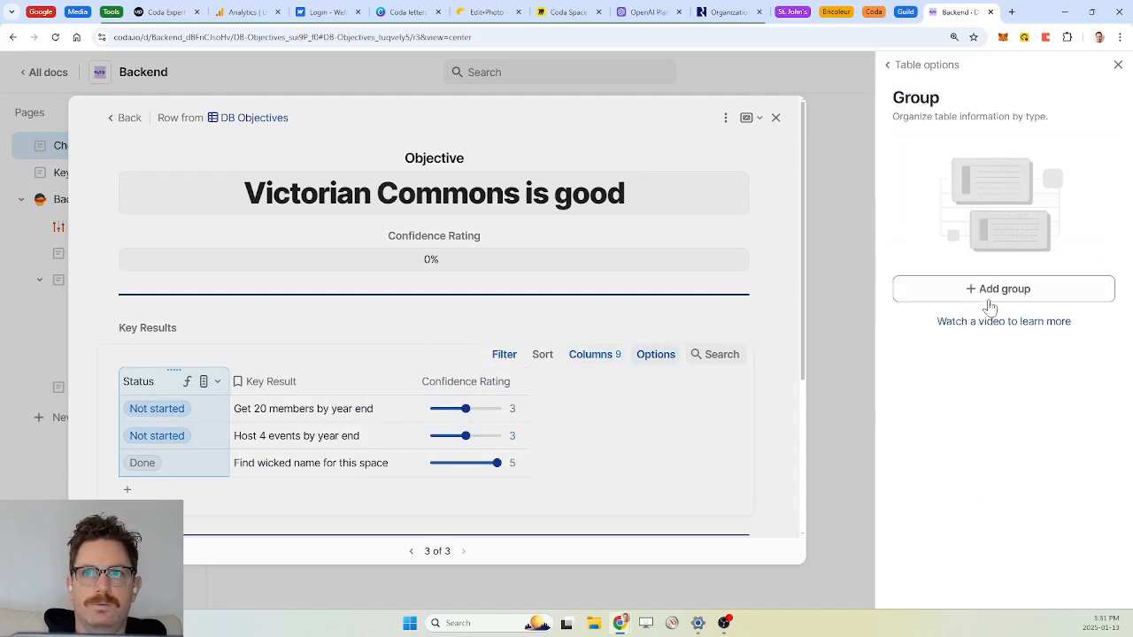
left_click(991, 299)
left_click(964, 361)
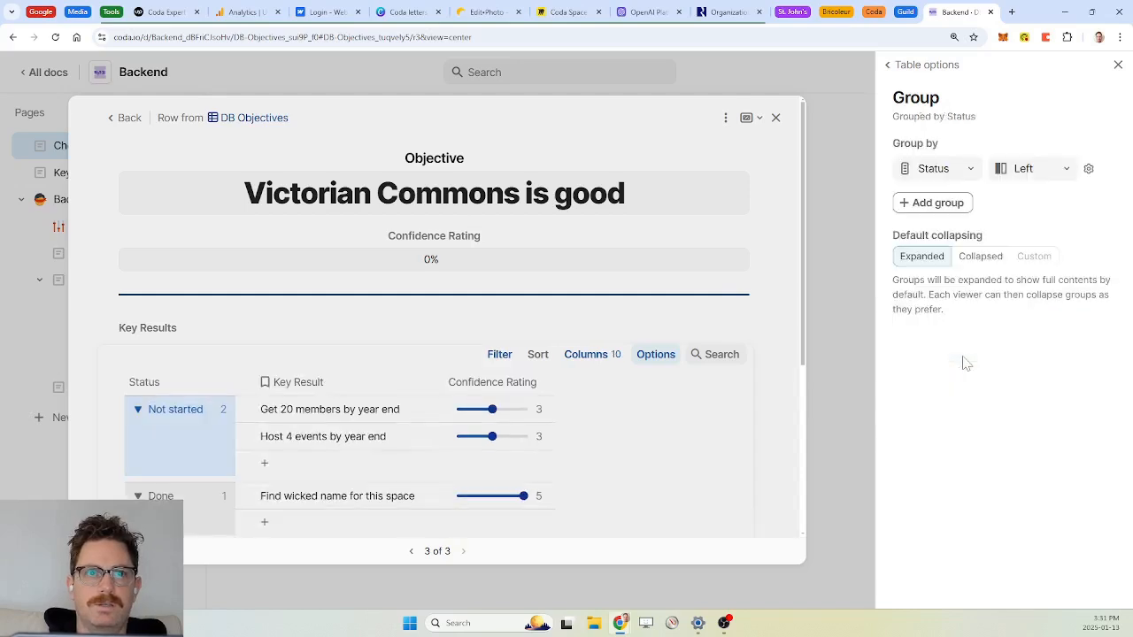
left_click(1118, 64)
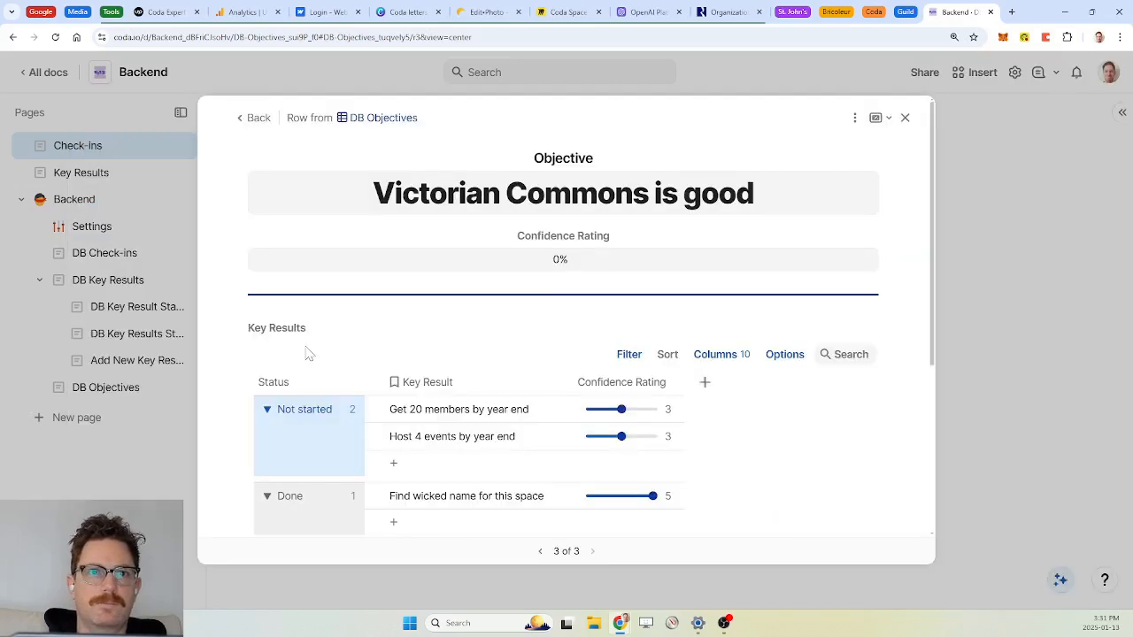
Step: Remove the row counts from the Status groups in the Key Results table
left_click(354, 384)
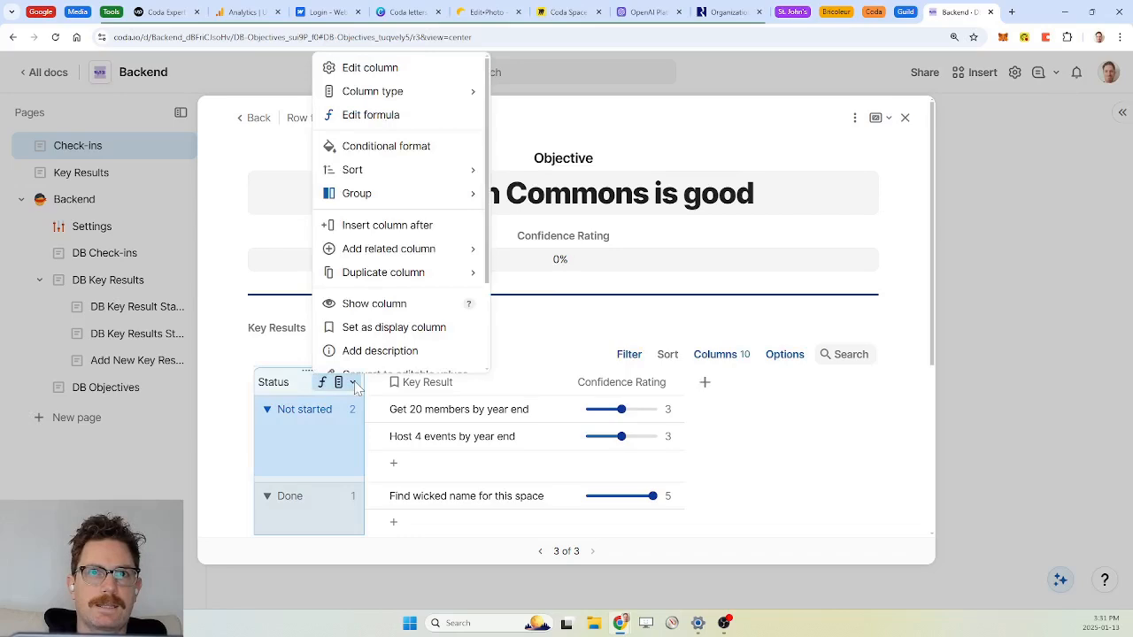
scroll(405, 210, "down", 1)
mouse_move(393, 159)
left_click(536, 224)
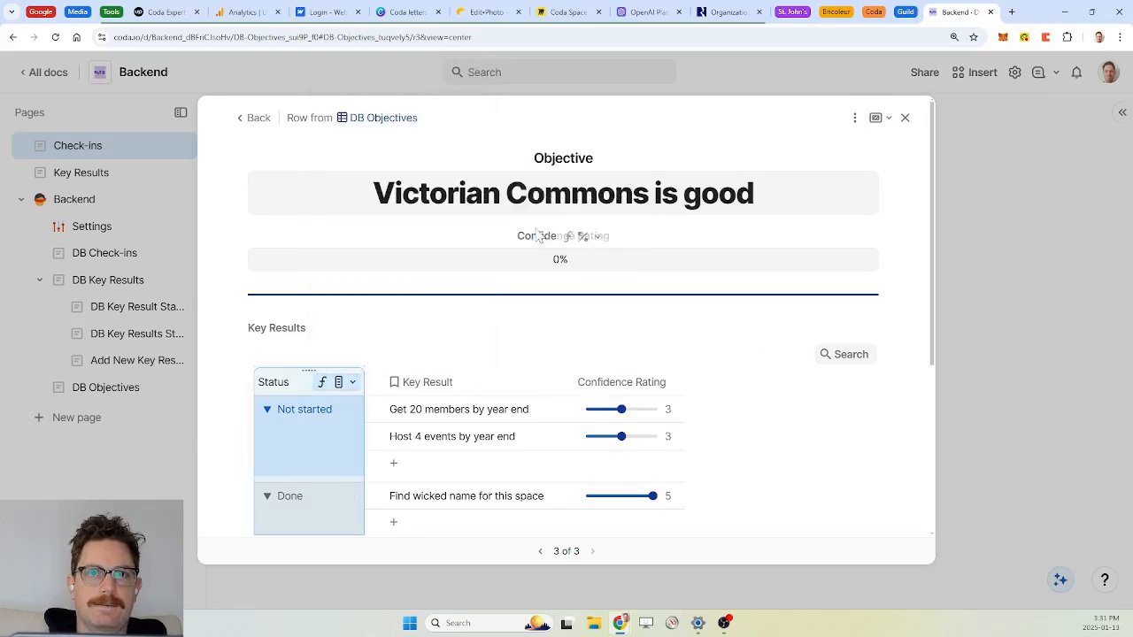
Step: Turn off the new row button in the display settings of the Key Results table
left_click(786, 356)
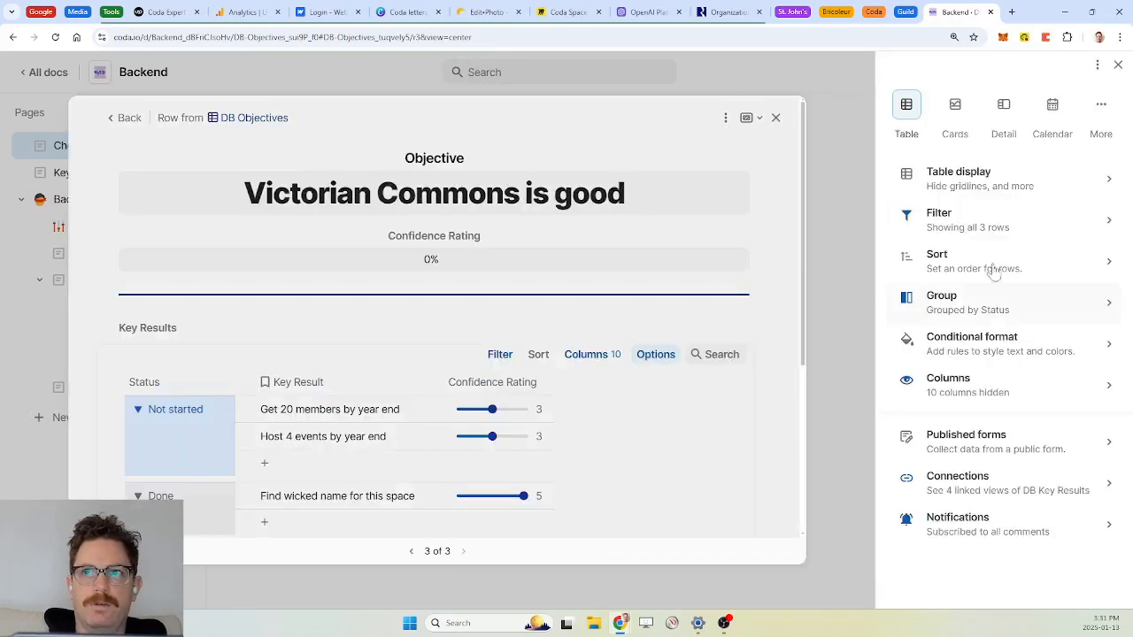
left_click(1019, 184)
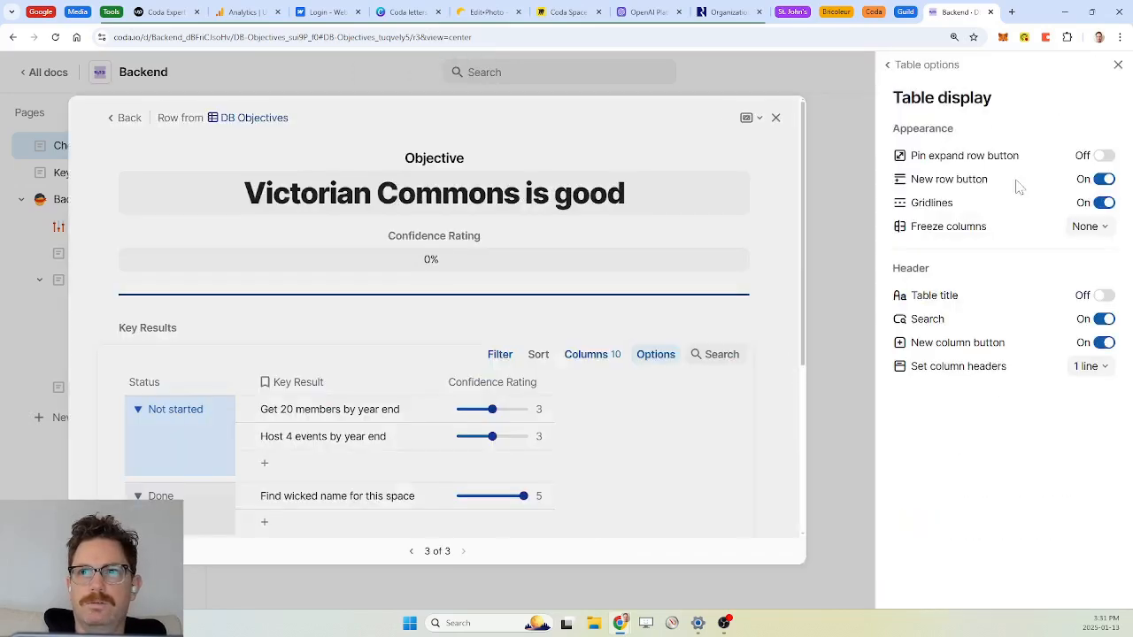
left_click(1103, 180)
left_click(1118, 64)
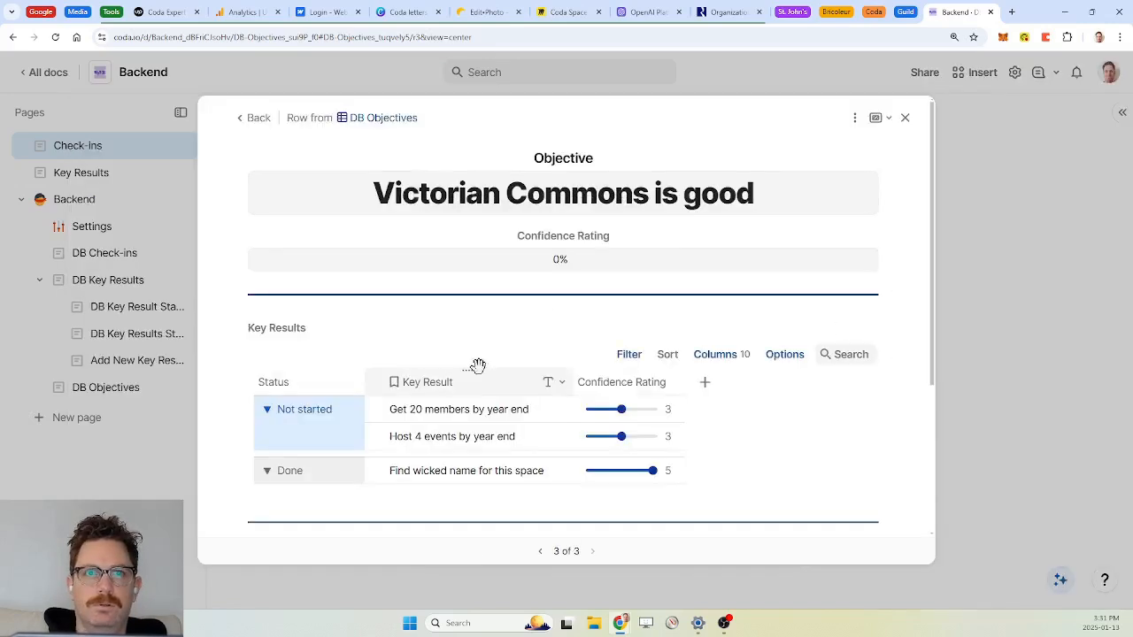
Step: Widen the Key Result column and turn on the pinned expand row button for the Key Results table
left_click_drag(573, 381, 619, 381)
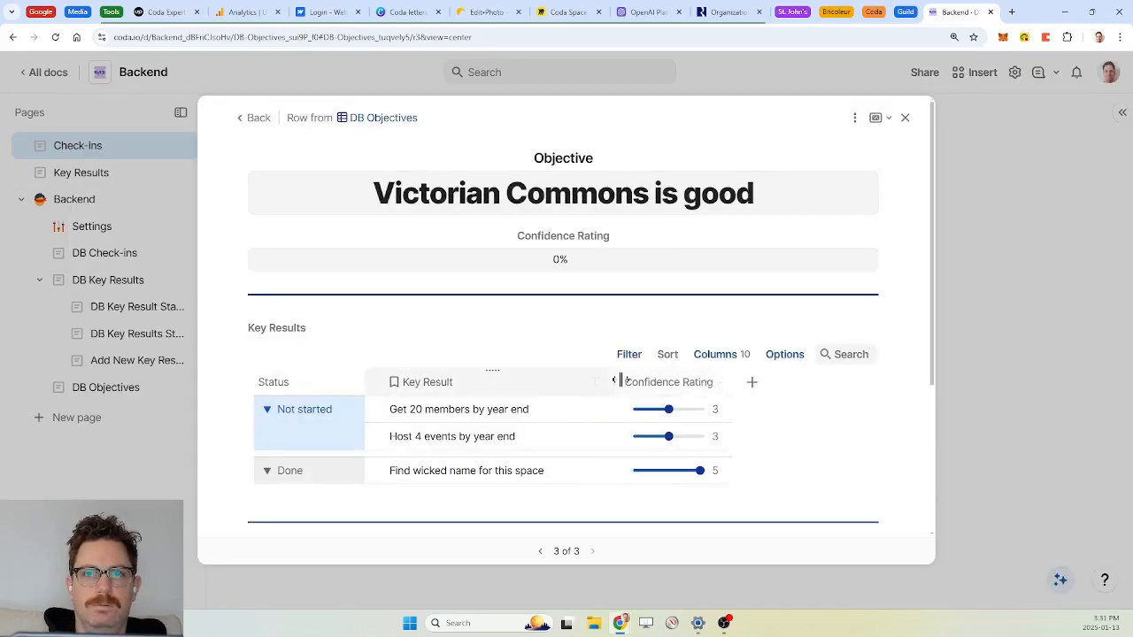
left_click(781, 354)
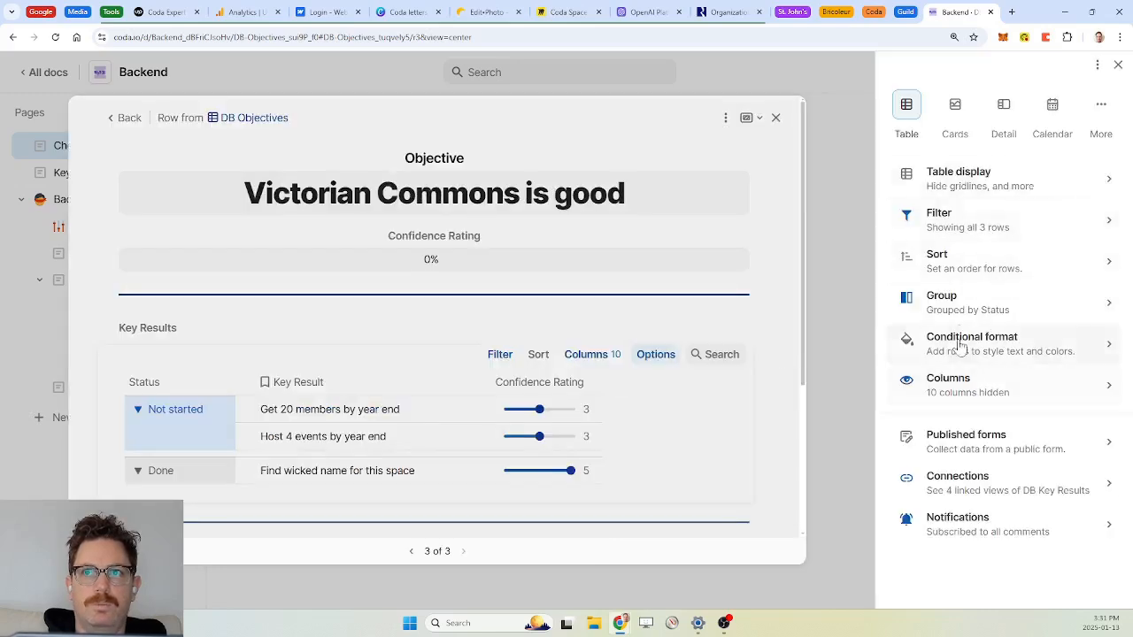
left_click(1025, 190)
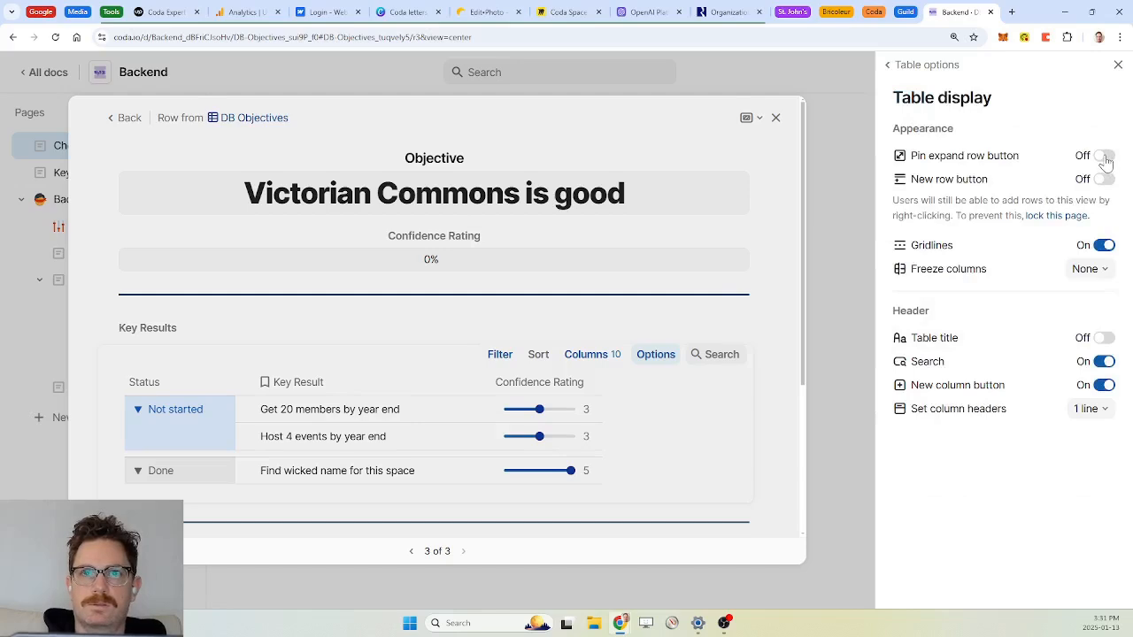
left_click(1105, 157)
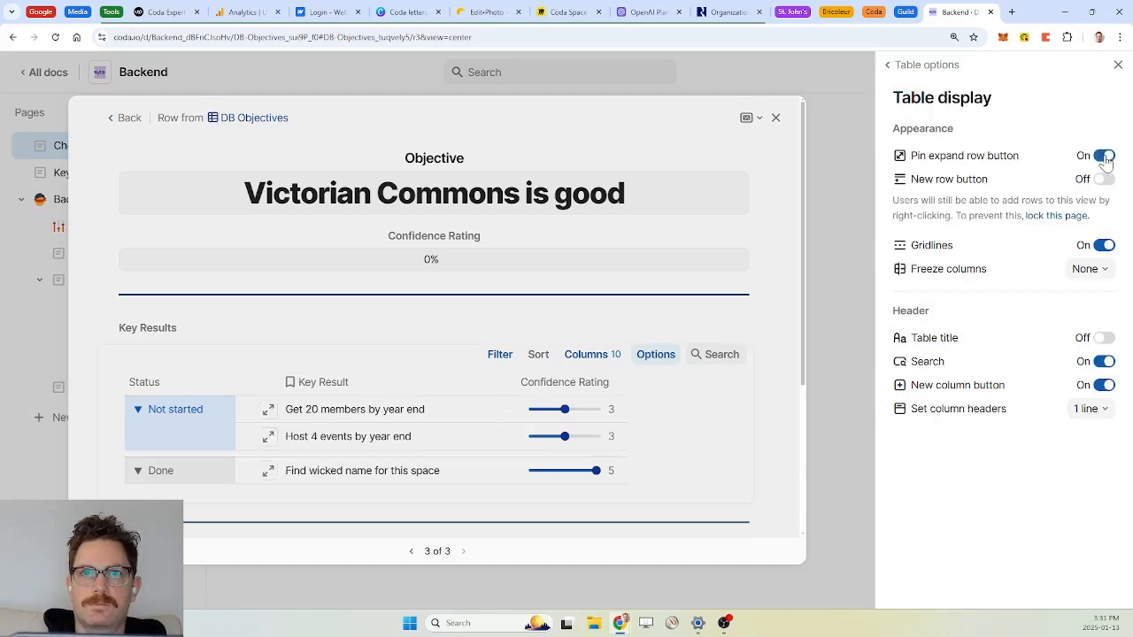
left_click(1118, 65)
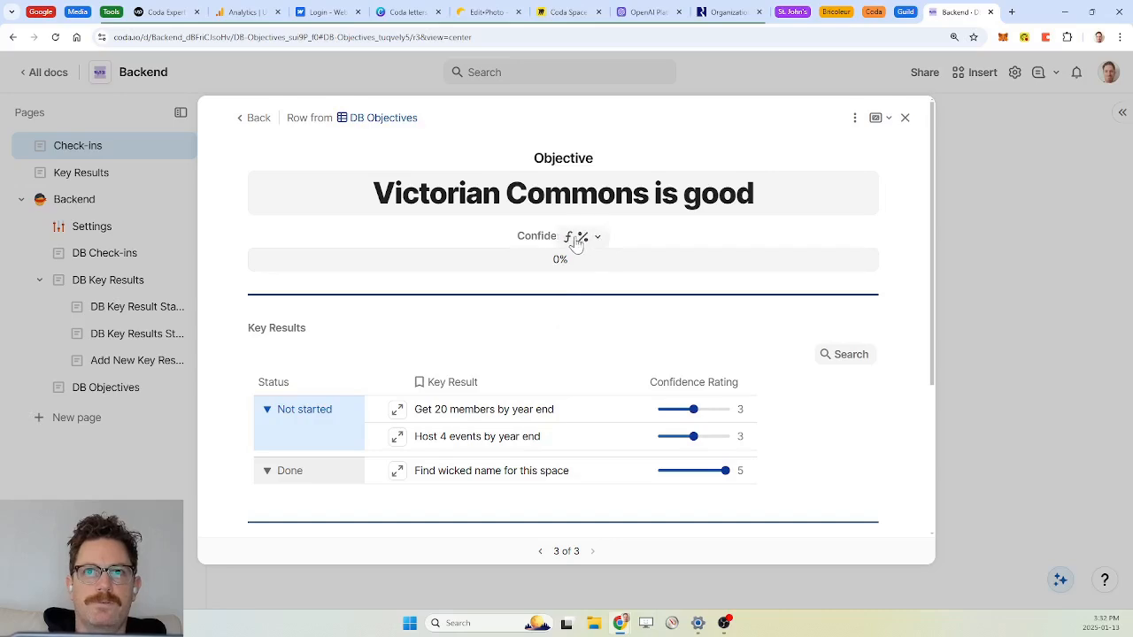
Step: Open the objective's layout for editing and rename the Confidence Rating column as Weighted Confidence Rating
left_click(572, 241)
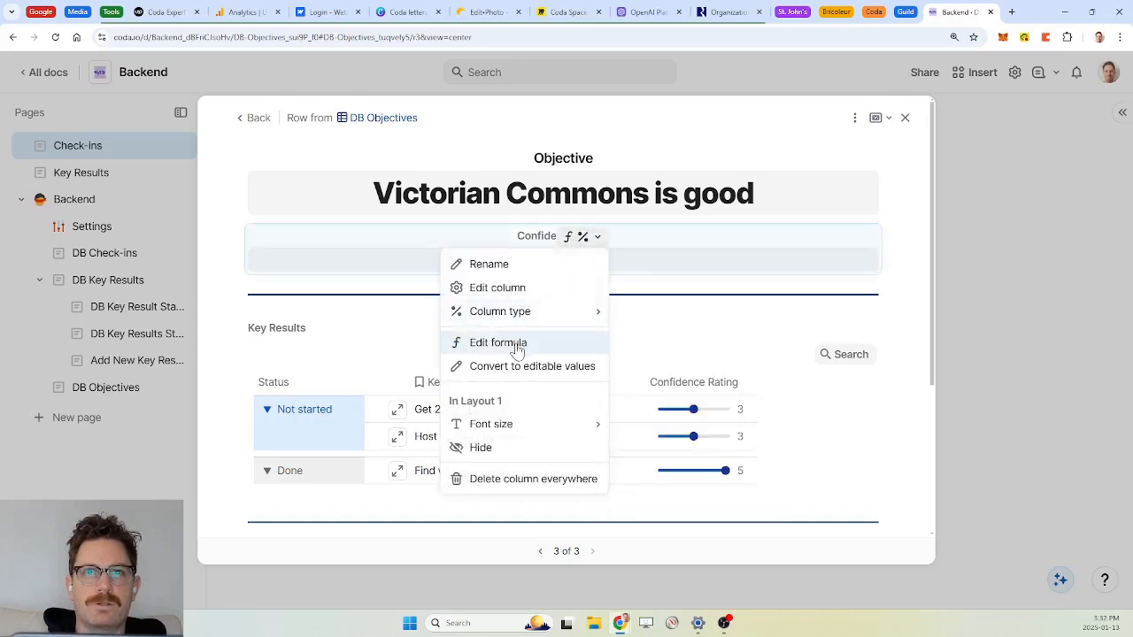
left_click(673, 242)
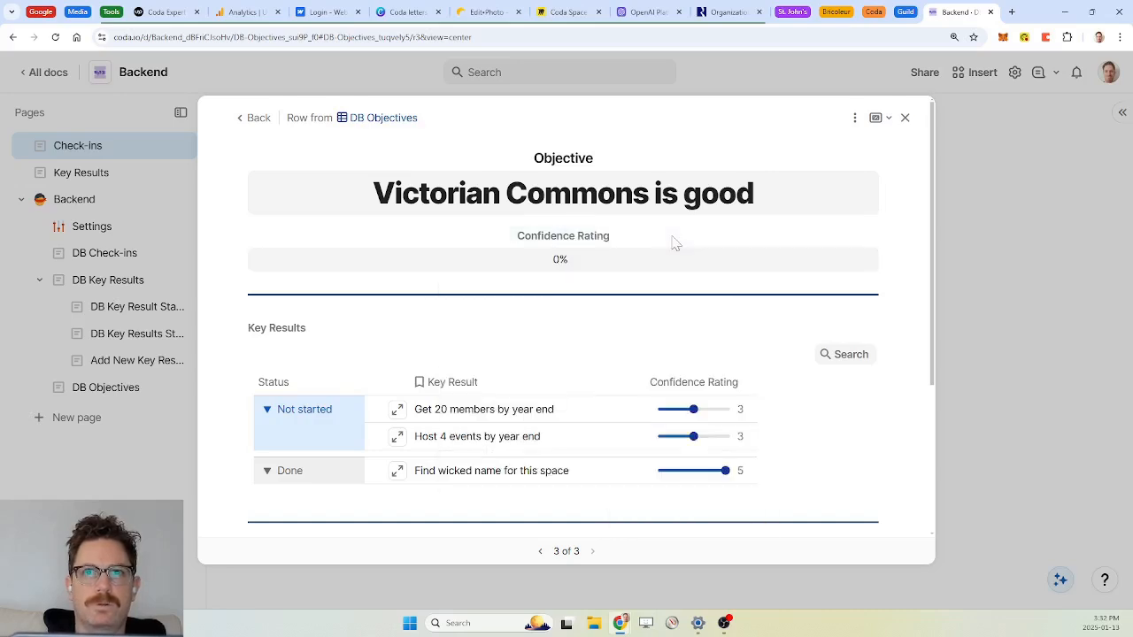
left_click(856, 118)
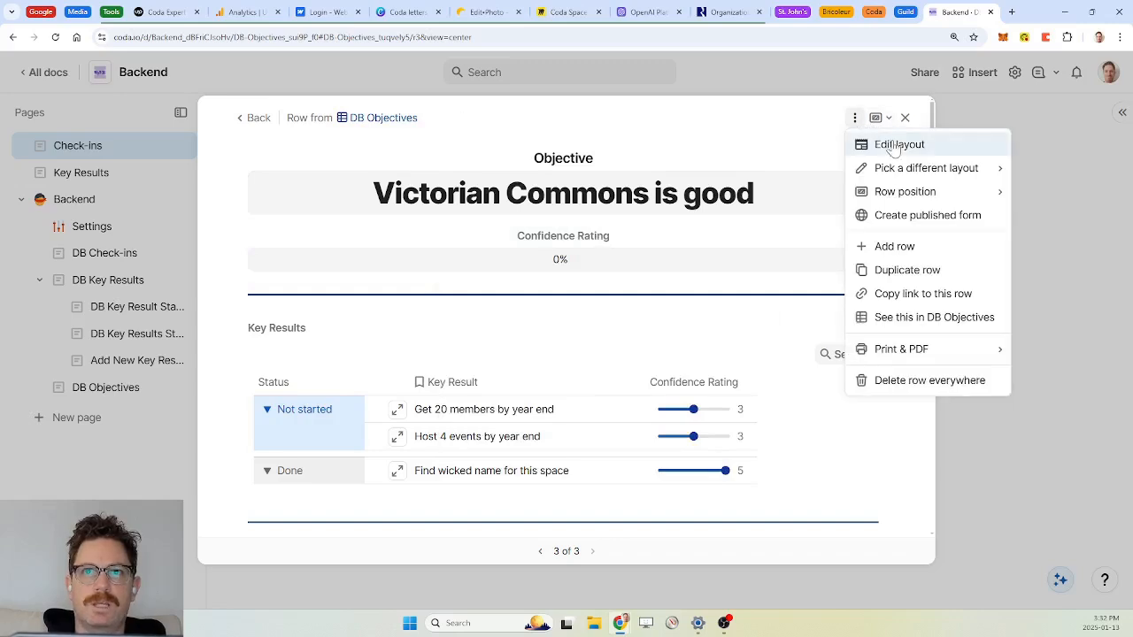
left_click(887, 145)
left_click(538, 274)
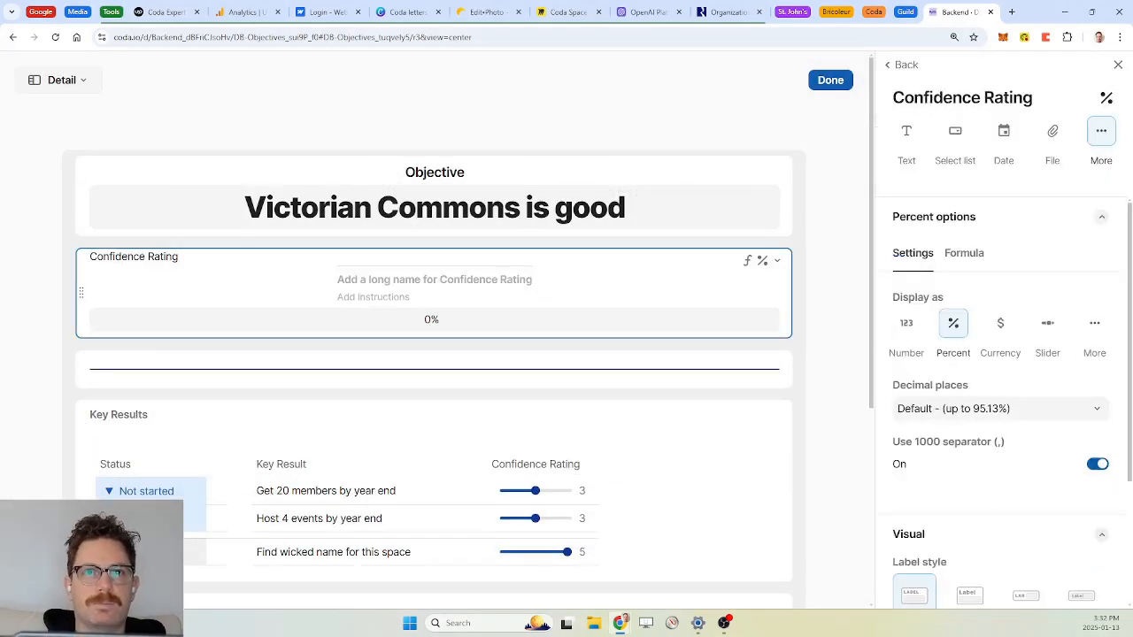
left_click(179, 256)
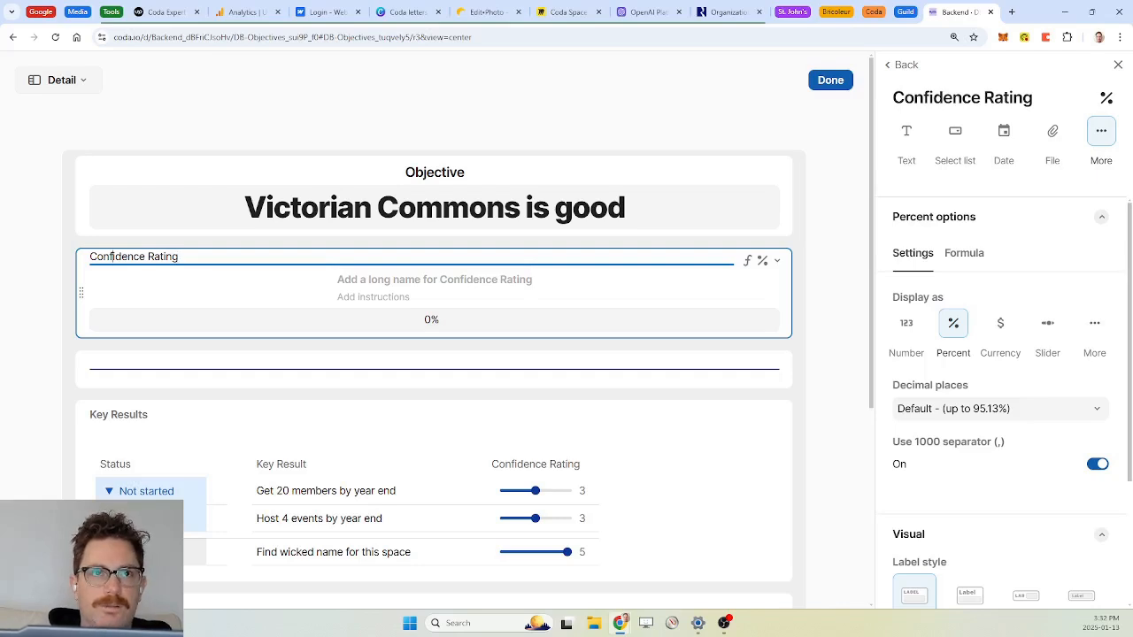
type("Weighted")
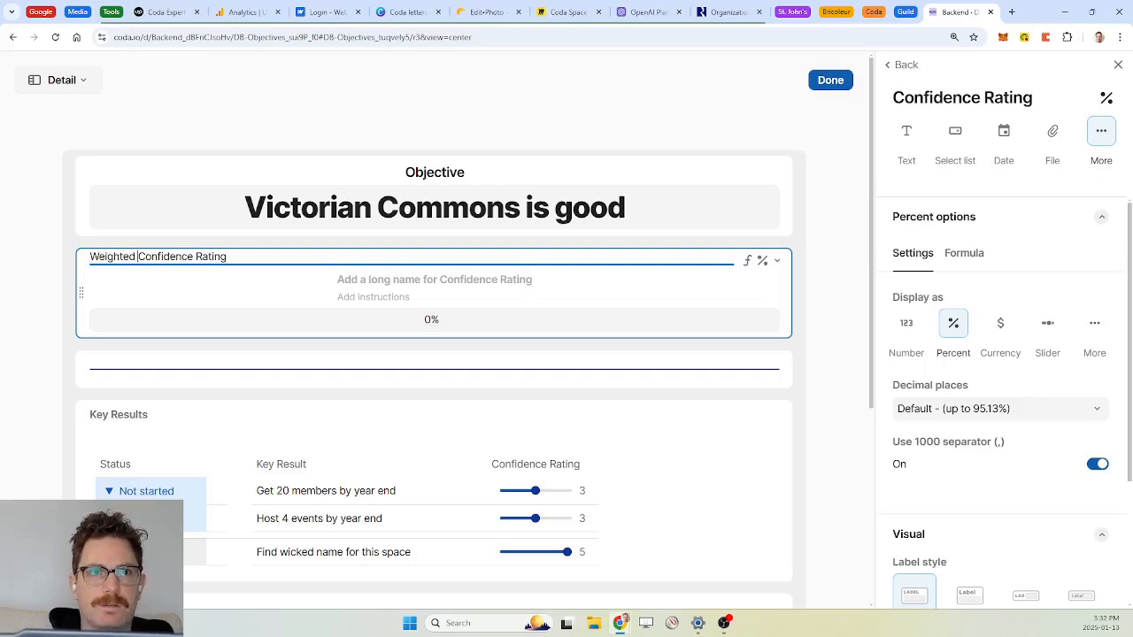
Step: Duplicate the Weighted Confidence Rating column and place the copy directly below the original in the layout
left_click(777, 261)
left_click(726, 344)
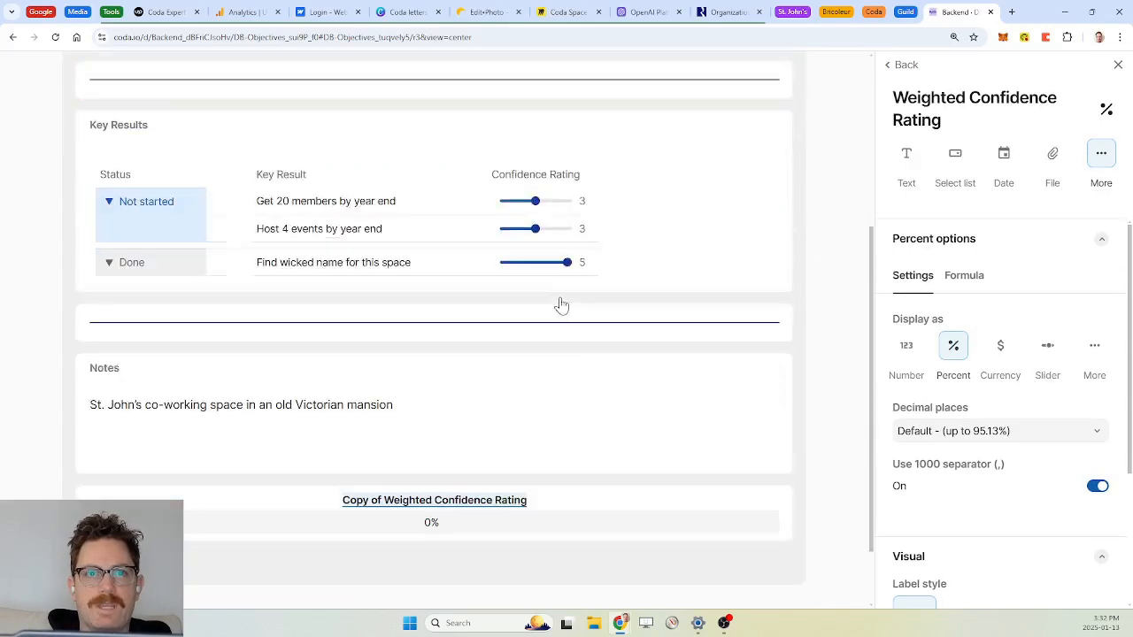
left_click_drag(80, 478, 144, 344)
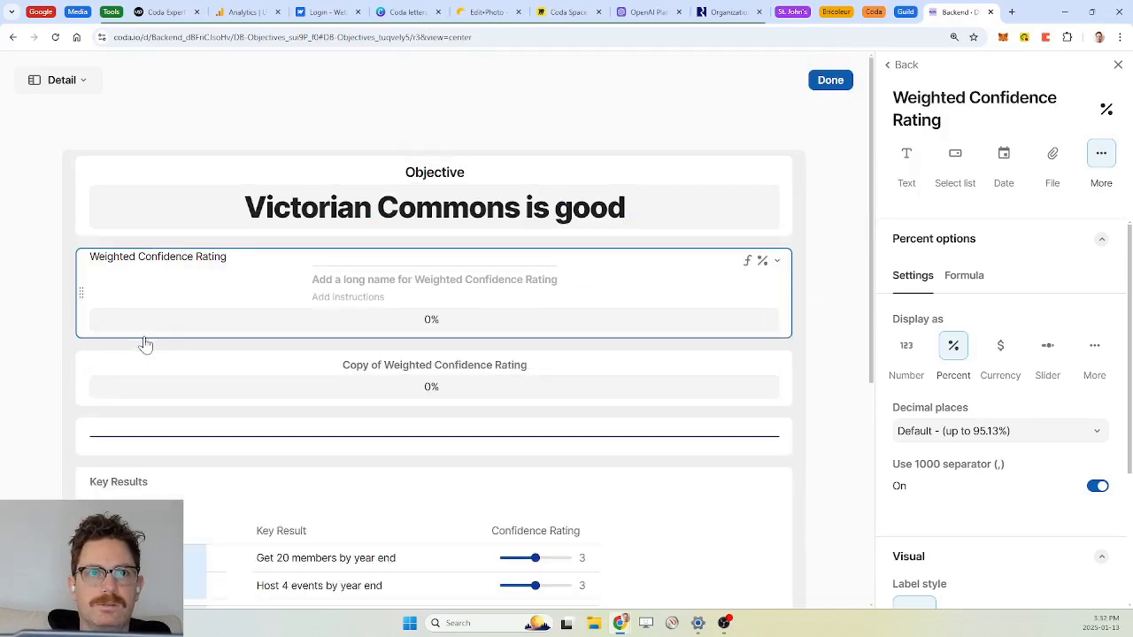
Step: Rename the duplicated column as Confidence Rating
left_click(288, 373)
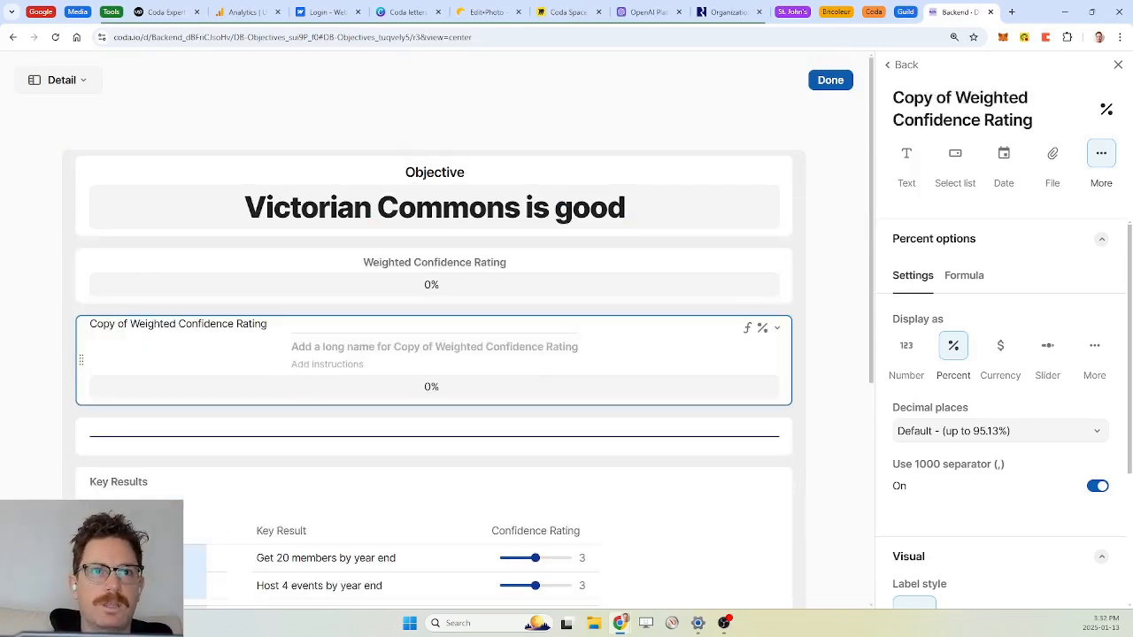
left_click(354, 324)
left_click(178, 325)
key("BackSpace")
key("BackSpace")
key("BackSpace")
key("BackSpace")
key("BackSpace")
key("BackSpace")
key("BackSpace")
key("BackSpace")
key("BackSpace")
key("BackSpace")
key("BackSpace")
key("BackSpace")
key("BackSpace")
key("BackSpace")
key("BackSpace")
key("BackSpace")
key("BackSpace")
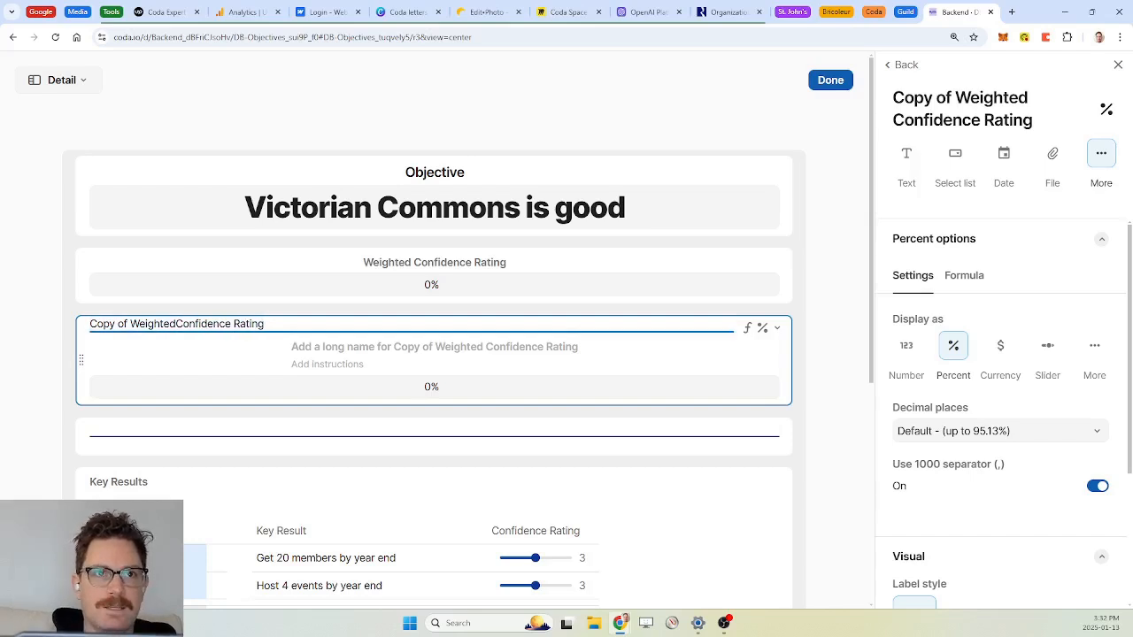
key("Return")
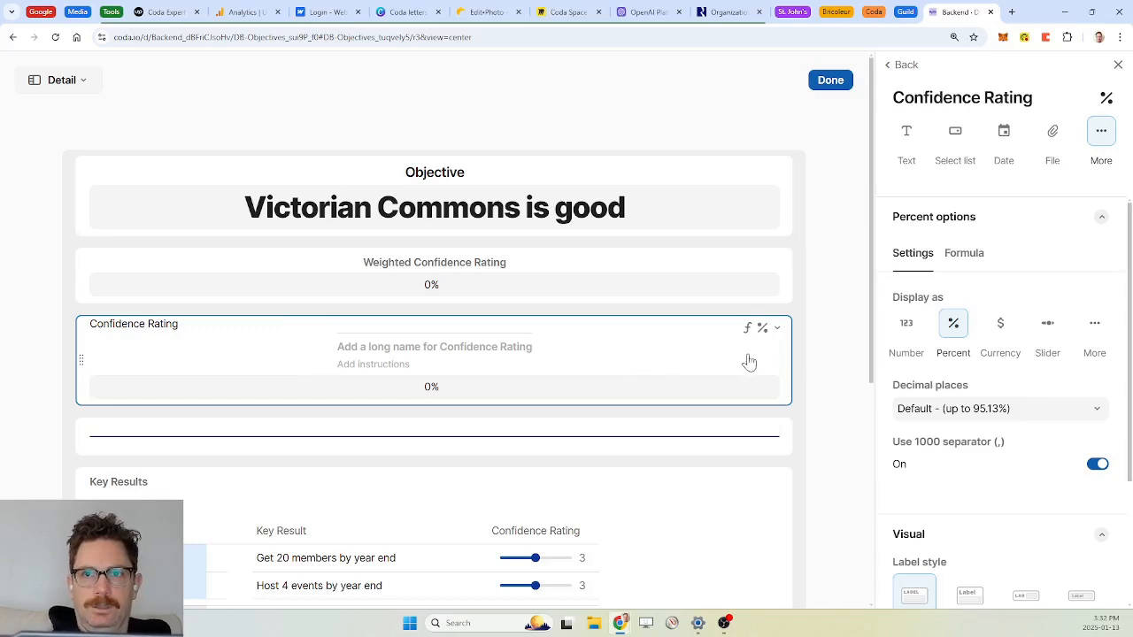
Step: Change the new Confidence Rating column's formula to Key Results.Confidence Rating.Average()
left_click(776, 334)
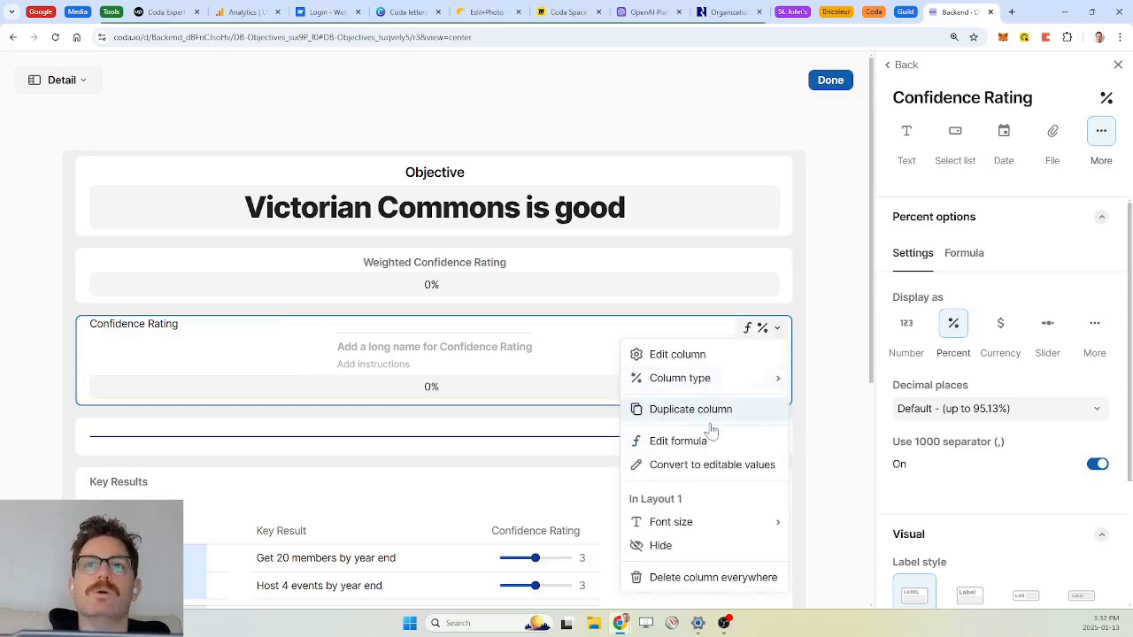
left_click(697, 448)
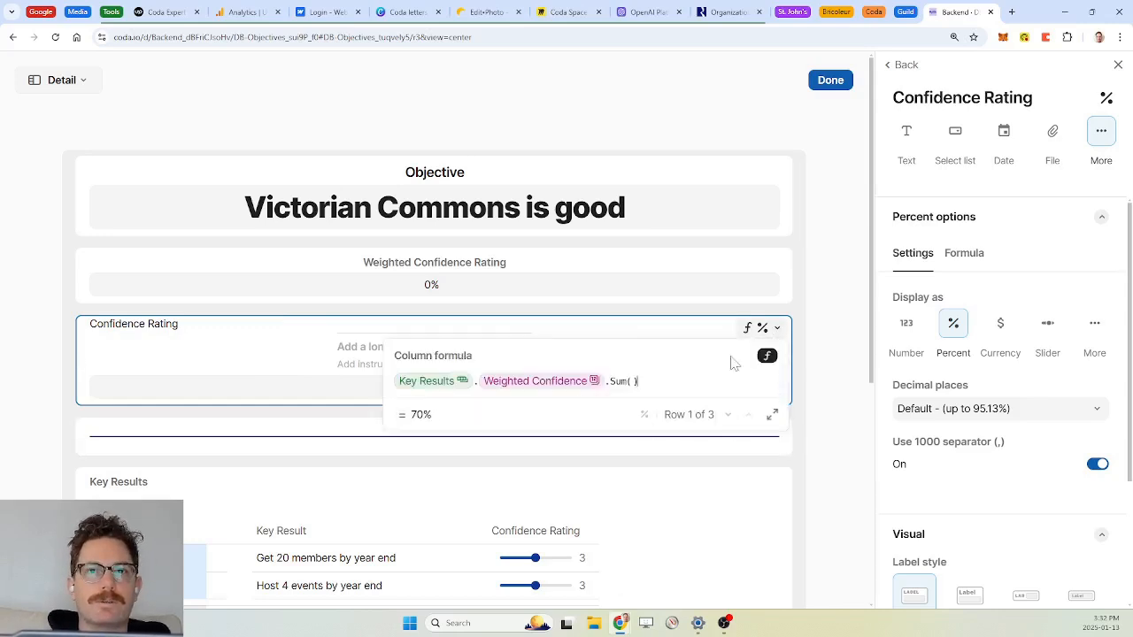
key("Left")
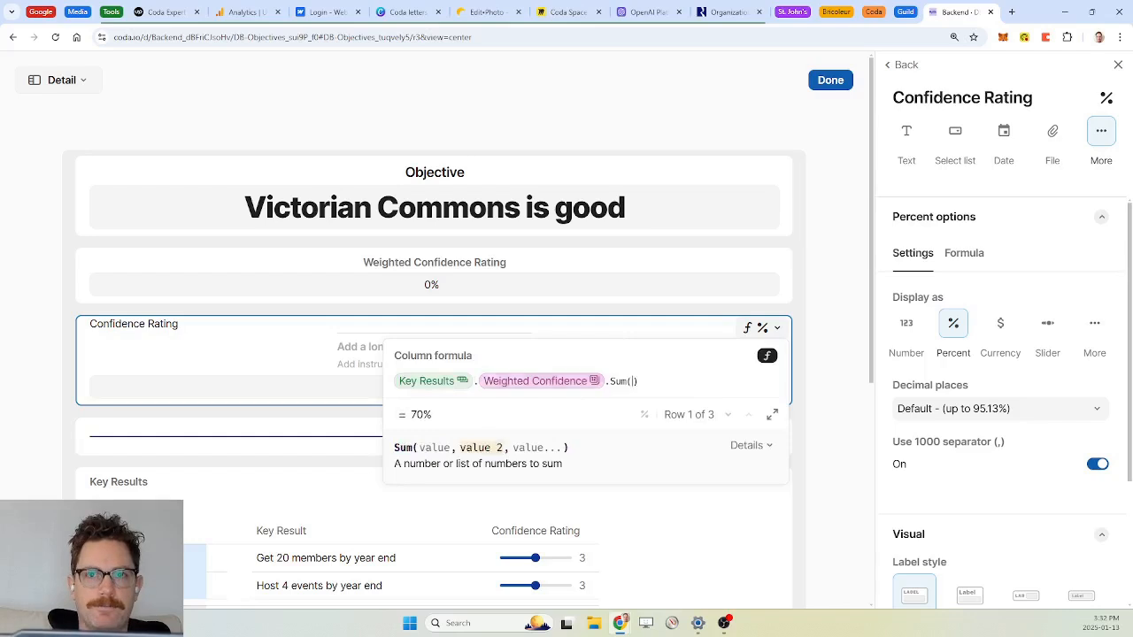
key("BackSpace")
key("BackSpace")
key("BackSpace")
key("BackSpace")
key("BackSpace")
key("BackSpace")
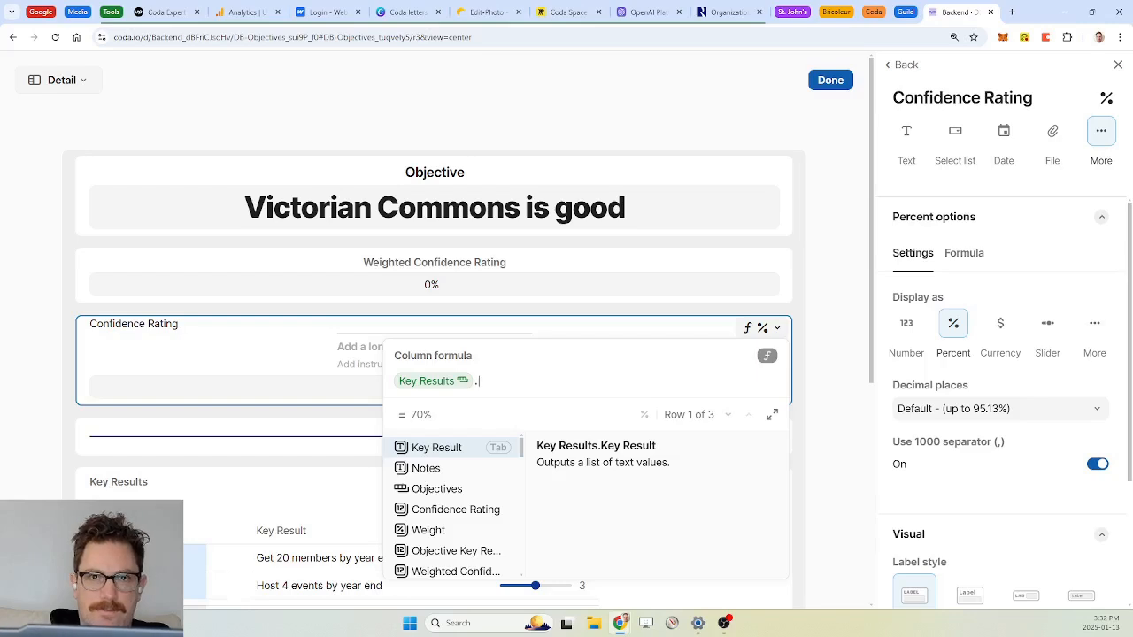
type("confidence Rating")
key("Tab")
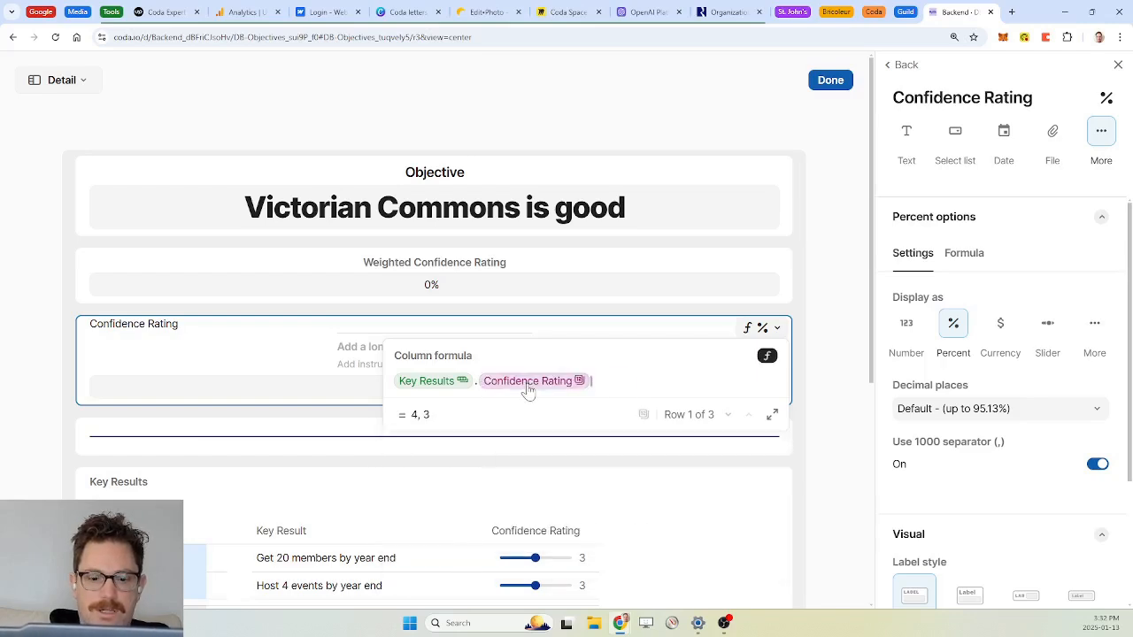
type(".average()")
key("Tab")
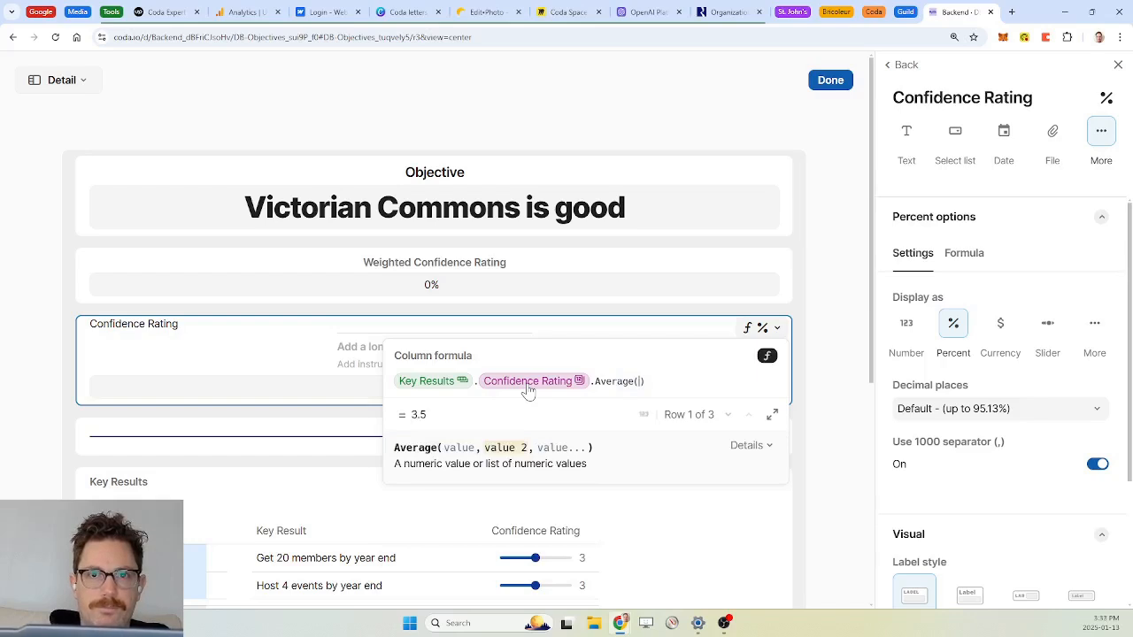
key("Return")
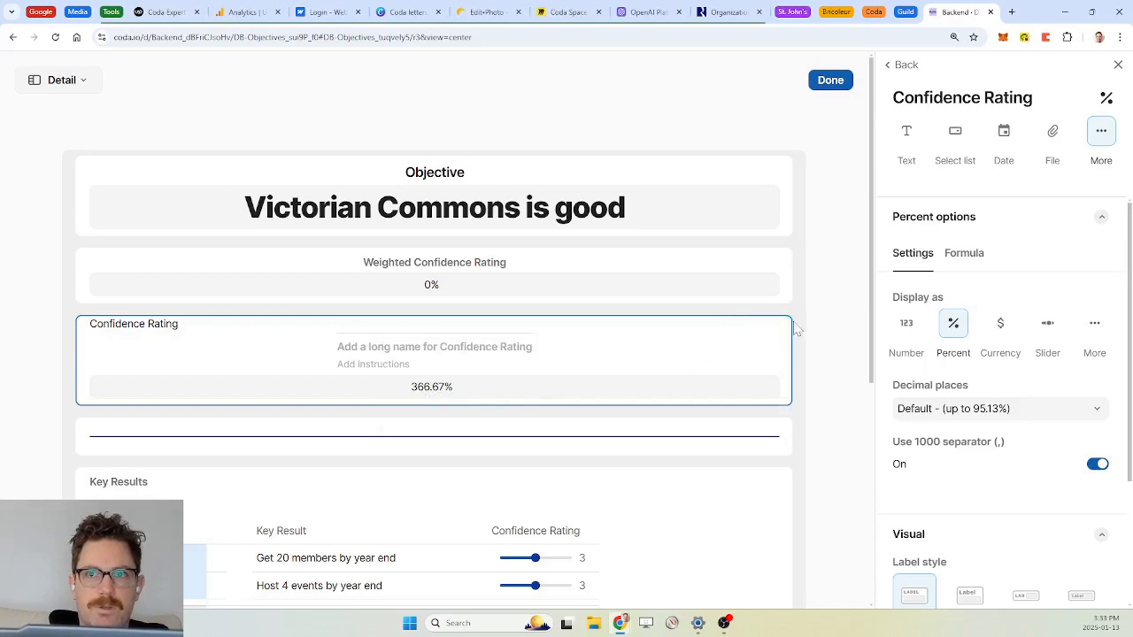
Step: Display the objective's Confidence Rating column as a number with 1 decimal place
left_click(907, 324)
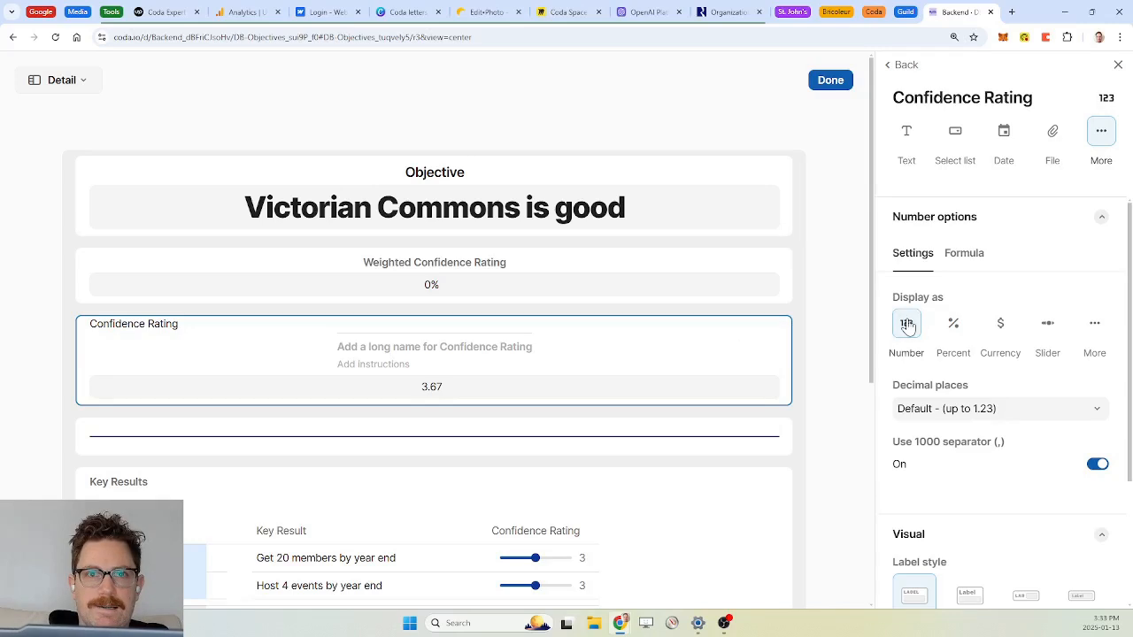
left_click(986, 408)
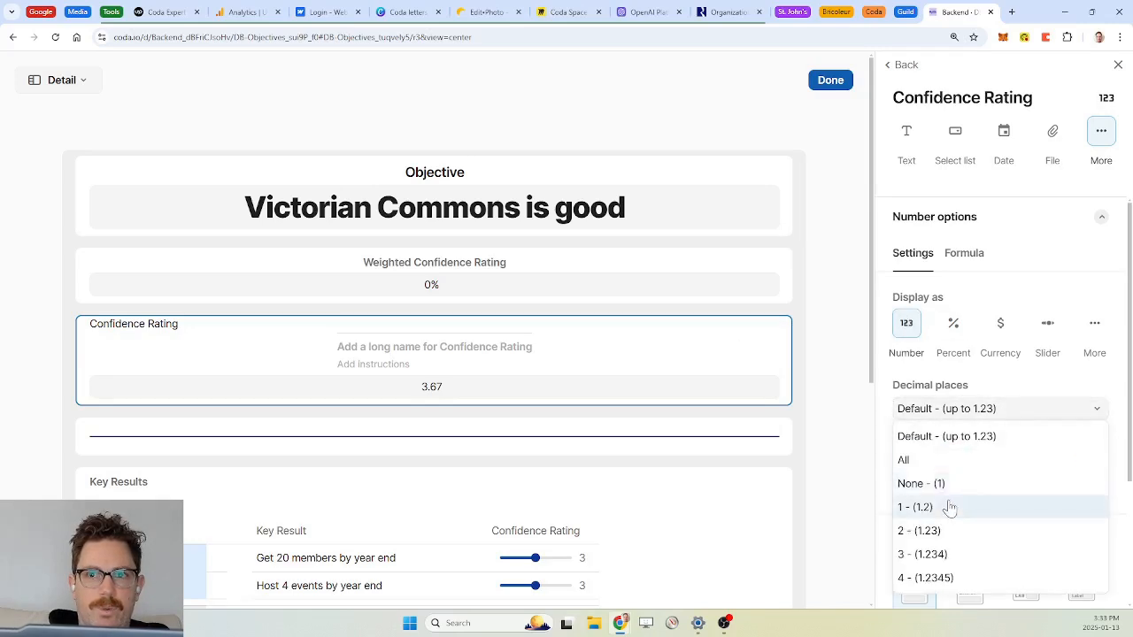
left_click(915, 508)
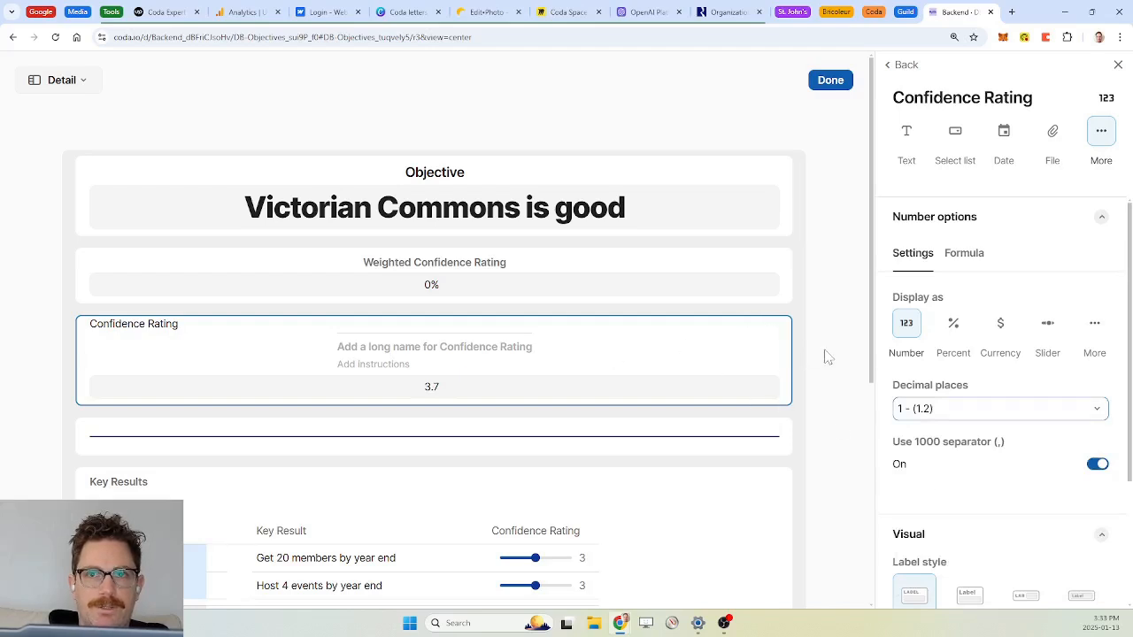
Step: Hide the Weighted Confidence Rating column from the objective layout
scroll(830, 355, "down", 4)
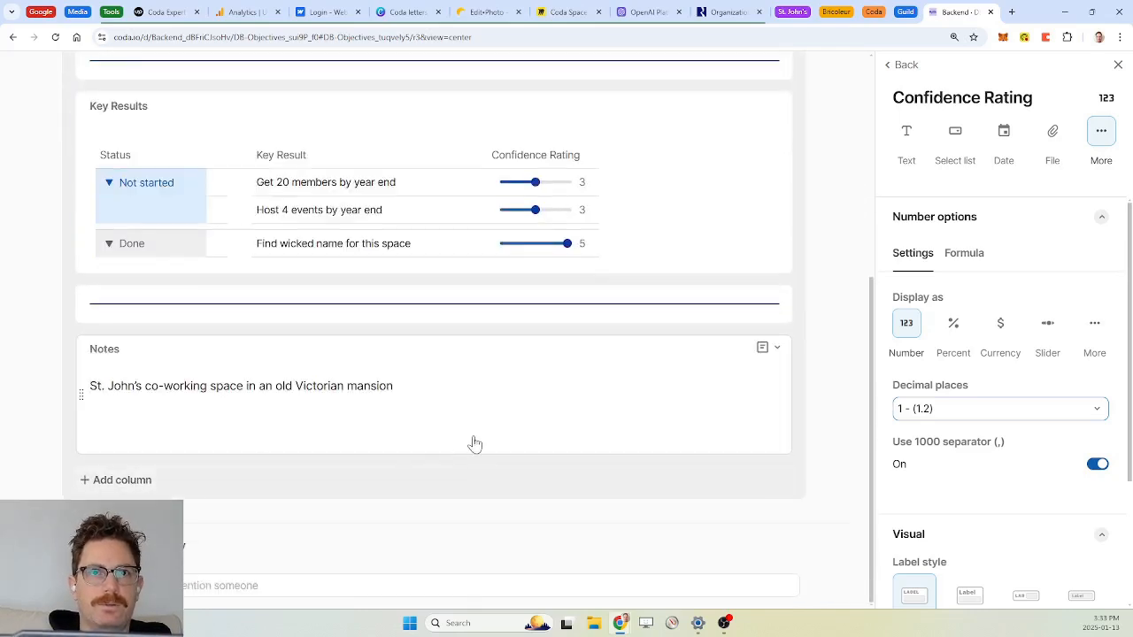
scroll(470, 443, "up", 3)
scroll(473, 443, "up", 1)
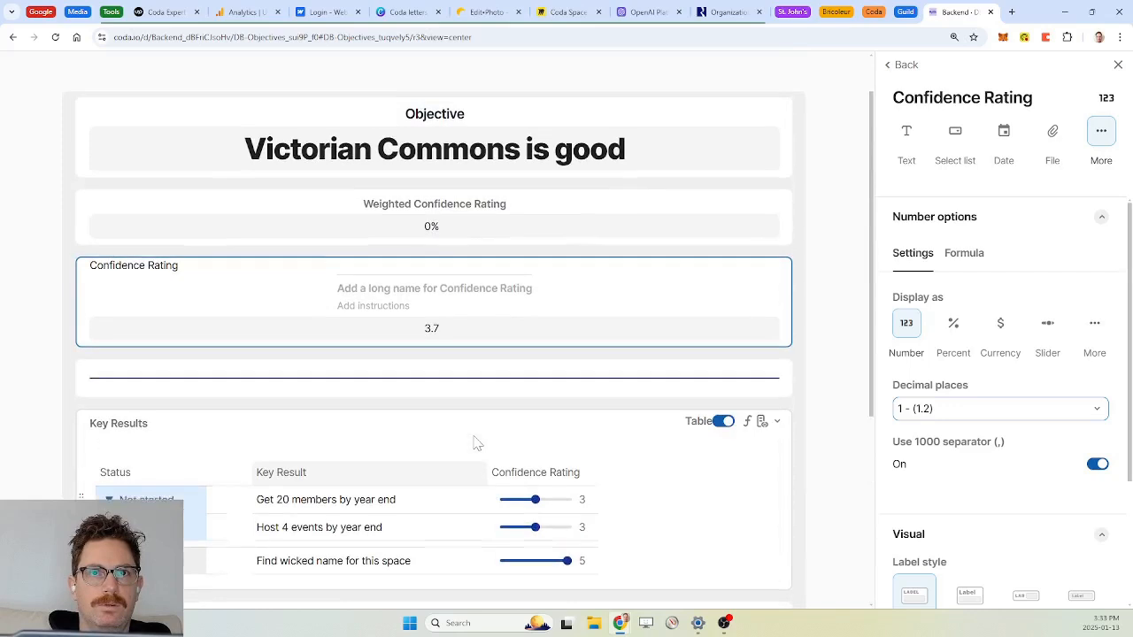
left_click(912, 71)
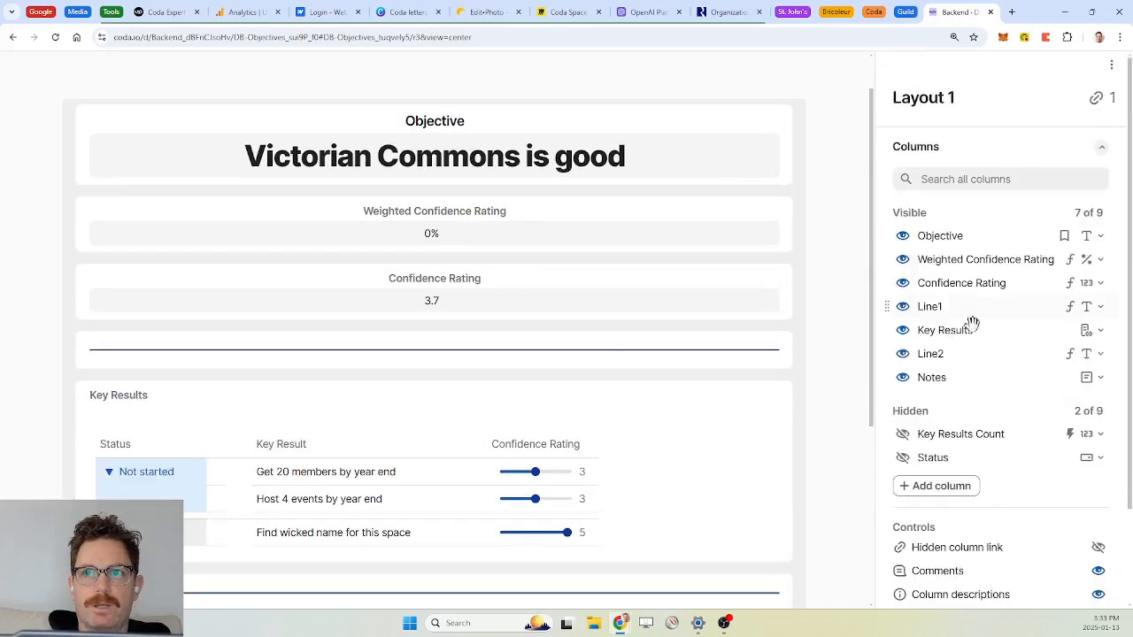
left_click(903, 258)
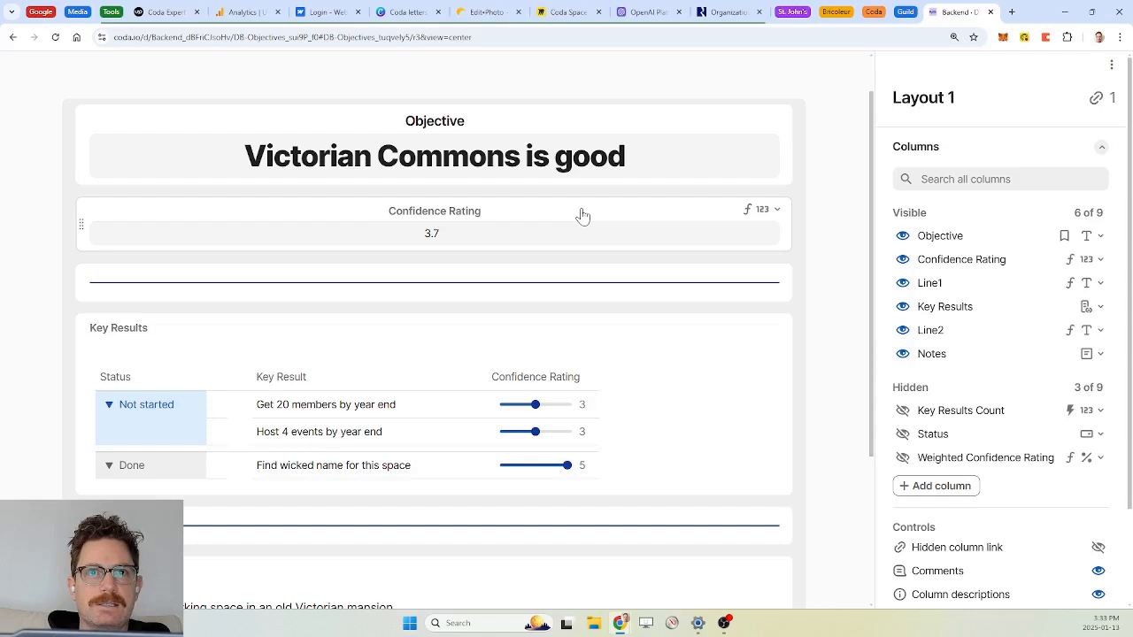
Step: Give the Confidence Rating column the long name Average KR Confidence Rating and finish editing the layout
left_click(473, 218)
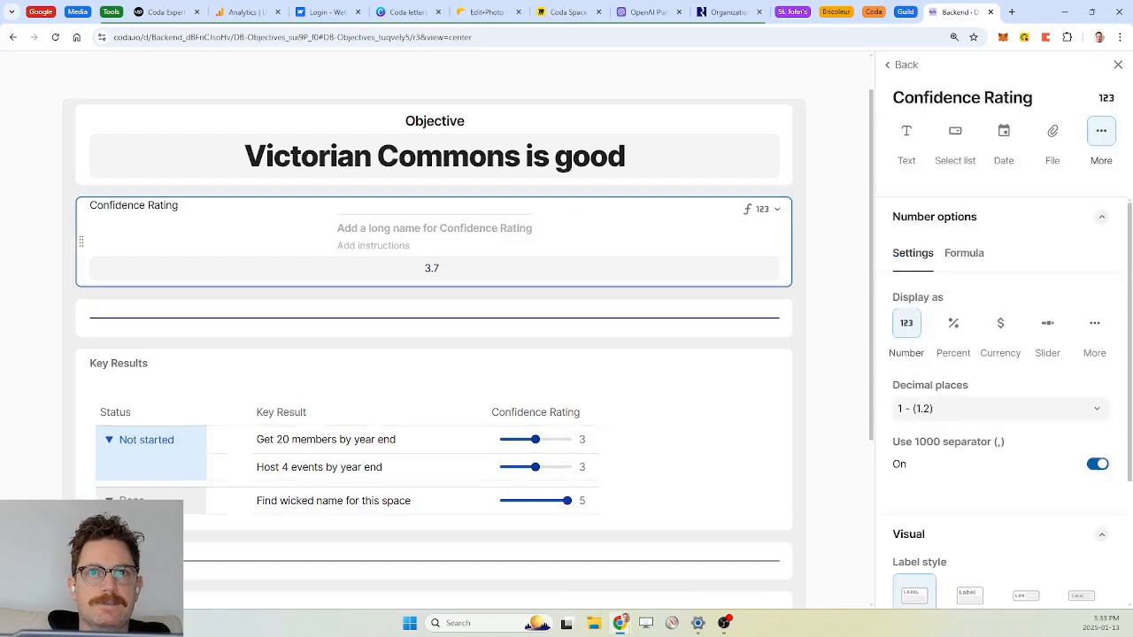
type("Avera")
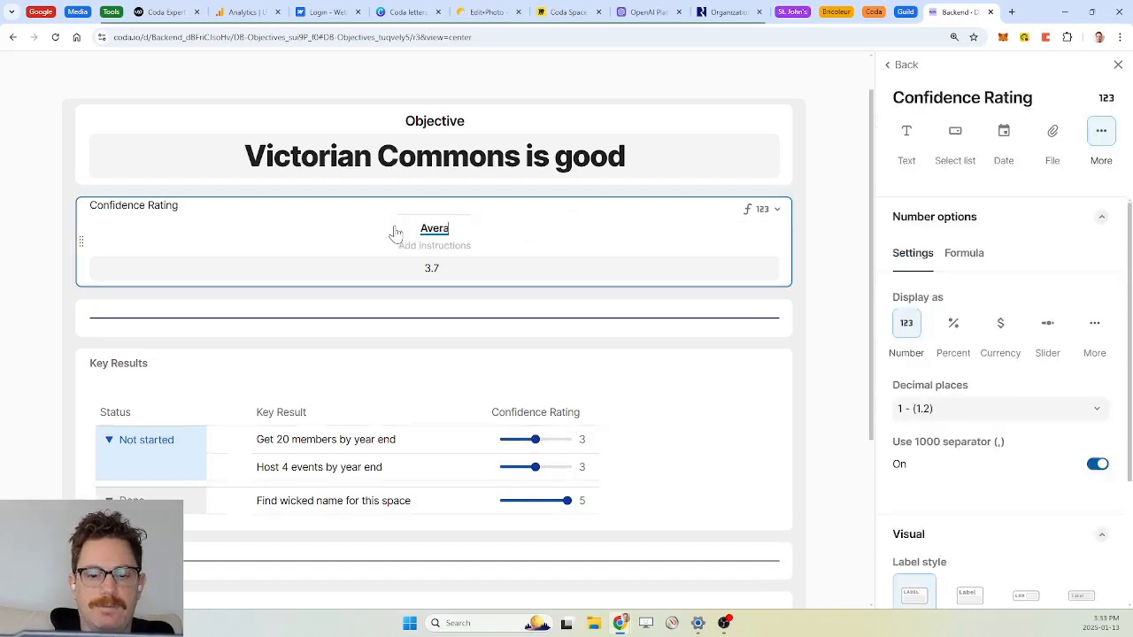
type("ge Confiden")
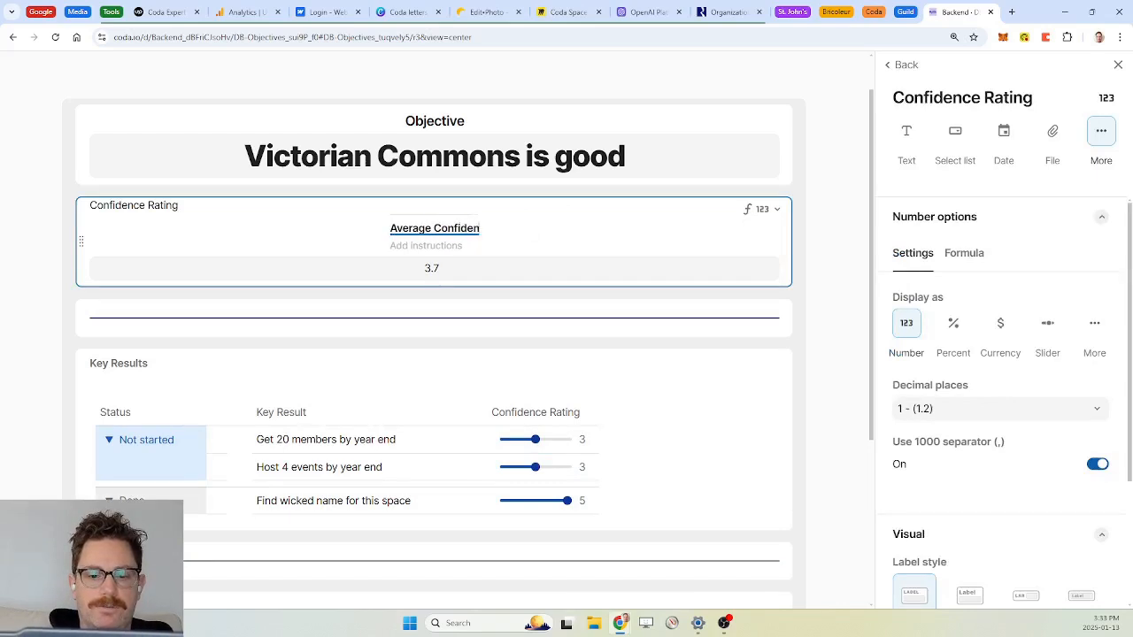
type("ce Rating")
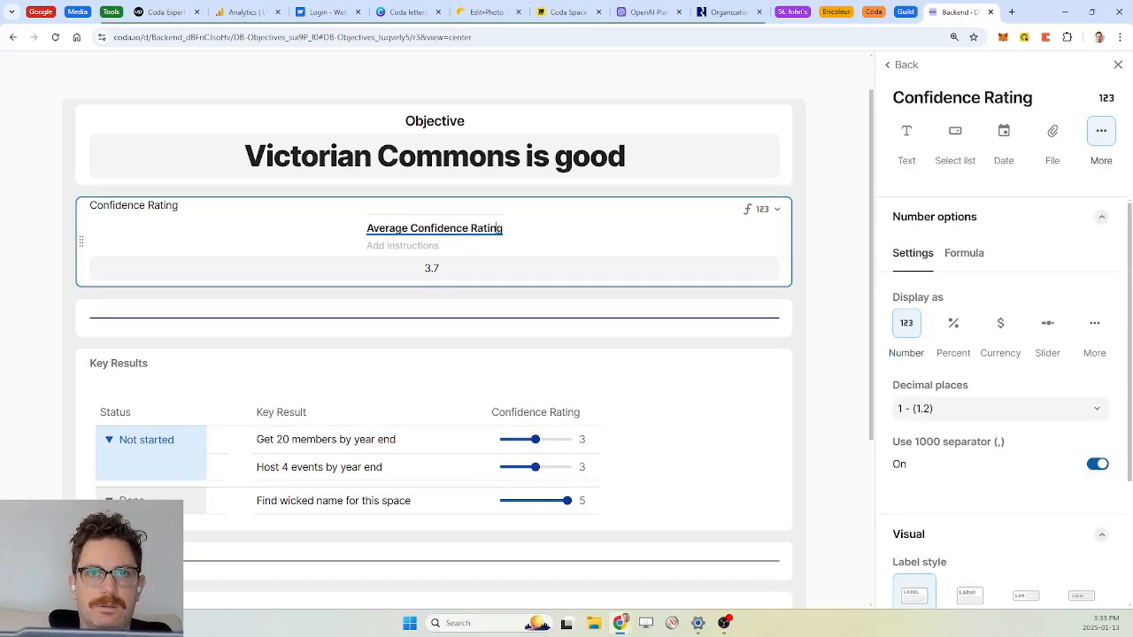
type("KR")
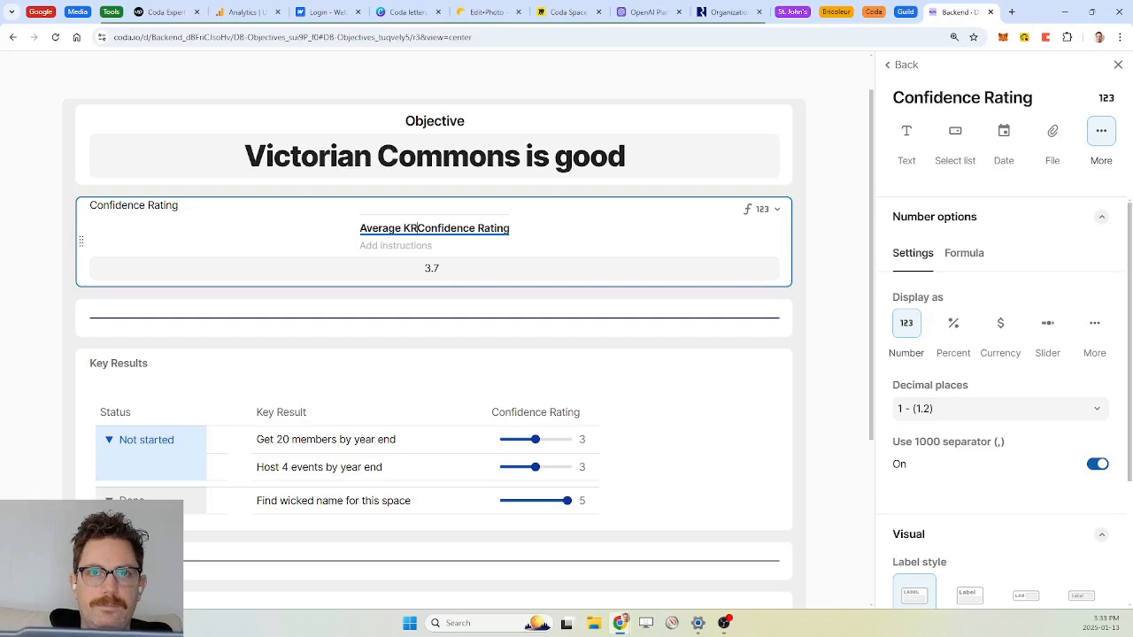
left_click(831, 215)
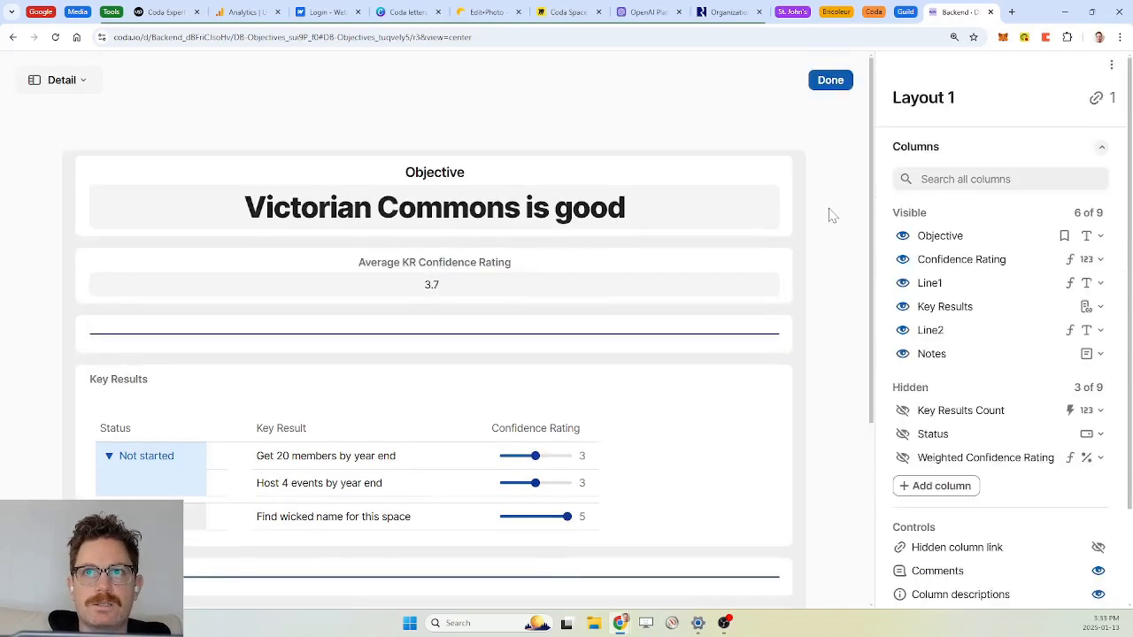
left_click(836, 89)
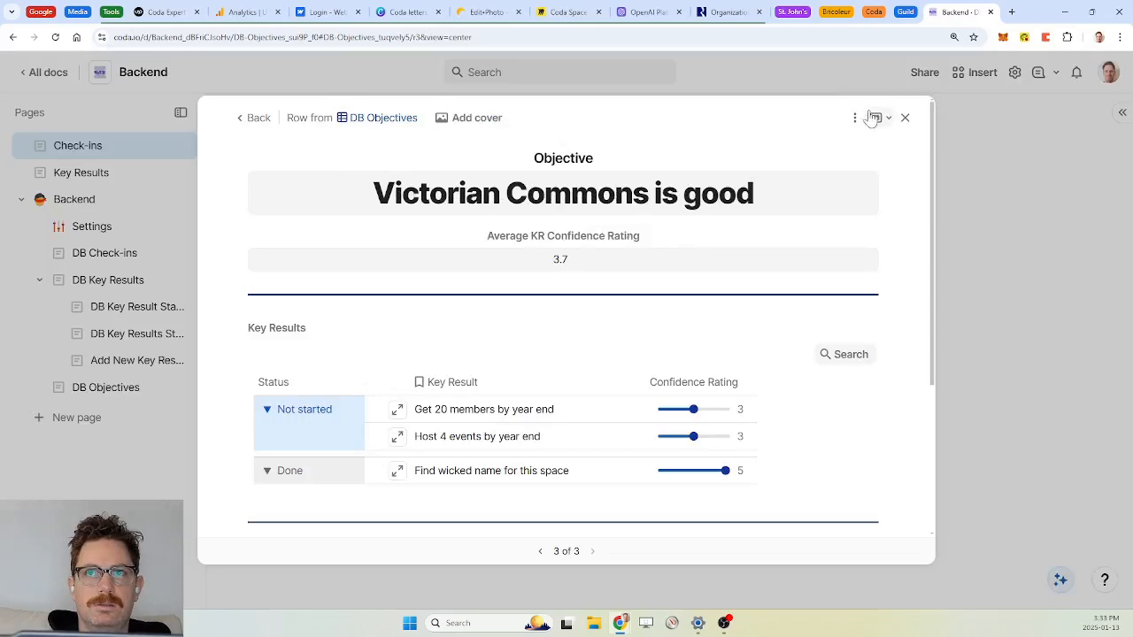
Step: In the objective layout, rename the Confidence Rating column to Confidence Rating Calculated
left_click(856, 117)
left_click(886, 145)
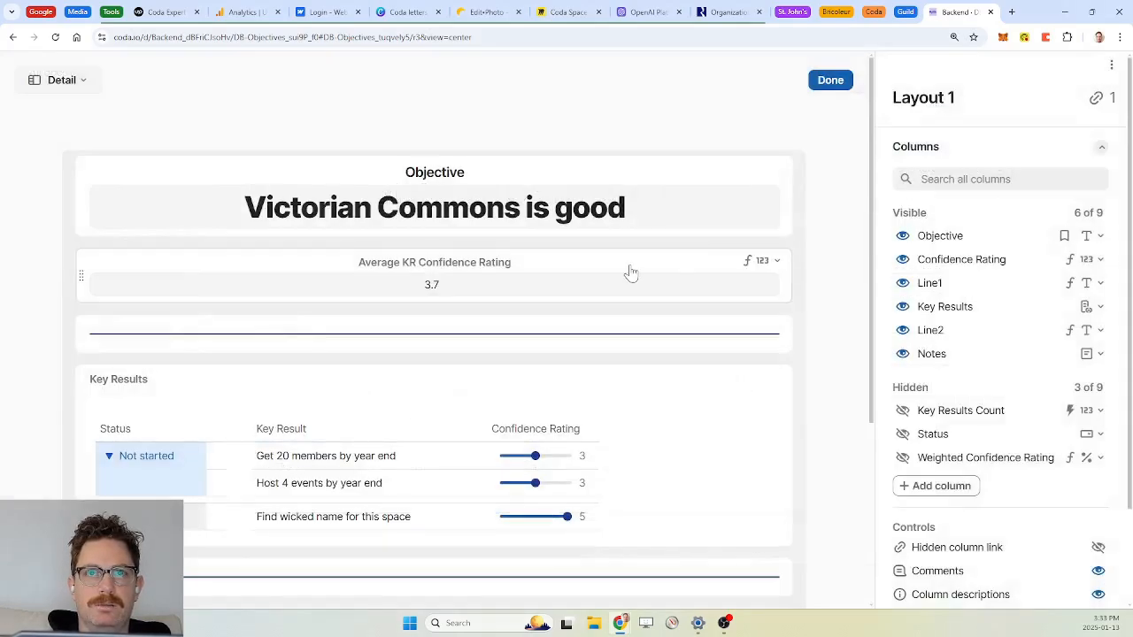
scroll(628, 271, "down", 2)
scroll(627, 271, "up", 2)
left_click(478, 270)
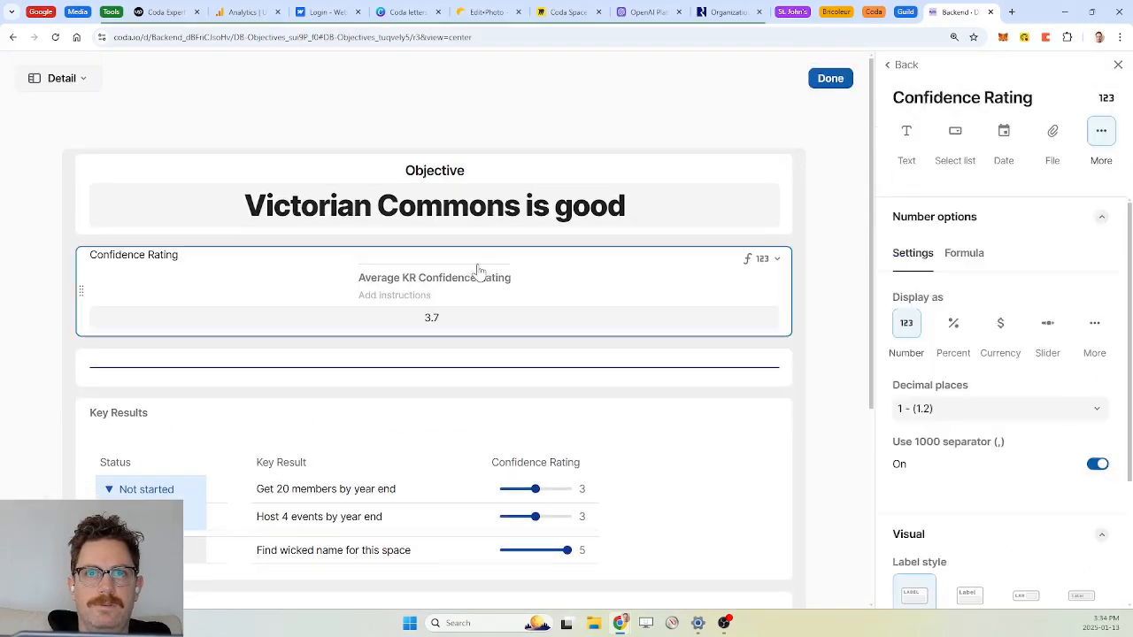
left_click(171, 256)
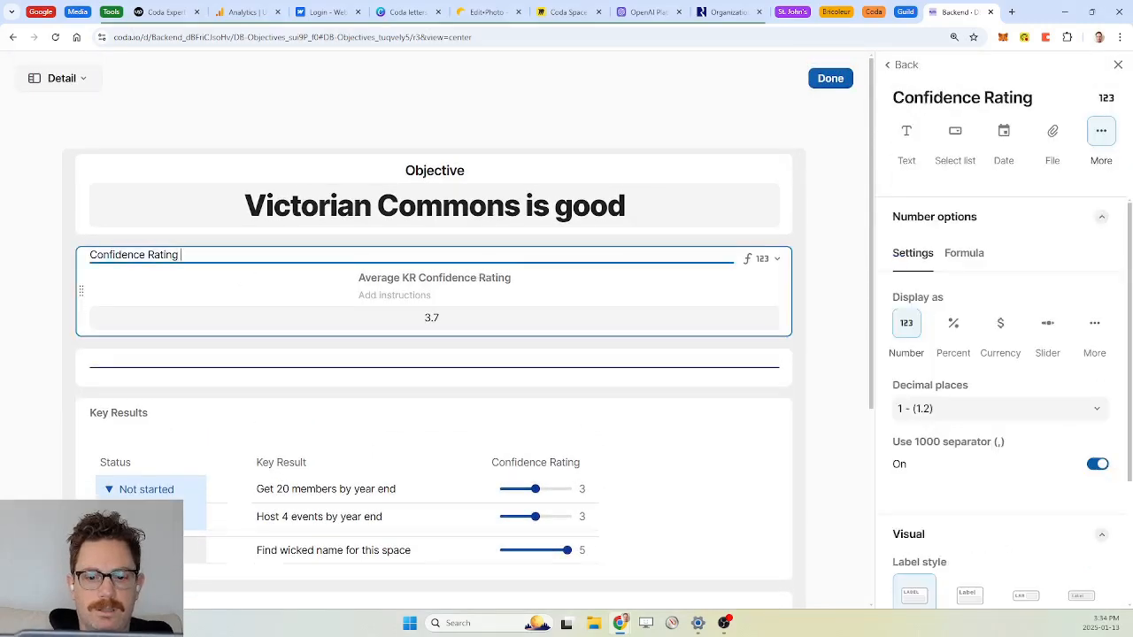
type("Calculate")
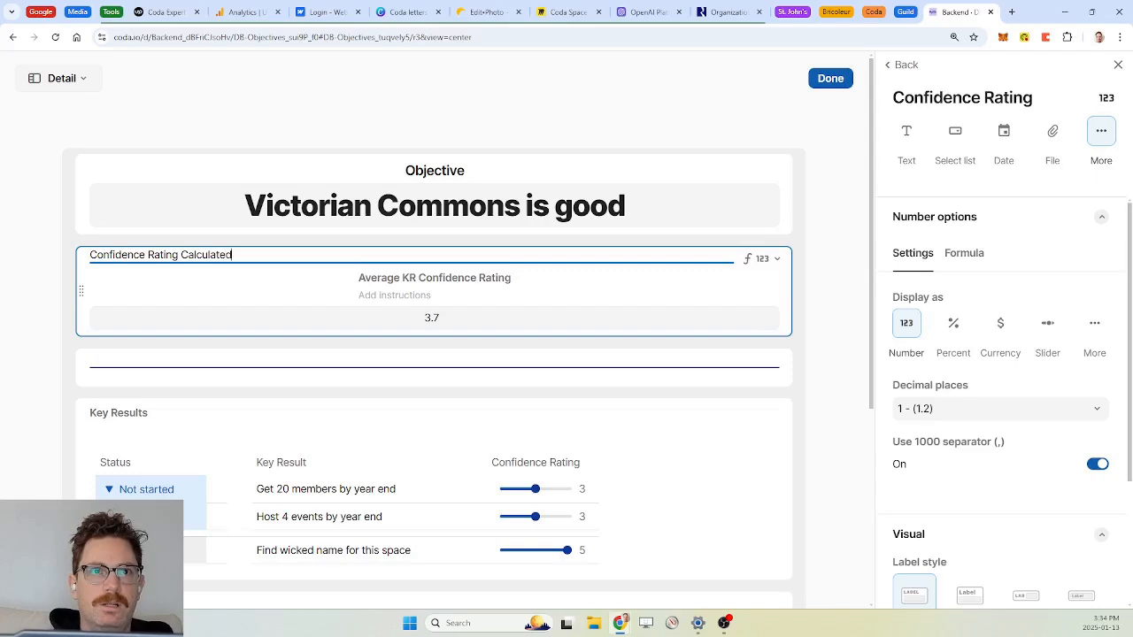
type("d")
key("Return")
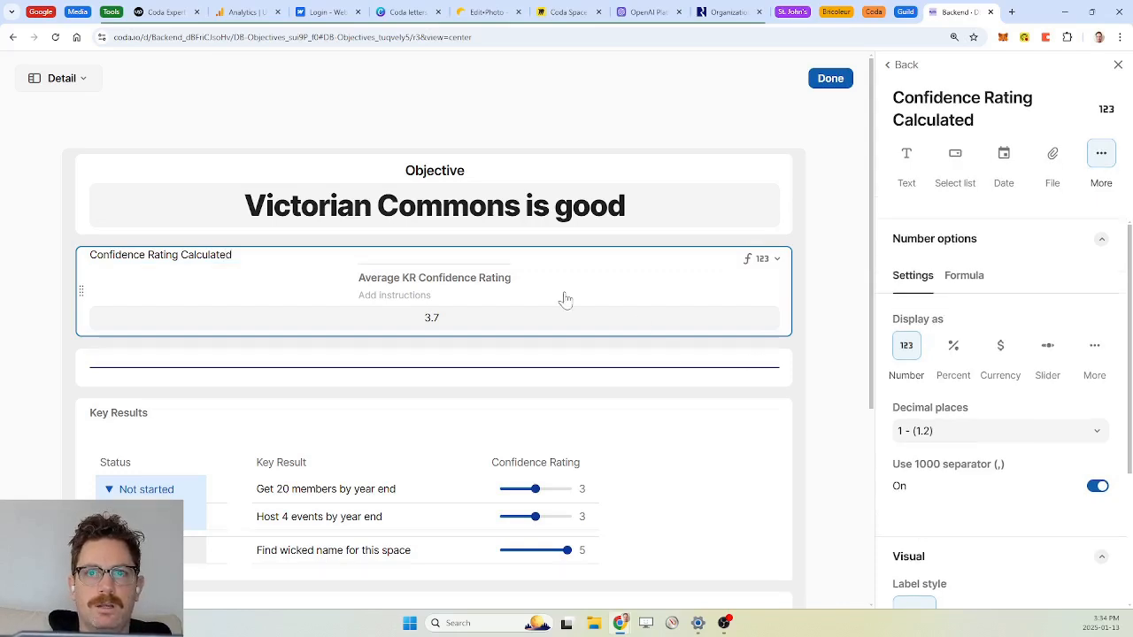
Step: Add a column named KR Confidence Rating to the layout and place it directly below the Objective title
scroll(562, 296, "down", 3)
left_click(132, 481)
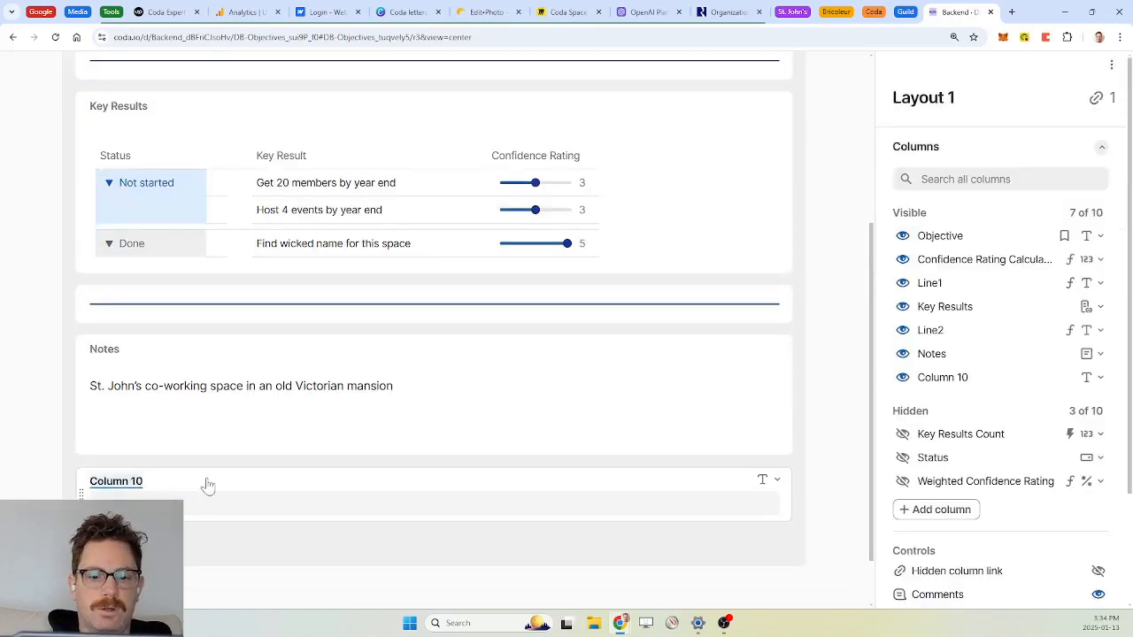
type("C")
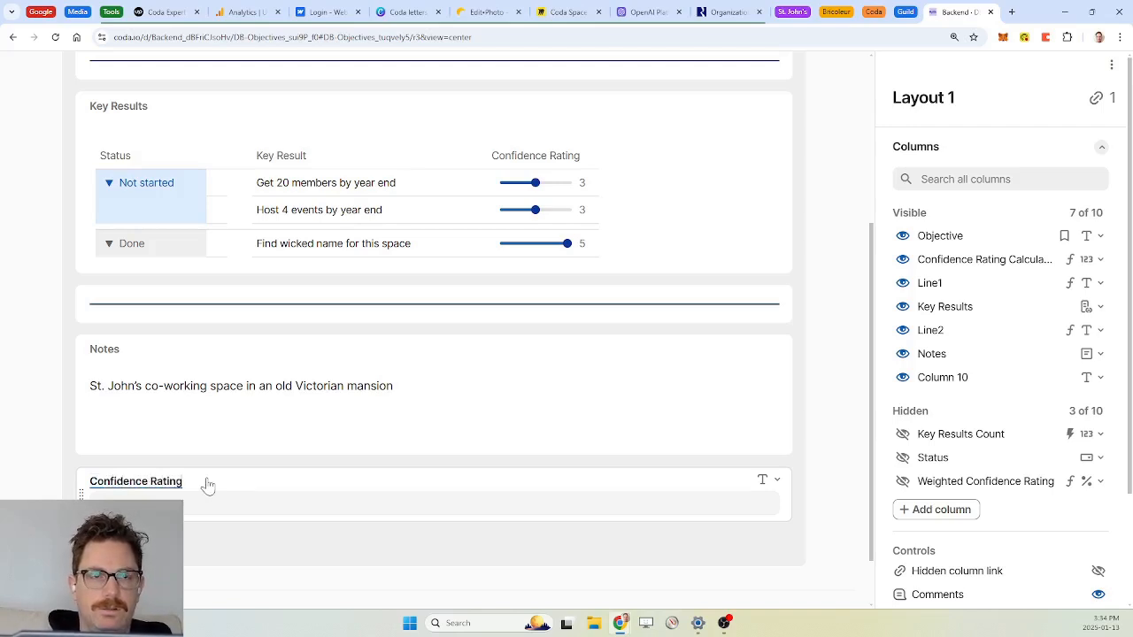
type("onfidence Rating")
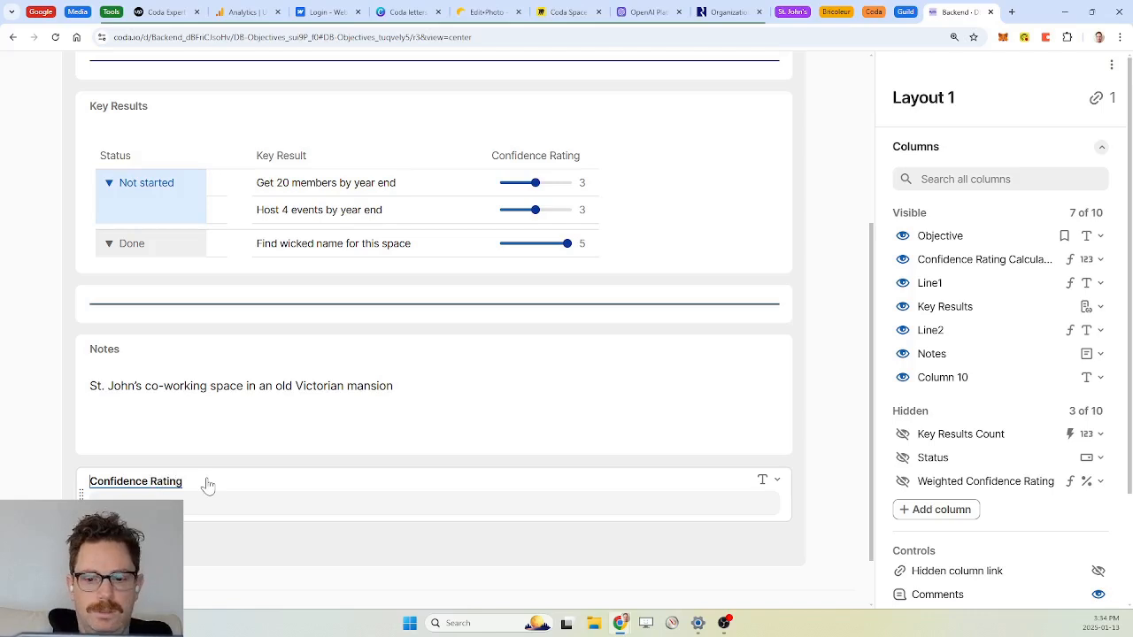
key("Home")
type("KR")
key("Return")
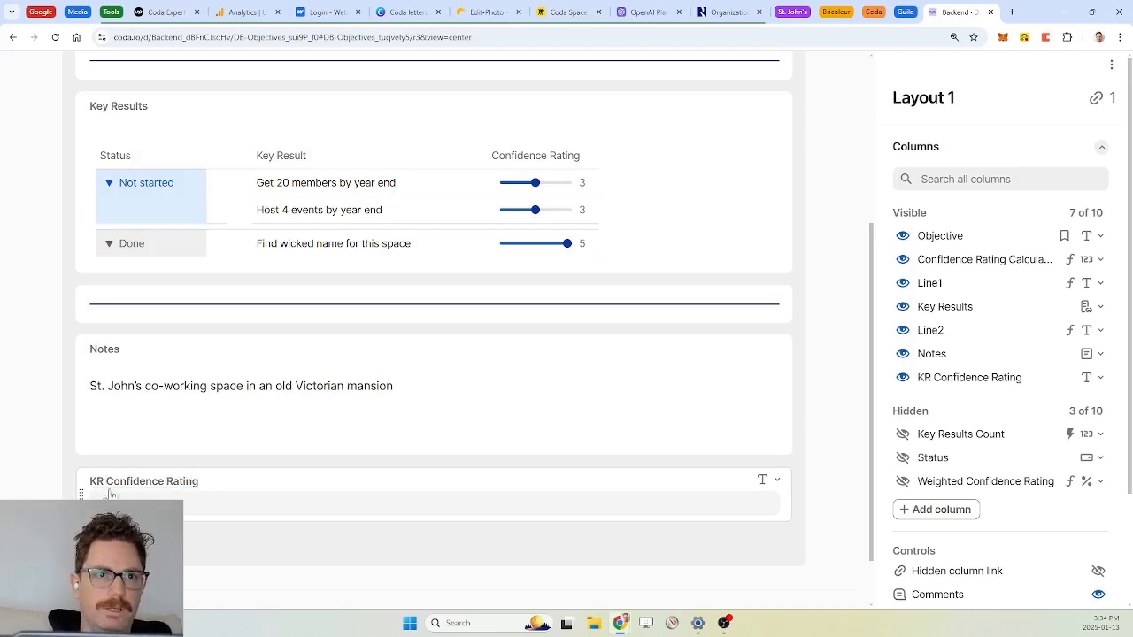
left_click_drag(79, 491, 236, 238)
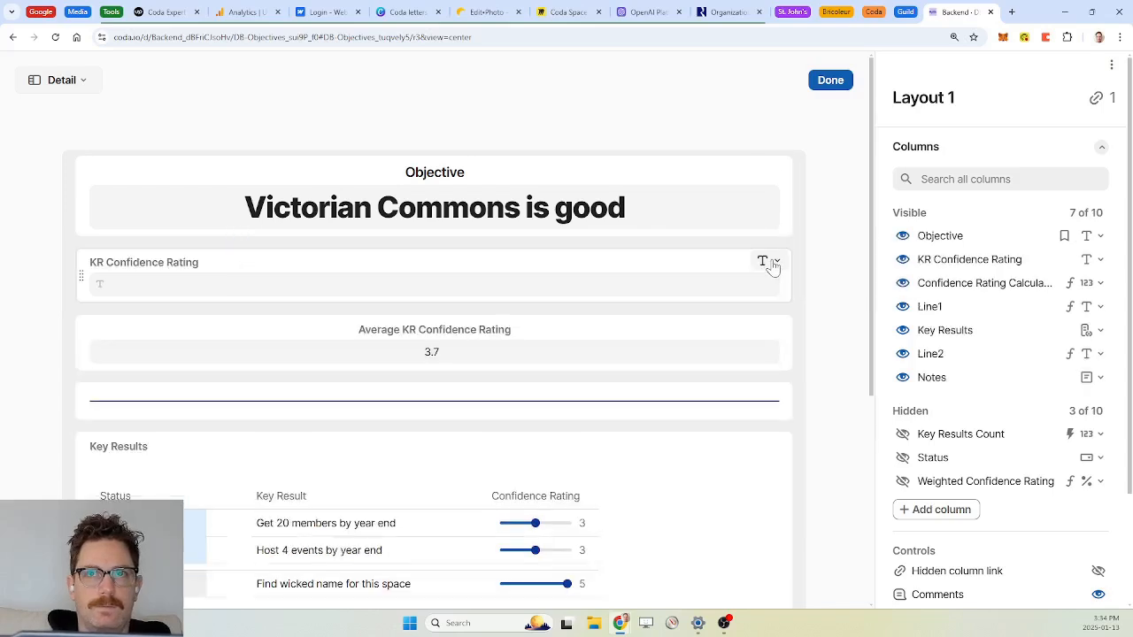
left_click(768, 262)
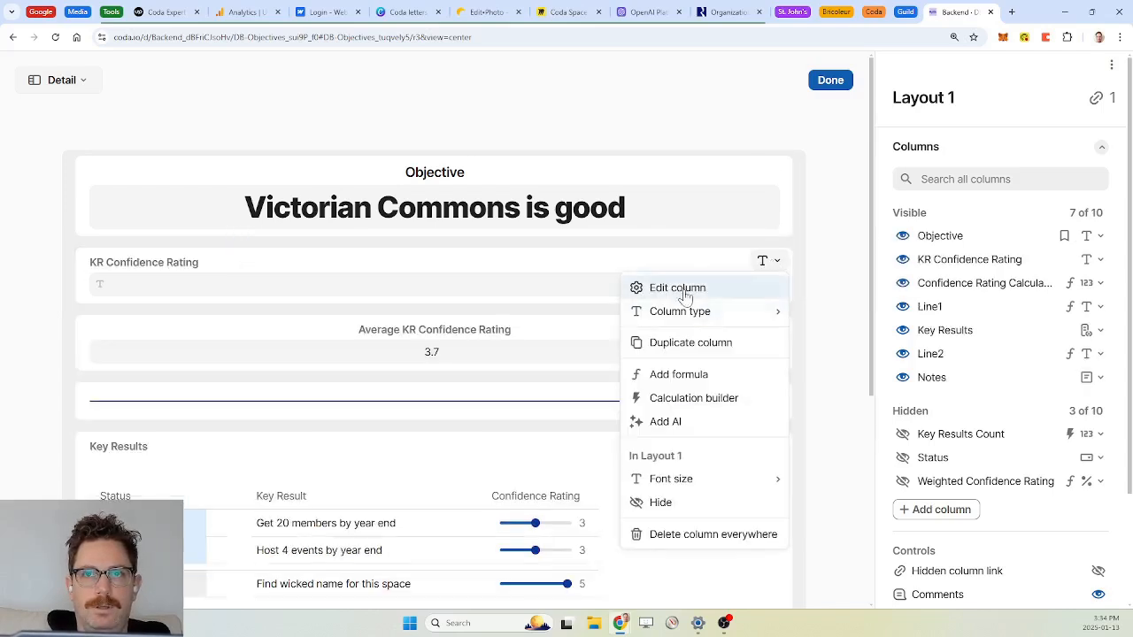
mouse_move(708, 320)
type("compo")
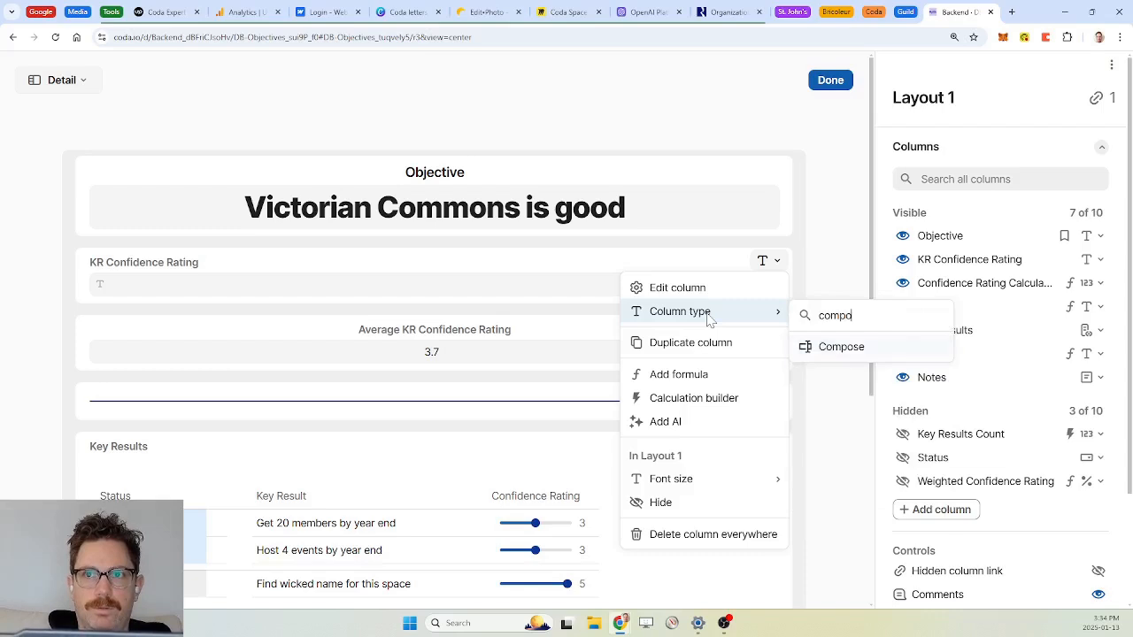
key("BackSpace")
key("BackSpace")
key("BackSpace")
key("BackSpace")
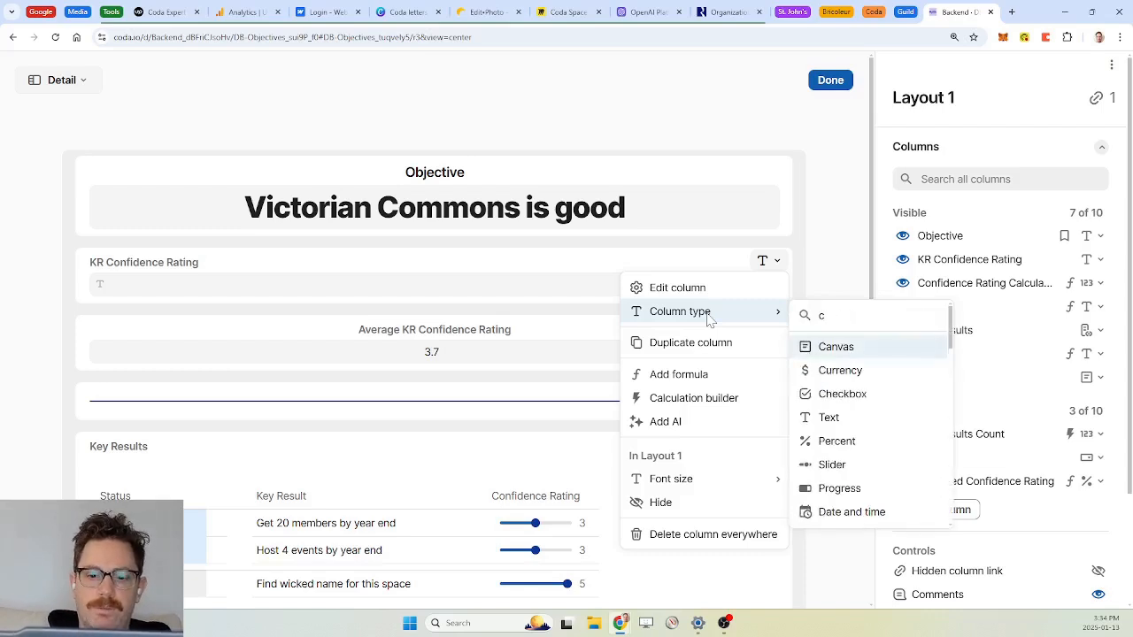
type("oncate")
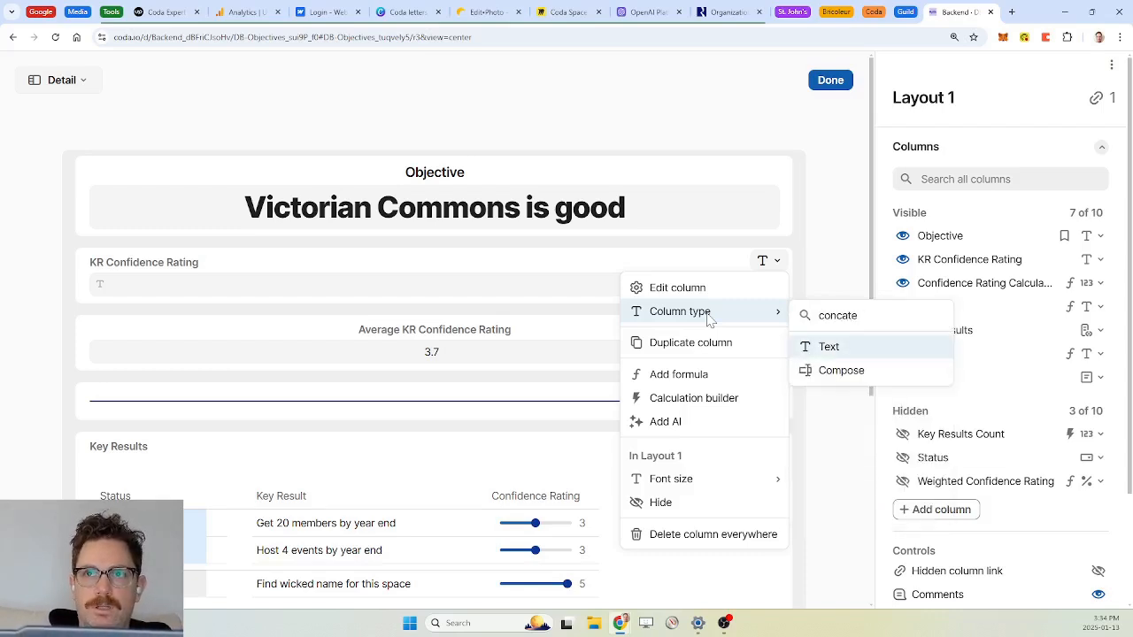
key("BackSpace")
key("BackSpace")
type("t")
key("Escape")
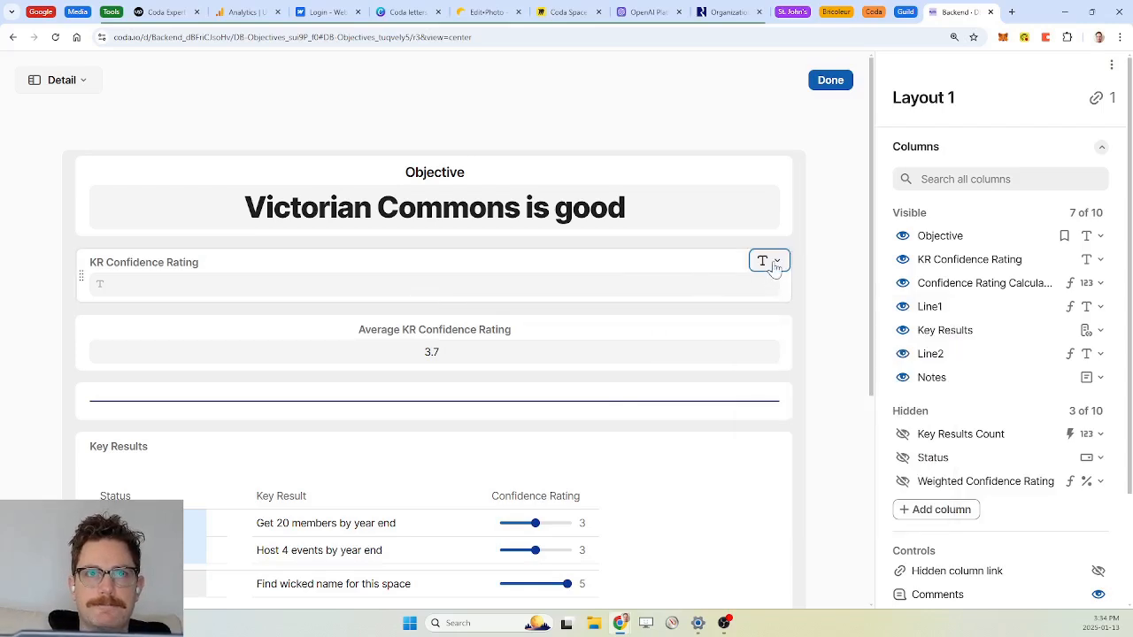
Step: Give the KR Confidence Rating column a formula built on the Concatenate() function
left_click(776, 264)
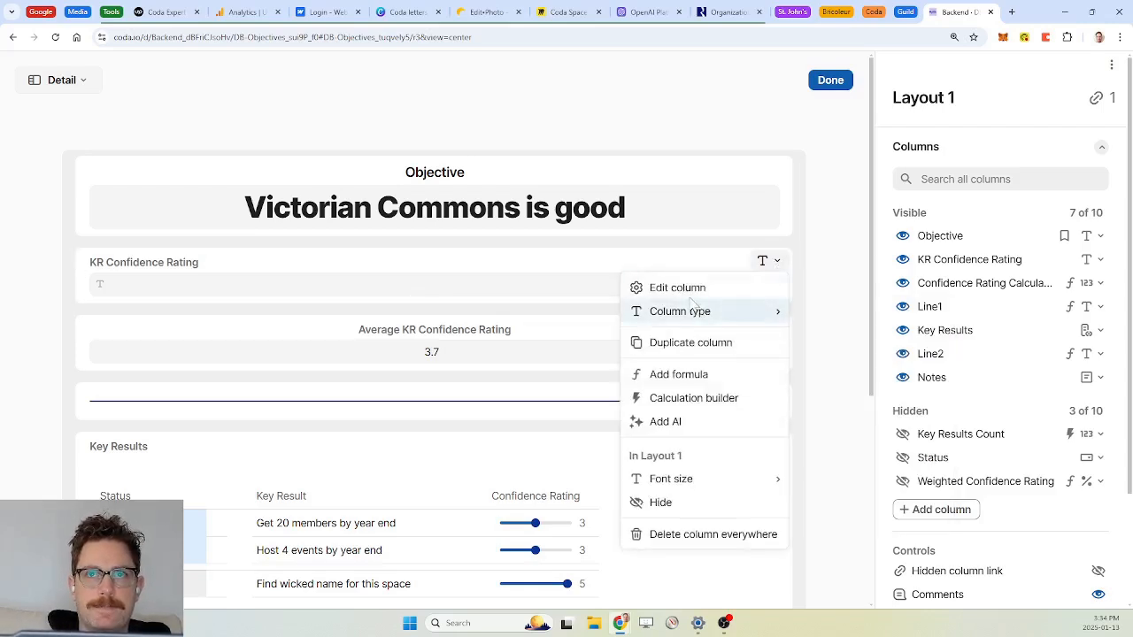
left_click(703, 378)
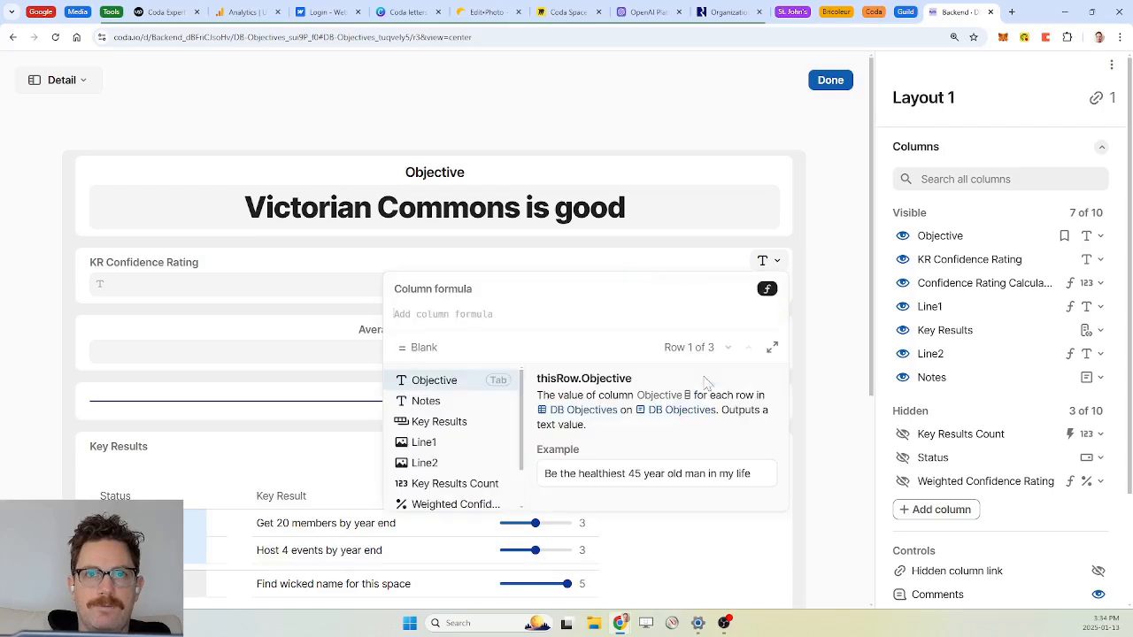
type("concat")
key("Tab")
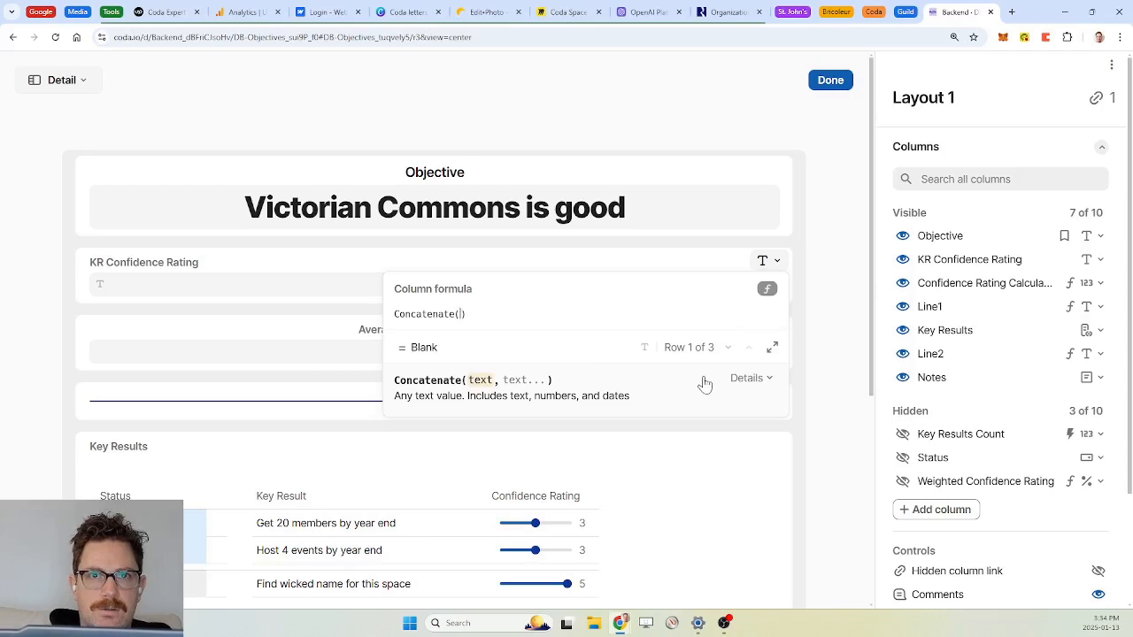
type("kr")
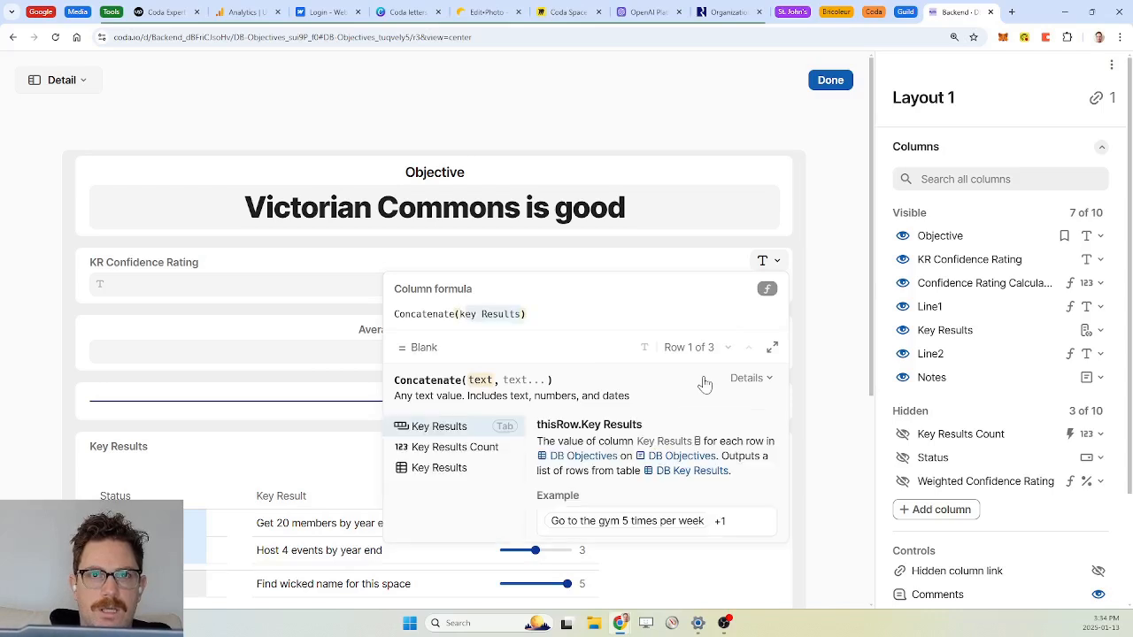
type(" c")
key("BackSpace")
key("BackSpace")
key("BackSpace")
key("BackSpace")
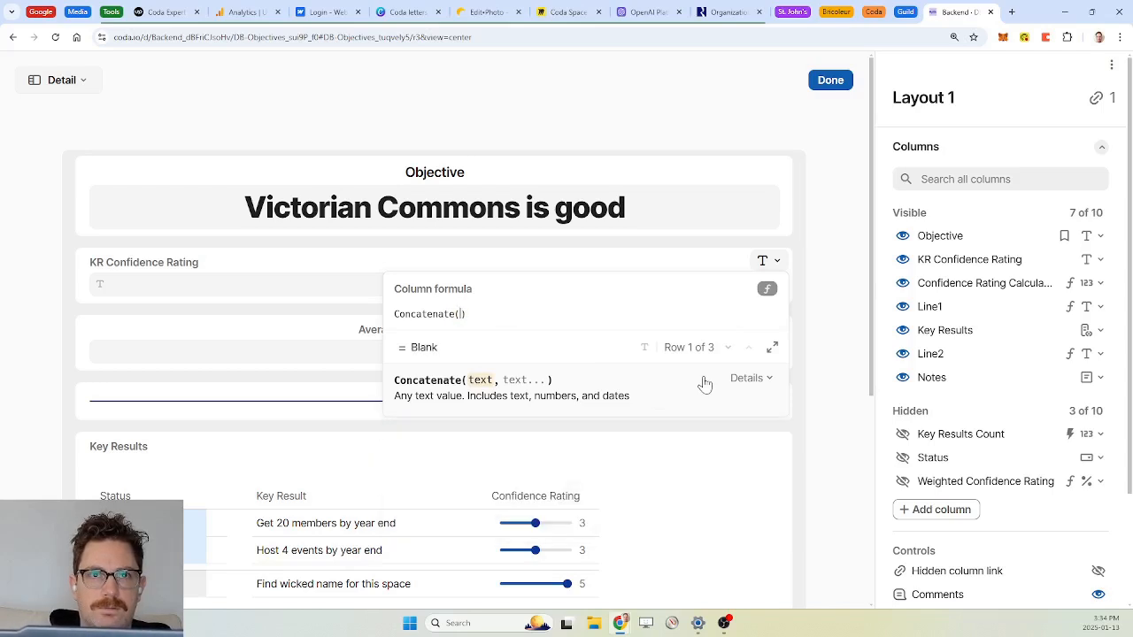
type("a")
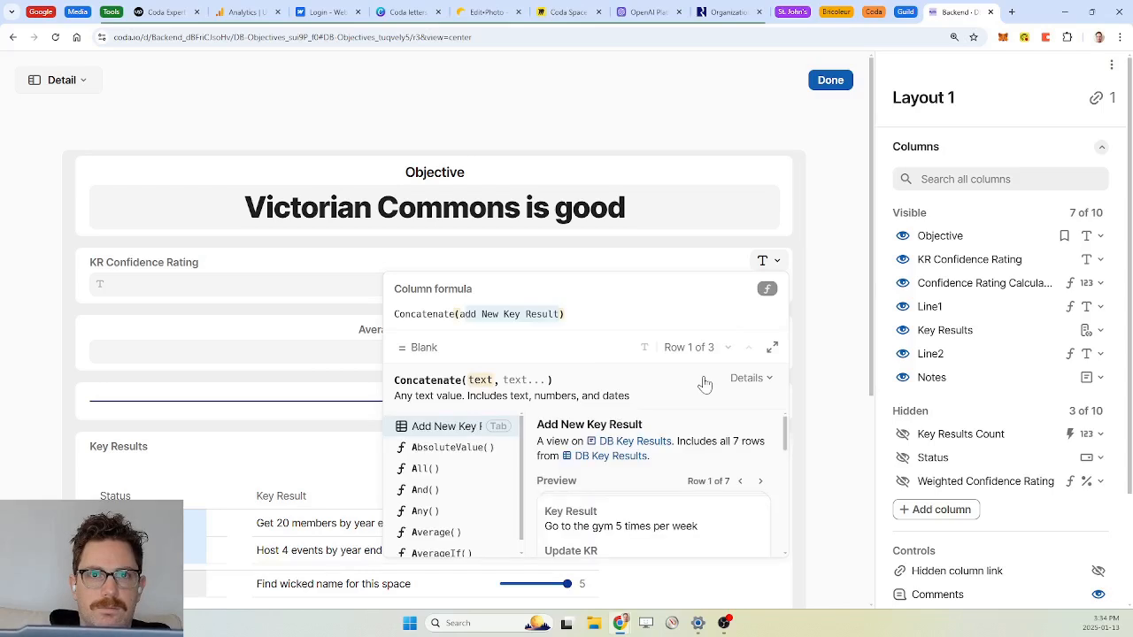
key("BackSpace")
Step: Complete the column formula as Concatenate(Confidence Rating Calculated," / 5")
type("con")
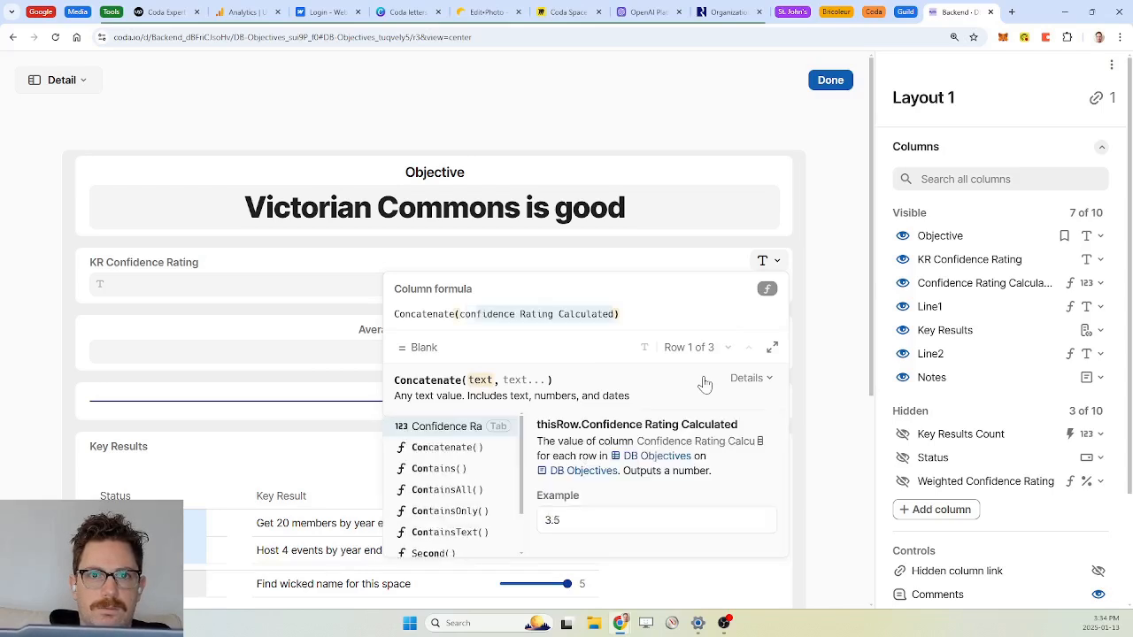
key("Tab")
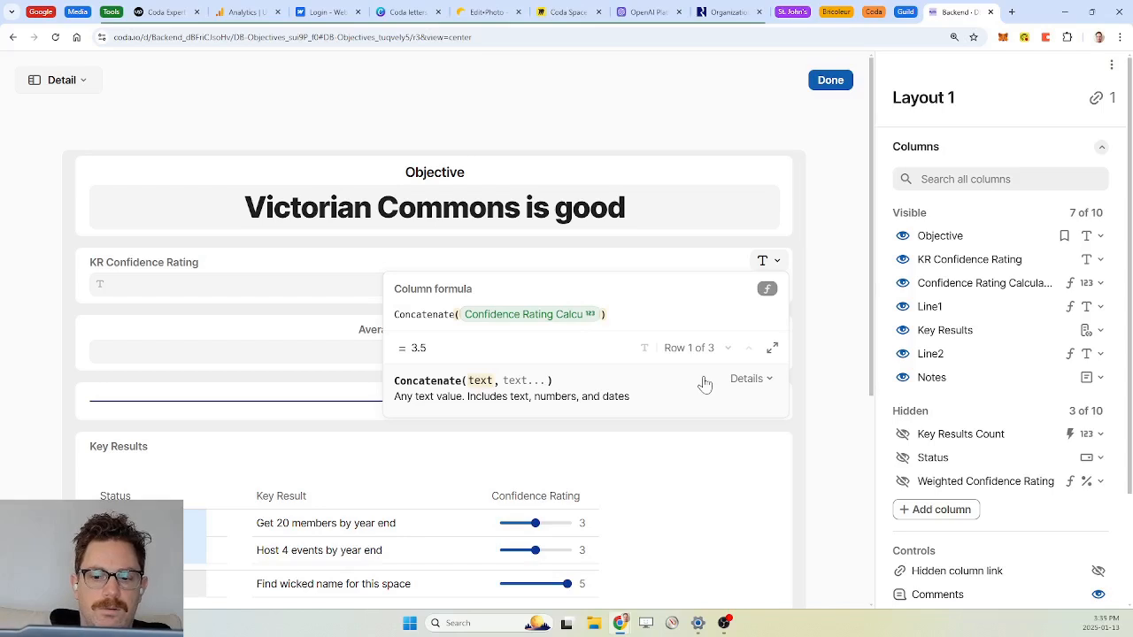
type(",\"")
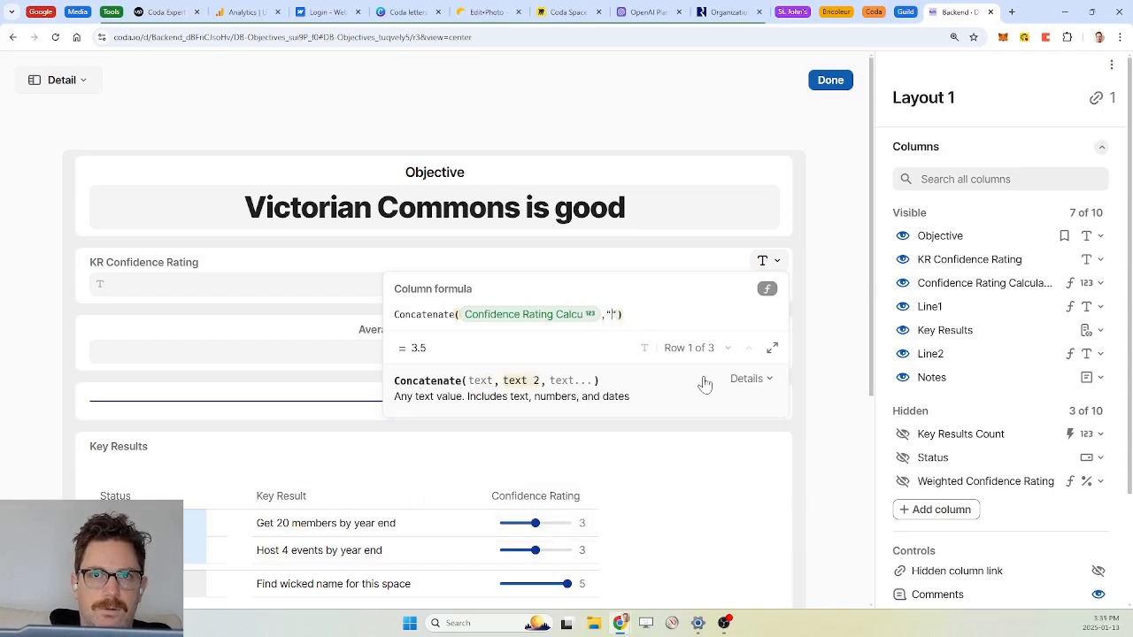
type(" / ")
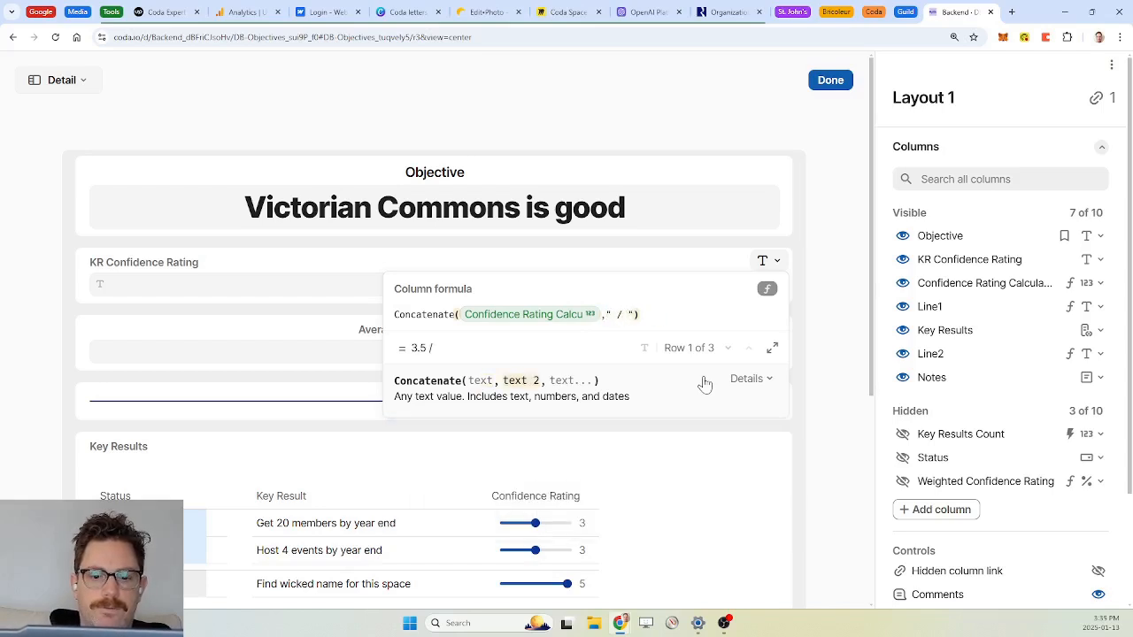
type("5")
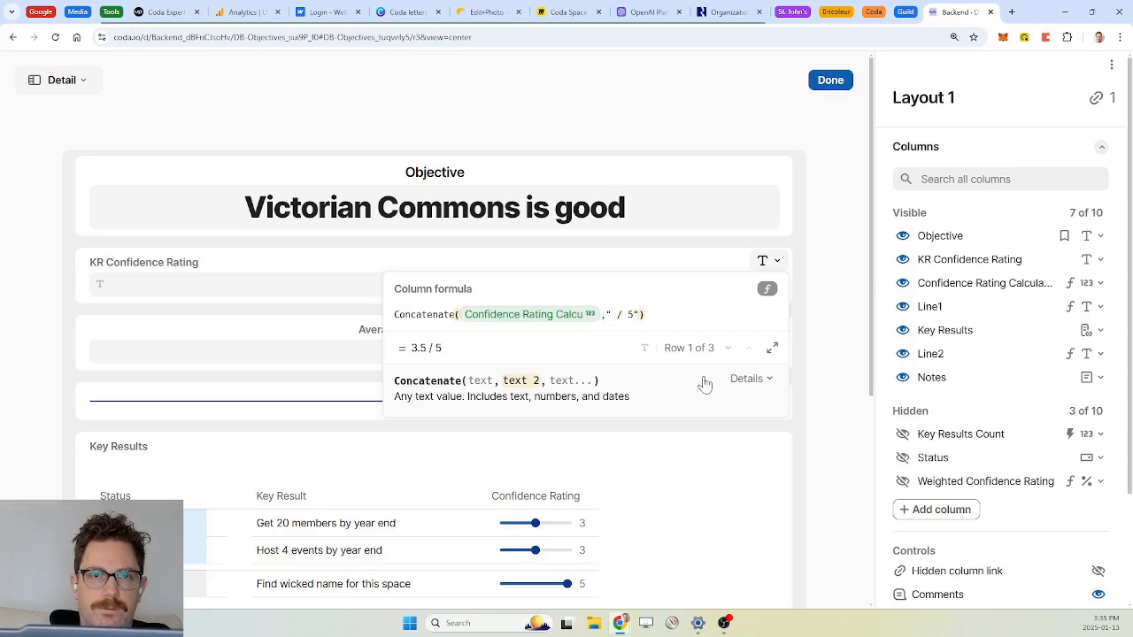
key("Return")
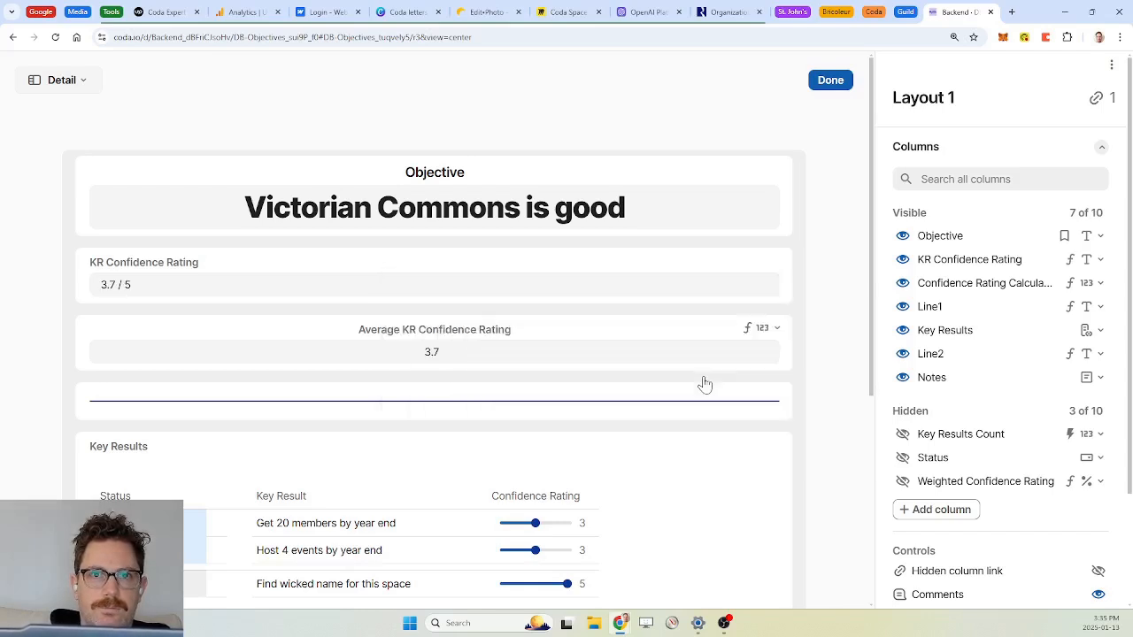
Step: Center-align the KR Confidence Rating column in the objective layout
left_click(407, 262)
scroll(1020, 379, "down", 1)
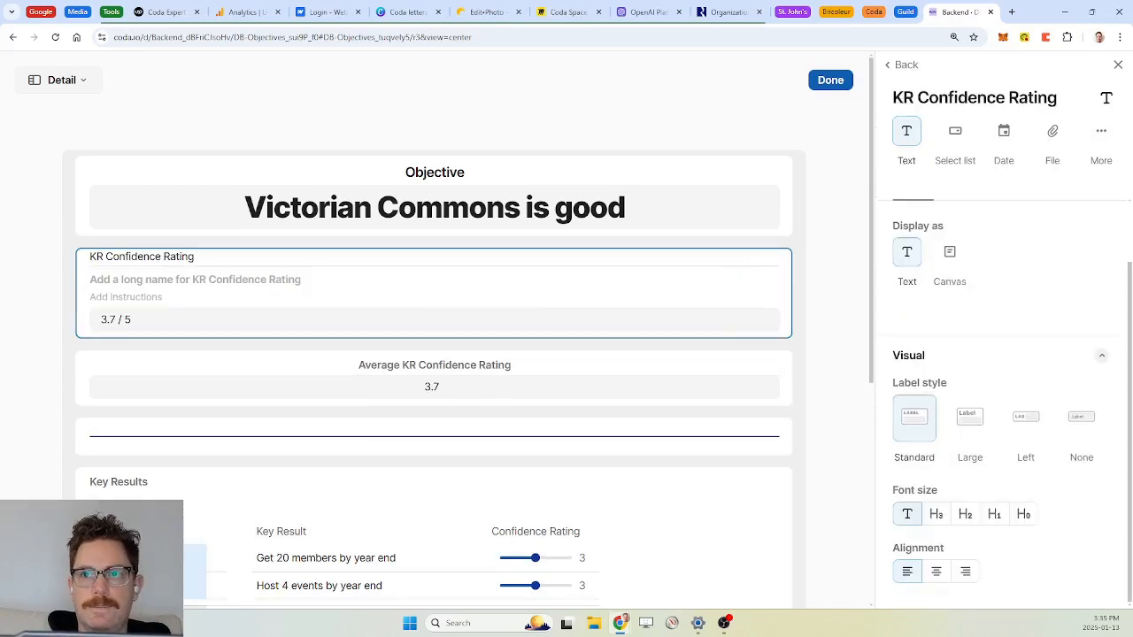
left_click(937, 573)
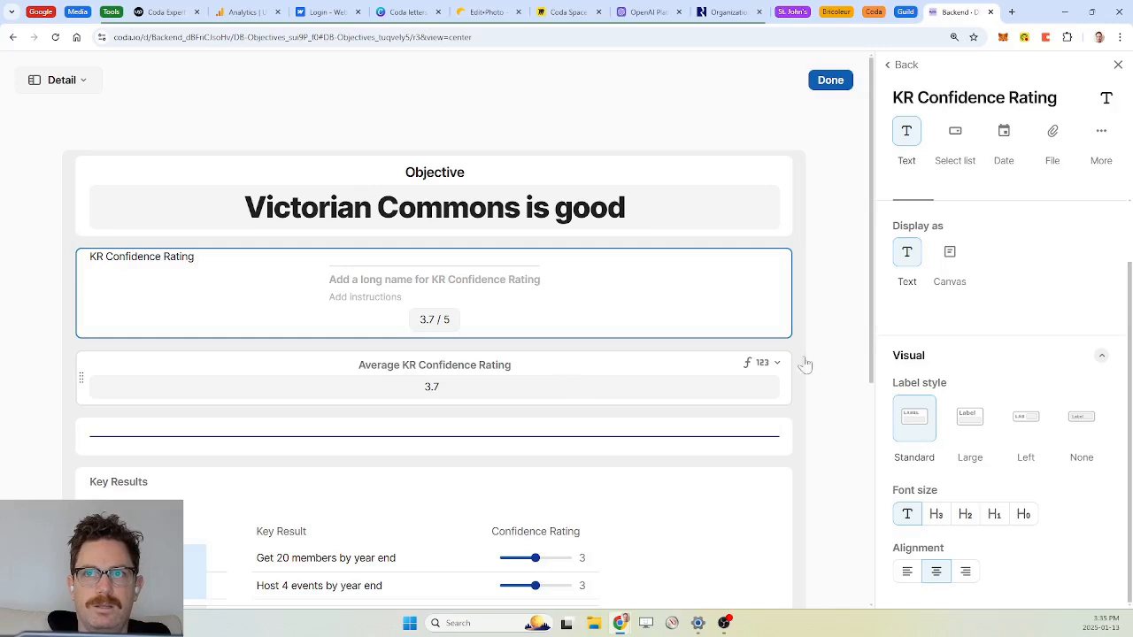
Step: Rename the Confidence Rating Calculated column to KR Confidence Rating Calculated and finish editing the layout
left_click(465, 377)
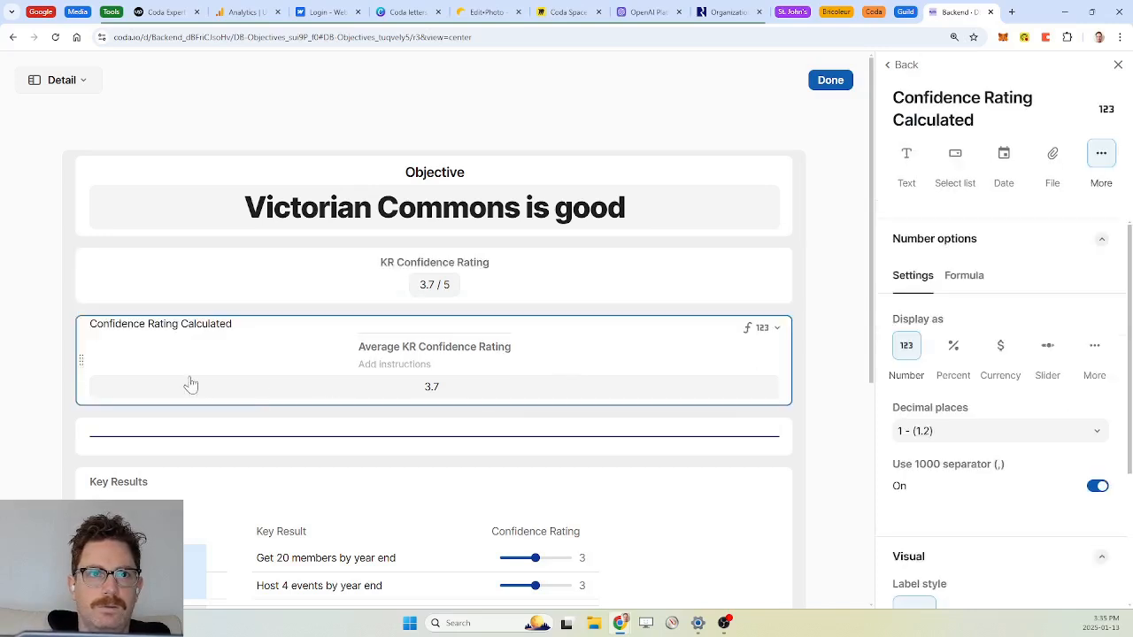
left_click(92, 324)
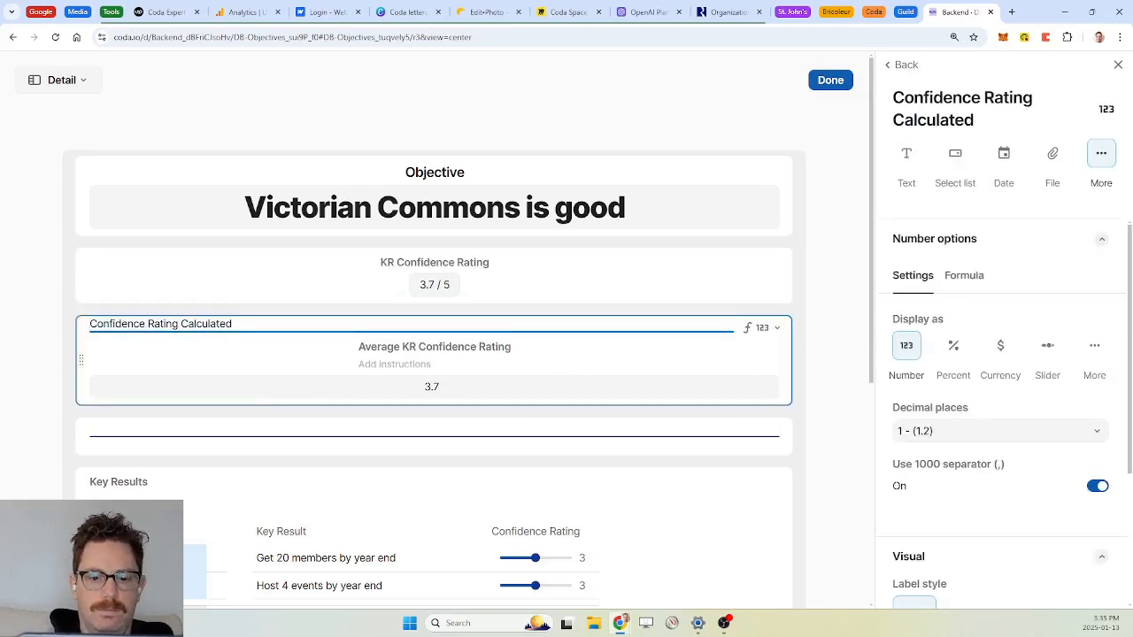
type("KR")
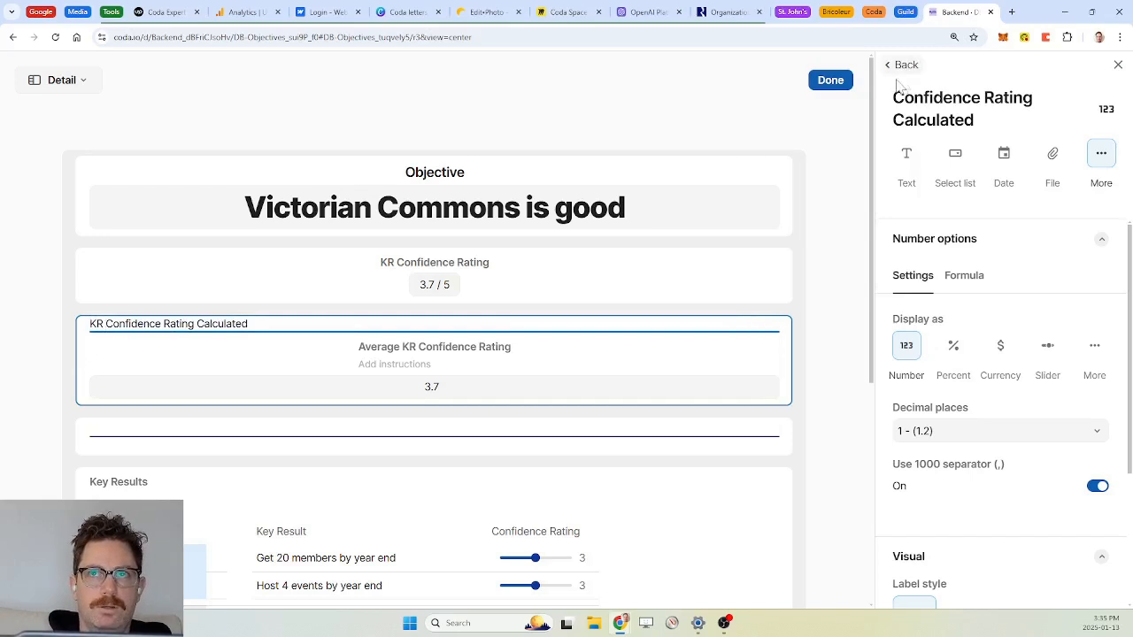
left_click(839, 84)
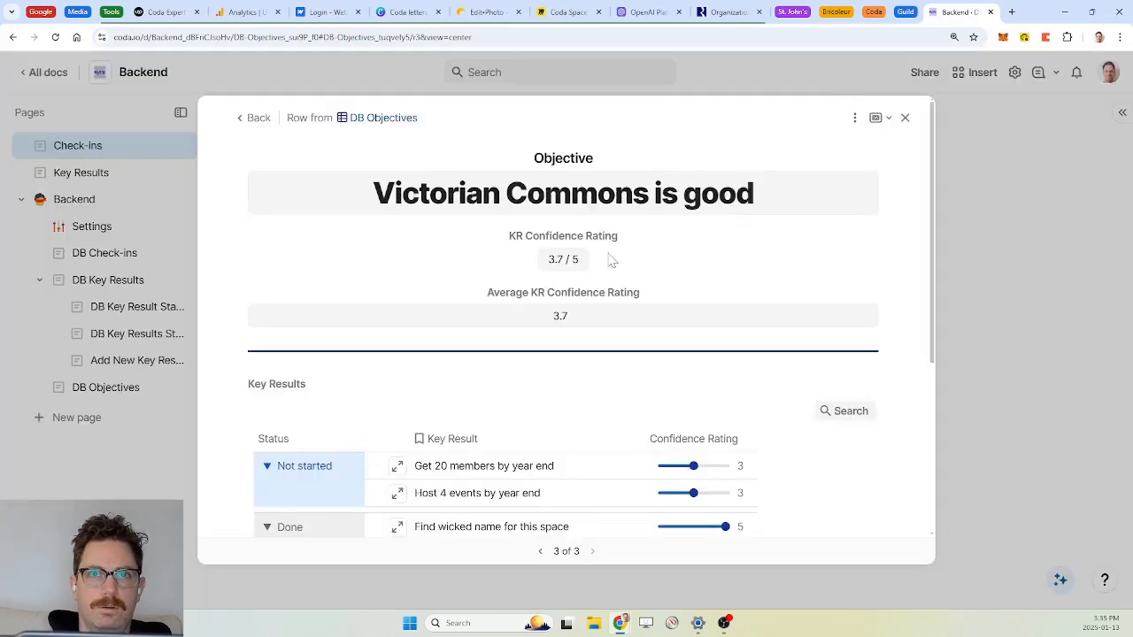
Step: Edit the objective layout and give the KR Confidence Rating field the long name Average KR Confidence Rating
left_click(855, 118)
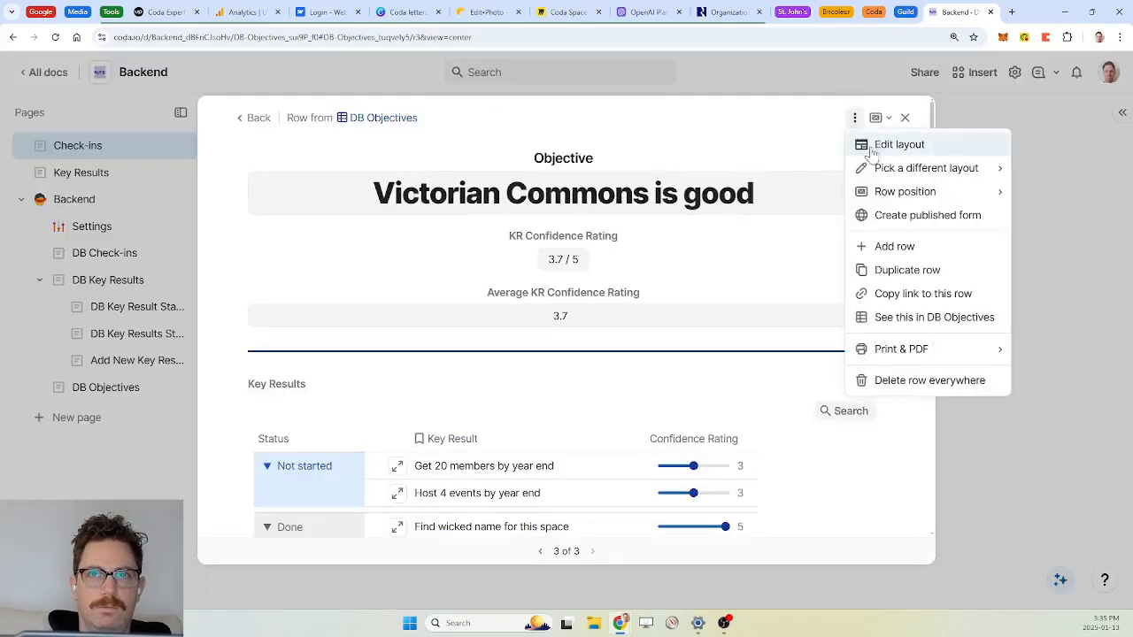
left_click(873, 154)
left_click(471, 277)
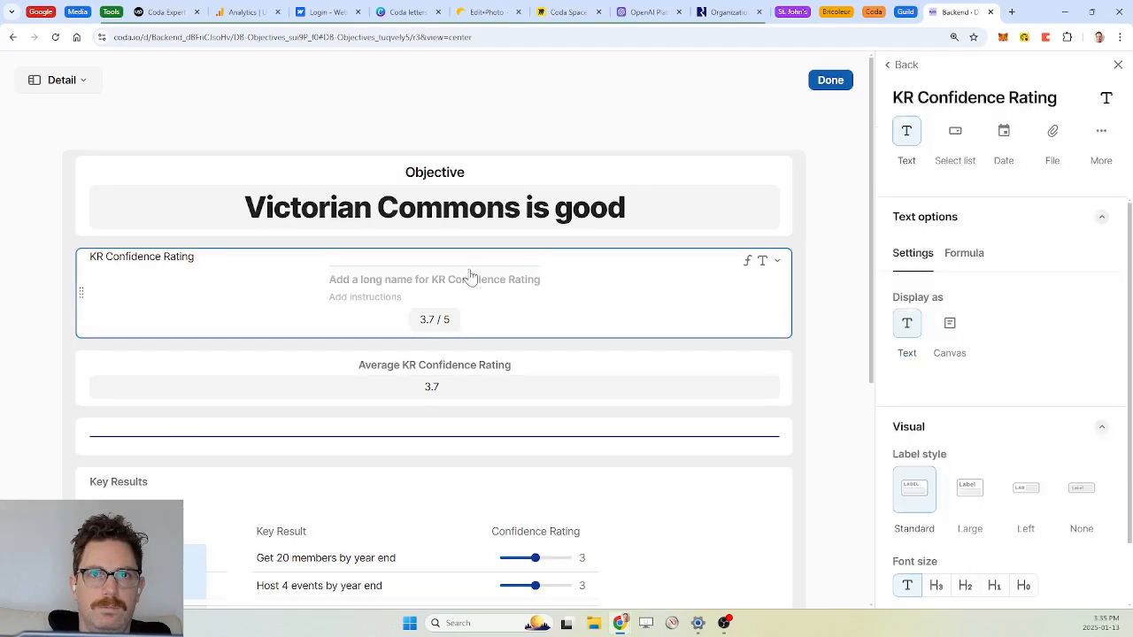
left_click(462, 282)
type("Aver")
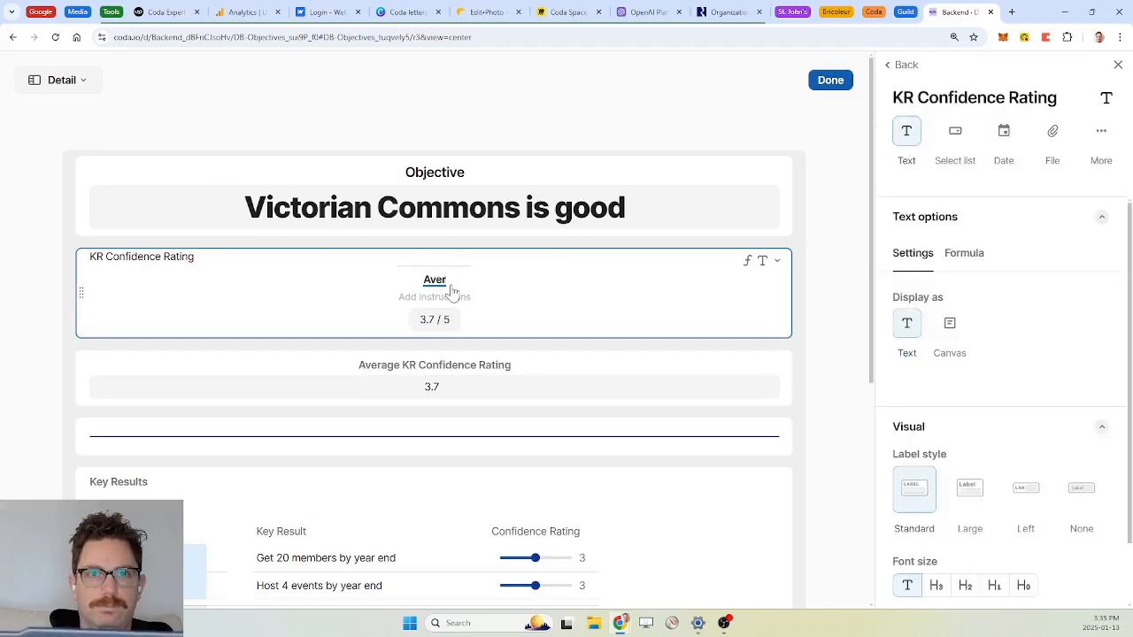
type("age KR Con")
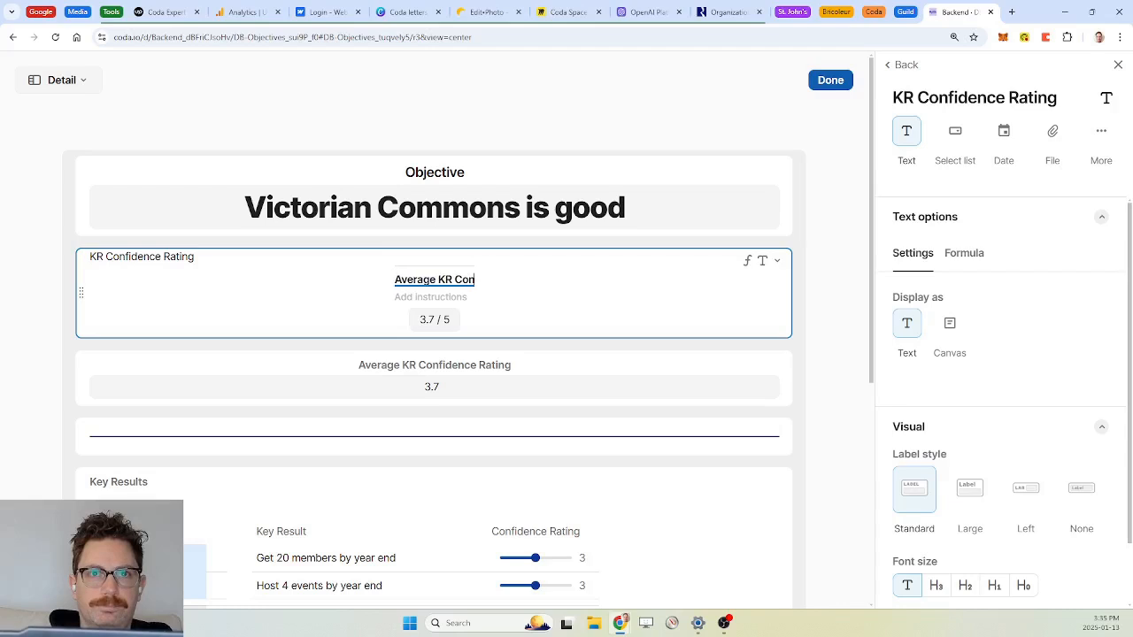
type("fidence")
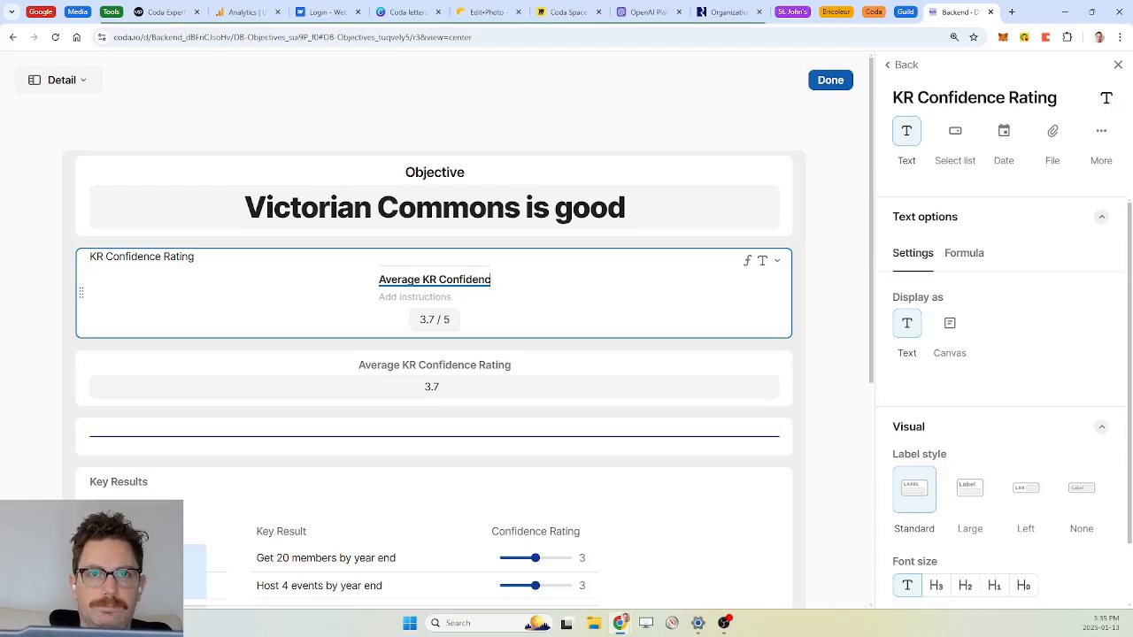
type(" Rating")
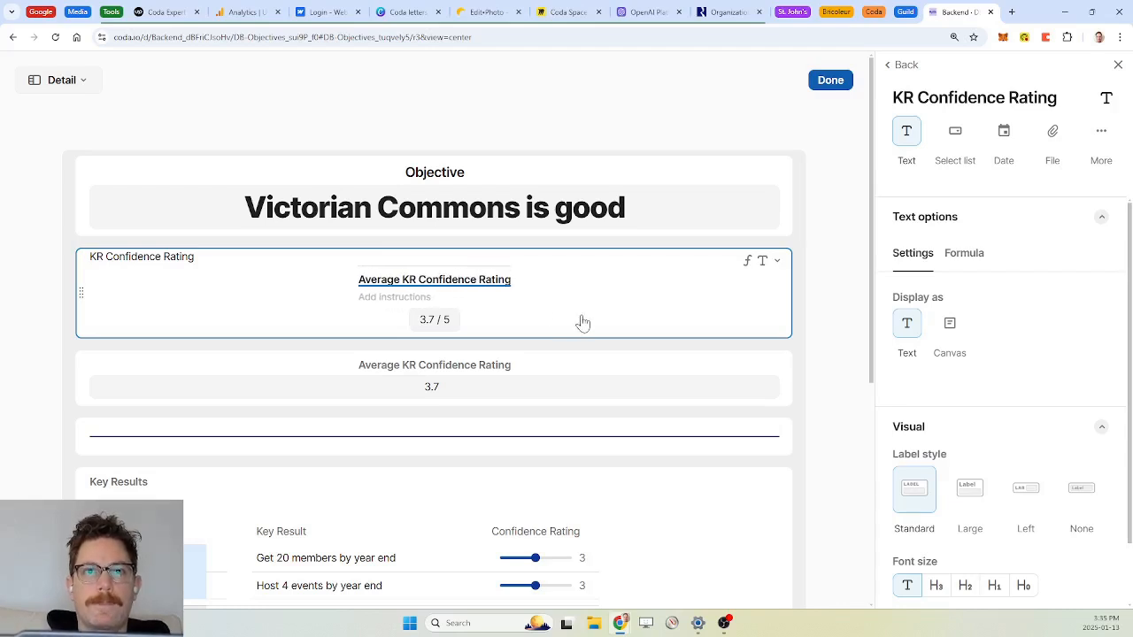
Step: Hide the KR Confidence Rating Calculated column from the objective layout, finish editing and close the objective row
left_click(903, 66)
left_click(903, 283)
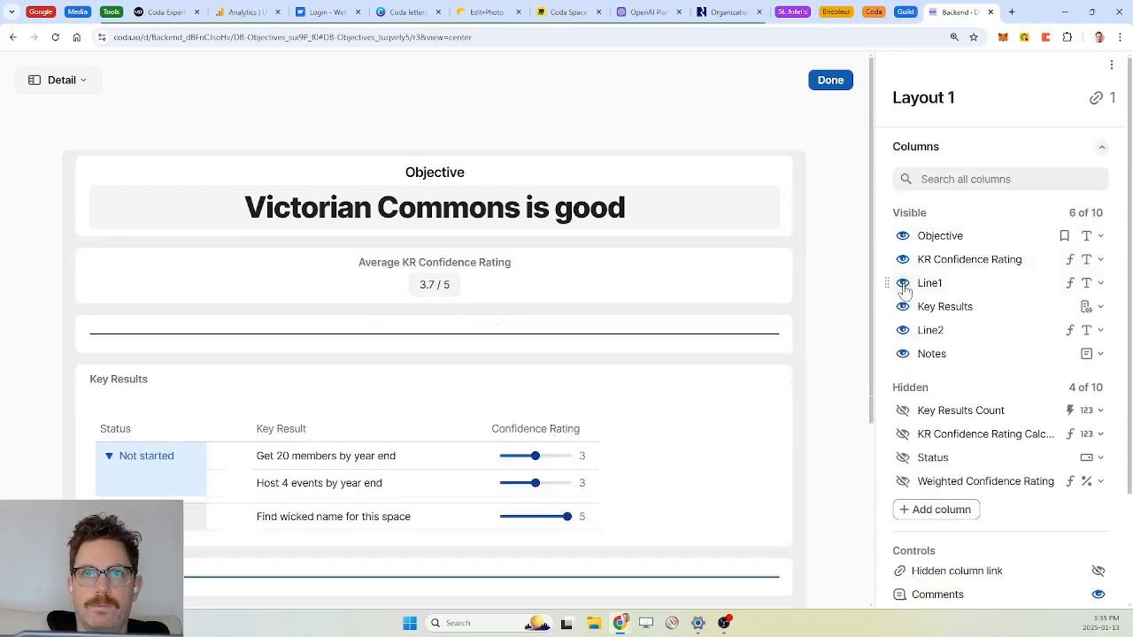
left_click(839, 83)
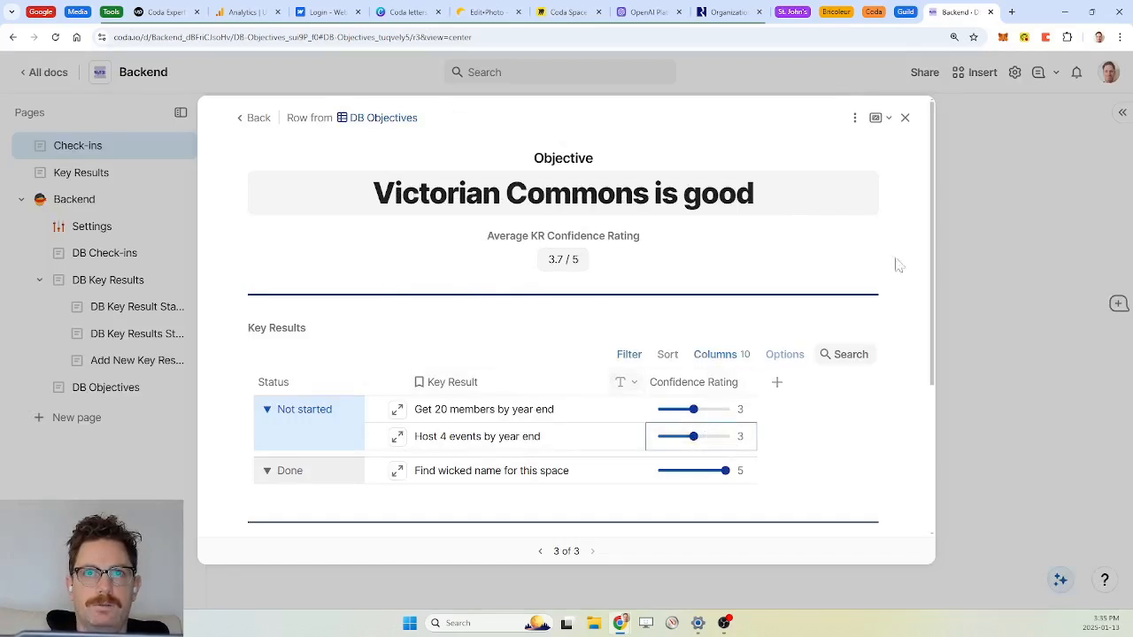
left_click(905, 118)
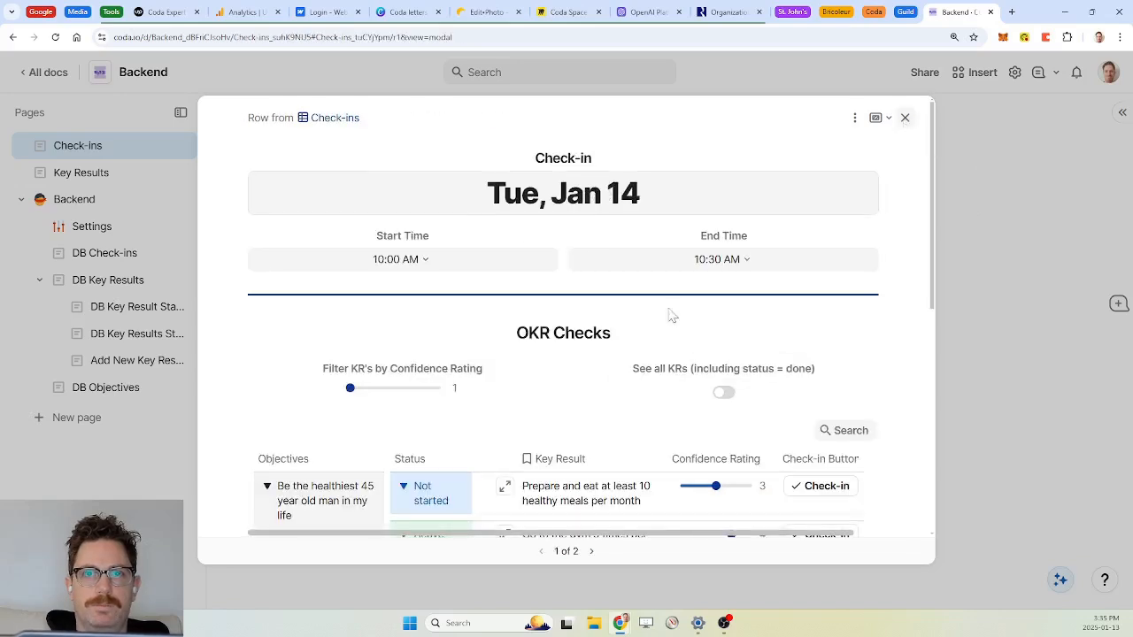
Step: Open the label of the Check-in button in the OKR Checks table as a formula
scroll(743, 333, "down", 3)
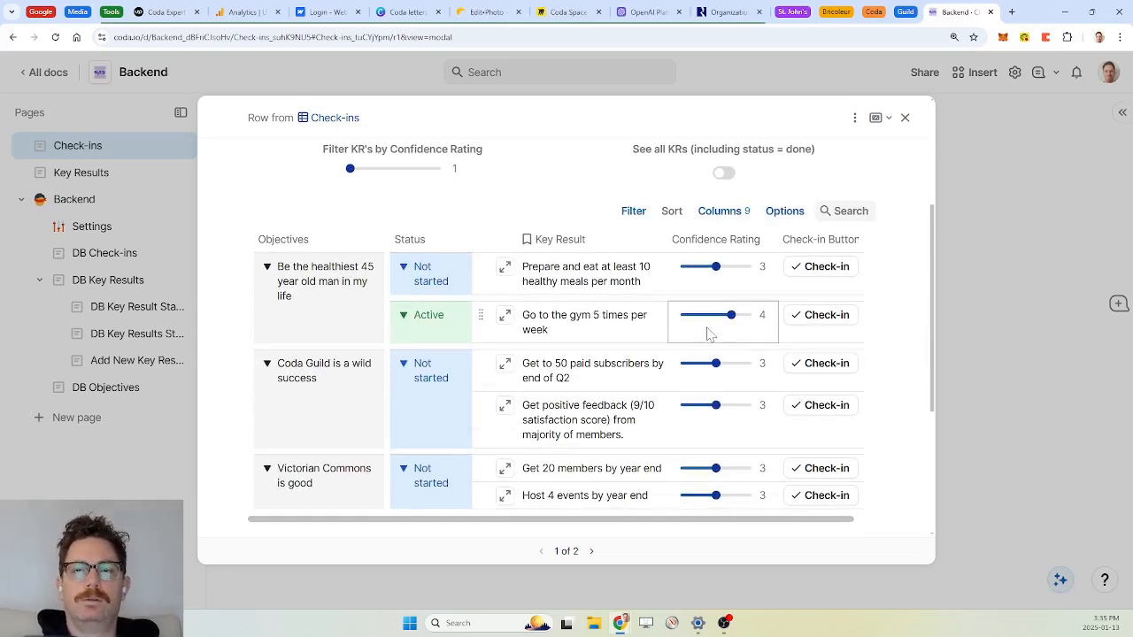
scroll(708, 334, "up", 2)
scroll(567, 292, "down", 1)
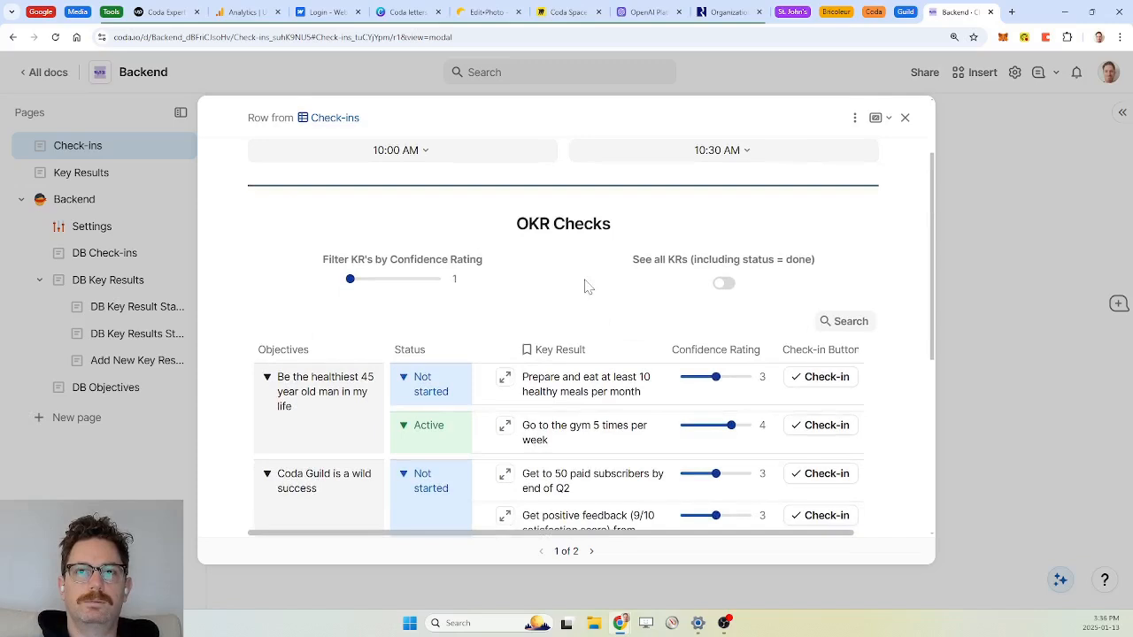
scroll(585, 285, "up", 1)
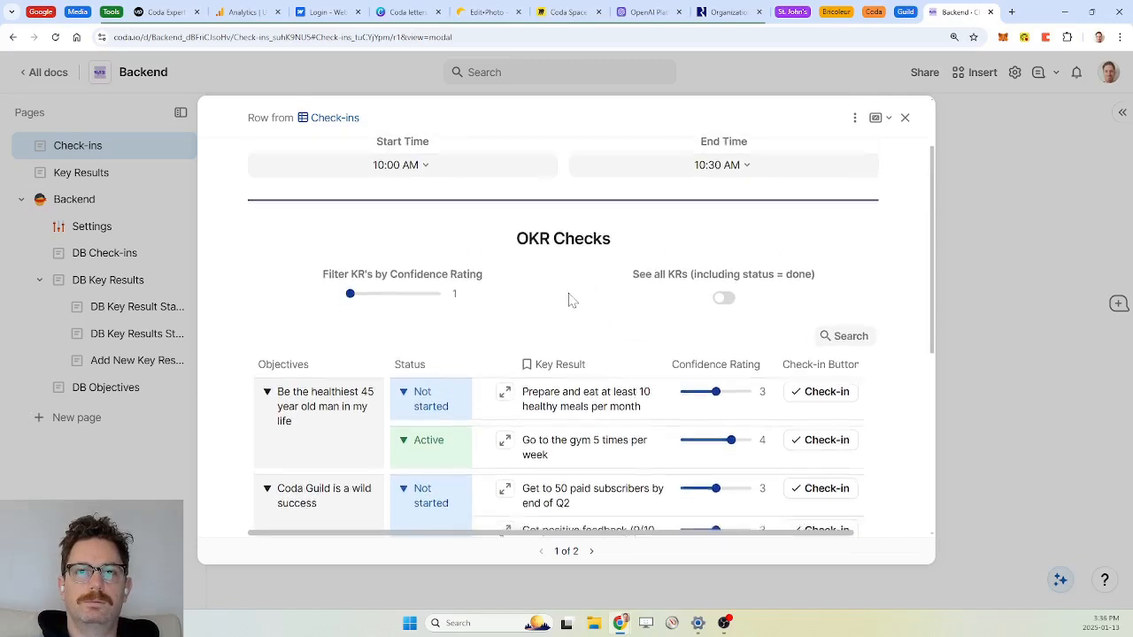
scroll(571, 301, "down", 1)
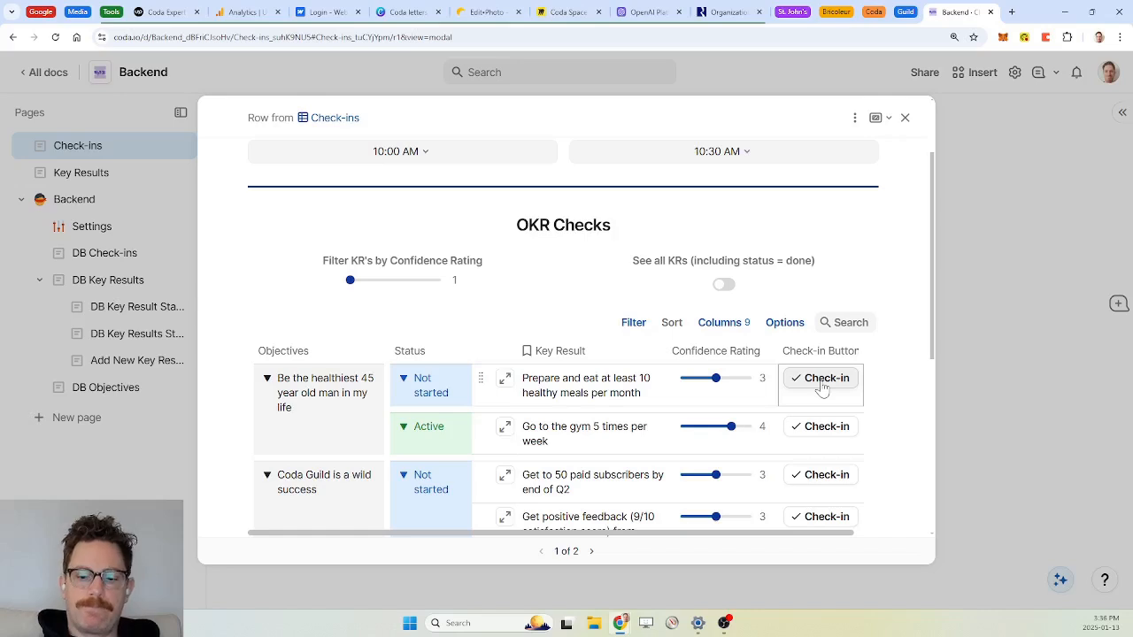
left_click(822, 390)
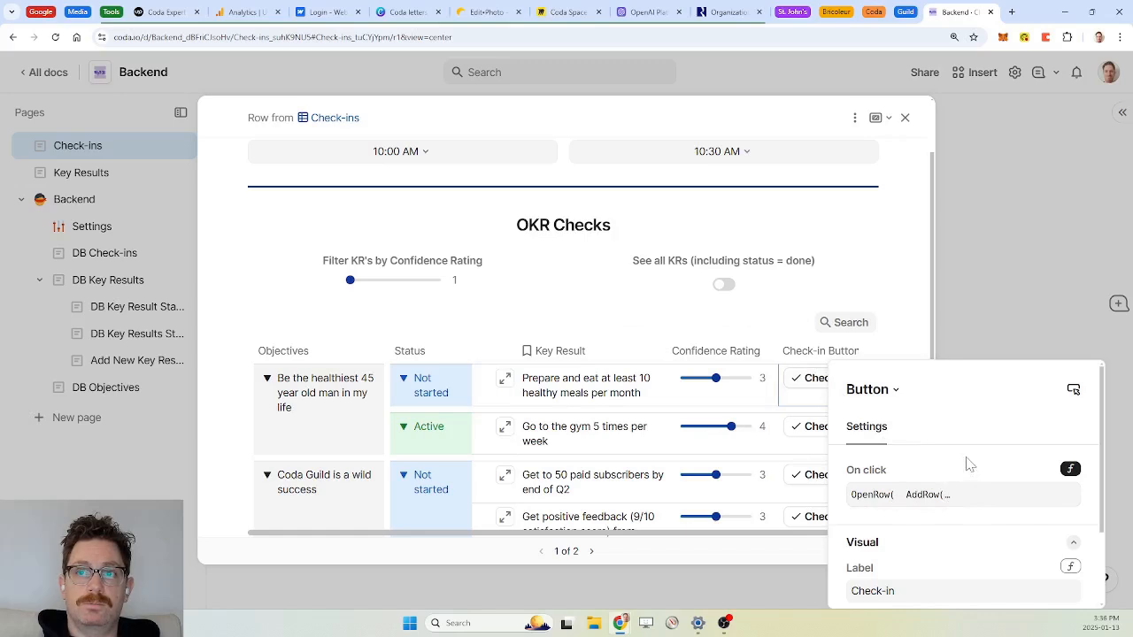
scroll(974, 472, "down", 2)
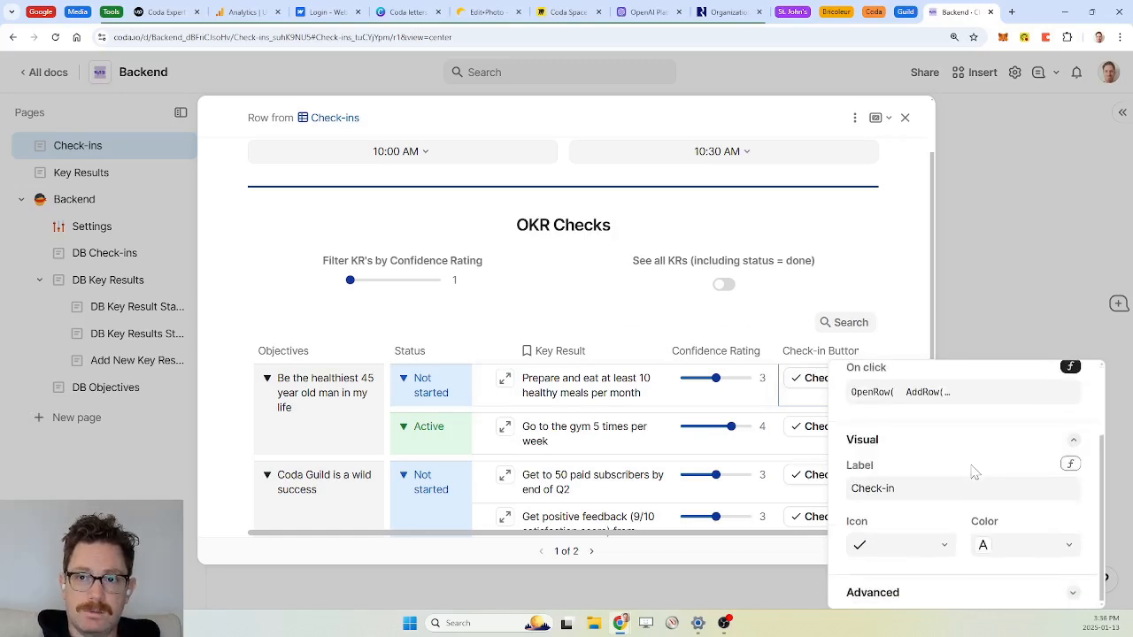
left_click(973, 487)
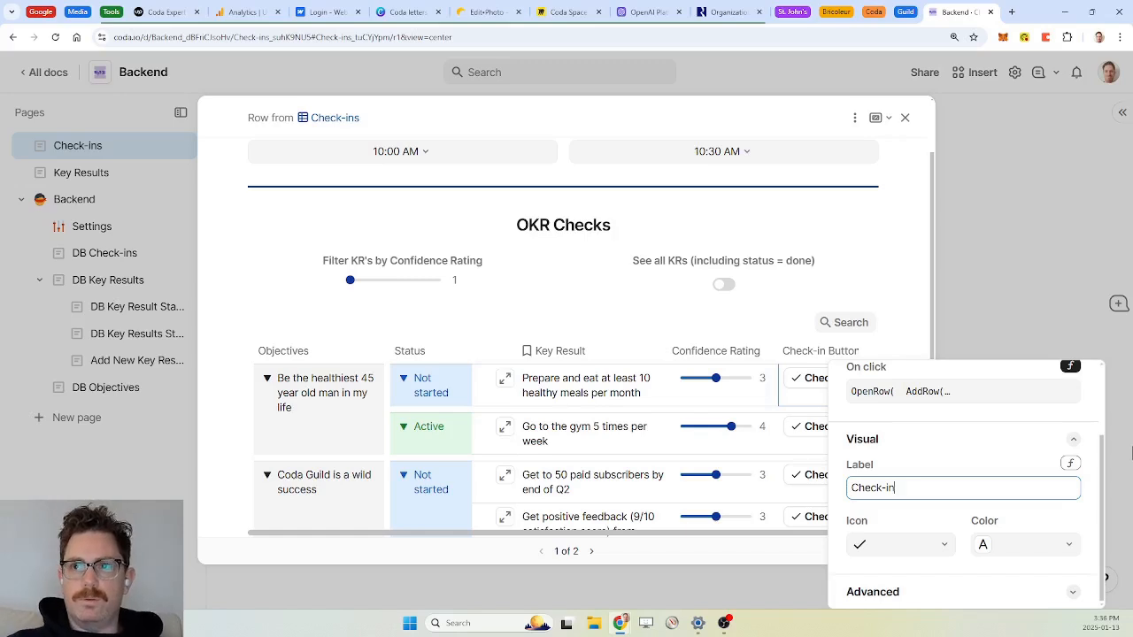
left_click(1074, 467)
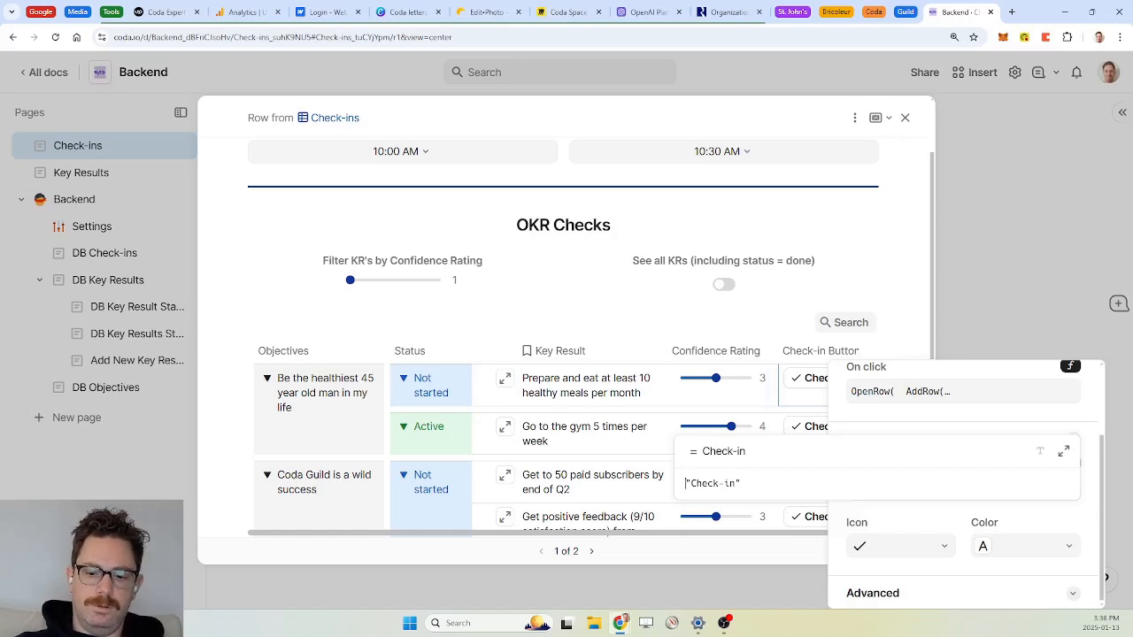
Step: Start the button label formula with an If() function in front of the "Check-in" text
key("Left")
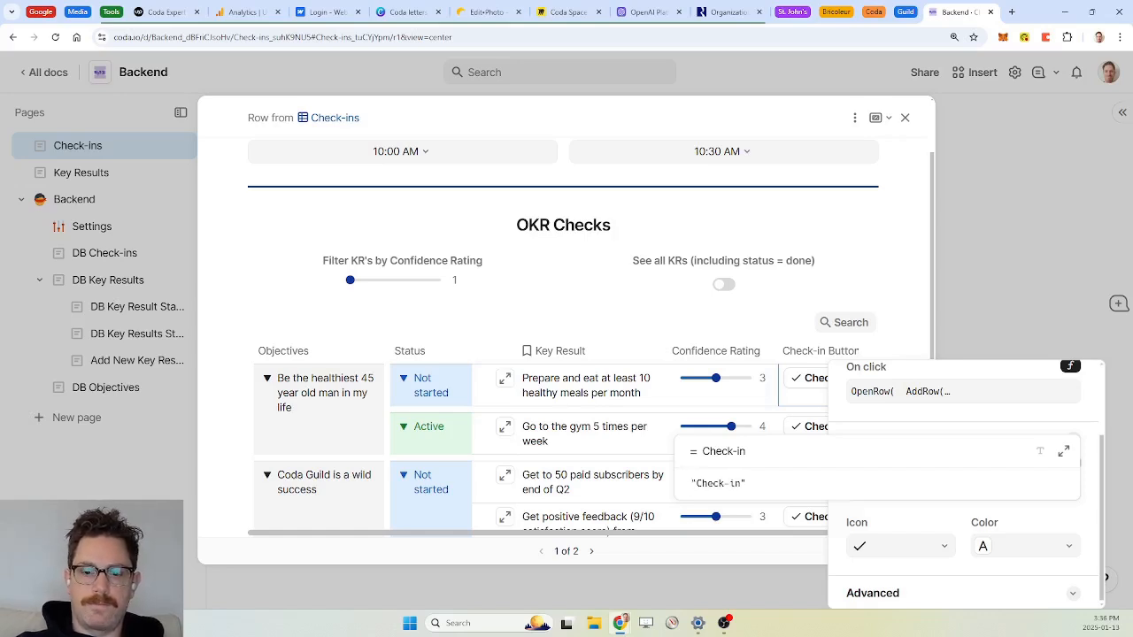
type("if(last(")
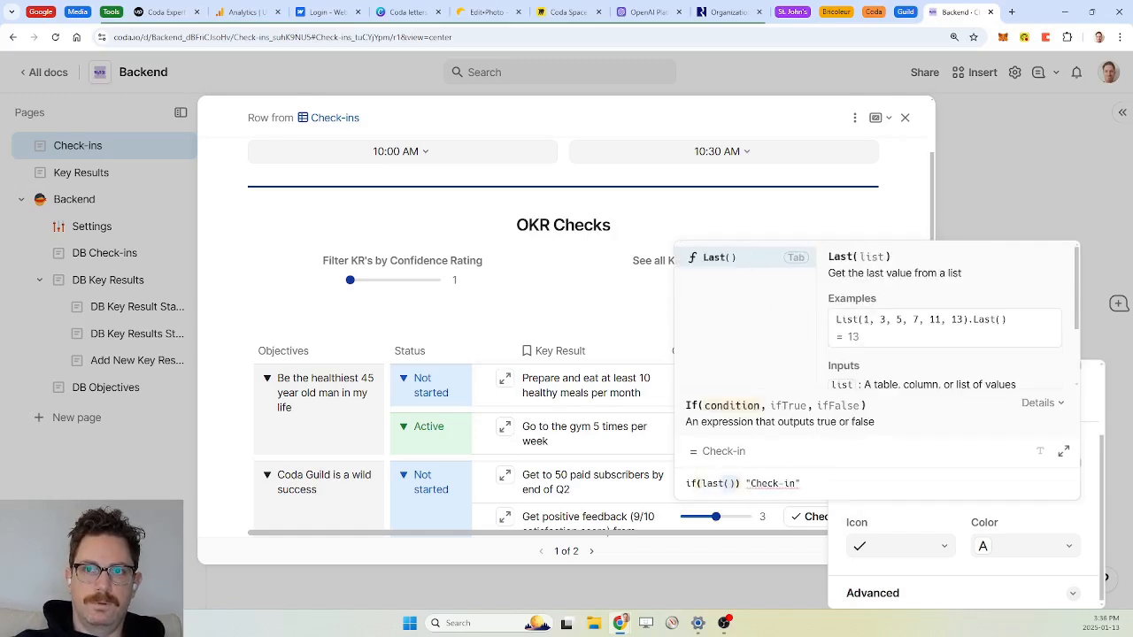
key("BackSpace")
key("BackSpace")
key("BackSpace")
key("BackSpace")
key("BackSpace")
key("BackSpace")
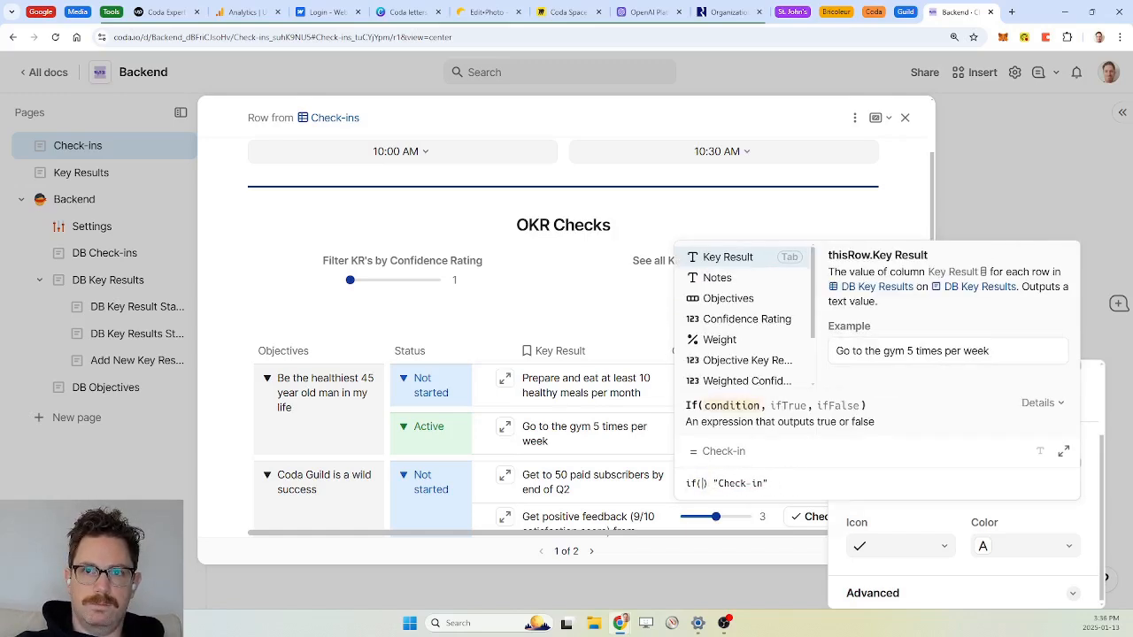
Step: Set the If() condition to KR Status Last Update.Check-in=currentCheckin
type("kr")
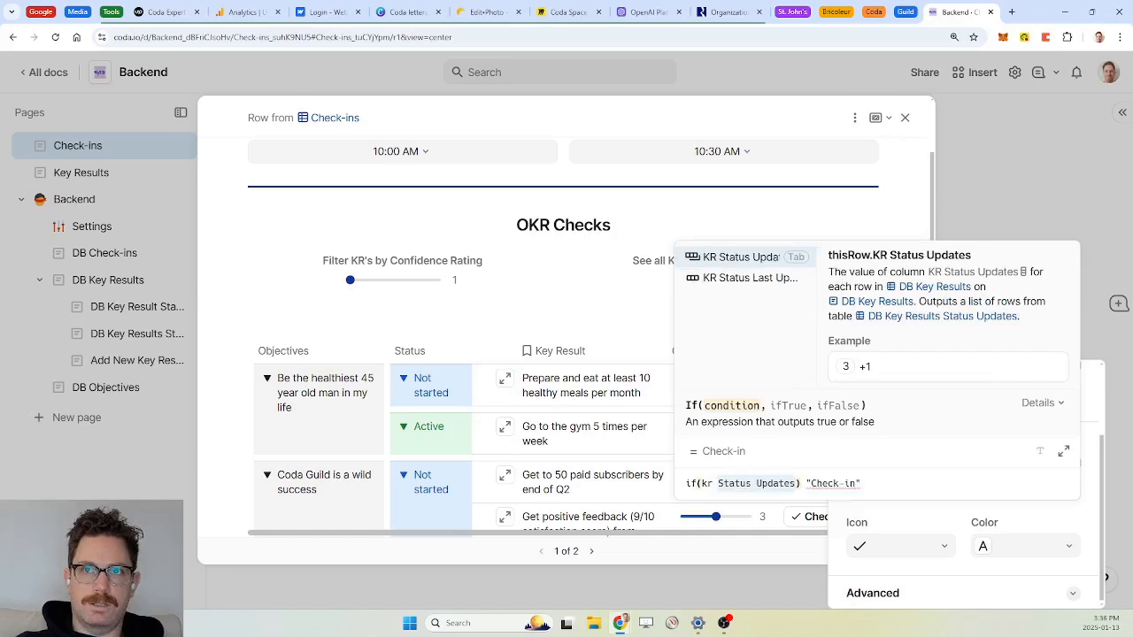
left_click(749, 277)
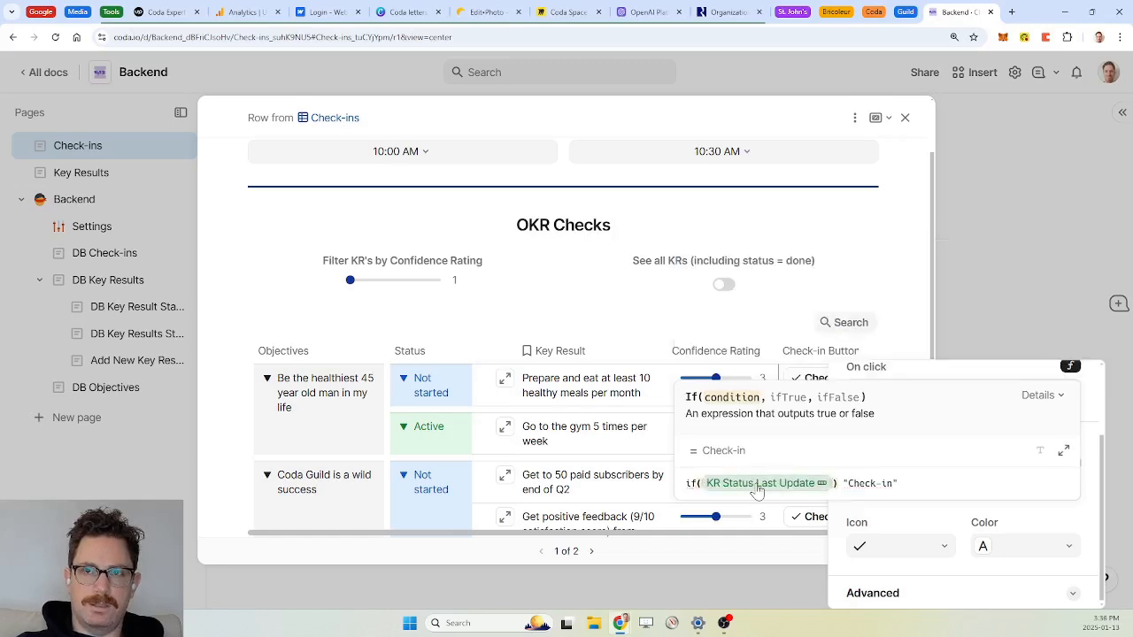
type(".check-in")
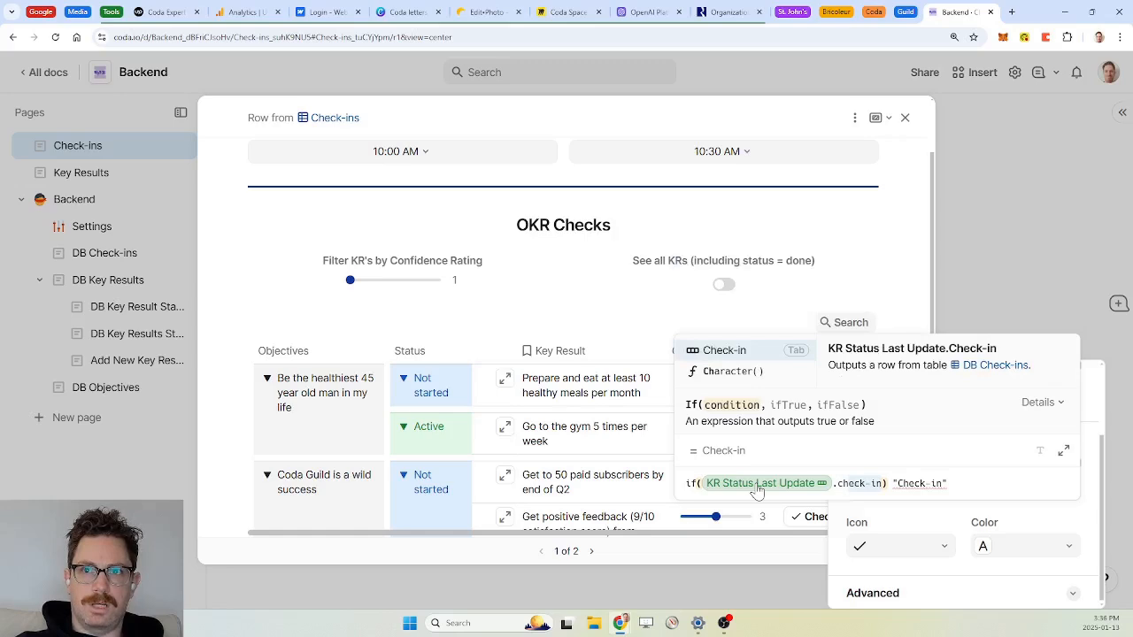
key("Tab")
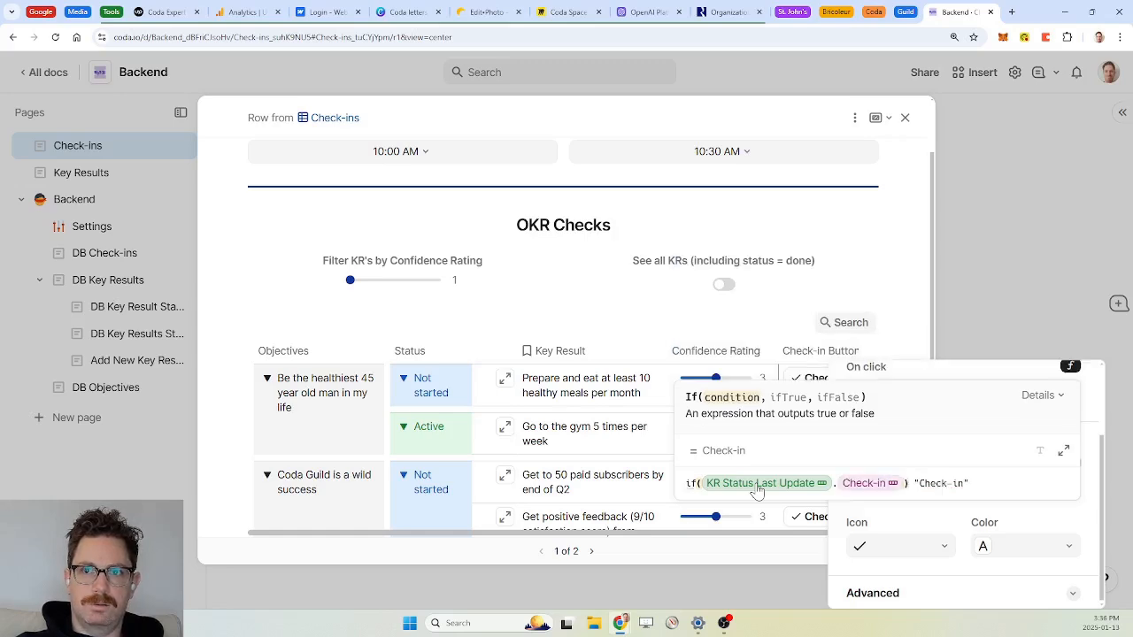
type("=current")
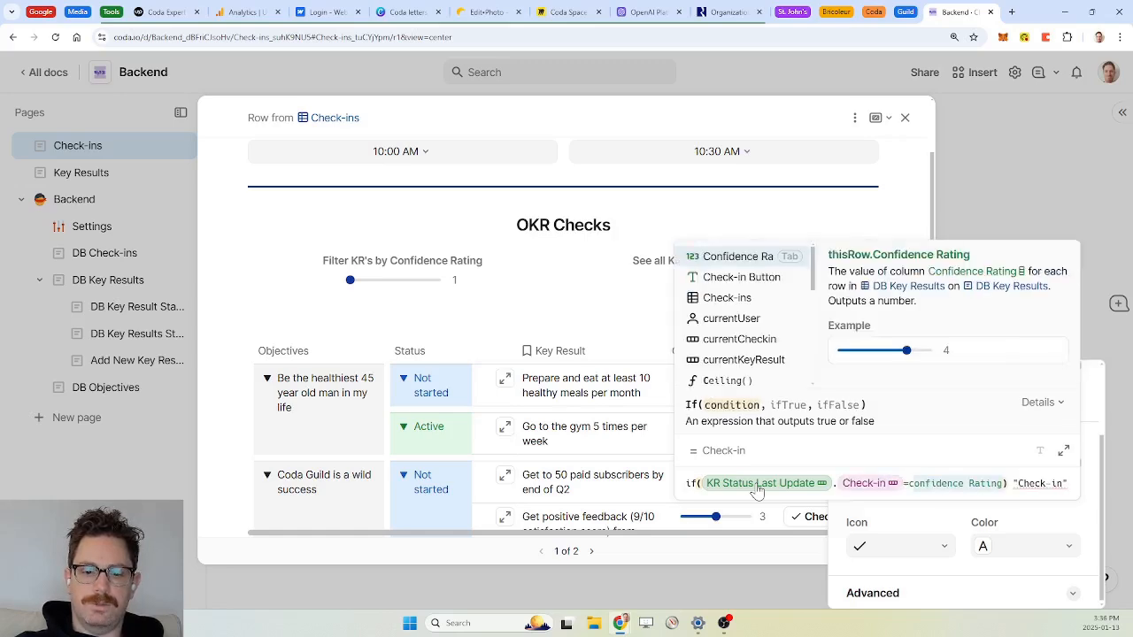
key("Down")
key("Tab")
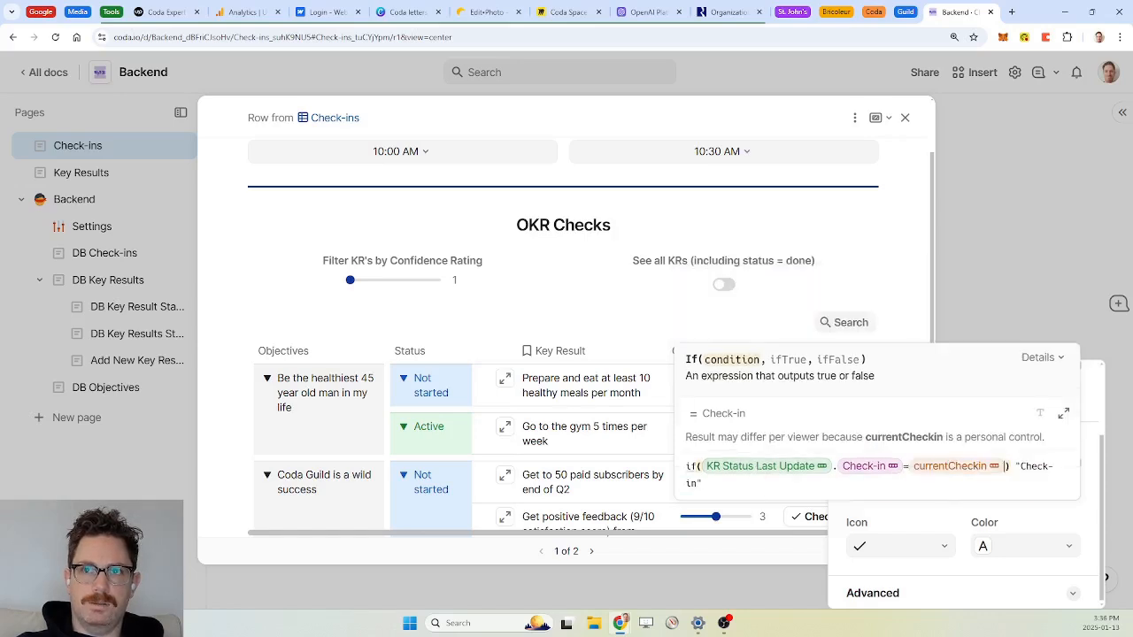
Step: Complete the label formula with "Update" as the true value and "Check-in" as the false value, and review the button column
type(", \"")
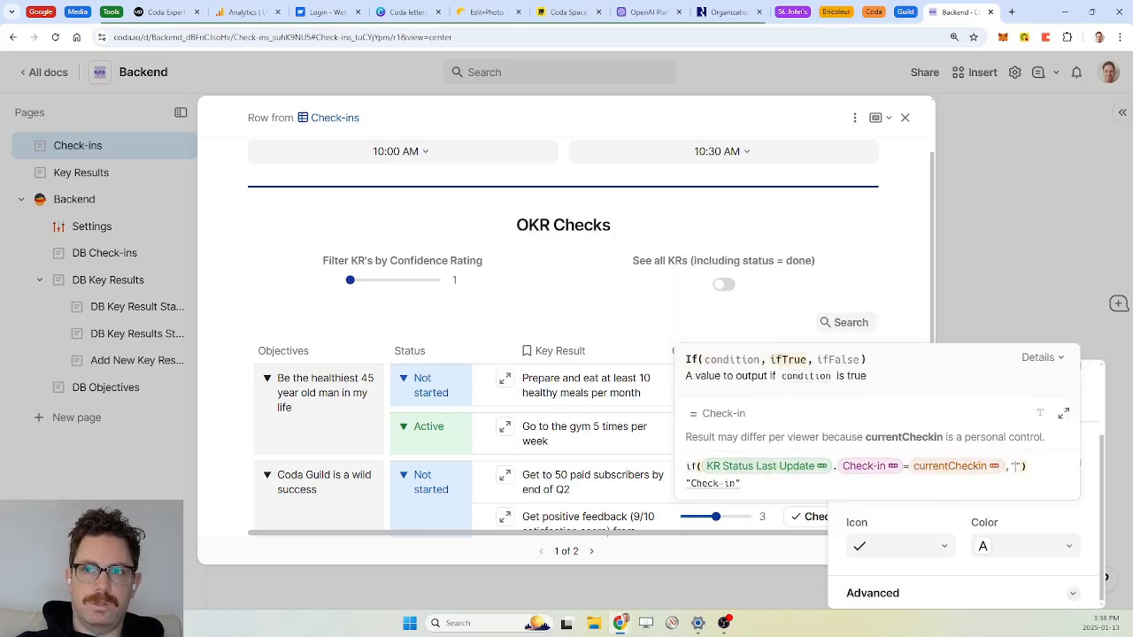
type("Update")
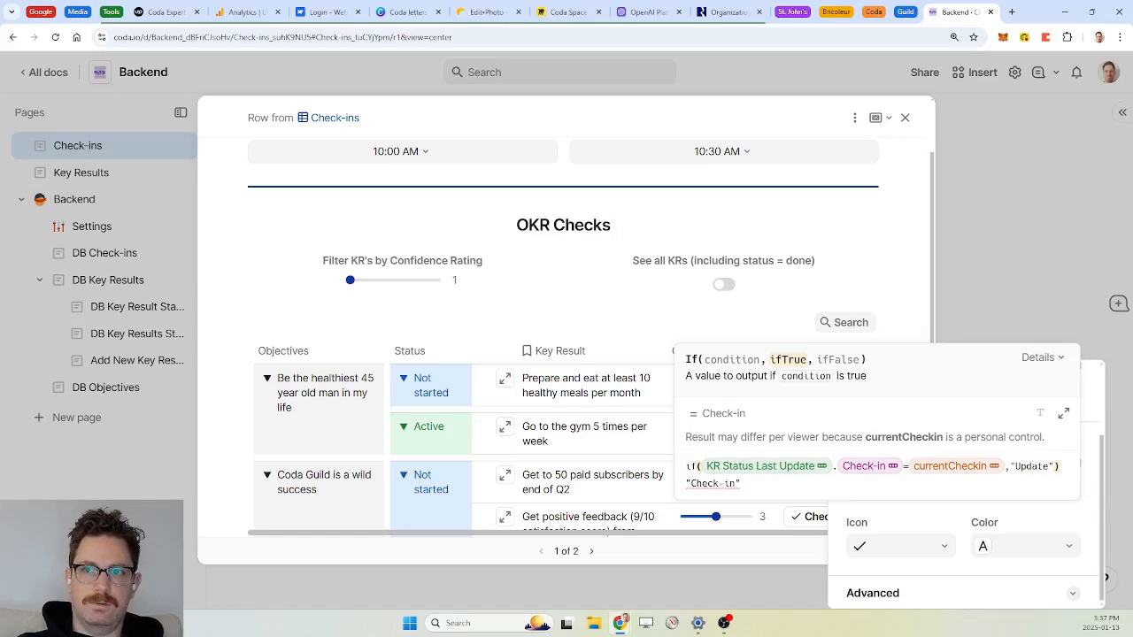
type("\",")
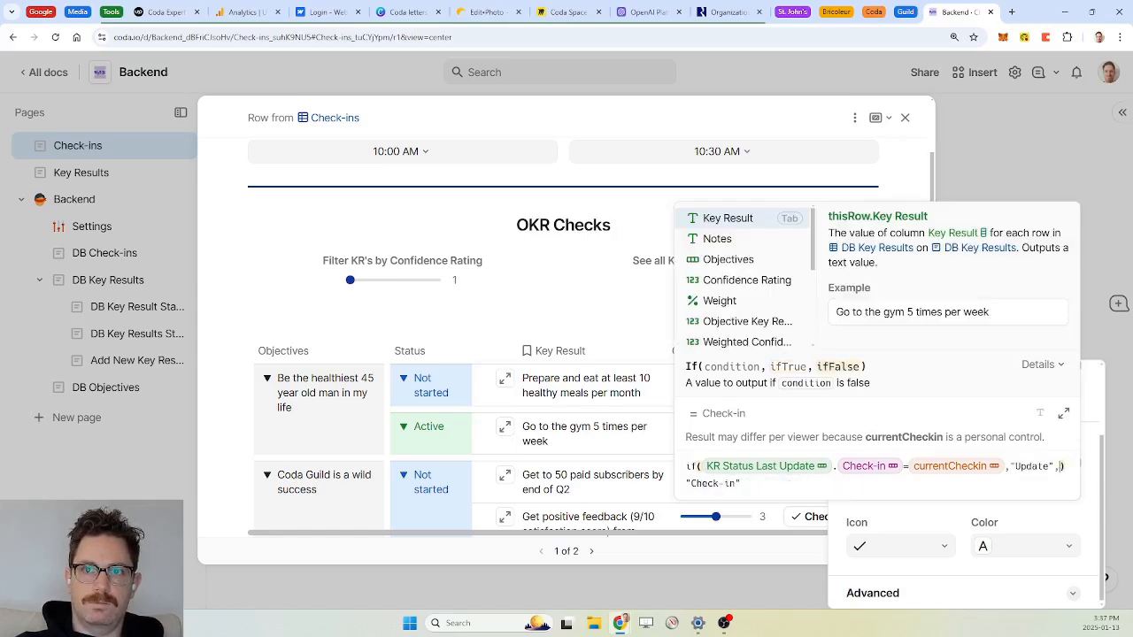
key("Delete")
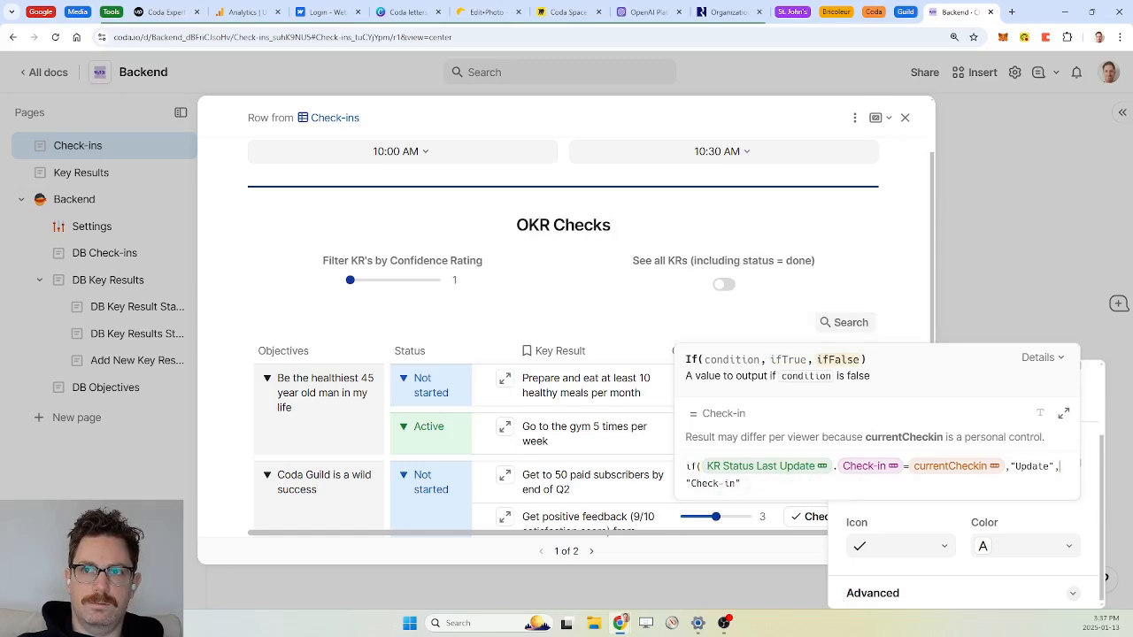
key("End")
type(")")
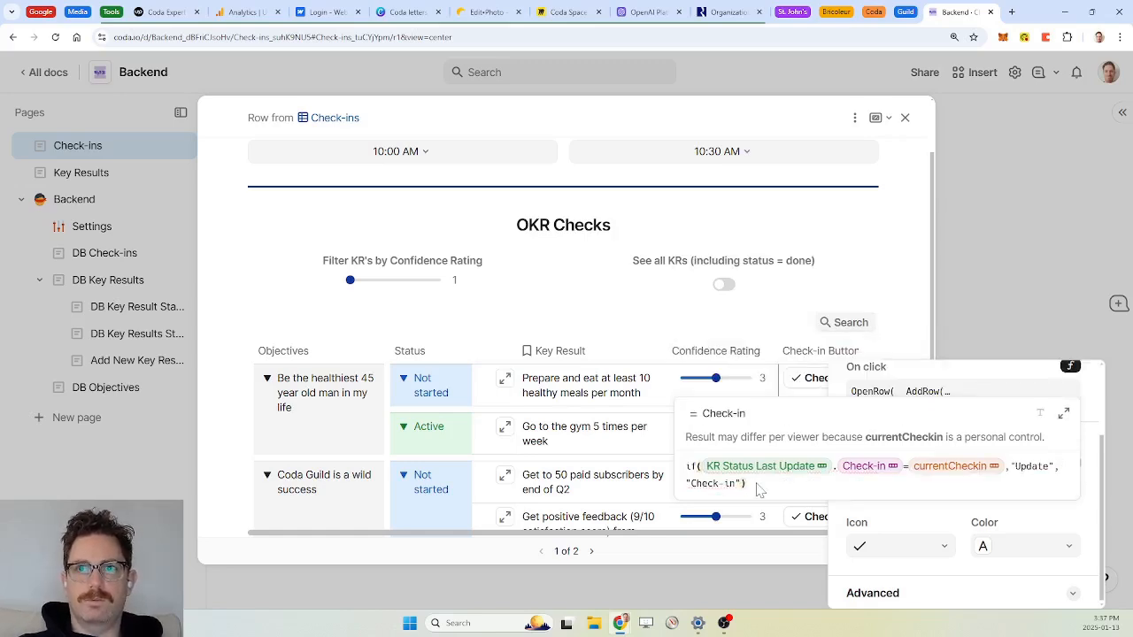
key("Return")
left_click(714, 355)
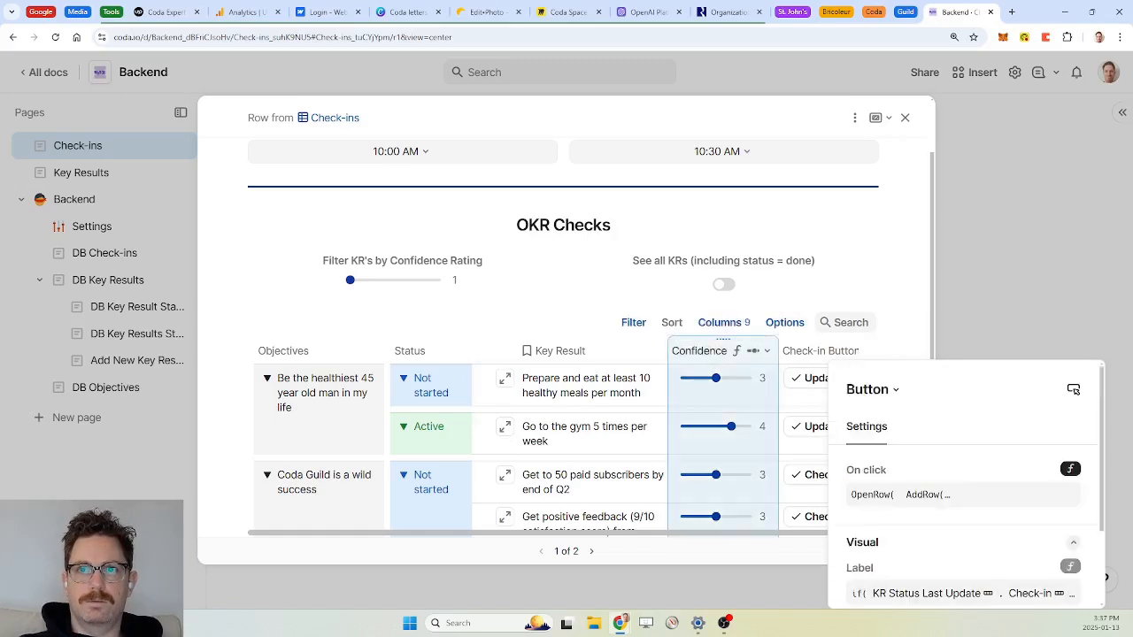
left_click(803, 353)
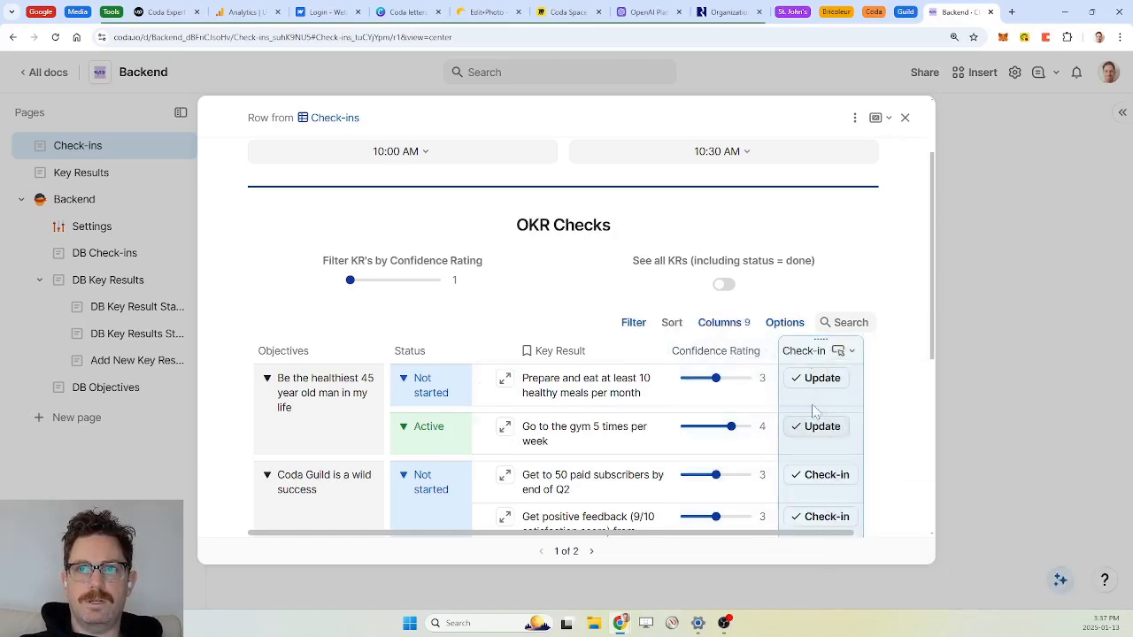
scroll(812, 413, "down", 2)
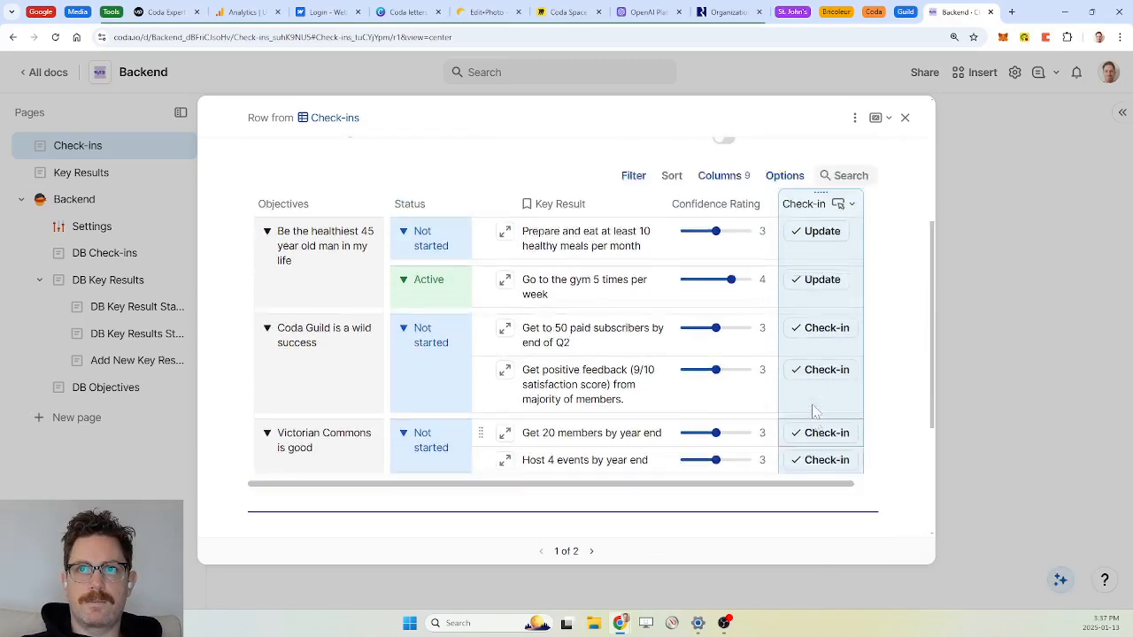
scroll(812, 409, "up", 1)
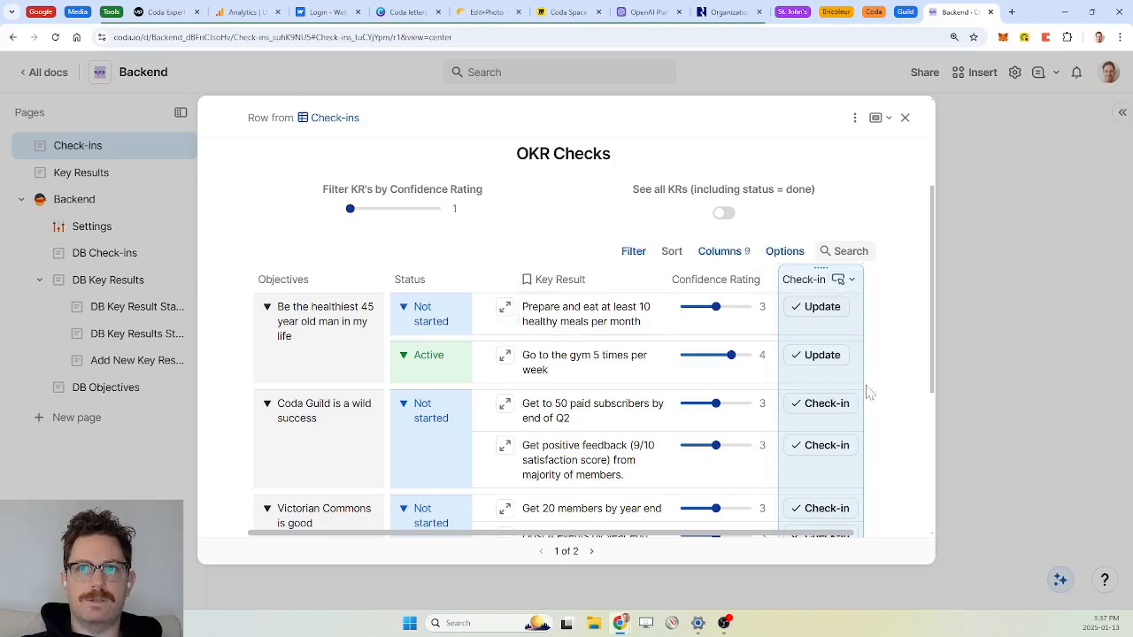
Step: Close the open check-in row and insert the blue 🔄 arrows emoji on the empty line below the Check-ins table
scroll(719, 351, "down", 1)
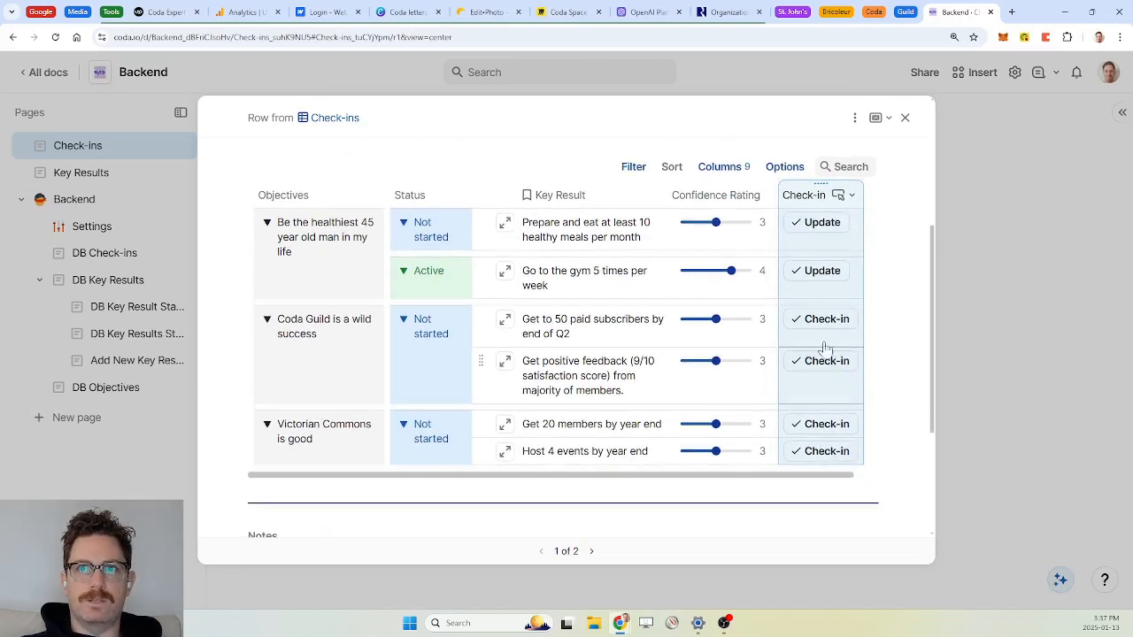
scroll(827, 345, "up", 1)
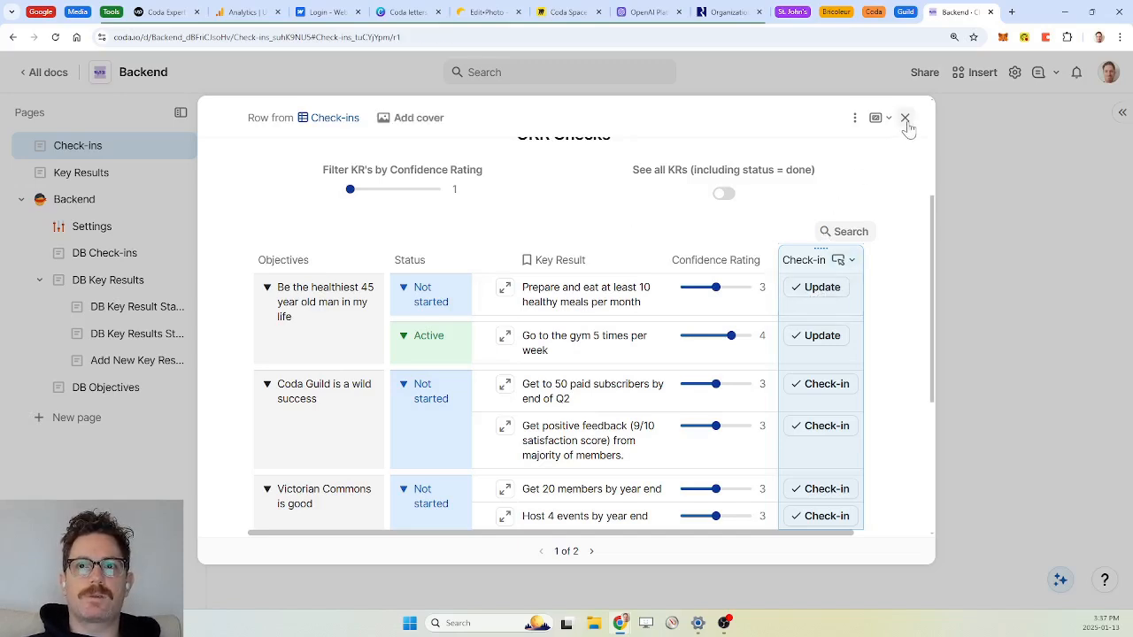
left_click(905, 118)
left_click(259, 381)
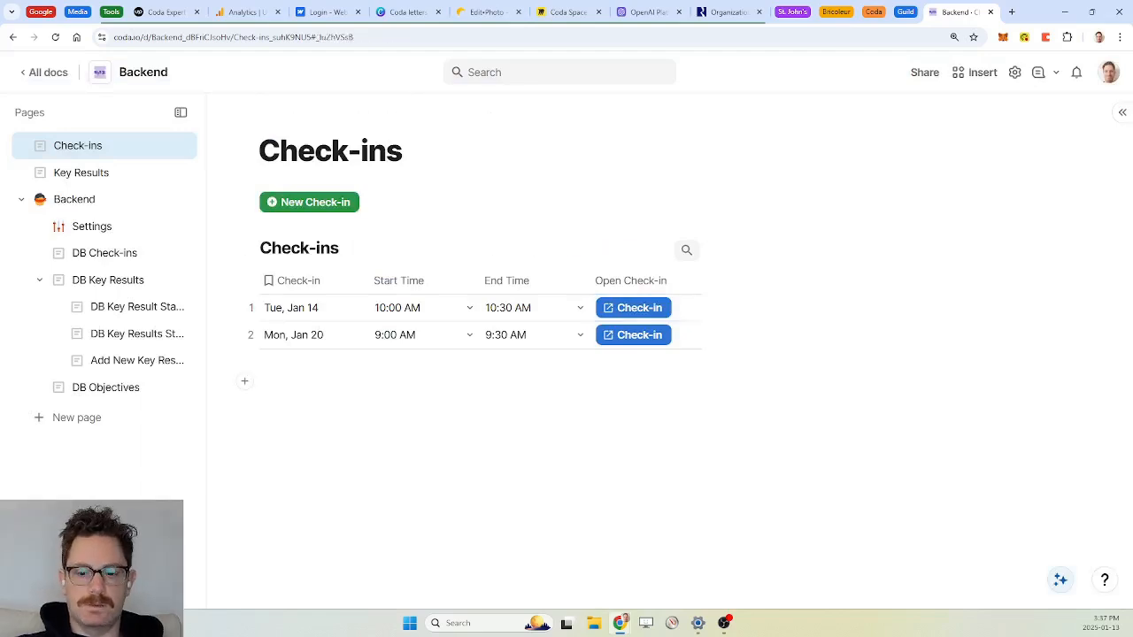
type("/emoj")
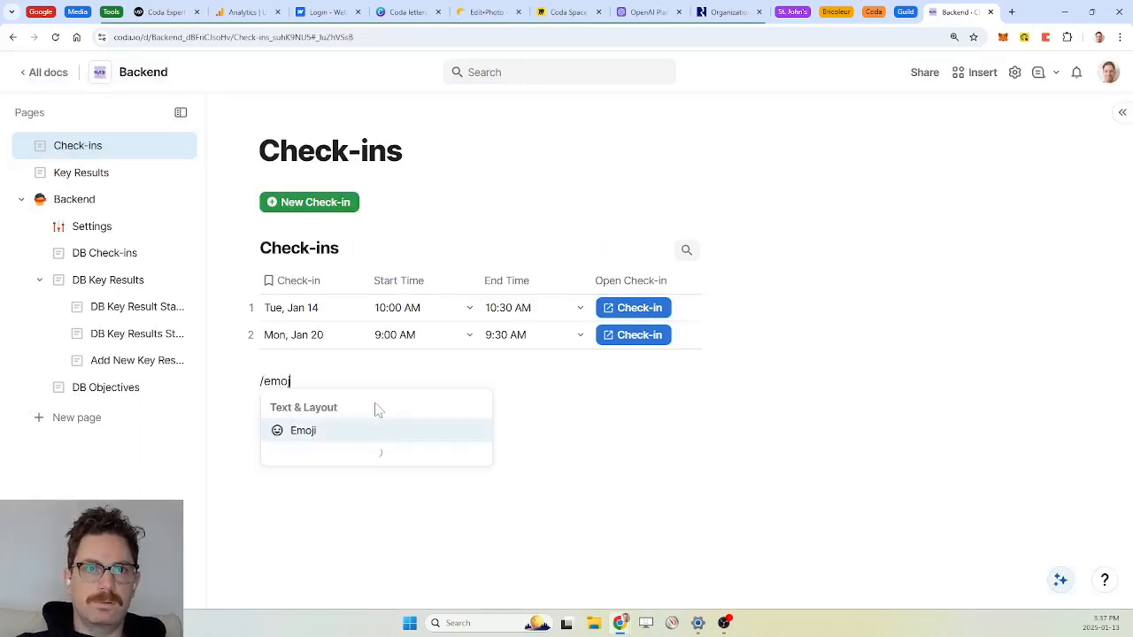
key("Return")
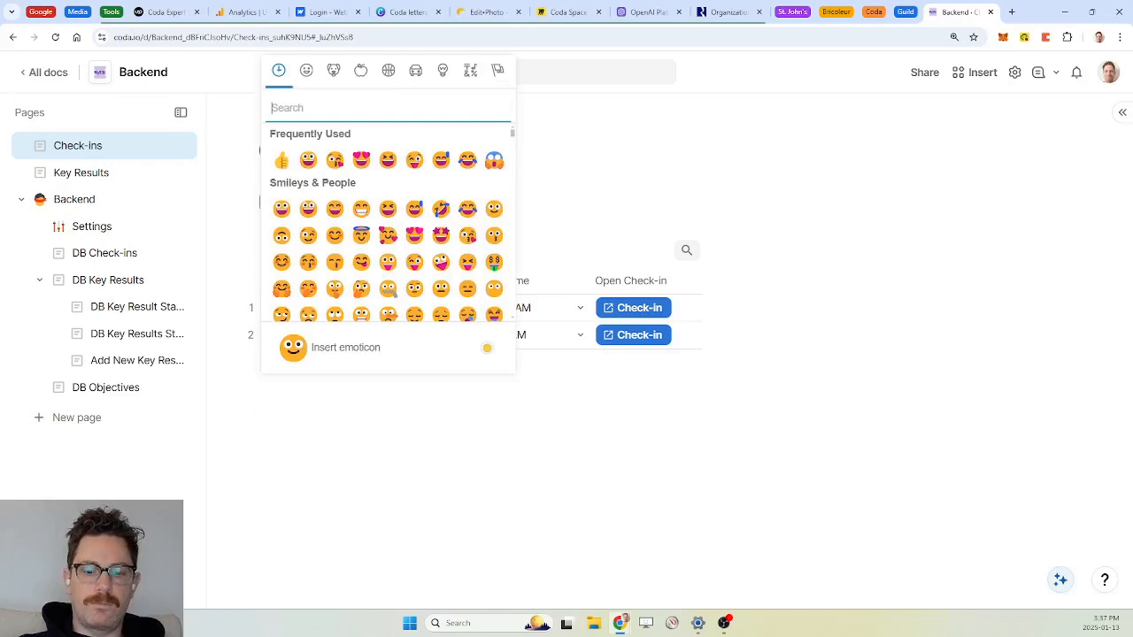
type("upd")
key("BackSpace")
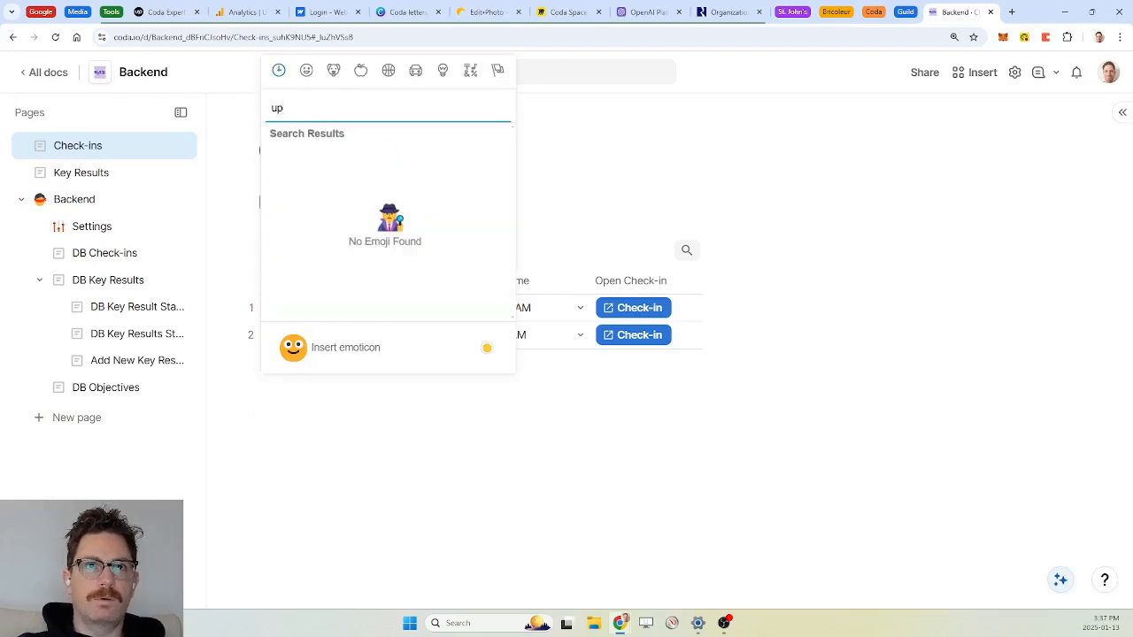
key("BackSpace")
key("BackSpace")
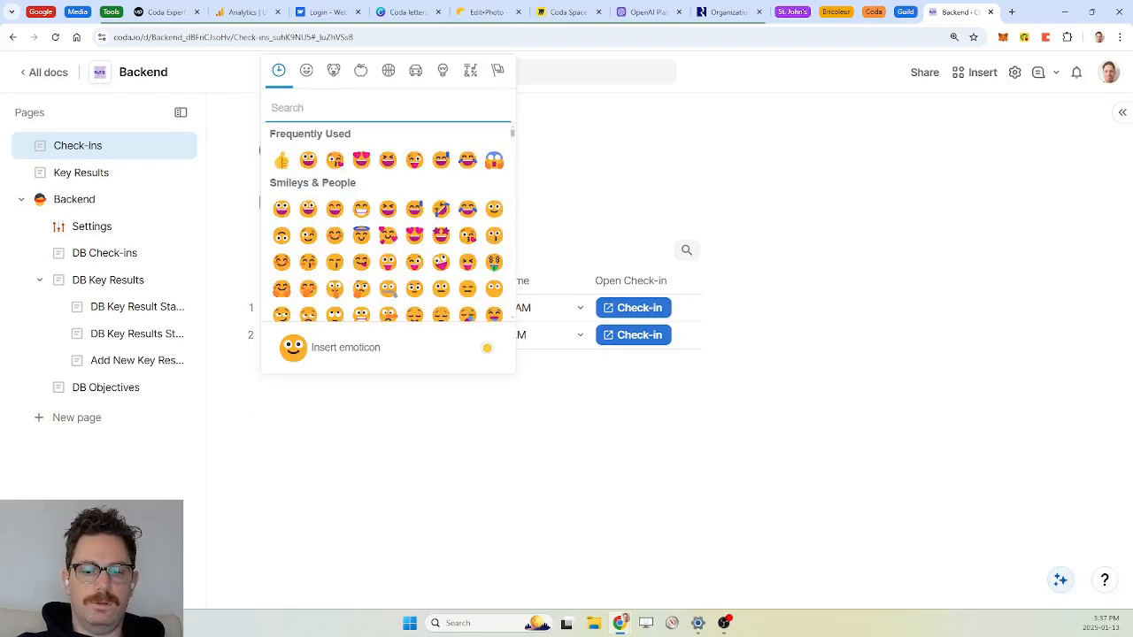
type("cyc")
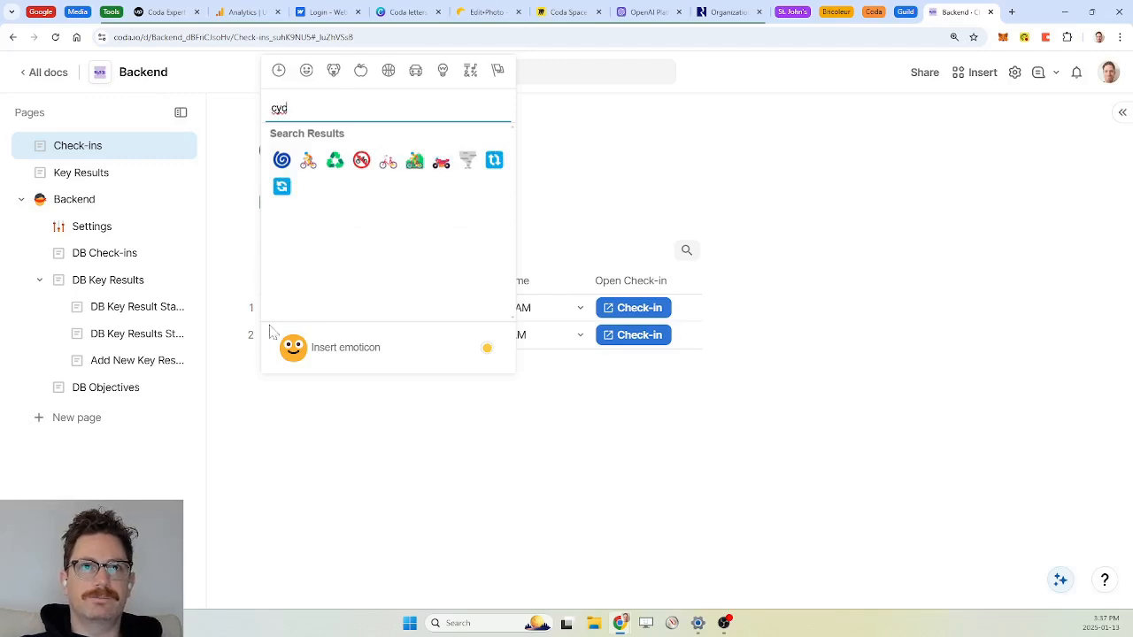
left_click(282, 186)
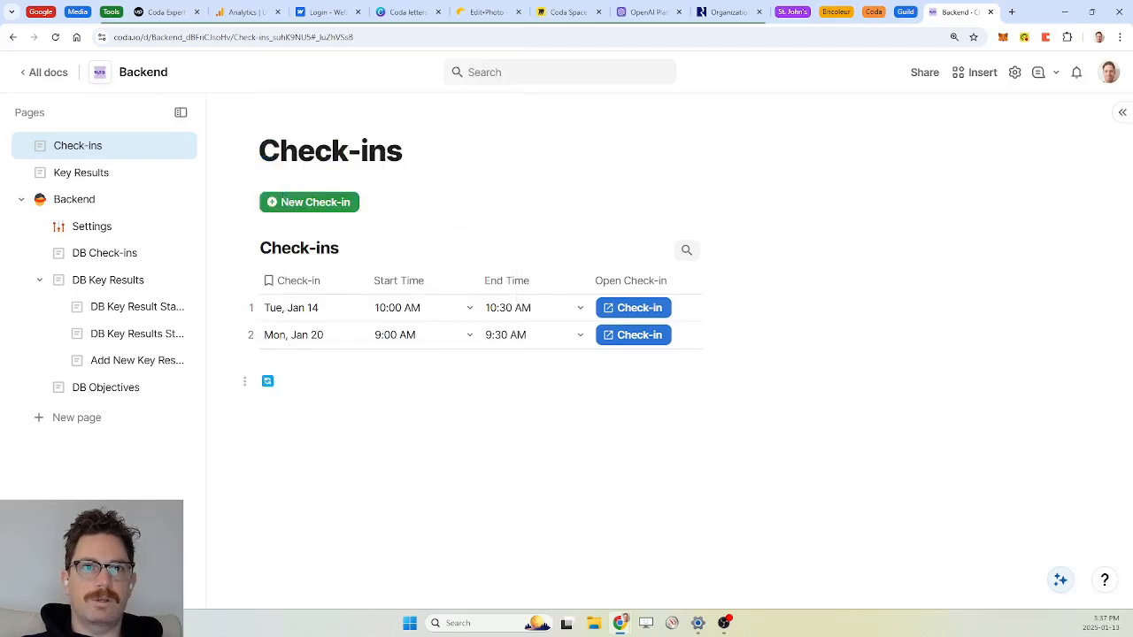
type("/sync")
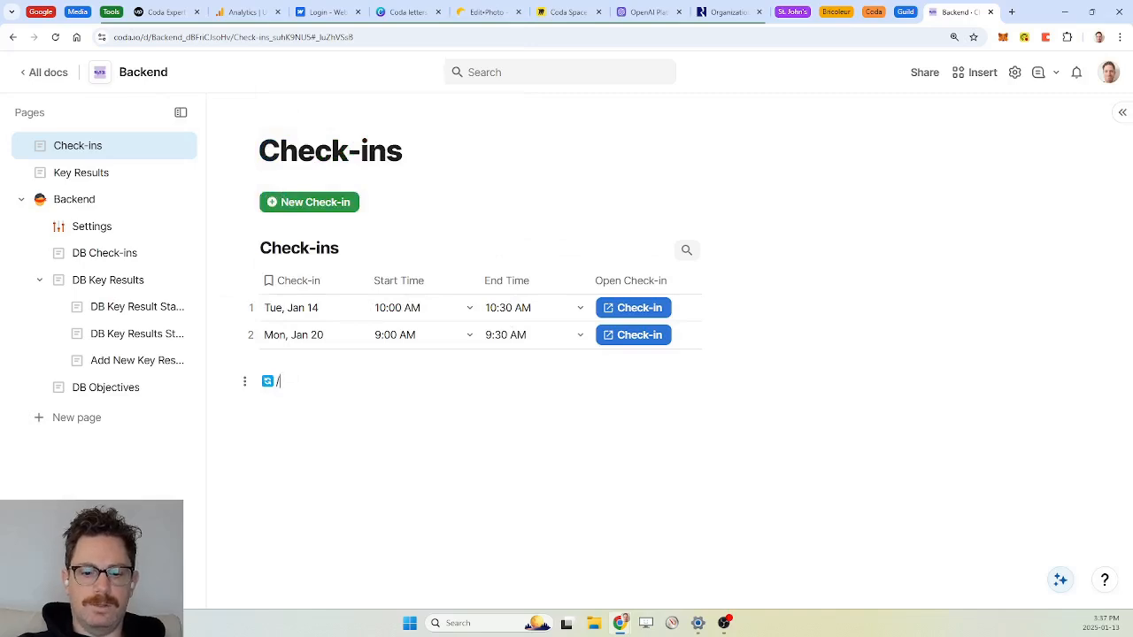
key("BackSpace")
key("BackSpace")
key("BackSpace")
key("BackSpace")
key("BackSpace")
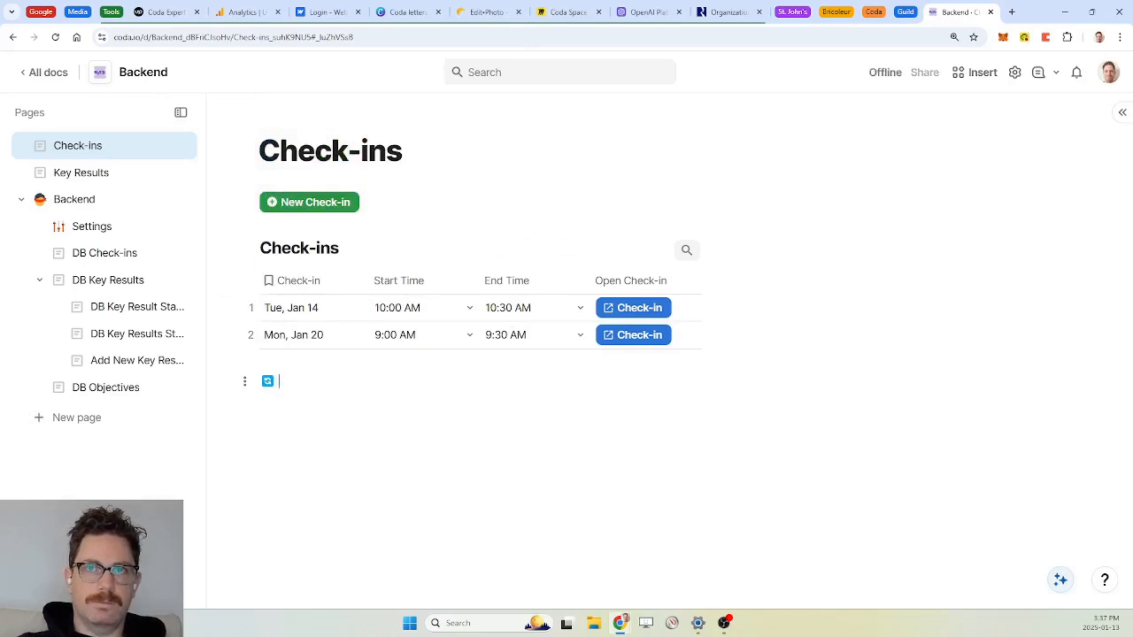
Step: Add the green ✅ check mark emoji beside the 🔄 emoji and cut both from the page for reuse
type("/emo")
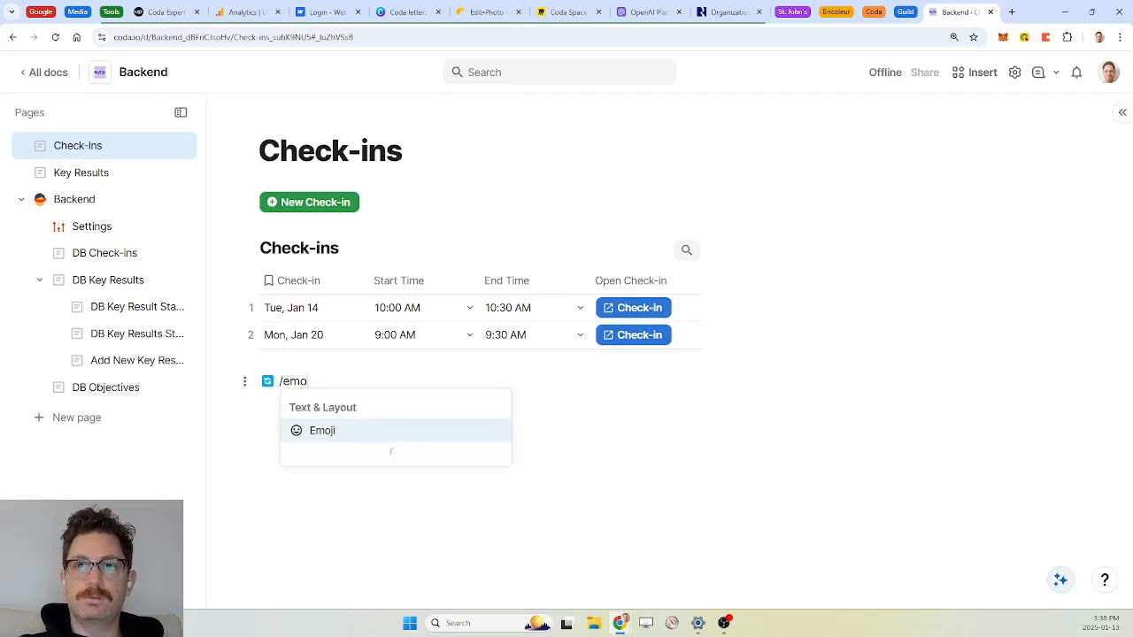
key("Return")
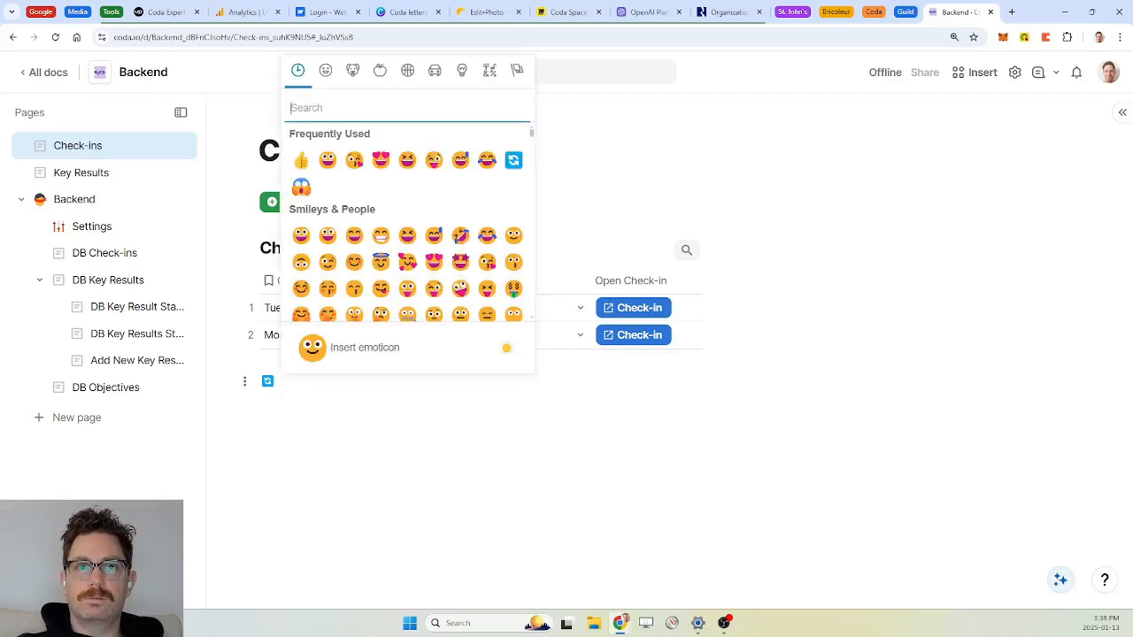
type("chec")
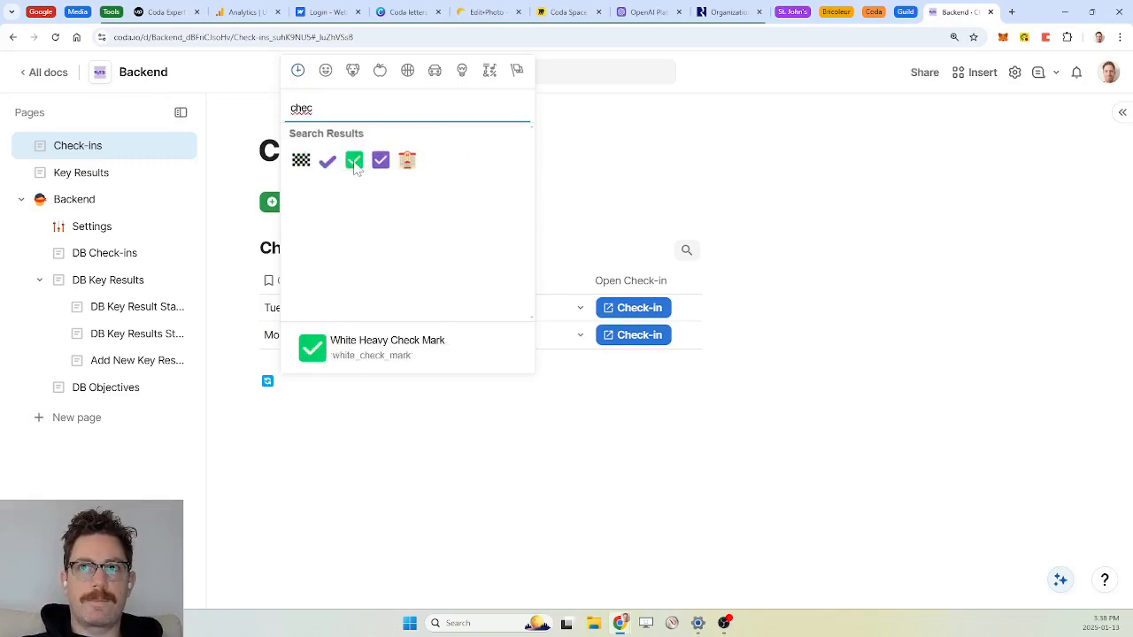
left_click(354, 162)
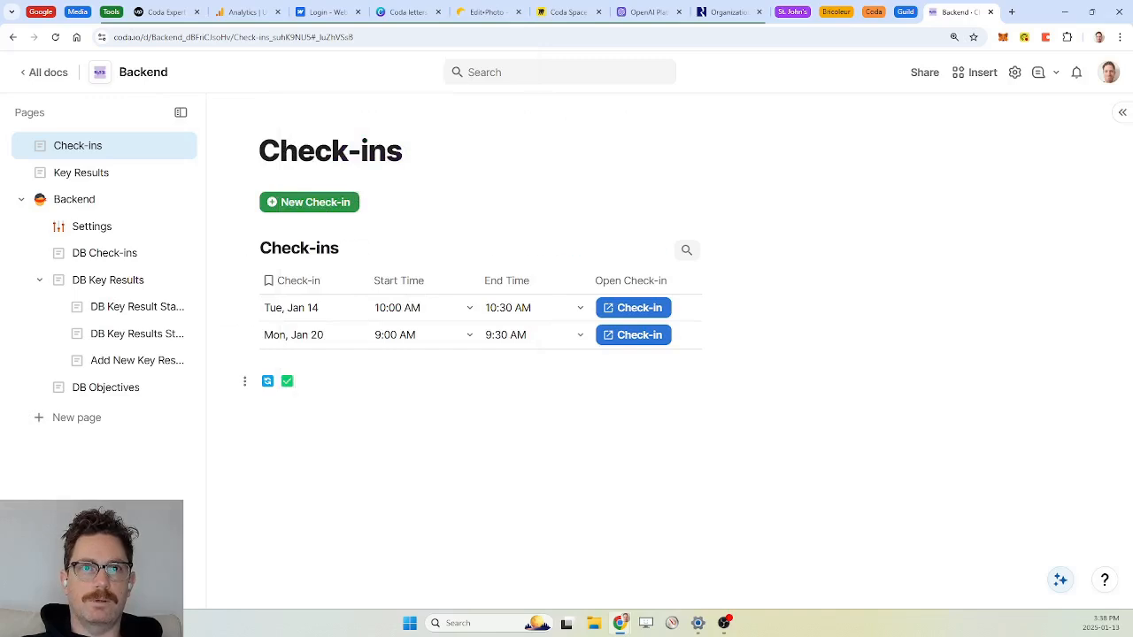
double_click(287, 382)
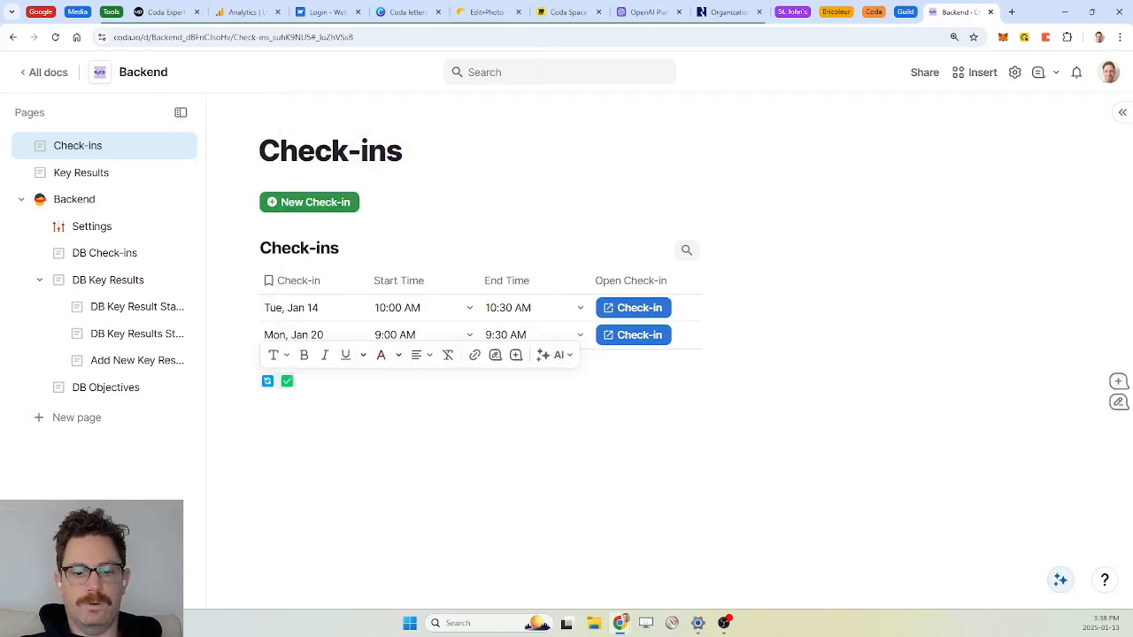
key("BackSpace")
Step: Open the Tue, Jan 14 check-in and remove the icon from the Check-in Button in the OKR Checks table
left_click(643, 321)
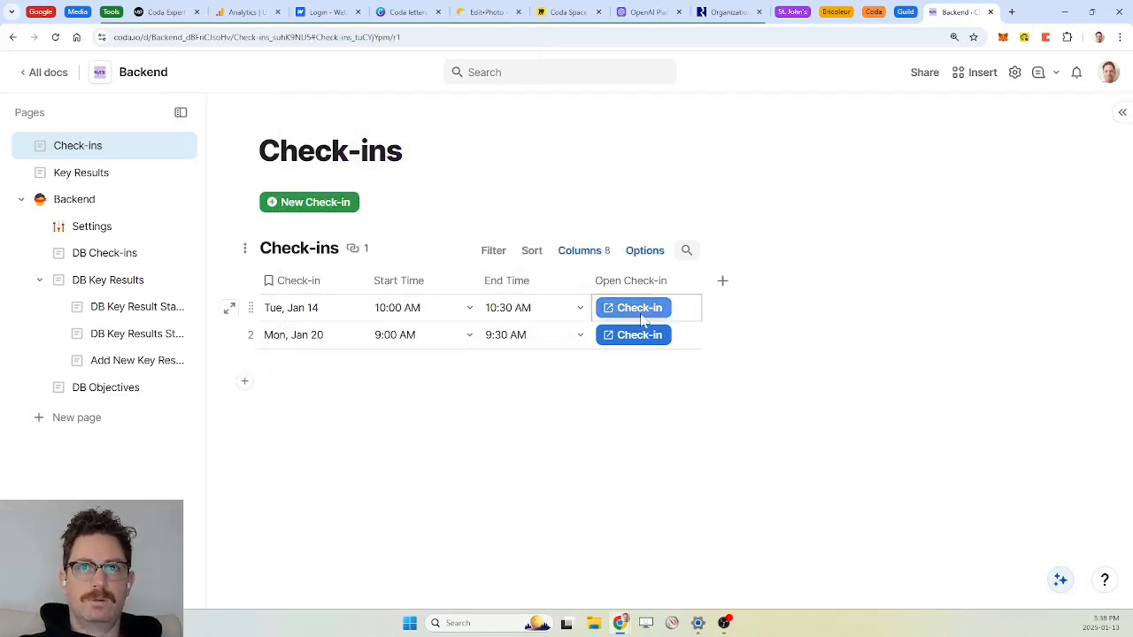
left_click(643, 320)
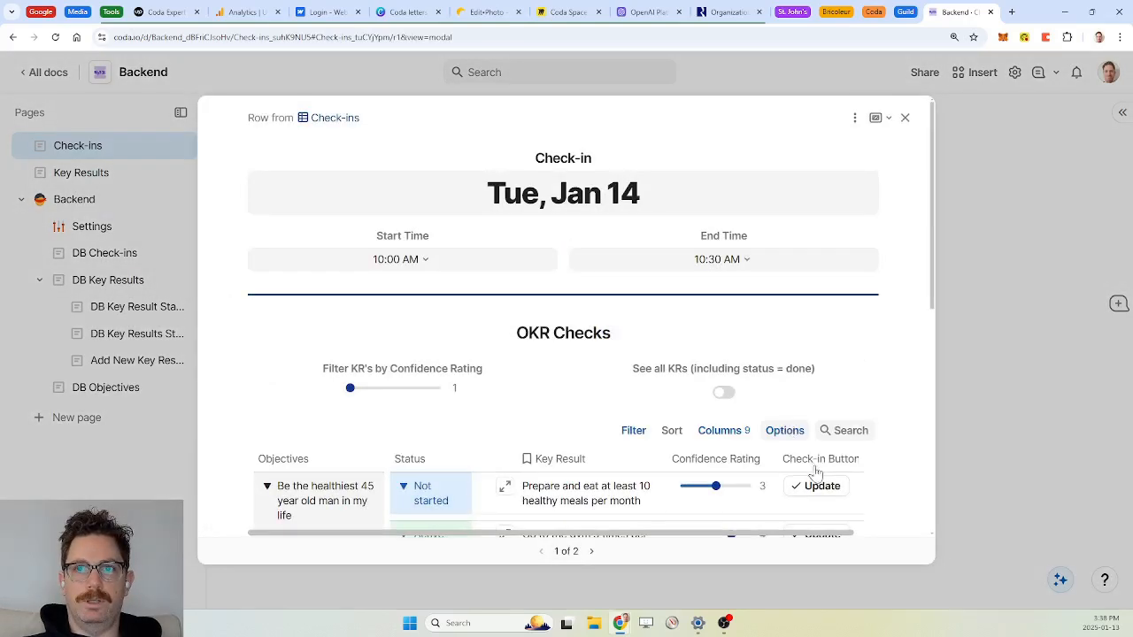
left_click(817, 478)
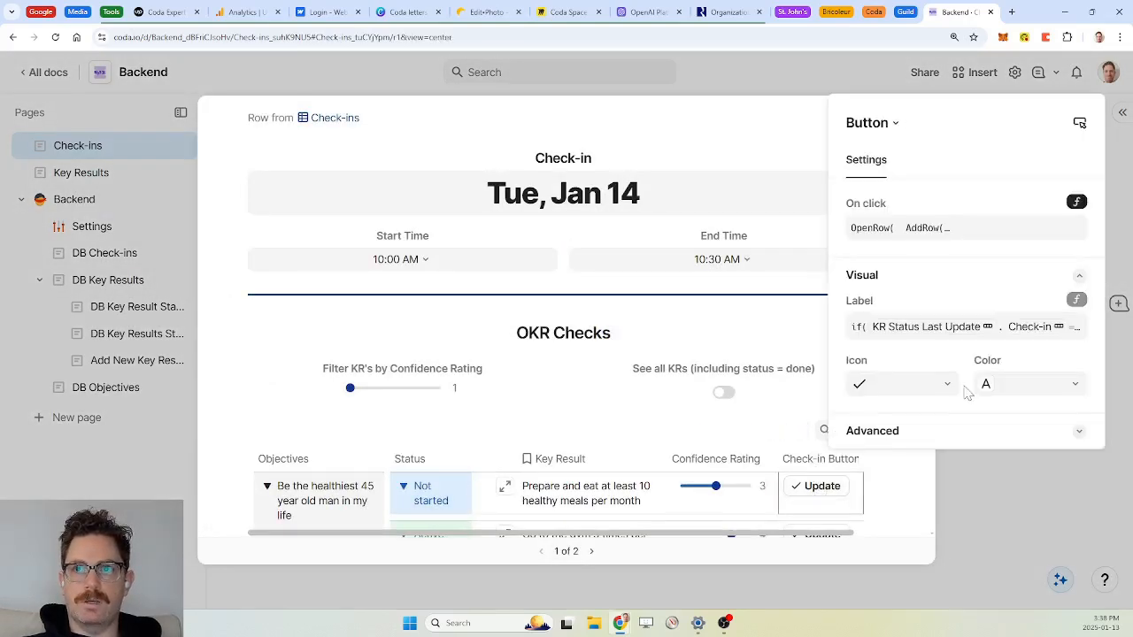
left_click(940, 386)
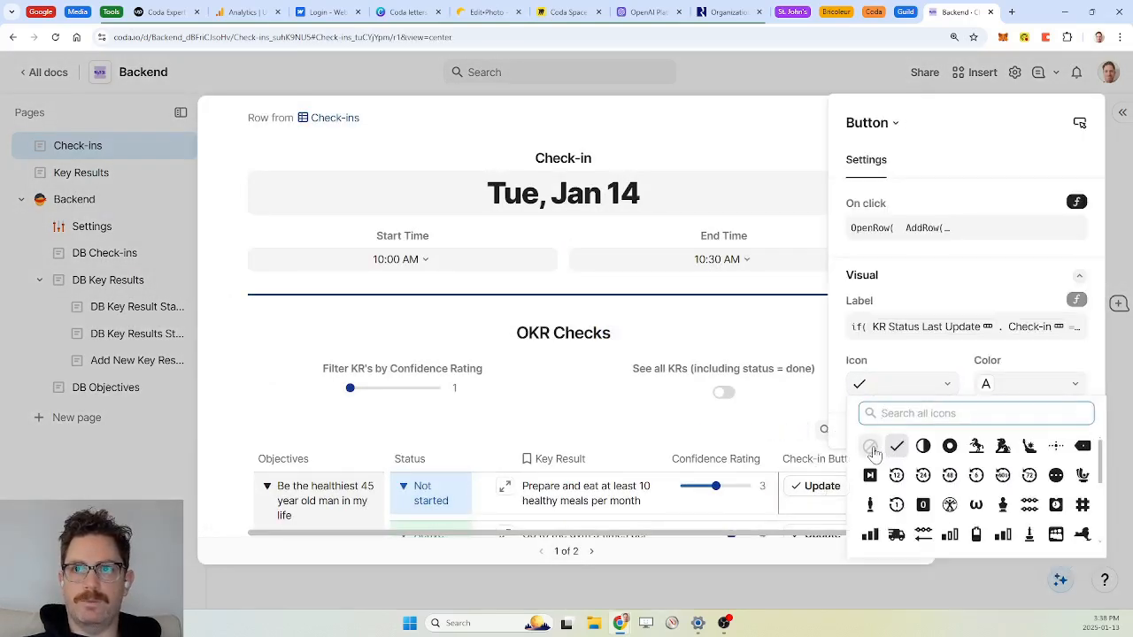
left_click(871, 446)
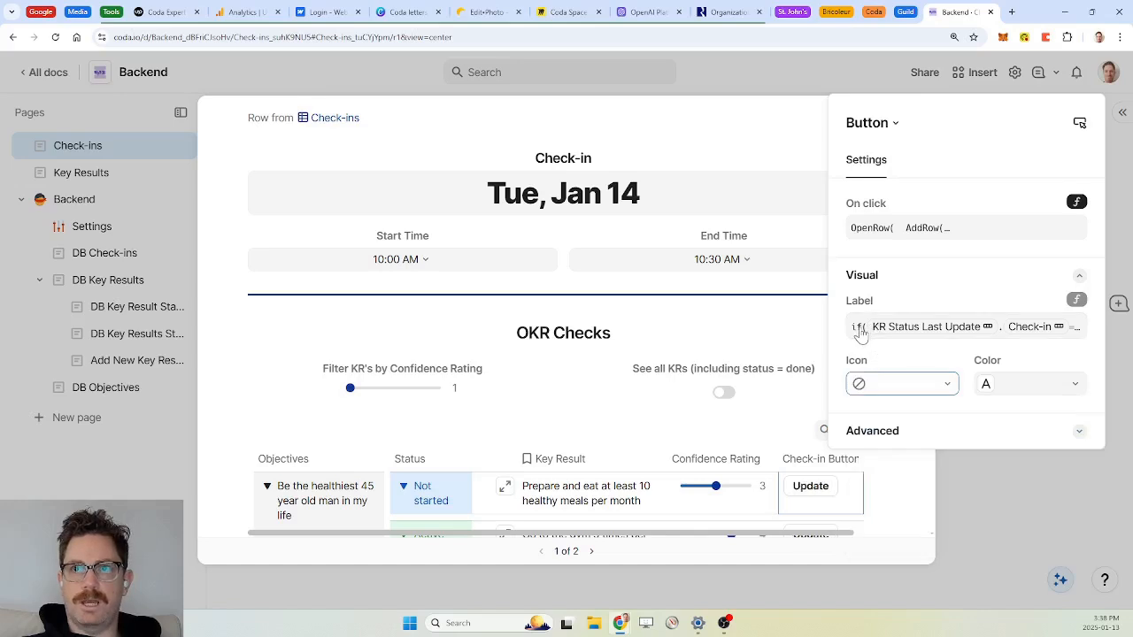
Step: Open the button's label formula in the expanded editor and put each If() result and the closing parenthesis on its own line
left_click(860, 332)
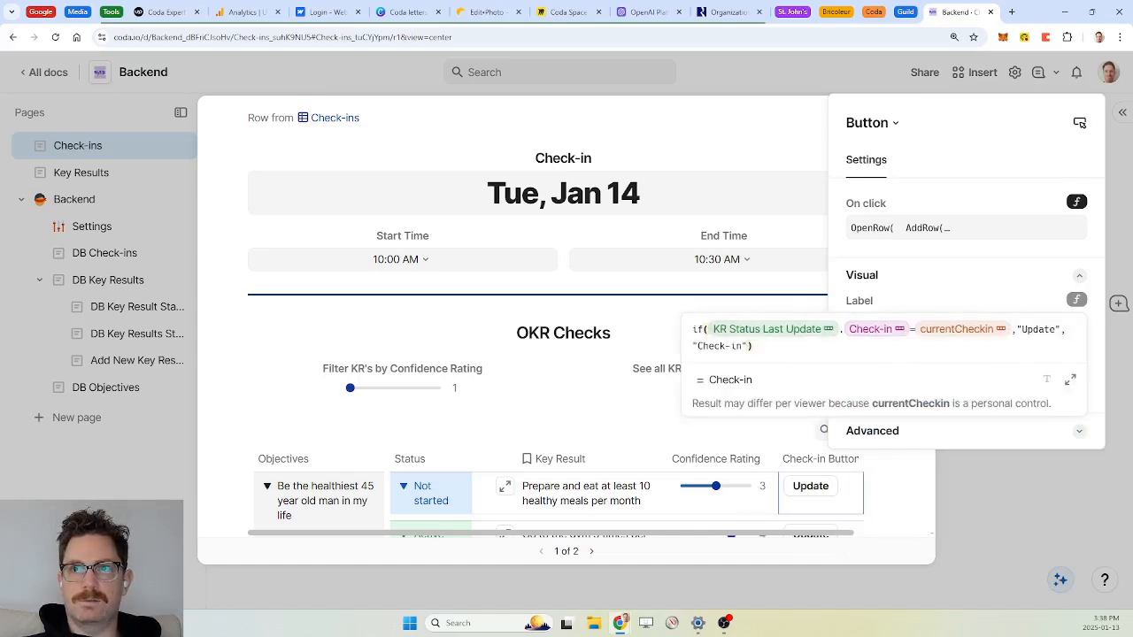
left_click(1017, 329)
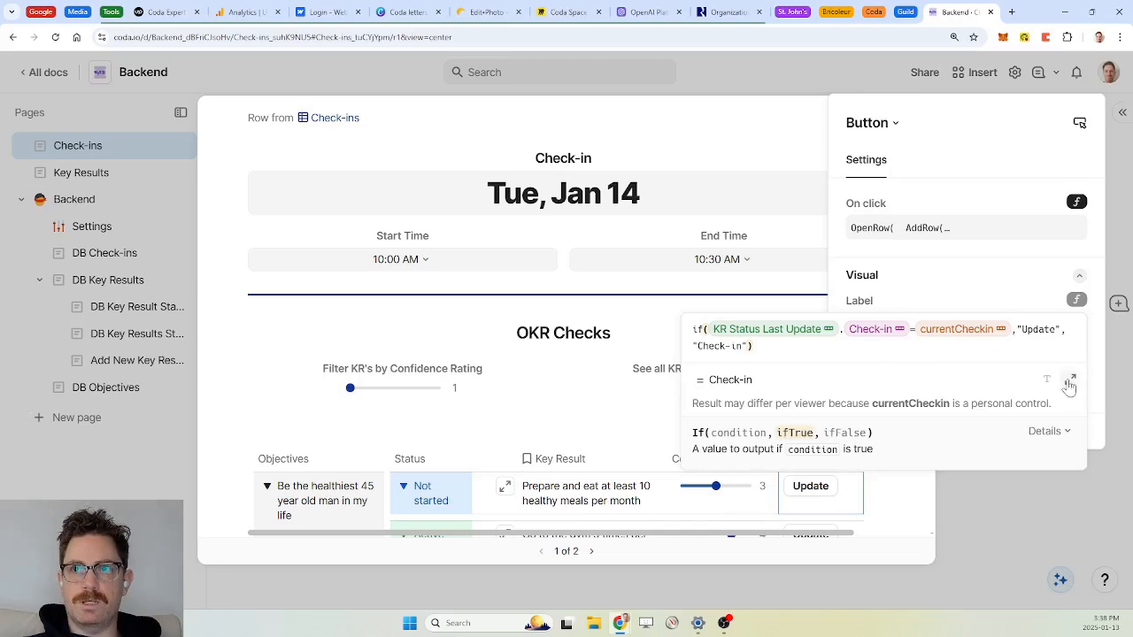
left_click(1069, 380)
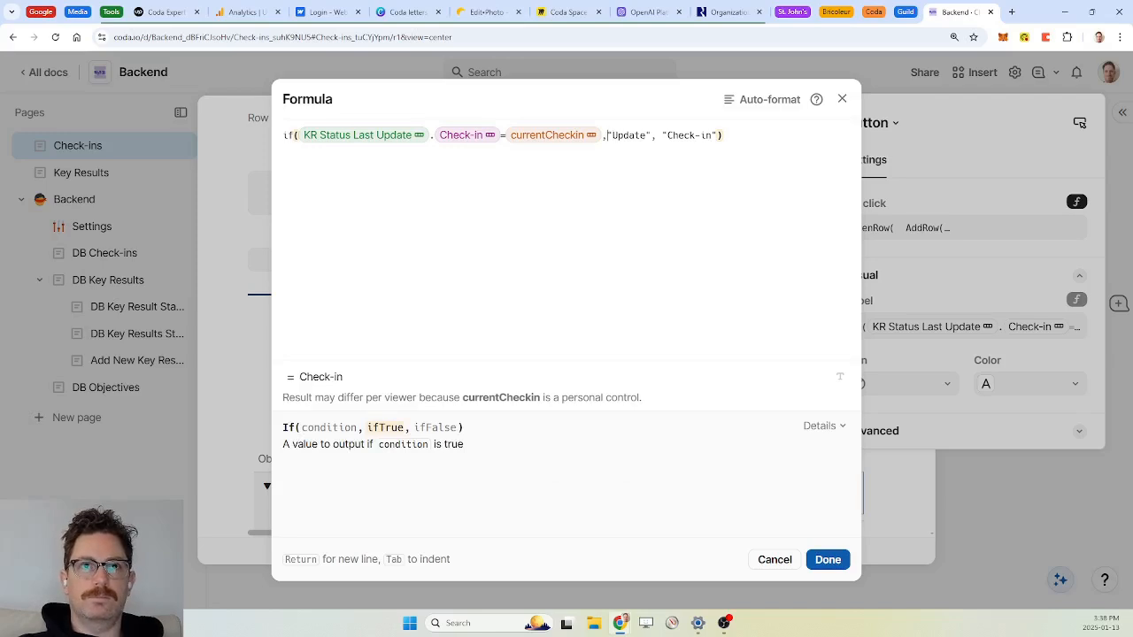
key("Return")
left_click(343, 153)
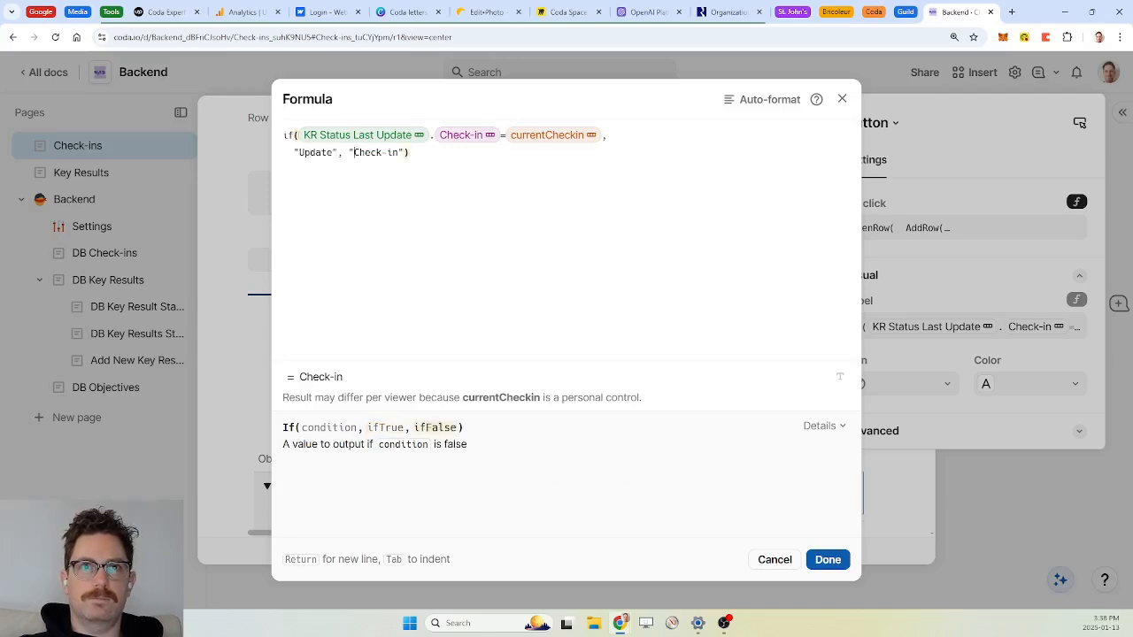
key("Return")
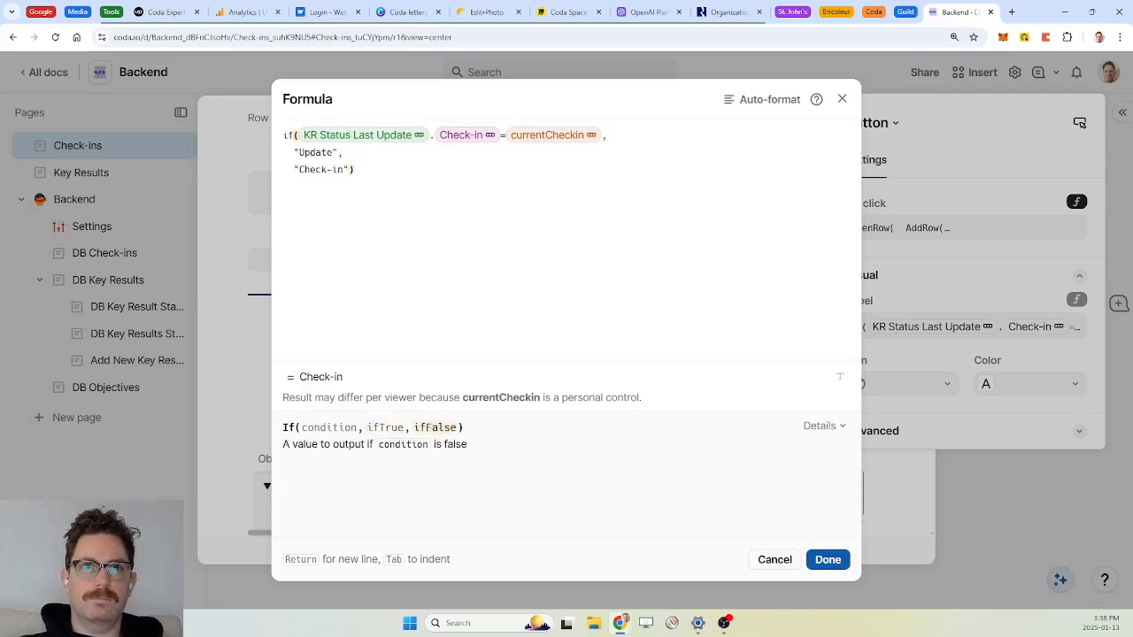
left_click(350, 169)
key("Return")
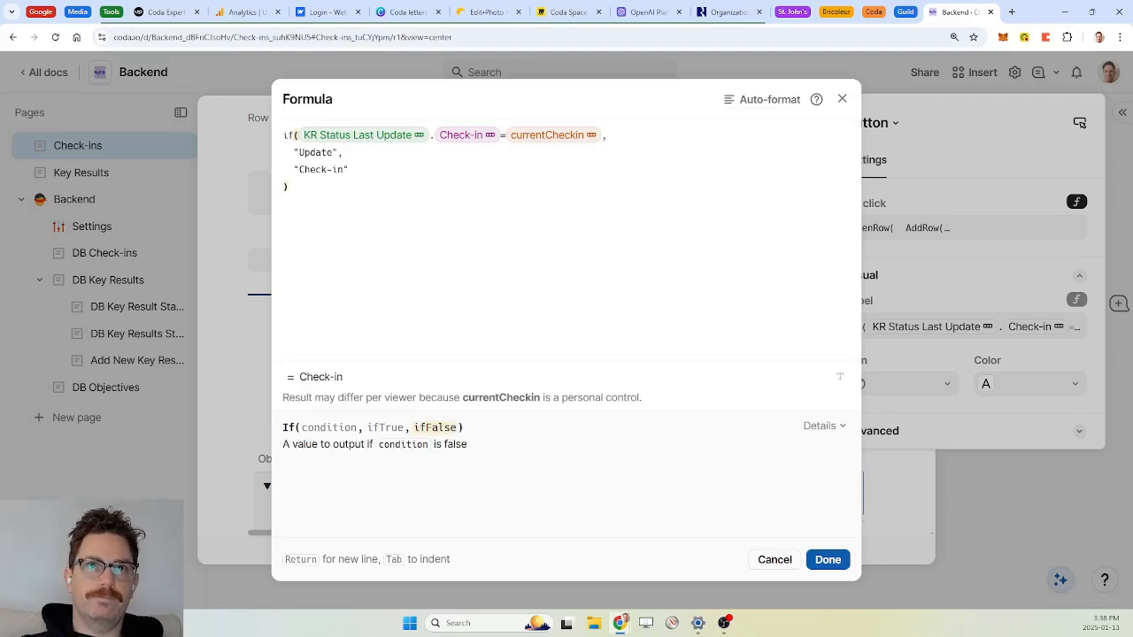
Step: Wrap the "Update" true value in a Concatenate() function with the pasted emojis in front, as Concatenate(🔄 ✅, "Update")
left_click(298, 152)
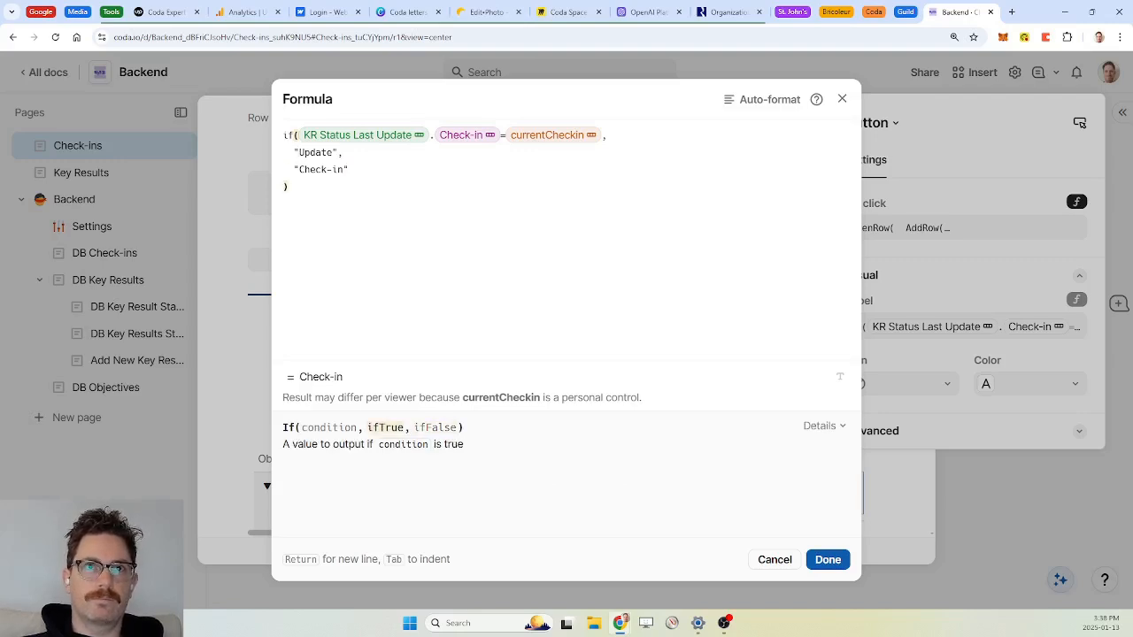
type("concat")
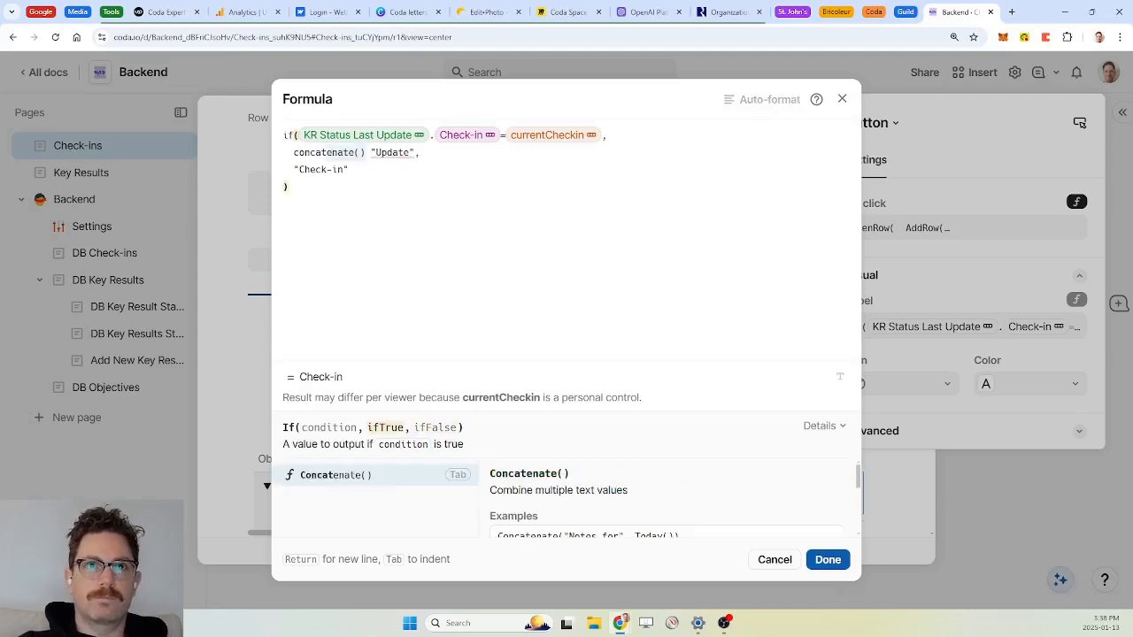
key("Tab")
key("Delete")
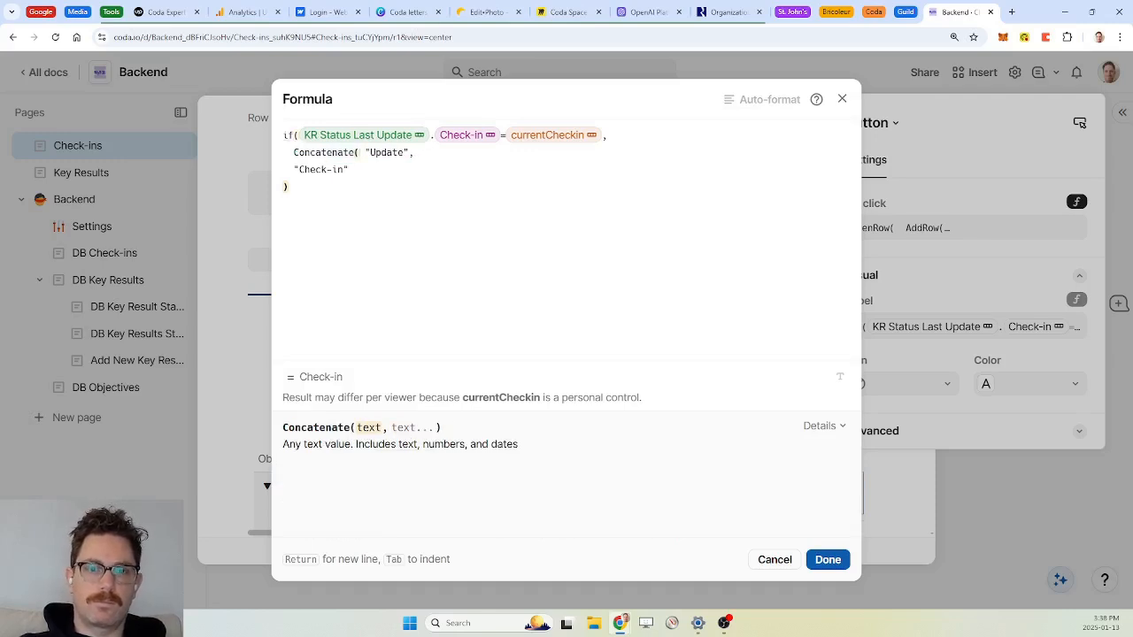
type("🔄 ✅")
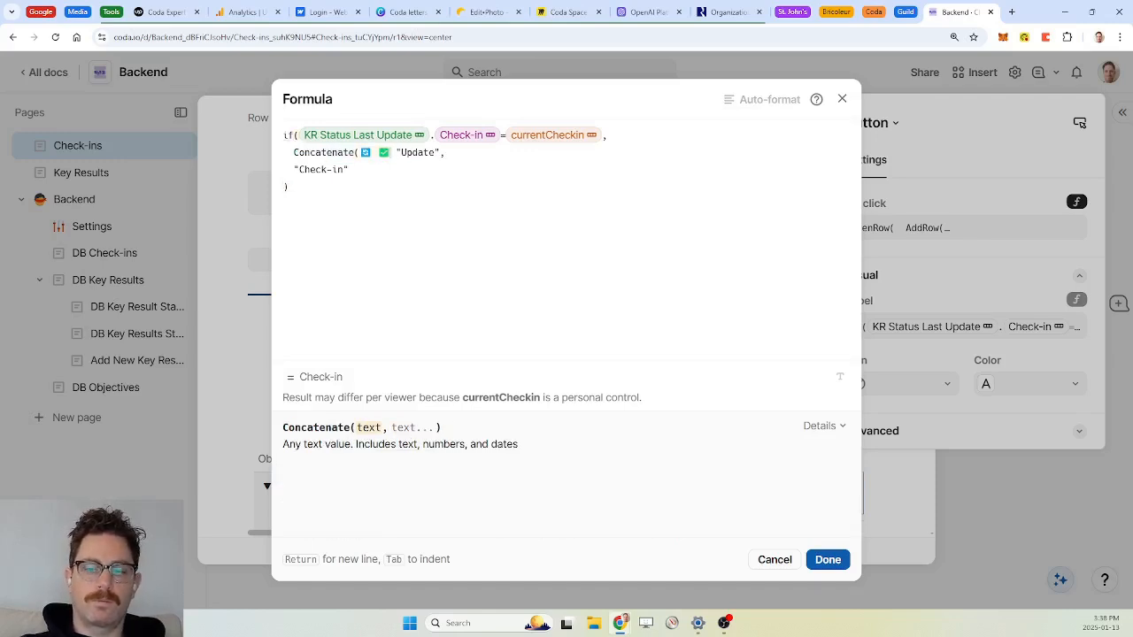
type(", ")
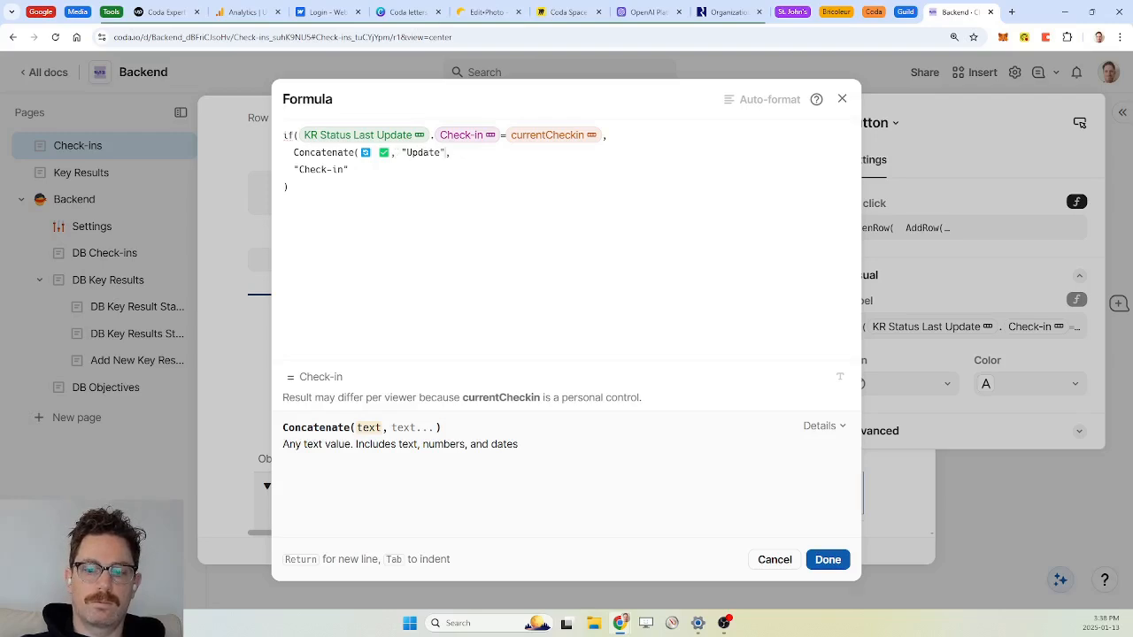
type(")")
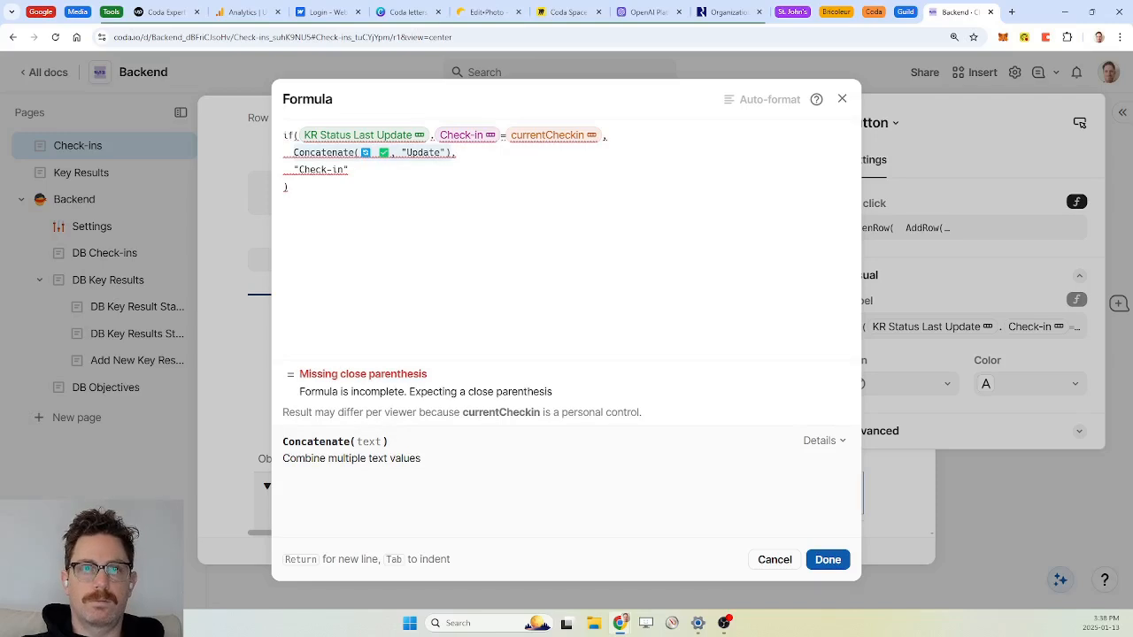
Step: Replace the "Check-in" false value with Concatenate(✅, "Check-in") and leave only the 🔄 emoji in the "Update" Concatenate()
left_click(361, 153)
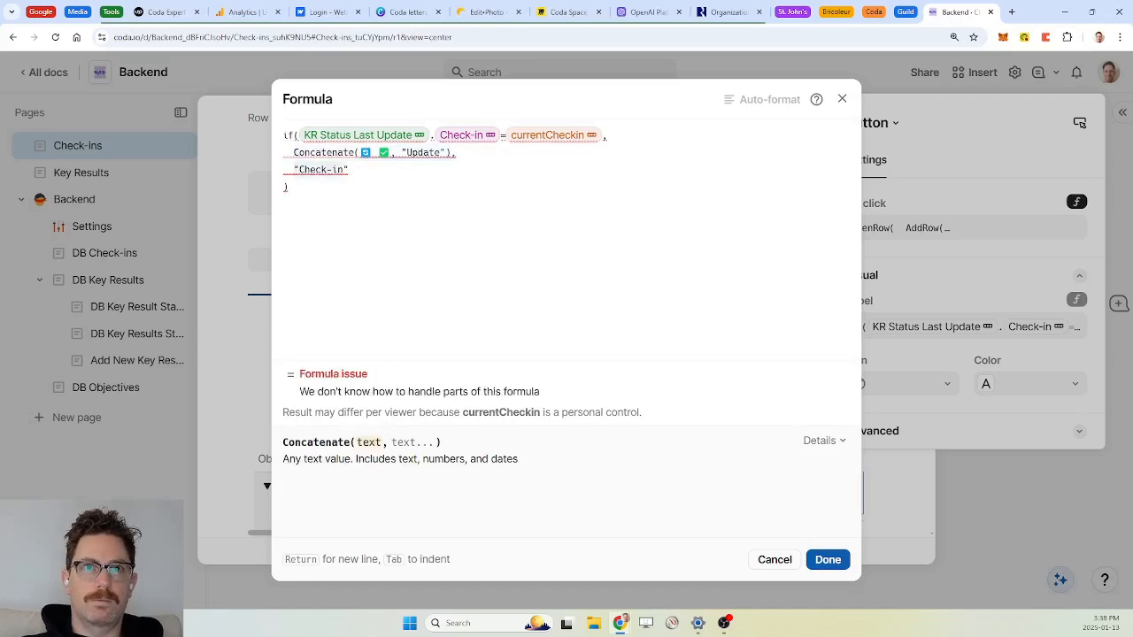
type("Concatenate(🔄 ✅, \"Update\")")
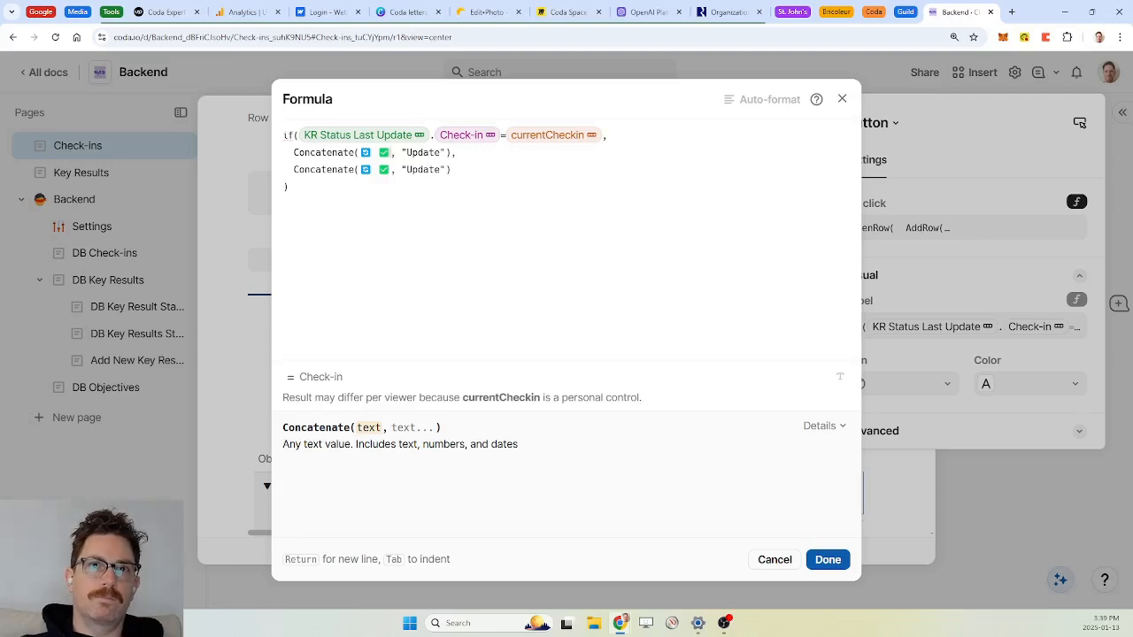
key("BackSpace")
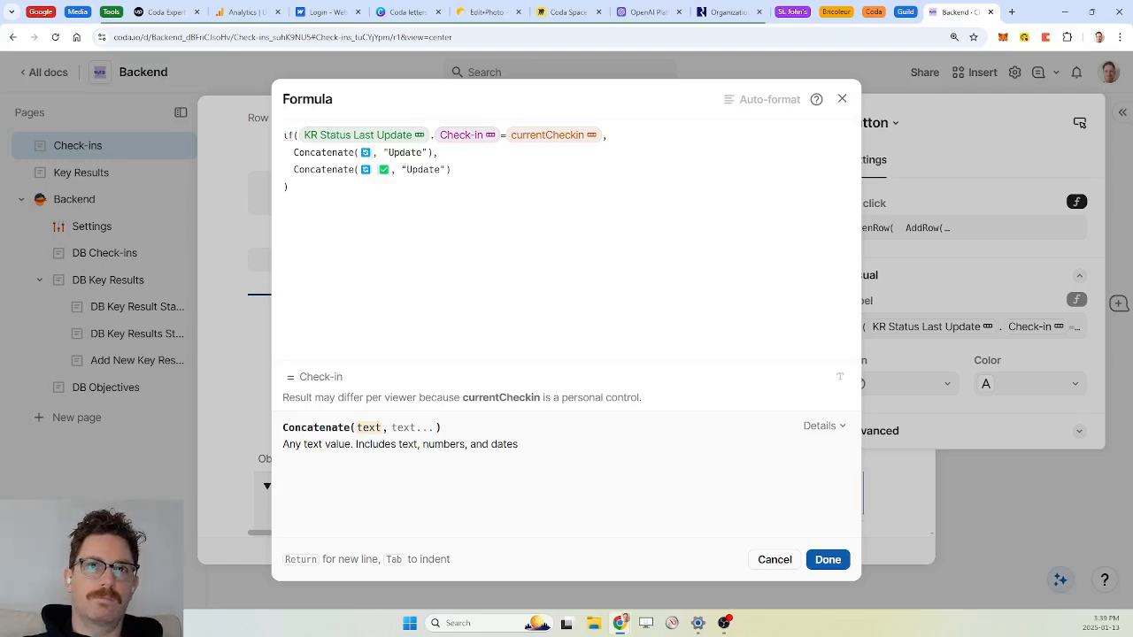
key("BackSpace")
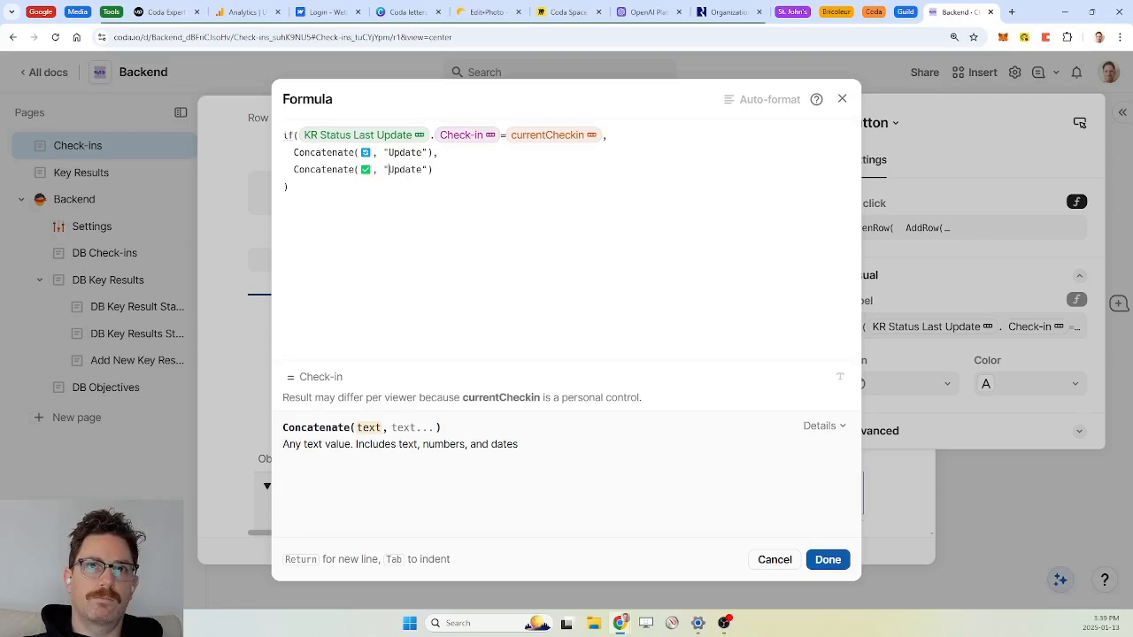
type("Check-in")
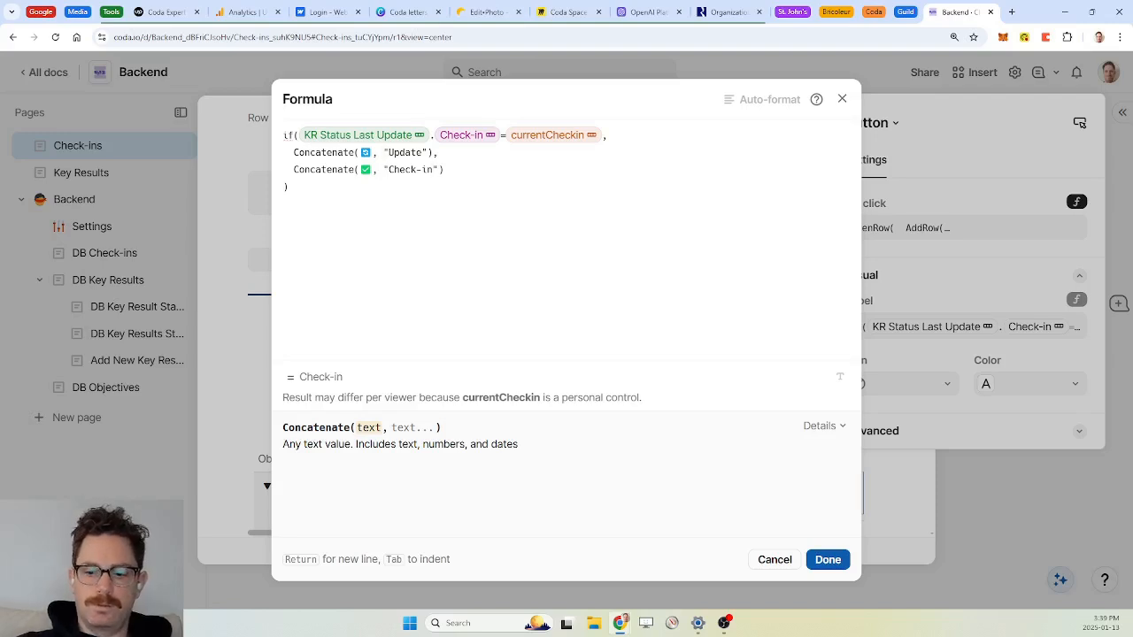
Step: Wrap the "Update" text inside the first Concatenate() in a _Color() function
type("Colro")
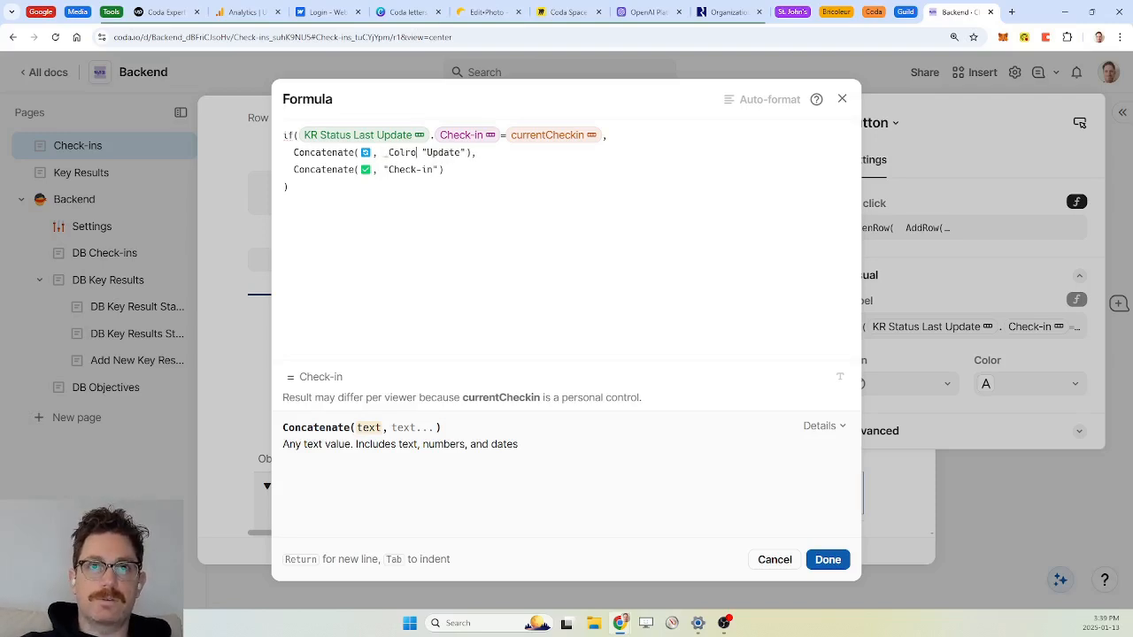
key("BackSpace")
key("BackSpace")
type("or(")
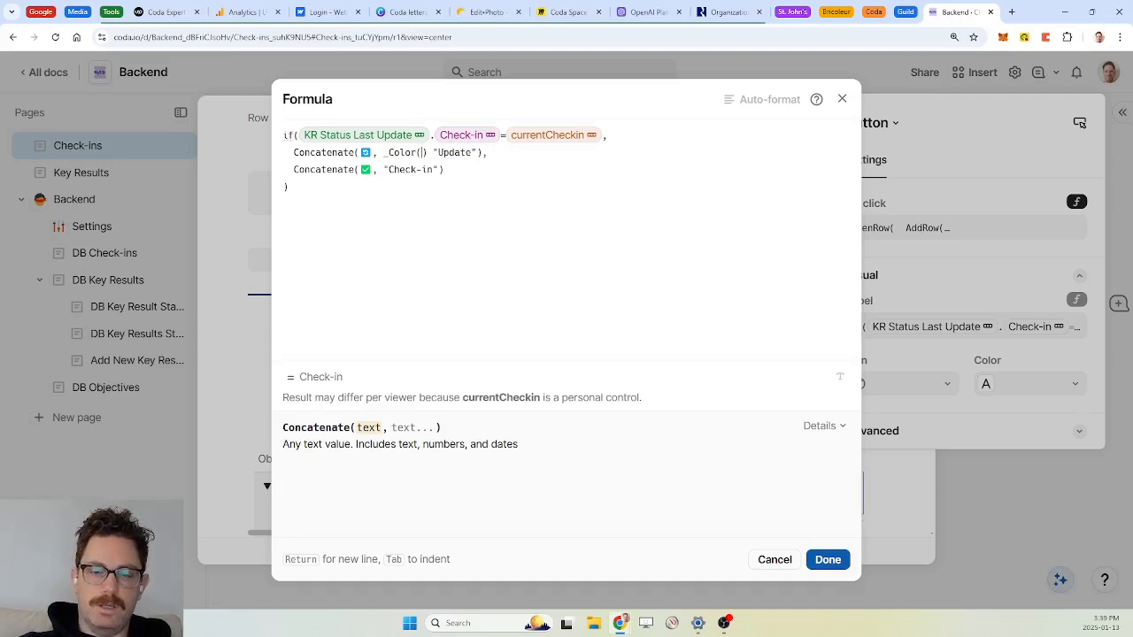
key("Delete")
key("Delete")
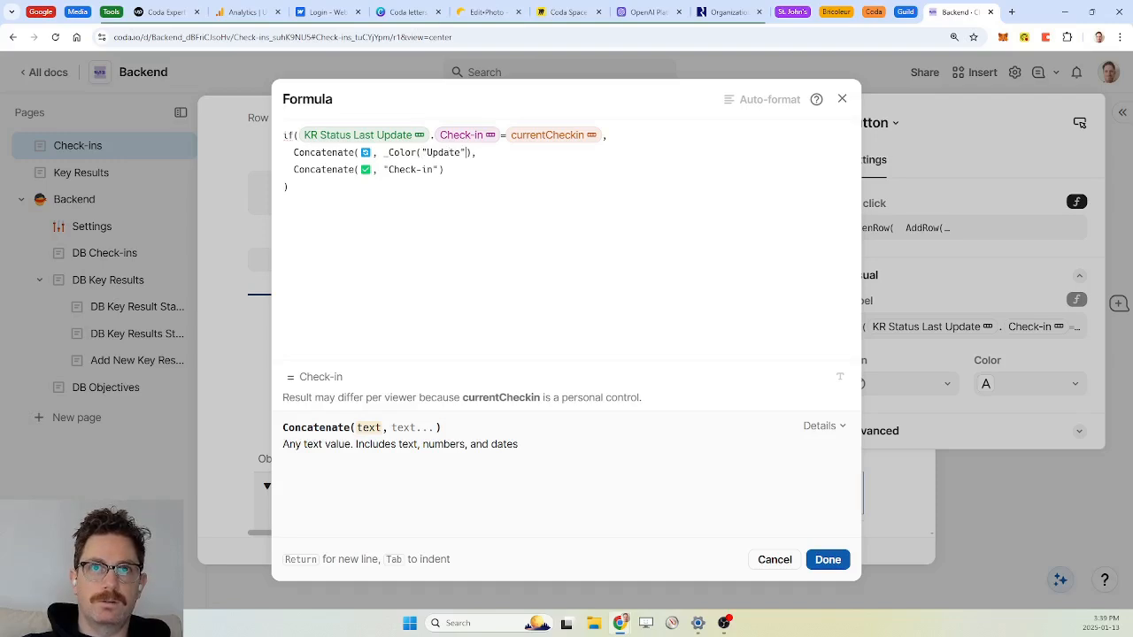
type(")")
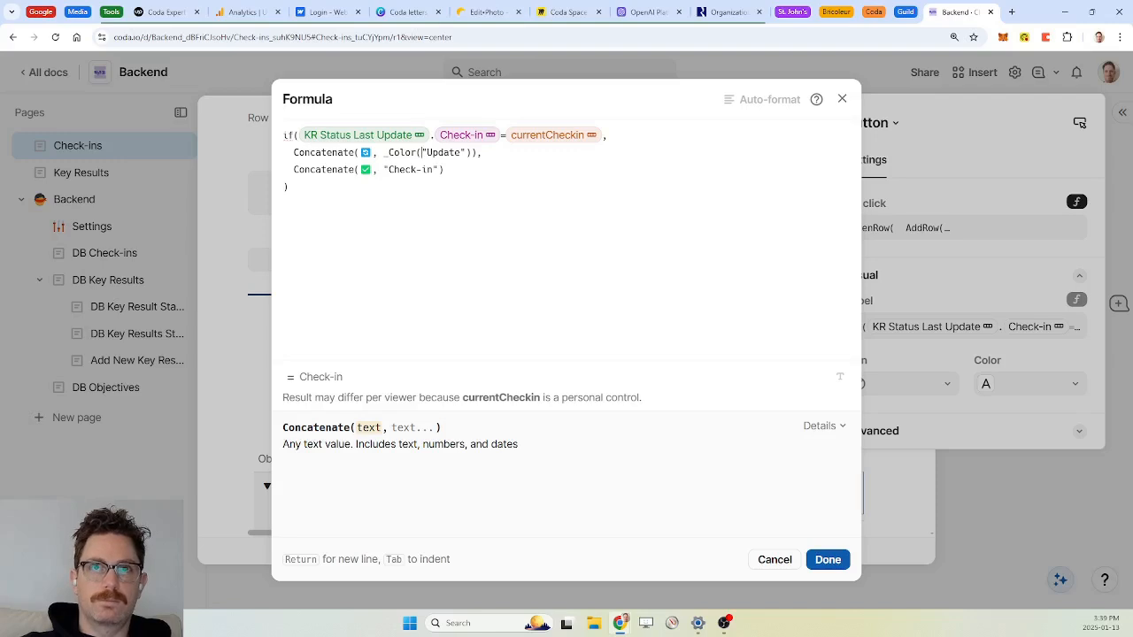
Step: Add "blue" as the color argument of _Color() before "Update" and try to apply the label formula
type("b")
key("BackSpace")
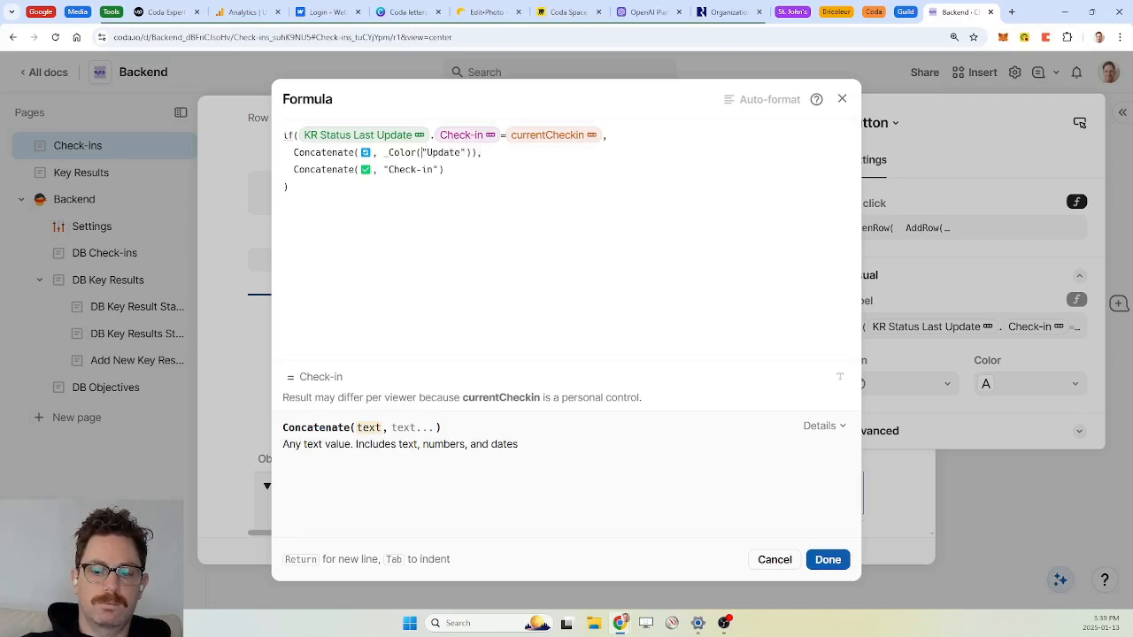
type("\"blue,")
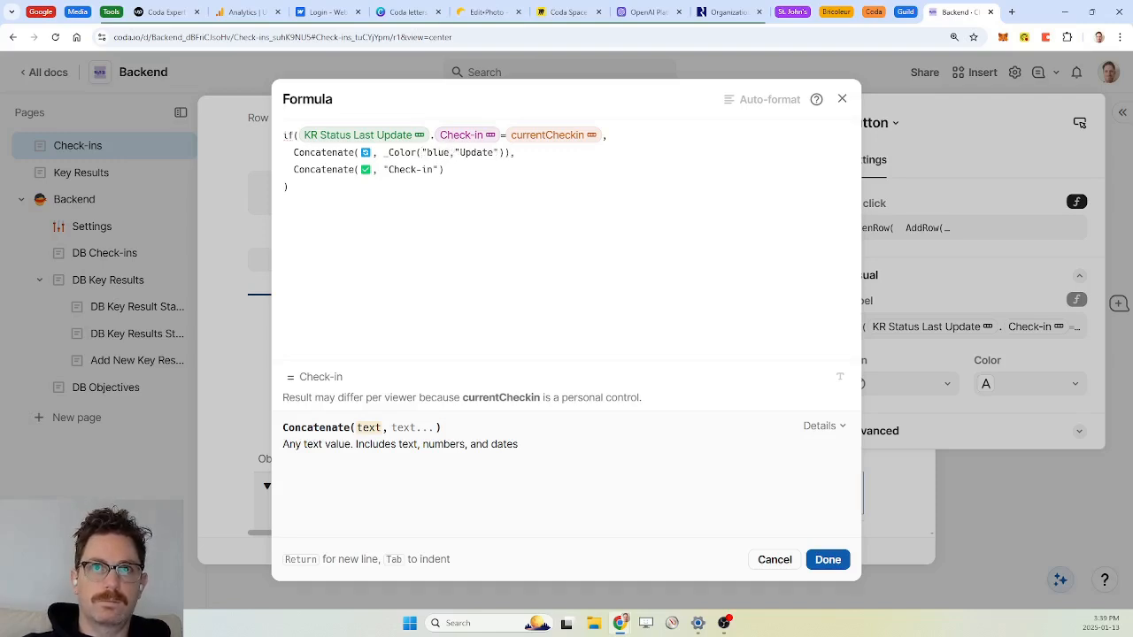
key("BackSpace")
type(",")
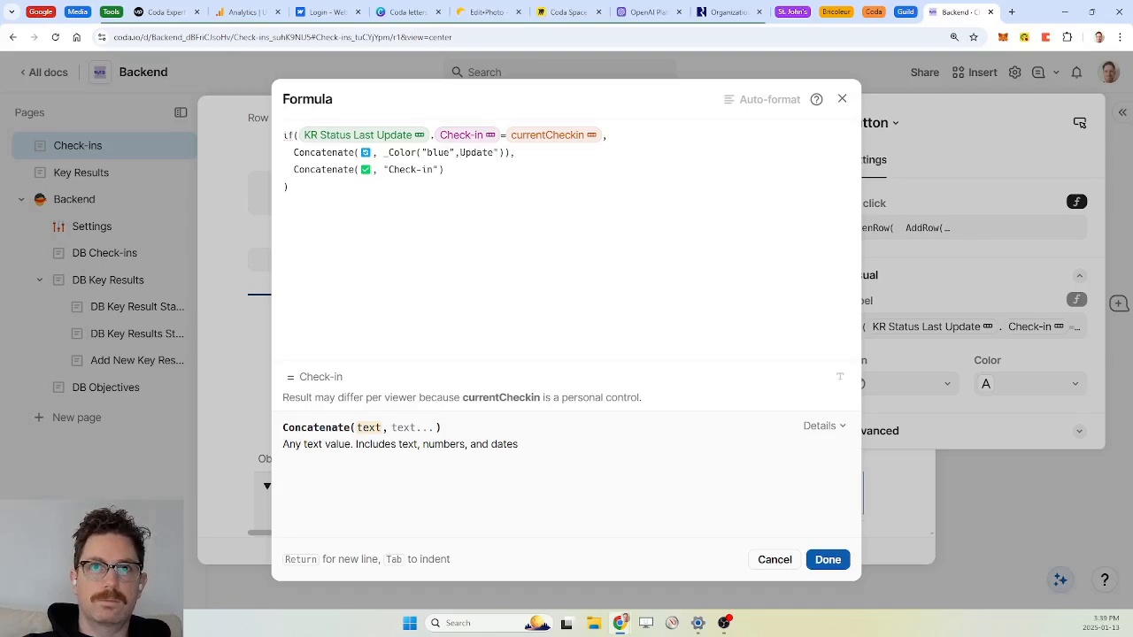
type("\"")
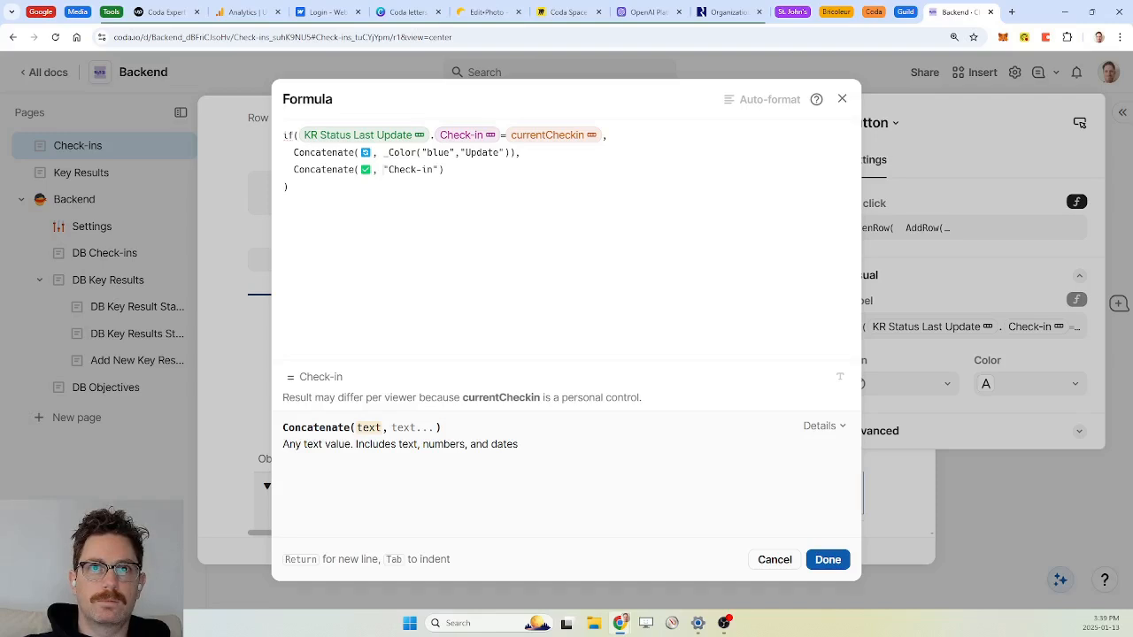
left_click(828, 560)
Step: Reopen the check-in button's label formula in the expanded editor and add an empty line between the If() condition and "Update"
scroll(739, 422, "down", 1)
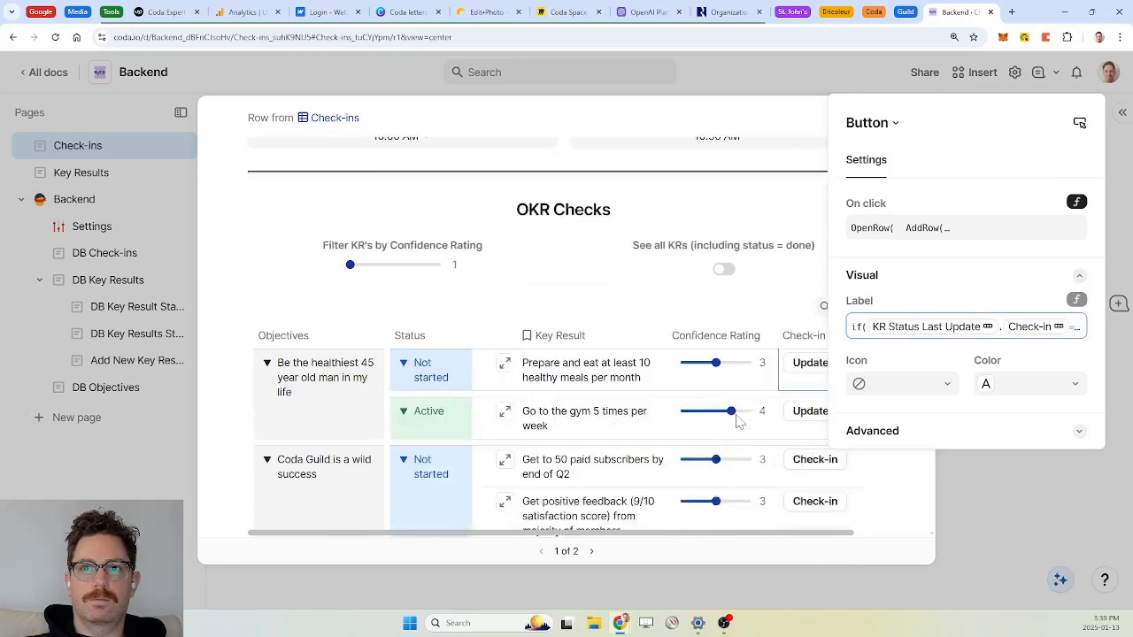
scroll(740, 422, "down", 2)
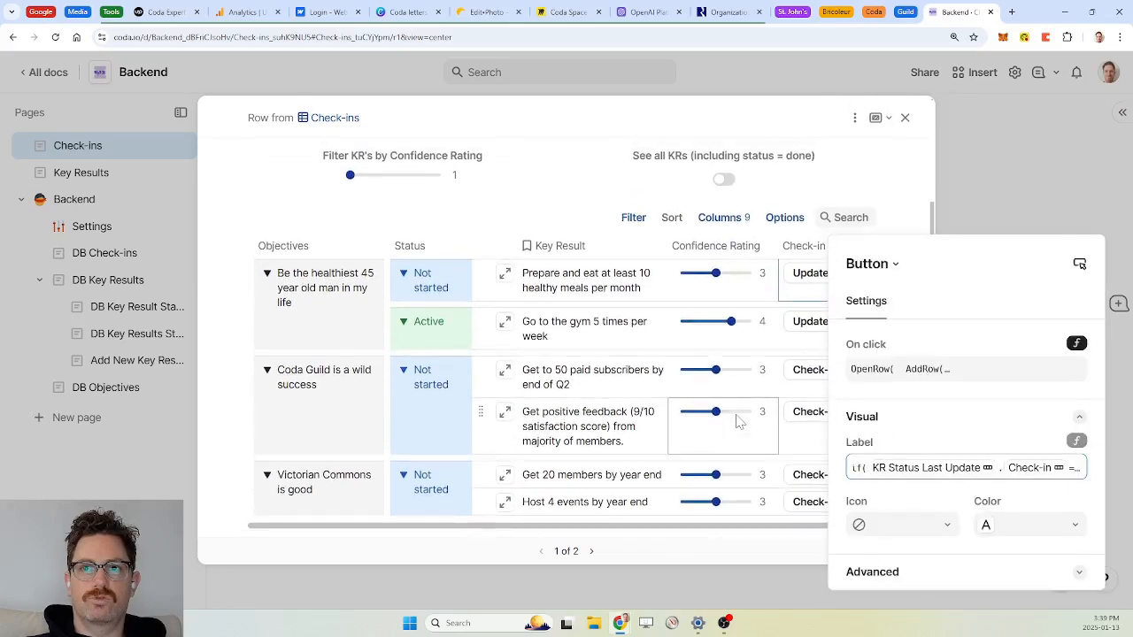
scroll(739, 422, "up", 2)
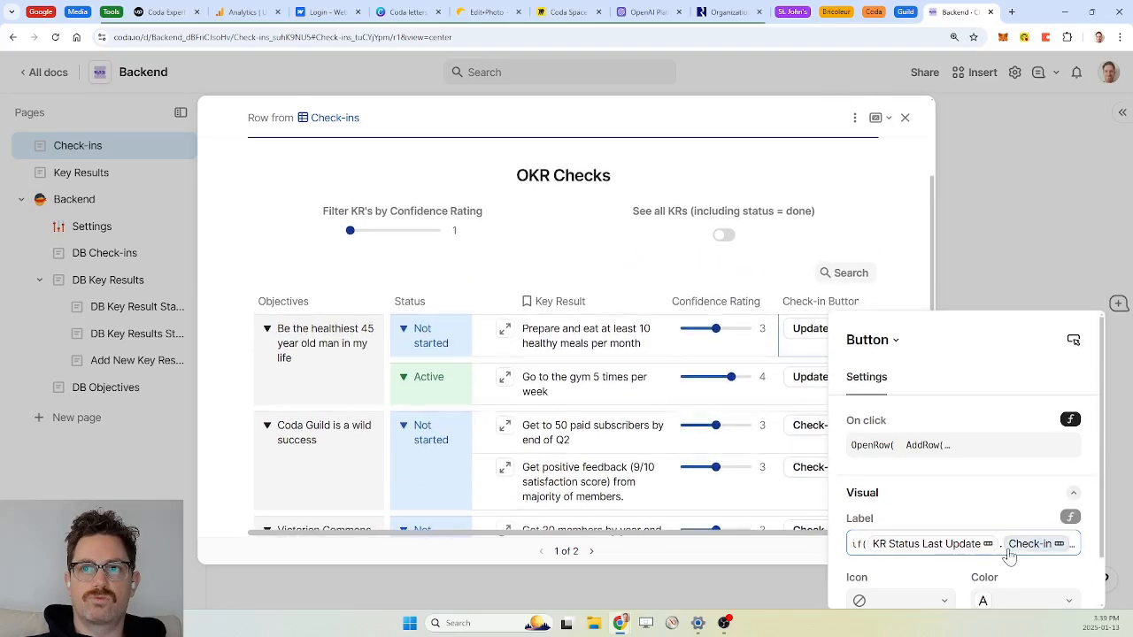
left_click(1010, 554)
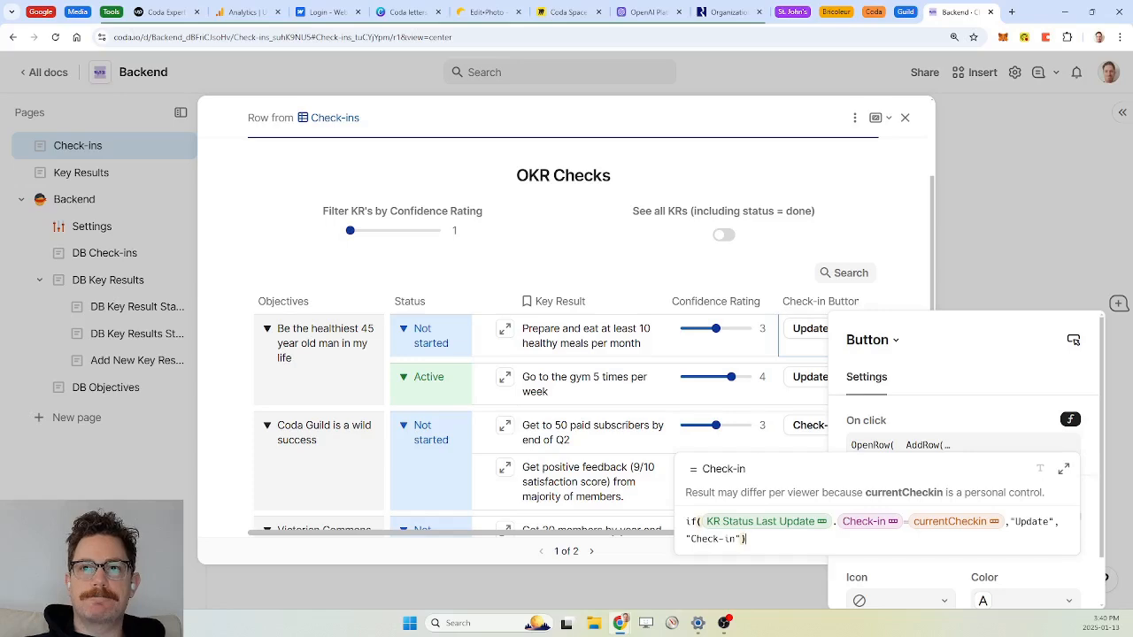
left_click(1063, 469)
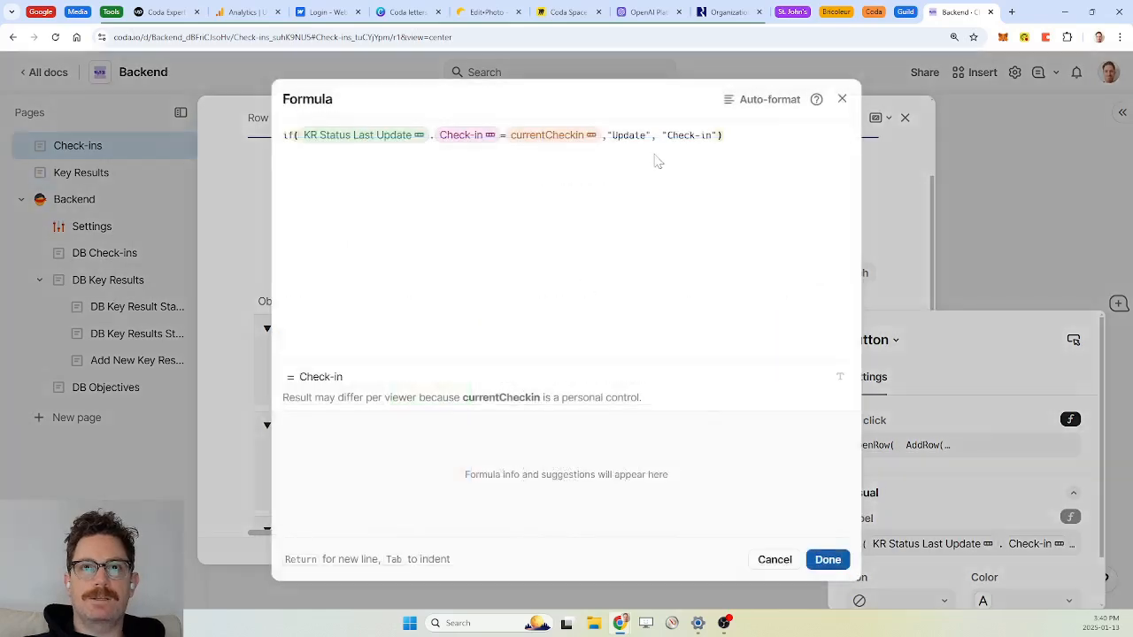
left_click(608, 134)
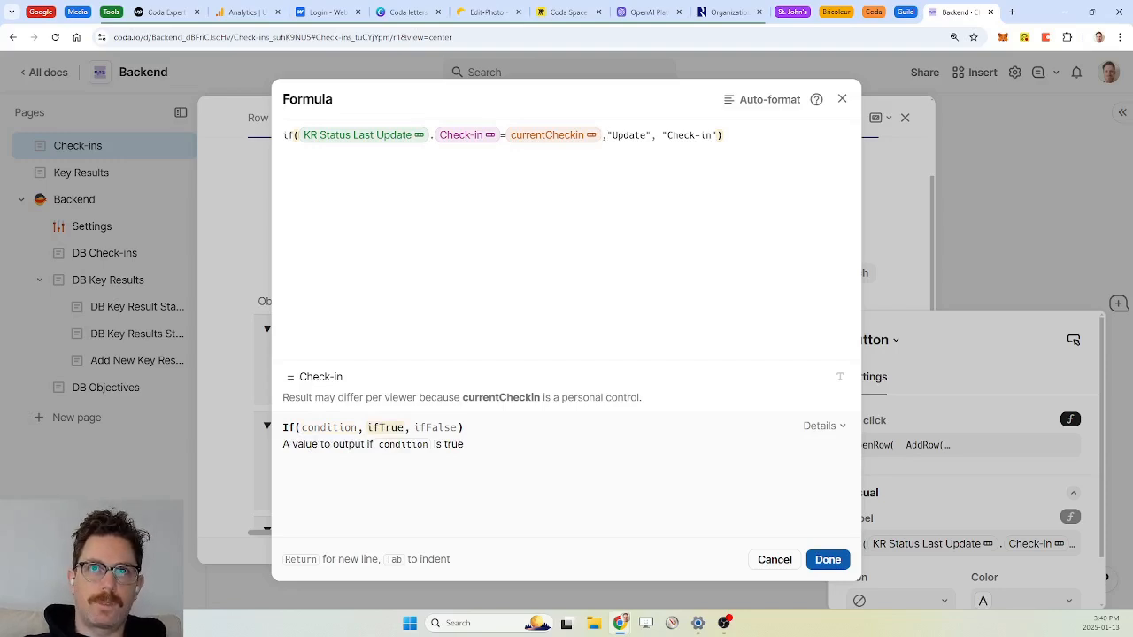
key("Return")
key("Return")
type("c")
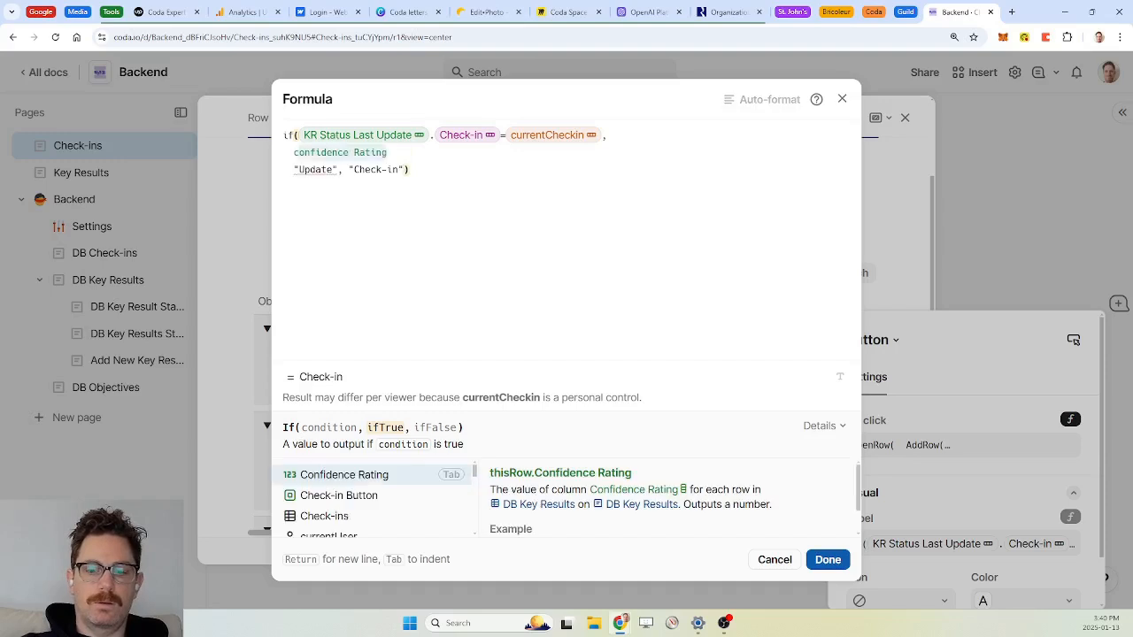
key("BackSpace")
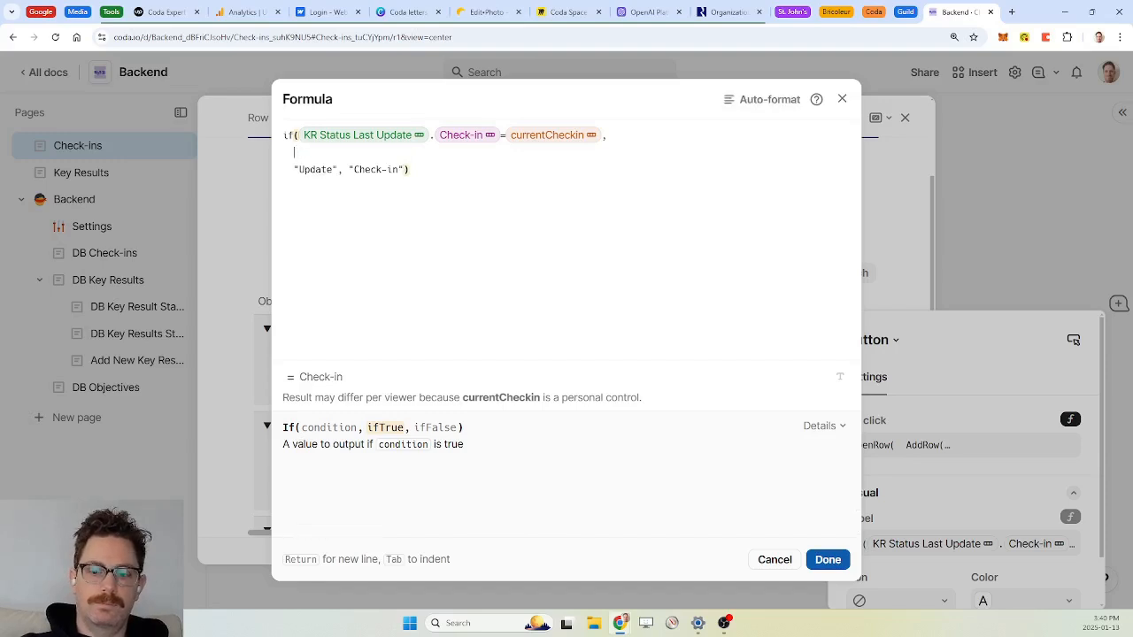
Step: Enter _Color("blue",Concatenate(🔄 ✅, "Update")) on the empty line after the If() condition
type("Color")
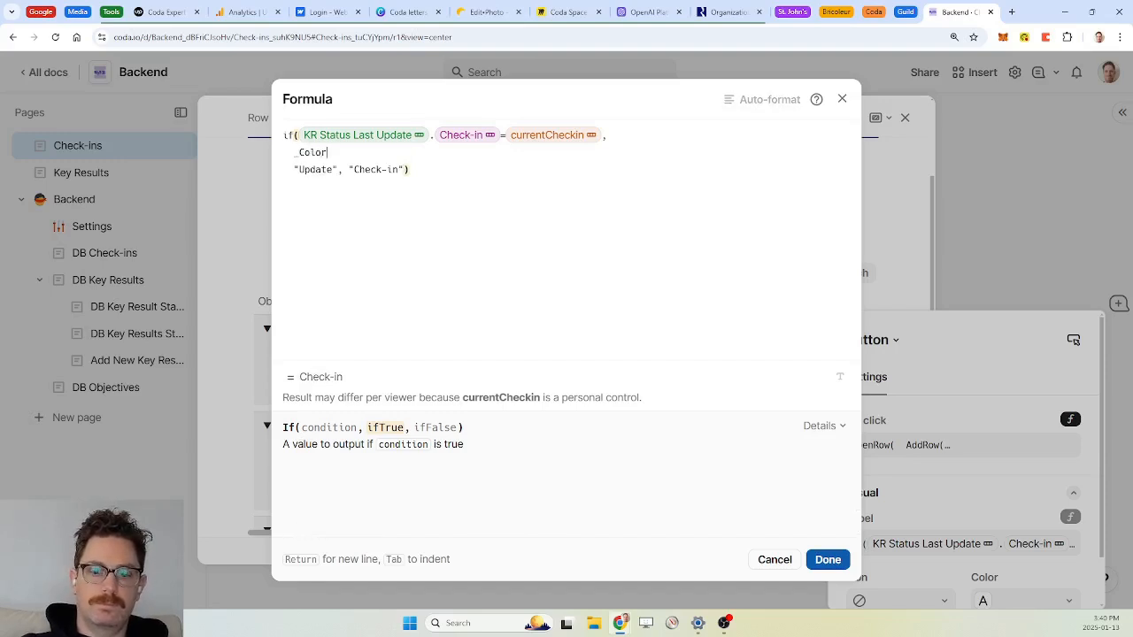
type("(\"blue\"")
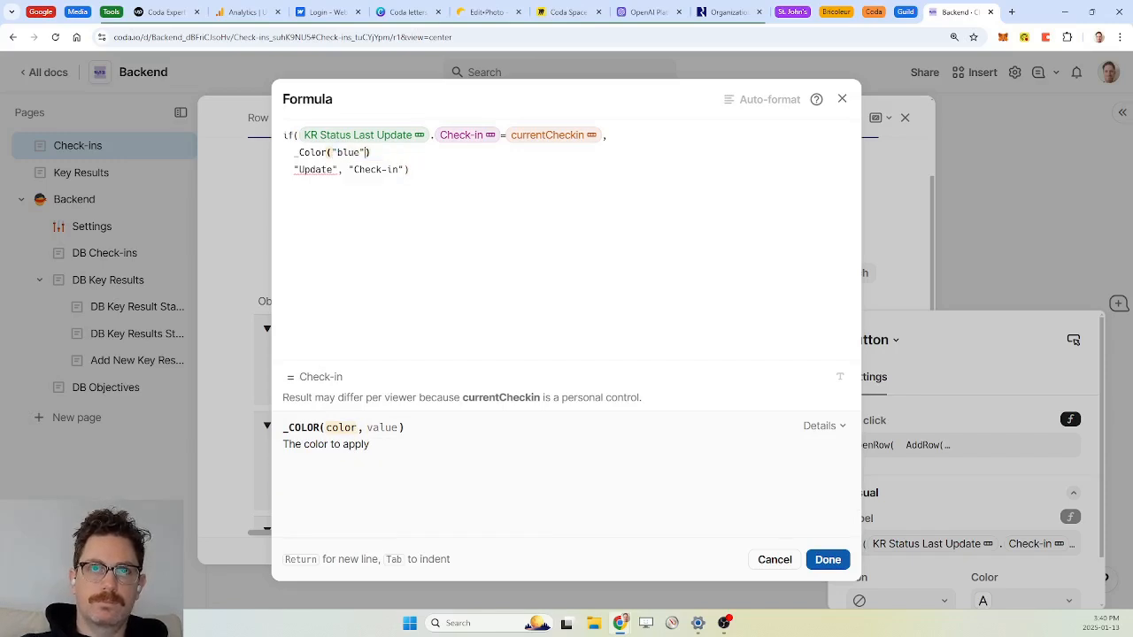
type(",Conc")
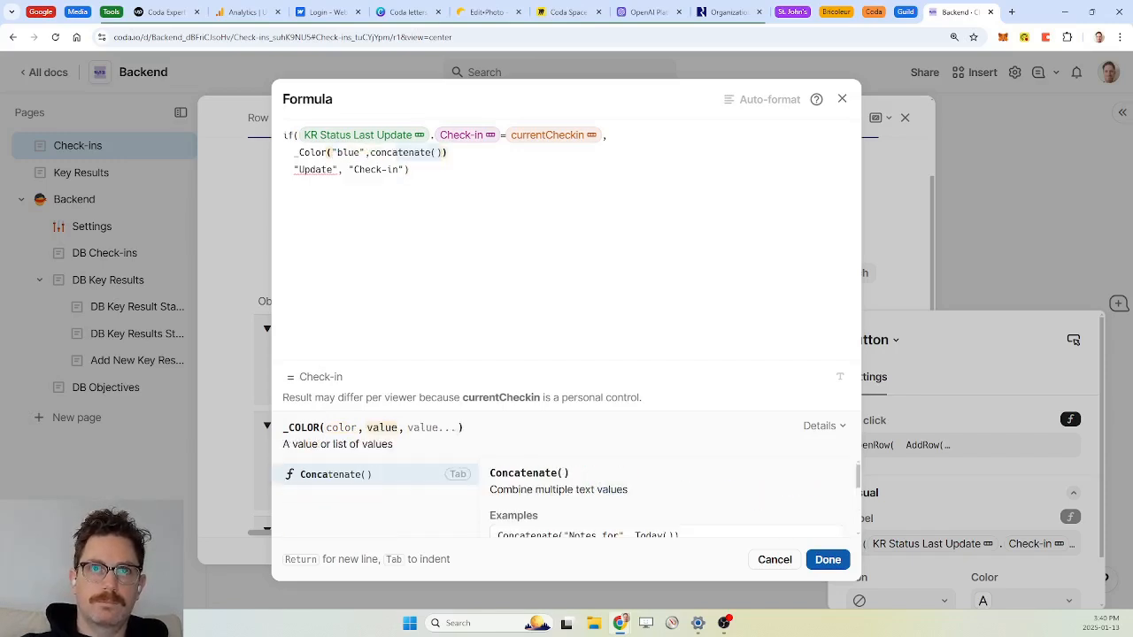
key("Tab")
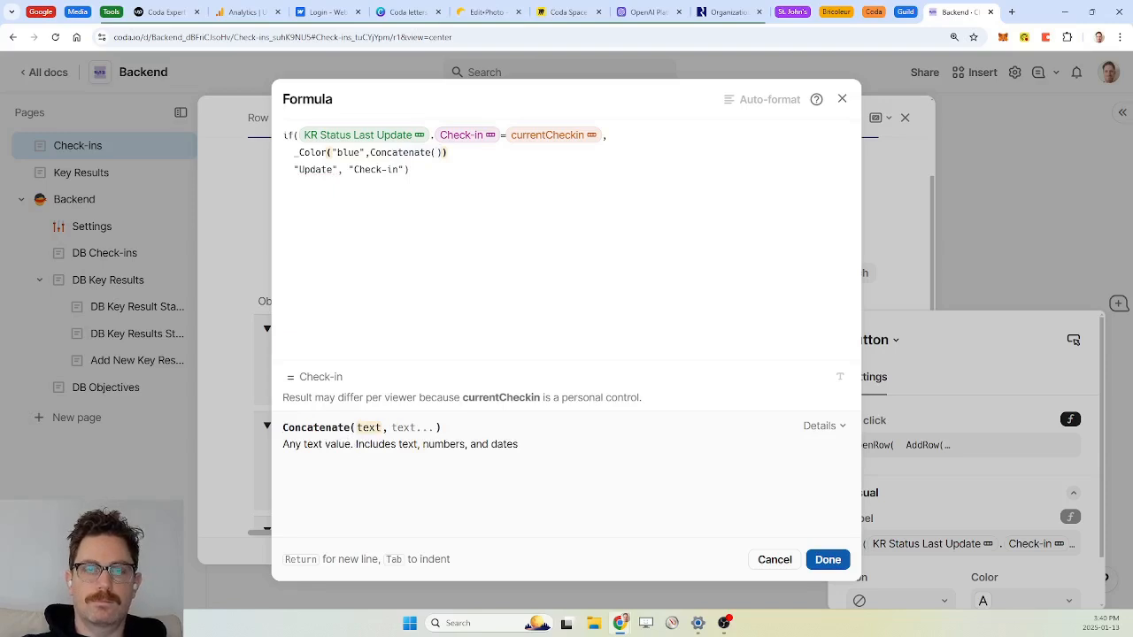
type("Concatenate(🔄 ✅, \"Update\")")
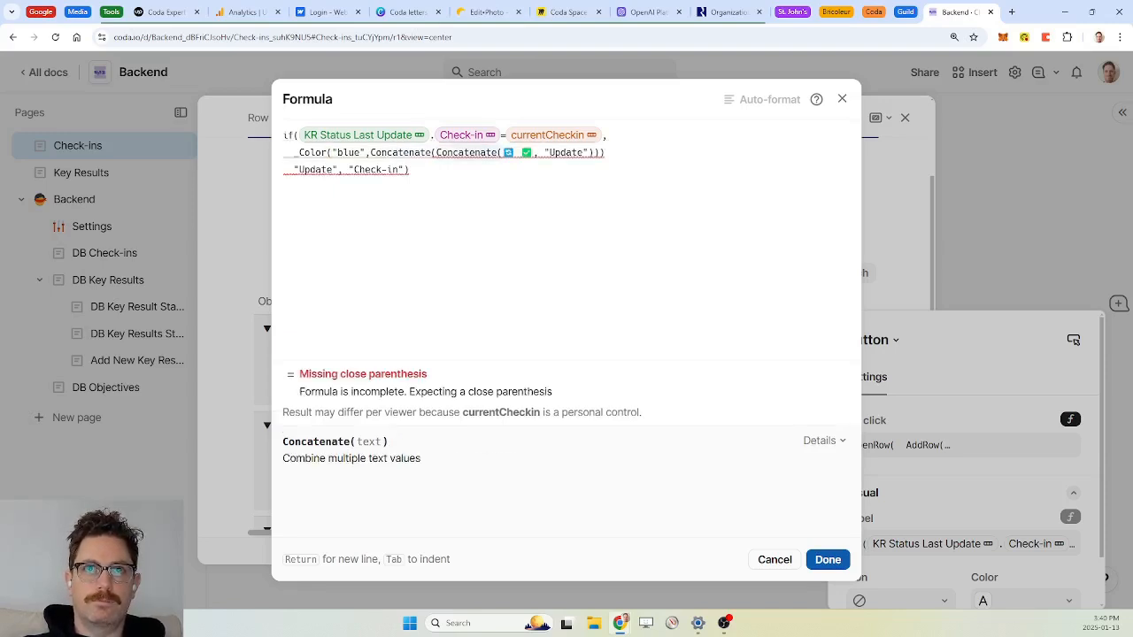
key("ctrl+BackSpace")
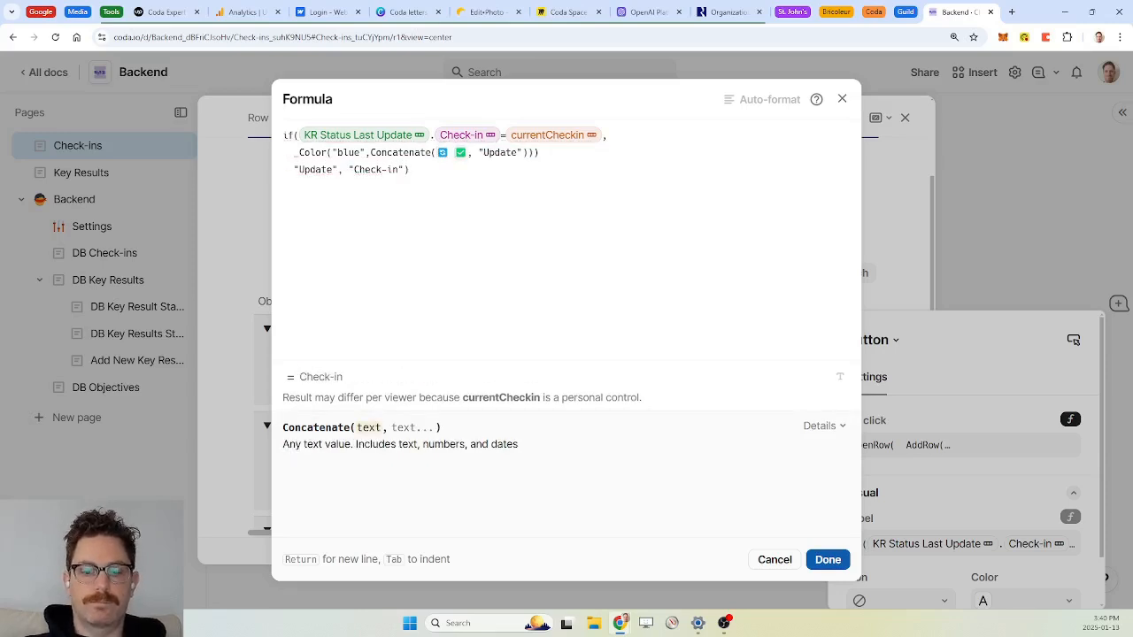
Step: Move the ✅ emoji to the end of the formula and tidy the blue line to _Color("blue",Concatenate(🔄,"Update")), with a trailing comma
key("BackSpace")
type("✅")
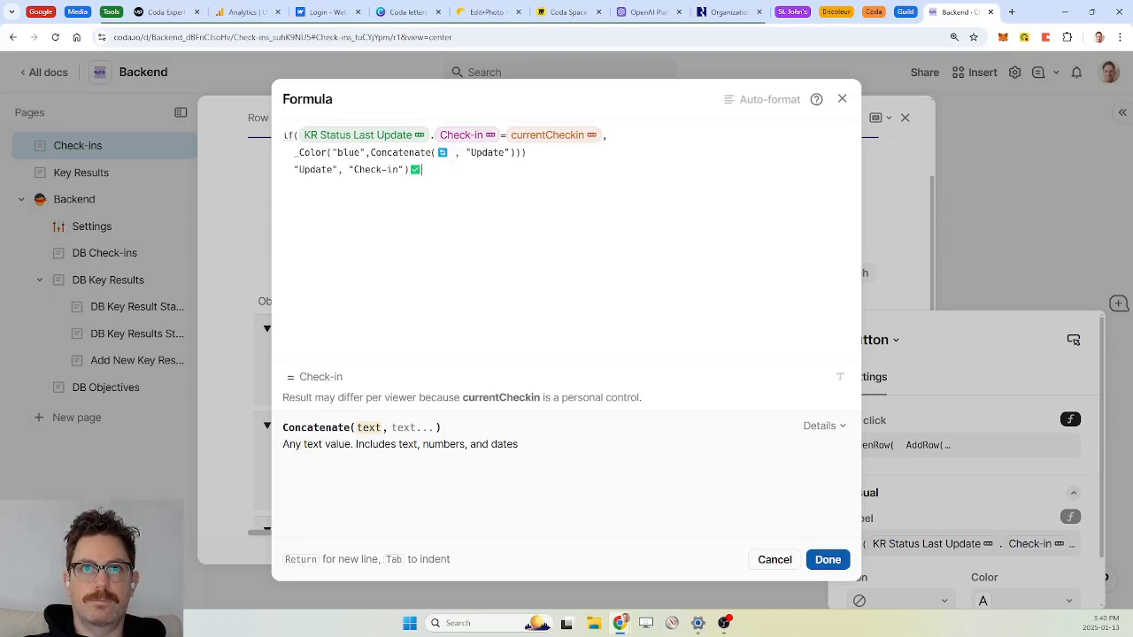
key("BackSpace")
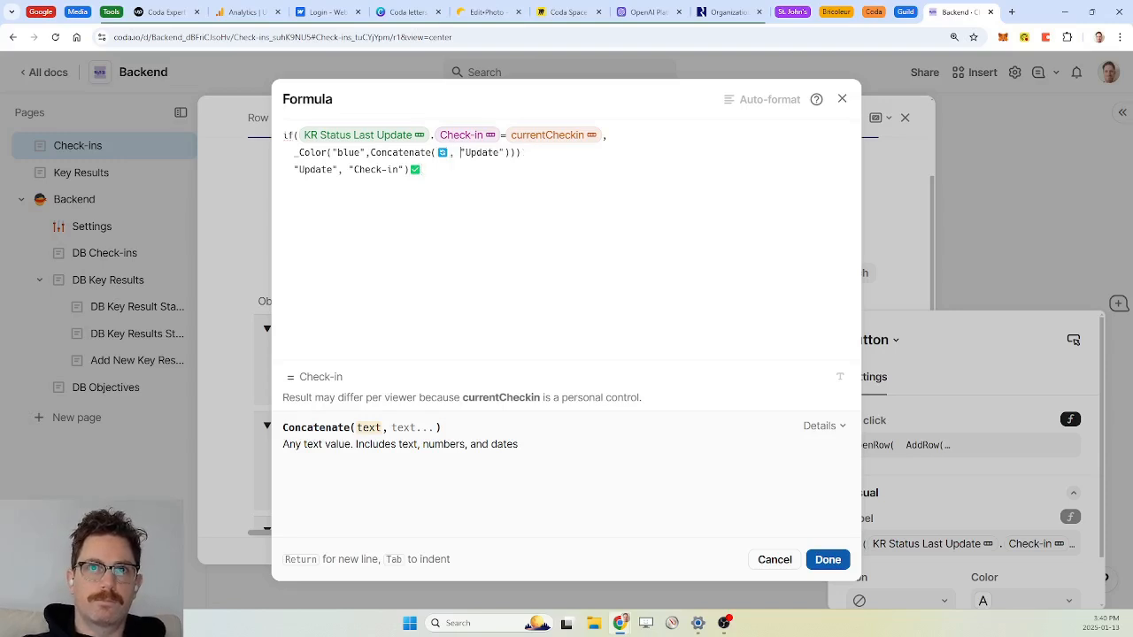
key("BackSpace")
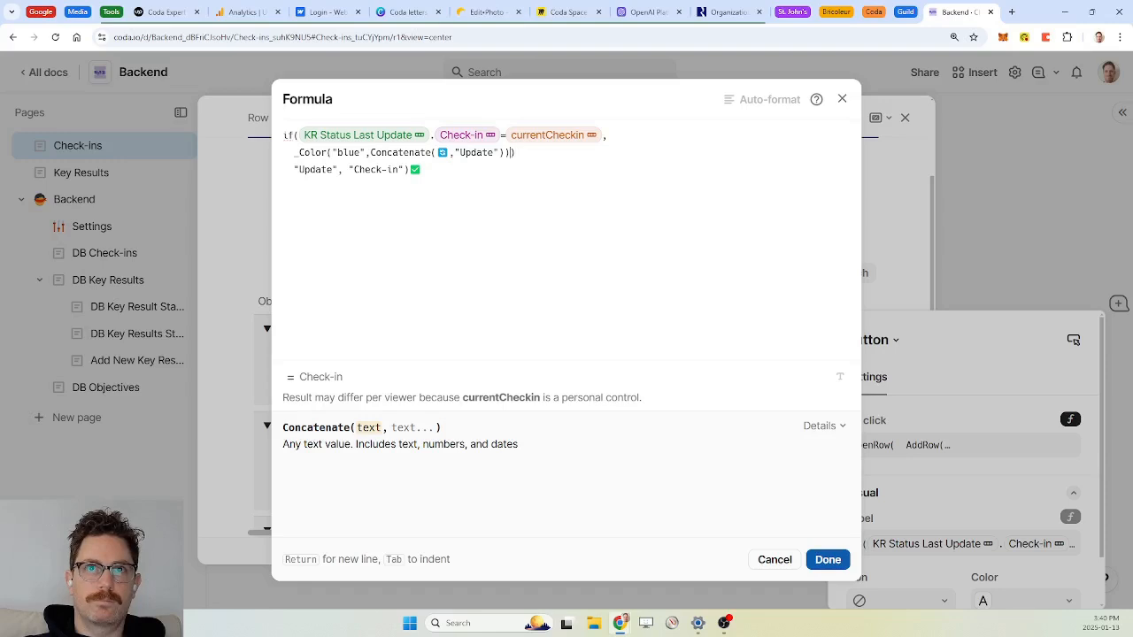
key("BackSpace")
key("BackSpace")
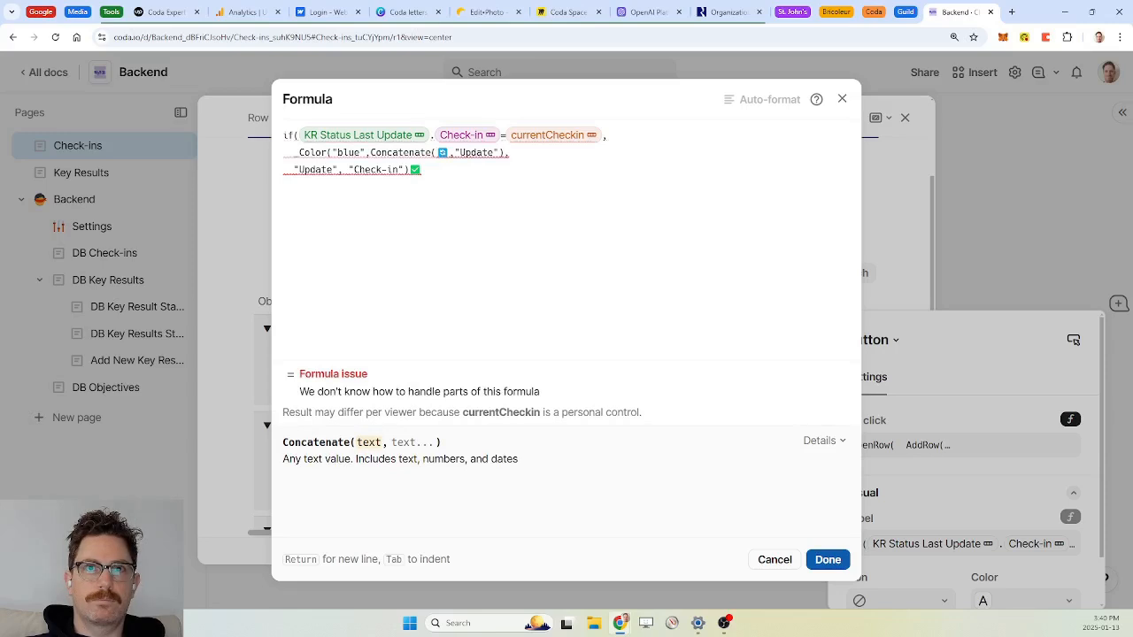
type(")")
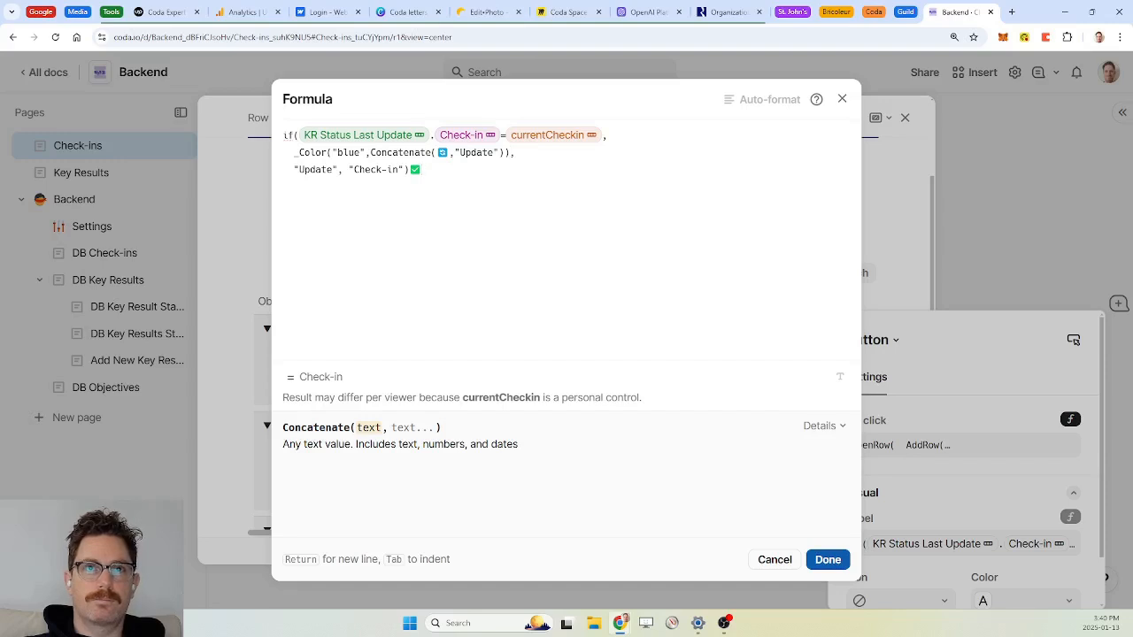
Step: Duplicate the _Color("blue",Concatenate(🔄,"Update")), line onto a new line directly below it
left_click_drag(515, 153, 293, 153)
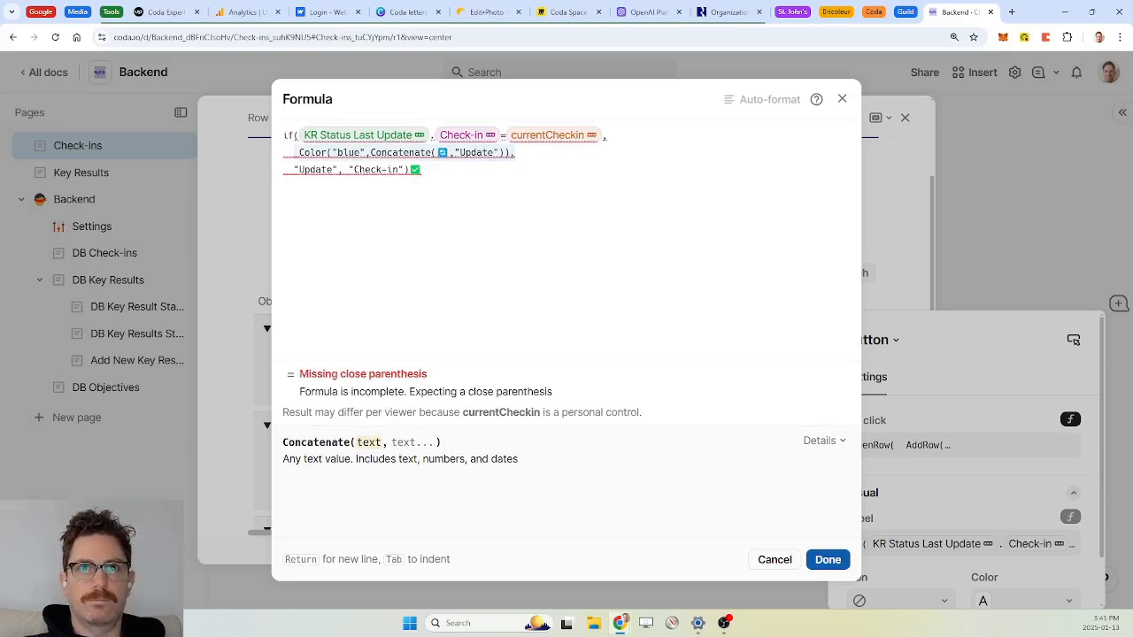
key("Return")
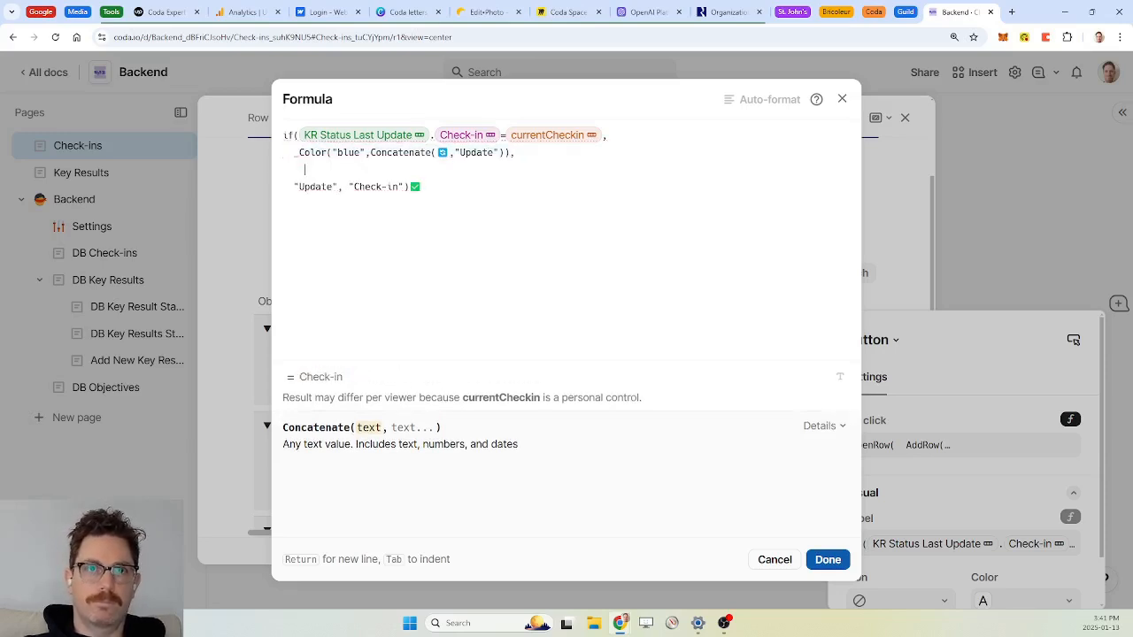
type("Color(\"blue\",Concatenate(thisRow,\"Update\")),")
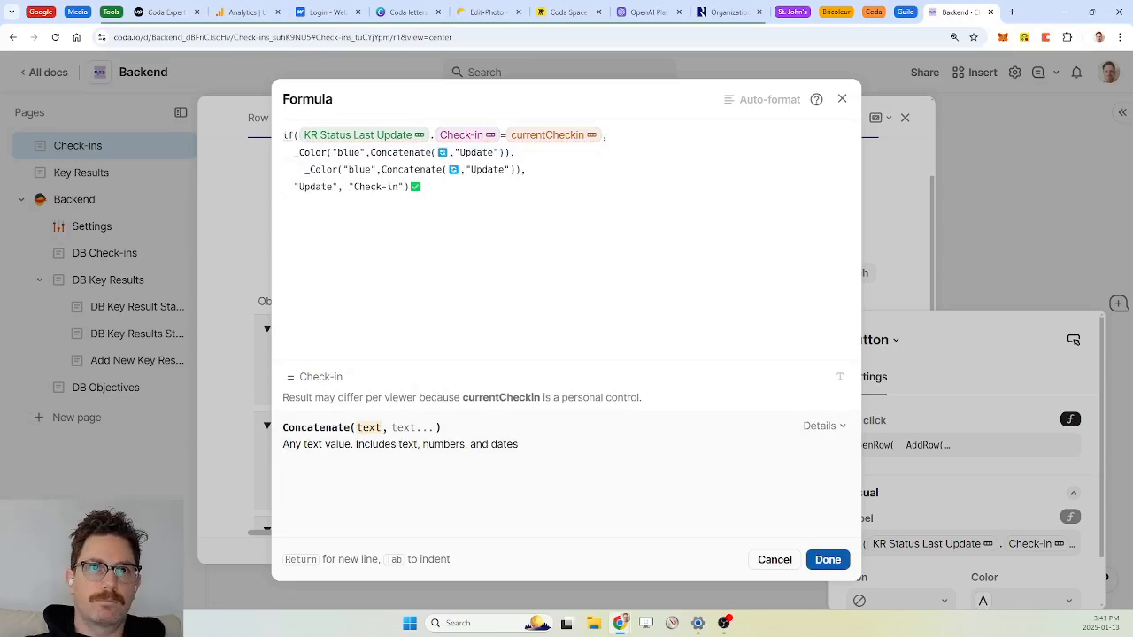
Step: Change the duplicated second _Color line to _Color("green",Concatenate(✅,"Check-in")), aligned with the blue line above it
key("BackSpace")
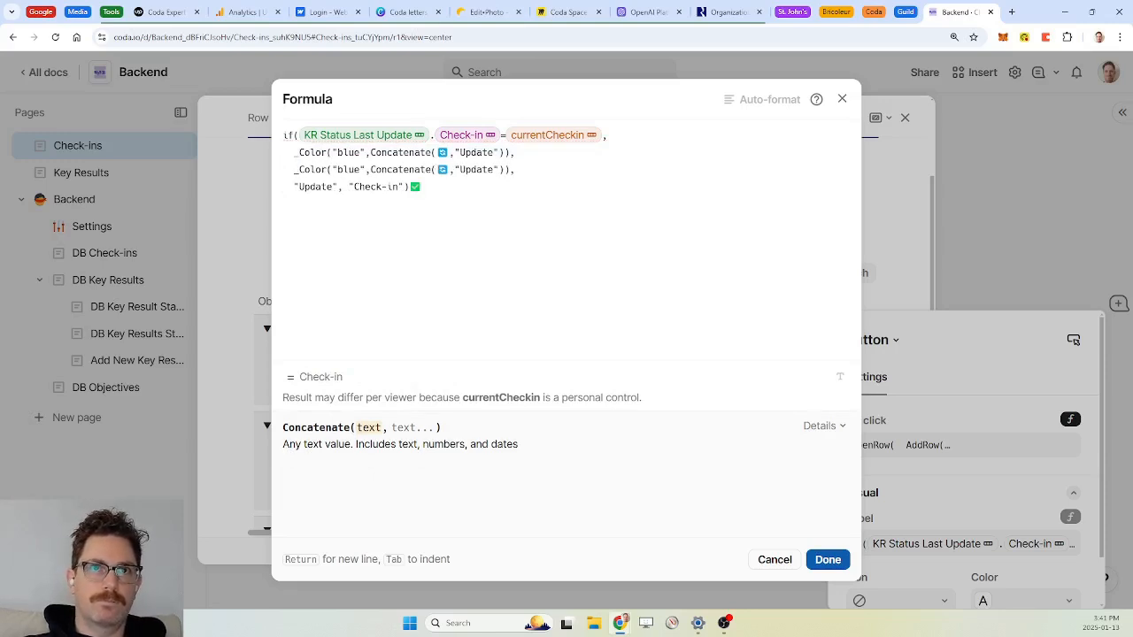
key("BackSpace")
key("BackSpace")
key("BackSpace")
key("BackSpace")
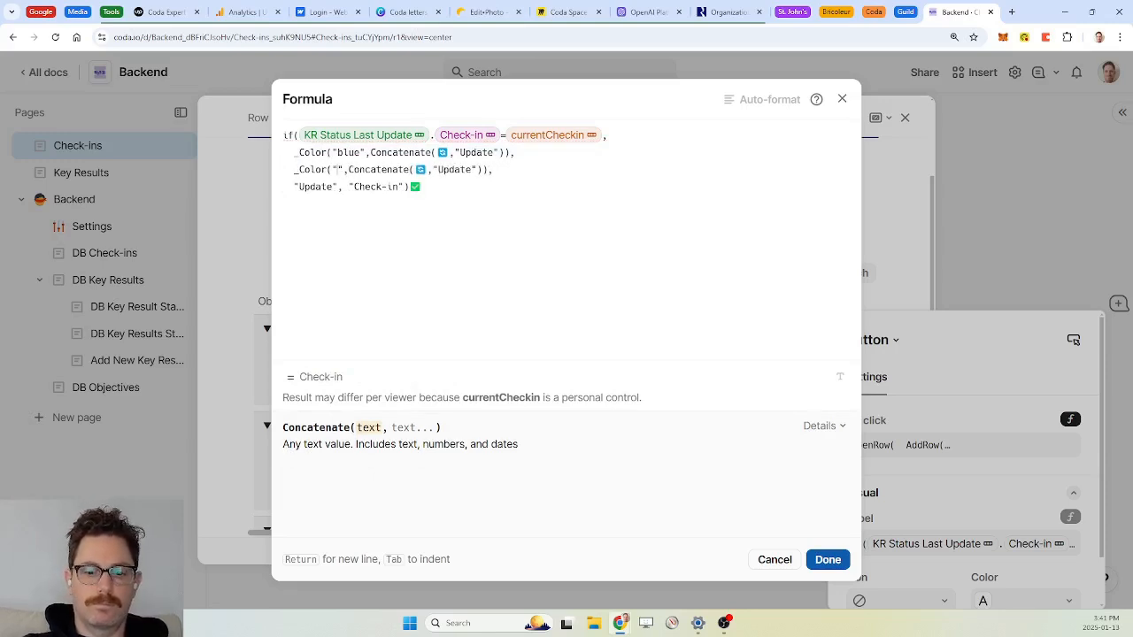
type("green")
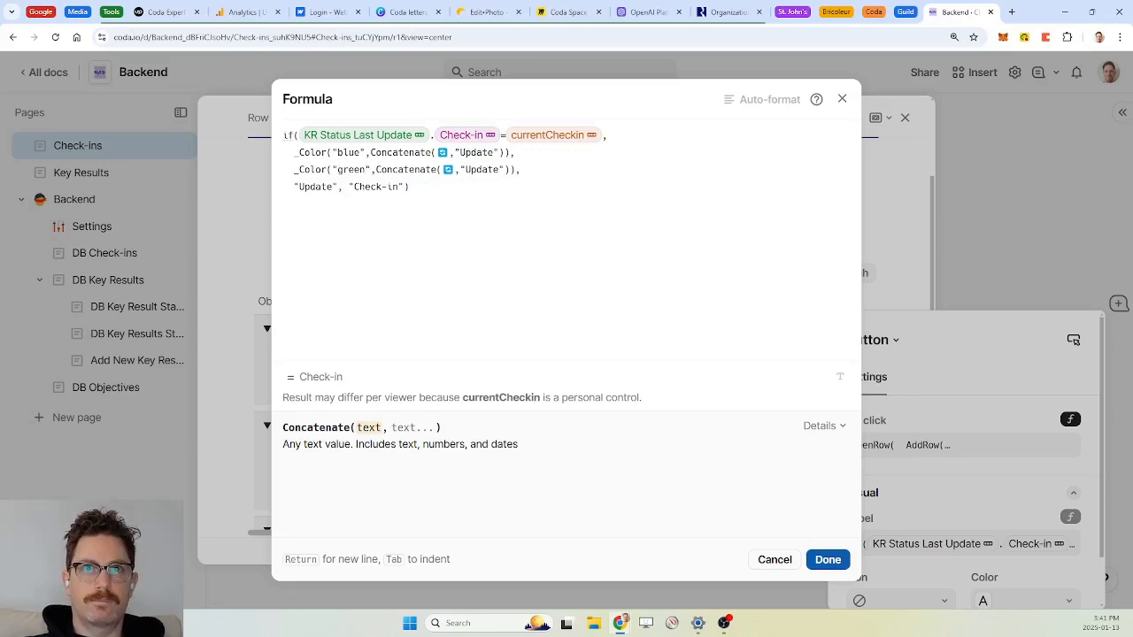
type("✅")
double_click(470, 169)
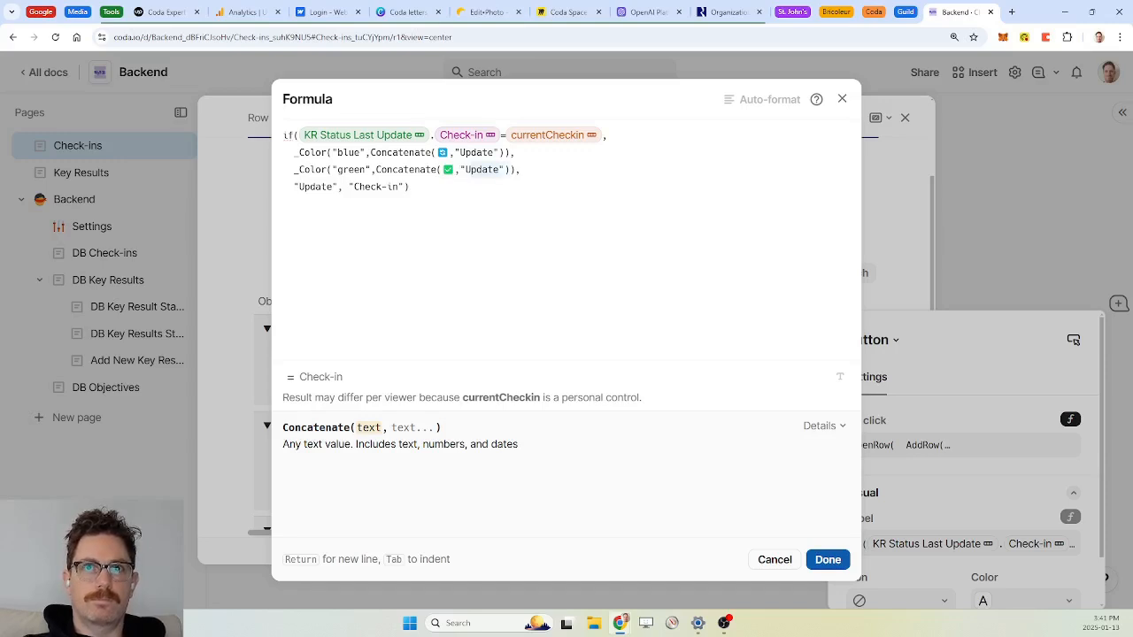
type("Check-")
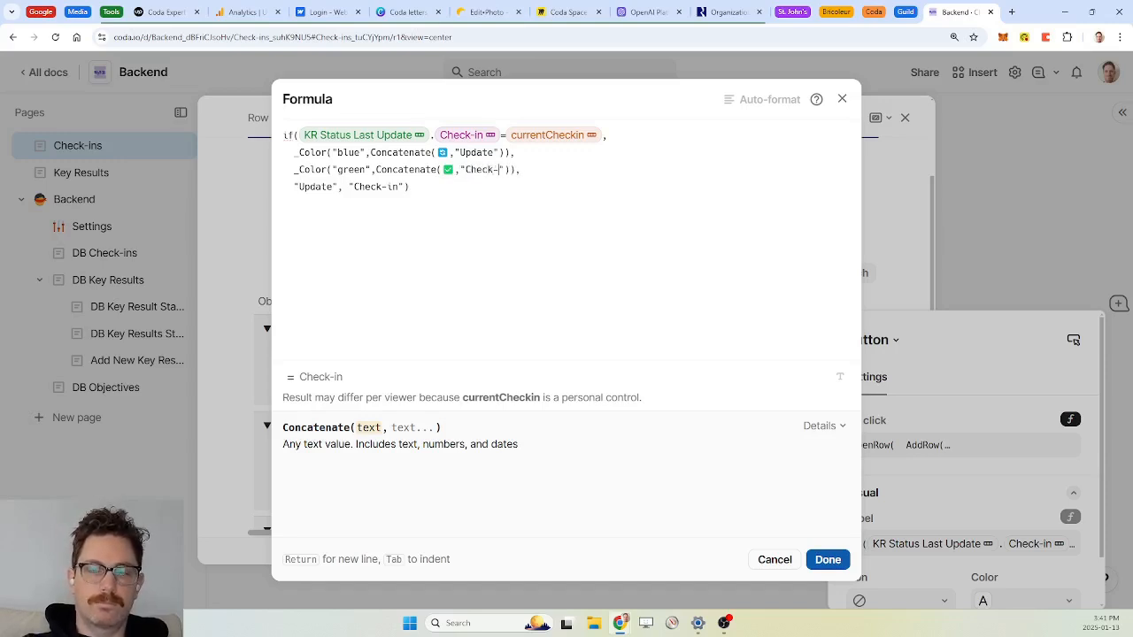
type("in")
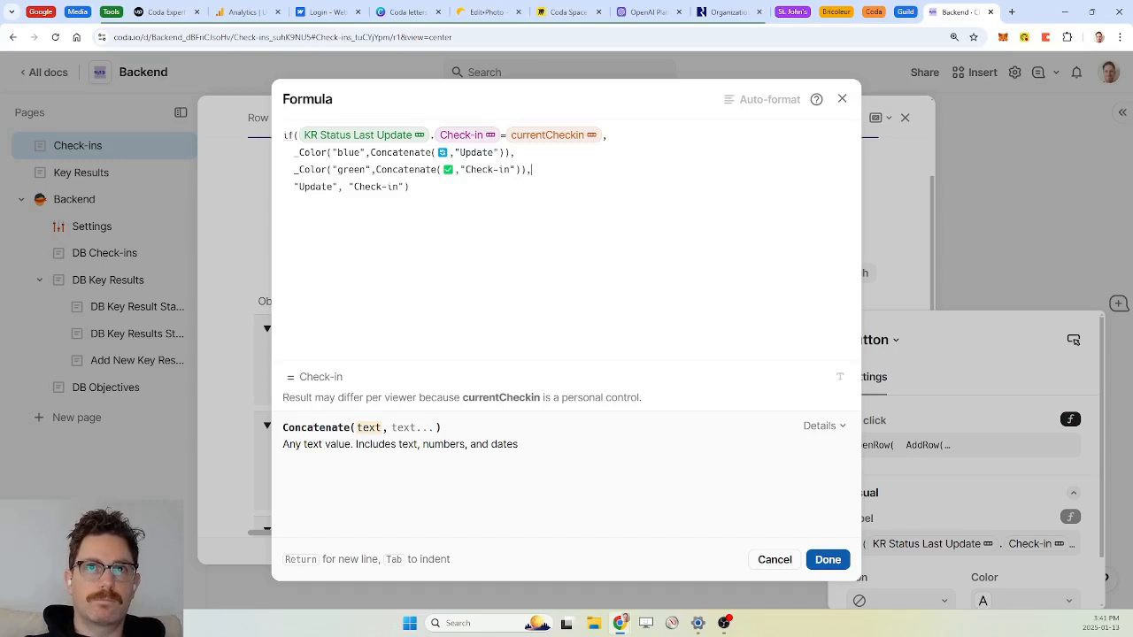
Step: Remove the green line's trailing comma and the old "Update", "Check-in" values, leaving the closing parenthesis unindented on its own line
key("BackSpace")
key("ctrl+shift+Left")
key("ctrl+shift+Left")
key("ctrl+shift+Left")
key("ctrl+shift+Left")
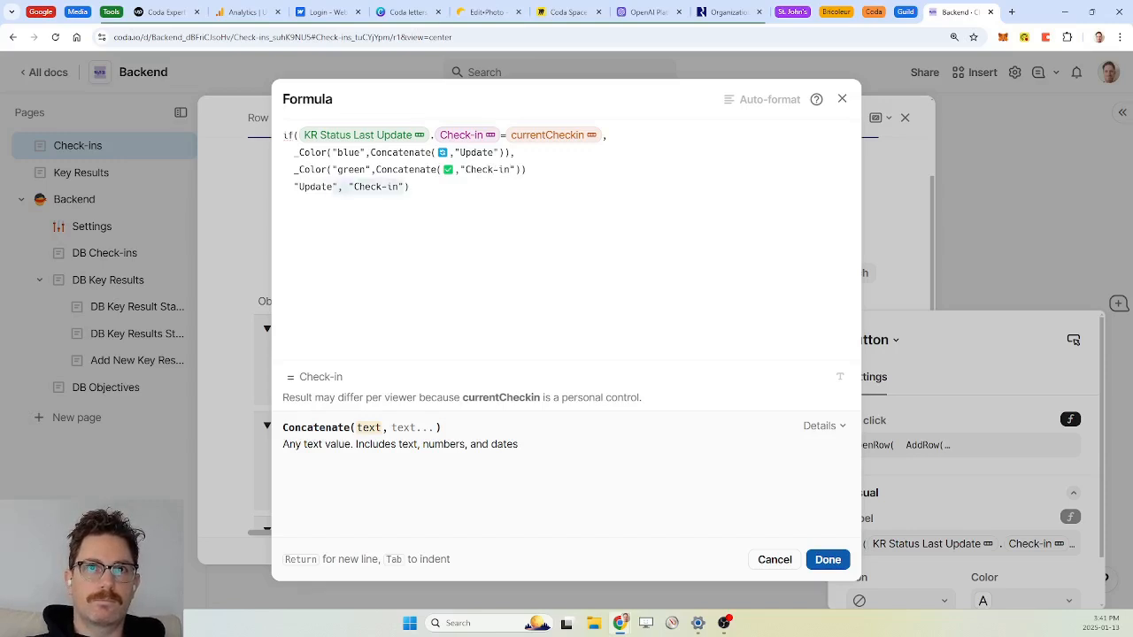
key("BackSpace")
key("BackSpace")
key("BackSpace")
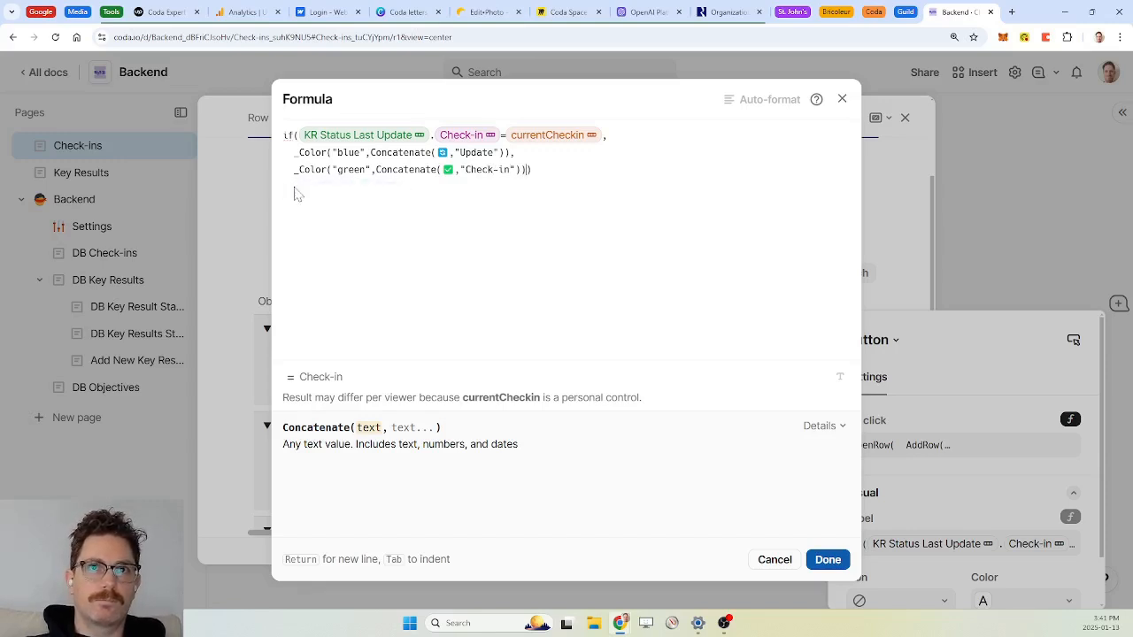
key("Return")
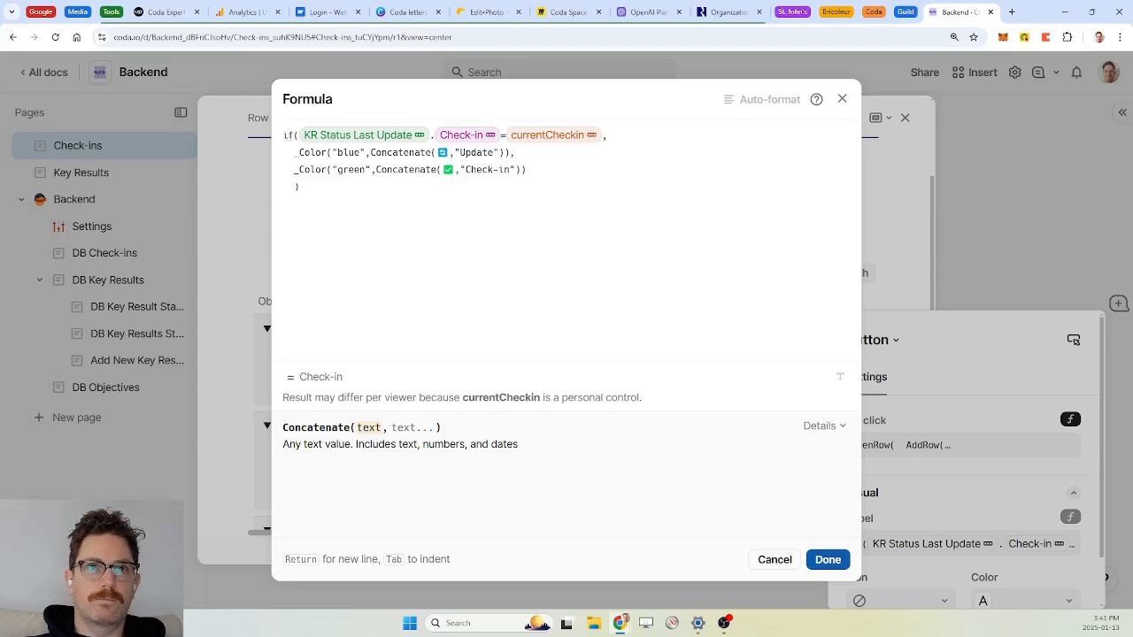
key("BackSpace")
Step: Add another closing parenthesis at the end of the label formula and submit it
left_click(296, 136)
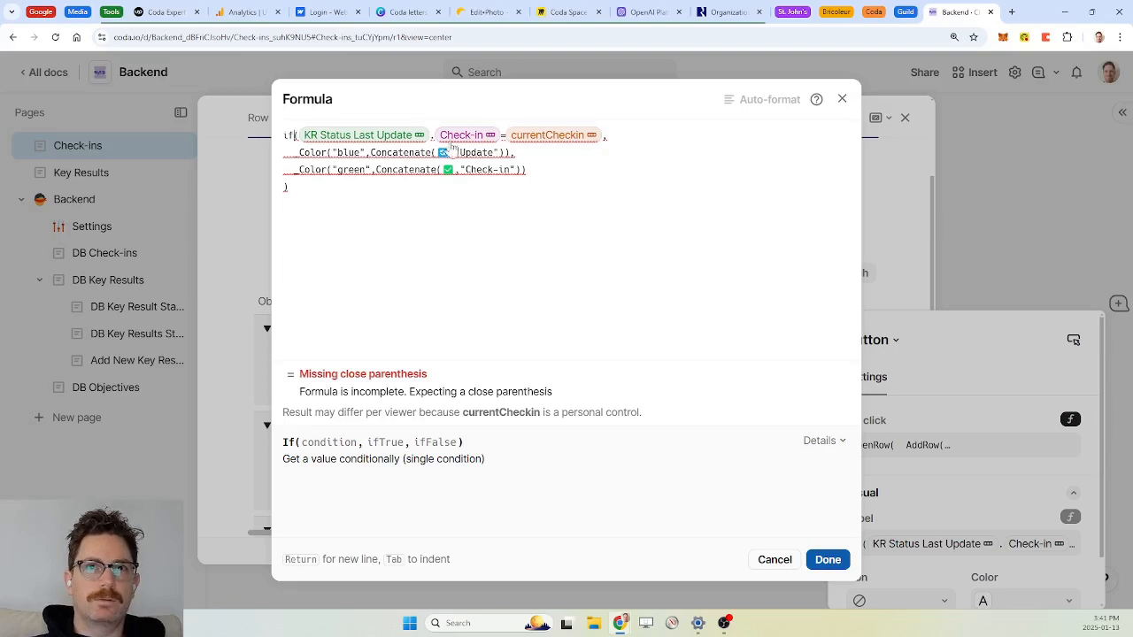
left_click(431, 136)
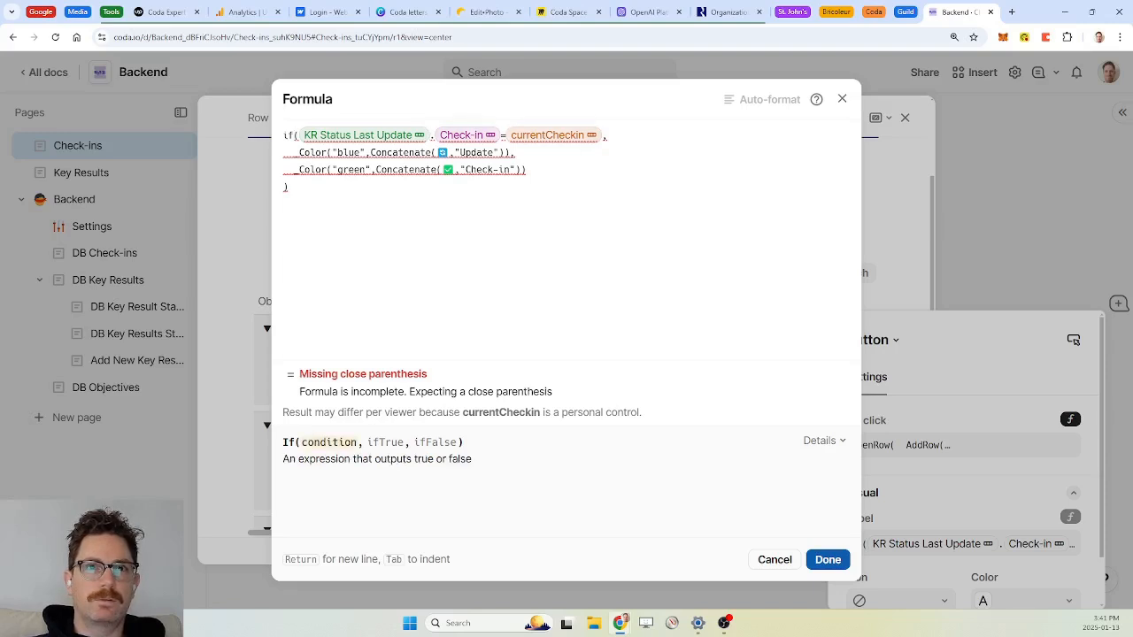
key("Down")
key("Down")
key("Down")
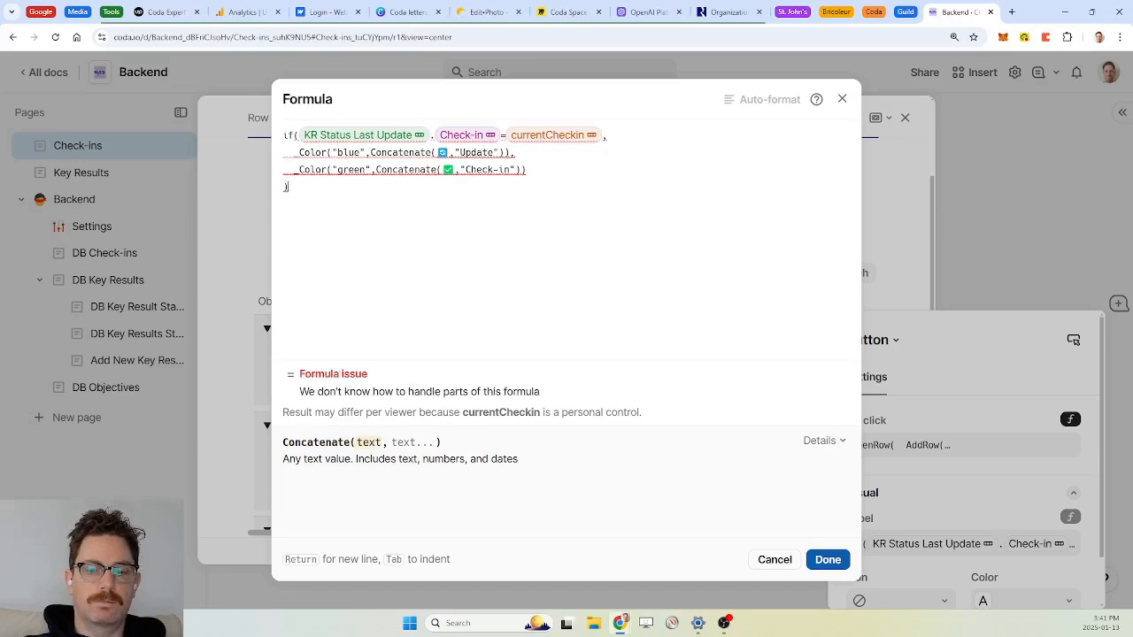
type(")")
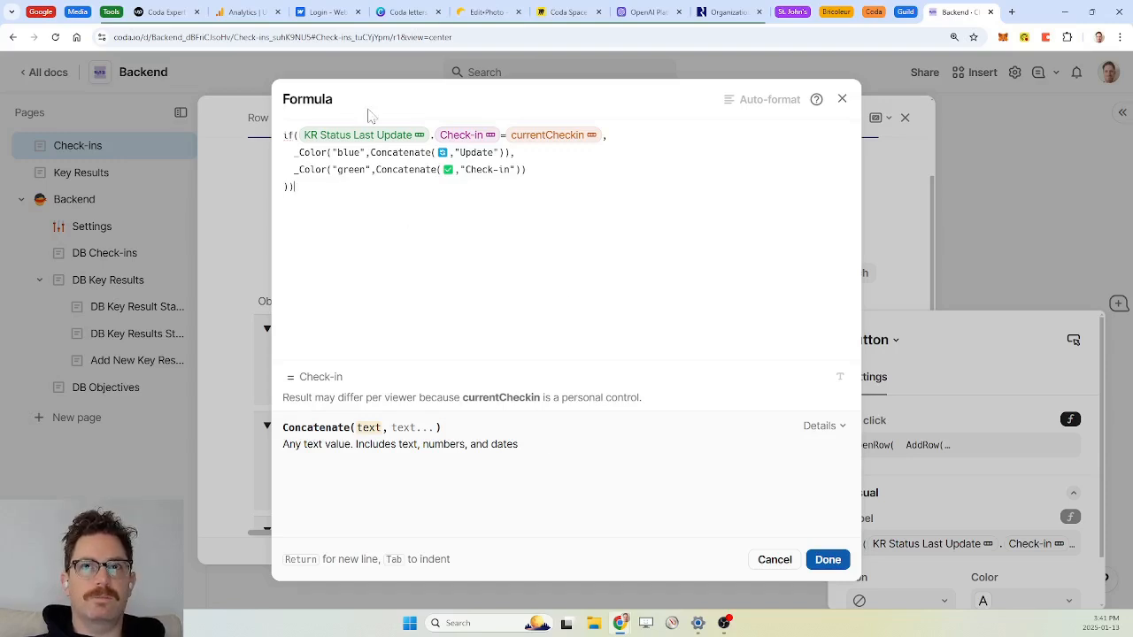
left_click(833, 567)
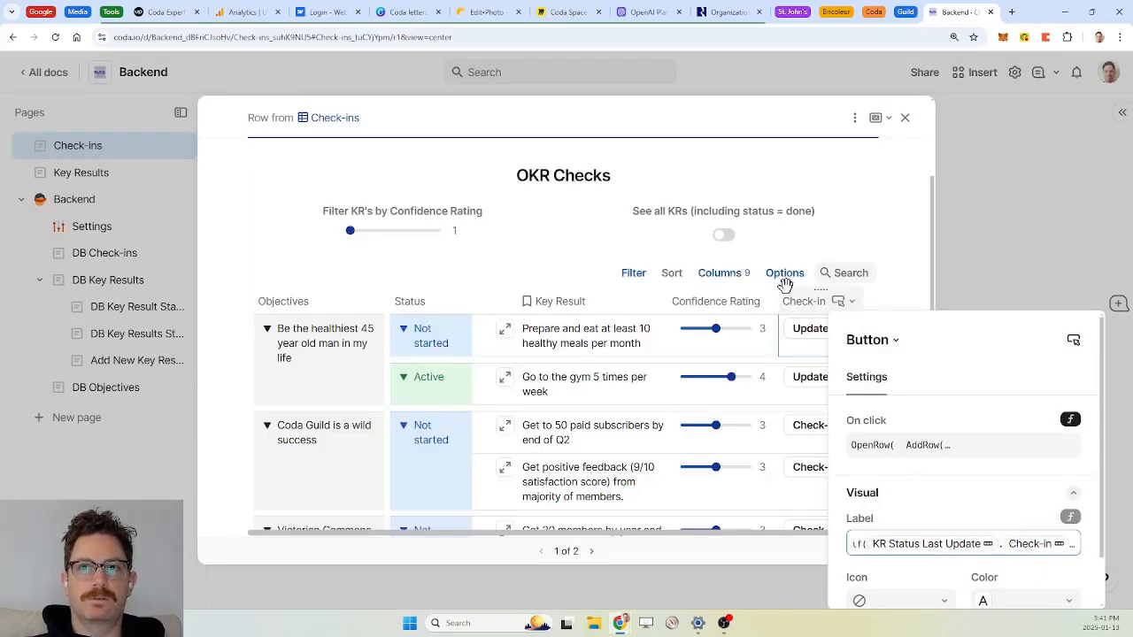
Step: Close the button settings and the open check-in row, and show the Check-in Button column on the DB Key Results page
left_click(809, 329)
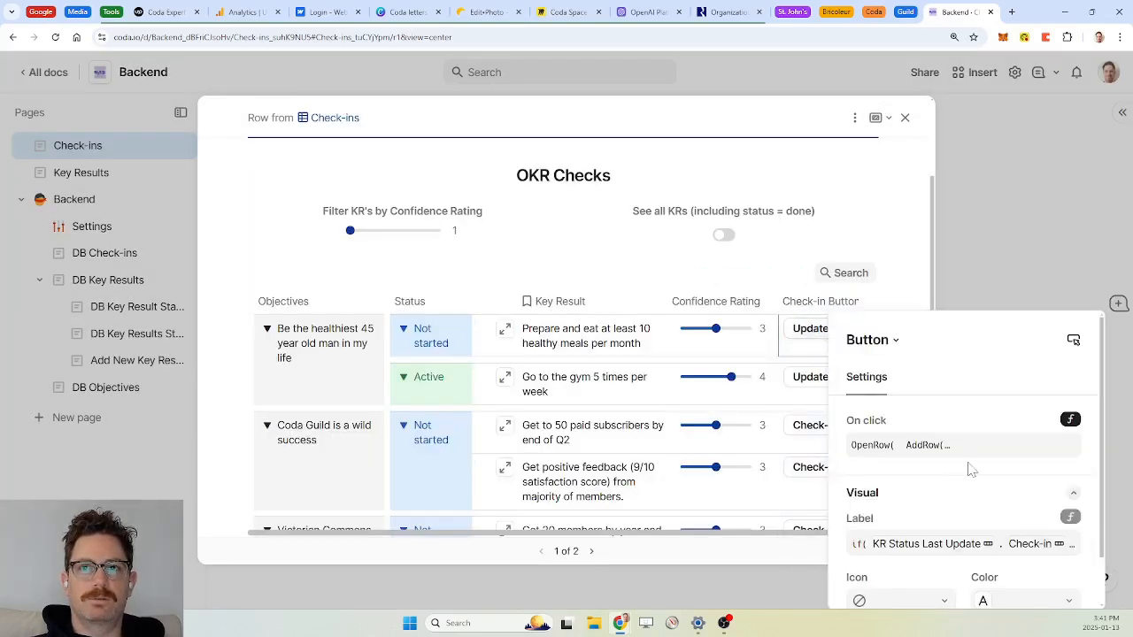
mouse_move(1010, 543)
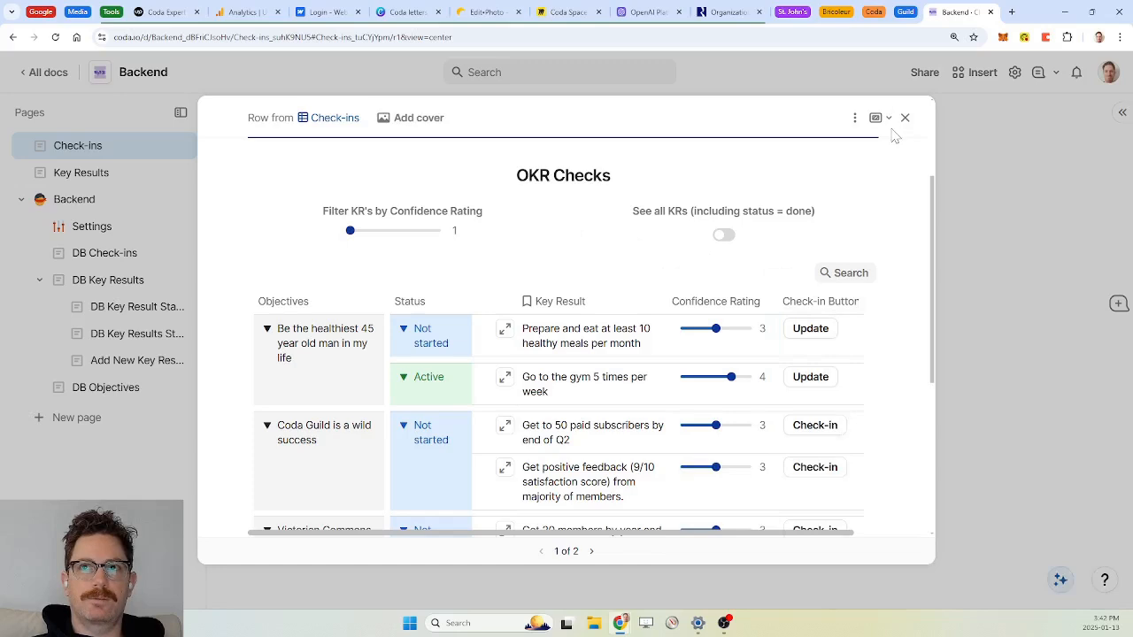
left_click(889, 119)
left_click(905, 118)
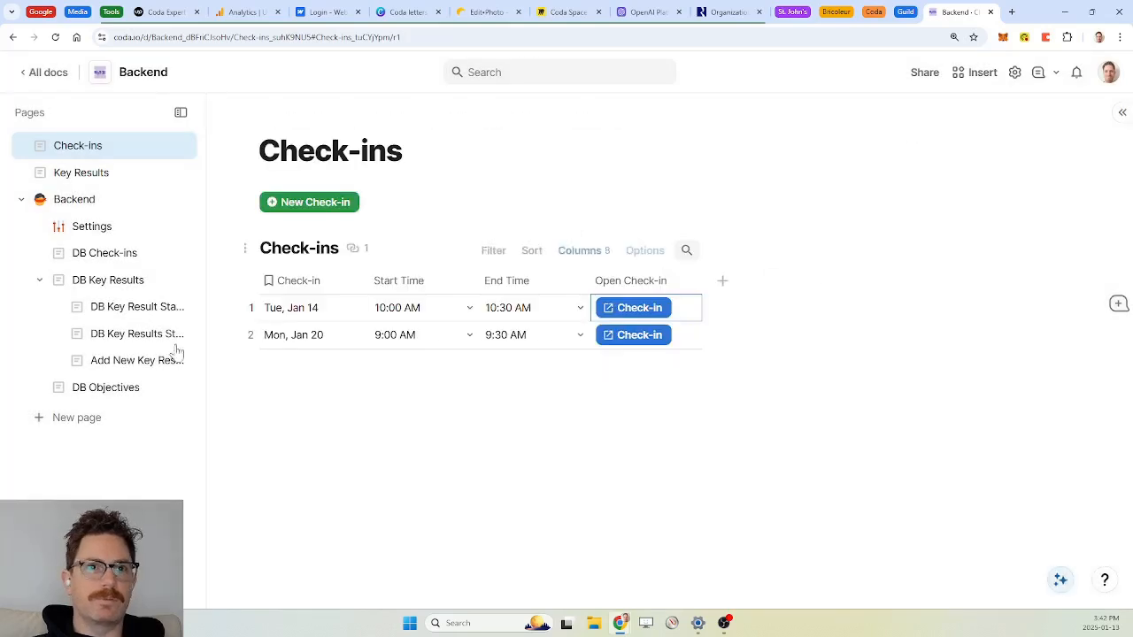
left_click(117, 283)
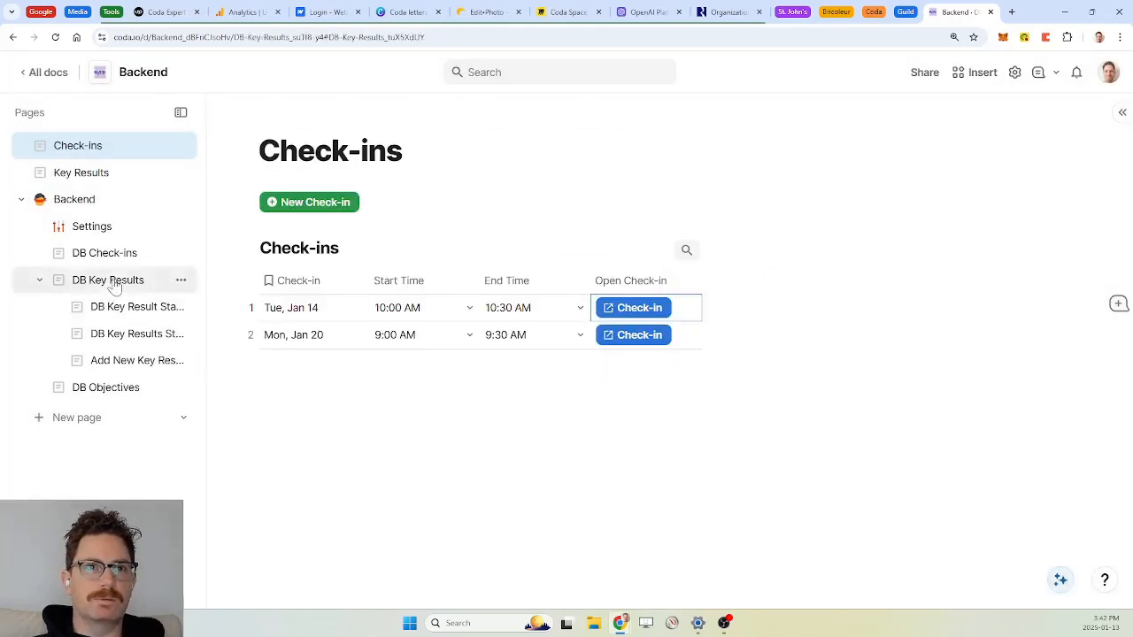
scroll(605, 349, "right", 6)
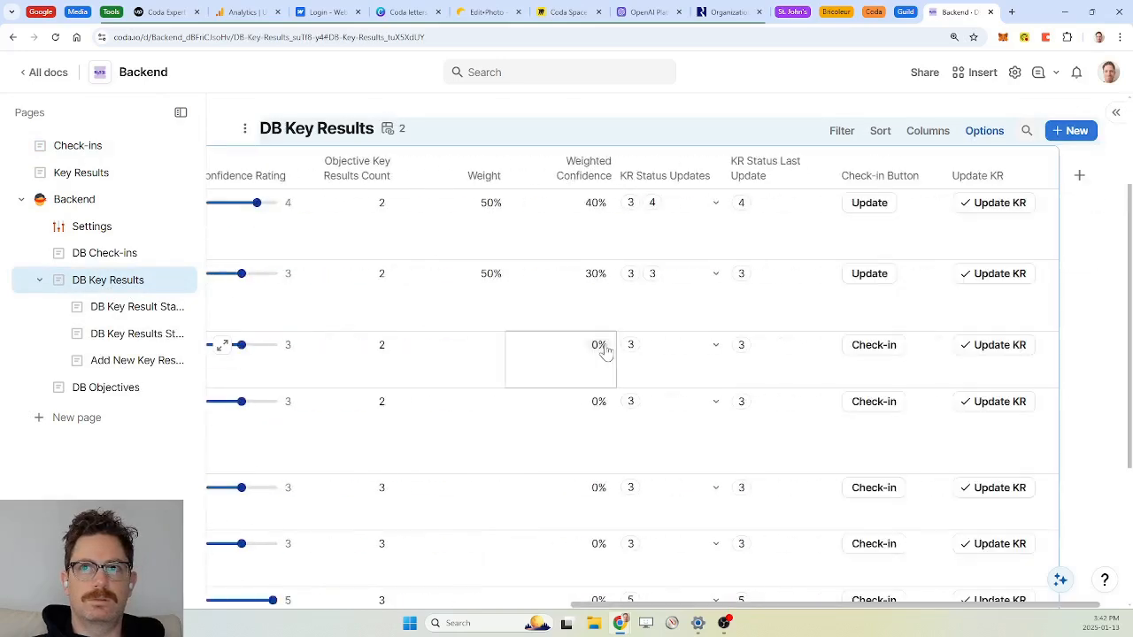
Step: In the Check-in Button's expanded label formula, replace "Update", "Check-in" with an empty line before the closing parenthesis
left_click(874, 204)
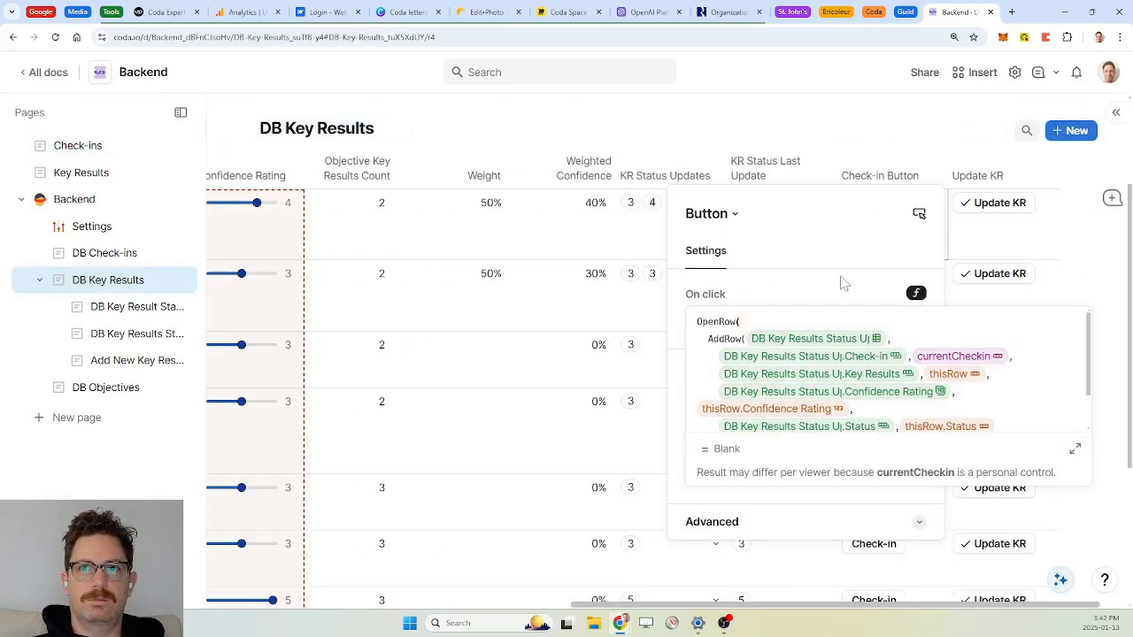
left_click(836, 423)
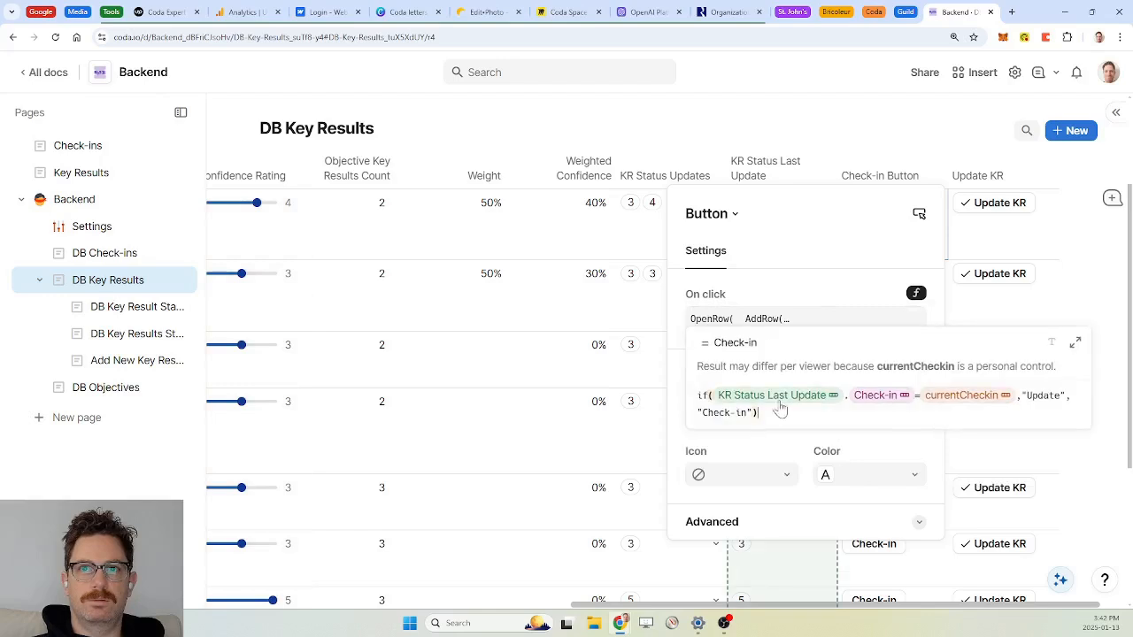
left_click(1075, 342)
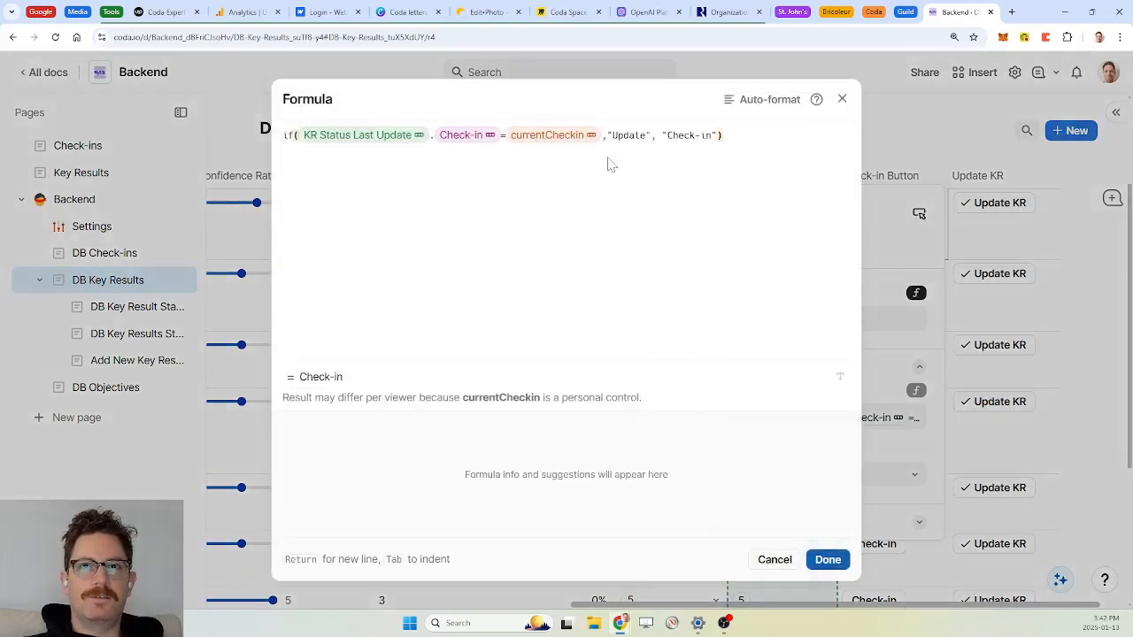
left_click_drag(606, 135, 717, 135)
key("BackSpace")
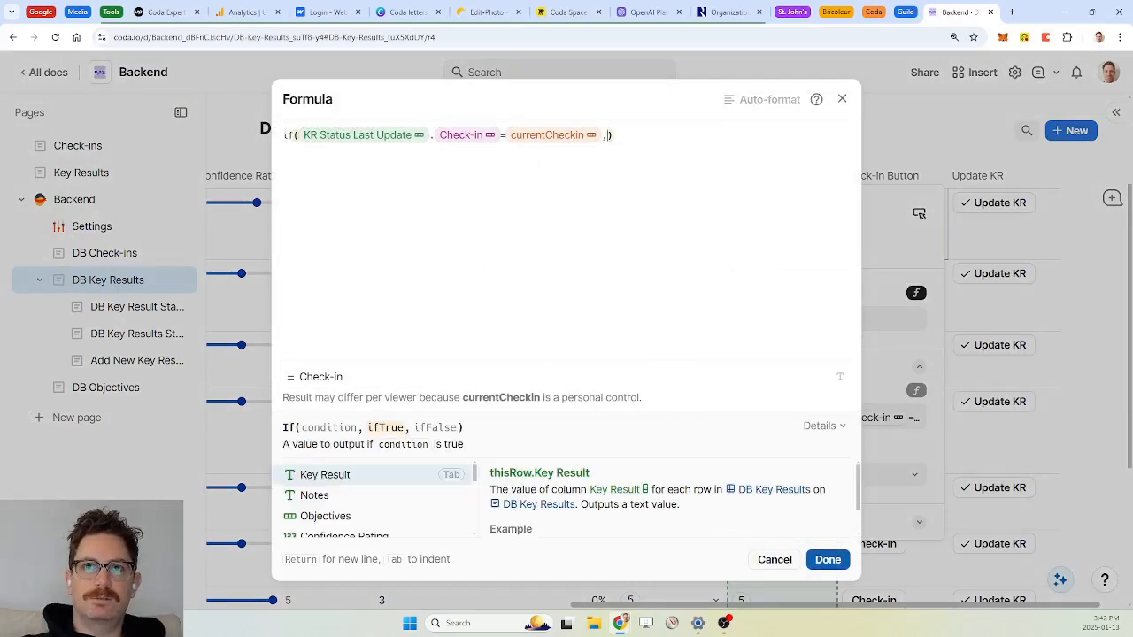
key("Return")
key("Return")
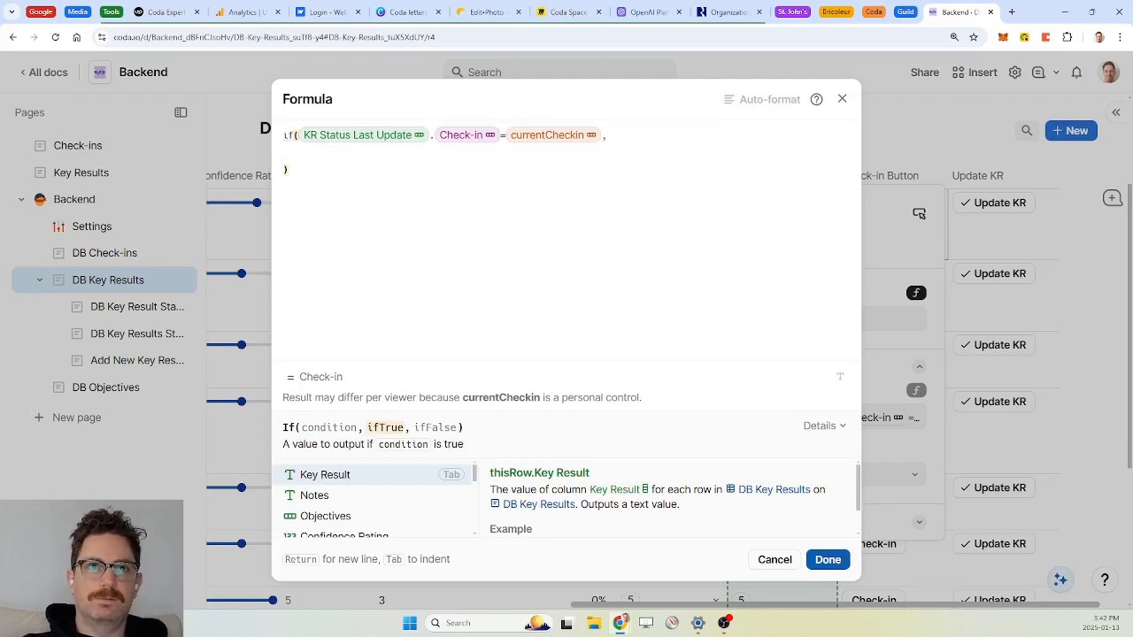
Step: Enter _Color("blue","update") on the empty line after the If() condition
type("_Color")
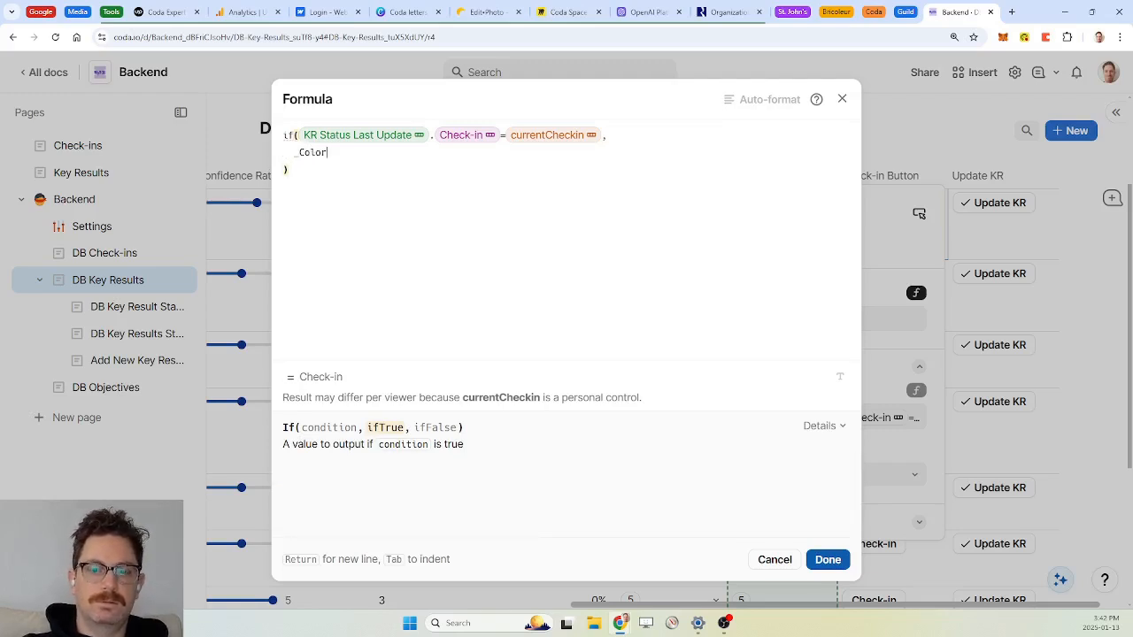
type("(\"blue")
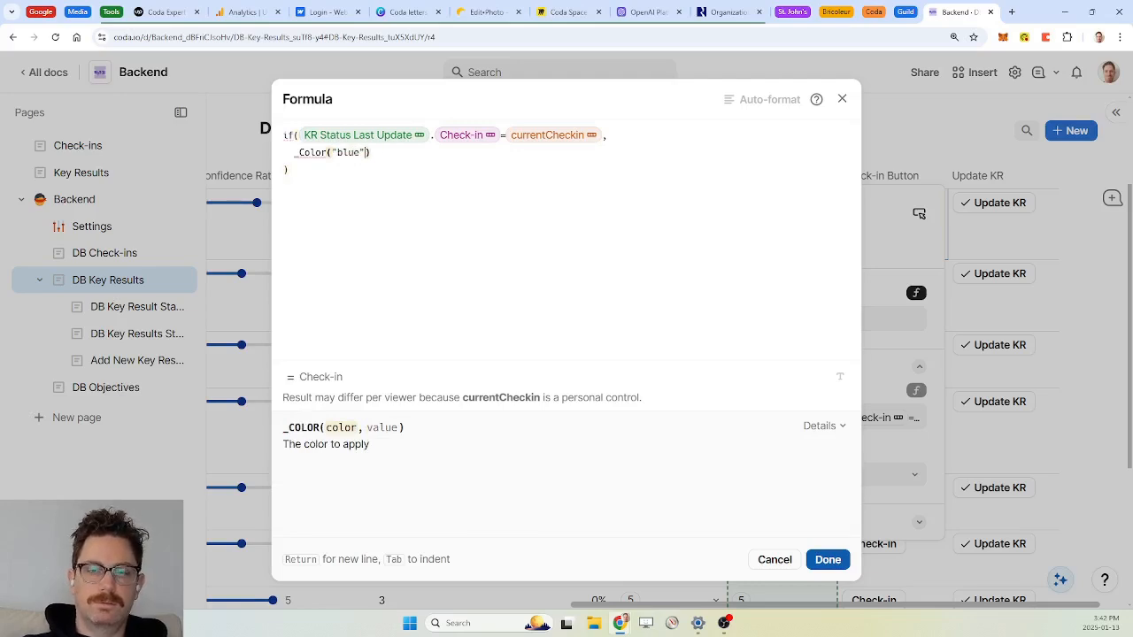
type(",\"")
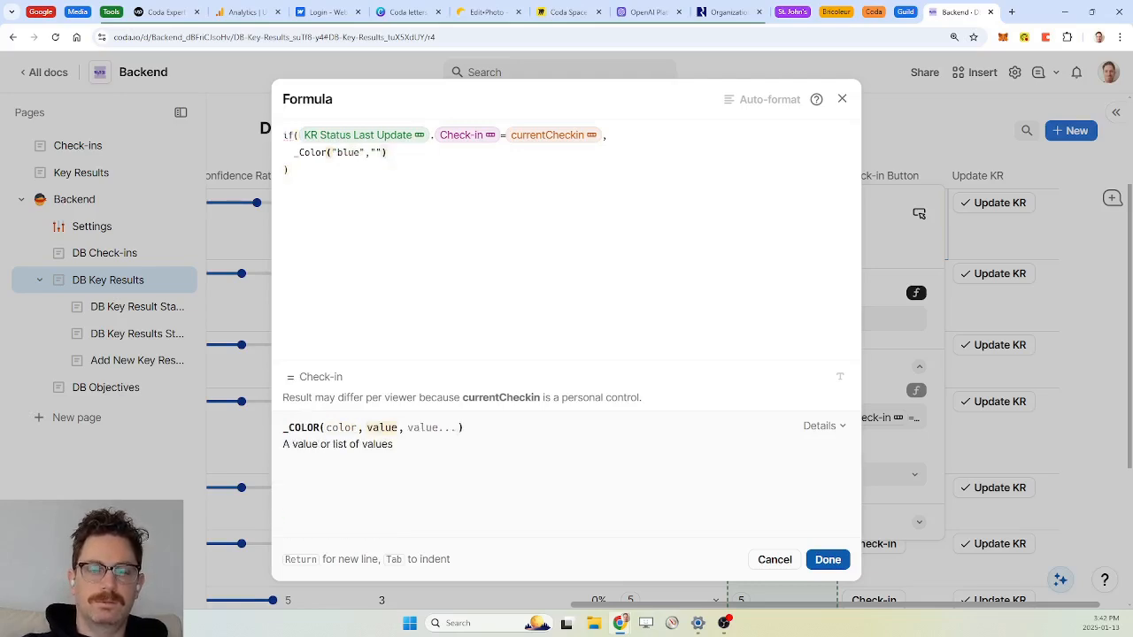
type("updat")
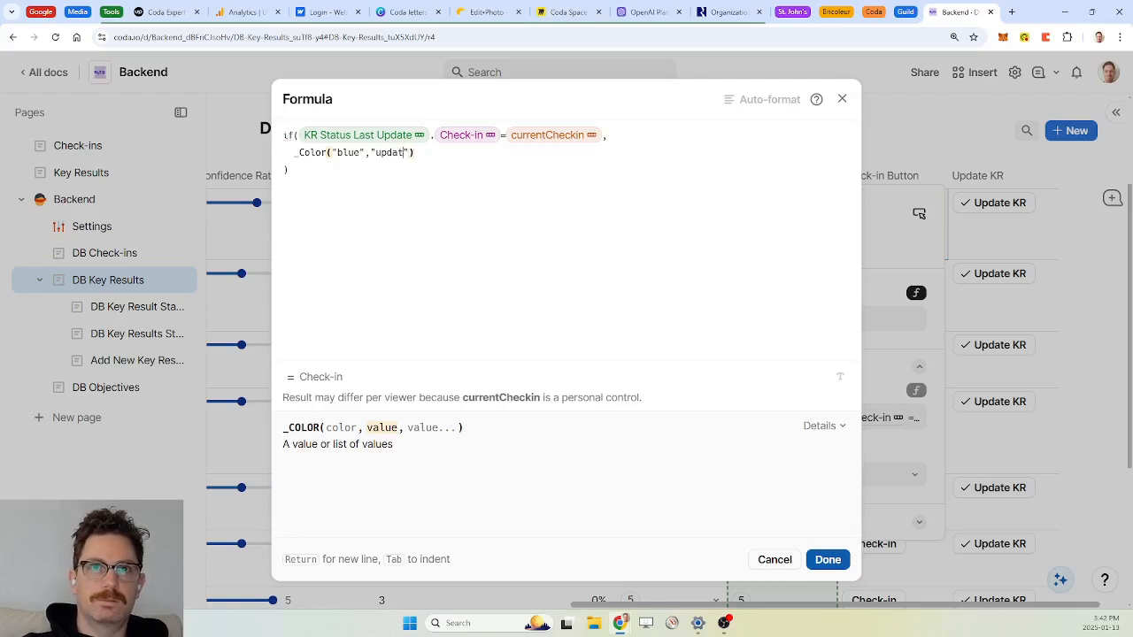
type("e")
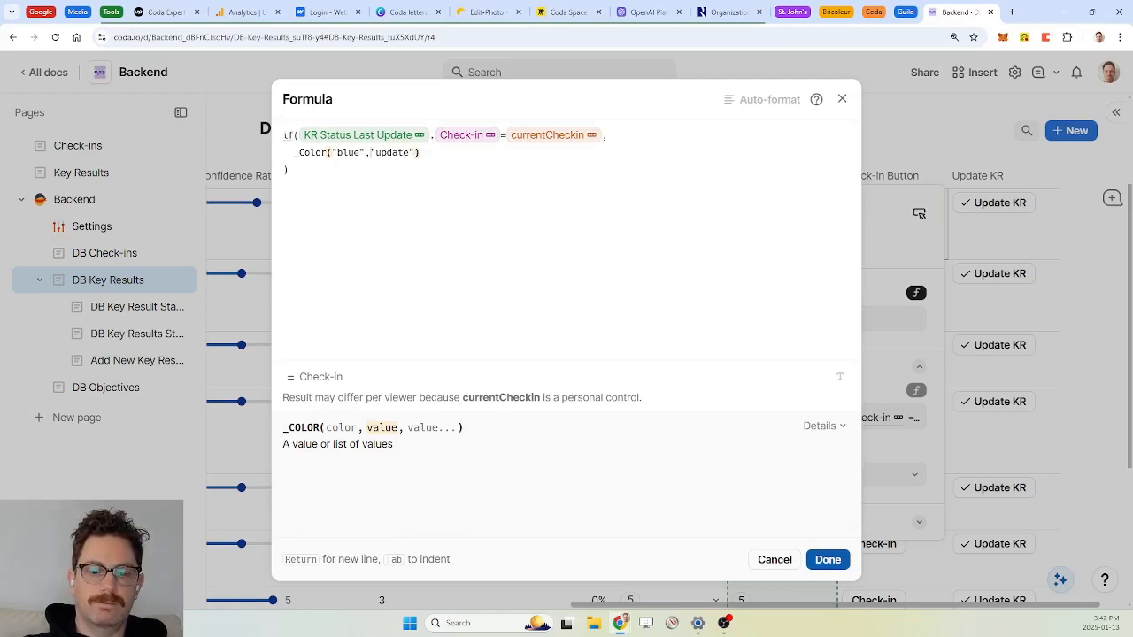
Step: Wrap "update" in Concatenate() so the line reads _Color("blue",Concatenate("update"))
key("Left")
type("Concatenate()")
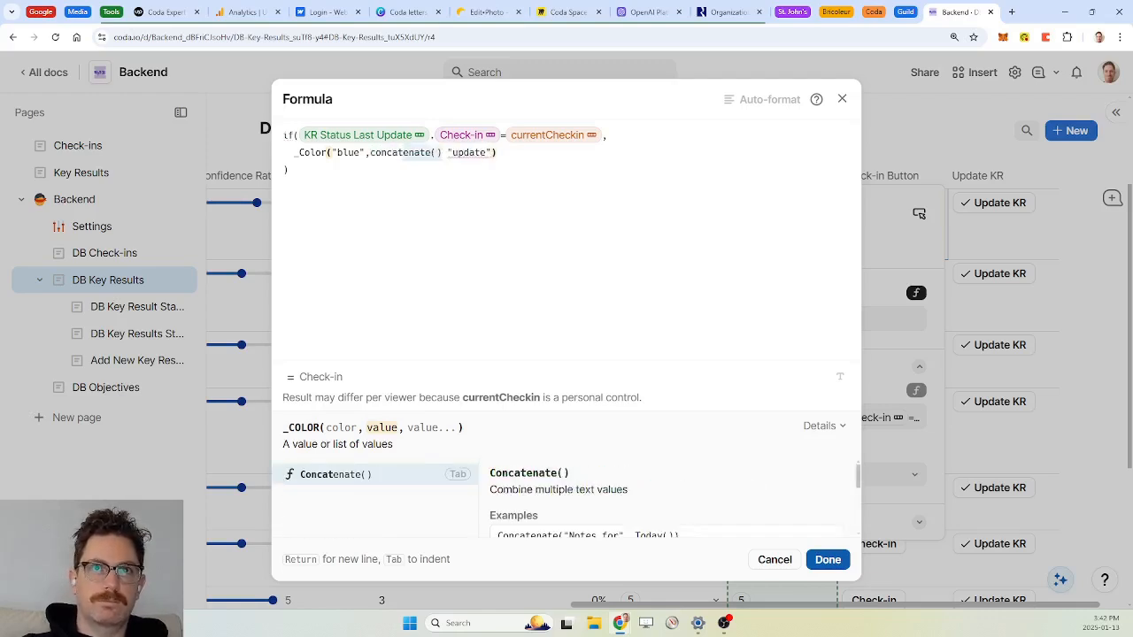
key("Tab")
key("Delete")
key("Delete")
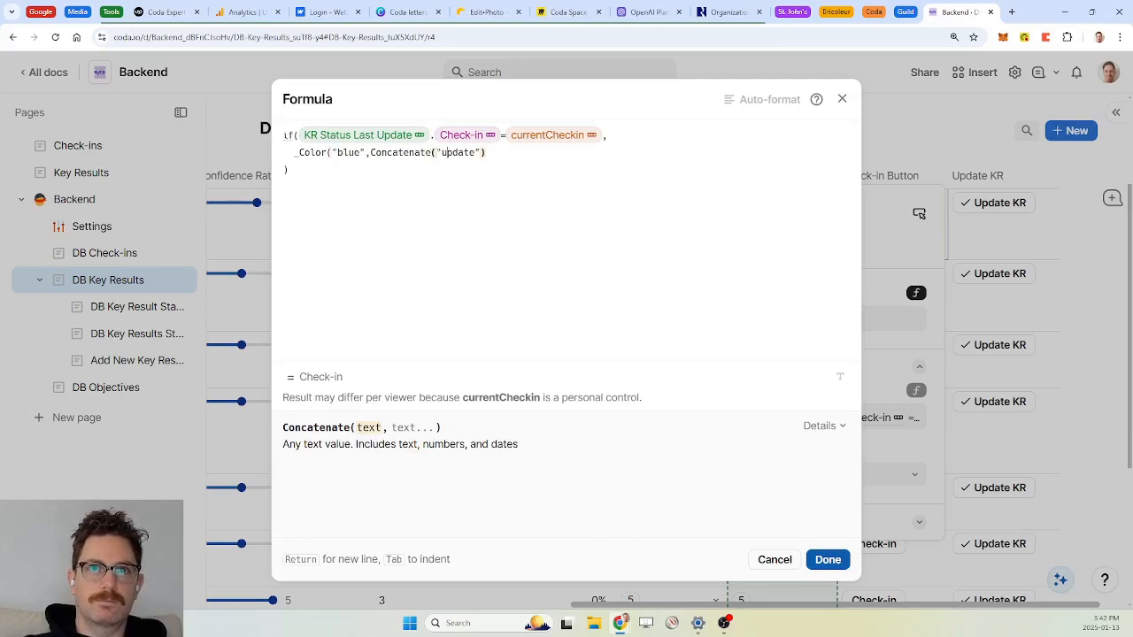
key("Right")
key("Right")
key("Right")
type(")")
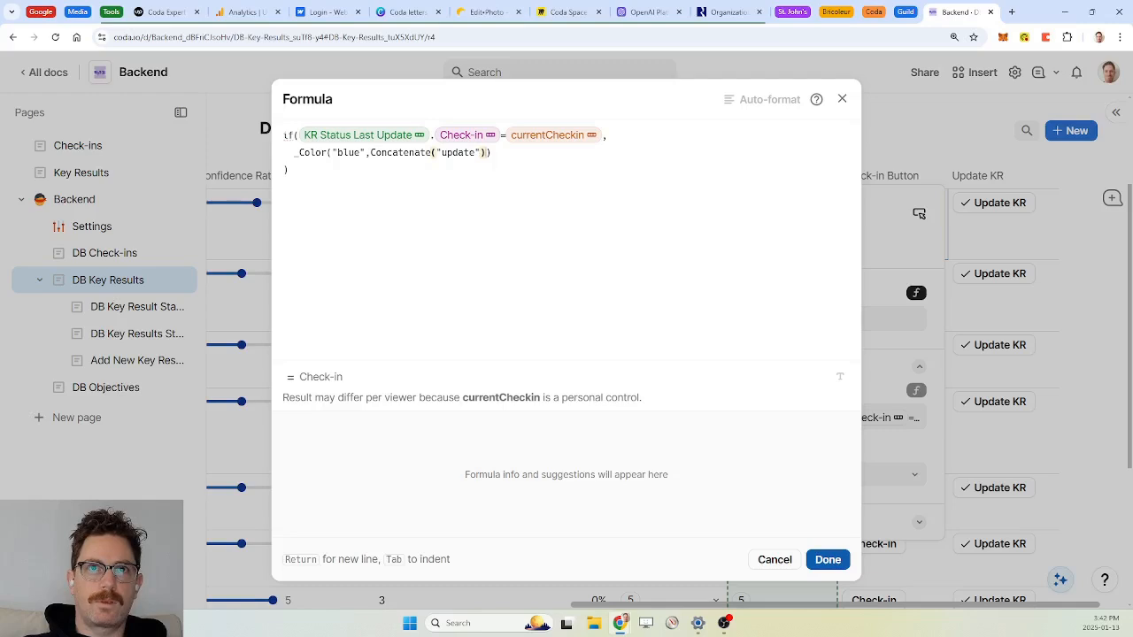
Step: Paste ✅ after the formula's final closing parenthesis, followed by the copied 🔄 ✅ emojis from the clipboard history
key("Down")
type("✅")
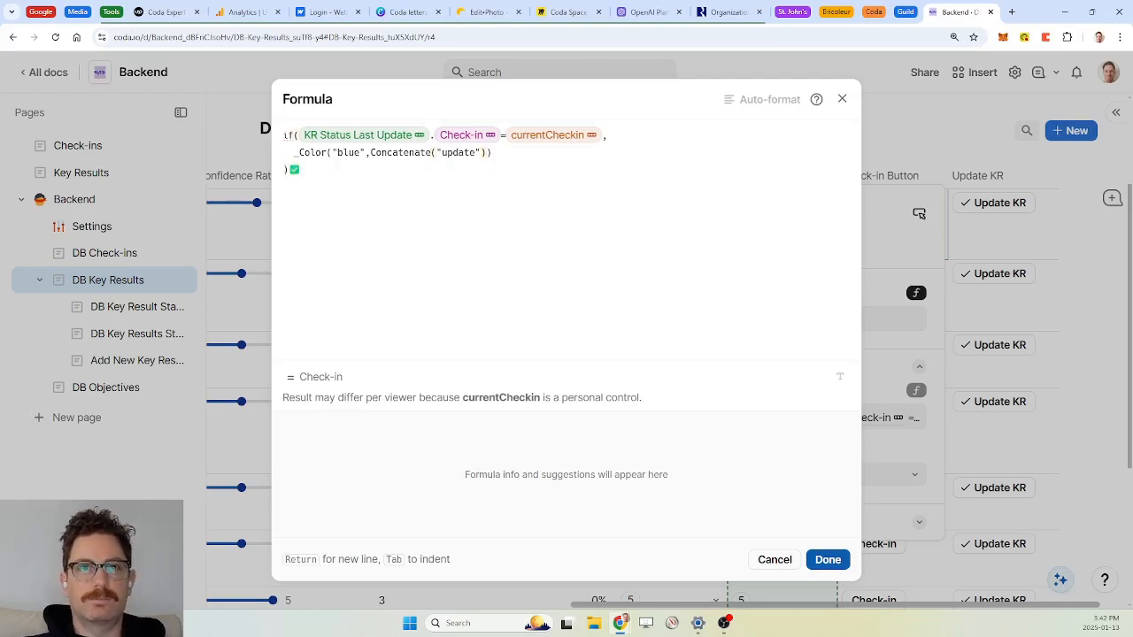
key("super+v")
scroll(400, 350, "down", 2)
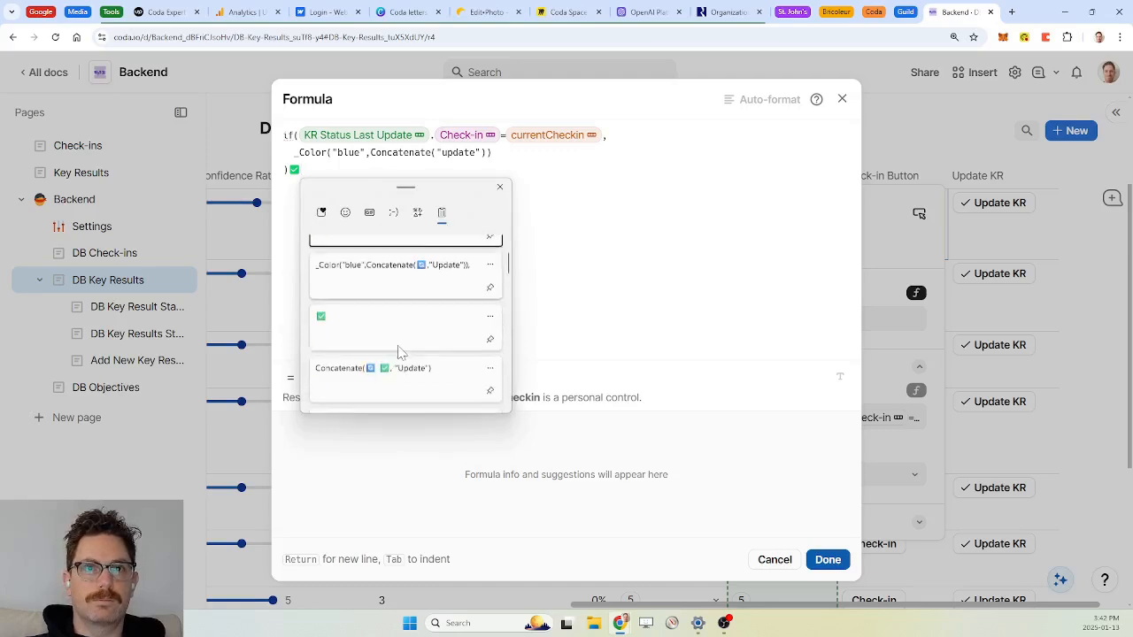
scroll(400, 349, "down", 2)
left_click(379, 361)
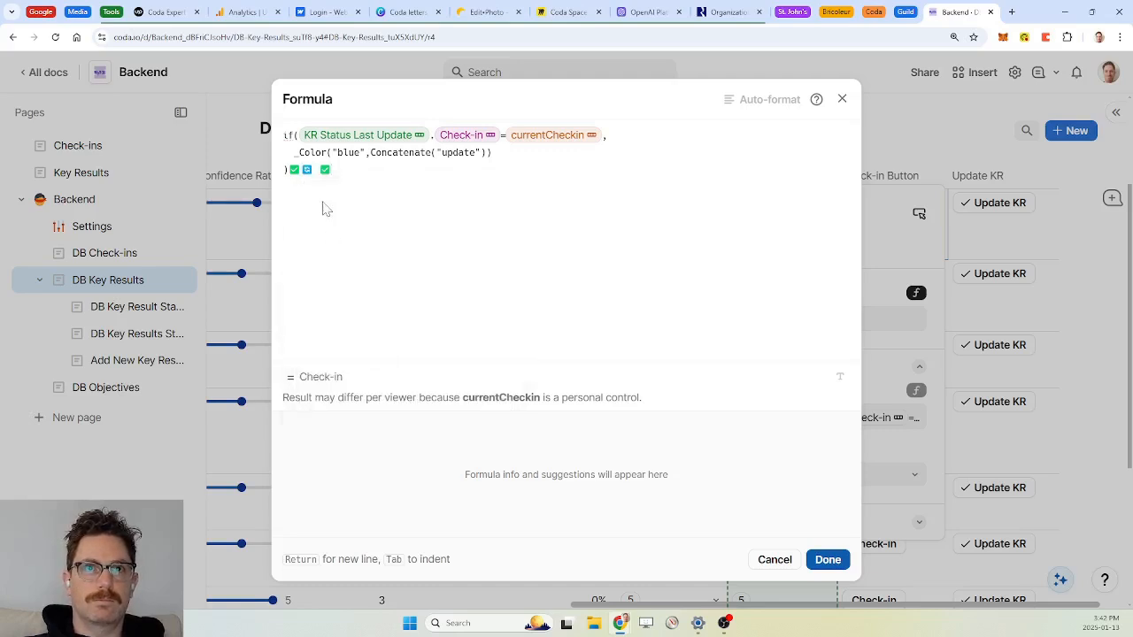
Step: Remove 🔄 from after the closing parenthesis and insert it as the first Concatenate() argument before "update"
key("Left")
key("Left")
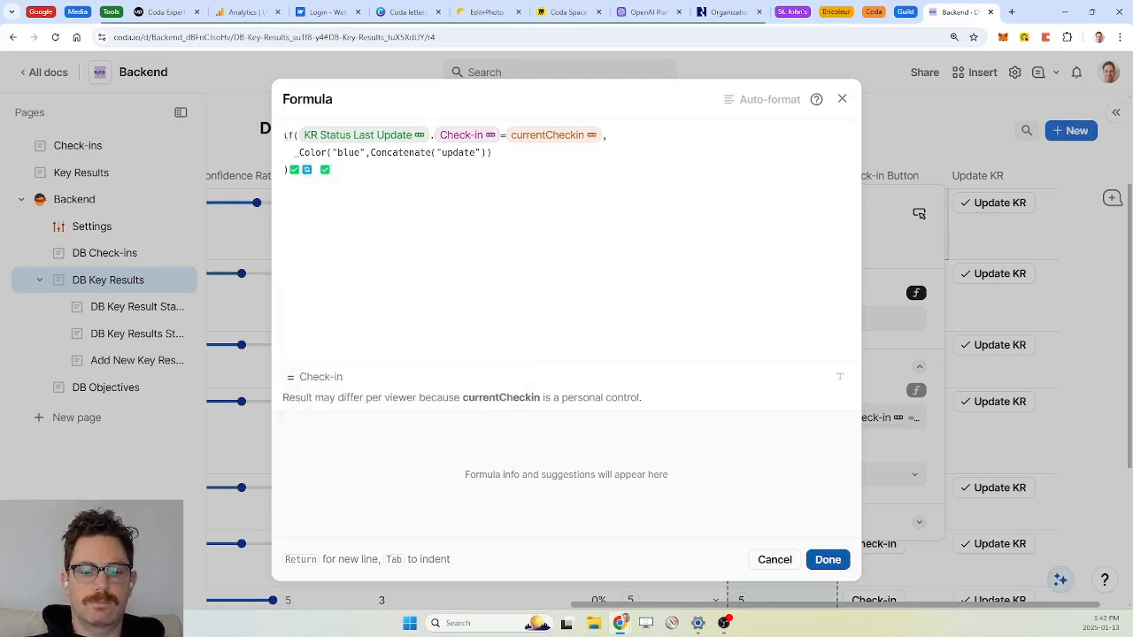
key("BackSpace")
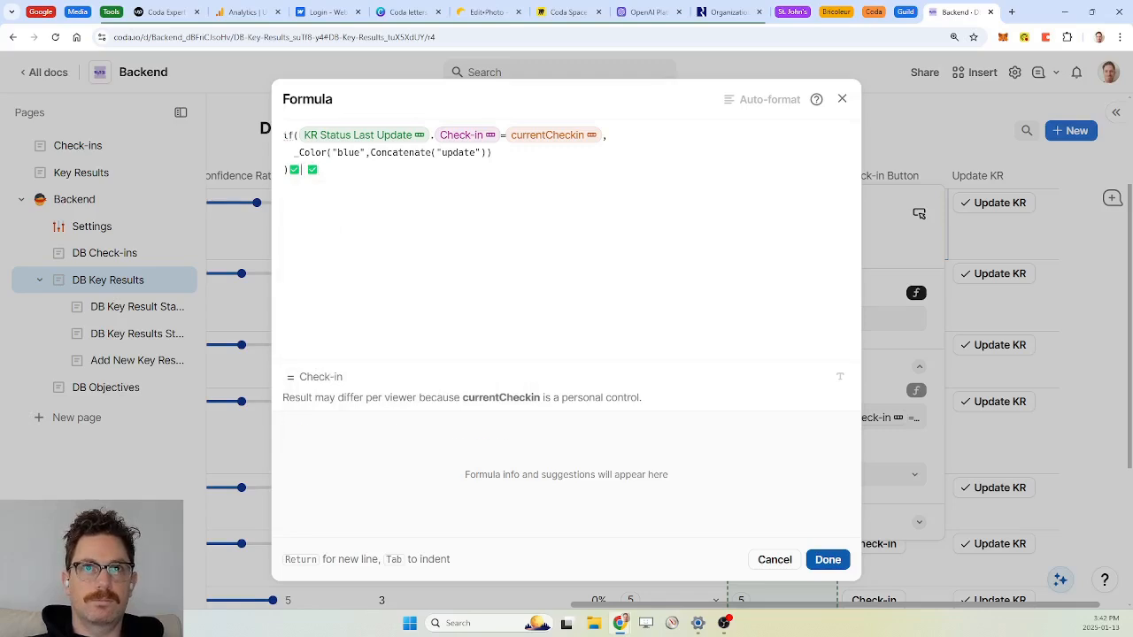
left_click(437, 153)
type("🔄")
type(",")
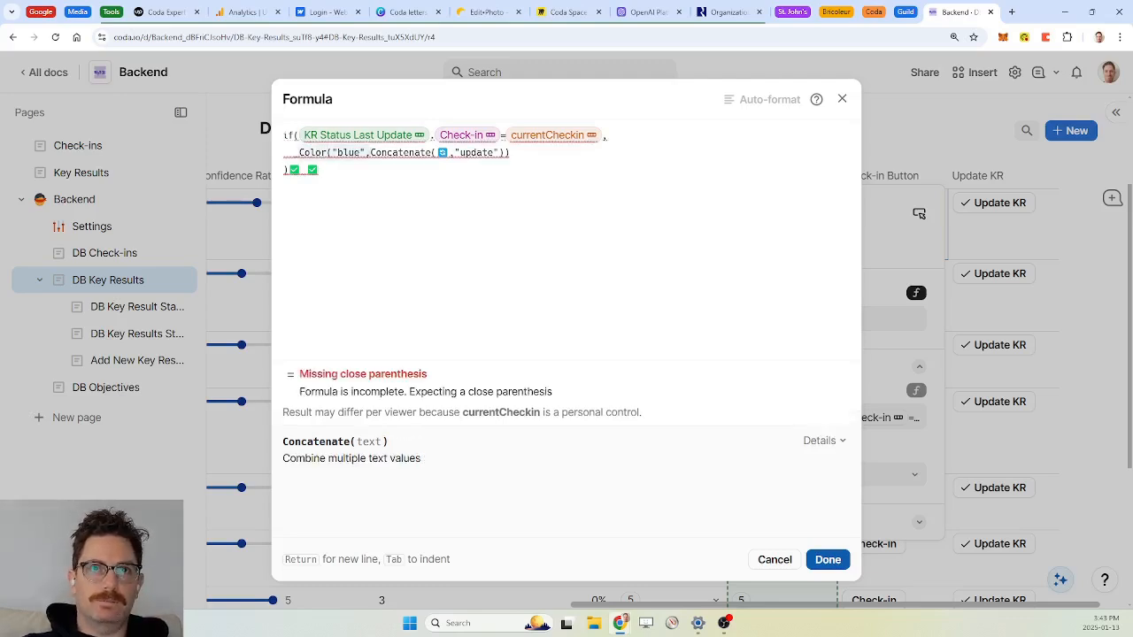
Step: Strip the _Color() wrapper so the line reads Concatenate(🔄,"update"), and delete the leftover ✅ emojis after the closing parenthesis
key("BackSpace")
key("BackSpace")
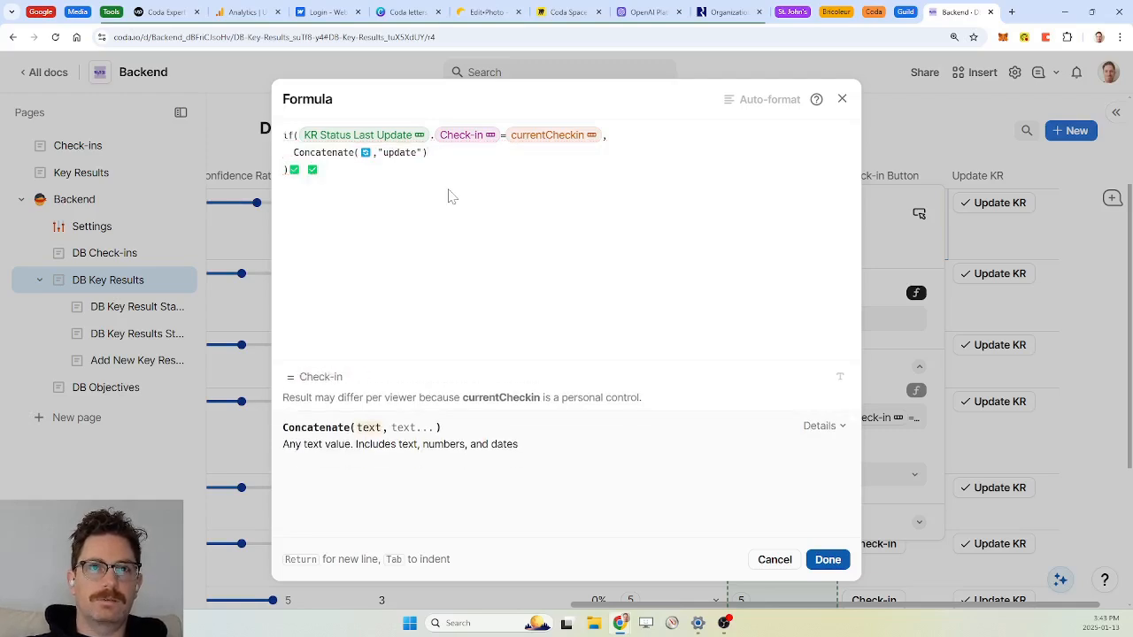
type(",")
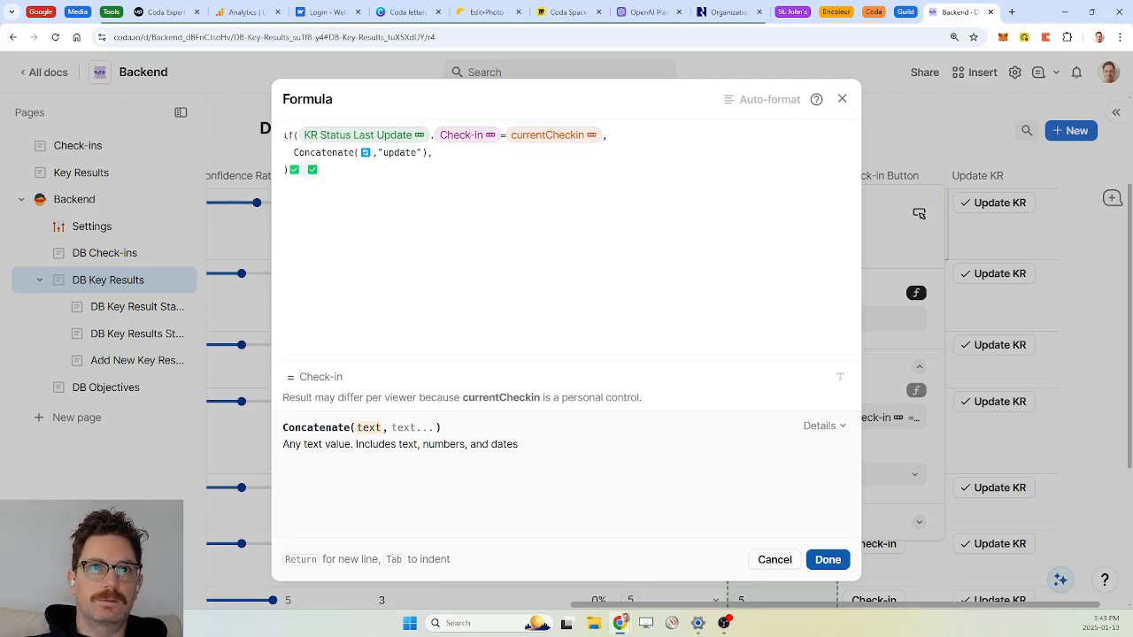
key("Delete")
key("BackSpace")
key("Home")
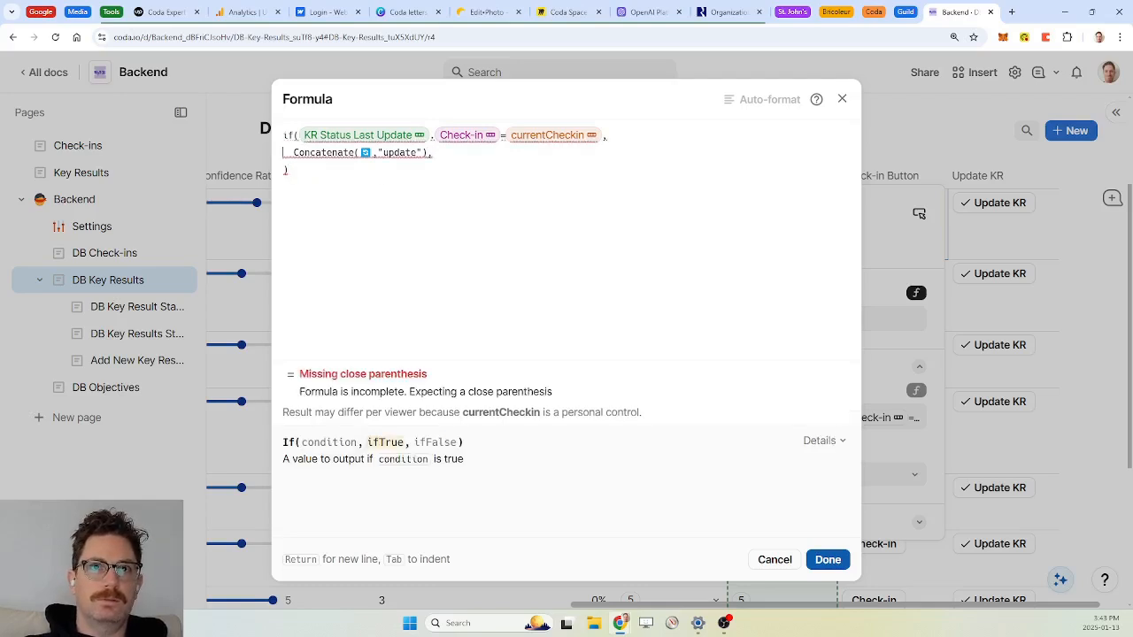
Step: Enclose the 🔄 emoji in double quotes inside Concatenate()
key("Right")
key("Right")
key("Down")
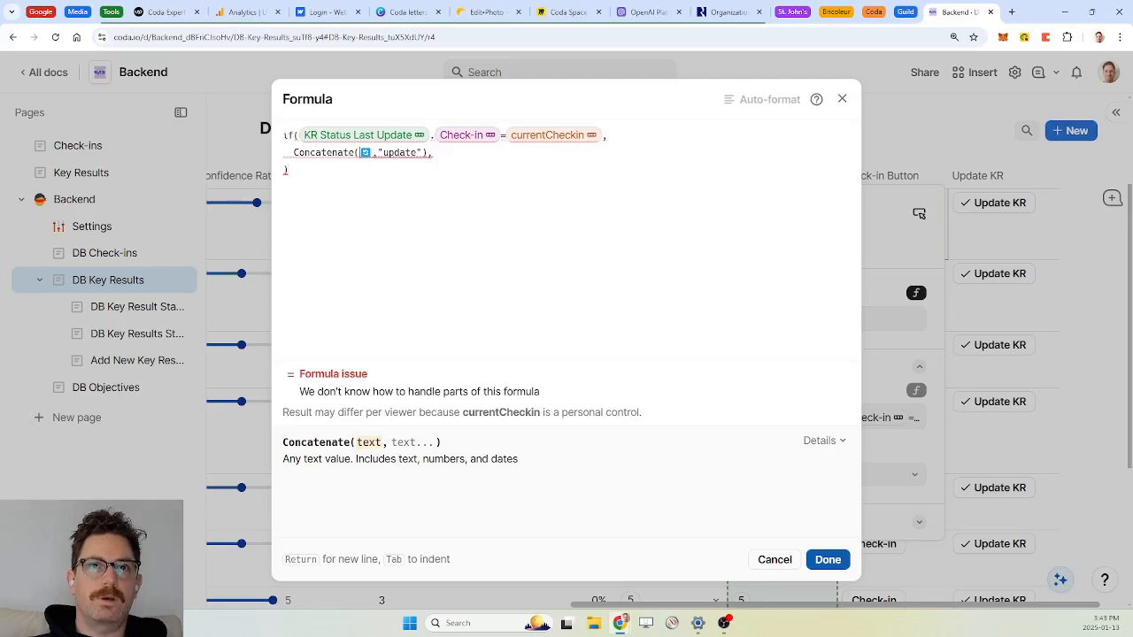
type("\"🔄")
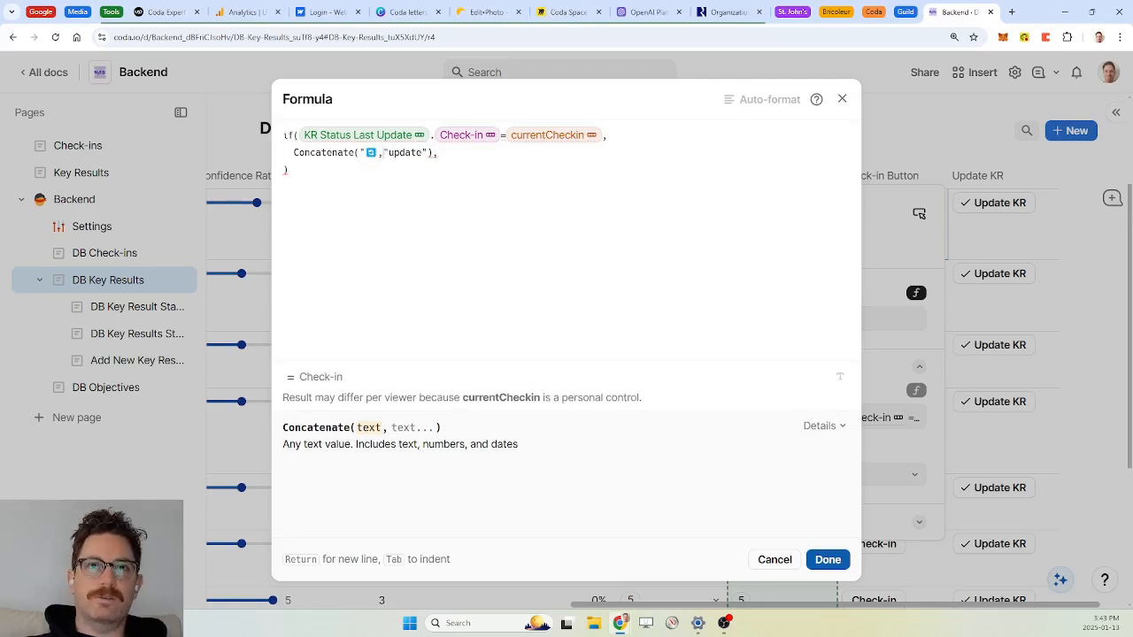
type("\"")
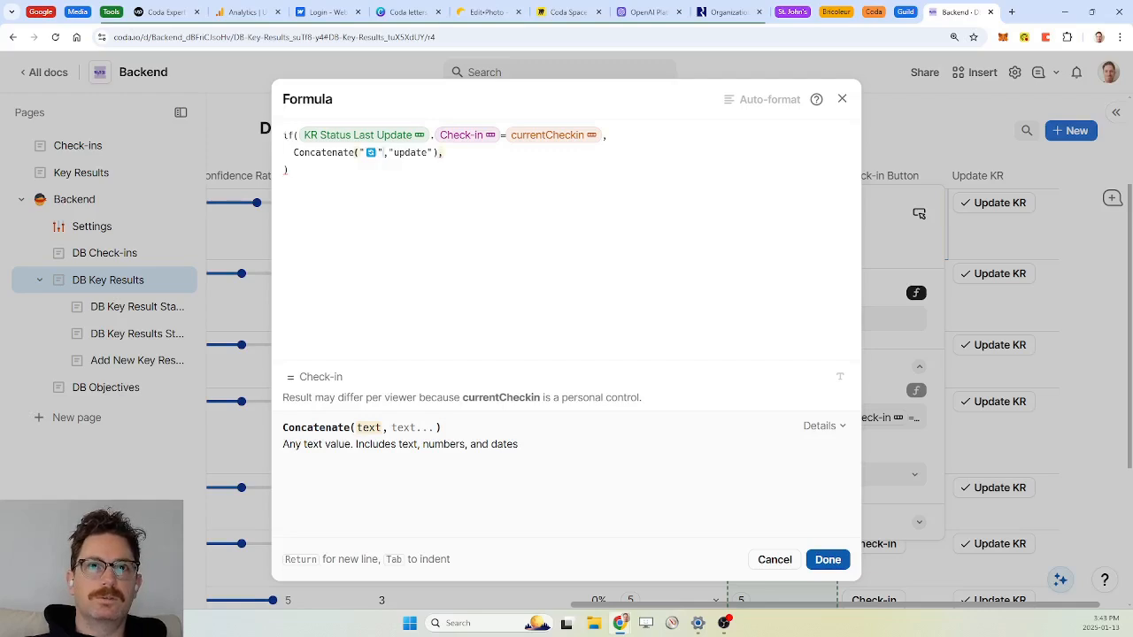
Step: Wrap the Concatenate() call in _Color() so the line reads _Color("blue",Concatenate("🔄","update")),
left_click(299, 152)
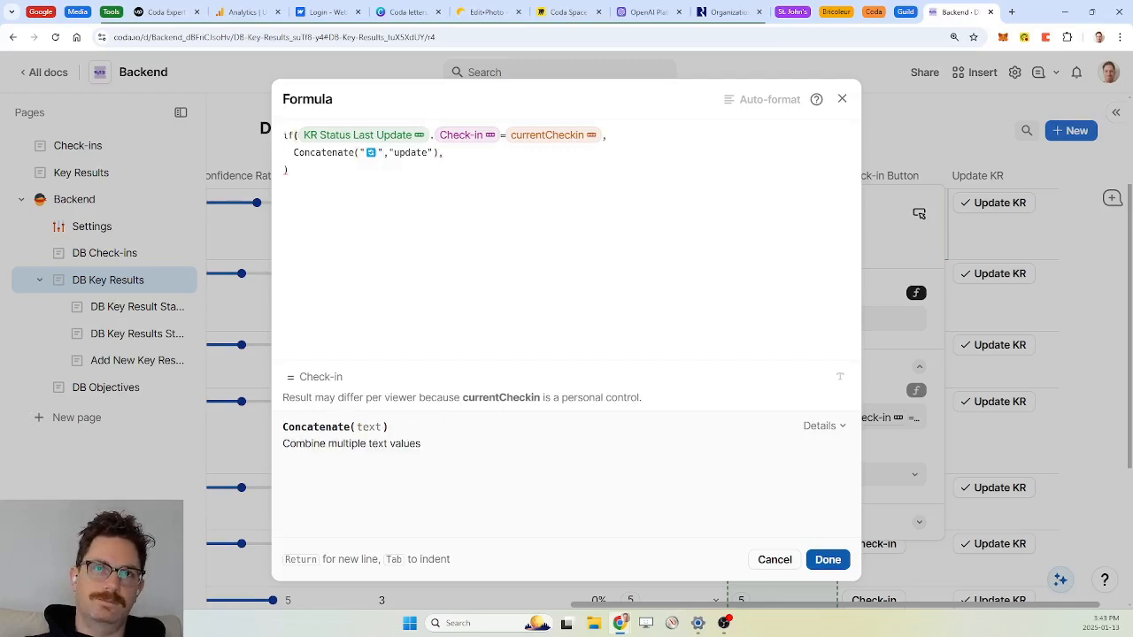
key("Tab")
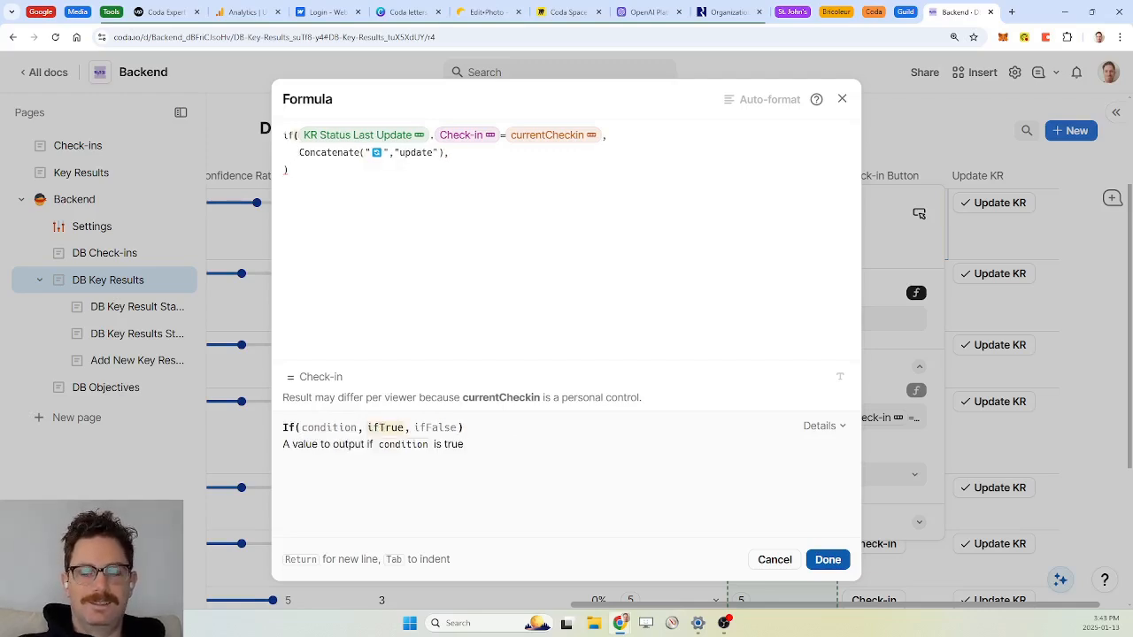
type("Color ")
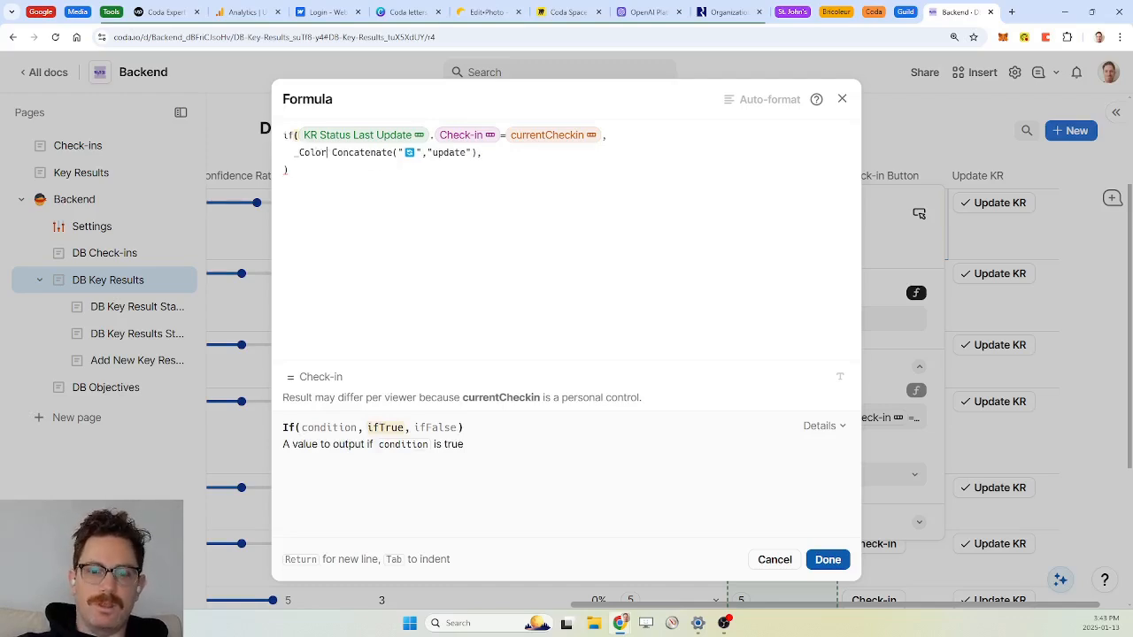
type("(\"blue\"")
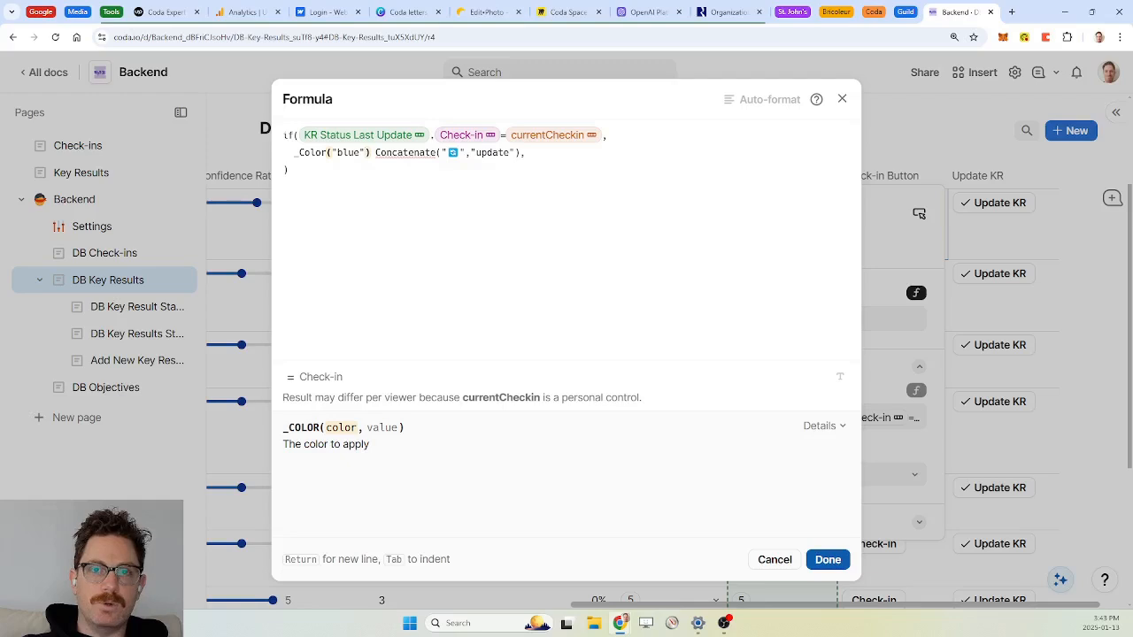
type(",")
key("Delete")
key("Delete")
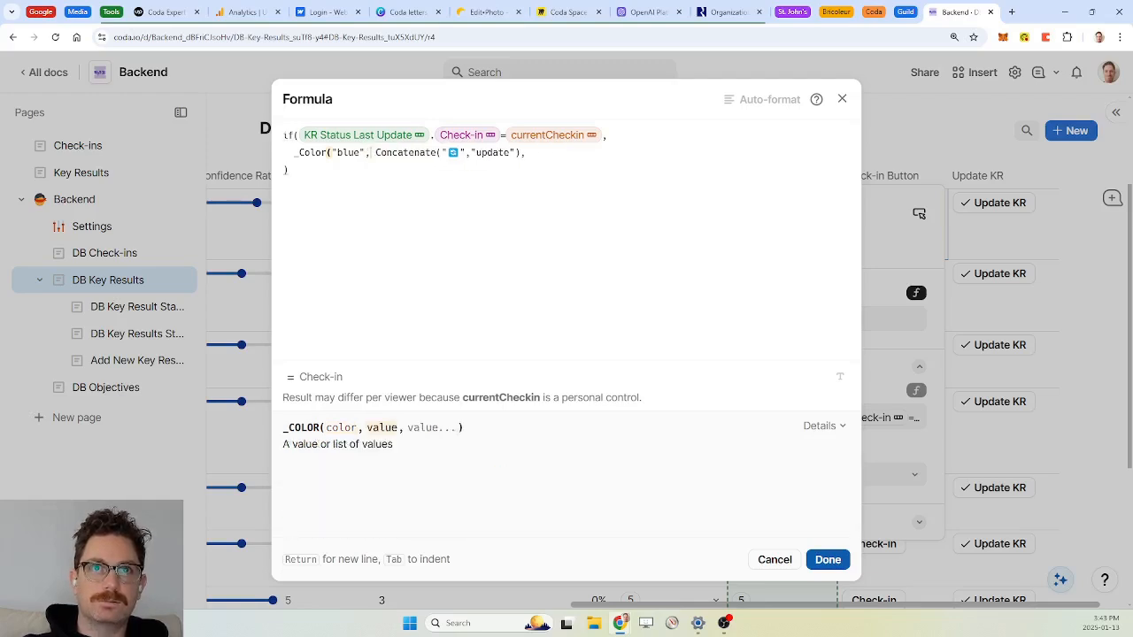
key("End")
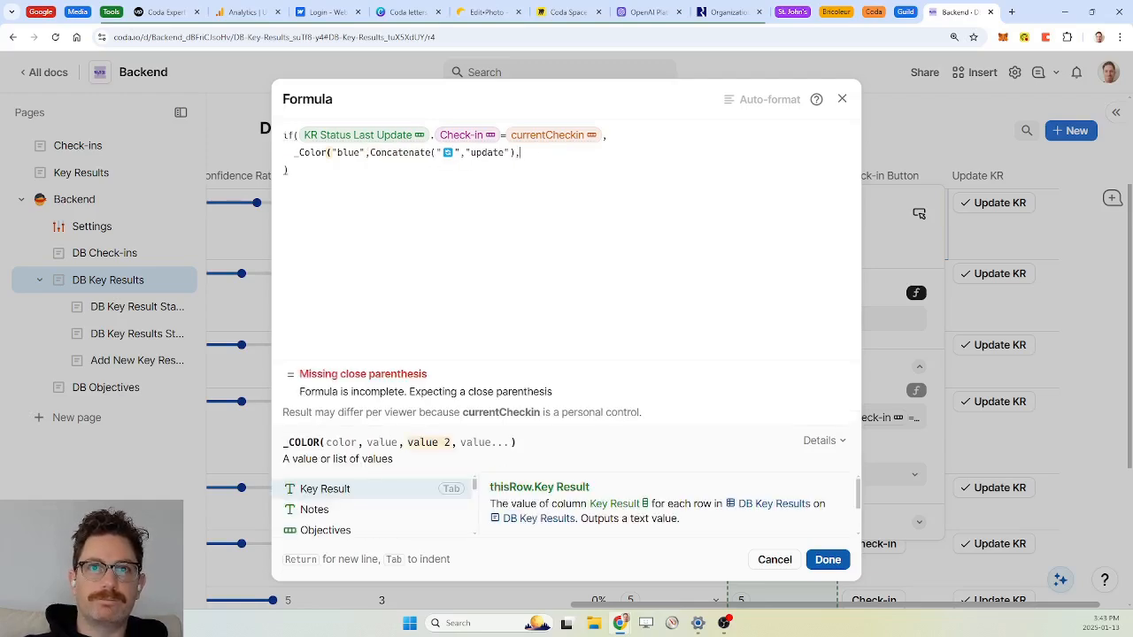
key("Left")
type(")")
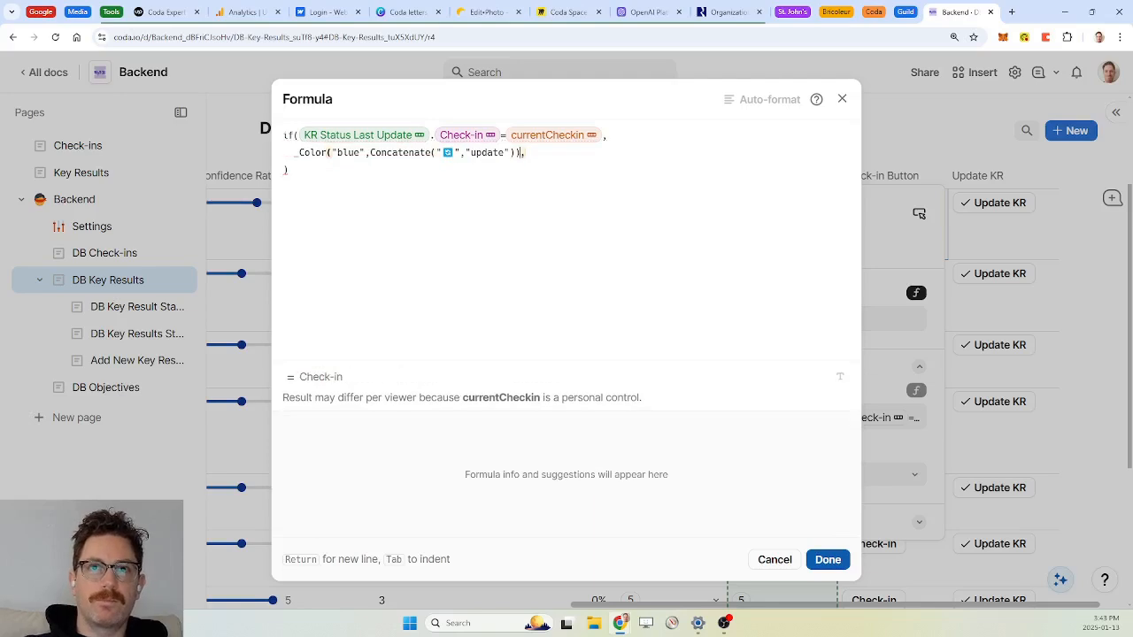
Step: Duplicate the _Color("blue",Concatenate("🔄","update")), line directly below itself as the If() false value
key("End")
key("Return")
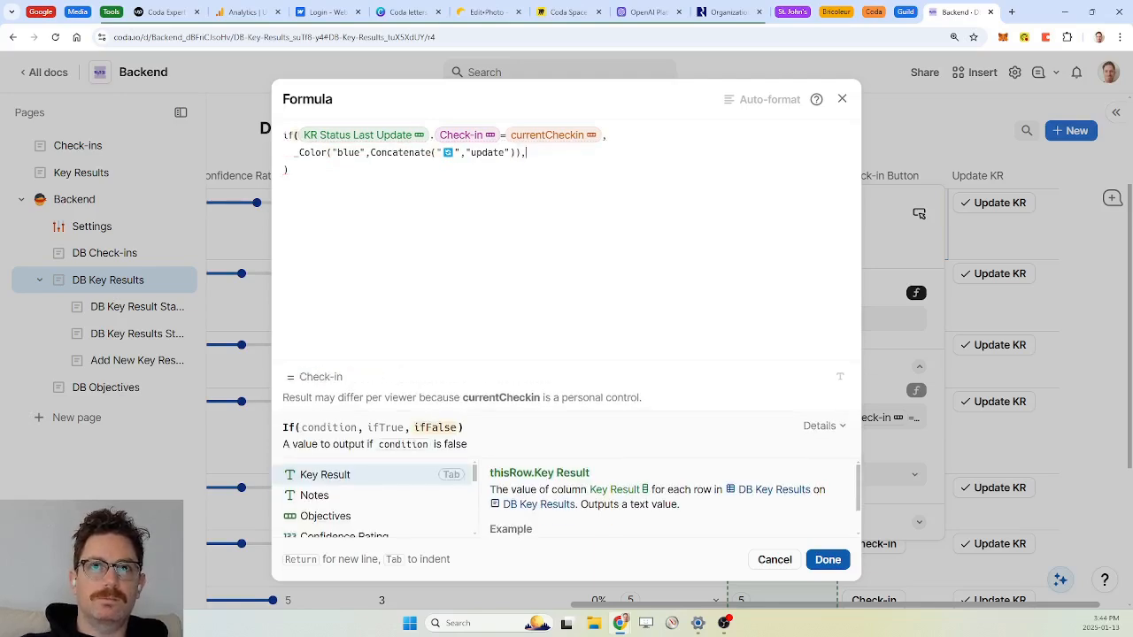
left_click_drag(527, 153, 294, 154)
key("ctrl+c")
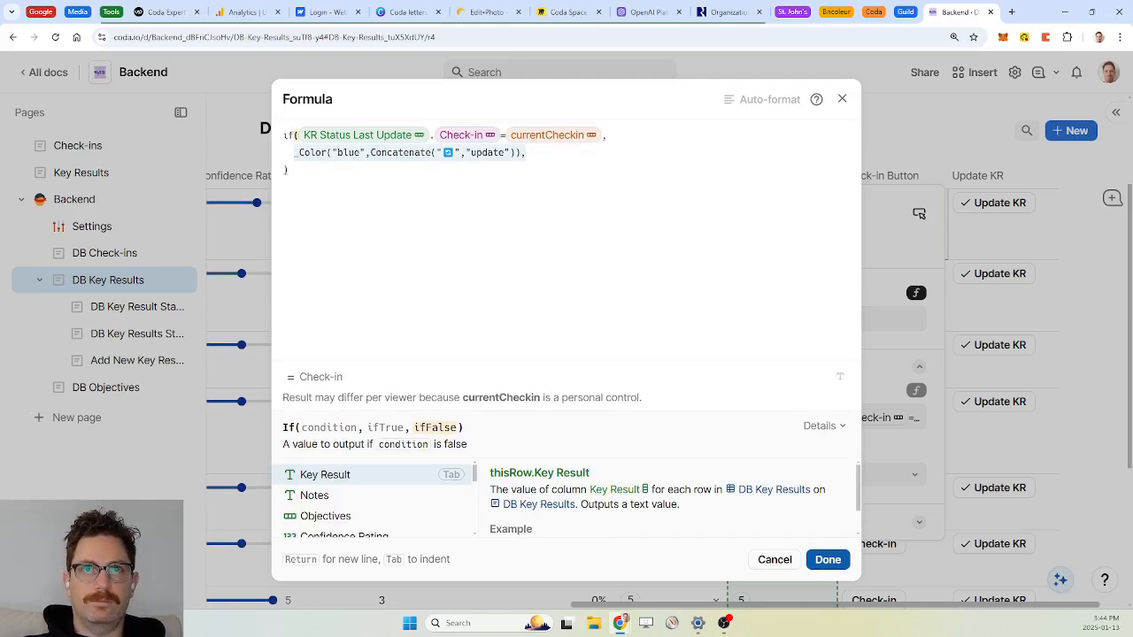
key("Right")
key("Return")
key("ctrl+v")
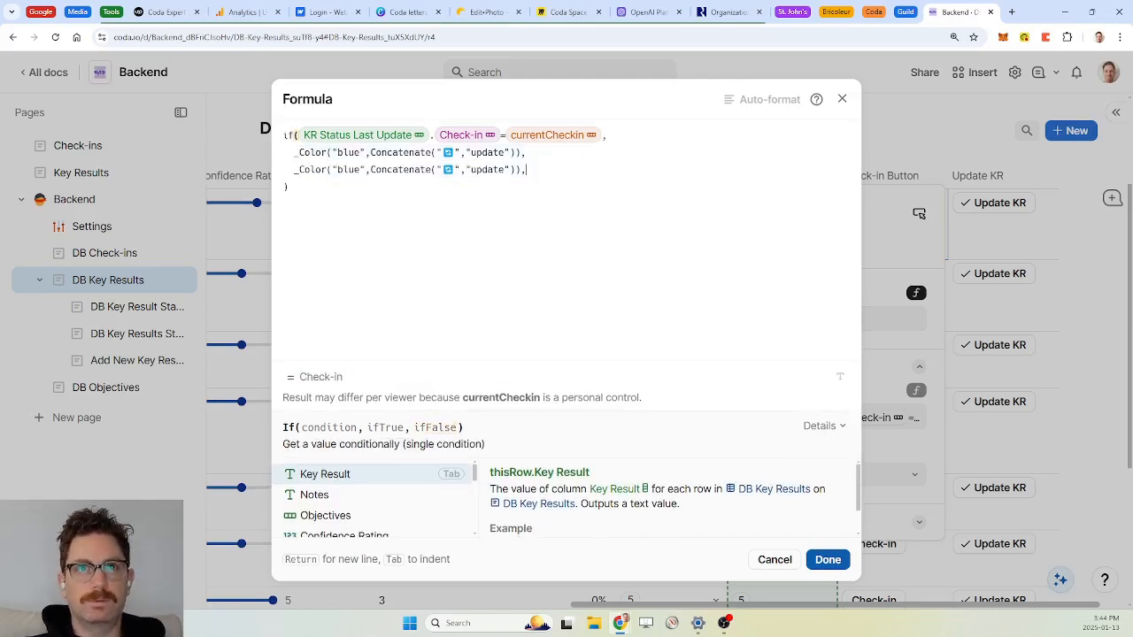
Step: Change the color in the second _Color() line to "green"
left_click(354, 170)
key("BackSpace")
key("BackSpace")
key("BackSpace")
key("BackSpace")
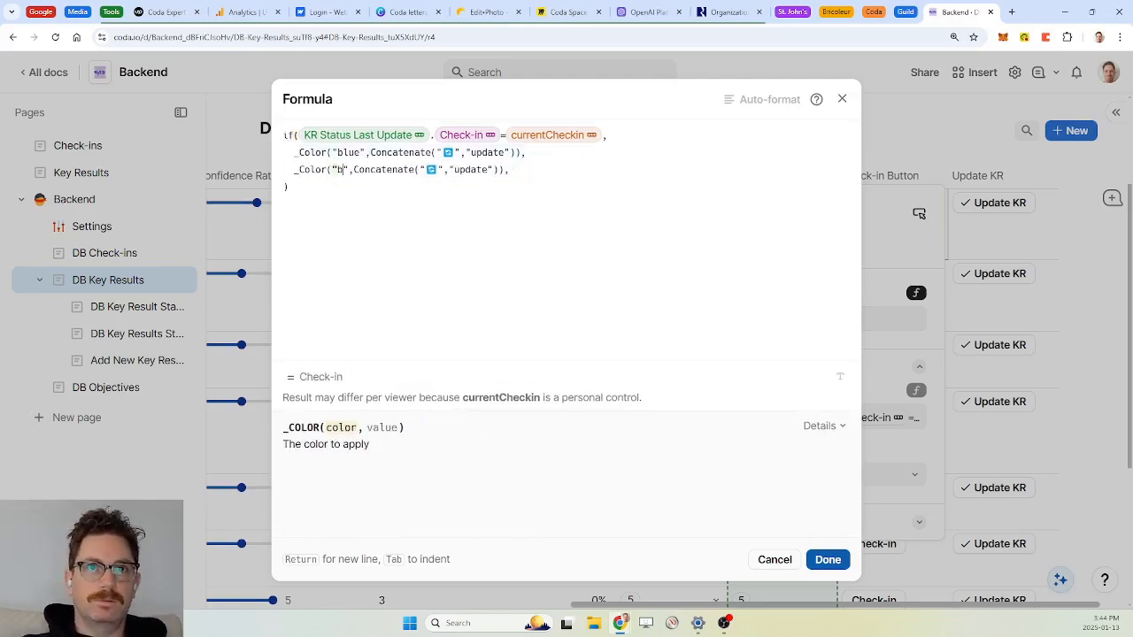
type("green")
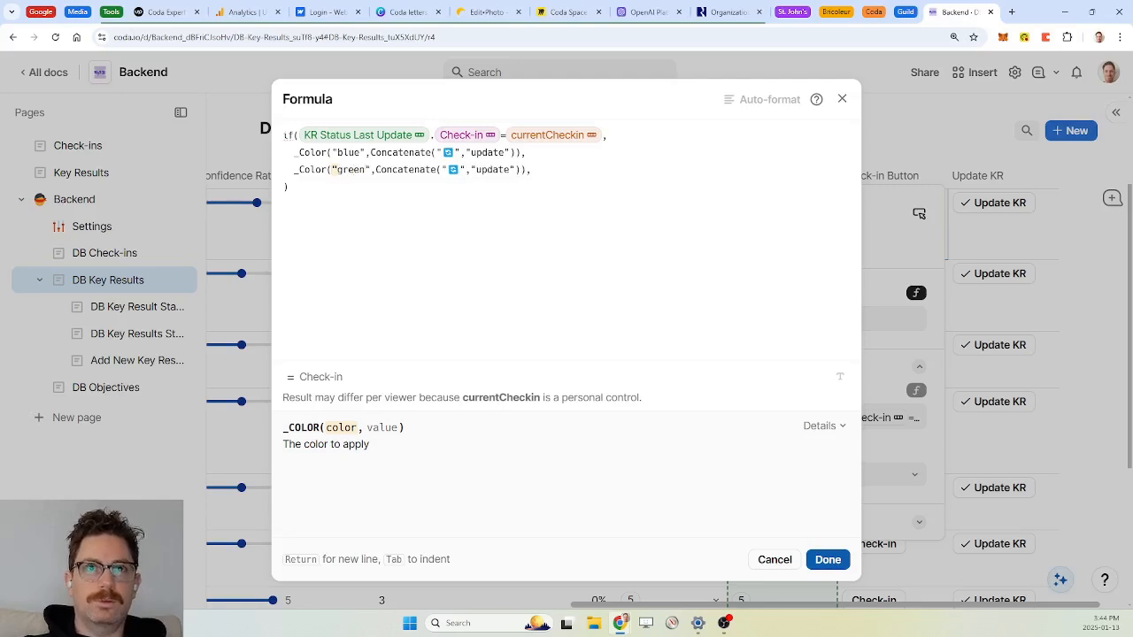
Step: Replace the emoji in the "green" line with ✅ from the clipboard history
left_click(421, 170)
left_click(460, 170)
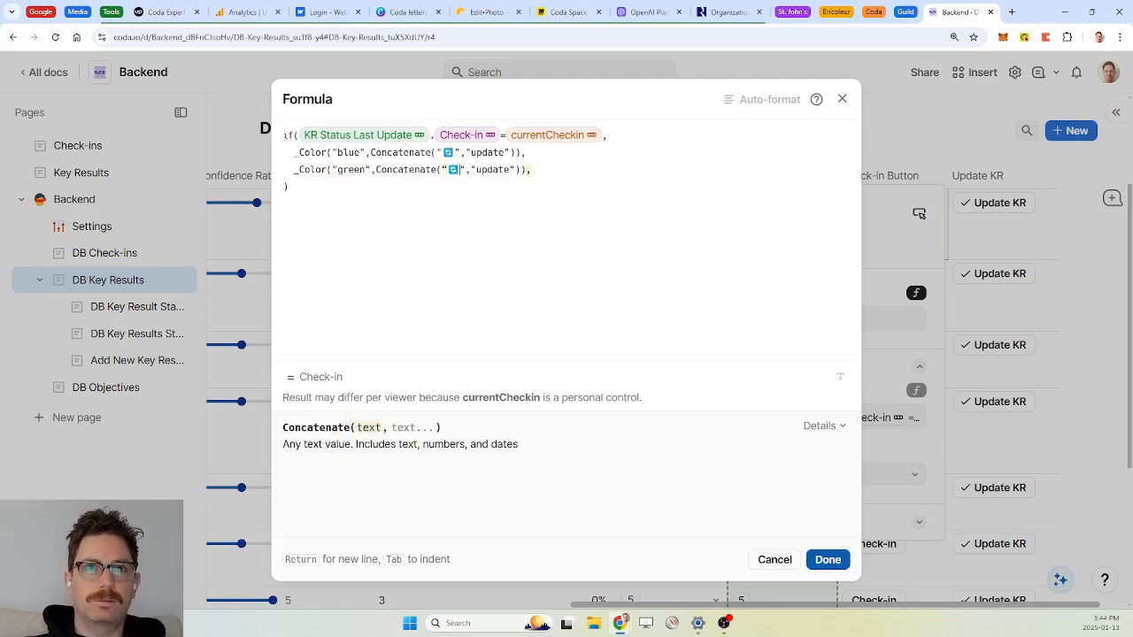
key("super+v")
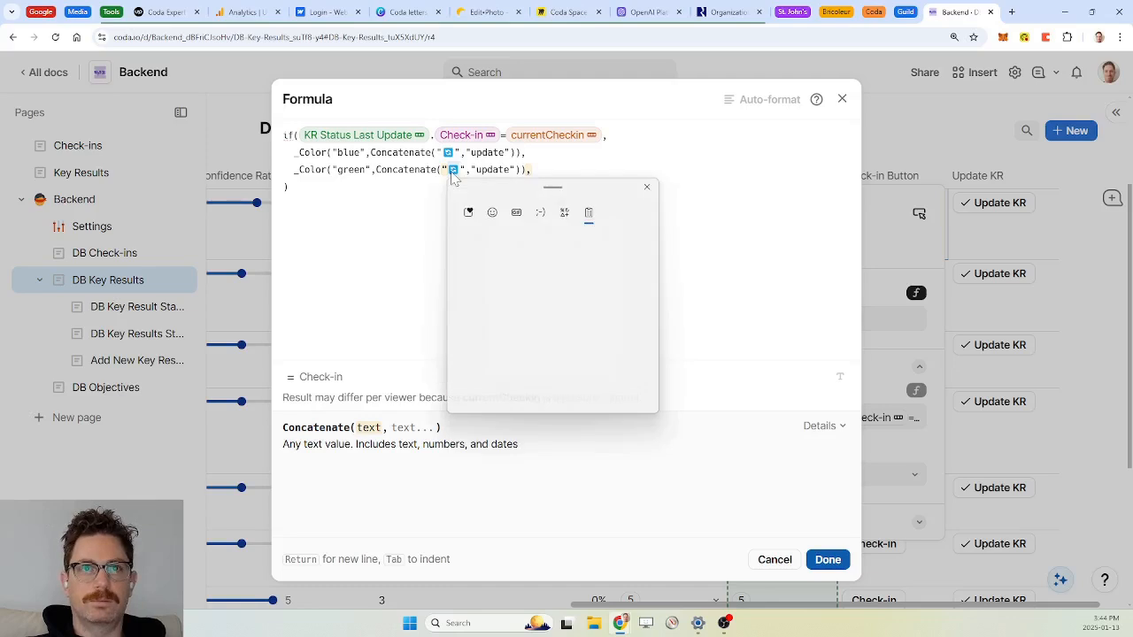
left_click(509, 381)
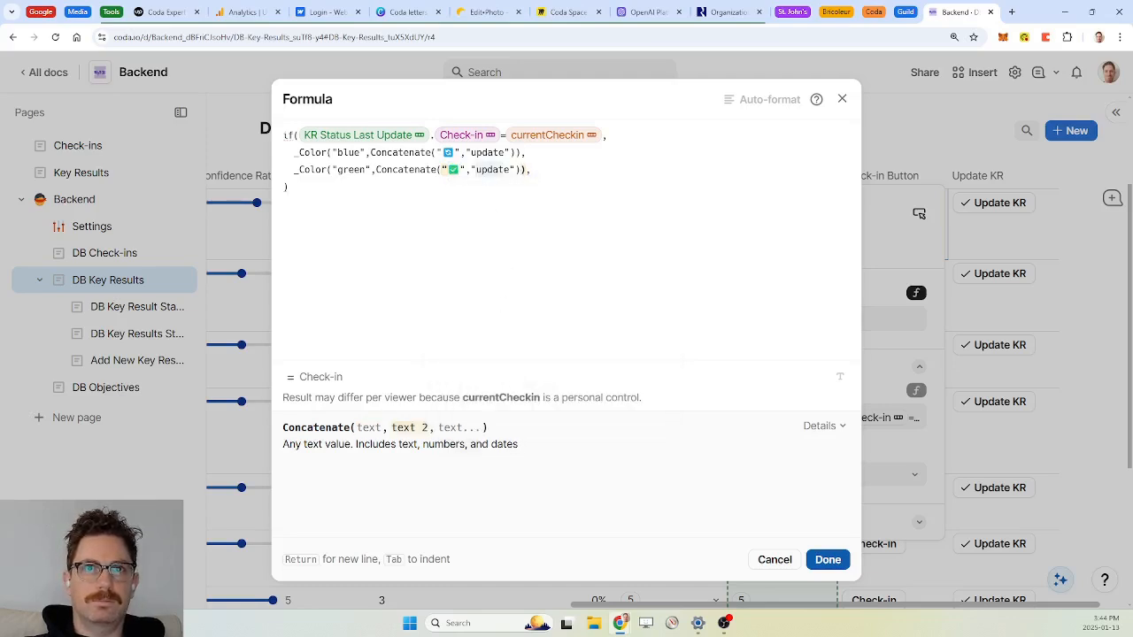
Step: Replace the text "update" in the "green" line with "check-in"
key("Delete")
key("Delete")
key("Delete")
key("Delete")
key("Delete")
key("Delete")
key("Delete")
key("Delete")
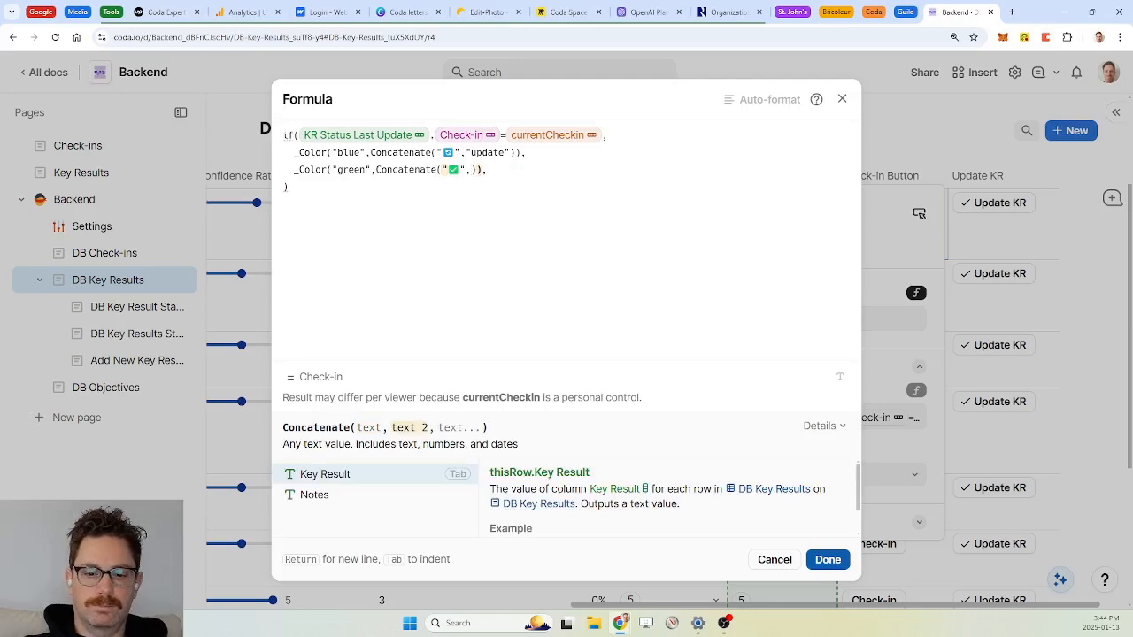
type("\"check")
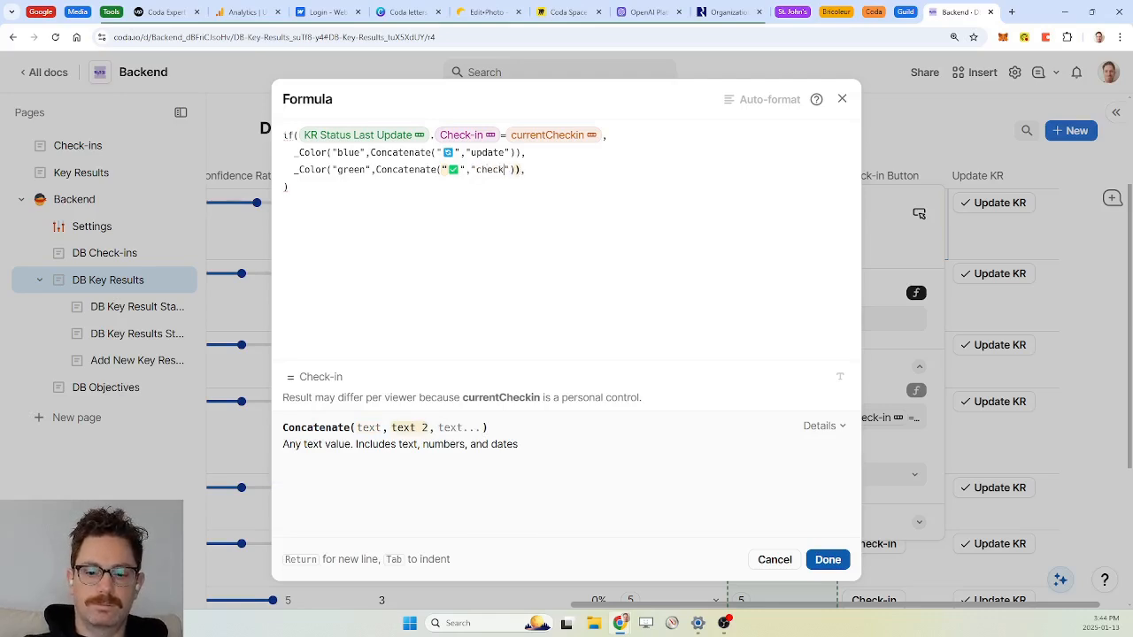
type("-in")
Step: Delete the trailing comma after the "green" line and save the label formula
left_click(509, 210)
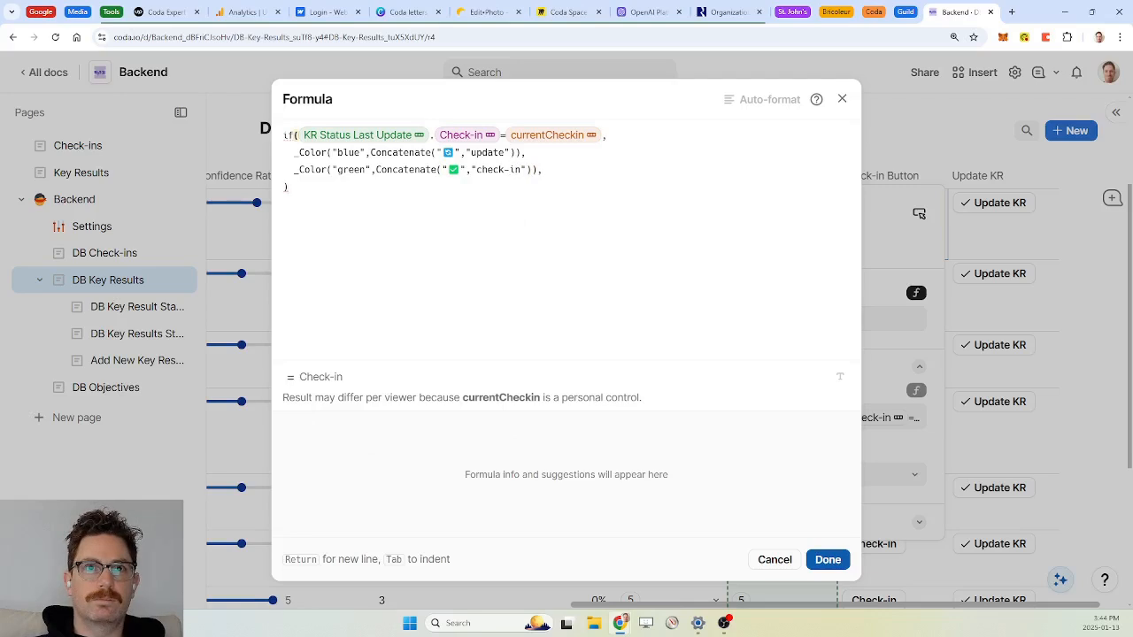
left_click(559, 170)
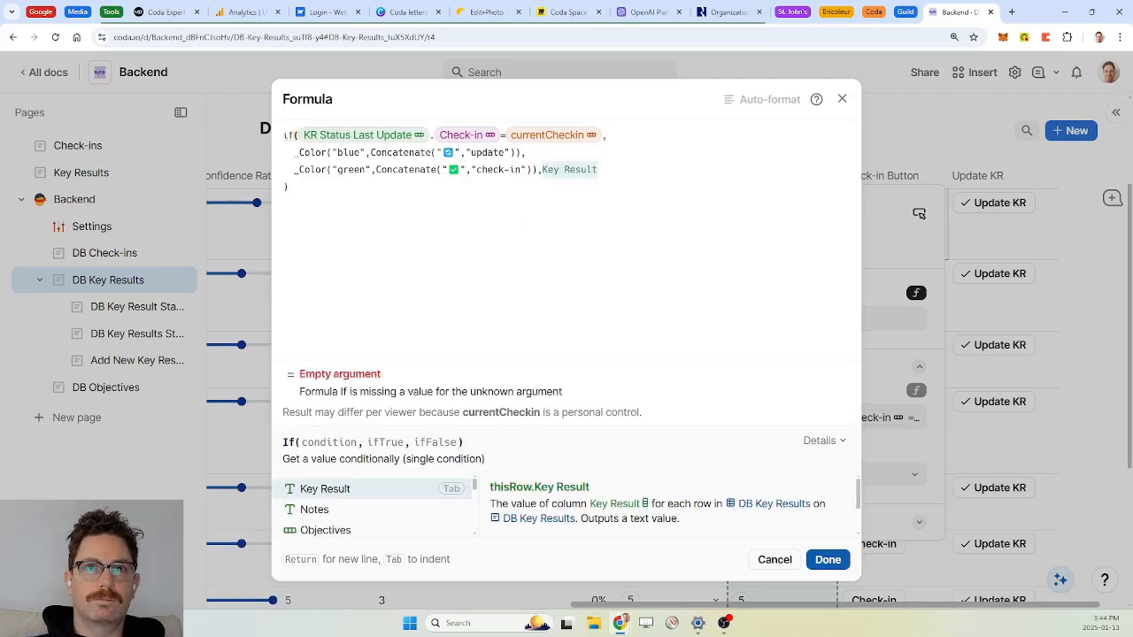
key("BackSpace")
left_click(564, 220)
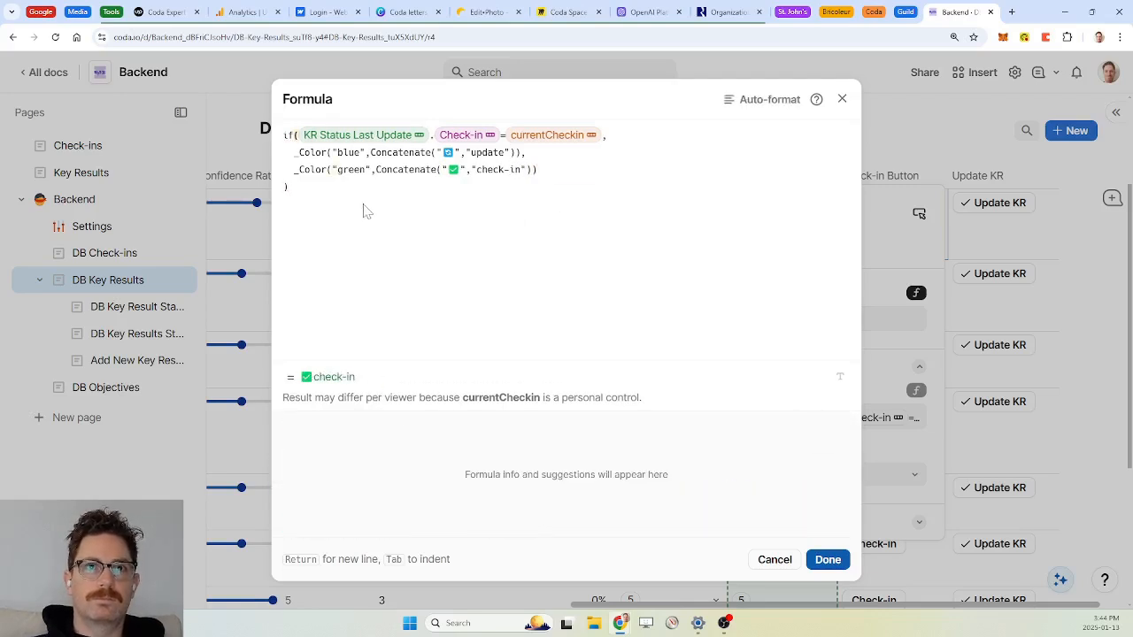
left_click(827, 559)
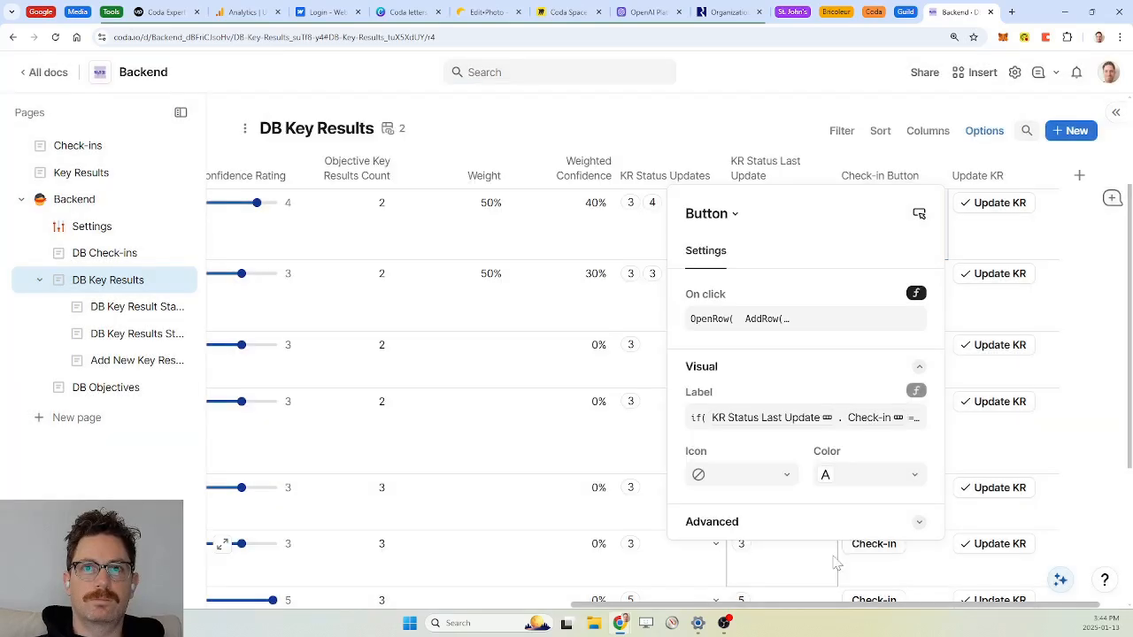
Step: Reopen the Check-in Button's label formula and add a leading space inside the "update" and "check-in" texts
left_click(880, 180)
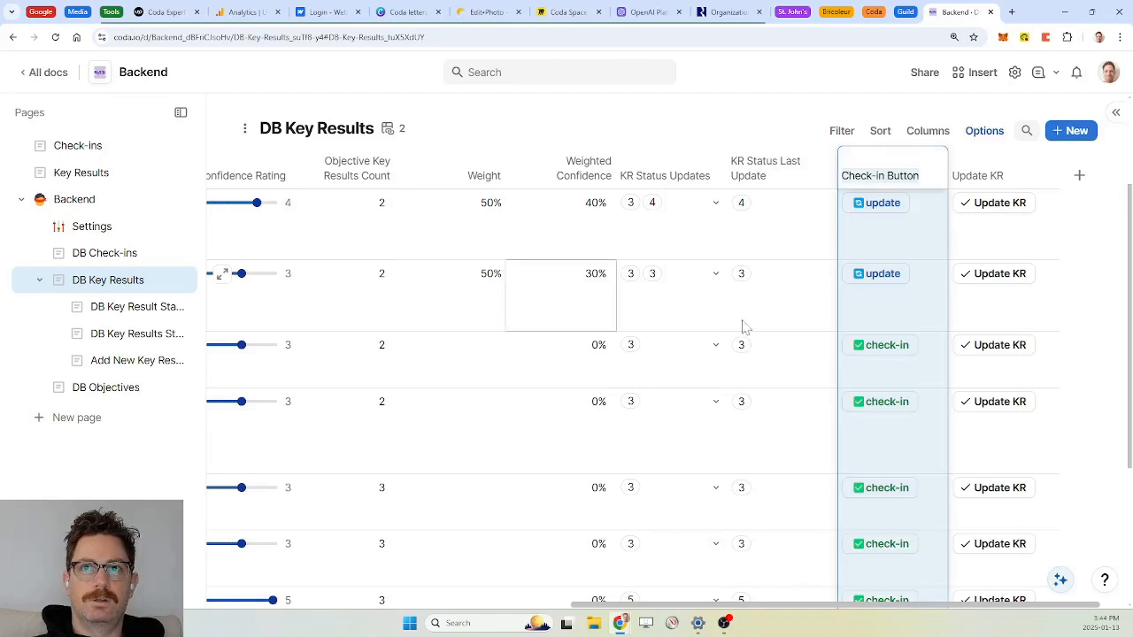
right_click(883, 205)
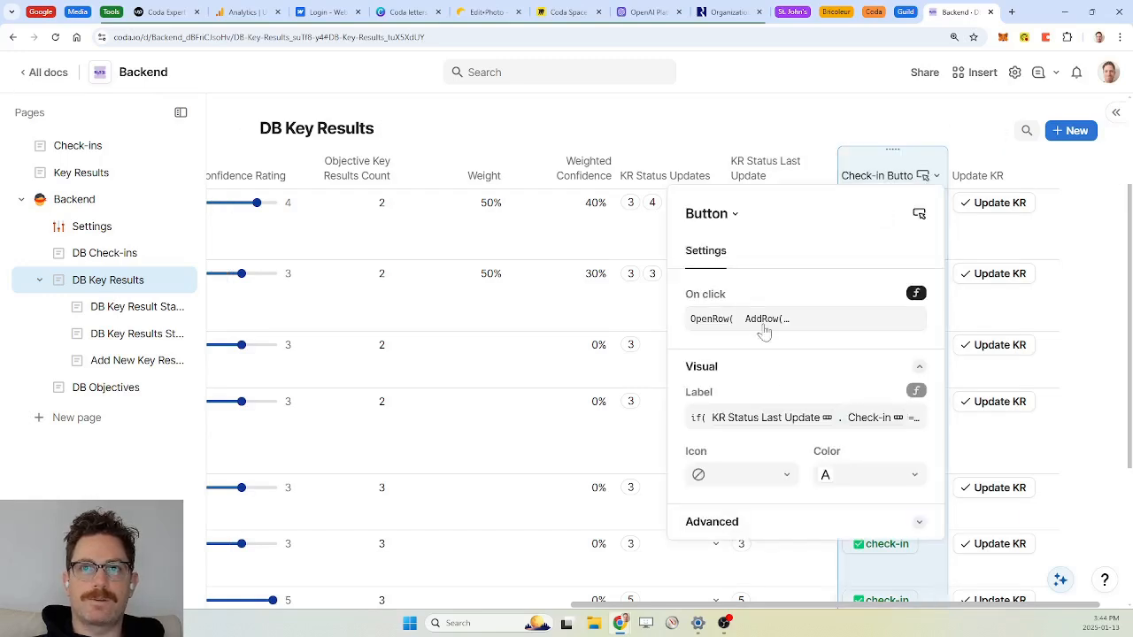
left_click(837, 421)
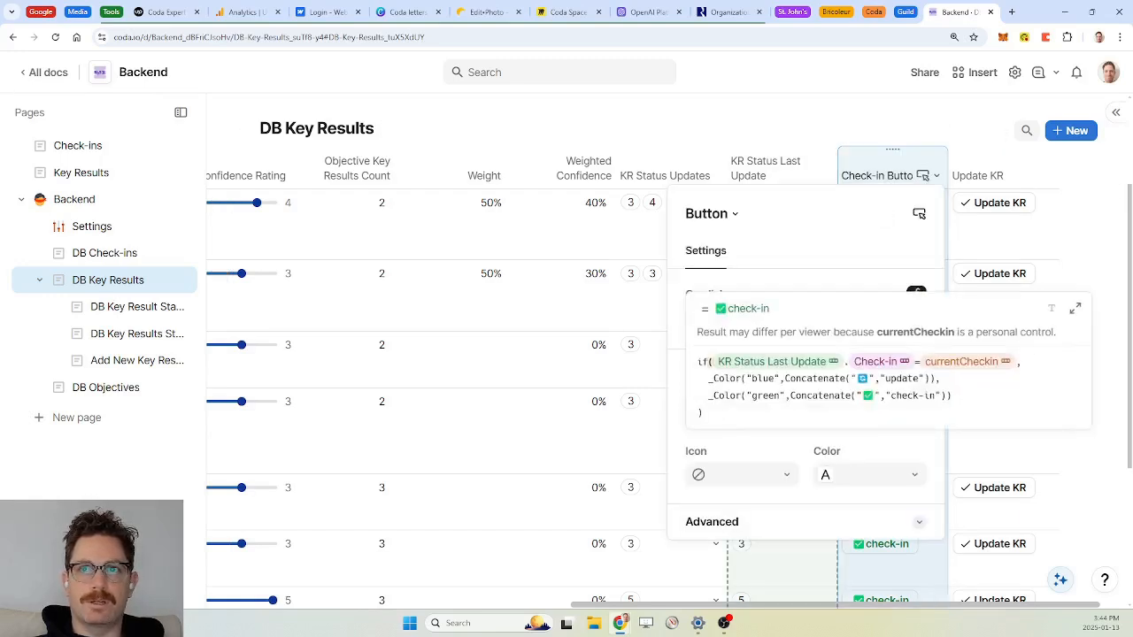
left_click(884, 378)
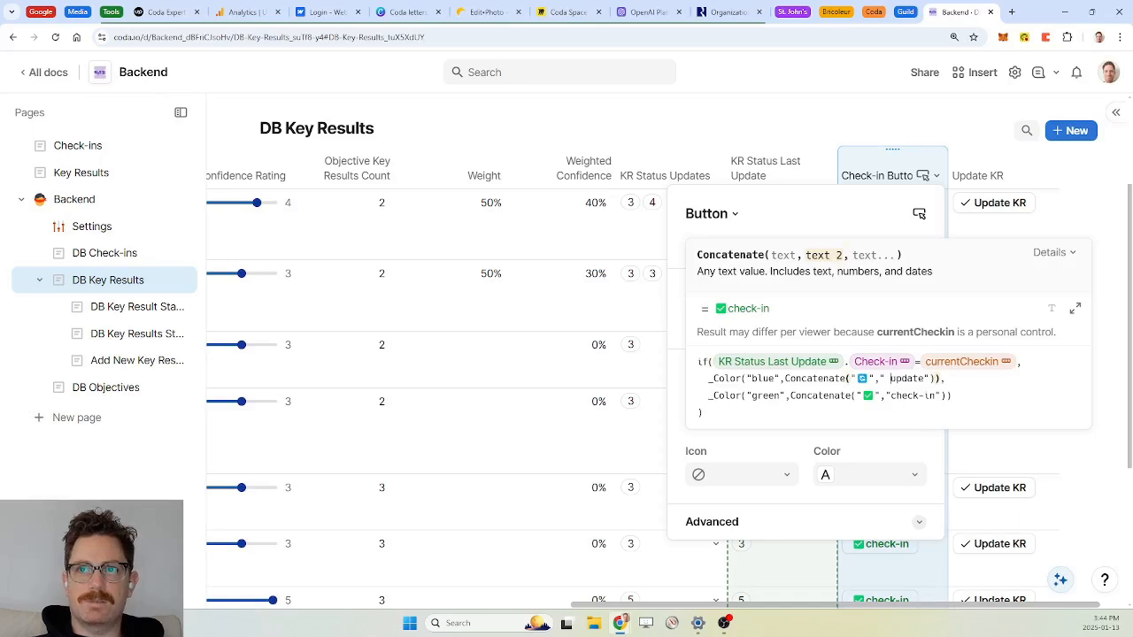
key("Down")
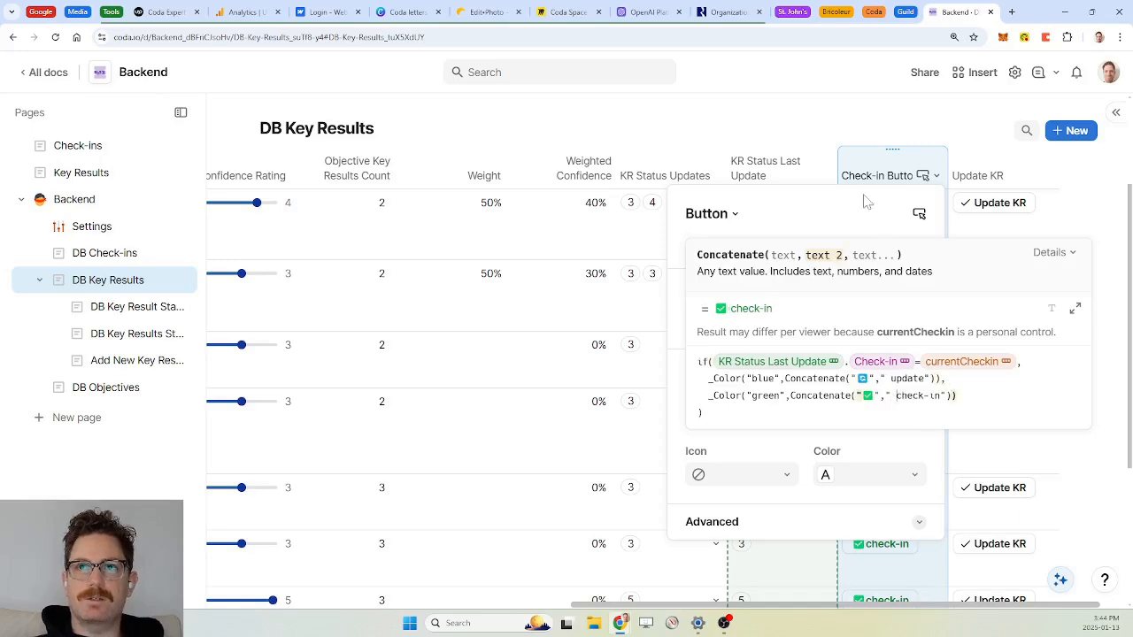
Step: Save the label formula, then reopen it to copy its condition comparing KR Status Last Update.Check-in with currentCheckin
left_click(829, 208)
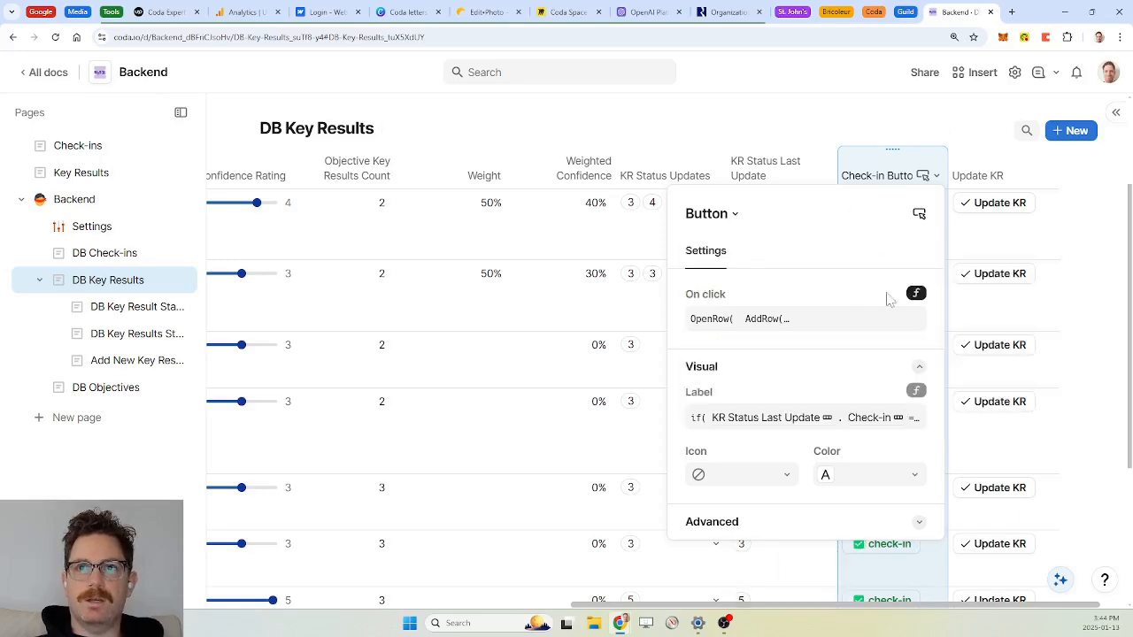
left_click(786, 319)
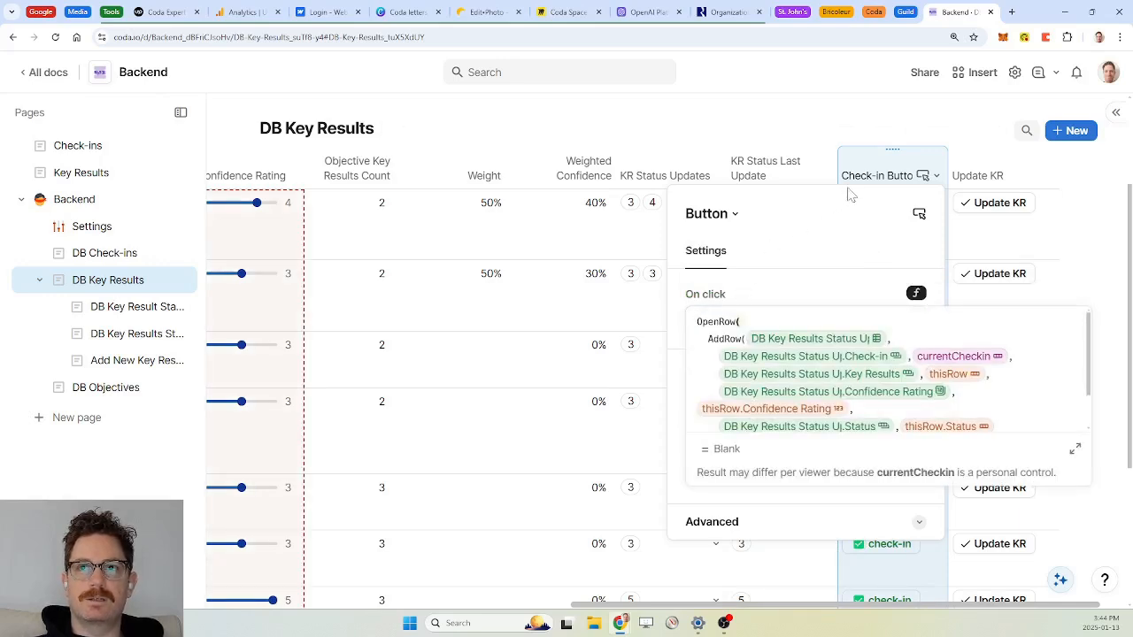
left_click(820, 249)
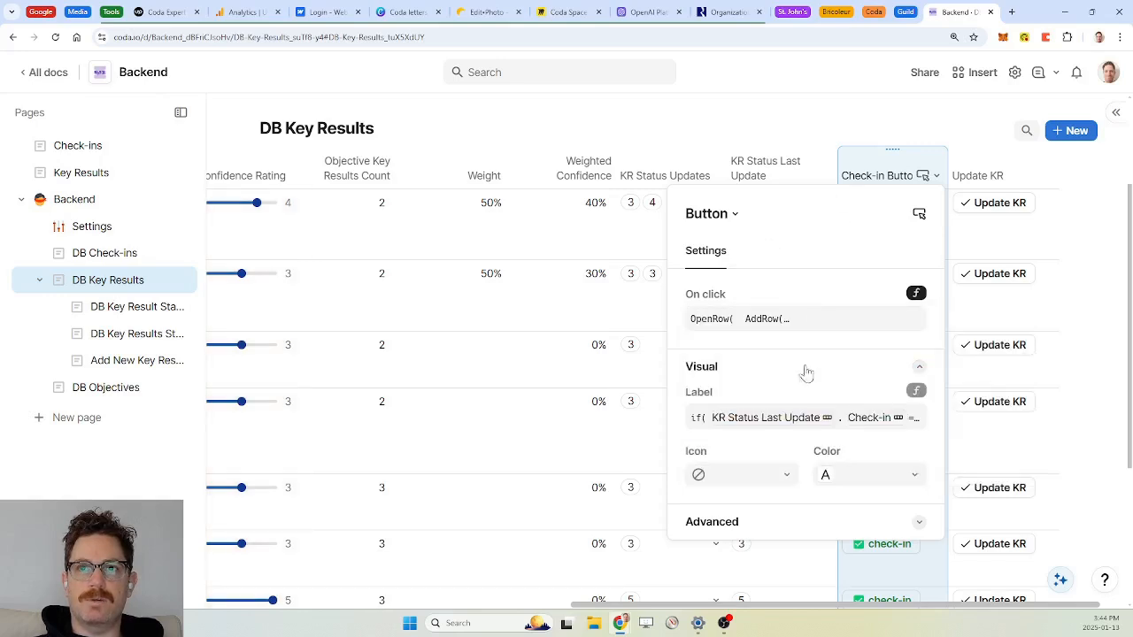
left_click(847, 425)
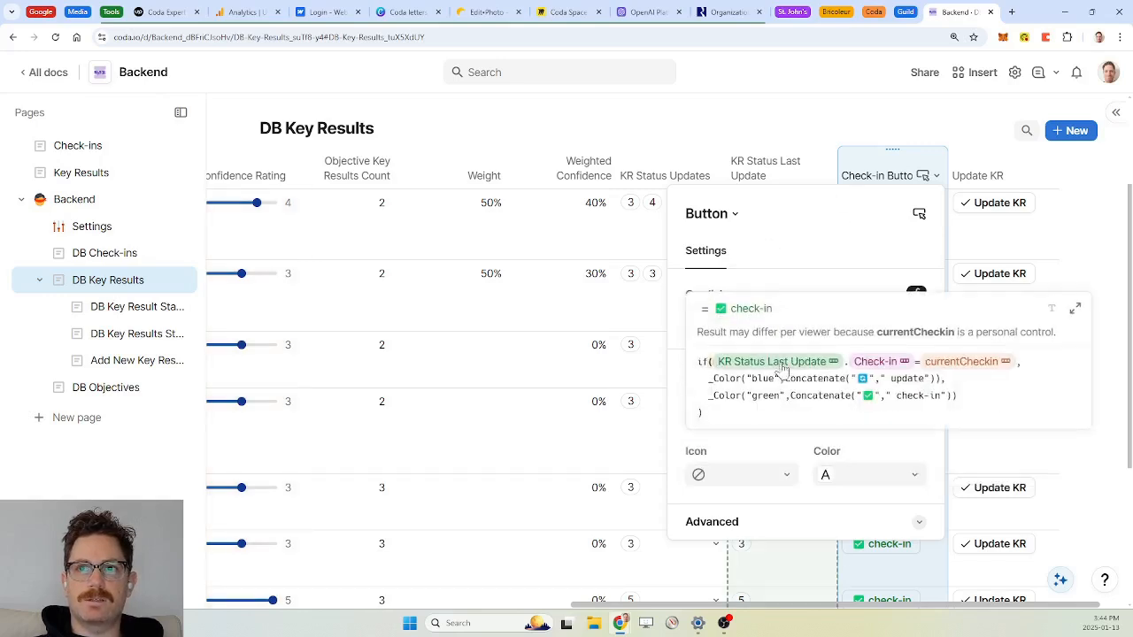
left_click_drag(1021, 362, 712, 365)
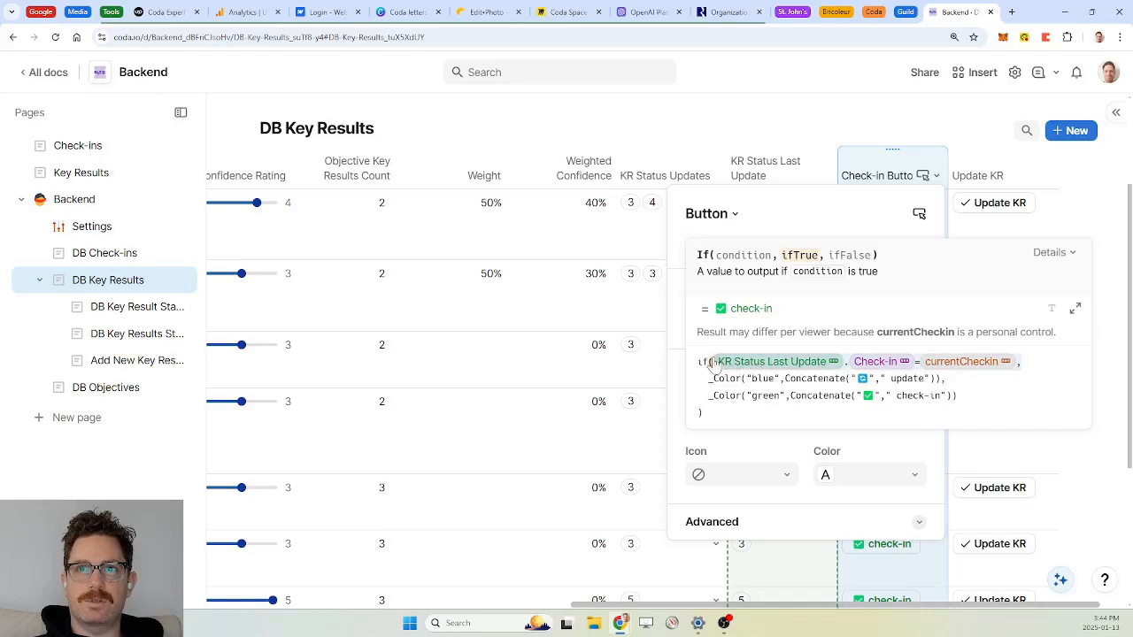
Step: In the enlarged On click formula editor, insert "if(KR Status Last Update.Check-in = currentCheckin," on a new line above the existing OpenRow
left_click(834, 218)
left_click(806, 319)
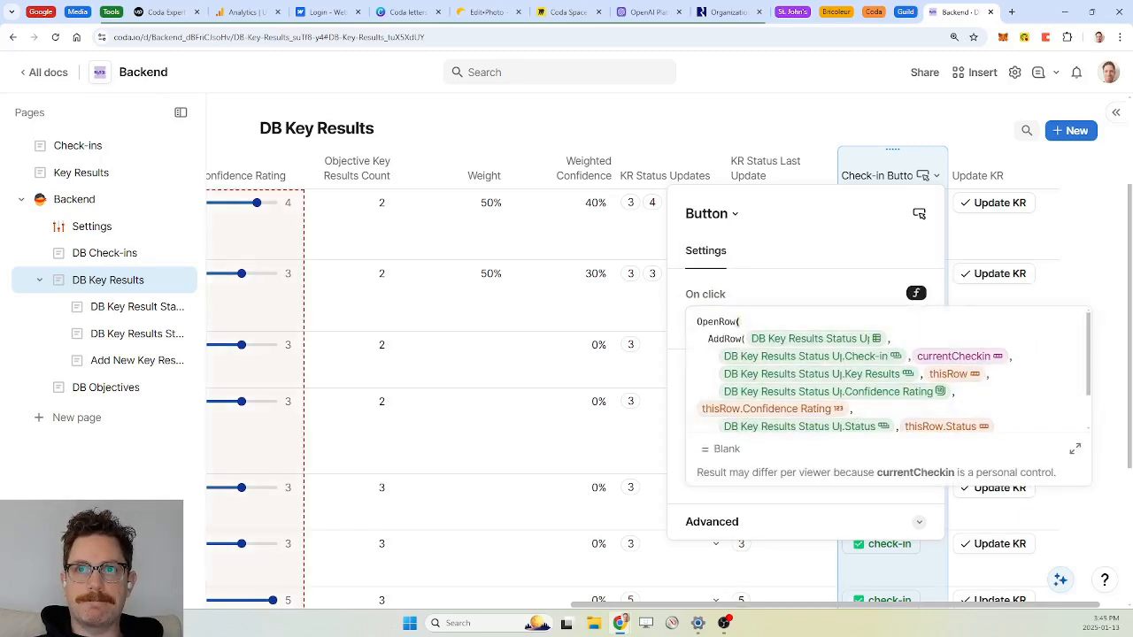
left_click(1072, 448)
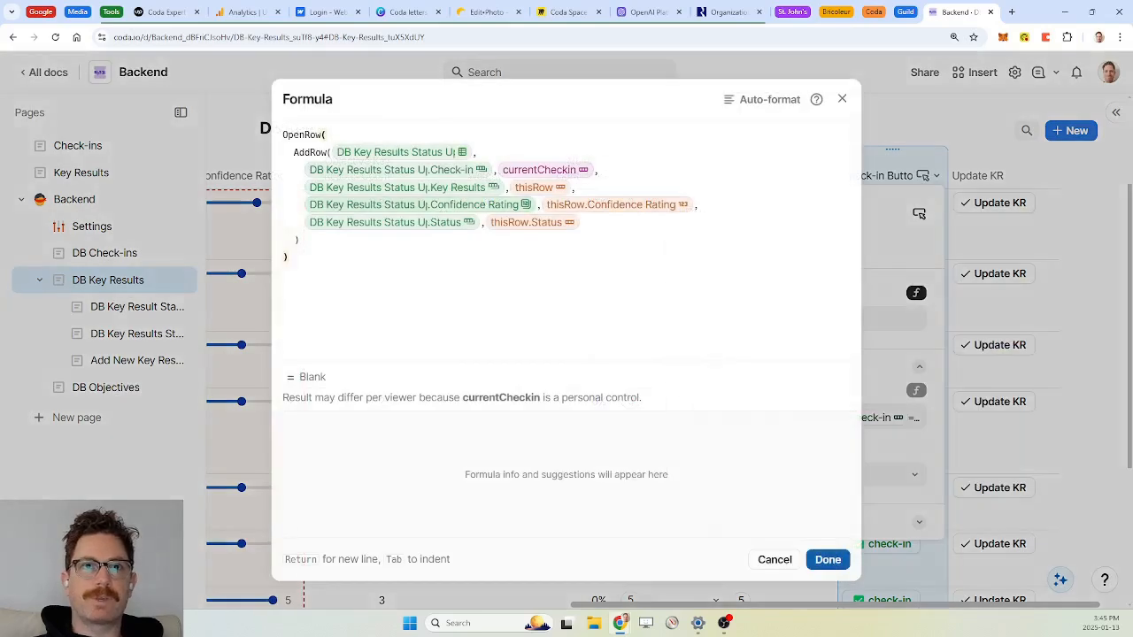
key("Return")
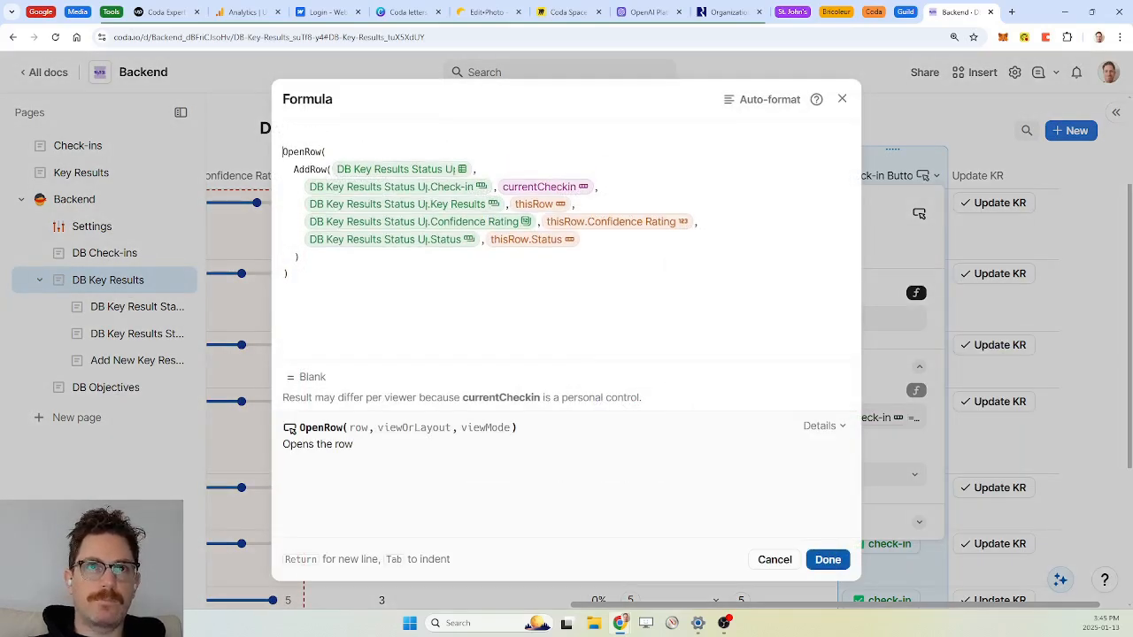
type("if(KR Status Last Update.Check-in = currentCheckin,")
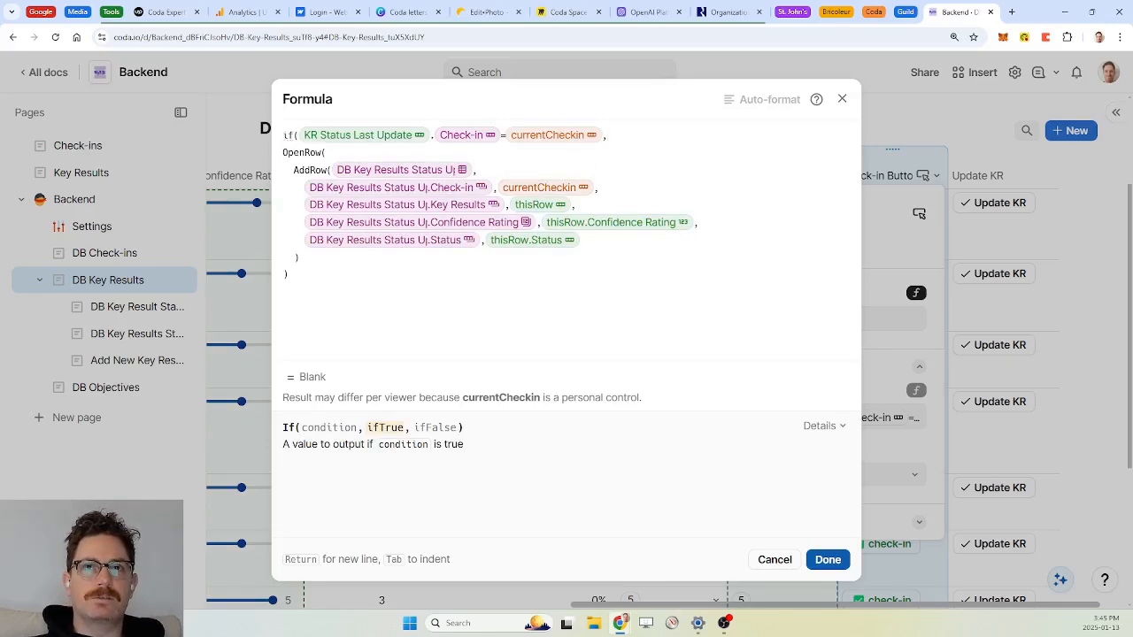
Step: Add "OpenRow(KR Status Last Update)," on its own line as the action for when the condition is true
key("Return")
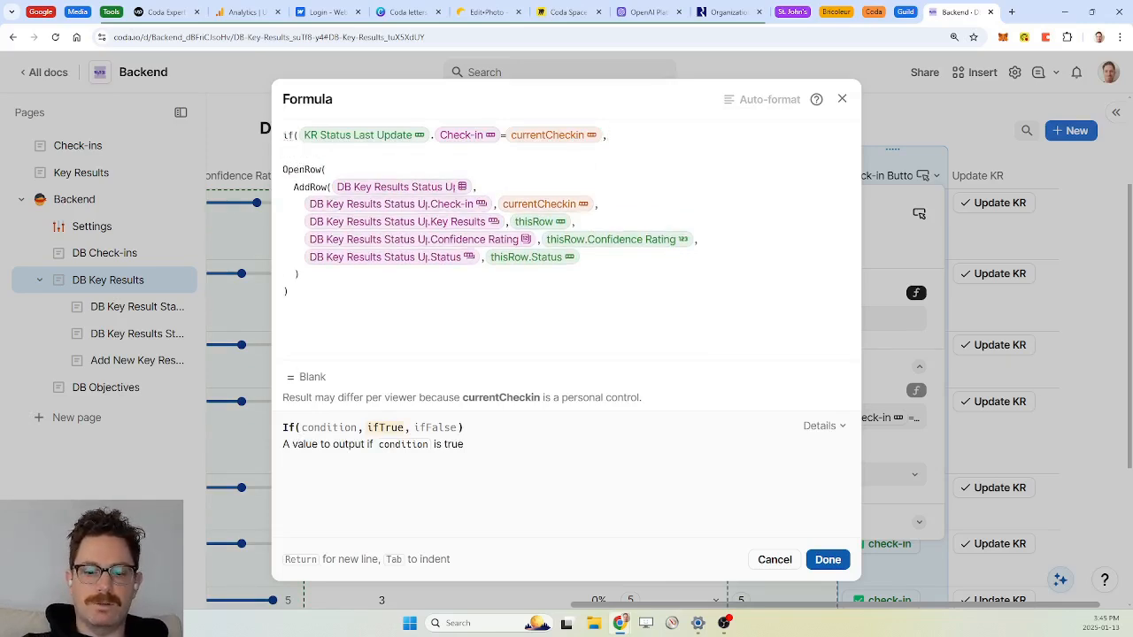
type("openRow(")
key("Tab")
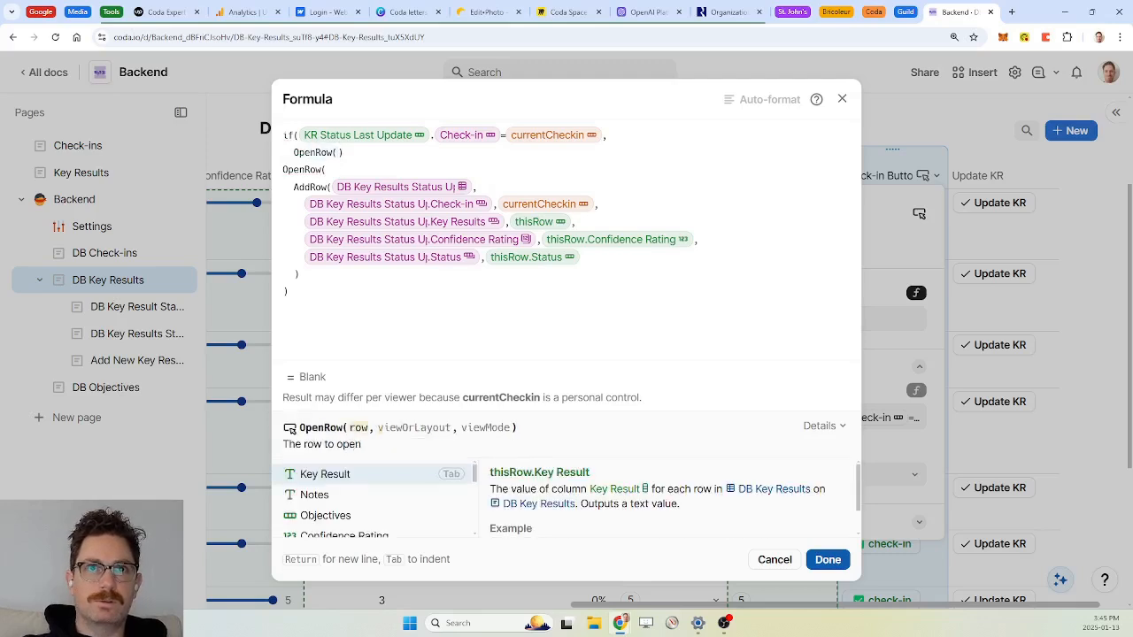
type("kr status Updates")
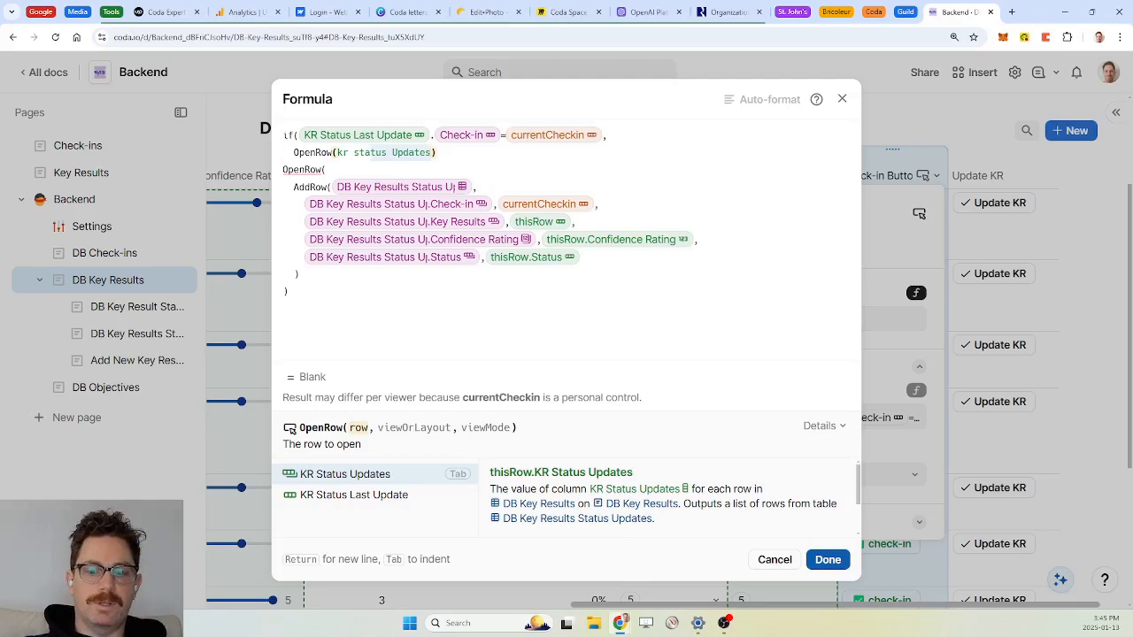
key("Down")
key("Tab")
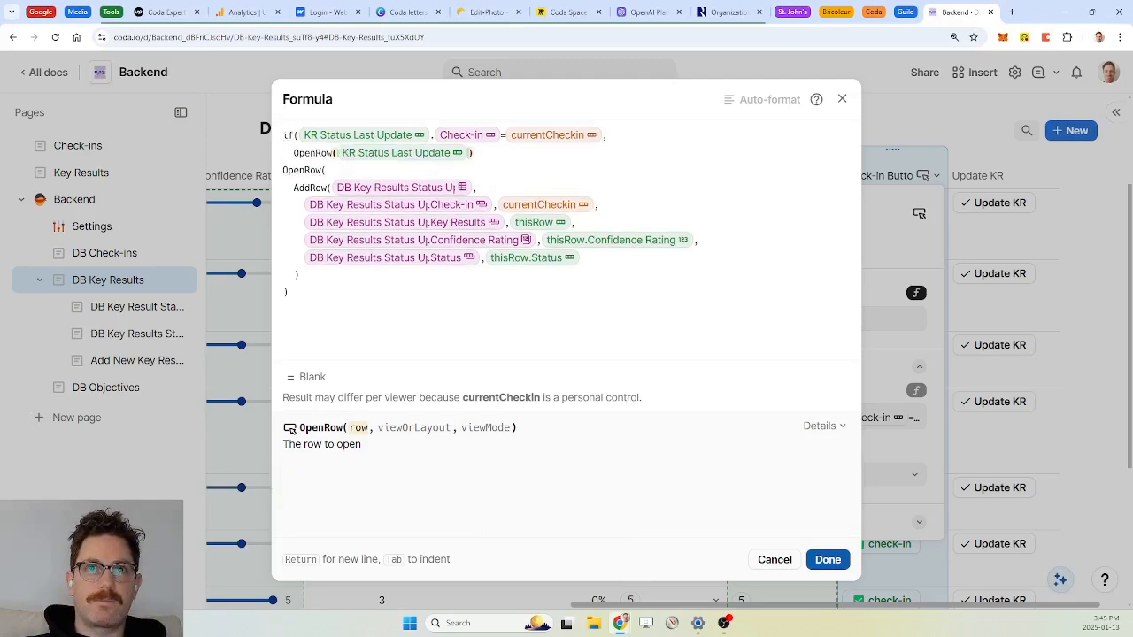
key("Right")
type(",")
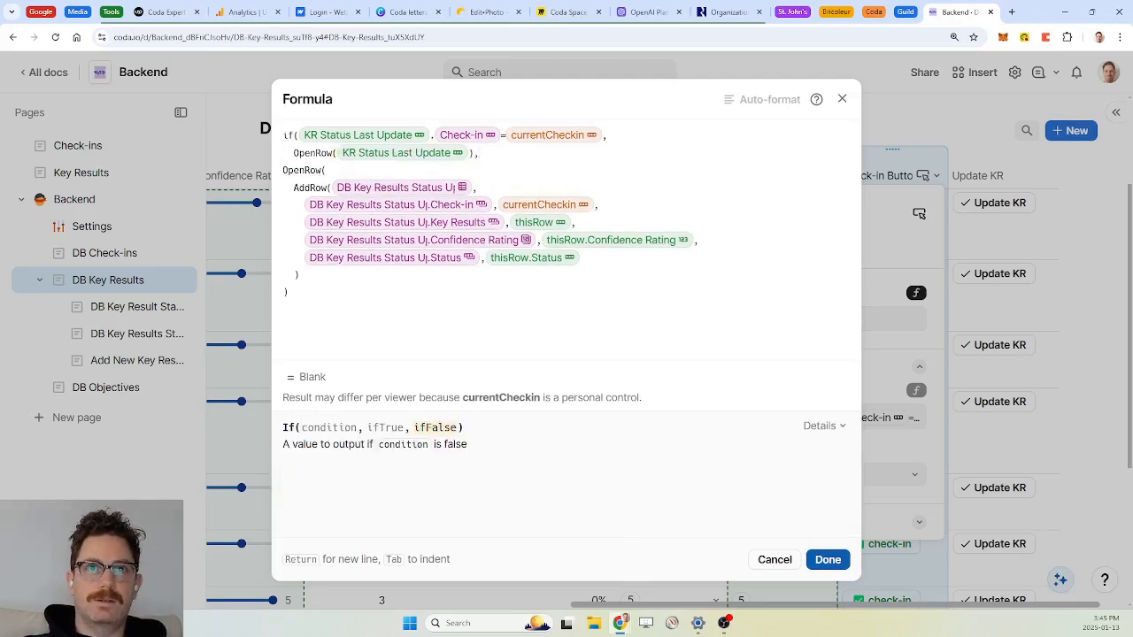
Step: Indent every line of the existing OpenRow and AddRow block one level deeper inside the If
key("Right")
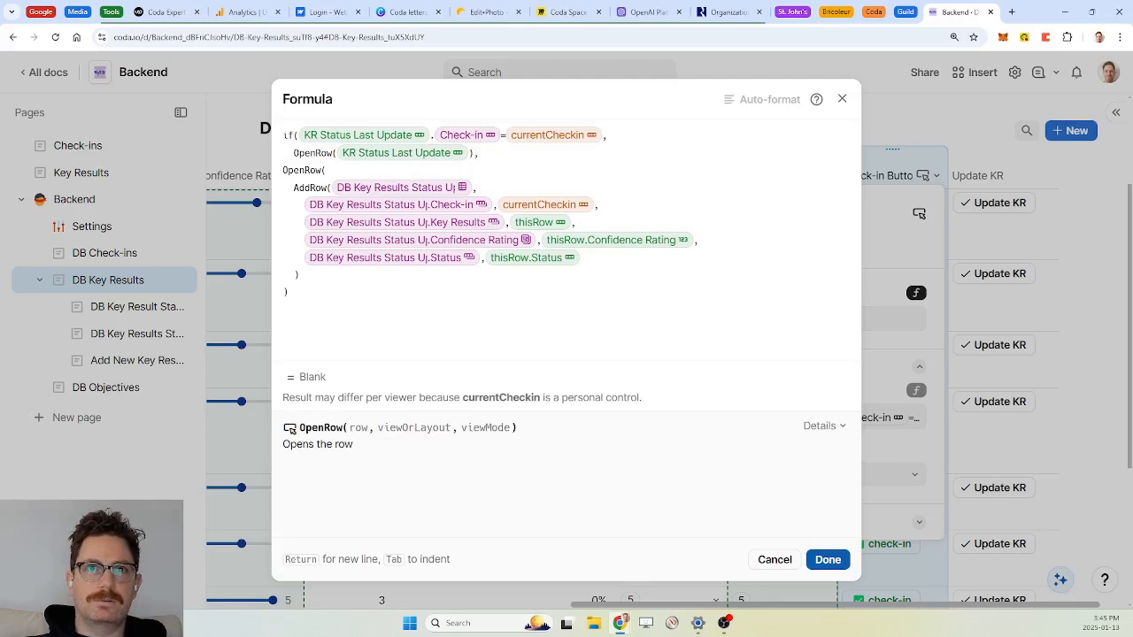
key("Tab")
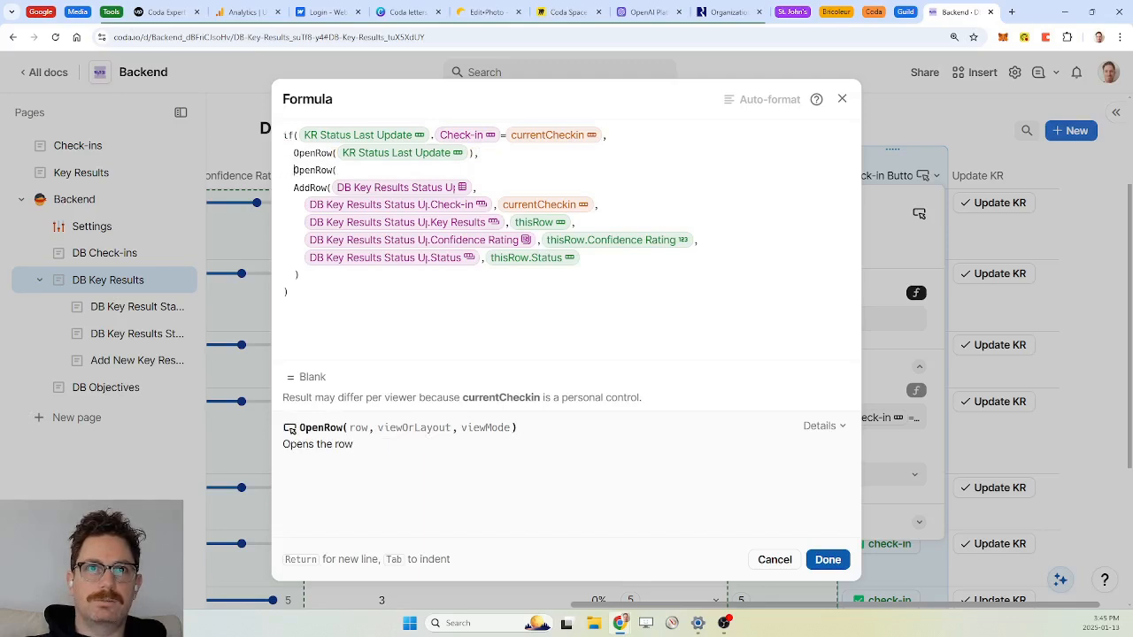
key("Down")
key("Tab")
key("Down")
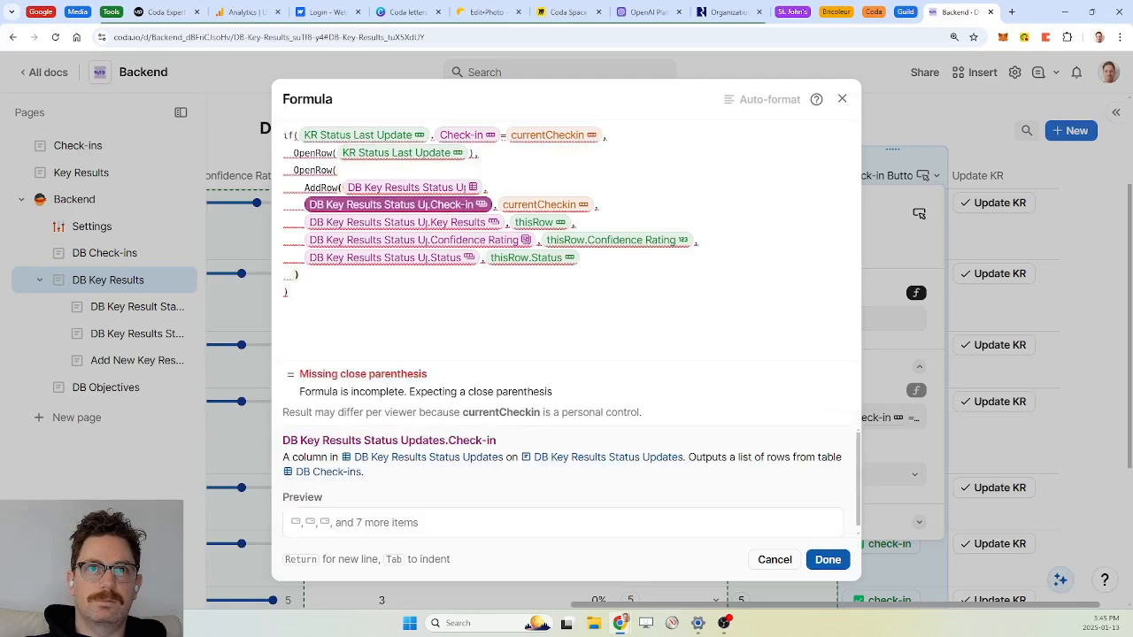
key("Left")
key("Tab")
key("Down")
key("Left")
key("Tab")
key("Down")
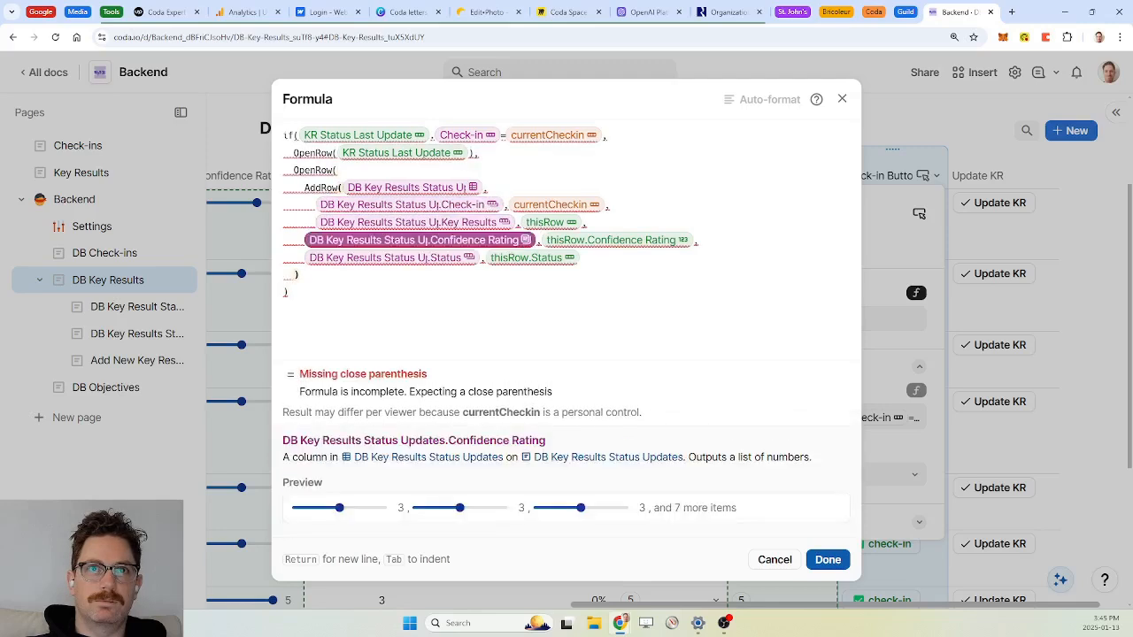
key("Left")
key("Tab")
key("Down")
key("Left")
key("Tab")
key("Down")
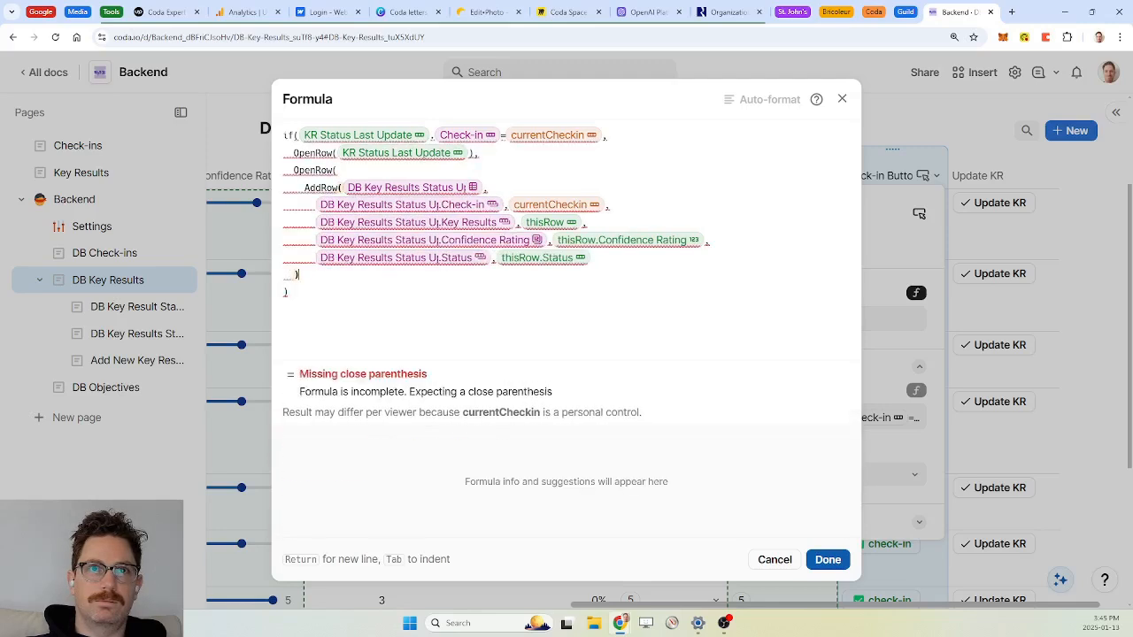
key("Left")
key("Tab")
key("Down")
key("Tab")
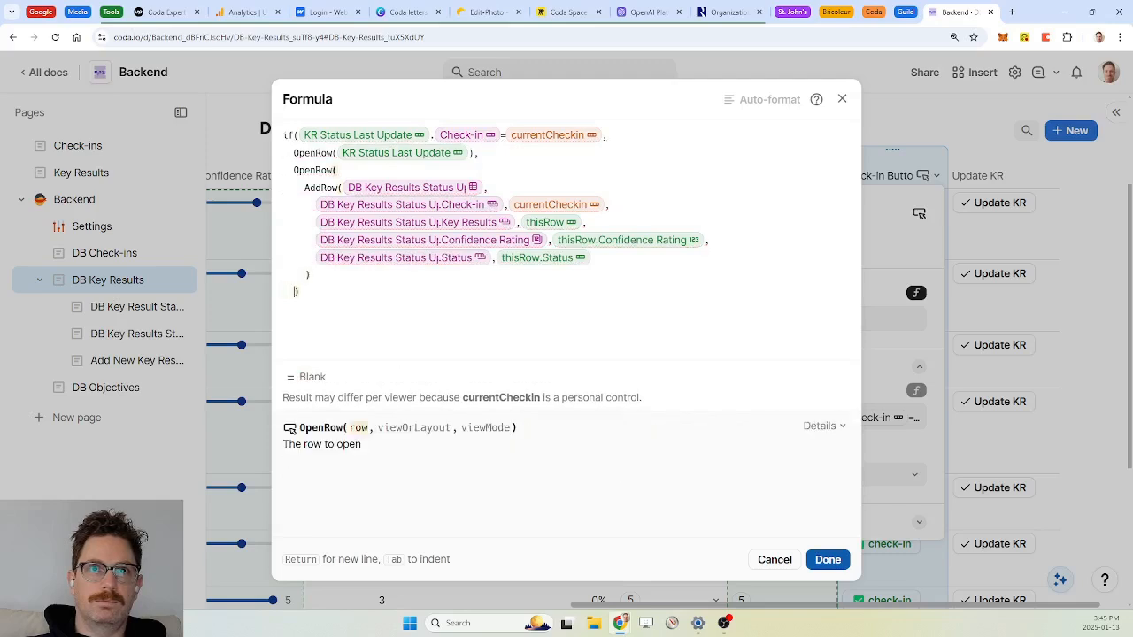
Step: Close the If with an unindented parenthesis on a new last line, save the On click formula and close the button settings
key("End")
key("Return")
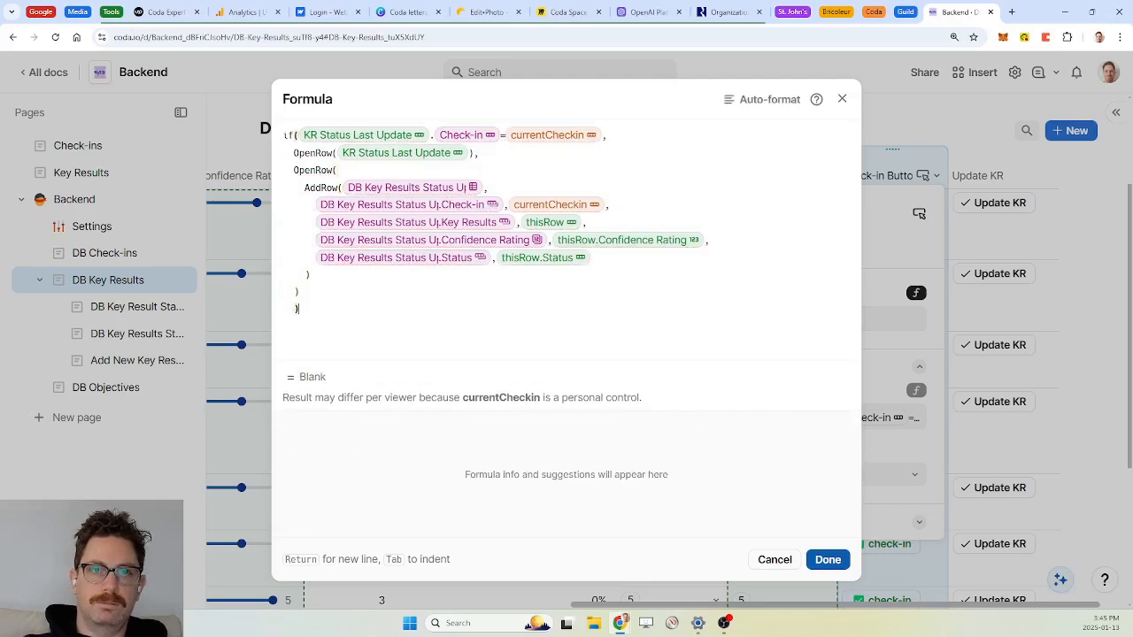
type(")")
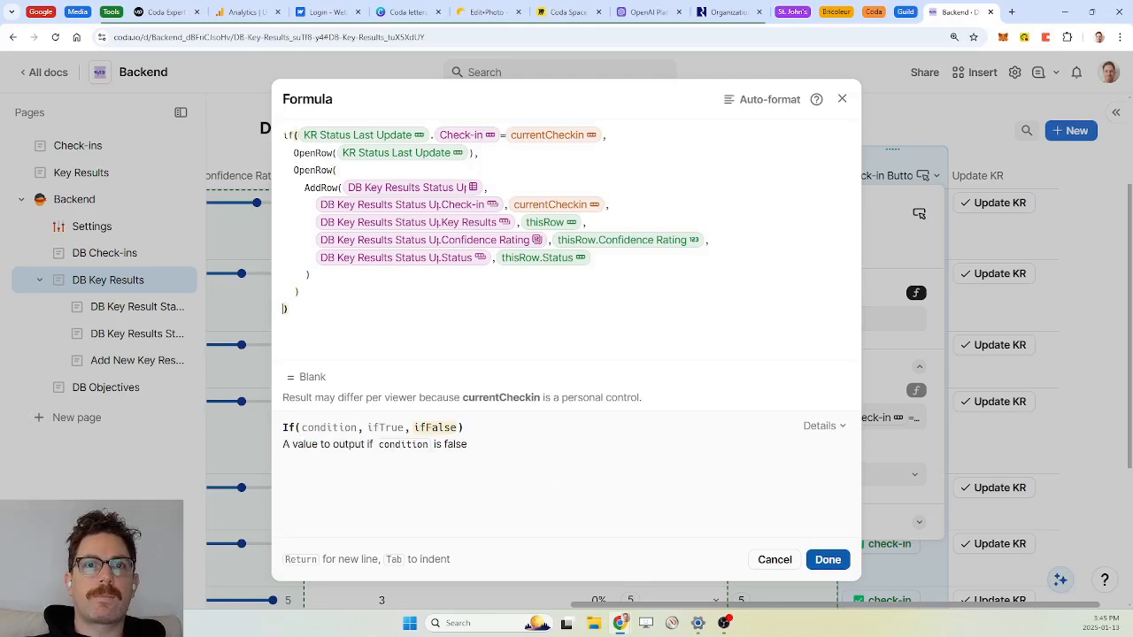
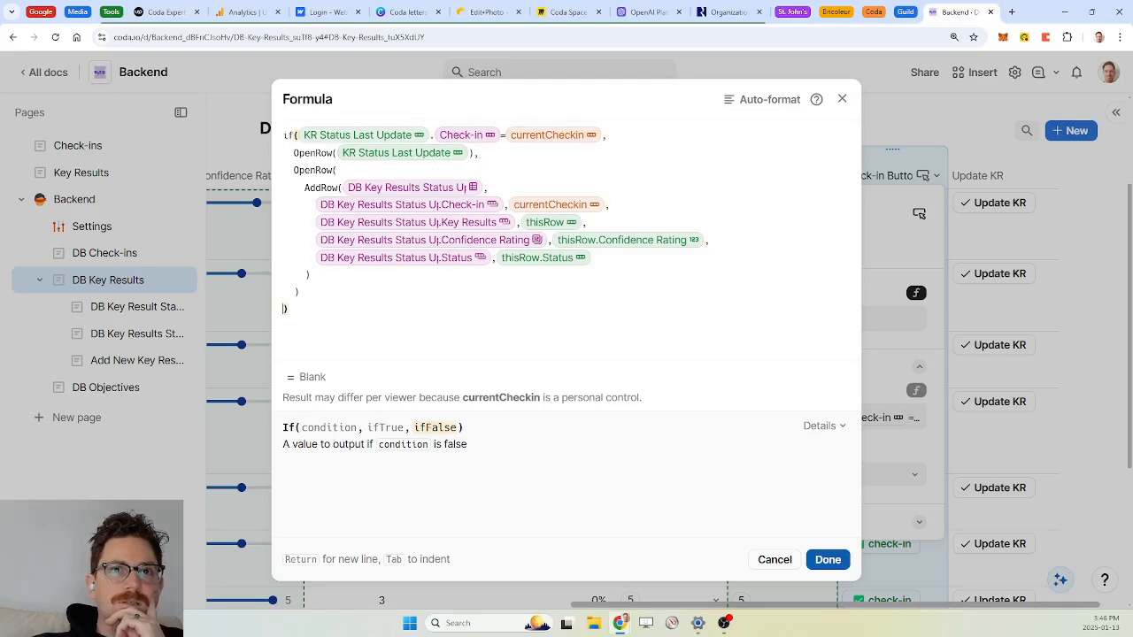
left_click(830, 560)
key("Escape")
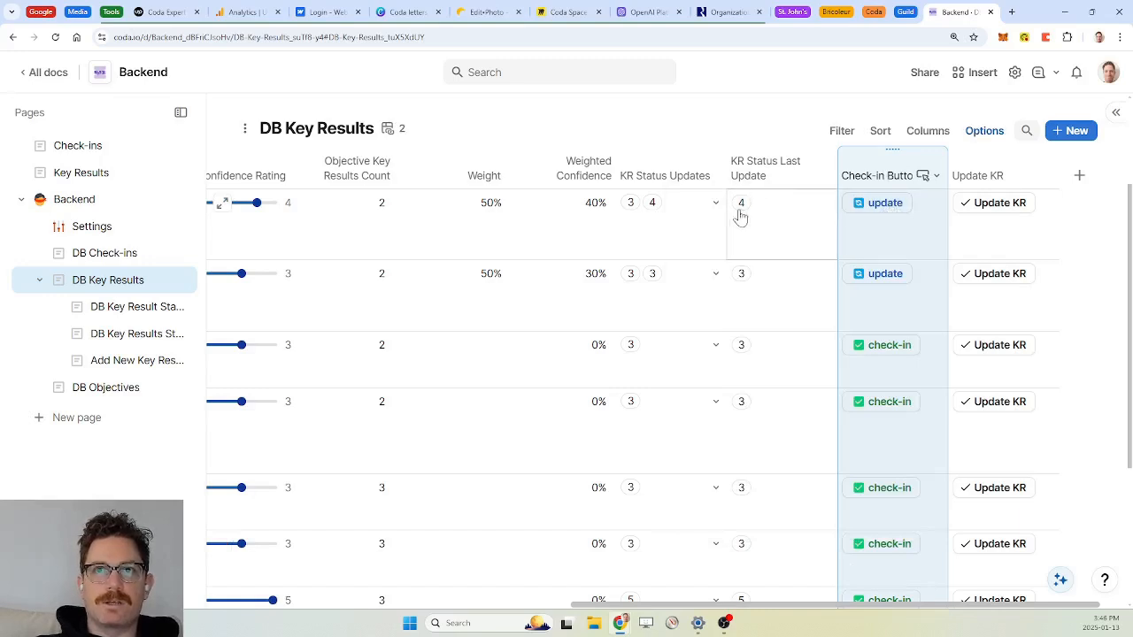
Step: Test the "update" button in the first row of DB Key Results
left_click(892, 204)
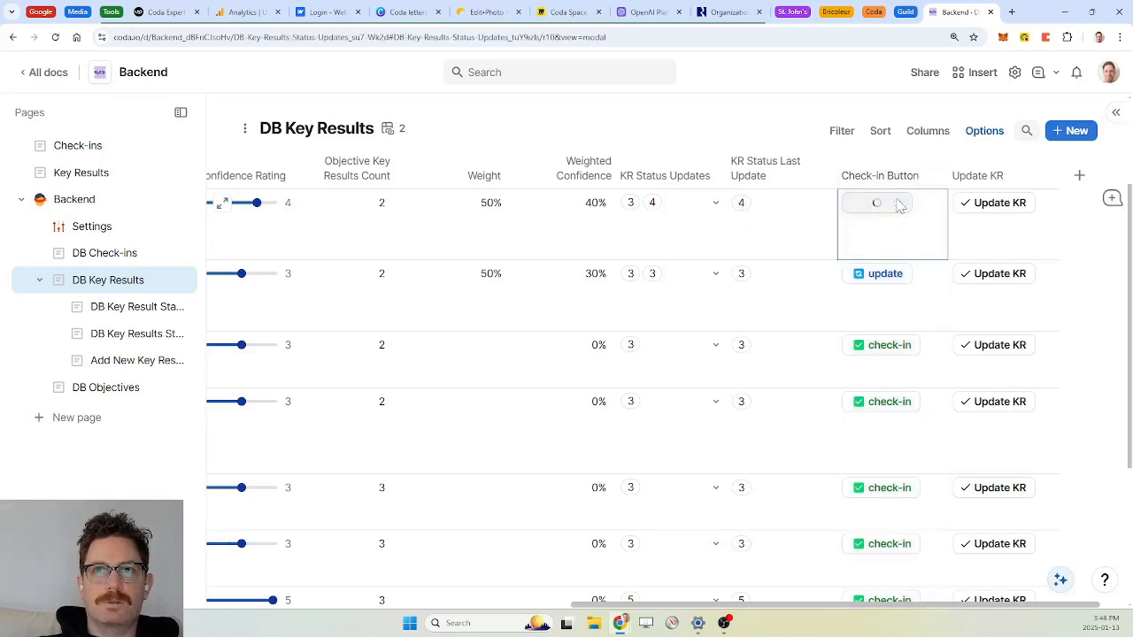
Step: Review the latest status update of the key result "Go to the gym 5 times per week" and close it
scroll(681, 311, "down", 1)
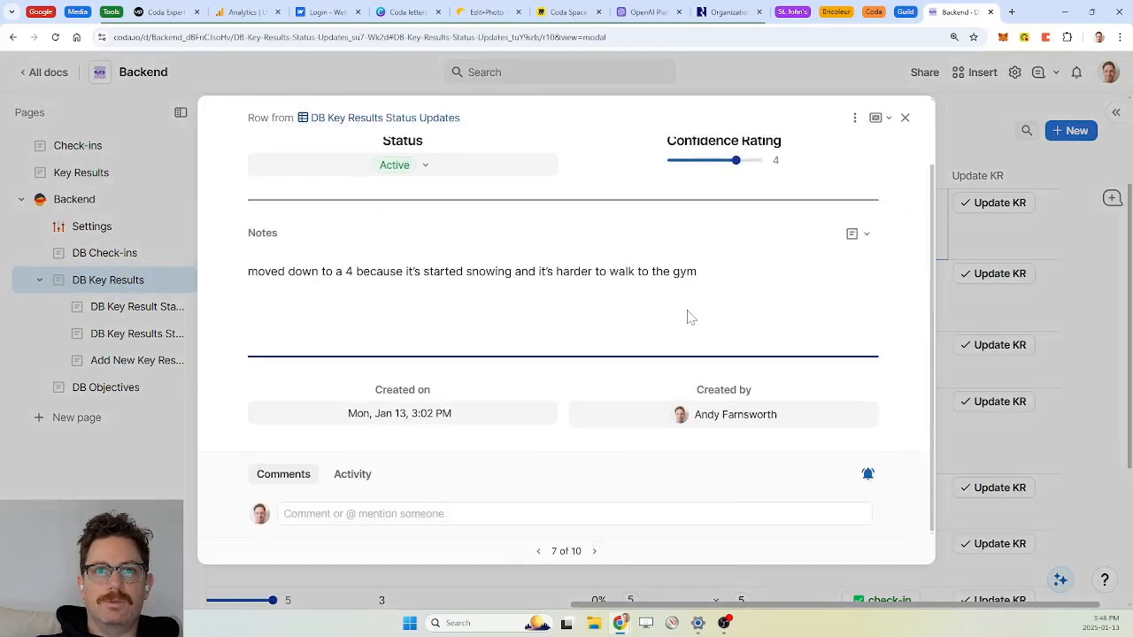
scroll(691, 317, "up", 1)
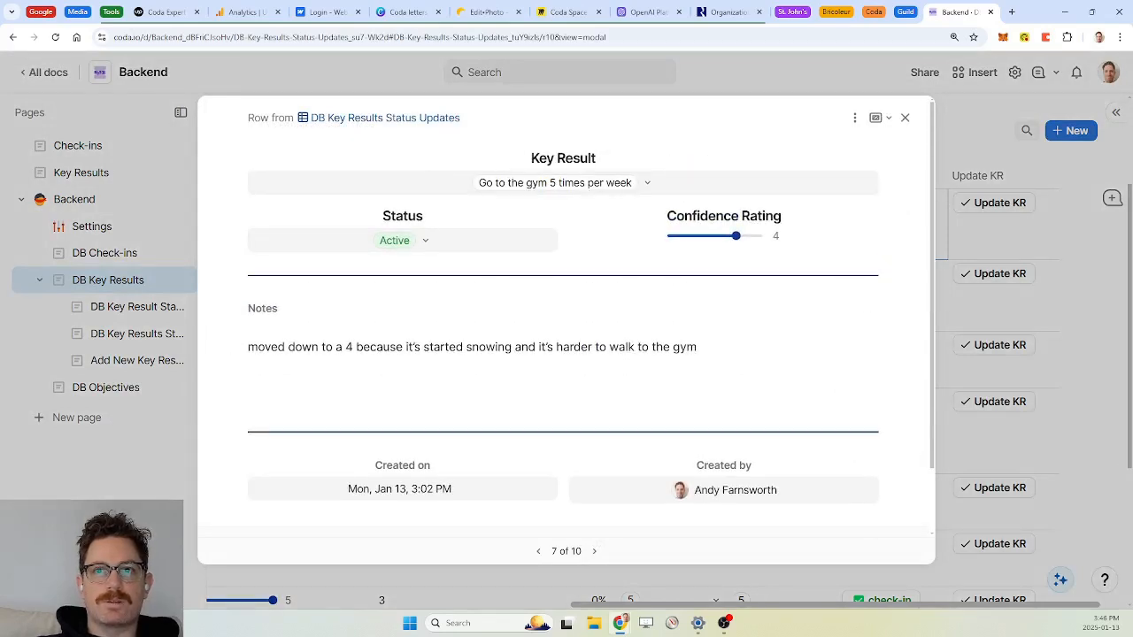
left_click(904, 117)
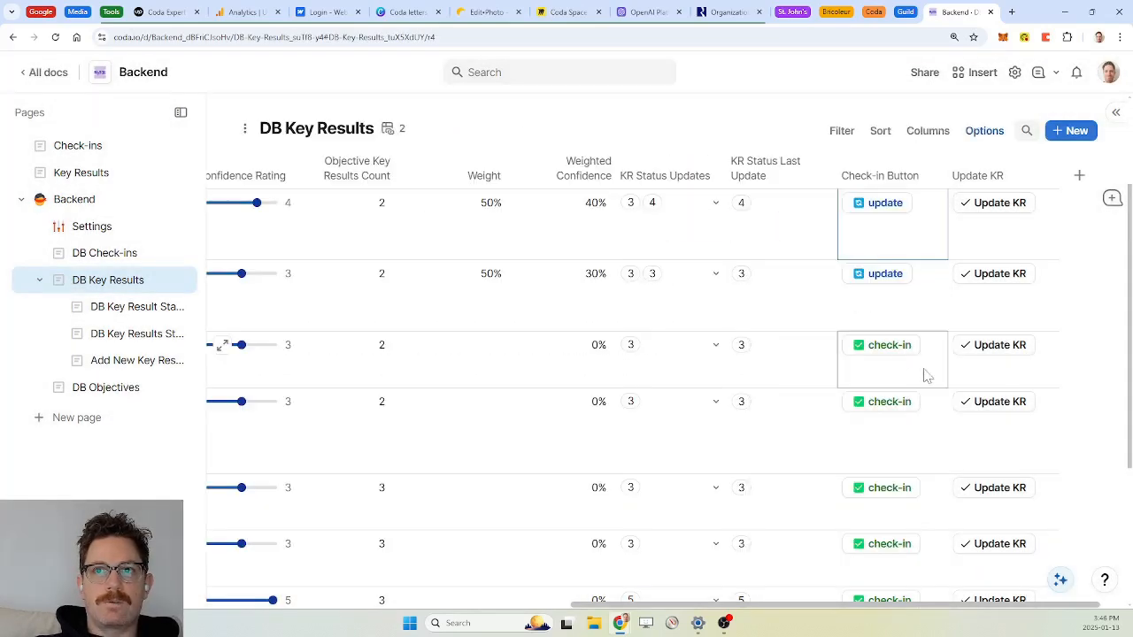
Step: Look across the DB Key Results table's columns, from the key result names to the check-in buttons
left_click(807, 360)
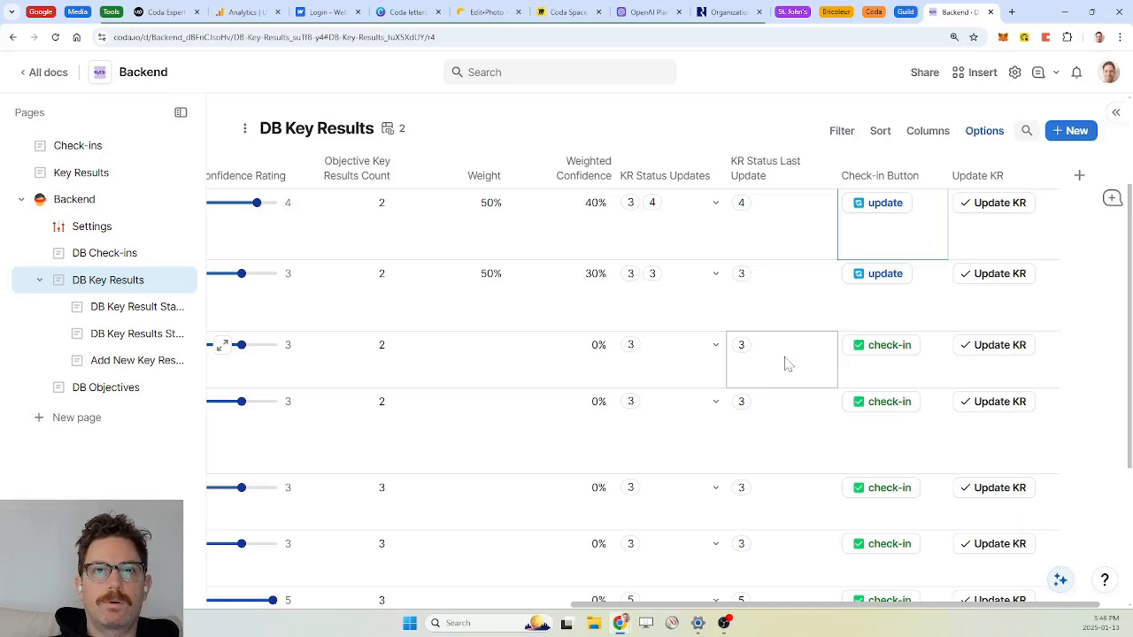
scroll(785, 362, "left", 10)
scroll(607, 363, "left", 2)
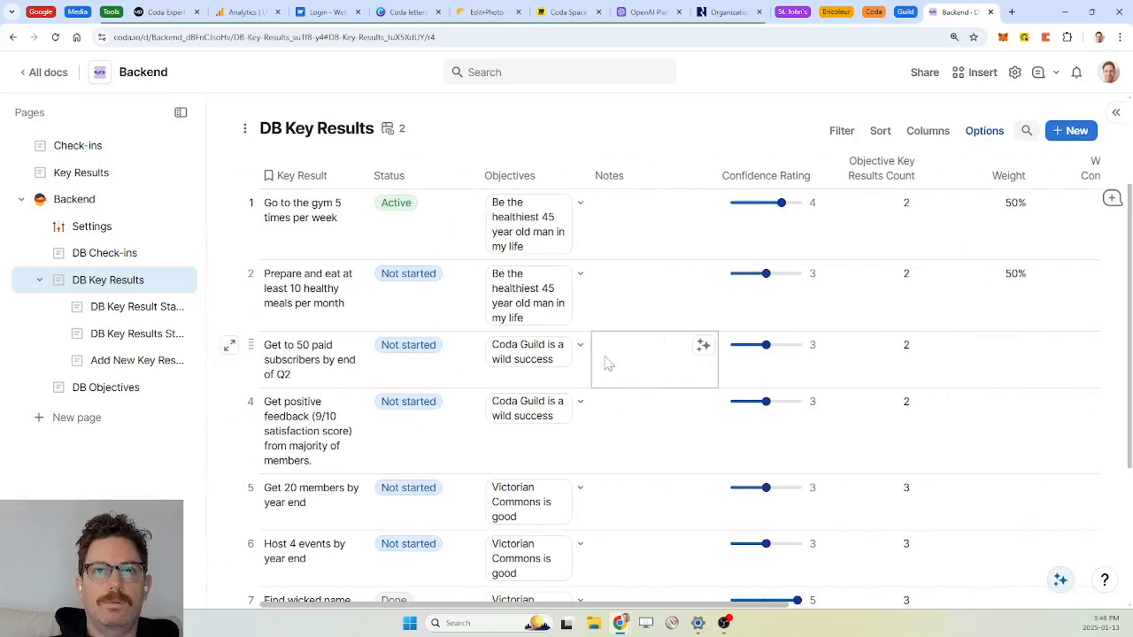
scroll(605, 362, "right", 15)
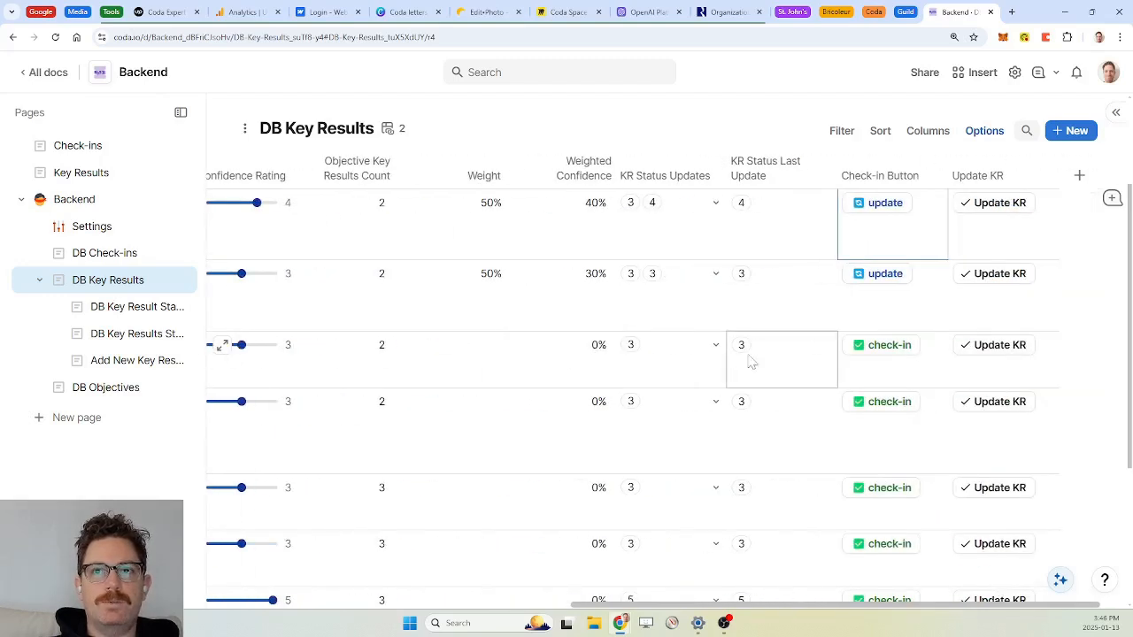
scroll(794, 362, "left", 15)
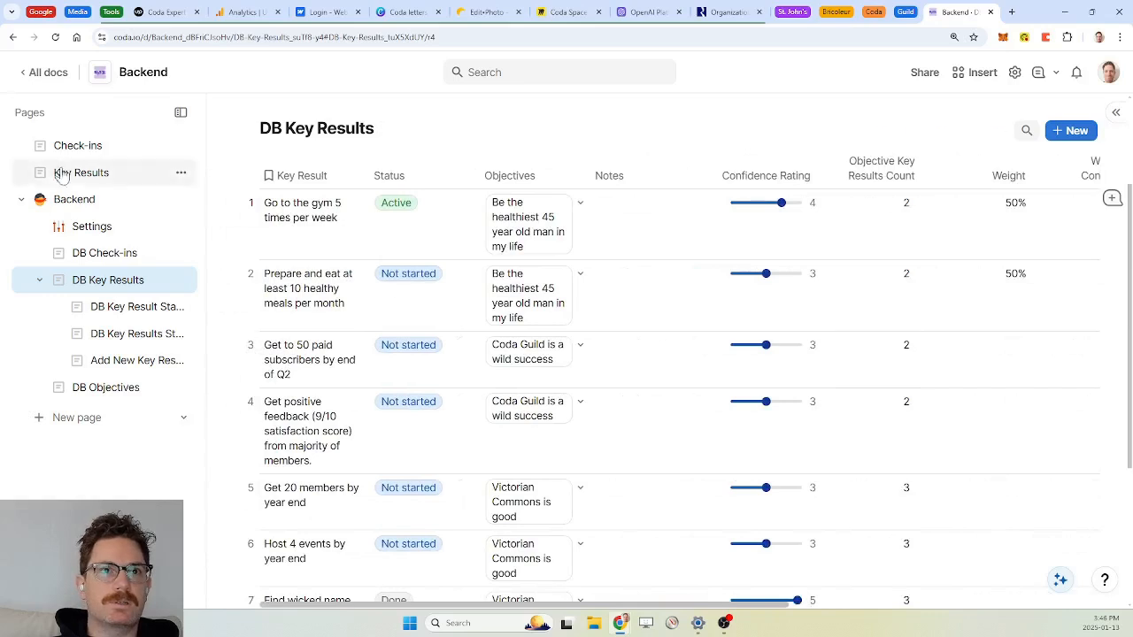
Step: Open the Tue, Jan 14 check-in from the Check-ins page and bring up its OKR Checks table
left_click(82, 147)
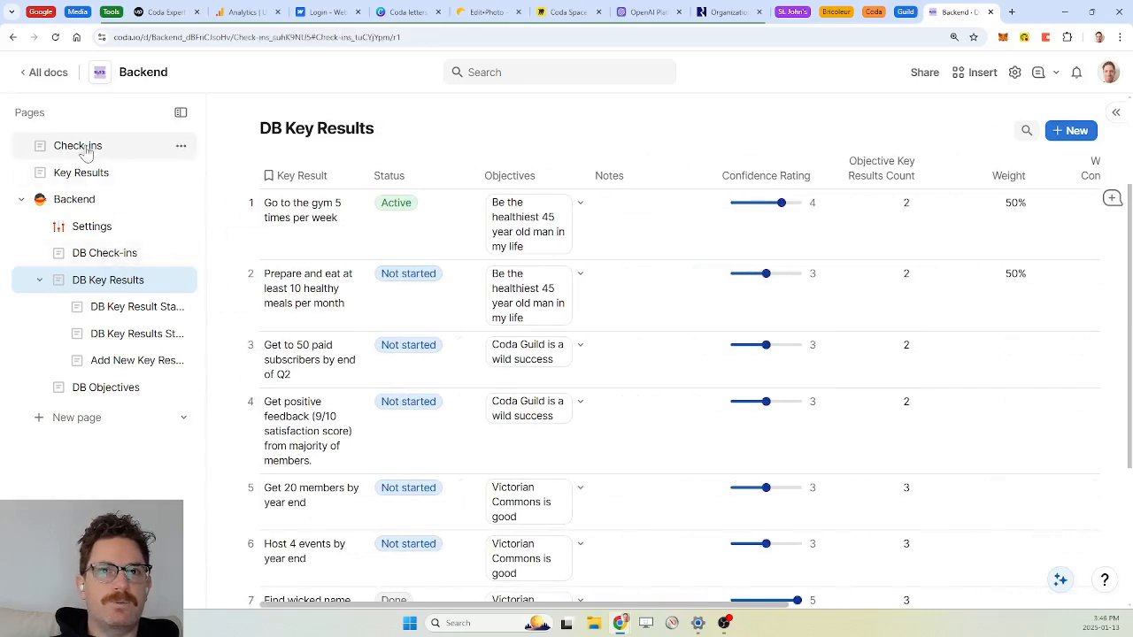
left_click(662, 315)
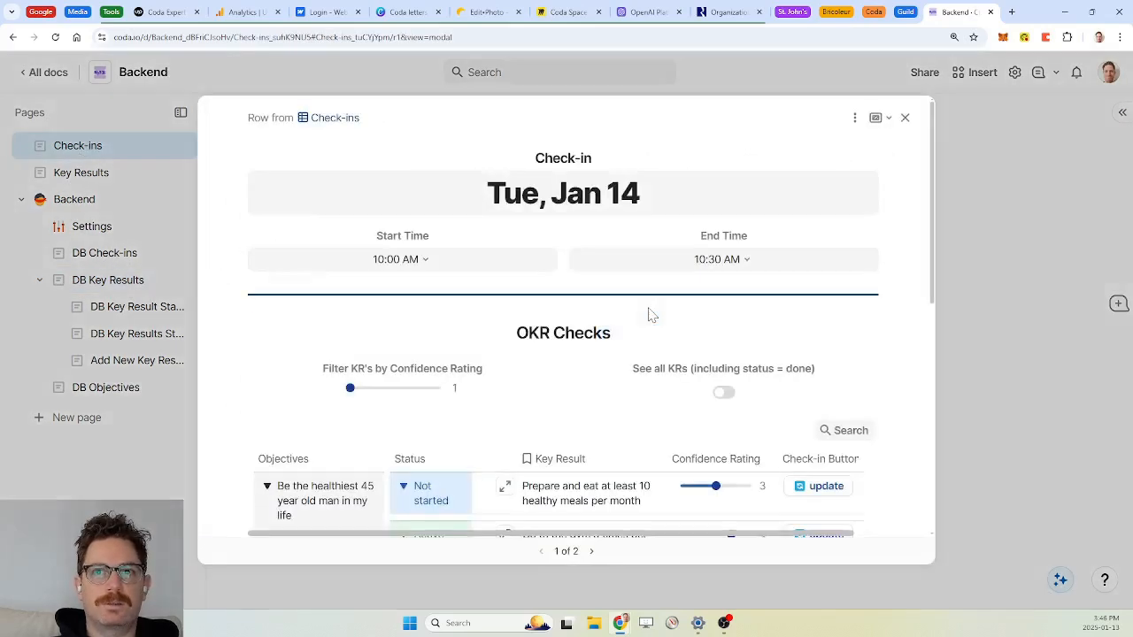
scroll(708, 341, "down", 2)
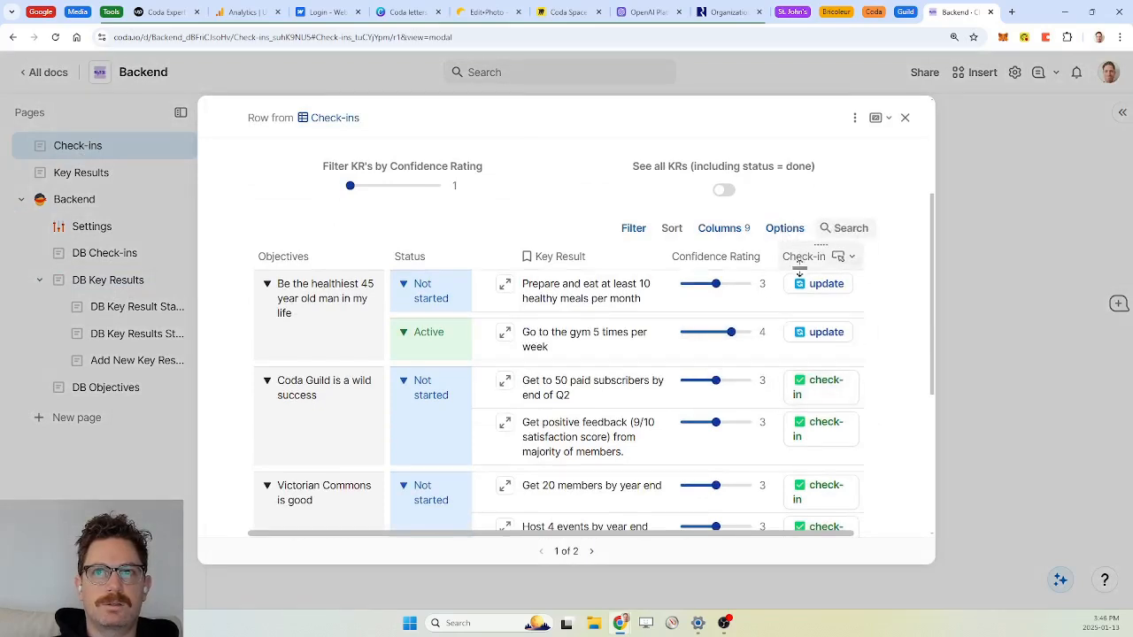
Step: Rename the Check-in Button column of the OKR Checks table to Check-in and widen it slightly so the button labels fit
left_click_drag(799, 268, 811, 282)
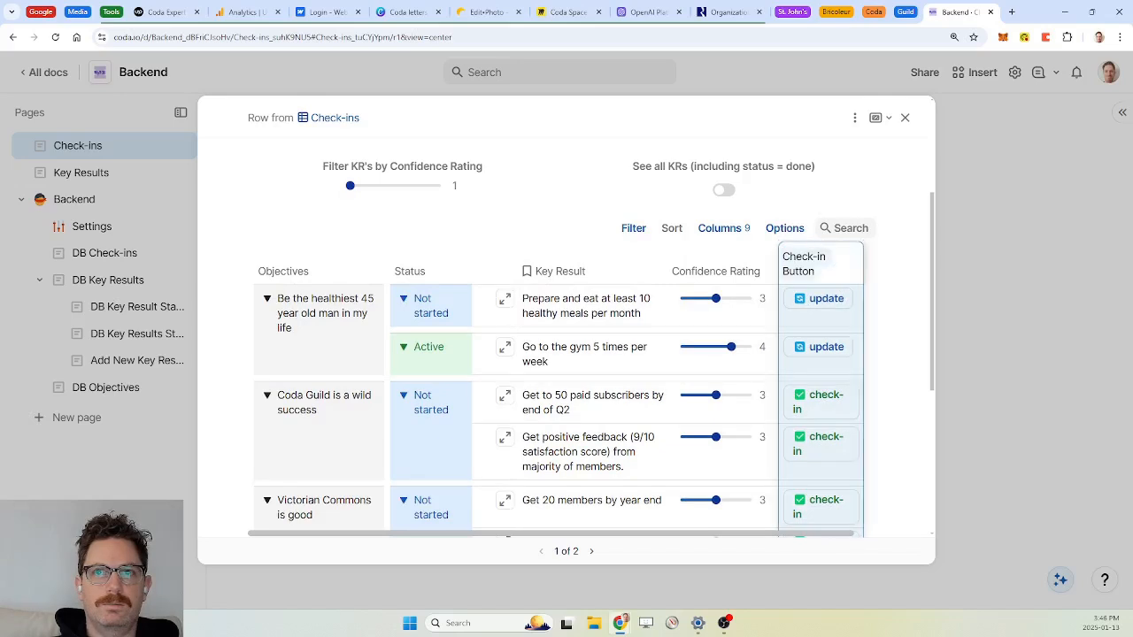
key("BackSpace")
key("BackSpace")
key("BackSpace")
key("BackSpace")
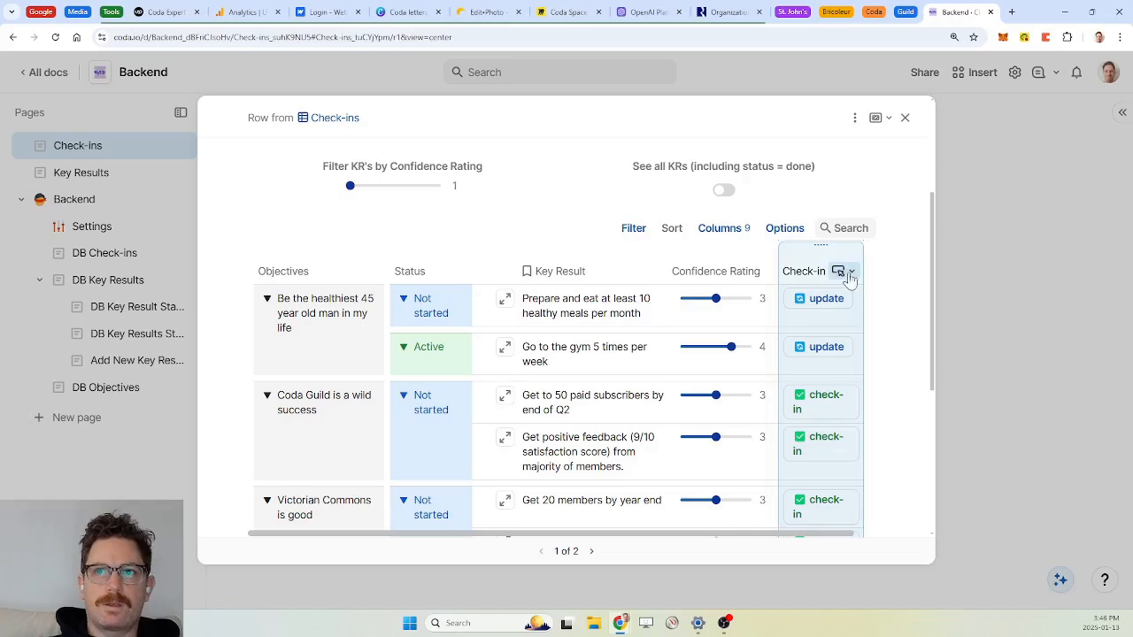
left_click_drag(865, 260, 868, 260)
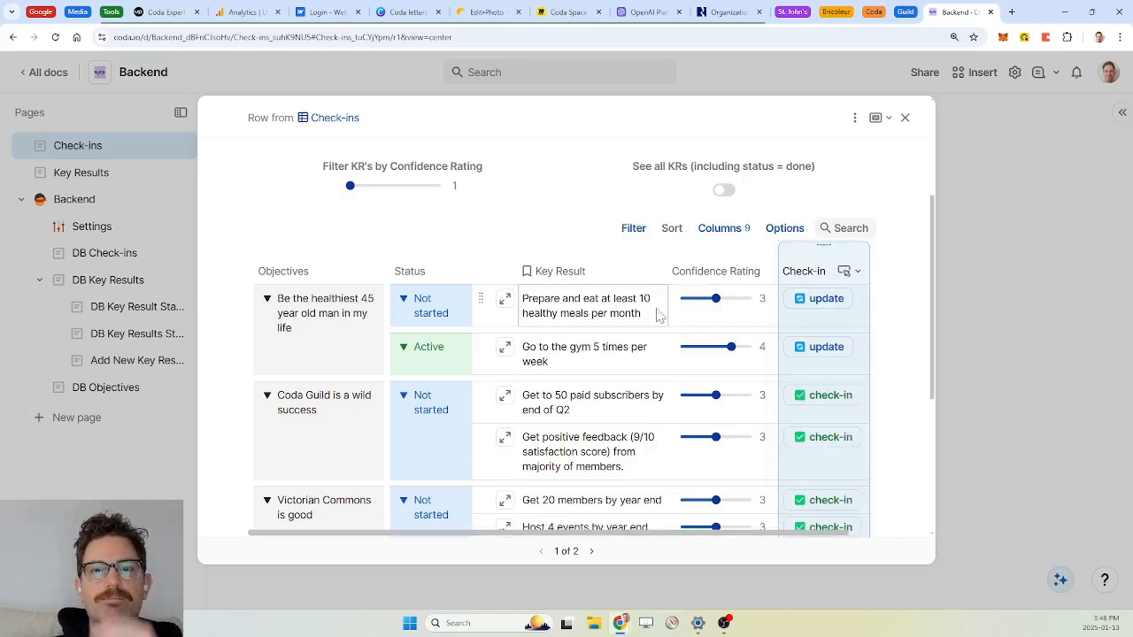
Step: View the status update for "Go to the gym 5 times per week" from the OKR Checks table and return to the check-in
scroll(657, 314, "down", 1)
scroll(658, 315, "up", 1)
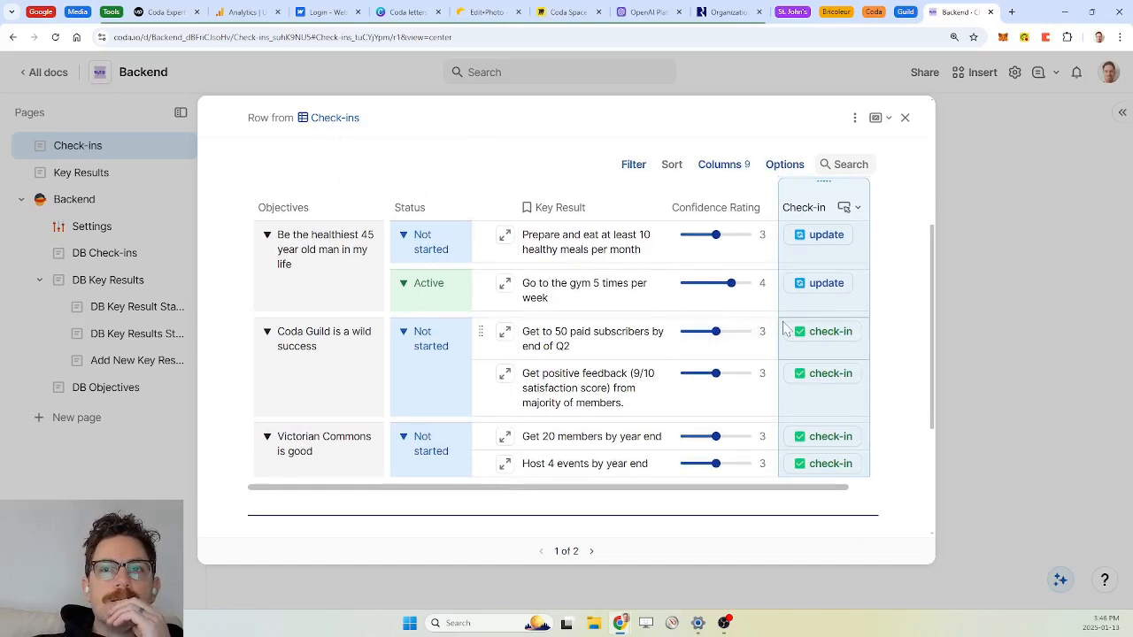
left_click(825, 285)
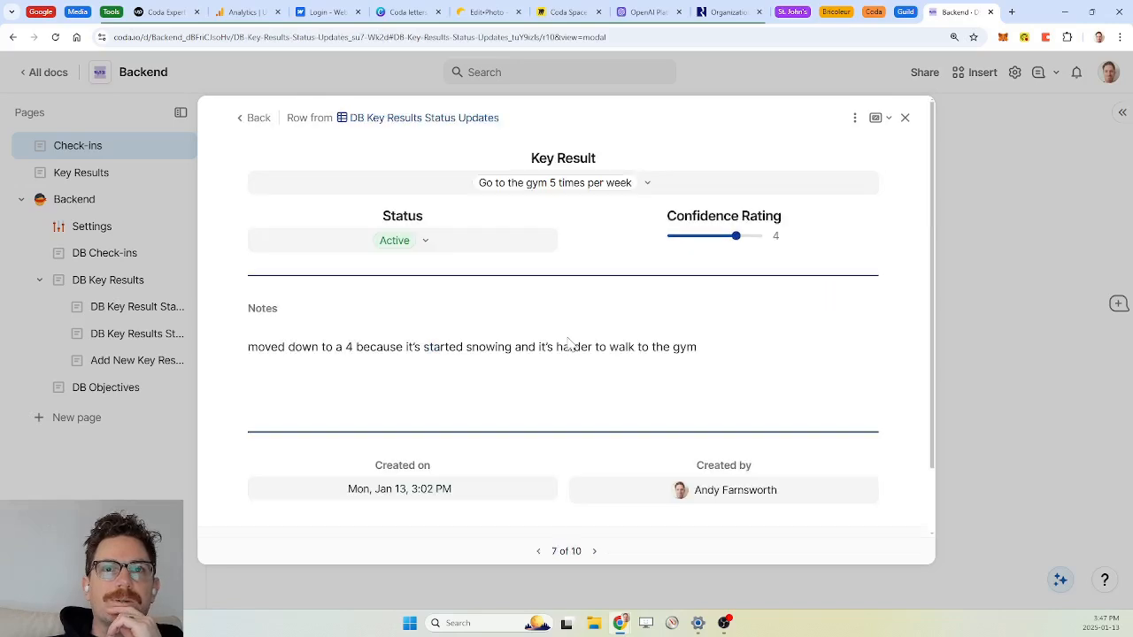
scroll(602, 344, "down", 1)
scroll(602, 344, "up", 1)
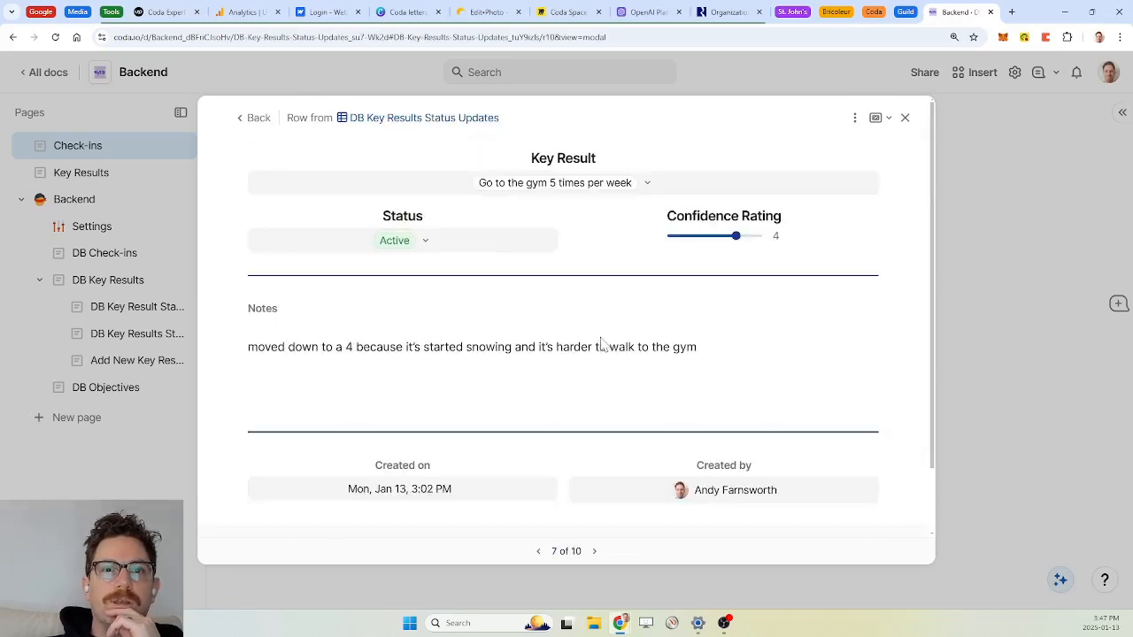
left_click(254, 120)
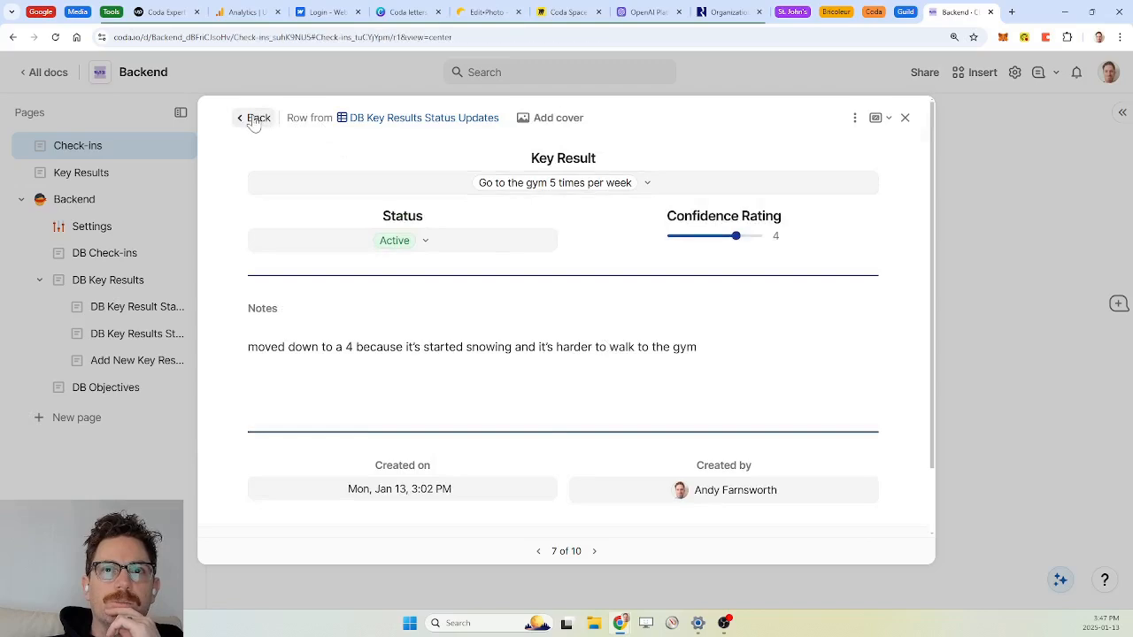
Step: Try the key results' confidence rating filter at 4 and reset it to 1
scroll(857, 382, "down", 3)
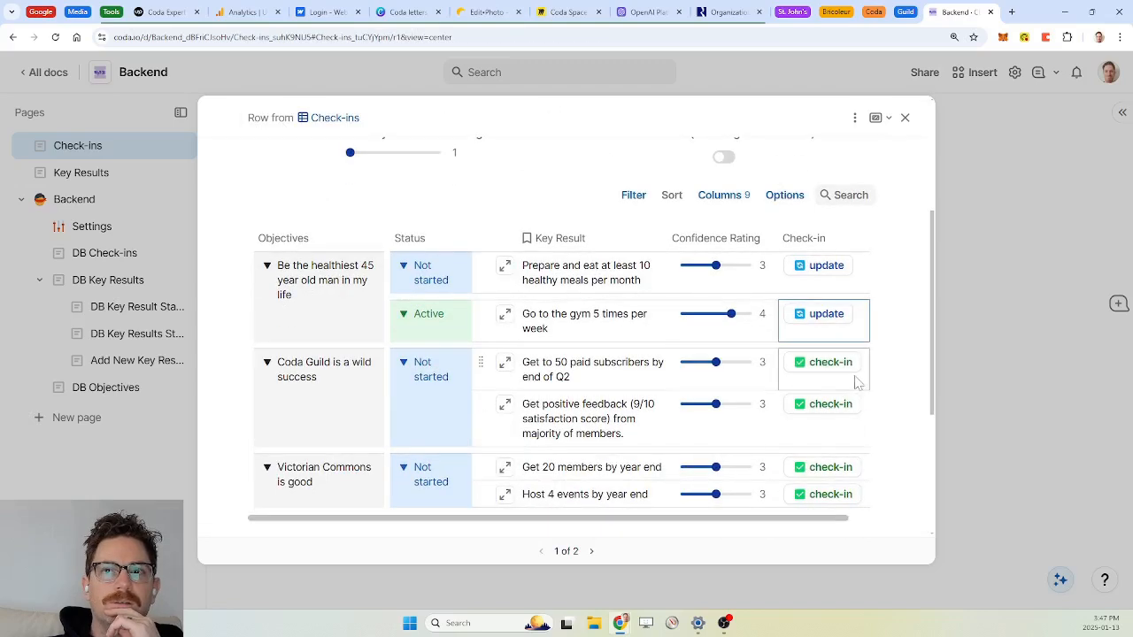
scroll(586, 362, "up", 1)
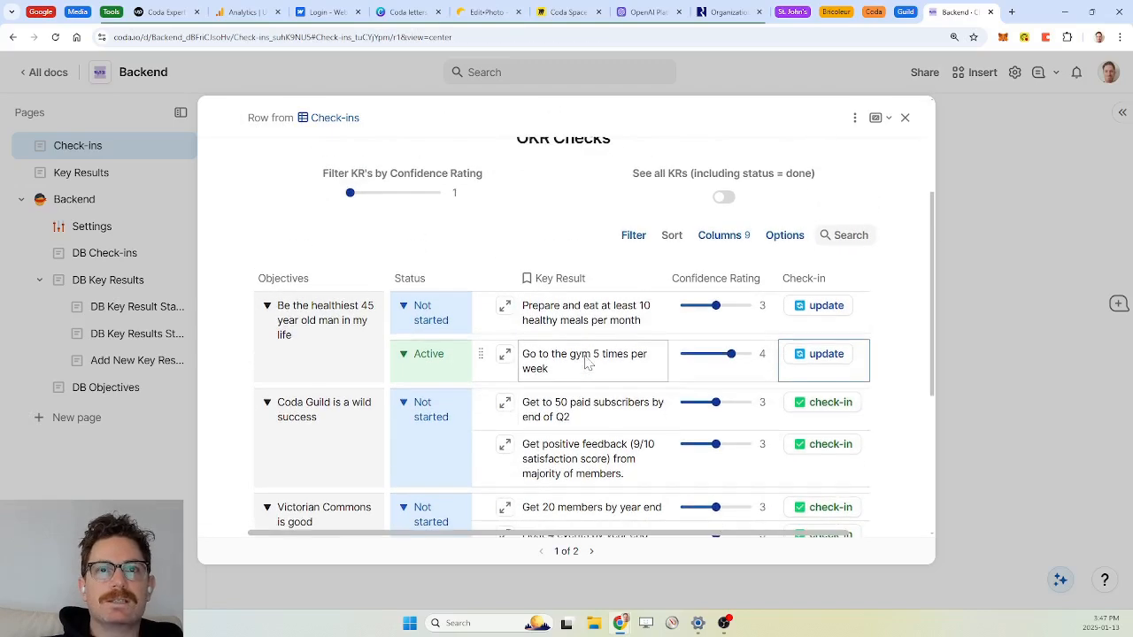
left_click_drag(349, 192, 414, 192)
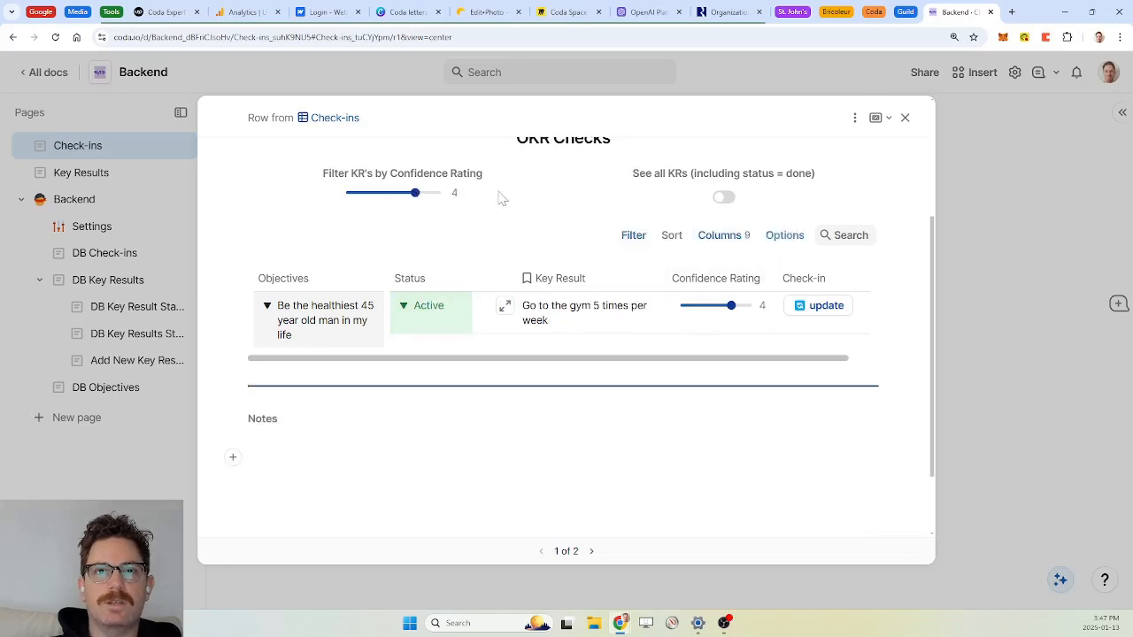
left_click_drag(417, 206, 324, 195)
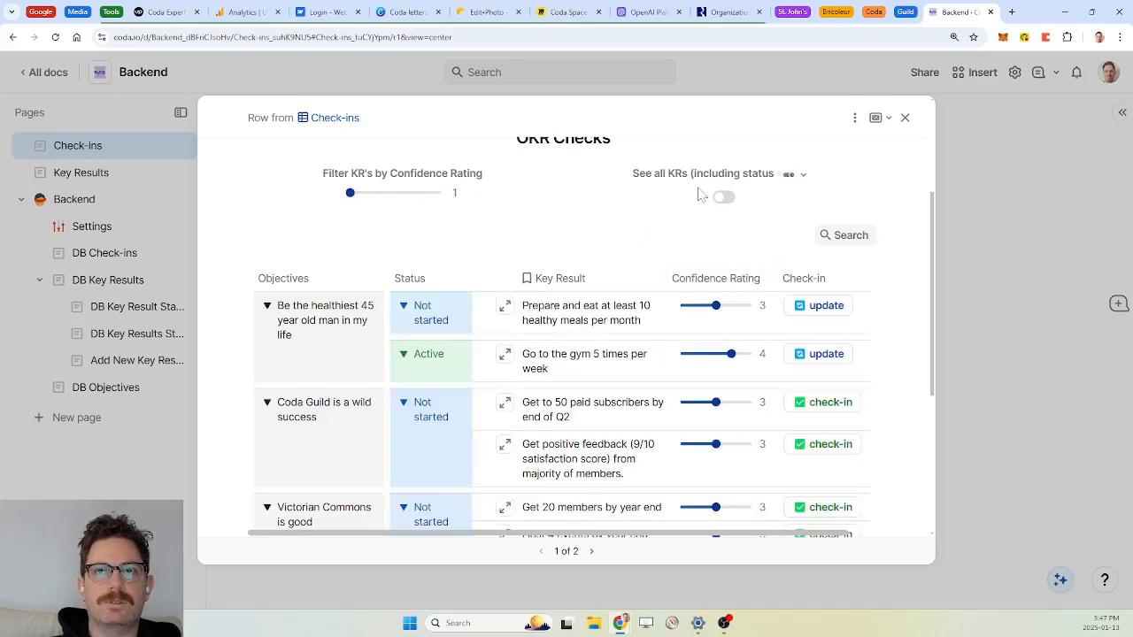
Step: Turn on showing all key results including done ones, review the list, and turn the option off again
left_click(725, 197)
scroll(658, 327, "down", 3)
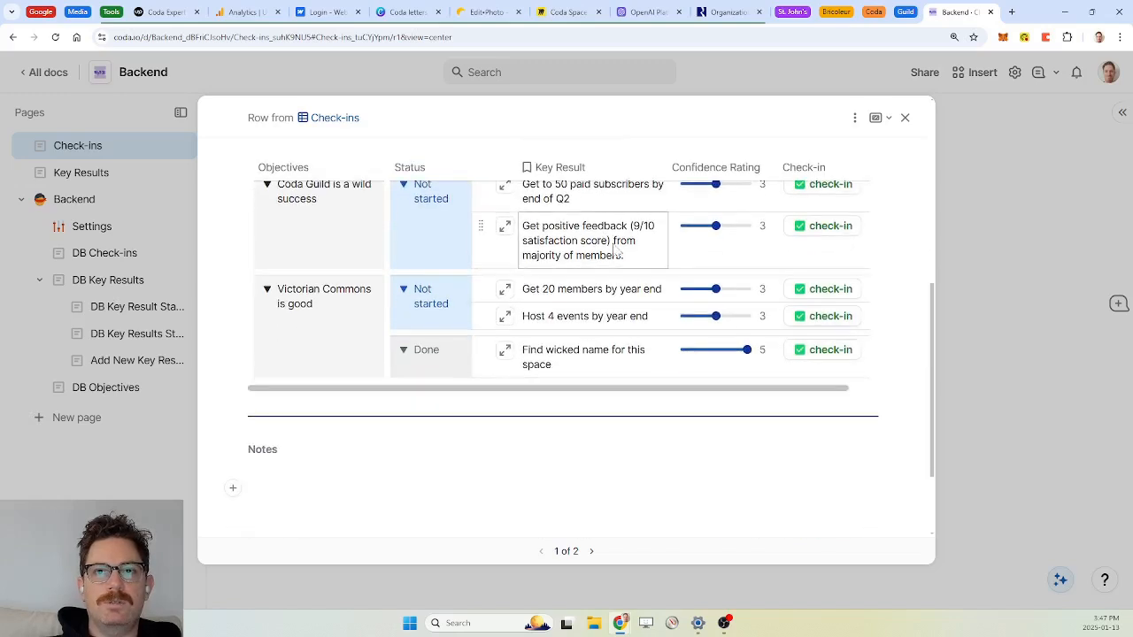
scroll(658, 328, "up", 3)
left_click(725, 157)
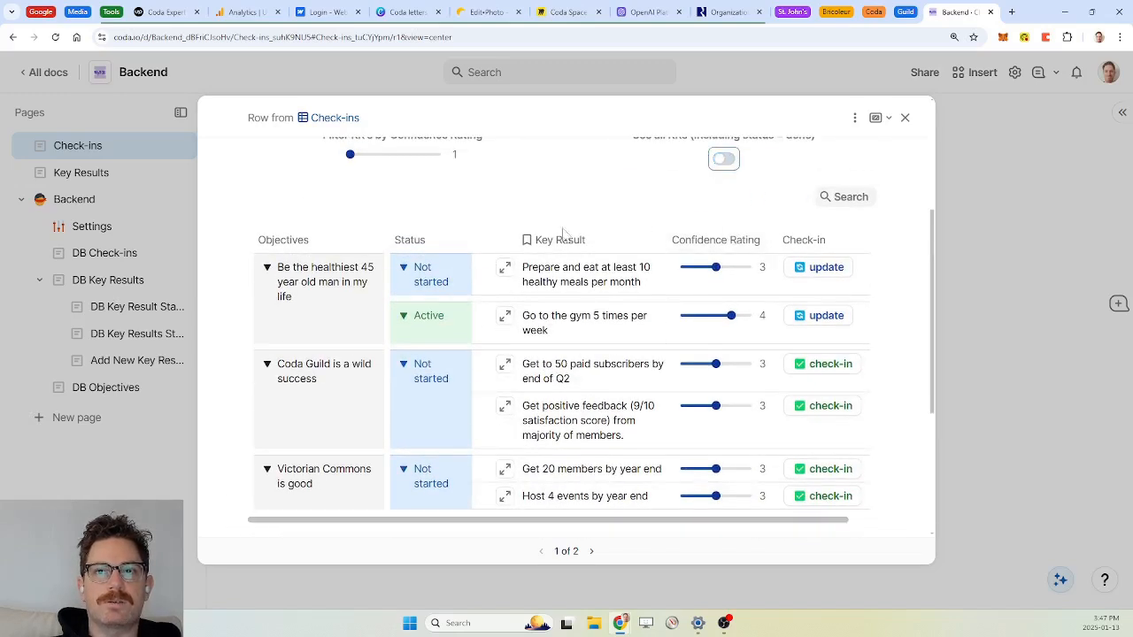
scroll(584, 303, "down", 2)
scroll(585, 305, "up", 2)
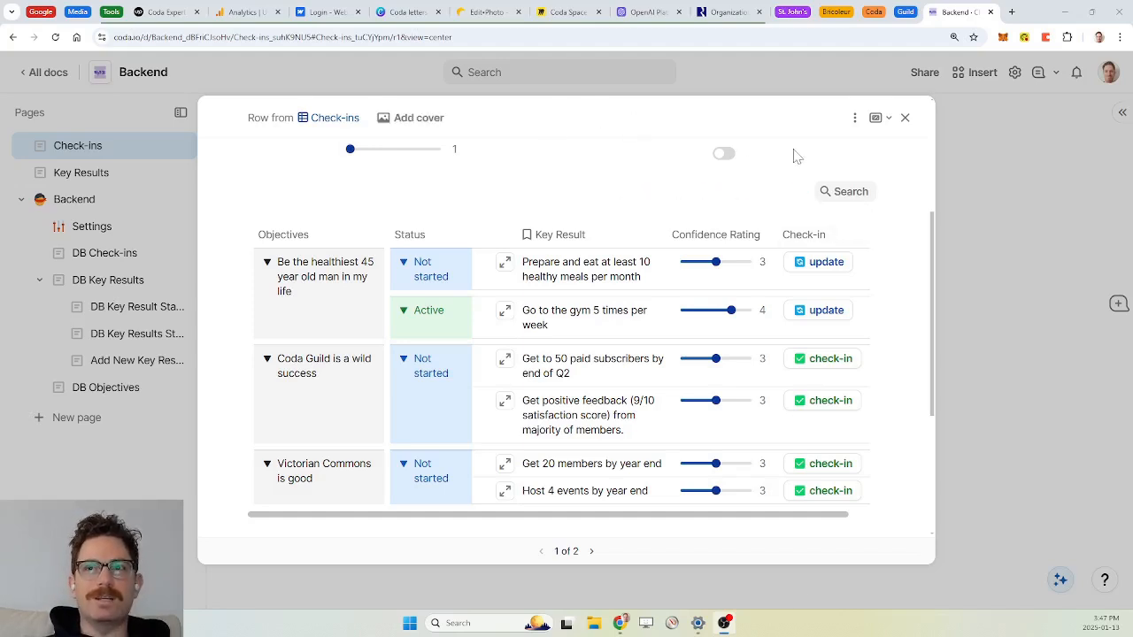
Step: Close the check-in and view the first entry on the Key Results page
left_click(905, 118)
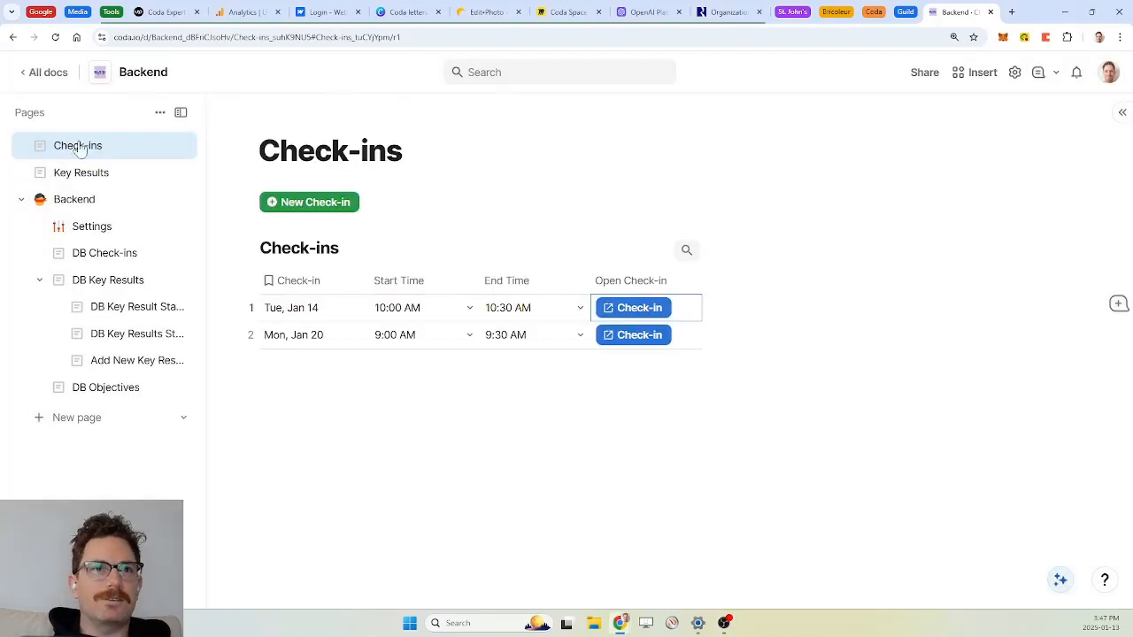
left_click(86, 175)
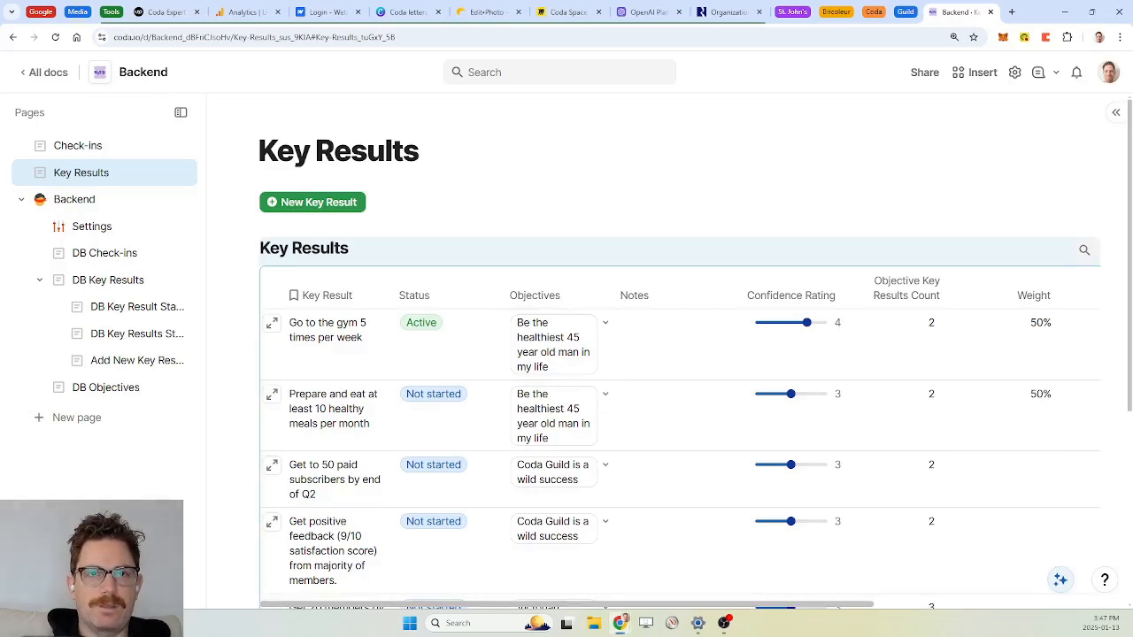
left_click(344, 365)
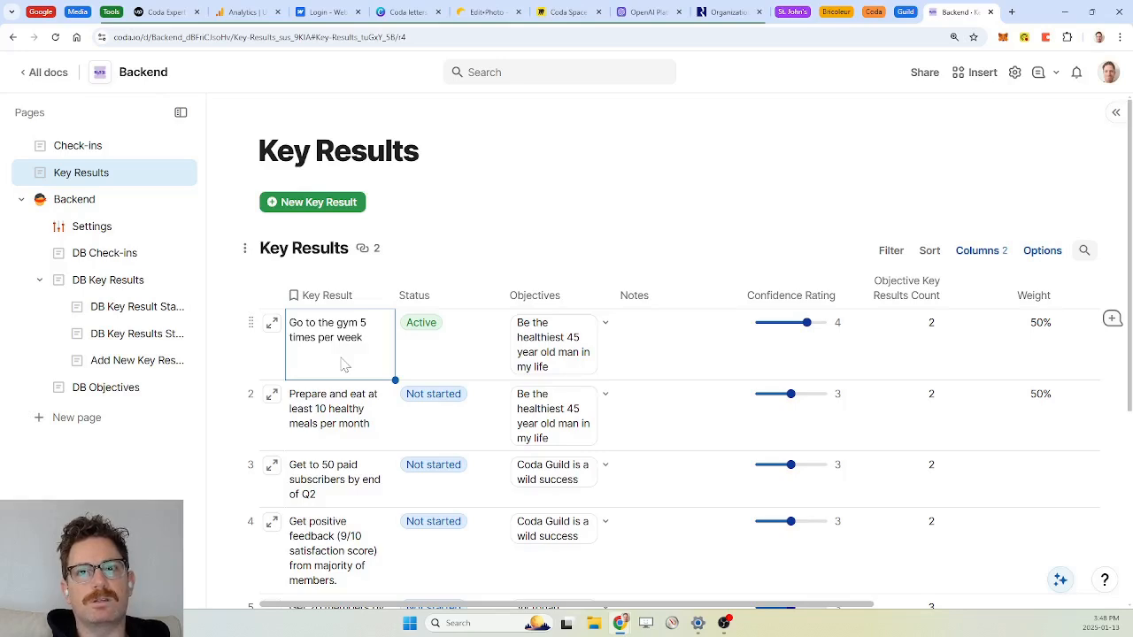
Step: Delete the "Find wicked name" row created at 3:20 PM from the DB Key Results Status Updates table
left_click(133, 340)
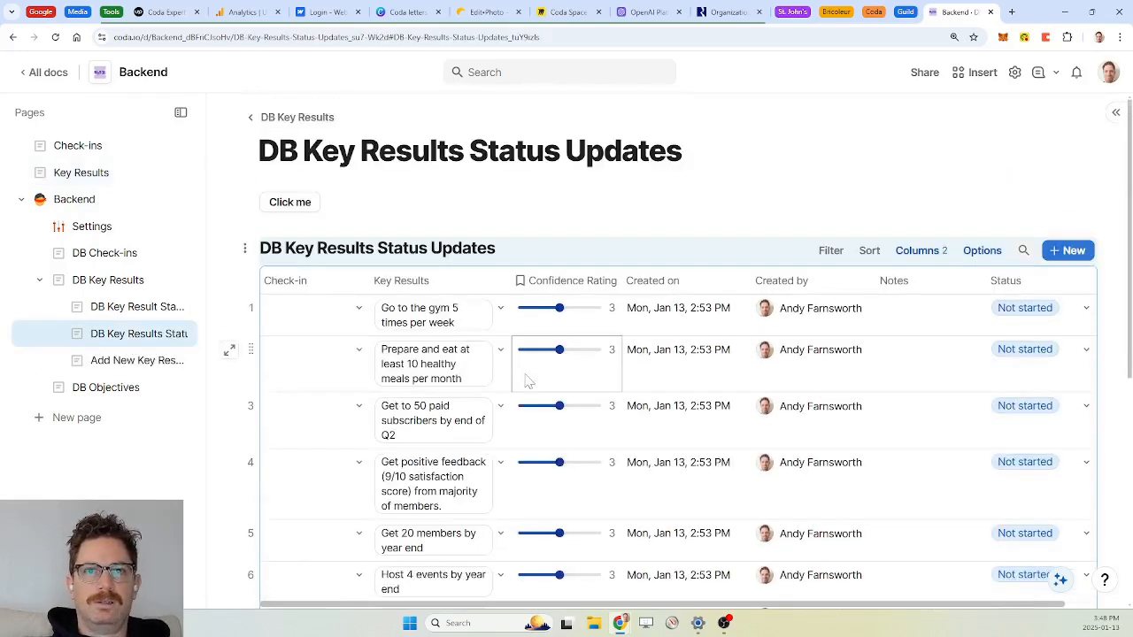
scroll(528, 380, "down", 4)
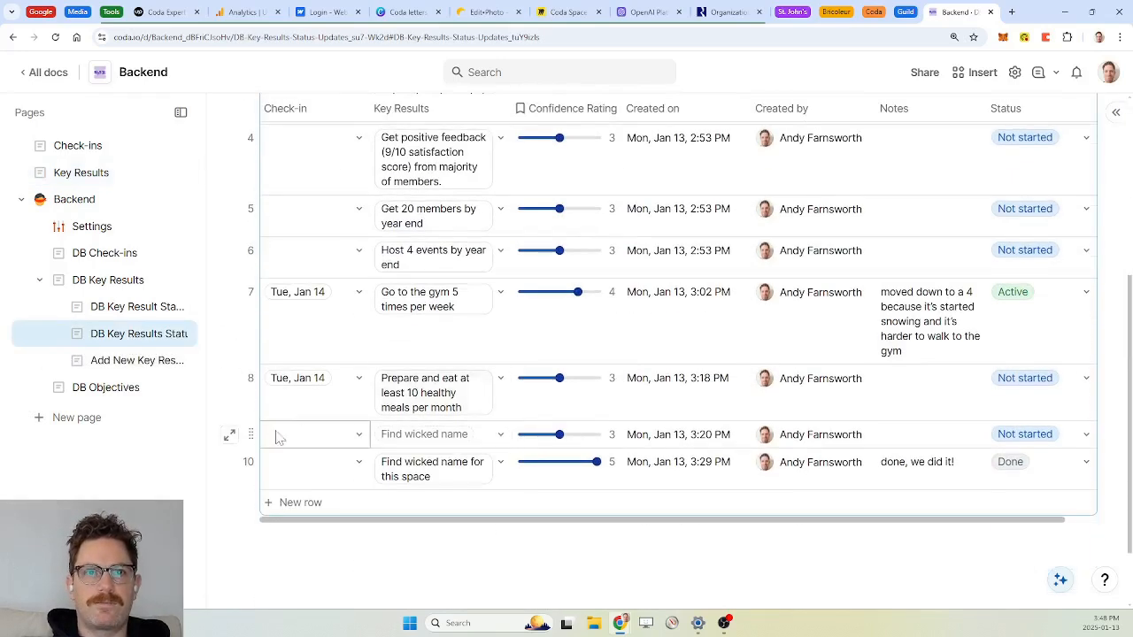
left_click(249, 433)
key("Delete")
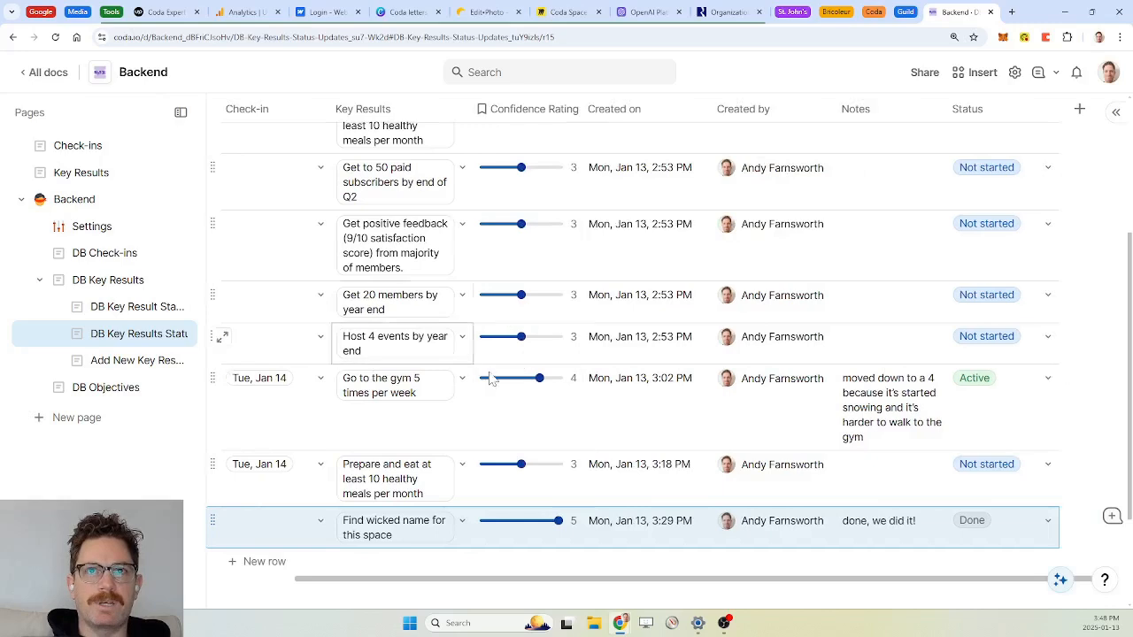
Step: Insert a number column named "Measure" before the Created on column in the DB Key Results Status Updates table
scroll(541, 424, "left", 1)
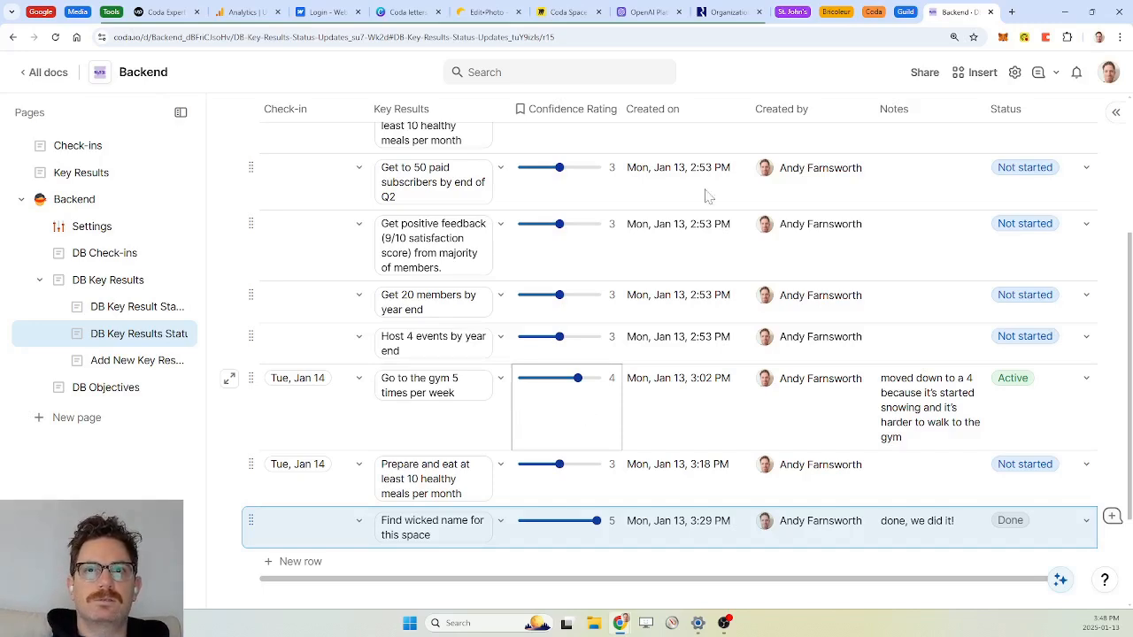
right_click(673, 118)
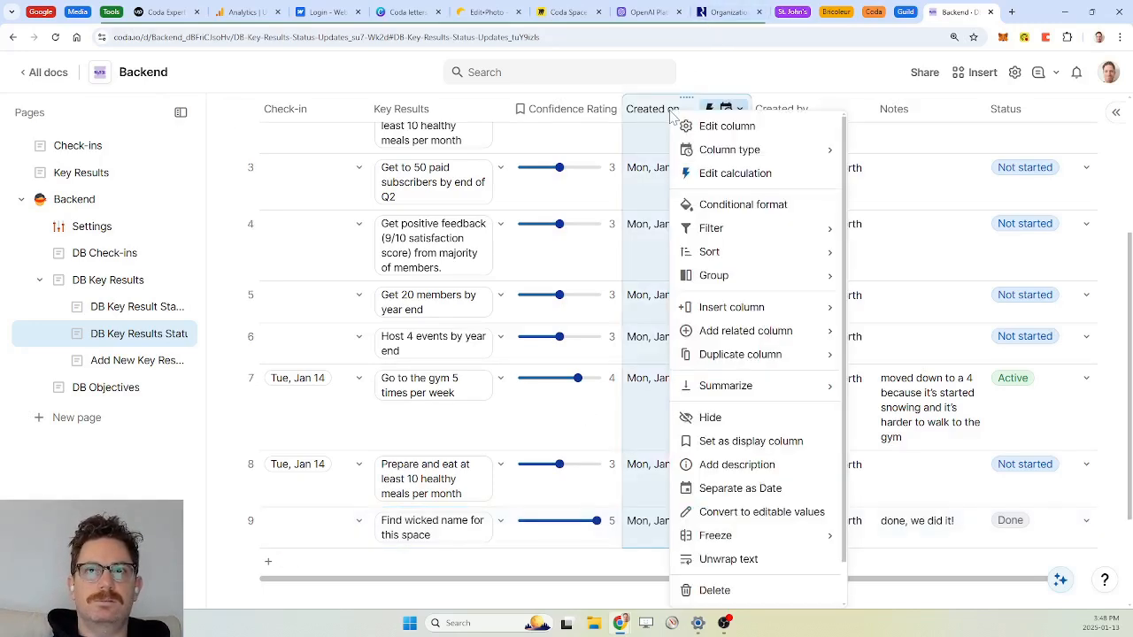
mouse_move(823, 307)
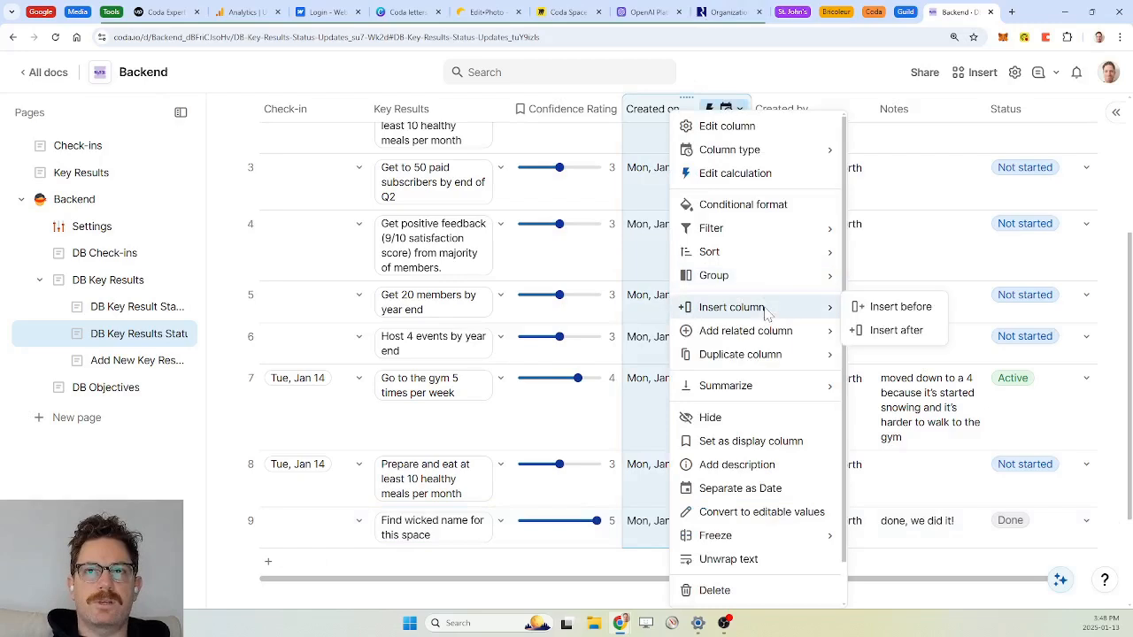
left_click(895, 310)
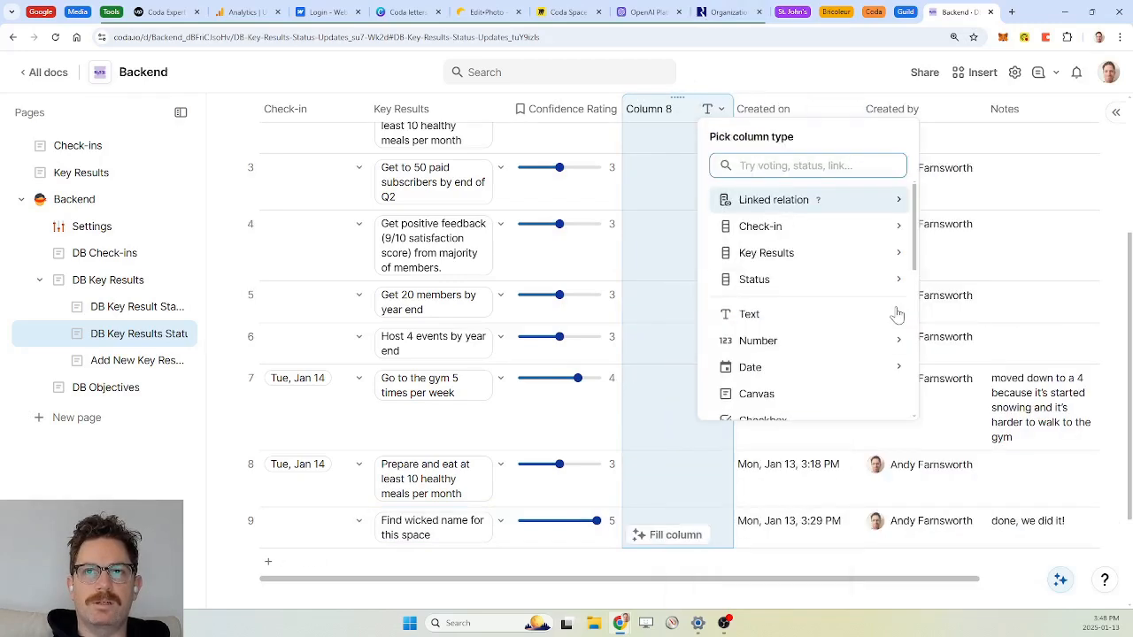
mouse_move(804, 349)
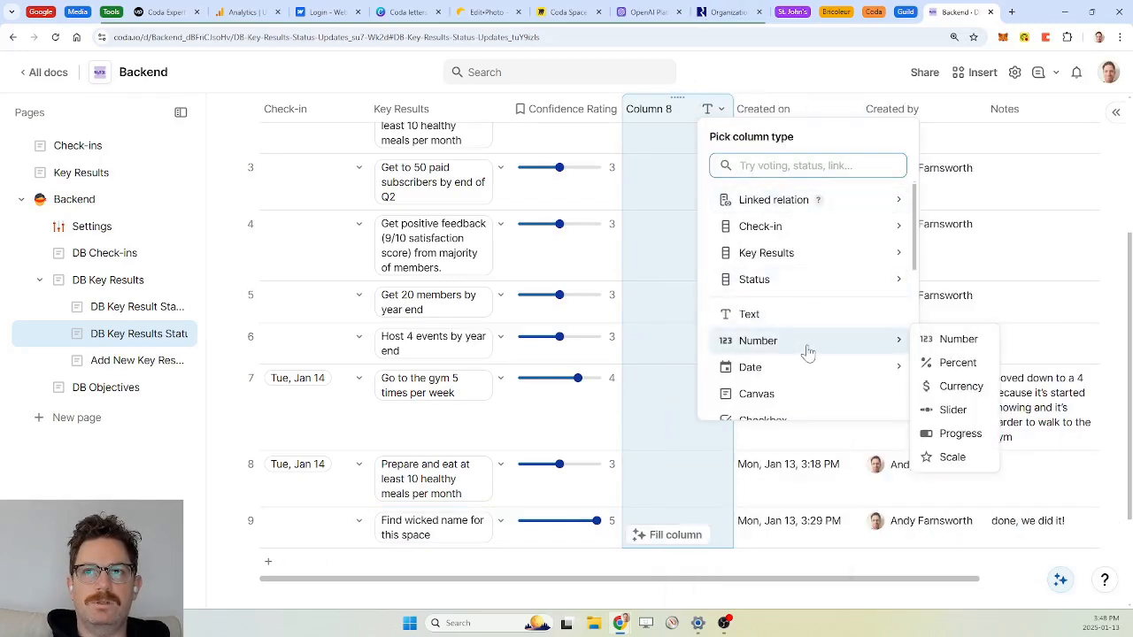
left_click(959, 340)
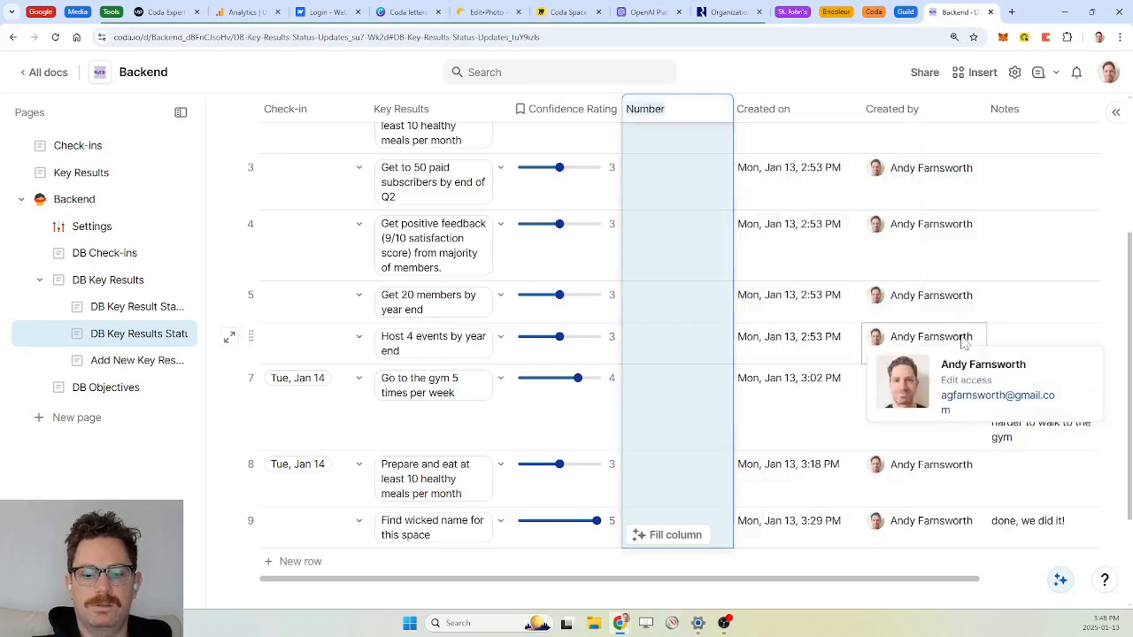
type("ME")
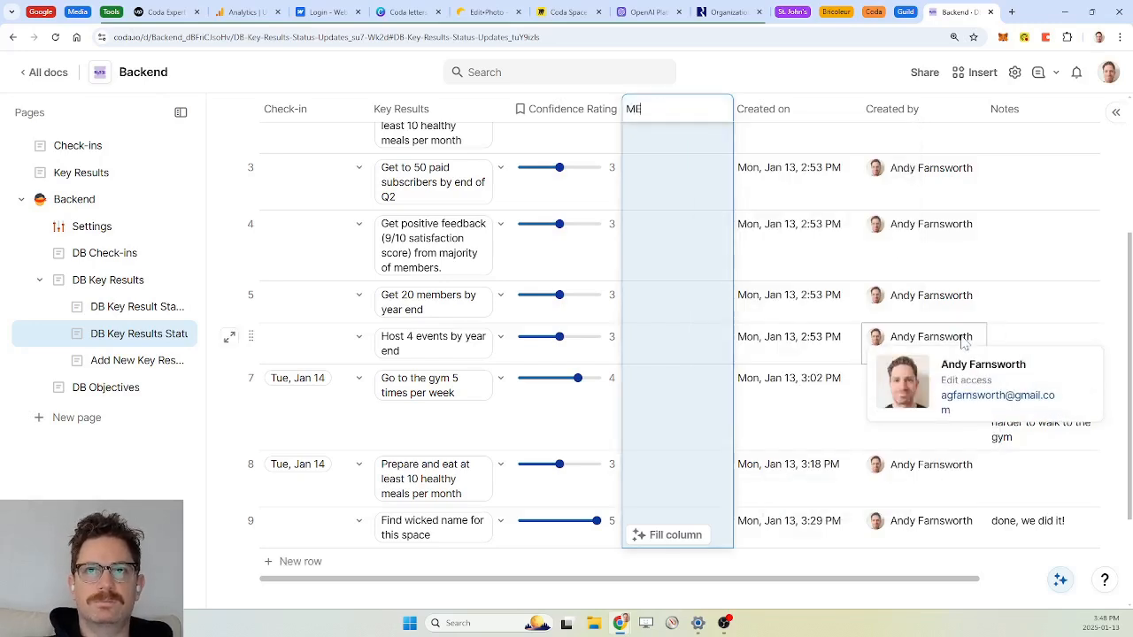
type("asureasure")
key("Return")
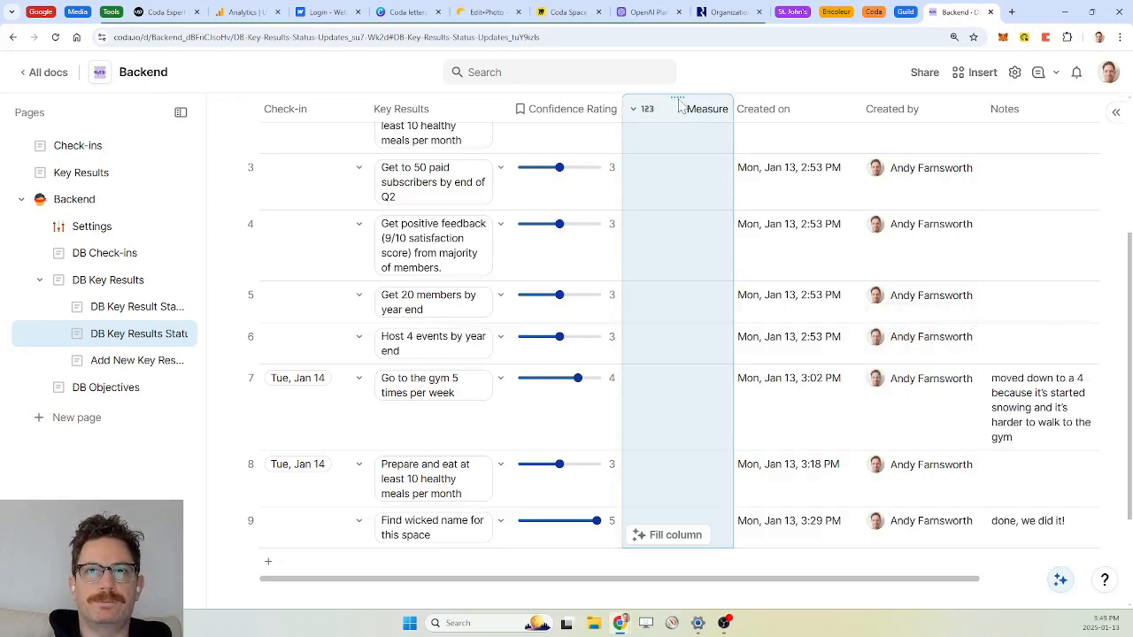
Step: Move the Measure column between the Key Results and Confidence Rating columns
left_click_drag(675, 95, 519, 294)
scroll(523, 304, "down", 3)
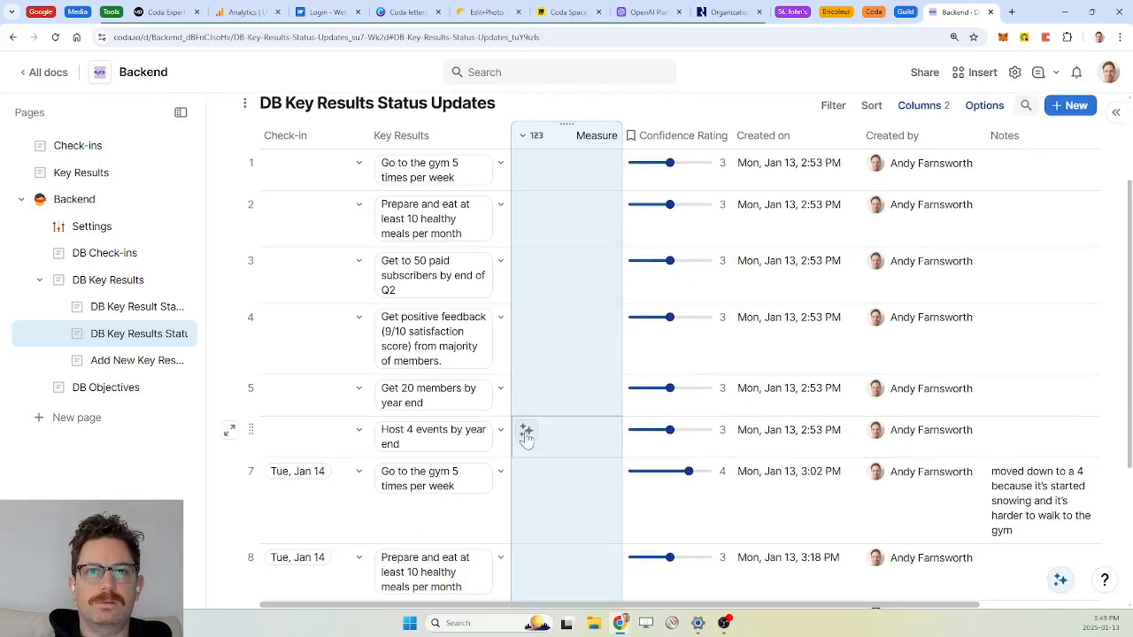
mouse_move(447, 369)
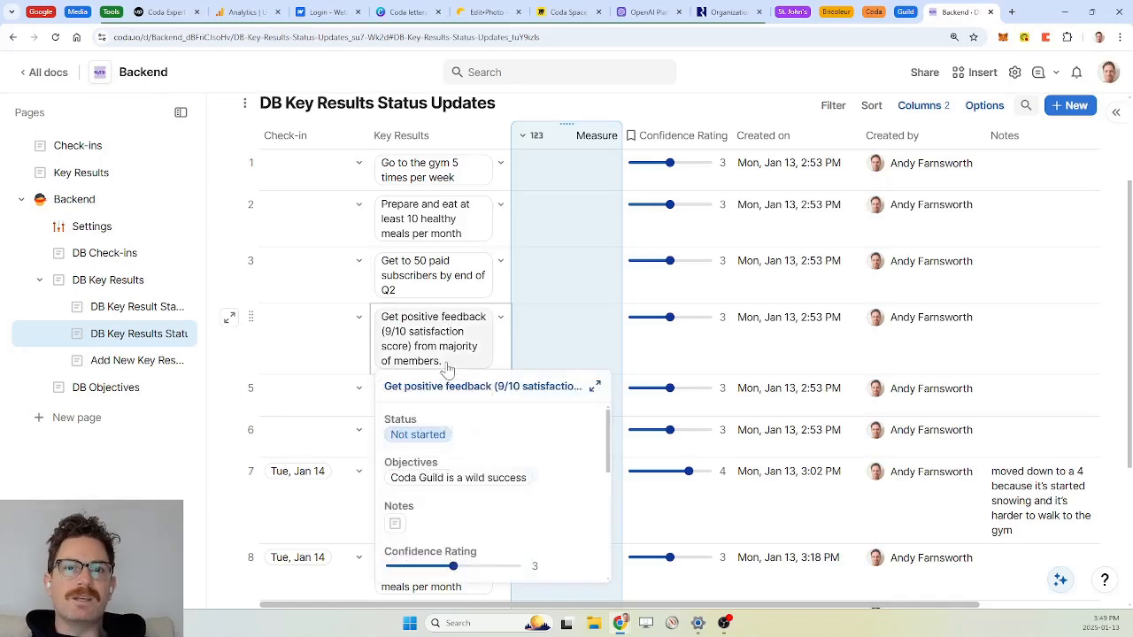
left_click(309, 336)
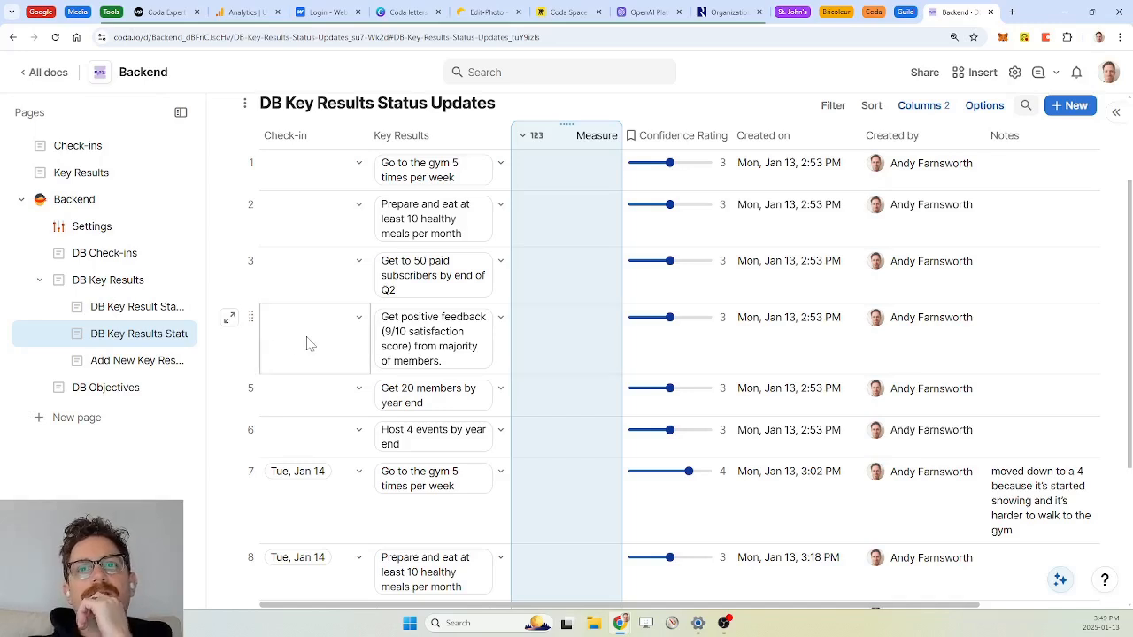
left_click(581, 344)
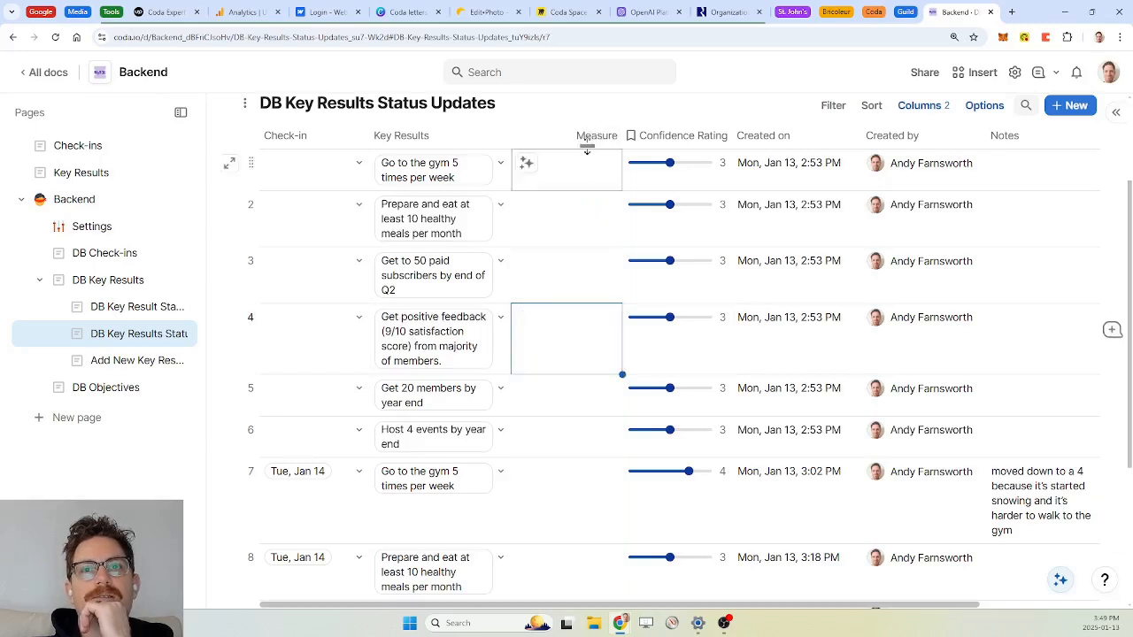
left_click(587, 142)
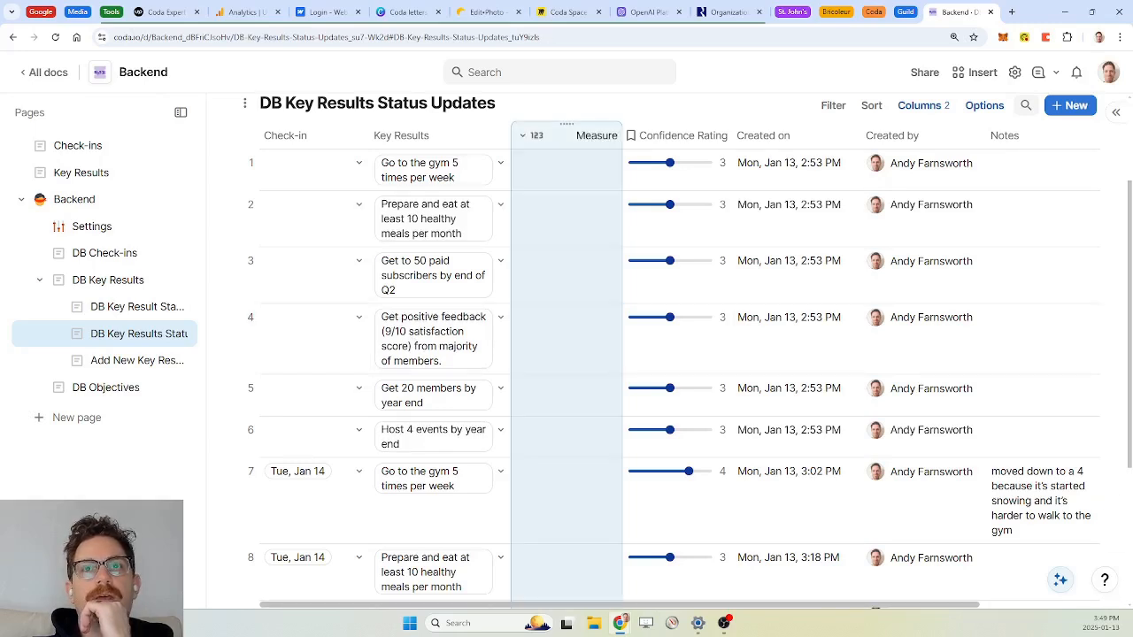
right_click(592, 139)
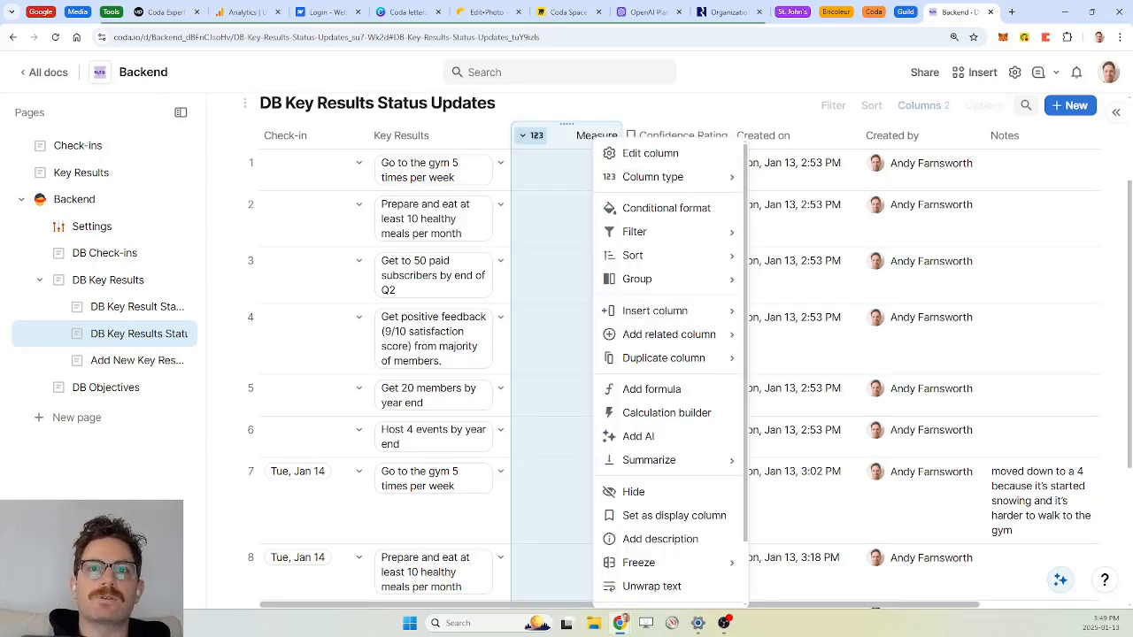
left_click(581, 141)
left_click(588, 181)
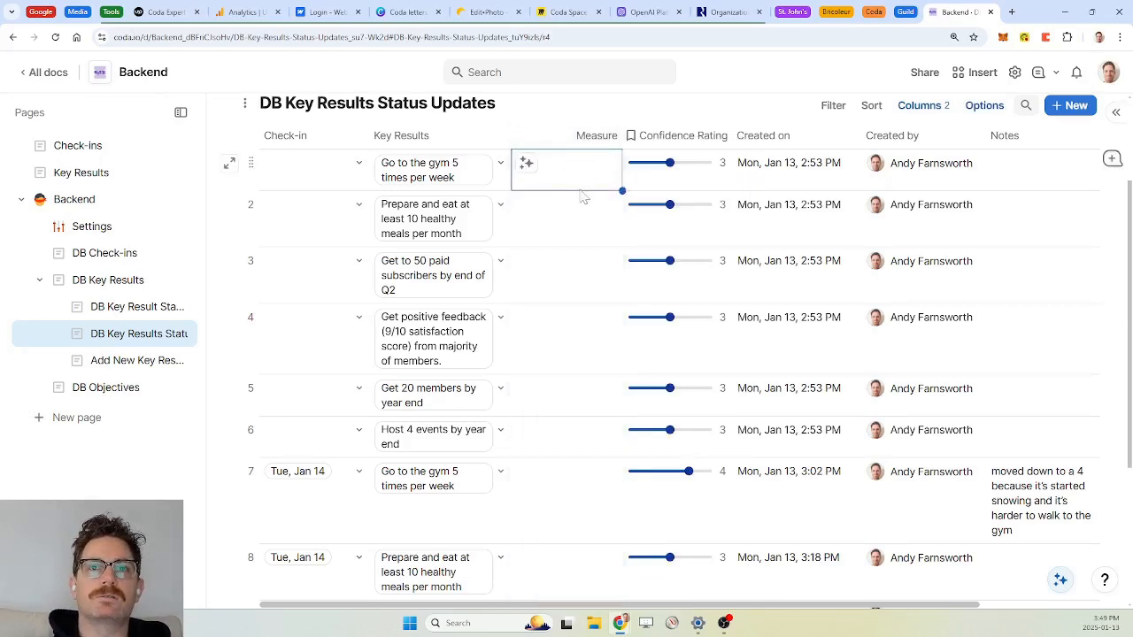
Step: Insert a select list column directly after the Measure column
right_click(593, 138)
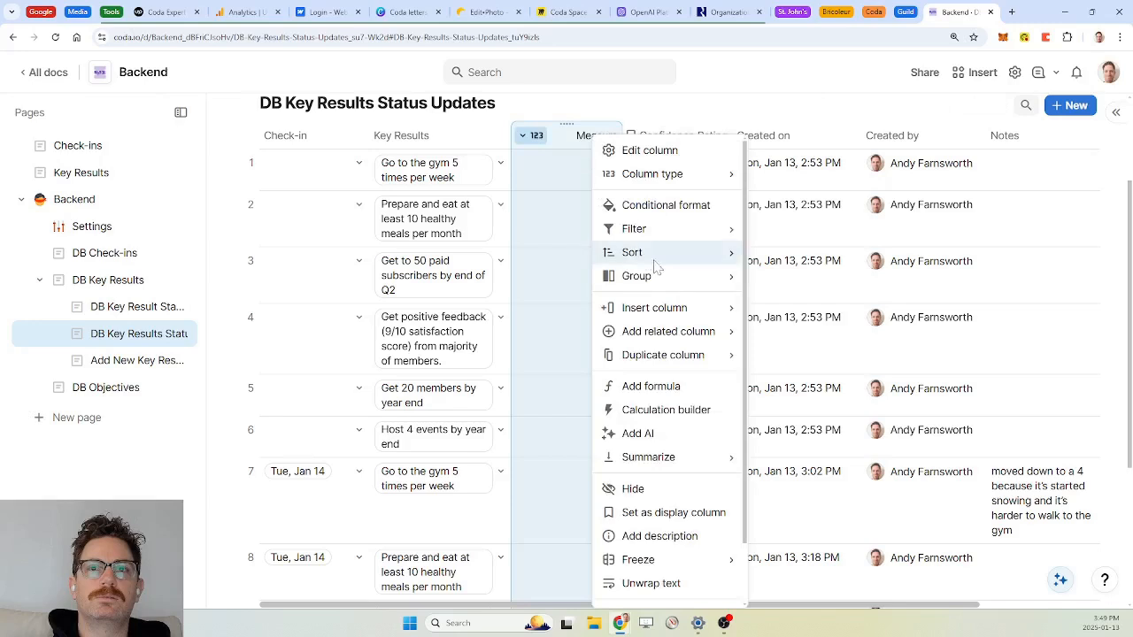
mouse_move(691, 308)
left_click(809, 334)
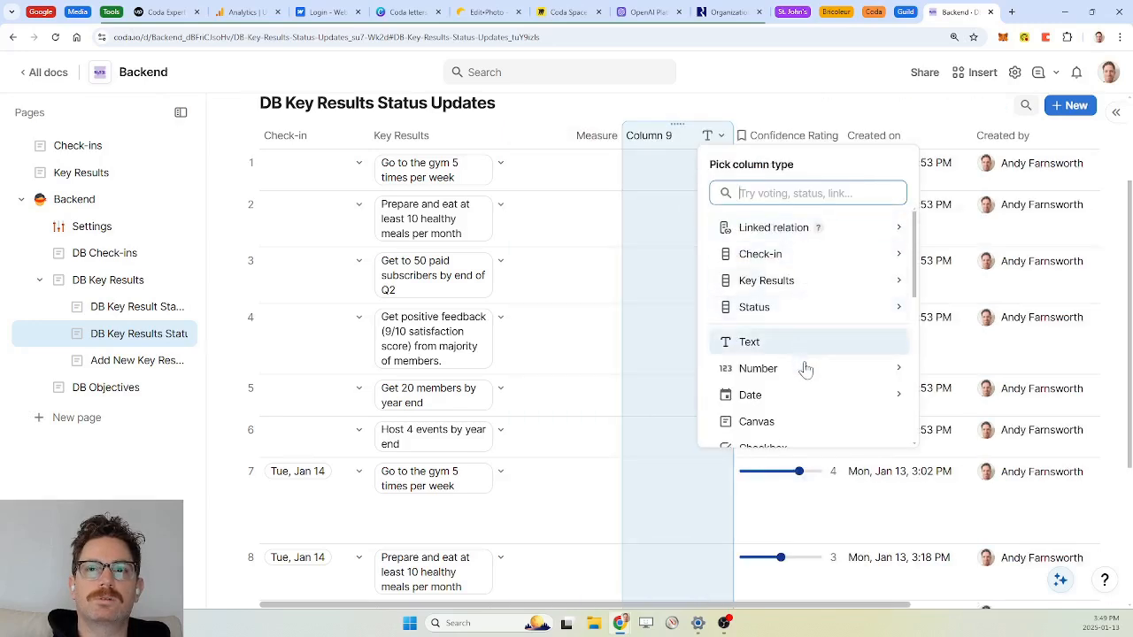
type("sele")
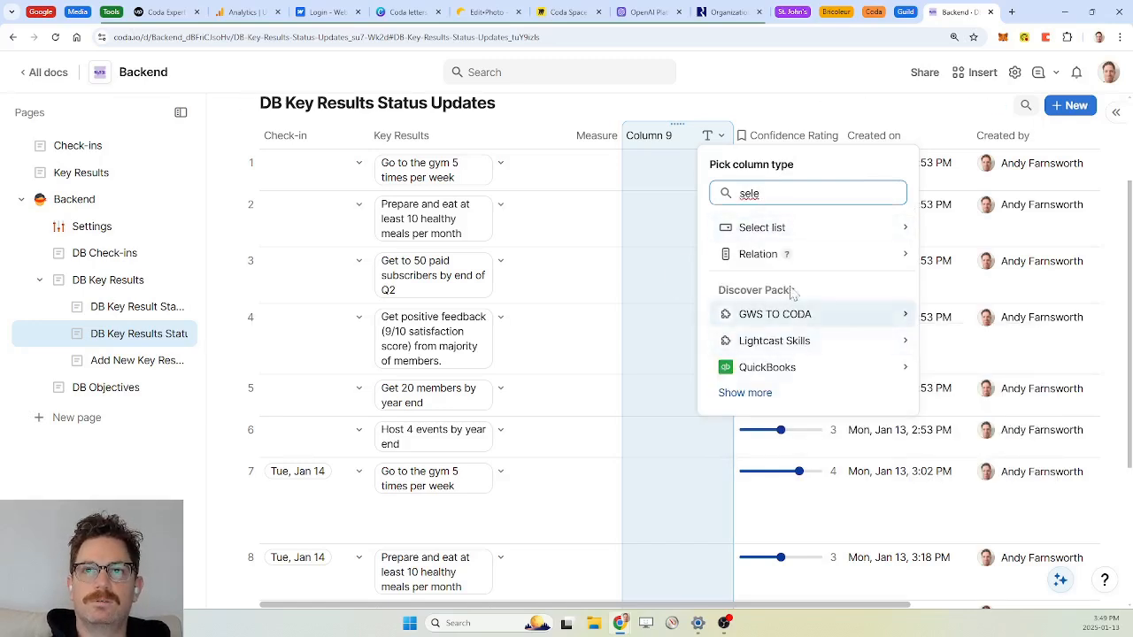
left_click(762, 228)
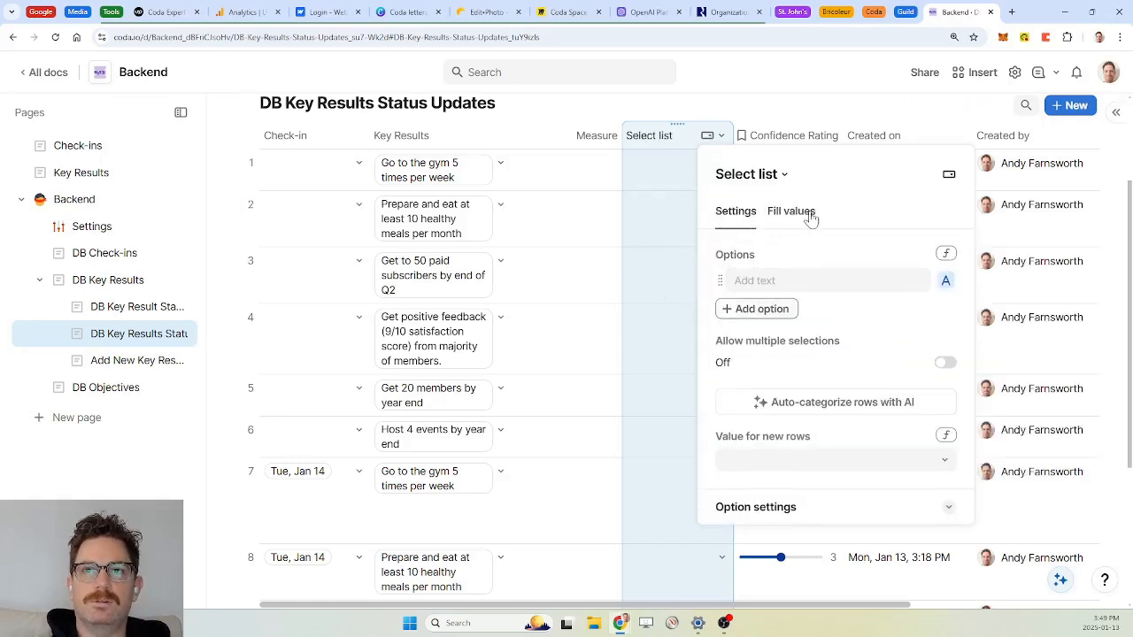
Step: Add the options minutes, visits, meals, paid subscribers and events to the select list, and remove the leftover blank option
left_click(770, 281)
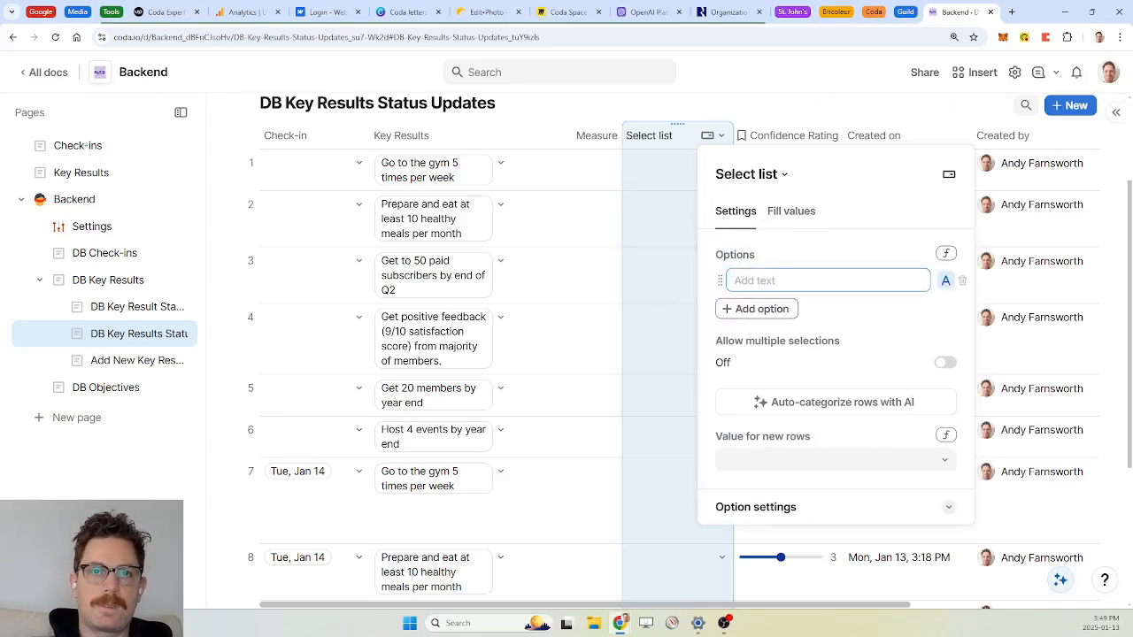
type("minutes")
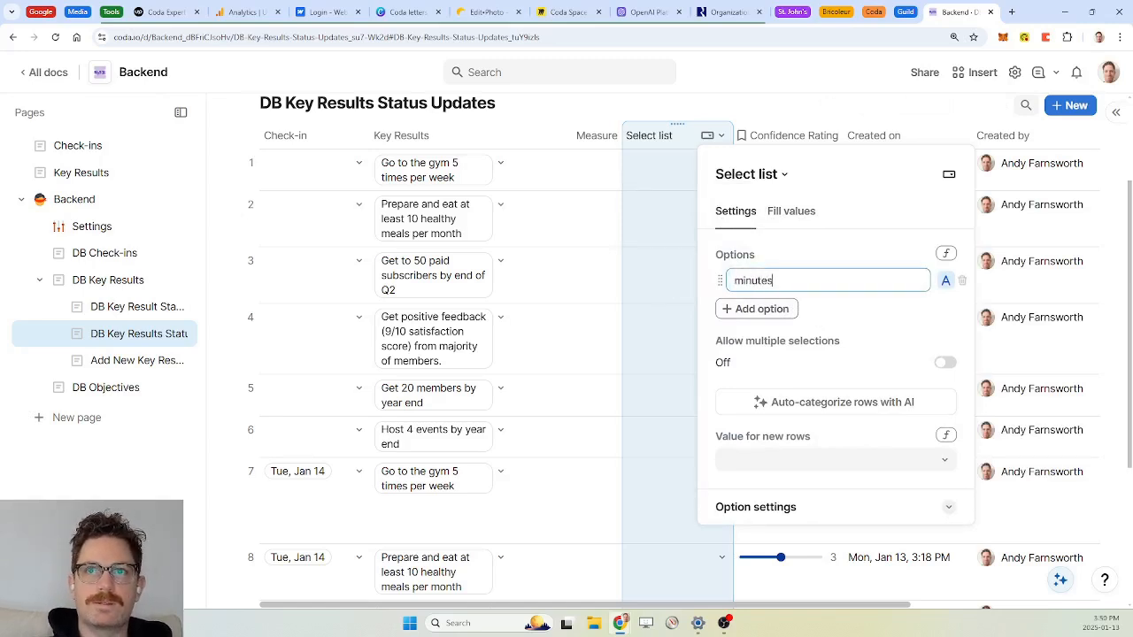
key("Return")
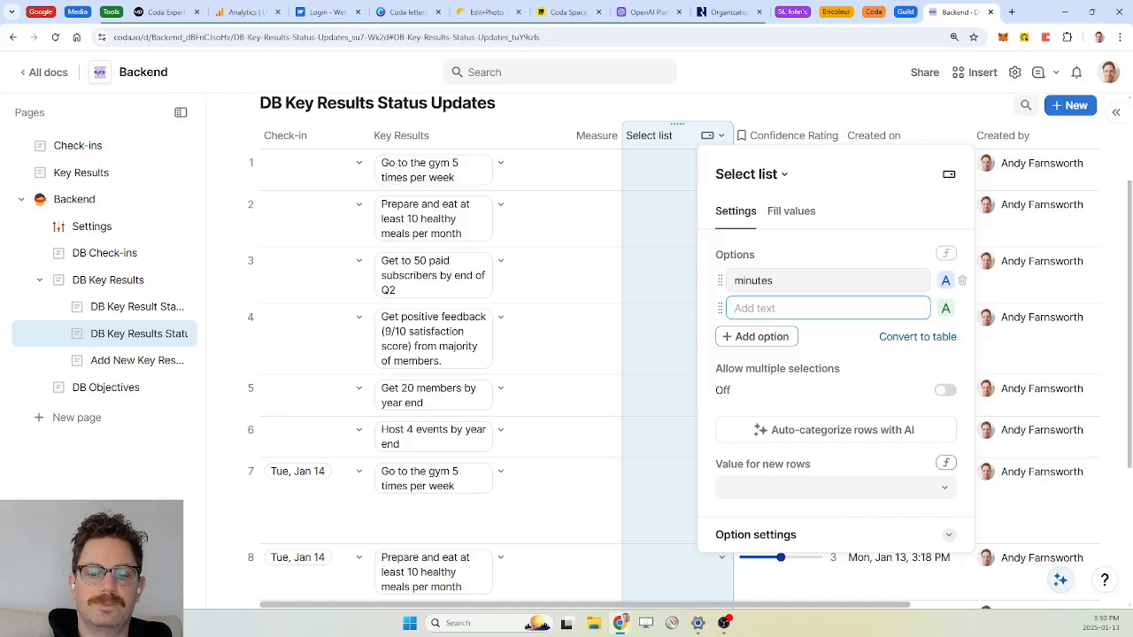
type("visits")
key("Return")
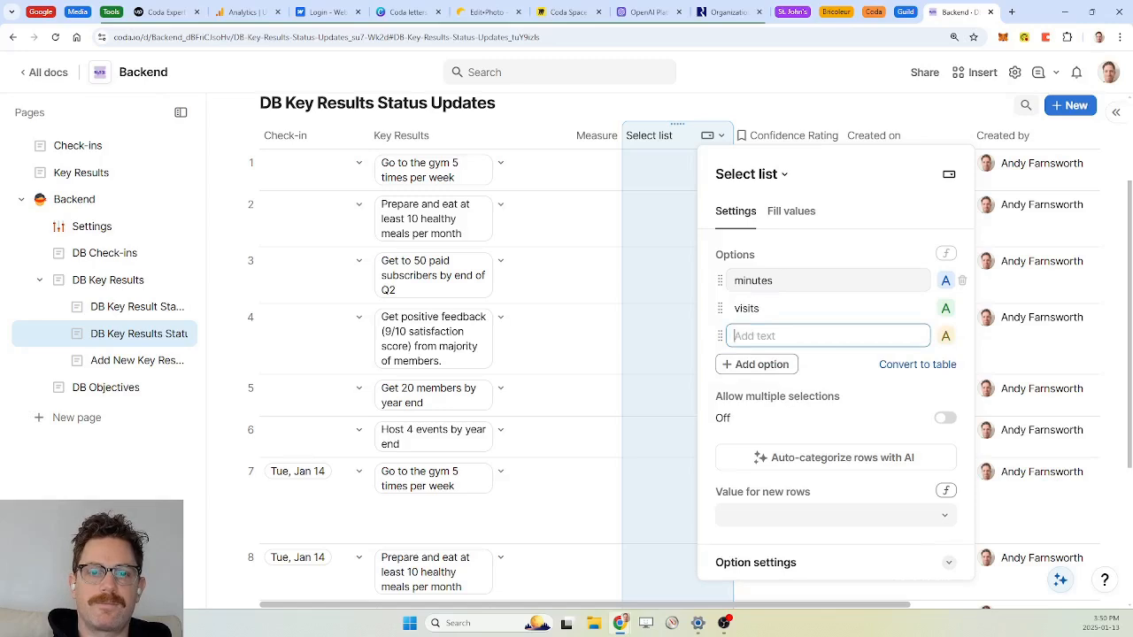
type("meals")
key("Return")
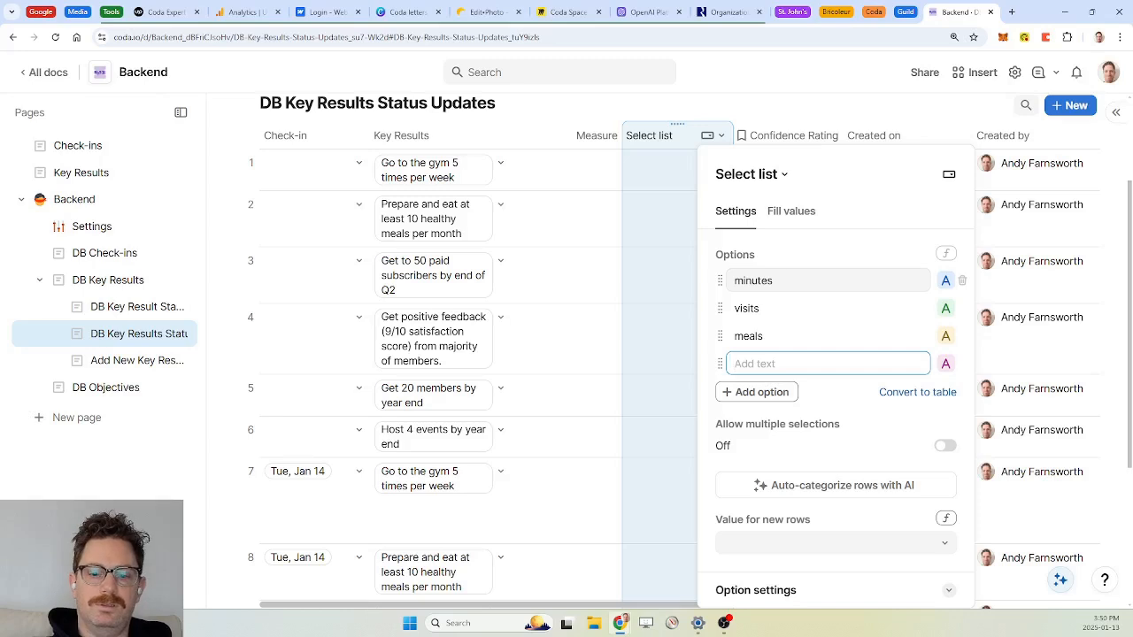
type("paid subscribers")
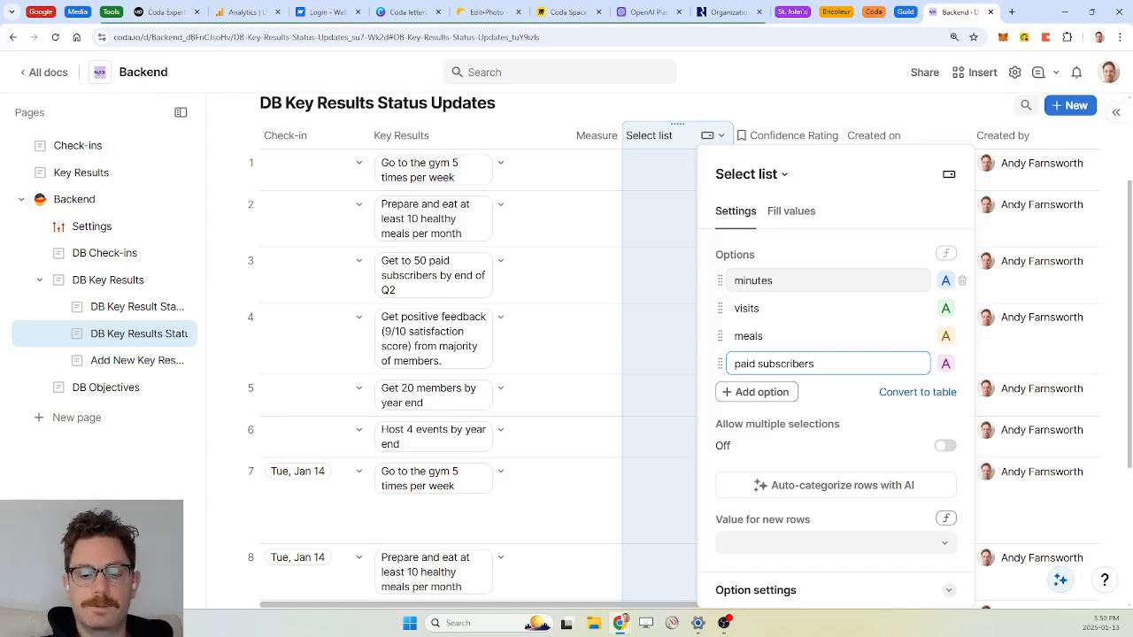
key("Return")
type("events")
key("Return")
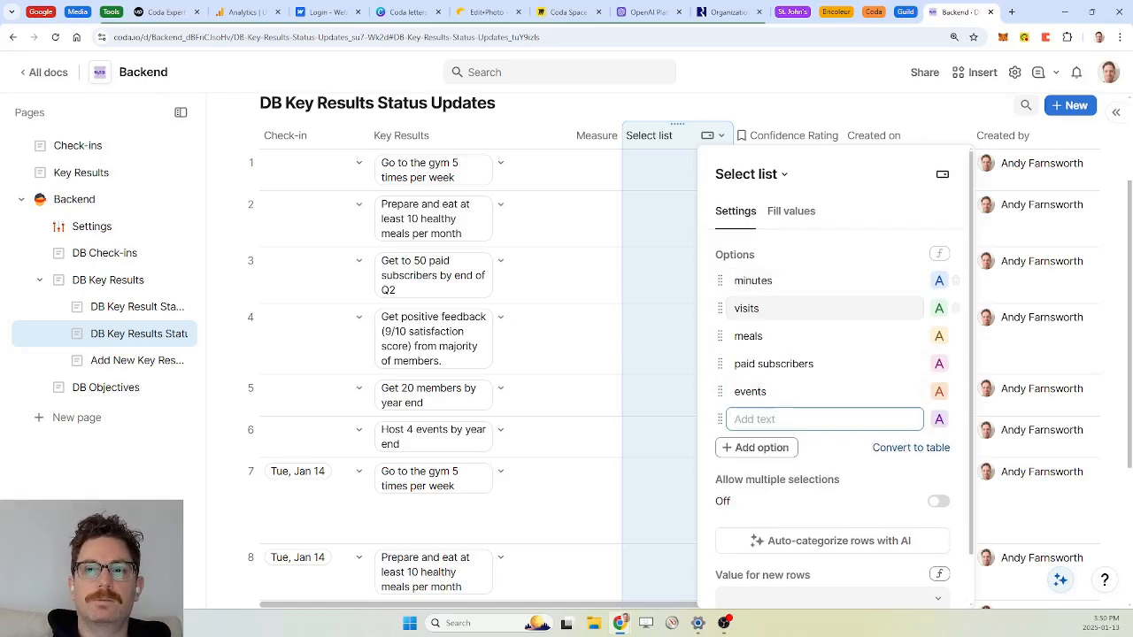
left_click(956, 425)
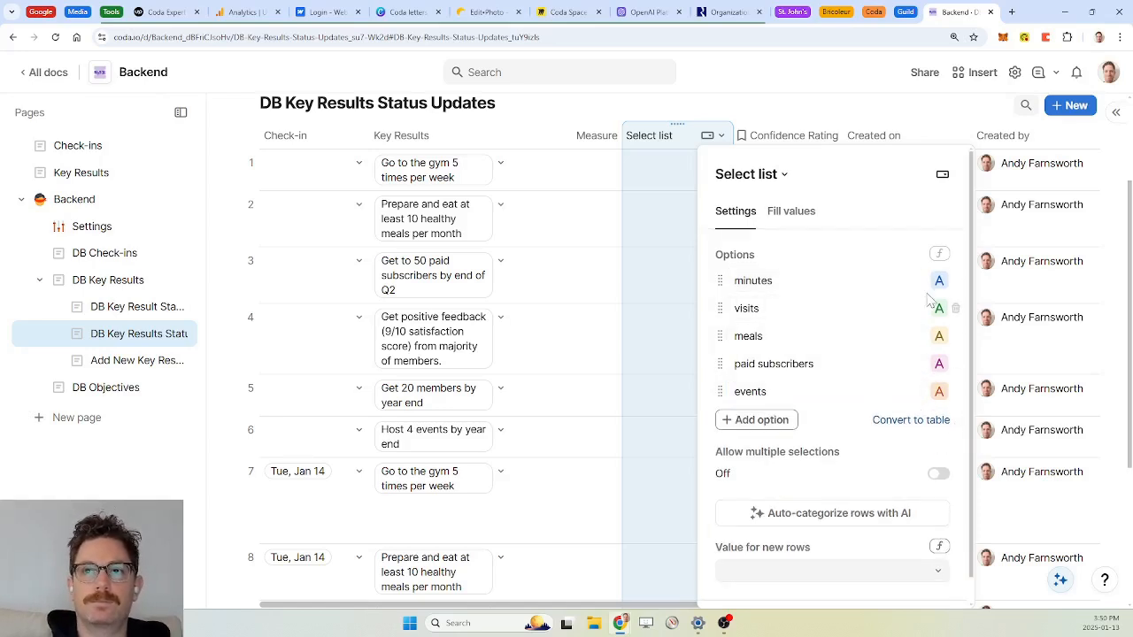
Step: Clear the colors of all the select list's options and name the column "Metric"
left_click(937, 283)
left_click(927, 359)
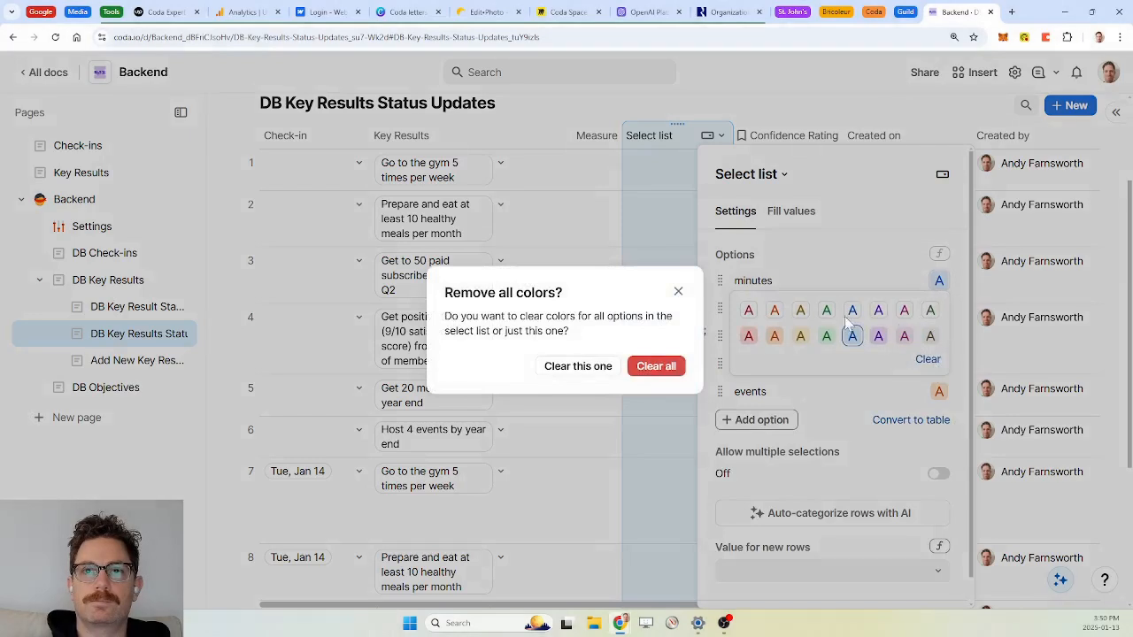
left_click(656, 365)
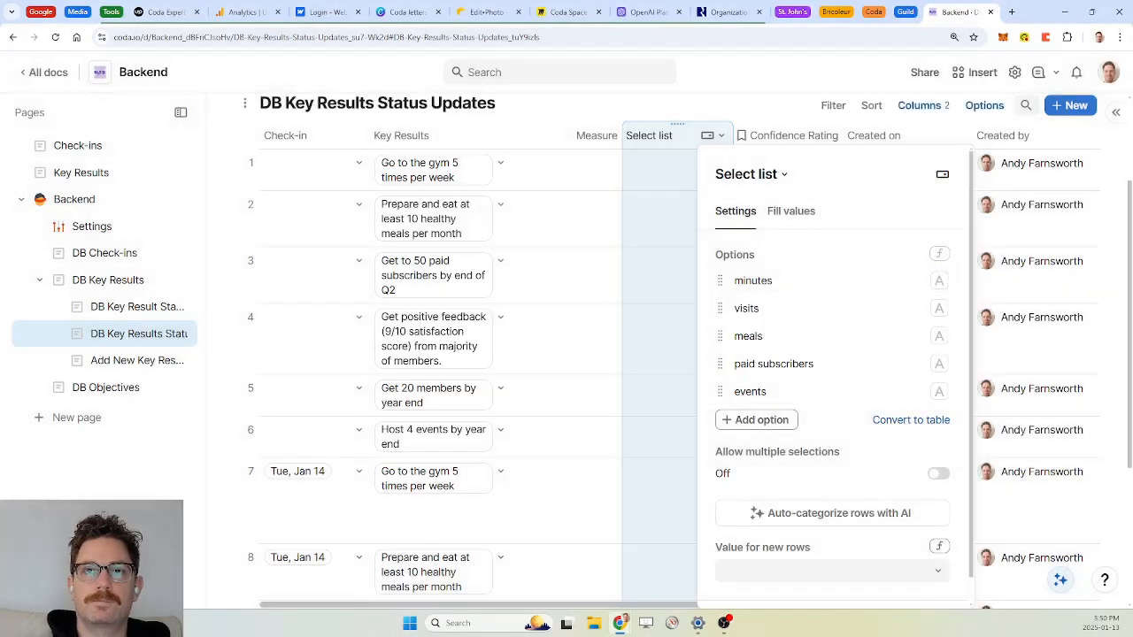
key("Escape")
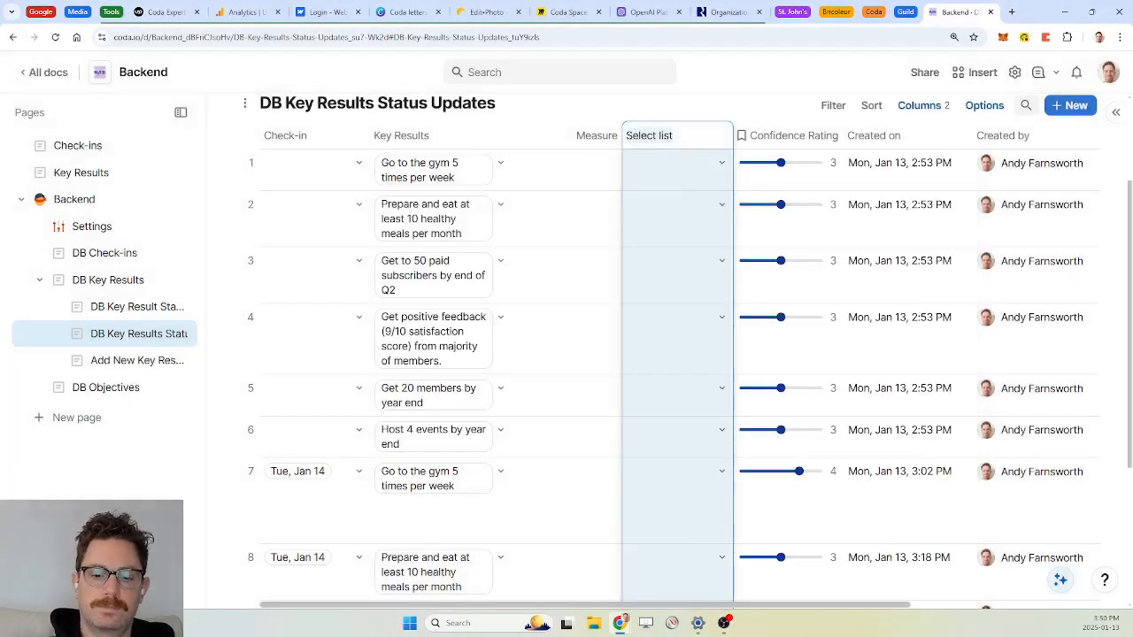
type("Metric")
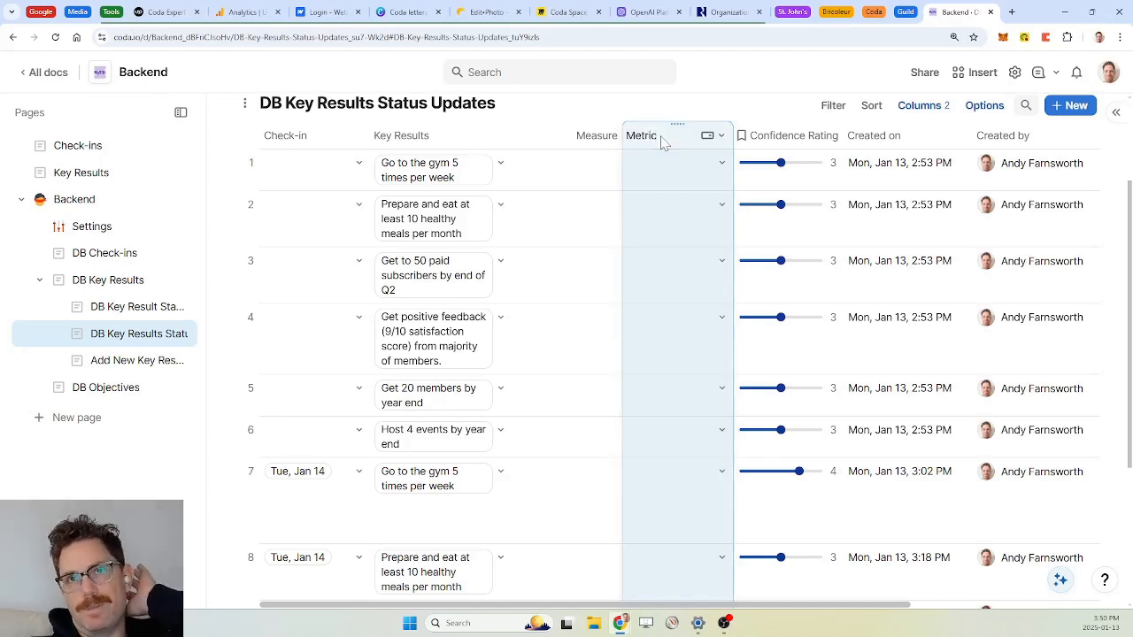
Step: Convert the Metric select list into a table named "DB Metrics" placed in a new page
left_click(719, 138)
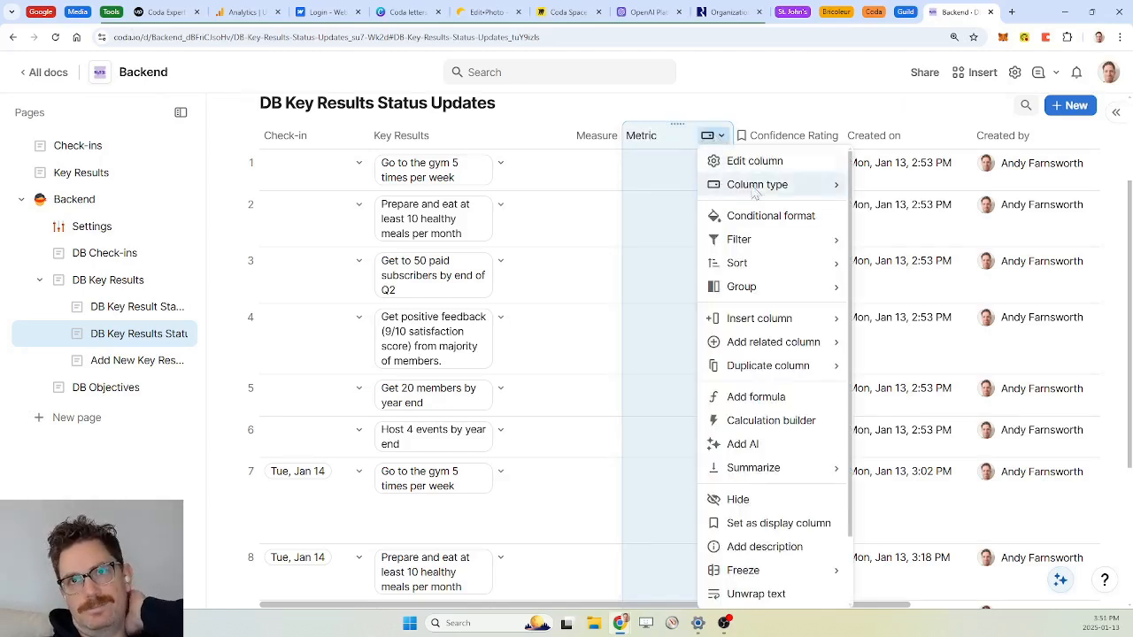
left_click(754, 161)
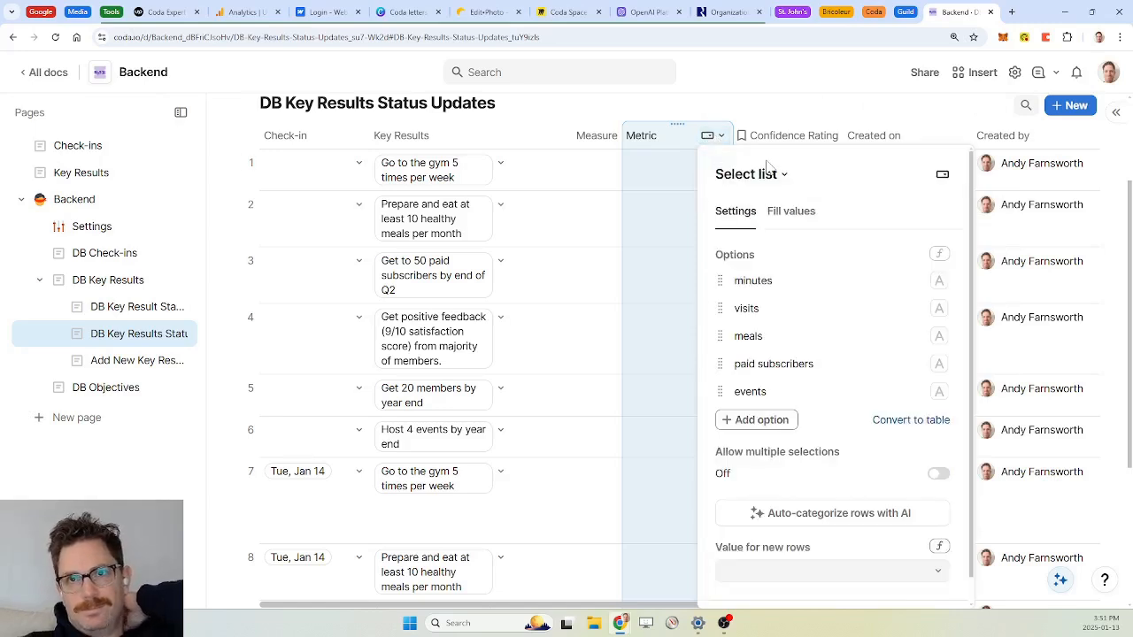
left_click(912, 420)
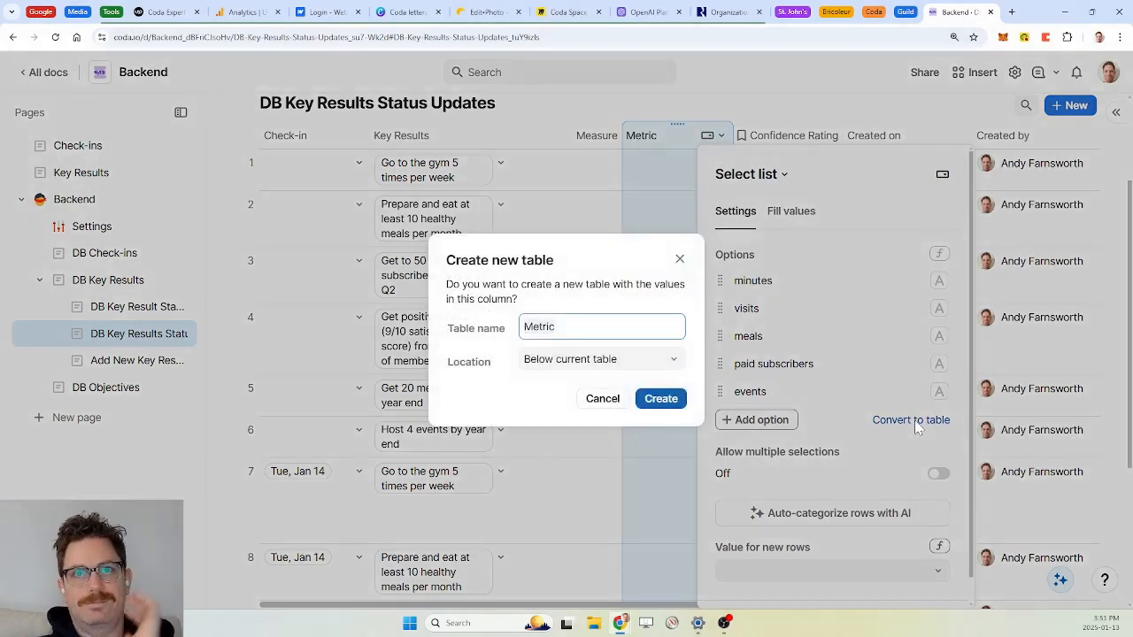
type("DB")
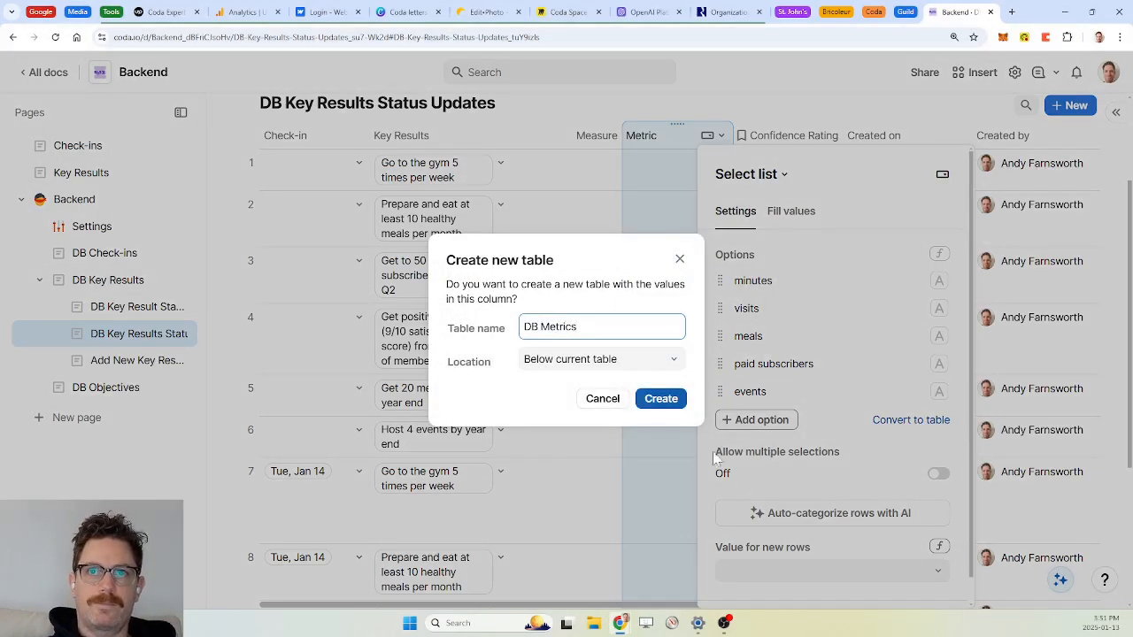
left_click(673, 363)
left_click(594, 409)
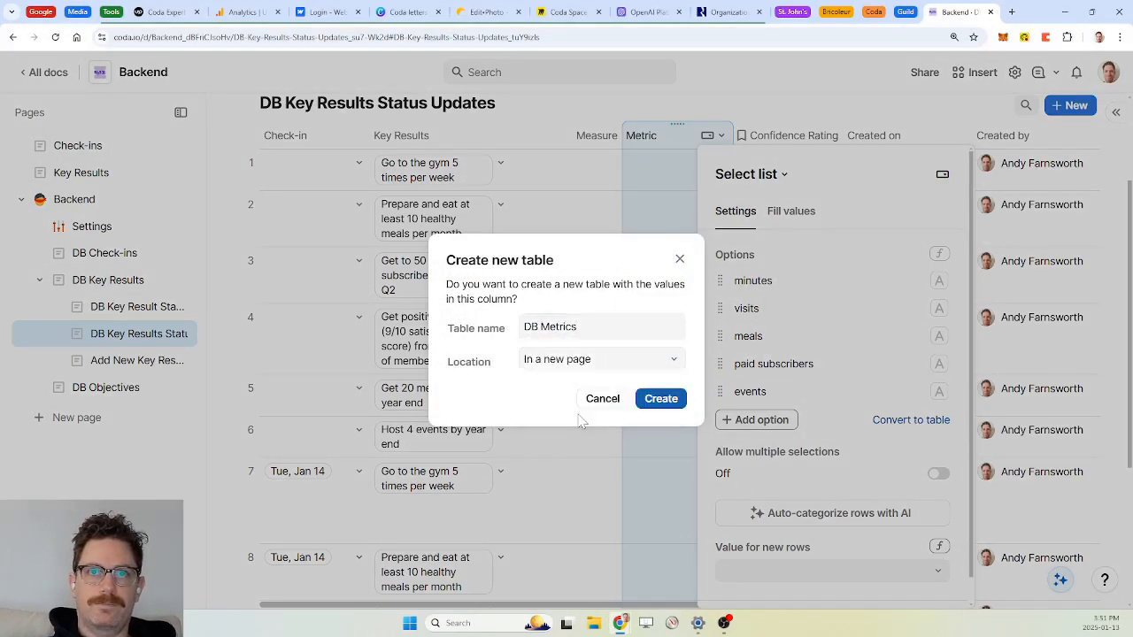
left_click(659, 399)
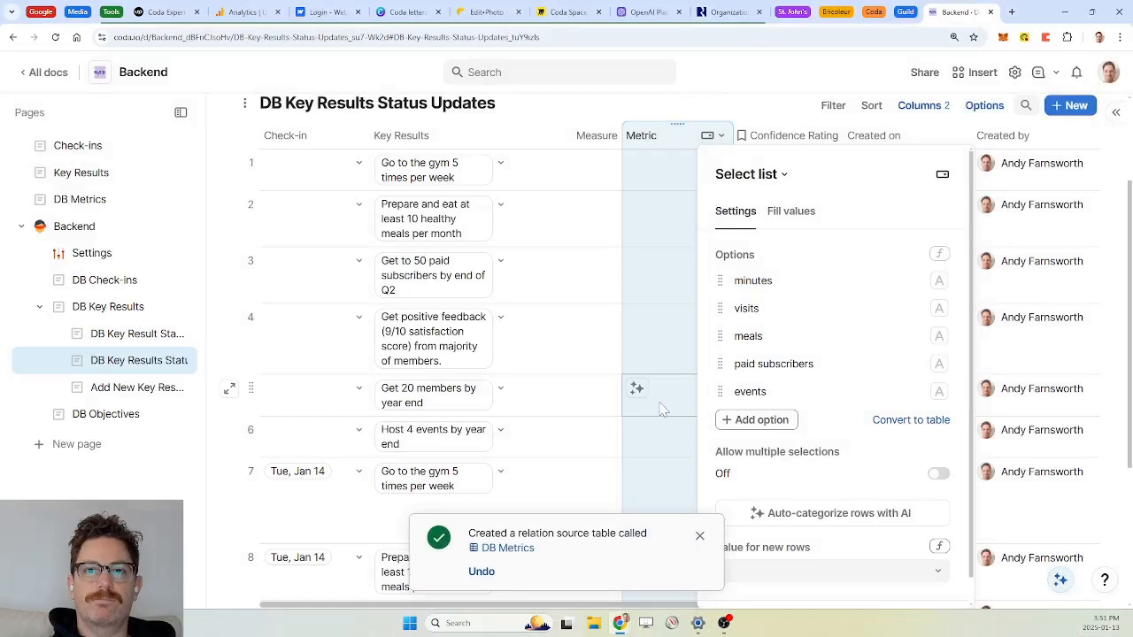
double_click(648, 136)
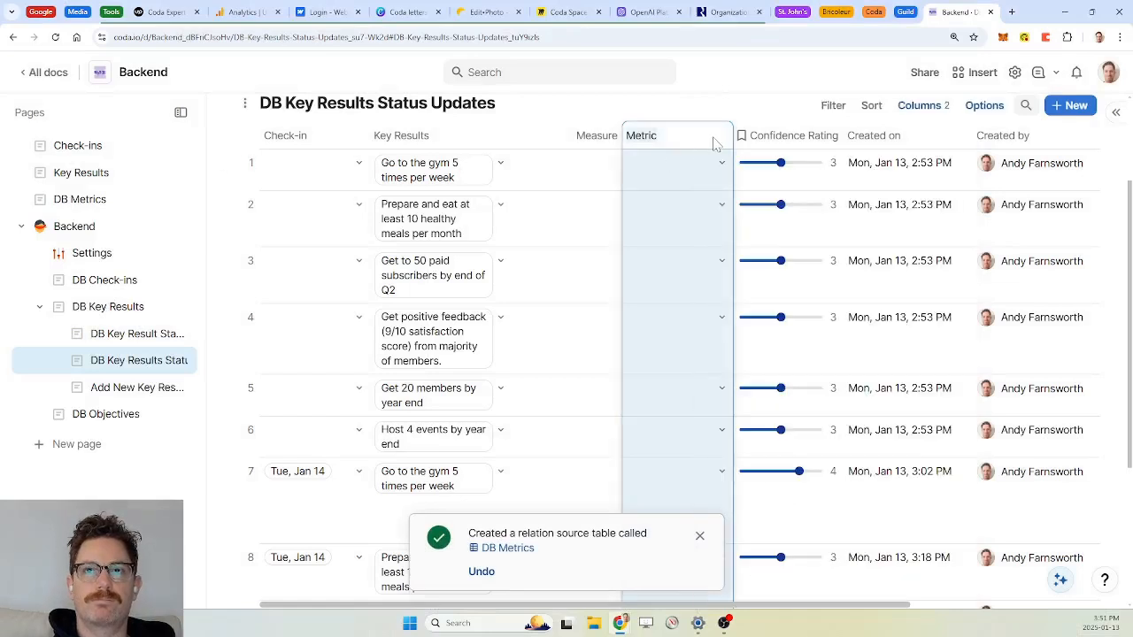
left_click(587, 141)
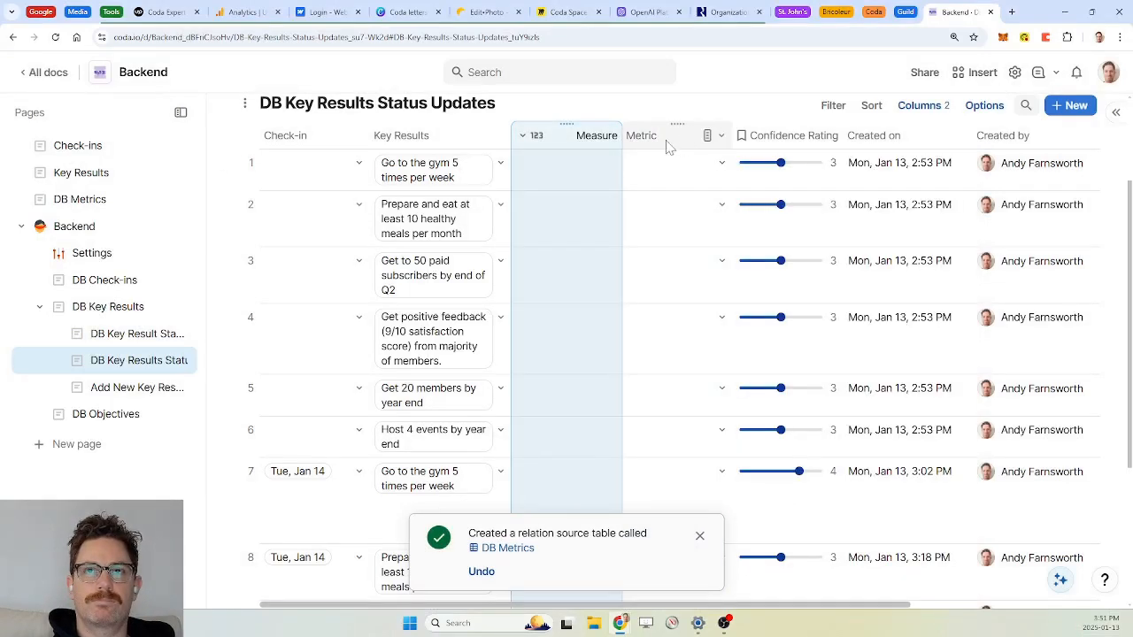
left_click(700, 535)
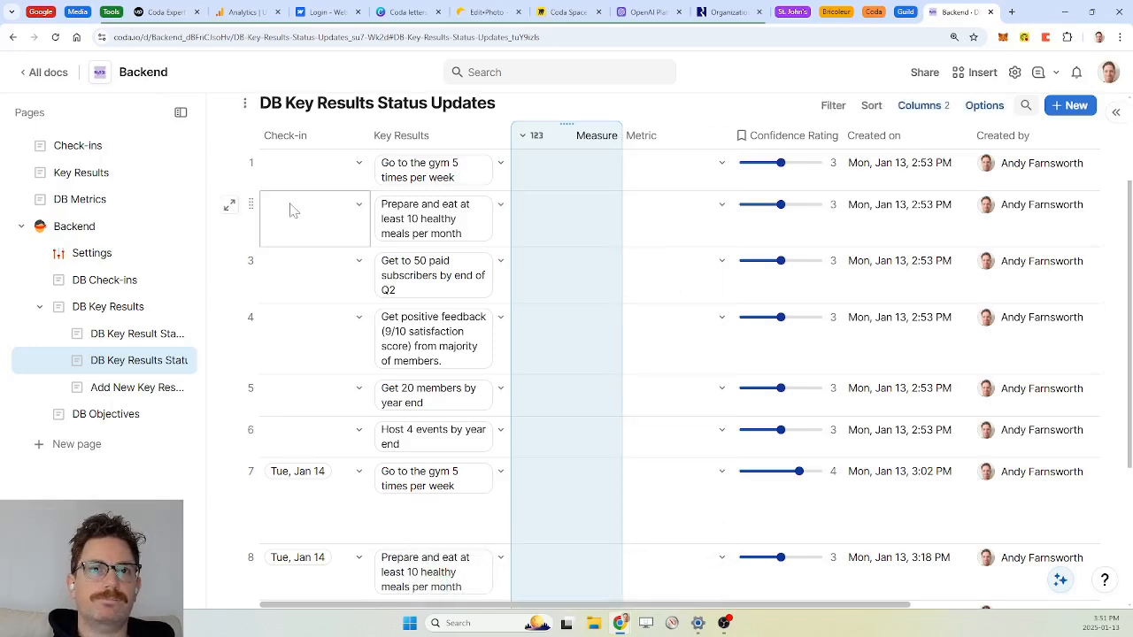
Step: Edit the detail layout of the first status update row and show the hidden Measure and Metric columns
left_click(229, 167)
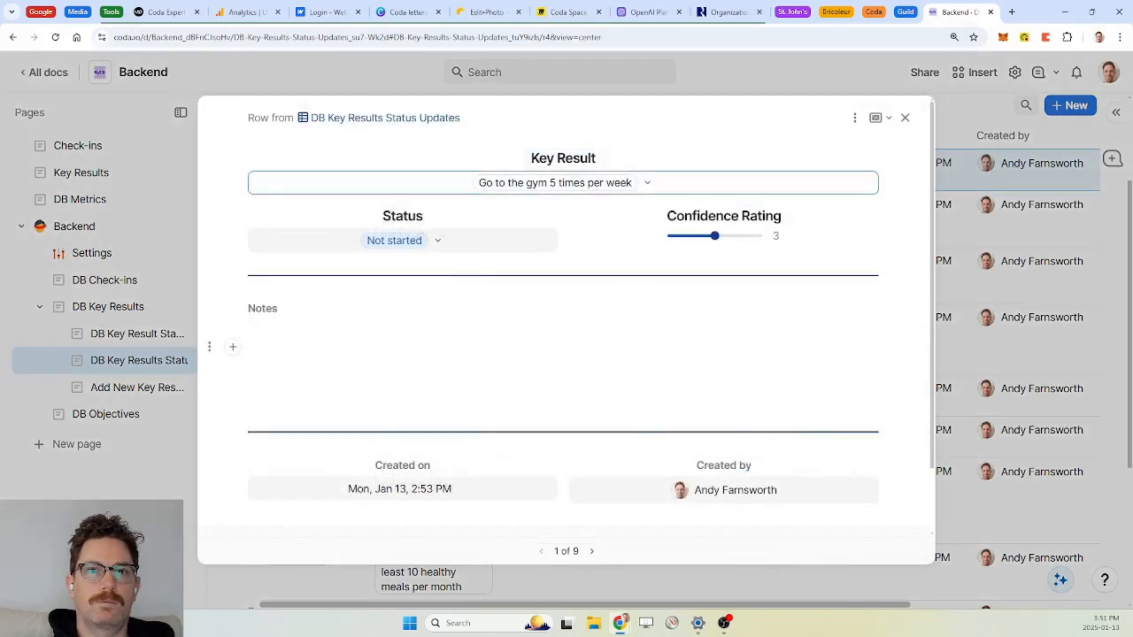
left_click(854, 117)
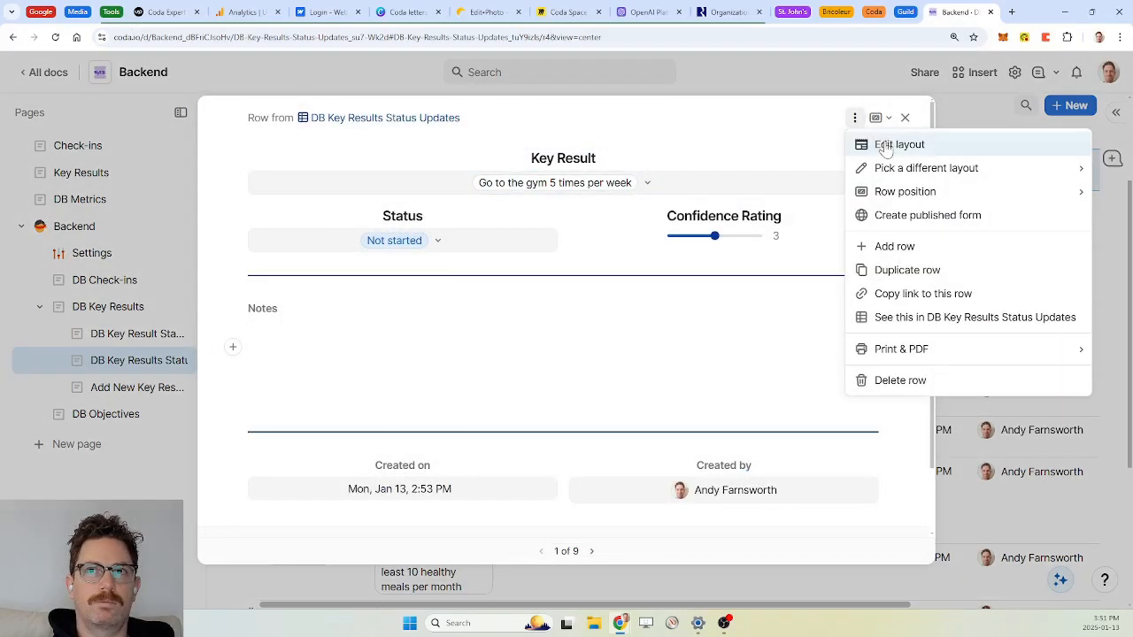
left_click(885, 147)
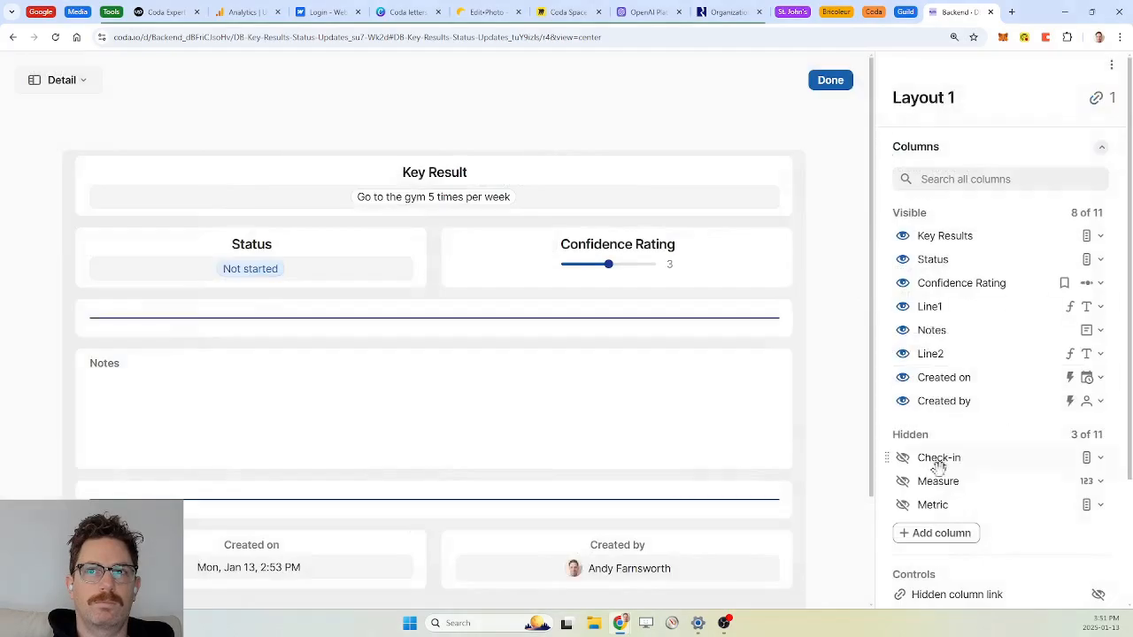
left_click(904, 483)
left_click(903, 505)
Step: Arrange the Measure and Metric fields side by side directly below Status and Confidence Rating in the layout
scroll(652, 463, "down", 3)
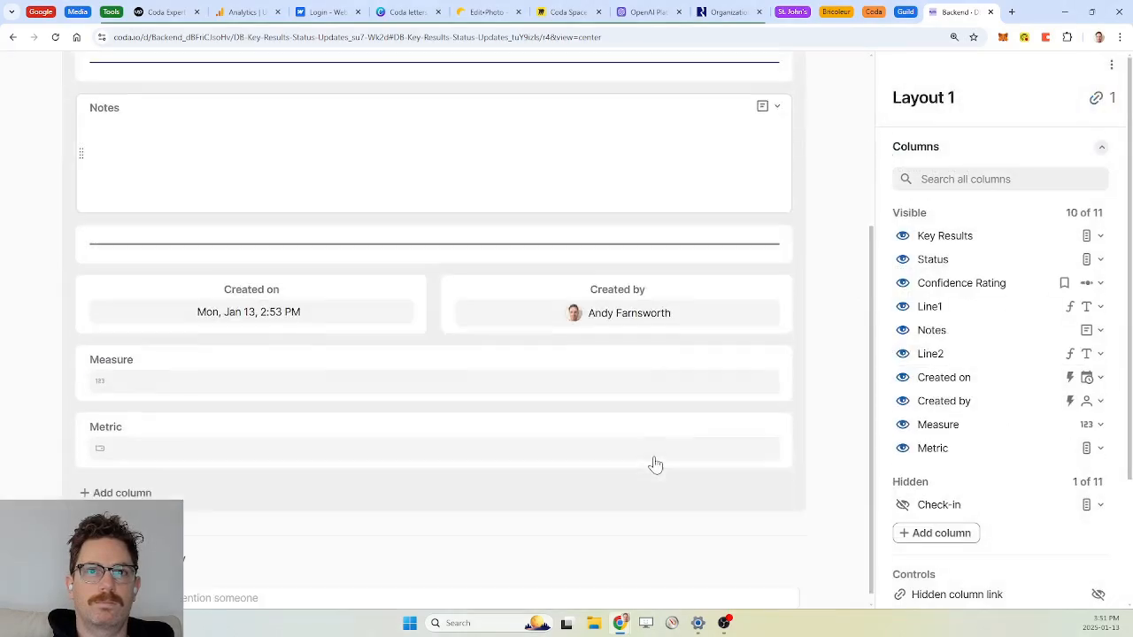
left_click_drag(81, 359, 123, 292)
scroll(151, 348, "down", 3)
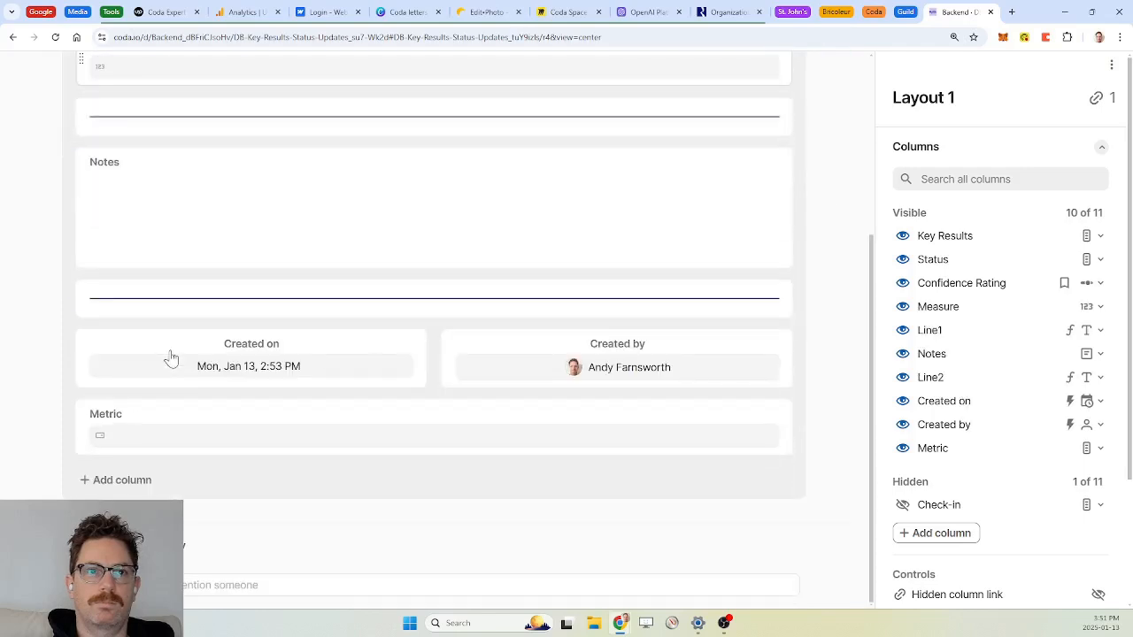
left_click_drag(83, 428, 804, 177)
Step: Center-align the Measure and Metric fields and move the first divider line above them
left_click(332, 159)
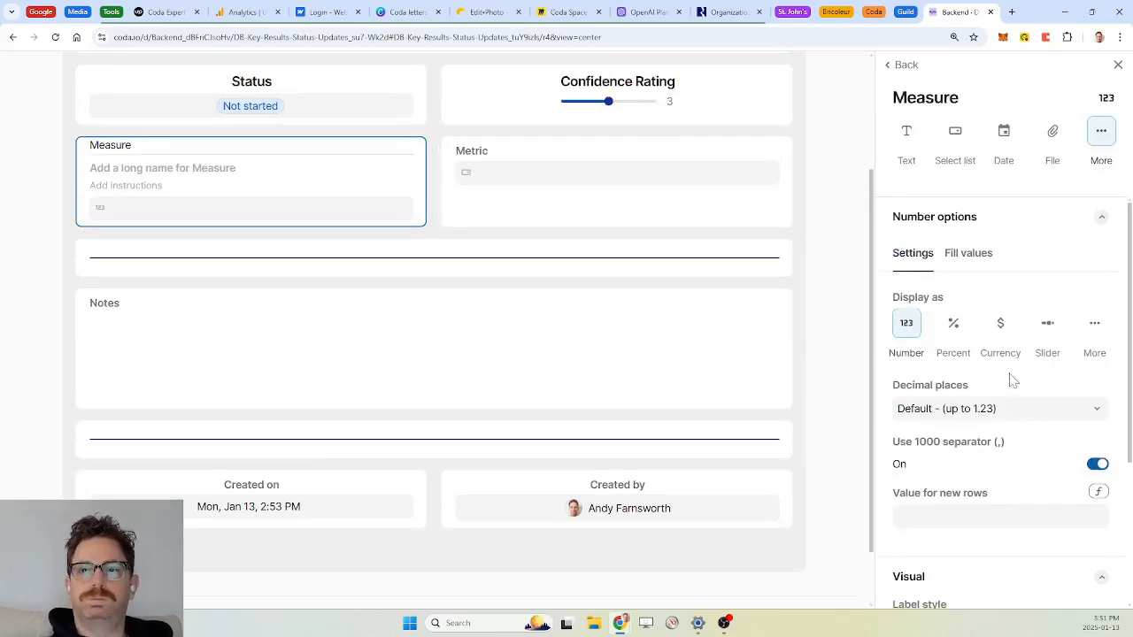
scroll(1013, 381, "down", 3)
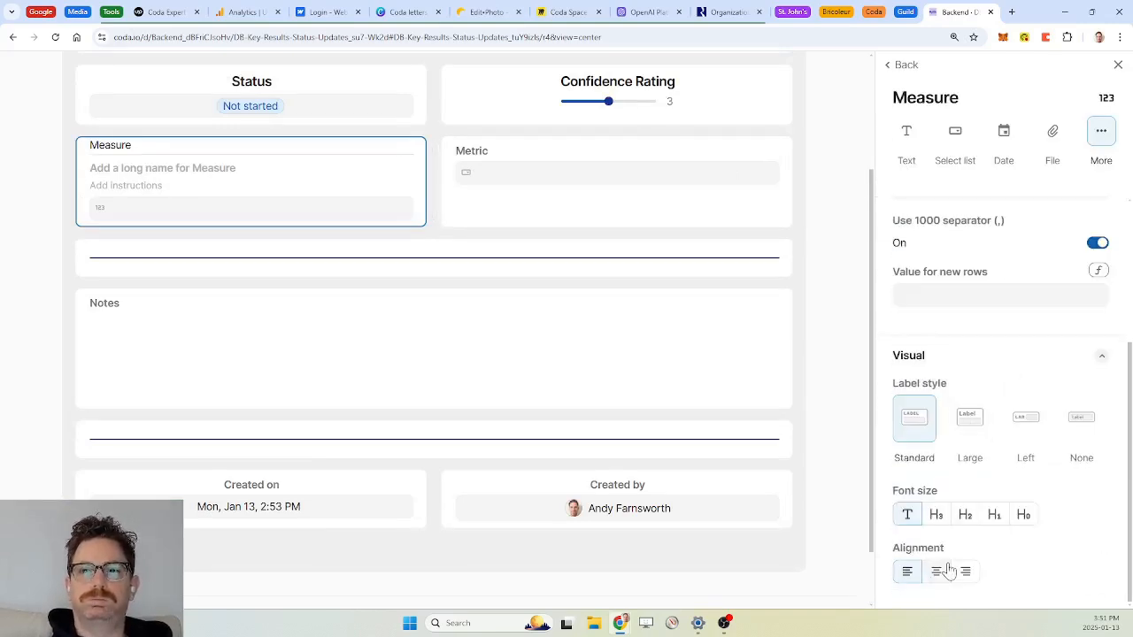
left_click(602, 155)
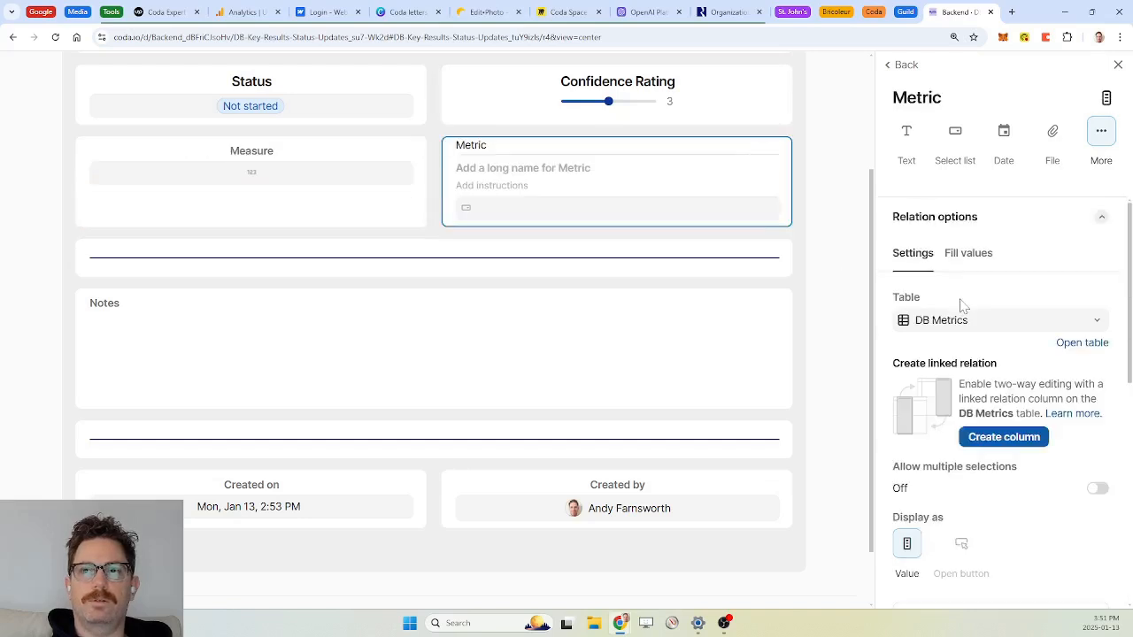
left_click(936, 571)
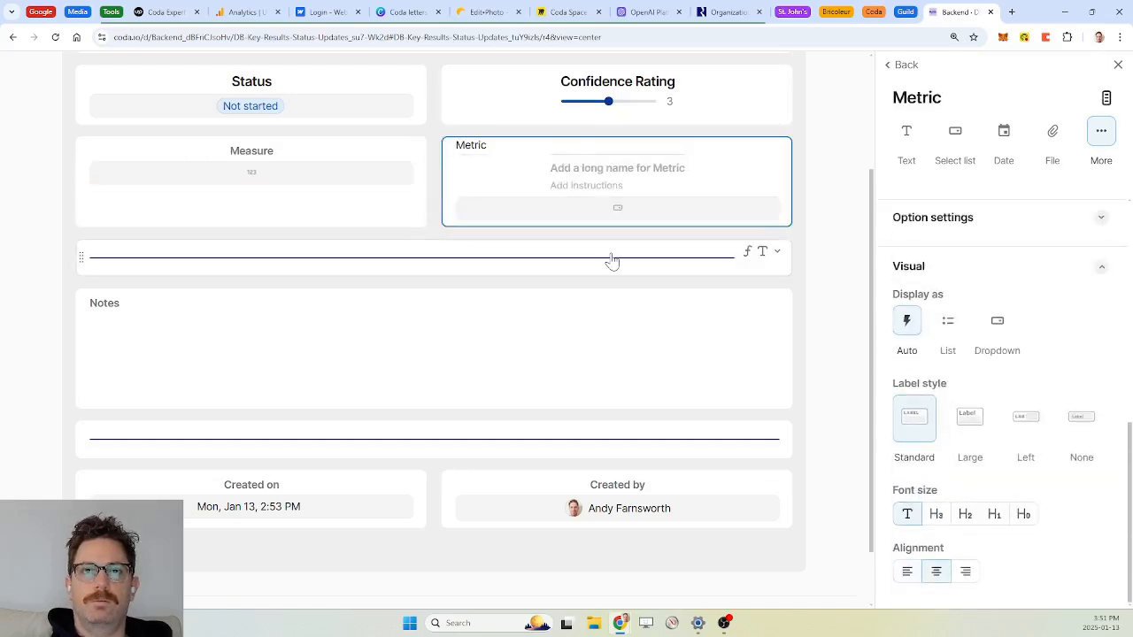
scroll(177, 288, "up", 3)
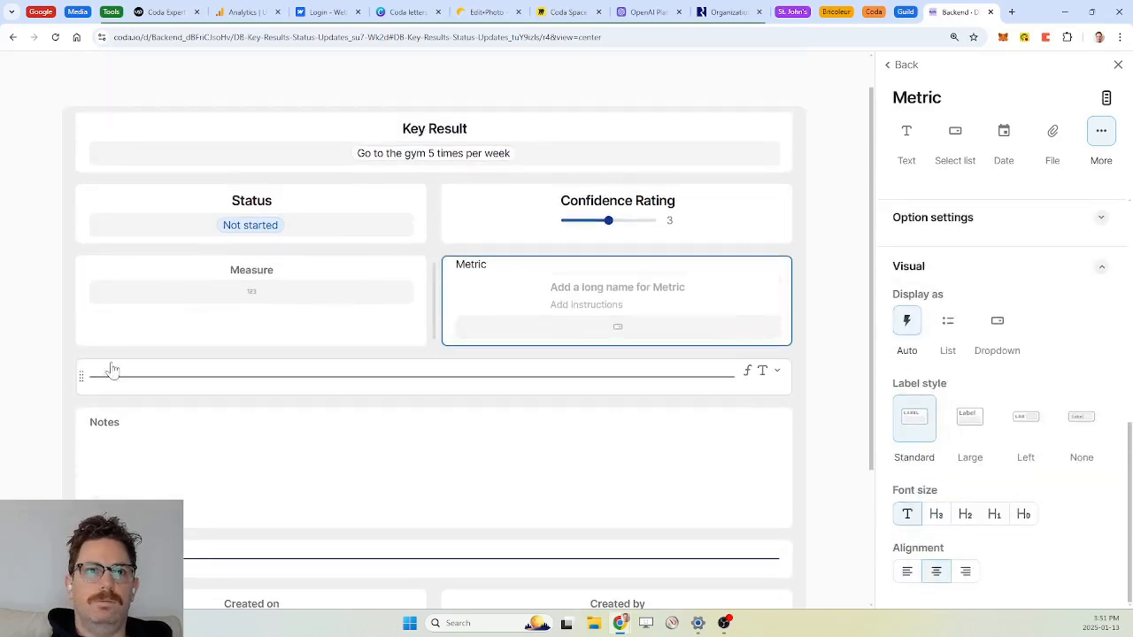
left_click_drag(77, 372, 97, 248)
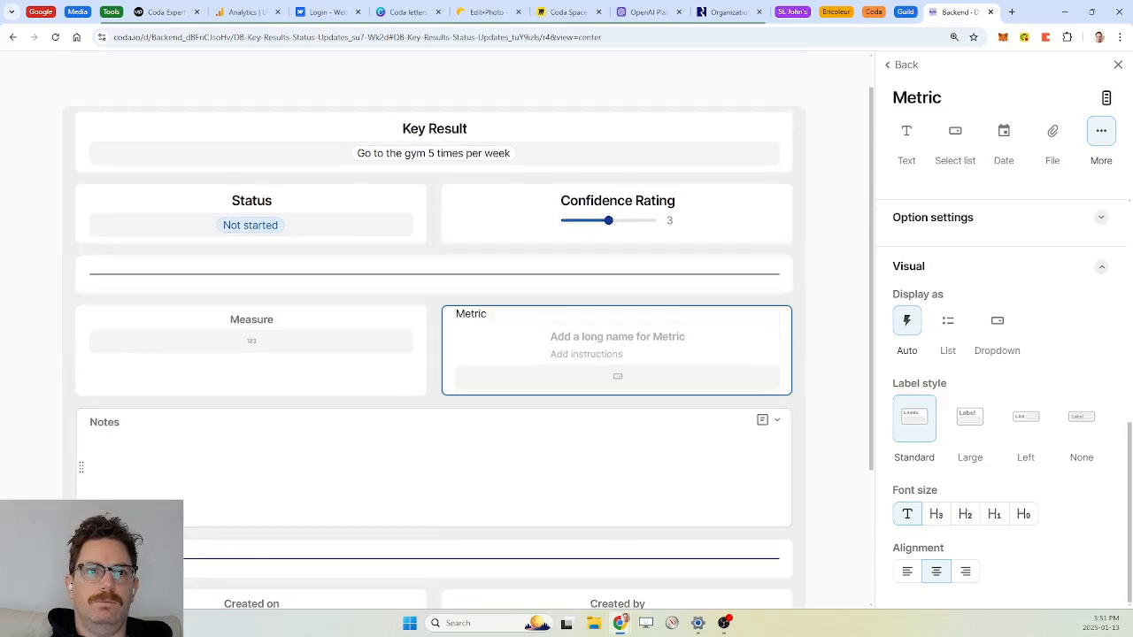
Step: Try the second divider line above the Notes field and put it back below Notes
left_click_drag(79, 553, 83, 403)
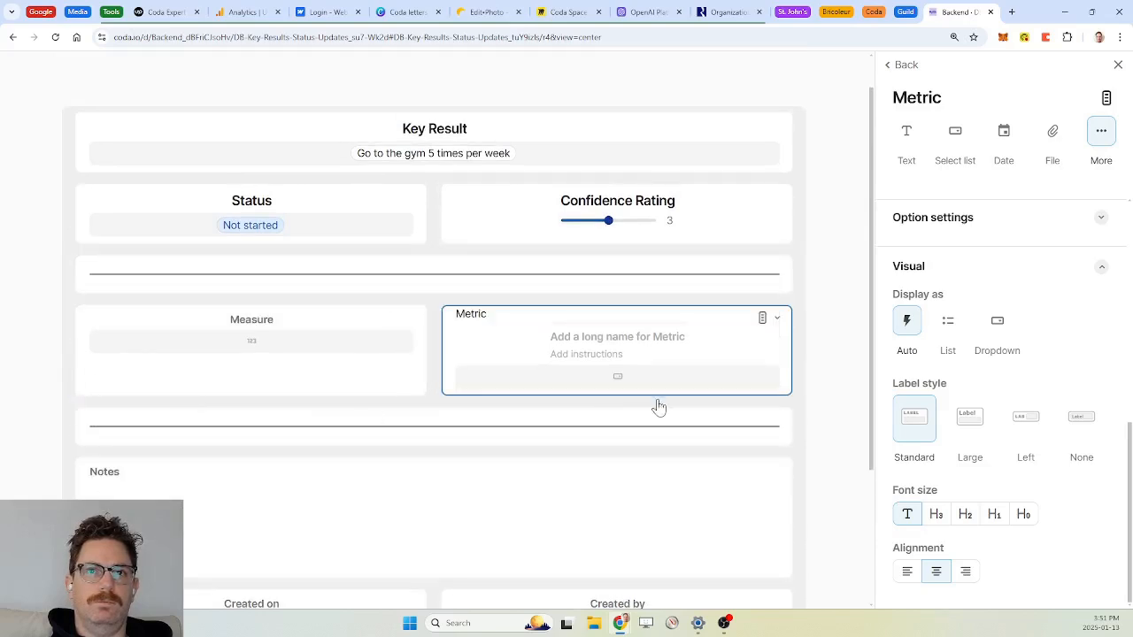
left_click(770, 422)
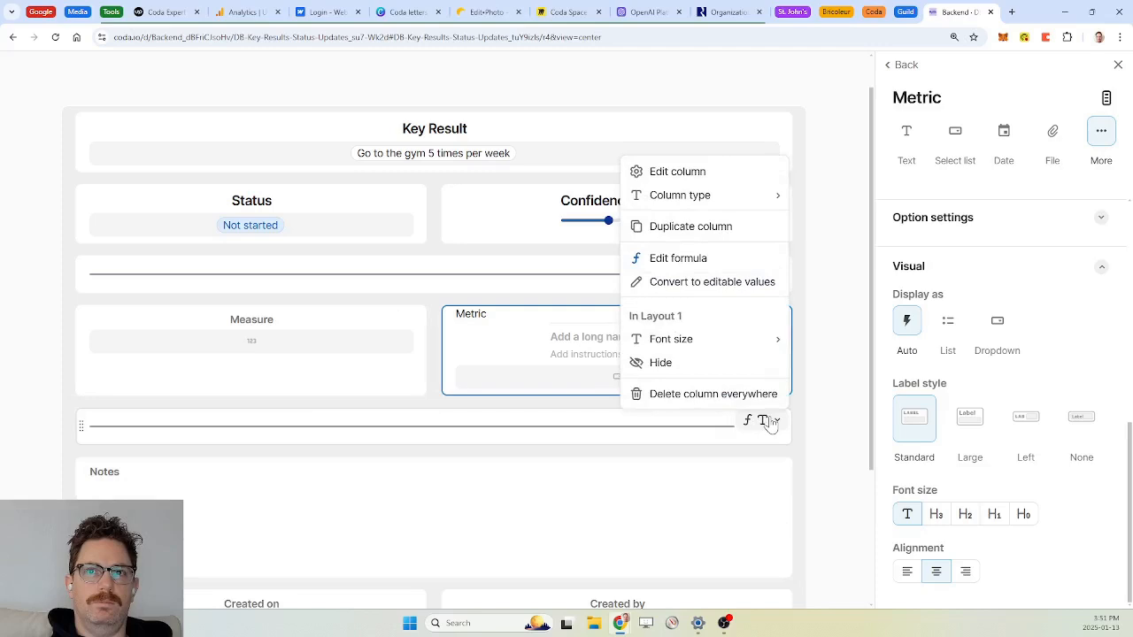
left_click(195, 422)
scroll(89, 407, "down", 2)
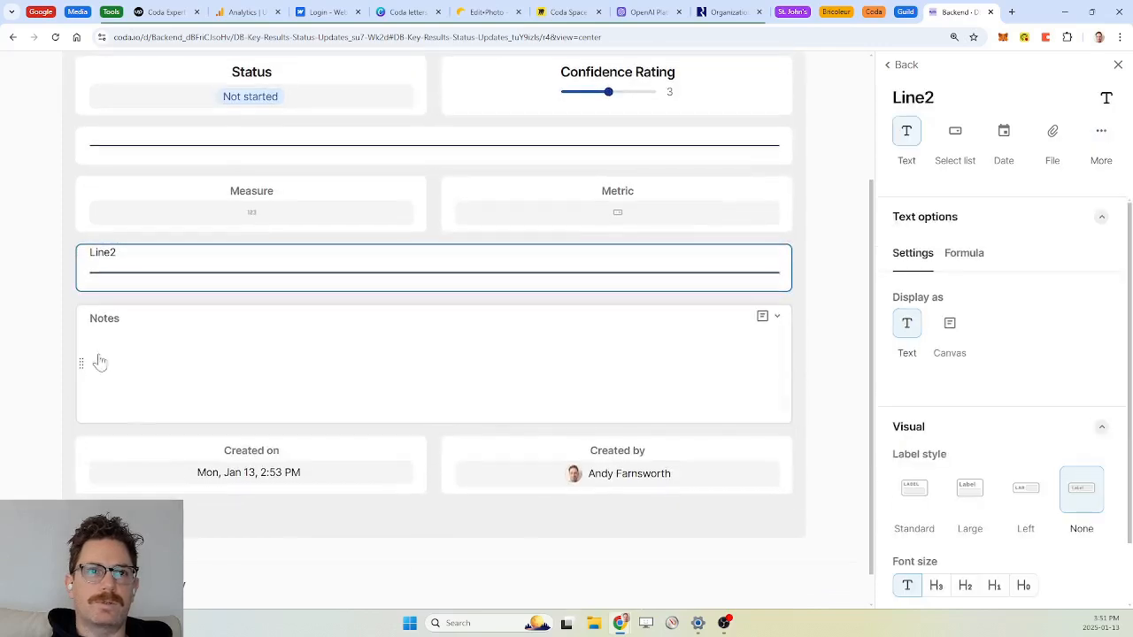
left_click_drag(80, 256, 128, 423)
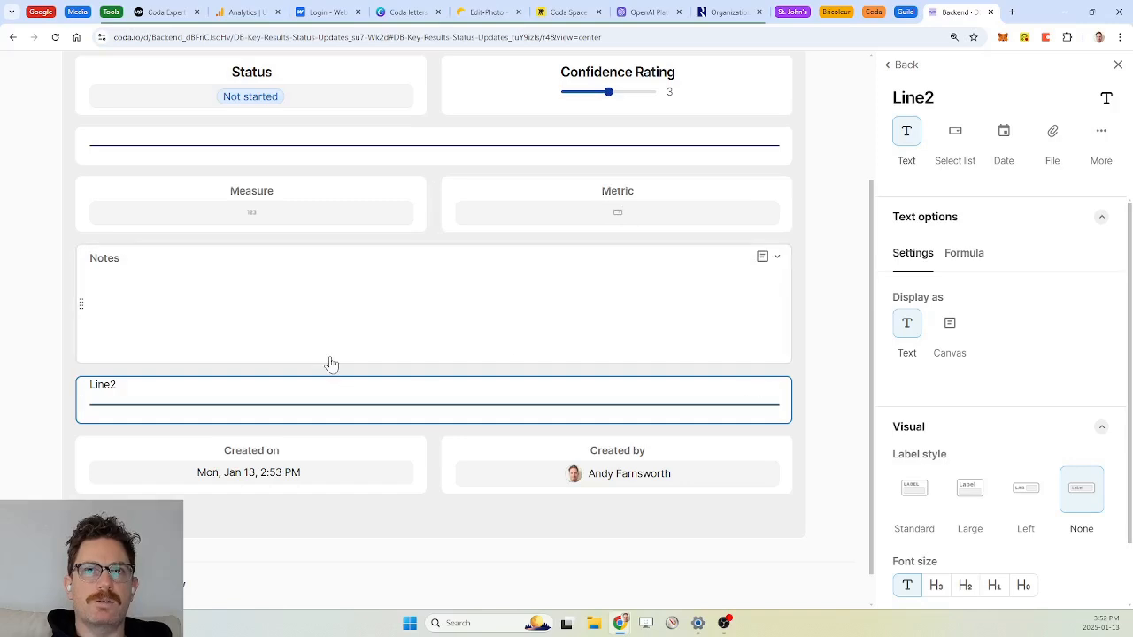
Step: Finish editing the layout and close the row's detail view
scroll(416, 354, "up", 2)
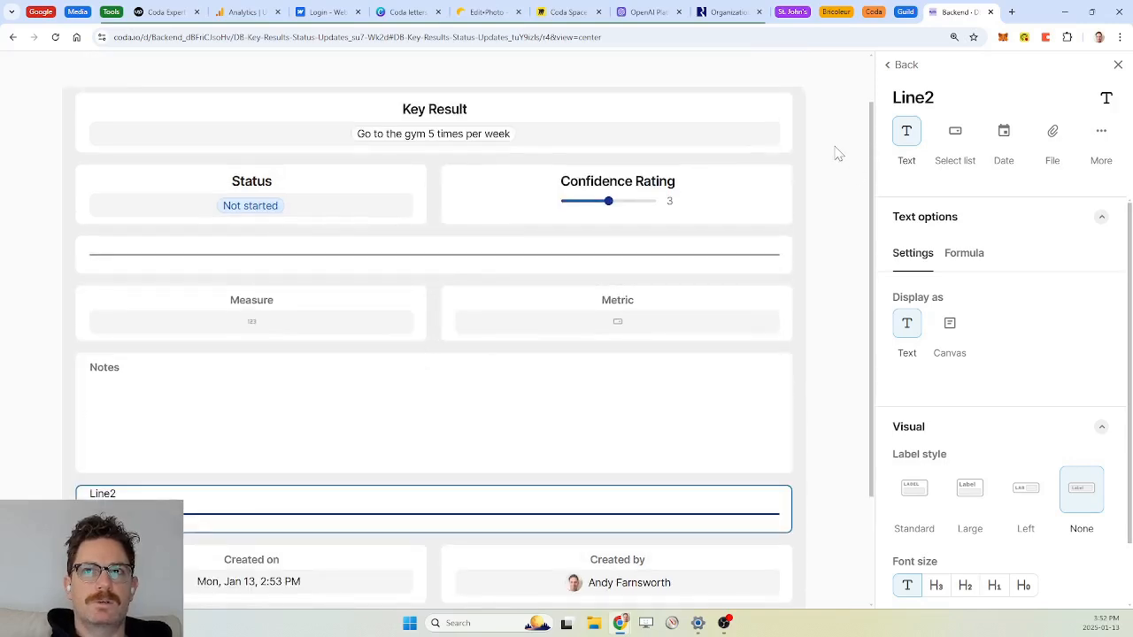
scroll(839, 154, "up", 1)
left_click(839, 83)
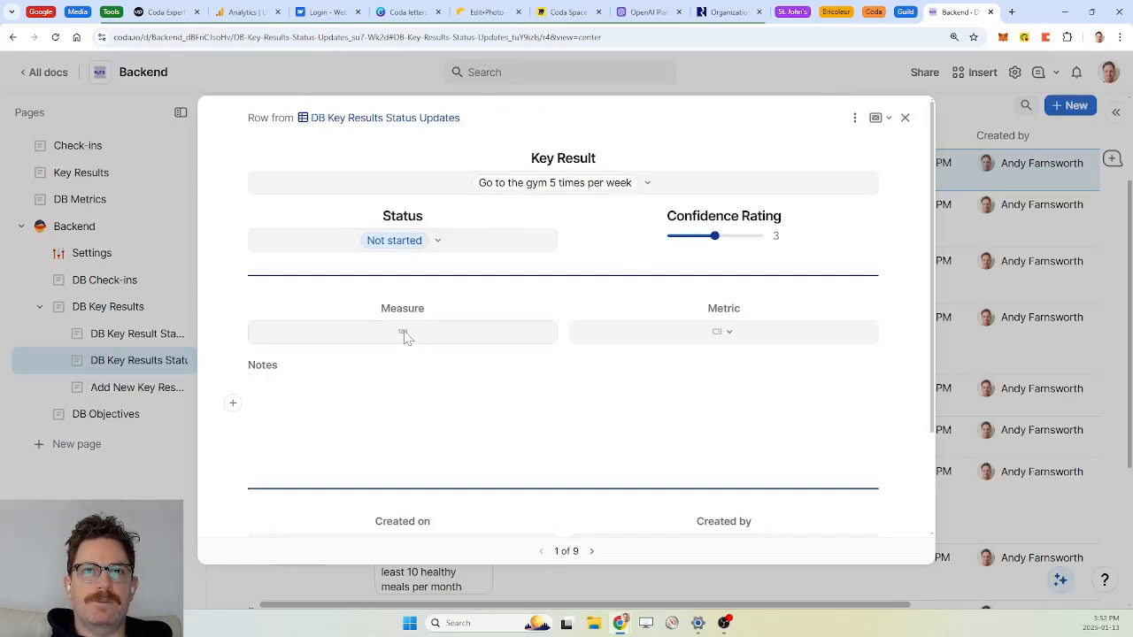
left_click(904, 119)
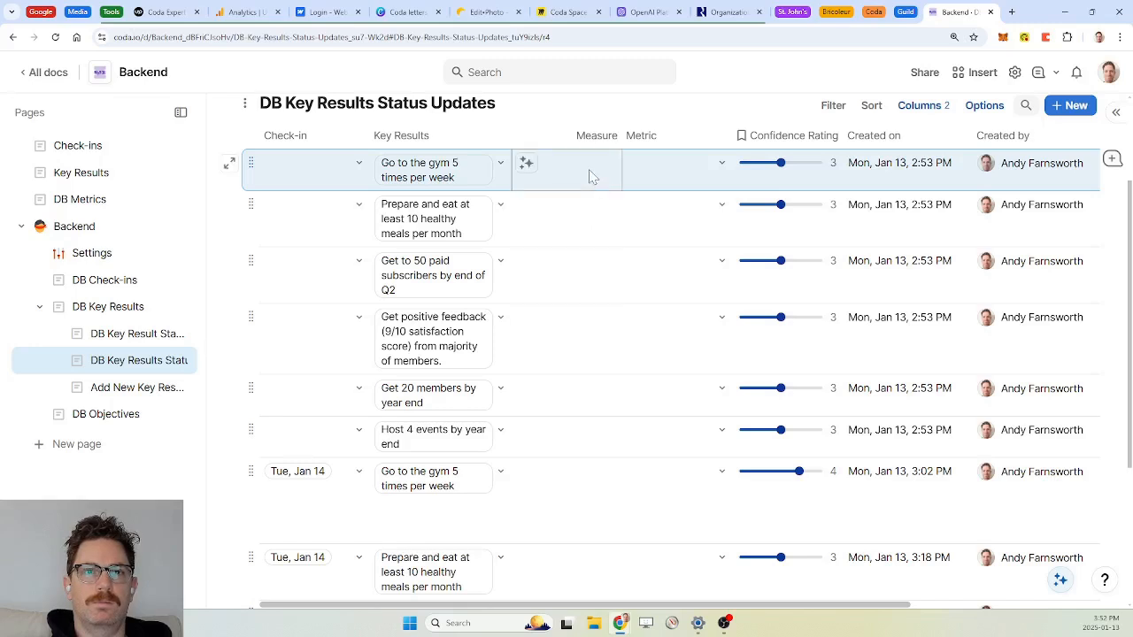
Step: On the Check-ins page, set the first check-in's date to Mon, Jan 13
scroll(607, 346, "down", 3)
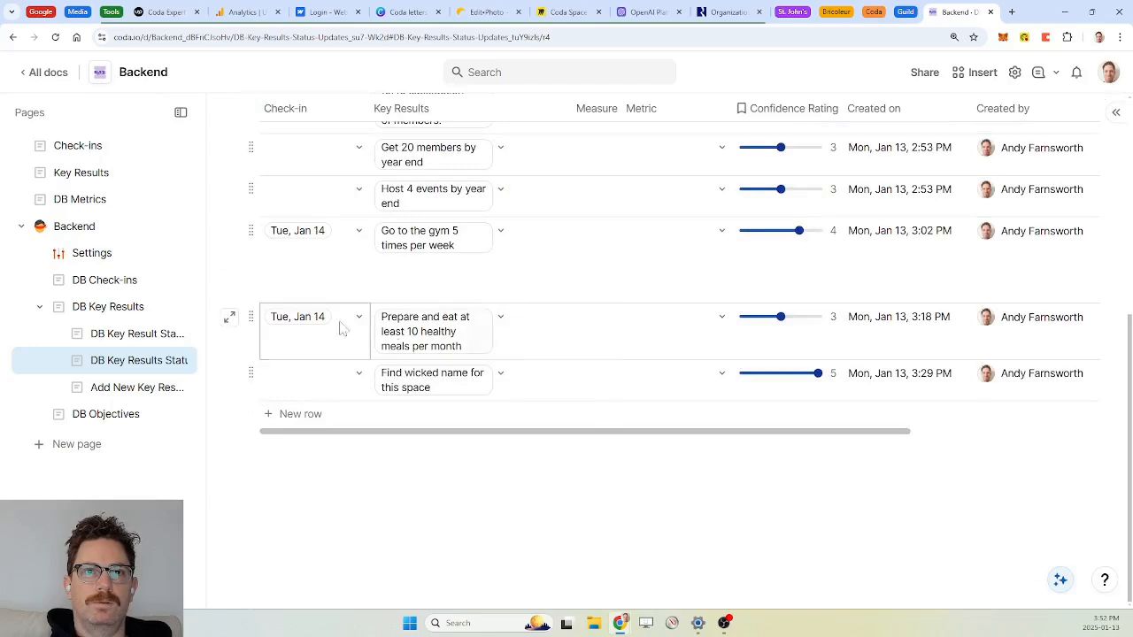
mouse_move(325, 326)
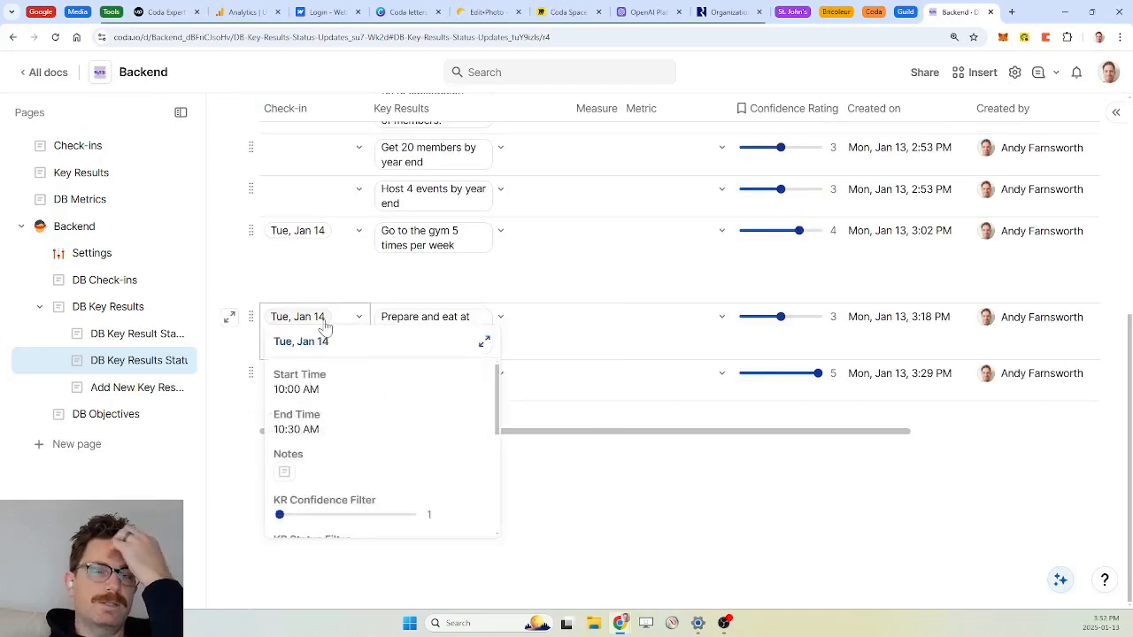
left_click(95, 149)
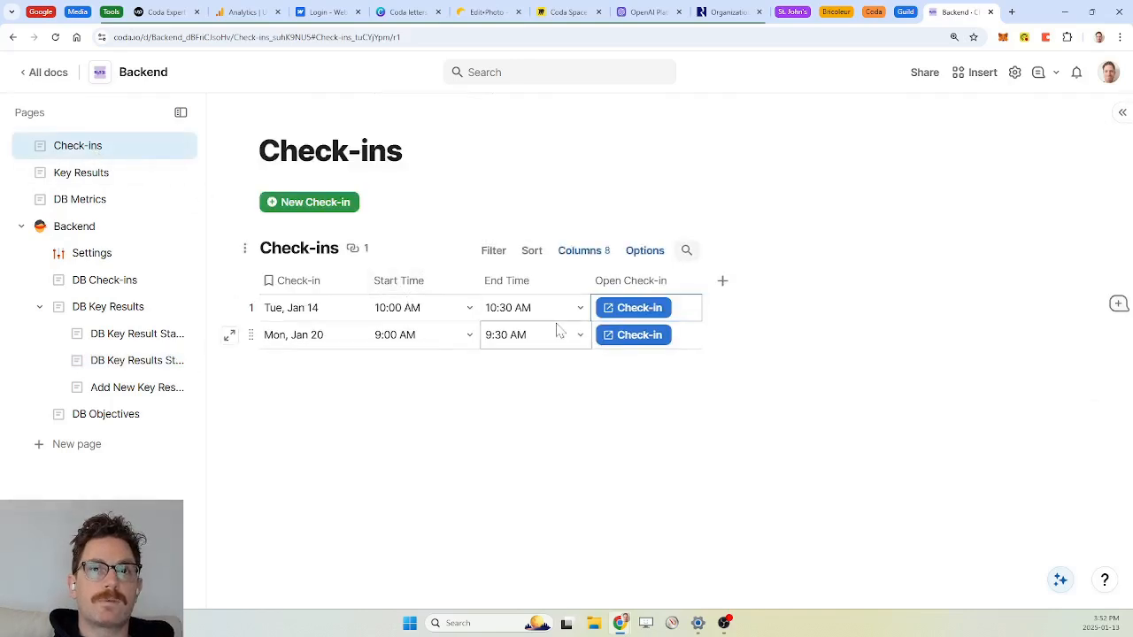
left_click(296, 315)
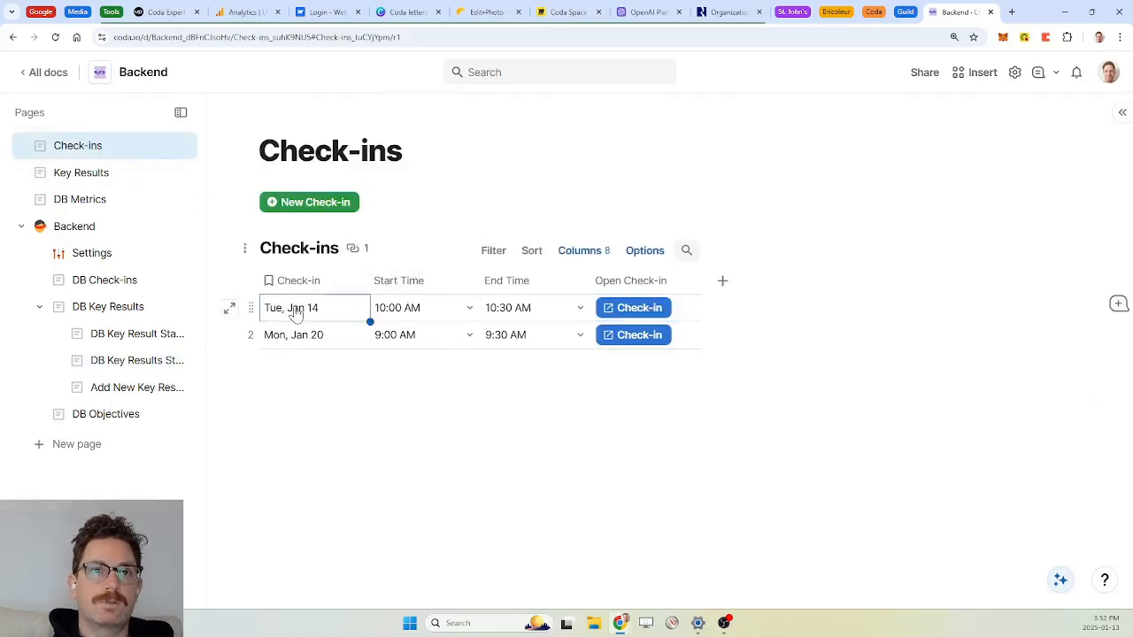
left_click(295, 315)
left_click(294, 412)
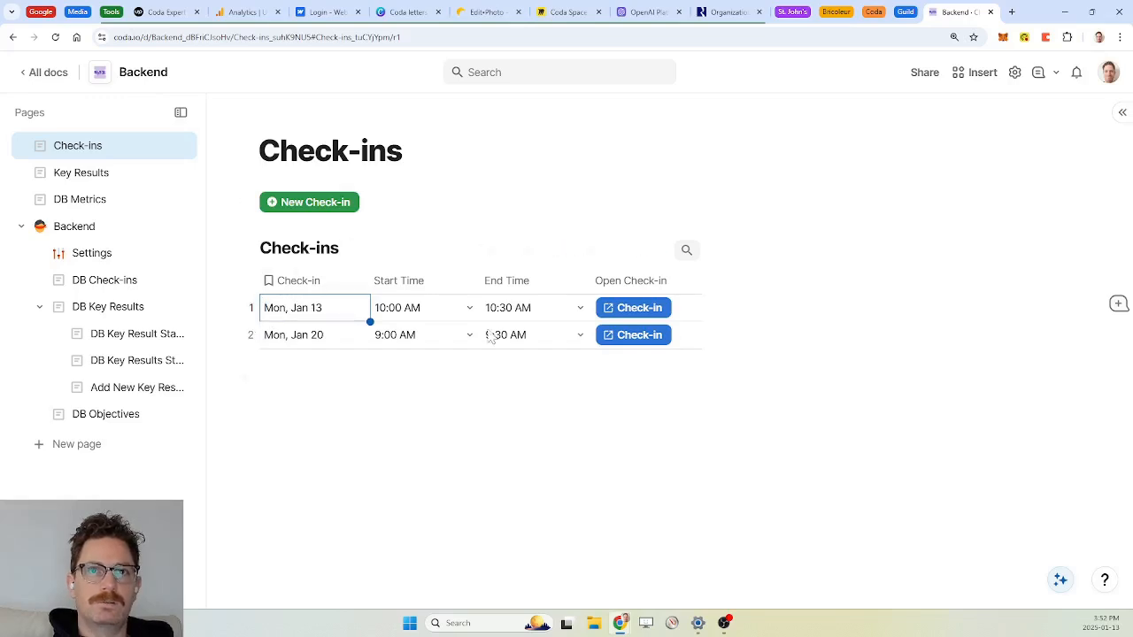
Step: Open the Mon, Jan 13 check-in and the details of its key result about eating 10 healthy meals per month
left_click(655, 310)
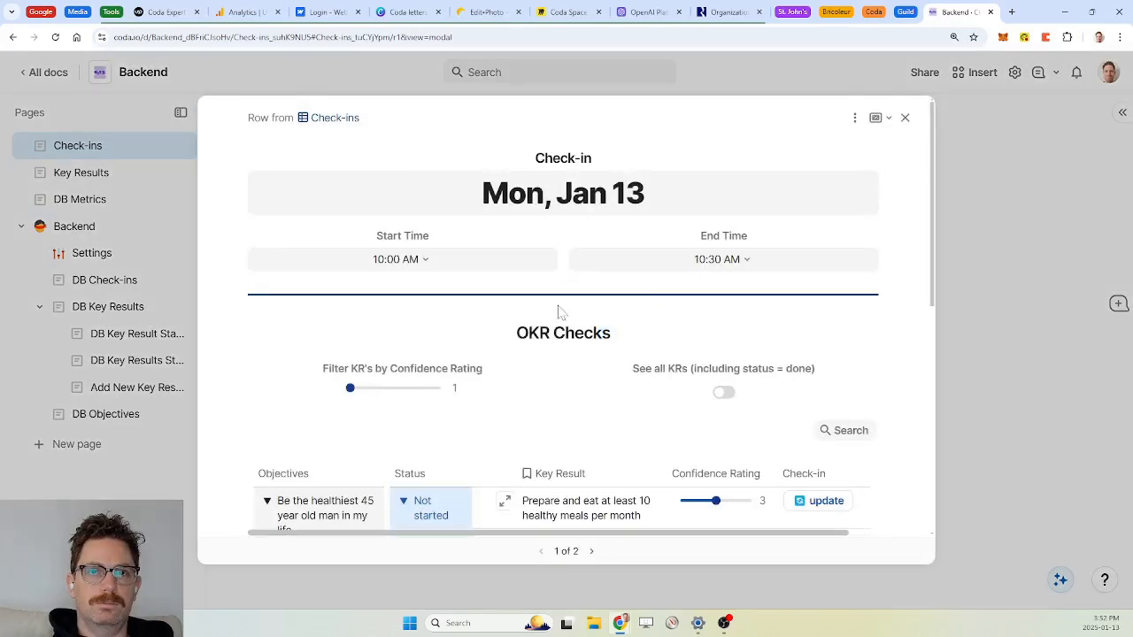
scroll(434, 306, "down", 3)
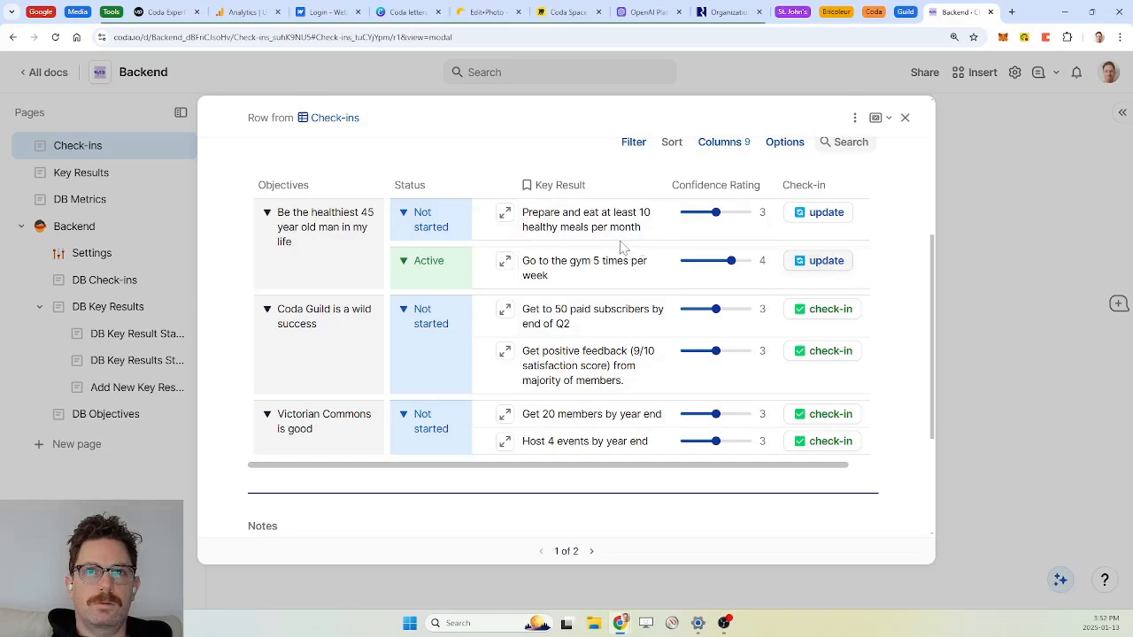
left_click(506, 217)
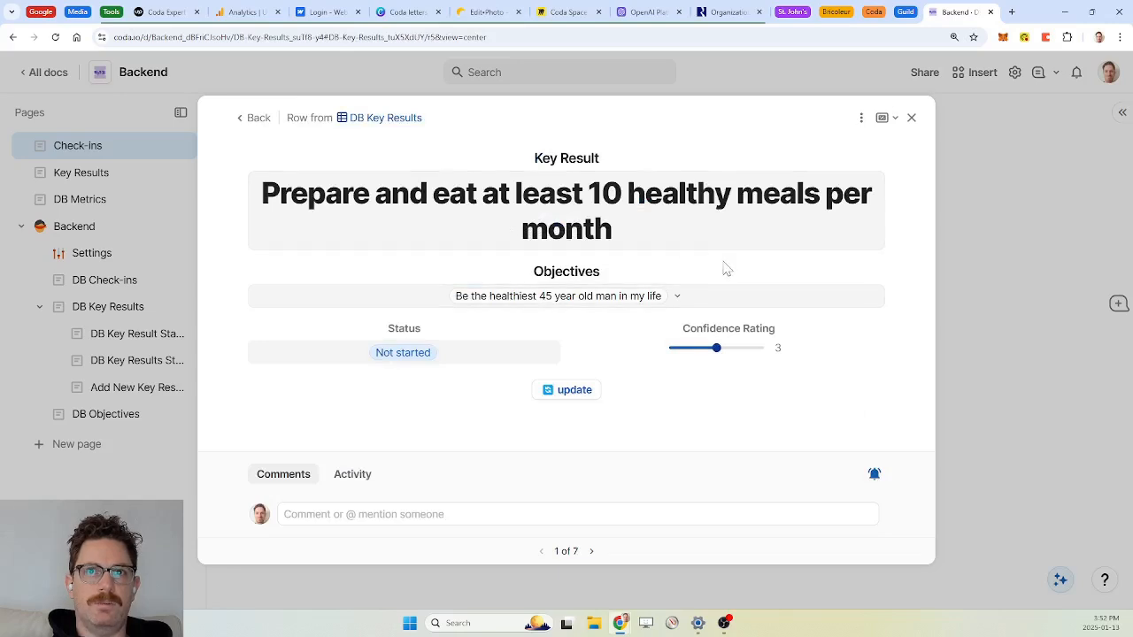
Step: Set the status to Active in the healthy meals key result's update and return to the Mon, Jan 13 check-in
left_click(453, 357)
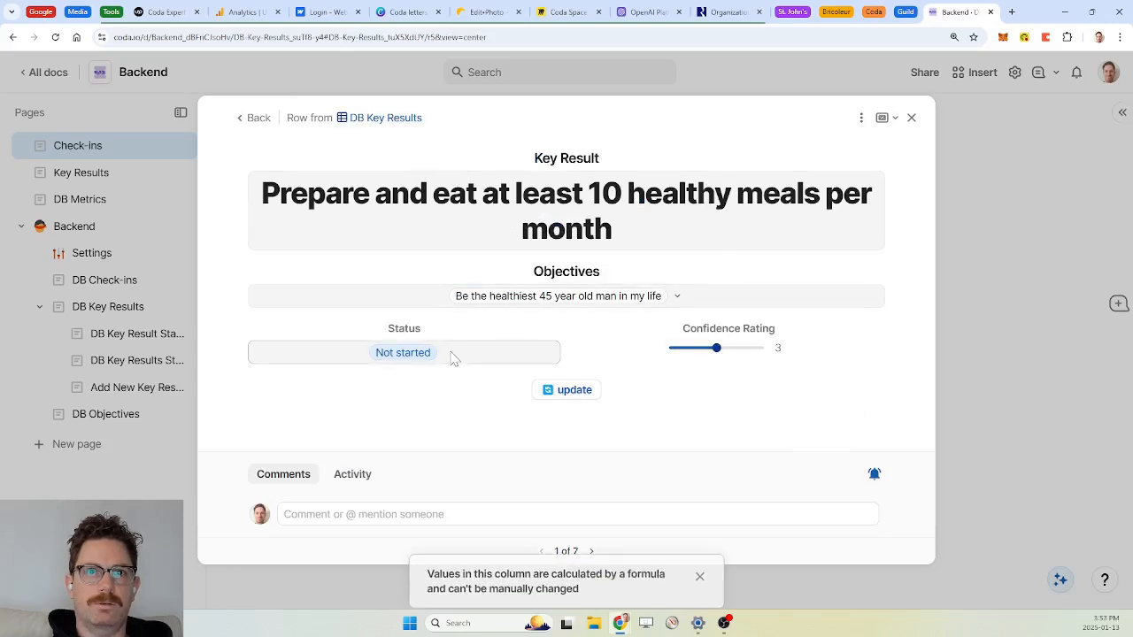
left_click(575, 391)
left_click(437, 240)
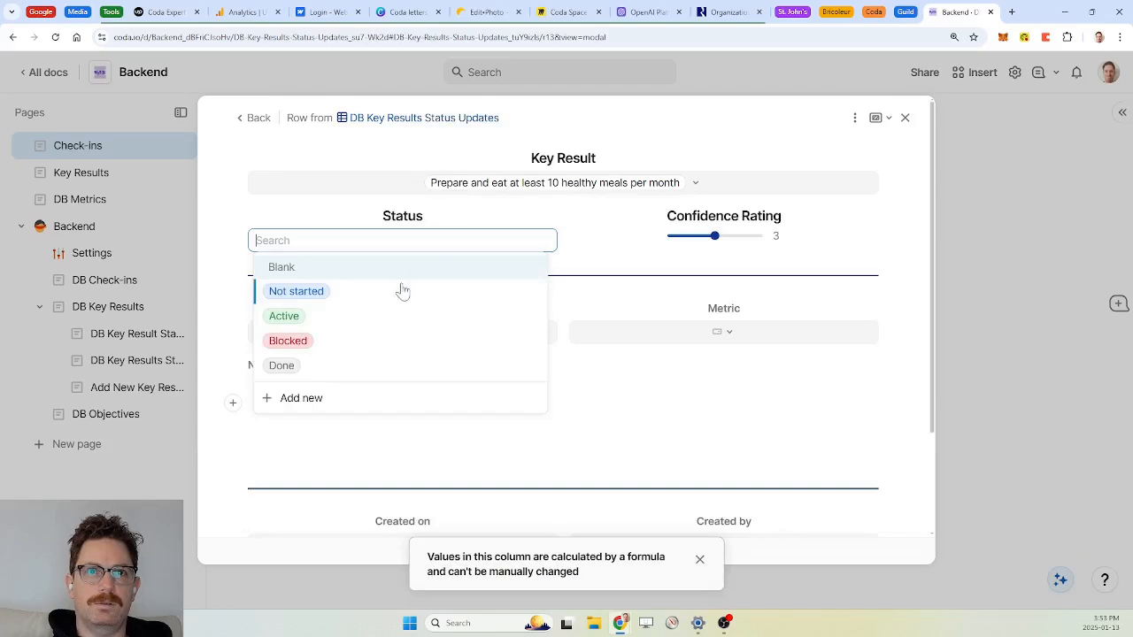
left_click(416, 317)
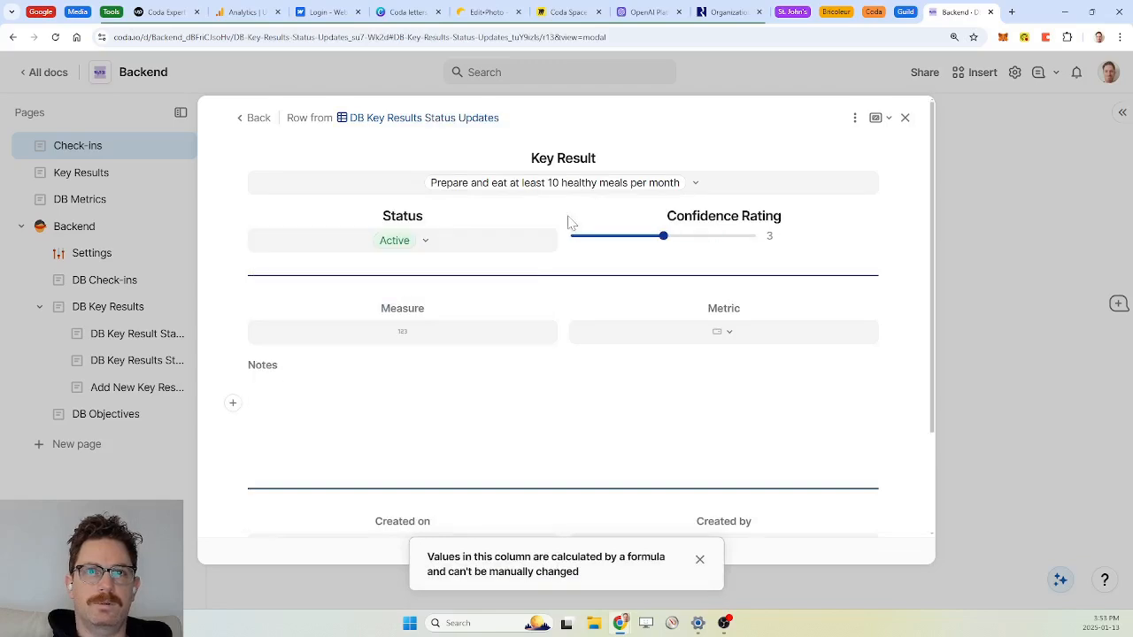
left_click(258, 124)
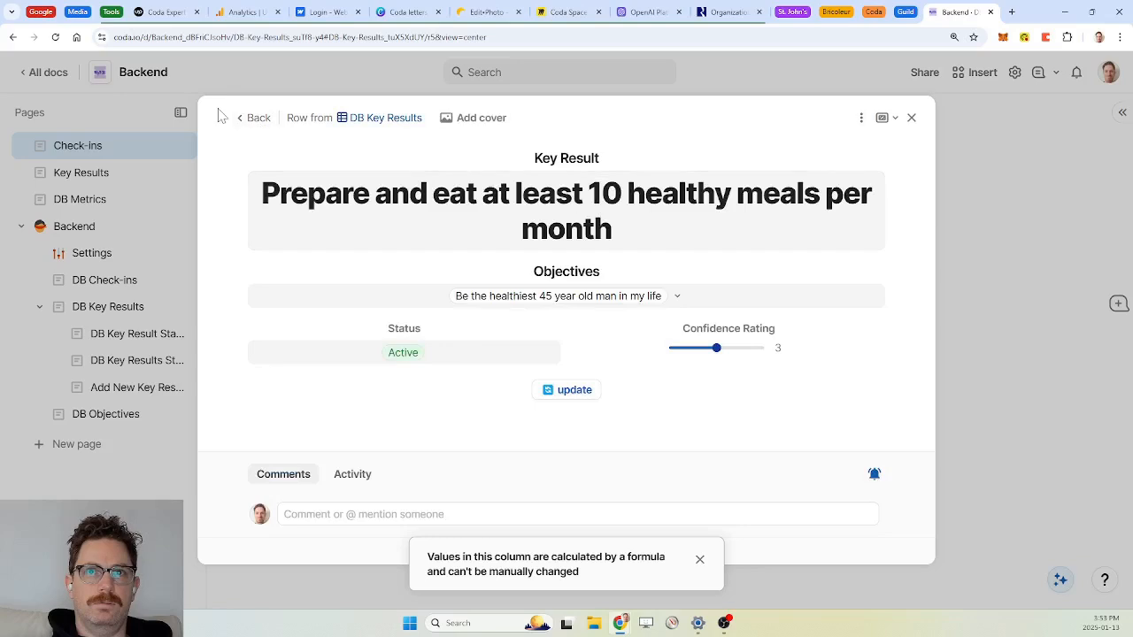
left_click(257, 118)
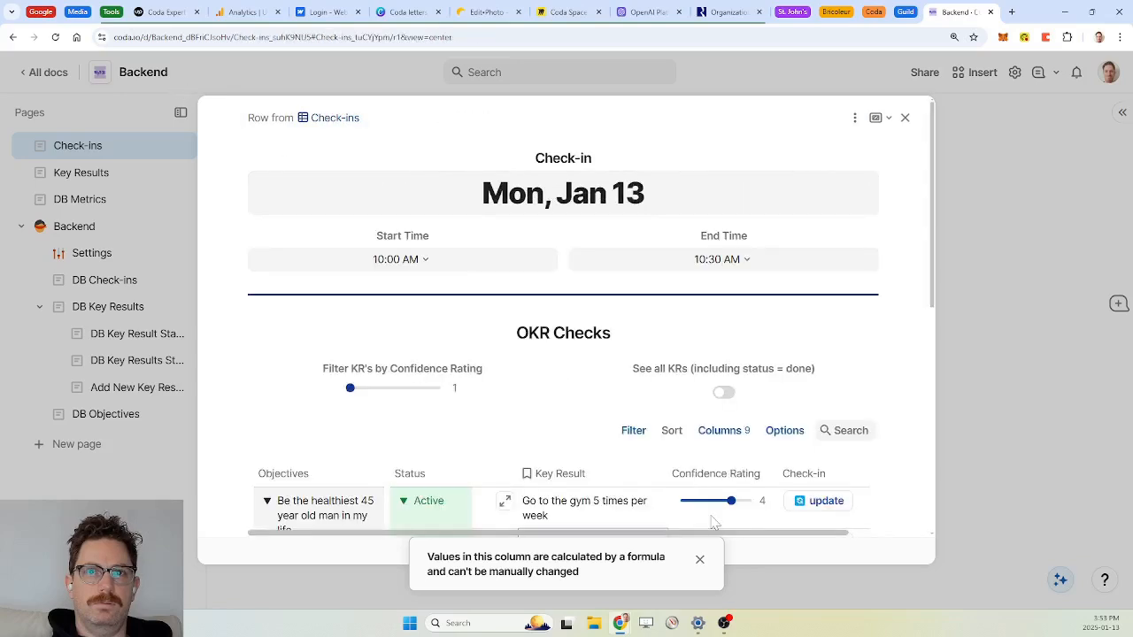
left_click(699, 559)
Step: Open the update for the gym key result and replace its note with "wk of Jan 6"
scroll(611, 381, "down", 3)
left_click(617, 336)
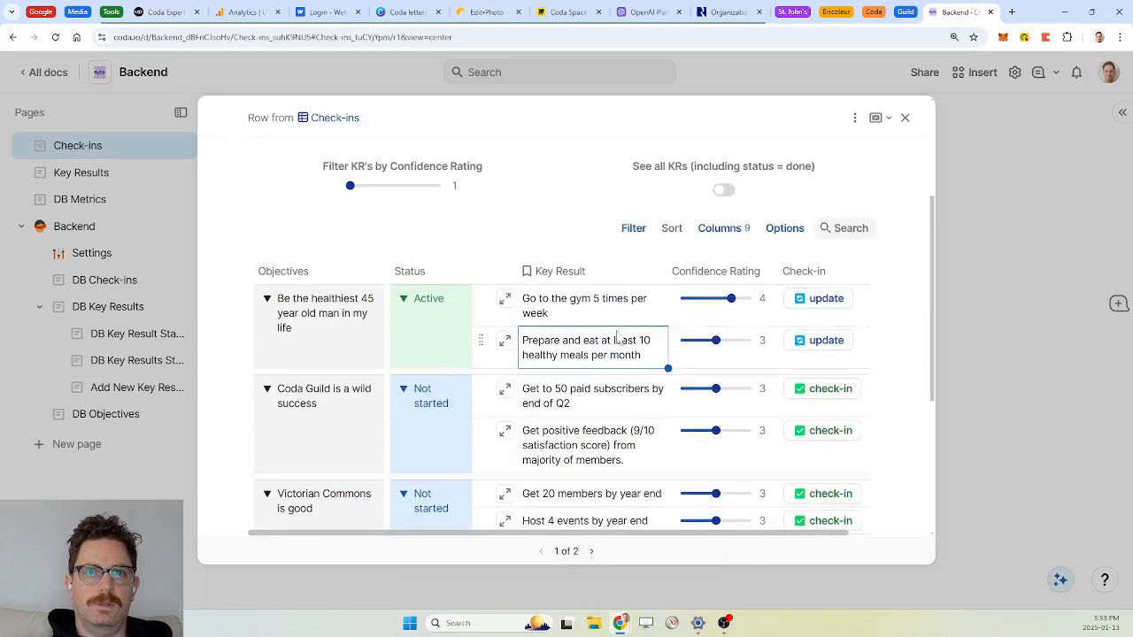
left_click(820, 301)
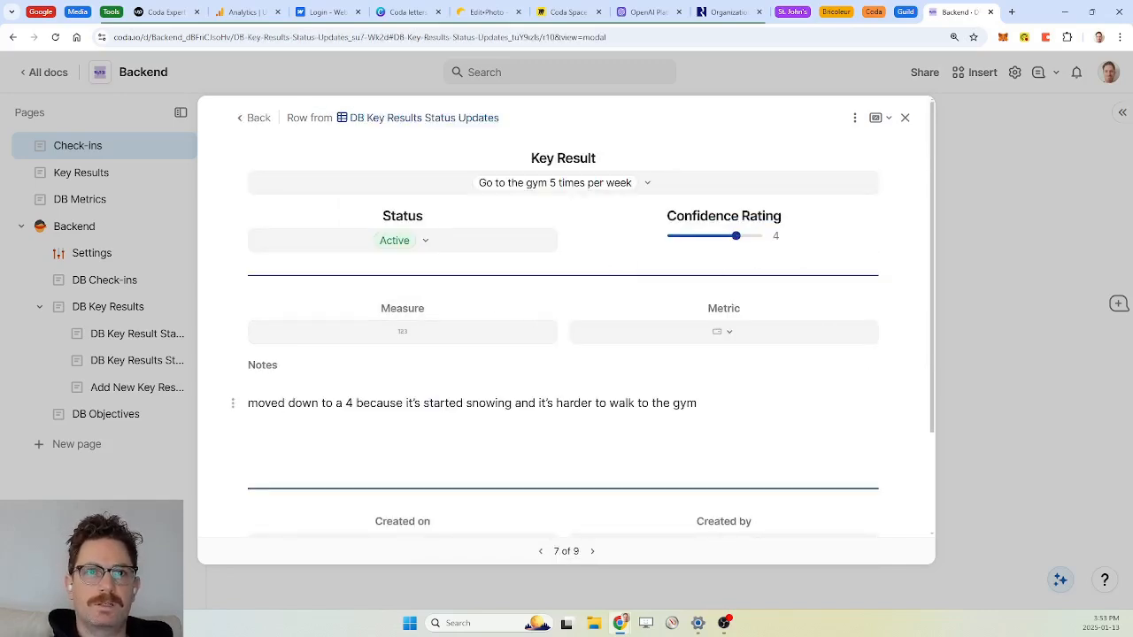
left_click(271, 402)
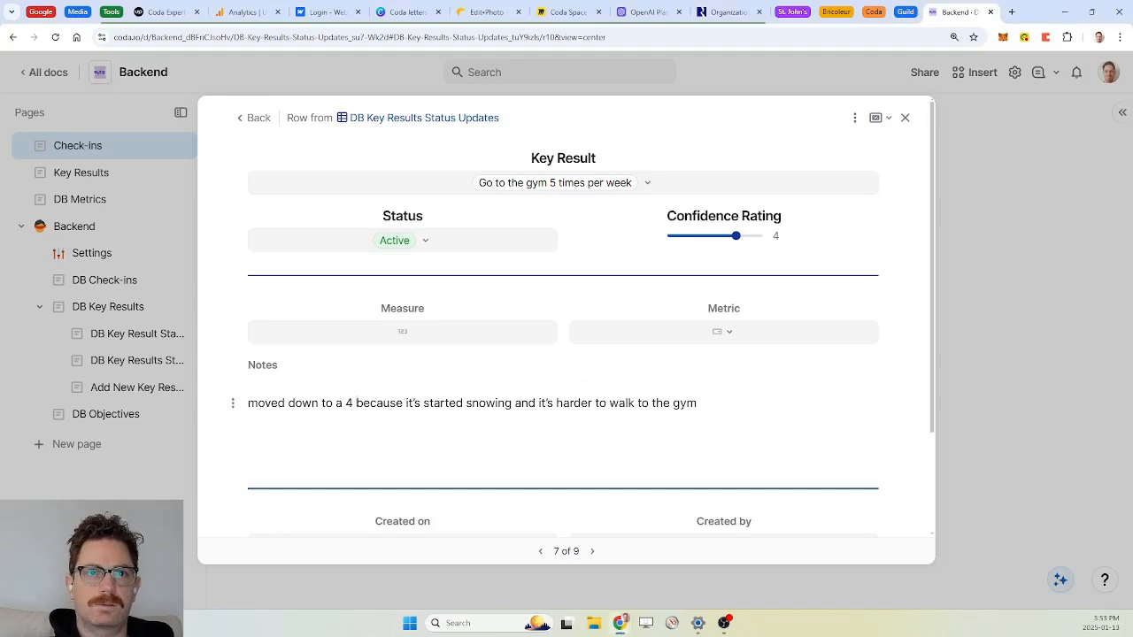
left_click_drag(696, 402, 248, 403)
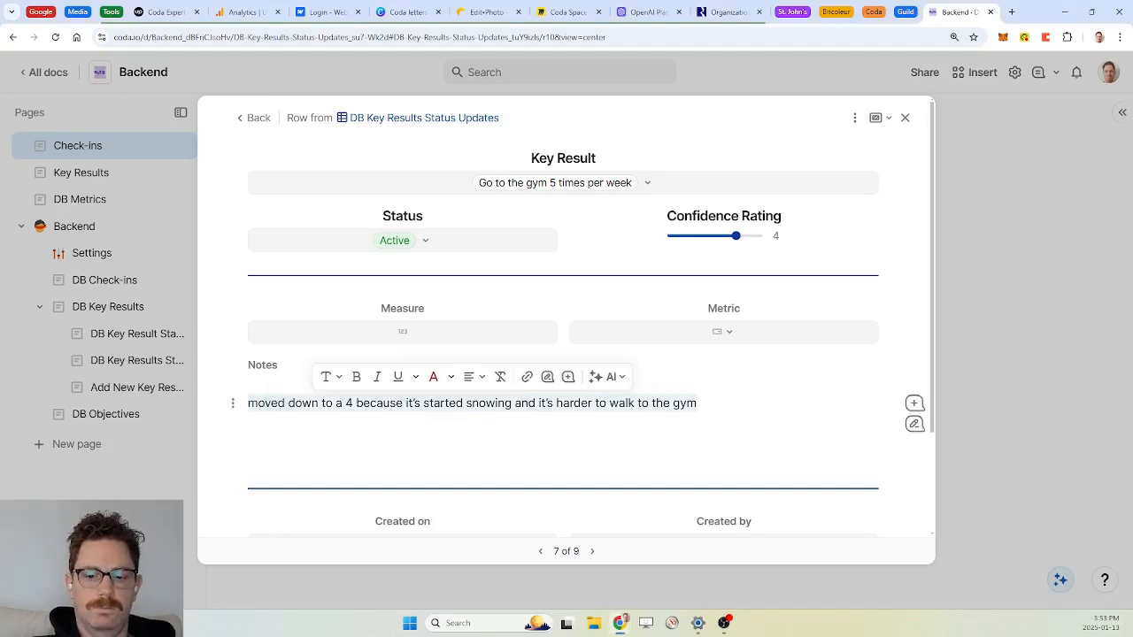
type("wk of Jan 6")
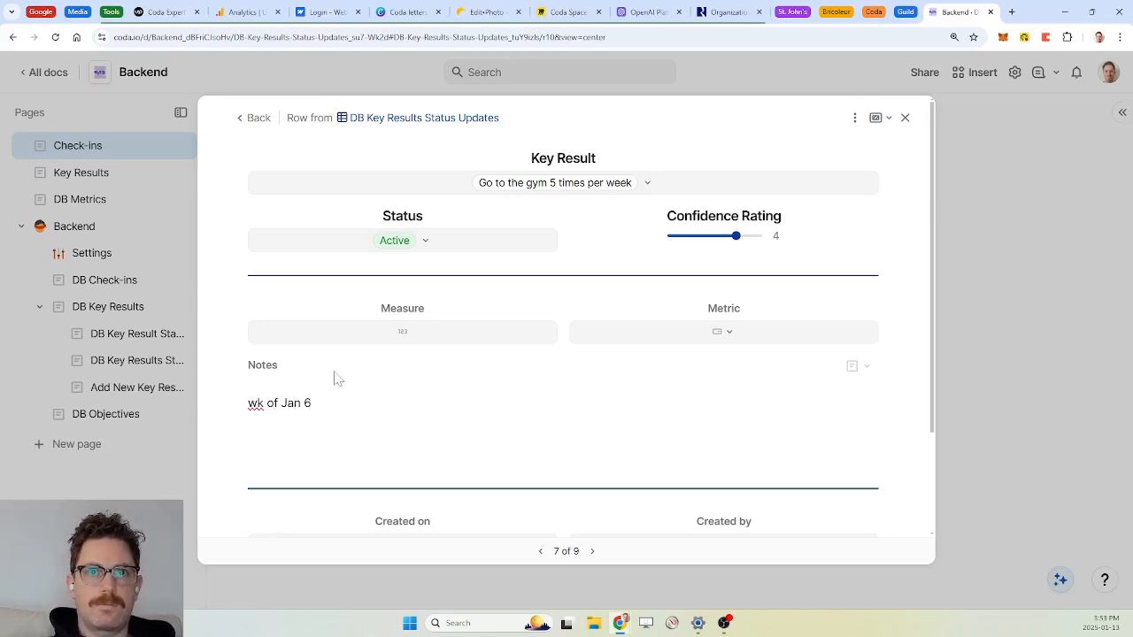
Step: Record a measure of 5 with the metric visits in the gym update, and close the update and the check-in
left_click(403, 332)
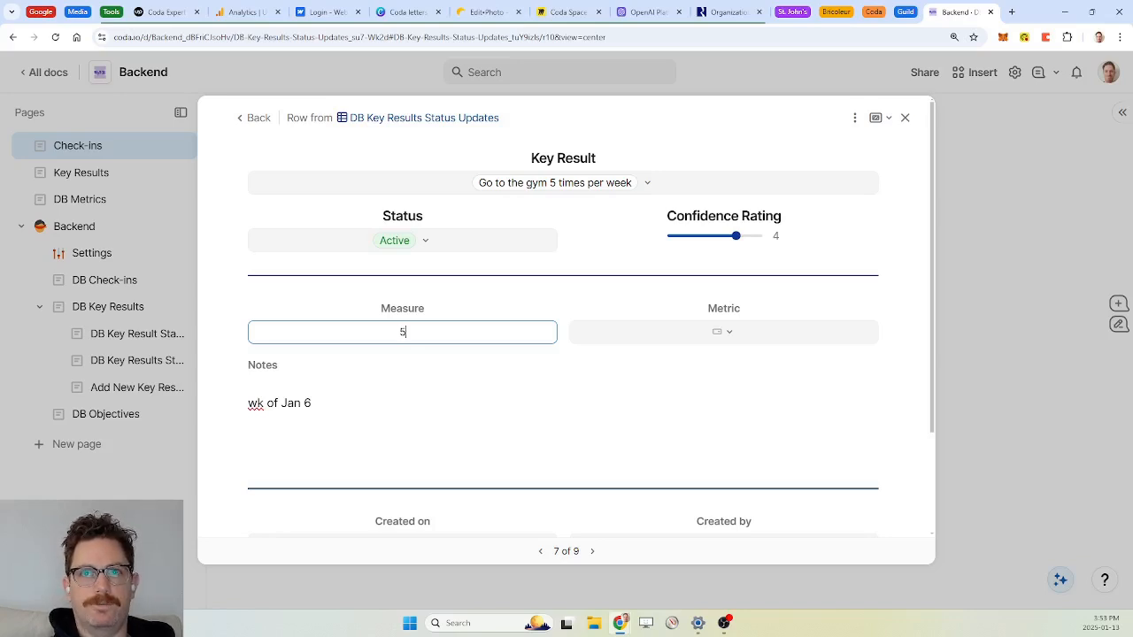
left_click(731, 347)
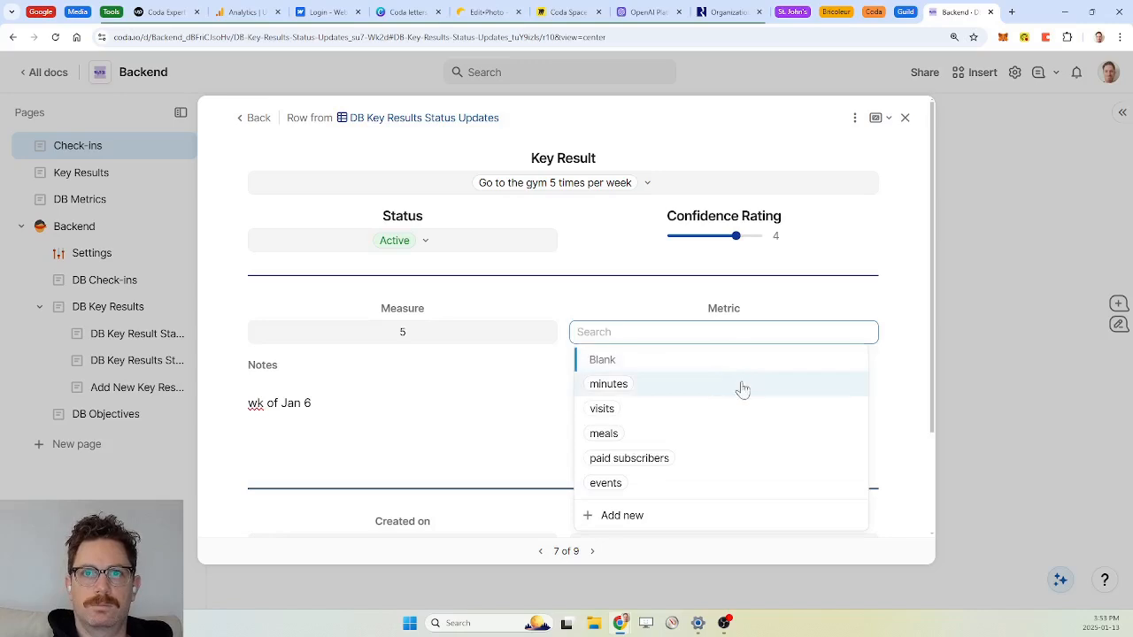
left_click(750, 410)
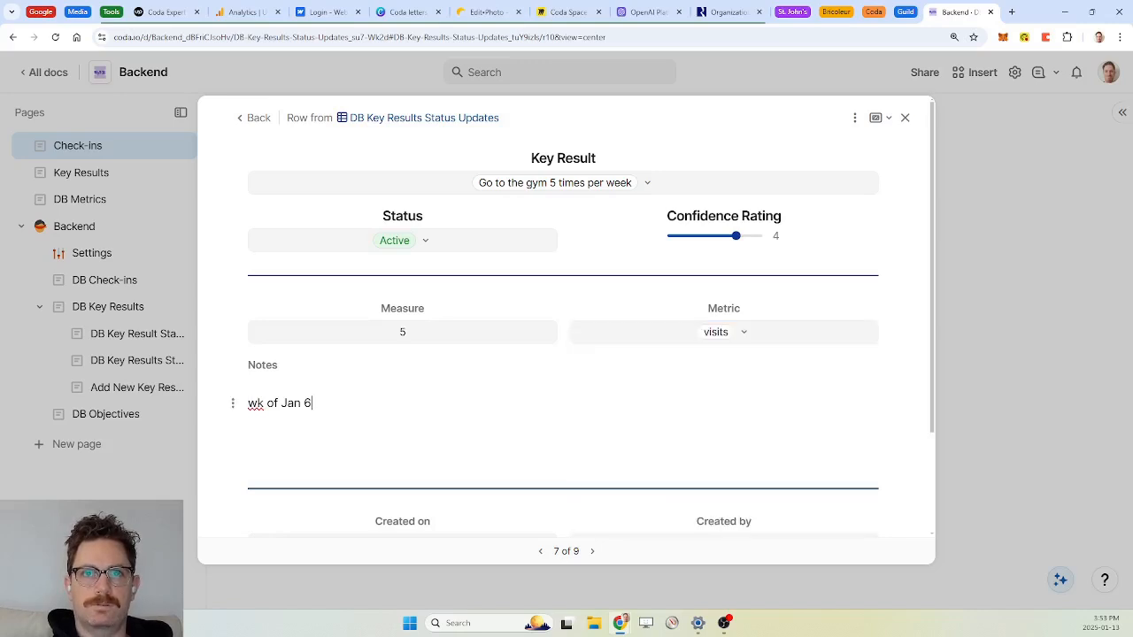
scroll(564, 355, "down", 2)
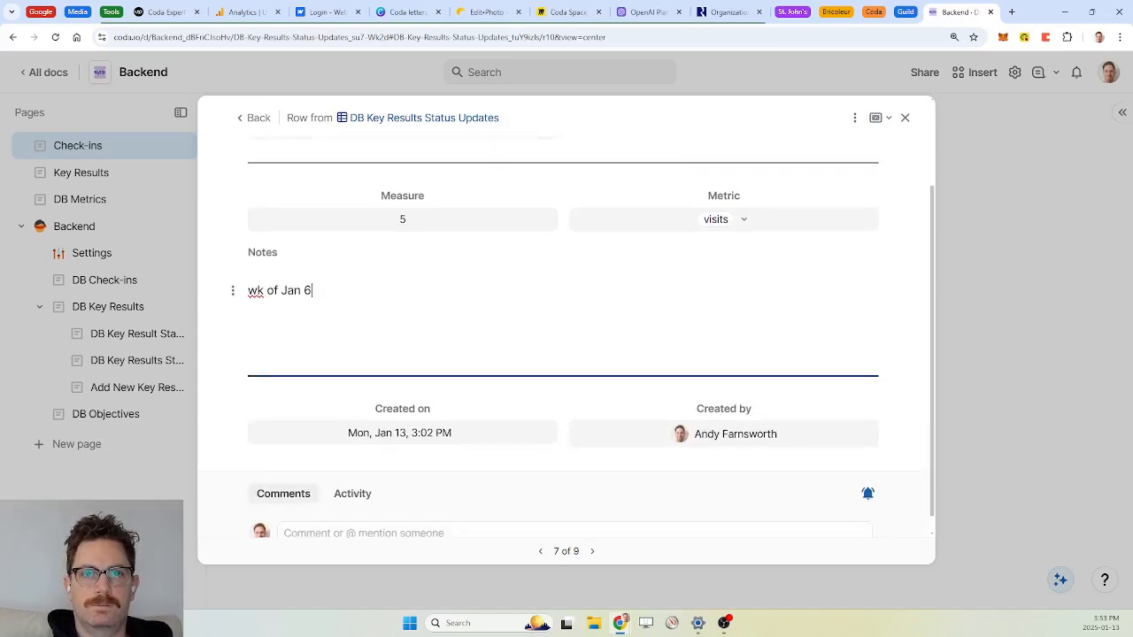
scroll(564, 354, "up", 2)
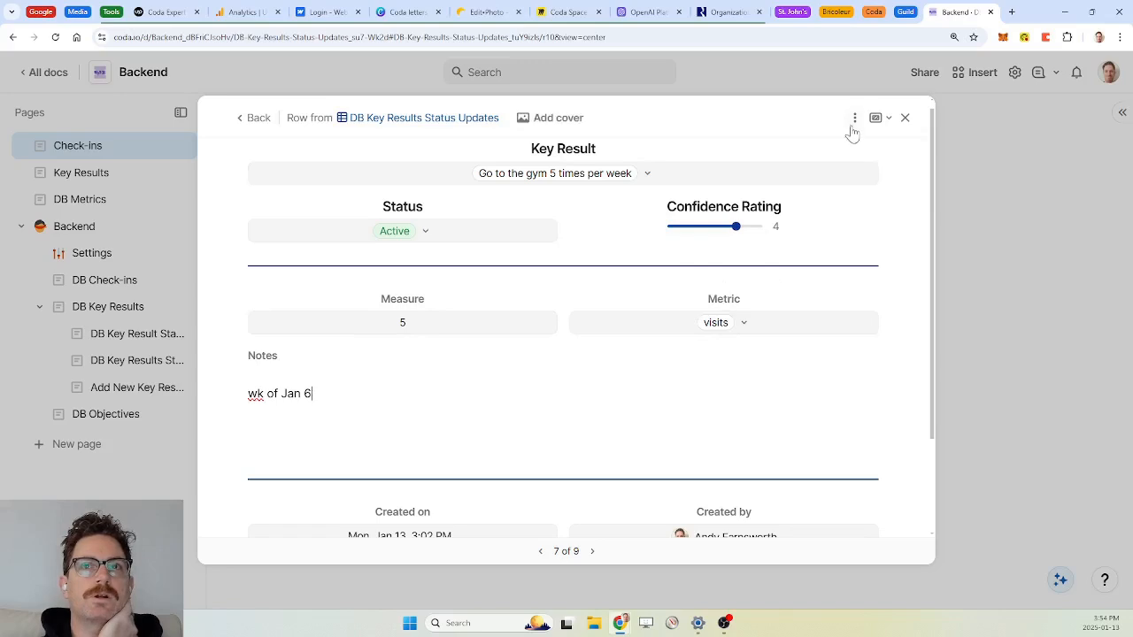
left_click(905, 124)
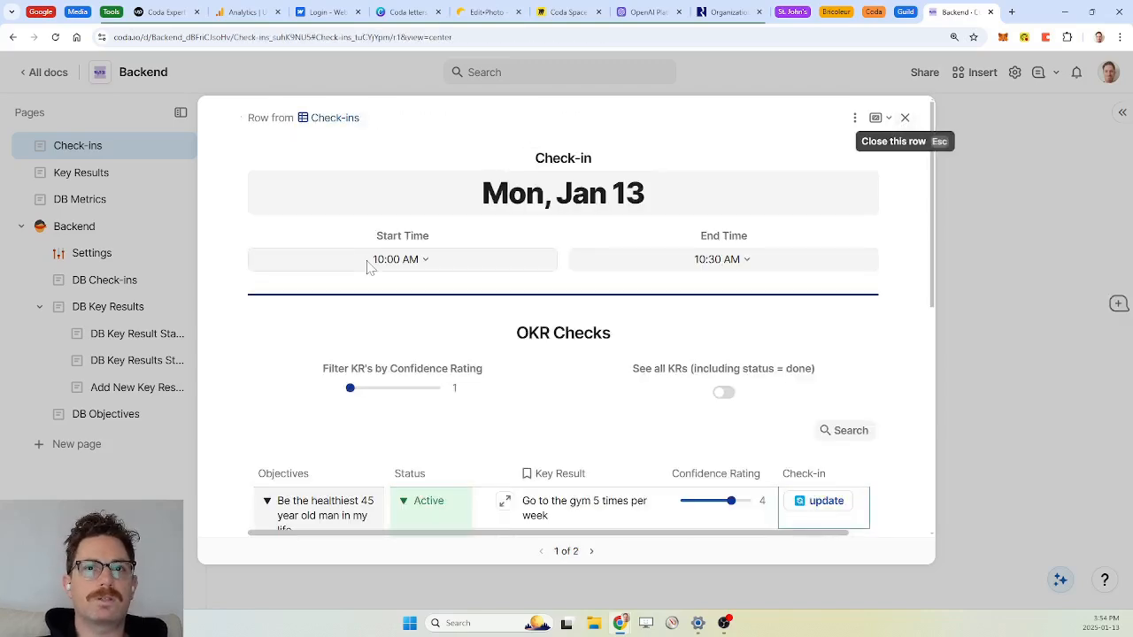
scroll(453, 328, "down", 3)
scroll(452, 327, "up", 3)
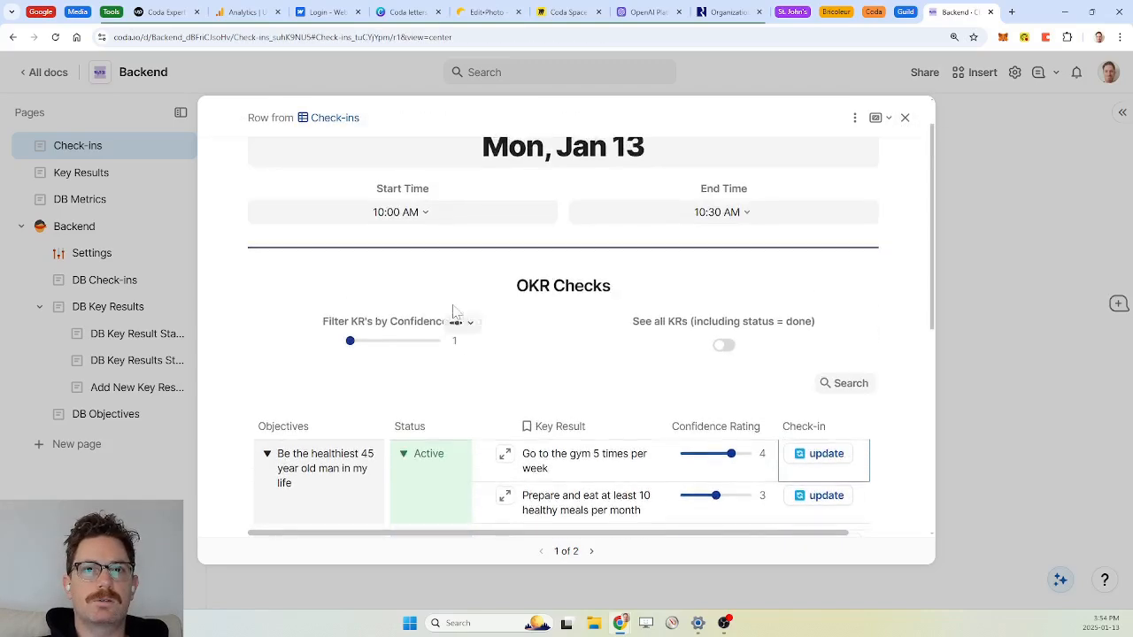
left_click(905, 118)
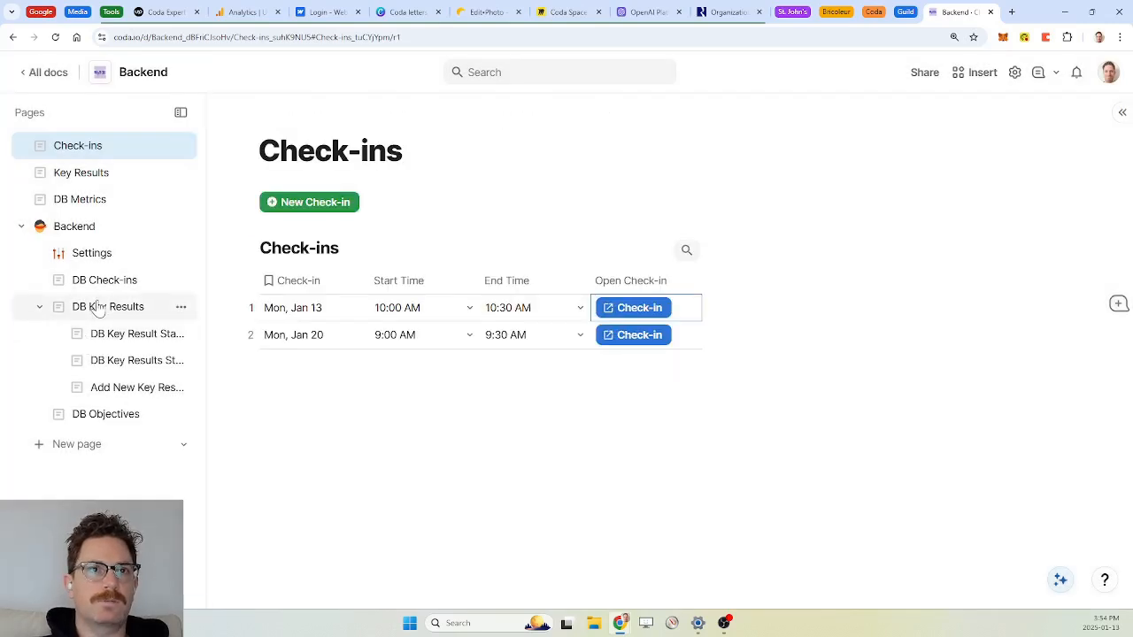
Step: On the Key Results page, group the Key Results table by Objectives
left_click(88, 173)
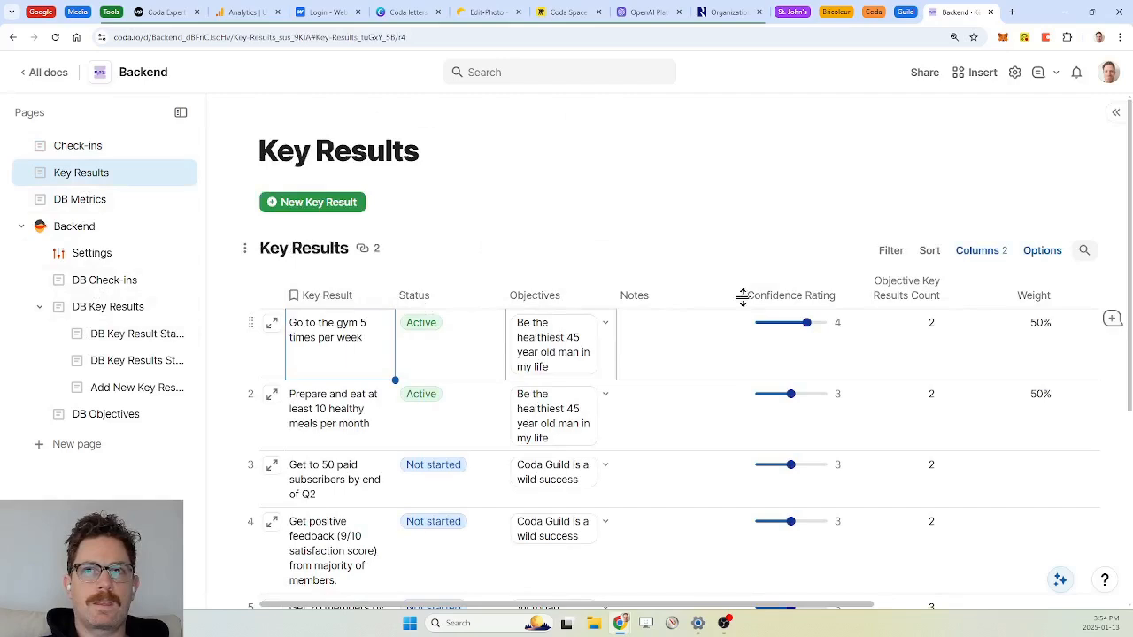
left_click(1033, 253)
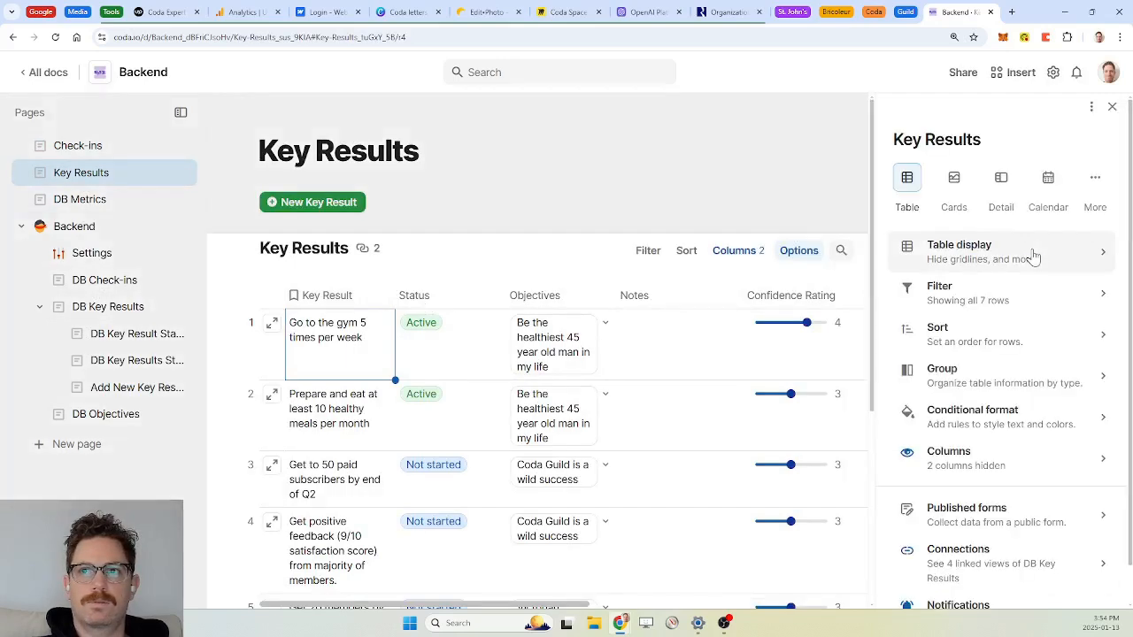
scroll(1000, 458, "down", 1)
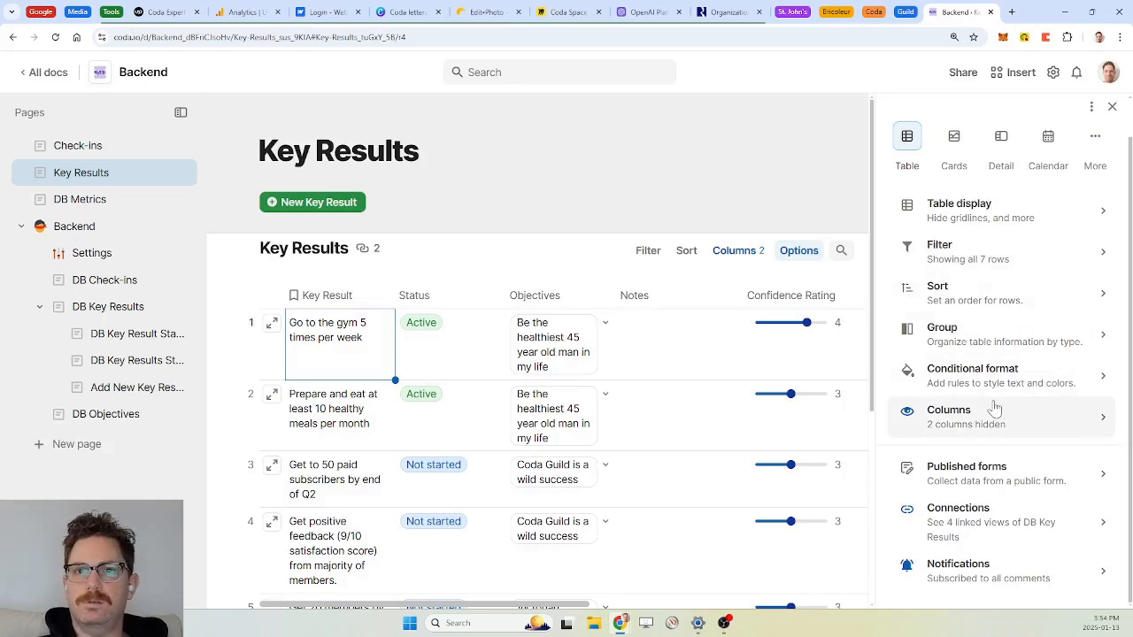
left_click(1006, 342)
left_click(1006, 344)
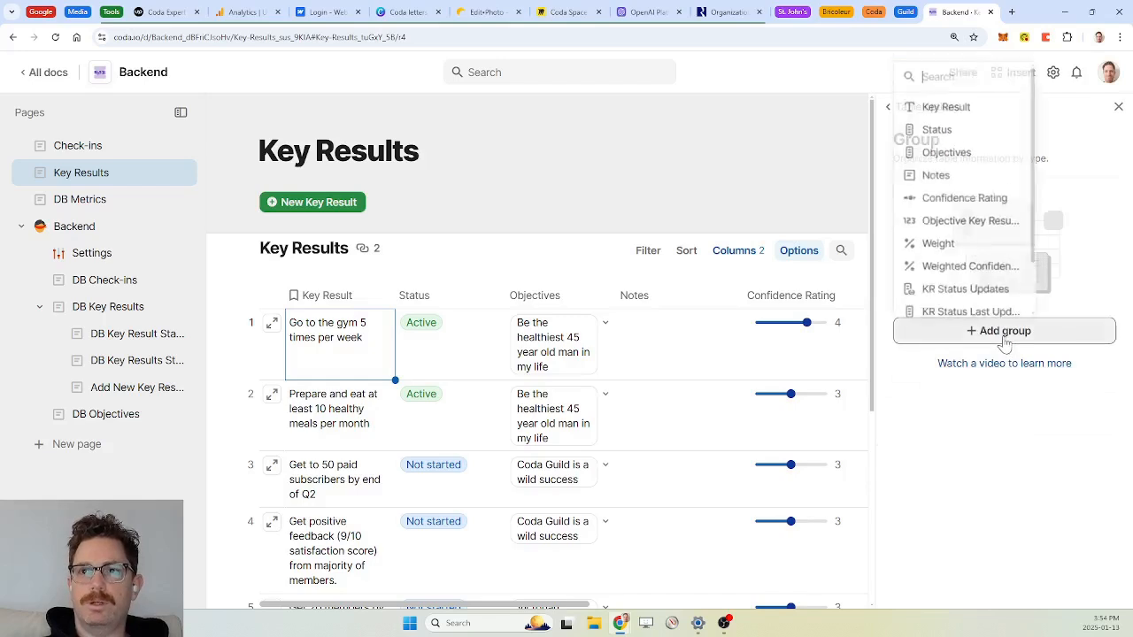
left_click(961, 142)
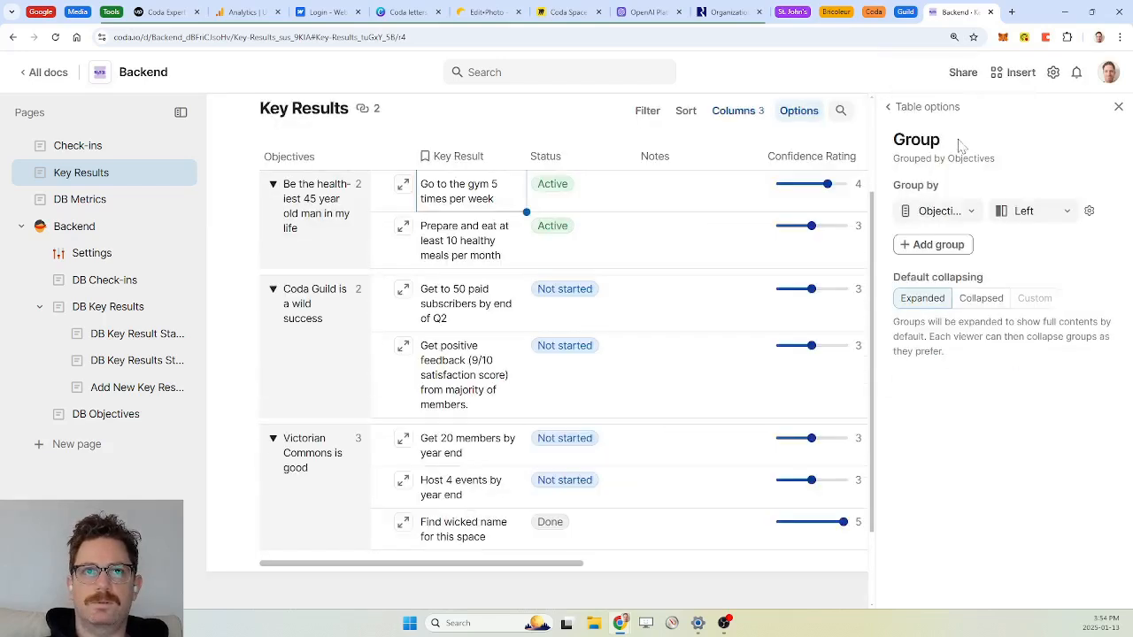
left_click(1119, 106)
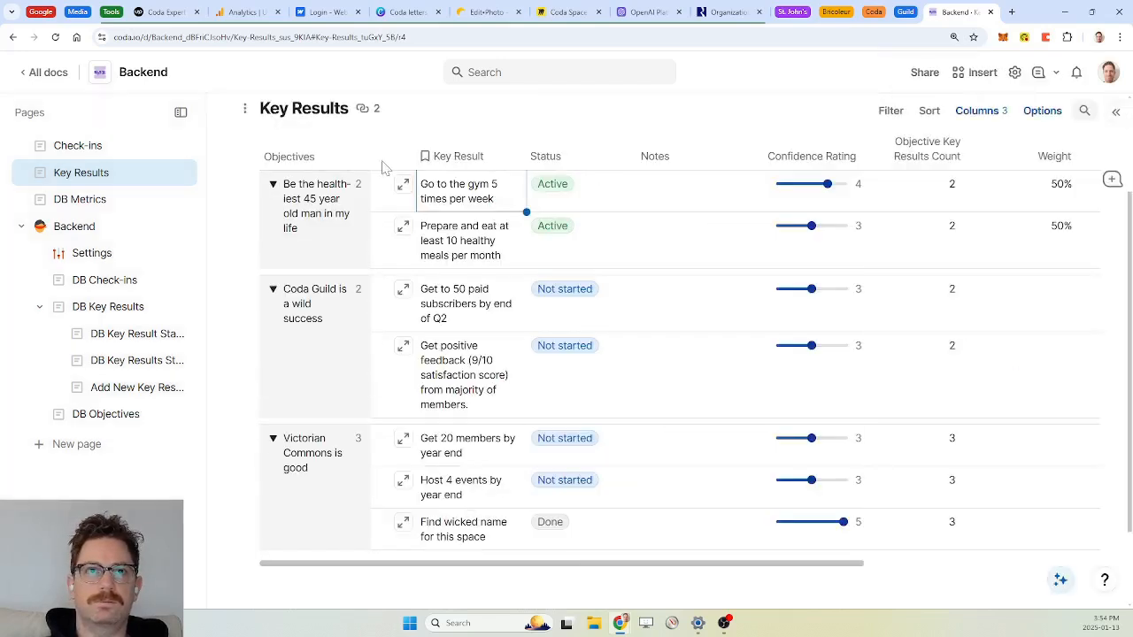
Step: Hide the row counts on the Objectives groups and widen the Objectives column slightly
left_click(358, 158)
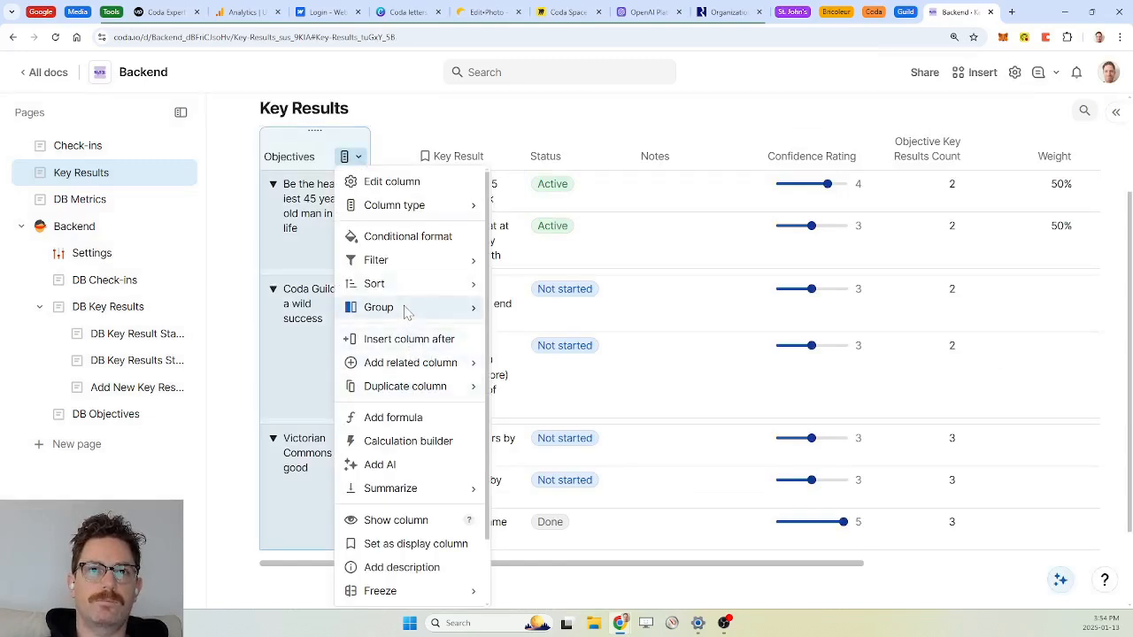
mouse_move(411, 307)
left_click(543, 378)
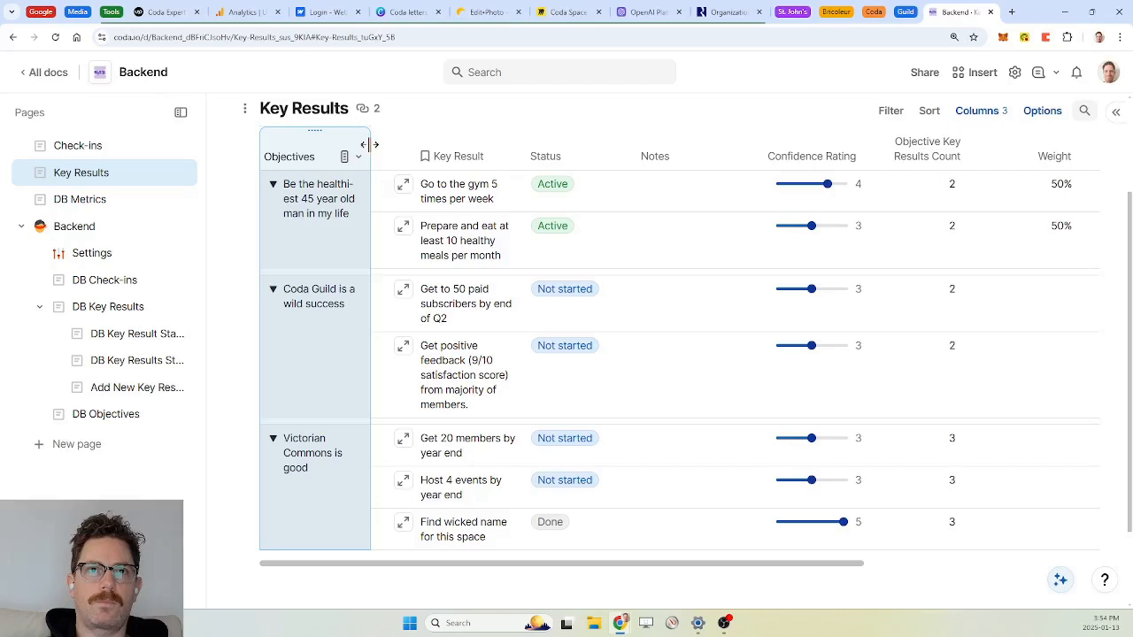
left_click_drag(379, 154, 383, 146)
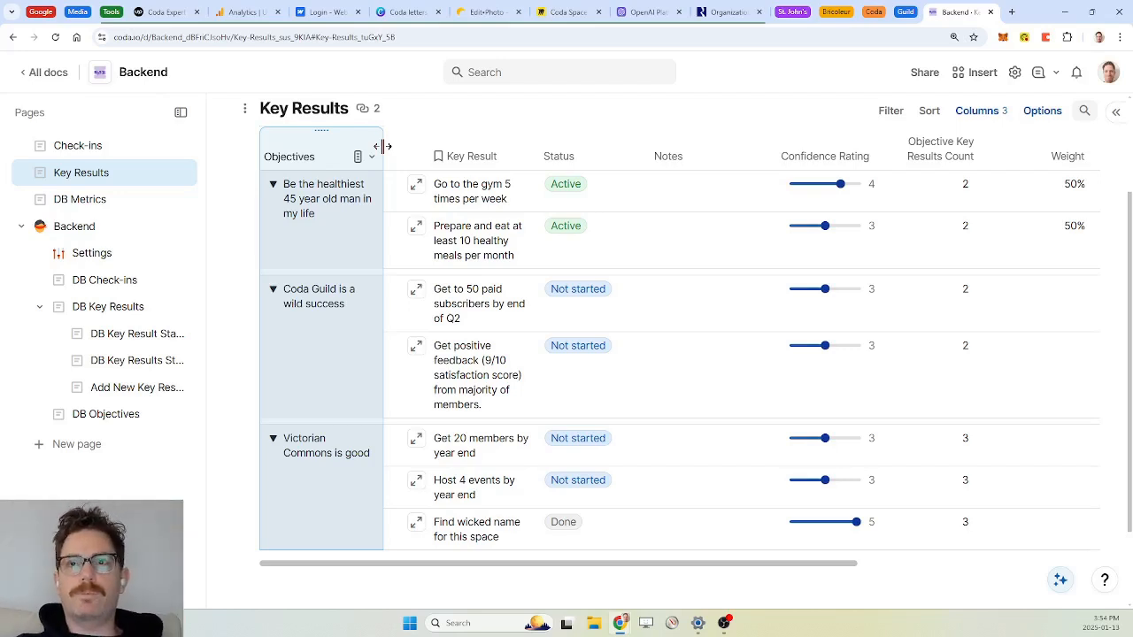
Step: Edit the detail layout of the gym key result and add a new column named Target Measure
scroll(683, 275, "right", 3)
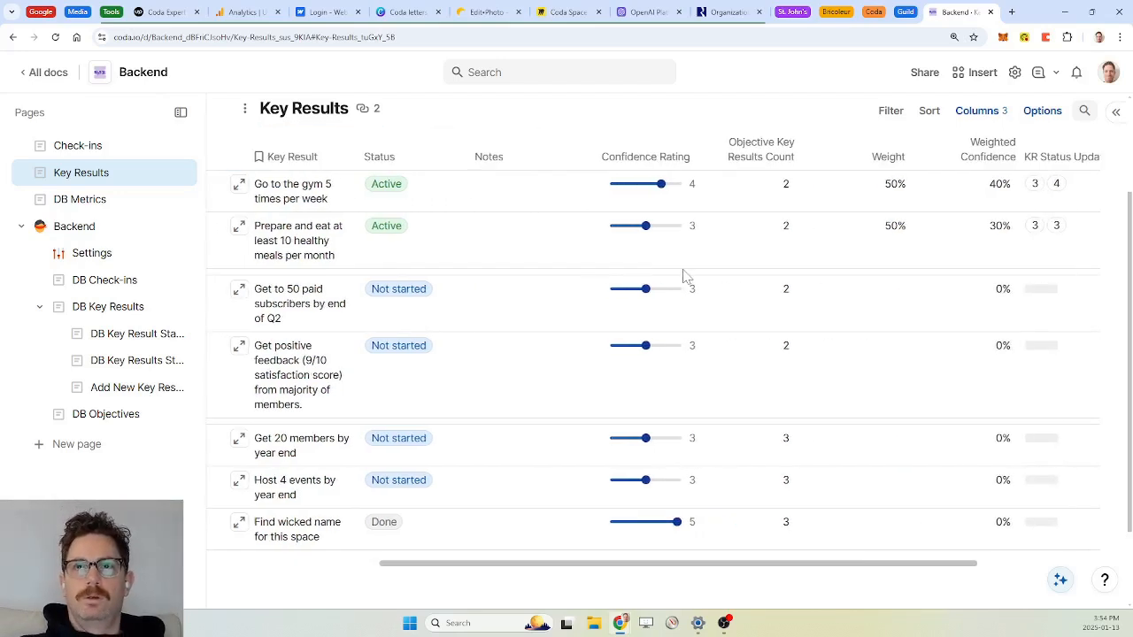
scroll(682, 275, "right", 3)
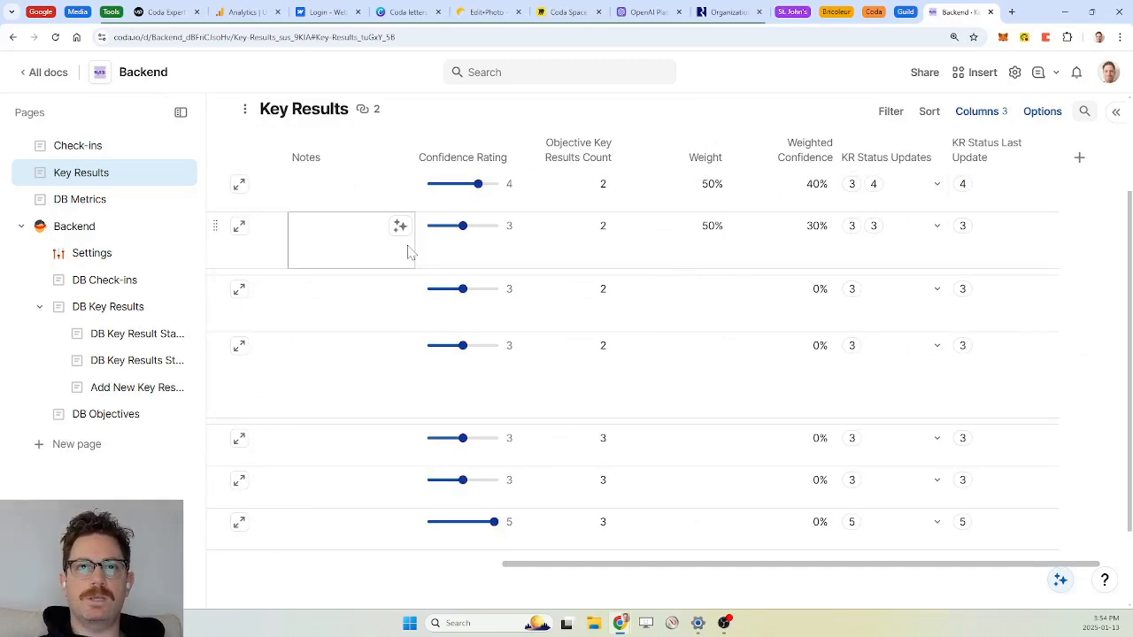
scroll(407, 254, "left", 6)
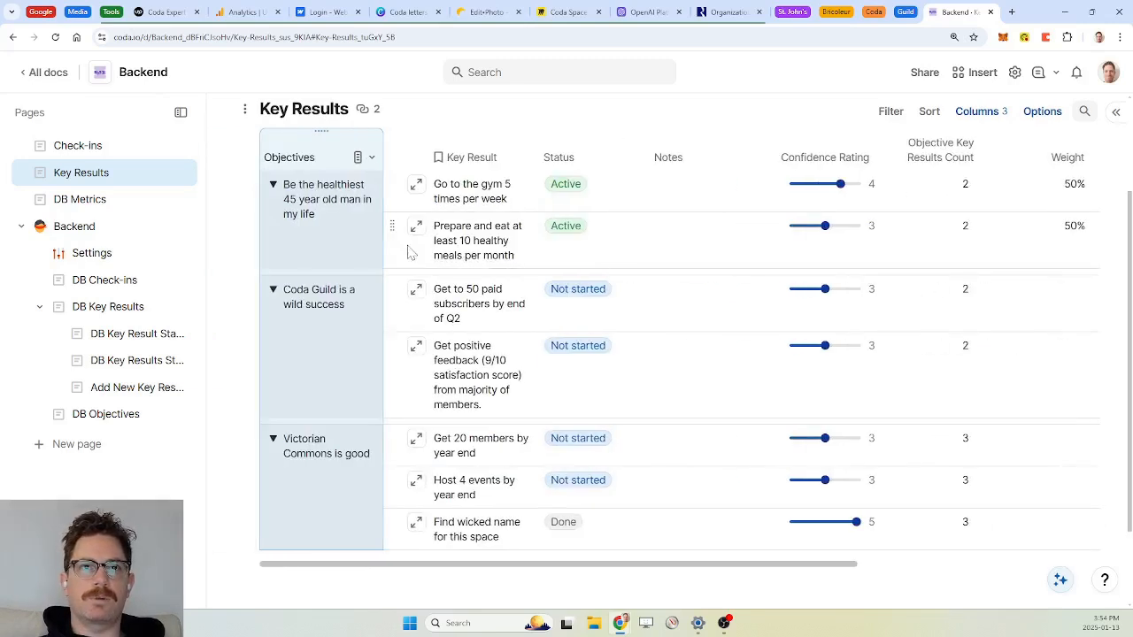
left_click(417, 185)
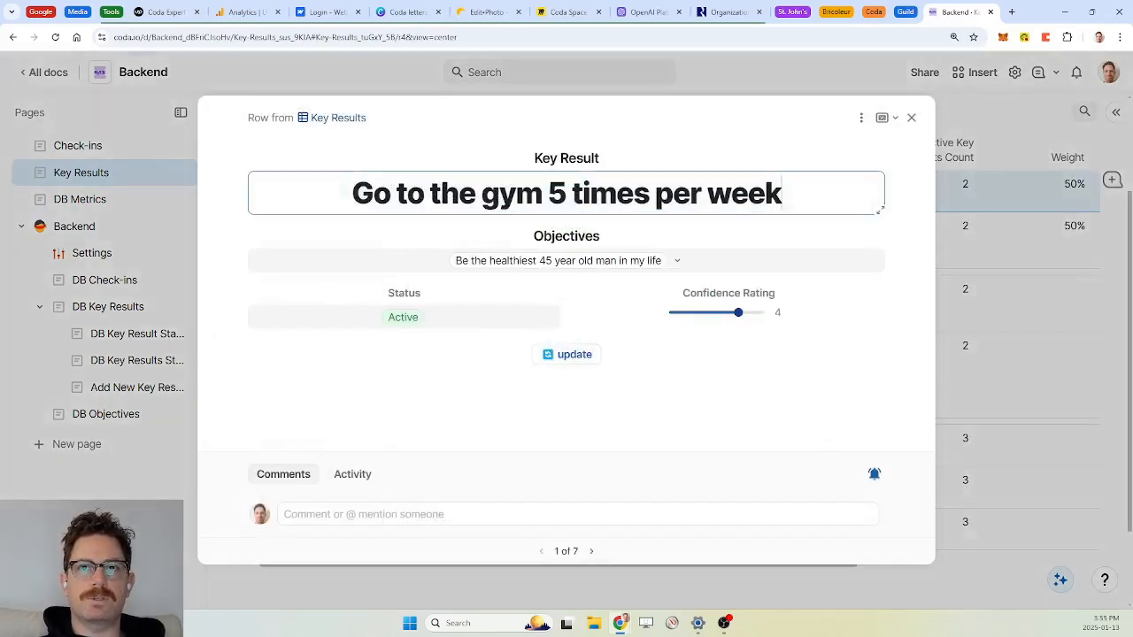
left_click(861, 118)
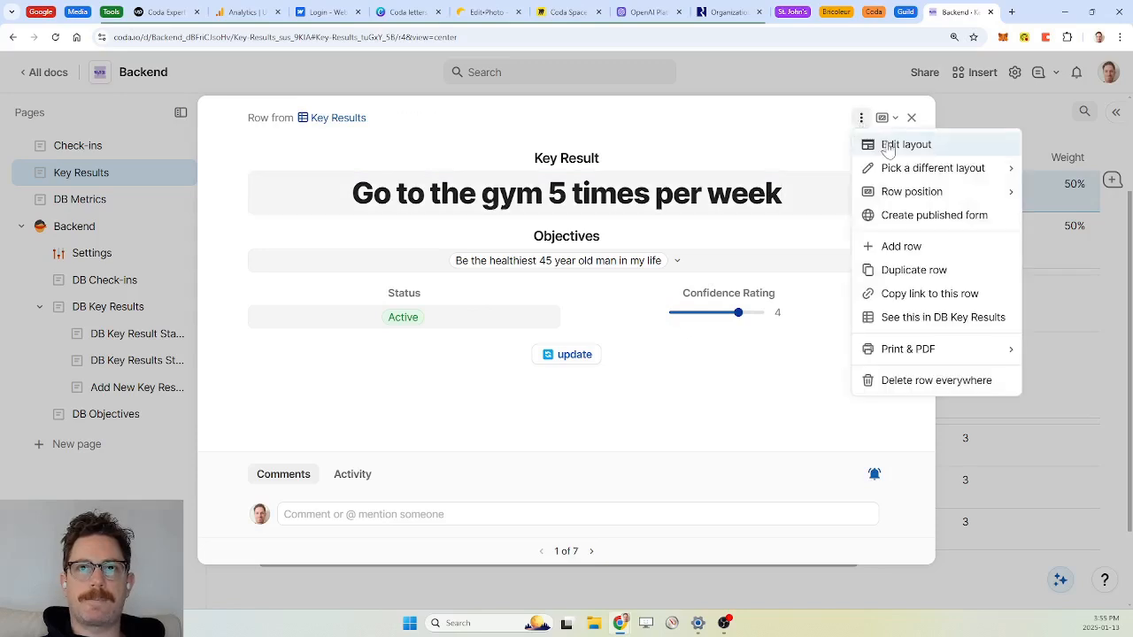
left_click(876, 144)
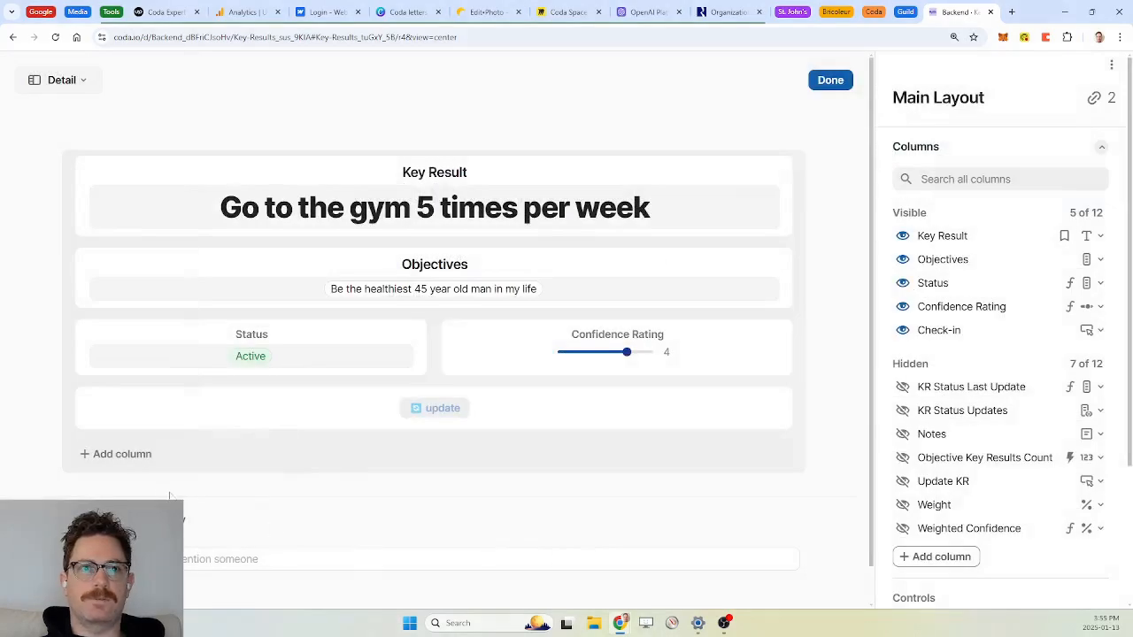
left_click(139, 459)
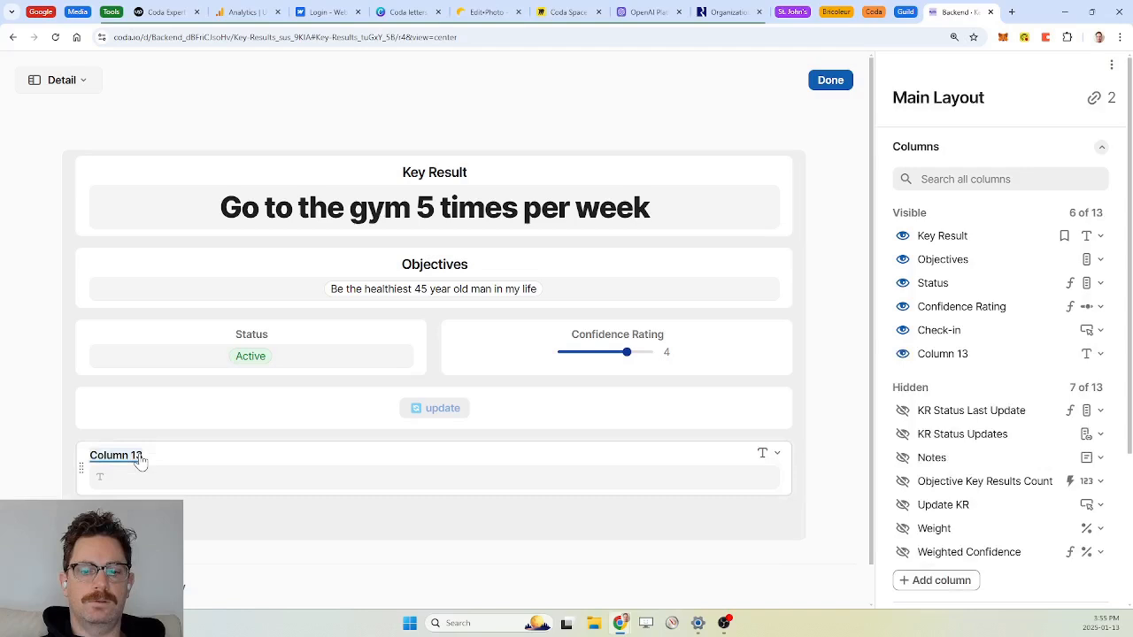
type("Target Measure")
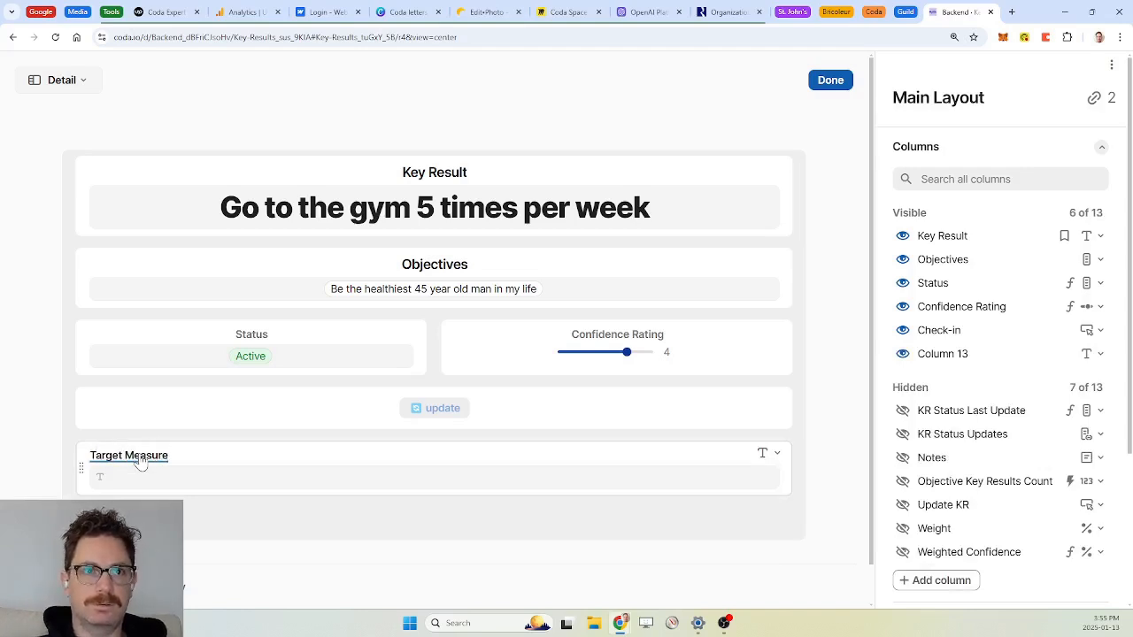
Step: Change the Target Measure column type to Number and move the field above the update button in the layout
left_click(774, 455)
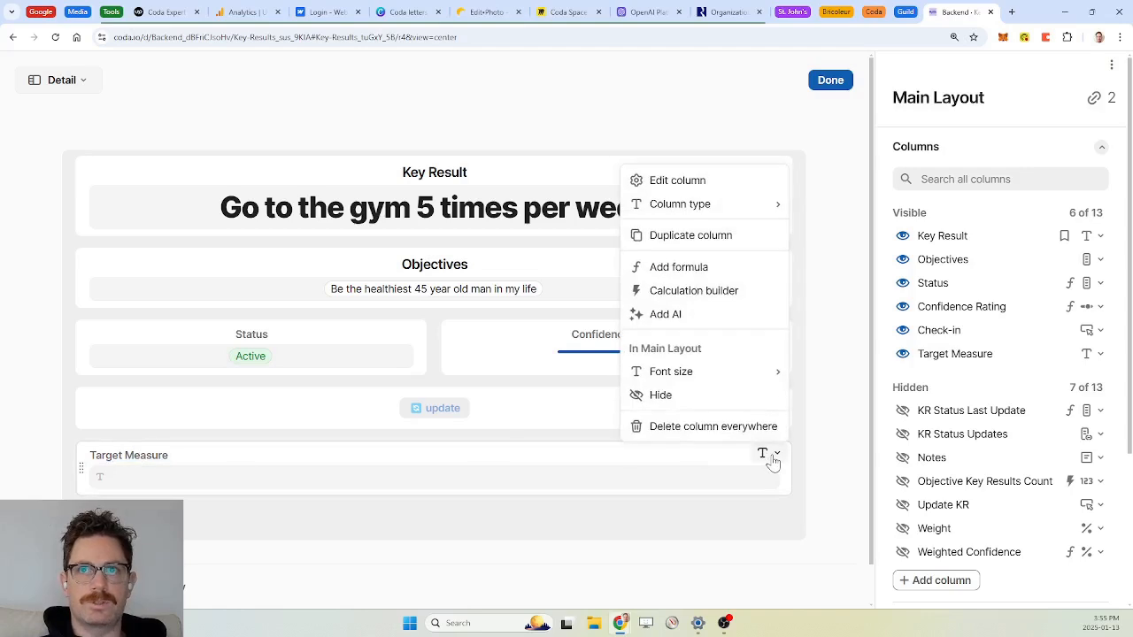
mouse_move(724, 217)
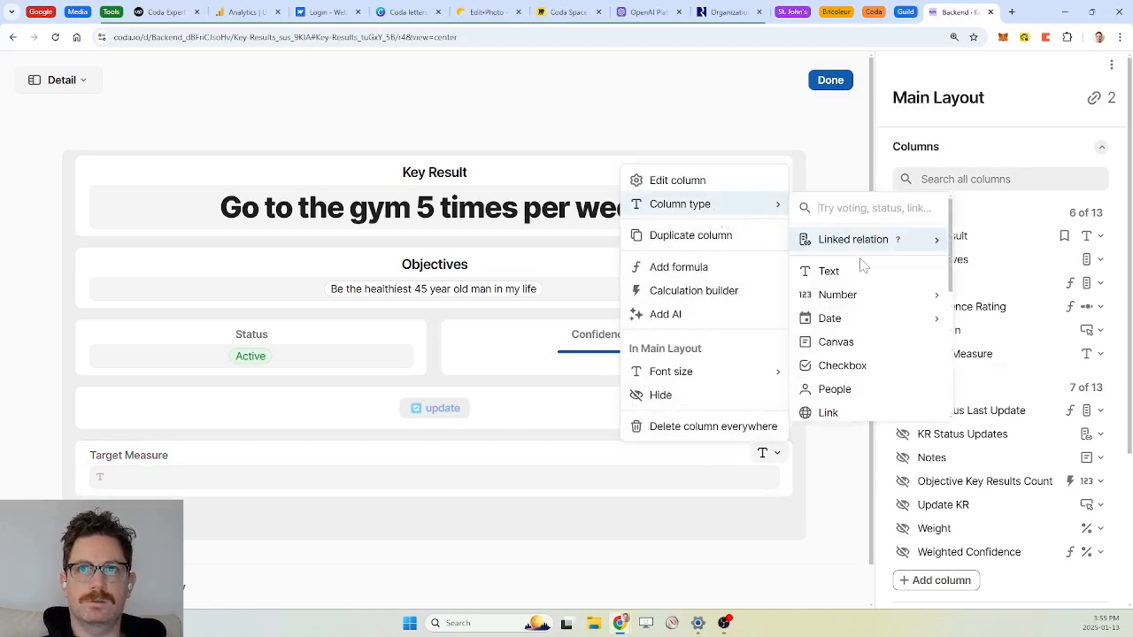
mouse_move(897, 297)
left_click(996, 293)
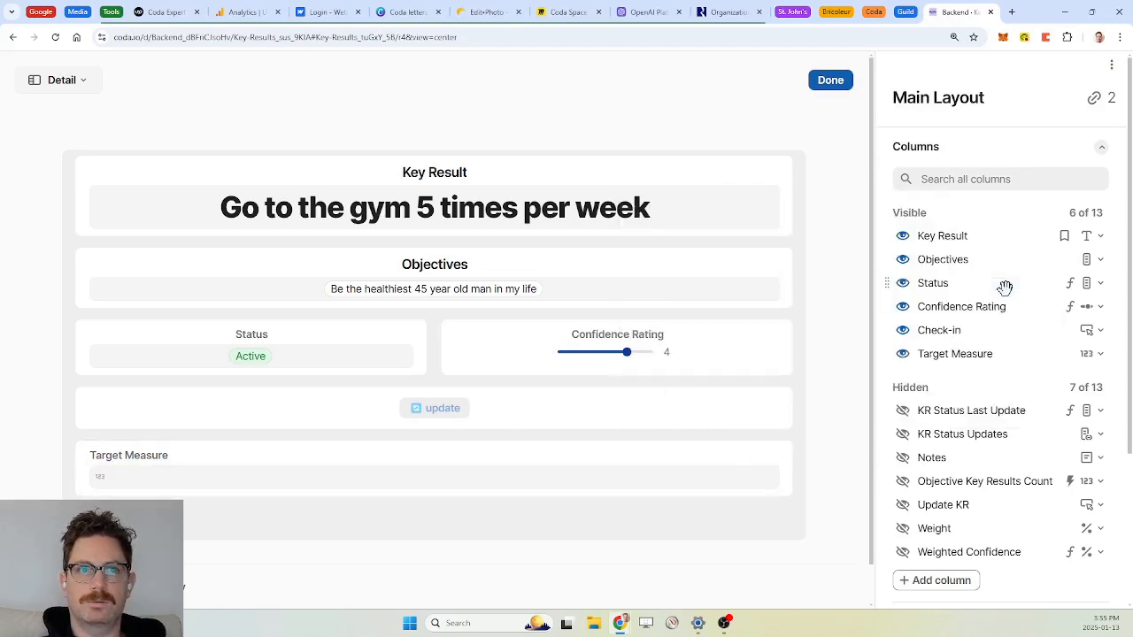
left_click_drag(79, 466, 99, 391)
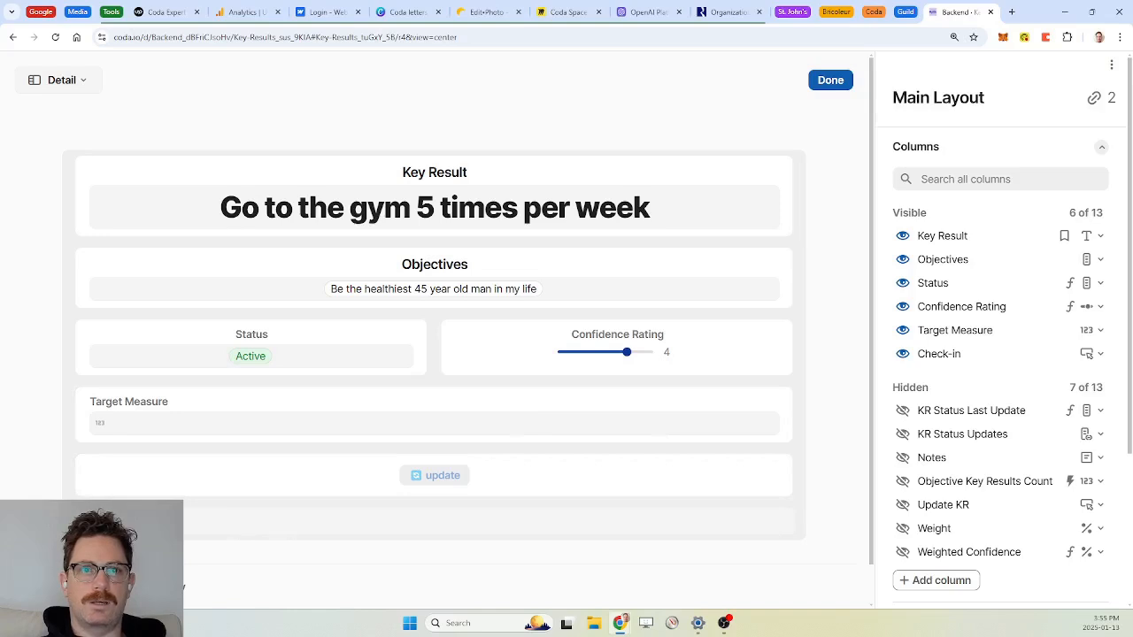
Step: Add a Metric column as a relation to DB Metrics and place it in the same row beside Target Measure
left_click(133, 521)
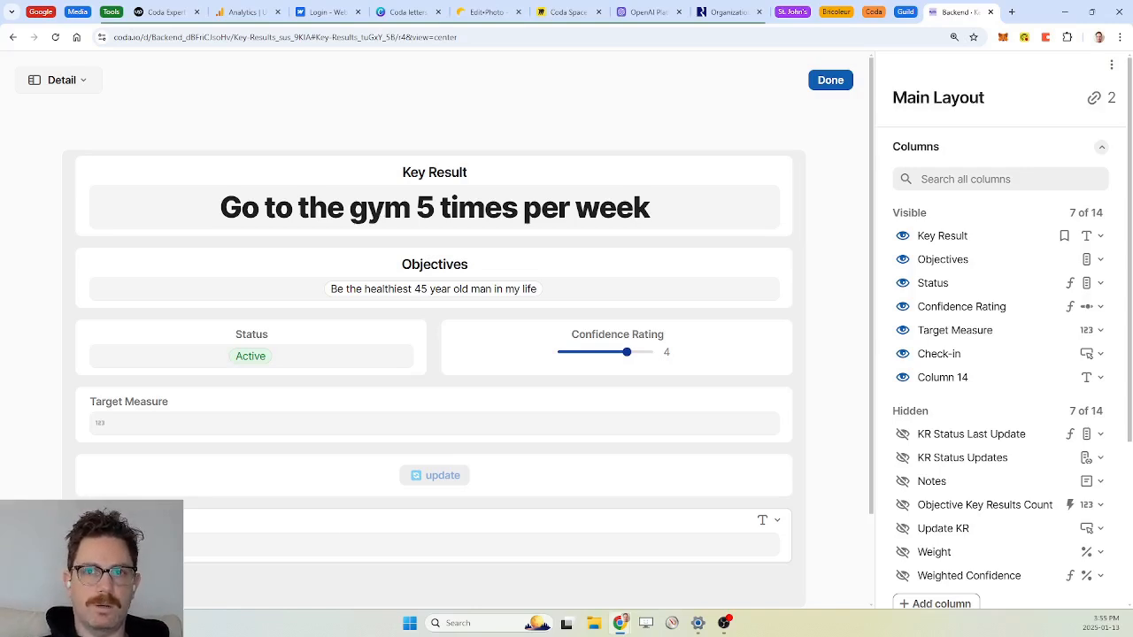
left_click(772, 522)
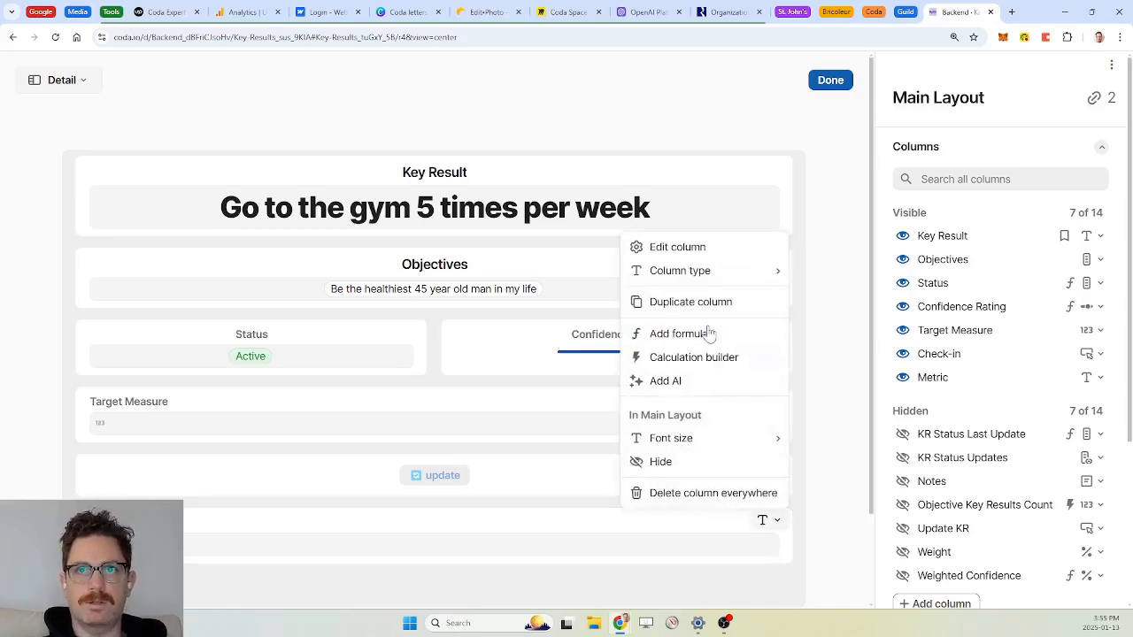
mouse_move(690, 271)
type("metric")
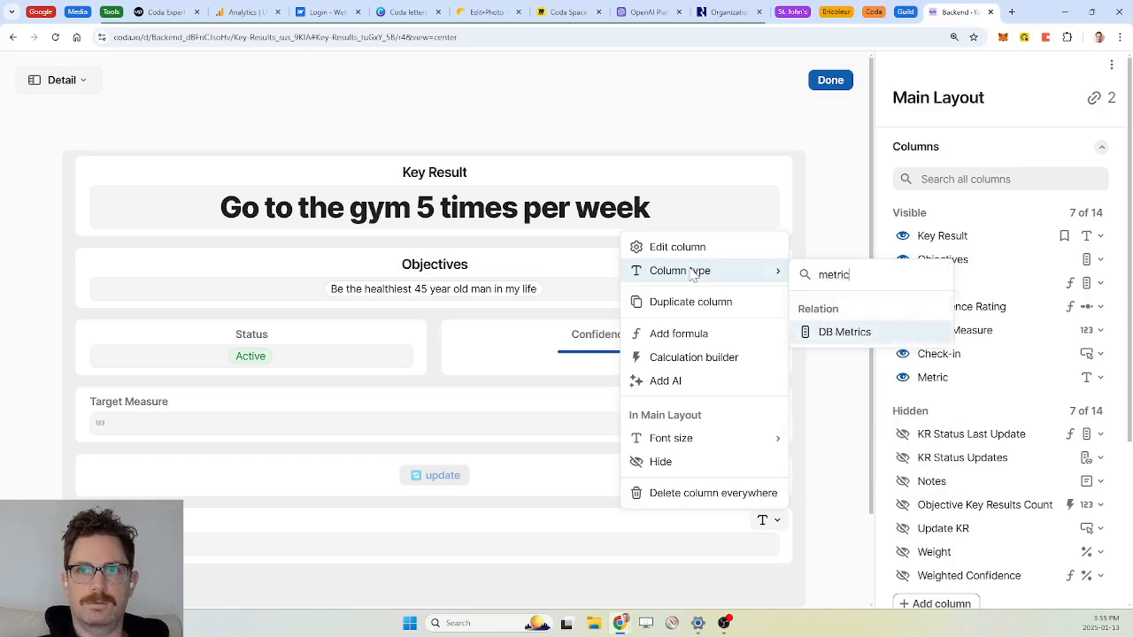
key("Return")
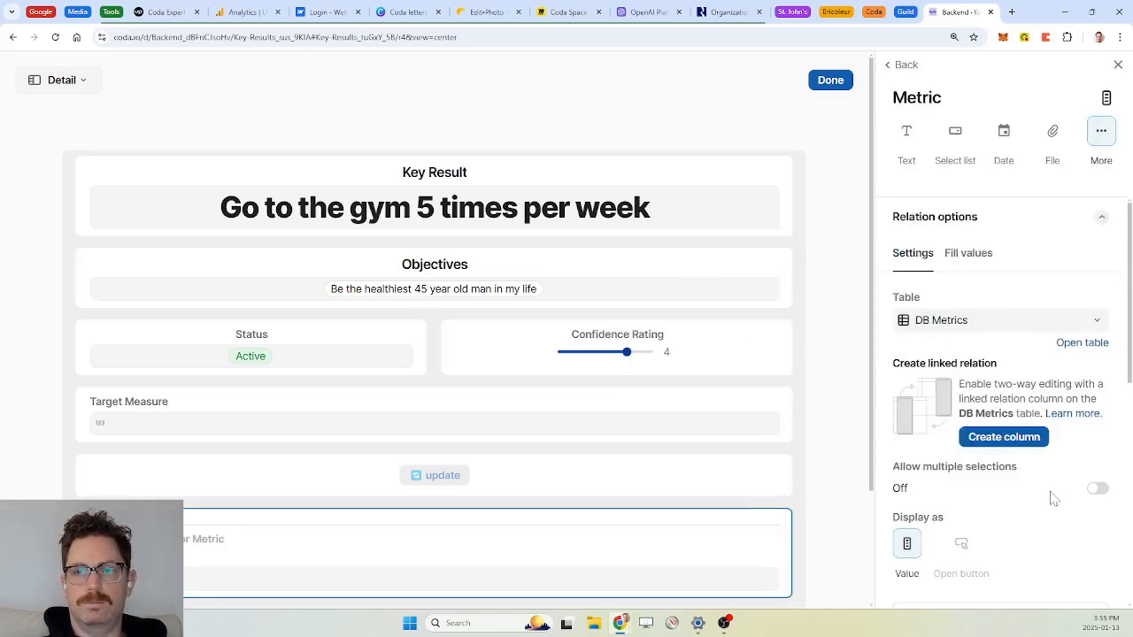
scroll(1053, 500, "down", 2)
scroll(1053, 500, "up", 2)
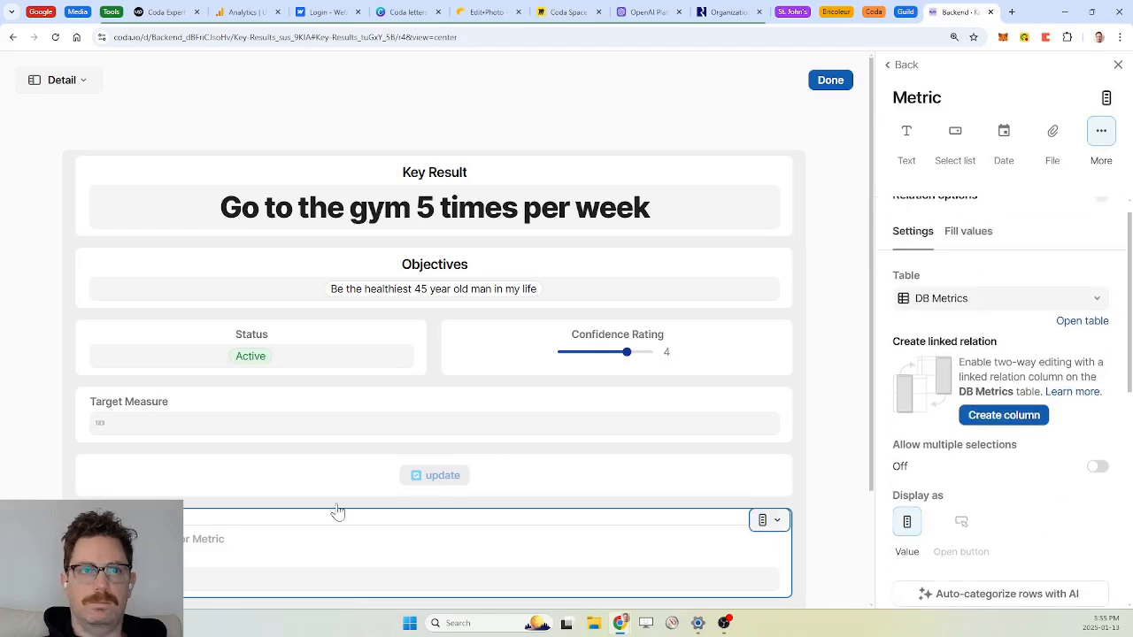
left_click_drag(762, 520, 807, 417)
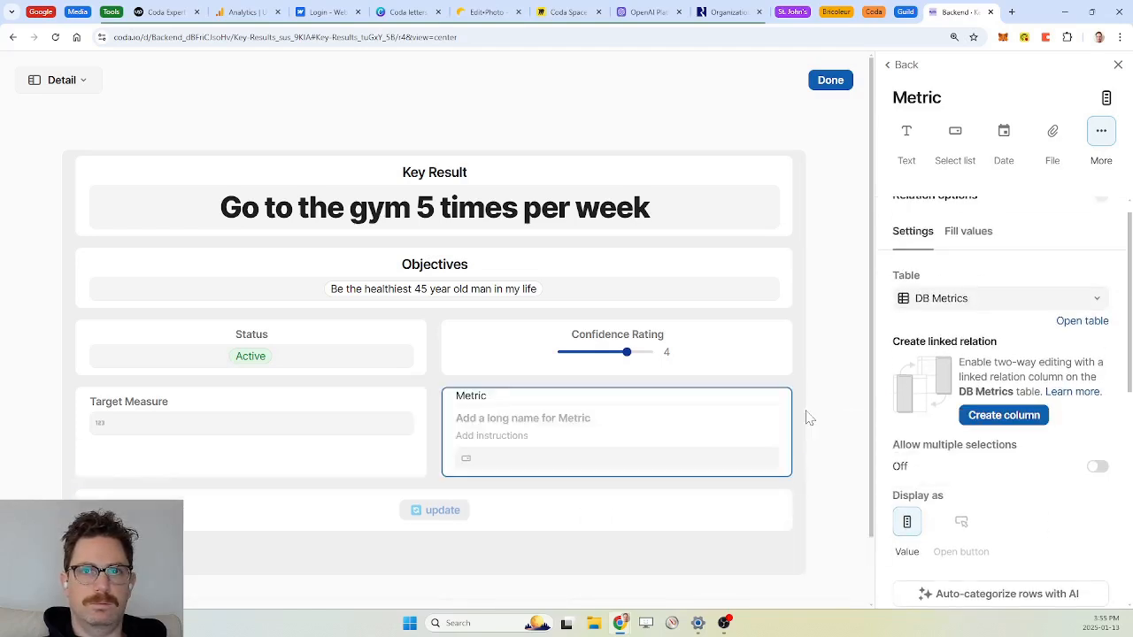
left_click(246, 405)
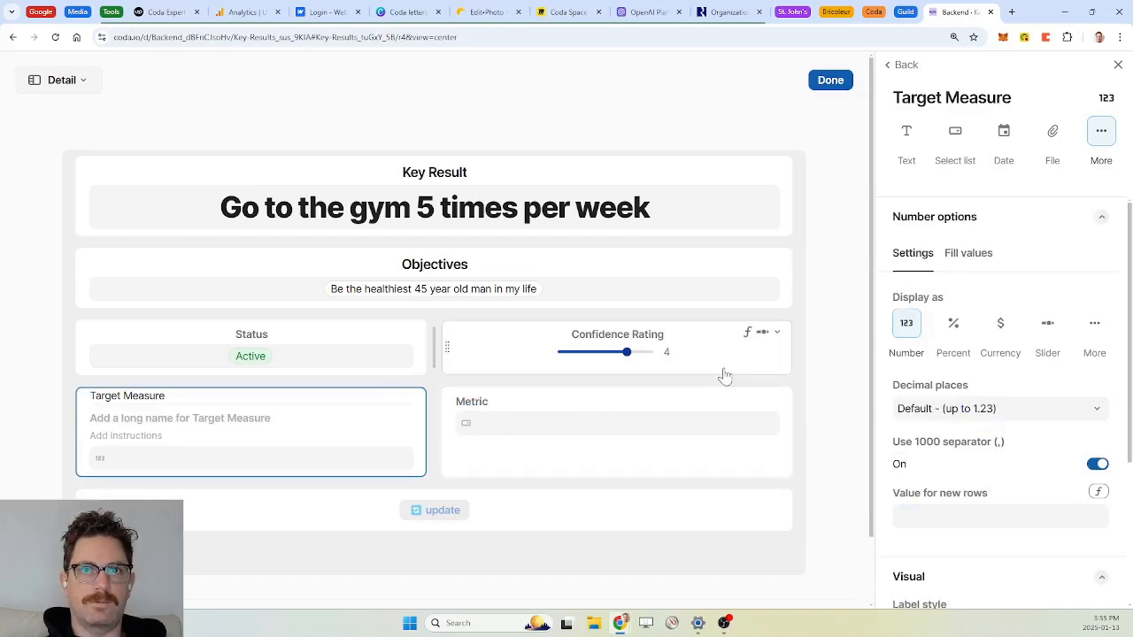
Step: Duplicate the Confidence Rating column and rename the copy Last Measure
left_click(776, 334)
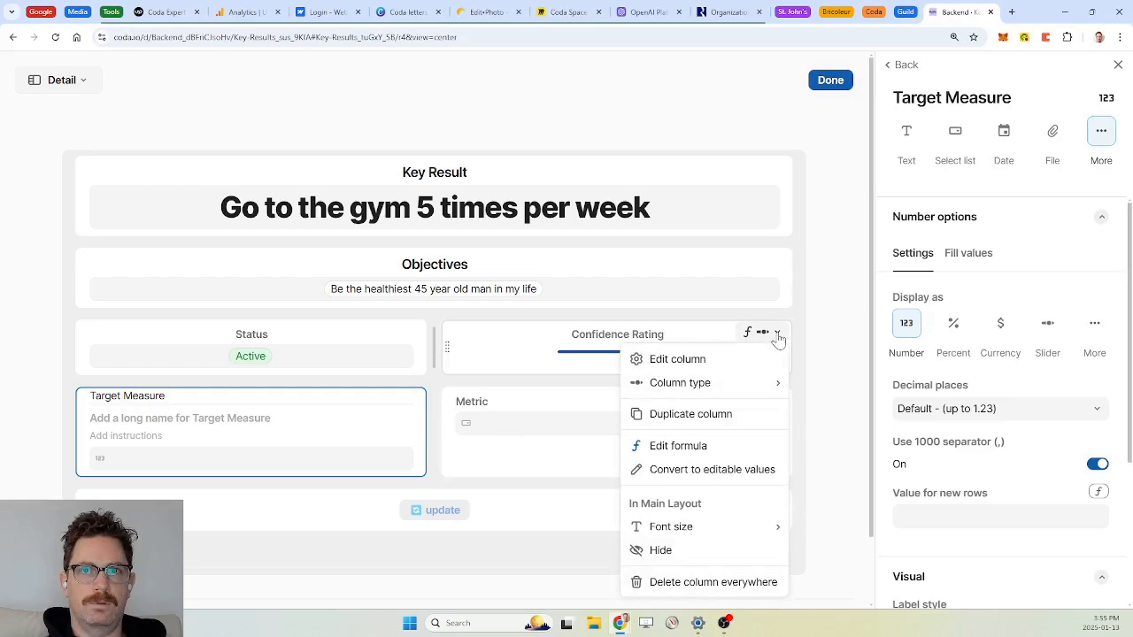
left_click(721, 418)
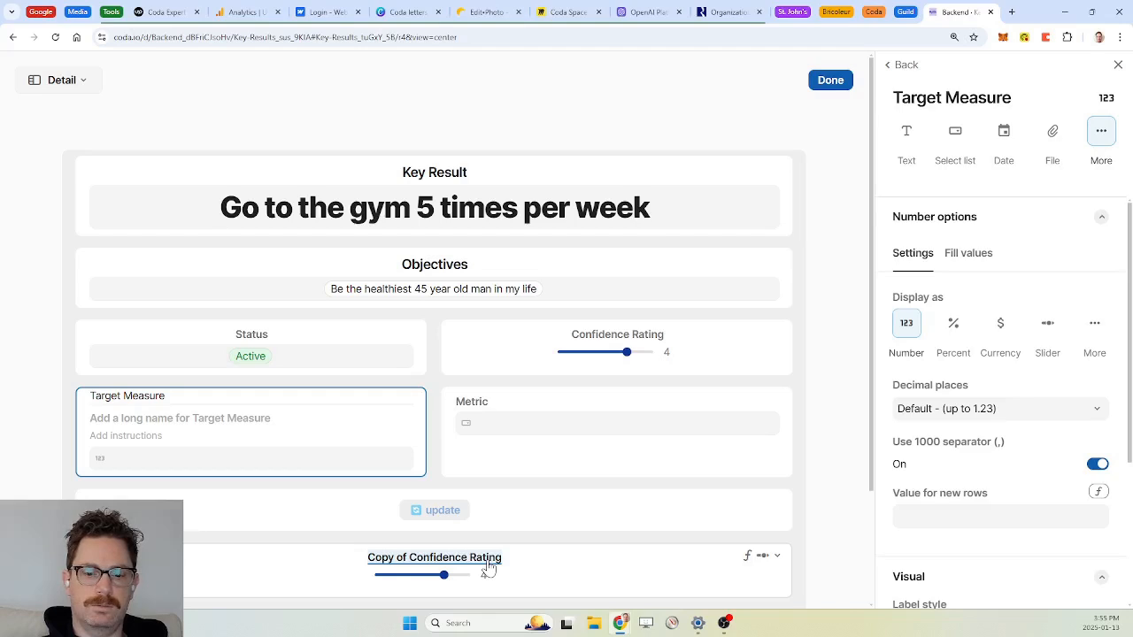
type("Mood")
key("BackSpace")
key("BackSpace")
key("BackSpace")
key("BackSpace")
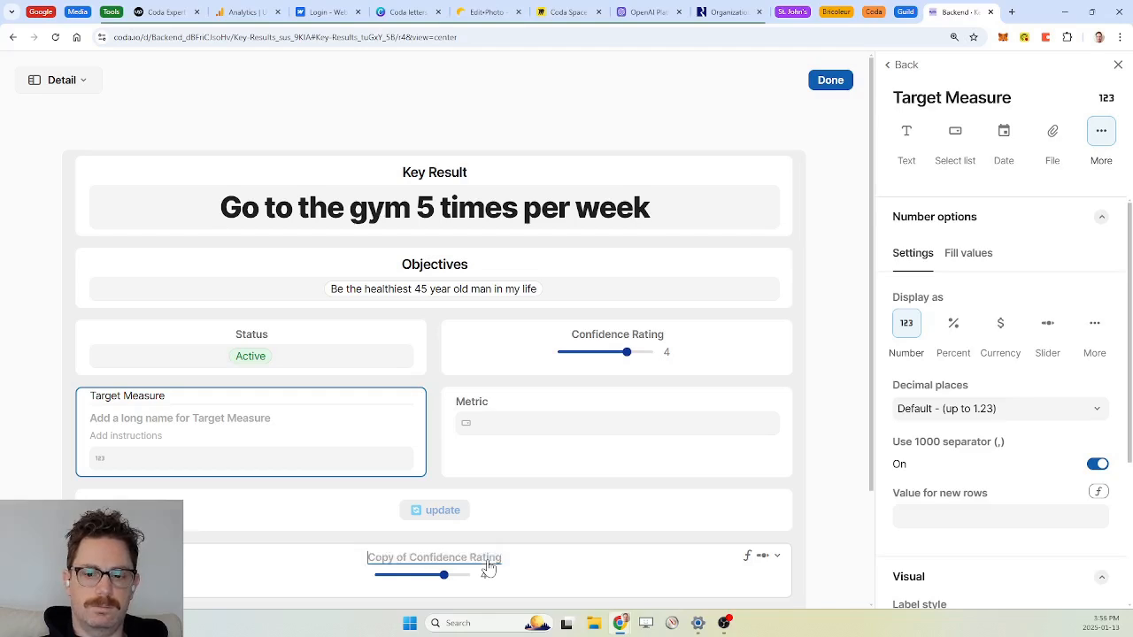
type("M")
key("BackSpace")
type("Last Measure")
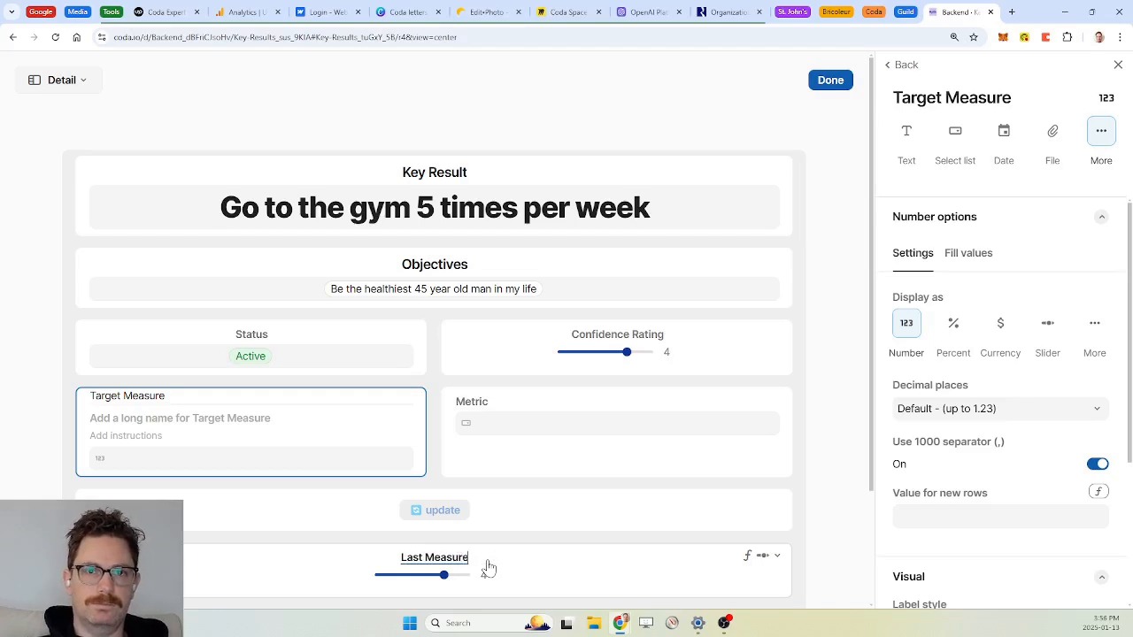
key("Return")
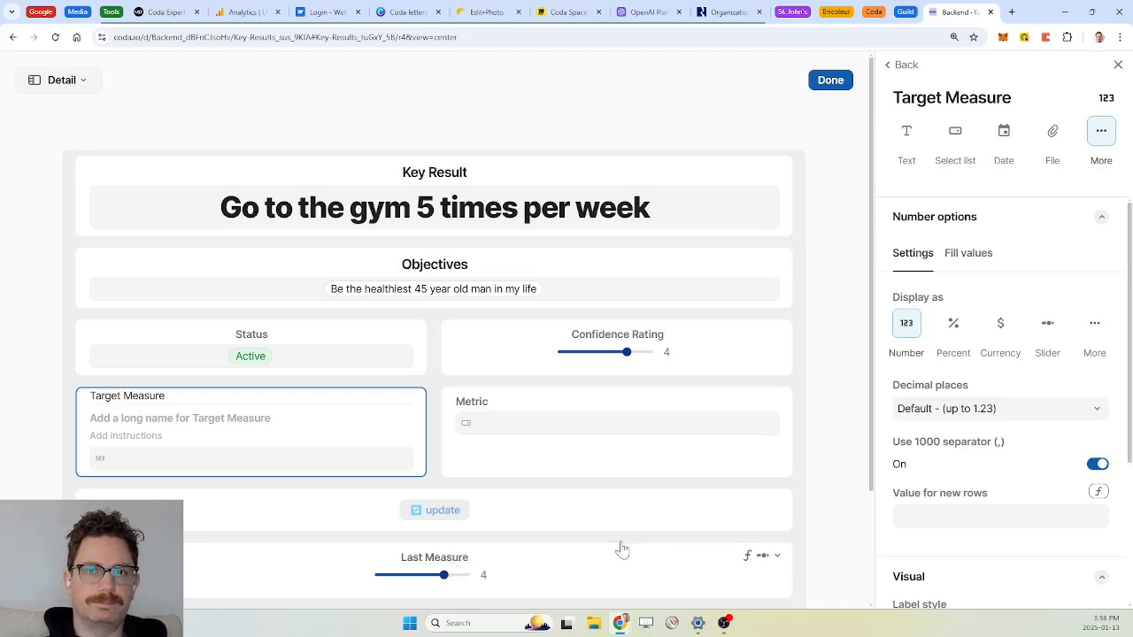
Step: Display the Last Measure column as a plain number instead of a slider
left_click(779, 554)
left_click(780, 554)
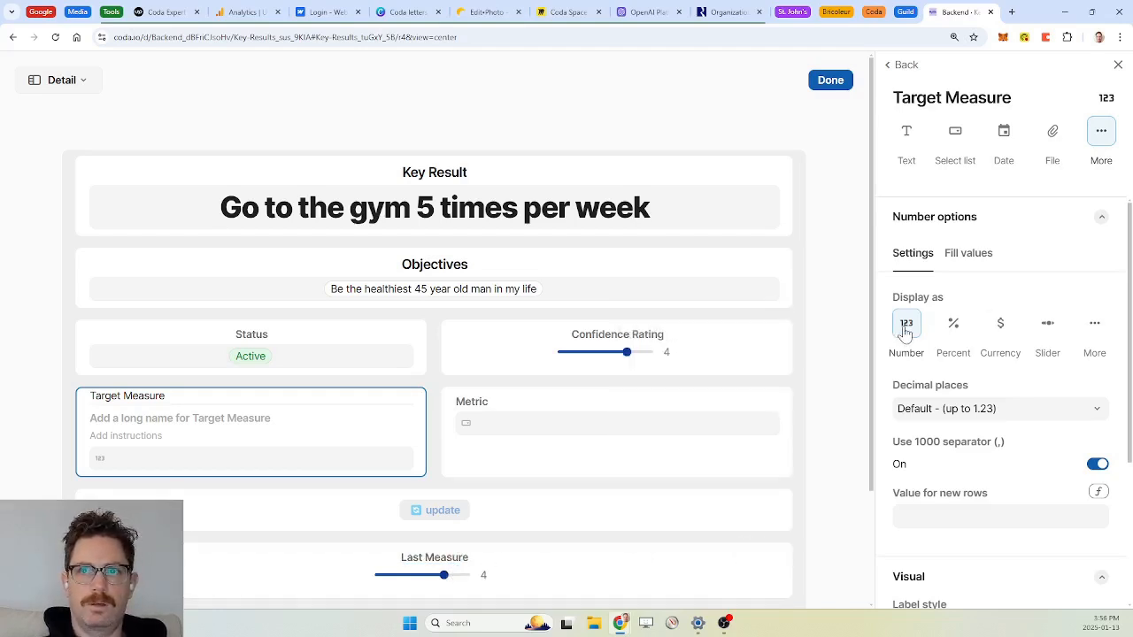
left_click(660, 563)
left_click(907, 326)
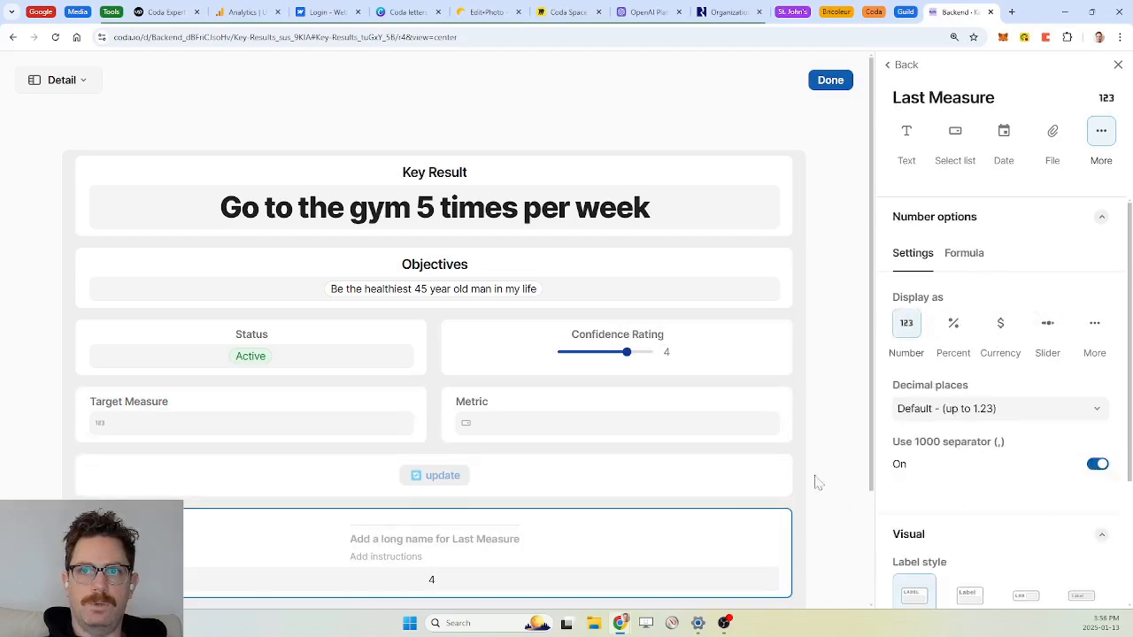
Step: Change the Last Measure formula to KR Status Last Update.Measure and place the field in the row beside Metric
left_click(775, 522)
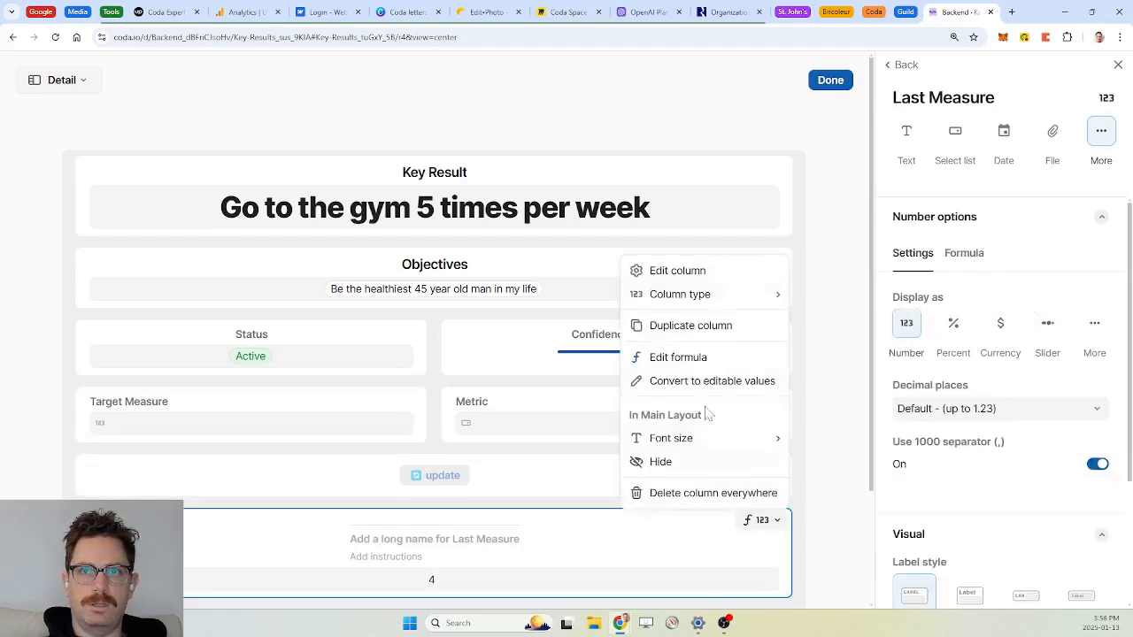
left_click(695, 363)
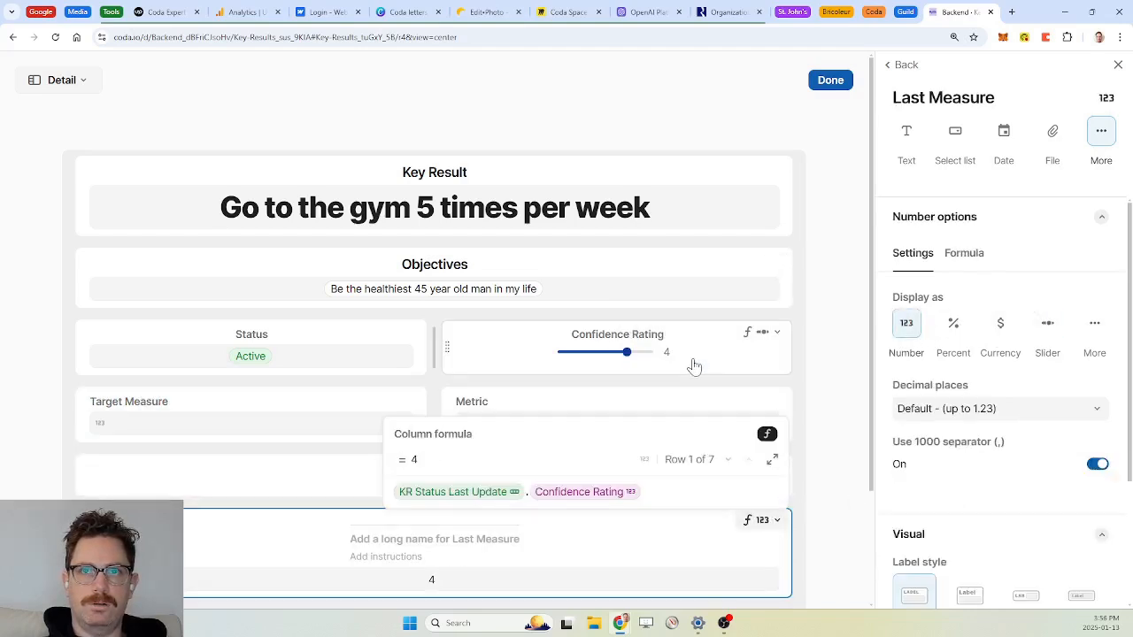
left_click(590, 498)
type("Measure")
key("Return")
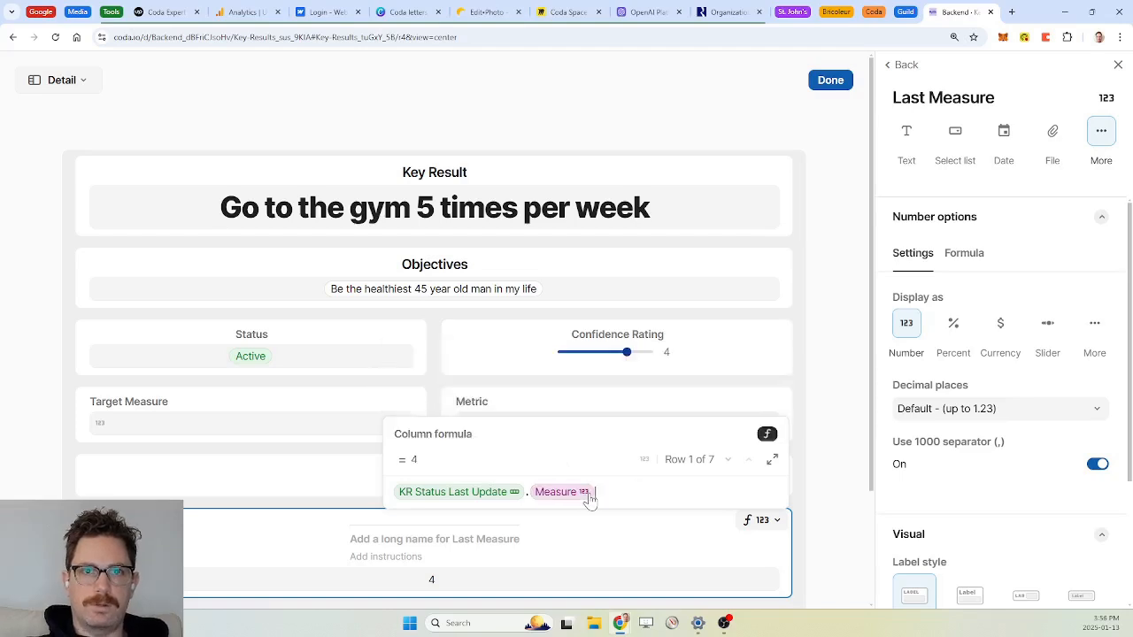
key("Return")
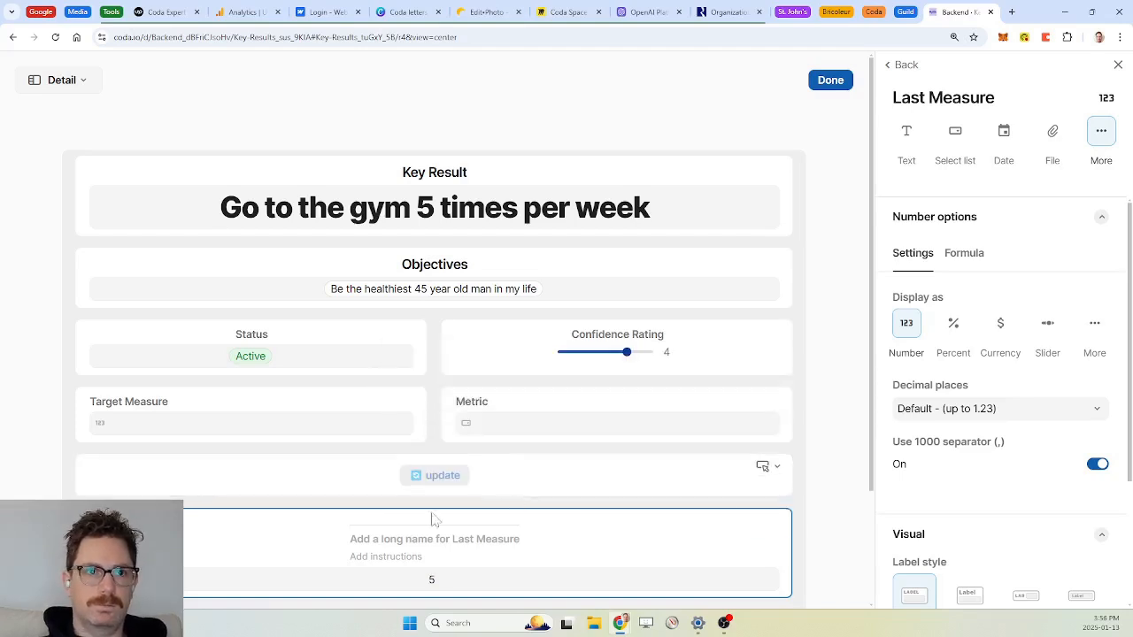
left_click_drag(584, 441, 816, 424)
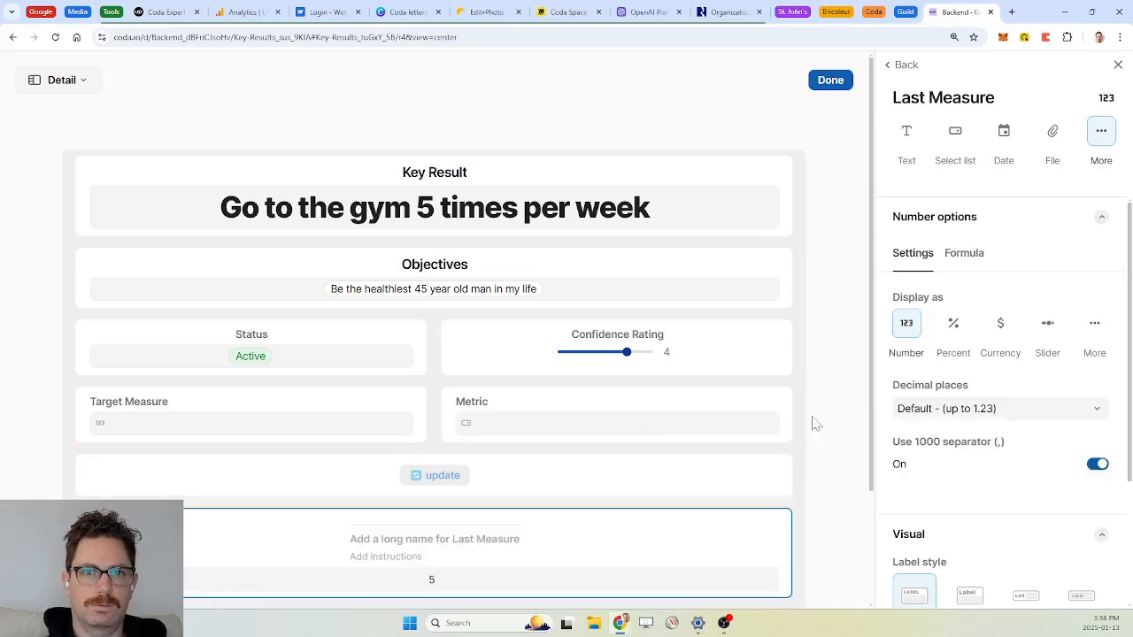
left_click_drag(79, 553, 799, 410)
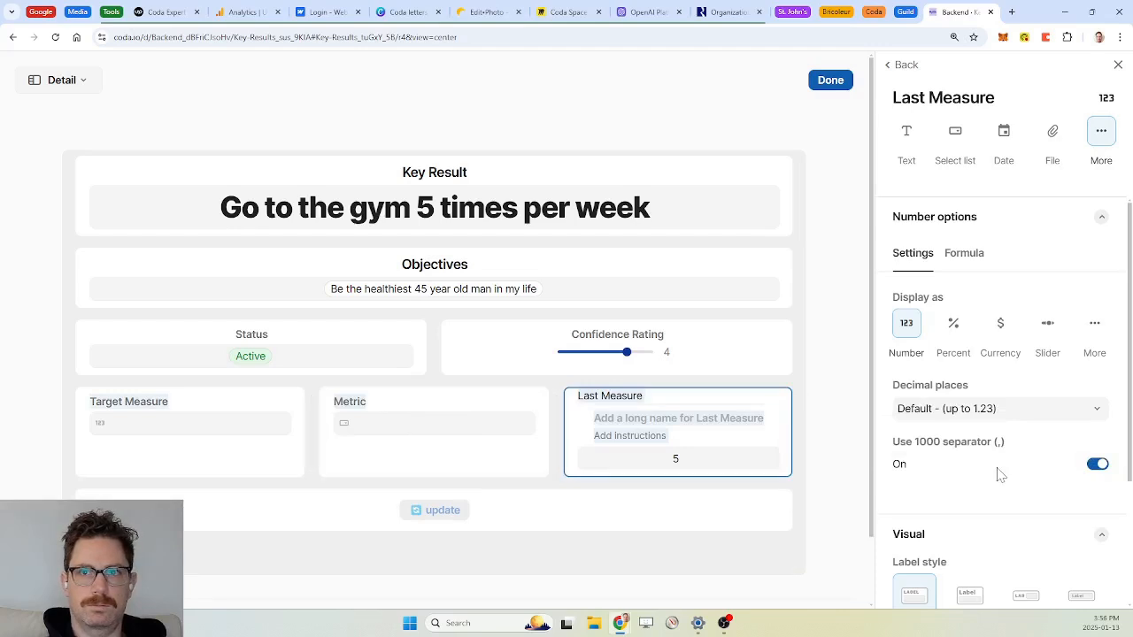
Step: Centre-align the Metric and Target Measure fields and finish editing the layout
scroll(1000, 475, "down", 2)
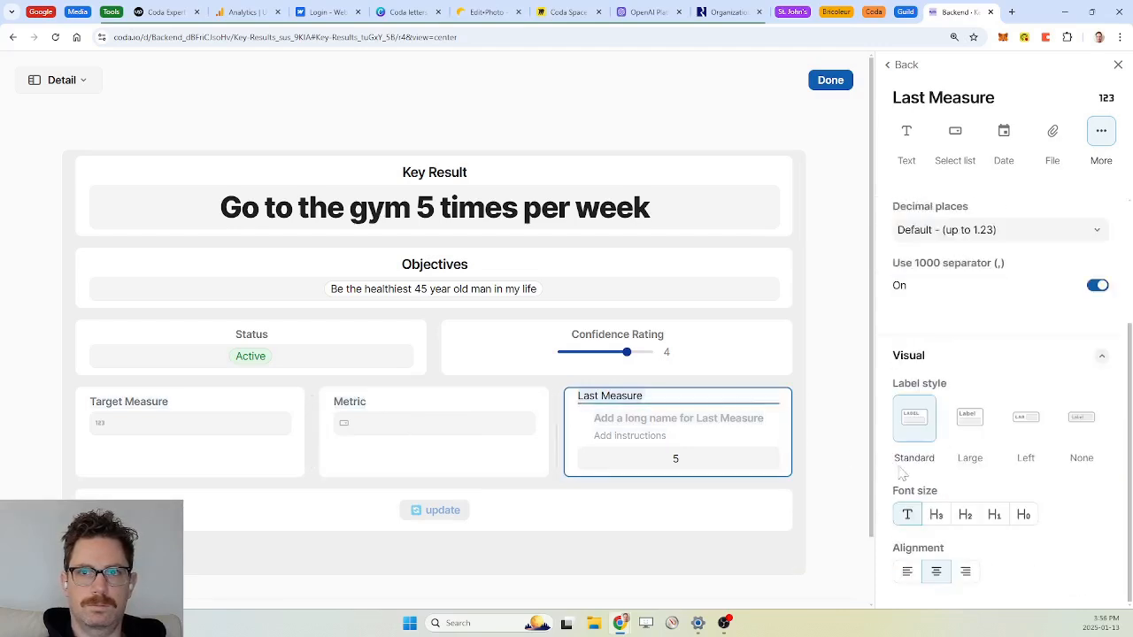
left_click(429, 412)
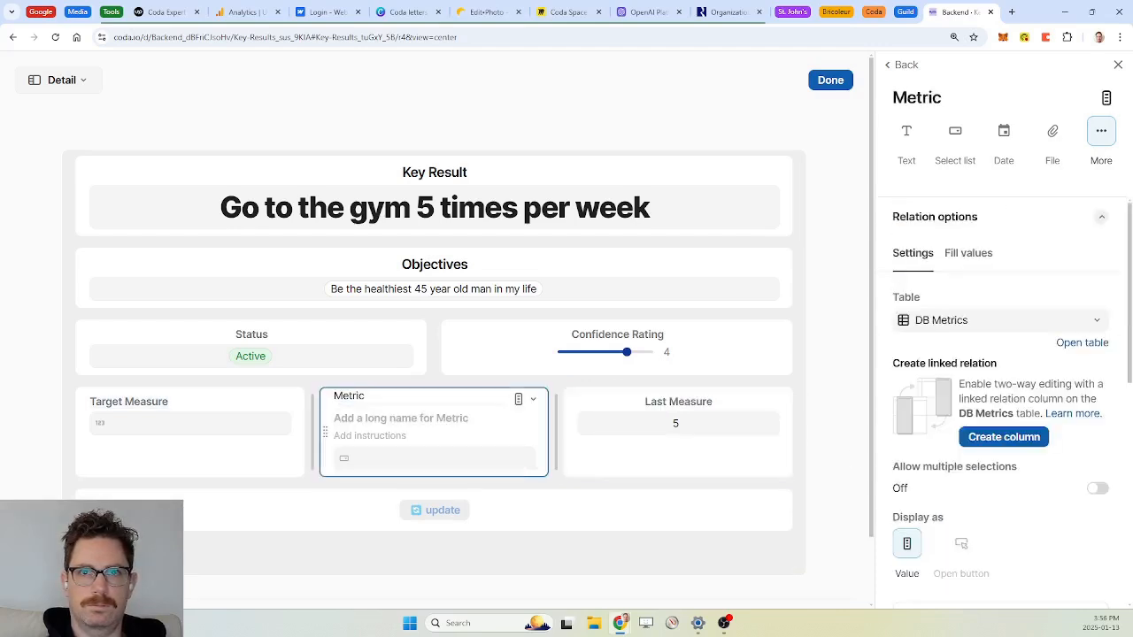
scroll(981, 554, "down", 5)
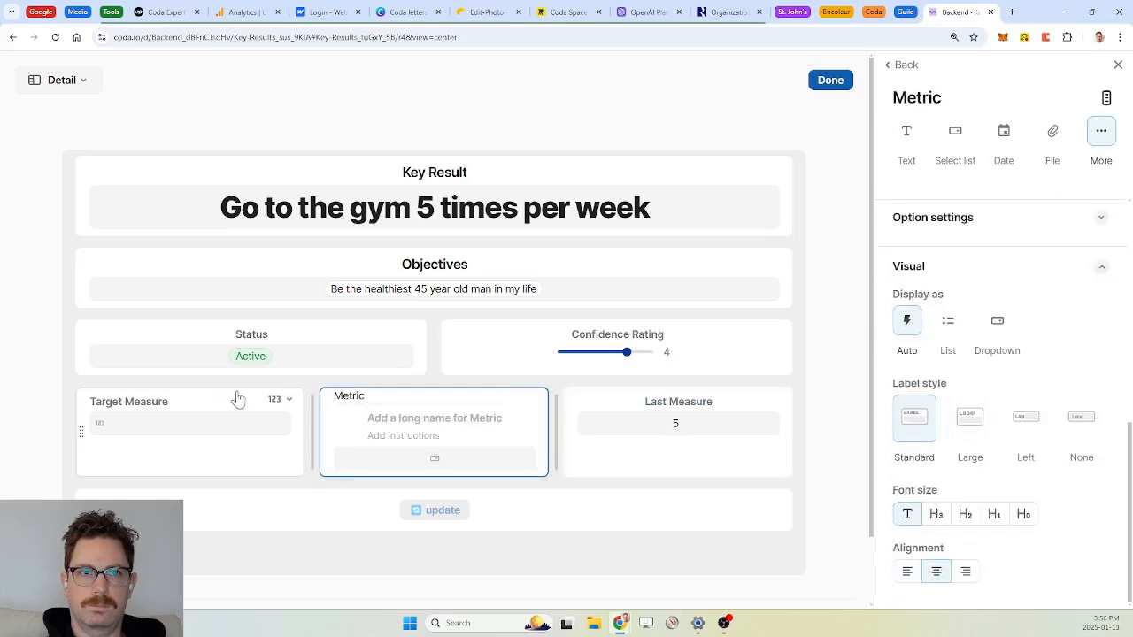
left_click(201, 410)
scroll(1053, 487, "down", 3)
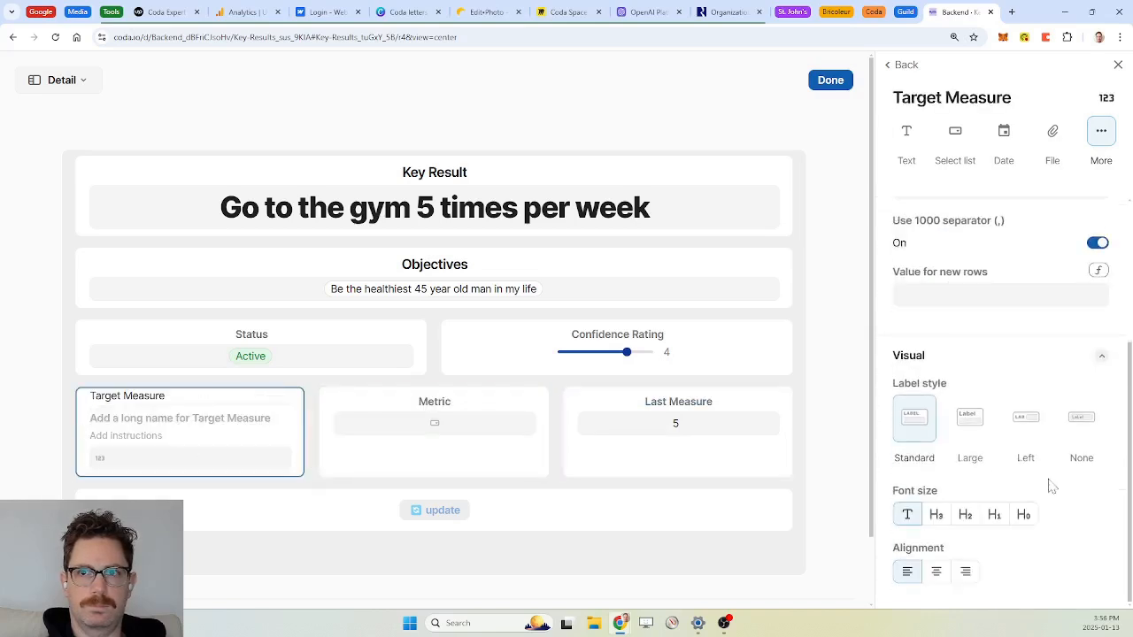
left_click(936, 571)
left_click(830, 80)
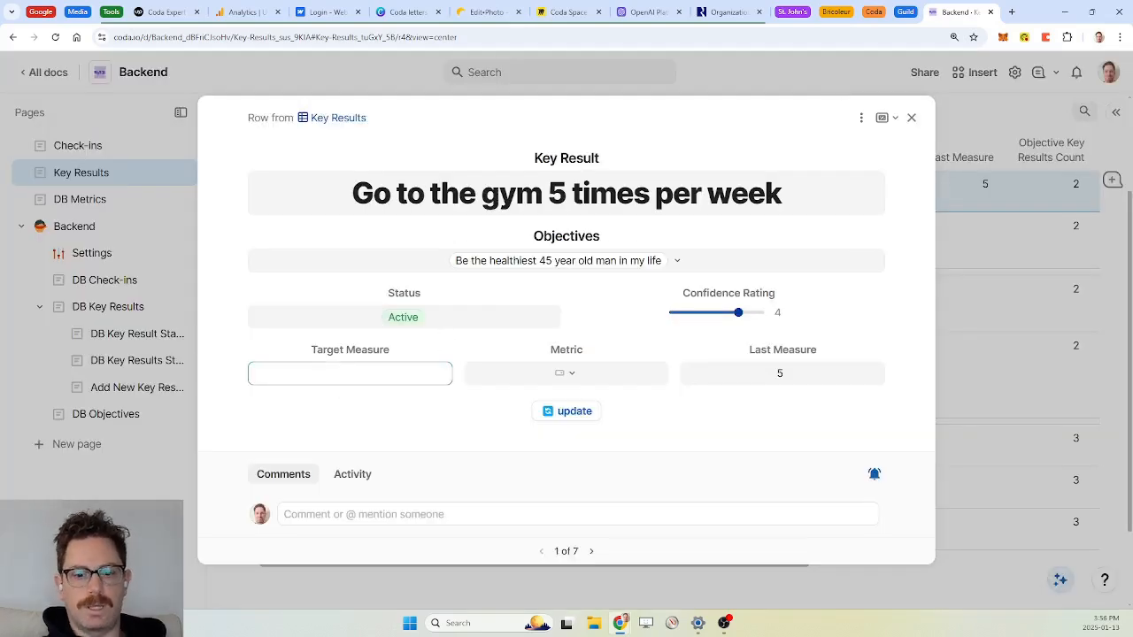
Step: Set the gym key result's Target Measure to 5 and its Metric to visits
type("5")
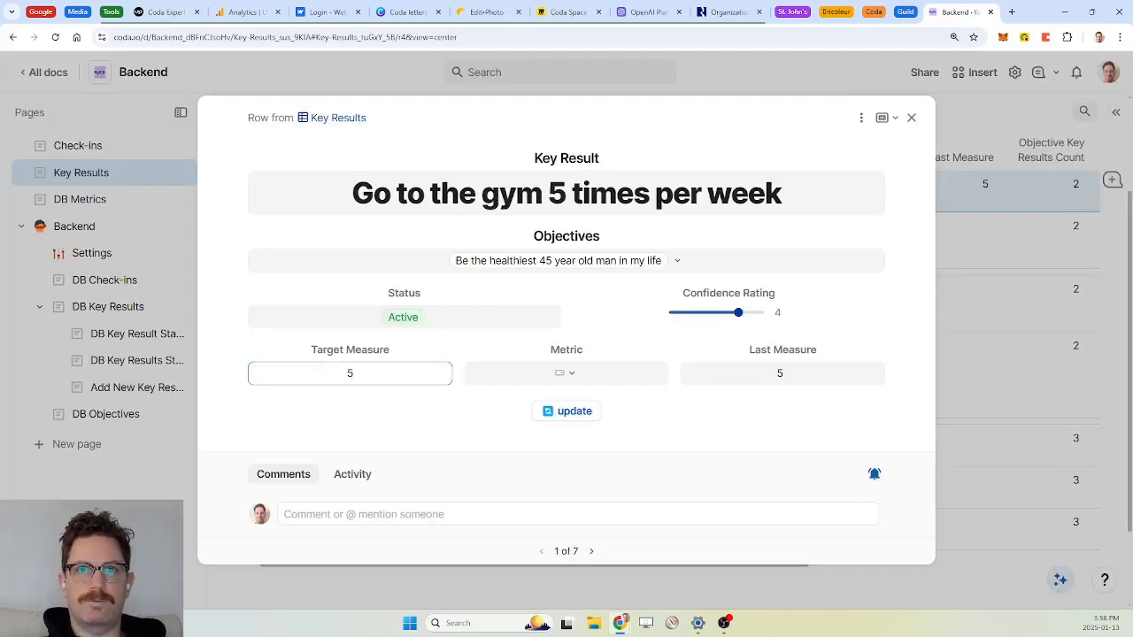
left_click(569, 378)
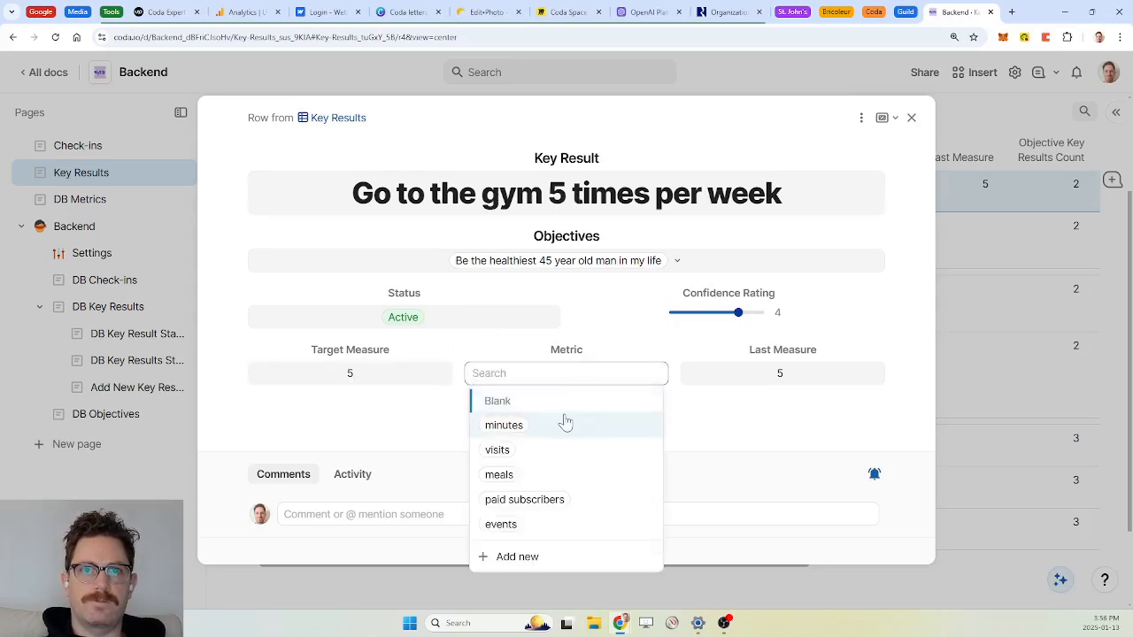
left_click(544, 450)
Step: Reword the key result title to "Go to the gym 5 visits per week"
left_click(640, 204)
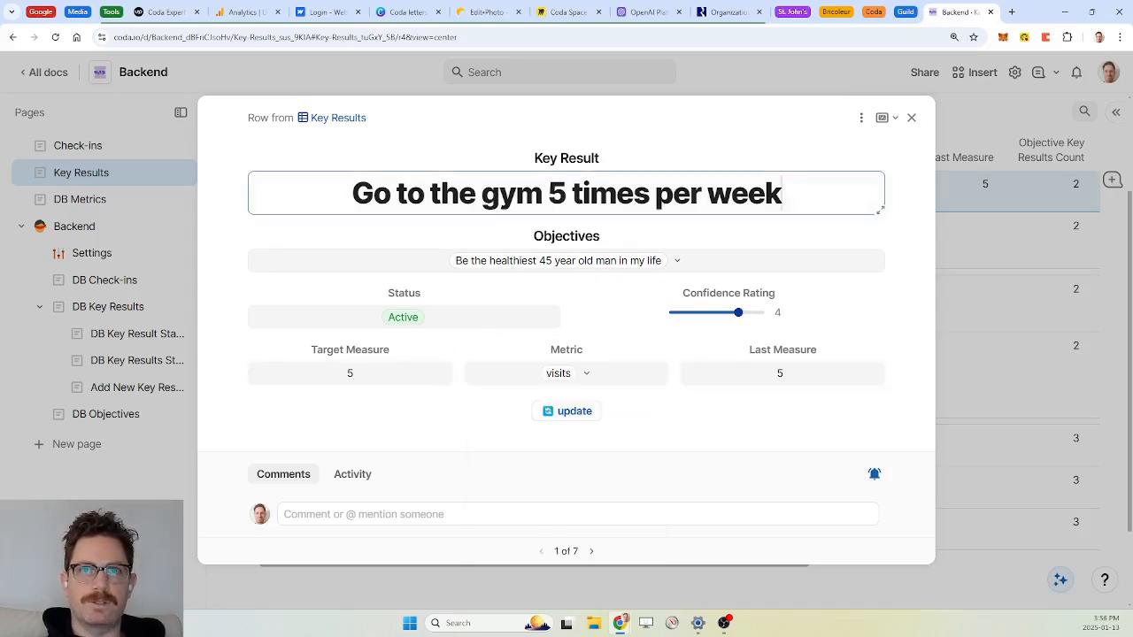
left_click(640, 204)
key("Delete")
key("BackSpace")
key("BackSpace")
key("BackSpace")
key("BackSpace")
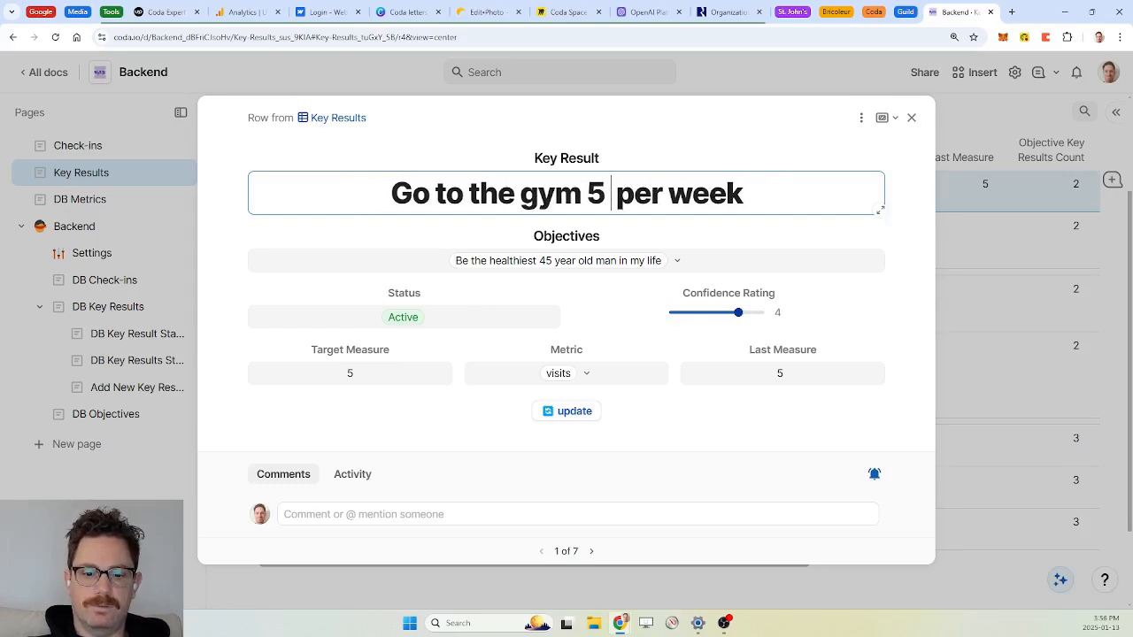
type("visits")
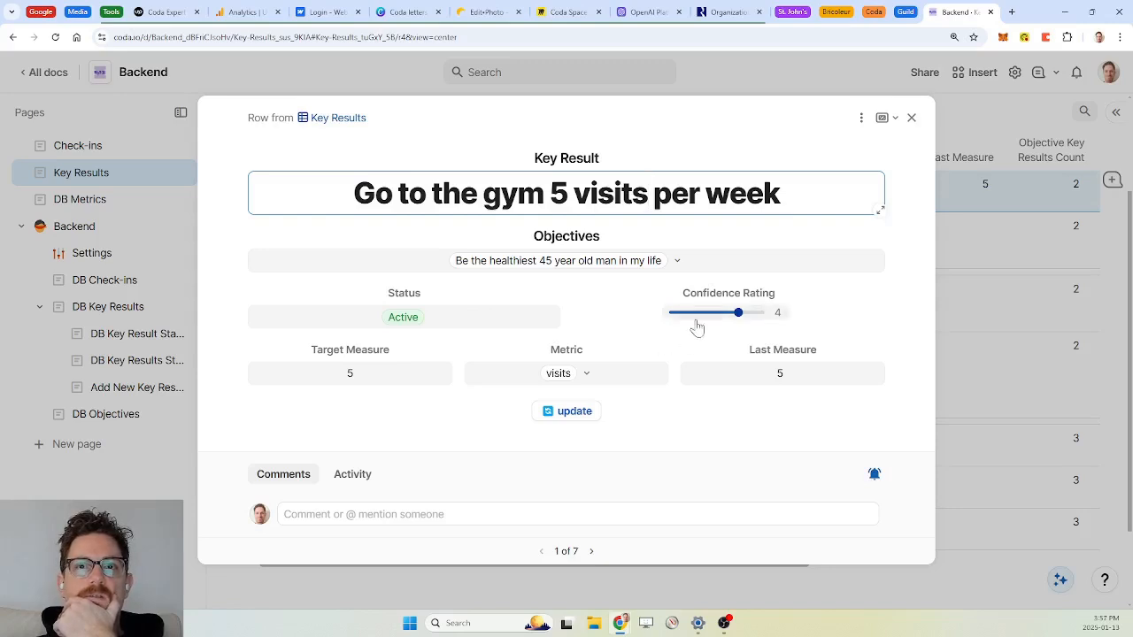
left_click(779, 233)
Step: Set the Measure in the gym key result's status update to 3 and return to the key result
left_click(567, 413)
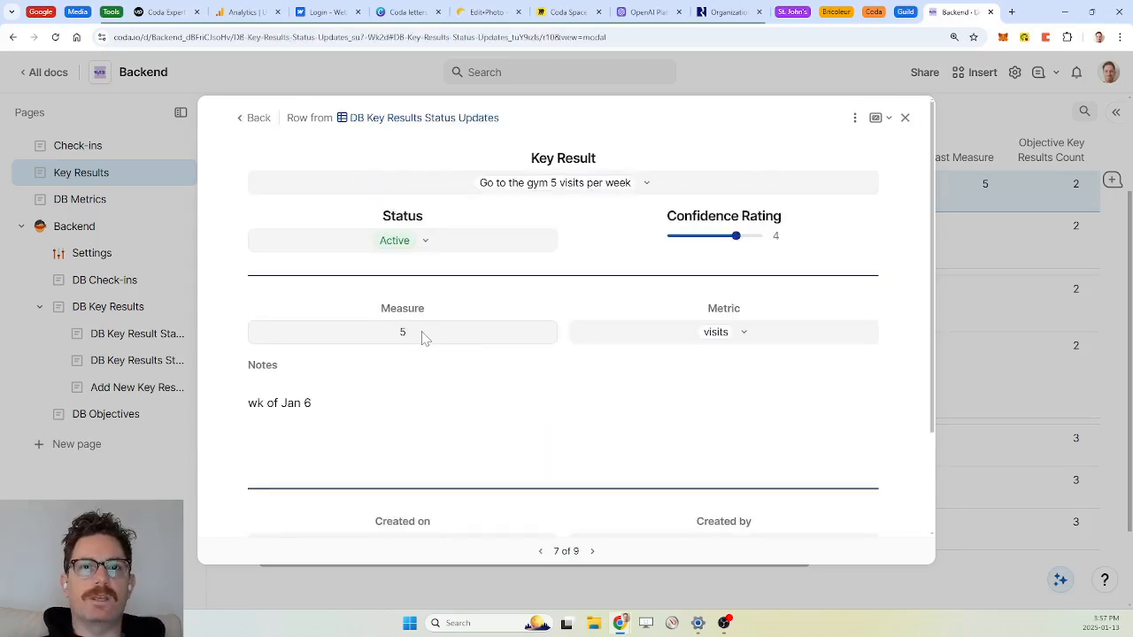
left_click(423, 336)
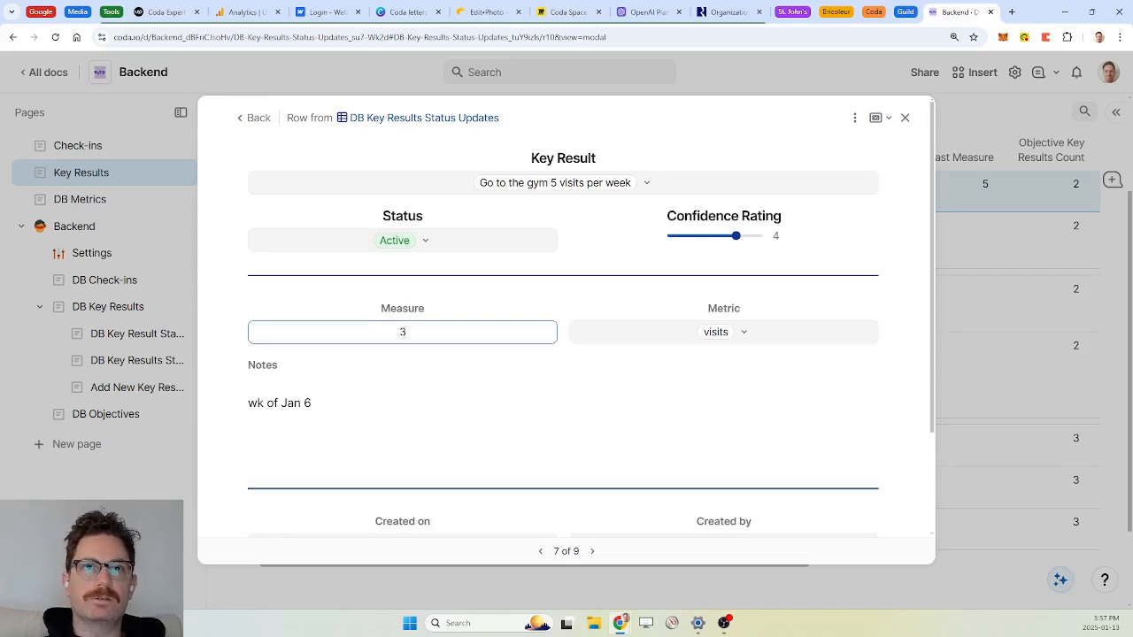
left_click(255, 119)
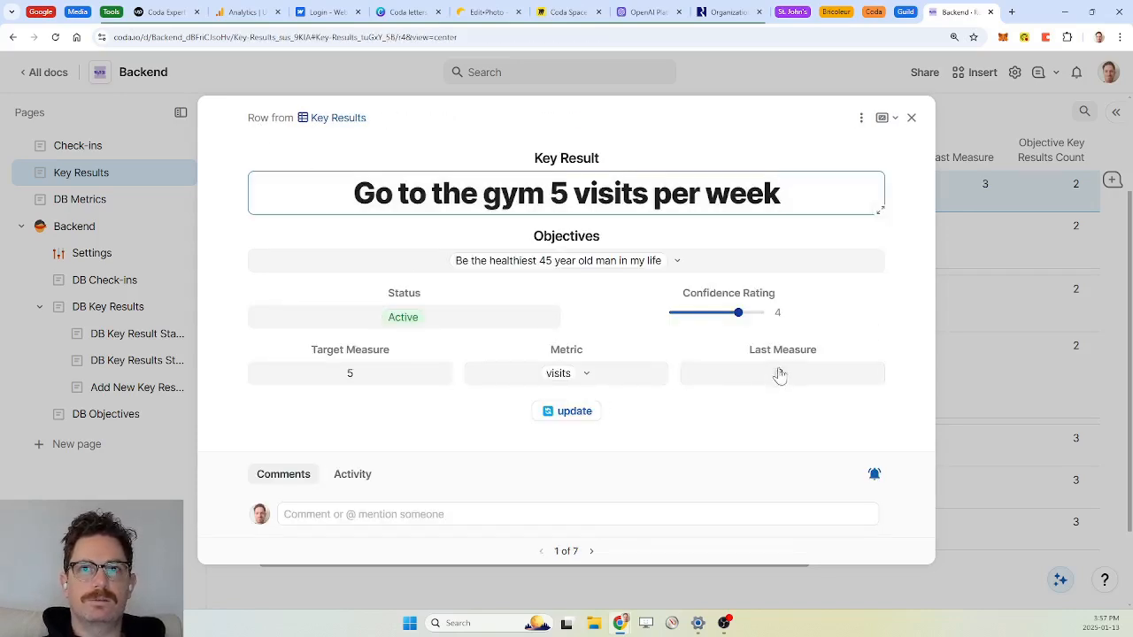
Step: Set the Measure in the gym key result's status update to 5, then return to the Key Results table
left_click(565, 416)
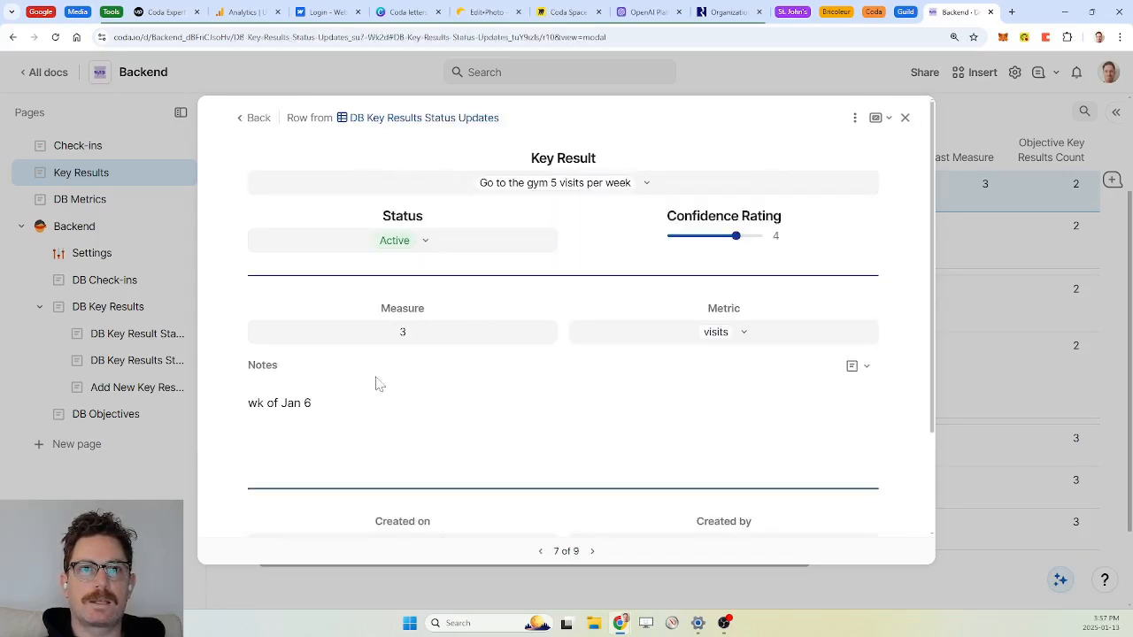
left_click(428, 336)
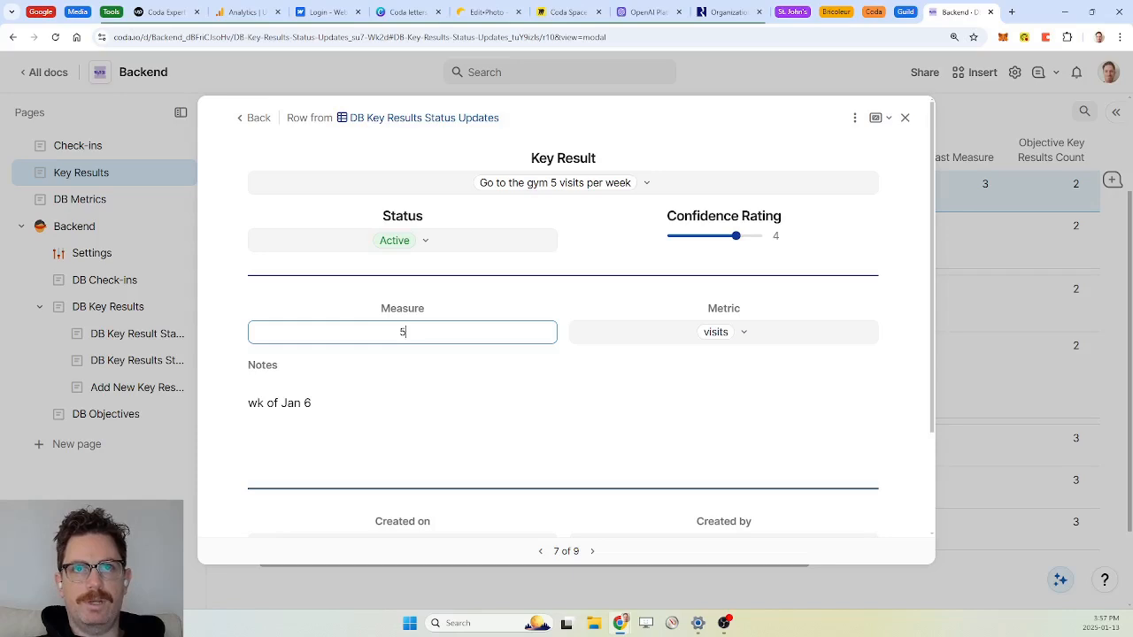
left_click(546, 450)
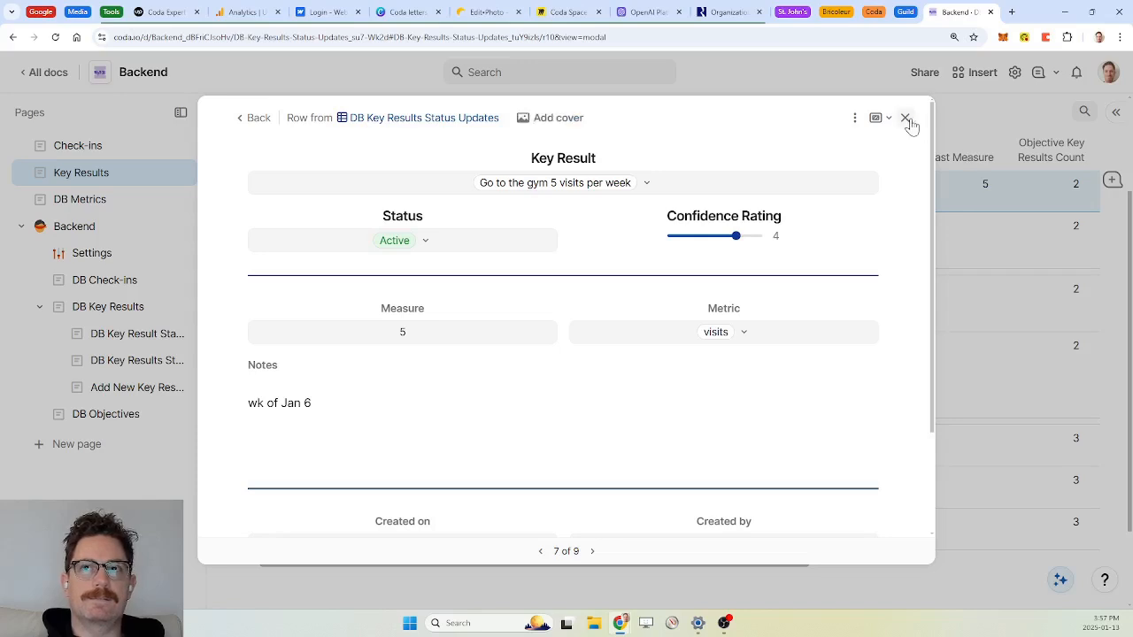
left_click(248, 118)
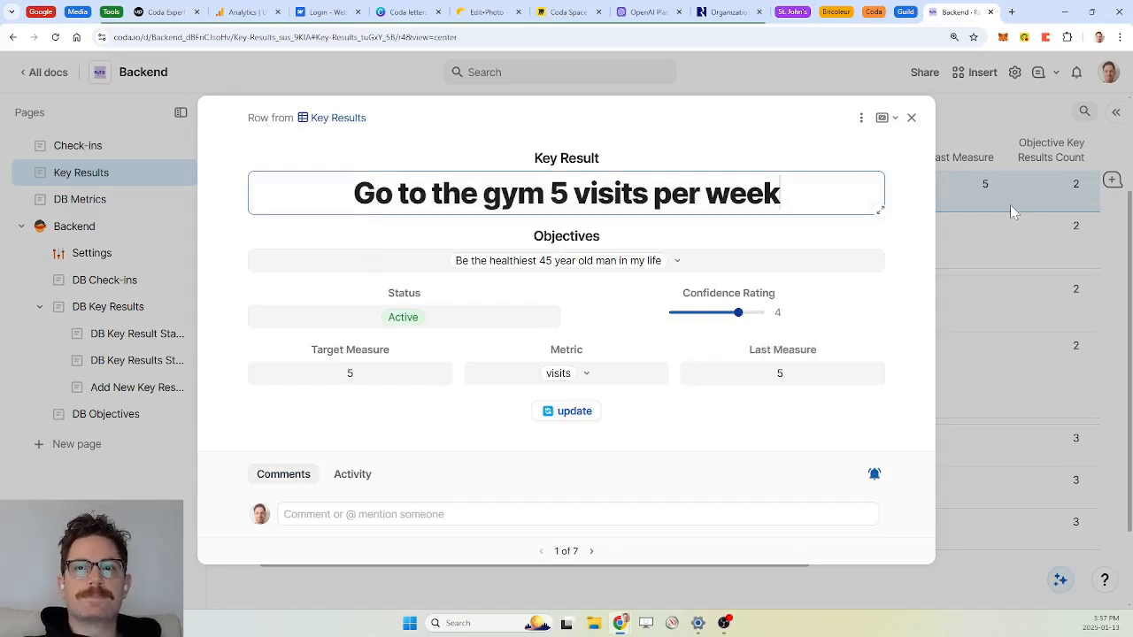
left_click(913, 121)
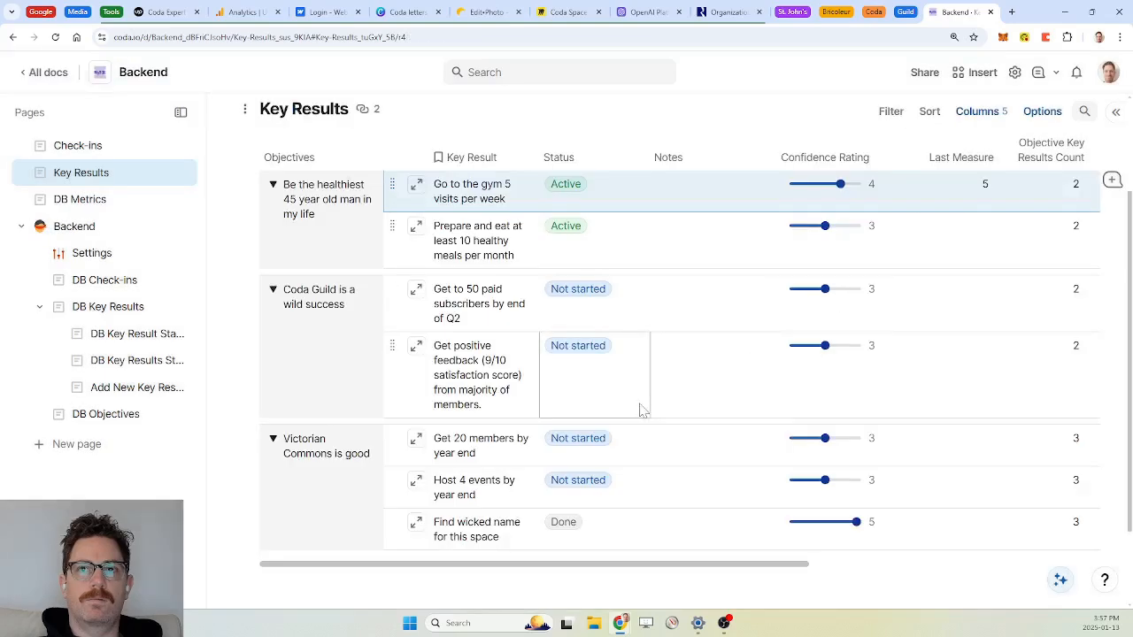
Step: Hide the Notes, Objective Key Results Count, Weight, Weighted Confidence, KR Status Updates and KR Status Last Update columns in the Key Results table
scroll(735, 398, "up", 1)
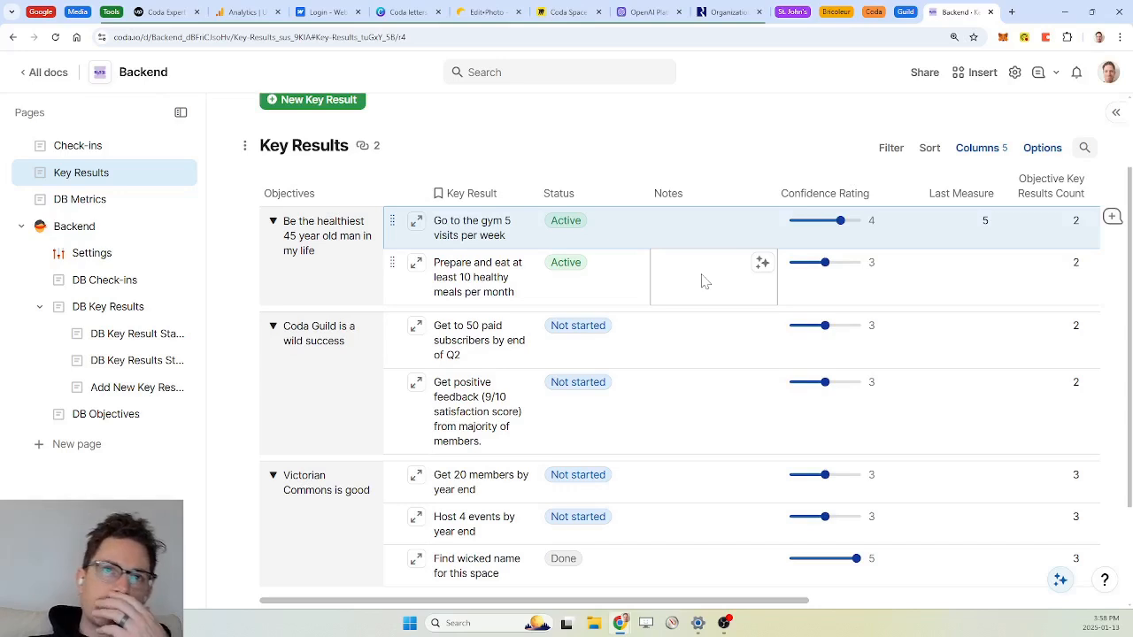
scroll(684, 282, "right", 5)
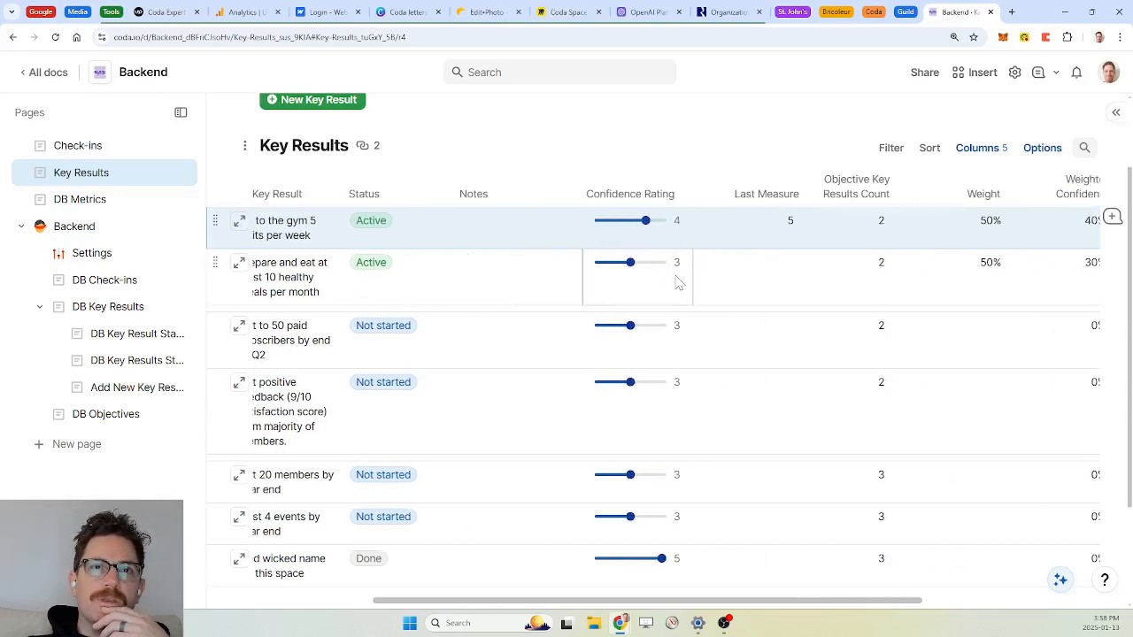
scroll(678, 280, "left", 4)
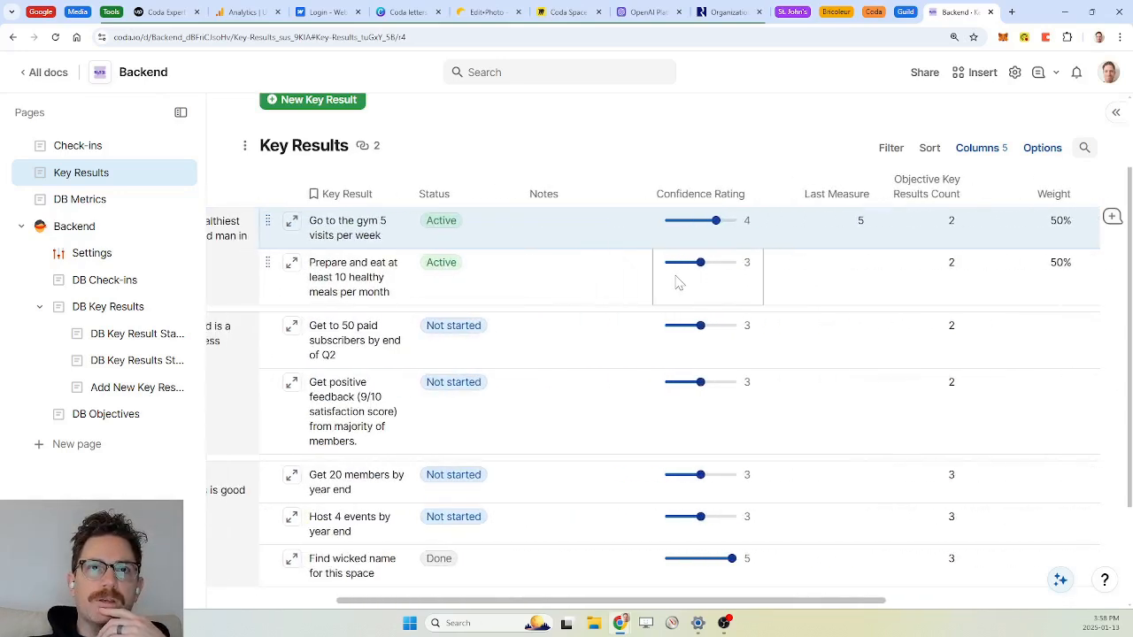
scroll(809, 314, "up", 2)
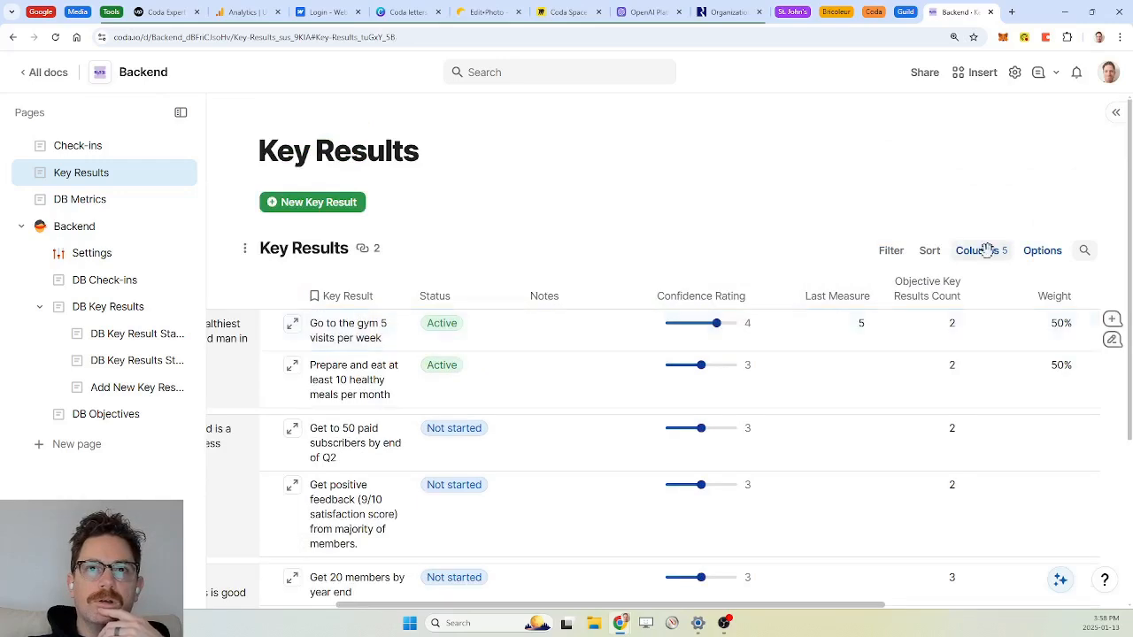
left_click(1002, 253)
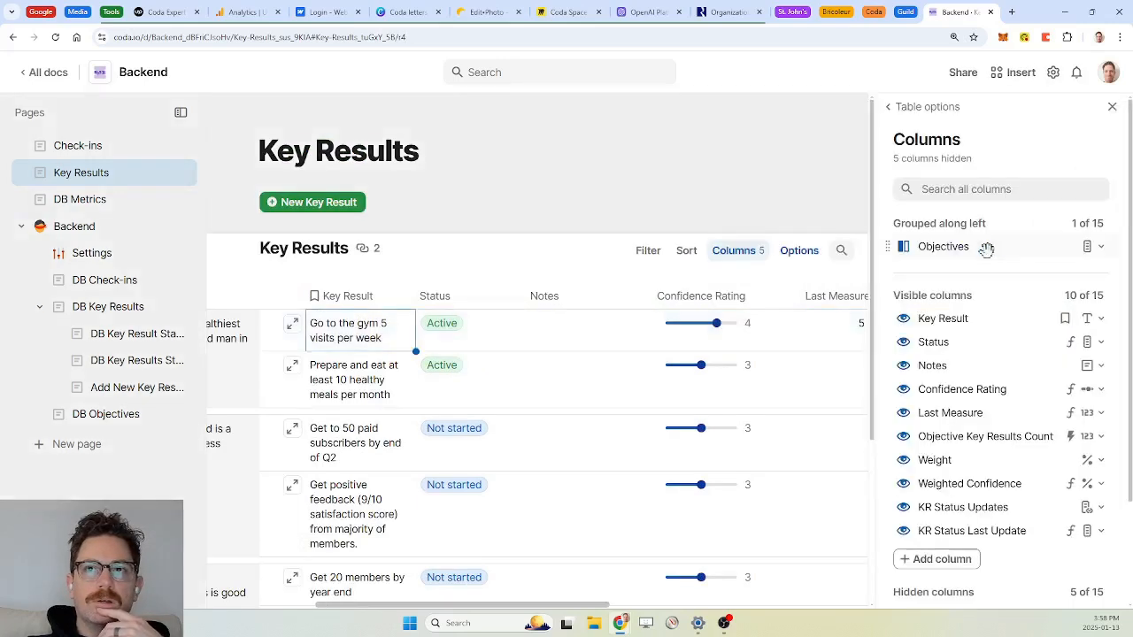
left_click(903, 366)
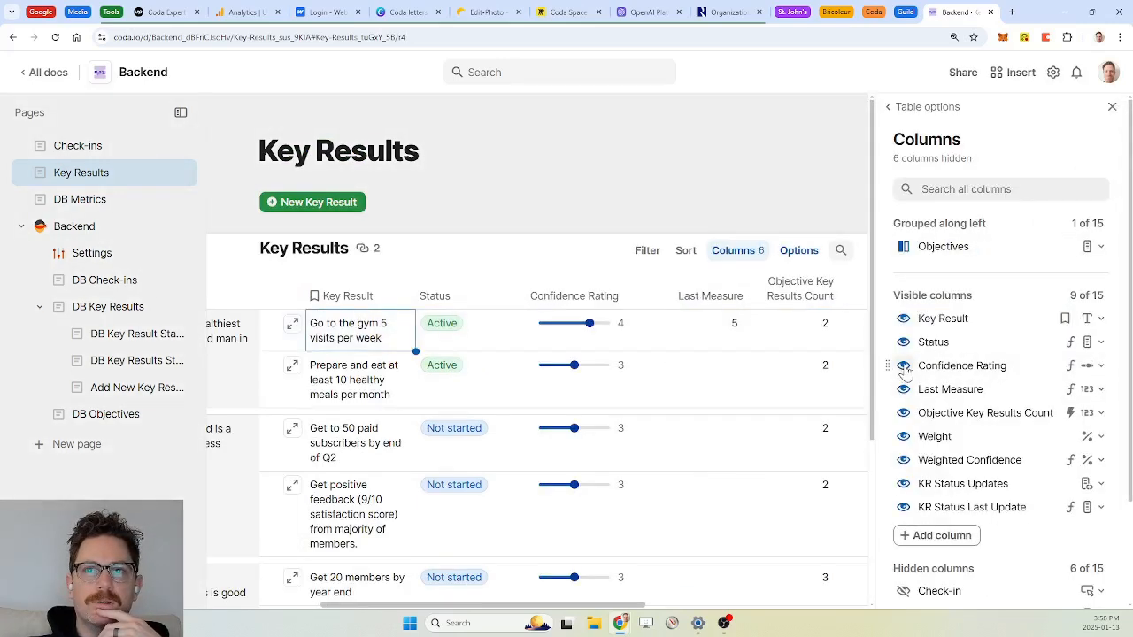
left_click(904, 413)
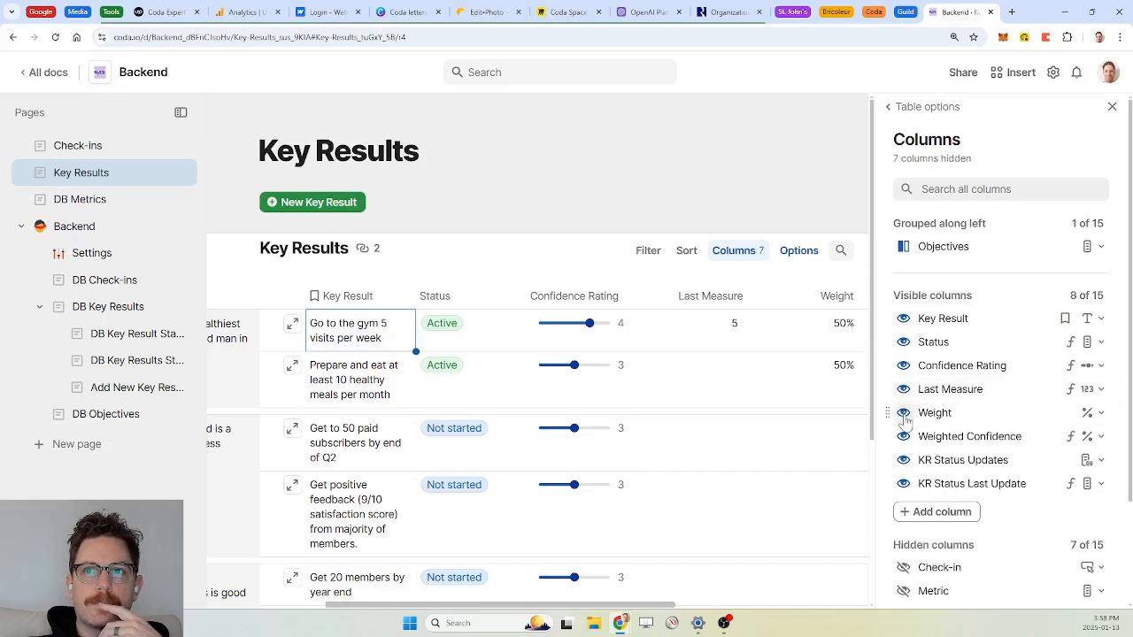
left_click(903, 413)
left_click(904, 416)
left_click(903, 416)
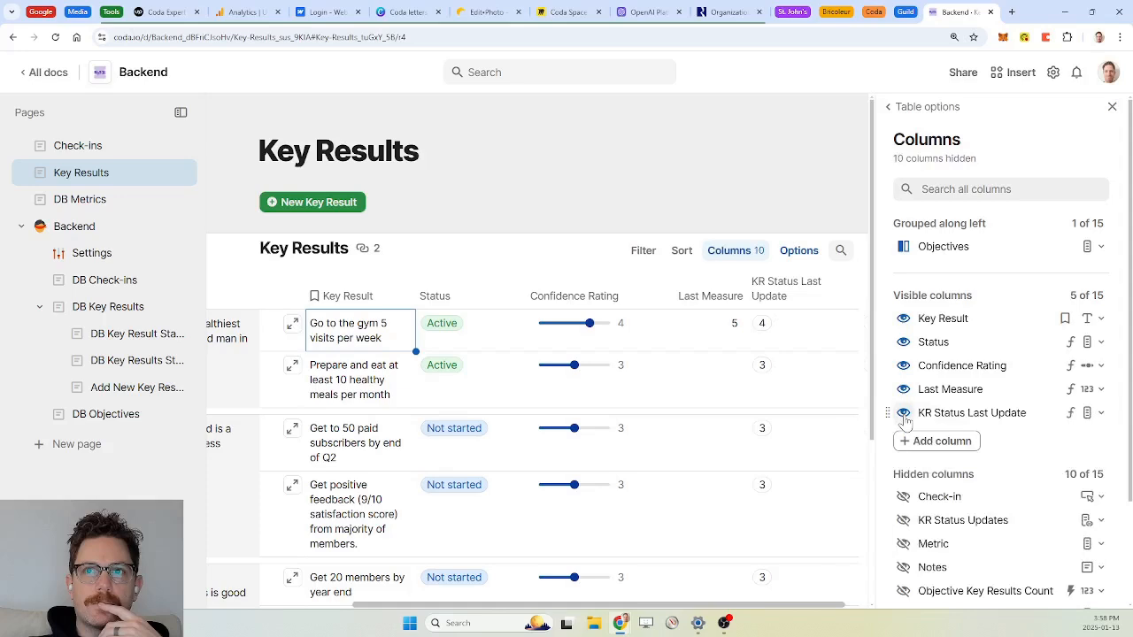
left_click(904, 414)
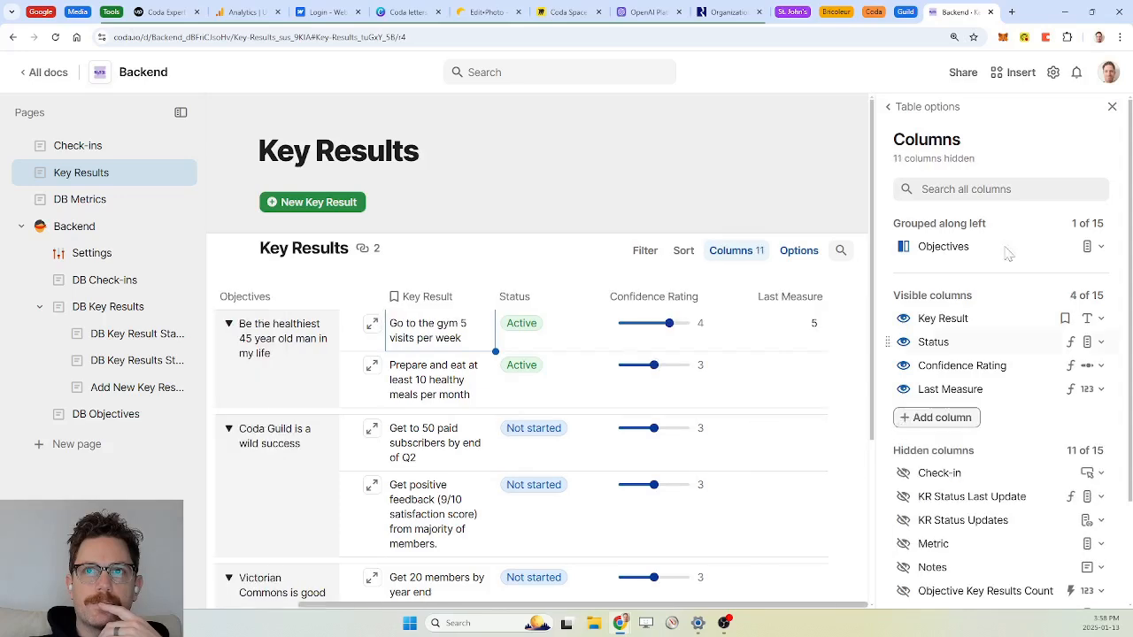
left_click(1112, 108)
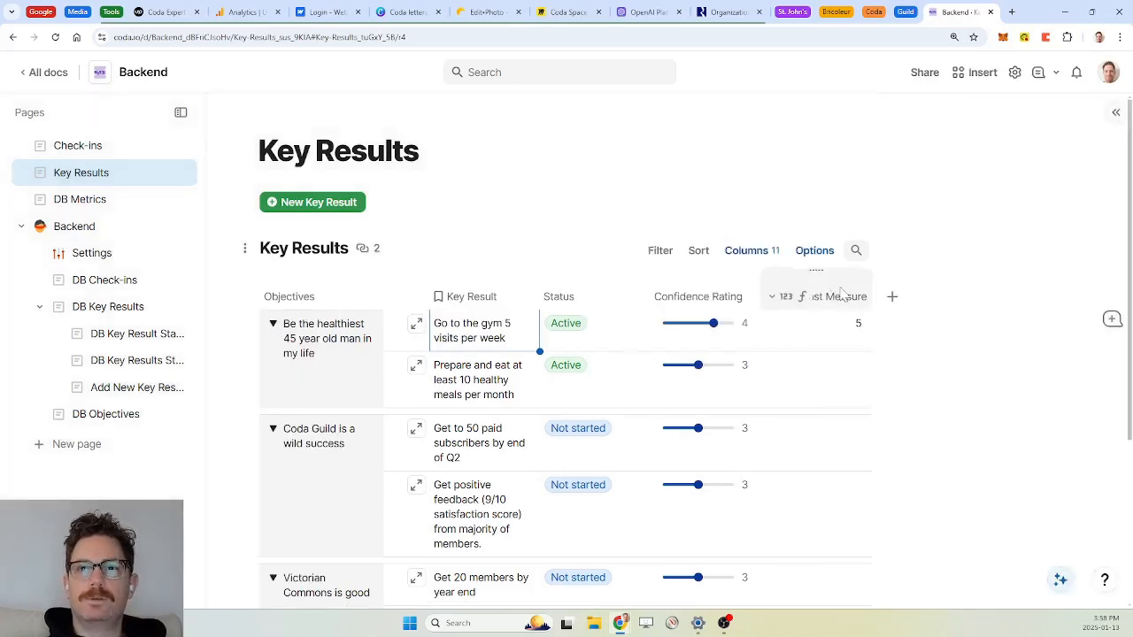
Step: Show the hidden Target Measure column in the Key Results table
left_click(749, 254)
scroll(991, 366, "down", 2)
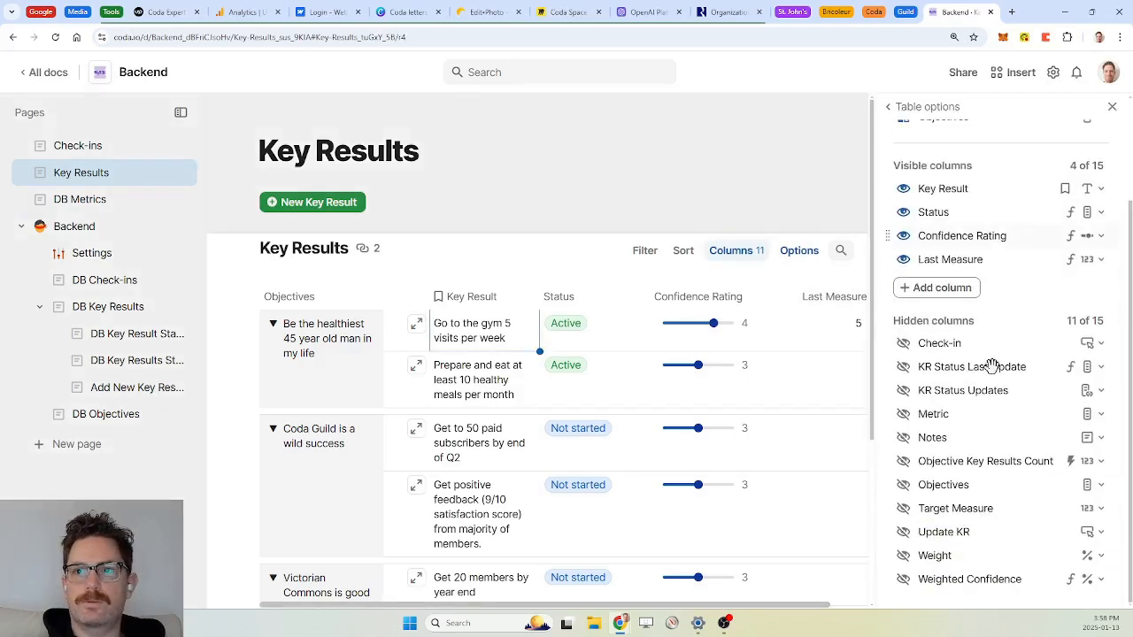
left_click(903, 509)
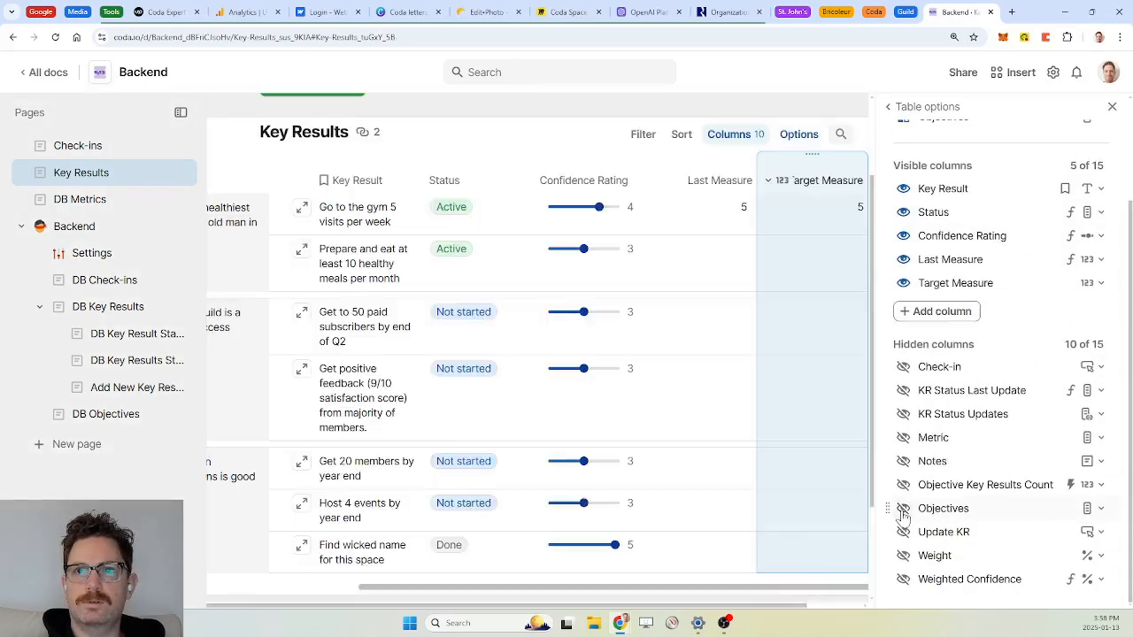
left_click(1112, 108)
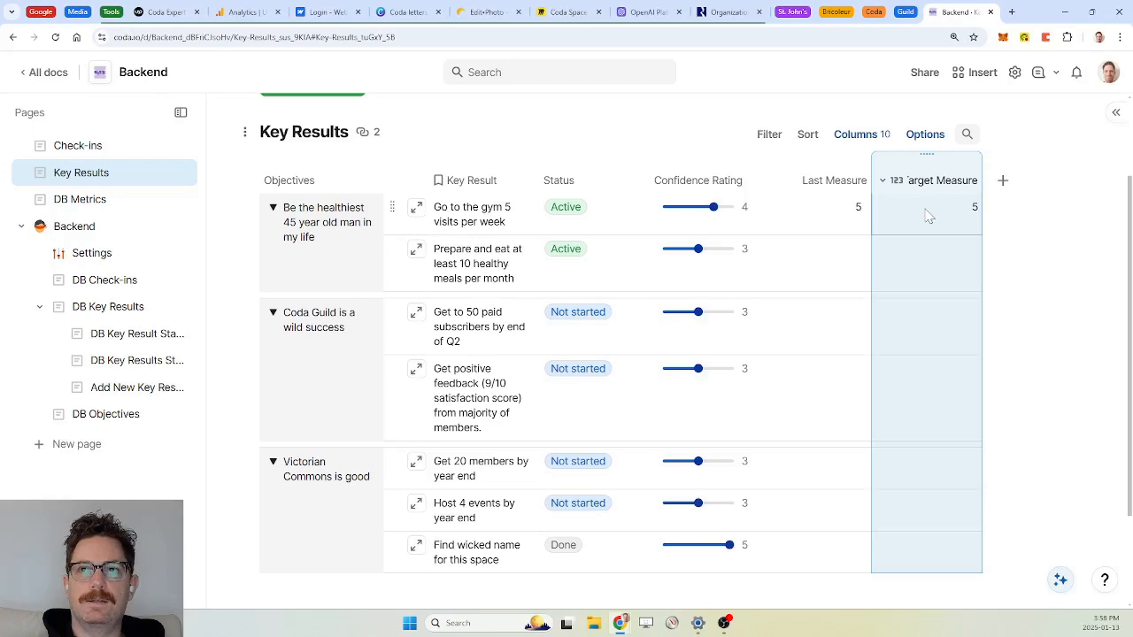
Step: Add a text column named Measure Display after Target Measure in the Key Results table
left_click(1004, 182)
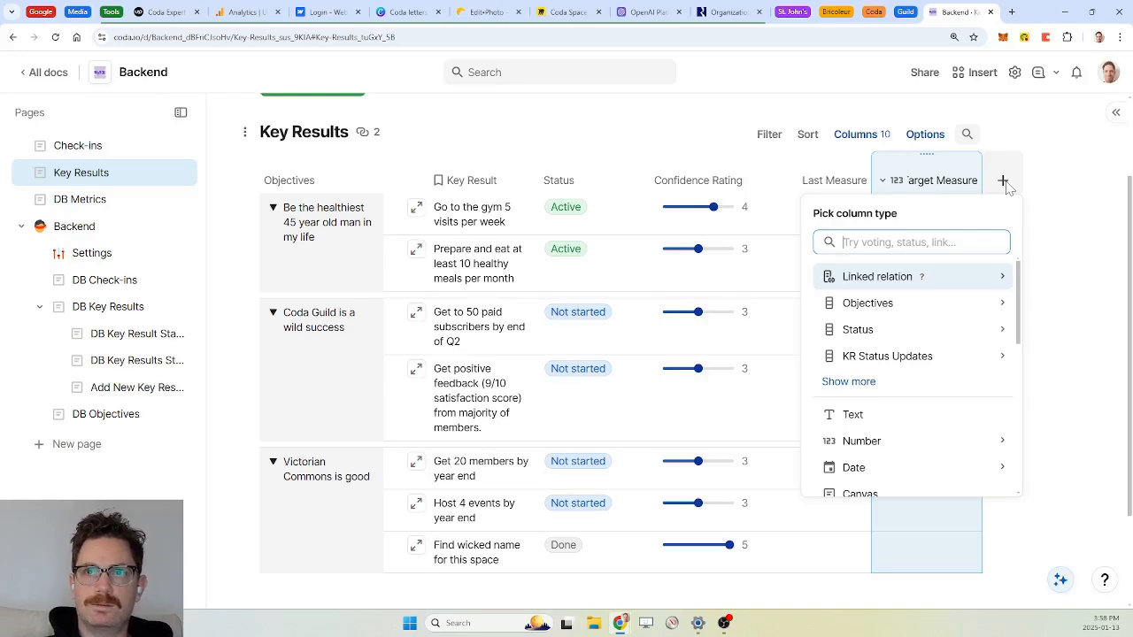
left_click(863, 416)
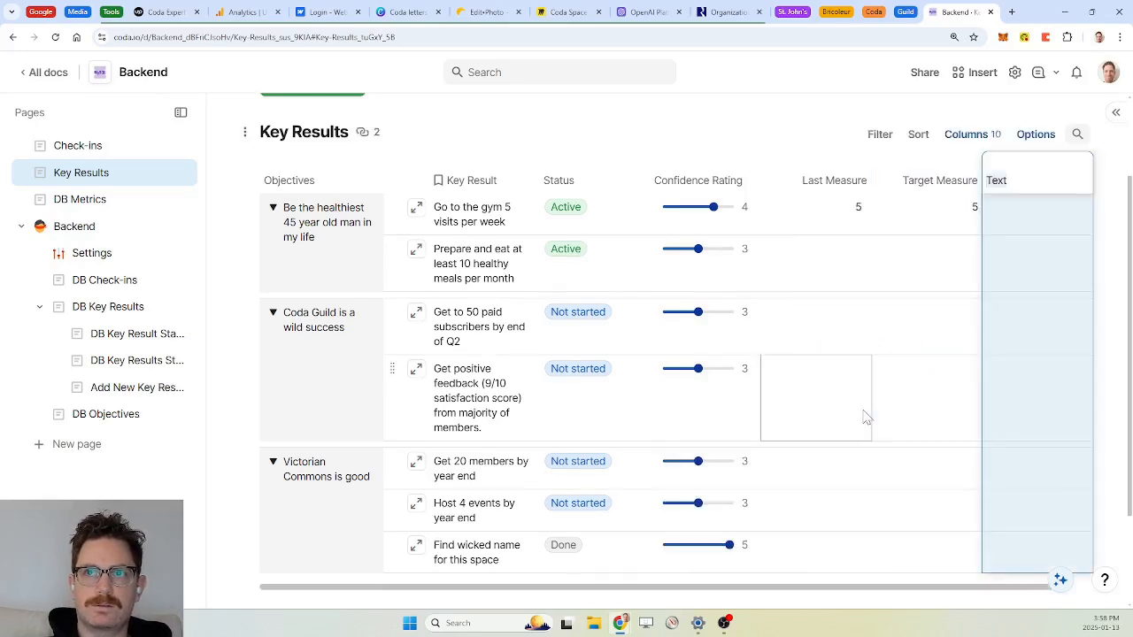
type("MEasure Di")
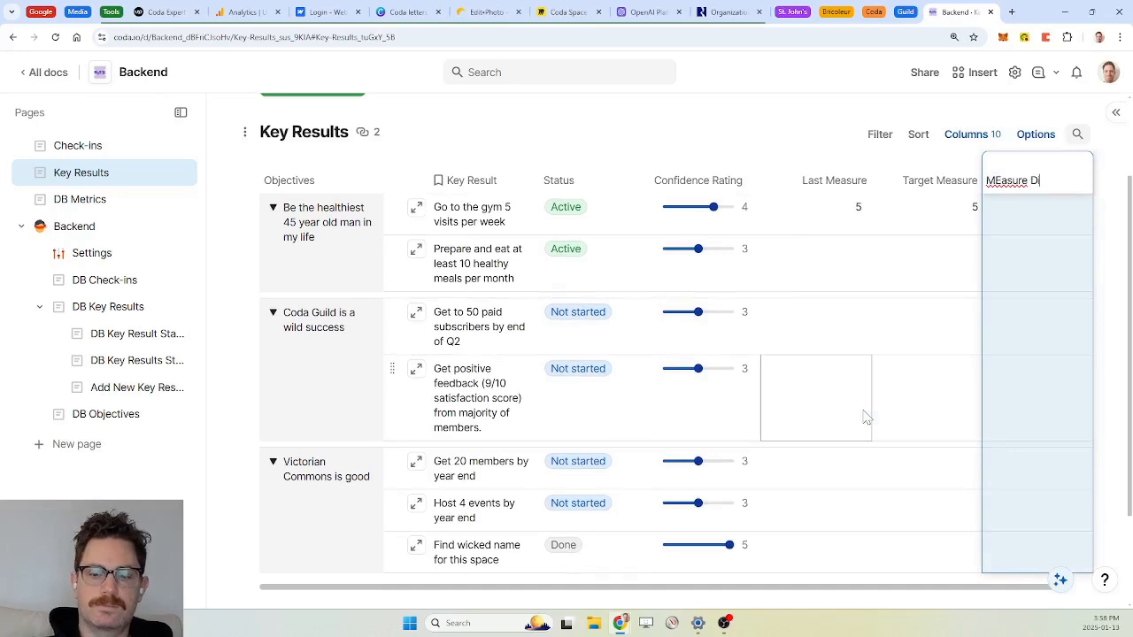
type("splay")
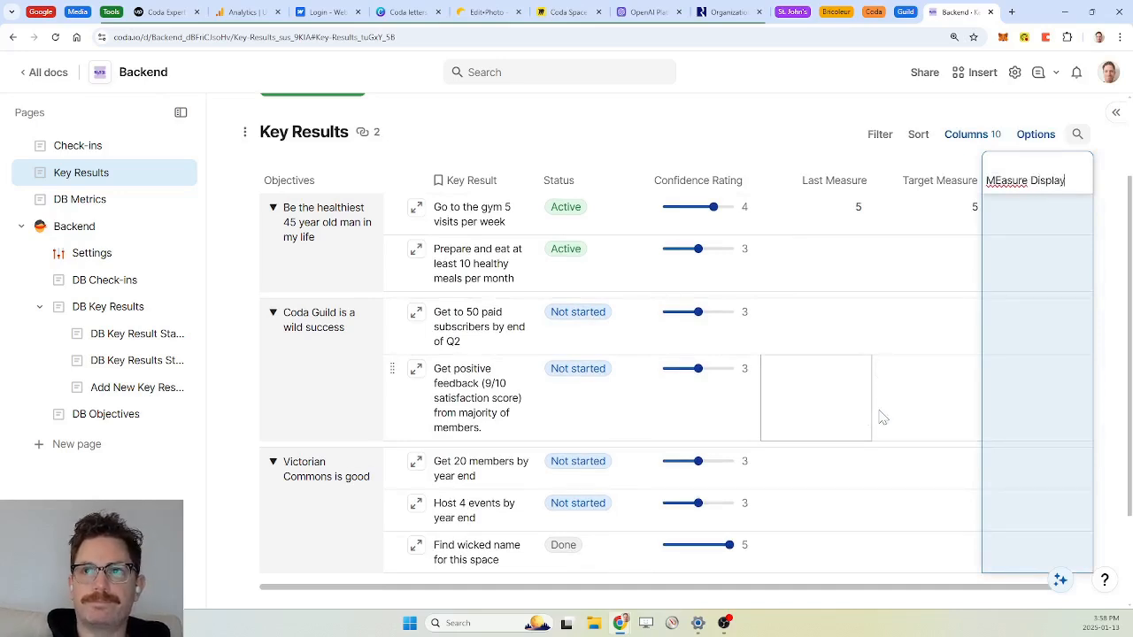
key("BackSpace")
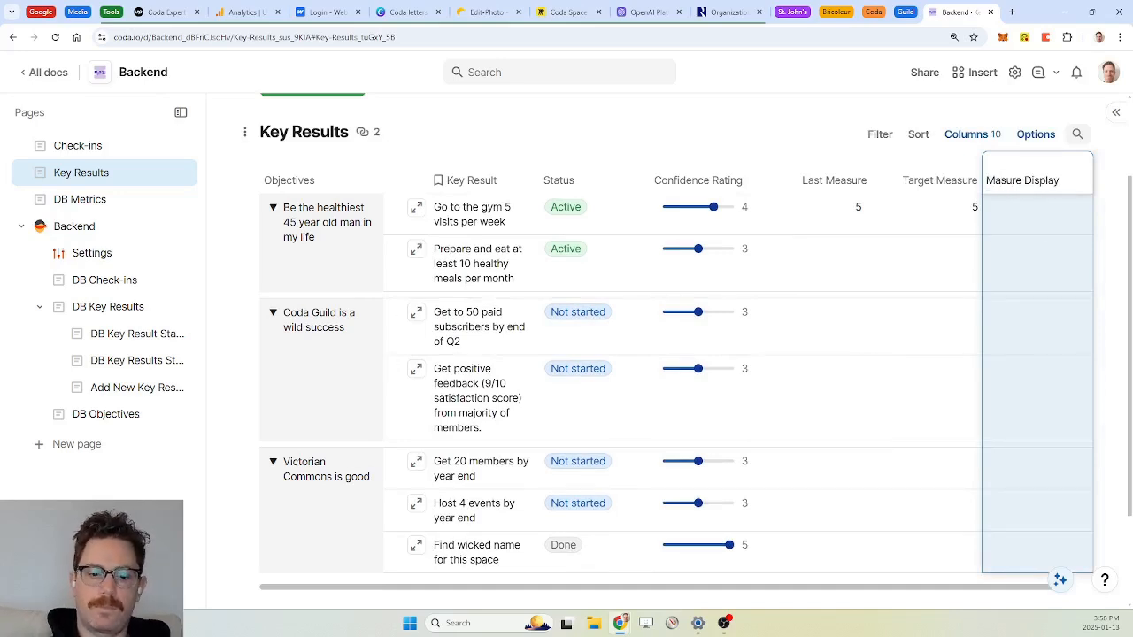
type("e")
left_click(1043, 241)
Step: Start the Measure Display column formula with an If that outputs "not yet measured" when Last Measure is blank
left_click(1030, 224)
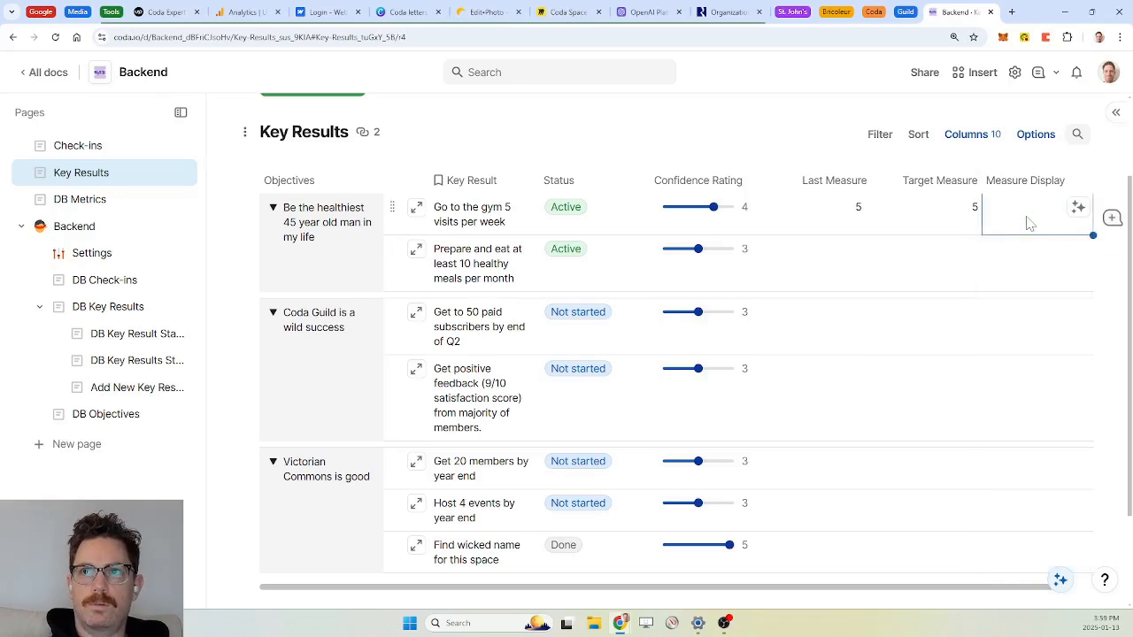
type("=")
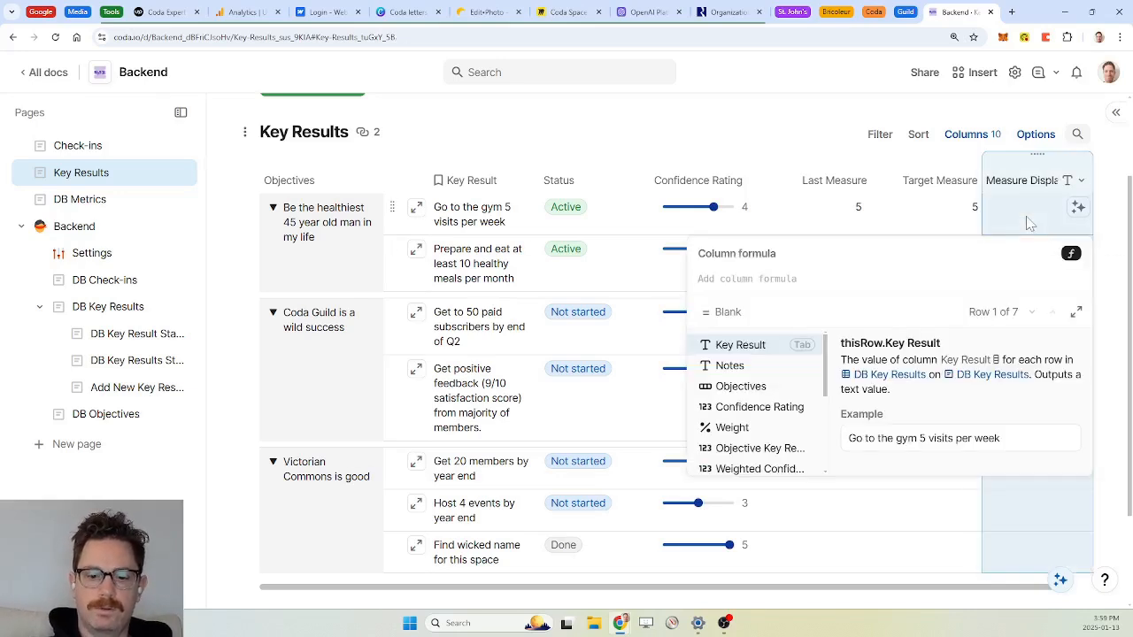
type("if(Key Result")
key("Tab")
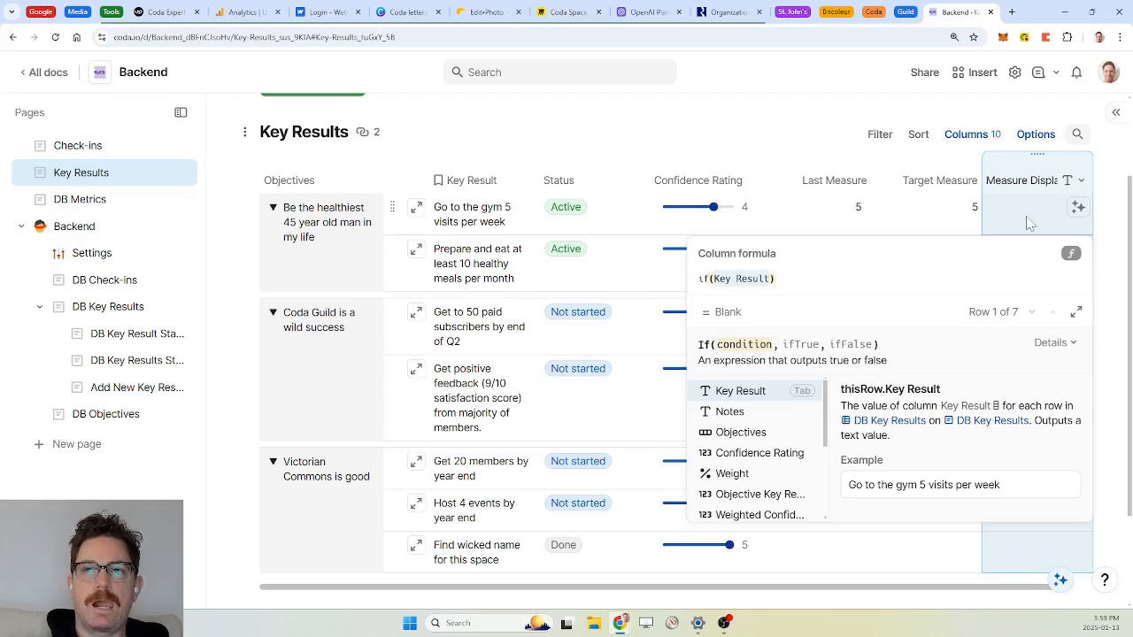
type("last")
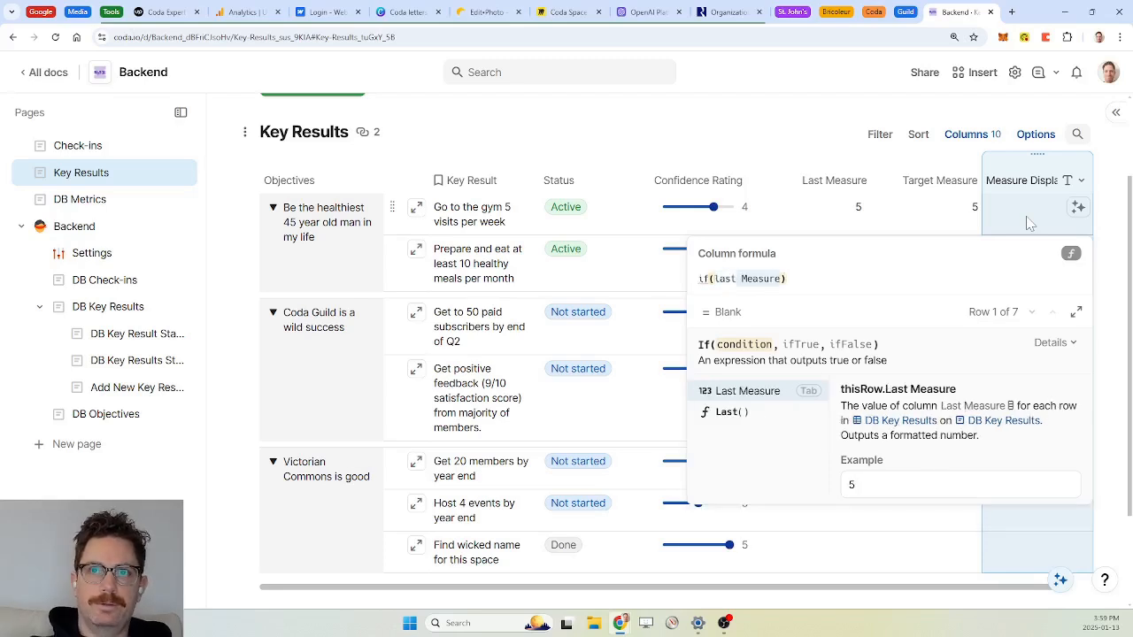
key("Tab")
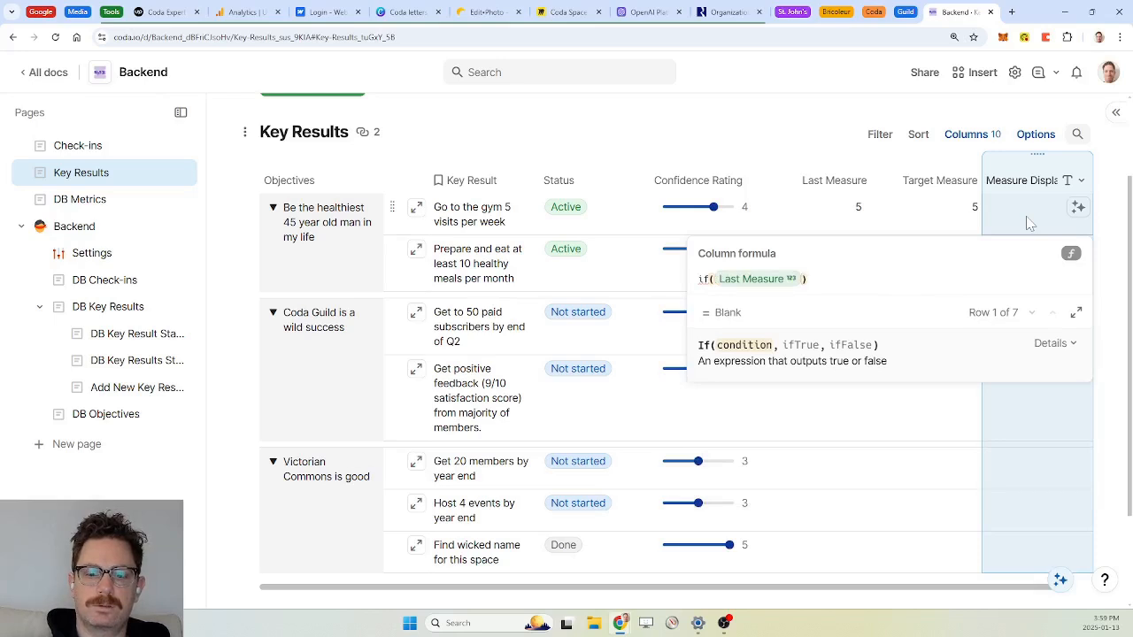
type(".isblank")
key("Tab")
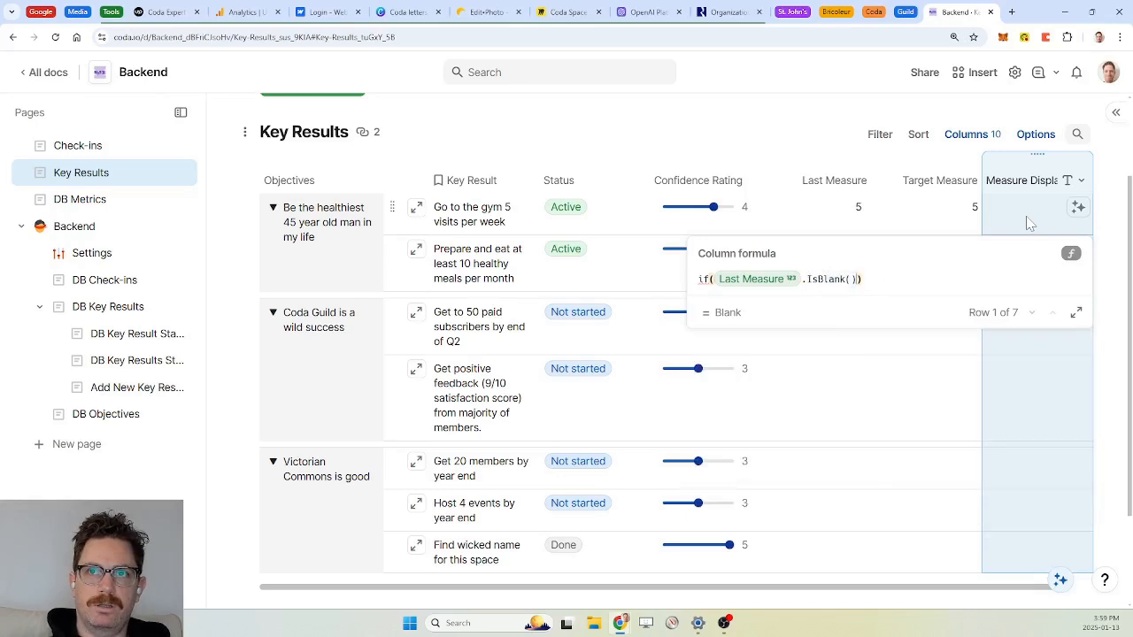
type(",\"not ")
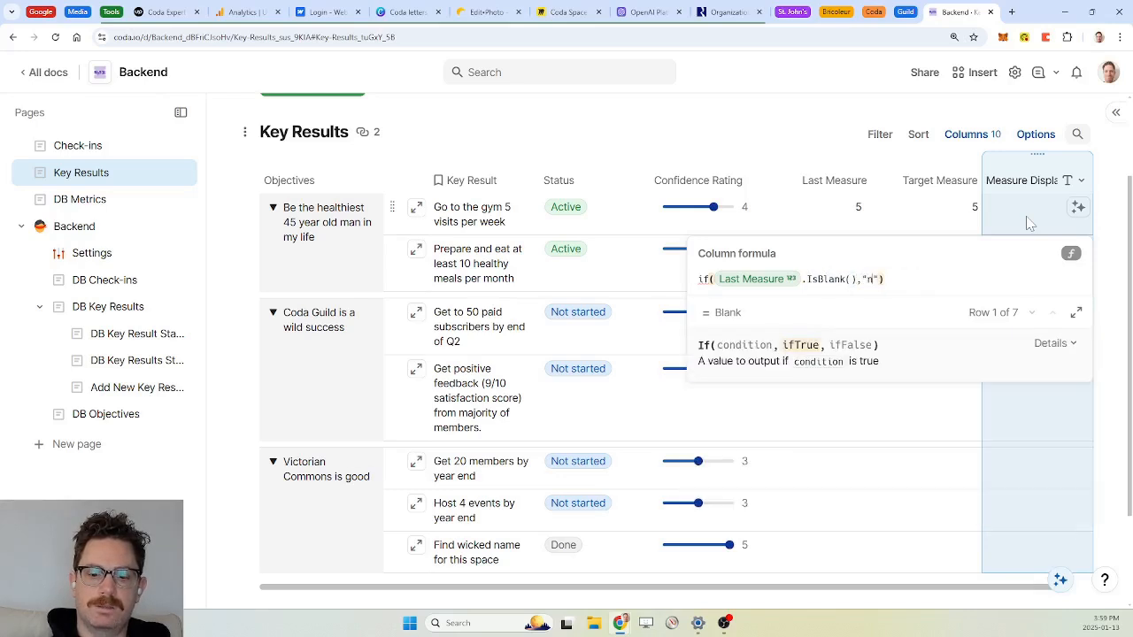
type("yet meas")
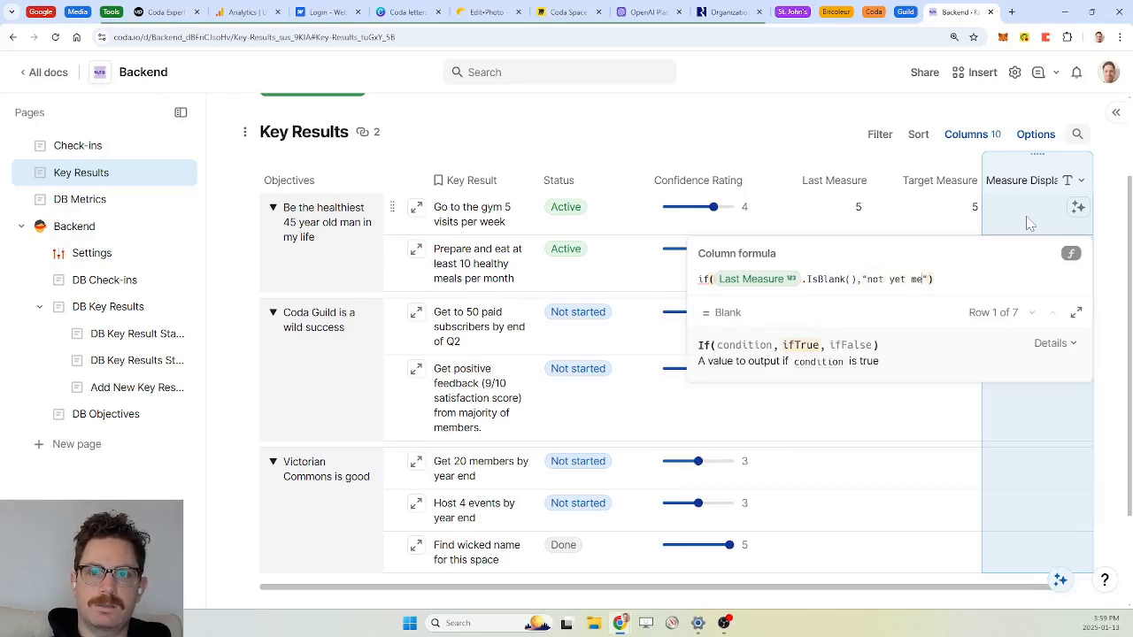
type("ured\"")
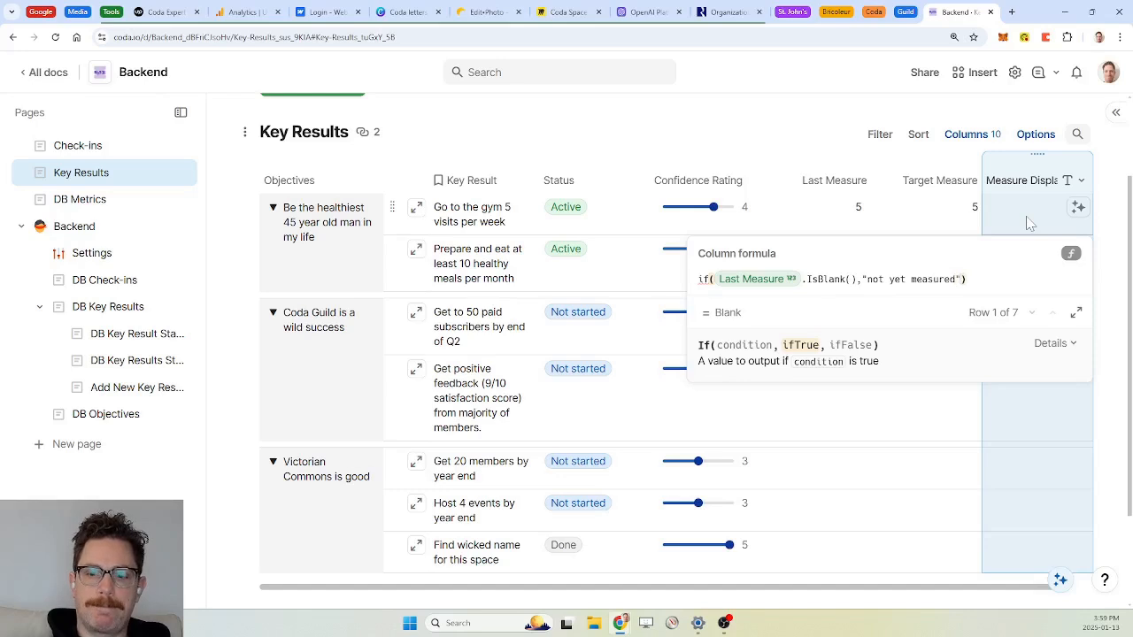
type(",")
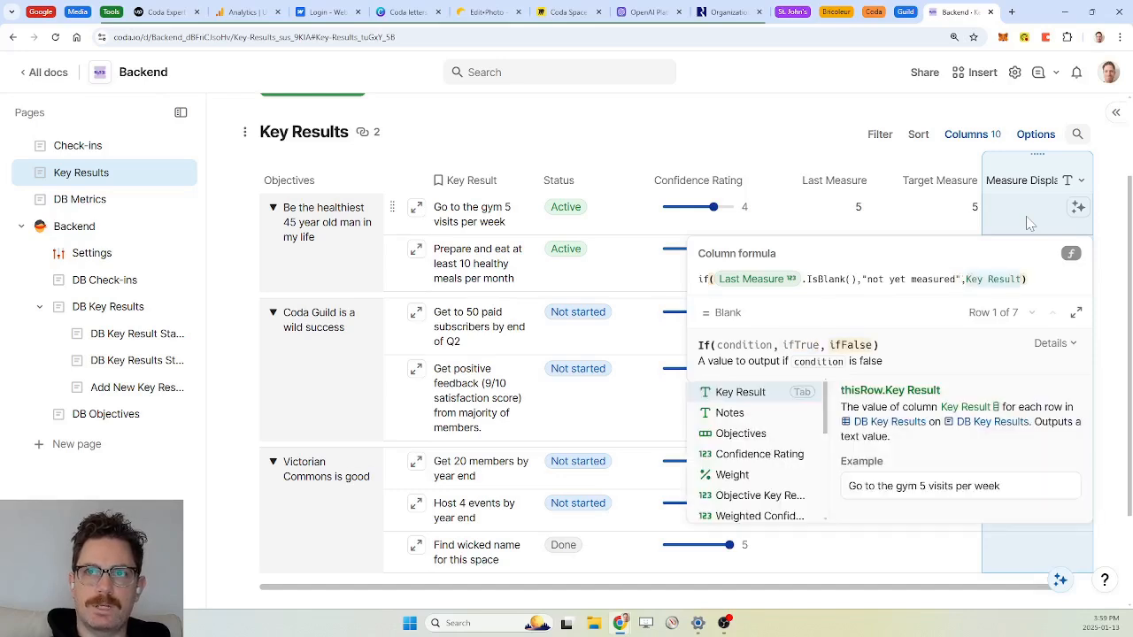
Step: Complete the If formula with Concatenate(Last Measure, " / ", Target Measure) as the false result and apply it
type("concatenate(")
key("Tab")
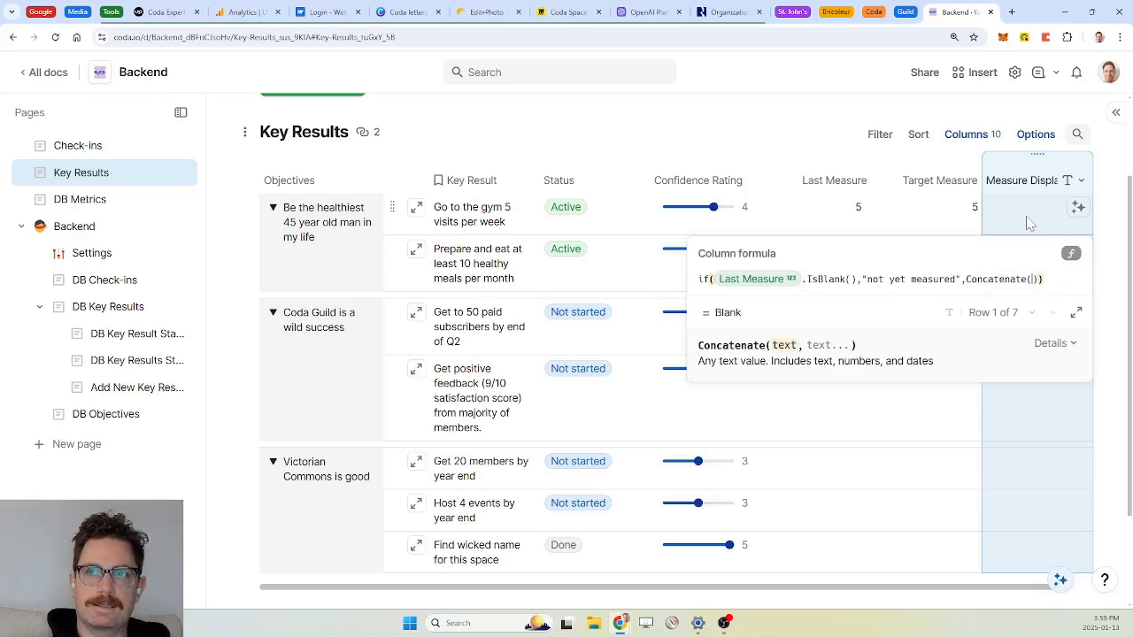
type("last Measure")
key("Tab")
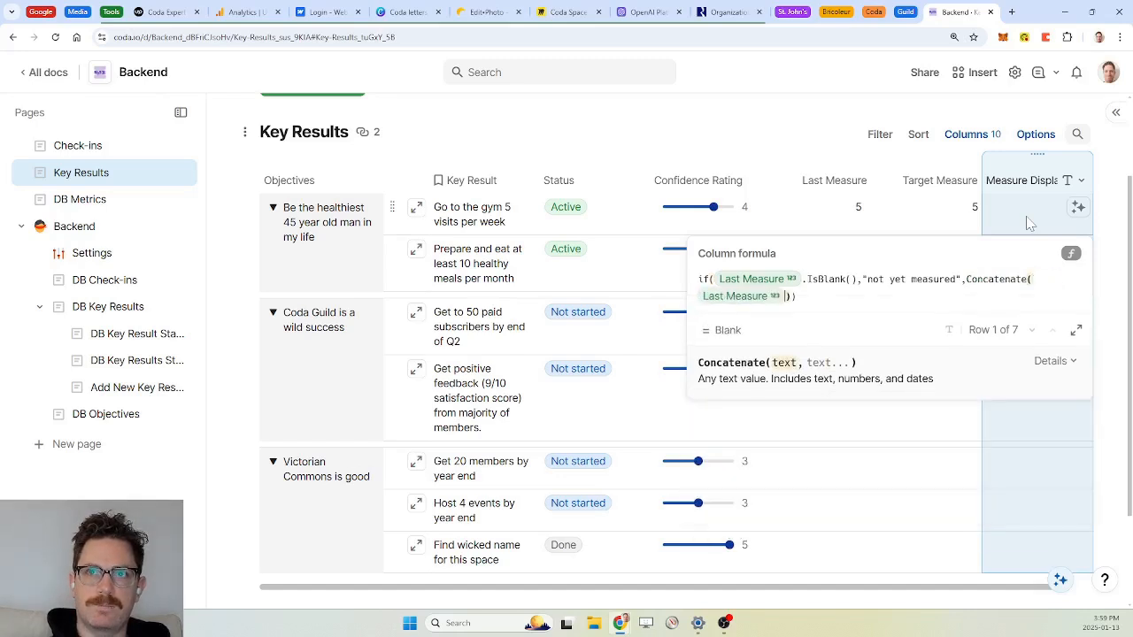
type(",\"\"")
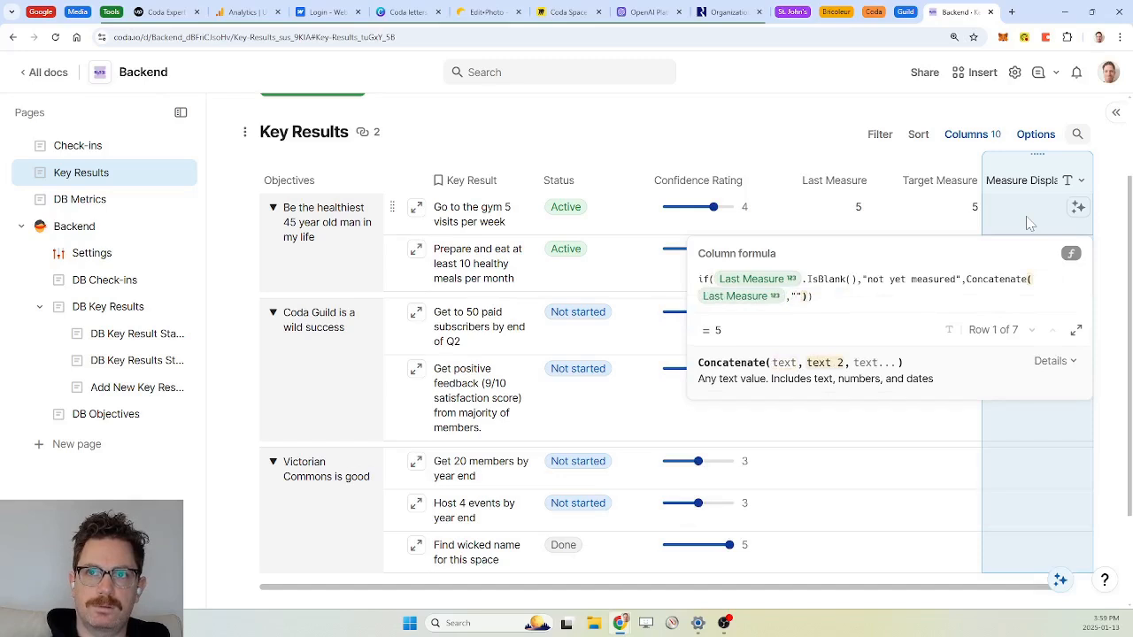
type(" / ")
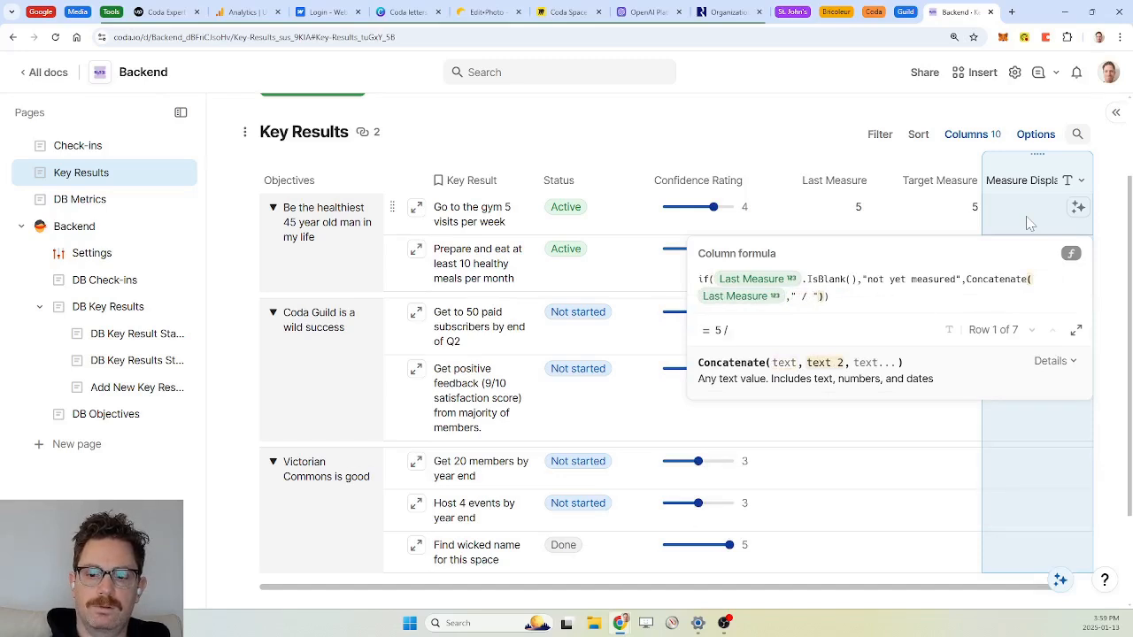
type("\",targ")
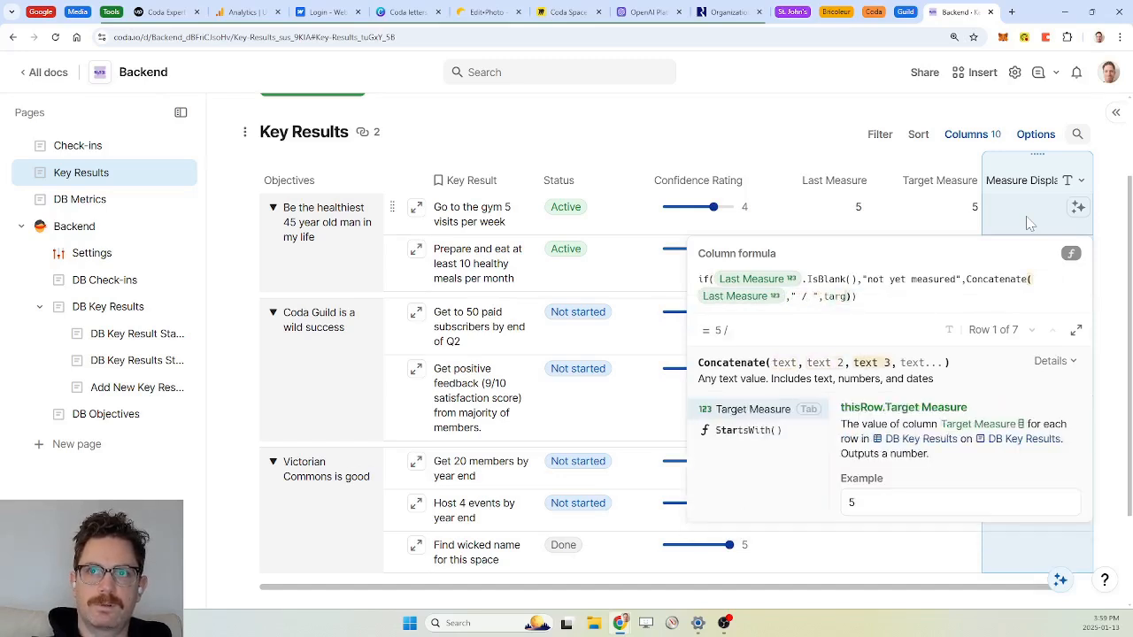
key("Tab")
type("))")
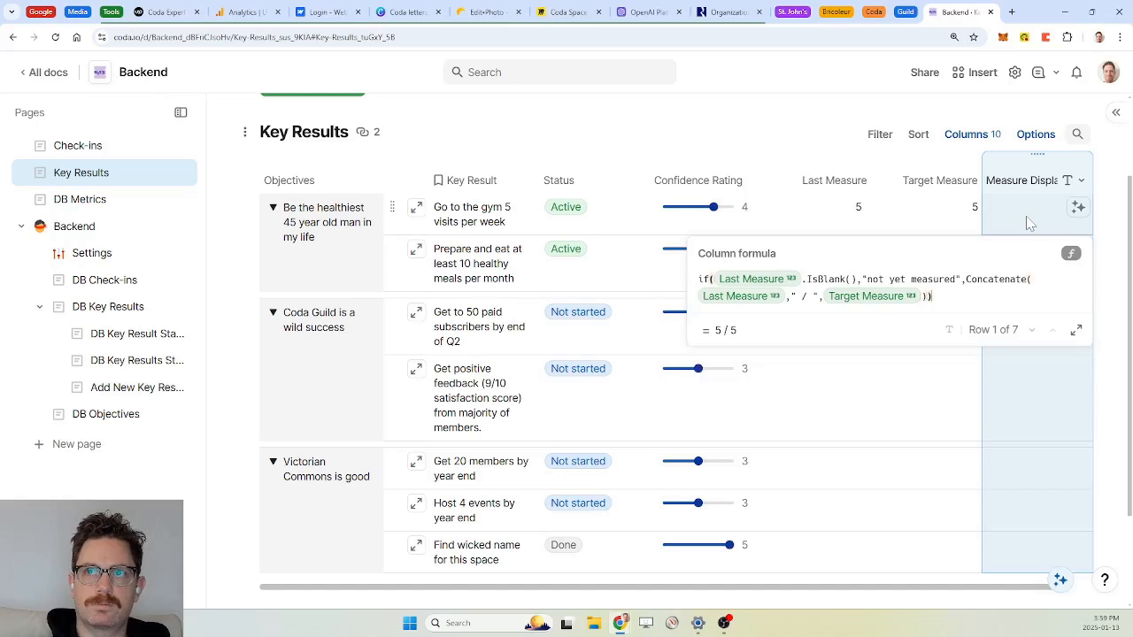
key("Return")
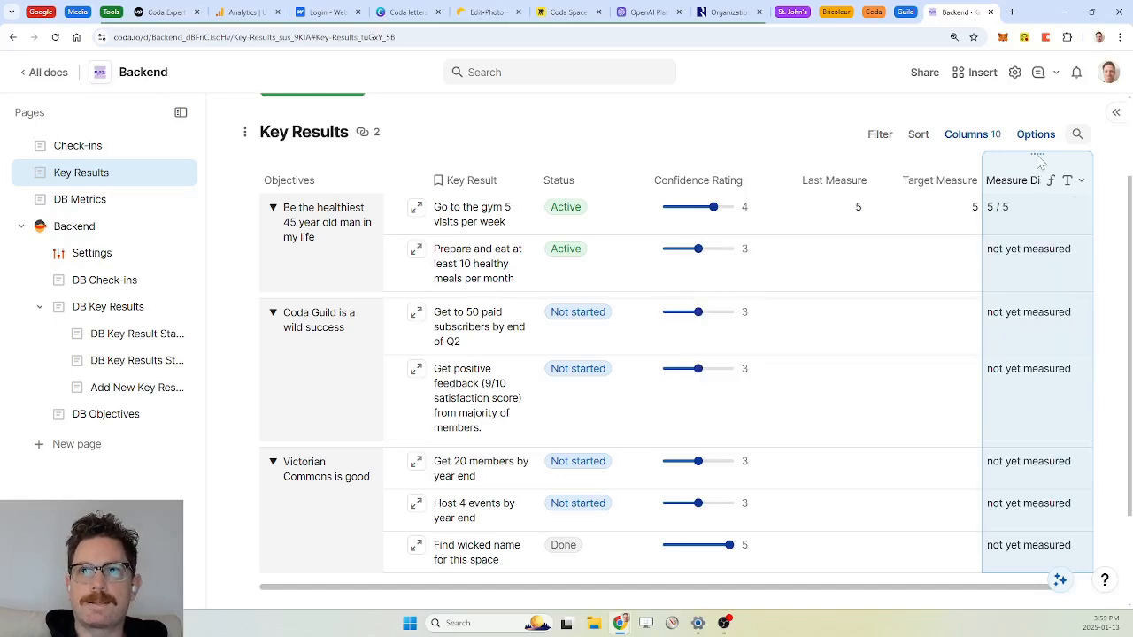
Step: Move the Measure Display column directly after Confidence Rating and hide the Last Measure and Target Measure columns
left_click_drag(1034, 152, 782, 168)
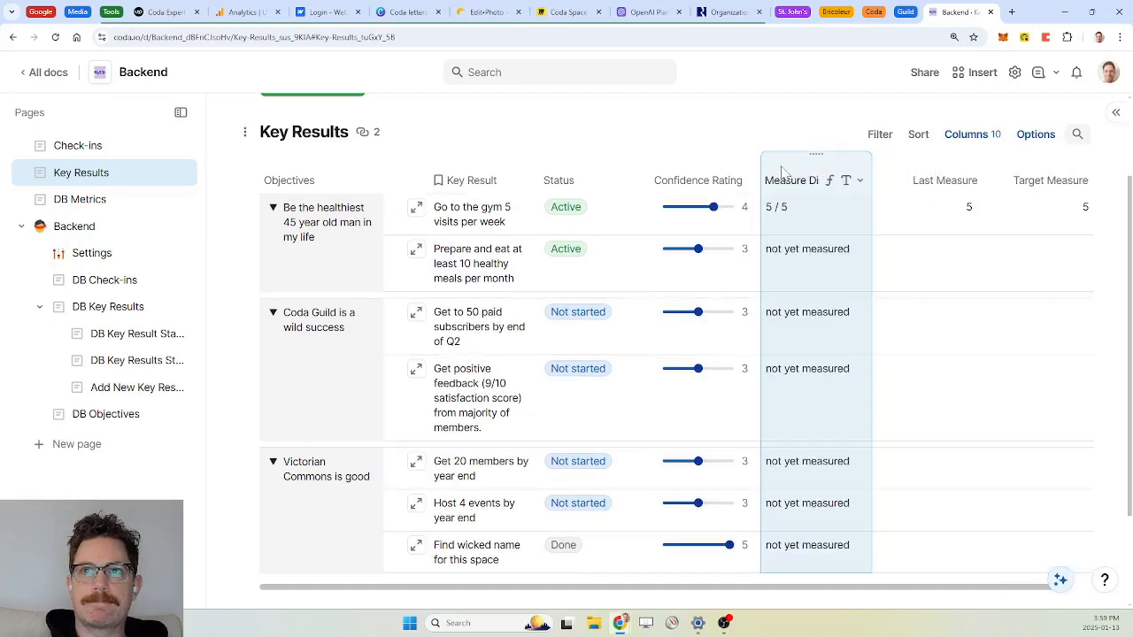
left_click(973, 137)
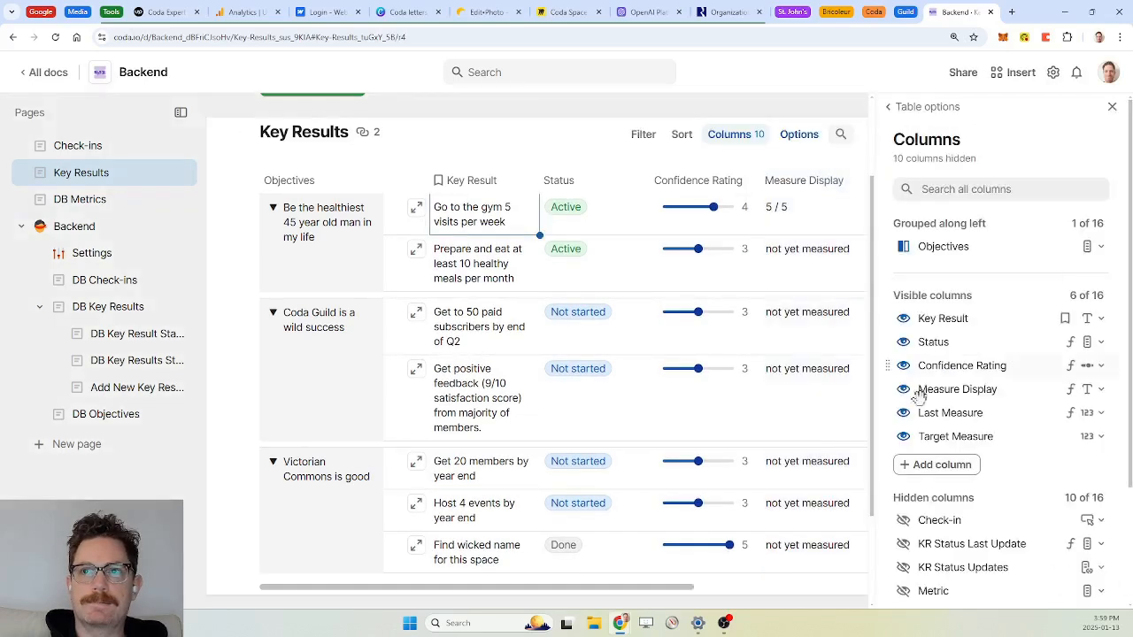
left_click(904, 436)
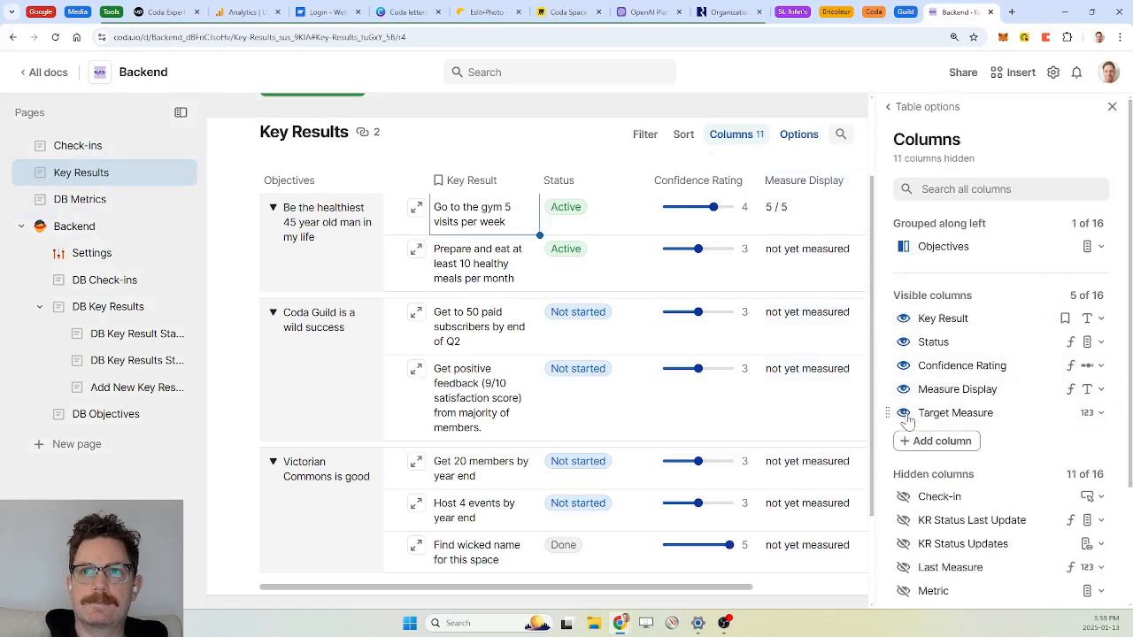
left_click(904, 413)
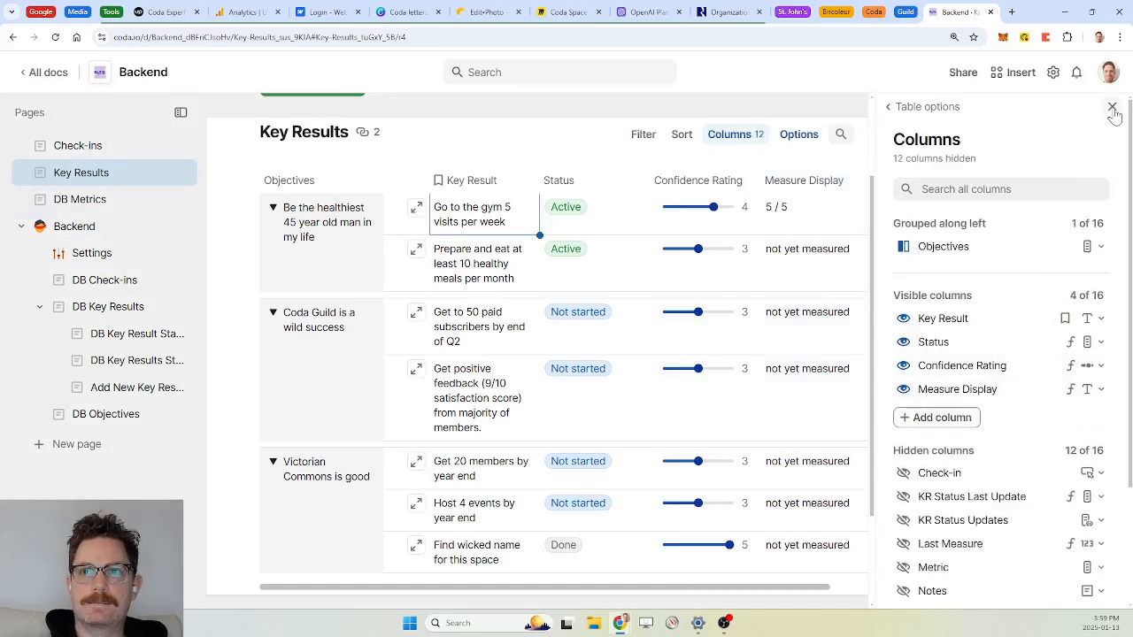
scroll(1018, 354, "down", 2)
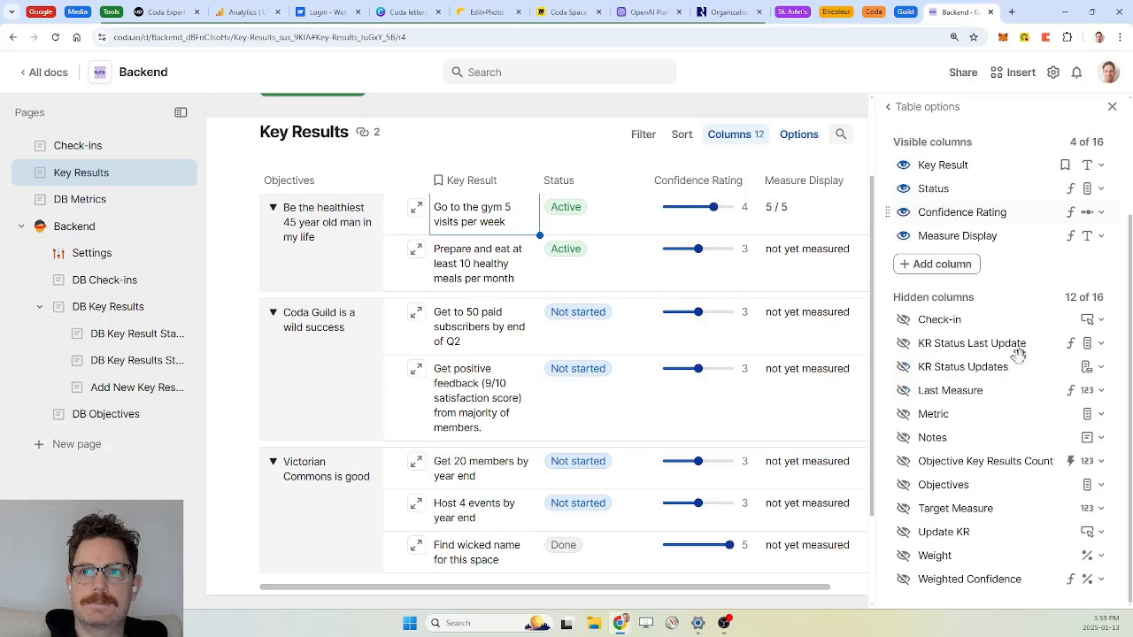
scroll(1018, 354, "up", 2)
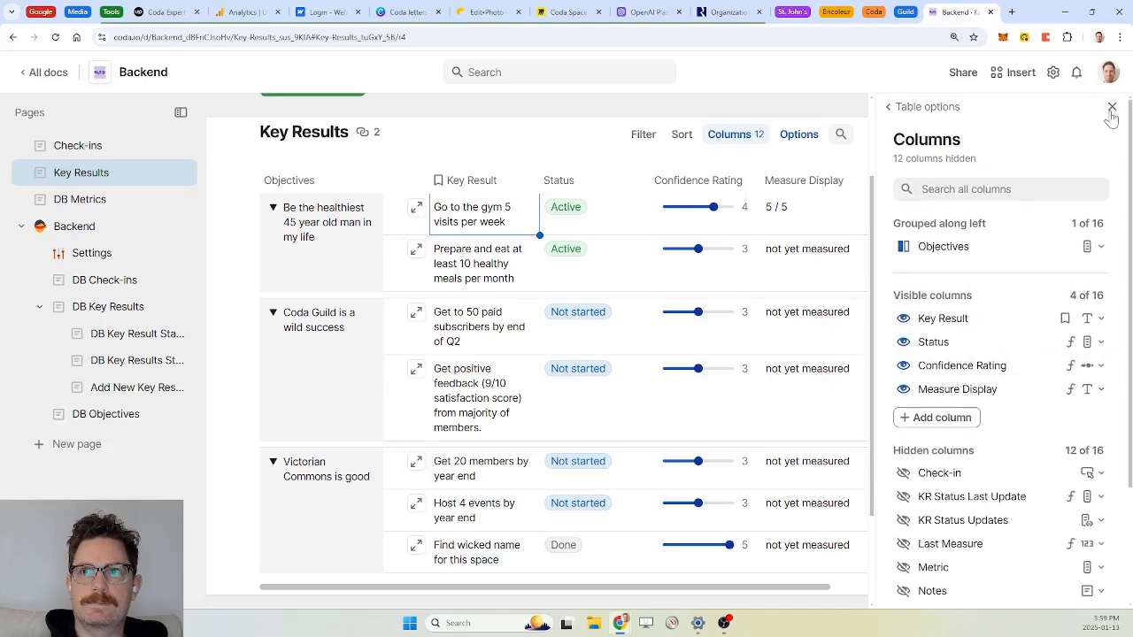
Step: Rename the Measure Display column to Measure and close the column settings
left_click(801, 180)
left_click(801, 179)
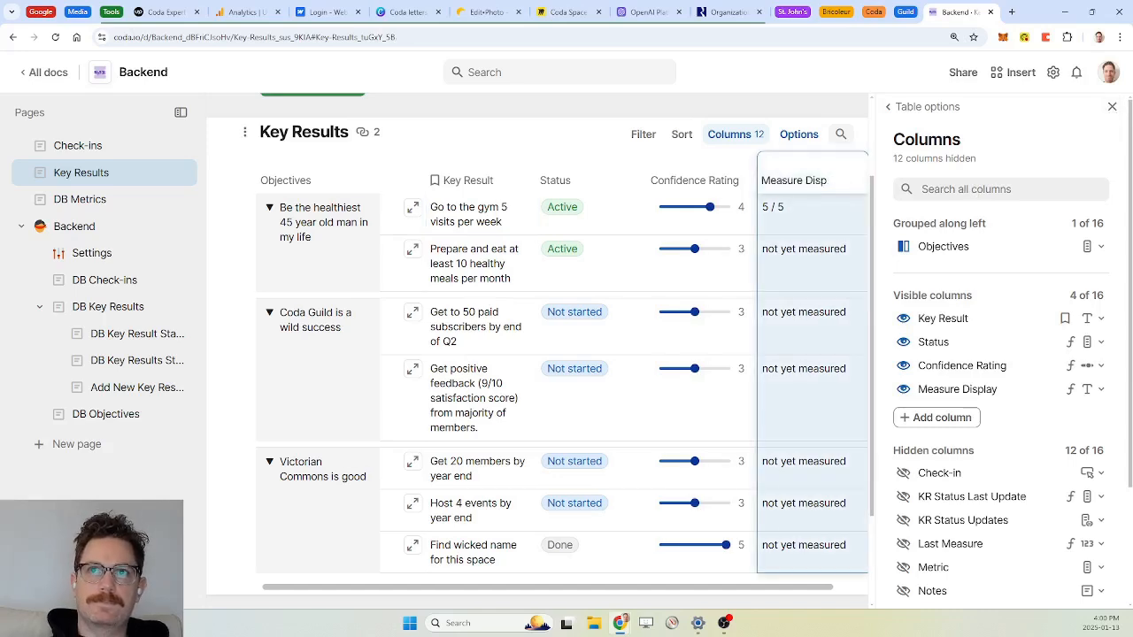
key("Return")
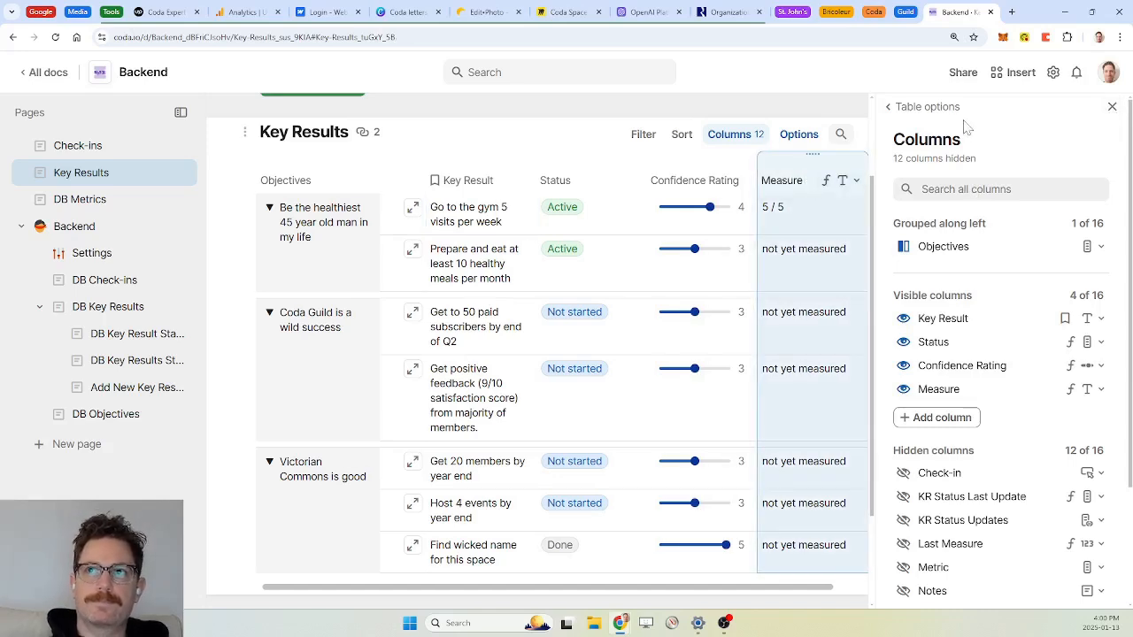
left_click(1112, 108)
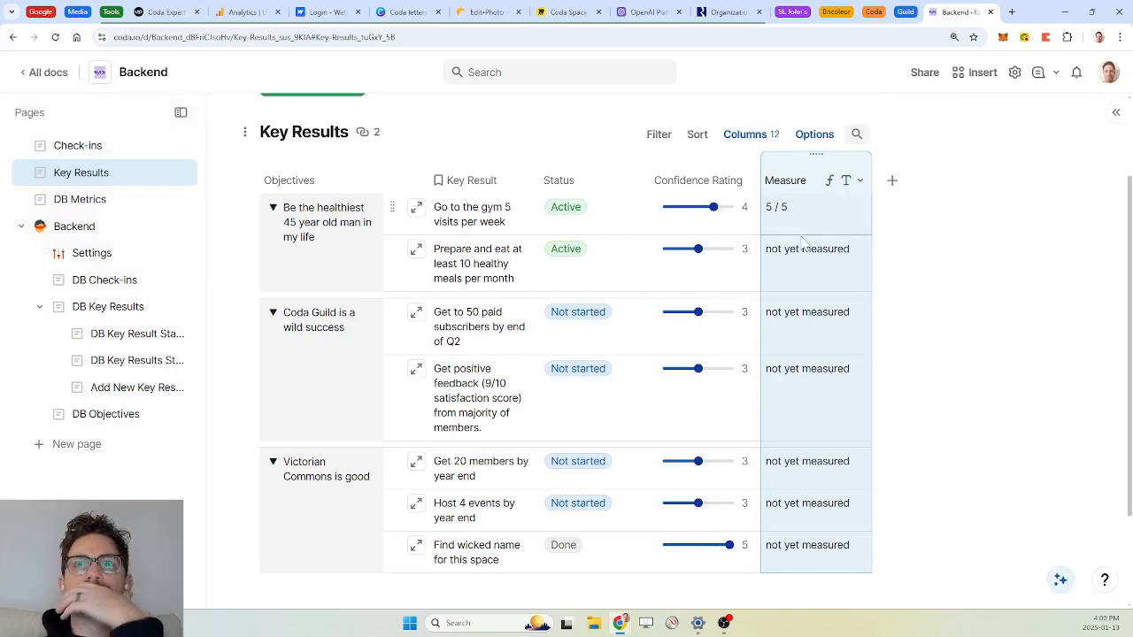
Step: Open the Mon, Jan 13 check-in from the Check-ins page, review its OKR Checks table, and close it
scroll(608, 294, "up", 2)
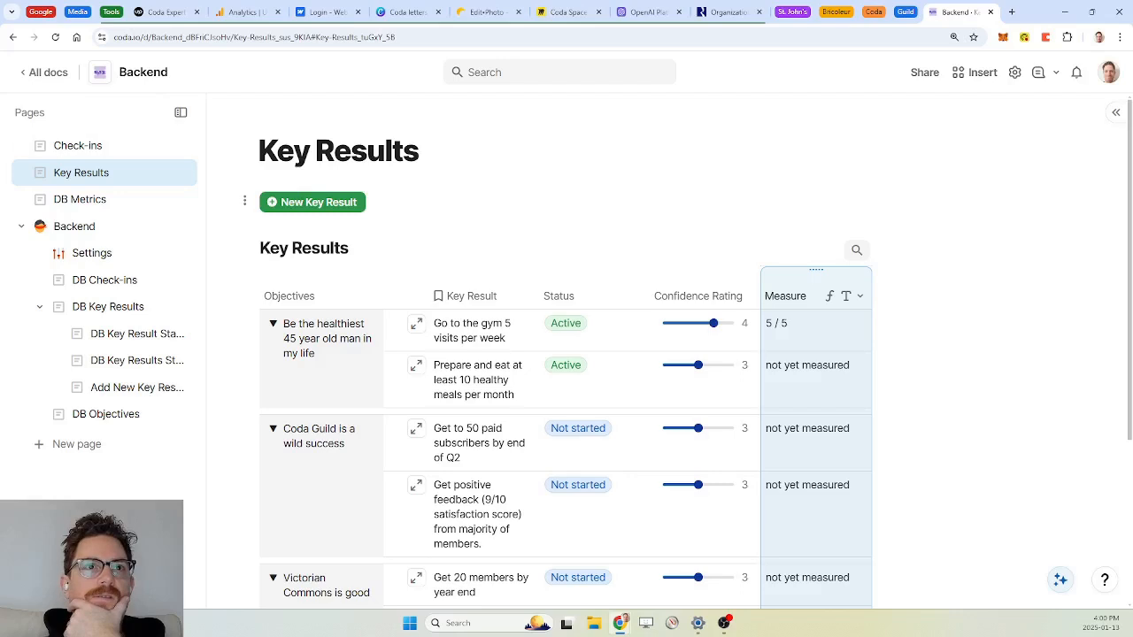
left_click(77, 146)
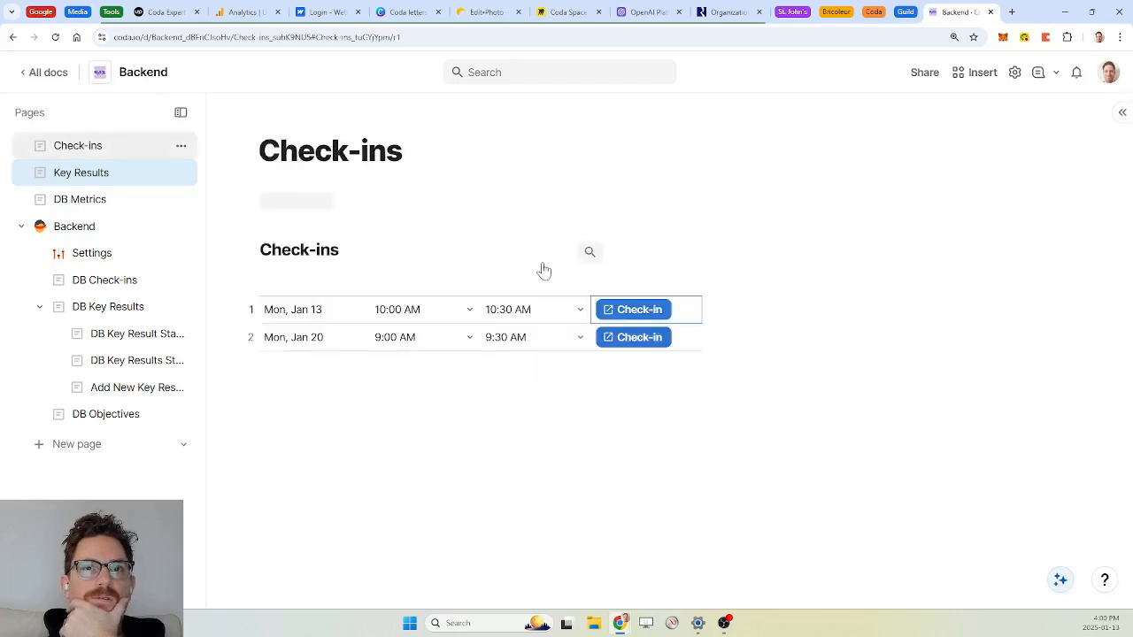
left_click(637, 311)
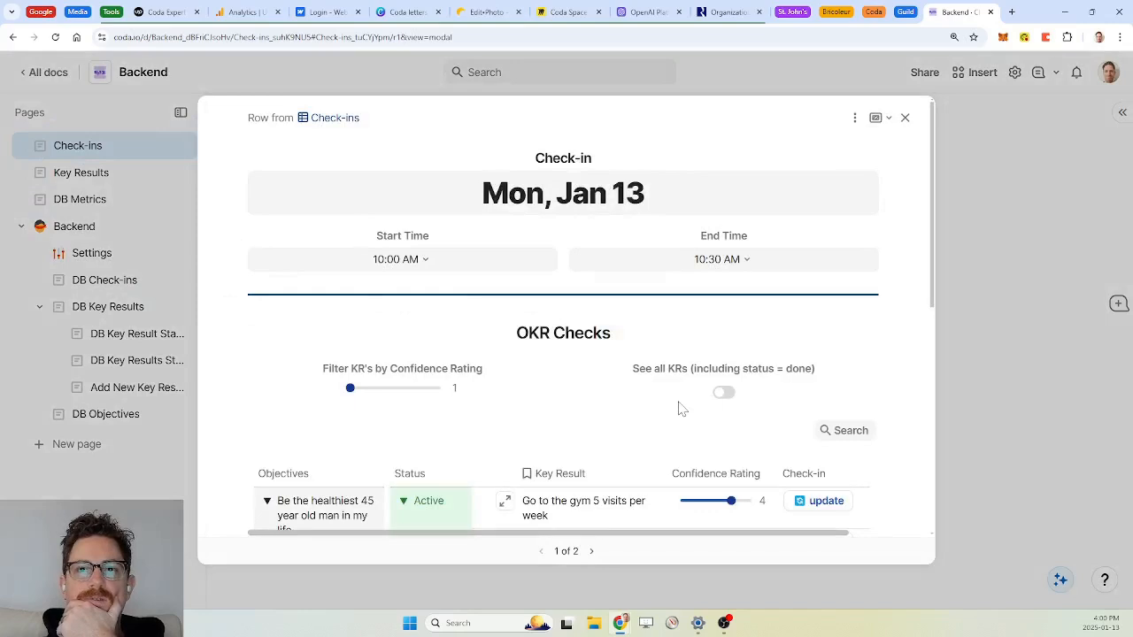
scroll(601, 453, "down", 5)
scroll(601, 452, "up", 2)
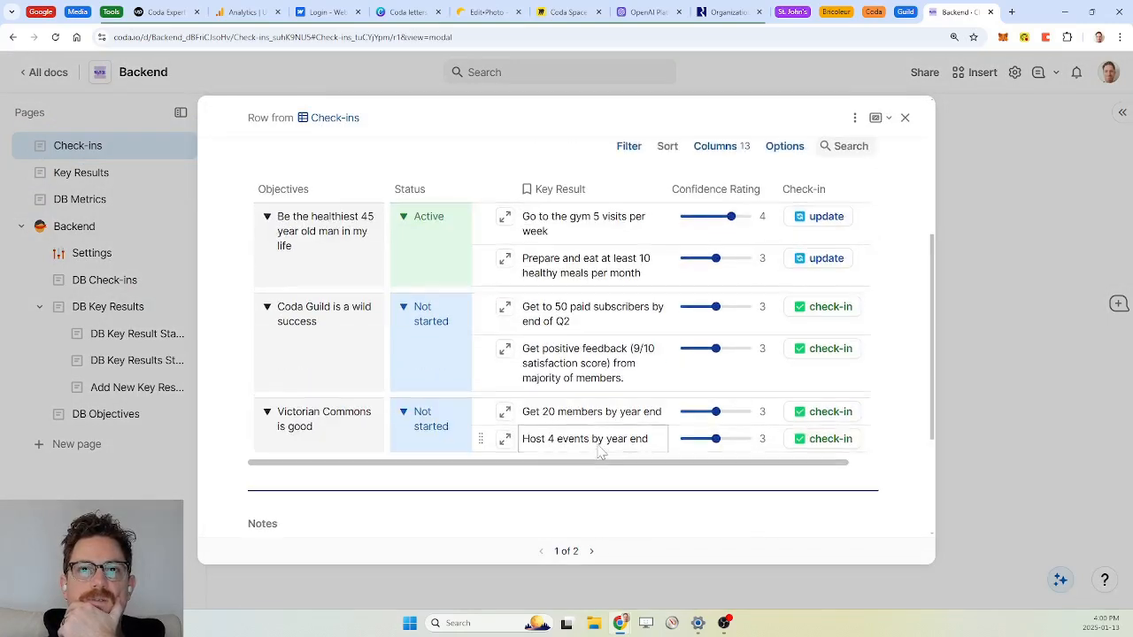
left_click_drag(708, 267, 731, 266)
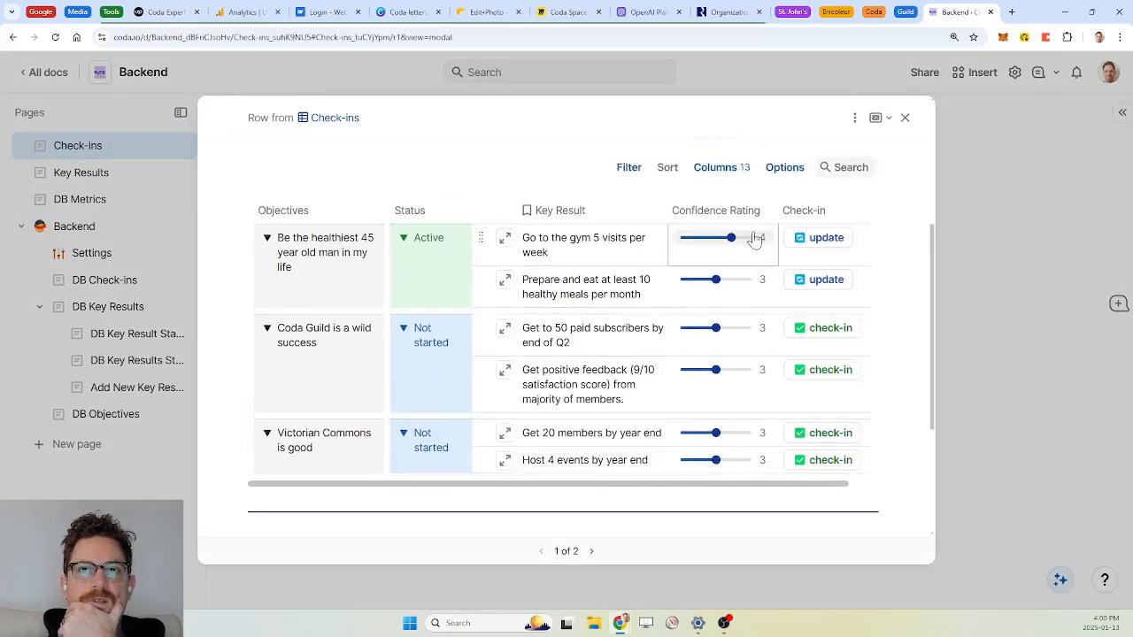
left_click(595, 294)
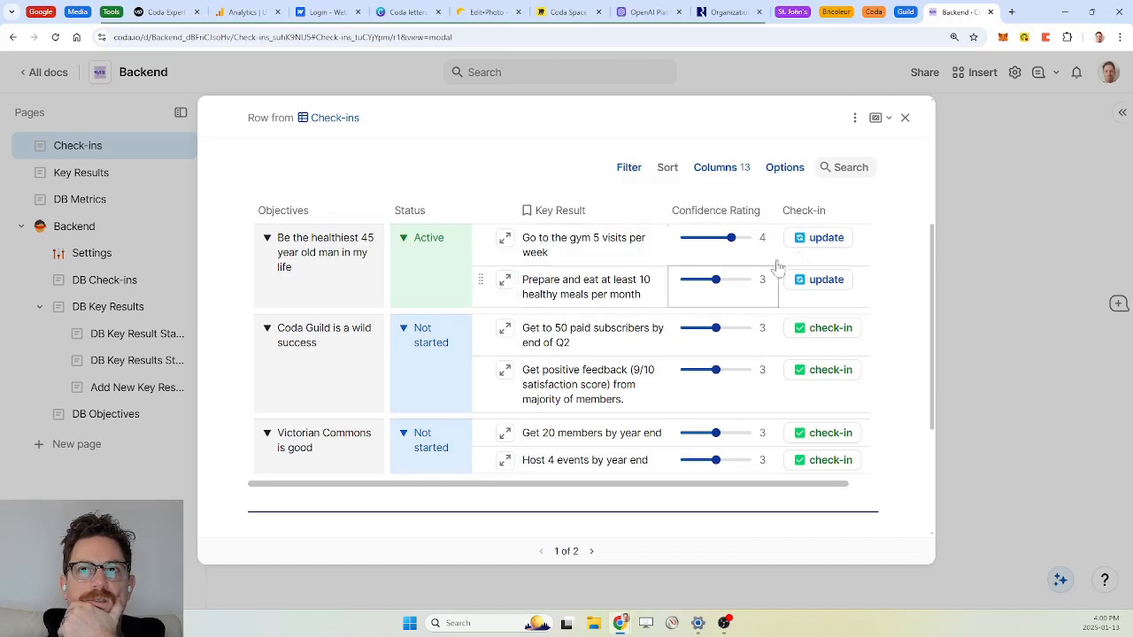
left_click(904, 117)
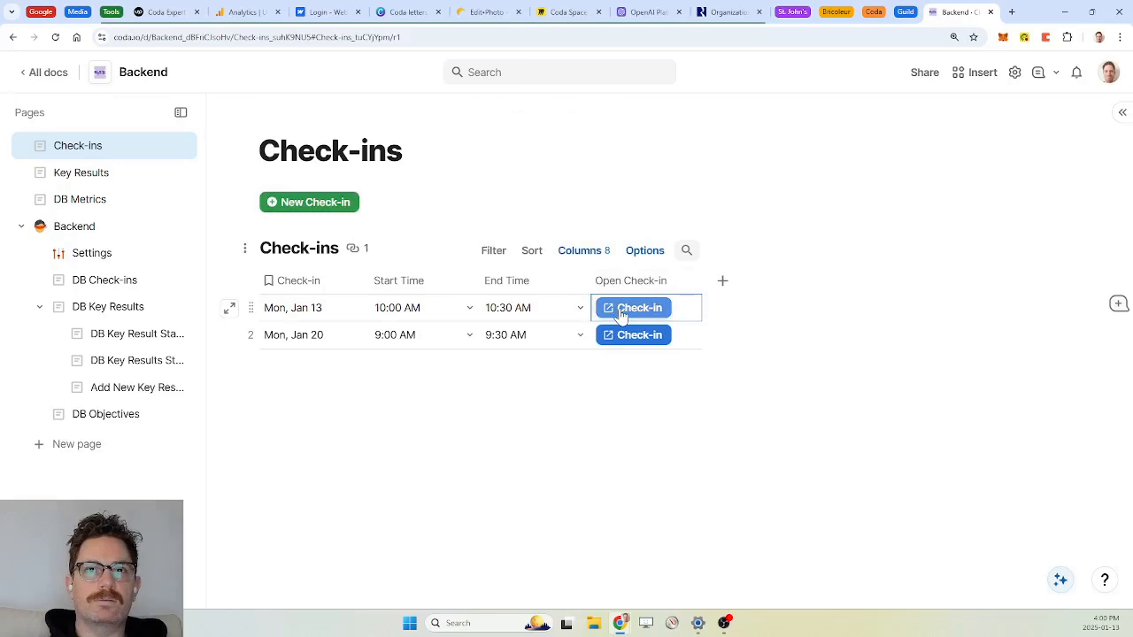
Step: Remove the OpenRow(currentCheckin) action from the New Check-in button's formula, leaving only SetControlValue inside RunActions, and apply it
left_click(317, 210)
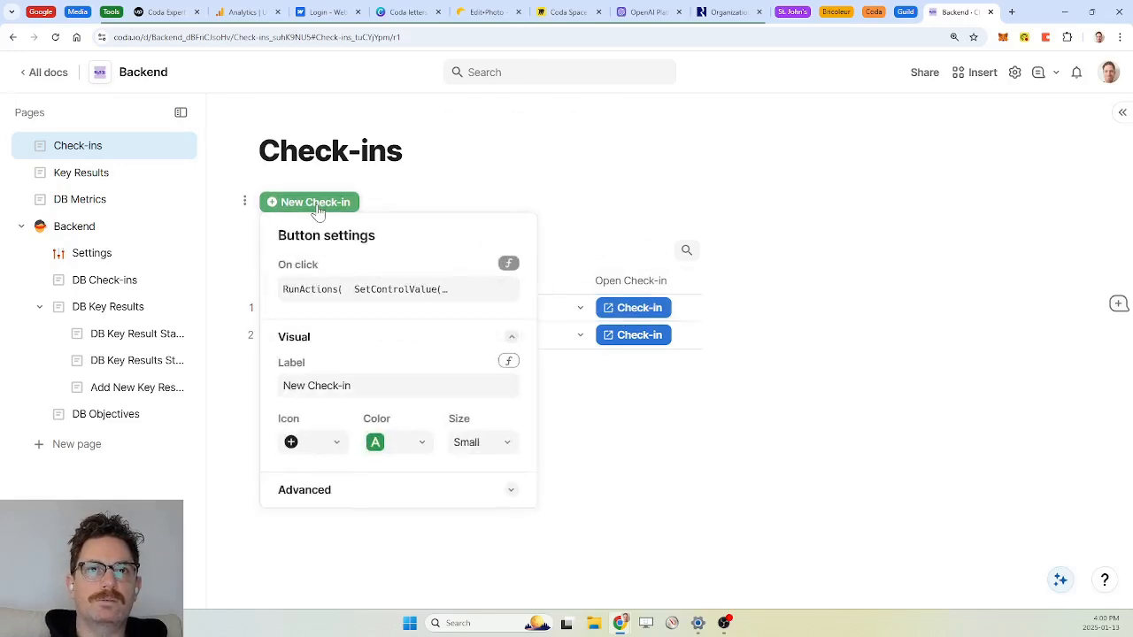
left_click(390, 288)
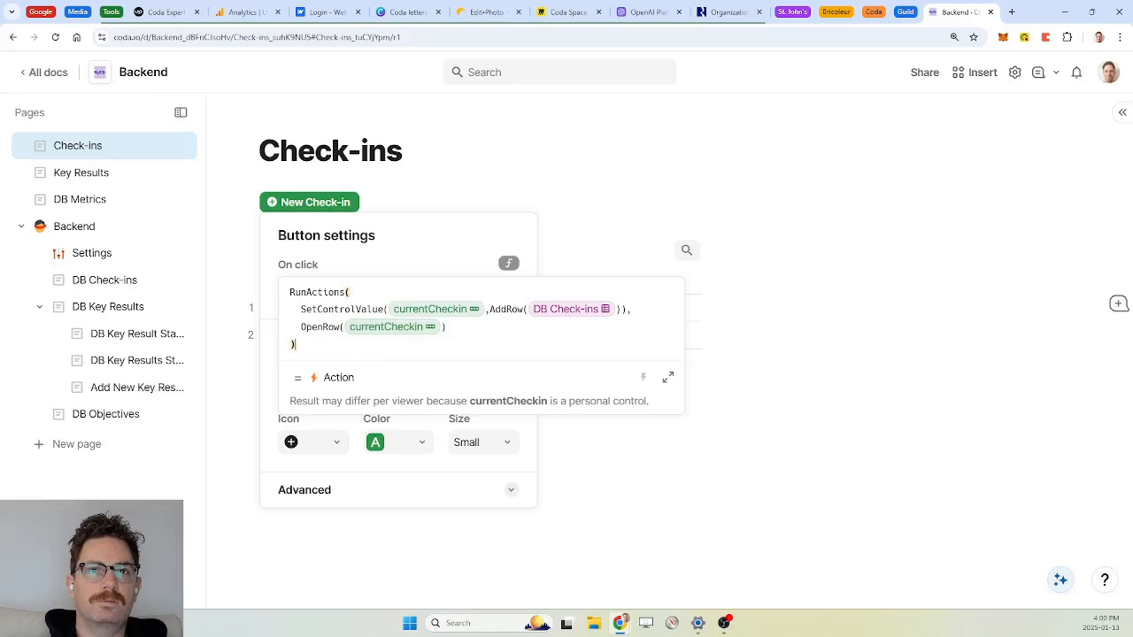
left_click(339, 327)
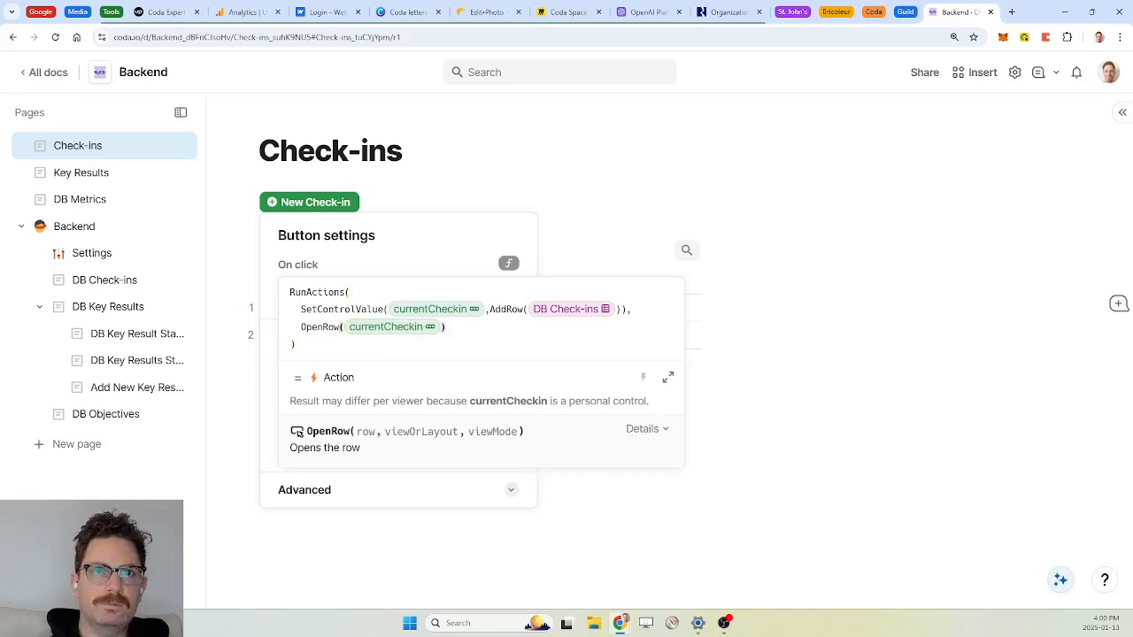
left_click(352, 292)
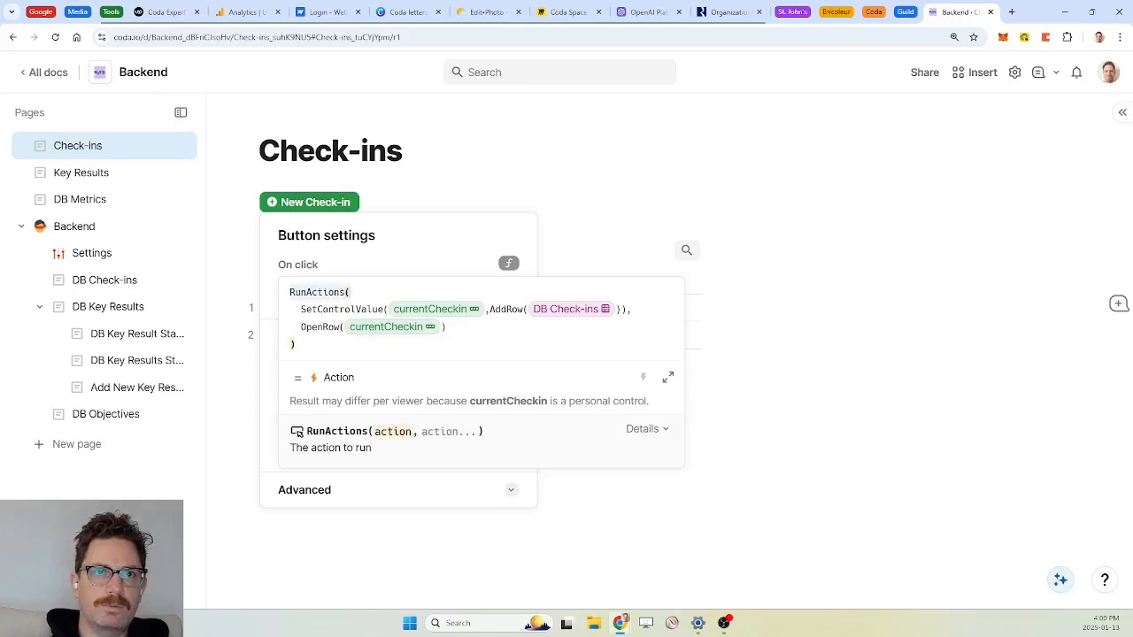
left_click_drag(447, 327, 301, 327)
key("BackSpace")
key("BackSpace")
key("BackSpace")
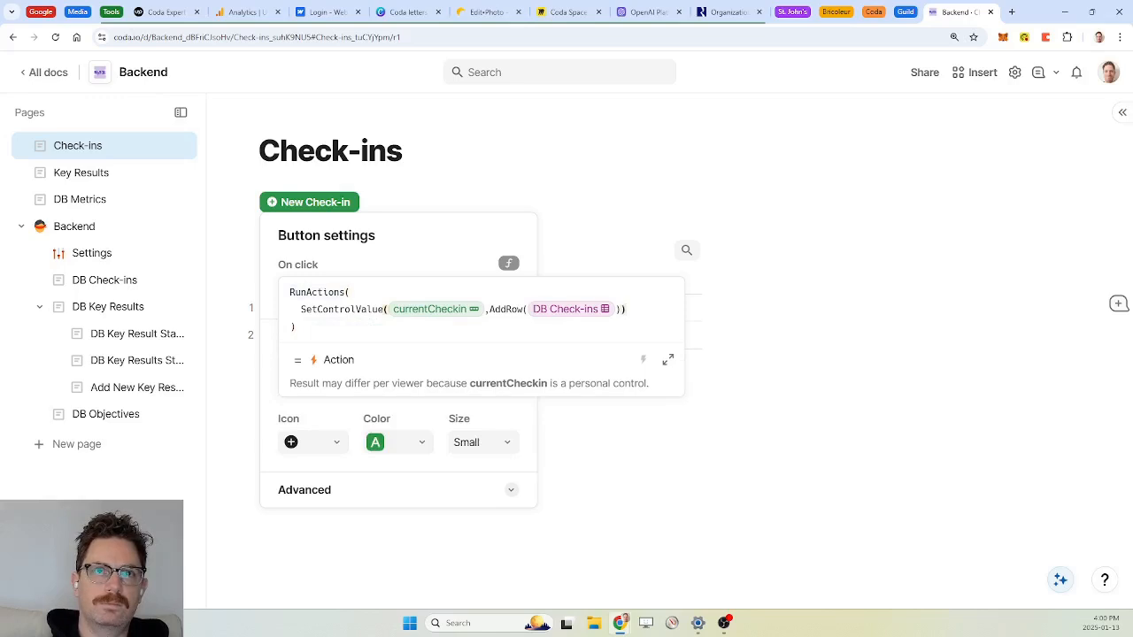
key("Return")
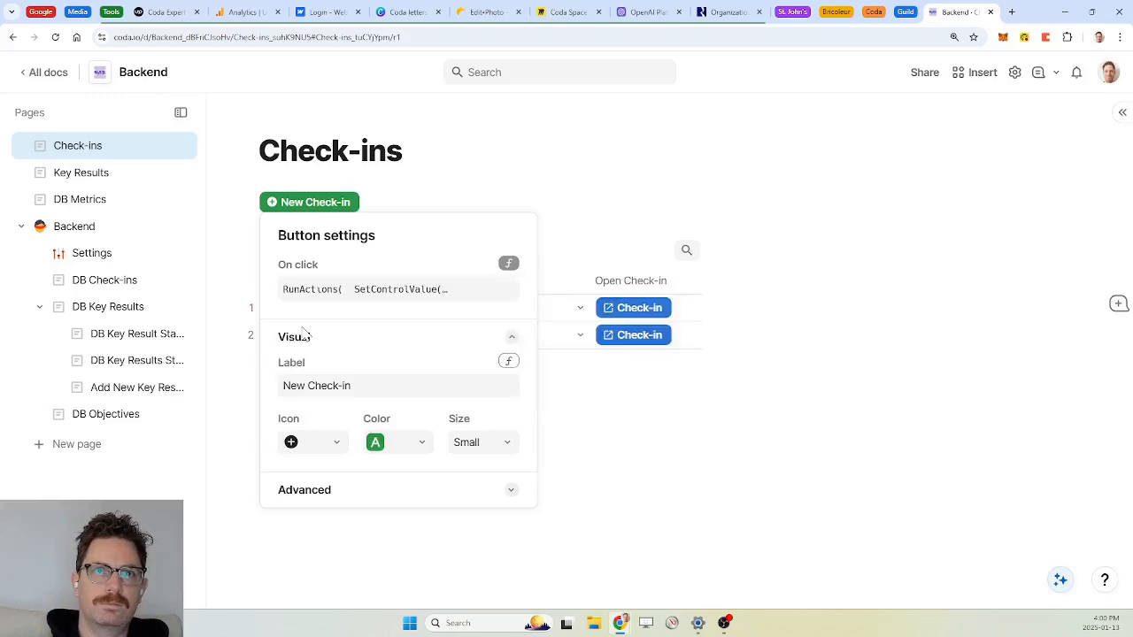
Step: Extend OpenRow in the Open Check-in button's formula with the DB Check-ins layout and "fullscreen" view mode, and close the button settings
left_click(645, 319)
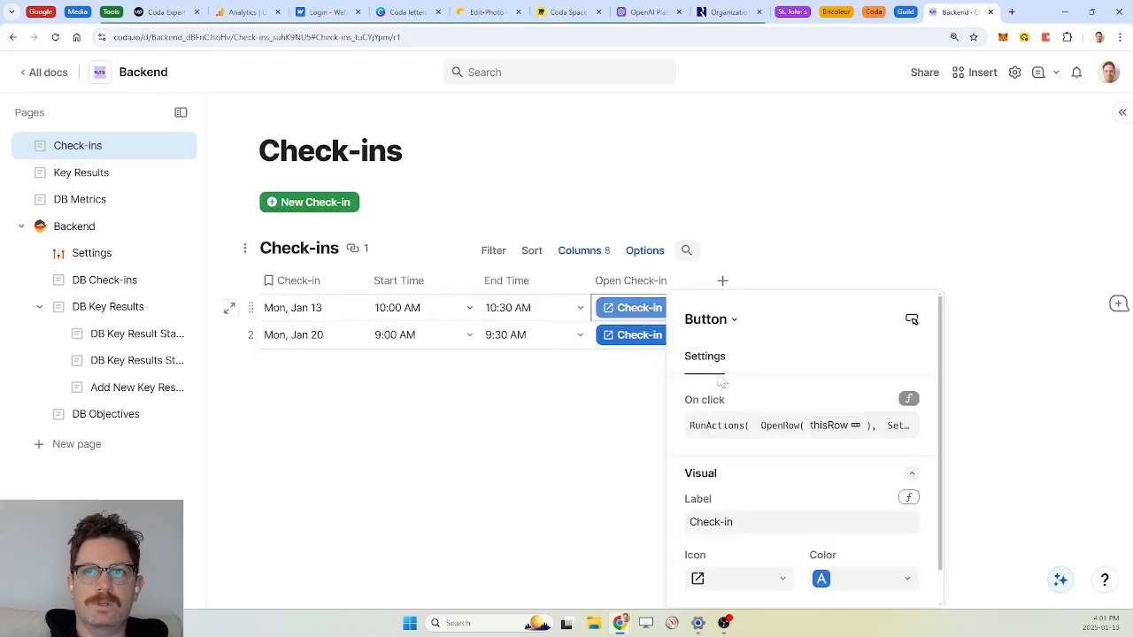
left_click(767, 432)
left_click(824, 386)
key("Left")
key("Left")
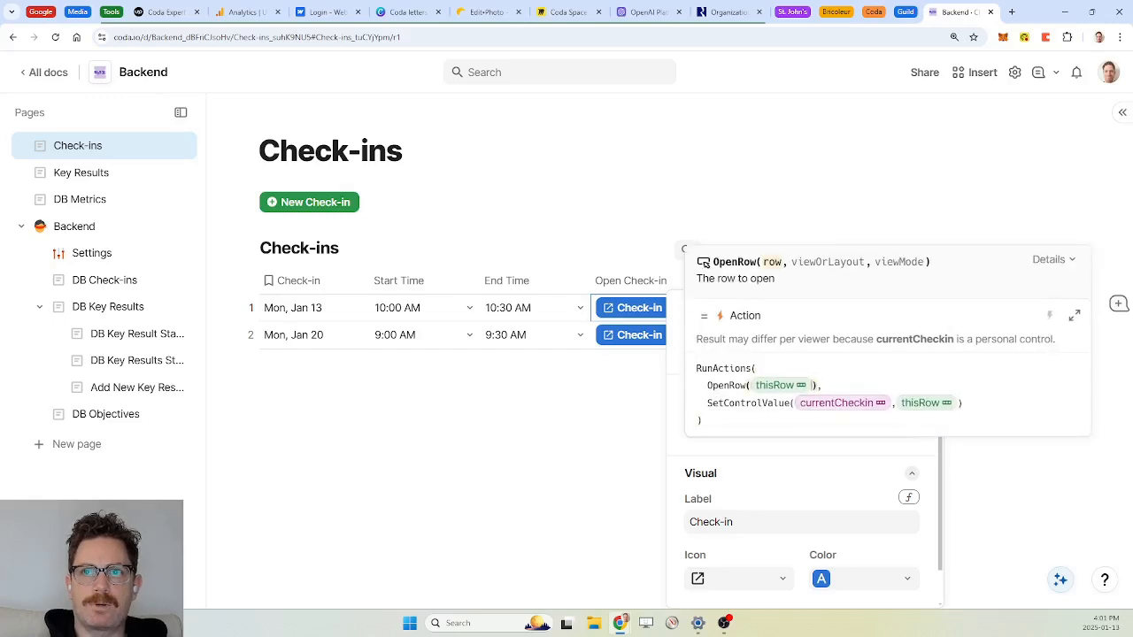
type(",")
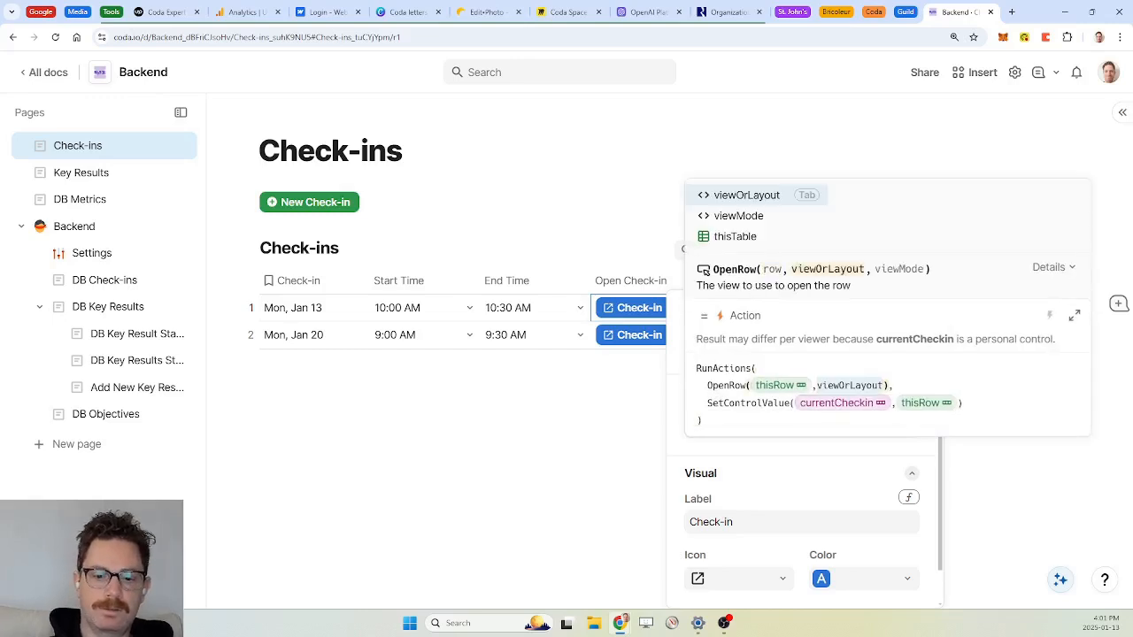
type("db check-ins")
key("Tab")
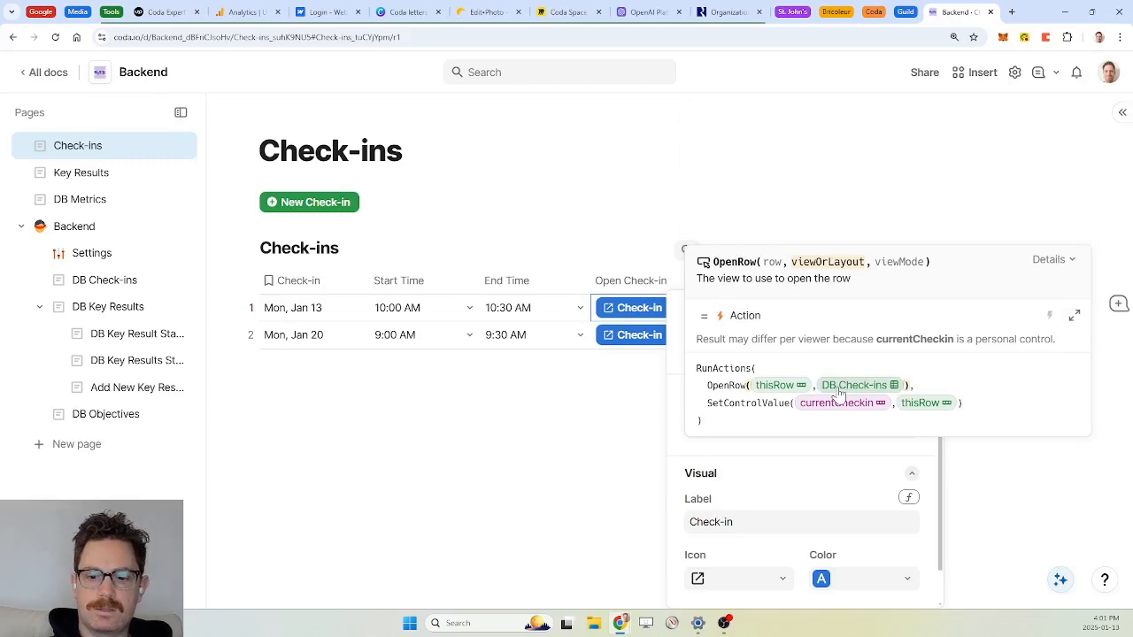
type(", \"fullsc")
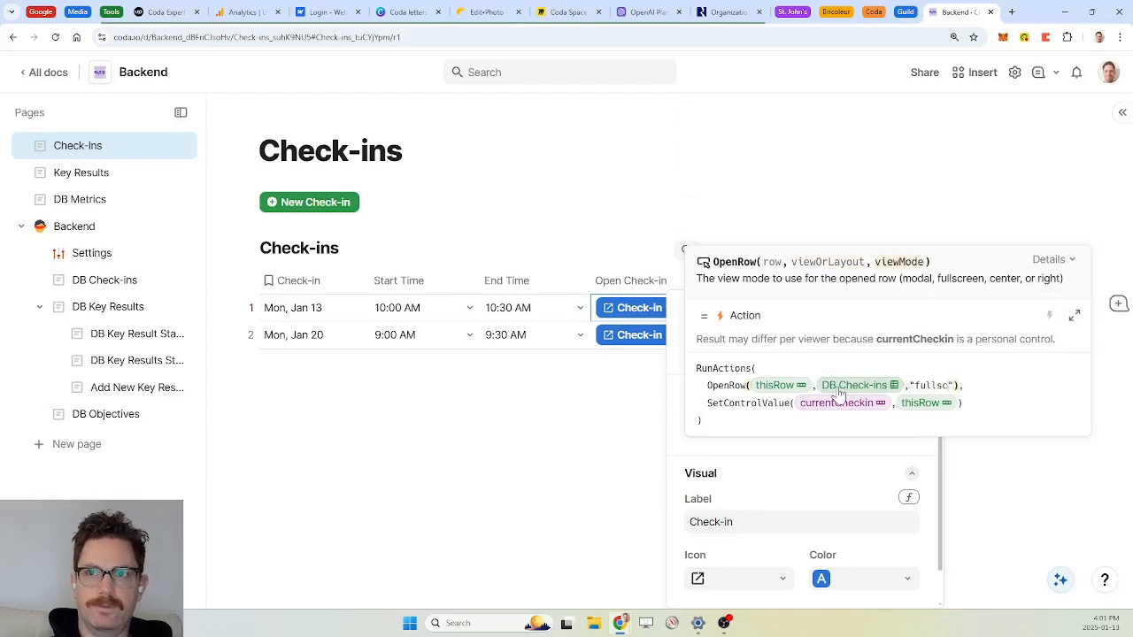
type("reen")
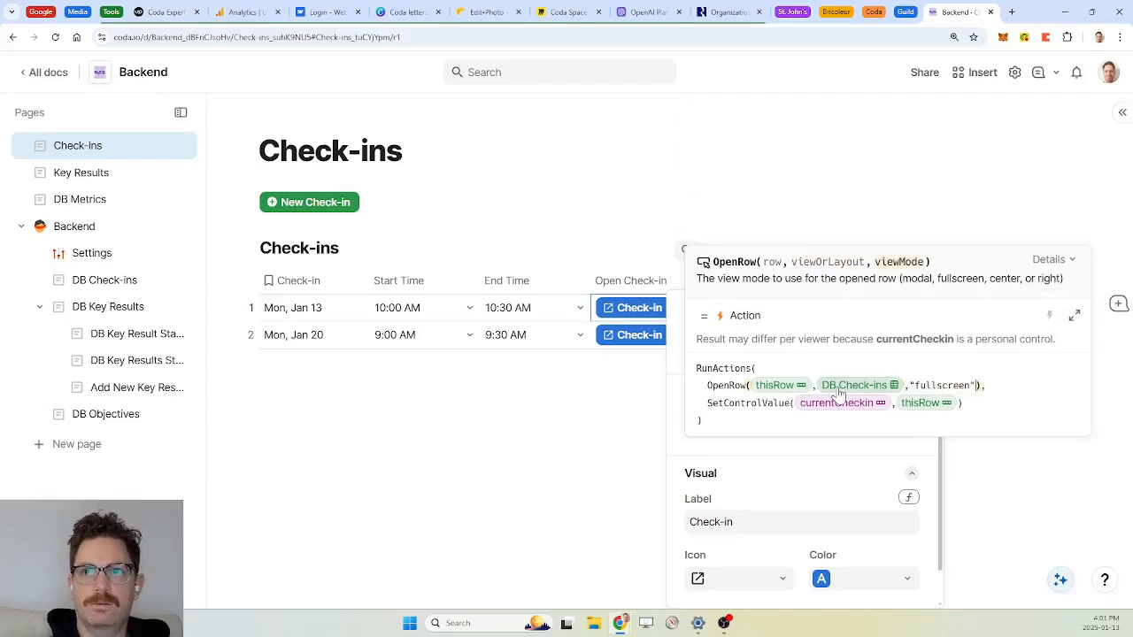
key("Return")
left_click(611, 209)
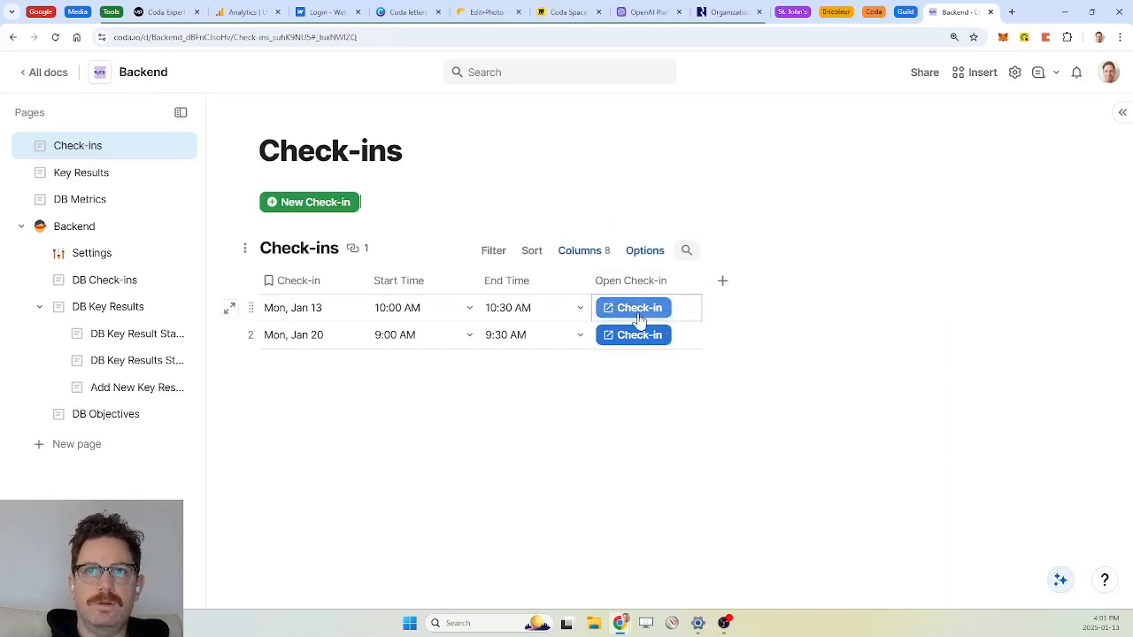
Step: Open the Mon, Jan 13 check-in, unhide Measure in its OKR Checks table, and place that column between Confidence Rating and Check-in
left_click(638, 316)
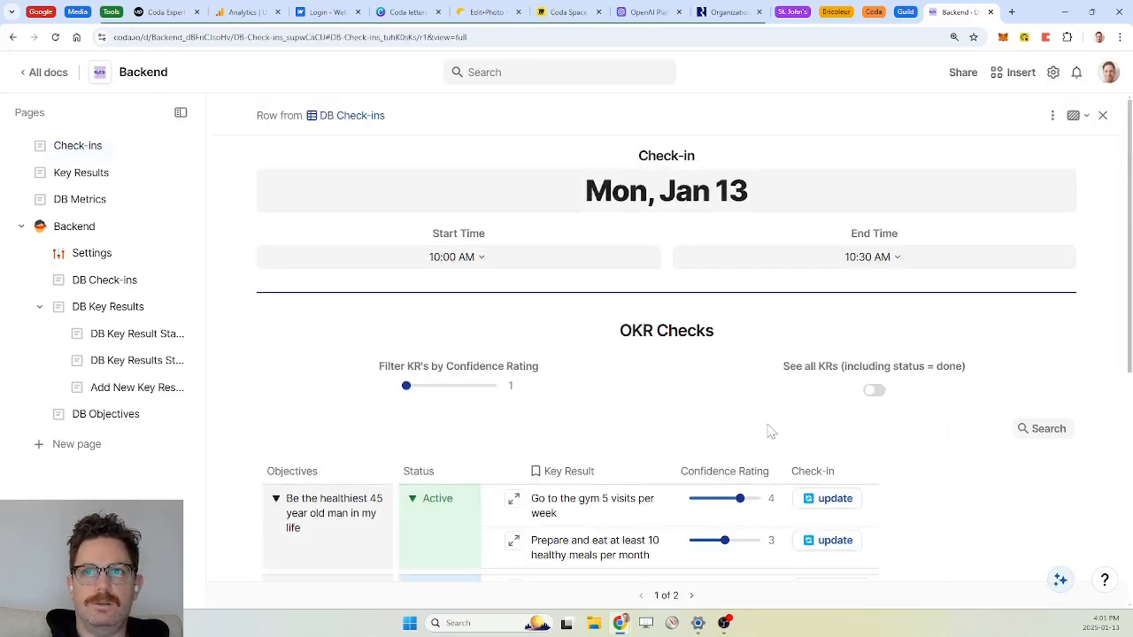
scroll(796, 442, "down", 1)
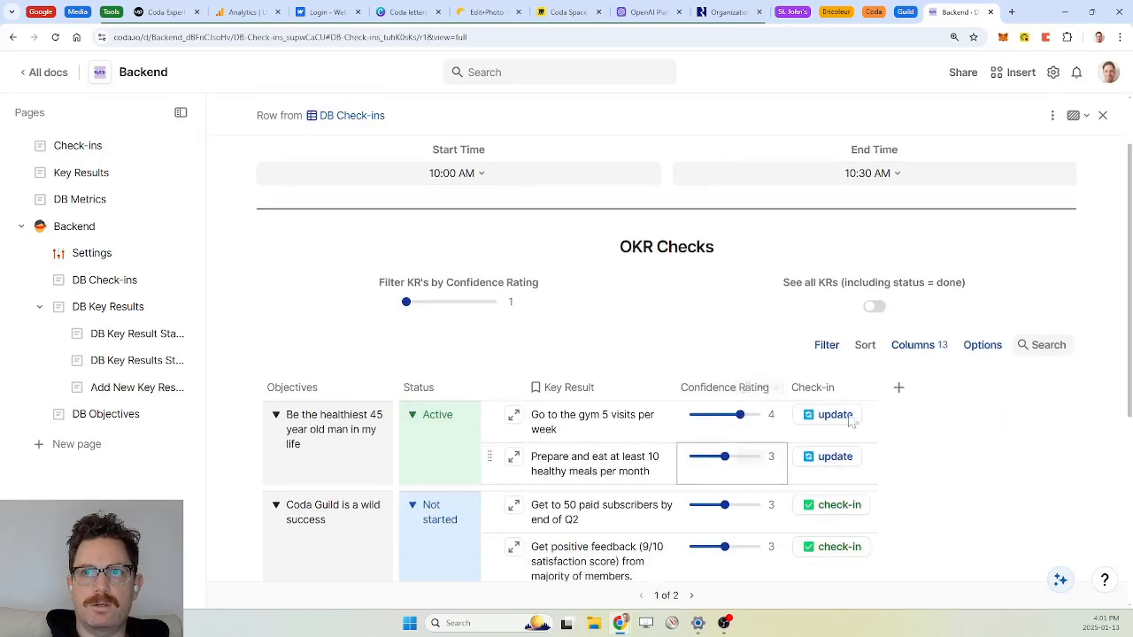
left_click(916, 345)
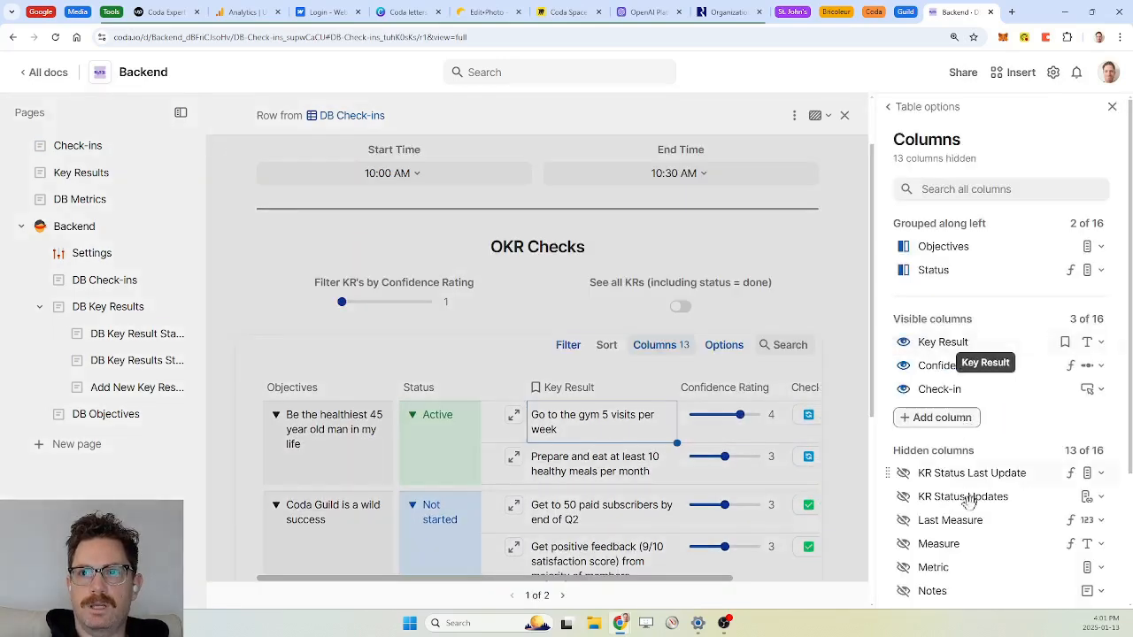
scroll(921, 470, "down", 2)
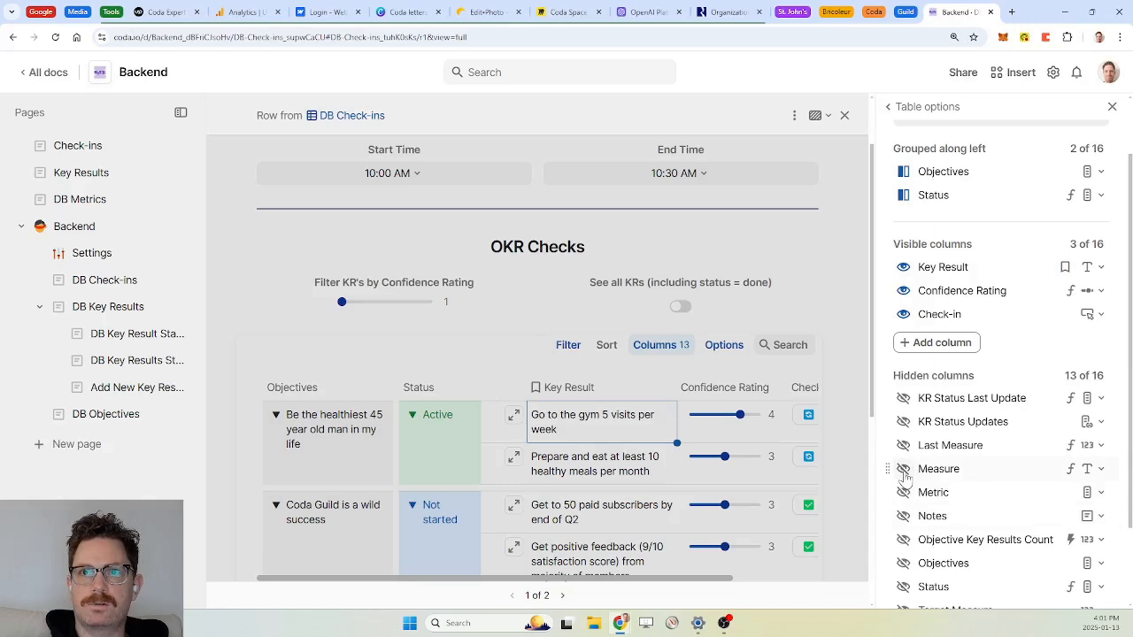
left_click(904, 469)
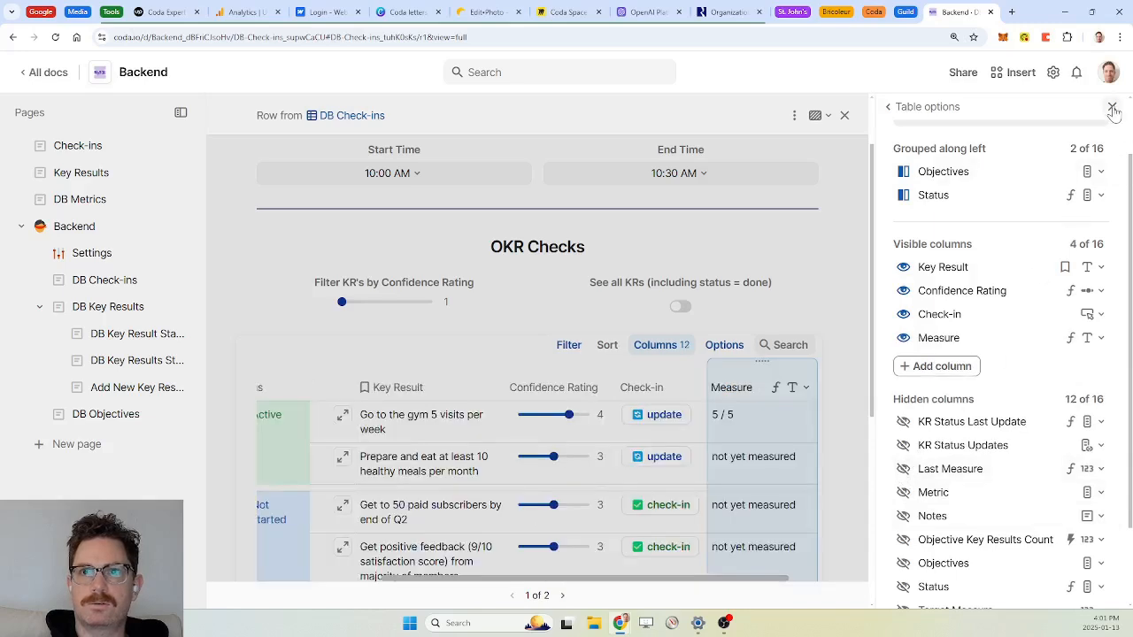
left_click(1113, 108)
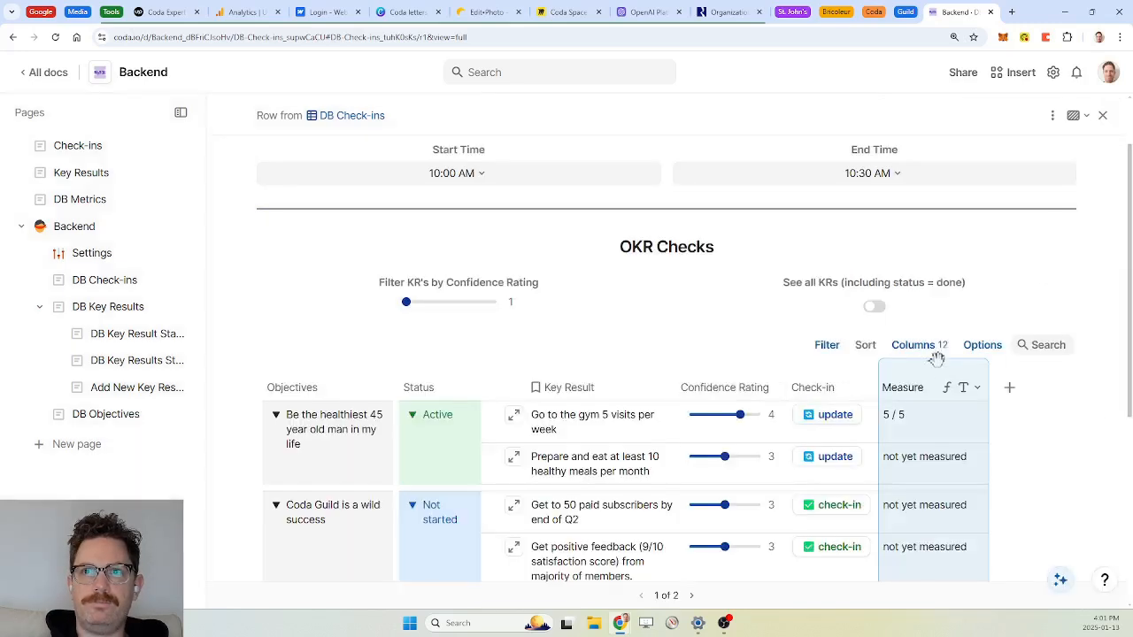
left_click_drag(934, 359, 794, 380)
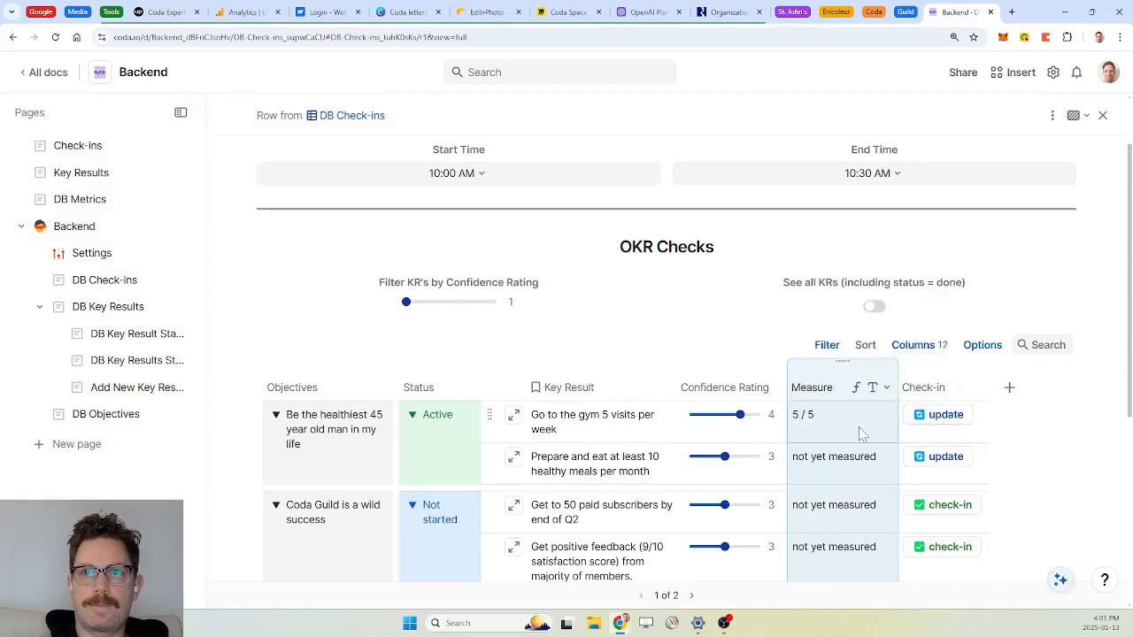
Step: Open the status update for "Prepare and eat at least 10 healthy meals per month", examine its Measure and Metric fields, and close it
scroll(861, 434, "down", 2)
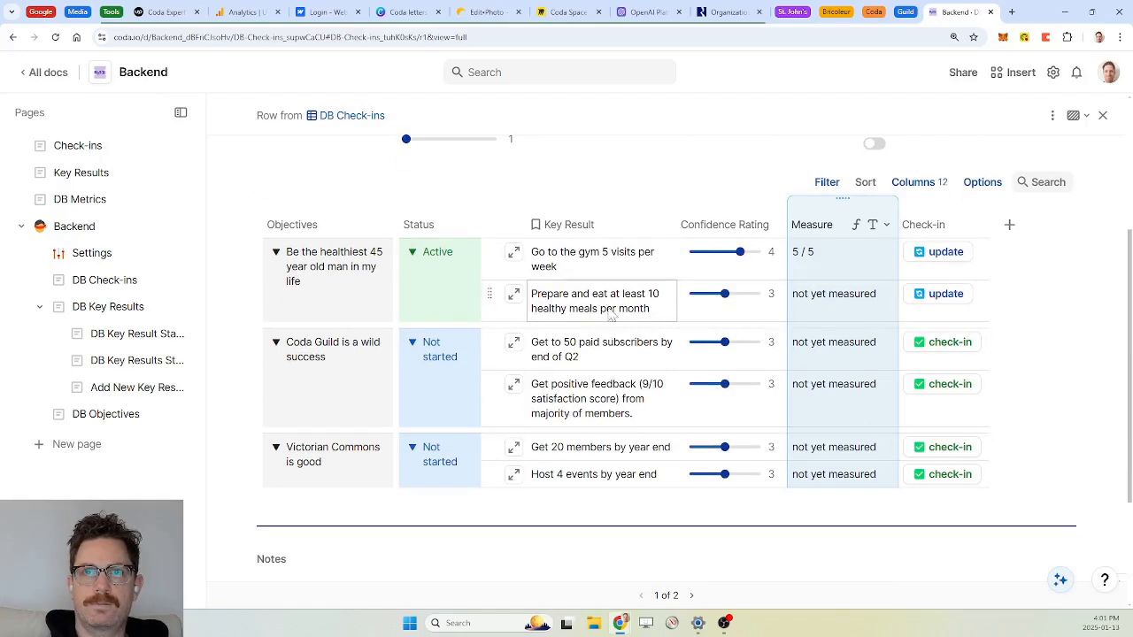
left_click(944, 296)
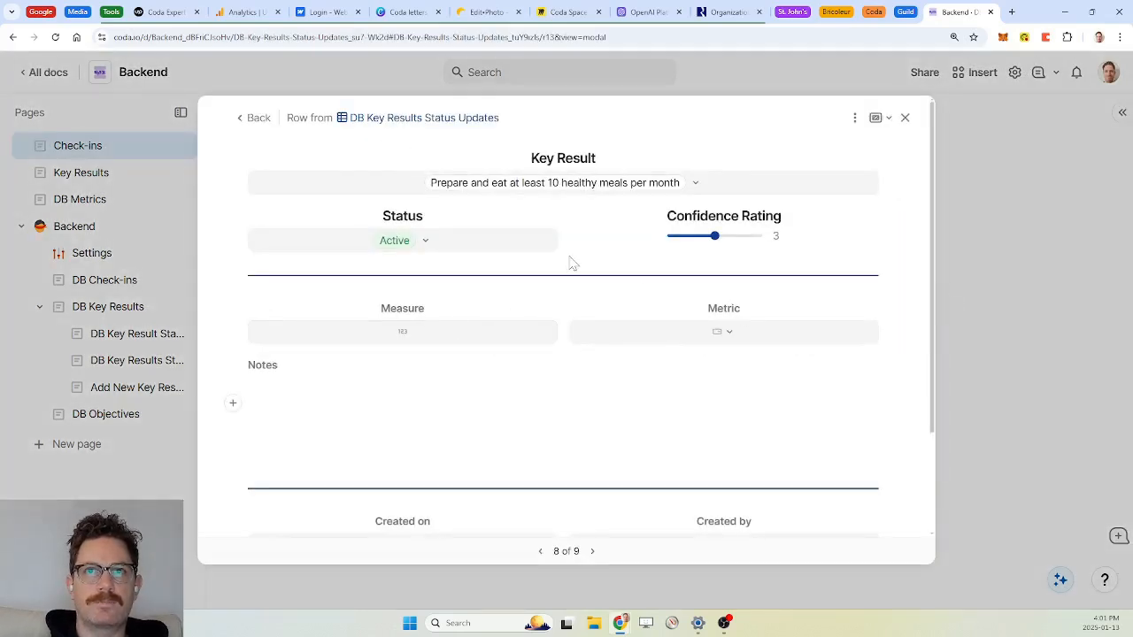
left_click(416, 342)
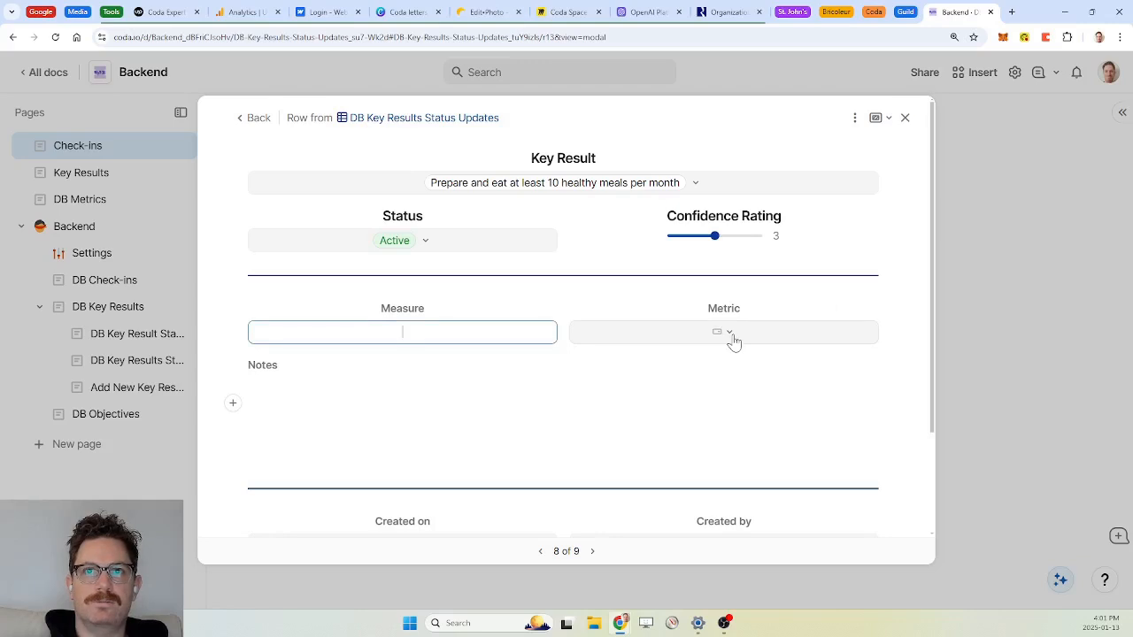
left_click(903, 121)
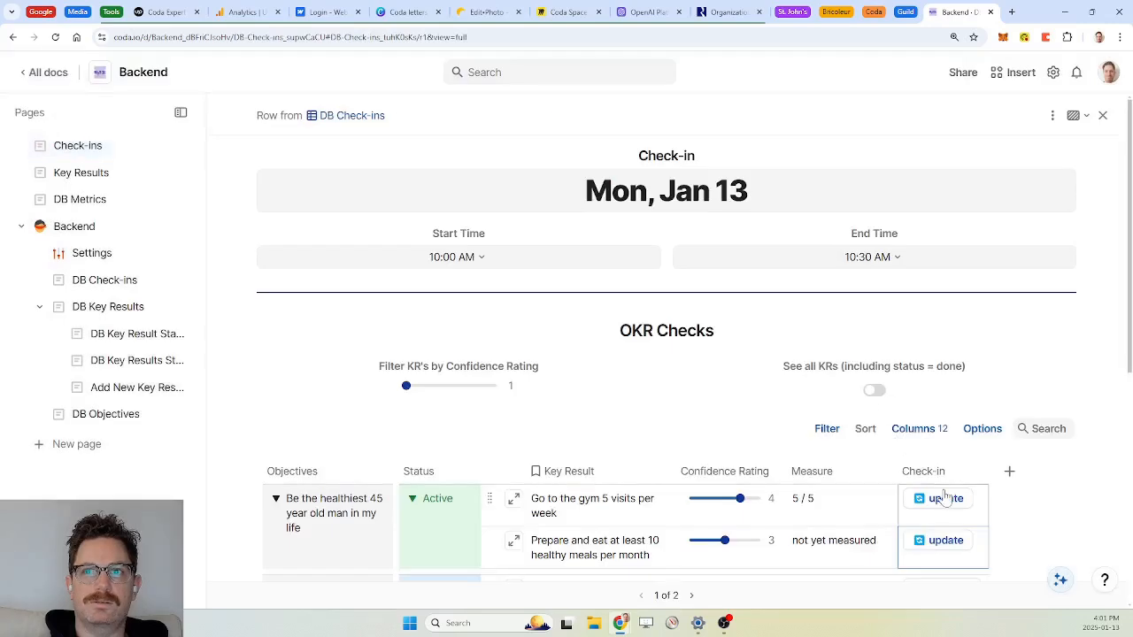
Step: Look at the Check-in button's settings for the "Get to 50 paid subscribers by end of Q2" key result and dismiss them
scroll(941, 495, "down", 3)
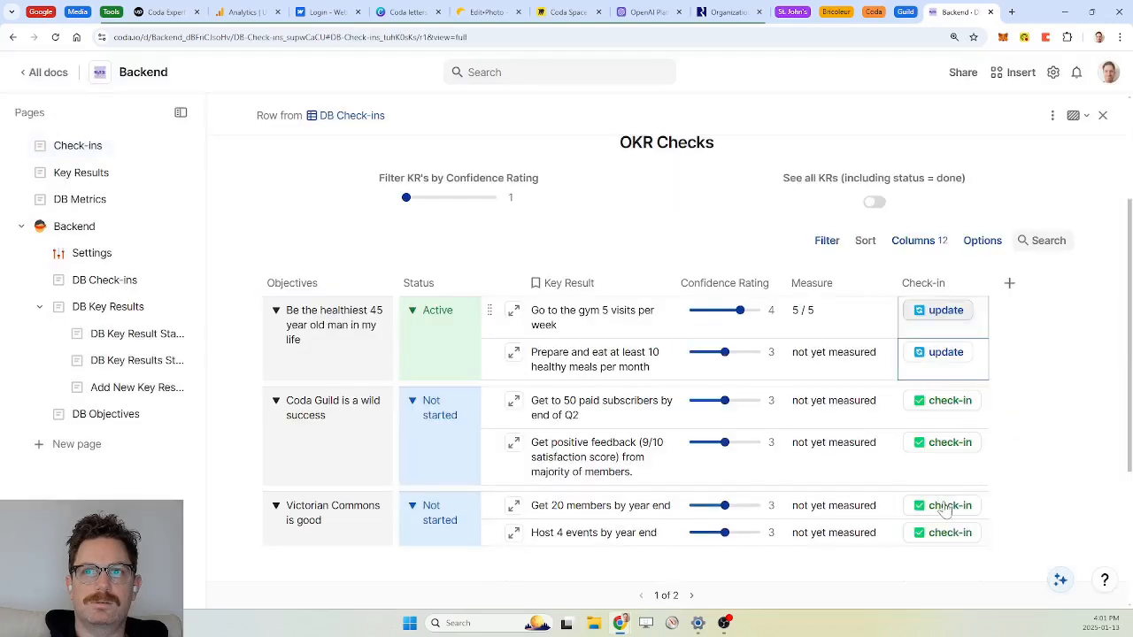
left_click(951, 400)
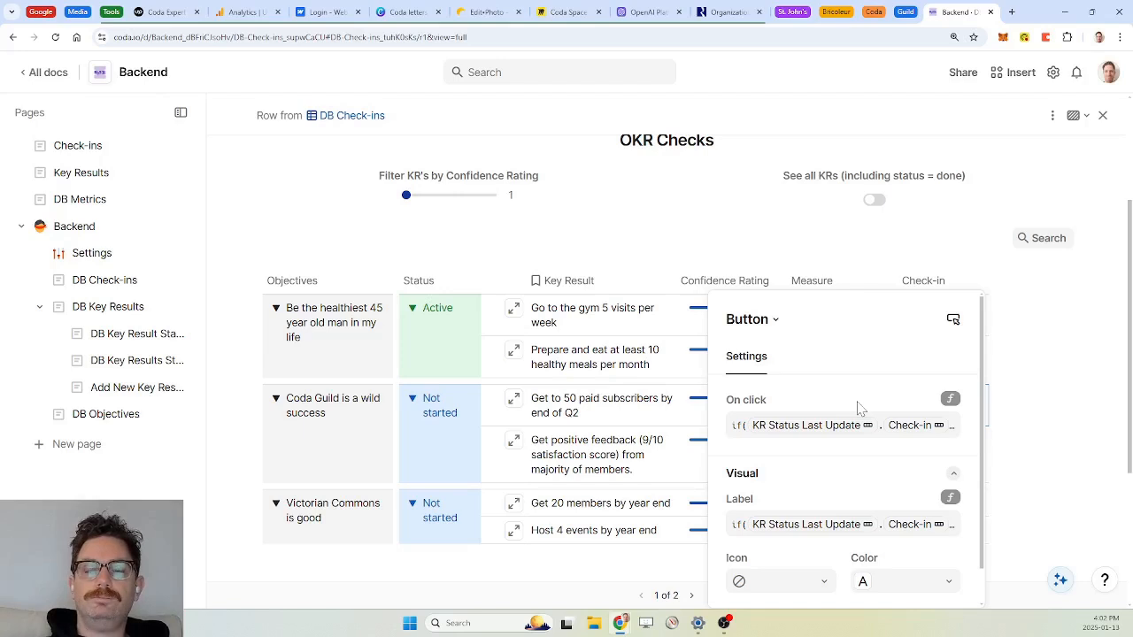
left_click(923, 281)
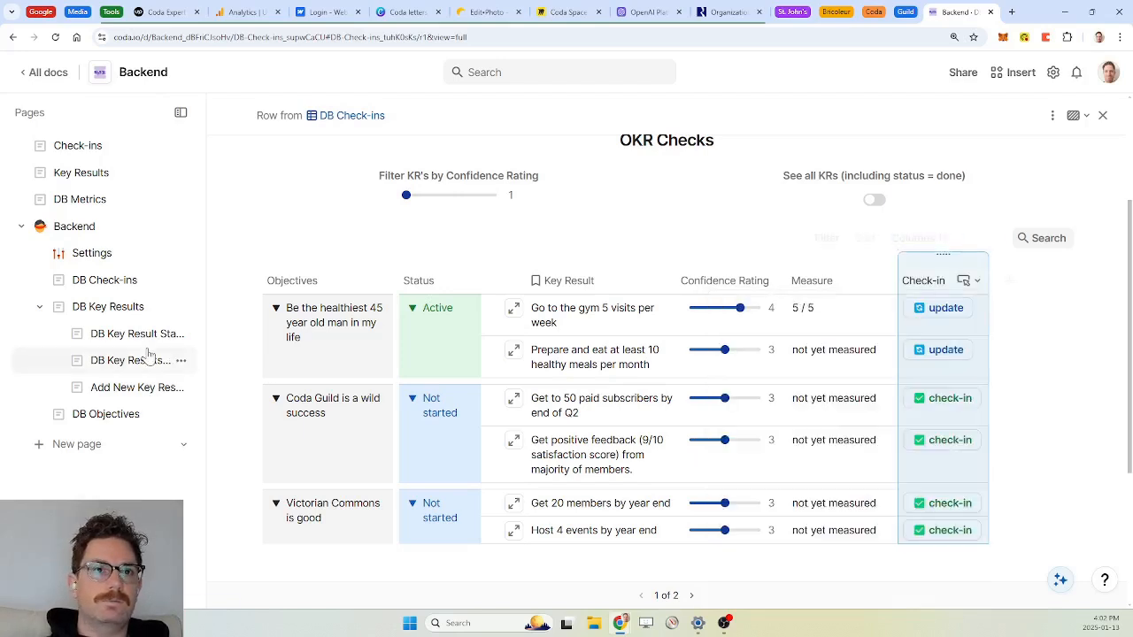
Step: Delete the manually filled Metric column from the table on the DB Key Results Status Updates page
left_click(124, 365)
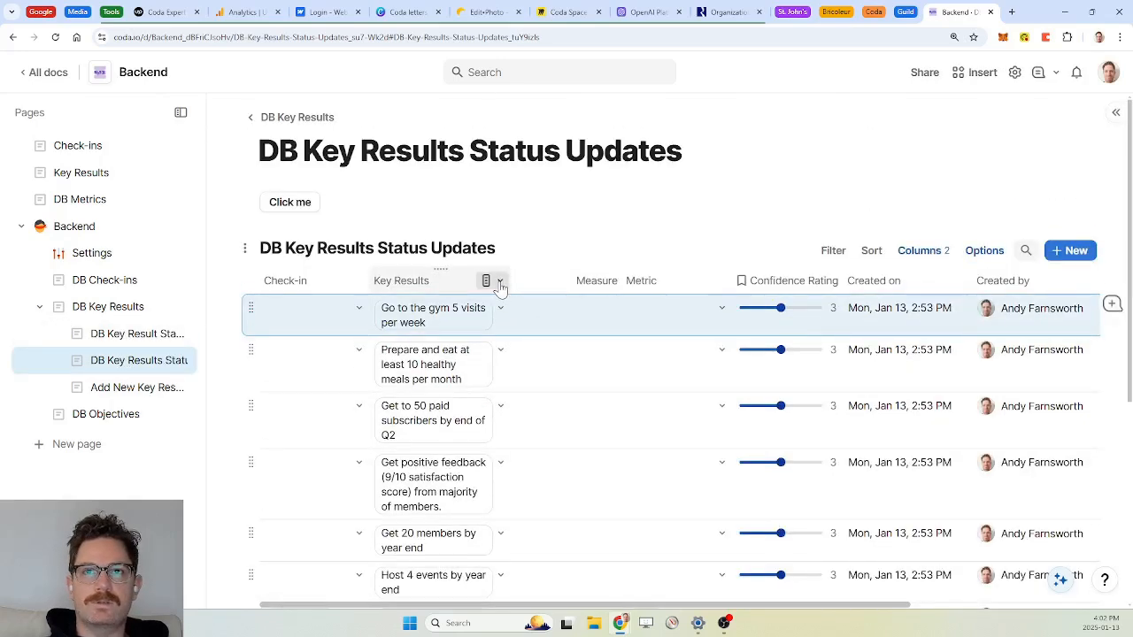
left_click(500, 283)
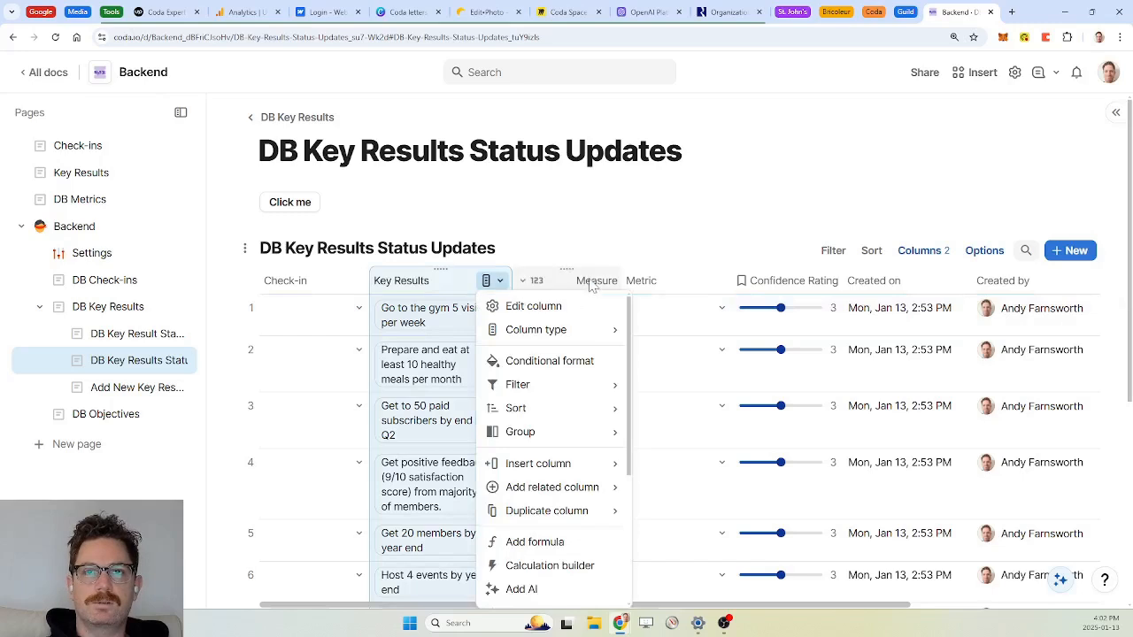
left_click(646, 283)
scroll(680, 285, "down", 1)
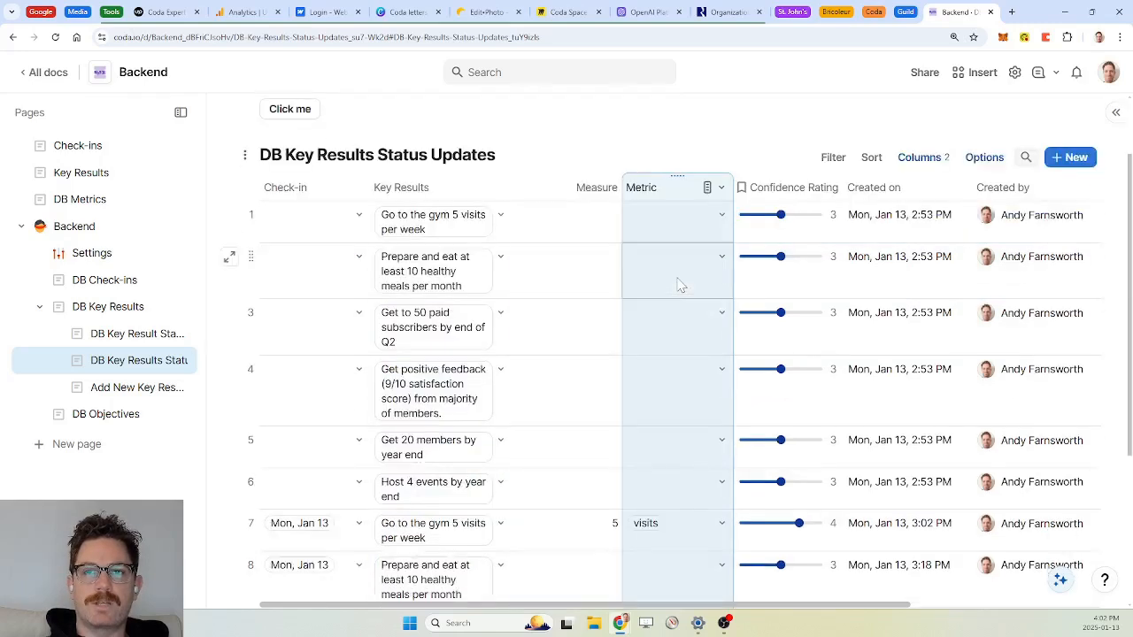
scroll(680, 285, "down", 3)
scroll(679, 285, "up", 3)
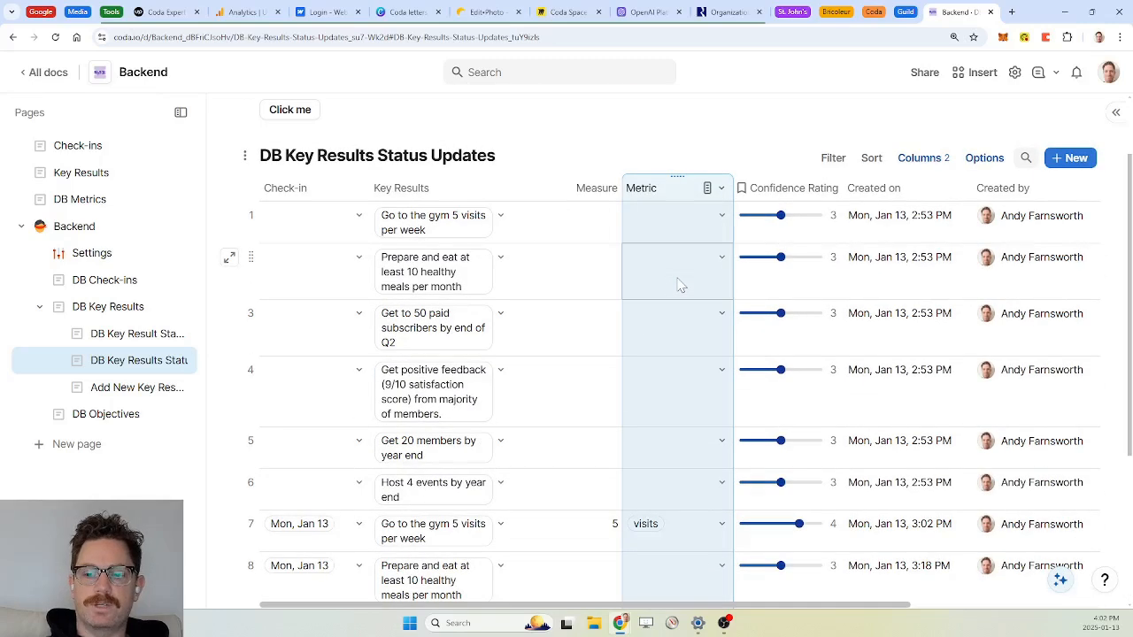
key("Delete")
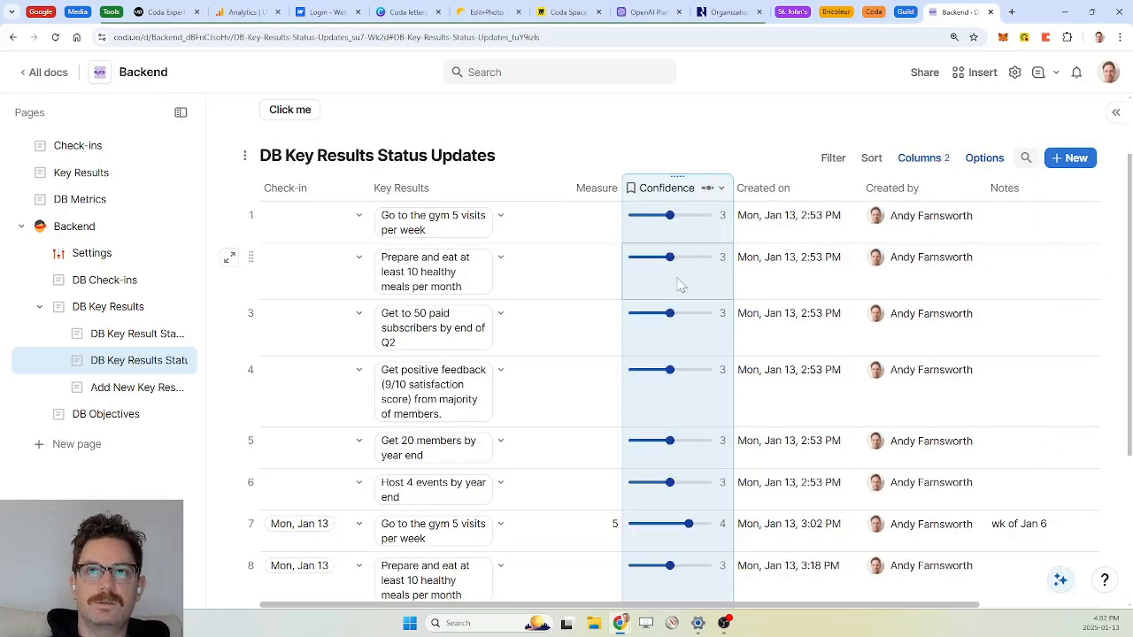
Step: Add Metric as a related column from the Key Results column in the DB Key Results Status Updates table
left_click(500, 194)
left_click(499, 192)
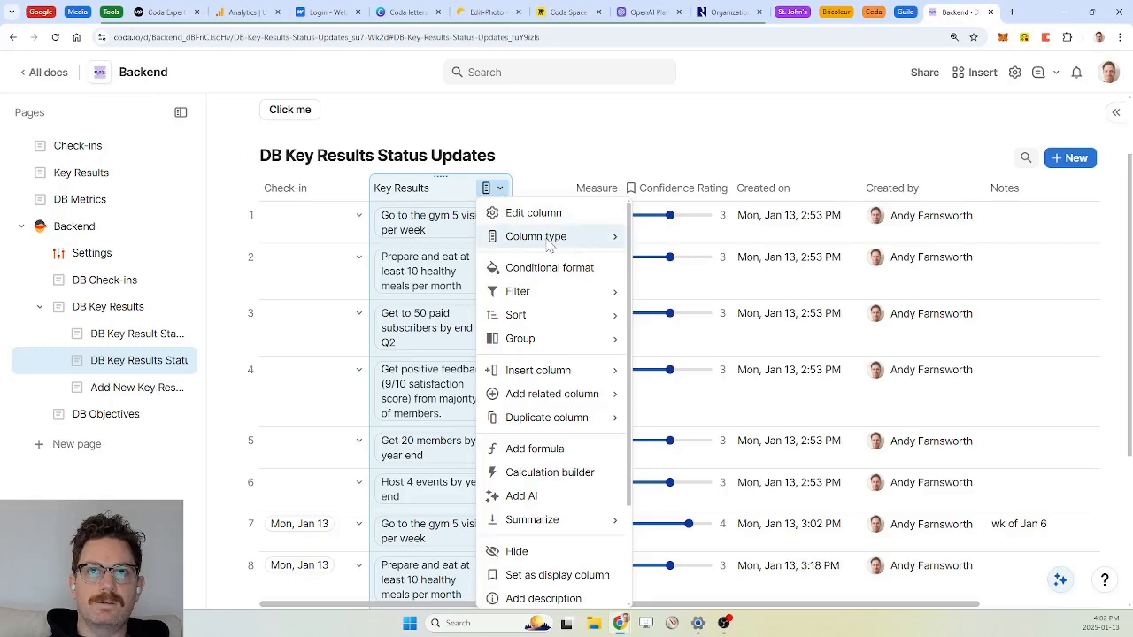
mouse_move(586, 393)
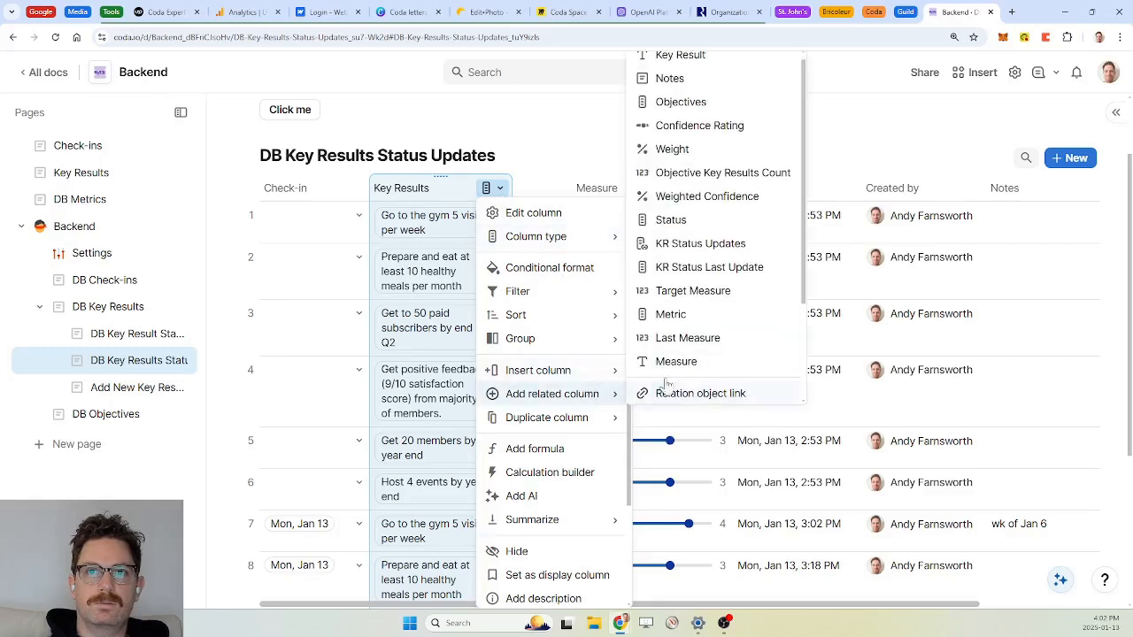
left_click(688, 320)
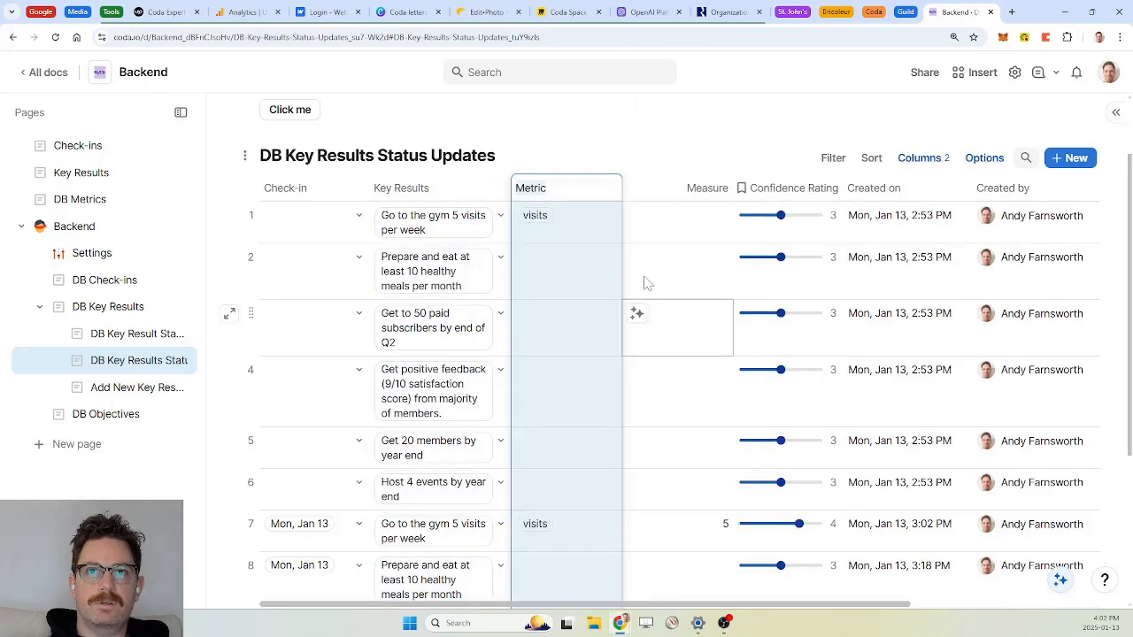
Step: Add Target Measure as a related column from Key Results and arrange the columns in the order Target Measure, Metric, Measure
left_click(580, 206)
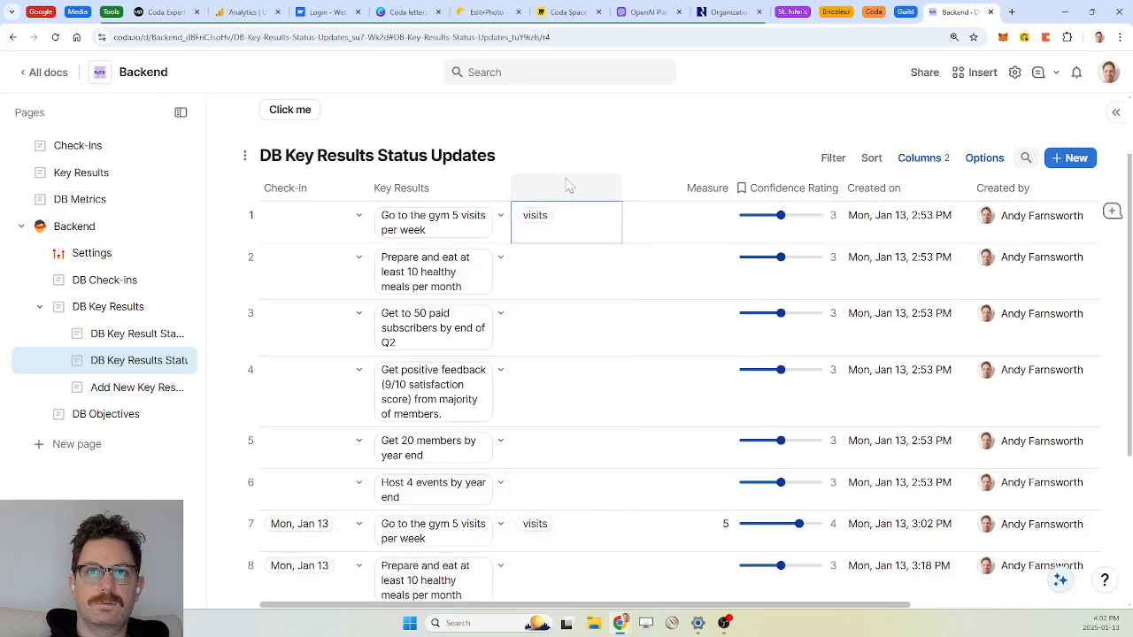
left_click_drag(664, 179, 726, 181)
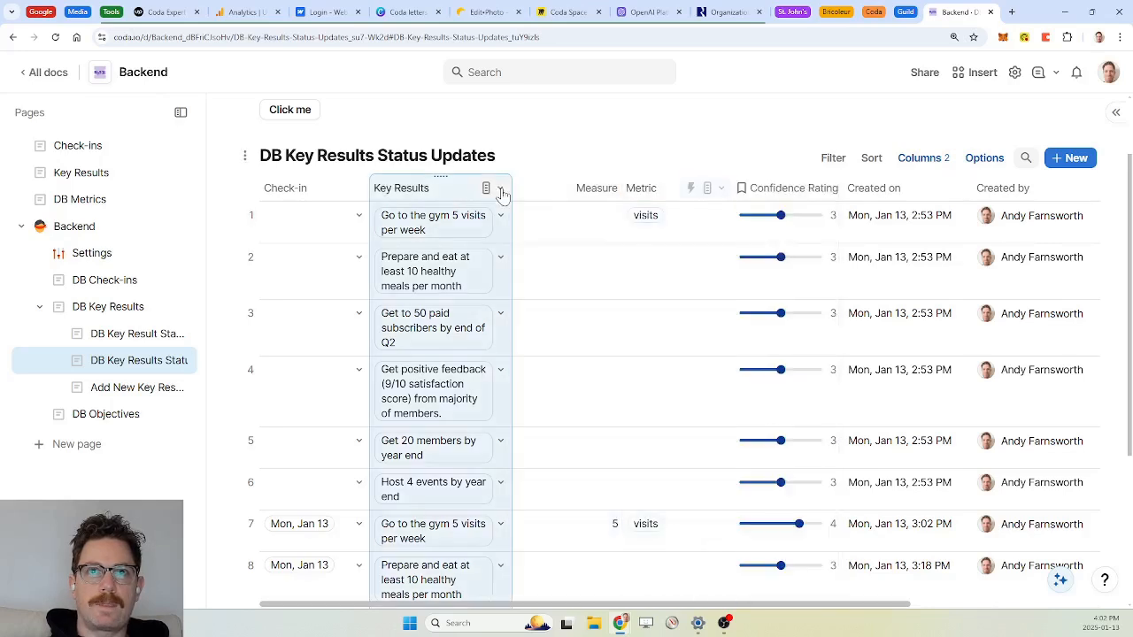
left_click(501, 188)
mouse_move(554, 394)
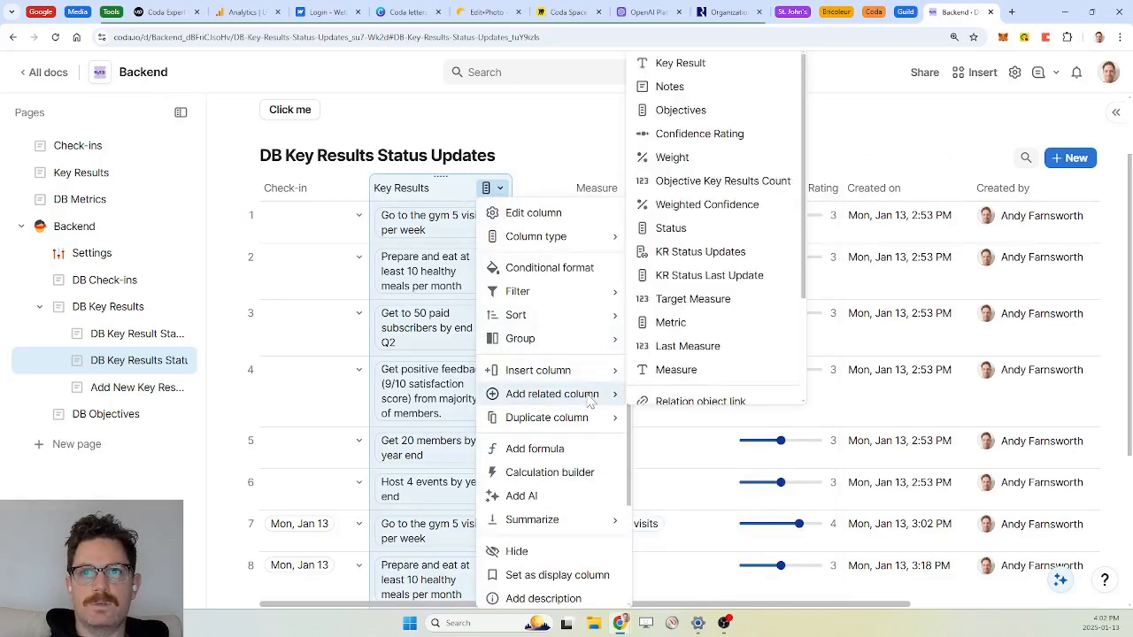
left_click(693, 299)
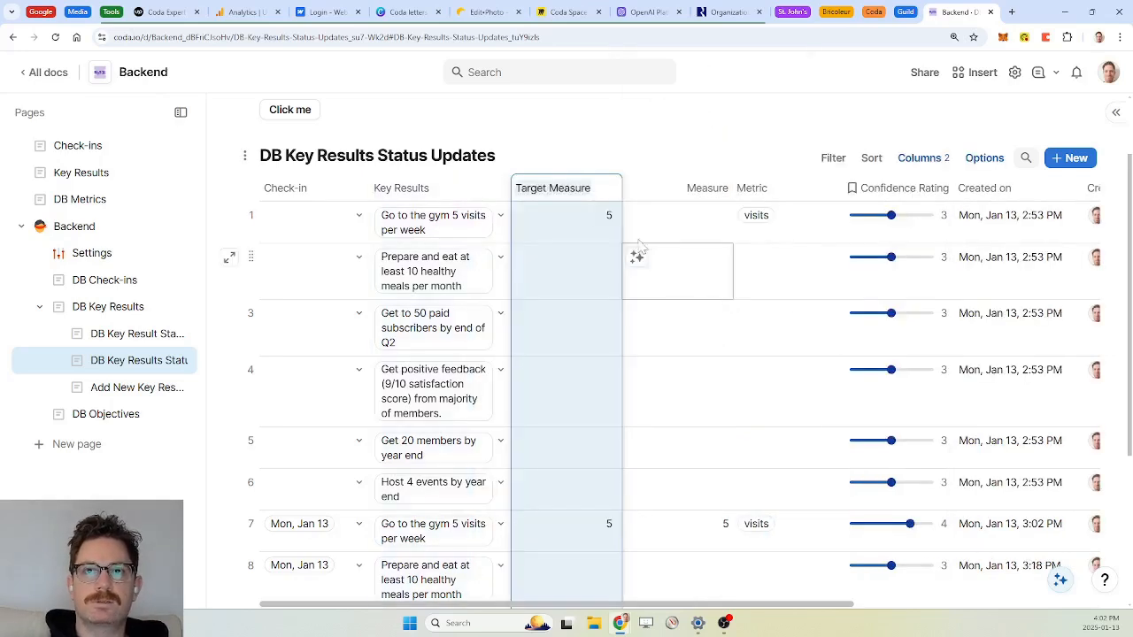
left_click_drag(784, 175, 645, 181)
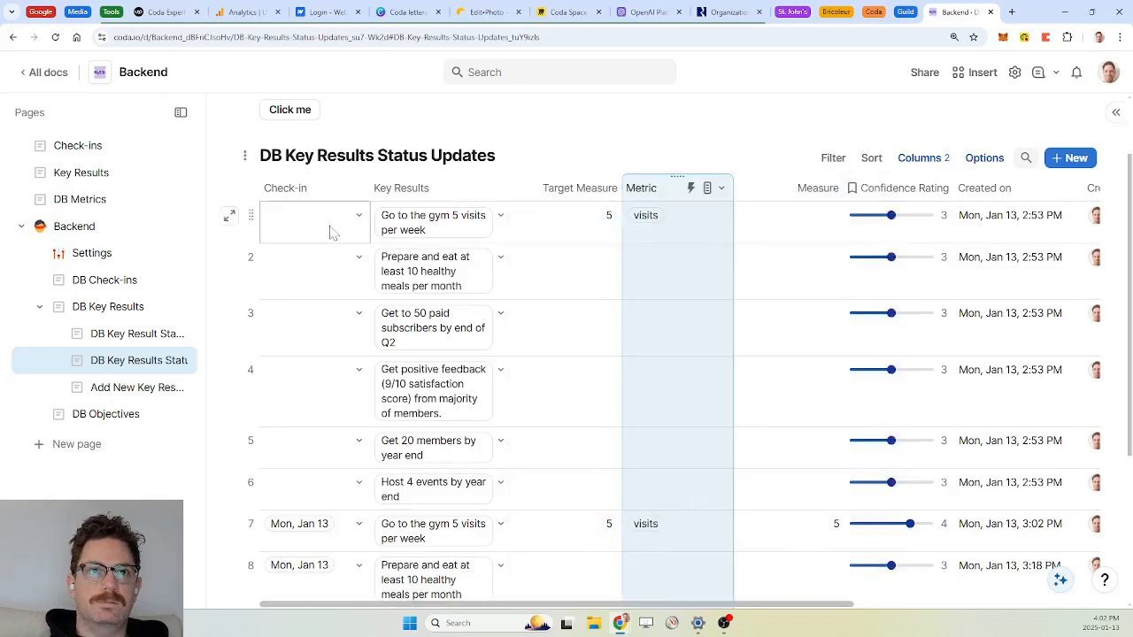
Step: Edit the row layout of the first status update to show Target Measure and Metric while keeping Check-in hidden
left_click(230, 219)
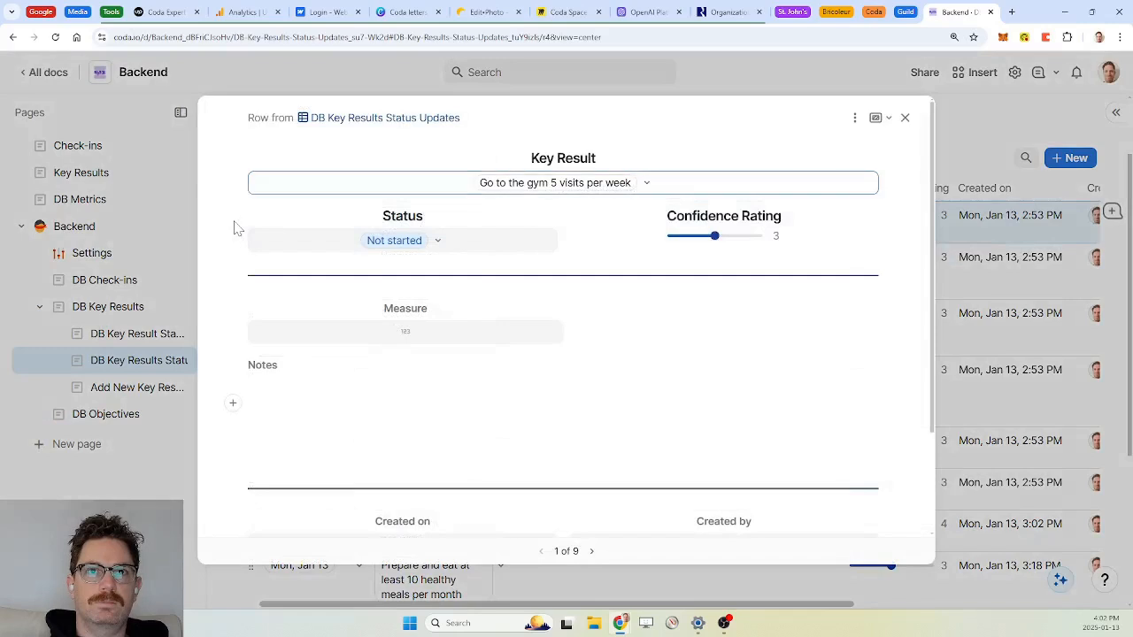
left_click(854, 118)
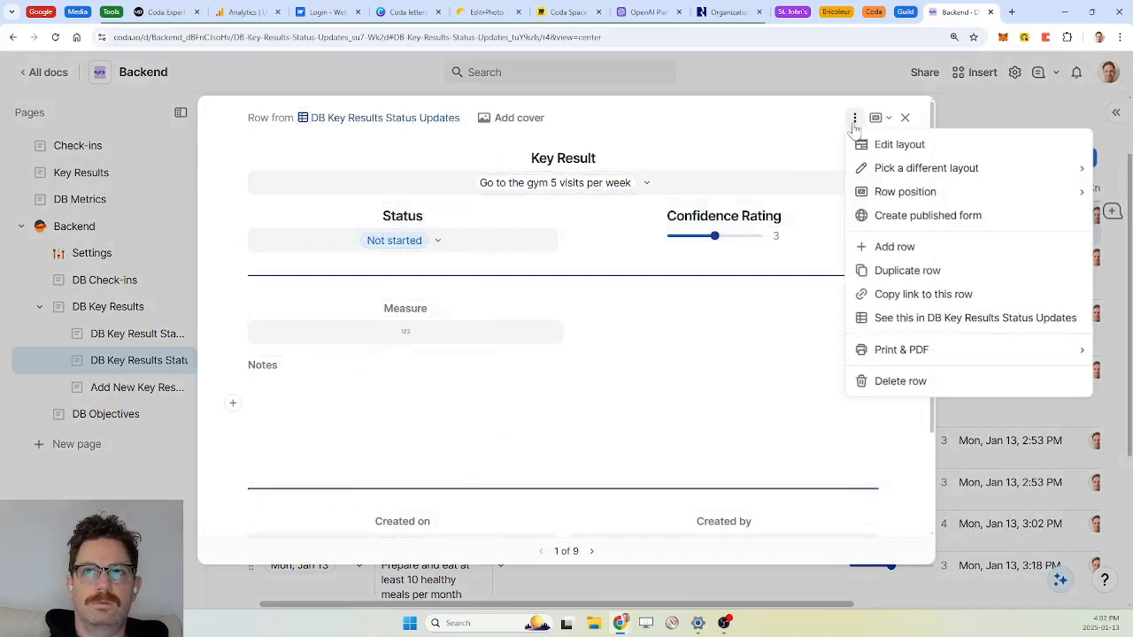
left_click(896, 144)
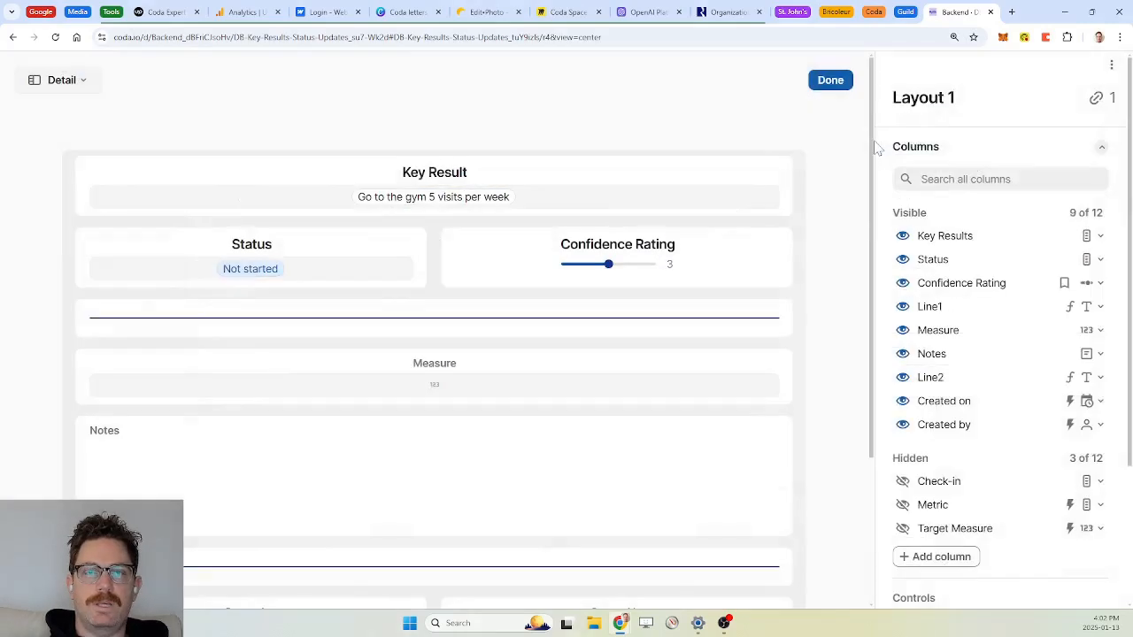
left_click(902, 528)
left_click(902, 504)
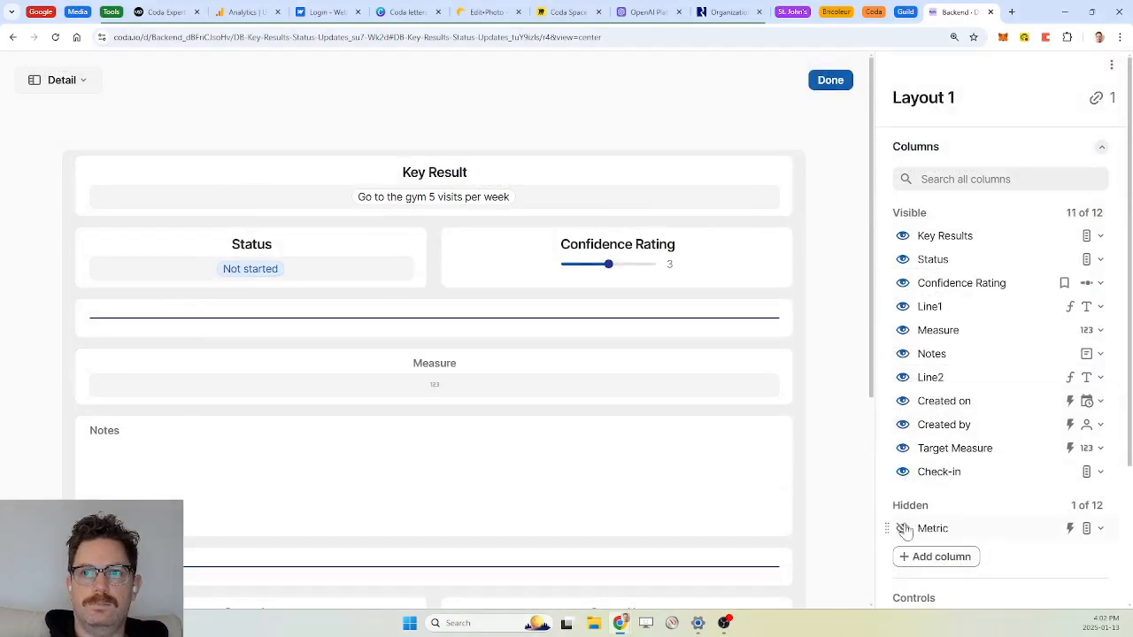
left_click(901, 528)
left_click(902, 473)
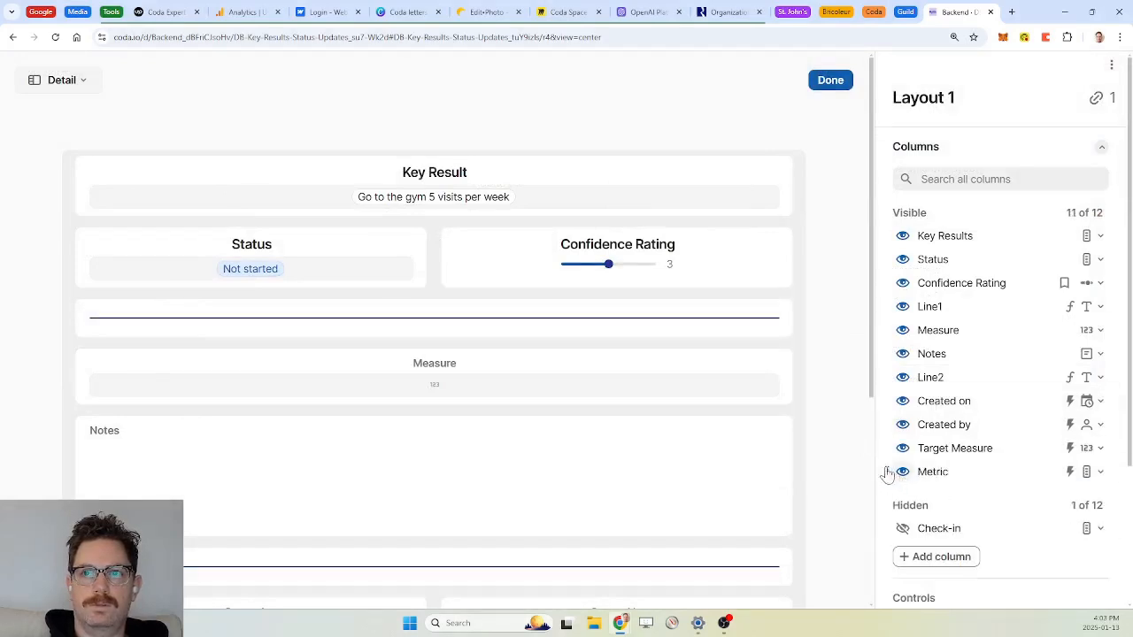
Step: Arrange Target Measure, Metric and Measure side by side in one row above Notes in the layout
scroll(683, 466, "down", 2)
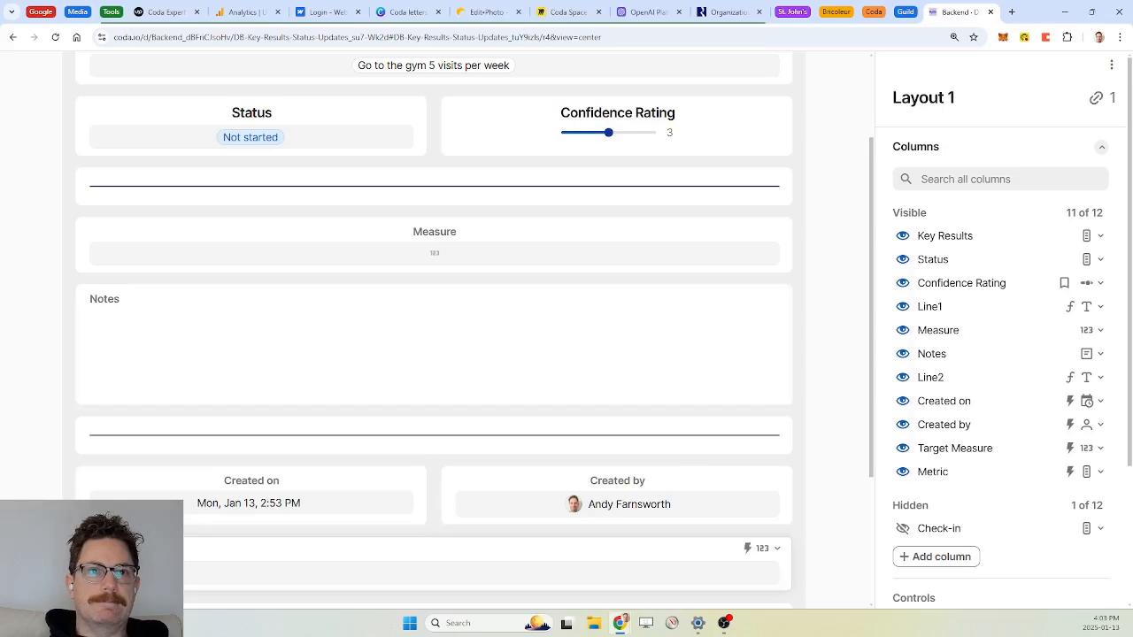
left_click_drag(137, 281, 121, 252)
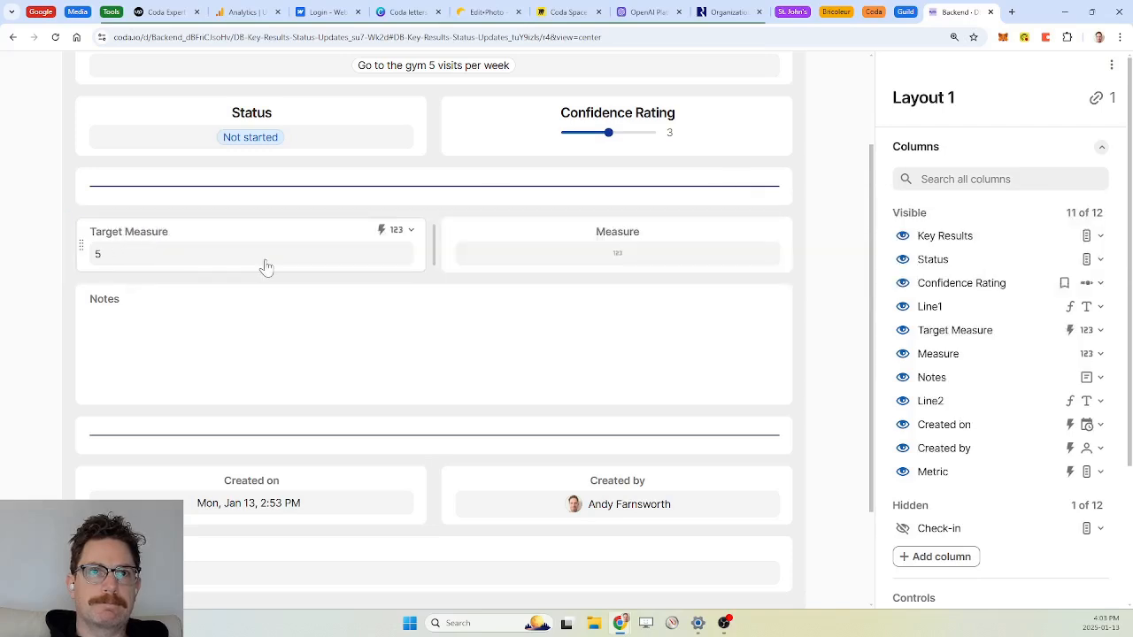
scroll(262, 263, "down", 3)
left_click_drag(94, 436, 234, 206)
Step: Center-align the Target Measure and Metric fields, finish the layout, and close the row after checking it
left_click(232, 207)
scroll(1026, 362, "down", 3)
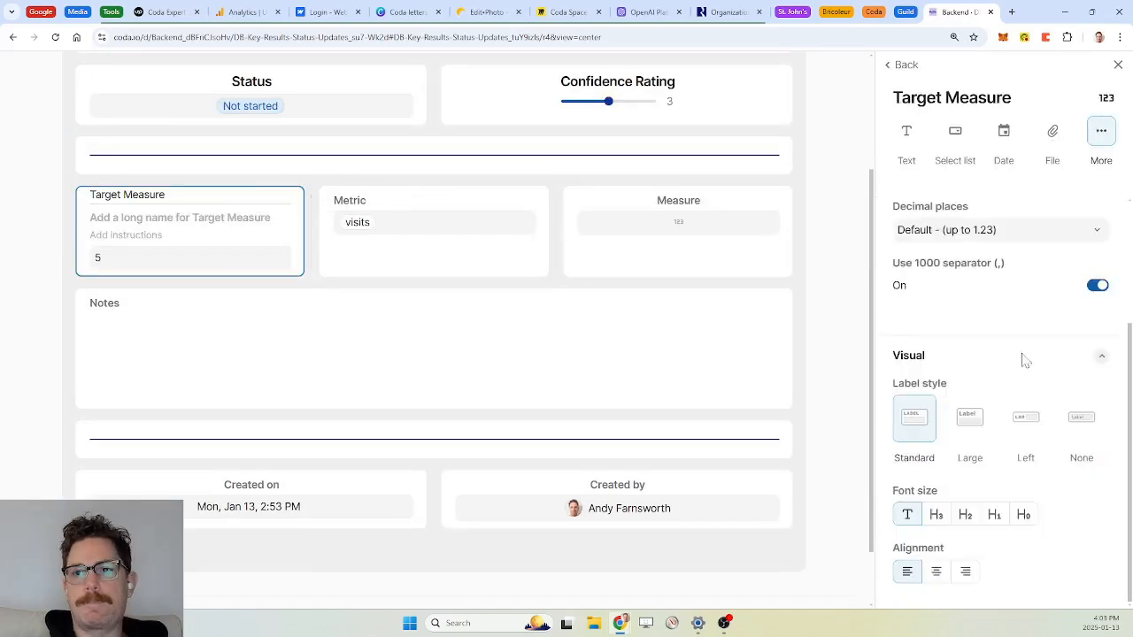
left_click(443, 204)
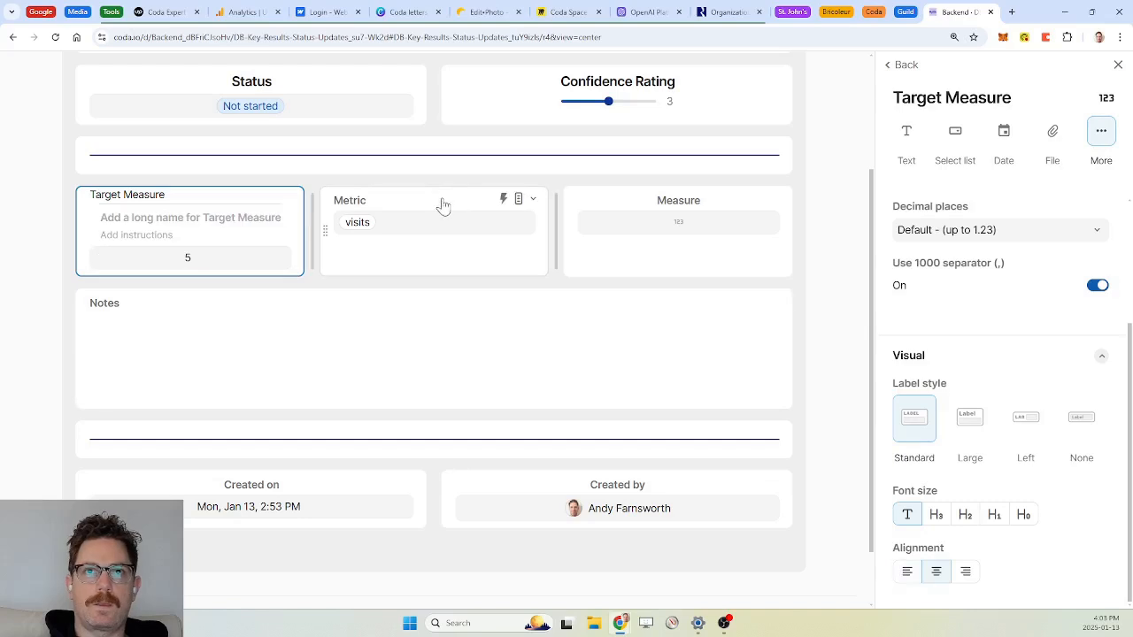
left_click(936, 571)
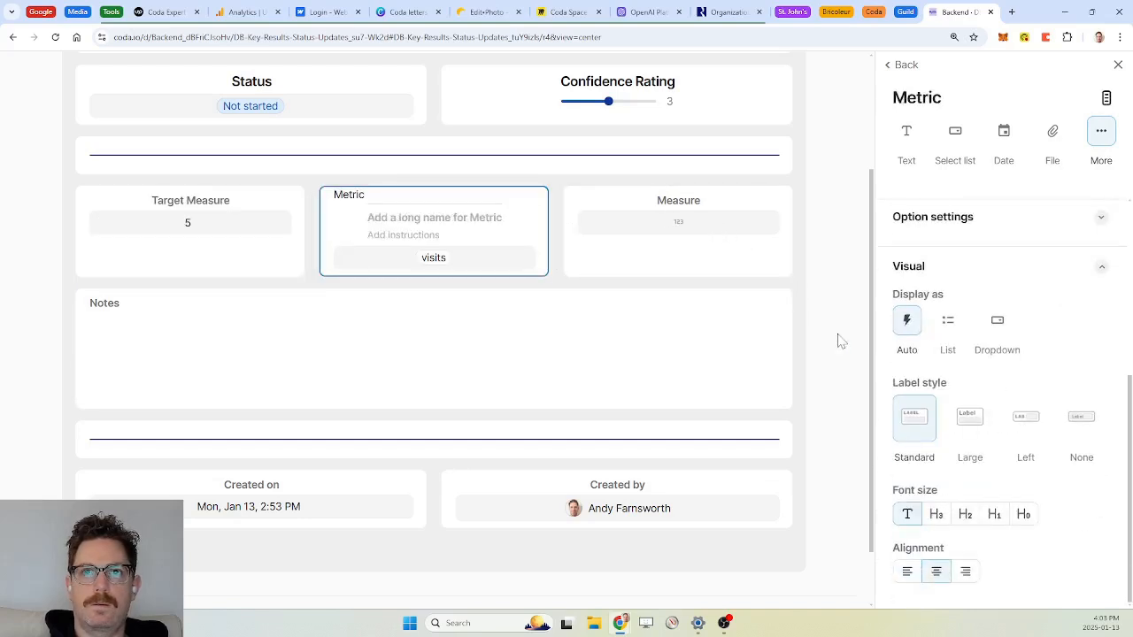
scroll(842, 336, "up", 3)
left_click(832, 79)
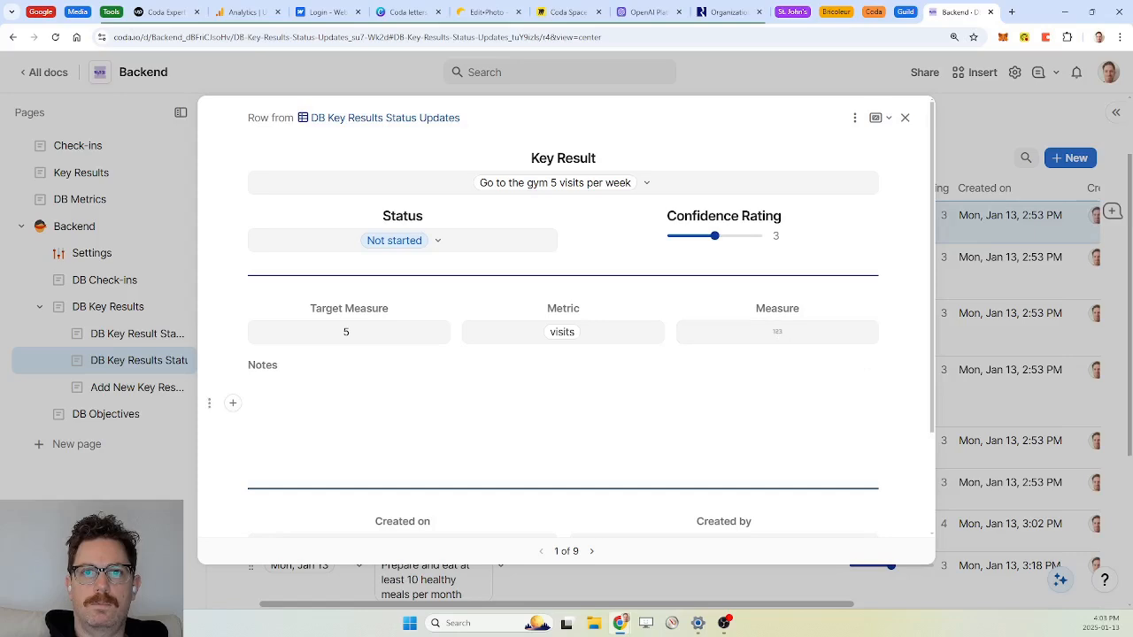
scroll(566, 354, "down", 3)
scroll(873, 169, "up", 3)
left_click(904, 118)
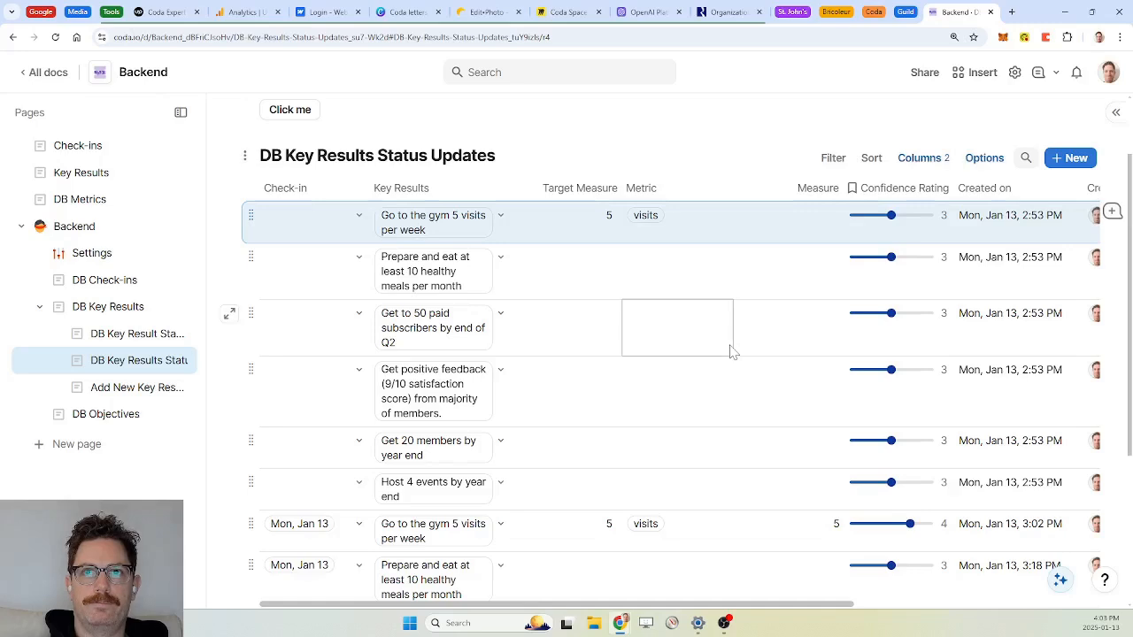
Step: Delete the "Click me" button above the DB Key Results Status Updates table
scroll(729, 293, "down", 3)
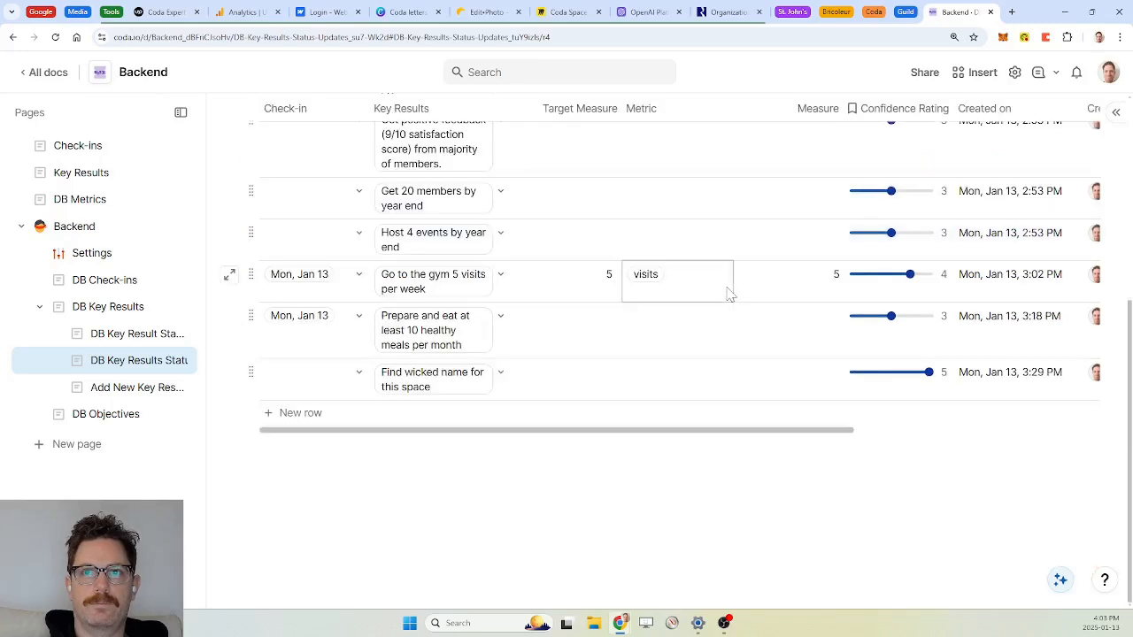
scroll(729, 293, "up", 5)
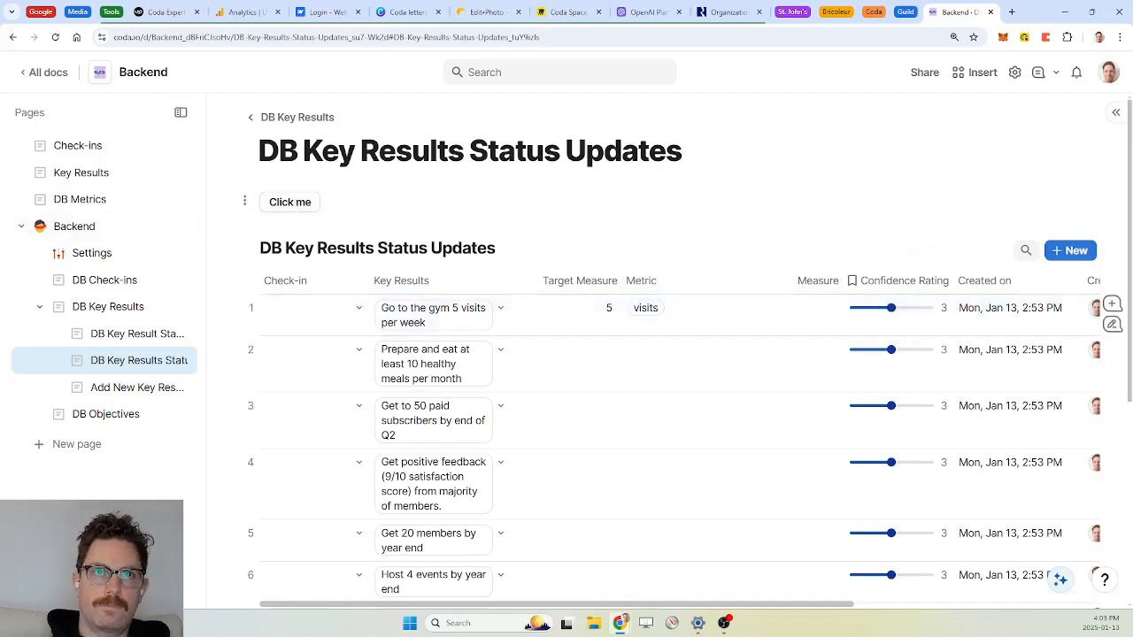
left_click(984, 251)
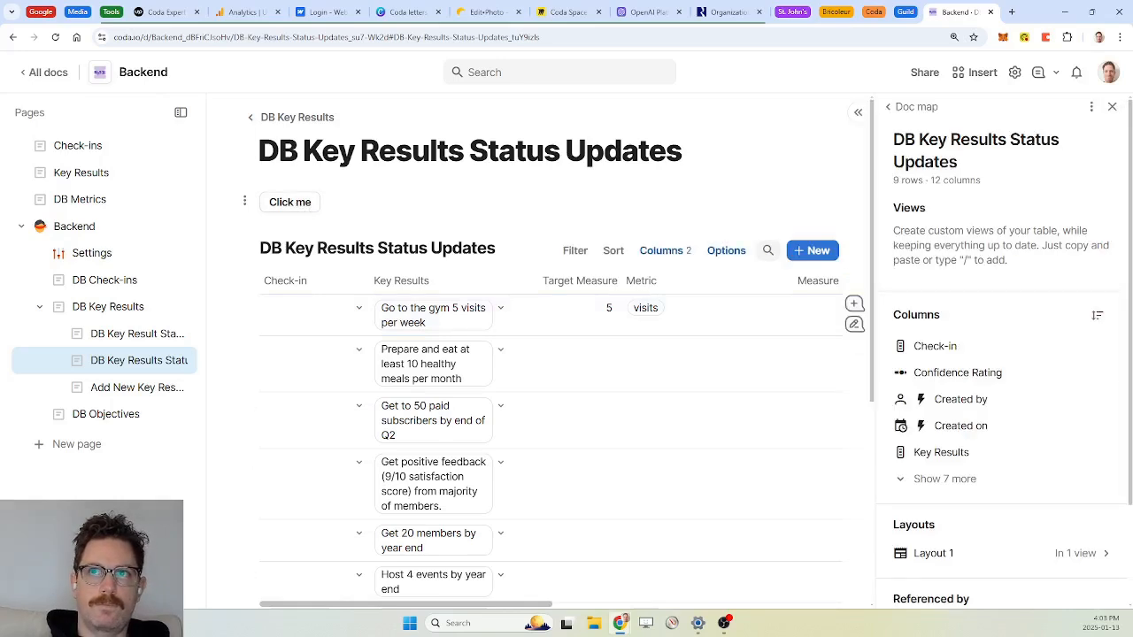
left_click(322, 202)
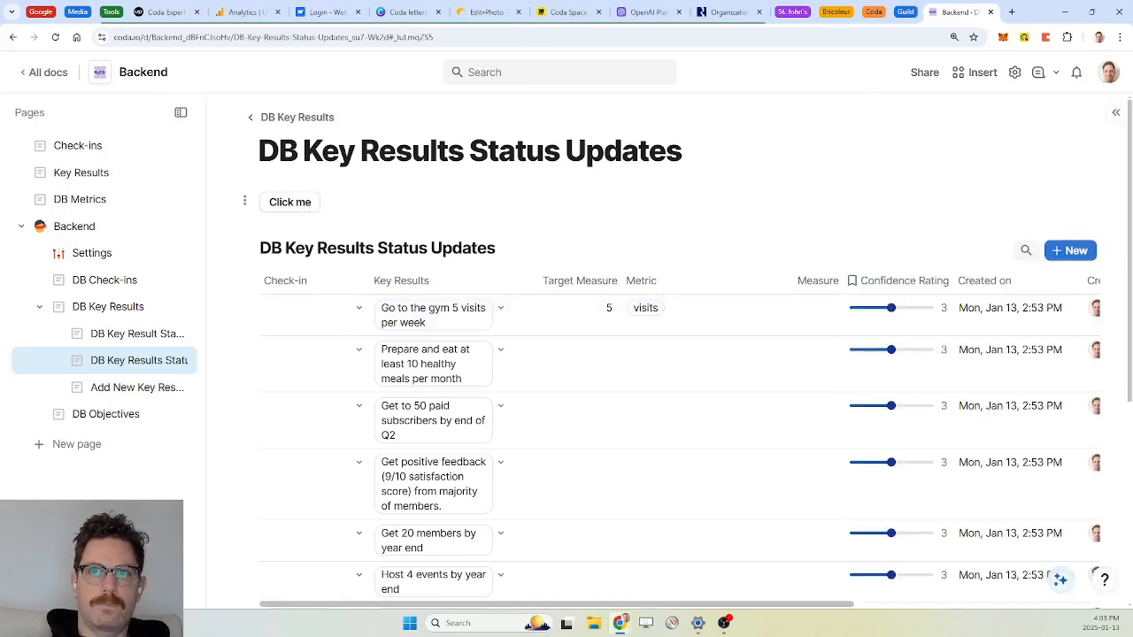
key("BackSpace")
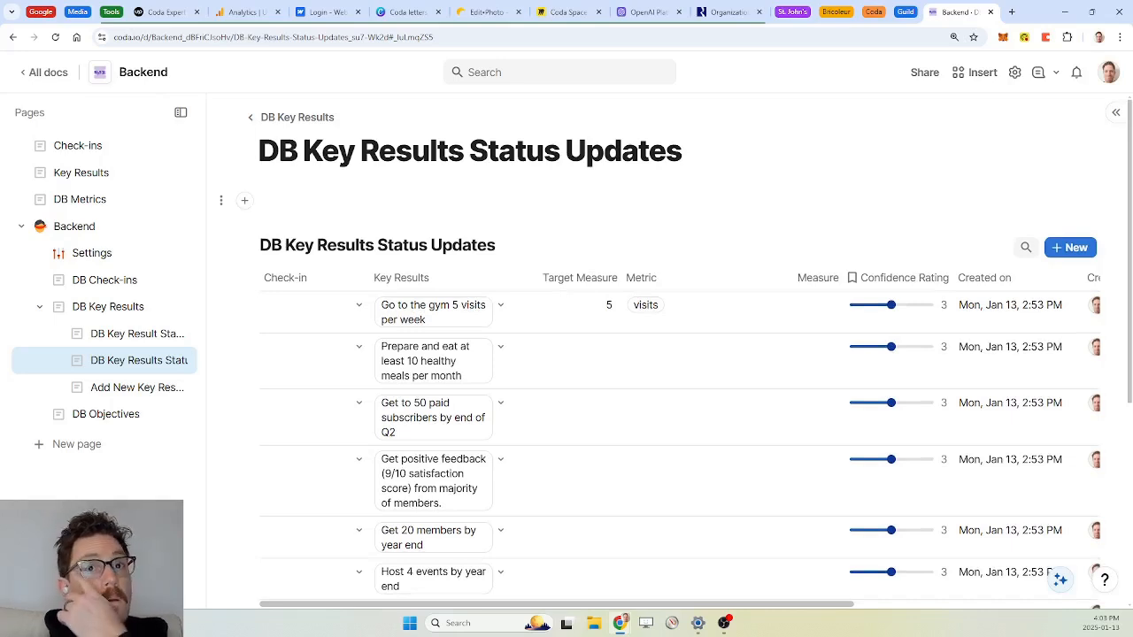
Step: Look over the rows of the status updates table and open the Mon, Jan 13 check-in from the Check-ins page
scroll(464, 210, "down", 4)
scroll(464, 211, "up", 2)
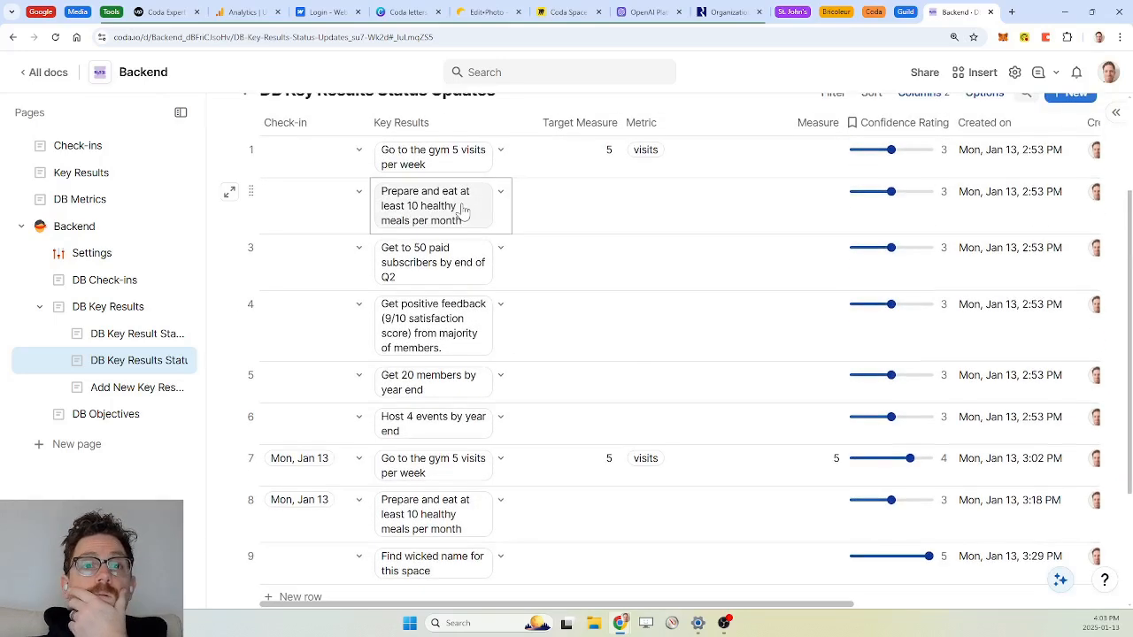
scroll(464, 211, "down", 1)
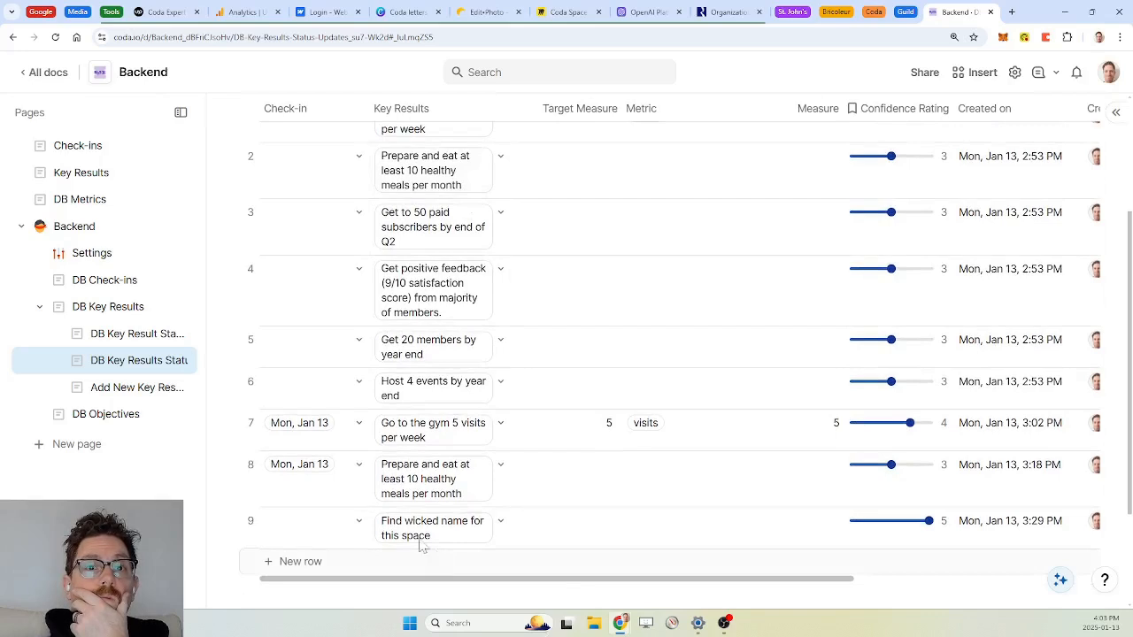
scroll(518, 534, "up", 5)
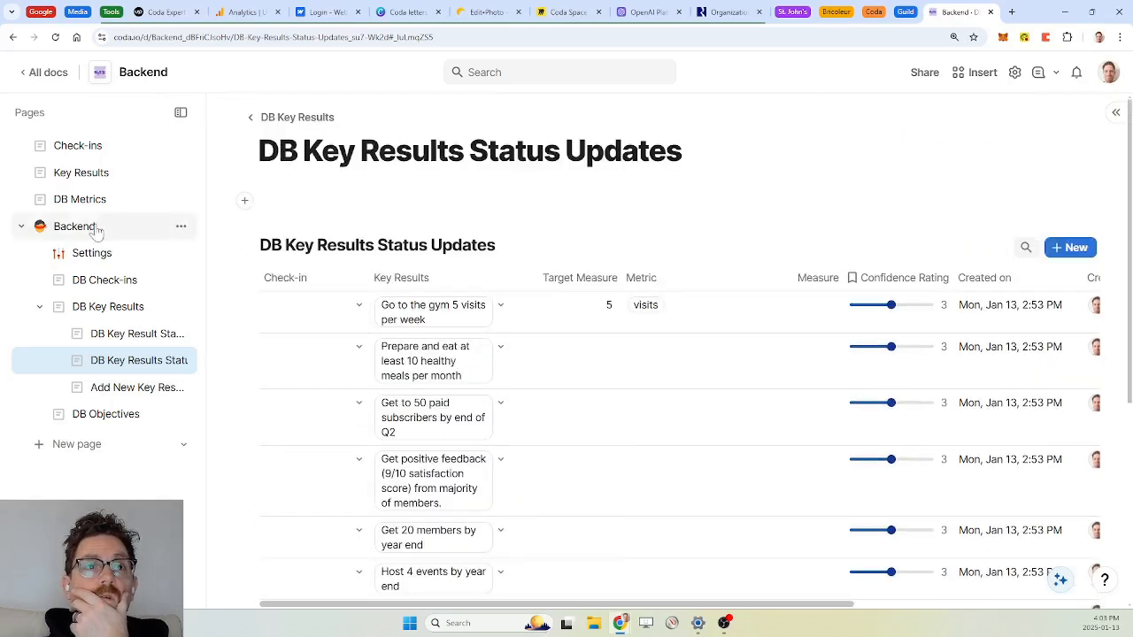
left_click(108, 284)
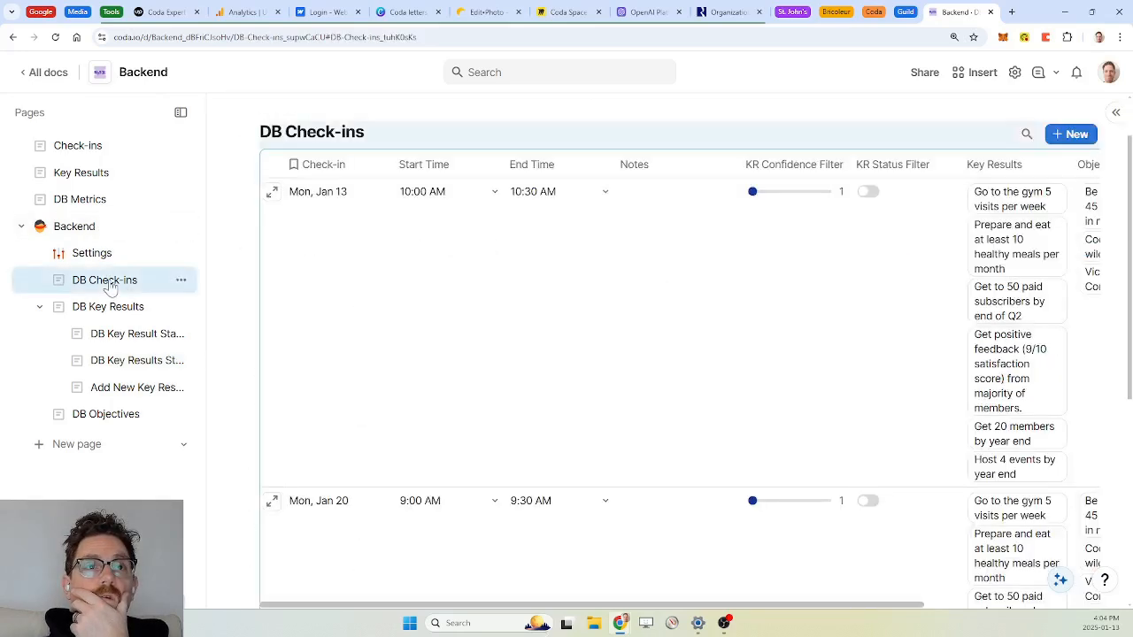
left_click(78, 146)
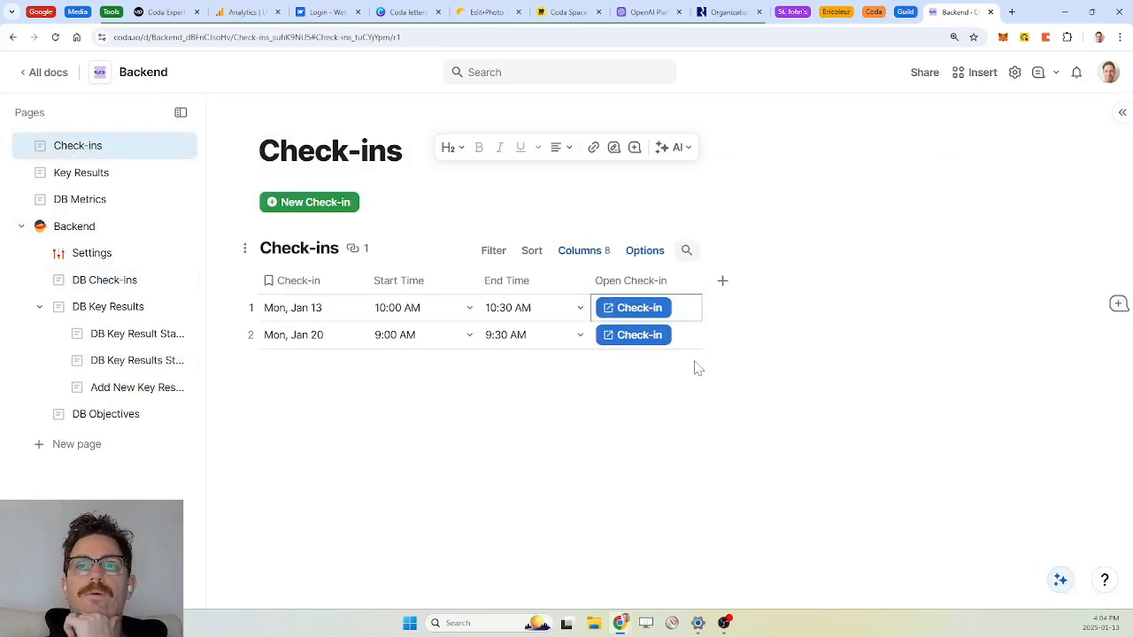
left_click(634, 309)
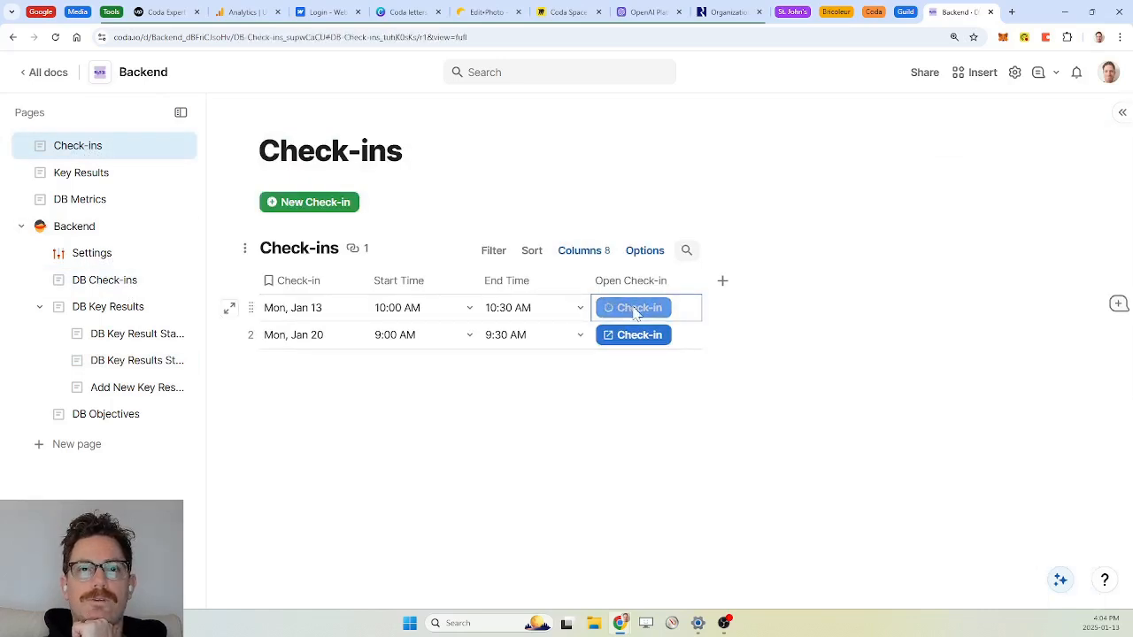
Step: Examine the OKR Checks section of the Mon, Jan 13 check-in, including each key result's Confidence Rating, Measure and Check-in button
scroll(708, 407, "down", 3)
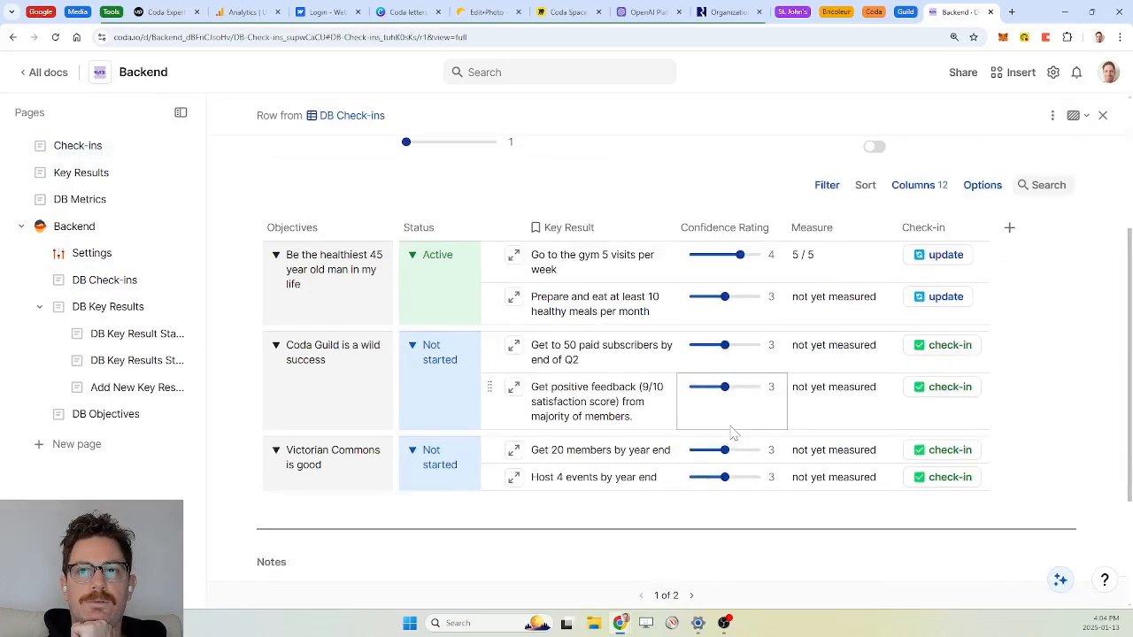
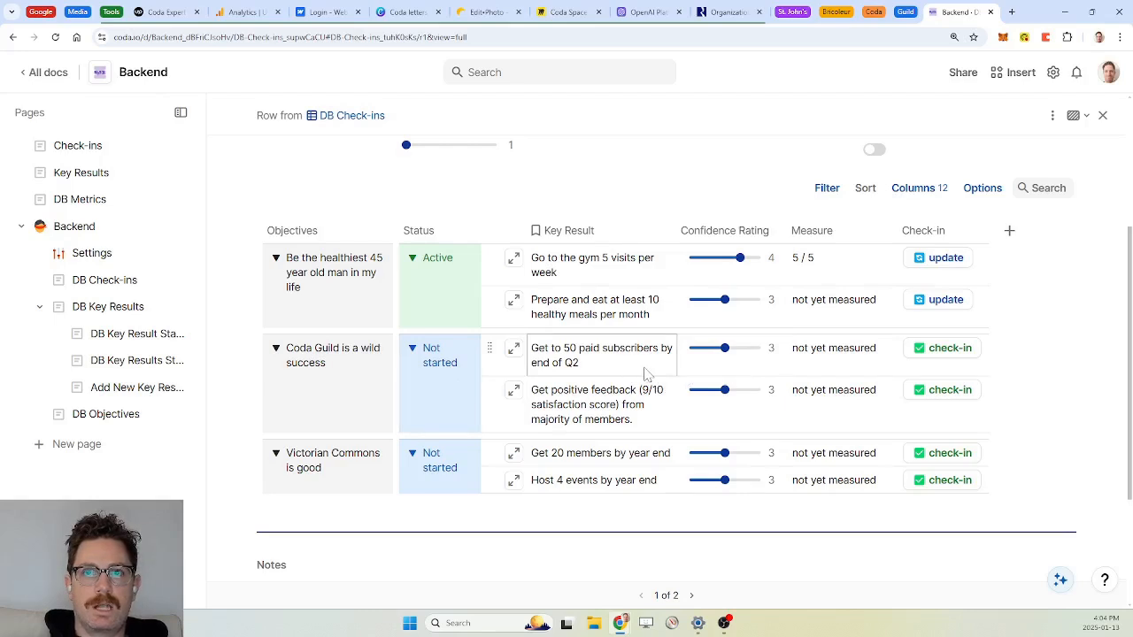
scroll(647, 374, "down", 1)
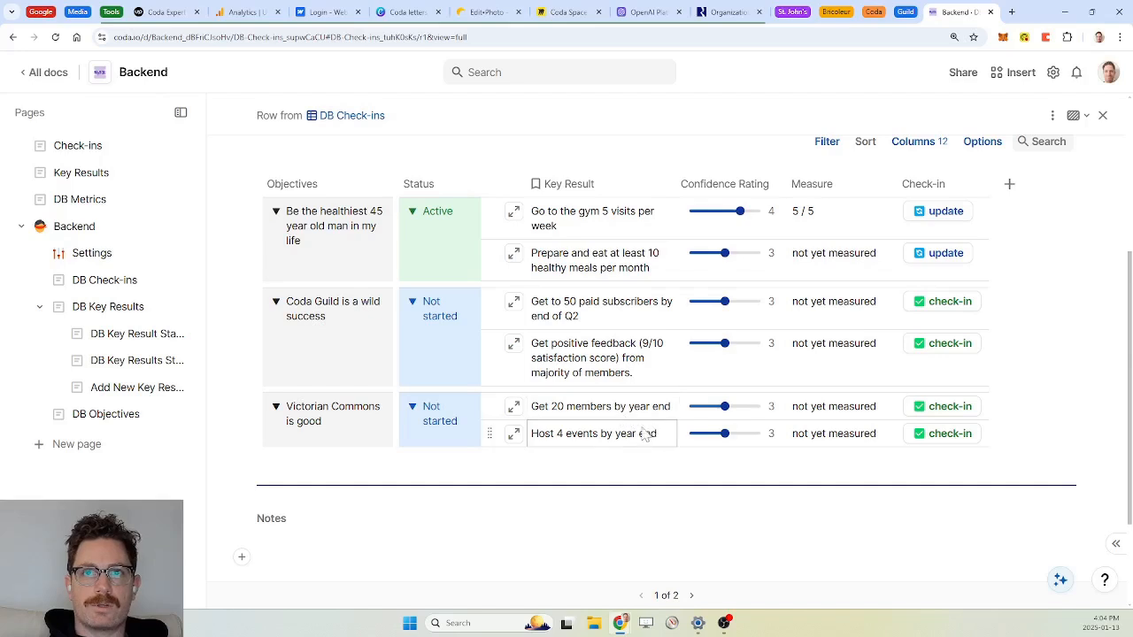
scroll(650, 388, "up", 1)
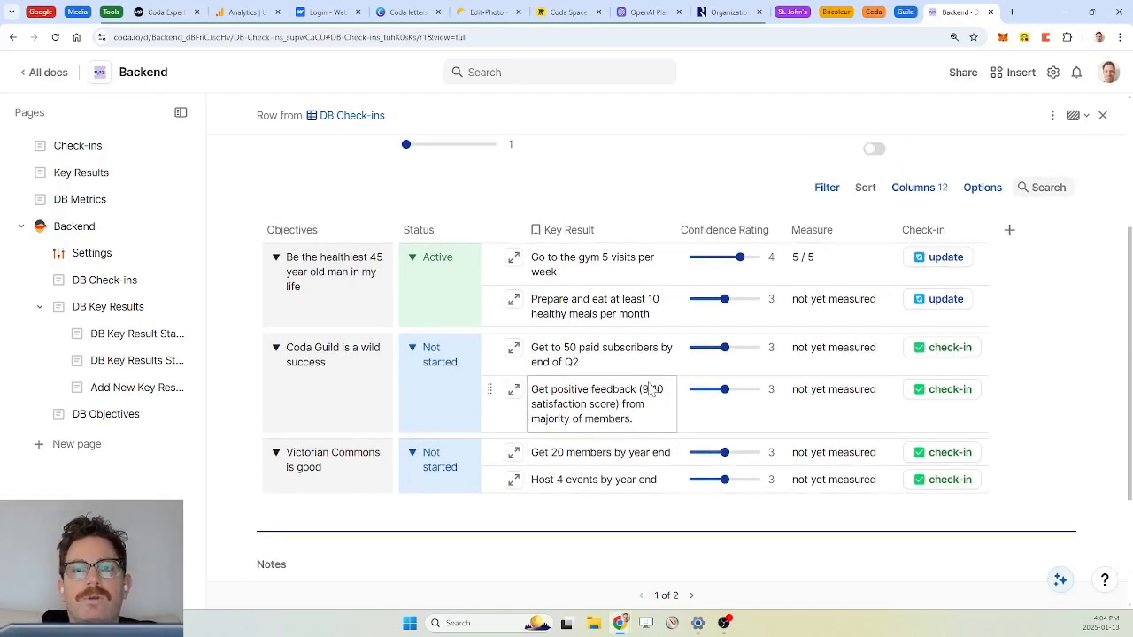
scroll(649, 389, "down", 4)
scroll(649, 389, "up", 7)
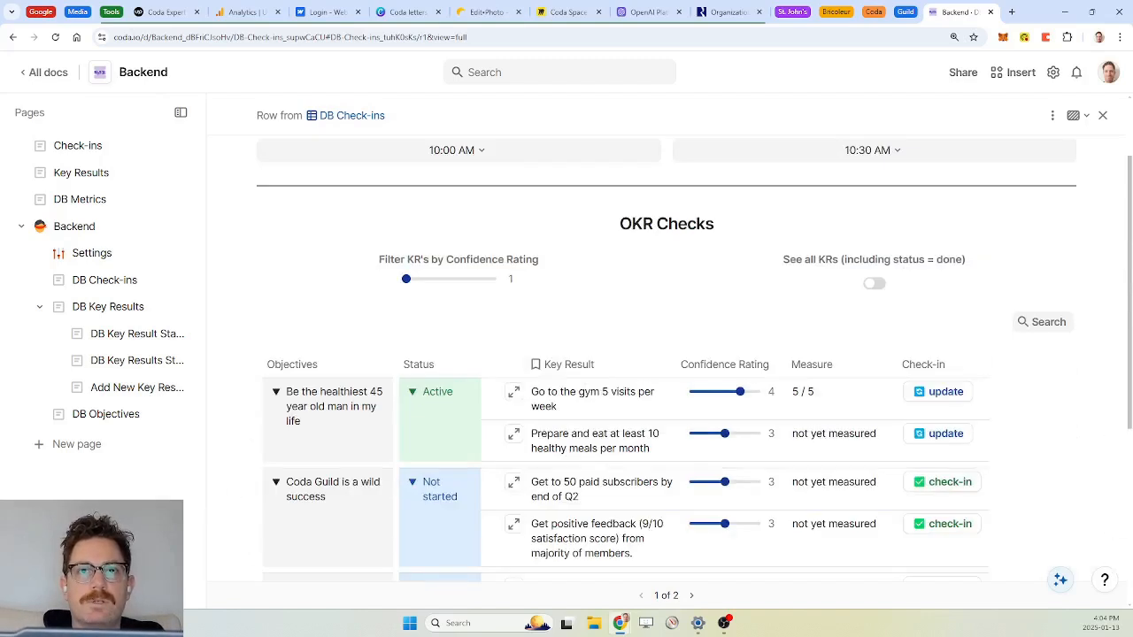
scroll(608, 370, "up", 2)
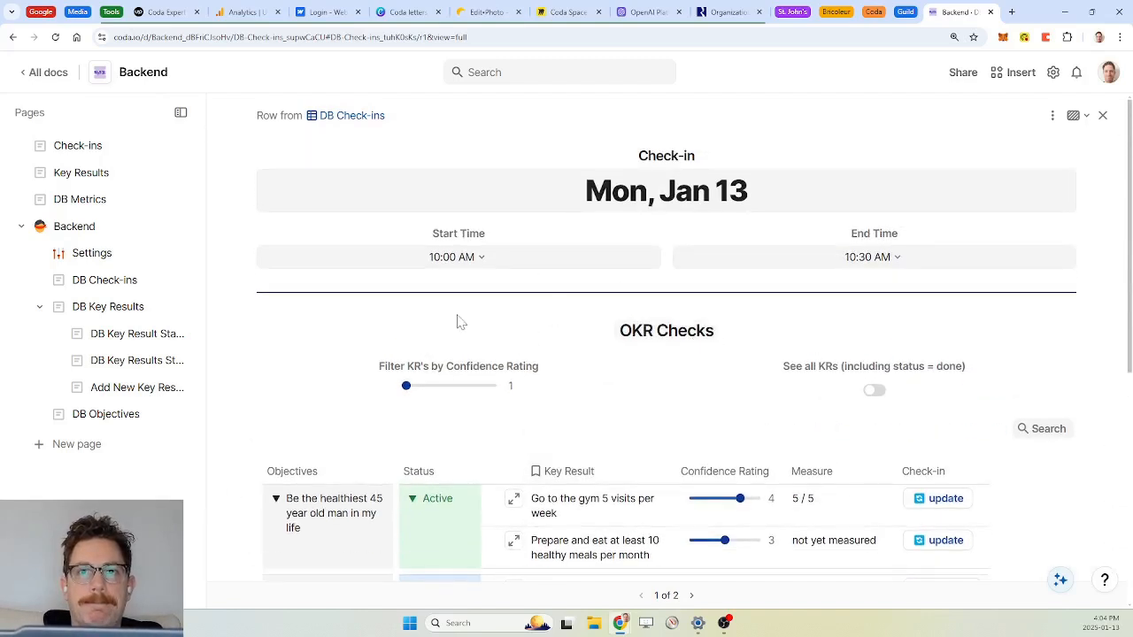
scroll(458, 322, "down", 4)
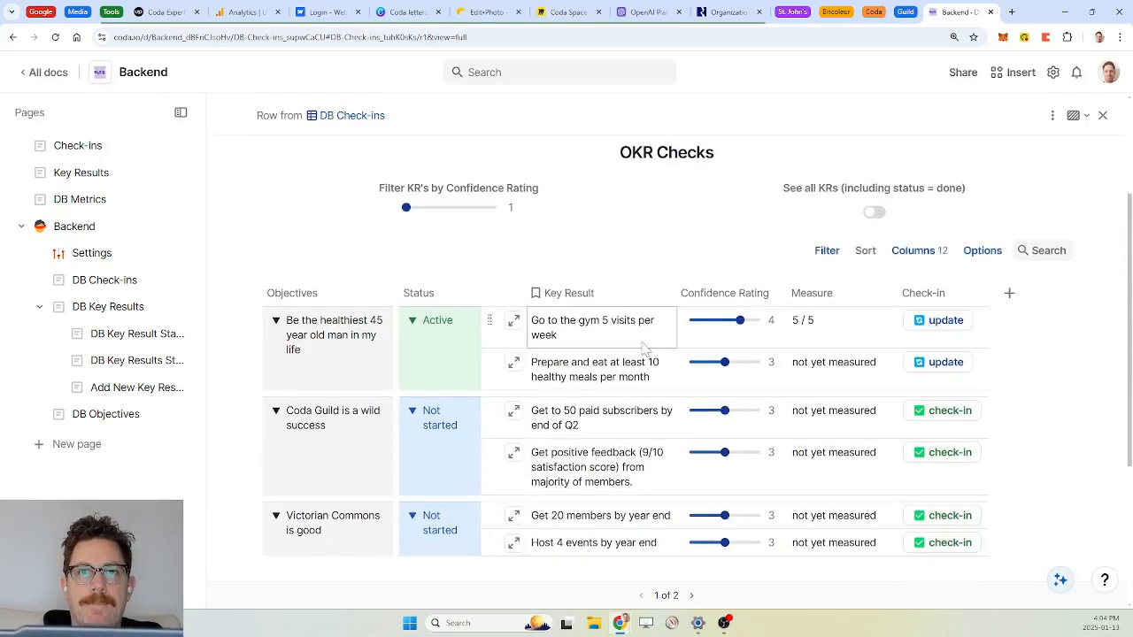
Step: Look over the top of the Mon, Jan 13 check-in and the Confidence Rating and Measure columns on the Key Results page
scroll(645, 348, "up", 4)
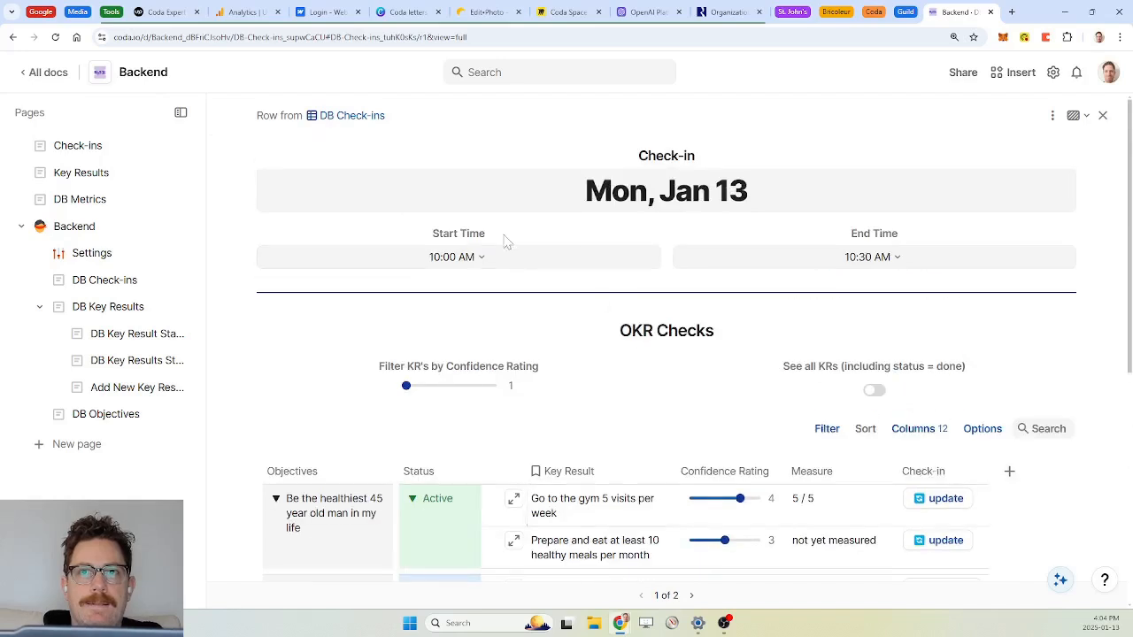
left_click(77, 175)
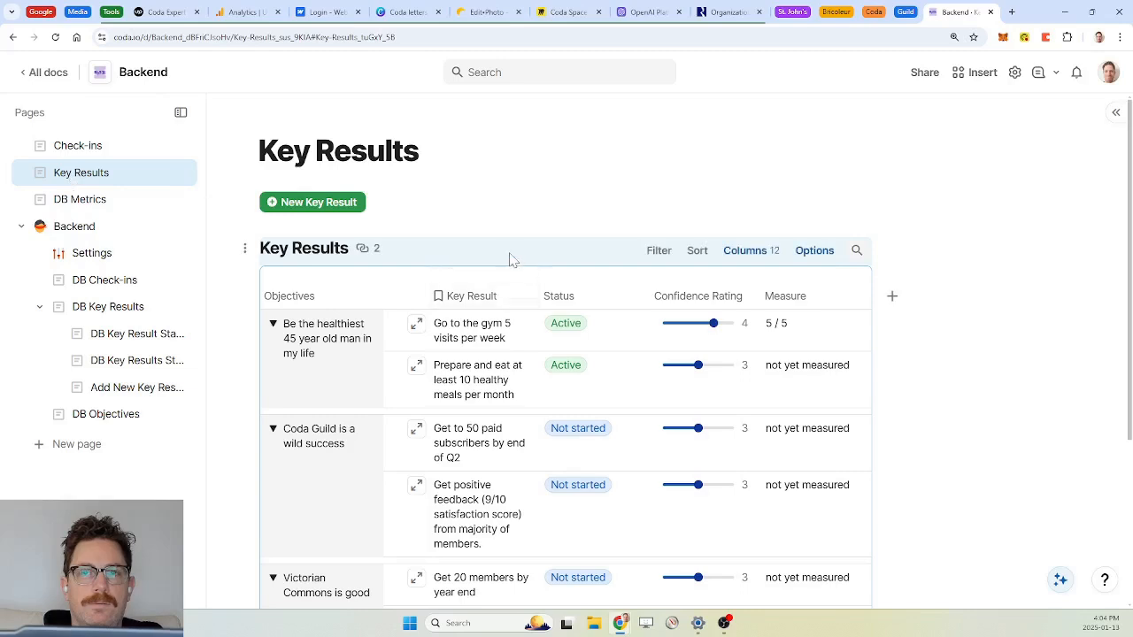
scroll(579, 255, "down", 2)
scroll(581, 257, "up", 2)
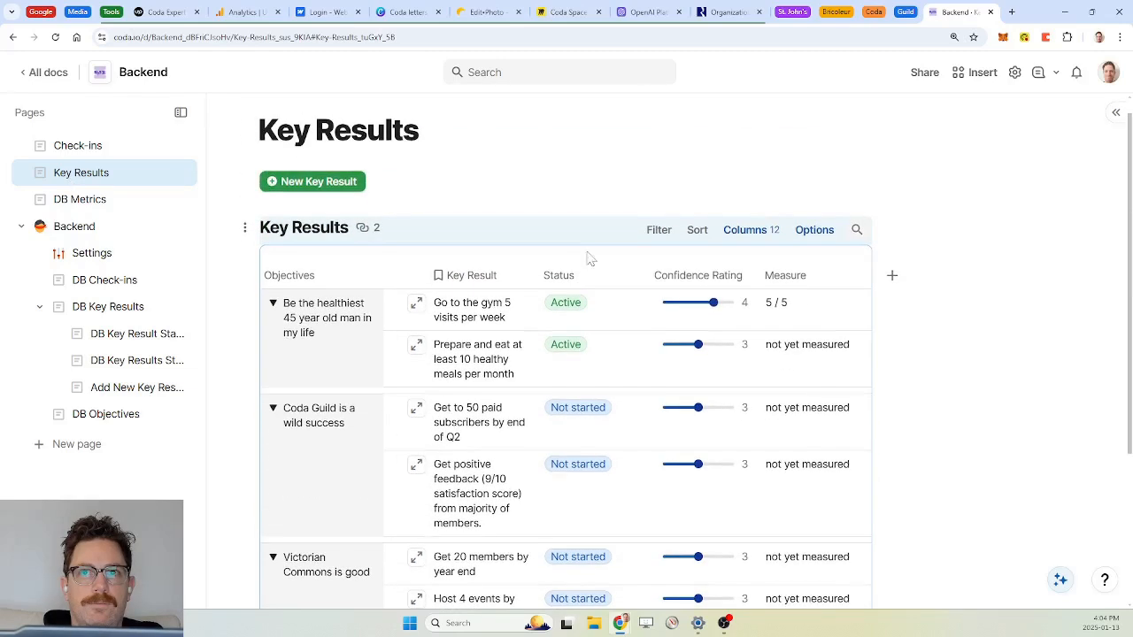
left_click(779, 303)
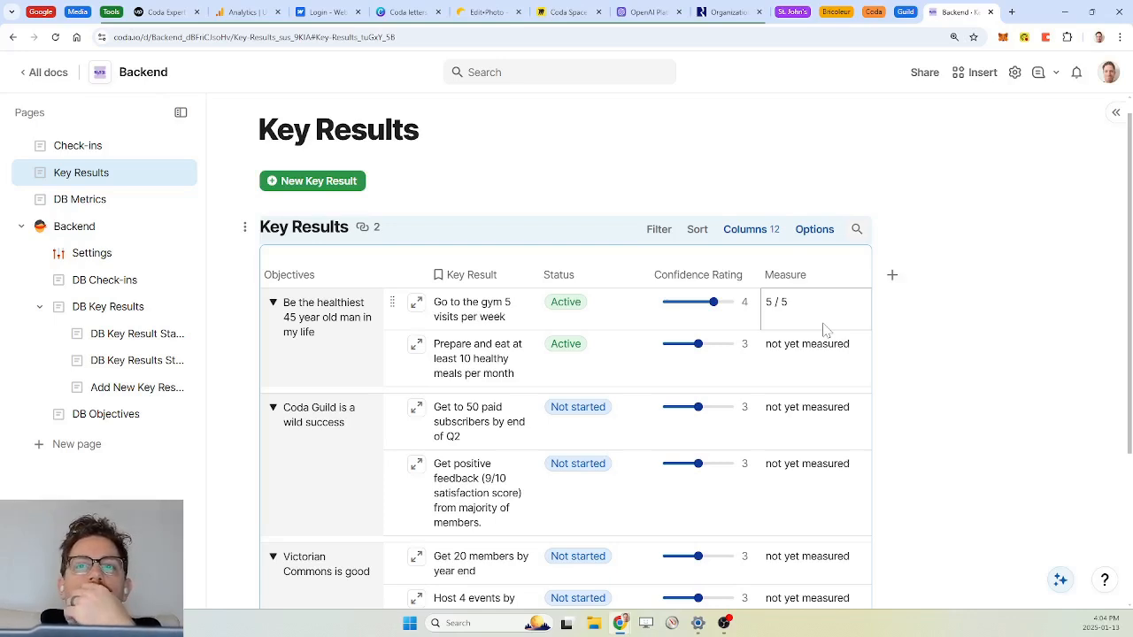
Step: Add the heading "Threshold Confidence Rating" below the Modal Lines section on the Settings page
left_click(88, 254)
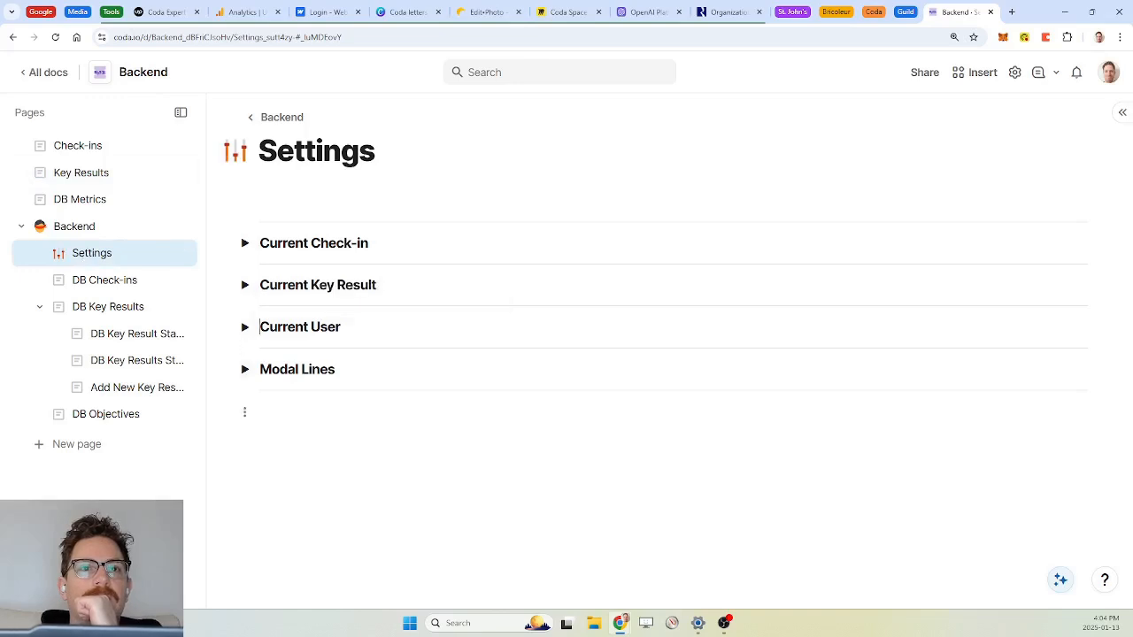
left_click(261, 411)
type("Threshold")
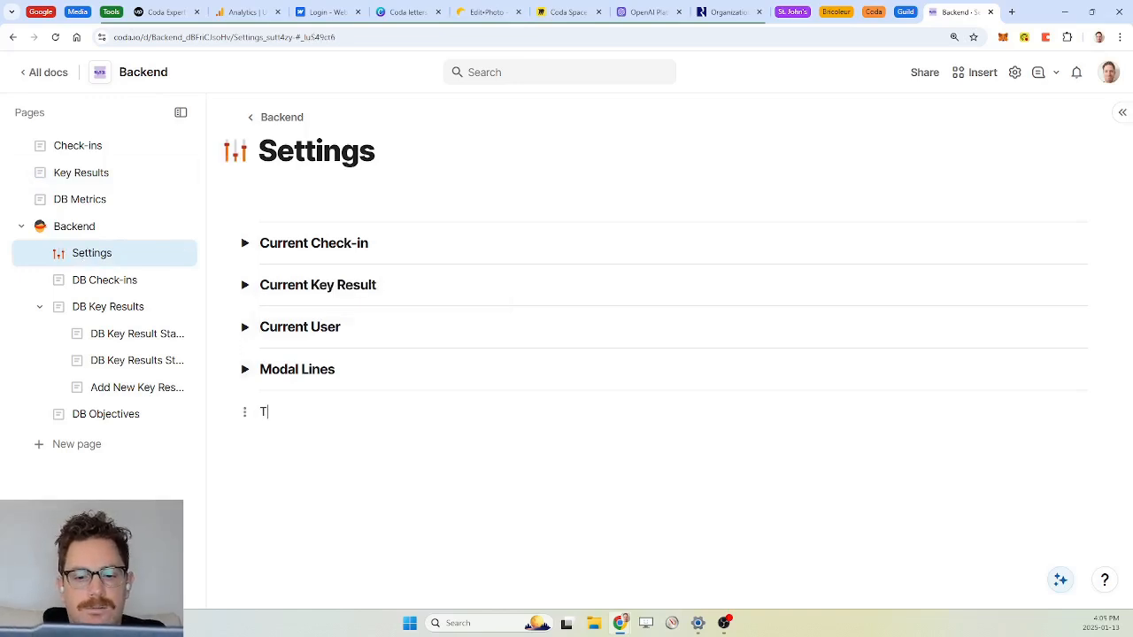
key("BackSpace")
key("BackSpace")
key("BackSpace")
key("BackSpace")
key("BackSpace")
key("BackSpace")
key("BackSpace")
key("BackSpace")
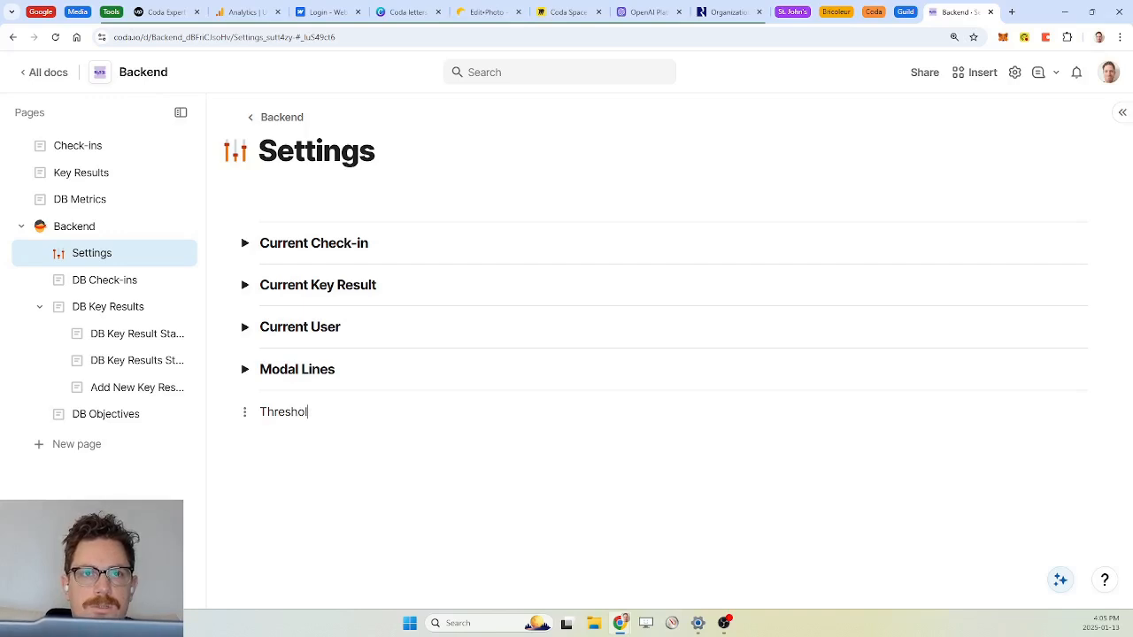
key("BackSpace")
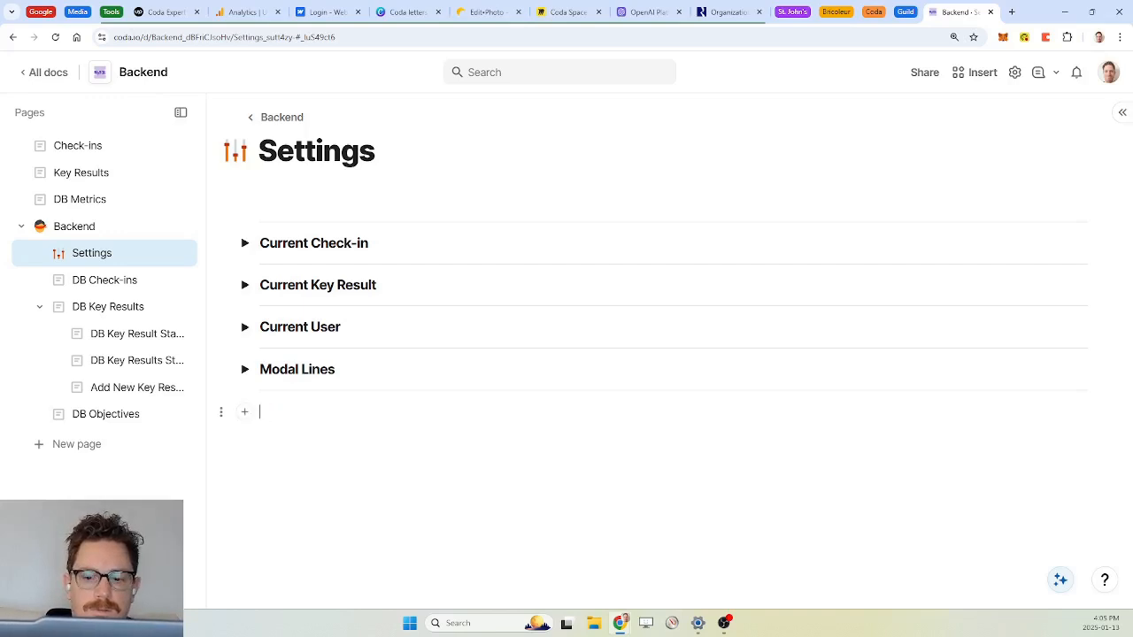
type("/")
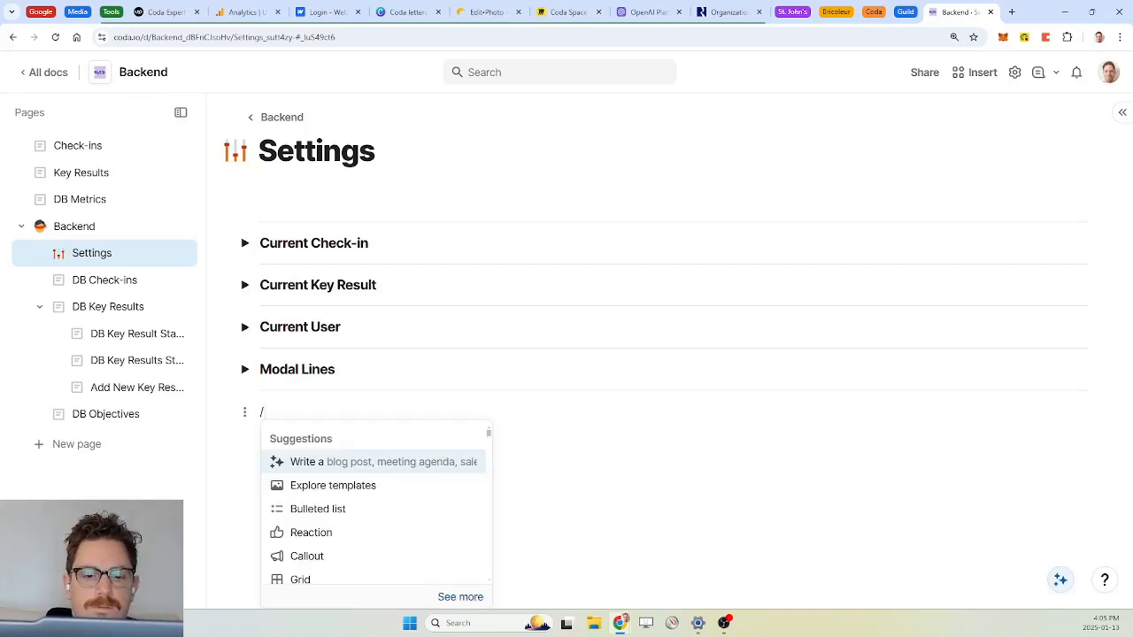
key("BackSpace")
type("Threshold")
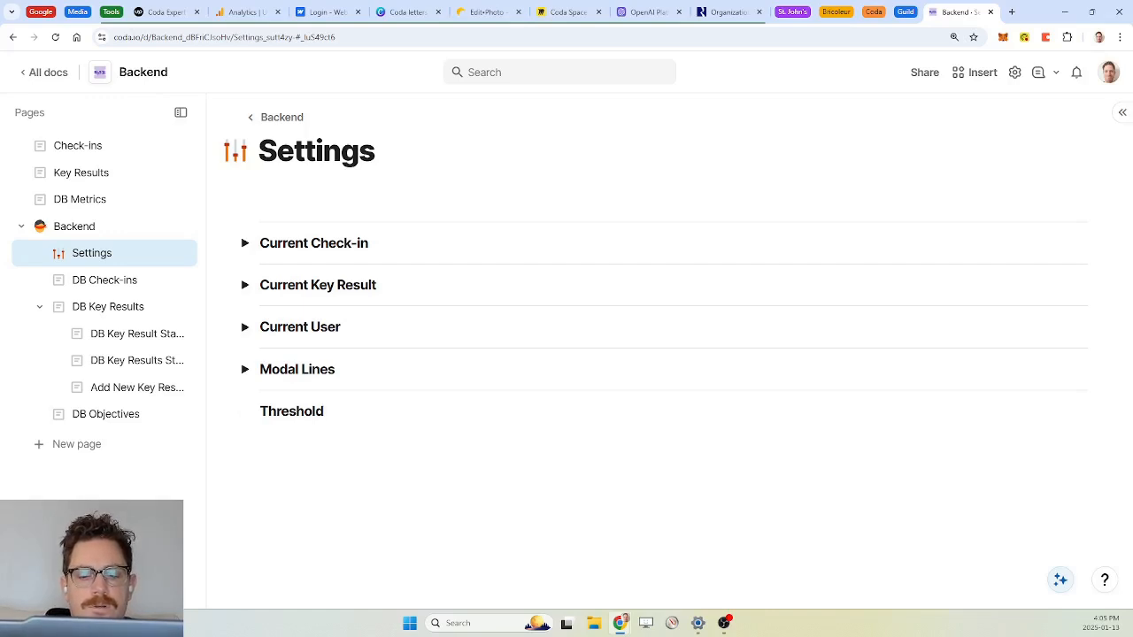
type("Confidence ")
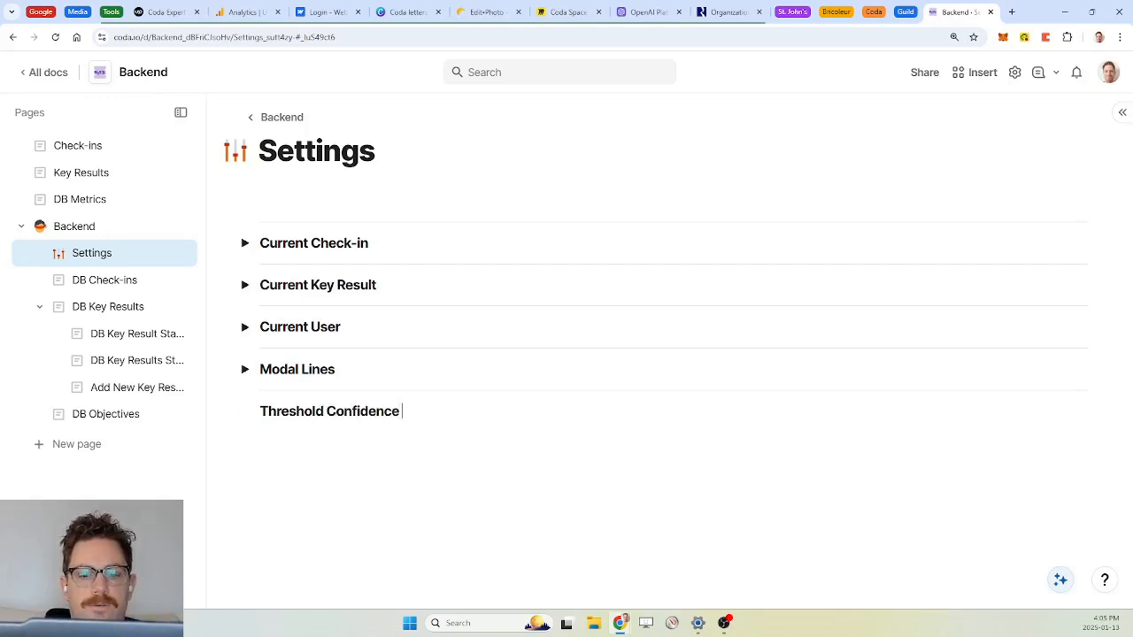
type("Rating")
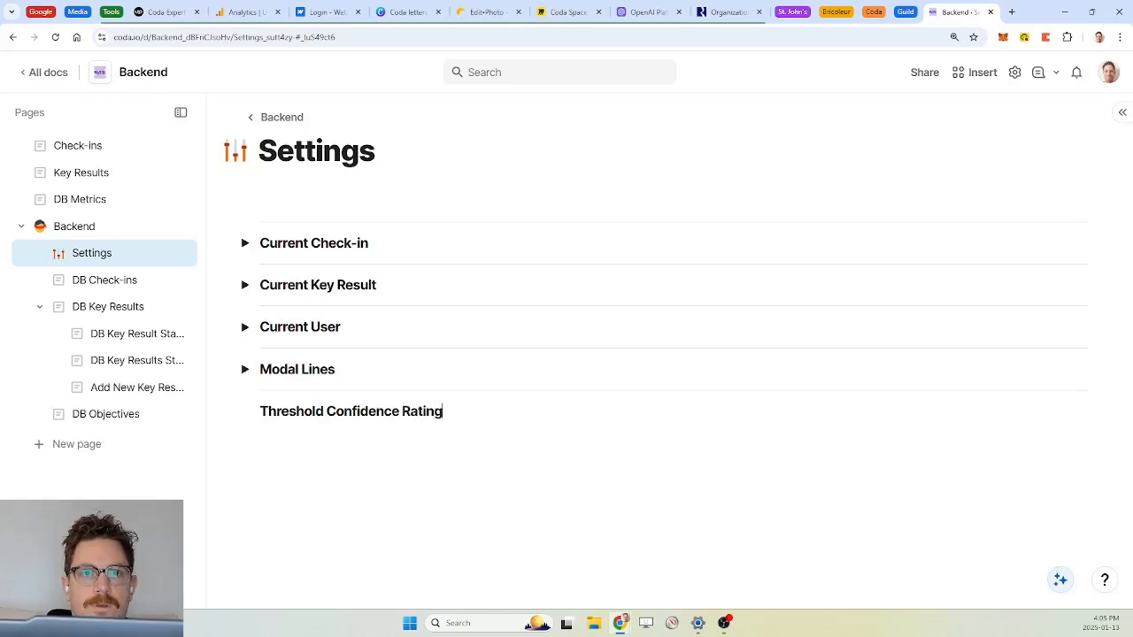
key("Return")
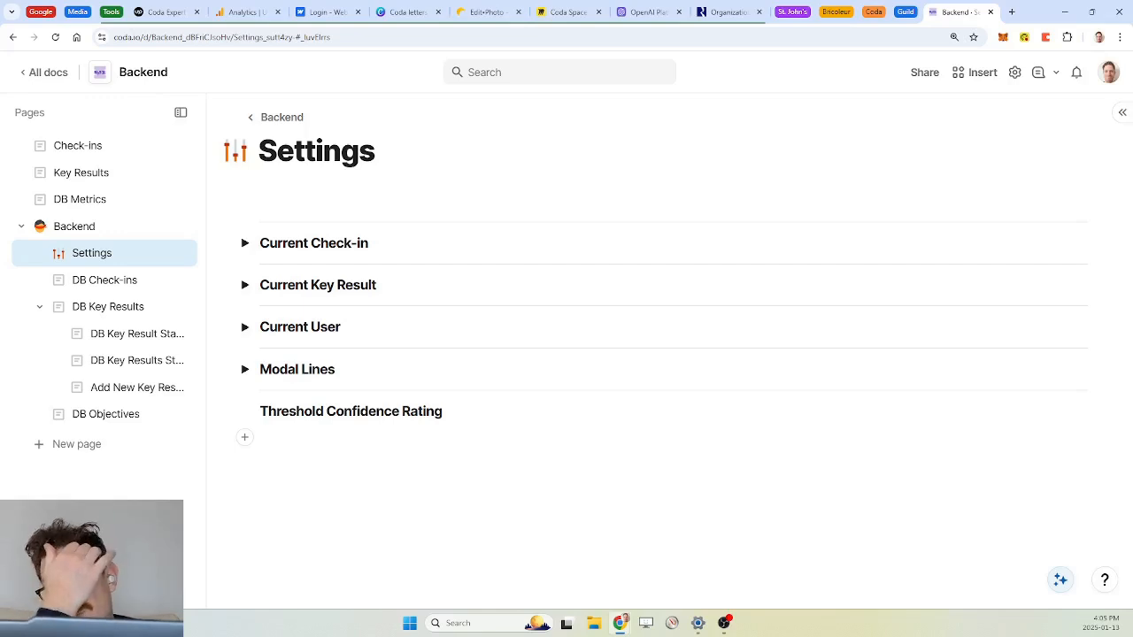
key("BackSpace")
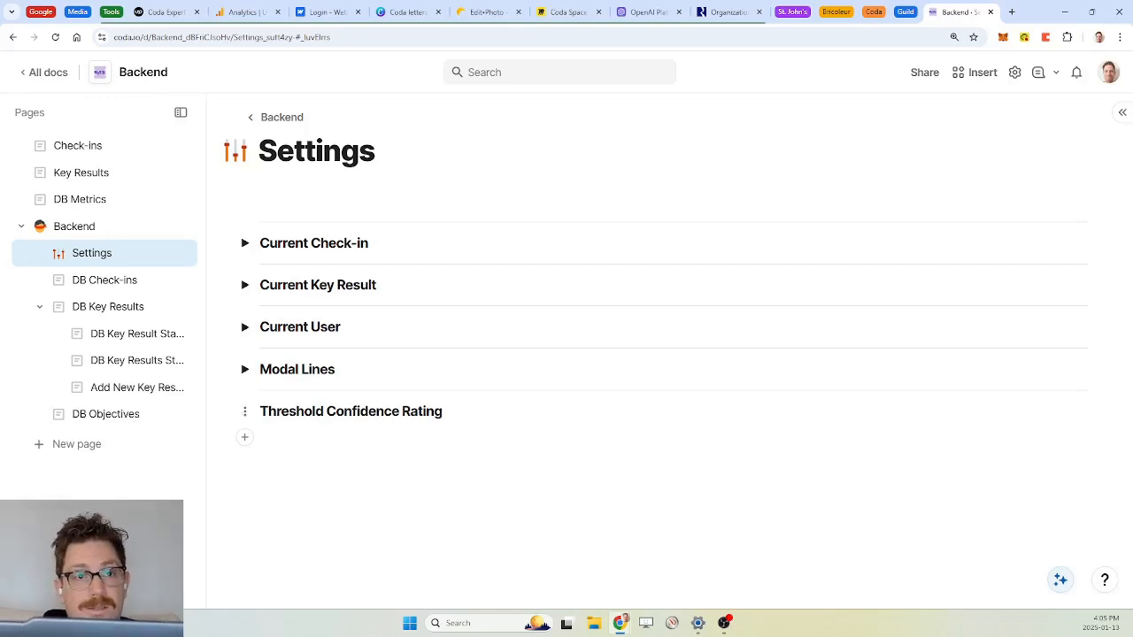
Step: Reword the new Settings heading as "Confidence Ratings" and start an empty line beneath it
key("Delete")
key("Delete")
key("Delete")
key("Delete")
key("Delete")
key("Delete")
key("Delete")
key("Delete")
key("Delete")
key("Delete")
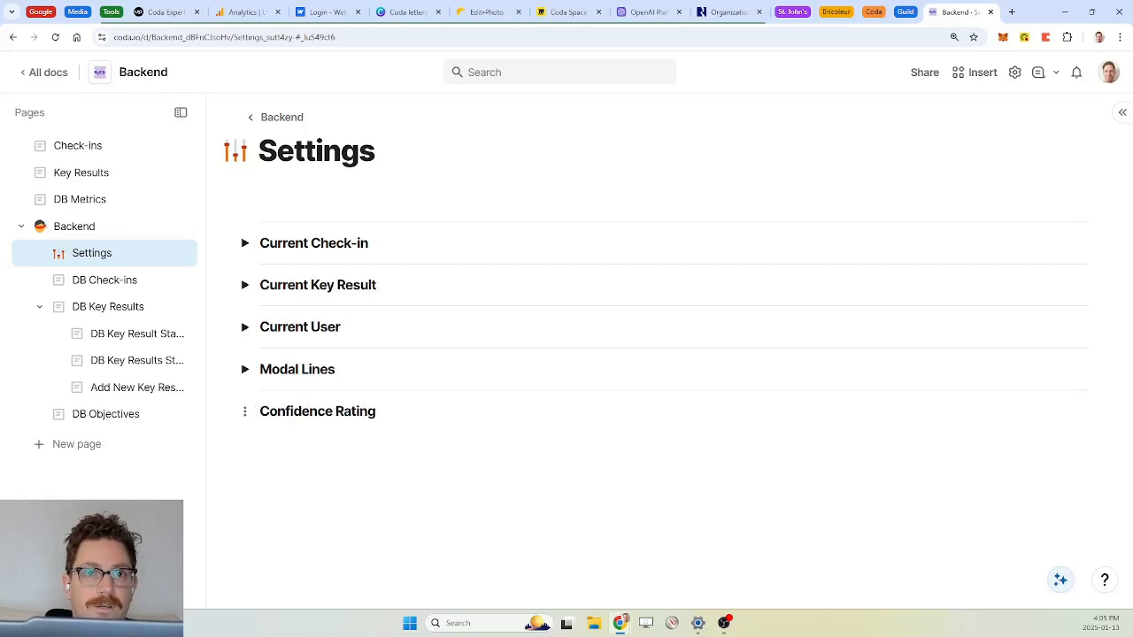
key("End")
type("s")
key("Return")
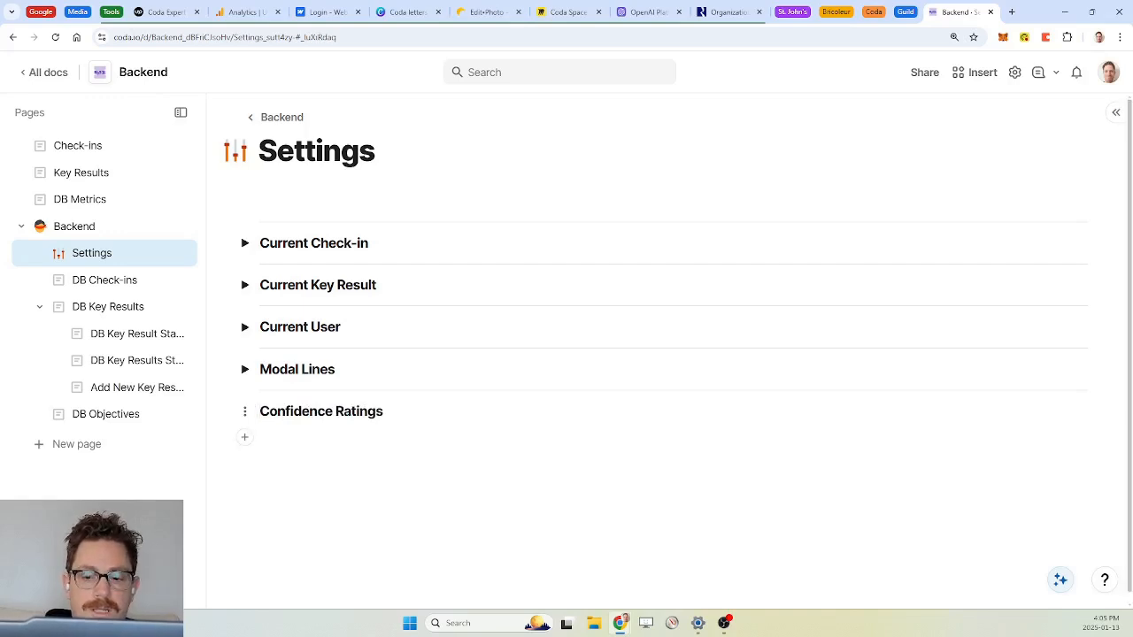
Step: Insert a text control under the Confidence Ratings heading and name it confidenceMax
type("/text")
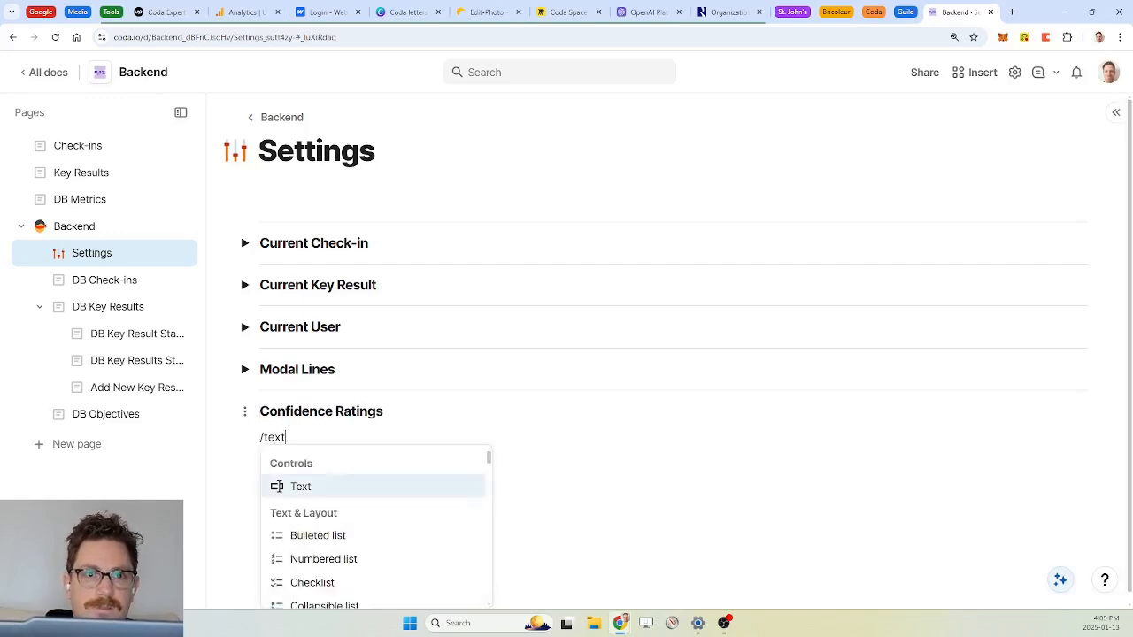
key("Return")
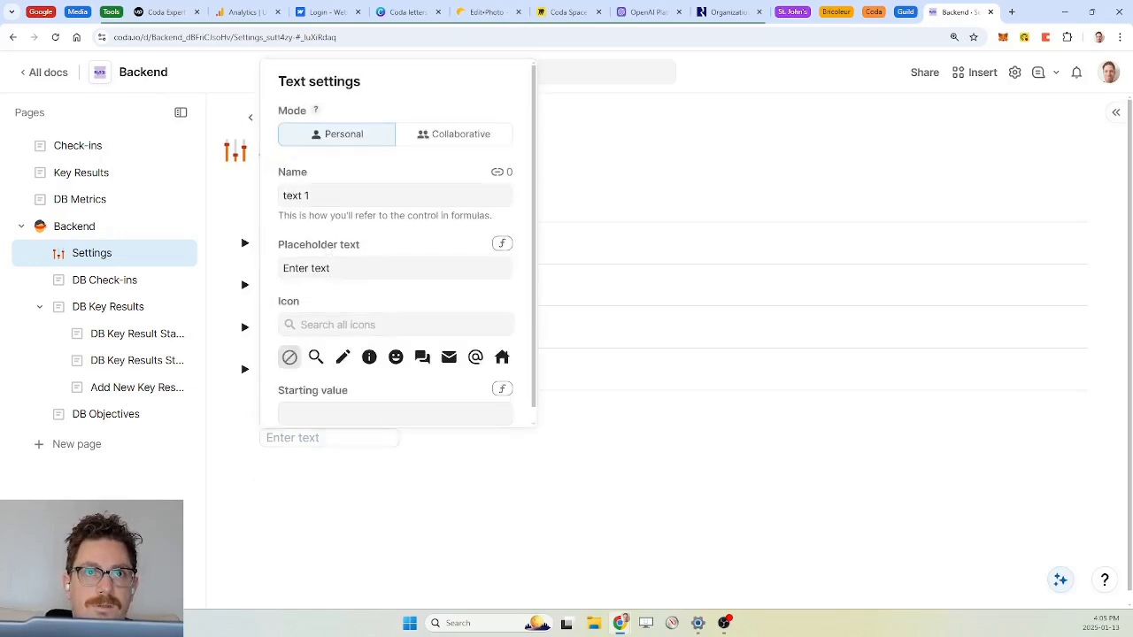
left_click(395, 196)
key("BackSpace")
key("BackSpace")
key("BackSpace")
key("BackSpace")
key("BackSpace")
key("BackSpace")
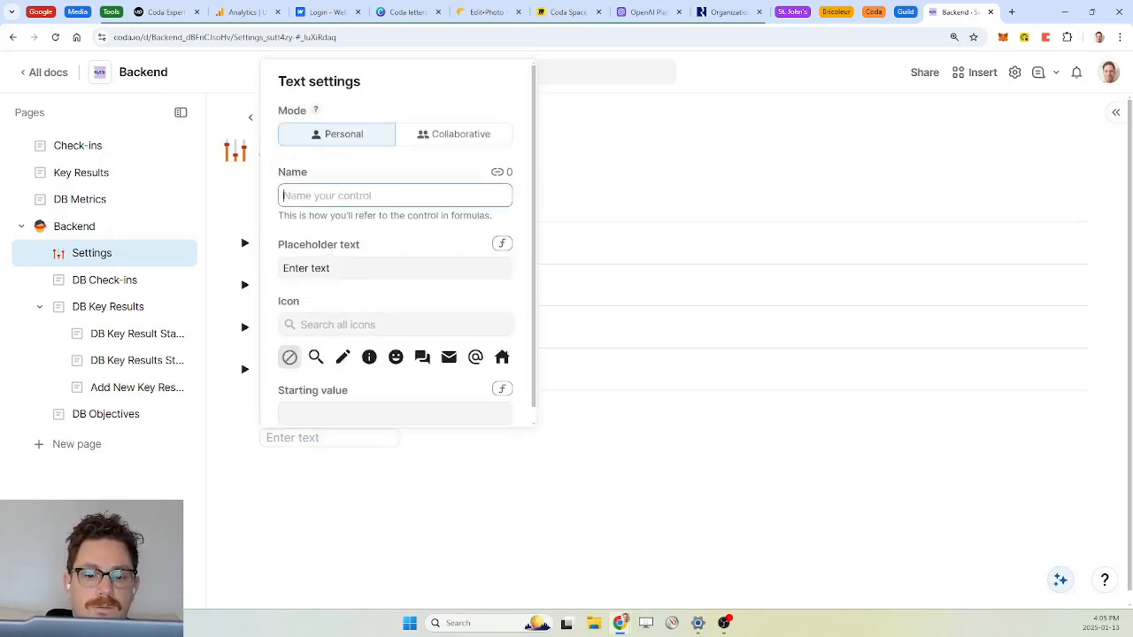
type("con")
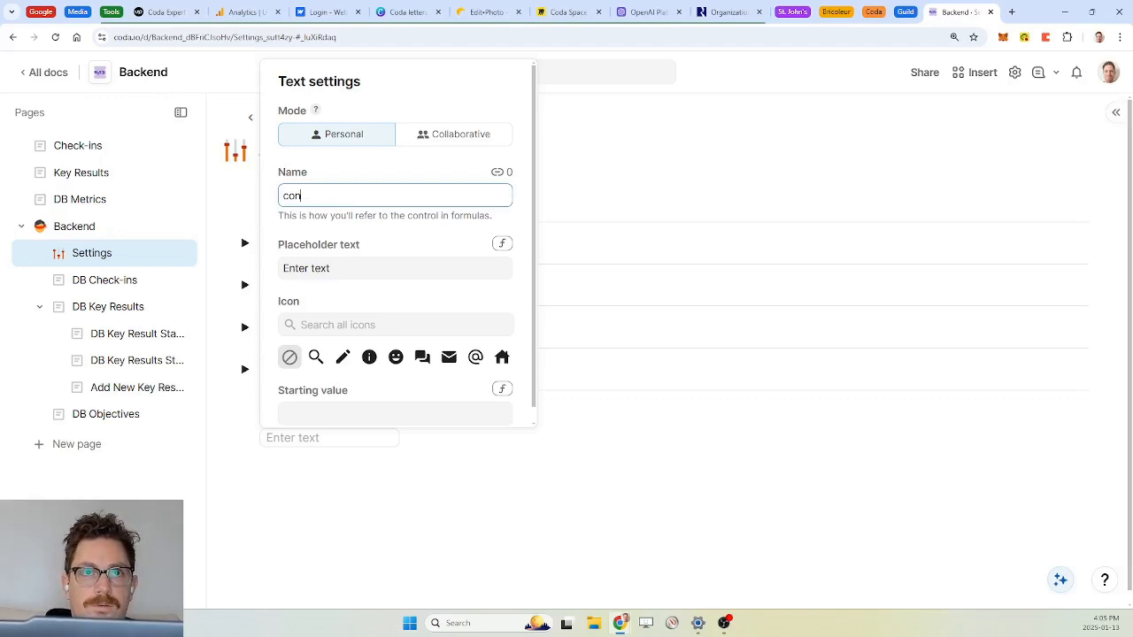
type("fidenceMax")
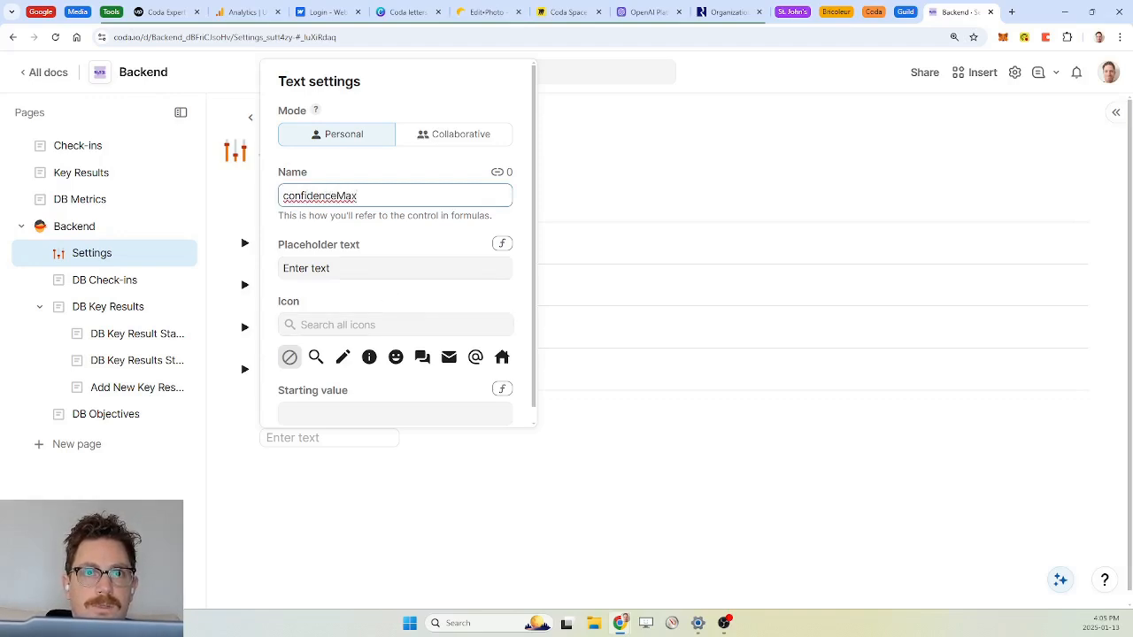
key("Escape")
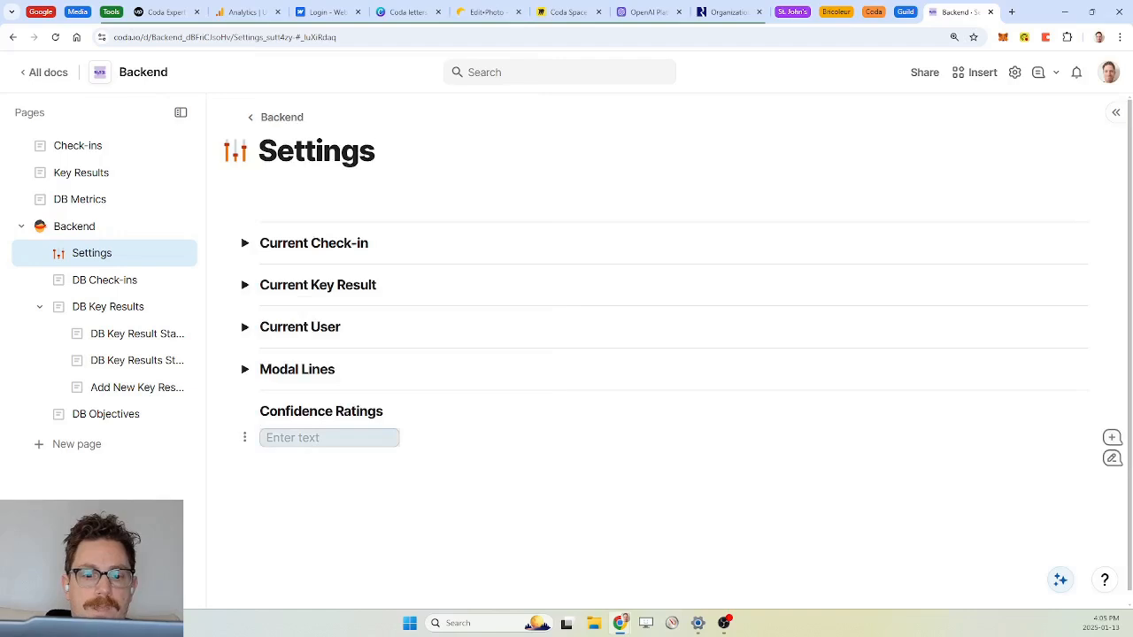
Step: Set the confidenceMax control to 5 and put the label "Max Confidence Rating =" in front of it
type("5")
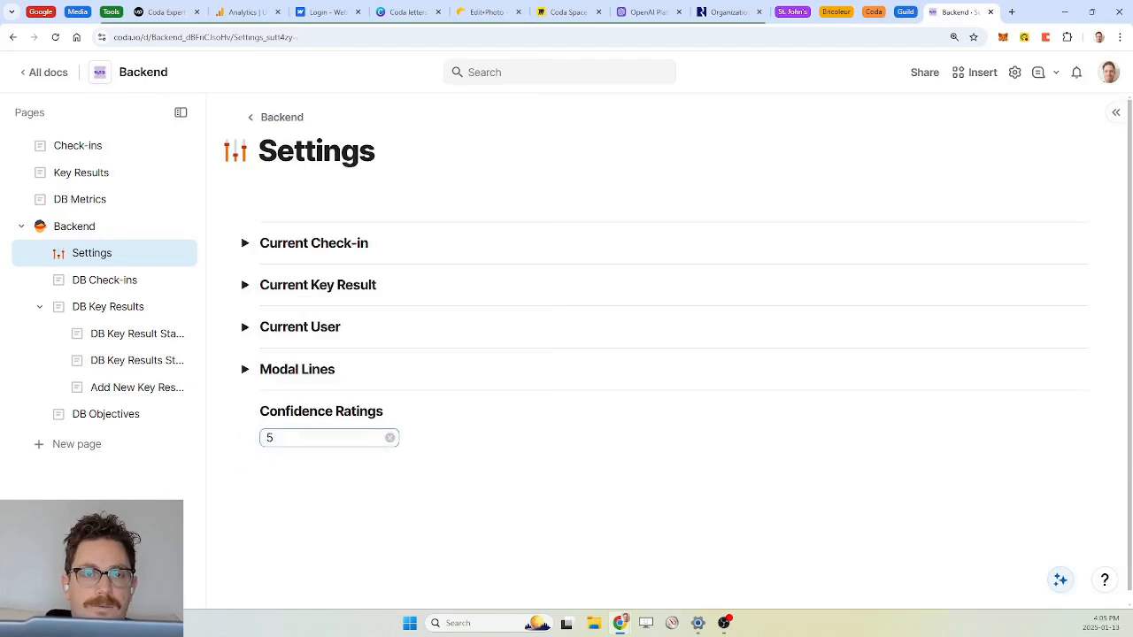
key("Return")
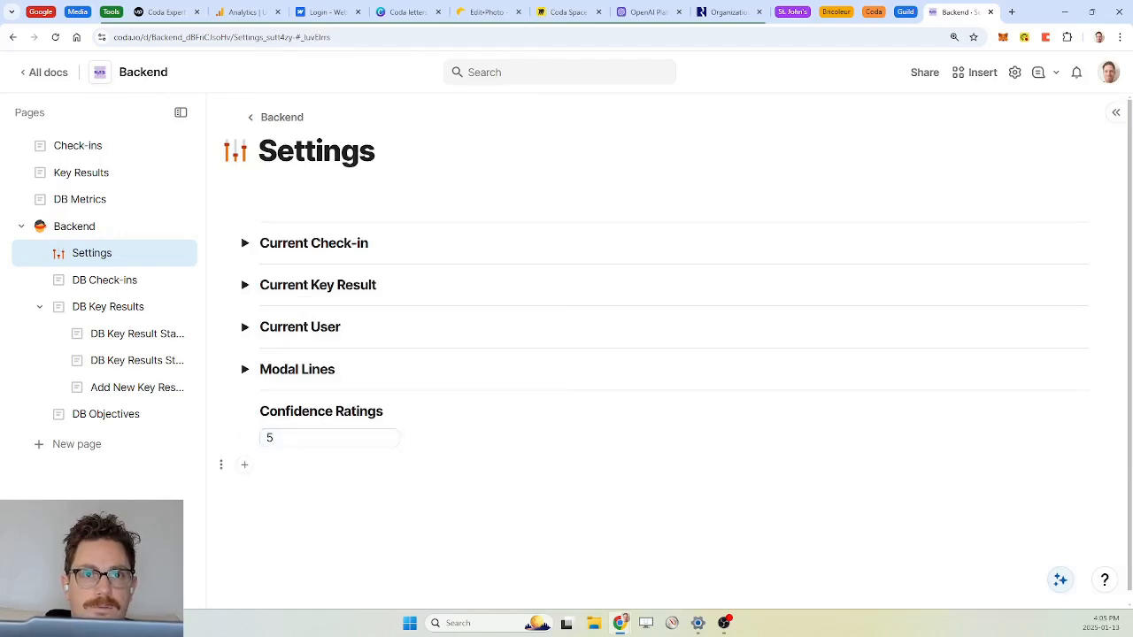
key("BackSpace")
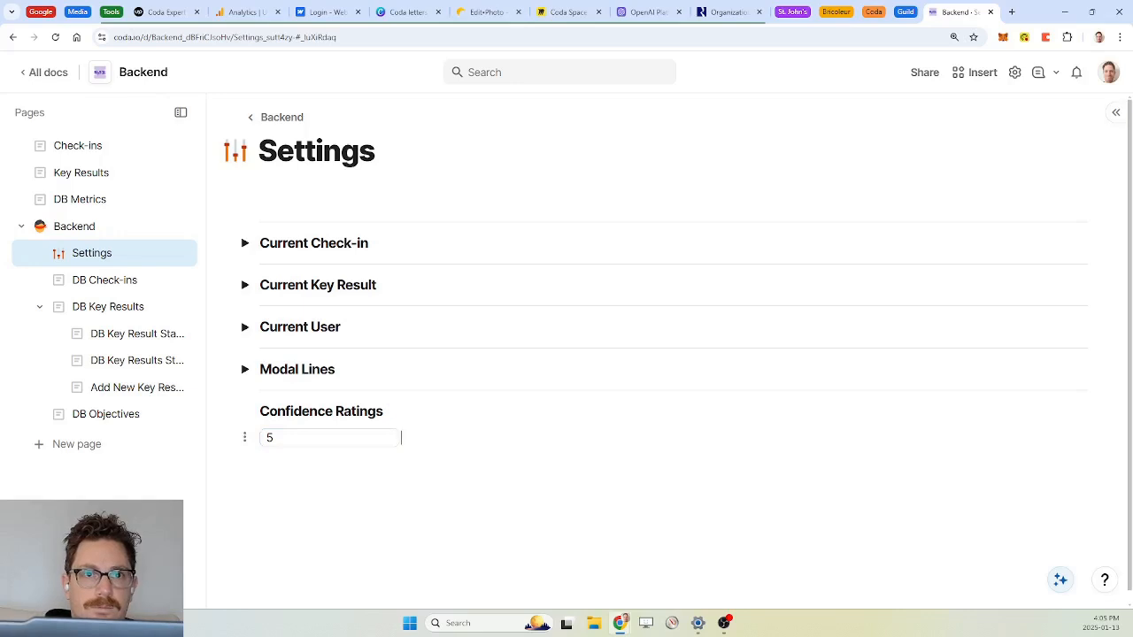
key("Left")
key("Left")
type("Max")
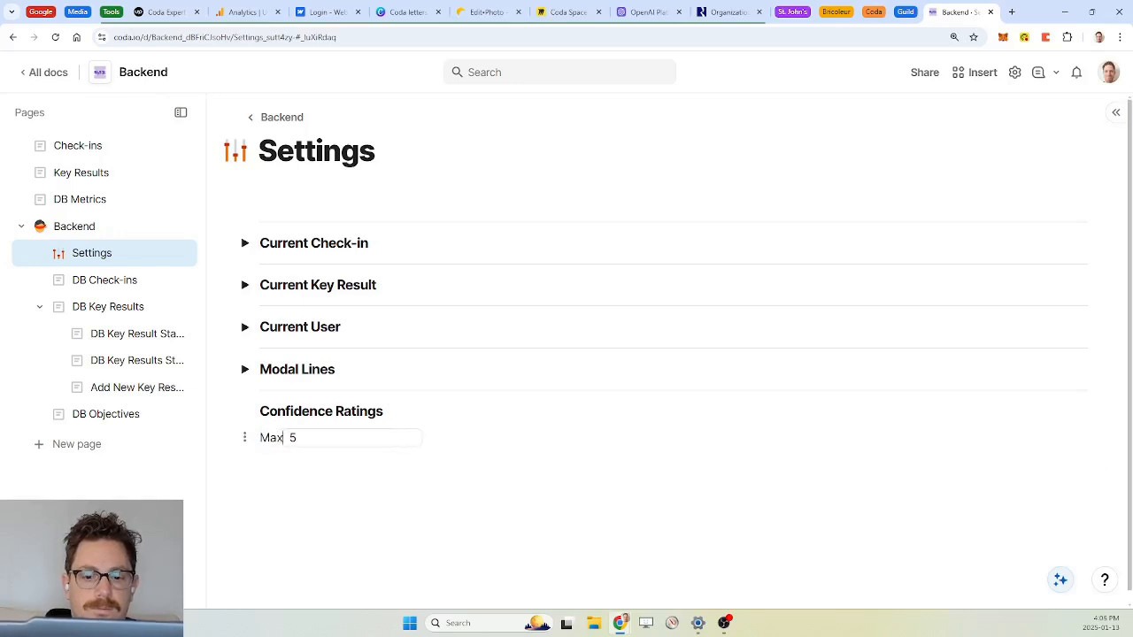
type(" Confidence Rating")
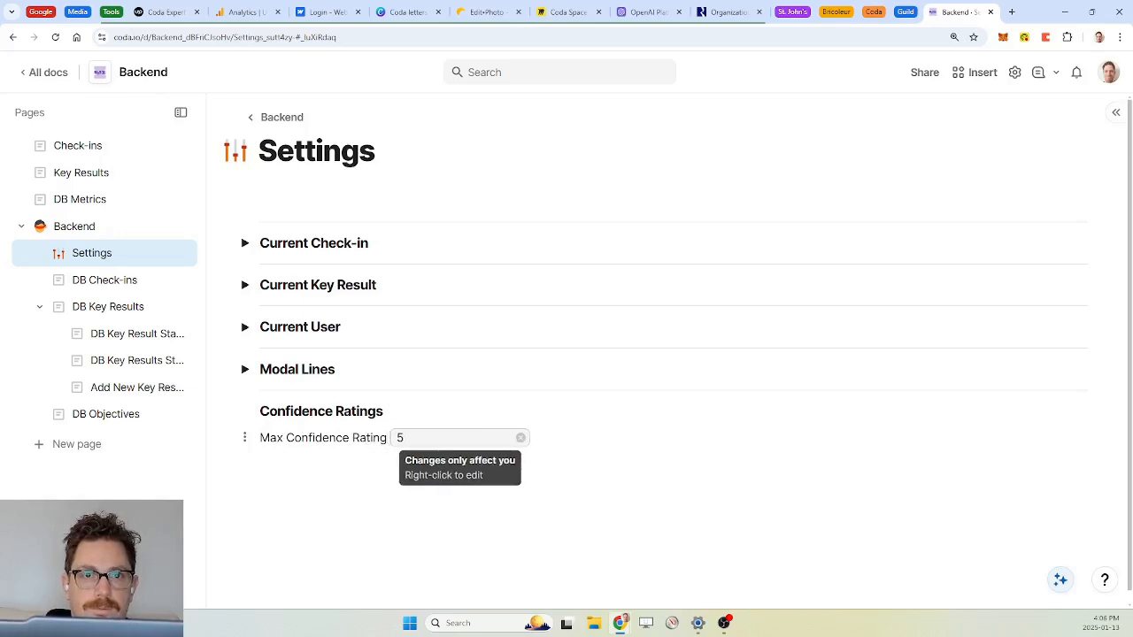
type(" =")
key("Escape")
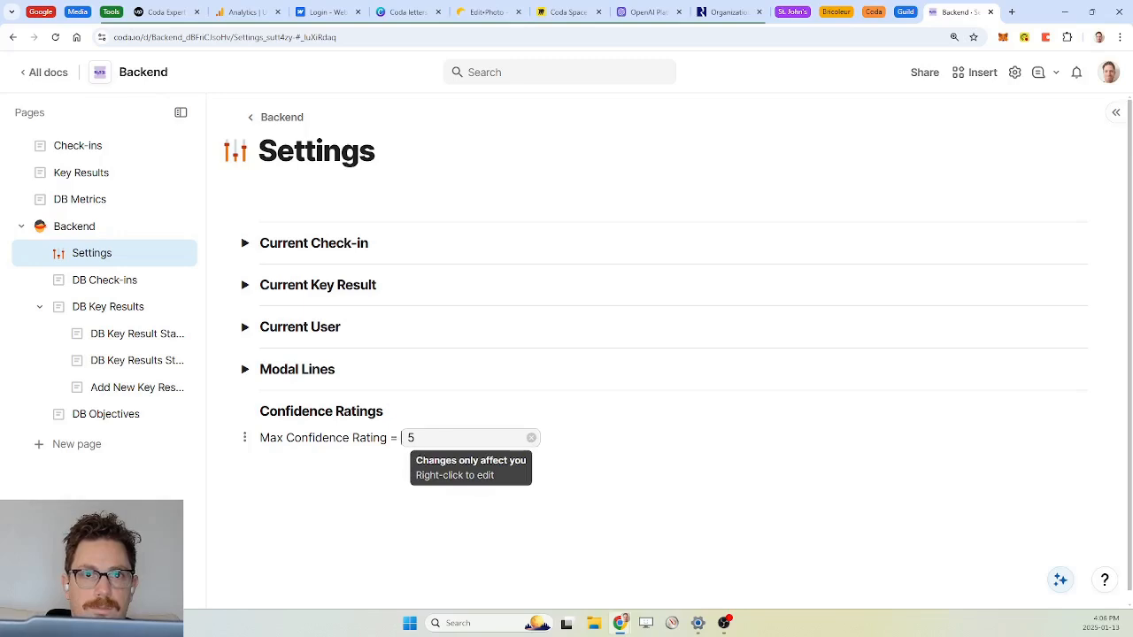
key("Return")
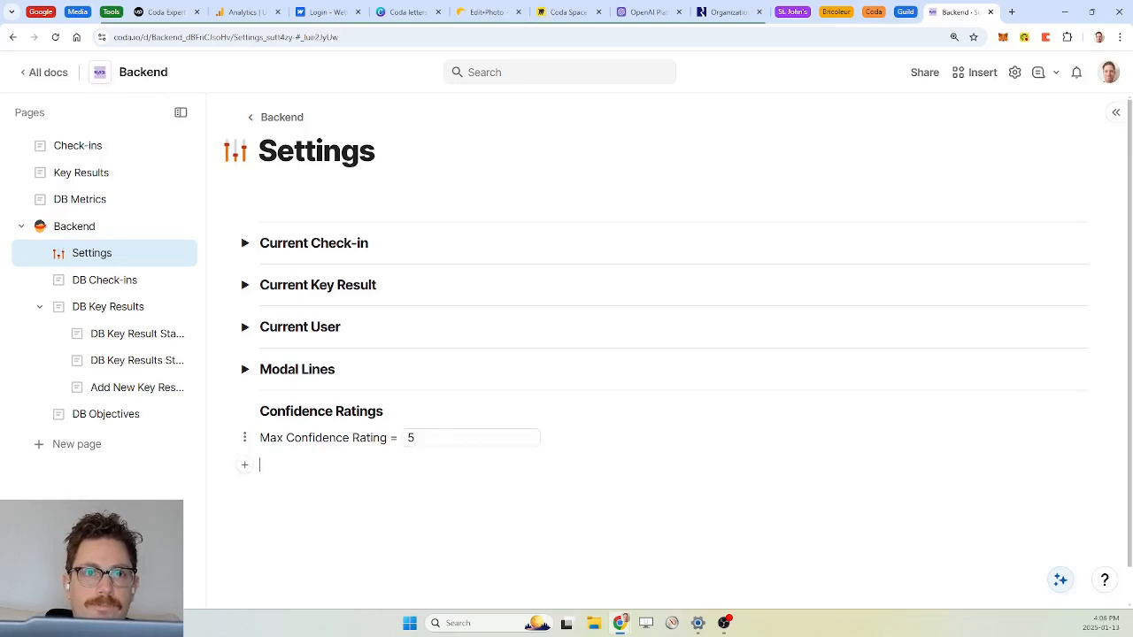
Step: Write "Confidence Threshold =" as plain text on the line below the Max Confidence Rating control
type("Confide")
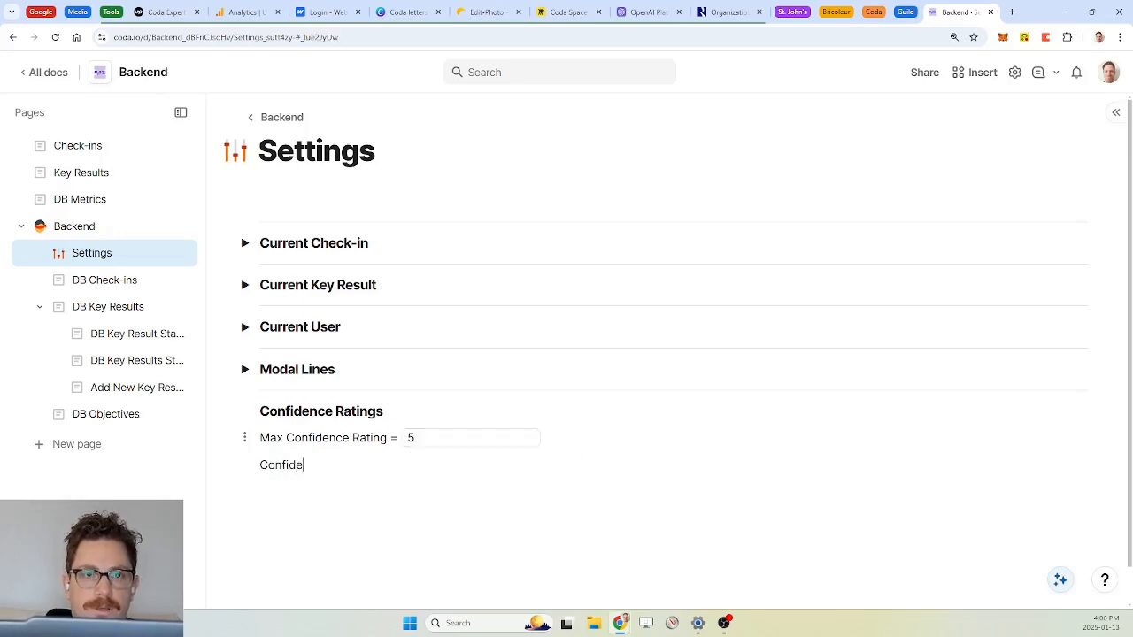
type("nce Threshold")
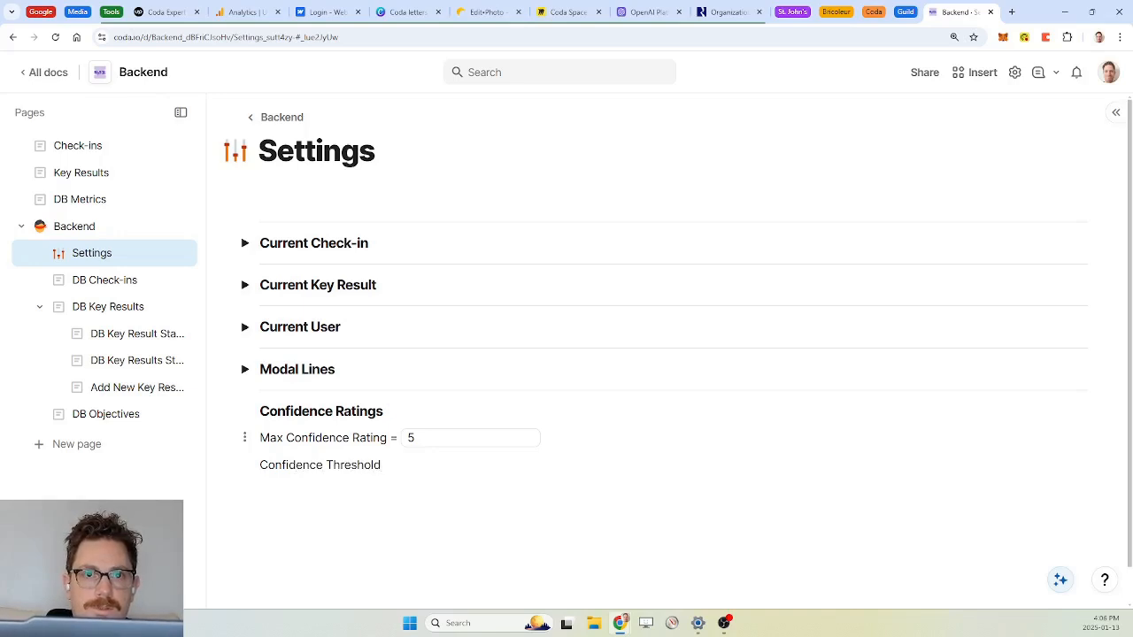
type(" -")
key("BackSpace")
type("=")
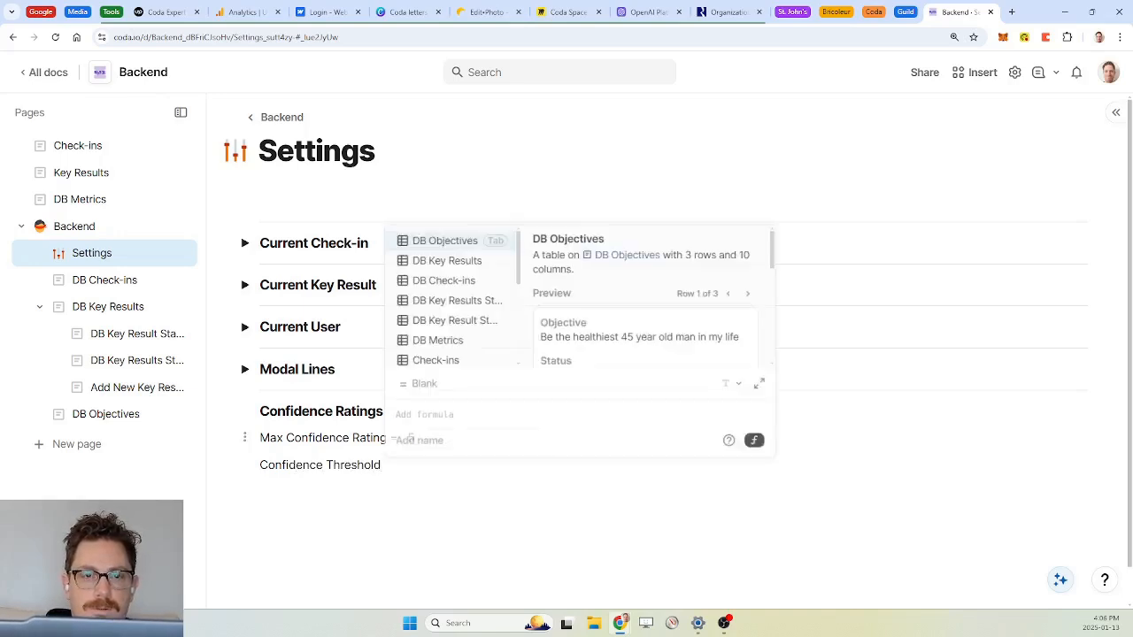
key("Escape")
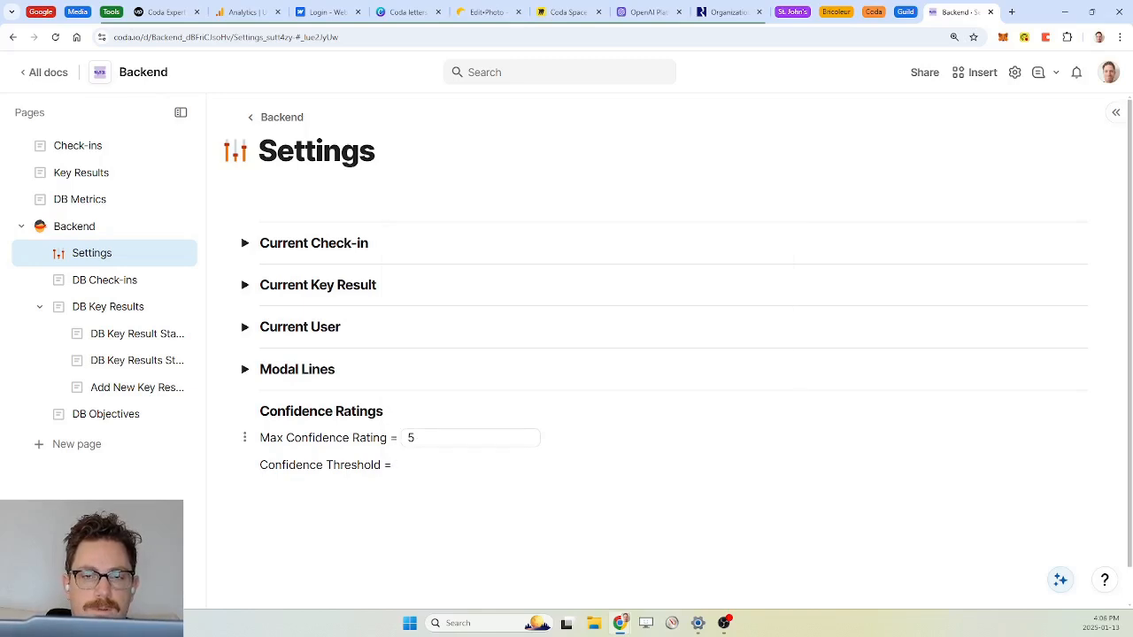
Step: Copy the Max Confidence Rating text control and place the duplicate after "Confidence Threshold ="
left_click_drag(547, 439, 442, 438)
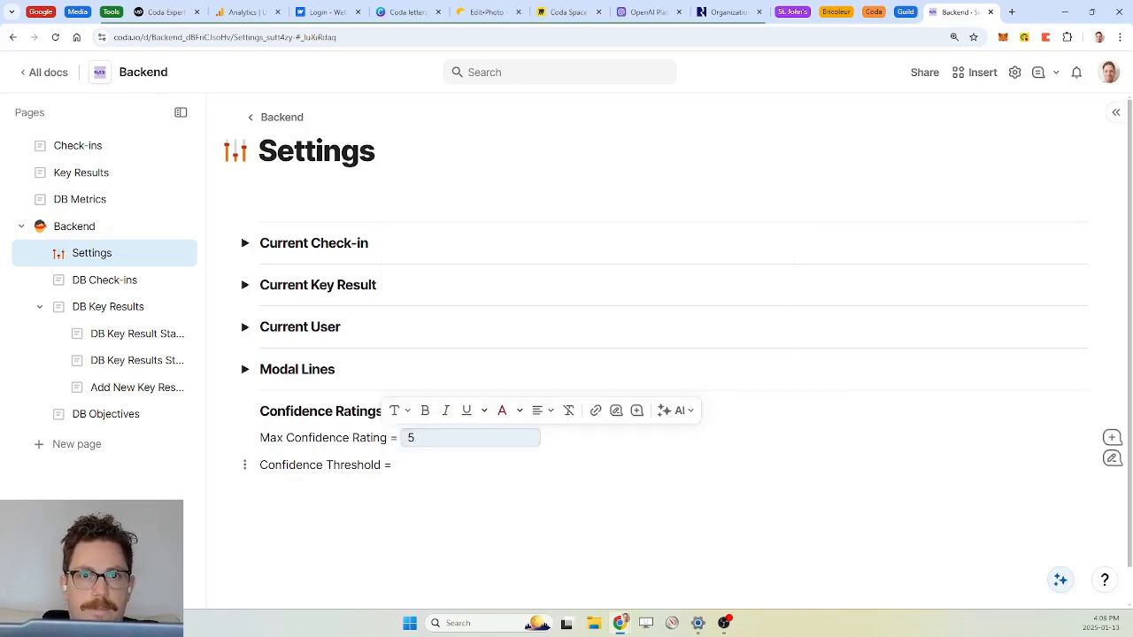
left_click(395, 464)
key("ctrl+v")
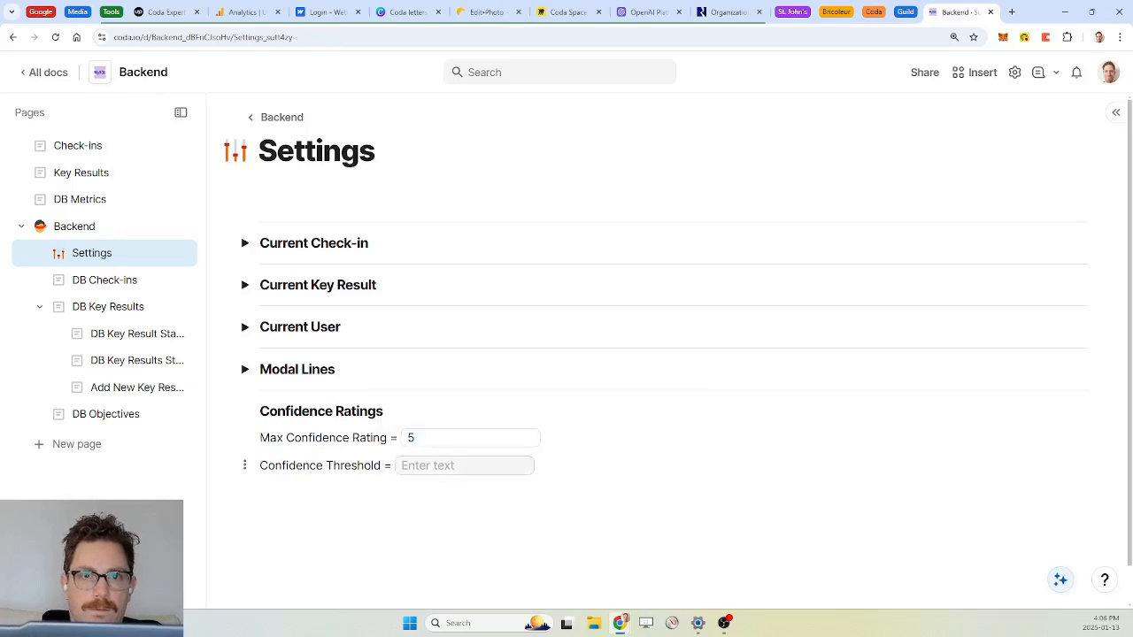
Step: Set the Confidence Threshold control to 3
left_click(460, 466)
type("3")
left_click(567, 466)
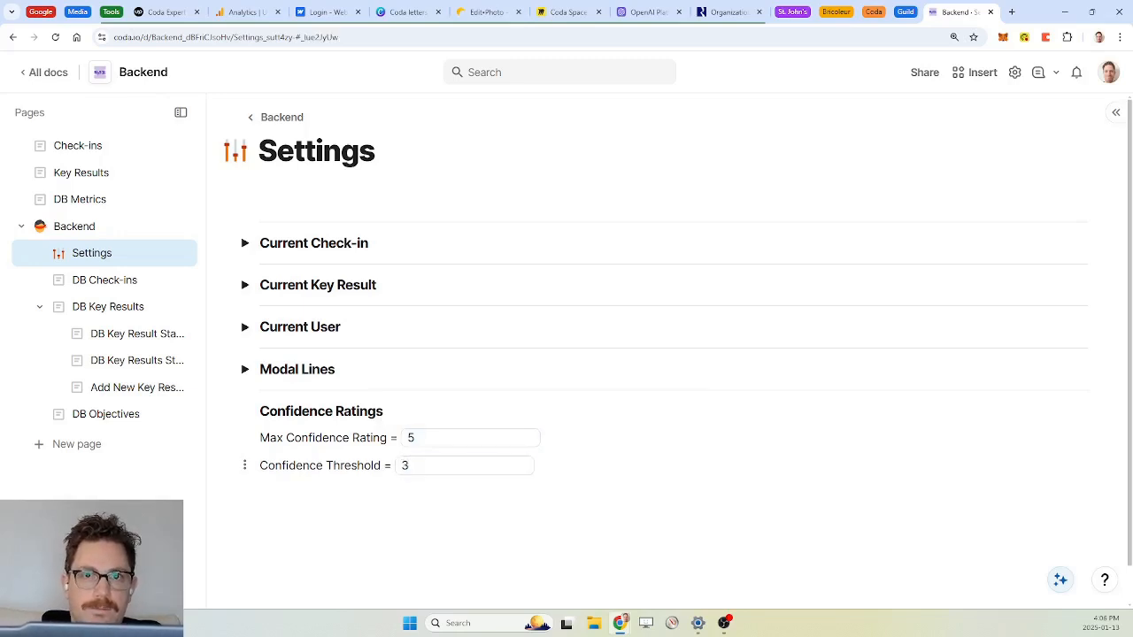
Step: Rename the Confidence Threshold text control as confidencethreshold
right_click(464, 466)
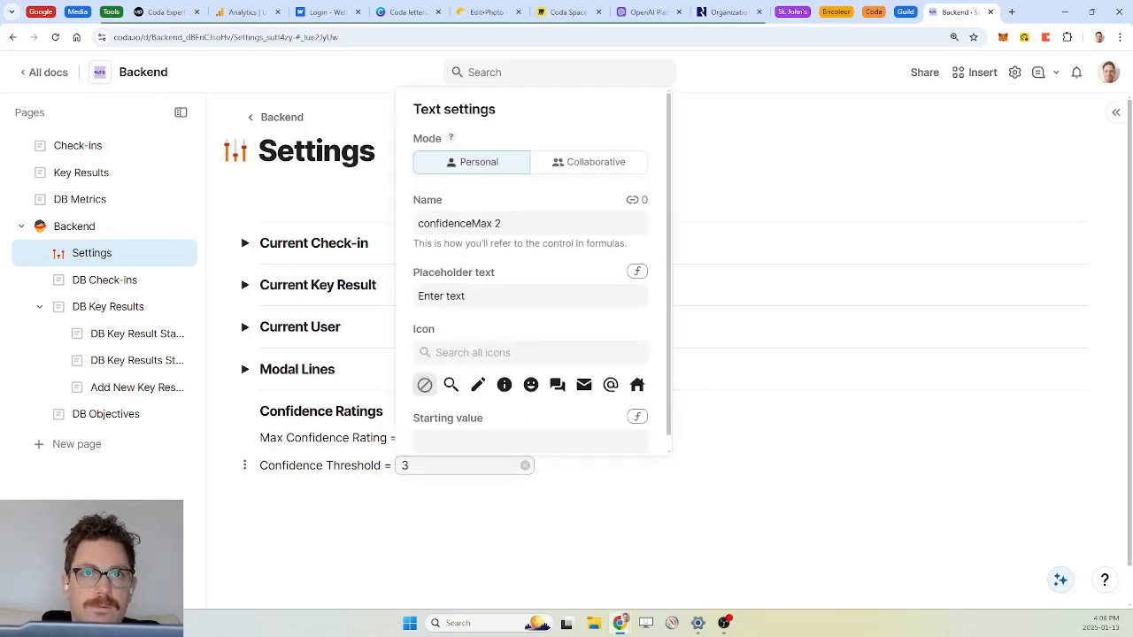
left_click(498, 223)
key("BackSpace")
key("BackSpace")
key("BackSpace")
key("BackSpace")
key("BackSpace")
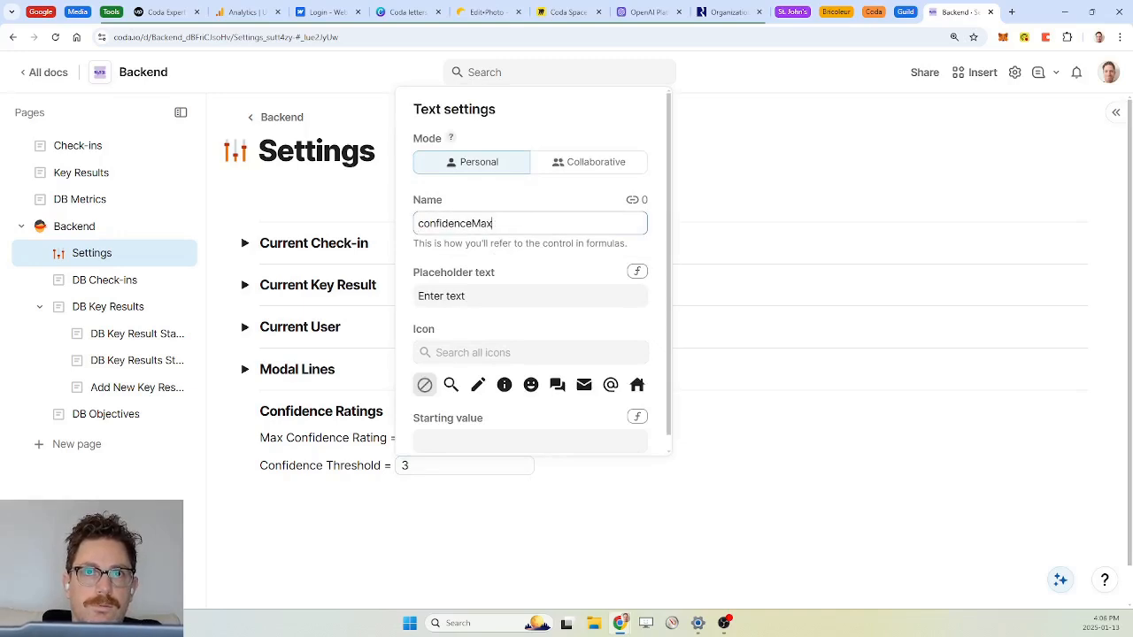
type("threshold")
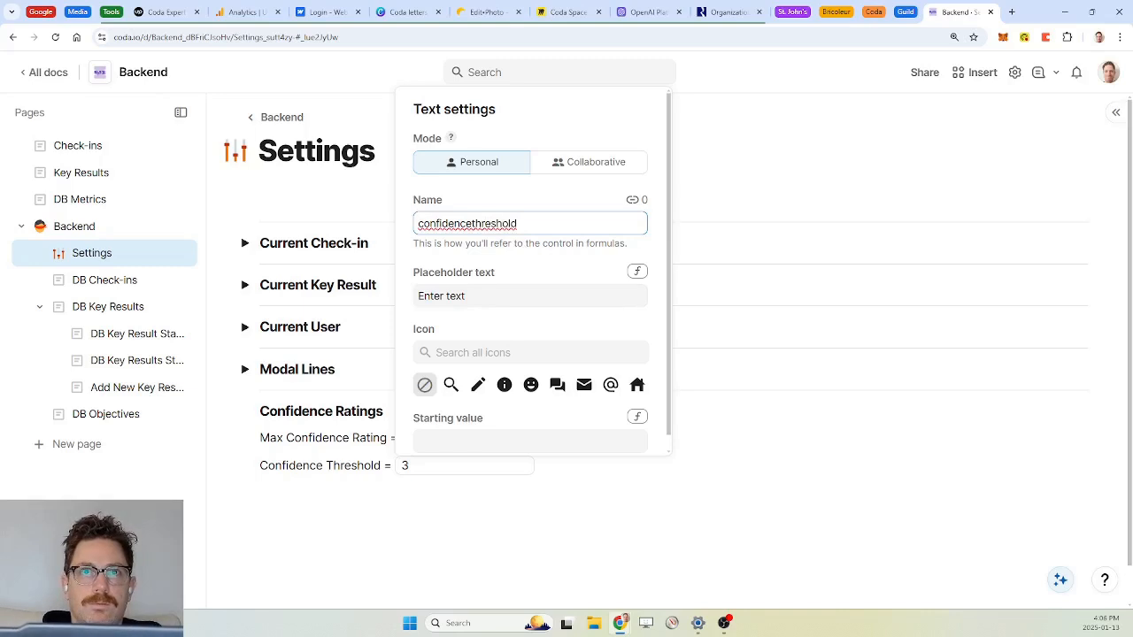
Step: Switch both the Confidence Threshold and Max Confidence Rating controls to Collaborative mode
left_click(582, 168)
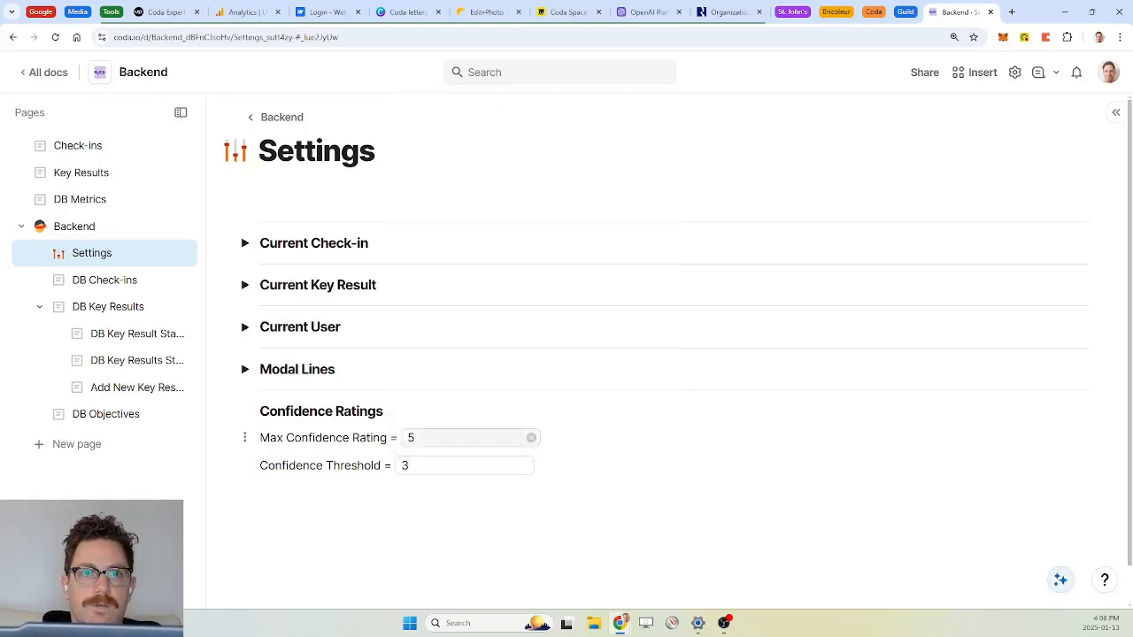
right_click(464, 438)
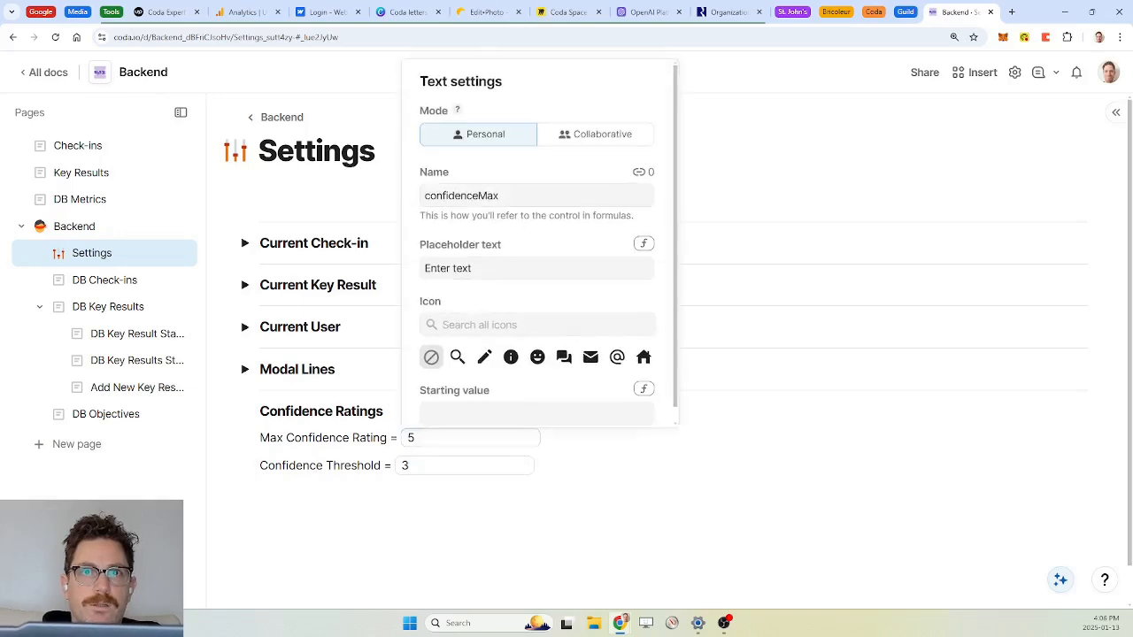
left_click(597, 137)
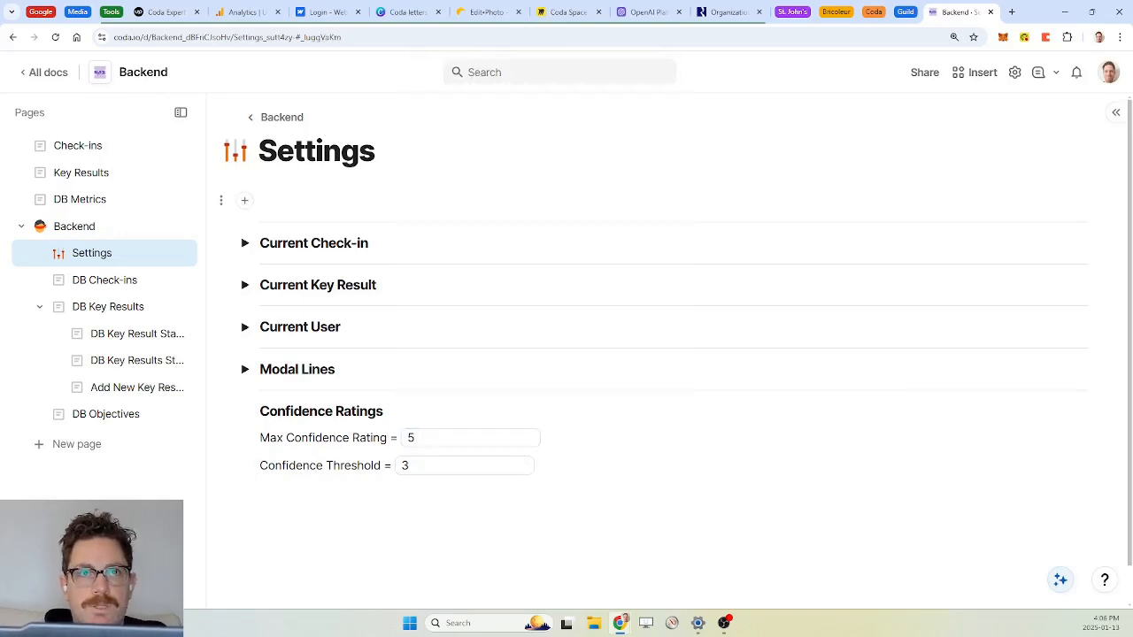
Step: Add a large heading "Personal Settings" on the empty line directly beneath the Settings page title
type("/h1")
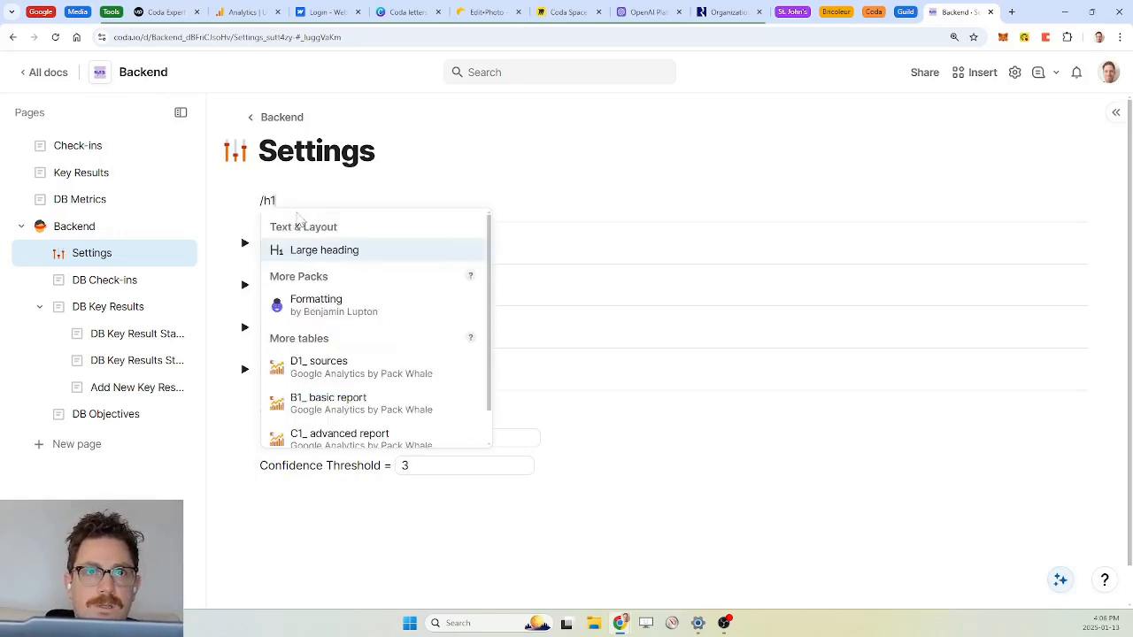
key("Return")
type("Per")
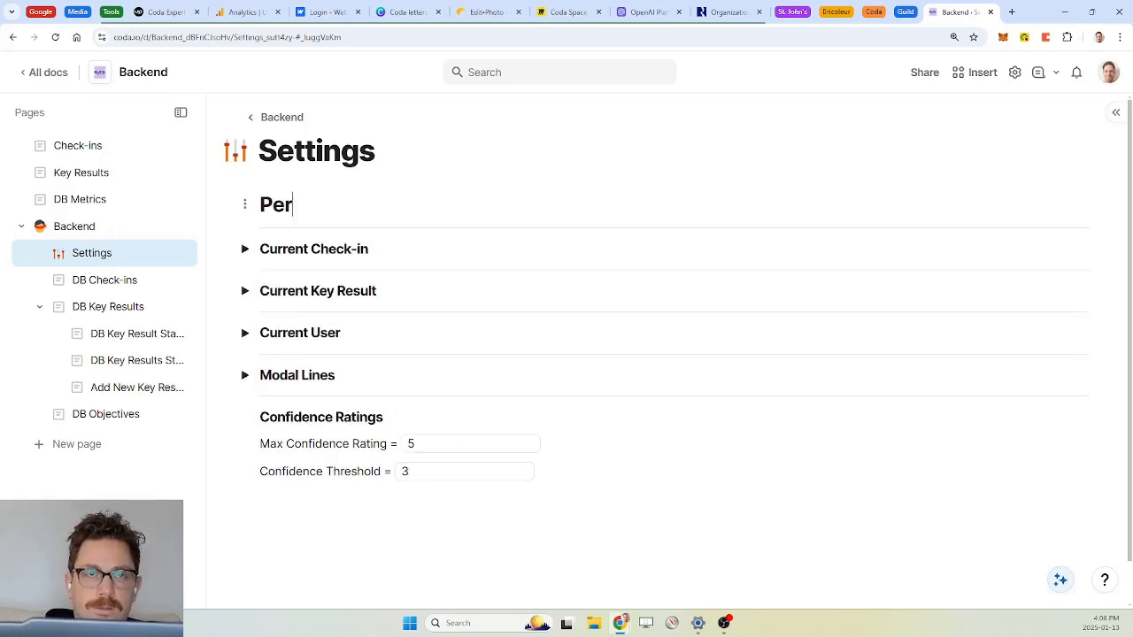
type("sonal Settings")
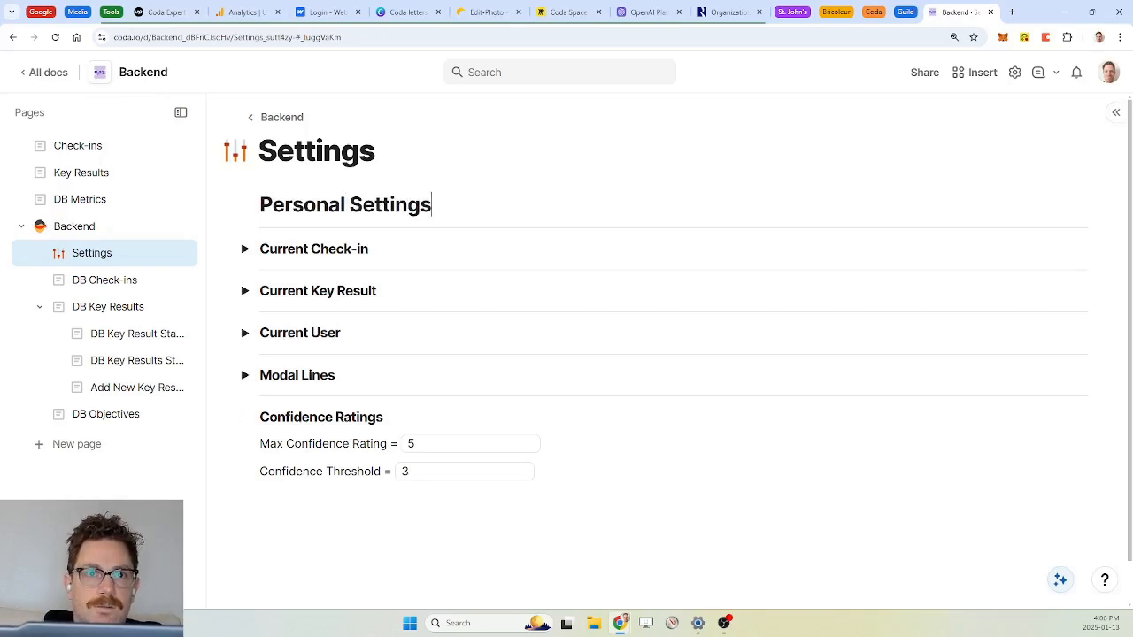
Step: Add a large heading "Collaborative Settings" between the Current User section and the Modal Lines section
left_click(261, 417)
key("Return")
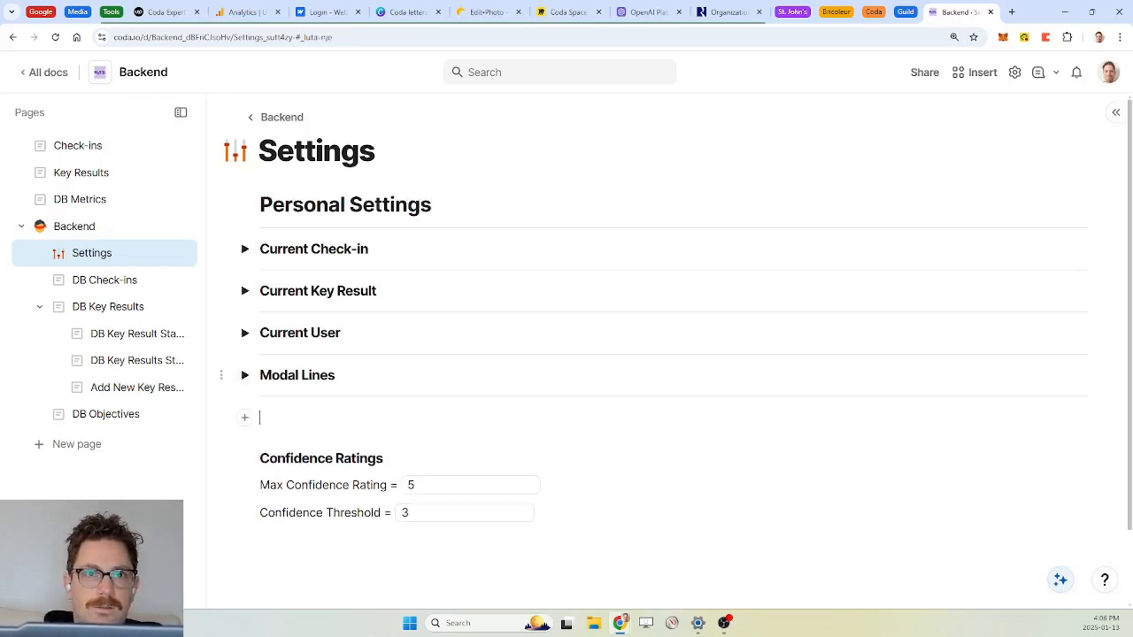
left_click(244, 377)
left_click(244, 377)
left_click(285, 354)
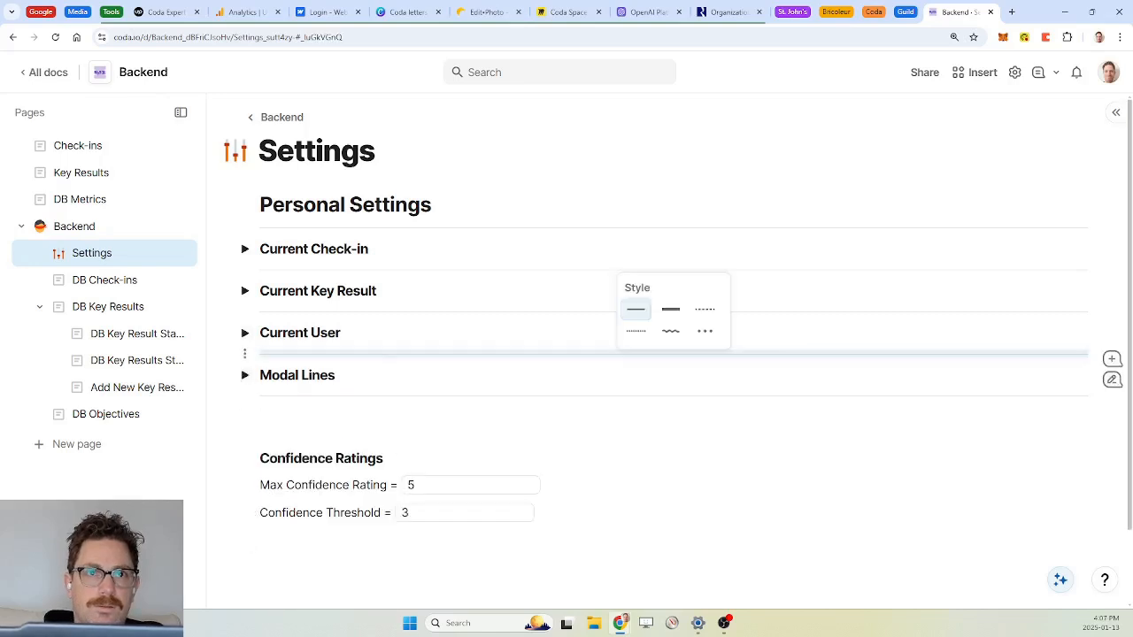
key("Return")
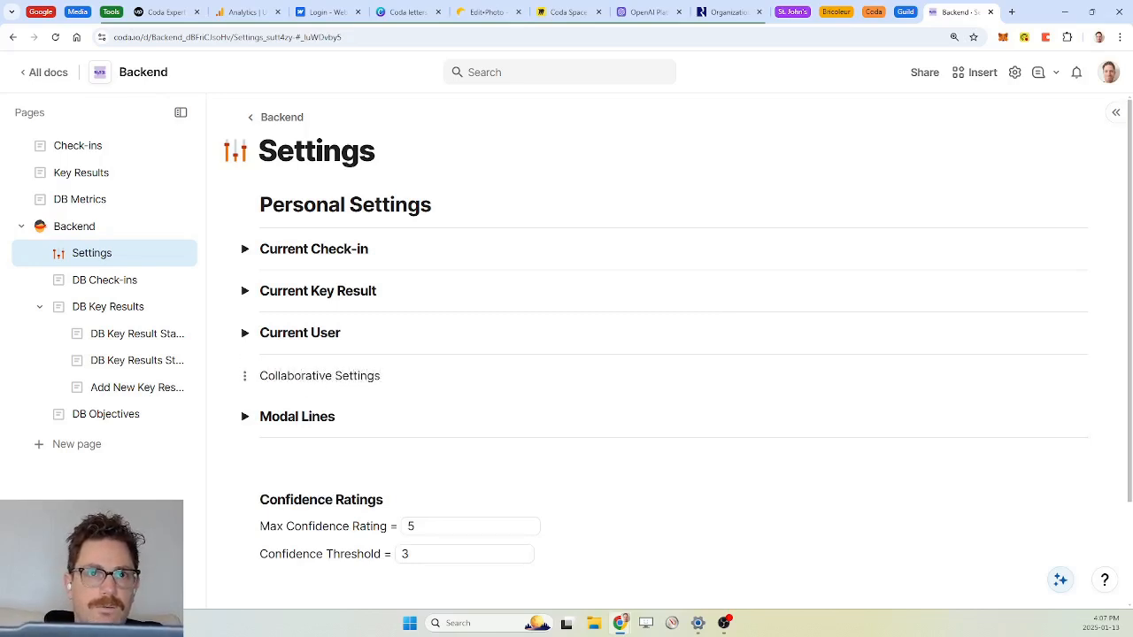
left_click(246, 376)
mouse_move(215, 403)
left_click(297, 424)
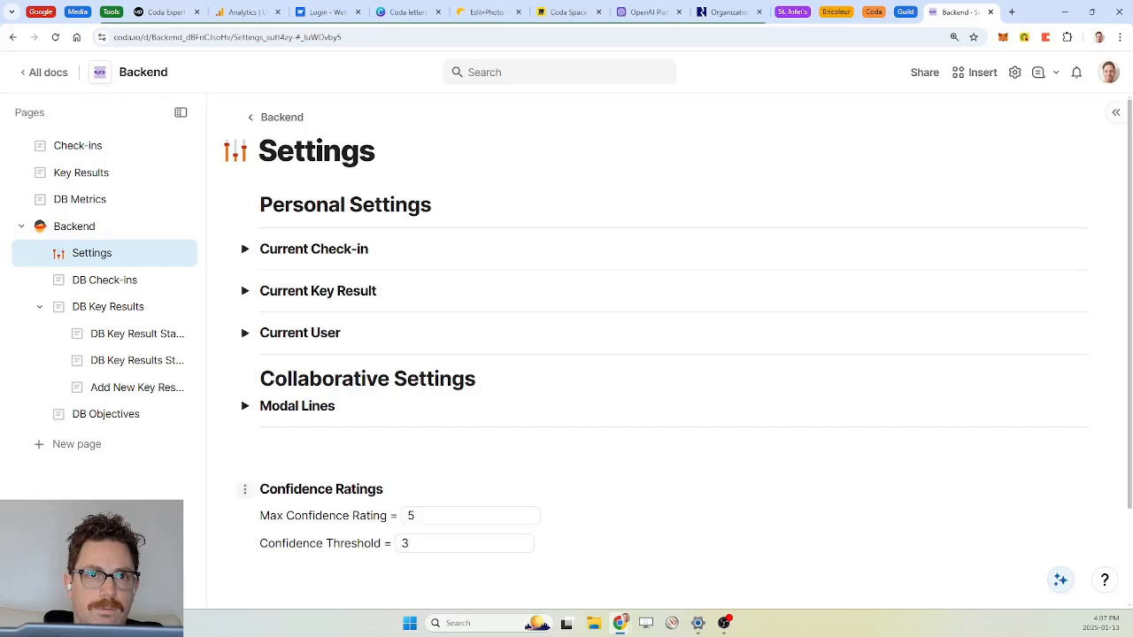
Step: Move the Confidence Ratings section above Modal Lines, under the Collaborative Settings heading, and collapse its content
key("Return")
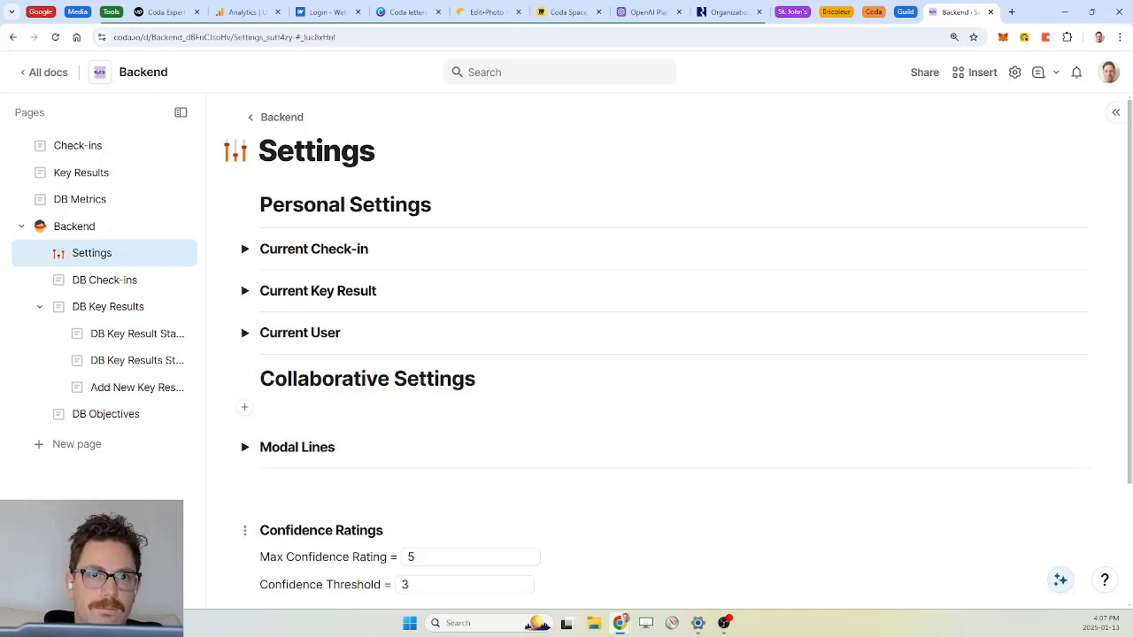
scroll(244, 495, "down", 1)
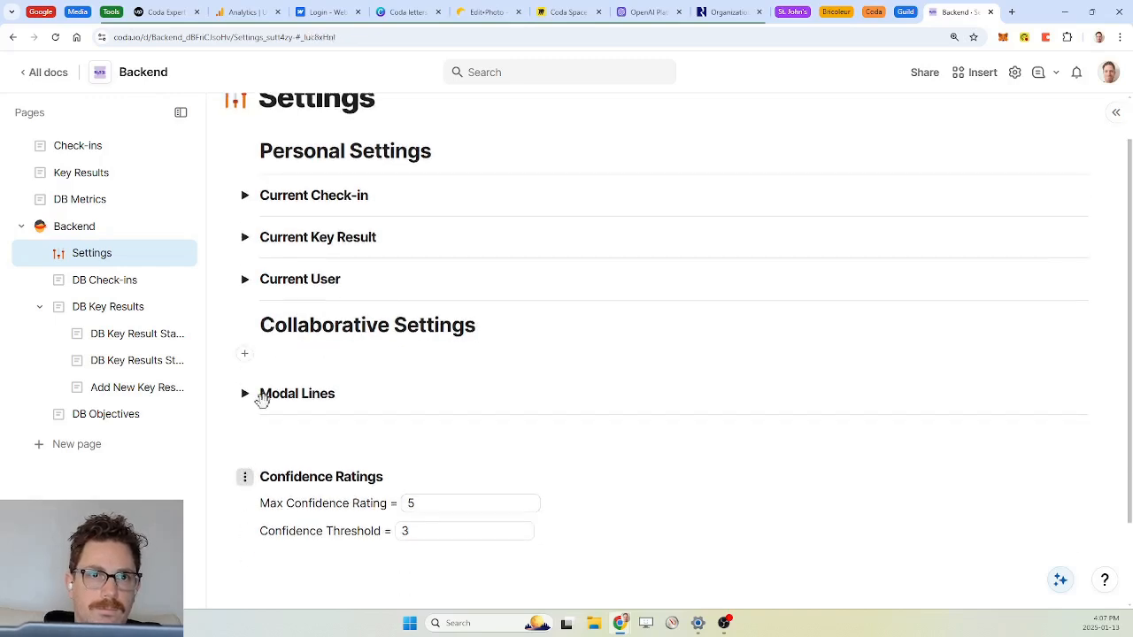
left_click_drag(245, 477, 276, 361)
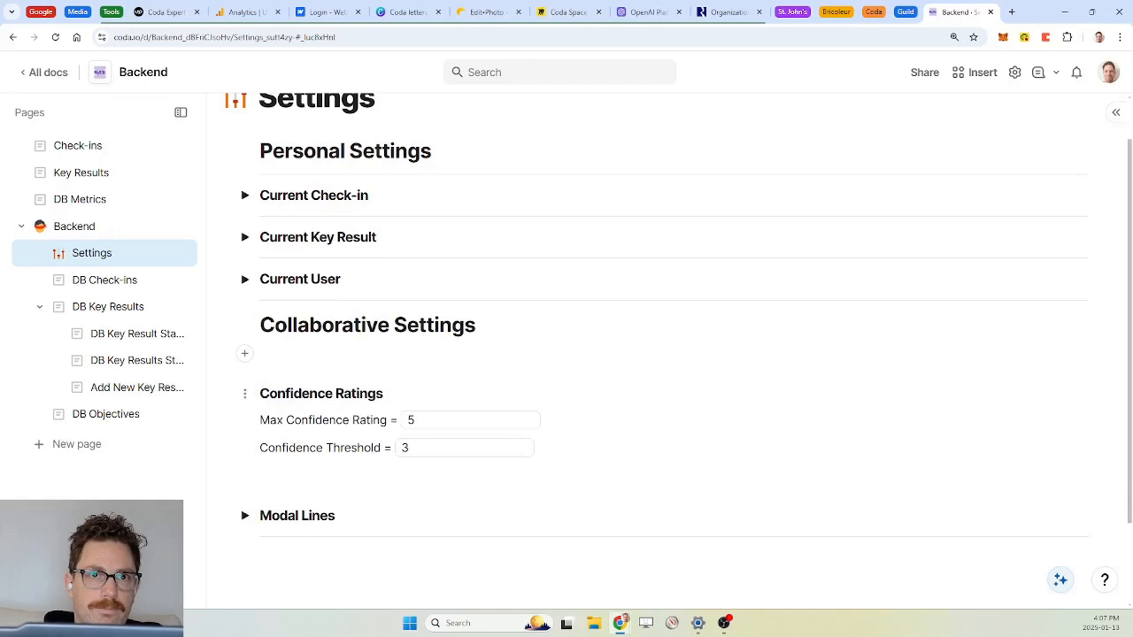
left_click(244, 393)
left_click(216, 417)
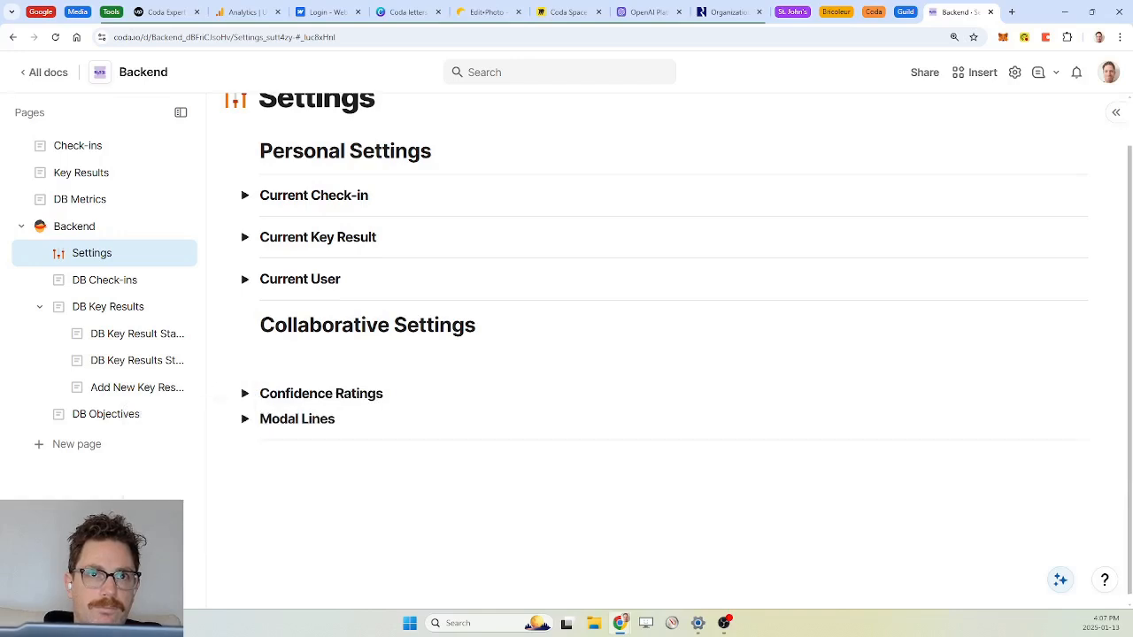
Step: Insert divider lines directly above and below the collapsed Confidence Ratings section
key("Return")
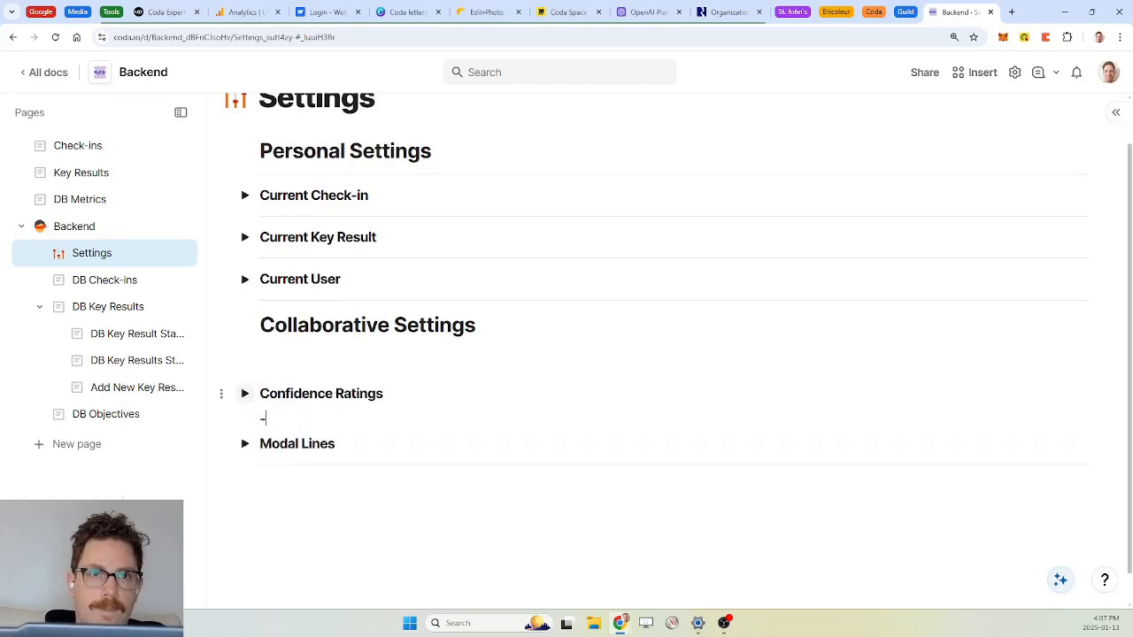
key("Delete")
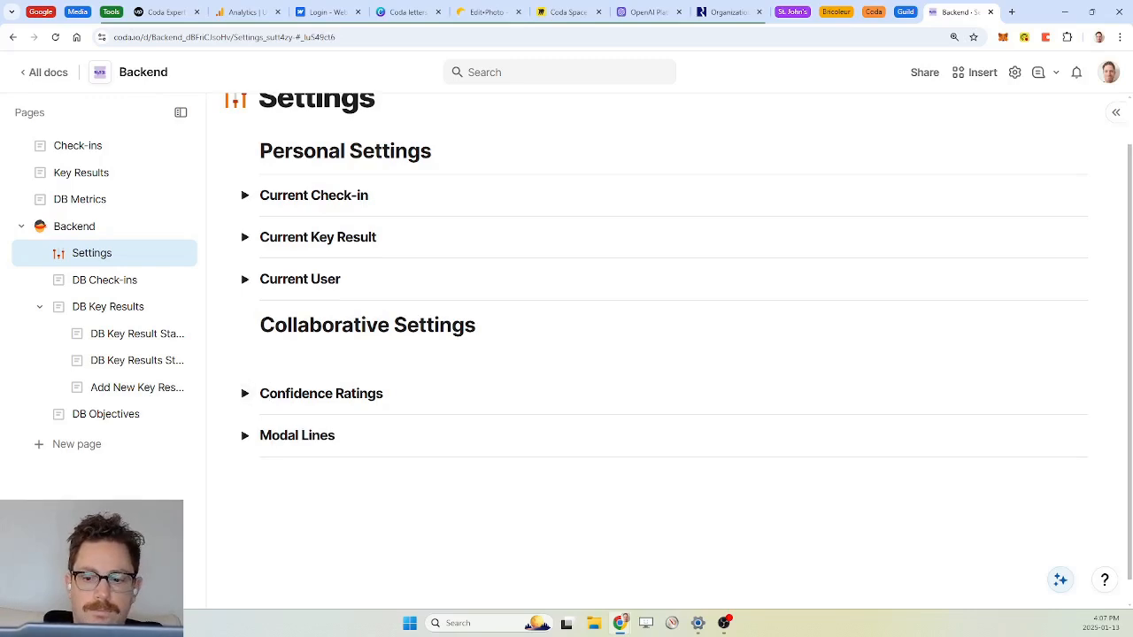
type("/h3")
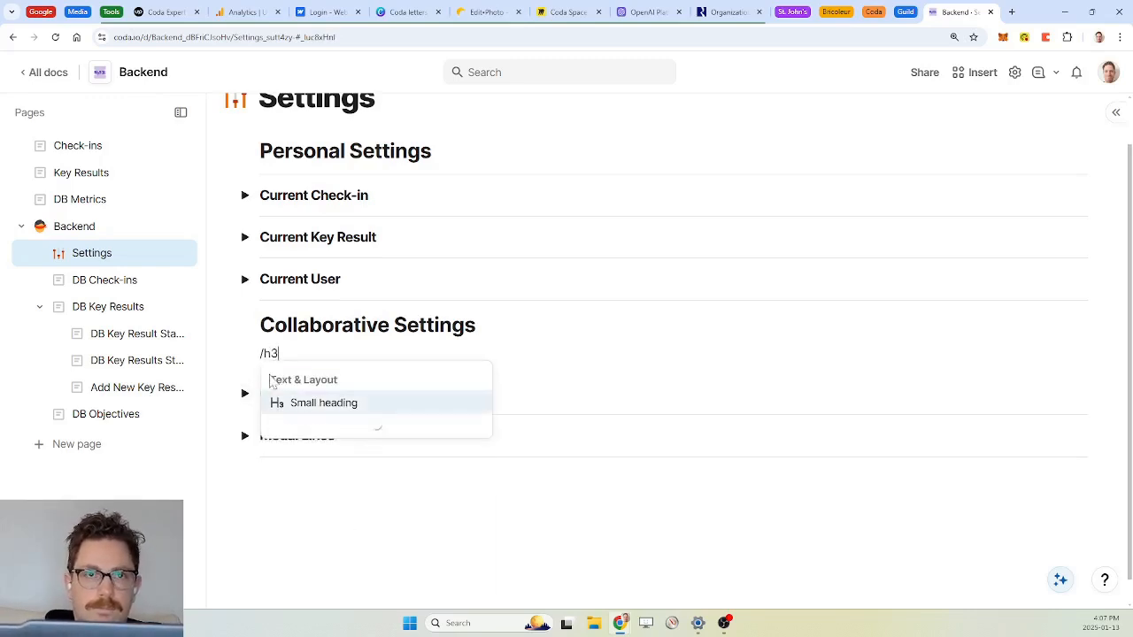
key("Return")
key("Delete")
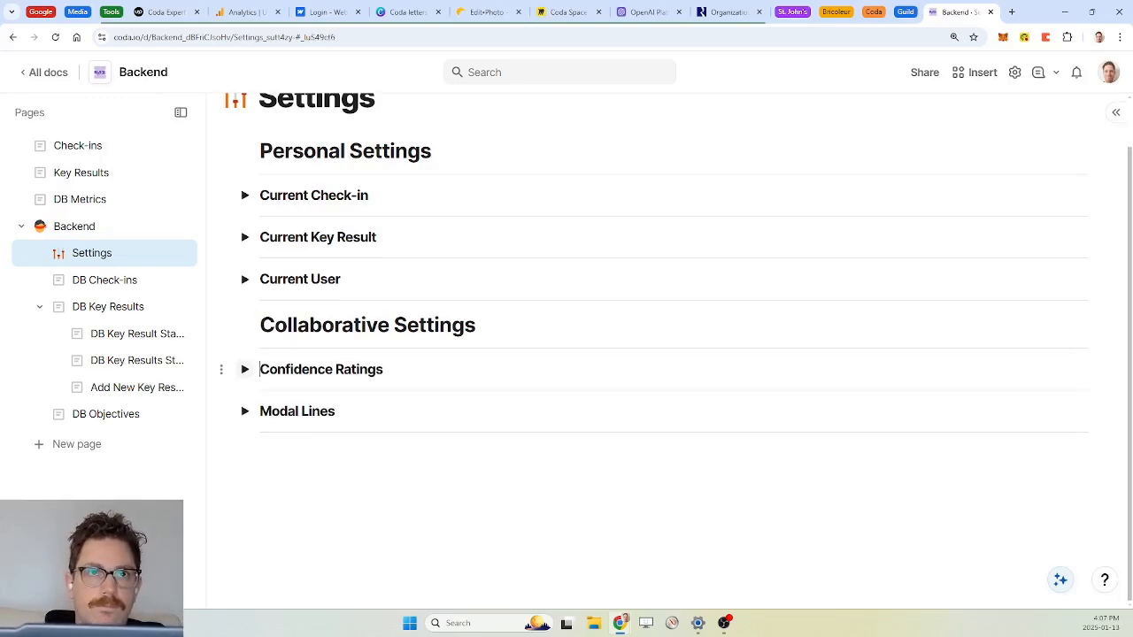
Step: Make the Personal Settings and Collaborative Settings headings collapsible and collapse both sections
left_click(245, 153)
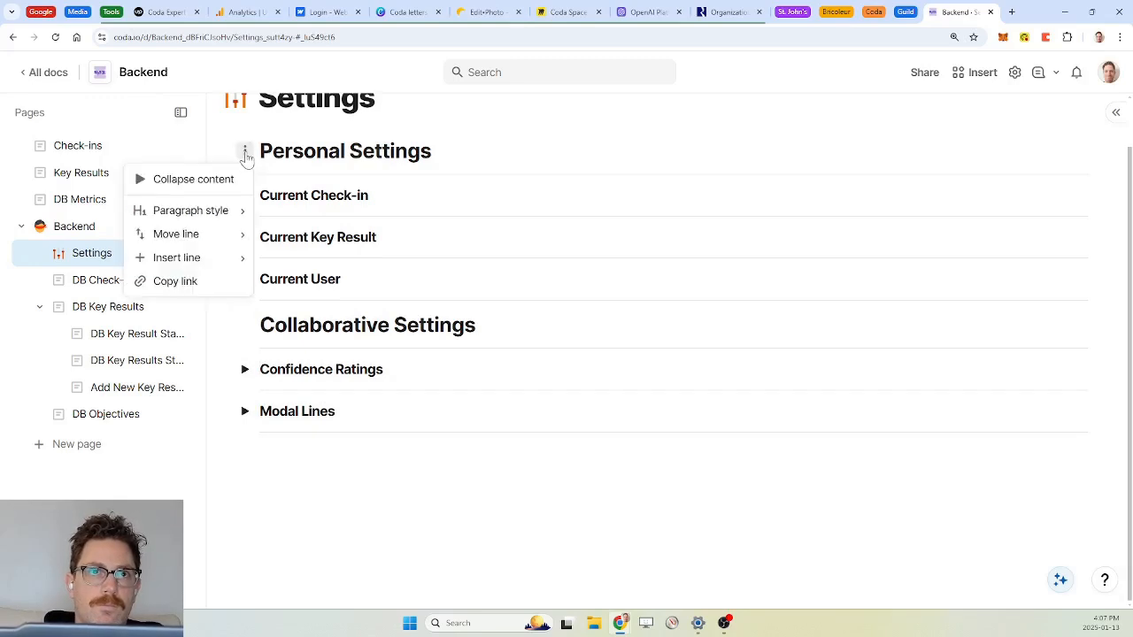
left_click(215, 181)
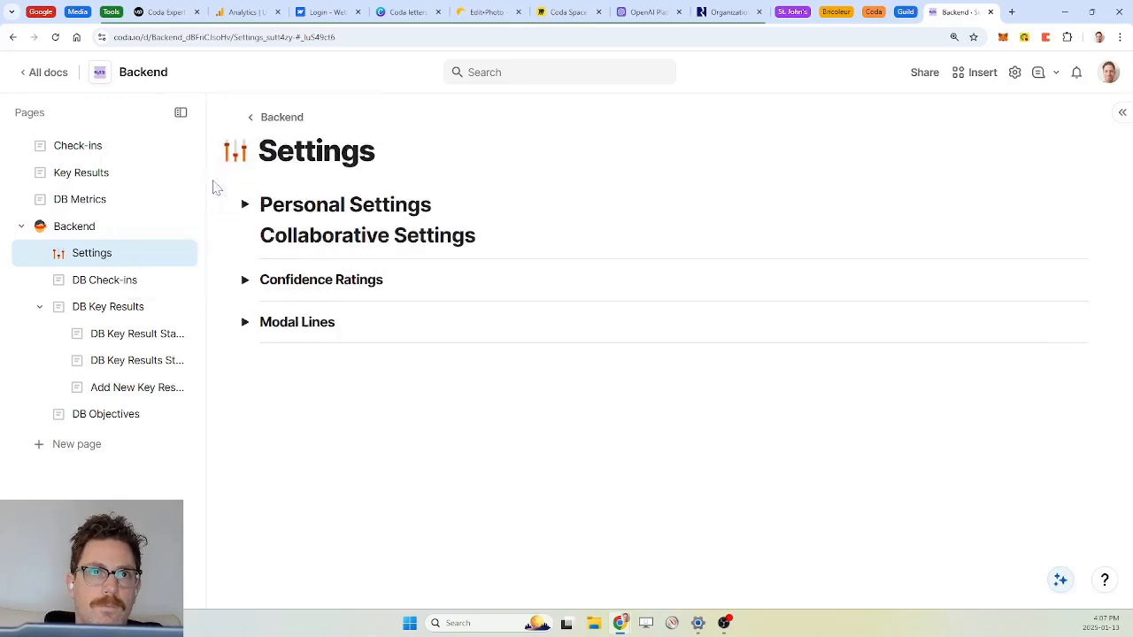
left_click(245, 235)
left_click(227, 260)
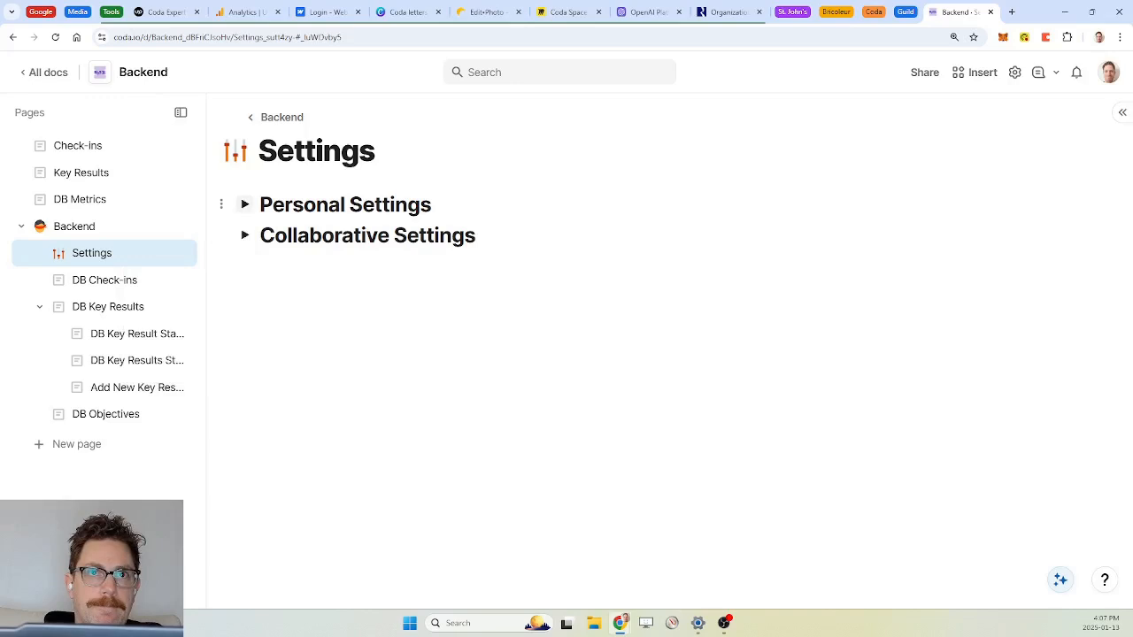
left_click(244, 235)
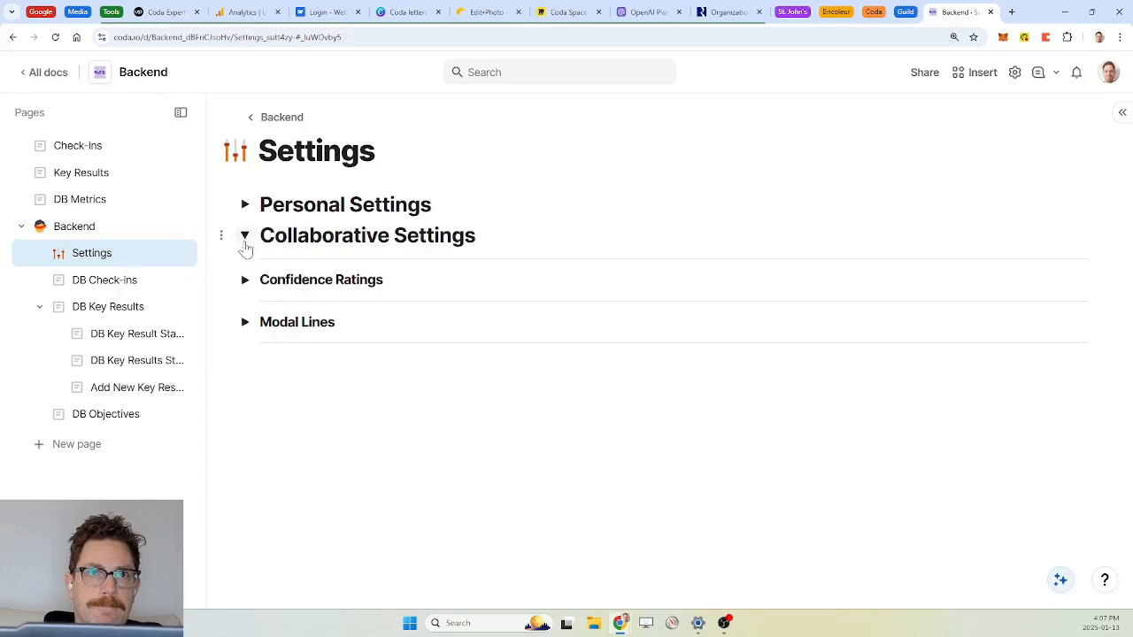
left_click(245, 234)
Step: Insert a blank line between the Personal Settings section and the Collaborative Settings heading
left_click(431, 205)
key("Return")
type("/")
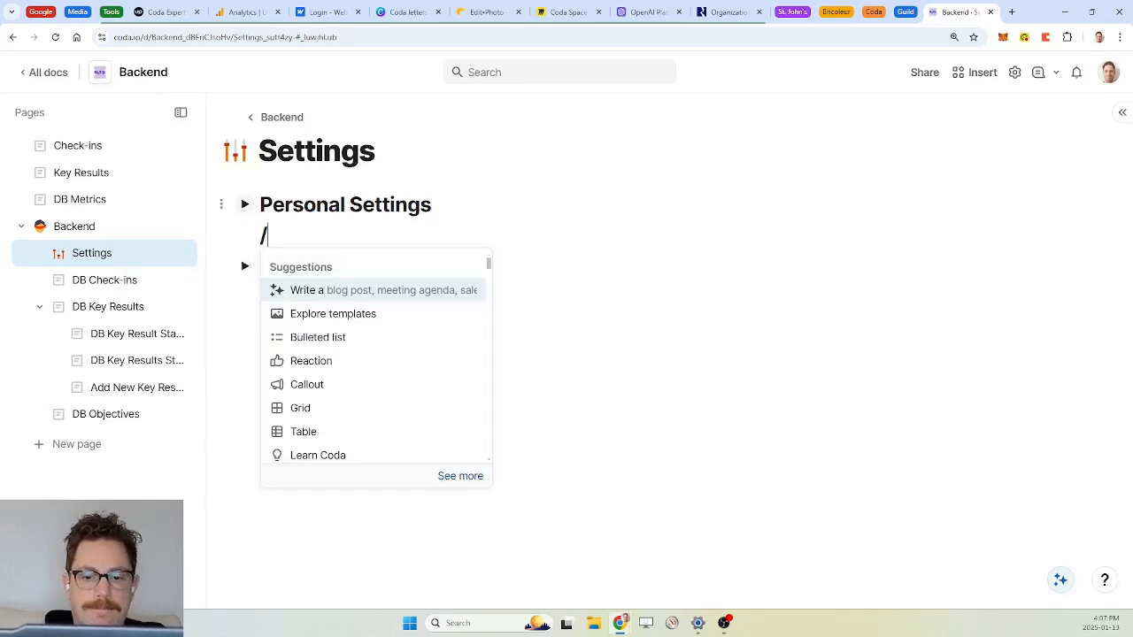
type("h1")
key("Return")
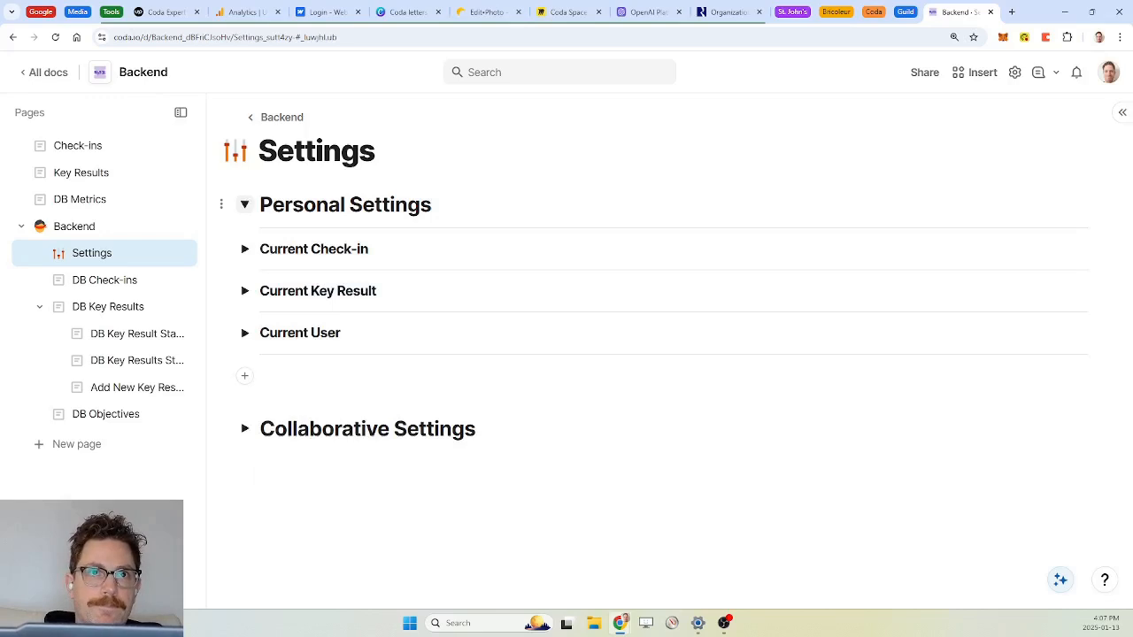
Step: Insert a divider line directly above the Personal Settings heading
left_click(260, 205)
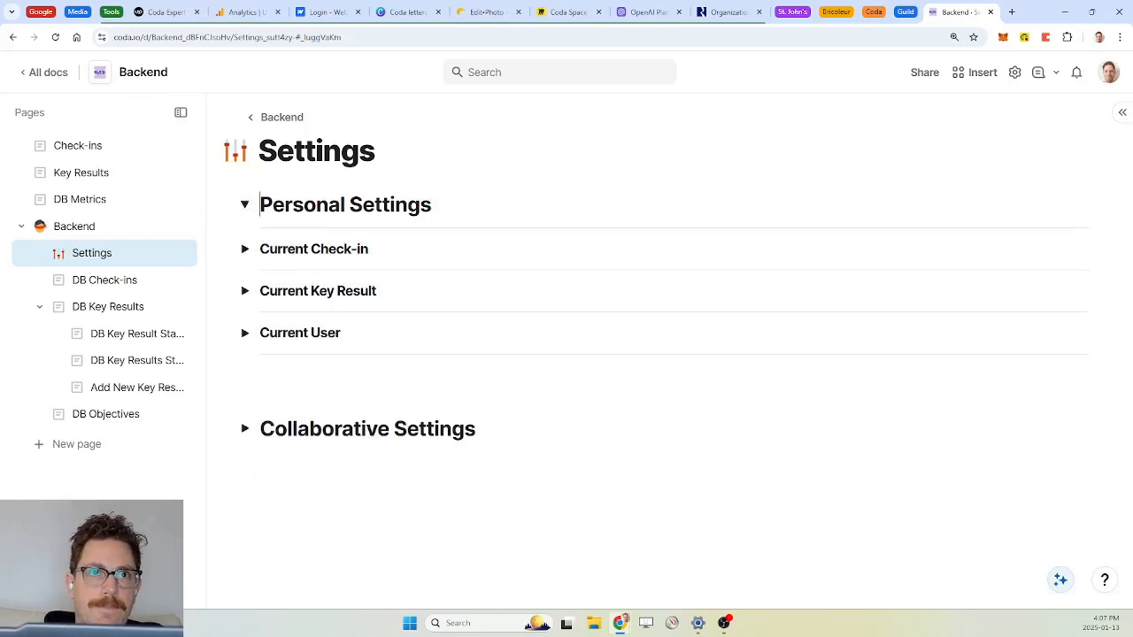
key("Return")
type("/h1")
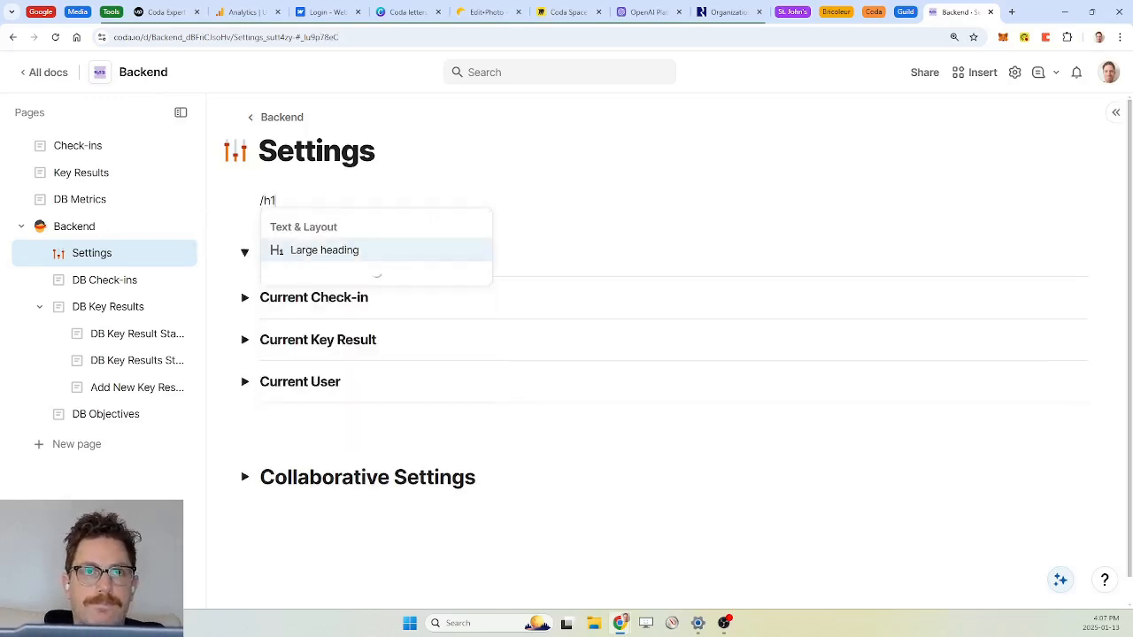
key("Return")
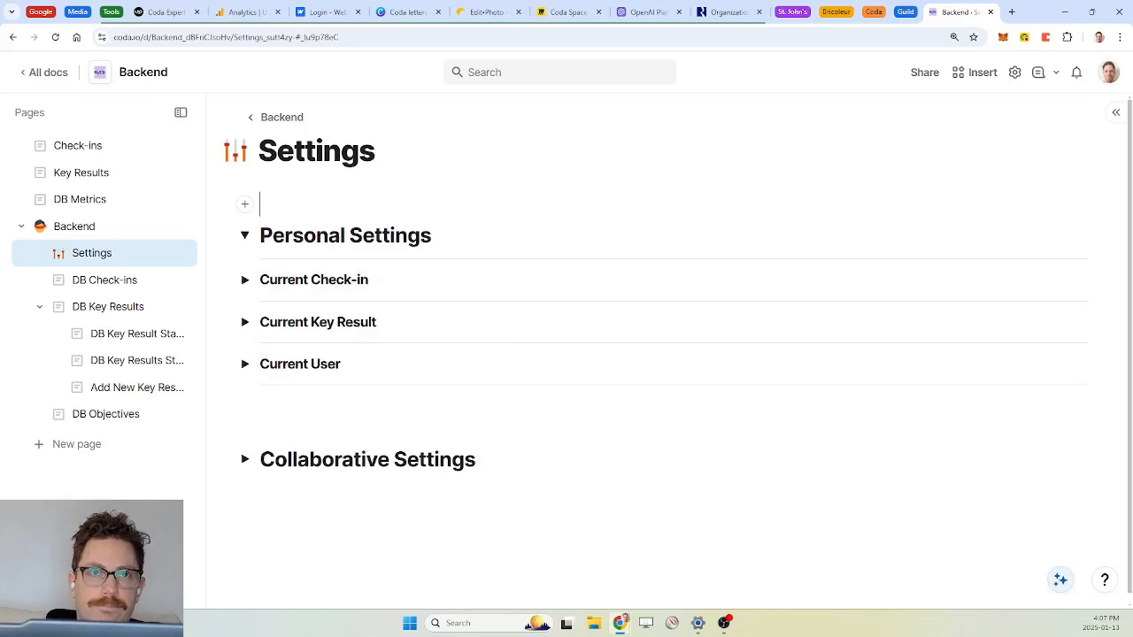
key("Delete")
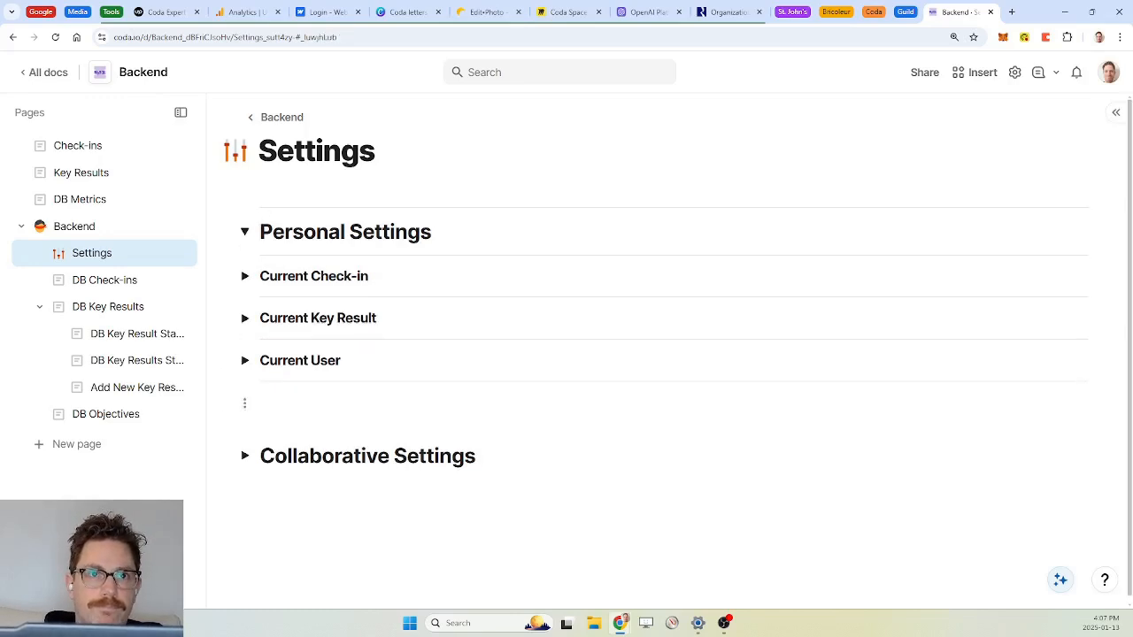
Step: Turn the blank line above the Collaborative Settings heading into a divider, and check the collapse toggle of Personal Settings
type("h")
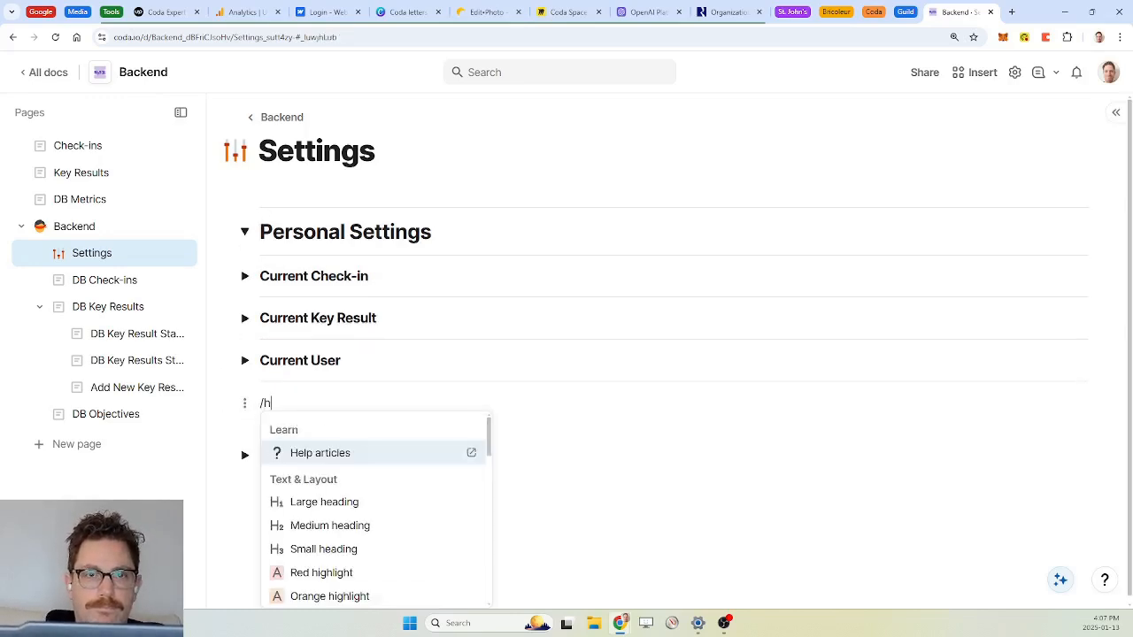
key("Down")
key("Return")
type("---")
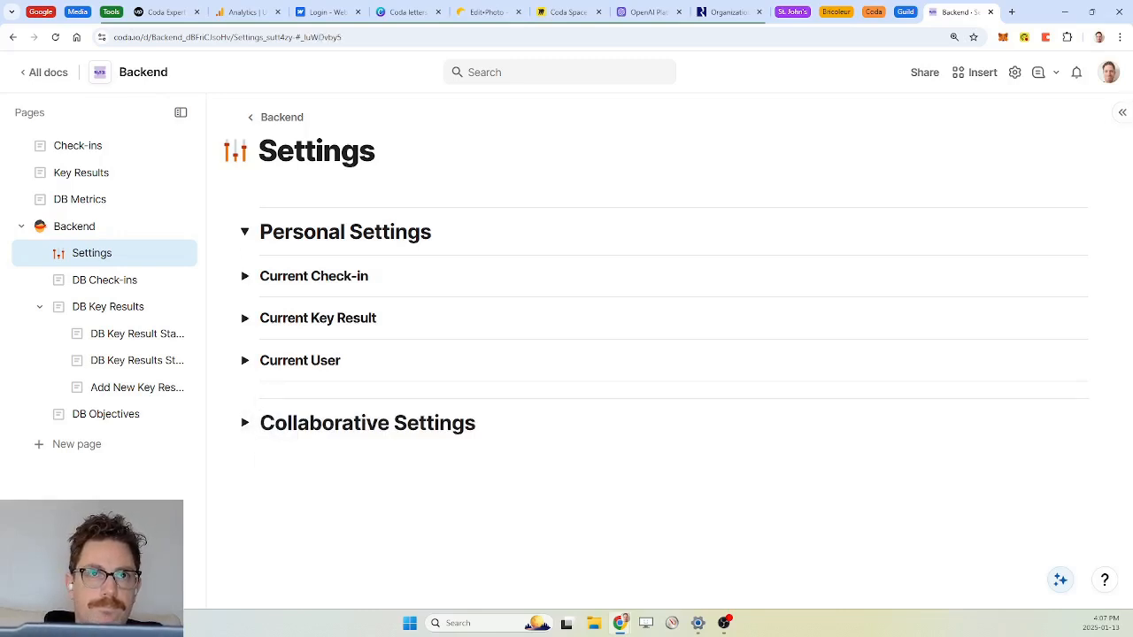
left_click(245, 232)
left_click(245, 232)
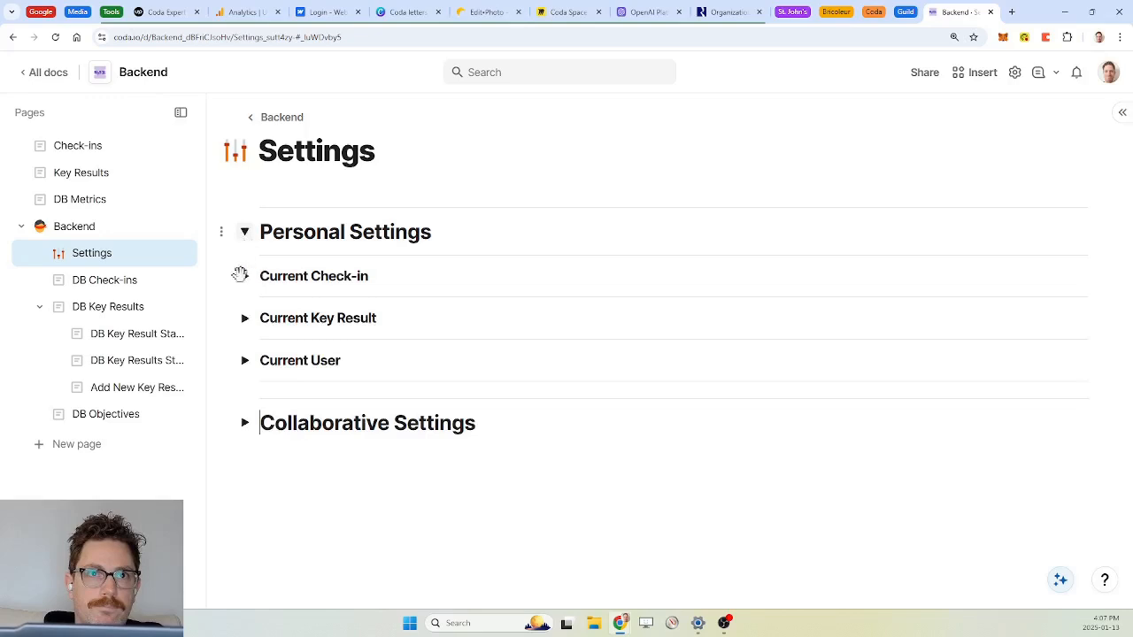
Step: Remove the blank line below the Current User heading and collapse the Personal Settings section
left_click(256, 381)
key("BackSpace")
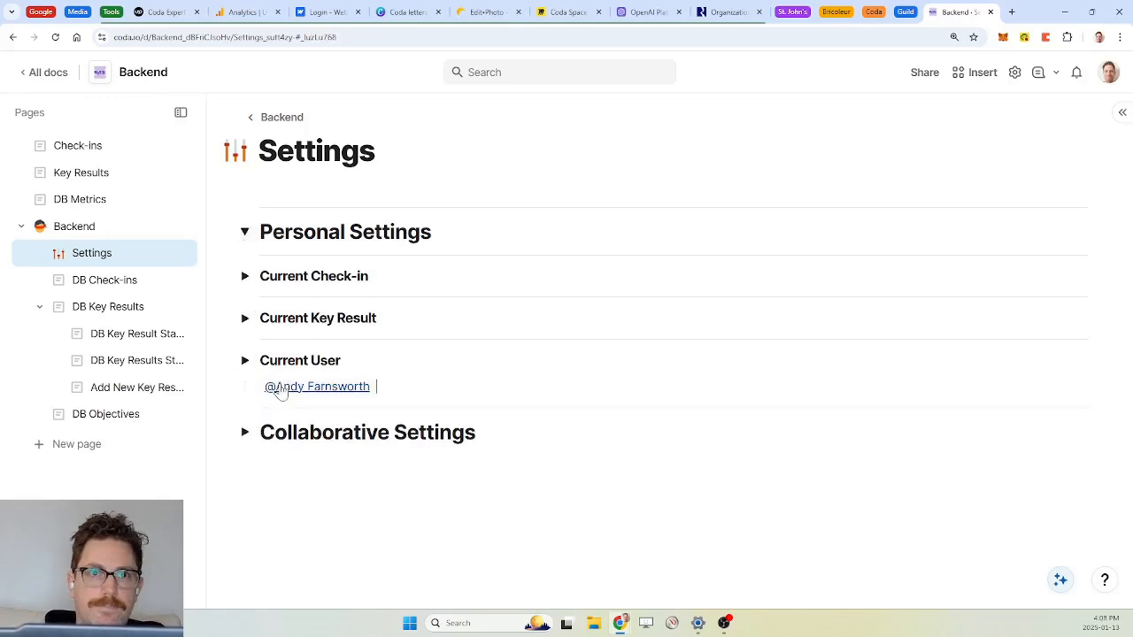
left_click(245, 232)
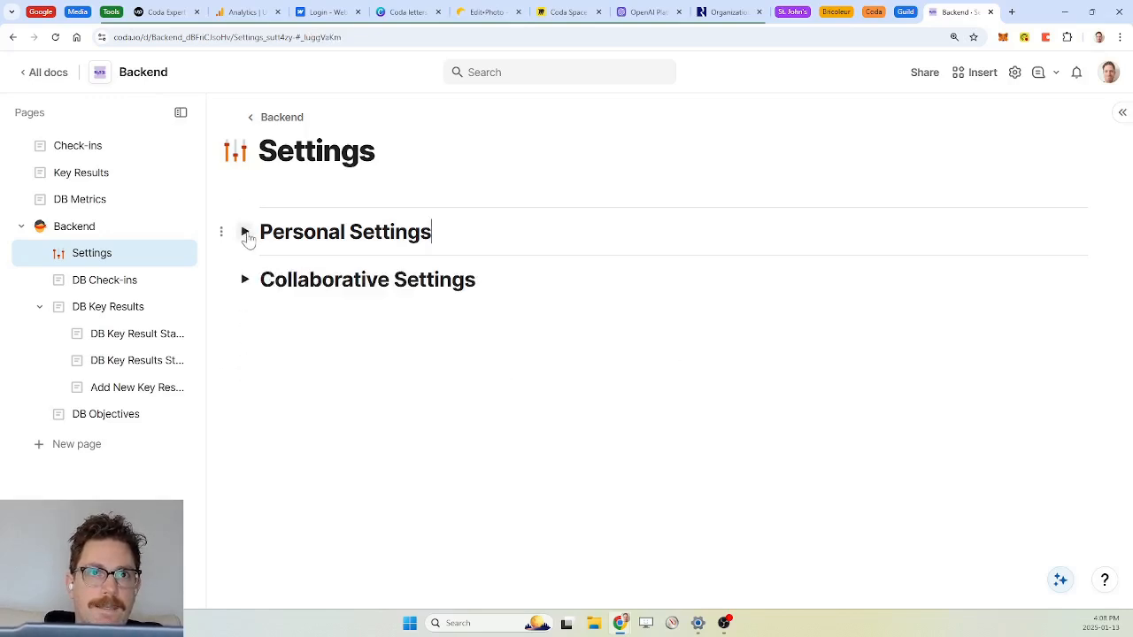
Step: Add an empty line after the Collaborative Settings section and expand that section
left_click(477, 279)
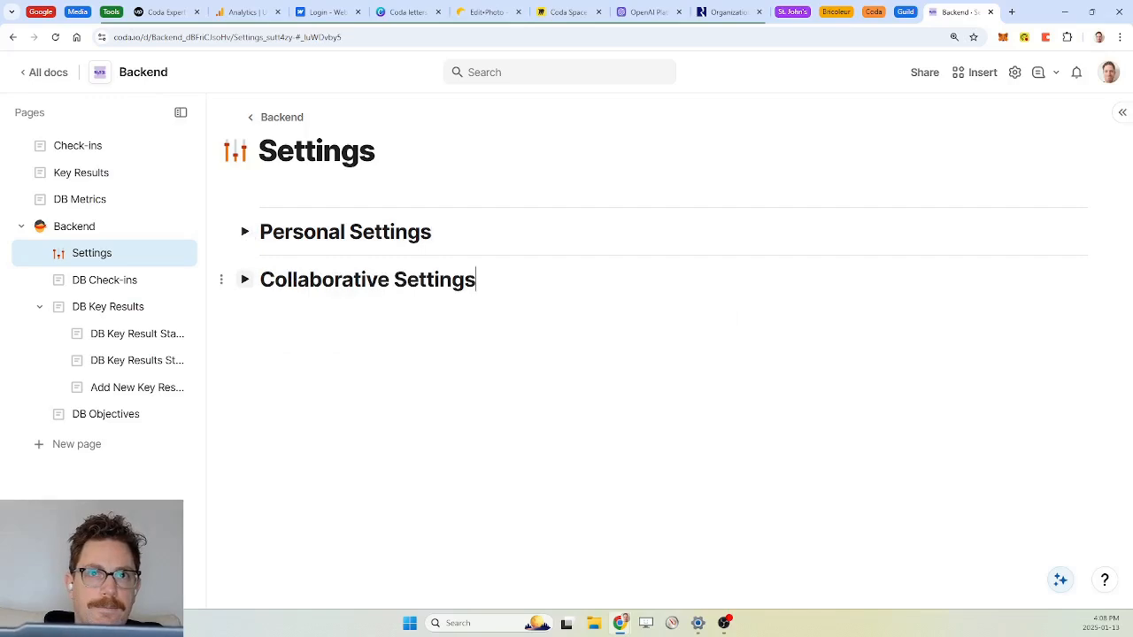
key("Return")
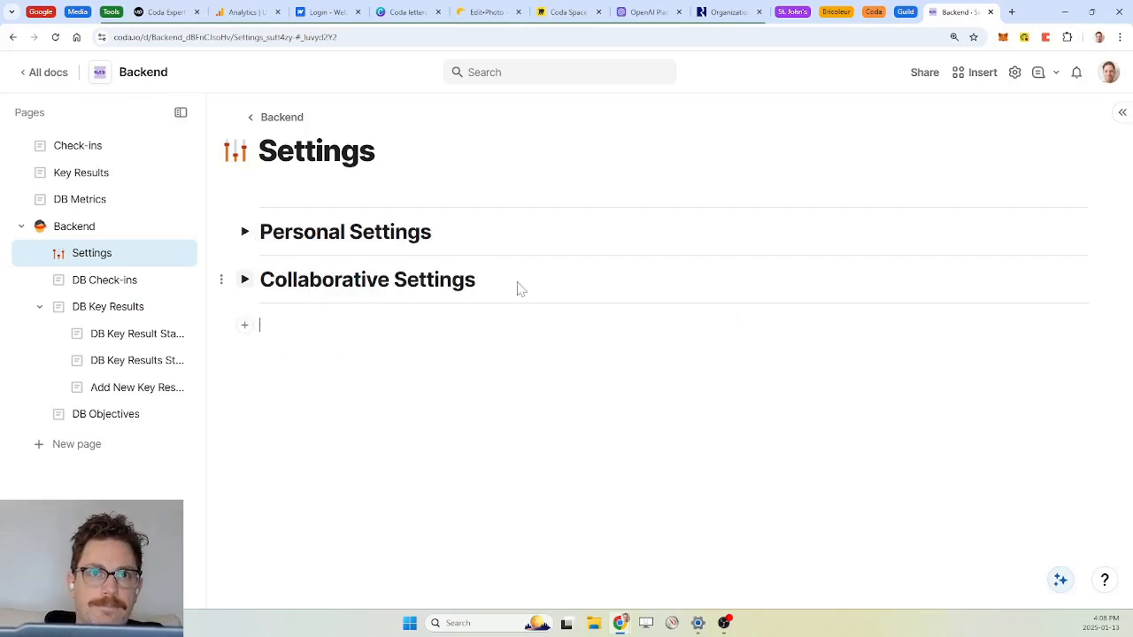
left_click(245, 280)
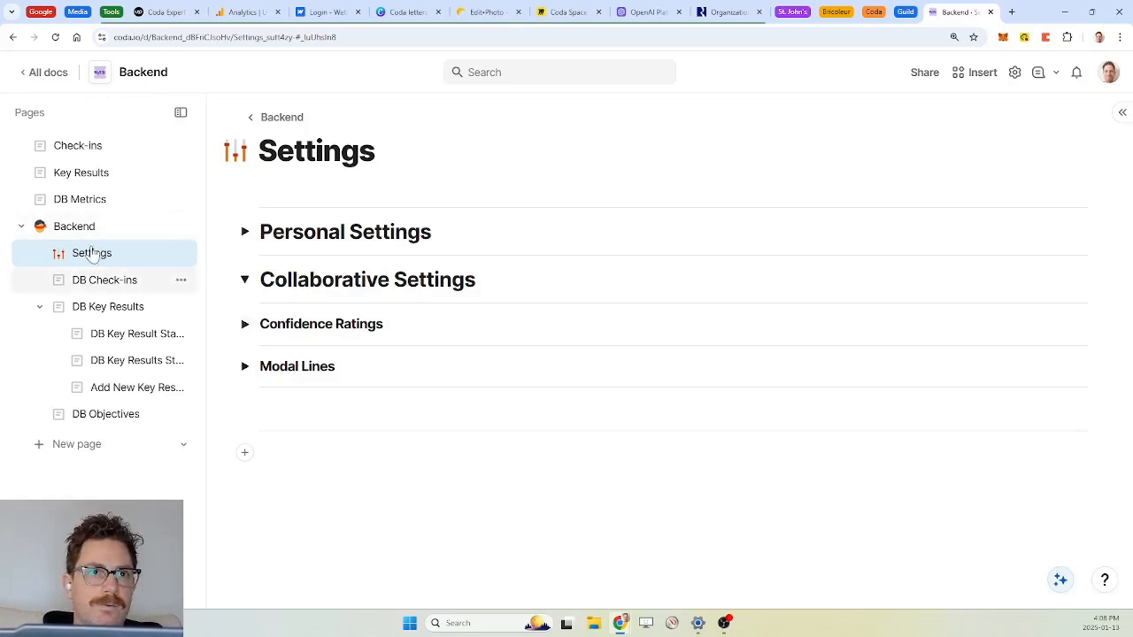
Step: In the DB Key Results table, set the maximum of the Confidence Rating slider column to confidenceMax
left_click(121, 306)
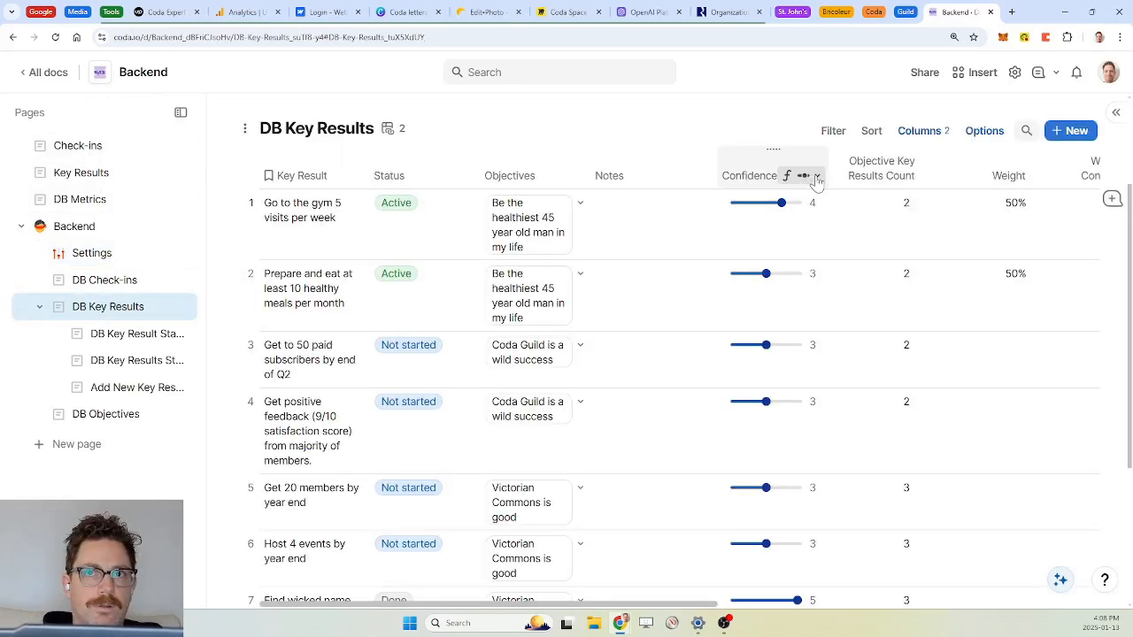
left_click(817, 177)
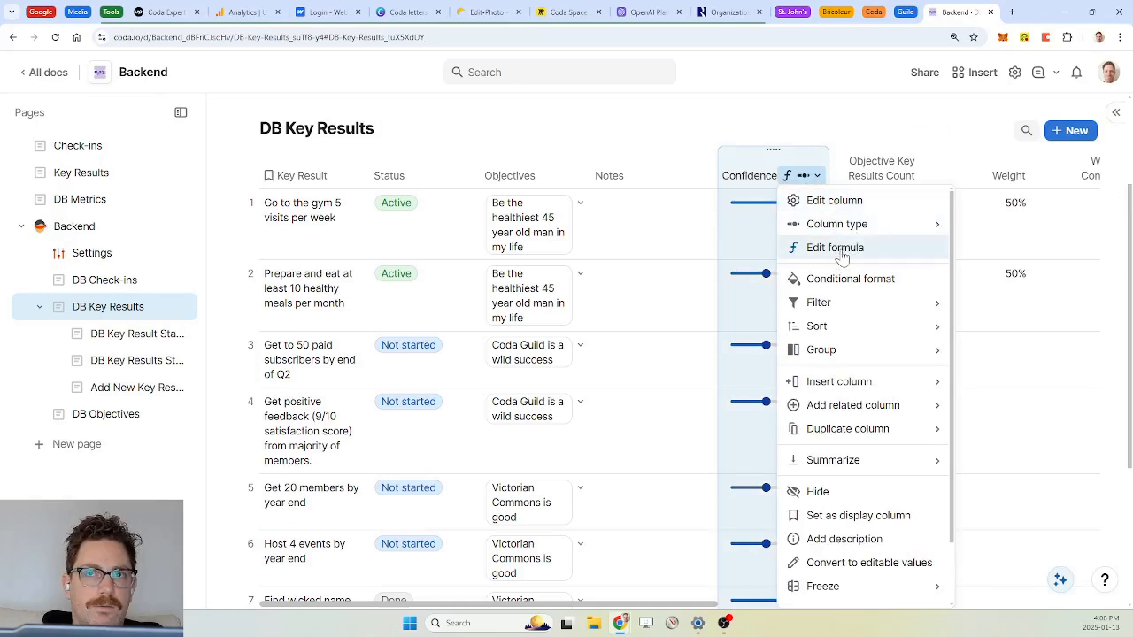
left_click(835, 200)
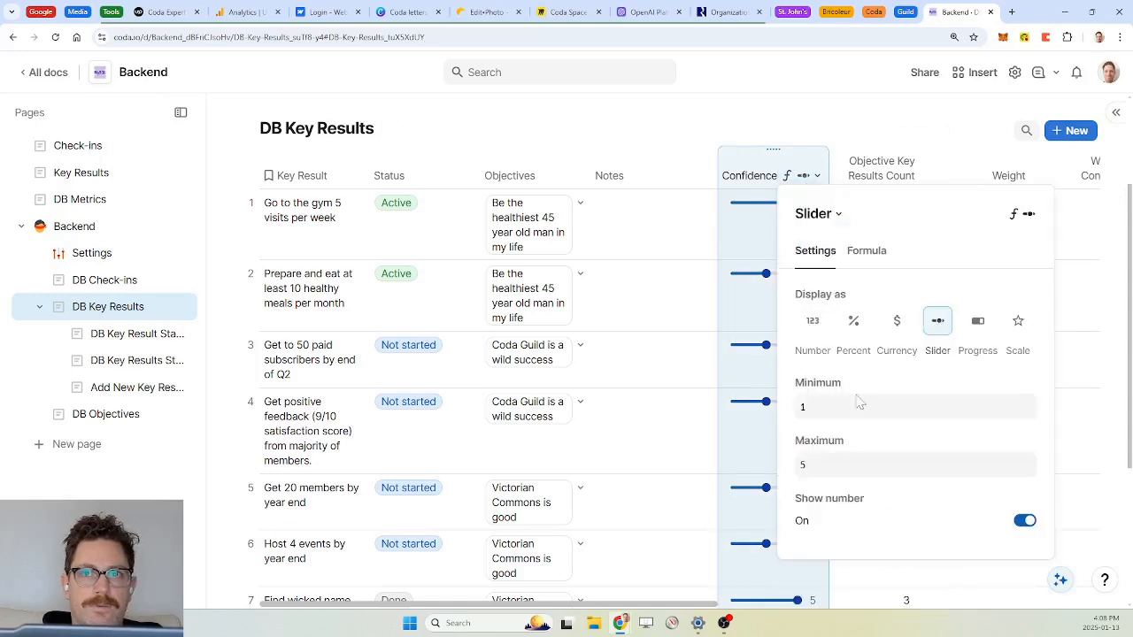
left_click(855, 465)
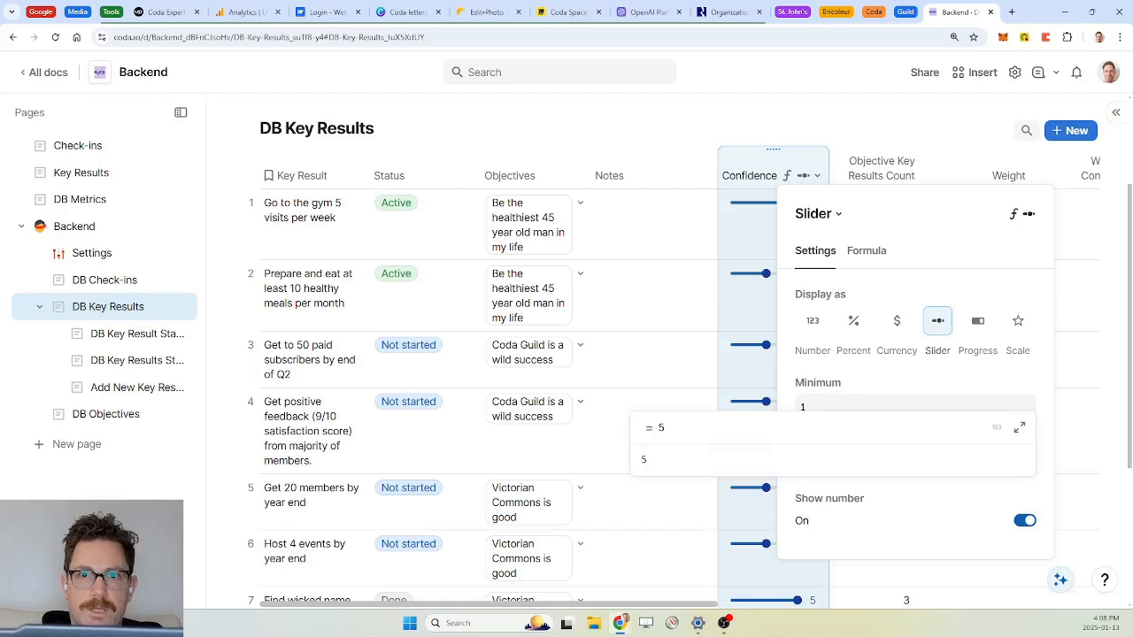
key("BackSpace")
type("c")
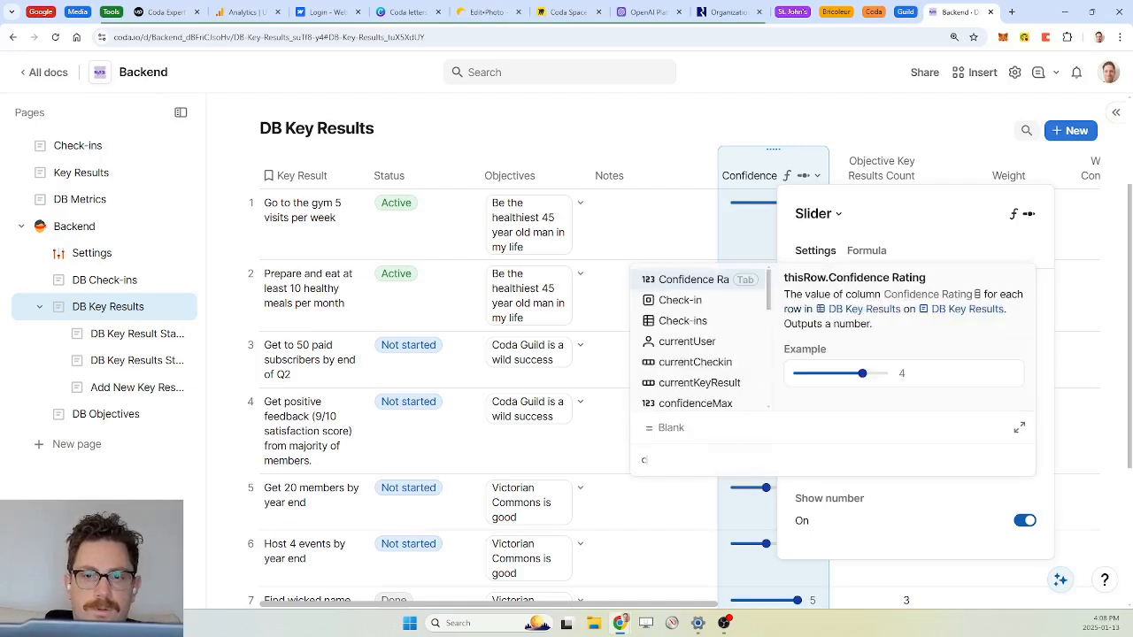
type("onfidenceMax")
key("Down")
key("Tab")
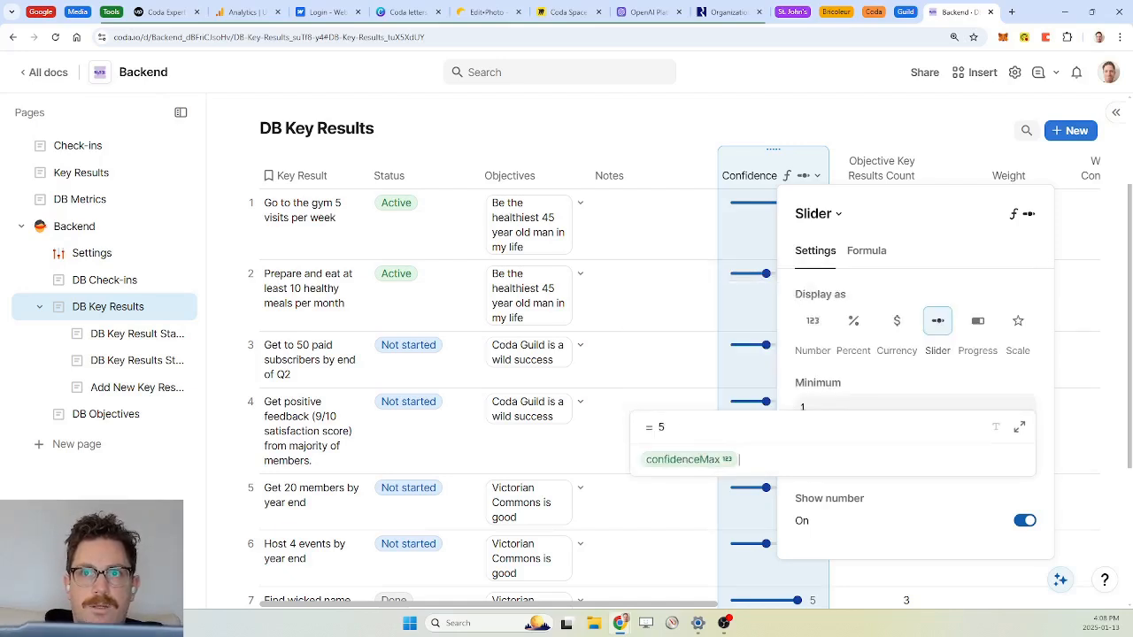
key("Return")
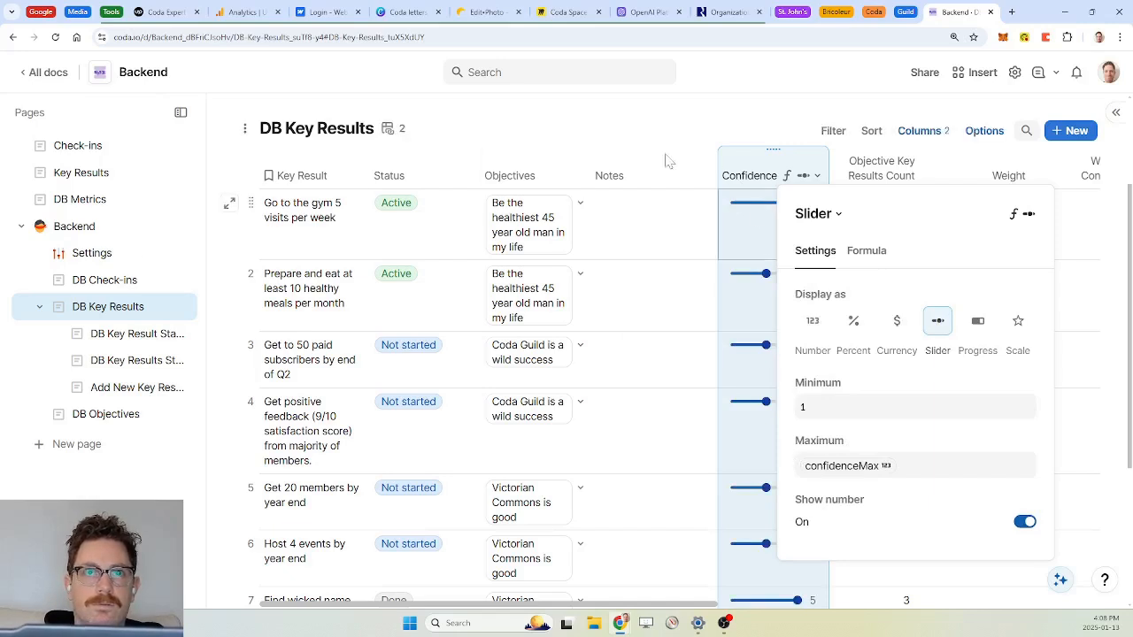
left_click(129, 342)
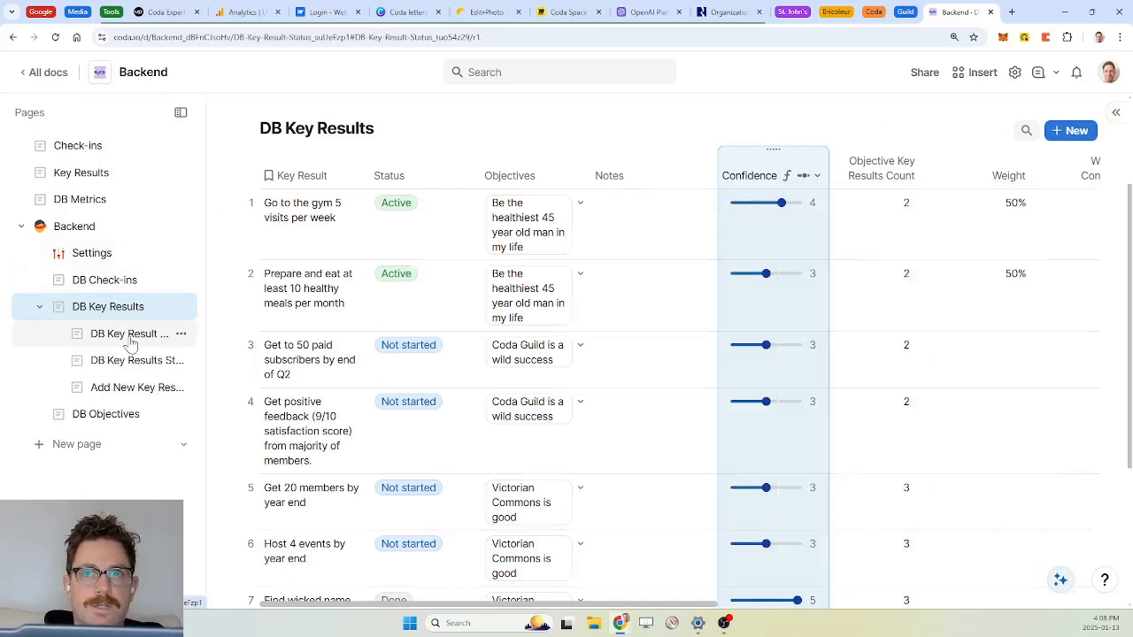
Step: In the DB Key Results Status Updates table, set the Confidence Rating slider's maximum to confidenceMax
left_click(127, 363)
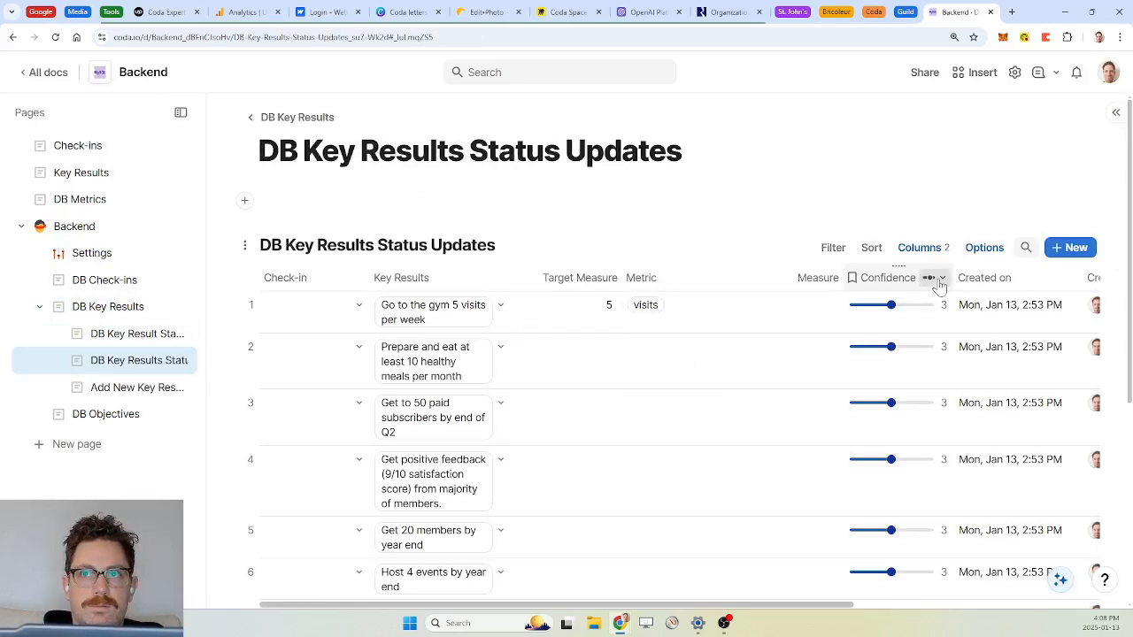
left_click(936, 278)
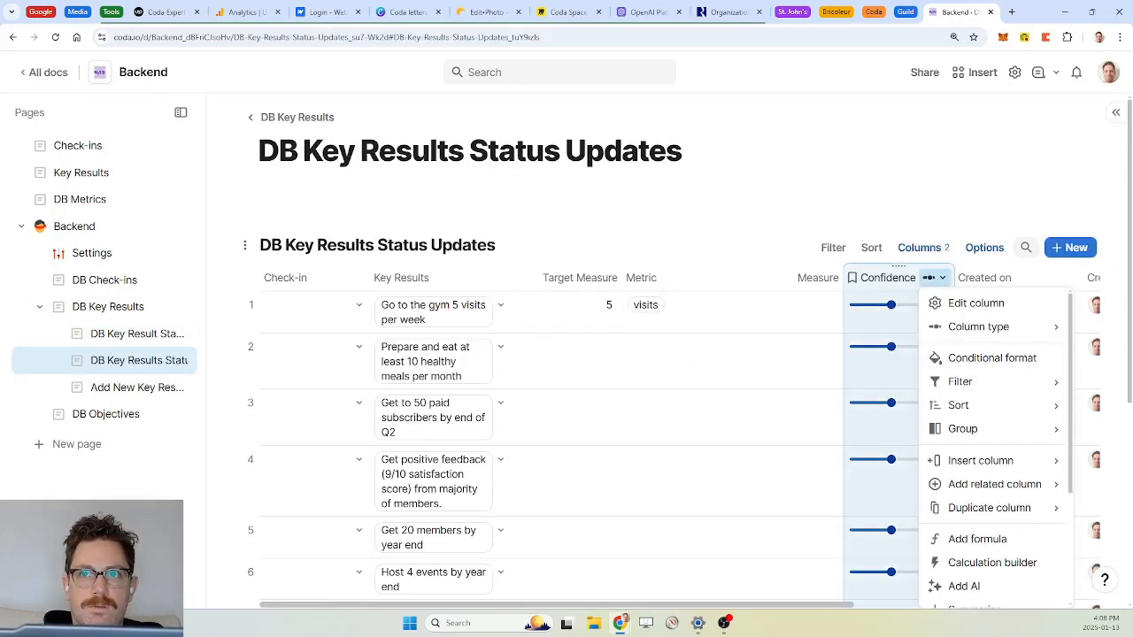
left_click(981, 306)
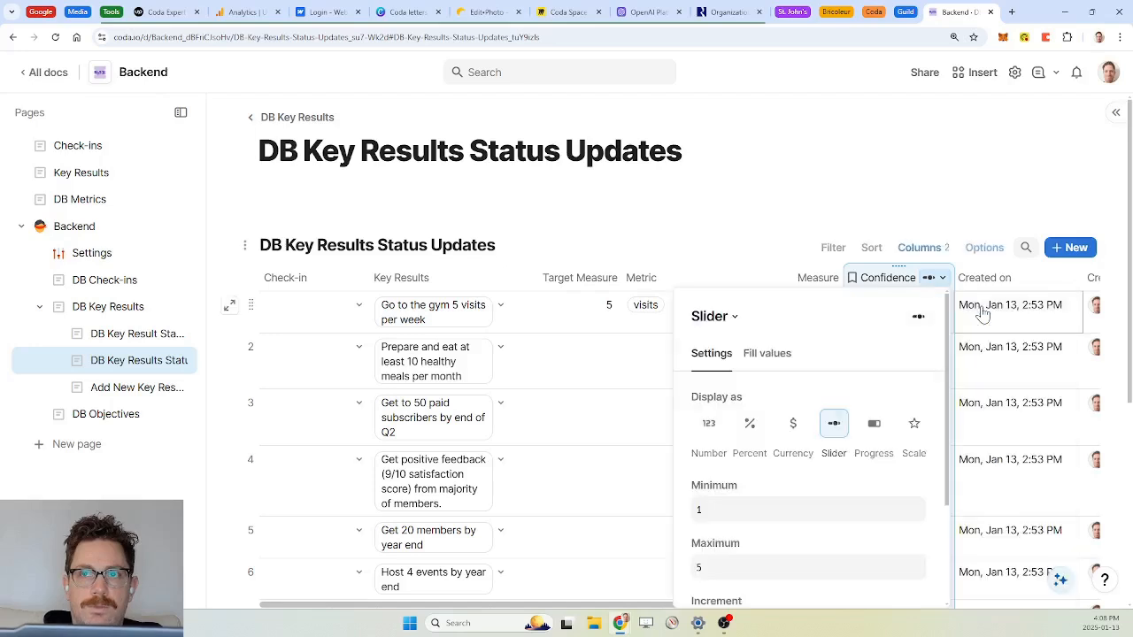
left_click(743, 567)
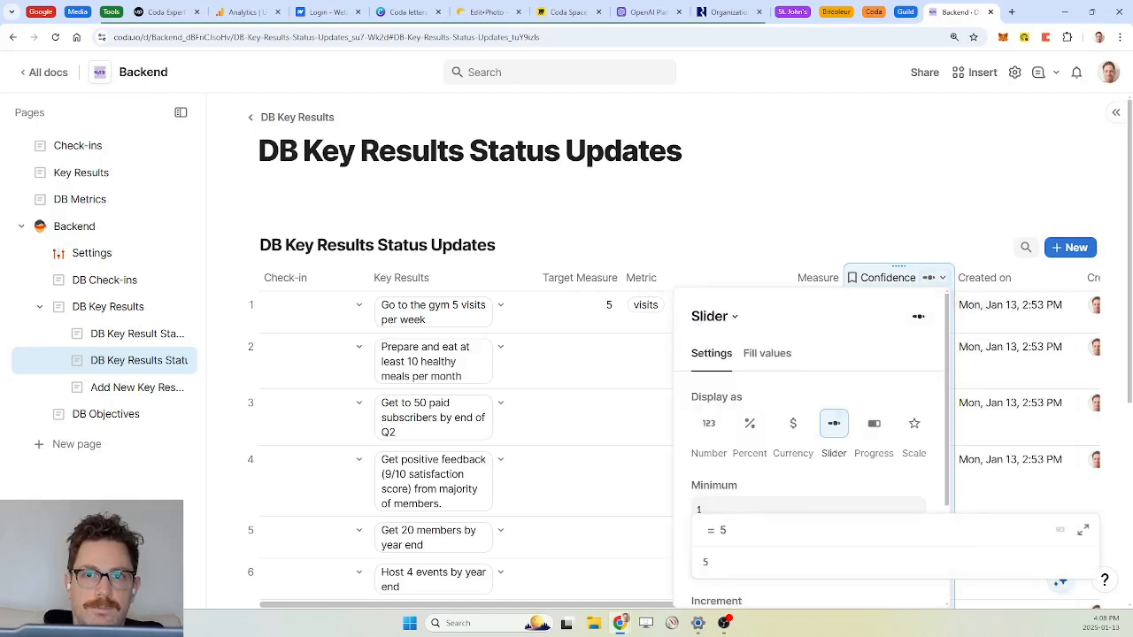
key("BackSpace")
type("confidence Rating")
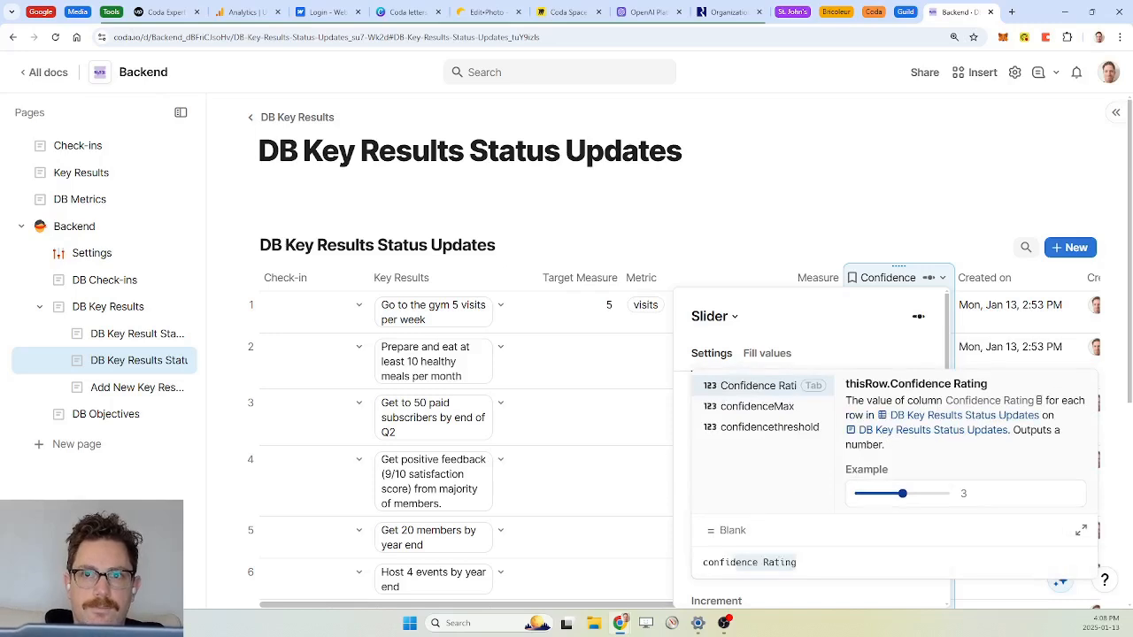
key("Down")
key("Tab")
key("Return")
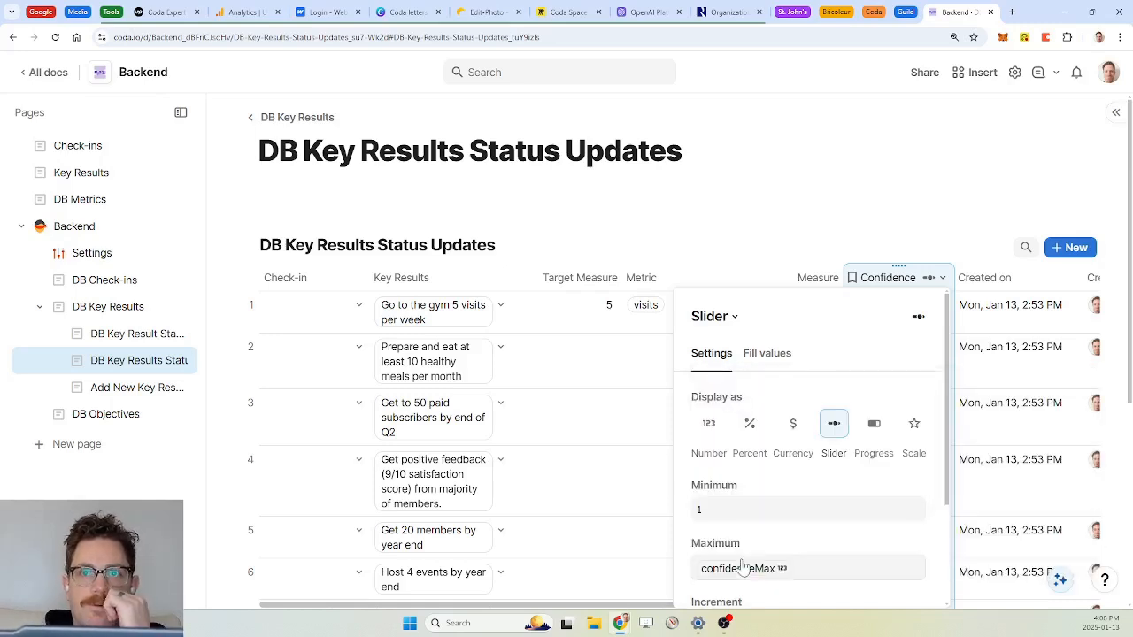
left_click(664, 243)
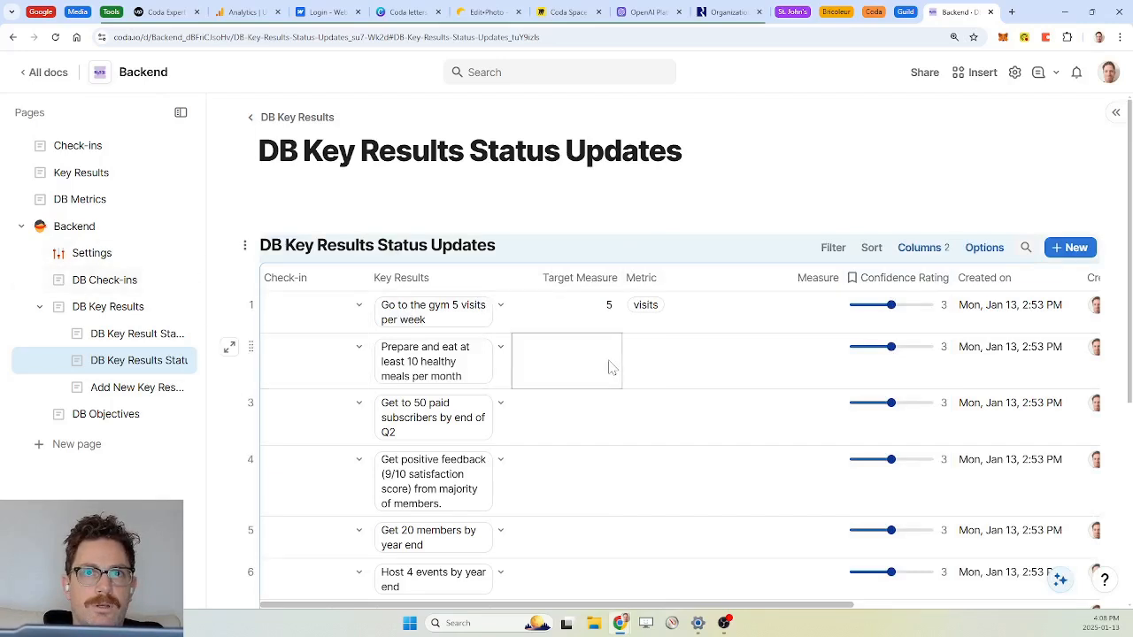
scroll(609, 366, "right", 5)
scroll(608, 367, "left", 5)
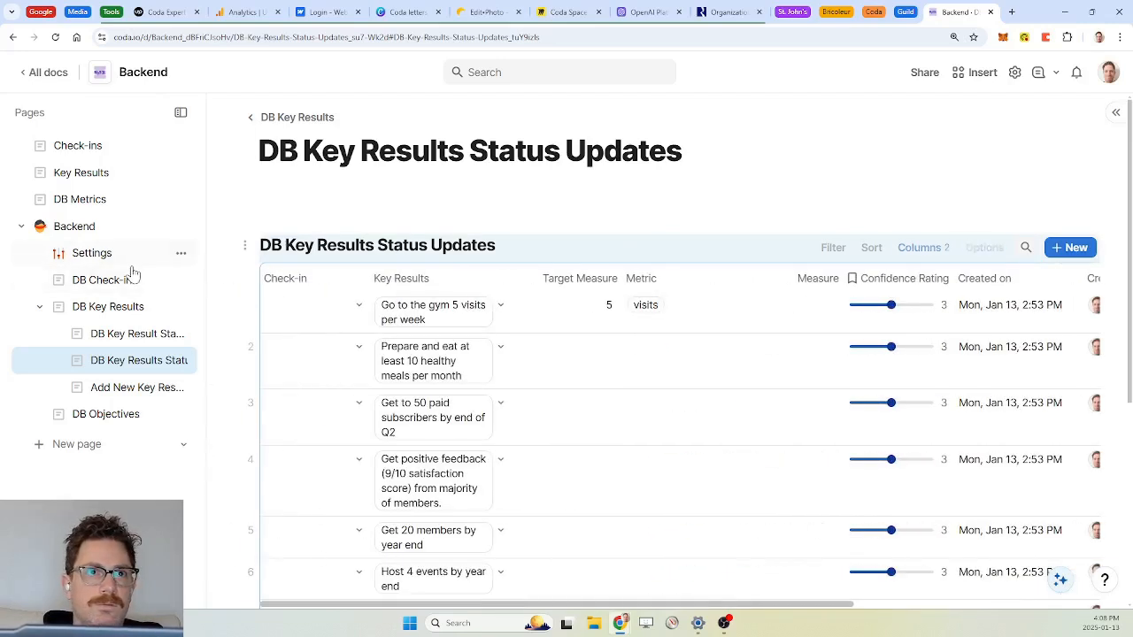
Step: In DB Objectives, replace the fixed 5 in the last KR Confidence Rating column's Concatenate formula with confidenceMax as a third argument after " / "
left_click(83, 177)
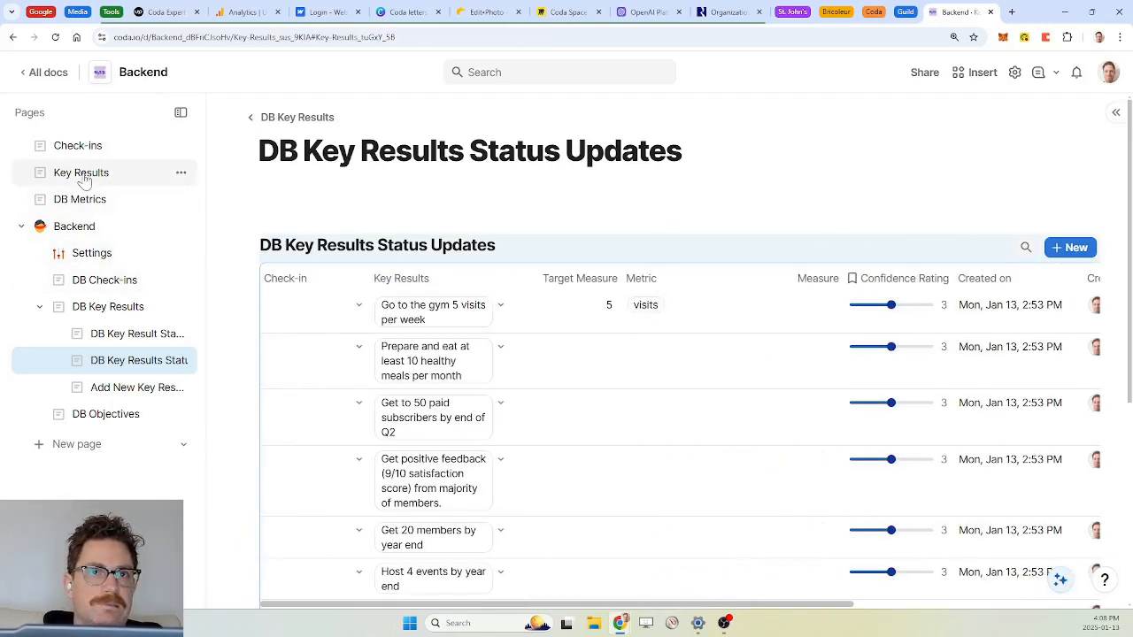
left_click(106, 414)
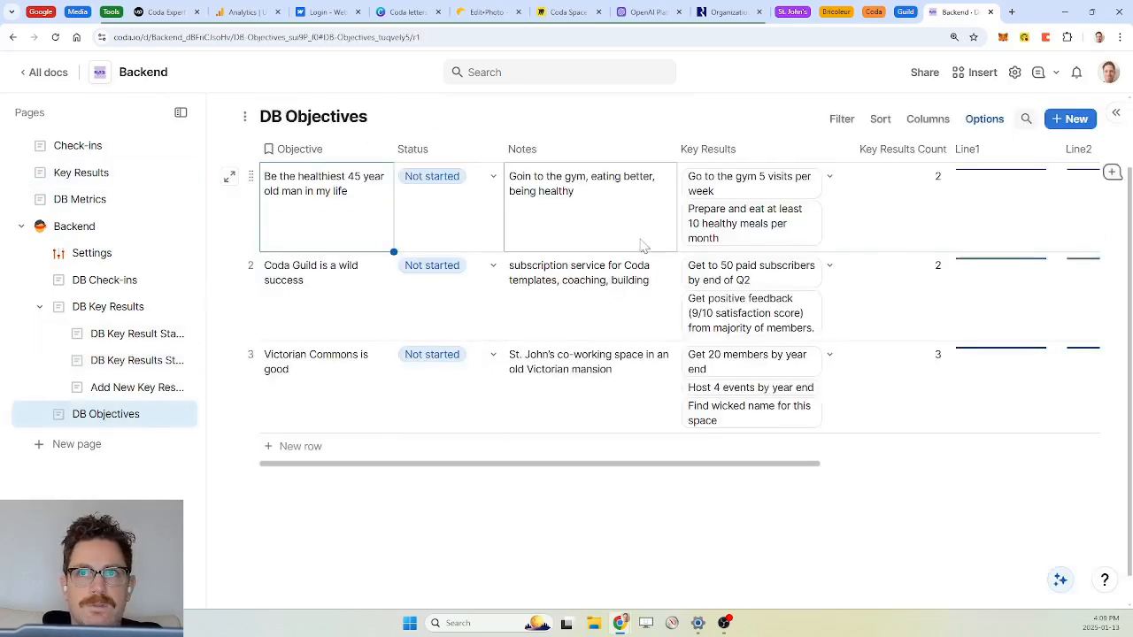
scroll(664, 243, "right", 5)
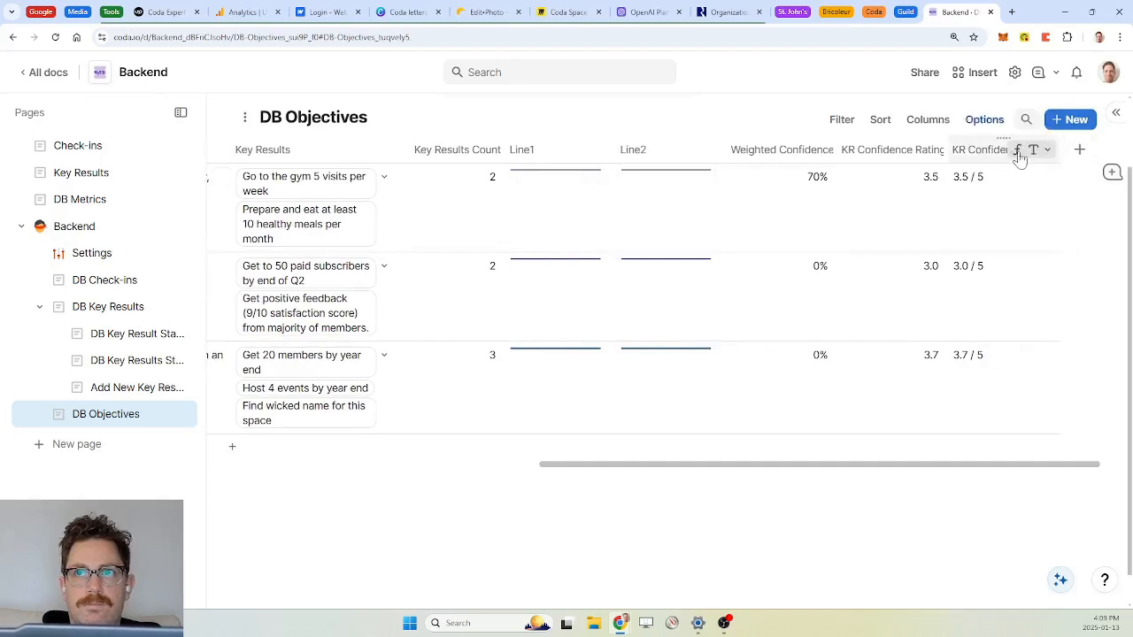
left_click(1047, 149)
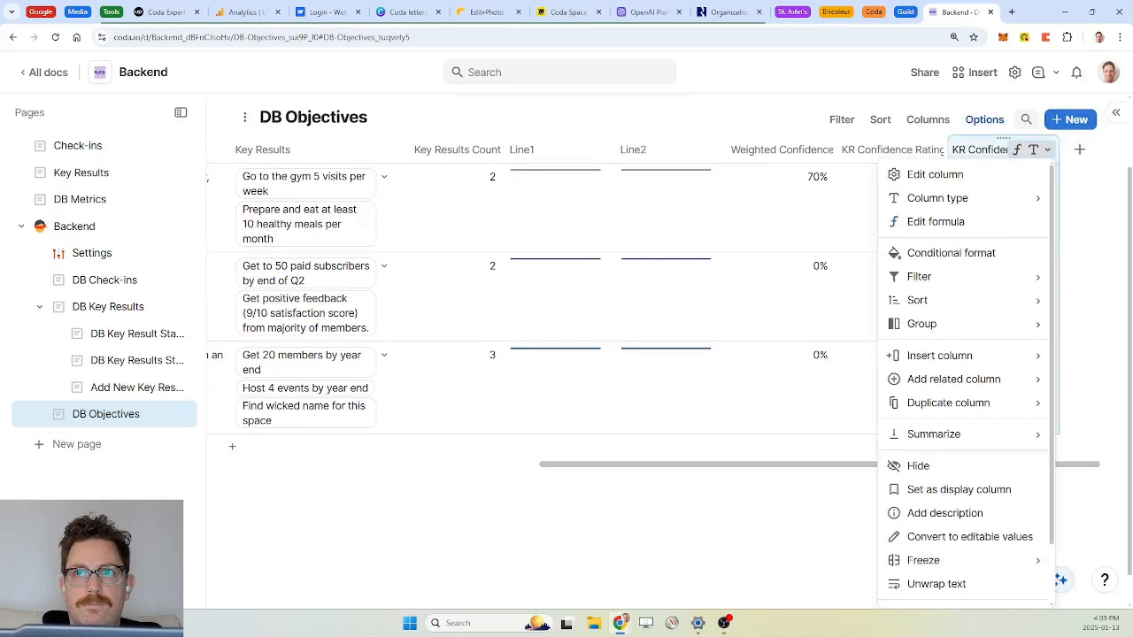
left_click(936, 222)
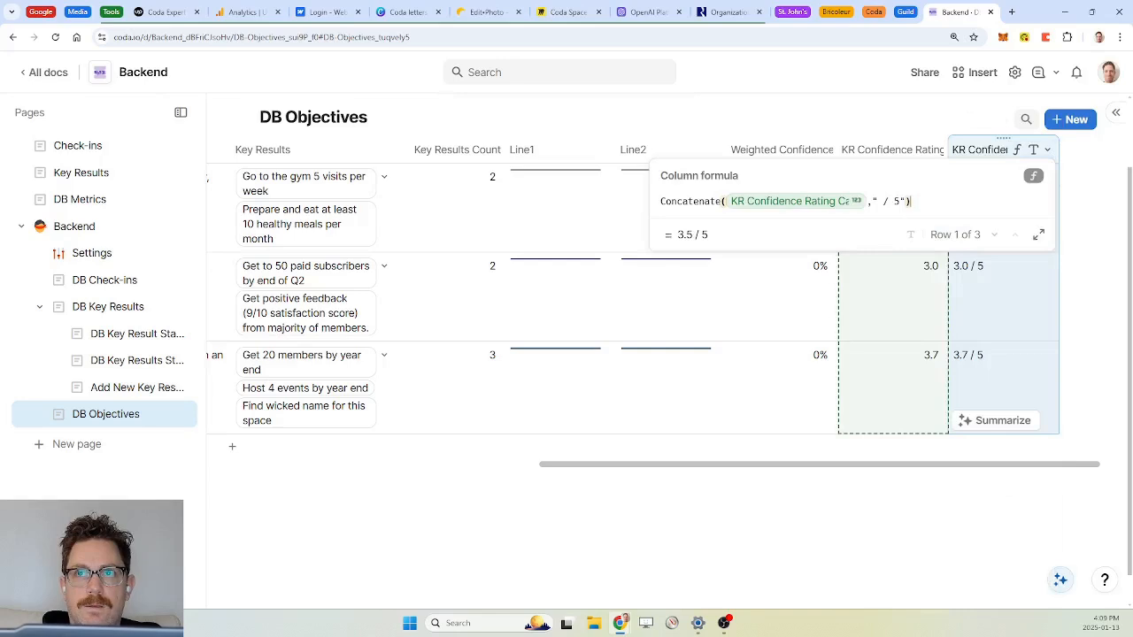
left_click(899, 201)
key("BackSpace")
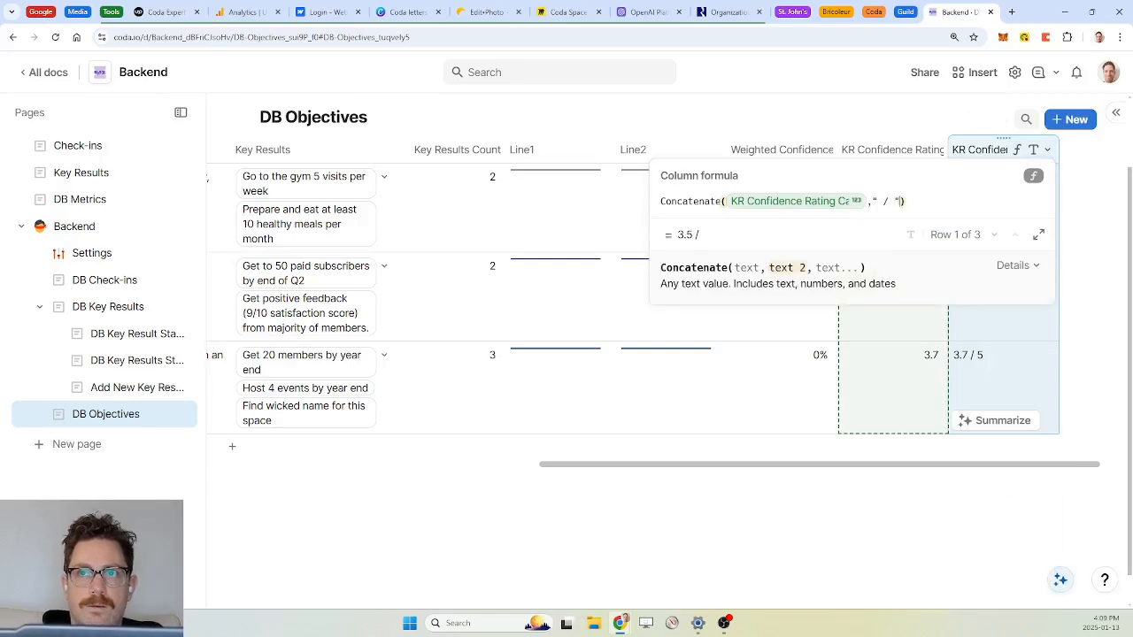
type(",confi")
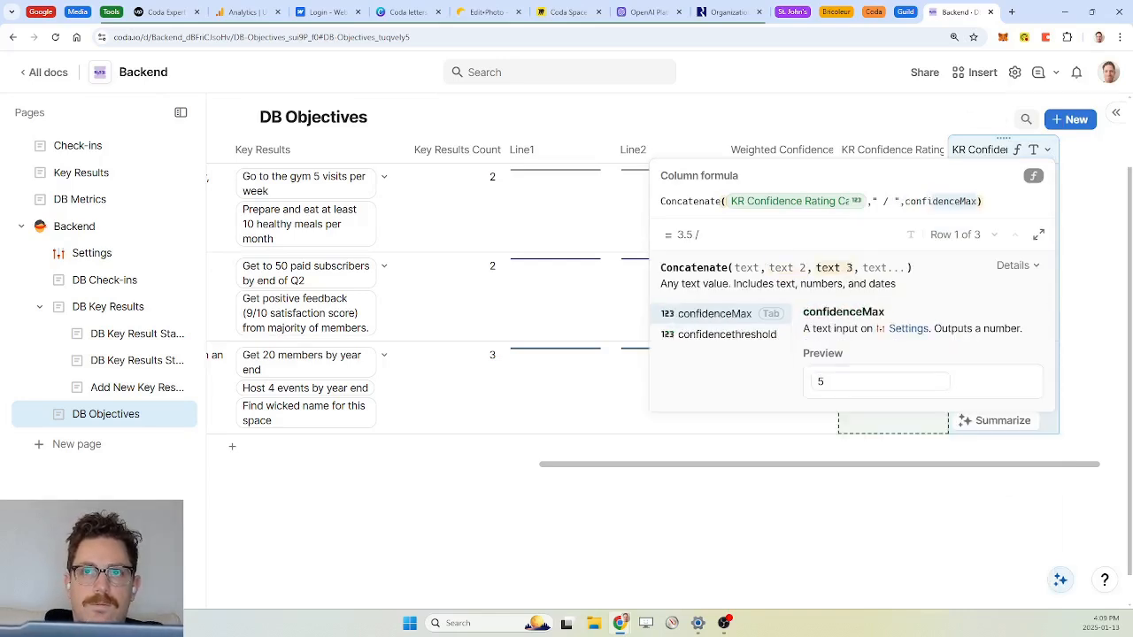
key("Tab")
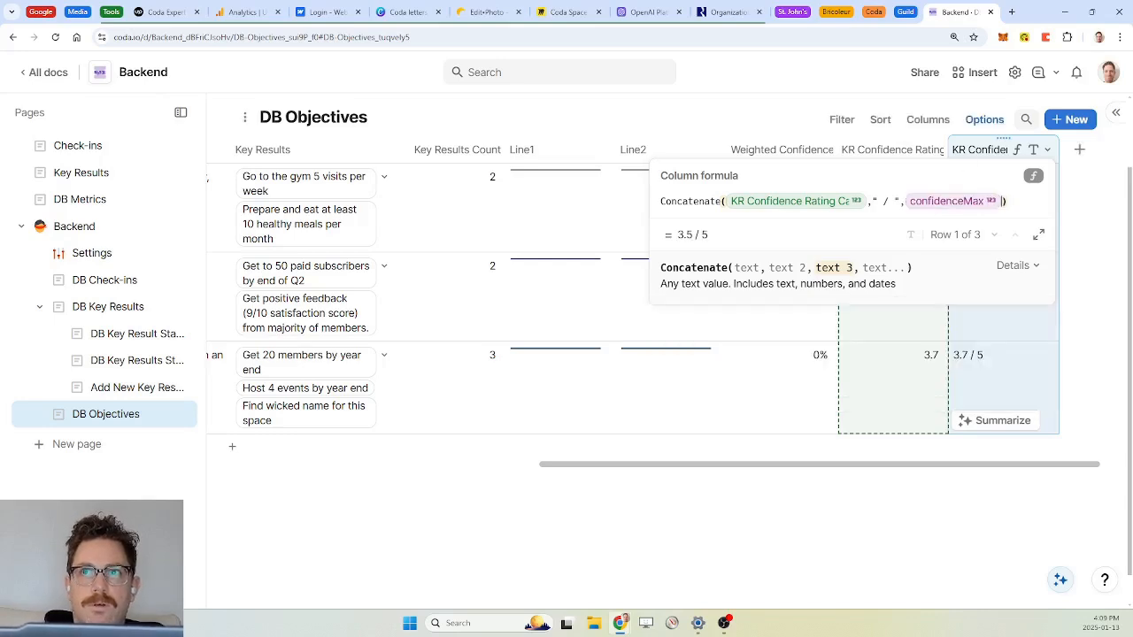
key("Return")
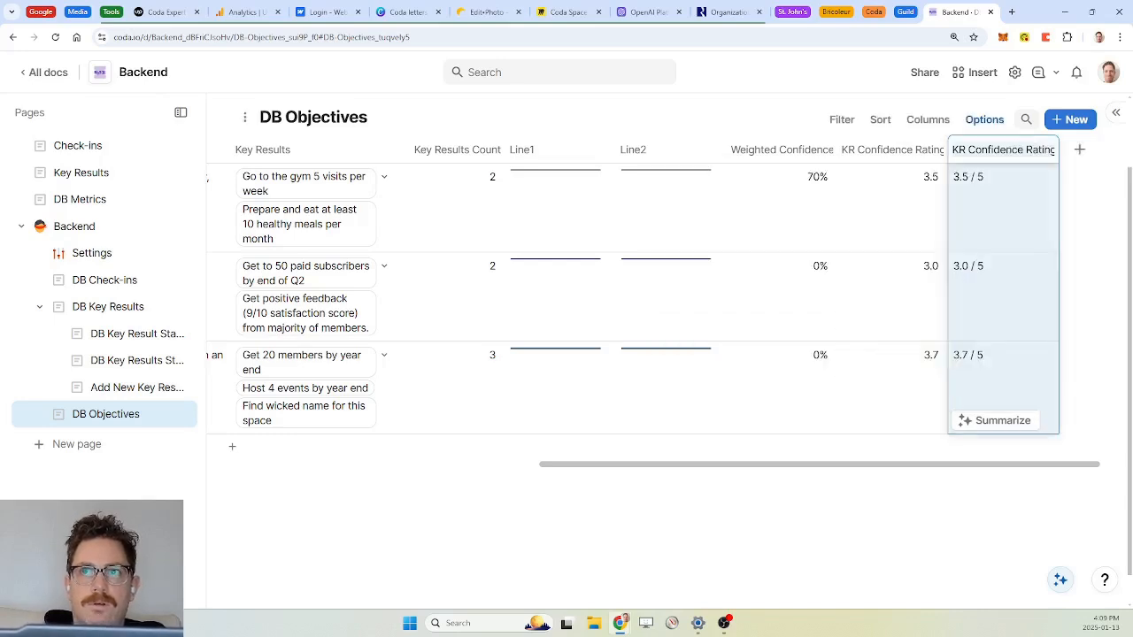
Step: Set Max Confidence Rating to 10 on the Settings page and check the confidence sliders on the Key Results page
left_click(81, 260)
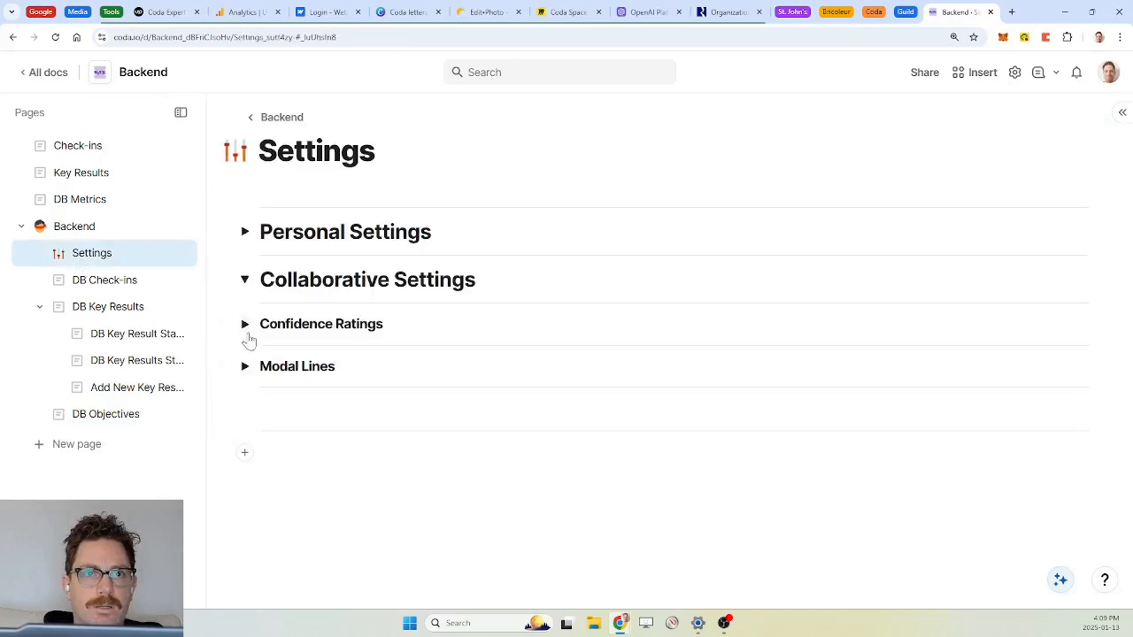
left_click(245, 324)
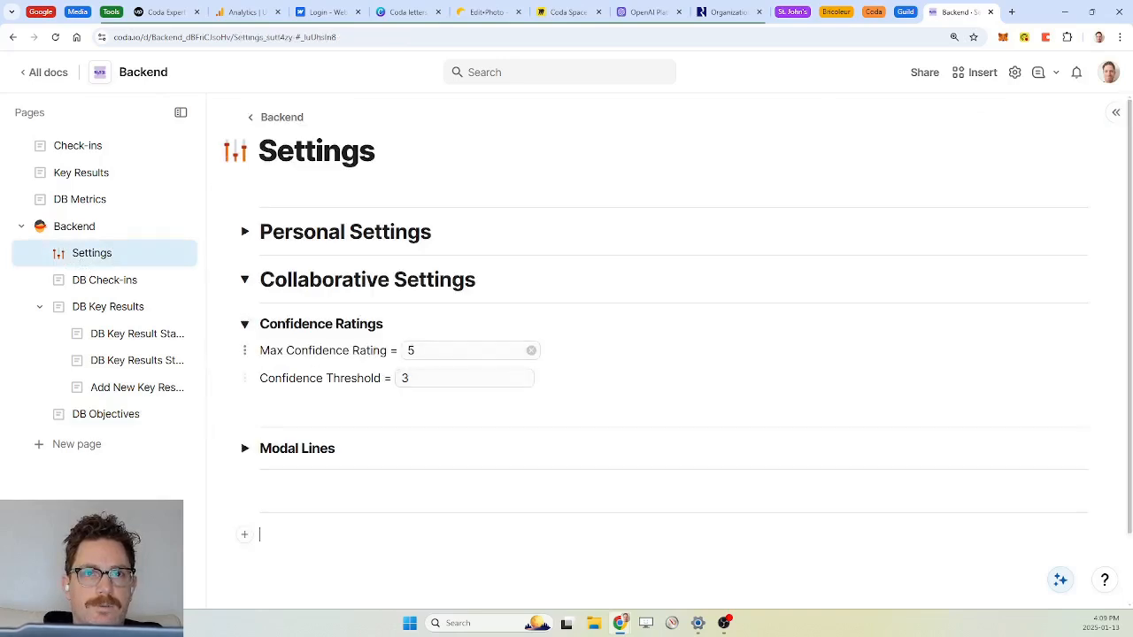
left_click(462, 351)
key("BackSpace")
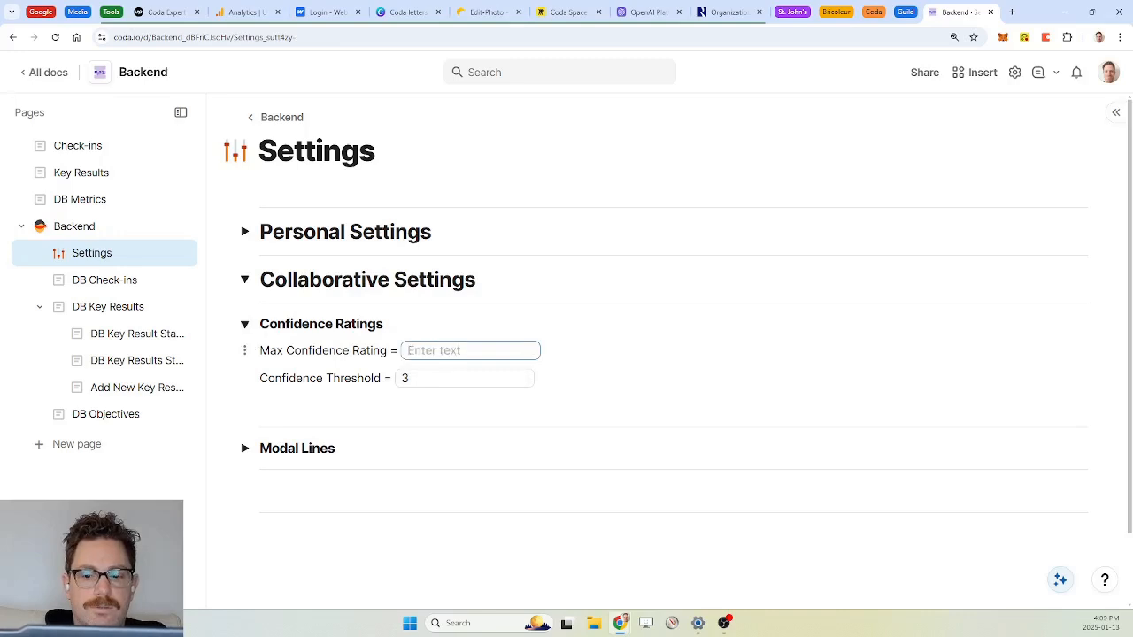
type("10")
key("Return")
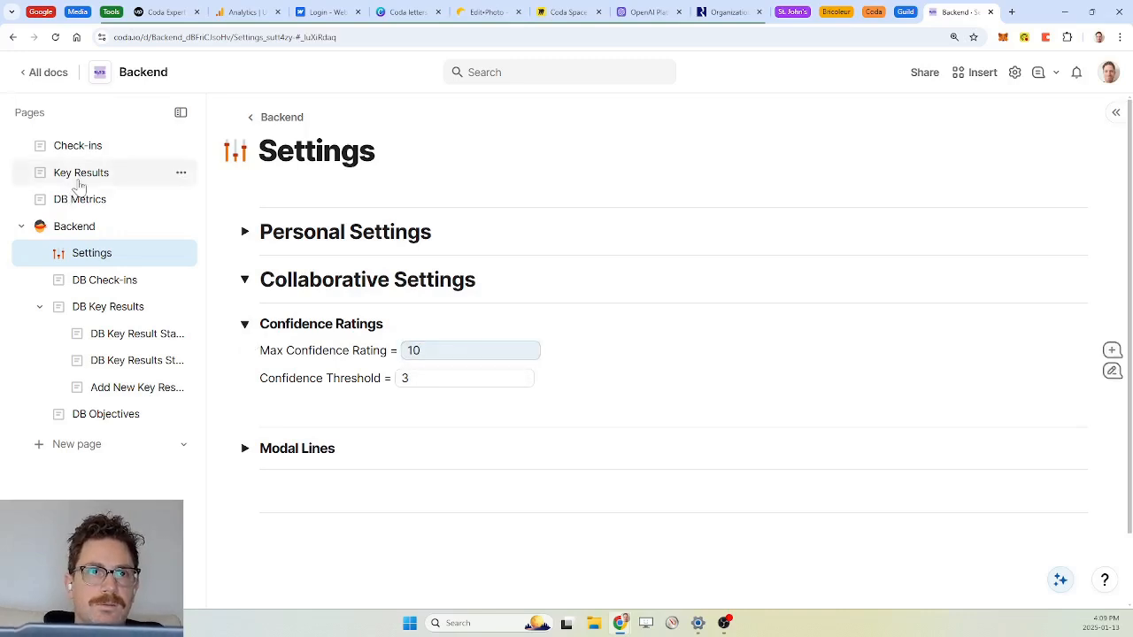
left_click(78, 183)
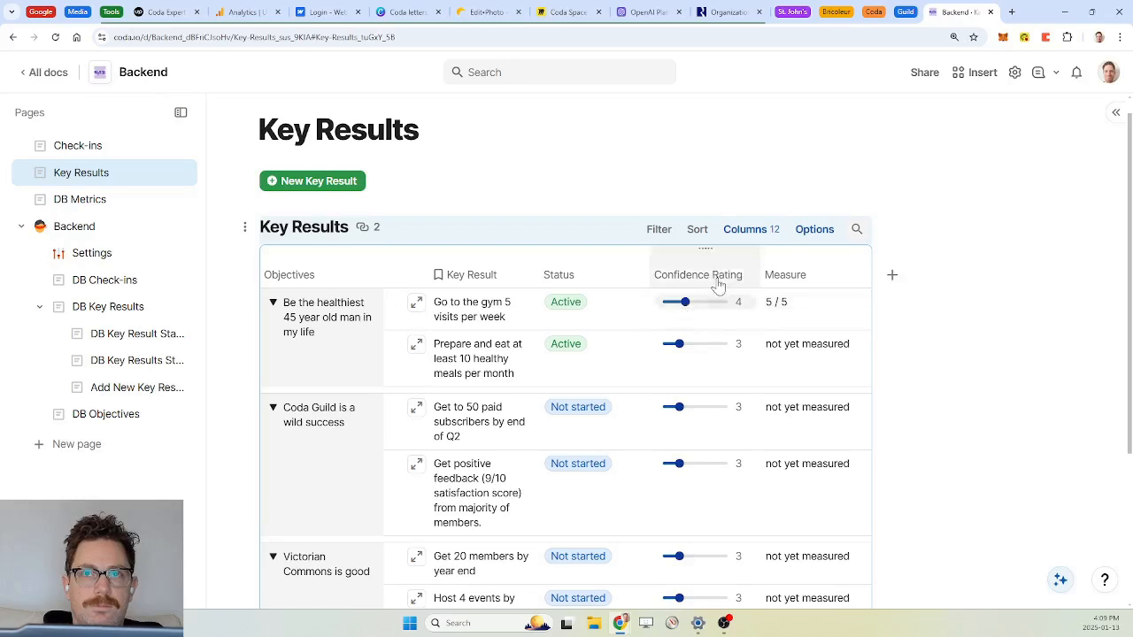
Step: Set Max Confidence Rating back to 5 on the Settings page and check the confidence sliders on the Key Results page
scroll(699, 394, "down", 2)
scroll(701, 394, "down", 1)
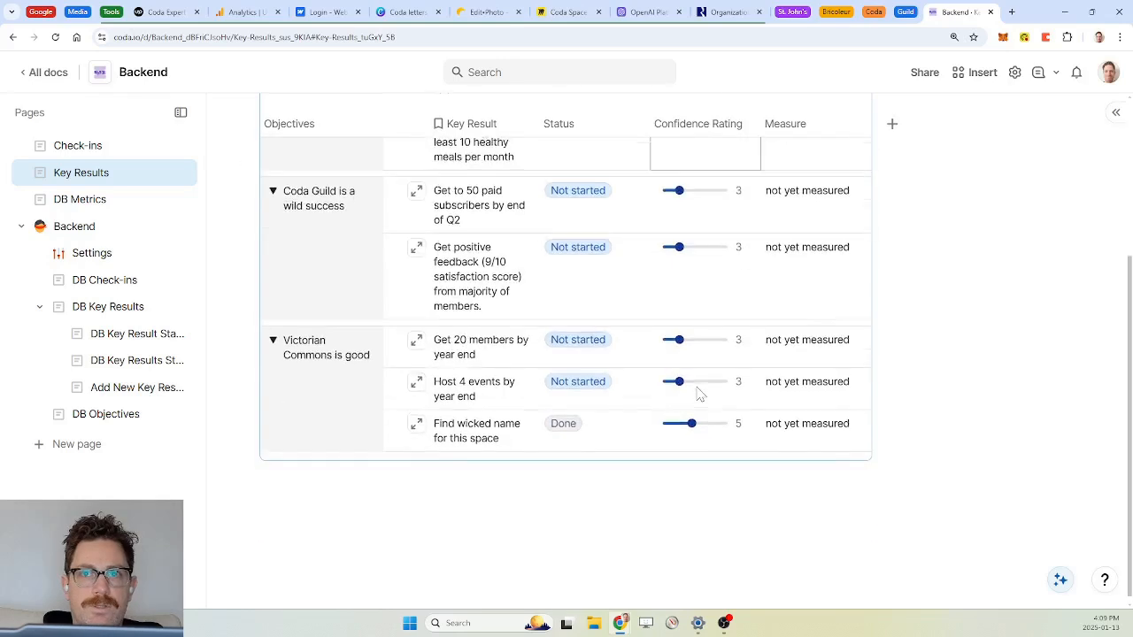
scroll(700, 394, "up", 2)
scroll(701, 394, "down", 1)
scroll(701, 394, "up", 1)
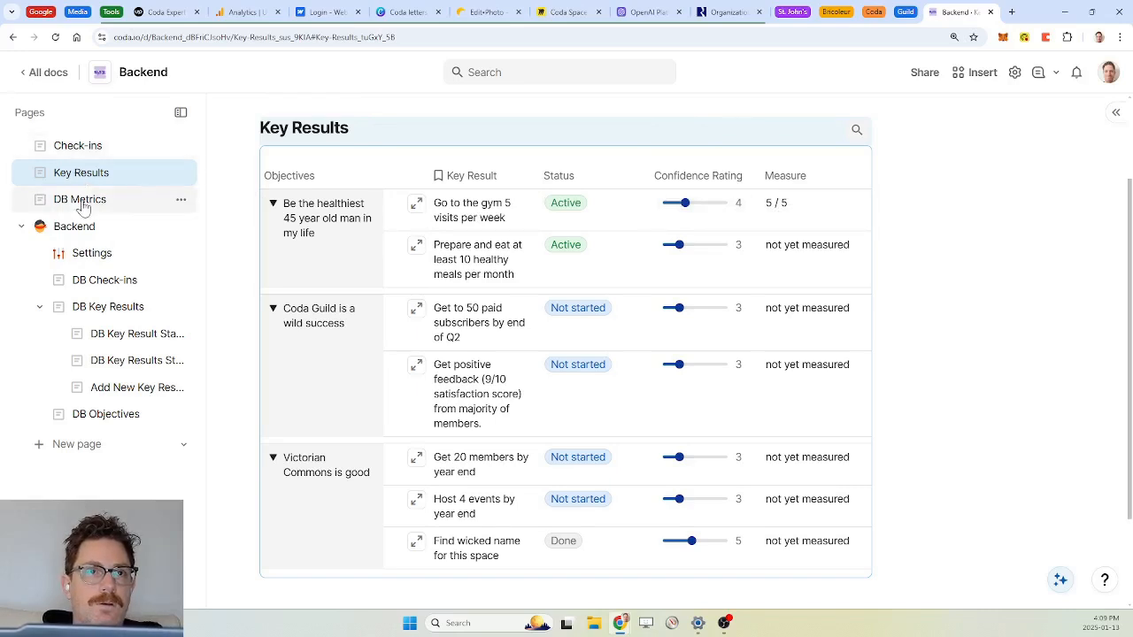
left_click(92, 254)
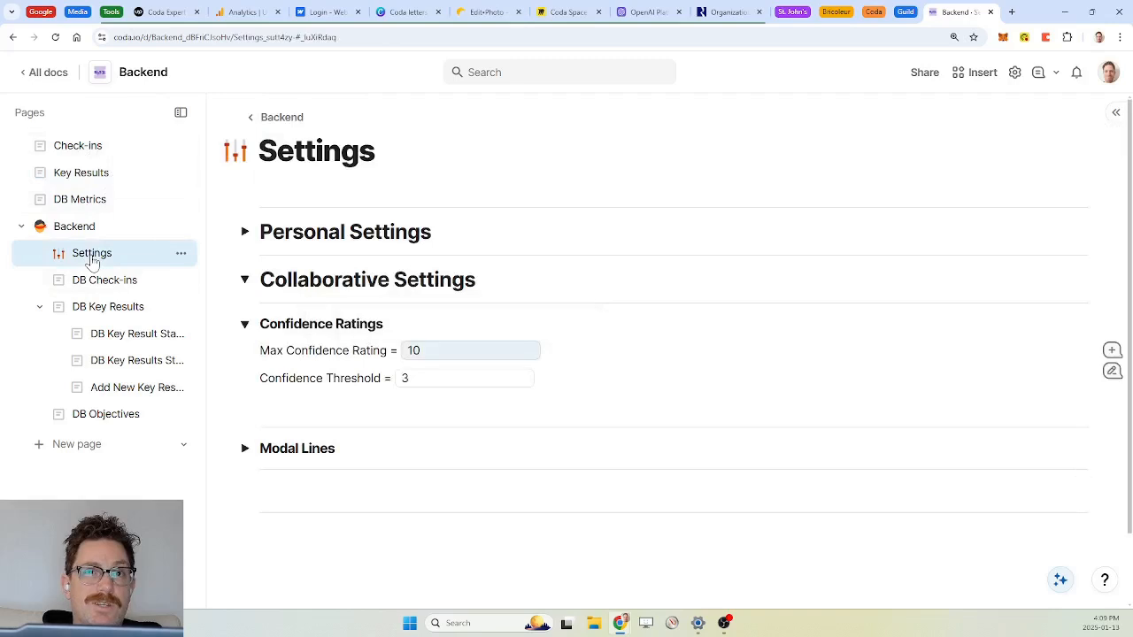
left_click(470, 350)
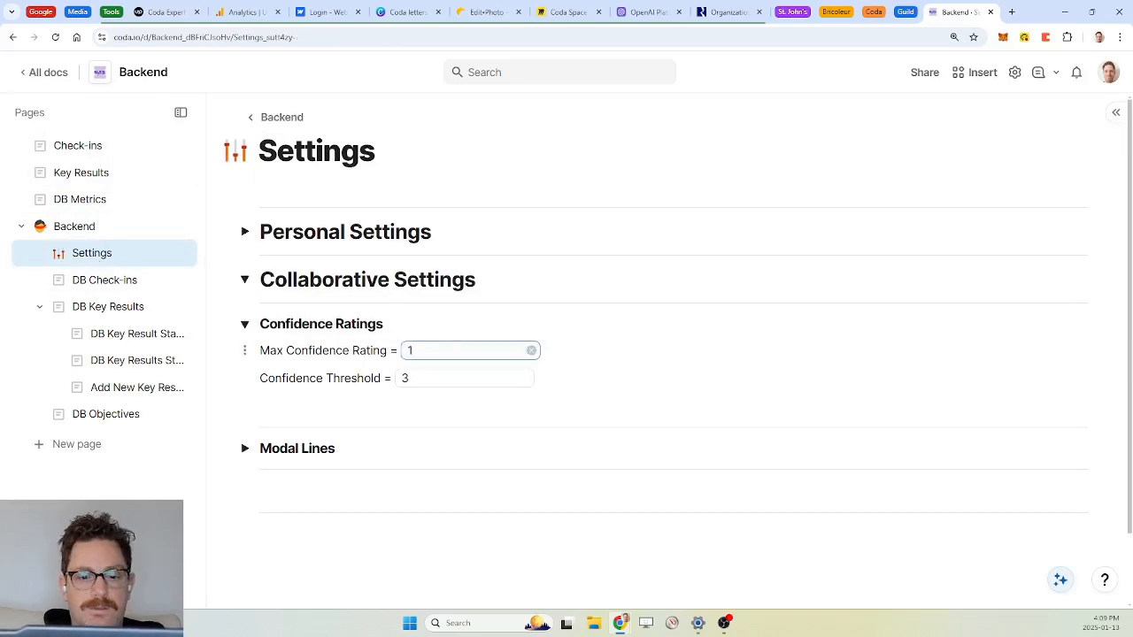
key("Return")
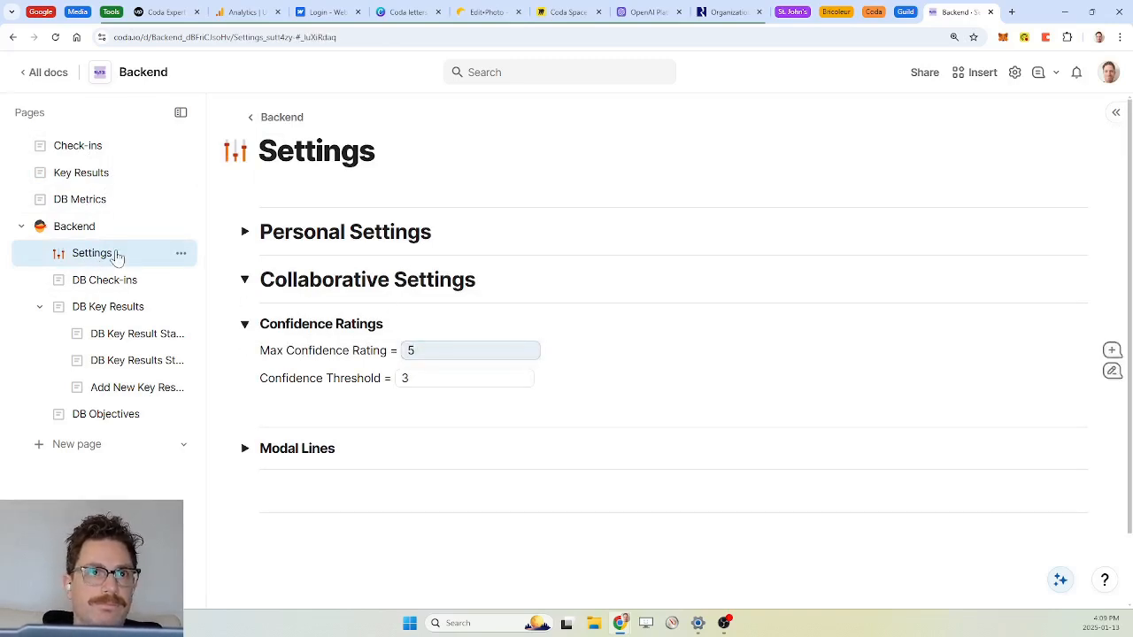
left_click(85, 147)
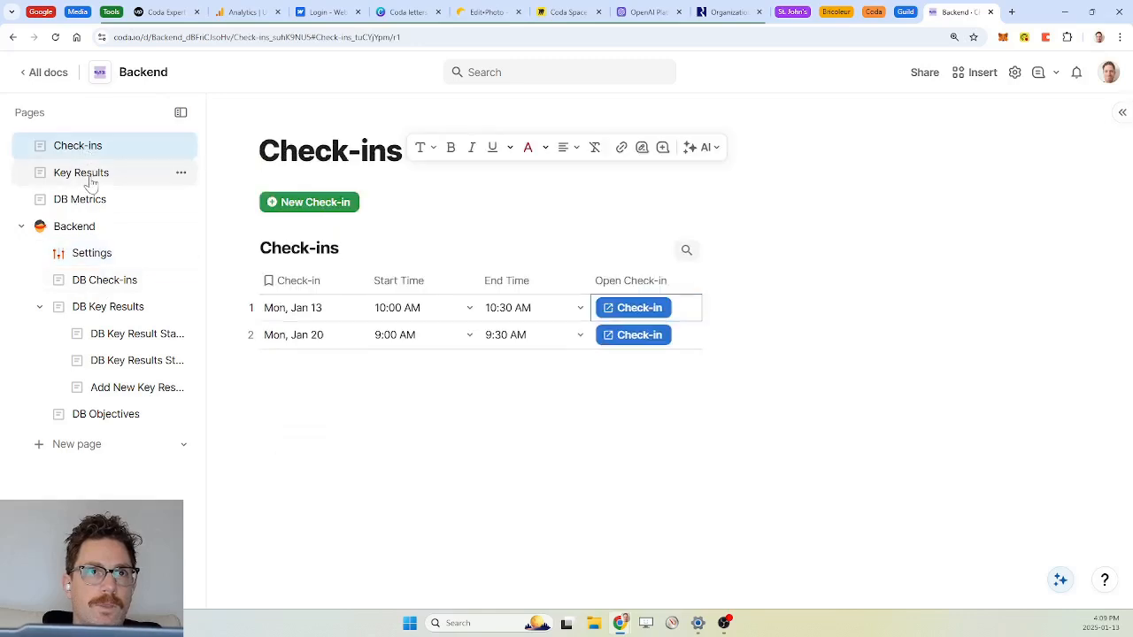
left_click(89, 174)
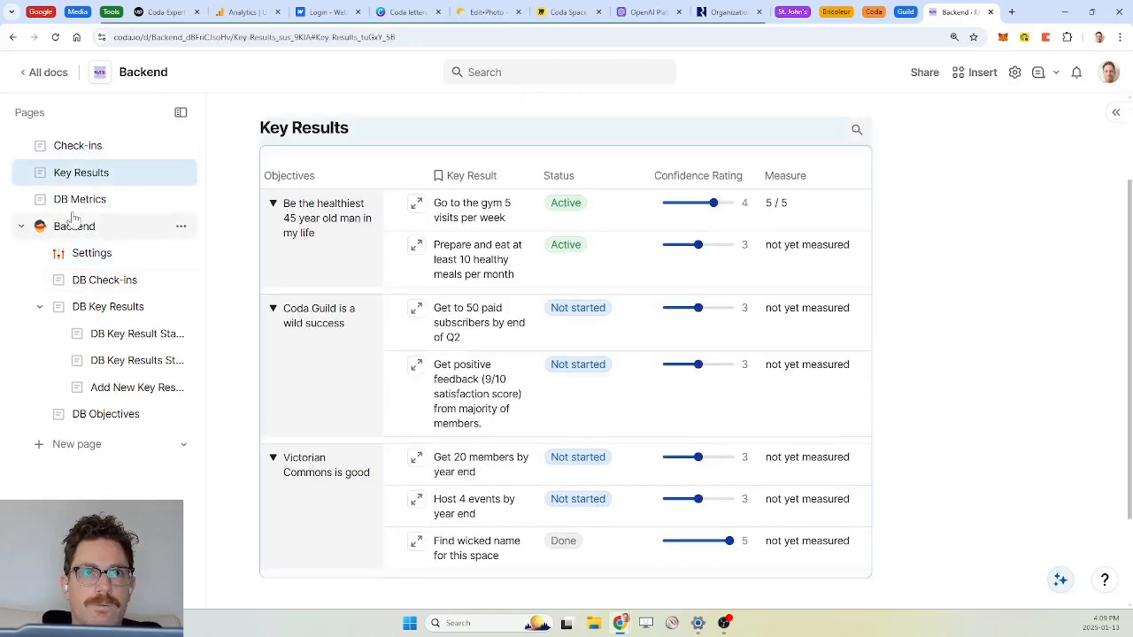
Step: Move the DB Metrics page into the Backend page, directly above DB Objectives
left_click_drag(88, 205, 99, 405)
left_click_drag(74, 396, 55, 400)
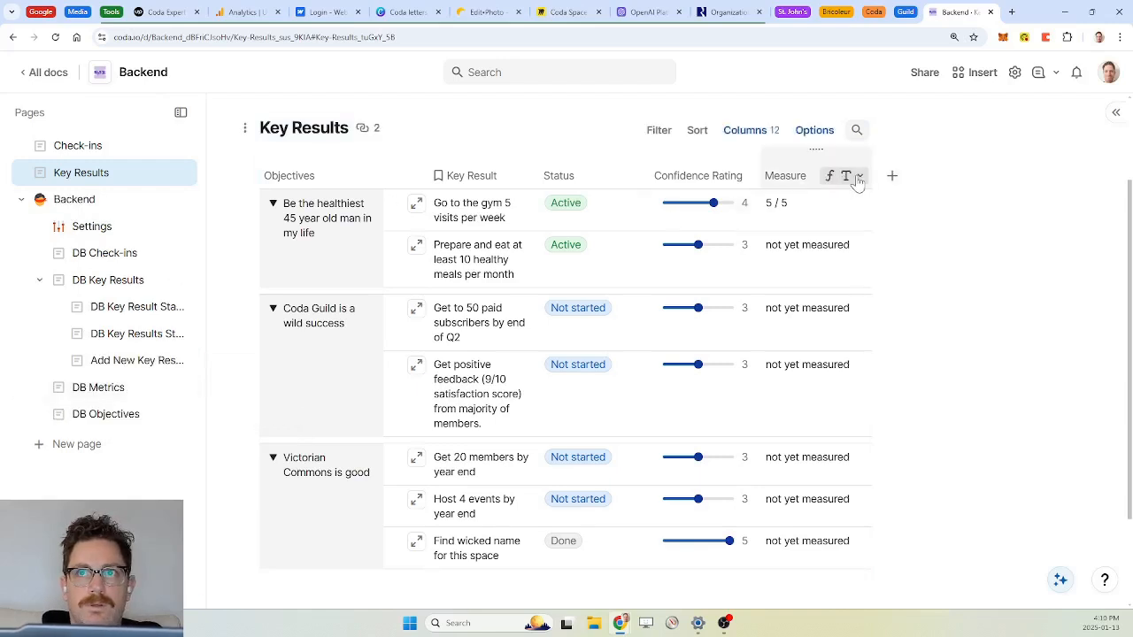
Step: In the Key Results table's Measure column formula, append " " and Metric.Metric to the Concatenate arguments after Target Measure
left_click(859, 176)
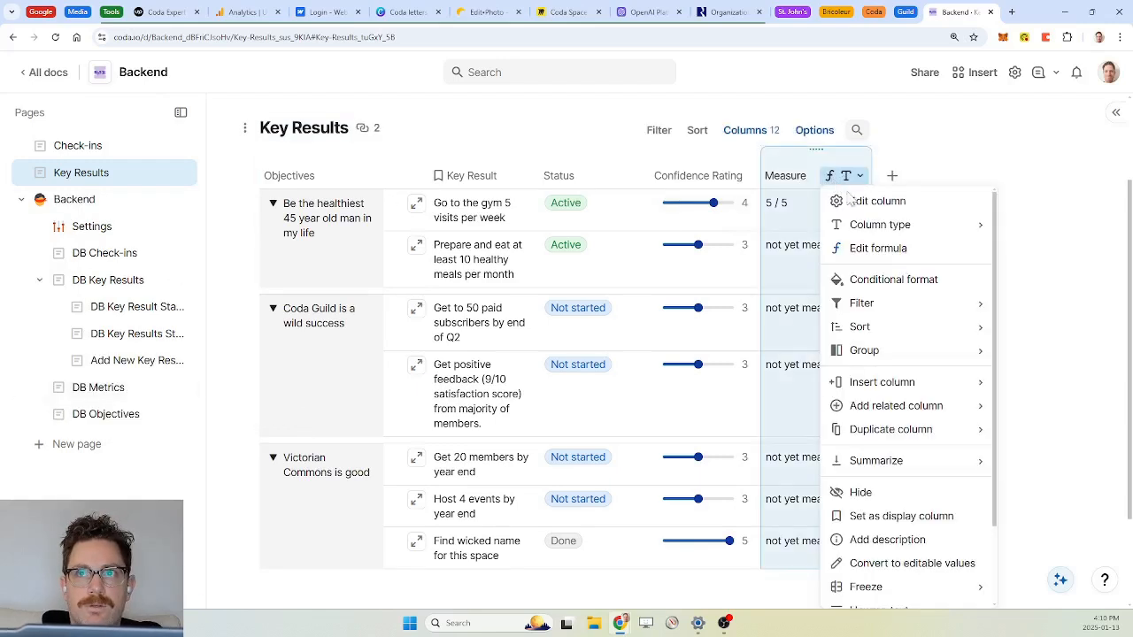
left_click(876, 247)
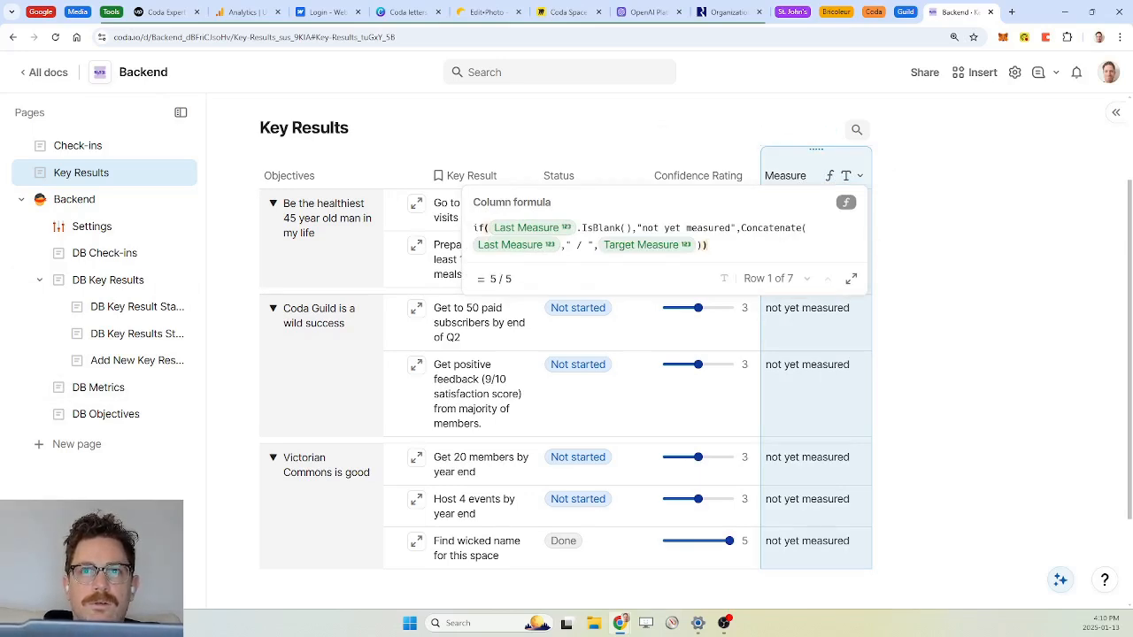
key("Left")
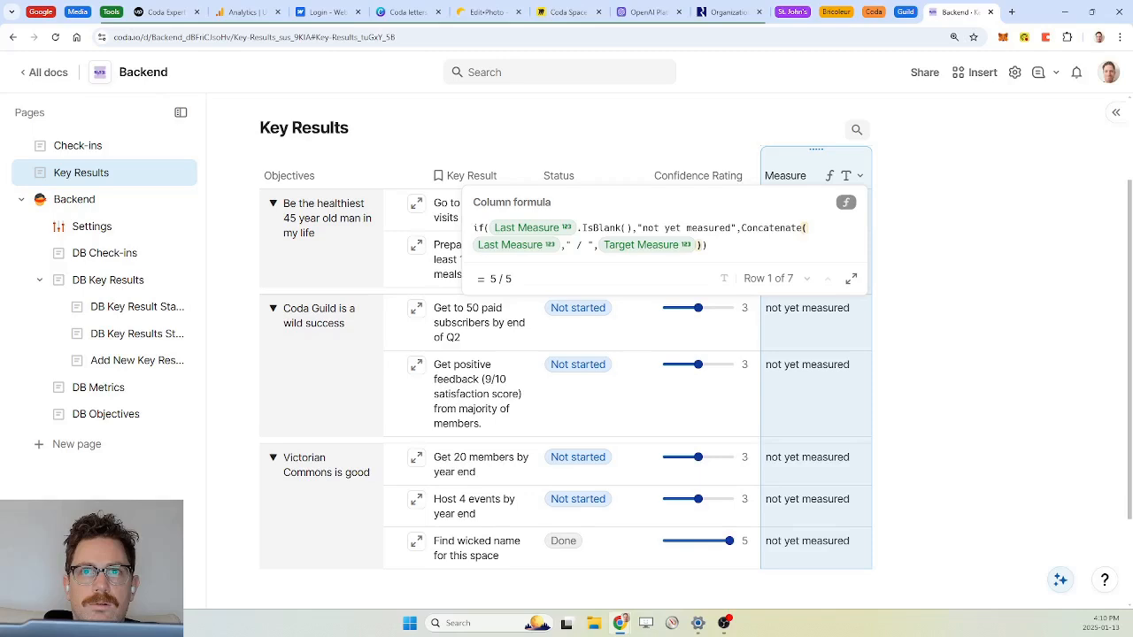
type(",Key Result")
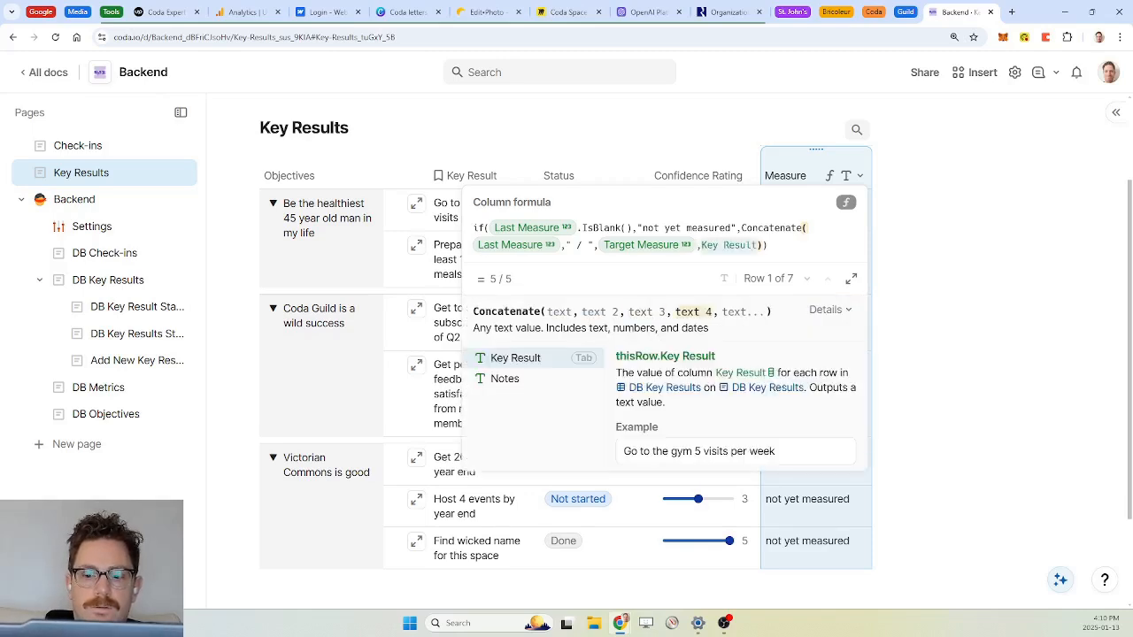
type("\"")
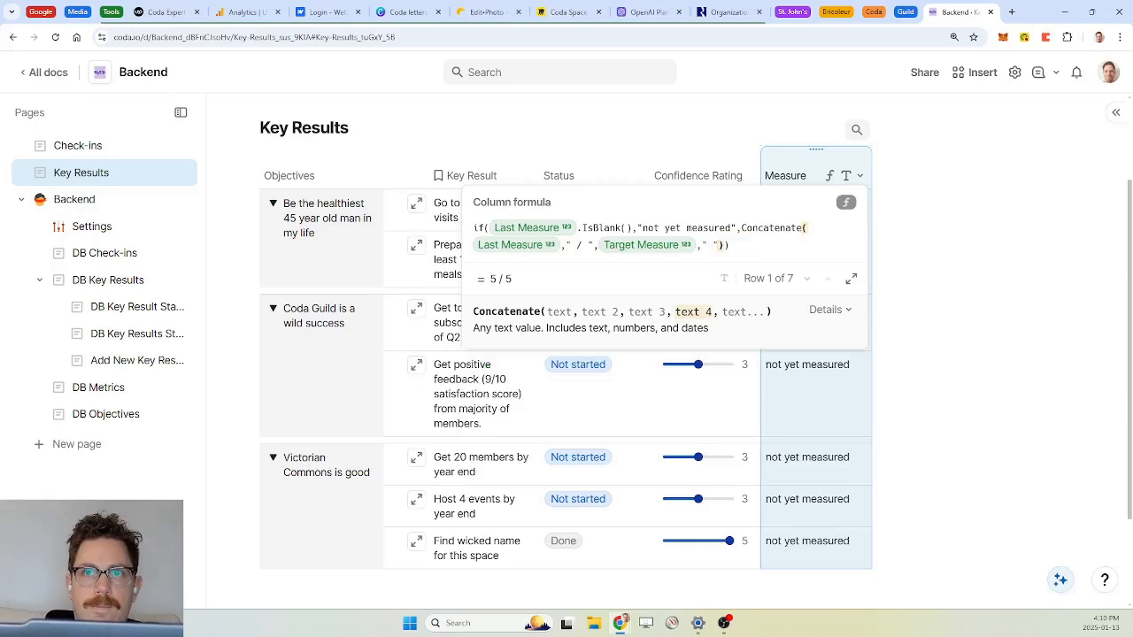
key("BackSpace")
type(",")
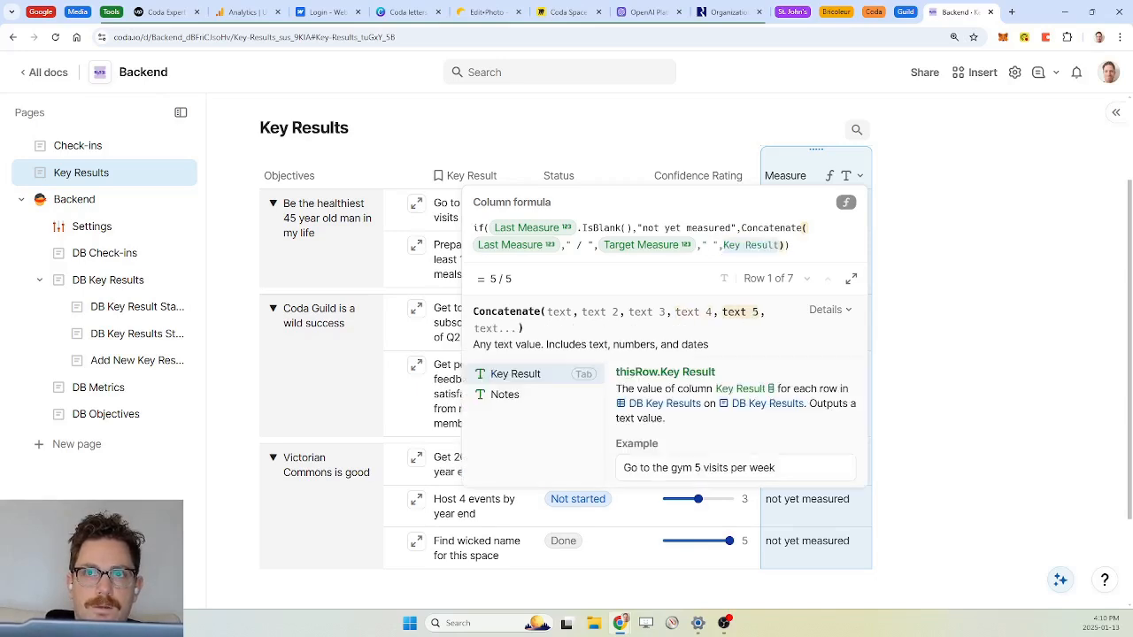
type("metric")
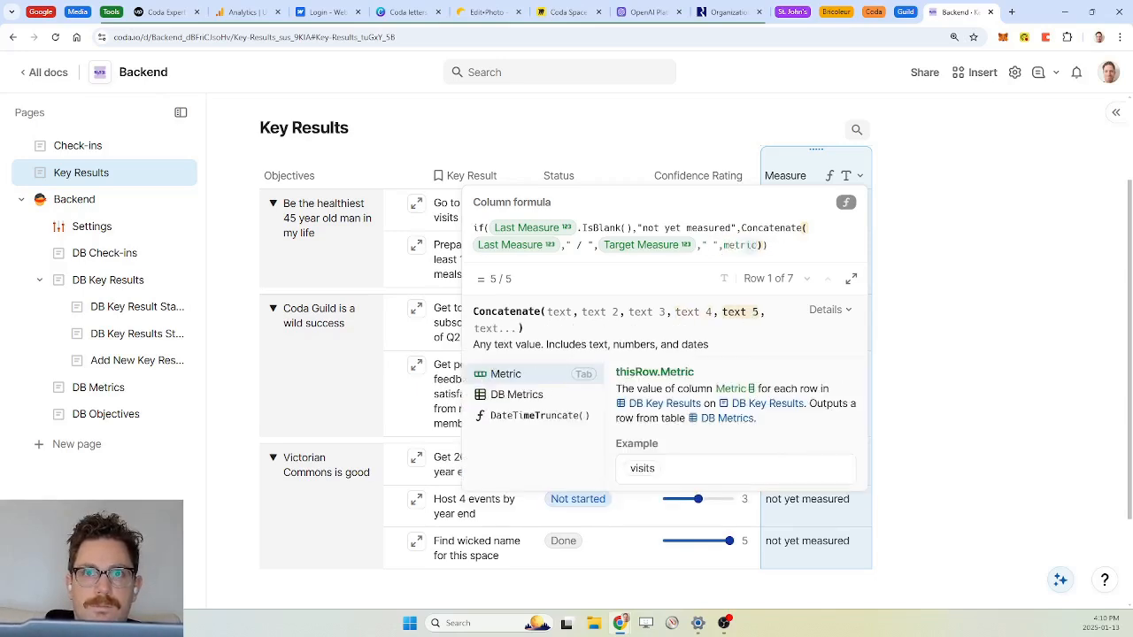
key("Tab")
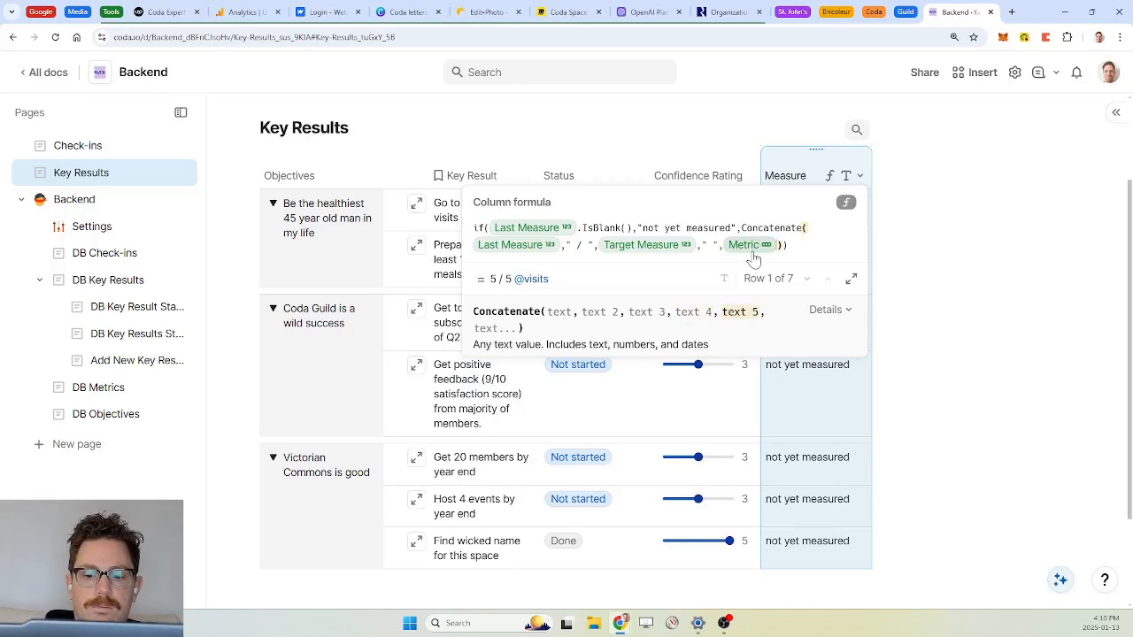
type(".metric")
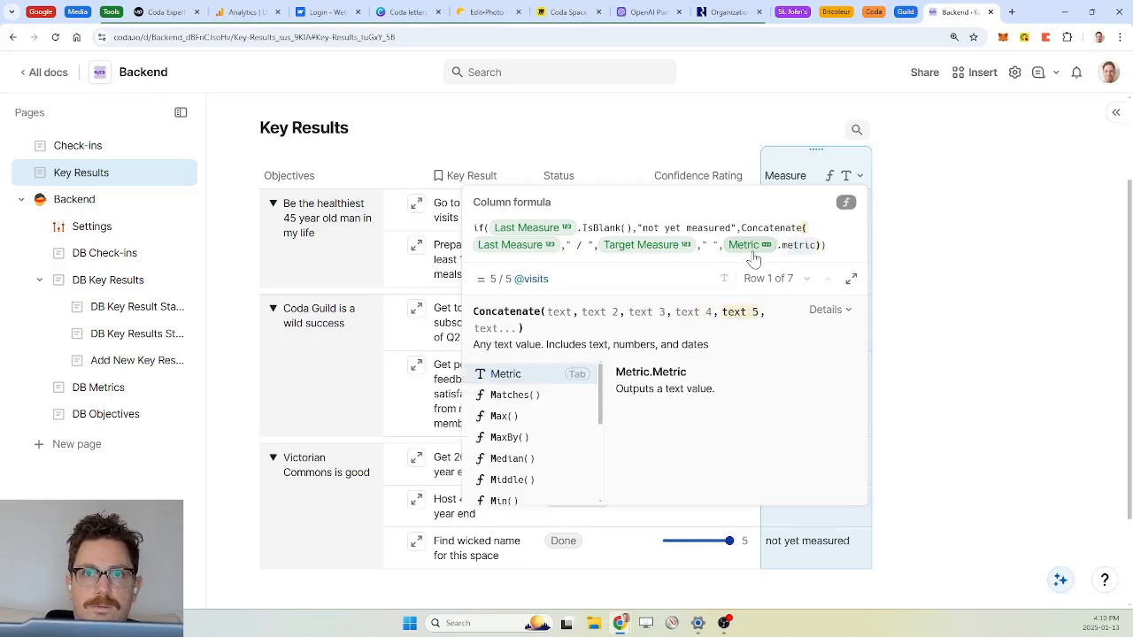
key("Tab")
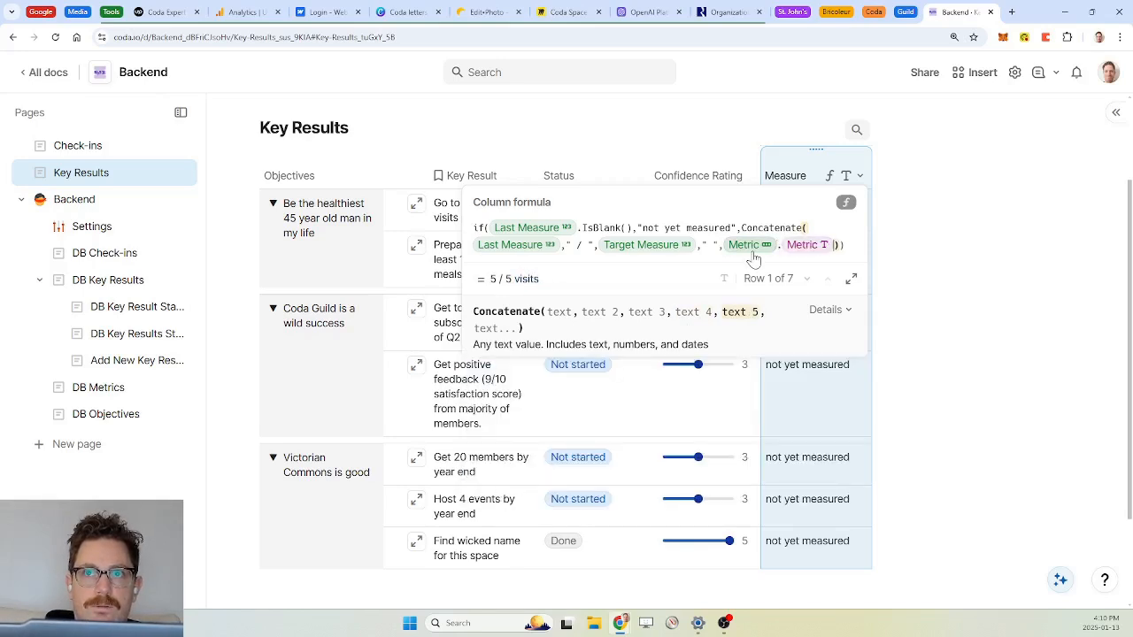
key("Return")
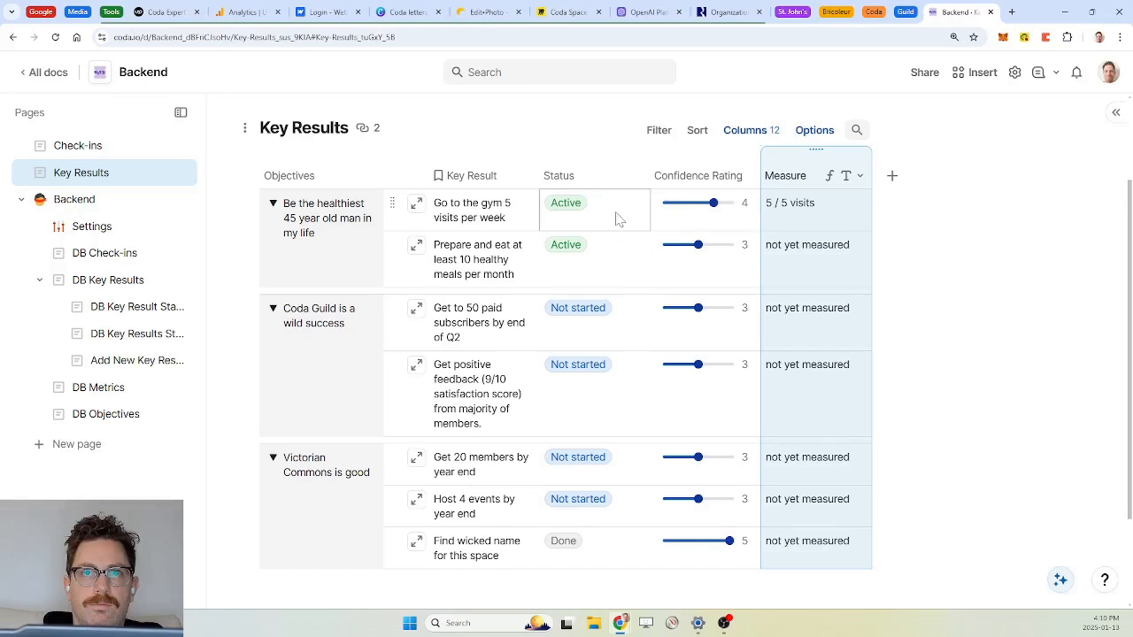
Step: Open the Mon, Jan 13 check-in from the Check-ins page and open the conditional format settings of its OKR Checks table
scroll(618, 219, "up", 2)
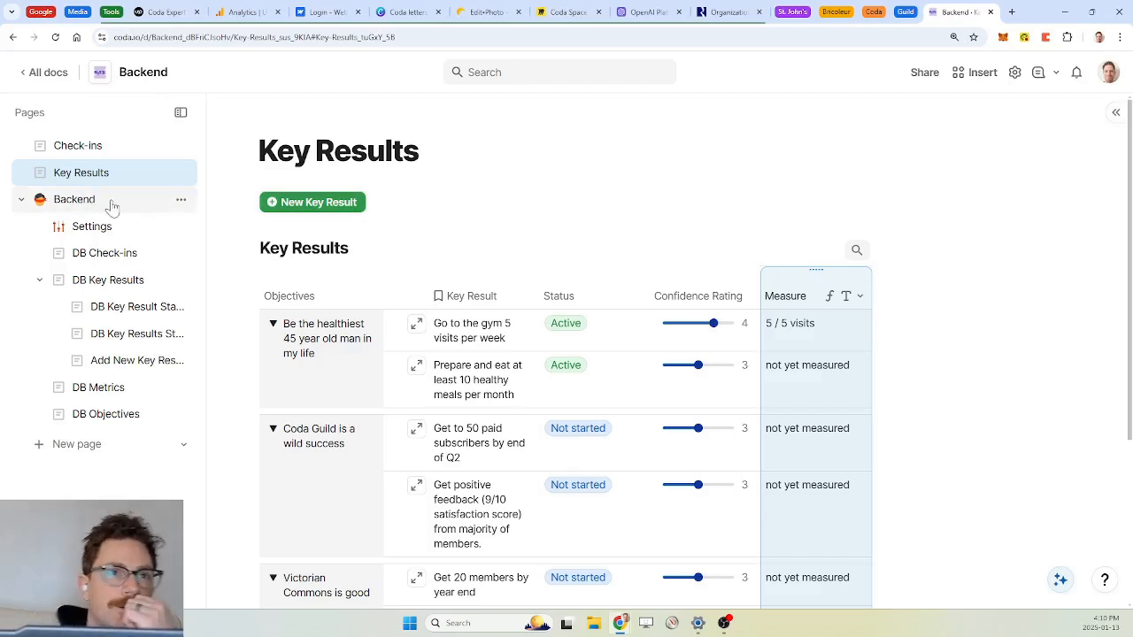
left_click(85, 152)
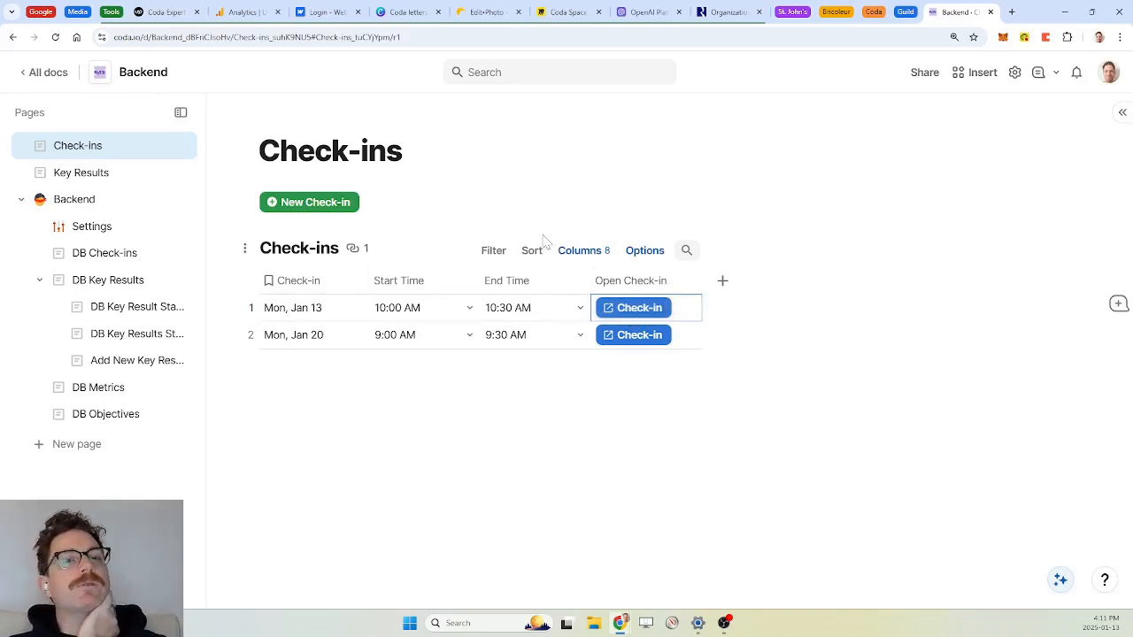
left_click(644, 315)
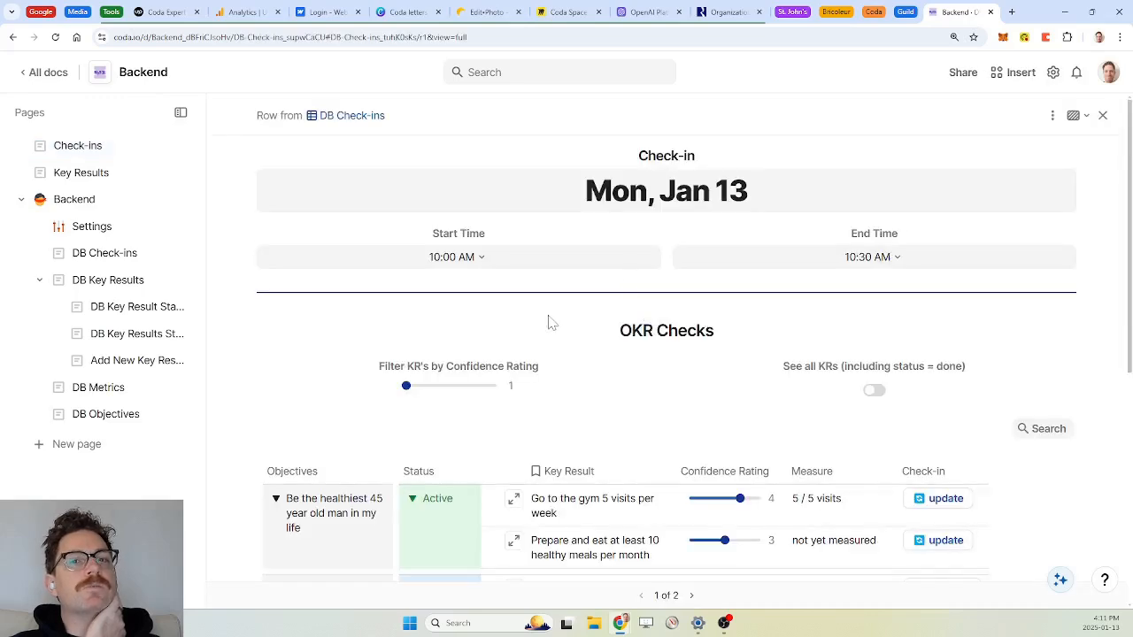
scroll(549, 322, "down", 2)
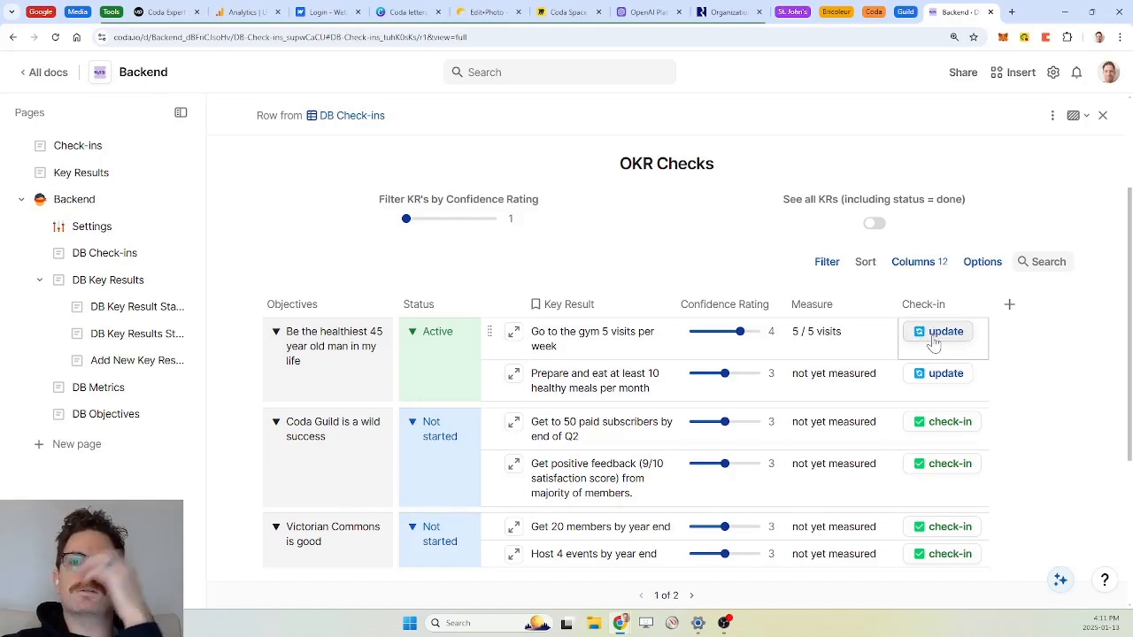
left_click(925, 274)
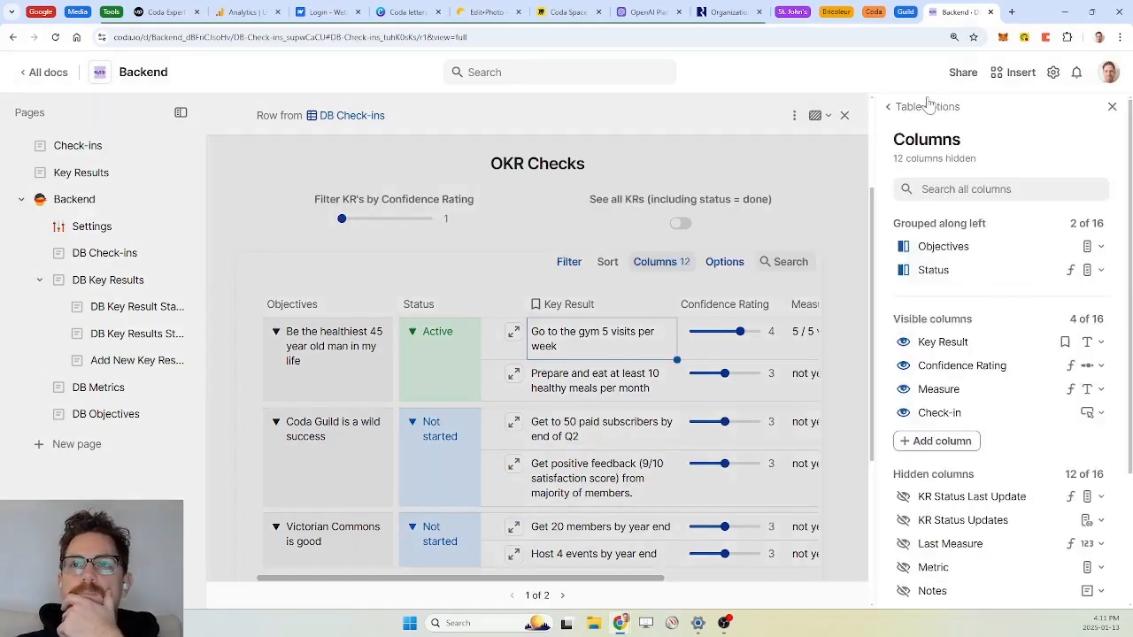
left_click(932, 106)
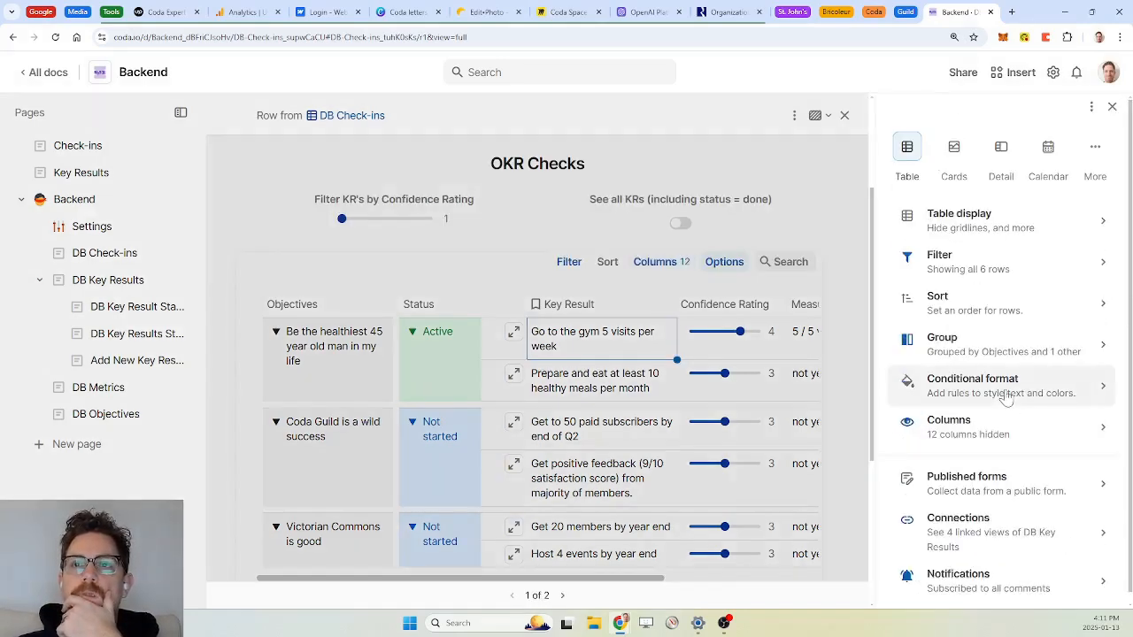
left_click(1006, 398)
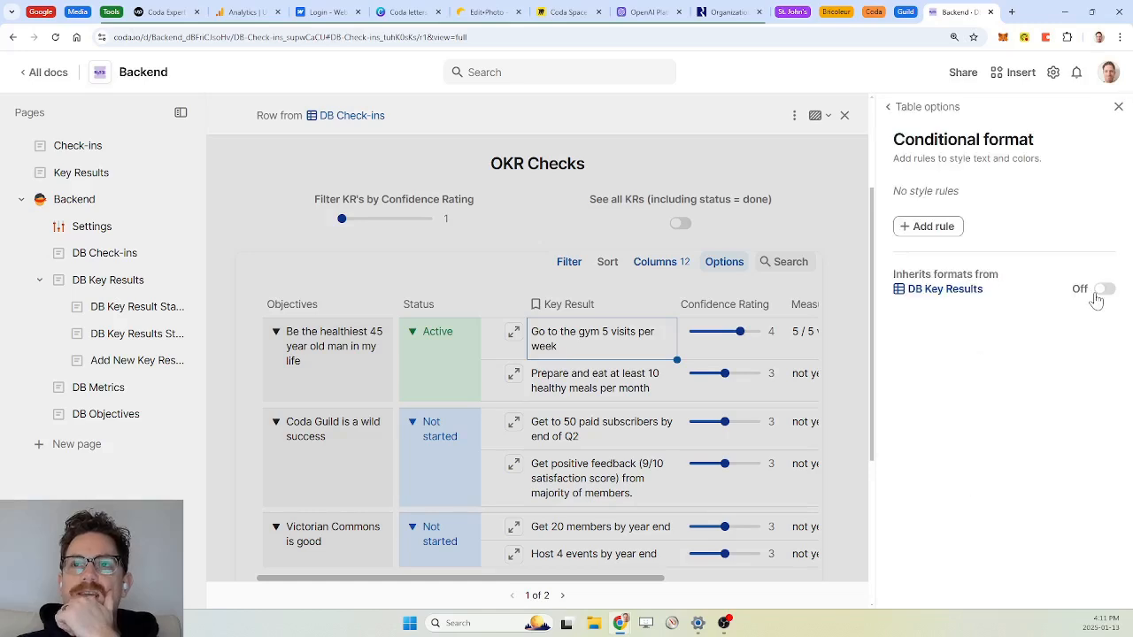
Step: Add a formula-based conditional format rule, Confidence Rating <= confidencethreshold, with the light red highlight style
left_click(939, 230)
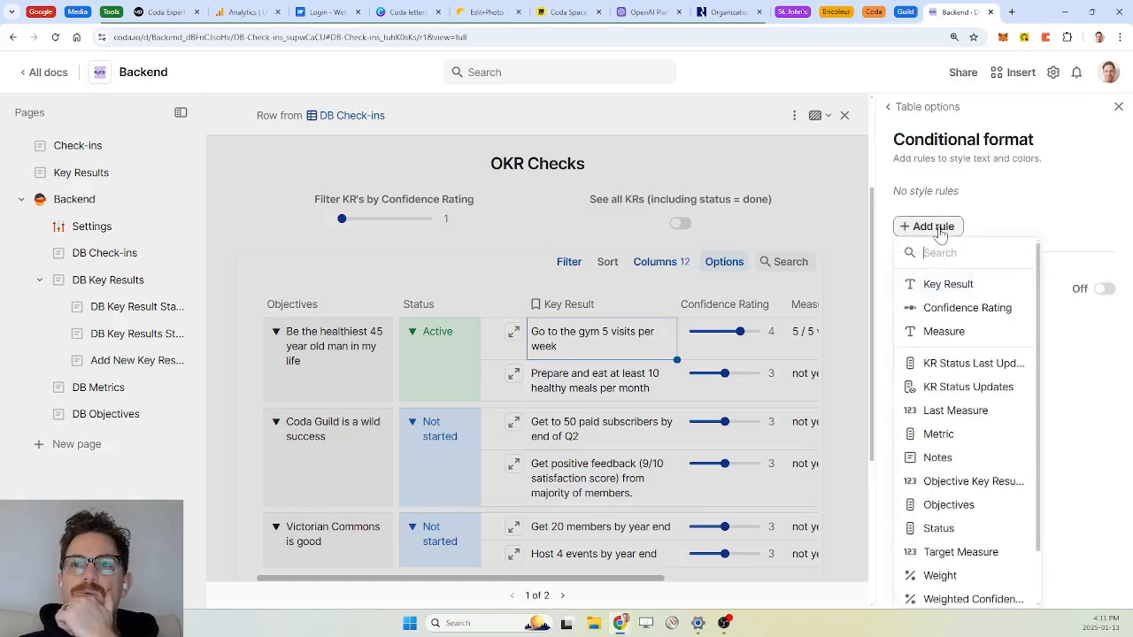
scroll(985, 385, "down", 2)
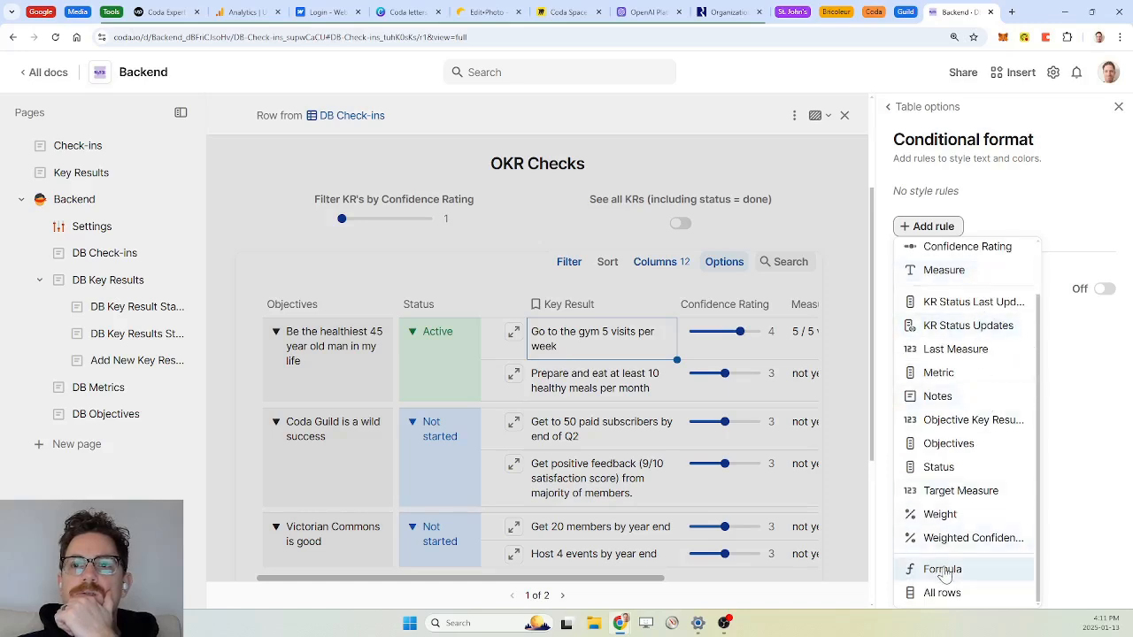
left_click(944, 571)
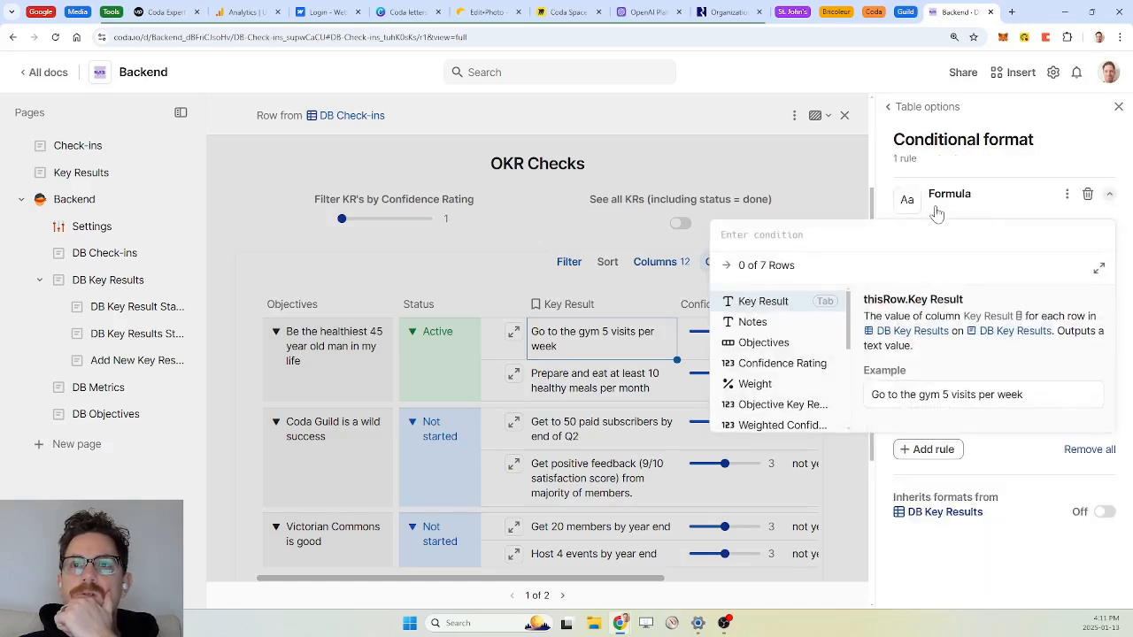
type("confidence Rating")
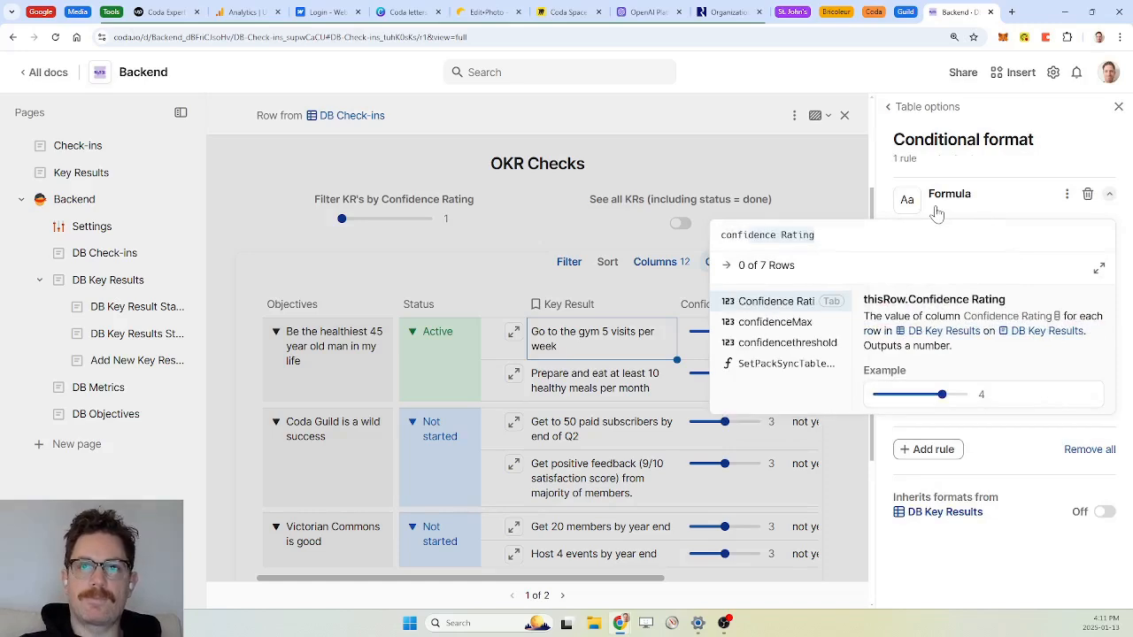
key("Tab")
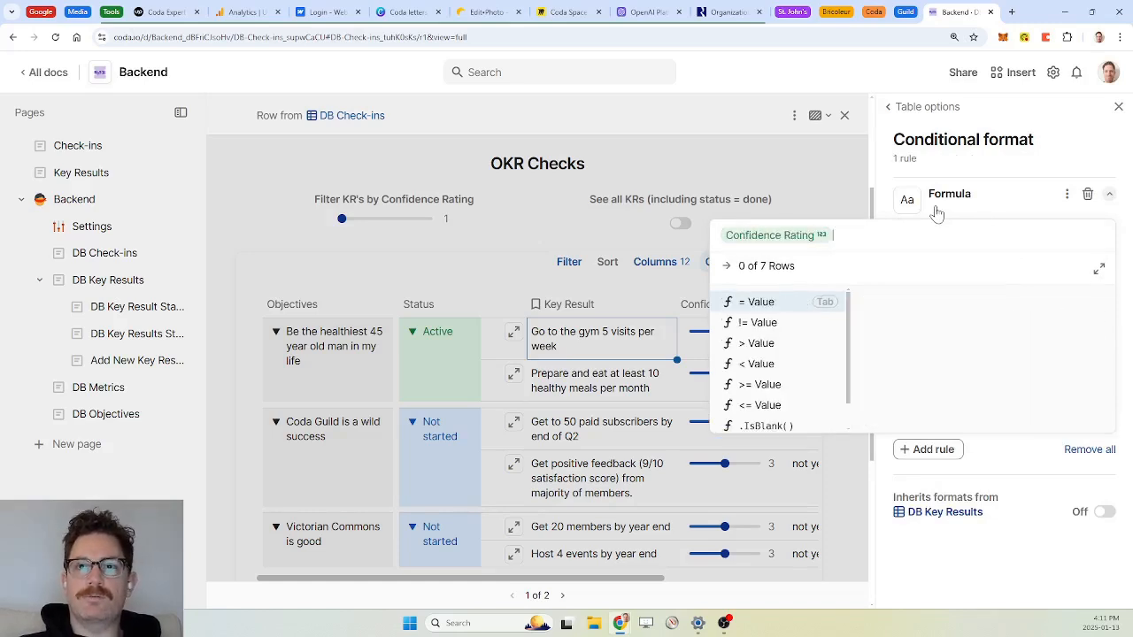
type("<=3")
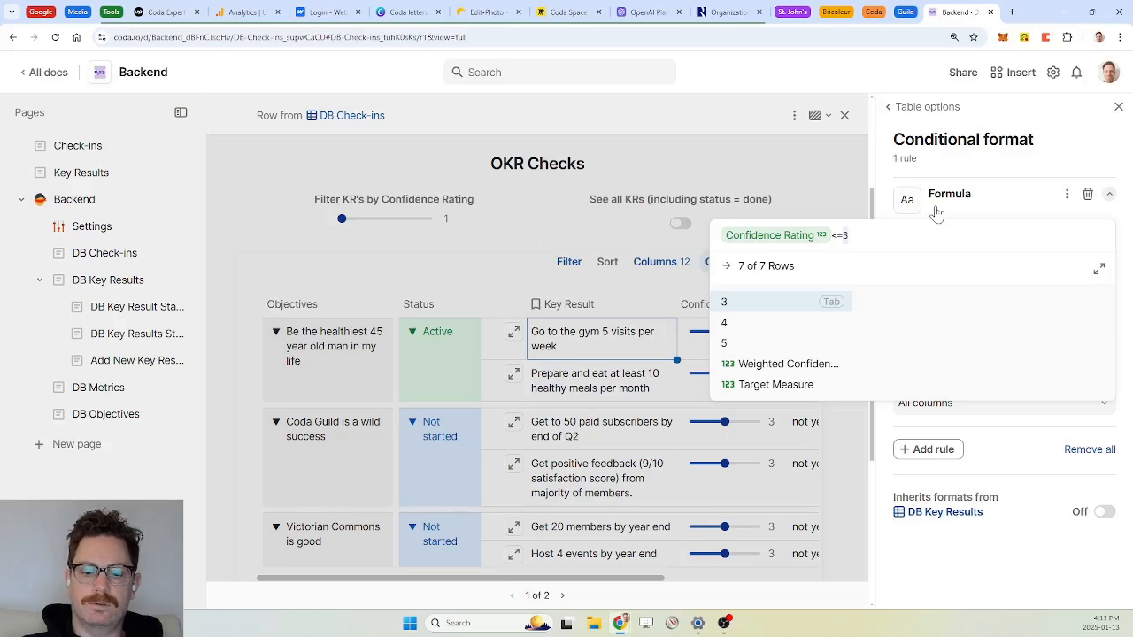
key("BackSpace")
type("confidence")
key("Down")
key("Down")
key("Tab")
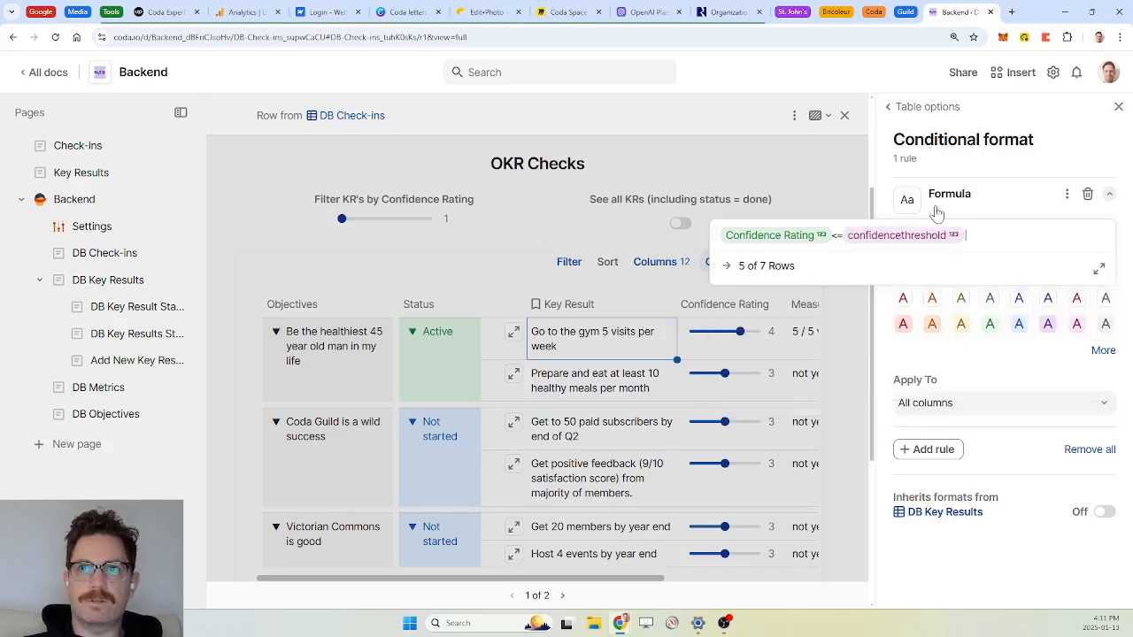
left_click(937, 212)
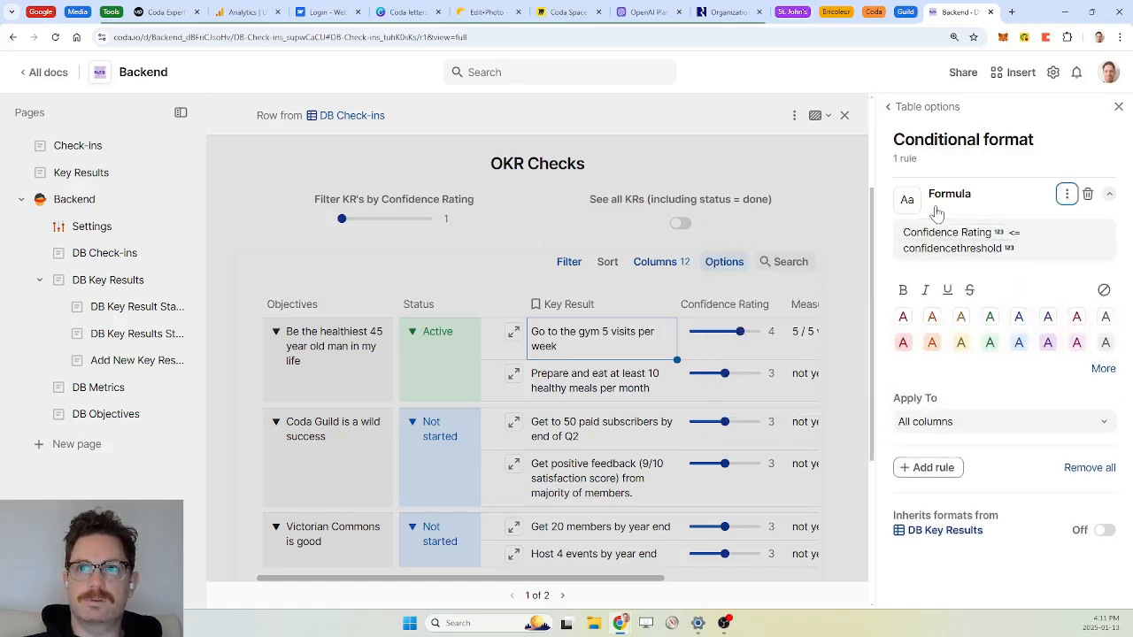
left_click(903, 343)
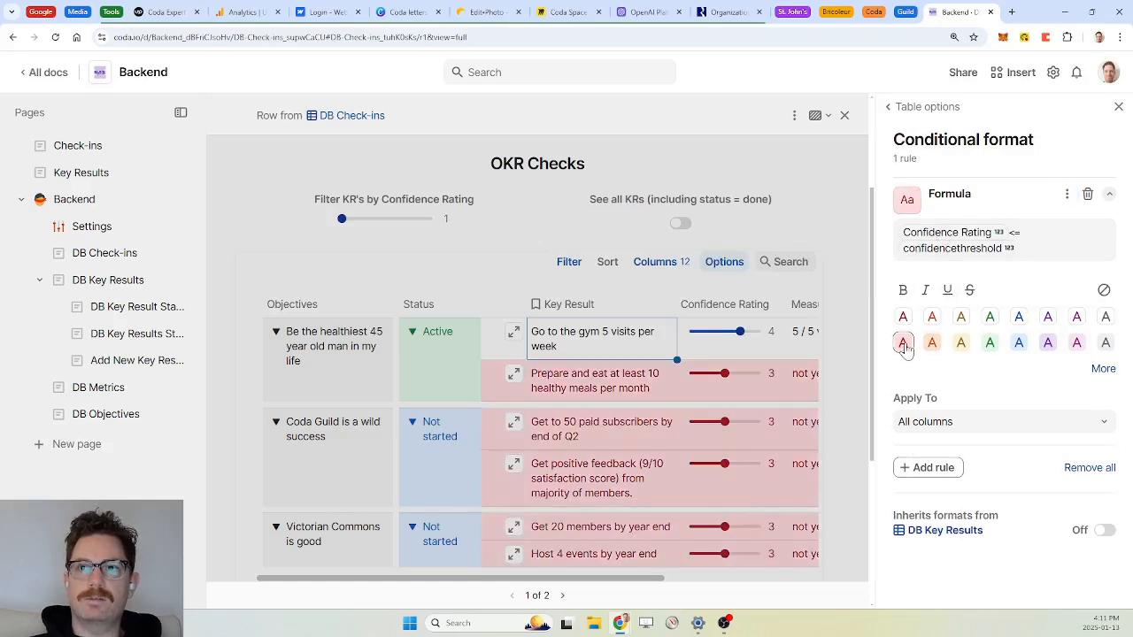
Step: Limit the conditional format rule to the Confidence Rating column only and check the highlighting in the OKR Checks table
left_click(996, 431)
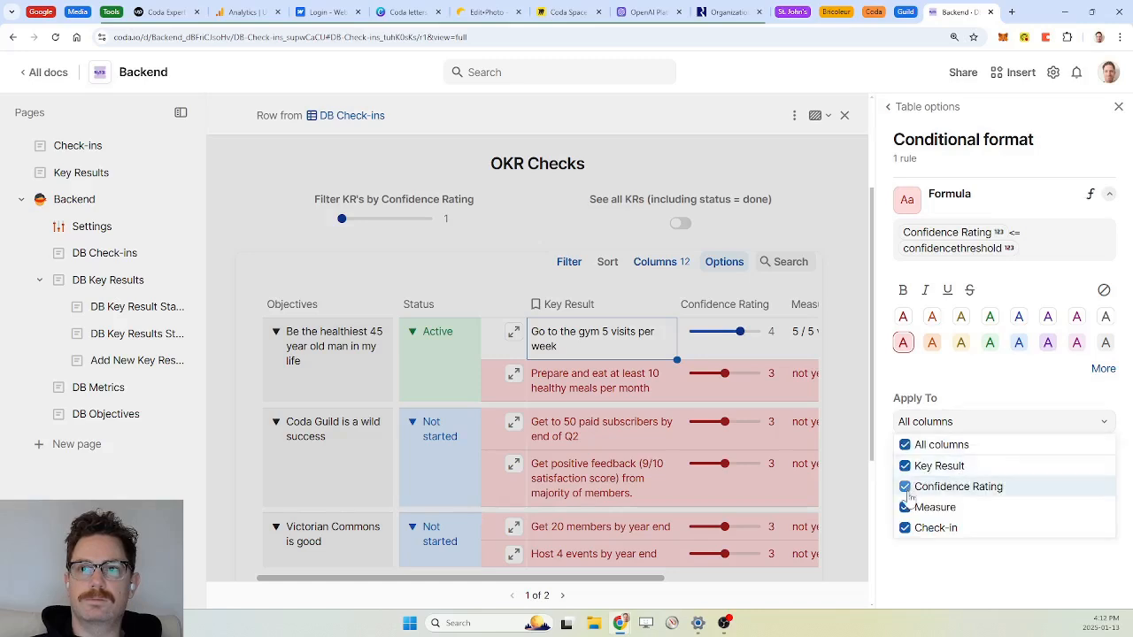
left_click(904, 444)
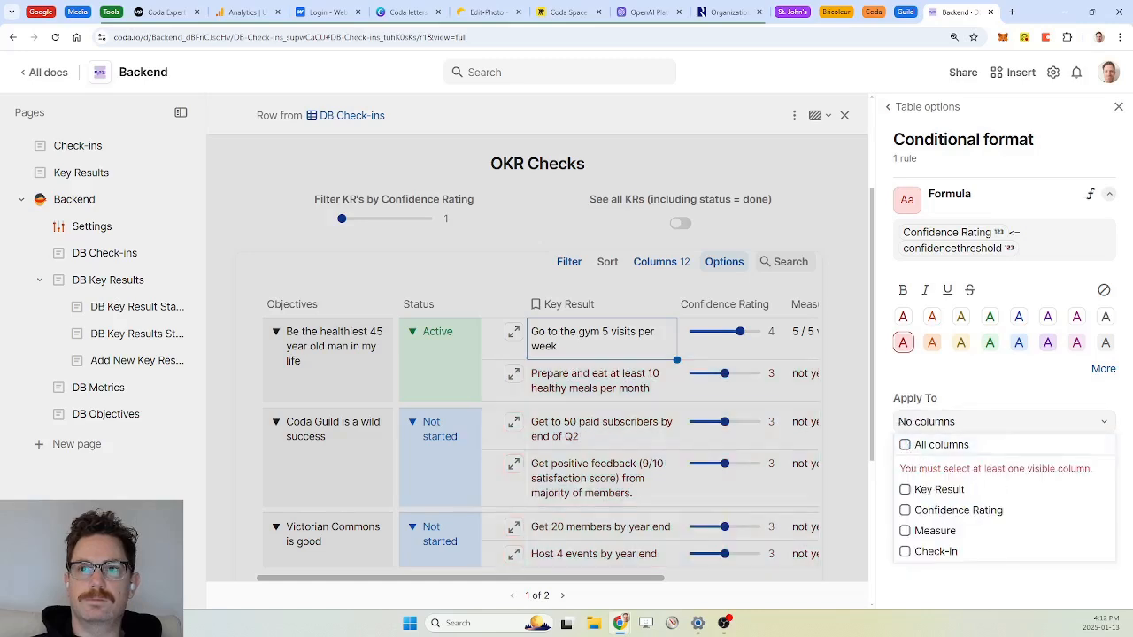
left_click(904, 510)
left_click(1119, 107)
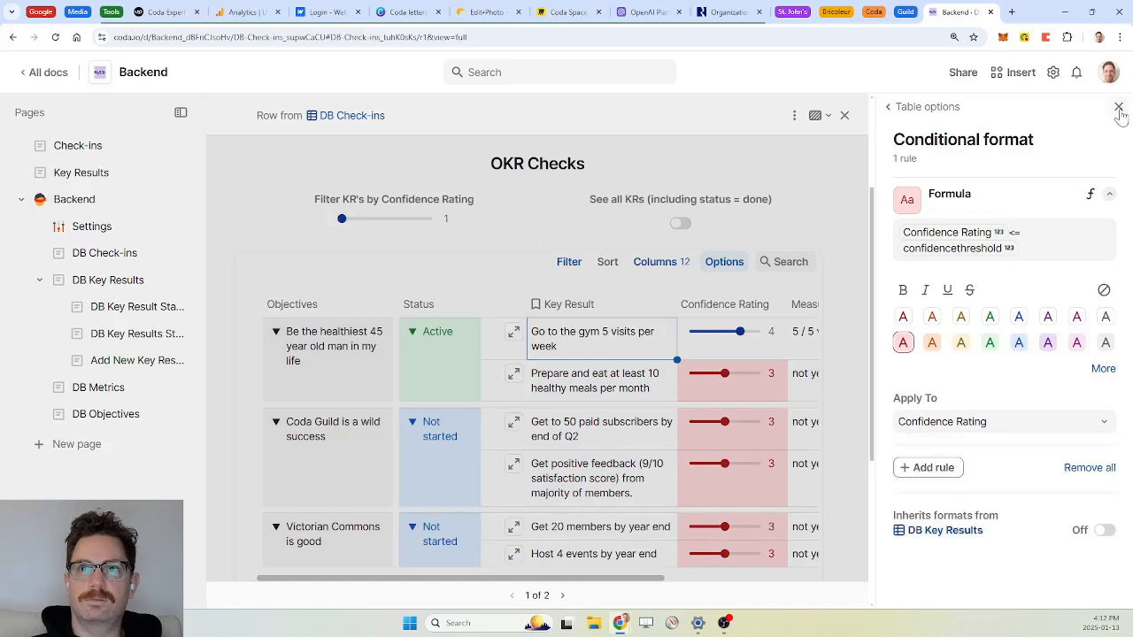
left_click(766, 299)
scroll(748, 307, "down", 2)
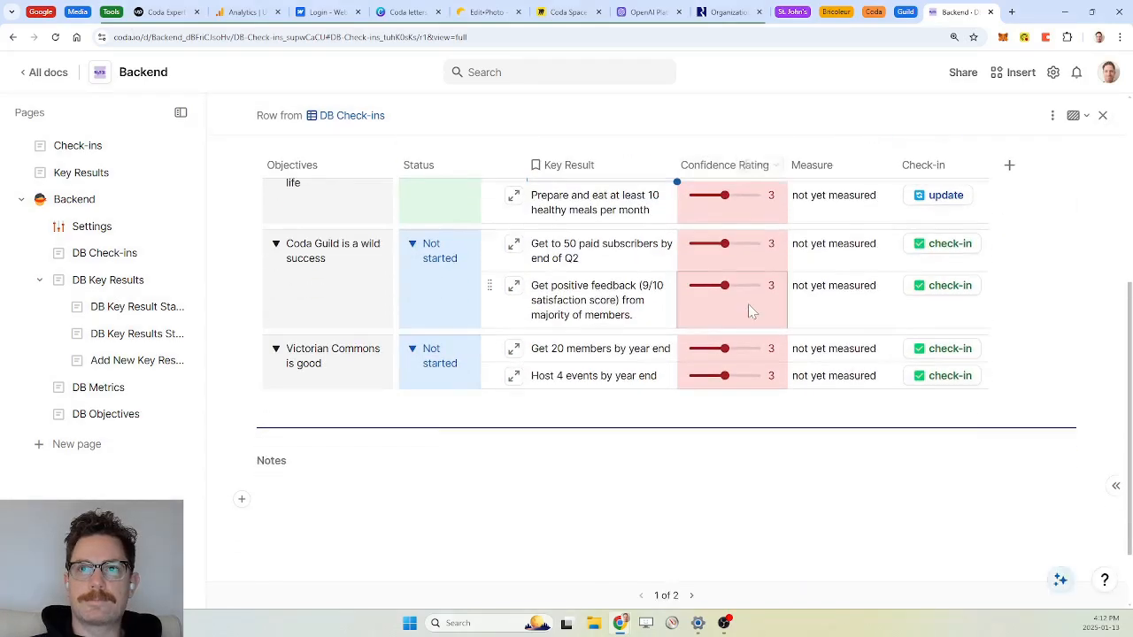
scroll(792, 345, "up", 1)
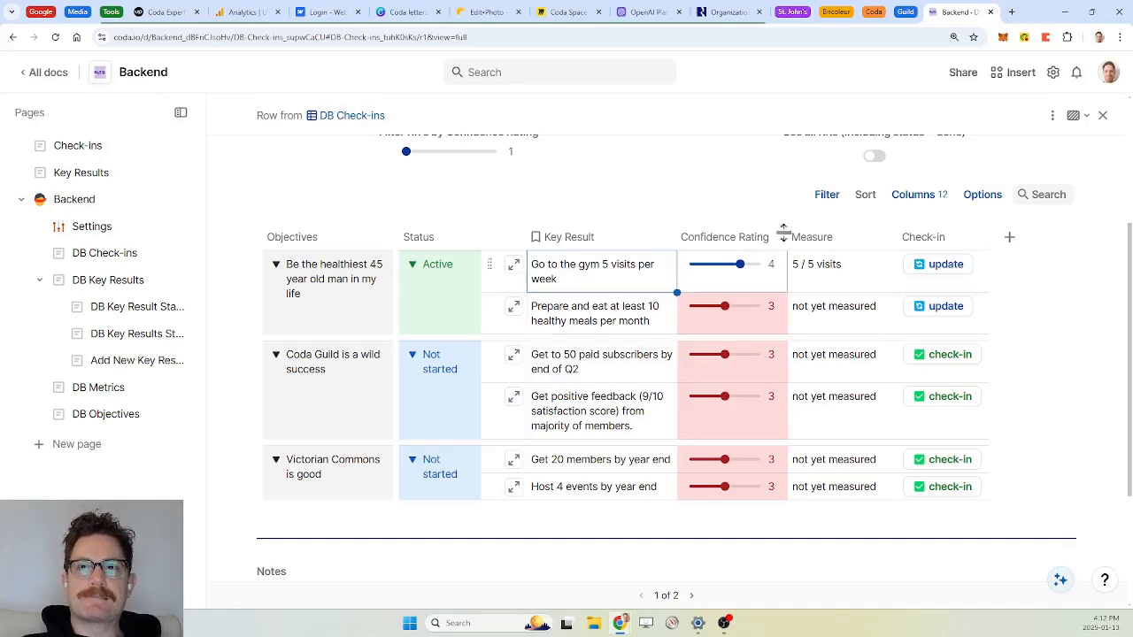
Step: Reopen the OKR Checks table's conditional format rule and insert Status = Active before the Confidence Rating condition in its formula
left_click(982, 196)
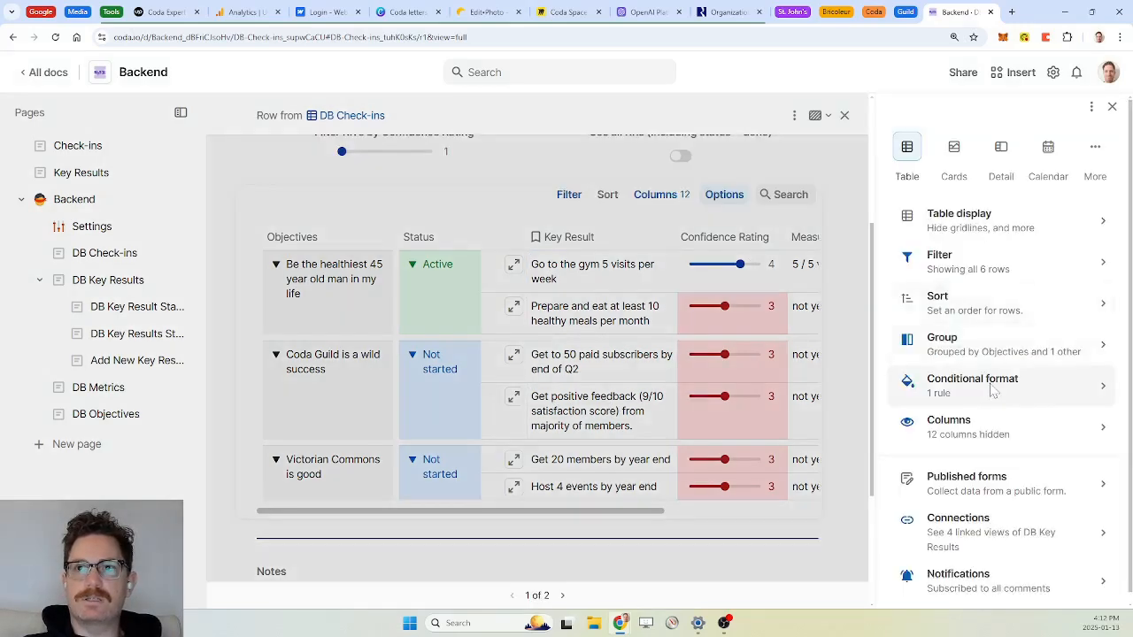
left_click(991, 391)
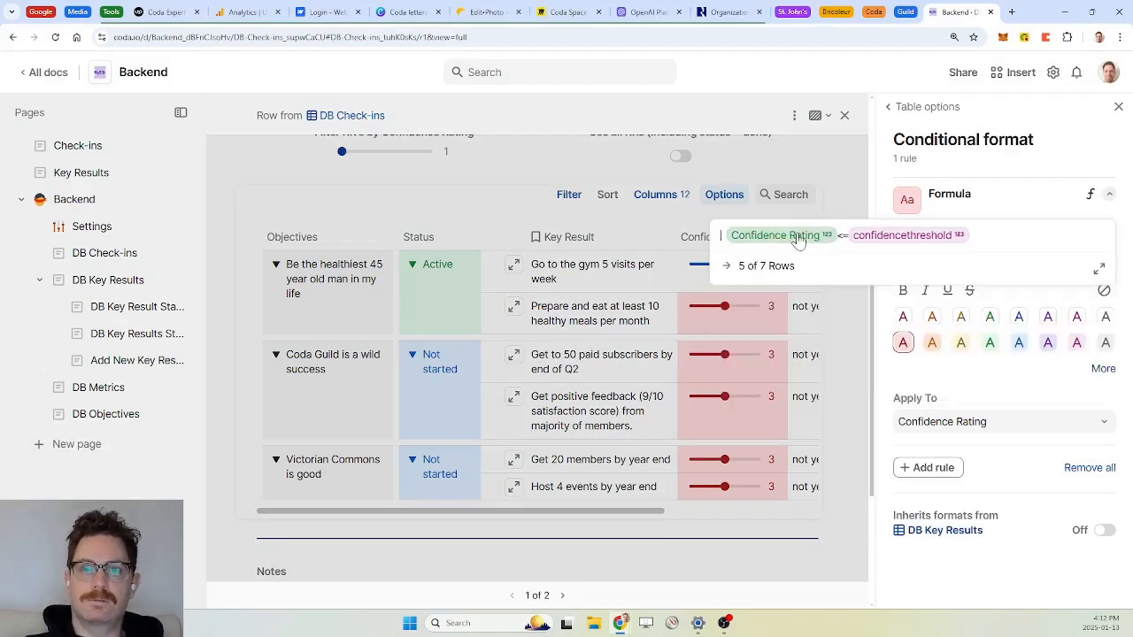
type("if(")
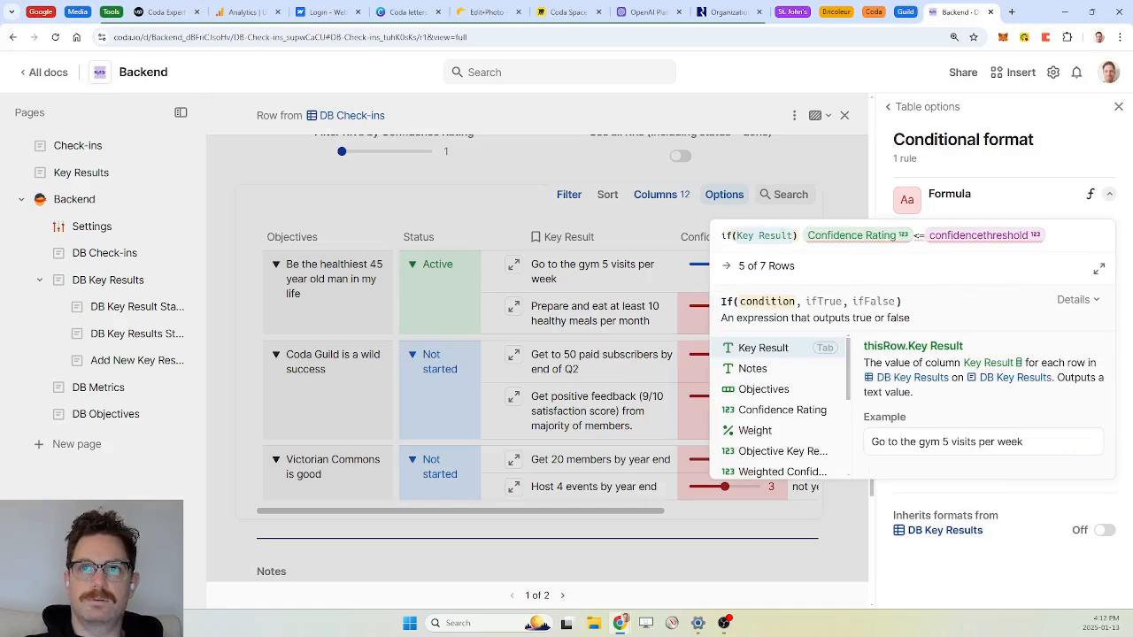
key("BackSpace")
key("BackSpace")
key("BackSpace")
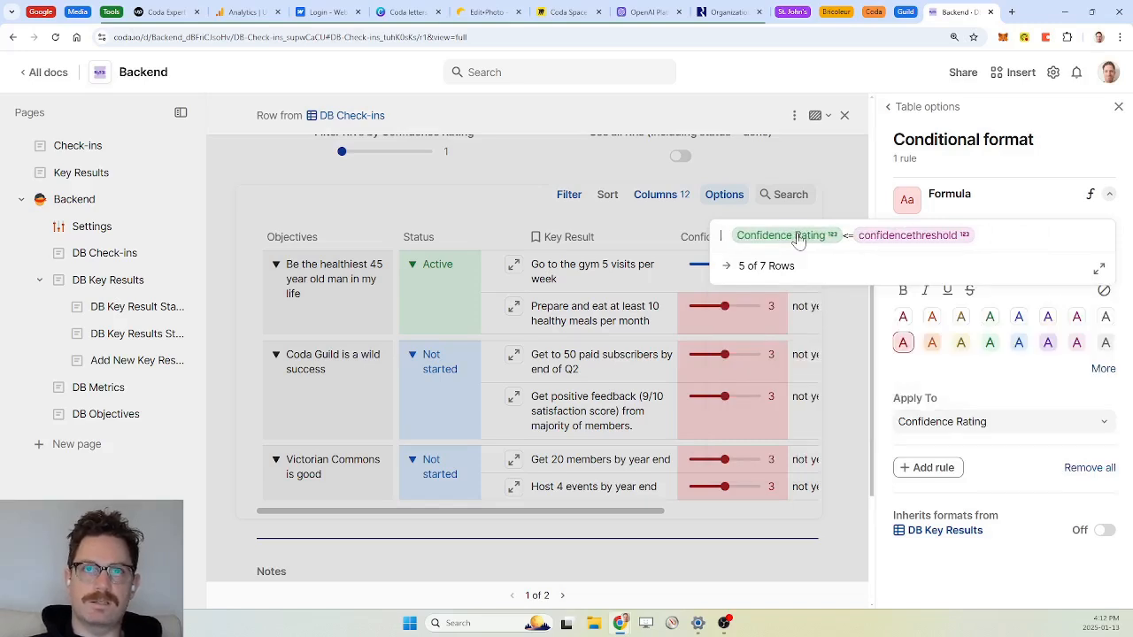
type("status")
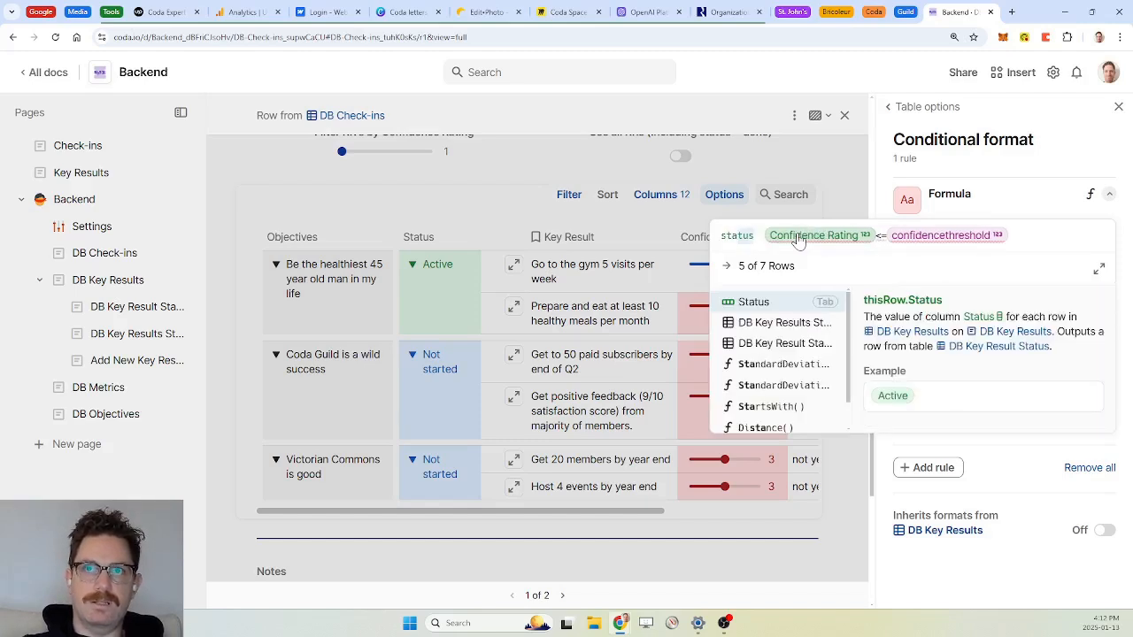
key("Tab")
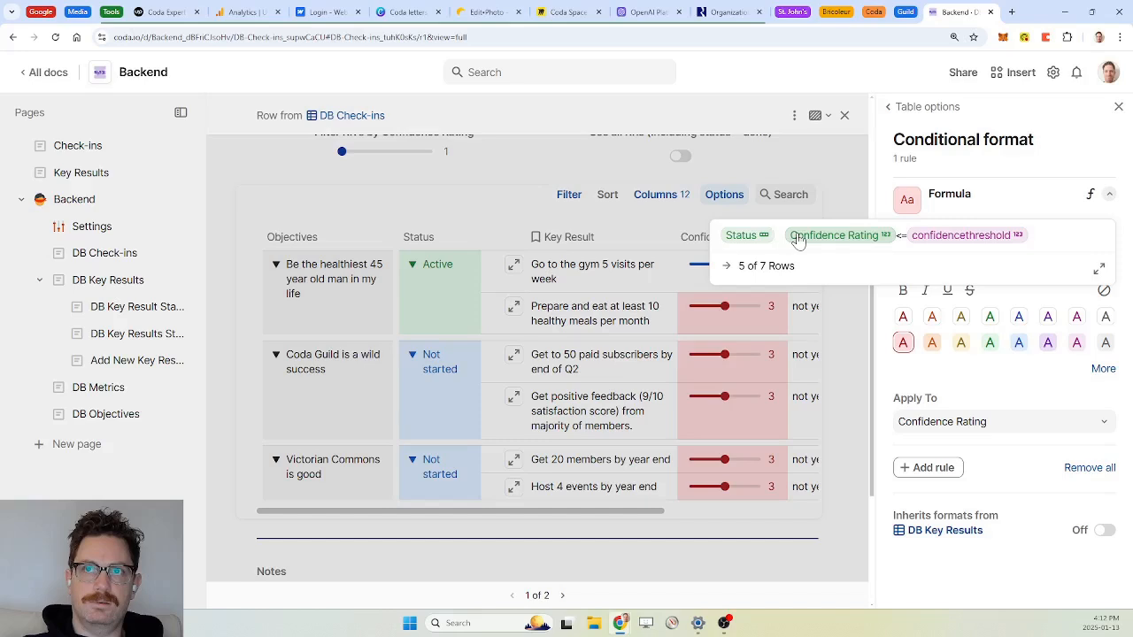
type("=active")
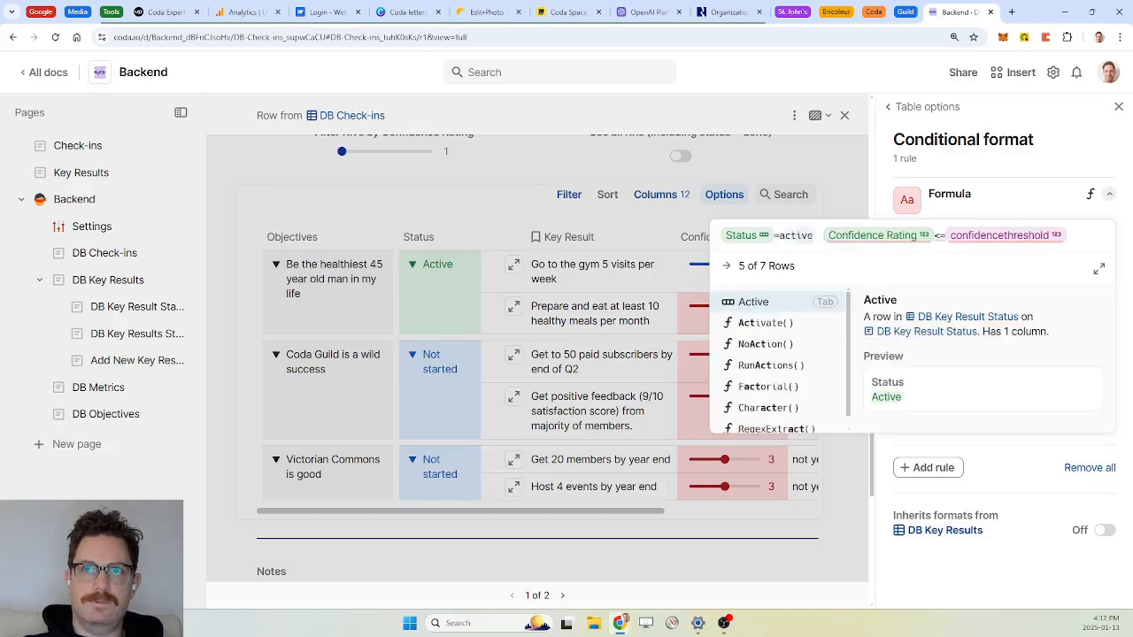
key("Tab")
type("or sta")
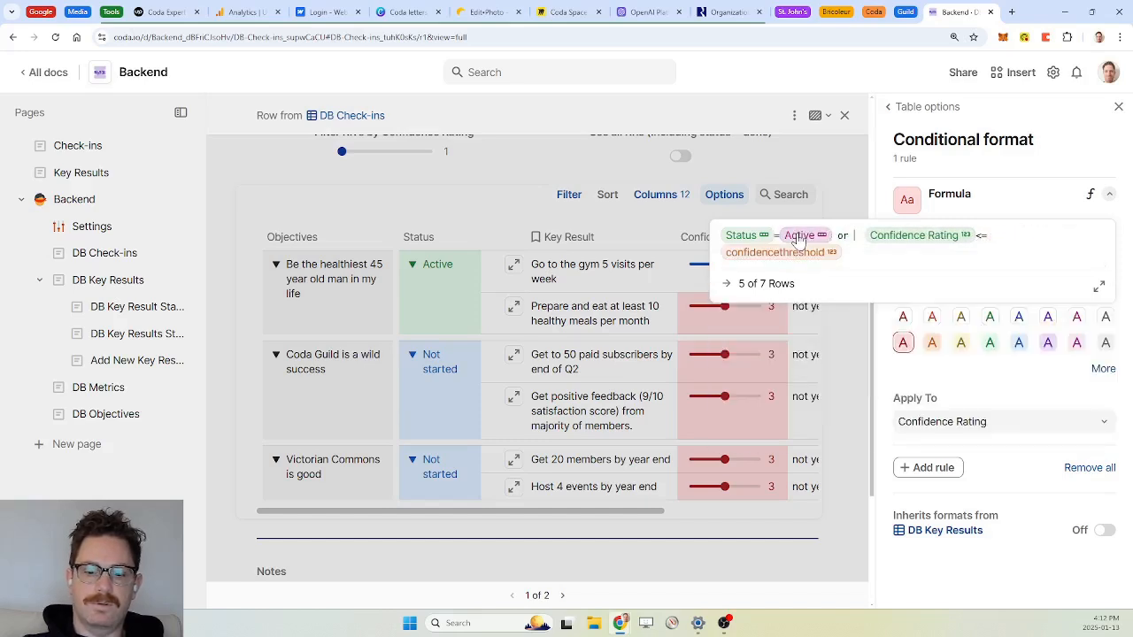
type("tus")
key("Tab")
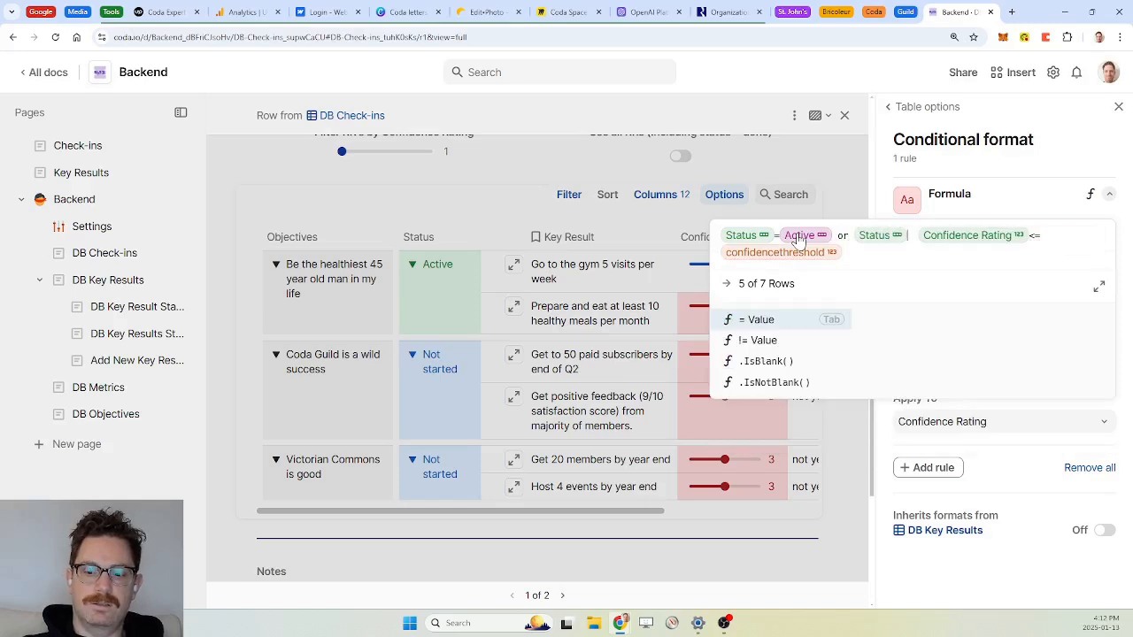
type("=blocked")
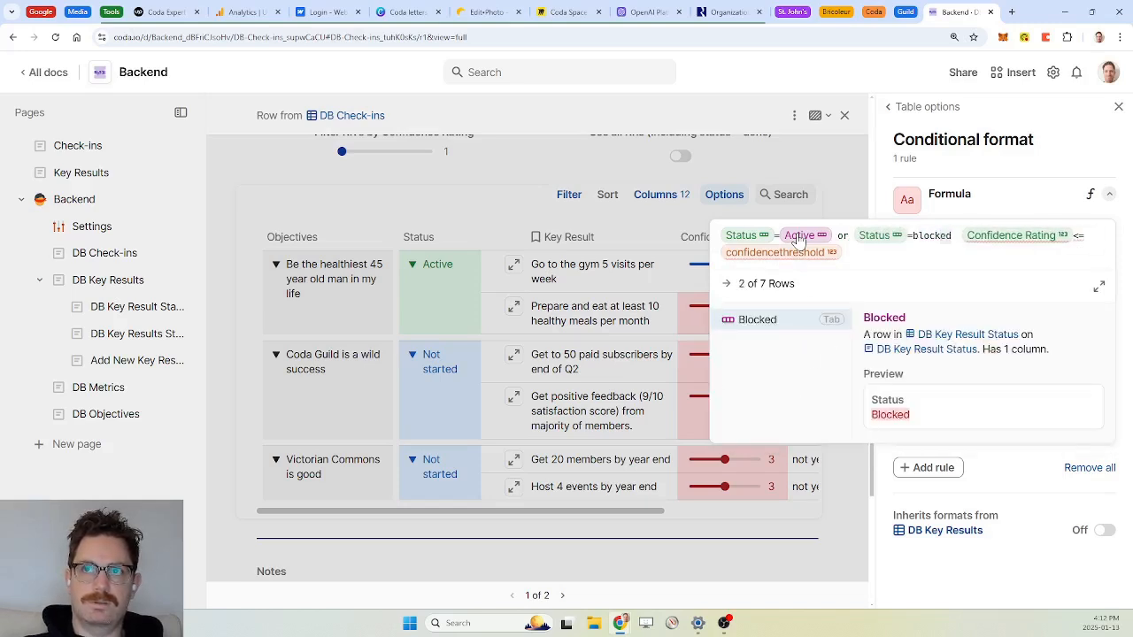
key("BackSpace")
key("BackSpace")
key("BackSpace")
key("BackSpace")
key("BackSpace")
key("BackSpace")
key("BackSpace")
key("BackSpace")
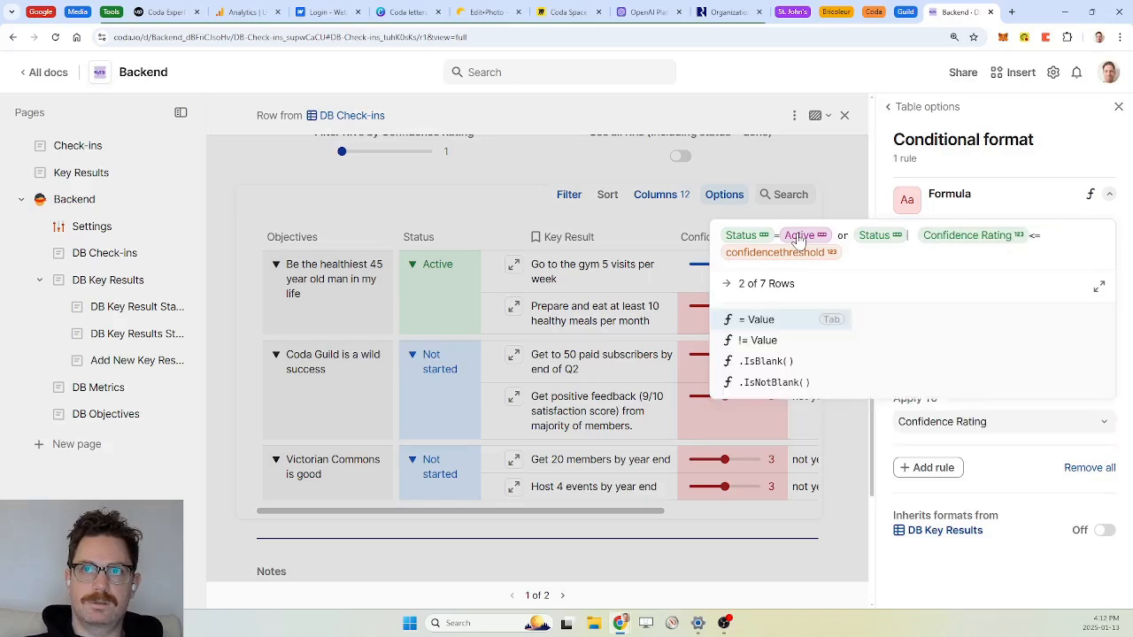
key("BackSpace")
key("BackSpace")
key("BackSpace")
key("BackSpace")
key("BackSpace")
key("BackSpace")
key("BackSpace")
key("BackSpace")
key("BackSpace")
key("BackSpace")
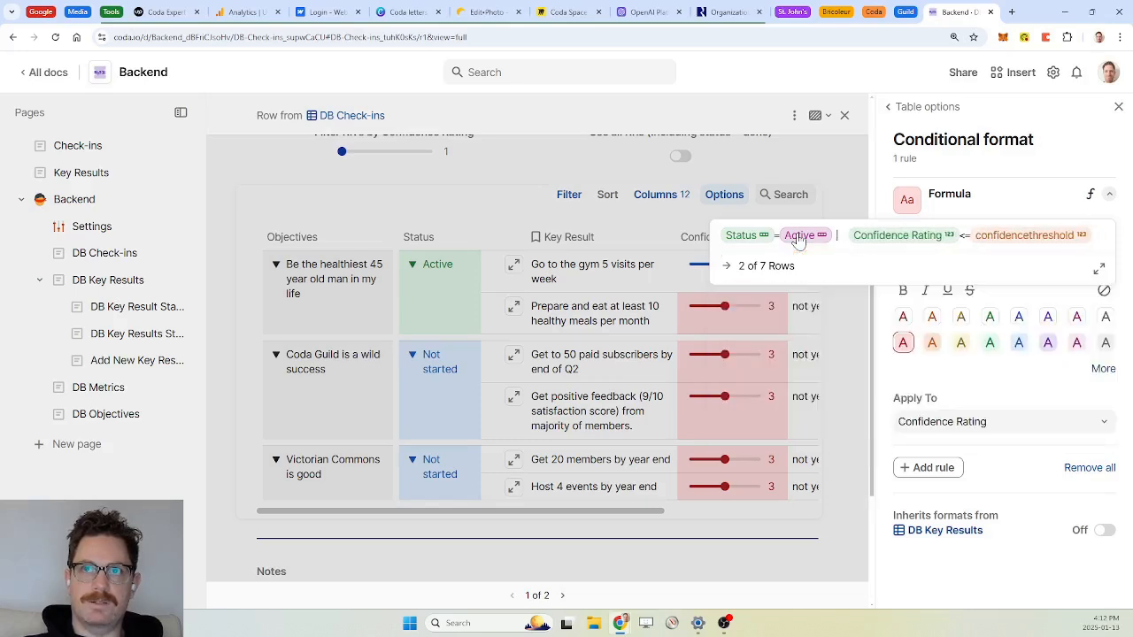
Step: Join the Status = Active and Confidence Rating <= confidencethreshold conditions with the and operator
type("and")
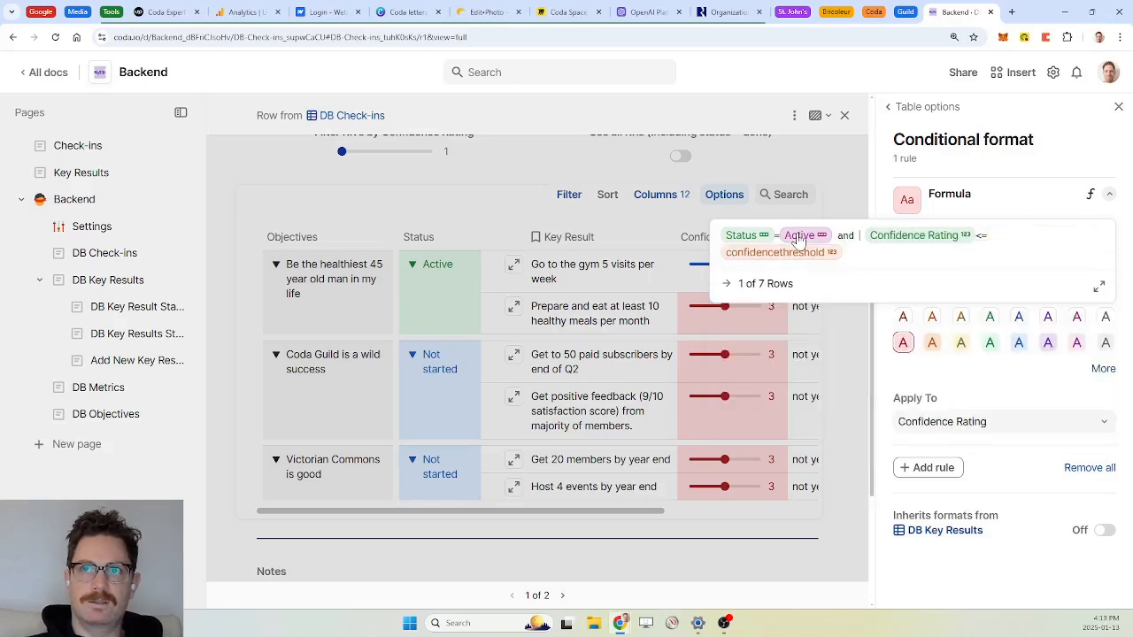
key("BackSpace")
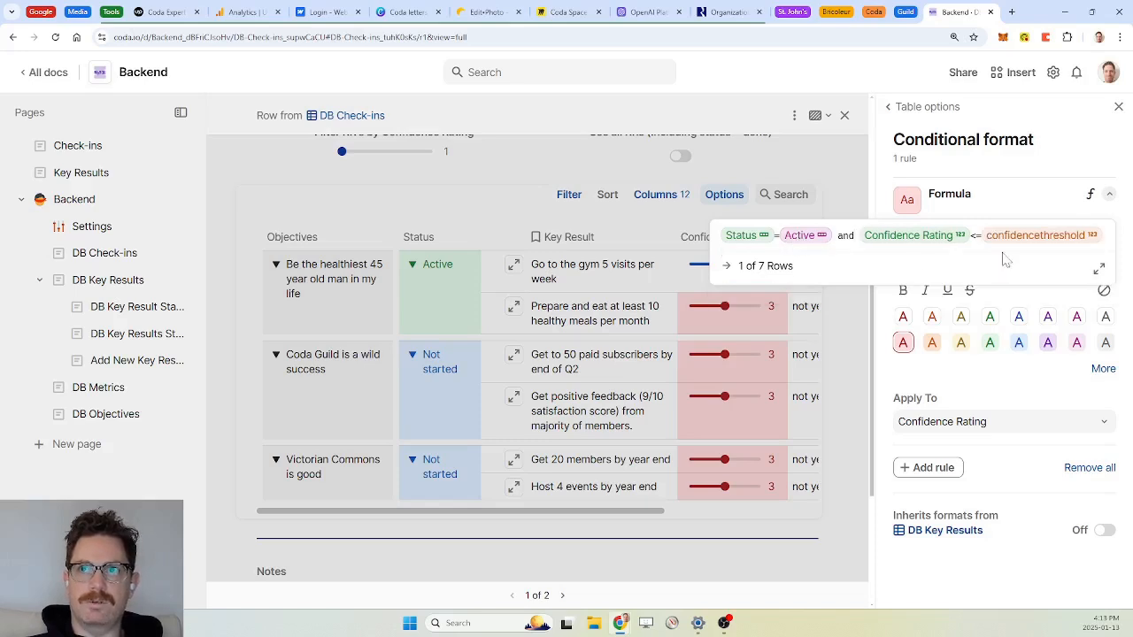
left_click(1027, 196)
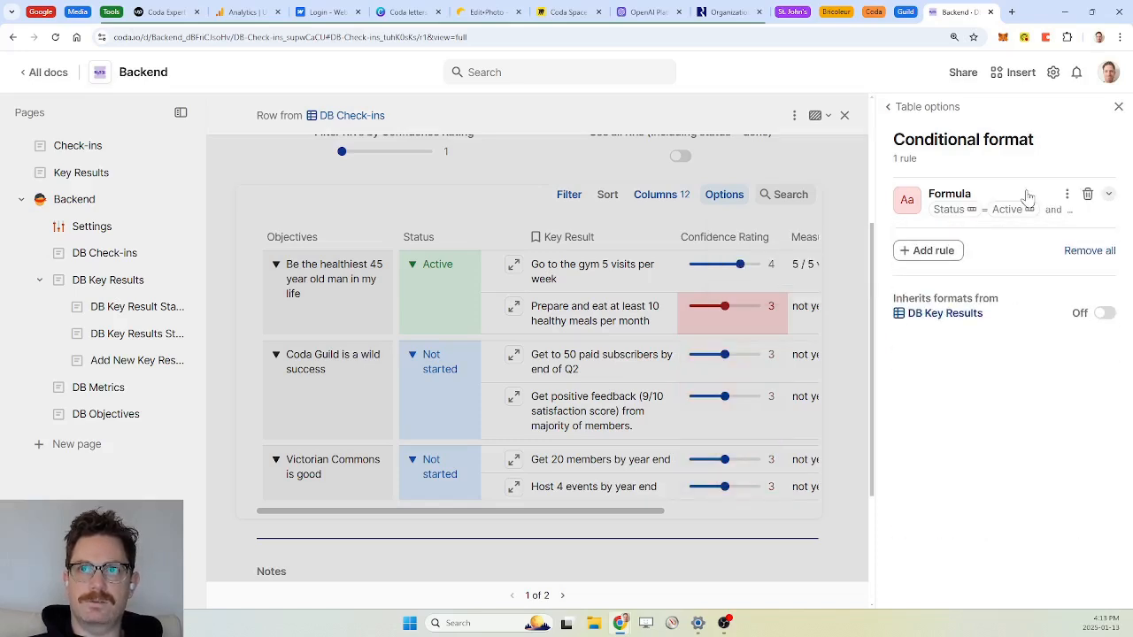
Step: Add a second conditional format rule based on the Status column
left_click(945, 254)
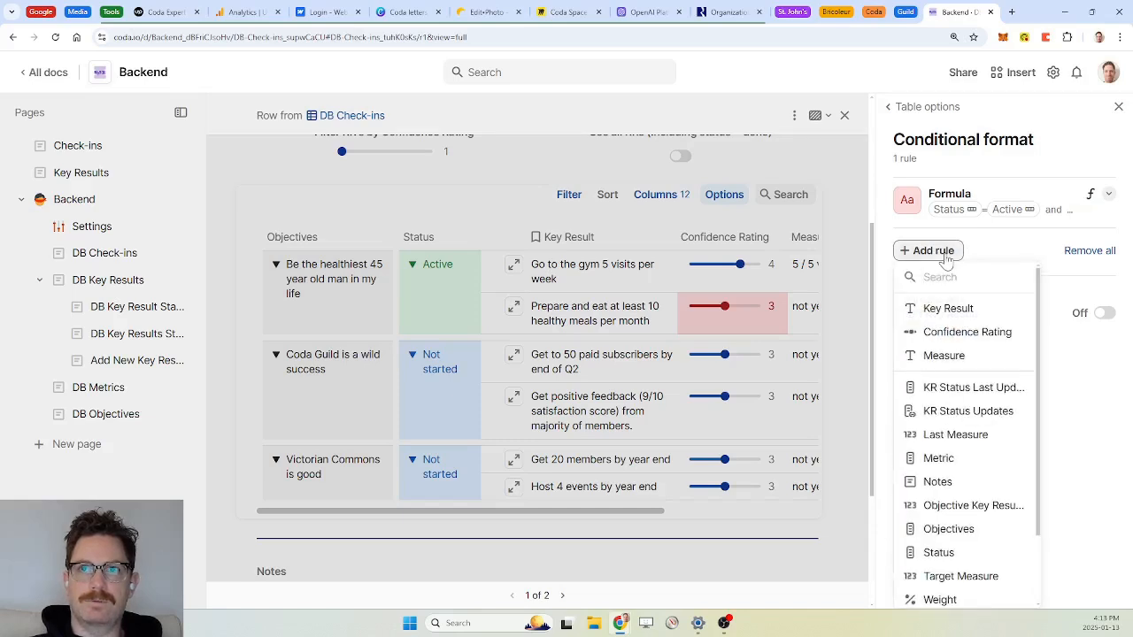
type("sta")
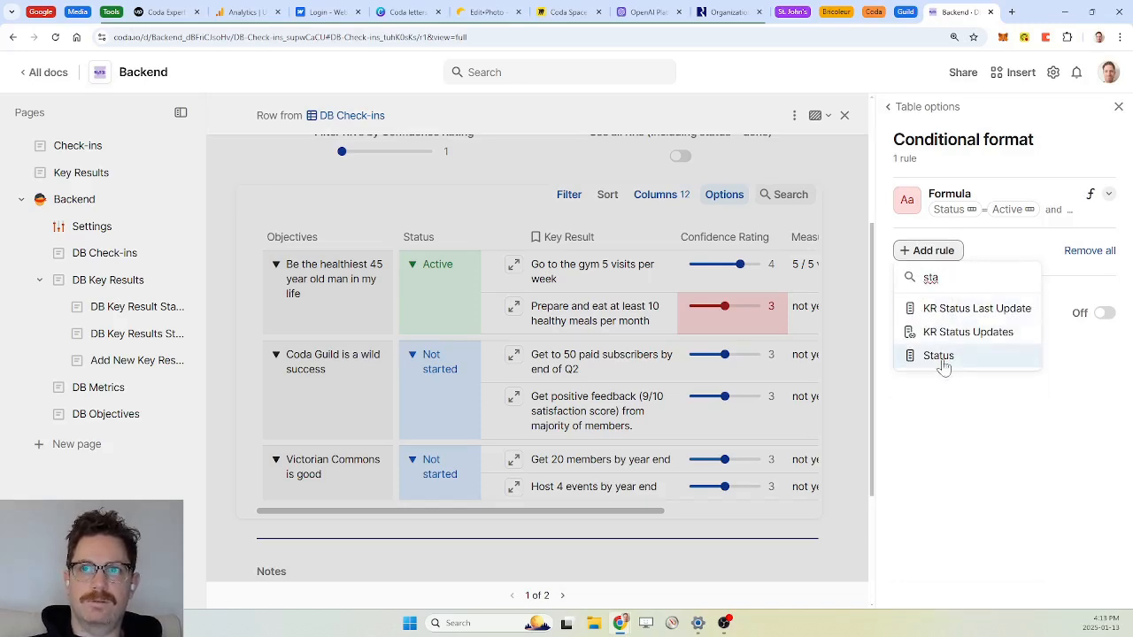
left_click(940, 357)
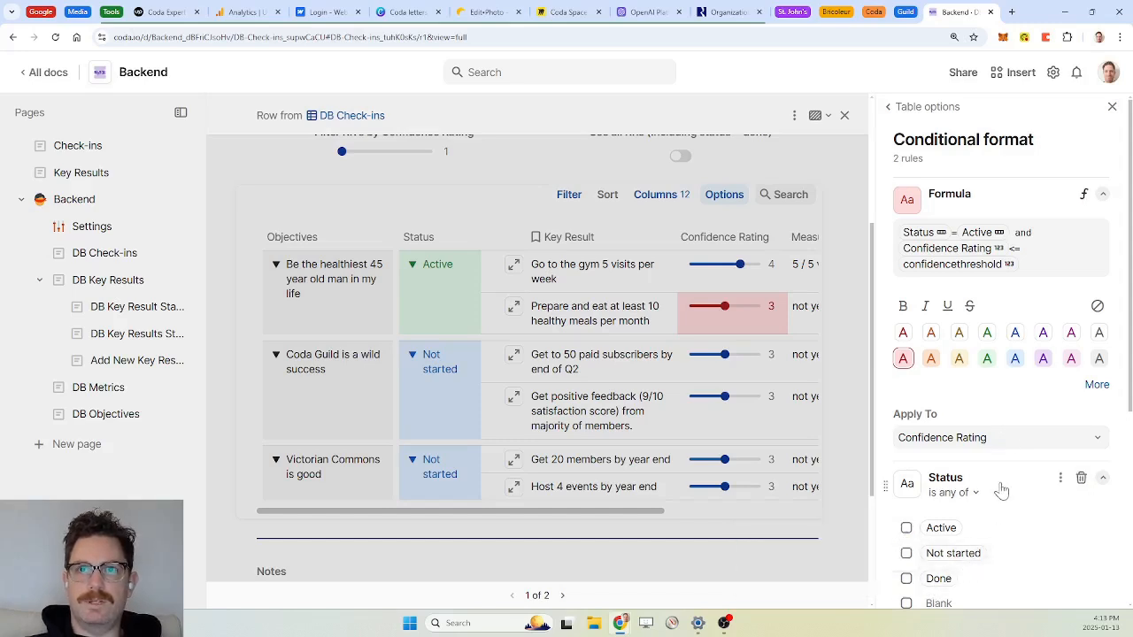
Step: Open the key result about getting positive feedback from members and try to change its Status directly
left_click(515, 399)
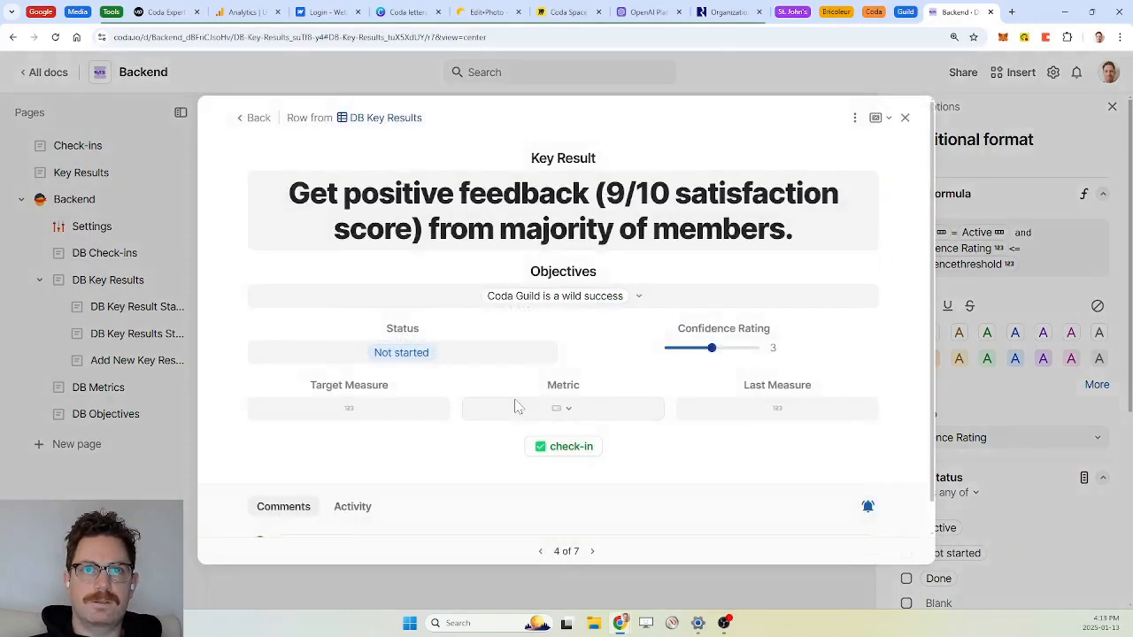
left_click(456, 356)
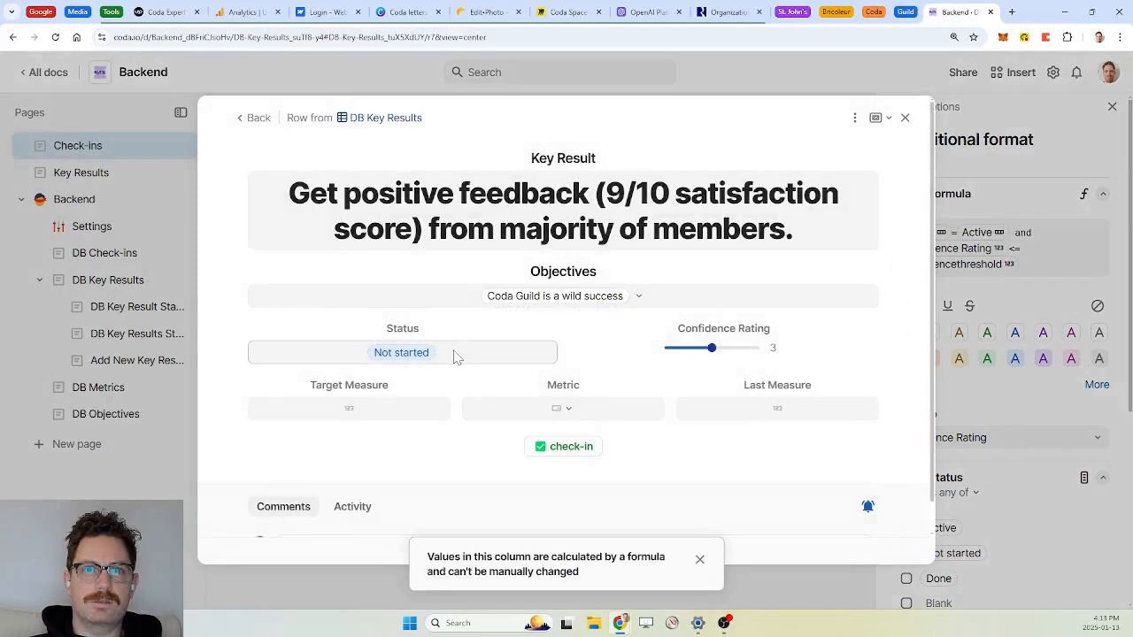
left_click(907, 119)
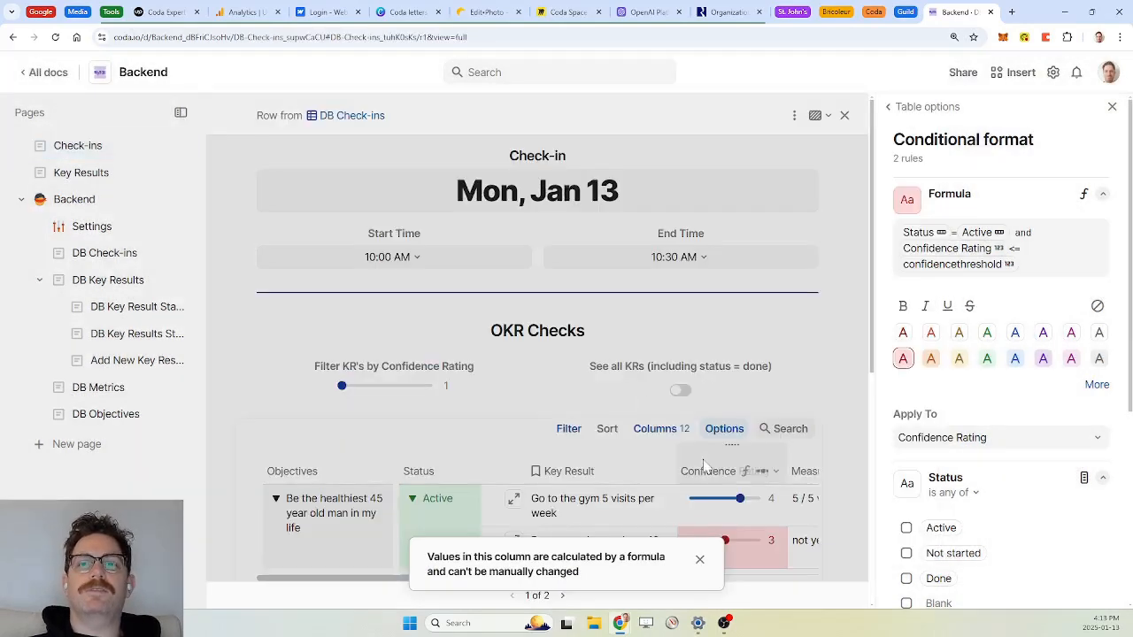
Step: Create a status update for the key result about preparing 10 healthy meals per month, with Status set to Blocked
scroll(752, 469, "down", 2)
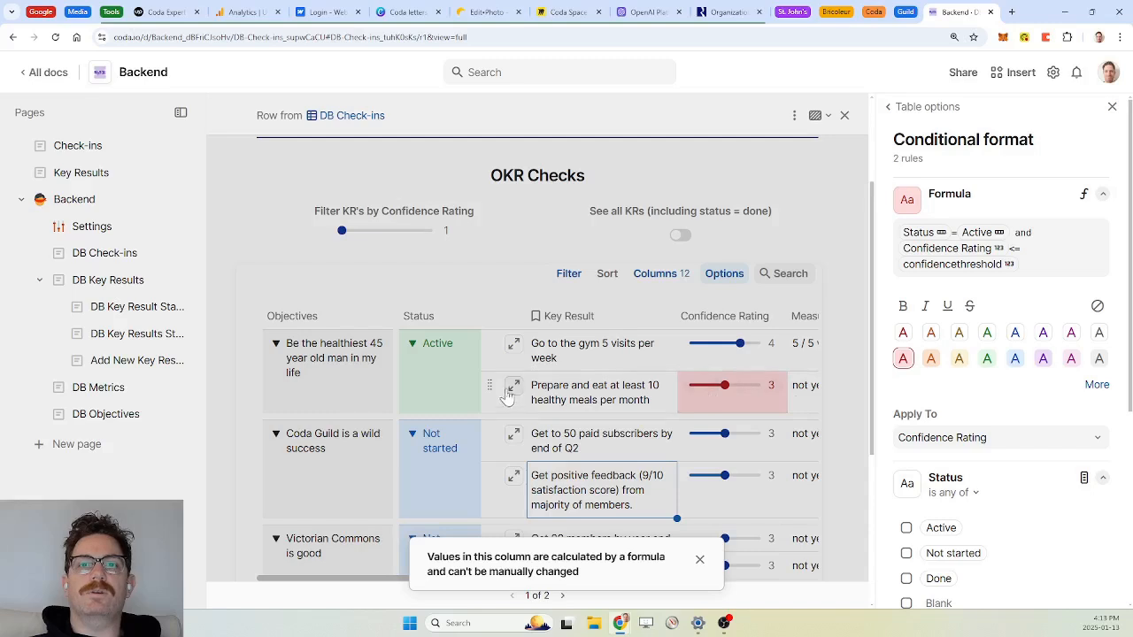
left_click(512, 390)
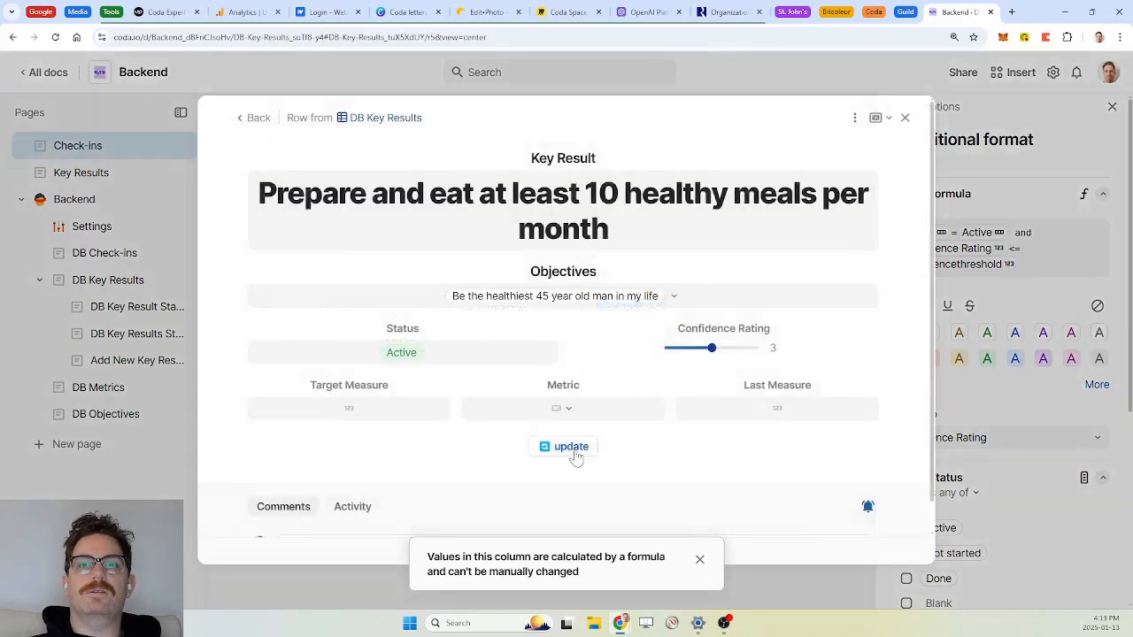
left_click(564, 449)
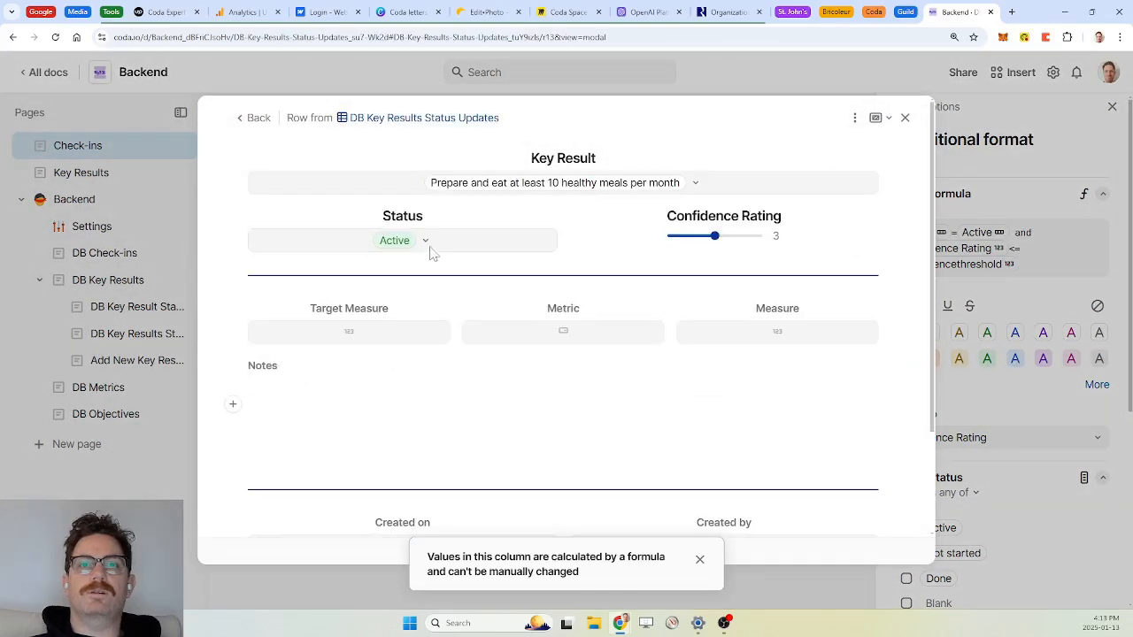
left_click(430, 248)
left_click(369, 344)
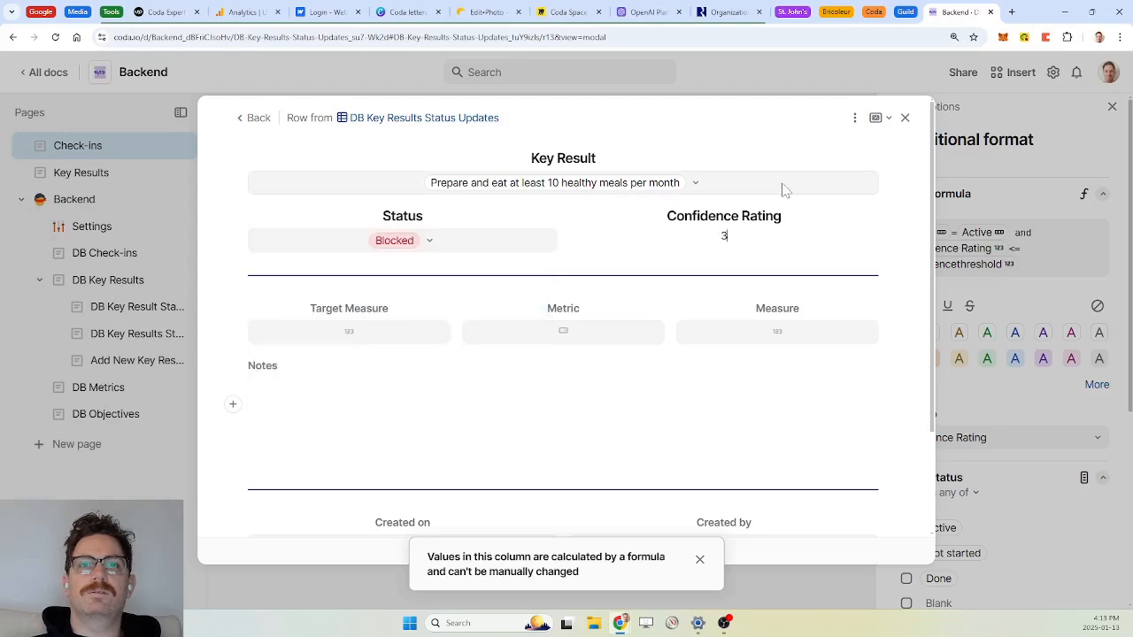
left_click(904, 121)
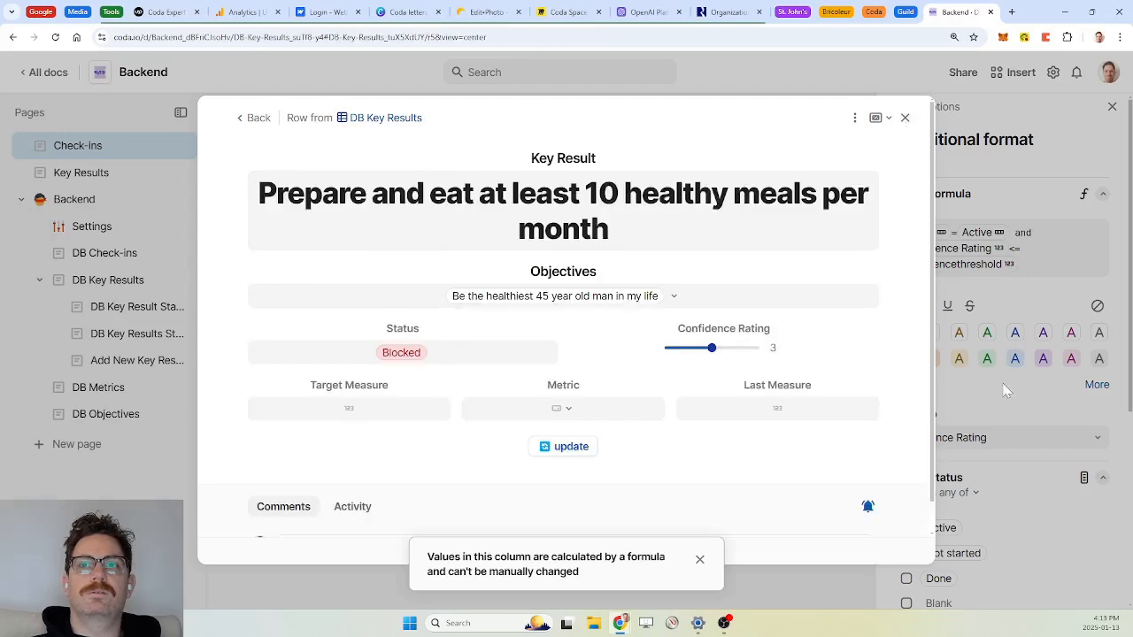
left_click(905, 117)
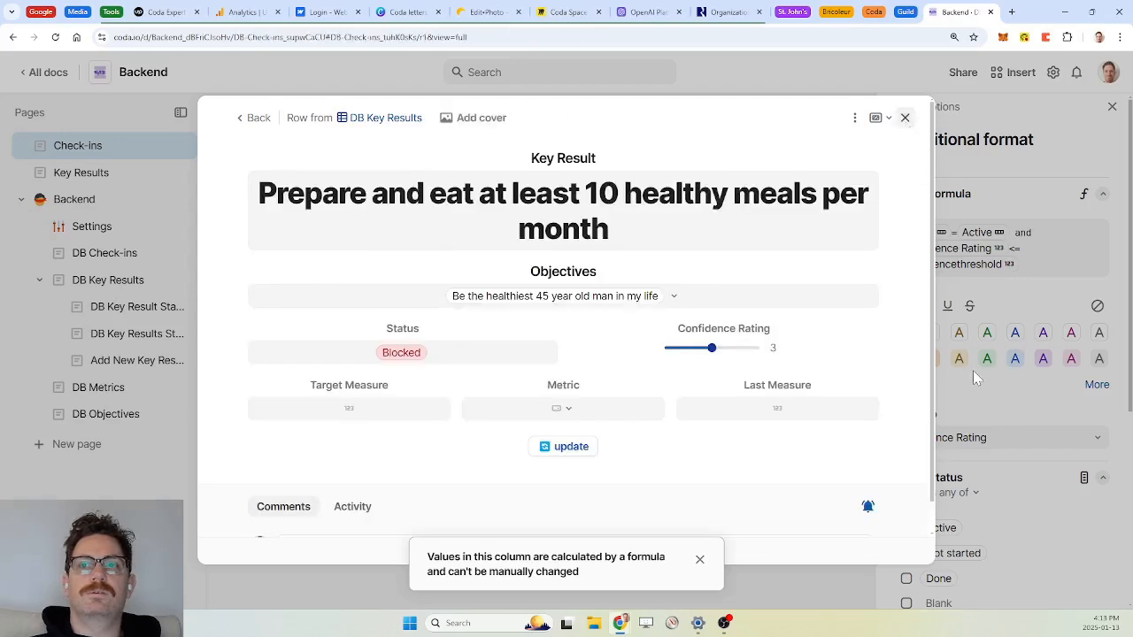
Step: Delete the Status conditional format rule from the OKR Checks table
scroll(1032, 447, "down", 2)
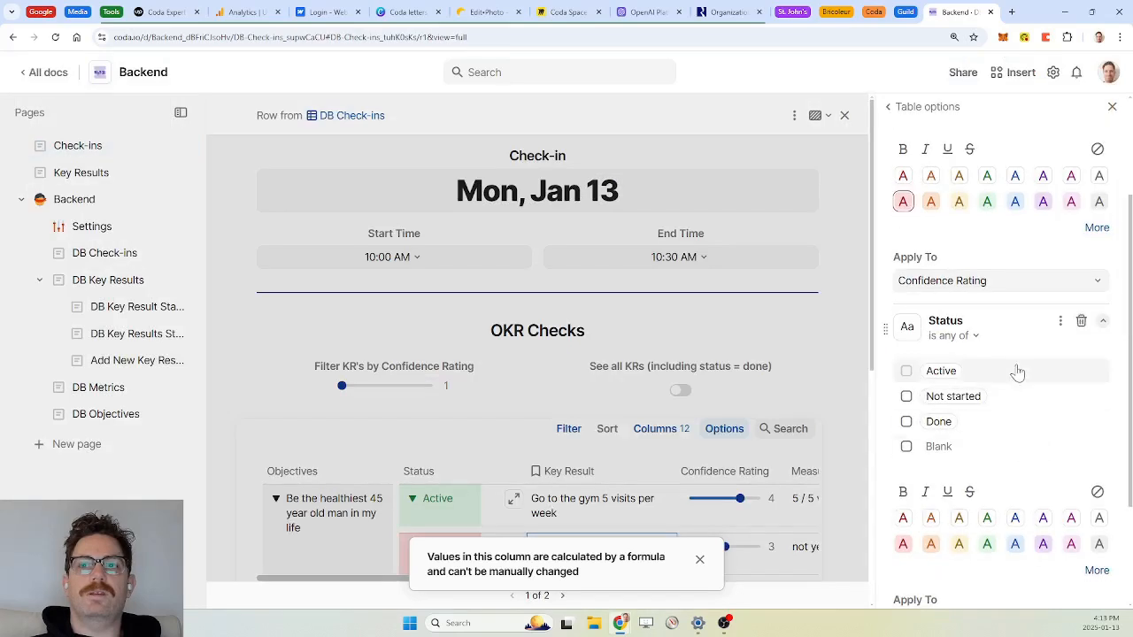
scroll(1081, 333, "down", 1)
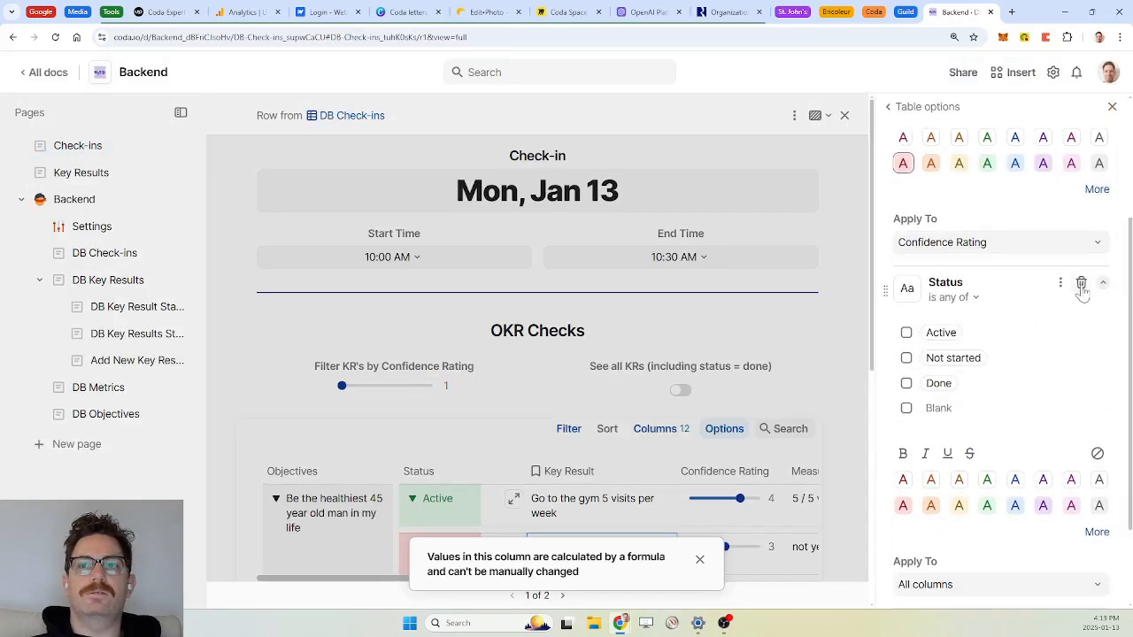
left_click(1081, 283)
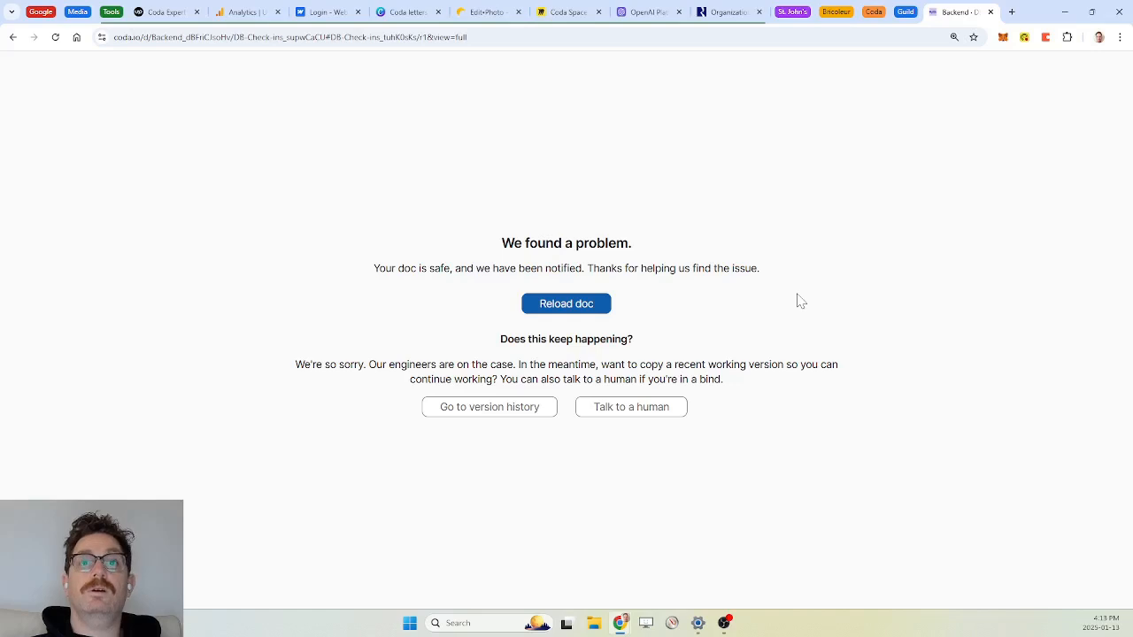
Step: Reload the doc after the error and return to the OKR Checks table in the Mon, Jan 13 check-in
left_click(581, 311)
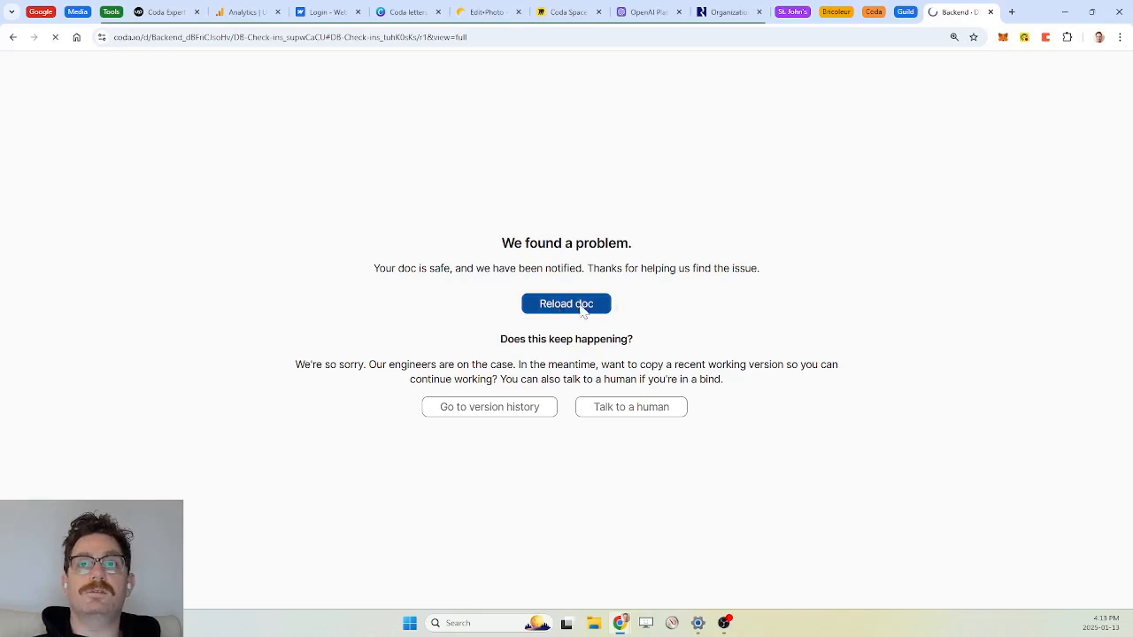
left_click(110, 12)
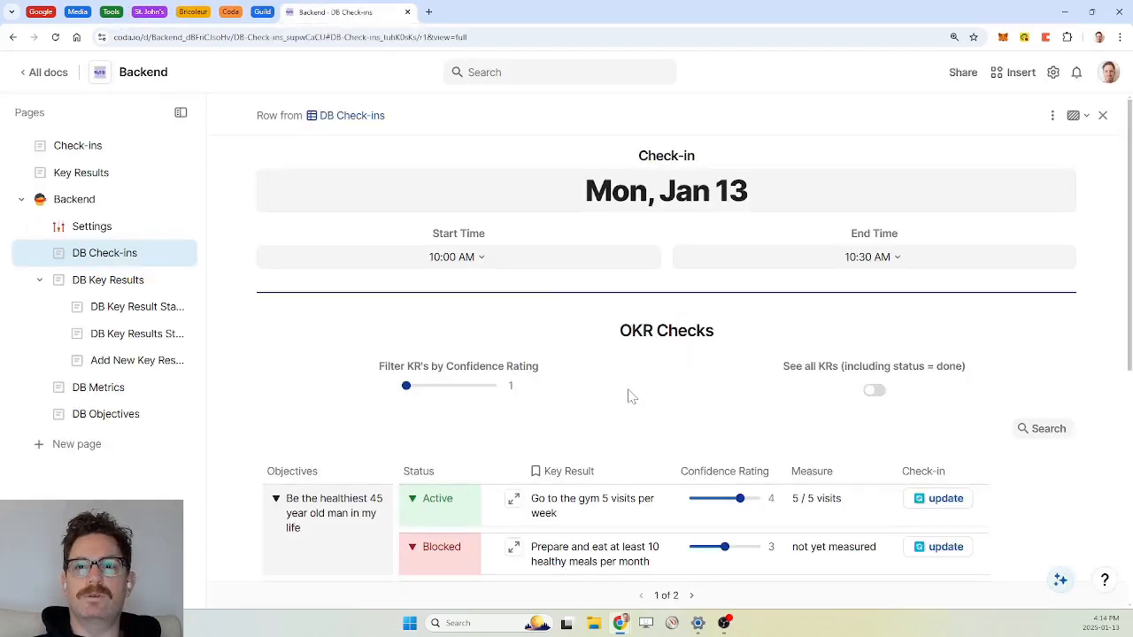
scroll(629, 397, "down", 2)
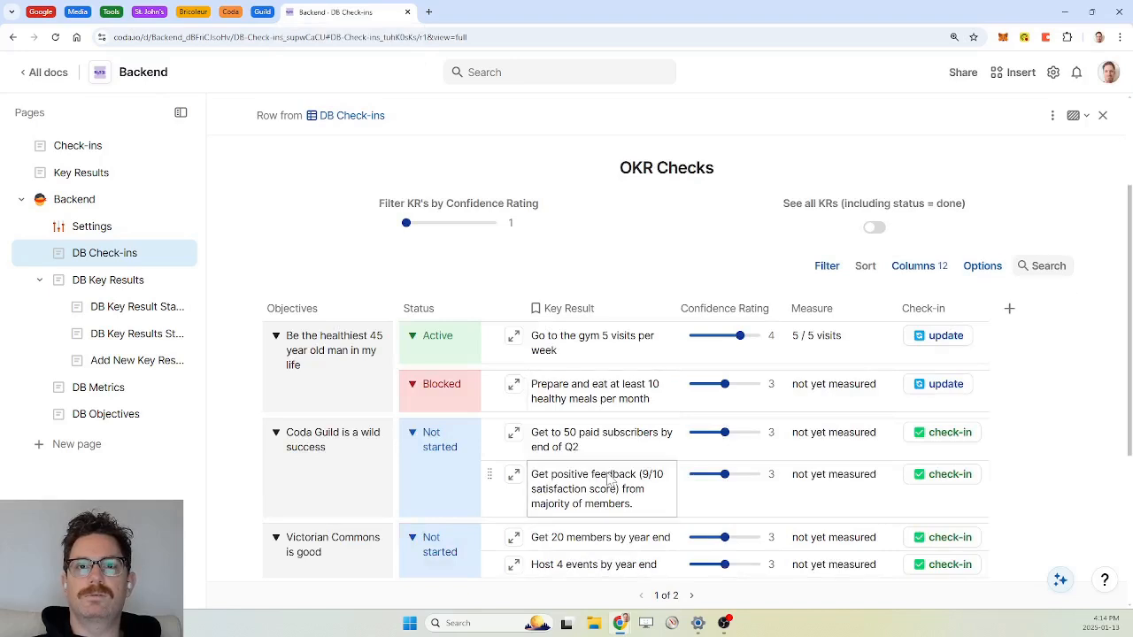
scroll(610, 482, "up", 1)
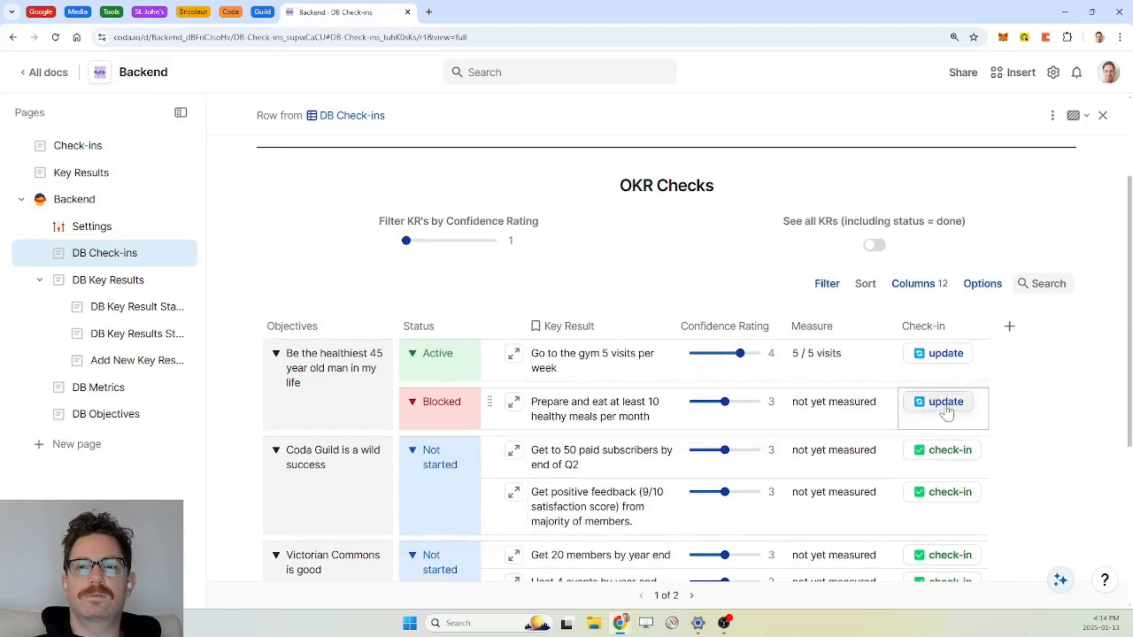
Step: Add a conditional format rule to the OKR Checks table for Status is any of Blocked, applied to all columns
left_click(982, 284)
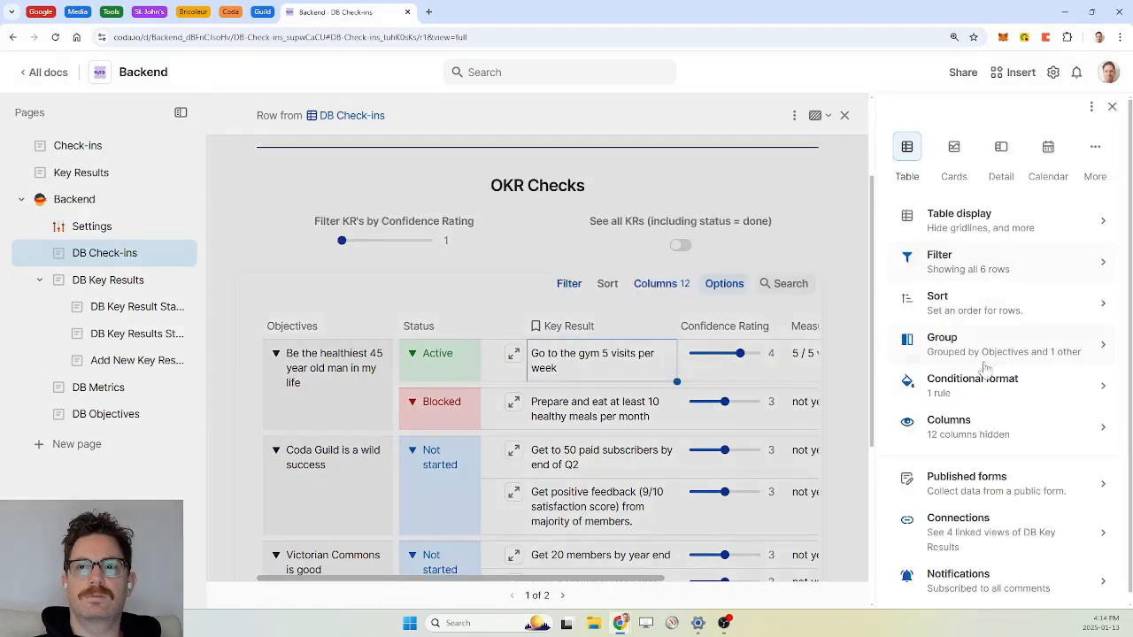
left_click(985, 389)
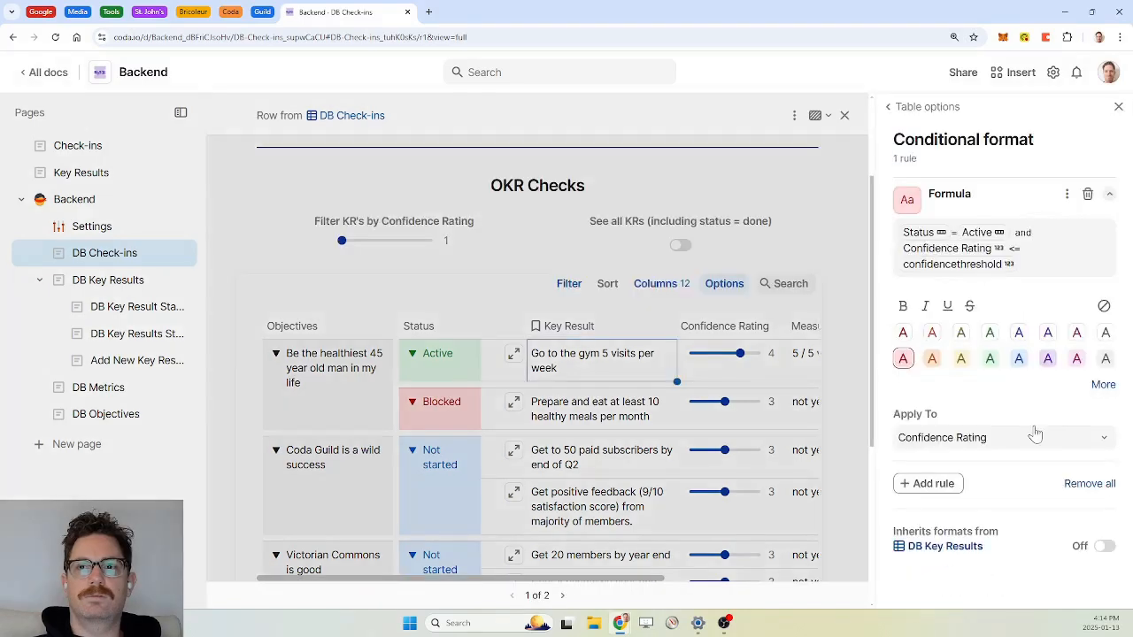
left_click(934, 483)
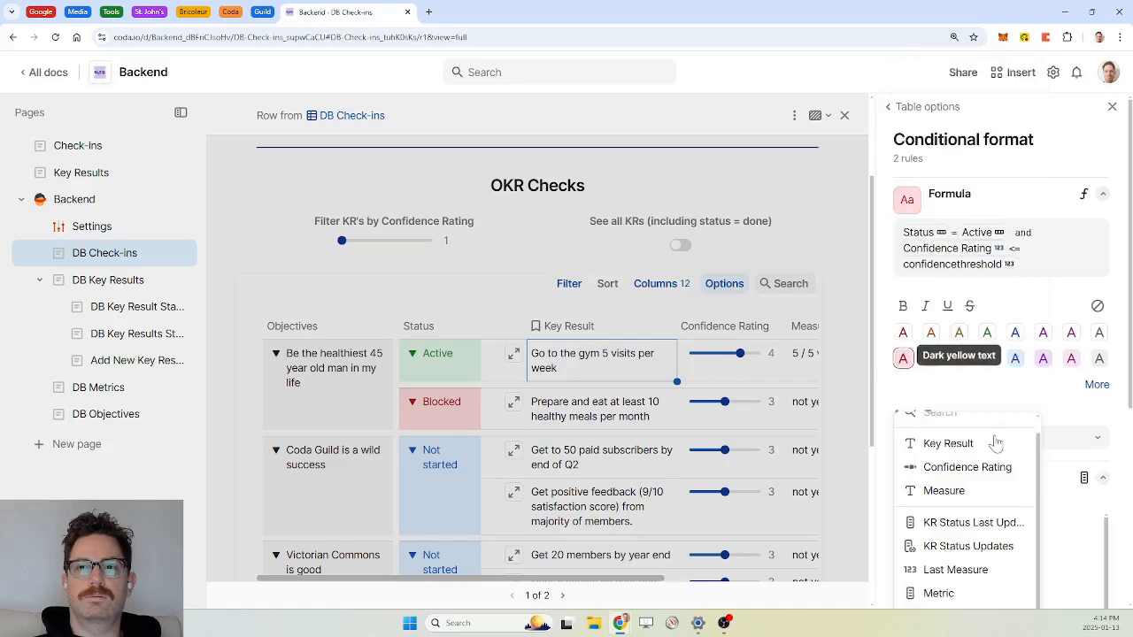
left_click(1038, 393)
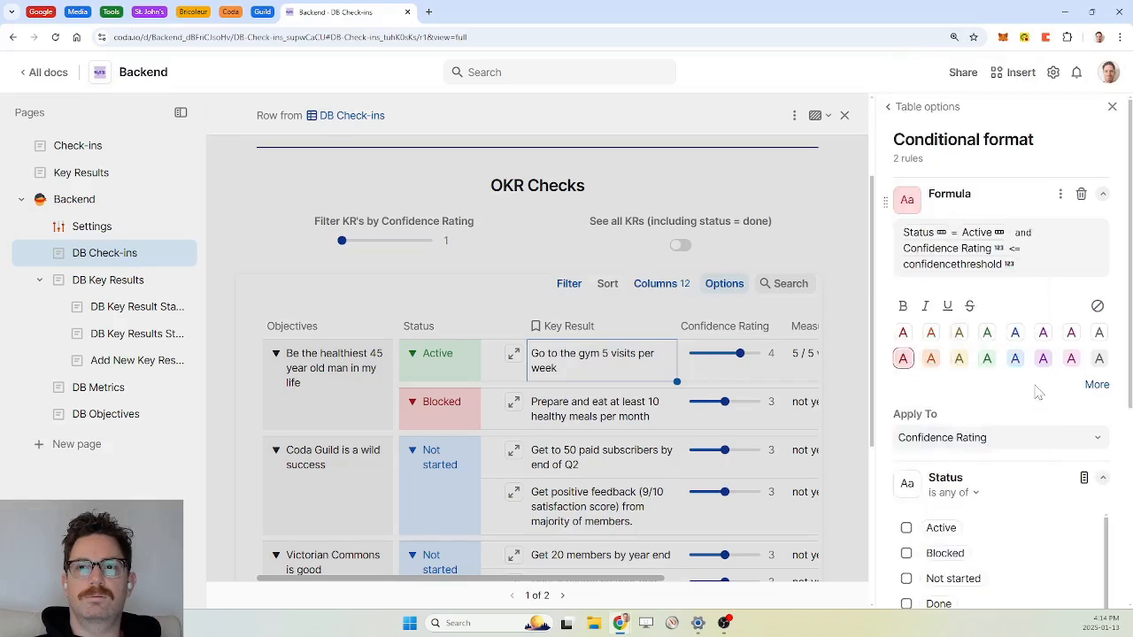
scroll(1037, 392, "down", 2)
left_click(906, 423)
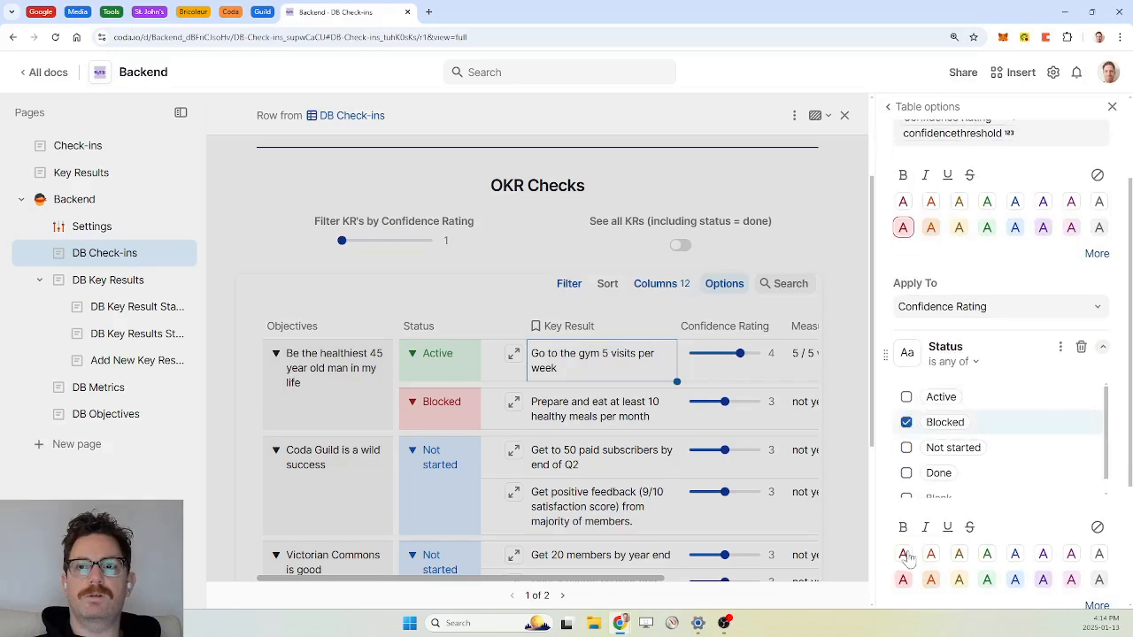
scroll(1036, 491, "down", 2)
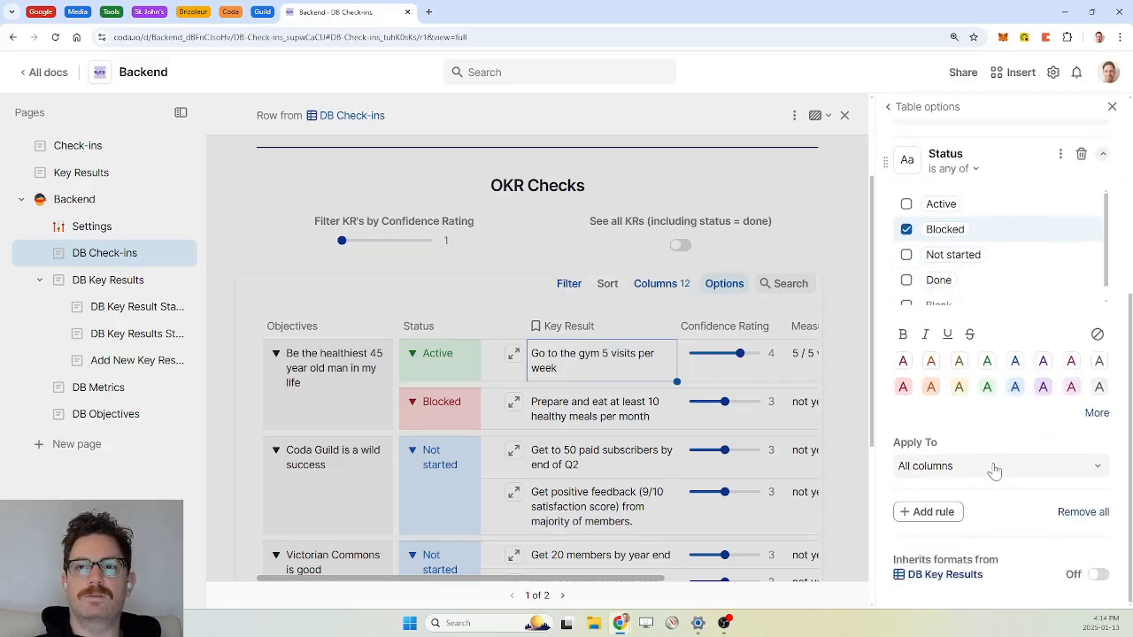
left_click(994, 467)
left_click(994, 469)
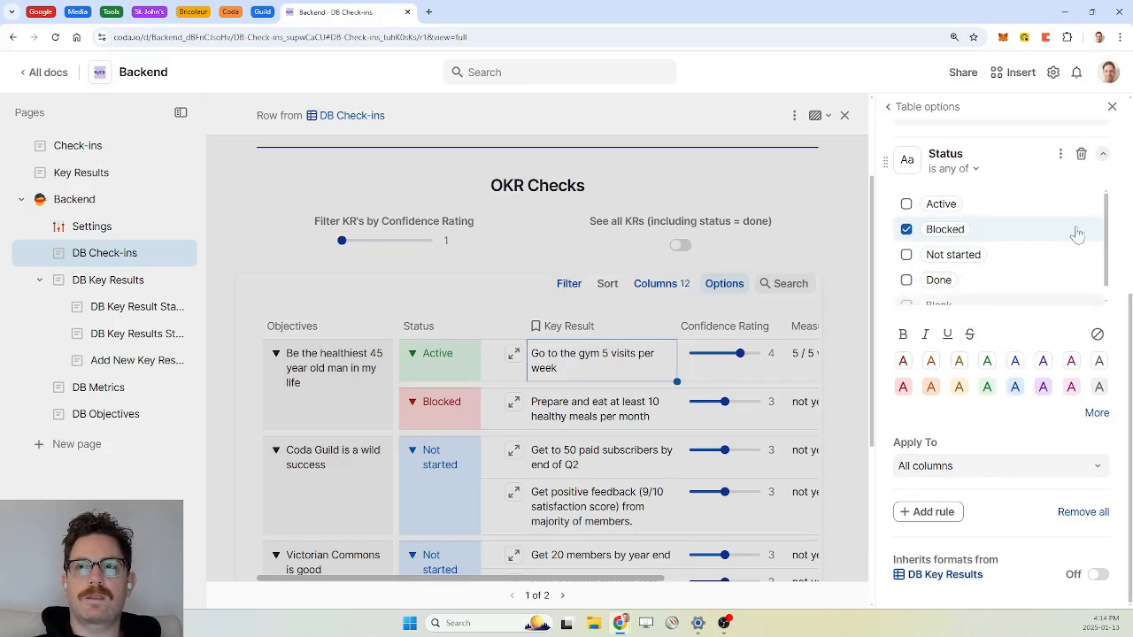
left_click(1114, 106)
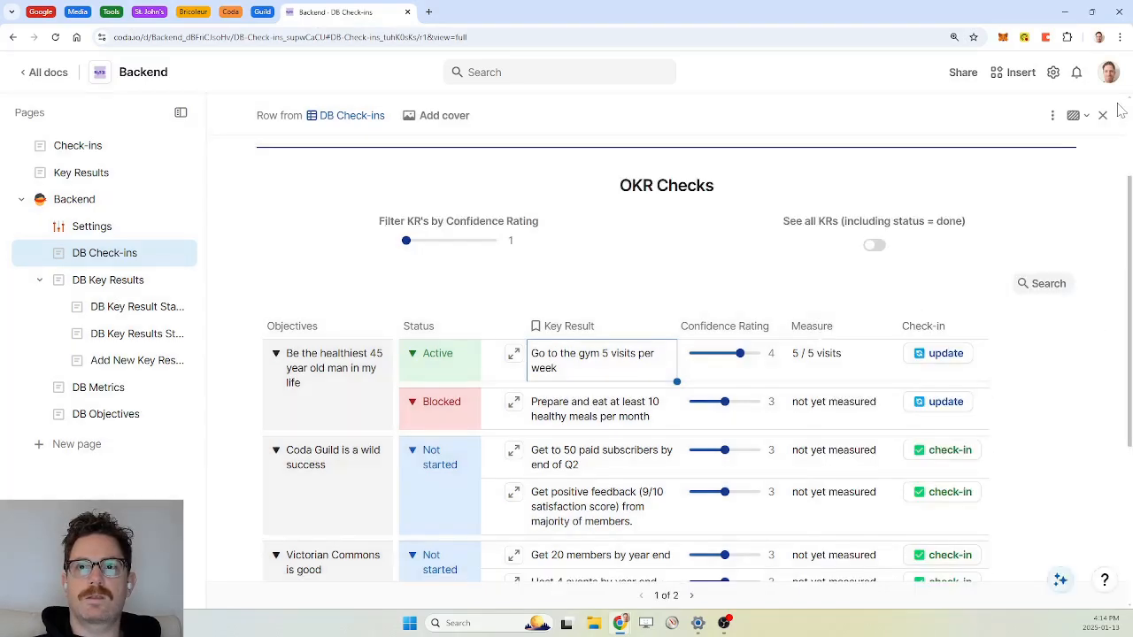
Step: Move the Blocked status rule above the confidence threshold formula rule in the OKR Checks conditional formats
scroll(577, 268, "down", 2)
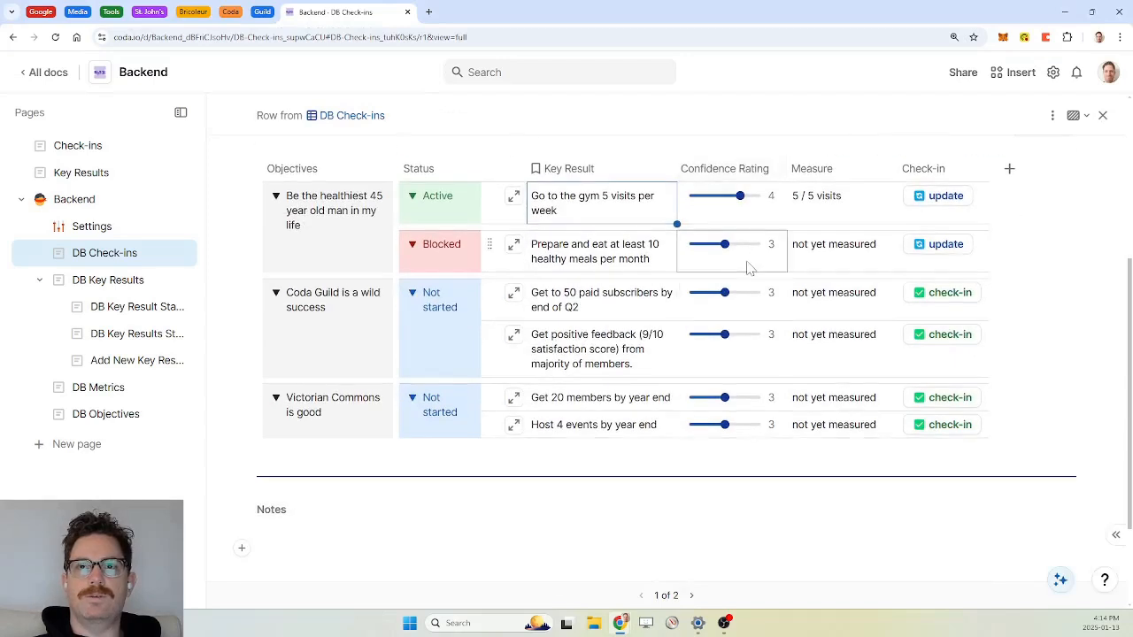
scroll(746, 266, "up", 1)
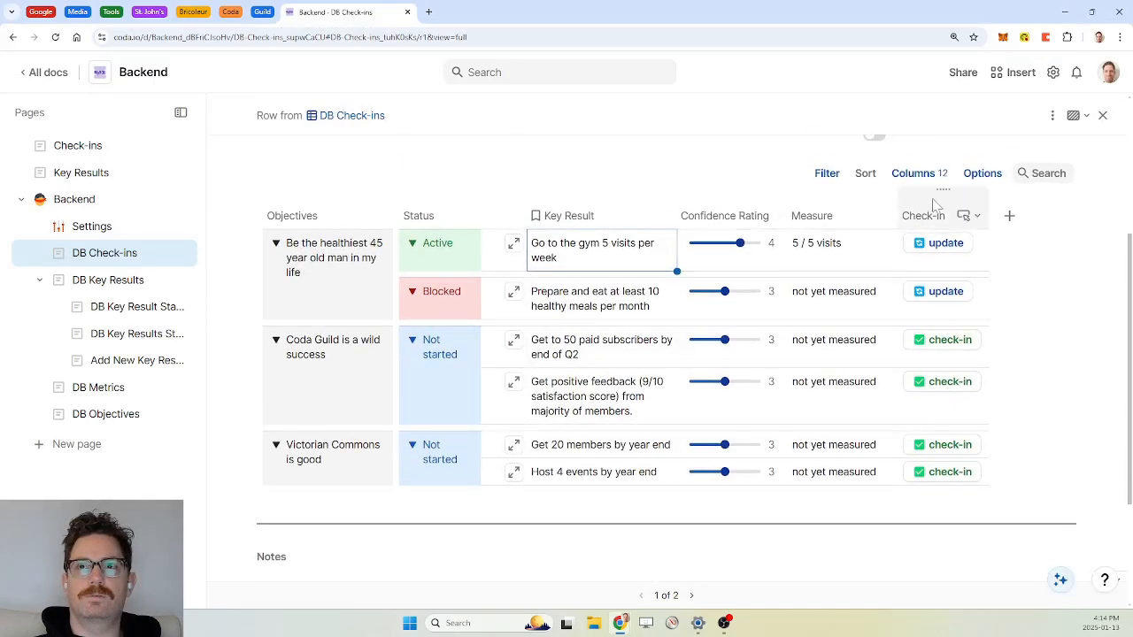
left_click(978, 174)
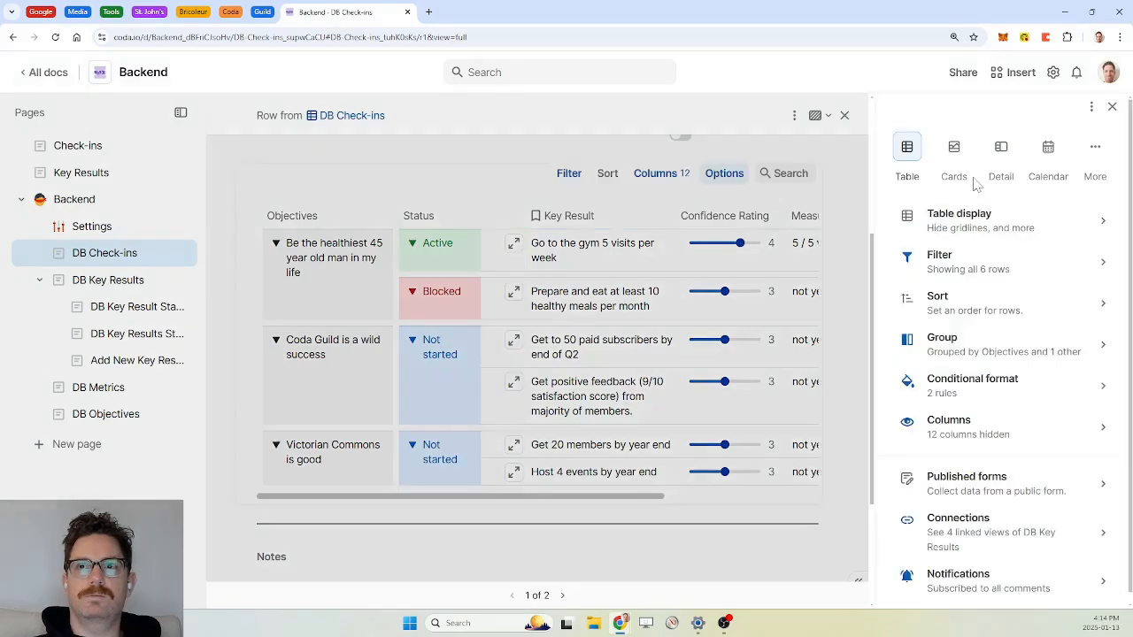
left_click(964, 403)
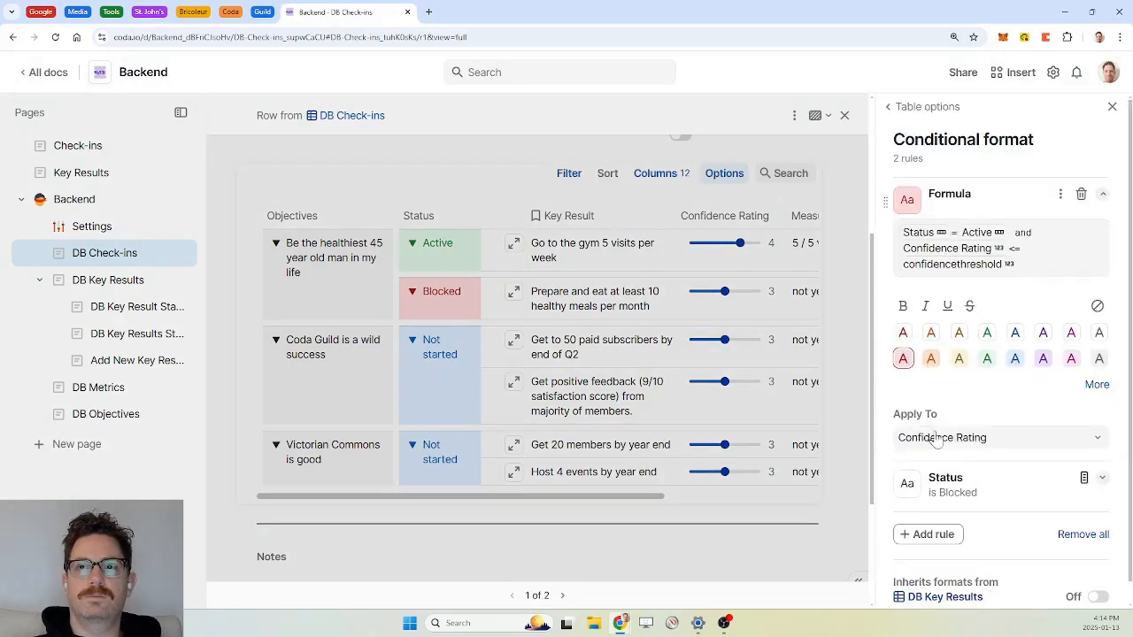
left_click_drag(877, 479, 875, 508)
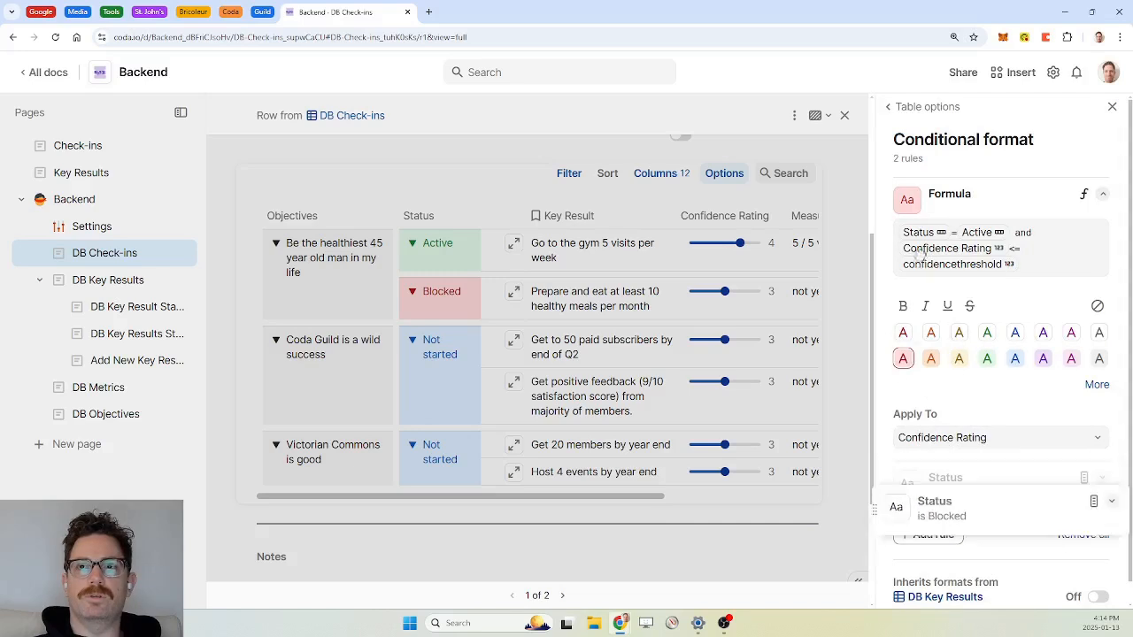
left_click_drag(919, 255, 907, 187)
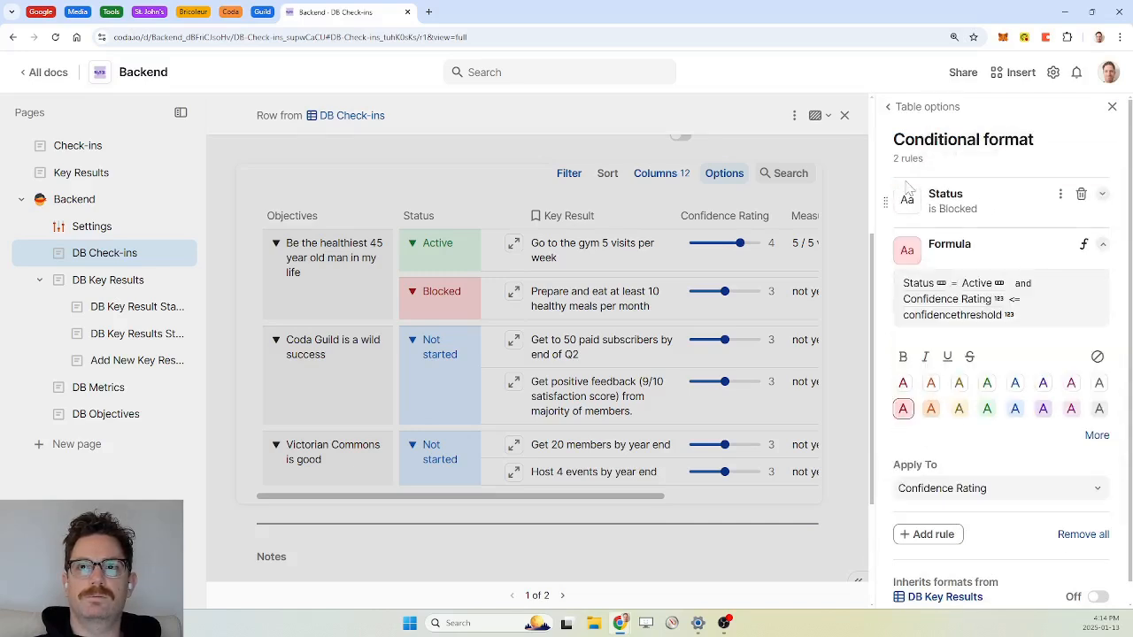
Step: Give the Blocked status rule a red text and background highlight and close the formatting options
left_click(997, 212)
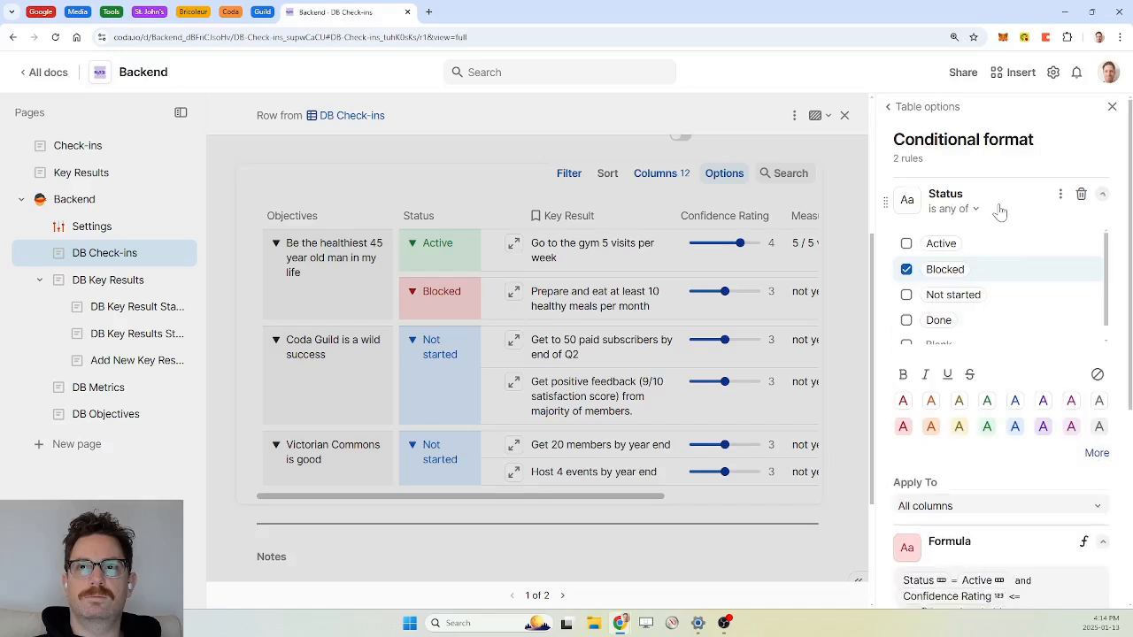
left_click(904, 429)
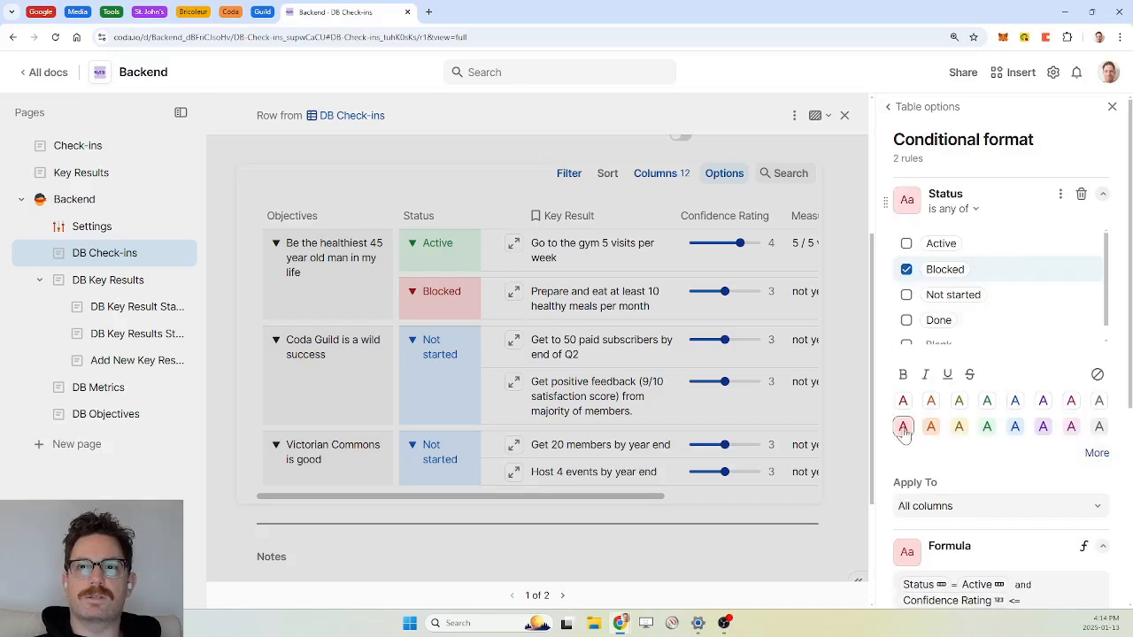
left_click(1015, 206)
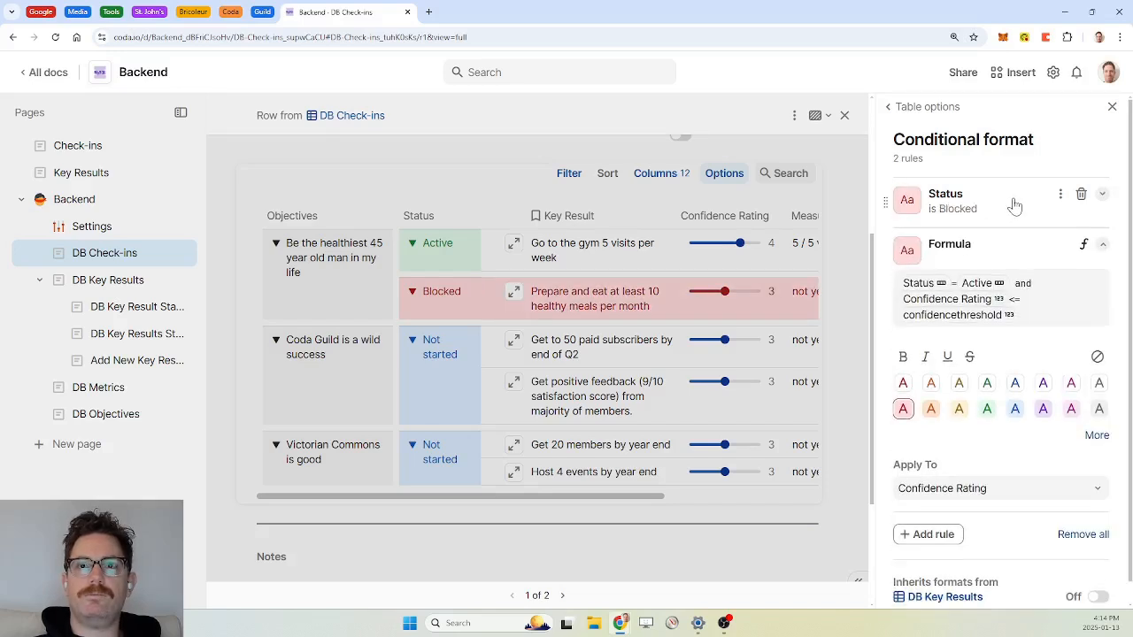
left_click(1112, 107)
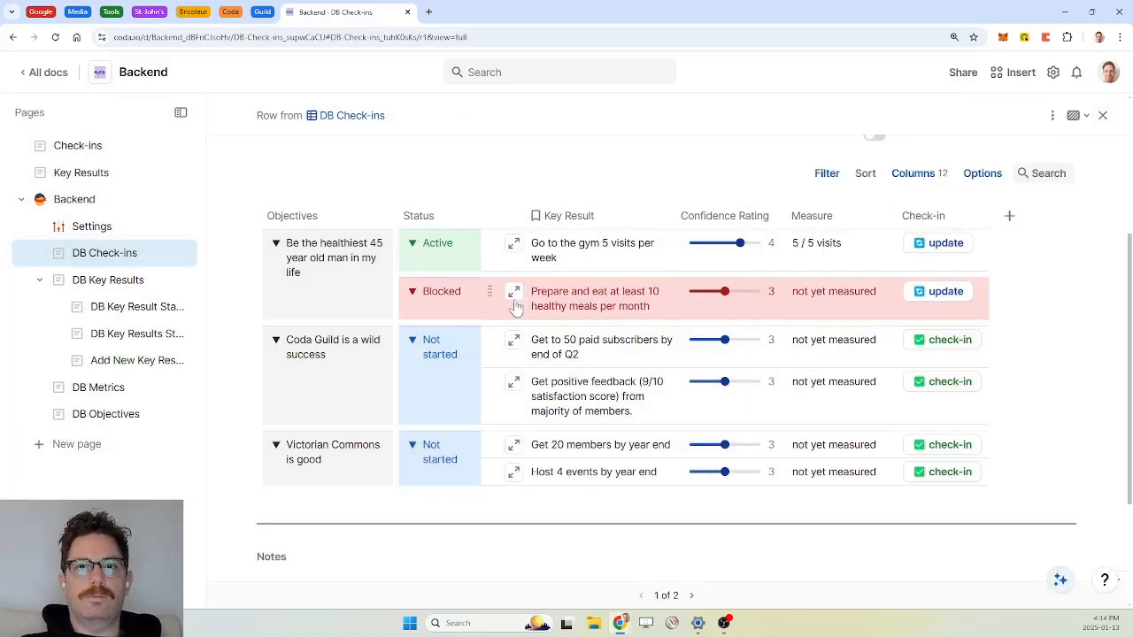
Step: Set Status to Active in the status update for the key result about preparing 10 healthy meals per month
left_click(947, 297)
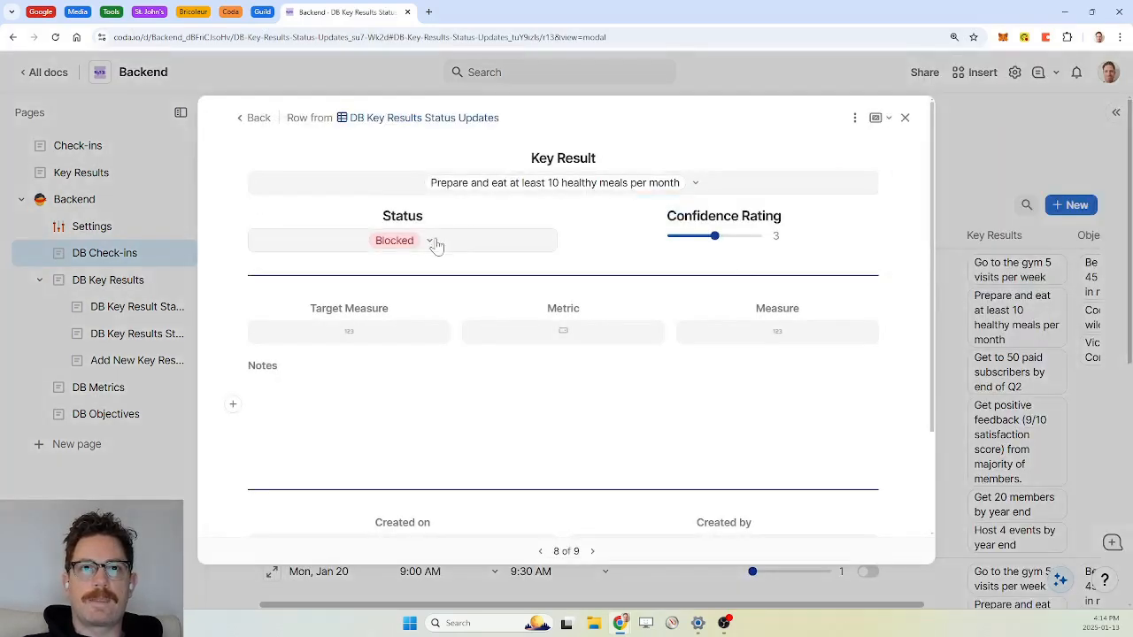
left_click(432, 245)
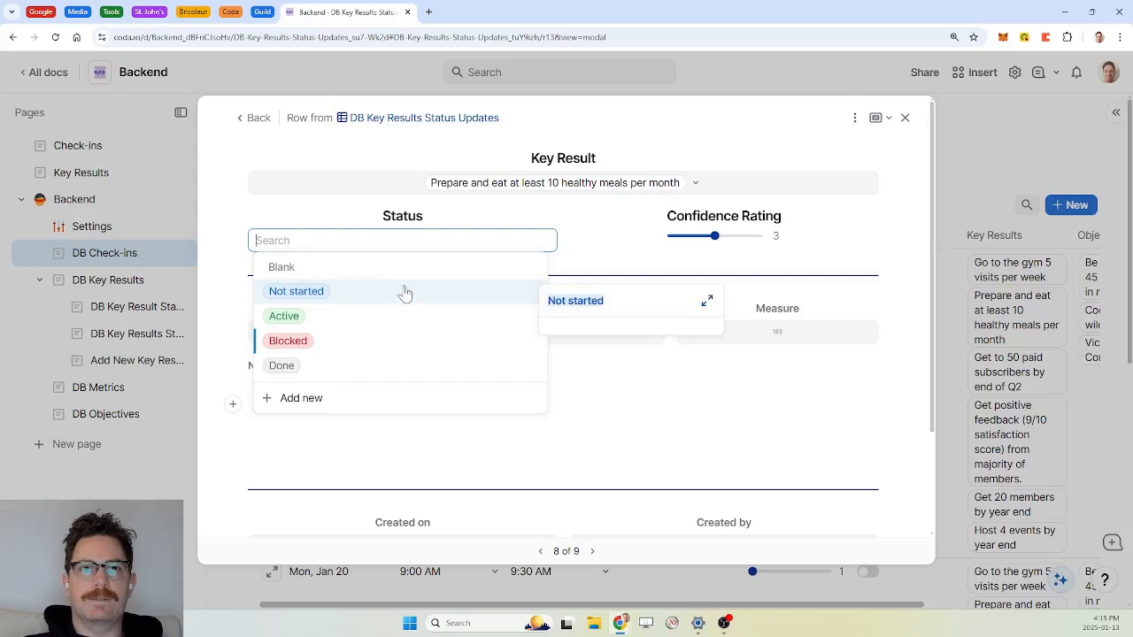
left_click(364, 323)
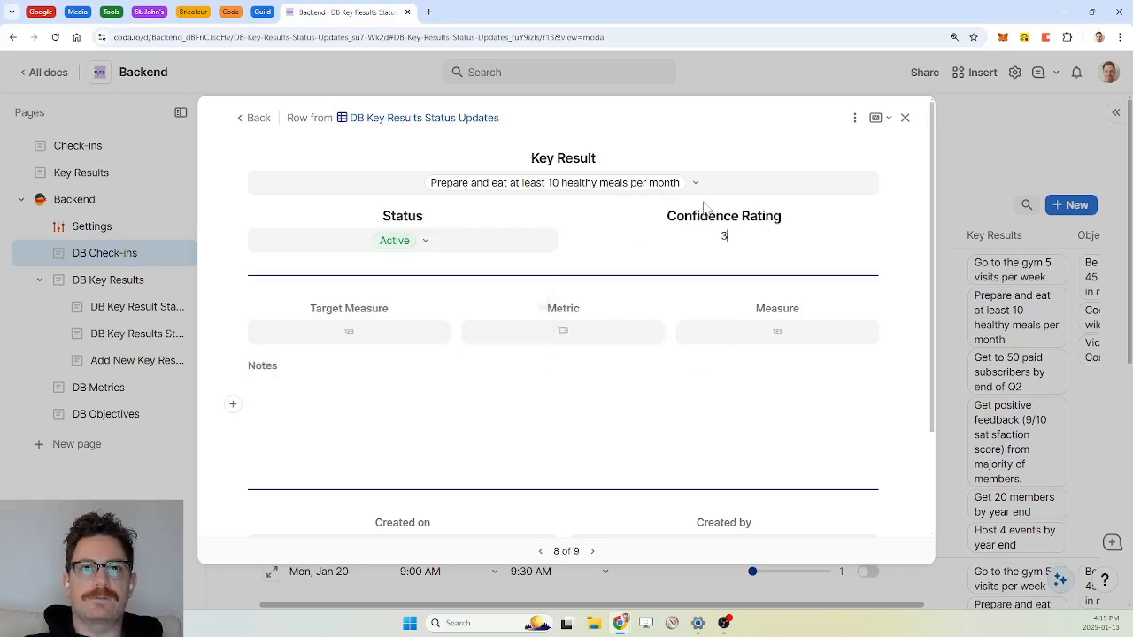
left_click(904, 120)
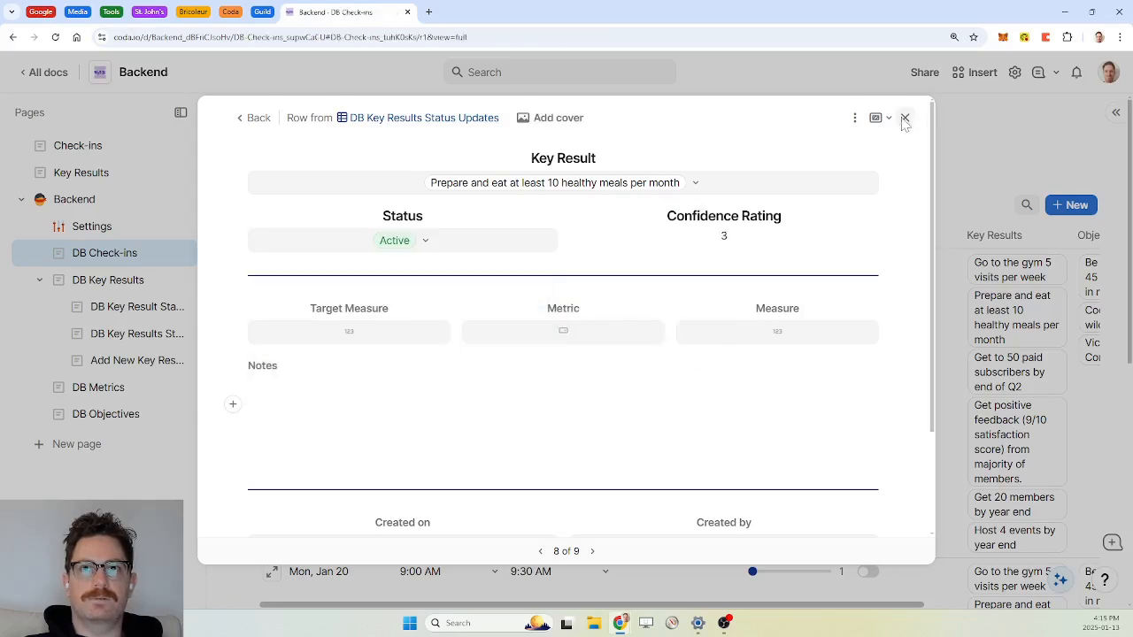
Step: Inspect the Measure column's formula settings and review the Confidence Rating column in the OKR Checks table
scroll(694, 309, "down", 3)
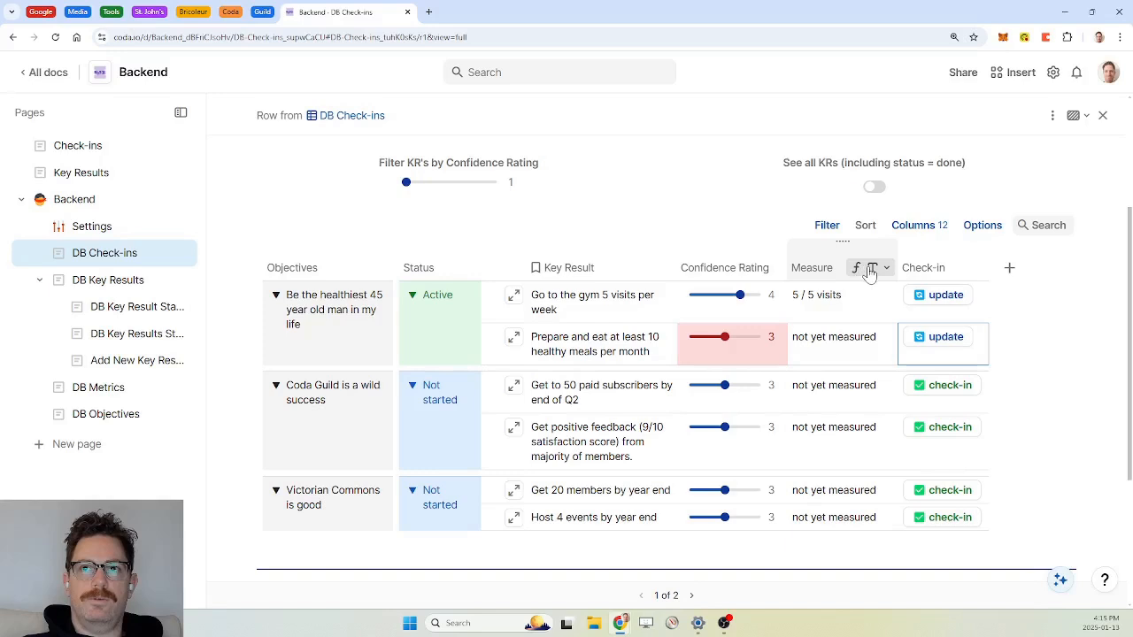
left_click(870, 269)
left_click(891, 345)
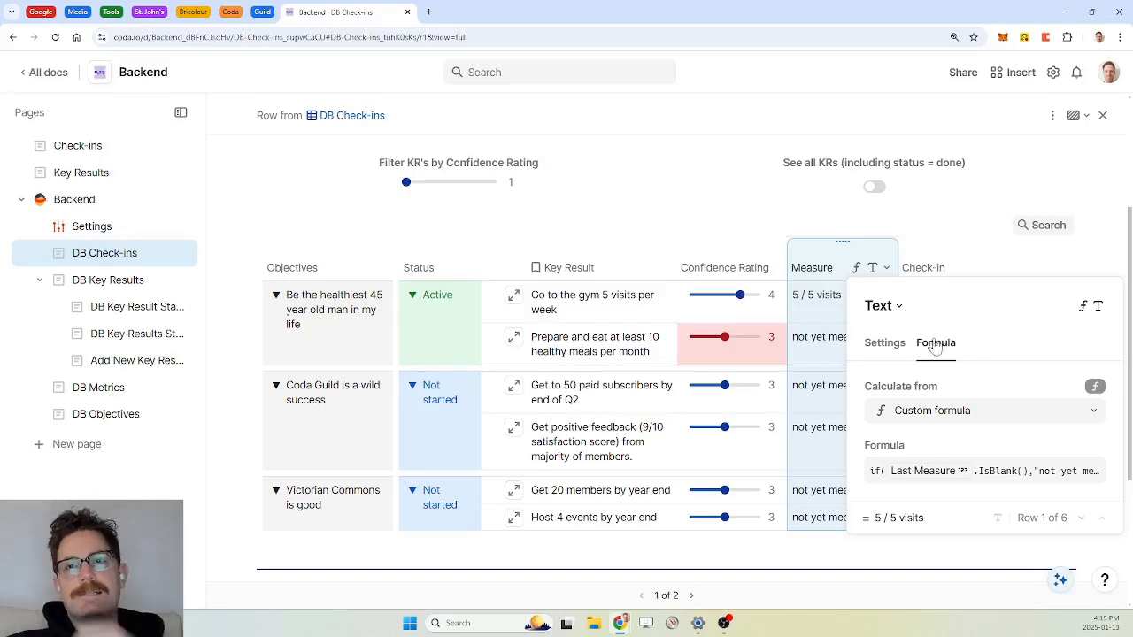
key("Escape")
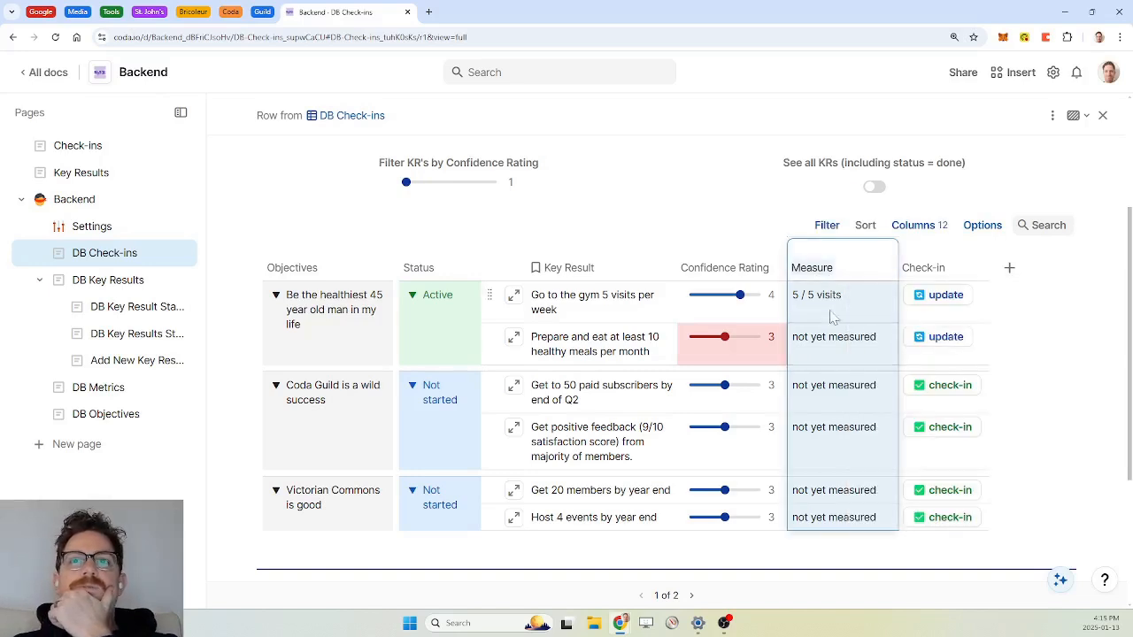
left_click(706, 268)
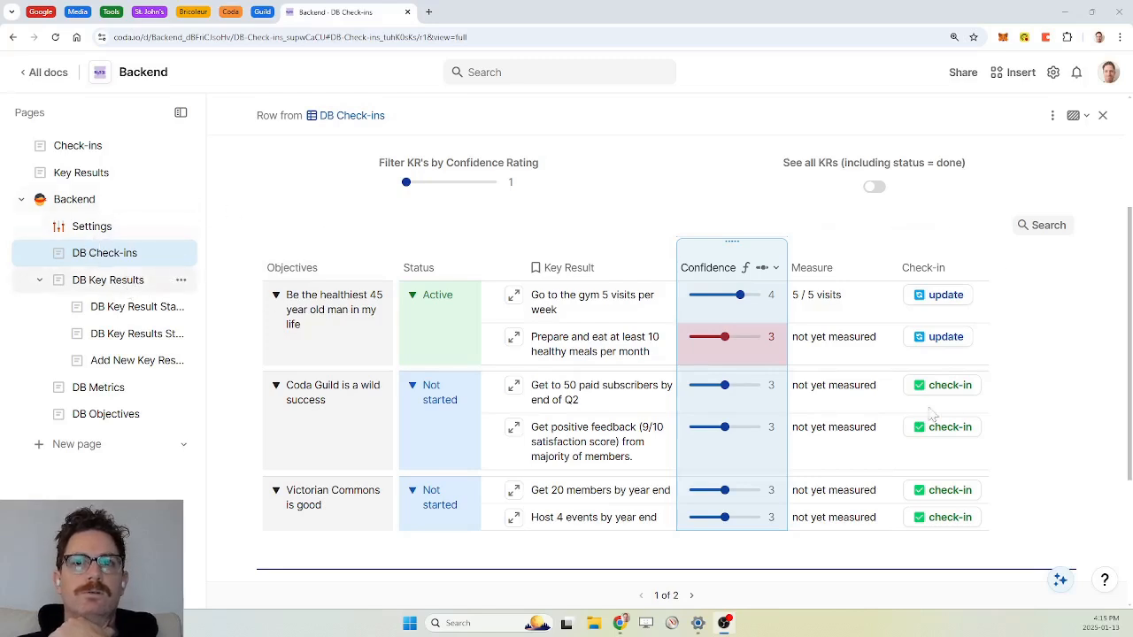
scroll(827, 375, "up", 1)
scroll(826, 377, "down", 1)
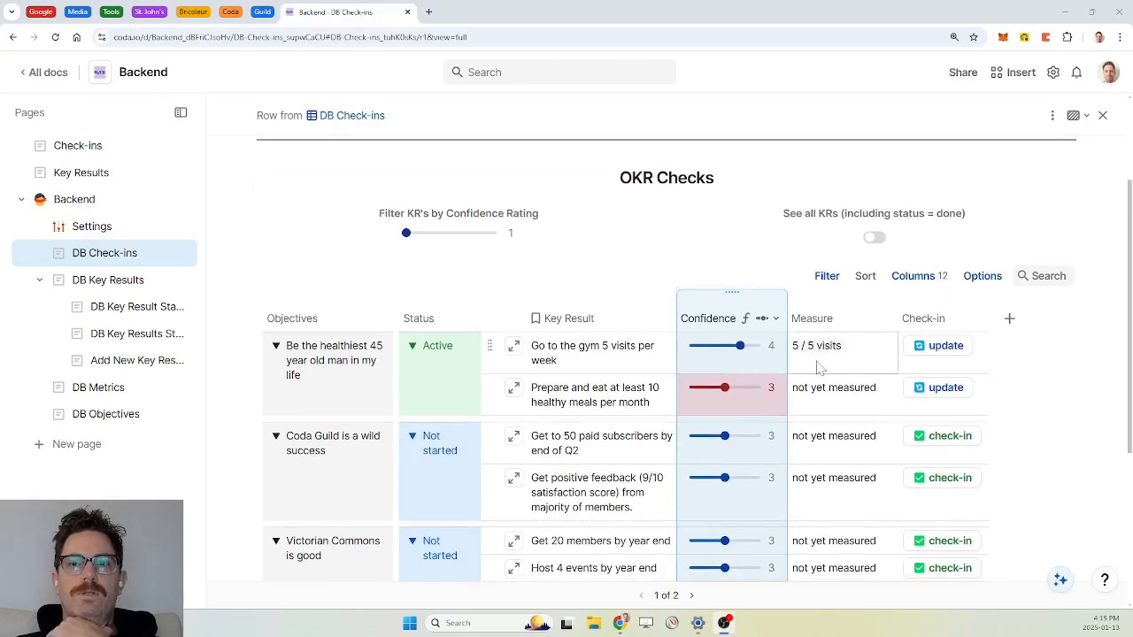
Step: Show the hidden Measure and Last Measure columns in the DB Key Results table and close the column options
left_click(124, 283)
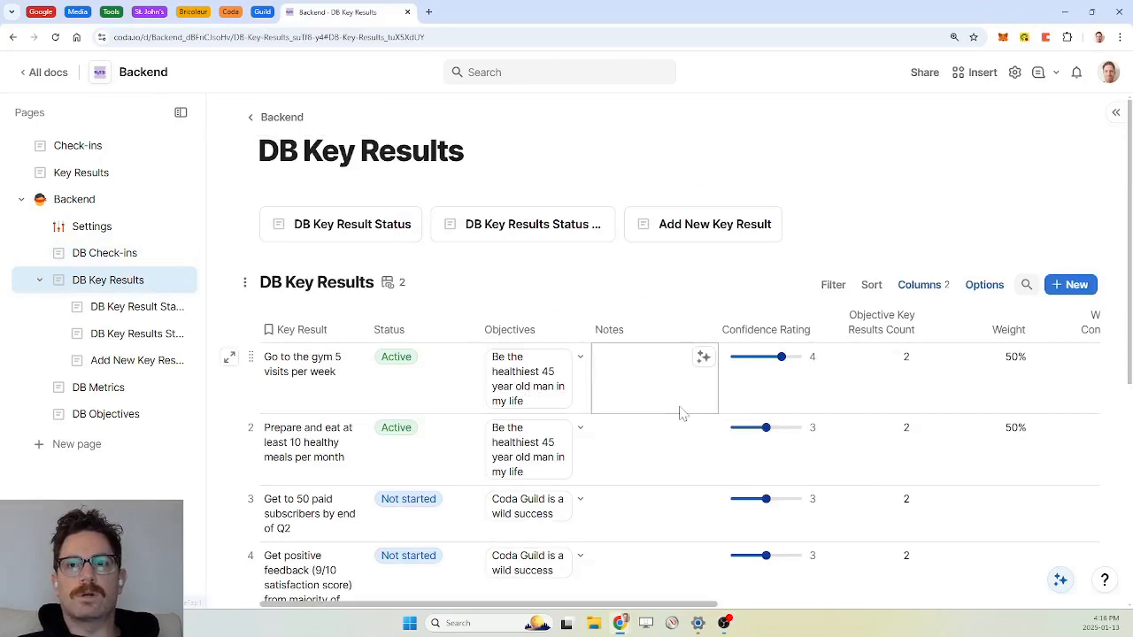
scroll(806, 411, "right", 10)
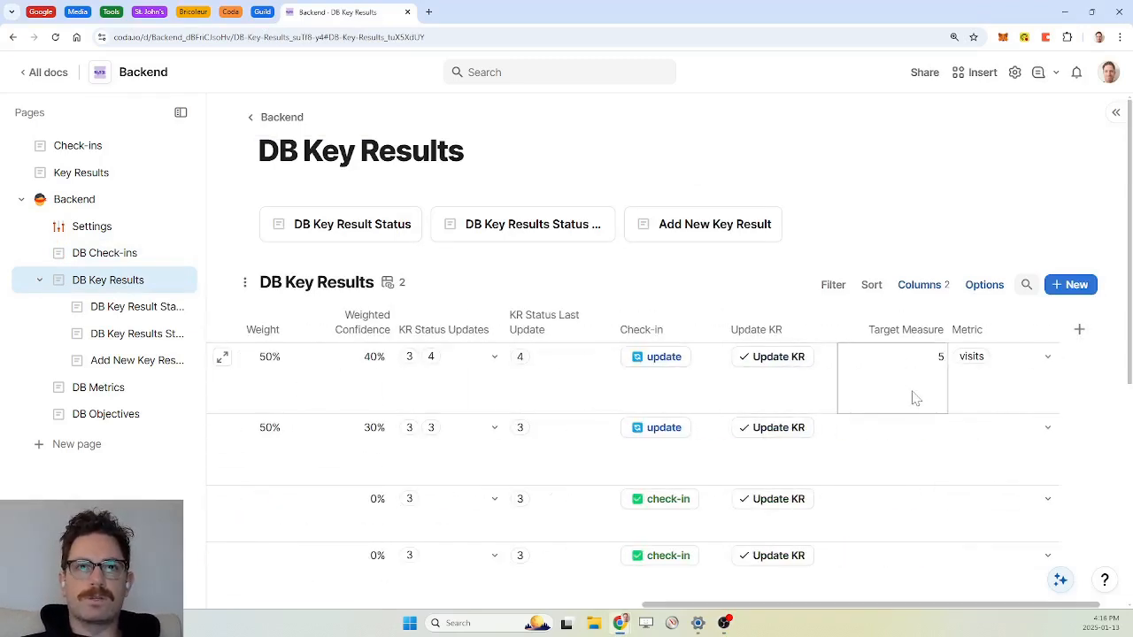
scroll(913, 397, "left", 4)
scroll(913, 398, "right", 4)
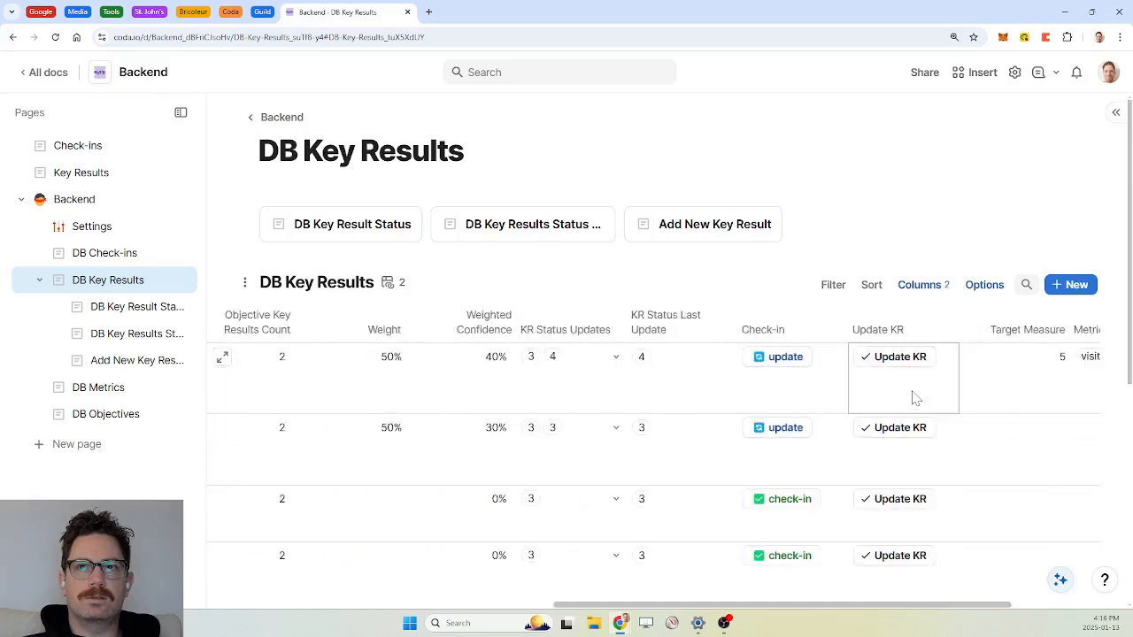
left_click(925, 284)
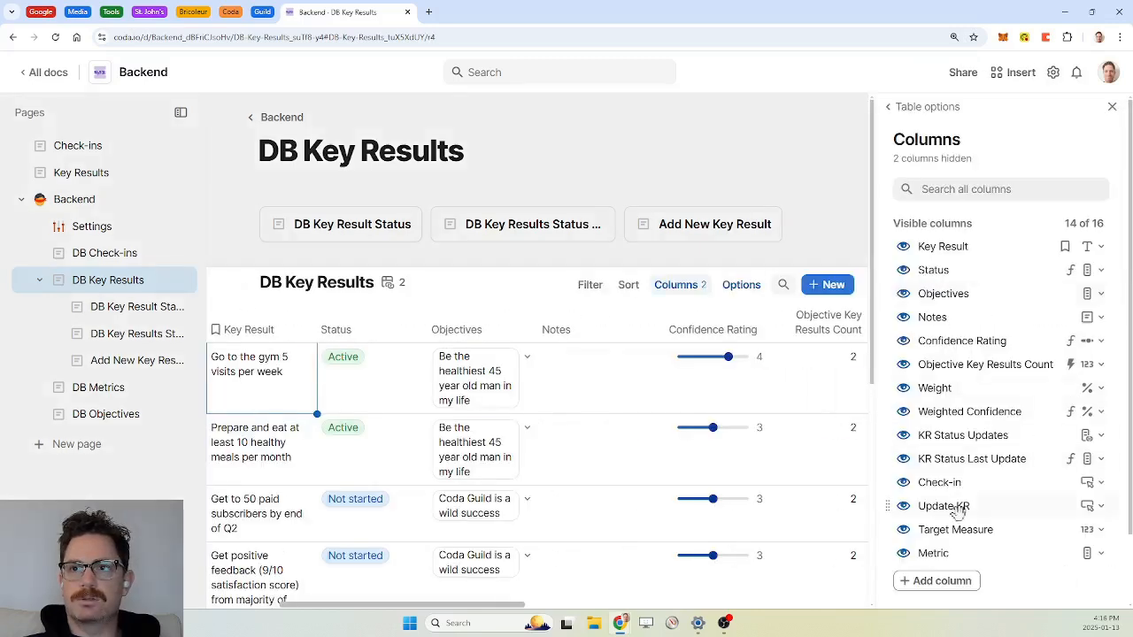
scroll(904, 536, "down", 2)
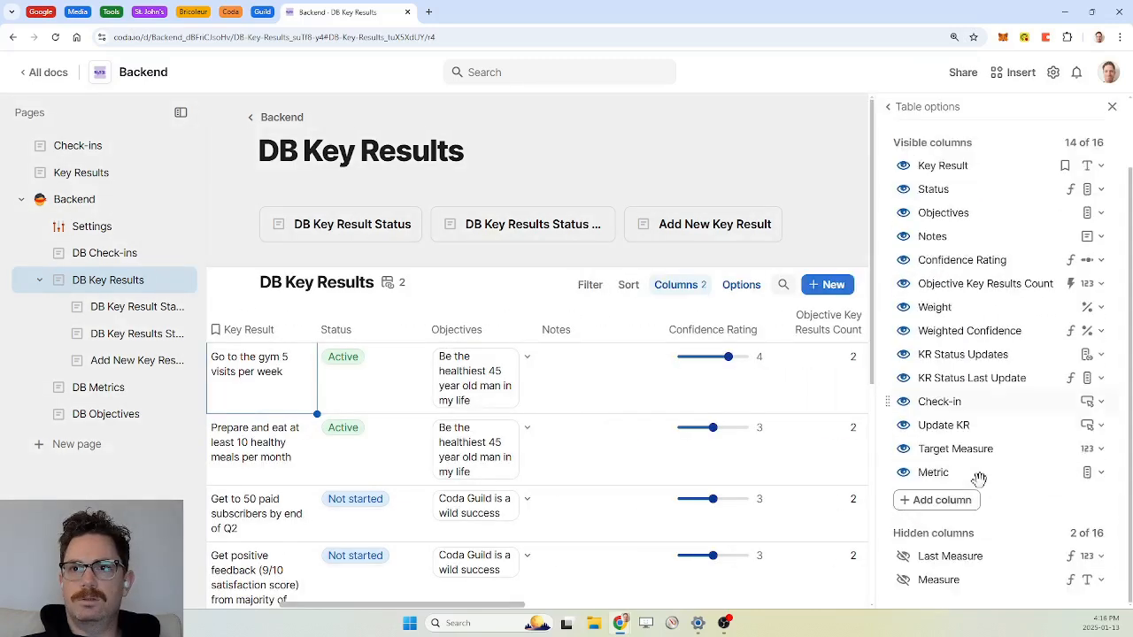
left_click(904, 580)
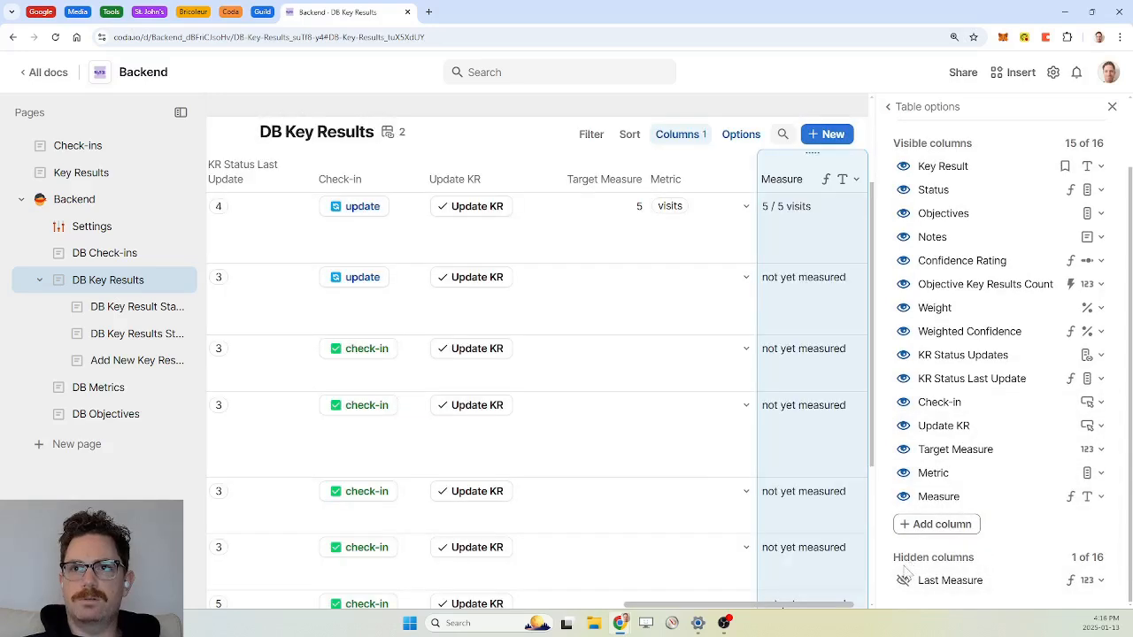
left_click(904, 579)
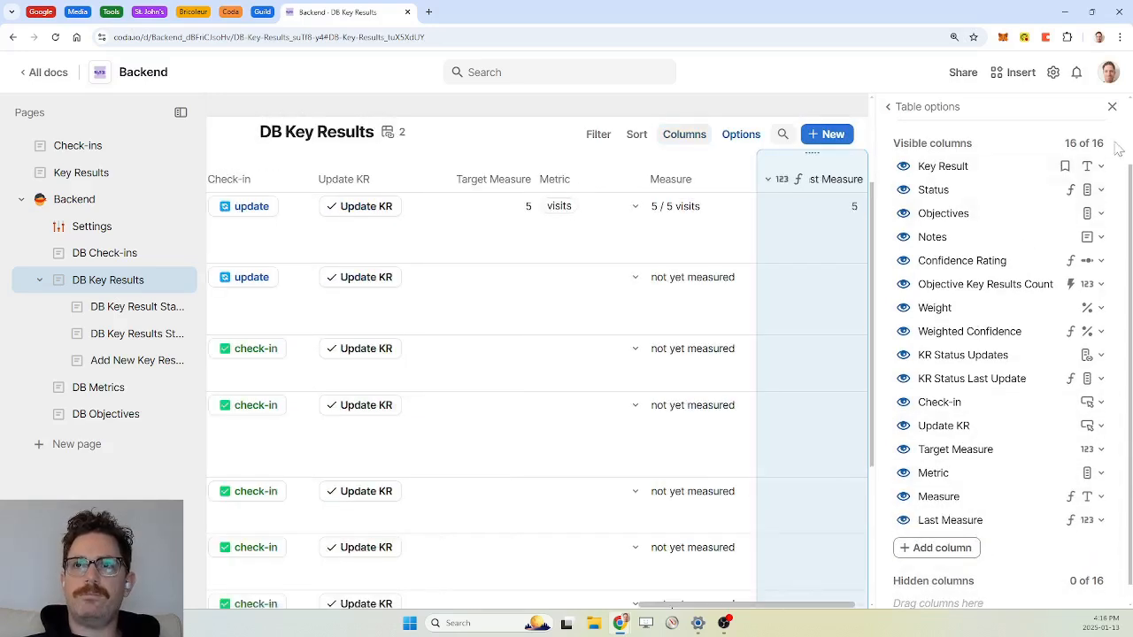
left_click(1111, 106)
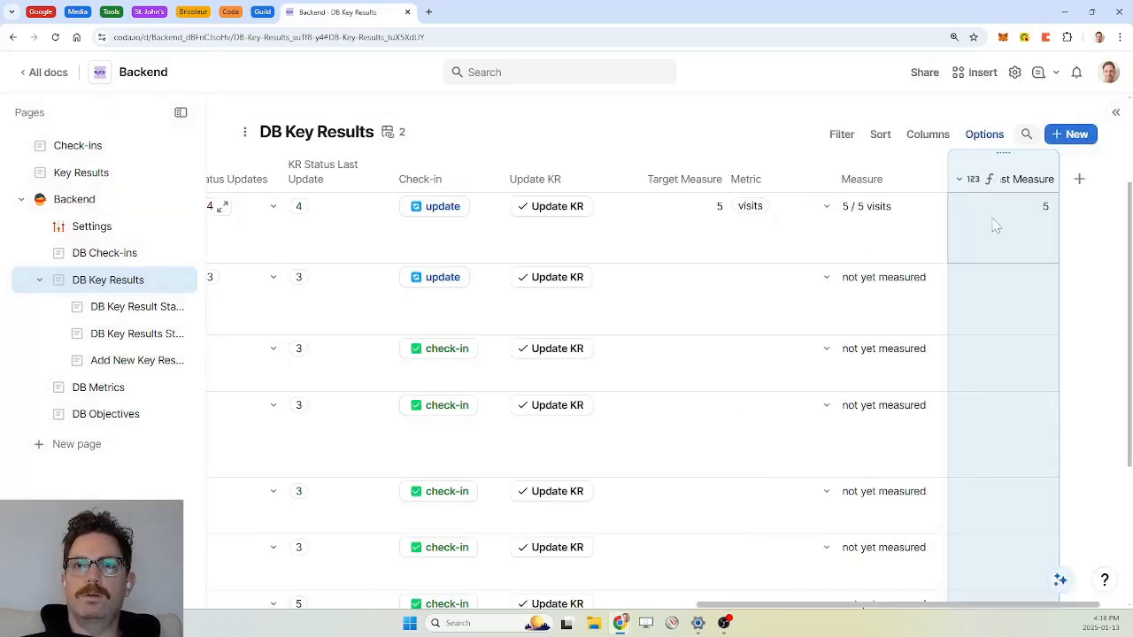
Step: Add a Percent column named Measure Percent after Last Measure in the DB Key Results table
left_click(1080, 180)
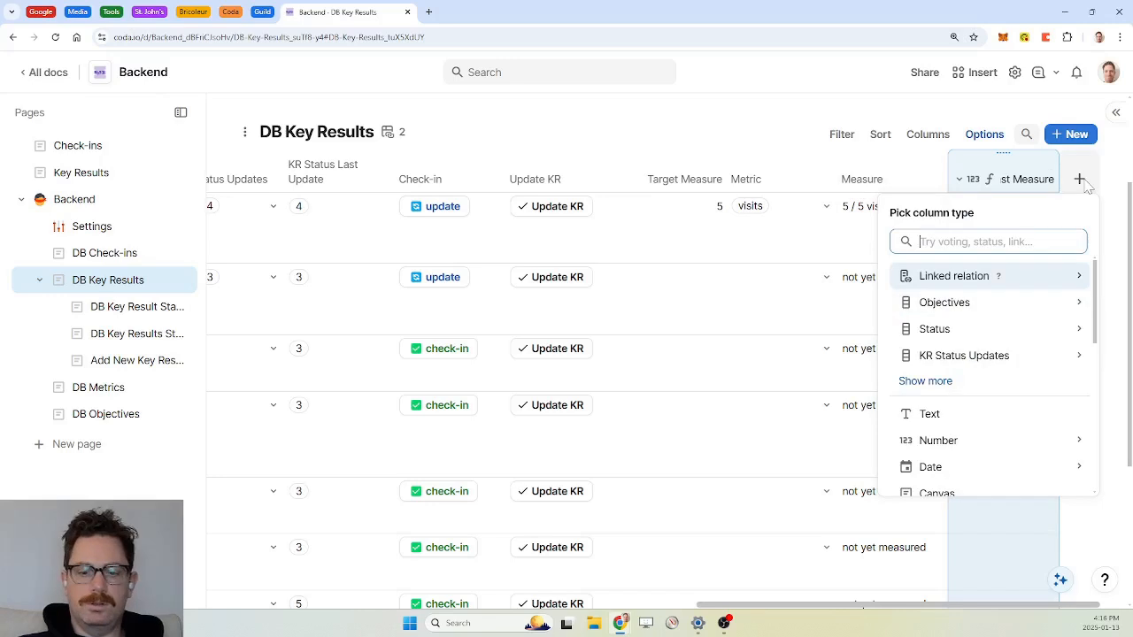
type("perc")
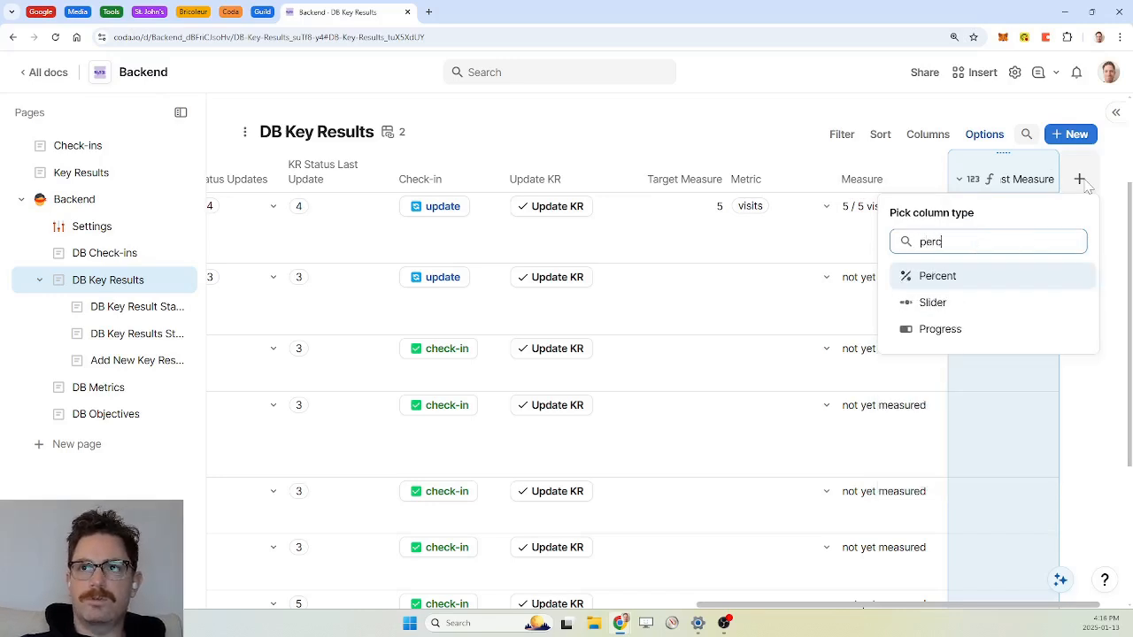
key("Return")
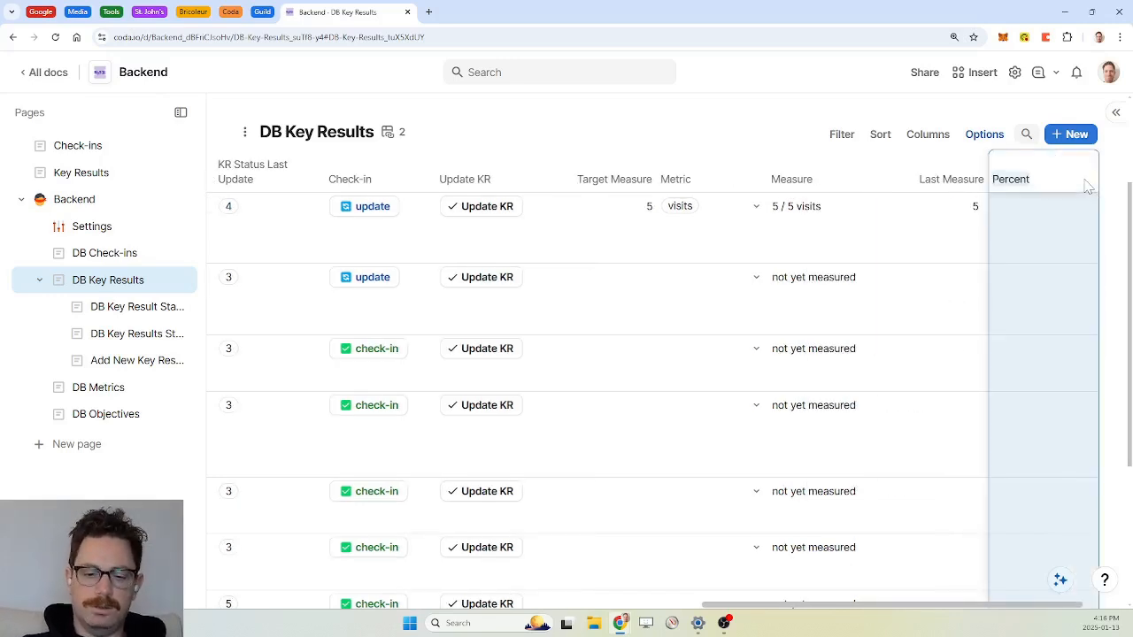
type("MEasure Pe")
key("BackSpace")
key("BackSpace")
key("BackSpace")
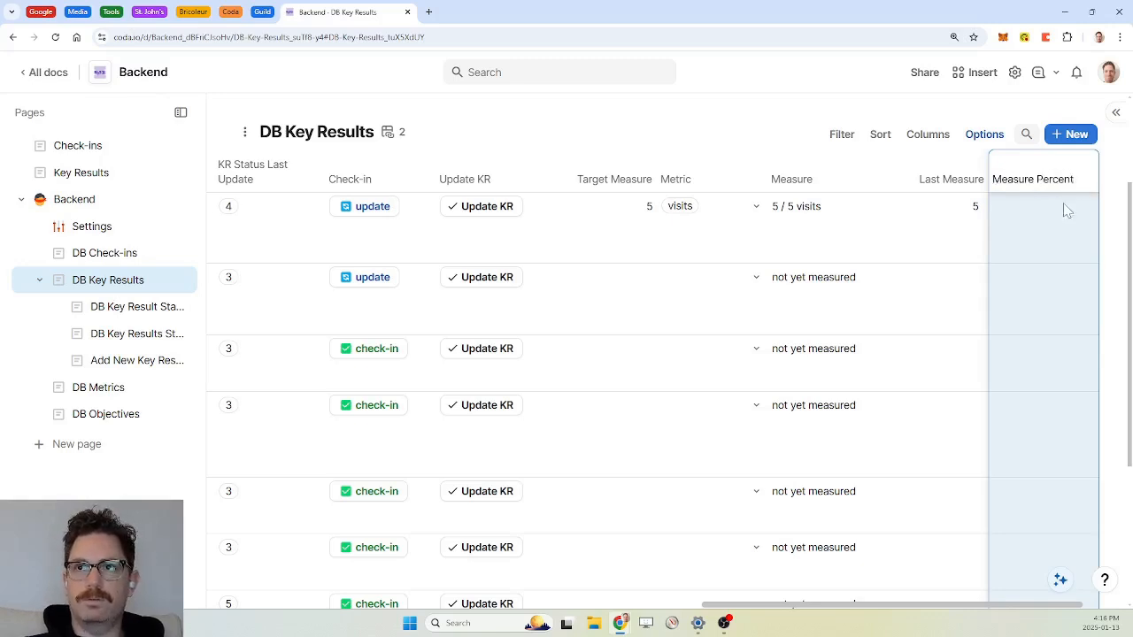
Step: Give the Measure Percent column the formula Last Measure / Measure
left_click(1039, 222)
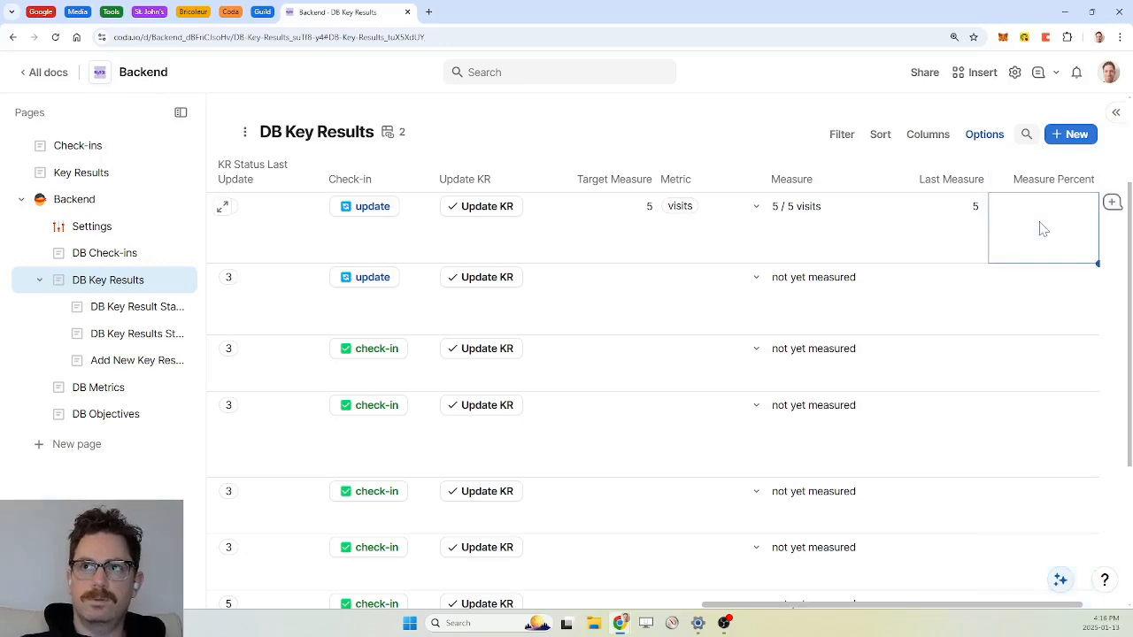
key("equal")
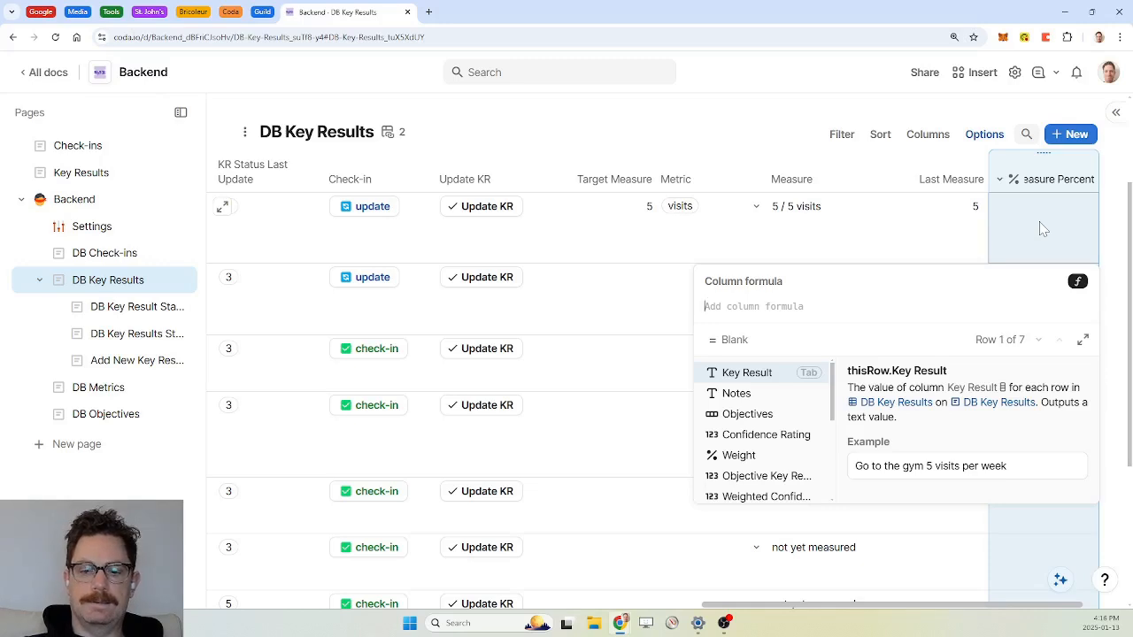
type("last measure")
key("Tab")
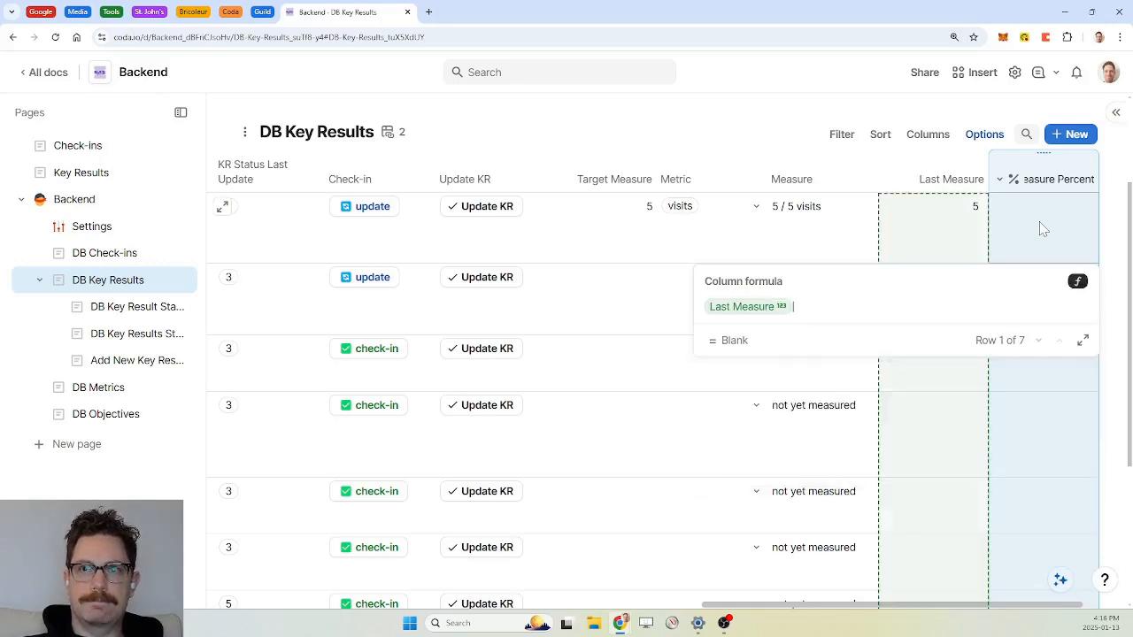
type("/metric")
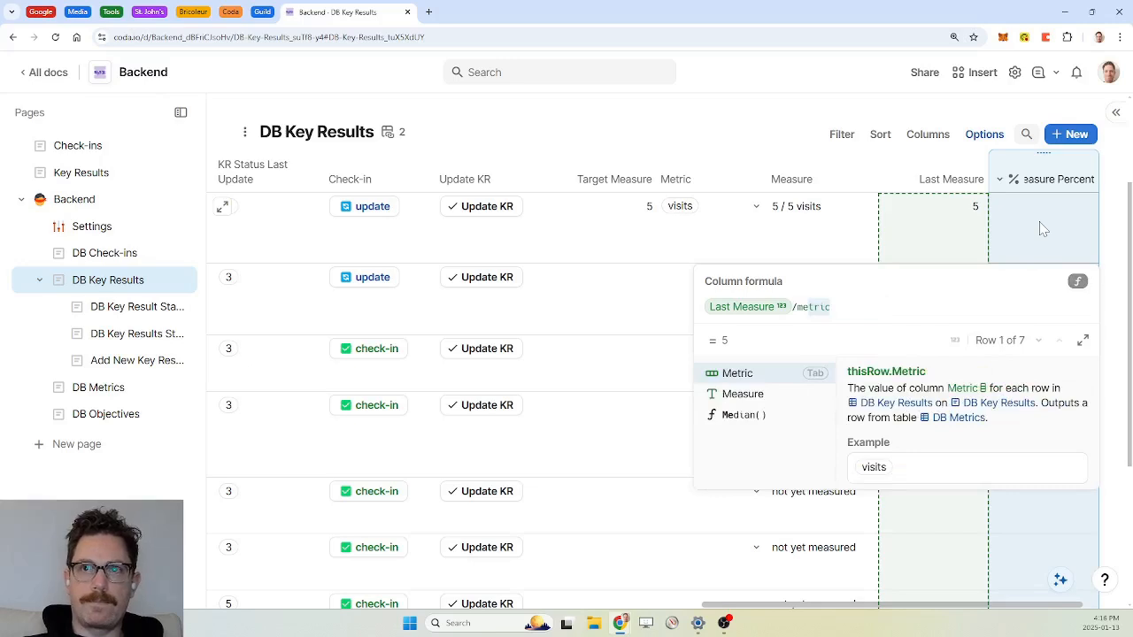
key("Down")
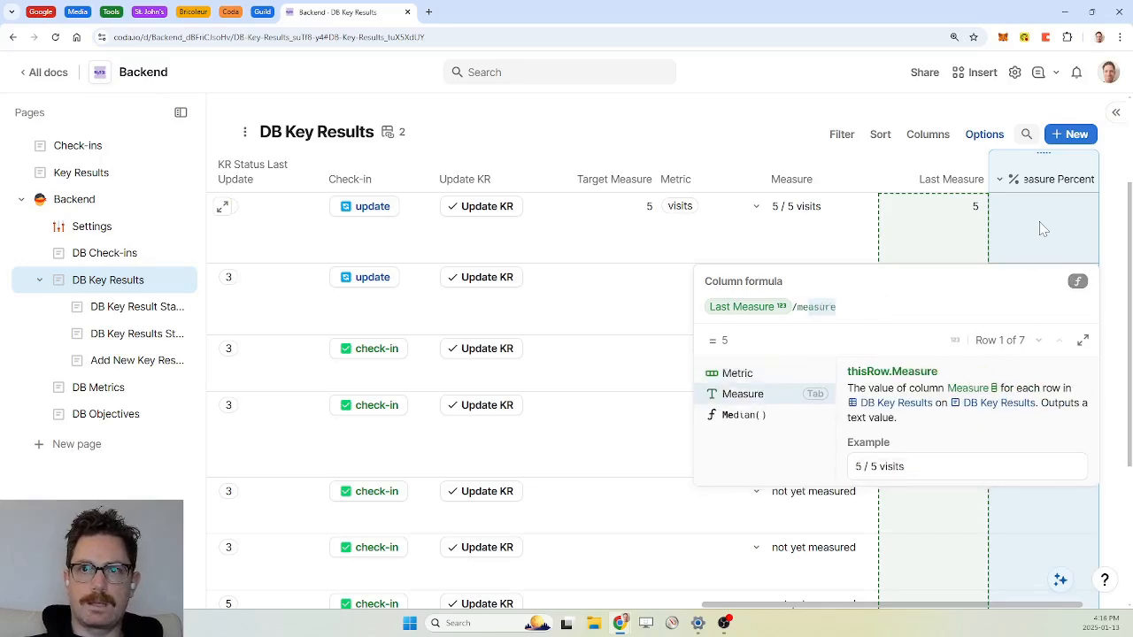
key("Tab")
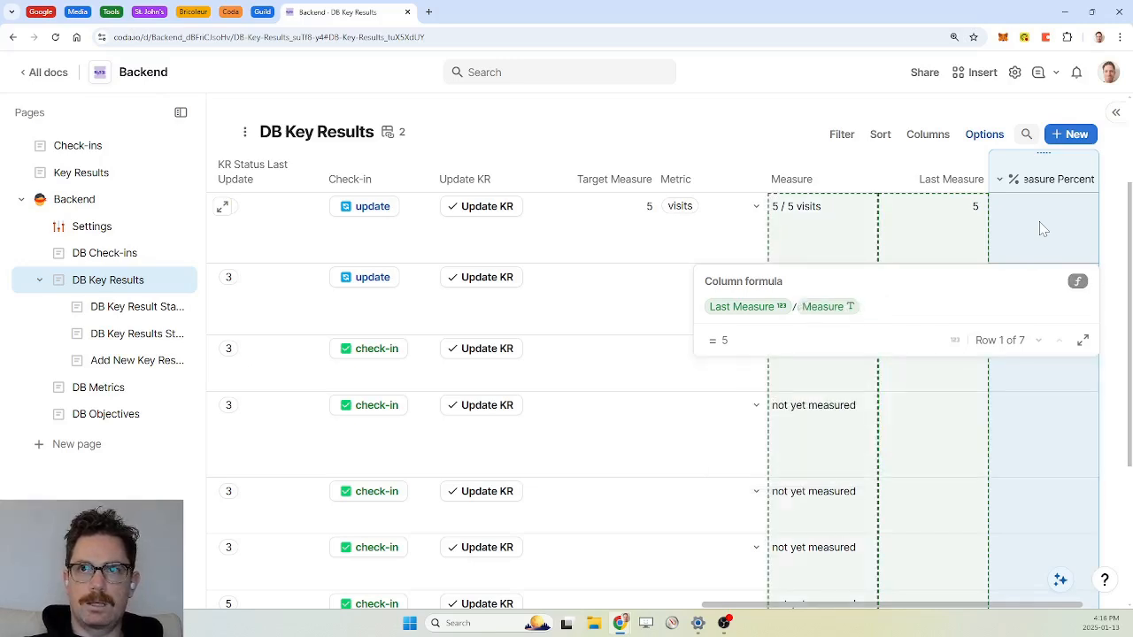
key("Return")
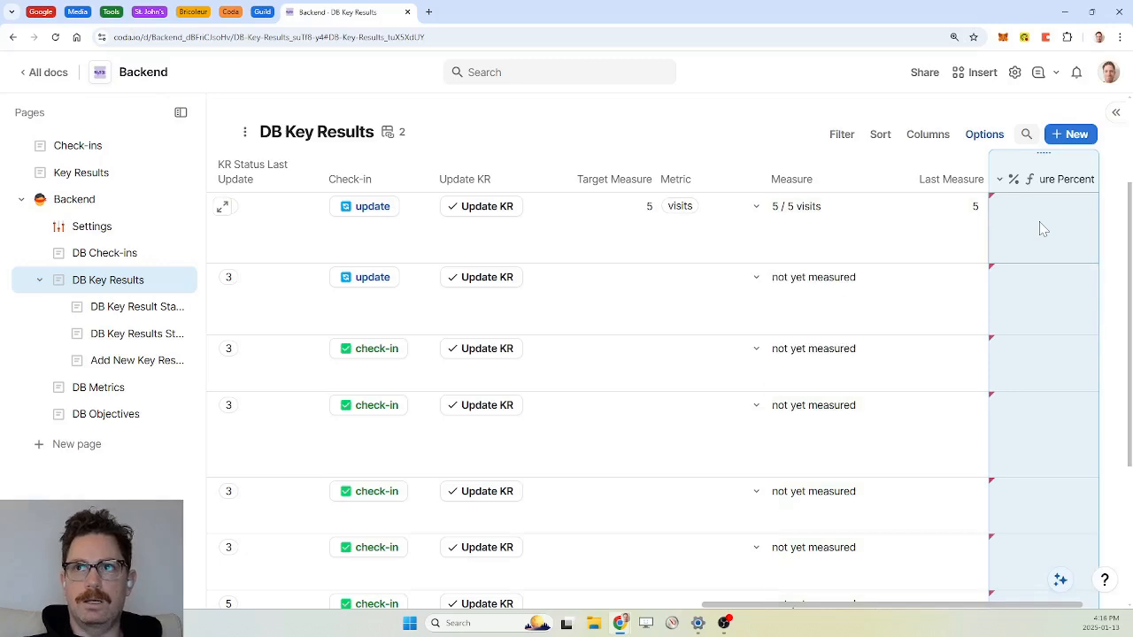
Step: Replace Measure with Target Measure in the Measure Percent formula so it reads Last Measure / Target Measure
left_click(1002, 179)
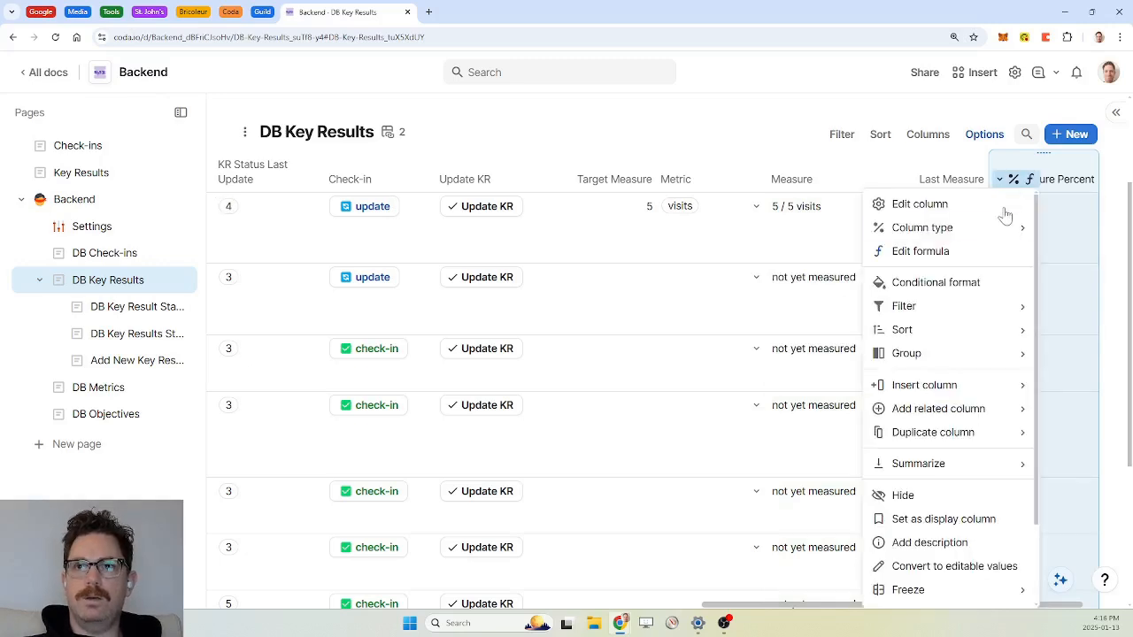
left_click(956, 252)
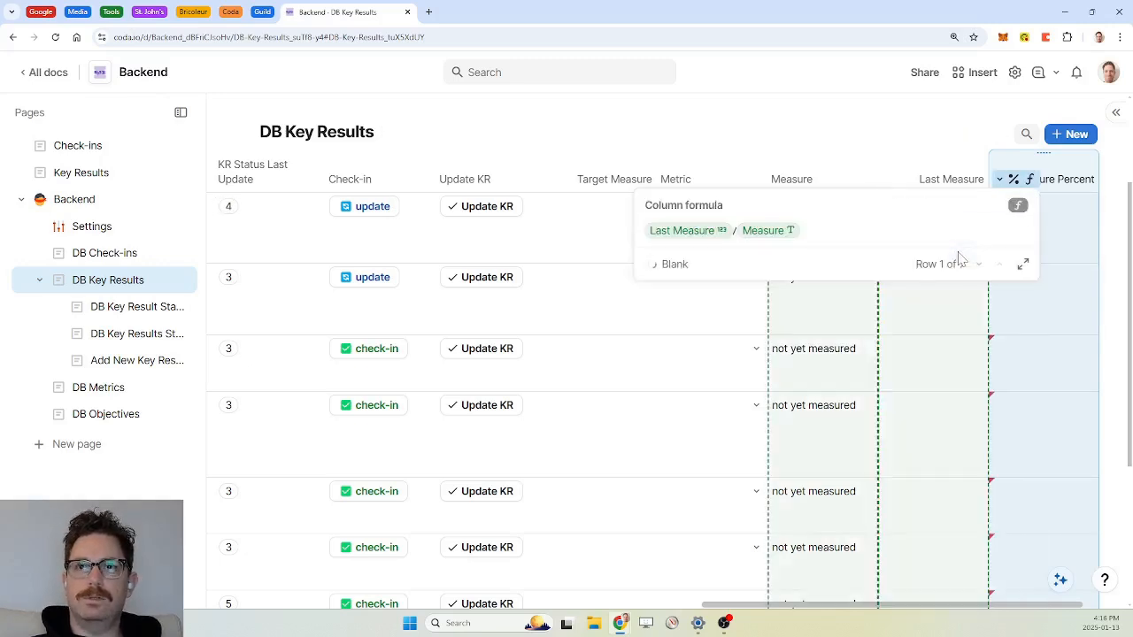
left_click(772, 231)
type("target Measure")
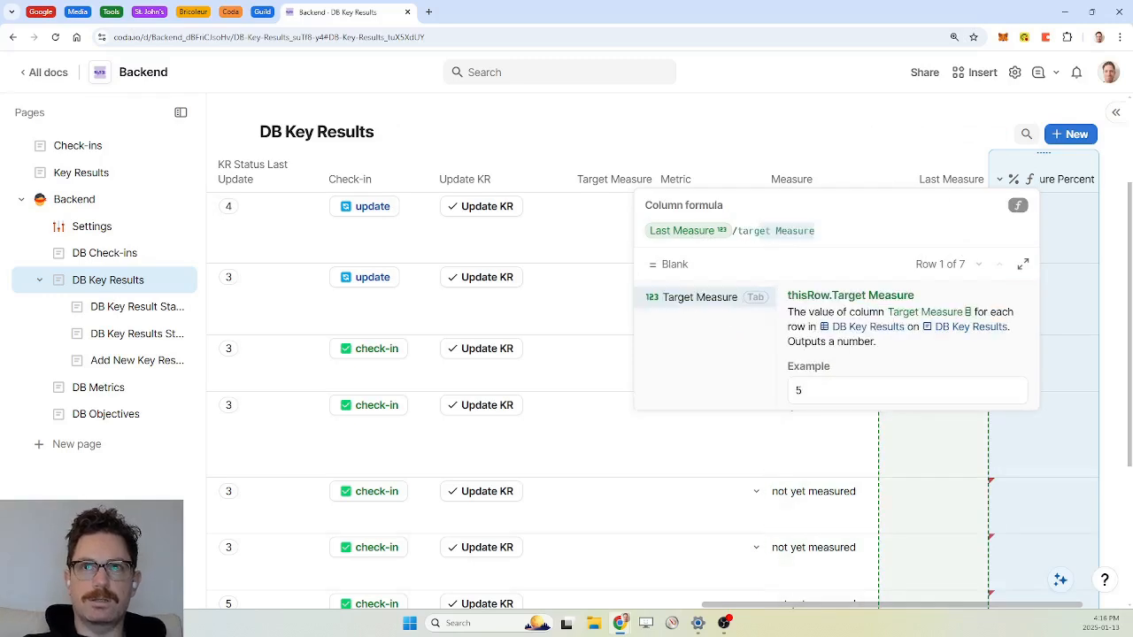
key("Tab")
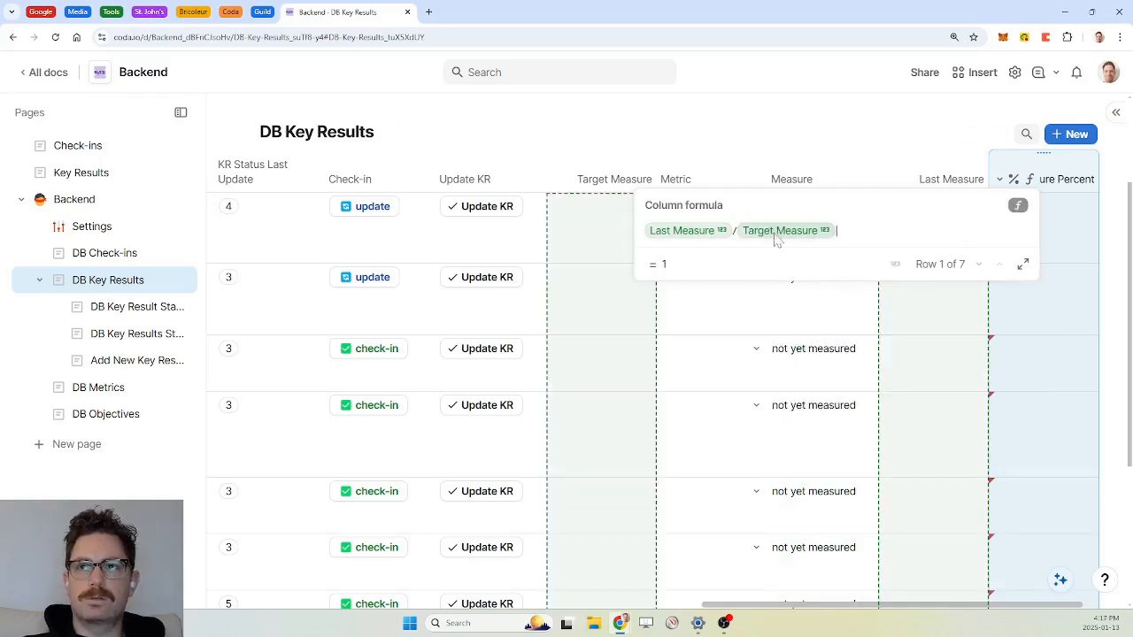
key("Return")
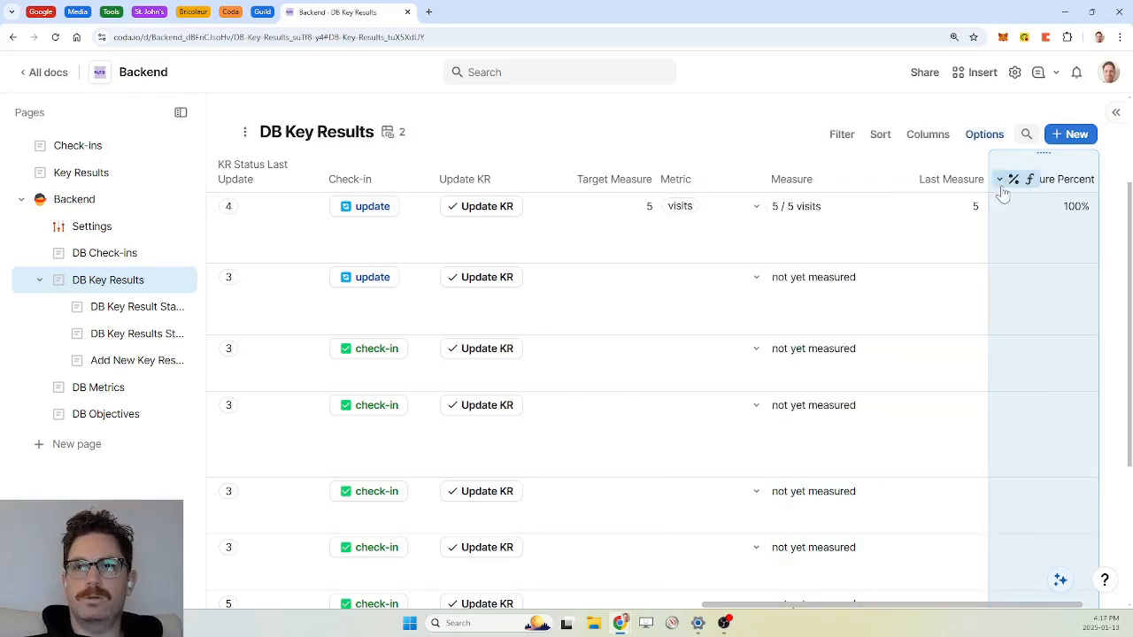
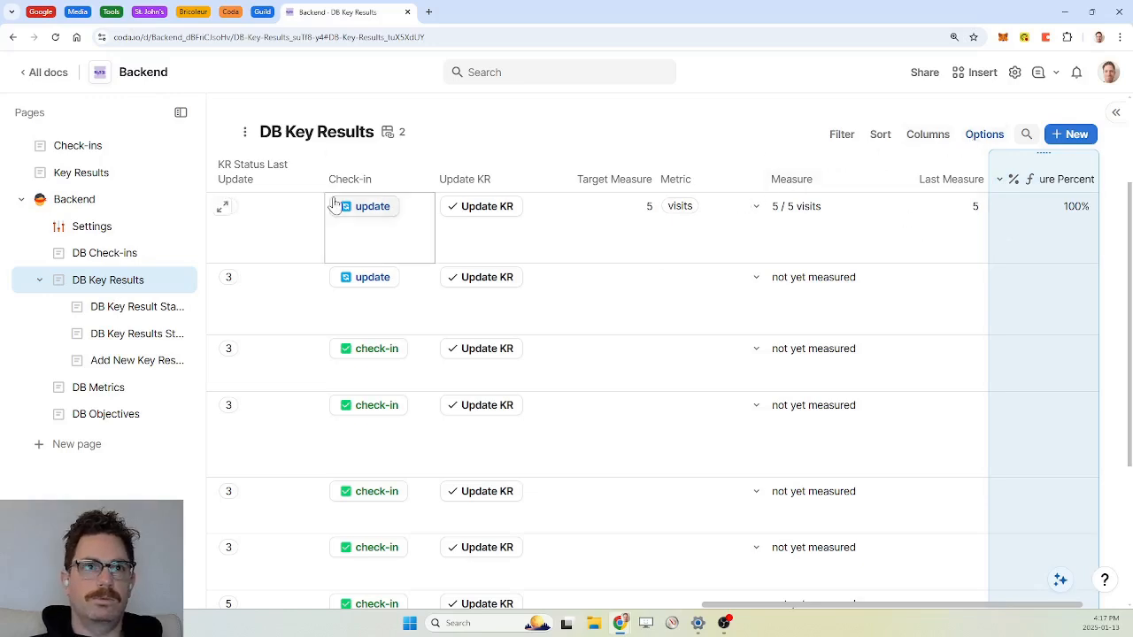
Step: Review the Key Results page, then open the Mon, Jan 13 row in DB Check-ins at its OKR Checks table
left_click(80, 180)
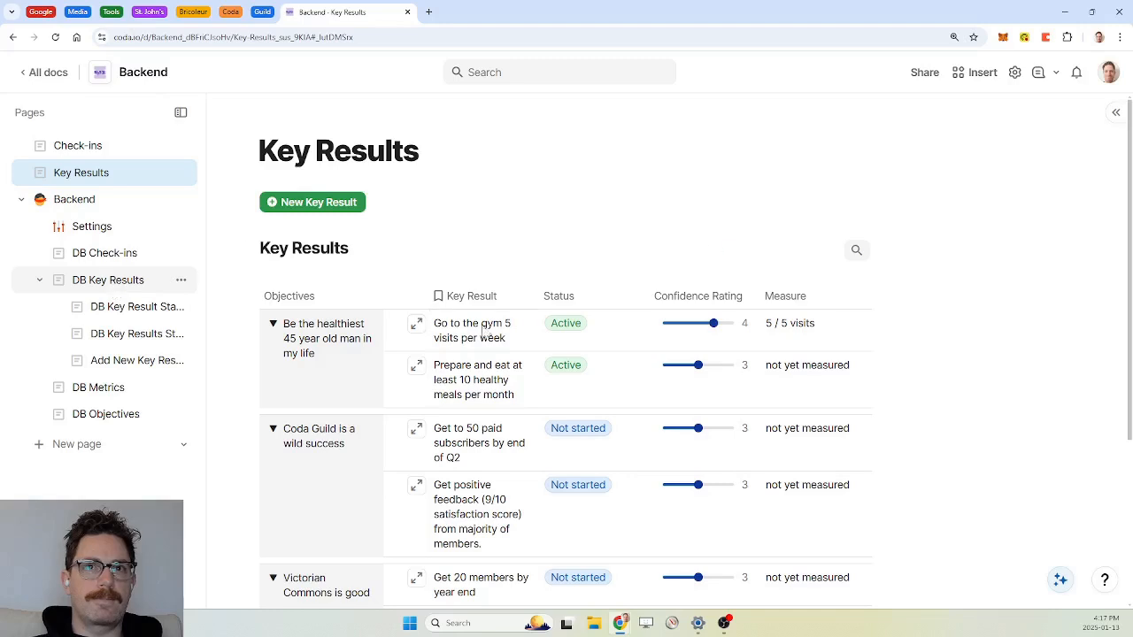
scroll(609, 351, "down", 2)
scroll(609, 350, "up", 1)
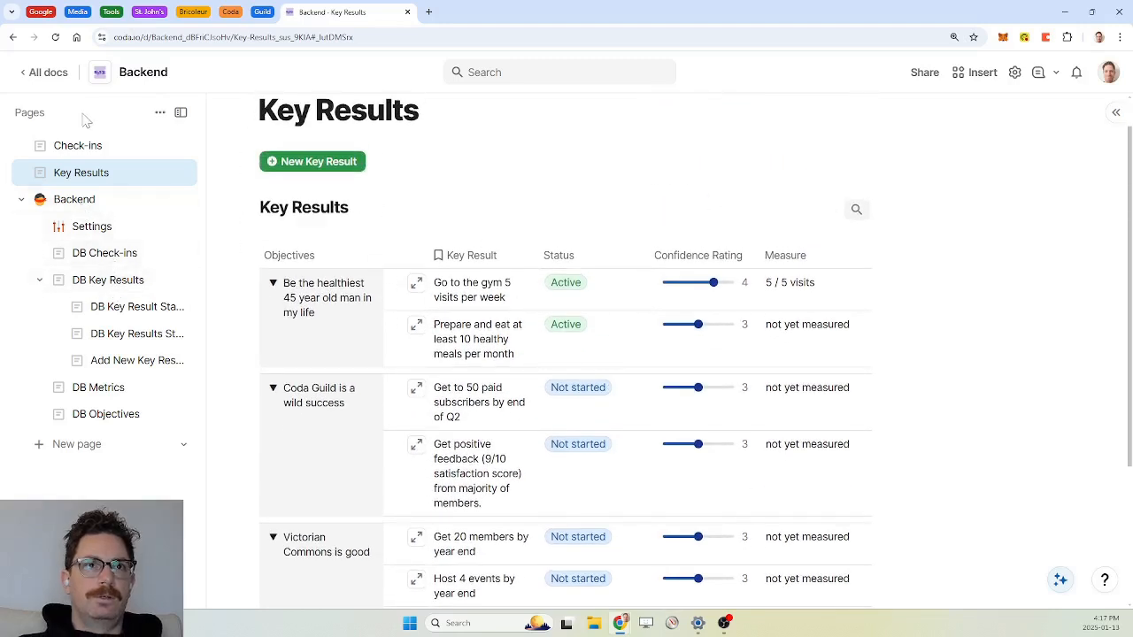
left_click(105, 262)
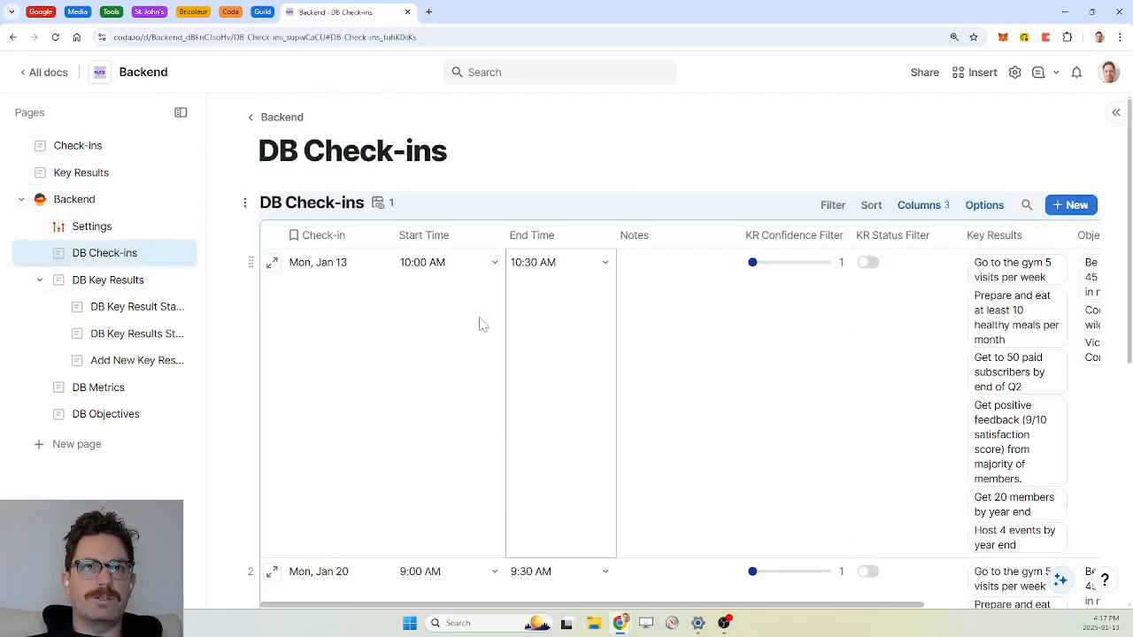
left_click(271, 271)
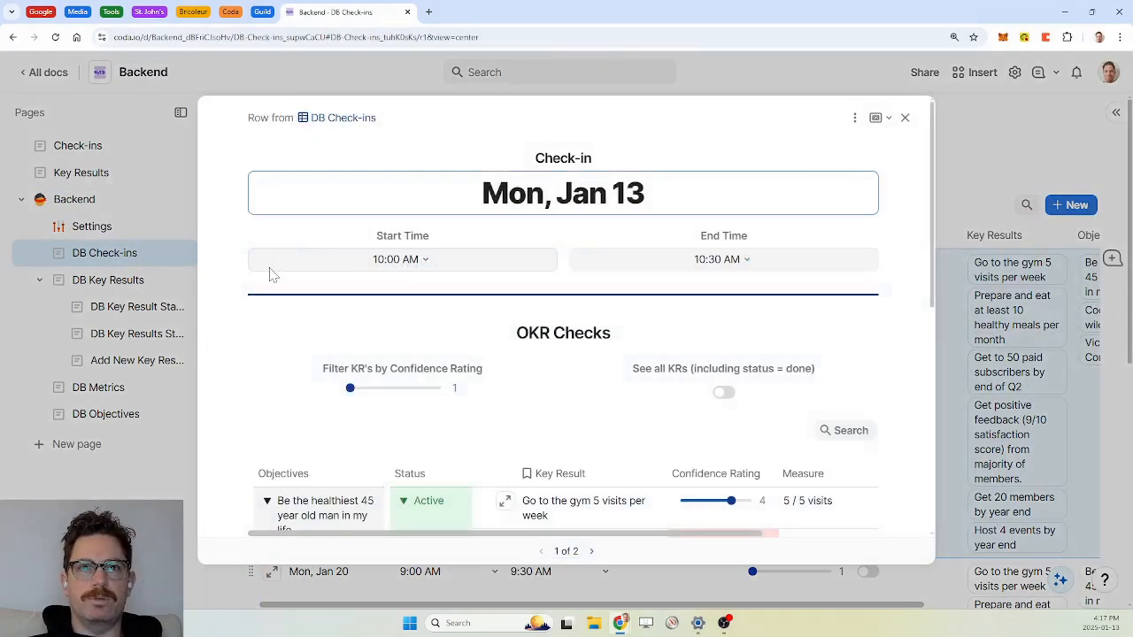
scroll(529, 377, "down", 5)
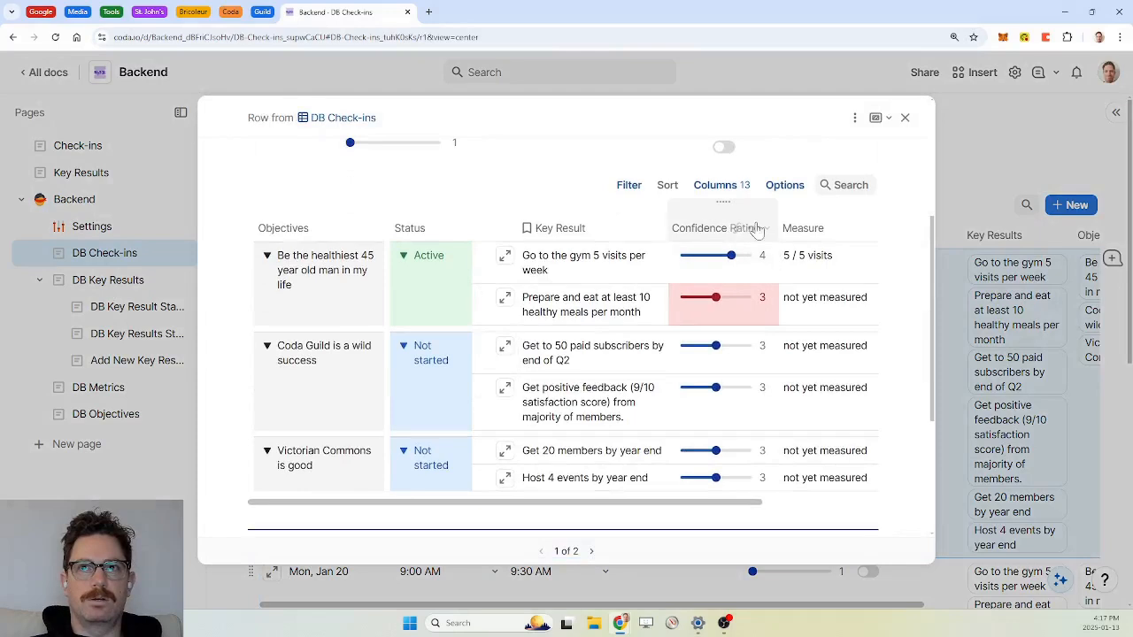
Step: Cut the formula Status = Active and Confidence Rating <= confidencethreshold from the OKR Checks table's conditional format rule
left_click(716, 186)
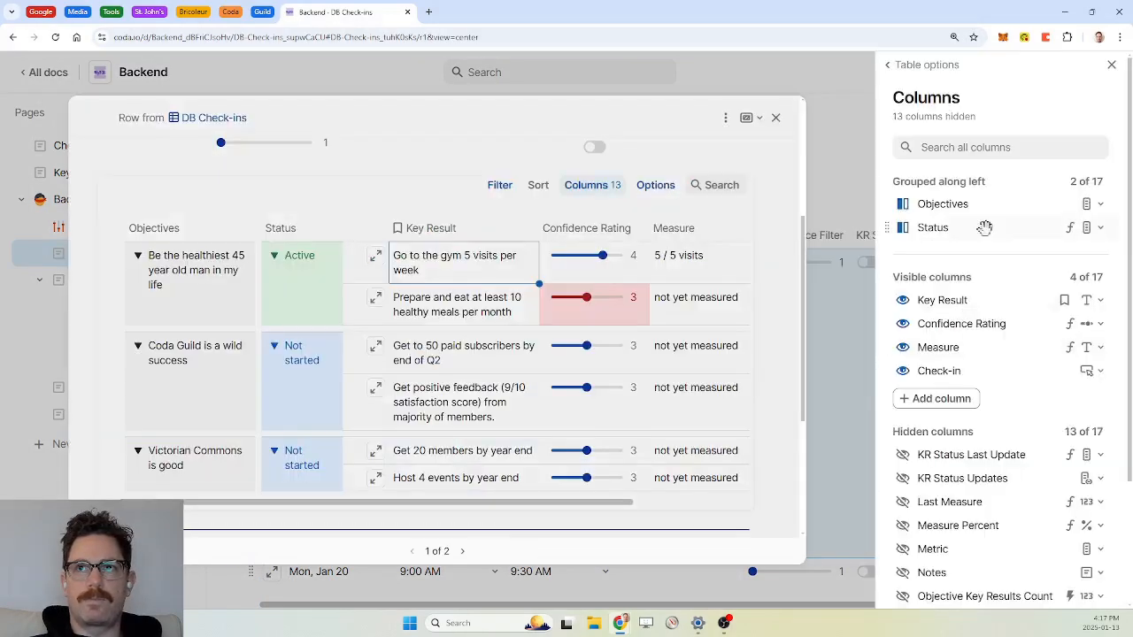
left_click(946, 67)
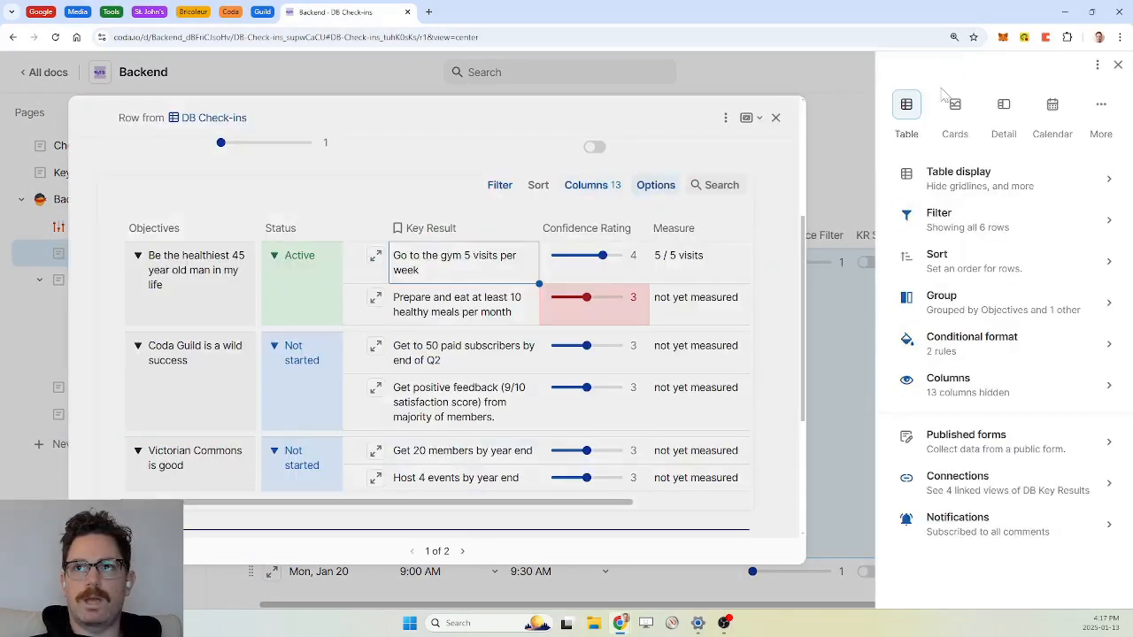
left_click(1029, 342)
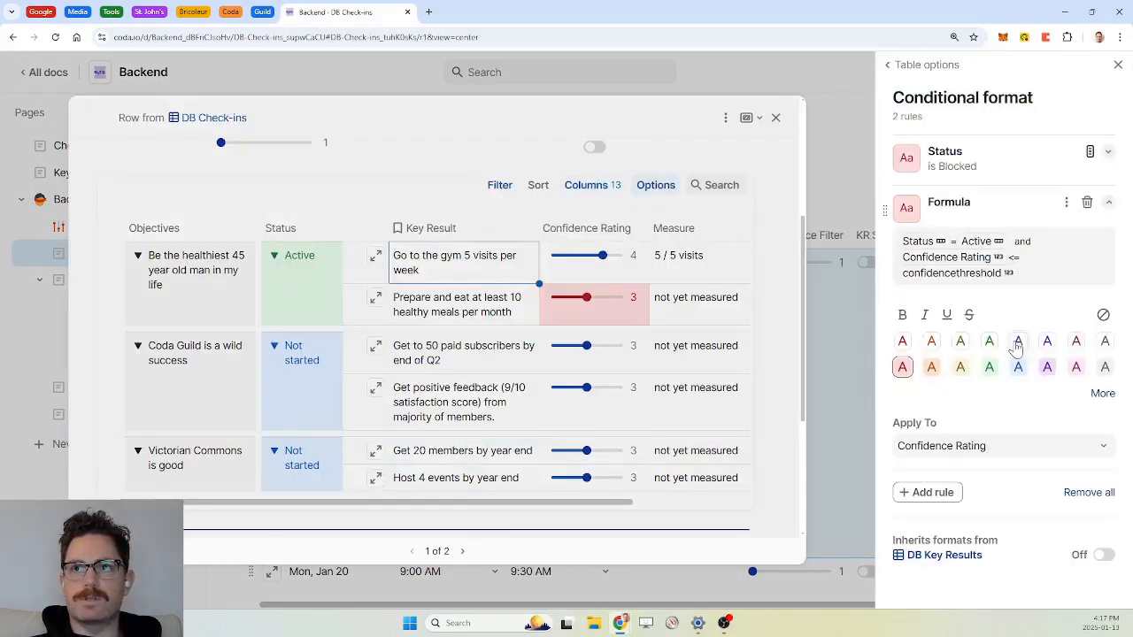
left_click(1056, 282)
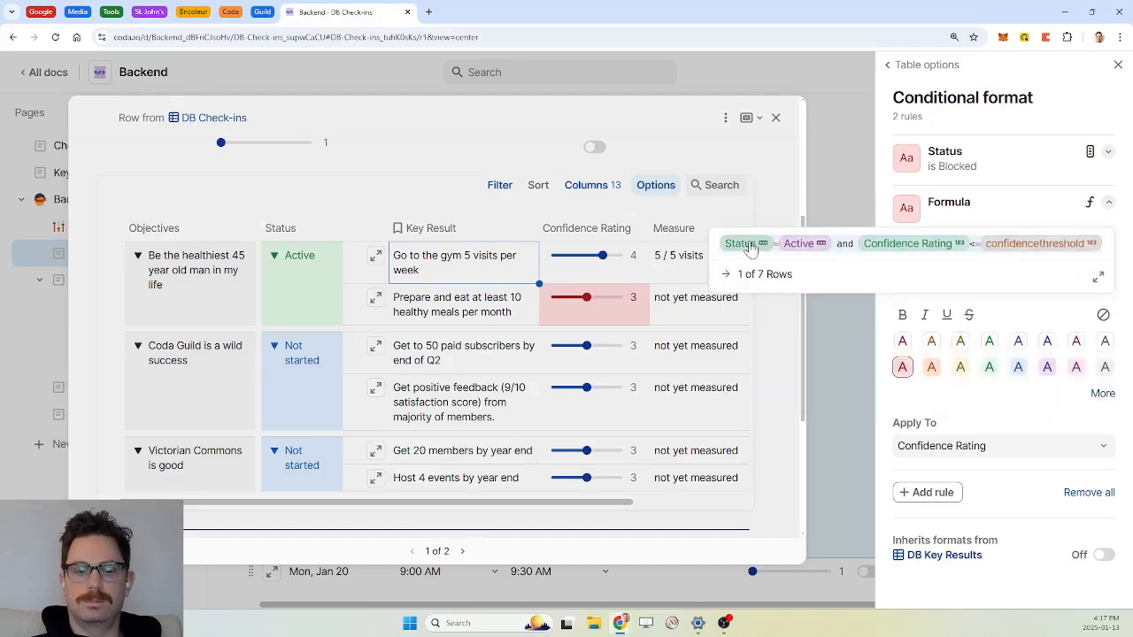
key("BackSpace")
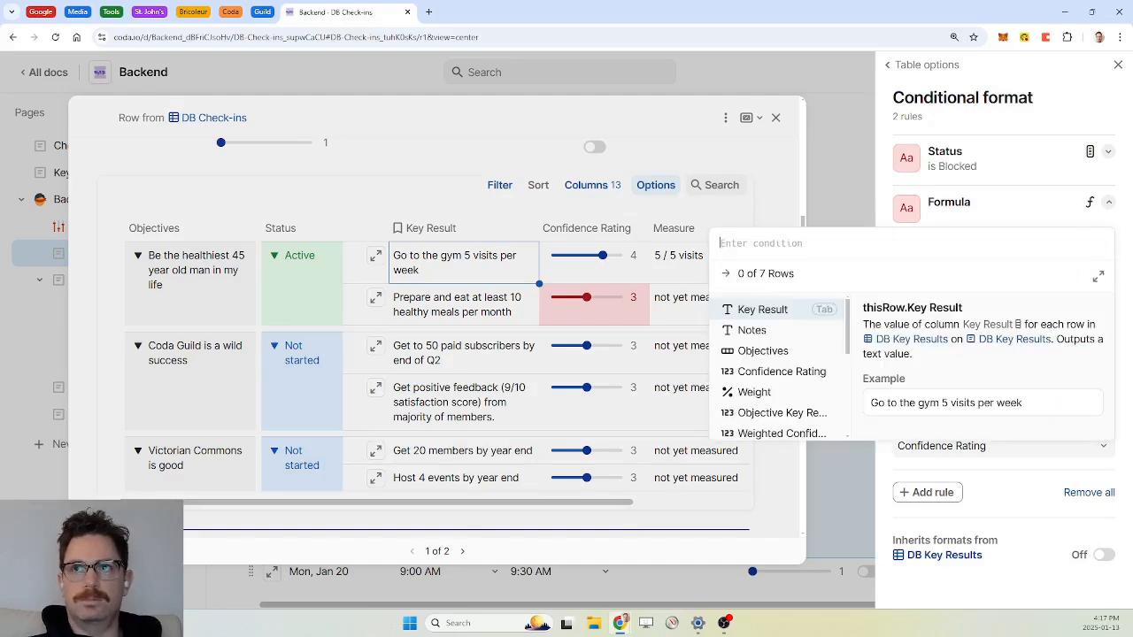
Step: Delete both conditional format rules from the OKR Checks table and close the check-in row
left_click(1089, 157)
left_click(1089, 157)
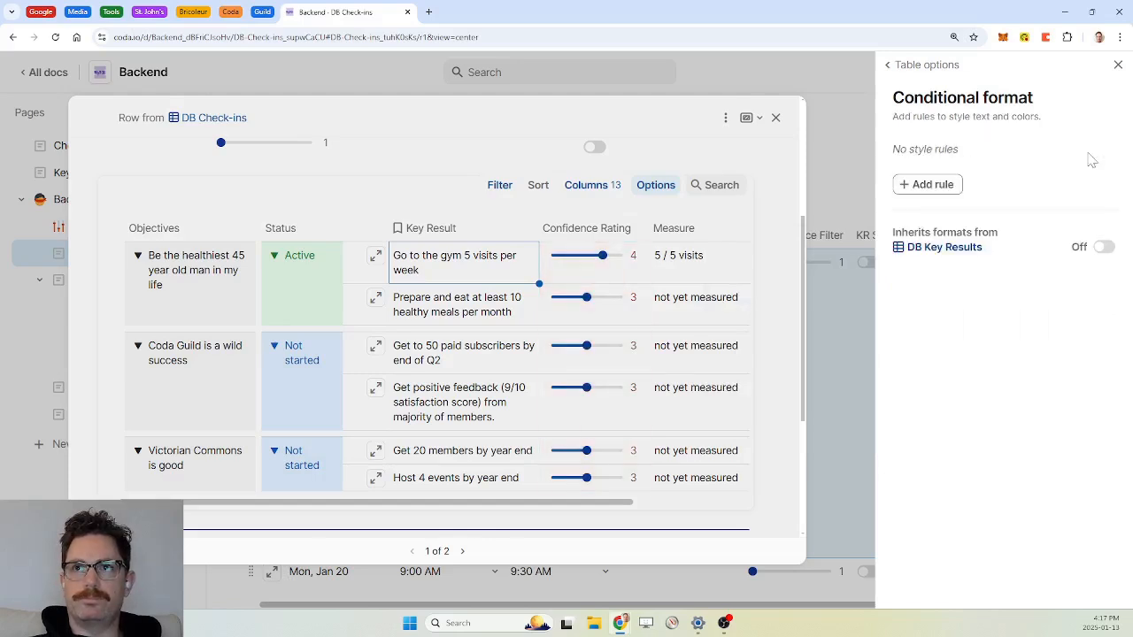
left_click(1118, 64)
left_click(905, 118)
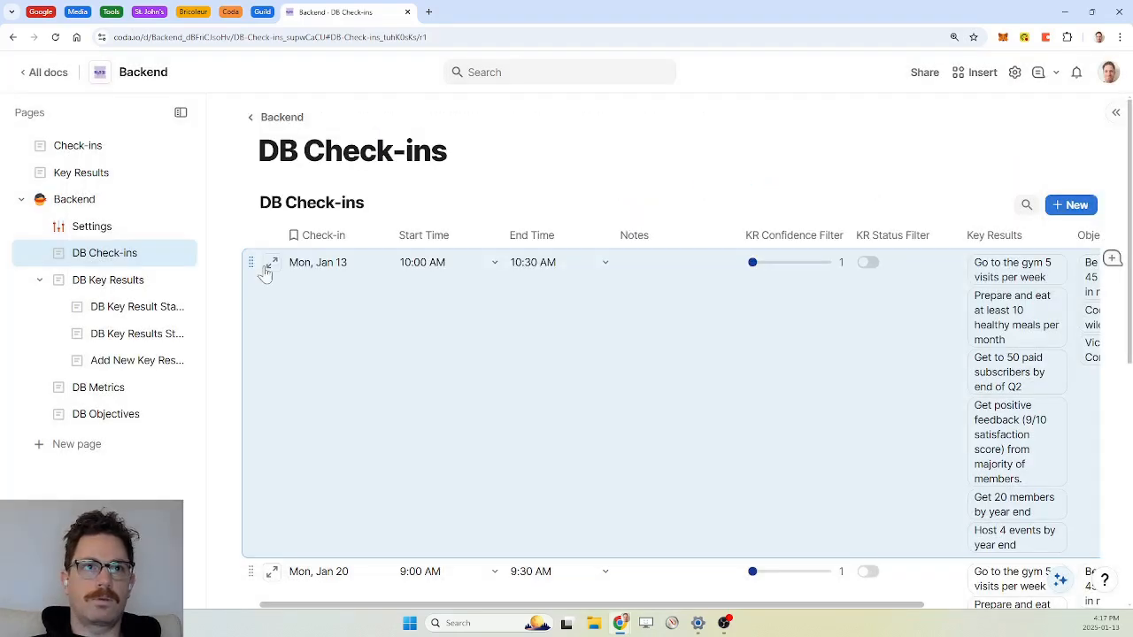
Step: Add a conditional format rule to the DB Key Results table with the formula Status = Active and Confidence Rating <= confidencethreshold
left_click(124, 287)
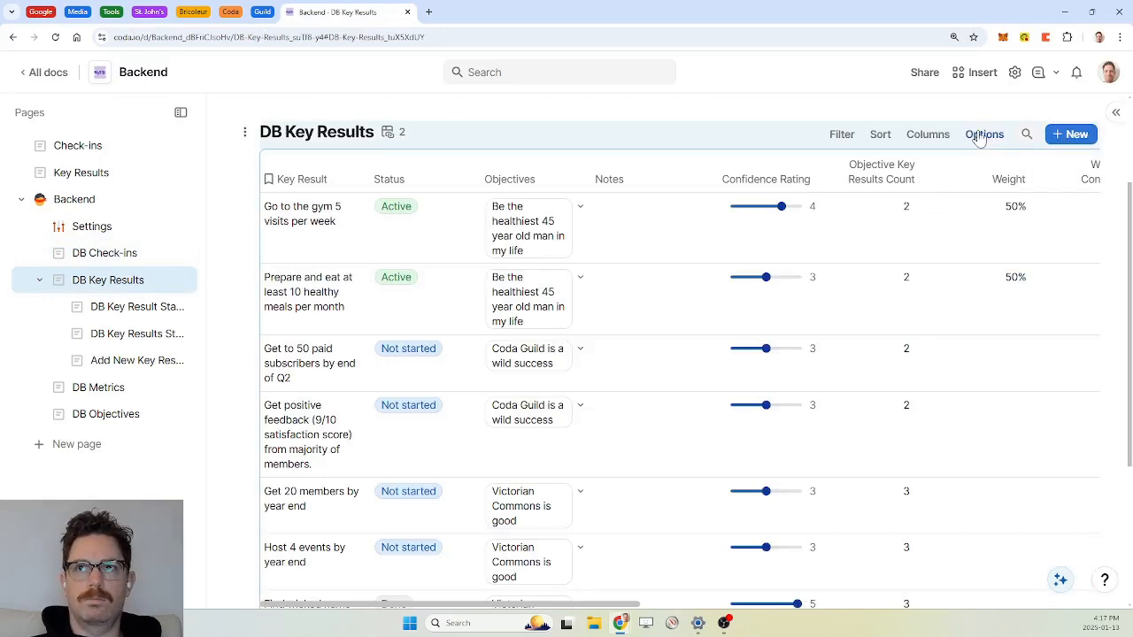
left_click(982, 135)
left_click(974, 417)
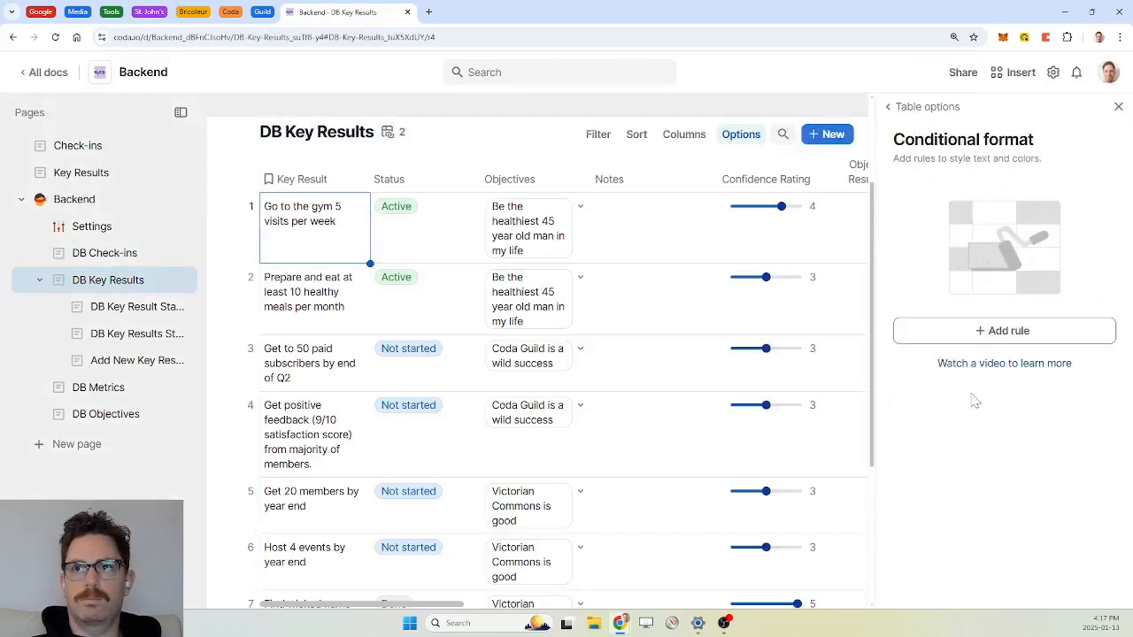
left_click(1009, 331)
scroll(973, 221, "down", 5)
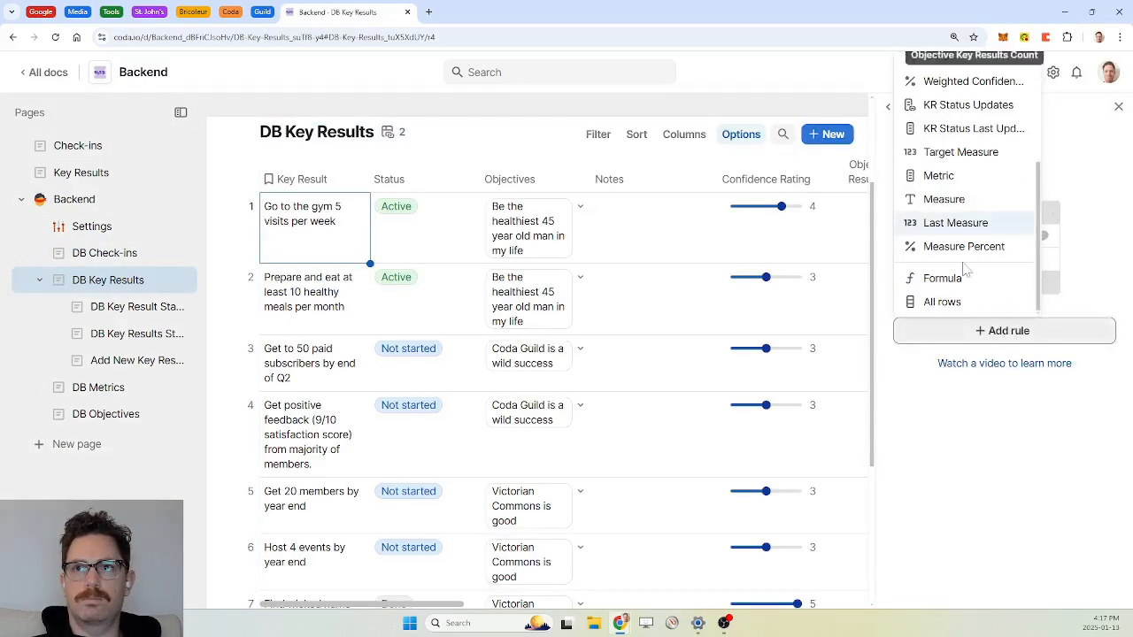
left_click(941, 279)
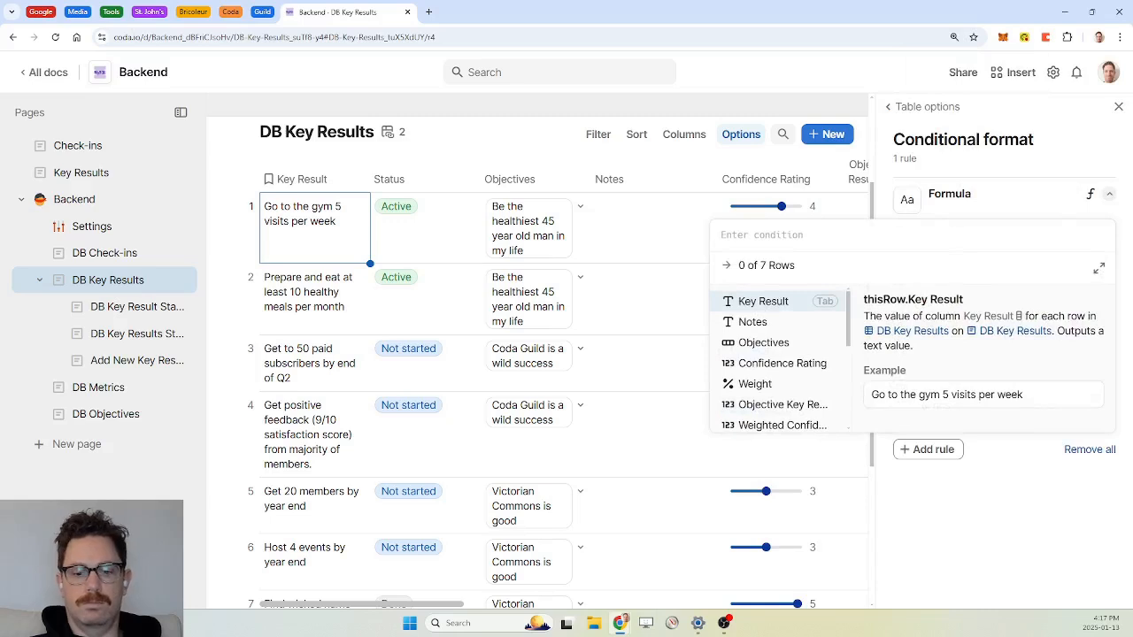
type("Status = Active and Confidence Rating <= confidencethreshold")
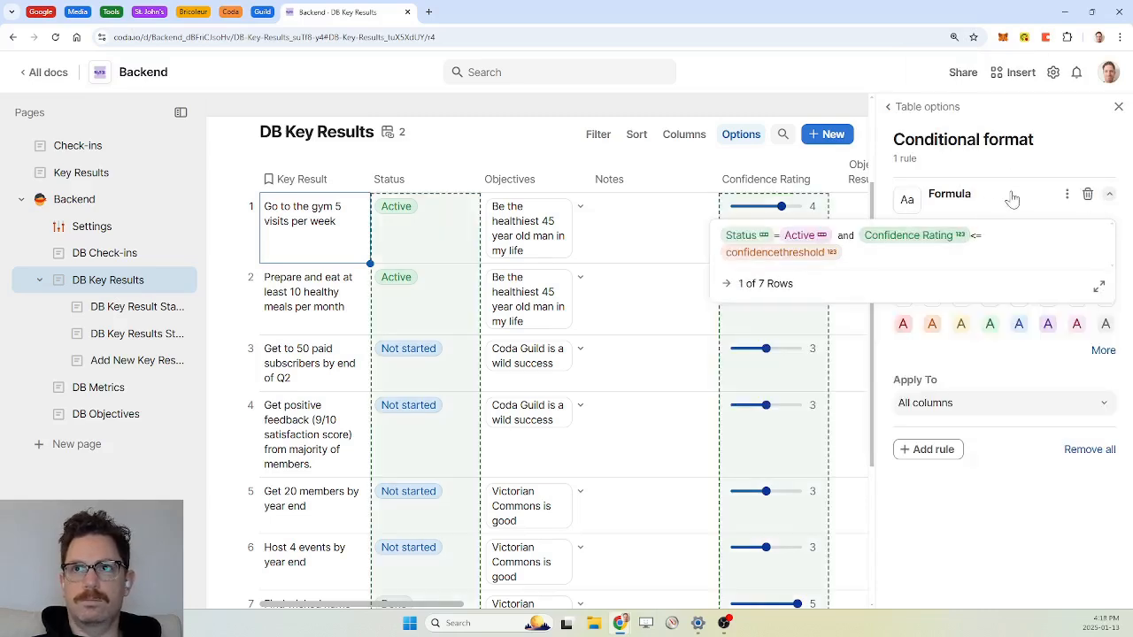
left_click(1011, 200)
left_click(1014, 198)
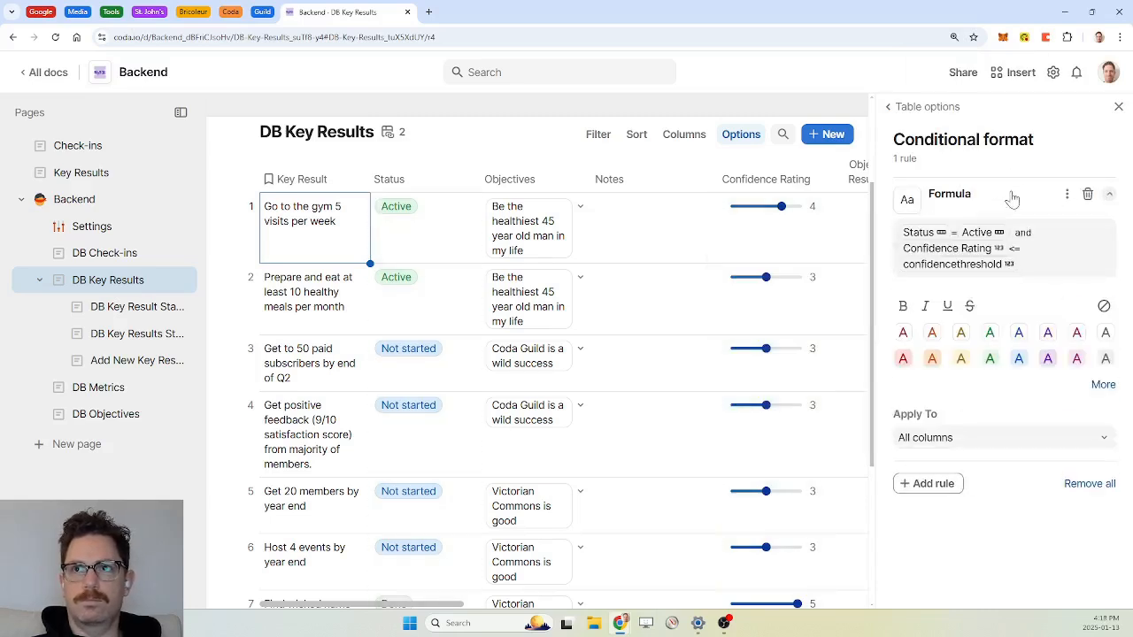
Step: Give the confidence threshold rule a red background and apply it only to the Confidence Rating column
left_click(904, 358)
left_click(961, 441)
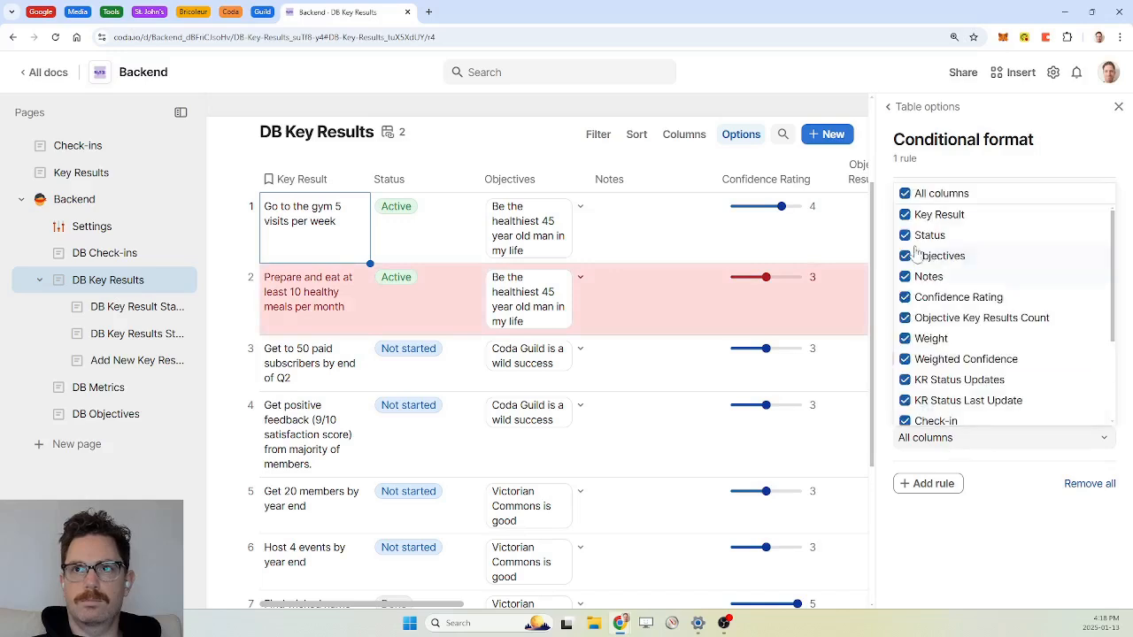
left_click(905, 192)
left_click(905, 297)
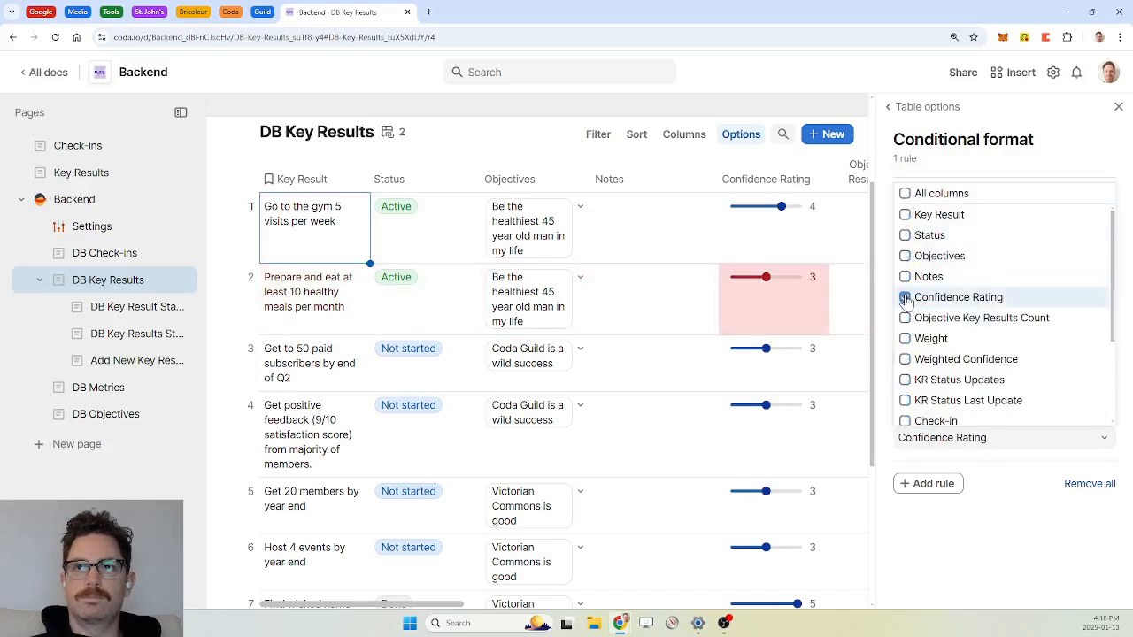
left_click(1023, 161)
Step: Add a second conditional format rule based on Status and show its condition as a formula
left_click(935, 489)
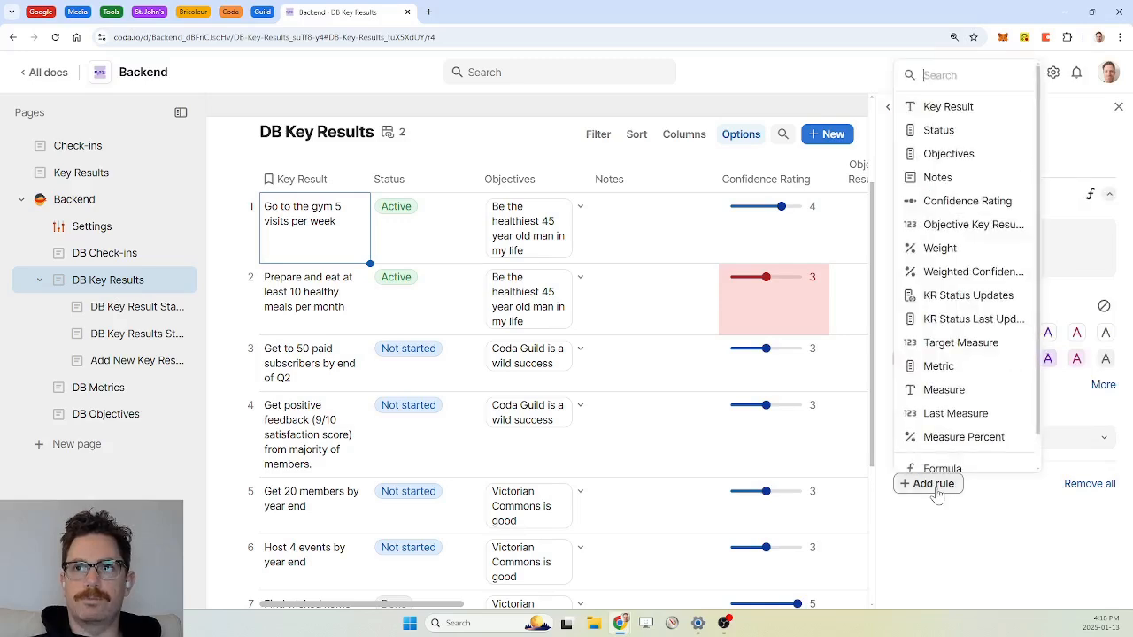
left_click(936, 122)
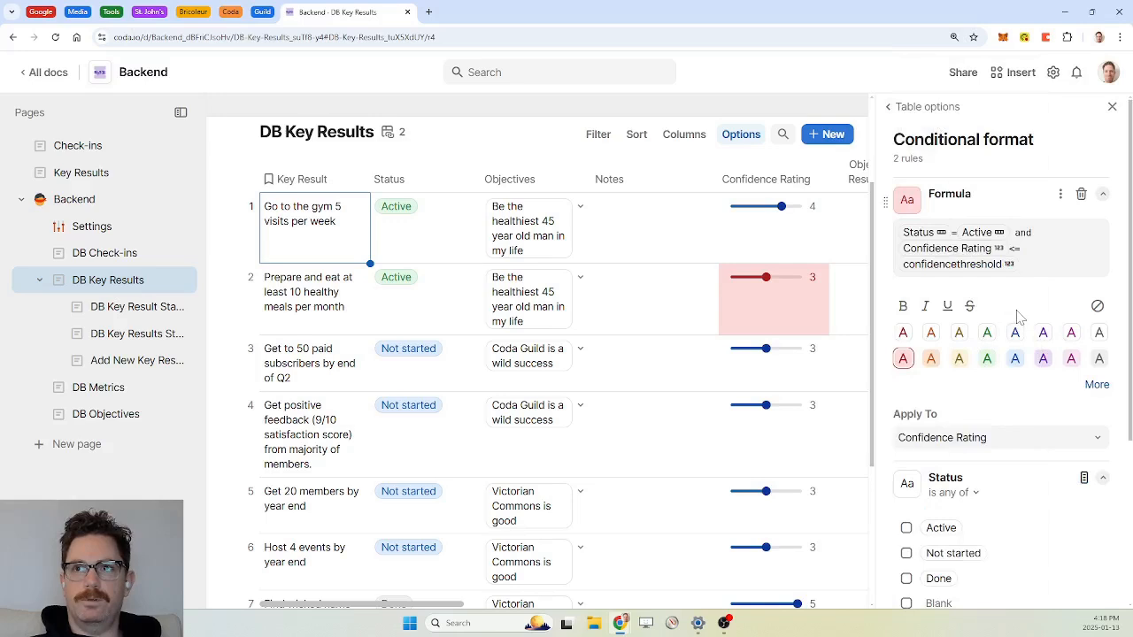
scroll(1010, 390, "down", 2)
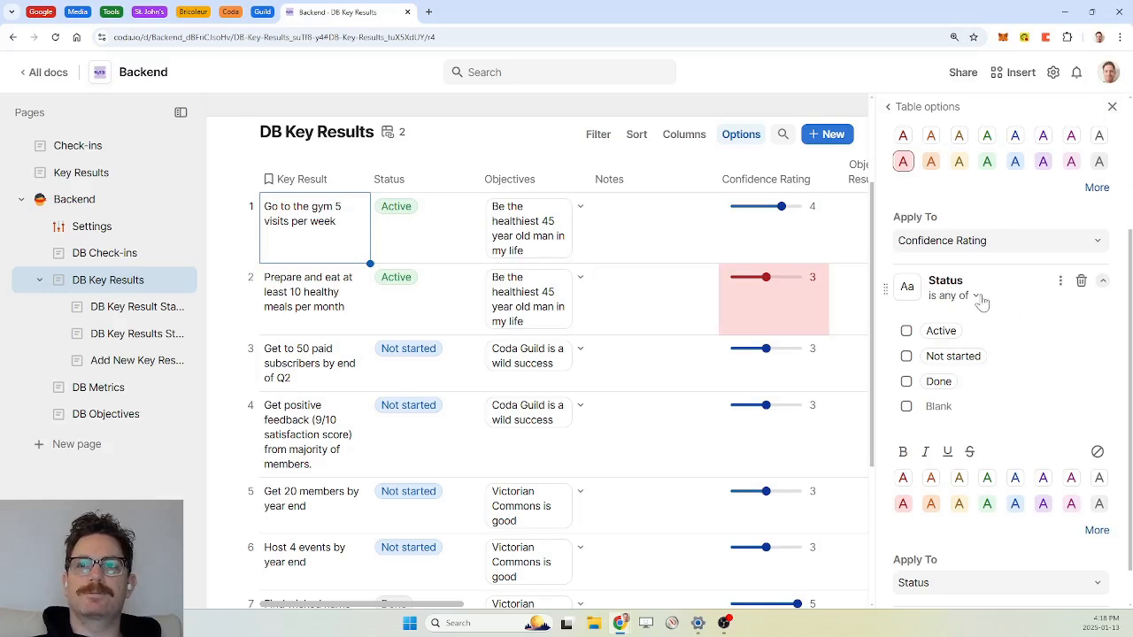
left_click(1061, 281)
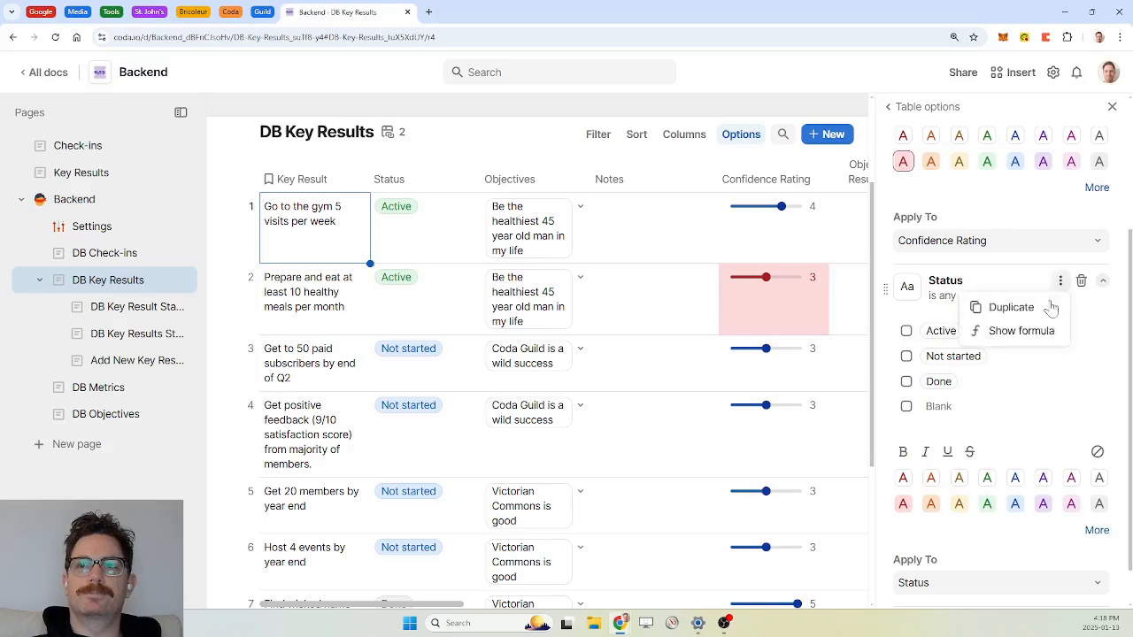
left_click(1032, 329)
left_click(963, 368)
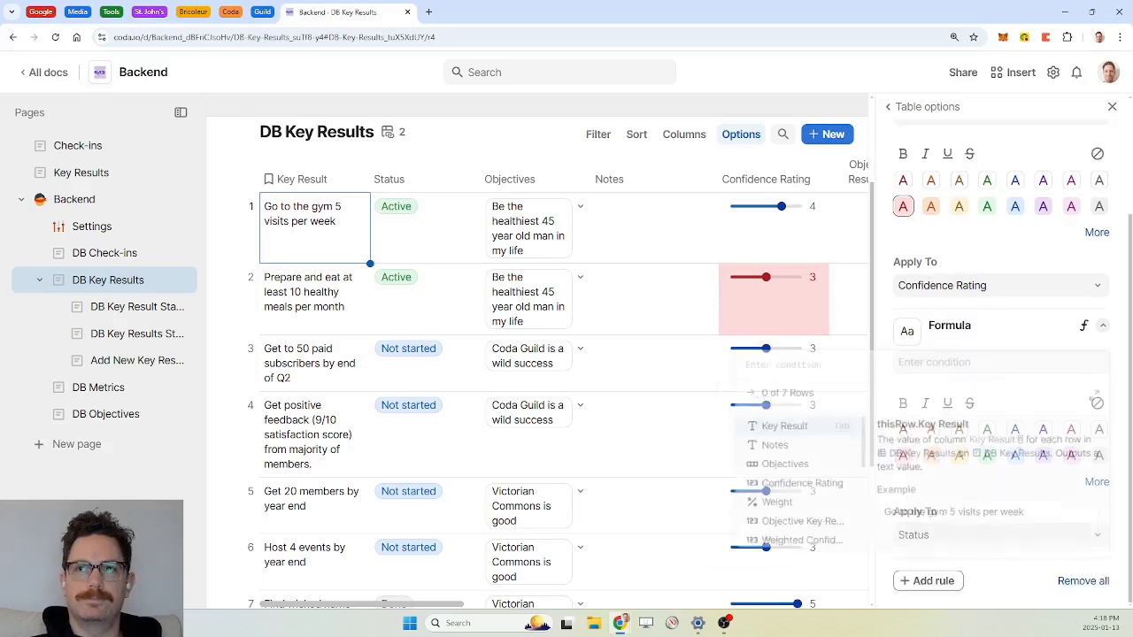
Step: Set the second rule's condition to Status = Blocked and hide the formula
type("status")
key("Tab")
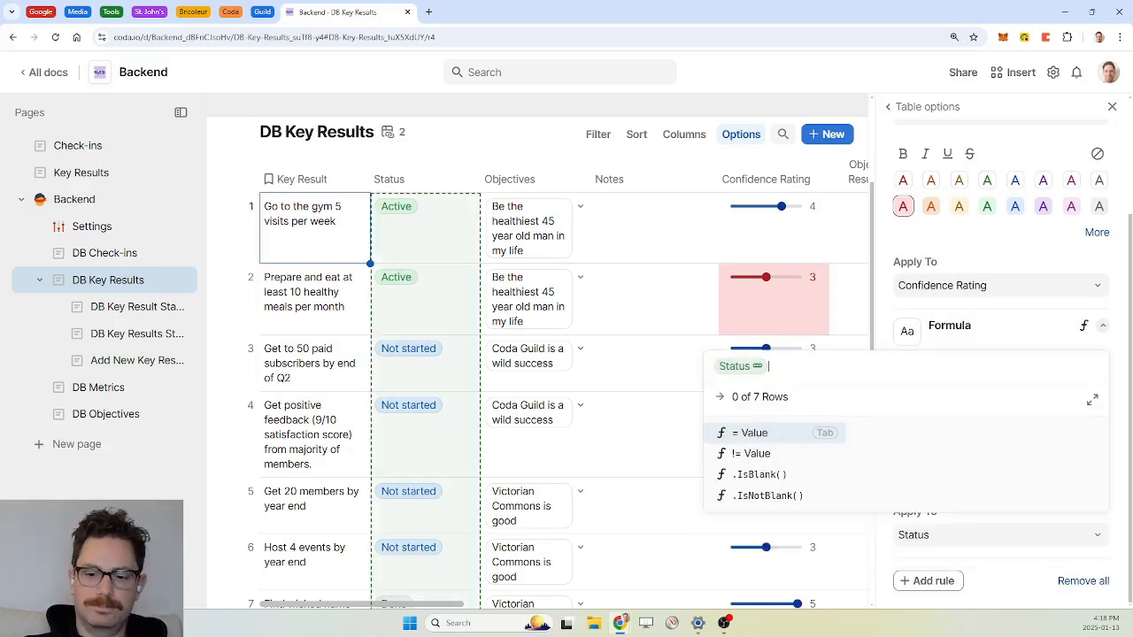
type("=blo")
key("Tab")
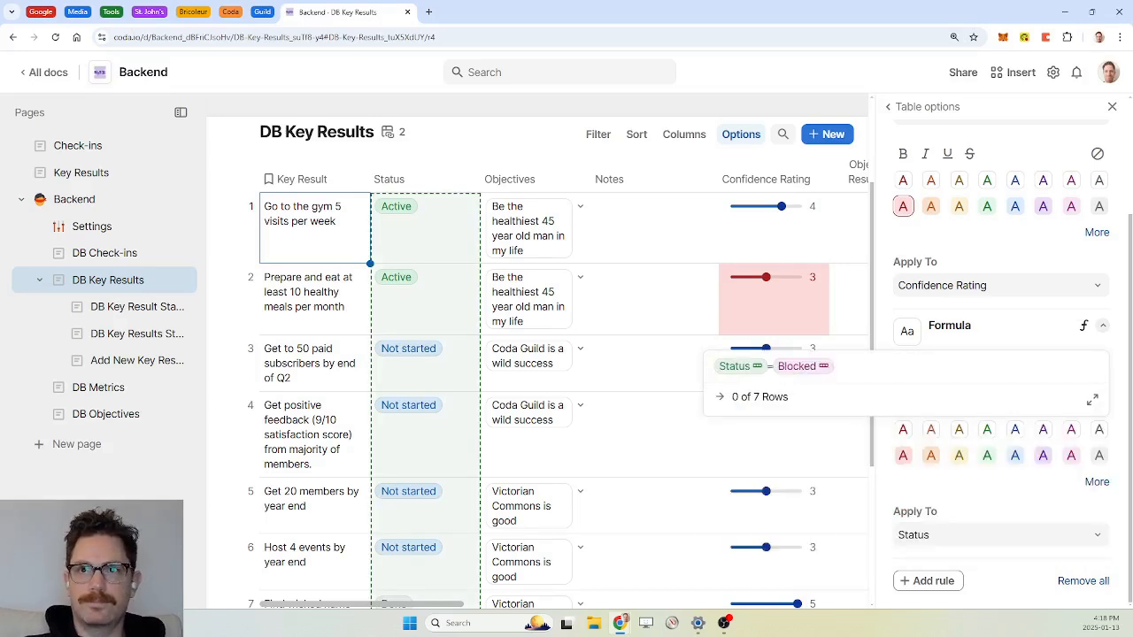
key("Return")
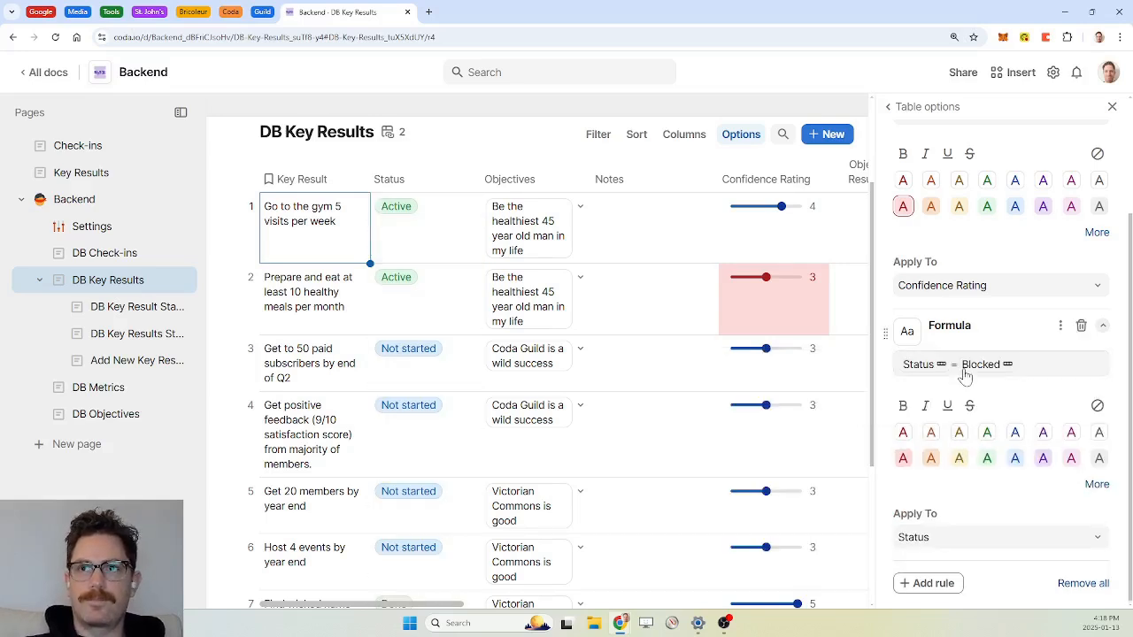
left_click(1060, 333)
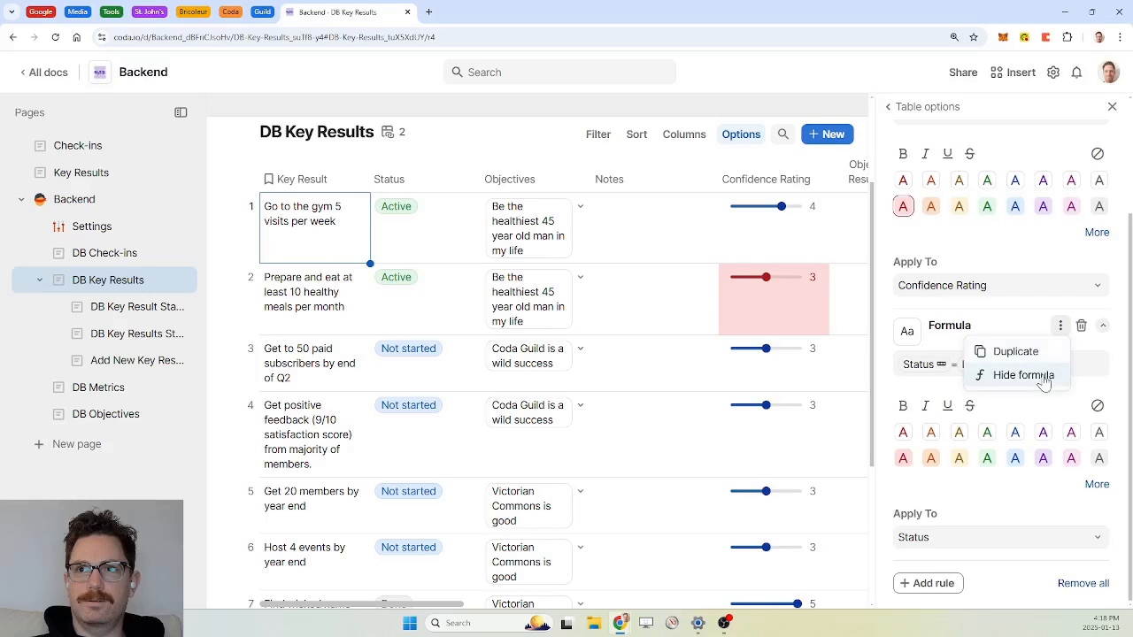
left_click(1040, 379)
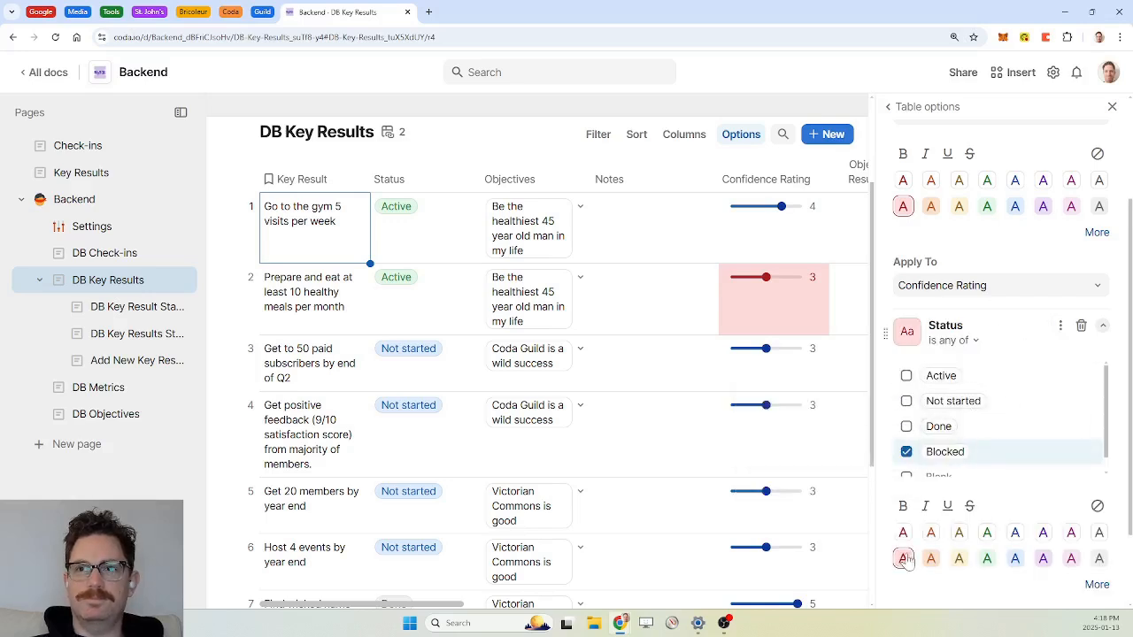
Step: Give the Blocked rule a red background and apply it to all columns
scroll(979, 531, "down", 2)
left_click(978, 533)
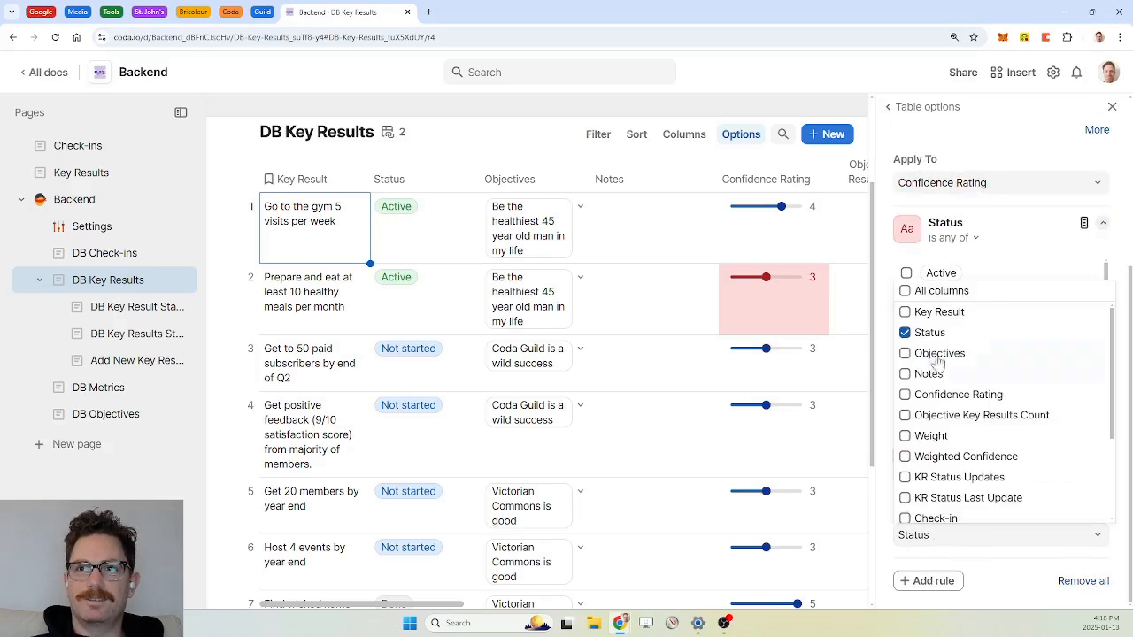
left_click(904, 292)
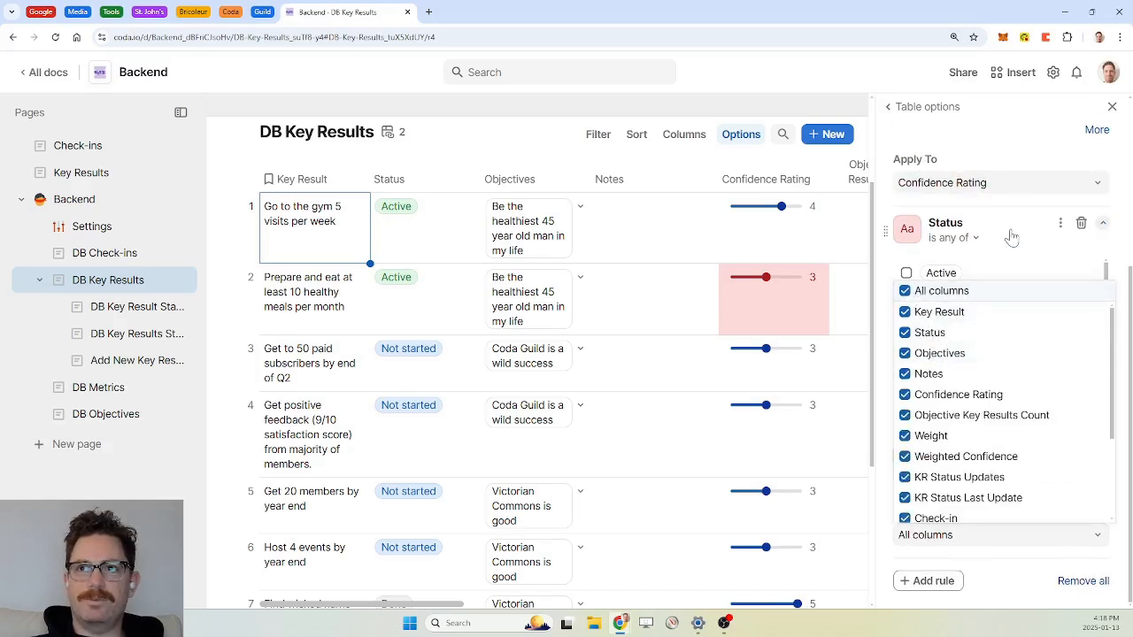
scroll(1040, 221, "up", 3)
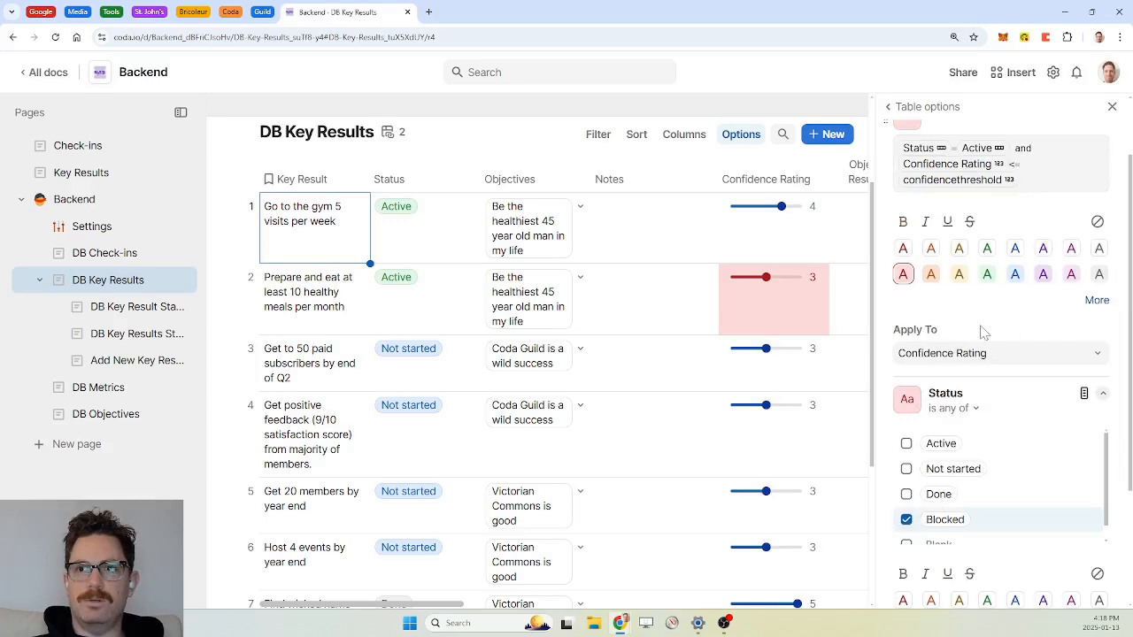
Step: Add a third conditional format rule based on a formula and start its condition with Status = Active
scroll(981, 331, "down", 3)
left_click(934, 582)
scroll(933, 481, "down", 1)
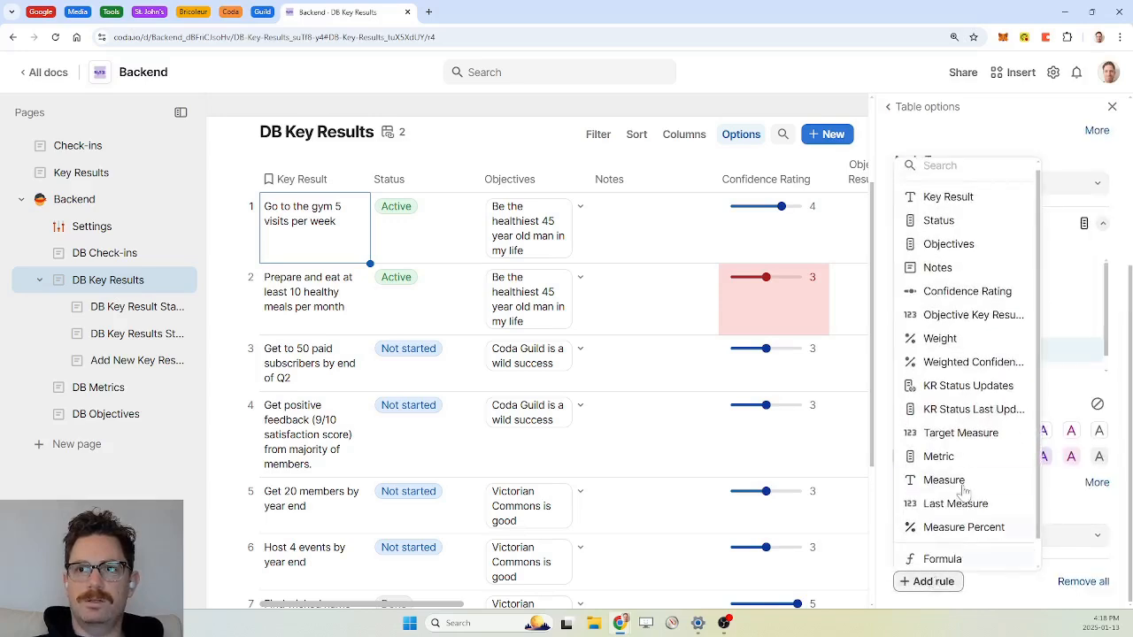
left_click(954, 534)
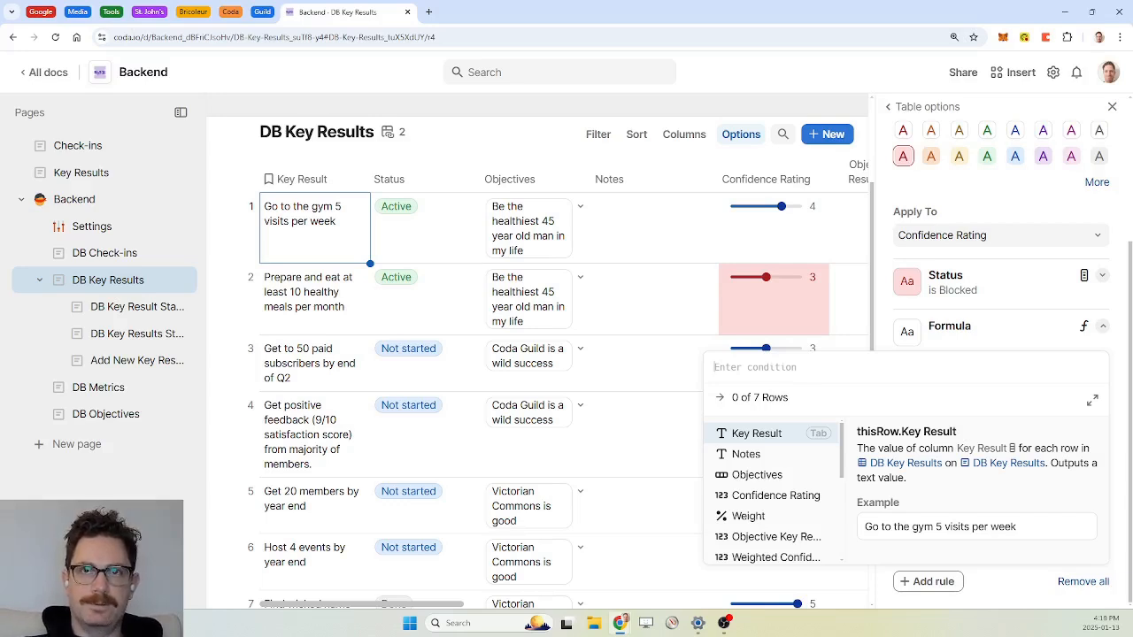
type("status")
key("Tab")
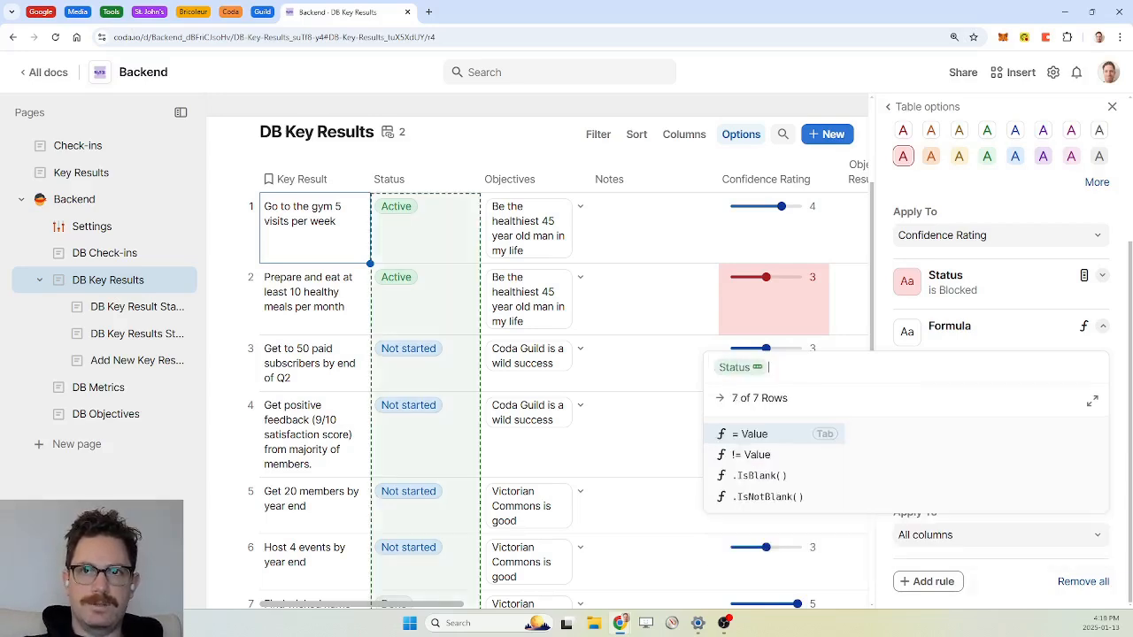
type("=active")
key("Tab")
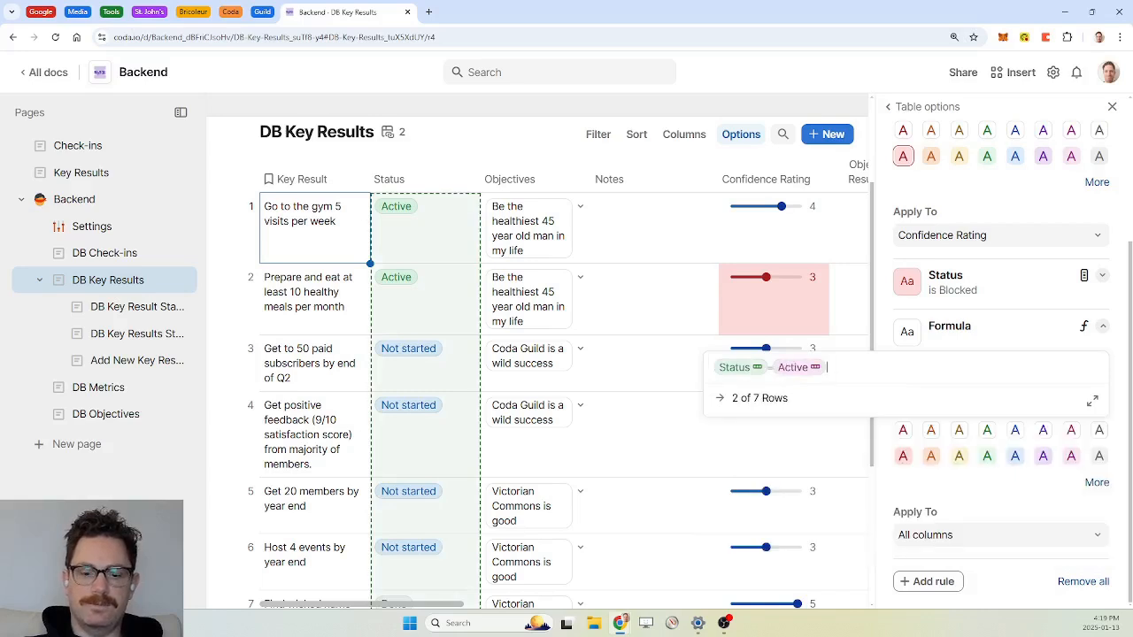
Step: Extend the third rule's condition with and Measure Percent <= measureThreshold, and save the formula
type("and measure p")
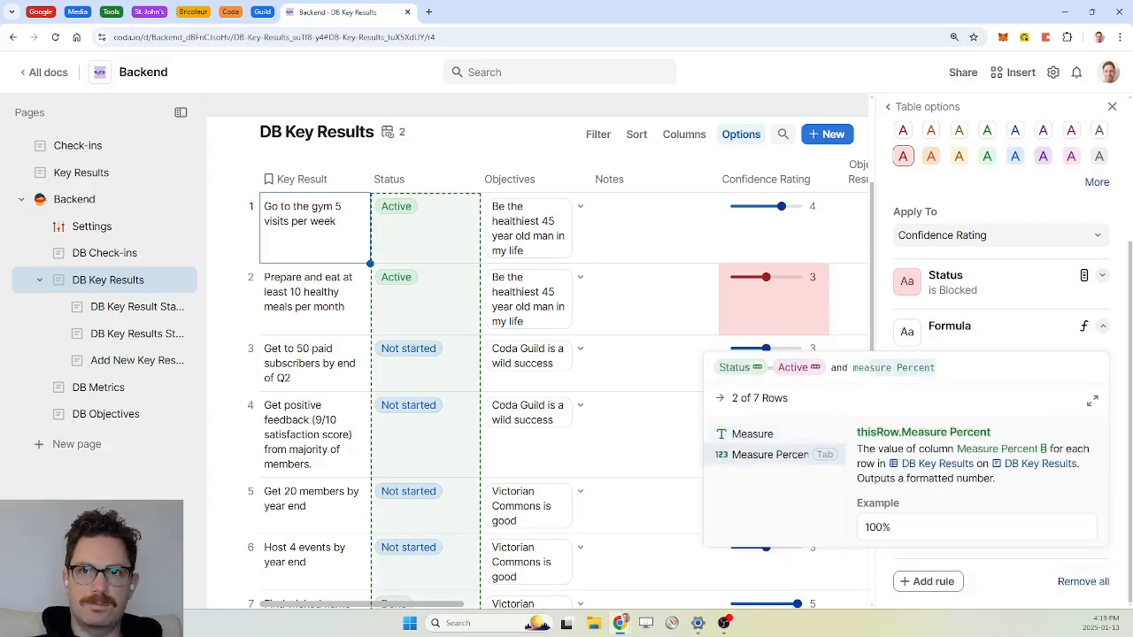
key("Tab")
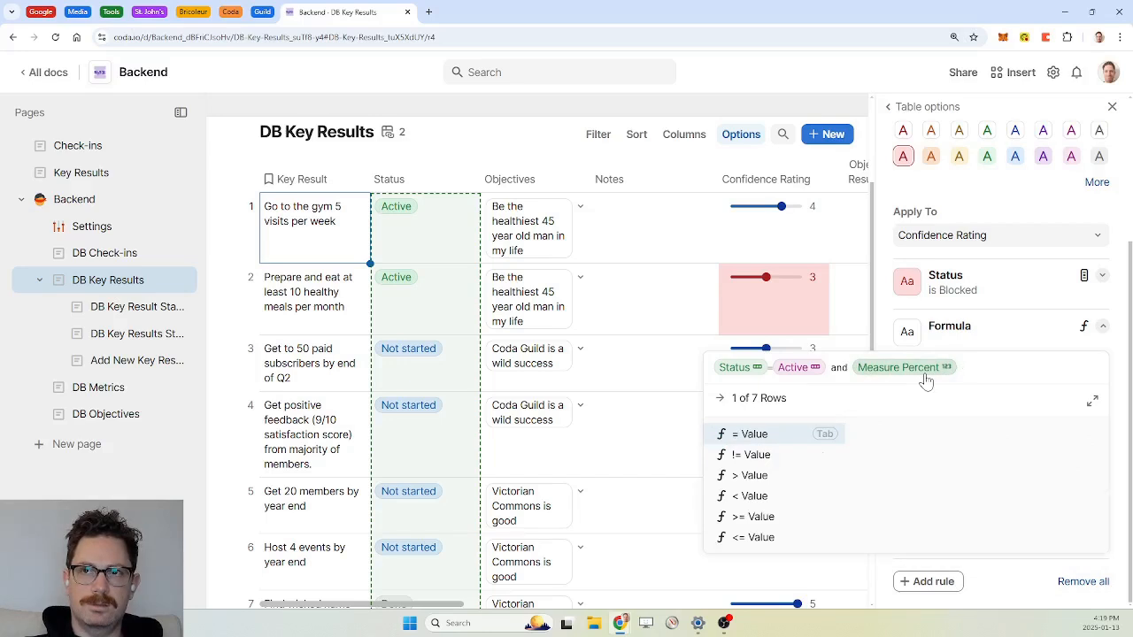
type("<1")
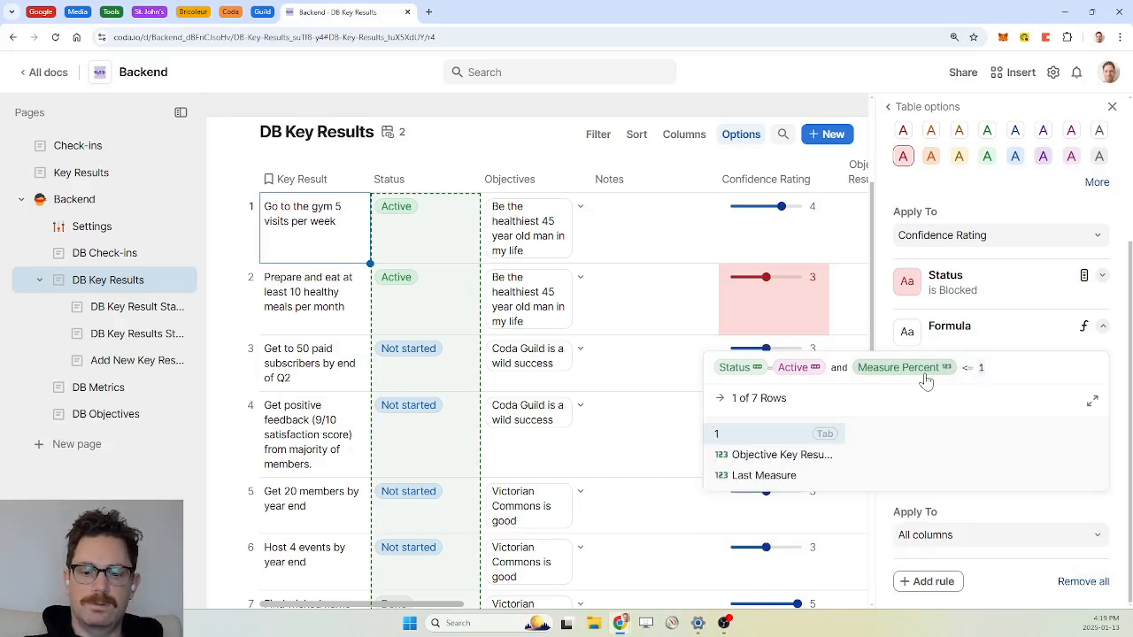
key("BackSpace")
type("measure")
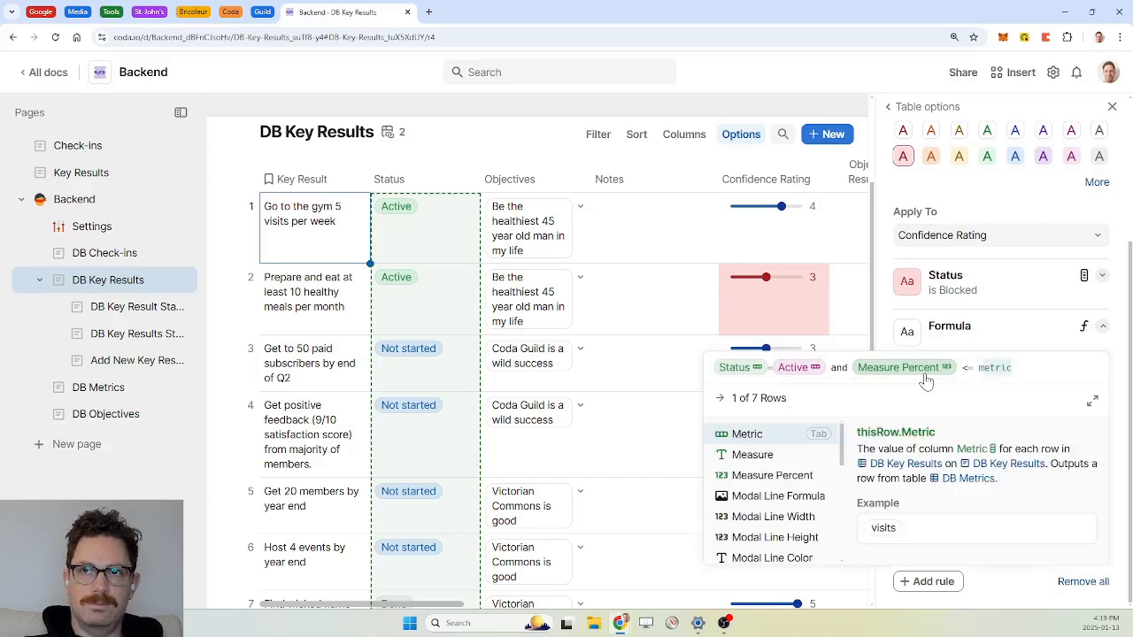
type("Threshold")
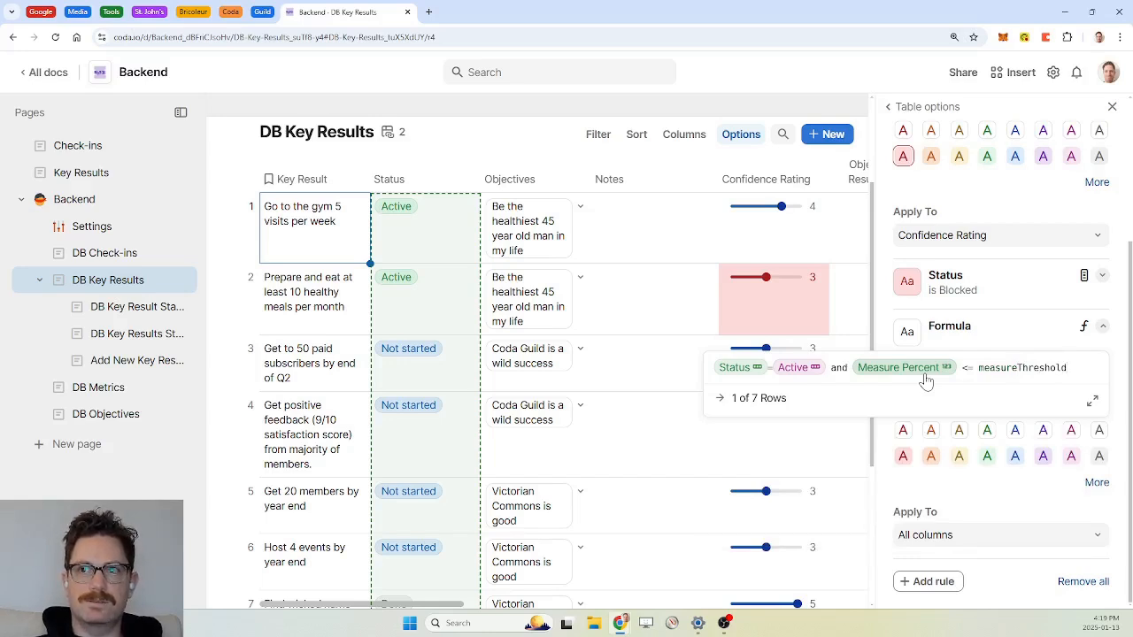
key("Return")
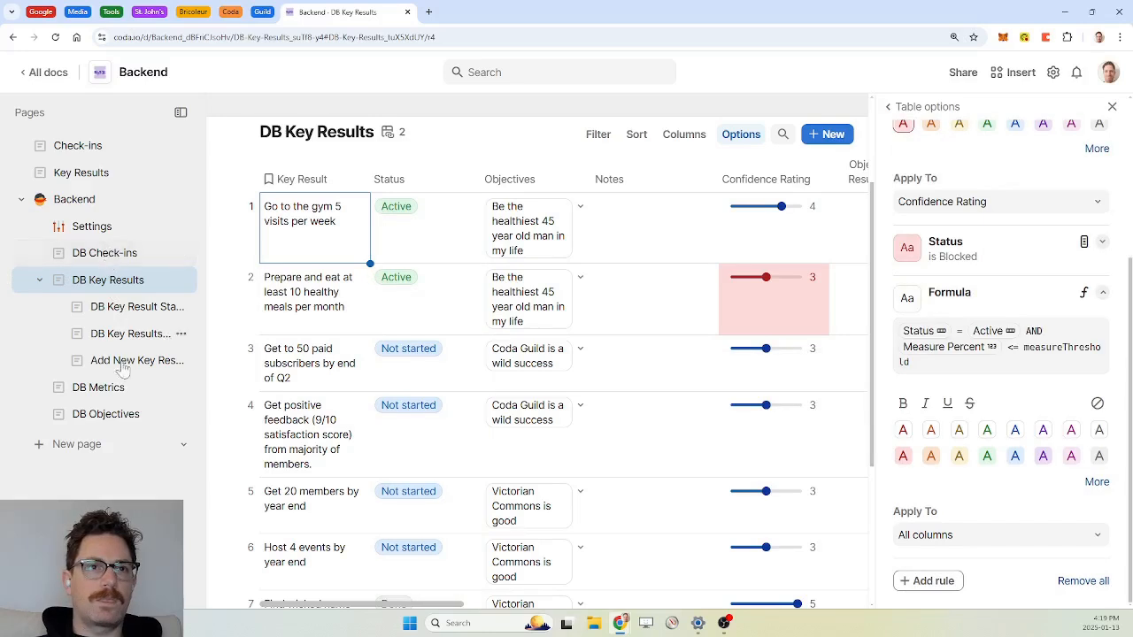
Step: On the Settings page, add a level 3 heading "Measure Threshold" below Modal Lines, followed by a new line
left_click(94, 230)
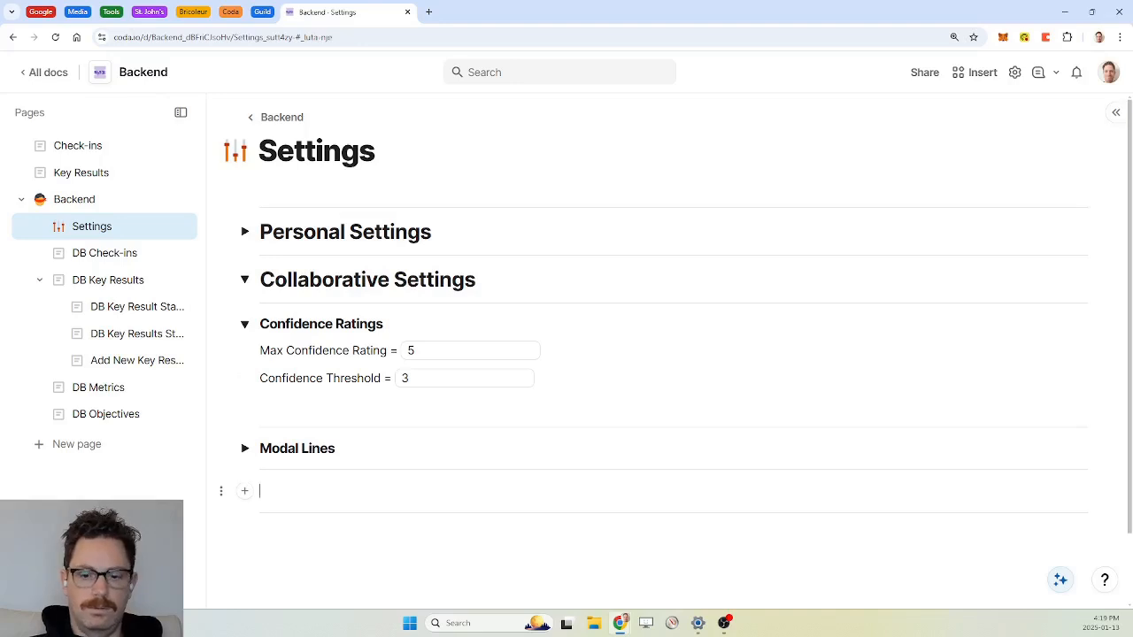
type("/h3")
key("Return")
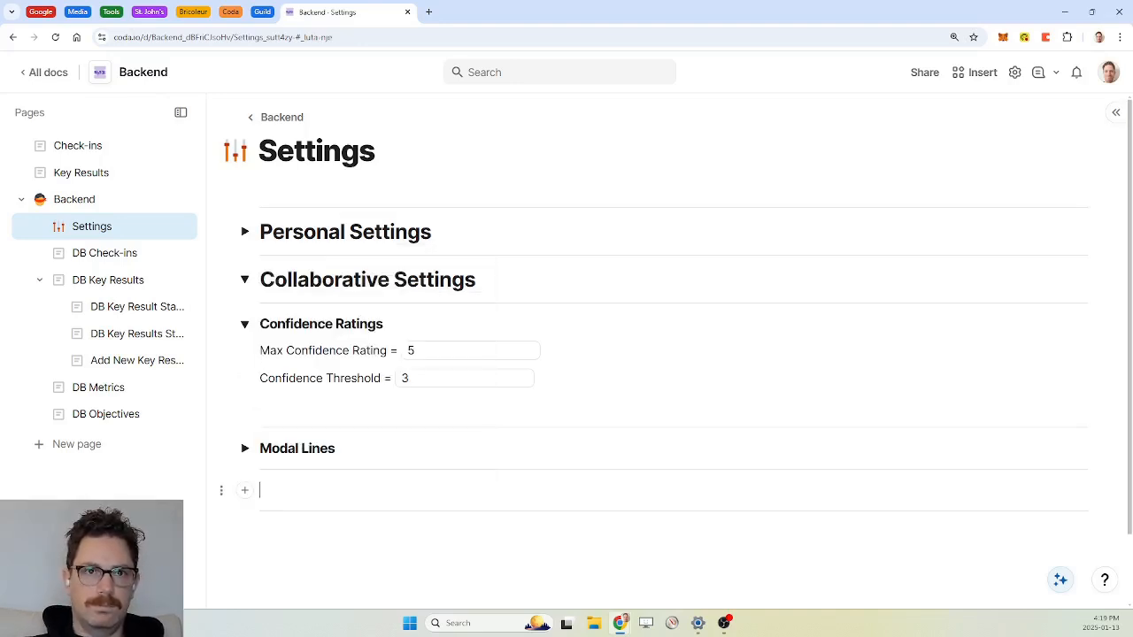
type("Threshold")
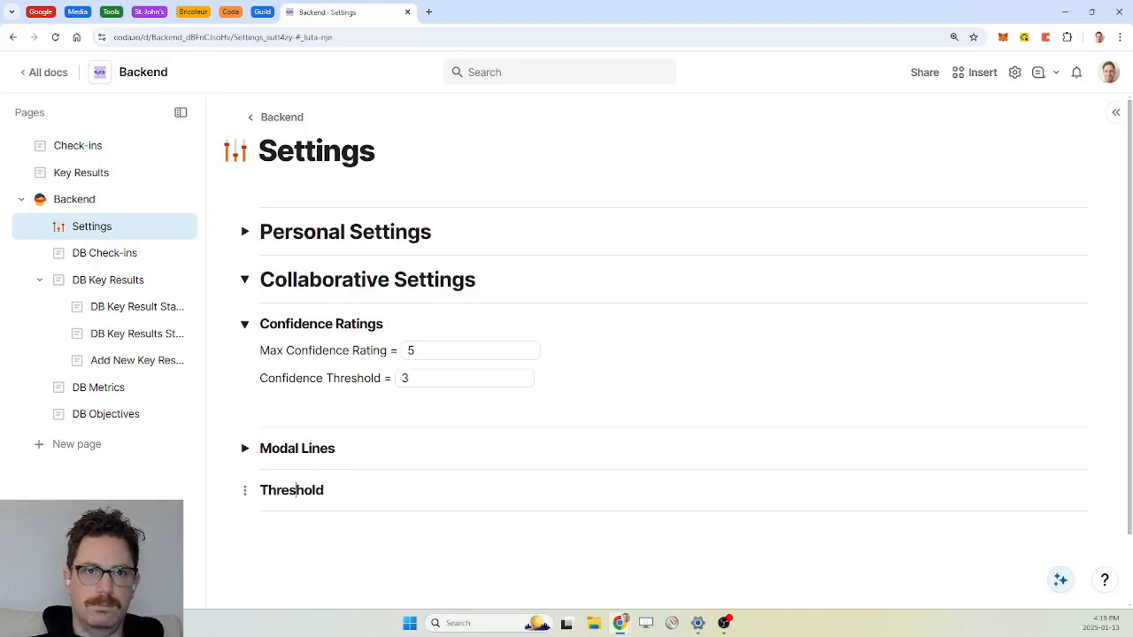
type("Measure")
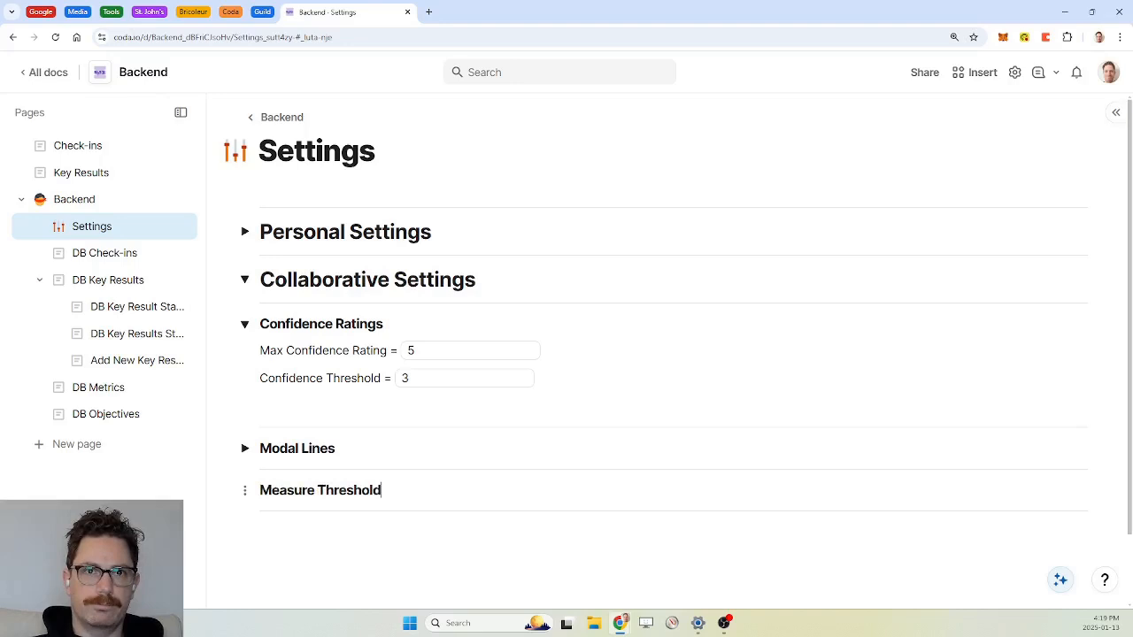
key("Return")
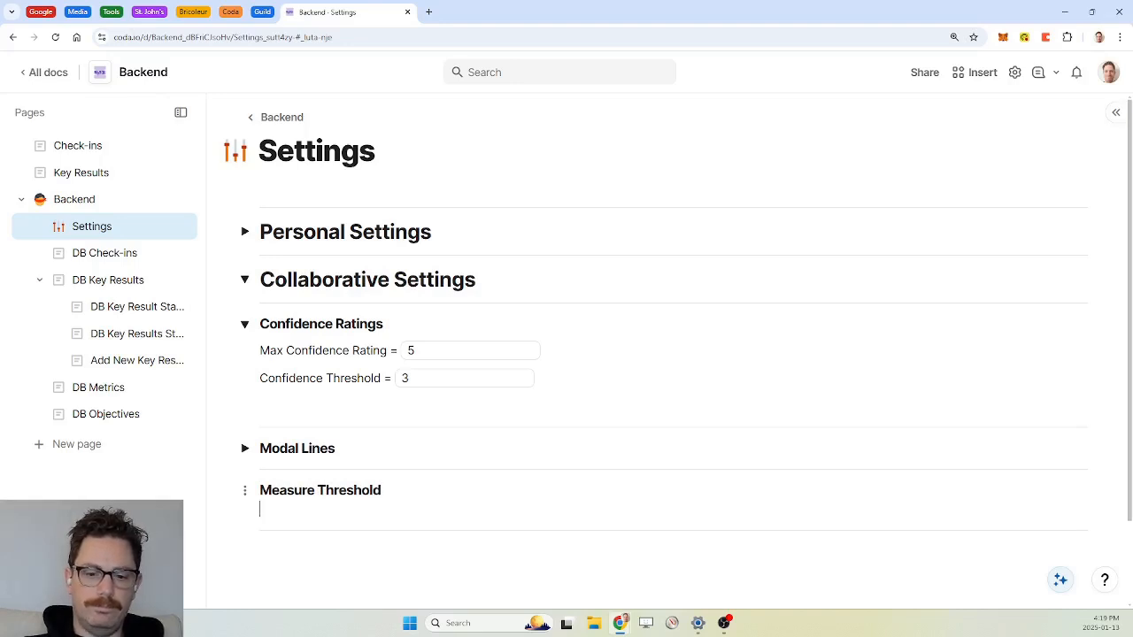
Step: Insert a text control under the Measure Threshold heading, name it measureThreshold and make it collaborative
type("=")
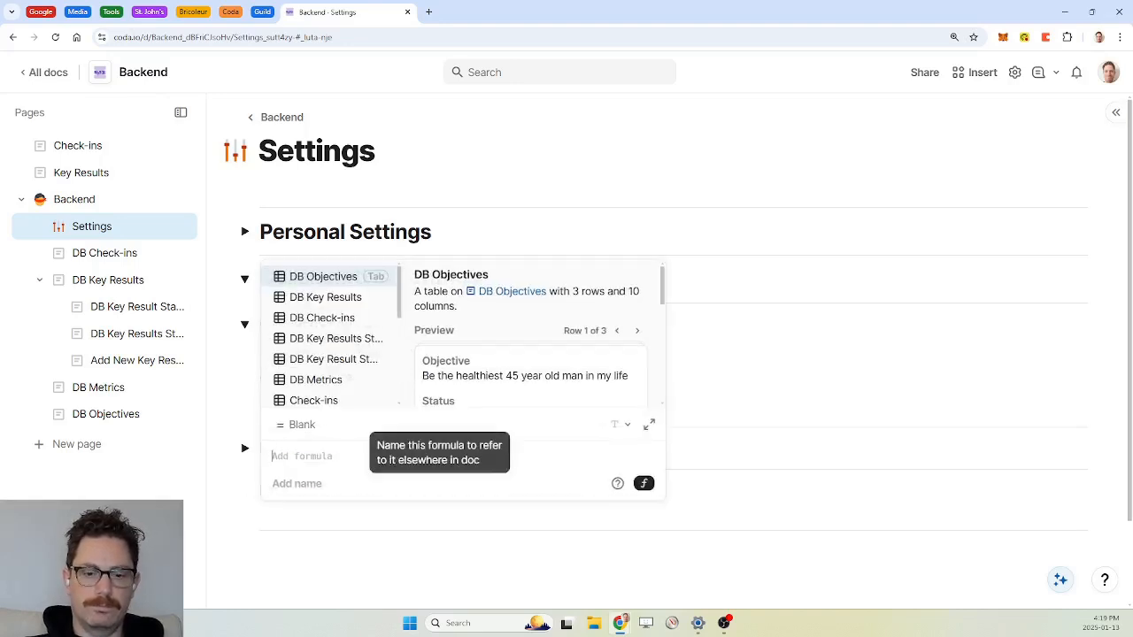
key("Escape")
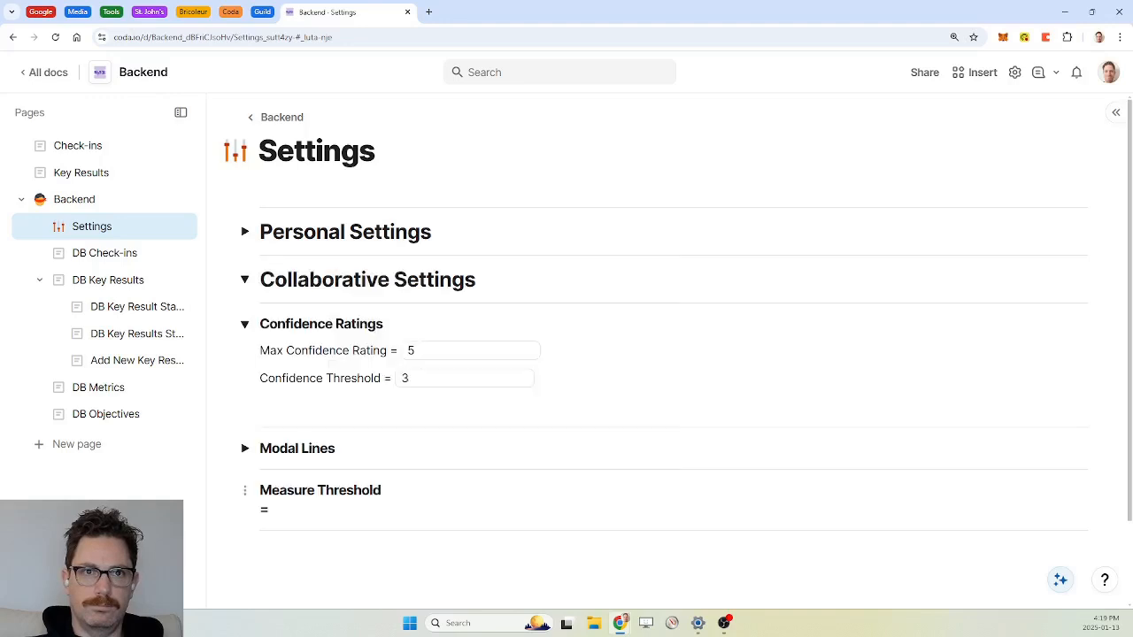
type("/")
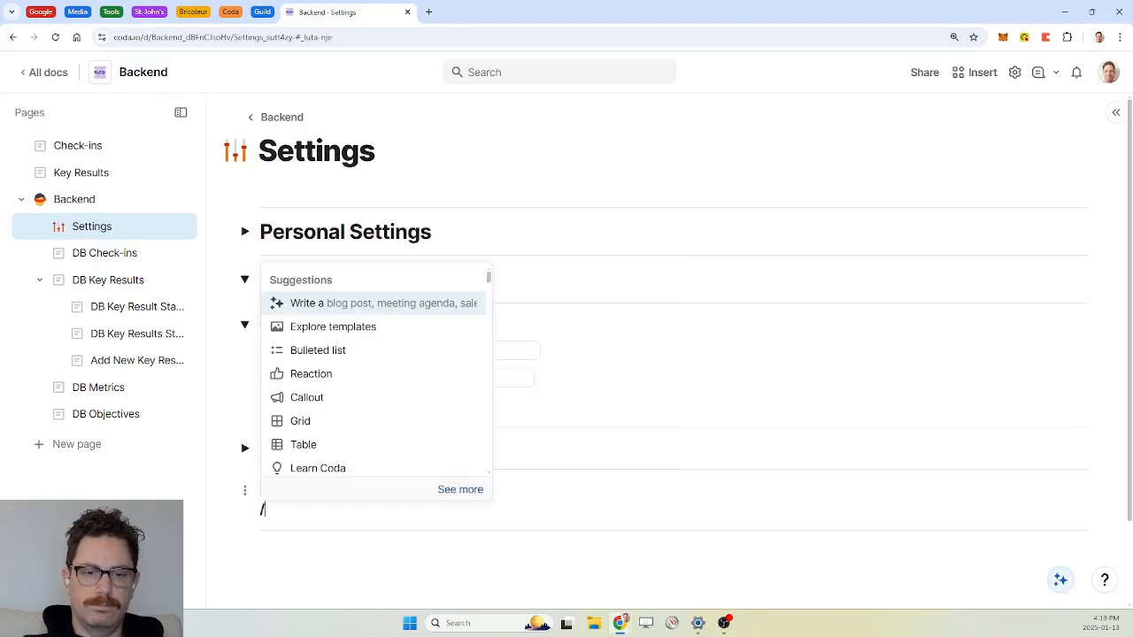
type("text")
key("Return")
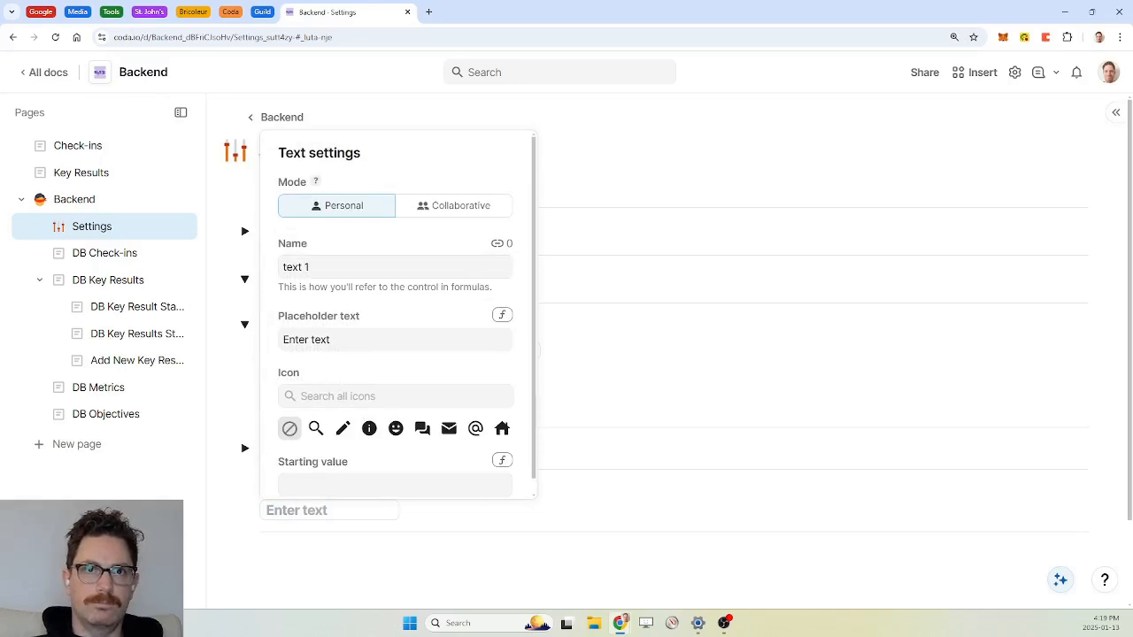
left_click(326, 268)
key("BackSpace")
key("BackSpace")
type("measureThreshold")
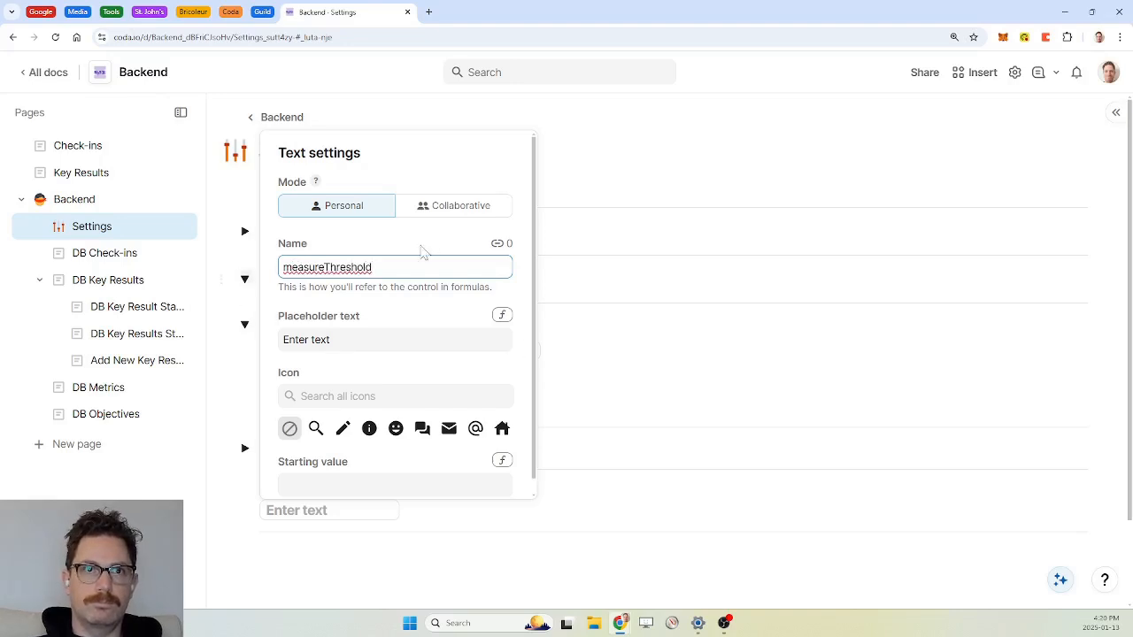
left_click(448, 212)
left_click(592, 379)
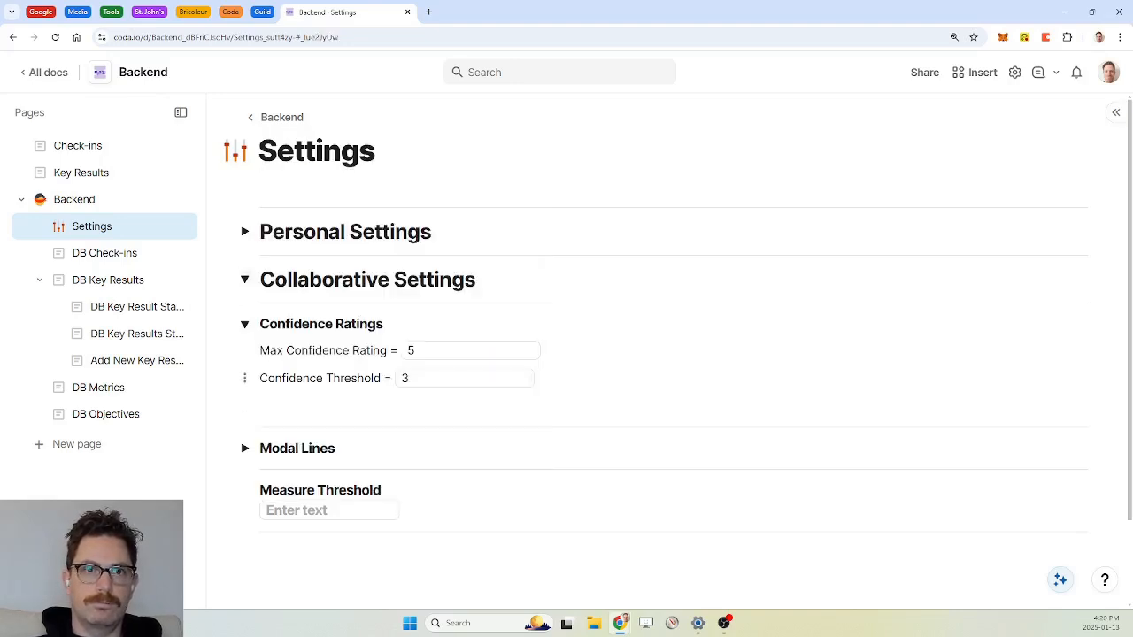
Step: Set the measureThreshold control's value to 40
left_click(331, 511)
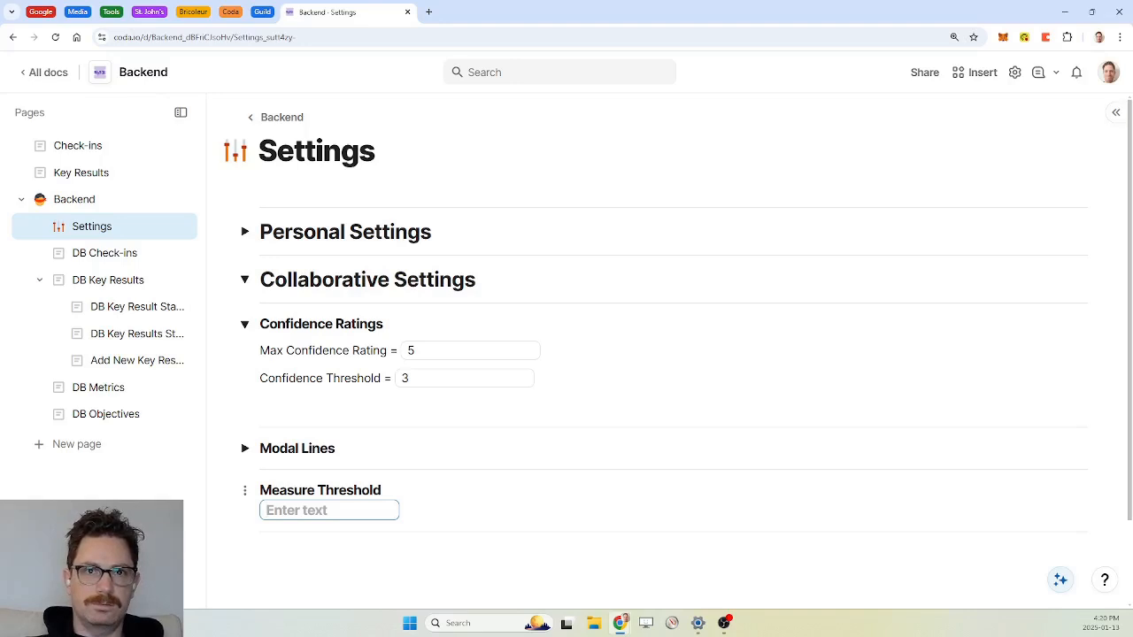
type("40")
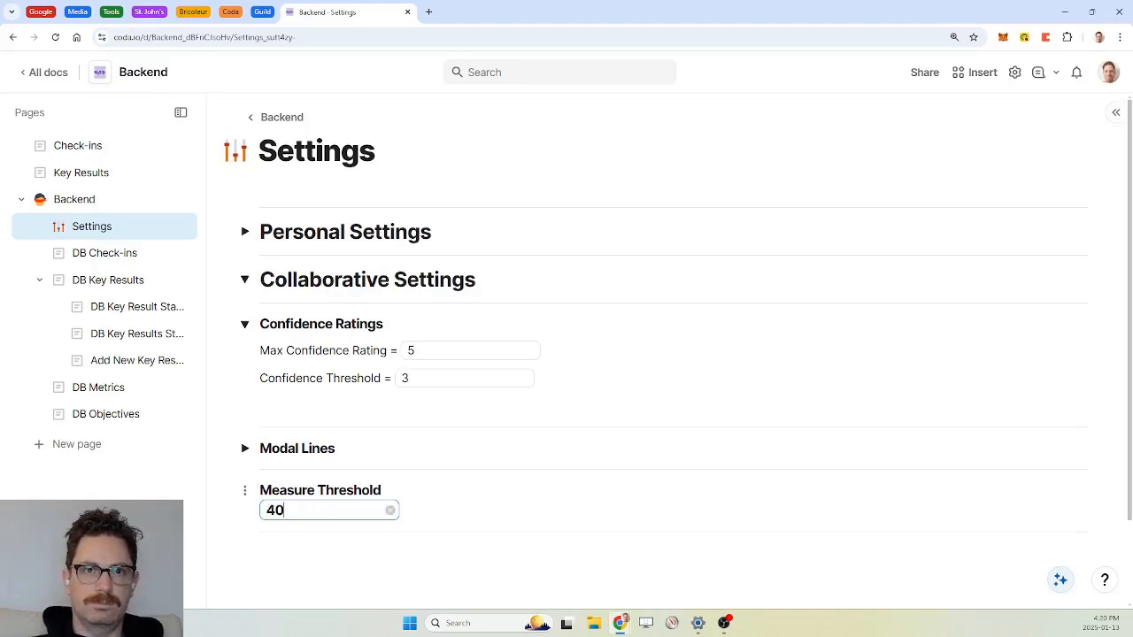
key("Return")
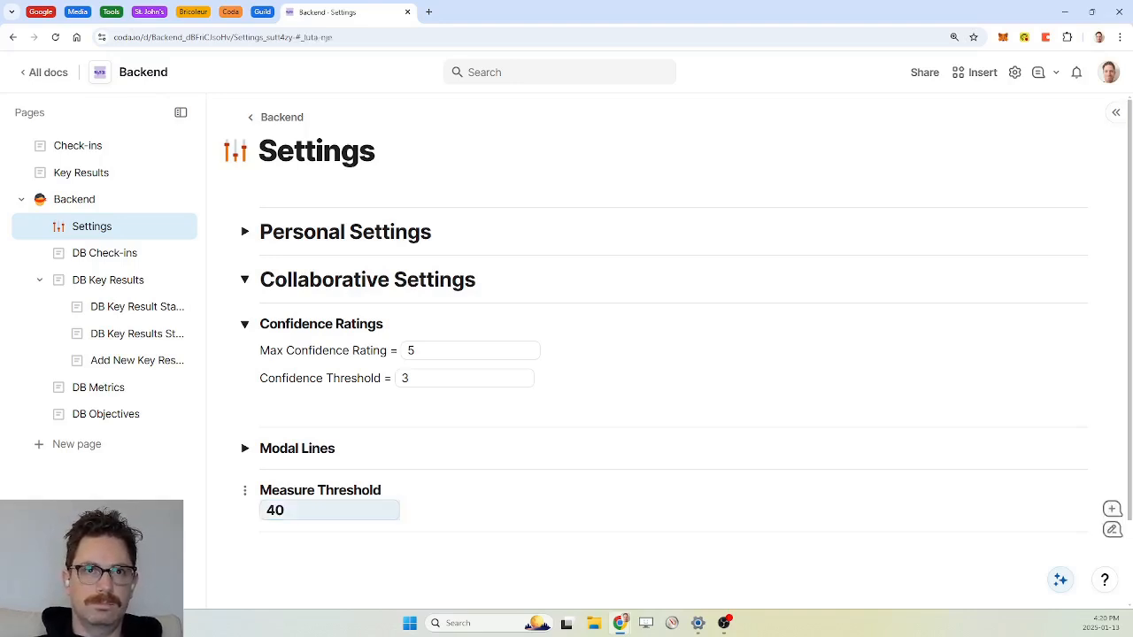
Step: Label the measureThreshold control with the text "measure threshold" in front of it
type("Measure")
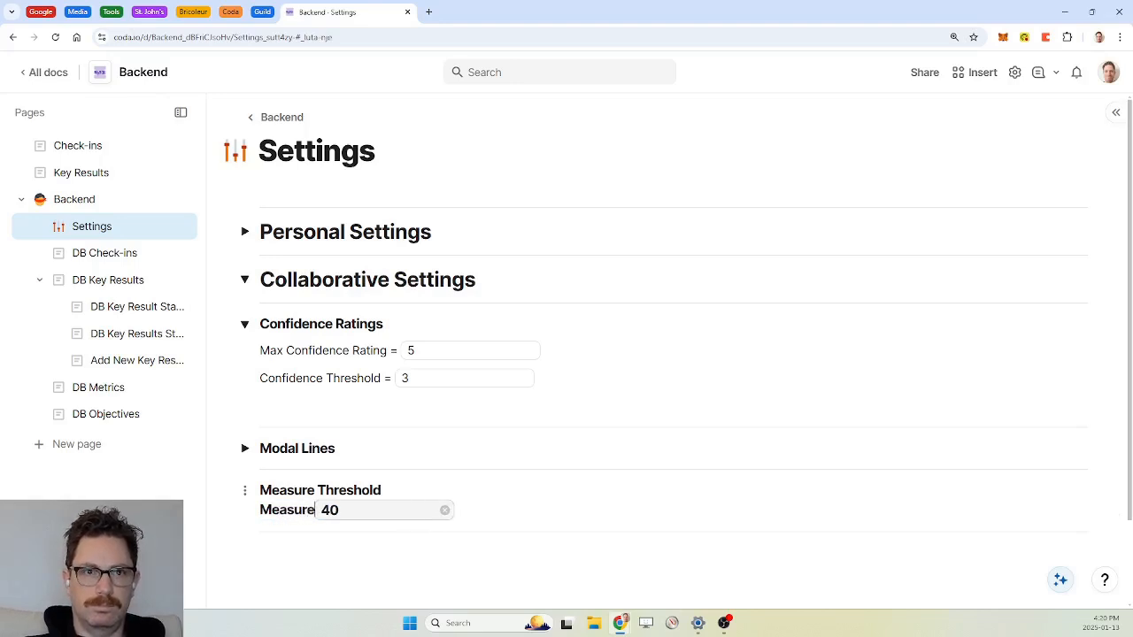
key("BackSpace")
key("BackSpace")
key("BackSpace")
key("BackSpace")
key("BackSpace")
key("BackSpace")
key("BackSpace")
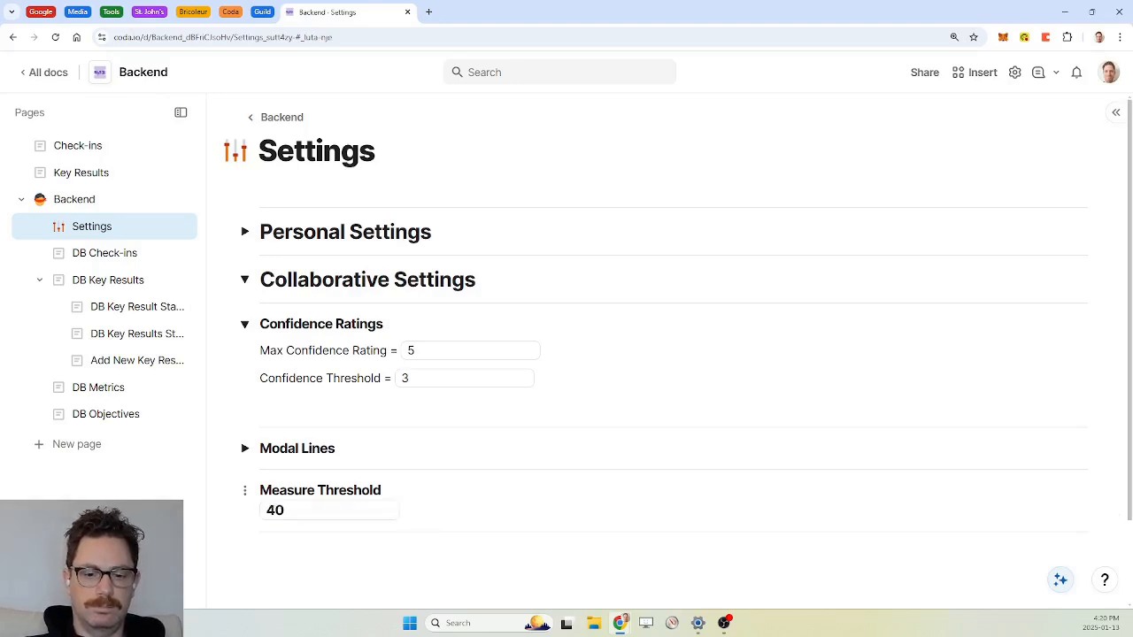
type("measure threshold")
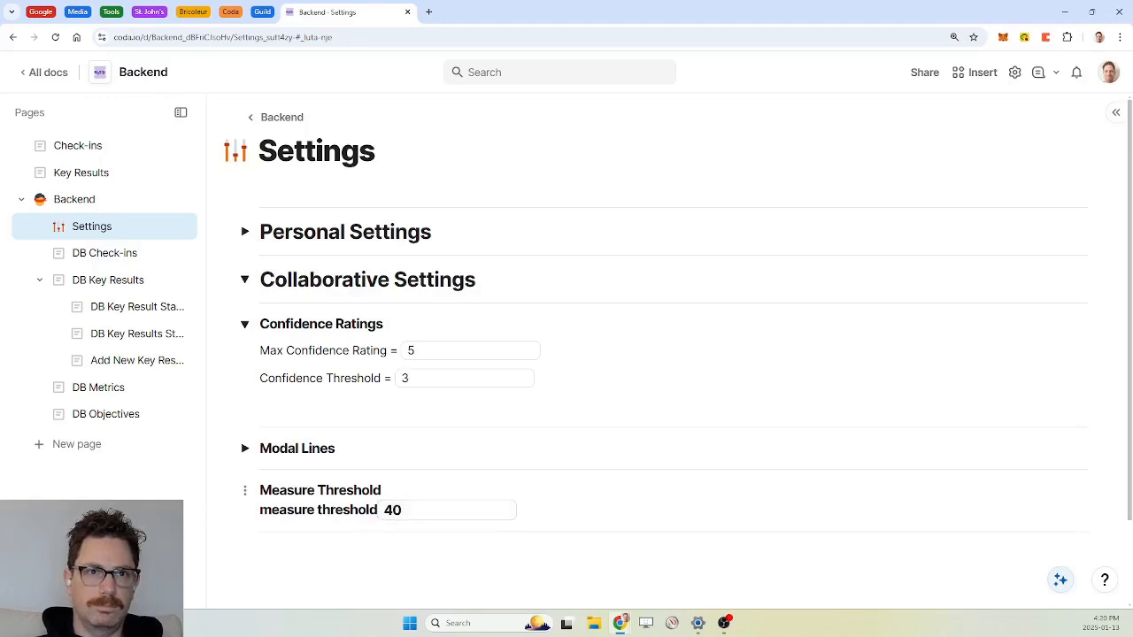
Step: Separate the measure threshold label and control from the heading so they form their own line directly below it
left_click(245, 490)
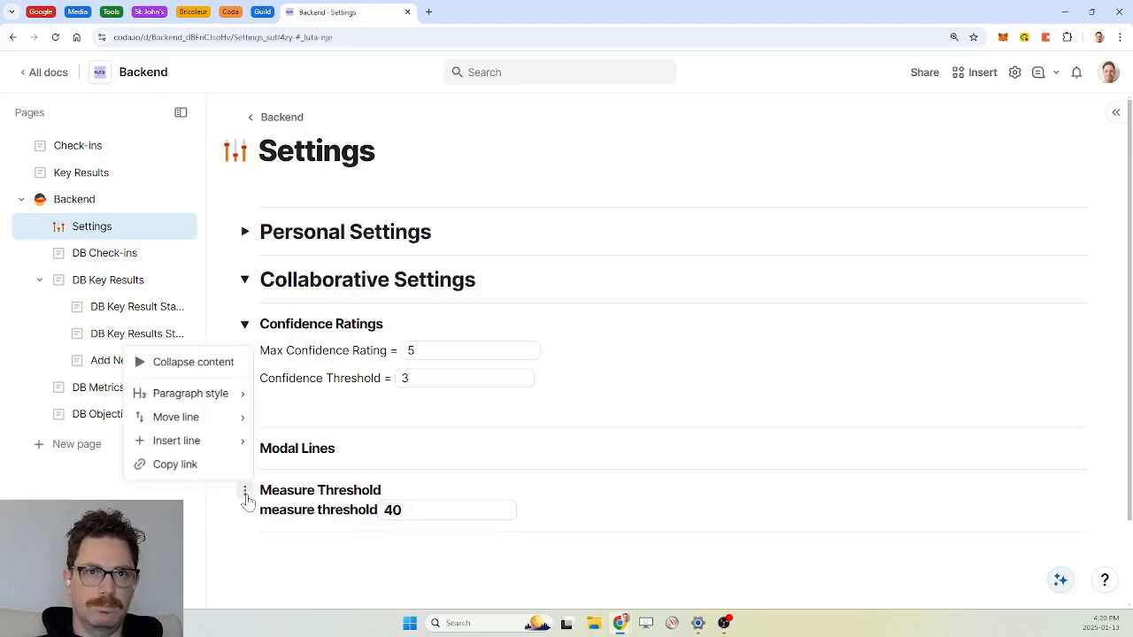
left_click(382, 491)
key("Return")
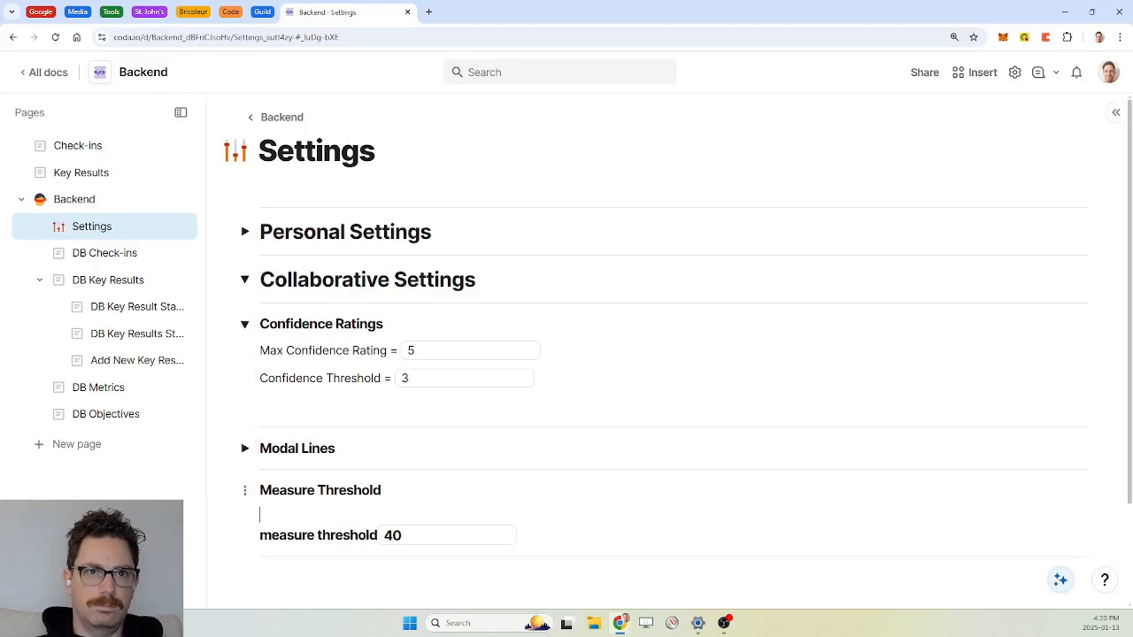
left_click(260, 536)
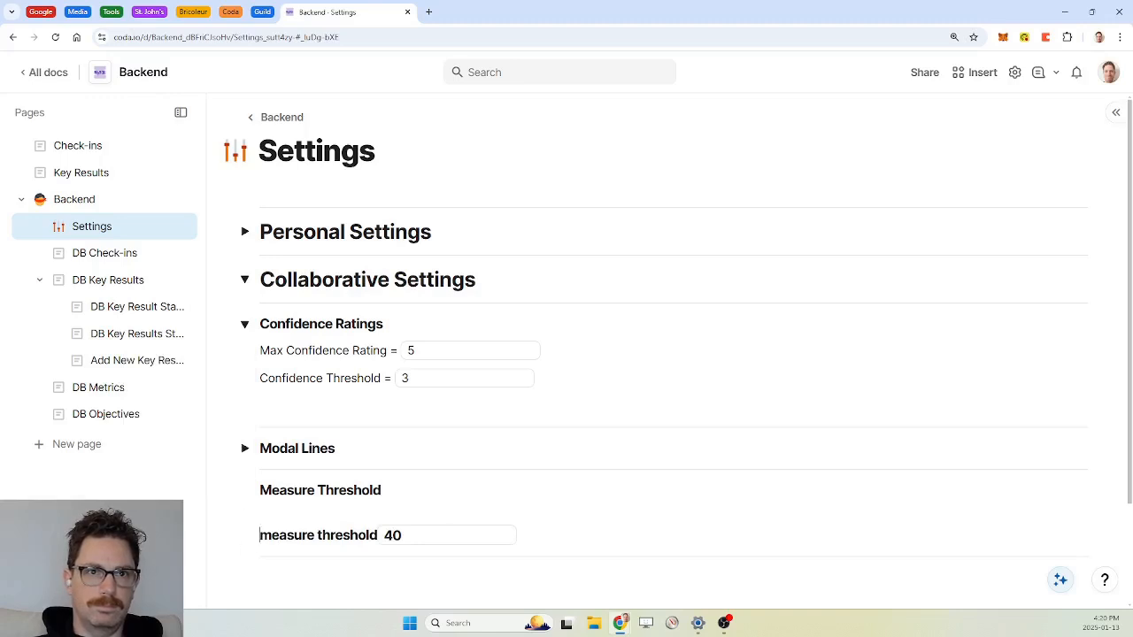
key("BackSpace")
key("Return")
key("Return")
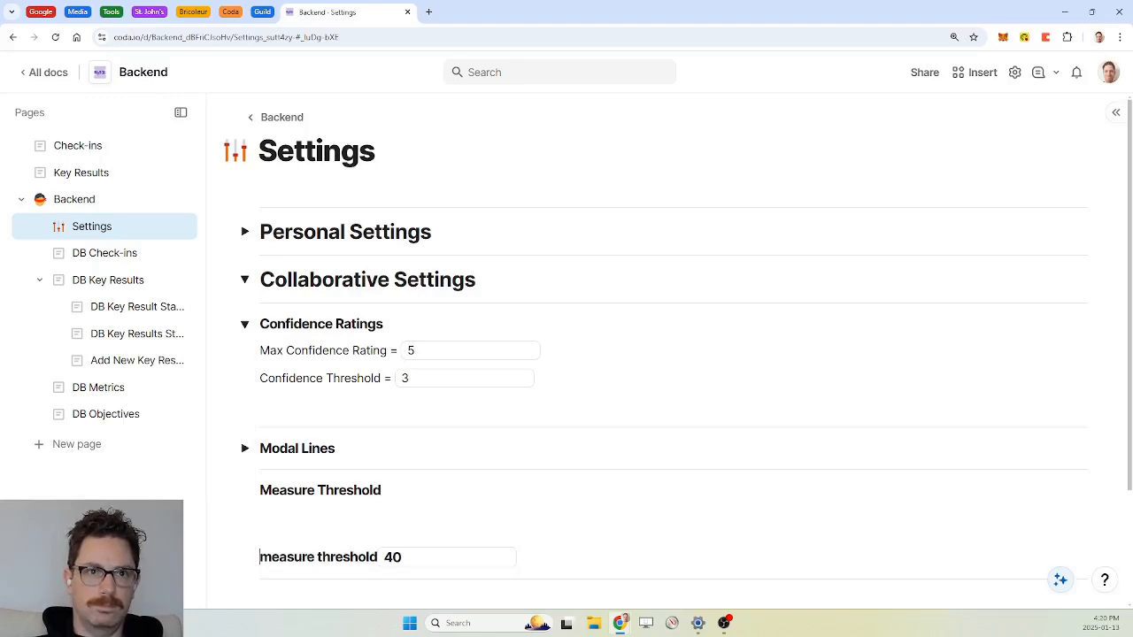
key("BackSpace")
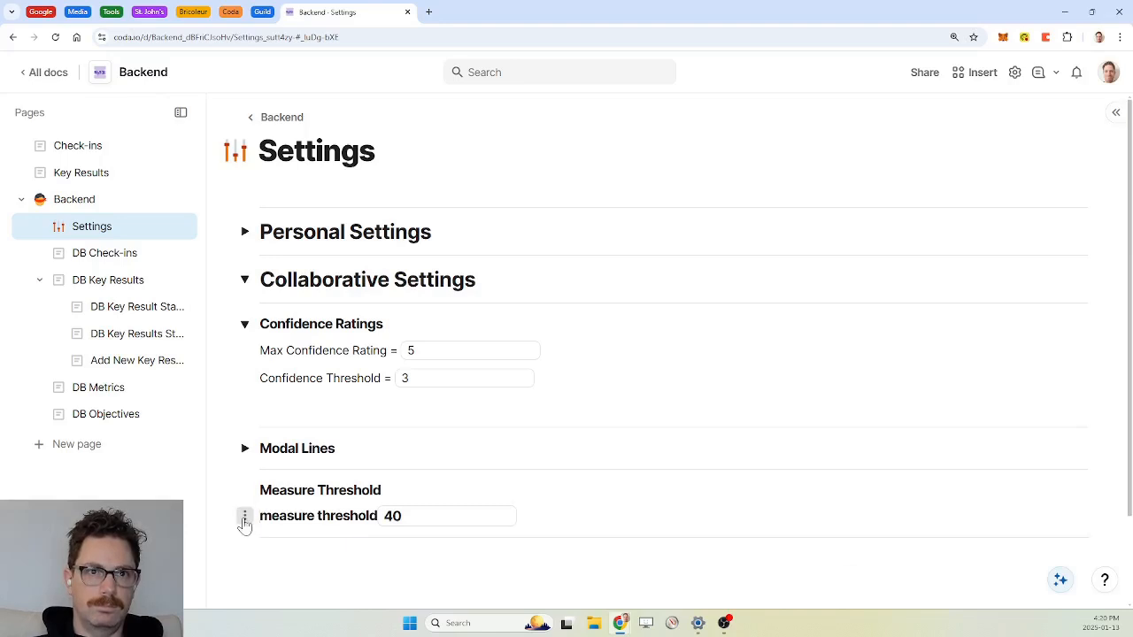
Step: Change the measure threshold line's paragraph style to plain text and add a space between its label and control
left_click(244, 517)
mouse_move(215, 418)
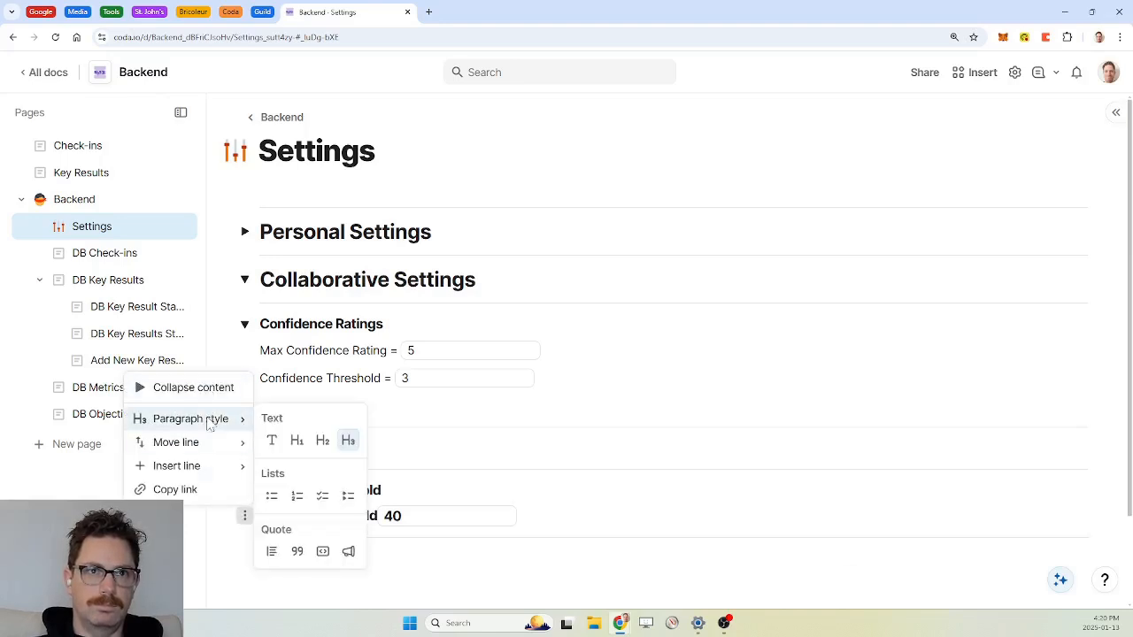
left_click(272, 442)
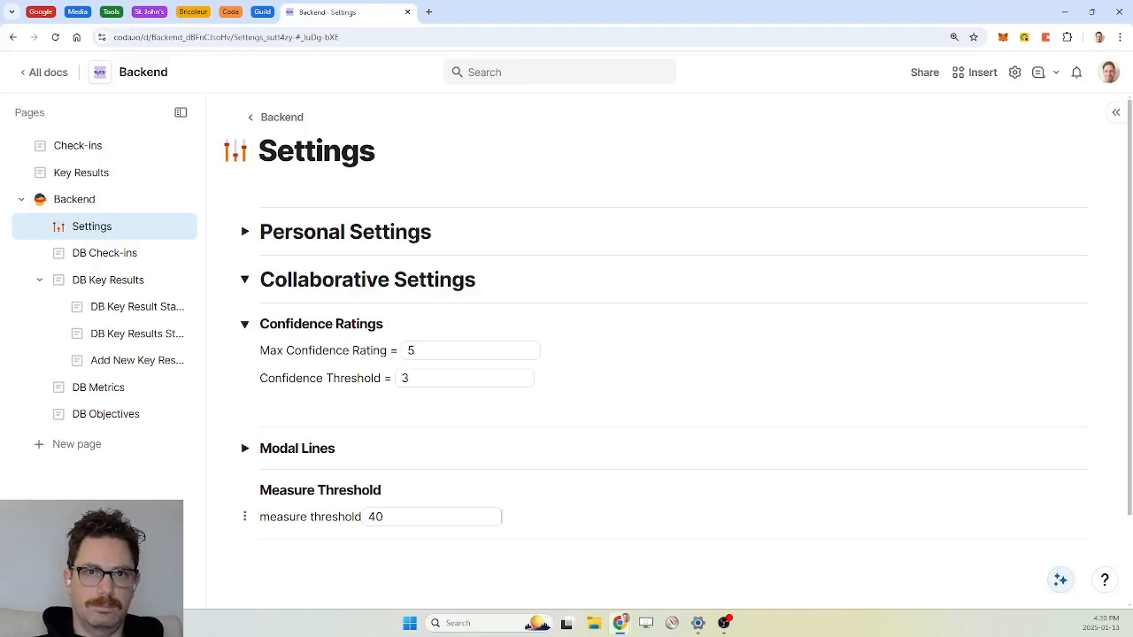
key("Left")
key("Left")
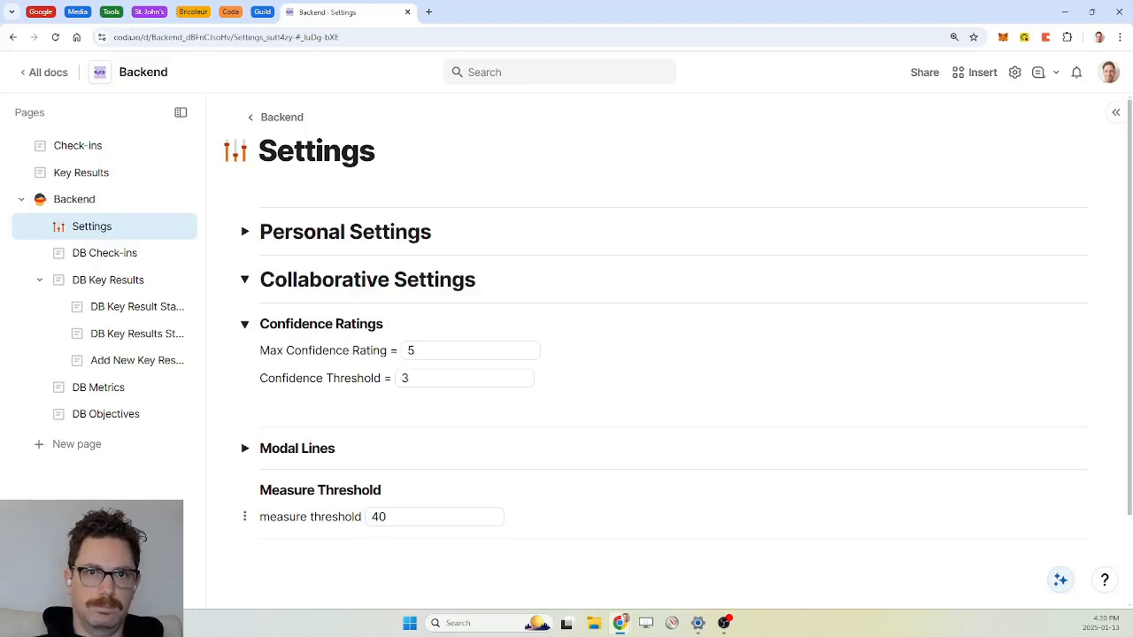
Step: Add = before and % after the measure threshold control, and collapse the Measure Threshold section
type("= 40 ")
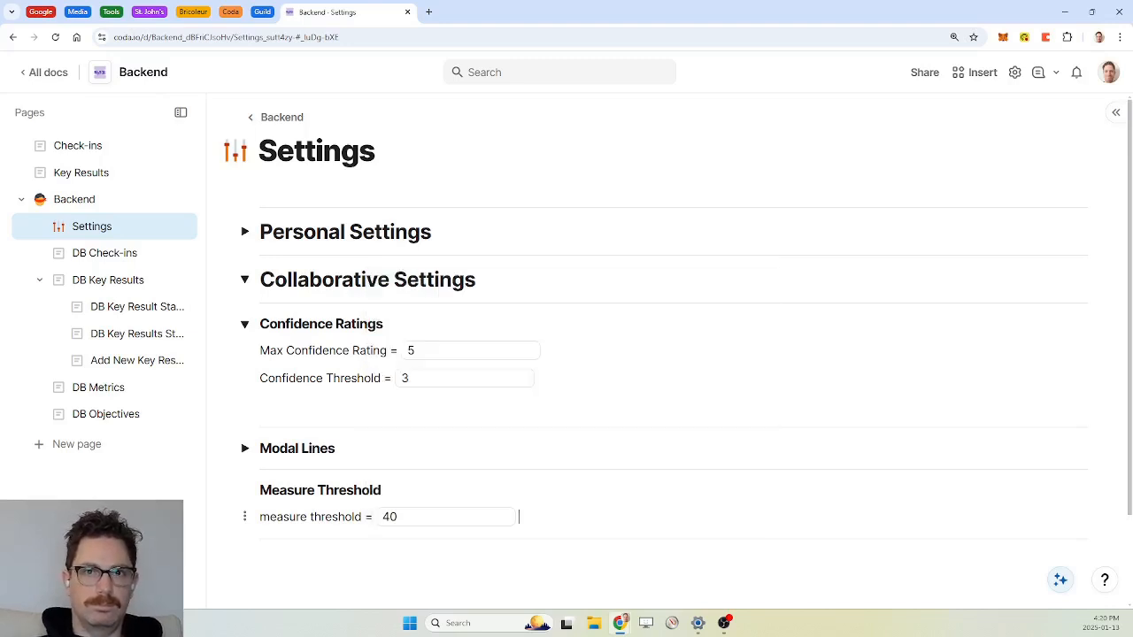
type("%")
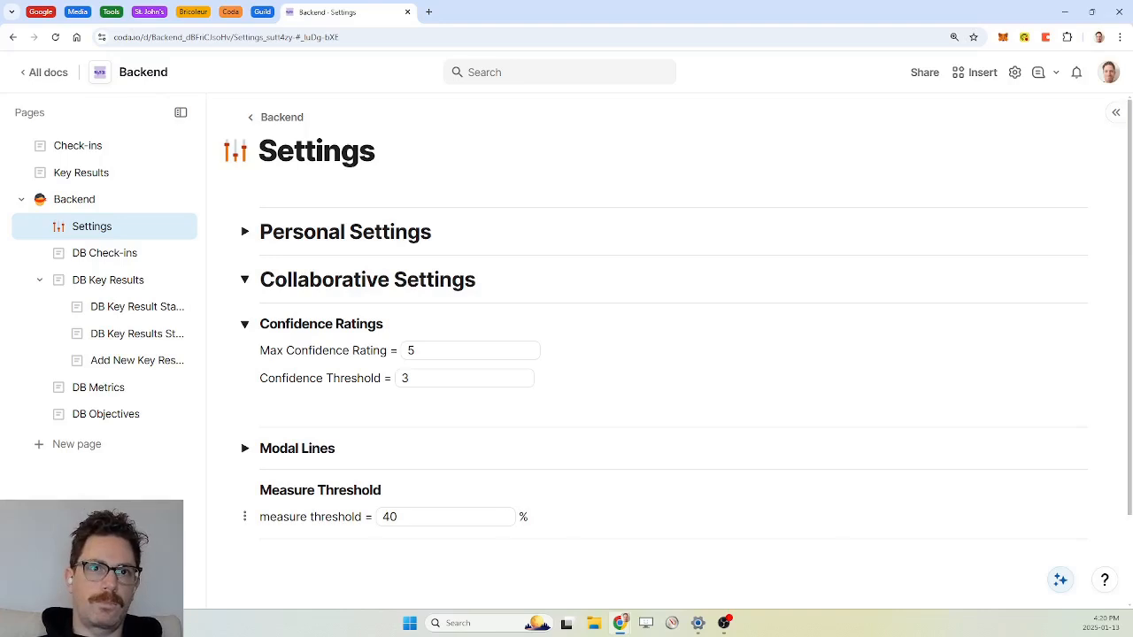
left_click(245, 492)
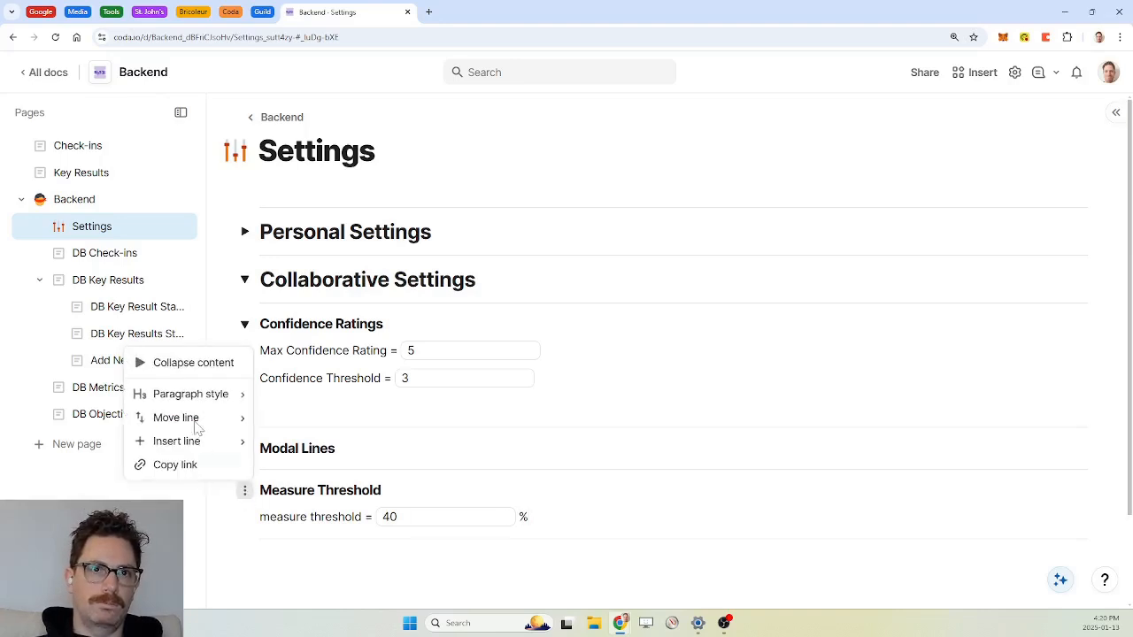
left_click(197, 372)
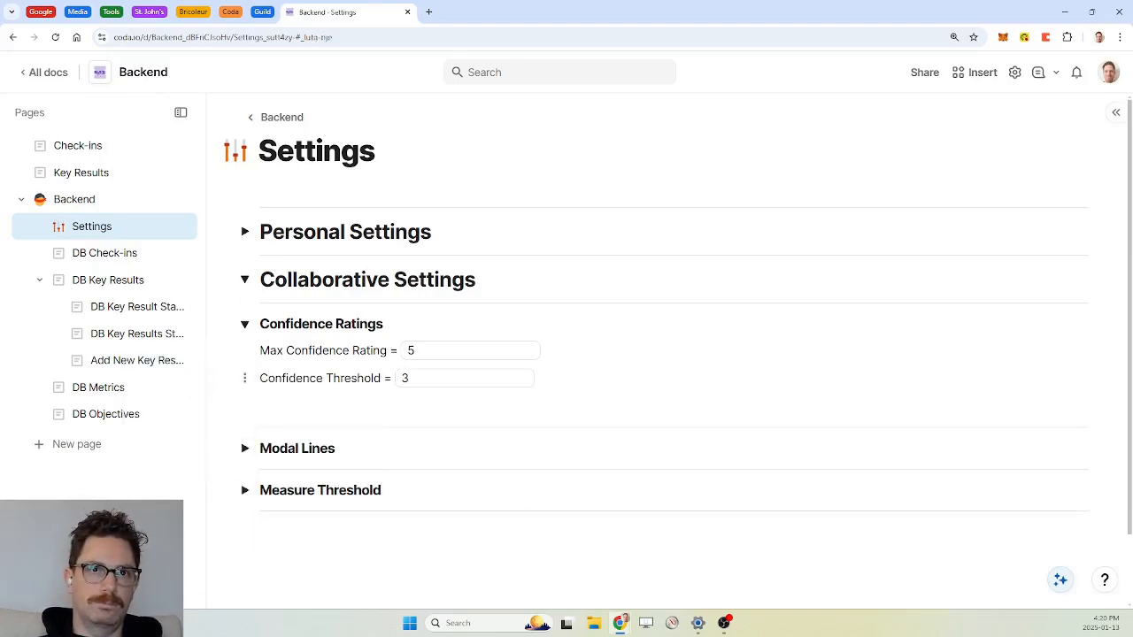
Step: Remove the blank line below Confidence Threshold and collapse the Collaborative Settings section
left_click(260, 405)
key("BackSpace")
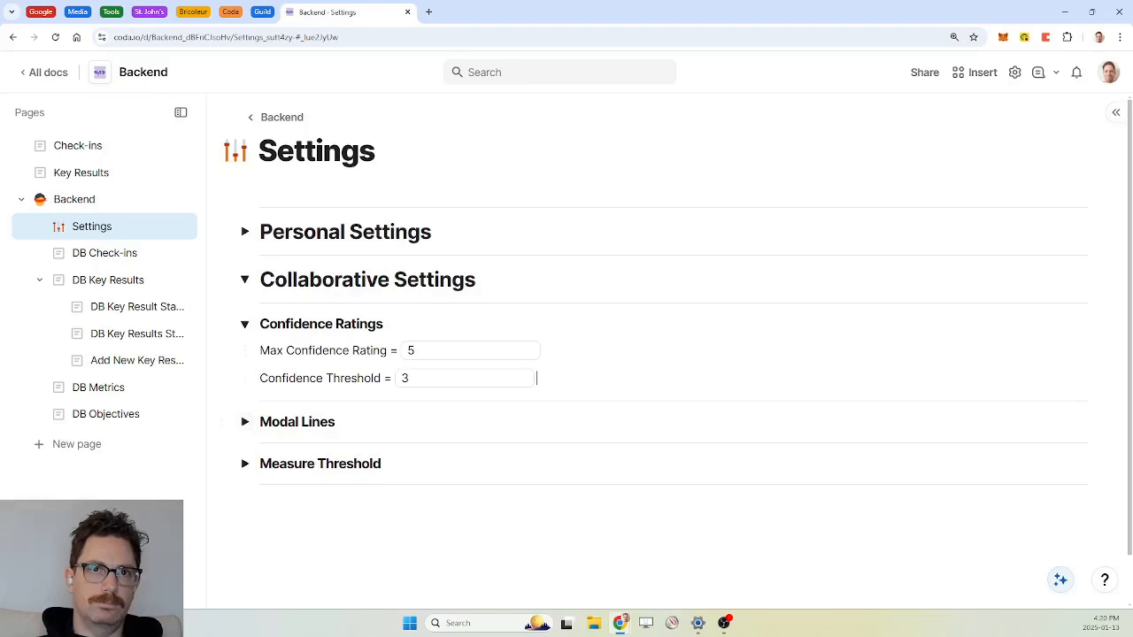
left_click(246, 280)
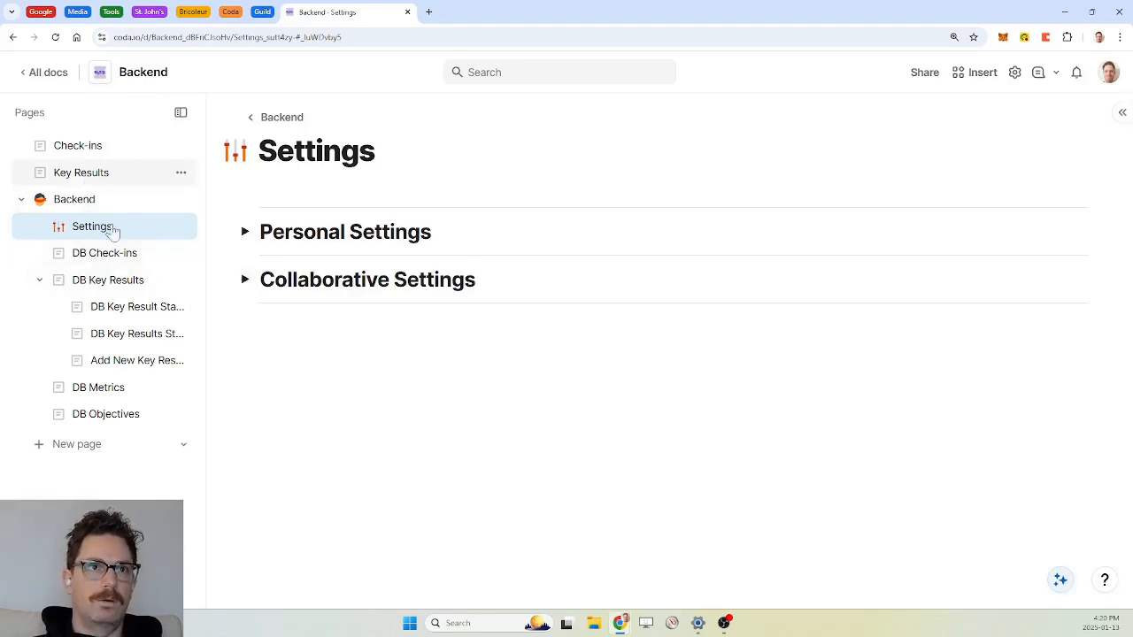
Step: In DB Key Results' Measure Percent conditional format rule, replace the plain-text measureThreshold with a reference to the measureThreshold control
left_click(121, 285)
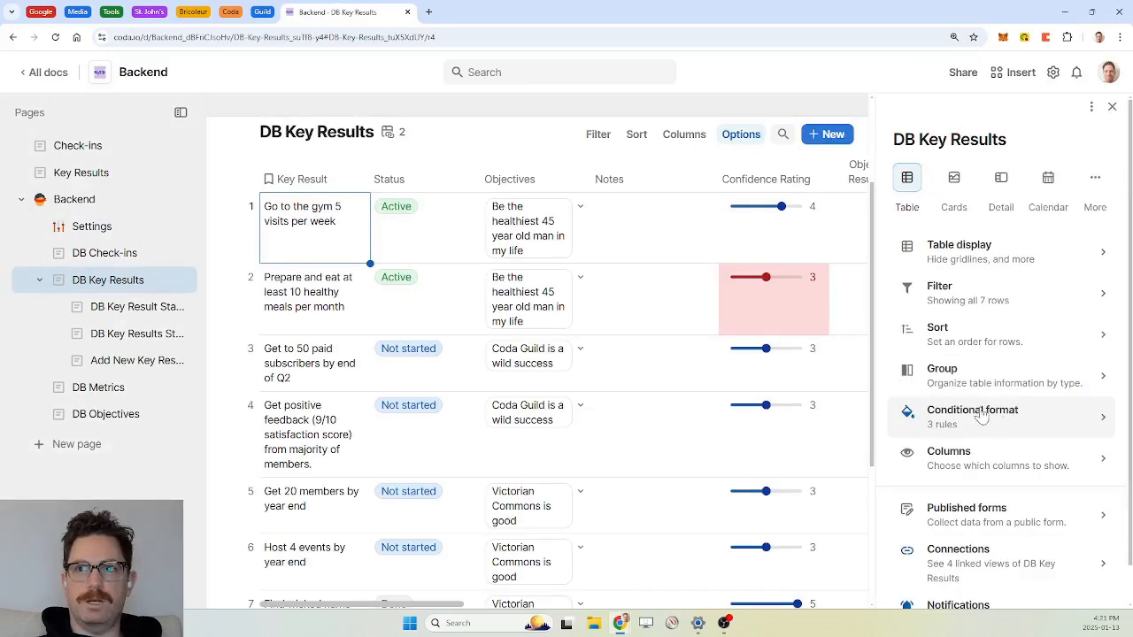
left_click(981, 416)
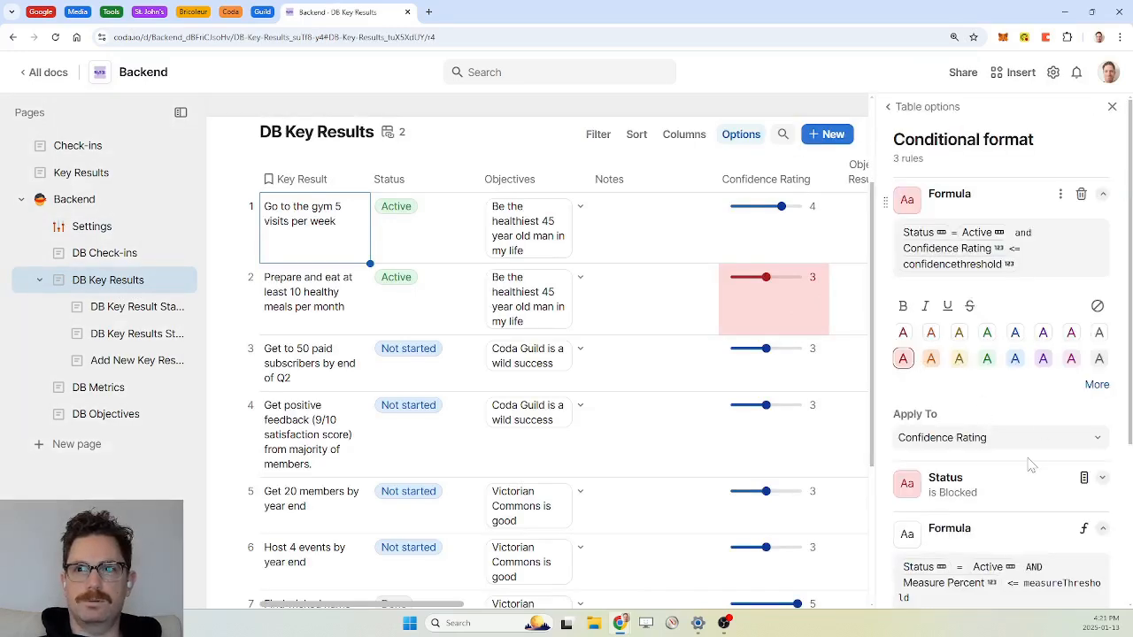
scroll(1031, 466, "down", 3)
left_click(1011, 391)
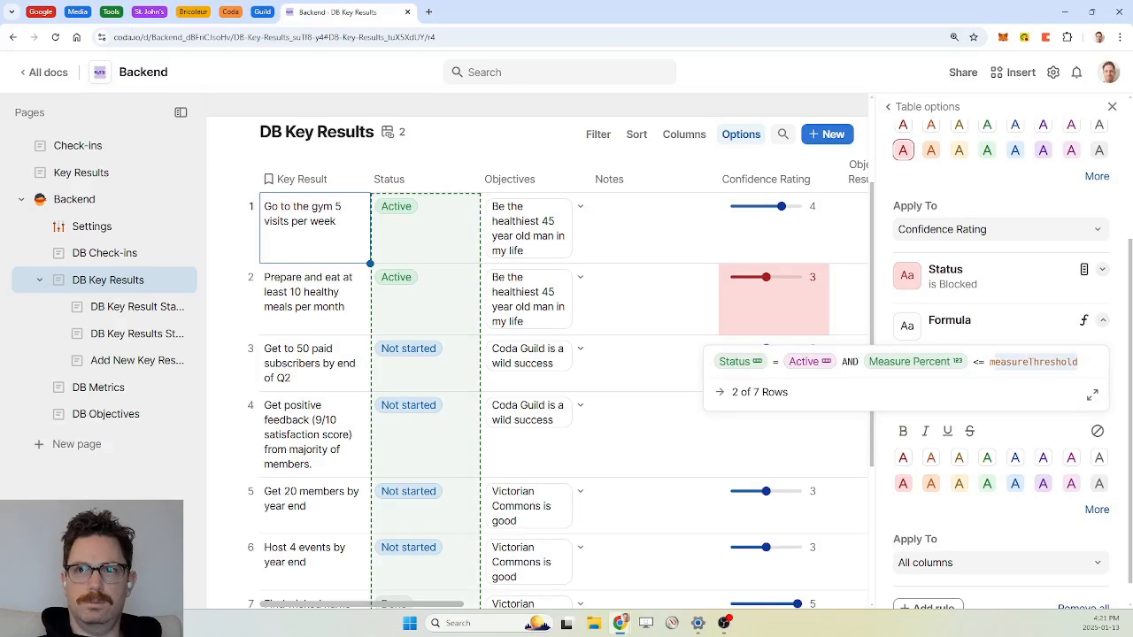
key("BackSpace")
key("BackSpace")
key("BackSpace")
key("BackSpace")
key("BackSpace")
key("BackSpace")
key("BackSpace")
key("BackSpace")
key("BackSpace")
key("BackSpace")
key("BackSpace")
key("BackSpace")
key("BackSpace")
key("BackSpace")
key("BackSpace")
key("BackSpace")
type("meas")
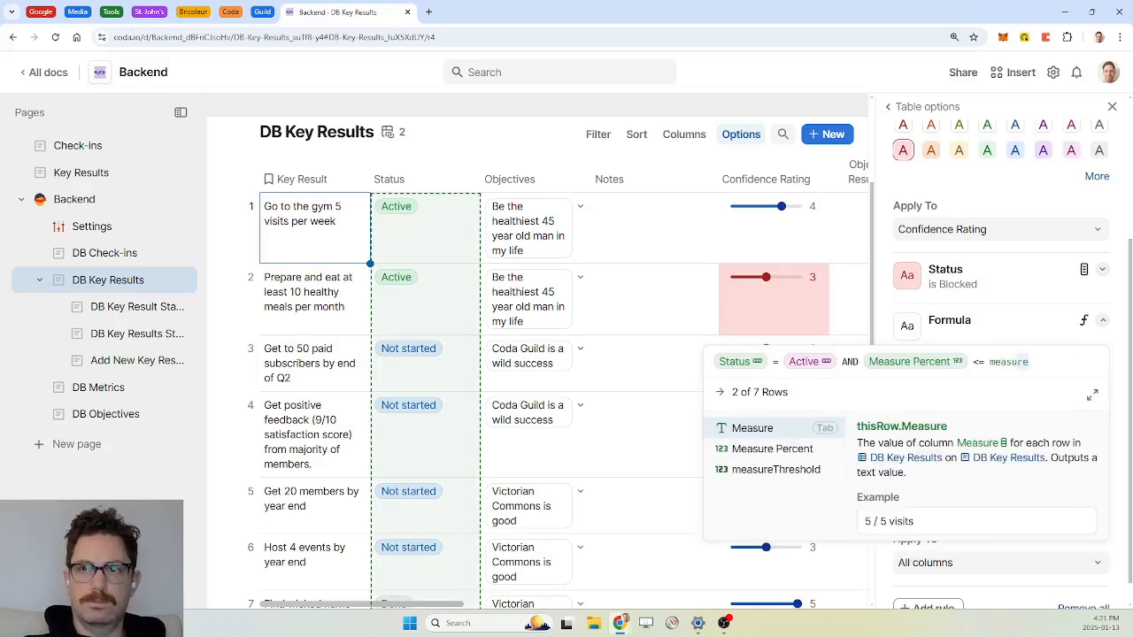
key("Down")
key("Down")
key("Tab")
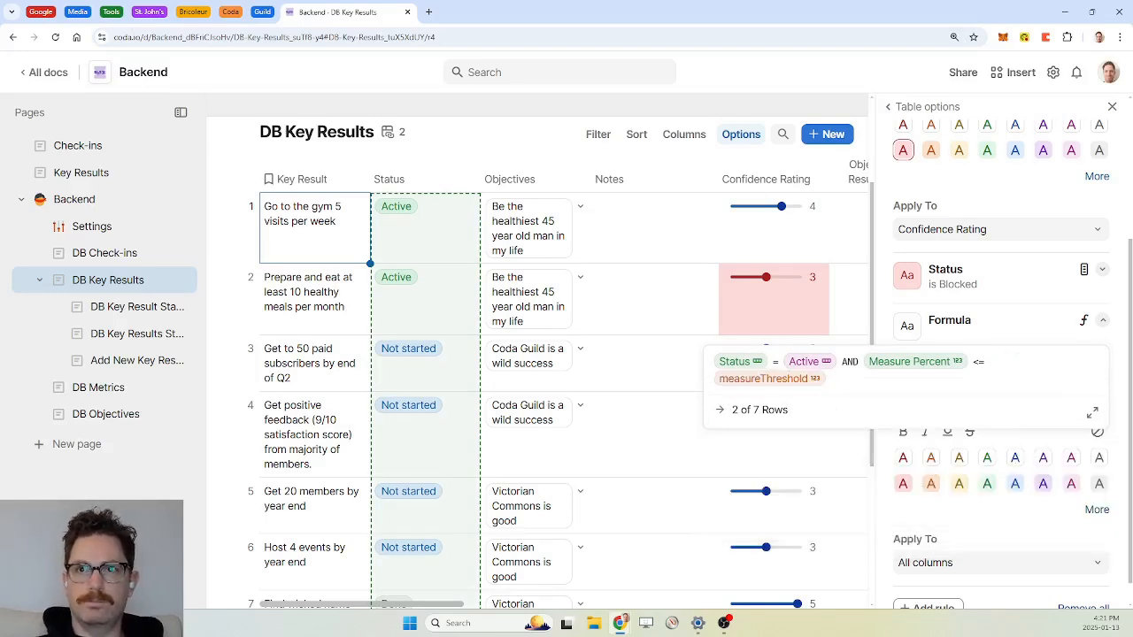
left_click(1006, 328)
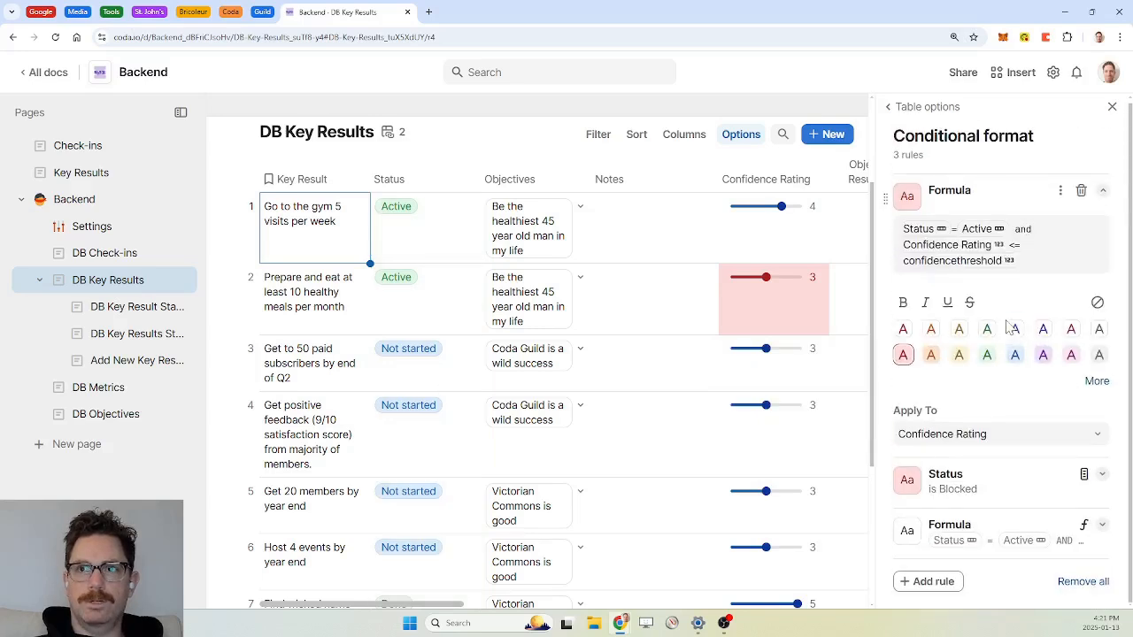
Step: Give the Measure Percent rule a light red fill with red text and apply it only to the Measure column
left_click(1007, 528)
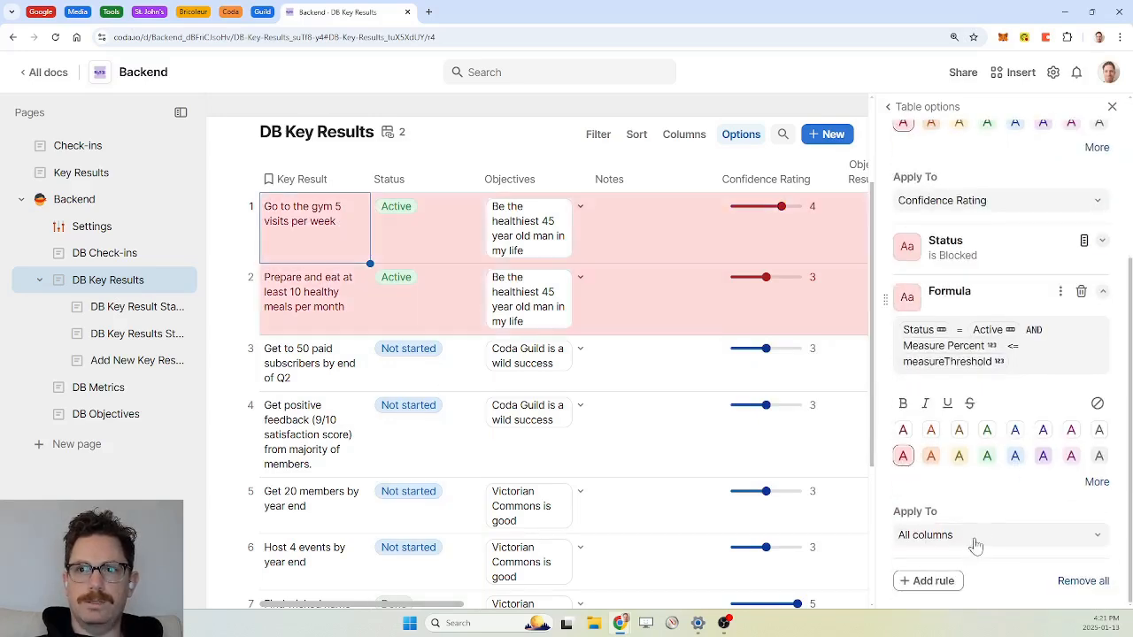
left_click(974, 535)
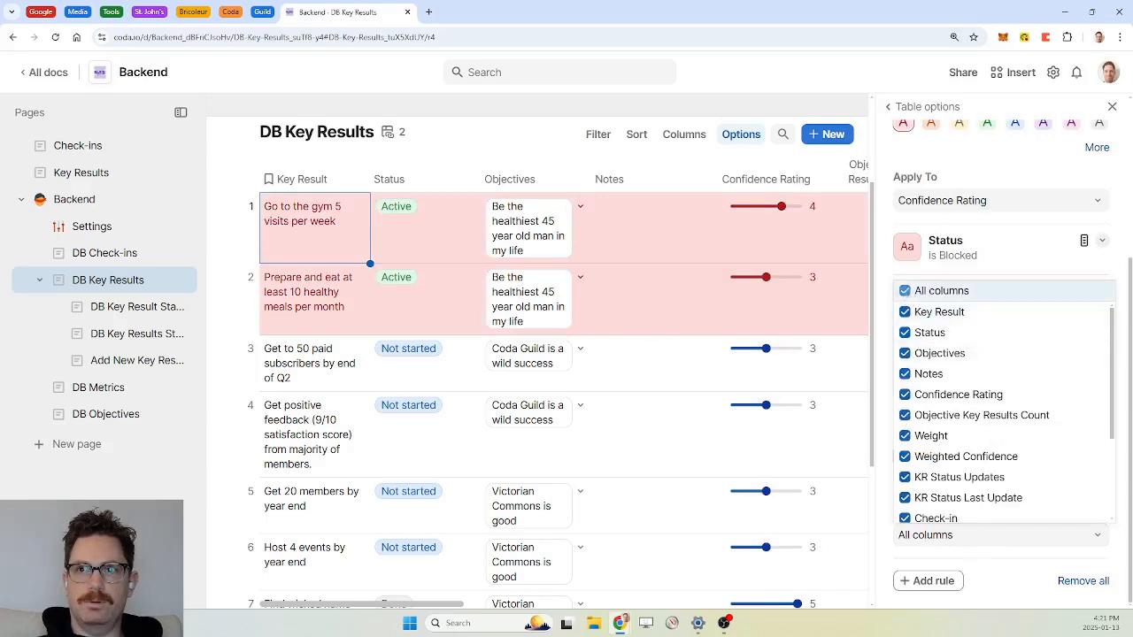
left_click(906, 292)
scroll(917, 399, "down", 3)
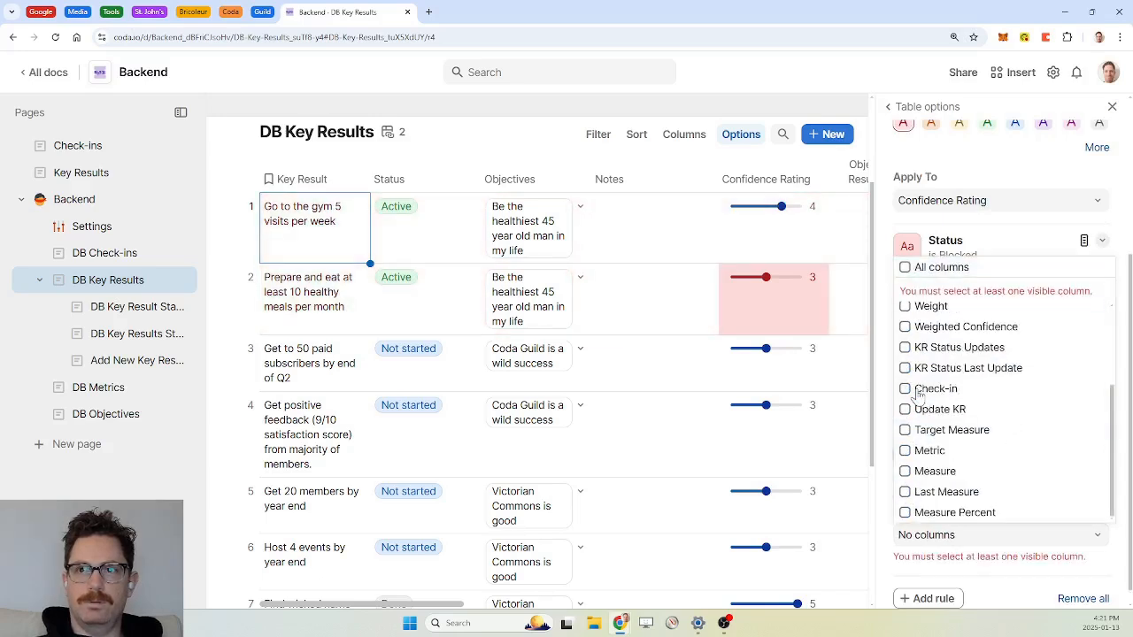
left_click(905, 472)
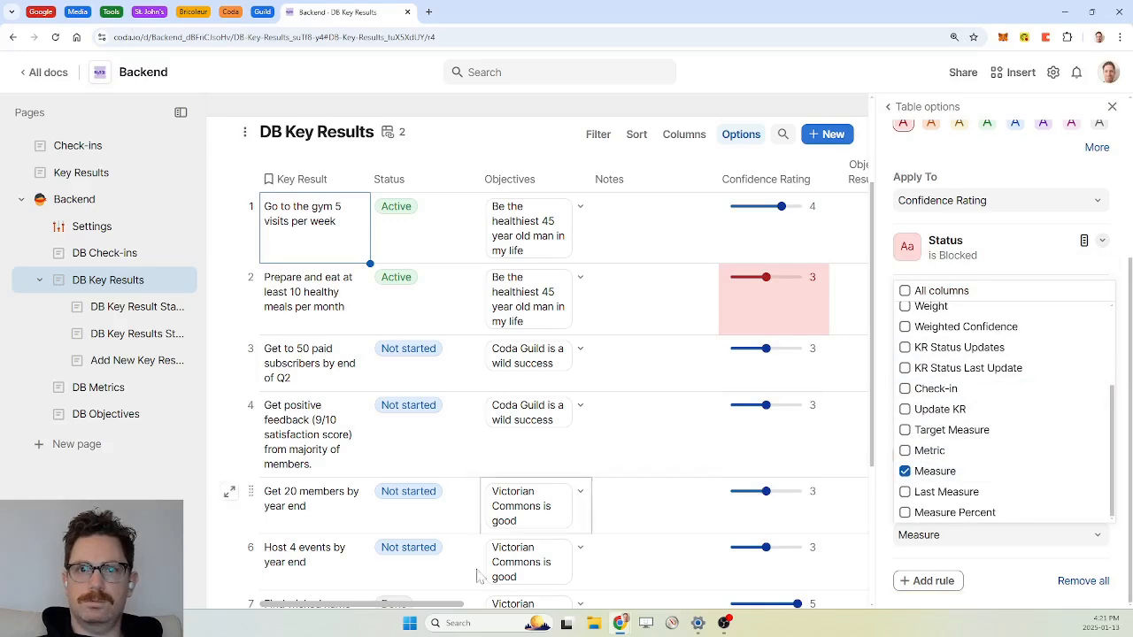
left_click_drag(443, 608, 772, 601)
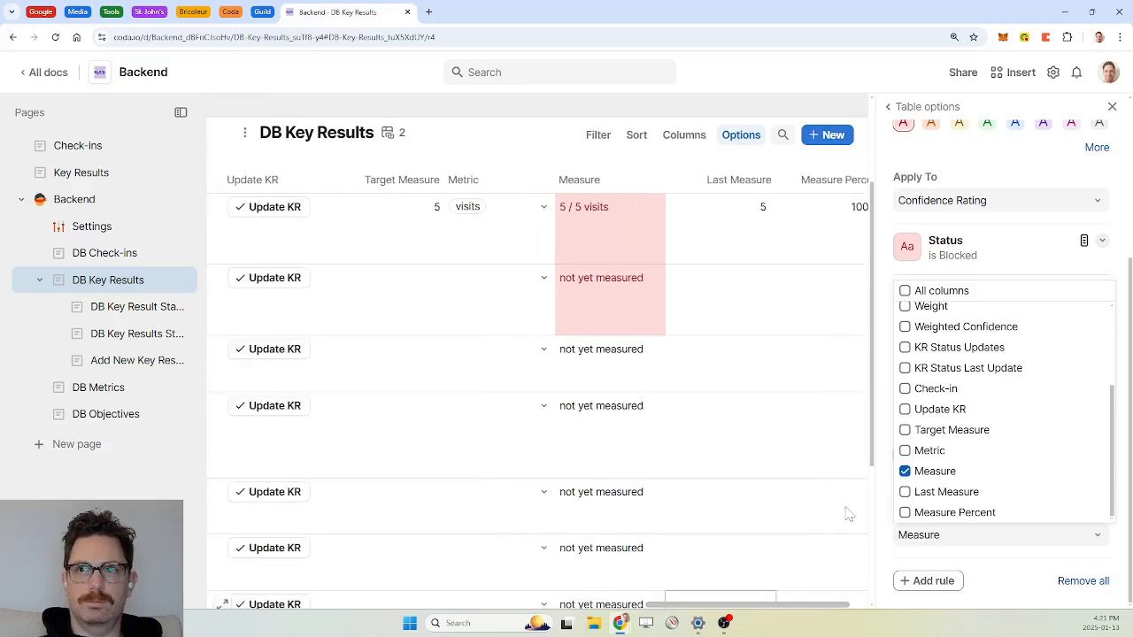
left_click(1014, 255)
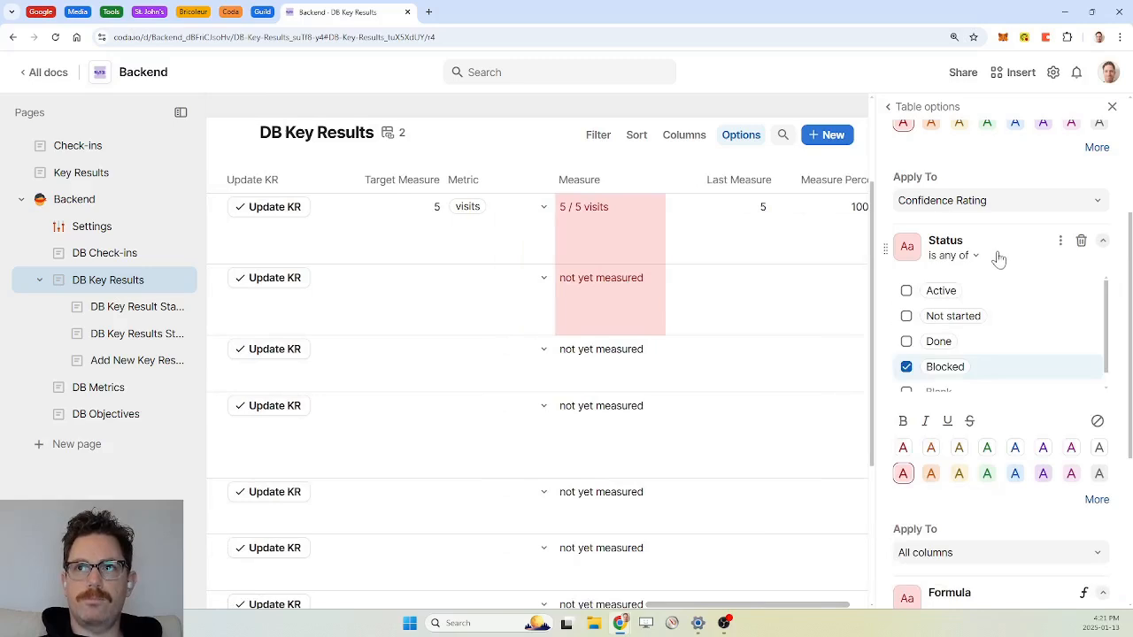
left_click(998, 257)
left_click(1016, 244)
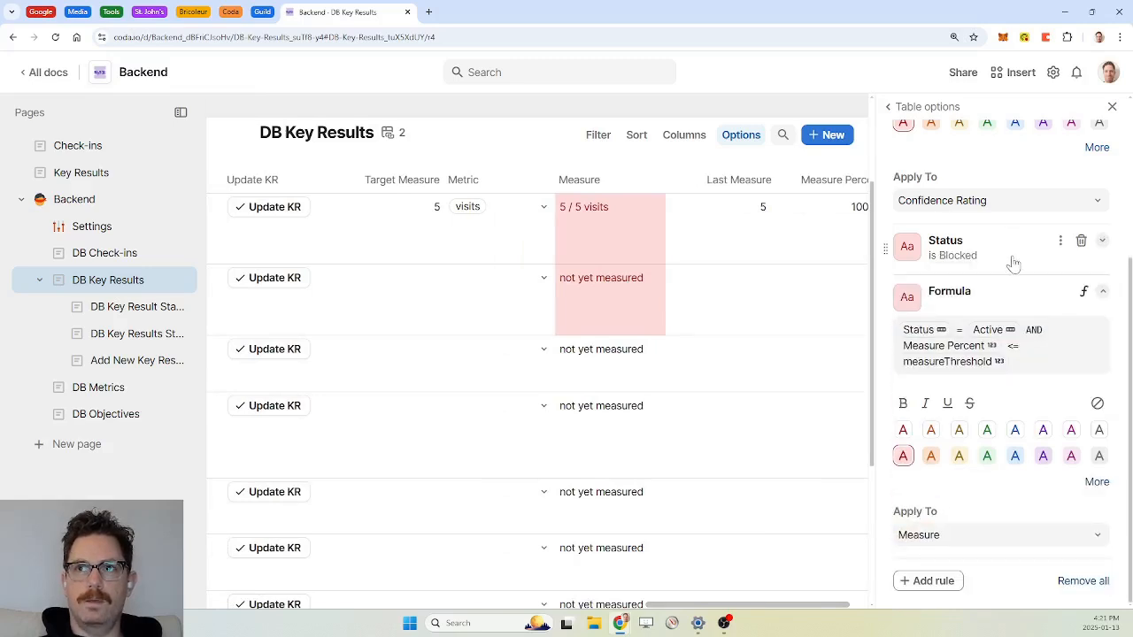
Step: Insert the condition Last Measure.IsNotBlank() AND before the Measure Percent comparison in the rule's formula, and close the table options
left_click(1056, 368)
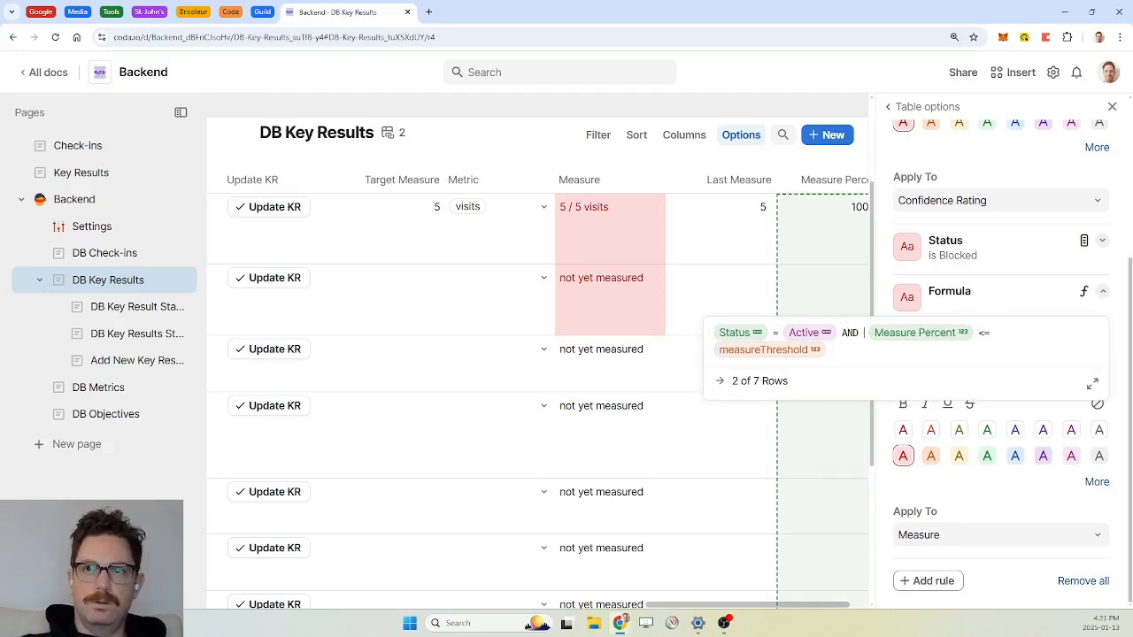
type("A ")
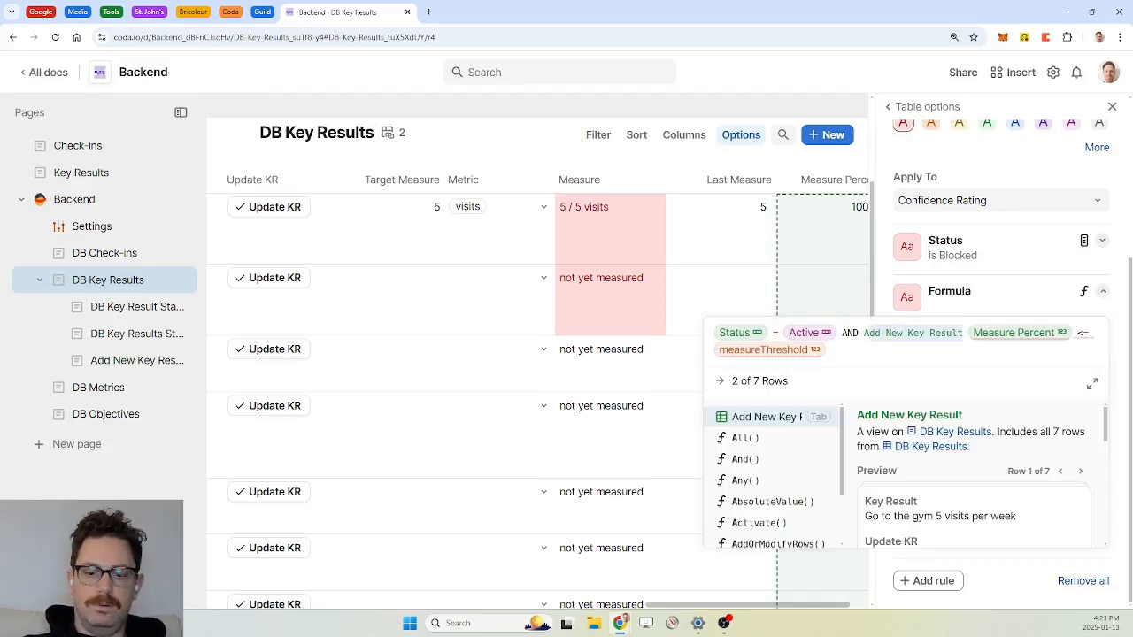
type("ND")
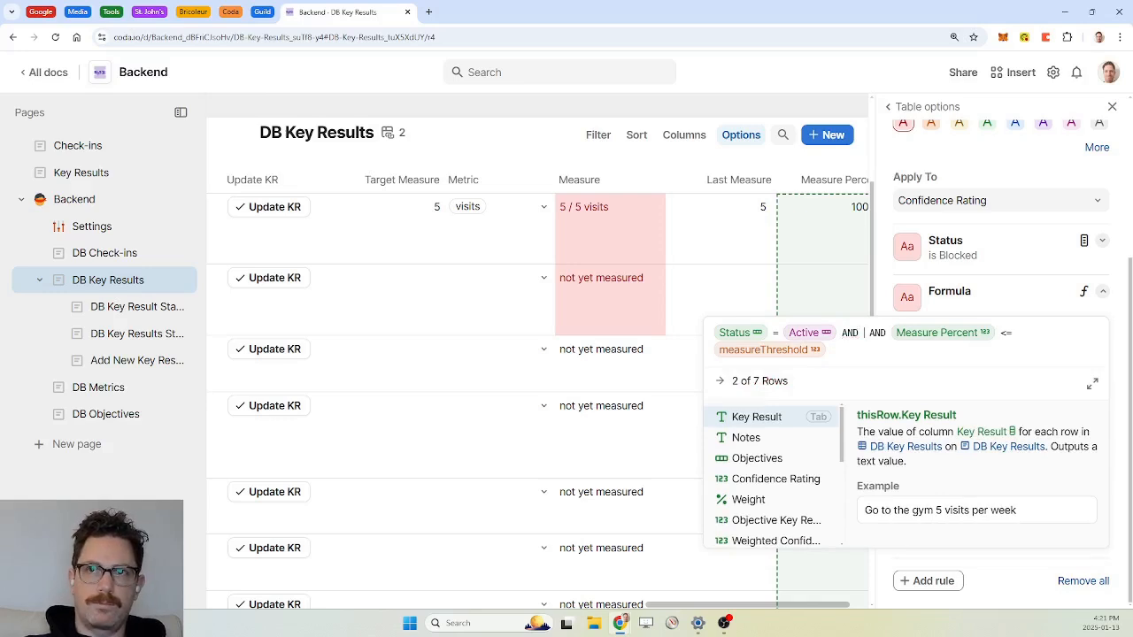
type("Last Measure")
key("Tab")
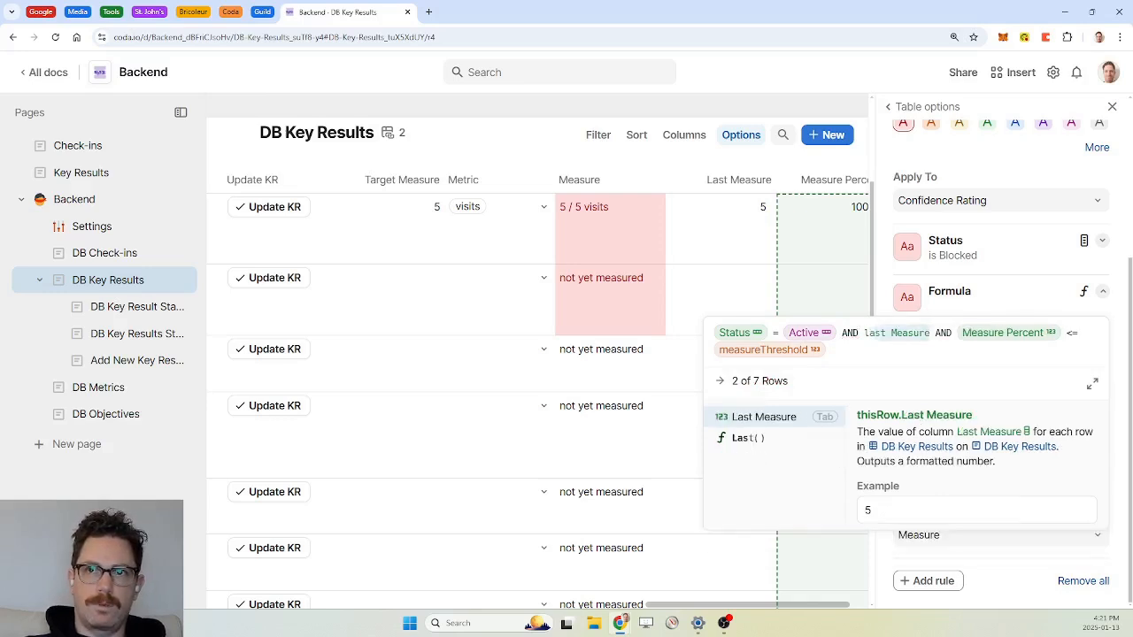
type(".isnotblank(")
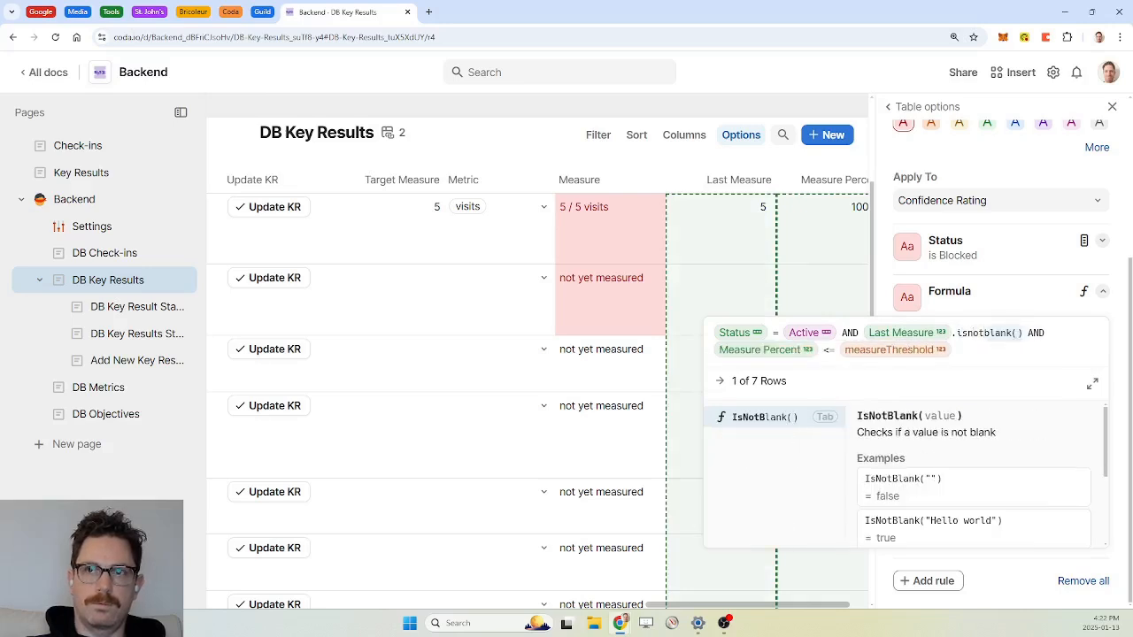
key("Tab")
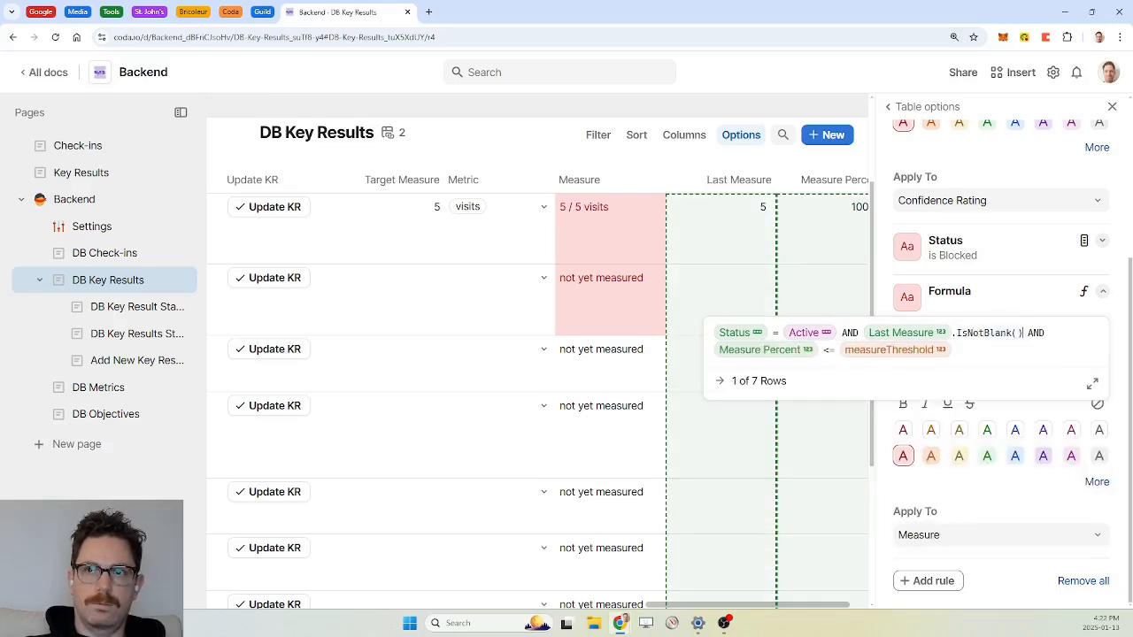
key("Escape")
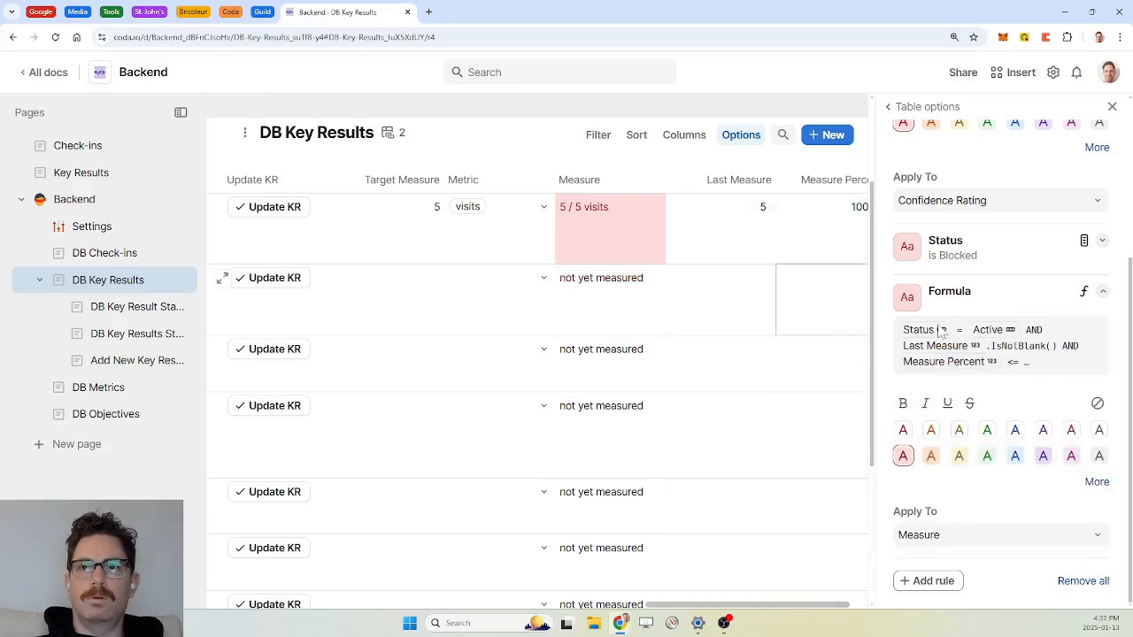
left_click(1113, 107)
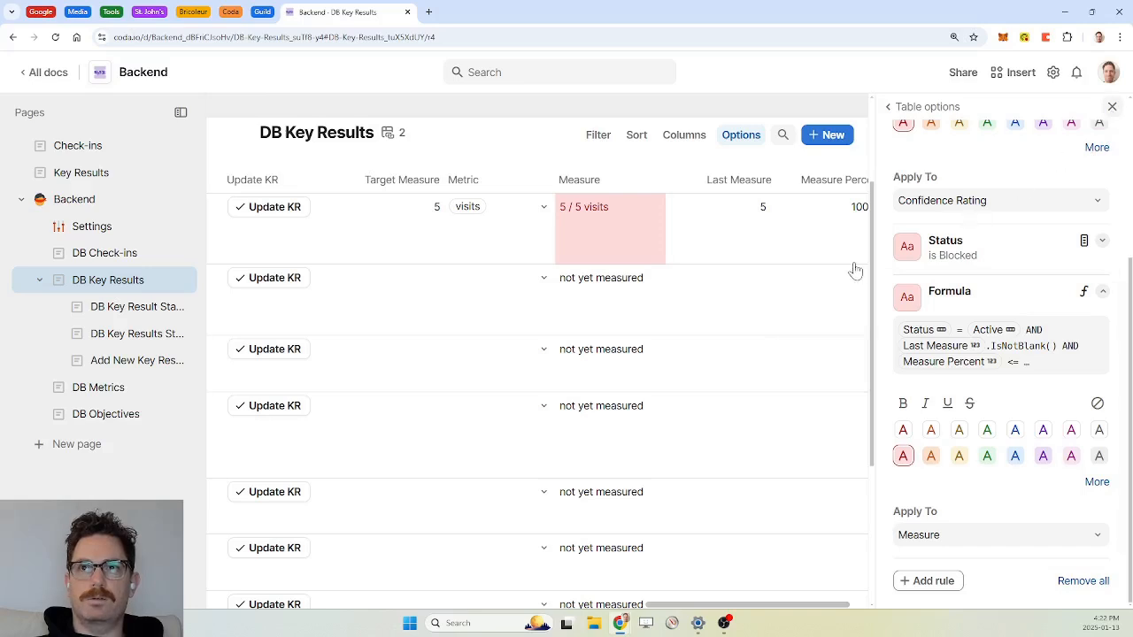
Step: Examine how the conditional formats color the Measure column against Last Measure and Measure Percent in DB Key Results
left_click(802, 313)
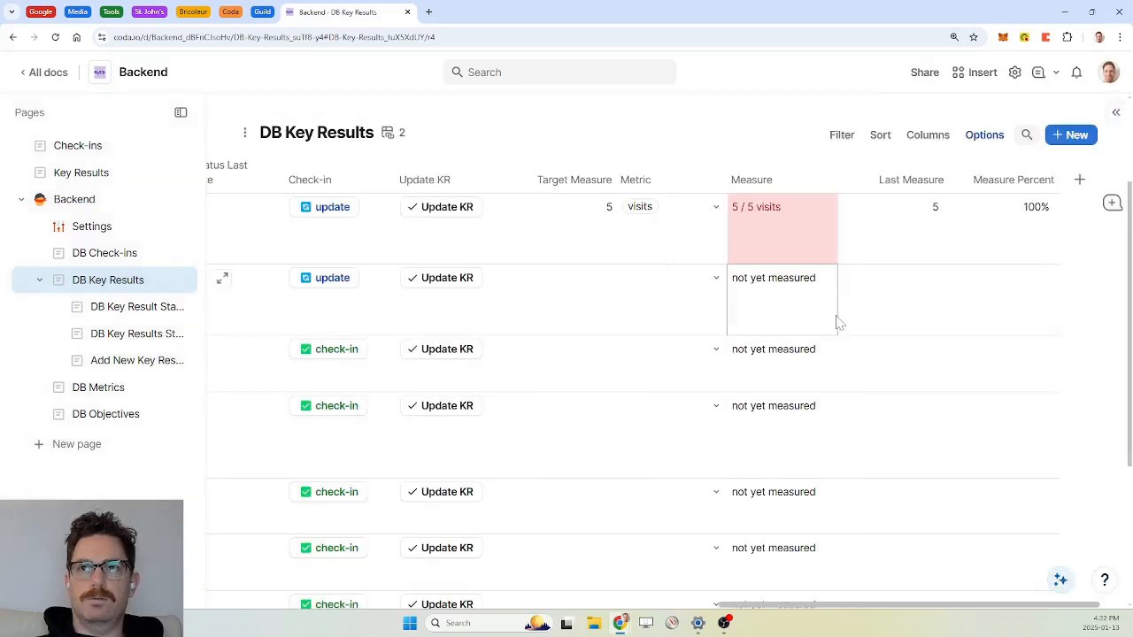
scroll(837, 321, "up", 2)
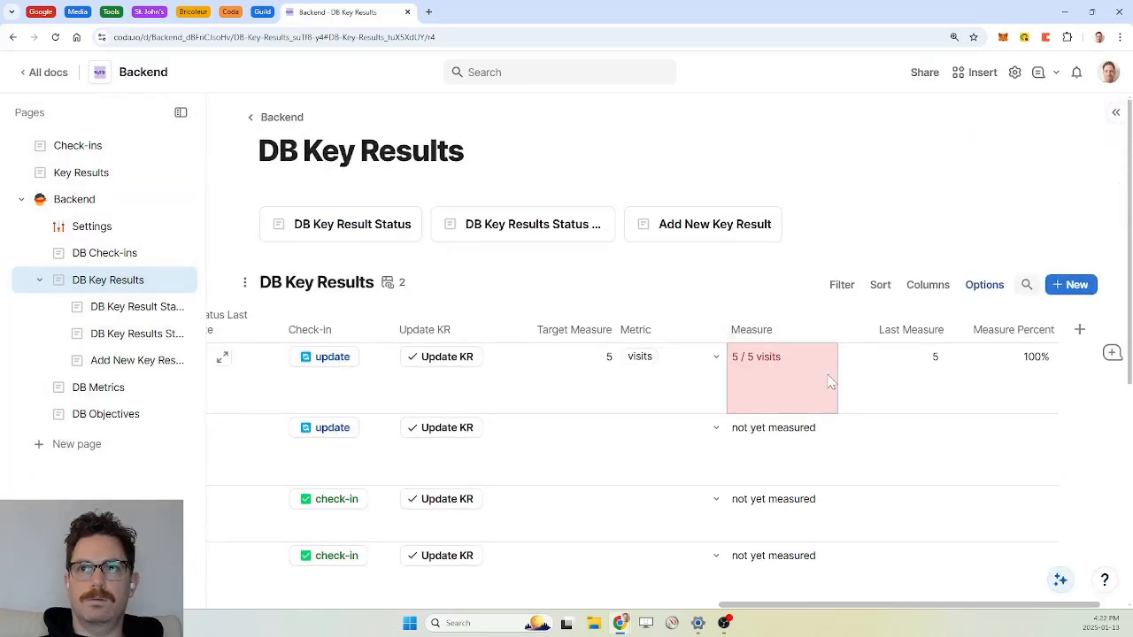
scroll(831, 380, "down", 5)
scroll(831, 381, "up", 5)
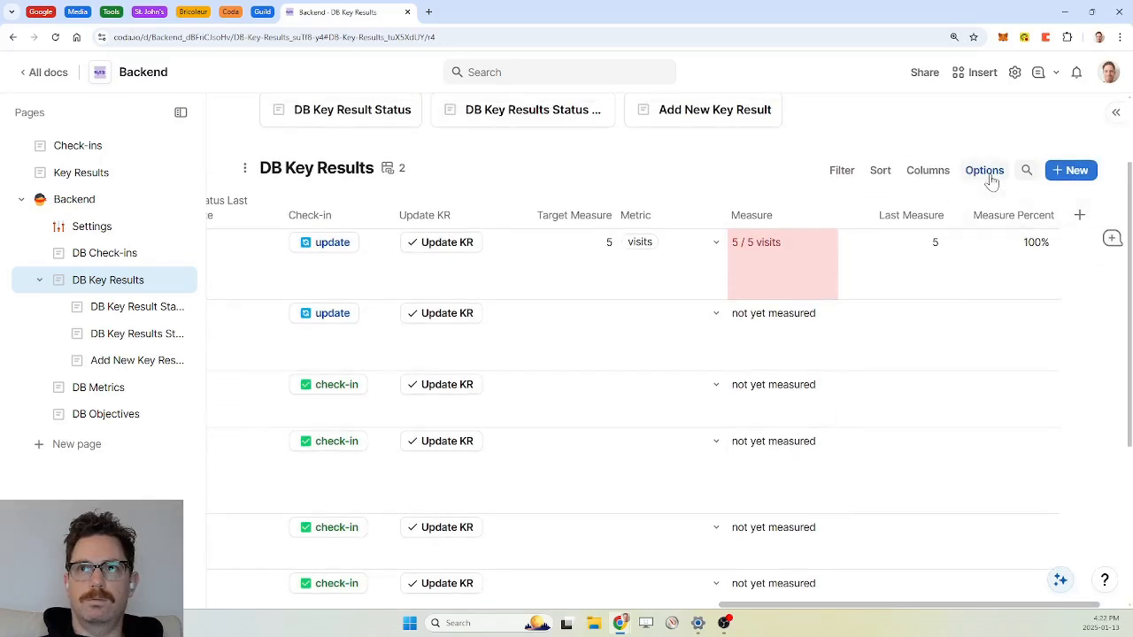
left_click(989, 172)
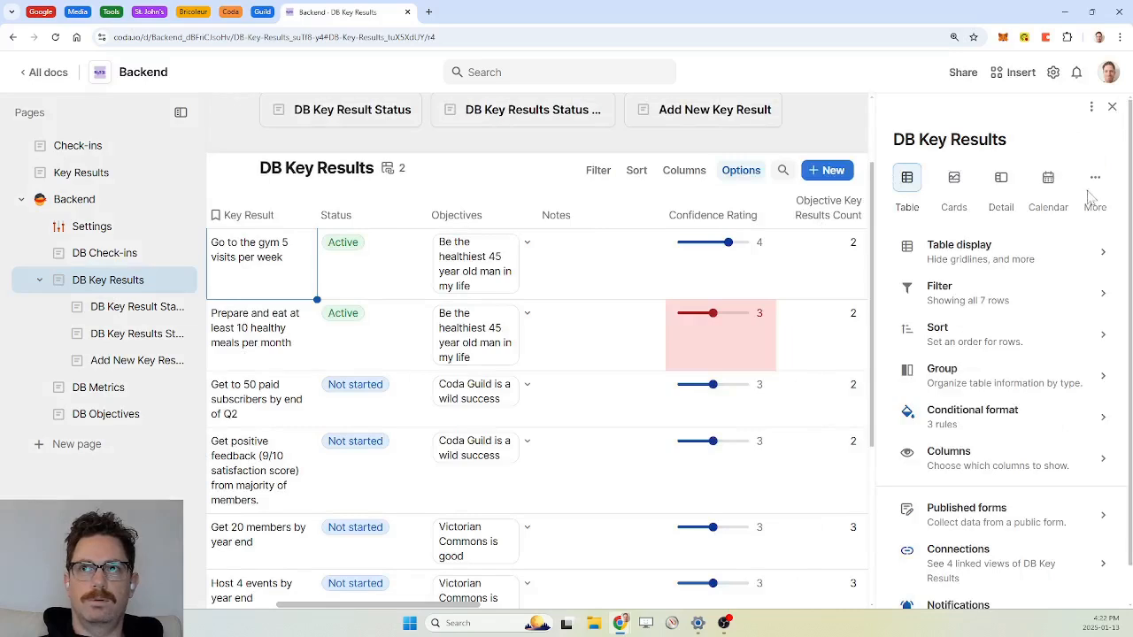
left_click(1113, 107)
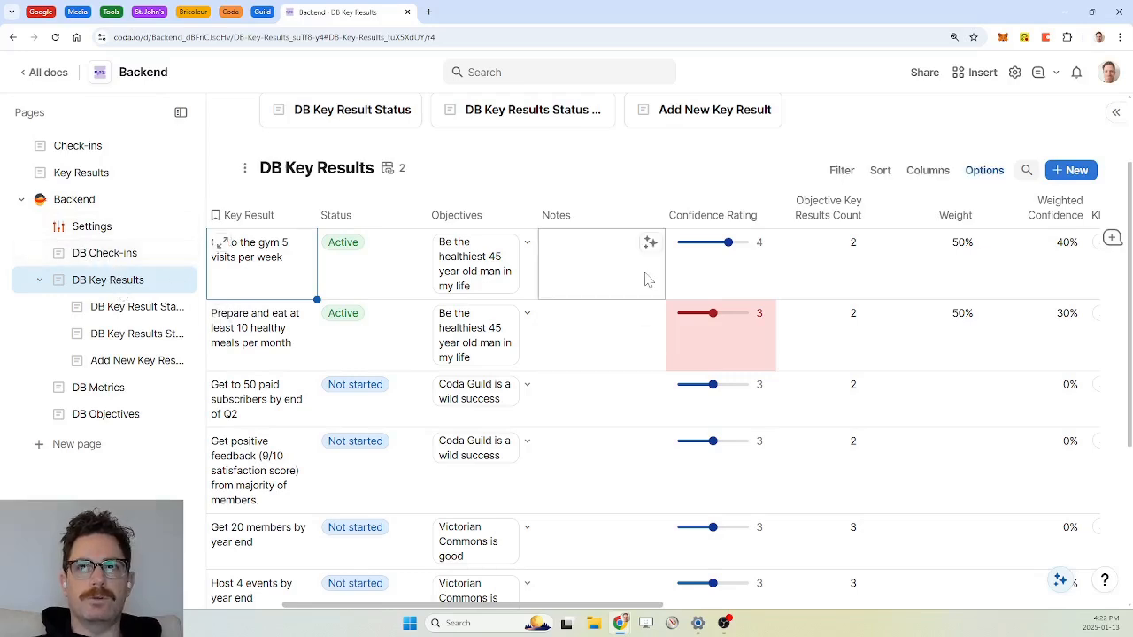
scroll(646, 280, "right", 8)
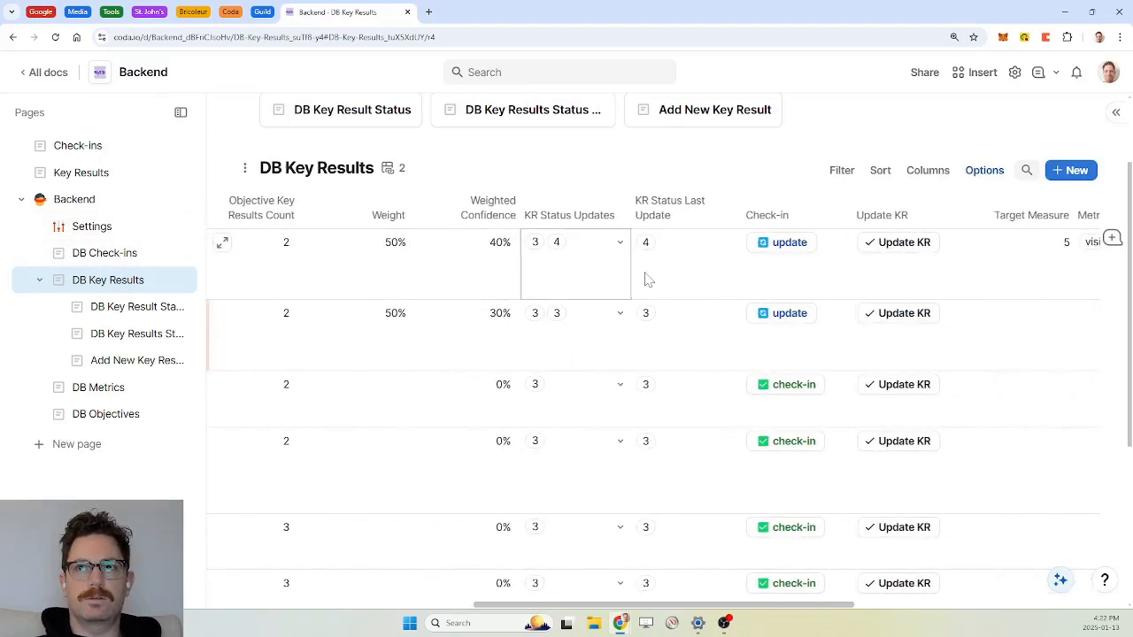
scroll(647, 279, "right", 6)
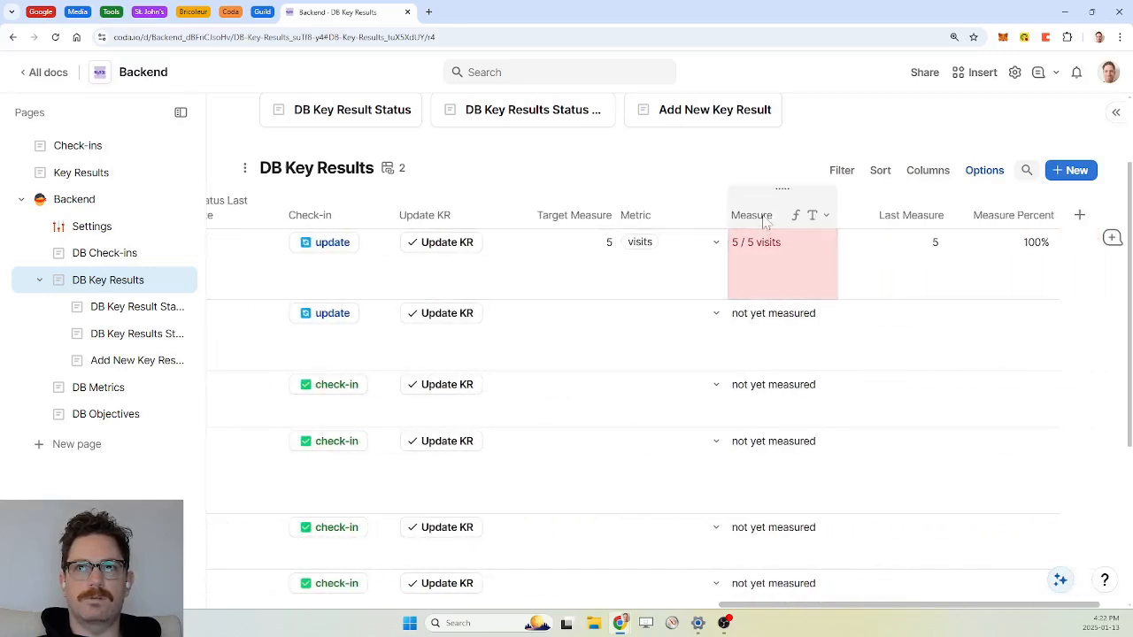
Step: In DB Key Results' Measure Percent conditional format rule, divide measureThreshold by 100 in the formula, and close the table options
left_click(984, 173)
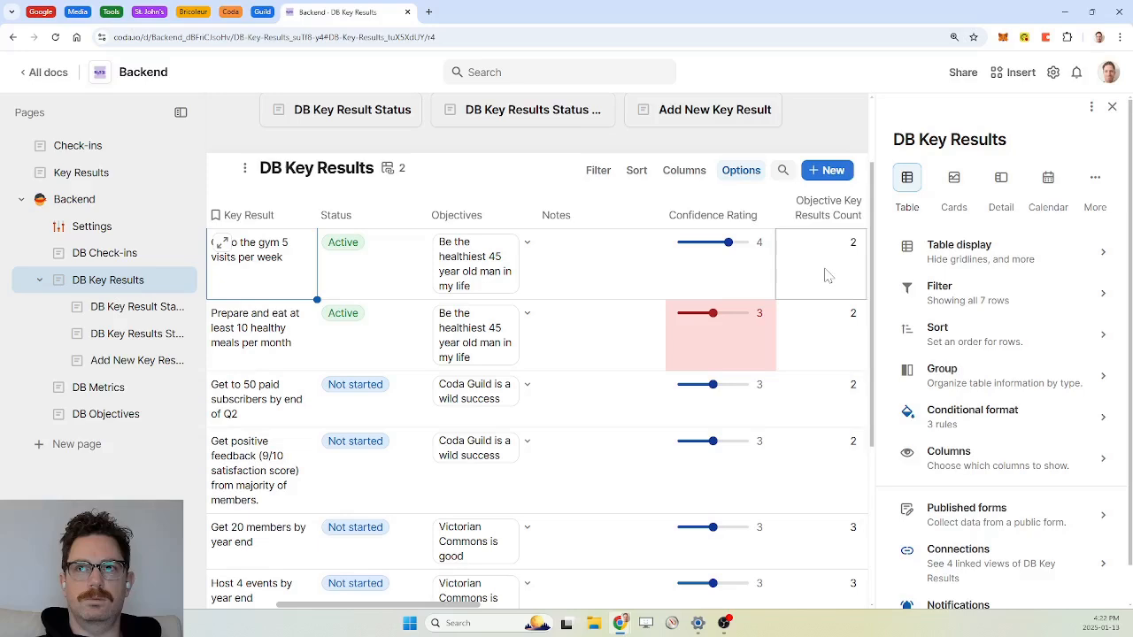
left_click(995, 418)
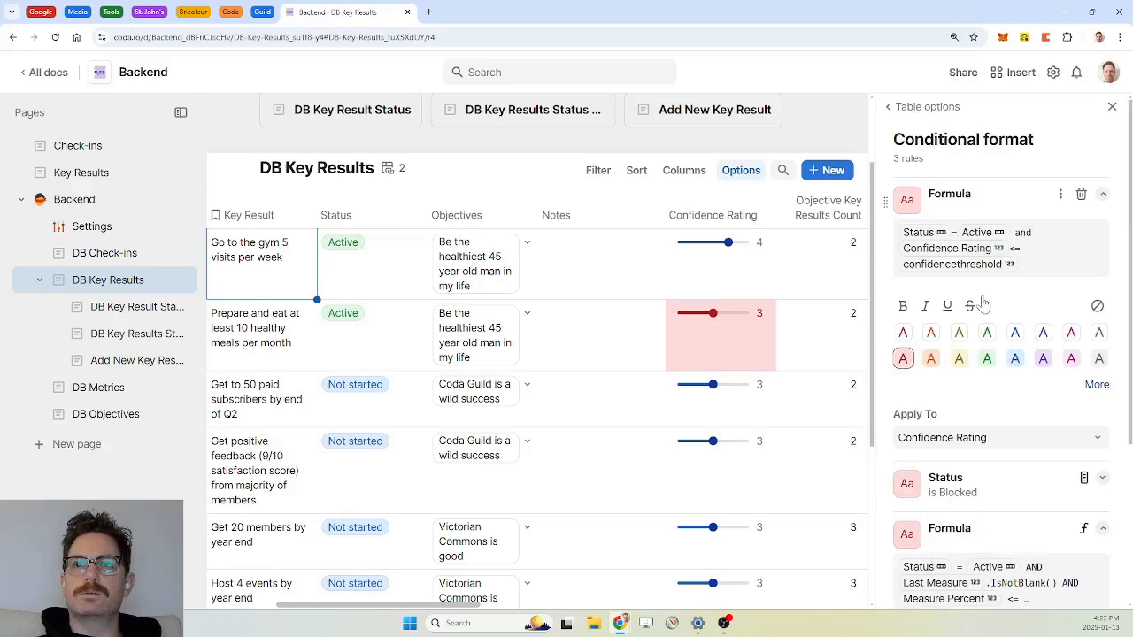
scroll(1011, 412, "down", 3)
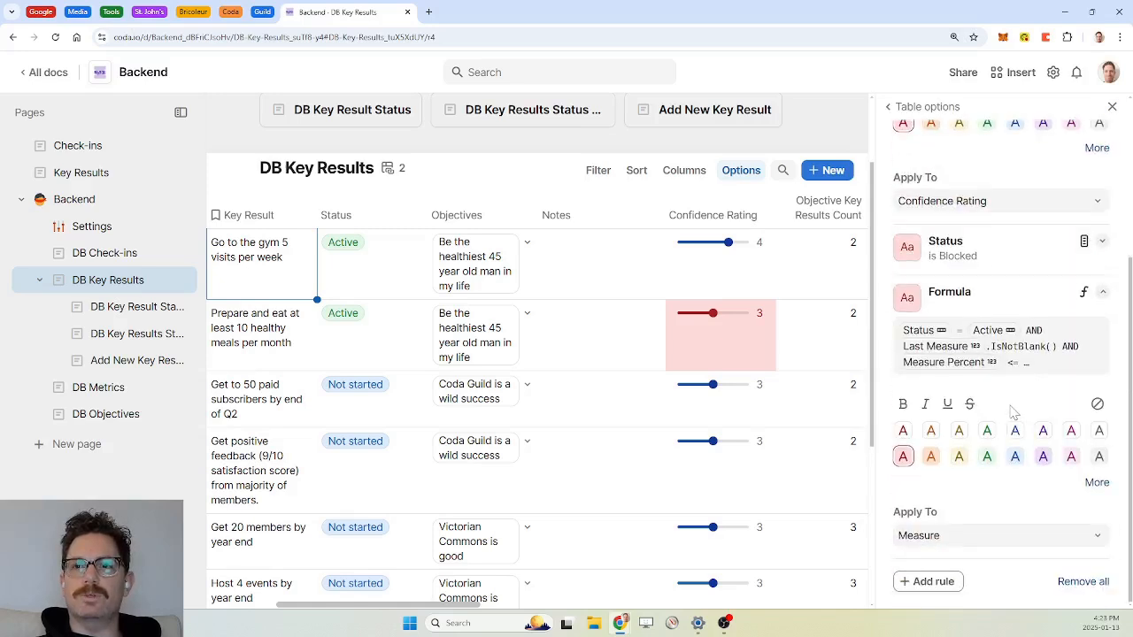
left_click(1060, 379)
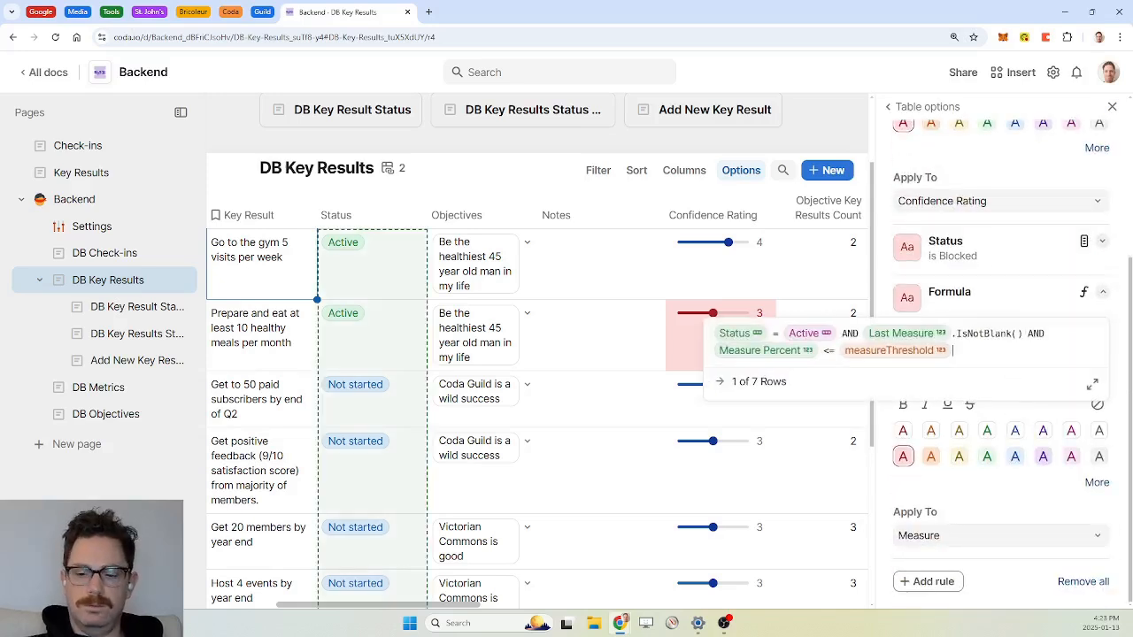
type("/100")
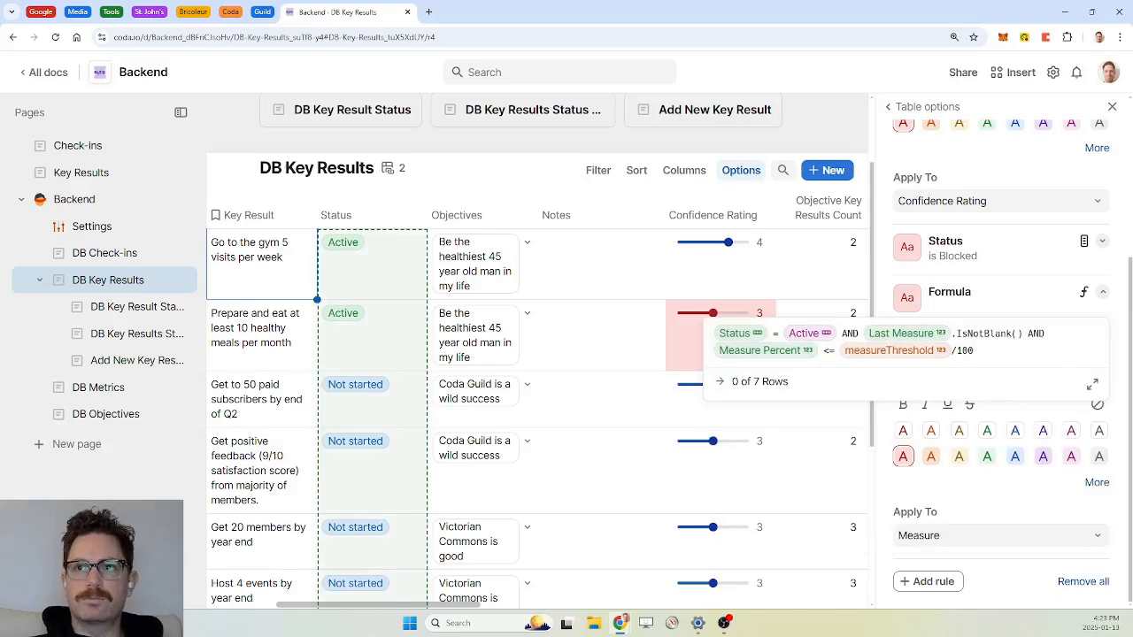
key("Return")
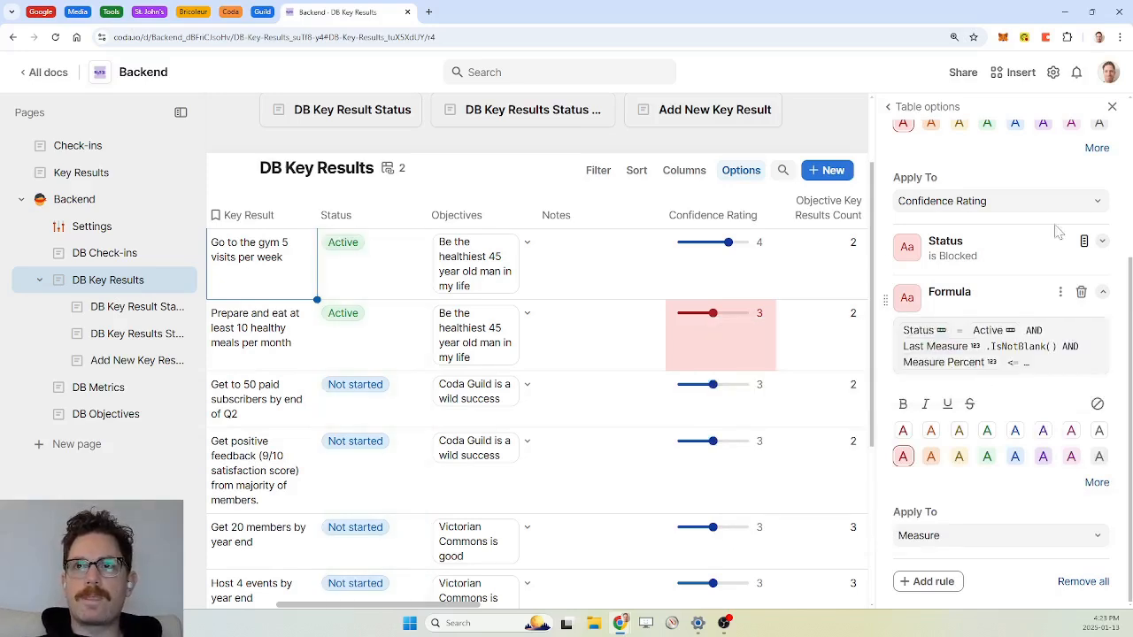
left_click(1110, 111)
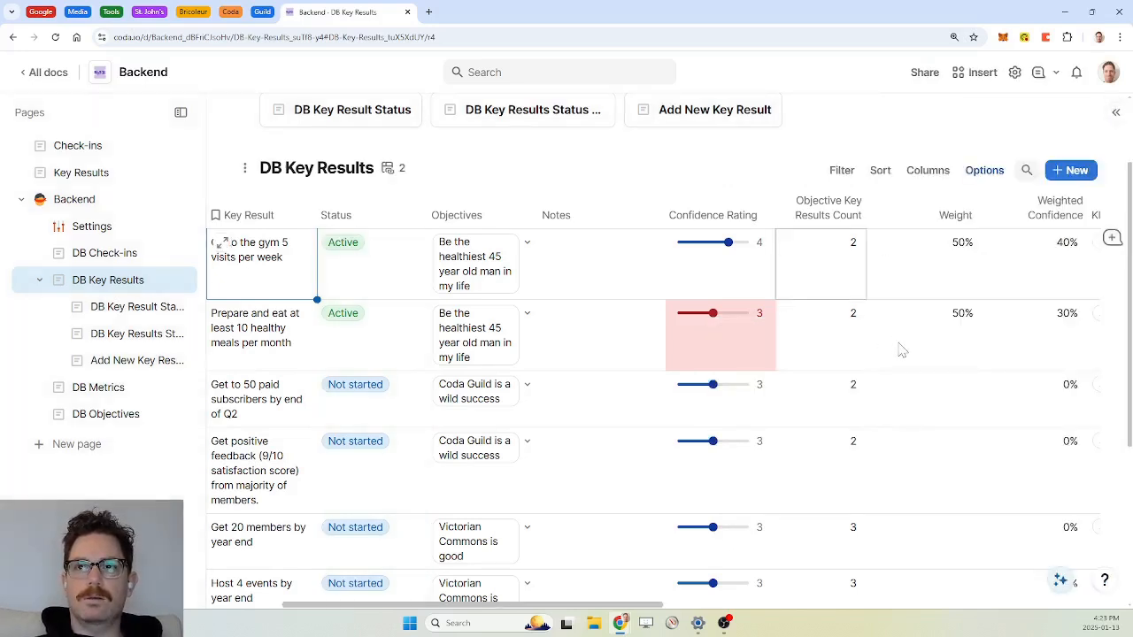
Step: Examine the conditional formatting across the DB Key Results columns and in the Key Results page's table
scroll(901, 349, "right", 3)
left_click(901, 349)
scroll(899, 349, "left", 1)
scroll(899, 349, "right", 3)
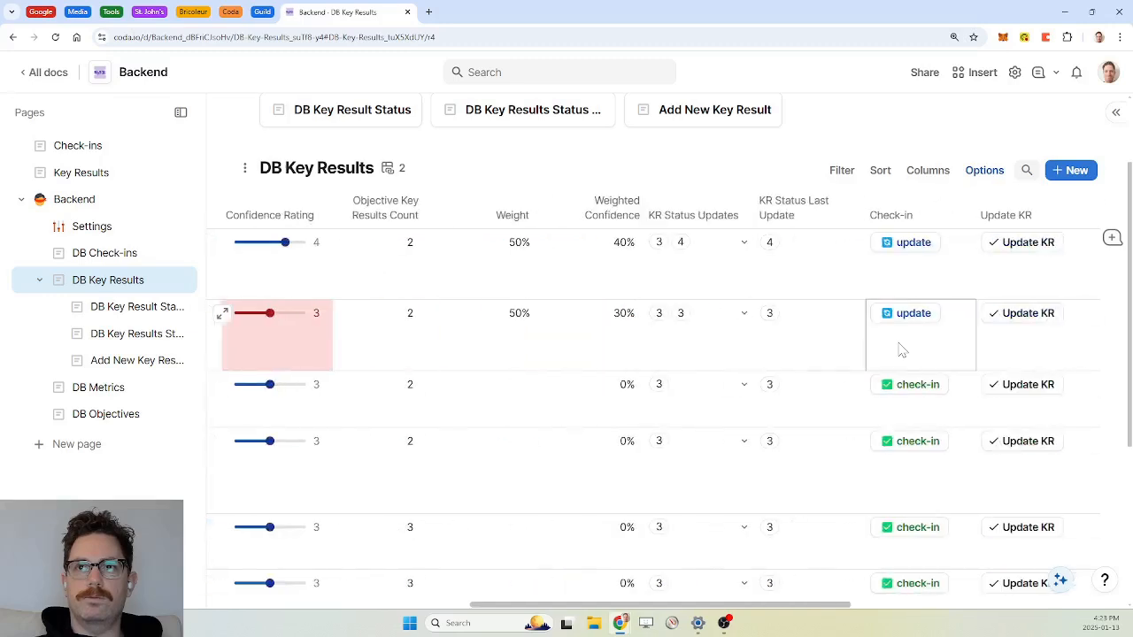
scroll(900, 349, "left", 6)
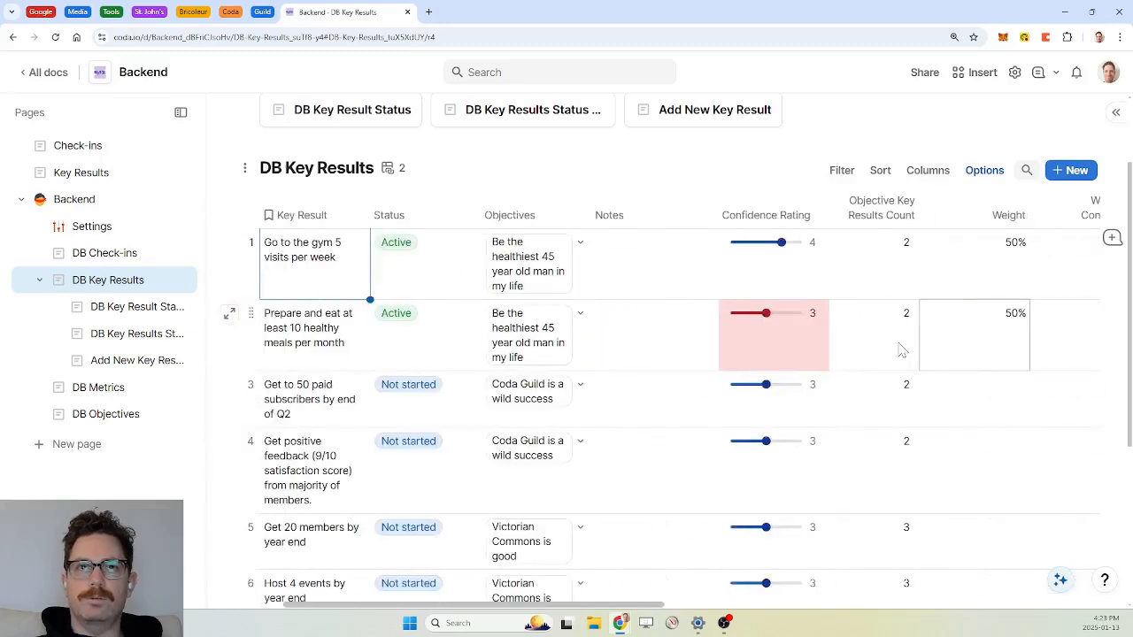
left_click(89, 173)
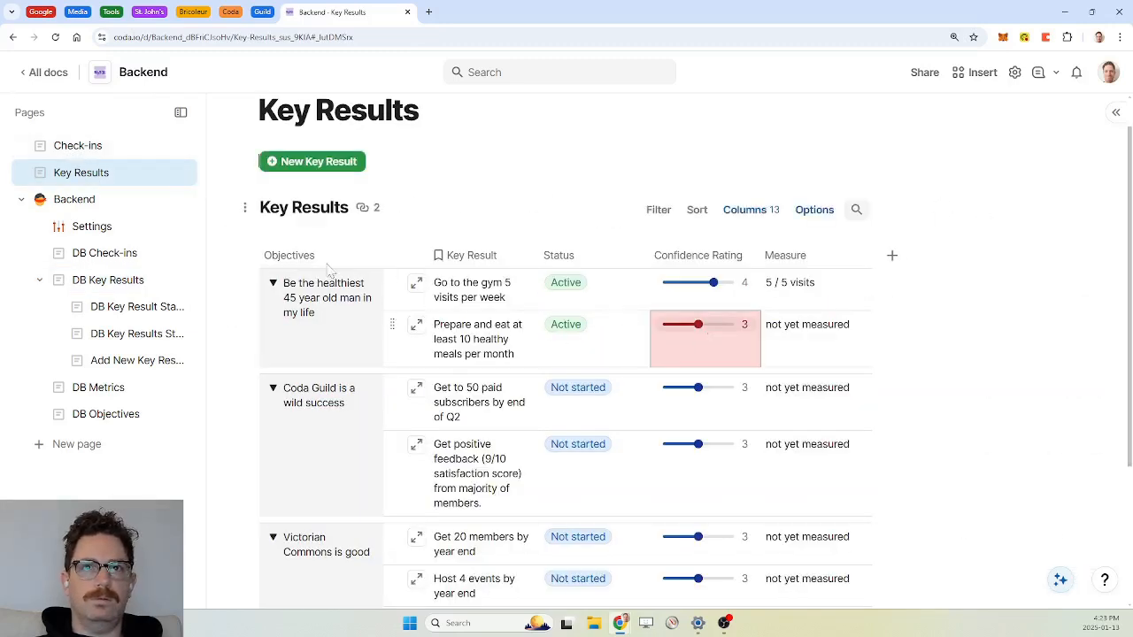
Step: From the Mon, Jan 13 check-in, open the healthy meals key result and set its Target Measure to 10 and Metric to meals
left_click(88, 153)
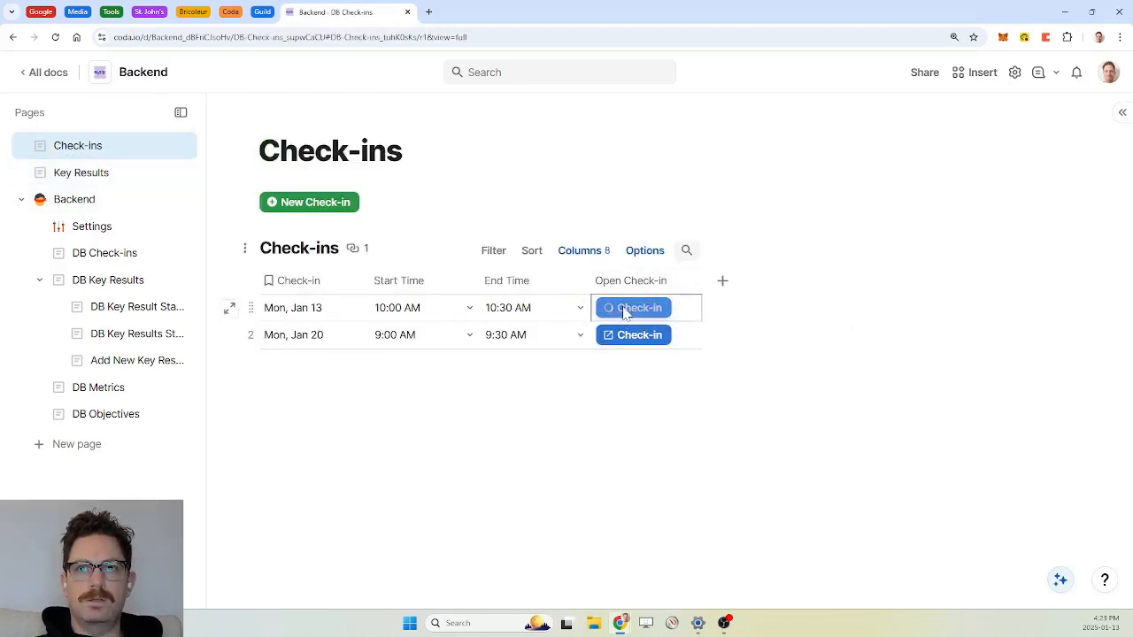
scroll(832, 400, "down", 3)
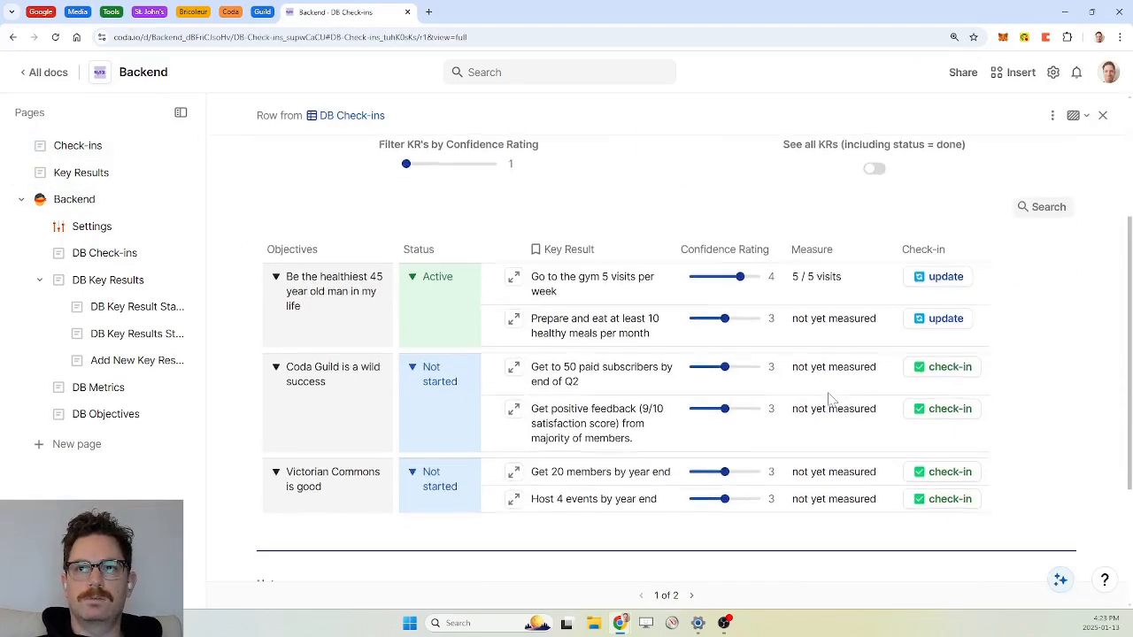
left_click(942, 324)
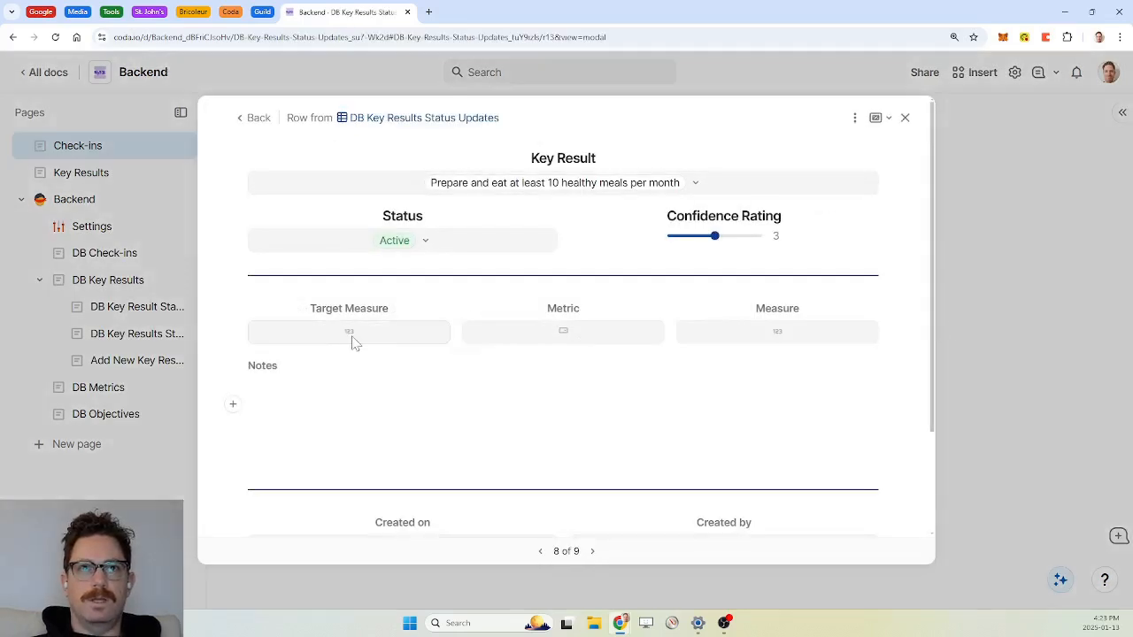
left_click(561, 200)
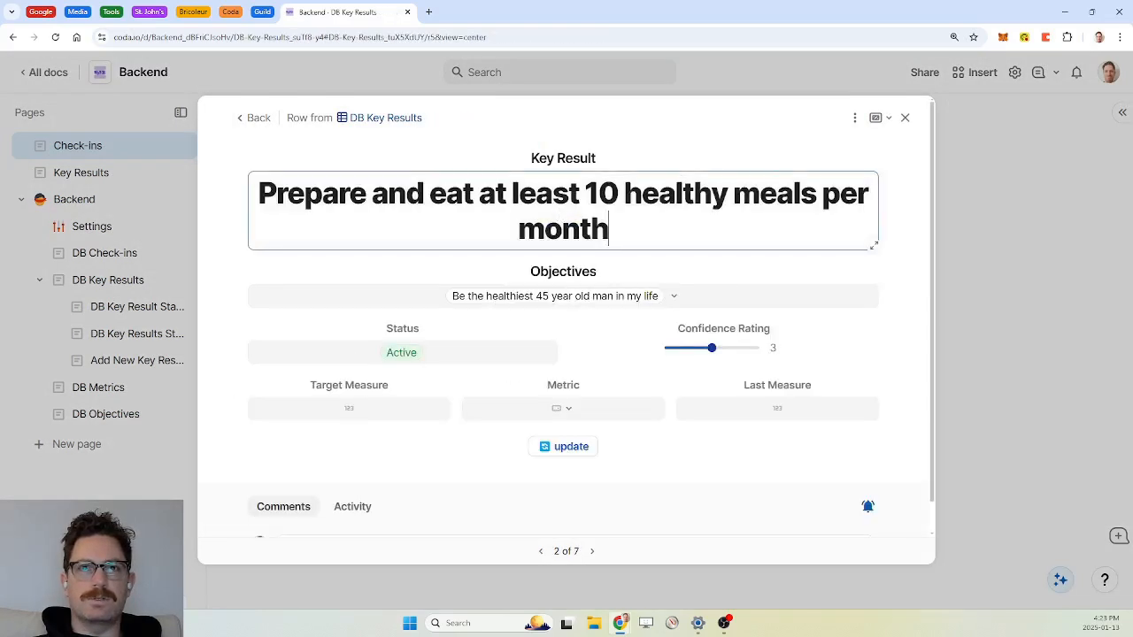
left_click(377, 410)
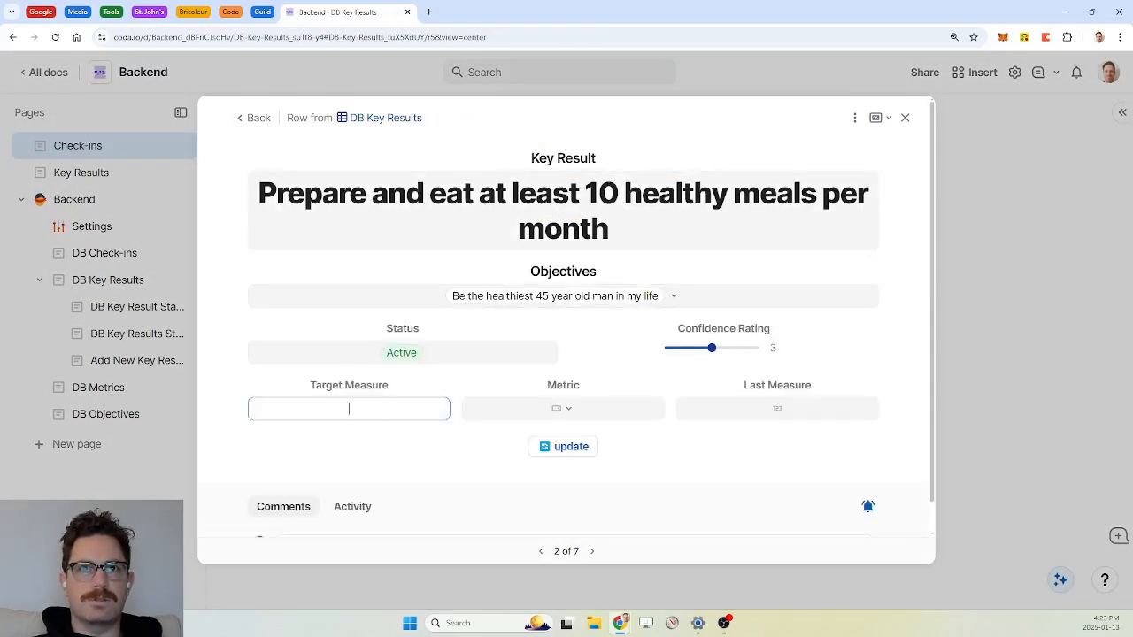
left_click(562, 411)
left_click(564, 517)
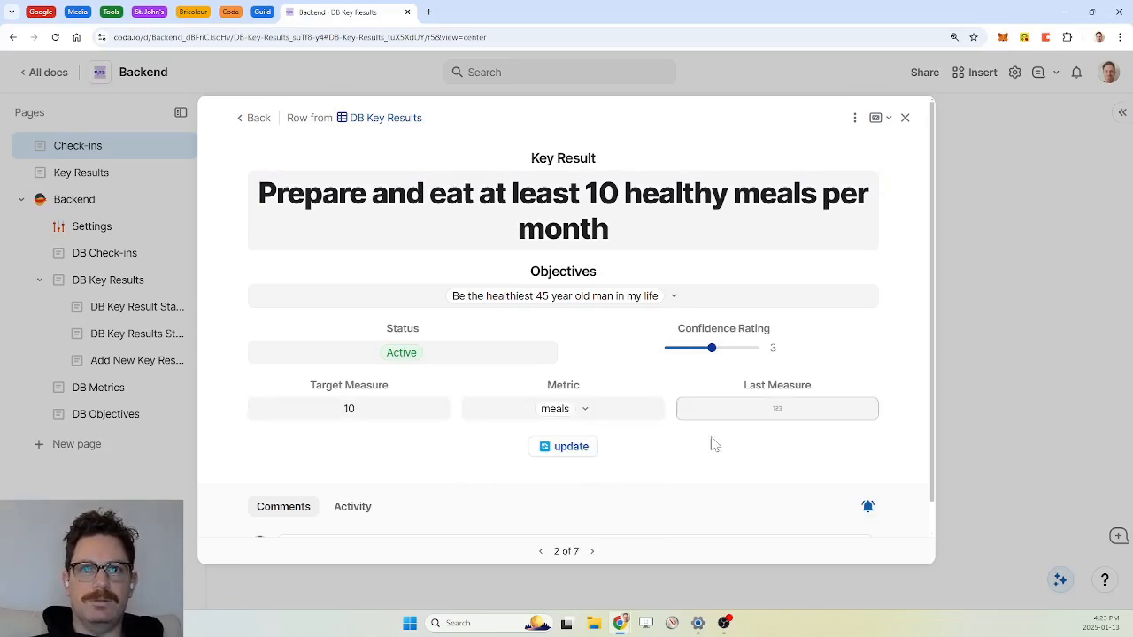
Step: Open the healthy meals key result's status update and set its Measure to 2
left_click(778, 421)
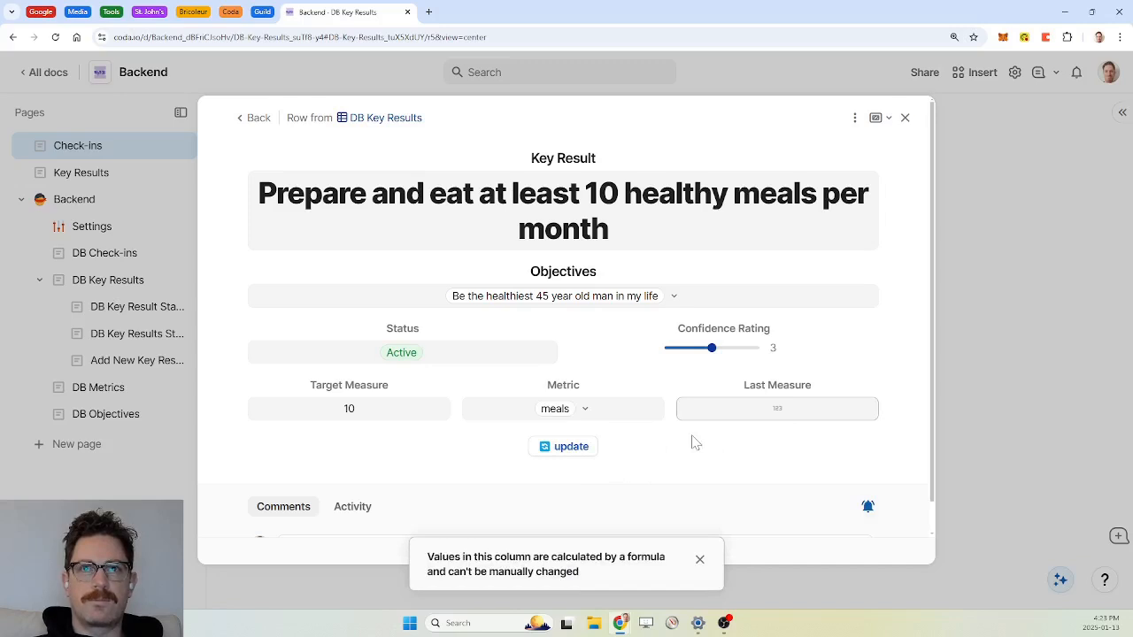
left_click(571, 449)
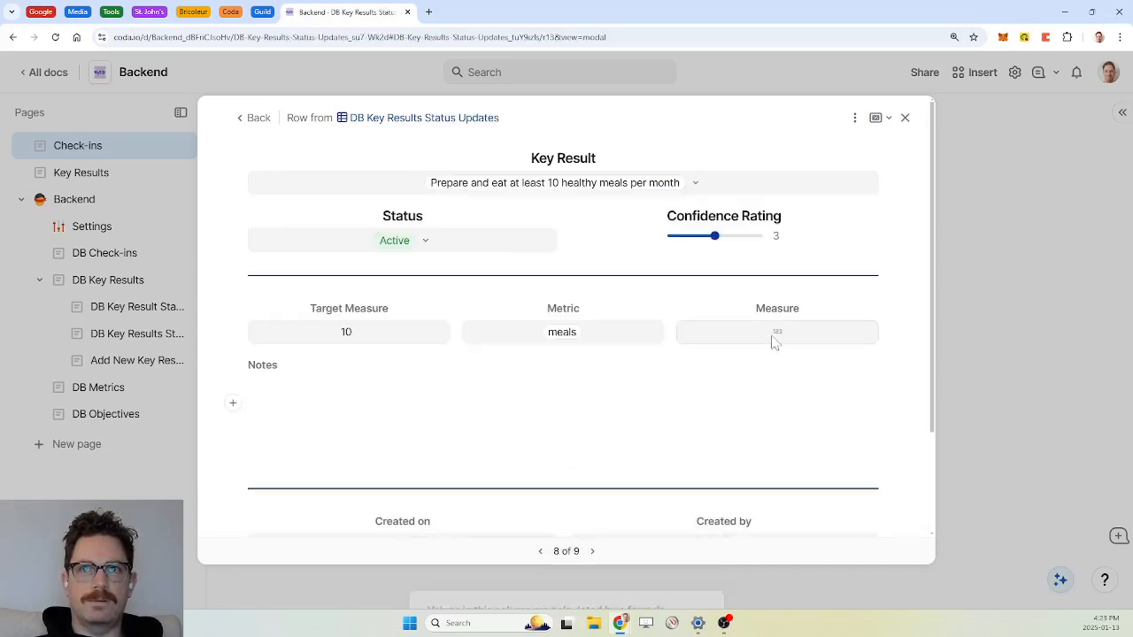
left_click(792, 335)
type("2")
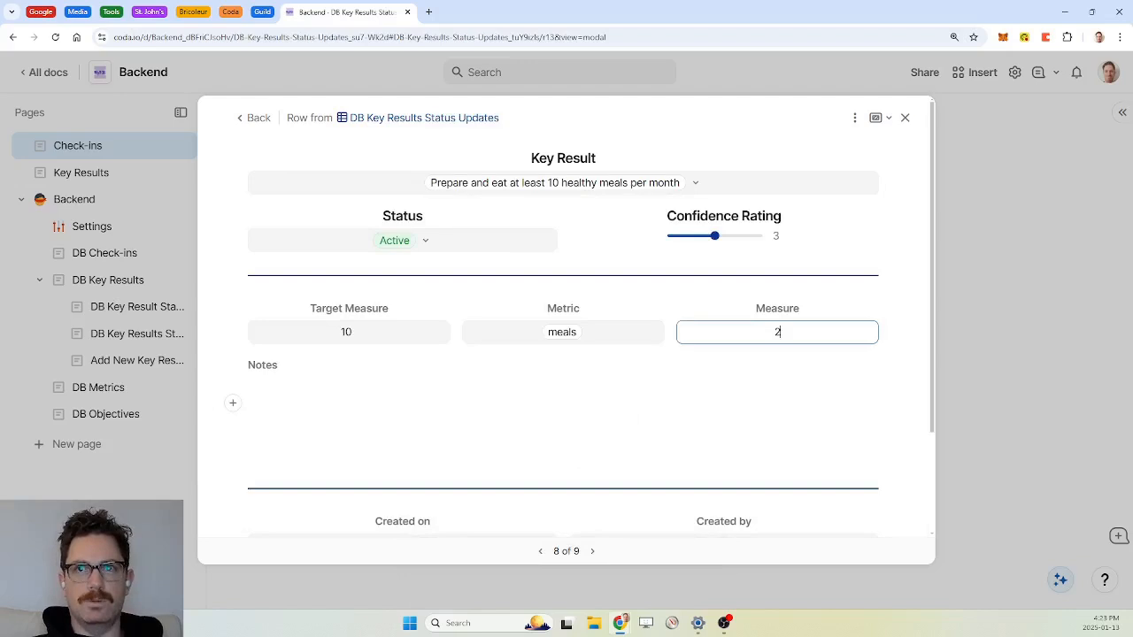
left_click(645, 426)
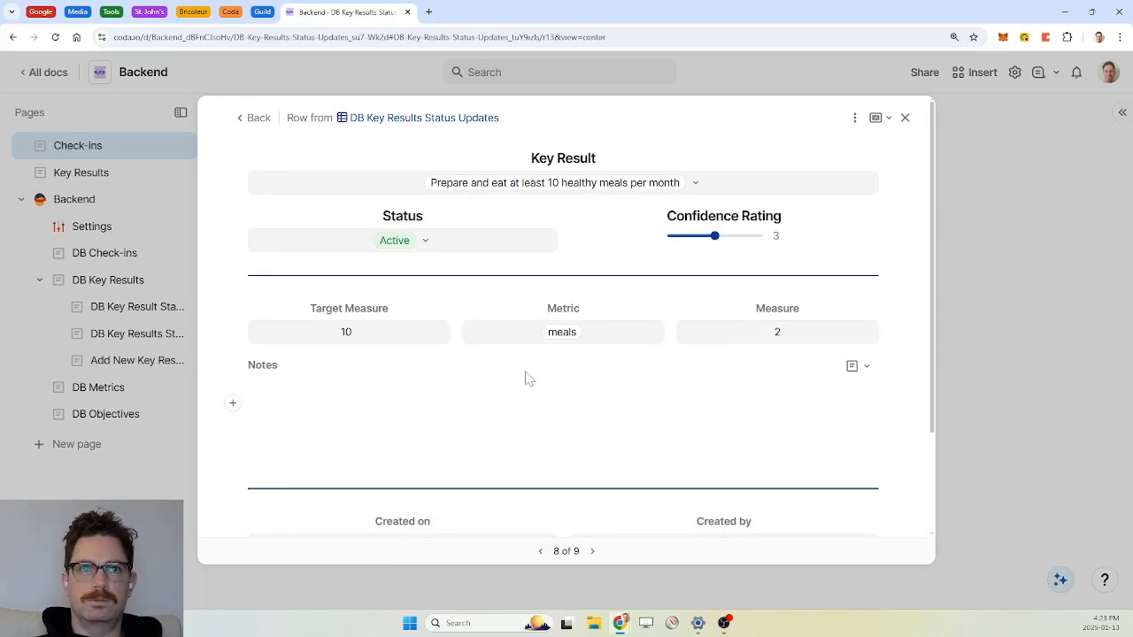
Step: Return to the Mon, Jan 13 check-in and make its OKR Checks table inherit conditional formats from DB Key Results
left_click(263, 121)
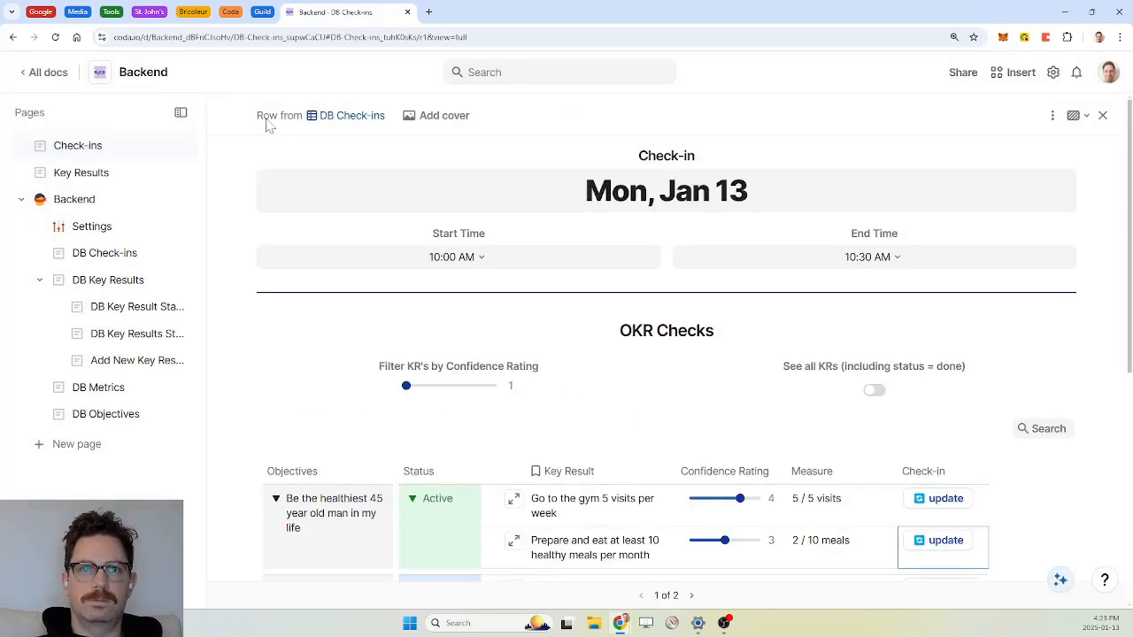
scroll(558, 276, "down", 2)
scroll(557, 277, "down", 1)
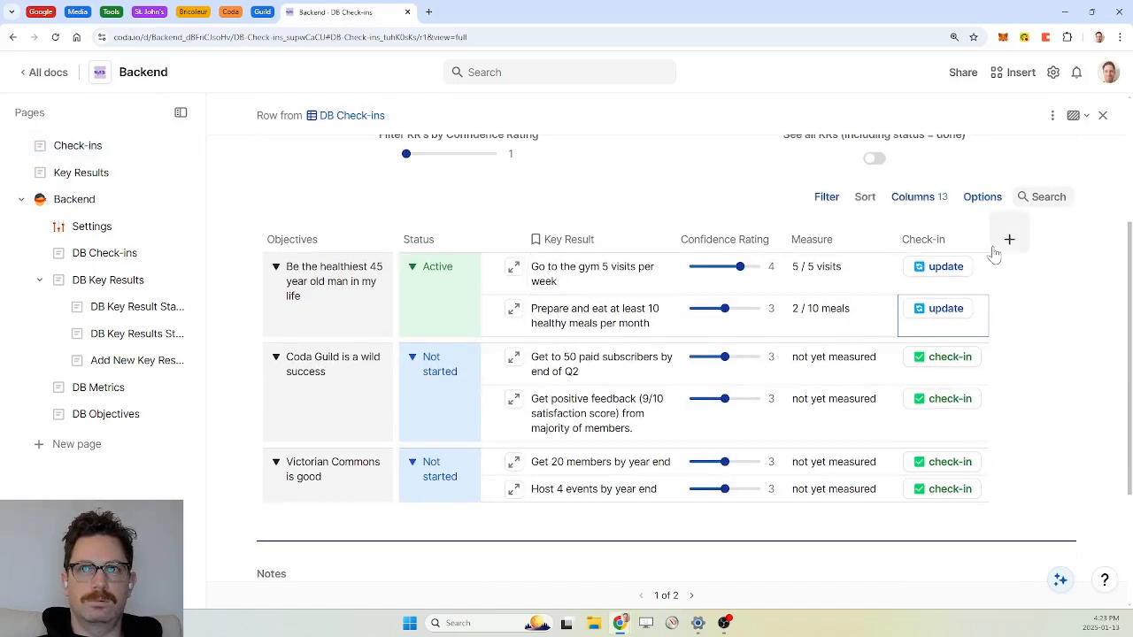
left_click(974, 205)
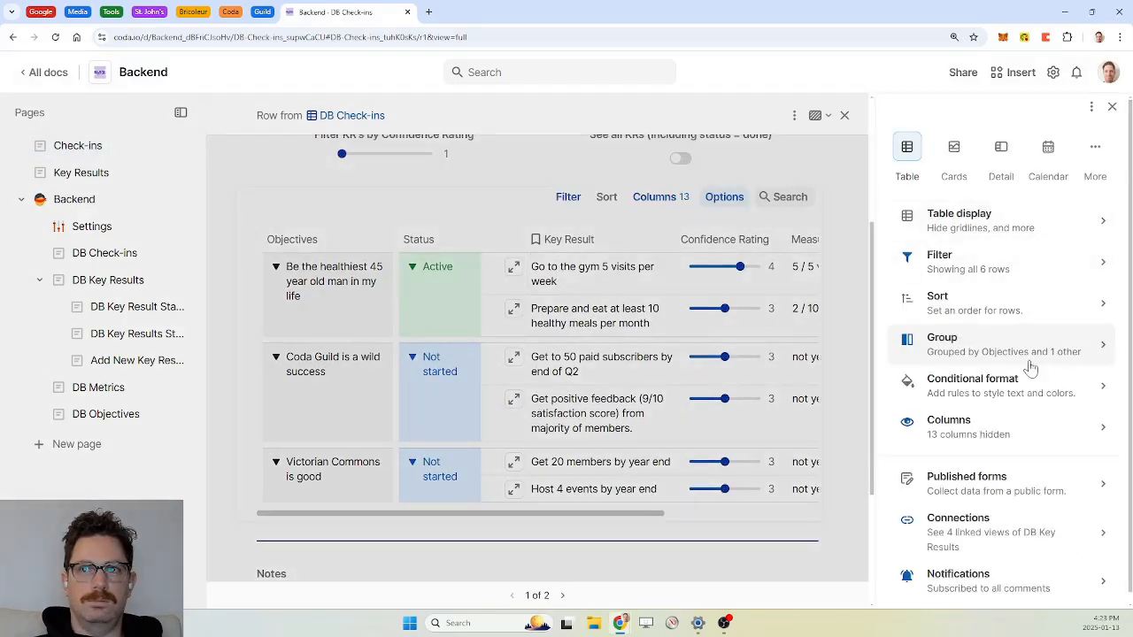
left_click(1005, 390)
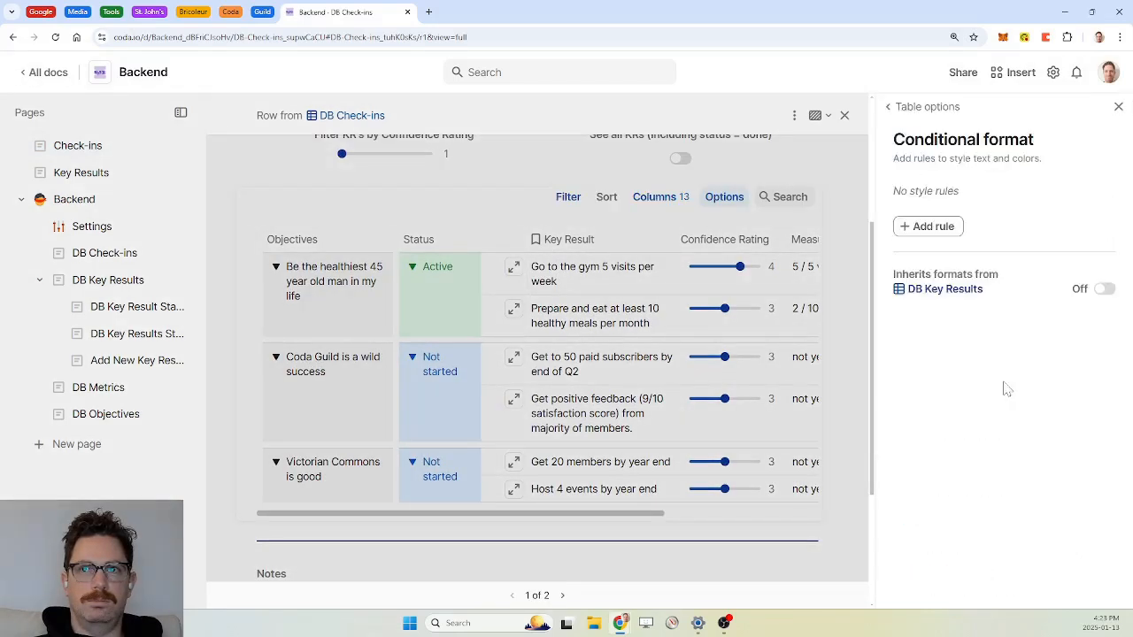
left_click(1103, 289)
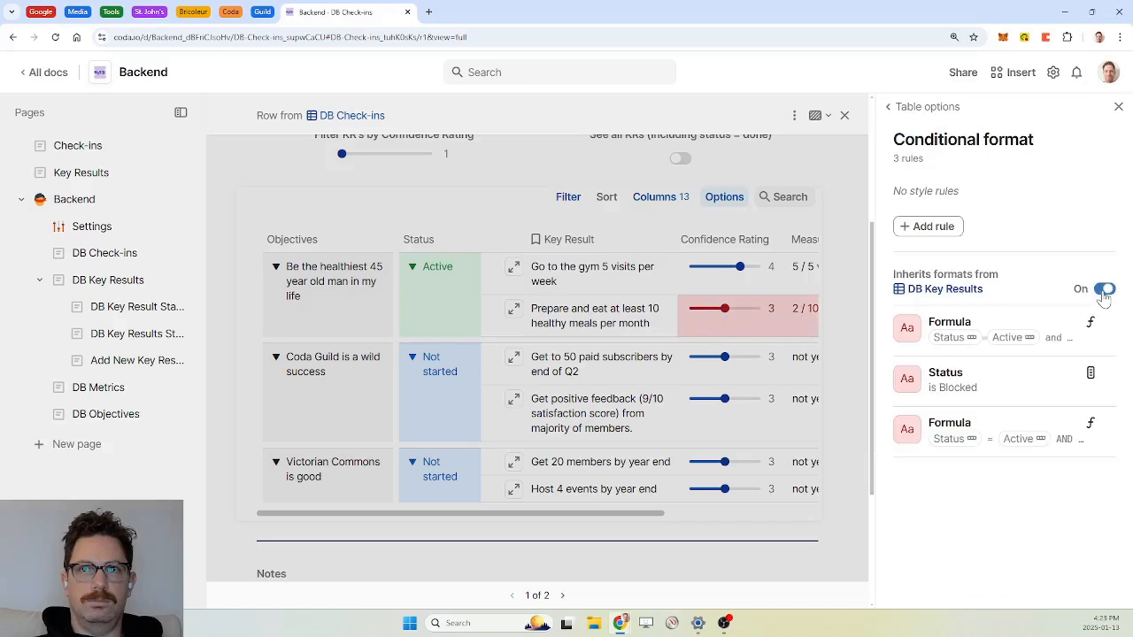
left_click(1118, 107)
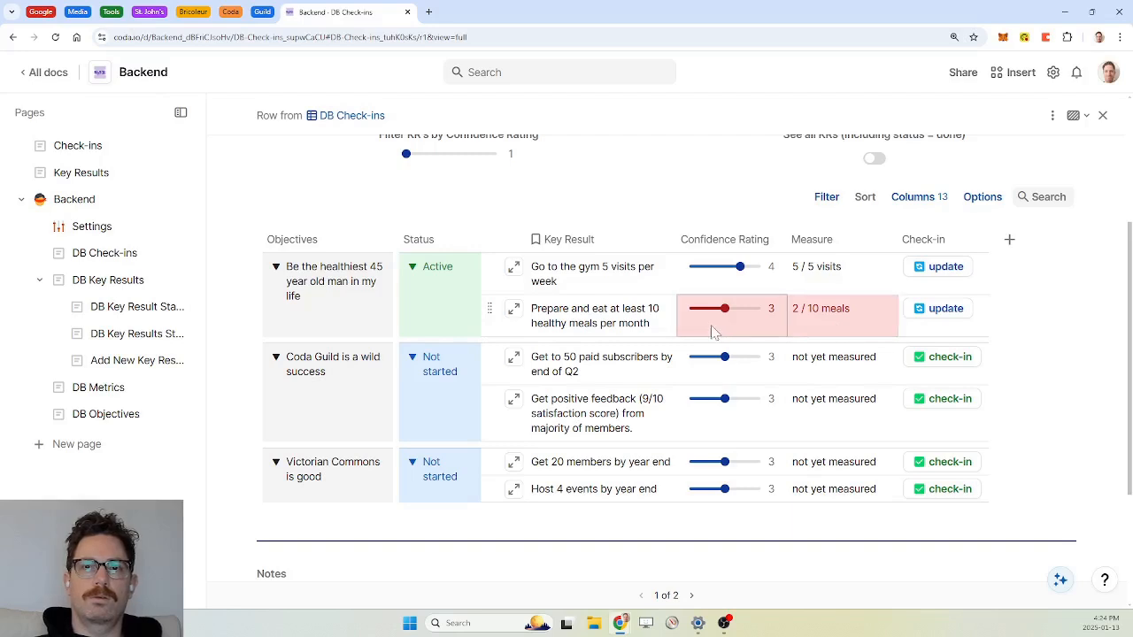
Step: Raise the Confidence Rating to 4 in the healthy meals key result's update and return to the check-in's OKR Checks table
left_click(959, 316)
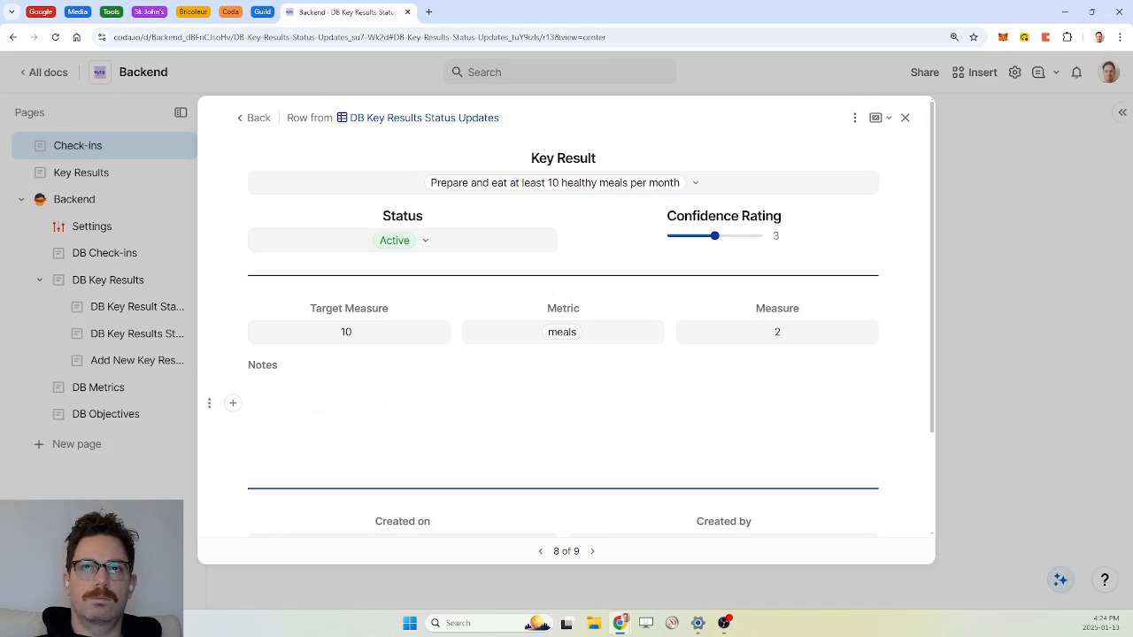
left_click(726, 235)
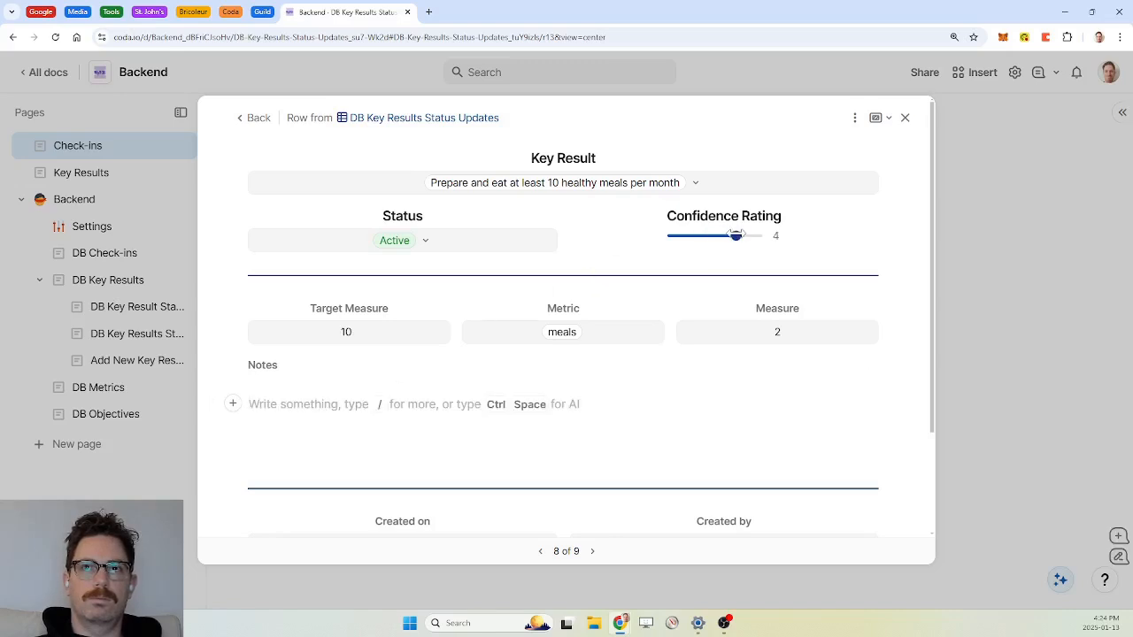
left_click(256, 122)
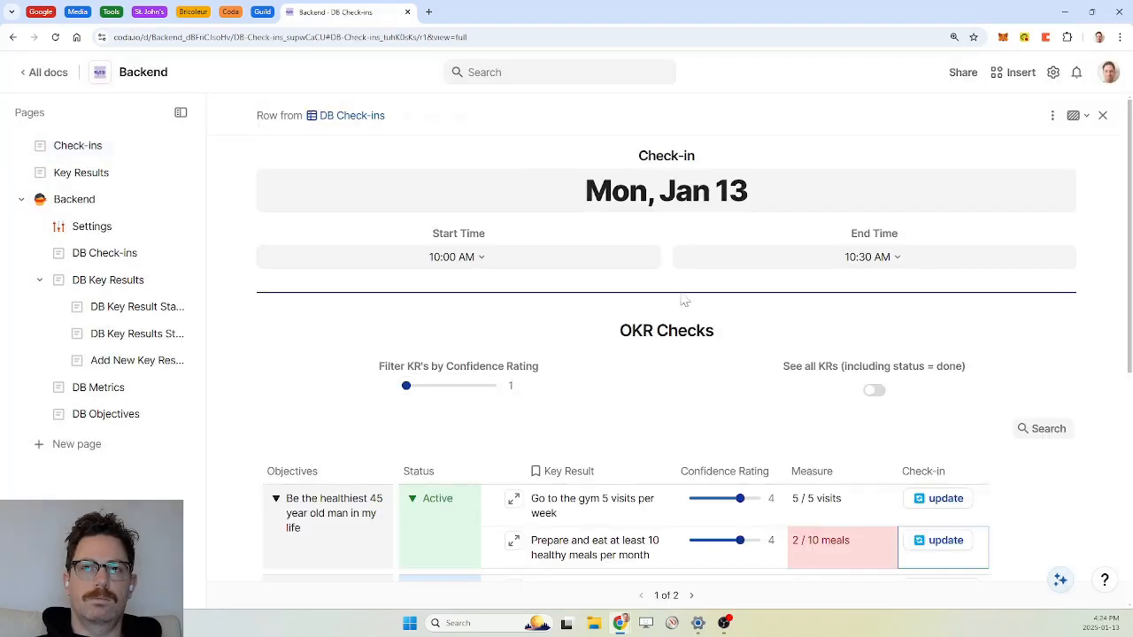
scroll(696, 322, "down", 2)
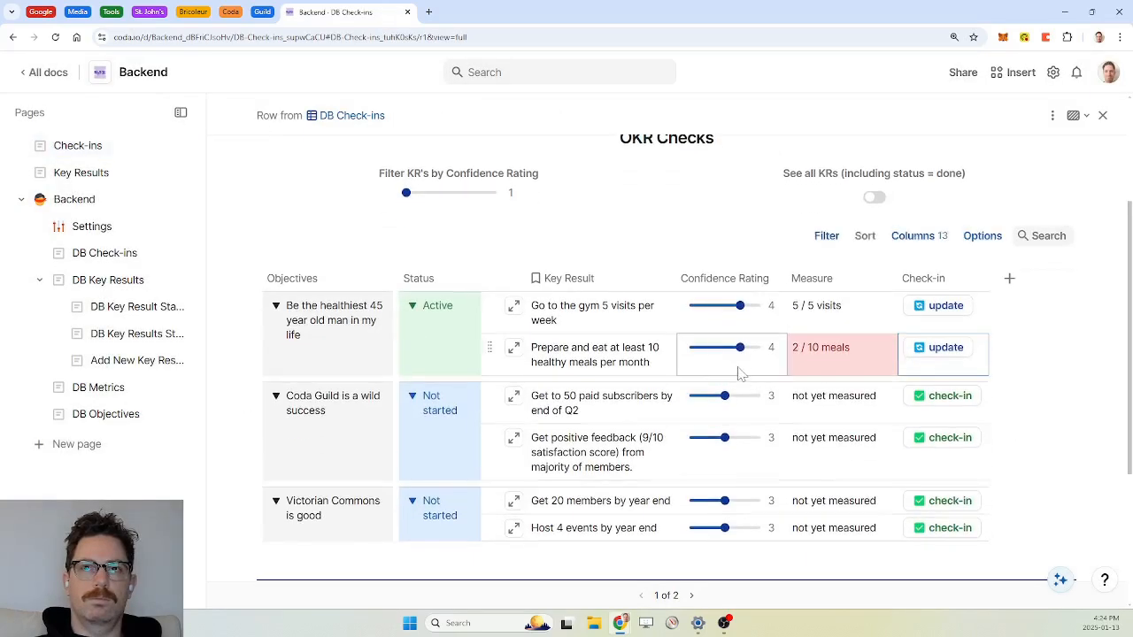
Step: Open the conditional formats of DB Key Results and duplicate the rule for active key results with Confidence Rating <= confidencethreshold
left_click(982, 237)
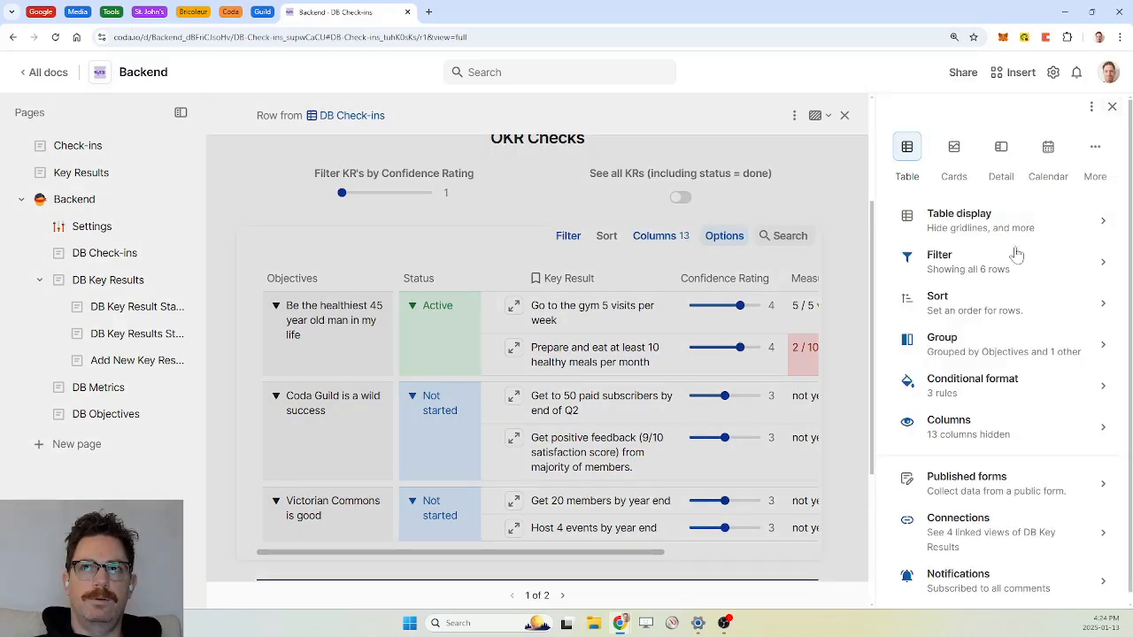
left_click(1112, 107)
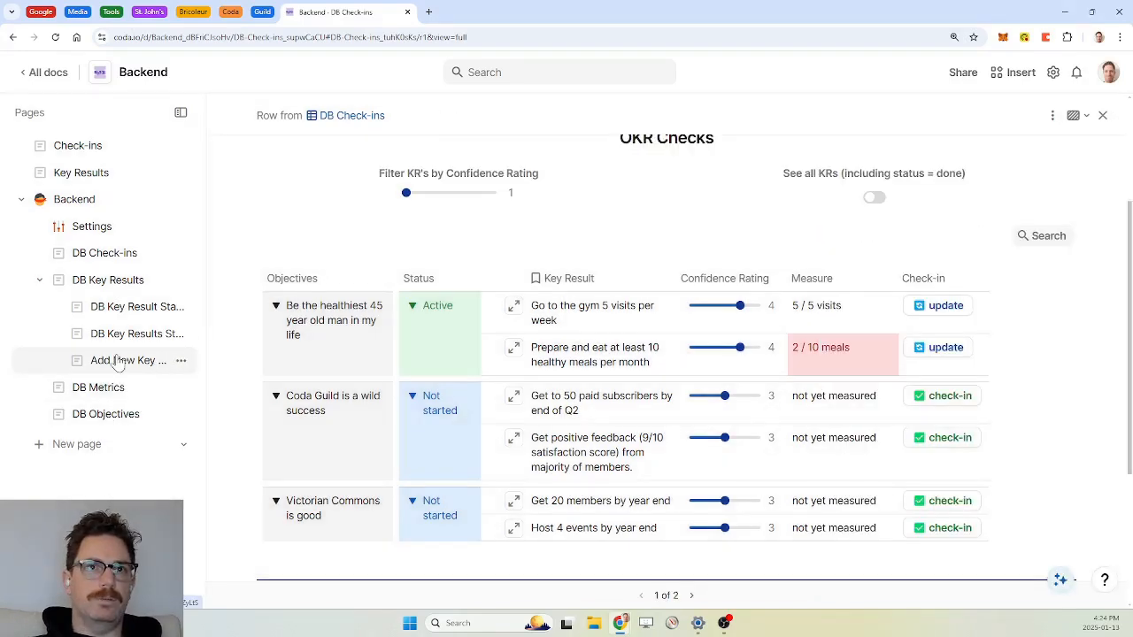
left_click(120, 286)
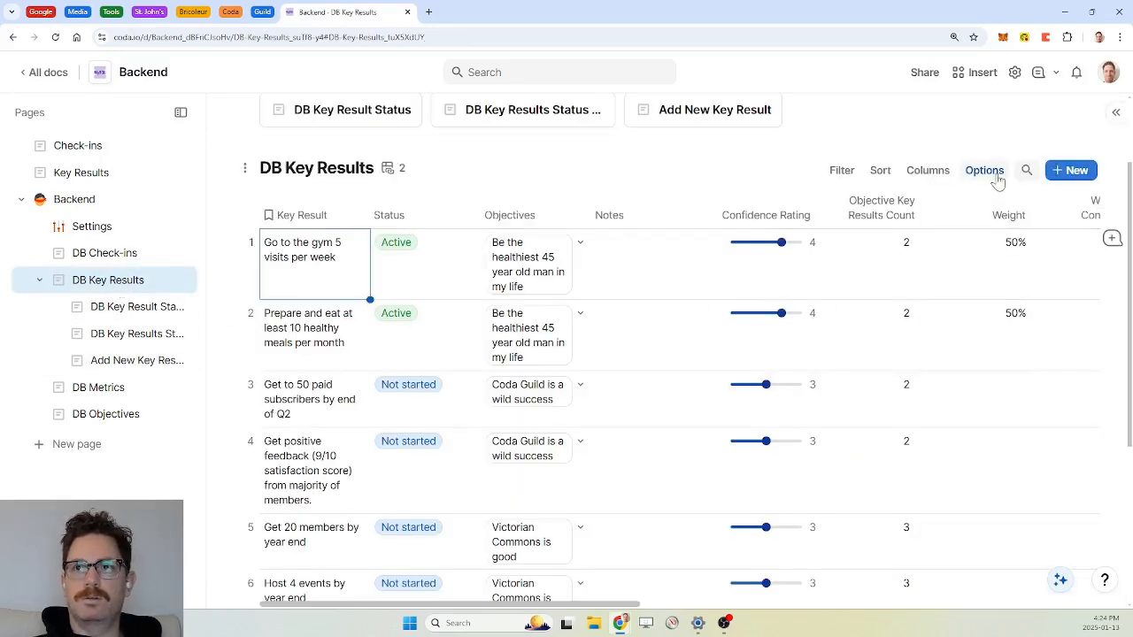
left_click(995, 176)
left_click(998, 429)
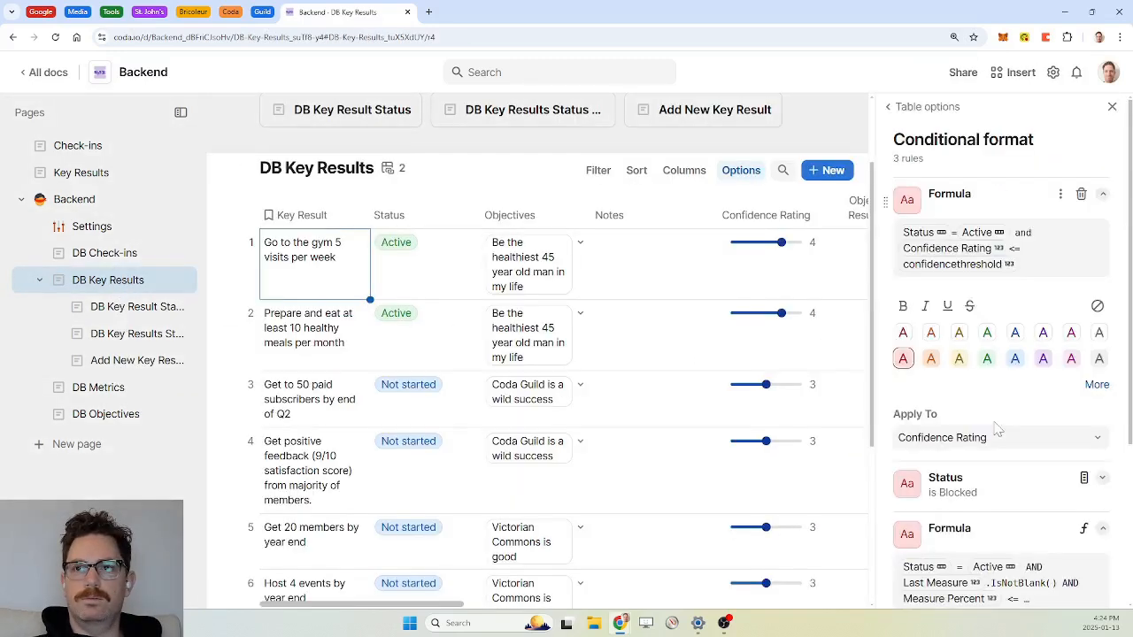
left_click(1054, 263)
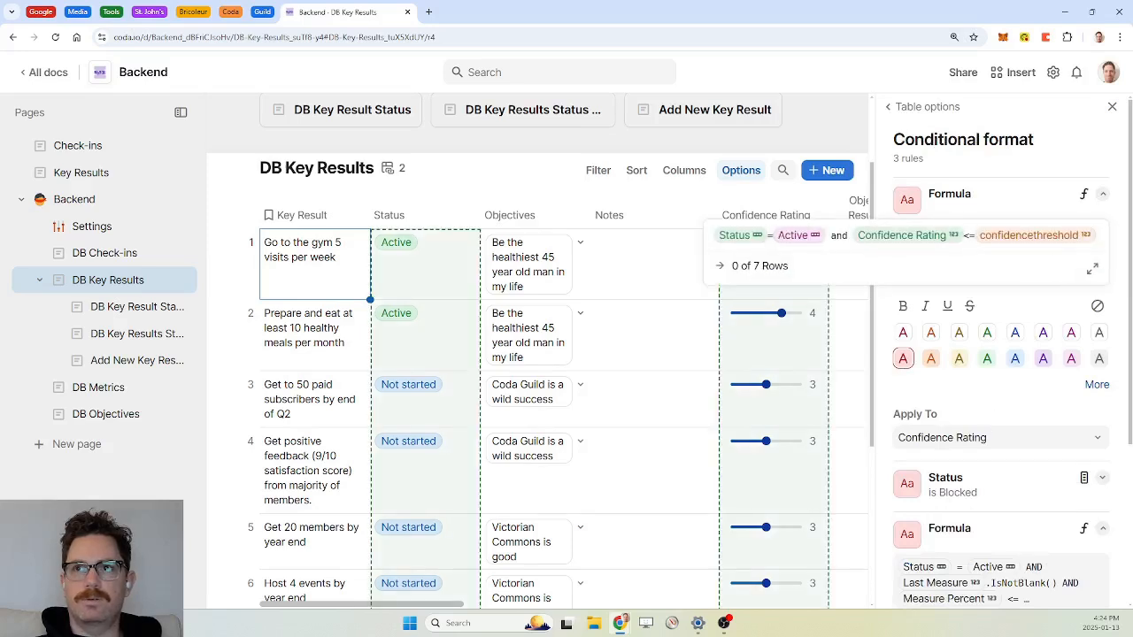
left_click(1031, 195)
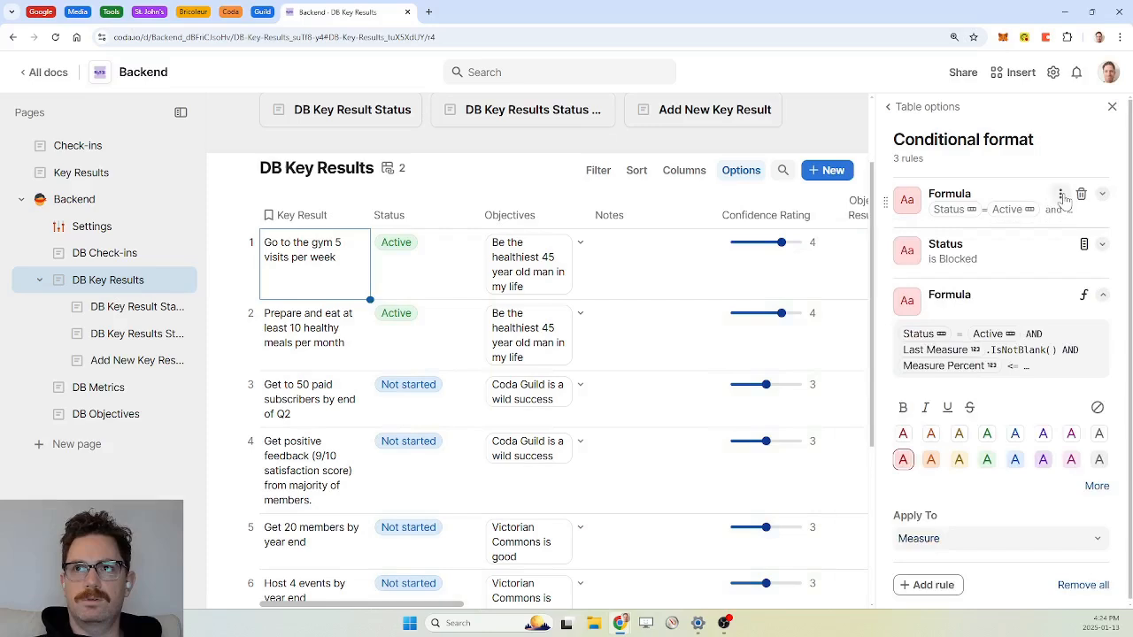
left_click(1061, 195)
left_click(1016, 221)
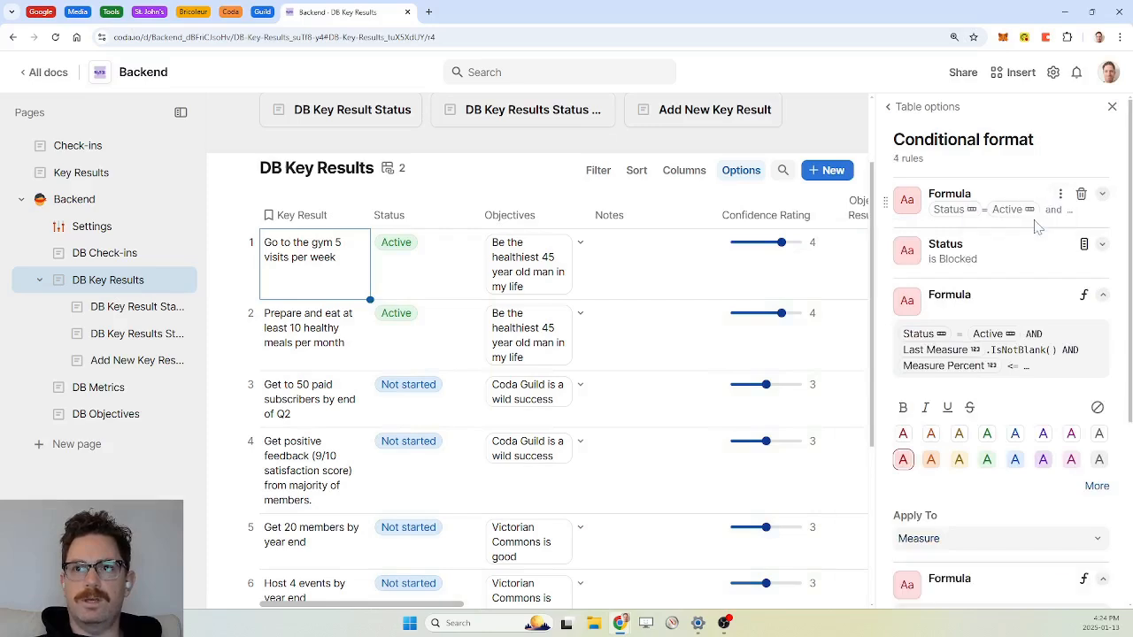
Step: Make the duplicated confidence rule match Confidence Rating > confidencethreshold and give it the green fill format
scroll(1019, 392, "down", 3)
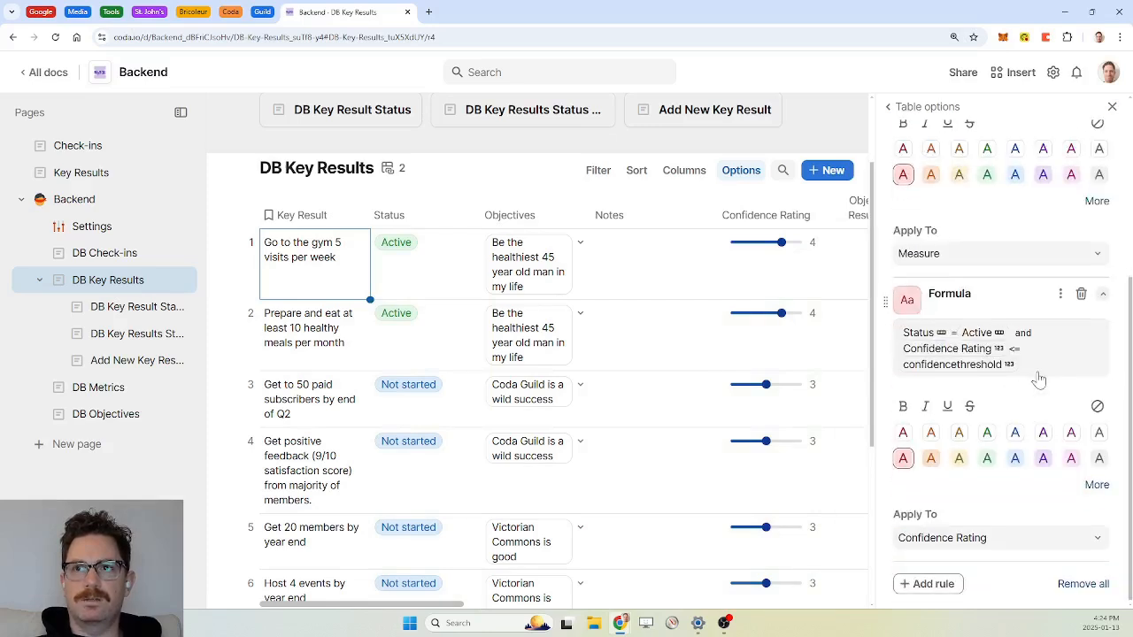
left_click(1047, 374)
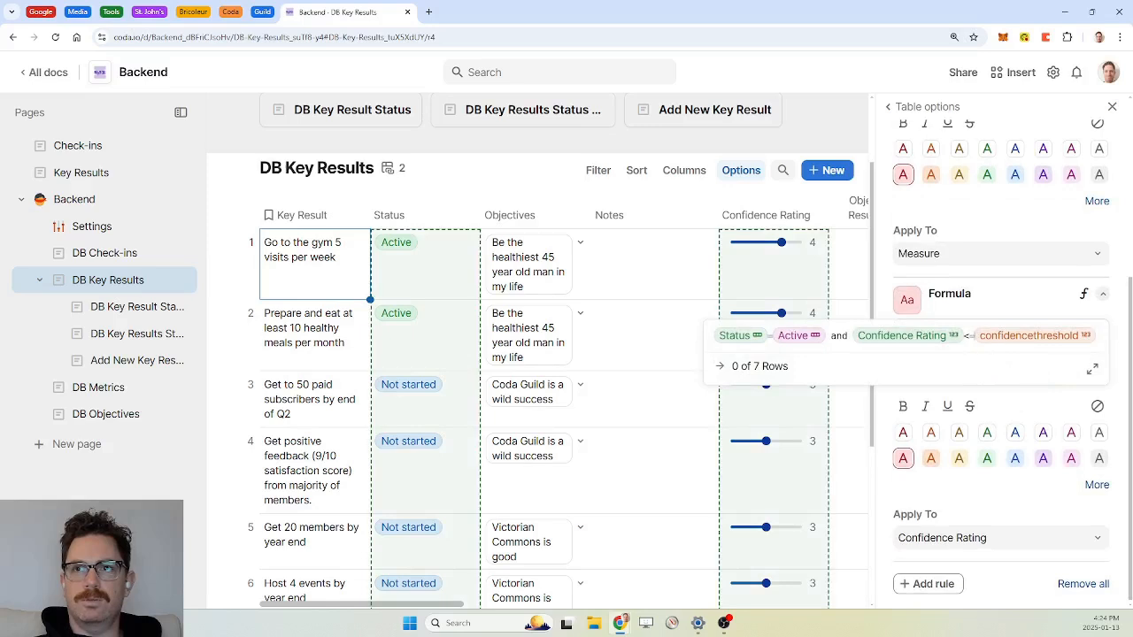
key("BackSpace")
key("BackSpace")
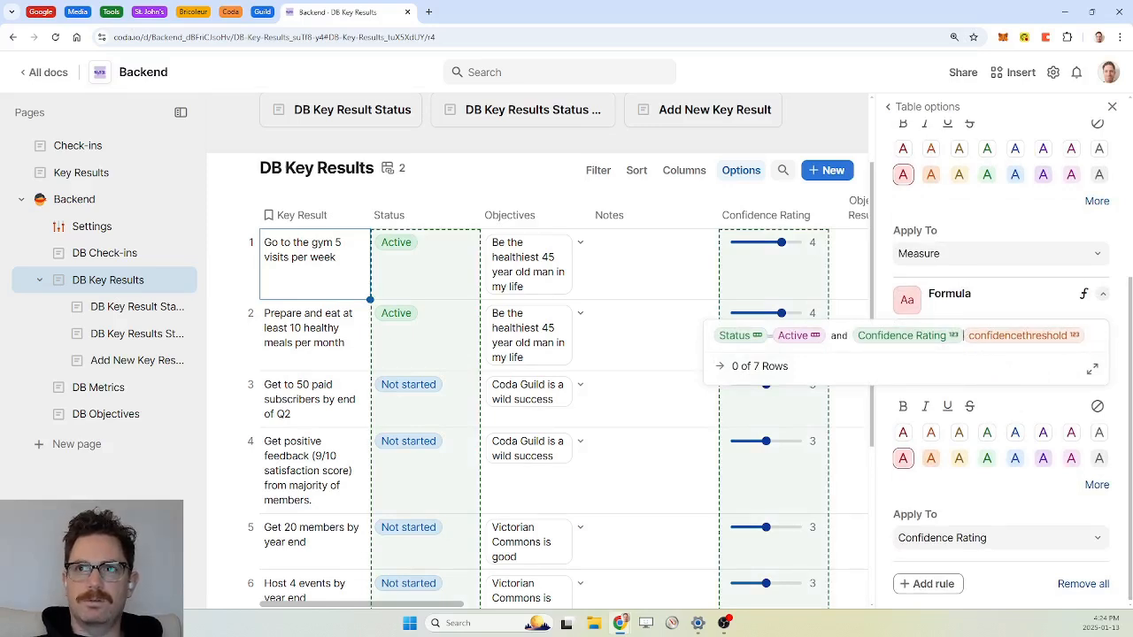
type(">")
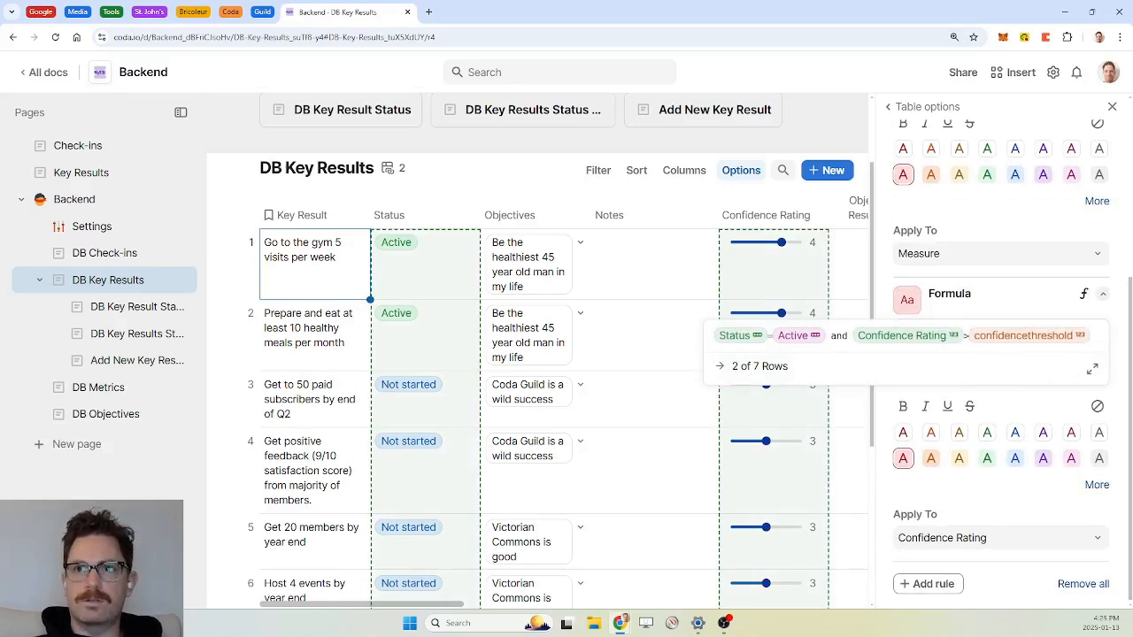
left_click(987, 458)
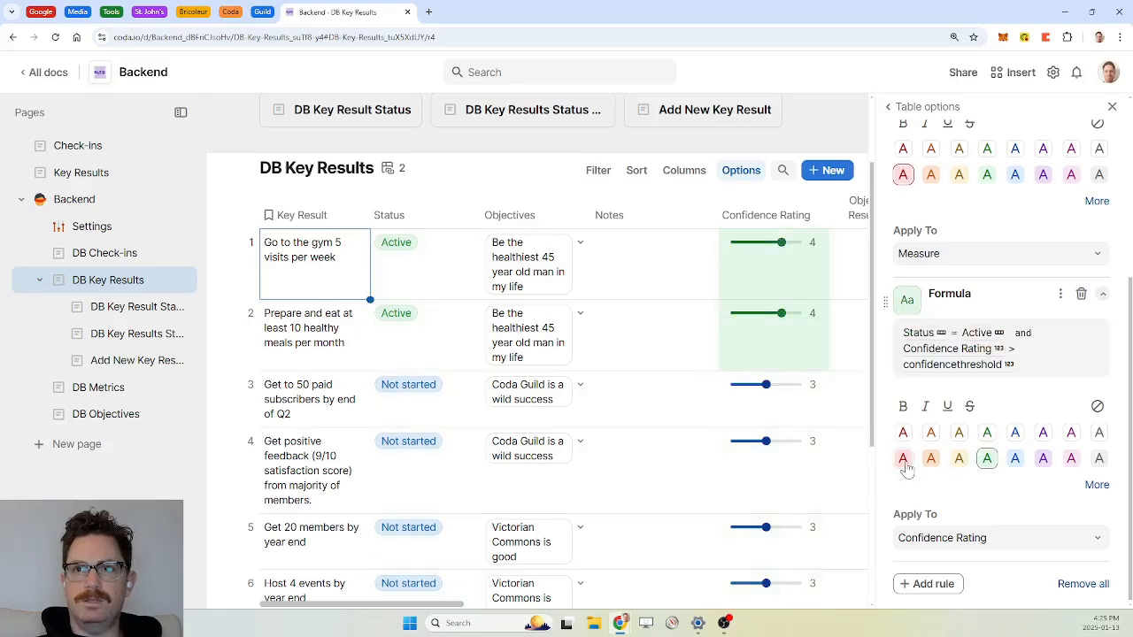
left_click(904, 458)
left_click(987, 459)
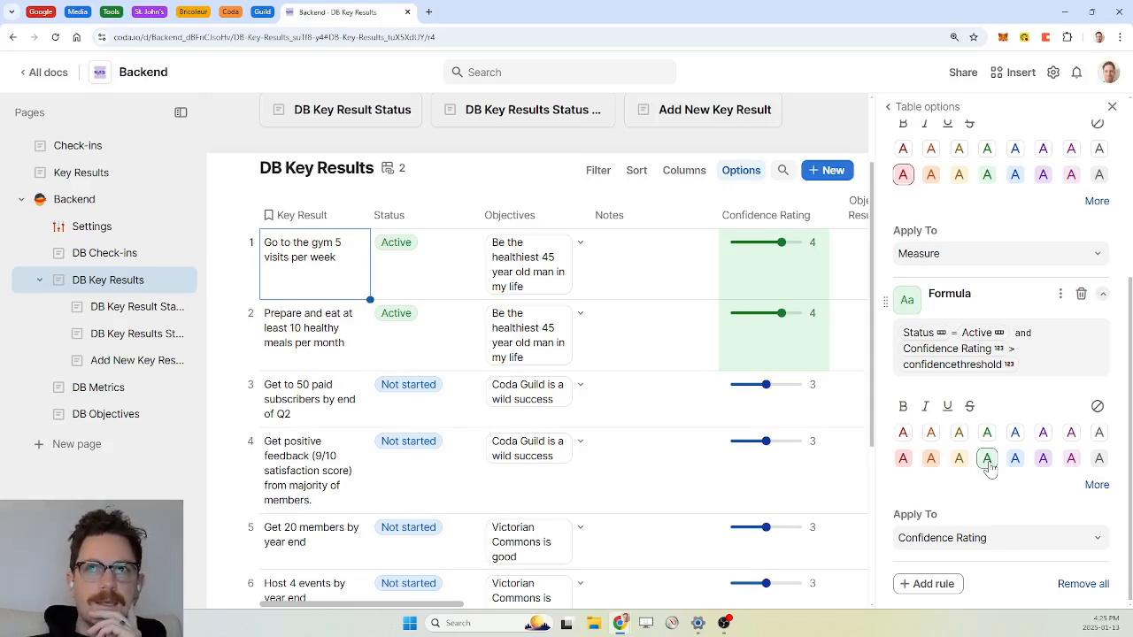
Step: Duplicate the DB Key Results conditional format rule that compares Measure Percent with the measure threshold
scroll(1020, 369, "up", 3)
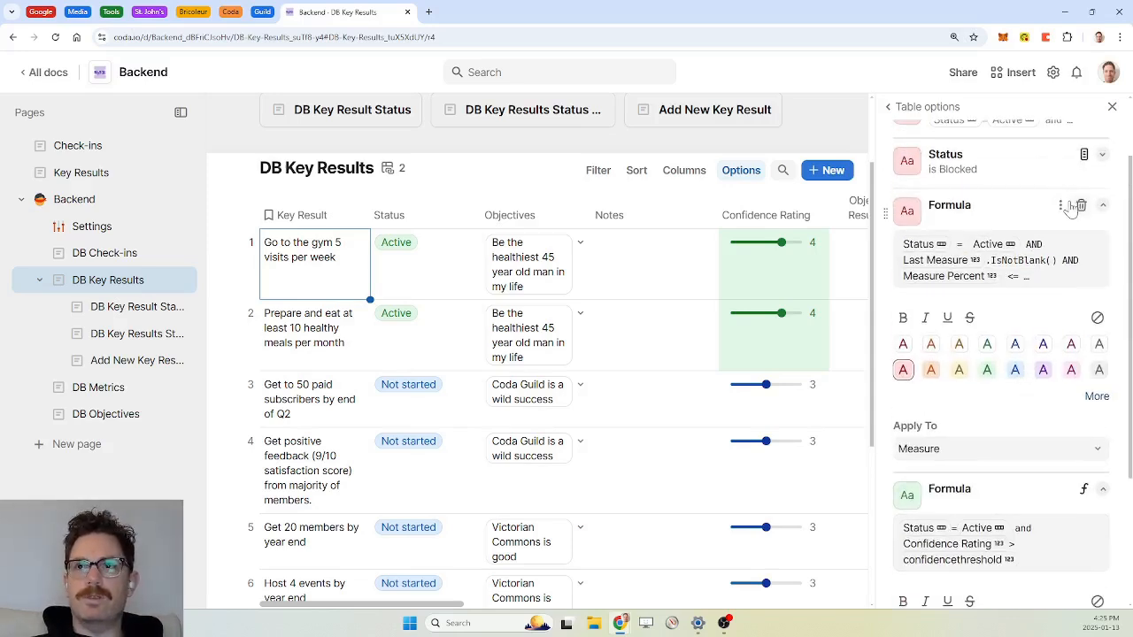
scroll(1010, 285, "down", 2)
scroll(1010, 285, "up", 4)
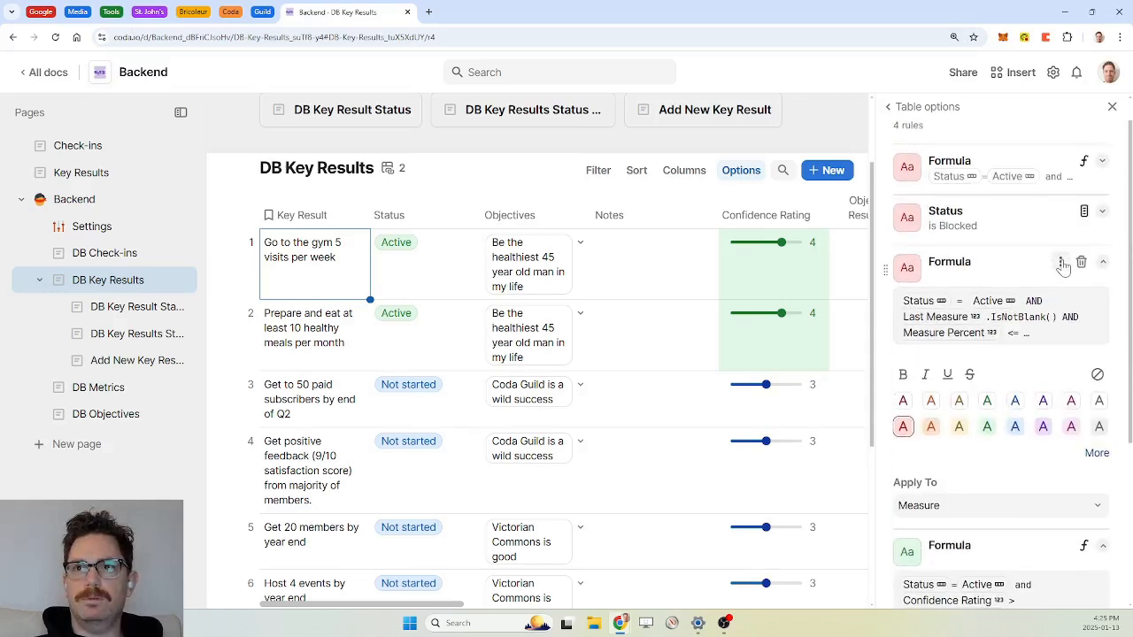
left_click(1059, 262)
left_click(1034, 291)
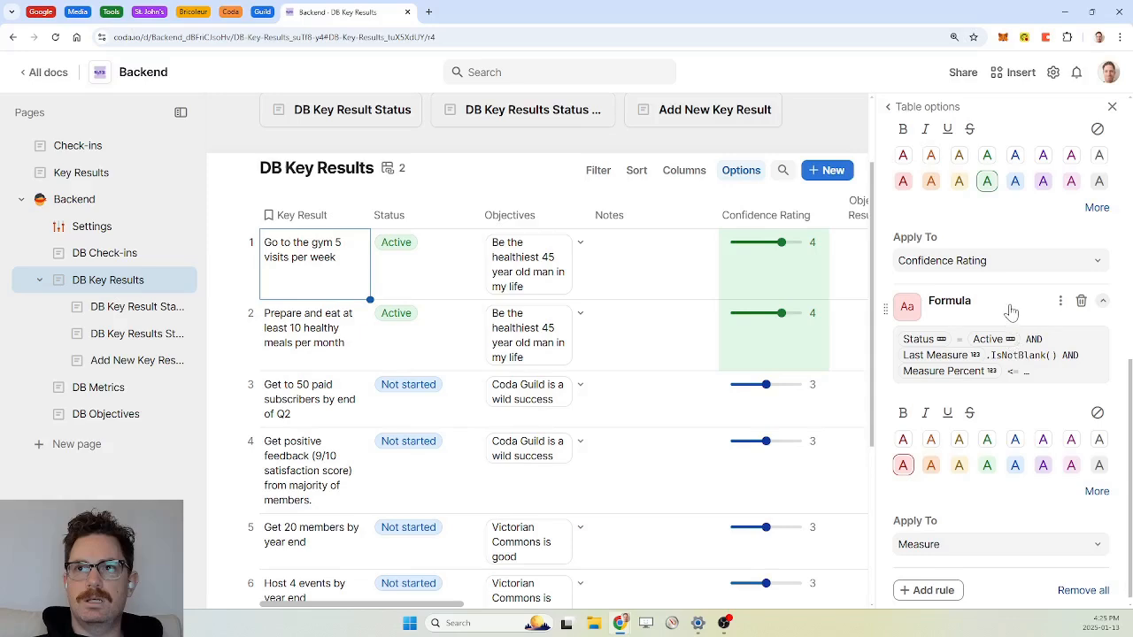
Step: Make the duplicated measure rule match Measure Percent > measureThreshold/100, give it the green fill format and close the table options
left_click(1036, 367)
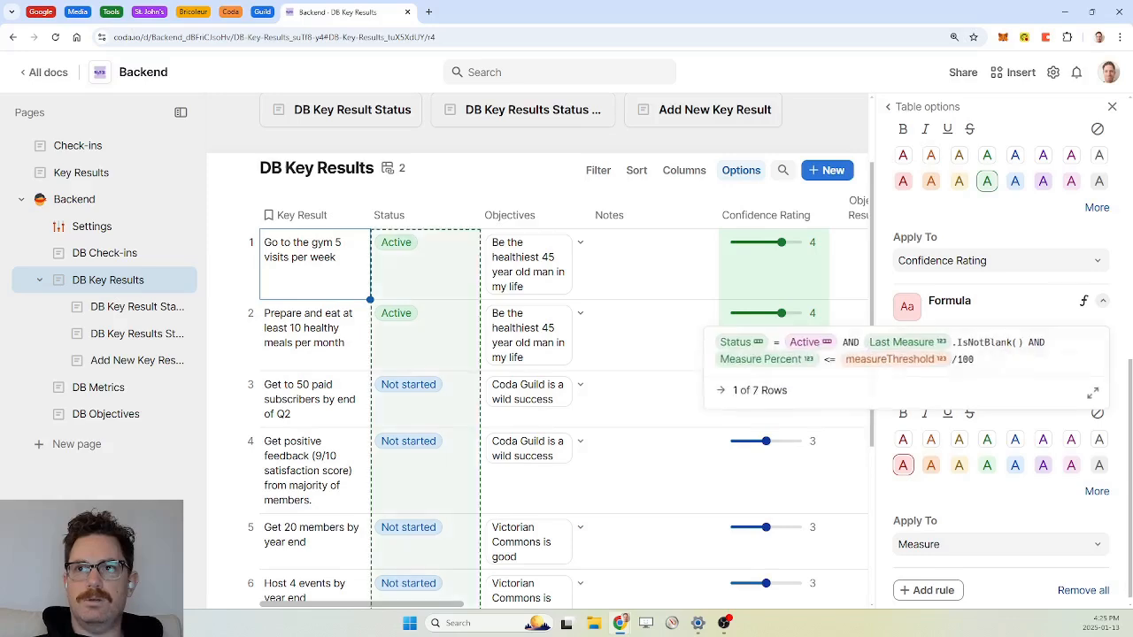
left_click(834, 359)
key("BackSpace")
key("BackSpace")
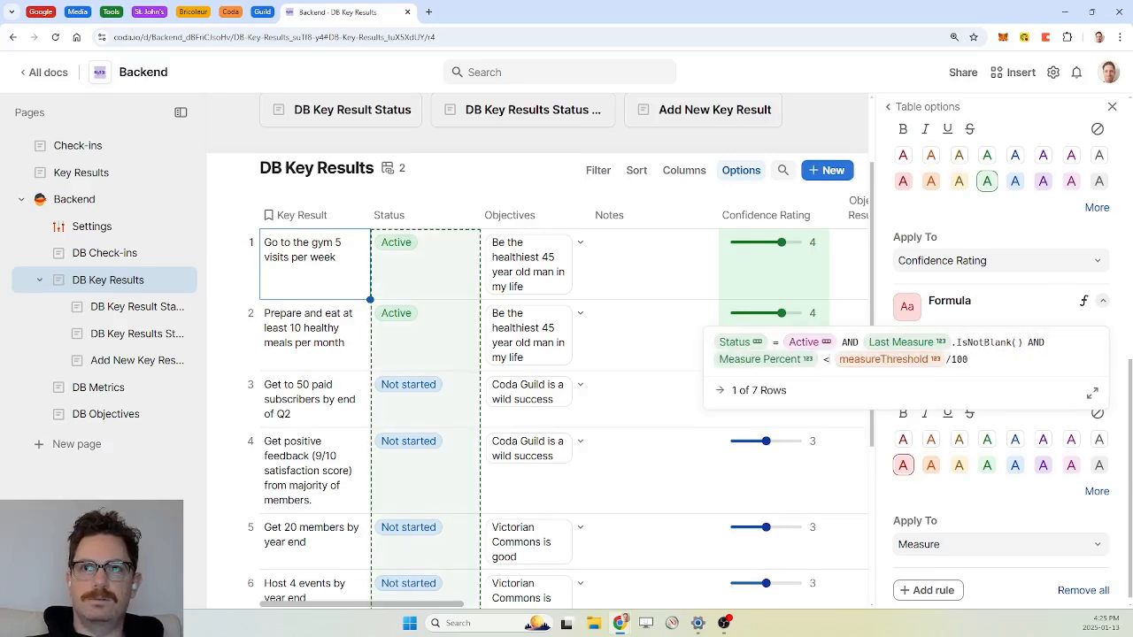
type(">")
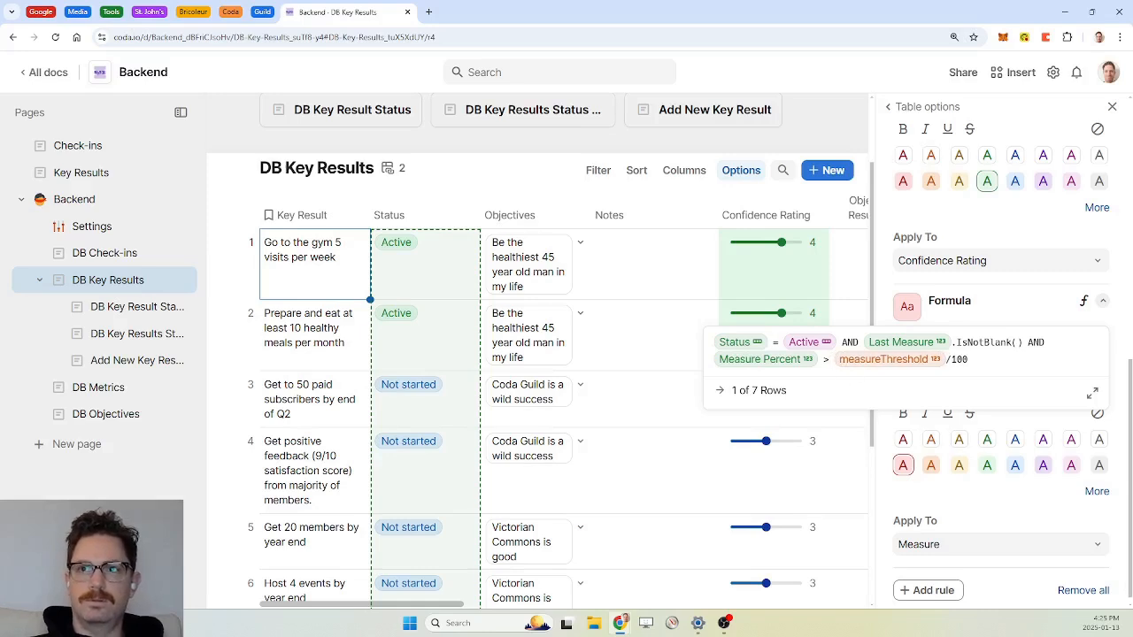
left_click(988, 467)
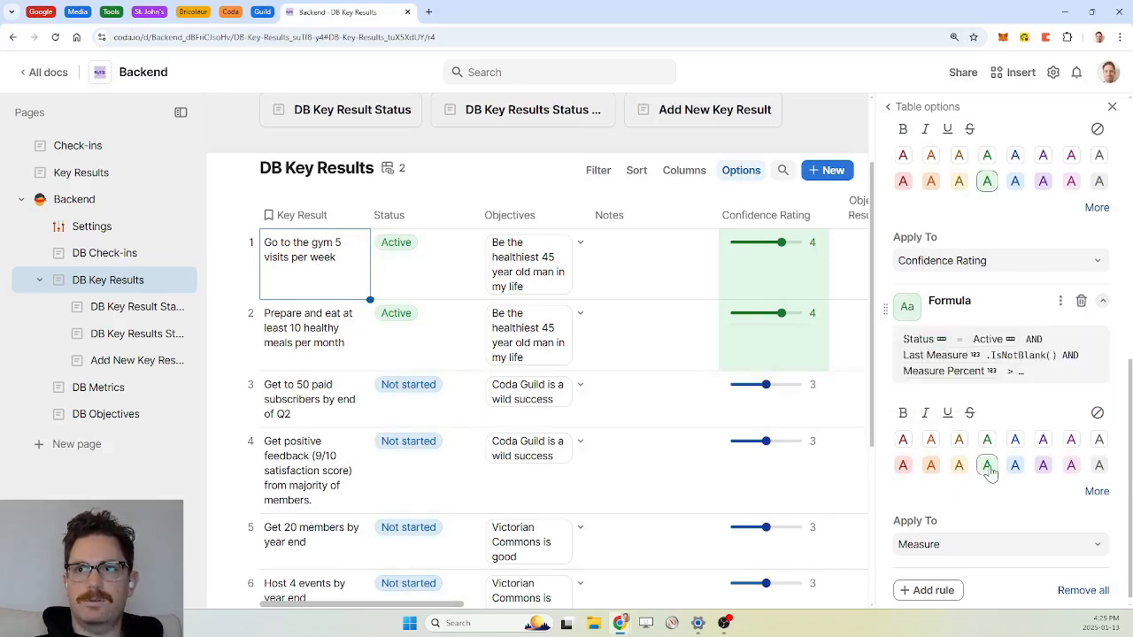
left_click(1112, 107)
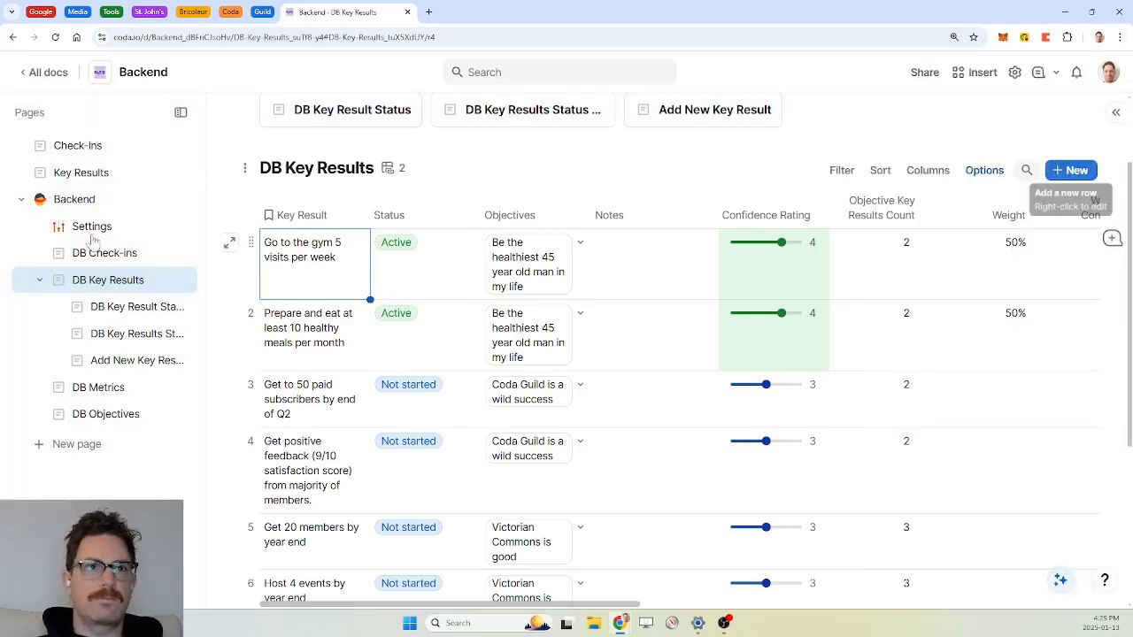
Step: Check the confidence and measure formatting on the Key Results page and in the Mon, Jan 13 check-in's OKR Checks table
left_click(95, 172)
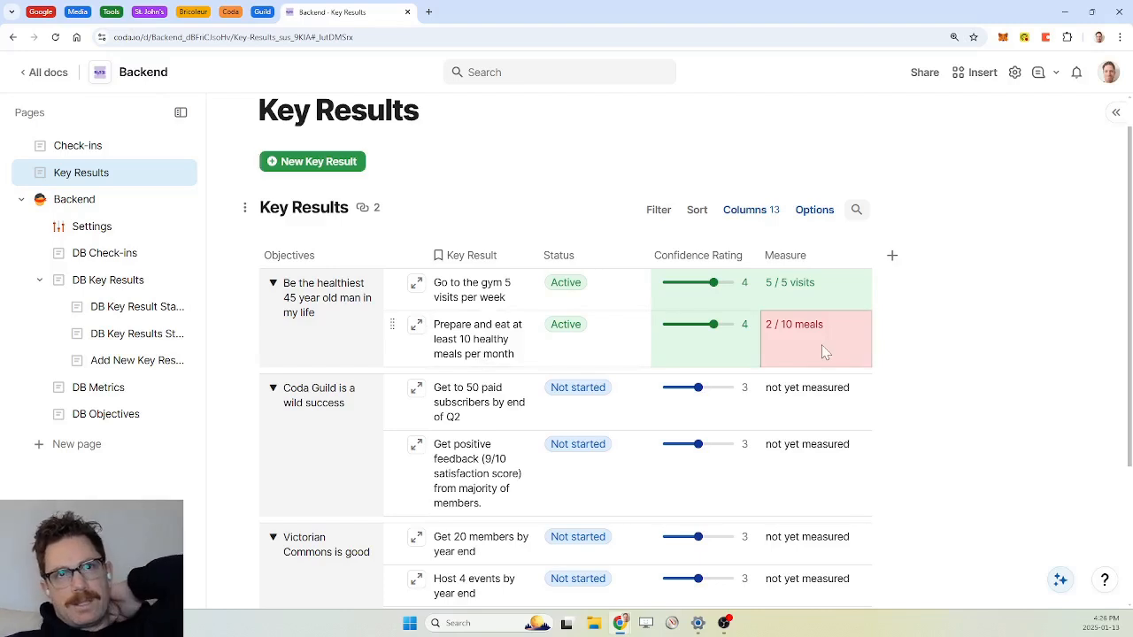
left_click(82, 149)
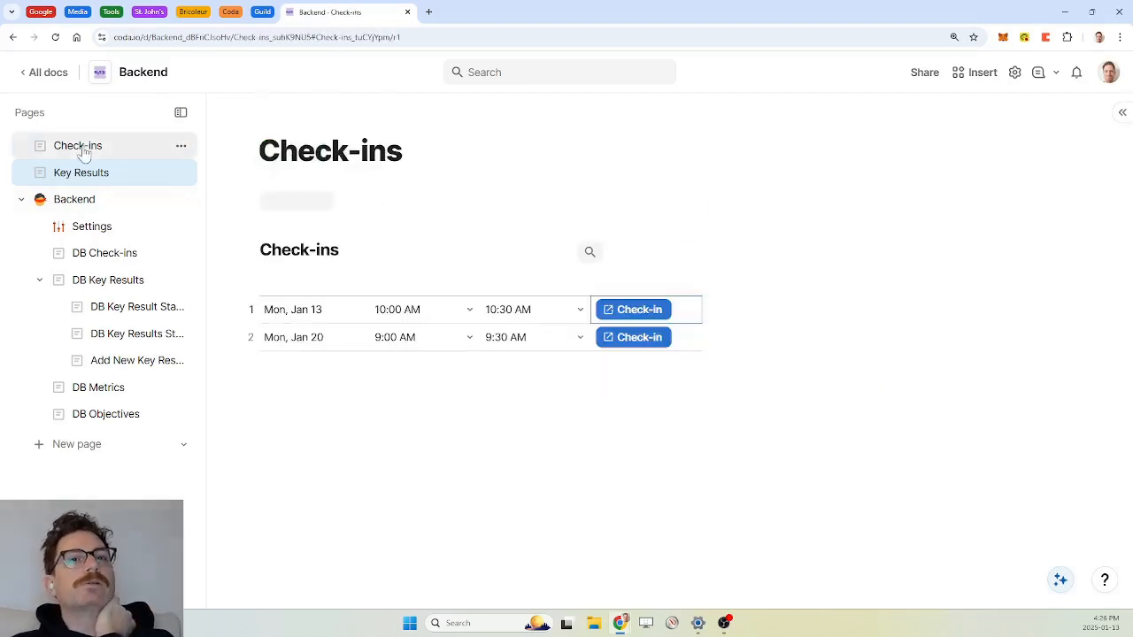
left_click(637, 316)
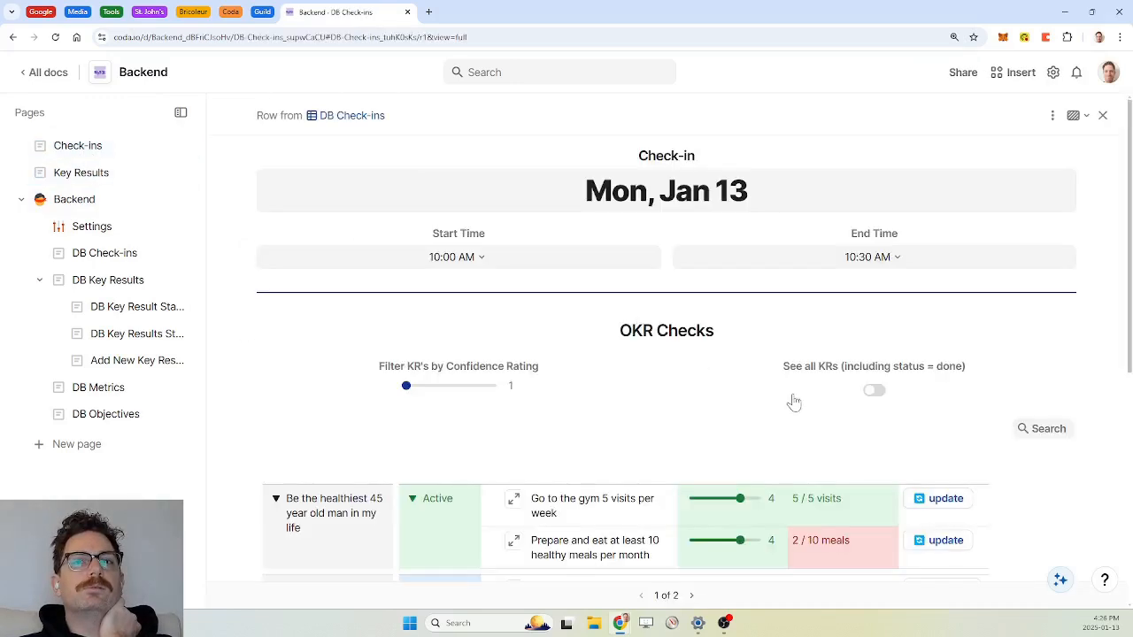
scroll(794, 400, "down", 3)
scroll(796, 401, "up", 4)
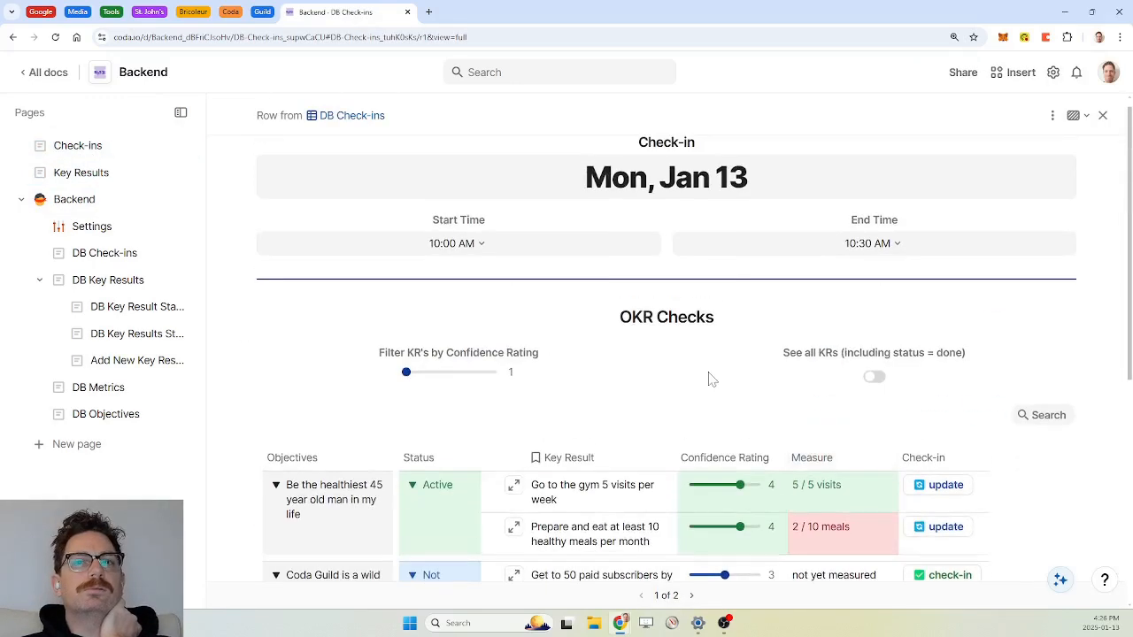
scroll(706, 378, "down", 4)
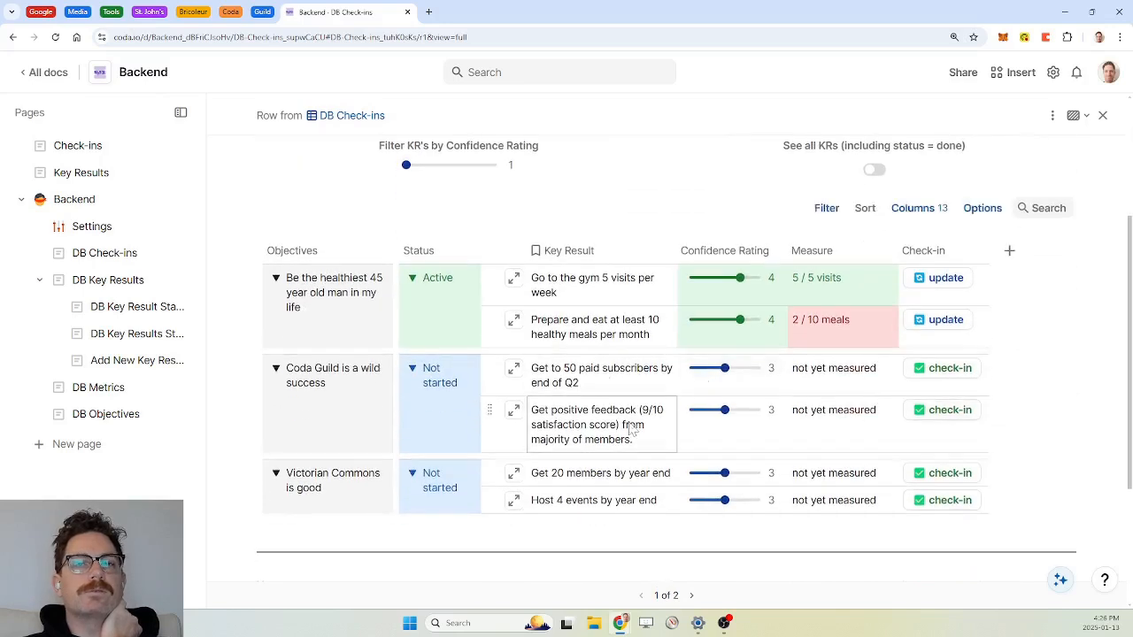
scroll(576, 419, "up", 2)
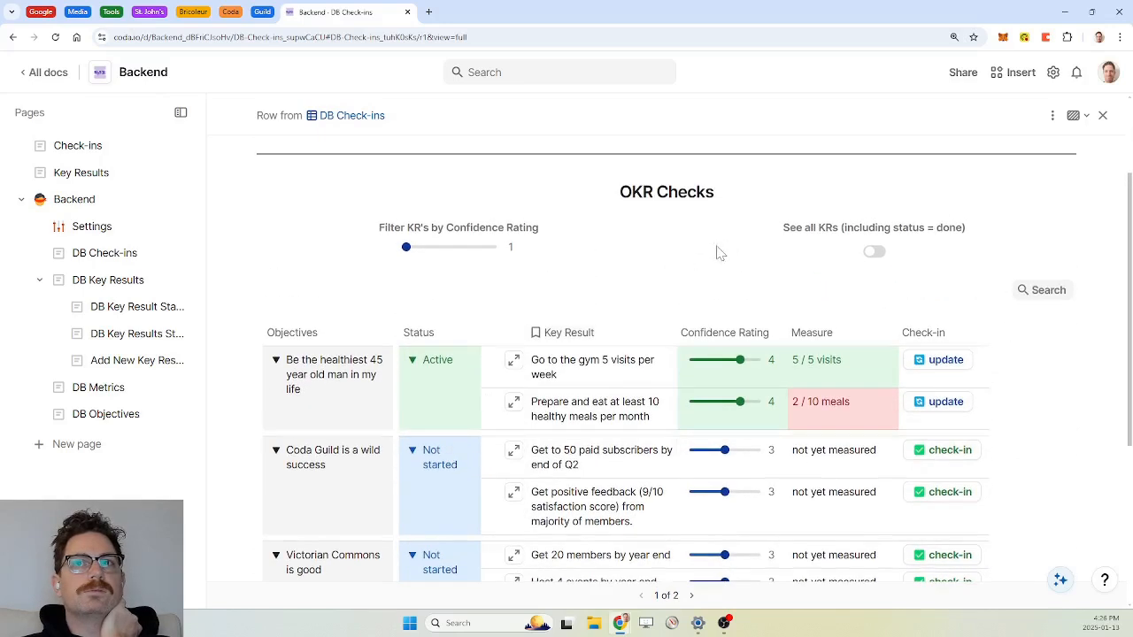
Step: Test the See all KRs toggle by showing done key results in the OKR Checks table and hiding them again
left_click(874, 255)
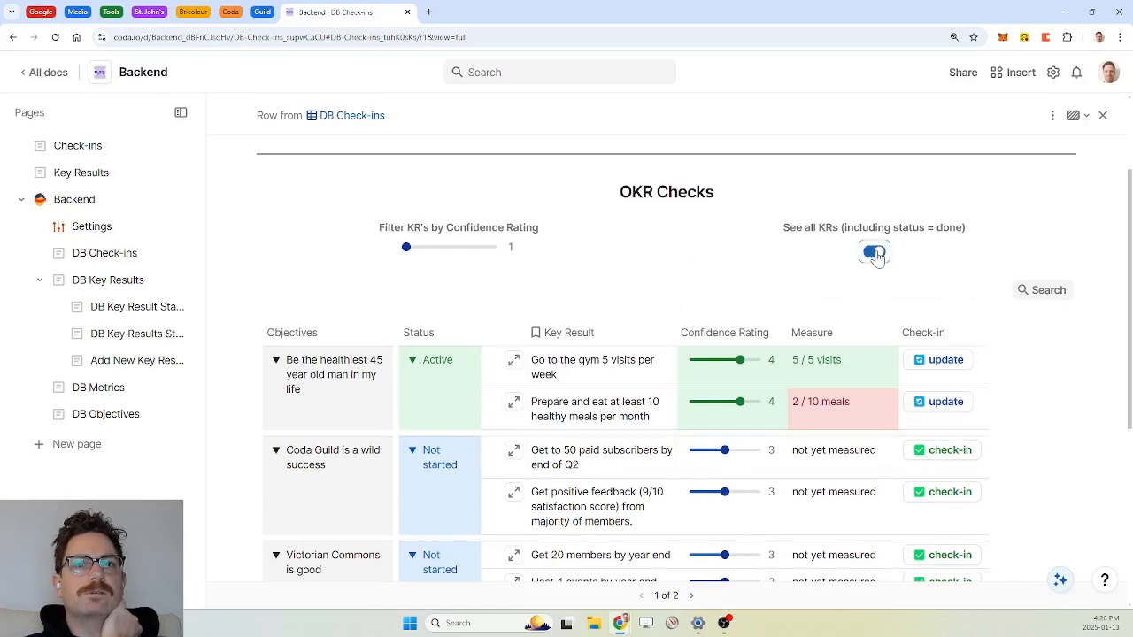
scroll(715, 332, "down", 3)
scroll(715, 332, "up", 2)
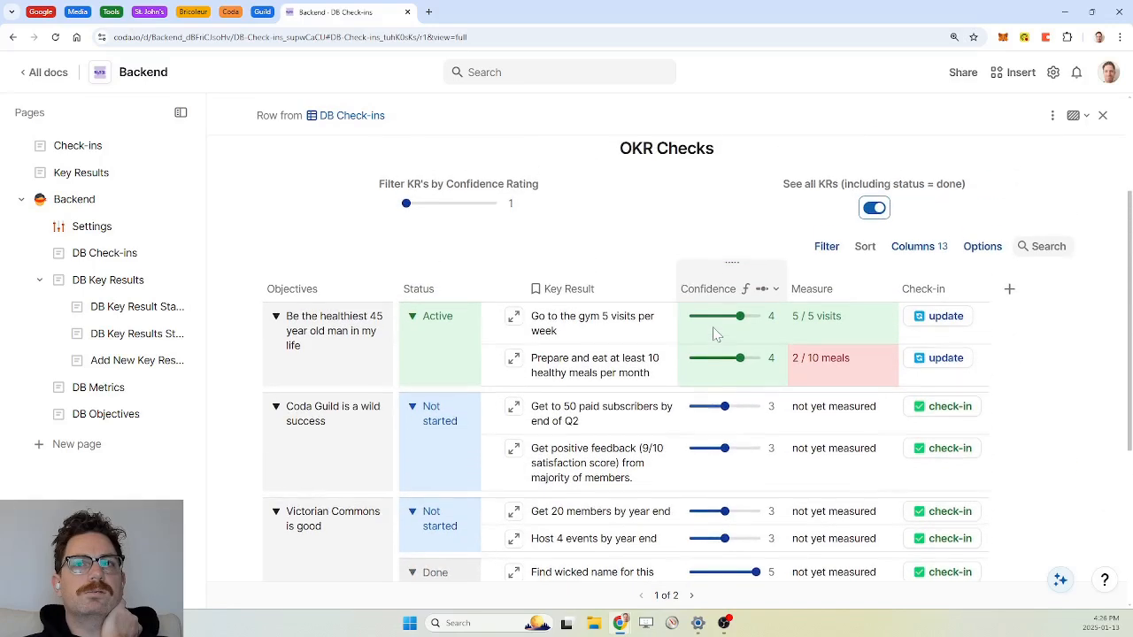
left_click(874, 212)
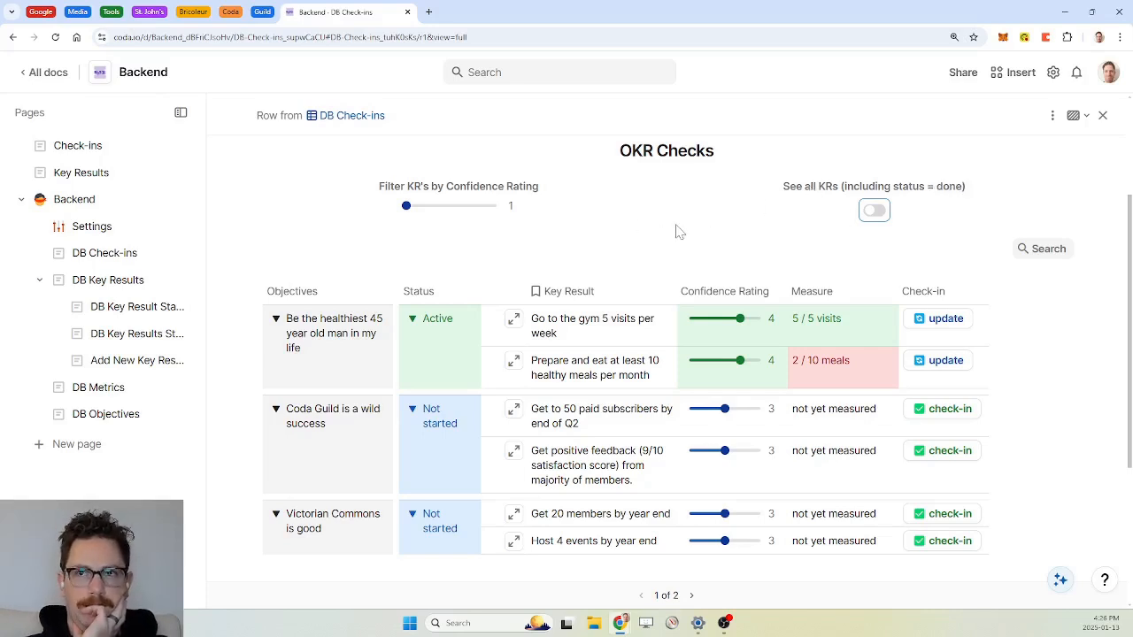
scroll(678, 231, "down", 1)
scroll(678, 231, "up", 1)
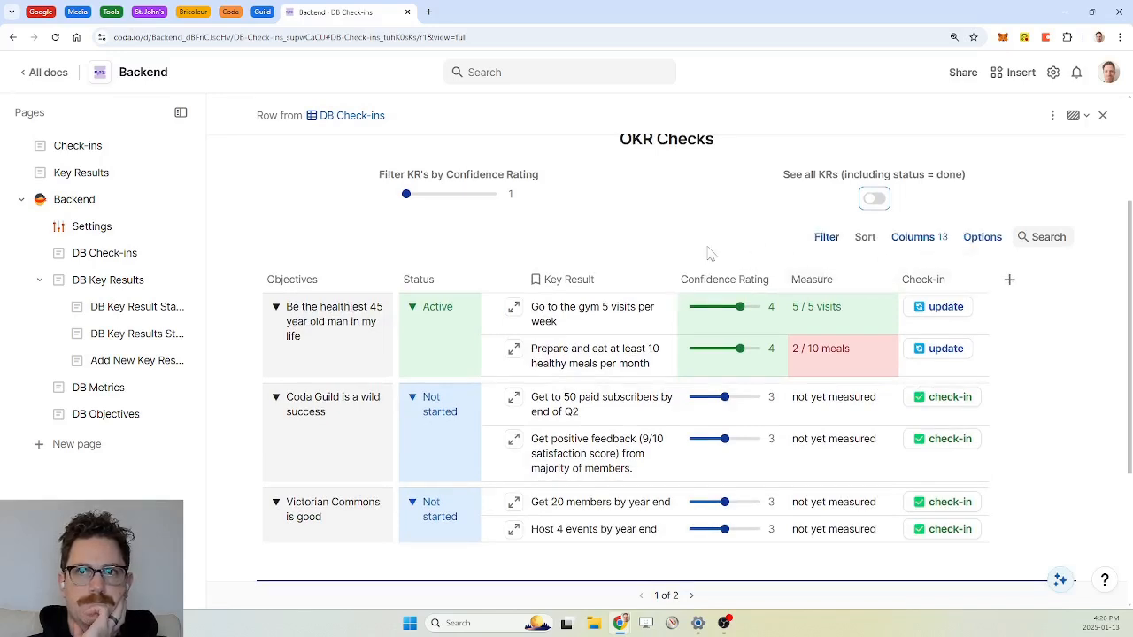
Step: Set the check-in's Filter KR's by Confidence Rating slider to 4
scroll(576, 286, "up", 2)
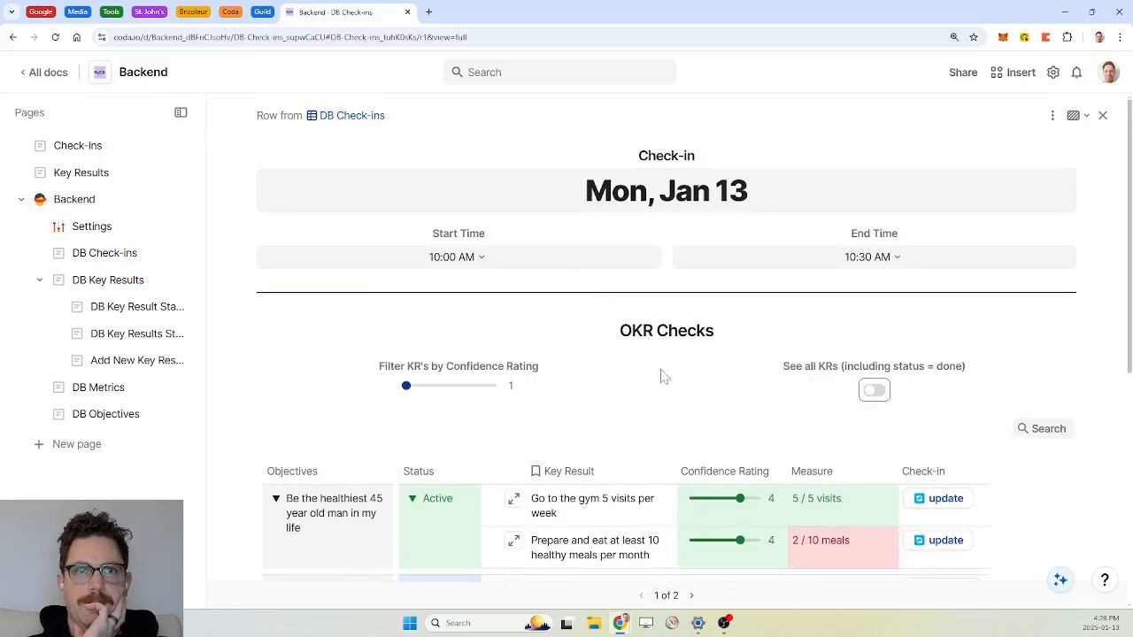
scroll(610, 392, "down", 2)
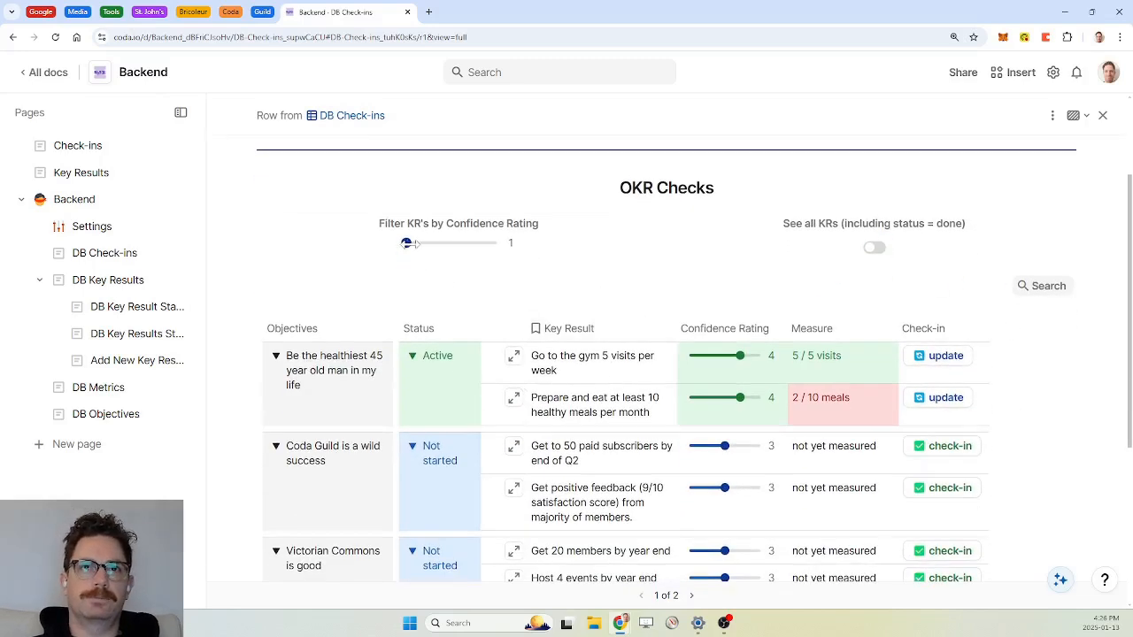
left_click_drag(407, 244, 450, 243)
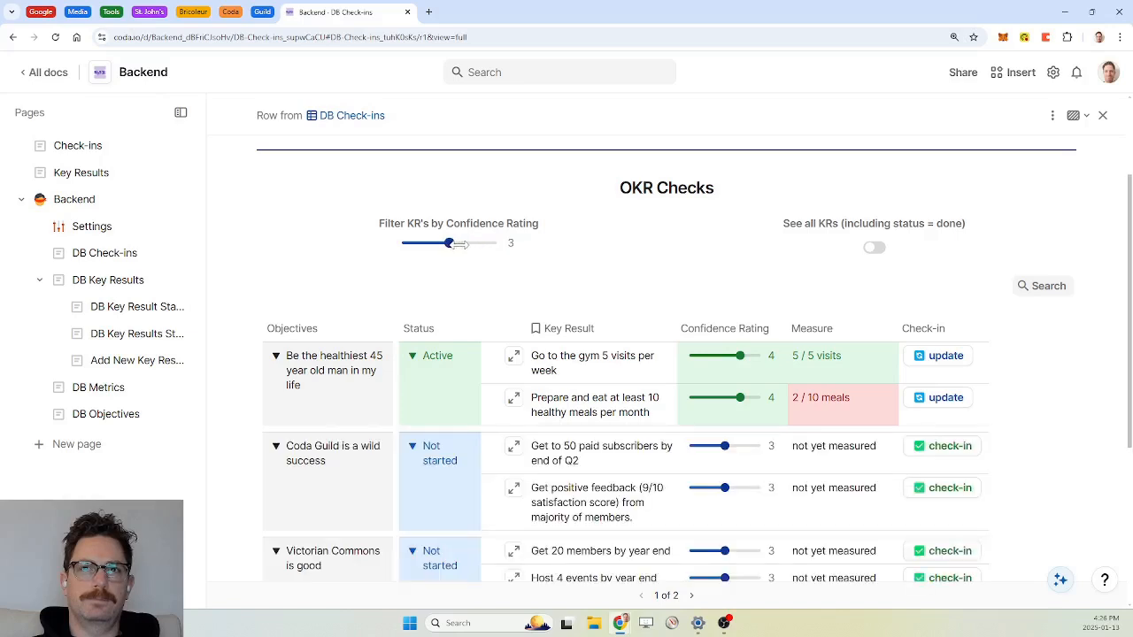
left_click_drag(451, 244, 469, 244)
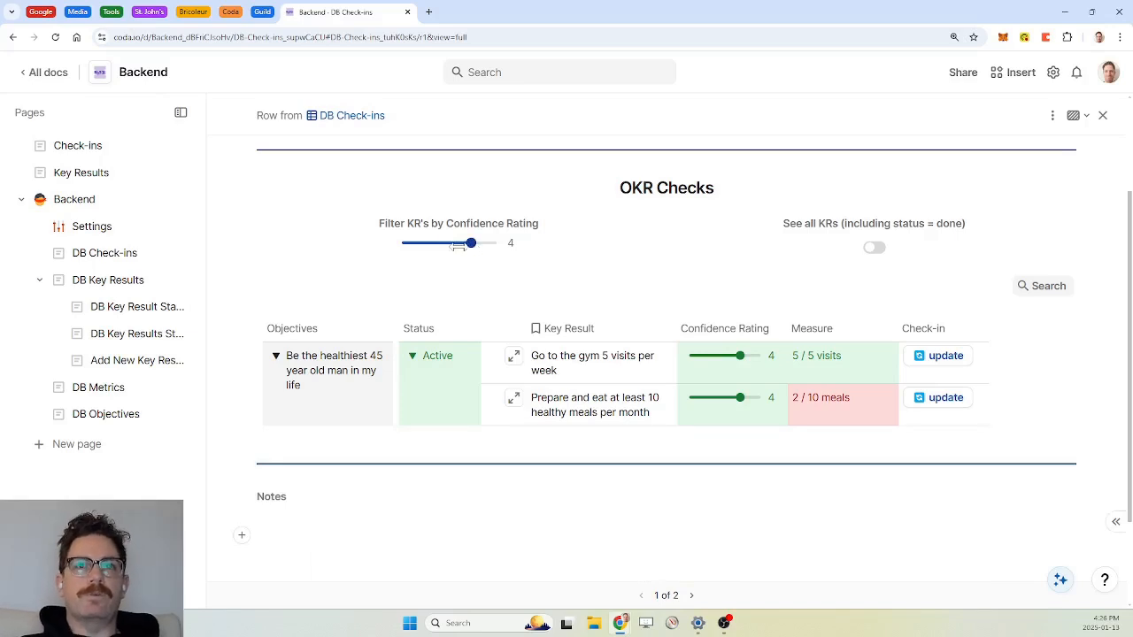
mouse_move(469, 243)
left_mouse_down()
mouse_move(450, 243)
mouse_move(460, 244)
left_mouse_up()
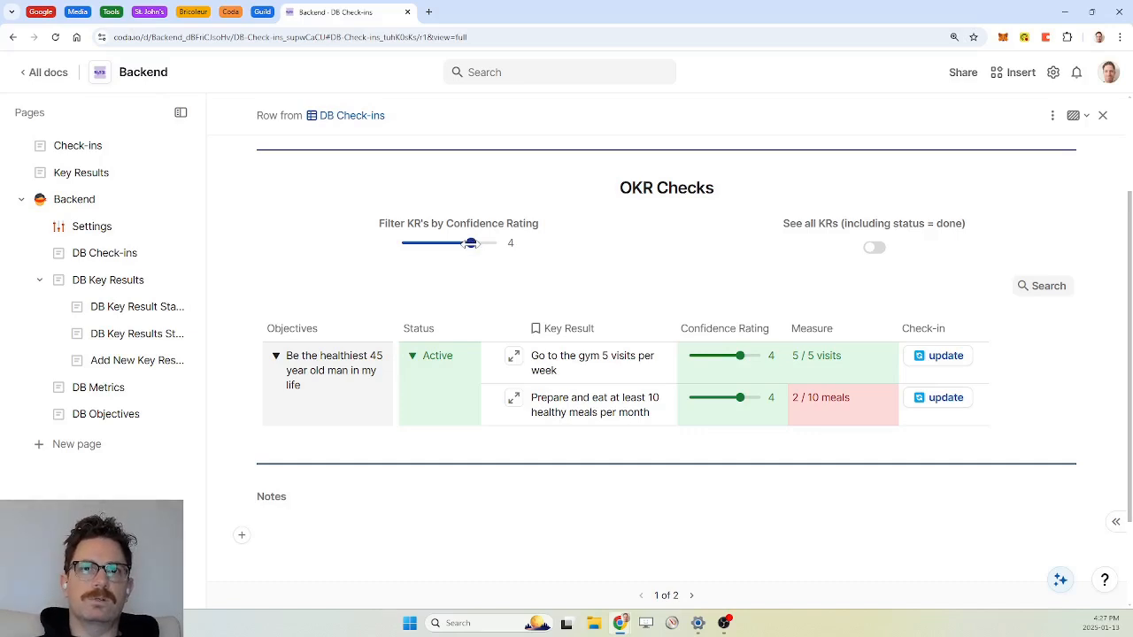
mouse_move(470, 243)
left_mouse_down()
mouse_move(404, 244)
mouse_move(480, 246)
mouse_move(418, 243)
mouse_move(469, 243)
left_mouse_up()
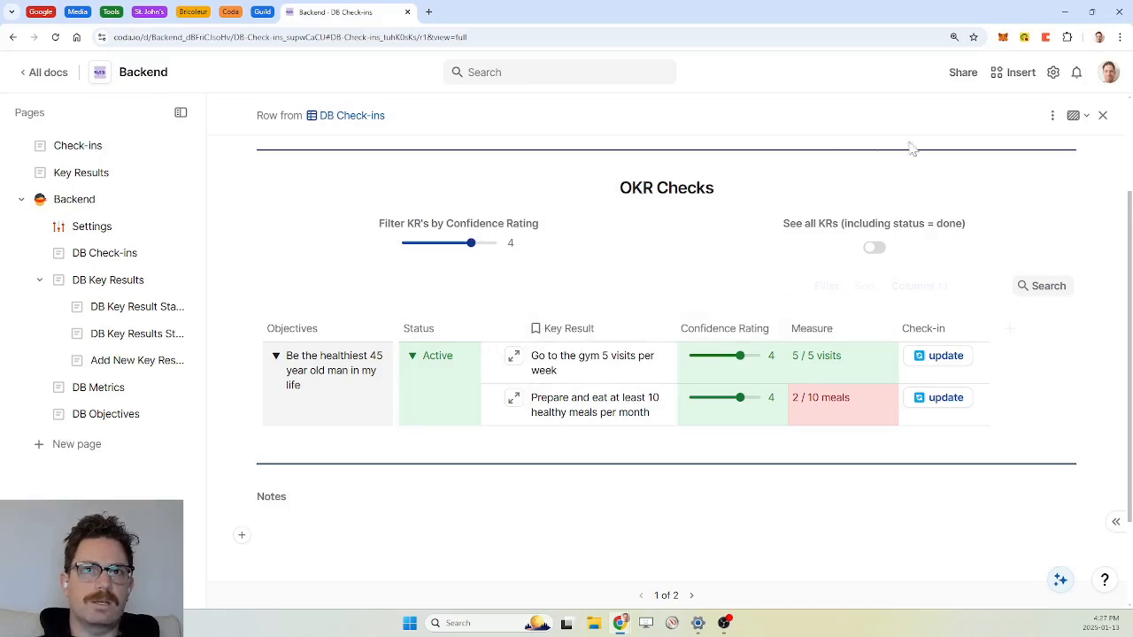
left_click(105, 422)
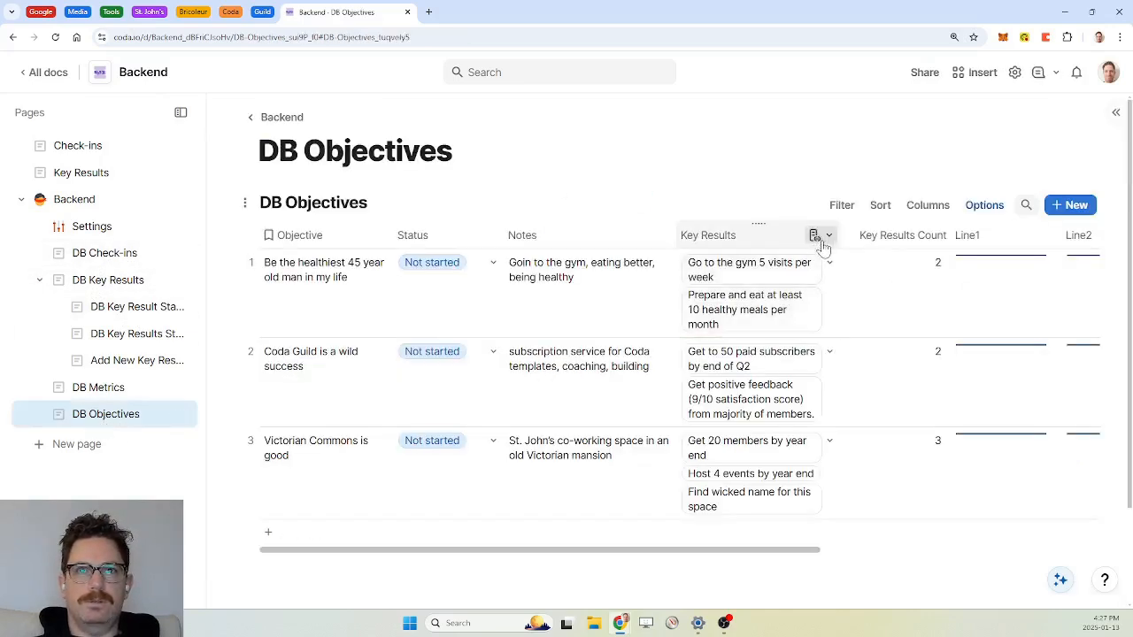
scroll(769, 303, "right", 5)
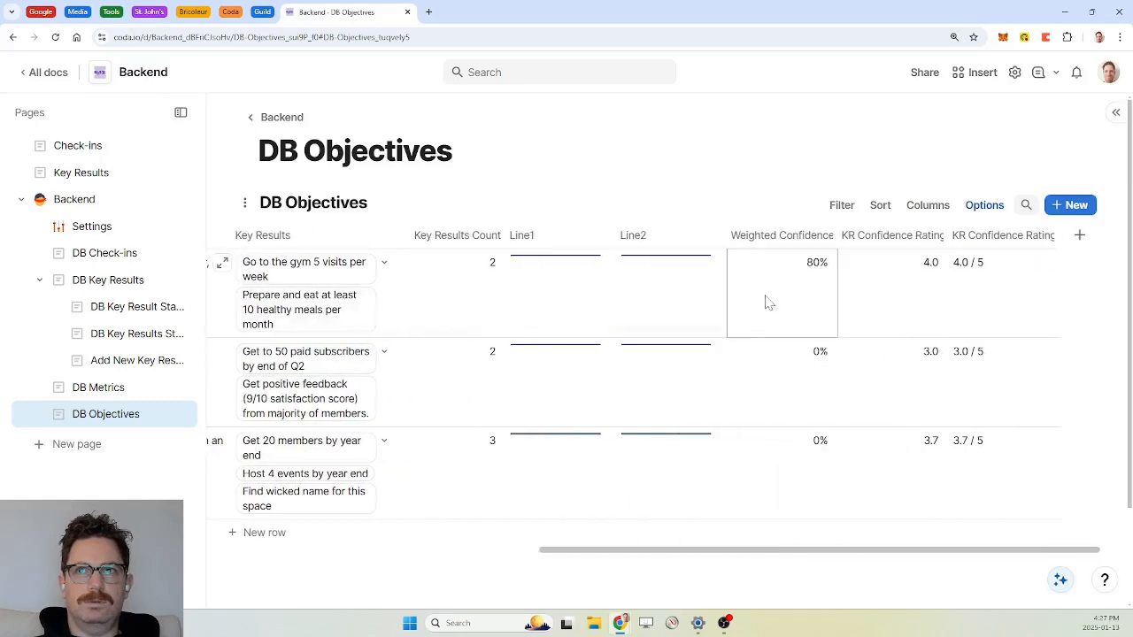
scroll(768, 303, "left", 5)
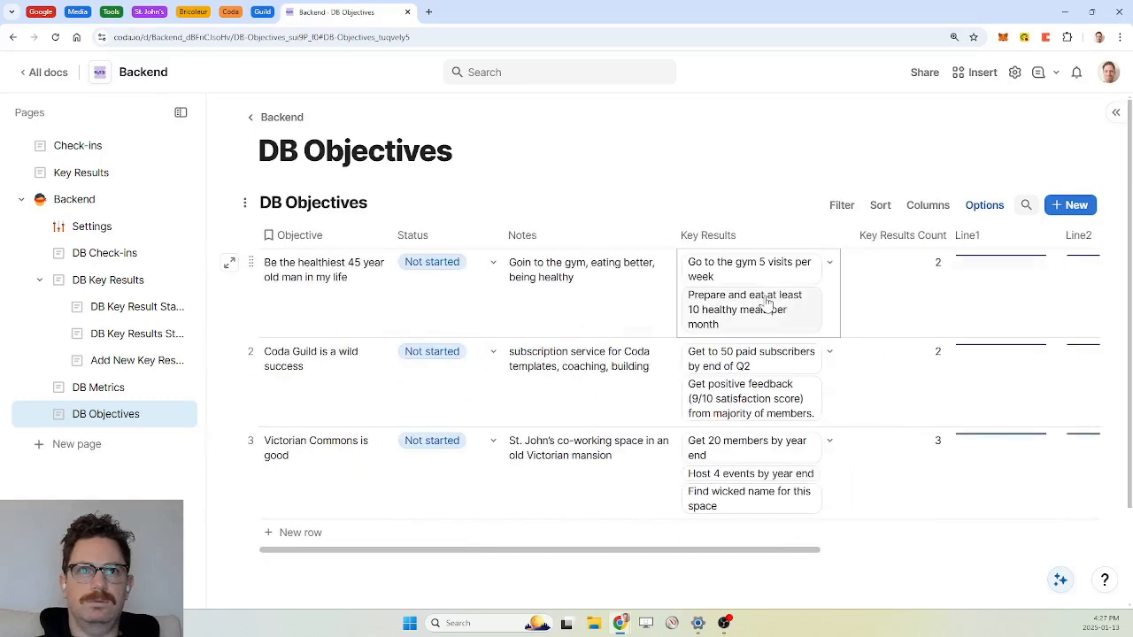
Step: Change the Key Results column formula in DB Check-ins so it keeps key results with Confidence Rating <= KR Confidence Filter
left_click(103, 255)
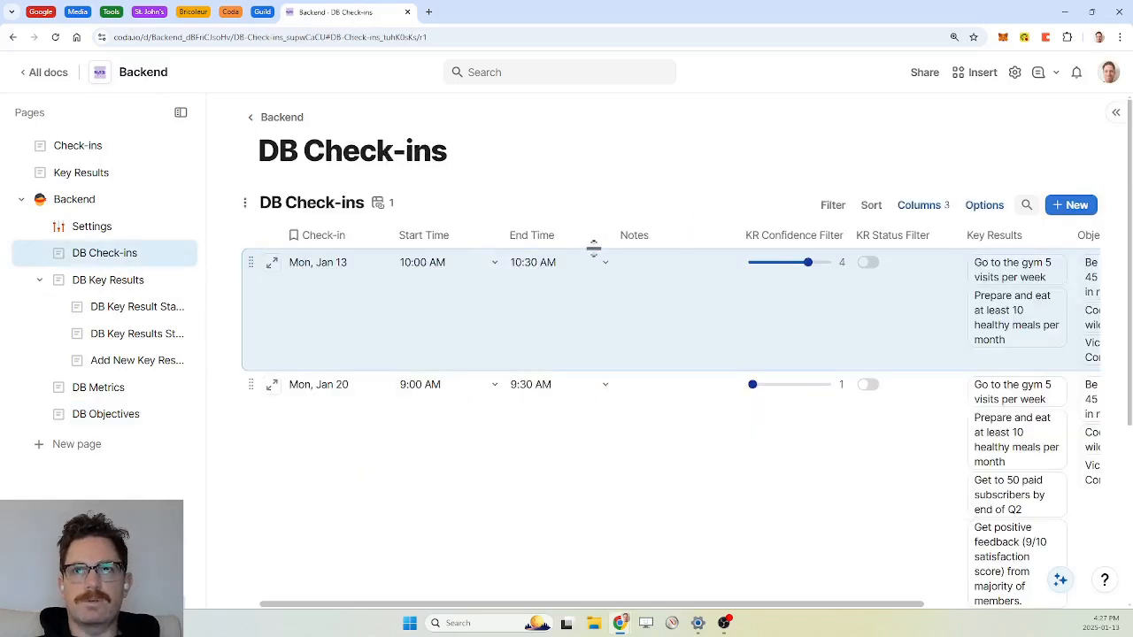
scroll(703, 313, "right", 3)
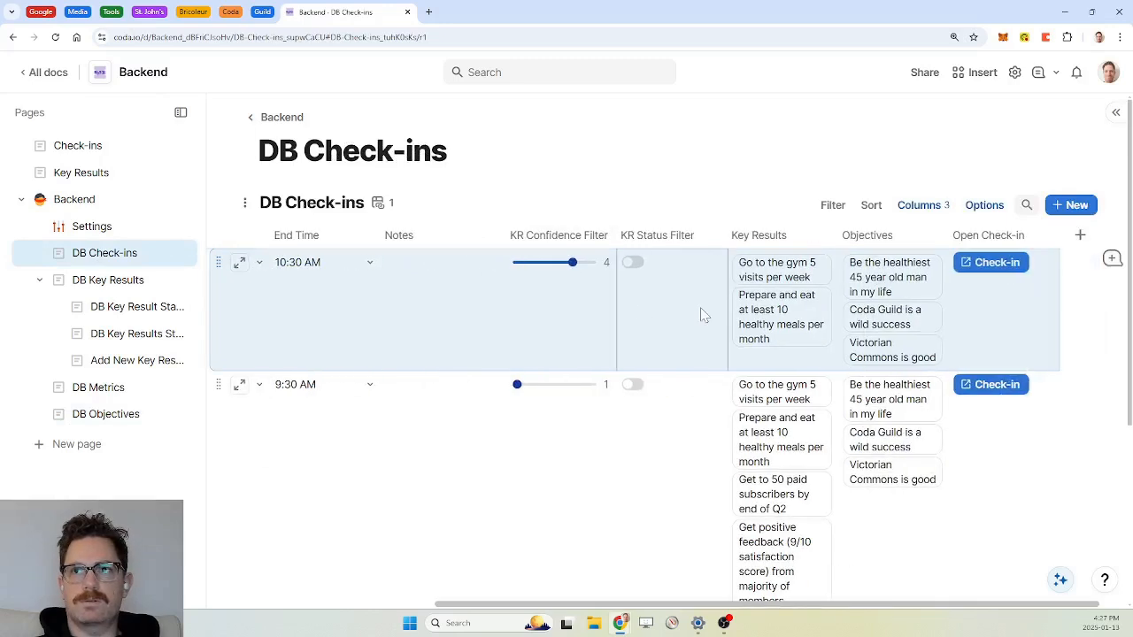
left_click(825, 235)
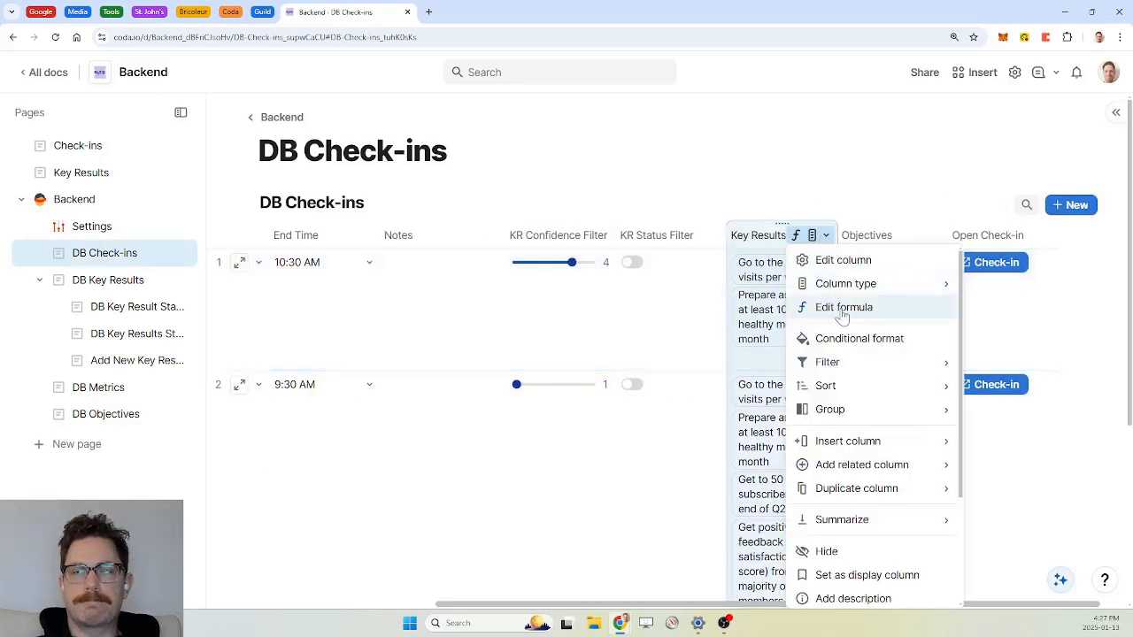
left_click(842, 307)
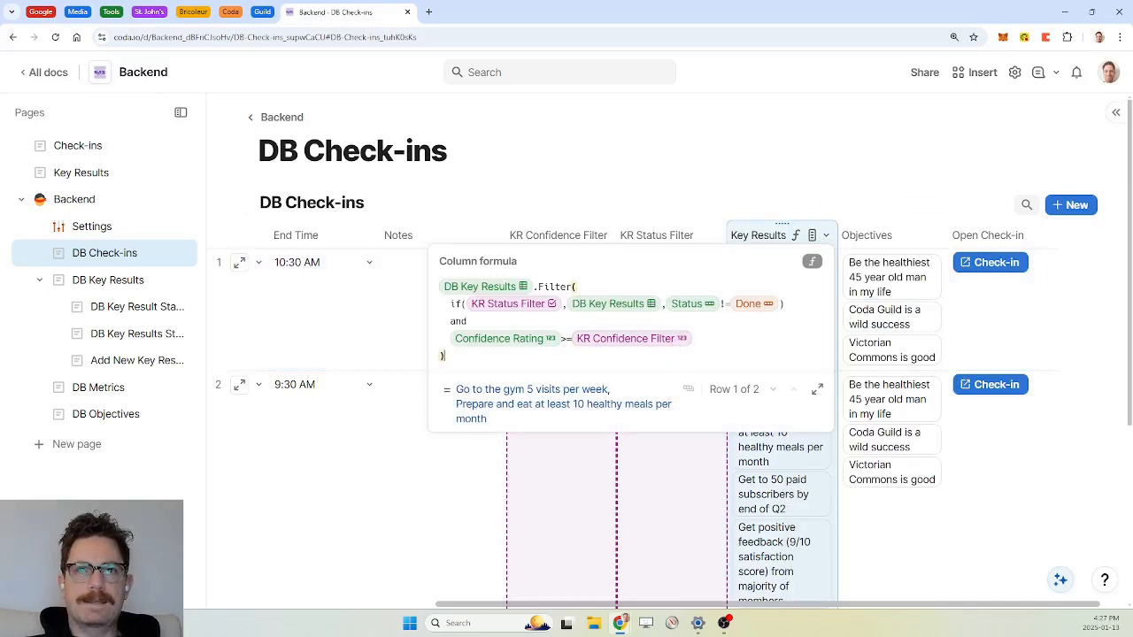
left_click(564, 338)
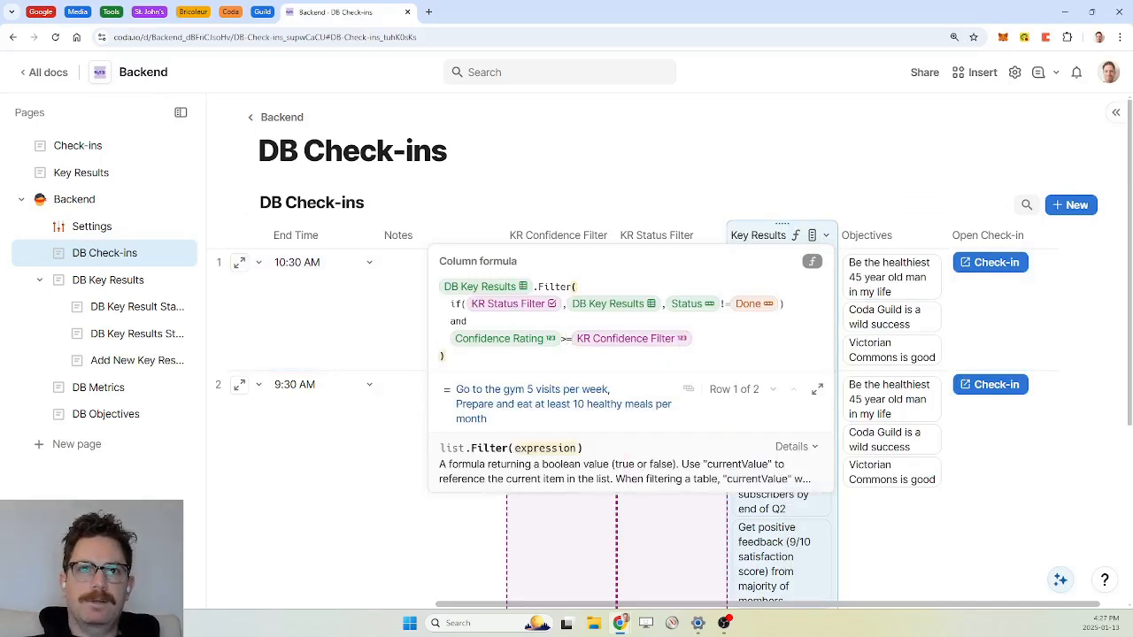
key("BackSpace")
key("BackSpace")
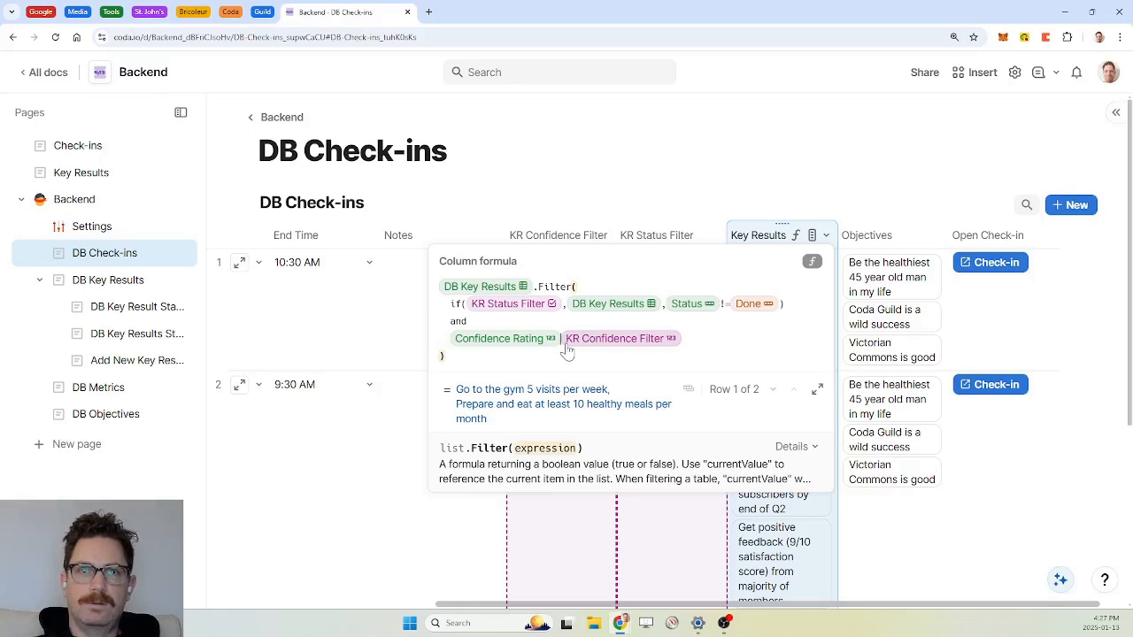
type("<=")
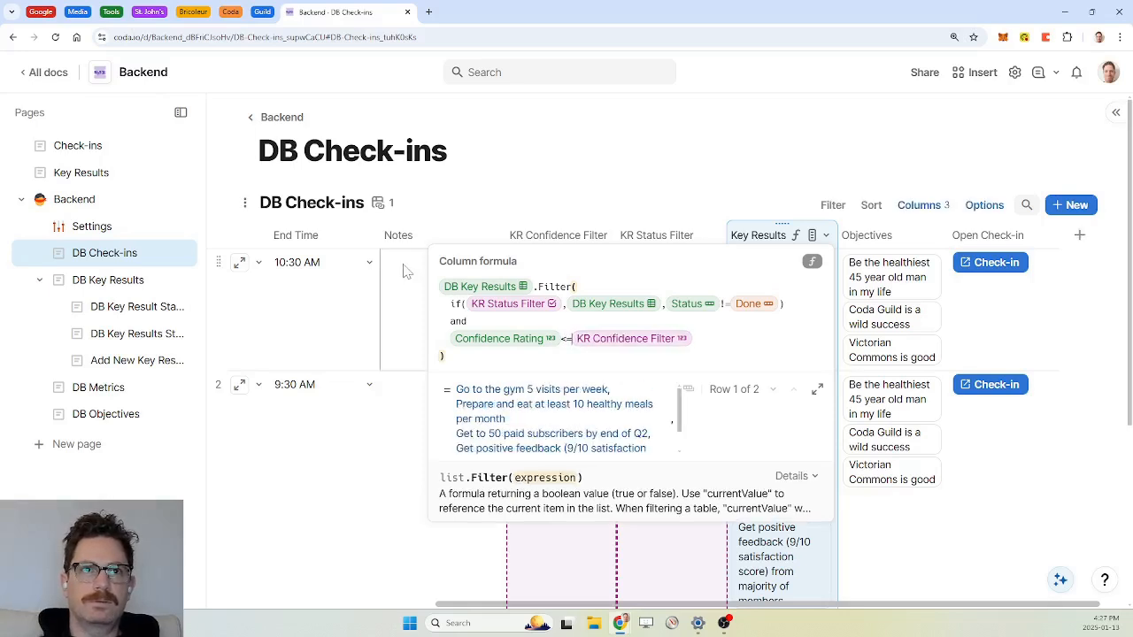
left_click(322, 308)
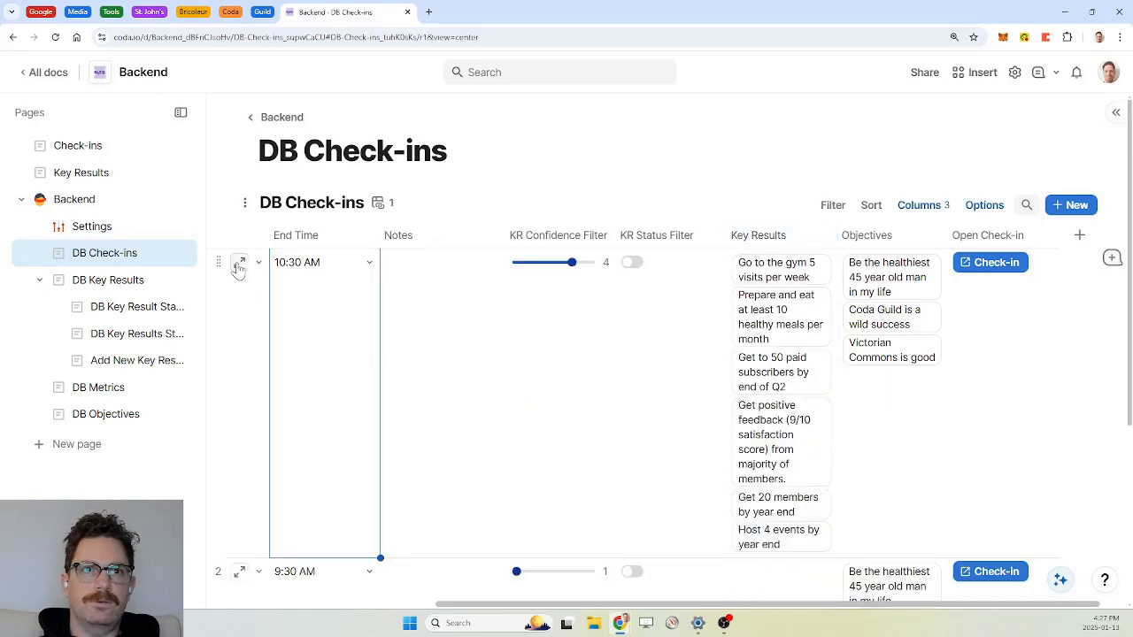
Step: Open the Mon, Jan 13 check-in from DB Check-ins and test its Filter KR's by Confidence Rating slider at 3 and 4
left_click(239, 264)
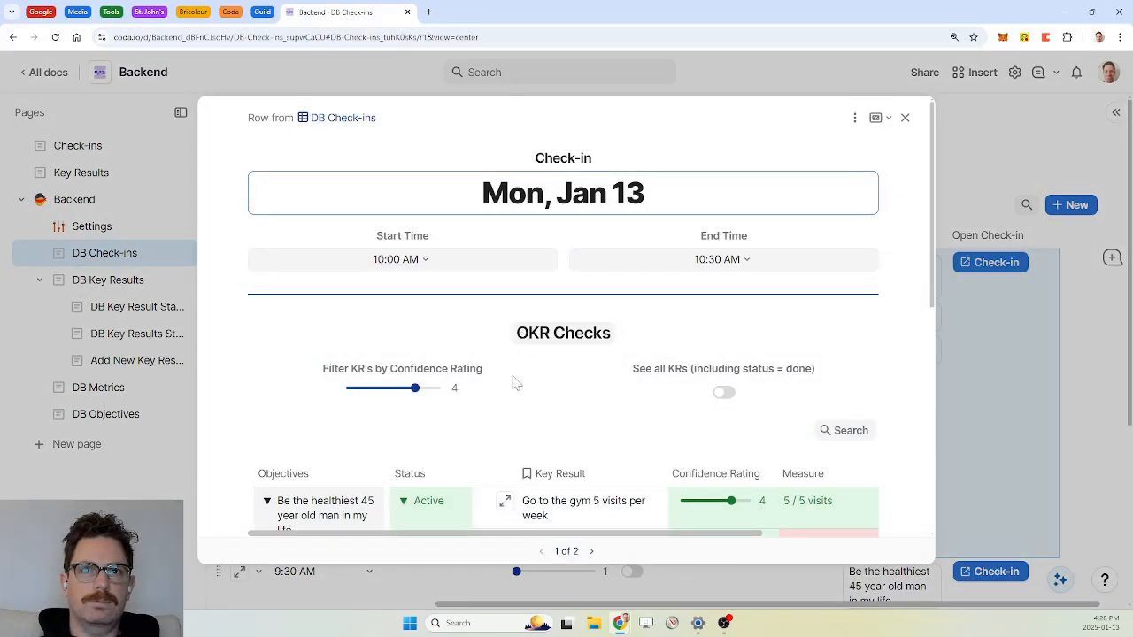
scroll(513, 382, "down", 3)
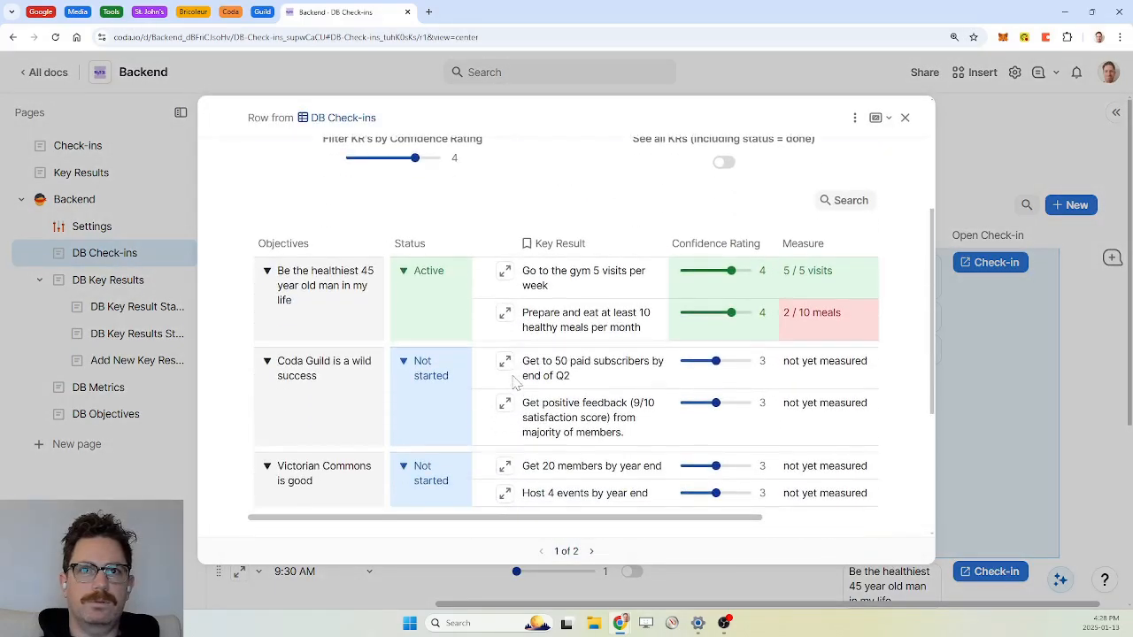
scroll(514, 383, "up", 3)
scroll(514, 383, "down", 3)
scroll(513, 383, "up", 1)
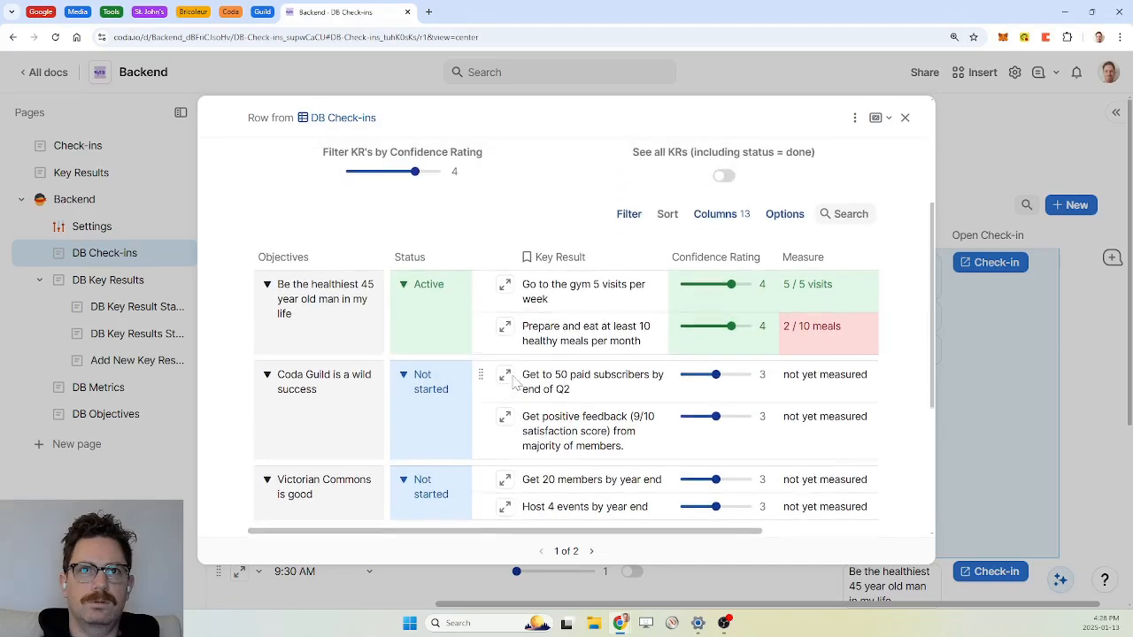
mouse_move(415, 173)
left_mouse_down()
mouse_move(376, 172)
mouse_move(393, 173)
left_mouse_up()
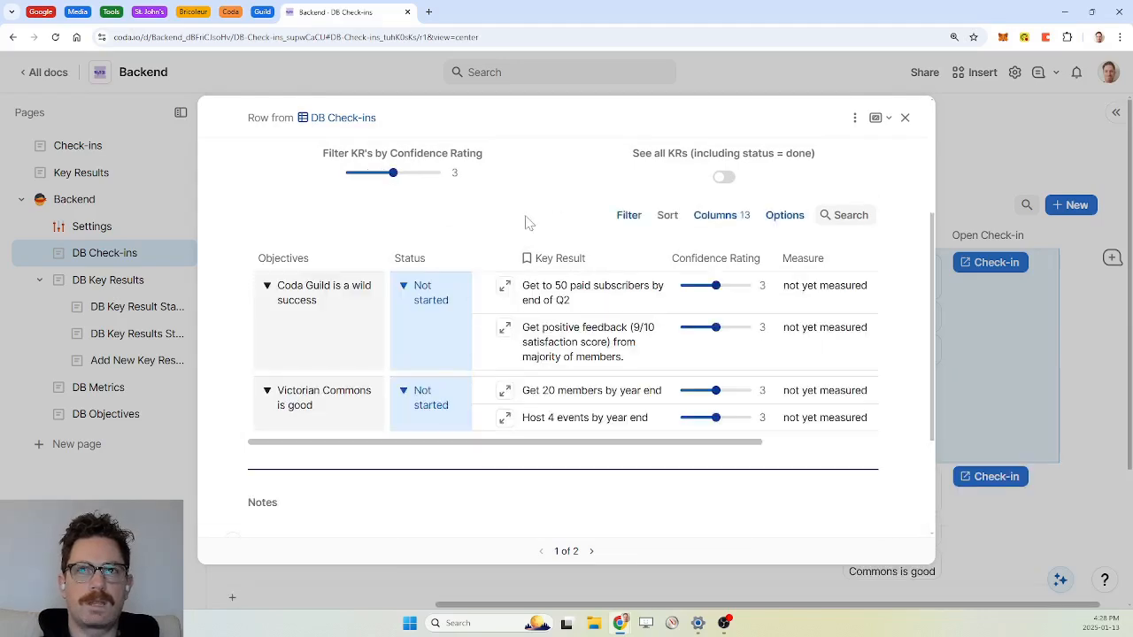
scroll(576, 219, "up", 3)
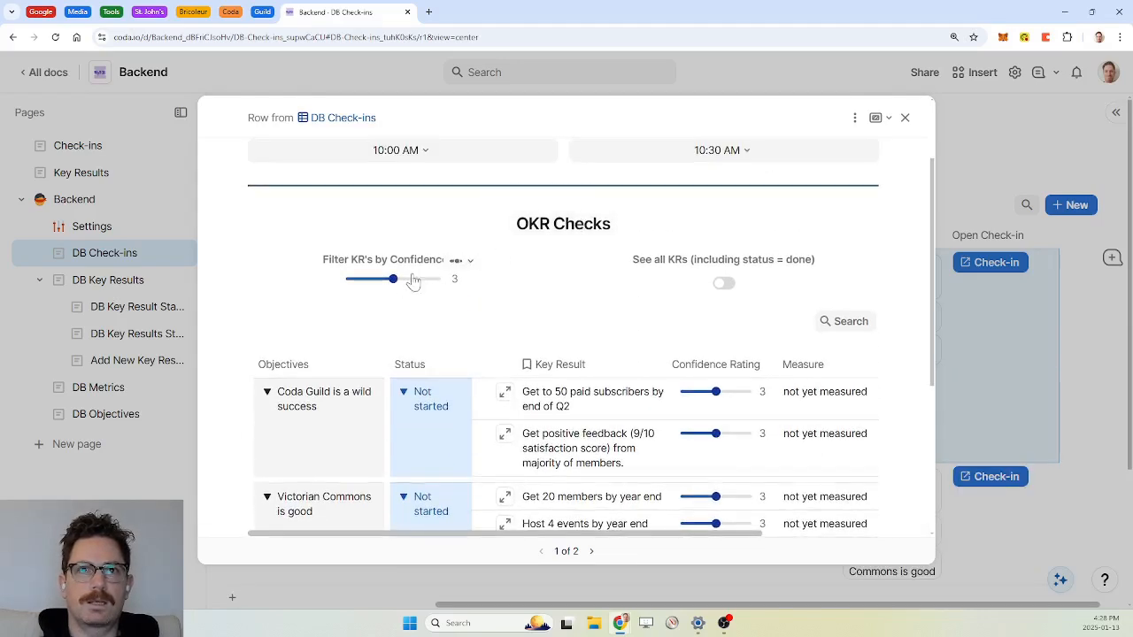
left_click_drag(393, 278, 415, 279)
scroll(577, 293, "down", 3)
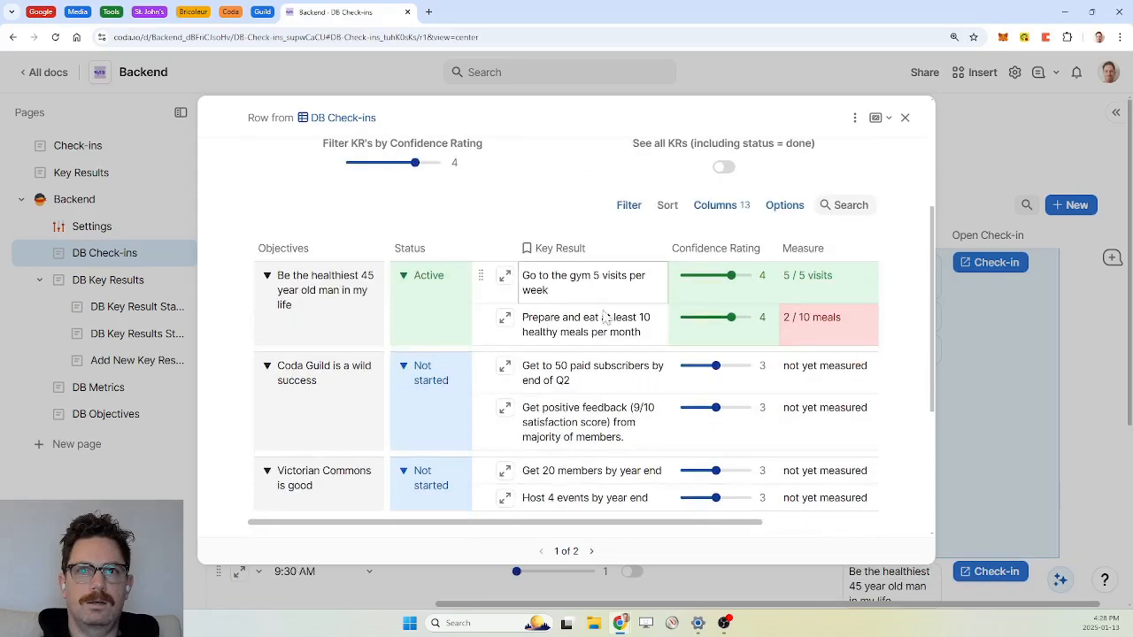
scroll(607, 320, "right", 3)
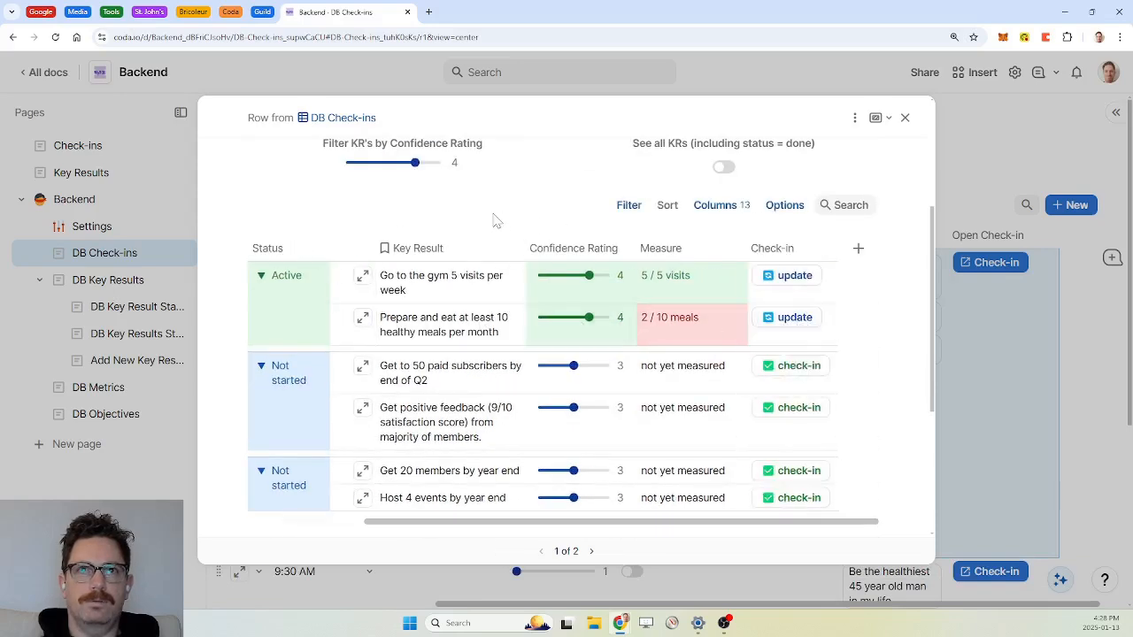
Step: Try the check-in's confidence filter at 5 and then 3, check the listed key results and close the check-in
mouse_move(415, 162)
left_mouse_down()
mouse_move(387, 162)
mouse_move(415, 162)
left_mouse_up()
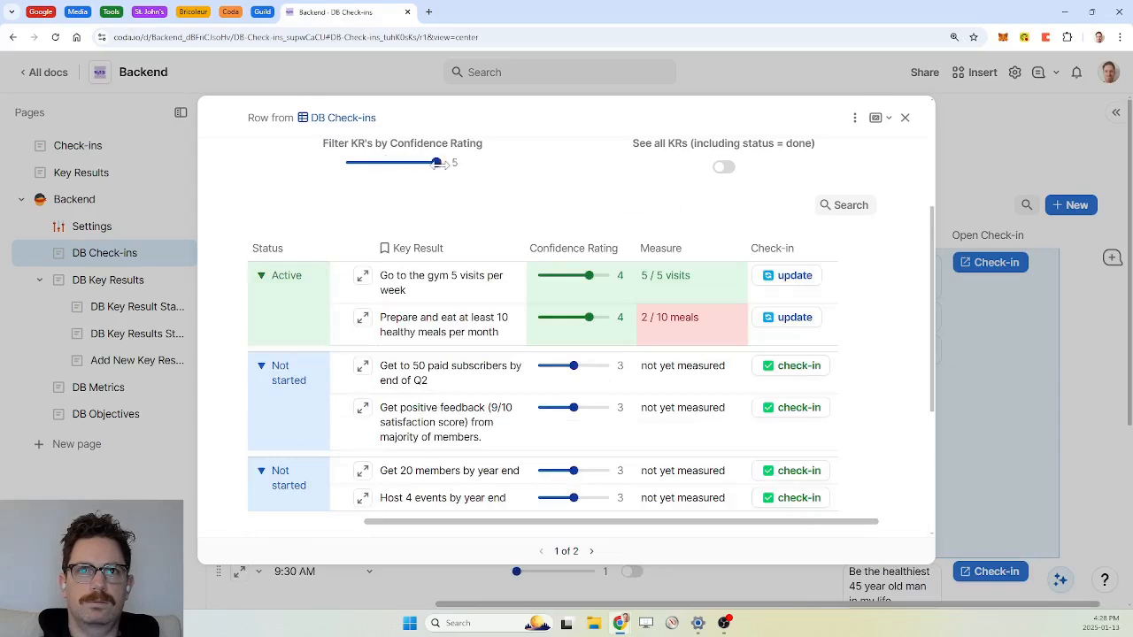
mouse_move(408, 163)
left_mouse_down()
mouse_move(379, 162)
mouse_move(393, 164)
left_mouse_up()
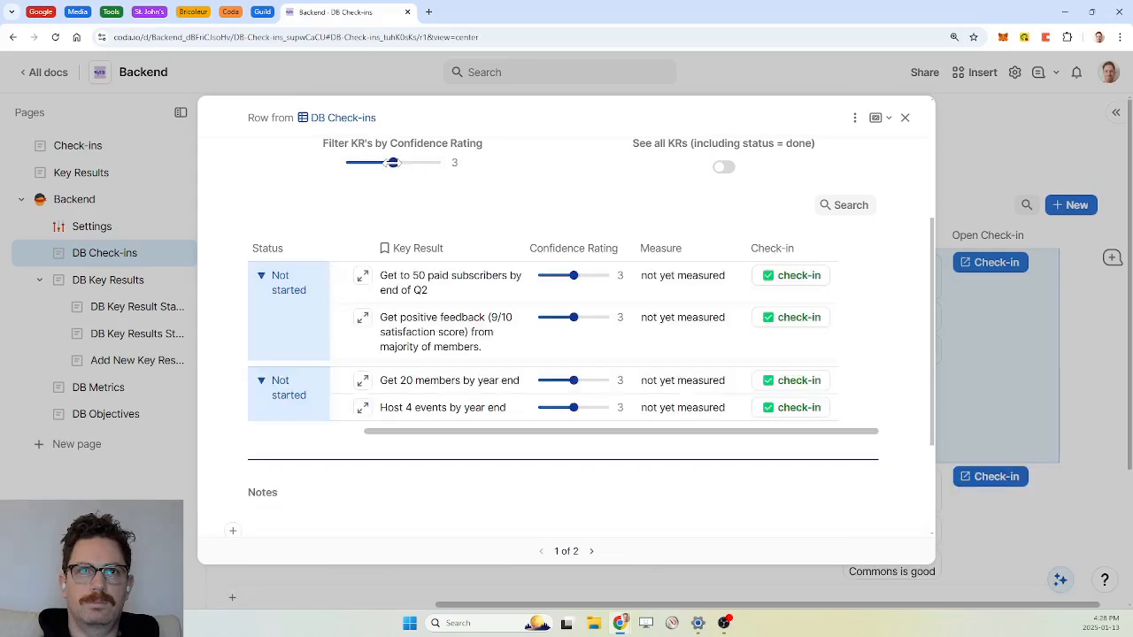
scroll(588, 245, "up", 1)
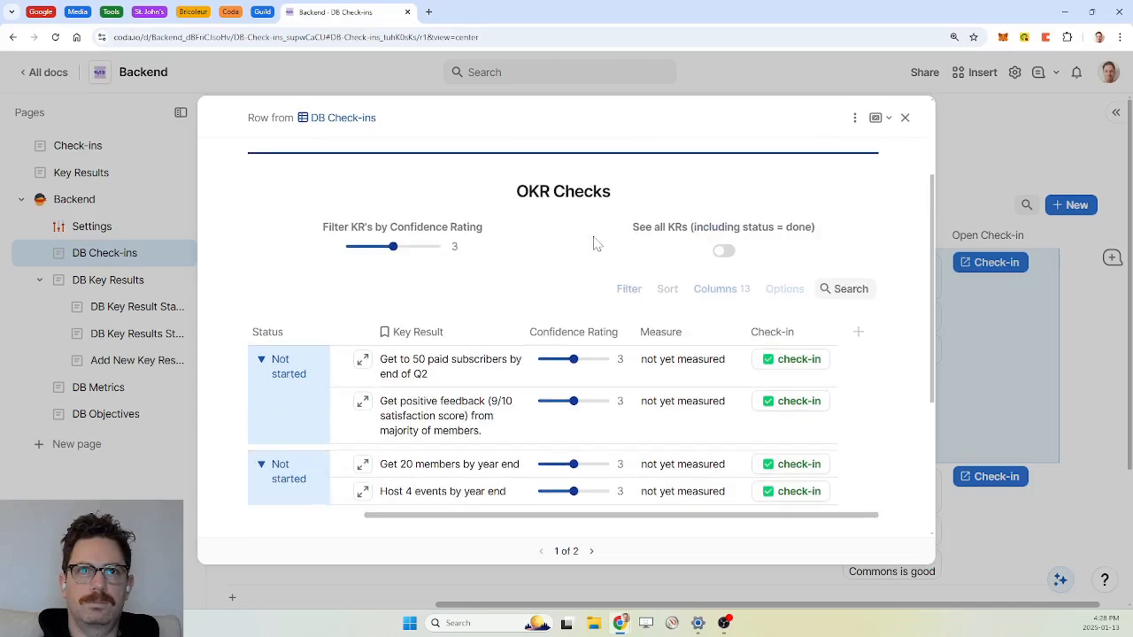
scroll(607, 325, "left", 1)
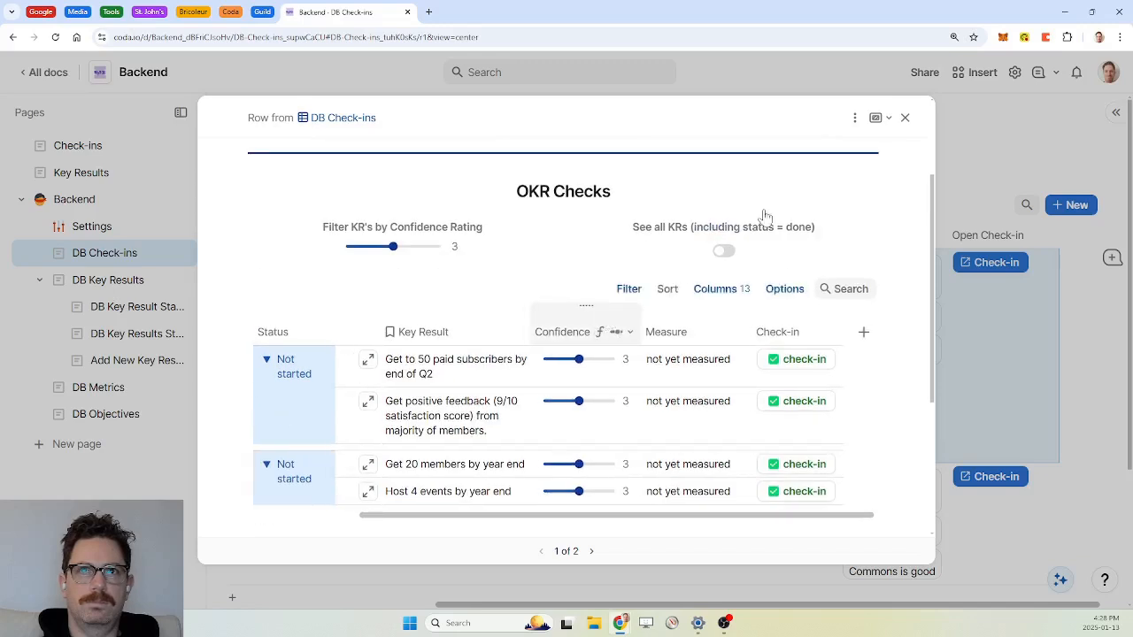
left_click(904, 120)
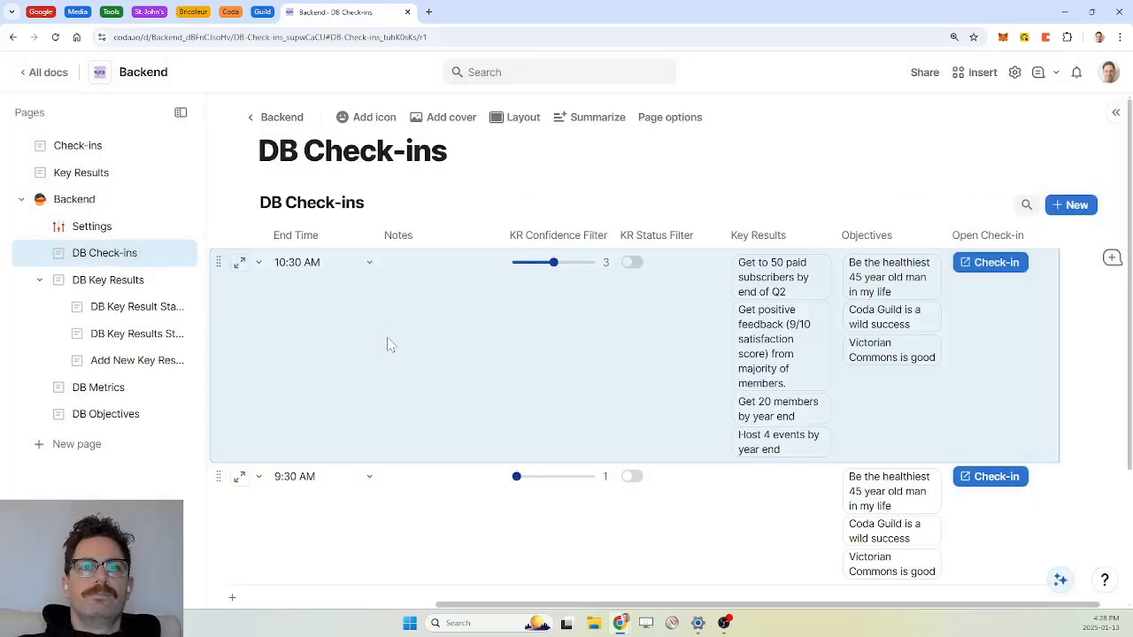
Step: Reopen the Mon, Jan 13 check-in in full view and set Filter KR's by Confidence Rating to 5
left_click(996, 266)
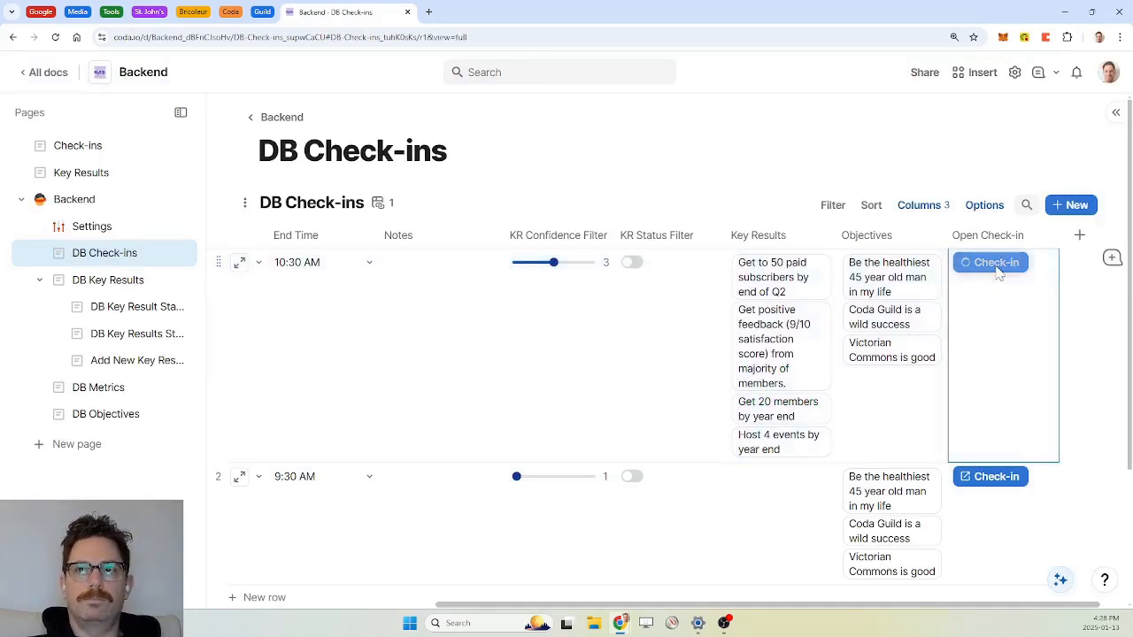
scroll(571, 347, "down", 5)
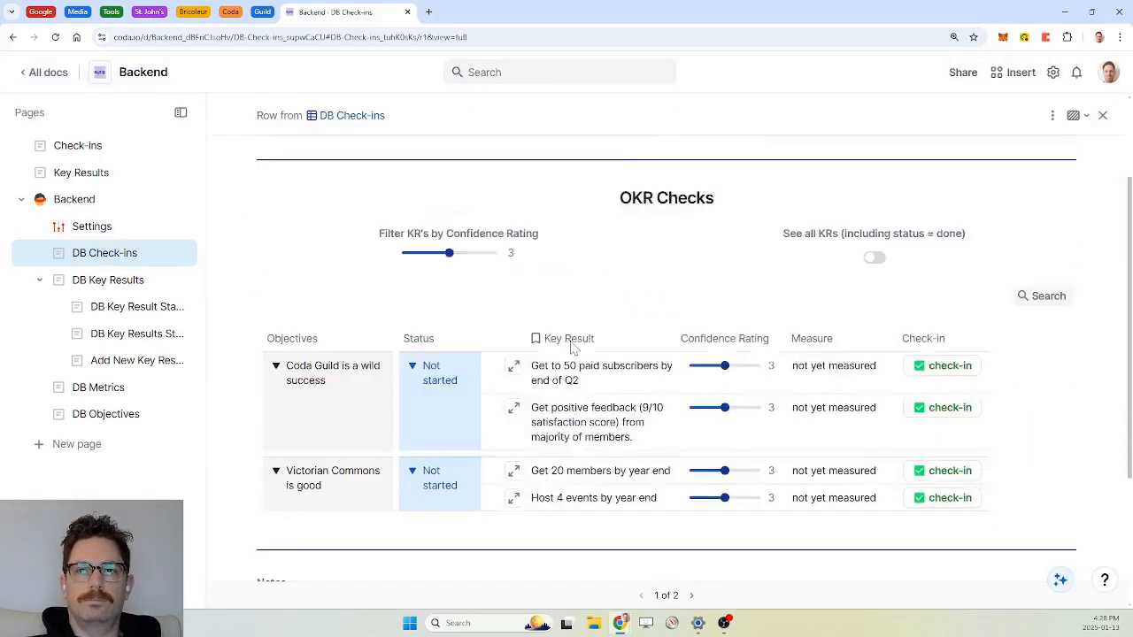
scroll(571, 347, "up", 3)
scroll(573, 349, "down", 1)
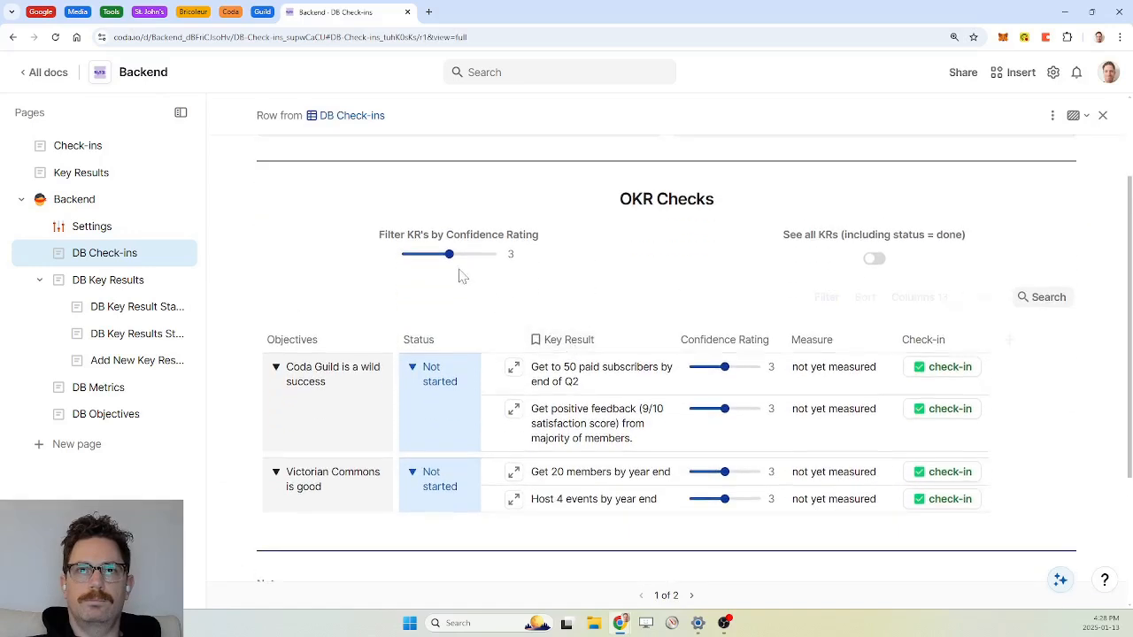
left_click_drag(450, 255, 524, 257)
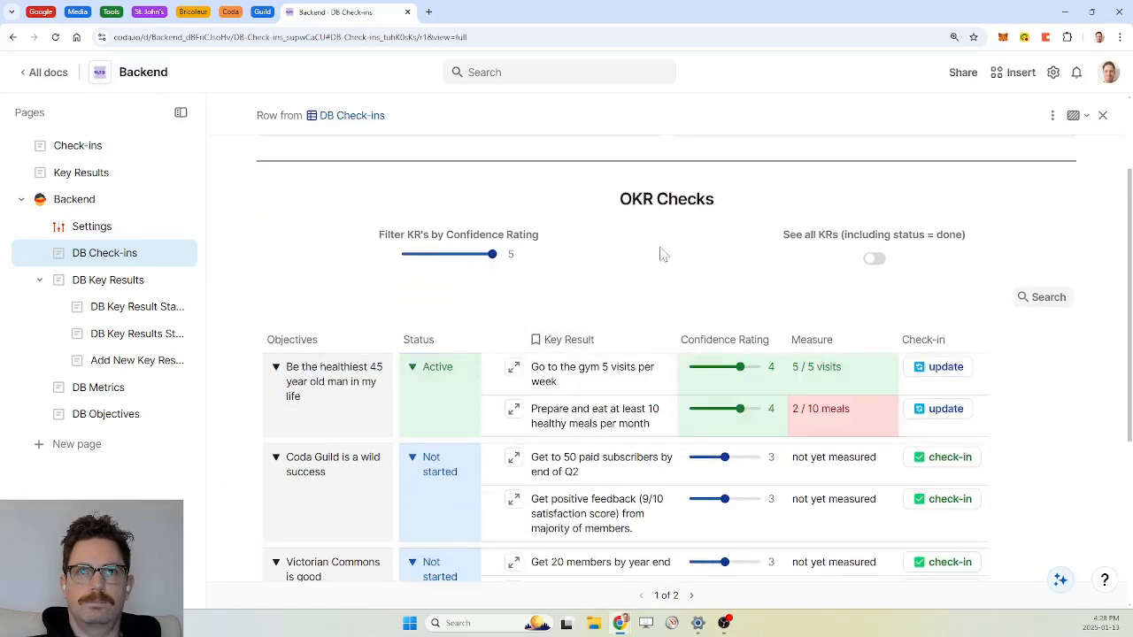
Step: Review the Mon, Jan 13 check-in's filters and the full OKR Checks table, and close the check-in
scroll(663, 254, "down", 2)
scroll(662, 254, "up", 3)
scroll(662, 254, "down", 1)
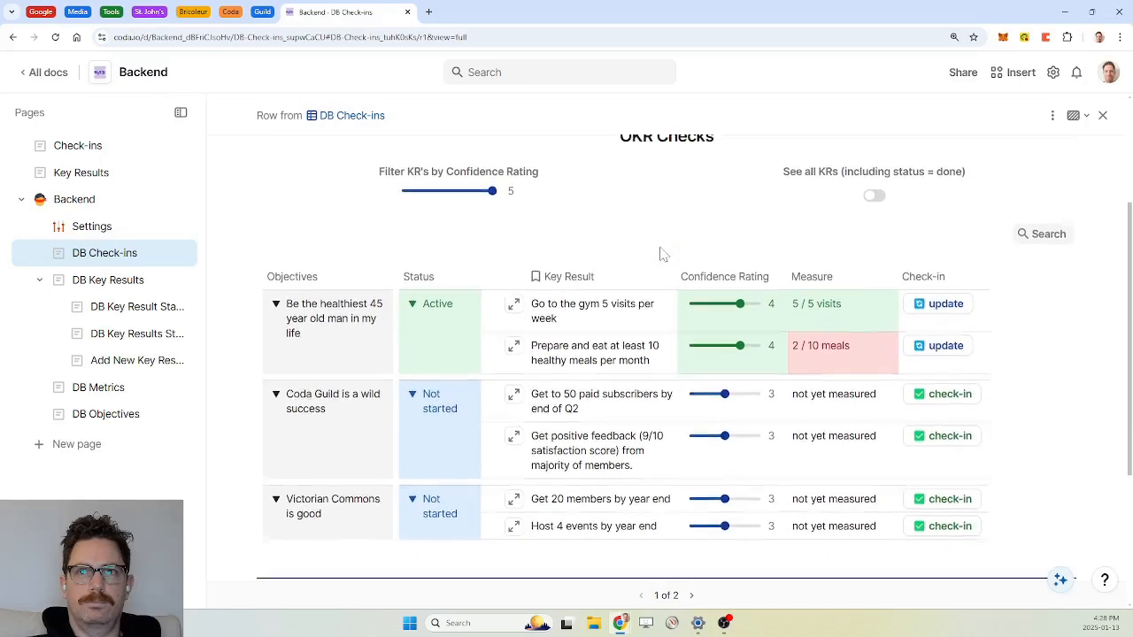
scroll(662, 254, "up", 1)
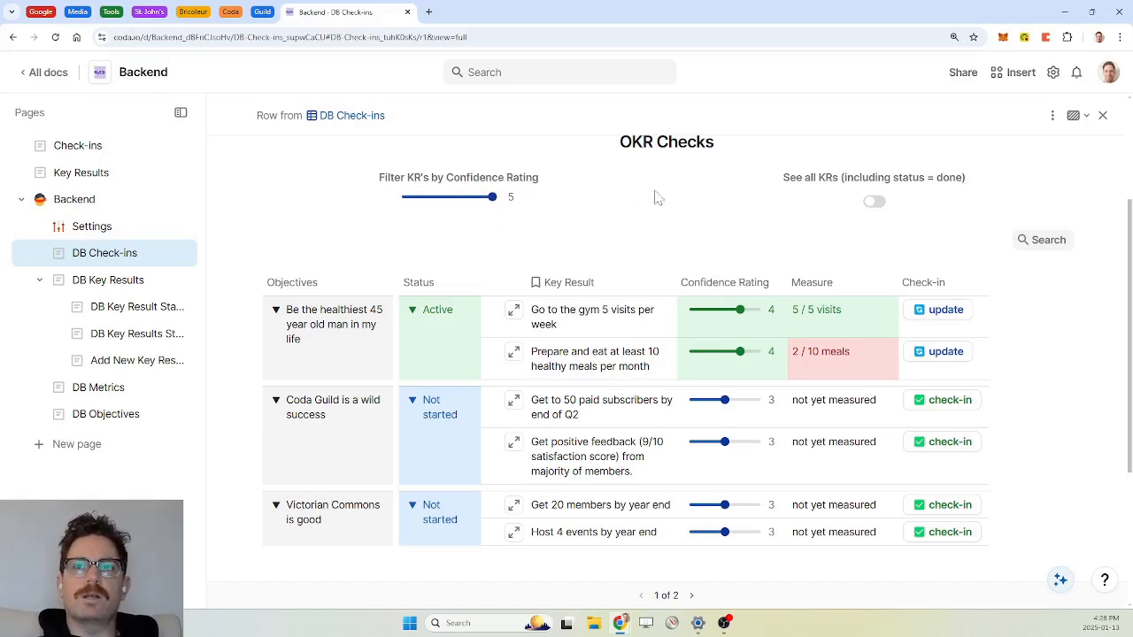
scroll(655, 197, "up", 2)
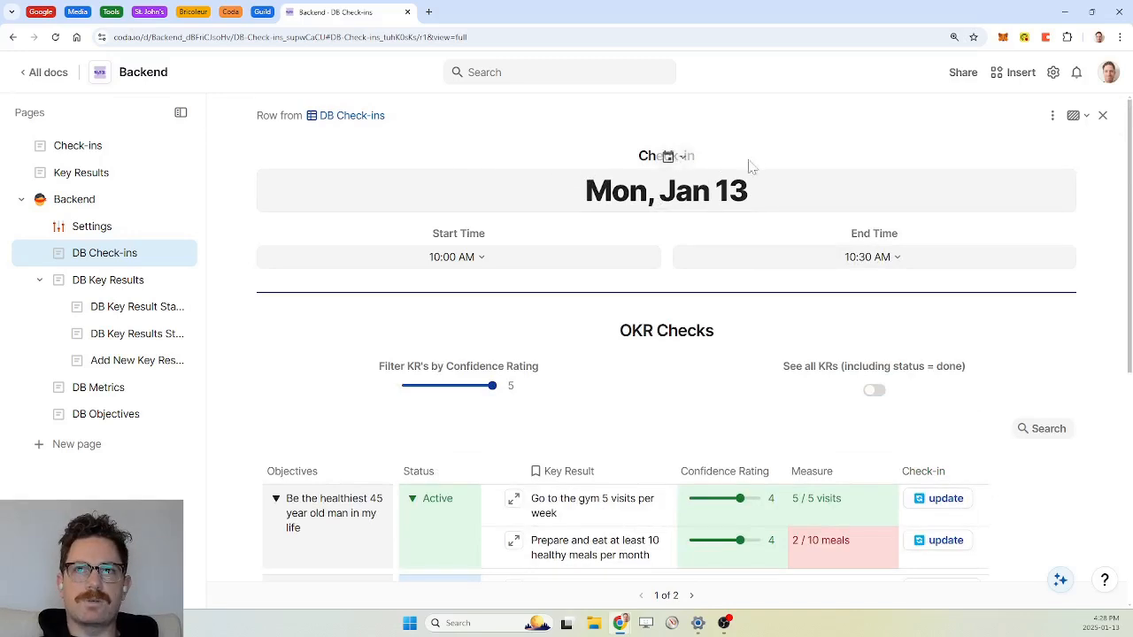
scroll(690, 354, "down", 1)
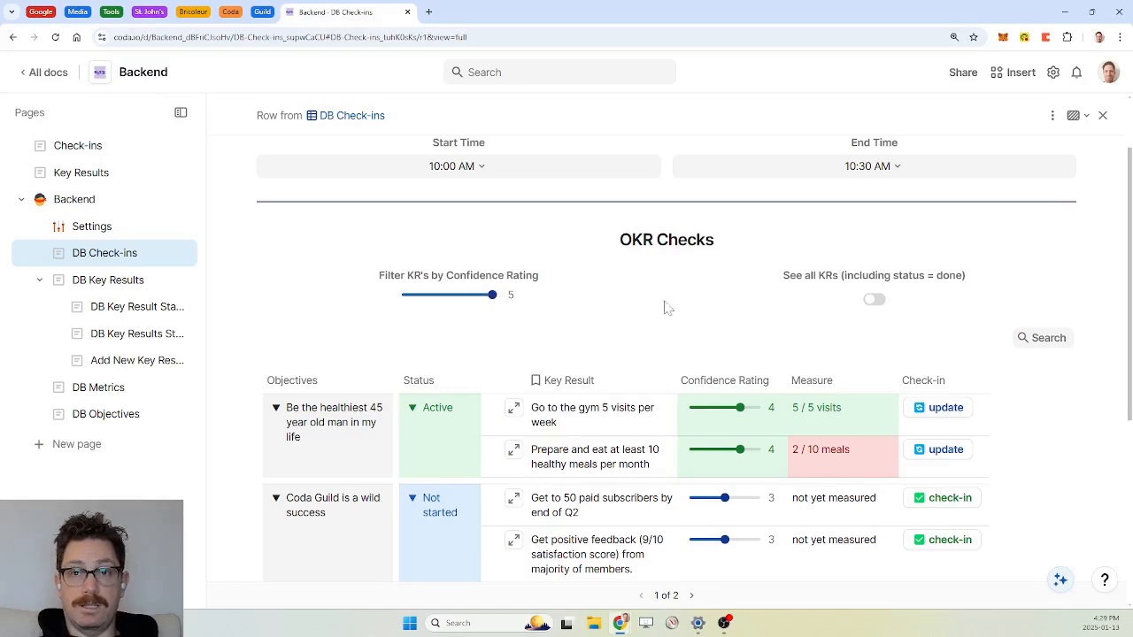
mouse_move(493, 294)
left_mouse_down()
mouse_move(450, 295)
mouse_move(503, 295)
left_mouse_up()
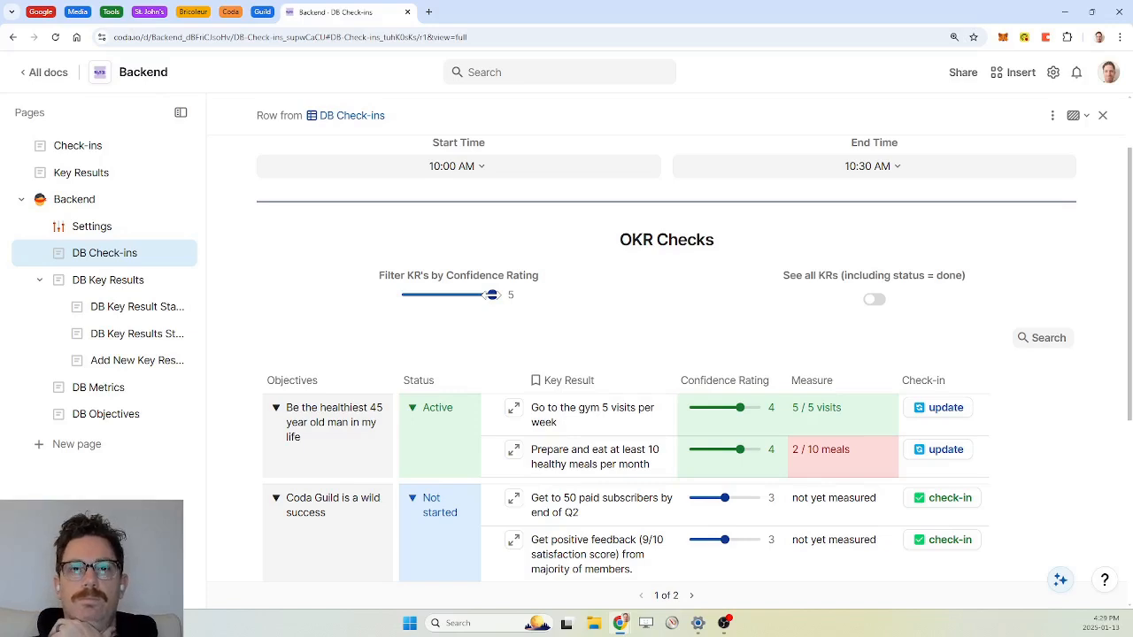
mouse_move(492, 295)
left_mouse_down()
mouse_move(450, 294)
mouse_move(505, 295)
left_mouse_up()
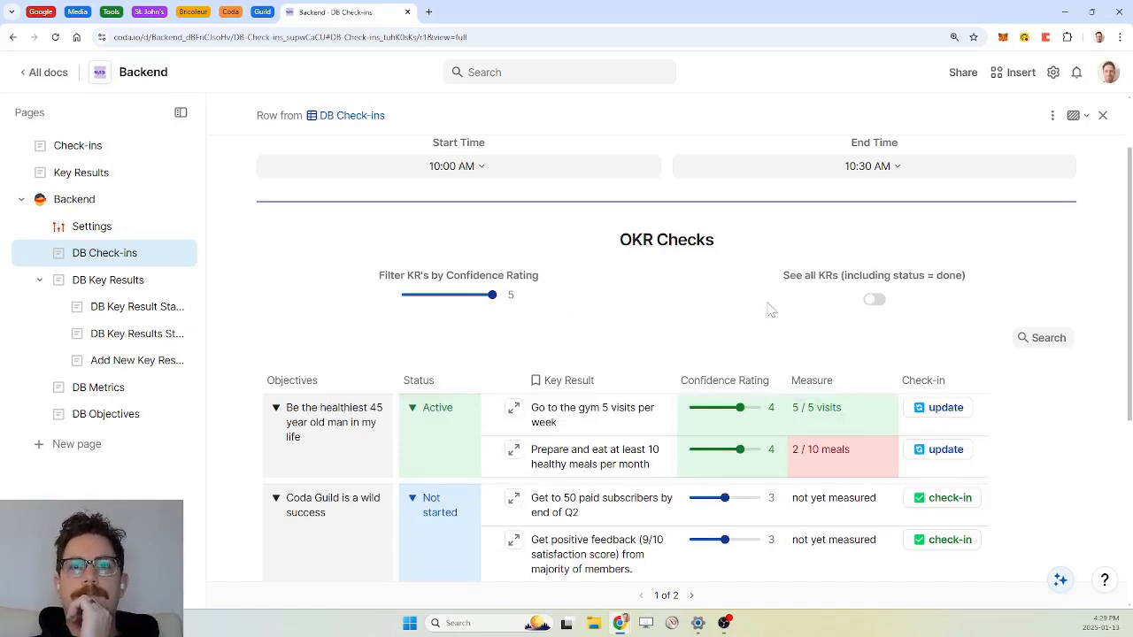
scroll(686, 310, "down", 2)
scroll(683, 310, "up", 4)
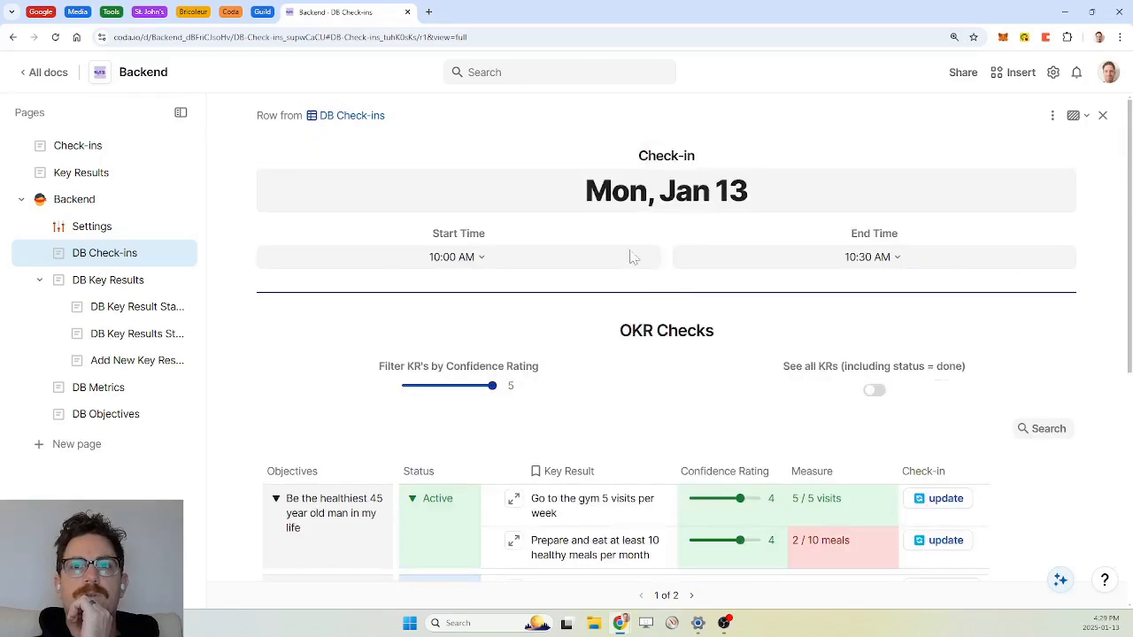
left_click(1102, 116)
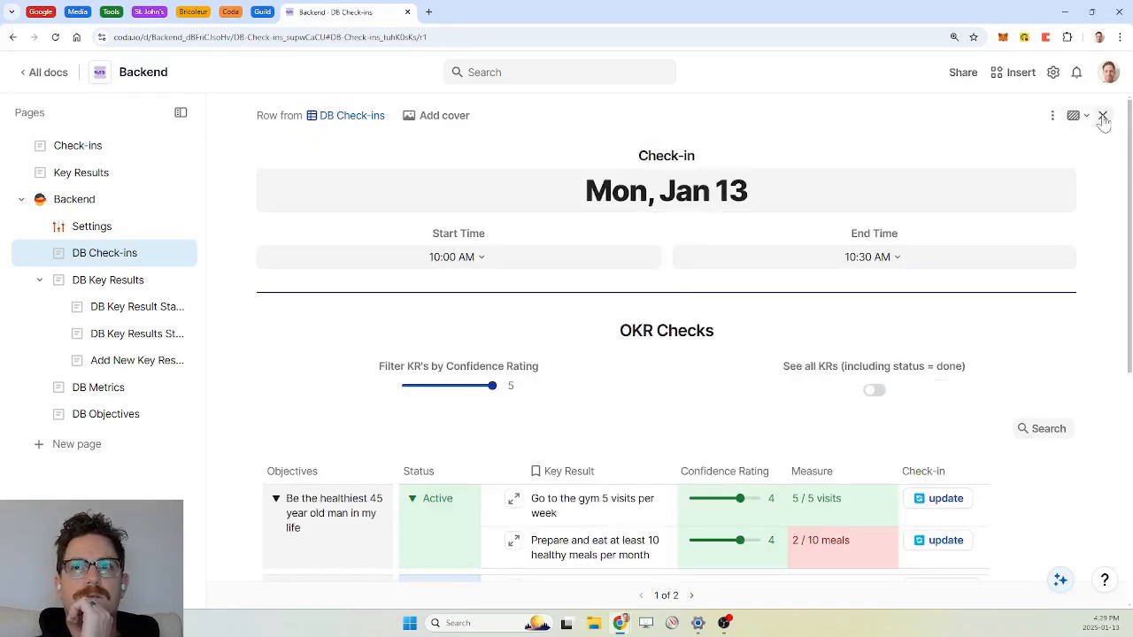